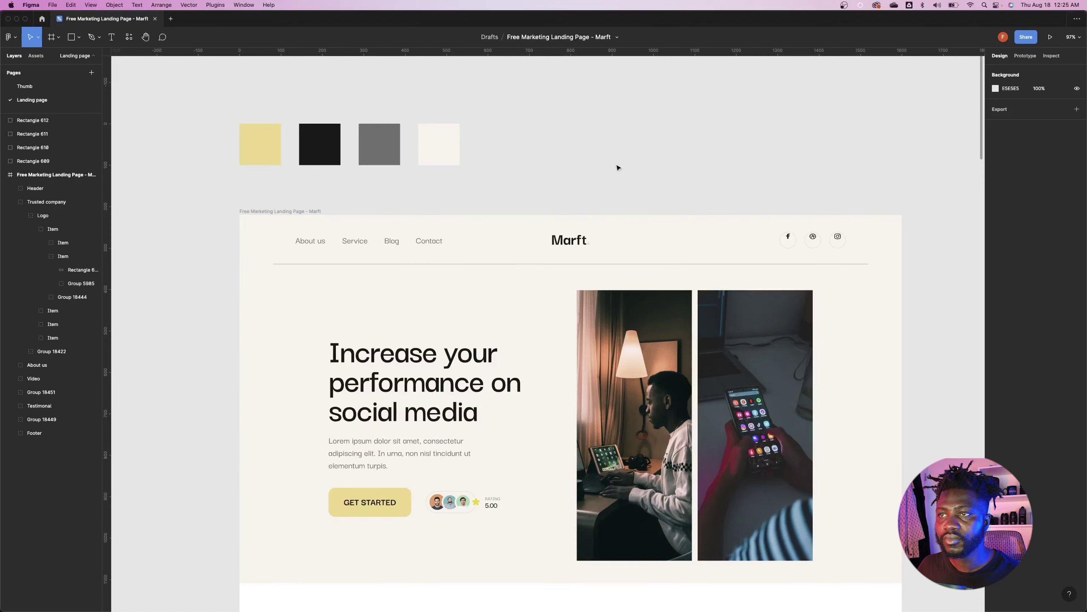
- Look through the whole Marft landing page design, from the header down to the footer and back
{"action": "scroll", "coordinate": [618, 167], "scroll_direction": "down", "scroll_amount": 10}
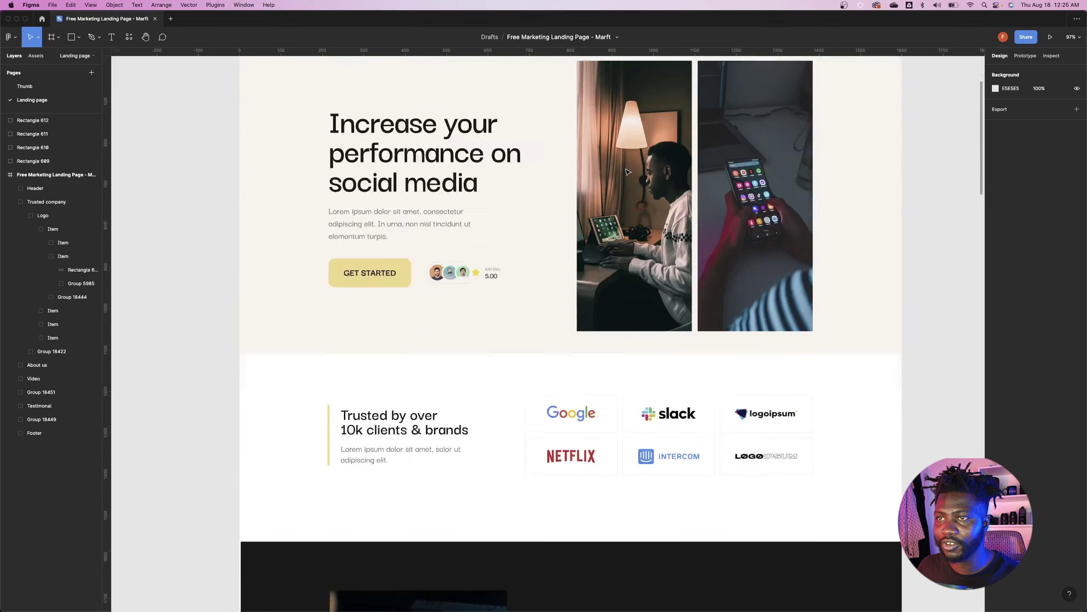
{"action": "scroll", "coordinate": [628, 171], "scroll_direction": "down", "scroll_amount": 14}
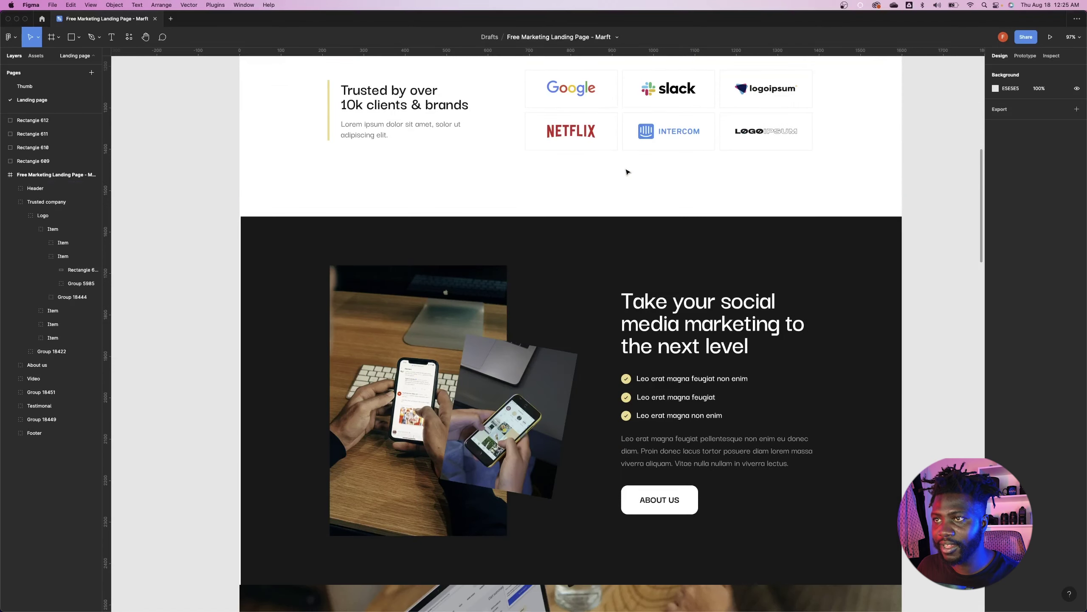
{"action": "scroll", "coordinate": [627, 172], "scroll_direction": "down", "scroll_amount": 16}
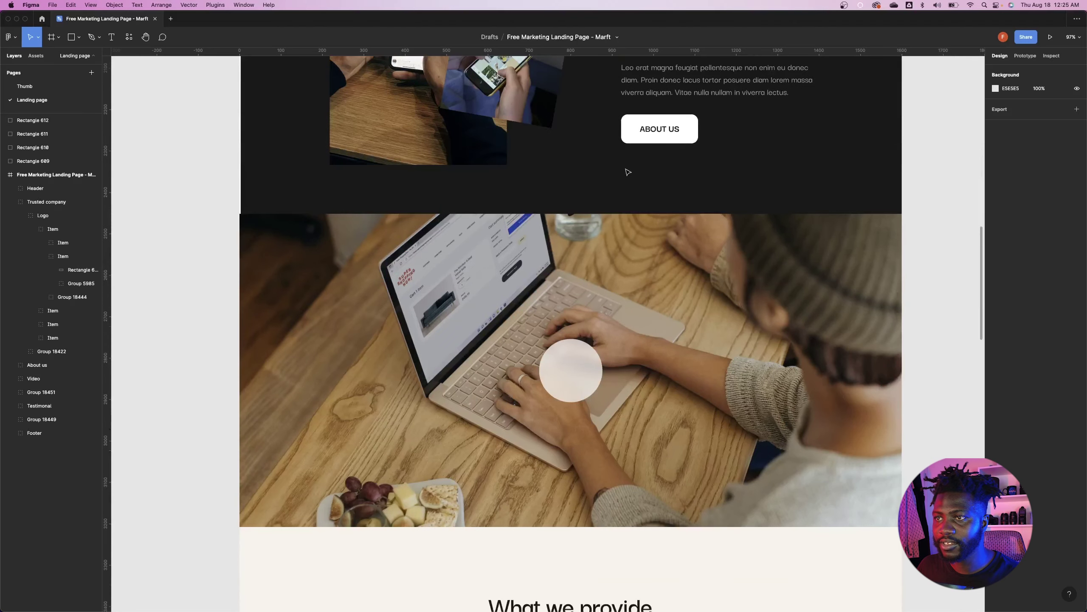
{"action": "scroll", "coordinate": [628, 171], "scroll_direction": "down", "scroll_amount": 11}
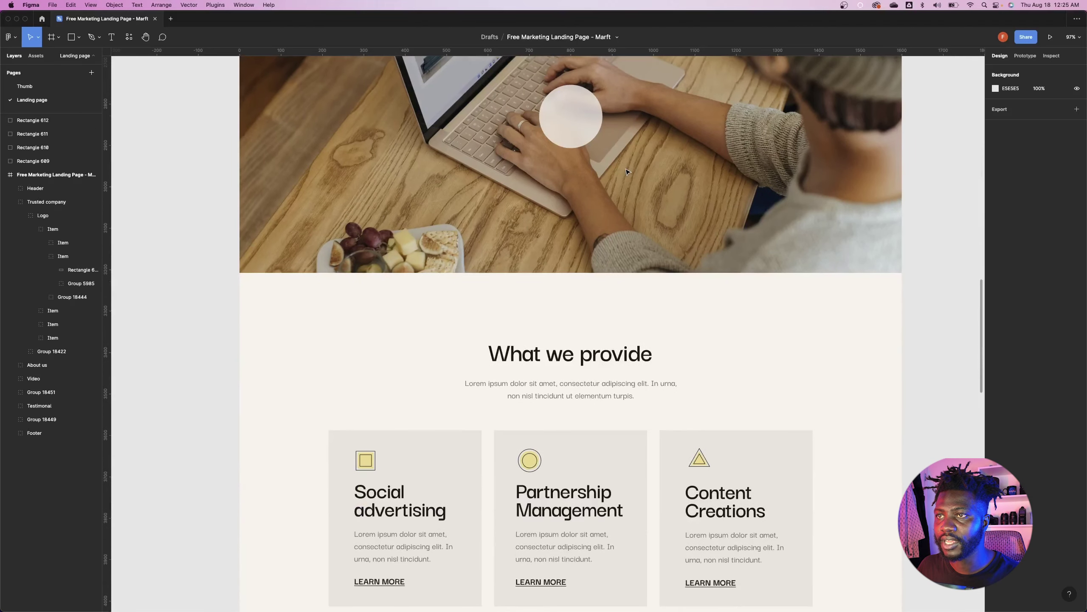
{"action": "scroll", "coordinate": [627, 170], "scroll_direction": "down", "scroll_amount": 20}
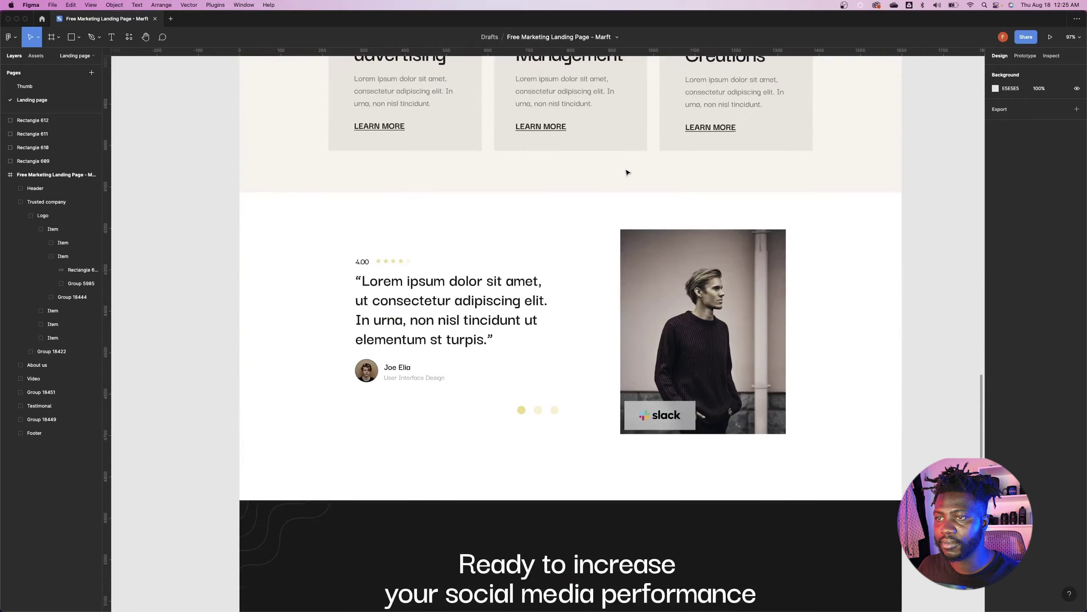
{"action": "scroll", "coordinate": [627, 172], "scroll_direction": "down", "scroll_amount": 20}
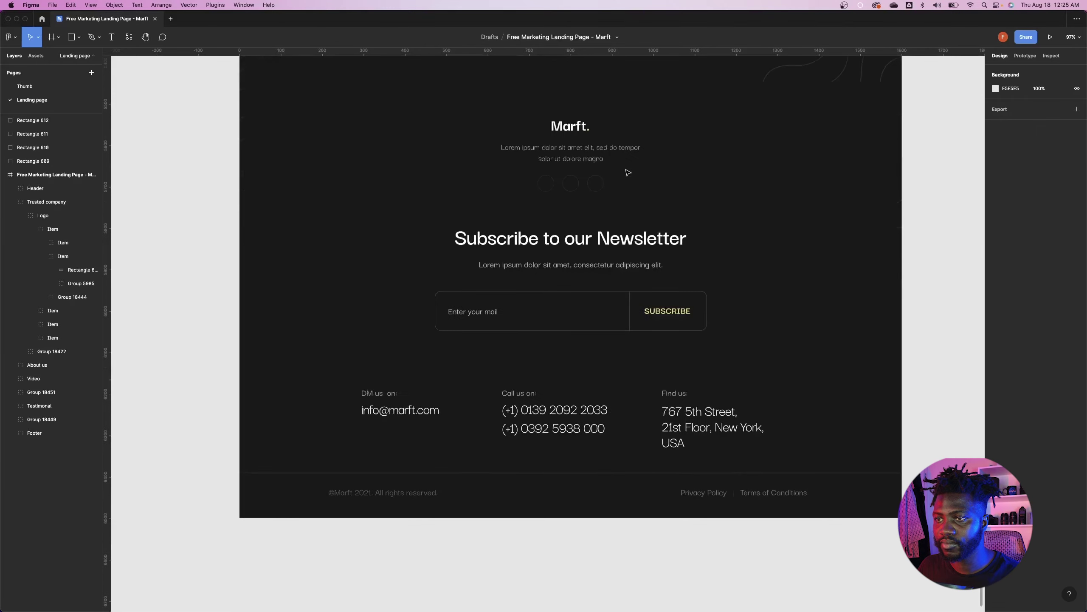
{"action": "scroll", "coordinate": [628, 172], "scroll_direction": "up", "scroll_amount": 20}
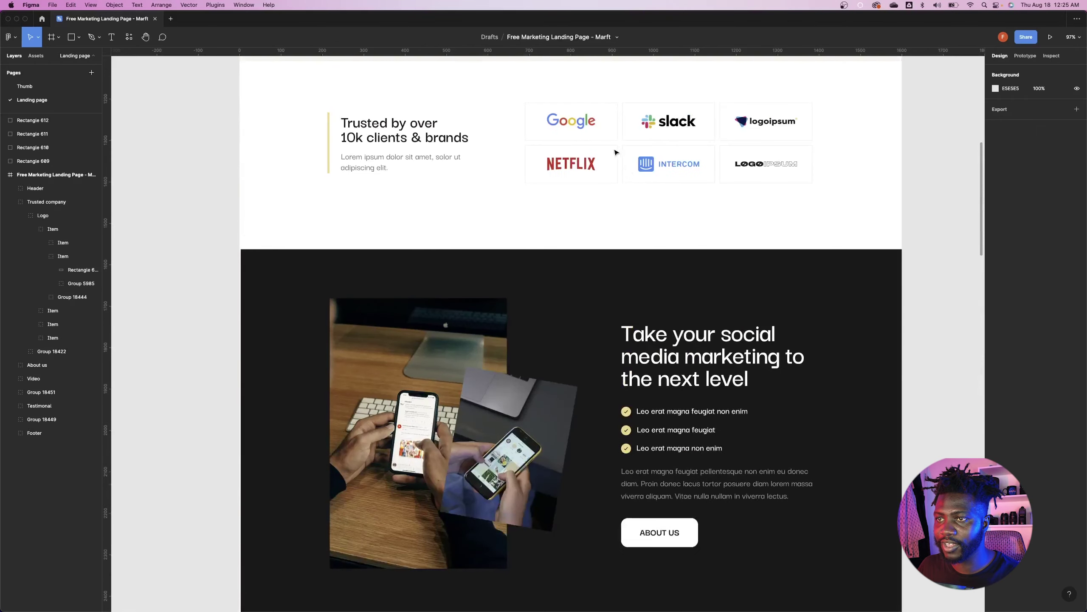
{"action": "scroll", "coordinate": [469, 211], "scroll_direction": "up", "scroll_amount": 20}
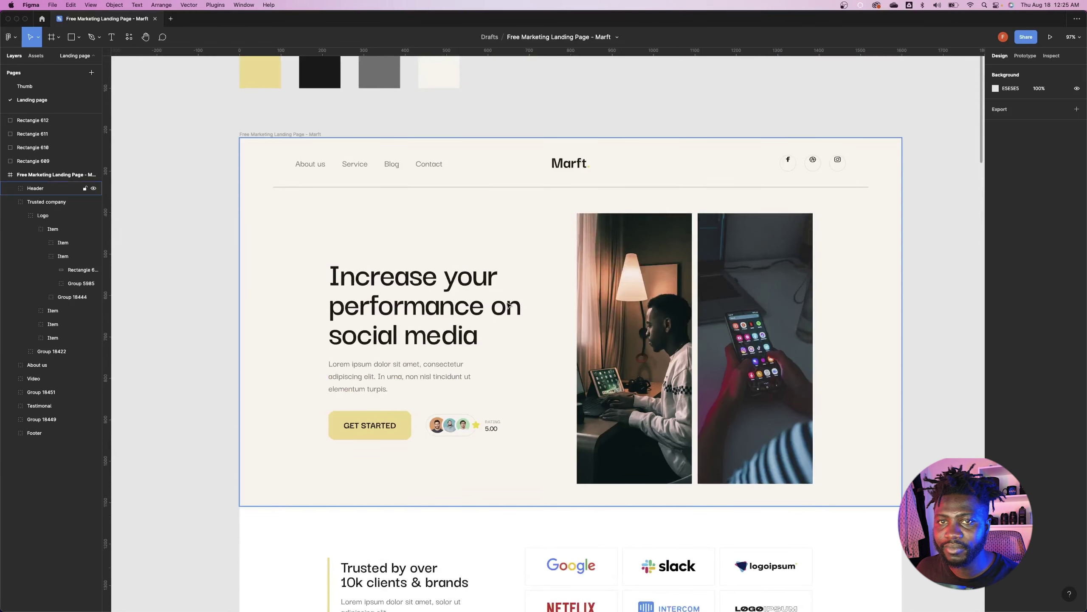
- Collapse the expanded layers and inspect the Trusted company, About us, Video and Group 18451 sections of the landing page
{"action": "left_click", "coordinate": [10, 202]}
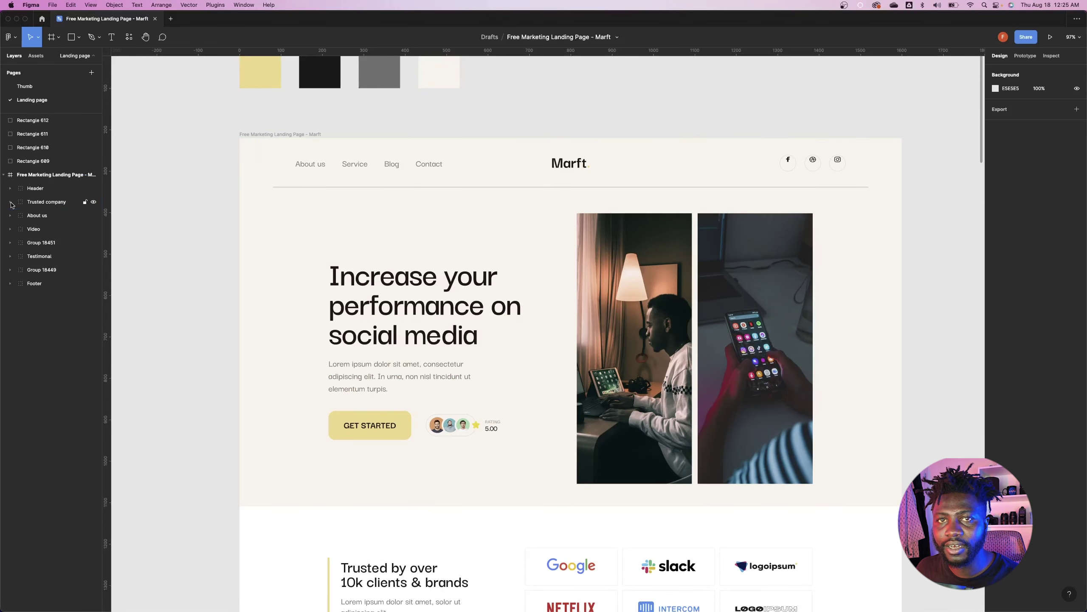
{"action": "left_click", "coordinate": [51, 201]}
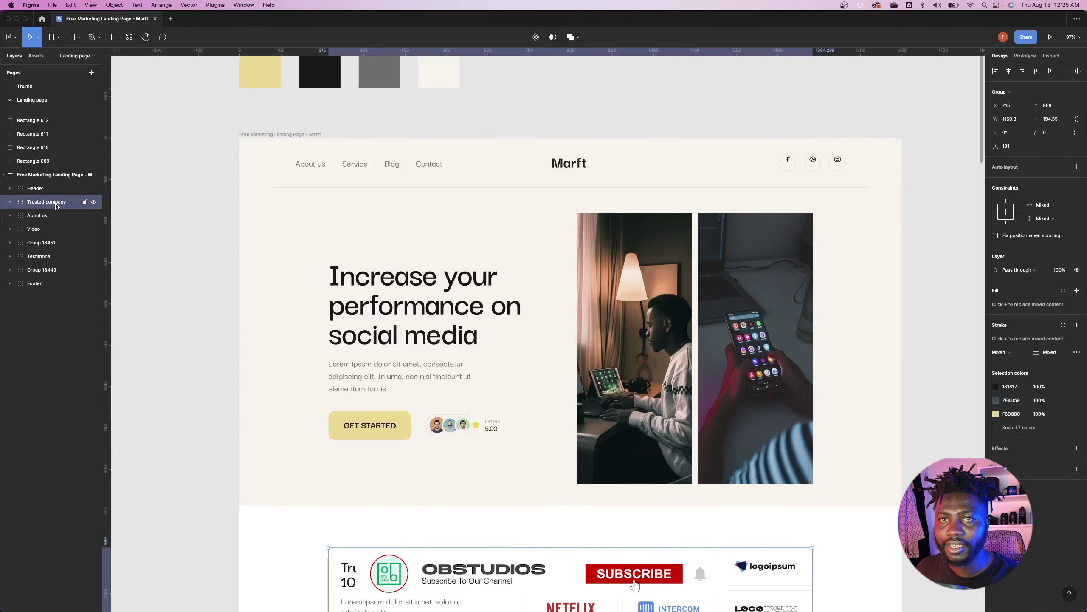
{"action": "scroll", "coordinate": [30, 210], "scroll_direction": "down", "scroll_amount": 5}
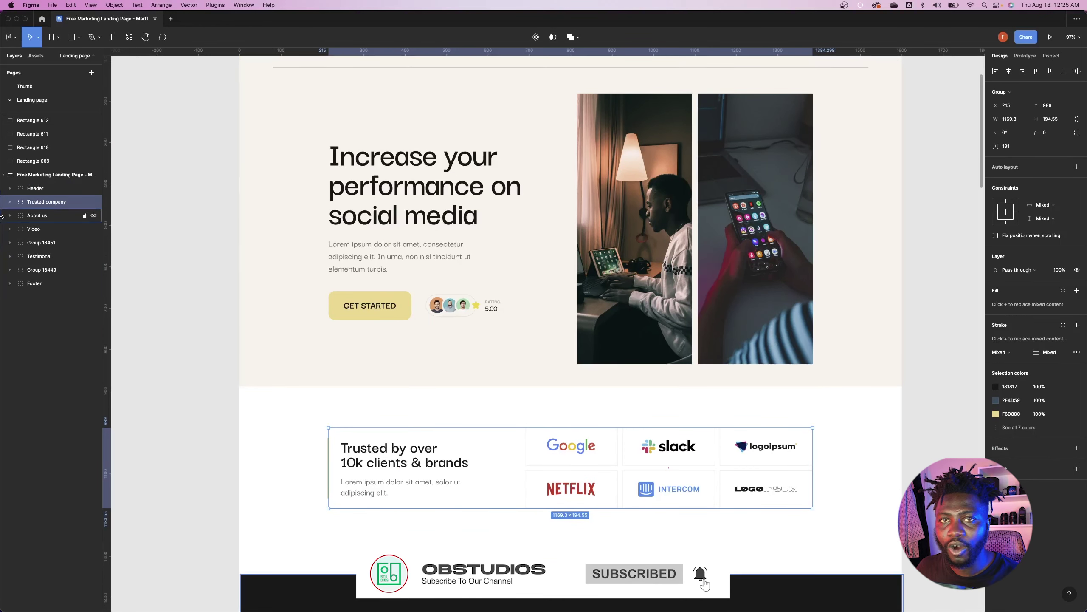
{"action": "left_click", "coordinate": [25, 216]}
{"action": "left_click", "coordinate": [38, 230]}
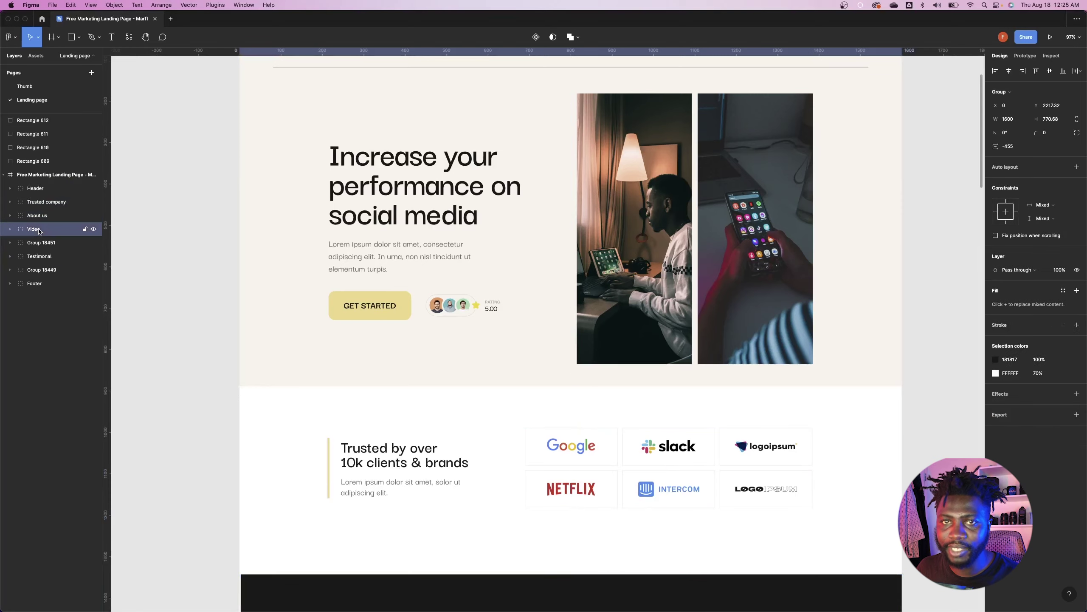
{"action": "left_click", "coordinate": [41, 243]}
{"action": "scroll", "coordinate": [323, 309], "scroll_direction": "down", "scroll_amount": 15}
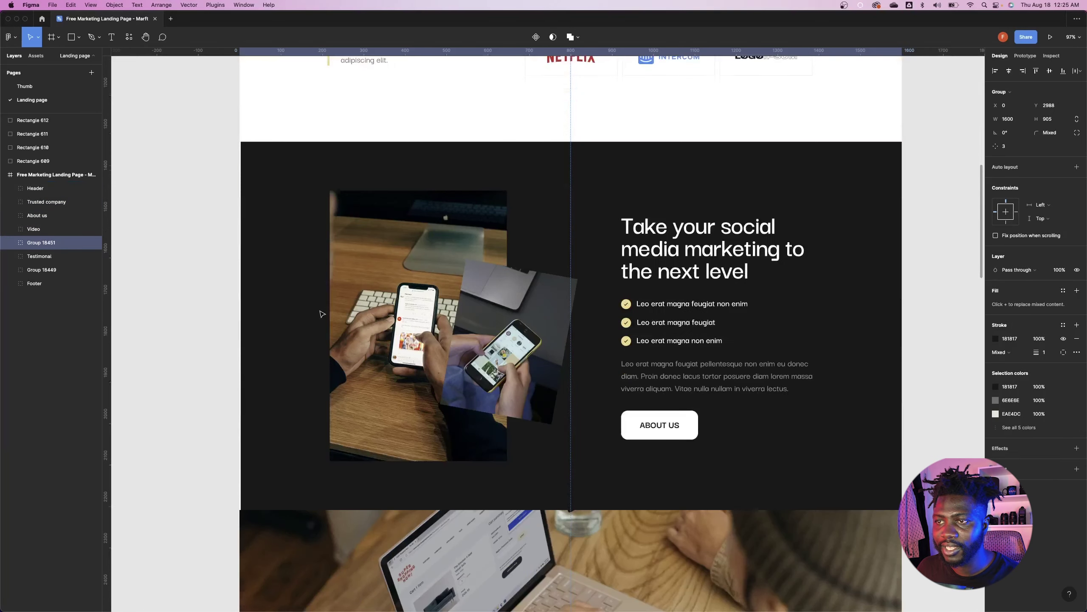
{"action": "scroll", "coordinate": [322, 313], "scroll_direction": "down", "scroll_amount": 20}
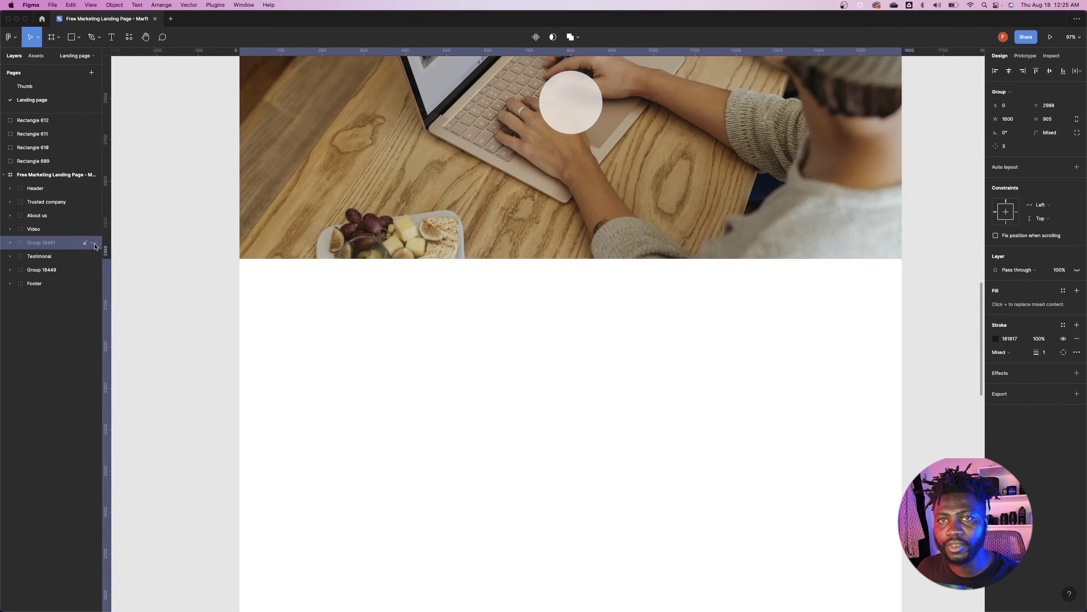
{"action": "scroll", "coordinate": [419, 344], "scroll_direction": "down", "scroll_amount": 1}
{"action": "scroll", "coordinate": [424, 341], "scroll_direction": "down", "scroll_amount": 3}
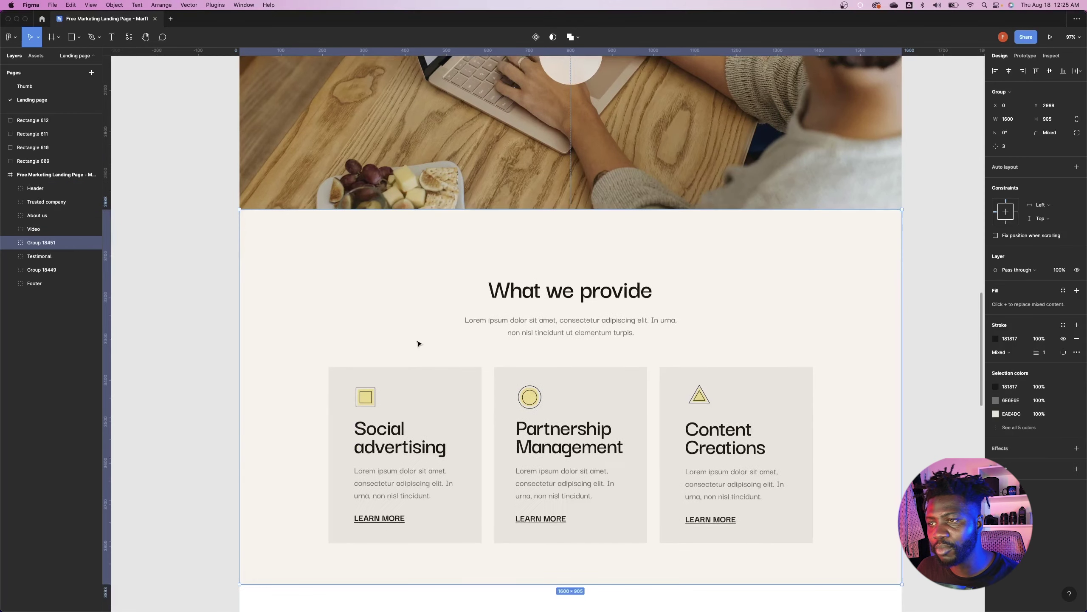
- Inspect the testimonial, Group 18449 and Footer sections by selecting each one in the layer list
{"action": "left_click", "coordinate": [46, 258]}
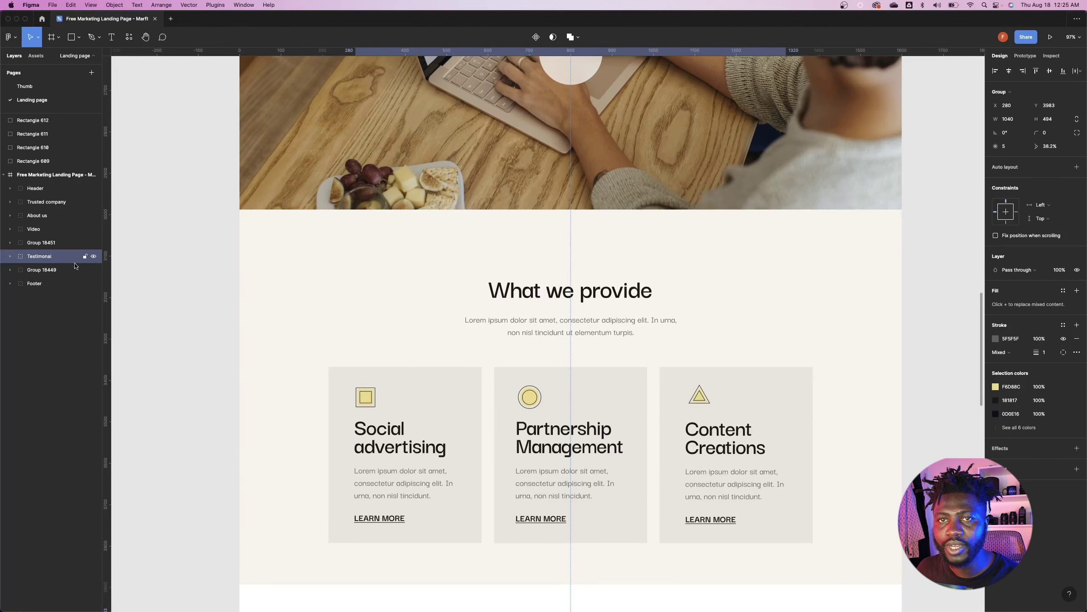
{"action": "scroll", "coordinate": [214, 300], "scroll_direction": "down", "scroll_amount": 15}
{"action": "scroll", "coordinate": [244, 303], "scroll_direction": "down", "scroll_amount": 15}
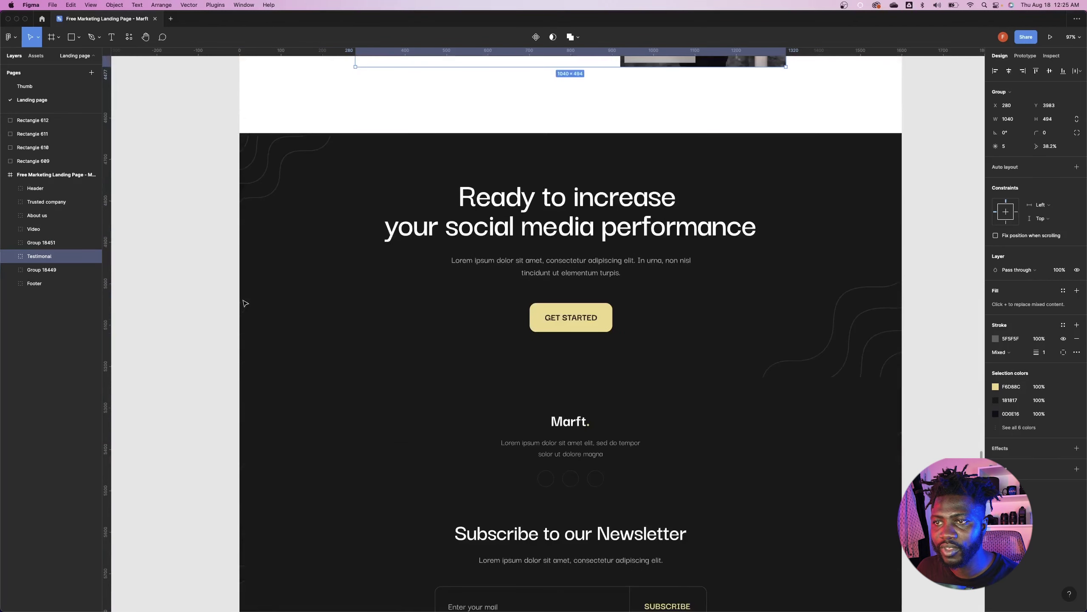
{"action": "left_click", "coordinate": [41, 270]}
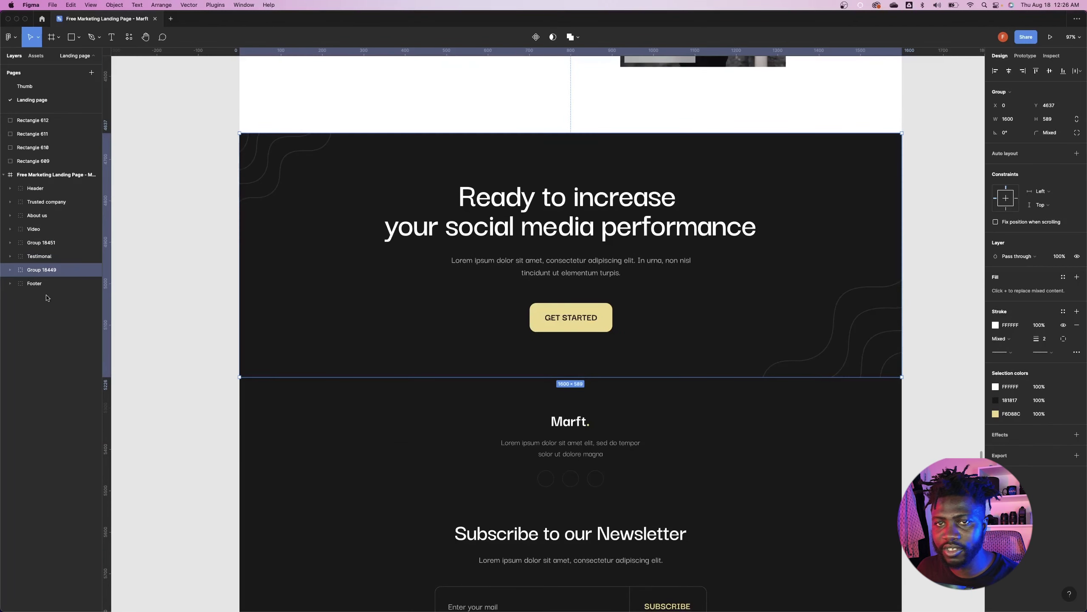
{"action": "left_click", "coordinate": [38, 283]}
{"action": "scroll", "coordinate": [576, 378], "scroll_direction": "down", "scroll_amount": 3}
{"action": "scroll", "coordinate": [576, 378], "scroll_direction": "down", "scroll_amount": 4}
- Examine the four colour swatches above the landing page frame along with the hero section below them
{"action": "scroll", "coordinate": [575, 378], "scroll_direction": "up", "scroll_amount": 20}
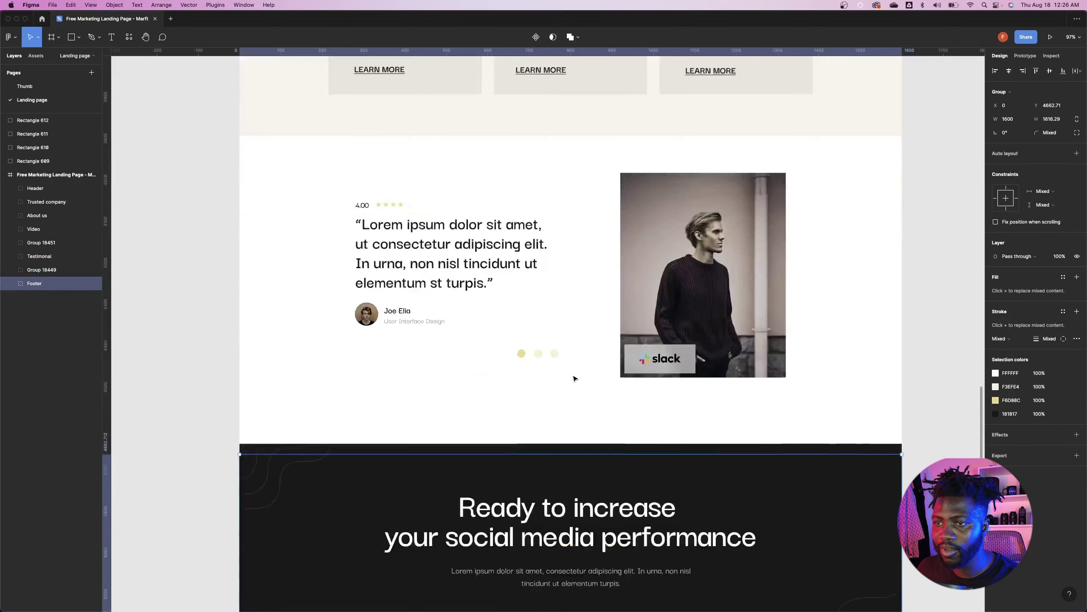
{"action": "scroll", "coordinate": [575, 378], "scroll_direction": "up", "scroll_amount": 2}
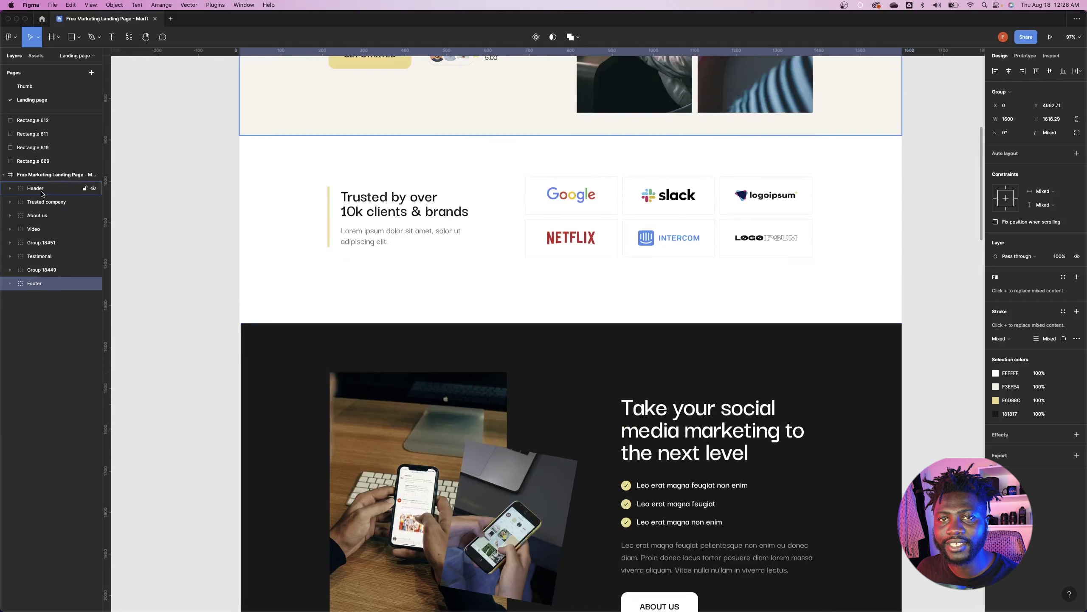
{"action": "scroll", "coordinate": [481, 375], "scroll_direction": "up", "scroll_amount": 5}
{"action": "scroll", "coordinate": [481, 375], "scroll_direction": "up", "scroll_amount": 7}
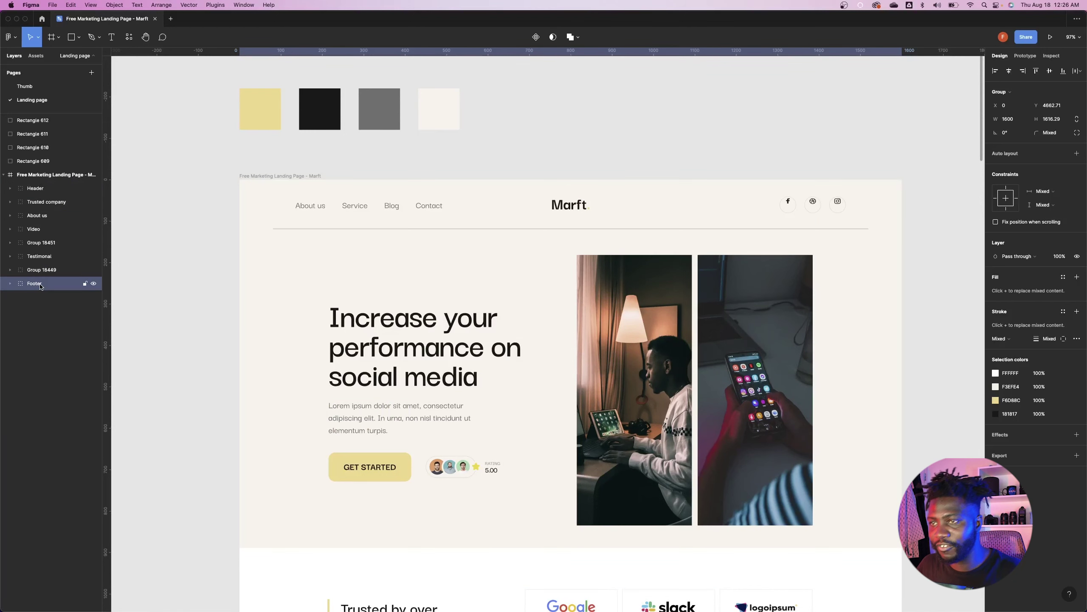
{"action": "scroll", "coordinate": [262, 111], "scroll_direction": "up", "scroll_amount": 1}
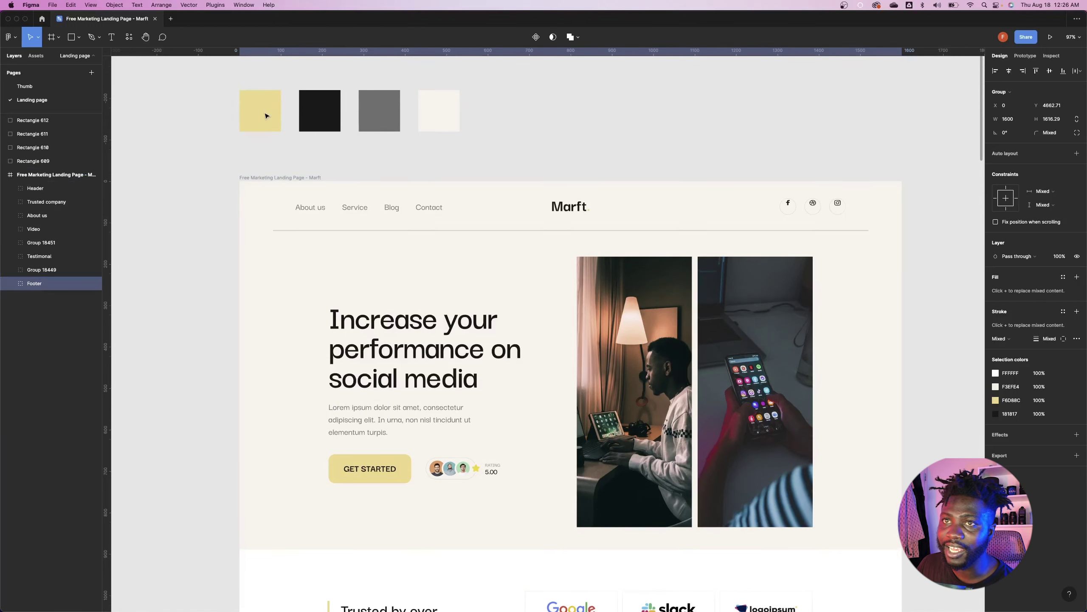
{"action": "left_click_drag", "start_coordinate": [222, 125], "coordinate": [519, 161]}
{"action": "left_click", "coordinate": [524, 204]}
{"action": "scroll", "coordinate": [524, 204], "scroll_direction": "up", "scroll_amount": 10}
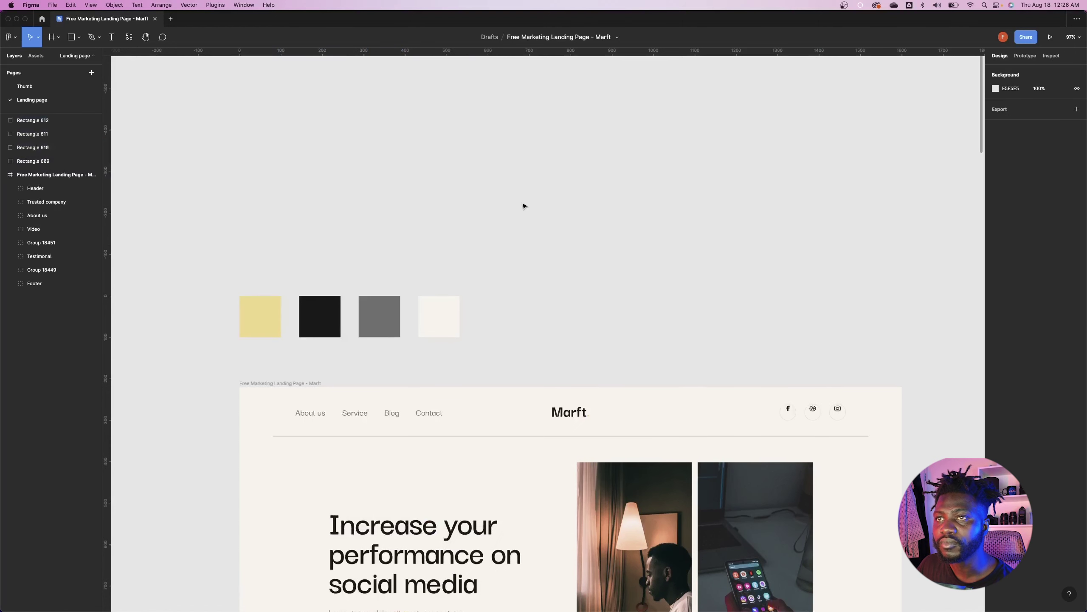
{"action": "scroll", "coordinate": [522, 215], "scroll_direction": "down", "scroll_amount": 8}
{"action": "scroll", "coordinate": [521, 215], "scroll_direction": "down", "scroll_amount": 3}
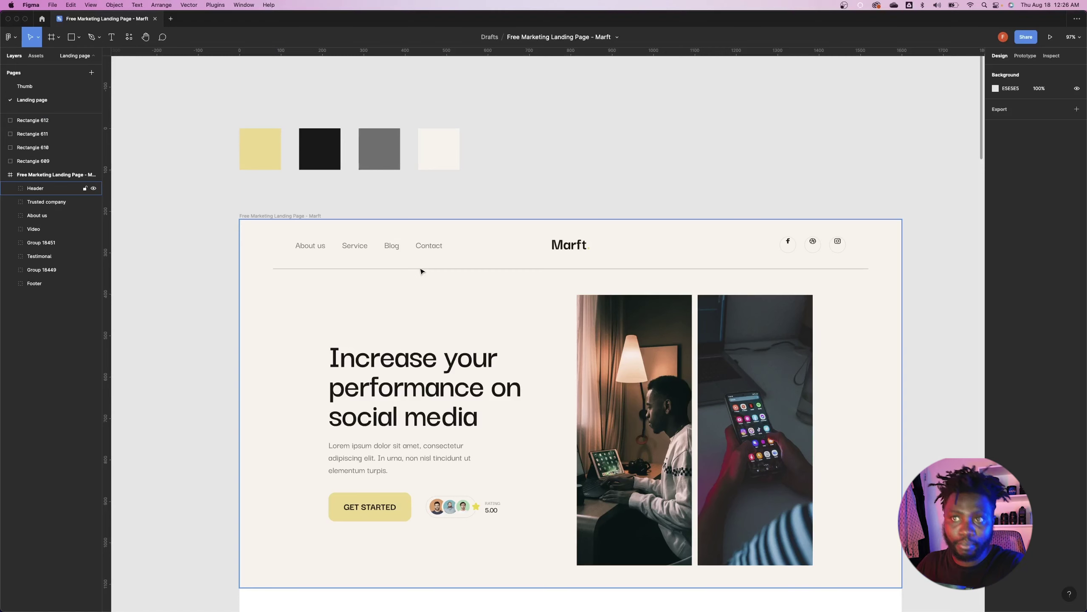
{"action": "scroll", "coordinate": [510, 217], "scroll_direction": "up", "scroll_amount": 12}
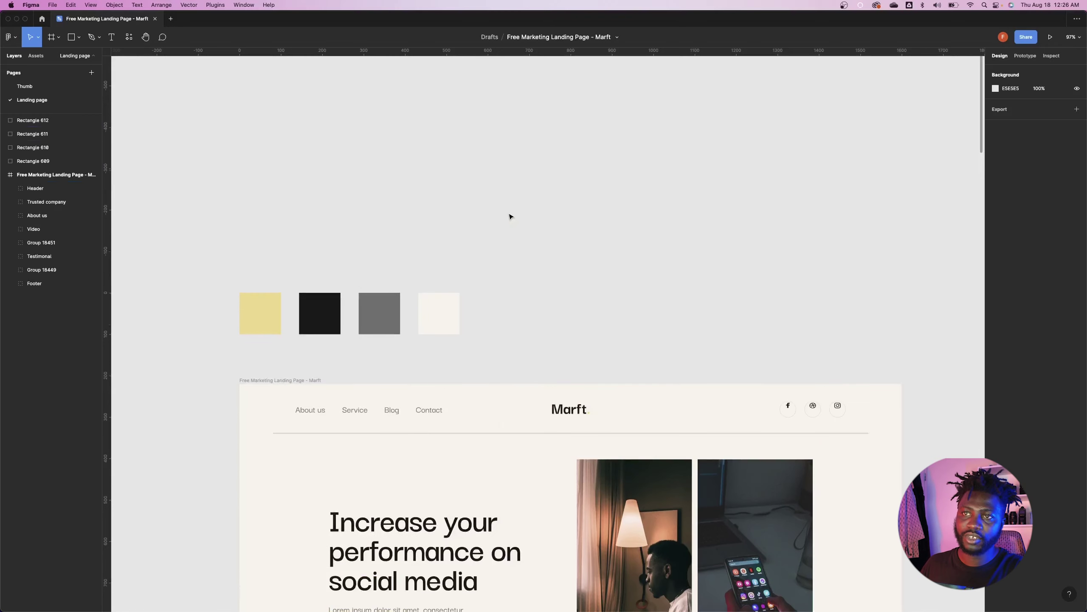
{"action": "scroll", "coordinate": [510, 216], "scroll_direction": "down", "scroll_amount": 12}
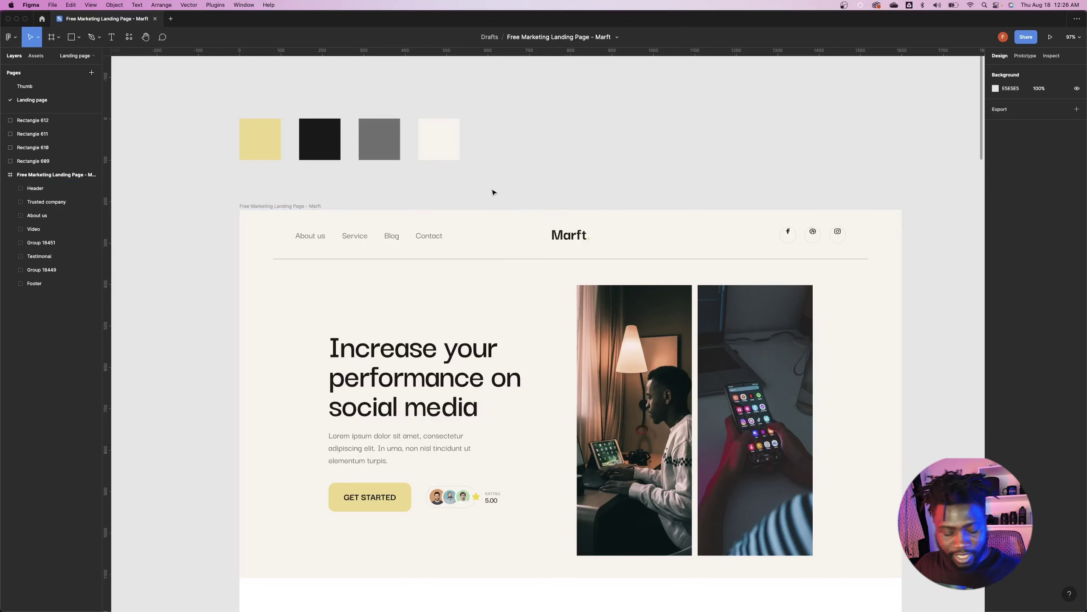
- Switch to the WordPress dashboard in Chrome and add a new page titled "Bricks Classes"
{"action": "left_click", "coordinate": [604, 589]}
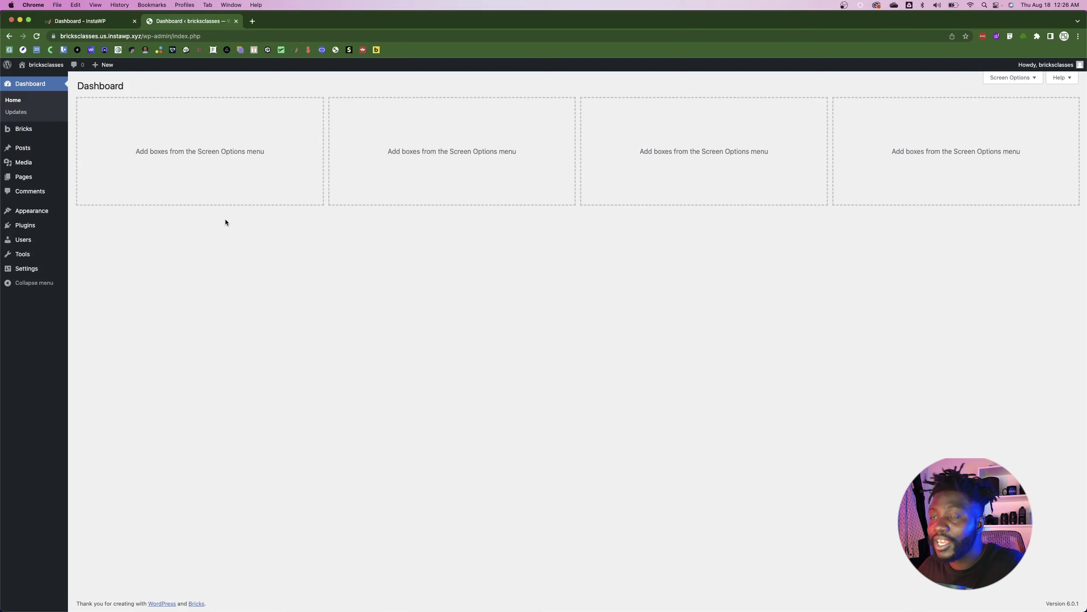
{"action": "mouse_move", "coordinate": [34, 129]}
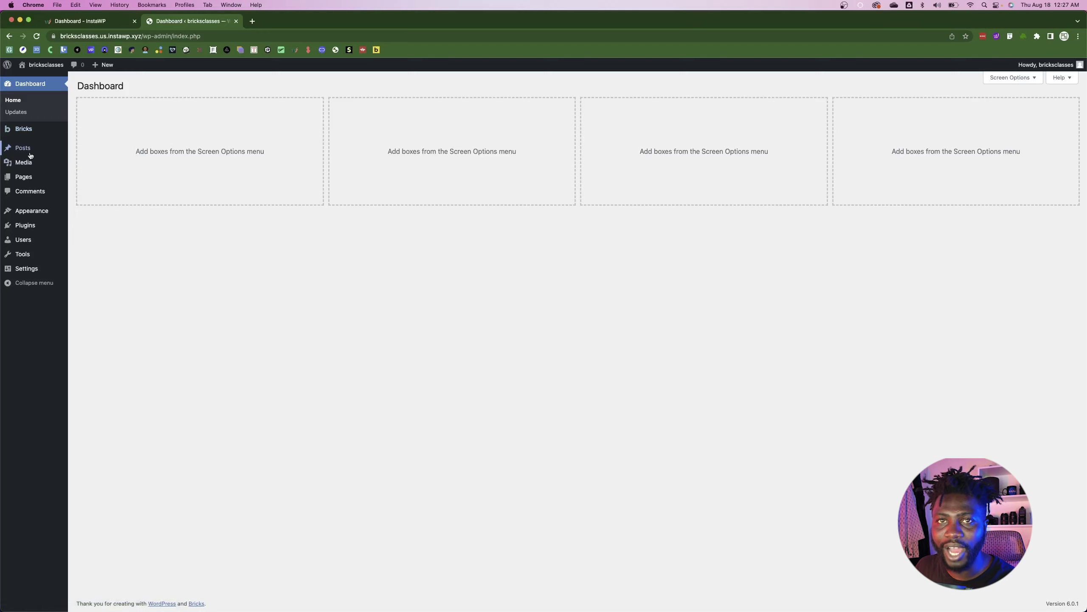
{"action": "left_click", "coordinate": [30, 181]}
{"action": "left_click", "coordinate": [122, 86]}
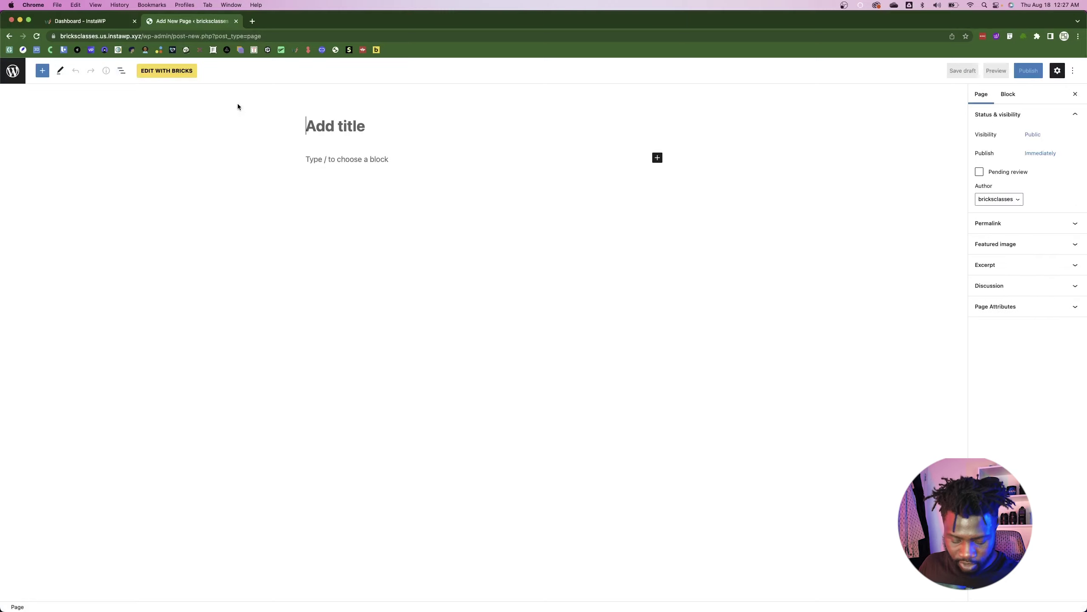
{"action": "type", "text": "Brick"}
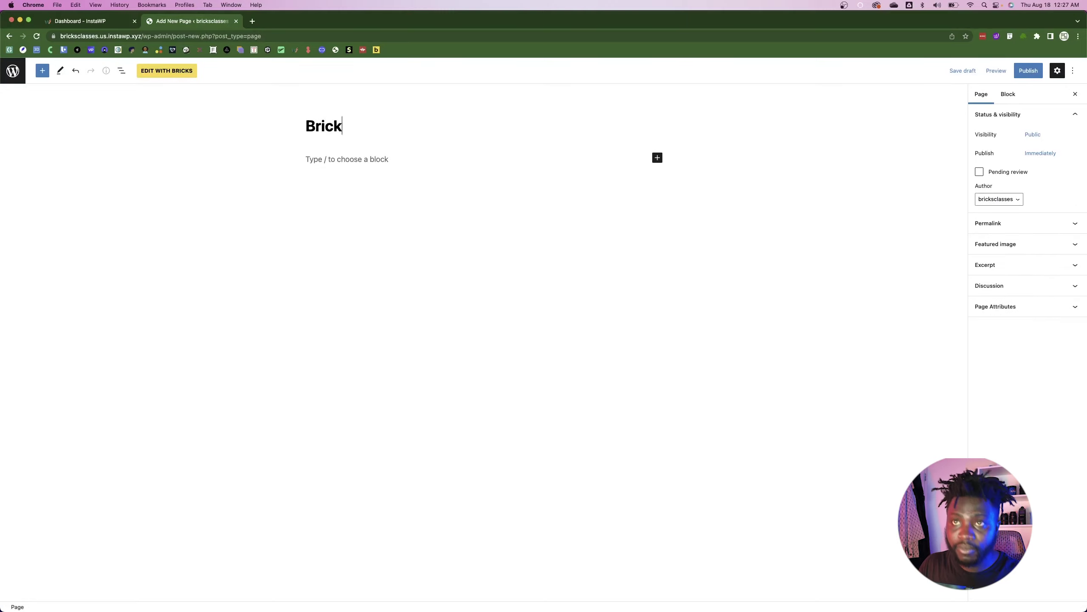
{"action": "type", "text": "s Clases"}
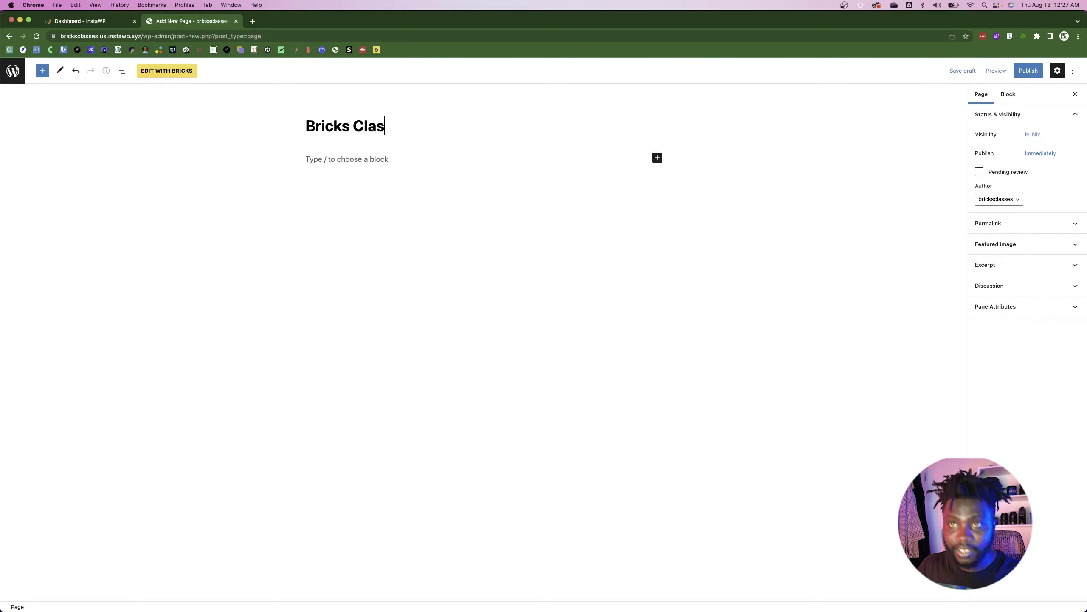
{"action": "key", "text": "BackSpace"}
{"action": "key", "text": "BackSpace"}
{"action": "type", "text": "ses"}
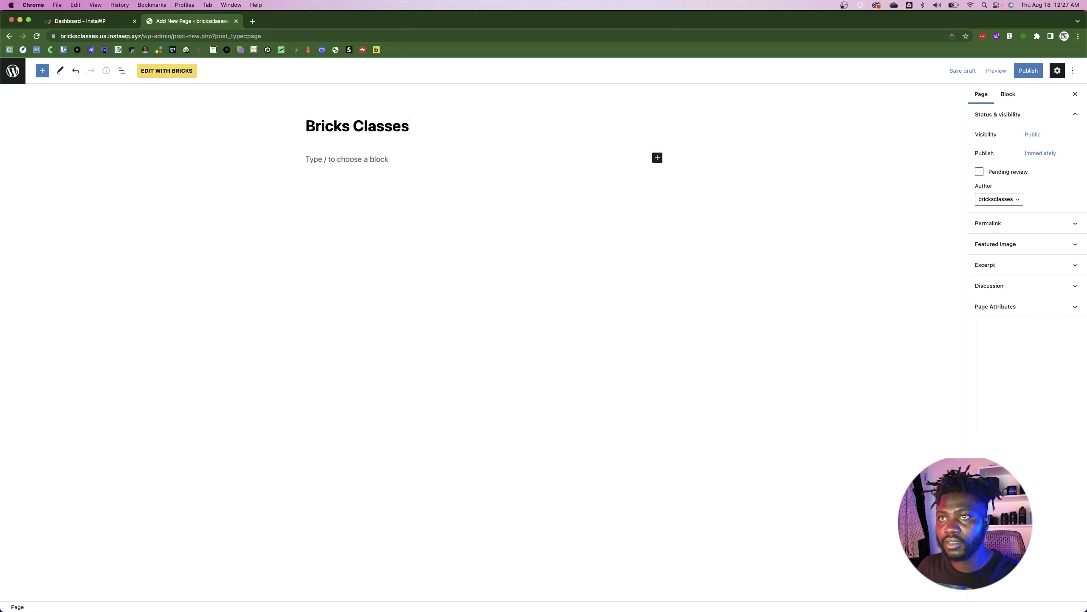
- Publish the Bricks Classes page and open it for editing with Bricks
{"action": "left_click", "coordinate": [1015, 74]}
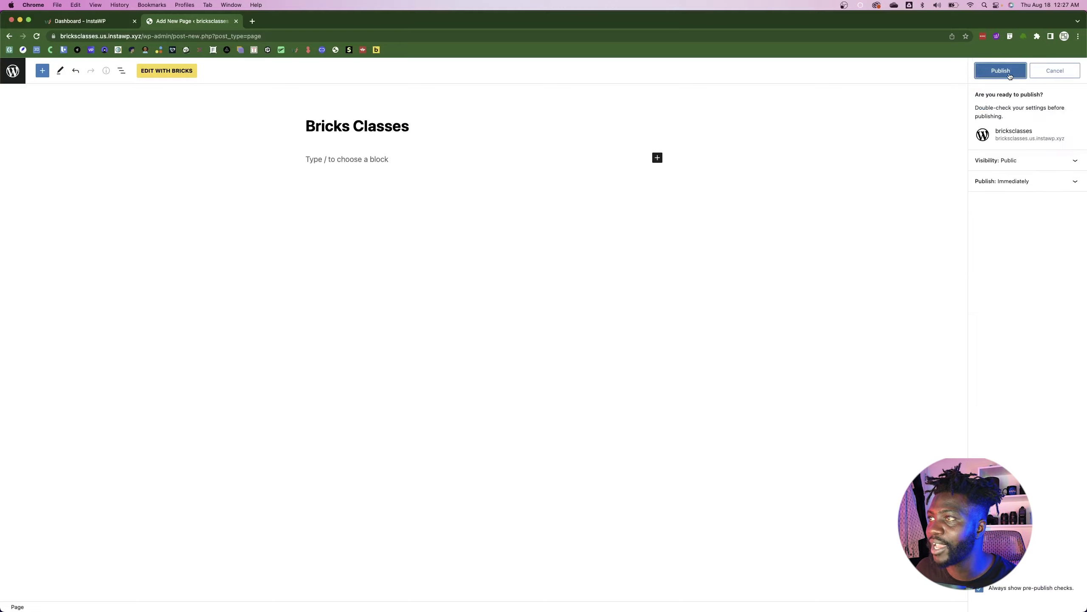
{"action": "left_click", "coordinate": [1006, 72]}
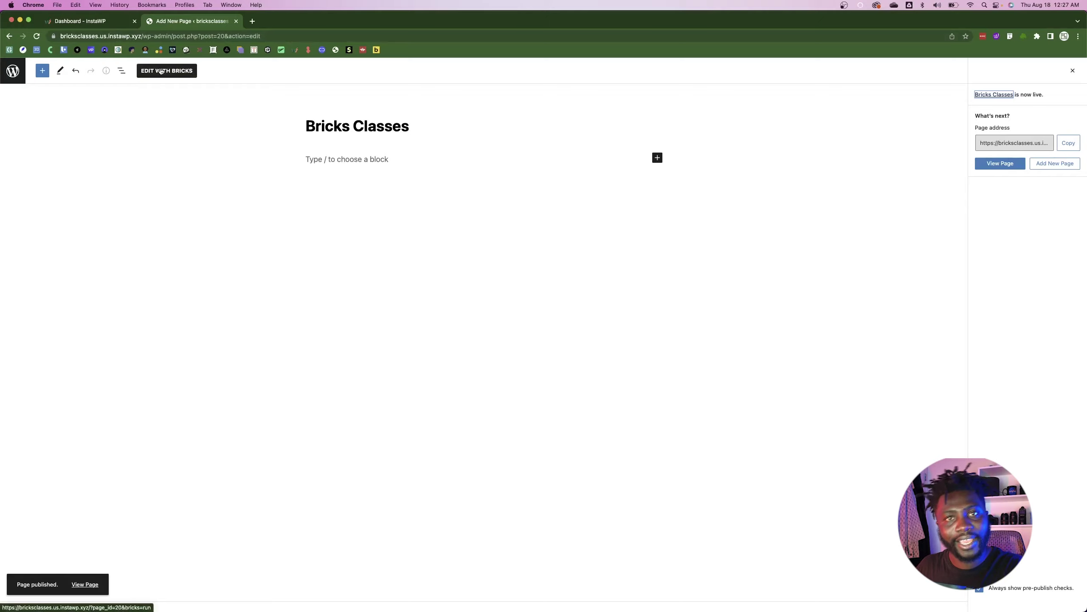
{"action": "left_click", "coordinate": [161, 71]}
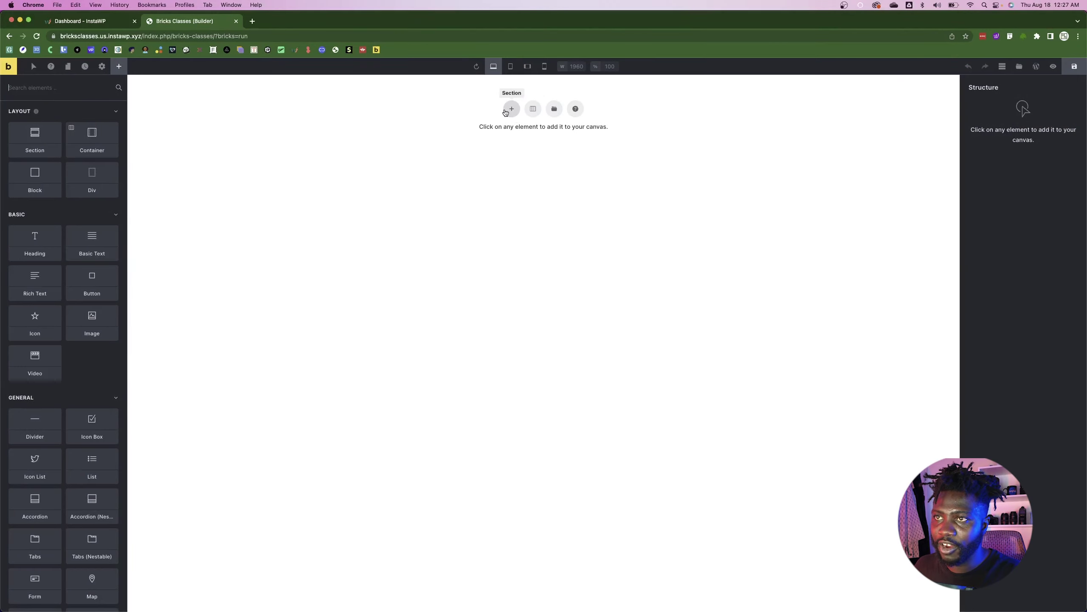
- Add a section to the empty canvas and open the section's layout and sizing style settings
{"action": "left_click", "coordinate": [507, 111]}
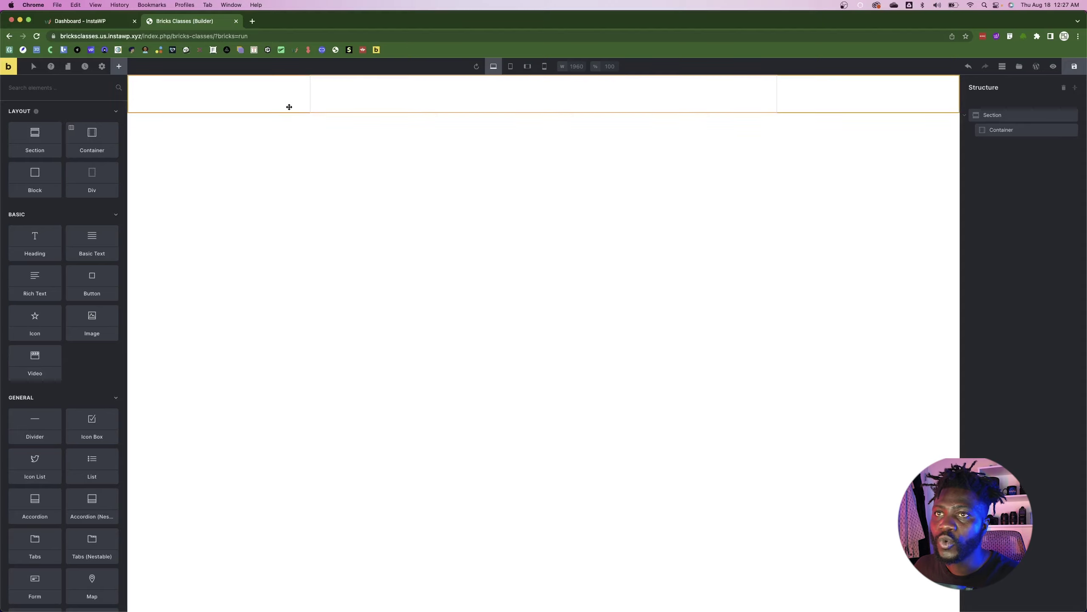
{"action": "left_click", "coordinate": [1006, 130]}
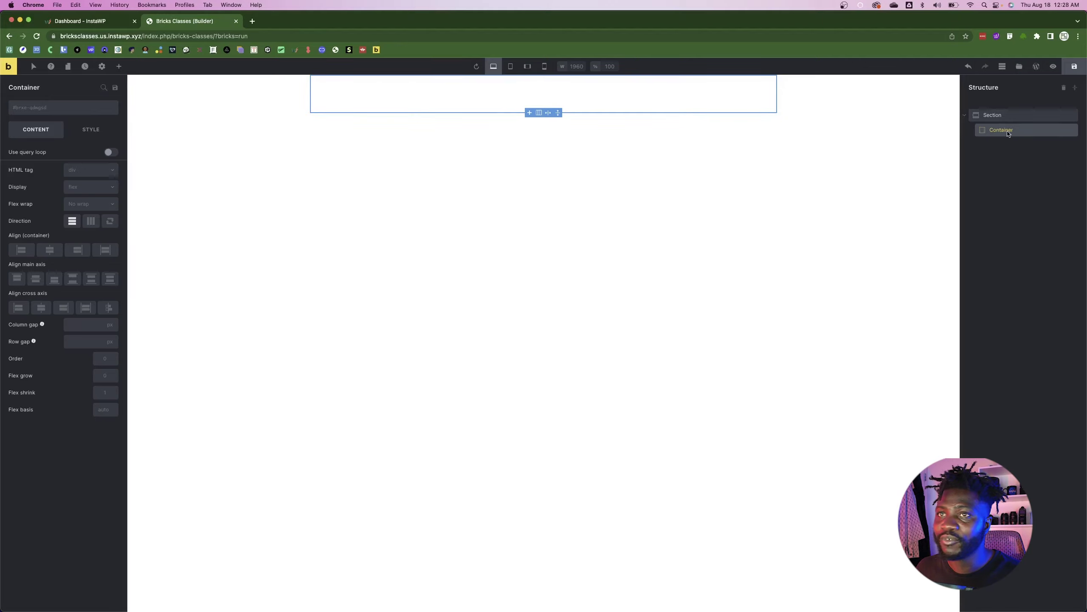
{"action": "left_click", "coordinate": [1021, 117]}
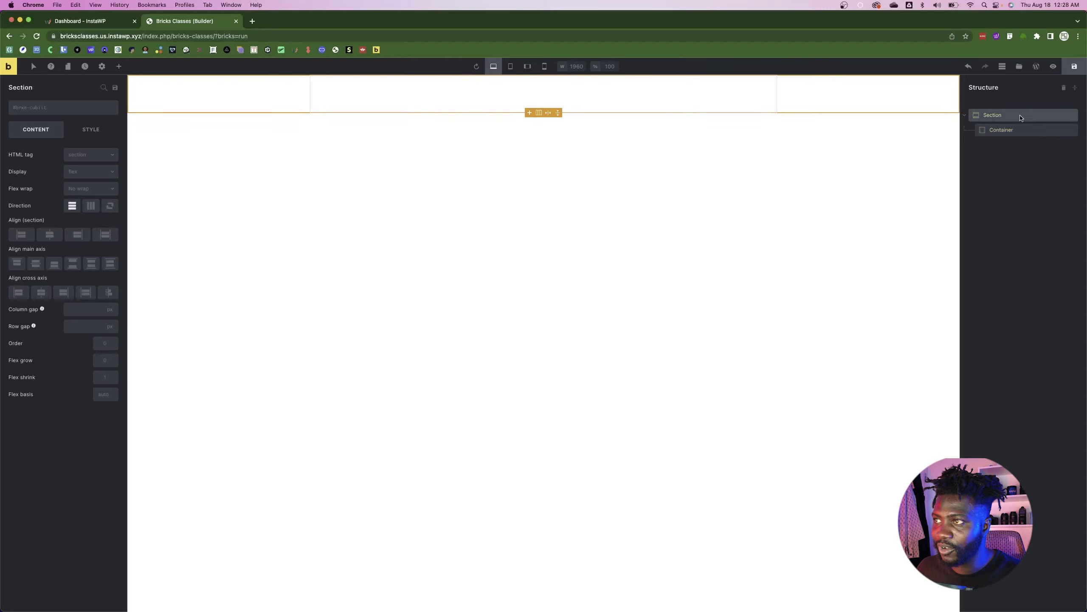
{"action": "left_click", "coordinate": [96, 129]}
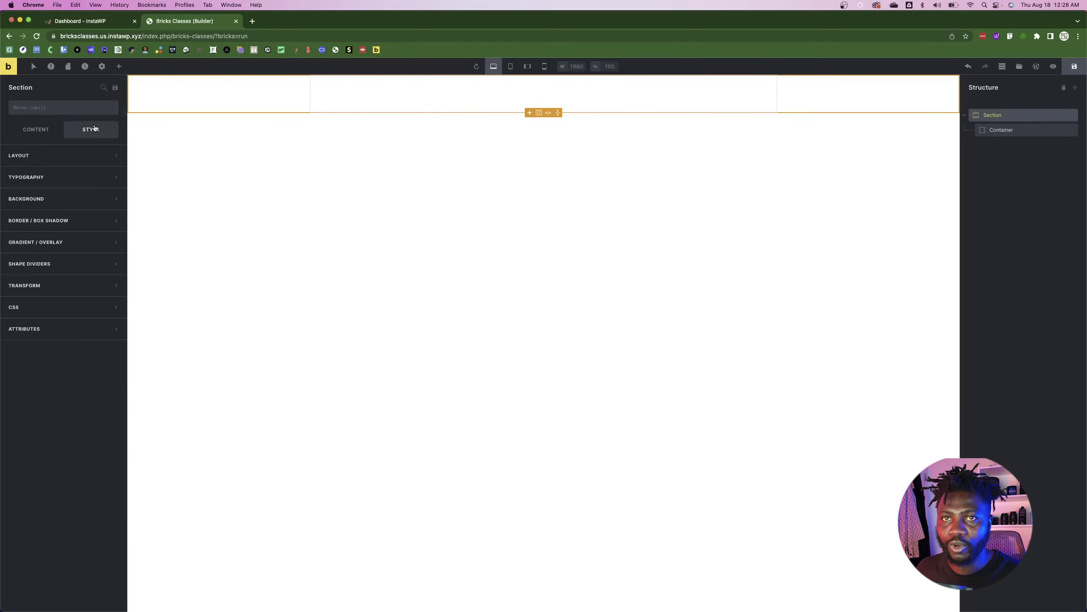
{"action": "left_click", "coordinate": [65, 154]}
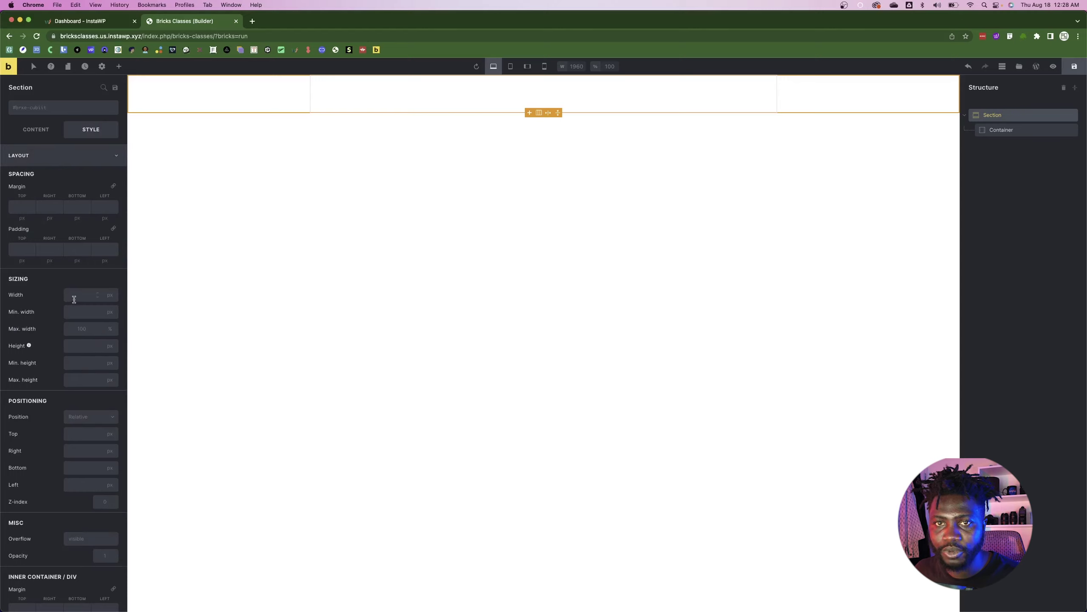
{"action": "left_click", "coordinate": [109, 295]}
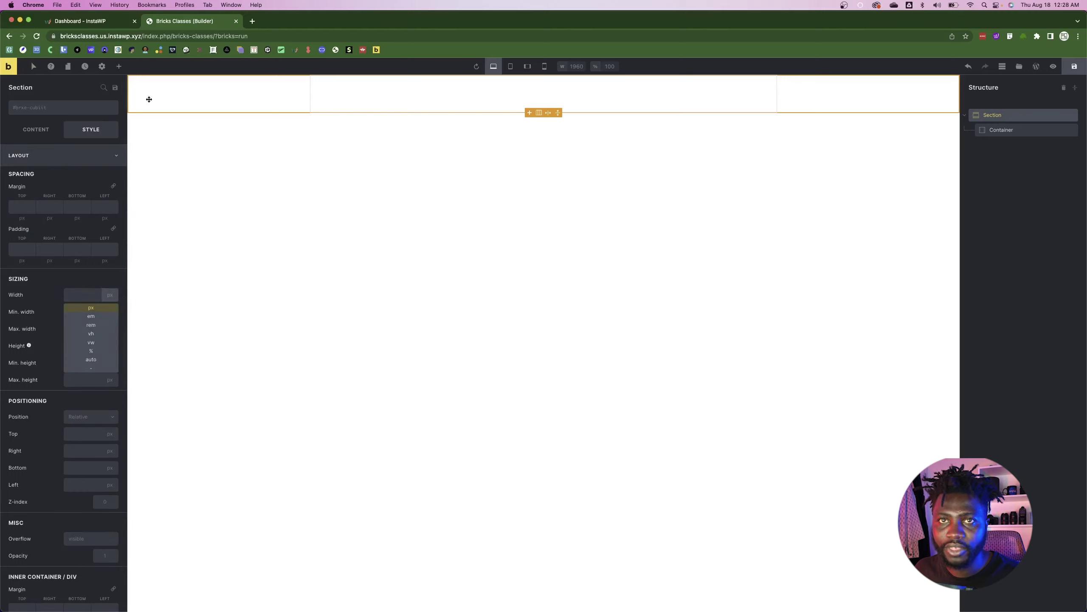
- Create the global CSS class section--wdt on the section and set the class width to 100 vw
{"action": "left_click", "coordinate": [40, 108]}
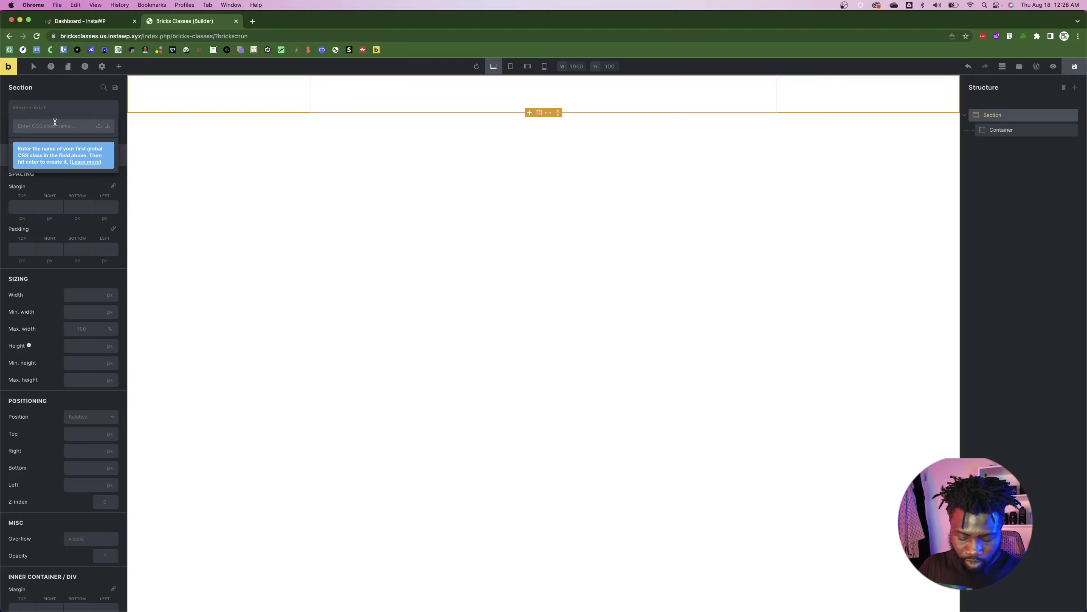
{"action": "type", "text": "section--wdt"}
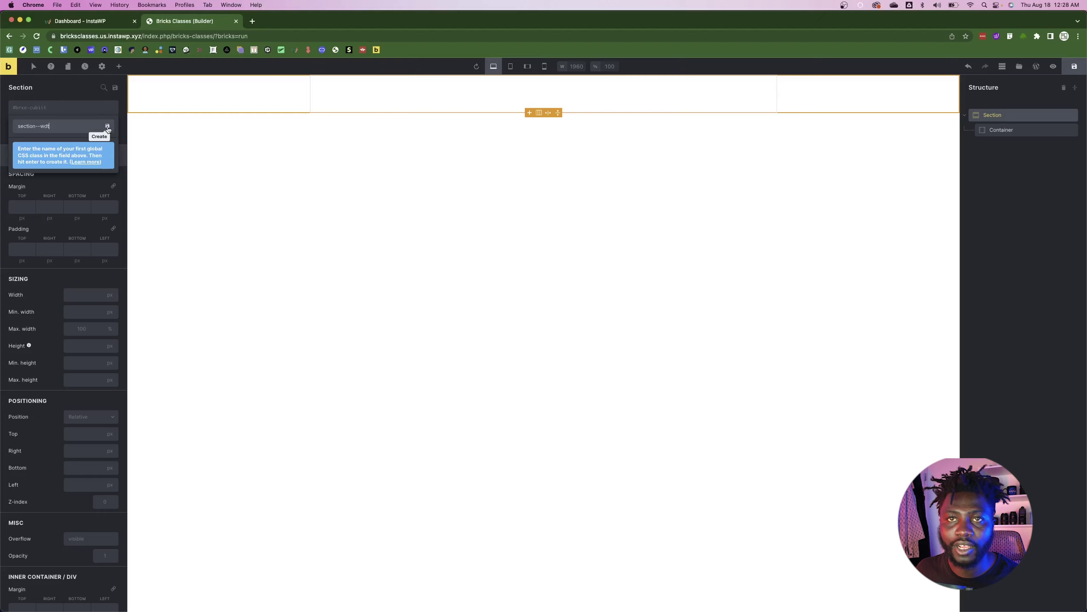
{"action": "key", "text": "Return"}
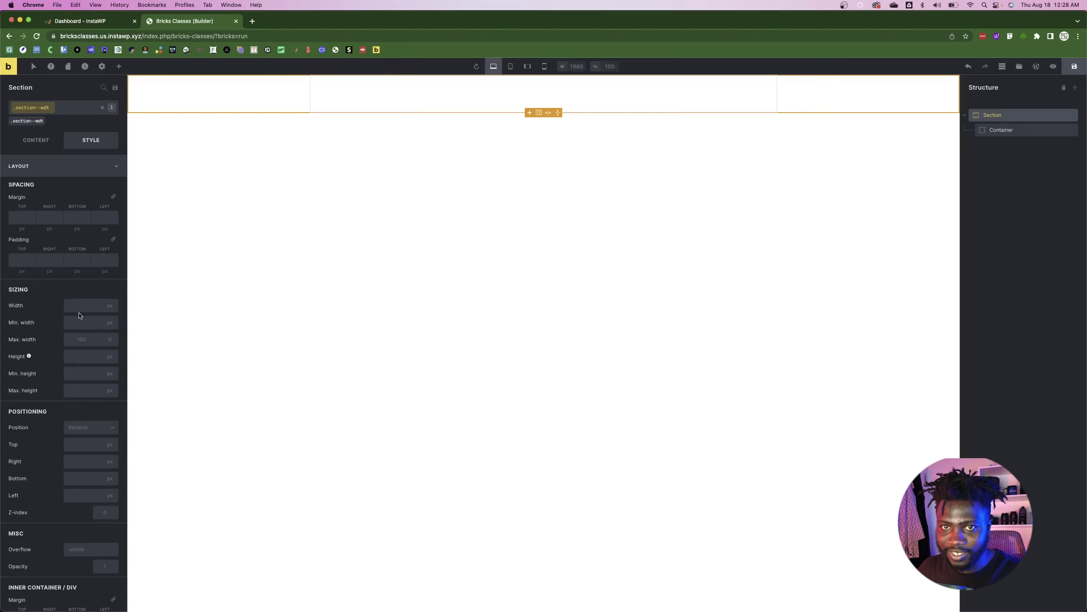
{"action": "left_click", "coordinate": [109, 305]}
{"action": "left_click", "coordinate": [91, 353]}
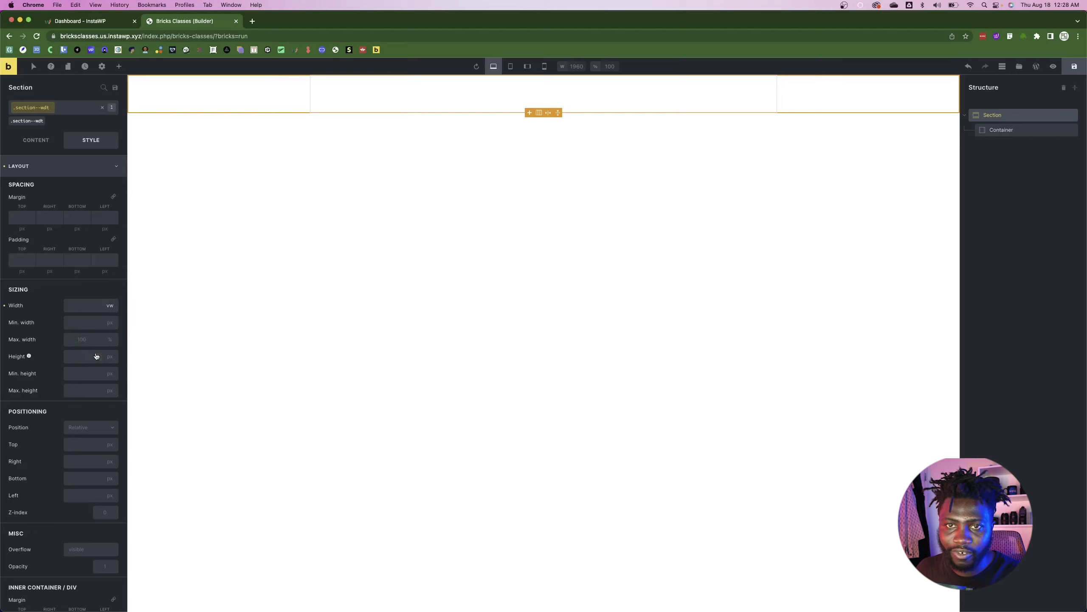
{"action": "type", "text": "100"}
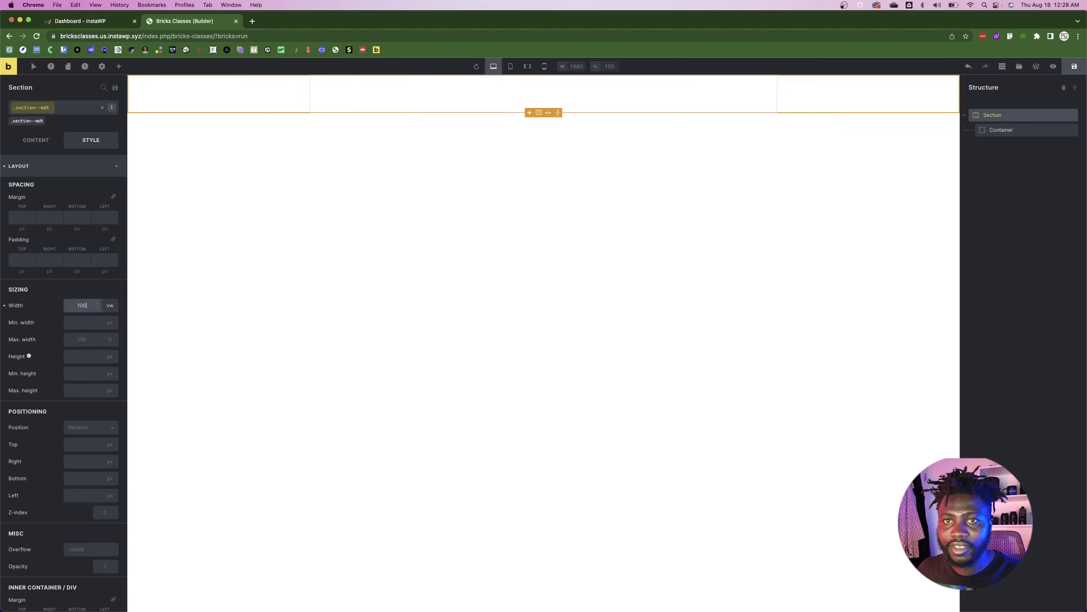
{"action": "left_click", "coordinate": [261, 307]}
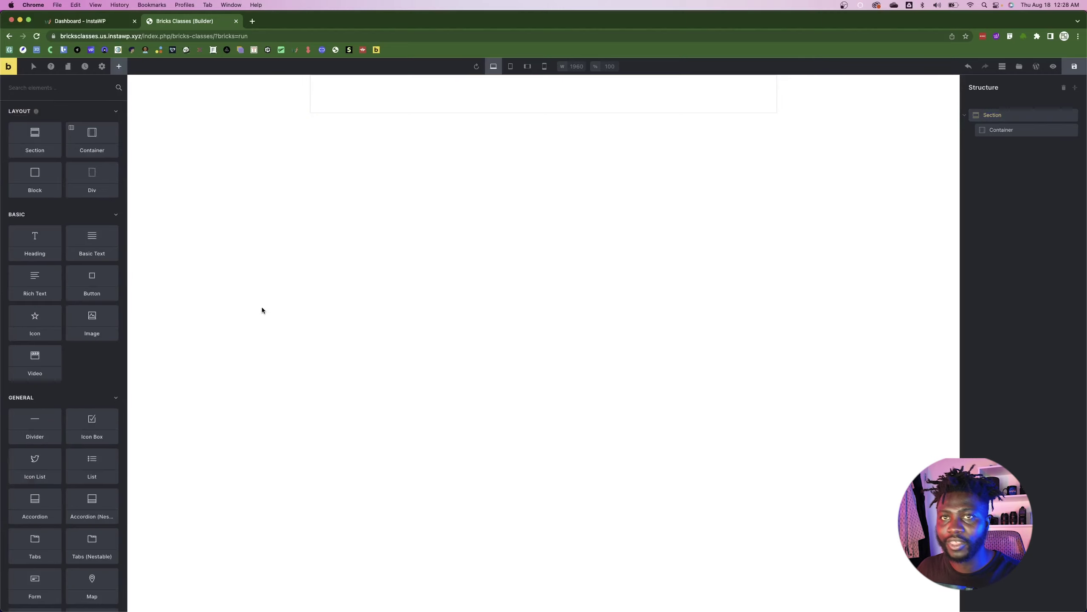
- Reselect the section, remove the section--wdt class from it, and assign the same class again
{"action": "left_click", "coordinate": [205, 96]}
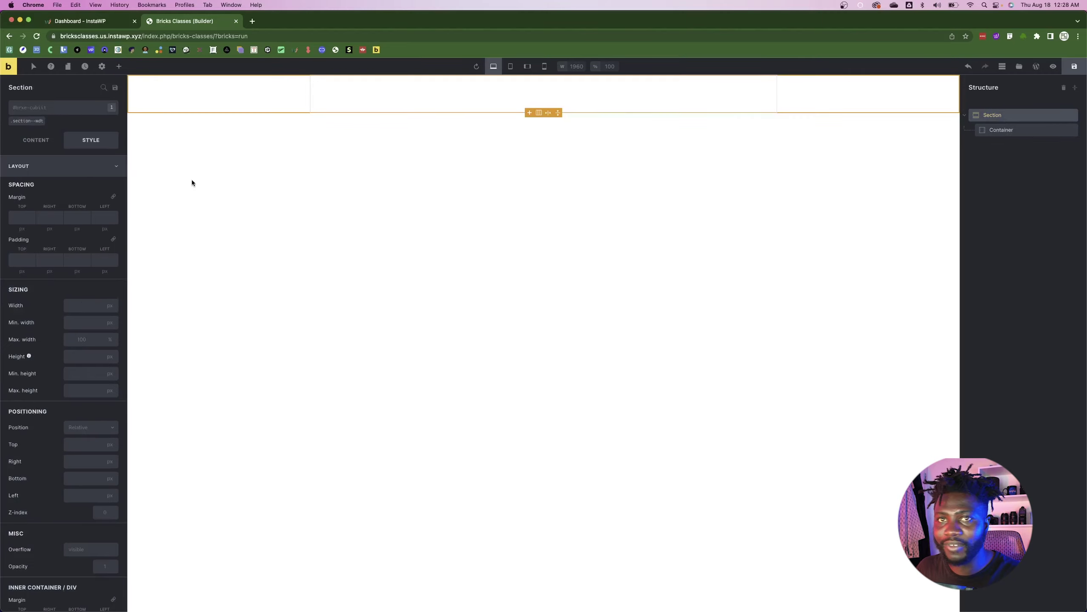
{"action": "left_click", "coordinate": [29, 121]}
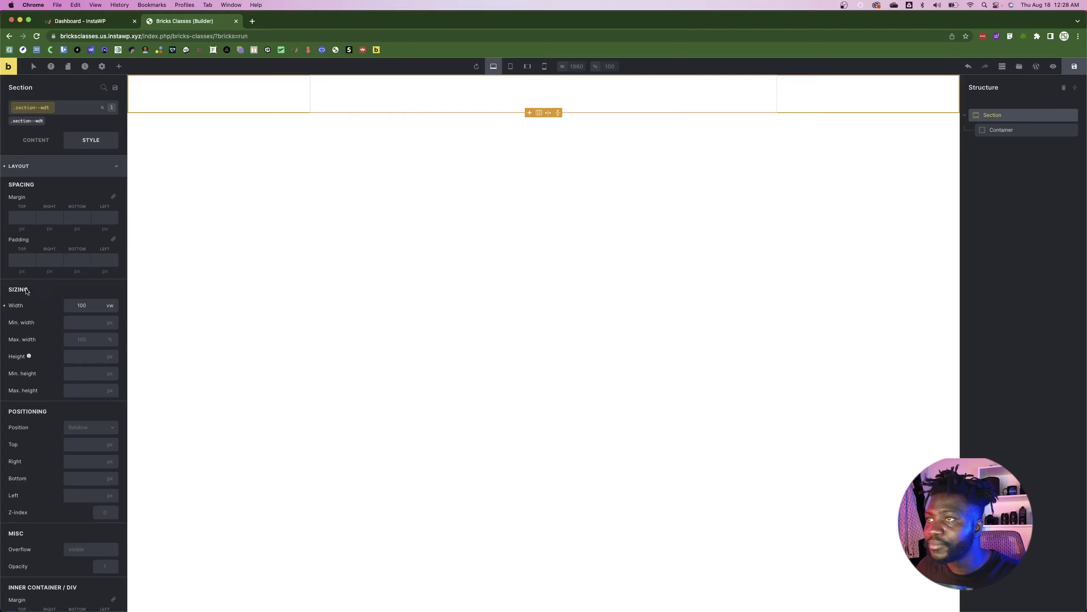
{"action": "mouse_move", "coordinate": [99, 110]}
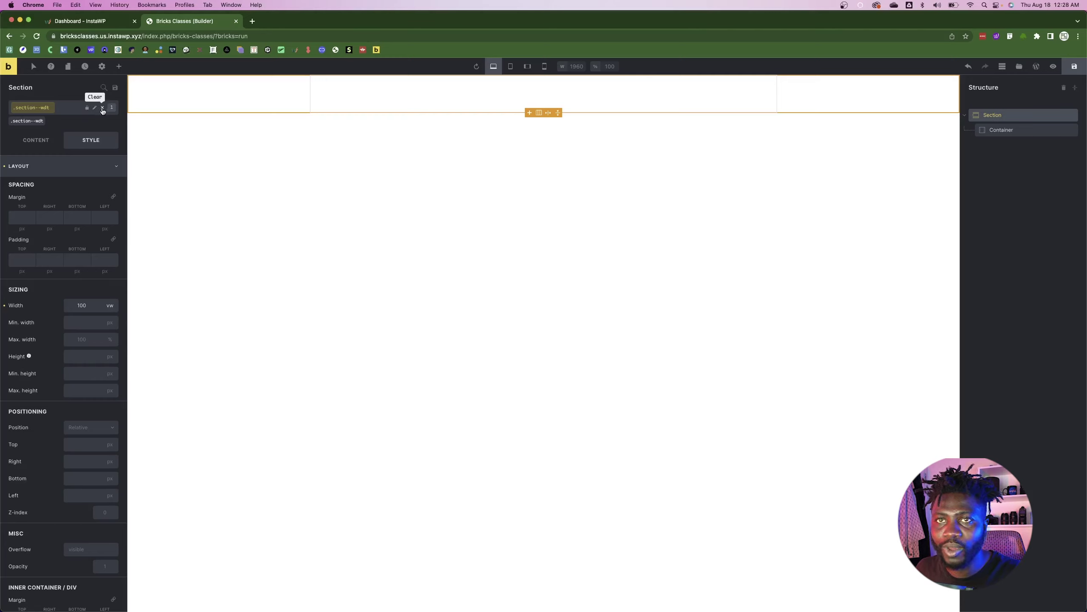
{"action": "left_click", "coordinate": [102, 108]}
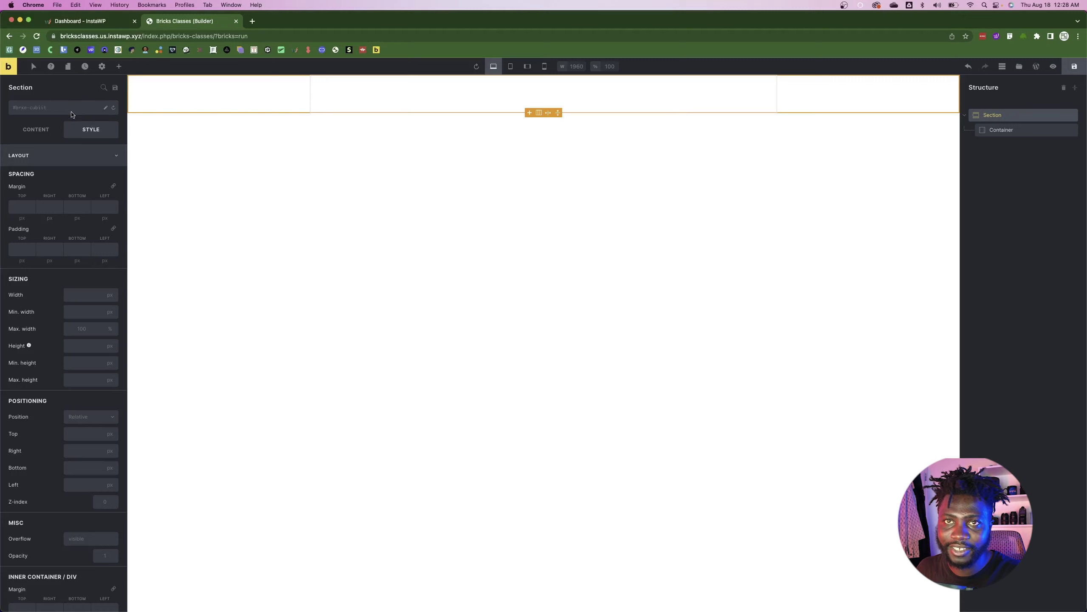
{"action": "left_click", "coordinate": [97, 110]}
{"action": "left_click", "coordinate": [33, 158]}
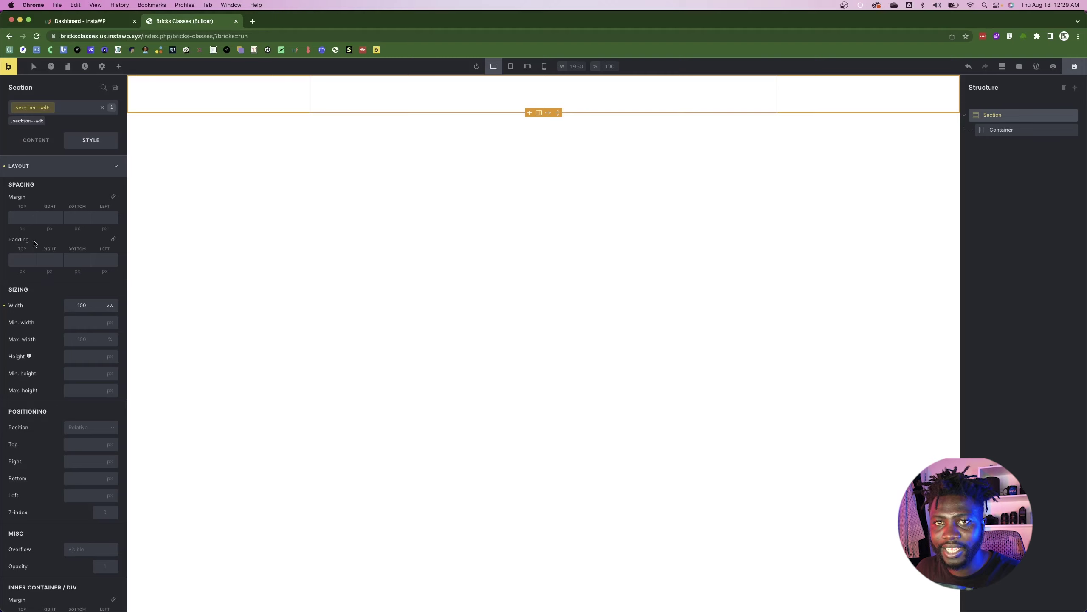
- Set the height of the section--wdt class to 450 px and compare it with the section's own ID-level sizing
{"action": "left_click", "coordinate": [70, 355]}
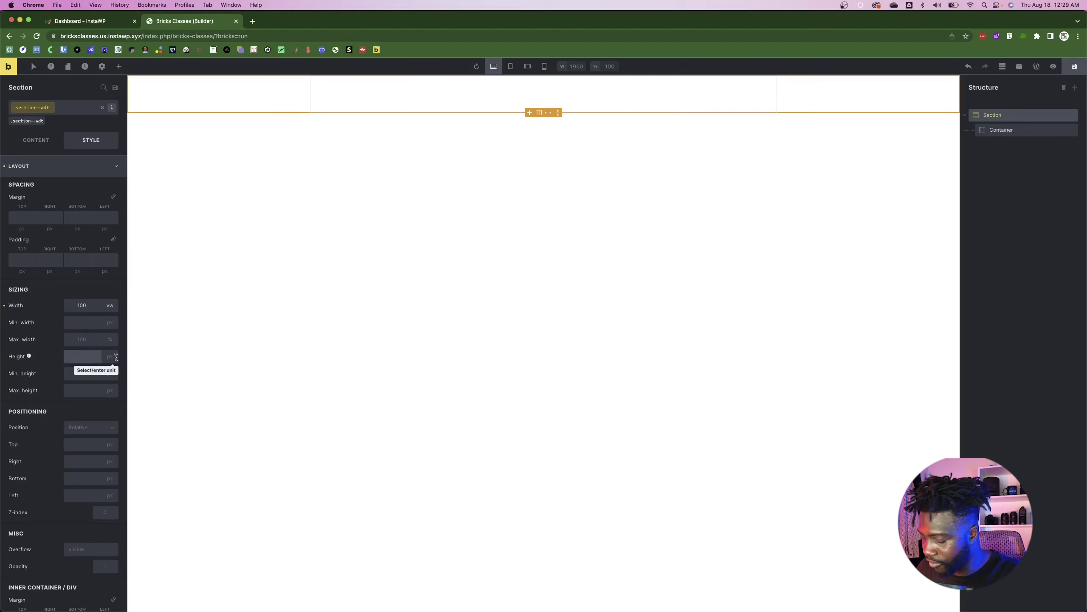
{"action": "type", "text": "450"}
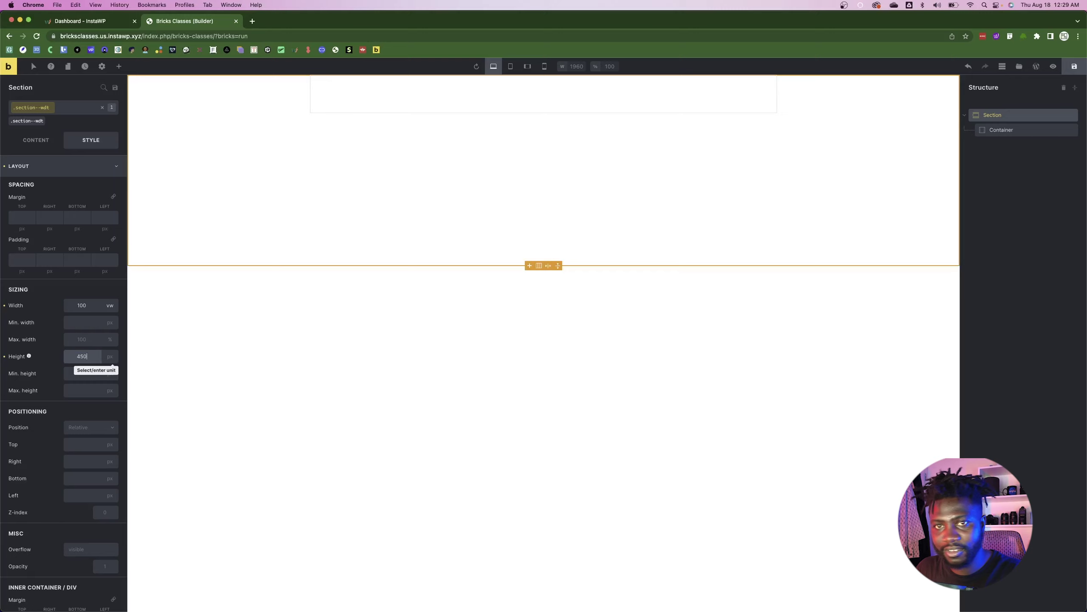
{"action": "left_click", "coordinate": [102, 107]}
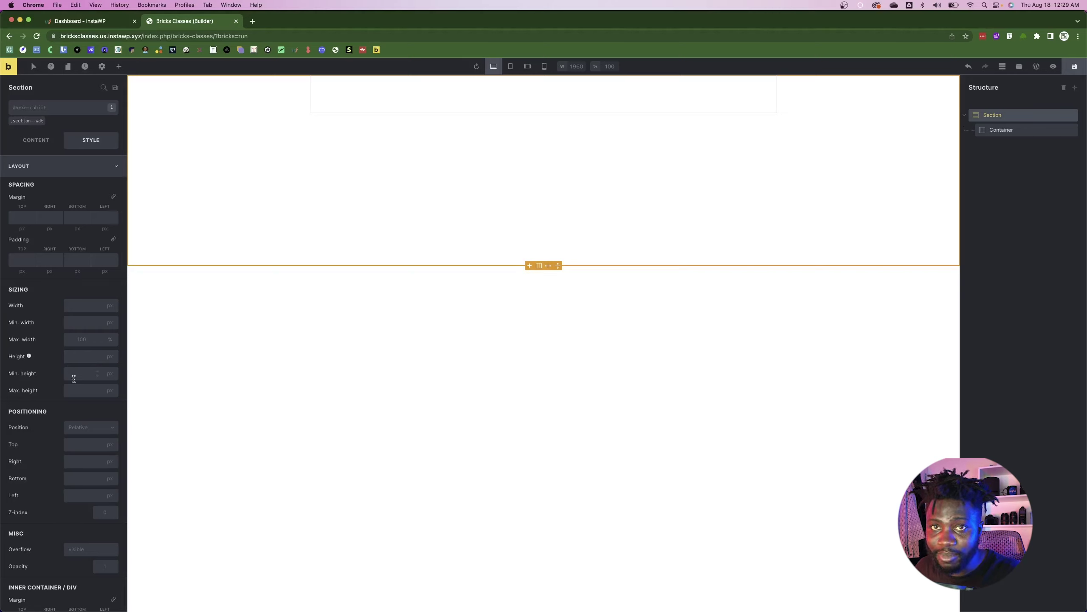
{"action": "left_click", "coordinate": [30, 121]}
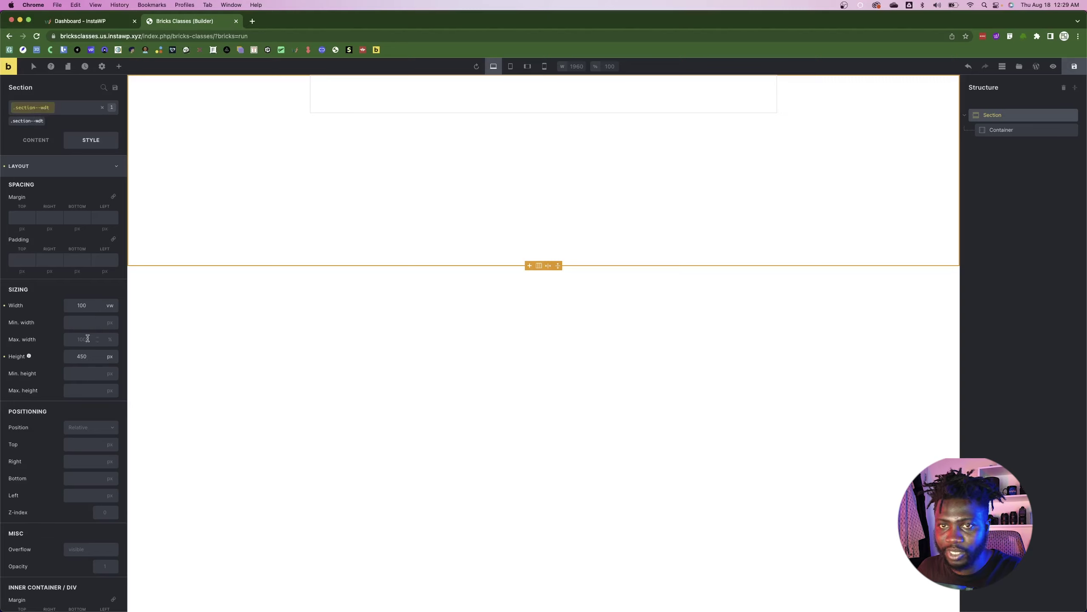
- Detach section--wdt from the section and reapply it from the existing classes
{"action": "left_click", "coordinate": [103, 107]}
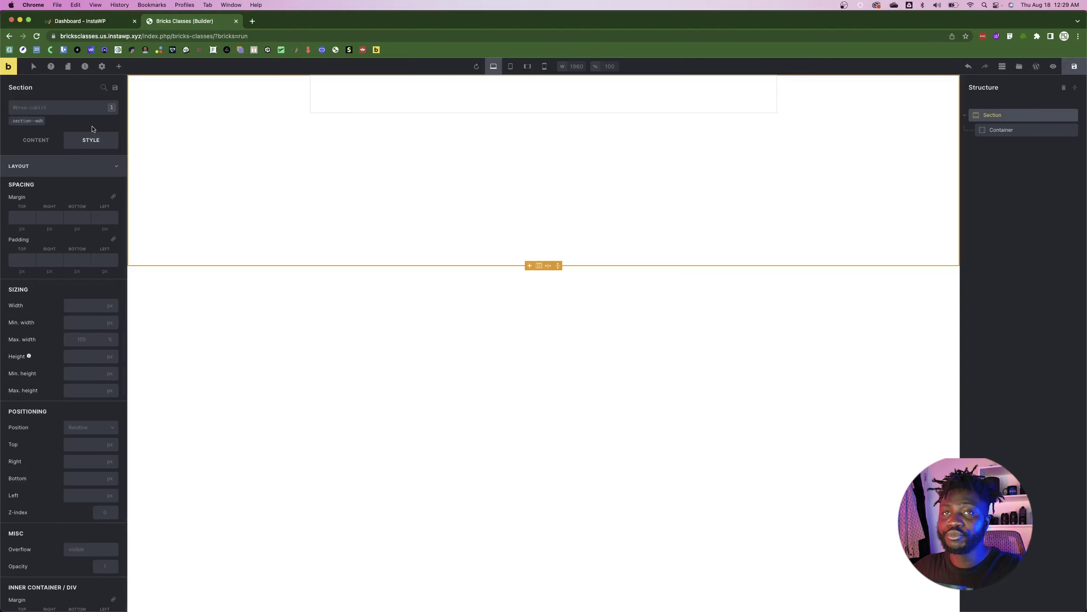
{"action": "left_click", "coordinate": [51, 120]}
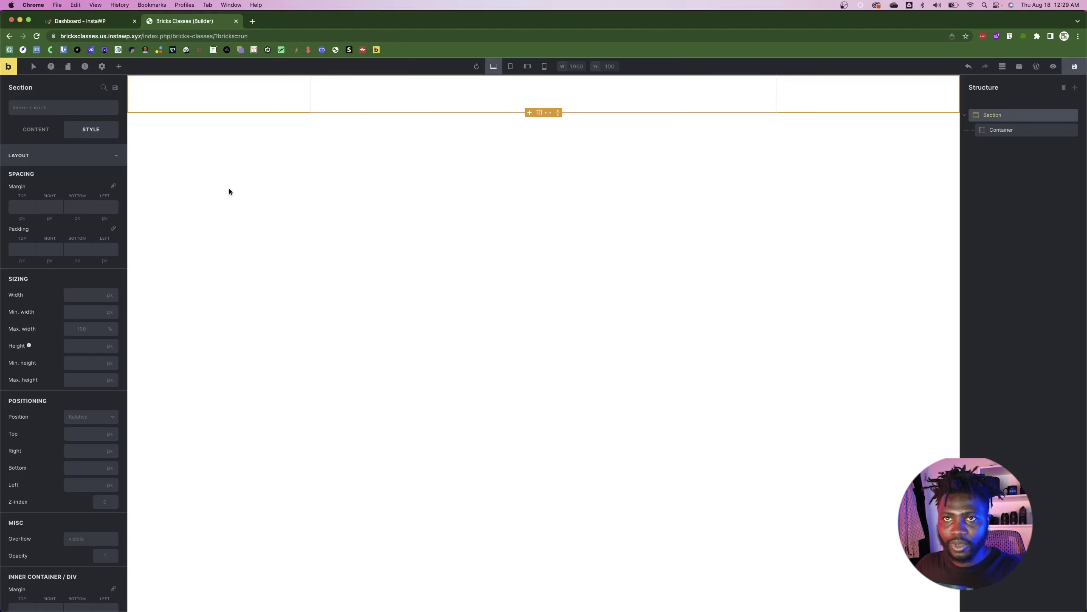
{"action": "left_click", "coordinate": [65, 107]}
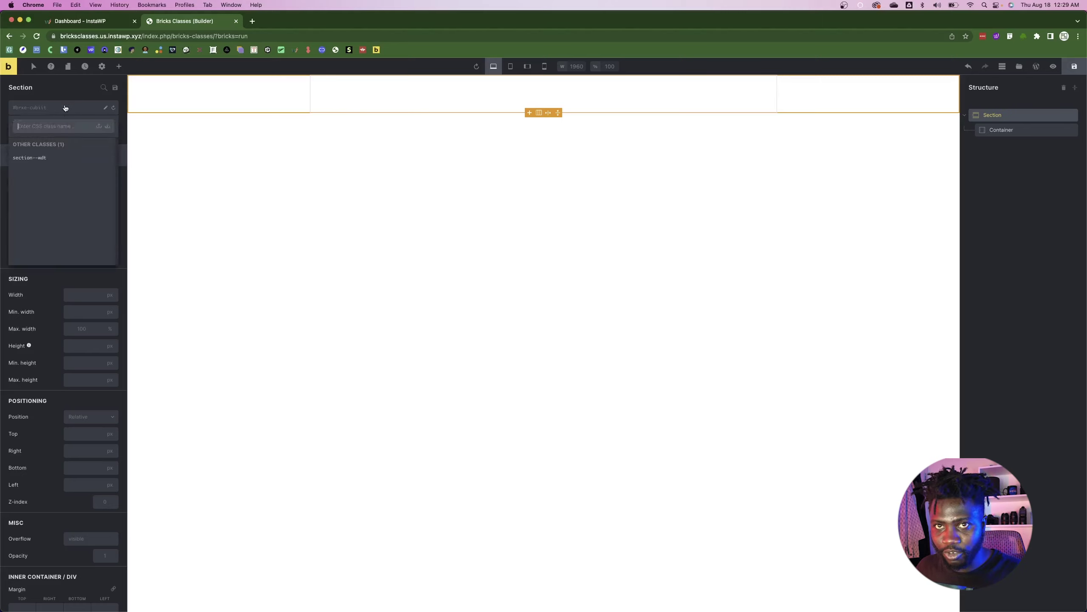
{"action": "left_click", "coordinate": [45, 158]}
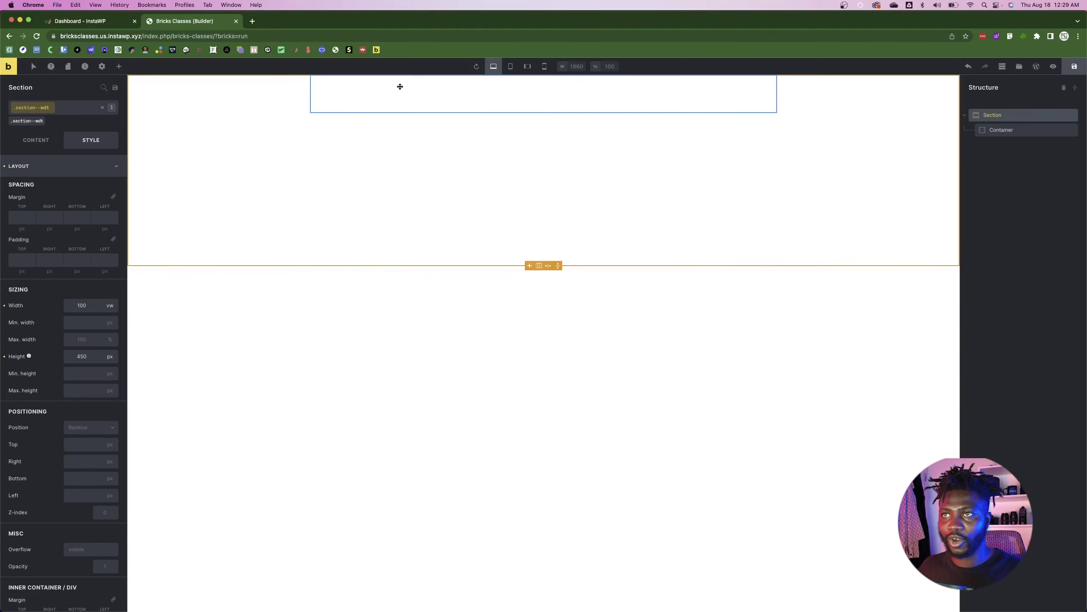
- Add a second section below the first and assign it the existing section--wdt class
{"action": "left_click", "coordinate": [119, 66]}
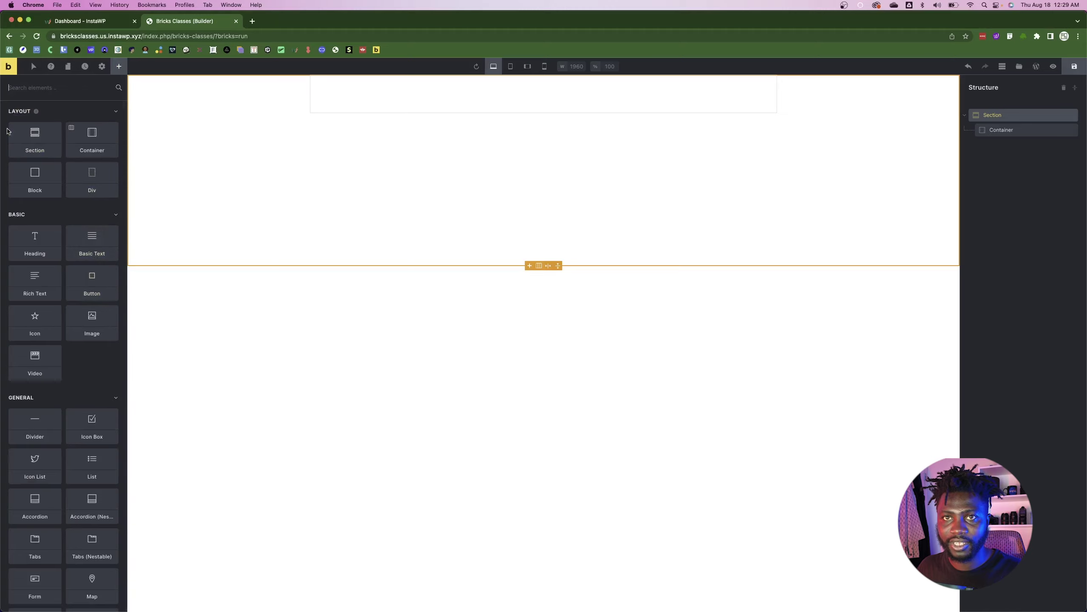
{"action": "left_click", "coordinate": [28, 143]}
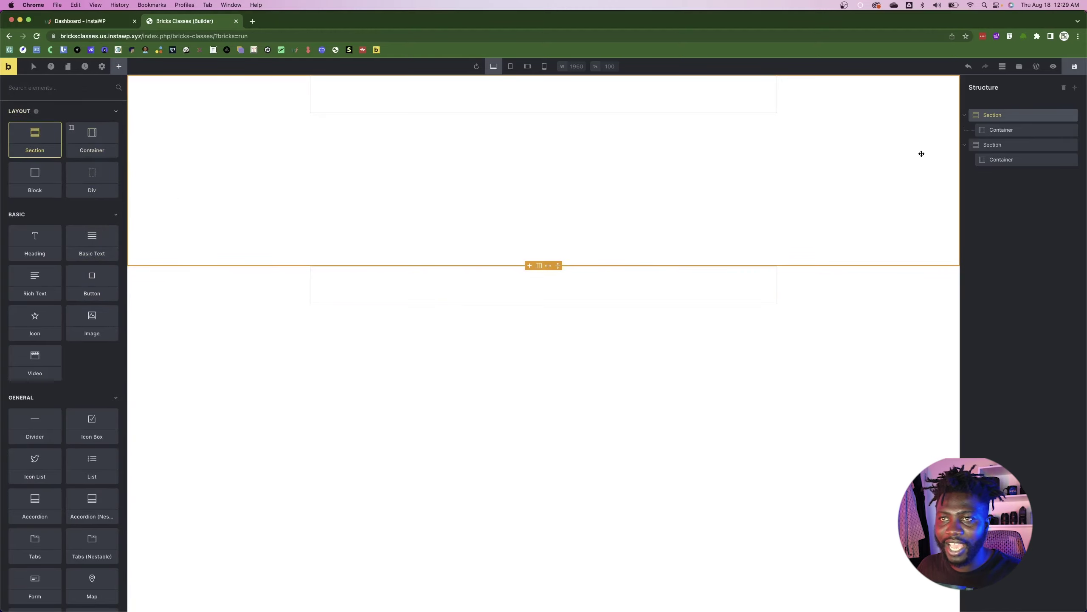
{"action": "left_click", "coordinate": [1012, 146]}
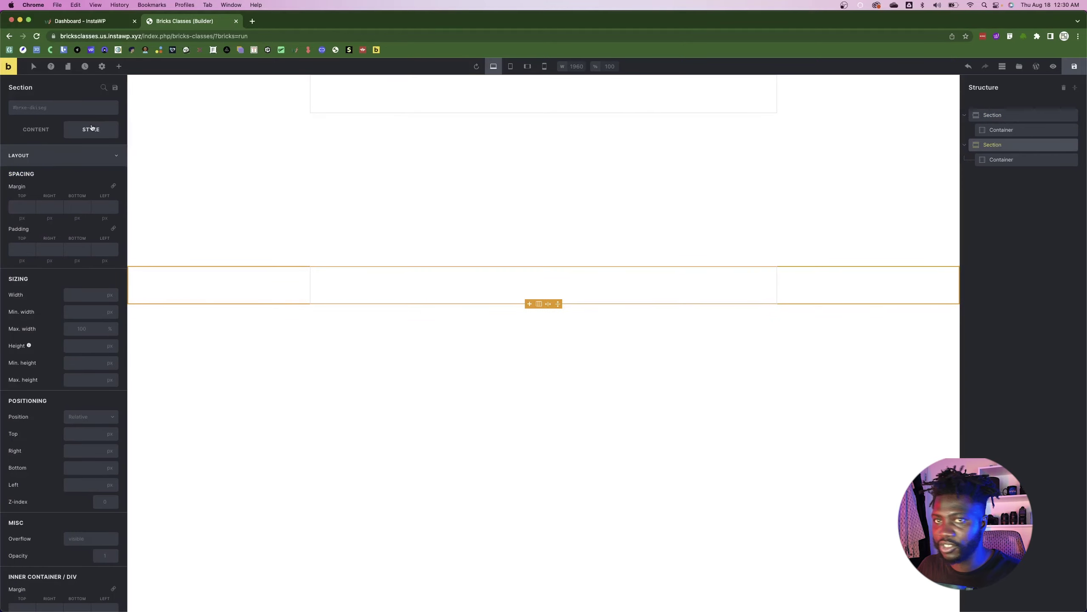
{"action": "left_click", "coordinate": [51, 108]}
{"action": "left_click", "coordinate": [46, 157]}
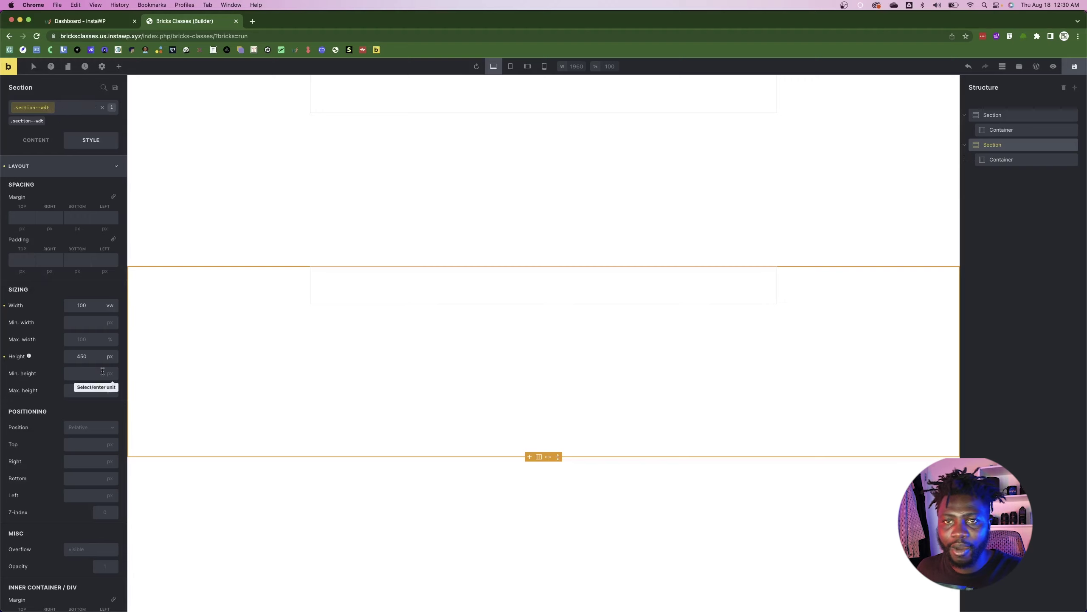
- Set the background colour of the section--wdt class to blue #2196f3 from the second section
{"action": "double_click", "coordinate": [83, 356]}
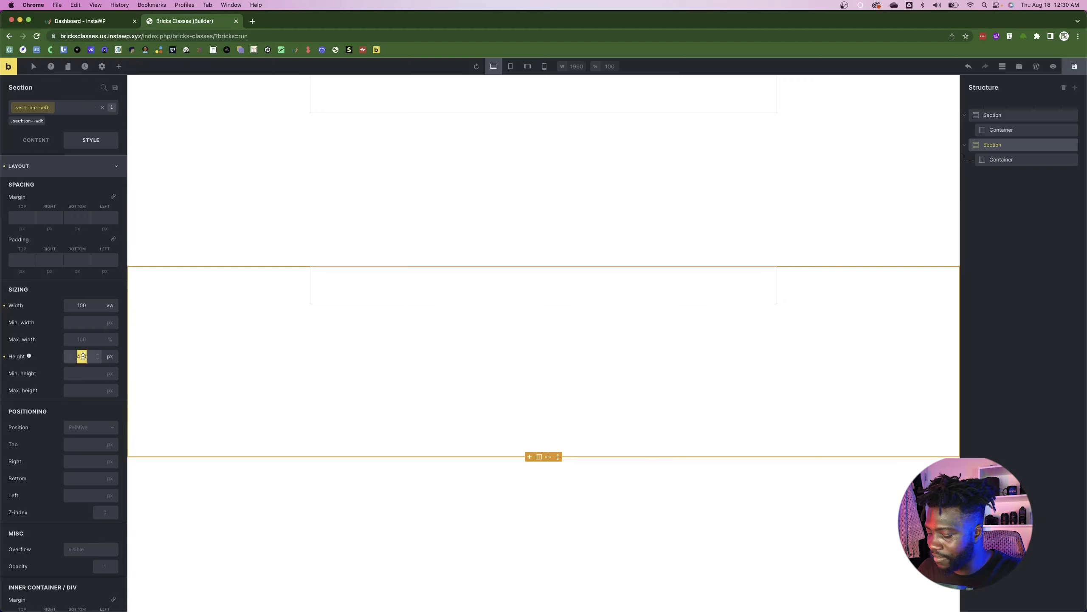
{"action": "left_click", "coordinate": [72, 167]}
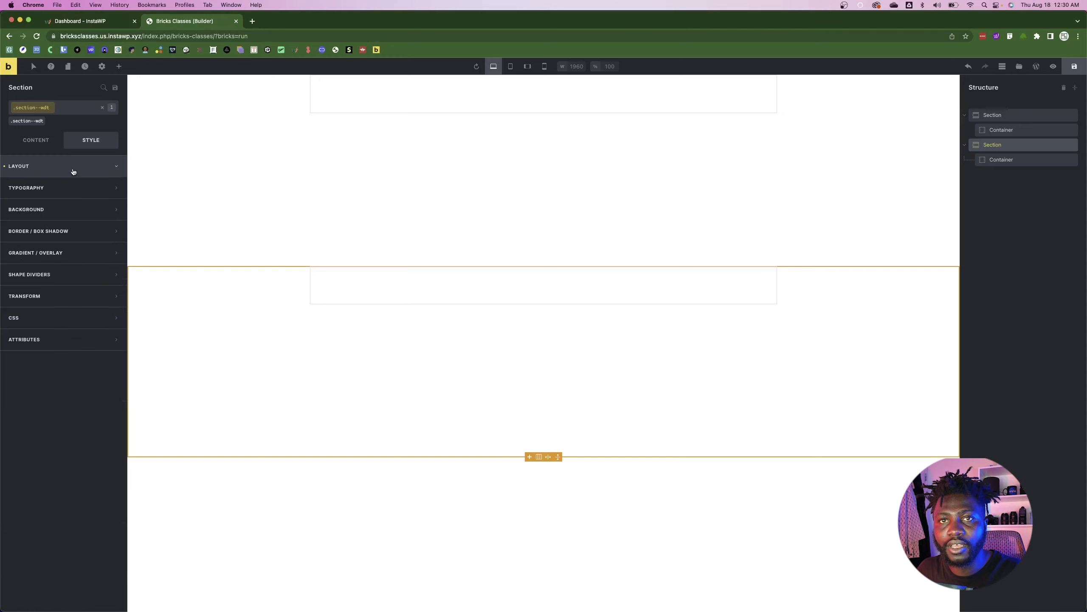
{"action": "left_click", "coordinate": [61, 209]}
{"action": "left_click", "coordinate": [112, 229]}
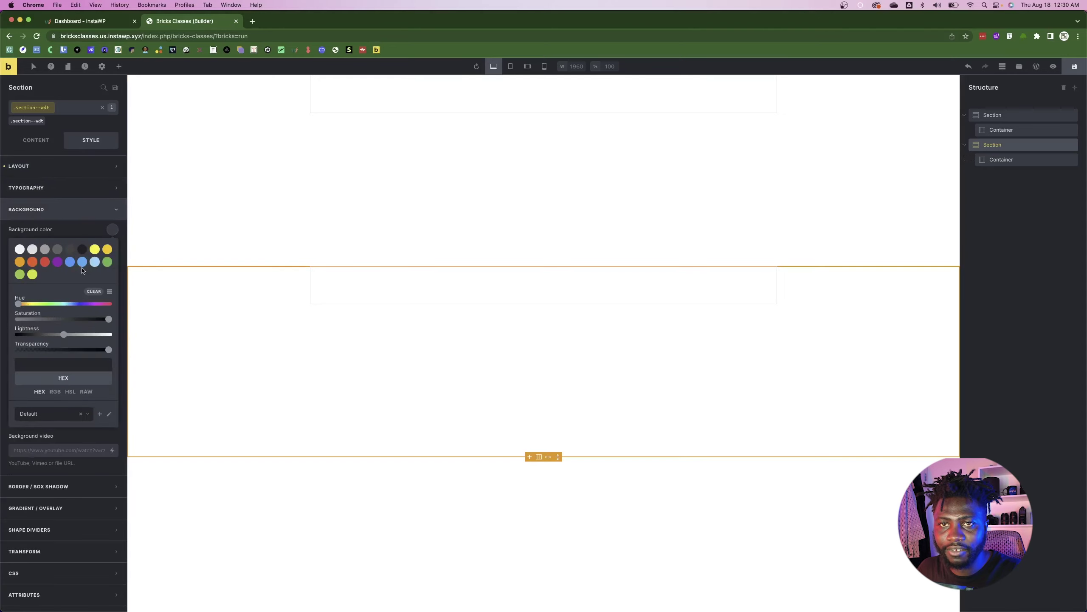
{"action": "left_click", "coordinate": [70, 261]}
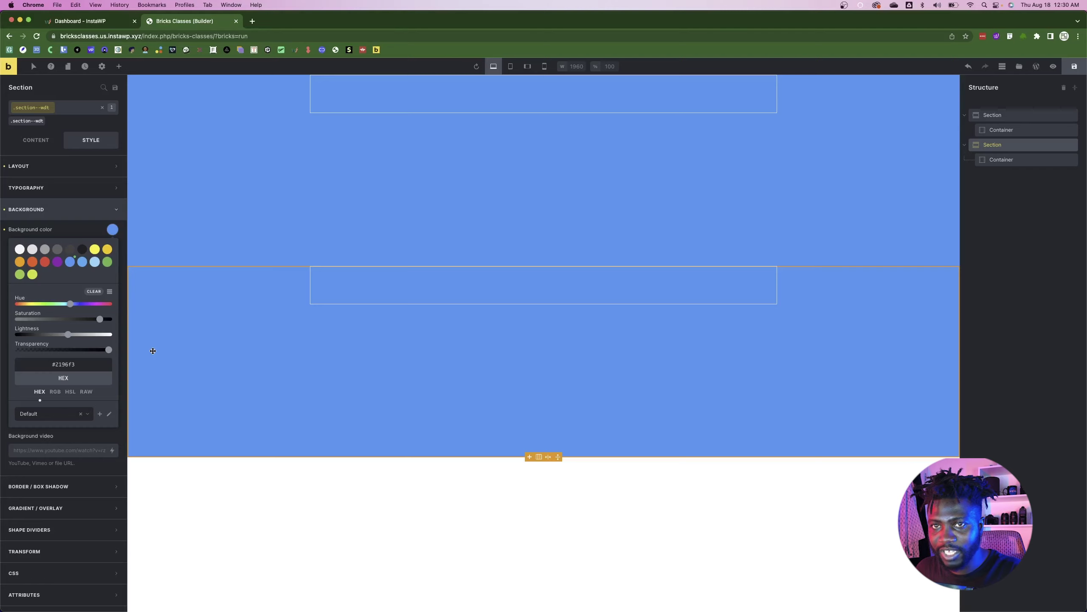
- Set the background colour of the section--wdt class to purple #9c27b0 from the first section
{"action": "left_click", "coordinate": [1009, 117]}
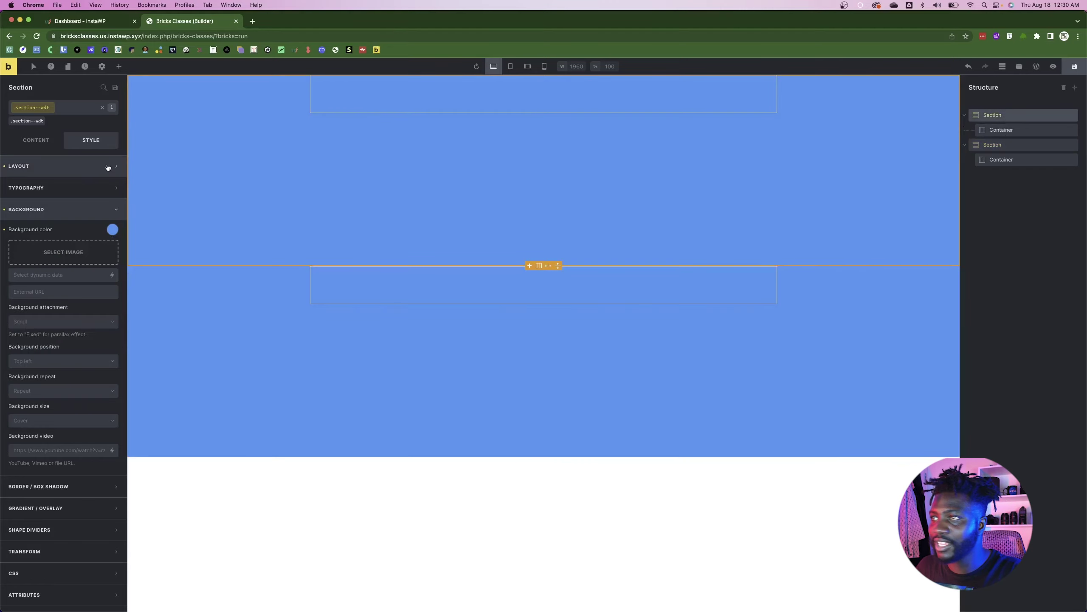
{"action": "left_click", "coordinate": [114, 230]}
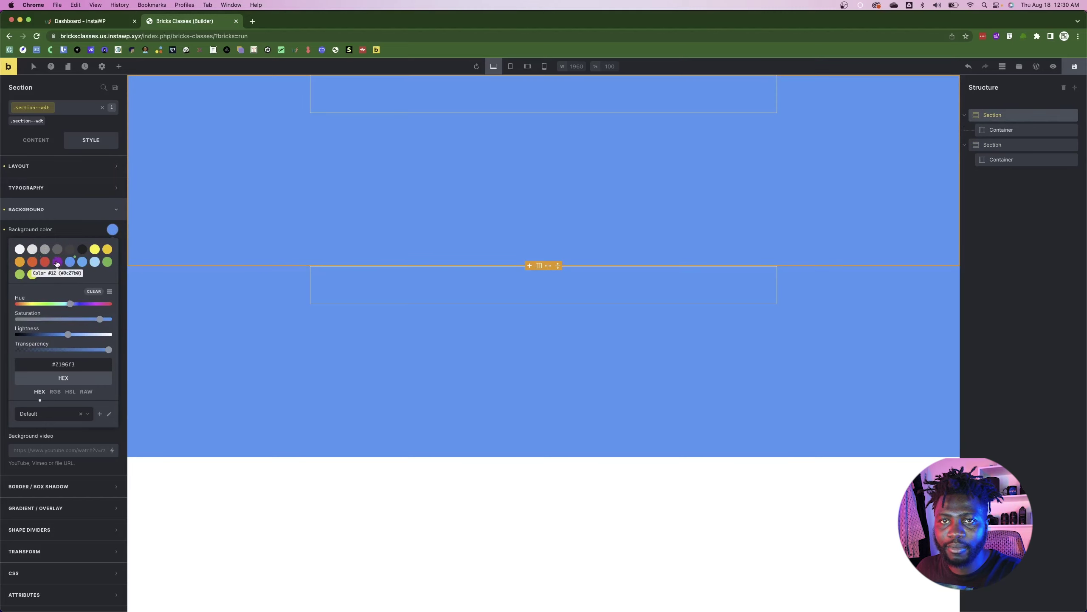
{"action": "left_click", "coordinate": [57, 262]}
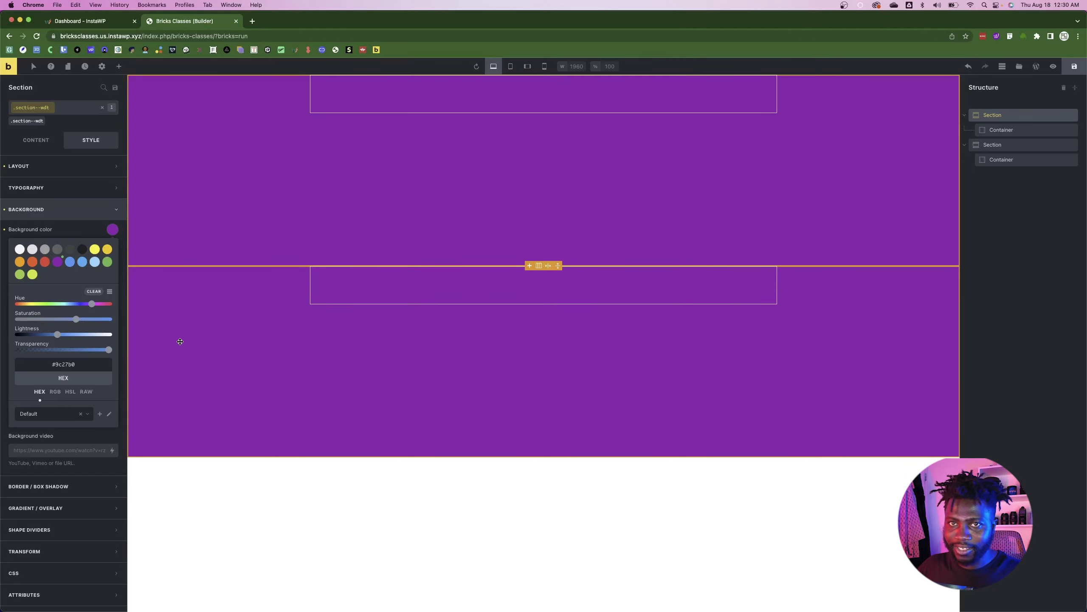
{"action": "left_click", "coordinate": [254, 477]}
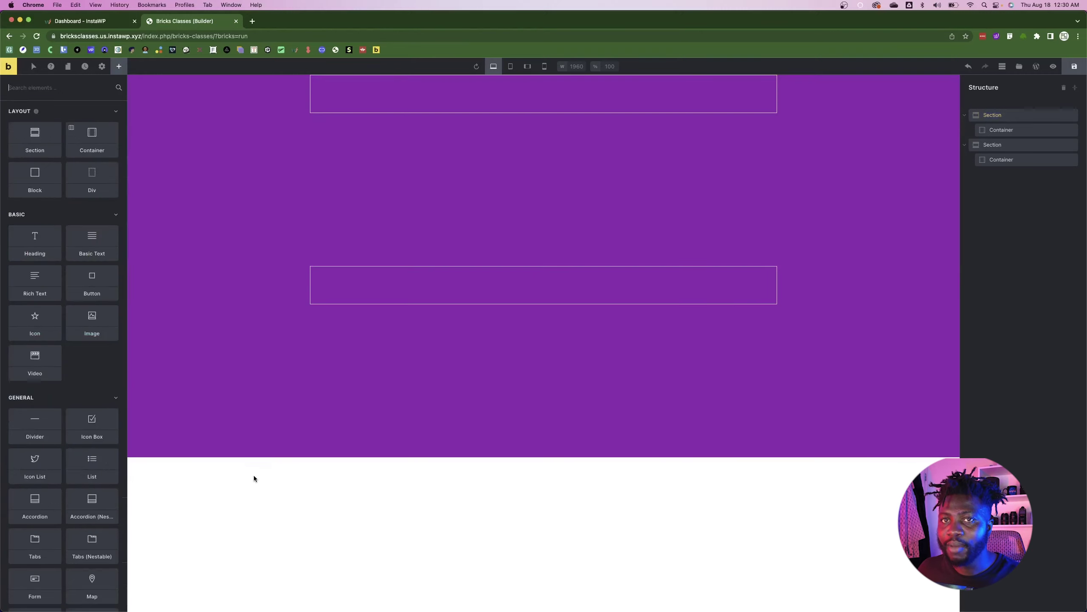
- Set the second section's own ID-level background colour to dark grey #212121, outside the section--wdt class
{"action": "left_click", "coordinate": [253, 370]}
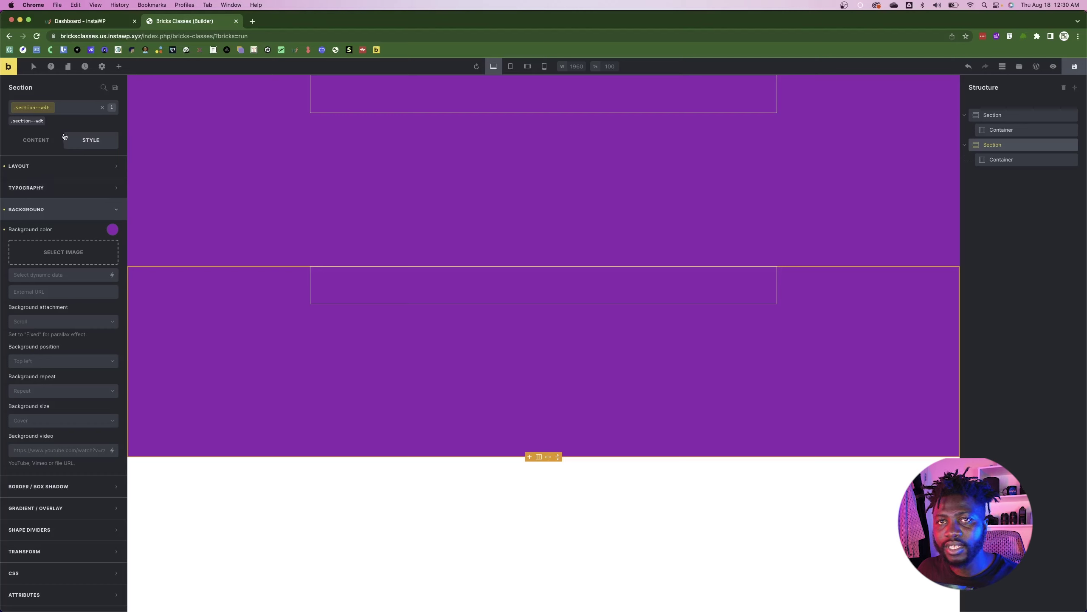
{"action": "left_click", "coordinate": [102, 107]}
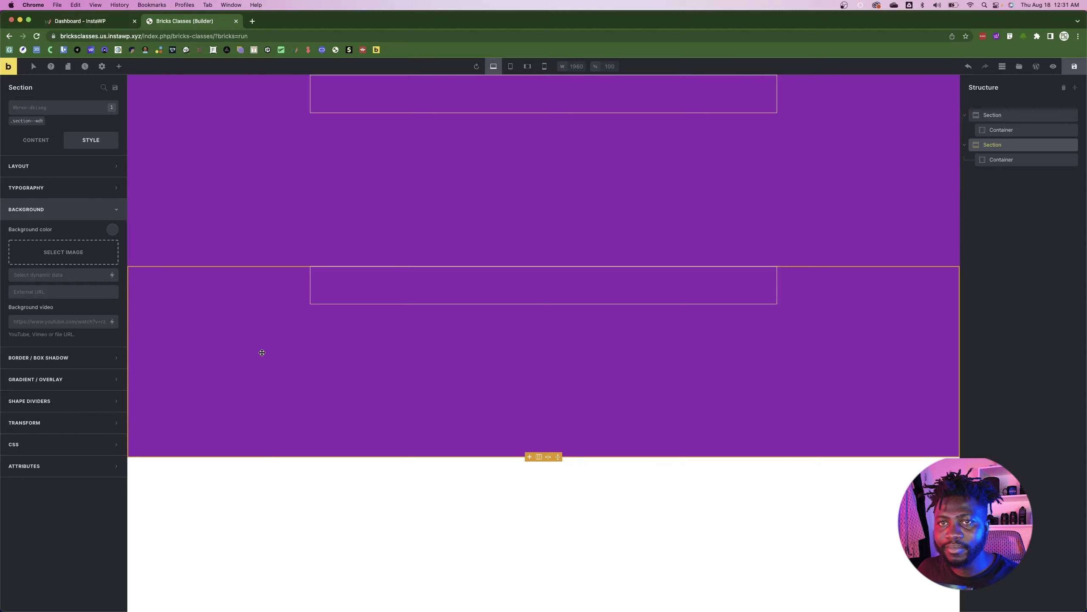
{"action": "left_click", "coordinate": [112, 230]}
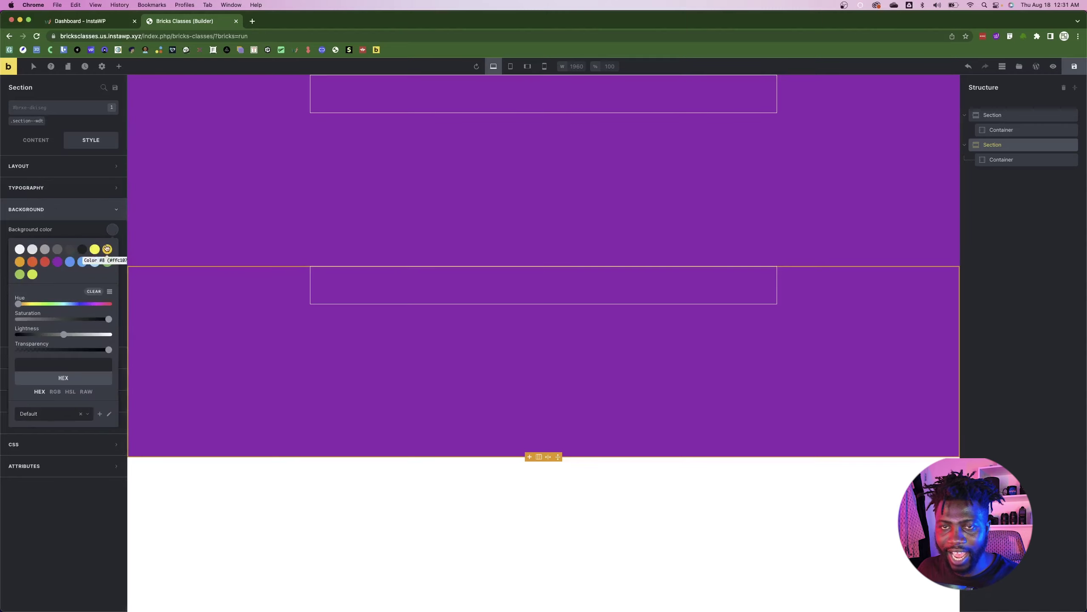
{"action": "left_click", "coordinate": [82, 250]}
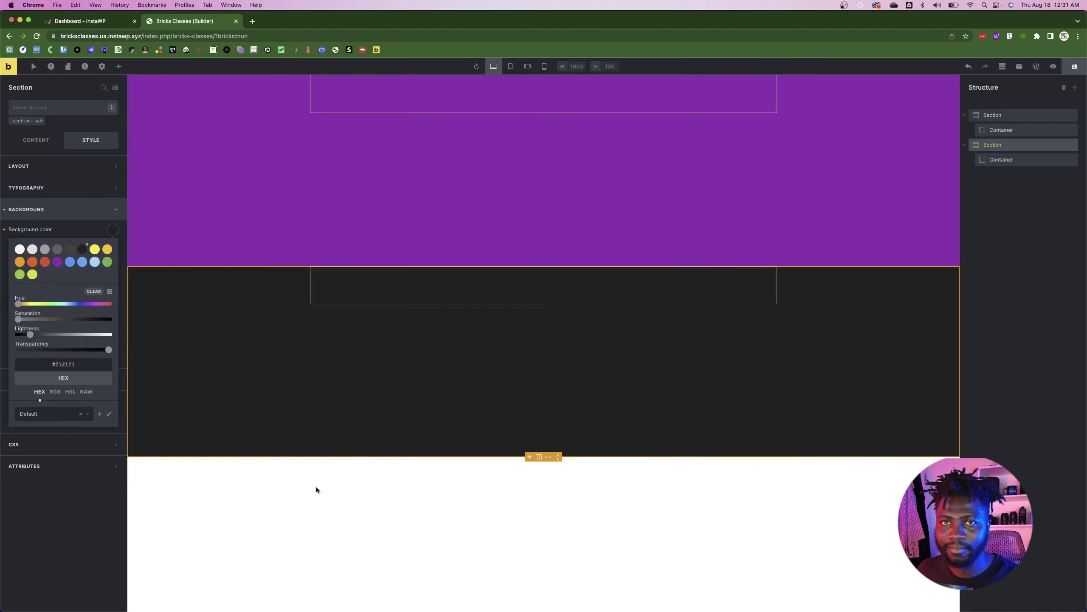
{"action": "left_click", "coordinate": [293, 477]}
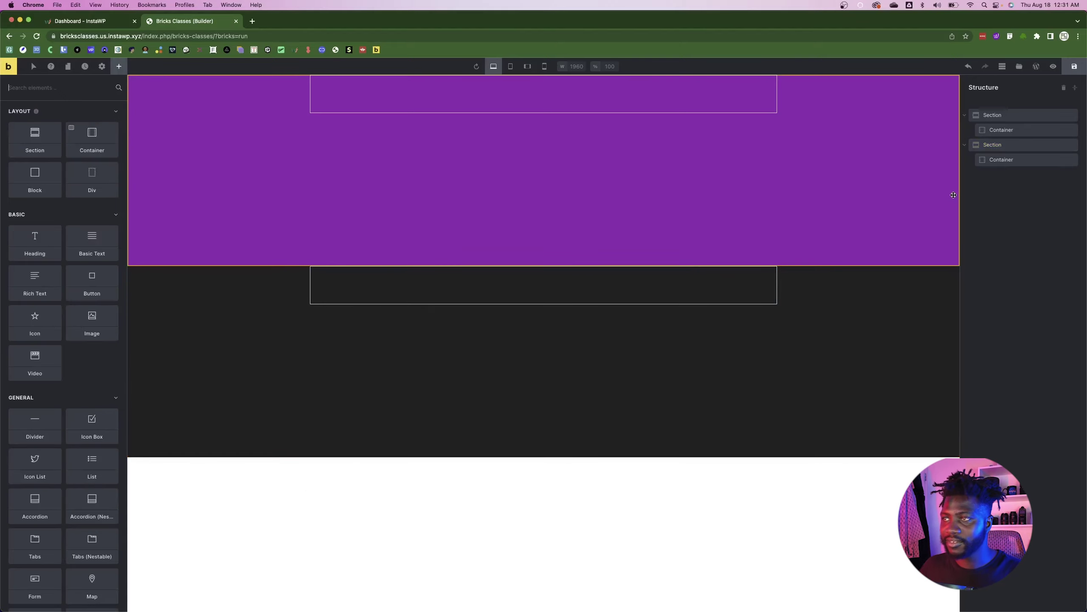
{"action": "left_click", "coordinate": [1015, 145]}
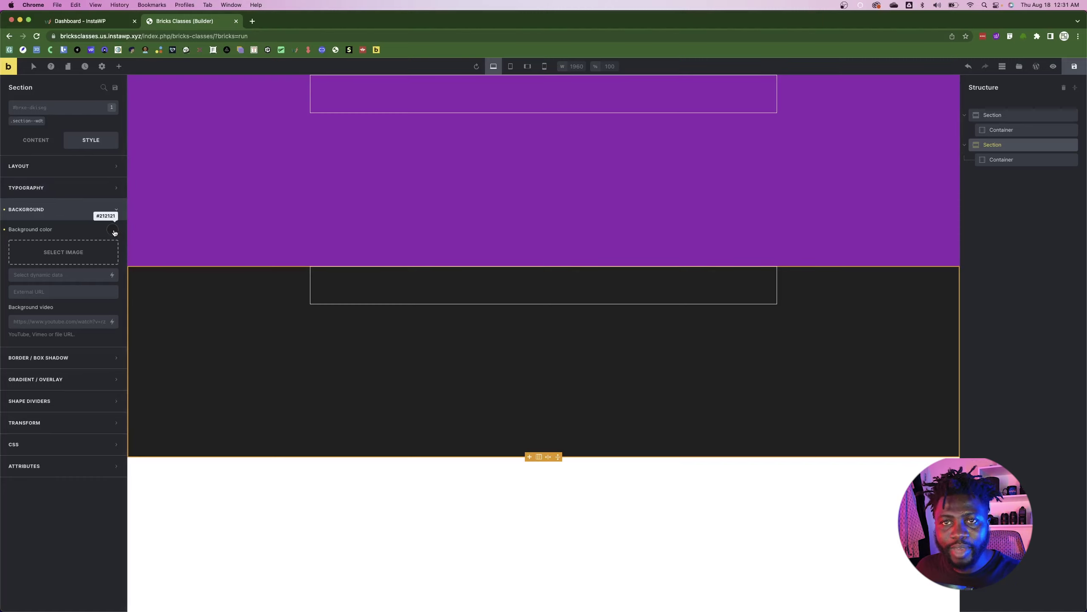
- Set the background colour of the section--wdt class to blue #2196f3 from the second section
{"action": "left_click", "coordinate": [64, 210]}
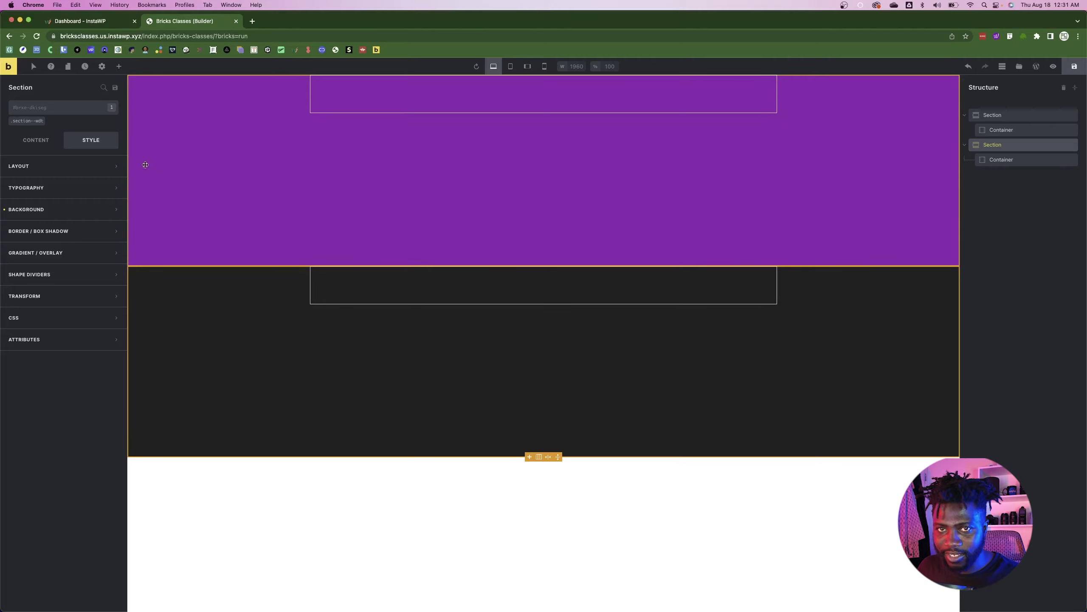
{"action": "left_click", "coordinate": [27, 124]}
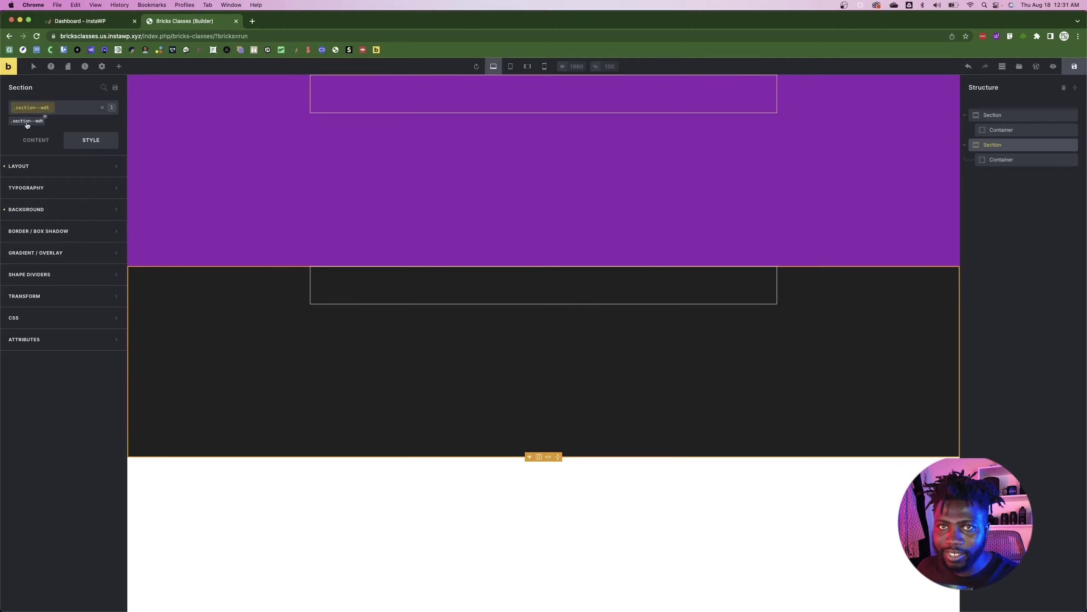
{"action": "left_click", "coordinate": [64, 209]}
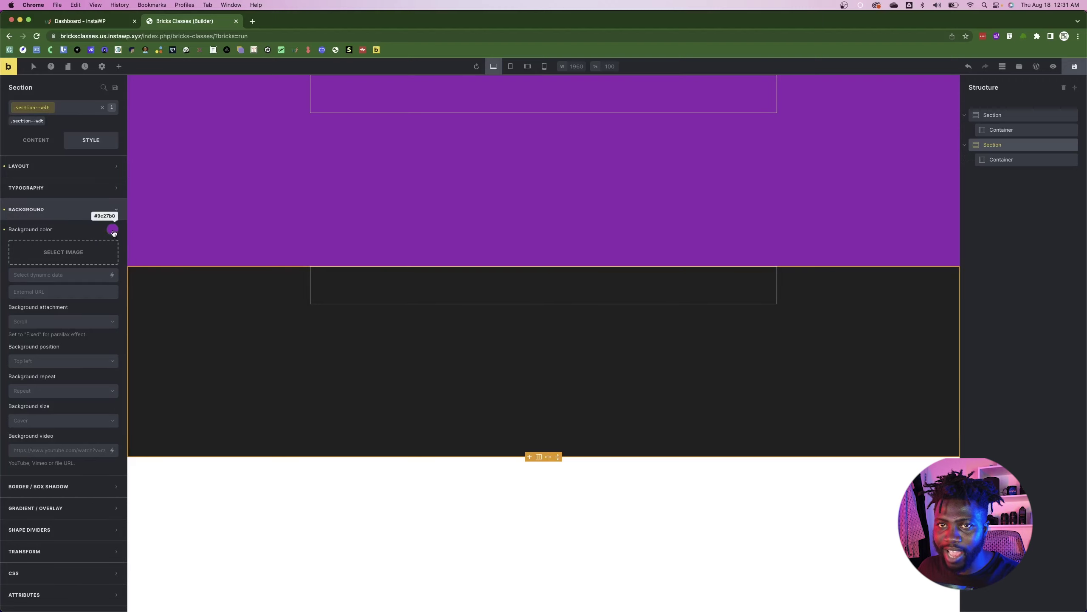
{"action": "left_click", "coordinate": [112, 230]}
{"action": "left_click", "coordinate": [70, 262]}
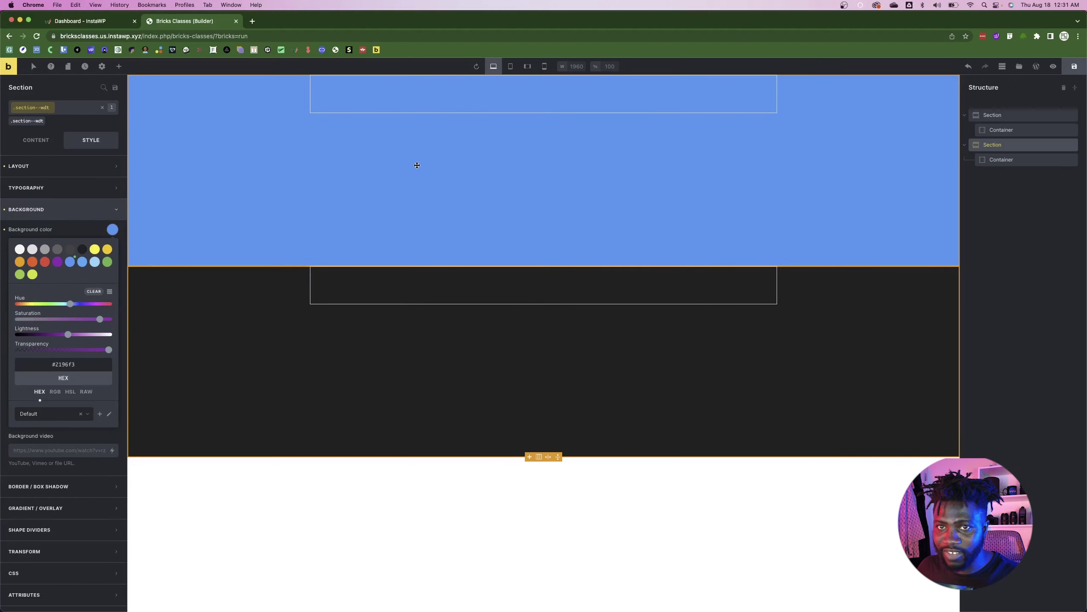
{"action": "left_click", "coordinate": [842, 297]}
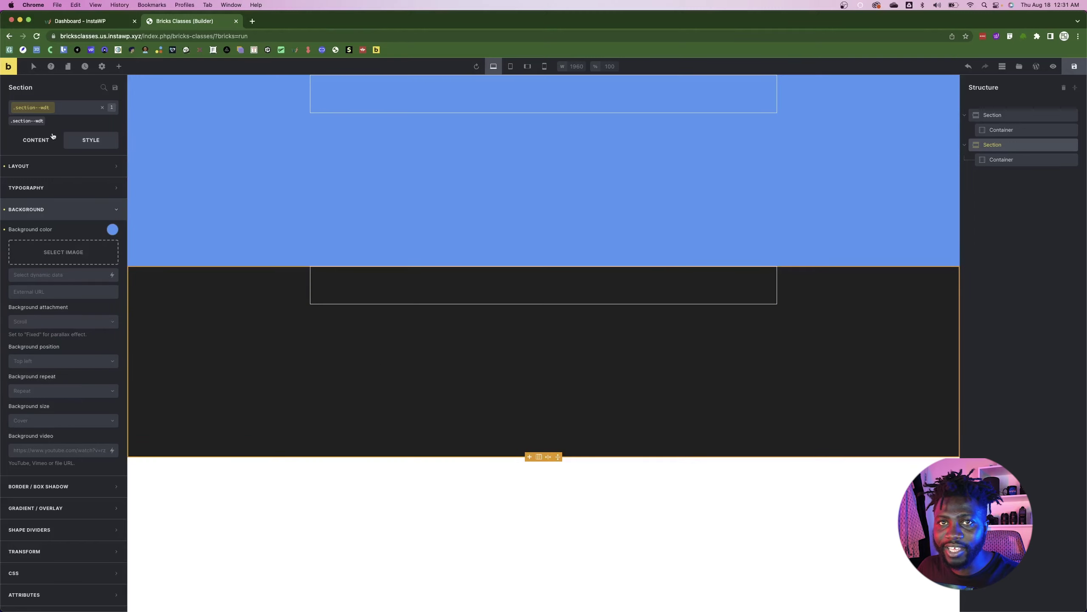
- Switch the second section to its ID-level styles and clear its own background colour
{"action": "left_click", "coordinate": [38, 108]}
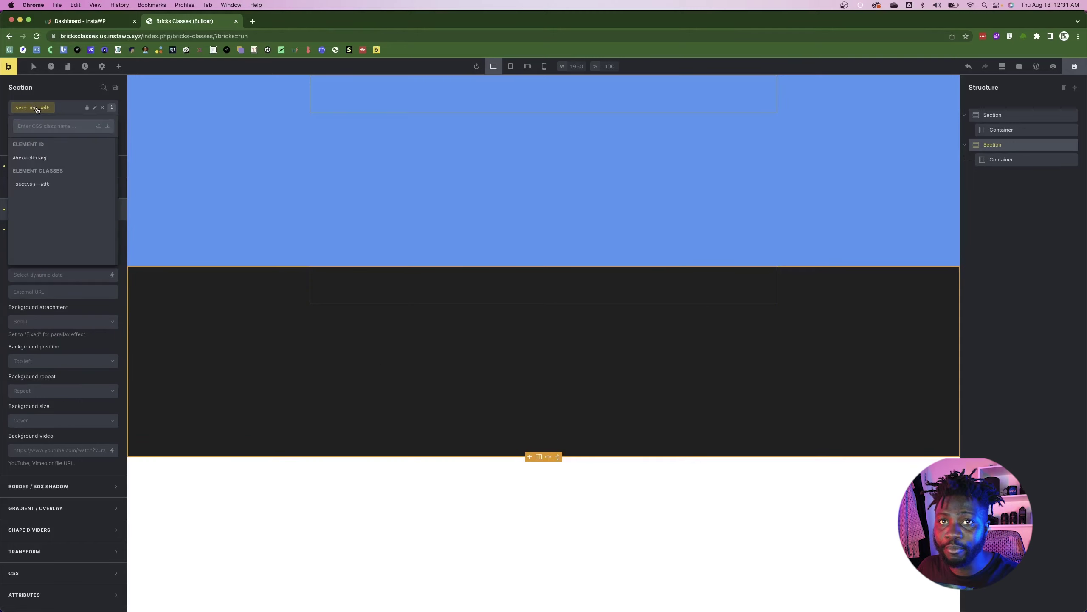
{"action": "left_click", "coordinate": [101, 108]}
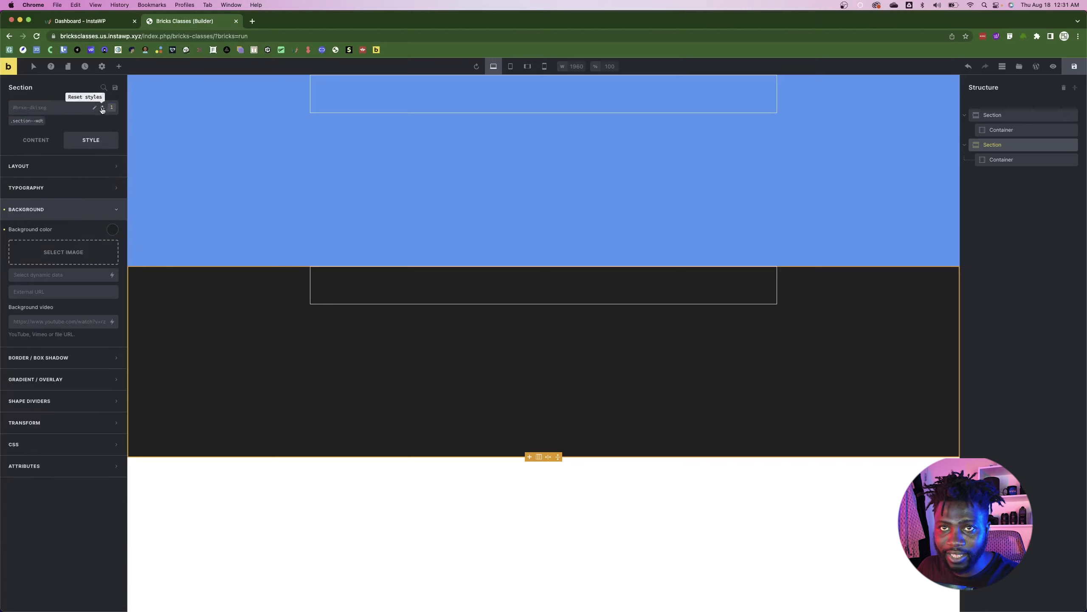
{"action": "left_click", "coordinate": [2, 229]}
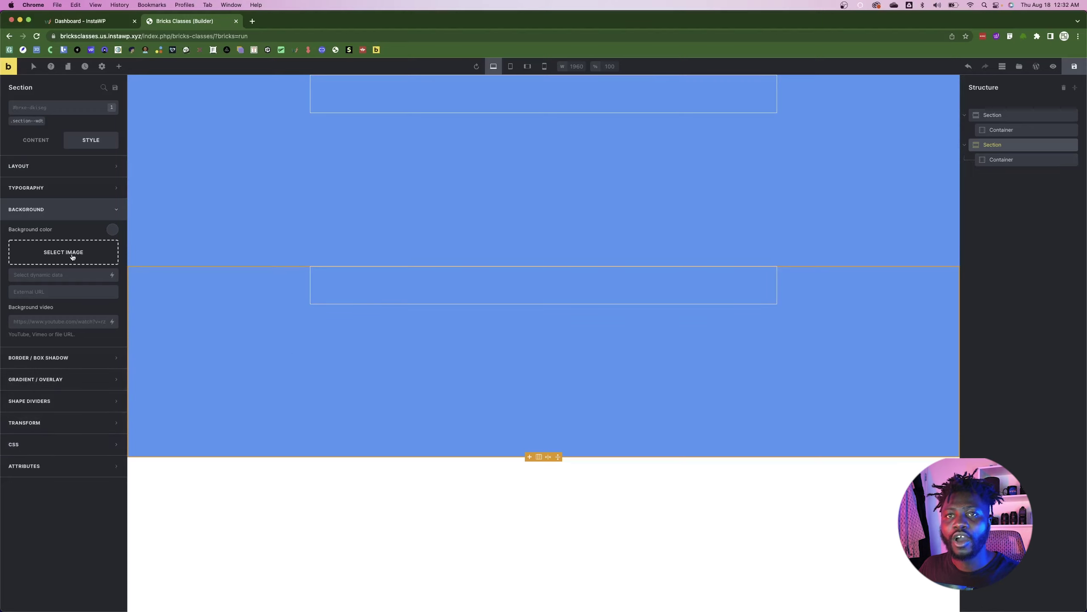
- Set the width of the section--wdt class to 50 vw from the second section
{"action": "left_click", "coordinate": [22, 120]}
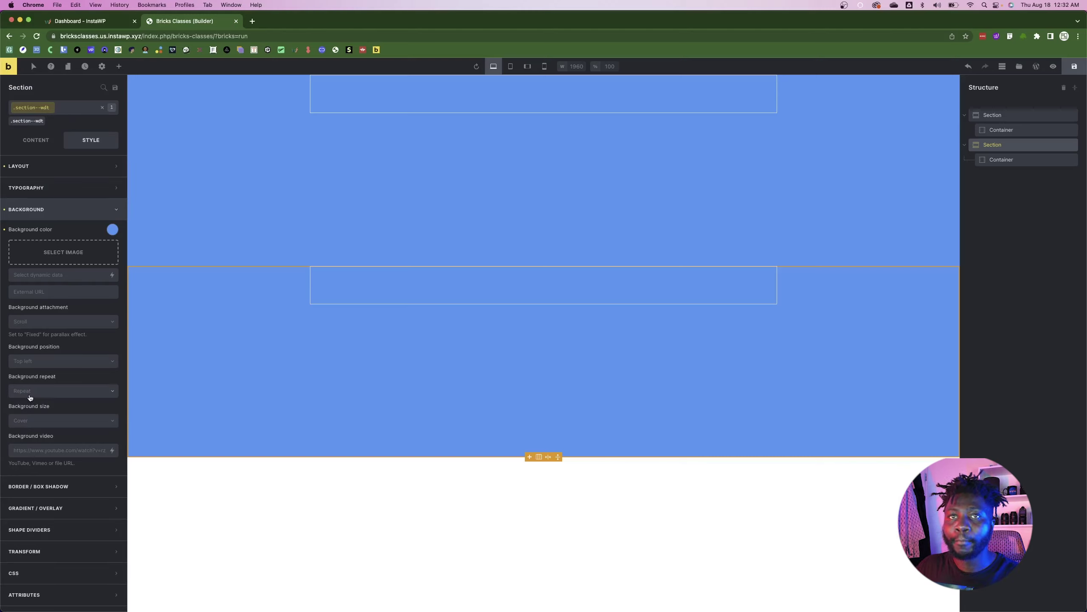
{"action": "left_click", "coordinate": [58, 210]}
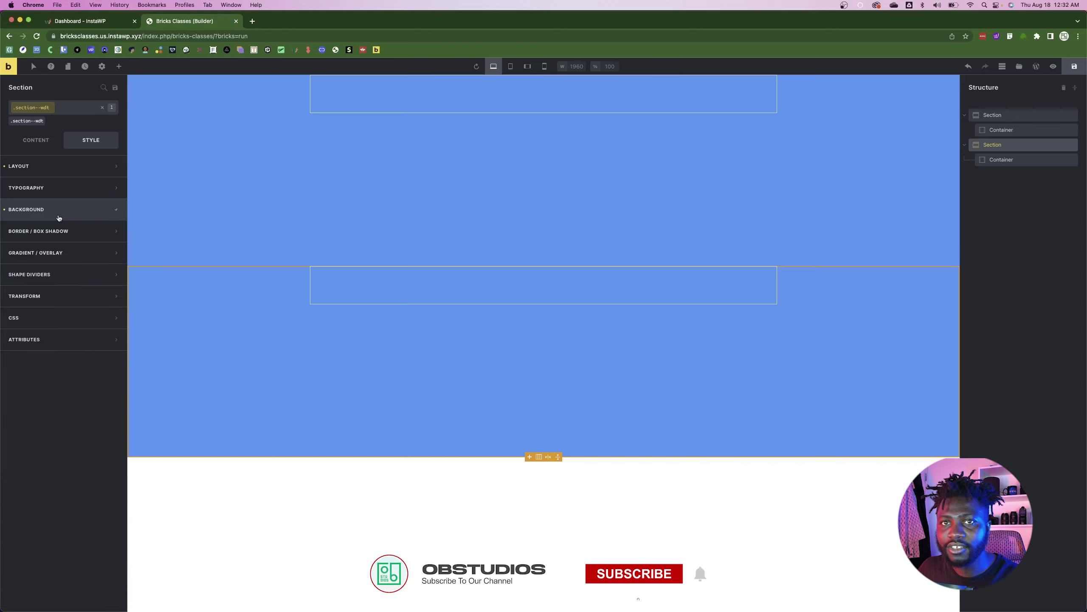
{"action": "left_click", "coordinate": [48, 171]}
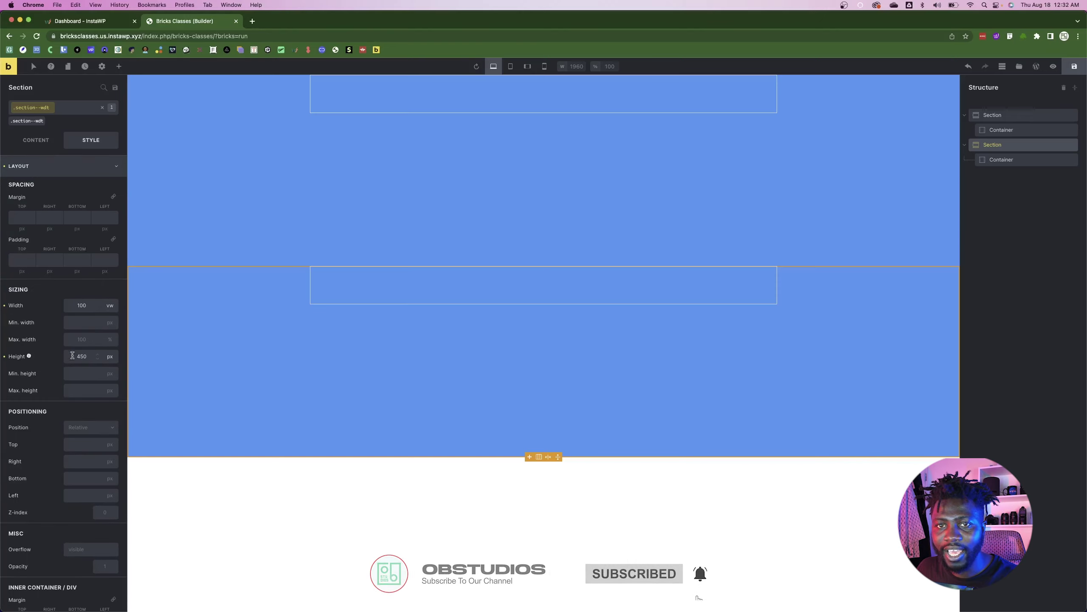
{"action": "double_click", "coordinate": [82, 305]}
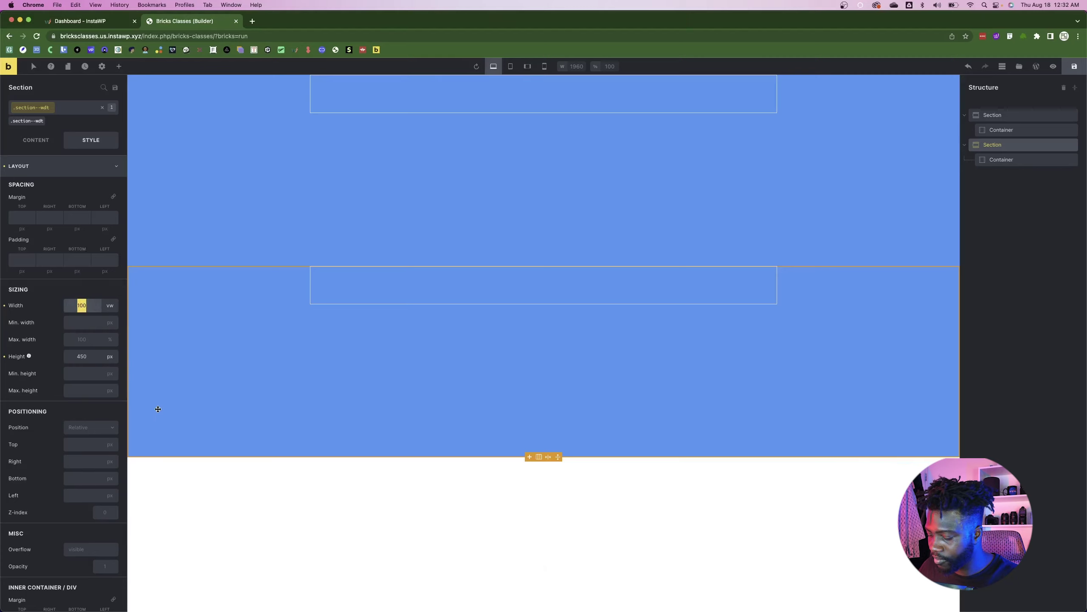
{"action": "type", "text": "50"}
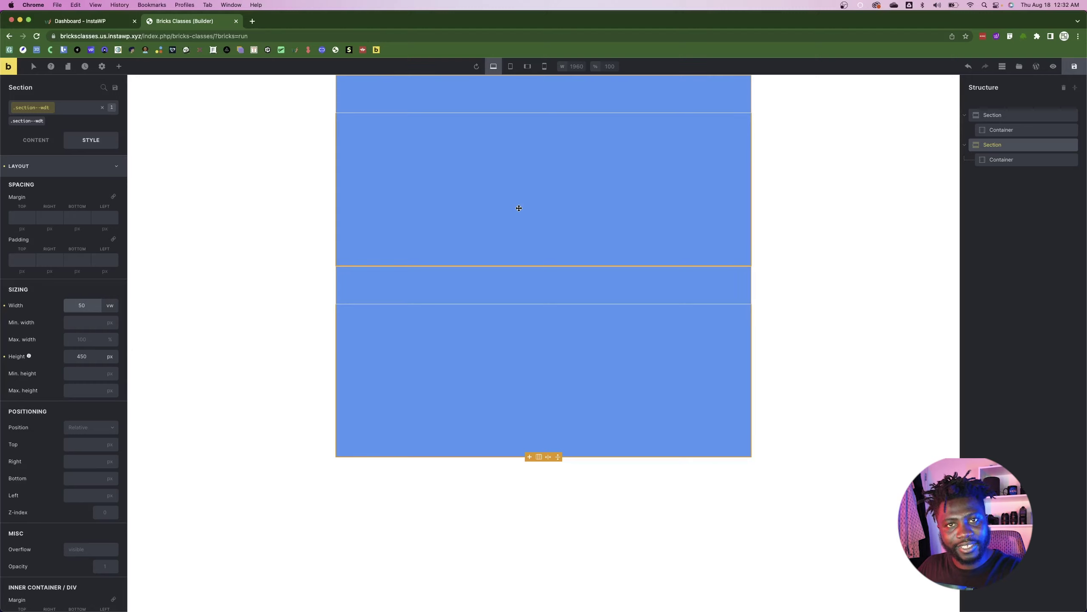
- Override the class width on the first section by setting its own ID-level width to 70 vw
{"action": "left_click", "coordinate": [481, 187]}
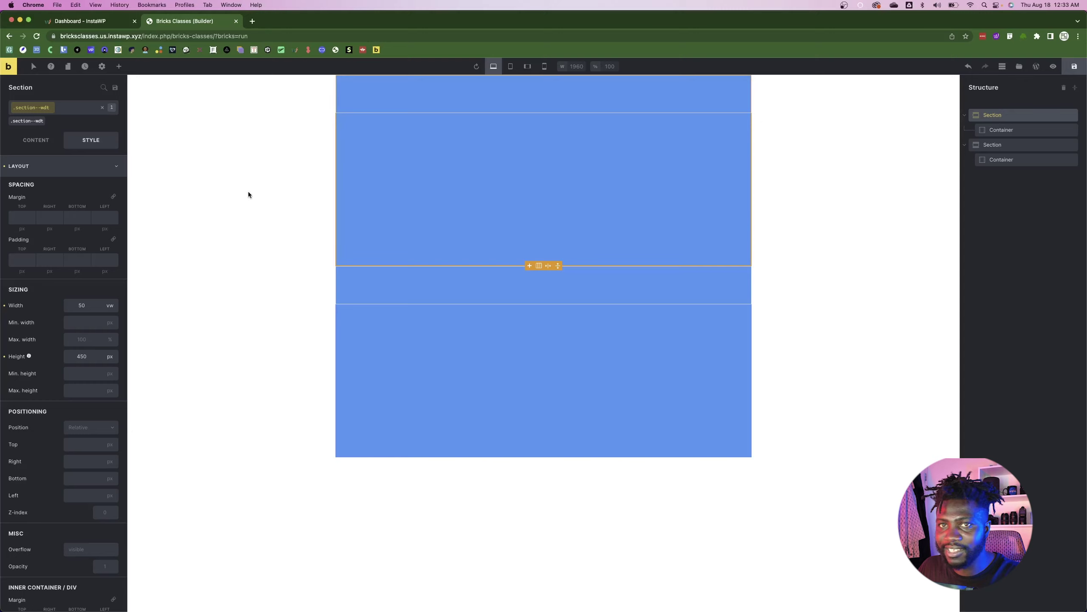
{"action": "left_click", "coordinate": [102, 108]}
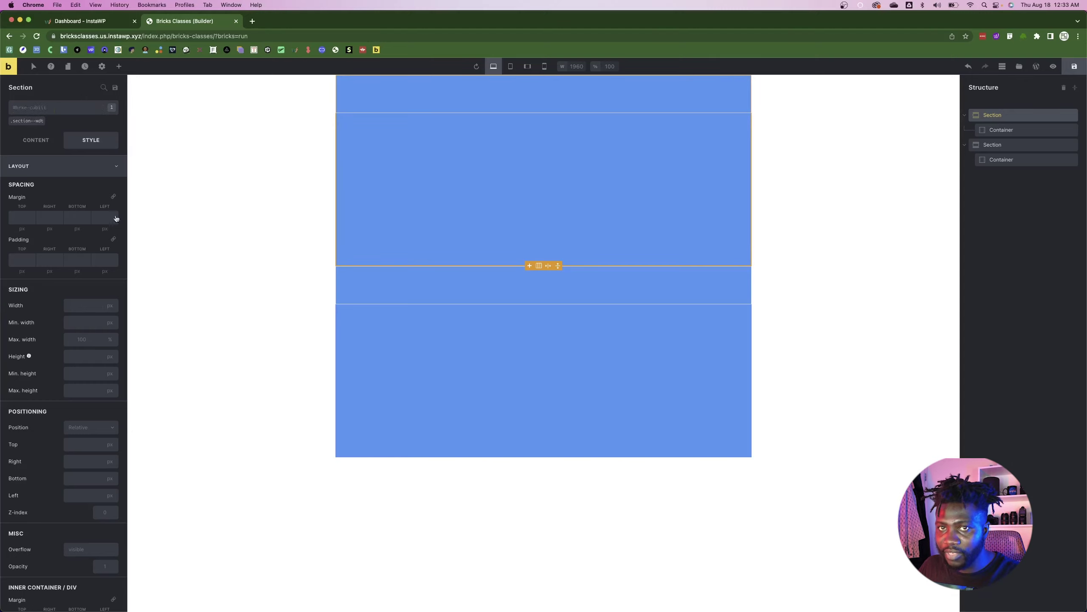
{"action": "left_click", "coordinate": [107, 309]}
{"action": "left_click", "coordinate": [96, 356]}
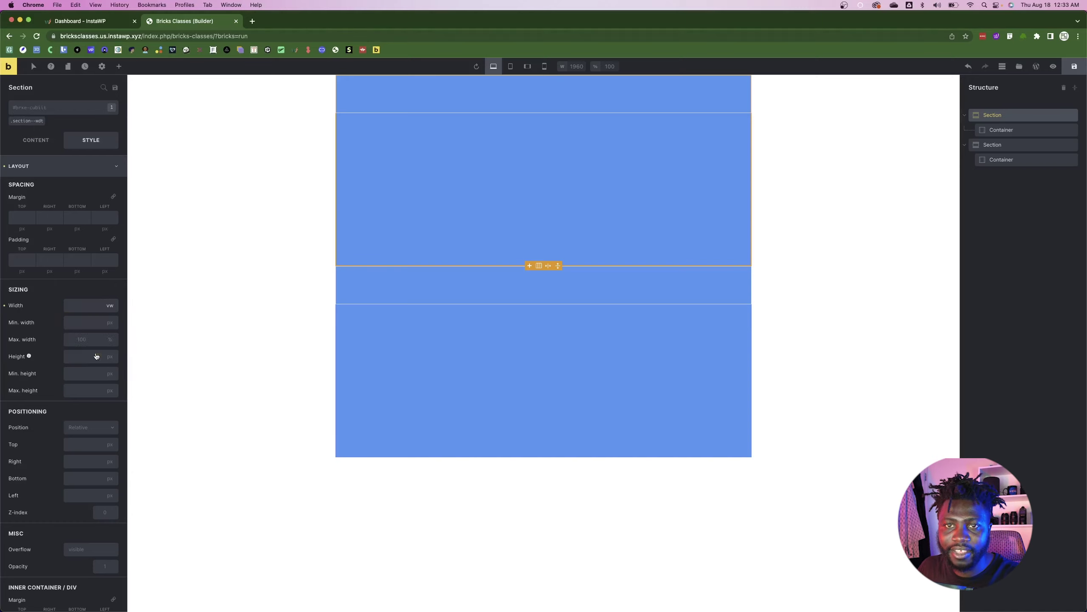
{"action": "left_click", "coordinate": [79, 305]}
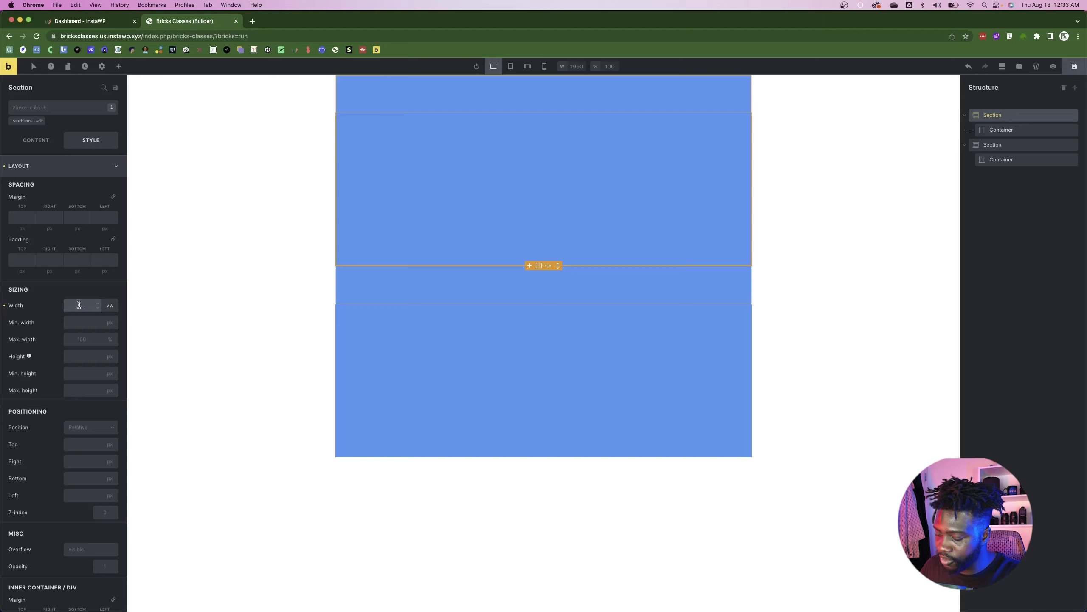
{"action": "type", "text": "70"}
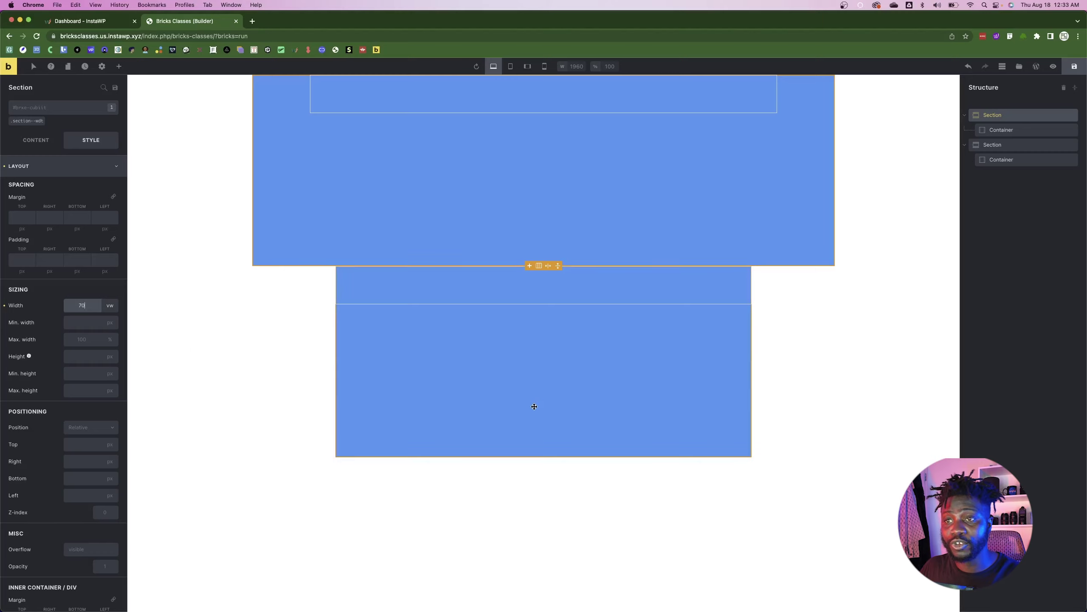
- Remove the section--wdt class from the second section
{"action": "left_click", "coordinate": [477, 397]}
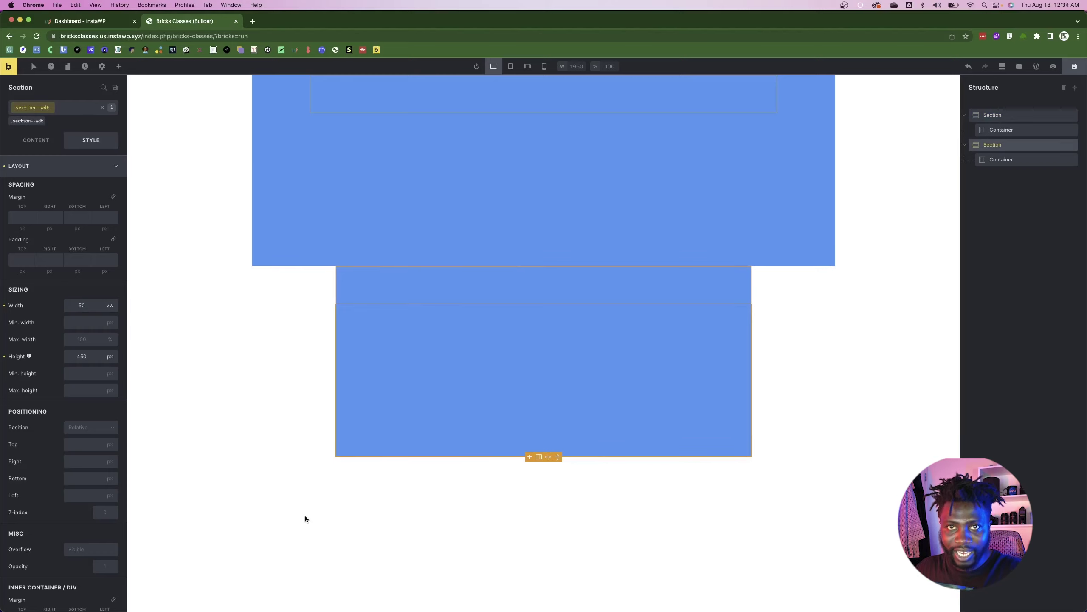
{"action": "key", "text": "Escape"}
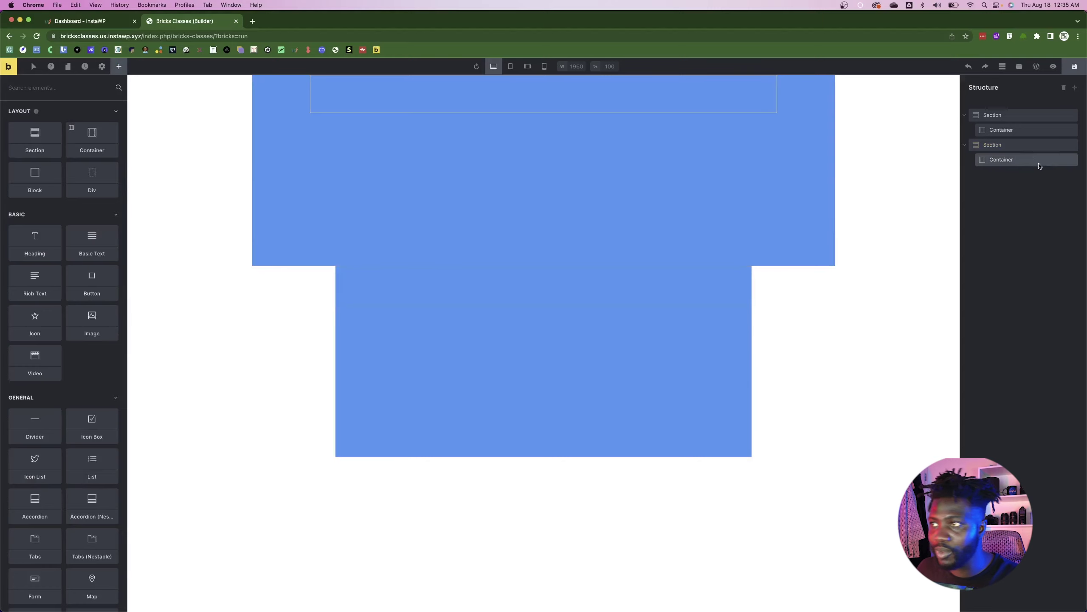
{"action": "left_click", "coordinate": [1012, 147]}
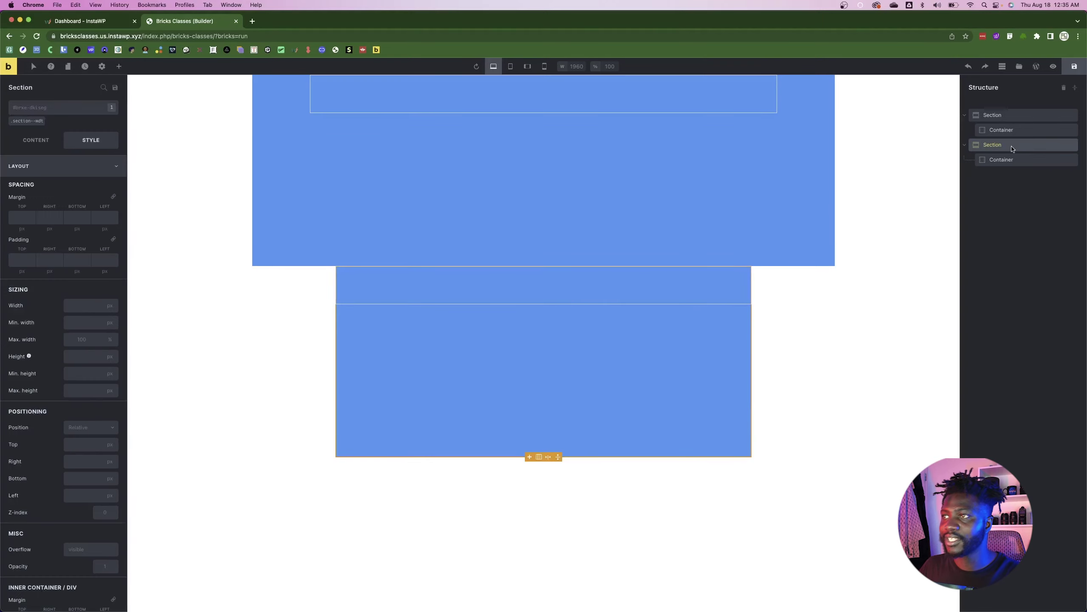
{"action": "left_click", "coordinate": [45, 117]}
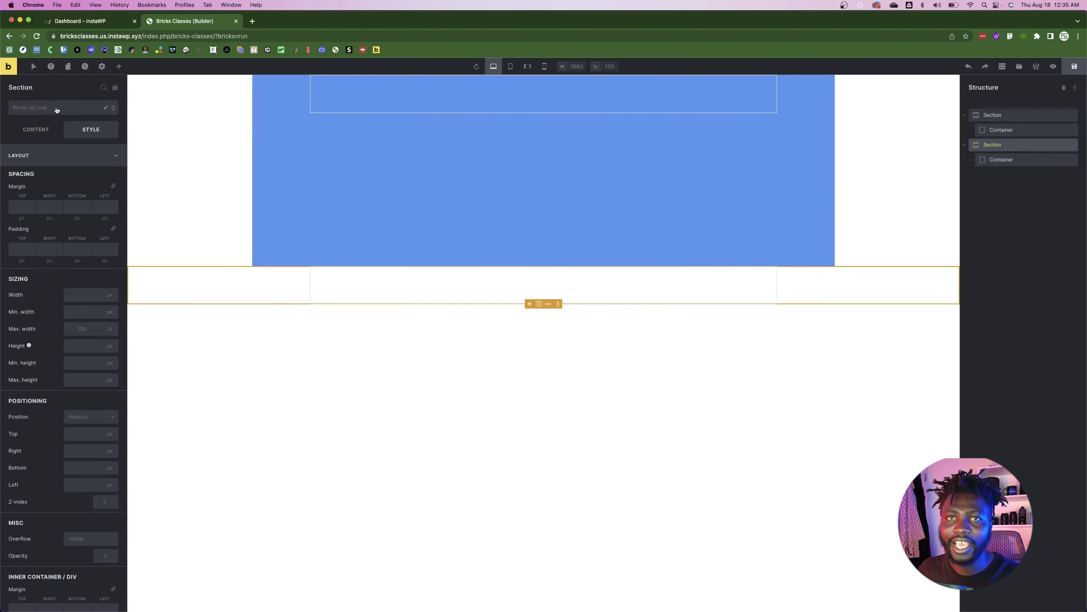
- Create a new global class named section-wtt on the second section
{"action": "left_click", "coordinate": [57, 109]}
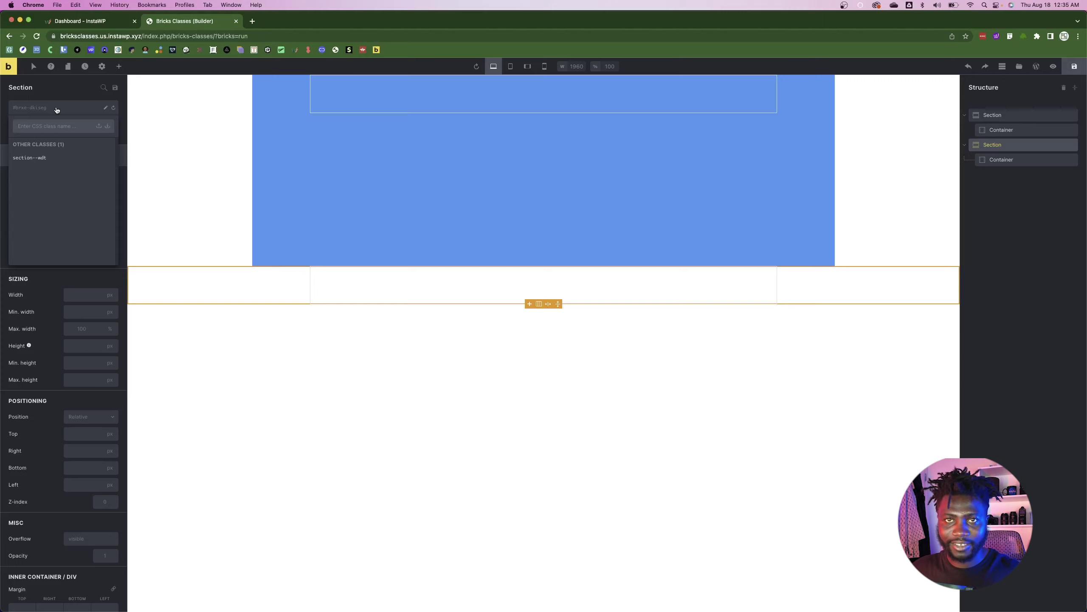
{"action": "type", "text": "se"}
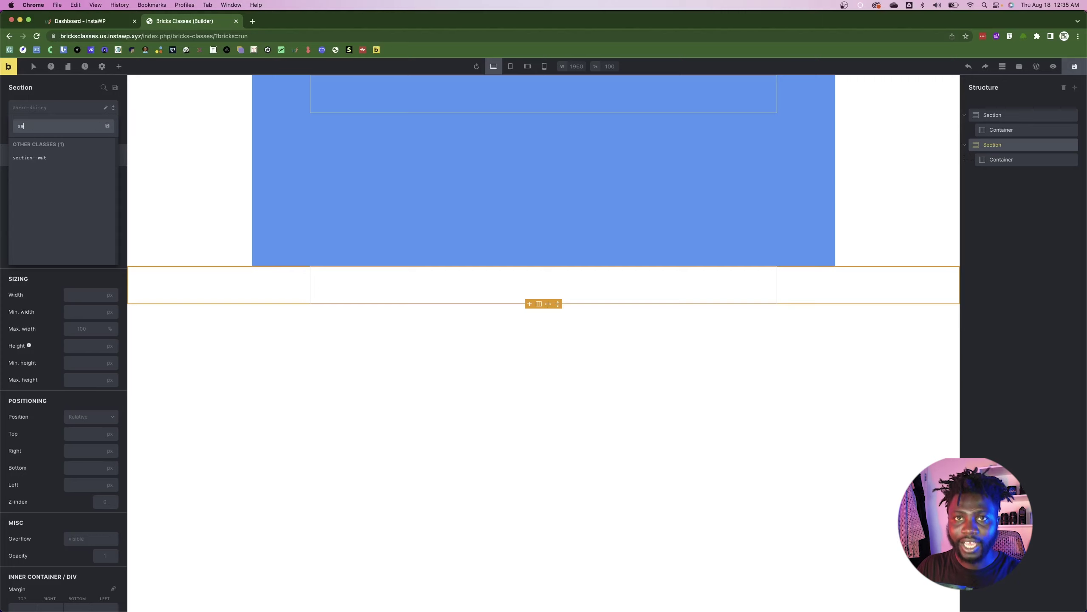
{"action": "type", "text": "ction"}
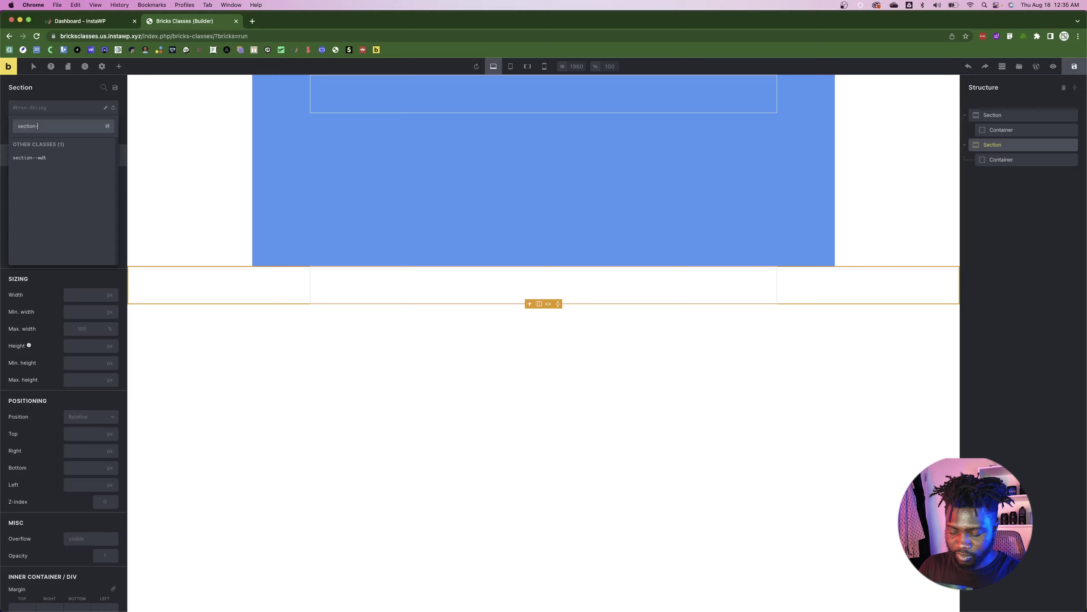
{"action": "type", "text": "-wtt"}
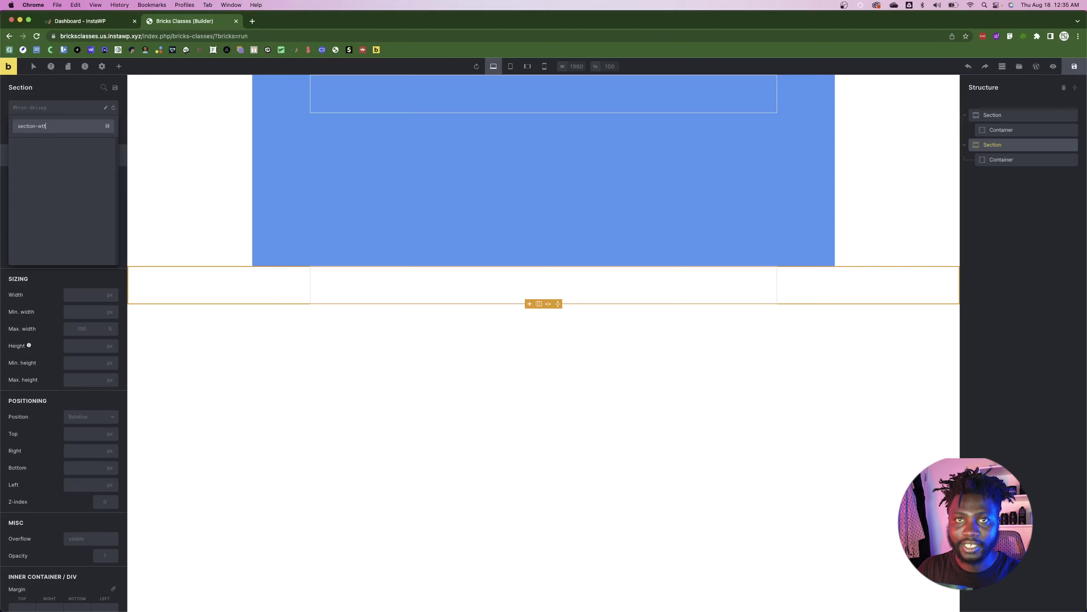
{"action": "left_click", "coordinate": [107, 126]}
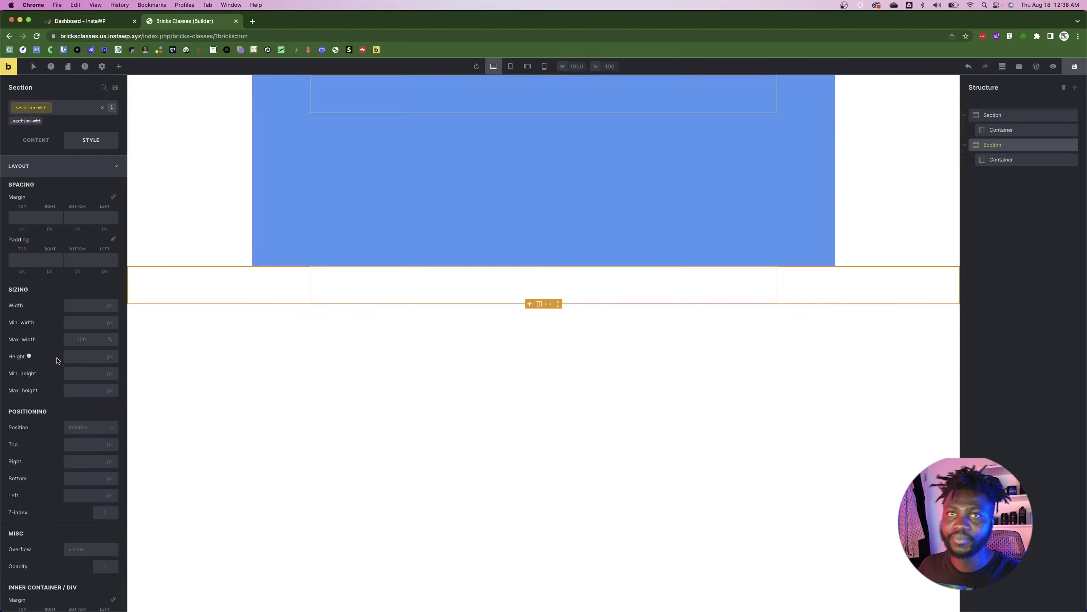
- Copy the styles of the section--wdt class and paste them into the second section's section-wtt class
{"action": "left_click", "coordinate": [368, 183]}
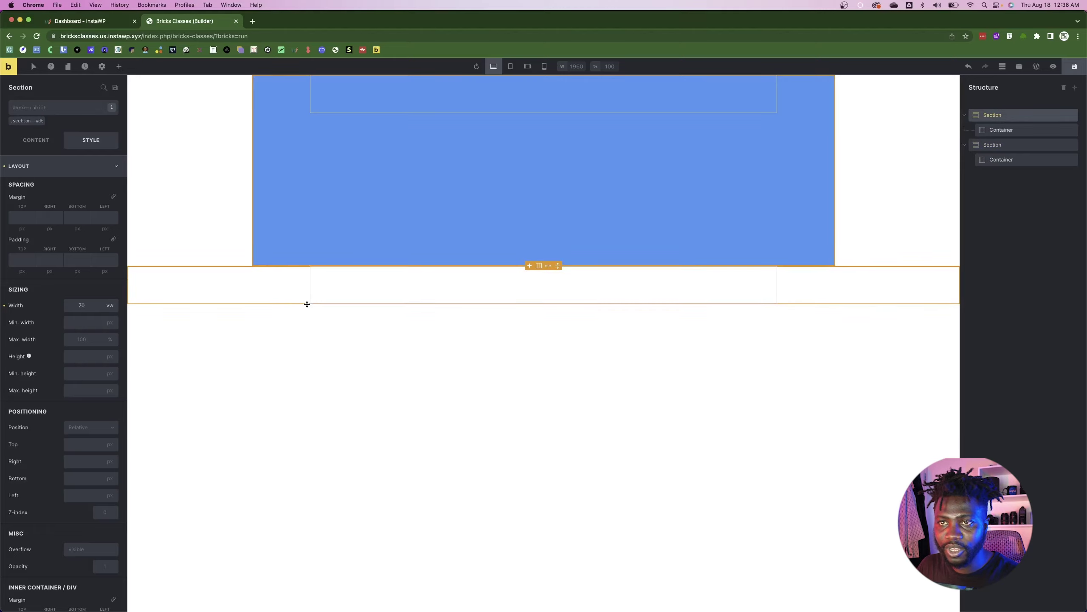
{"action": "left_click", "coordinate": [274, 294]}
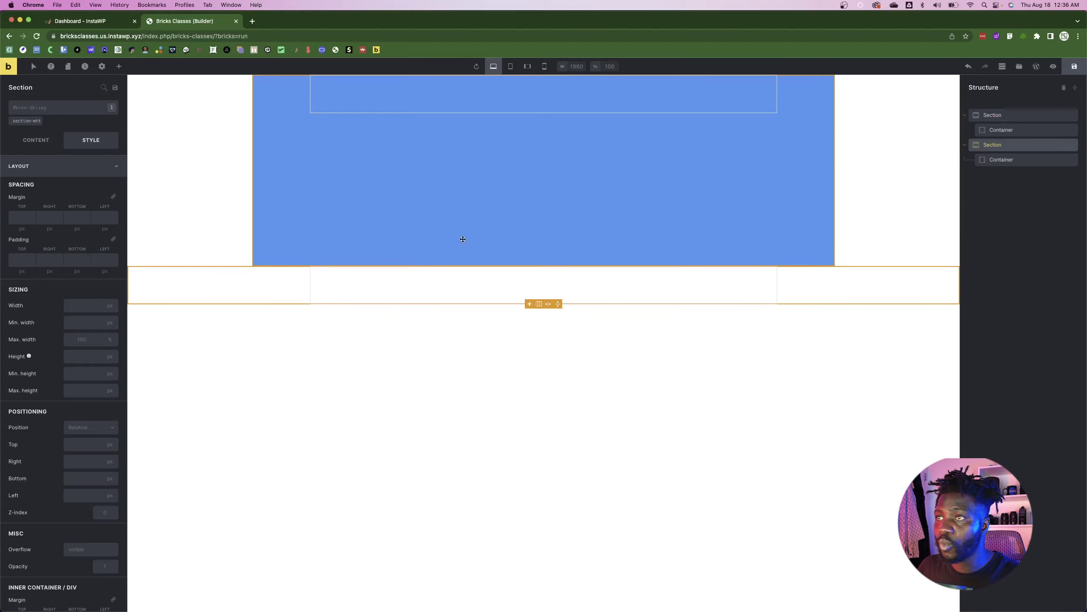
{"action": "double_click", "coordinate": [1031, 146]}
{"action": "left_click", "coordinate": [1031, 145]}
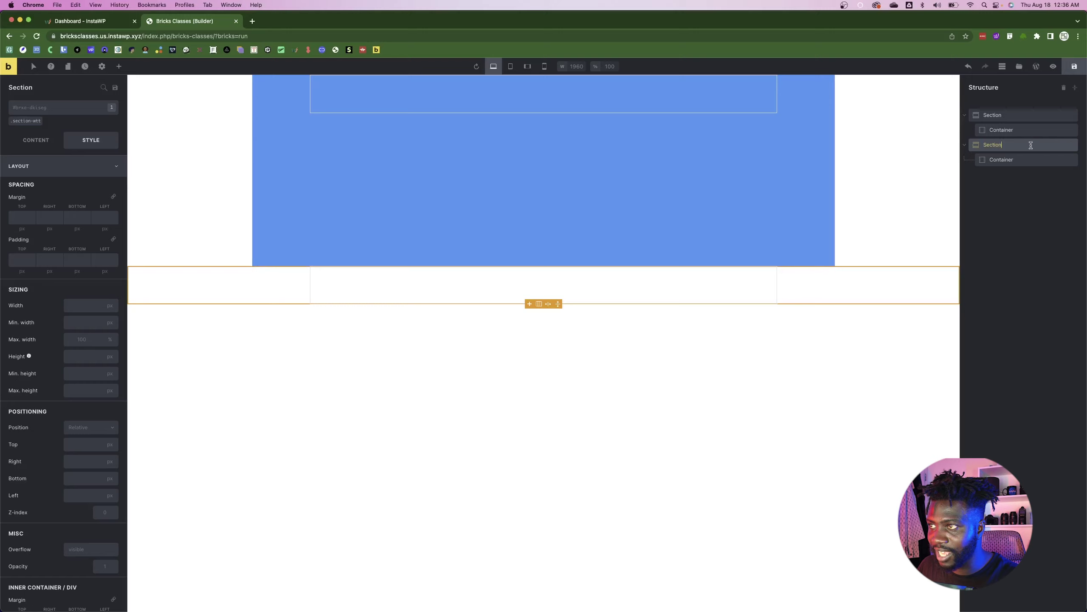
{"action": "left_click", "coordinate": [48, 107]}
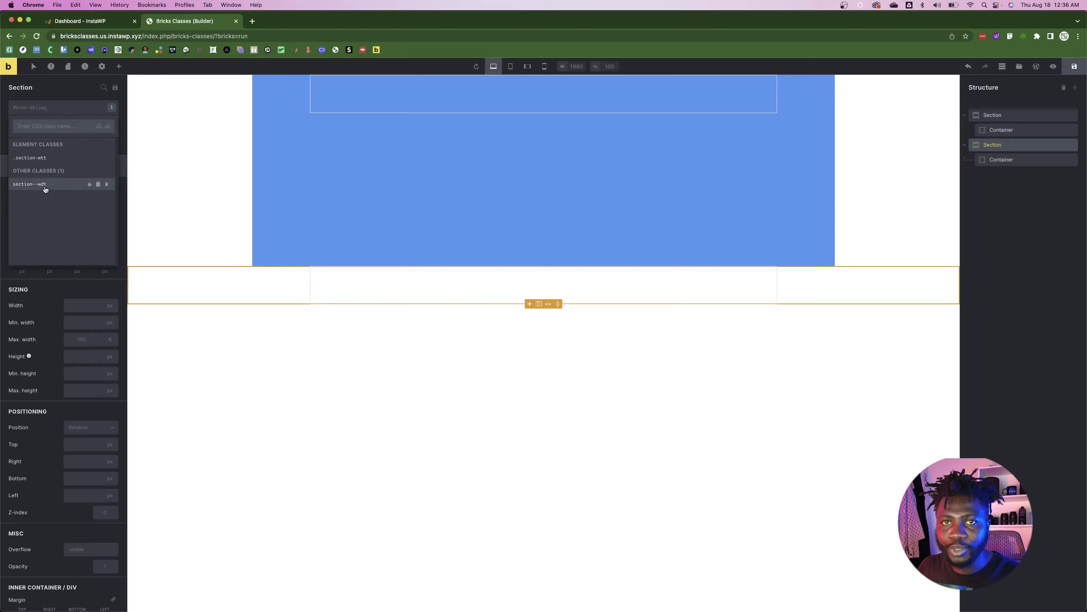
{"action": "left_click", "coordinate": [98, 185]}
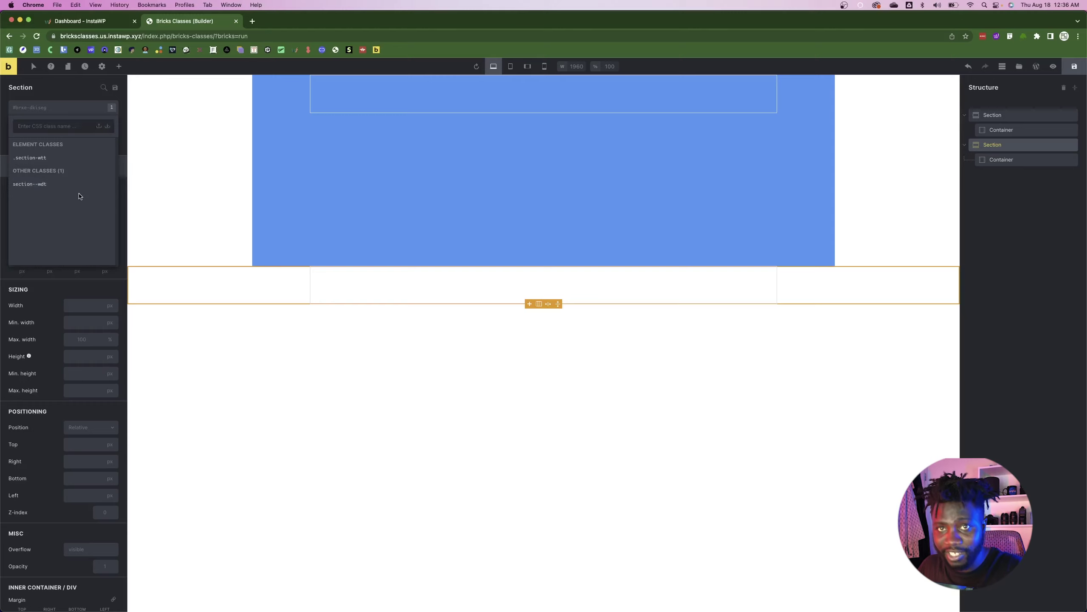
{"action": "mouse_move", "coordinate": [38, 158]}
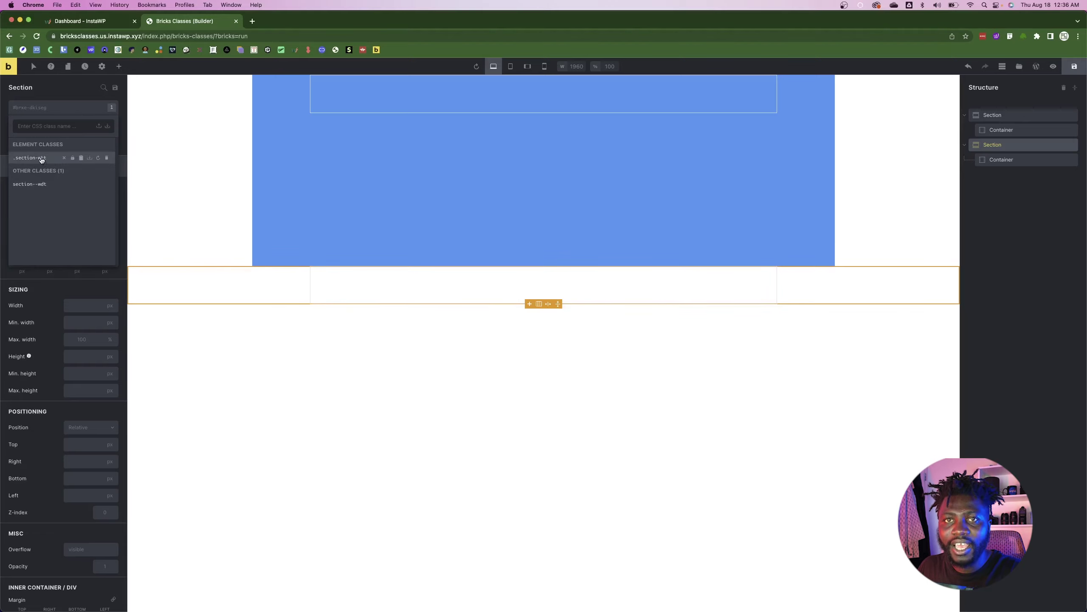
{"action": "left_click", "coordinate": [90, 159]}
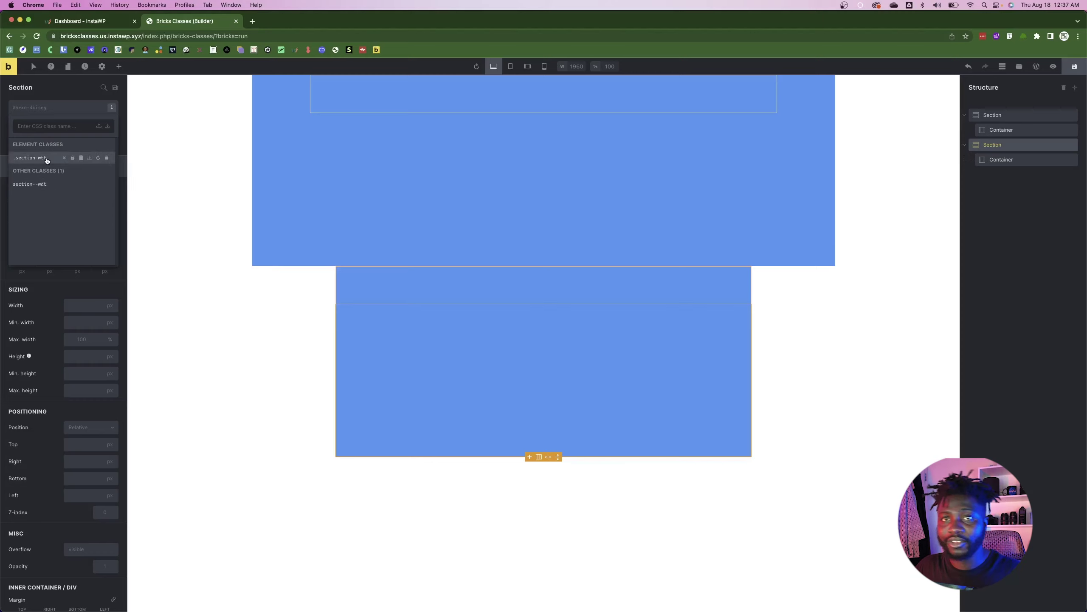
- Lock and unlock the section-wtt class, and reset its styles
{"action": "left_click", "coordinate": [73, 158]}
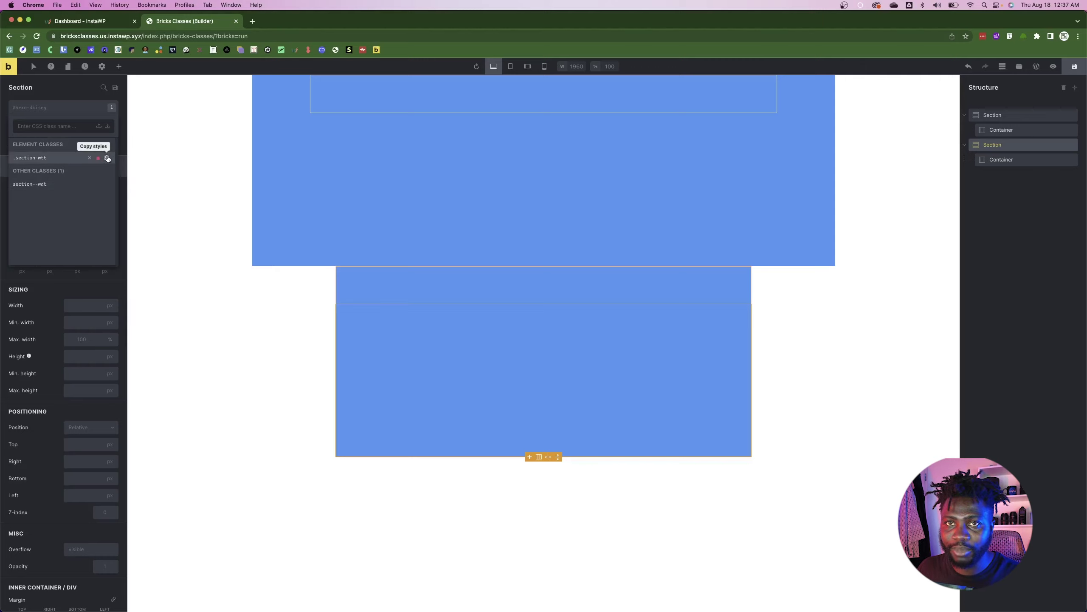
{"action": "left_click", "coordinate": [98, 158]}
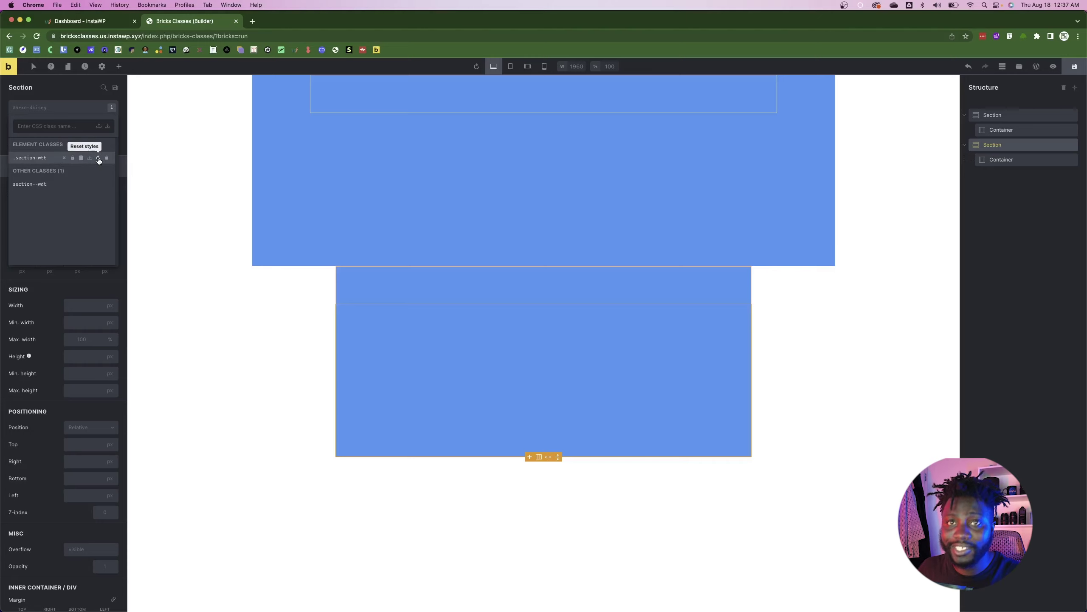
{"action": "left_click", "coordinate": [98, 158]}
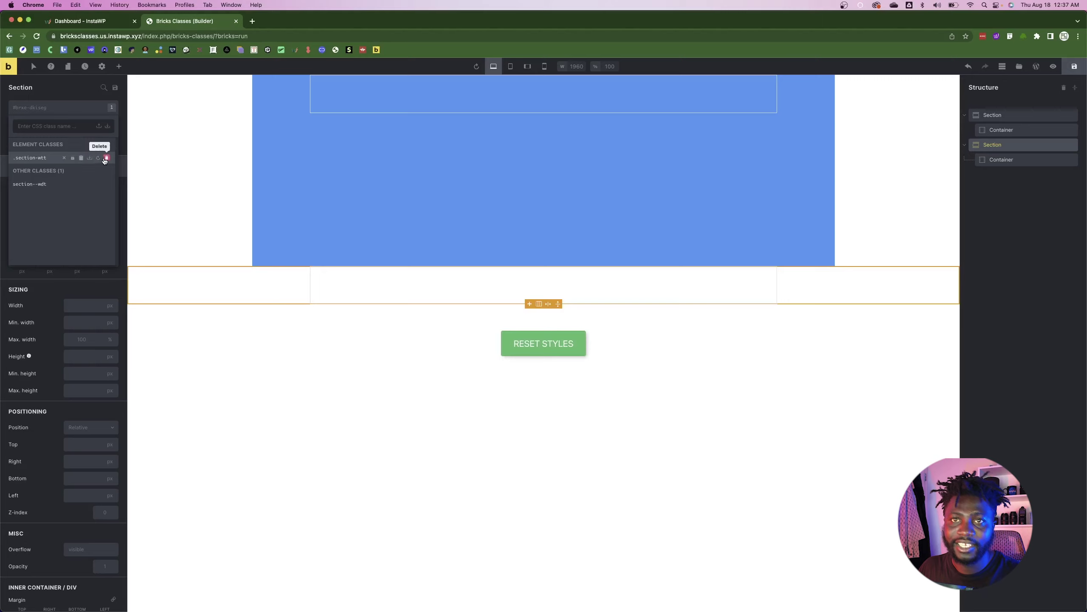
- Delete the section-wtt and section--wdt global classes
{"action": "left_click", "coordinate": [107, 158]}
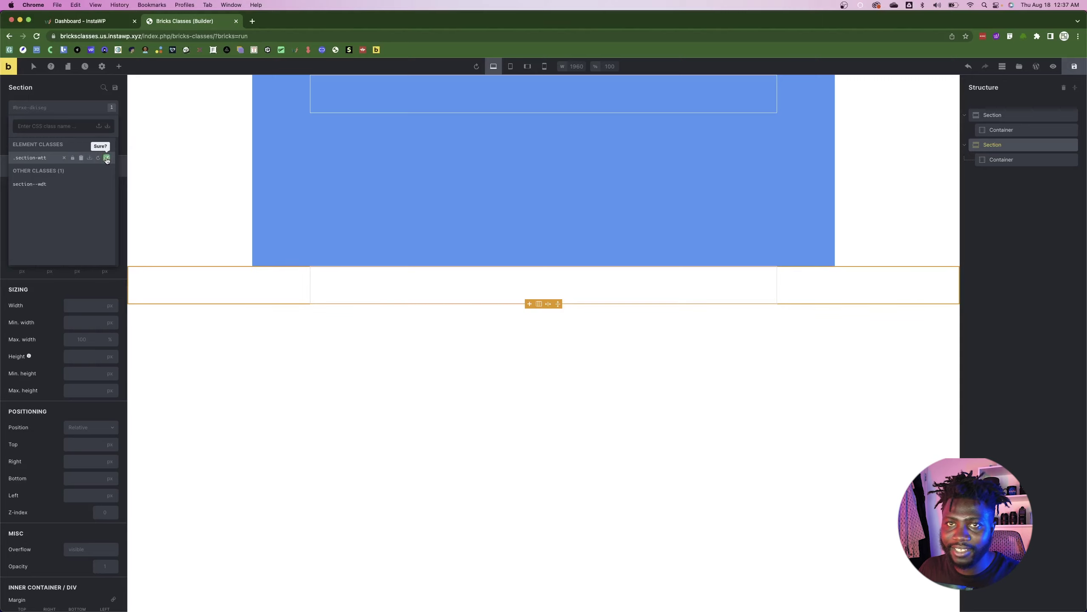
{"action": "left_click", "coordinate": [106, 158]}
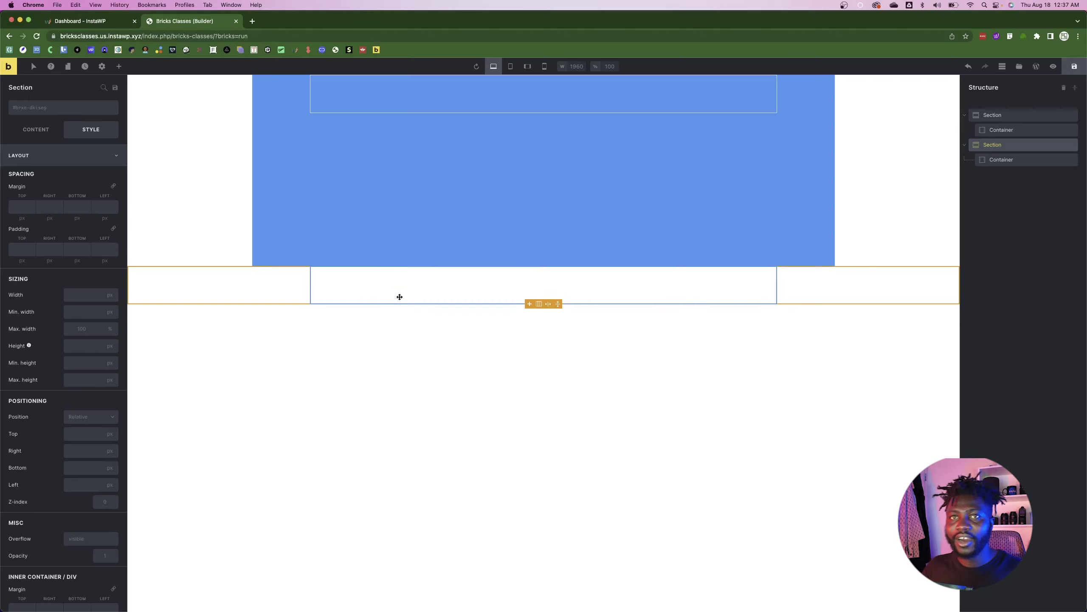
{"action": "left_click", "coordinate": [58, 110]}
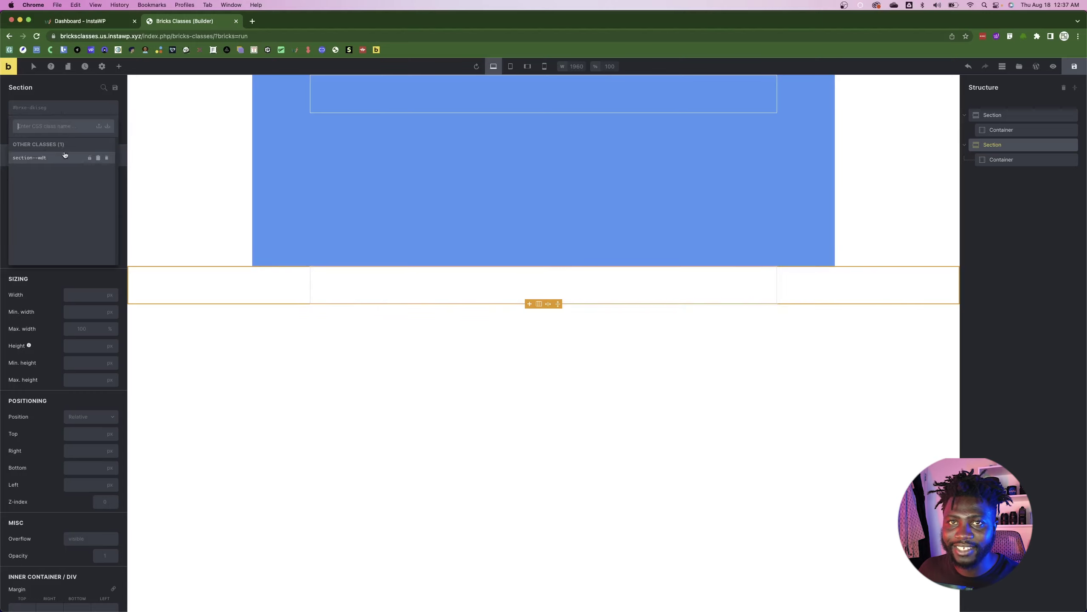
{"action": "left_click", "coordinate": [107, 158]}
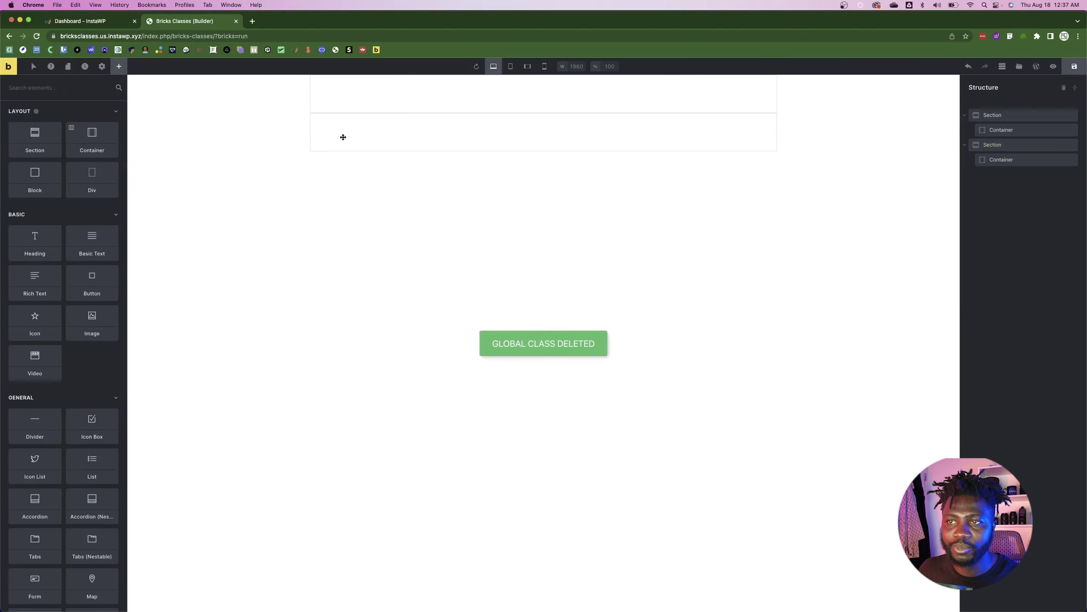
- Delete the first section, which has the 70 vw width, from the page structure
{"action": "left_click", "coordinate": [1032, 125]}
{"action": "left_click", "coordinate": [1034, 116]}
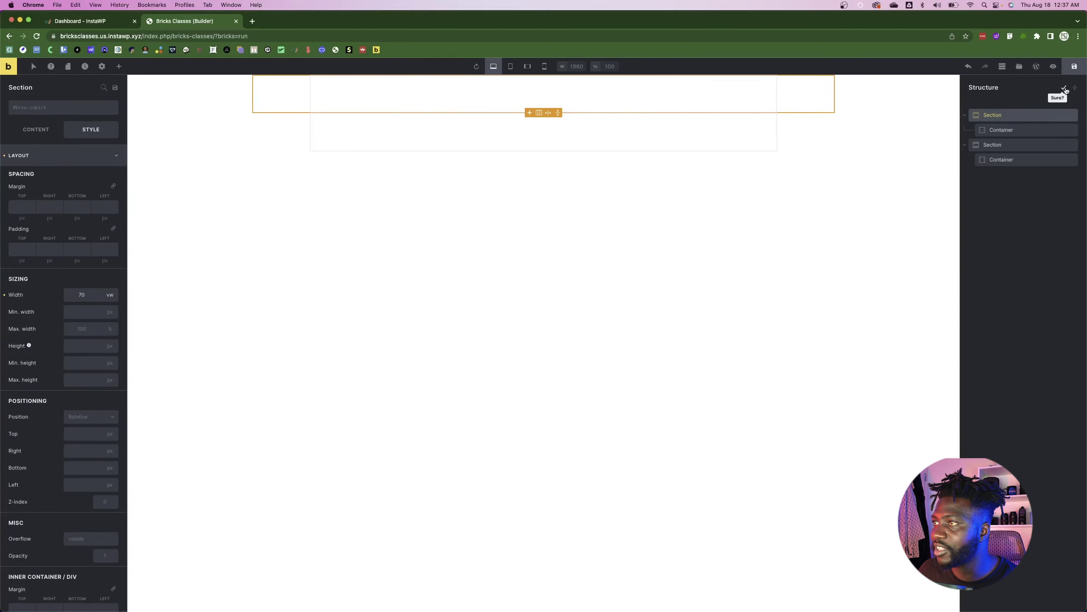
{"action": "left_click", "coordinate": [1065, 88]}
{"action": "left_click", "coordinate": [511, 109]}
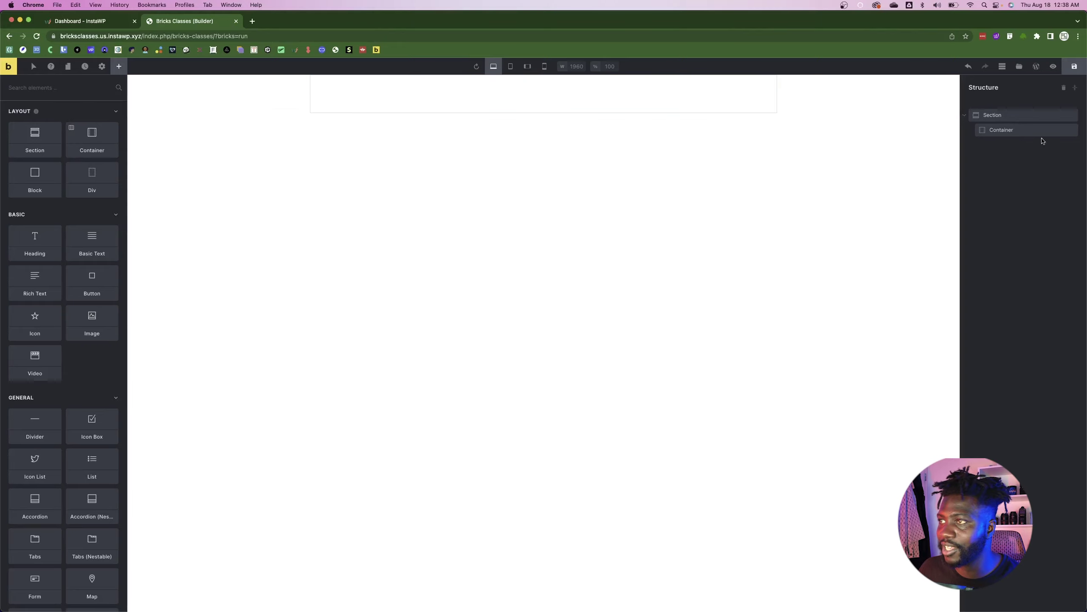
- Create a global class named section--wdt on the remaining section
{"action": "left_click", "coordinate": [1015, 116]}
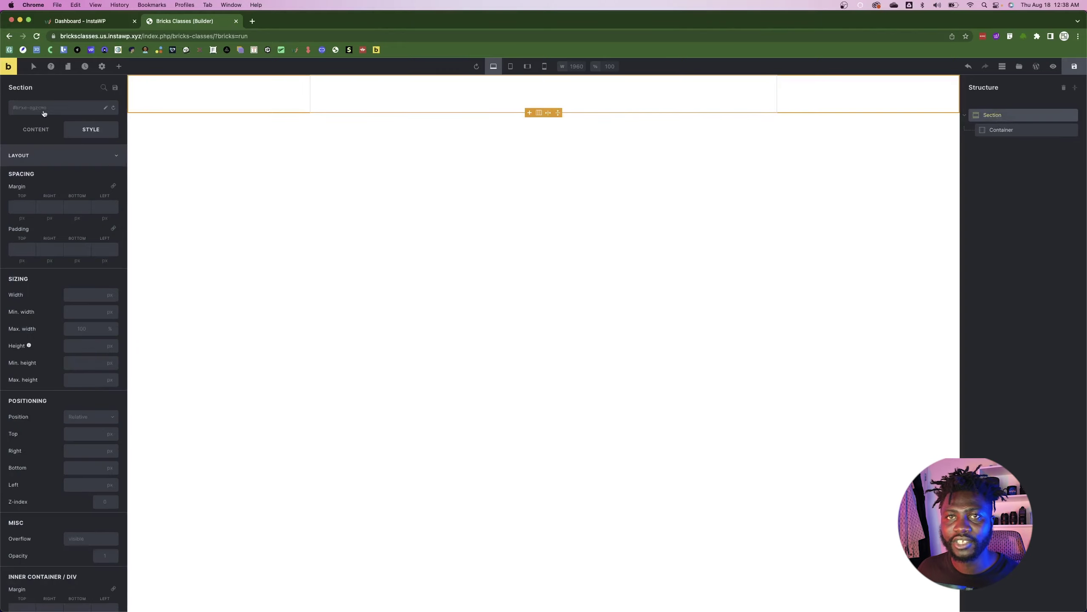
{"action": "left_click", "coordinate": [44, 112]}
{"action": "type", "text": "section--wdt"}
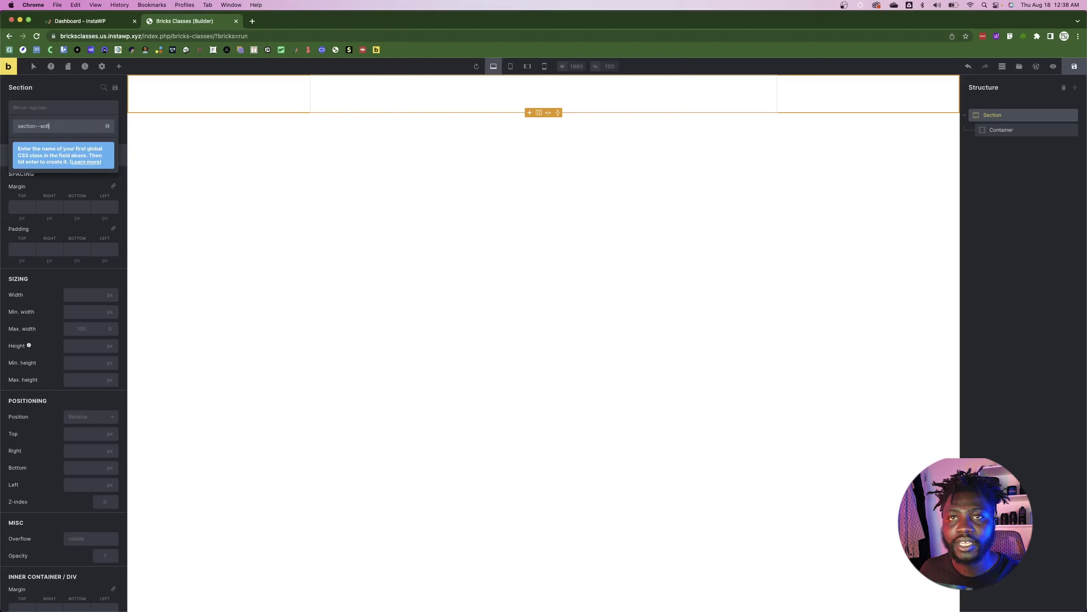
{"action": "key", "text": "Return"}
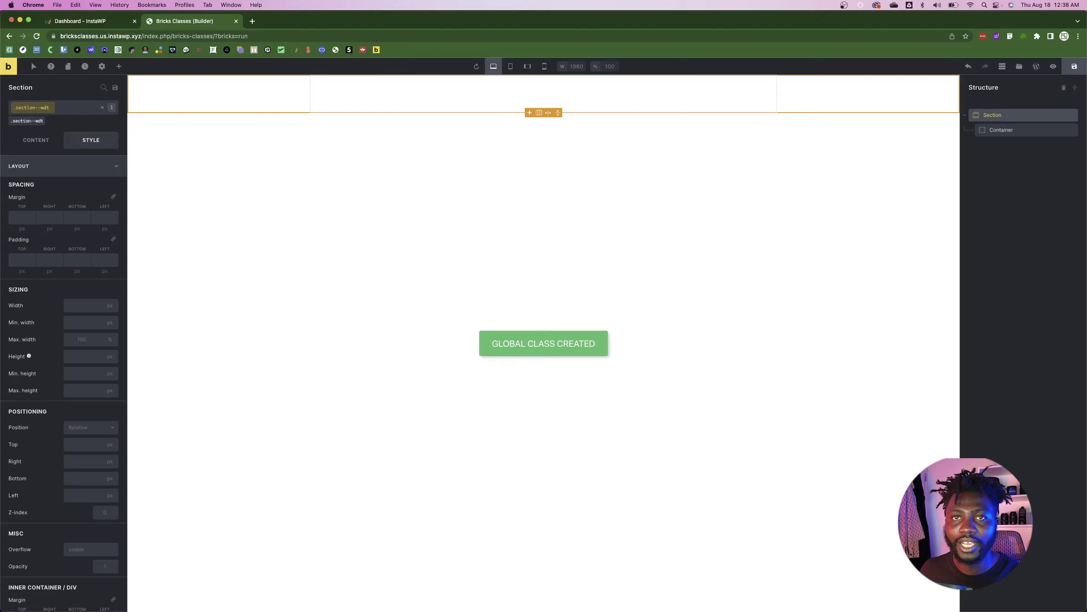
- Set the width of the section--wdt class to 100 vw and return to the section's ID-level styles
{"action": "left_click", "coordinate": [110, 305]}
{"action": "left_click", "coordinate": [91, 352]}
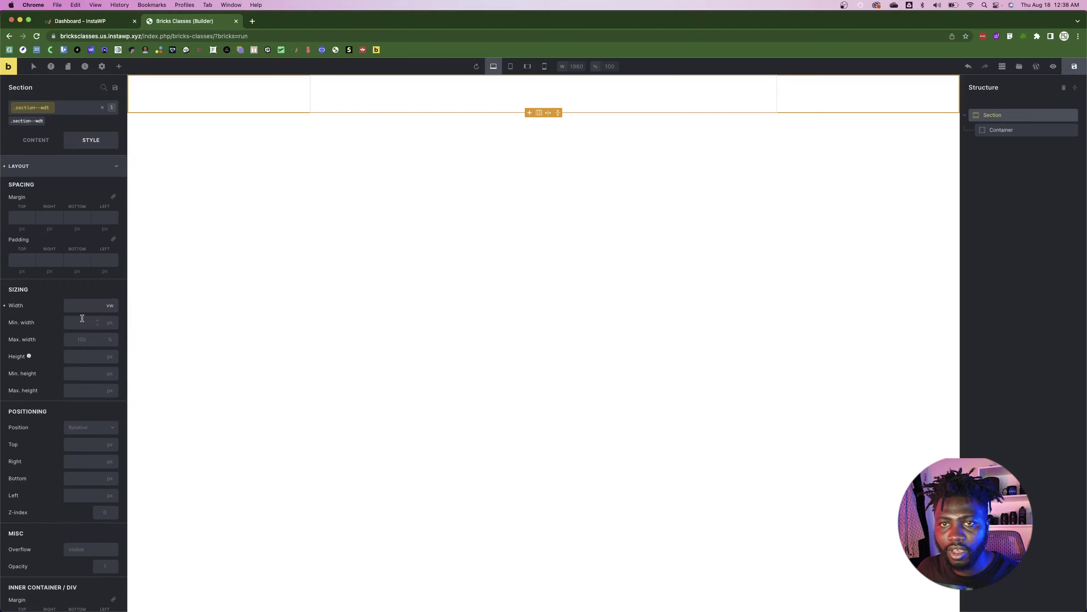
{"action": "left_click", "coordinate": [83, 305]}
{"action": "type", "text": "100"}
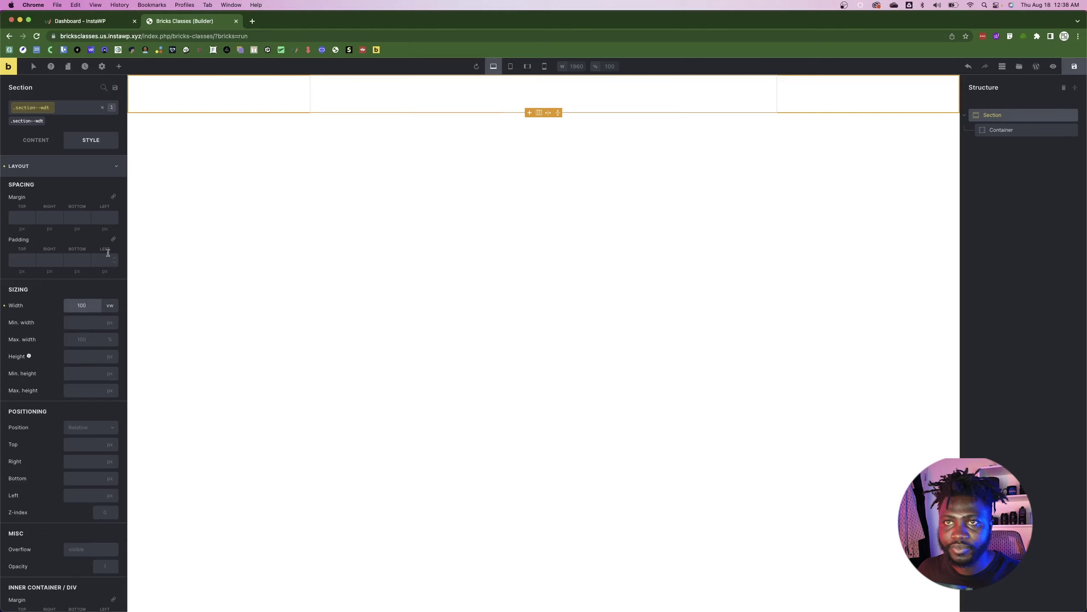
{"action": "left_click", "coordinate": [34, 112]}
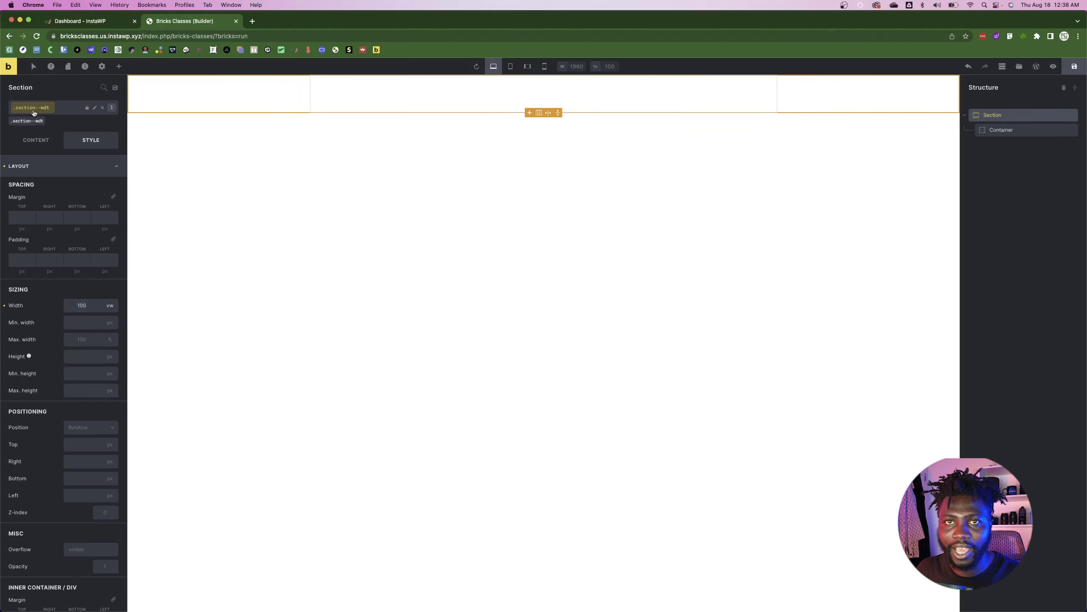
{"action": "left_click", "coordinate": [103, 109]}
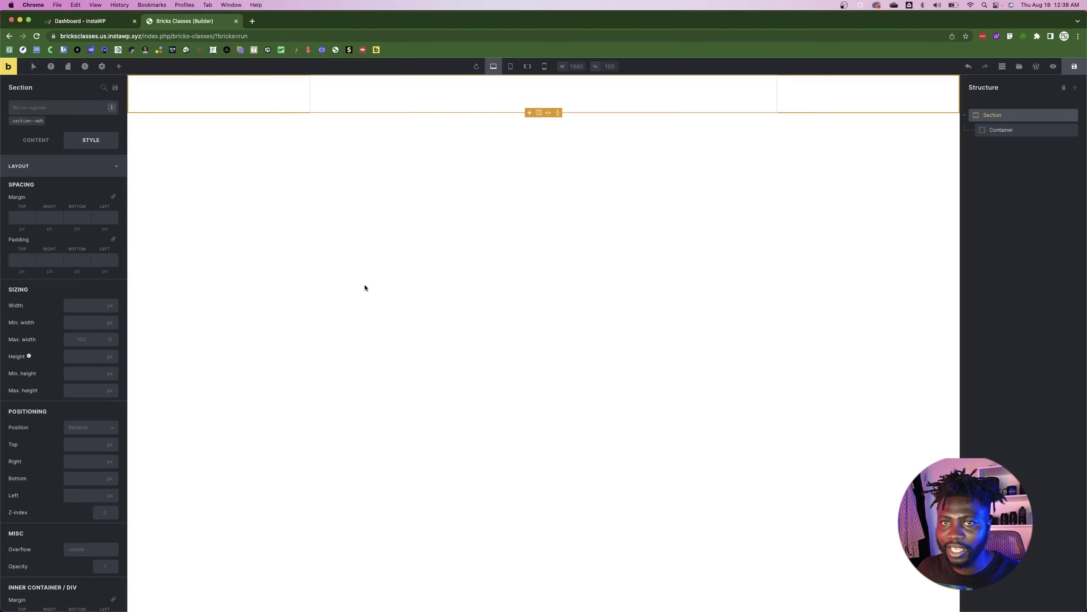
- Select the section's container, switch to Figma and review the Marft landing page sections from the header to the closing call to action
{"action": "left_click", "coordinate": [1036, 130]}
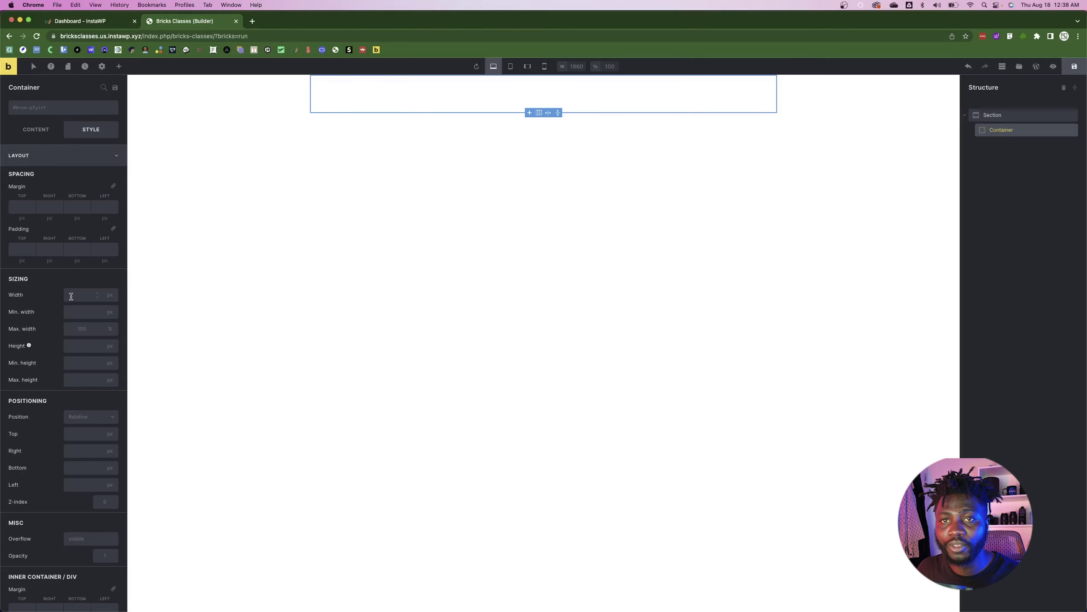
{"action": "key", "text": "super+Tab"}
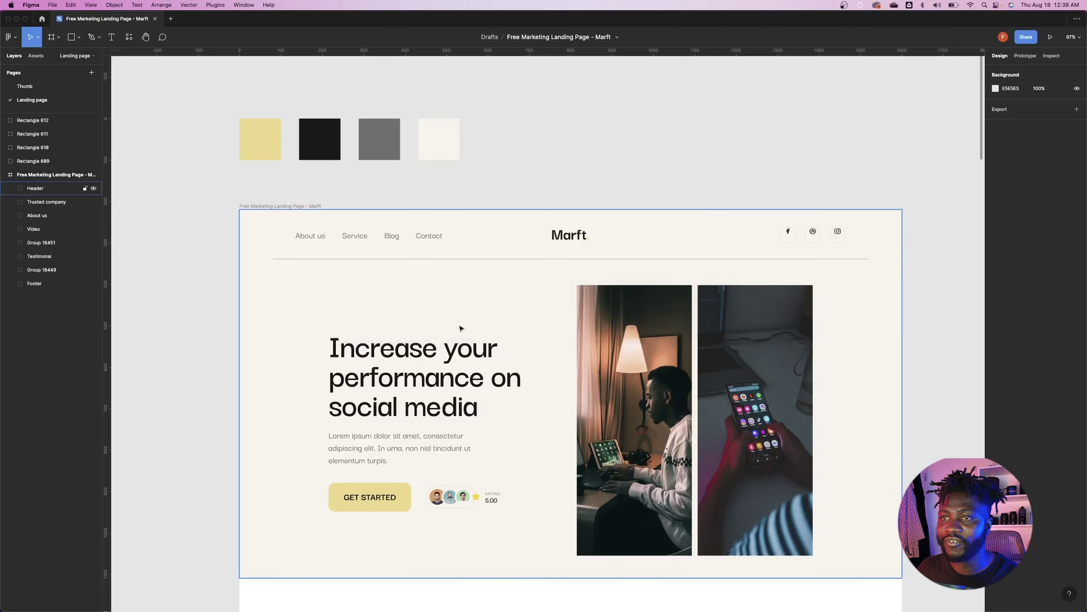
{"action": "left_click", "coordinate": [396, 390]}
{"action": "left_click", "coordinate": [396, 379]}
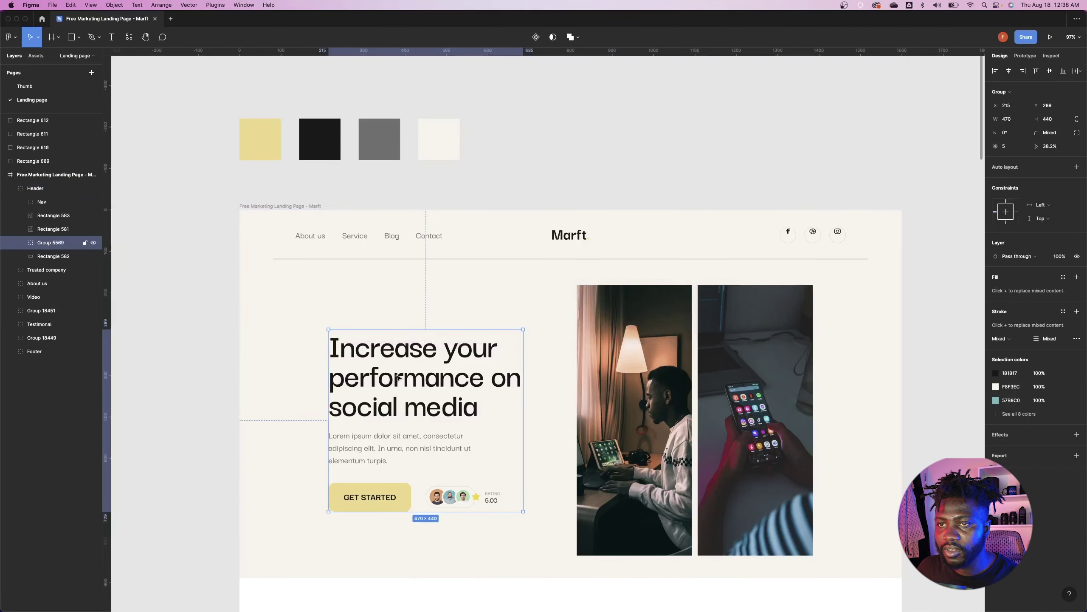
{"action": "left_click", "coordinate": [594, 133]}
{"action": "scroll", "coordinate": [590, 154], "scroll_direction": "down", "scroll_amount": 5}
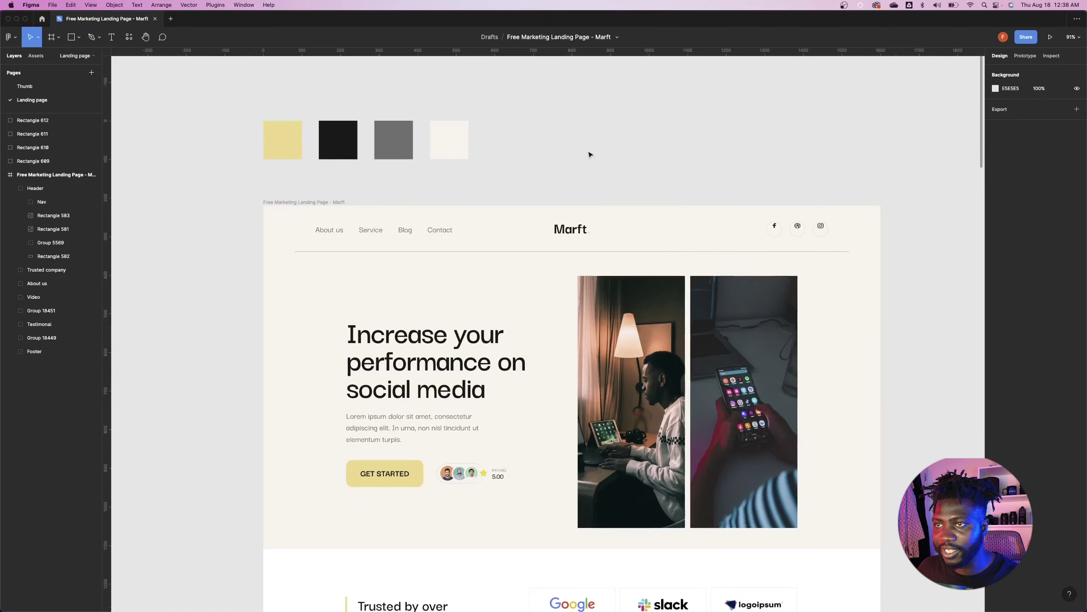
{"action": "scroll", "coordinate": [590, 155], "scroll_direction": "down", "scroll_amount": 1}
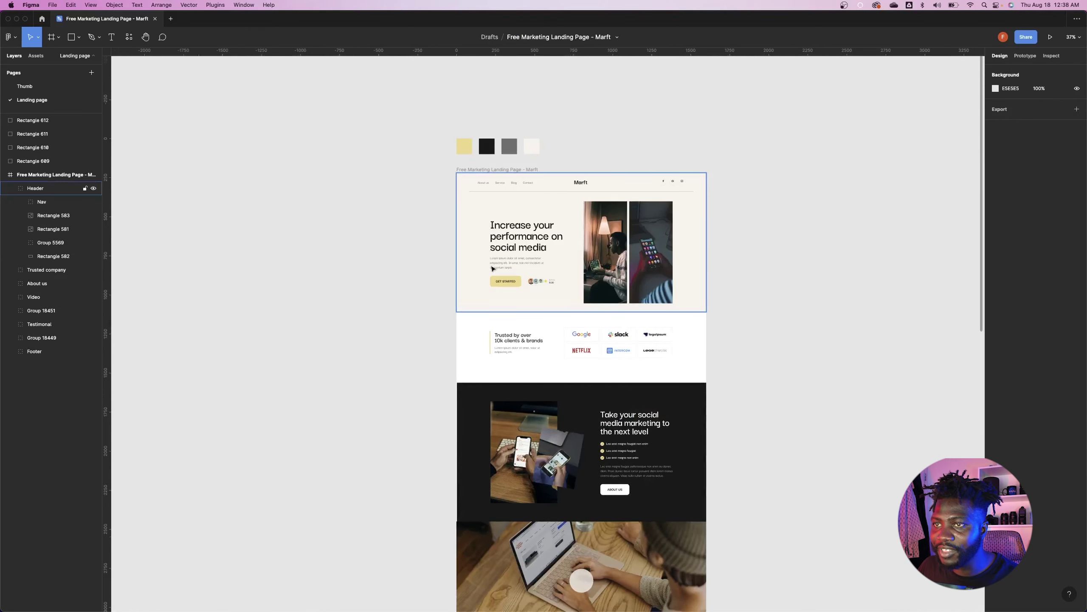
{"action": "scroll", "coordinate": [492, 392], "scroll_direction": "down", "scroll_amount": 5}
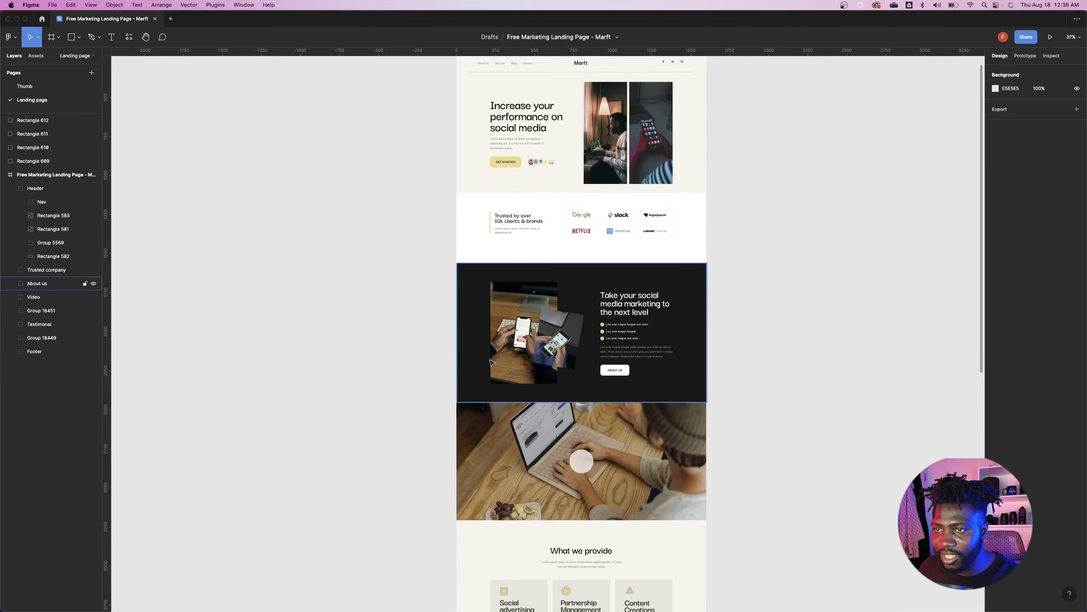
{"action": "scroll", "coordinate": [493, 443], "scroll_direction": "down", "scroll_amount": 4}
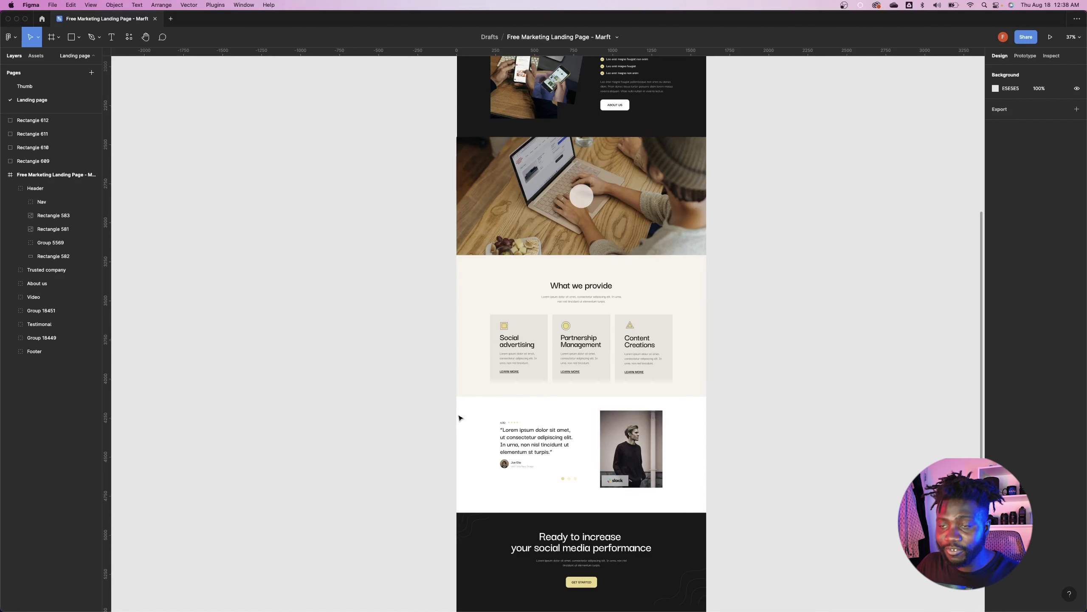
- Switch back to the Bricks builder, create a global class named cont--wdt on the container and set its width to 1170 px
{"action": "scroll", "coordinate": [459, 417], "scroll_direction": "up", "scroll_amount": 9}
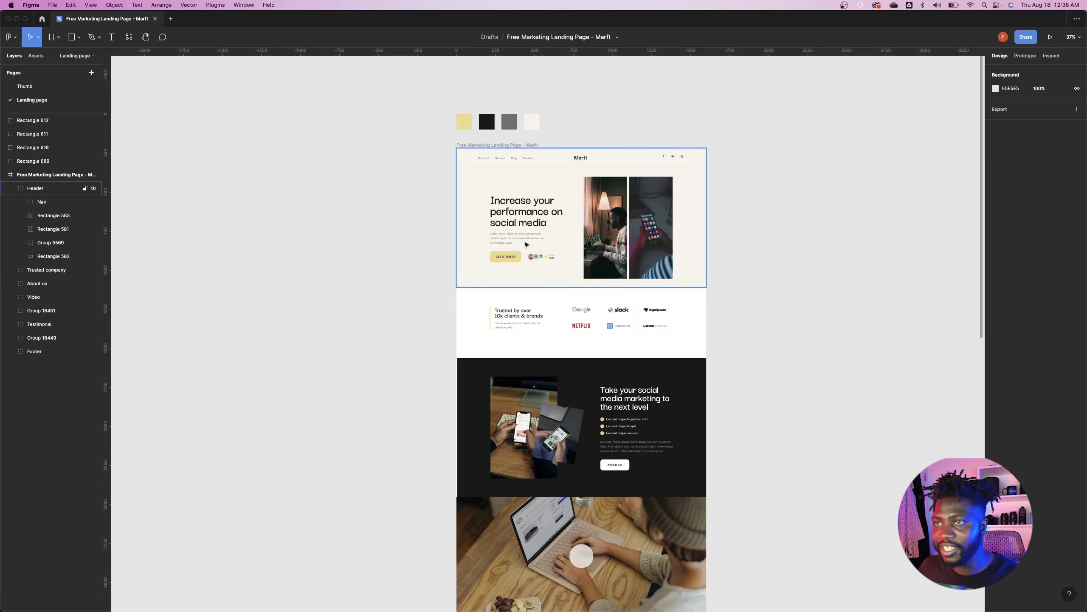
{"action": "key", "text": "super+Tab"}
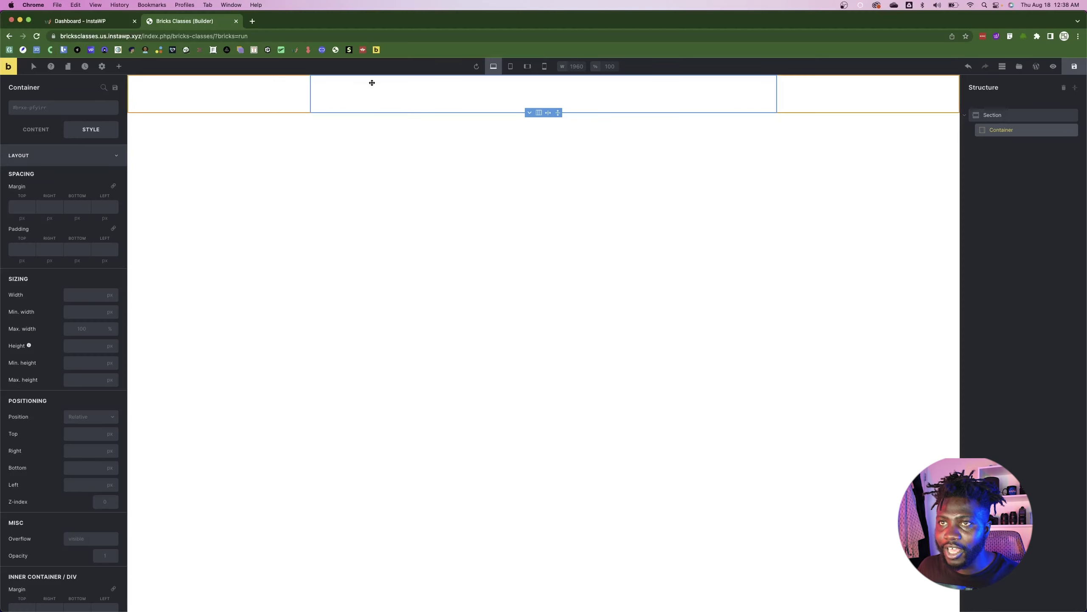
{"action": "left_click", "coordinate": [74, 296]}
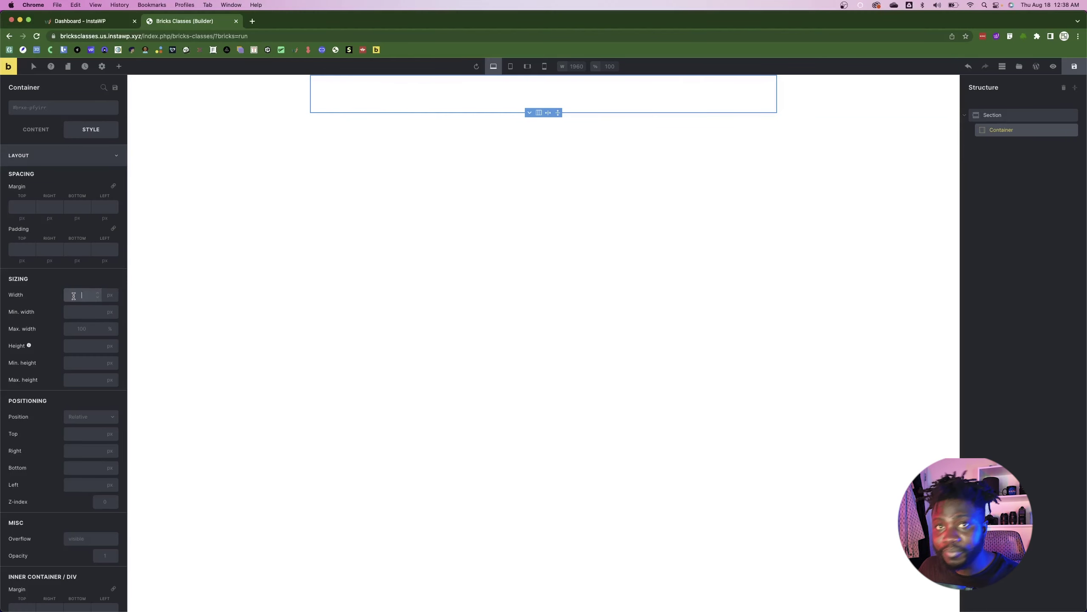
{"action": "left_click", "coordinate": [47, 108]}
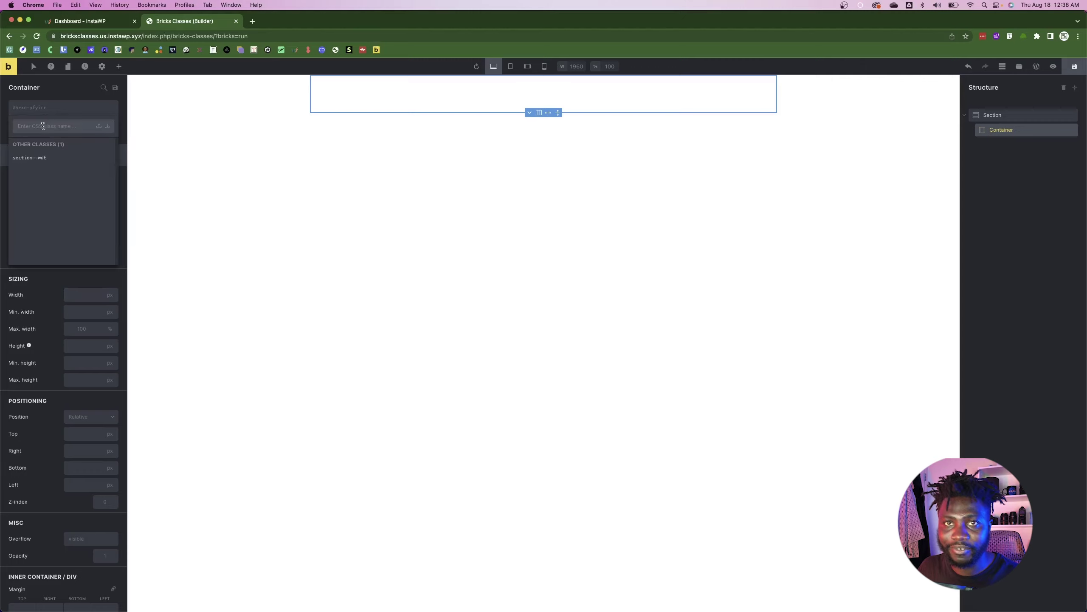
{"action": "type", "text": "cont--wdt"}
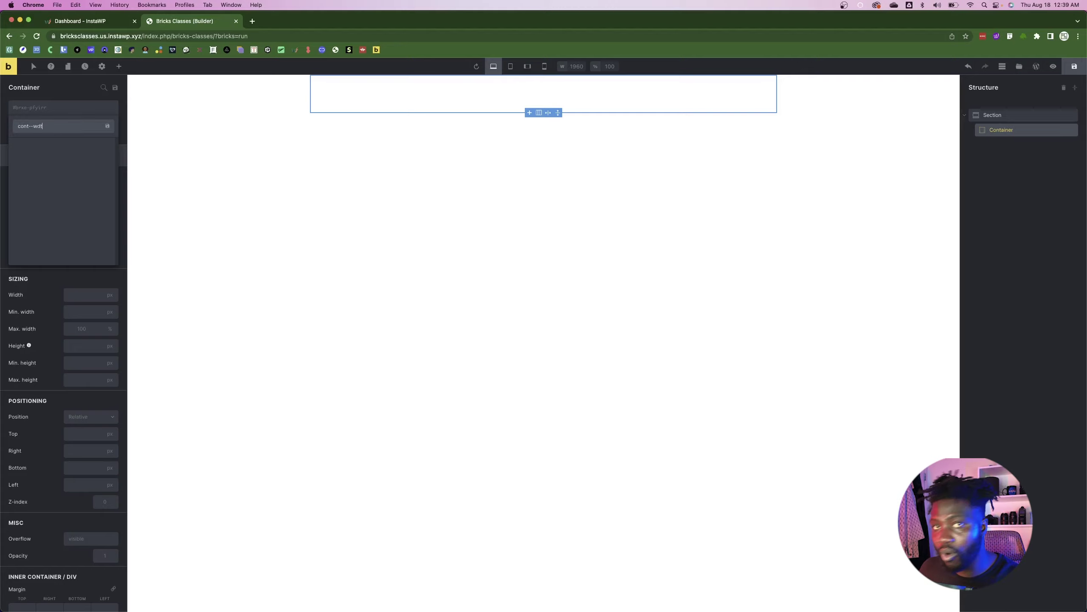
{"action": "key", "text": "Return"}
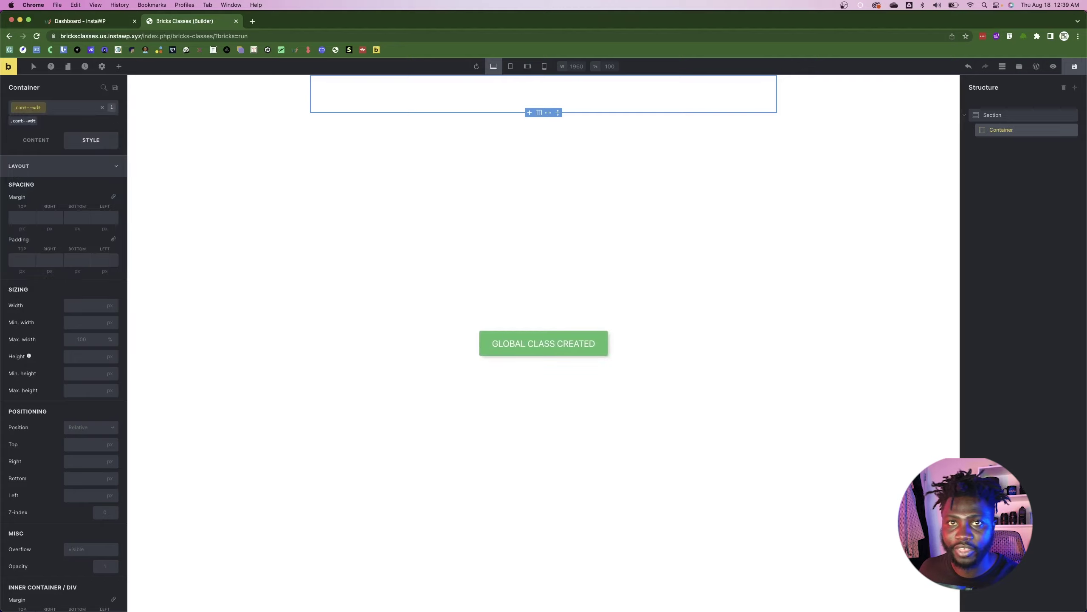
{"action": "left_click", "coordinate": [76, 307]}
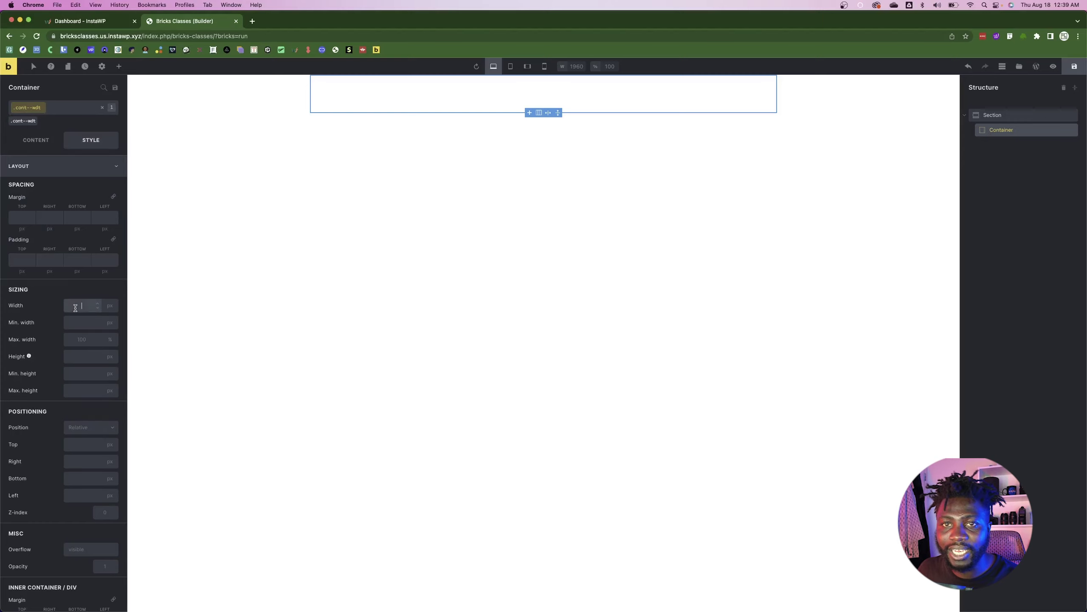
{"action": "type", "text": "1170"}
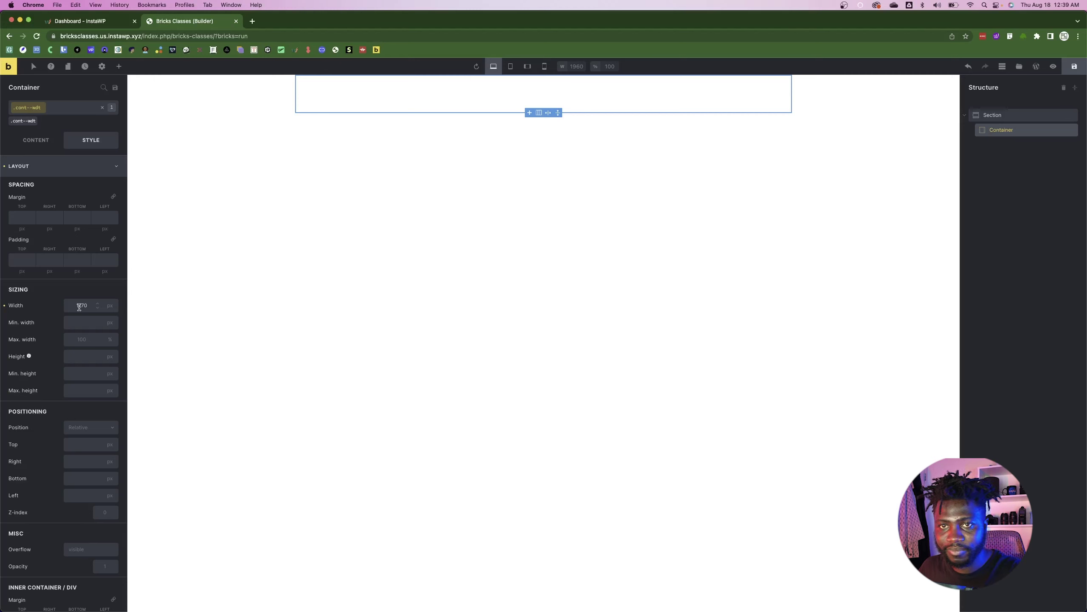
- Switch to Figma and place vertical guides along the left and right edges of the hero content
{"action": "key", "text": "super+Tab"}
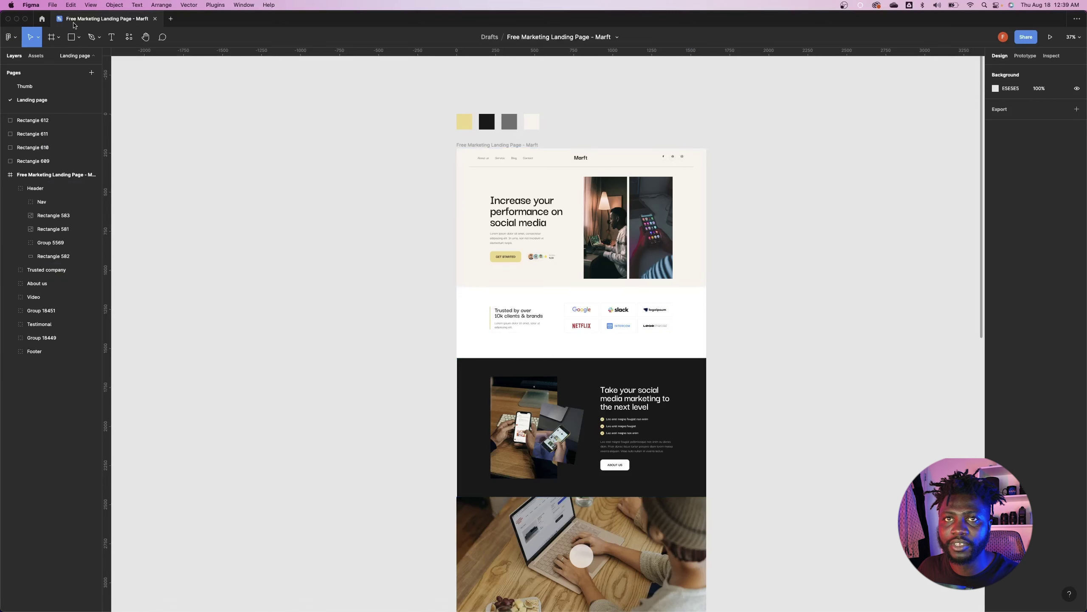
{"action": "left_click_drag", "start_coordinate": [107, 162], "coordinate": [491, 256]}
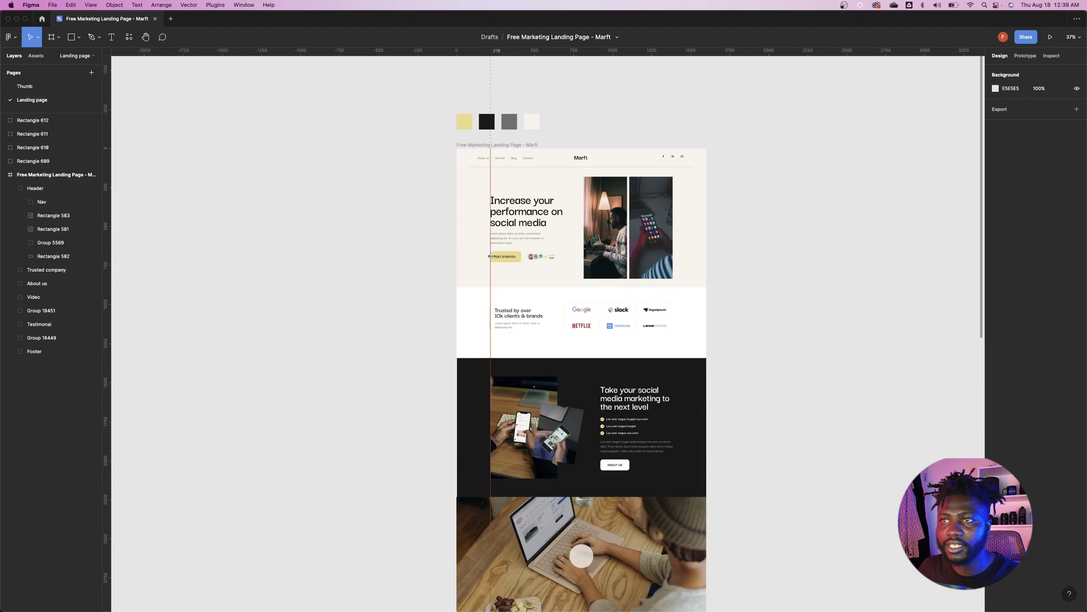
{"action": "left_click_drag", "start_coordinate": [106, 203], "coordinate": [673, 235]}
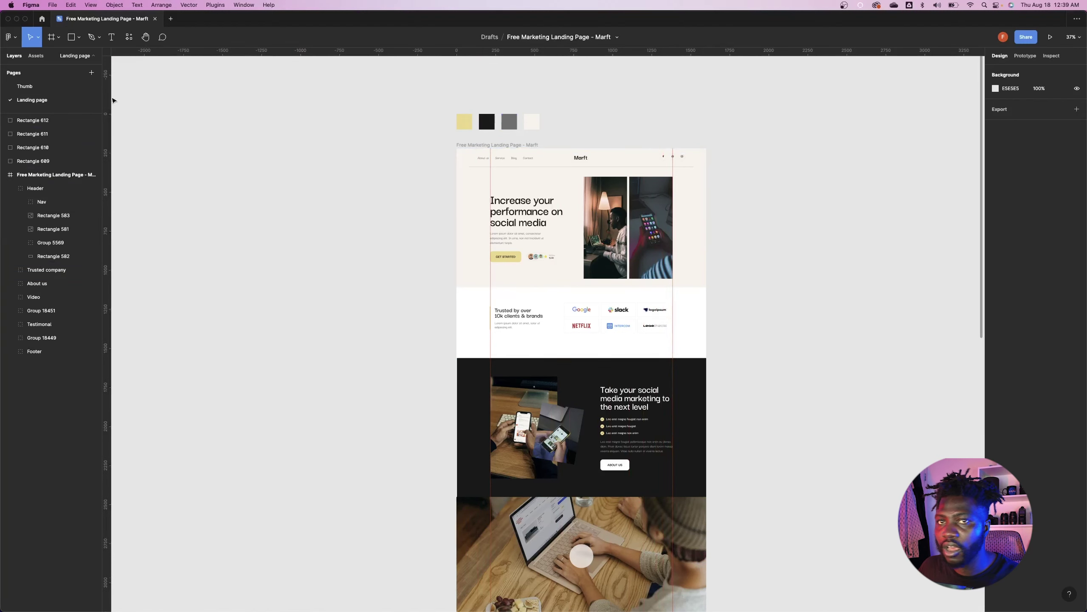
- Measure the content width by drawing a temporary rectangle between the two guides, and remove it
{"action": "key", "text": "r"}
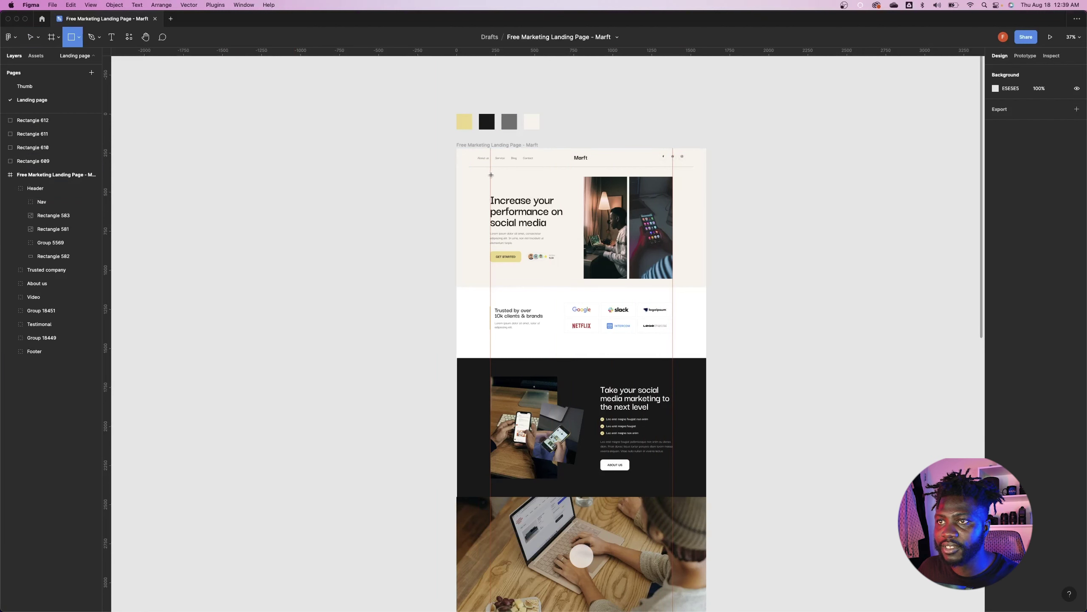
{"action": "mouse_move", "coordinate": [491, 174]}
{"action": "left_mouse_down"}
{"action": "mouse_move", "coordinate": [760, 190]}
{"action": "mouse_move", "coordinate": [673, 191]}
{"action": "left_mouse_up"}
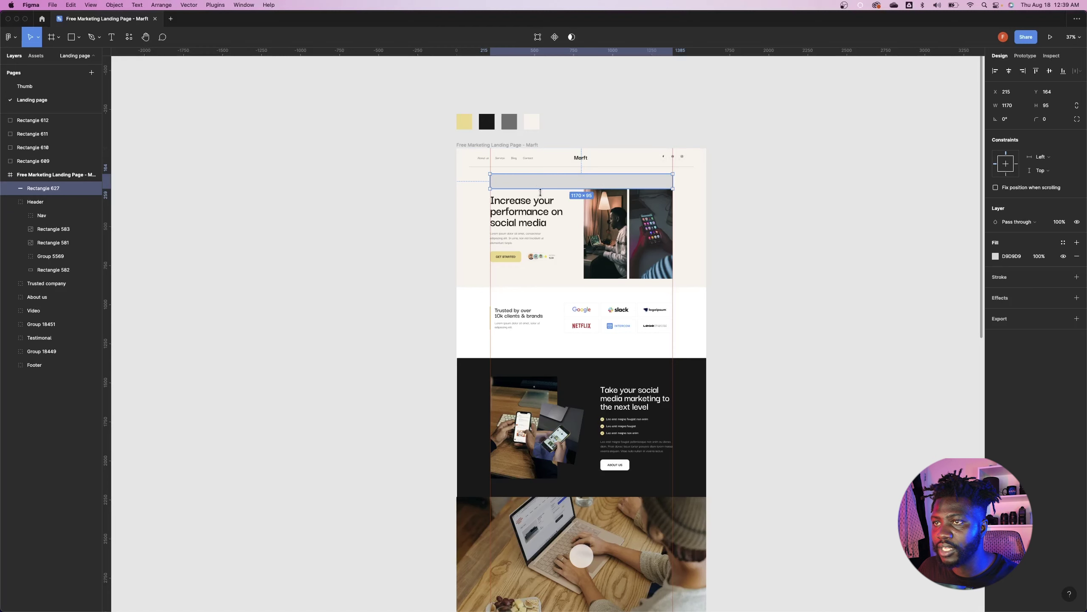
{"action": "key", "text": "Escape"}
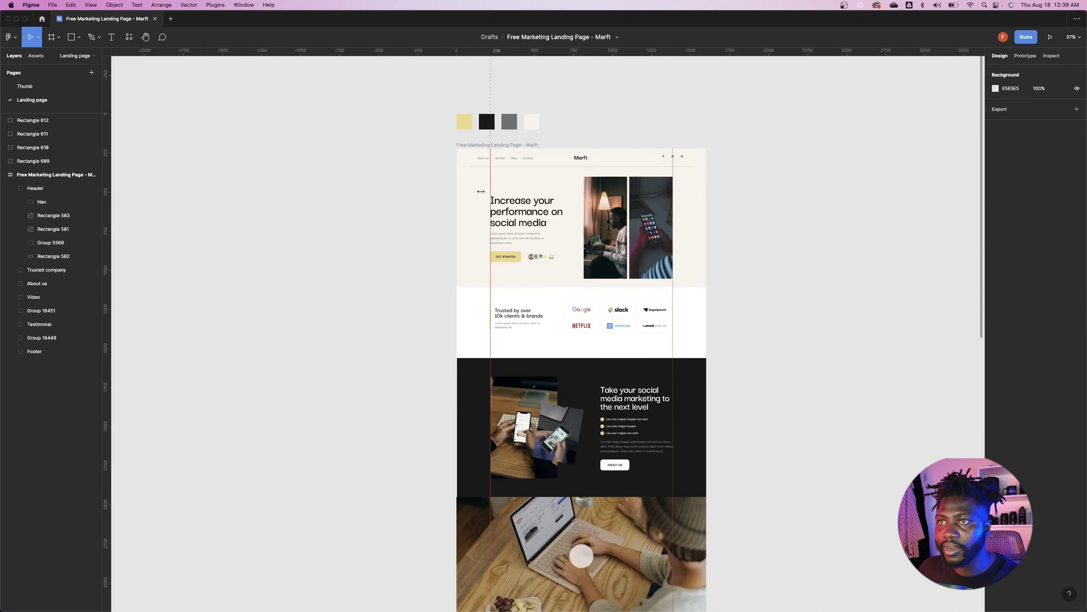
- Return to the Bricks builder and set the top and bottom padding of the cont--wdt class to 100 px
{"action": "key", "text": "super+Tab"}
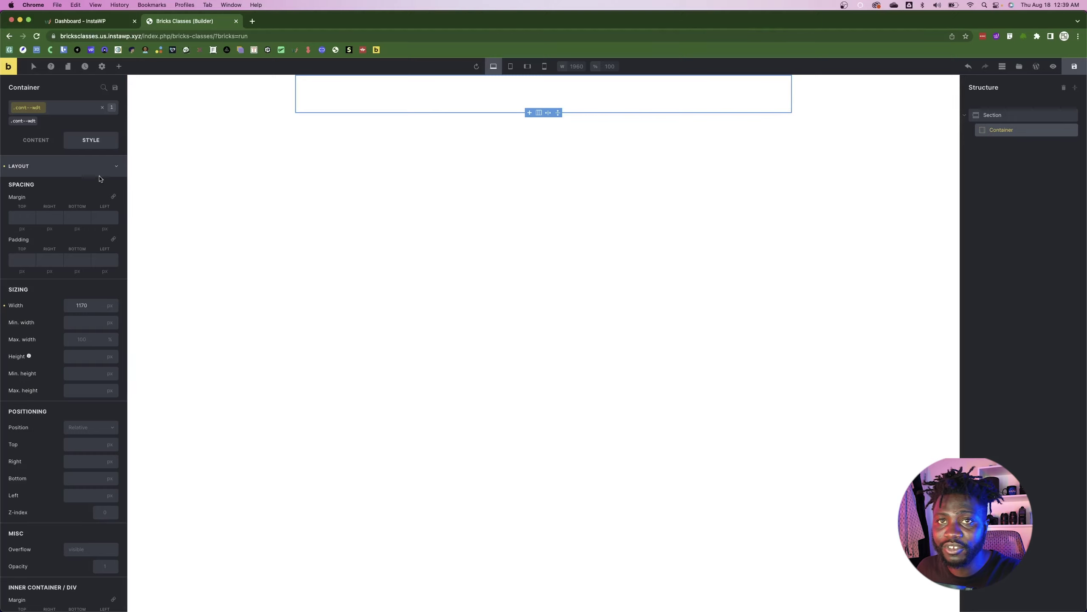
{"action": "left_click", "coordinate": [72, 166]}
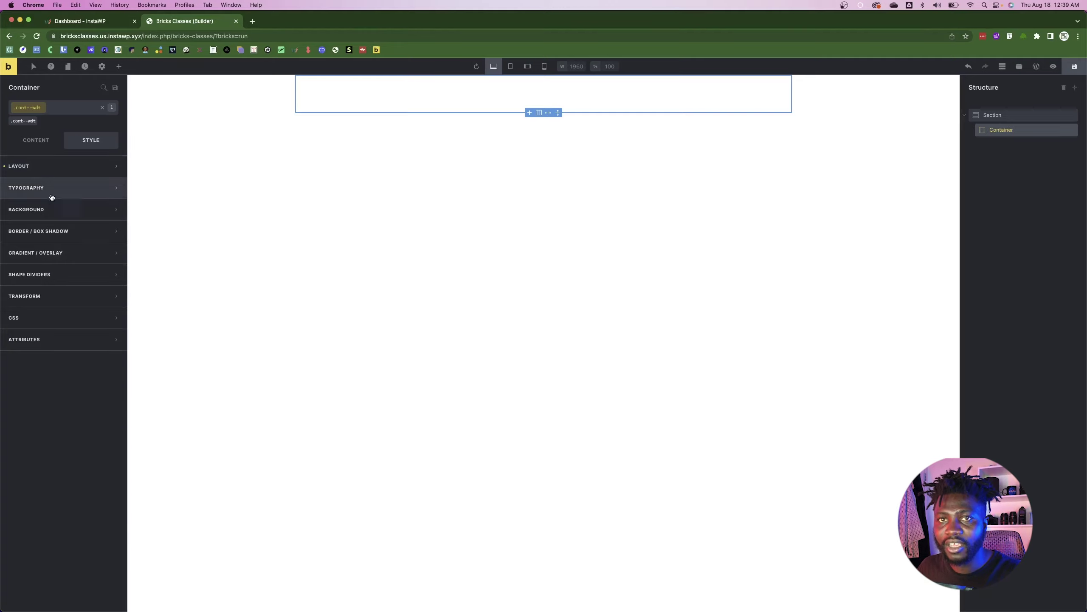
{"action": "left_click", "coordinate": [58, 168]}
{"action": "left_click", "coordinate": [59, 170]}
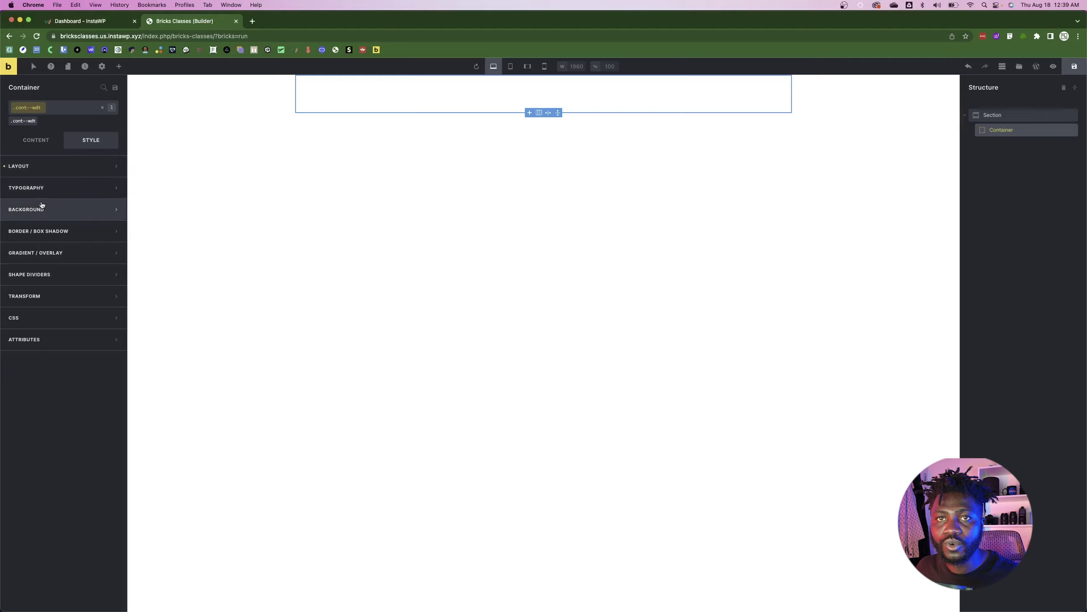
{"action": "left_click", "coordinate": [43, 166]}
{"action": "left_click", "coordinate": [22, 260]}
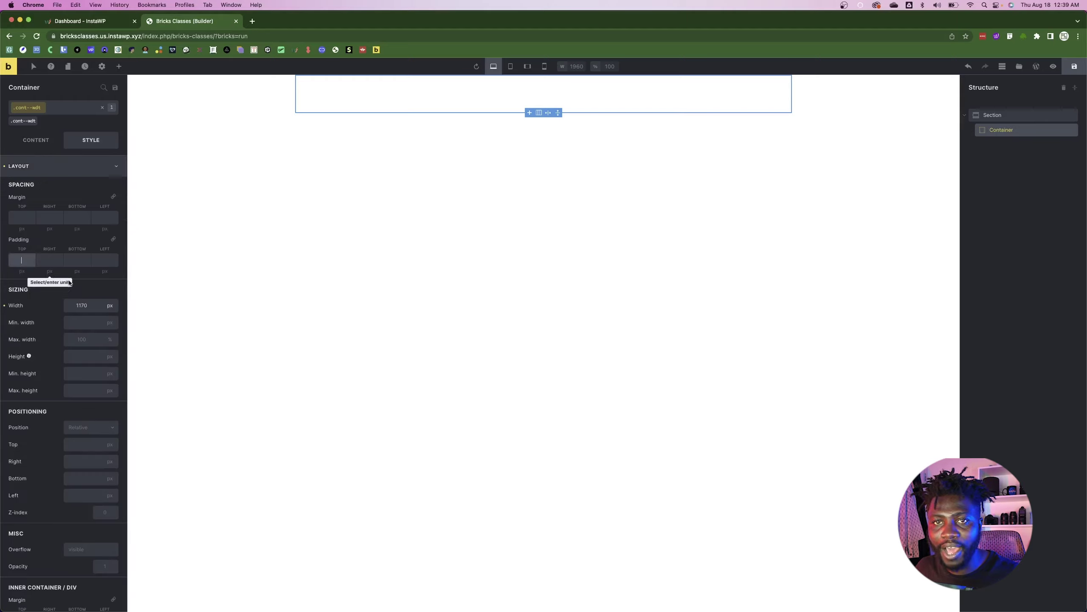
{"action": "type", "text": "100"}
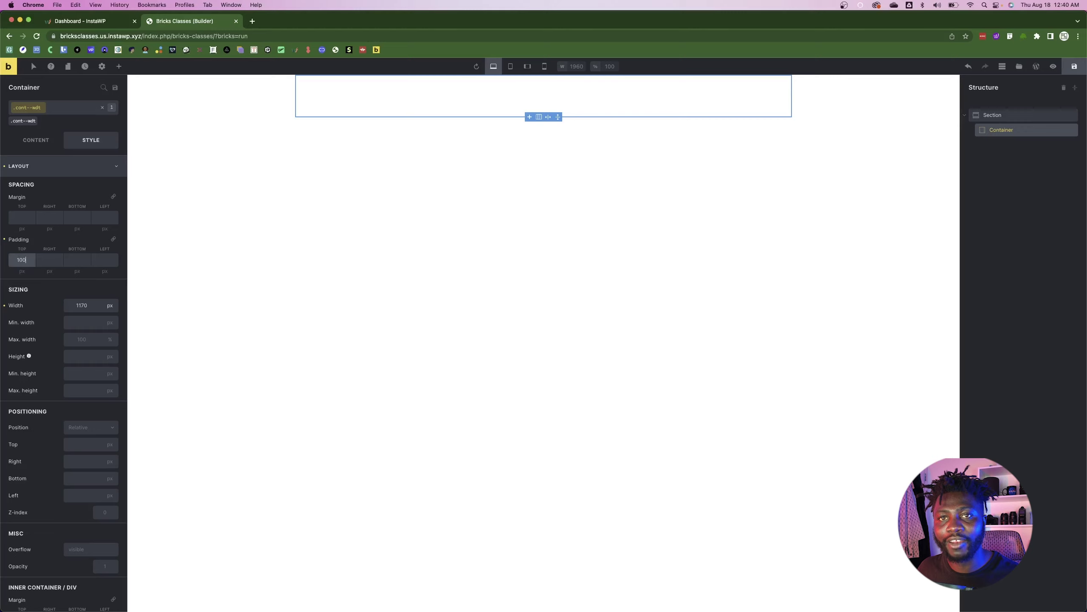
{"action": "left_click", "coordinate": [77, 260]}
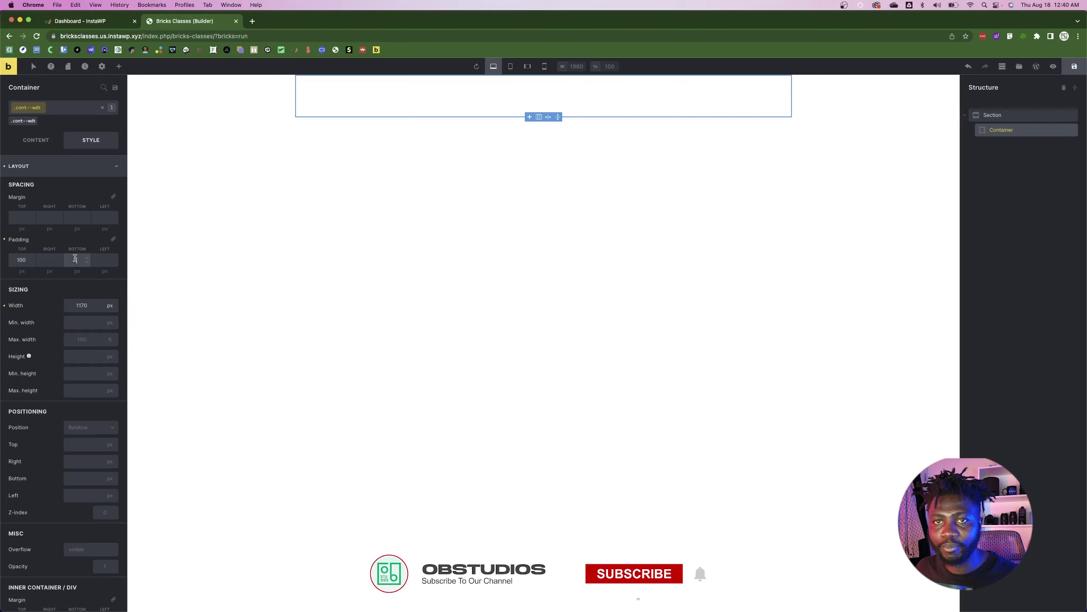
{"action": "type", "text": "100"}
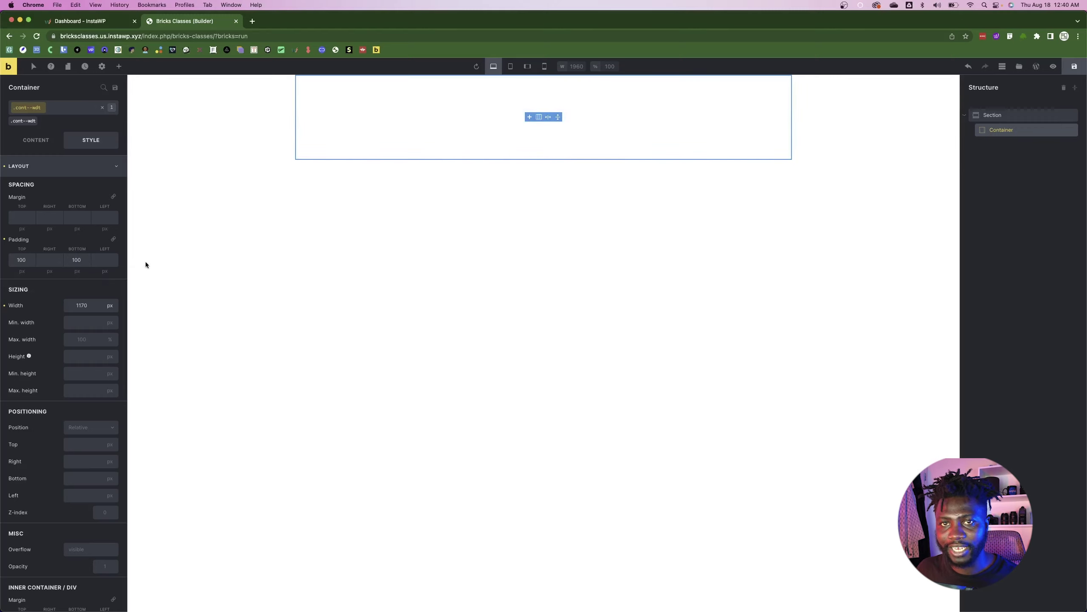
- Remove the cont--wdt class from the container and create a new global class named cont--wdt--np on it
{"action": "left_click", "coordinate": [103, 107]}
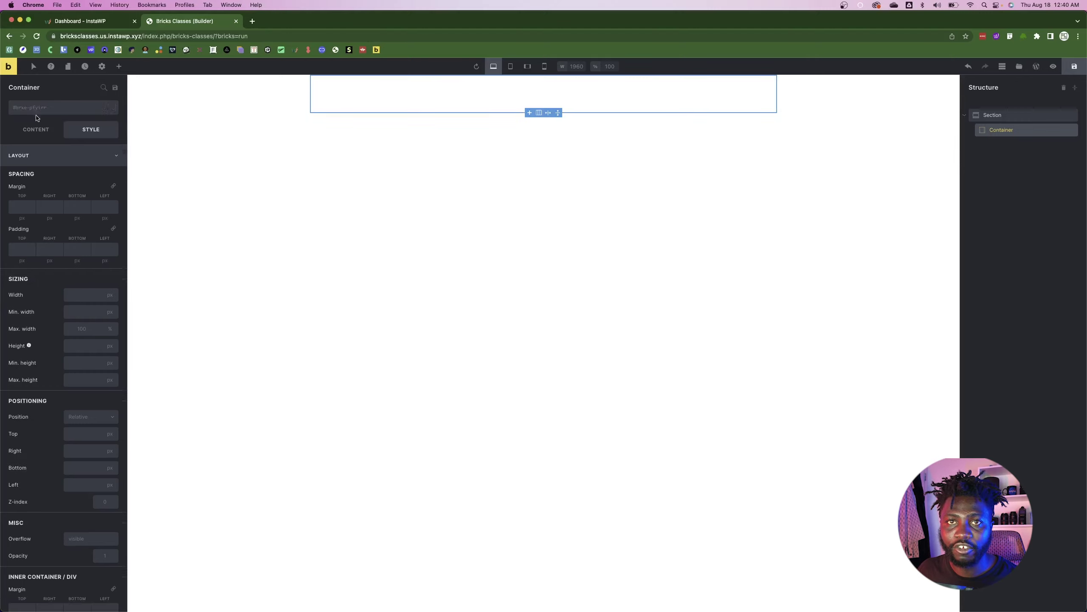
{"action": "left_click", "coordinate": [41, 110]}
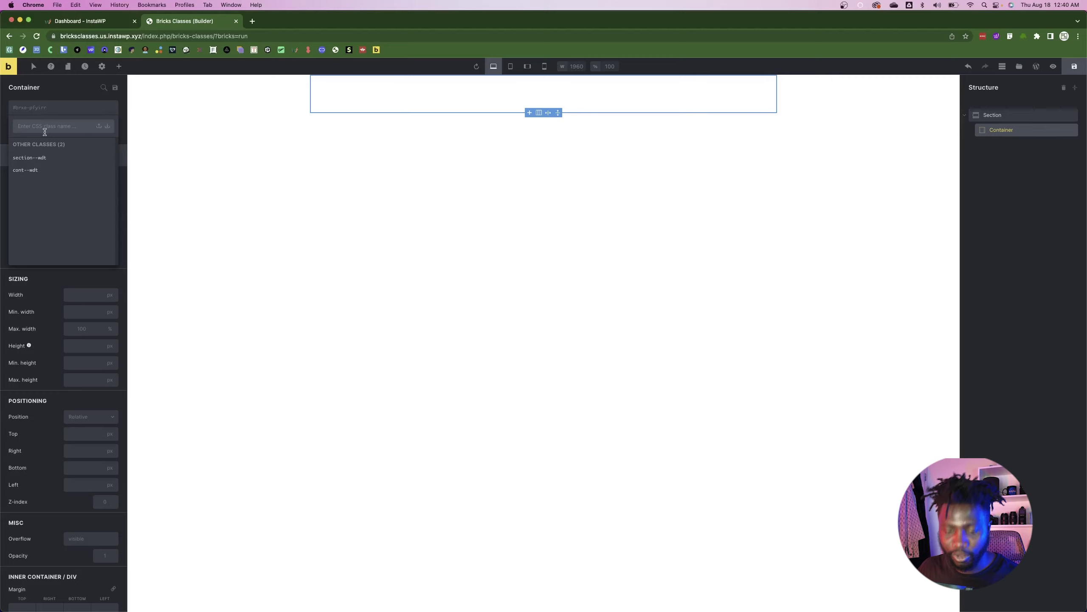
{"action": "type", "text": "cont--wdt"}
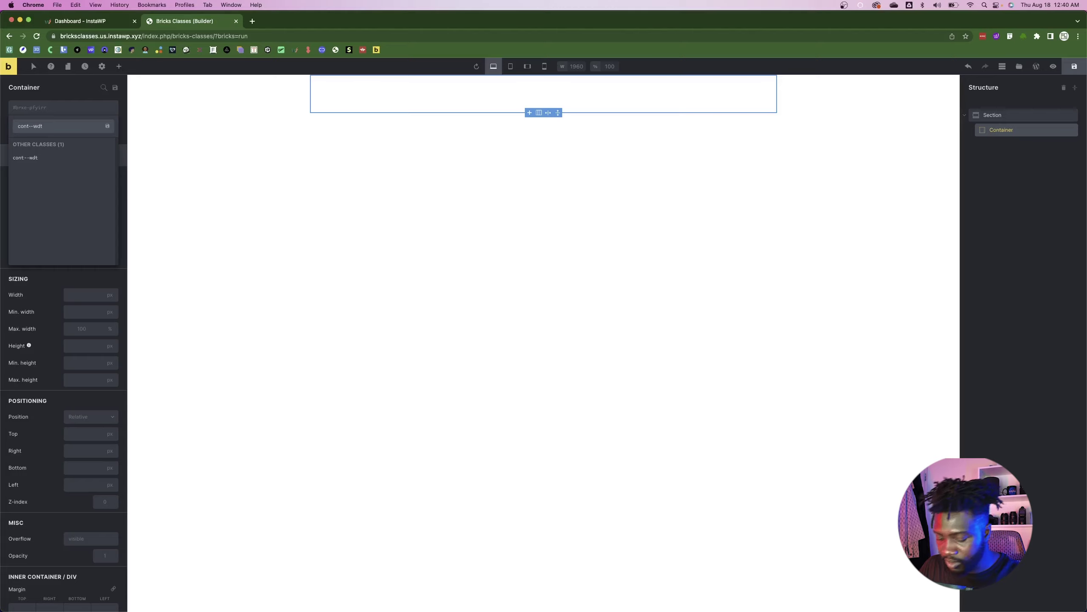
{"action": "type", "text": "--np"}
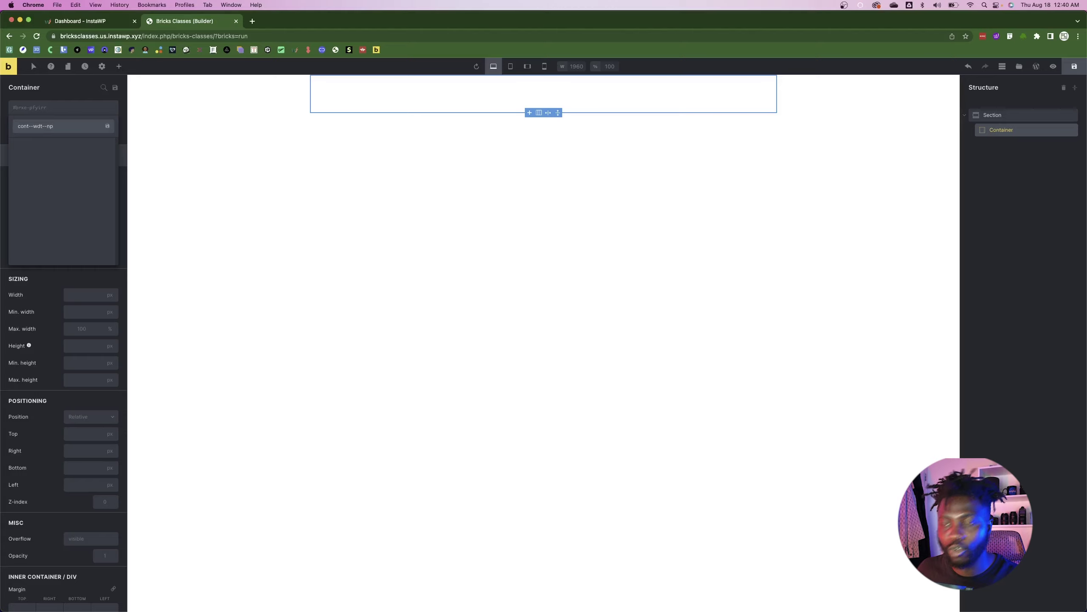
{"action": "key", "text": "Return"}
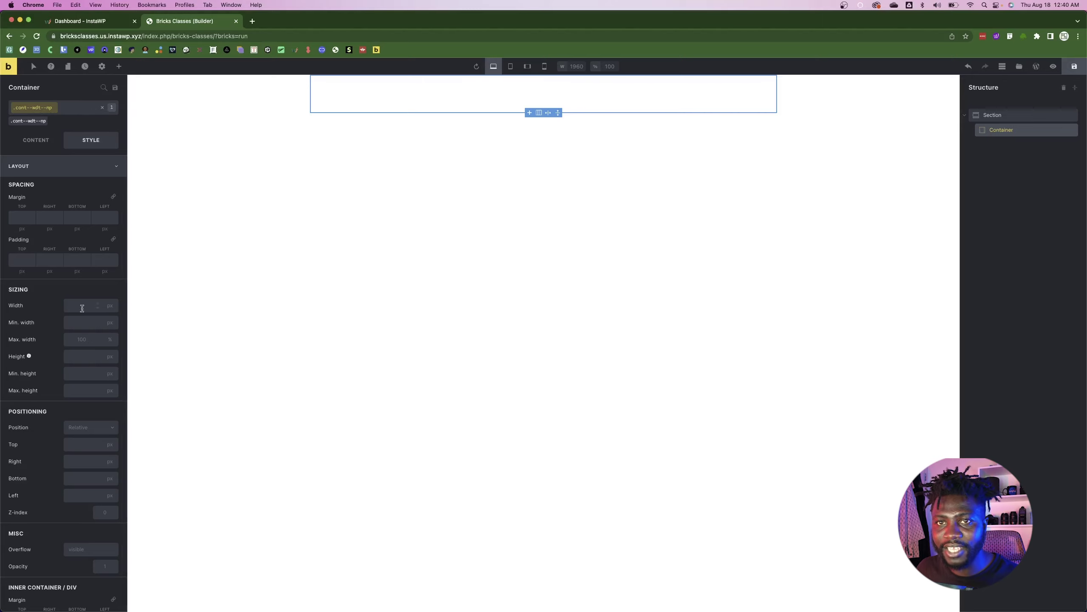
- Copy the styles of the section--wdt class into the cont--wdt--np class and reopen the container's class list
{"action": "left_click", "coordinate": [65, 110]}
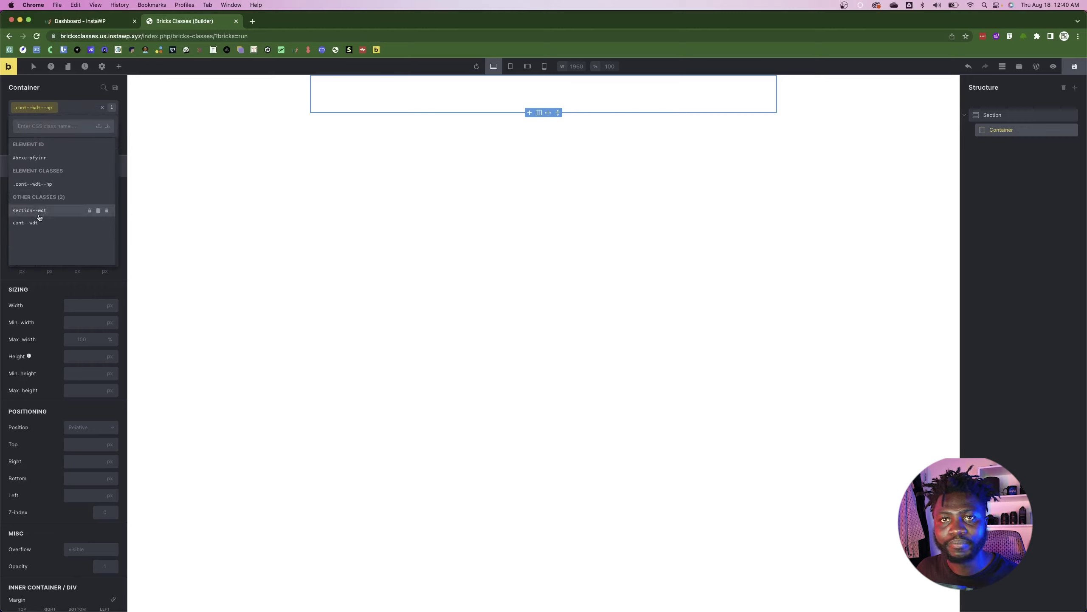
{"action": "left_click", "coordinate": [98, 212]}
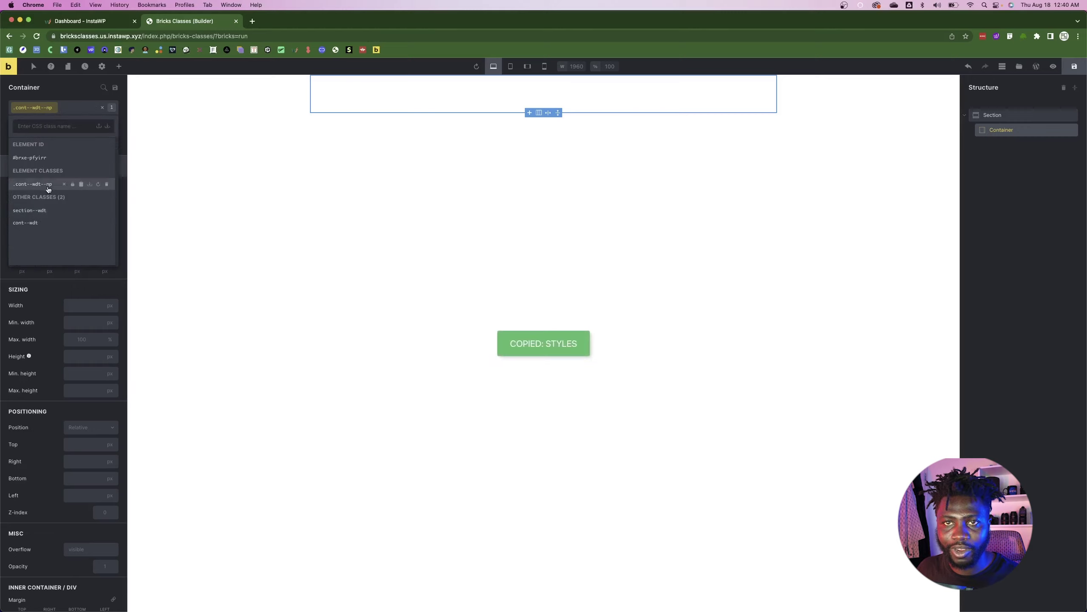
{"action": "left_click", "coordinate": [91, 184]}
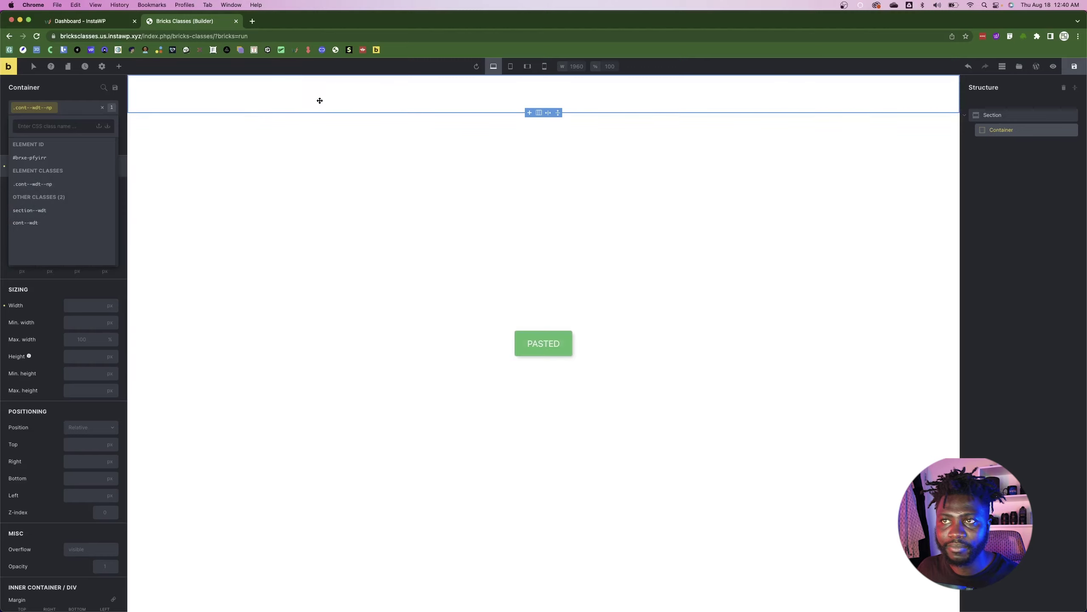
{"action": "left_click", "coordinate": [1008, 131]}
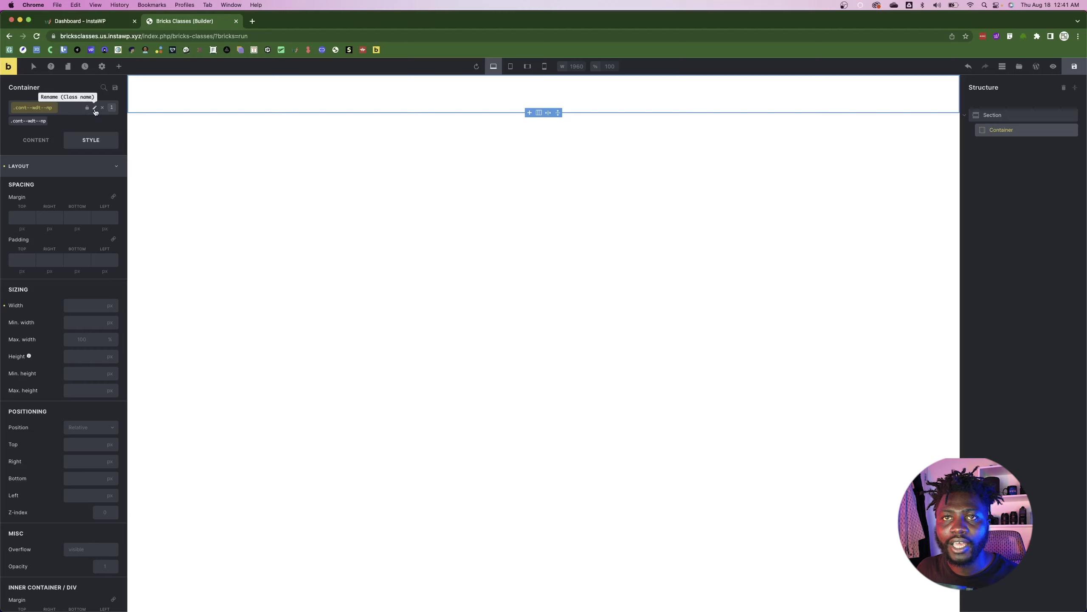
{"action": "left_click", "coordinate": [37, 110]}
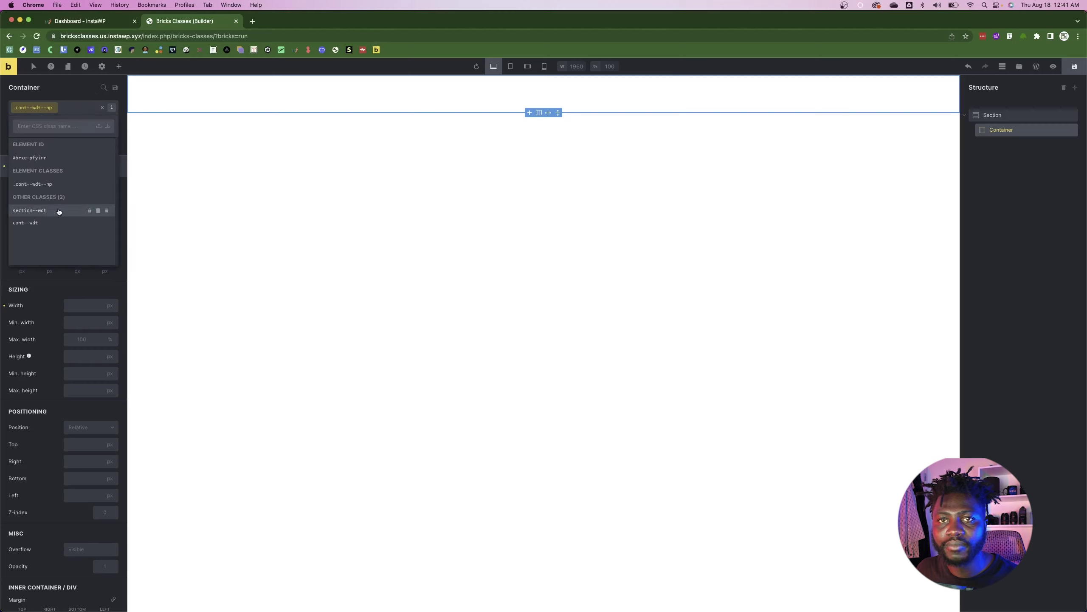
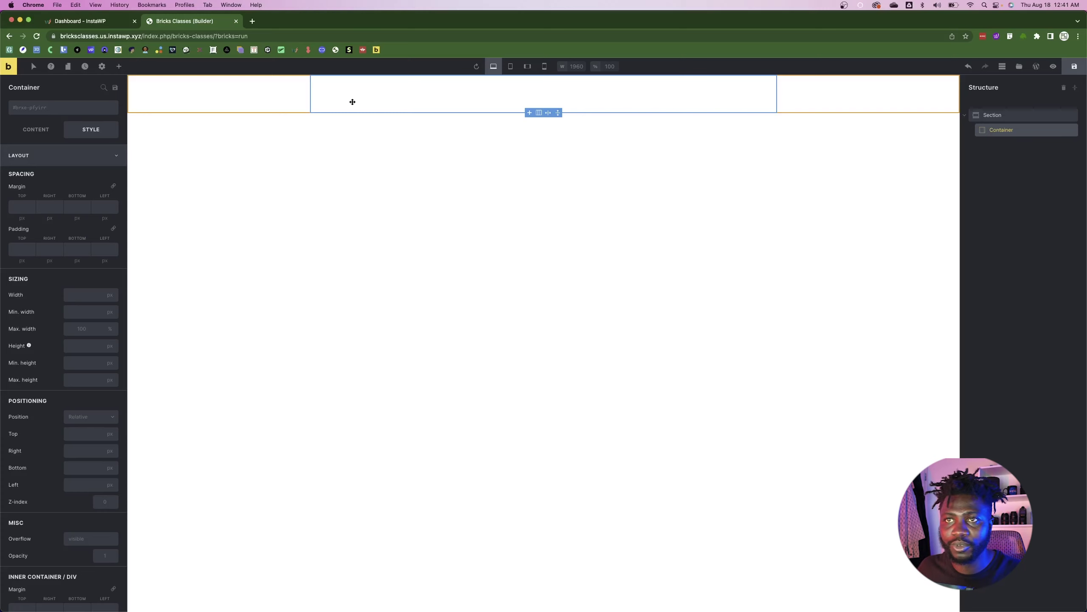
- Switch to Figma and review how the page sections fit the content guides, from the Trusted company section to the footer
{"action": "key", "text": "super+Tab"}
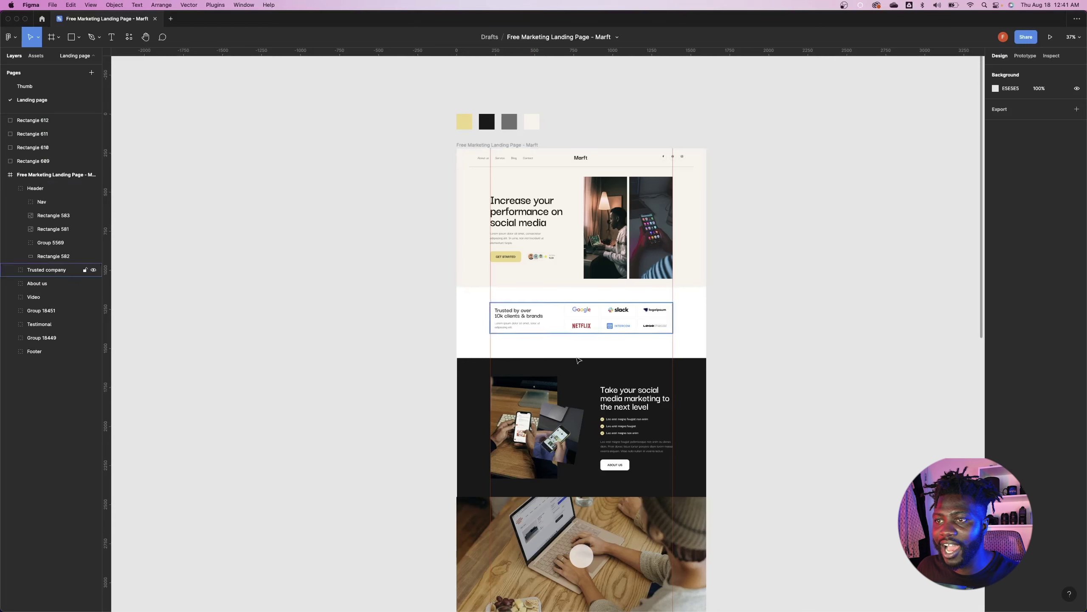
{"action": "scroll", "coordinate": [578, 374], "scroll_direction": "down", "scroll_amount": 5}
{"action": "left_click", "coordinate": [471, 215]}
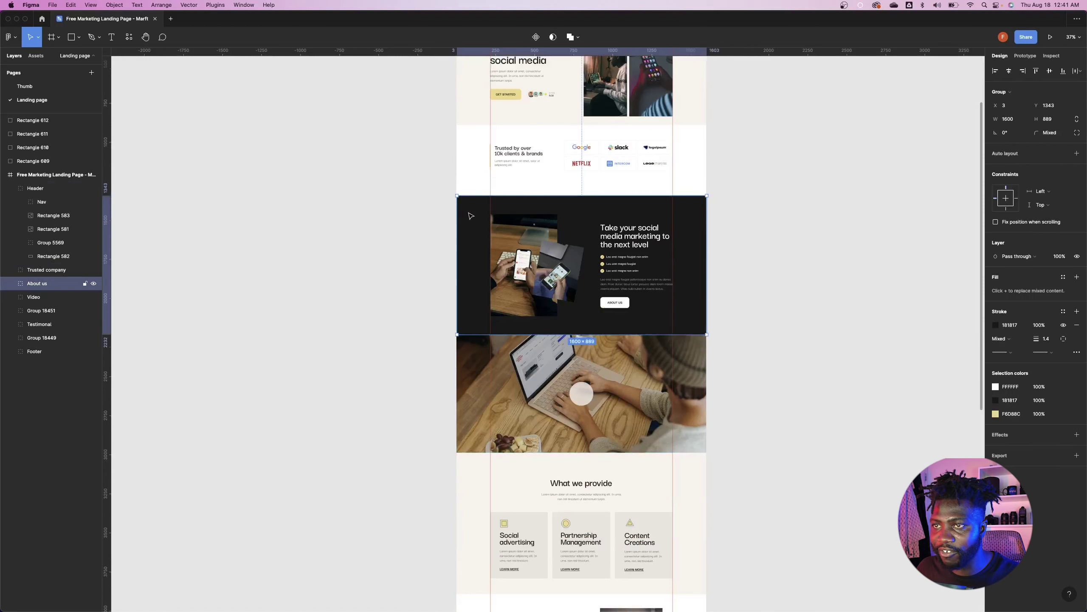
{"action": "scroll", "coordinate": [475, 242], "scroll_direction": "down", "scroll_amount": 10}
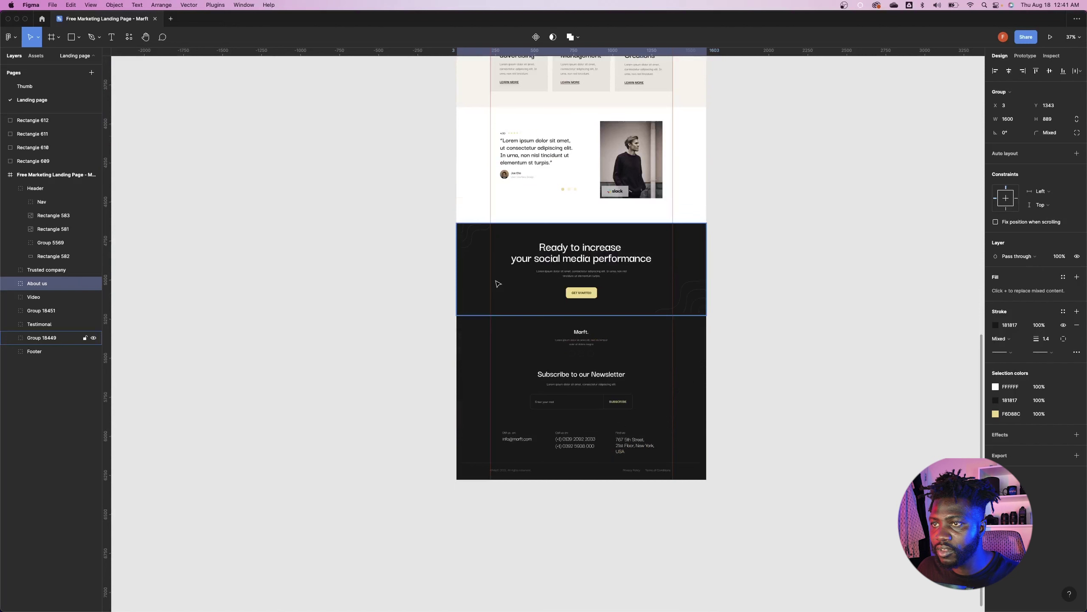
- Switch back to the Bricks builder and add a heading element inside the container
{"action": "scroll", "coordinate": [499, 285], "scroll_direction": "up", "scroll_amount": 8}
{"action": "scroll", "coordinate": [477, 304], "scroll_direction": "up", "scroll_amount": 10}
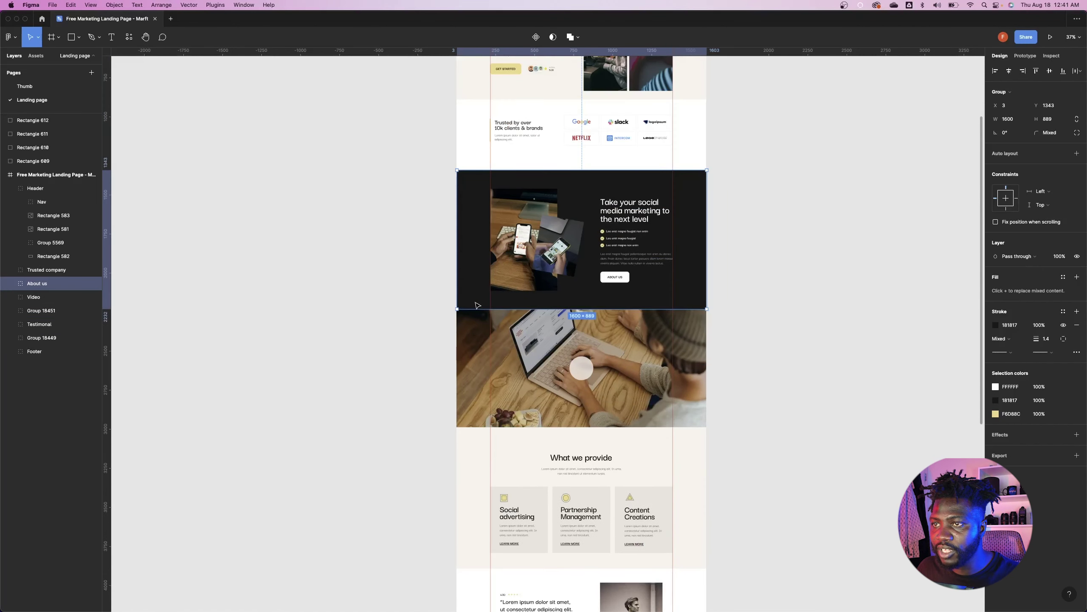
{"action": "scroll", "coordinate": [477, 305], "scroll_direction": "up", "scroll_amount": 4}
{"action": "scroll", "coordinate": [477, 305], "scroll_direction": "down", "scroll_amount": 7}
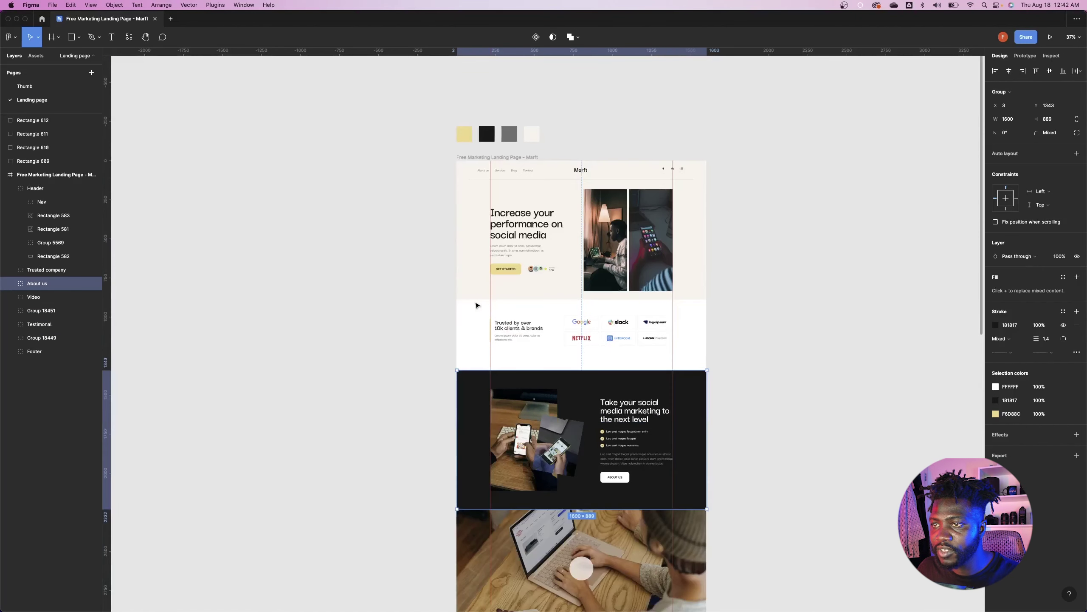
{"action": "scroll", "coordinate": [476, 305], "scroll_direction": "up", "scroll_amount": 5}
{"action": "scroll", "coordinate": [477, 305], "scroll_direction": "down", "scroll_amount": 1}
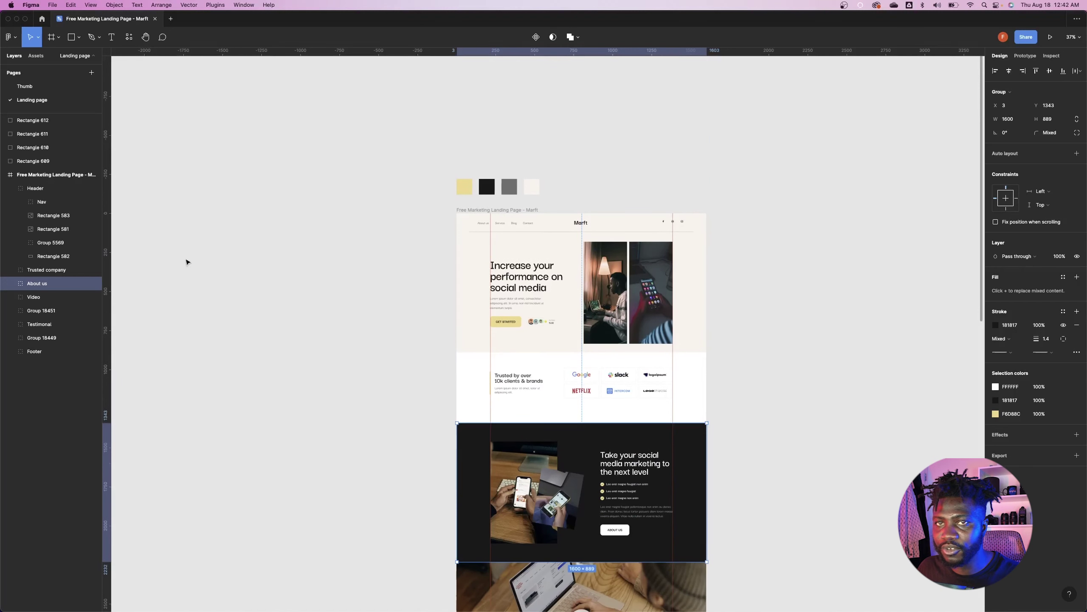
{"action": "key", "text": "super+Tab"}
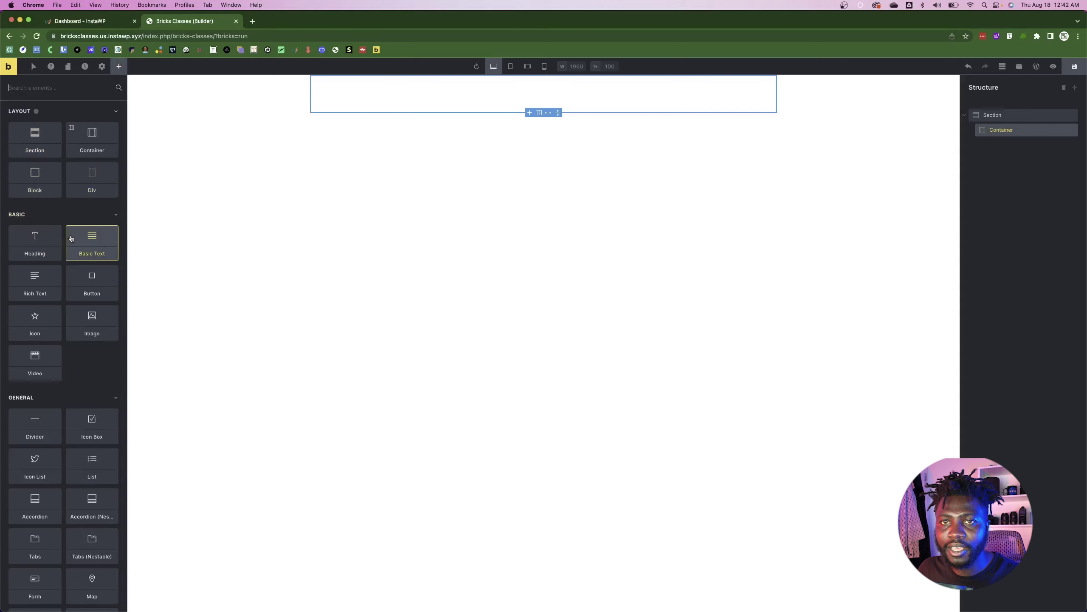
{"action": "left_click", "coordinate": [34, 241]}
- Switch to Figma, copy the fill hex code of the yellow swatch above the landing page, and return to the Bricks builder
{"action": "key", "text": "super+Tab"}
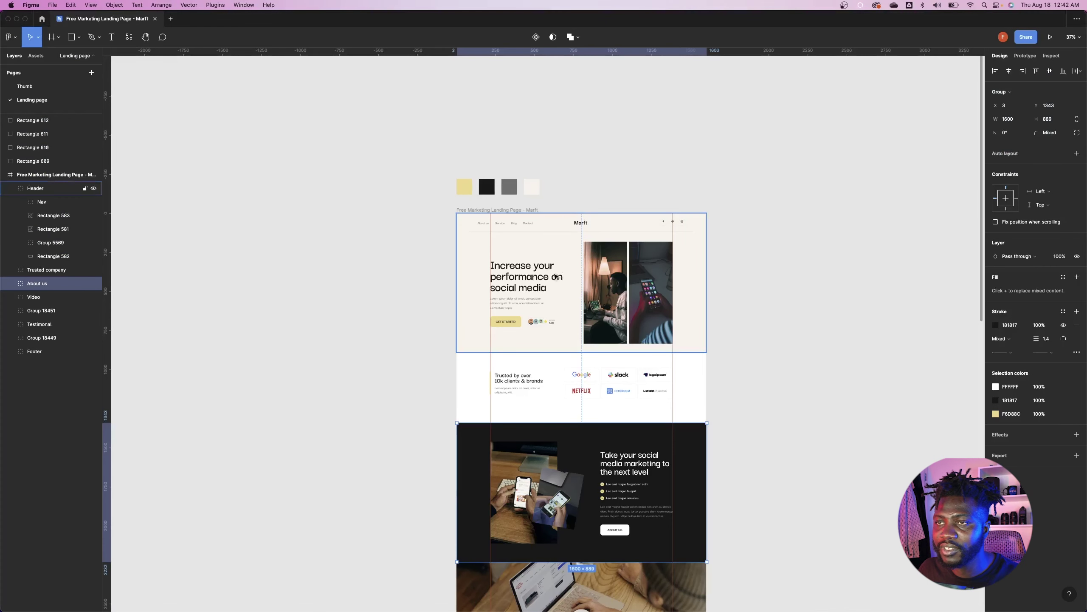
{"action": "left_click", "coordinate": [464, 186]}
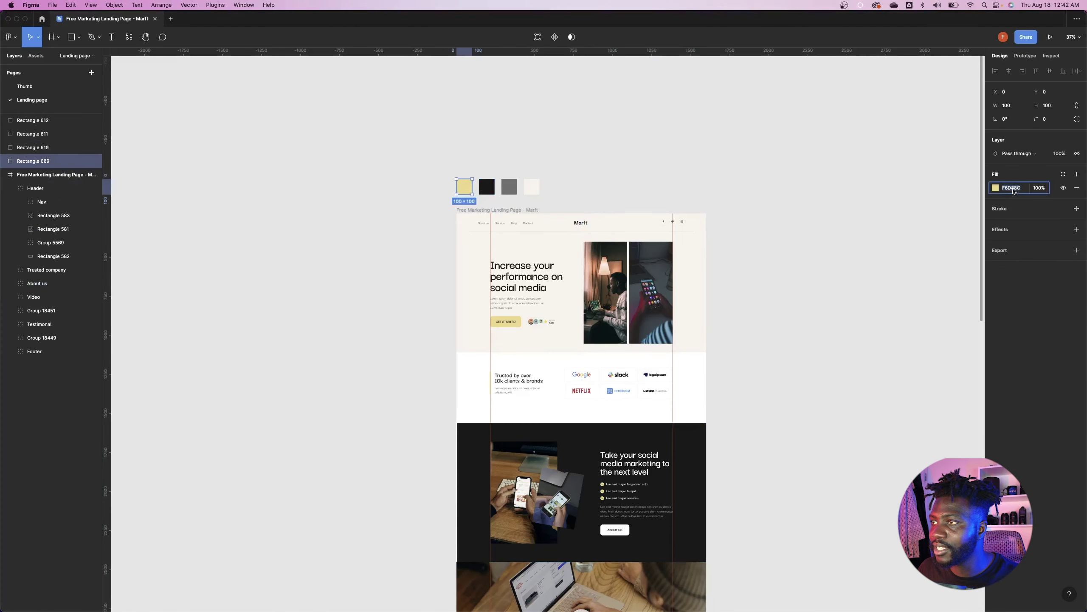
{"action": "key", "text": "super+Tab"}
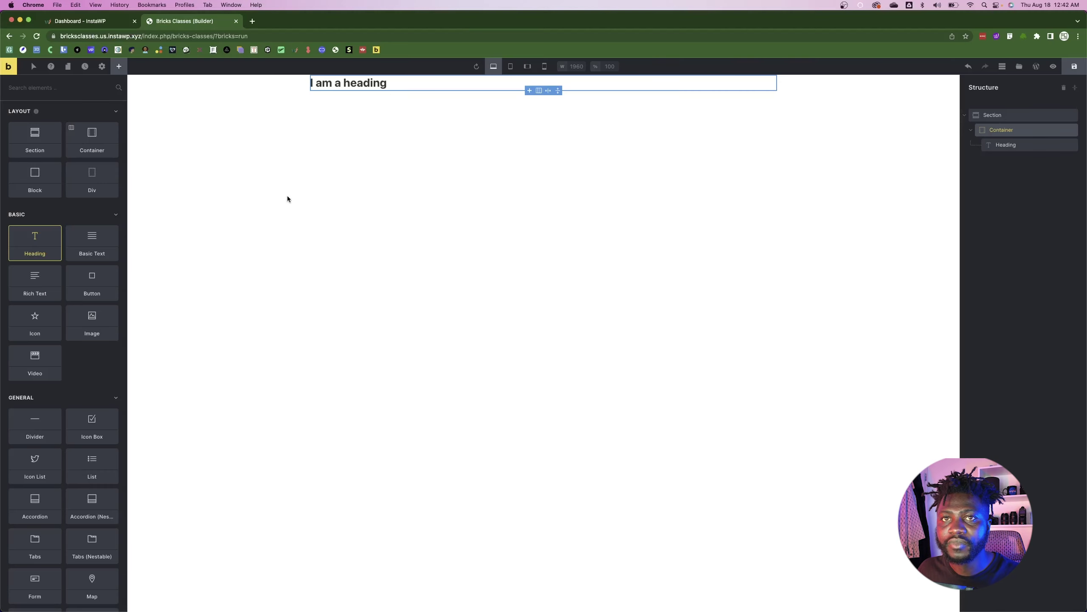
- Select the heading, open its typography styles and create a new global class named txt--yel on it
{"action": "left_click", "coordinate": [347, 83]}
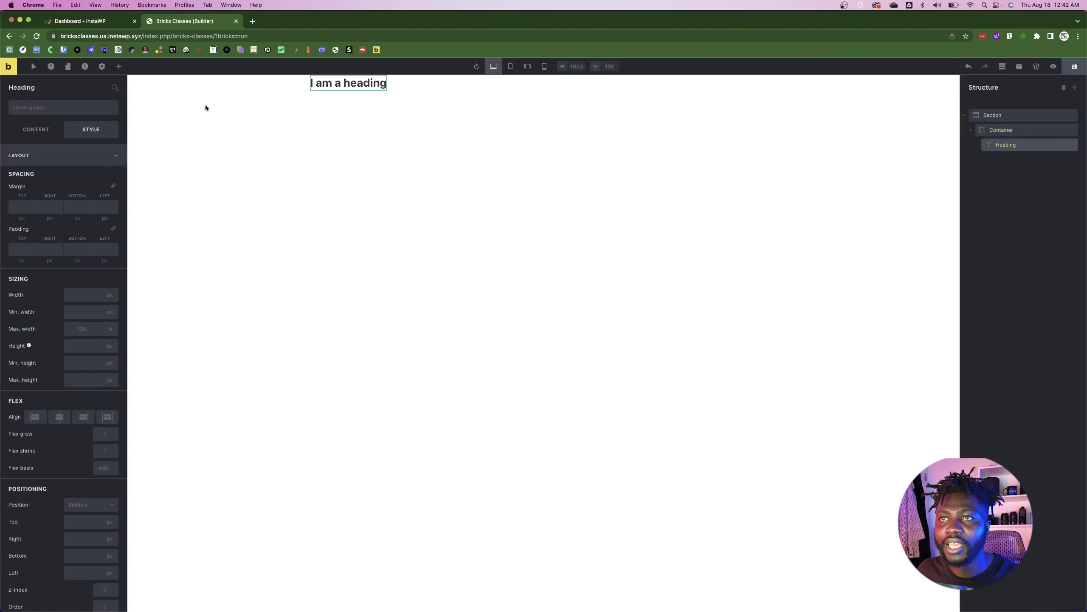
{"action": "left_click", "coordinate": [50, 155]}
{"action": "left_click", "coordinate": [49, 177]}
{"action": "left_click", "coordinate": [112, 197]}
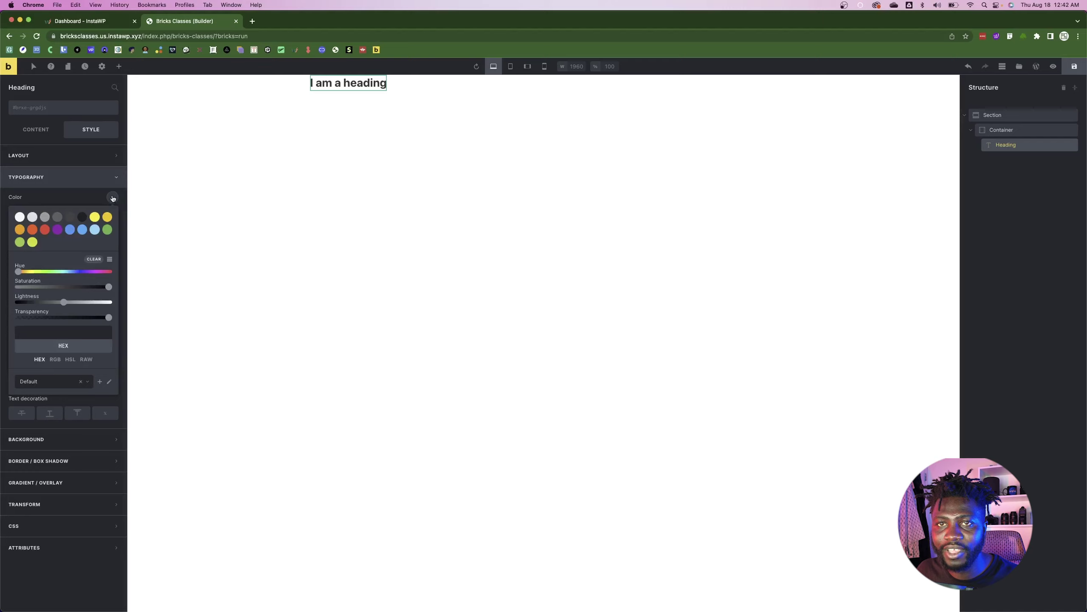
{"action": "left_click", "coordinate": [73, 109]}
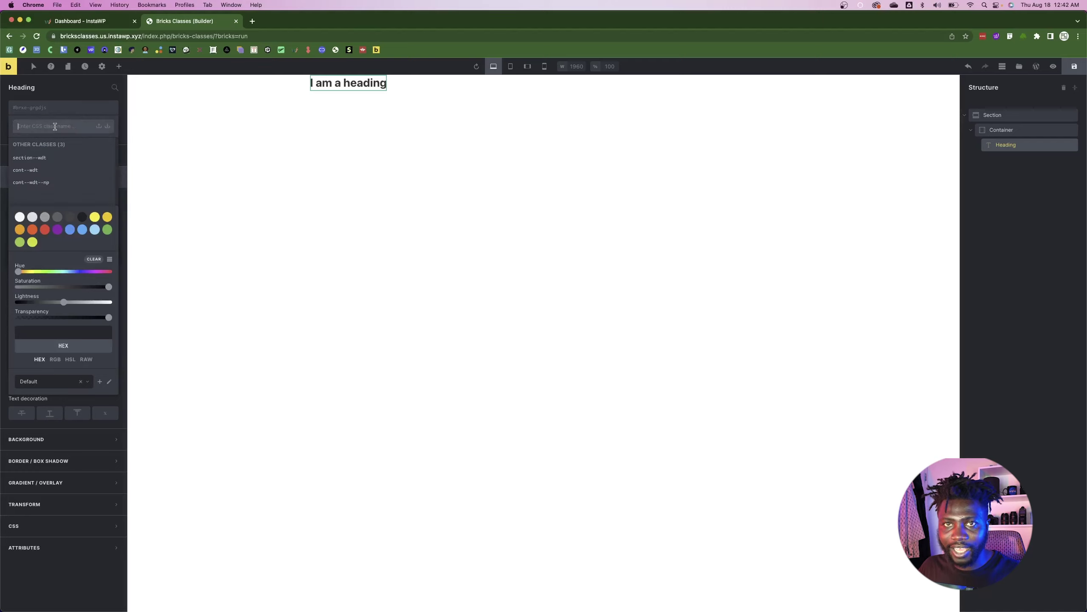
{"action": "type", "text": "yeo"}
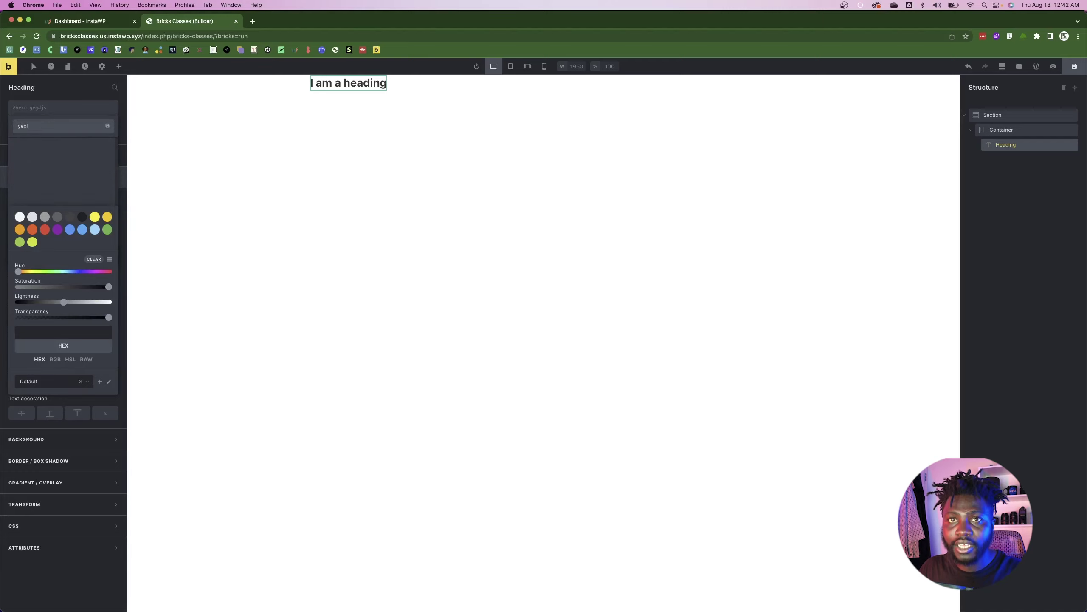
{"action": "key", "text": "BackSpace"}
{"action": "key", "text": "BackSpace"}
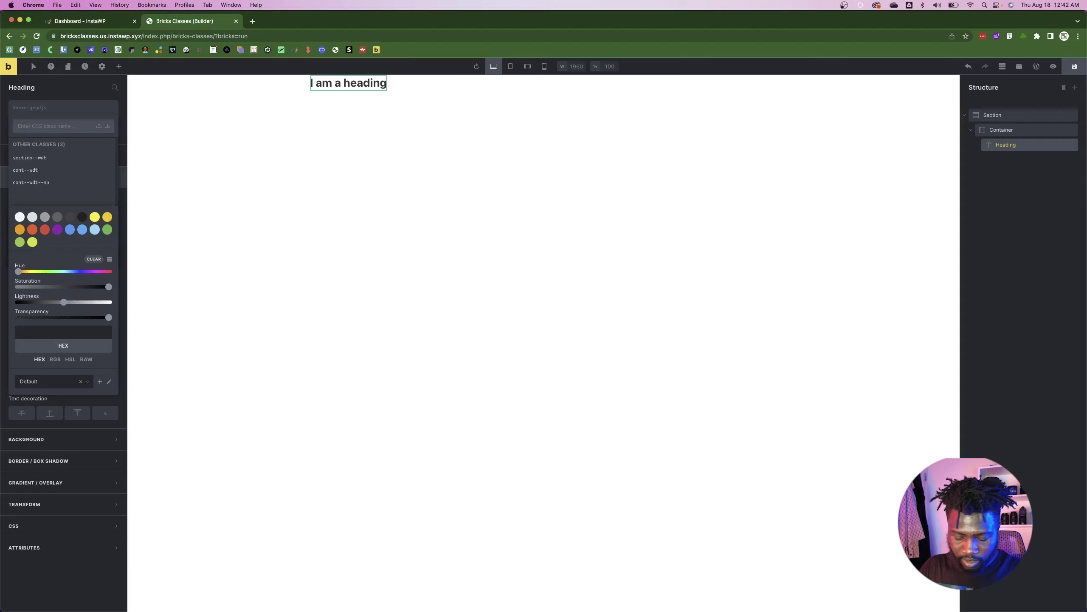
{"action": "type", "text": "b"}
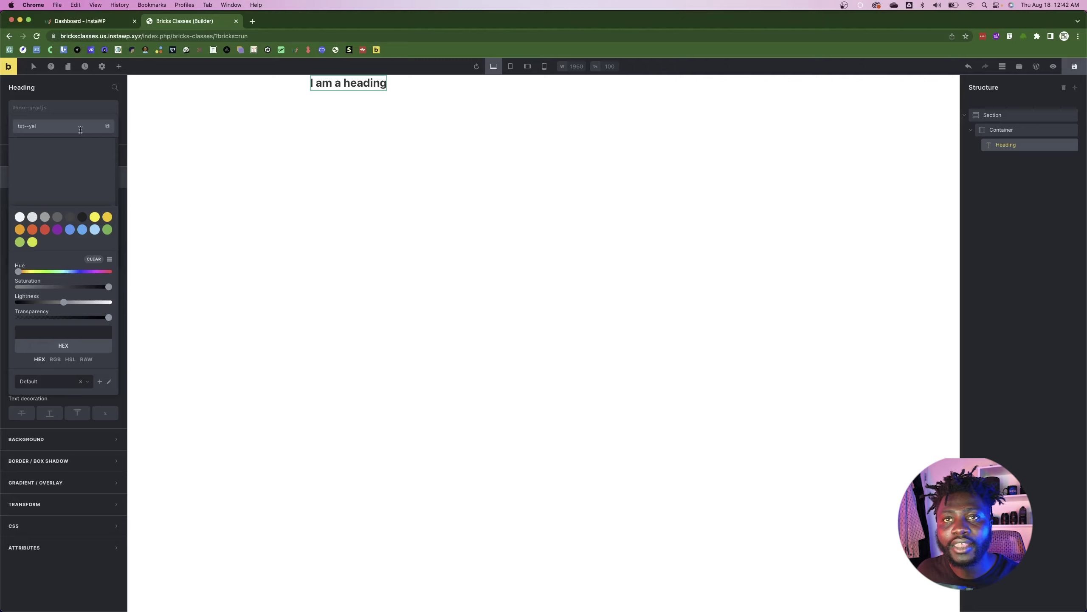
{"action": "key", "text": "Return"}
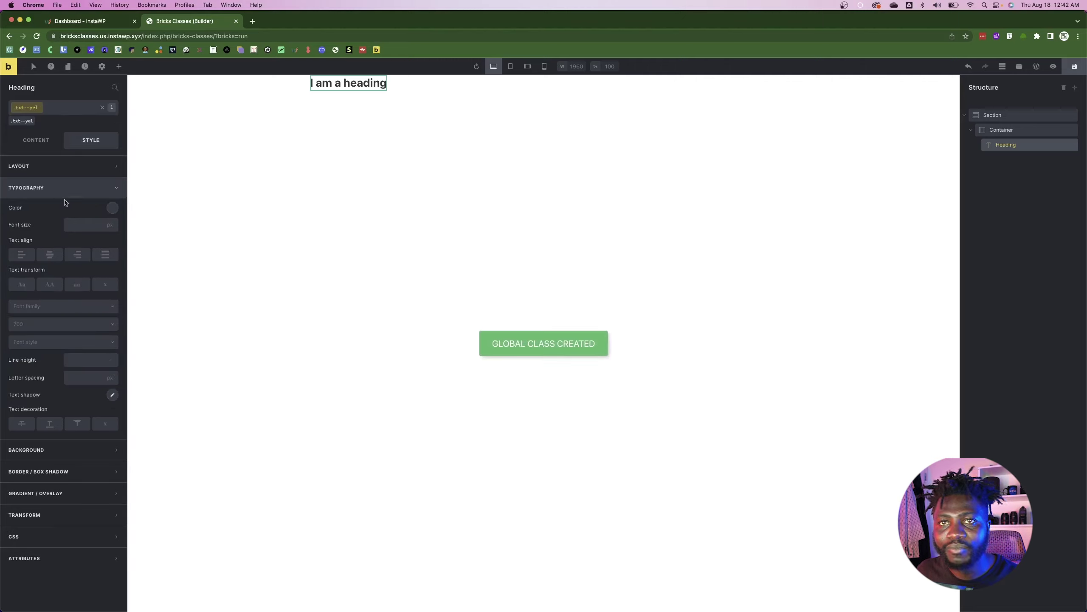
- Set the text color of the txt--yel class to hex F6D88C and remove the class from the heading
{"action": "left_click", "coordinate": [112, 208]}
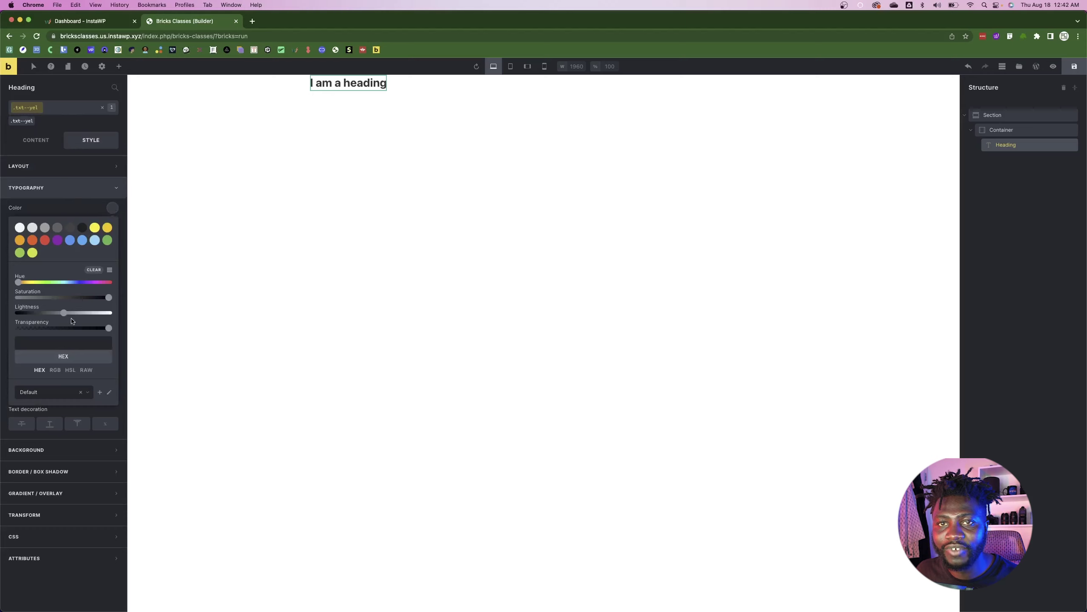
{"action": "left_click", "coordinate": [60, 342]}
{"action": "type", "text": "F0D88C"}
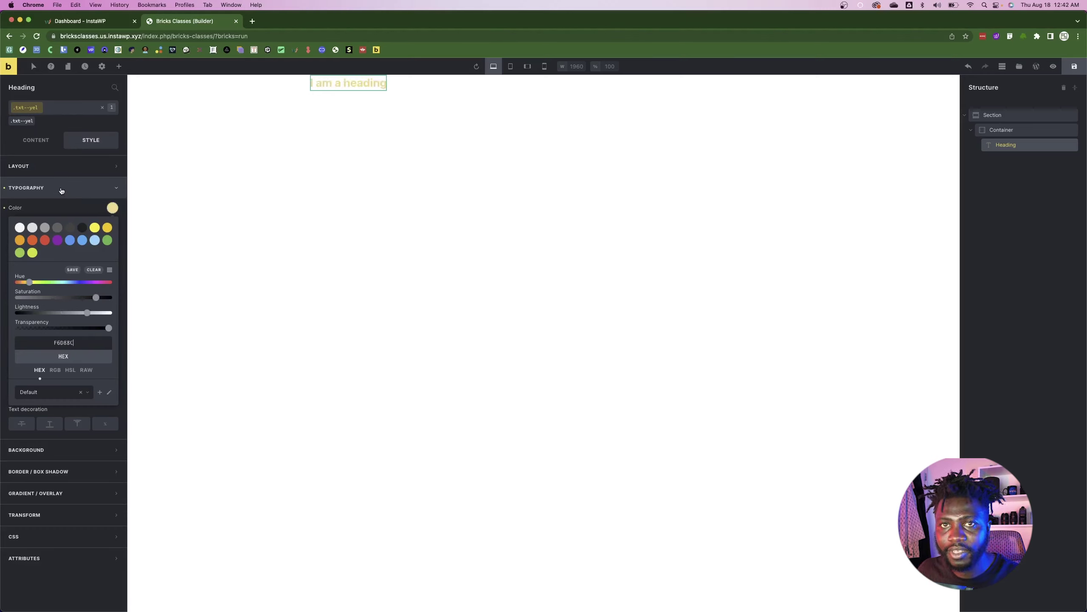
{"action": "left_click", "coordinate": [59, 209]}
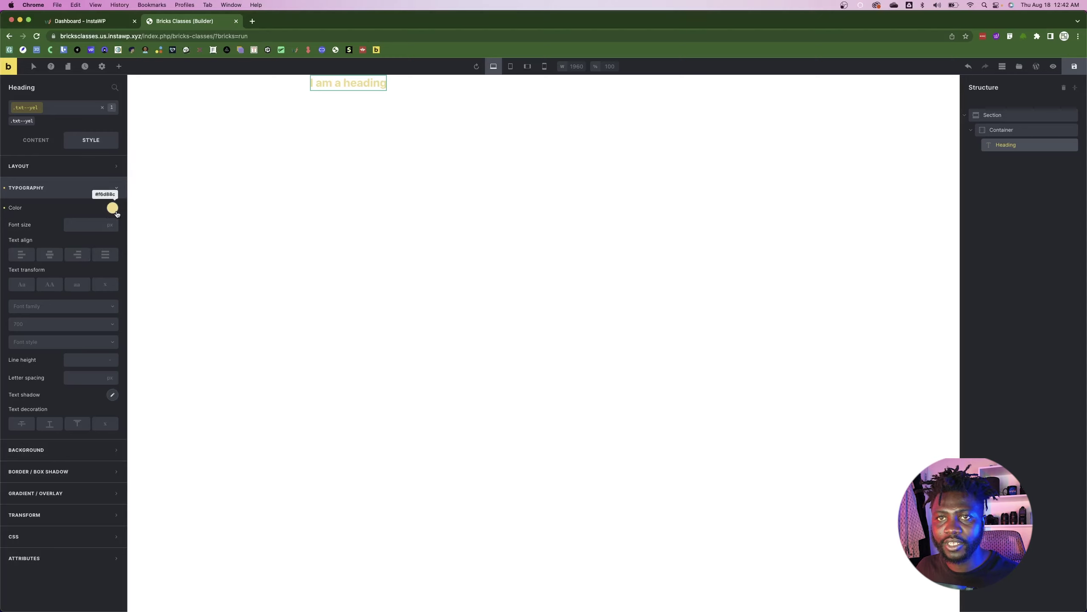
{"action": "left_click", "coordinate": [103, 107]}
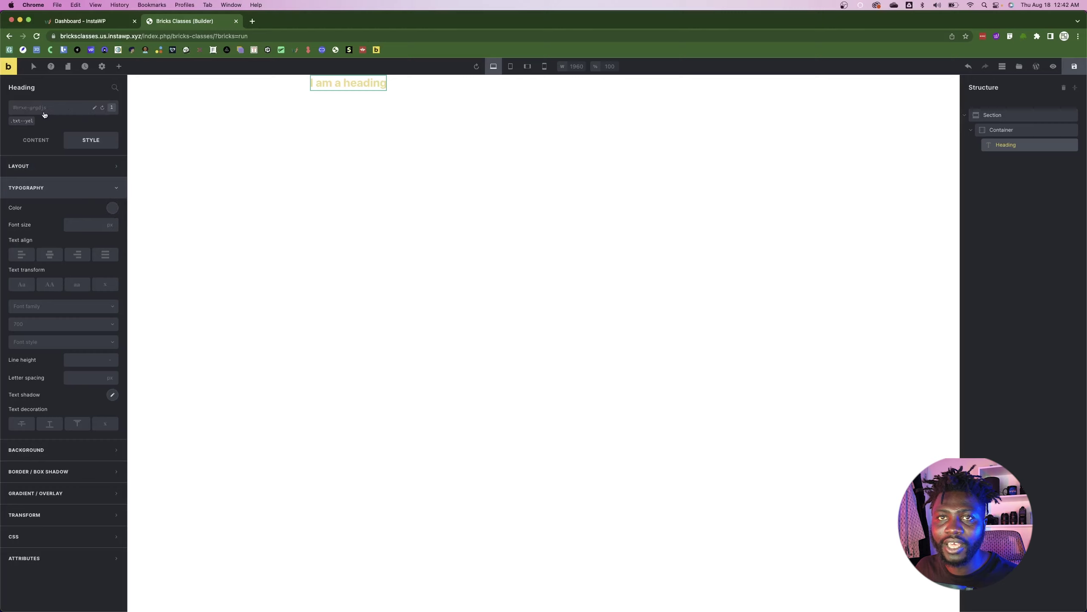
- Copy the black swatch's hex code from Figma and create a new global class named txt--blk on the heading in Bricks
{"action": "left_click", "coordinate": [41, 109]}
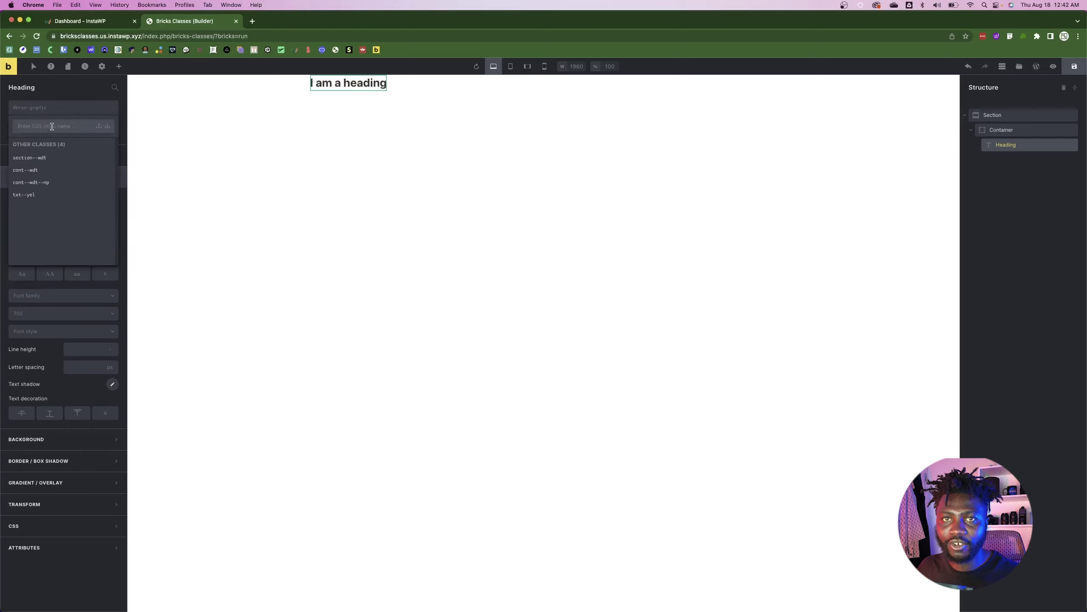
{"action": "type", "text": "txt"}
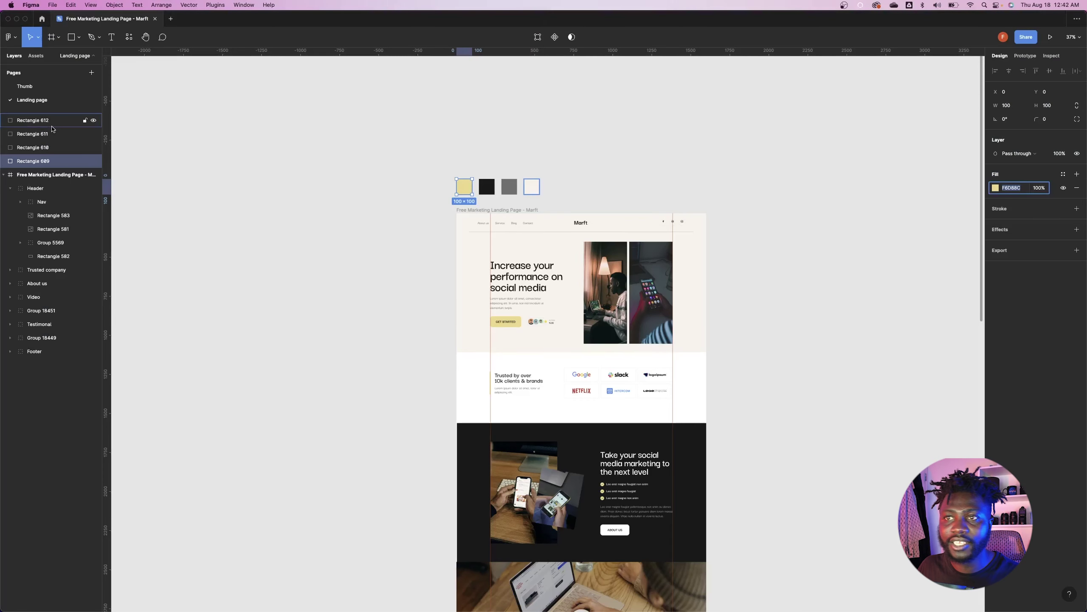
{"action": "key", "text": "Tab"}
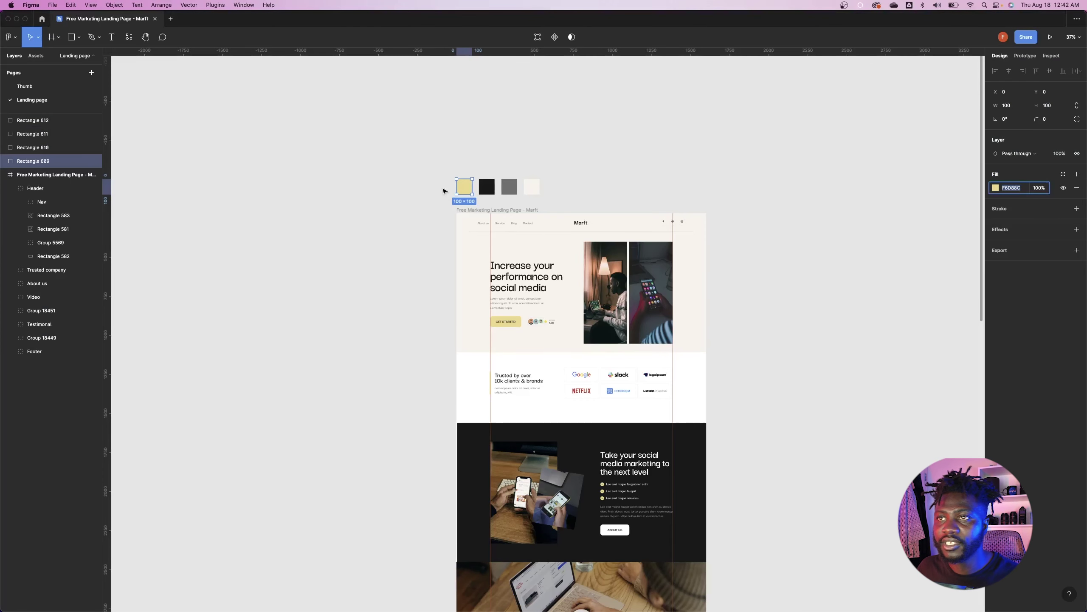
{"action": "key", "text": "Tab"}
{"action": "left_click", "coordinate": [1010, 188]}
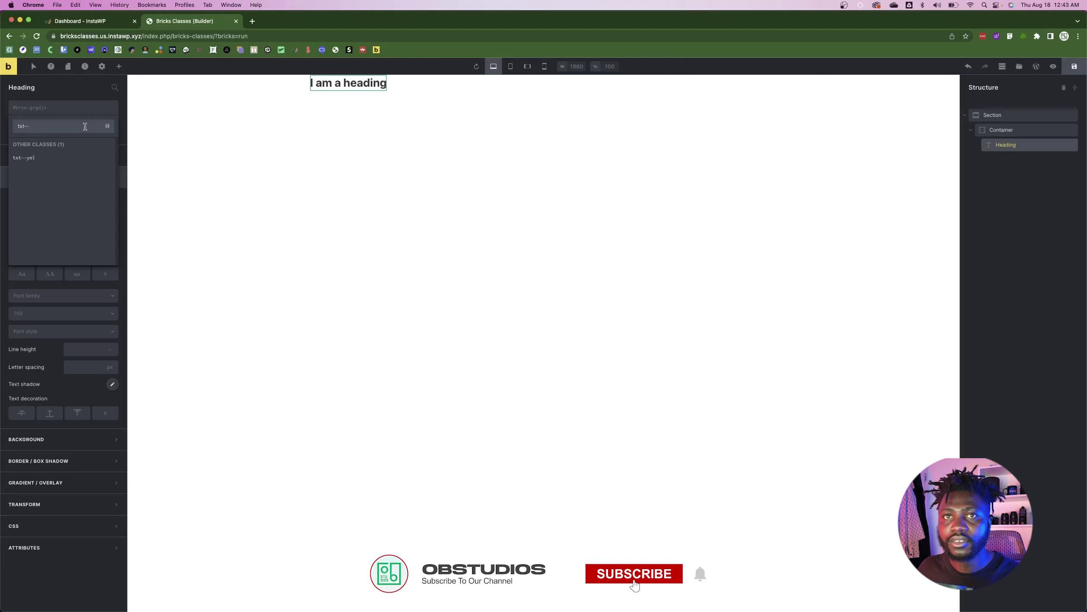
{"action": "type", "text": "blck"}
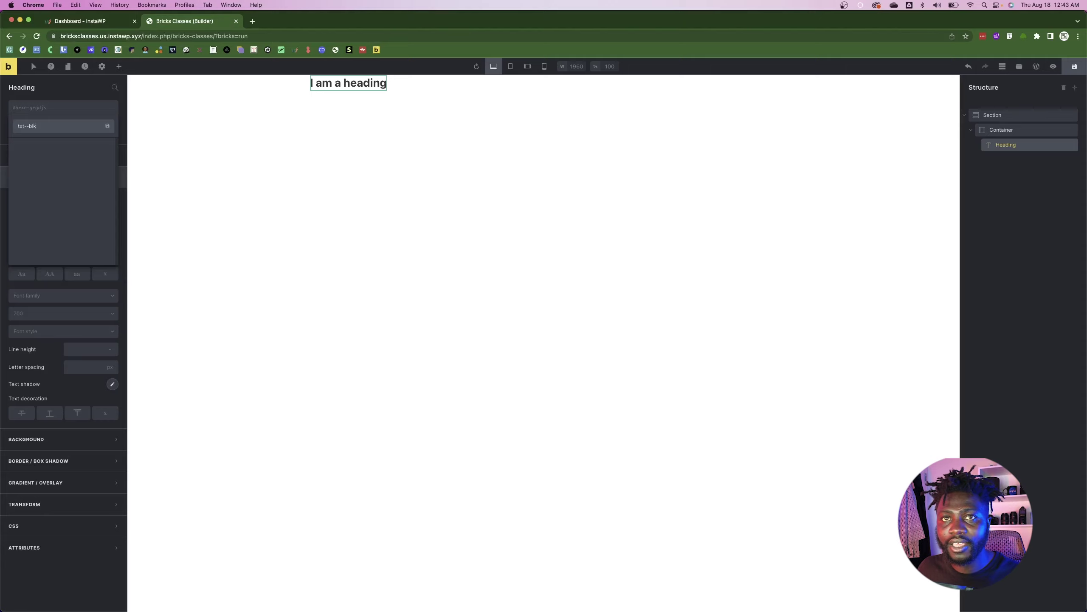
{"action": "key", "text": "Return"}
- Set the text color of the txt--blk class to hex 181817 and remove the class from the heading
{"action": "left_click", "coordinate": [112, 208]}
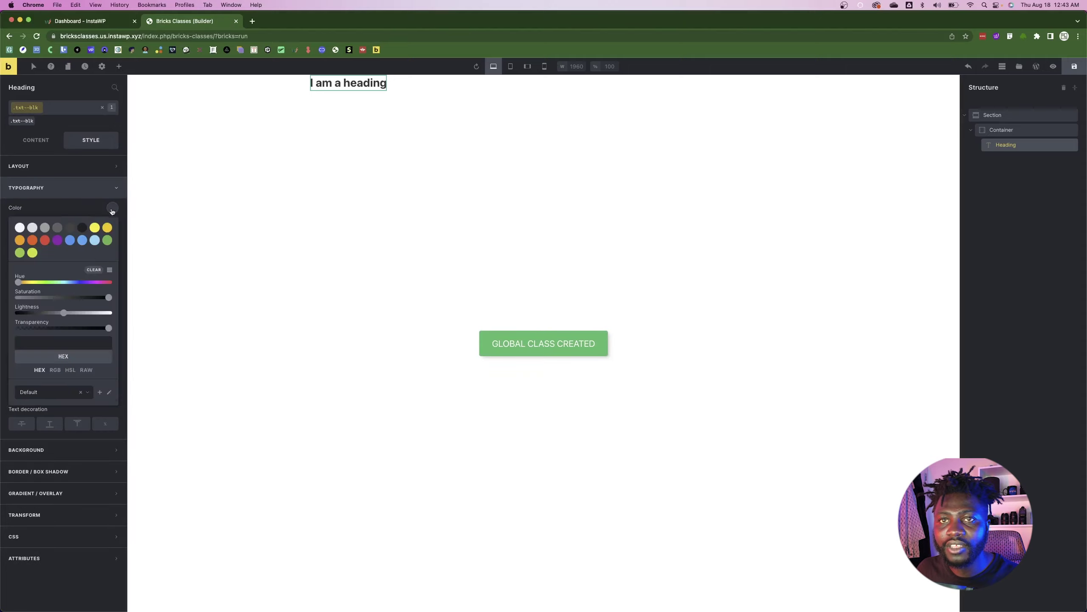
{"action": "left_click", "coordinate": [70, 343]}
{"action": "type", "text": "181818"}
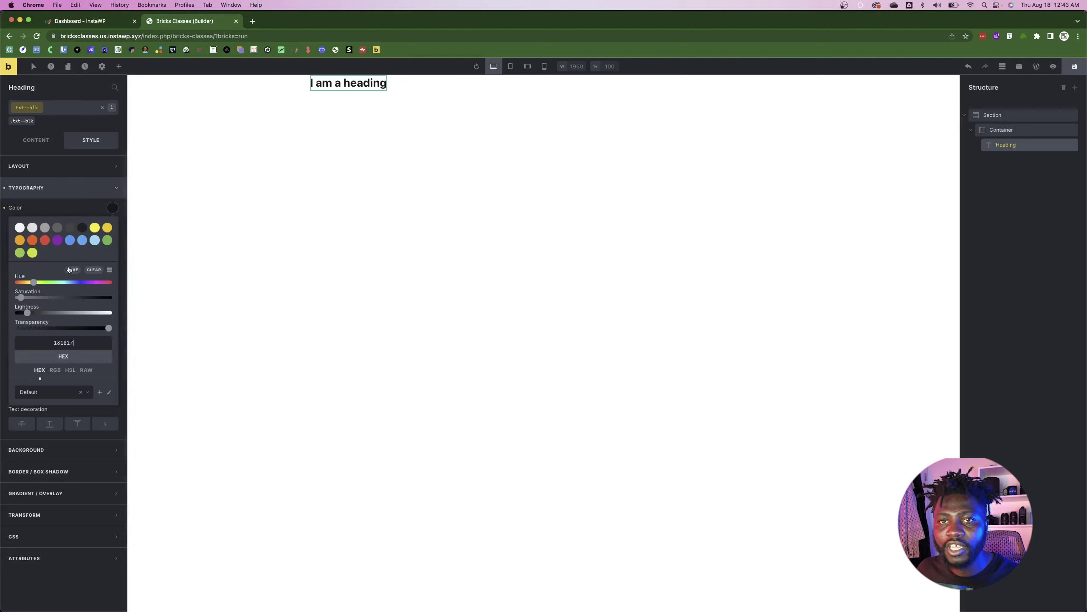
{"action": "left_click", "coordinate": [63, 208]}
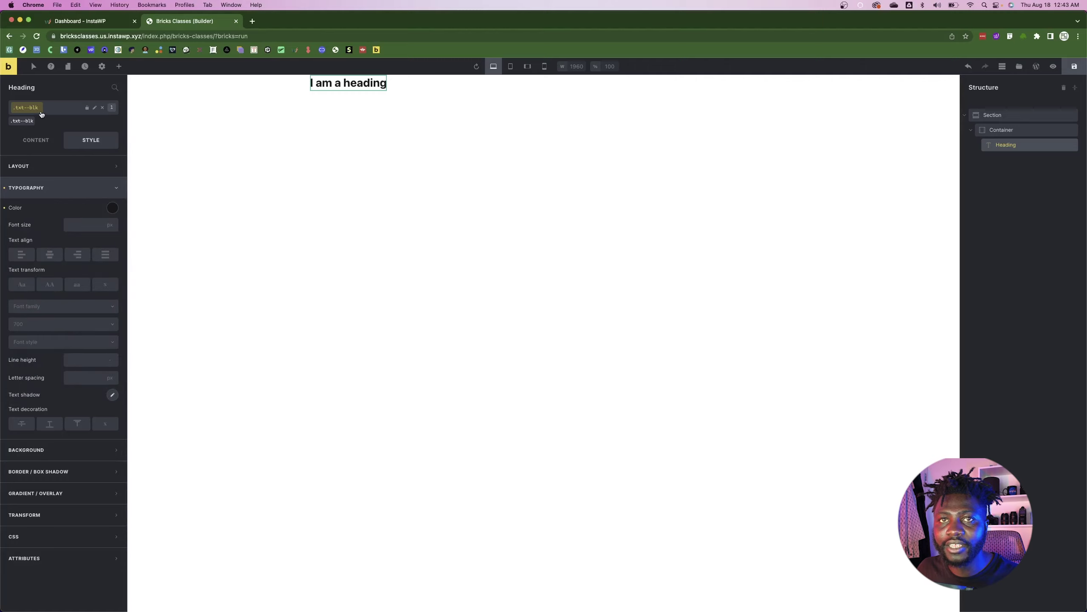
{"action": "left_click", "coordinate": [103, 108]}
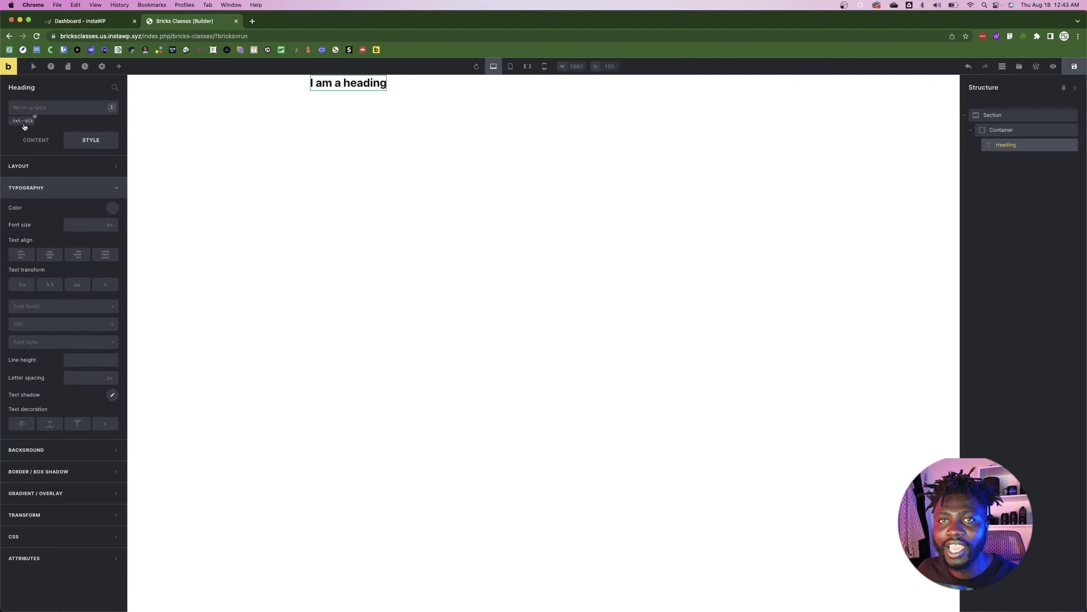
{"action": "left_click", "coordinate": [35, 116]}
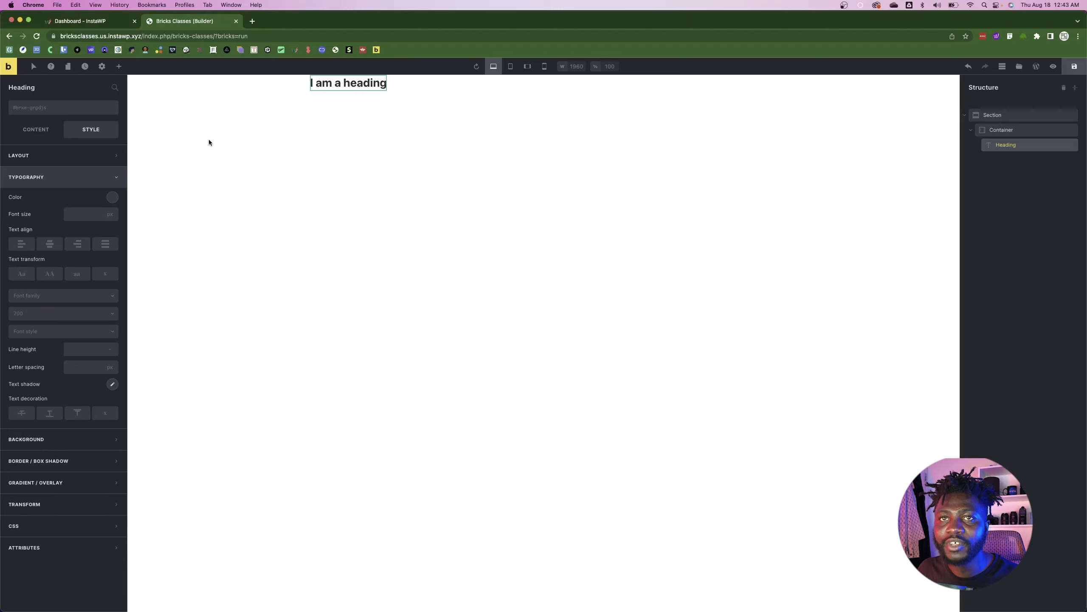
- Switch to Figma and copy the fill hex code of the grey swatch above the landing page
{"action": "key", "text": "super+Tab"}
{"action": "left_click", "coordinate": [505, 186]}
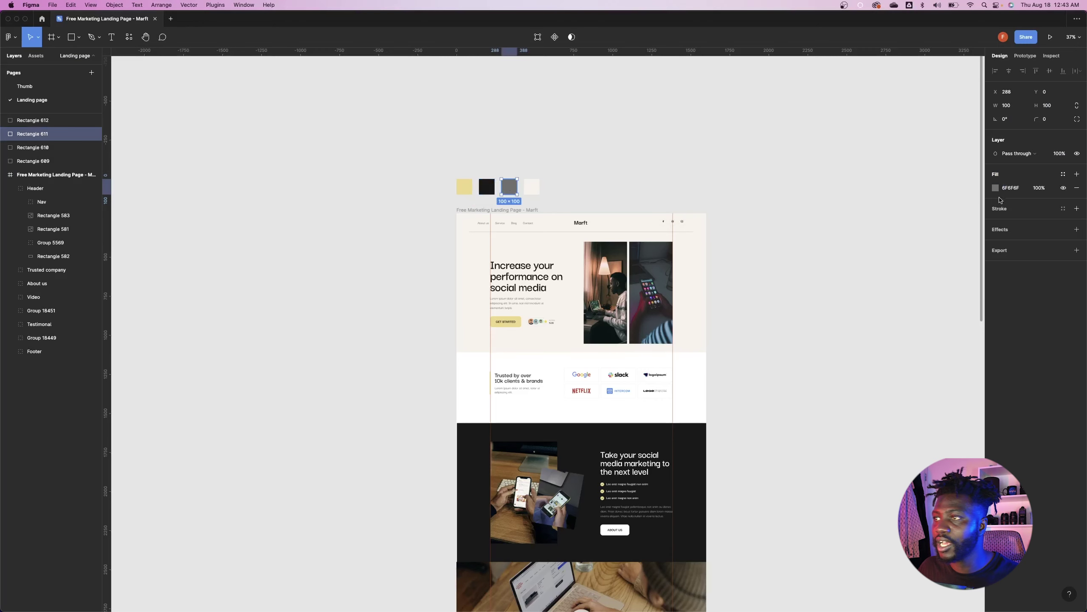
{"action": "left_click", "coordinate": [1007, 189]}
{"action": "key", "text": "super+c"}
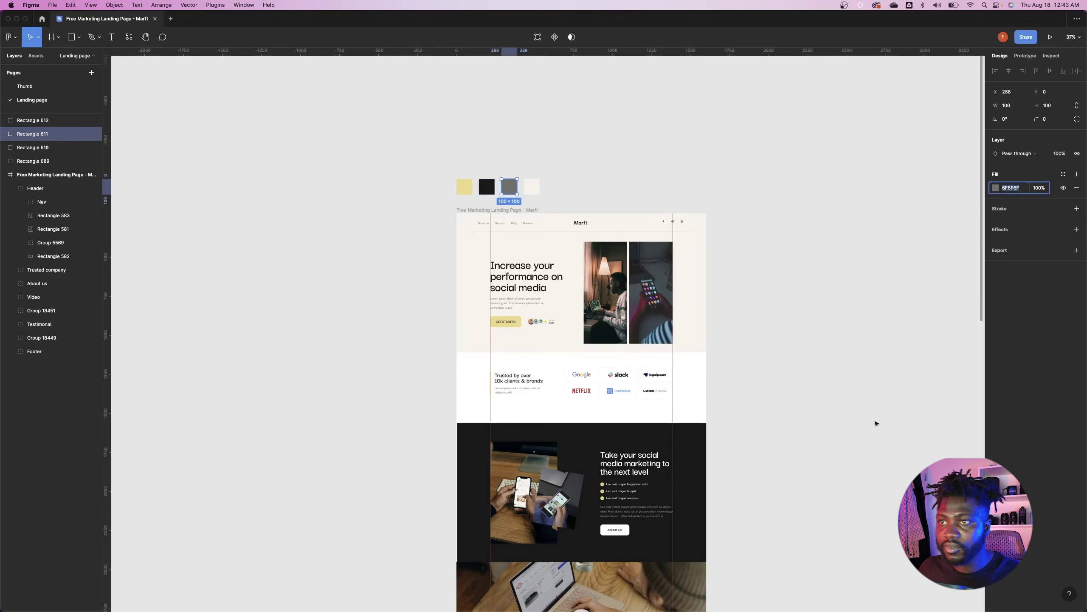
- Switch to Bricks and create a new global class named txt--grg on the heading
{"action": "scroll", "coordinate": [433, 292], "scroll_direction": "down", "scroll_amount": 5}
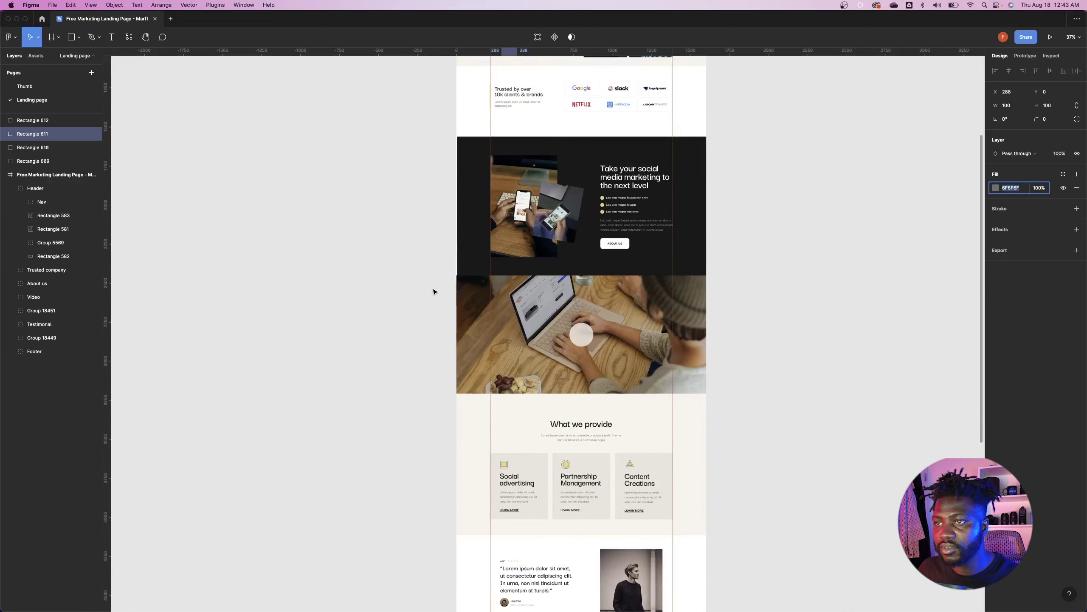
{"action": "scroll", "coordinate": [433, 291], "scroll_direction": "down", "scroll_amount": 2}
{"action": "scroll", "coordinate": [350, 319], "scroll_direction": "down", "scroll_amount": 3}
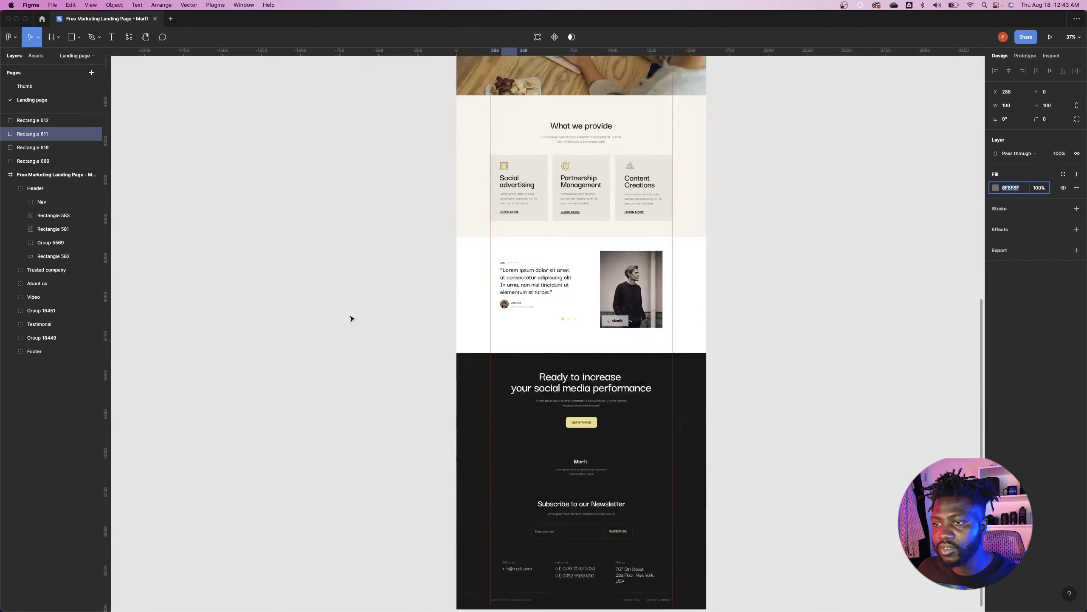
{"action": "scroll", "coordinate": [350, 318], "scroll_direction": "down", "scroll_amount": 1}
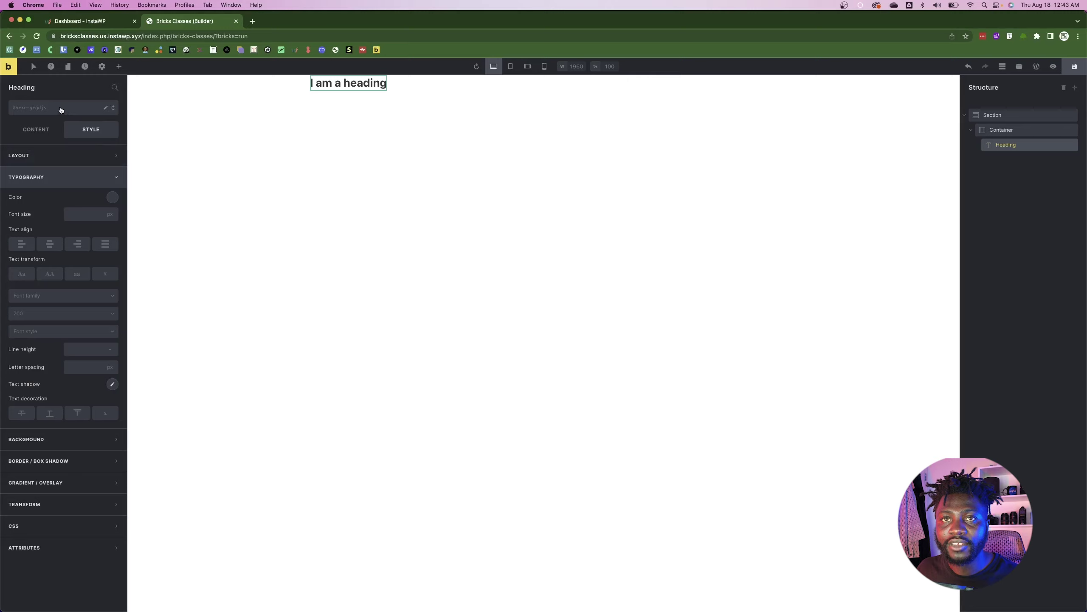
{"action": "left_click", "coordinate": [61, 110]}
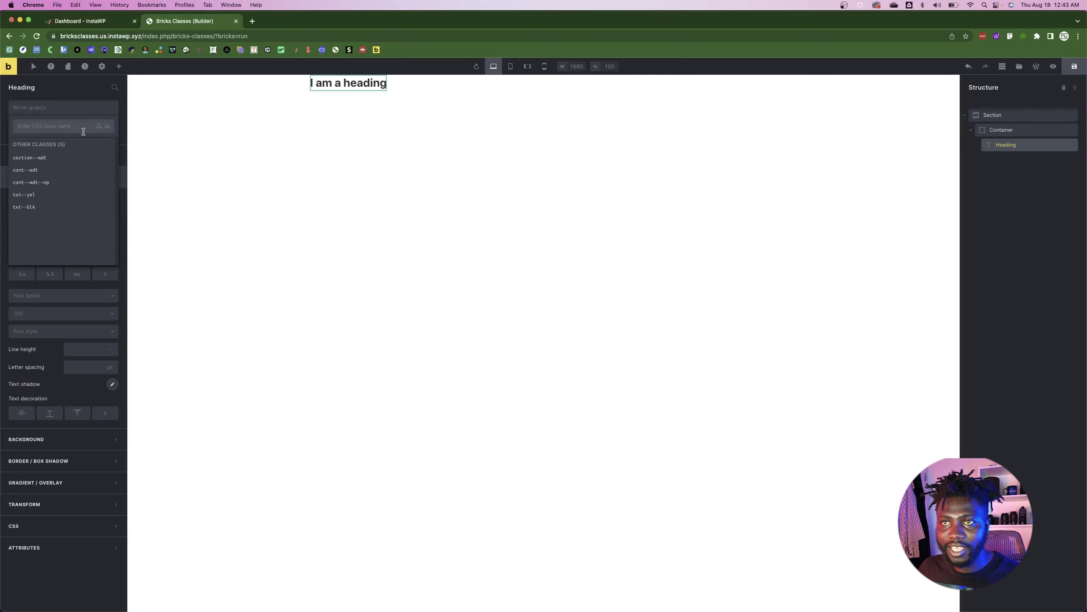
{"action": "type", "text": "tx"}
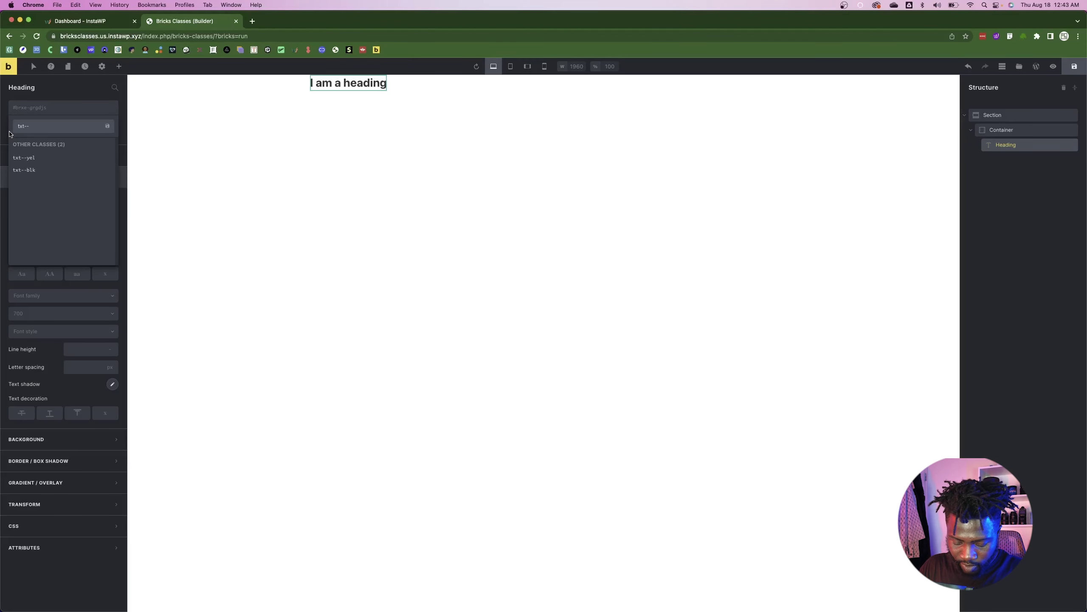
{"action": "type", "text": "t--"}
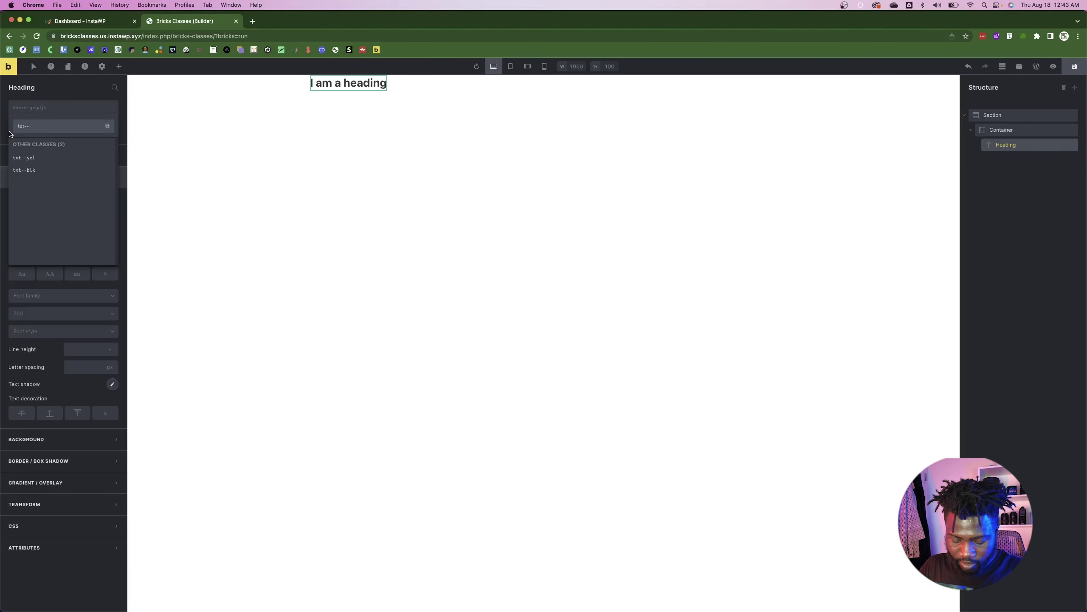
{"action": "type", "text": "grg"}
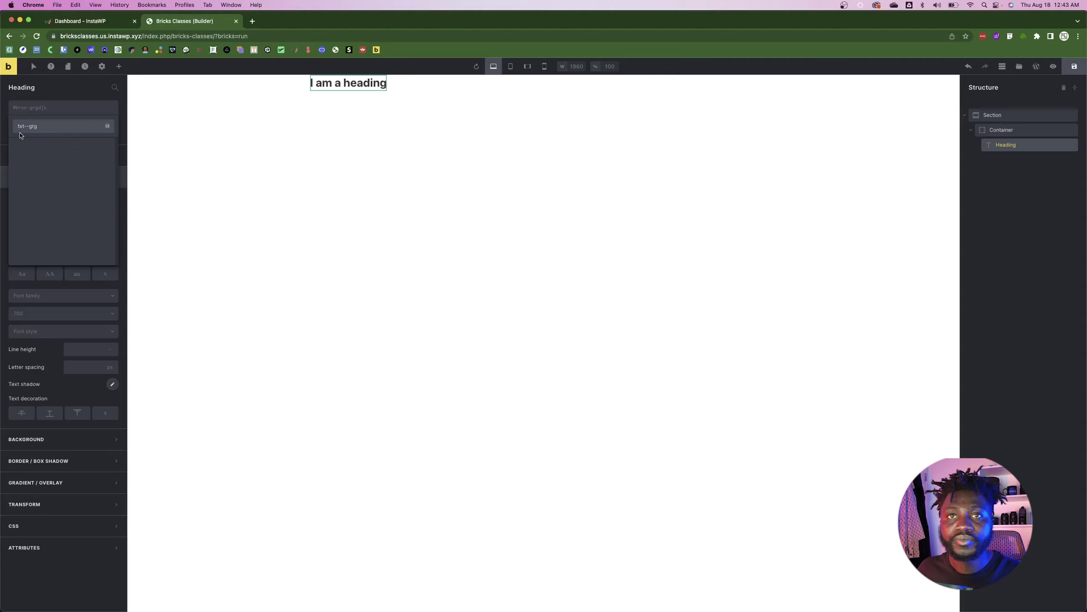
{"action": "key", "text": "Return"}
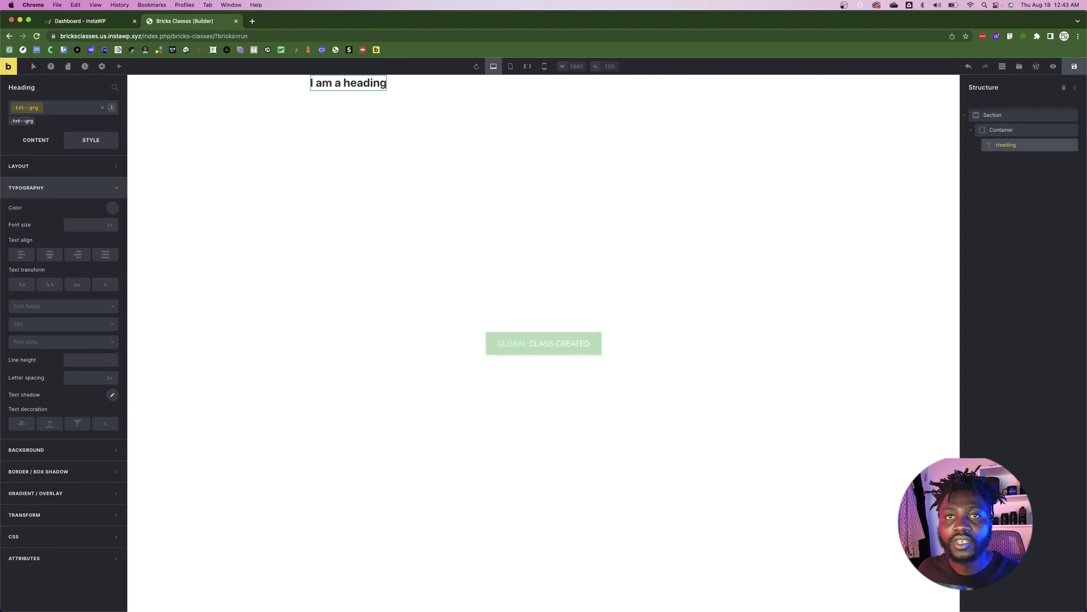
- Set the text color of the txt--grg class to hex 6F6F6F
{"action": "left_click", "coordinate": [110, 208]}
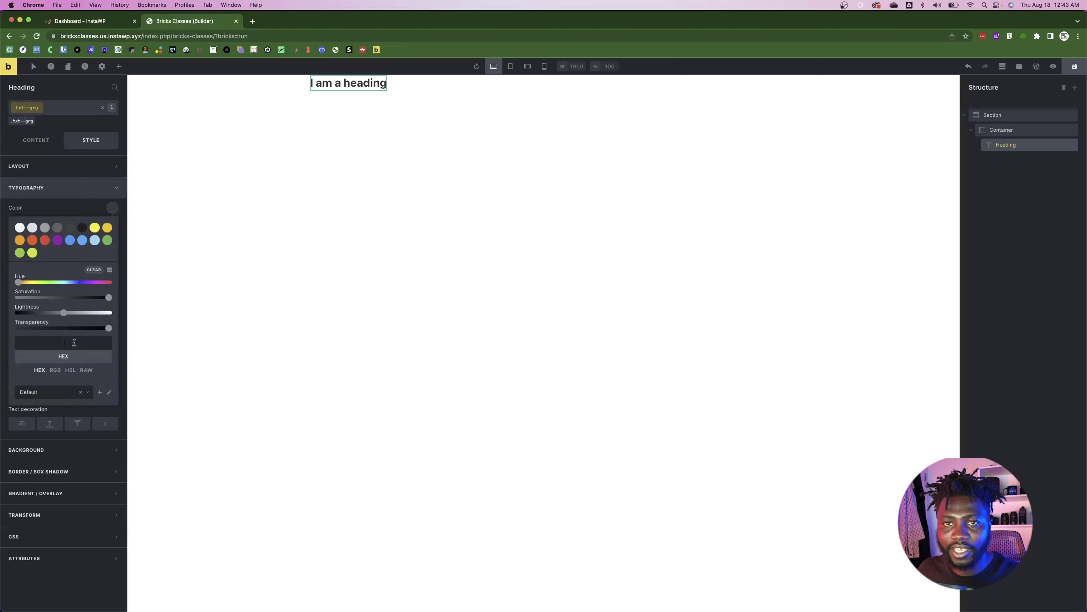
{"action": "key", "text": "super+v"}
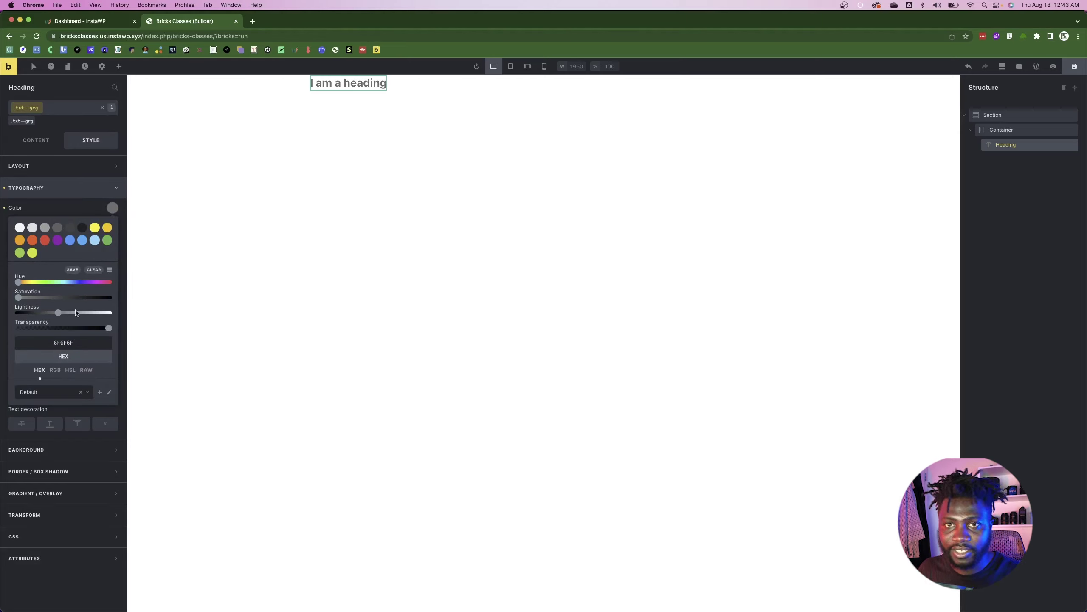
{"action": "left_click", "coordinate": [50, 209]}
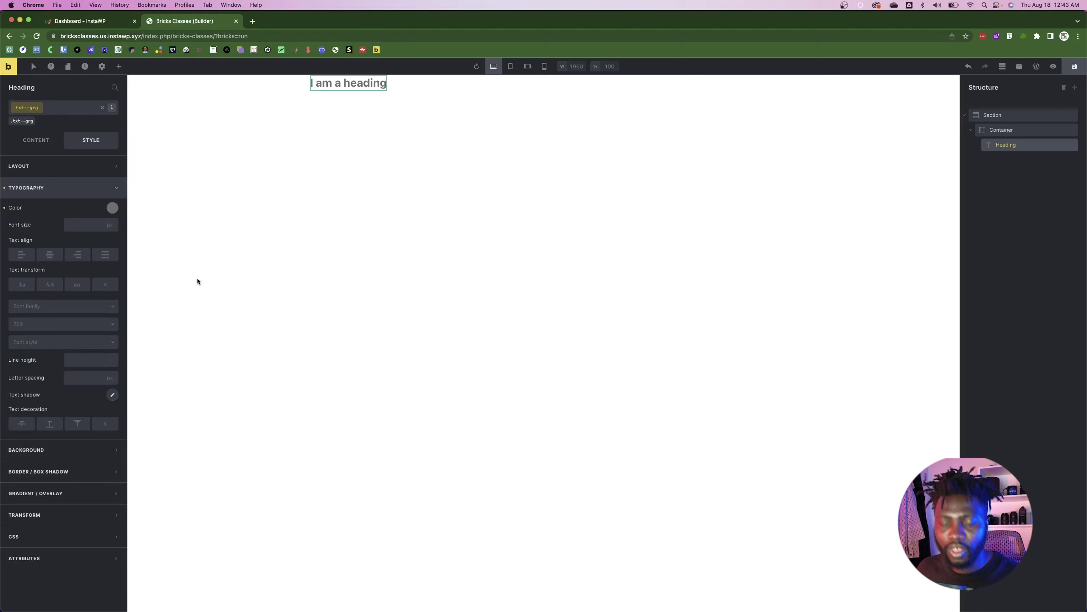
- Switch to Figma and copy the fill hex code of the cream swatch above the landing page
{"action": "key", "text": "super+Tab"}
{"action": "scroll", "coordinate": [415, 262], "scroll_direction": "up", "scroll_amount": 15}
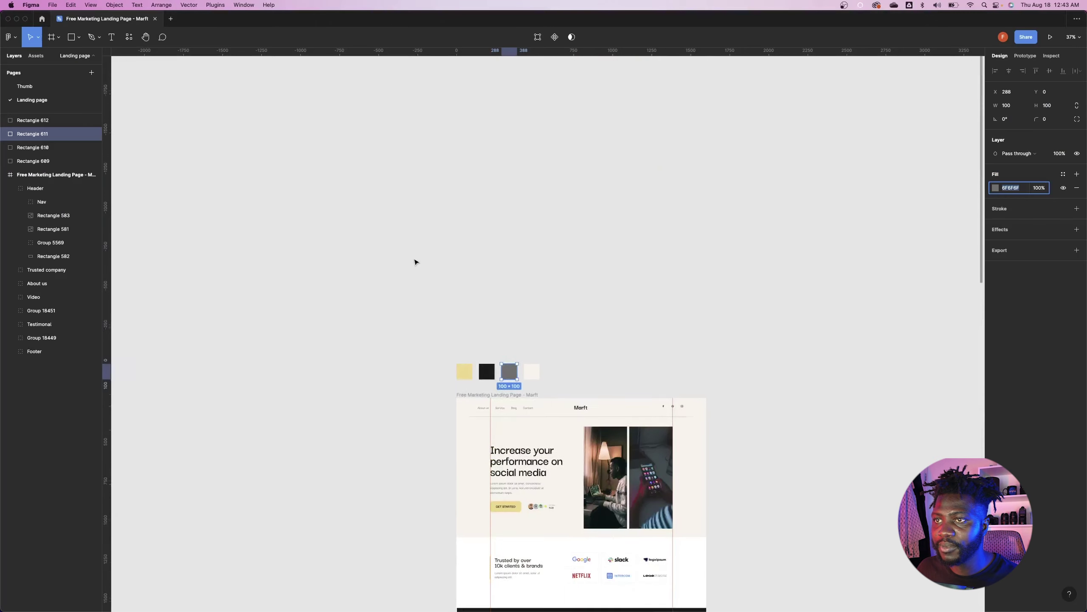
{"action": "left_click", "coordinate": [533, 198]}
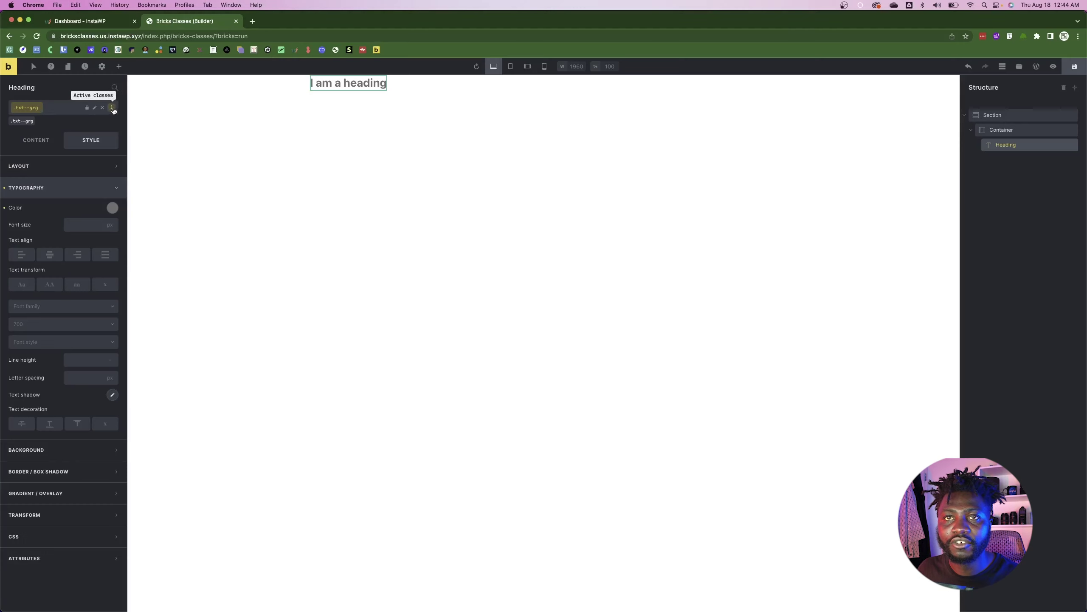
- In Bricks, remove the txt--grg class from the heading and create a new global class named txt--crm on it
{"action": "left_click", "coordinate": [112, 108]}
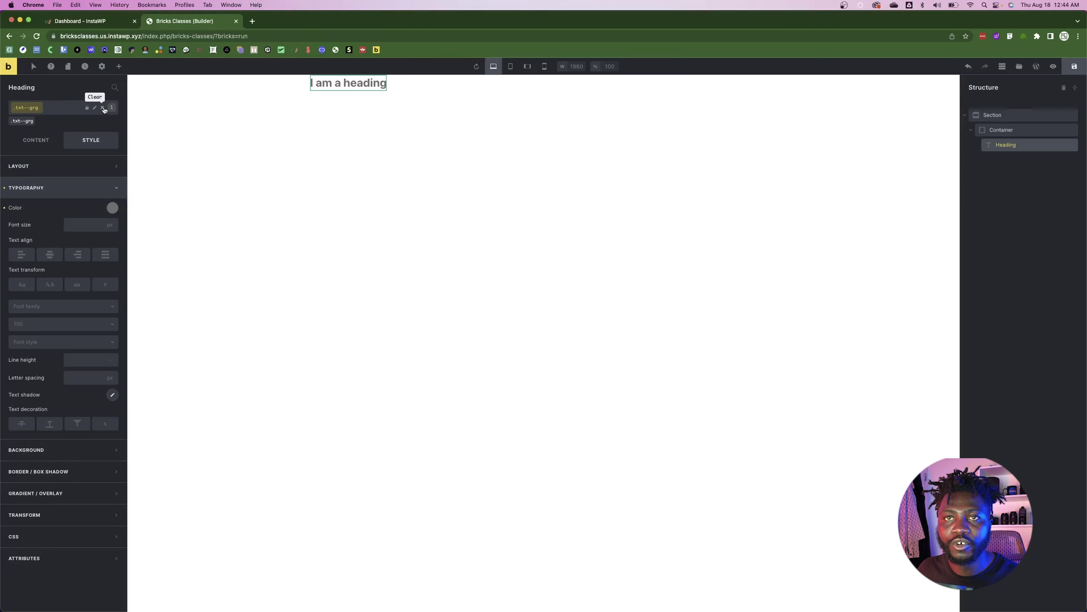
{"action": "left_click", "coordinate": [49, 110]}
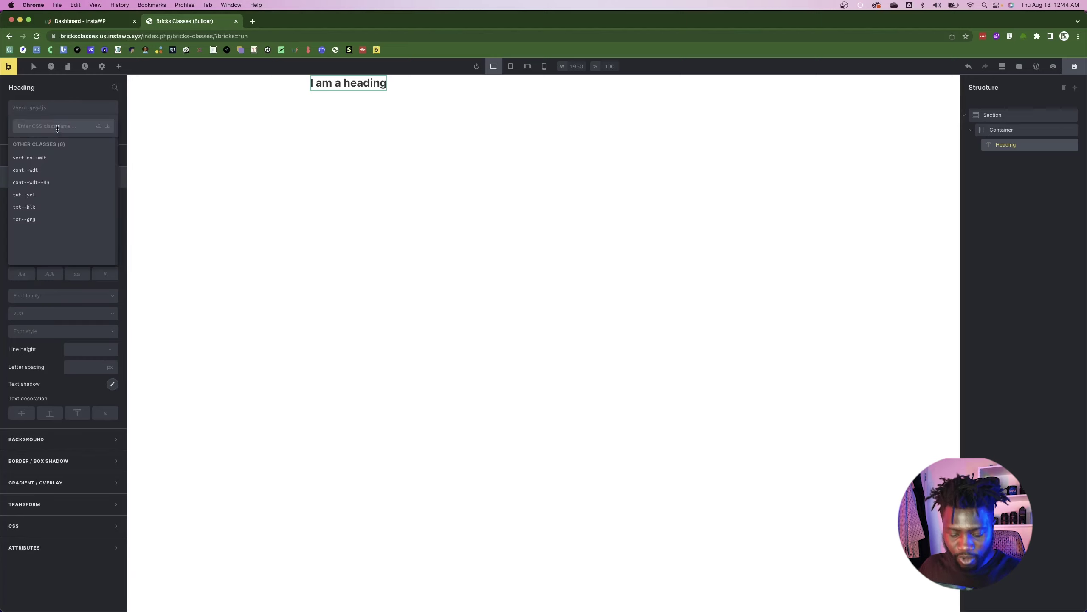
{"action": "type", "text": "txt--"}
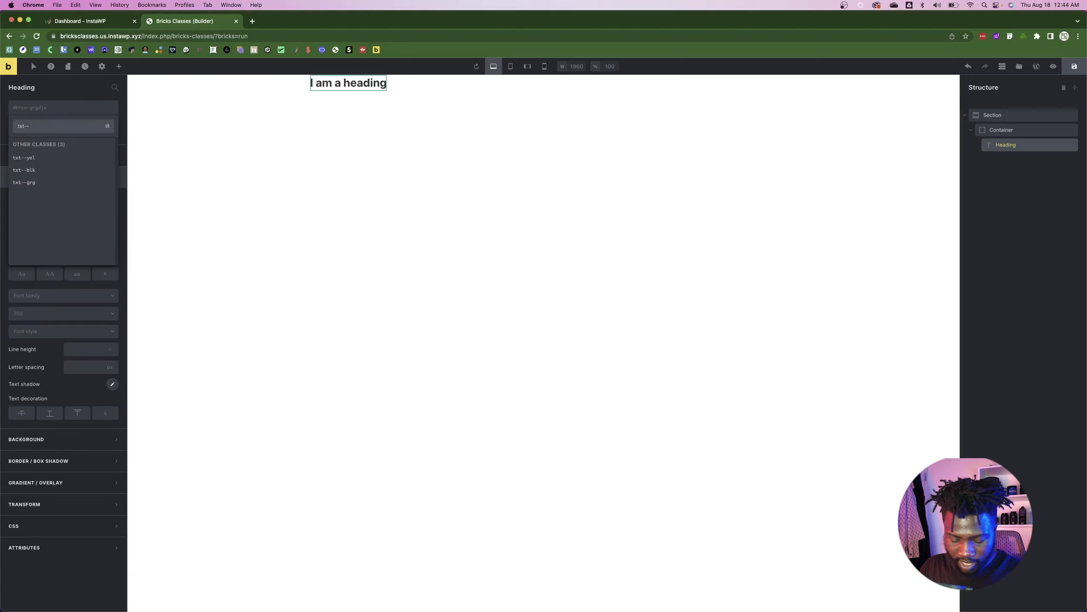
{"action": "type", "text": "crm"}
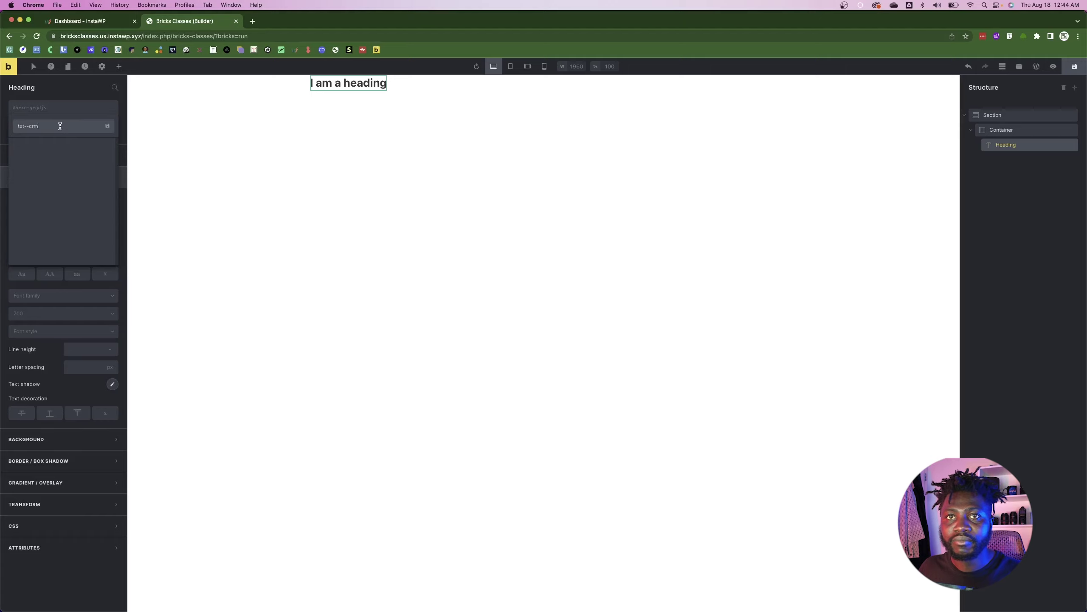
{"action": "key", "text": "Return"}
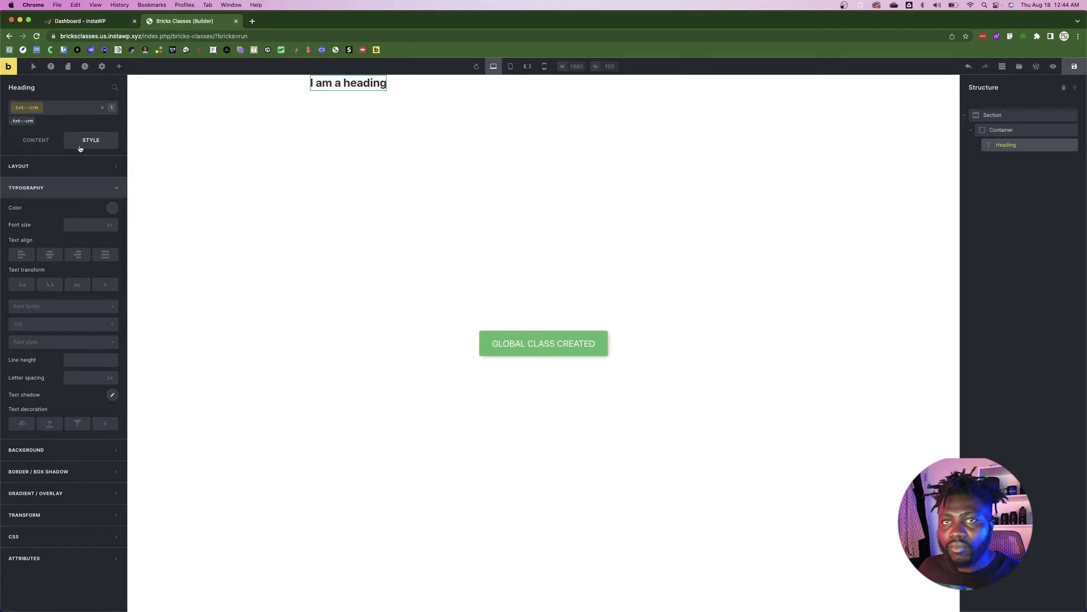
- Set the text color of the txt--crm class to hex F8F3EC and remove the class from the heading
{"action": "left_click", "coordinate": [110, 209]}
{"action": "left_click", "coordinate": [61, 343]}
{"action": "type", "text": "F8F3EC"}
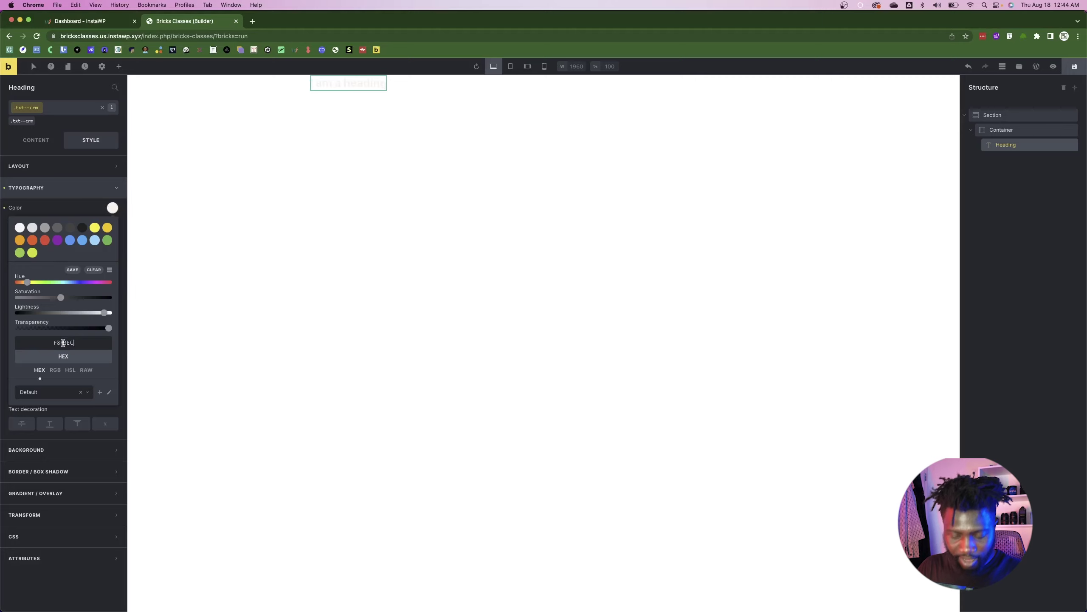
{"action": "left_click", "coordinate": [54, 211]}
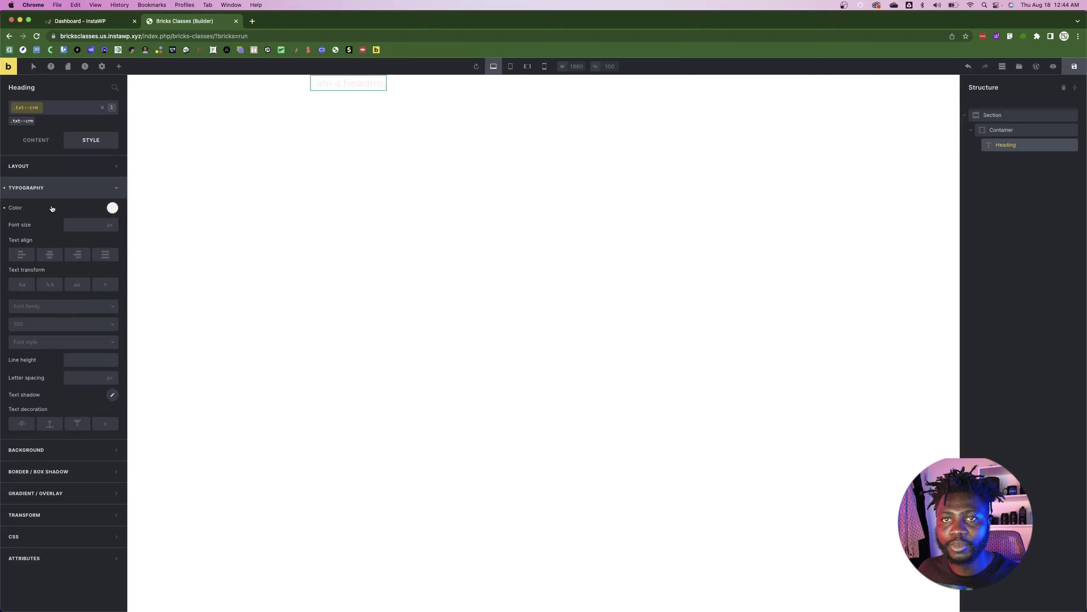
{"action": "left_click", "coordinate": [102, 108]}
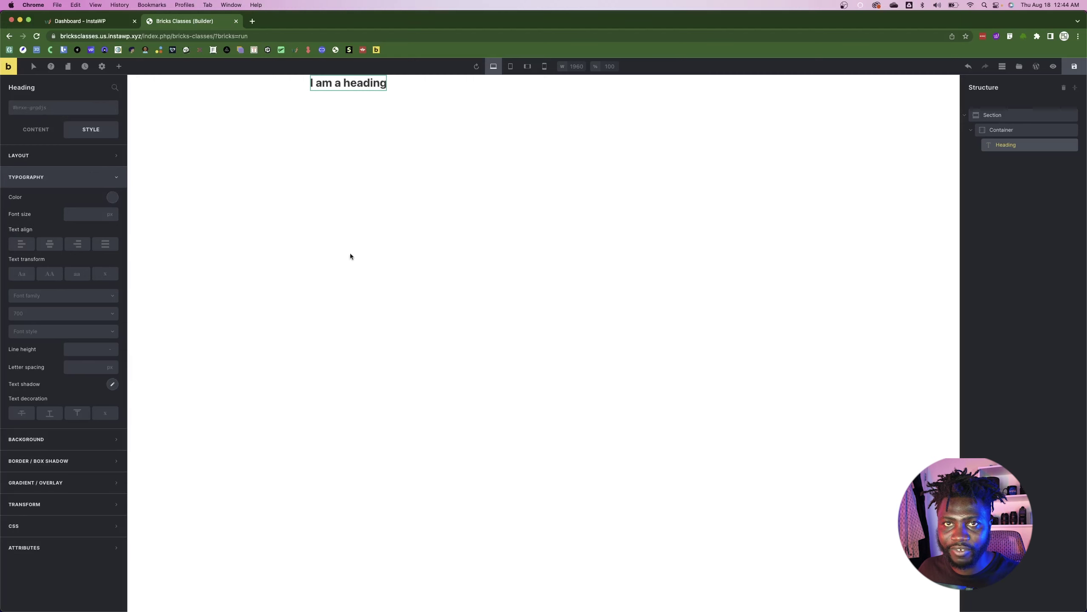
- Switch to Figma and review the text and colors across the landing page sections, from the hero down to the footer
{"action": "key", "text": "super+Tab"}
{"action": "scroll", "coordinate": [600, 405], "scroll_direction": "down", "scroll_amount": 10}
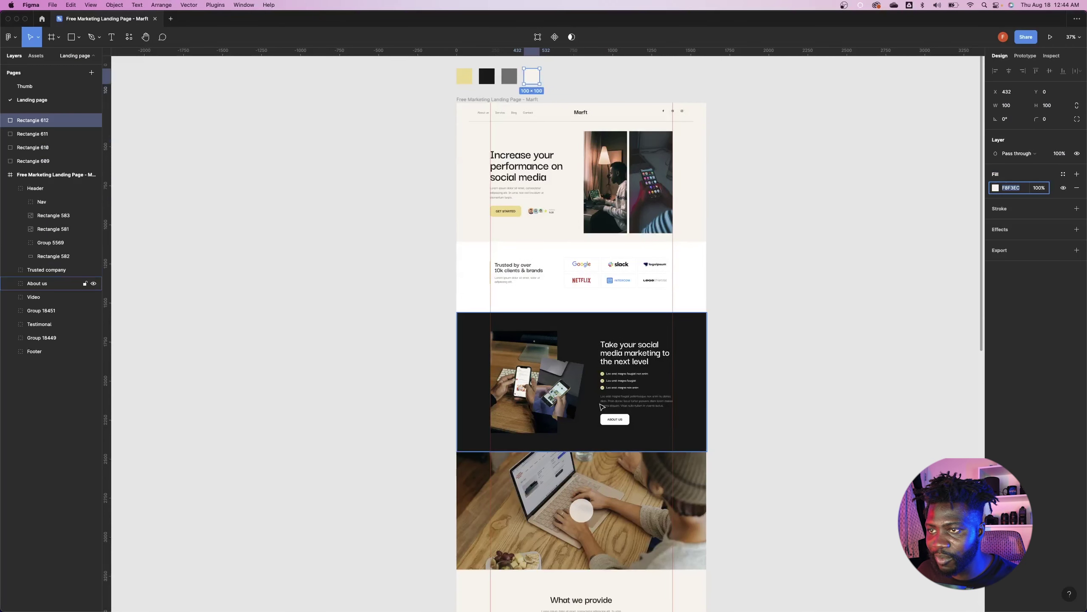
{"action": "scroll", "coordinate": [600, 405], "scroll_direction": "down", "scroll_amount": 10}
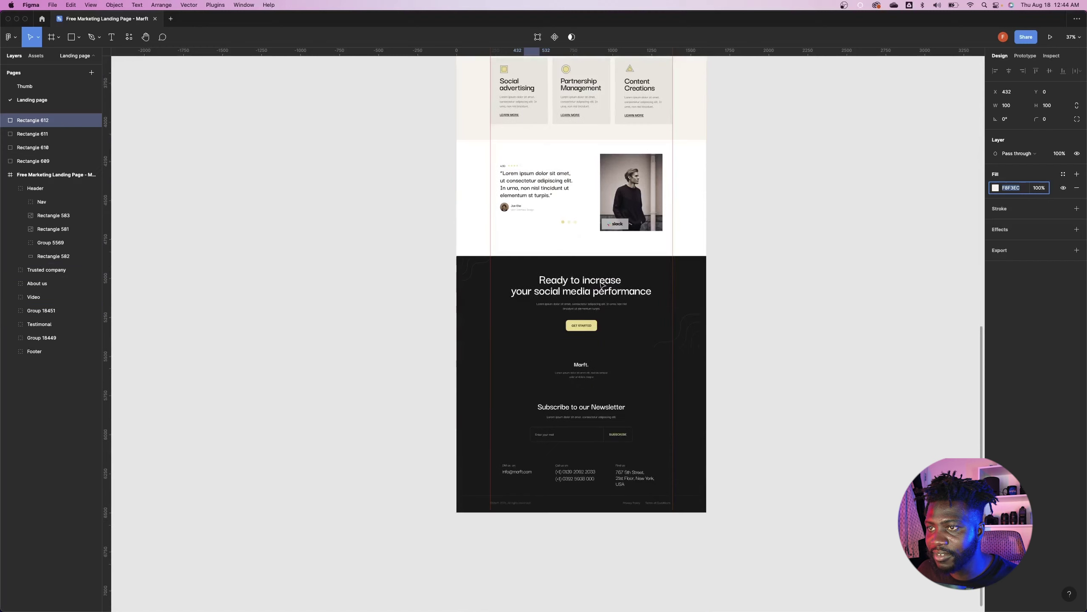
{"action": "scroll", "coordinate": [600, 292], "scroll_direction": "down", "scroll_amount": 3}
{"action": "scroll", "coordinate": [587, 304], "scroll_direction": "up", "scroll_amount": 15}
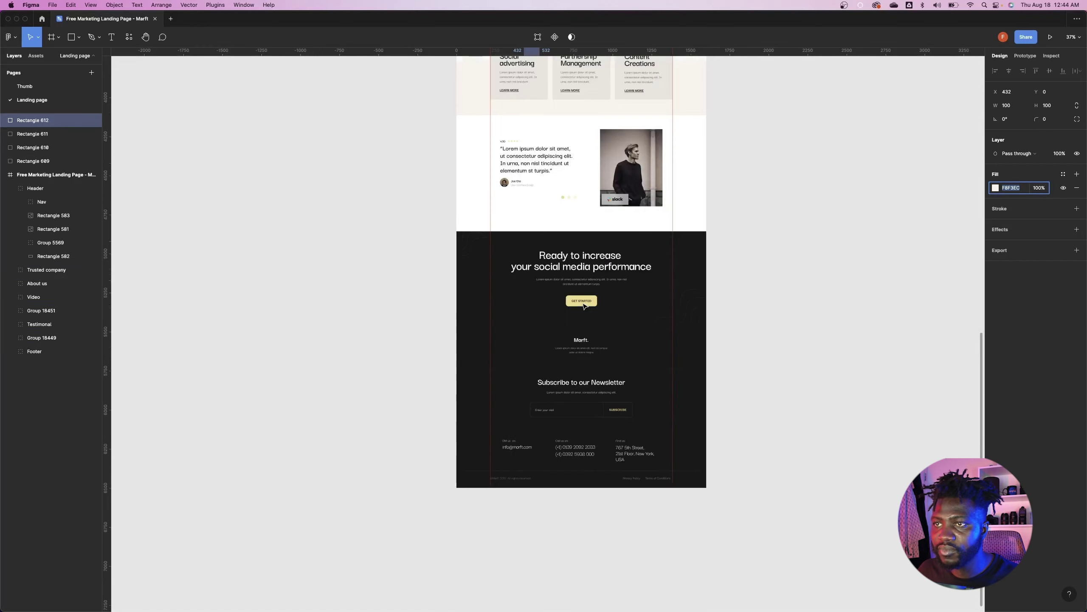
{"action": "scroll", "coordinate": [584, 306], "scroll_direction": "up", "scroll_amount": 10}
{"action": "scroll", "coordinate": [584, 306], "scroll_direction": "down", "scroll_amount": 7}
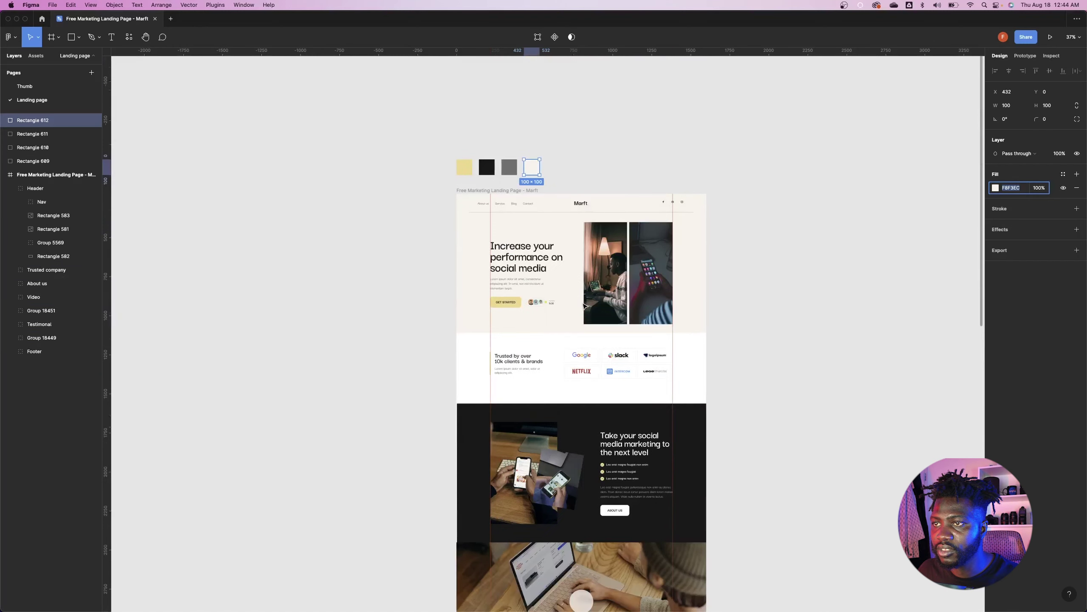
{"action": "key", "text": "super+Tab"}
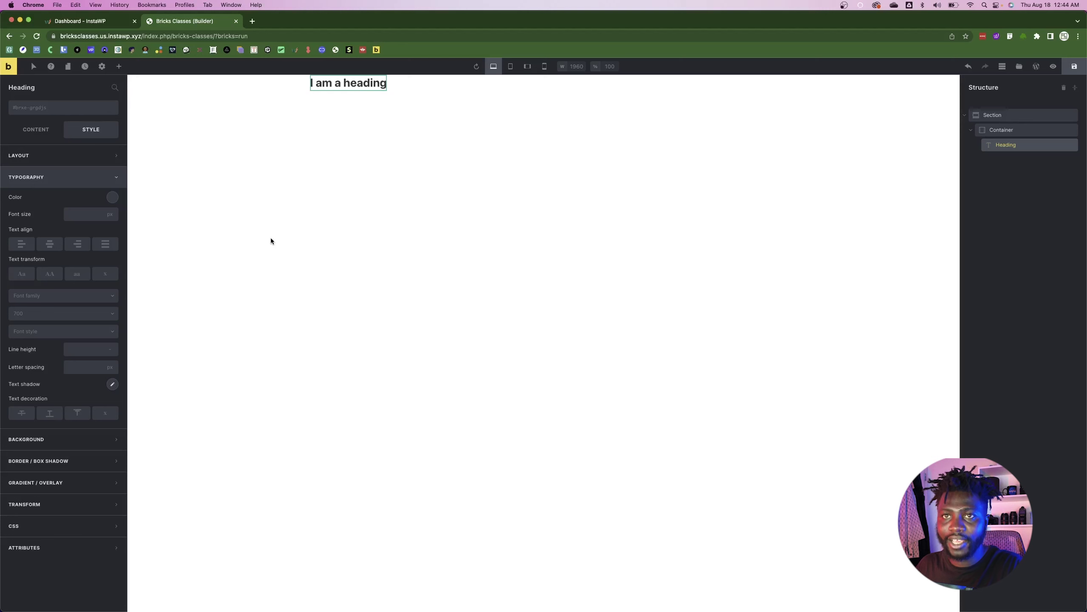
- Select the hero heading "Increase your performance on social media" in Figma and inspect its typography and CSS properties
{"action": "key", "text": "super+Tab"}
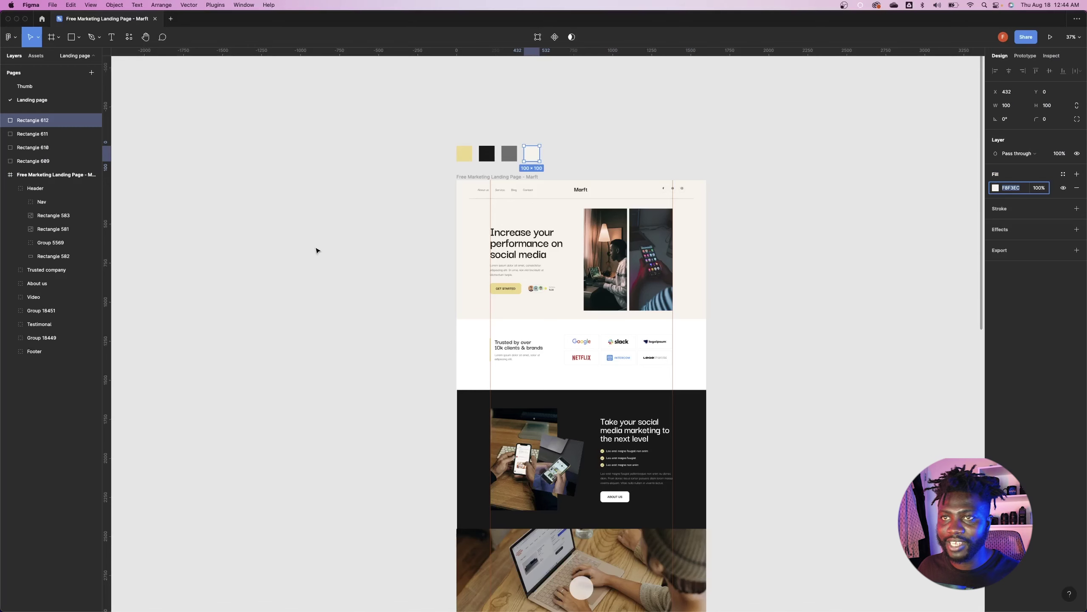
{"action": "double_click", "coordinate": [524, 239]}
{"action": "double_click", "coordinate": [524, 239]}
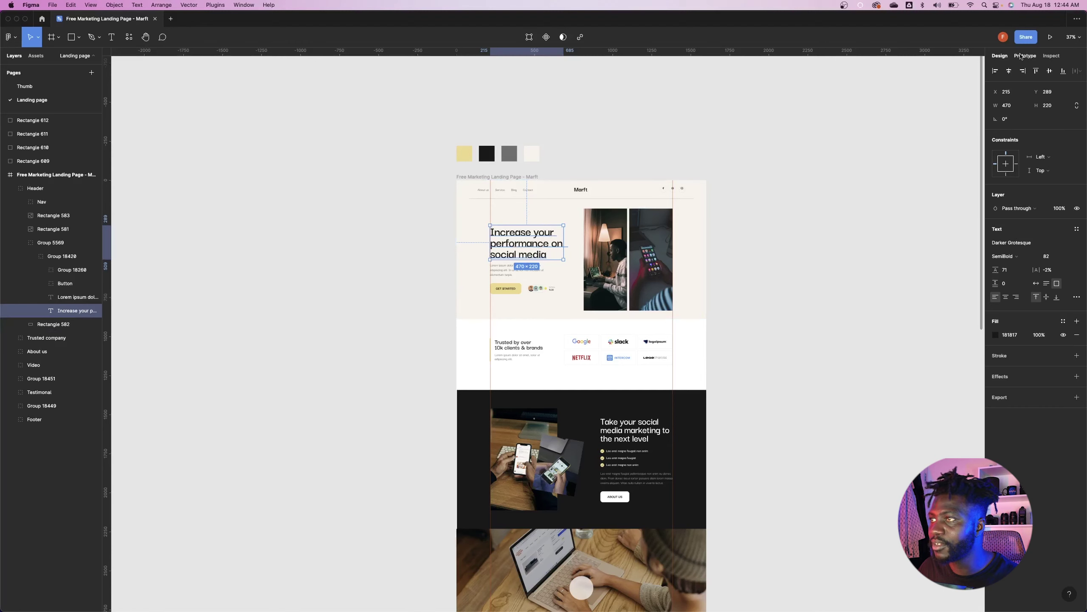
{"action": "left_click", "coordinate": [1051, 55]}
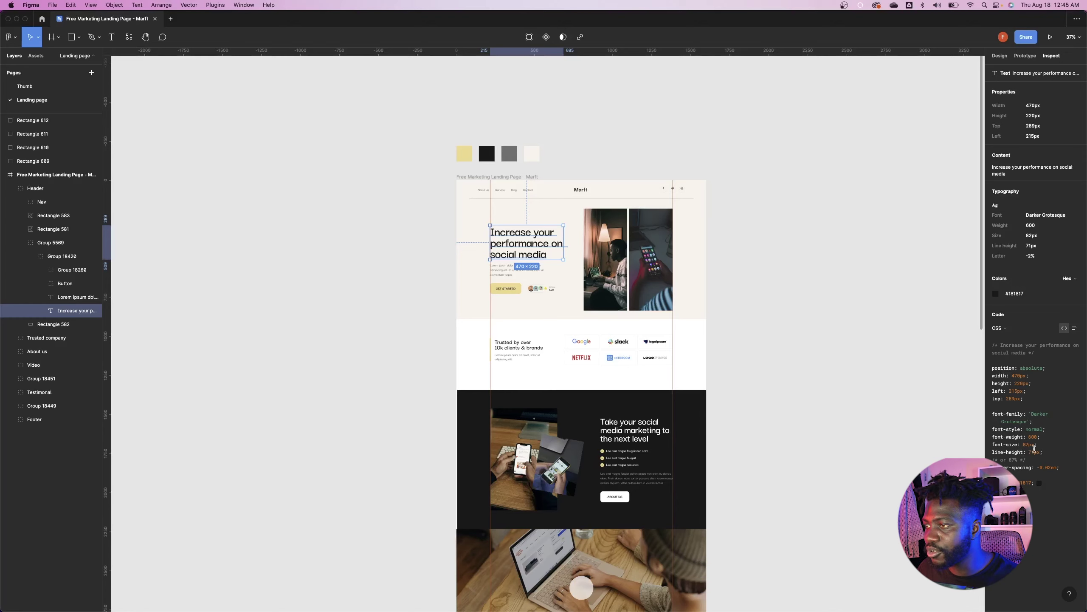
- Switch to Bricks and create a new global class named h1--hero on the heading
{"action": "key", "text": "super+Tab"}
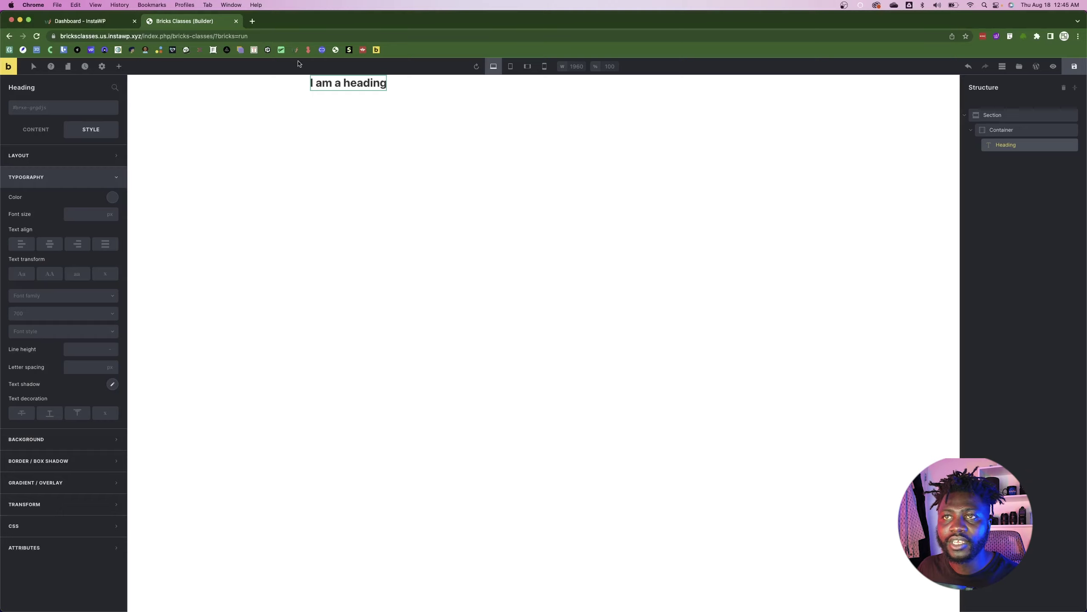
{"action": "left_click", "coordinate": [49, 109]}
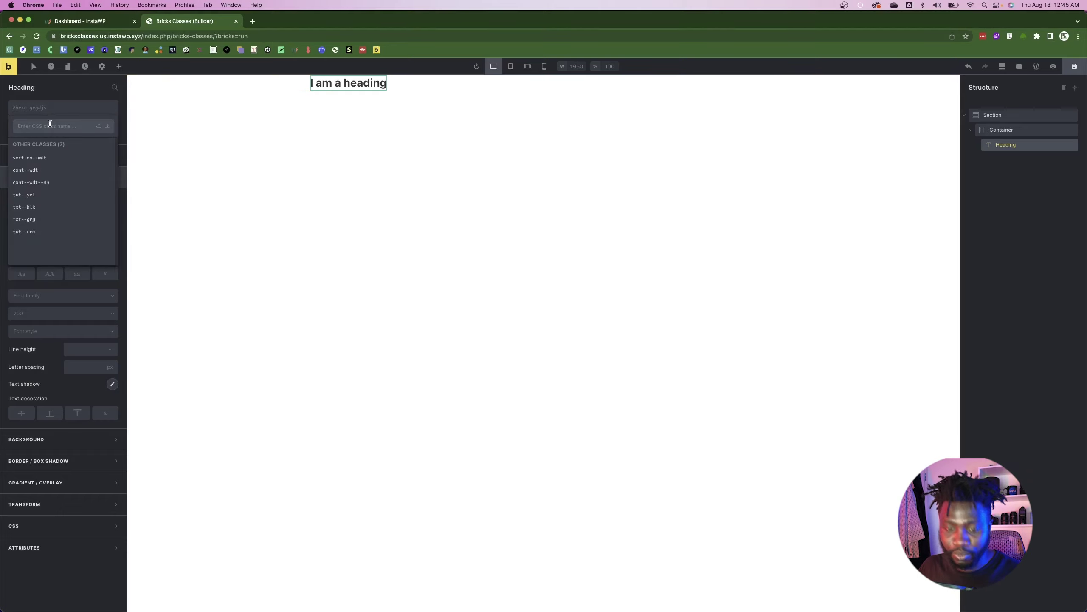
{"action": "type", "text": "h1--hero"}
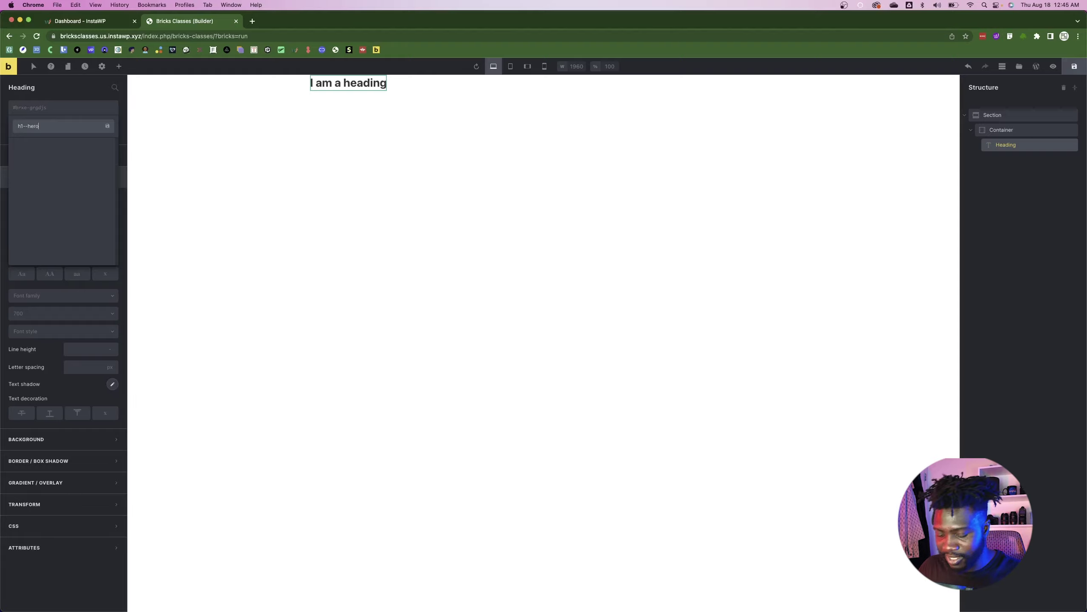
{"action": "key", "text": "Return"}
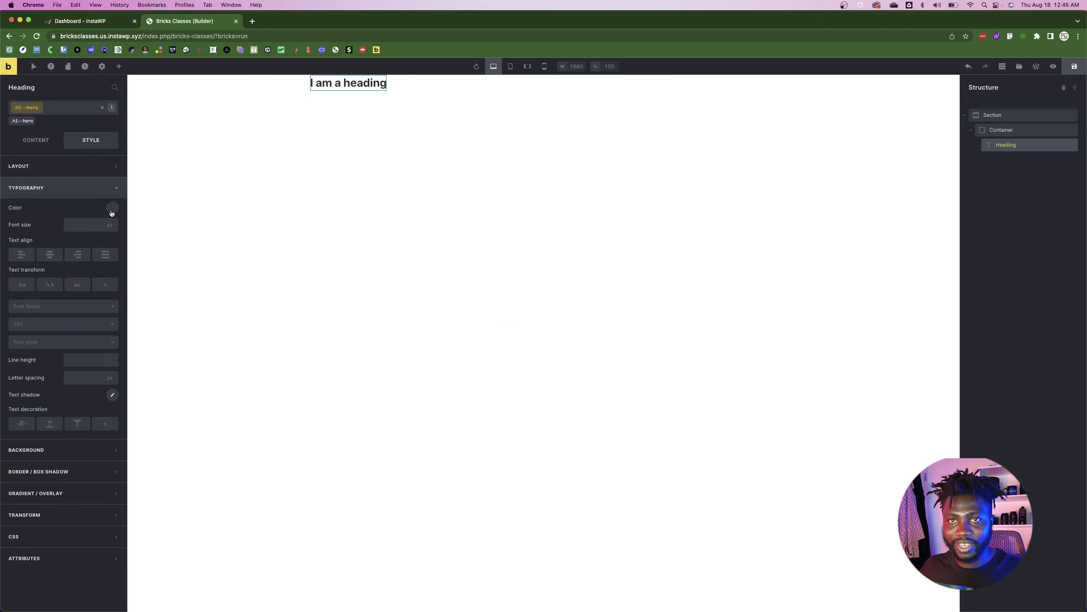
- Set the h1--hero class's font size to 82 px and its font family to Darker Grotesque
{"action": "left_click", "coordinate": [113, 210]}
{"action": "left_click", "coordinate": [112, 209]}
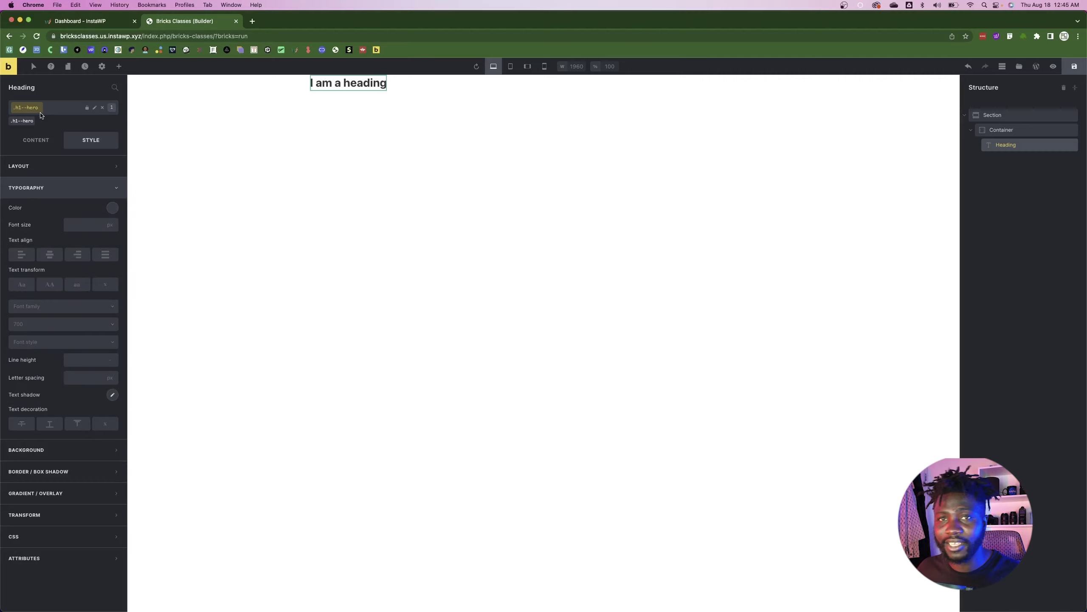
{"action": "left_click", "coordinate": [77, 224]}
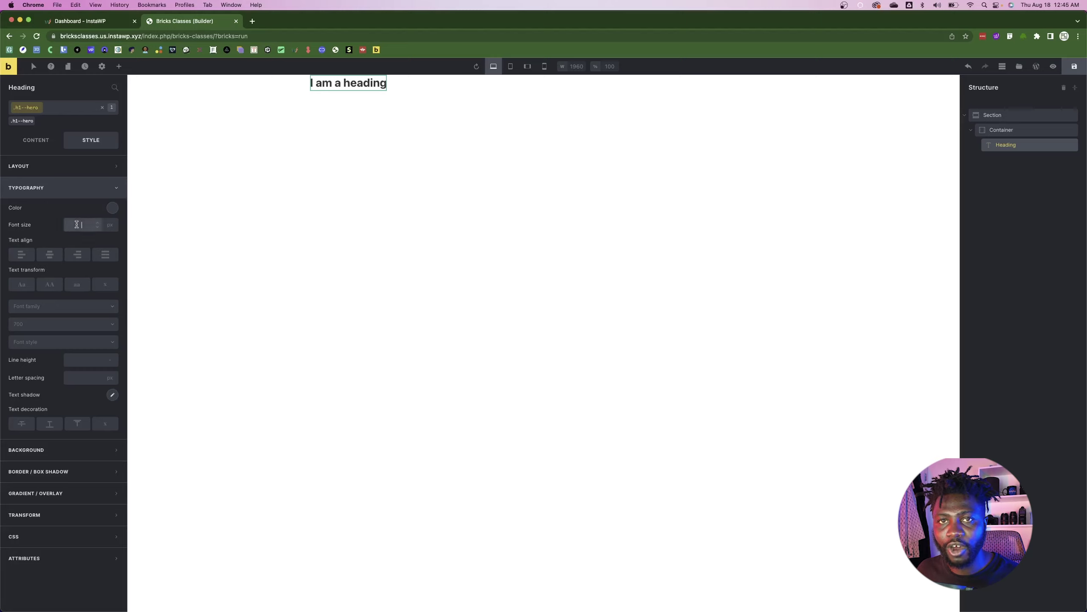
{"action": "type", "text": "82"}
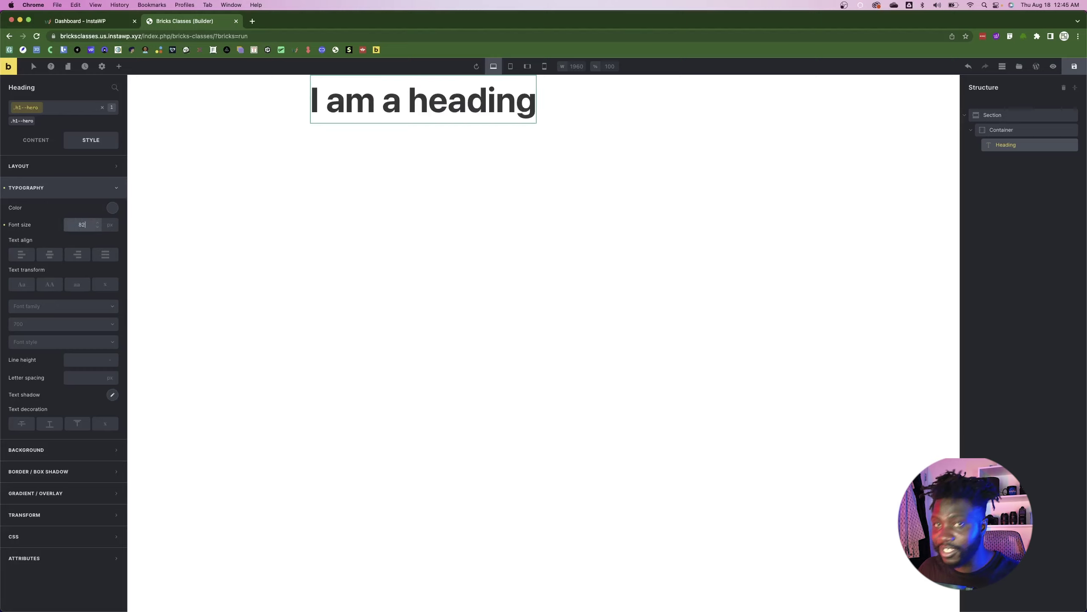
{"action": "left_click", "coordinate": [47, 307]}
{"action": "type", "text": "darker"}
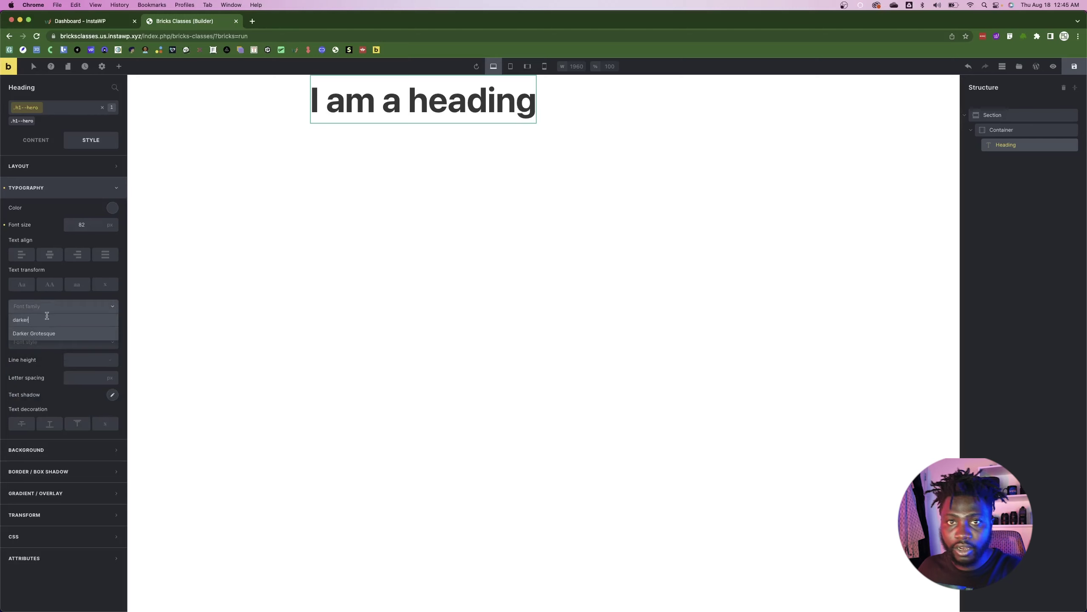
{"action": "left_click", "coordinate": [60, 336]}
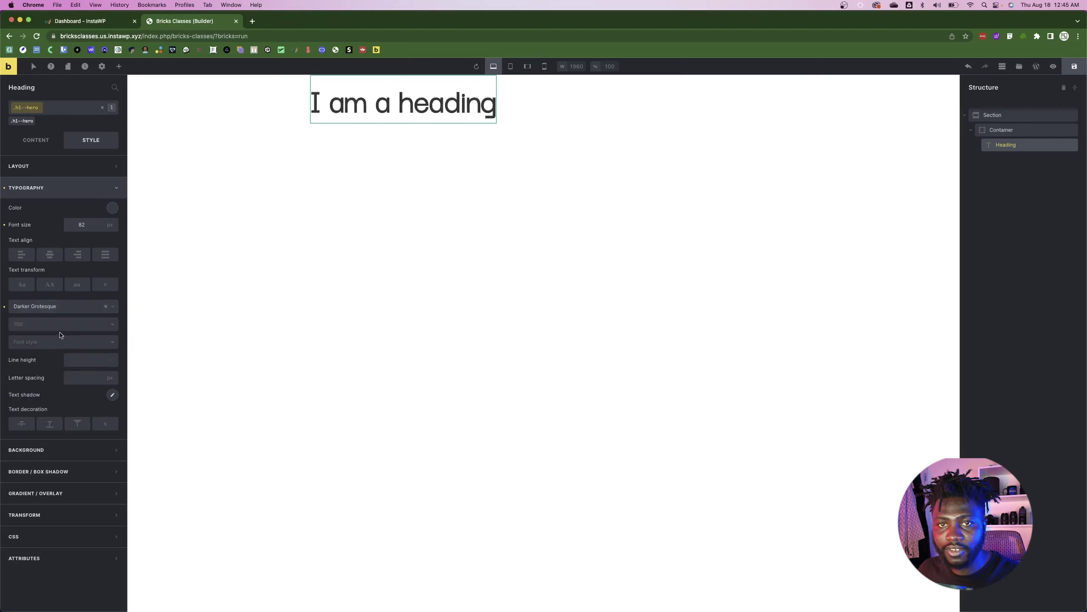
- Check the hero heading's CSS in Figma, and in Bricks set the h1--hero class's font weight to 600 and font style to Normal
{"action": "key", "text": "super+Tab"}
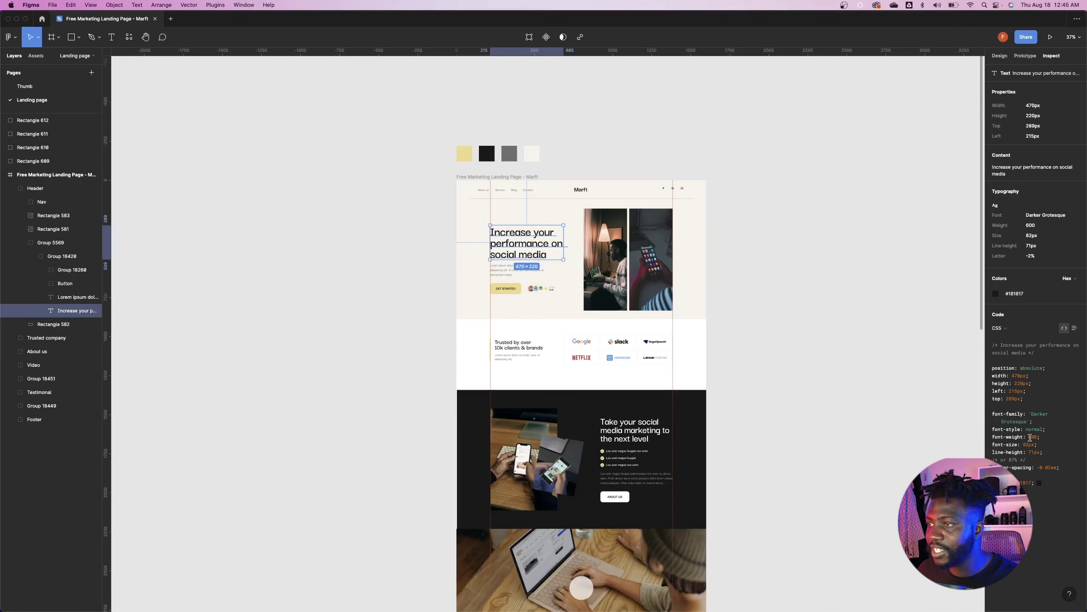
{"action": "key", "text": "super+Tab"}
{"action": "left_click", "coordinate": [68, 324]}
{"action": "left_click", "coordinate": [83, 383]}
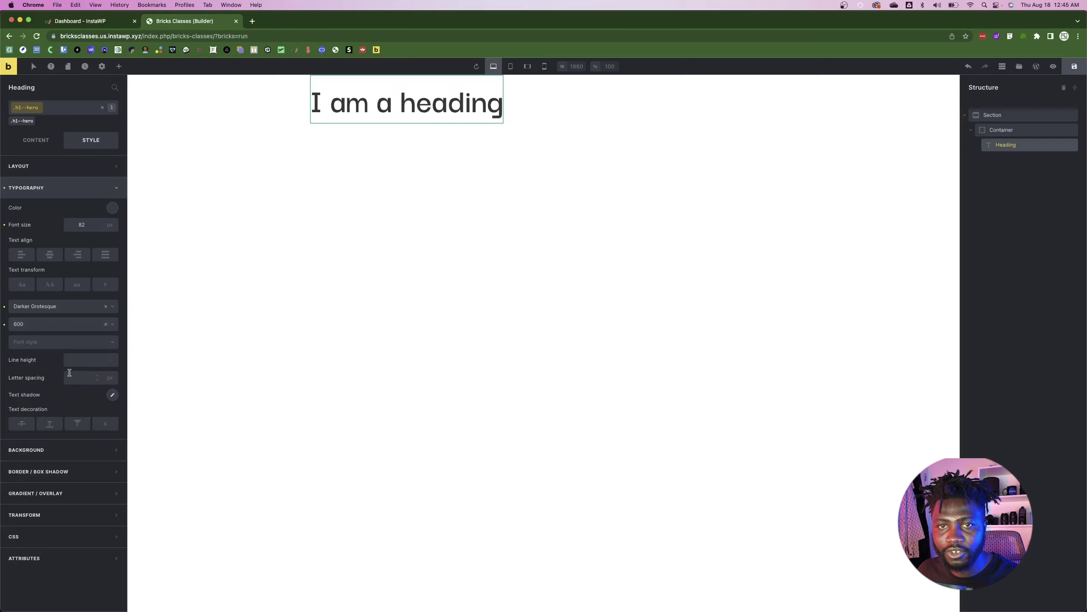
{"action": "left_click", "coordinate": [64, 342]}
{"action": "left_click", "coordinate": [48, 359]}
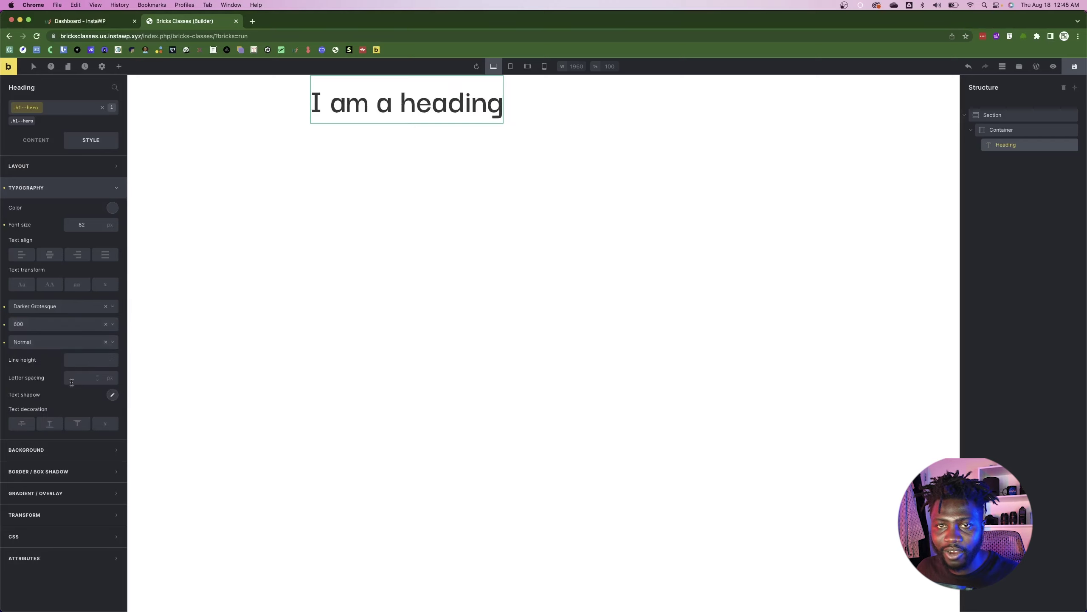
- Set the h1--hero class's line height to 71 px and letter spacing to -0.02 em, checking the values in Figma
{"action": "left_click", "coordinate": [82, 359]}
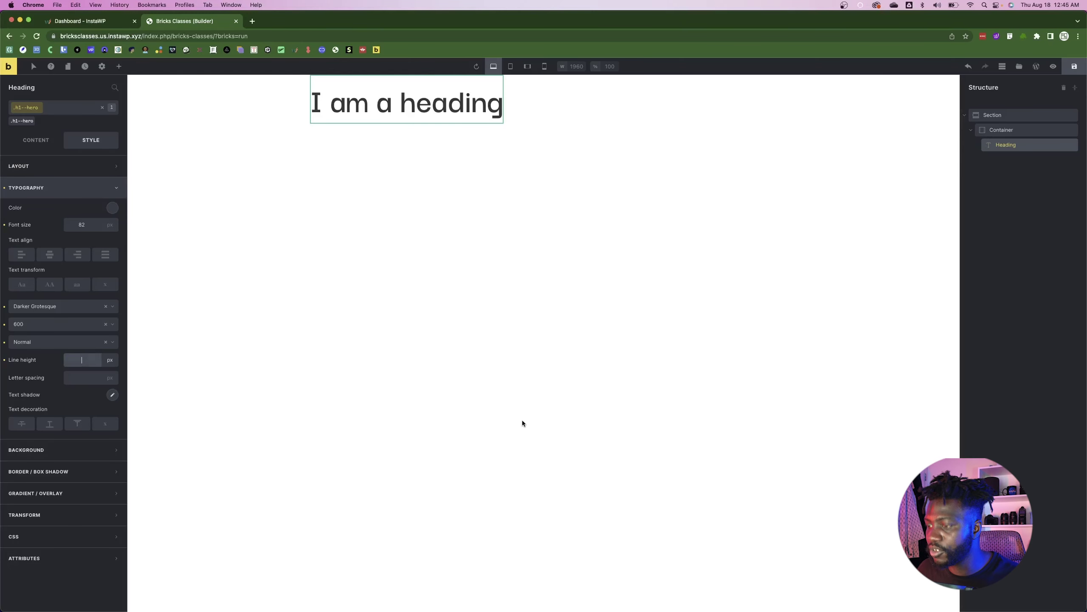
{"action": "type", "text": "71"}
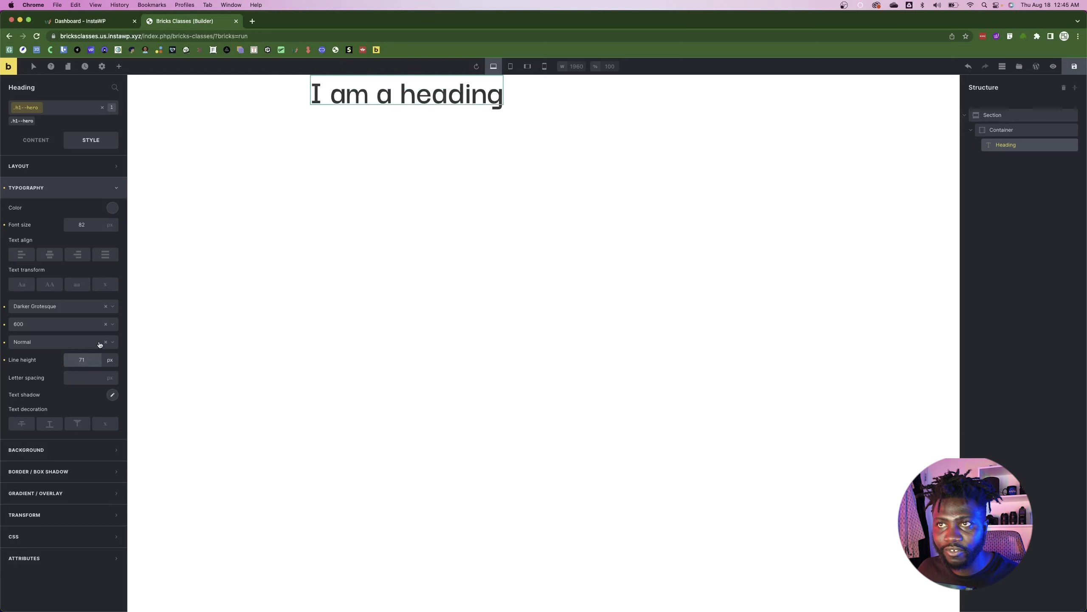
{"action": "key", "text": "super+Tab"}
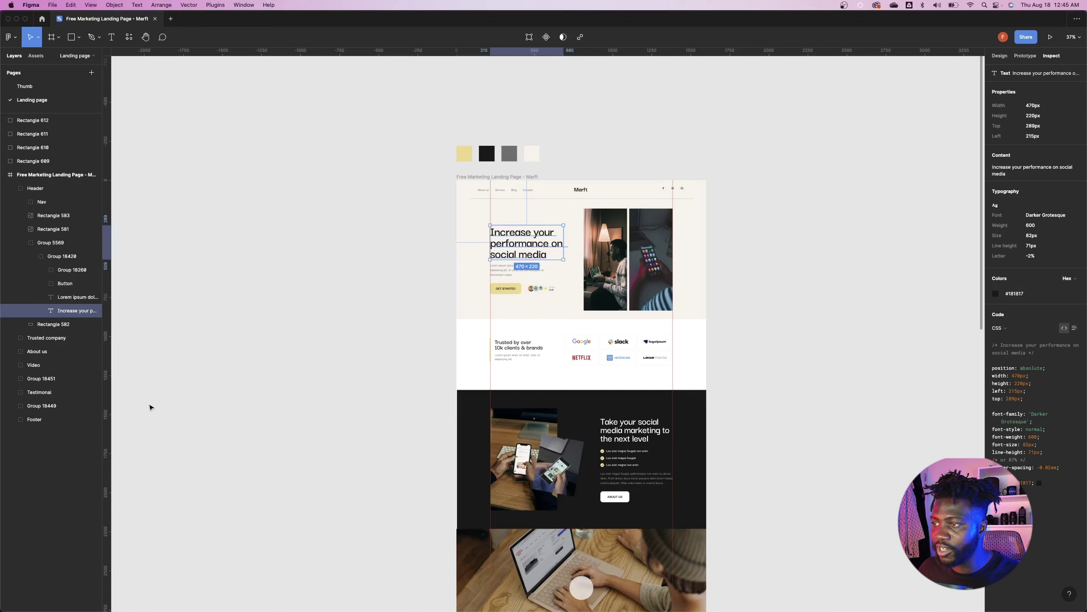
{"action": "key", "text": "super+Tab"}
{"action": "left_click", "coordinate": [110, 377]}
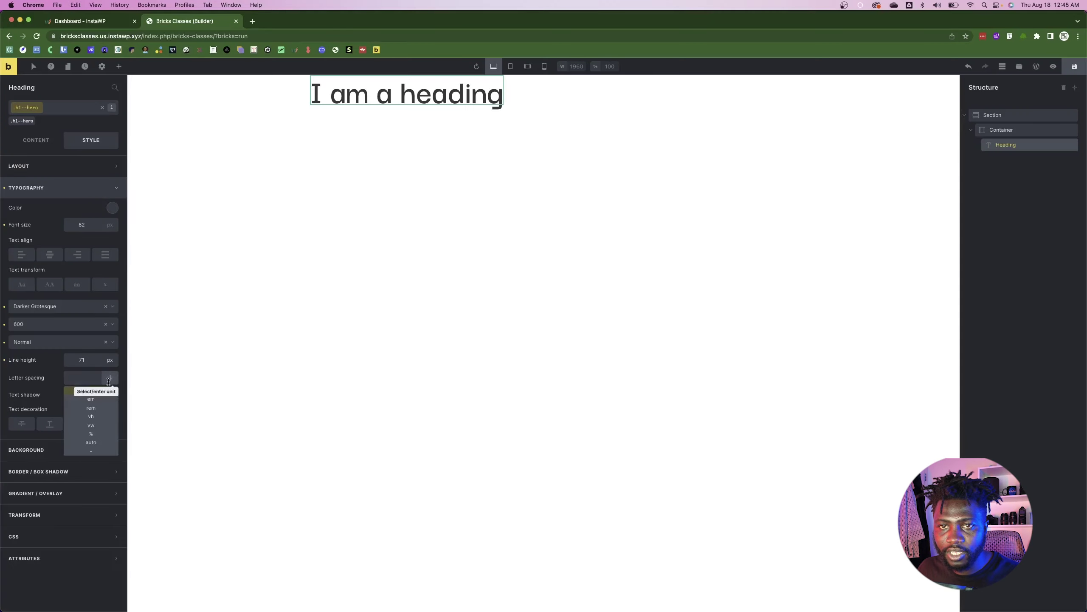
{"action": "left_click", "coordinate": [92, 401]}
{"action": "left_click", "coordinate": [84, 375]}
{"action": "type", "text": "-0.2"}
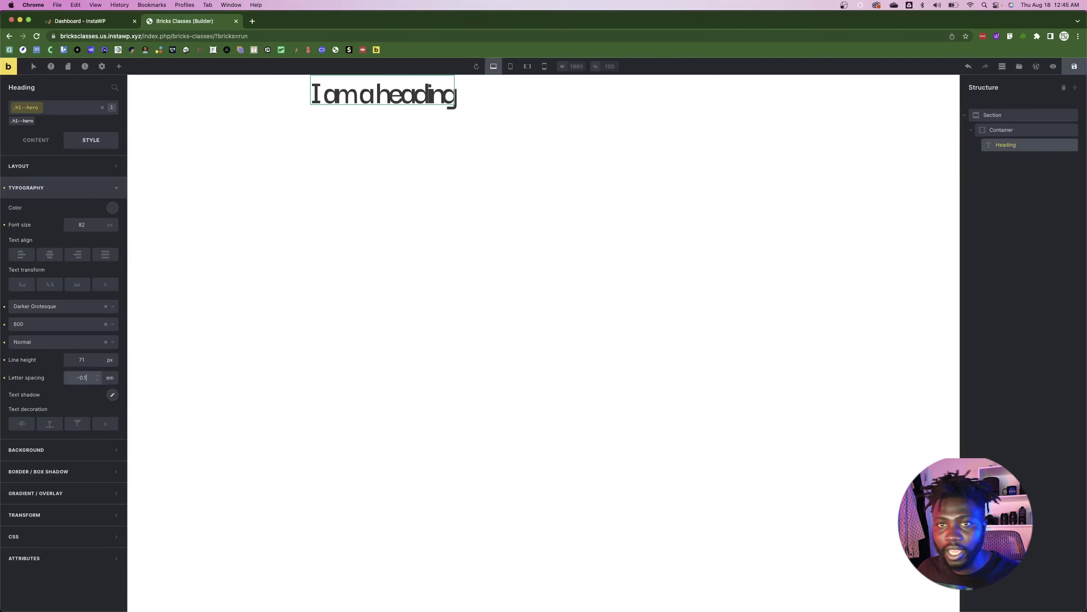
{"action": "type", "text": "02"}
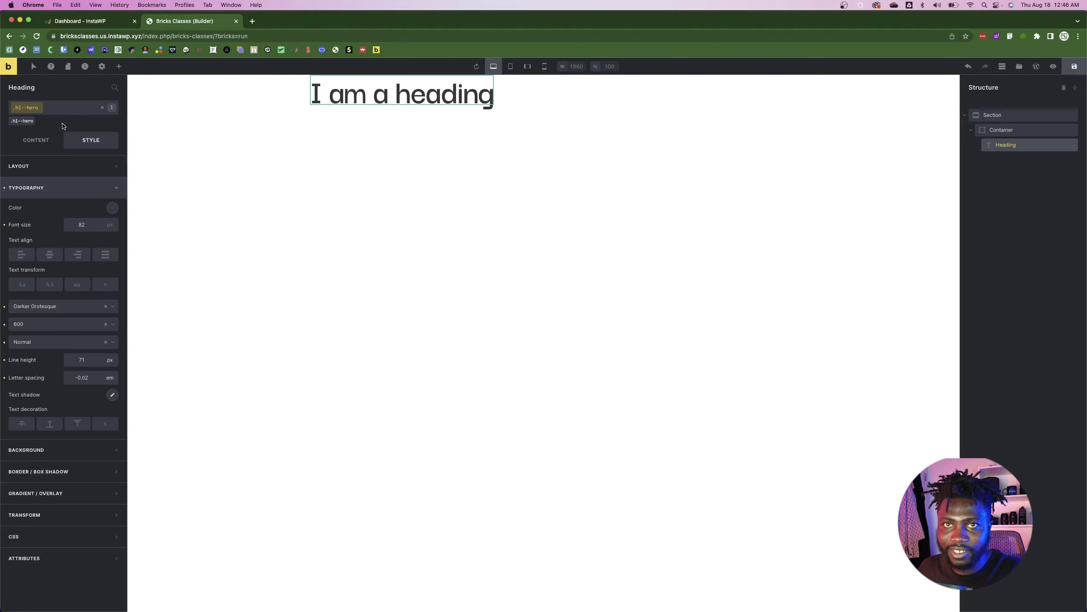
- Remove the h1--hero class from the heading and open the class name entry
{"action": "left_click", "coordinate": [102, 107]}
{"action": "left_click", "coordinate": [34, 116]}
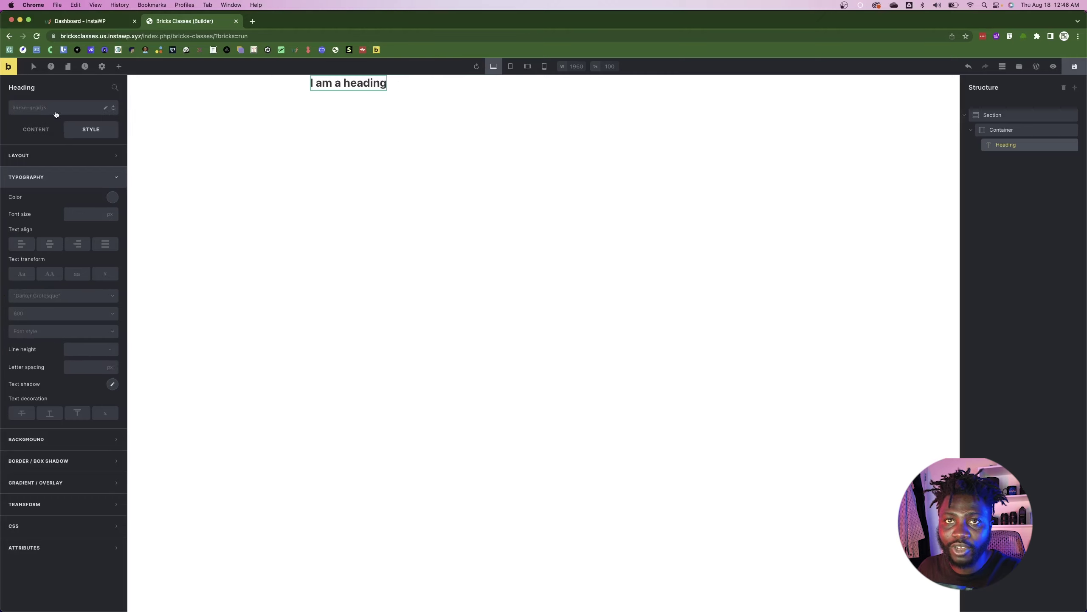
{"action": "left_click", "coordinate": [64, 111]}
- Switch to Figma and select the heading "Take your social media marketing to the next level" to inspect its typography
{"action": "key", "text": "super+Tab"}
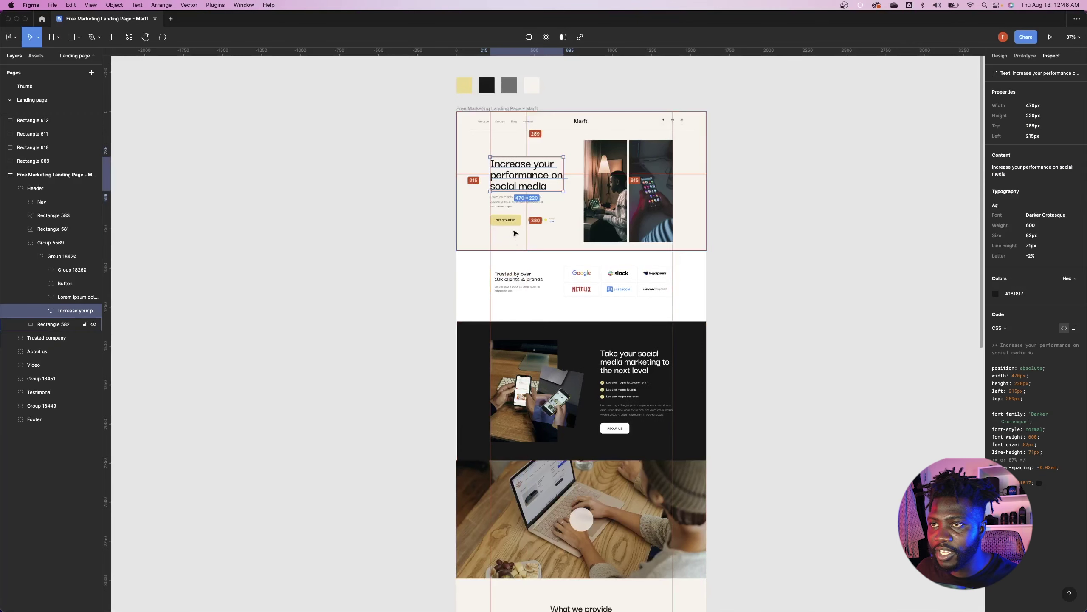
{"action": "left_click", "coordinate": [517, 281]}
{"action": "left_click", "coordinate": [635, 360]}
{"action": "double_click", "coordinate": [635, 359]}
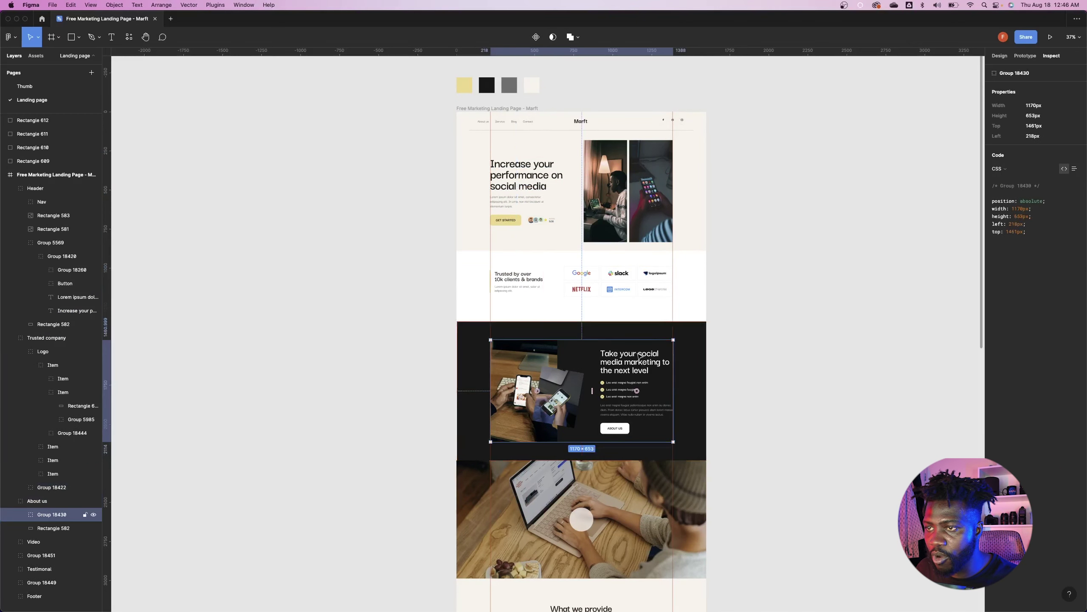
{"action": "double_click", "coordinate": [635, 360]}
{"action": "double_click", "coordinate": [635, 359]}
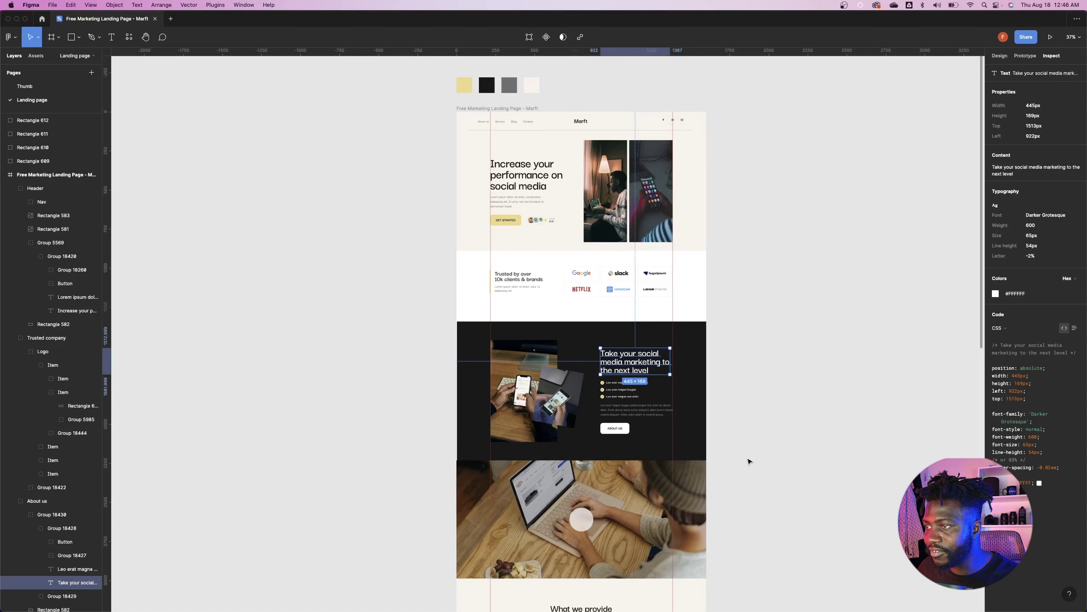
- Switch to Bricks, create a global class named h2--txt on the heading, and rename it h2--txt--65
{"action": "key", "text": "super+Tab"}
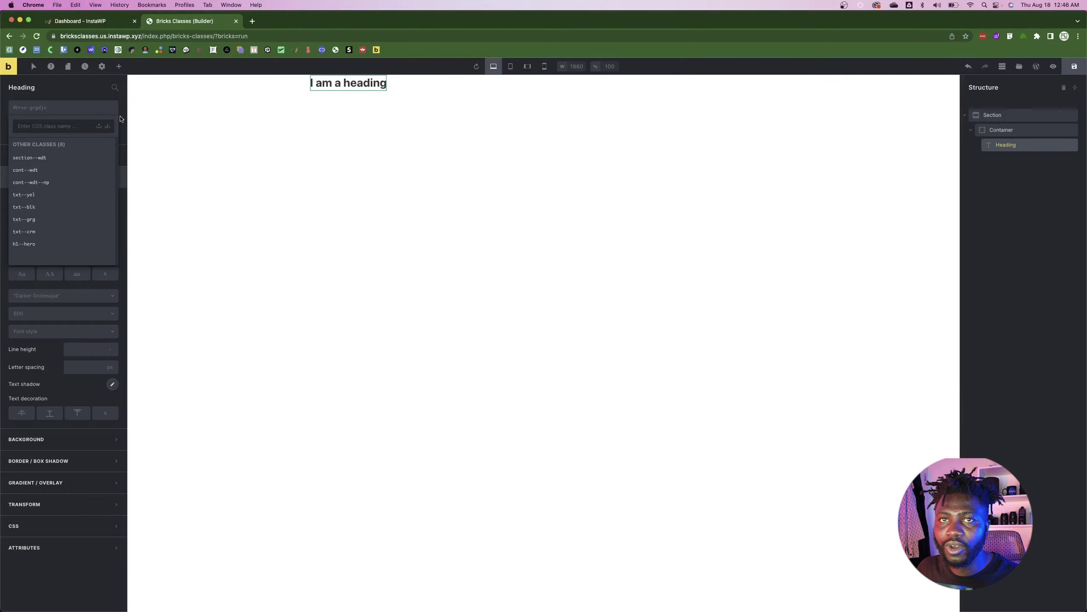
{"action": "left_click", "coordinate": [51, 126]}
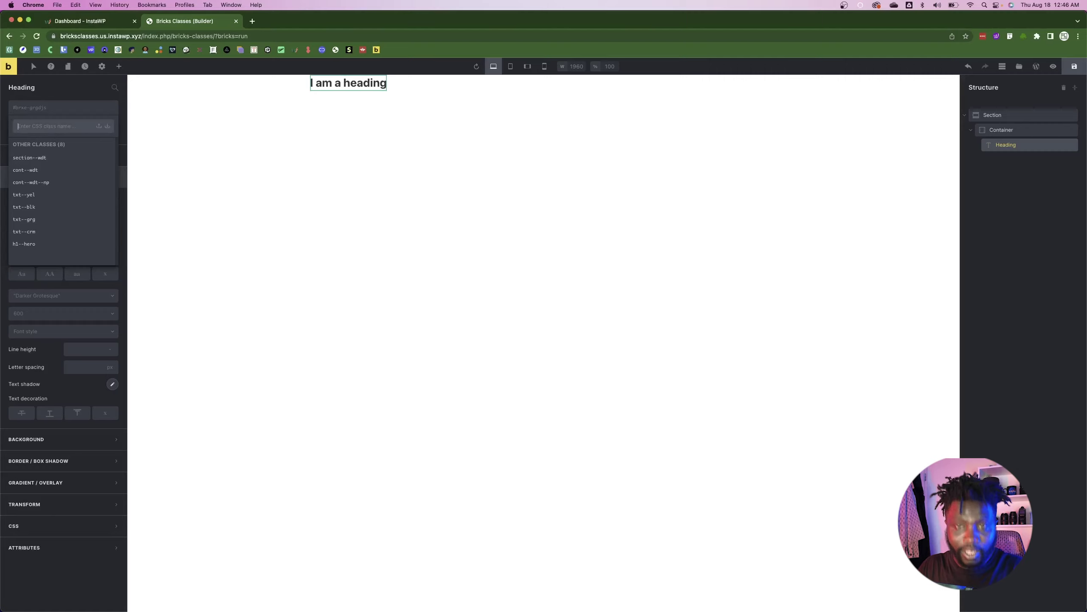
{"action": "type", "text": "h2--txt"}
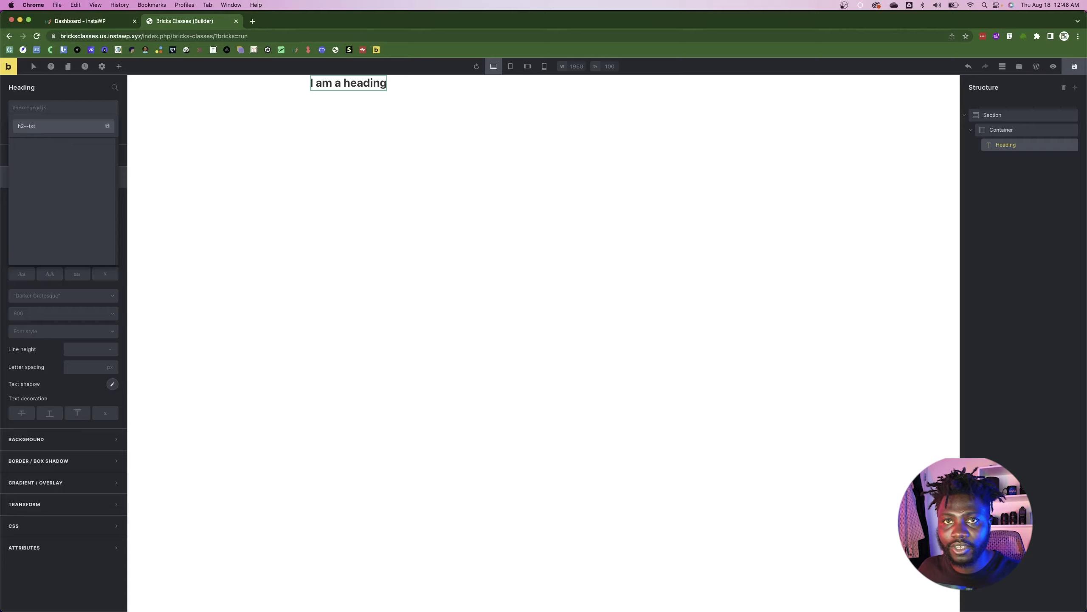
{"action": "key", "text": "Return"}
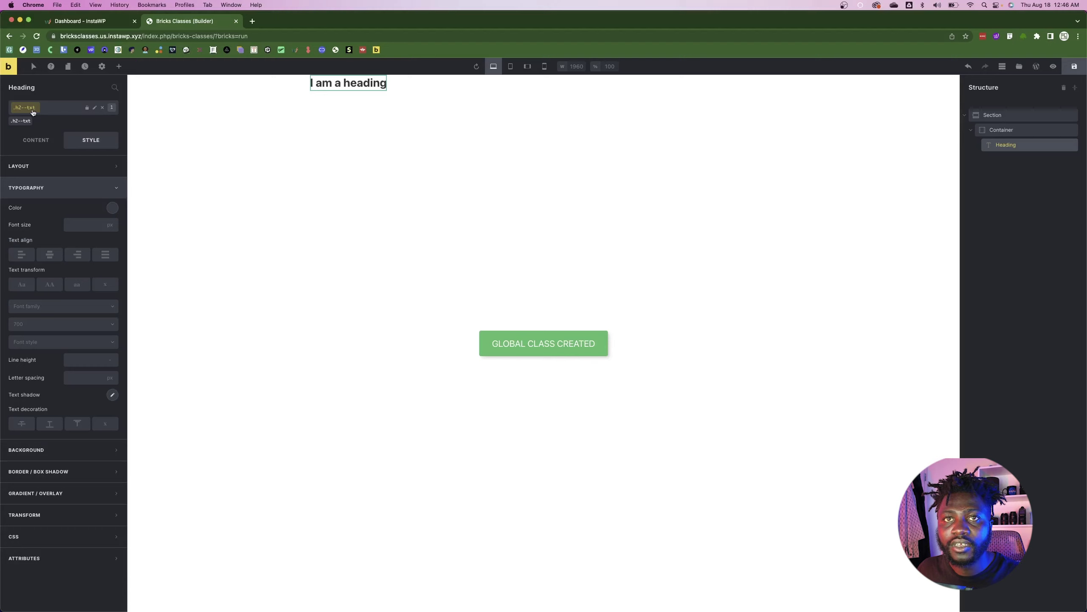
{"action": "left_click", "coordinate": [95, 108]}
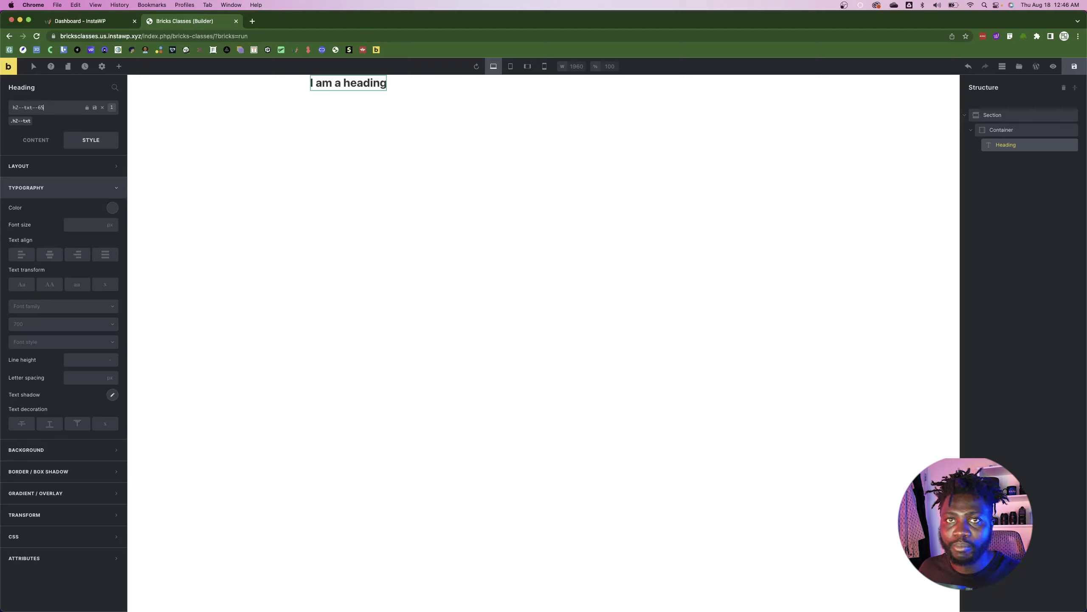
{"action": "key", "text": "Return"}
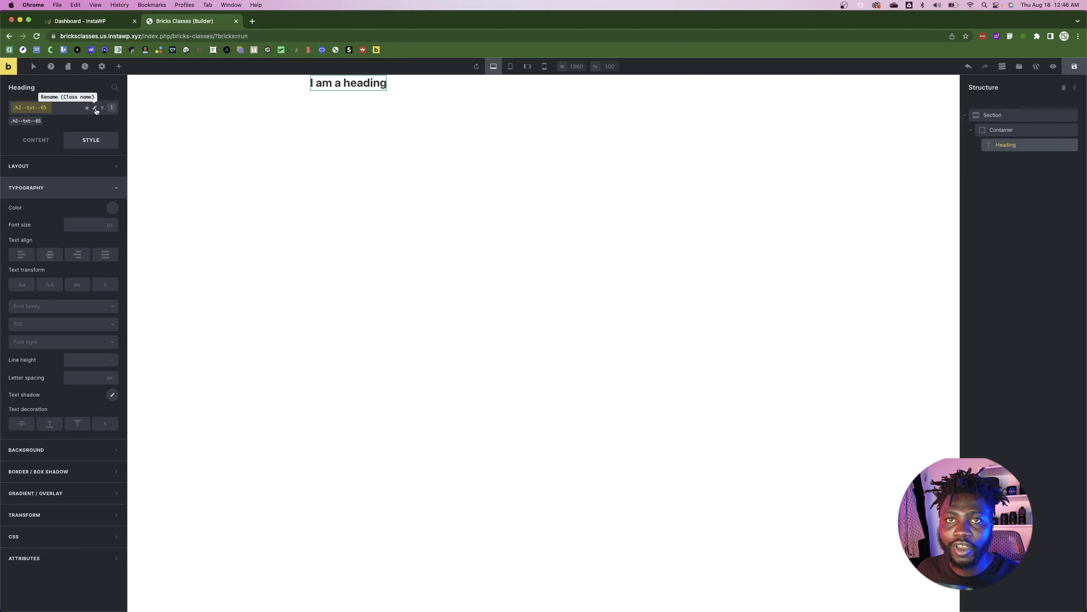
- Copy the styles of the h1--hero class onto h2--txt--65 and reselect h2--txt--65 to load the pasted typography values
{"action": "left_click", "coordinate": [60, 109]}
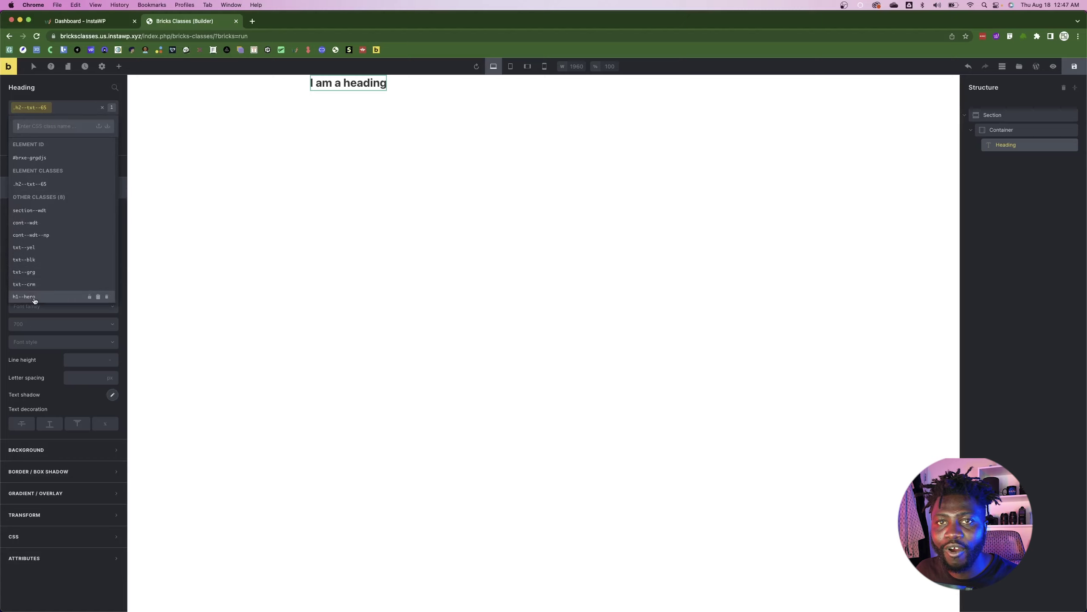
{"action": "left_click", "coordinate": [98, 297]}
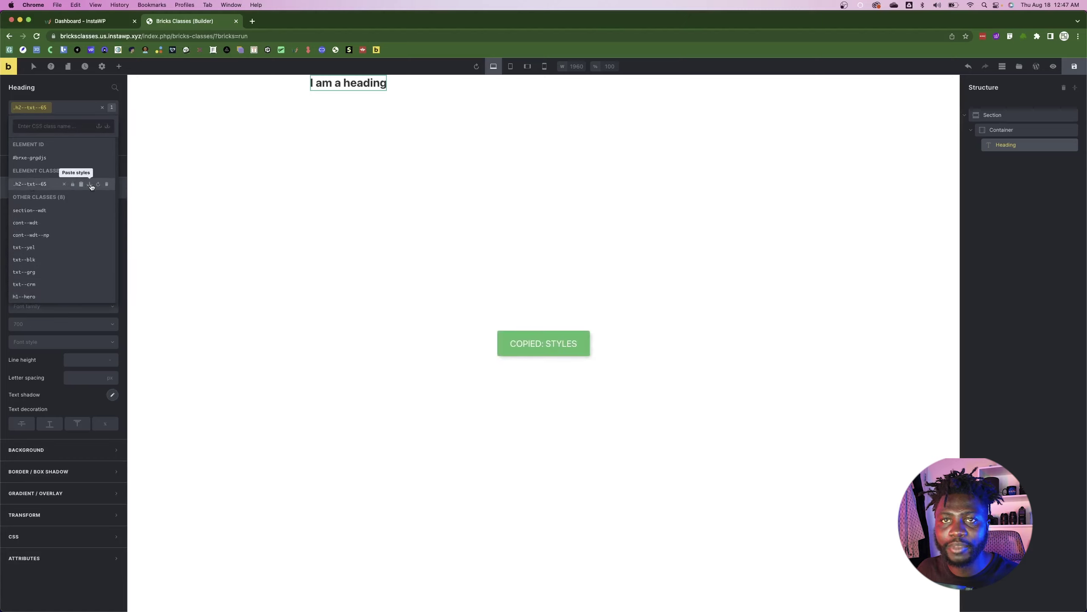
{"action": "left_click", "coordinate": [90, 185]}
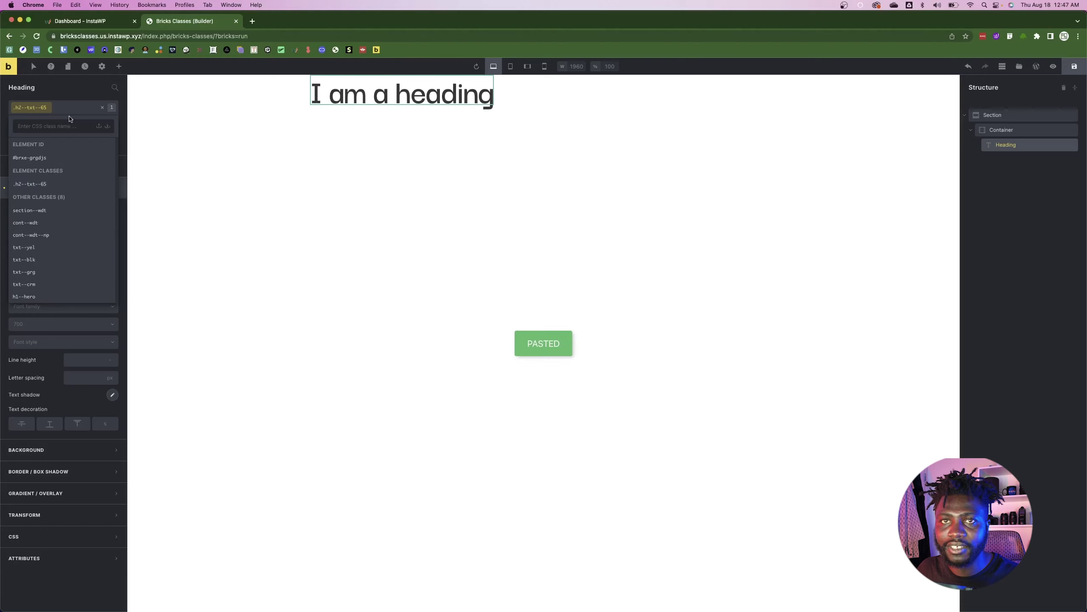
{"action": "left_click", "coordinate": [69, 90]}
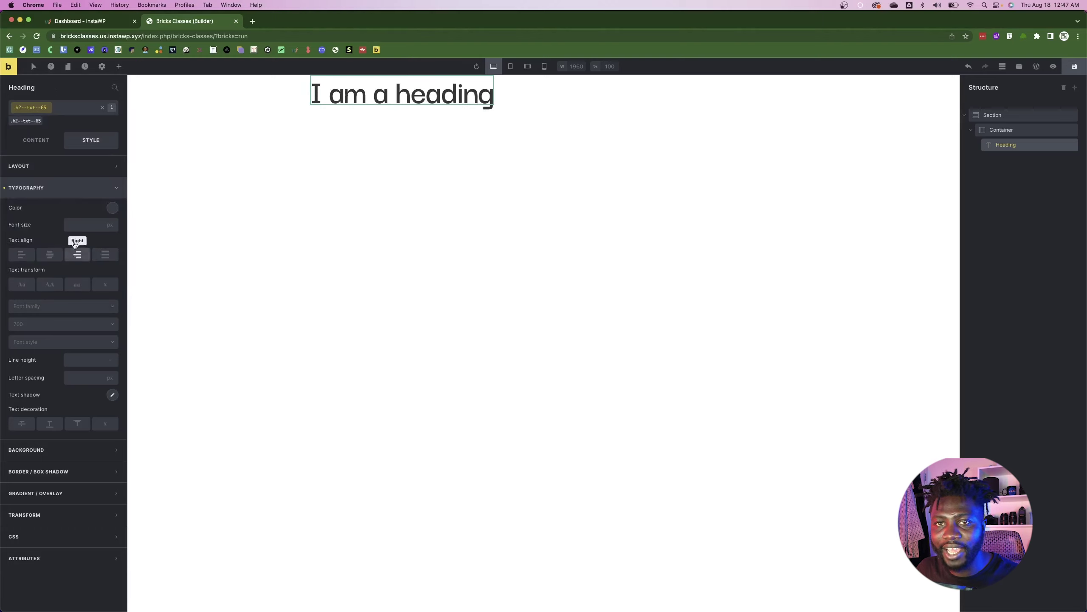
{"action": "mouse_move", "coordinate": [35, 122]}
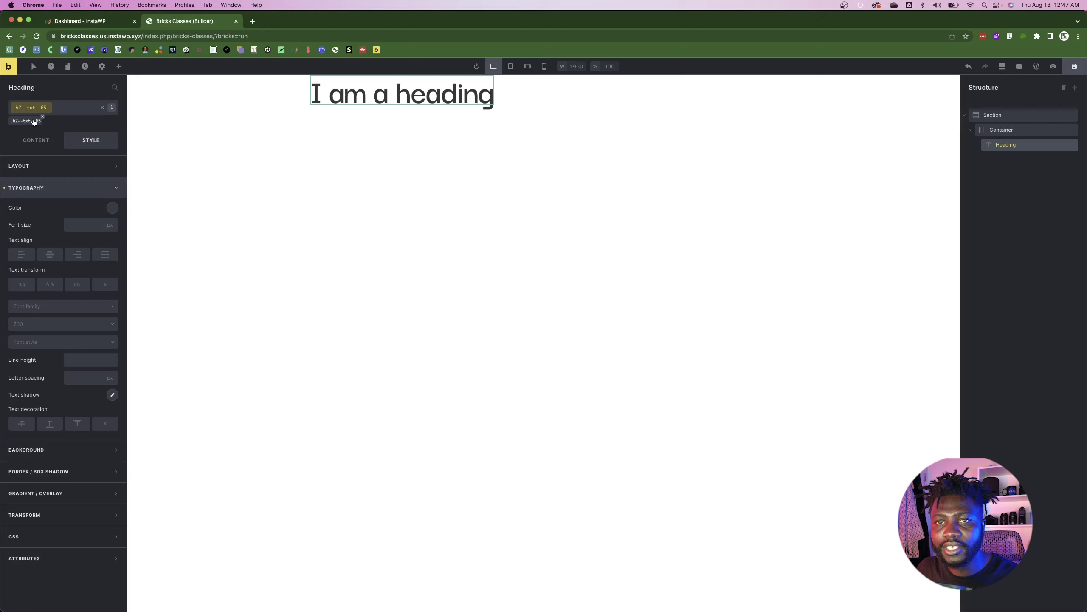
{"action": "mouse_move", "coordinate": [94, 110]}
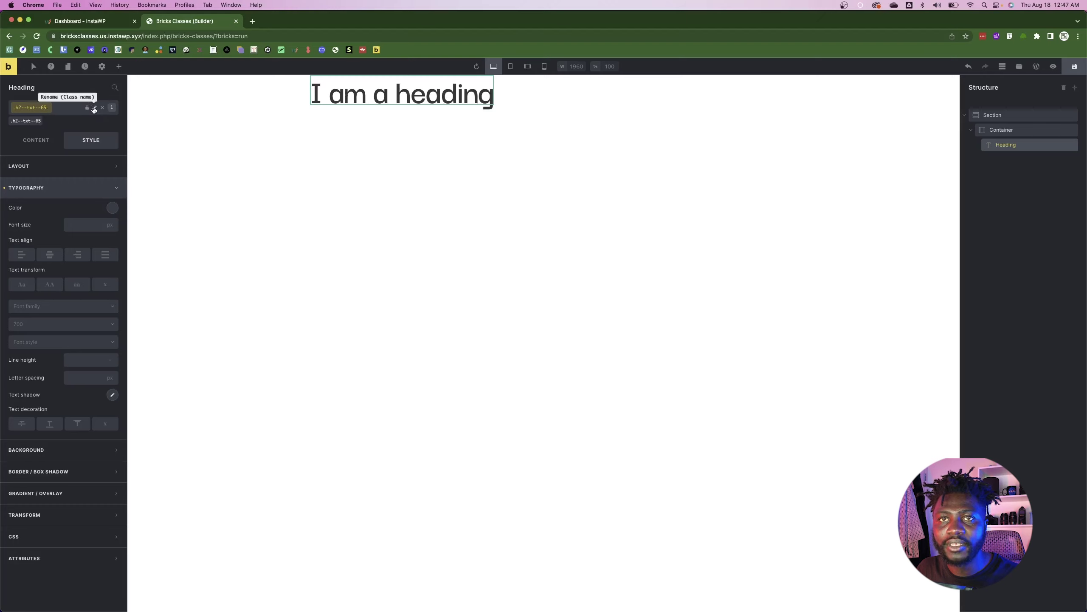
{"action": "left_click", "coordinate": [42, 108]}
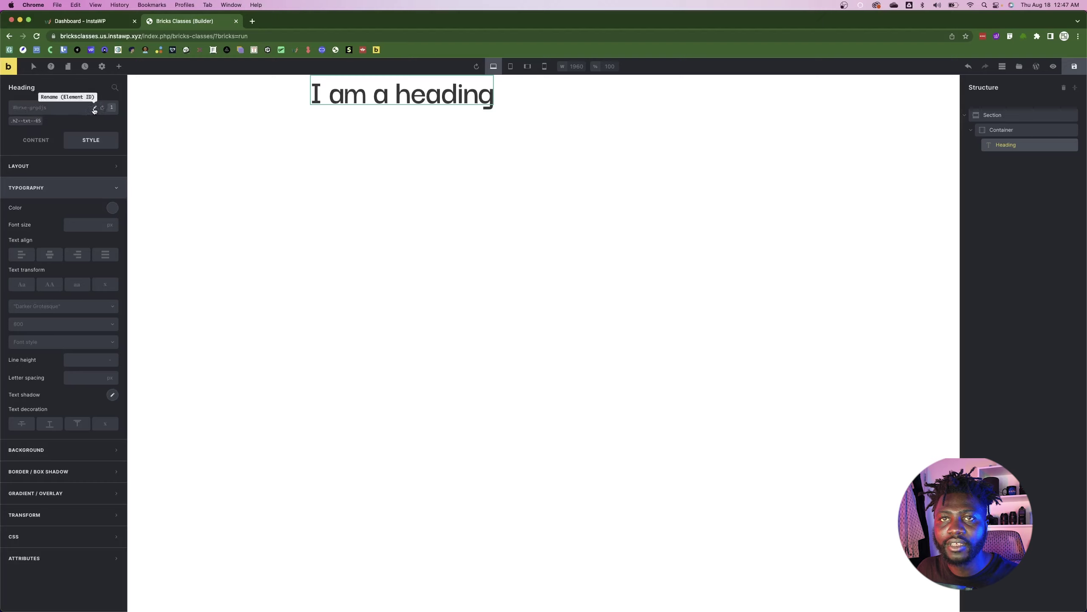
{"action": "left_click", "coordinate": [20, 122]}
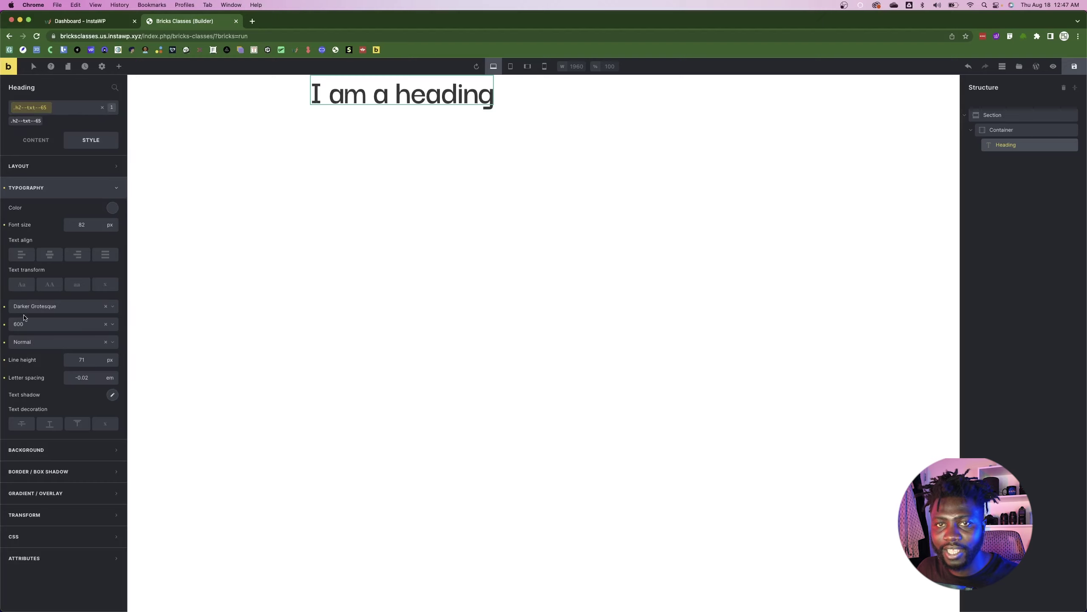
- Set the h2--txt--65 class's font size to 65 px and line height to 54 px, checking against the heading in Figma
{"action": "double_click", "coordinate": [80, 224]}
{"action": "type", "text": "65"}
{"action": "key", "text": "super+Tab"}
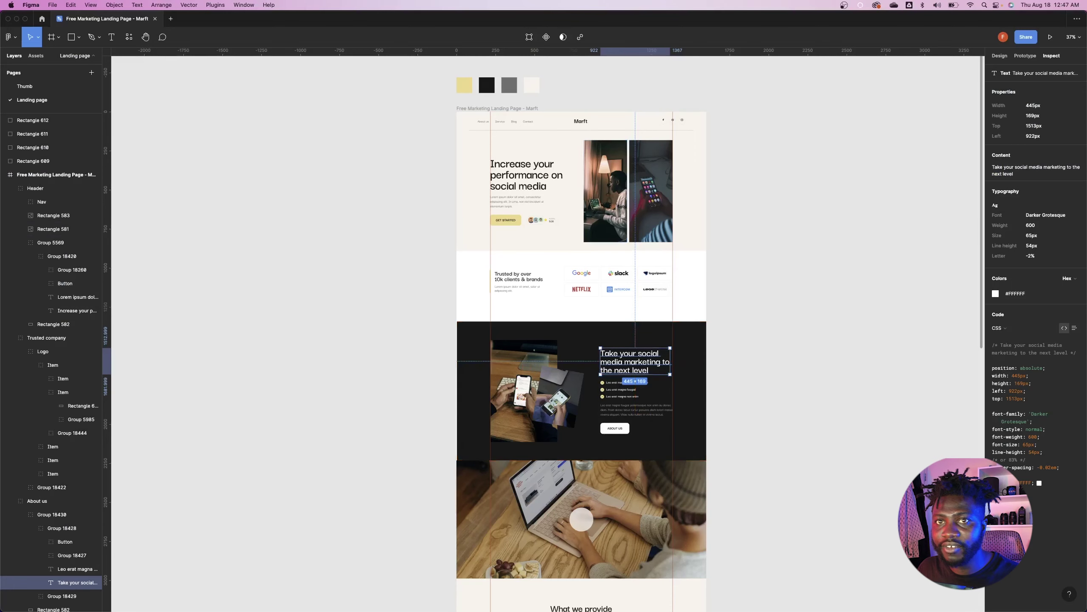
{"action": "key", "text": "super+Tab"}
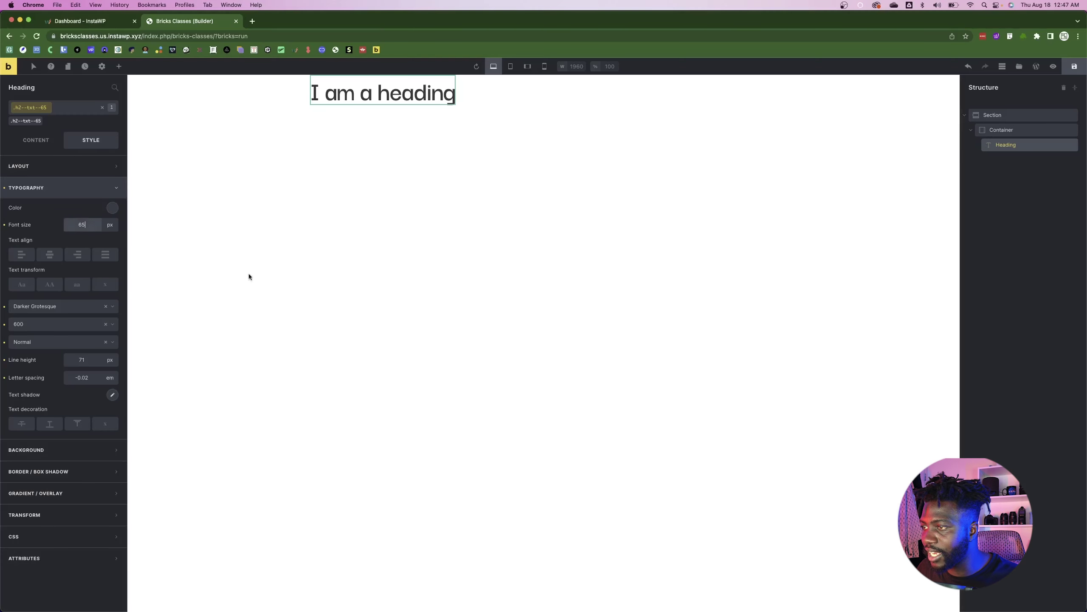
{"action": "double_click", "coordinate": [81, 359]}
{"action": "type", "text": "54"}
{"action": "key", "text": "super+Tab"}
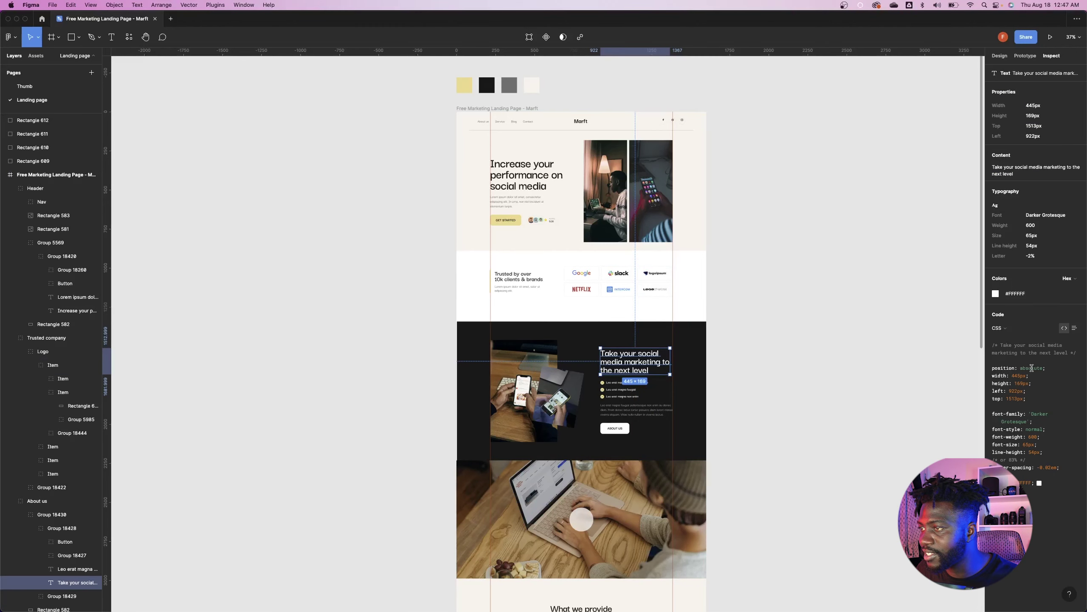
- Switch to Bricks and remove the h2--txt--65 class from the heading element
{"action": "scroll", "coordinate": [336, 341], "scroll_direction": "down", "scroll_amount": 5}
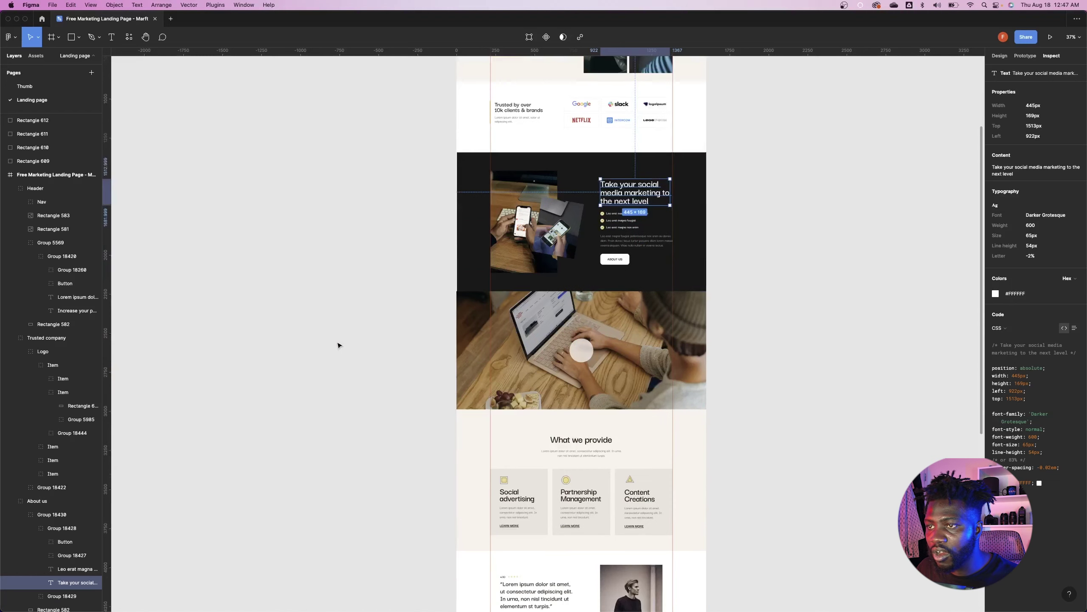
{"action": "scroll", "coordinate": [172, 447], "scroll_direction": "up", "scroll_amount": 3}
{"action": "scroll", "coordinate": [171, 448], "scroll_direction": "up", "scroll_amount": 5}
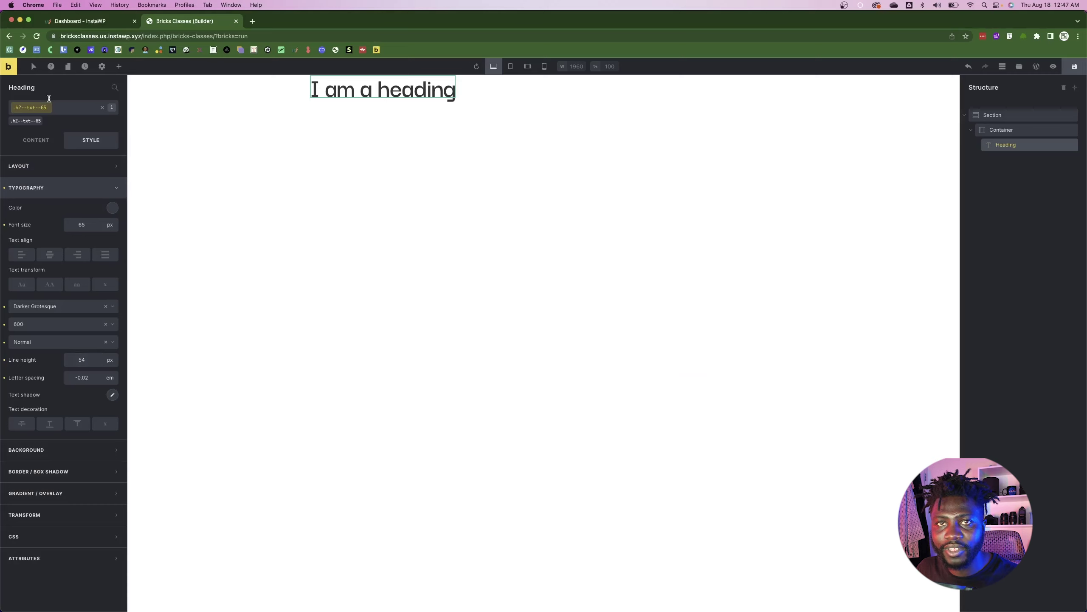
{"action": "left_click", "coordinate": [59, 112]}
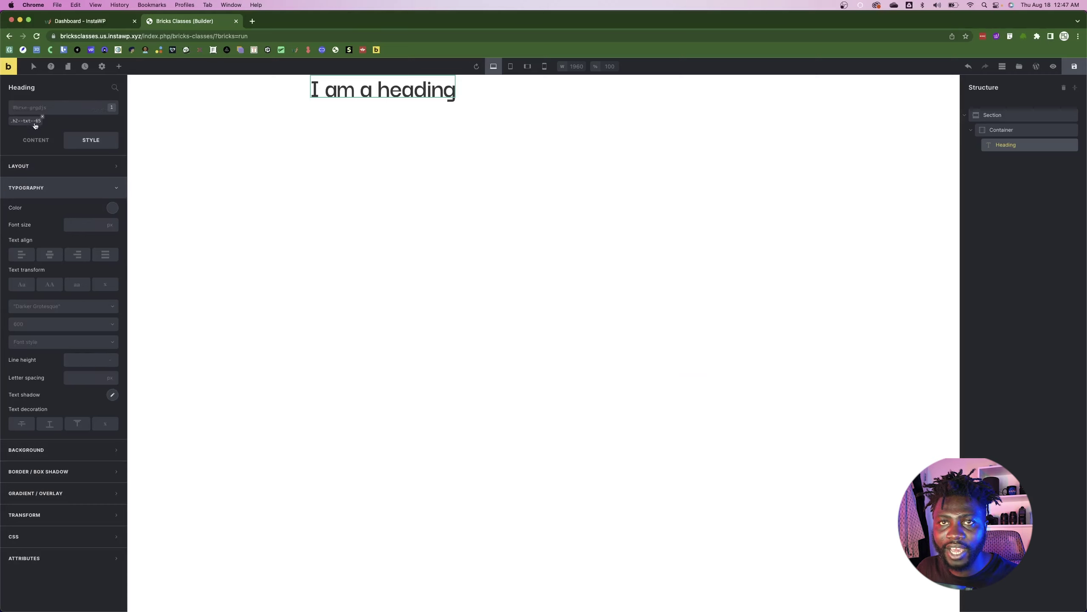
{"action": "left_click", "coordinate": [37, 120]}
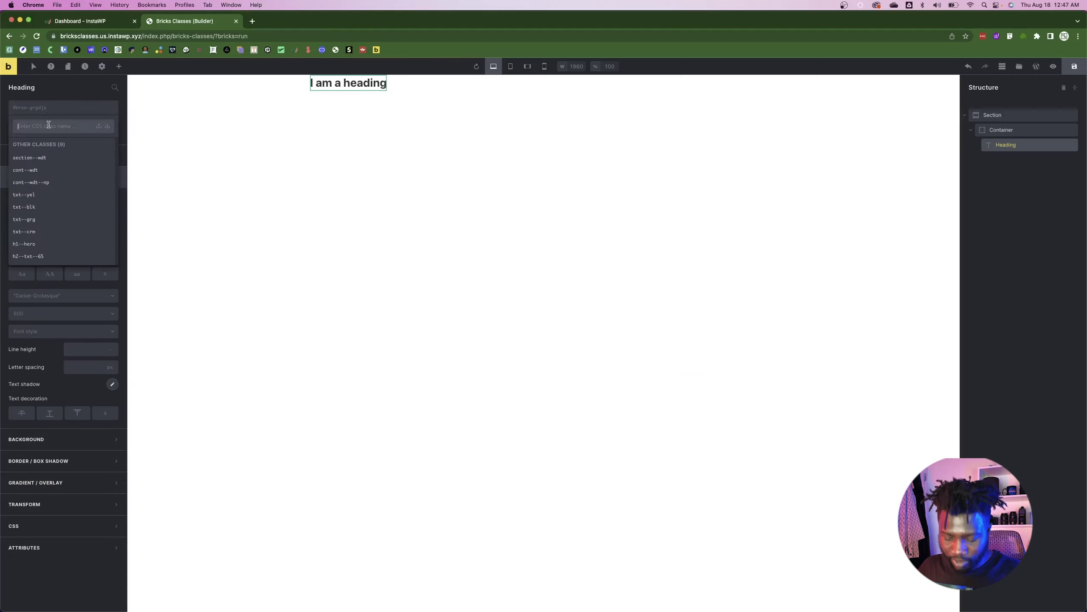
- Switch to Figma and select the "What we provide" heading to inspect its typography
{"action": "key", "text": "super+Tab"}
{"action": "scroll", "coordinate": [737, 467], "scroll_direction": "down", "scroll_amount": 5}
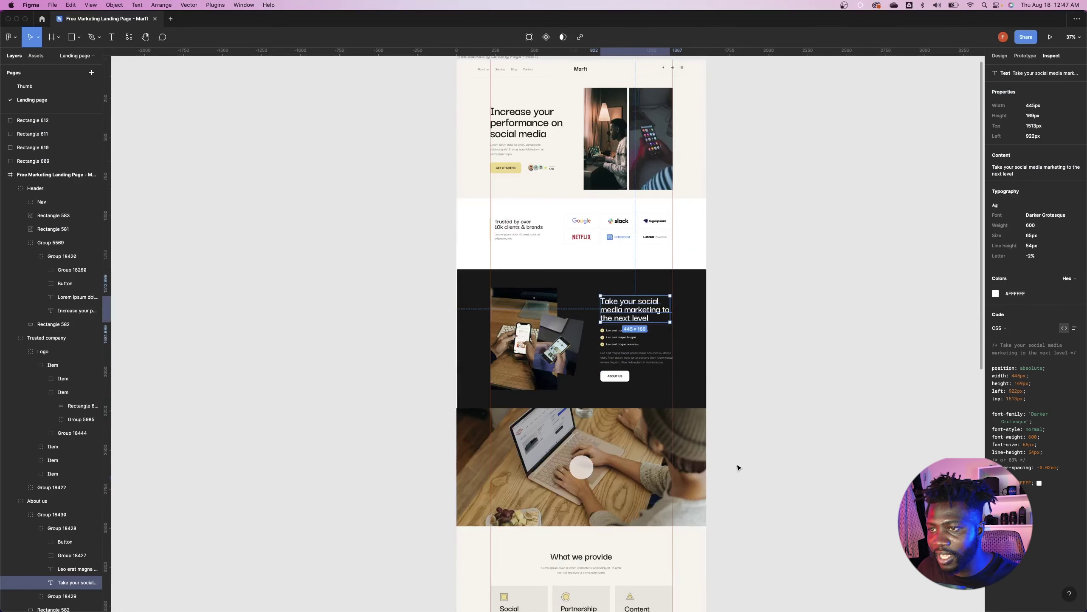
{"action": "scroll", "coordinate": [728, 423], "scroll_direction": "down", "scroll_amount": 4}
{"action": "left_click", "coordinate": [574, 386]}
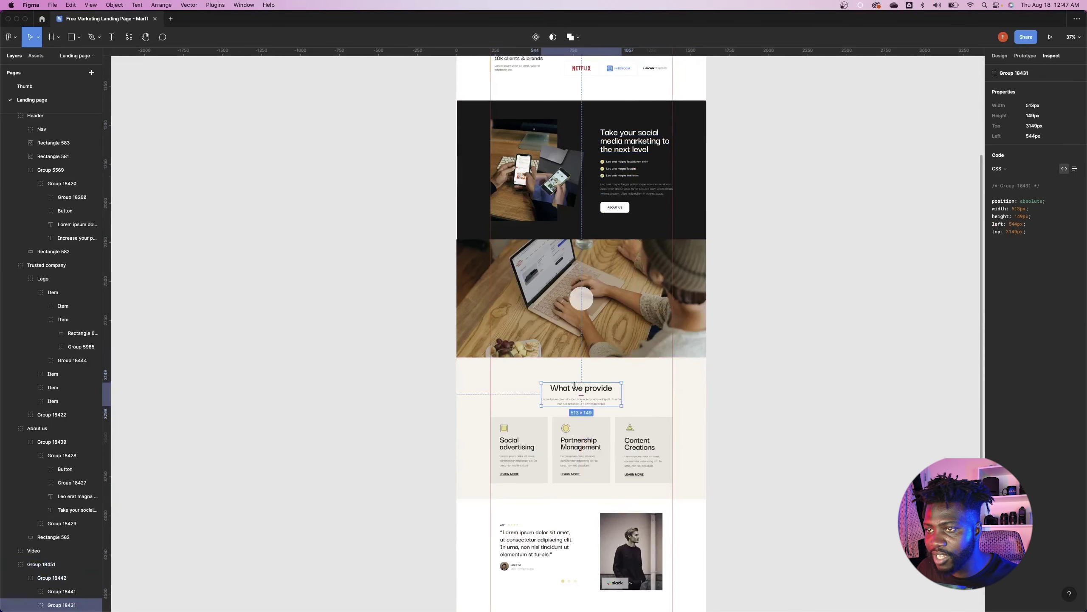
{"action": "double_click", "coordinate": [593, 391]}
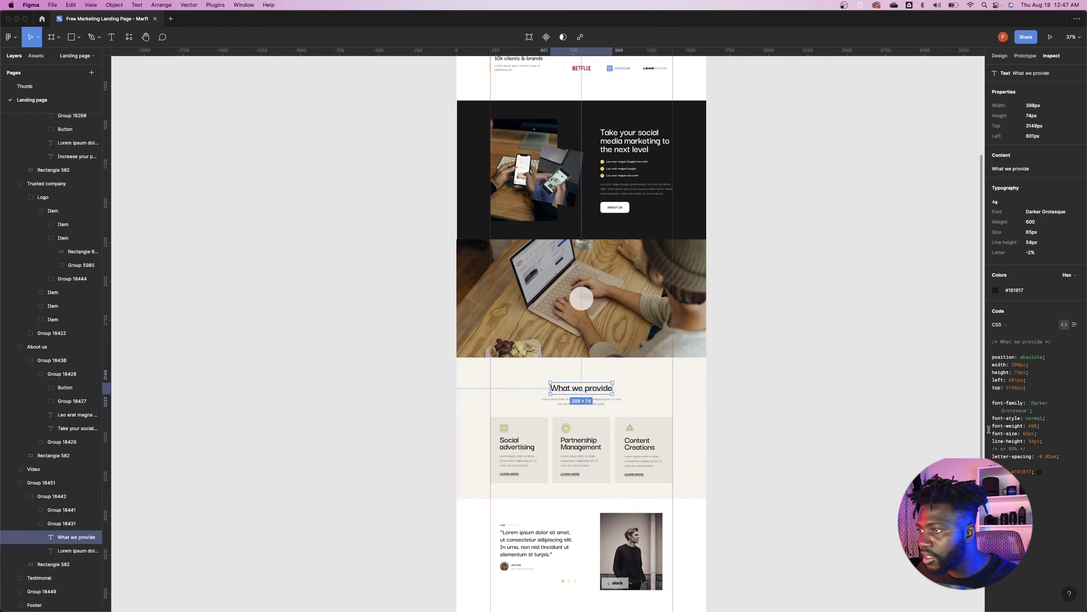
- Select the "Social advertising" card heading inside its nested groups to inspect its typography
{"action": "scroll", "coordinate": [518, 432], "scroll_direction": "down", "scroll_amount": 3}
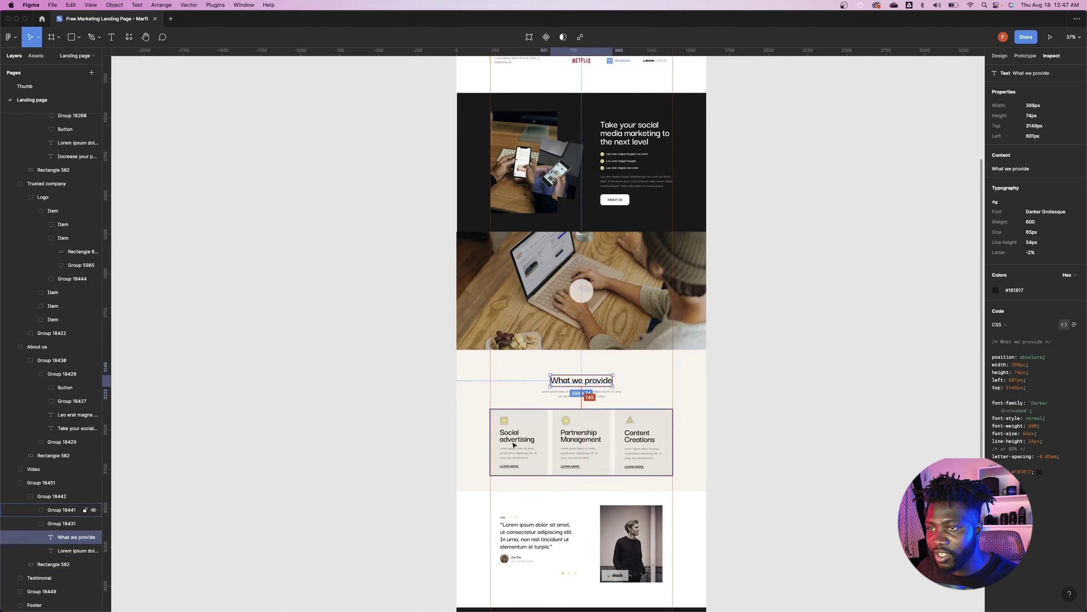
{"action": "left_click", "coordinate": [517, 324]}
{"action": "double_click", "coordinate": [518, 324]}
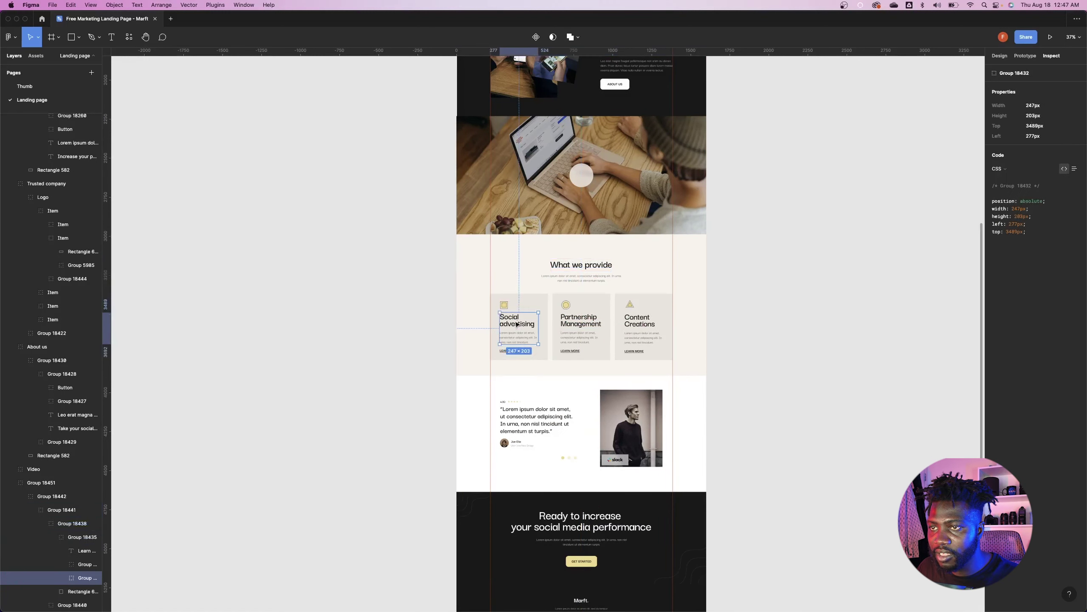
{"action": "double_click", "coordinate": [518, 324]}
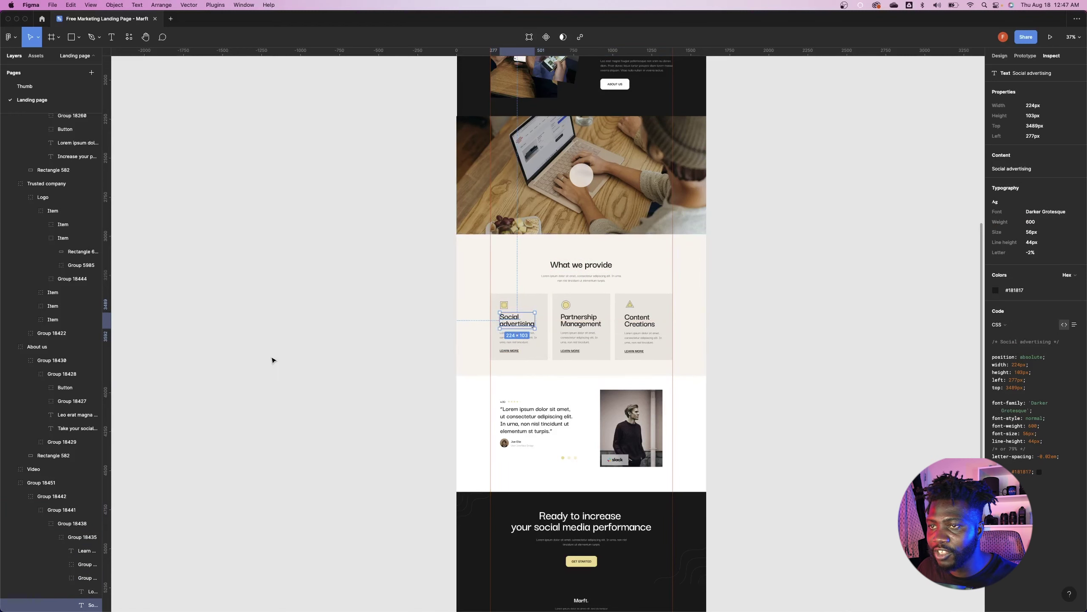
- Switch to Bricks and create a global class named h2--txt--56 on the heading
{"action": "key", "text": "super+Tab"}
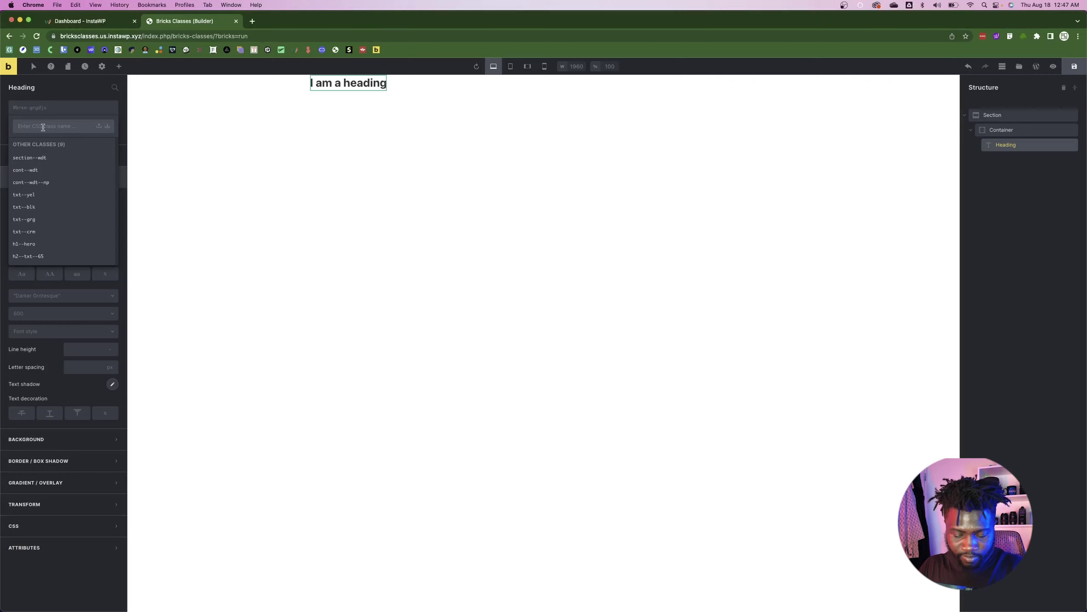
{"action": "type", "text": "h2--txt--"}
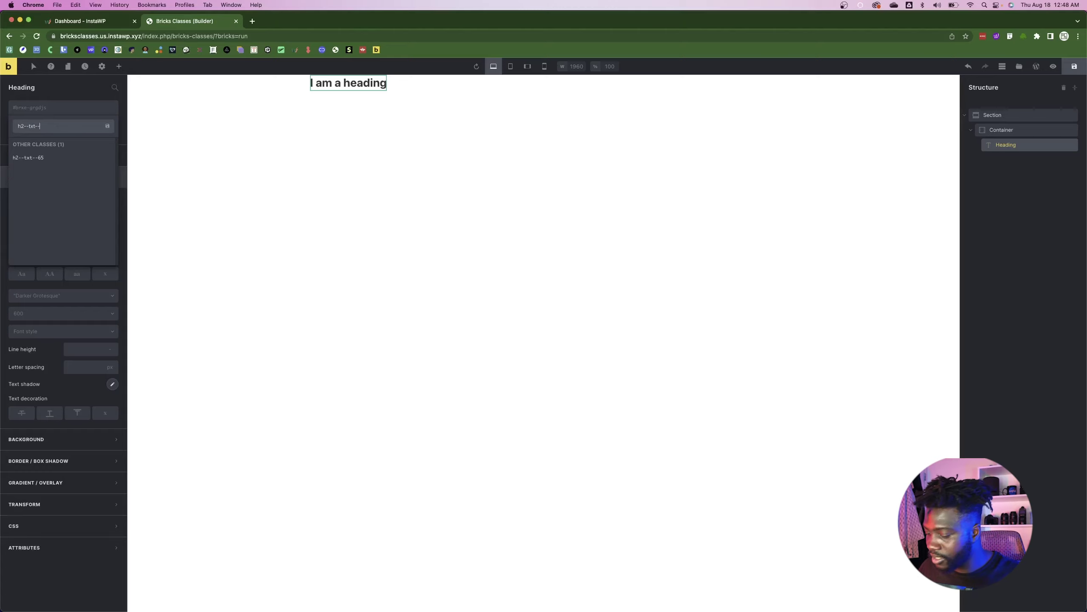
{"action": "type", "text": "56"}
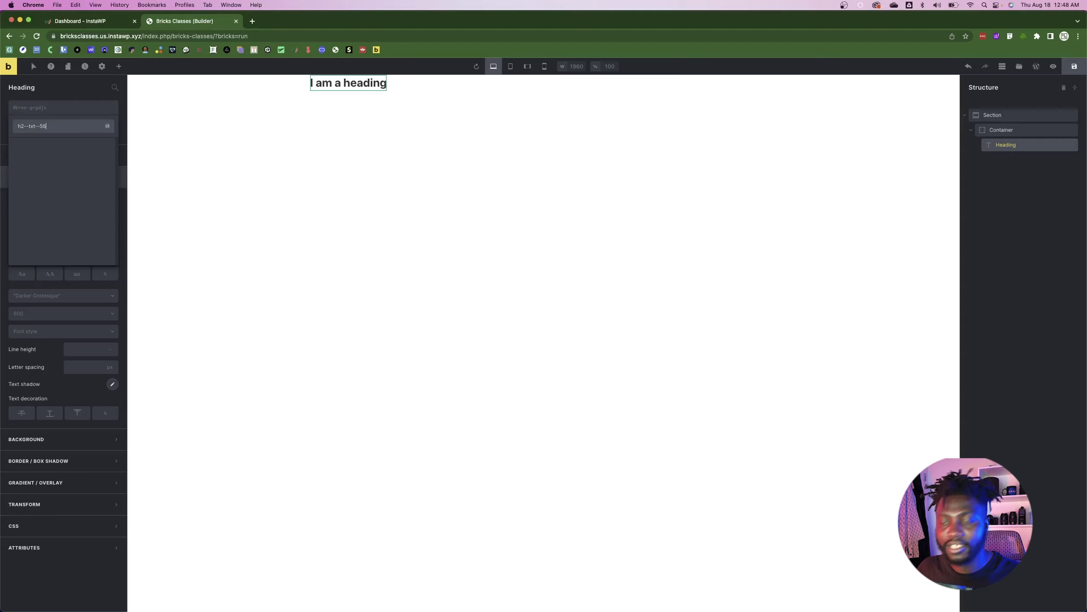
{"action": "key", "text": "Return"}
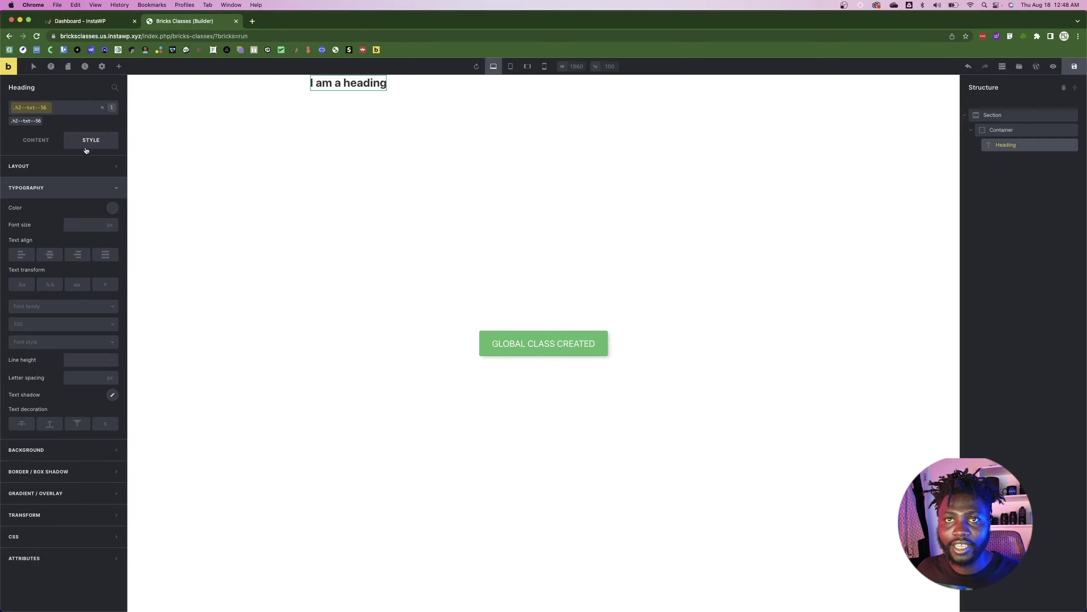
- Copy the styles of the h2--txt--65 class onto h2--txt--56 and reselect h2--txt--56 to load the pasted typography values
{"action": "left_click", "coordinate": [69, 108]}
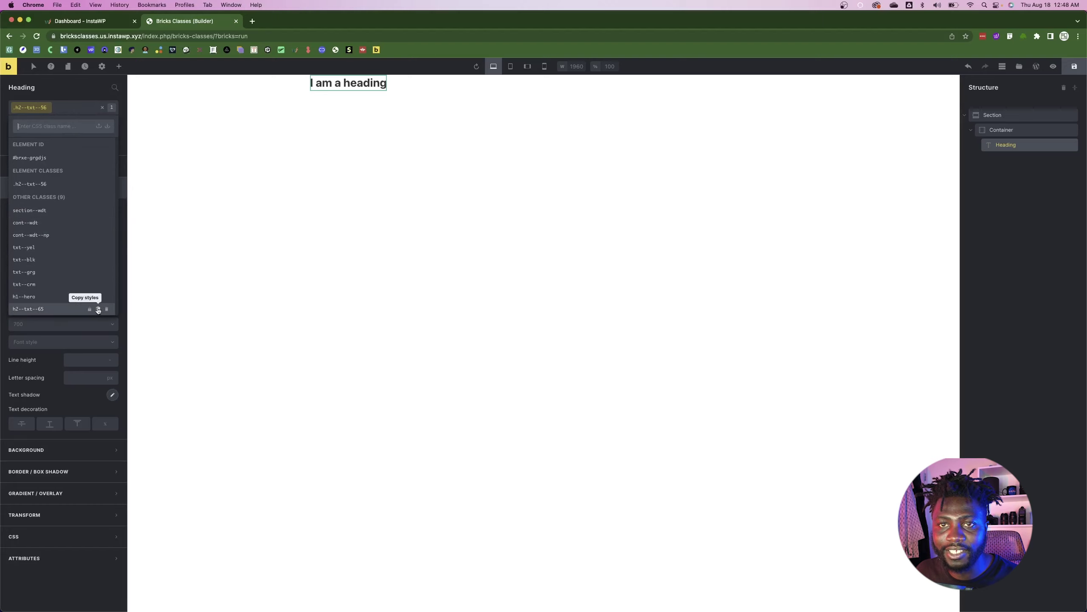
{"action": "left_click", "coordinate": [98, 310]}
{"action": "left_click", "coordinate": [90, 185]}
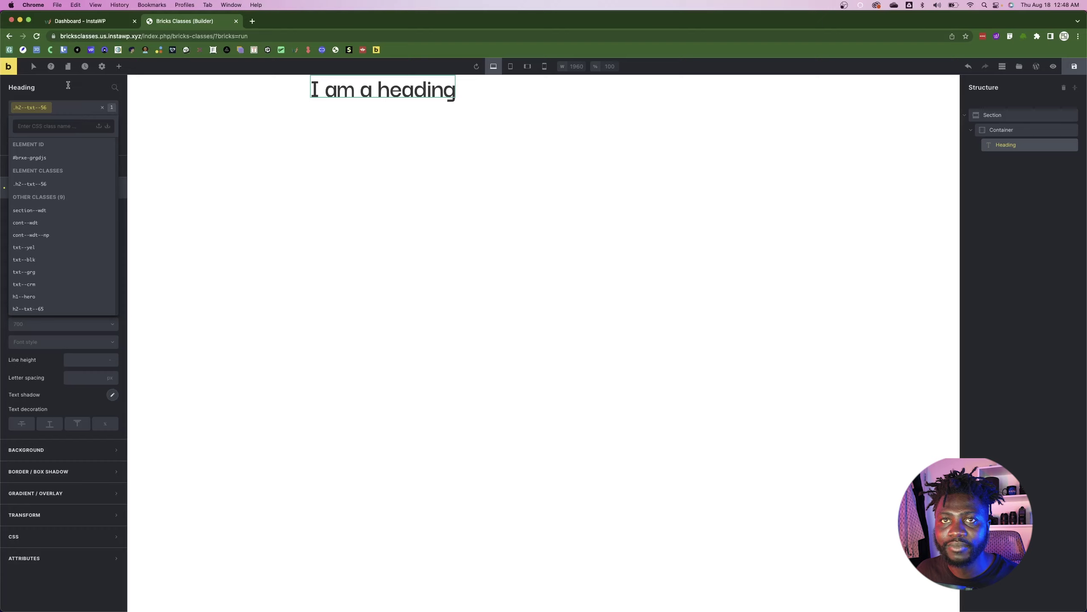
{"action": "left_click", "coordinate": [70, 105]}
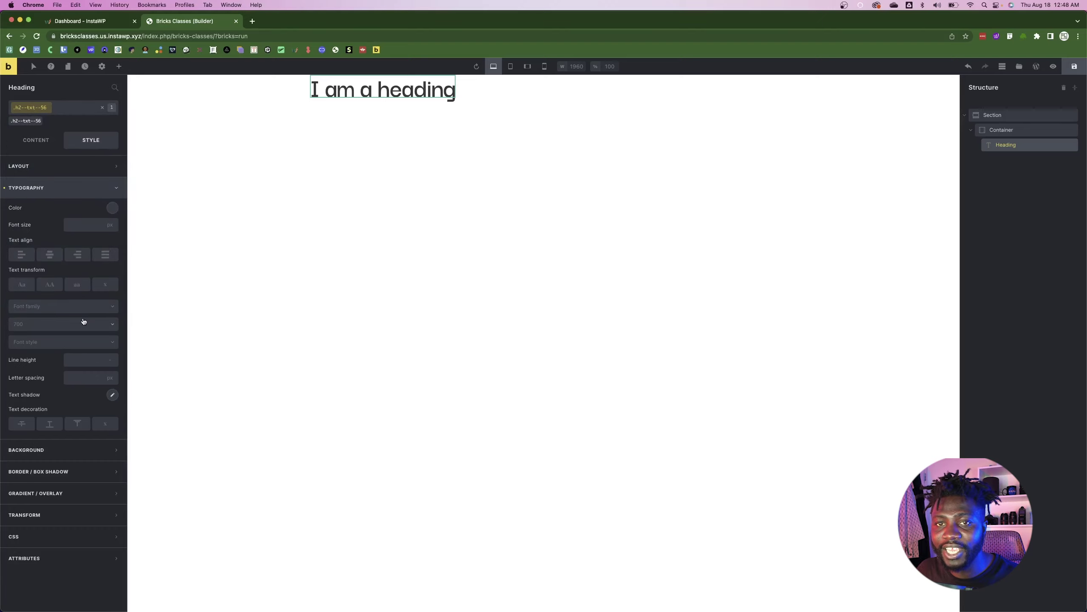
{"action": "left_click", "coordinate": [103, 107]}
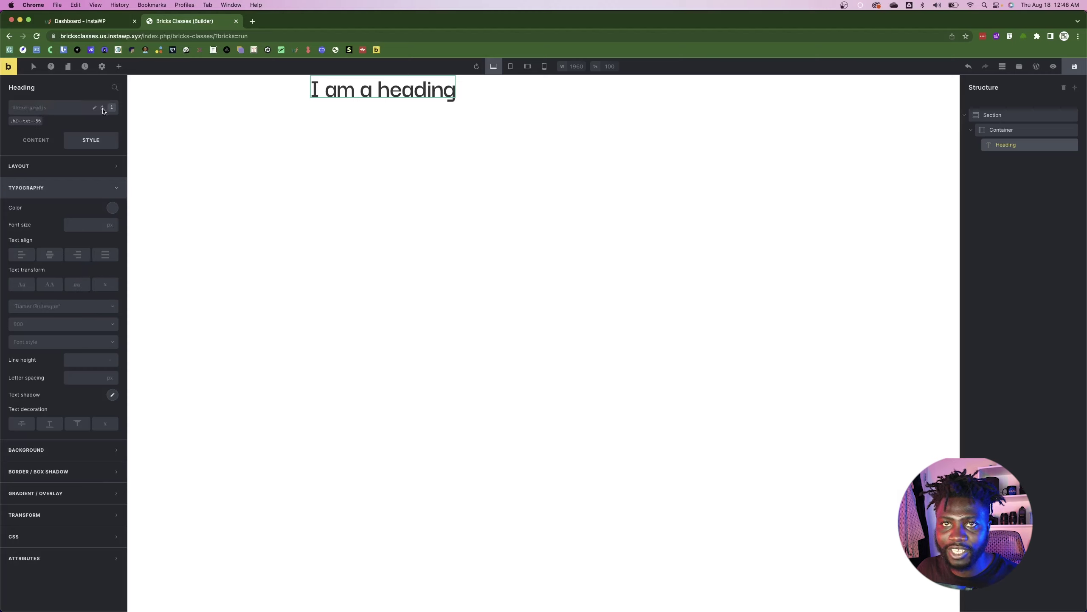
{"action": "left_click", "coordinate": [21, 122]}
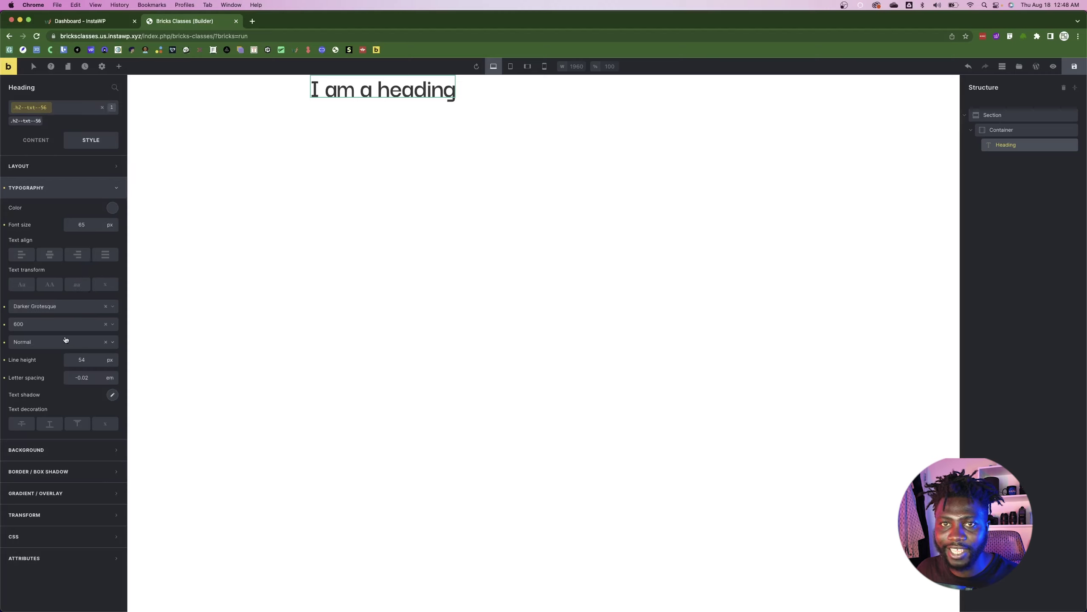
- Set the h2--txt--56 class's font size to 56 px and line height to 44 px, checking against Figma, and deselect the class
{"action": "double_click", "coordinate": [79, 227]}
{"action": "type", "text": "56"}
{"action": "key", "text": "super+Tab"}
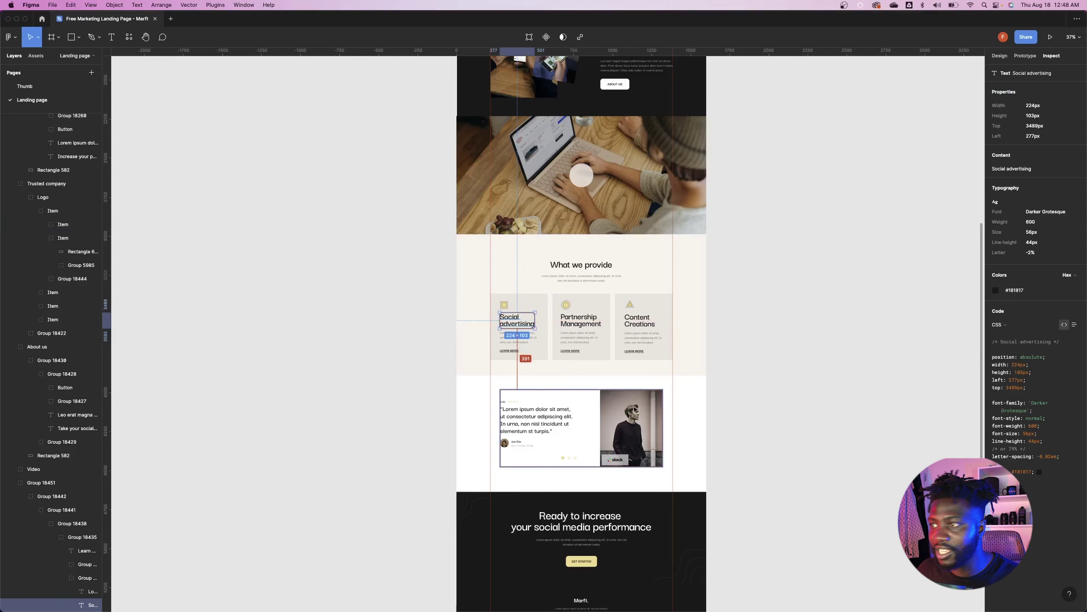
{"action": "key", "text": "super+Tab"}
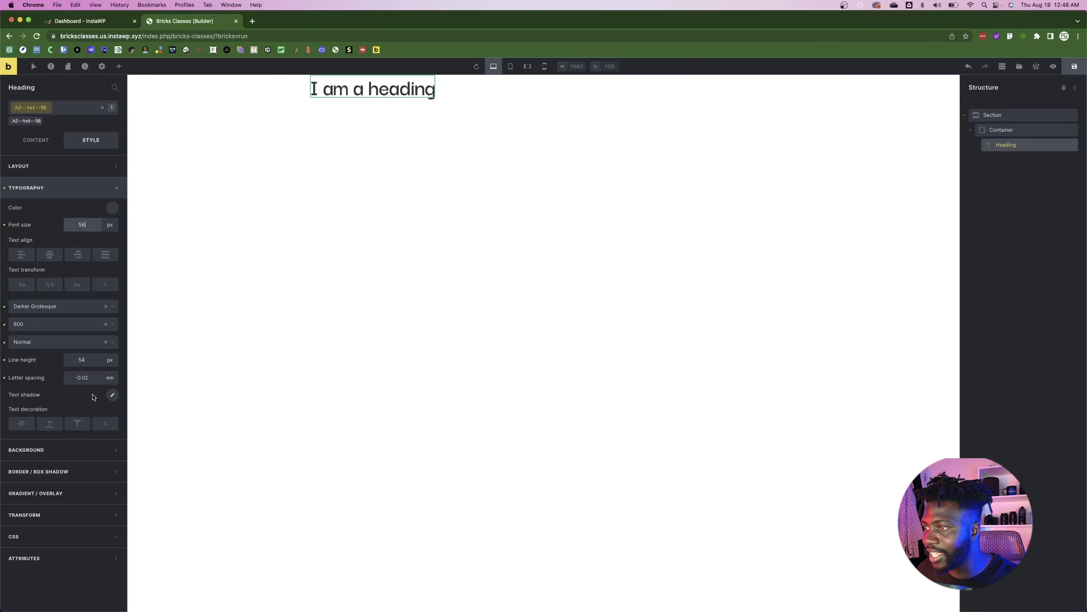
{"action": "double_click", "coordinate": [79, 360]}
{"action": "type", "text": "44"}
{"action": "key", "text": "super+Tab"}
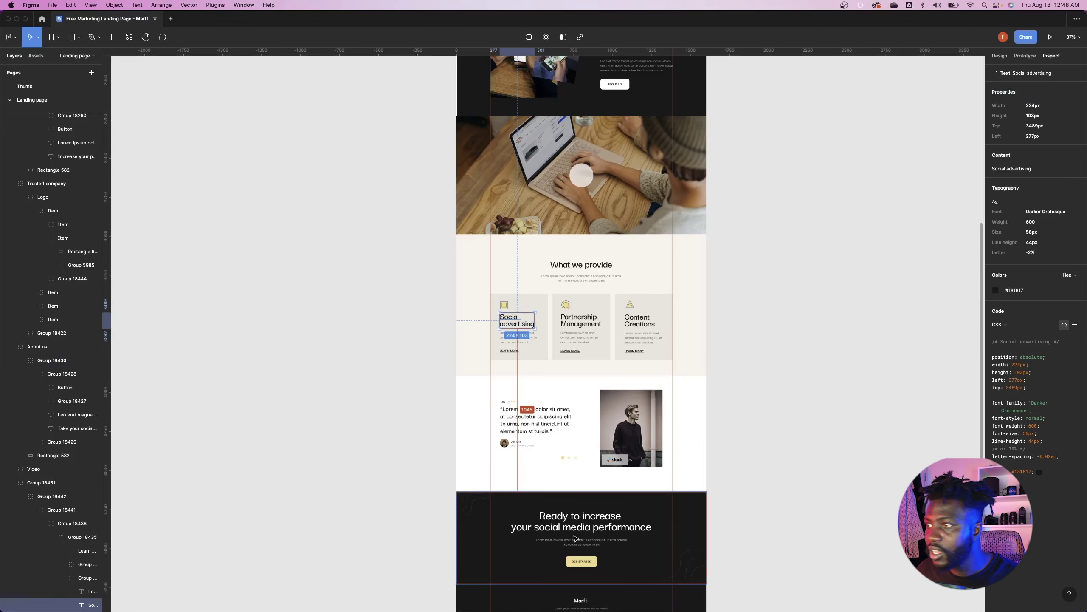
{"action": "key", "text": "super+Tab"}
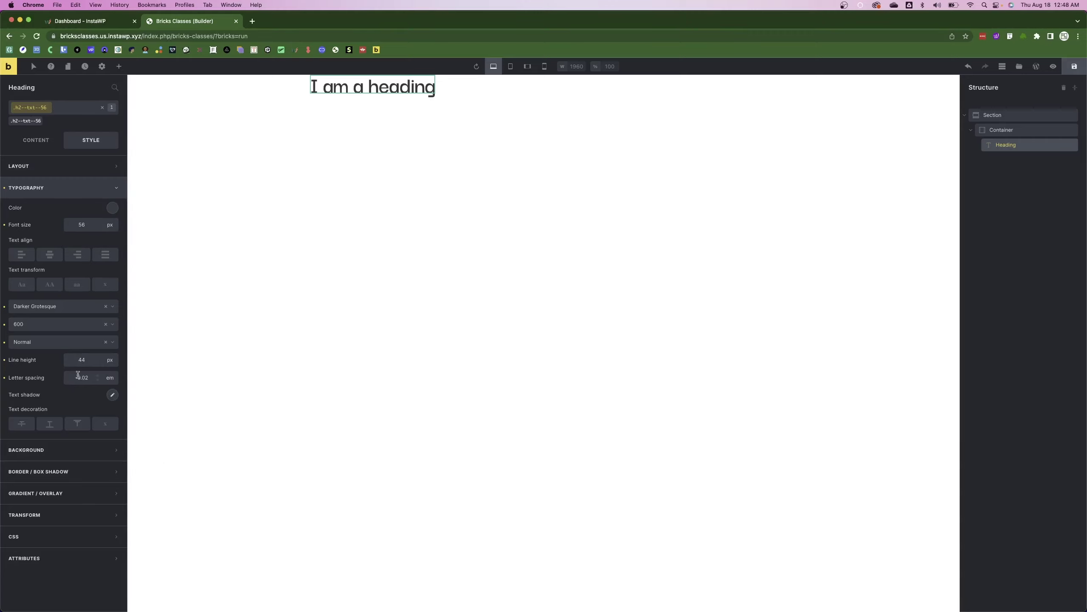
{"action": "left_click", "coordinate": [103, 107]}
- Switch to Figma and inspect the typography of the "Ready to increase your social media performance" heading, the "Subscribe to our Newsletter" heading and the footer phone number
{"action": "key", "text": "super+Tab"}
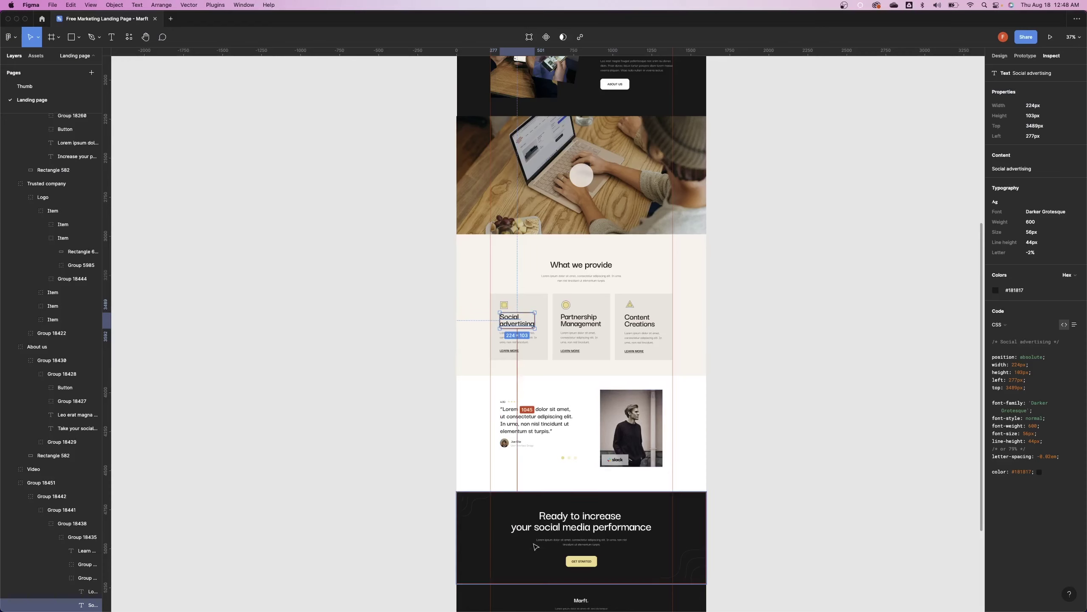
{"action": "scroll", "coordinate": [574, 300], "scroll_direction": "down", "scroll_amount": 5}
{"action": "left_click", "coordinate": [574, 404]}
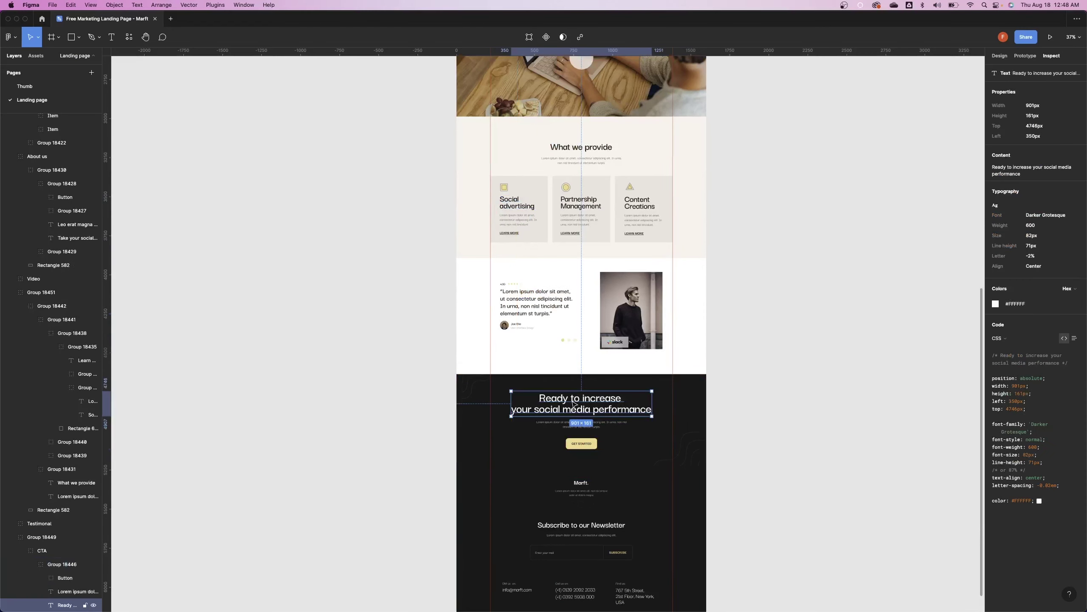
{"action": "left_click", "coordinate": [570, 527]}
{"action": "scroll", "coordinate": [569, 526], "scroll_direction": "down", "scroll_amount": 5}
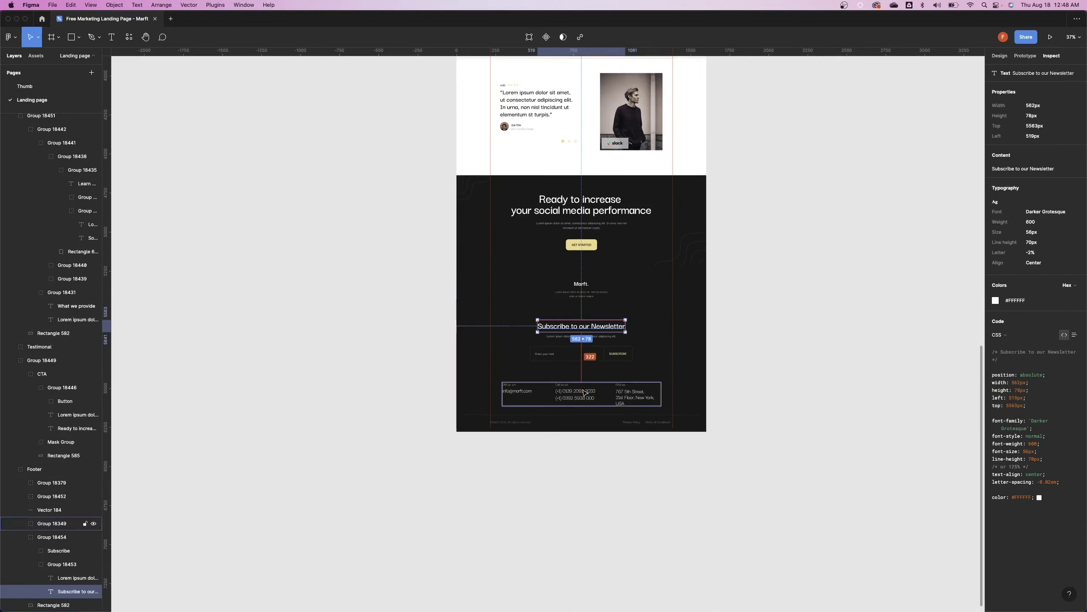
{"action": "left_click", "coordinate": [574, 391]}
{"action": "double_click", "coordinate": [574, 391]}
- Inspect the typography of the "What we provide" and "Trusted by over 10k clients & brands" headings
{"action": "scroll", "coordinate": [590, 445], "scroll_direction": "up", "scroll_amount": 12}
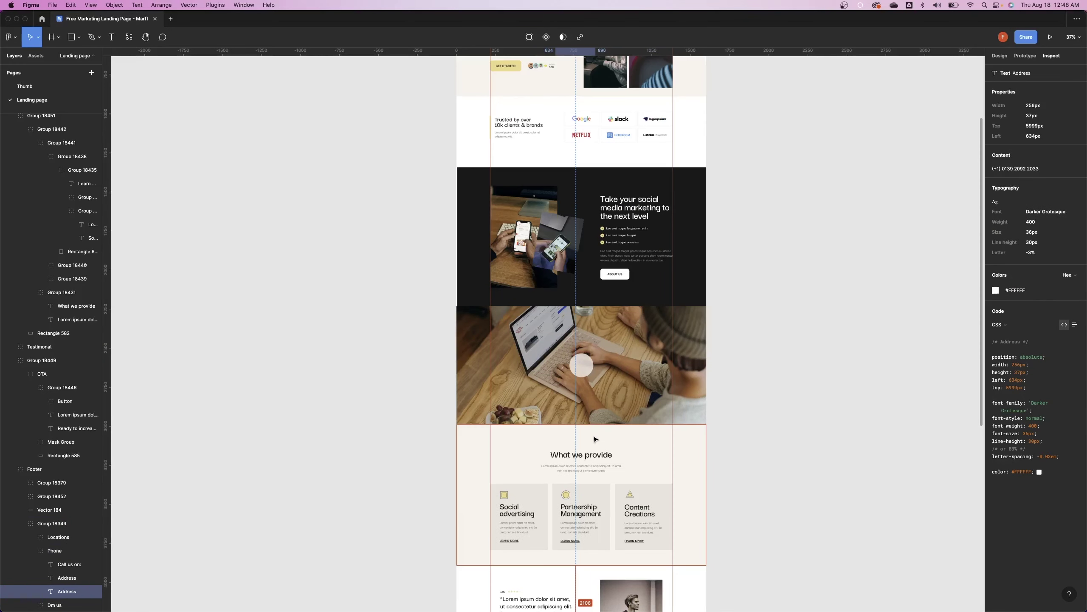
{"action": "left_click", "coordinate": [584, 466]}
{"action": "double_click", "coordinate": [584, 467]}
{"action": "scroll", "coordinate": [585, 467], "scroll_direction": "up", "scroll_amount": 5}
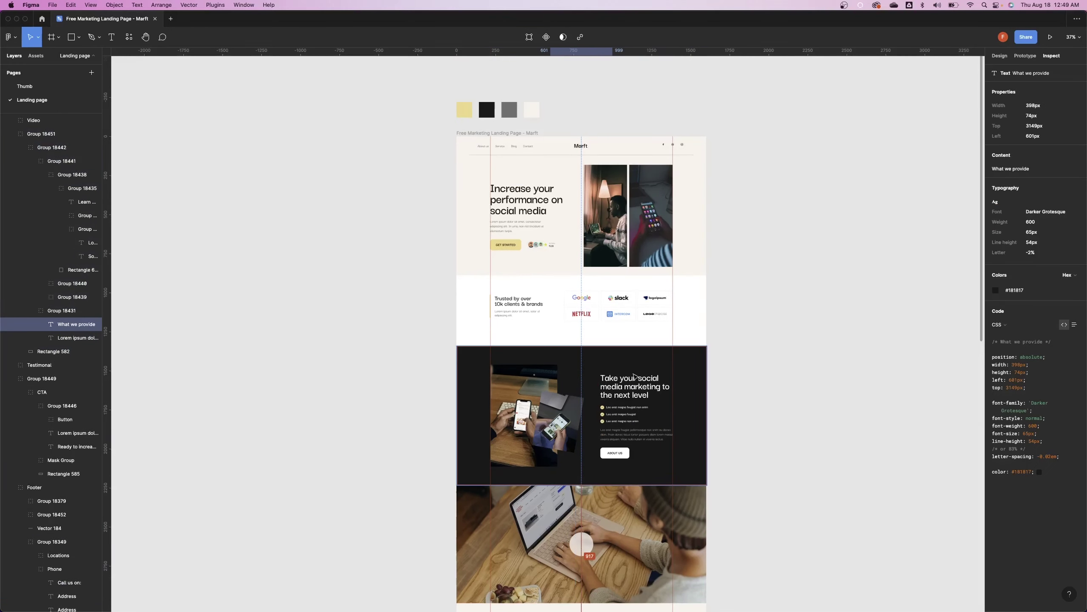
{"action": "left_click", "coordinate": [517, 318]}
{"action": "double_click", "coordinate": [517, 317]}
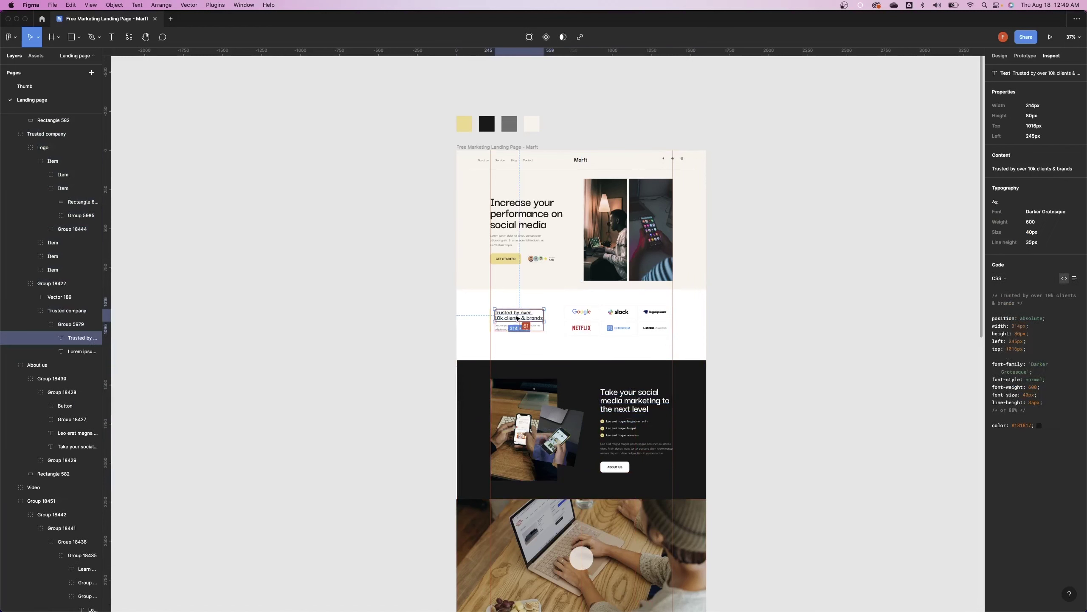
- Switch to Bricks and create a global class named h2--txt--40 on the heading
{"action": "key", "text": "super+Tab"}
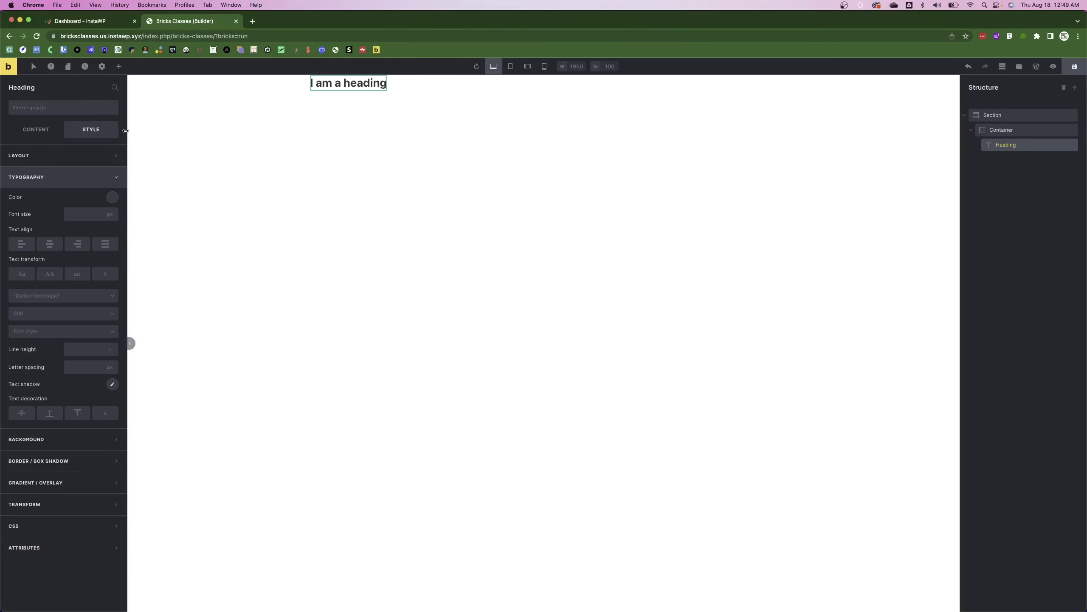
{"action": "left_click", "coordinate": [79, 109]}
{"action": "type", "text": "h2--txt"}
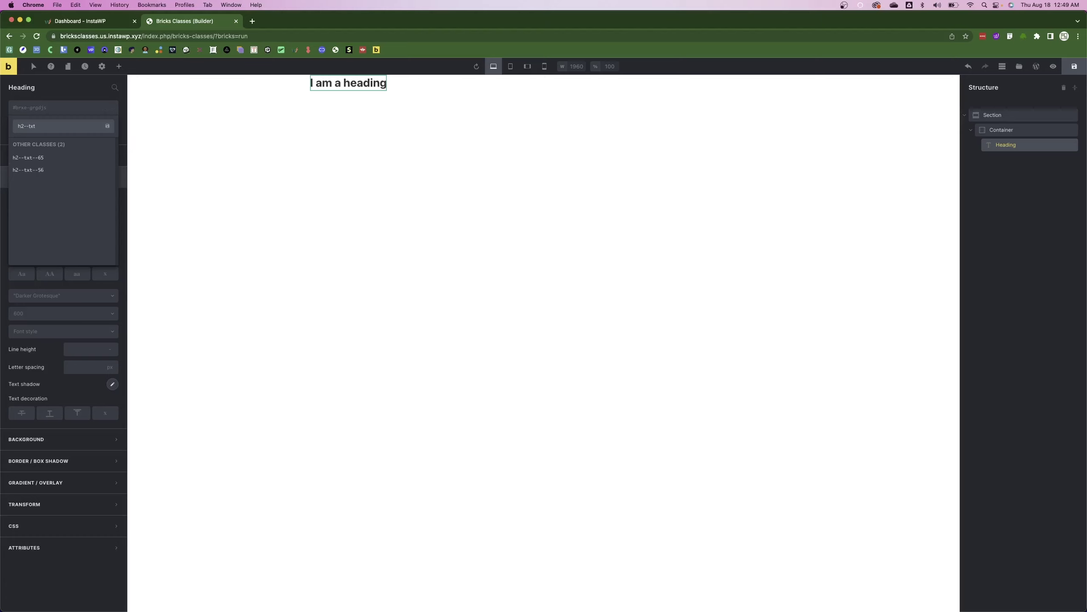
{"action": "type", "text": "--"}
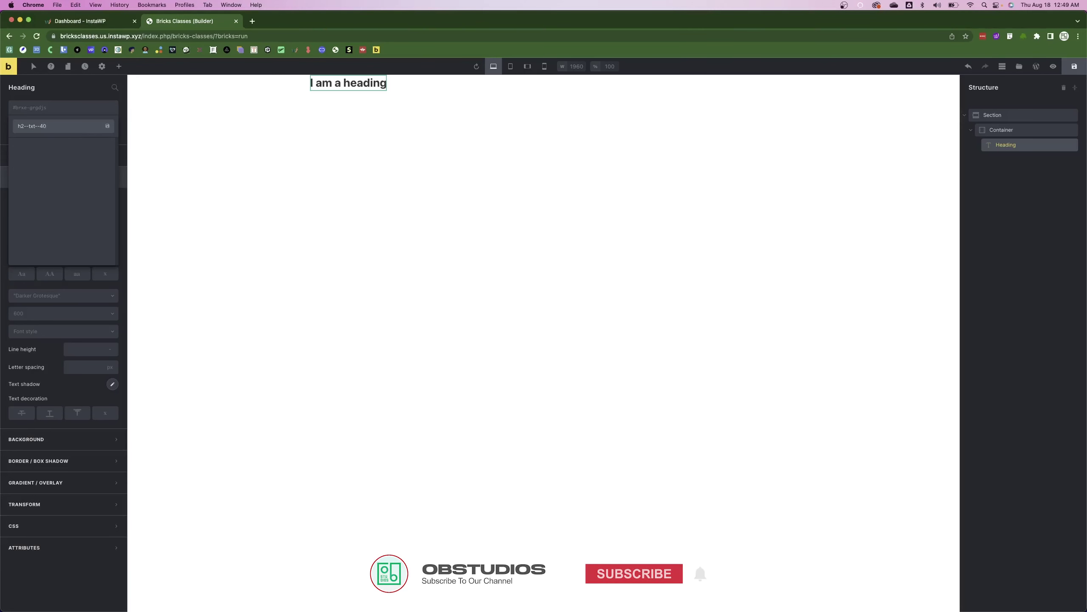
{"action": "type", "text": "40"}
{"action": "key", "text": "Return"}
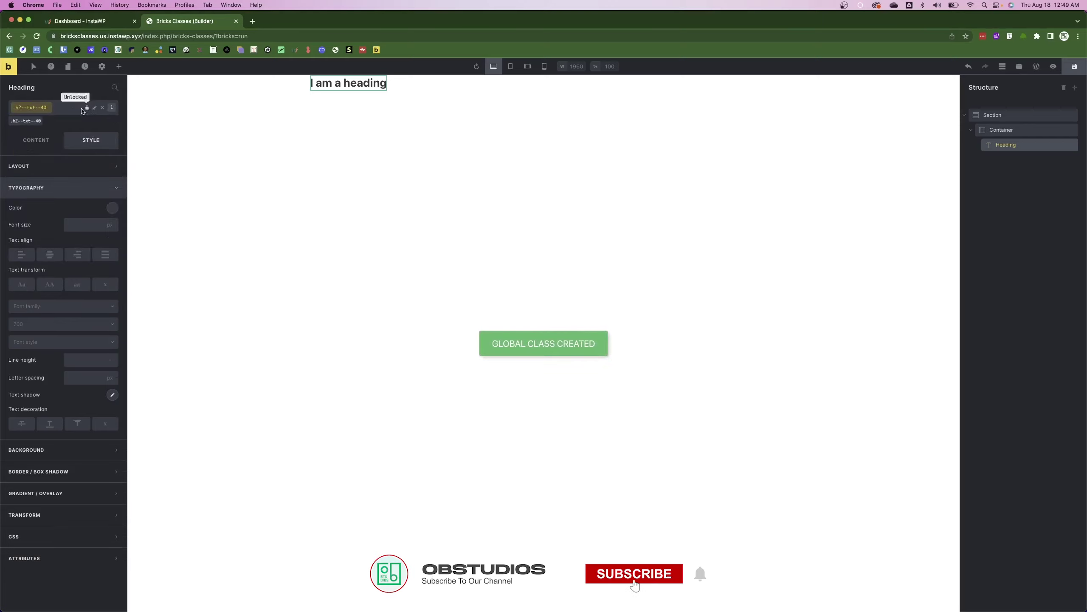
- Copy the styles of the h2--txt--56 class onto h2--txt--40
{"action": "left_click", "coordinate": [82, 108]}
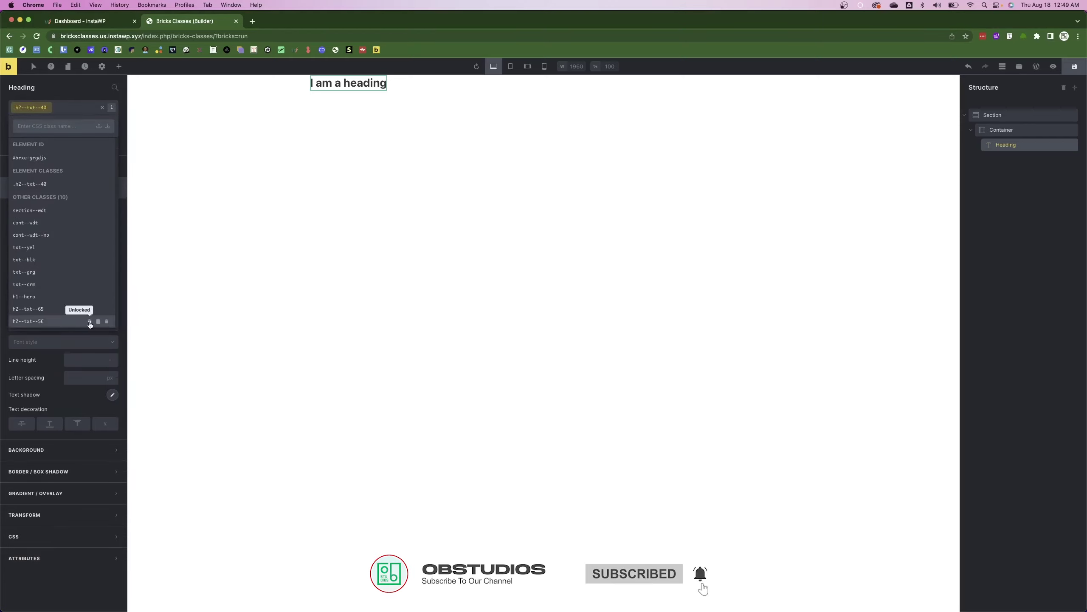
{"action": "left_click", "coordinate": [58, 311]}
{"action": "left_click", "coordinate": [92, 185]}
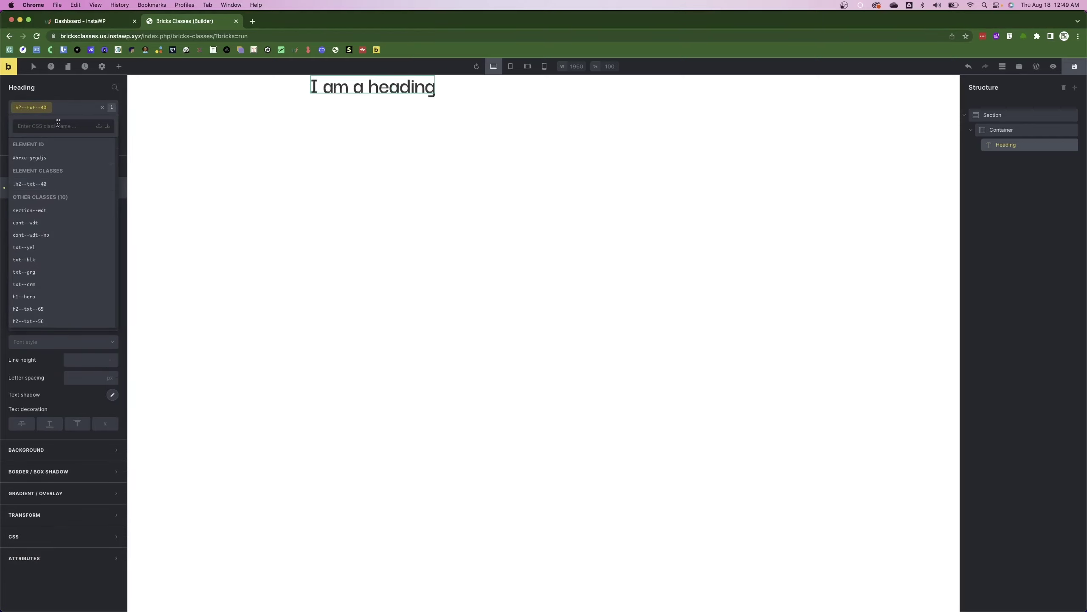
- Set the h2--txt--40 class to a 40 px font size and 35 px line height, and clear its letter spacing
{"action": "left_click", "coordinate": [60, 92]}
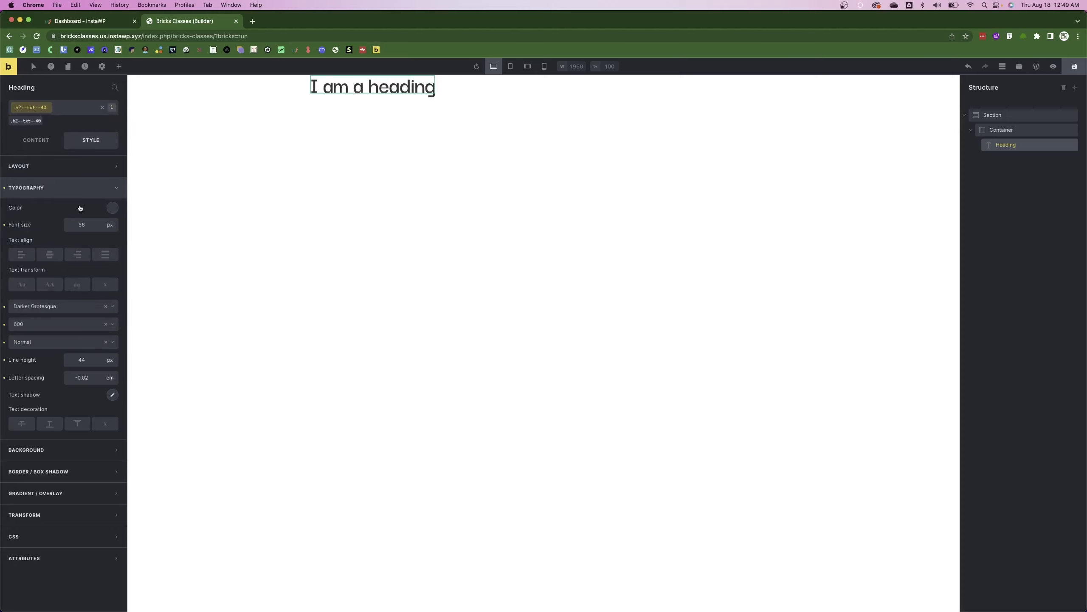
{"action": "double_click", "coordinate": [82, 226]}
{"action": "type", "text": "40"}
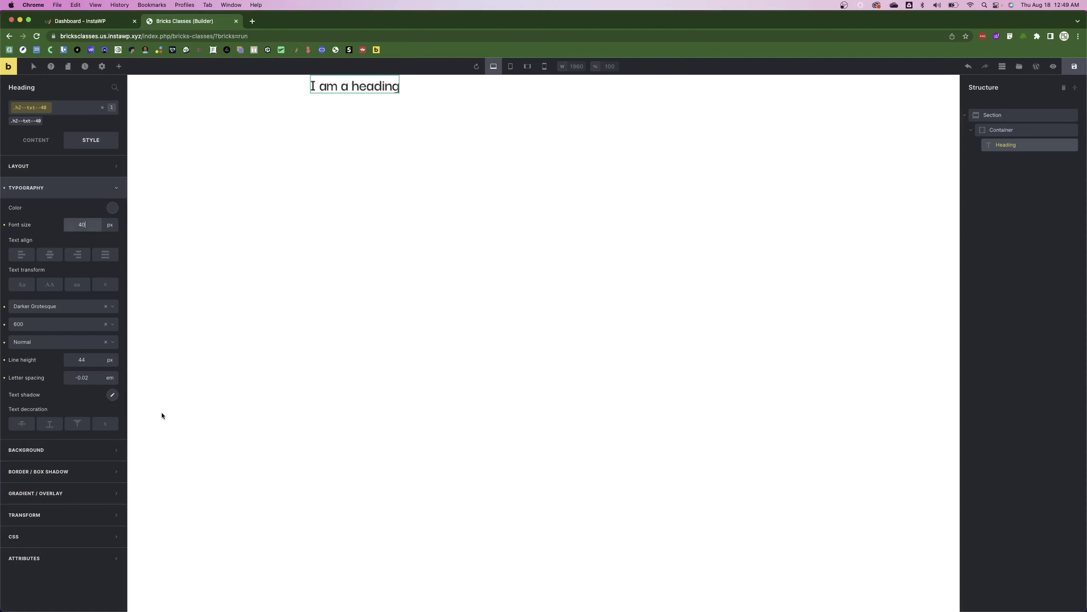
{"action": "double_click", "coordinate": [75, 360]}
{"action": "type", "text": "35"}
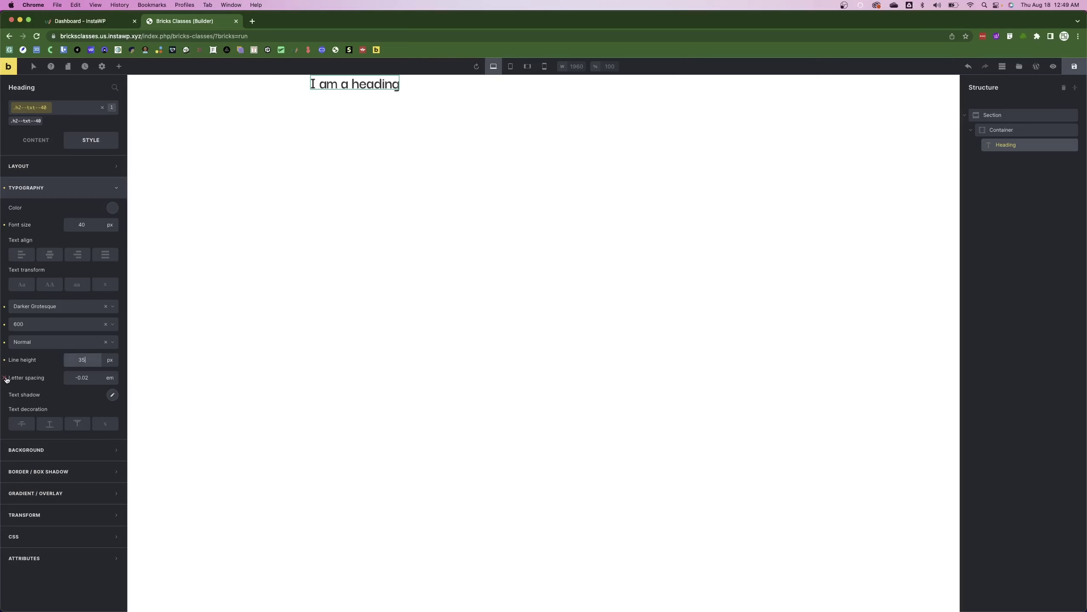
{"action": "left_click", "coordinate": [5, 379]}
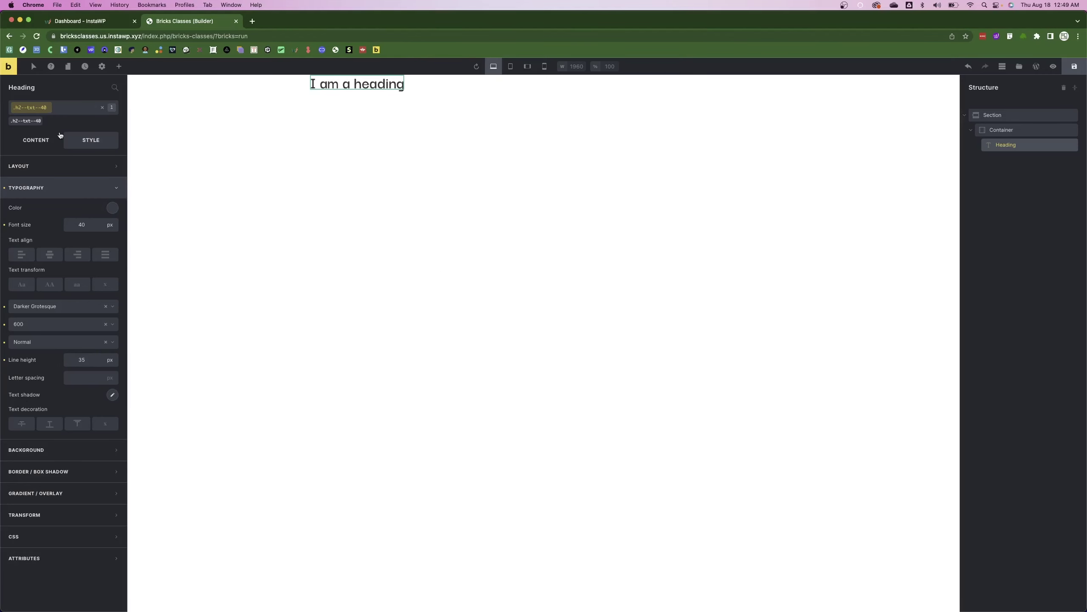
- Remove h2--txt--40 from the heading and create a global class named h3--txt--36 on it
{"action": "left_click", "coordinate": [102, 107]}
{"action": "left_click", "coordinate": [49, 110]}
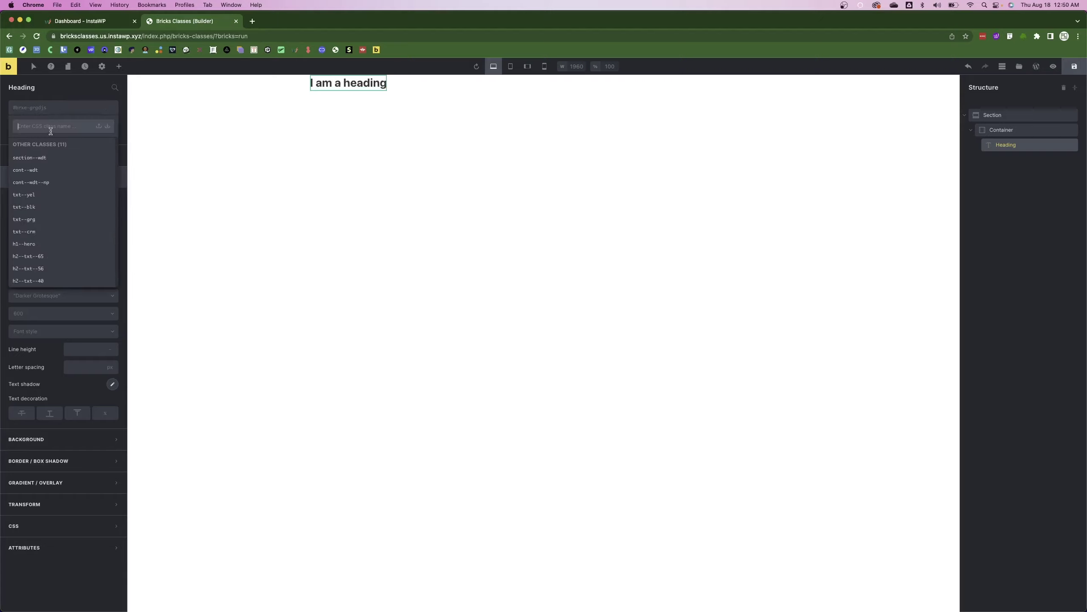
{"action": "type", "text": "h3--txt--36"}
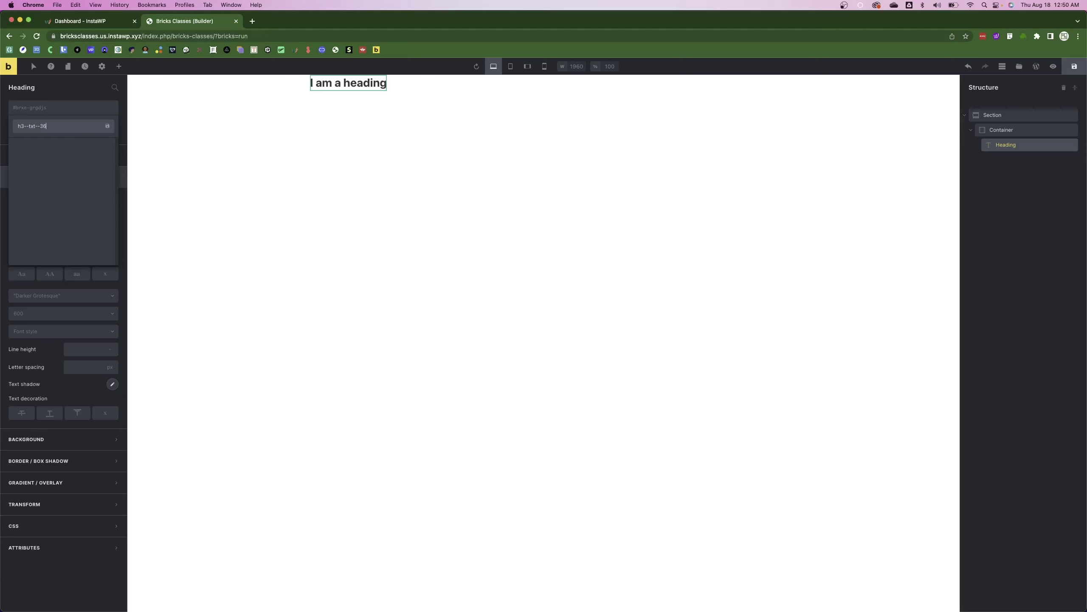
{"action": "key", "text": "Return"}
- Switch to Figma and inspect the typography of the phone number in the footer
{"action": "key", "text": "super+Tab"}
{"action": "scroll", "coordinate": [578, 359], "scroll_direction": "down", "scroll_amount": 10}
{"action": "scroll", "coordinate": [578, 359], "scroll_direction": "up", "scroll_amount": 2}
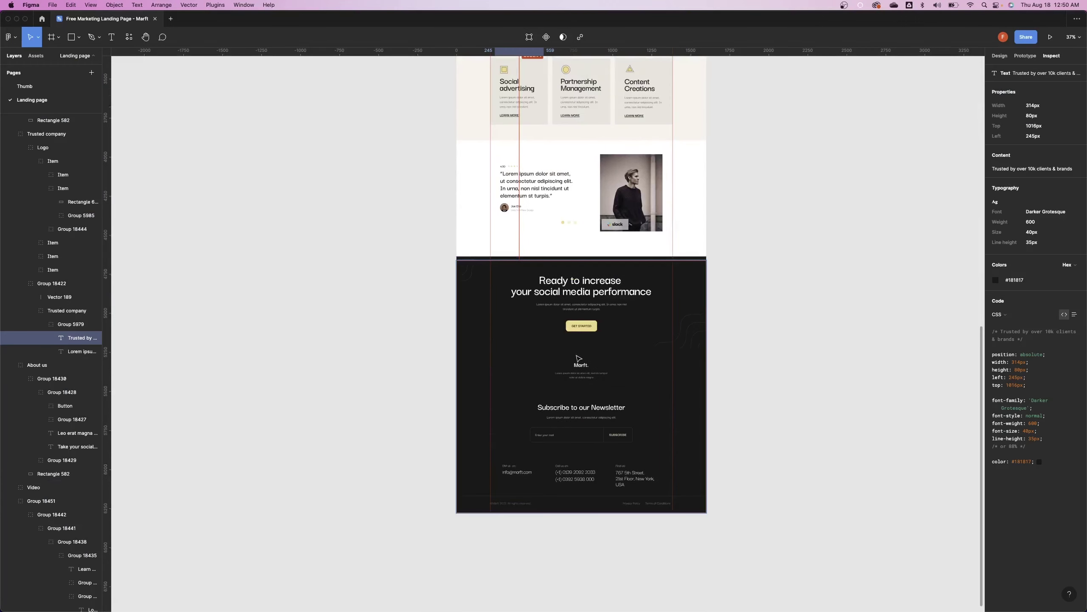
{"action": "left_click", "coordinate": [573, 476]}
{"action": "left_click", "coordinate": [574, 475]}
{"action": "key", "text": "super+Tab"}
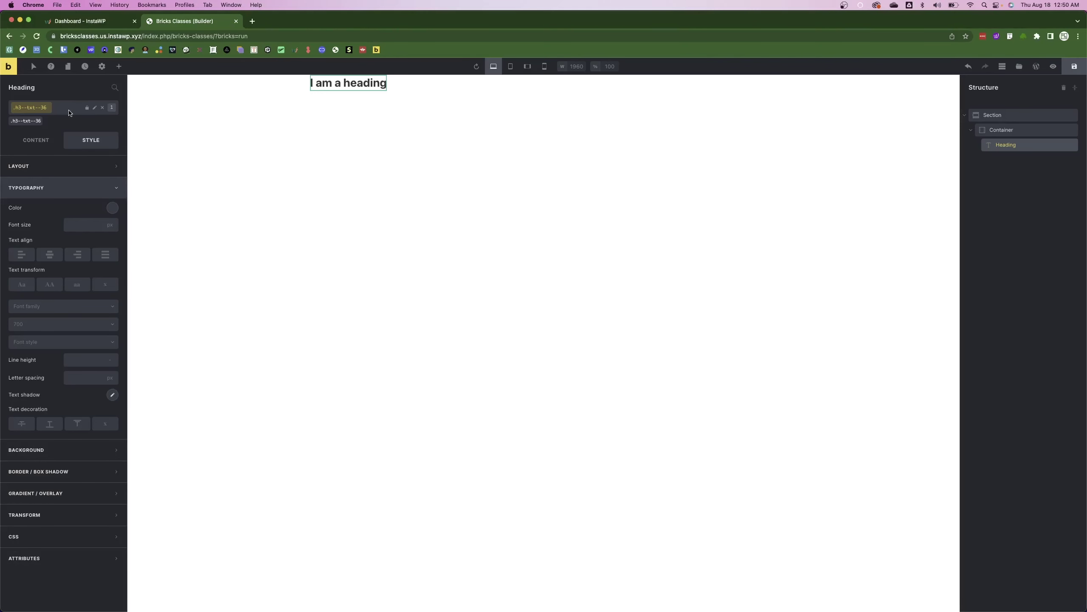
- Switch to Bricks and copy the styles of the h2--txt--40 class onto h3--txt--36
{"action": "left_click", "coordinate": [68, 112]}
{"action": "left_click", "coordinate": [101, 329]}
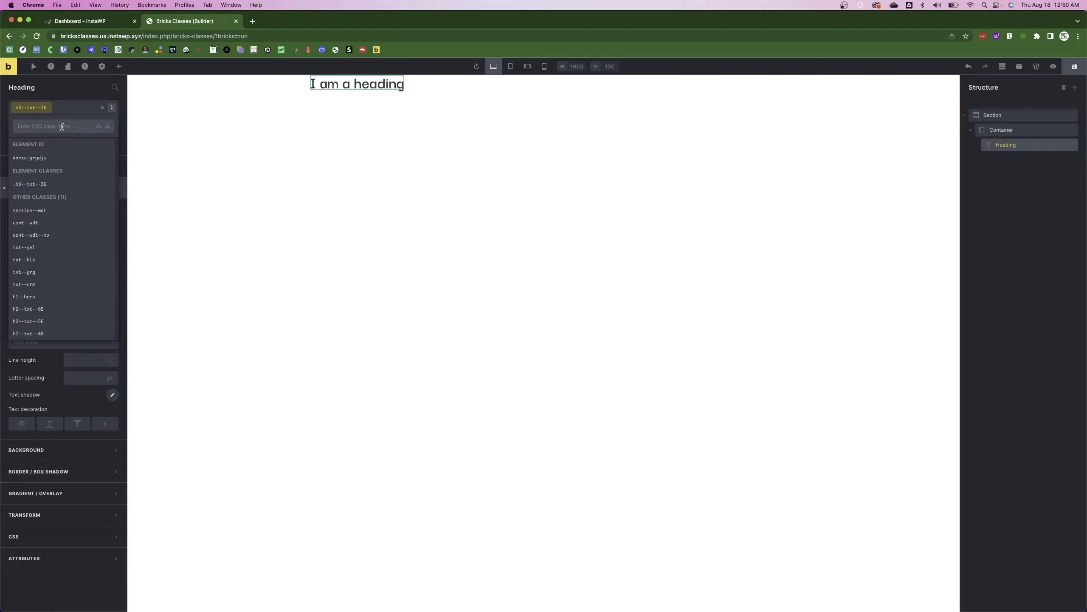
{"action": "left_click", "coordinate": [83, 110]}
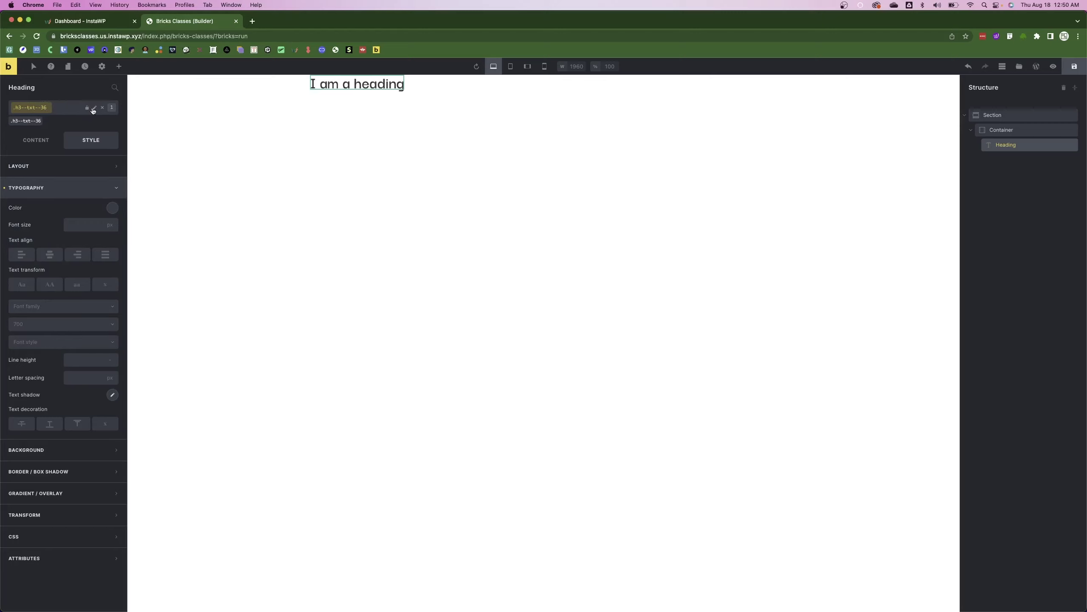
- Set h3--txt--36 to font size 36 px, line height 30 px and letter spacing -0.03, and detach the class from the heading
{"action": "double_click", "coordinate": [76, 226]}
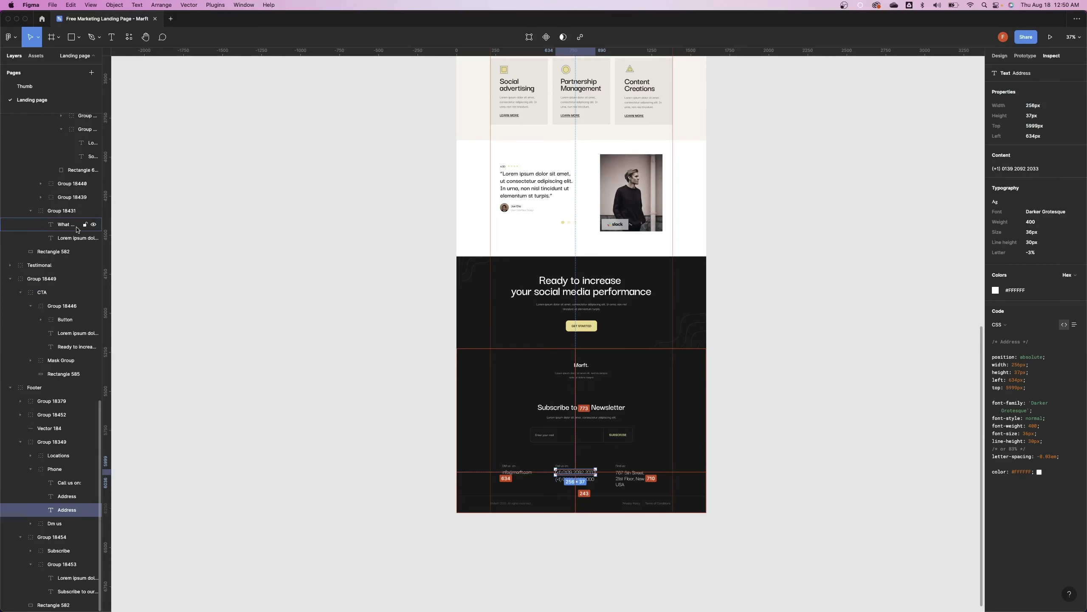
{"action": "type", "text": "36"}
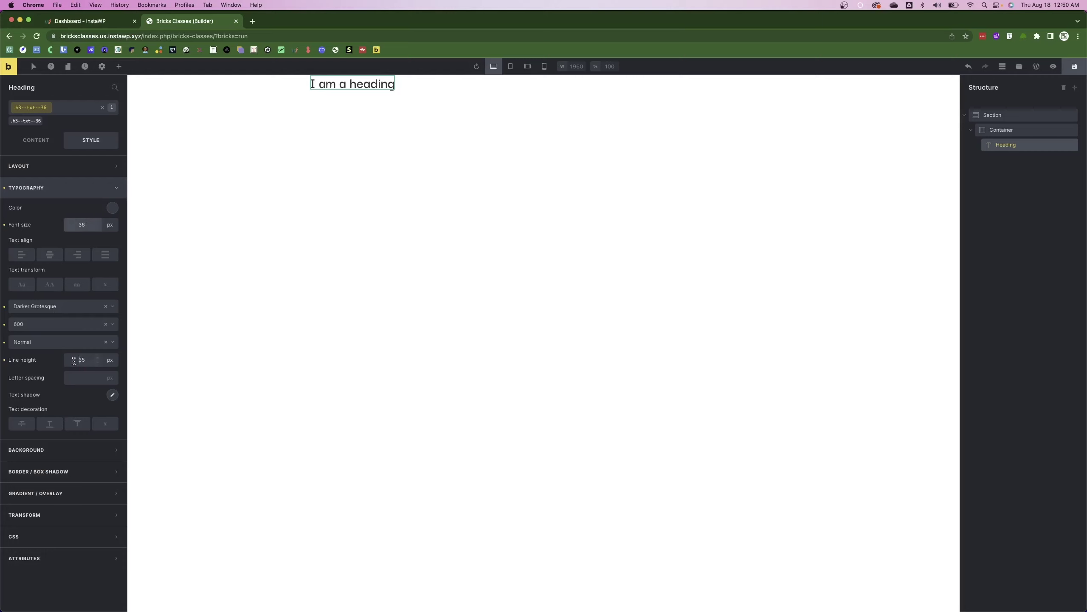
{"action": "key", "text": "Tab"}
{"action": "type", "text": "30"}
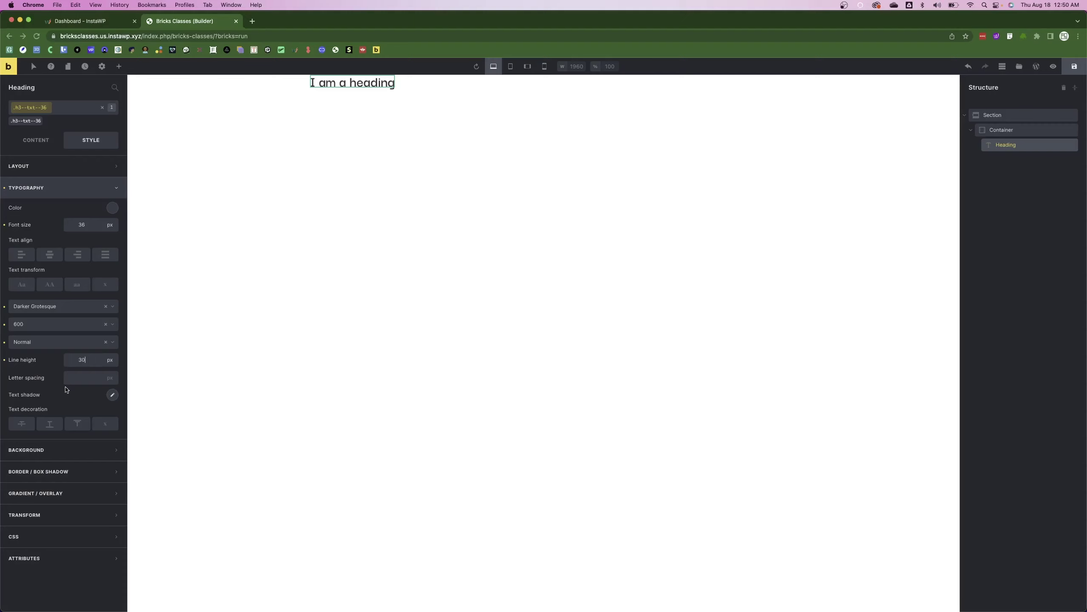
{"action": "key", "text": "Tab"}
{"action": "type", "text": "-0.3"}
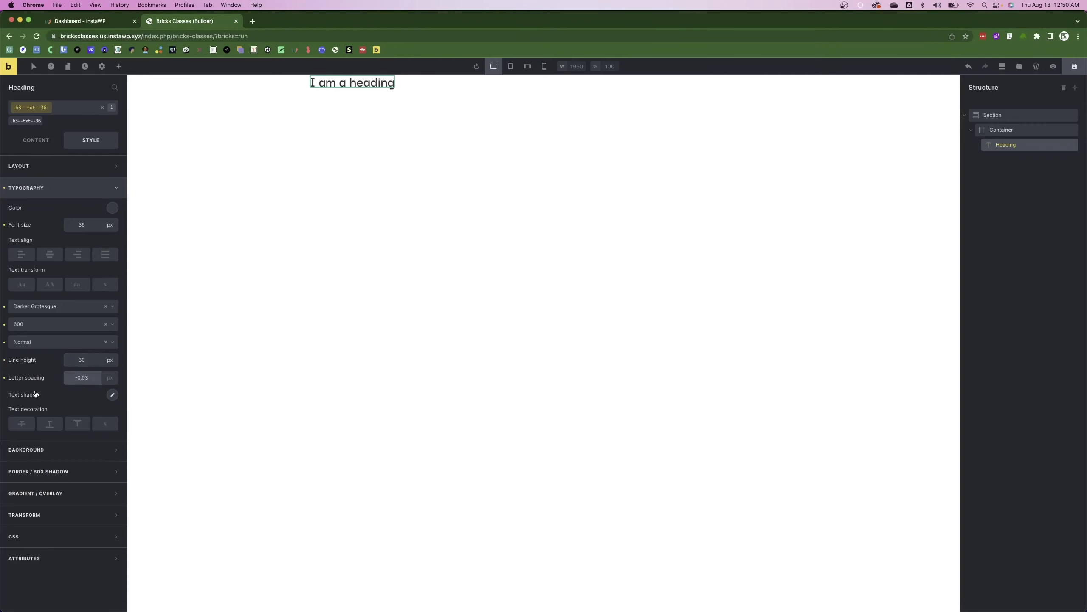
{"action": "left_click", "coordinate": [102, 107]}
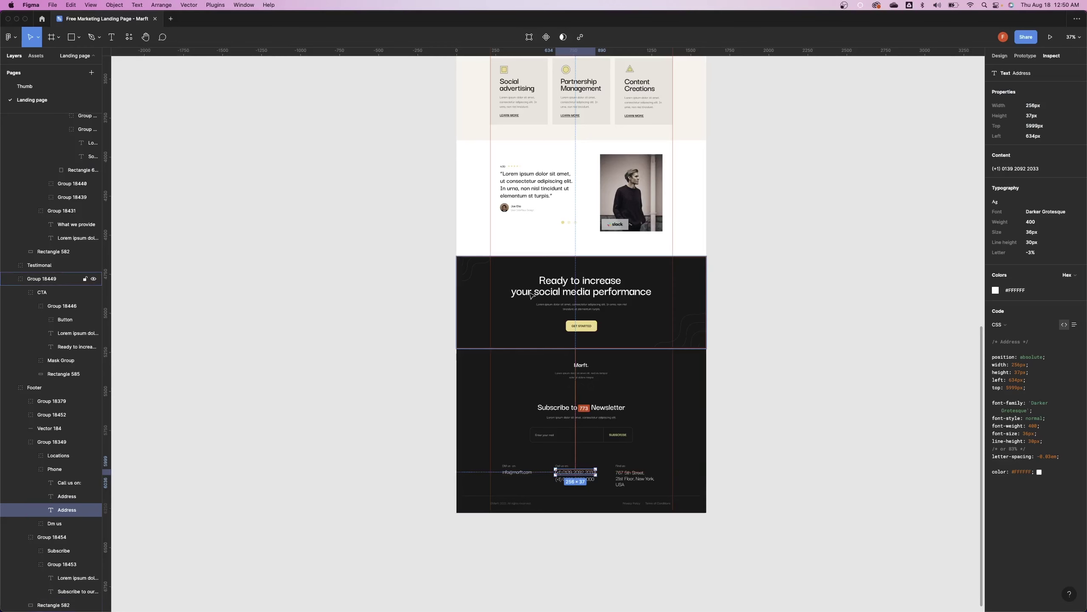
- In Figma, inspect the typography of the footer's Marft logo text, the paragraph beneath it and the newsletter subtitle
{"action": "left_click", "coordinate": [585, 369]}
{"action": "double_click", "coordinate": [585, 369]}
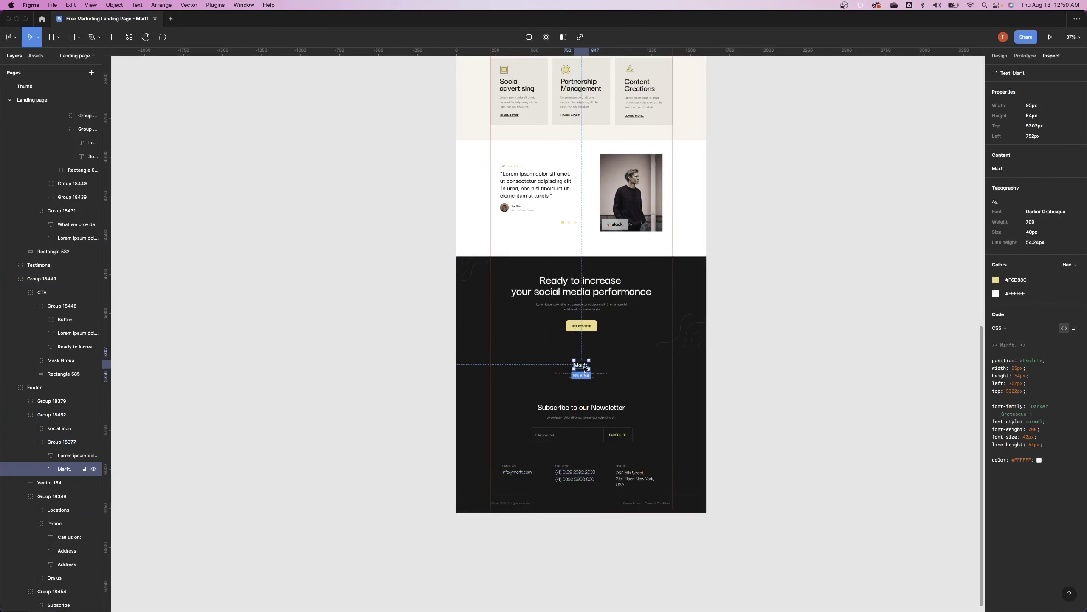
{"action": "left_click", "coordinate": [583, 374]}
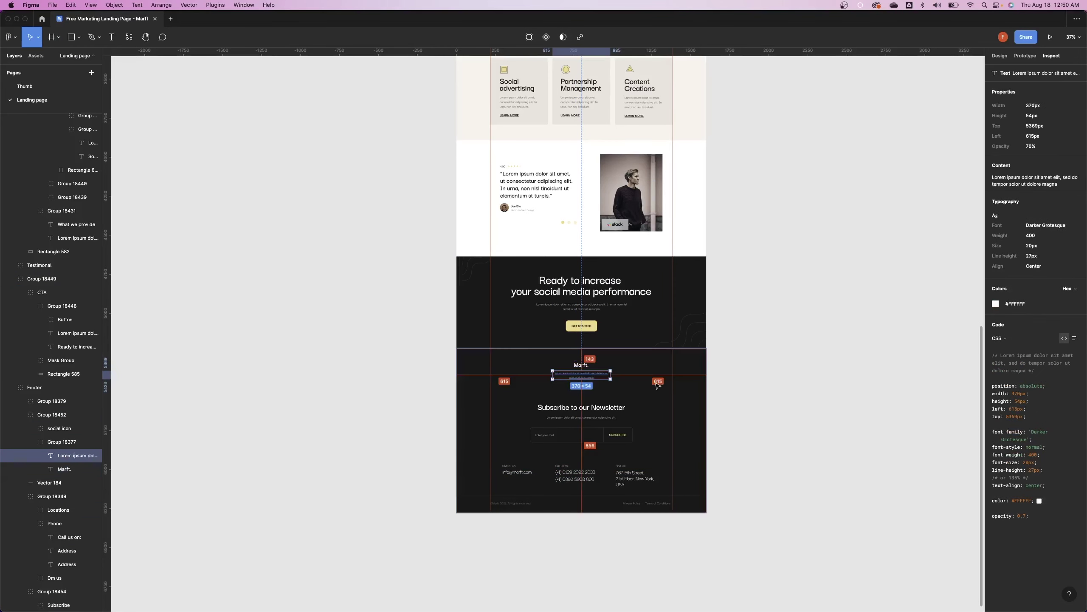
{"action": "left_click", "coordinate": [577, 418]}
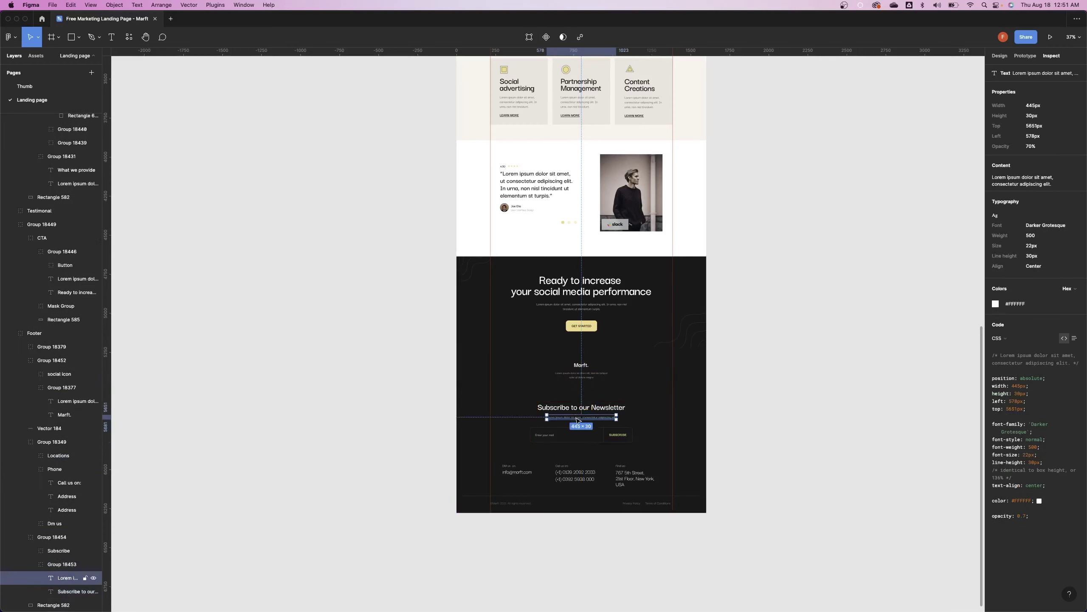
- Switch to Bricks and start naming a new class for the heading with the prefix p--txt--
{"action": "key", "text": "super+Tab"}
{"action": "left_click", "coordinate": [53, 125]}
{"action": "type", "text": "p"}
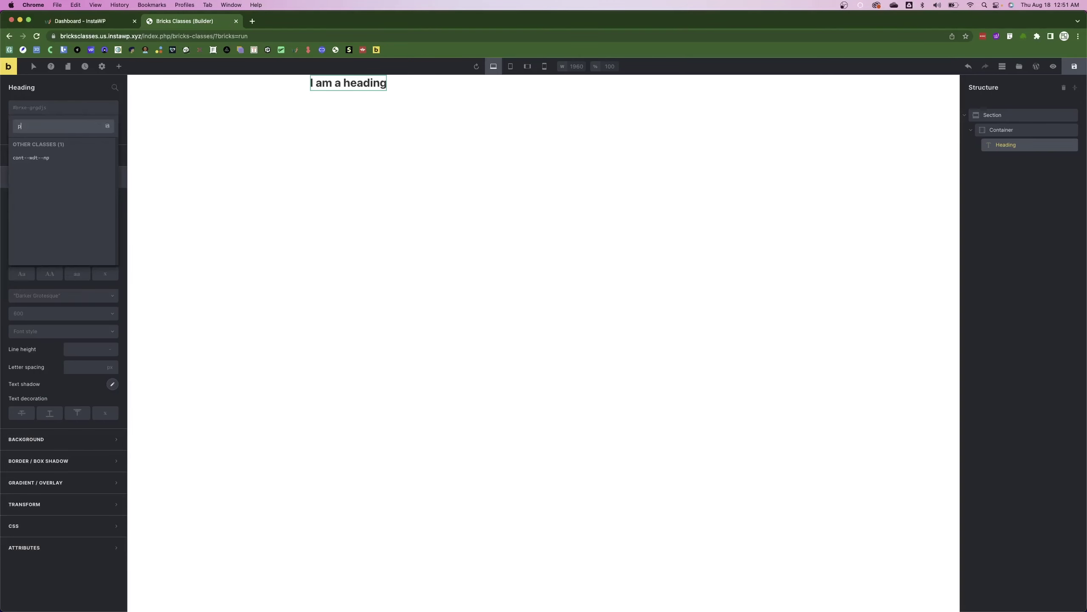
{"action": "type", "text": "--txt--"}
- Switch to Figma and inspect the typography of the Social advertising card description and the hero paragraph
{"action": "key", "text": "super+Tab"}
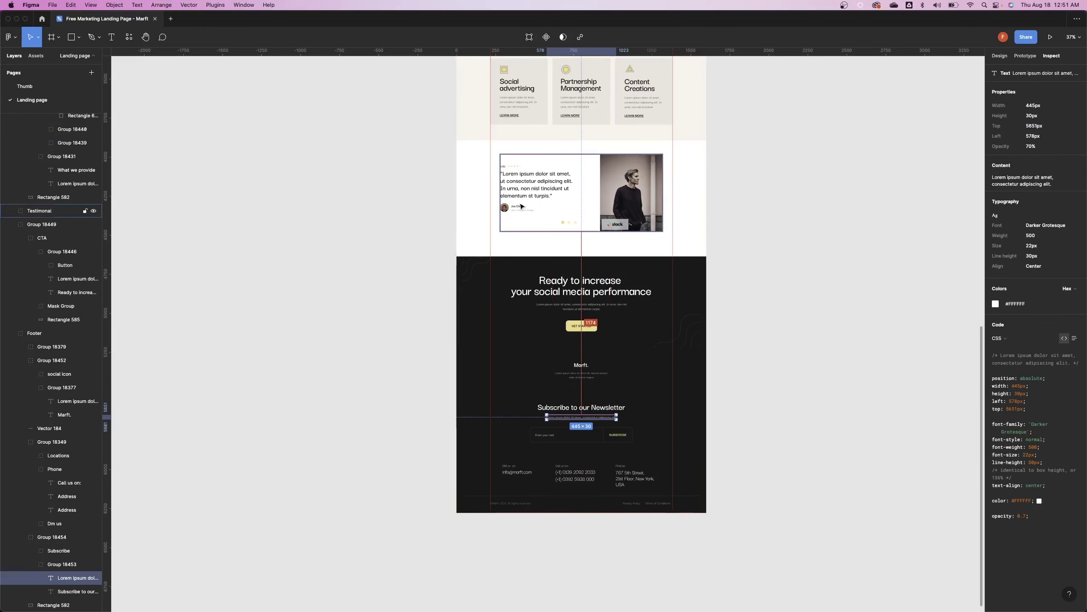
{"action": "scroll", "coordinate": [516, 257], "scroll_direction": "up", "scroll_amount": 5}
{"action": "left_click", "coordinate": [515, 219]}
{"action": "double_click", "coordinate": [515, 215]}
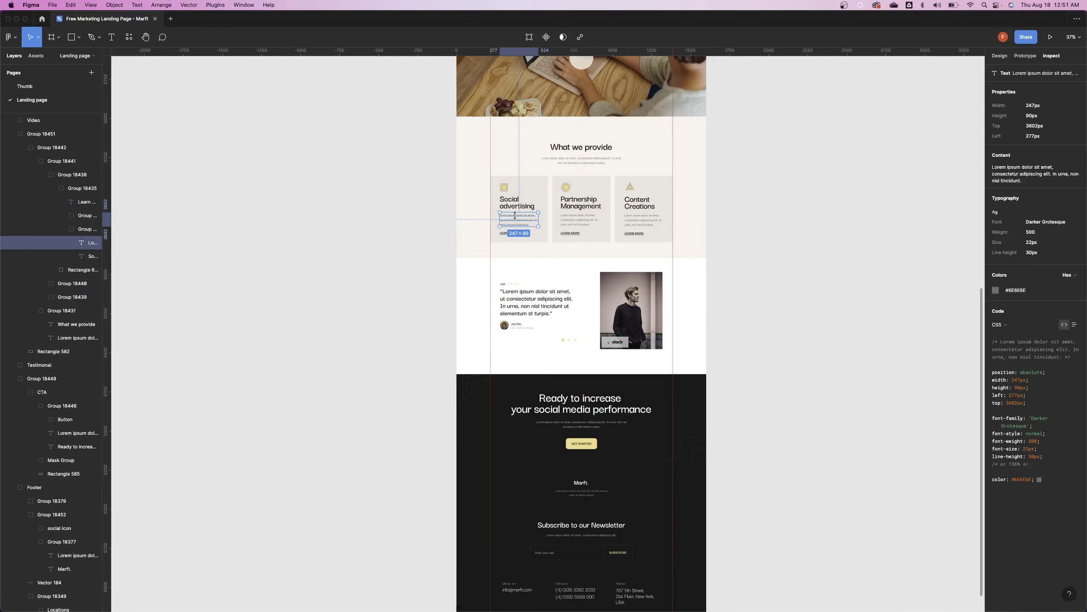
{"action": "scroll", "coordinate": [515, 215], "scroll_direction": "up", "scroll_amount": 15}
{"action": "double_click", "coordinate": [518, 219]}
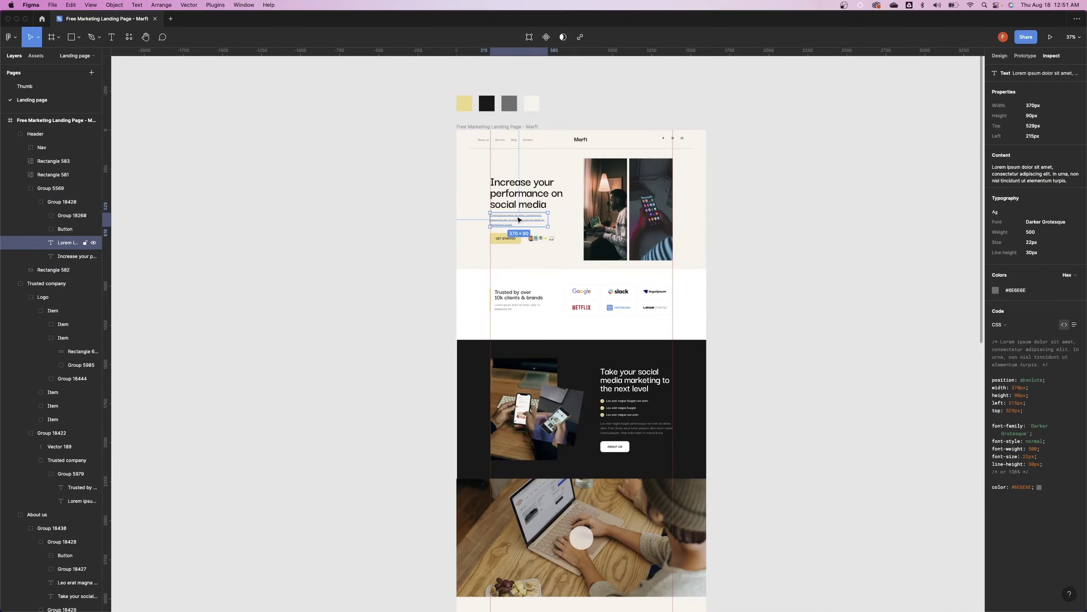
- Switch to Bricks and complete the new global class on the heading as p--txt--22
{"action": "key", "text": "super+Tab"}
{"action": "type", "text": "2"}
{"action": "key", "text": "Return"}
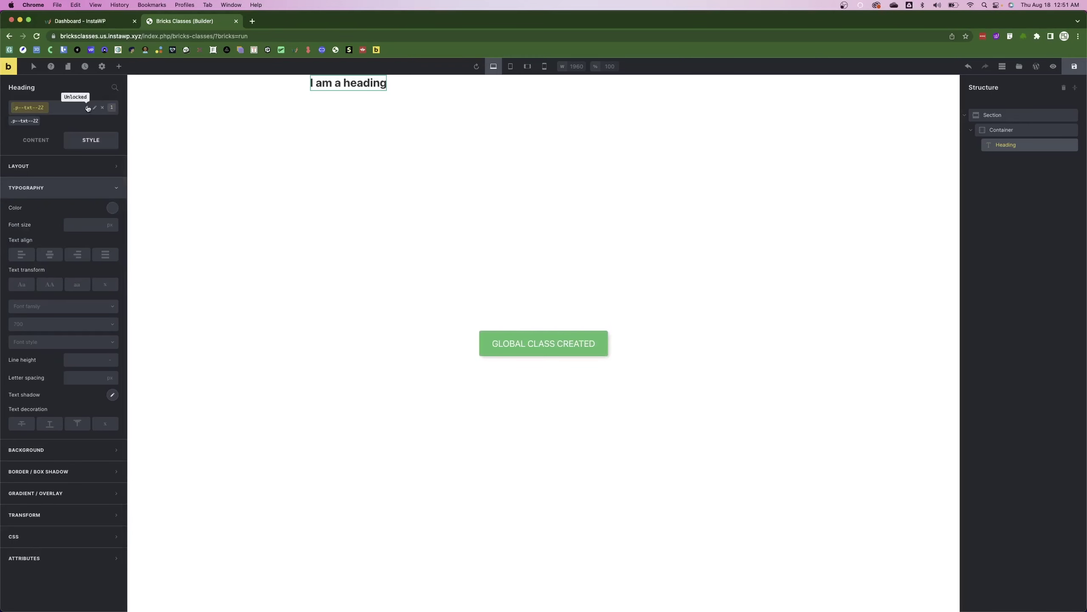
- Copy the styles of the h3--txt--36 class onto p--txt--22
{"action": "left_click", "coordinate": [61, 109]}
{"action": "left_click", "coordinate": [99, 348]}
{"action": "left_click", "coordinate": [89, 185]}
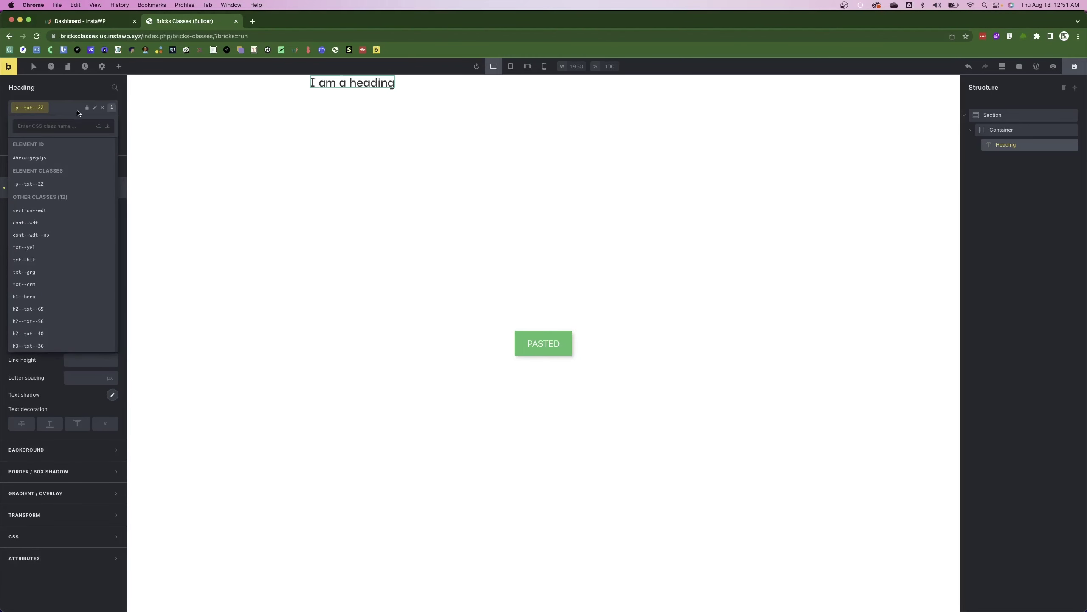
{"action": "left_click", "coordinate": [64, 108]}
{"action": "left_click", "coordinate": [14, 121]}
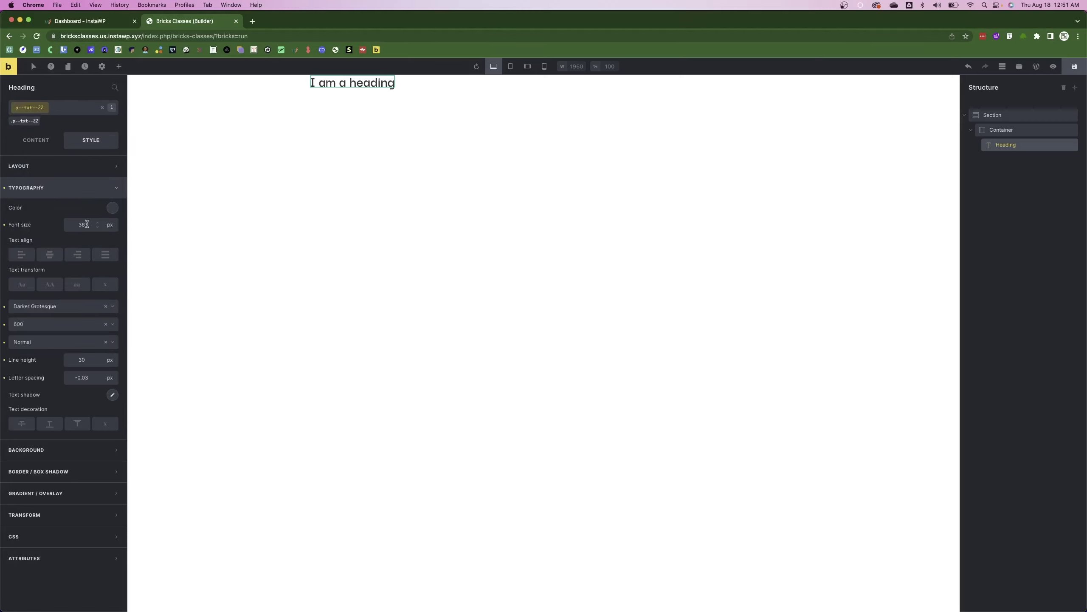
- Set the p--txt--22 class to a 22 px font size and font weight 500, checking the hero paragraph's typography in Figma
{"action": "key", "text": "super+Tab"}
{"action": "key", "text": "super+Tab"}
{"action": "double_click", "coordinate": [79, 360]}
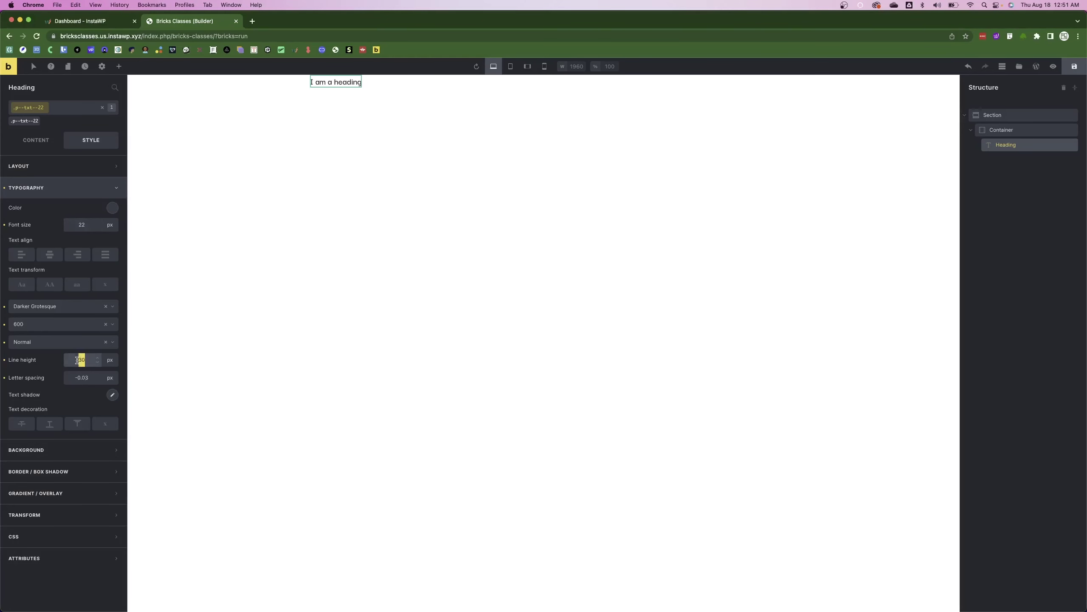
{"action": "key", "text": "super+Tab"}
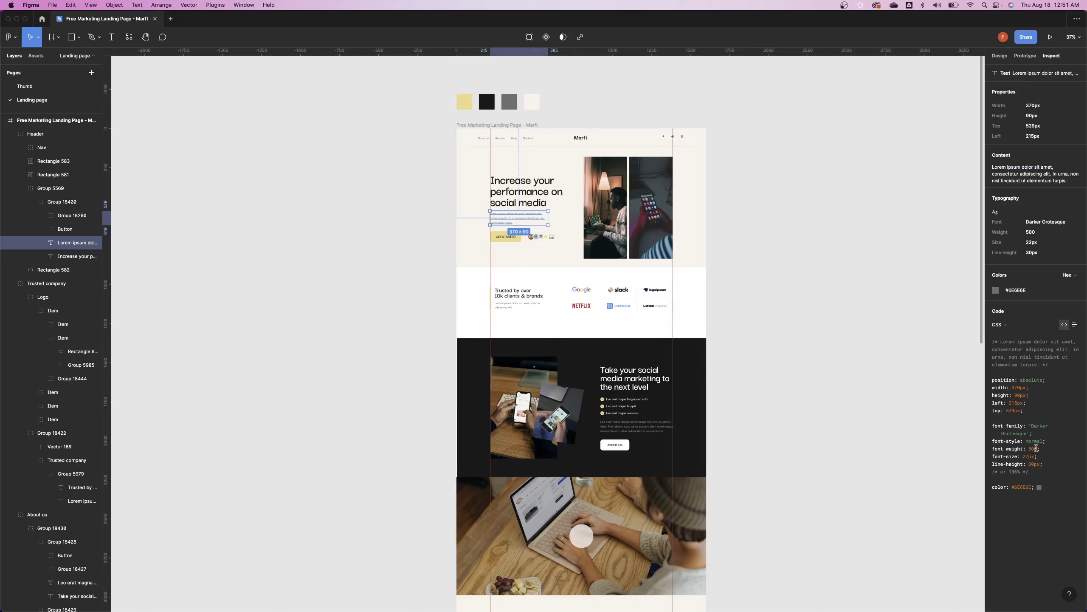
{"action": "key", "text": "super+Tab"}
{"action": "left_click", "coordinate": [32, 333]}
- Switch to Figma and examine the testimonial block and the text elements of the "Ready to increase your social media performance" section
{"action": "key", "text": "super+Tab"}
{"action": "scroll", "coordinate": [632, 394], "scroll_direction": "down", "scroll_amount": 10}
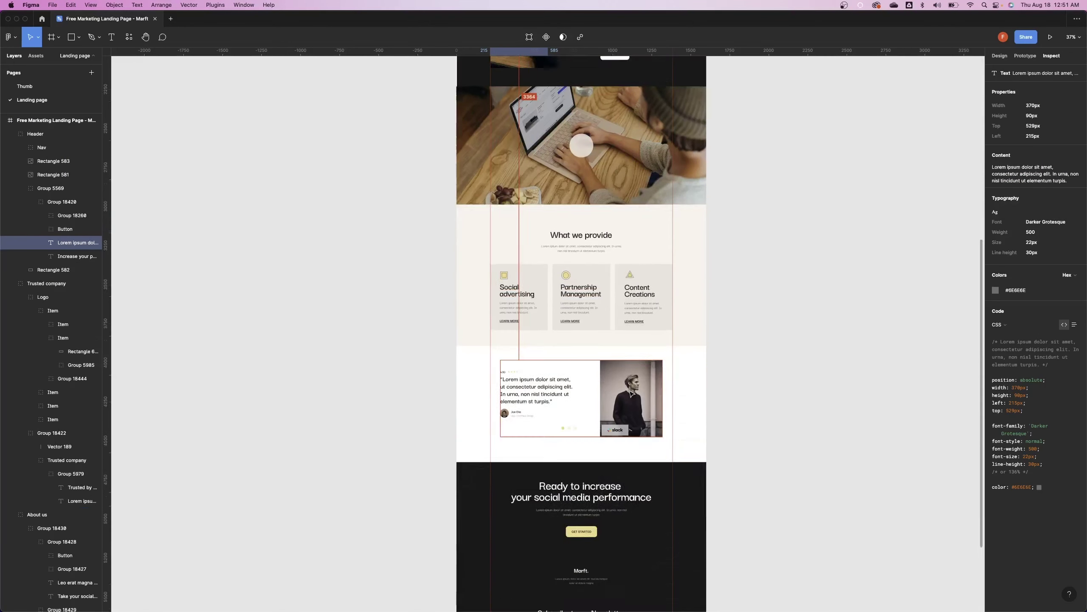
{"action": "scroll", "coordinate": [632, 393], "scroll_direction": "down", "scroll_amount": 5}
{"action": "scroll", "coordinate": [508, 358], "scroll_direction": "up", "scroll_amount": 4}
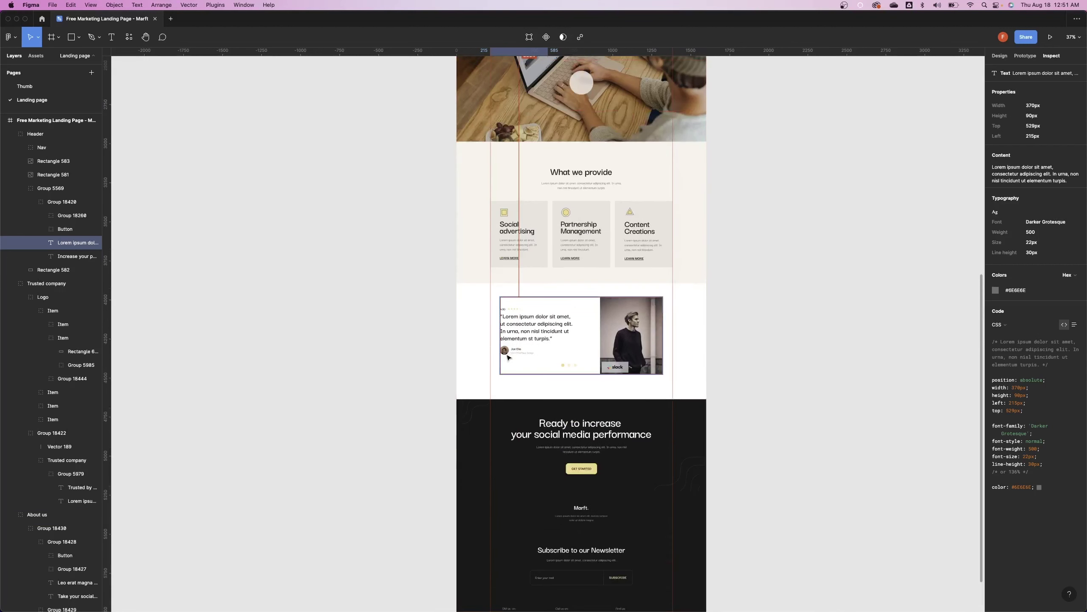
{"action": "scroll", "coordinate": [508, 358], "scroll_direction": "up", "scroll_amount": 10}
{"action": "scroll", "coordinate": [524, 359], "scroll_direction": "down", "scroll_amount": 6}
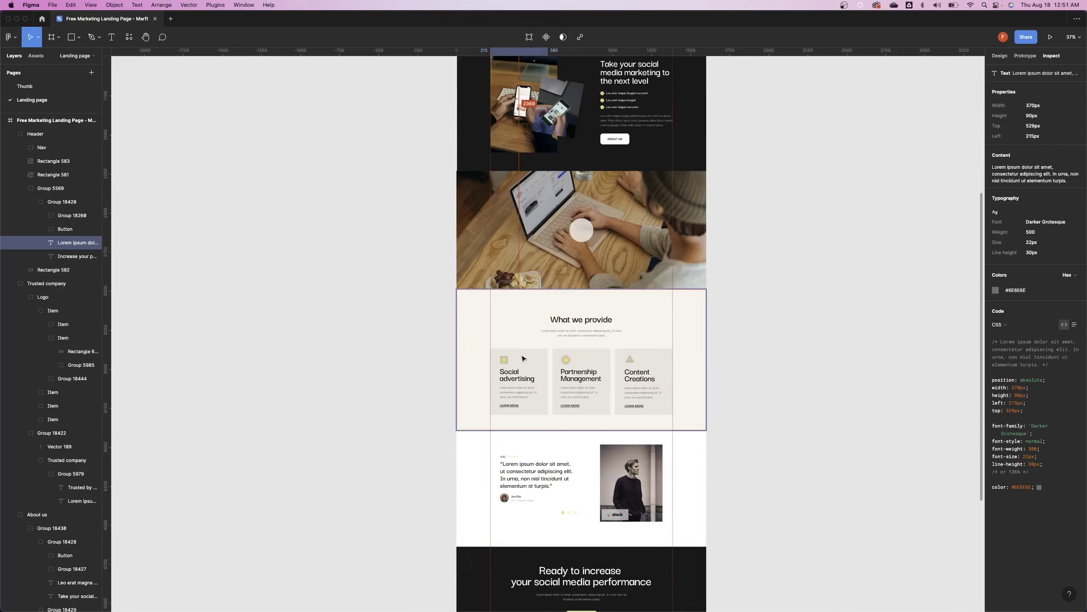
{"action": "scroll", "coordinate": [523, 358], "scroll_direction": "down", "scroll_amount": 4}
{"action": "left_click", "coordinate": [541, 351]}
{"action": "scroll", "coordinate": [575, 444], "scroll_direction": "down", "scroll_amount": 2}
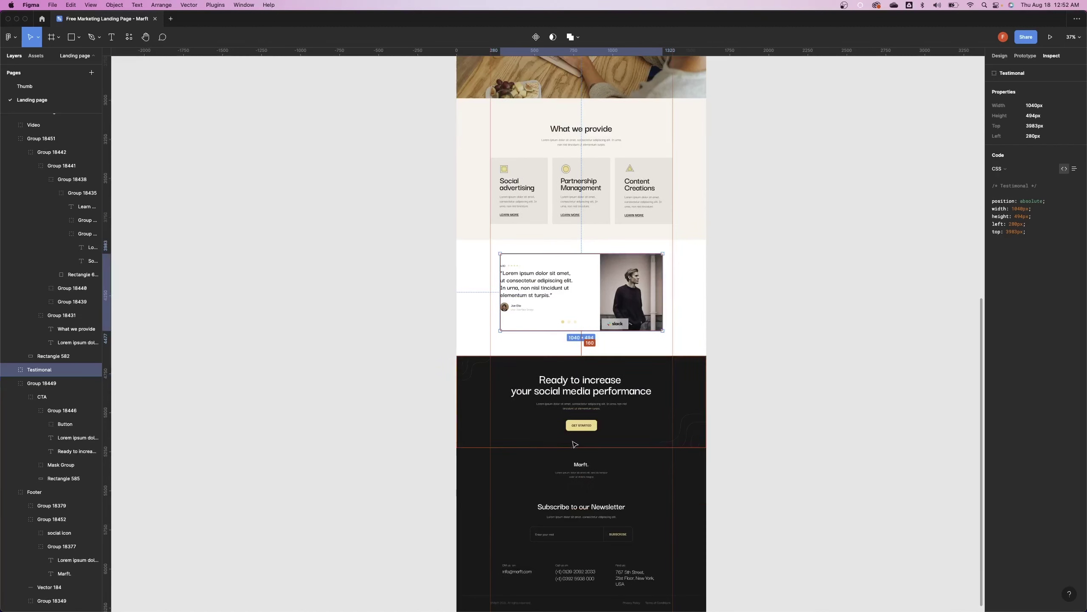
{"action": "left_click", "coordinate": [574, 444]}
{"action": "double_click", "coordinate": [579, 432]}
{"action": "double_click", "coordinate": [581, 427]}
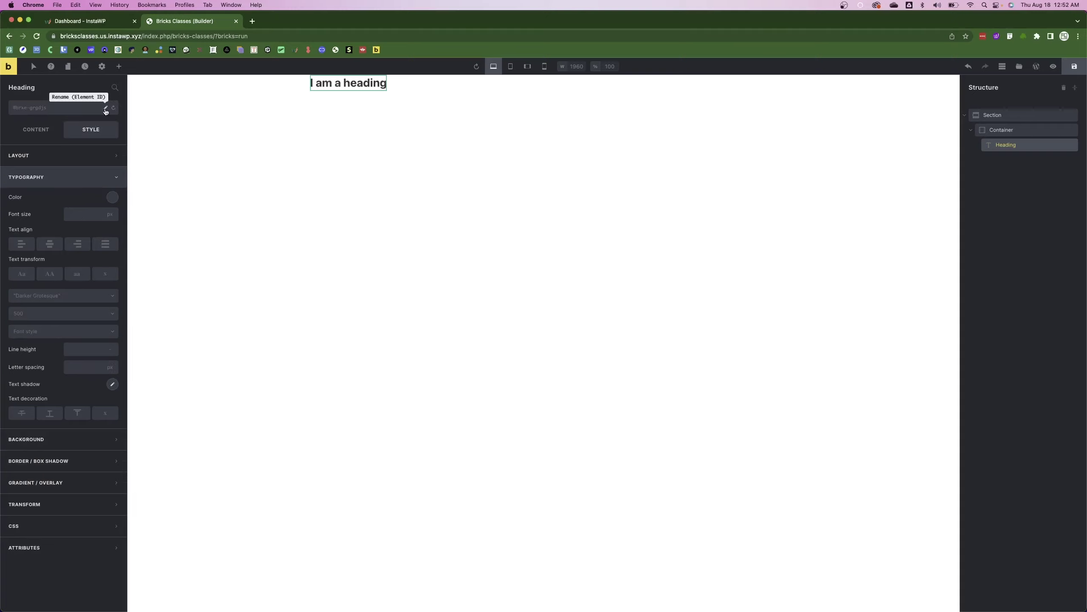
- Create the global class p--txt--20 on the heading and paste the copied p--txt--22 styles into it
{"action": "left_click", "coordinate": [102, 109]}
{"action": "type", "text": "p--txt"}
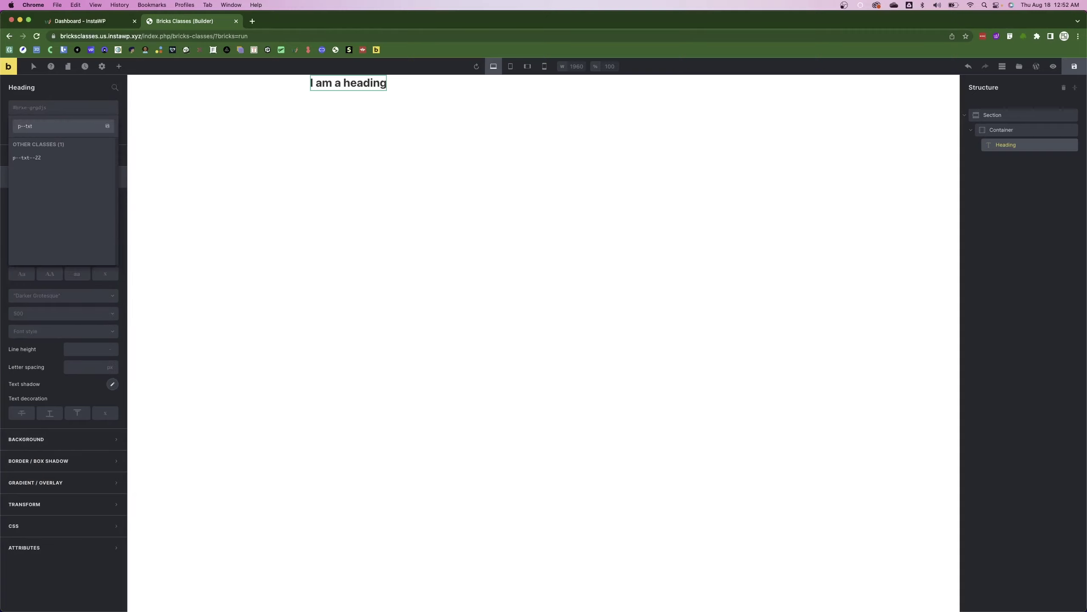
{"action": "type", "text": "--20"}
{"action": "key", "text": "Return"}
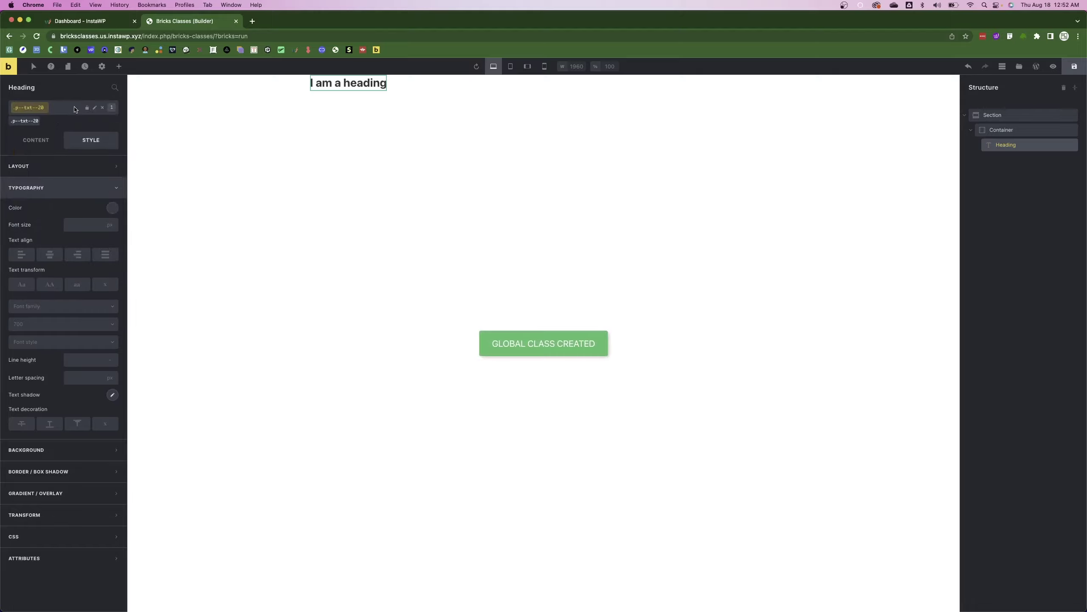
{"action": "left_click", "coordinate": [82, 281]}
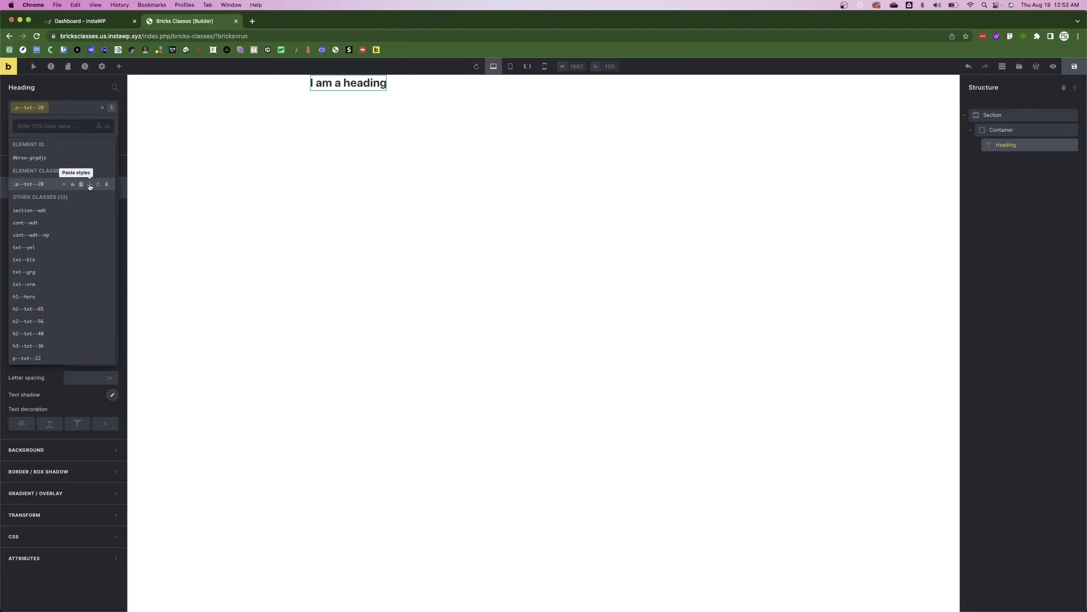
{"action": "left_click", "coordinate": [89, 184]}
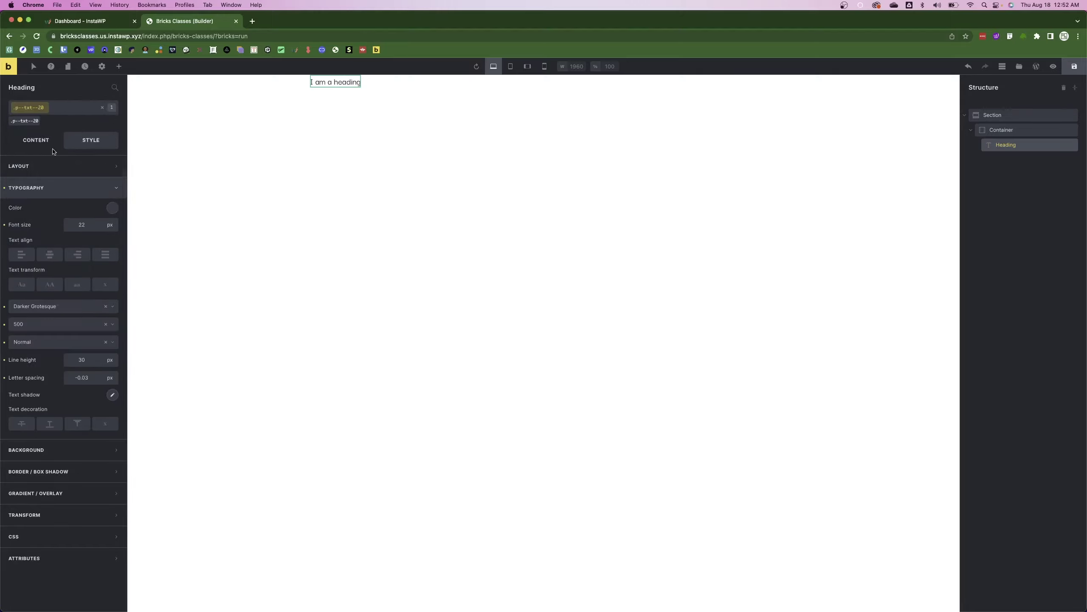
- Switch to Figma and examine the paragraph typography in the service card, client logos, hero, about and footer sections
{"action": "key", "text": "super+Tab"}
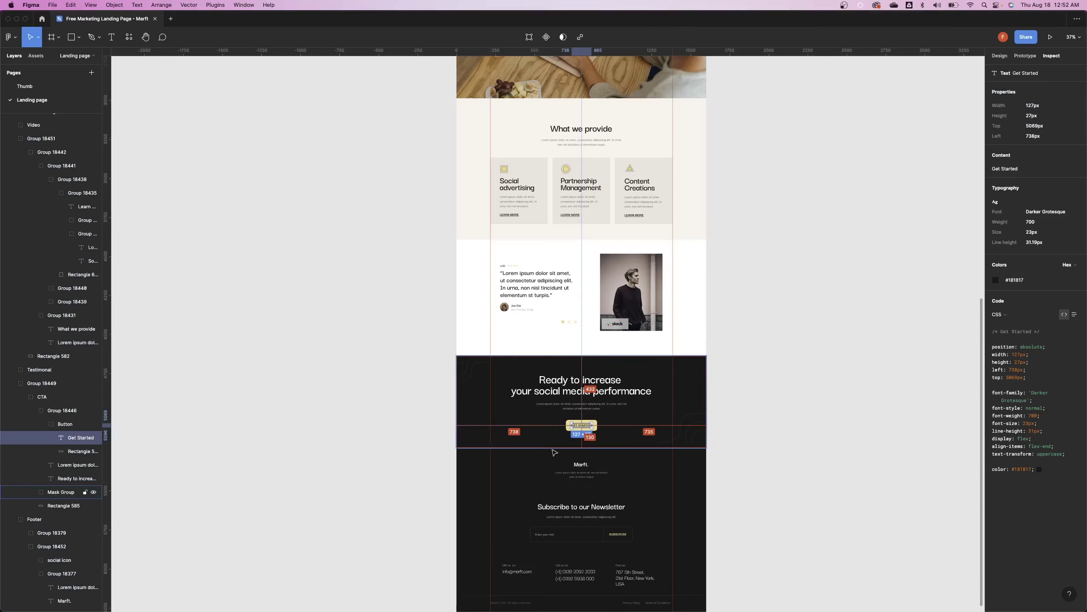
{"action": "left_click", "coordinate": [518, 200]}
{"action": "double_click", "coordinate": [518, 201]}
{"action": "scroll", "coordinate": [514, 274], "scroll_direction": "up", "scroll_amount": 10}
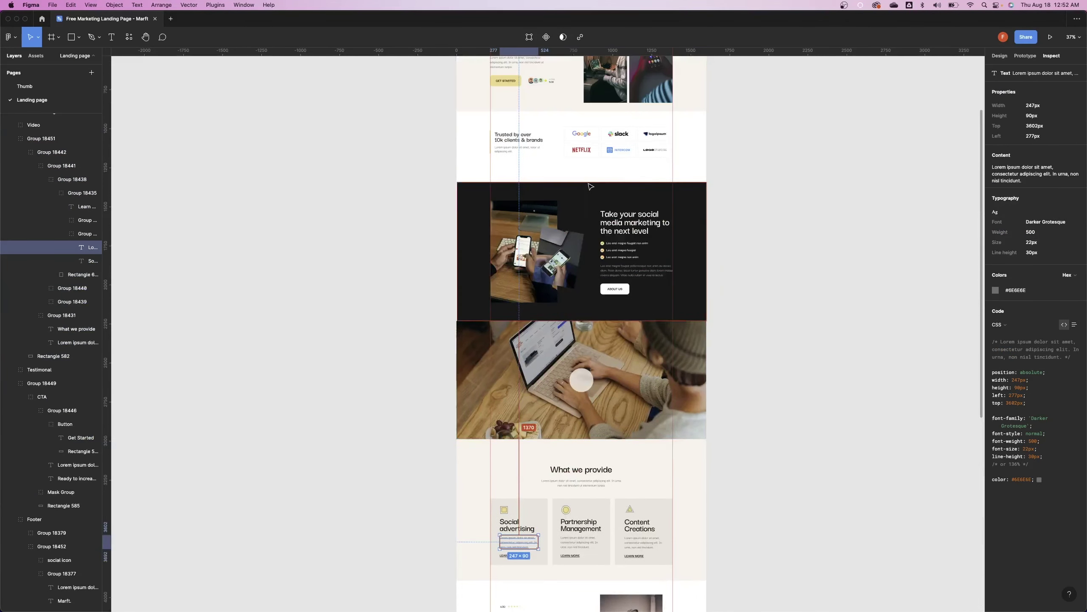
{"action": "left_click", "coordinate": [514, 269]}
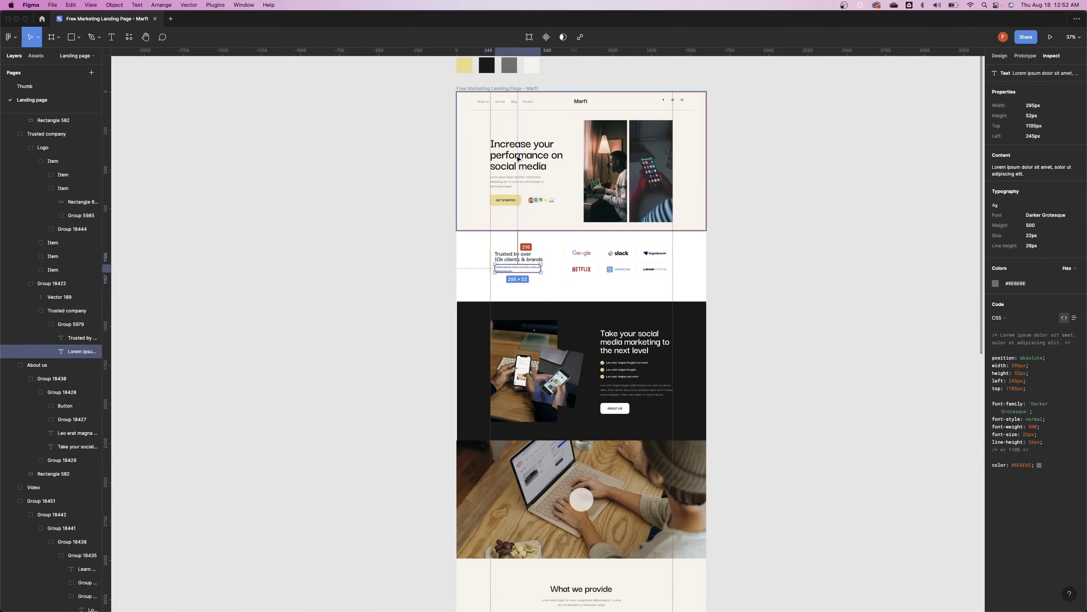
{"action": "left_click", "coordinate": [505, 182]}
{"action": "scroll", "coordinate": [505, 182], "scroll_direction": "down", "scroll_amount": 3}
{"action": "left_click", "coordinate": [637, 283]}
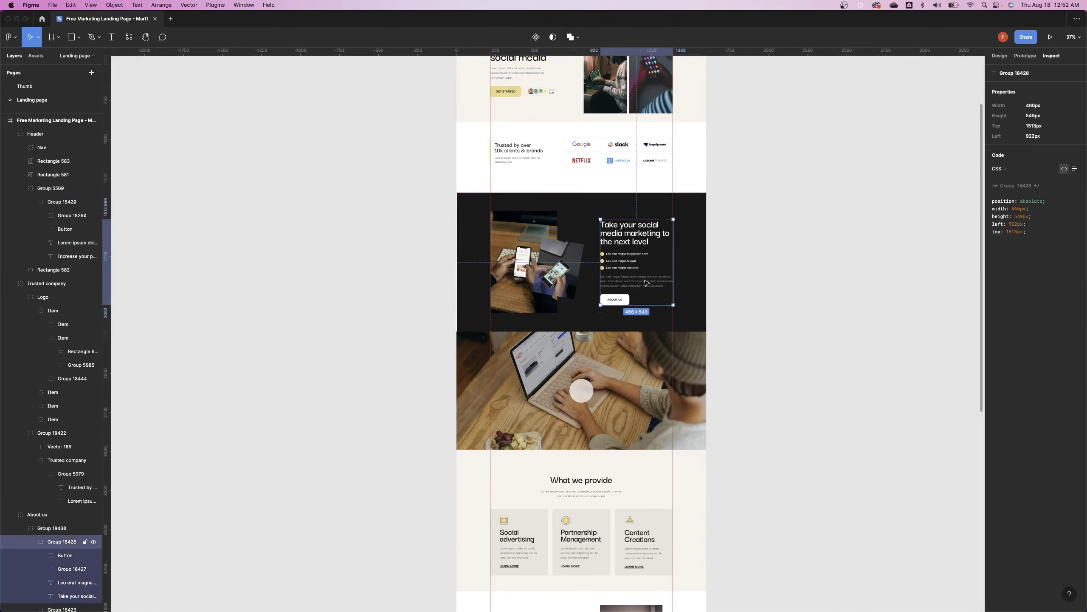
{"action": "double_click", "coordinate": [637, 283]}
{"action": "scroll", "coordinate": [660, 291], "scroll_direction": "down", "scroll_amount": 4}
{"action": "scroll", "coordinate": [659, 291], "scroll_direction": "down", "scroll_amount": 5}
{"action": "left_click", "coordinate": [579, 368]}
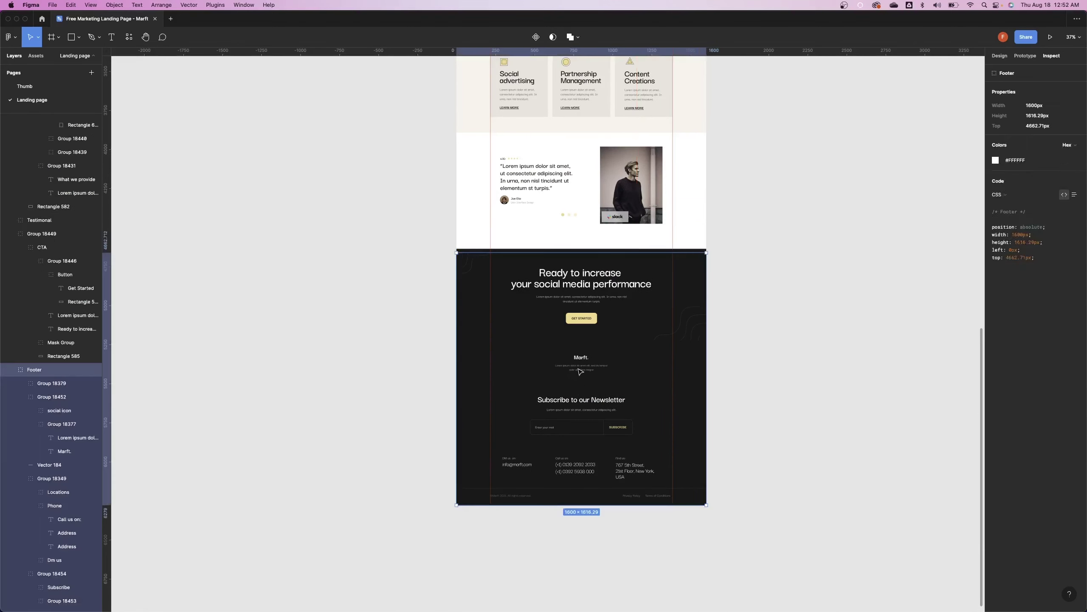
{"action": "double_click", "coordinate": [579, 367]}
- Switch to Bricks and set the p--txt--20 class to a 20 px font size, weight 400 and 27 px line height
{"action": "key", "text": "super+Tab"}
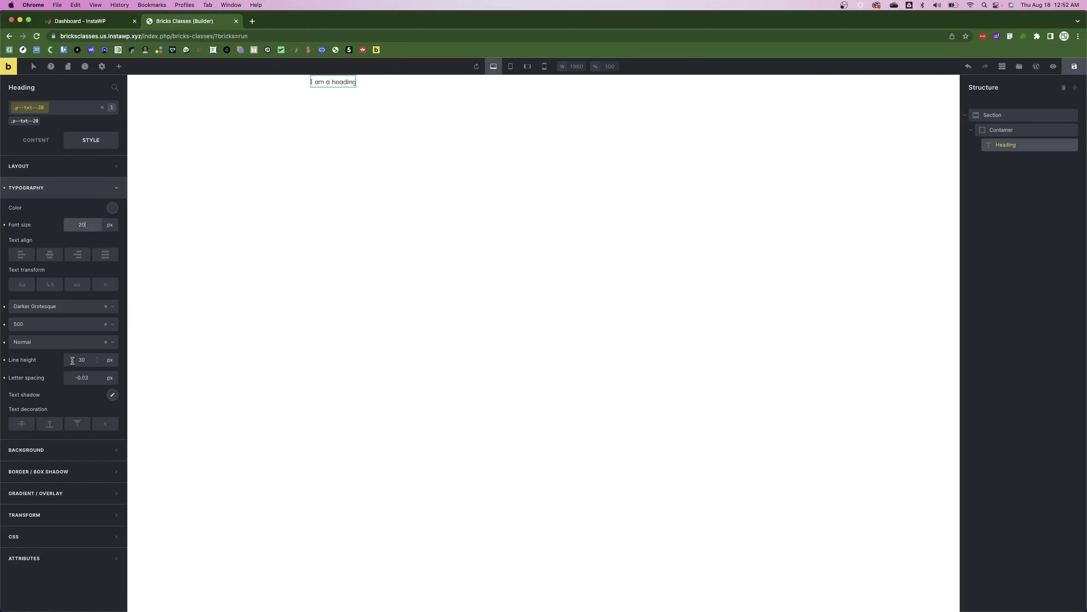
{"action": "left_click", "coordinate": [53, 324]}
{"action": "left_click", "coordinate": [29, 355]}
{"action": "double_click", "coordinate": [80, 360]}
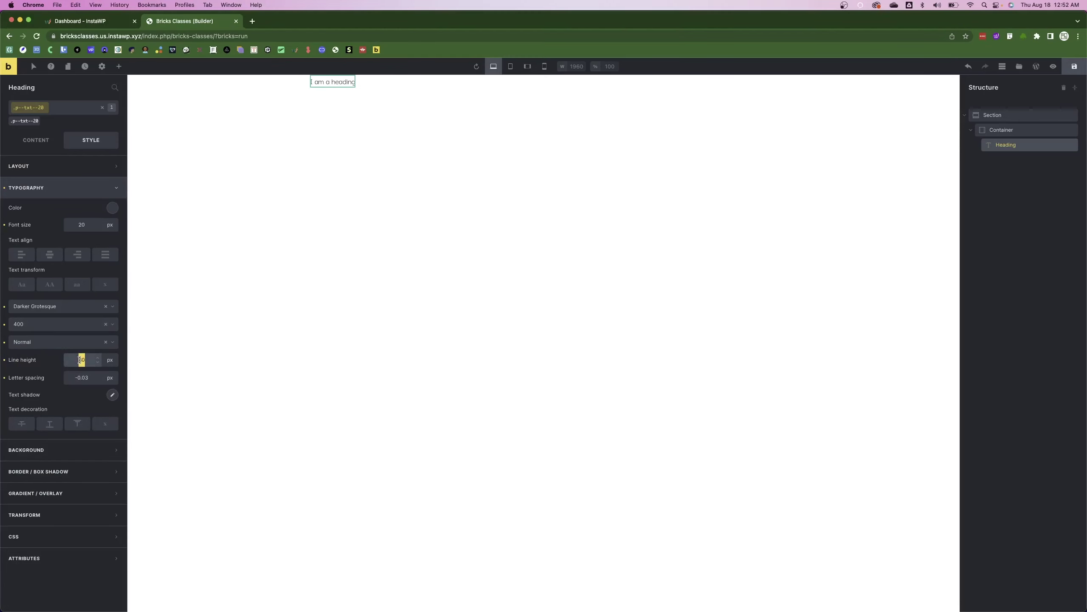
{"action": "key", "text": "super+Tab"}
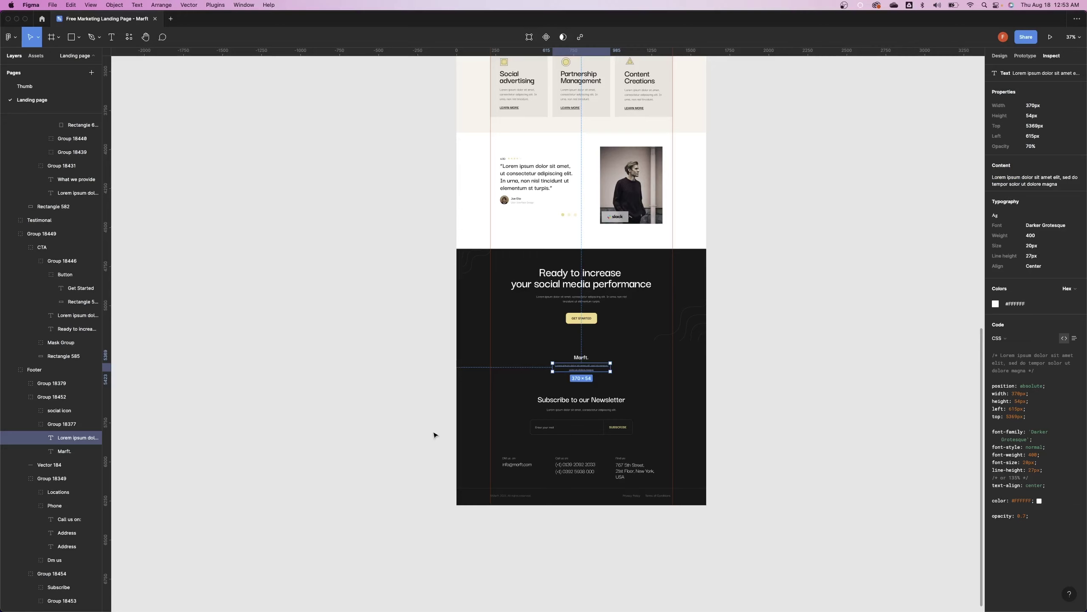
{"action": "key", "text": "super+Tab"}
{"action": "type", "text": "27"}
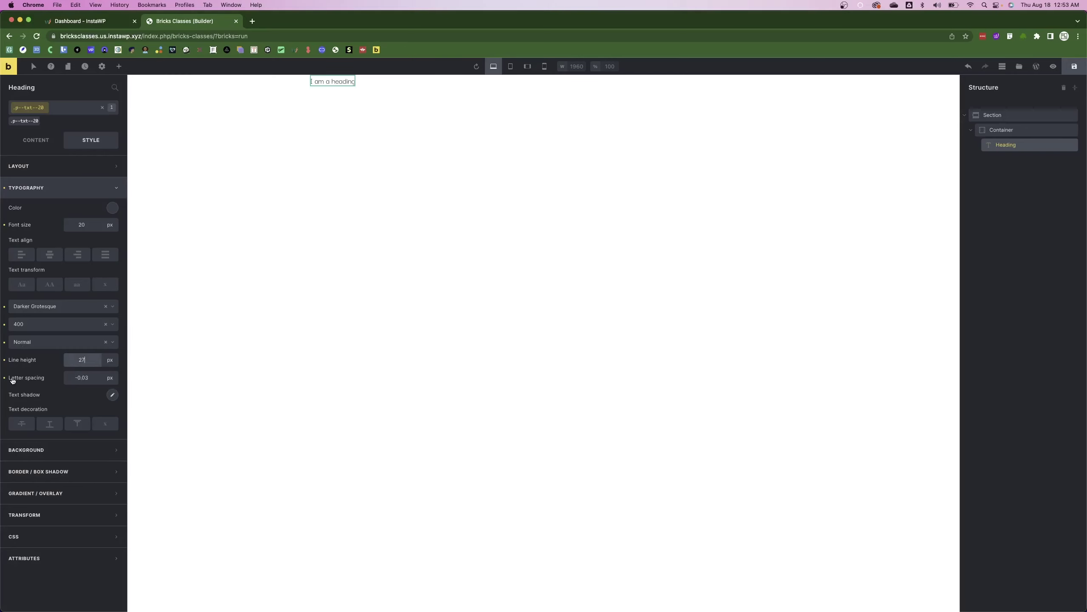
- Set the p--txt--20 class's opacity to 0.7 and remove the class from the heading
{"action": "left_click", "coordinate": [49, 187]}
{"action": "left_click", "coordinate": [113, 88]}
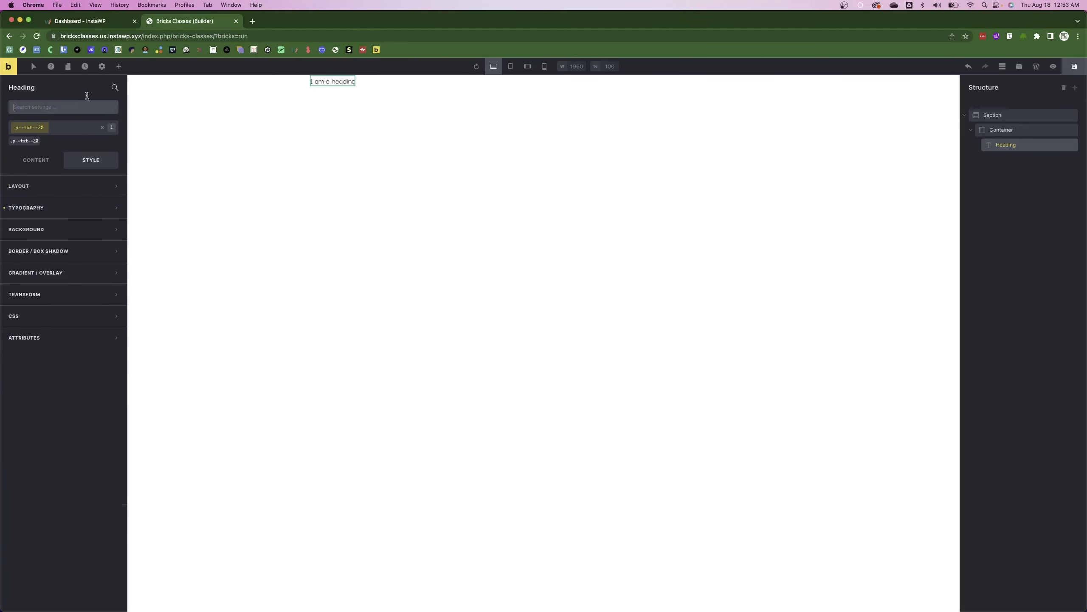
{"action": "type", "text": "opa"}
{"action": "left_click", "coordinate": [106, 161]}
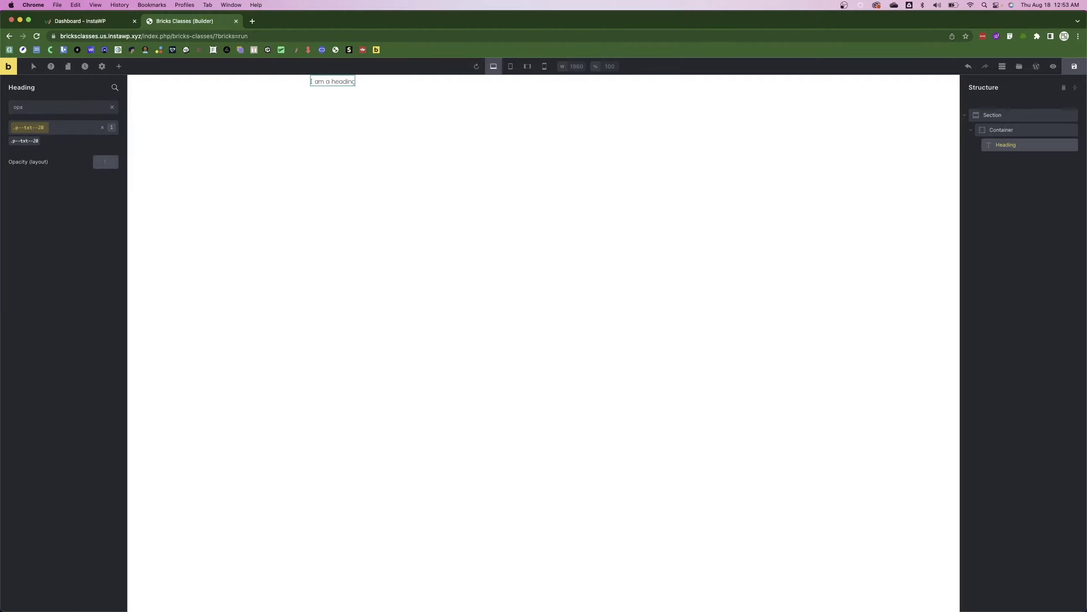
{"action": "type", "text": "0.7"}
{"action": "key", "text": "super+Tab"}
{"action": "key", "text": "super+Tab"}
{"action": "left_click", "coordinate": [113, 107]}
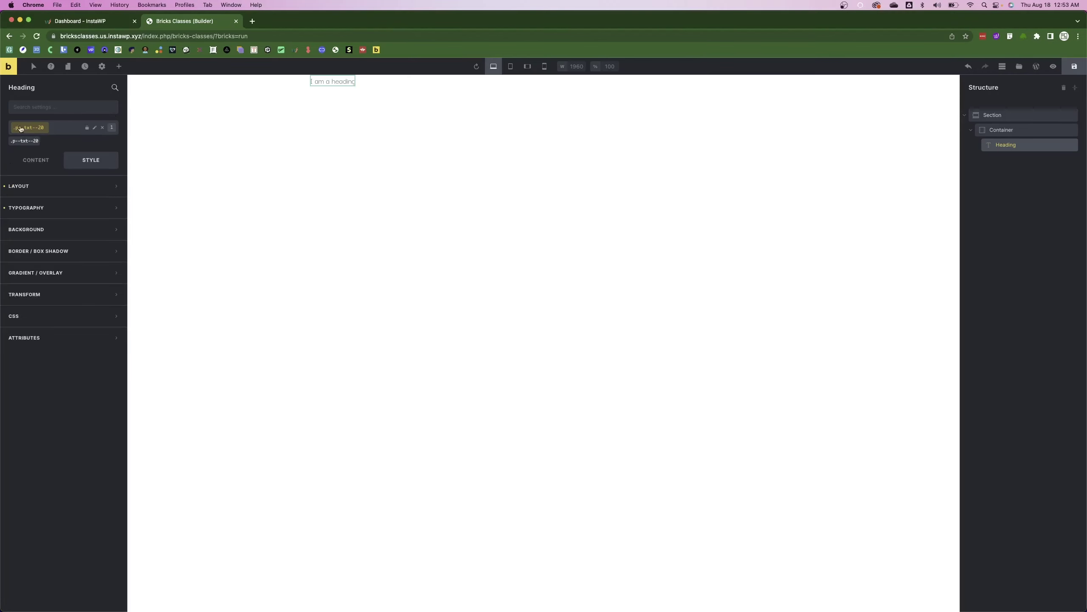
{"action": "left_click", "coordinate": [39, 138]}
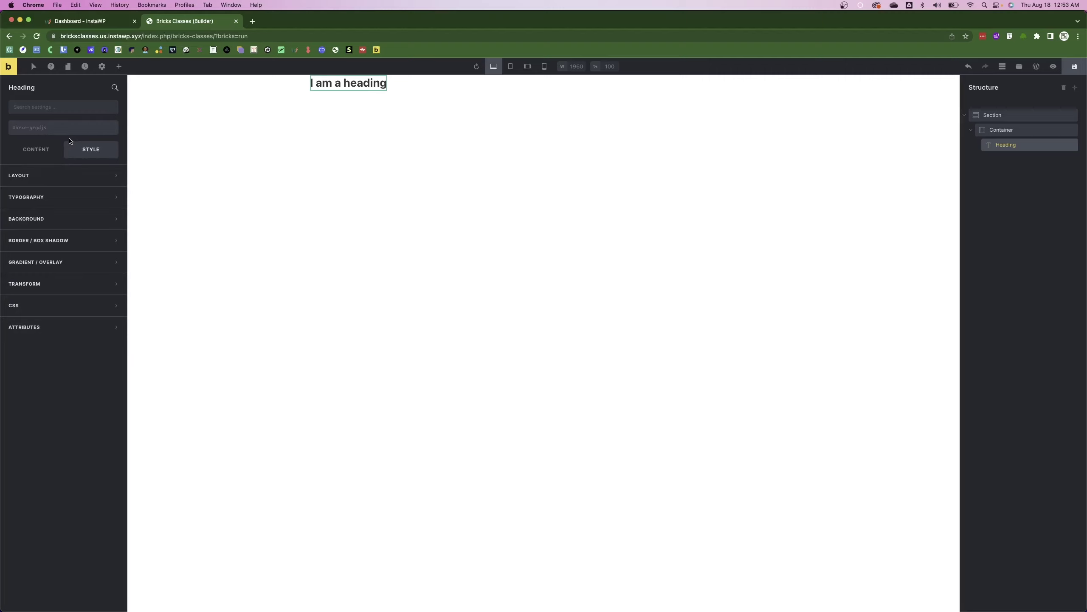
- Switch to Figma and inspect the background rectangle of the Get Started button in the "Ready to increase your social media performance" section
{"action": "key", "text": "super+Tab"}
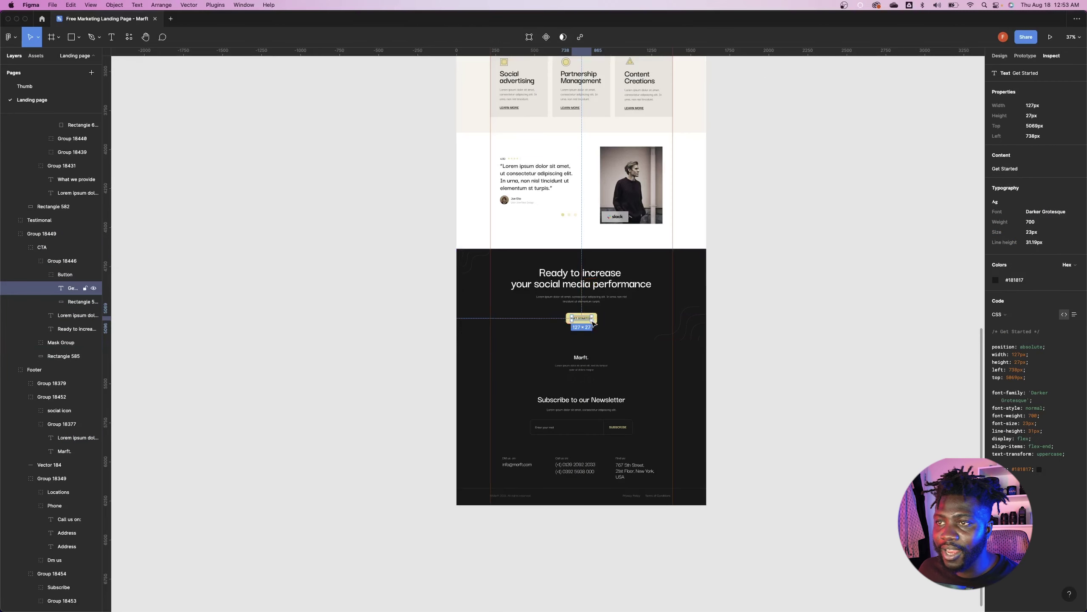
{"action": "left_click", "coordinate": [544, 326]}
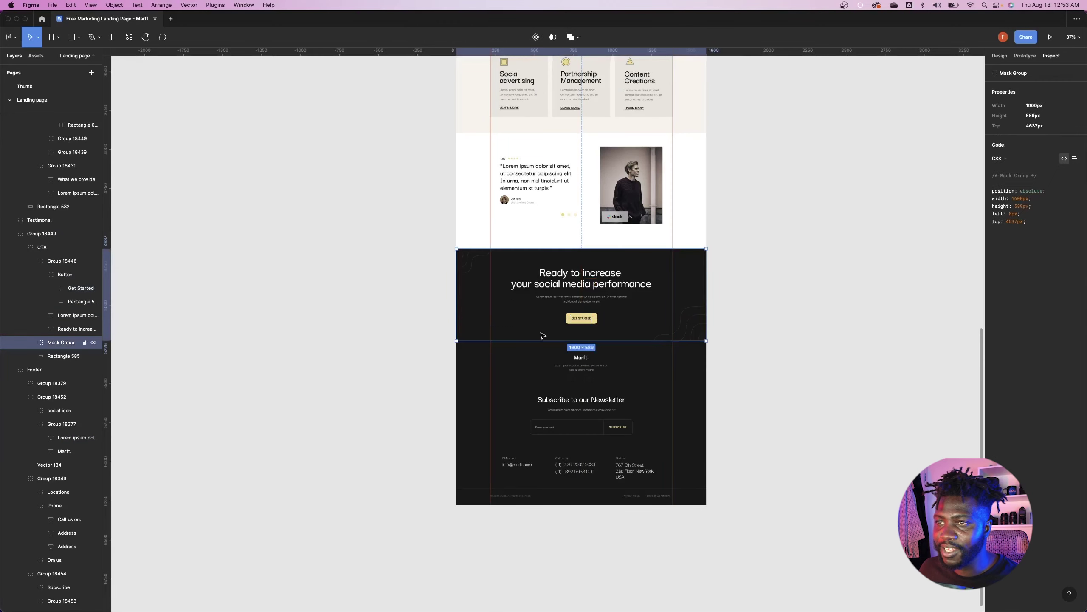
{"action": "left_click", "coordinate": [575, 326]}
{"action": "double_click", "coordinate": [573, 320]}
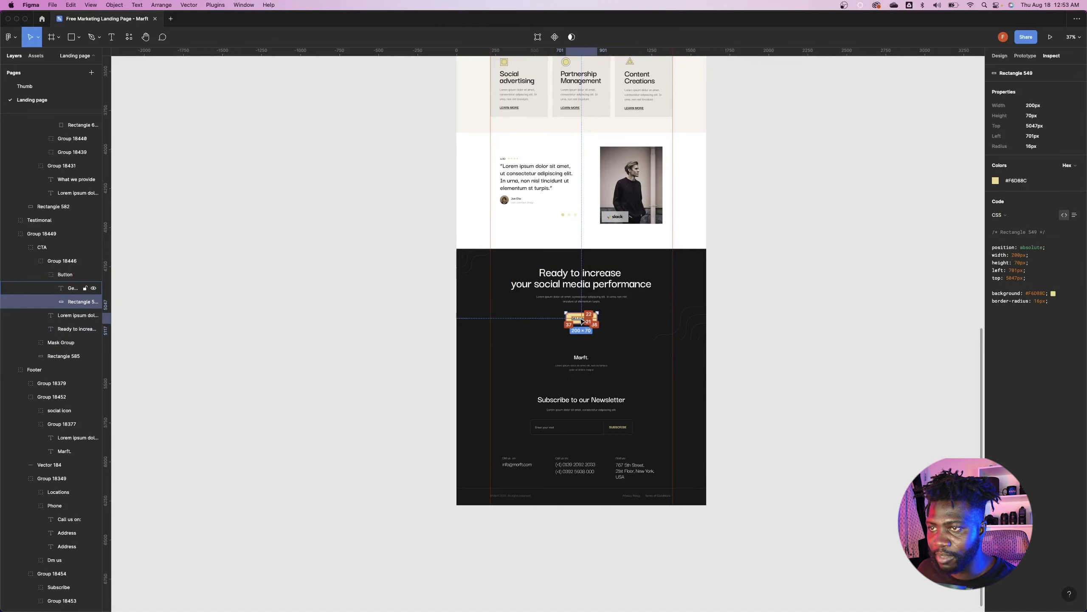
- Switch to Bricks, add a Button element to the container and delete the heading
{"action": "key", "text": "super+Tab"}
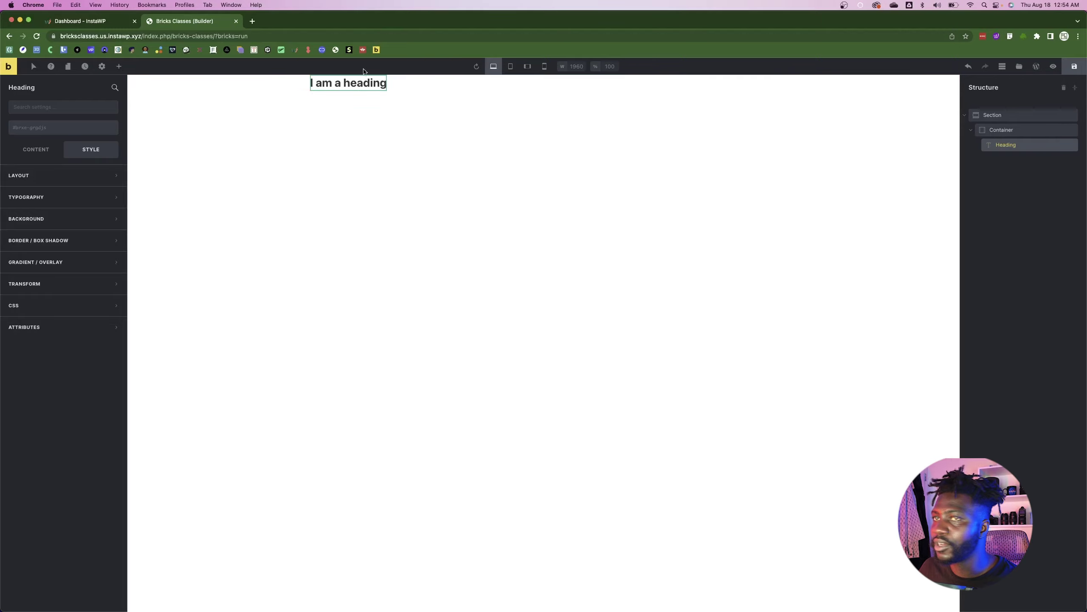
{"action": "left_click", "coordinate": [119, 66]}
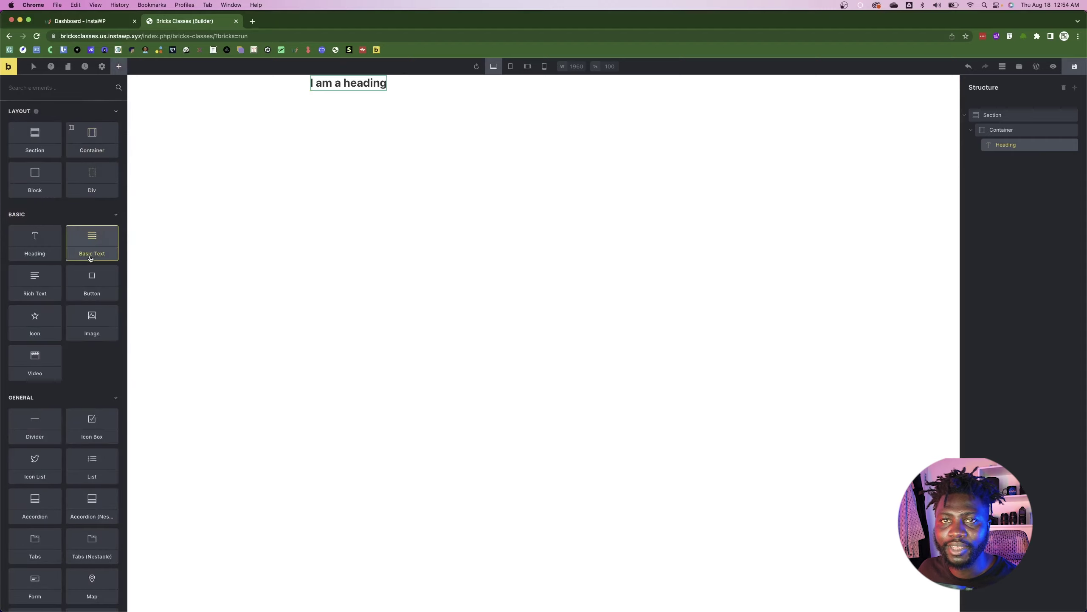
{"action": "left_click", "coordinate": [91, 282]}
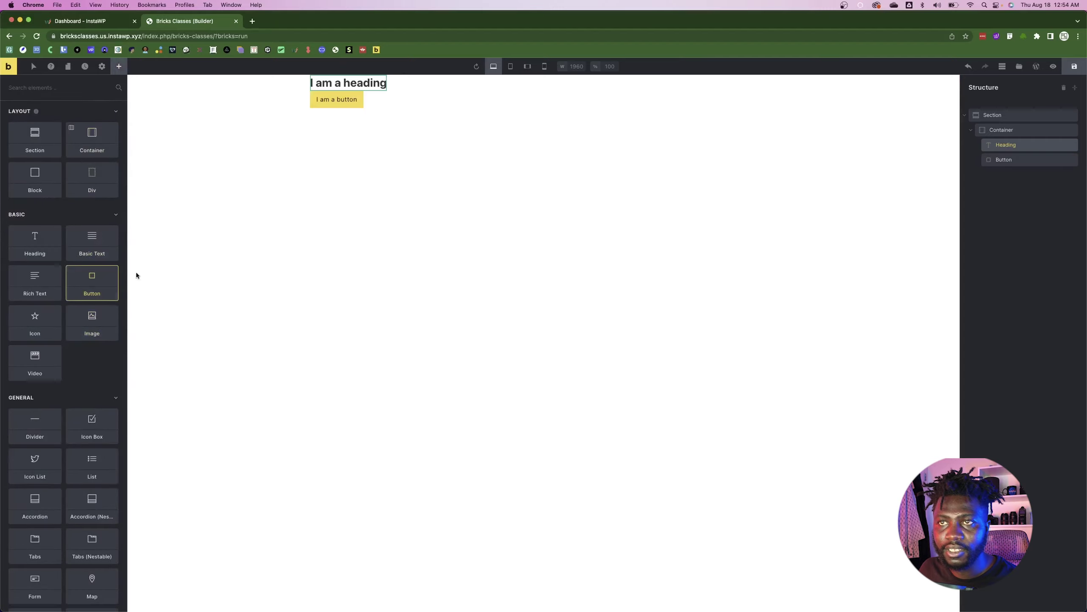
{"action": "right_click", "coordinate": [364, 83]}
{"action": "left_click", "coordinate": [388, 134]}
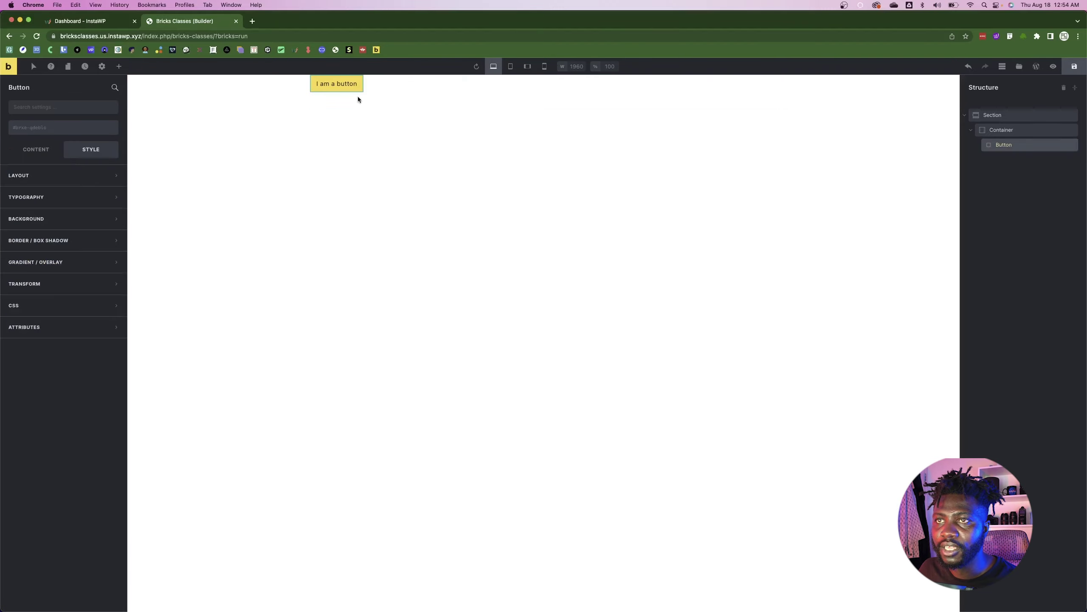
- Create the global class btt-but on the new button
{"action": "left_click", "coordinate": [342, 88]}
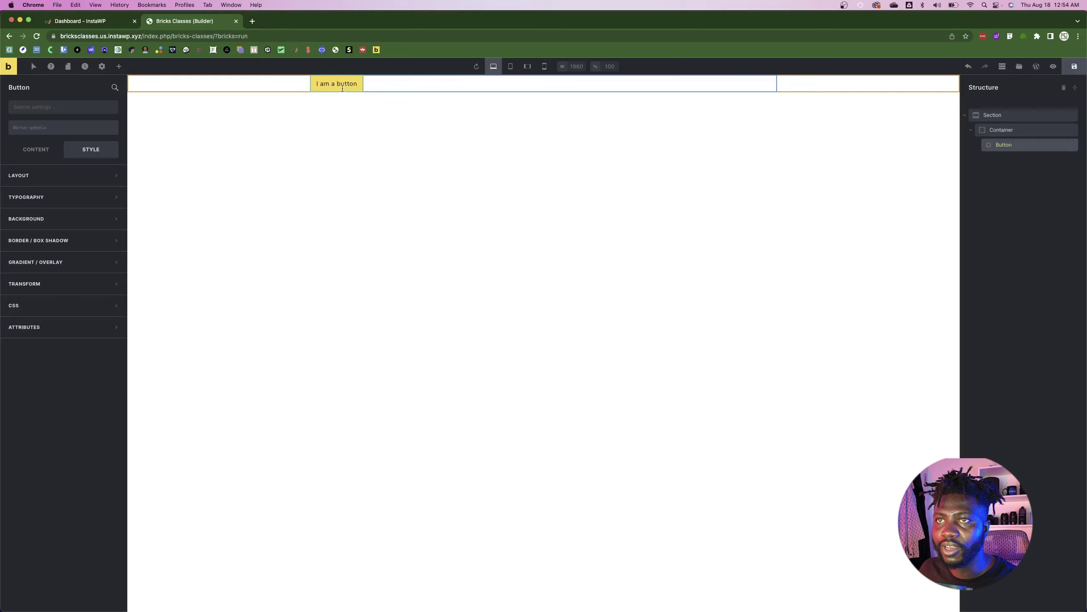
{"action": "left_click", "coordinate": [48, 128]}
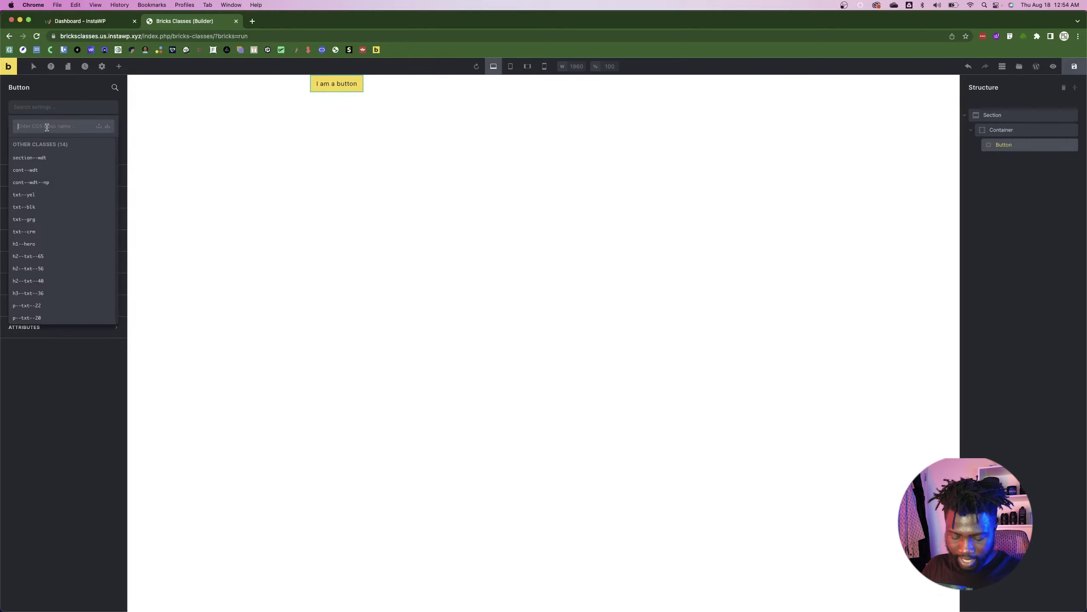
{"action": "type", "text": "btt-but"}
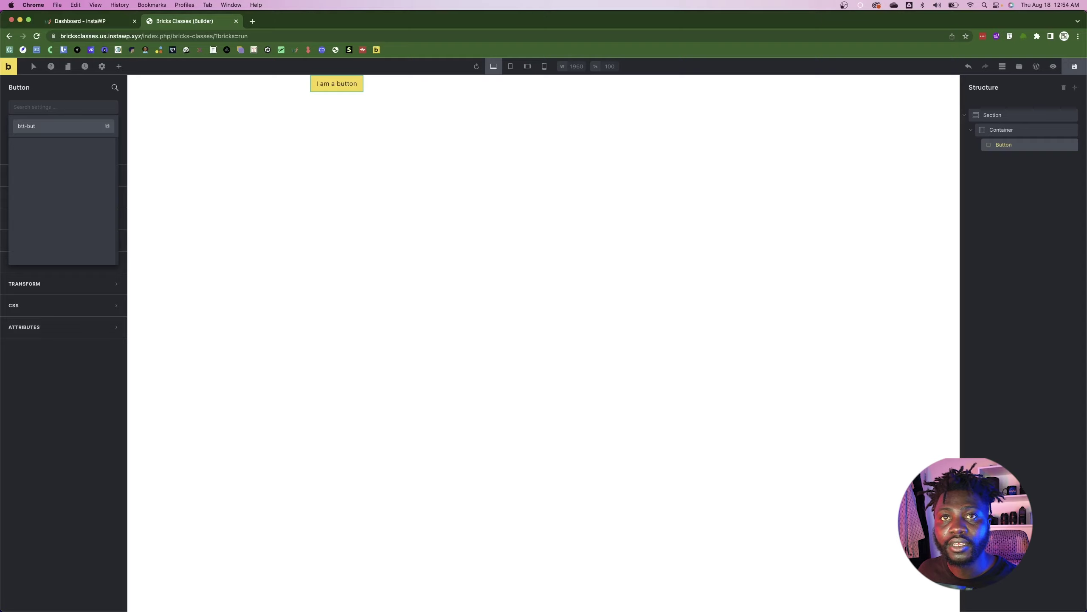
{"action": "key", "text": "Return"}
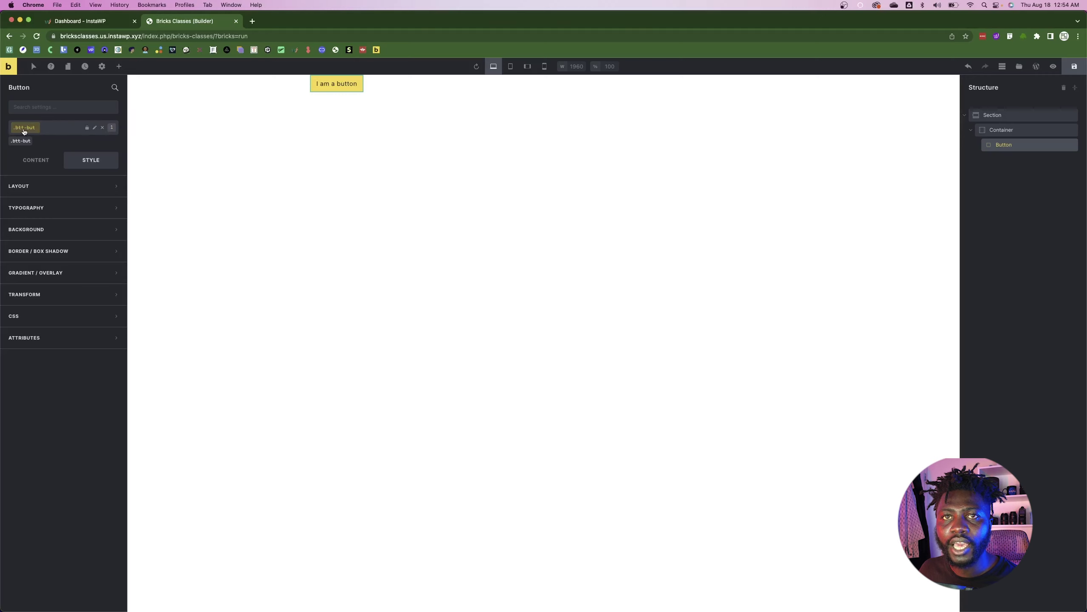
- Switch to Figma and inspect the Get Started button in the hero section
{"action": "key", "text": "super+Tab"}
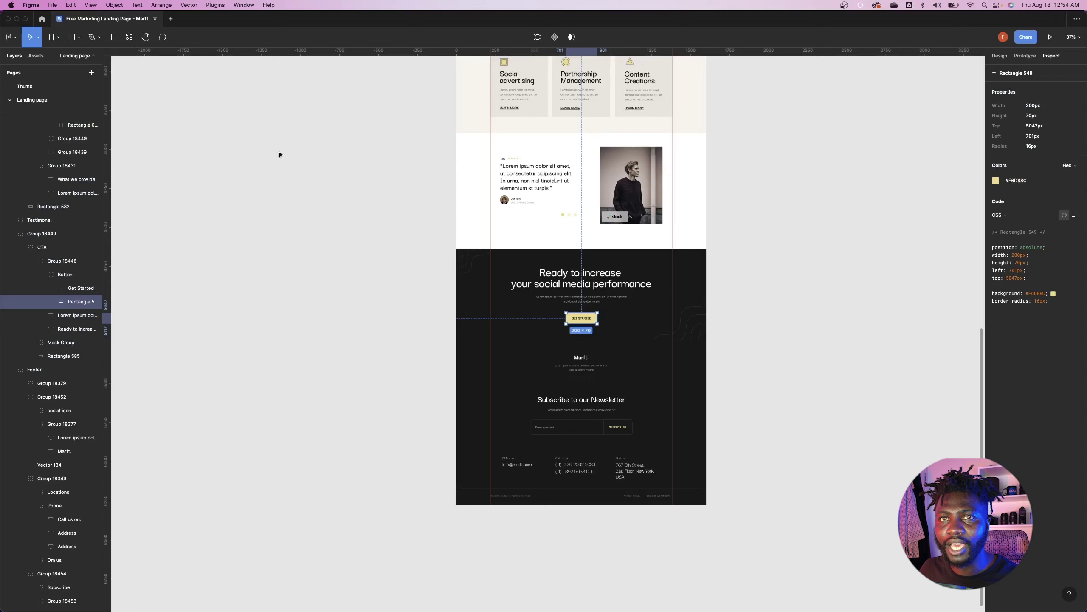
{"action": "scroll", "coordinate": [573, 346], "scroll_direction": "up", "scroll_amount": 9}
{"action": "scroll", "coordinate": [573, 346], "scroll_direction": "up", "scroll_amount": 6}
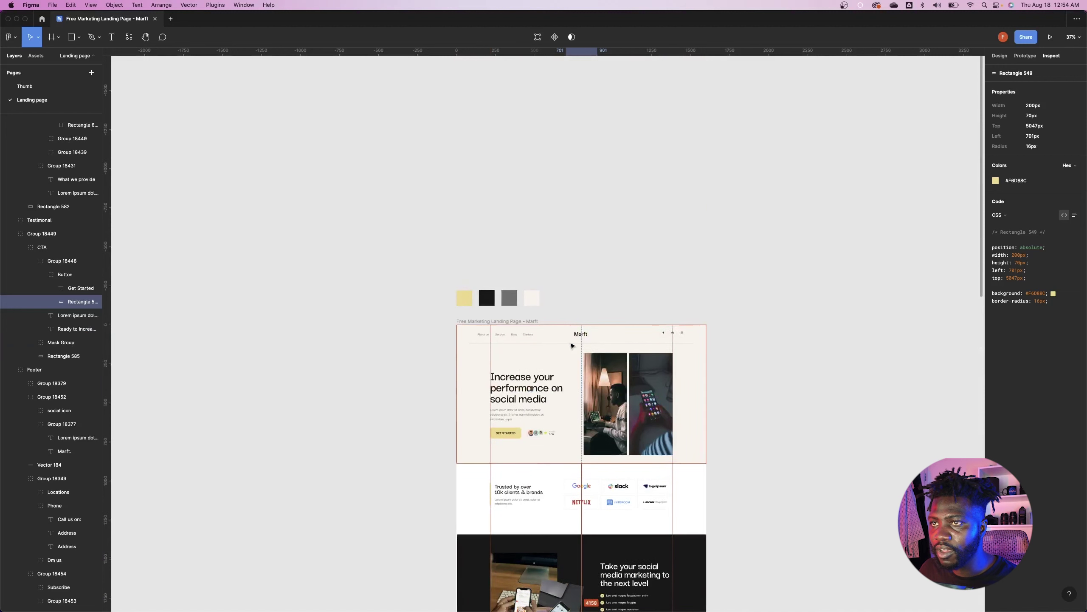
{"action": "left_click", "coordinate": [511, 267]}
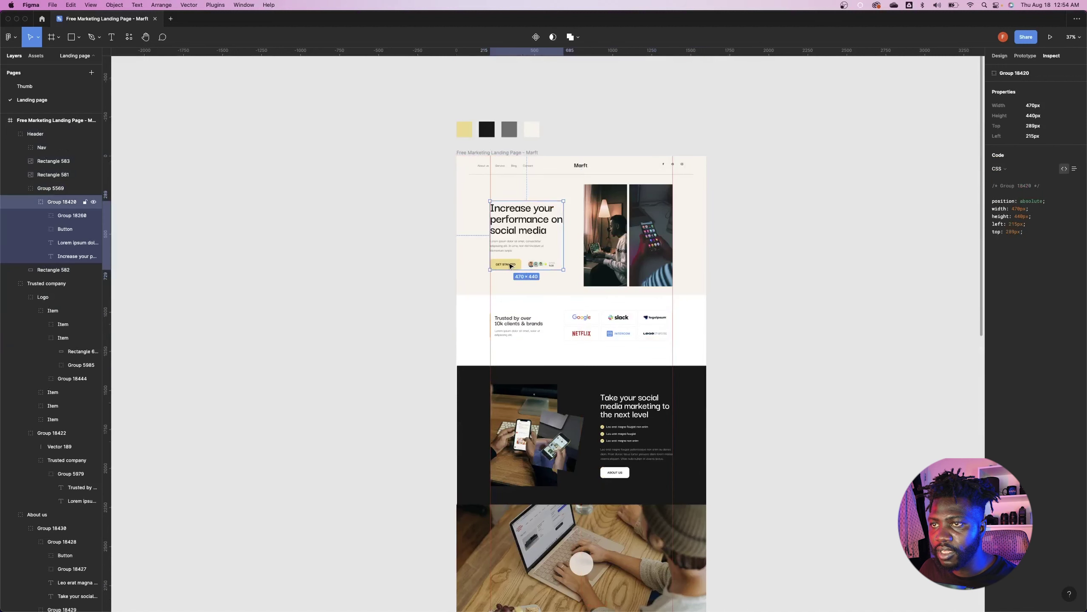
{"action": "double_click", "coordinate": [507, 266]}
{"action": "double_click", "coordinate": [507, 267]}
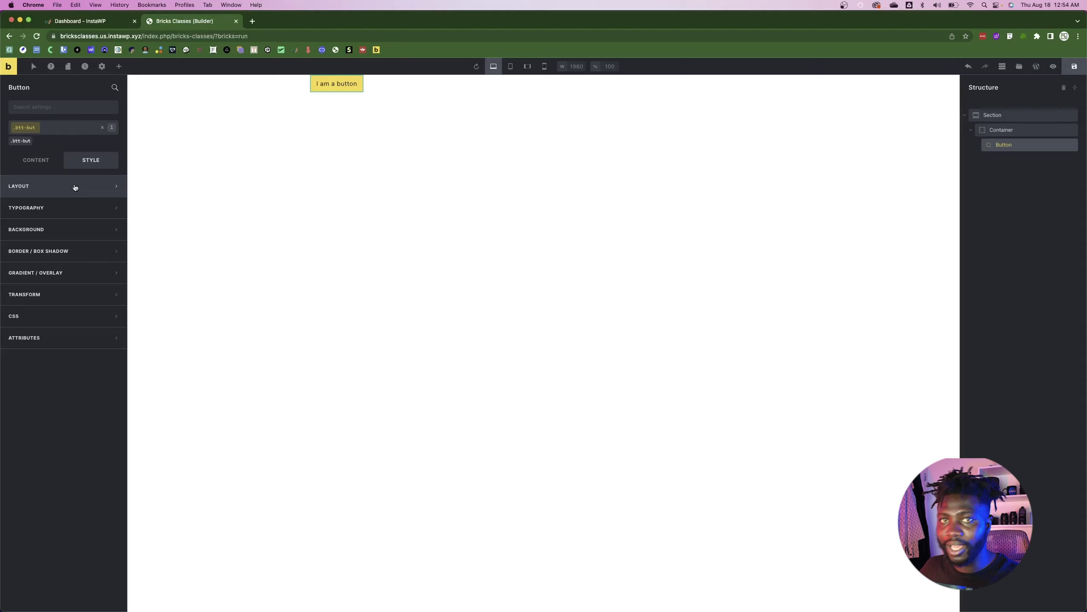
- Switch to Bricks and set the btt-but class's font size to 23 px
{"action": "left_click", "coordinate": [69, 209]}
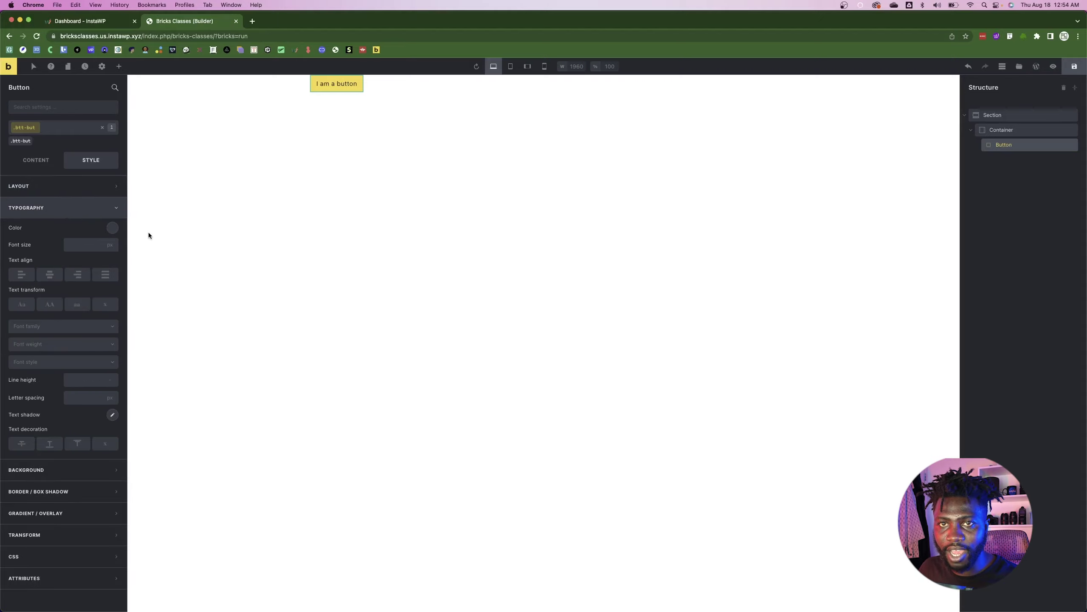
{"action": "left_click", "coordinate": [79, 243]}
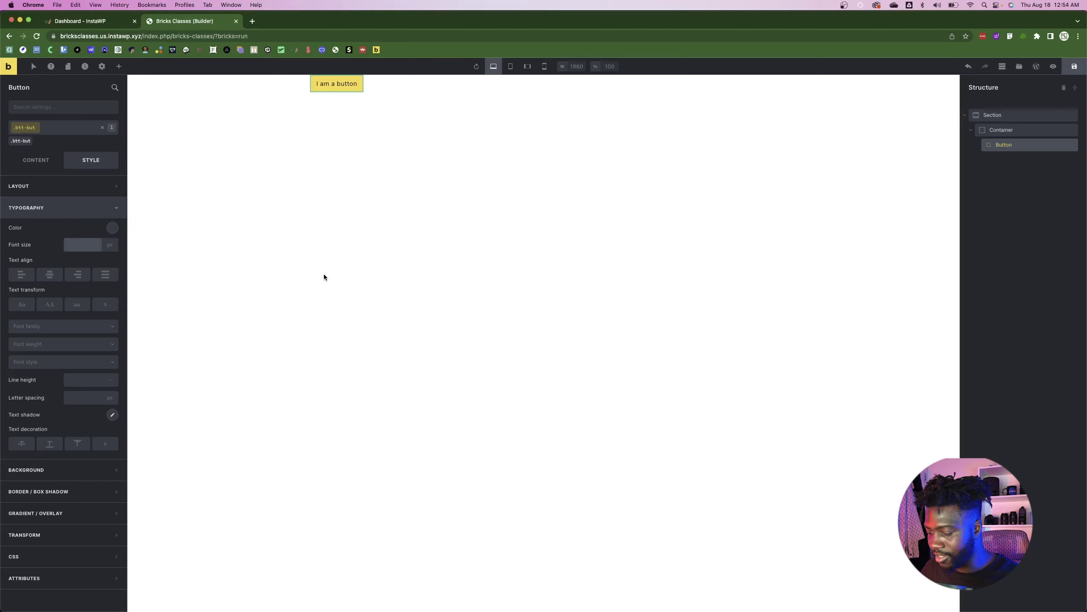
{"action": "type", "text": "23"}
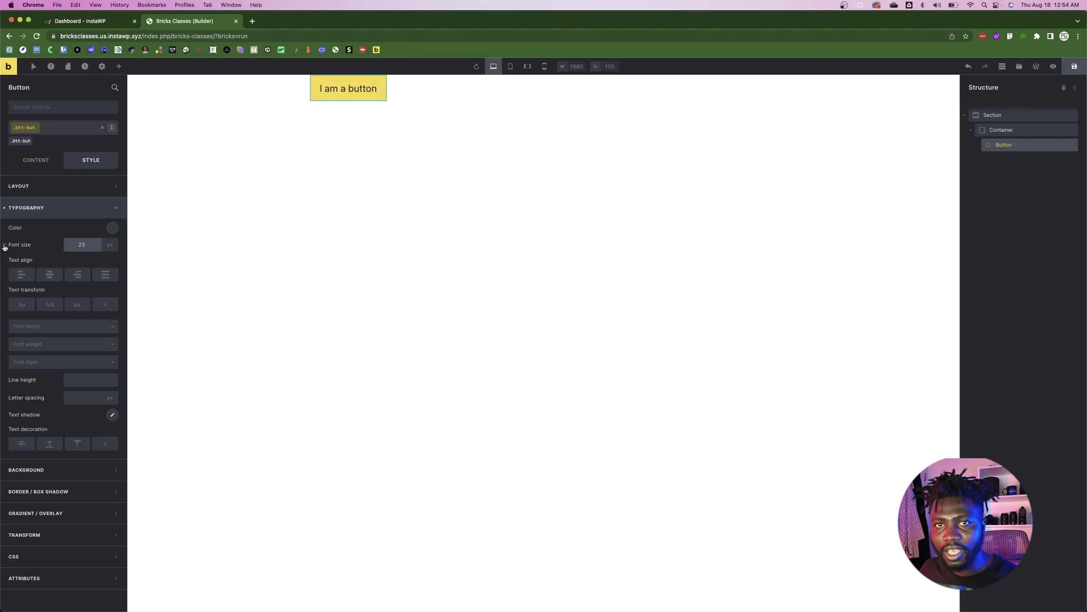
- Clear the btt-but class's font size, paste the copied styles of p--txt--22 into it and reopen the class for editing
{"action": "left_click", "coordinate": [5, 245]}
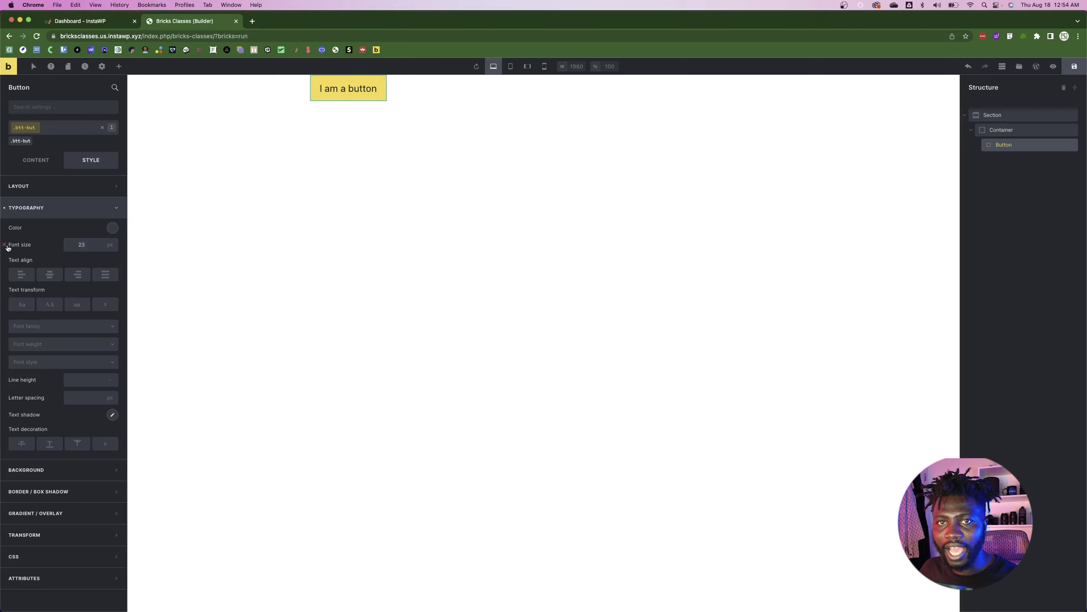
{"action": "left_click", "coordinate": [61, 127]}
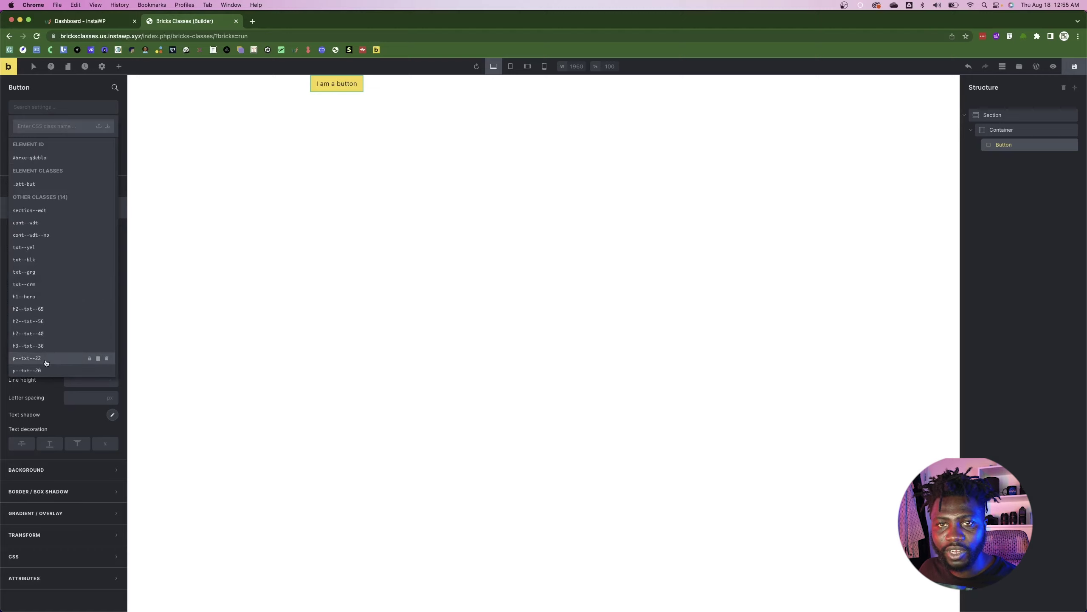
{"action": "left_click", "coordinate": [96, 359]}
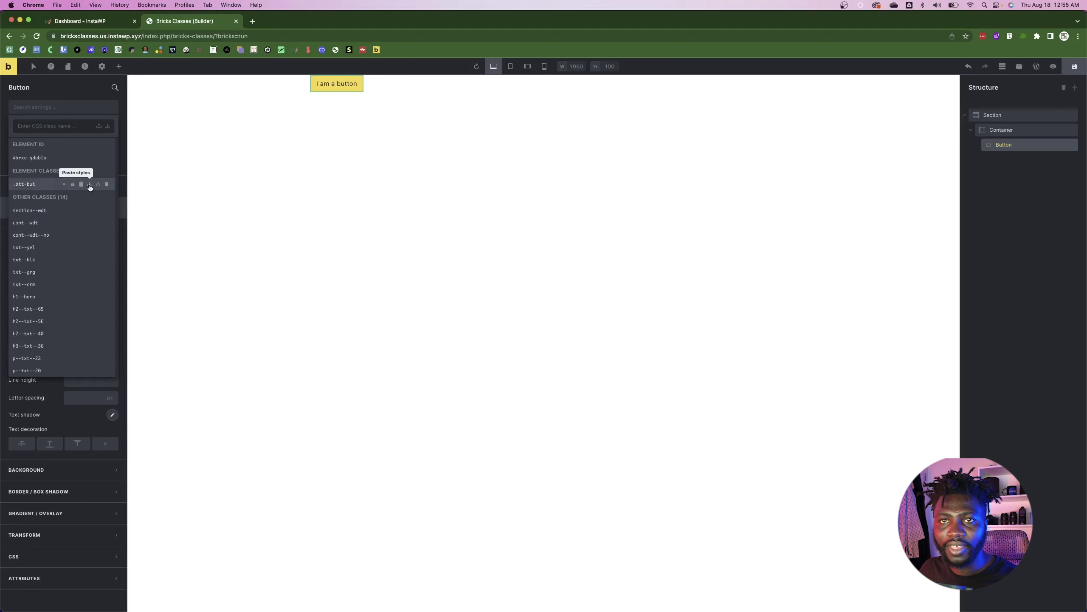
{"action": "left_click", "coordinate": [90, 185]}
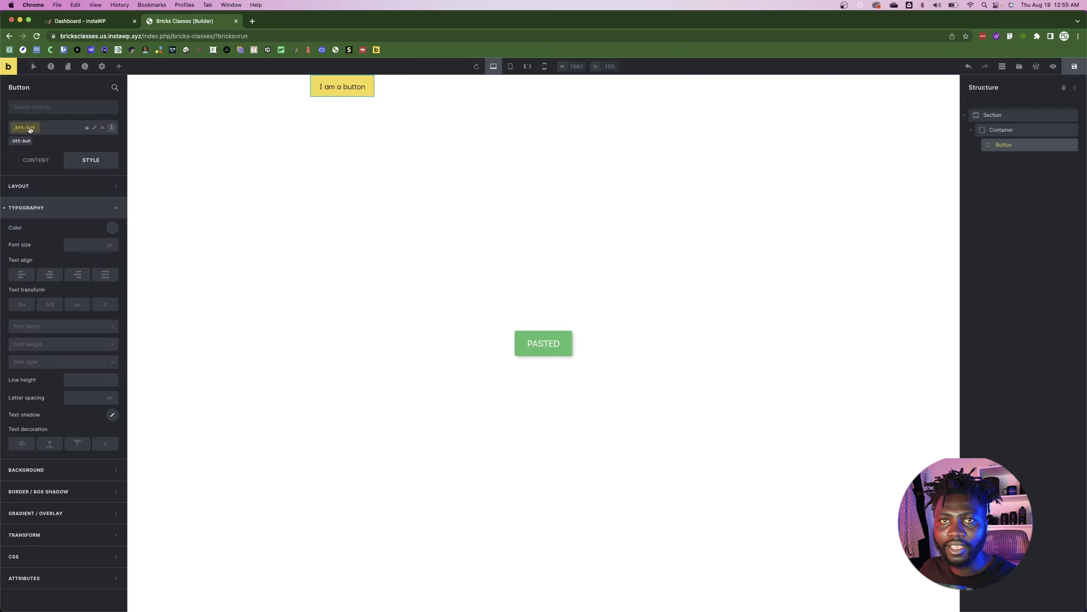
{"action": "left_click", "coordinate": [31, 128]}
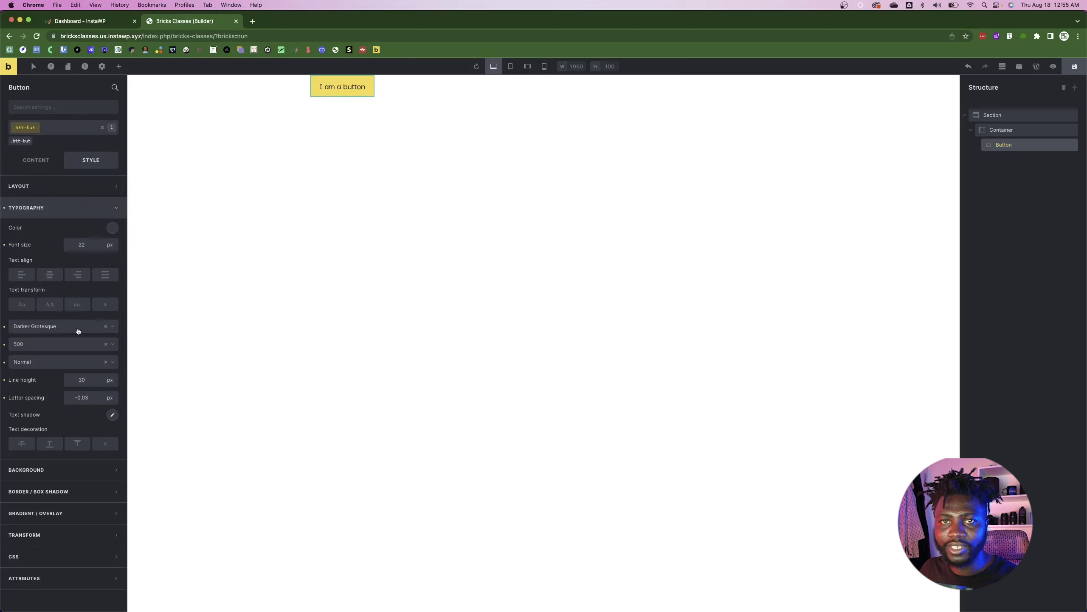
- Set the btt-but class's font size to 23 px to match the Get Started text in Figma
{"action": "double_click", "coordinate": [77, 244]}
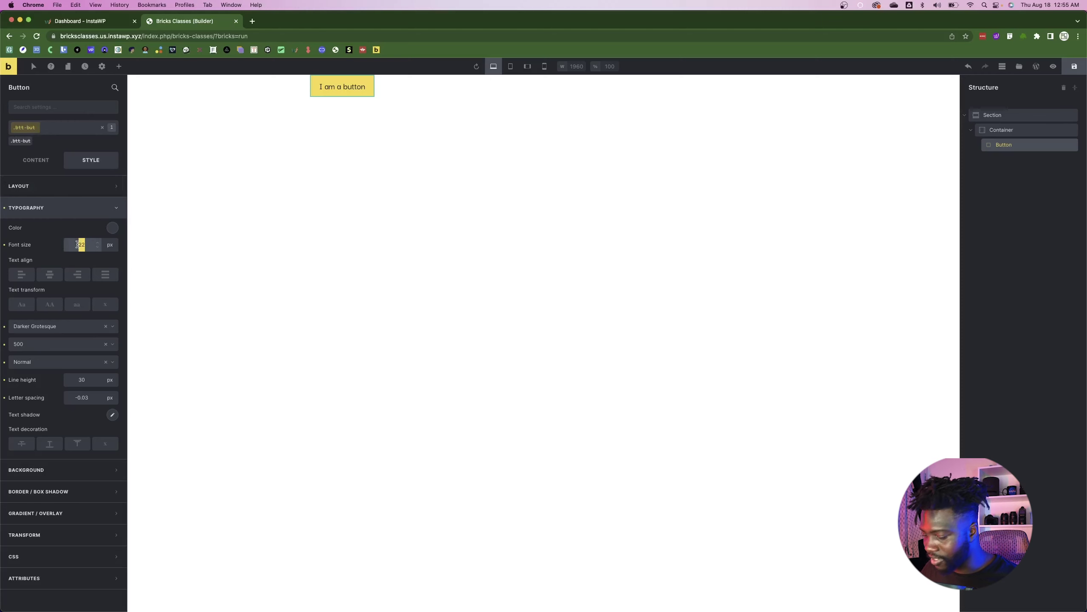
{"action": "key", "text": "super+Tab"}
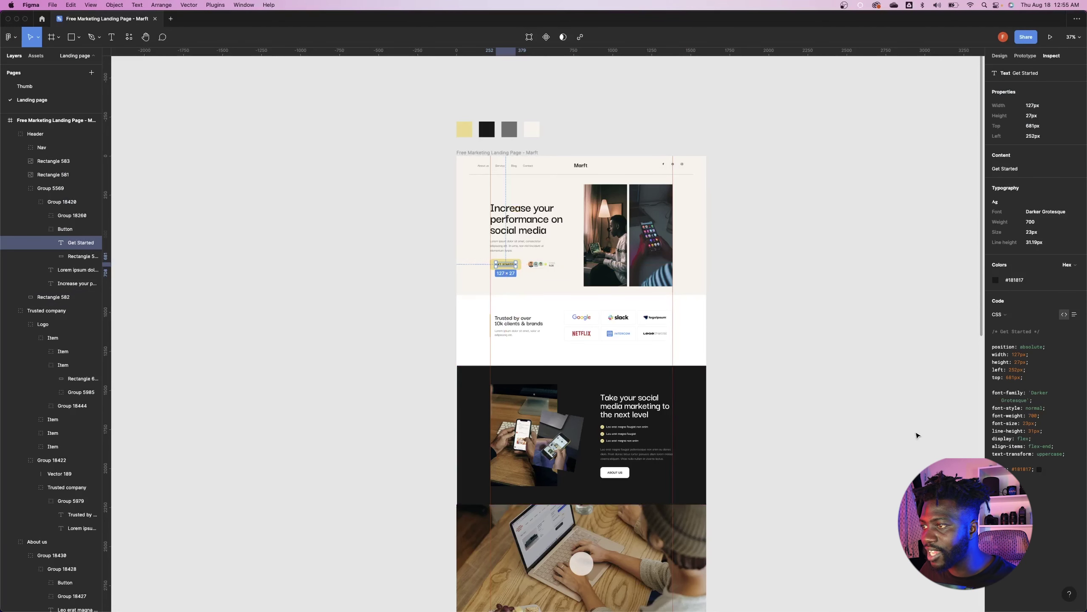
{"action": "key", "text": "super+Tab"}
{"action": "type", "text": "23"}
- Set the btt-but class's line height to 31 px, matching Figma, and its text transform to uppercase
{"action": "double_click", "coordinate": [76, 375]}
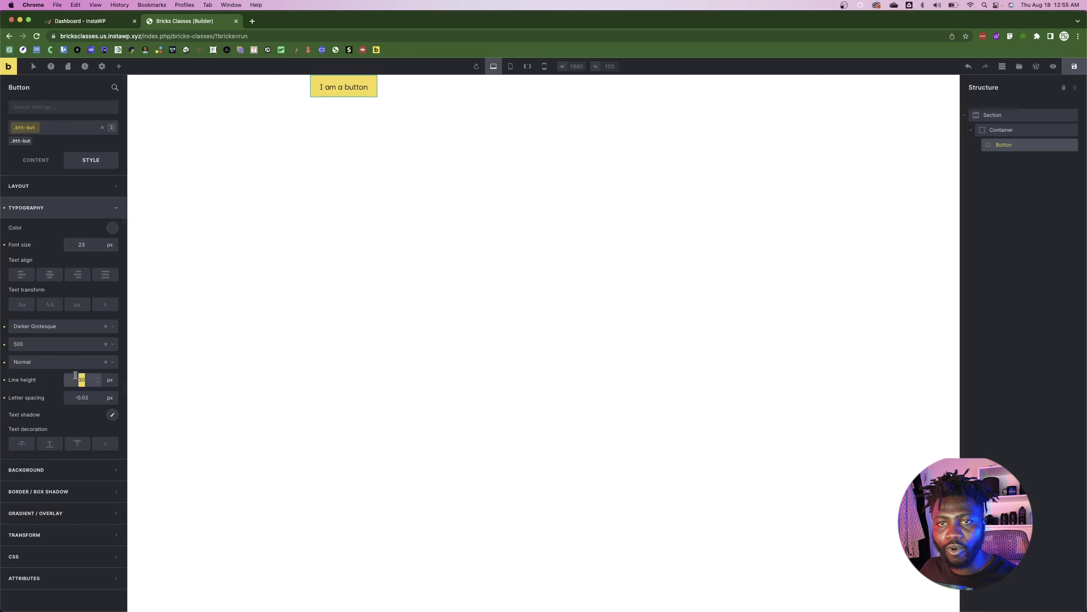
{"action": "key", "text": "super+Tab"}
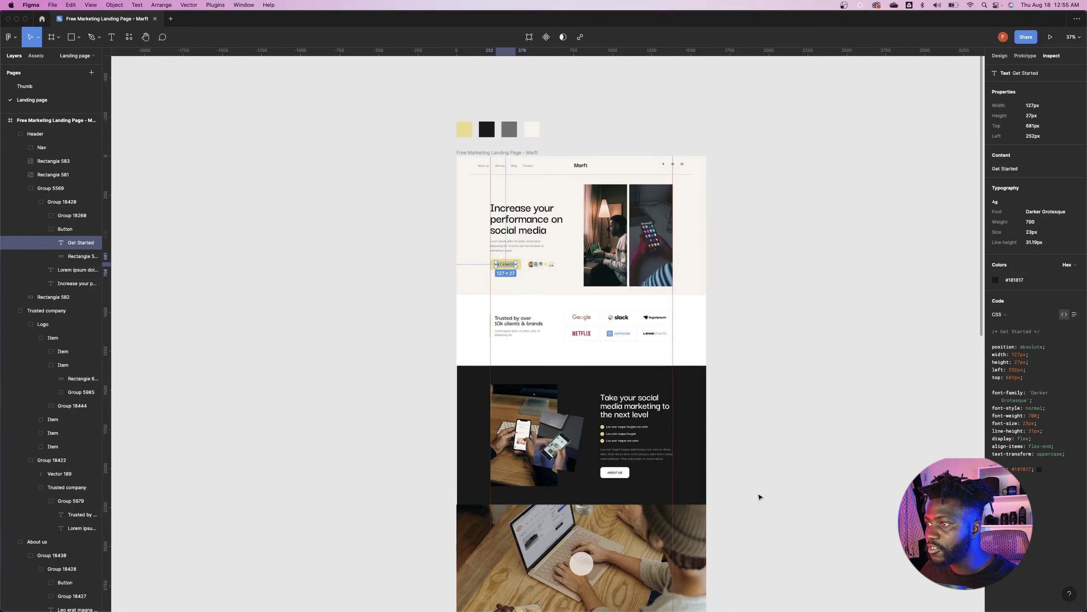
{"action": "key", "text": "super+Tab"}
{"action": "type", "text": "31"}
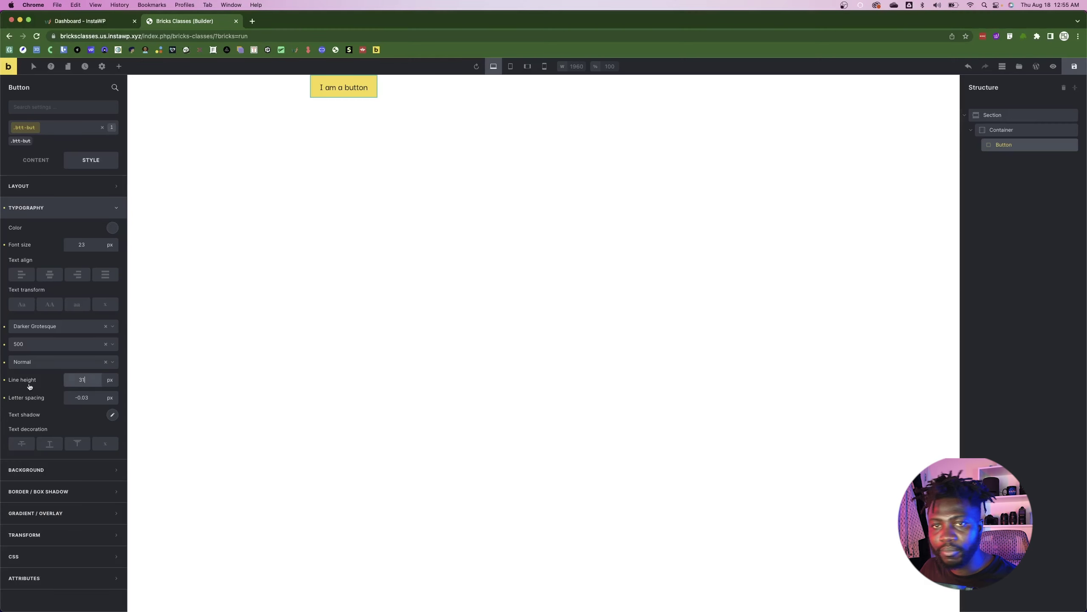
{"action": "left_click", "coordinate": [46, 305]}
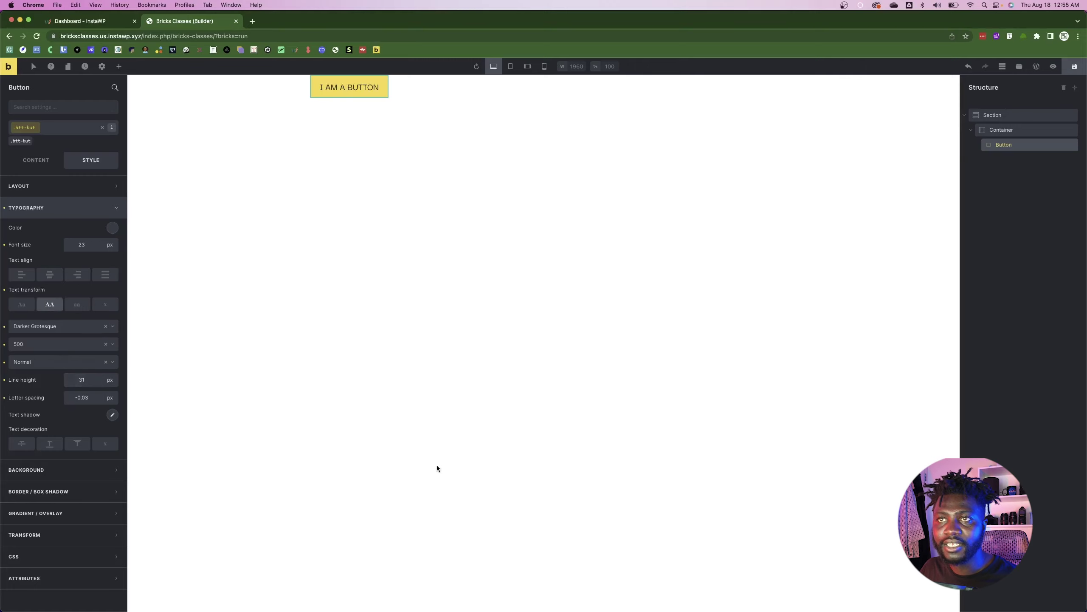
- Check the Get Started text's font weight in Figma and return to Bricks
{"action": "key", "text": "super+Tab"}
{"action": "key", "text": "super+Tab"}
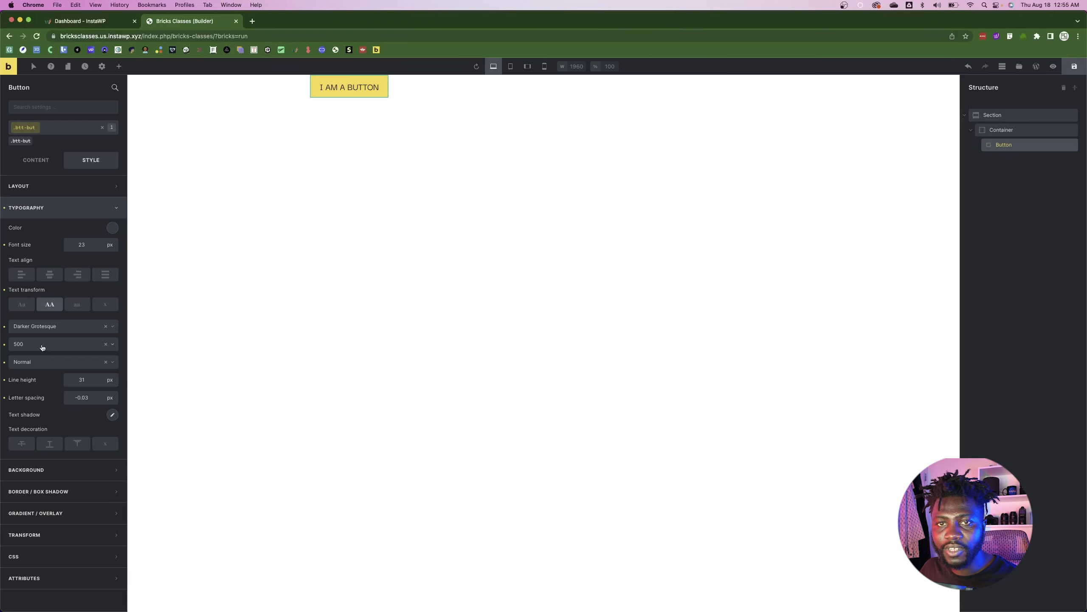
- Check the Get Started text's weight in the Figma design and set the btt-but class's font weight to 700 in Bricks
{"action": "key", "text": "super+Tab"}
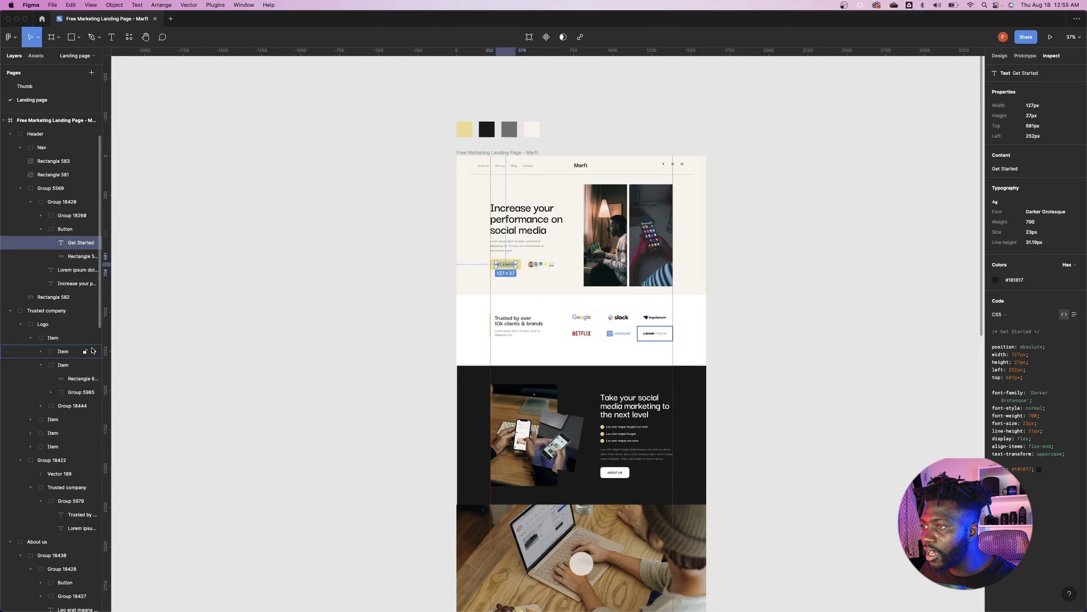
{"action": "key", "text": "super+Tab"}
{"action": "left_click", "coordinate": [30, 343]}
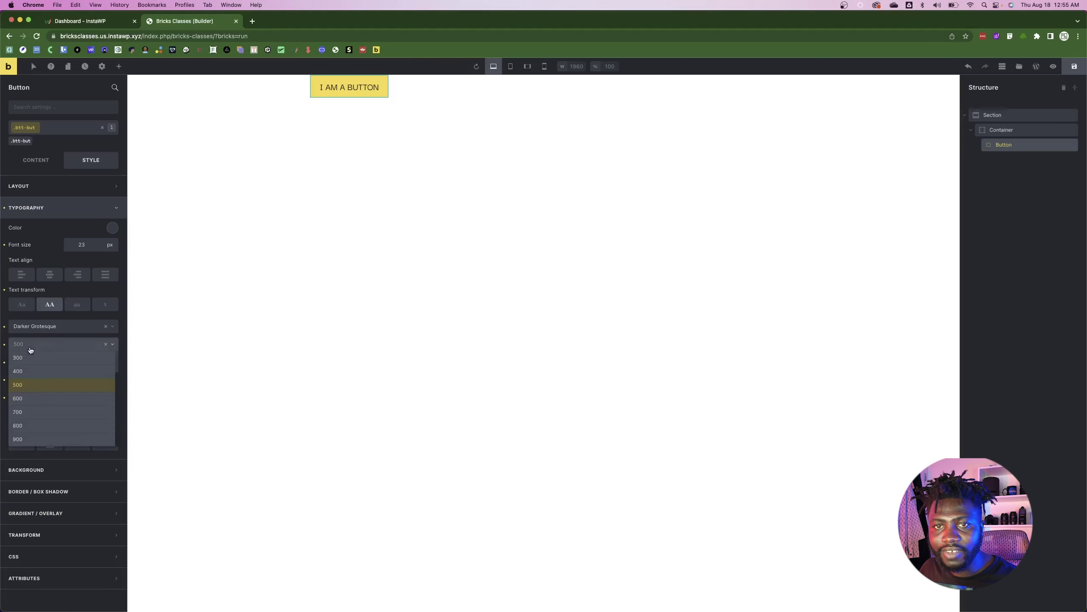
{"action": "left_click", "coordinate": [34, 409]}
- Measure the button's inner spacing in Figma and set the btt-but padding in Bricks to 21 px top and bottom, 36 px right and left
{"action": "key", "text": "super+Tab"}
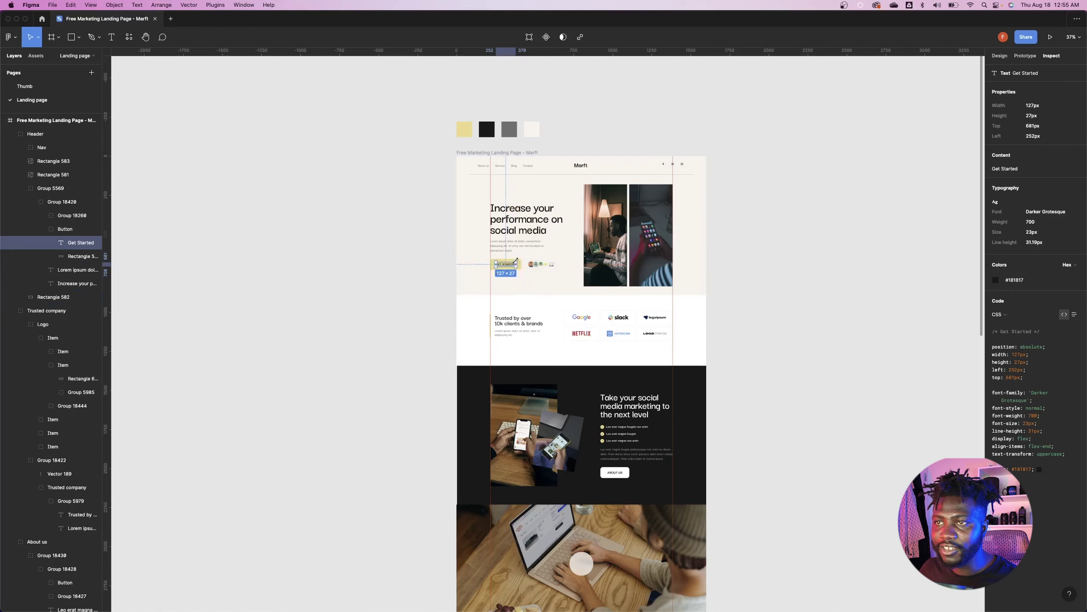
{"action": "key", "text": "alt"}
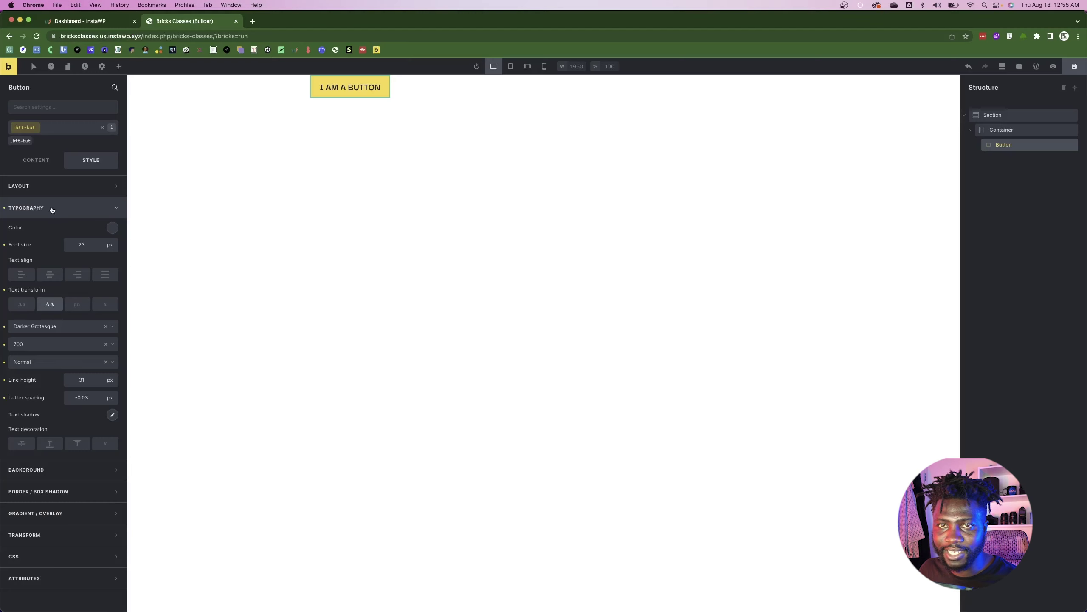
{"action": "left_click", "coordinate": [51, 209]}
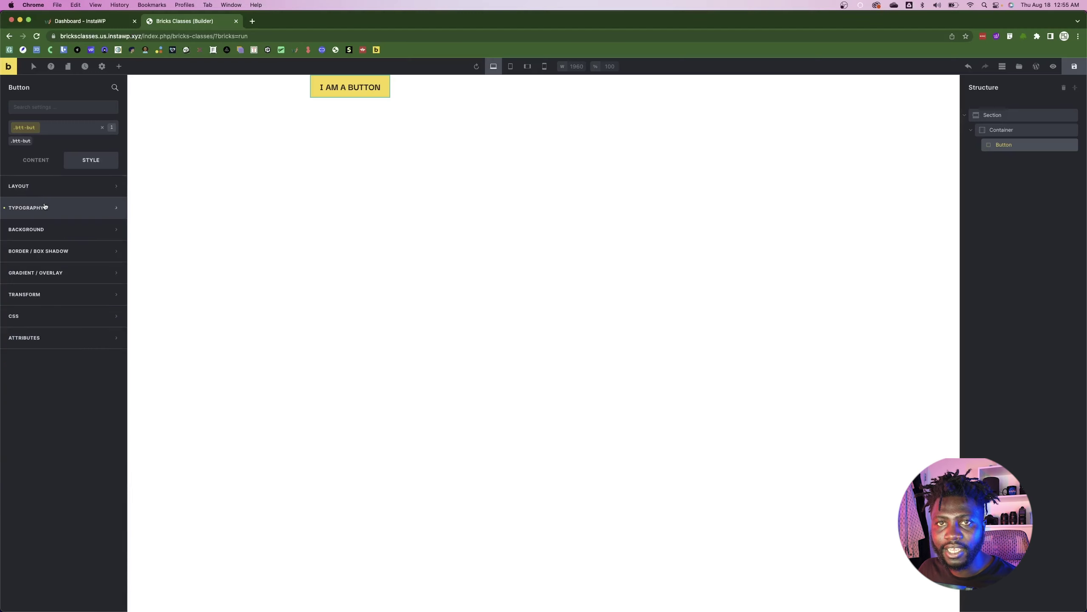
{"action": "left_click", "coordinate": [46, 188]}
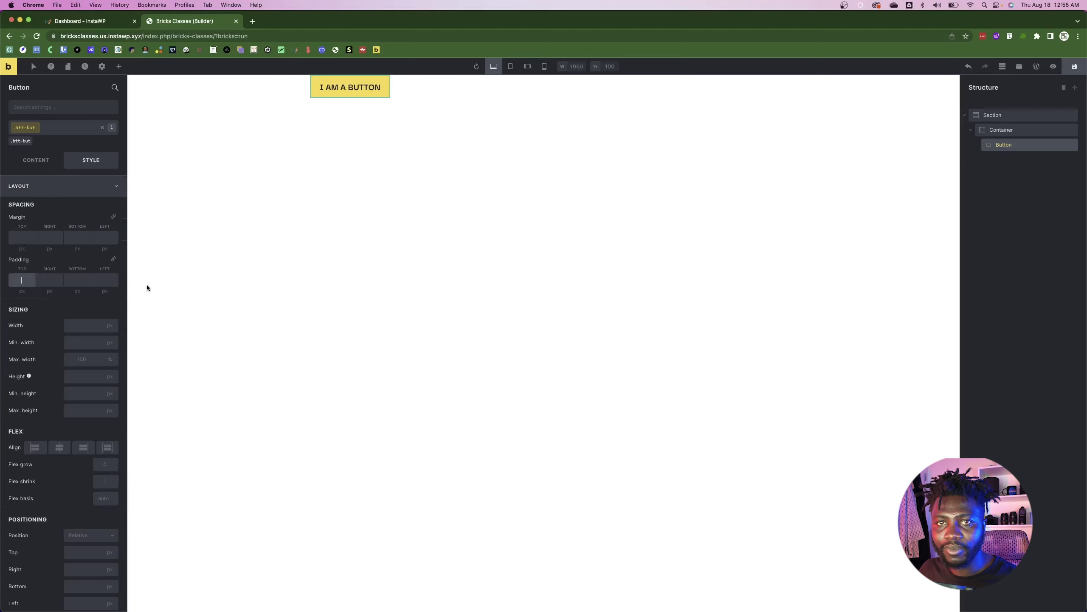
{"action": "type", "text": "21"}
{"action": "key", "text": "Tab"}
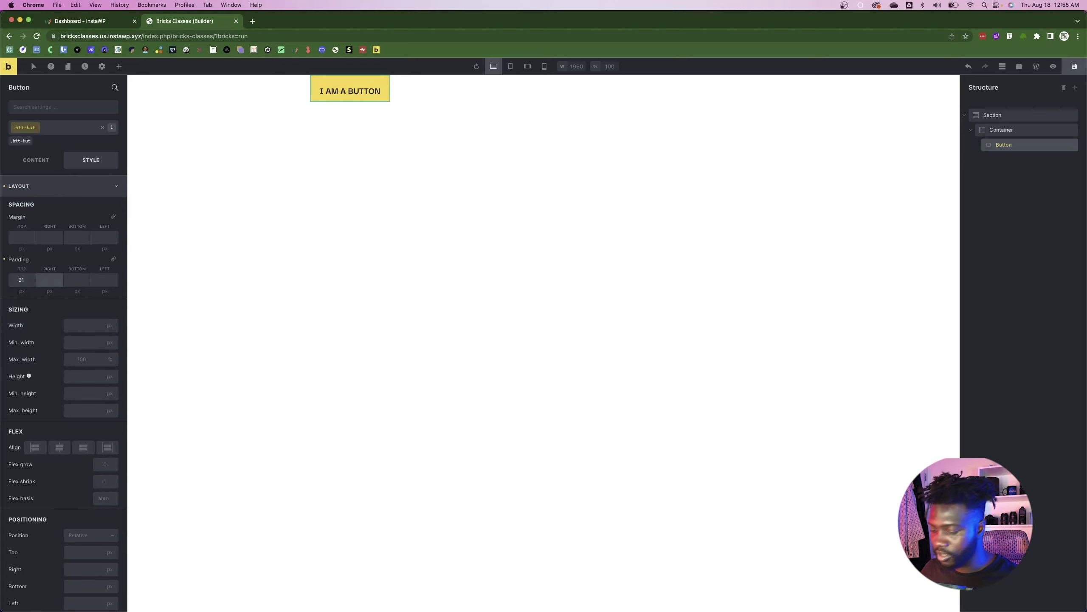
{"action": "type", "text": "36"}
{"action": "key", "text": "Tab"}
{"action": "type", "text": "2"}
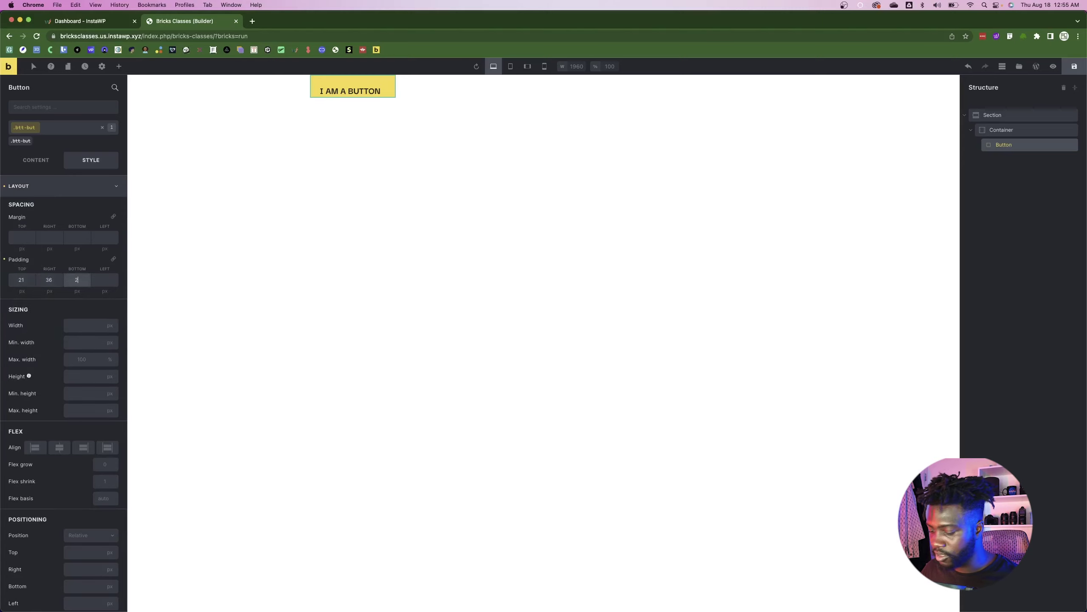
{"action": "type", "text": "1"}
{"action": "key", "text": "Tab"}
{"action": "type", "text": "36"}
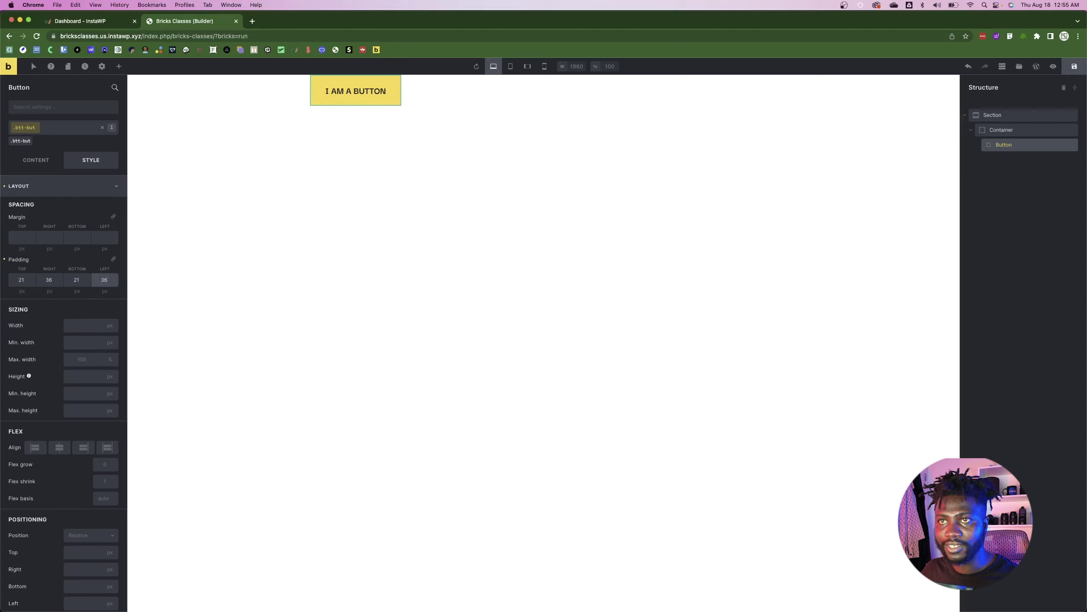
{"action": "left_click", "coordinate": [68, 189]}
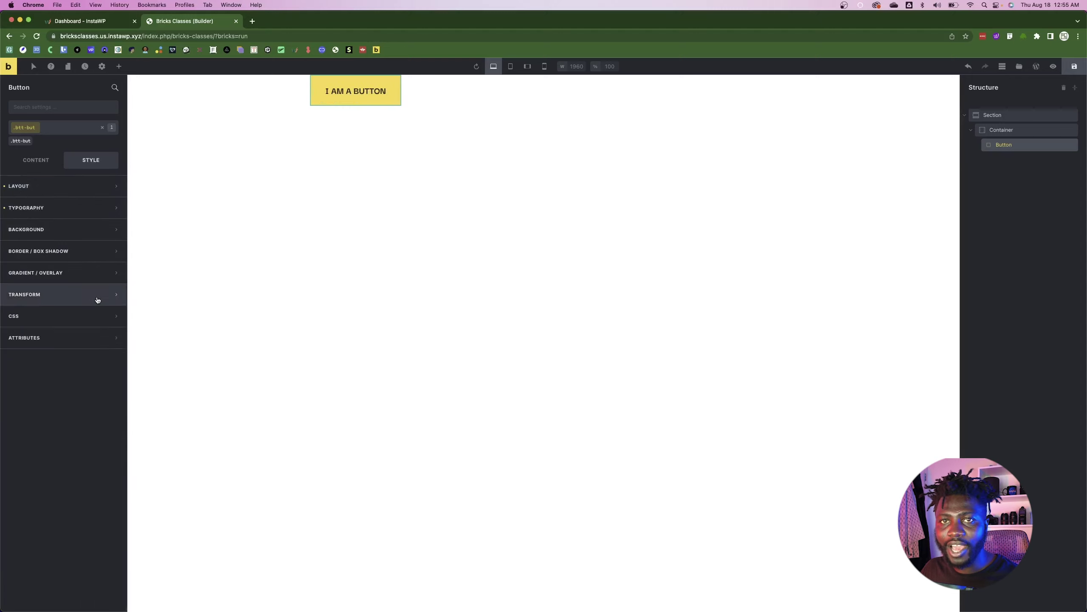
- Set the button class's border radius to 16 px on all corners
{"action": "left_click", "coordinate": [45, 251]}
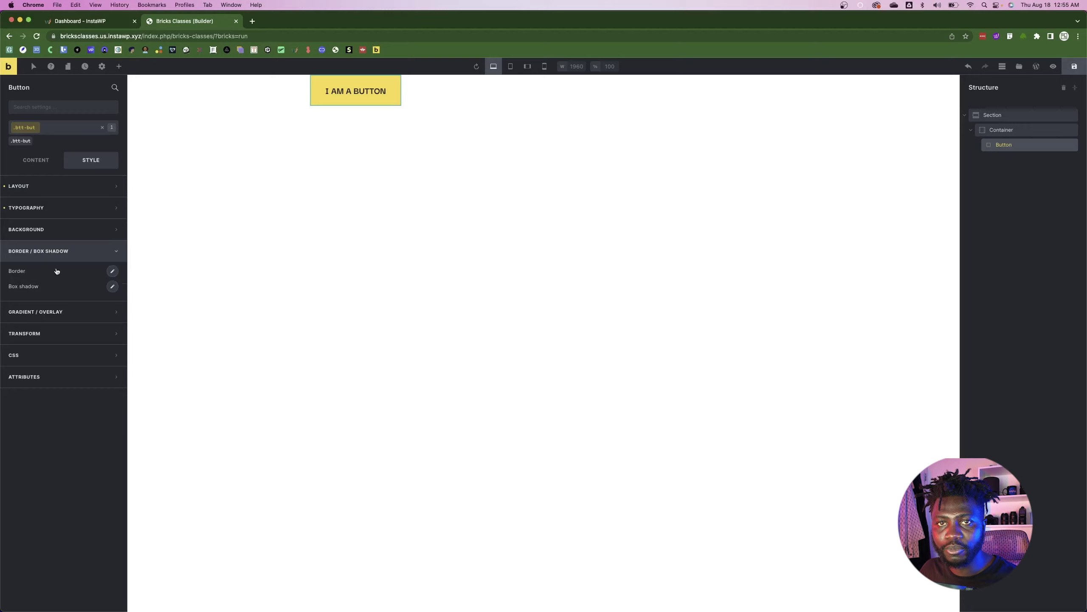
{"action": "left_click", "coordinate": [112, 271]}
{"action": "left_click", "coordinate": [25, 389]}
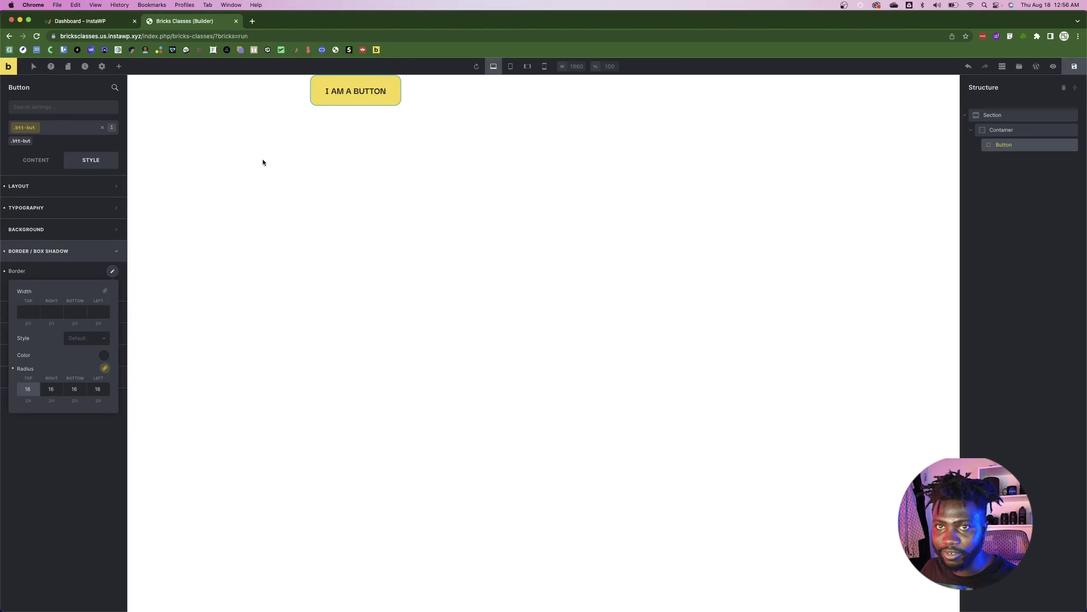
- Look at the About Us button in the Figma design and rename the btt-but class to btt-yel in Bricks
{"action": "key", "text": "super+Tab"}
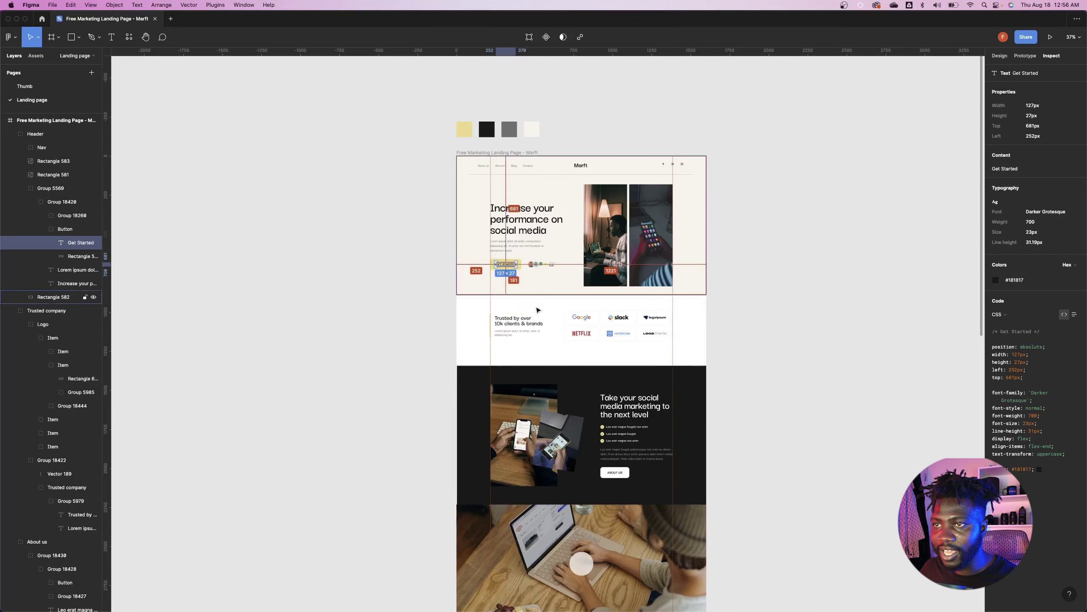
{"action": "scroll", "coordinate": [578, 334], "scroll_direction": "down", "scroll_amount": 5}
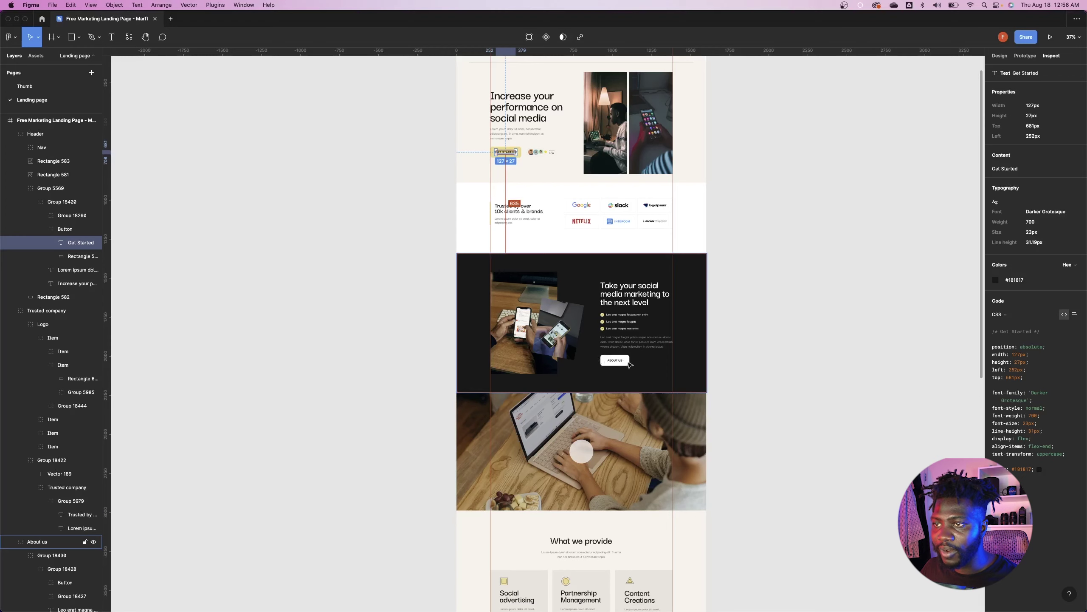
{"action": "key", "text": "super+Tab"}
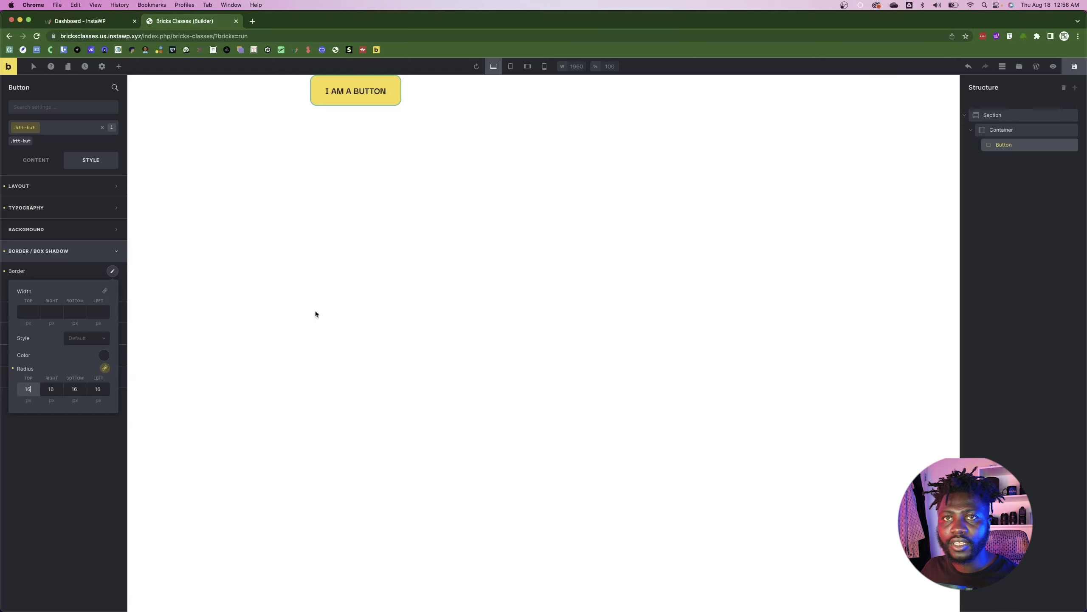
{"action": "left_click", "coordinate": [95, 127]}
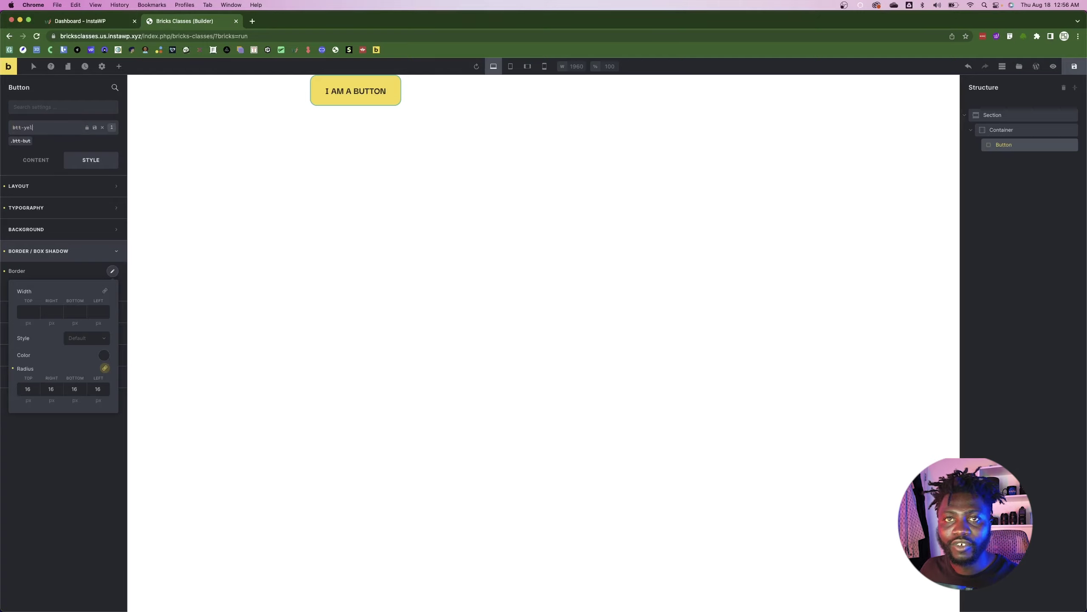
{"action": "type", "text": "yel"}
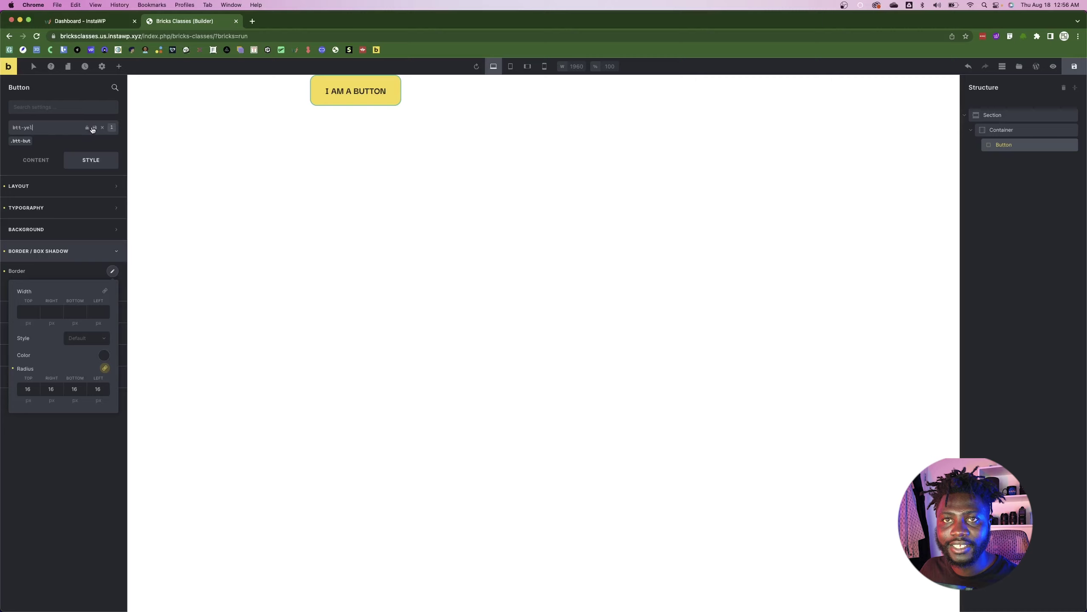
{"action": "left_click", "coordinate": [94, 127]}
{"action": "left_click", "coordinate": [59, 142]}
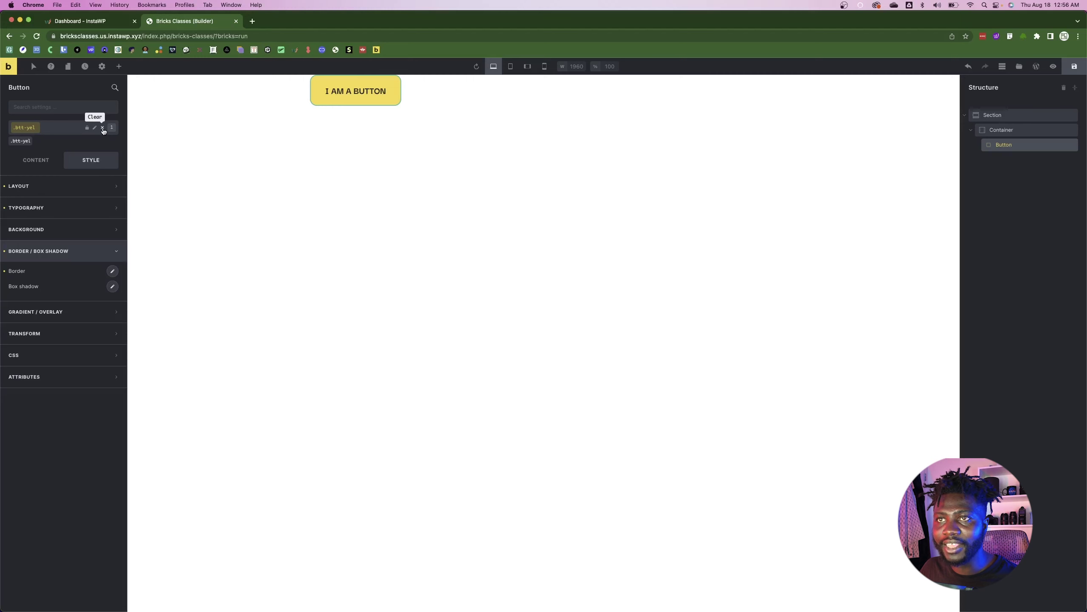
- Switch to Figma and copy the hex code of the Get Started button's yellow fill
{"action": "key", "text": "super+Tab"}
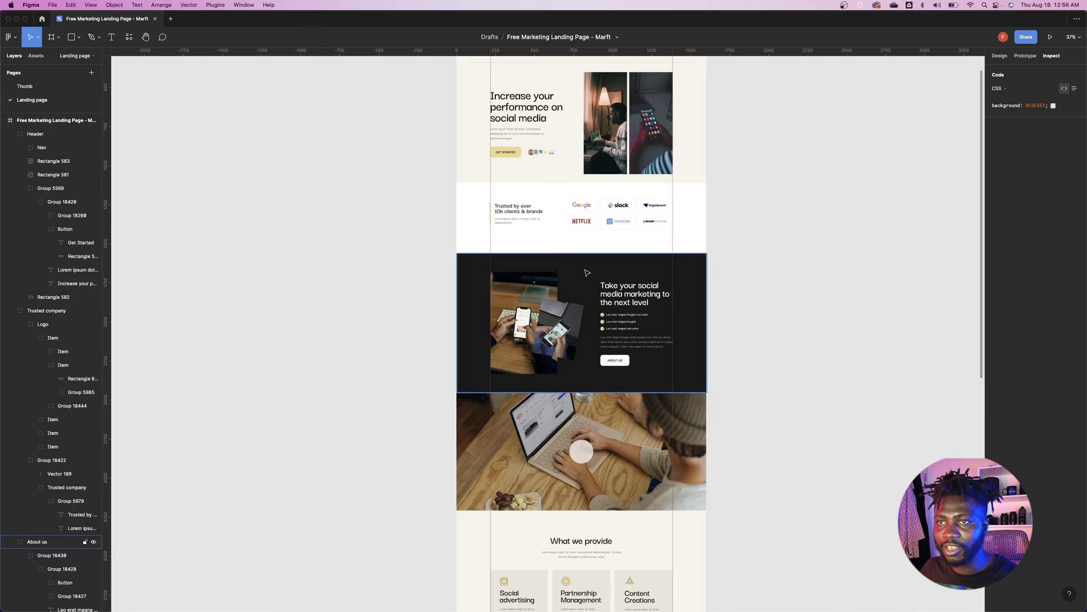
{"action": "double_click", "coordinate": [506, 152]}
{"action": "double_click", "coordinate": [512, 153]}
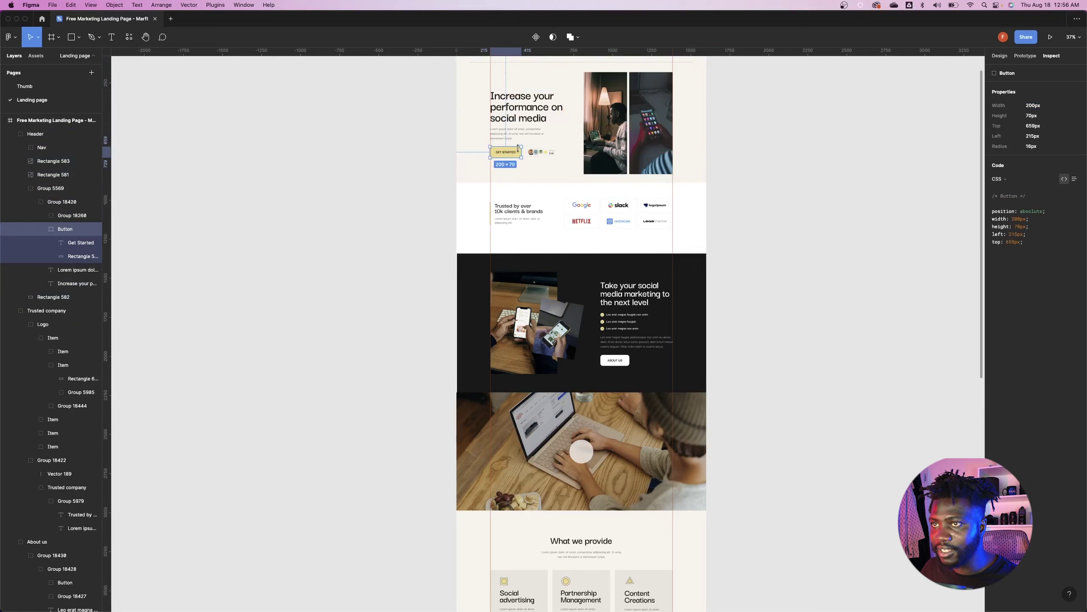
{"action": "left_click", "coordinate": [1001, 56]}
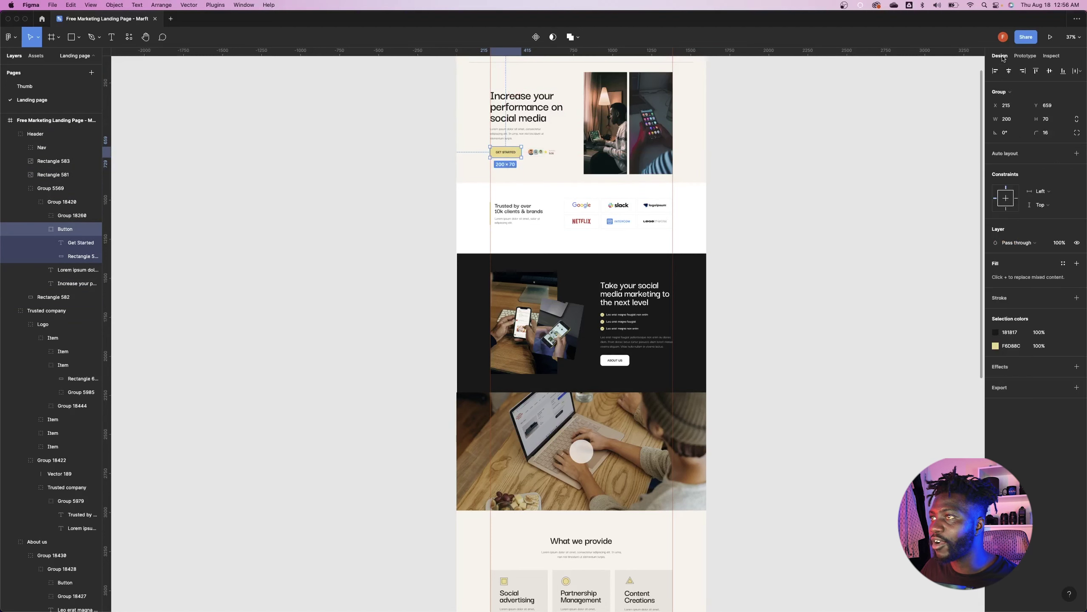
{"action": "left_click", "coordinate": [1012, 345]}
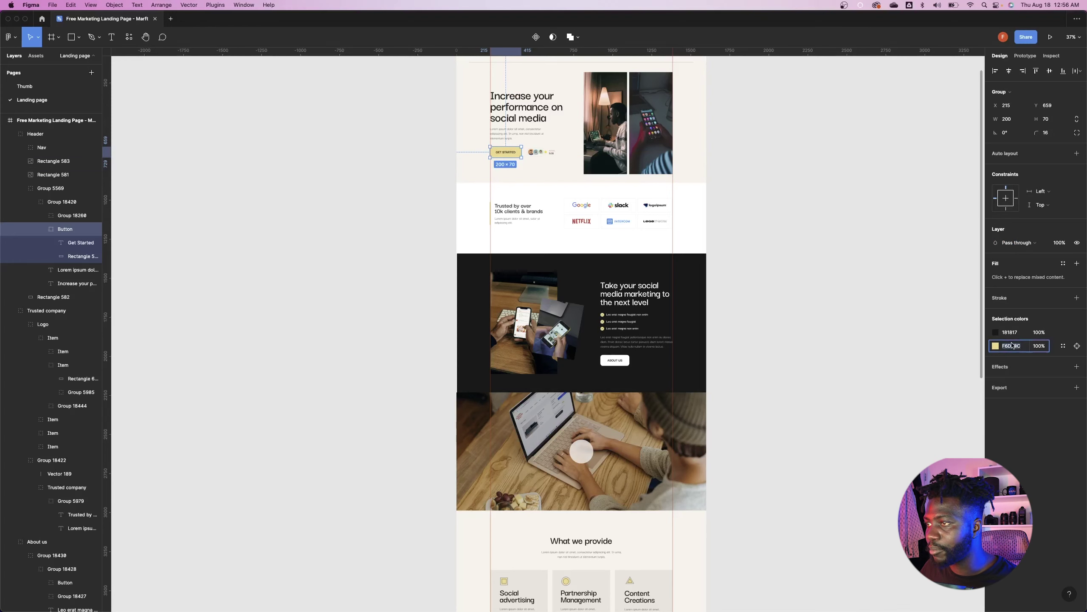
{"action": "key", "text": "super+Tab"}
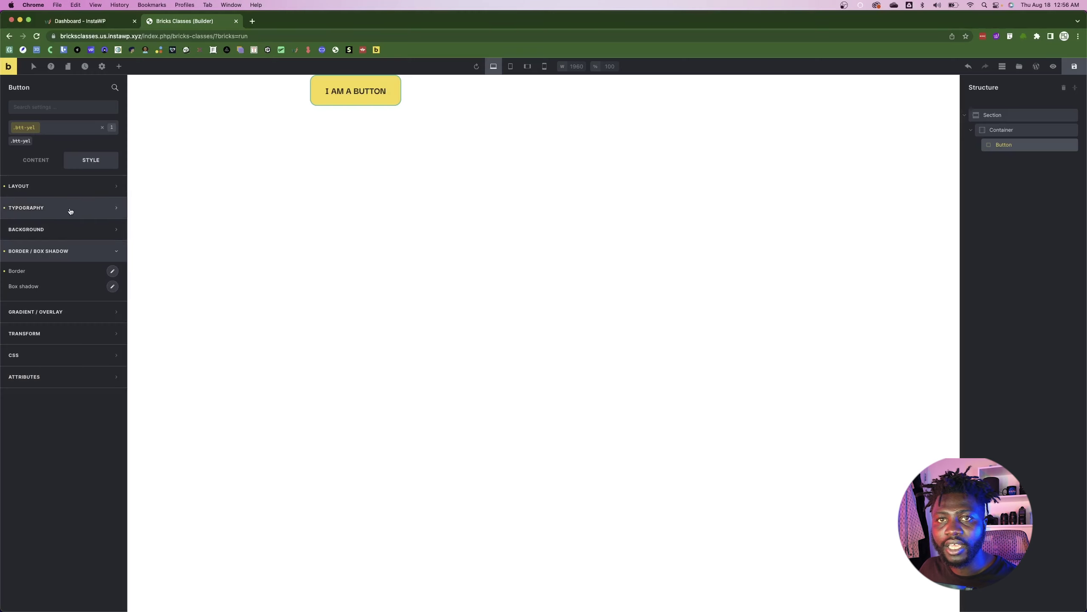
- Set the btt-yel class's background color to the copied yellow hex code
{"action": "left_click", "coordinate": [111, 230]}
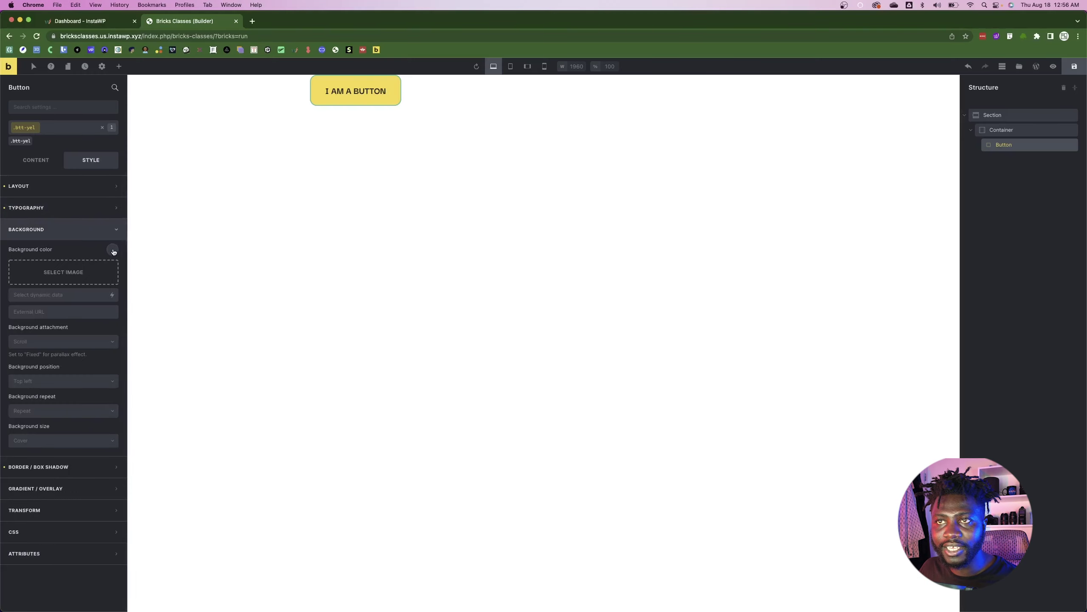
{"action": "left_click", "coordinate": [113, 250]}
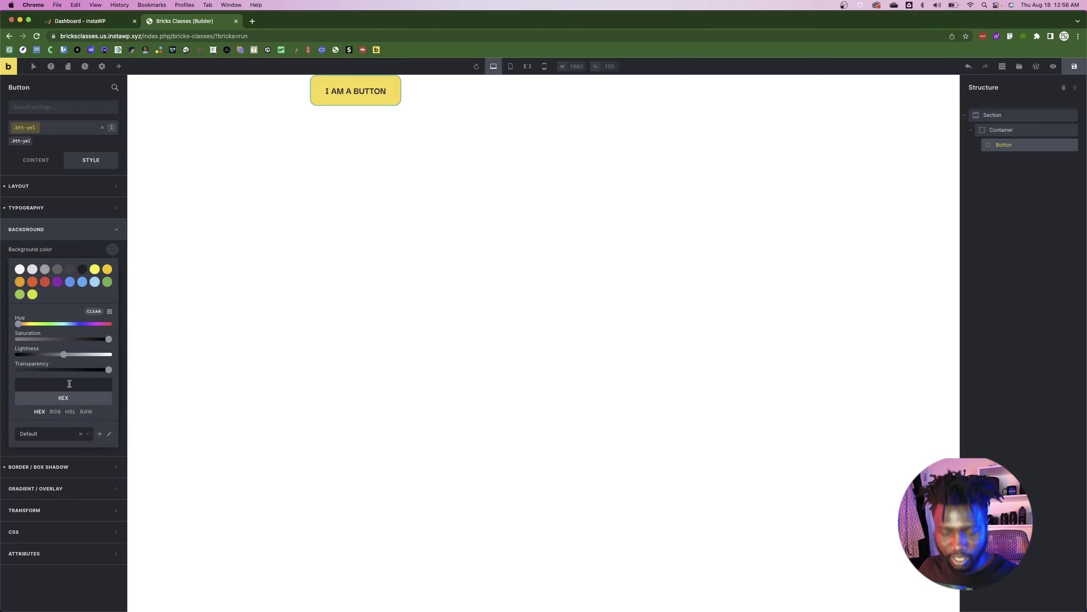
{"action": "key", "text": "super+v"}
{"action": "left_click", "coordinate": [154, 240]}
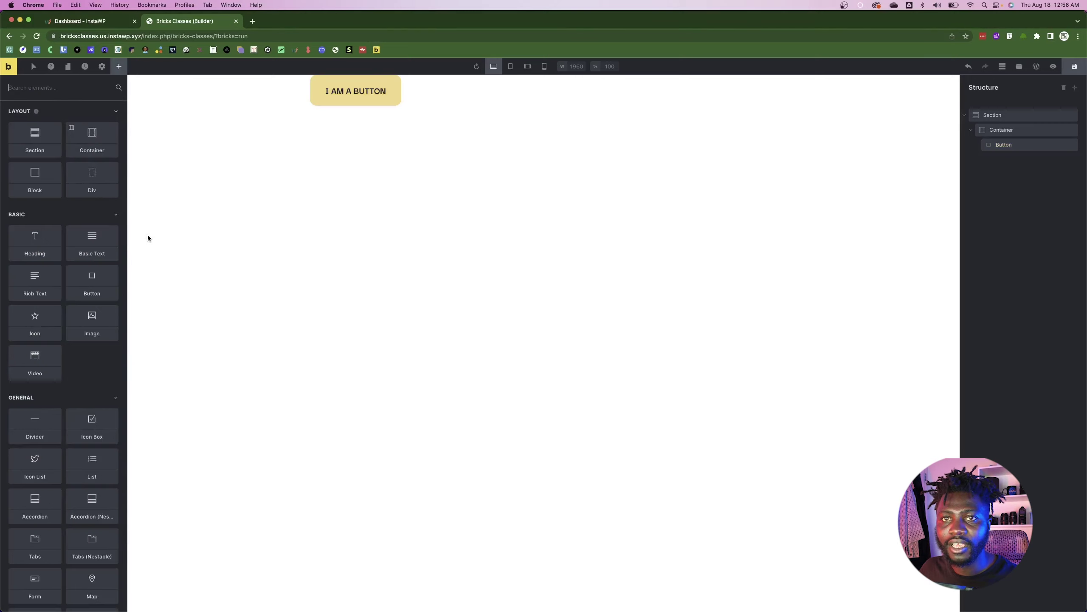
{"action": "left_click", "coordinate": [355, 90]}
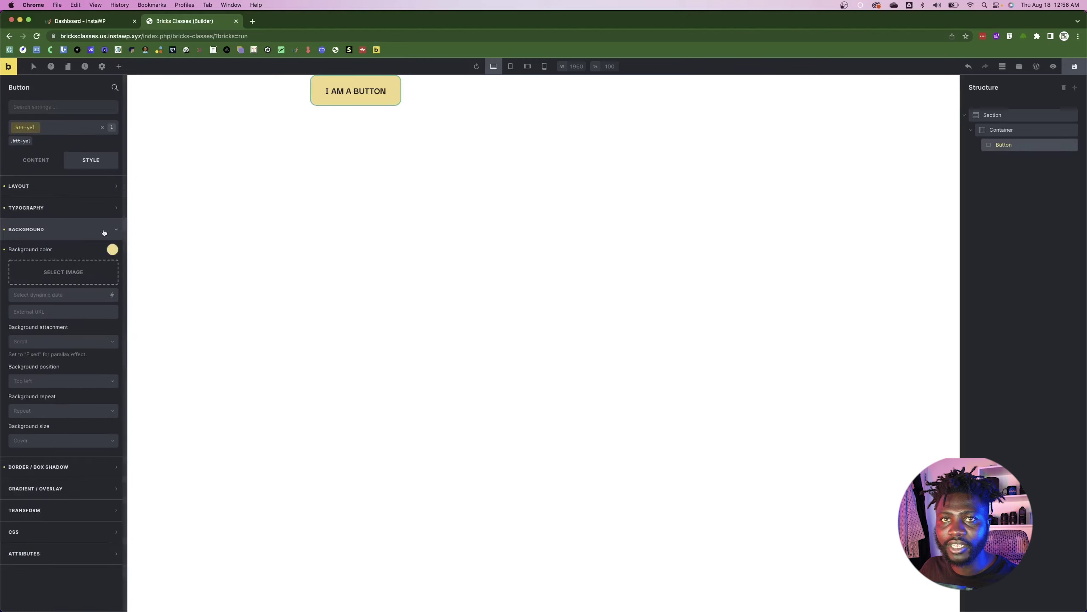
{"action": "left_click", "coordinate": [42, 232]}
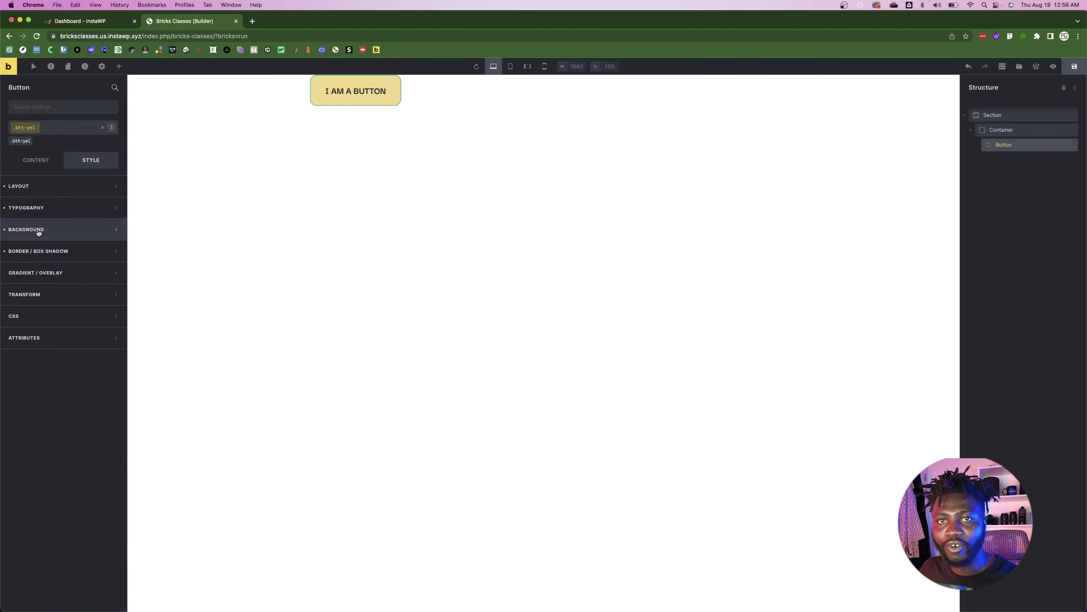
- Remove btt-yel from the button and create a new global class named btt-wht on it
{"action": "left_click", "coordinate": [26, 141]}
{"action": "left_click", "coordinate": [43, 127]}
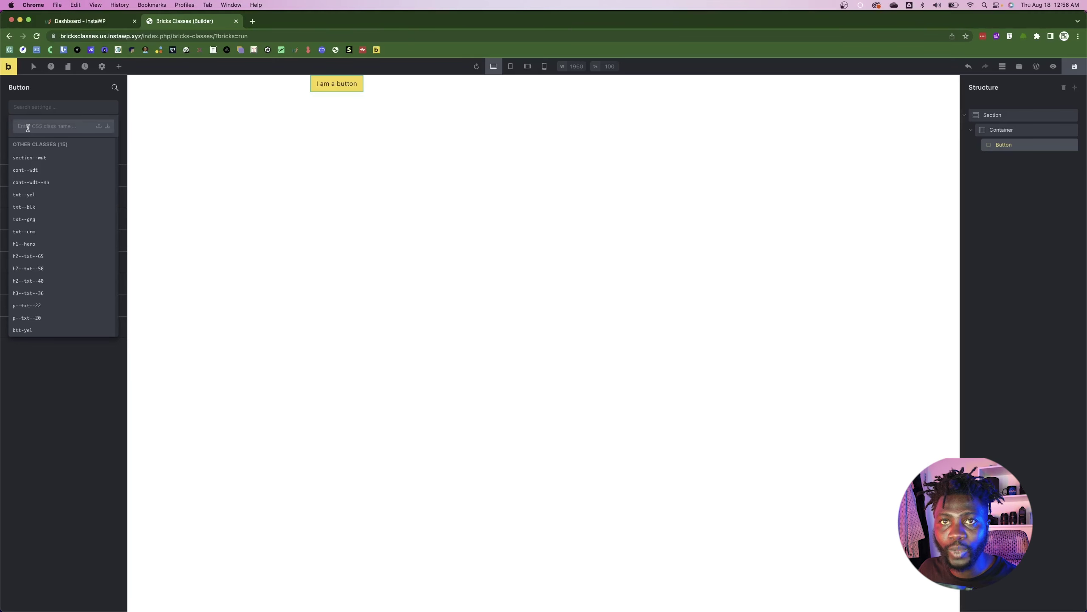
{"action": "type", "text": "b"}
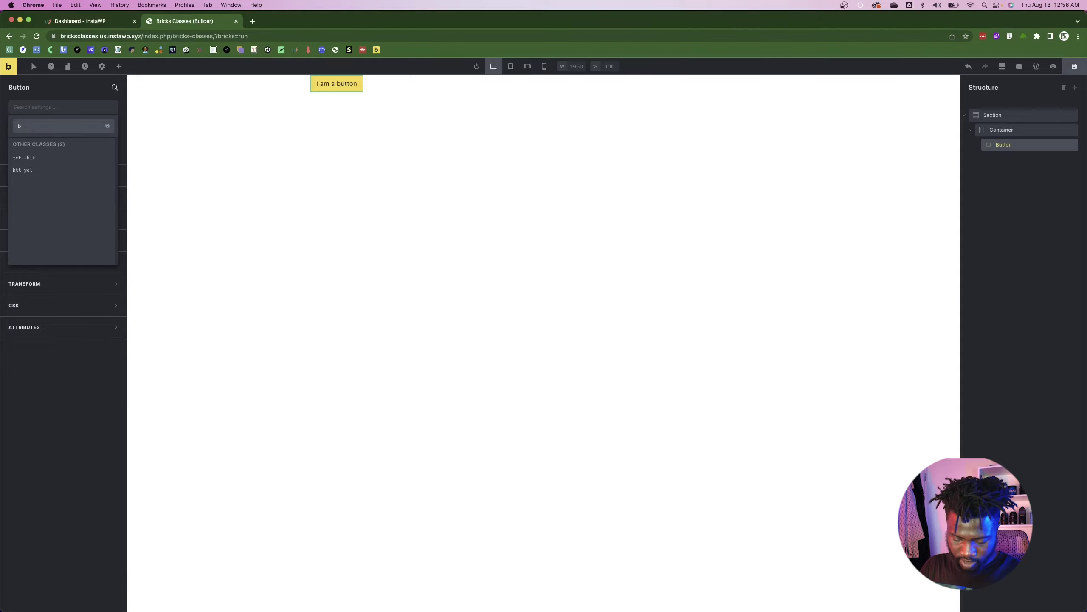
{"action": "type", "text": "tt"}
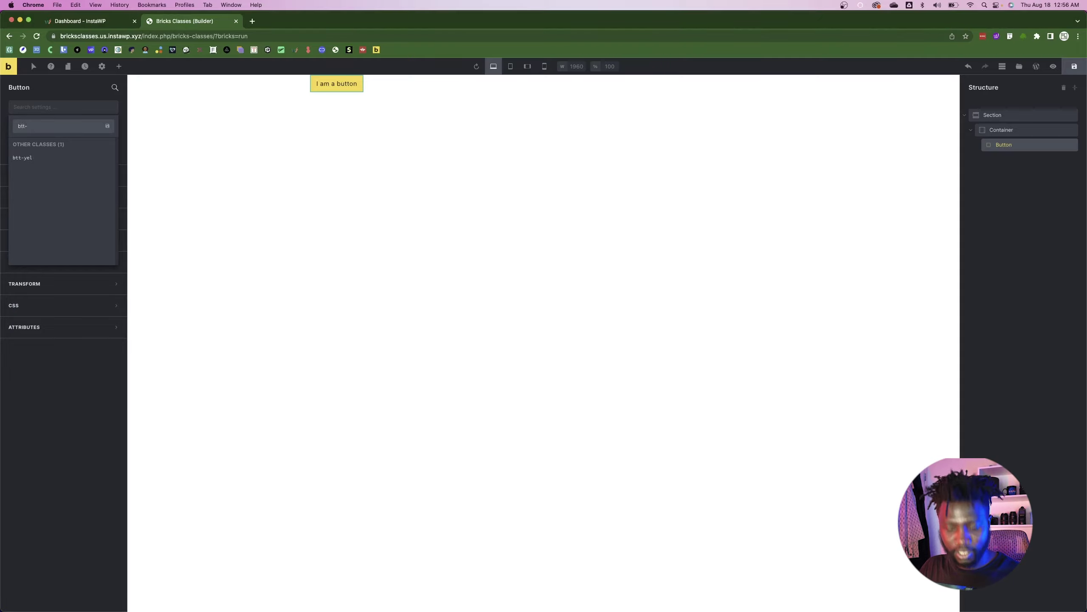
{"action": "type", "text": "-wht"}
{"action": "key", "text": "Return"}
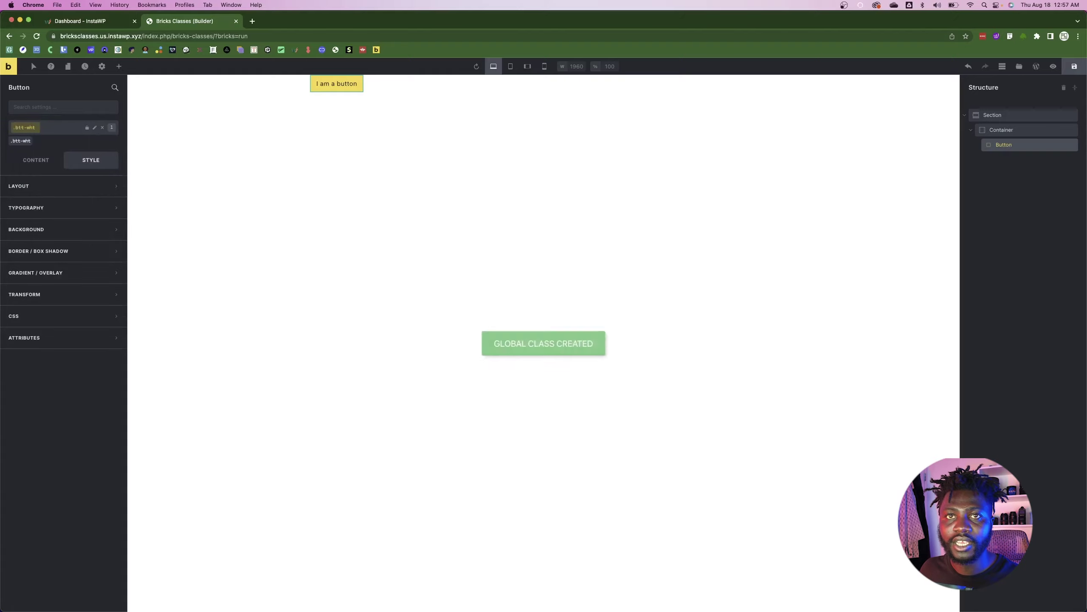
- Copy the styles of the btt-yel class and paste them onto btt-wht
{"action": "left_click", "coordinate": [55, 132]}
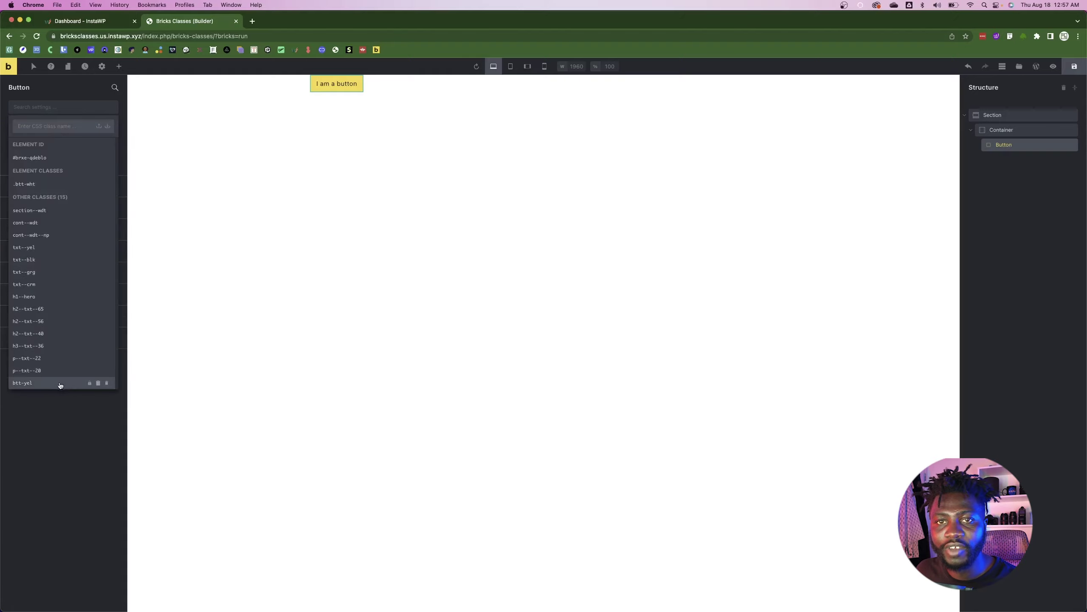
{"action": "left_click", "coordinate": [98, 383]}
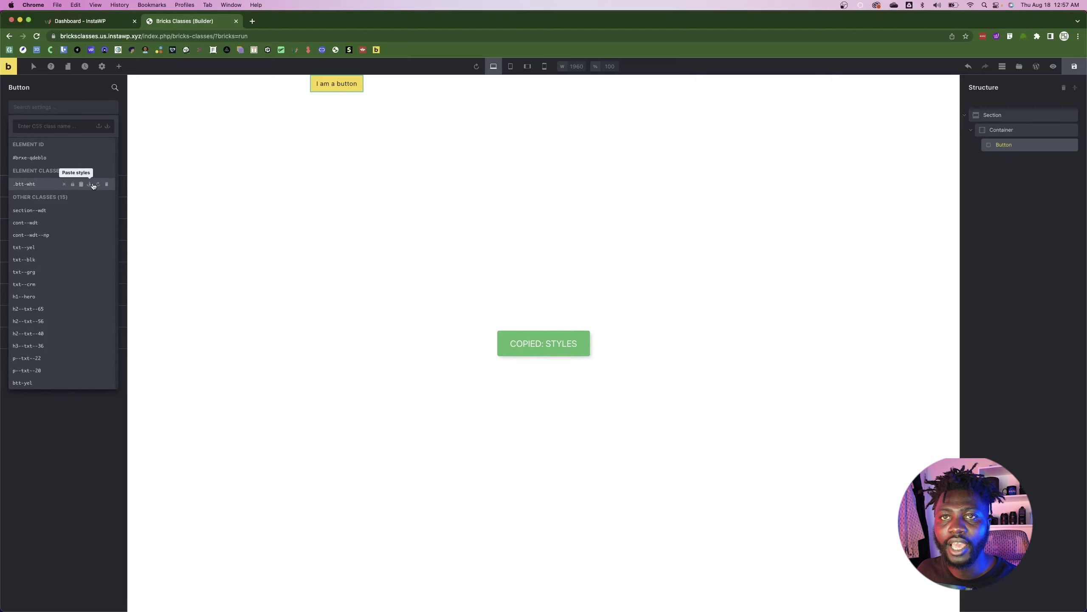
{"action": "left_click", "coordinate": [91, 185]}
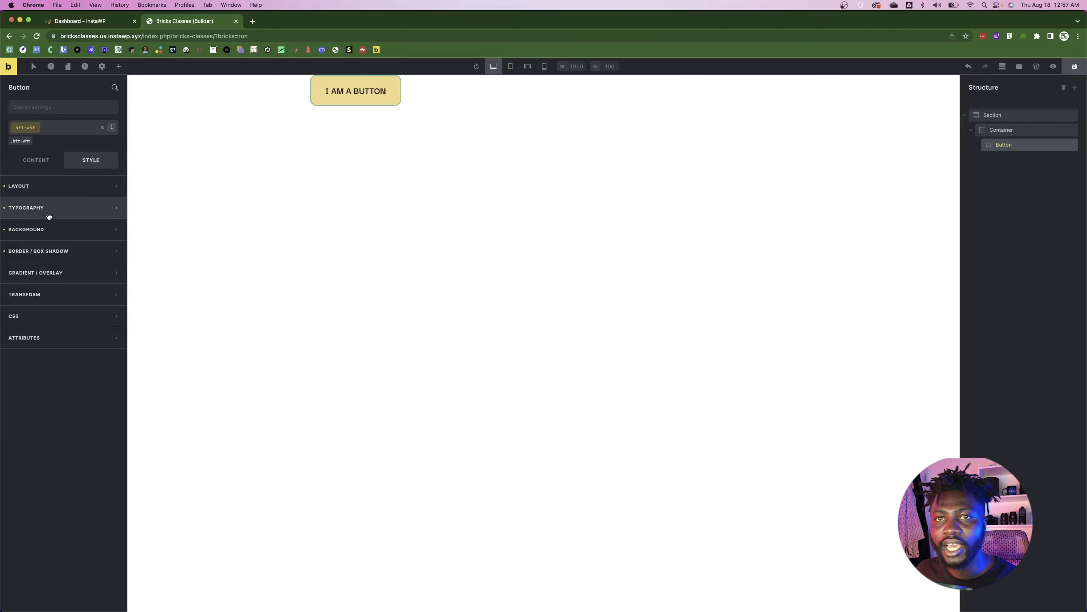
- Switch to Figma and copy the white hex code FFFFFF from the About Us button's fill
{"action": "left_click", "coordinate": [52, 229]}
{"action": "left_click", "coordinate": [113, 249]}
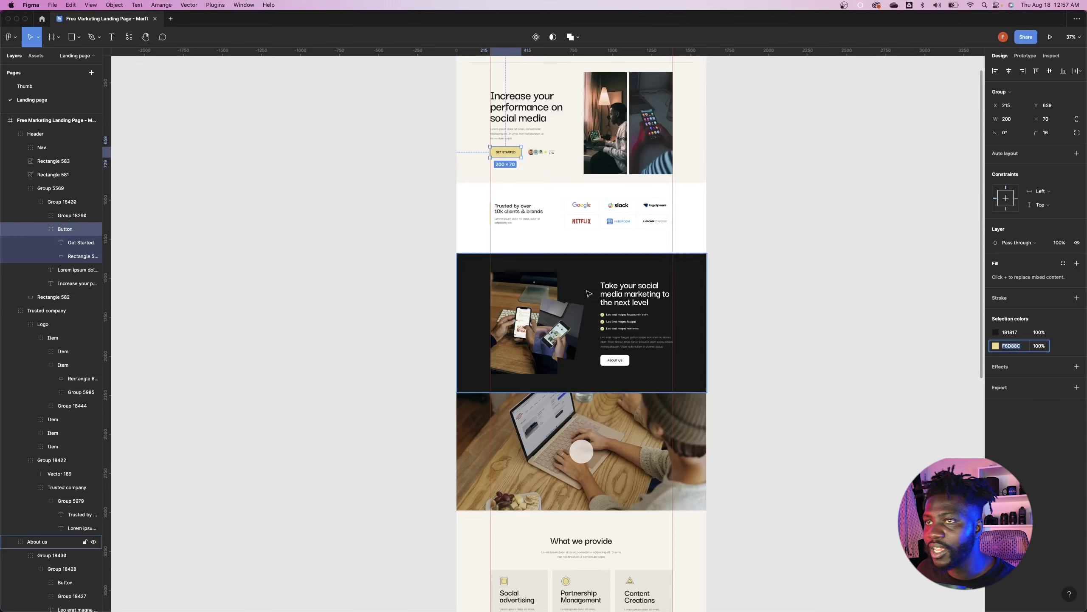
{"action": "left_click", "coordinate": [625, 360]}
{"action": "key", "text": "Escape"}
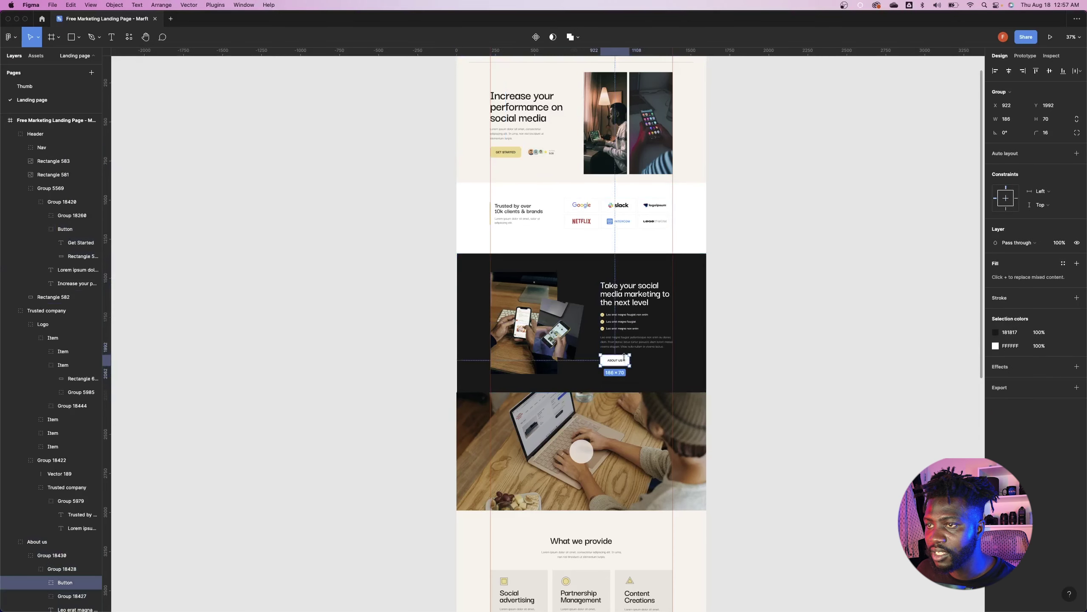
{"action": "left_click", "coordinate": [627, 362]}
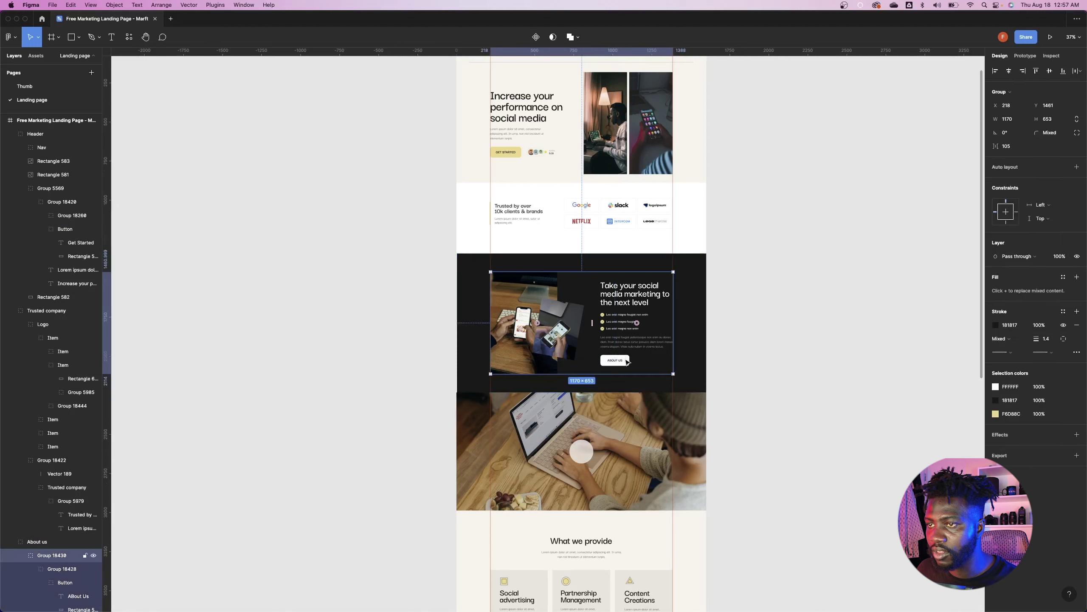
{"action": "double_click", "coordinate": [627, 362]}
{"action": "double_click", "coordinate": [627, 362]}
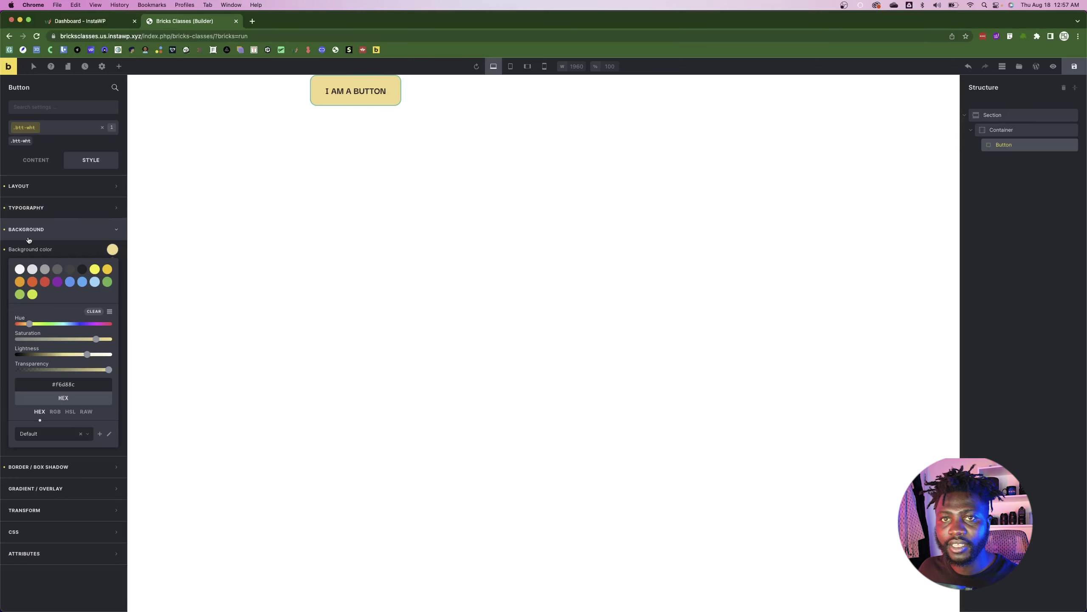
- Set the background color of the btt-wht class to FFFFFF in Bricks
{"action": "left_click", "coordinate": [64, 231]}
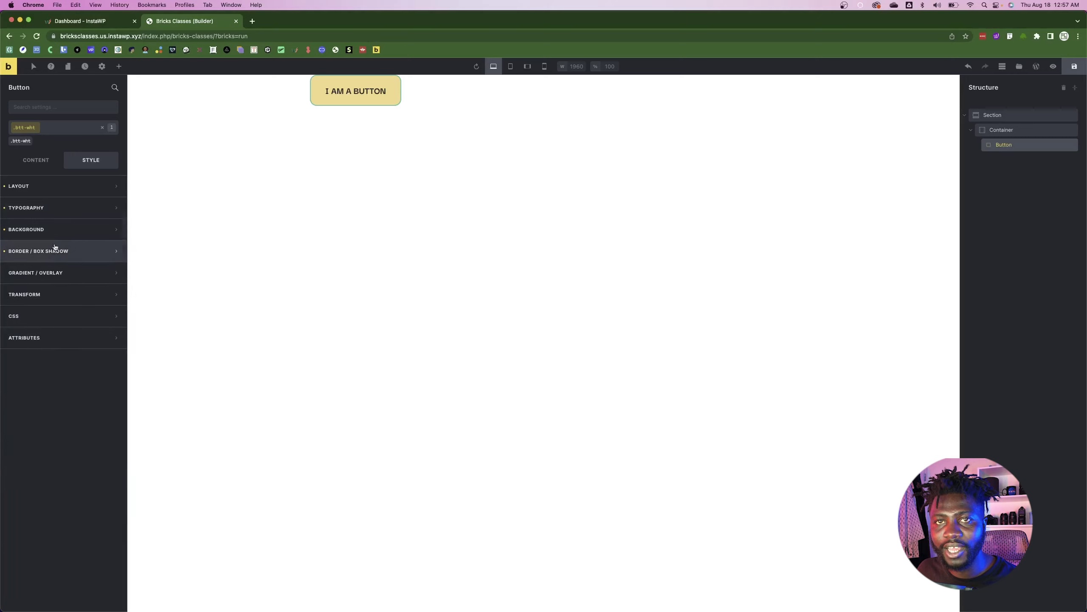
{"action": "left_click", "coordinate": [61, 230]}
{"action": "left_click", "coordinate": [110, 256]}
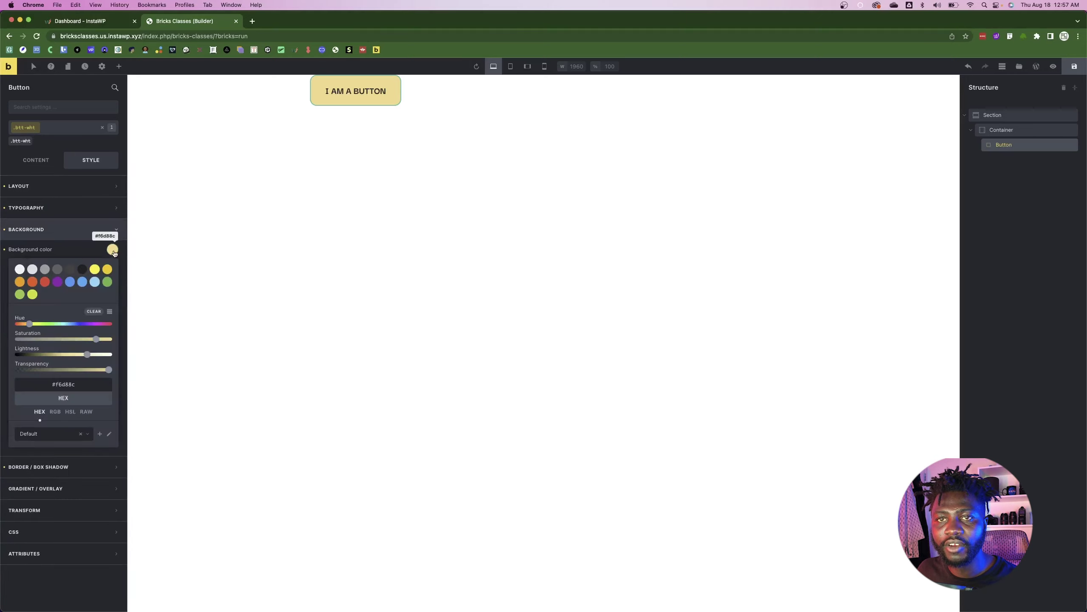
{"action": "triple_click", "coordinate": [81, 385]}
{"action": "type", "text": "FFFFFF"}
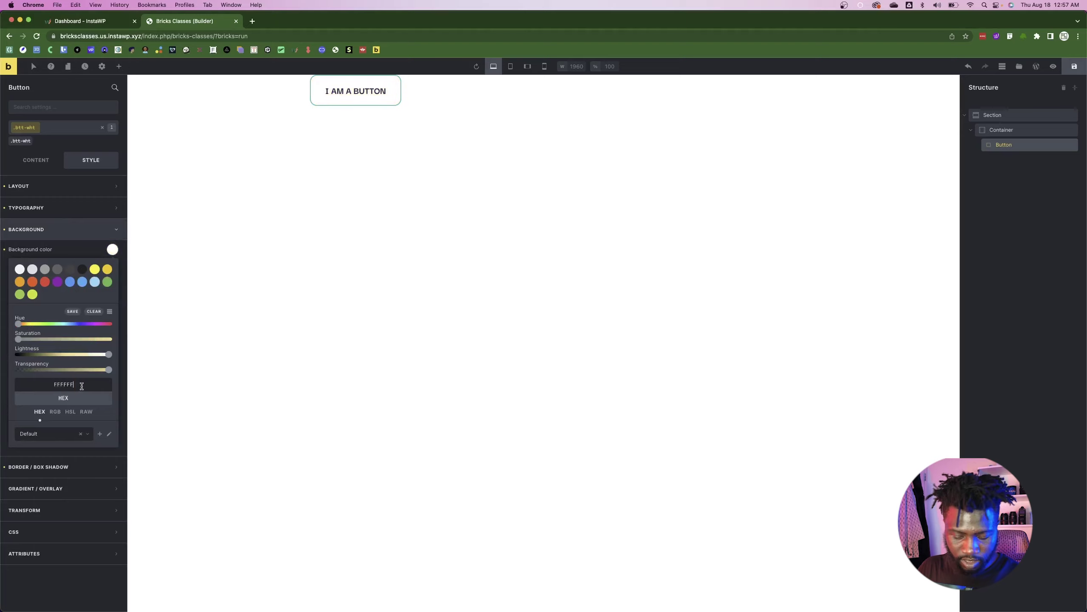
{"action": "left_click", "coordinate": [254, 161]}
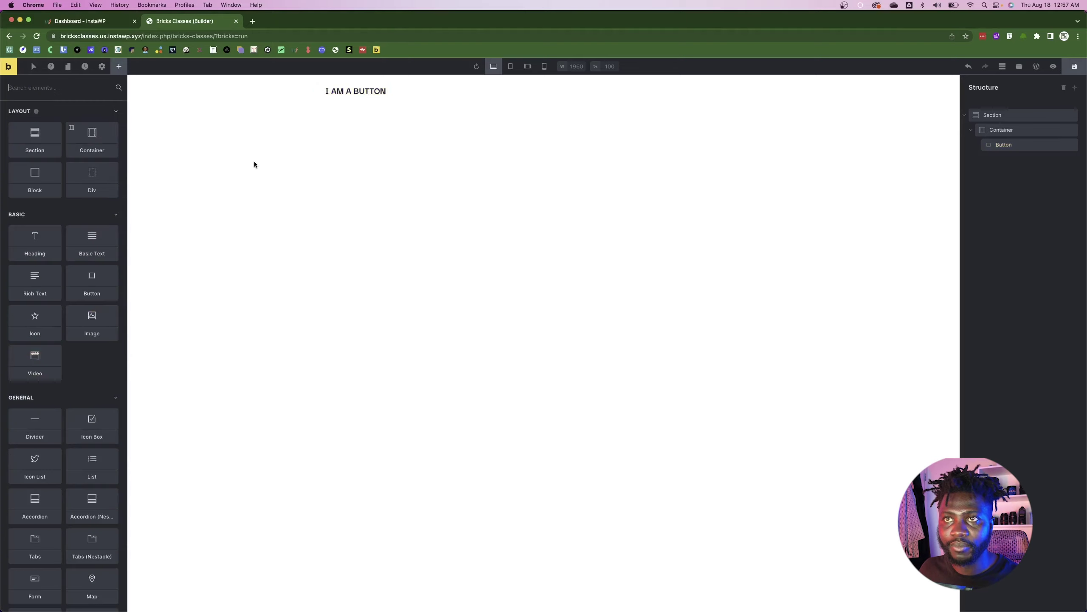
- Copy the dark color 181817 from the About Us button in Figma and set it as the btt-wht class's text color in Bricks
{"action": "left_click", "coordinate": [353, 95]}
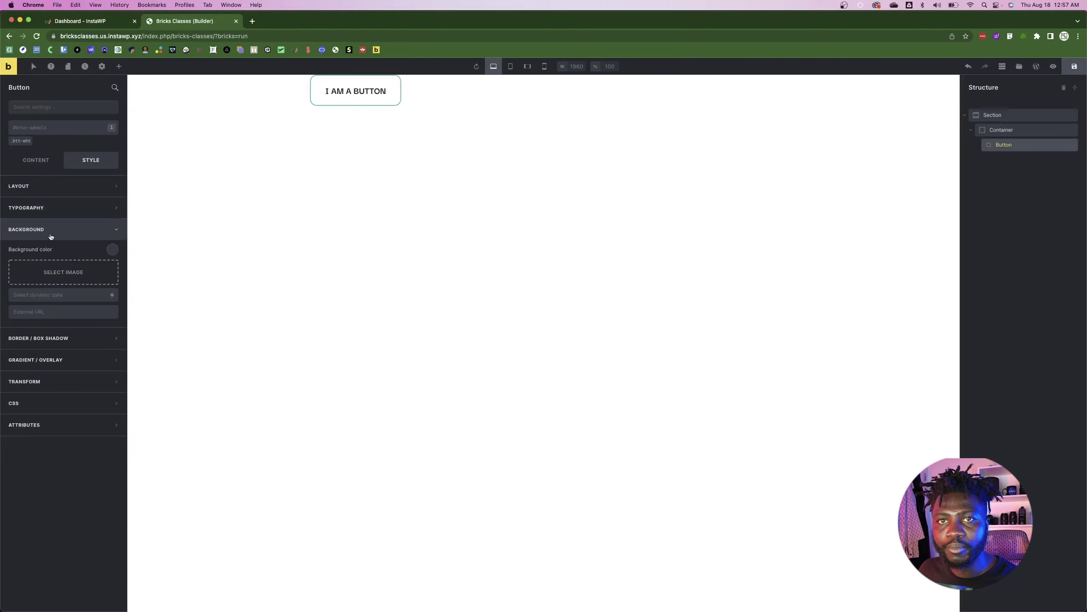
{"action": "left_click", "coordinate": [18, 141]}
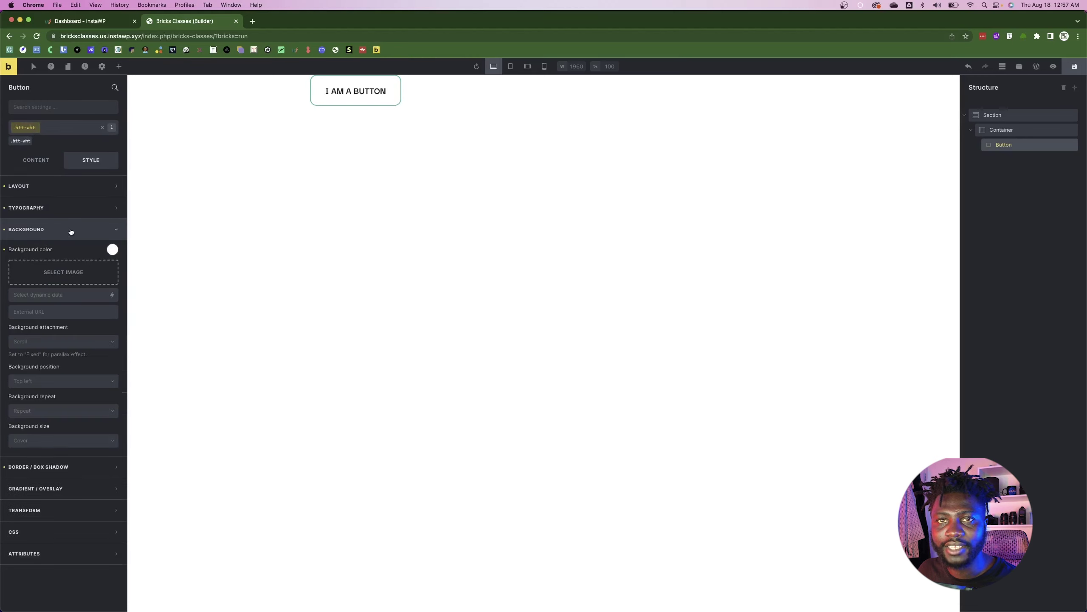
{"action": "left_click", "coordinate": [64, 209]}
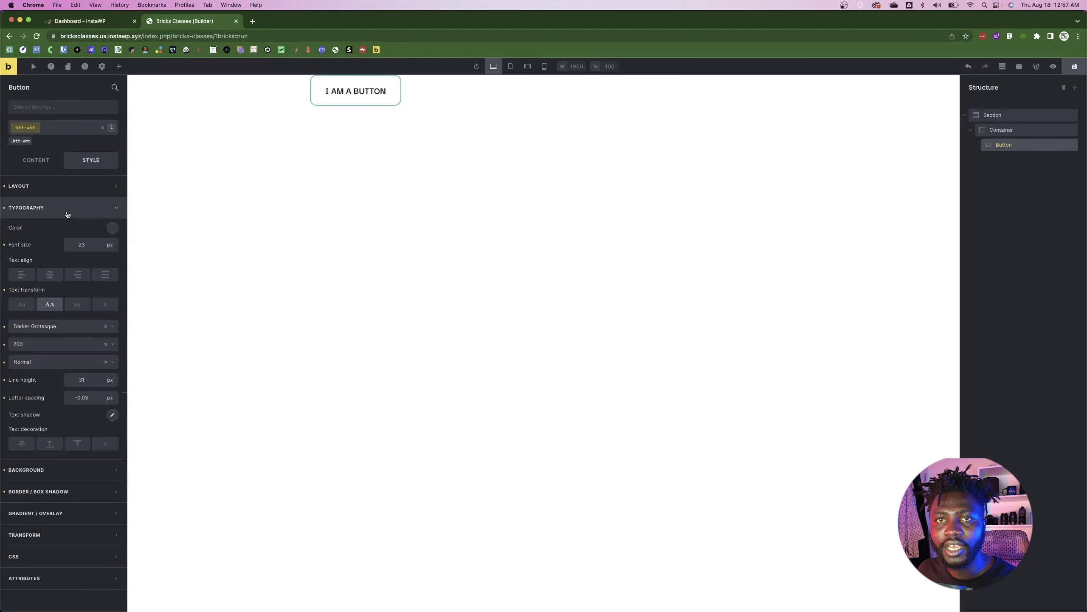
{"action": "left_click", "coordinate": [112, 227]}
{"action": "key", "text": "super+Tab"}
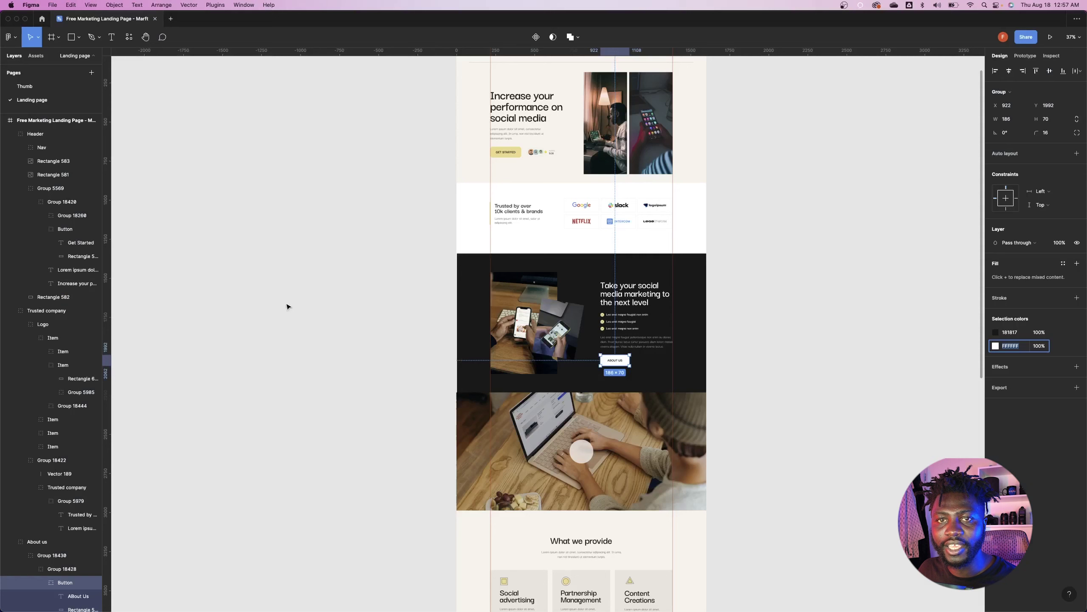
{"action": "left_click", "coordinate": [1008, 333]}
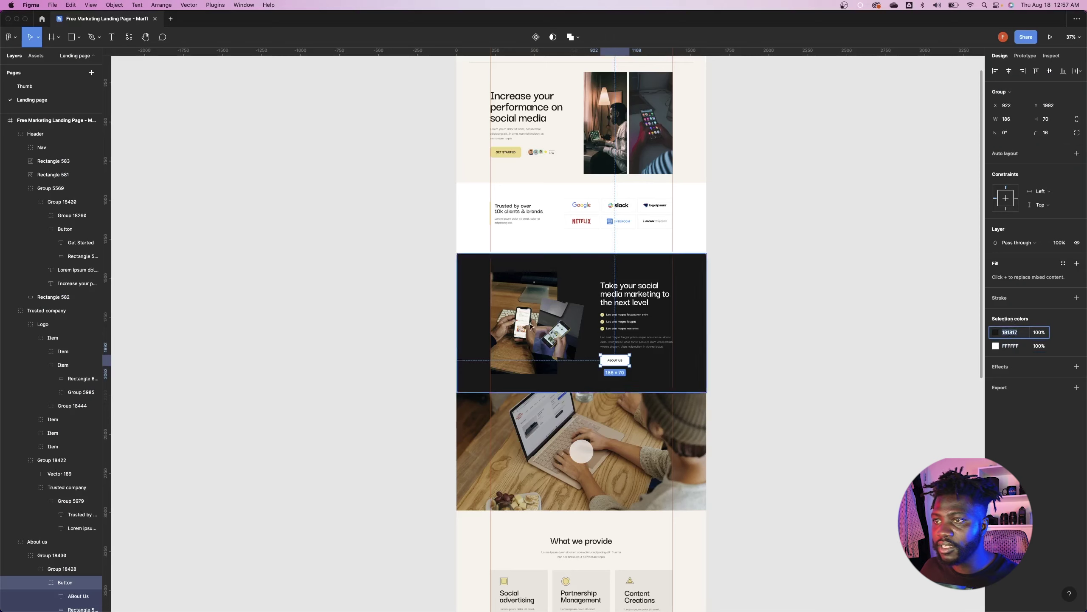
{"action": "key", "text": "super+Tab"}
{"action": "left_click", "coordinate": [64, 361]}
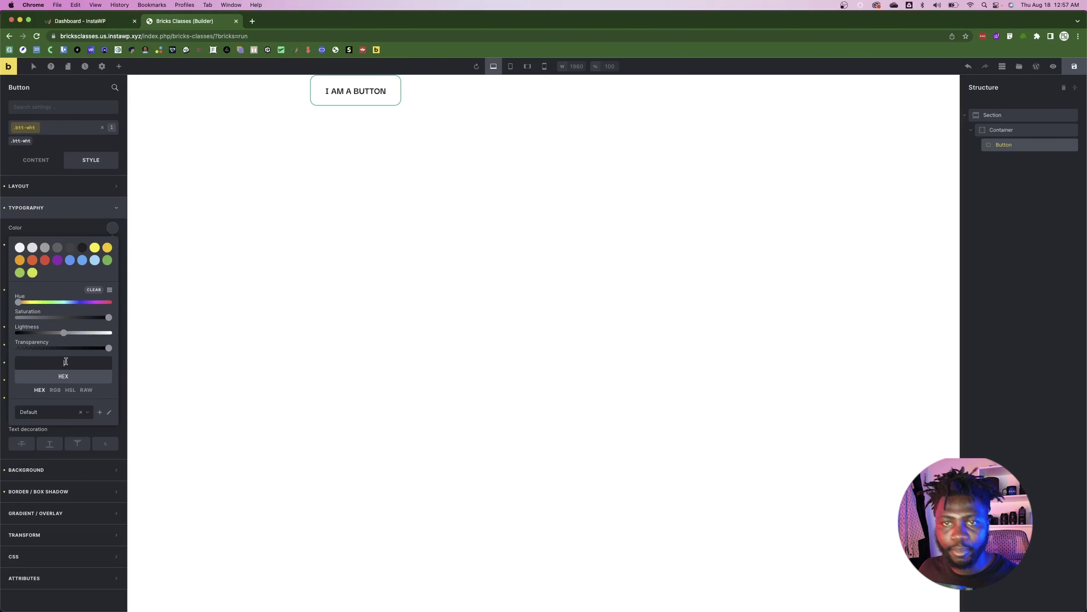
{"action": "key", "text": "super+v"}
{"action": "left_click", "coordinate": [79, 210]}
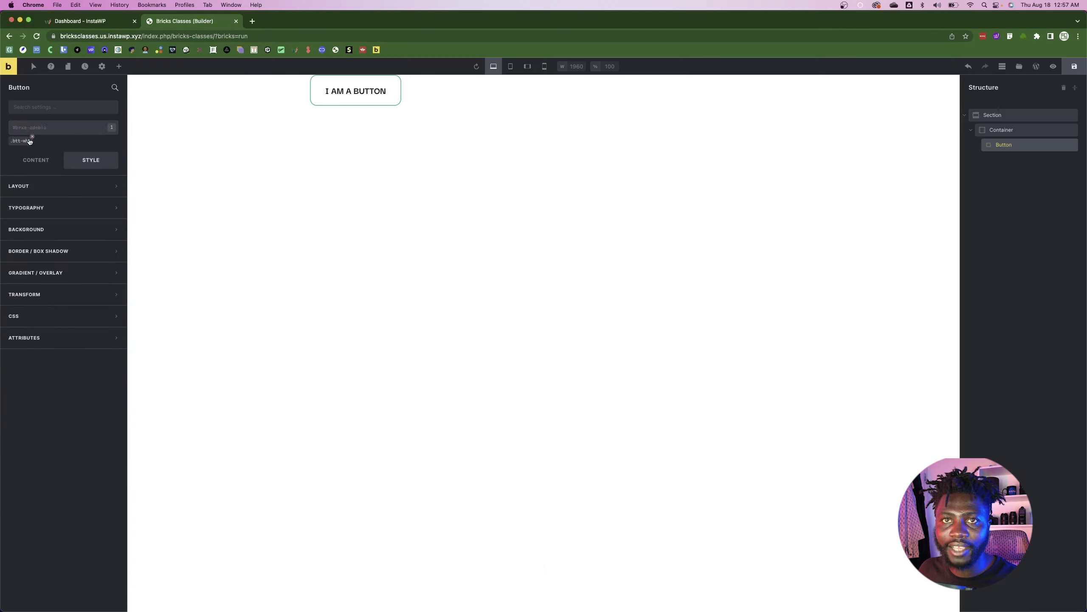
- Remove btt-wht from the button and apply the existing btt-yel class instead
{"action": "left_click", "coordinate": [32, 137]}
{"action": "left_click", "coordinate": [44, 132]}
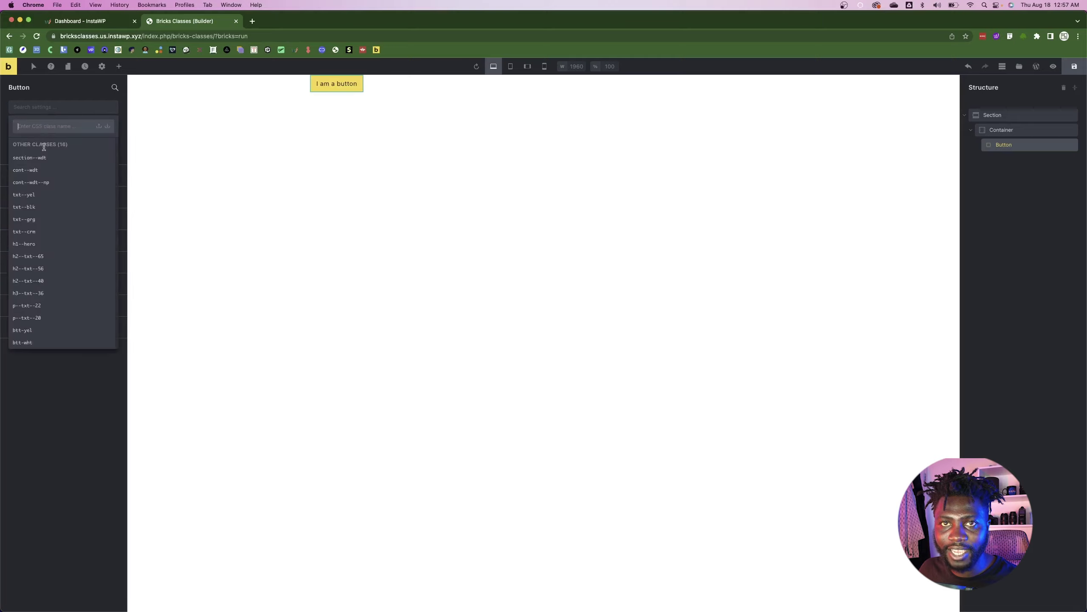
{"action": "left_click", "coordinate": [37, 329]}
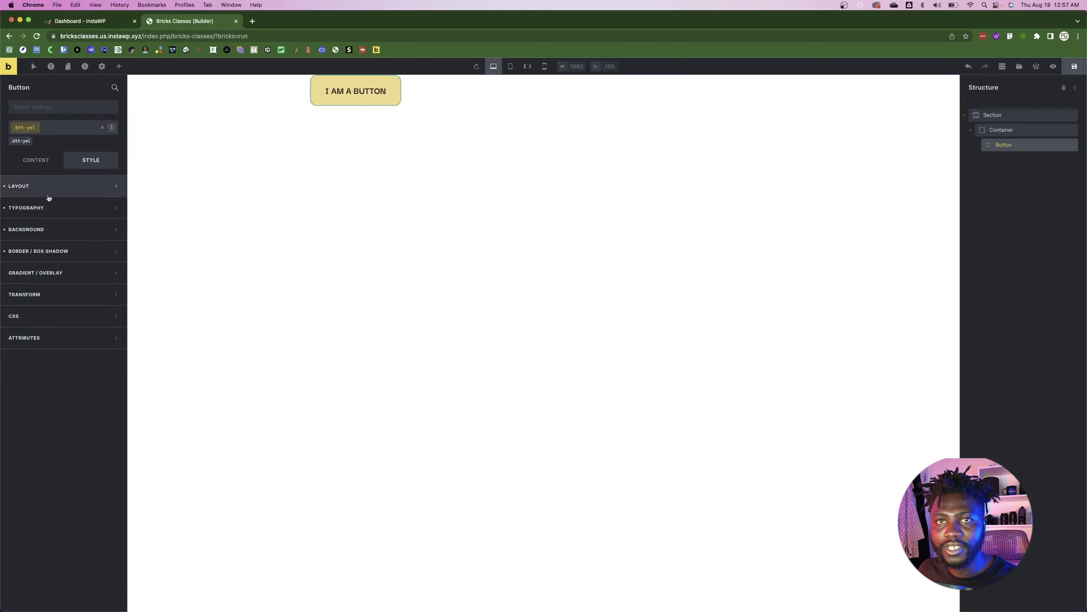
- Set the btt-yel class's text color to 181817 and remove the class from the button
{"action": "left_click", "coordinate": [56, 209]}
{"action": "left_click", "coordinate": [112, 228]}
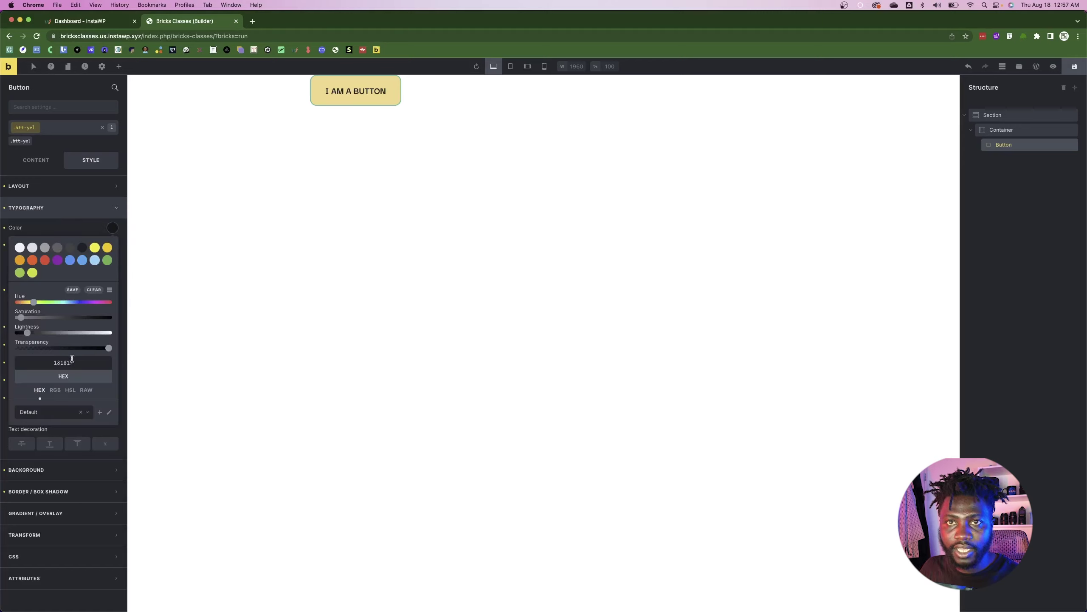
{"action": "left_click", "coordinate": [73, 206]}
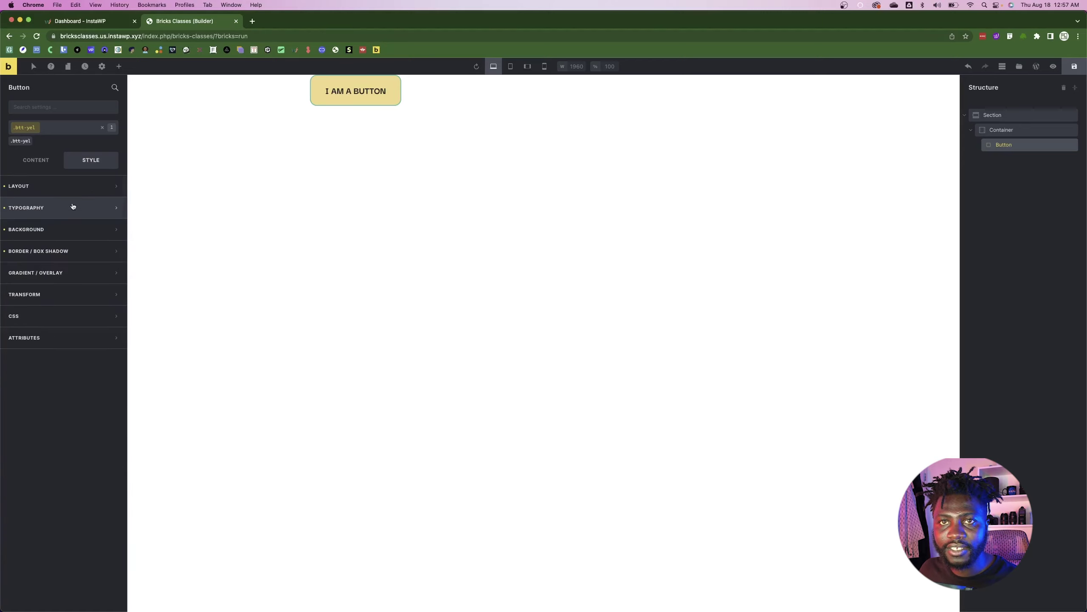
{"action": "left_click", "coordinate": [25, 140]}
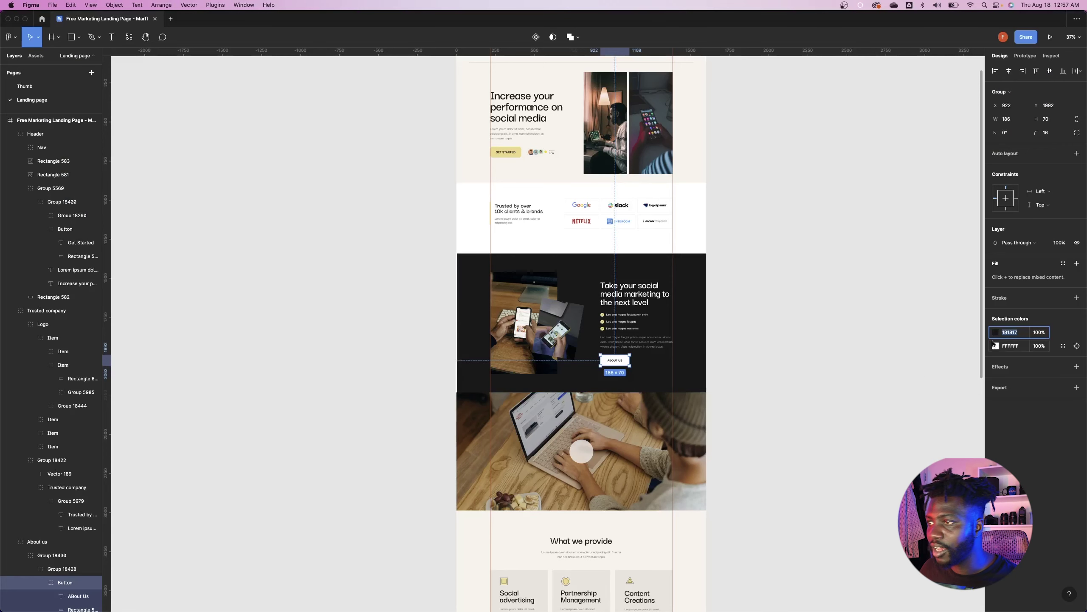
- Review the remaining button designs in Figma and measure the spacing around the Subscribe text in the footer's newsletter form
{"action": "scroll", "coordinate": [582, 421], "scroll_direction": "down", "scroll_amount": 10}
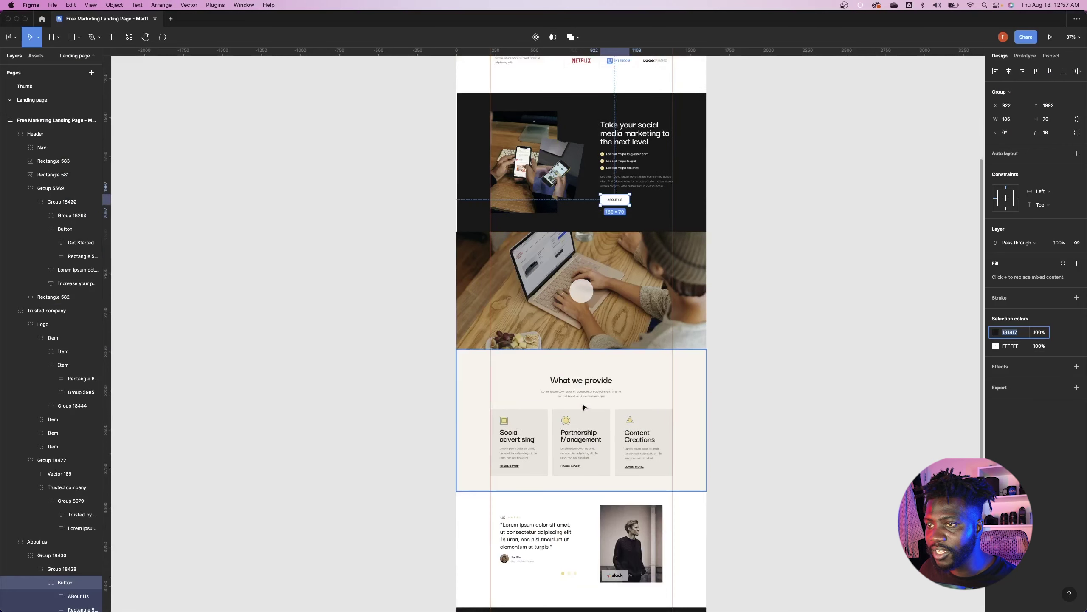
{"action": "scroll", "coordinate": [582, 421], "scroll_direction": "up", "scroll_amount": 6}
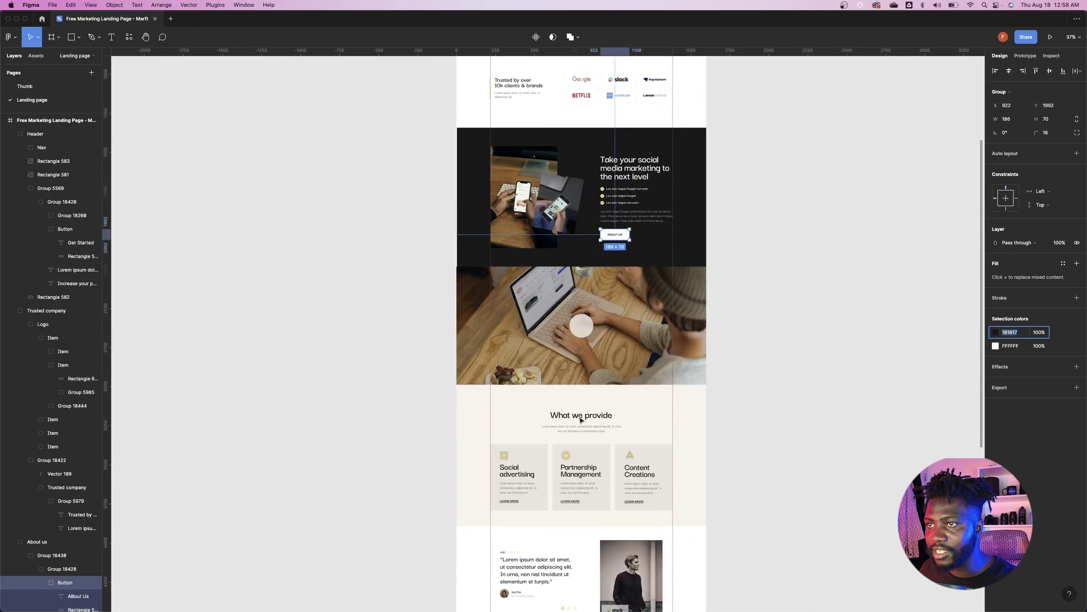
{"action": "scroll", "coordinate": [582, 418], "scroll_direction": "down", "scroll_amount": 8}
{"action": "scroll", "coordinate": [582, 417], "scroll_direction": "down", "scroll_amount": 3}
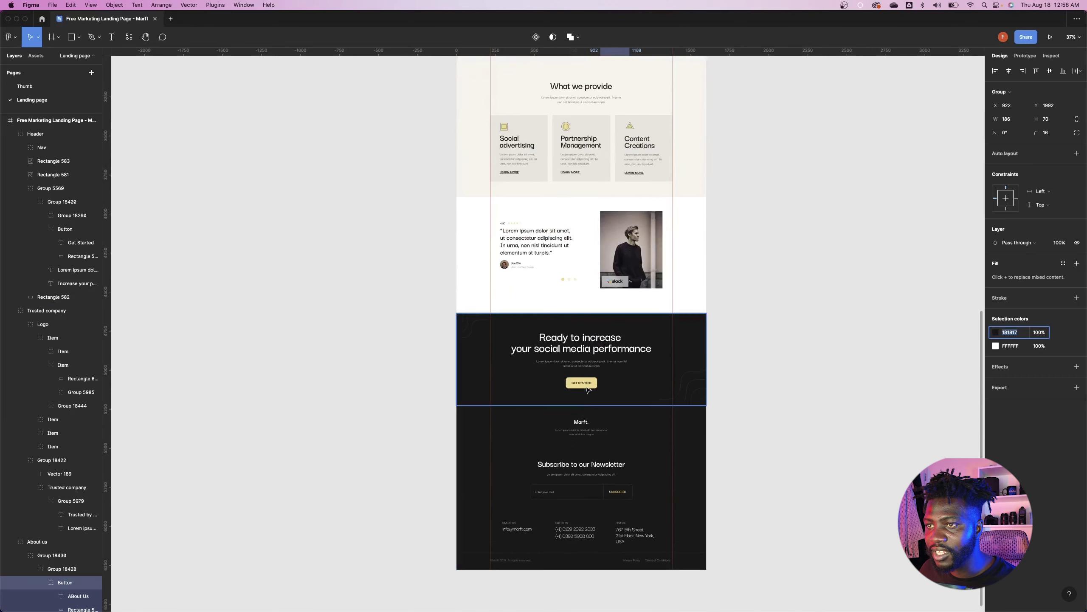
{"action": "left_click", "coordinate": [622, 494], "text": "super"}
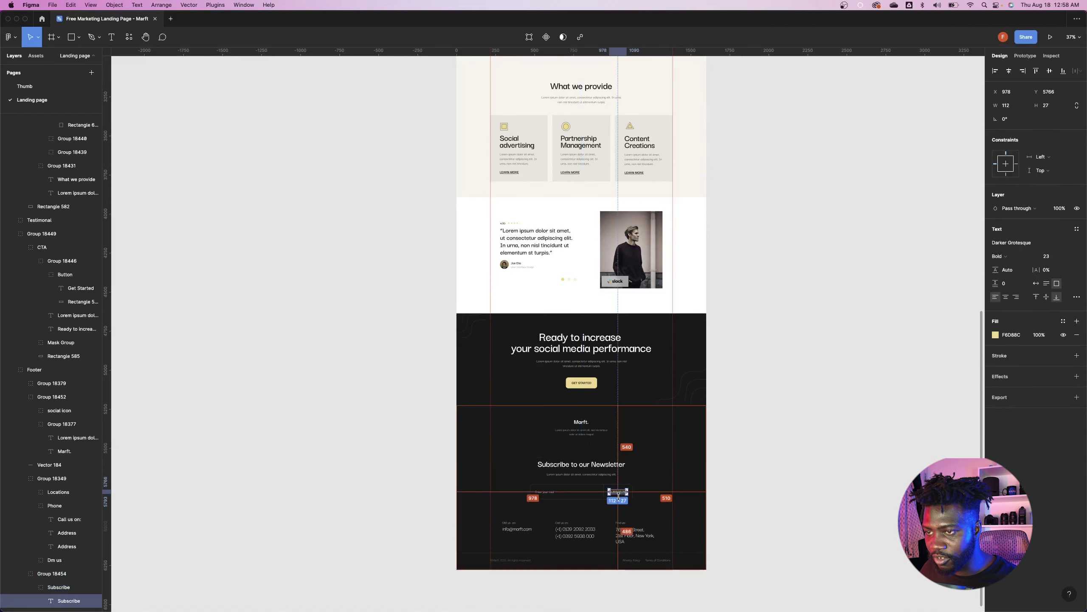
{"action": "scroll", "coordinate": [617, 472], "scroll_direction": "down", "scroll_amount": 2}
{"action": "scroll", "coordinate": [615, 448], "scroll_direction": "up", "scroll_amount": 5}
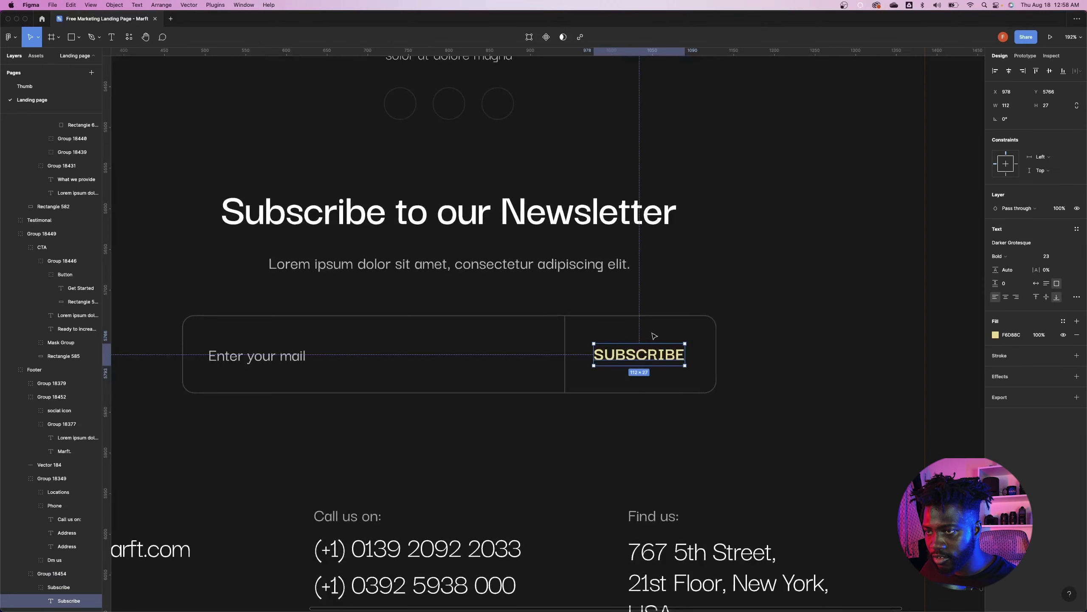
{"action": "scroll", "coordinate": [651, 341], "scroll_direction": "up", "scroll_amount": 10}
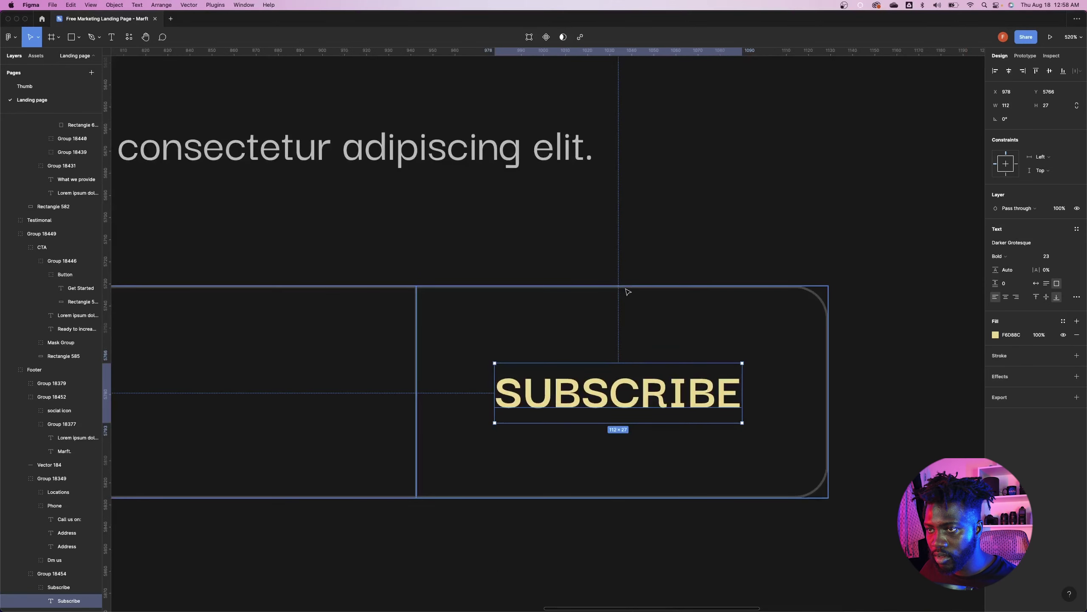
{"action": "left_click", "coordinate": [629, 288]}
{"action": "left_click", "coordinate": [623, 393]}
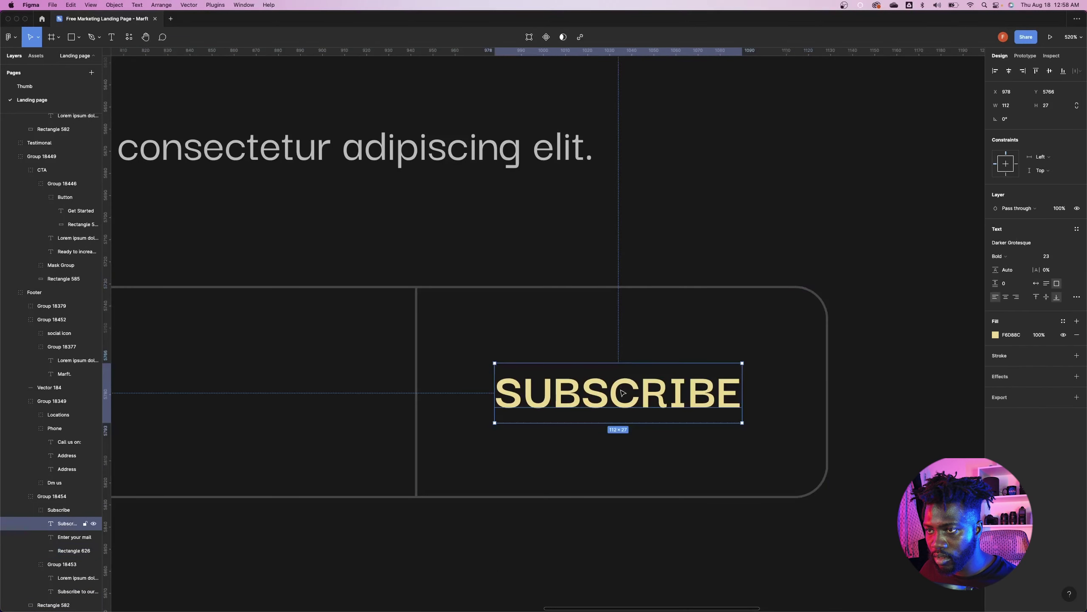
{"action": "key", "text": "alt"}
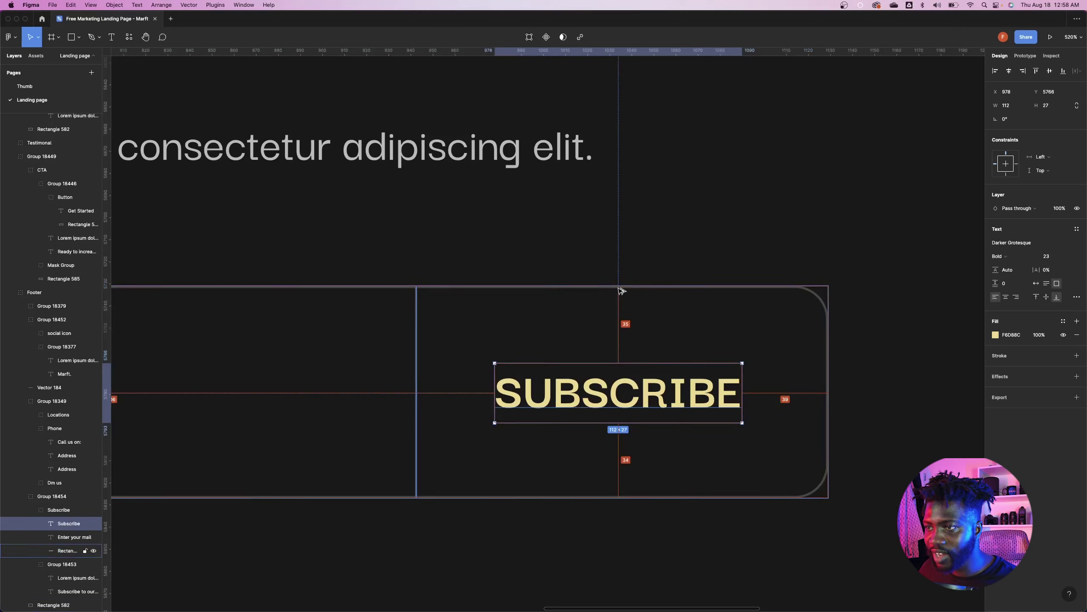
- Return to Bricks and create a new global class named btt-tra on the button
{"action": "key", "text": "super+Tab"}
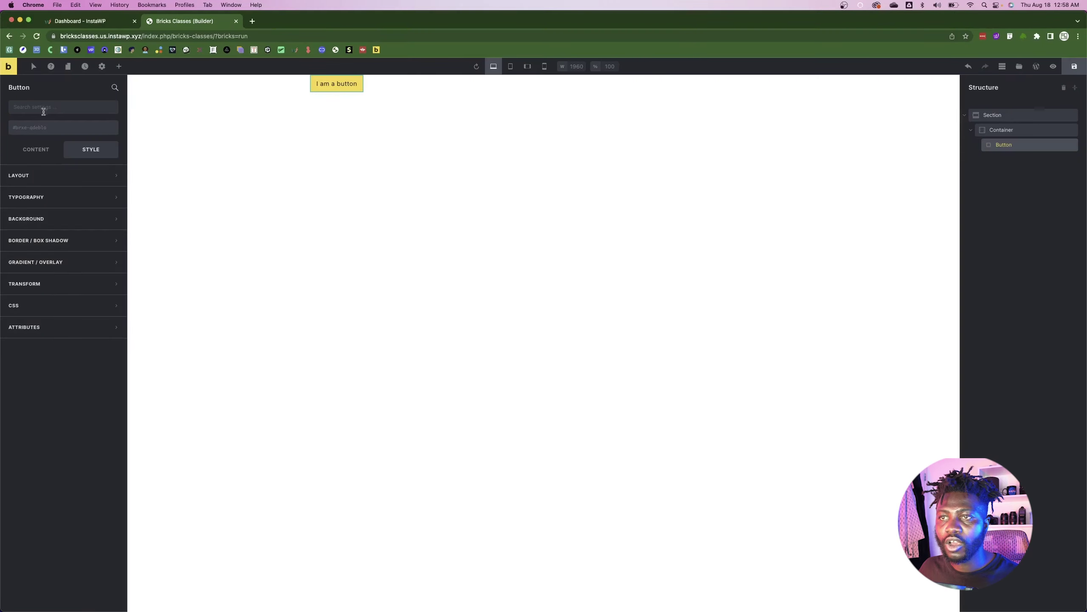
{"action": "left_click", "coordinate": [50, 127]}
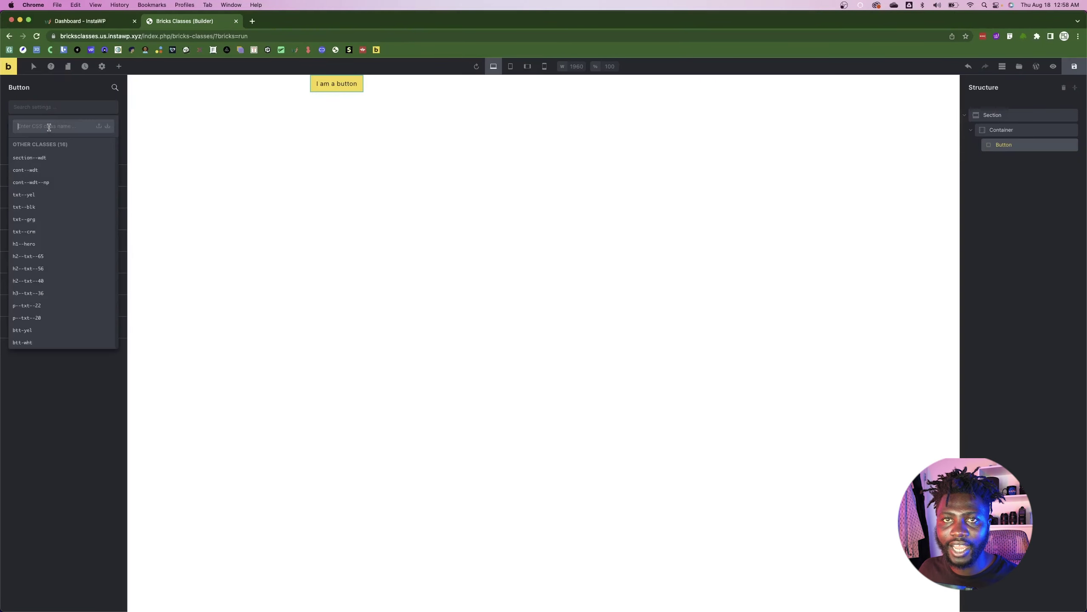
{"action": "type", "text": "b"}
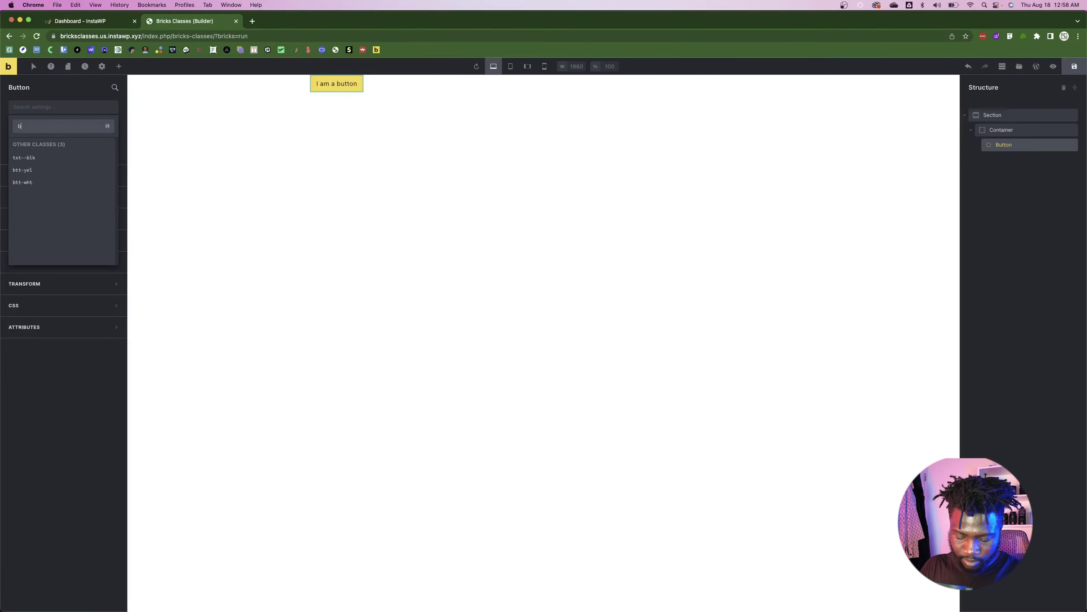
{"action": "type", "text": "tt-l"}
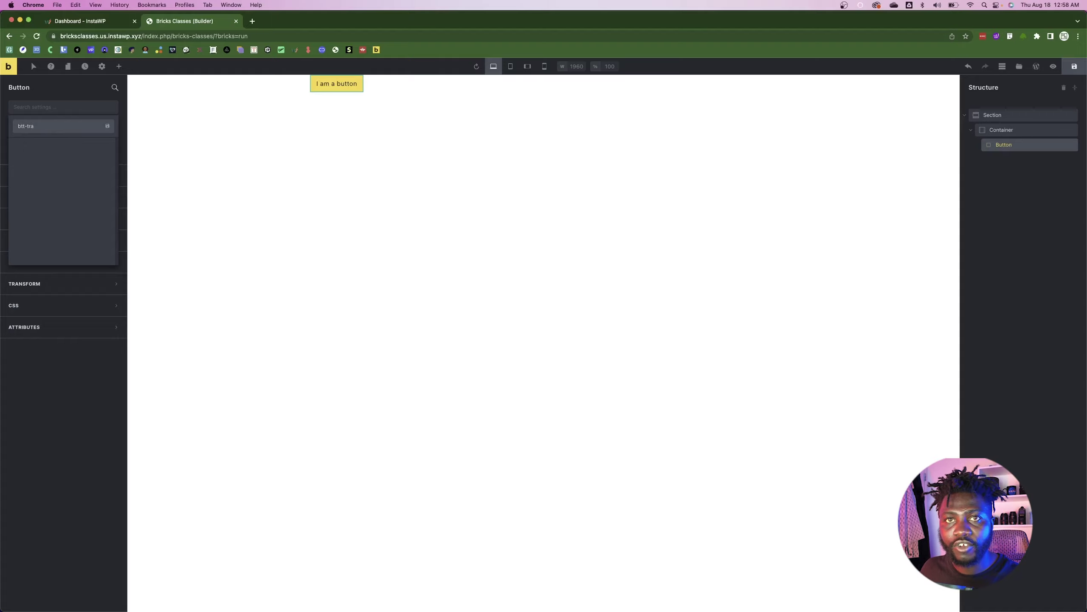
{"action": "key", "text": "Return"}
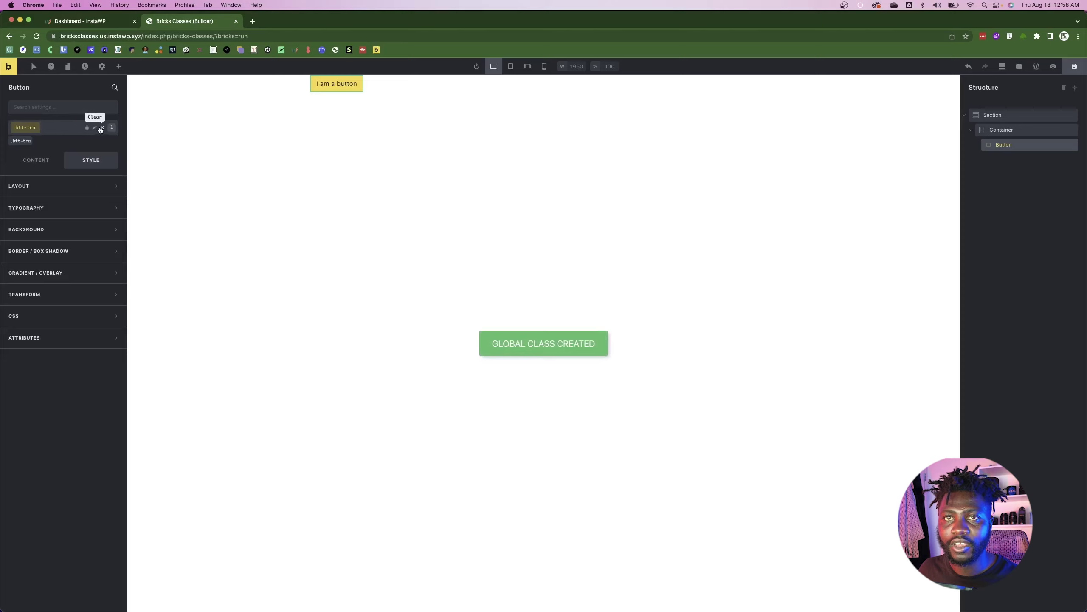
- Copy the styles of the btt-wht class and paste them into the btt-tra class
{"action": "left_click", "coordinate": [45, 131]}
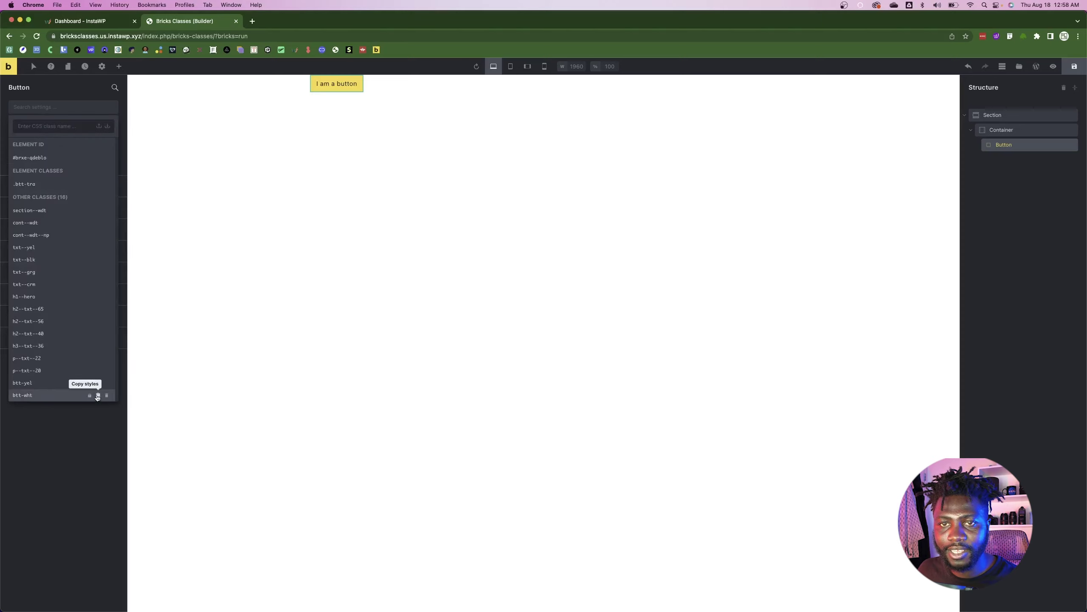
{"action": "left_click", "coordinate": [91, 397]}
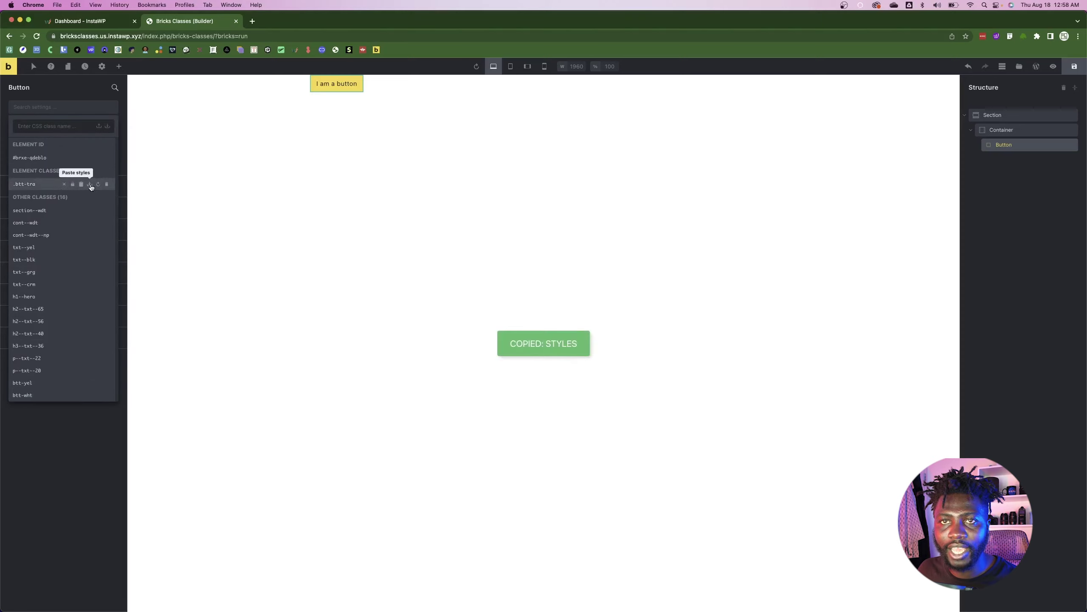
{"action": "left_click", "coordinate": [92, 188]}
{"action": "left_click", "coordinate": [69, 90]}
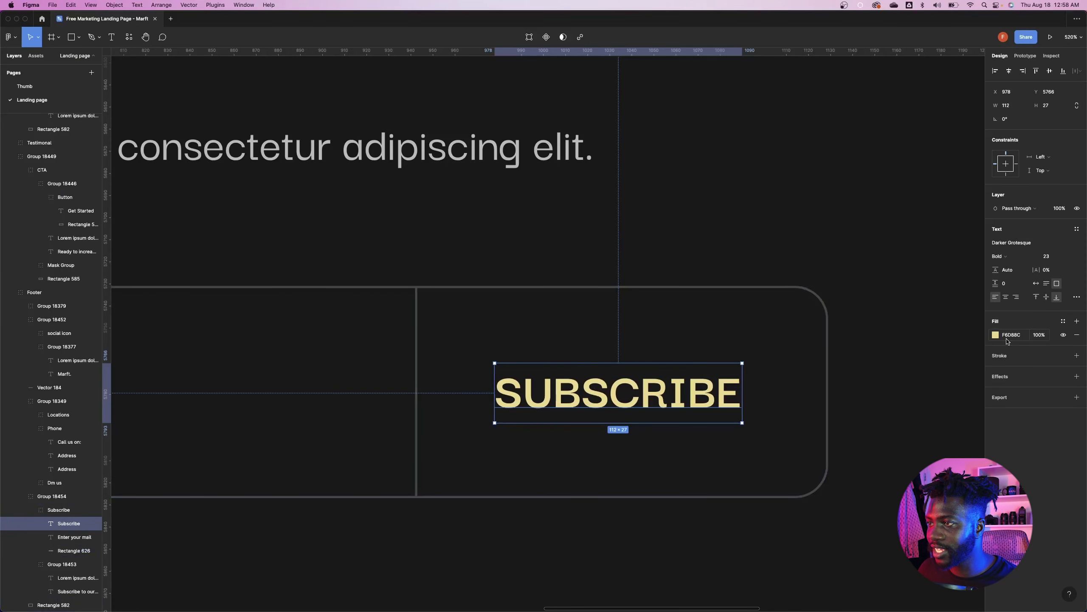
- Copy the fill color of the Subscribe text in Figma and set it as the btt-tra class's text color in Bricks
{"action": "left_click", "coordinate": [1012, 335]}
{"action": "key", "text": "super+Tab"}
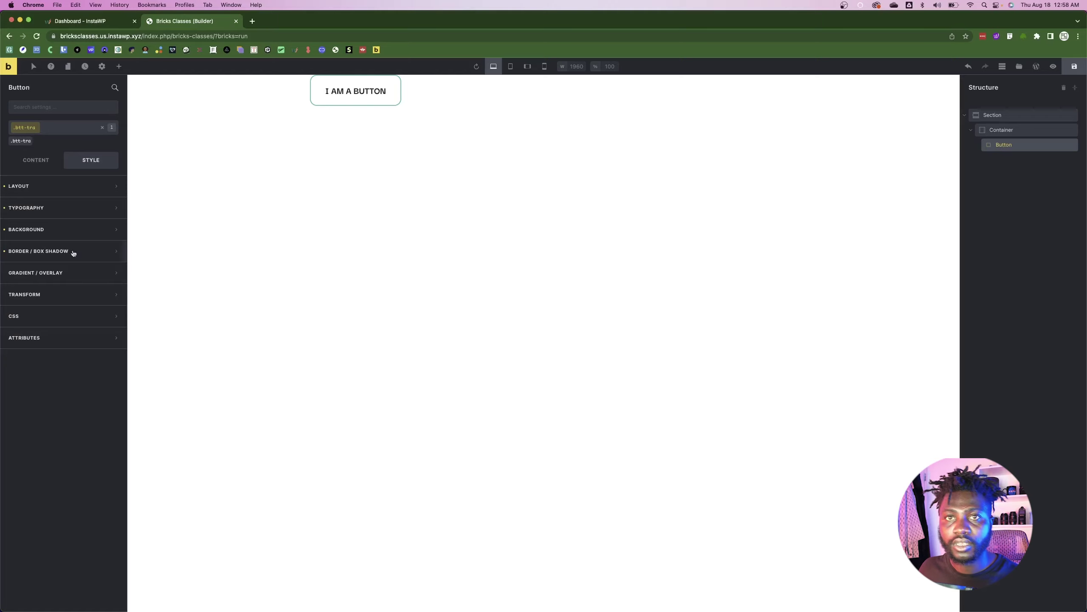
{"action": "left_click", "coordinate": [63, 188]}
{"action": "left_click", "coordinate": [74, 207]}
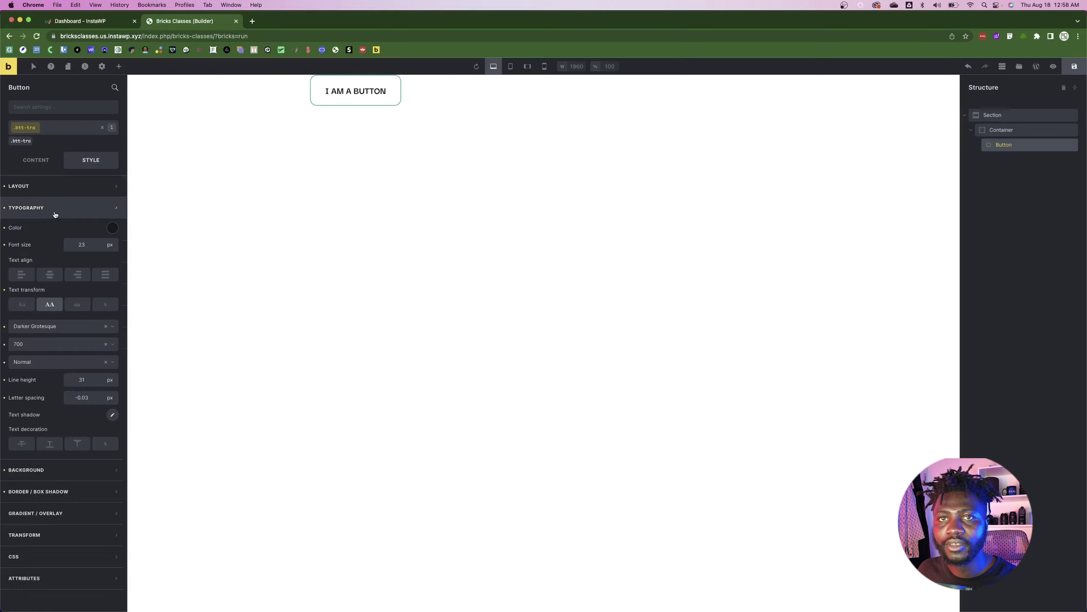
{"action": "left_click", "coordinate": [112, 229]}
{"action": "left_click", "coordinate": [79, 363]}
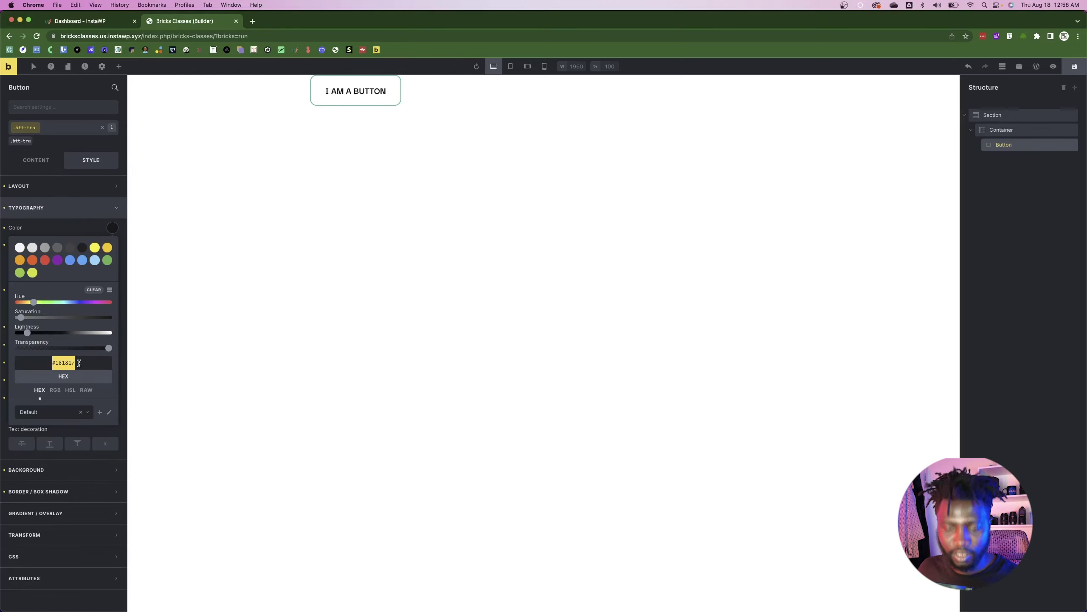
{"action": "key", "text": "super+v"}
{"action": "left_click", "coordinate": [65, 213]}
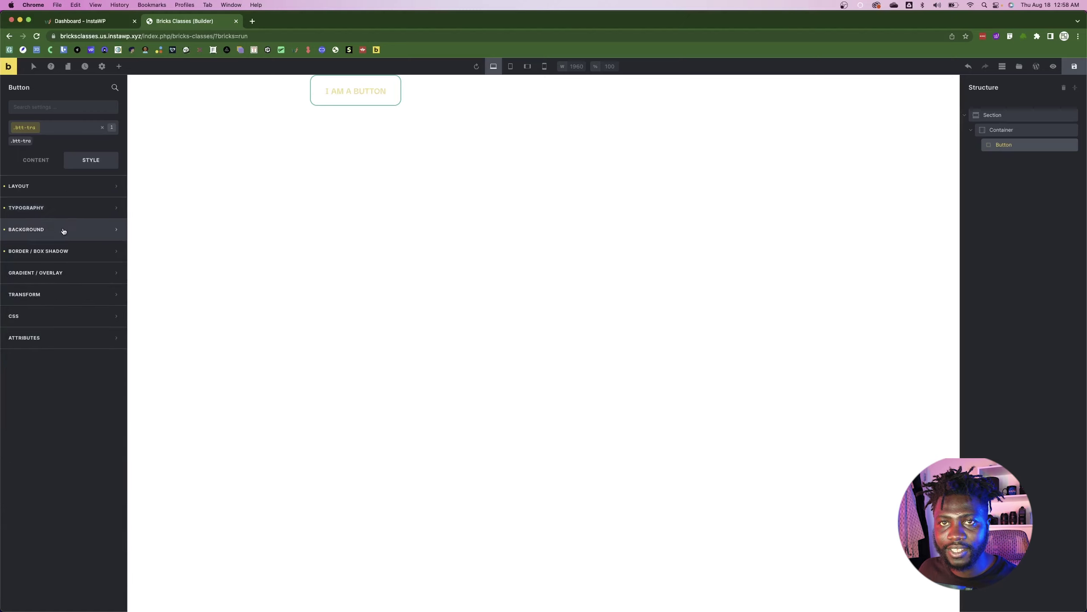
- Open the btt-tra class's background color and check its transparency setting
{"action": "left_click", "coordinate": [64, 231]}
{"action": "left_click", "coordinate": [113, 250]}
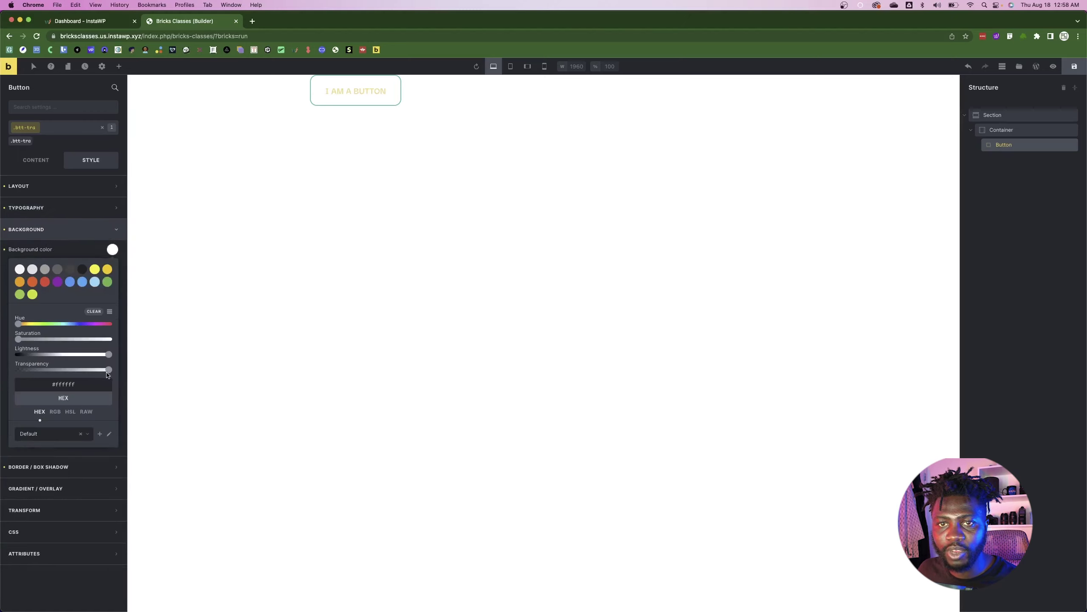
{"action": "left_click", "coordinate": [68, 230]}
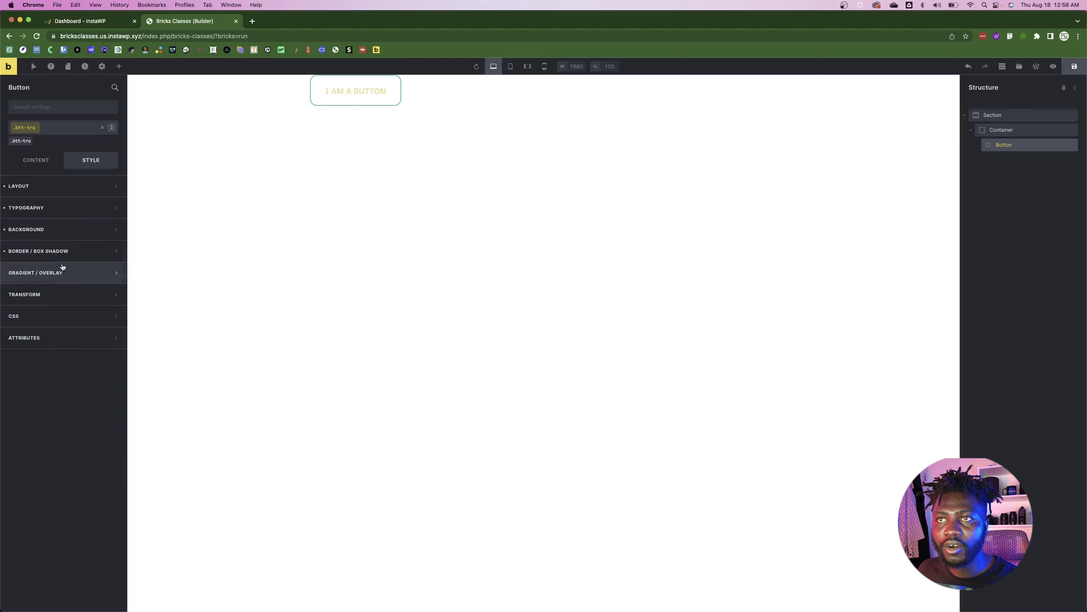
- Switch to Figma and review the landing page design from the footer's newsletter form up to the hero section
{"action": "key", "text": "super+Tab"}
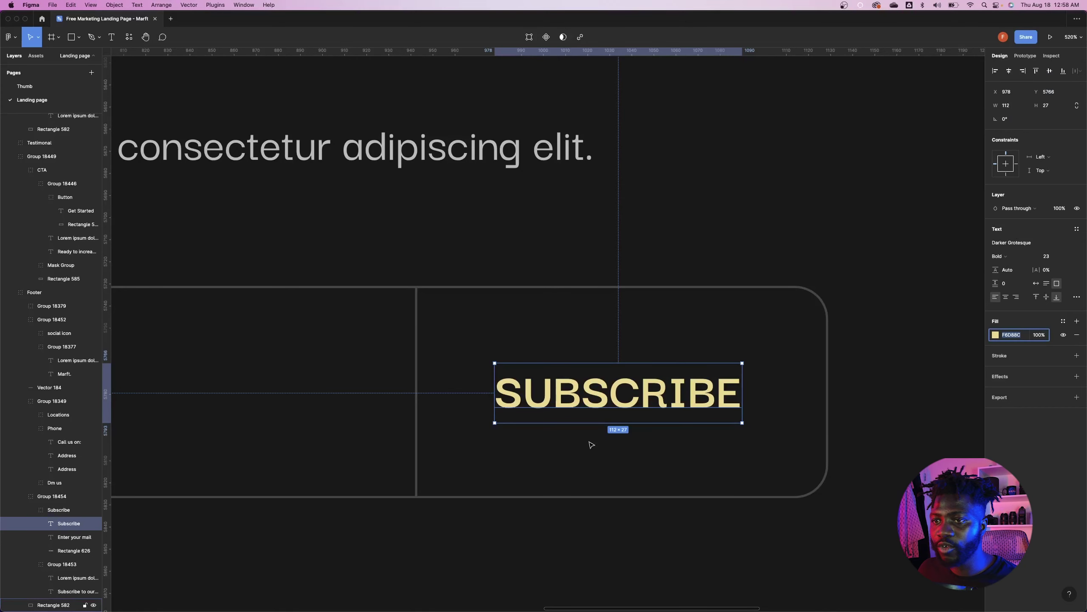
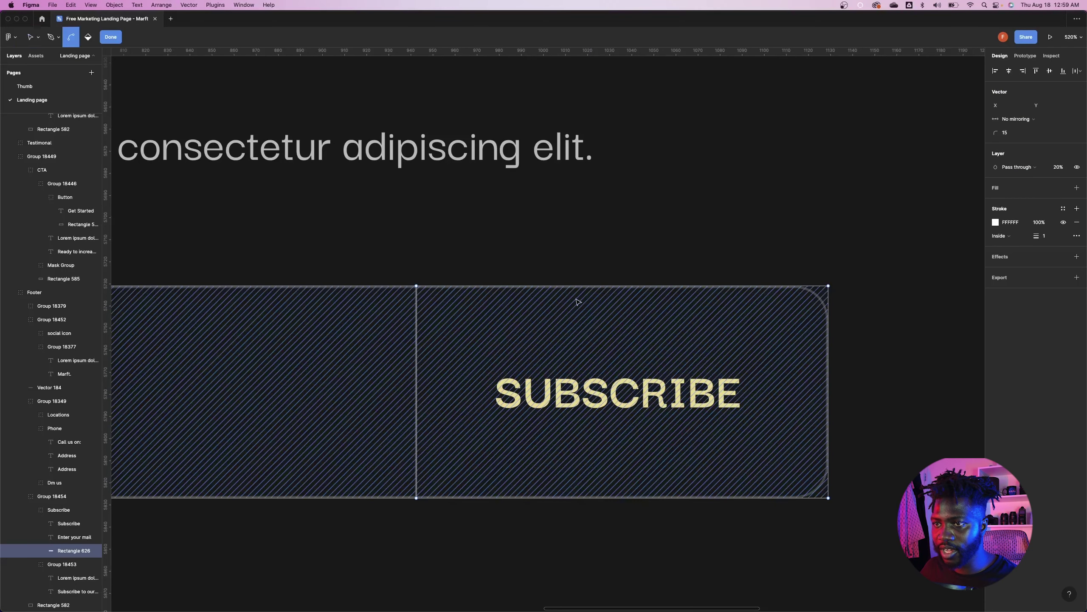
{"action": "scroll", "coordinate": [578, 302], "scroll_direction": "down", "scroll_amount": 10}
{"action": "scroll", "coordinate": [540, 337], "scroll_direction": "up", "scroll_amount": 5}
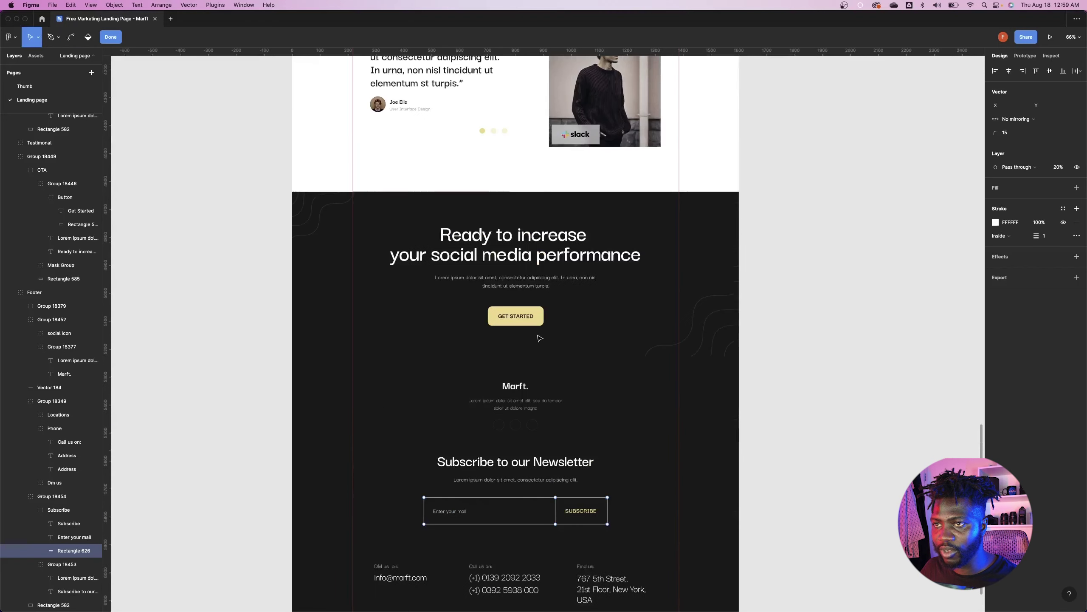
{"action": "scroll", "coordinate": [507, 429], "scroll_direction": "up", "scroll_amount": 10}
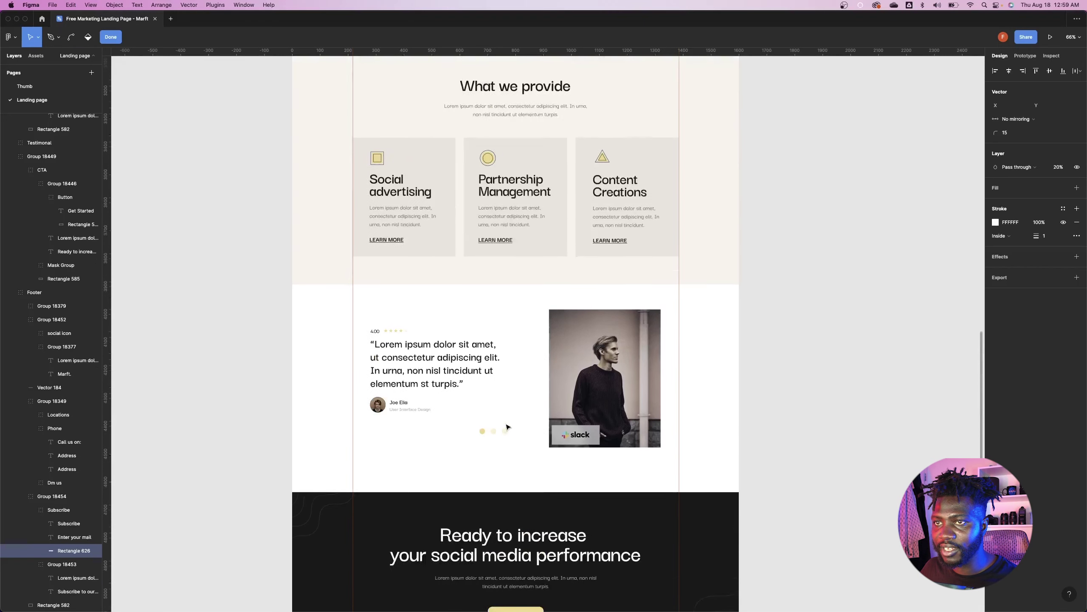
{"action": "scroll", "coordinate": [508, 427], "scroll_direction": "up", "scroll_amount": 12}
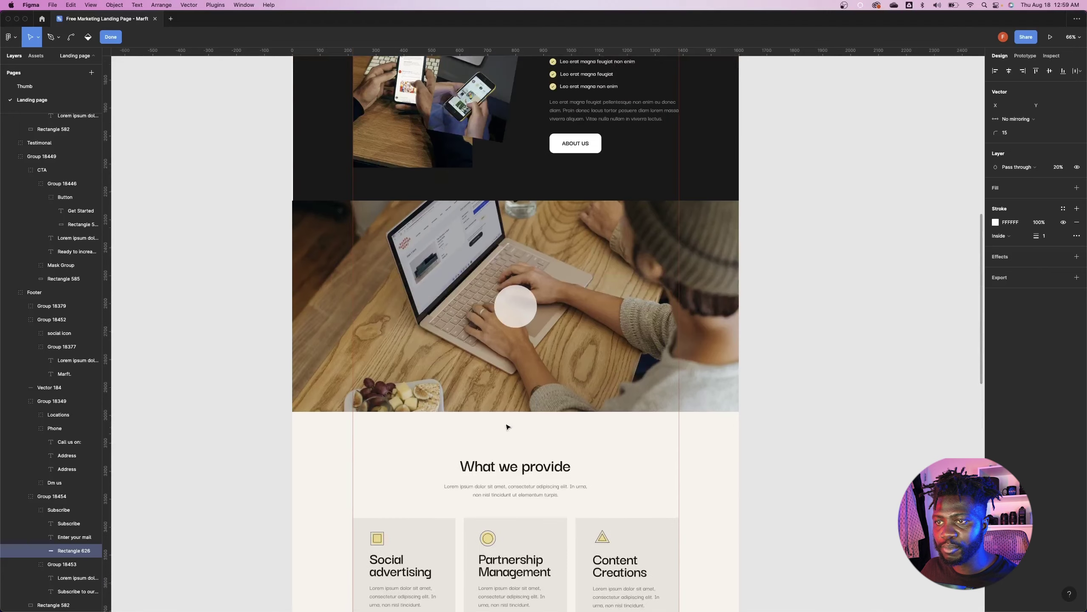
{"action": "scroll", "coordinate": [507, 427], "scroll_direction": "down", "scroll_amount": 8}
{"action": "scroll", "coordinate": [508, 426], "scroll_direction": "up", "scroll_amount": 6}
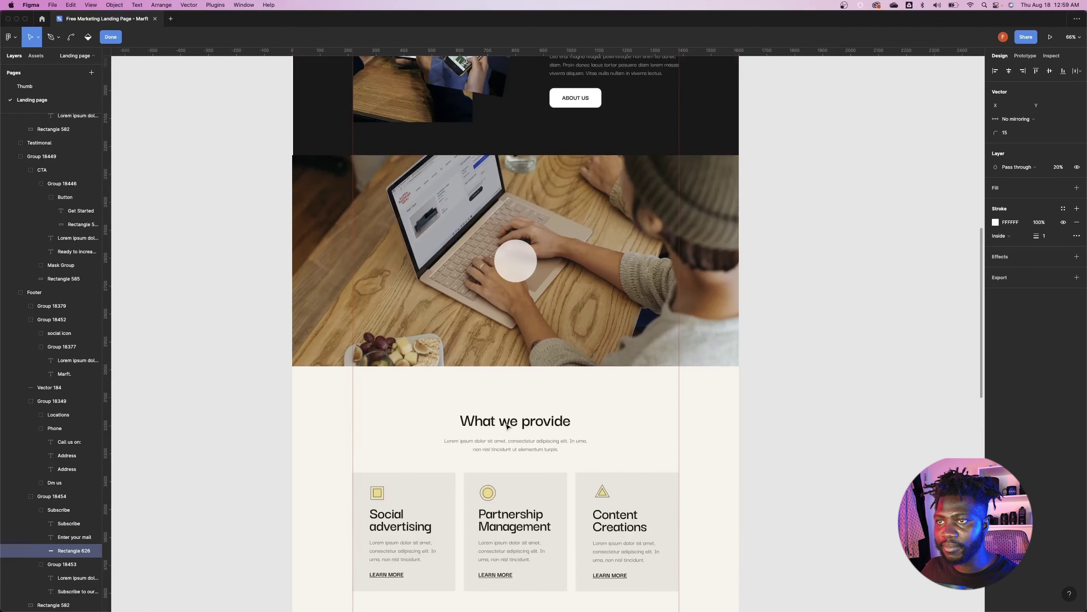
{"action": "scroll", "coordinate": [507, 426], "scroll_direction": "up", "scroll_amount": 20}
{"action": "scroll", "coordinate": [508, 427], "scroll_direction": "down", "scroll_amount": 4}
{"action": "scroll", "coordinate": [507, 427], "scroll_direction": "up", "scroll_amount": 3}
{"action": "scroll", "coordinate": [507, 427], "scroll_direction": "down", "scroll_amount": 2}
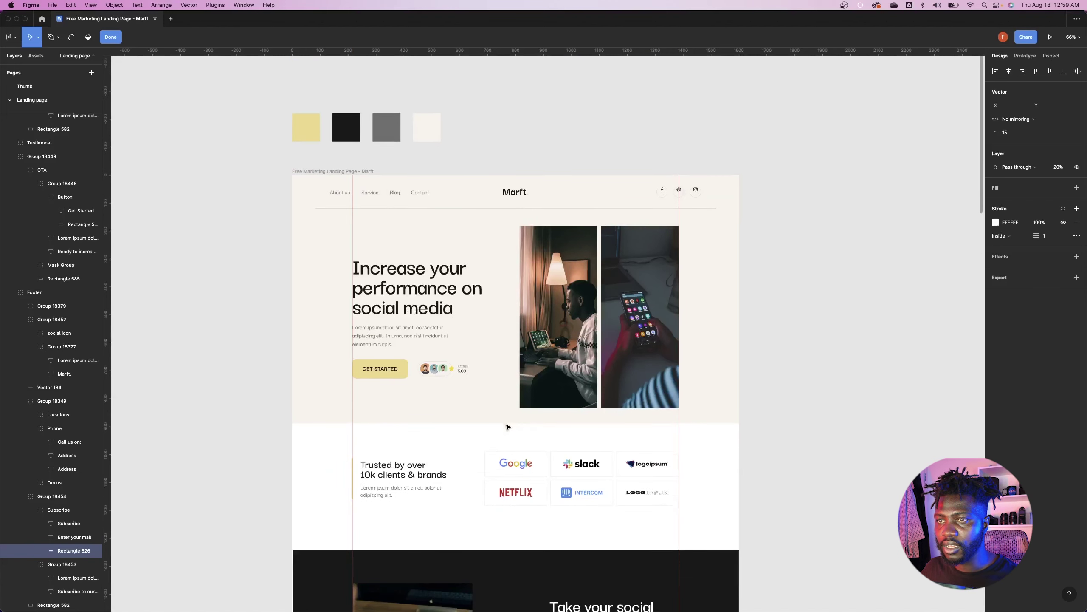
{"action": "scroll", "coordinate": [482, 412], "scroll_direction": "down", "scroll_amount": 4}
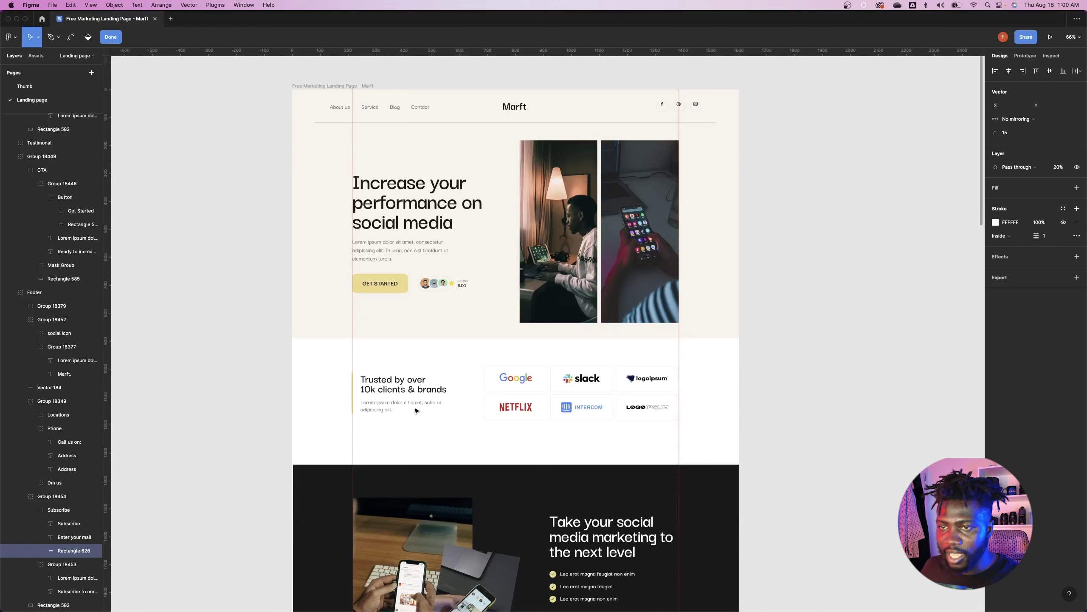
{"action": "scroll", "coordinate": [385, 408], "scroll_direction": "down", "scroll_amount": 5}
{"action": "scroll", "coordinate": [488, 396], "scroll_direction": "down", "scroll_amount": 15}
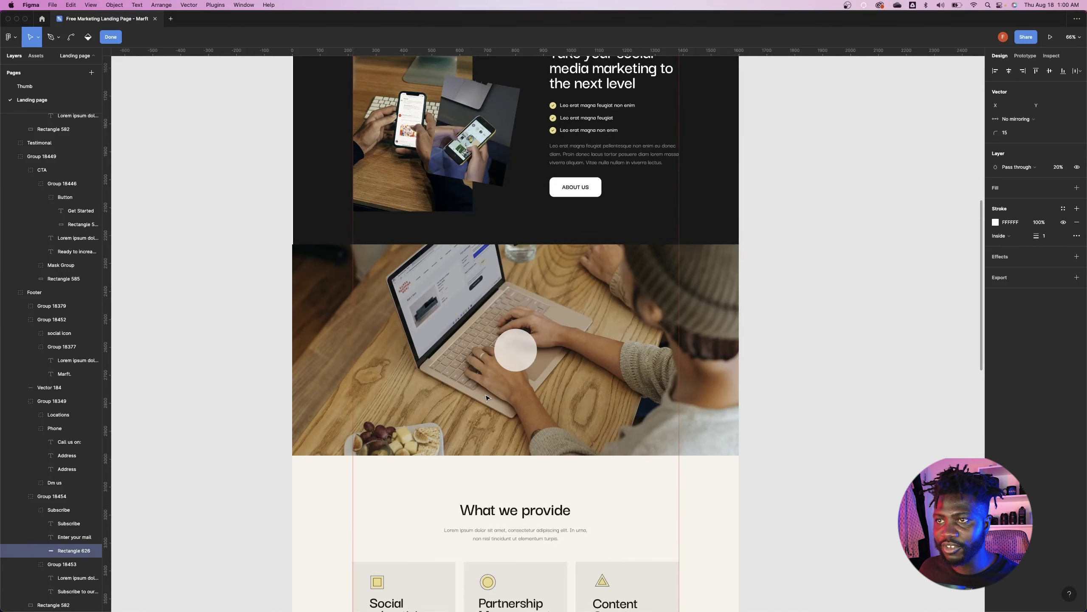
{"action": "scroll", "coordinate": [487, 398], "scroll_direction": "up", "scroll_amount": 10}
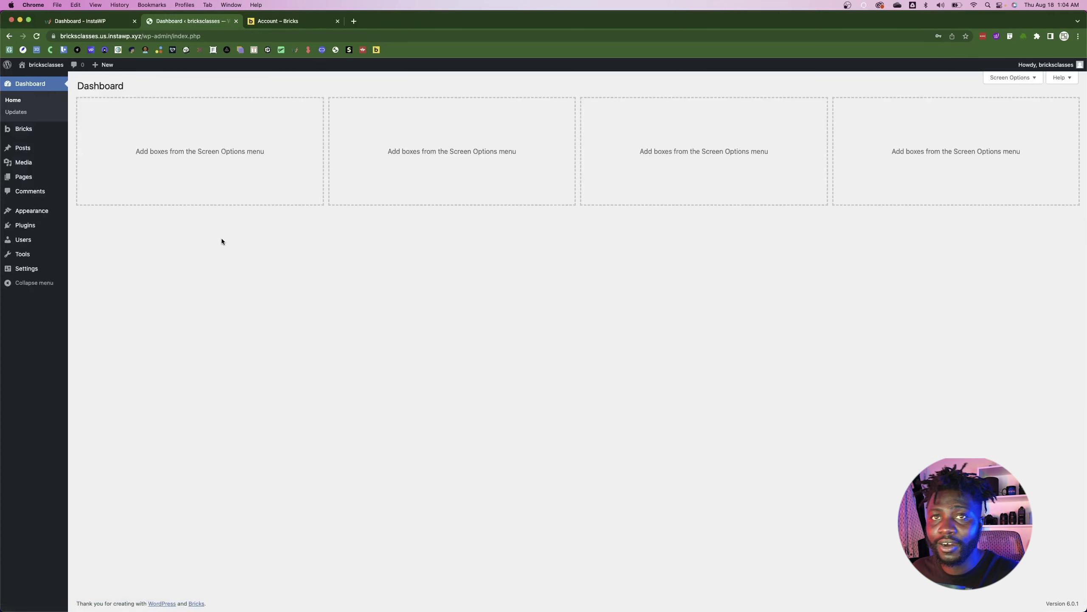
- Create and publish a new Bricks template titled Header with the template type Header
{"action": "mouse_move", "coordinate": [23, 129]}
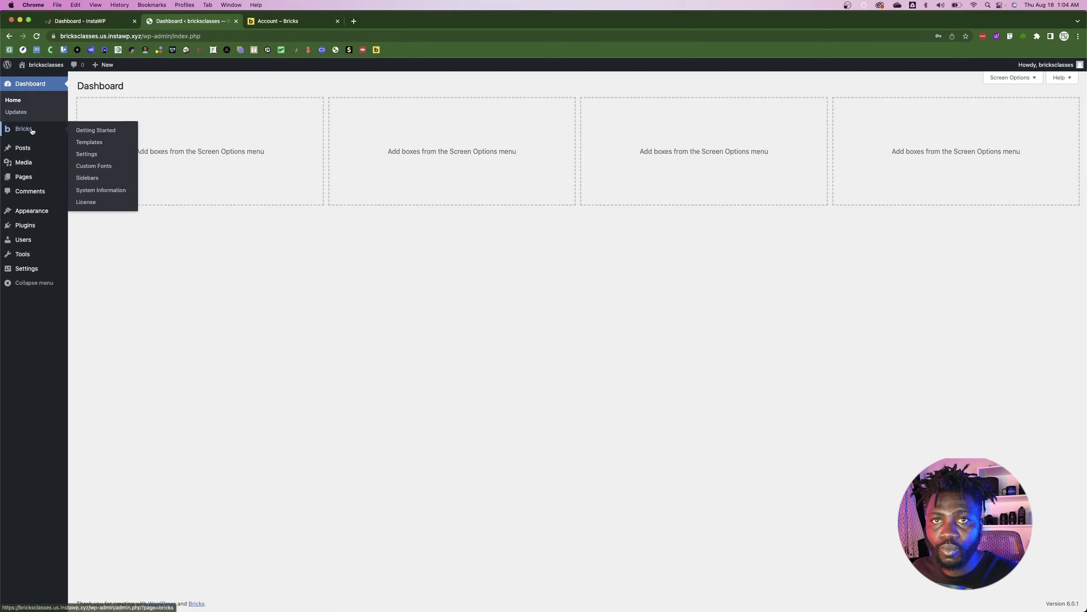
{"action": "left_click", "coordinate": [88, 142]}
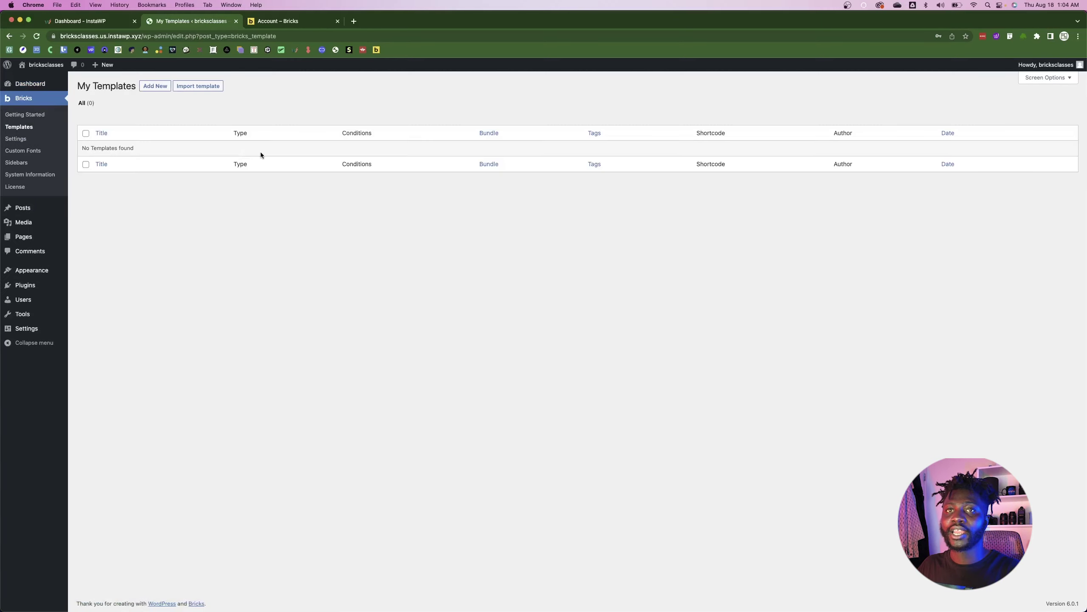
{"action": "left_click", "coordinate": [153, 87]}
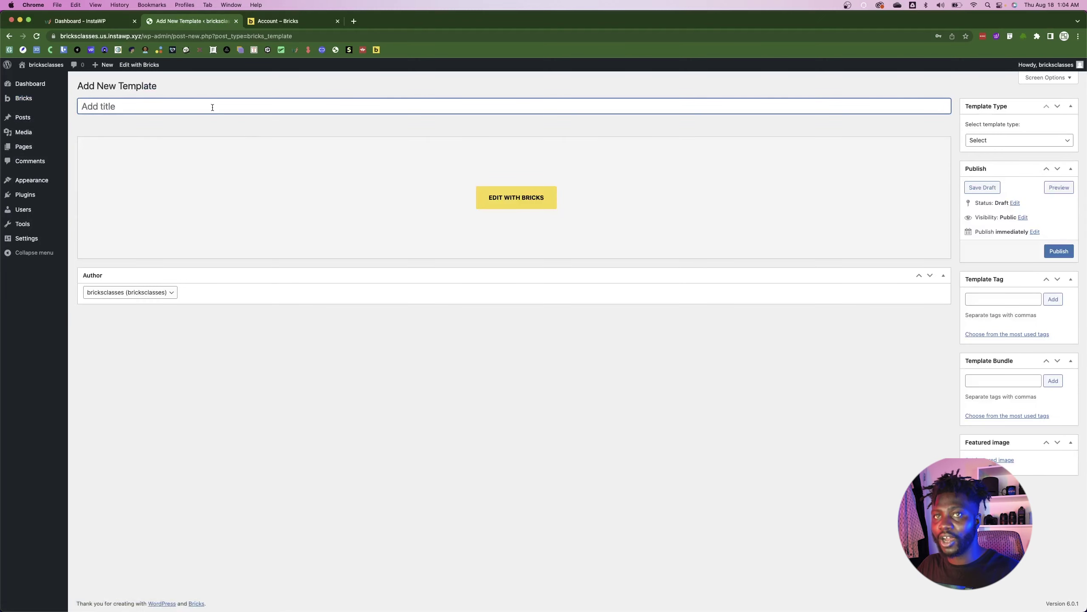
{"action": "type", "text": "Header"}
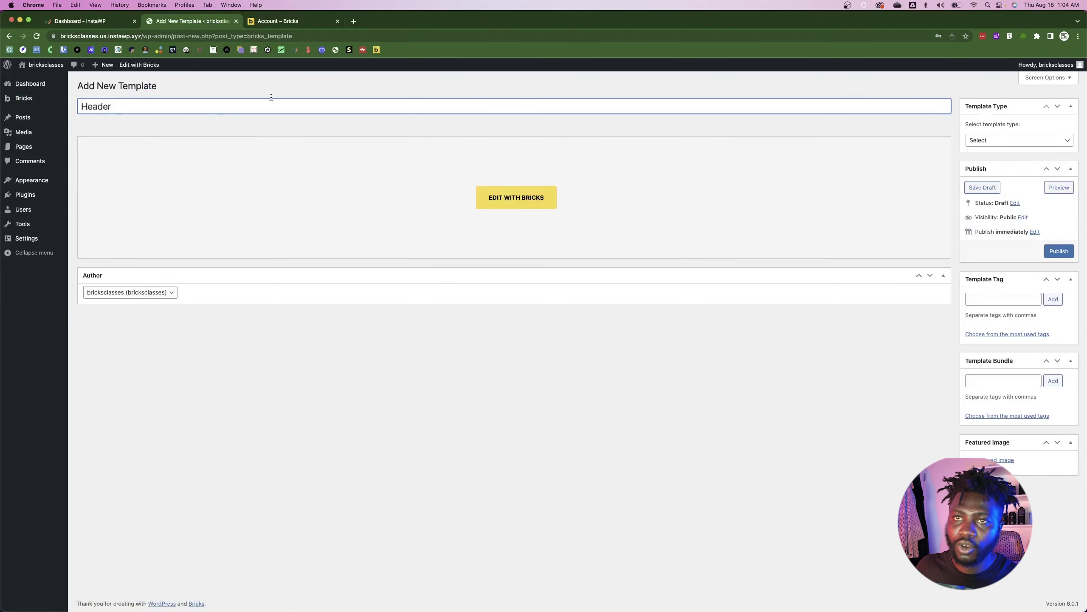
{"action": "left_click", "coordinate": [995, 144]}
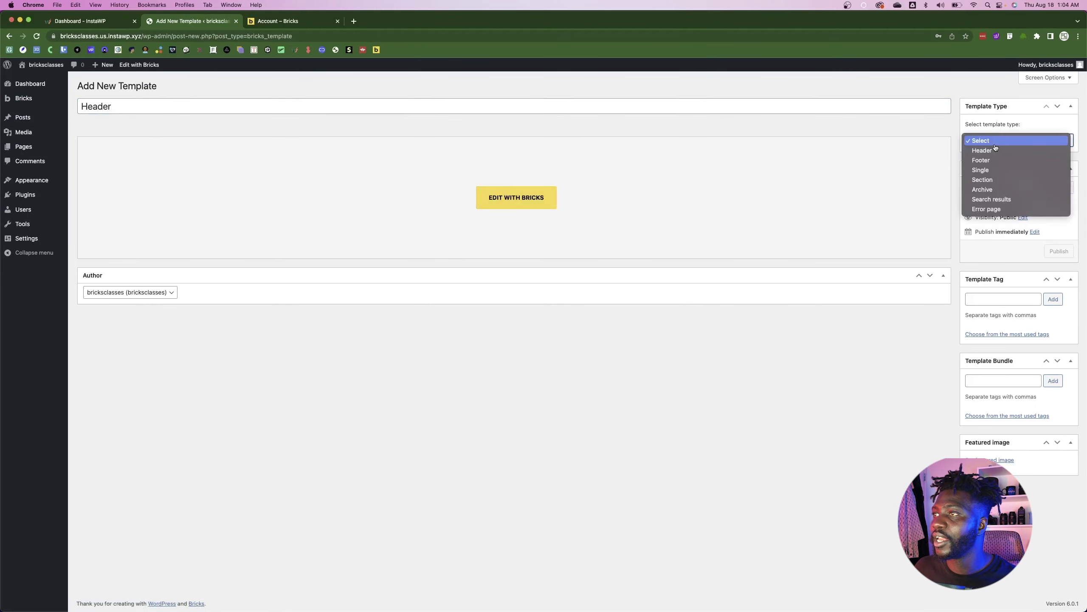
{"action": "left_click", "coordinate": [992, 151]}
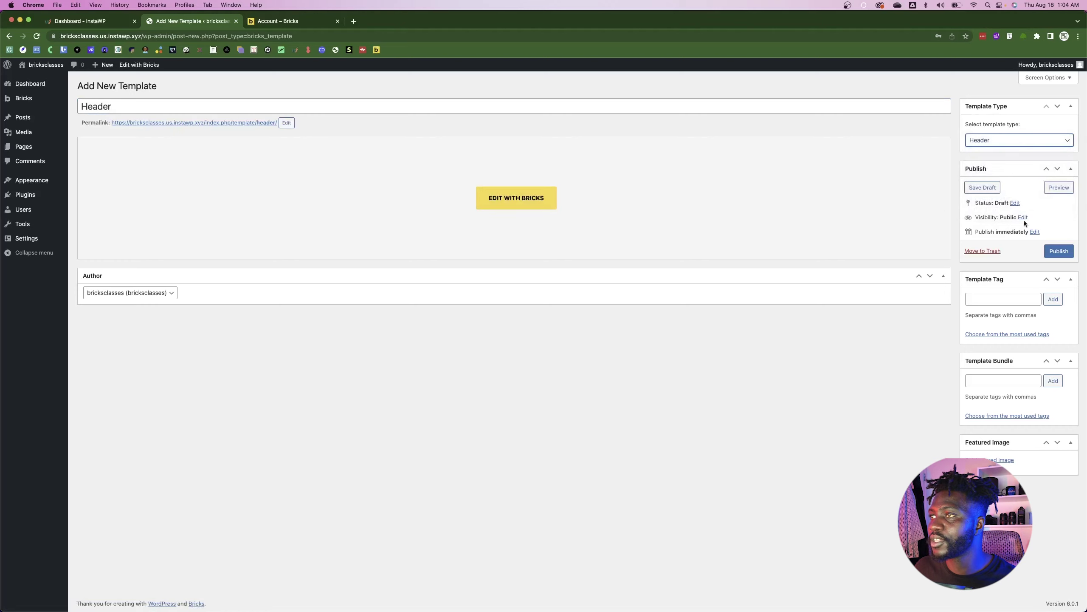
{"action": "left_click", "coordinate": [1055, 250]}
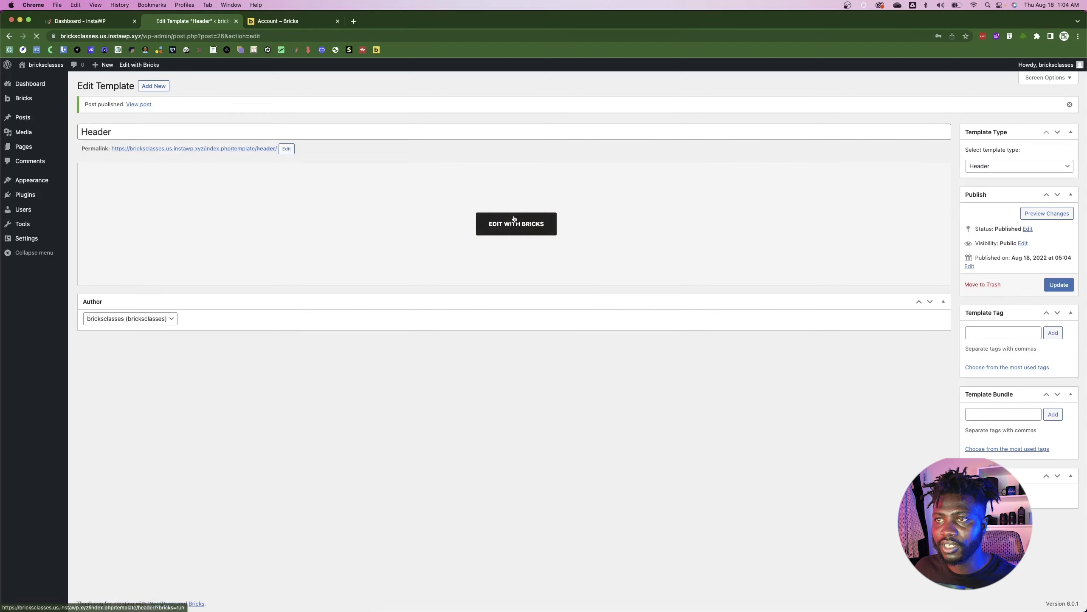
- Add a section to the Header template in the Bricks builder and apply the section--wdt class to it
{"action": "left_click", "coordinate": [514, 219]}
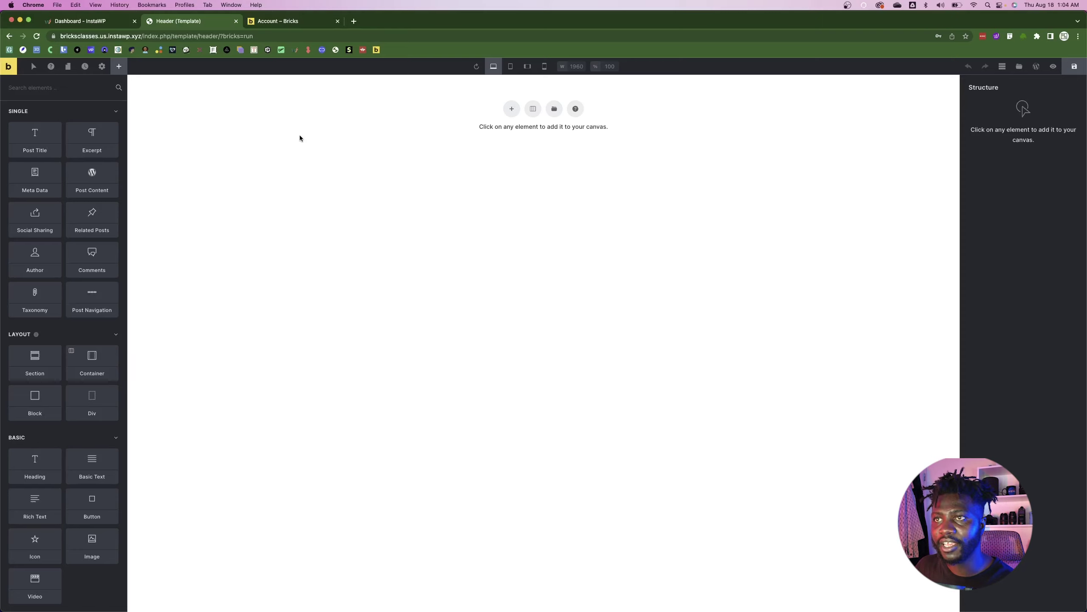
{"action": "left_click", "coordinate": [512, 110]}
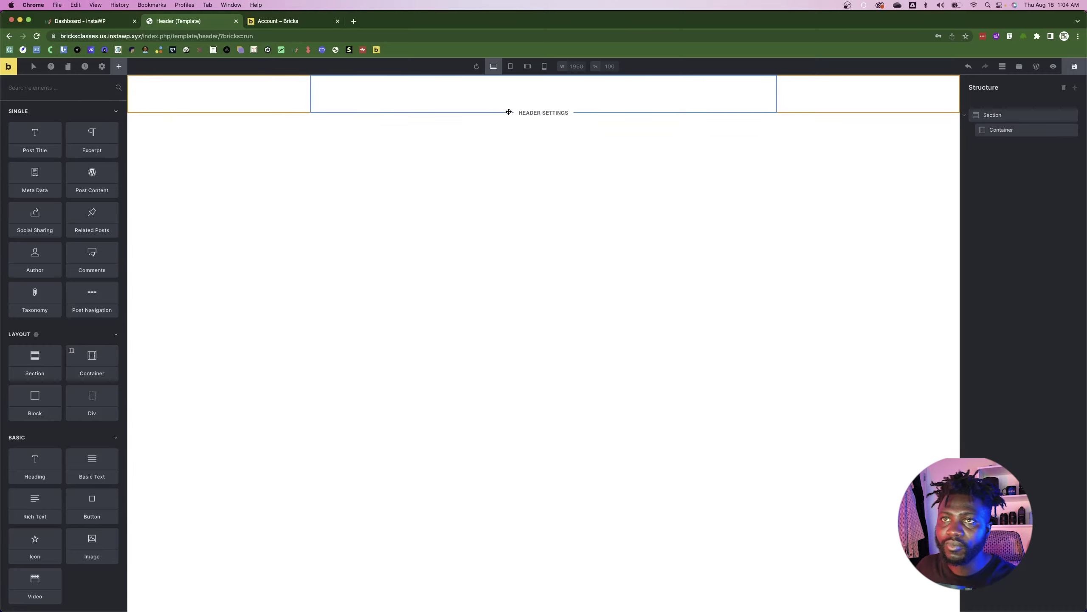
{"action": "left_click", "coordinate": [1011, 119]}
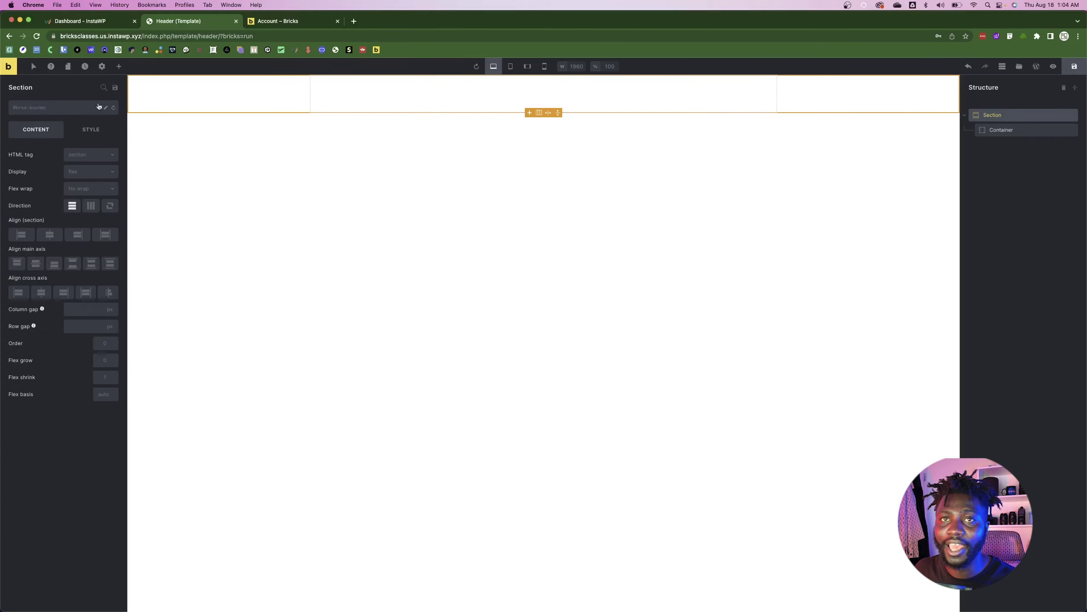
{"action": "left_click", "coordinate": [56, 108]}
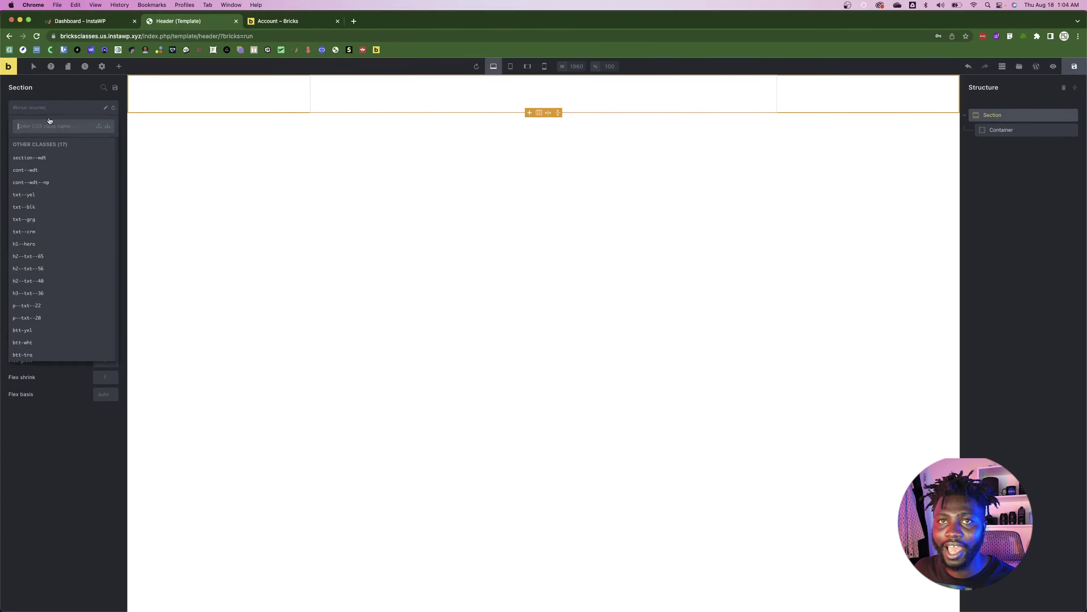
{"action": "left_click", "coordinate": [43, 158]}
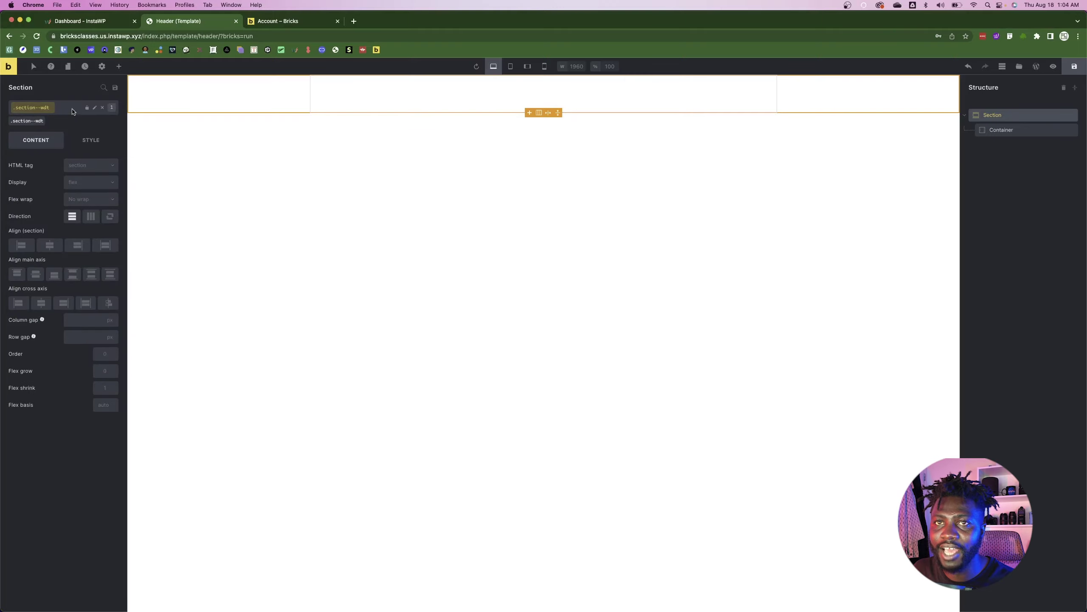
- Select the header section's container, check the Nav group's dimensions in the Figma header, and return to Bricks
{"action": "left_click", "coordinate": [1001, 130]}
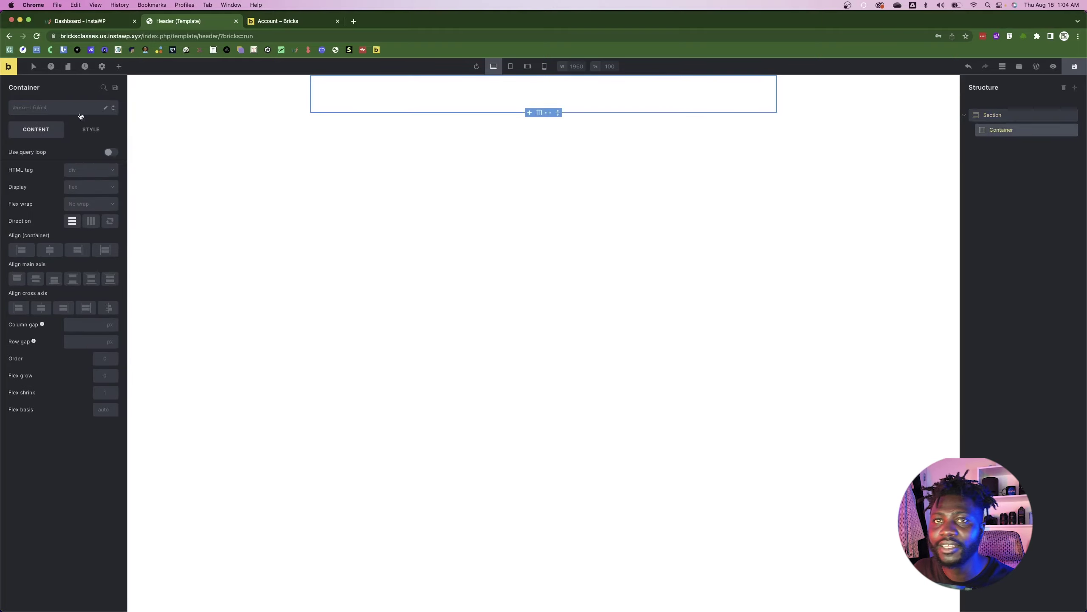
{"action": "key", "text": "super+Tab"}
{"action": "scroll", "coordinate": [482, 321], "scroll_direction": "up", "scroll_amount": 5}
{"action": "scroll", "coordinate": [482, 320], "scroll_direction": "up", "scroll_amount": 3}
{"action": "left_click", "coordinate": [391, 209]}
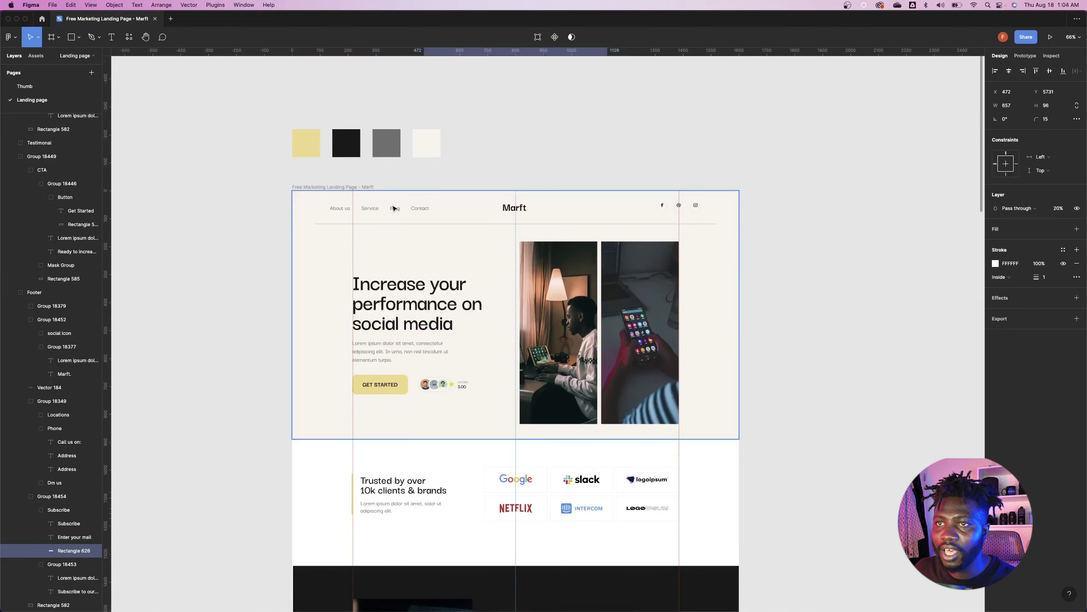
{"action": "left_click", "coordinate": [367, 213]}
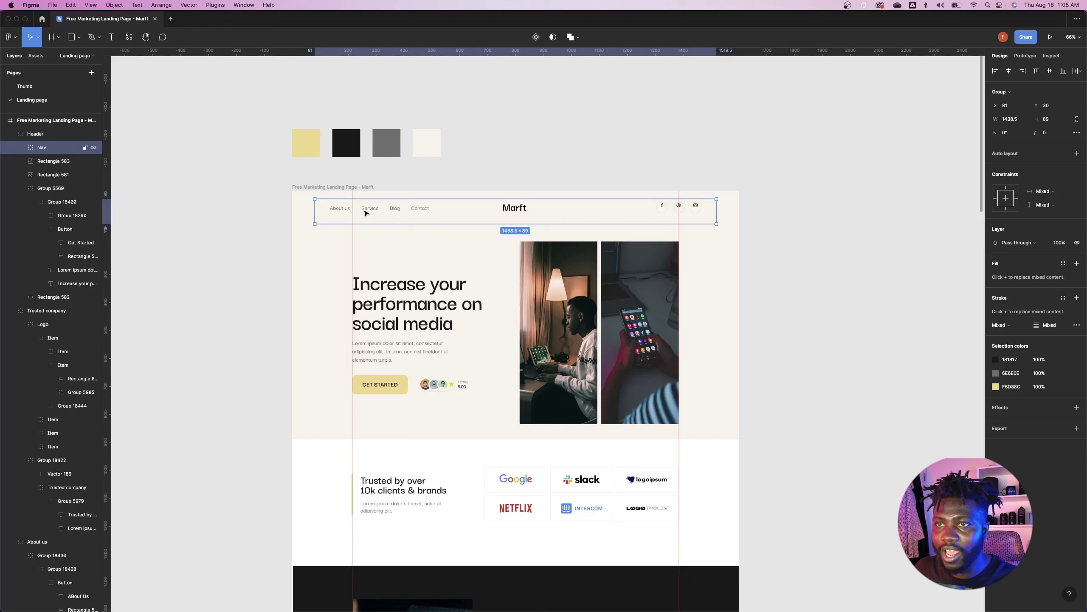
{"action": "key", "text": "super+Tab"}
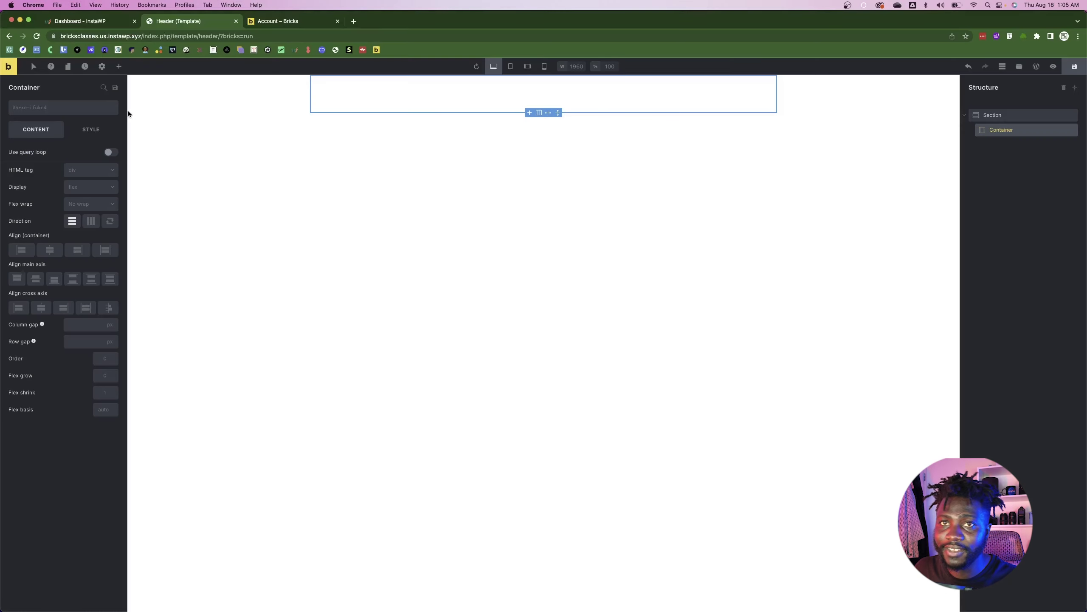
- Apply the cont--wdt--np class to the header container, then deselect the class to style the container itself
{"action": "left_click", "coordinate": [46, 111]}
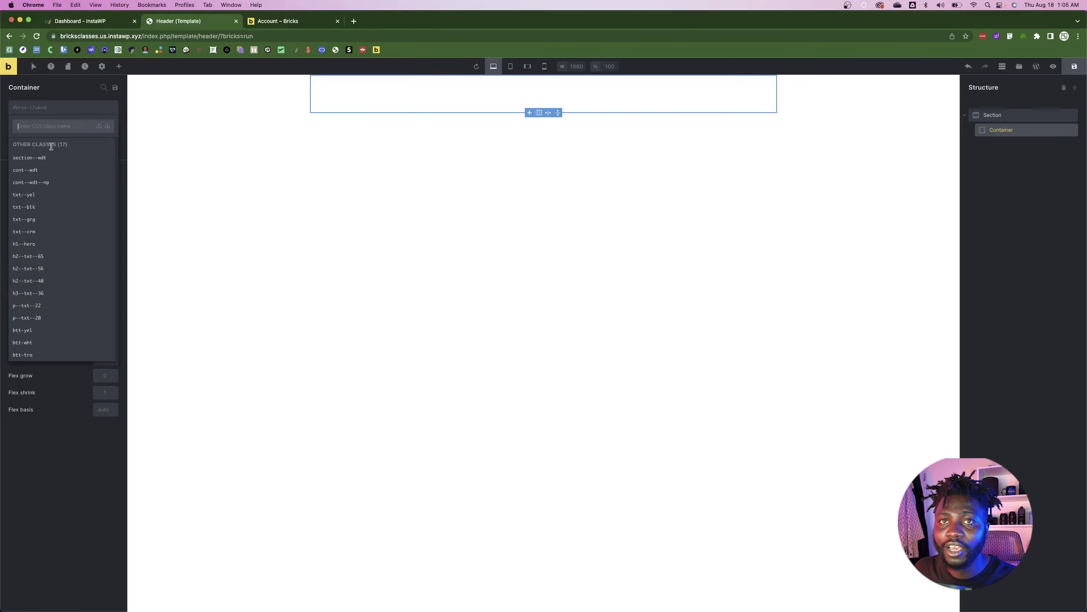
{"action": "left_click", "coordinate": [43, 182]}
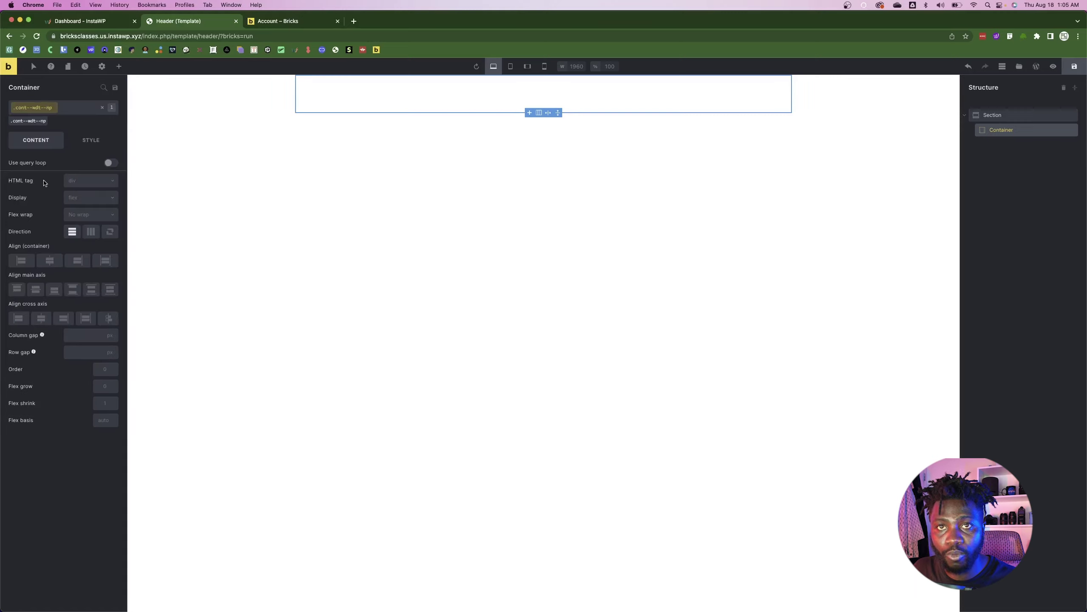
{"action": "left_click", "coordinate": [97, 112]}
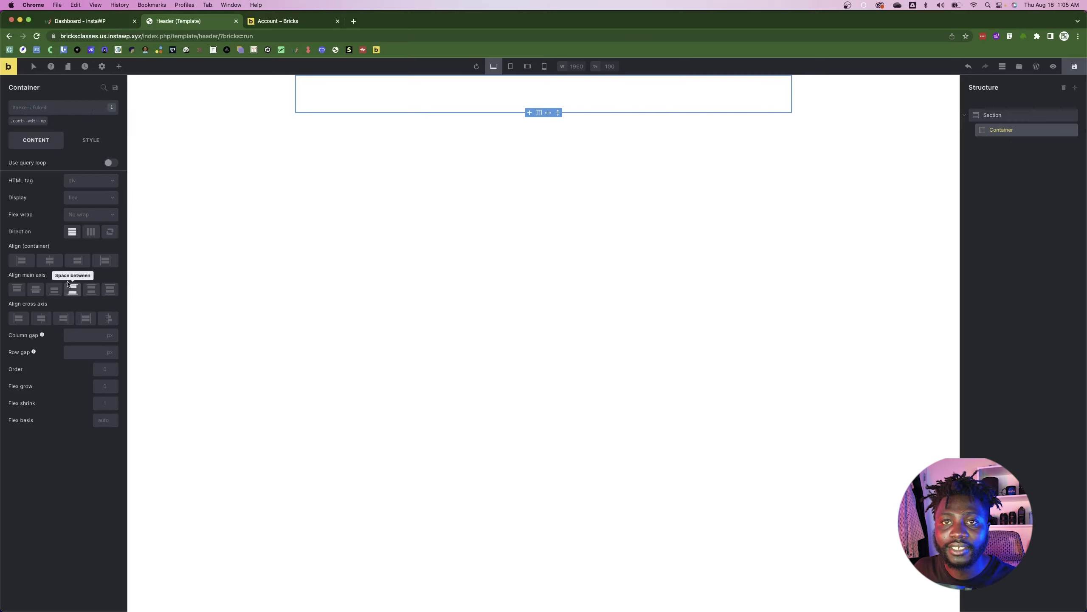
- Set the header container's width to 1438.5 px and height to 89 px, checking the Nav group's size in Figma
{"action": "left_click", "coordinate": [43, 317]}
{"action": "left_click", "coordinate": [91, 139]}
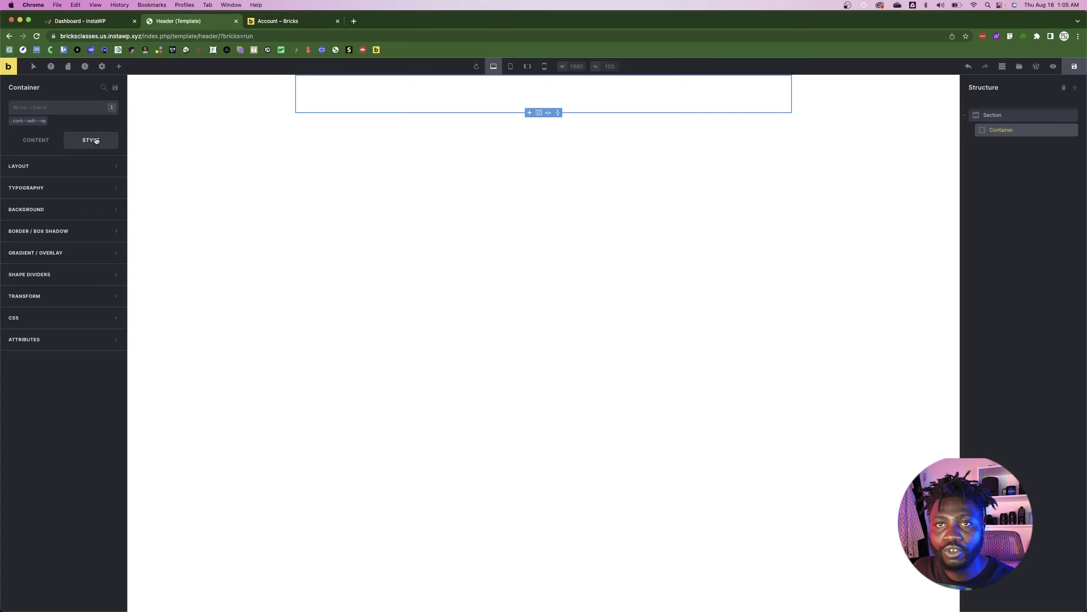
{"action": "left_click", "coordinate": [51, 168]}
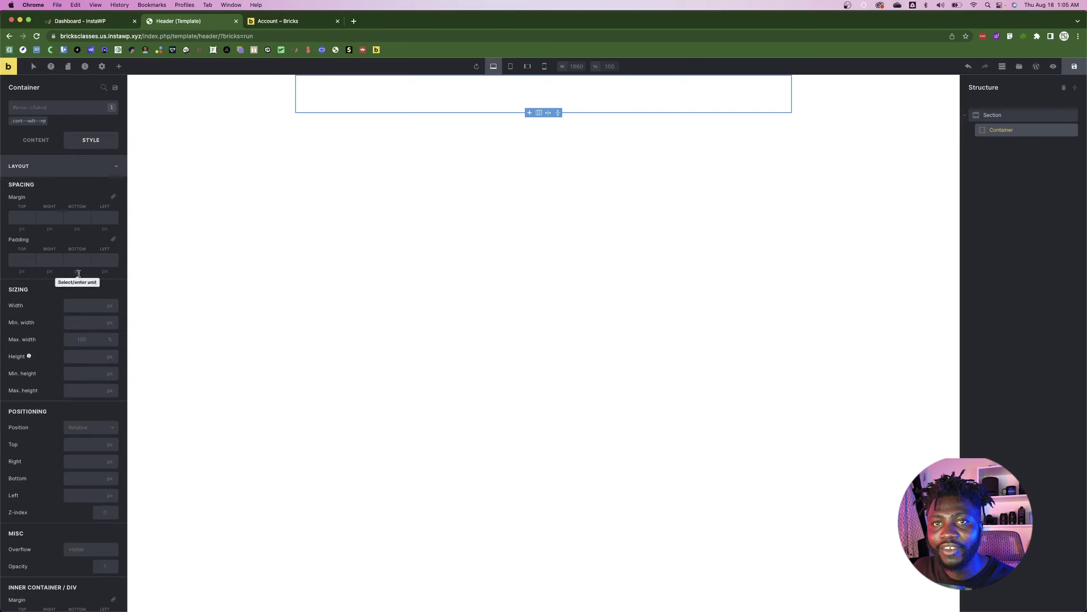
{"action": "key", "text": "super+Tab"}
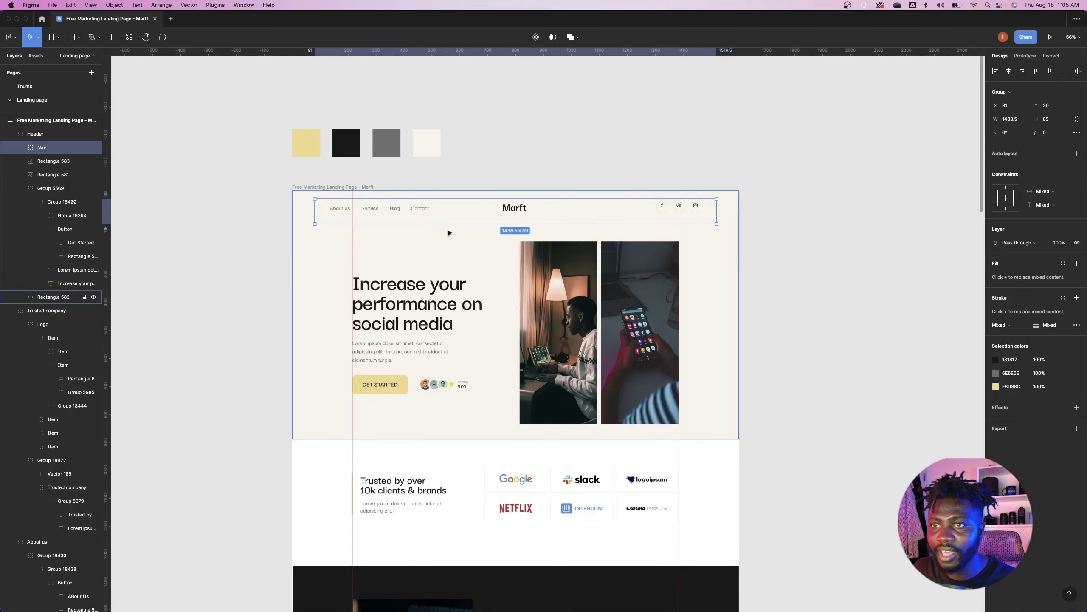
{"action": "key", "text": "super+Tab"}
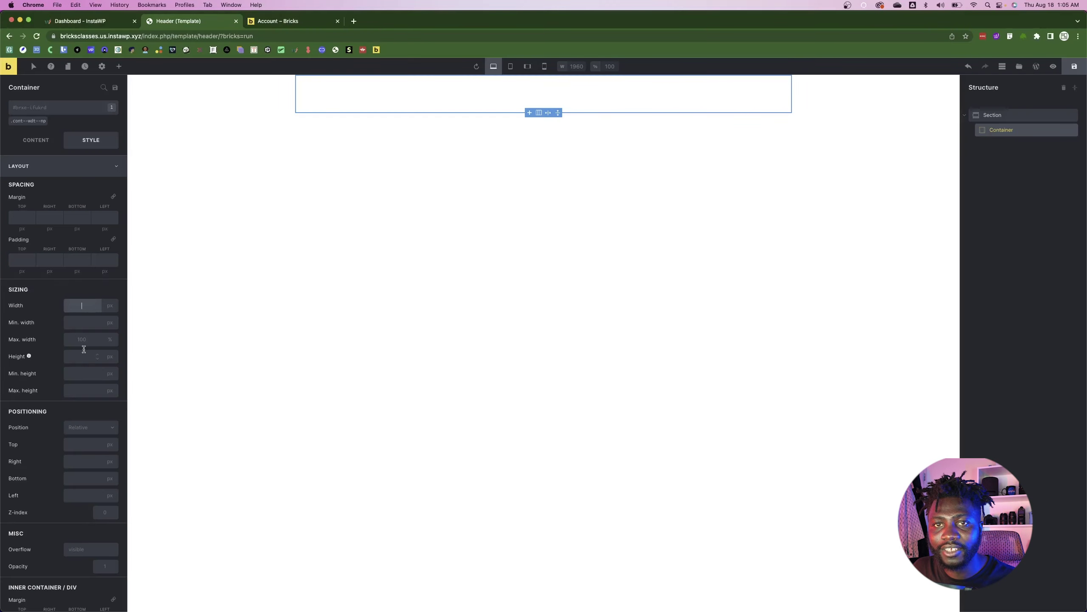
{"action": "type", "text": "1438"}
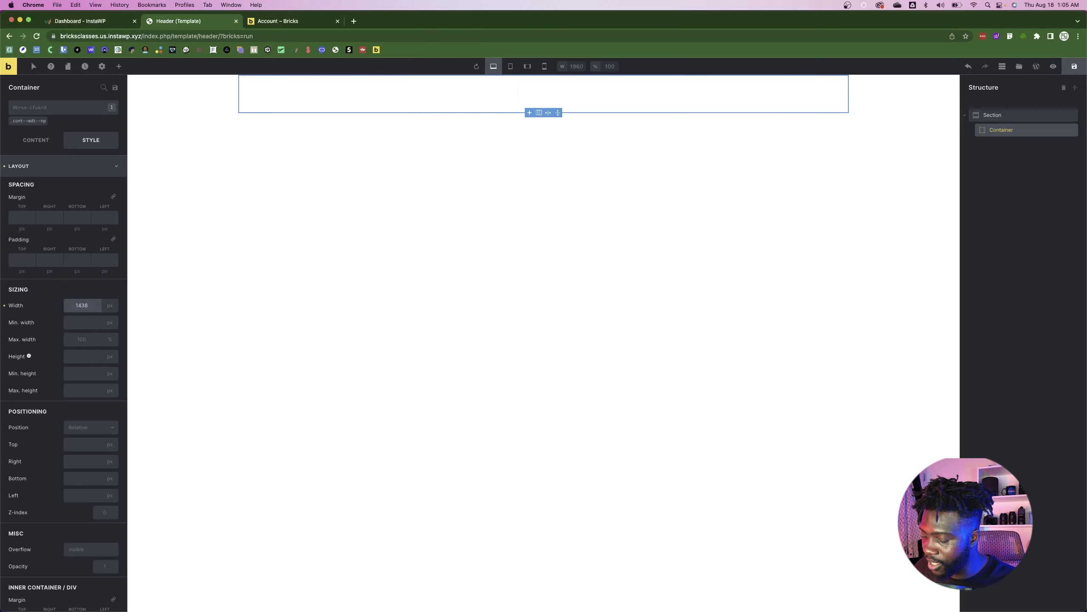
{"action": "type", "text": ".5"}
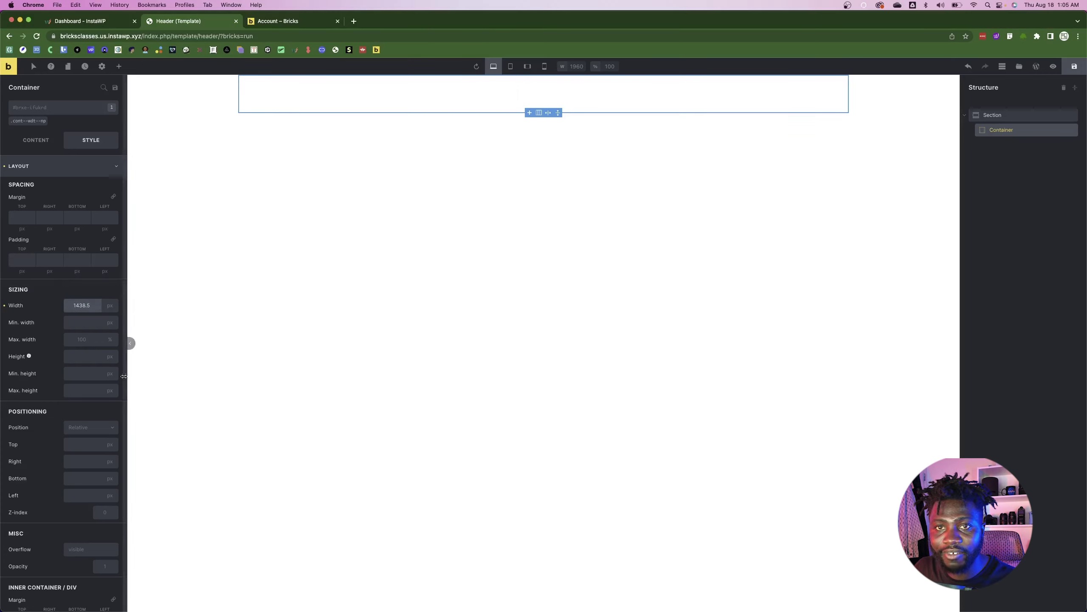
{"action": "key", "text": "super+Tab"}
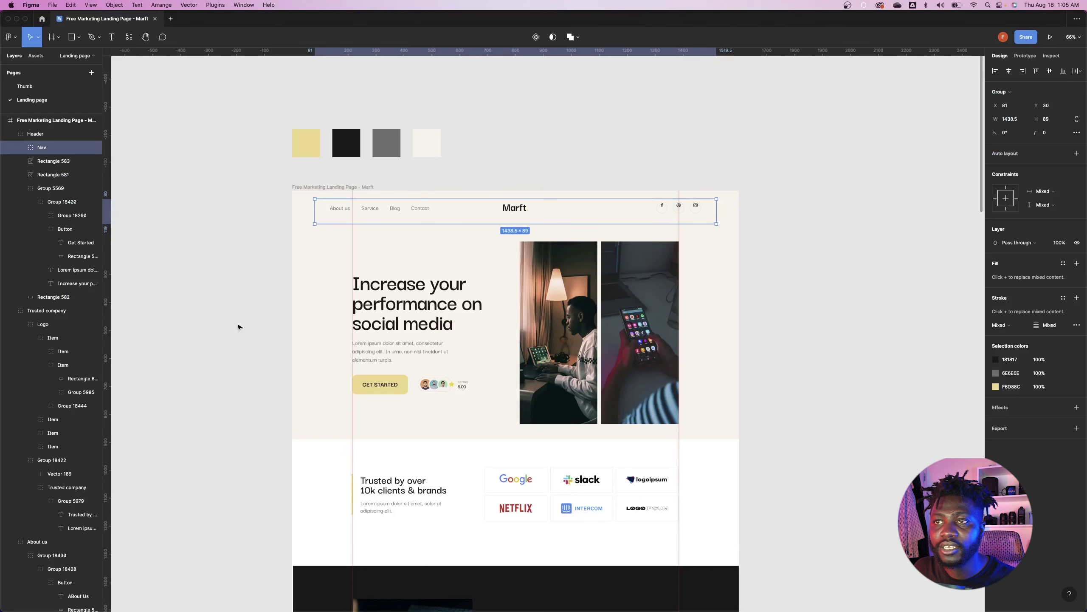
{"action": "key", "text": "super+Tab"}
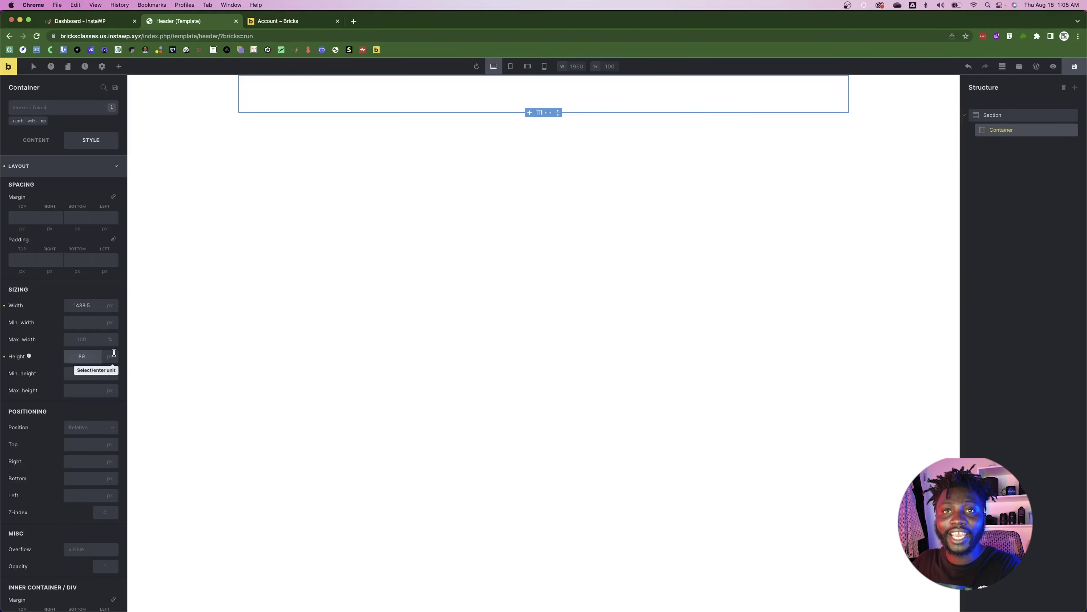
{"action": "left_click", "coordinate": [86, 357]}
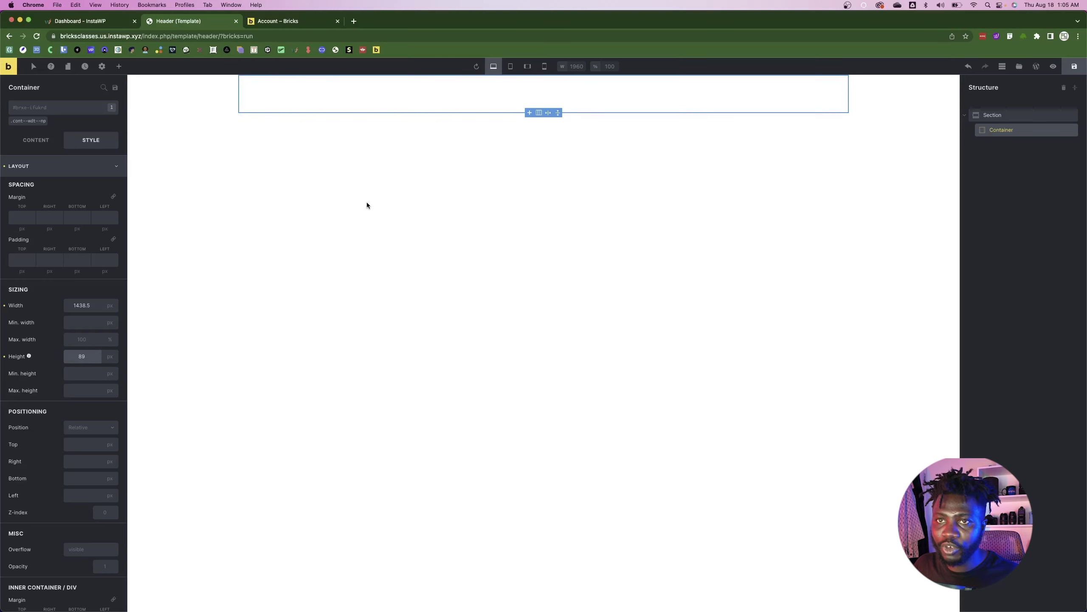
- Switch to Figma, inspect the group of navigation links in the header, and return to Bricks
{"action": "key", "text": "super+Tab"}
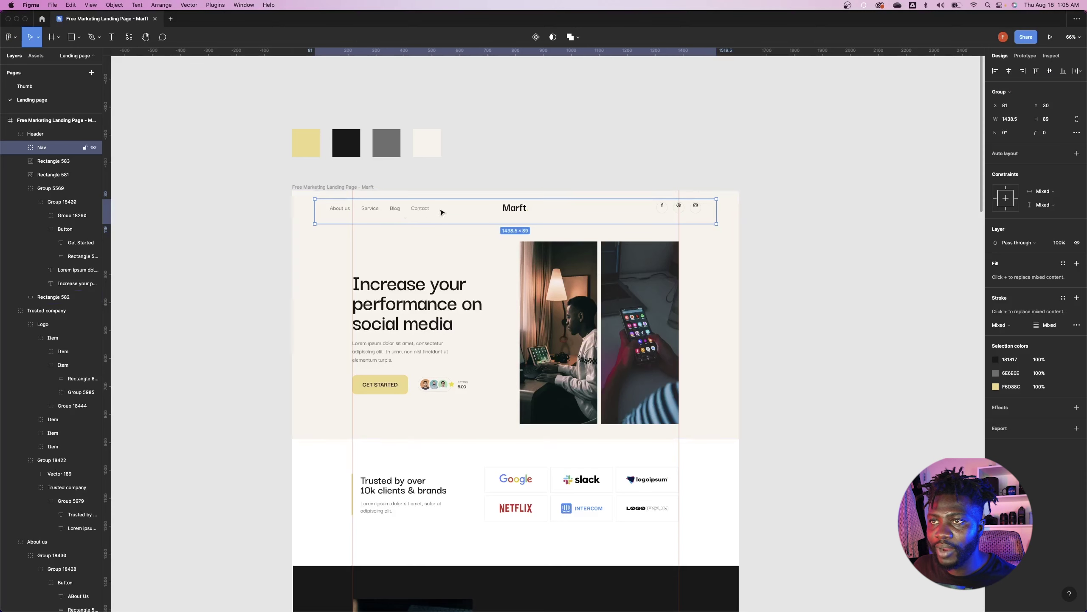
{"action": "left_click", "coordinate": [422, 209]}
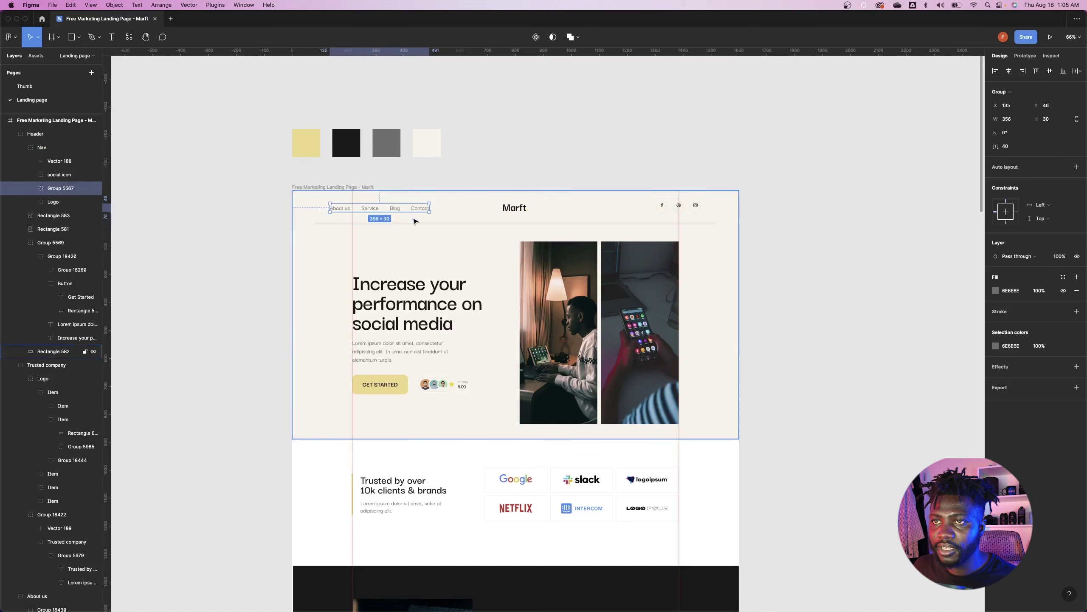
{"action": "left_click", "coordinate": [411, 219]}
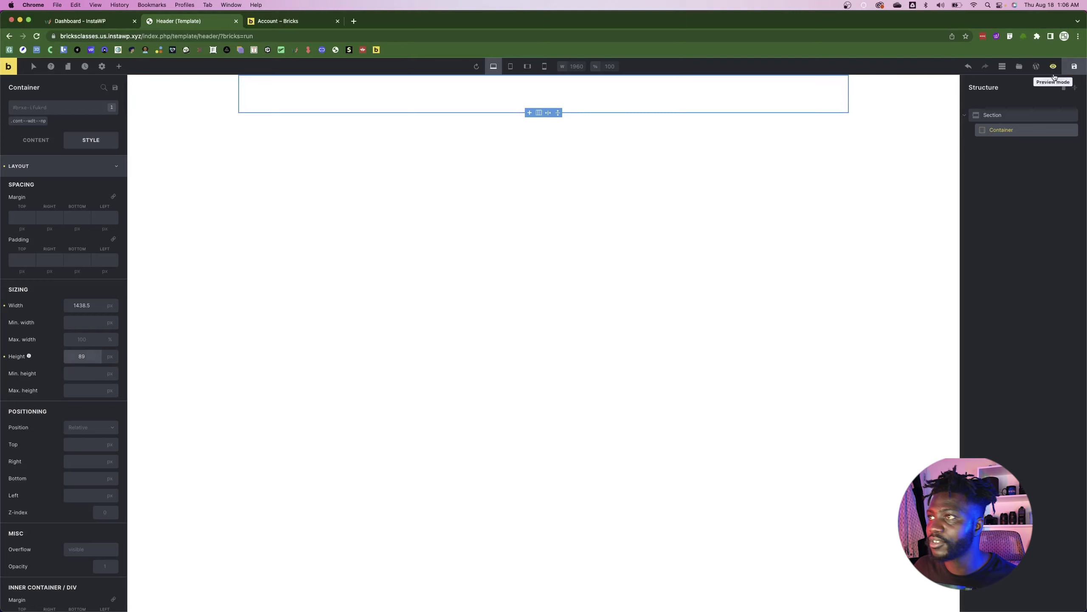
- Save the Header template and open the WordPress admin's Menus screen in a new browser tab
{"action": "left_click", "coordinate": [1073, 66]}
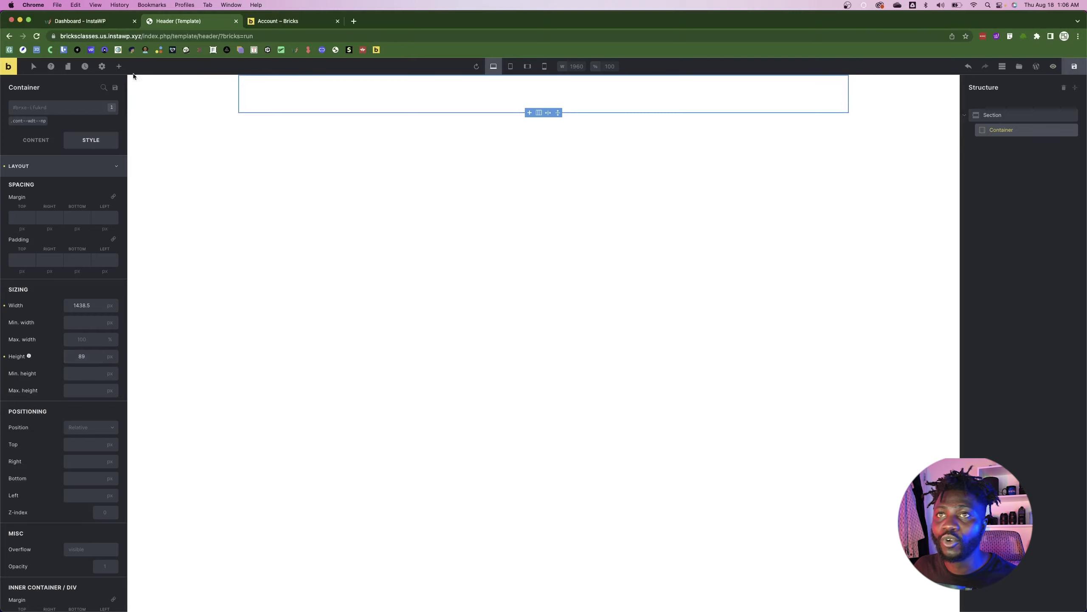
{"action": "left_click", "coordinate": [1044, 72]}
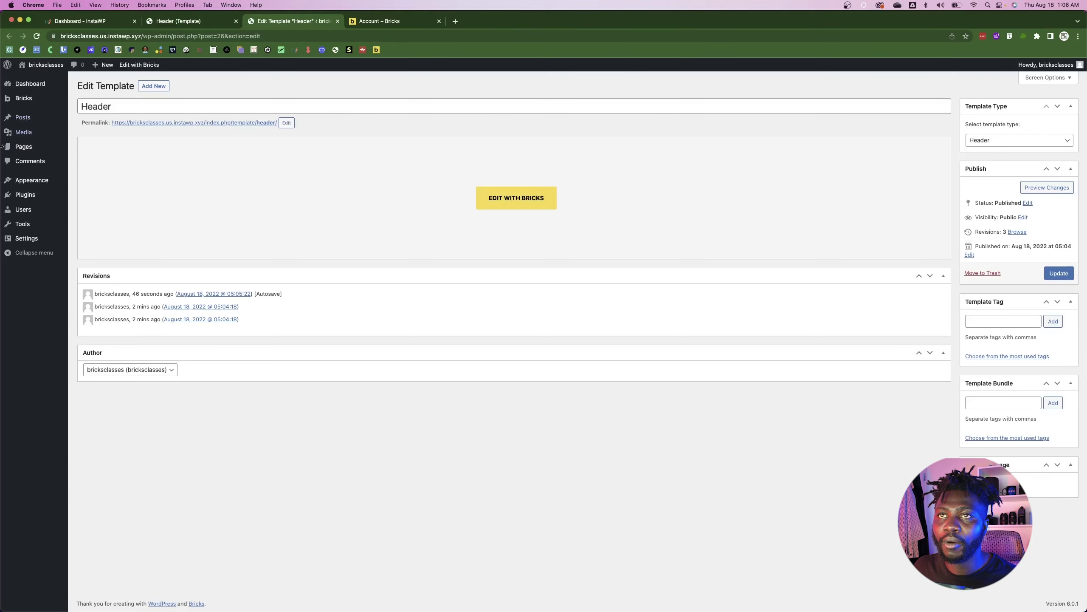
{"action": "mouse_move", "coordinate": [43, 182]}
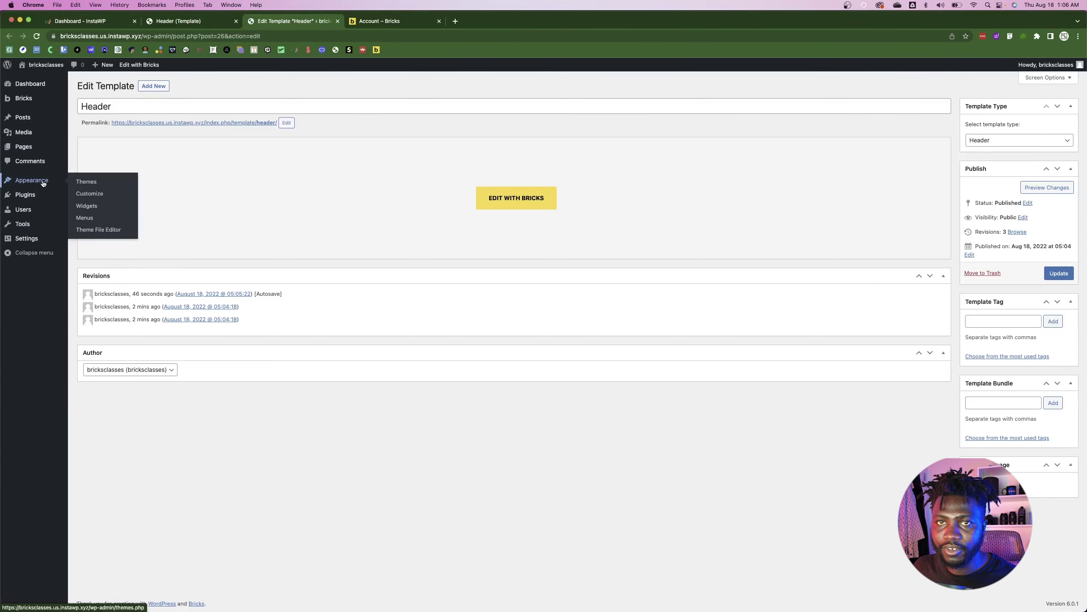
{"action": "left_click", "coordinate": [83, 181]}
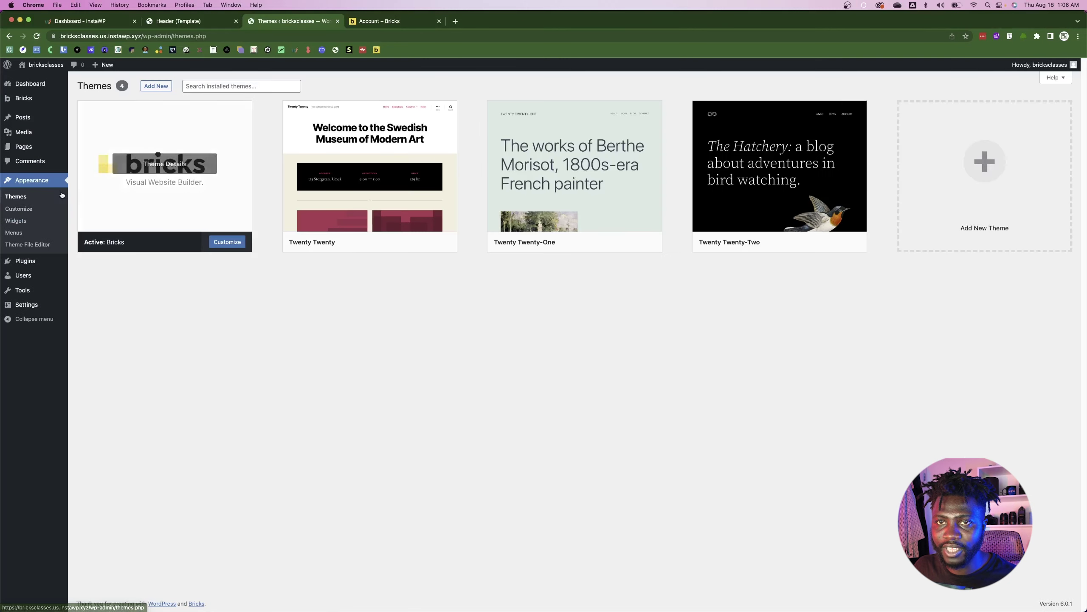
{"action": "left_click", "coordinate": [226, 243]}
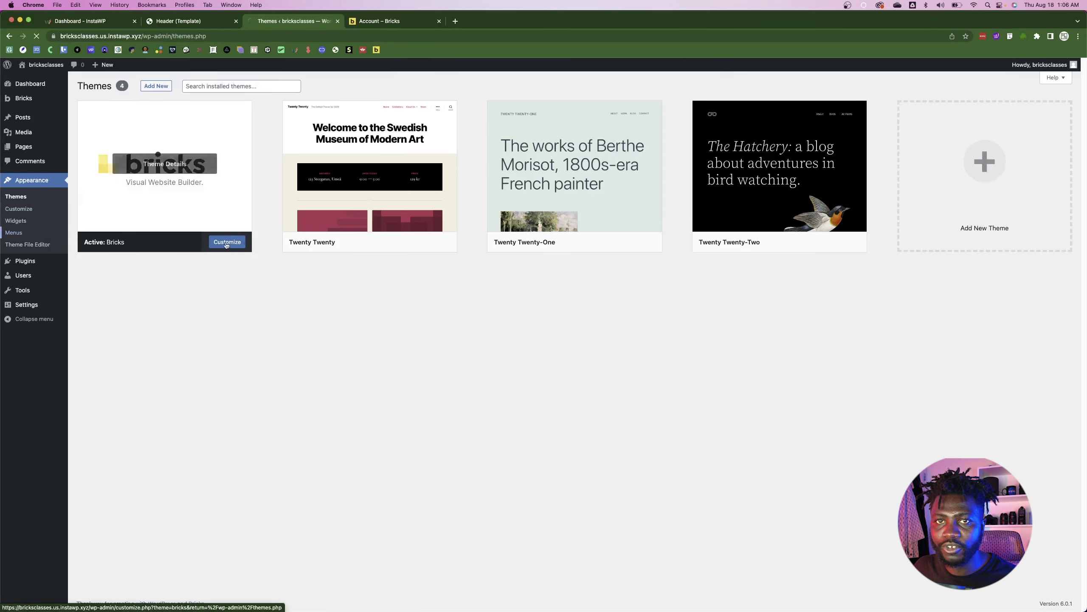
- Create a WordPress menu named Main Menu
{"action": "left_click", "coordinate": [293, 184]}
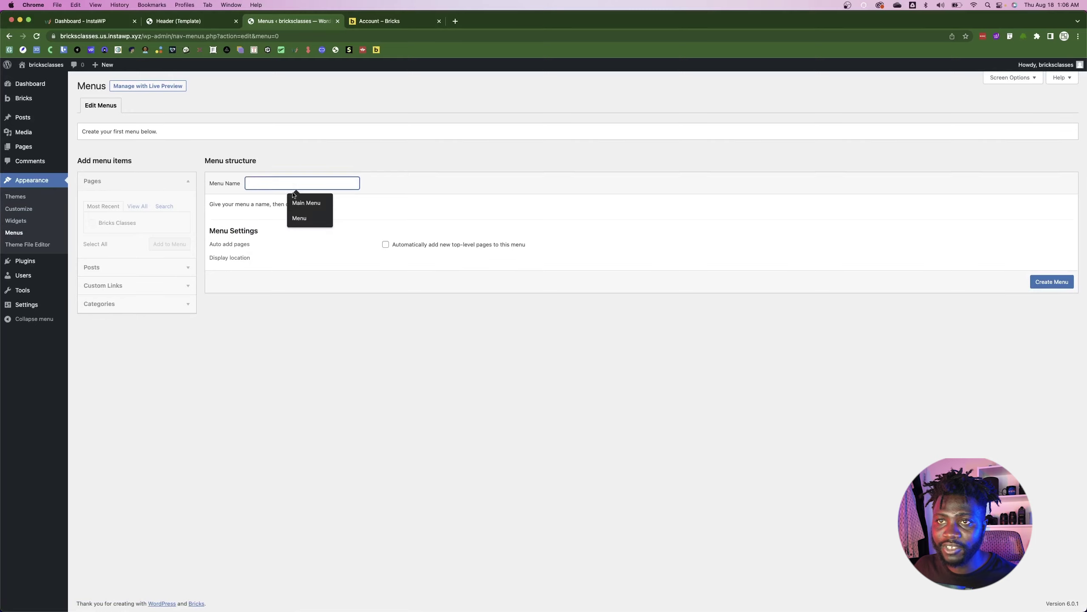
{"action": "left_click", "coordinate": [306, 202]}
{"action": "left_click", "coordinate": [1053, 282]}
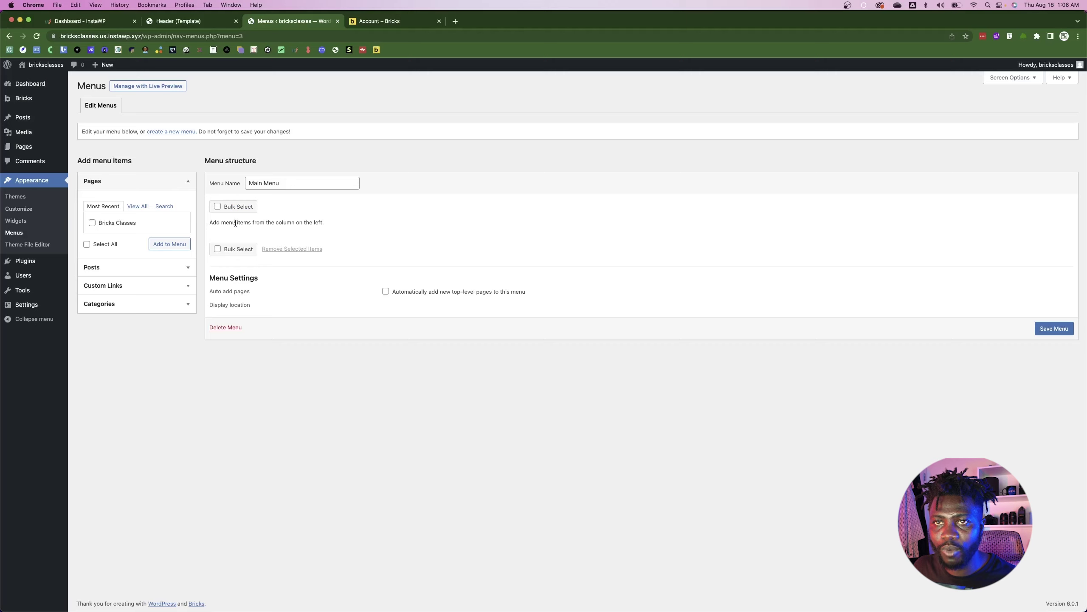
- Add a custom link with the URL # and the text About to Main Menu
{"action": "left_click", "coordinate": [140, 285]}
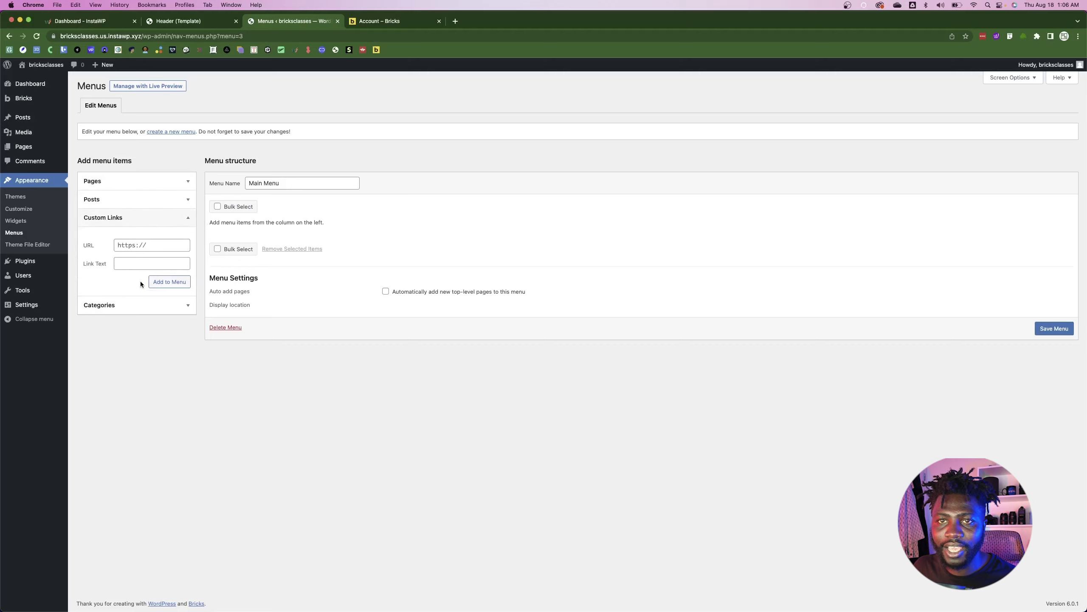
{"action": "left_click", "coordinate": [143, 245]}
{"action": "type", "text": "#"}
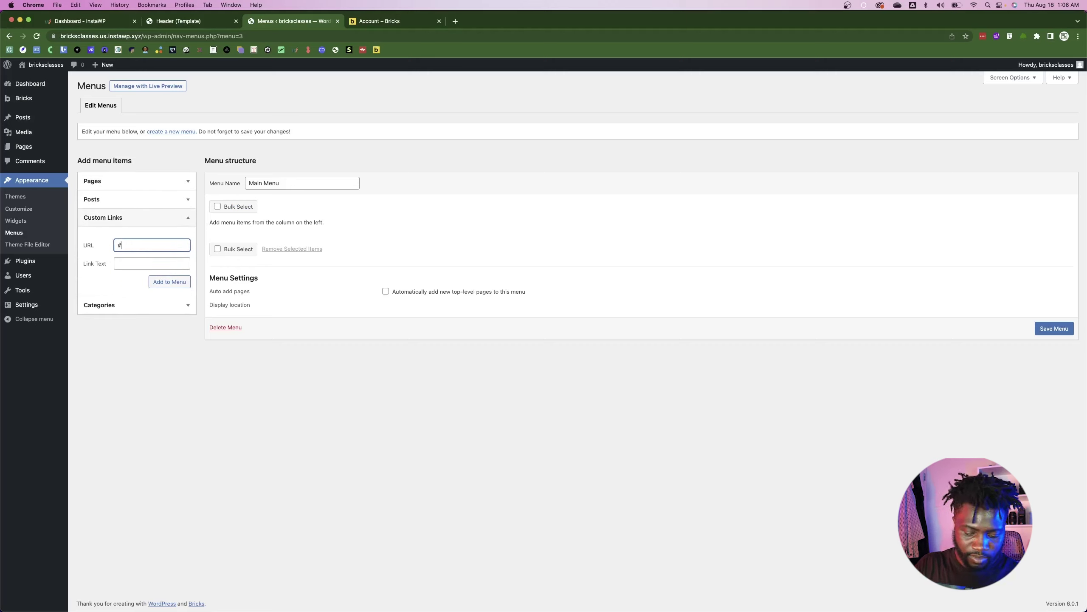
{"action": "key", "text": "Tab"}
{"action": "type", "text": "About"}
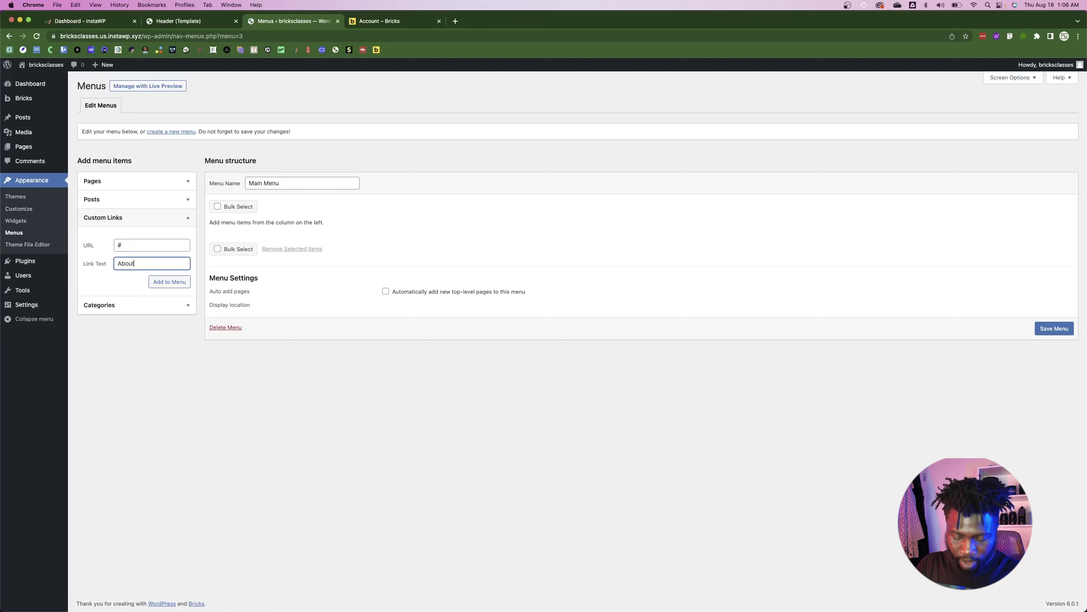
{"action": "key", "text": "Return"}
- Add a custom link with the URL # and the text Service to Main Menu
{"action": "left_click", "coordinate": [132, 246]}
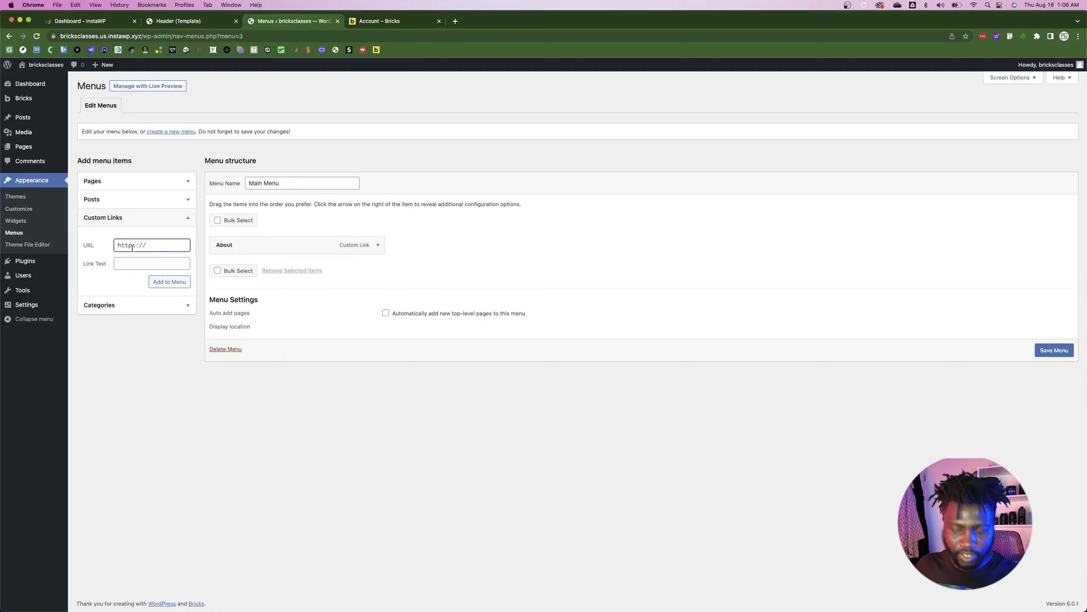
{"action": "key", "text": "super+Tab"}
{"action": "key", "text": "super+Tab"}
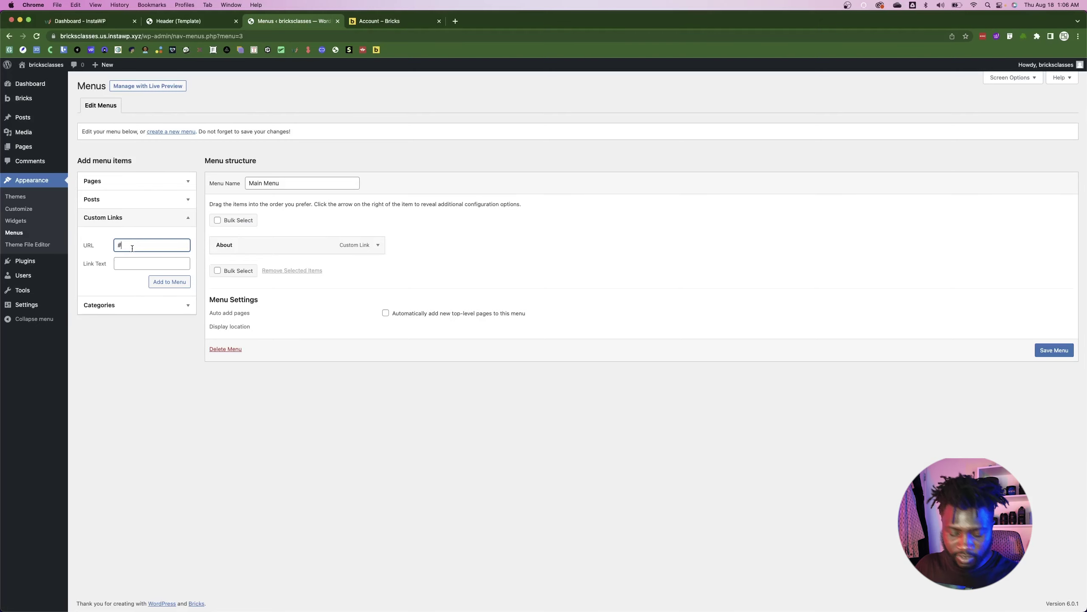
{"action": "key", "text": "Tab"}
{"action": "type", "text": "Service"}
{"action": "key", "text": "Return"}
- Add a custom link with the URL # and the text Blog to Main Menu
{"action": "type", "text": "#"}
{"action": "key", "text": "super+a"}
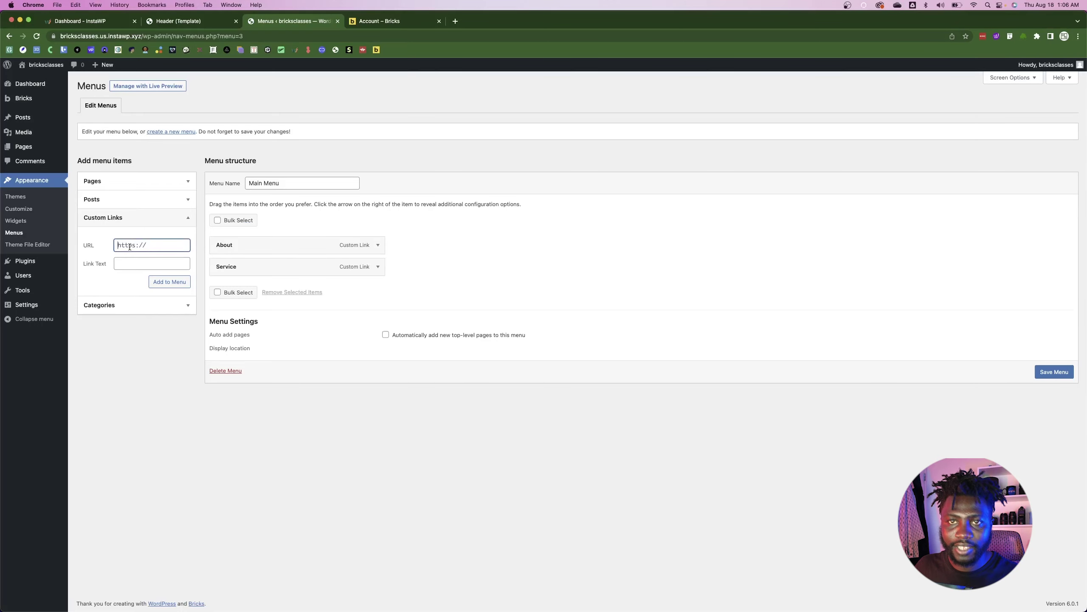
{"action": "type", "text": "#"}
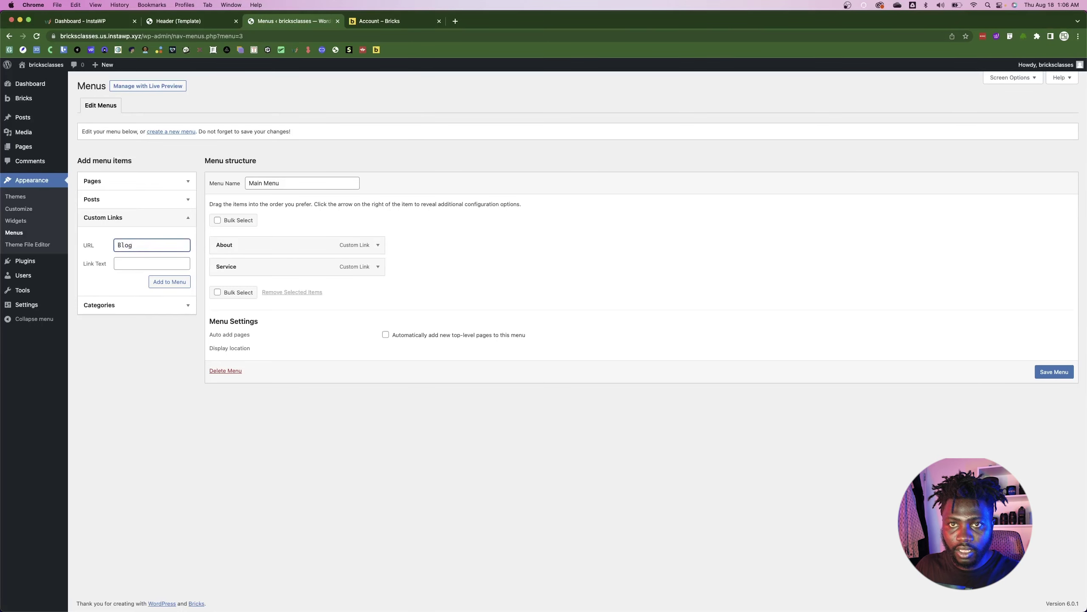
{"action": "key", "text": "super+a"}
{"action": "key", "text": "BackSpace"}
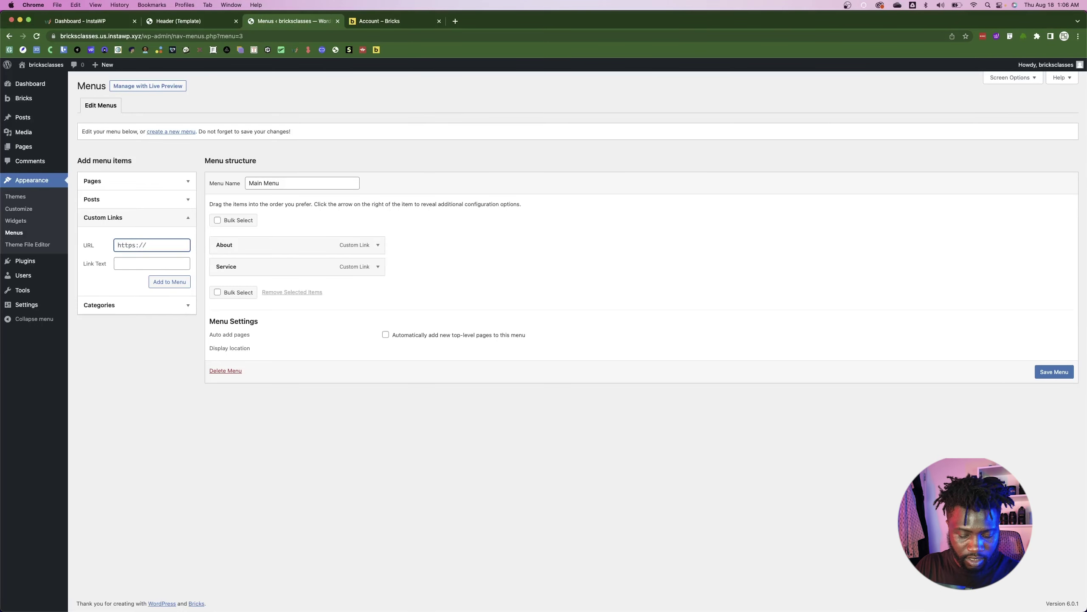
{"action": "type", "text": "#"}
{"action": "key", "text": "Tab"}
{"action": "type", "text": "Blog"}
{"action": "key", "text": "Tab"}
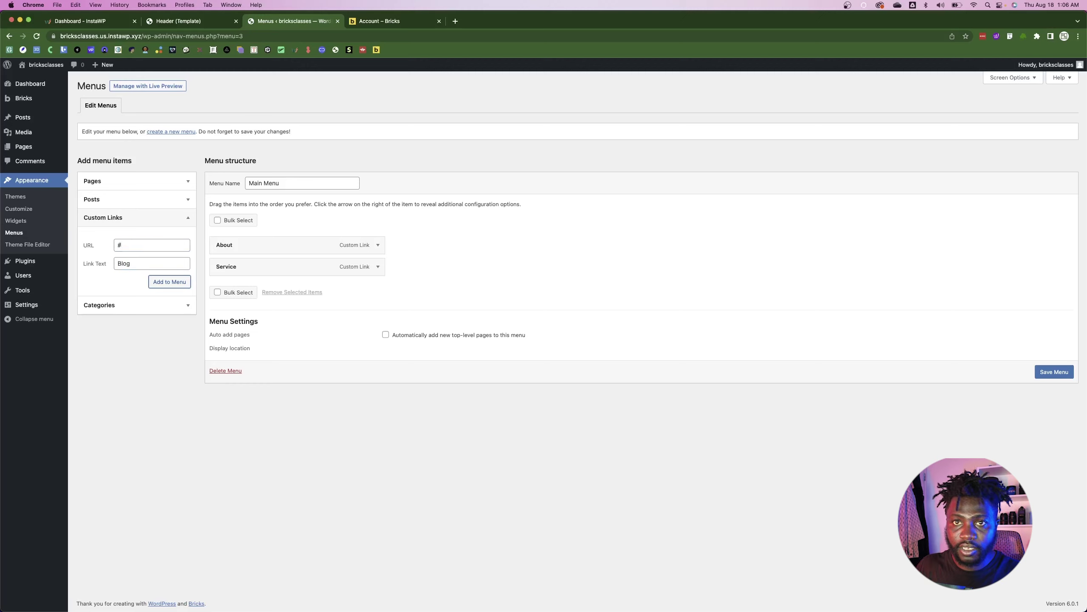
{"action": "key", "text": "Return"}
- Add a custom link with the URL # and the text Contact to Main Menu and save the menu
{"action": "left_click", "coordinate": [130, 249]}
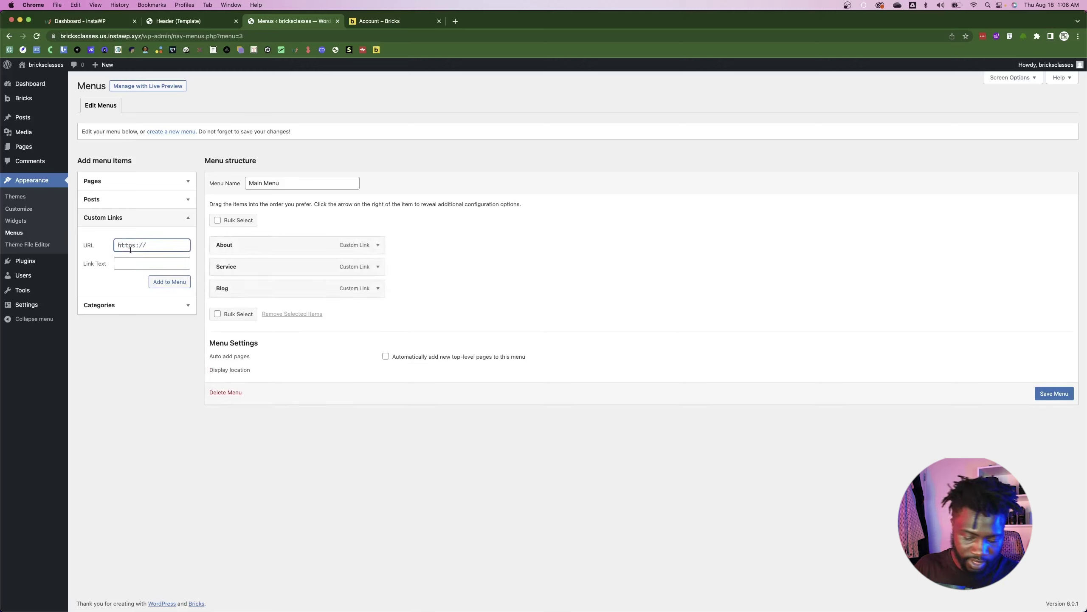
{"action": "type", "text": "#"}
{"action": "key", "text": "Tab"}
{"action": "type", "text": "Contact"}
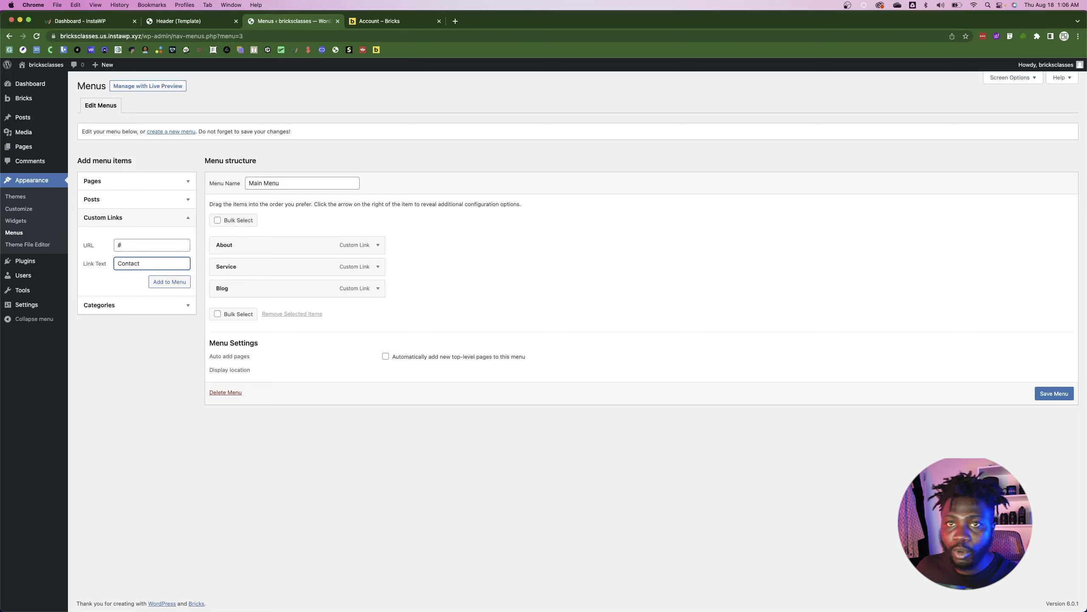
{"action": "key", "text": "Return"}
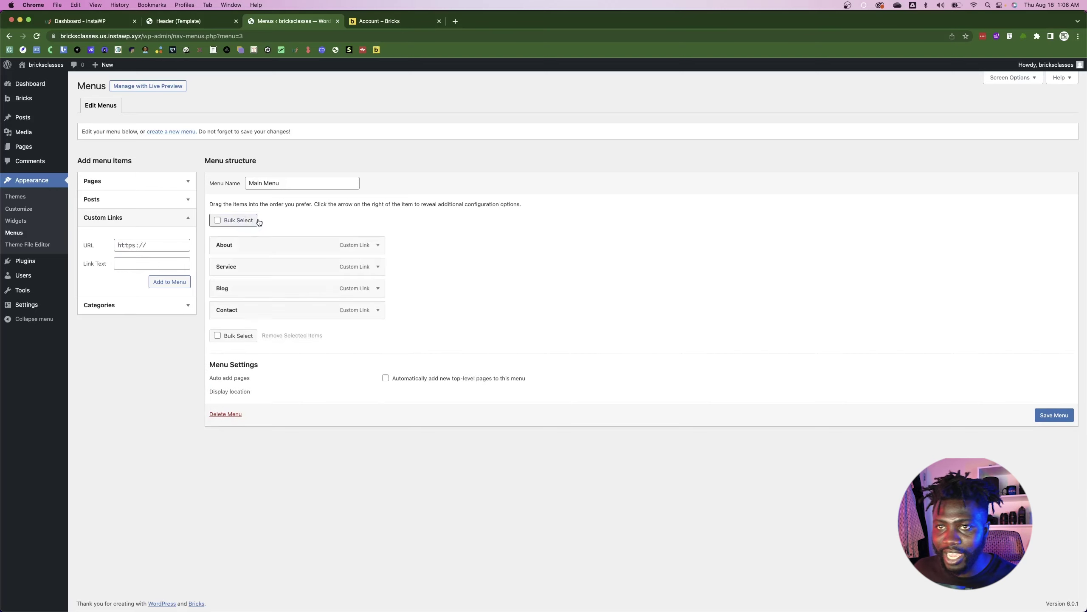
{"action": "left_click", "coordinate": [1055, 417]}
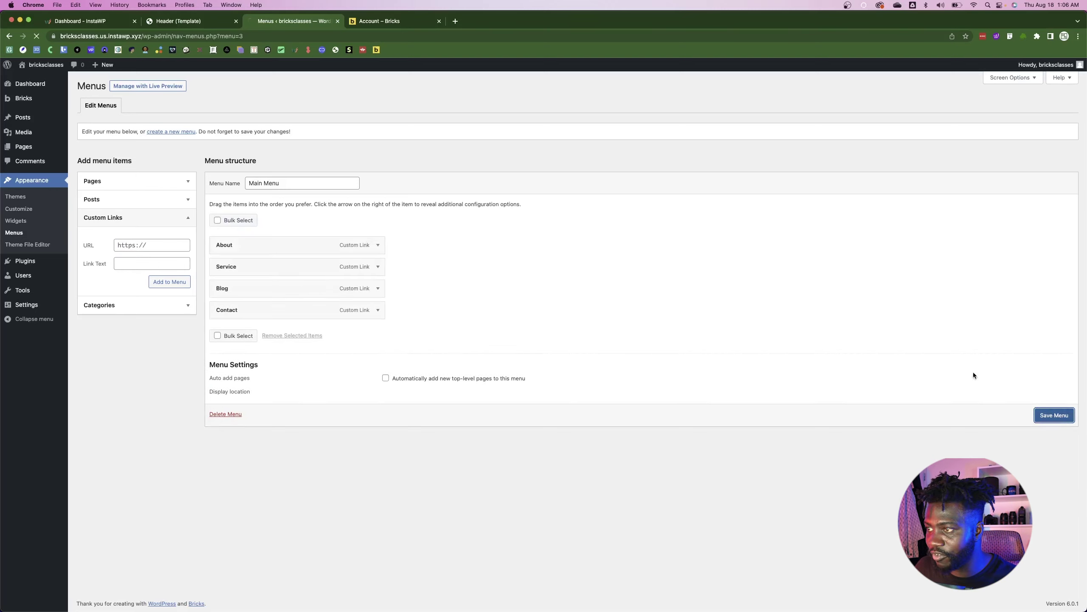
- Return to the Bricks Header template, check the navigation in the Figma design, and add a Nav Menu element to the container
{"action": "left_click", "coordinate": [215, 21]}
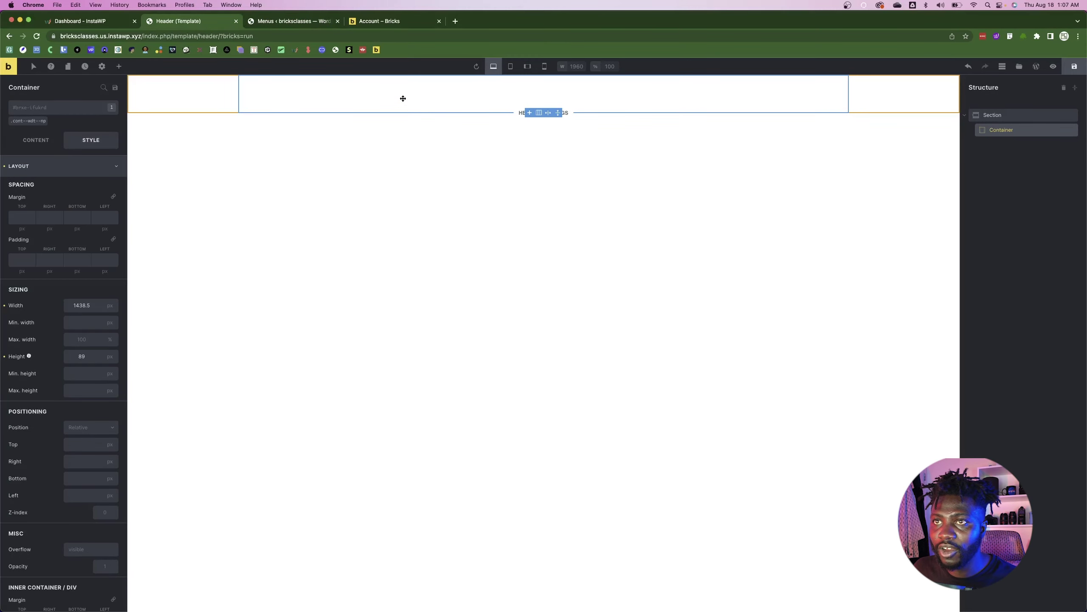
{"action": "left_click", "coordinate": [119, 66]}
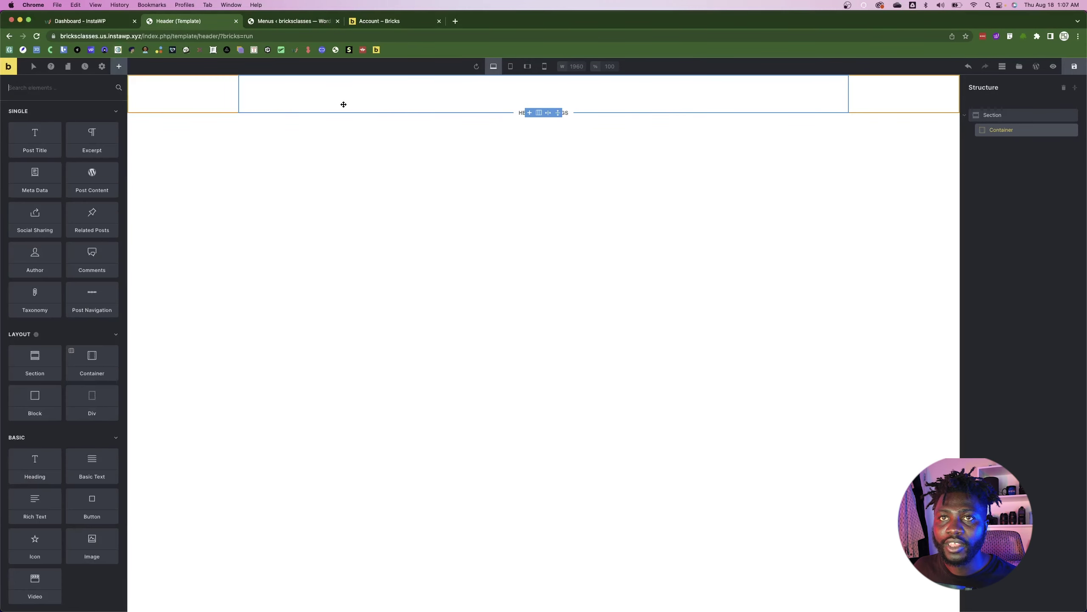
{"action": "key", "text": "super+Tab"}
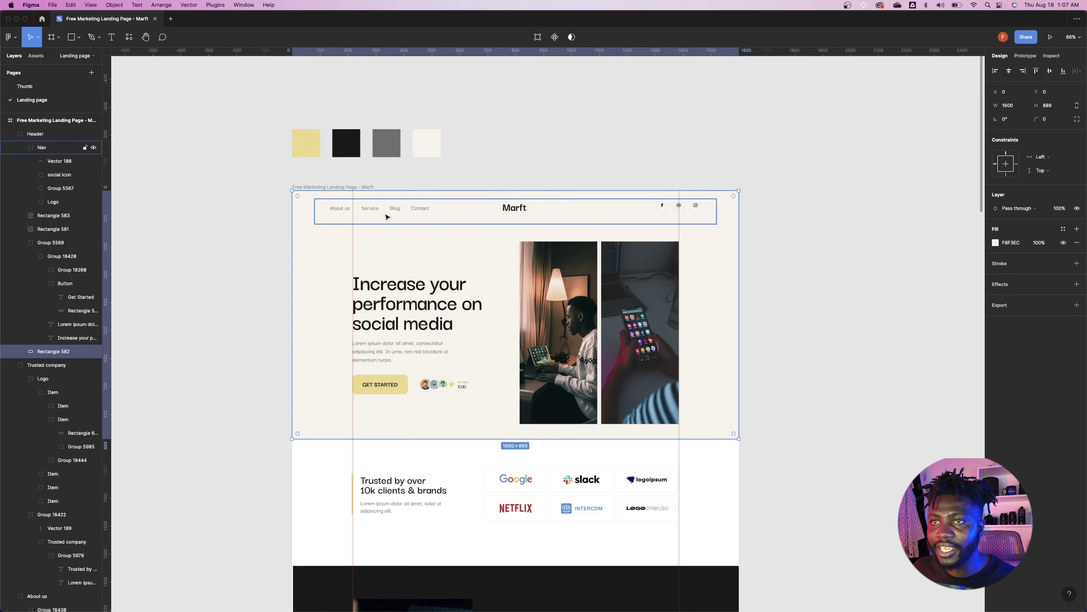
{"action": "key", "text": "super+Tab"}
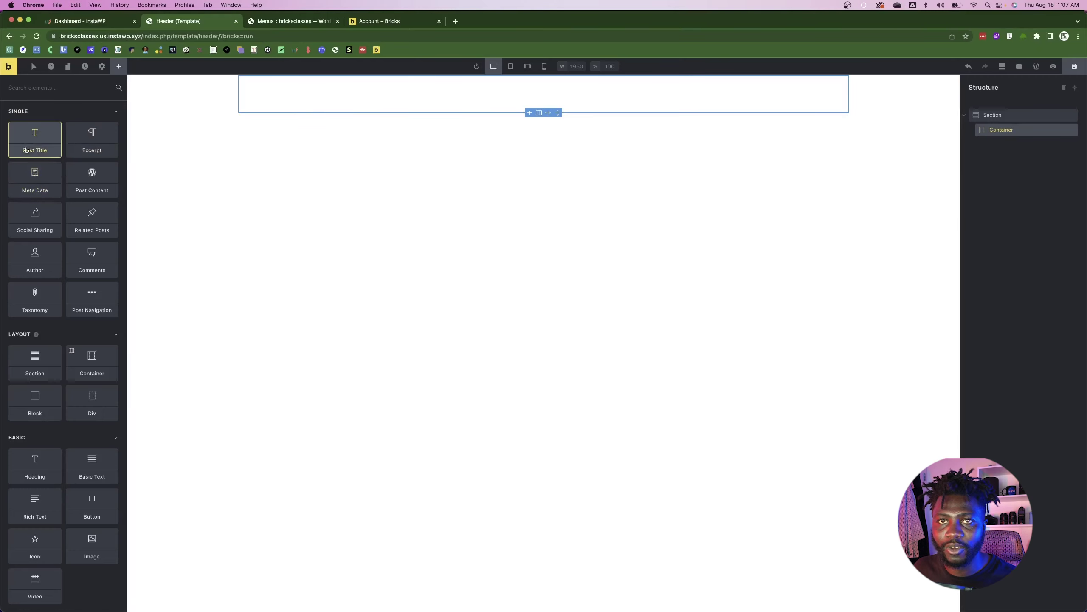
{"action": "type", "text": "menu"}
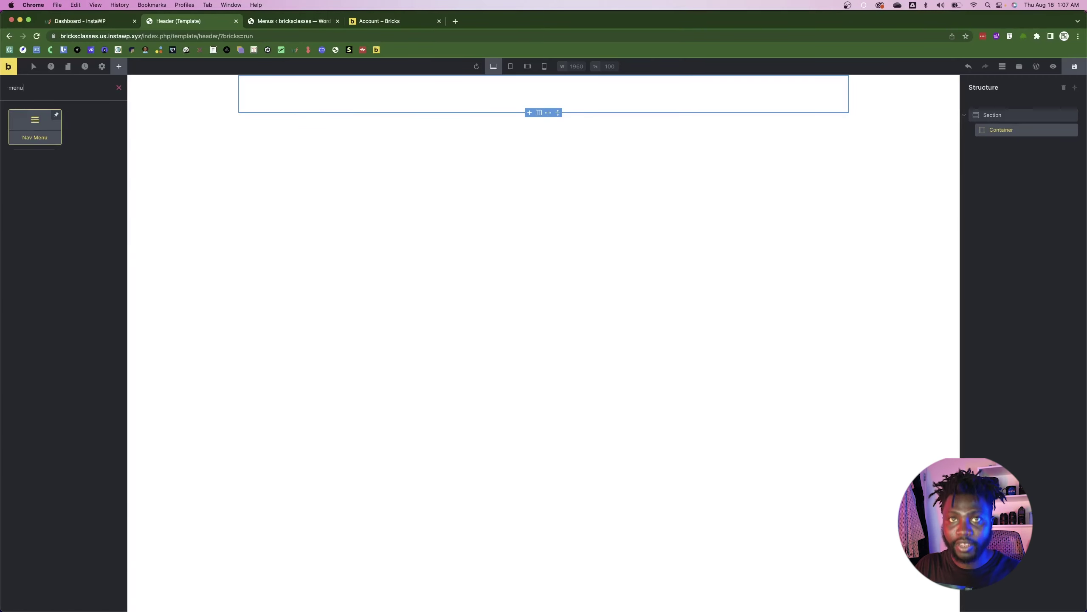
{"action": "left_click", "coordinate": [35, 127]}
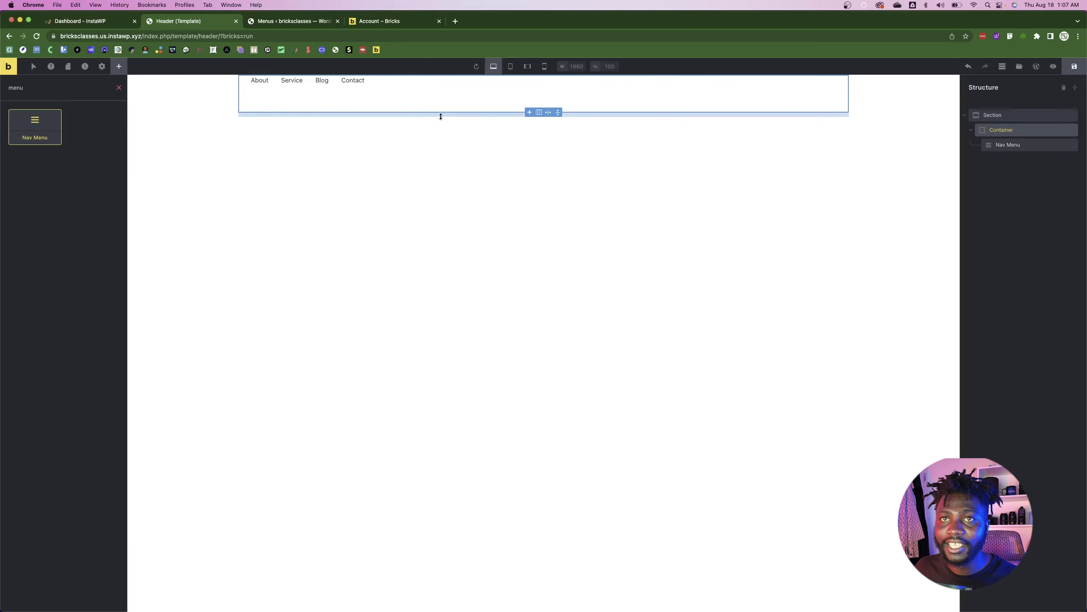
- Check the logo in the Figma design and add a Heading element below the Nav Menu in the Bricks container
{"action": "key", "text": "super+Tab"}
{"action": "left_click", "coordinate": [520, 211]}
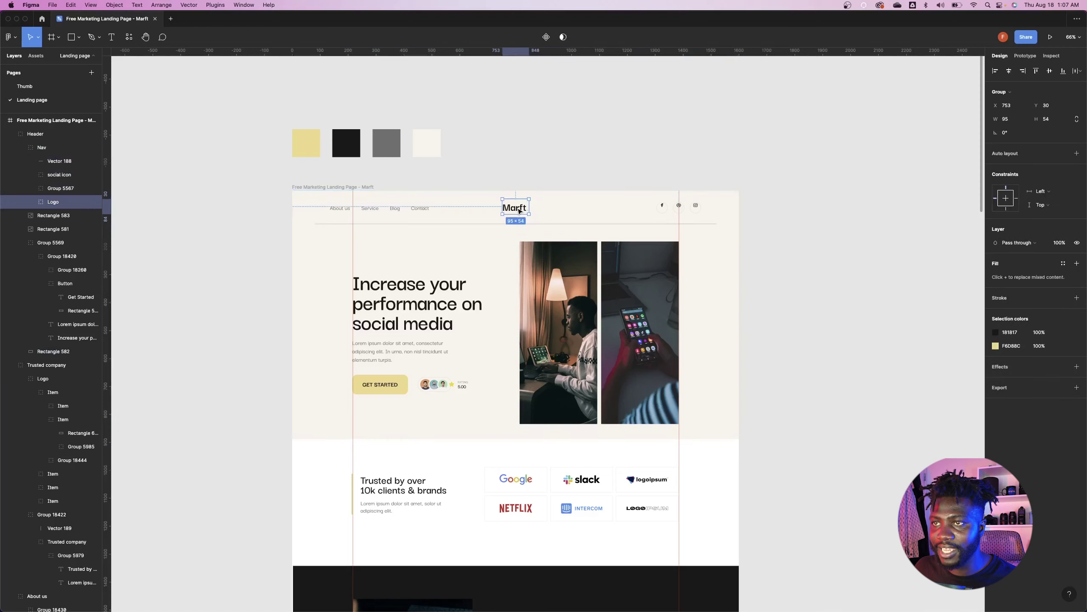
{"action": "key", "text": "super+Tab"}
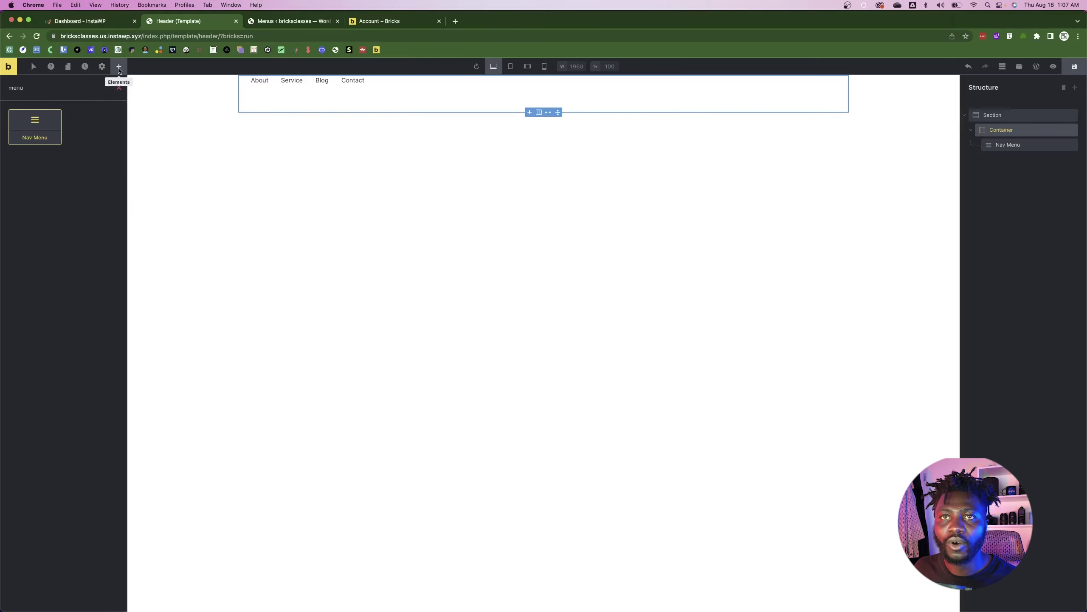
{"action": "double_click", "coordinate": [63, 88]}
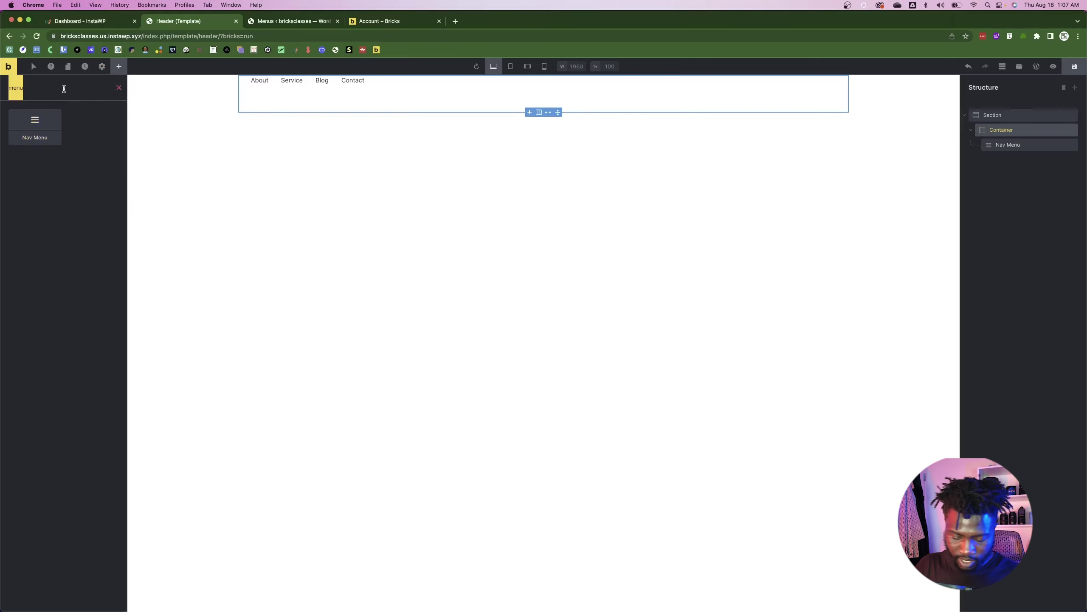
{"action": "type", "text": "head"}
- Check the social icons in the Figma design and find the Div element to hold them in the Bricks container
{"action": "key", "text": "super+Tab"}
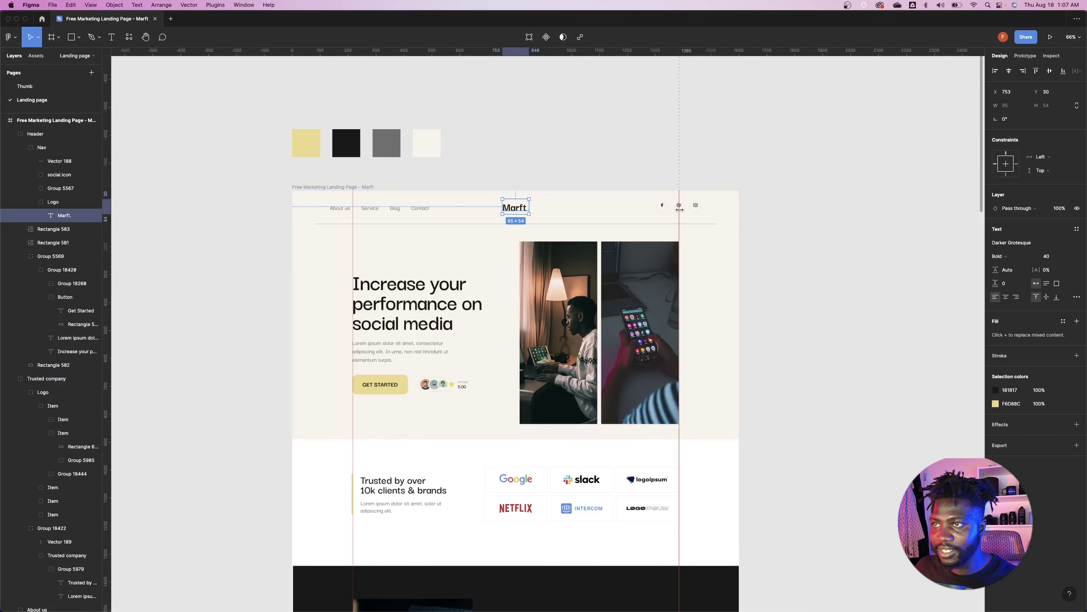
{"action": "key", "text": "super+Tab"}
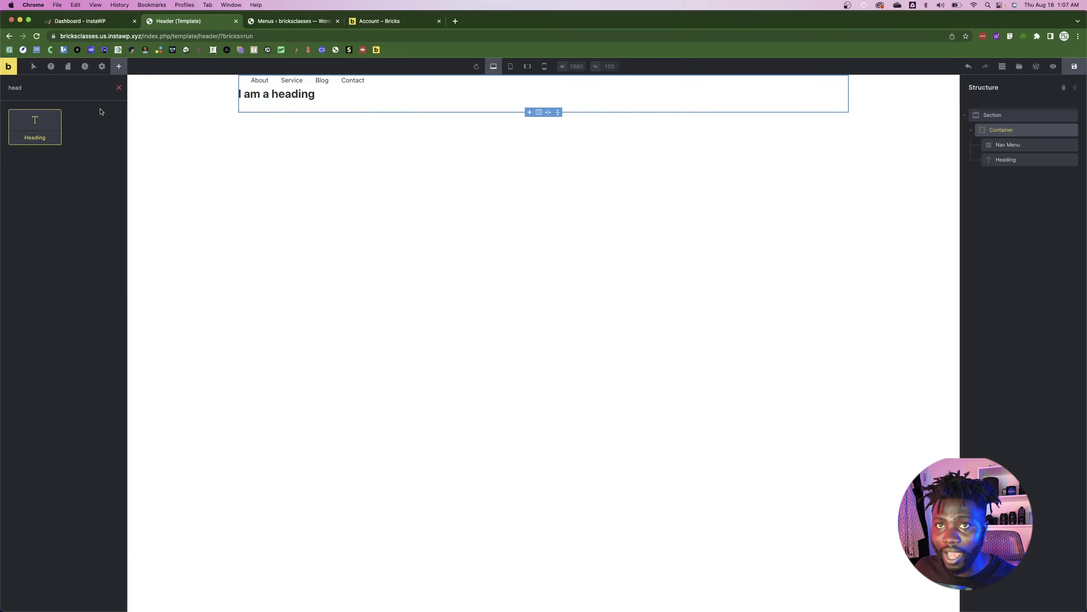
{"action": "left_click", "coordinate": [119, 87]}
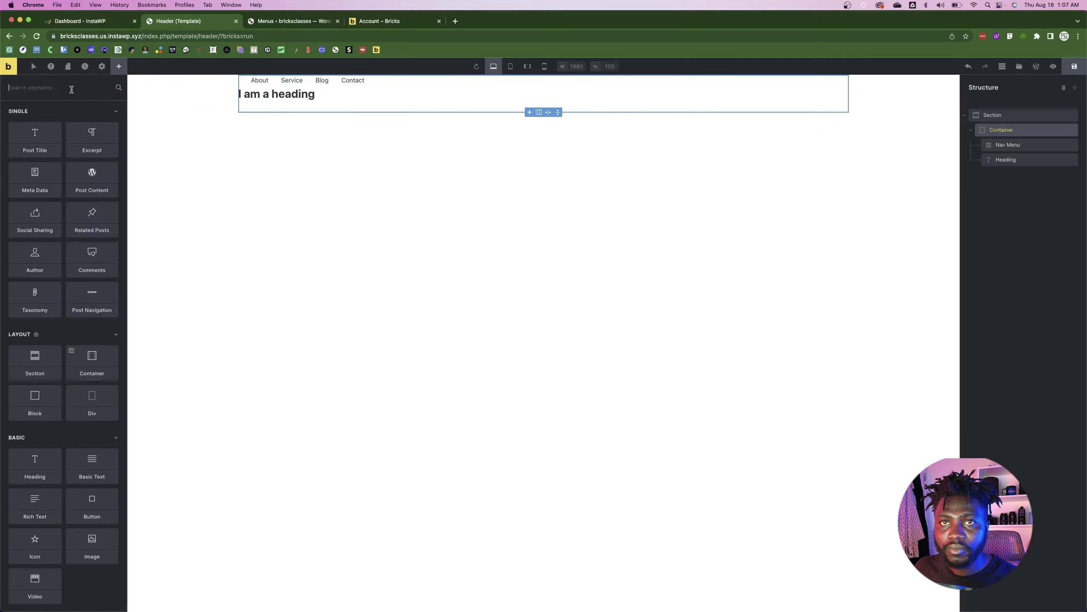
{"action": "type", "text": "div"}
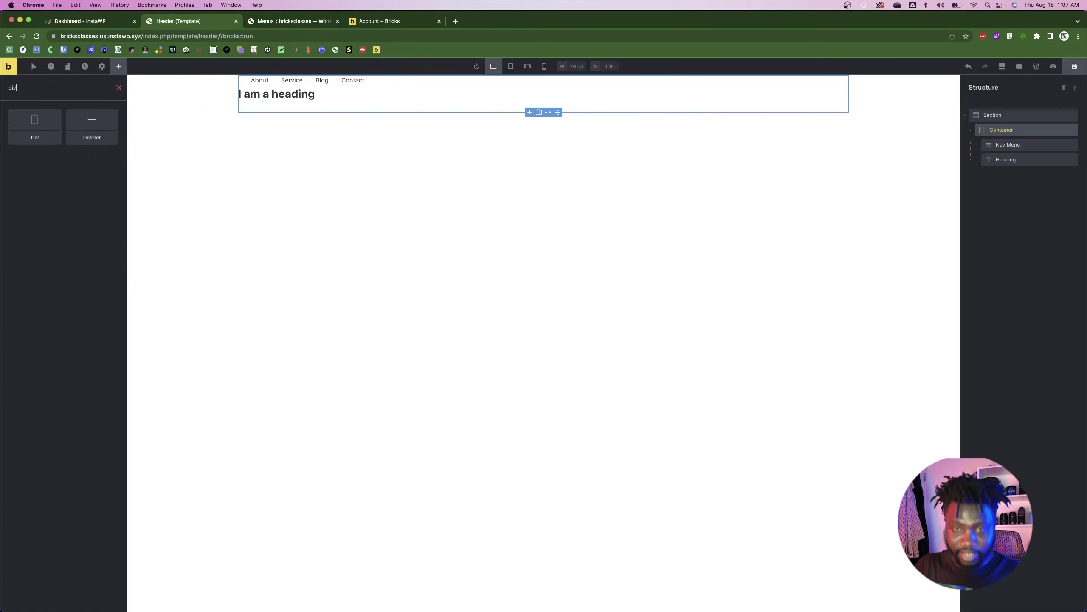
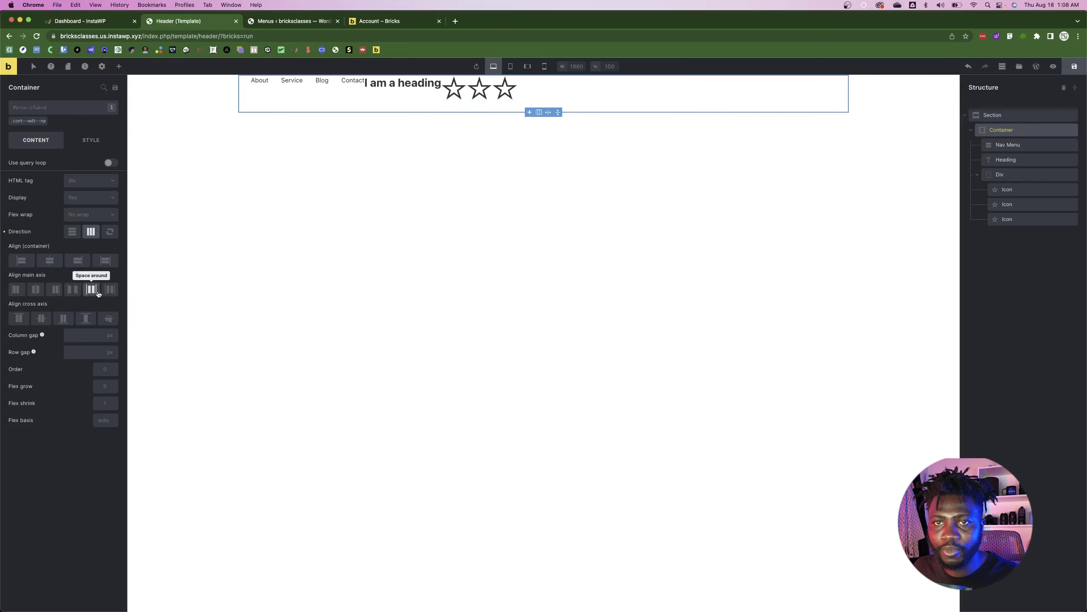
- Set the header container's main axis alignment to space between
{"action": "left_click", "coordinate": [73, 290]}
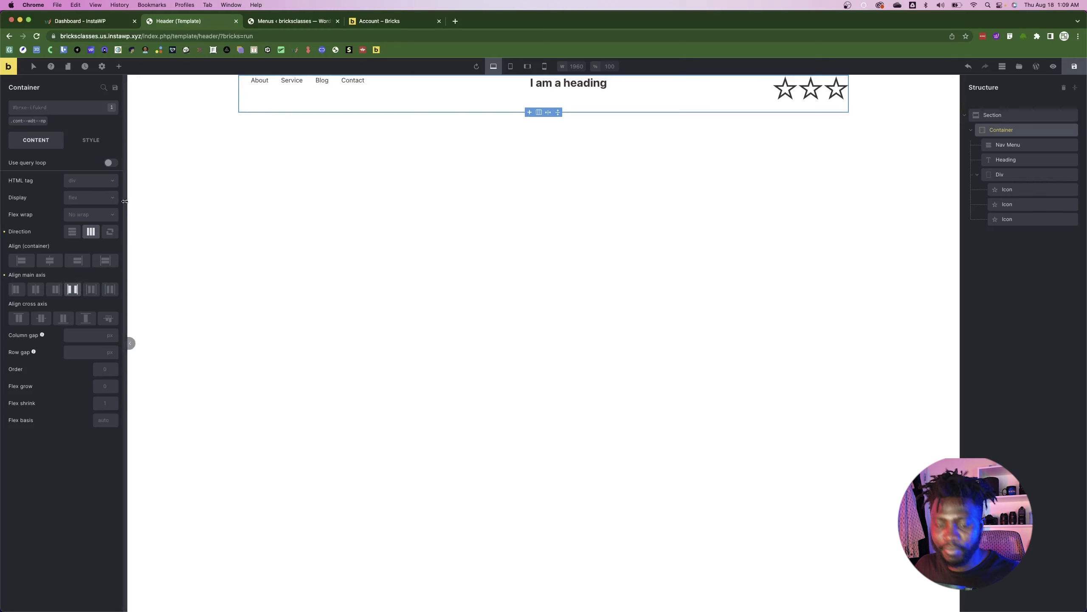
- Change the heading text to Marft to match the logo in the Figma design
{"action": "left_click", "coordinate": [569, 83]}
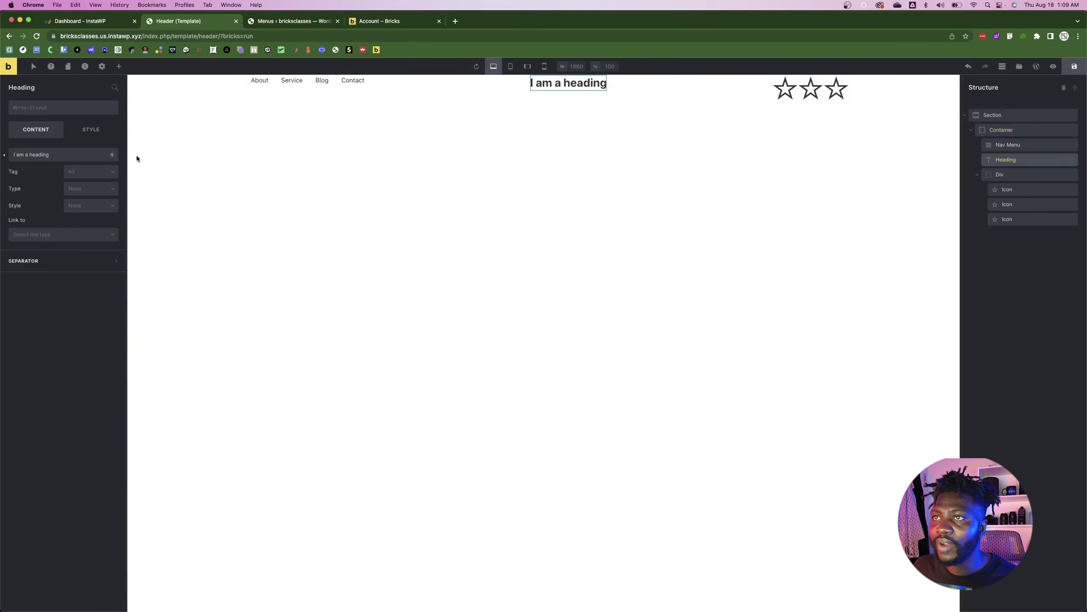
{"action": "double_click", "coordinate": [76, 159]}
{"action": "key", "text": "super+a"}
{"action": "key", "text": "super+Tab"}
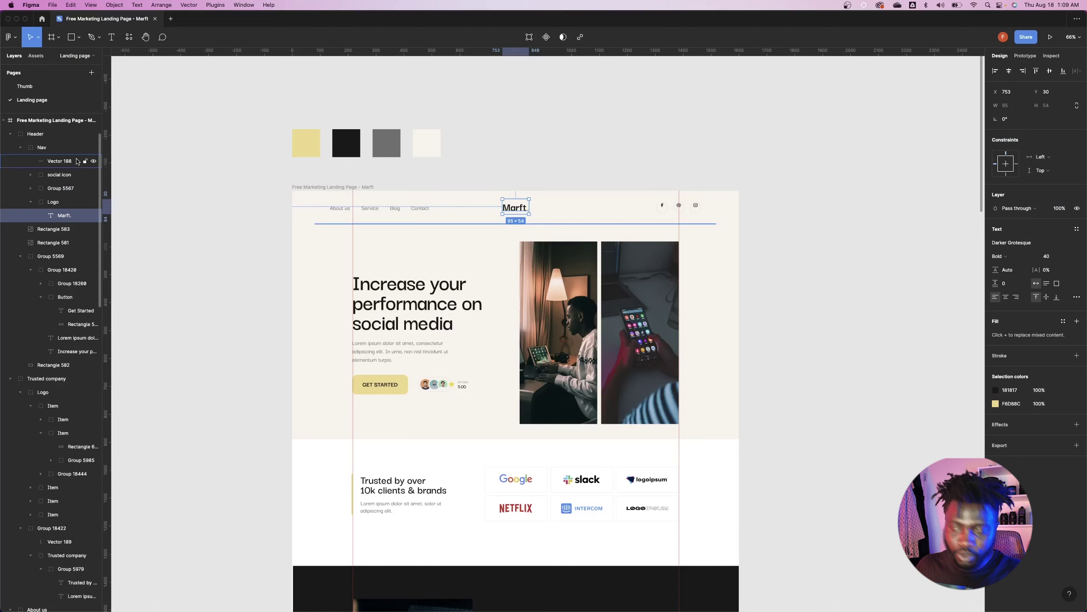
{"action": "key", "text": "super+Tab"}
{"action": "type", "text": "Mar"}
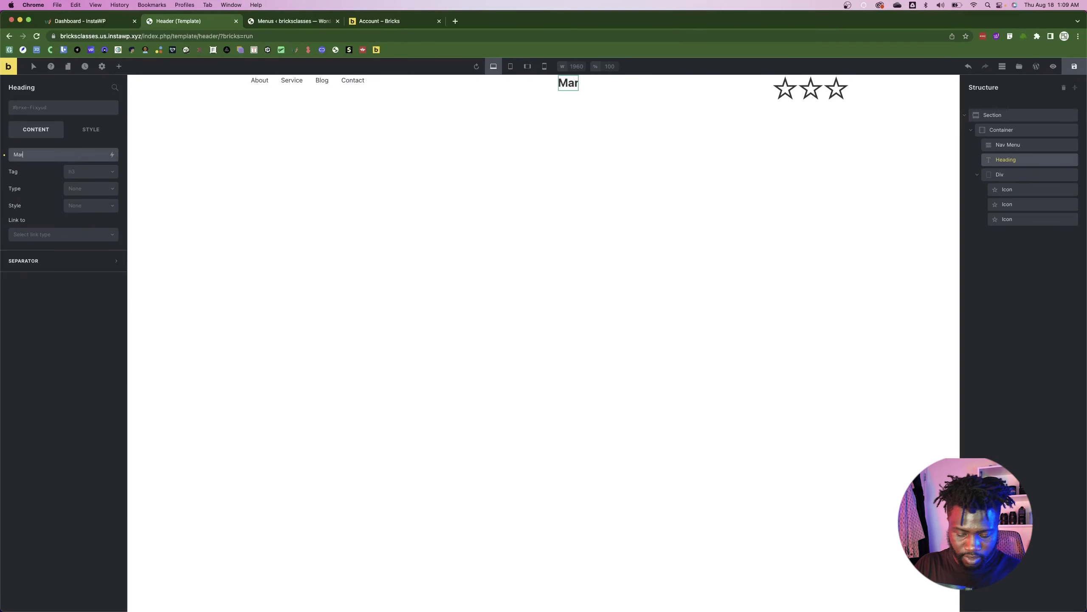
{"action": "key", "text": "super+Tab"}
{"action": "key", "text": "super+Tab"}
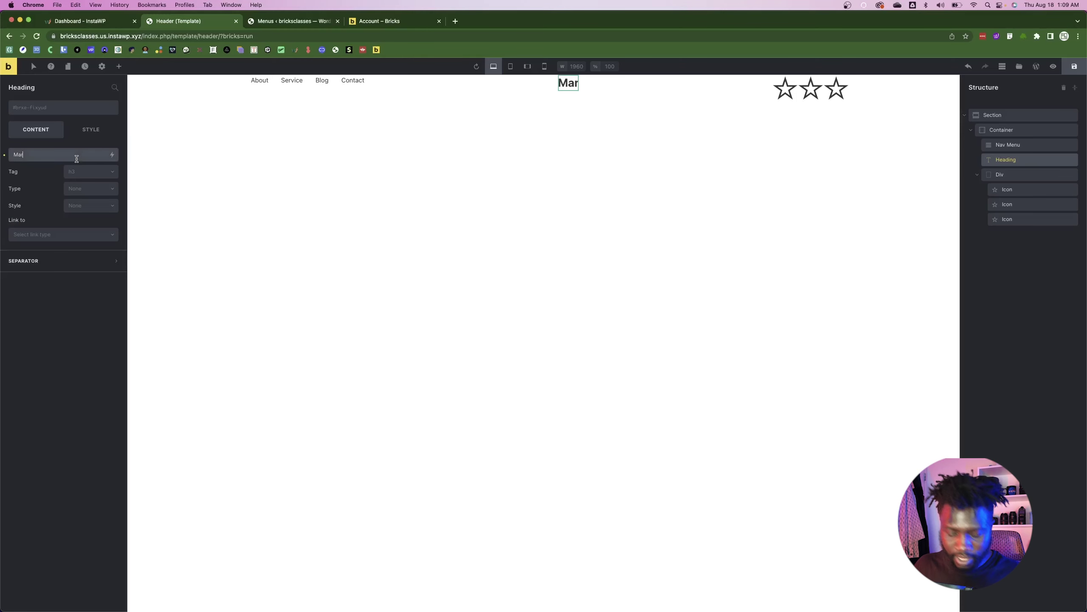
{"action": "type", "text": "ft"}
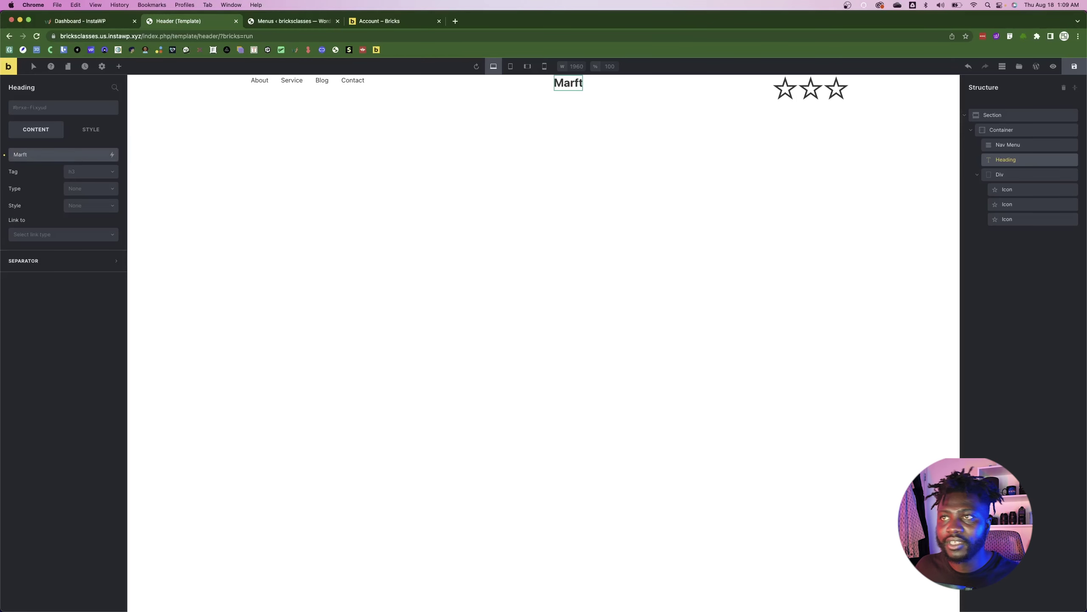
- Inspect the logo's typography in Figma and apply the global class h2--txt--40 to the Marft heading
{"action": "left_click", "coordinate": [72, 108]}
{"action": "key", "text": "super+Tab"}
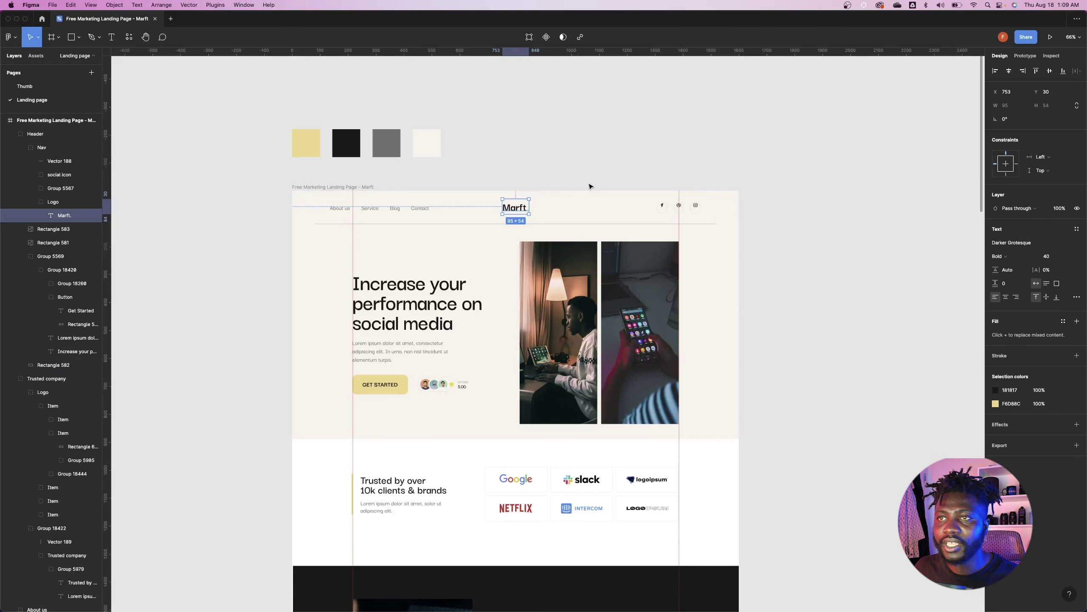
{"action": "left_click", "coordinate": [1052, 55]}
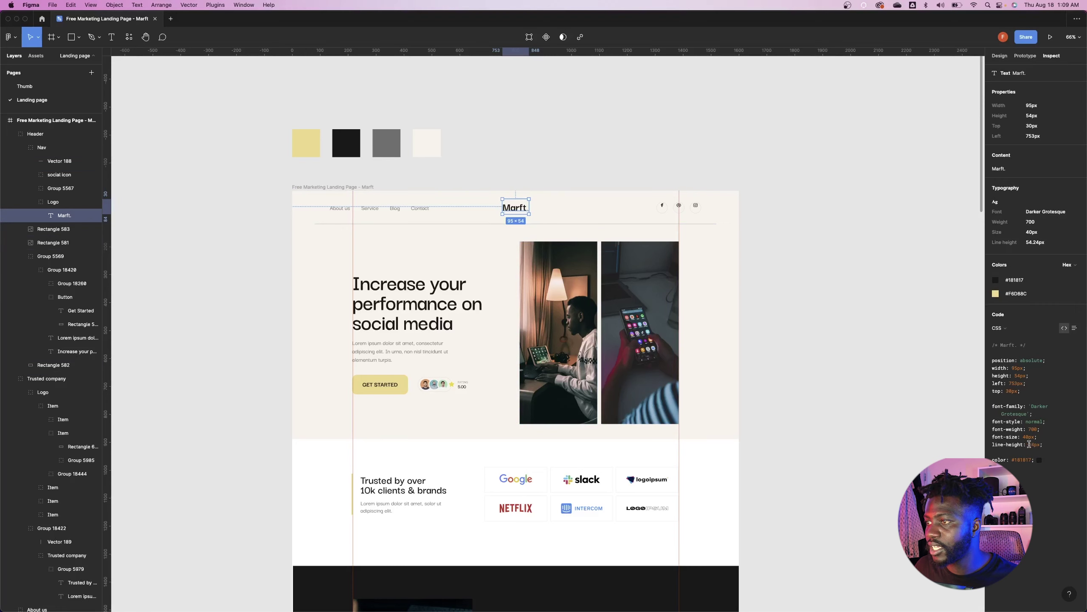
{"action": "key", "text": "super+Tab"}
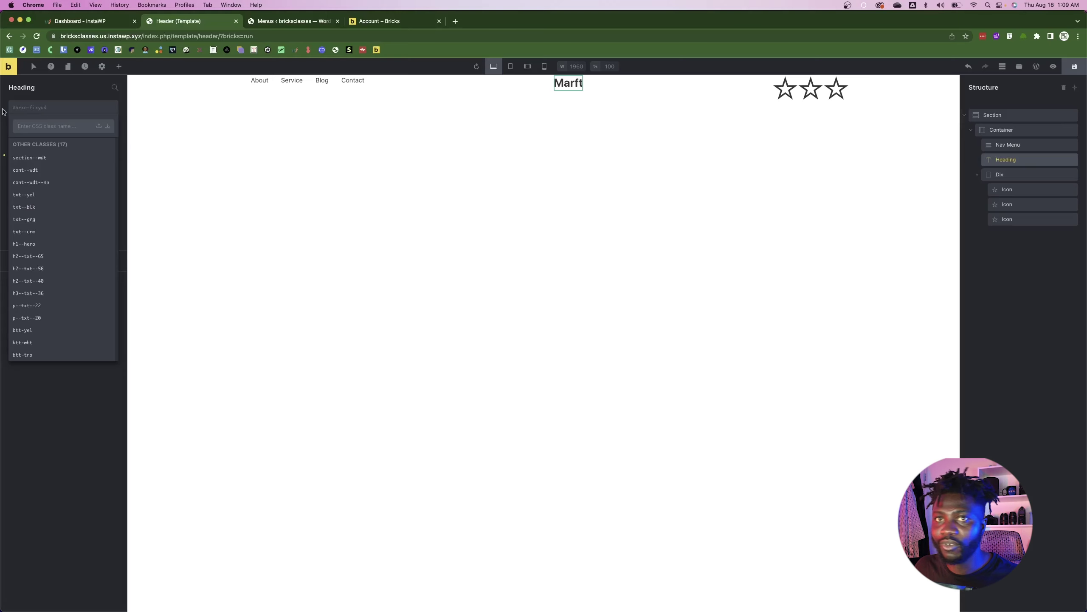
{"action": "left_click", "coordinate": [35, 282]}
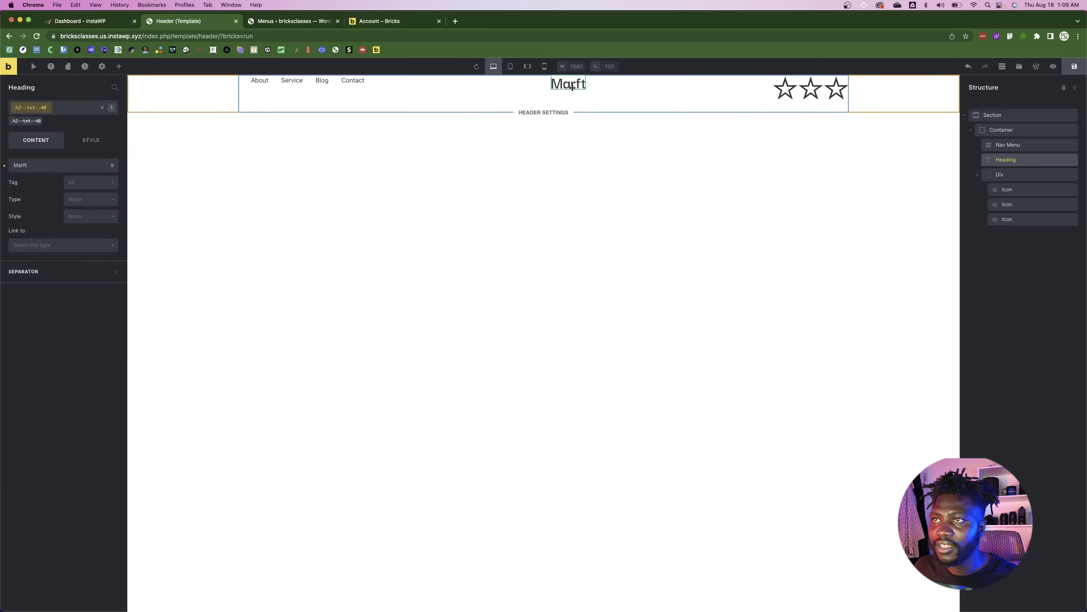
{"action": "key", "text": "super+Tab"}
{"action": "key", "text": "super+Tab"}
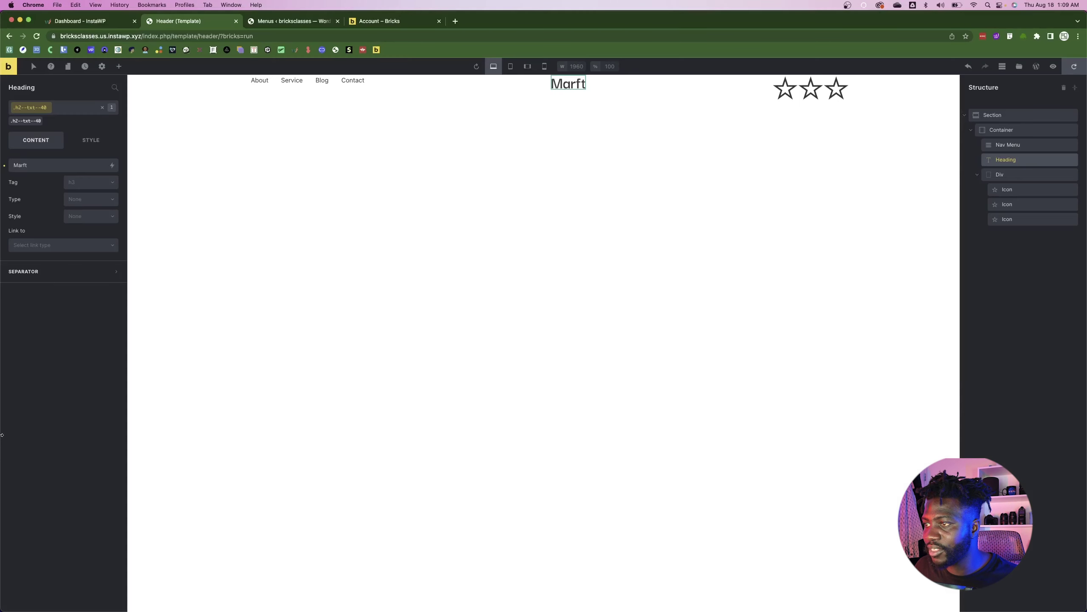
- Review the h2--txt--40 typography, deselect the class, and set the Marft heading's own font weight to 700
{"action": "left_click", "coordinate": [88, 142]}
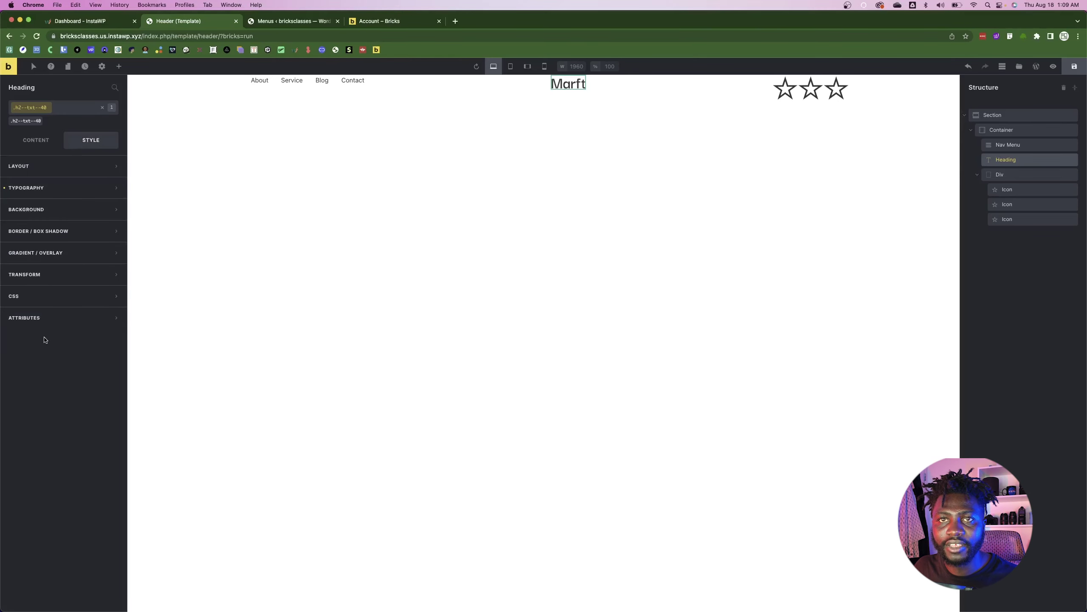
{"action": "left_click", "coordinate": [39, 188]}
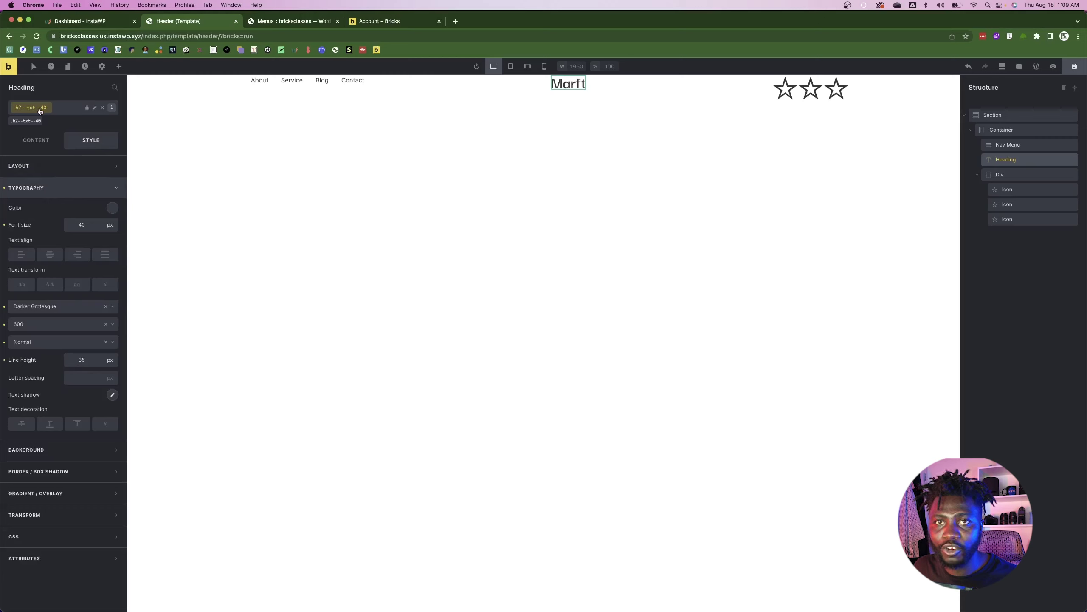
{"action": "left_click", "coordinate": [102, 107]}
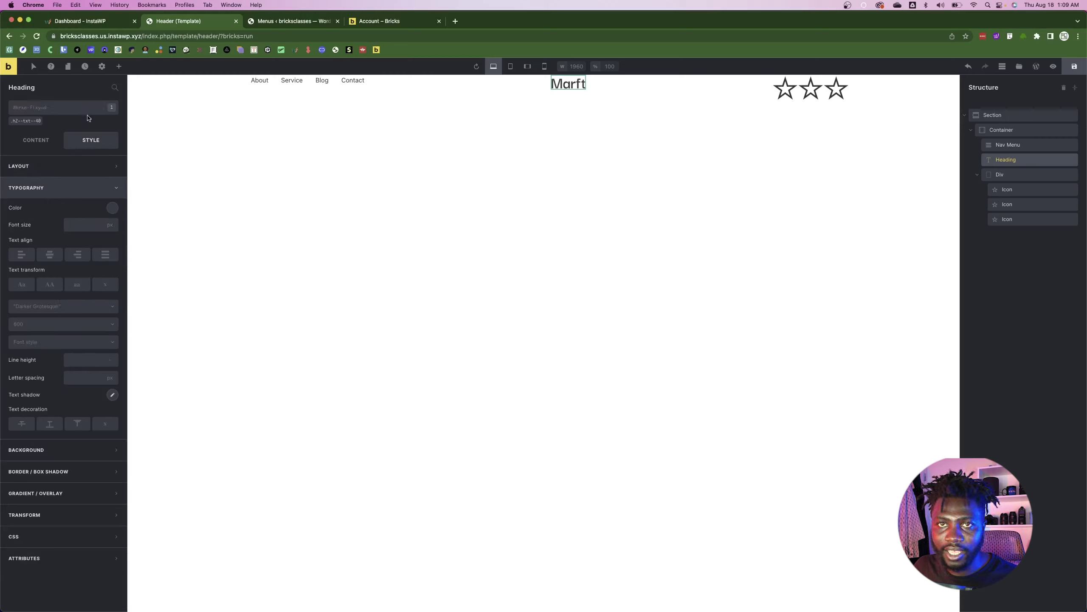
{"action": "left_click", "coordinate": [26, 326]}
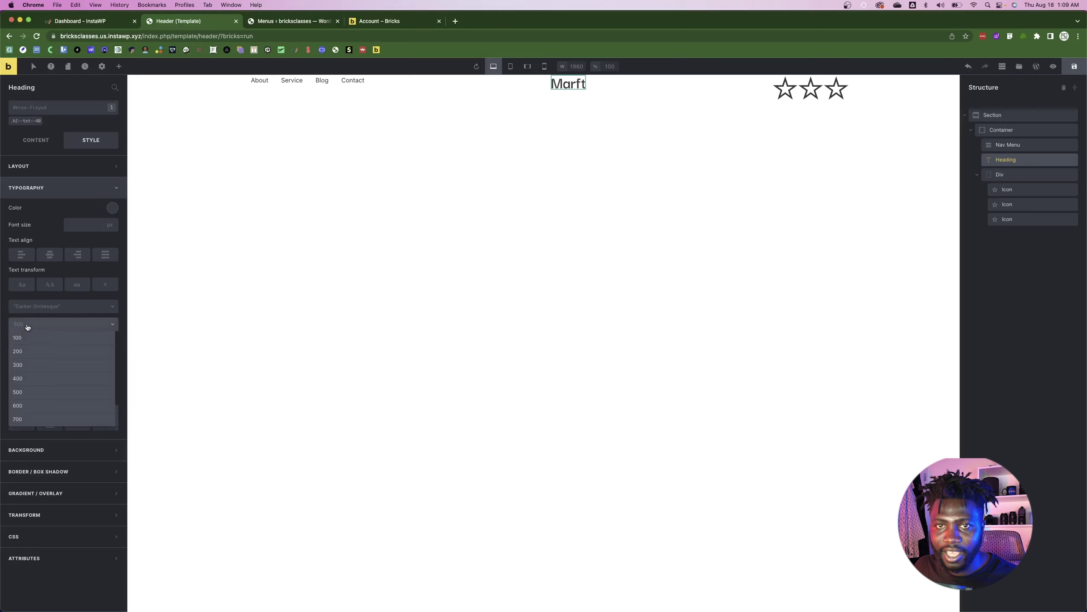
{"action": "left_click", "coordinate": [19, 418]}
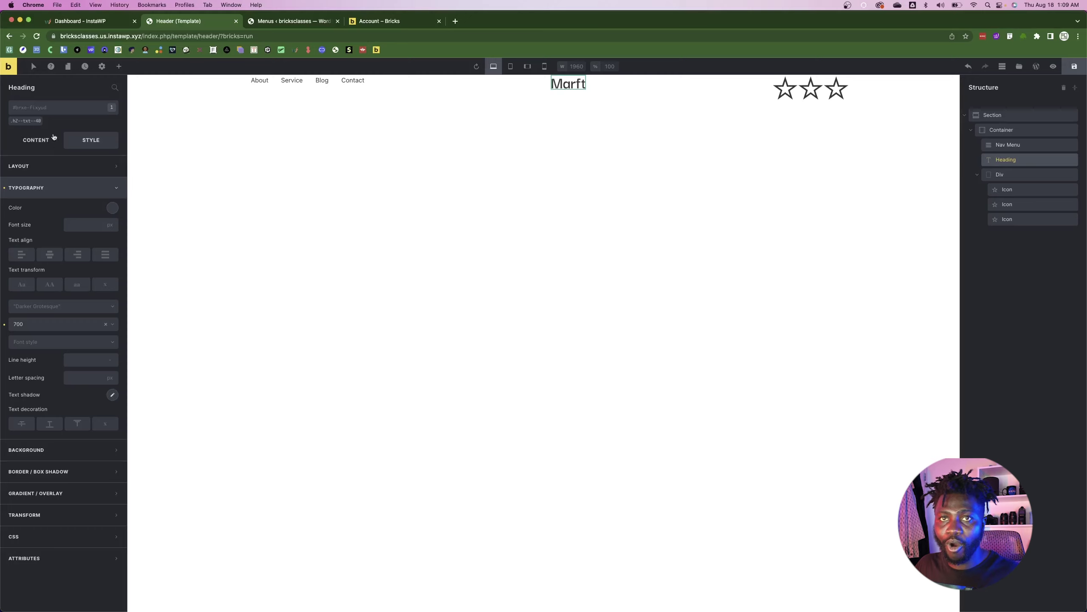
- Select the h2--txt--40 class on the Marft heading and set the class's font weight to 700
{"action": "mouse_move", "coordinate": [27, 123]}
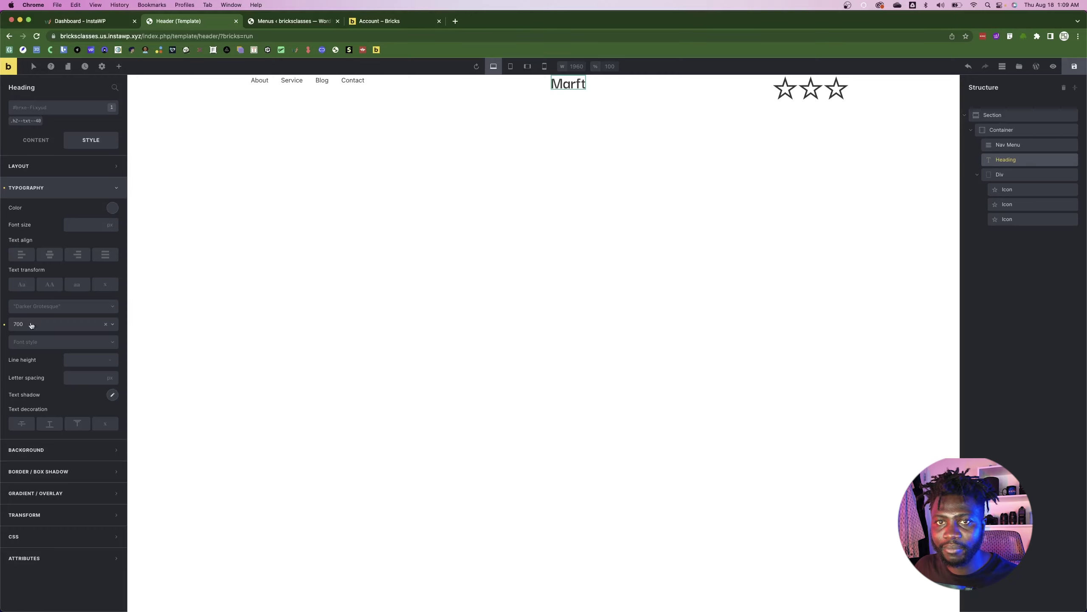
{"action": "left_click", "coordinate": [30, 122]}
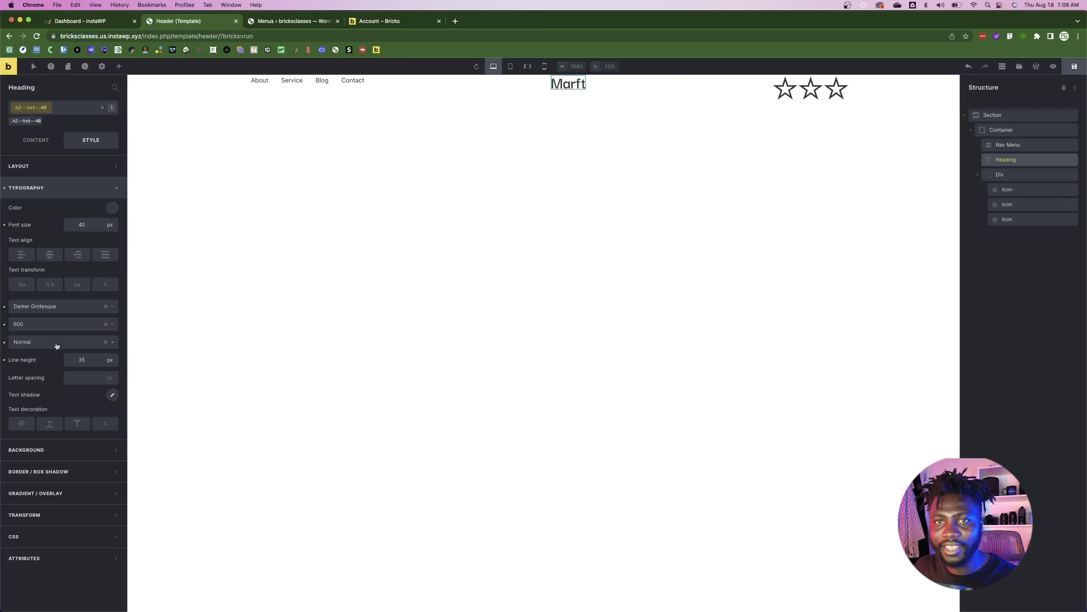
{"action": "left_click", "coordinate": [30, 323]}
{"action": "left_click", "coordinate": [32, 397]}
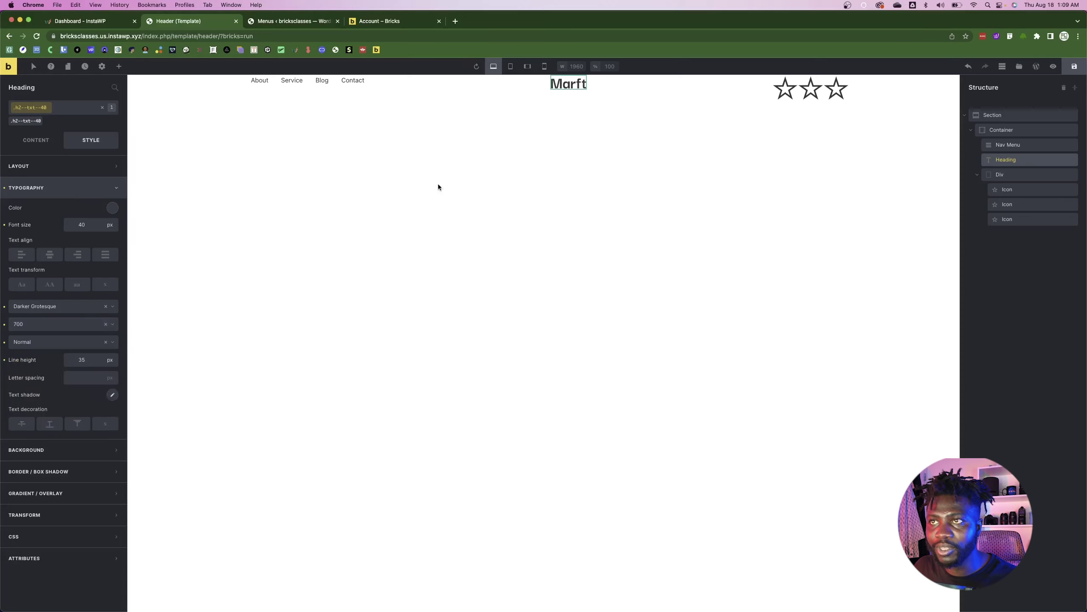
- Review the Marft heading's content settings and compare them with the logo's typography in Figma
{"action": "left_click", "coordinate": [34, 139]}
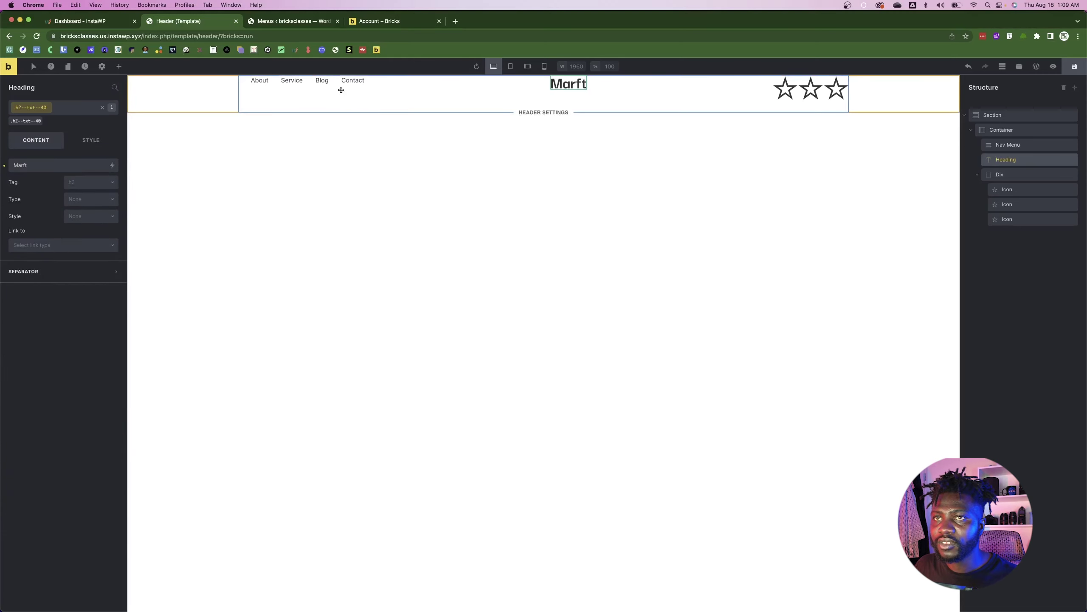
{"action": "key", "text": "super+Tab"}
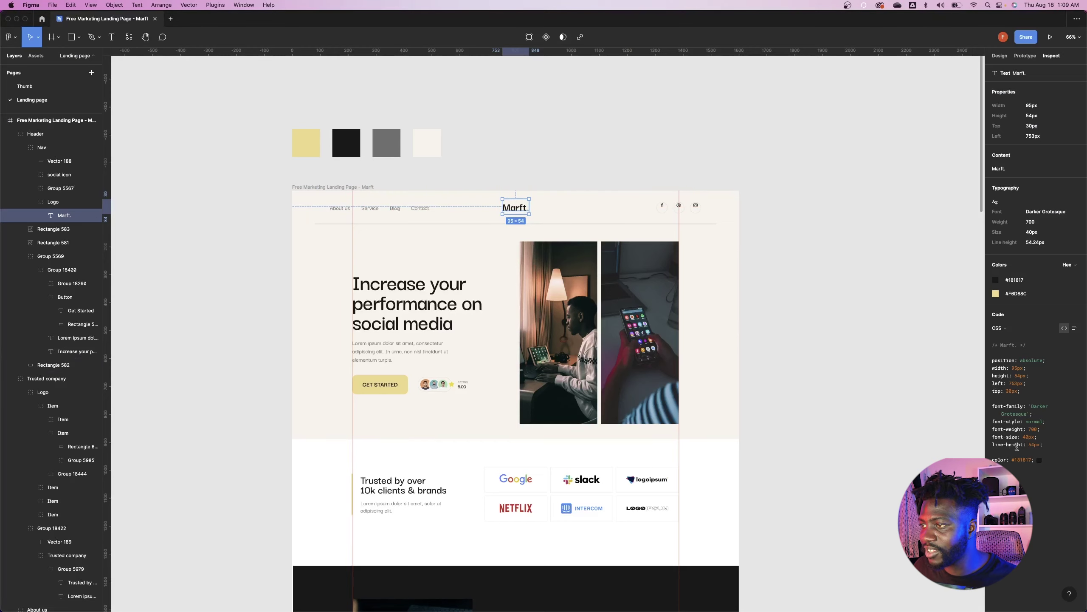
{"action": "key", "text": "super+Tab"}
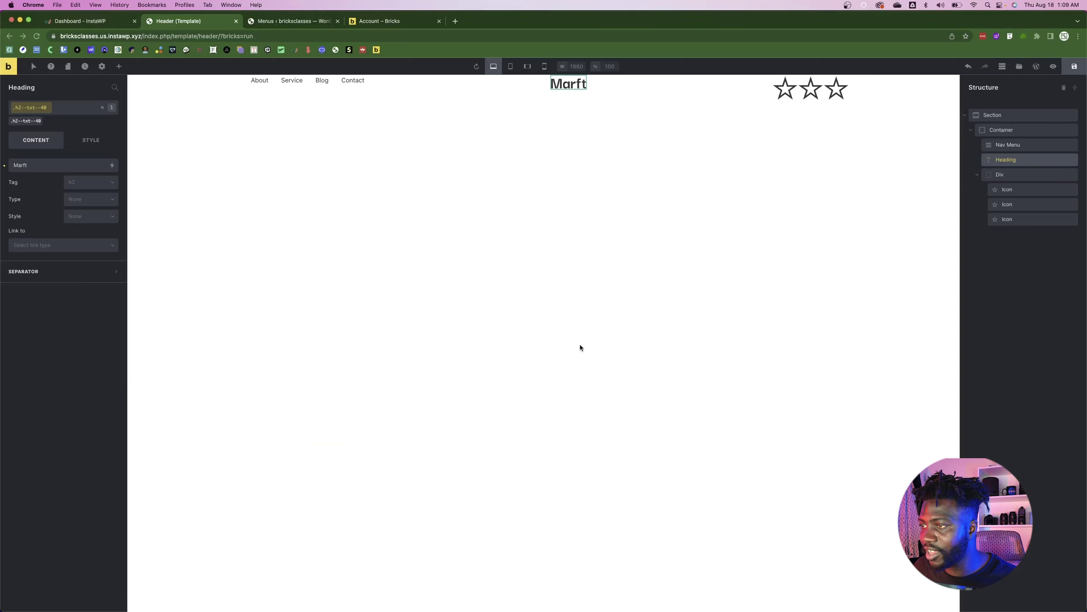
- Select the first social icon in the header and search the Ionicons library for a Facebook icon
{"action": "left_click", "coordinate": [786, 94]}
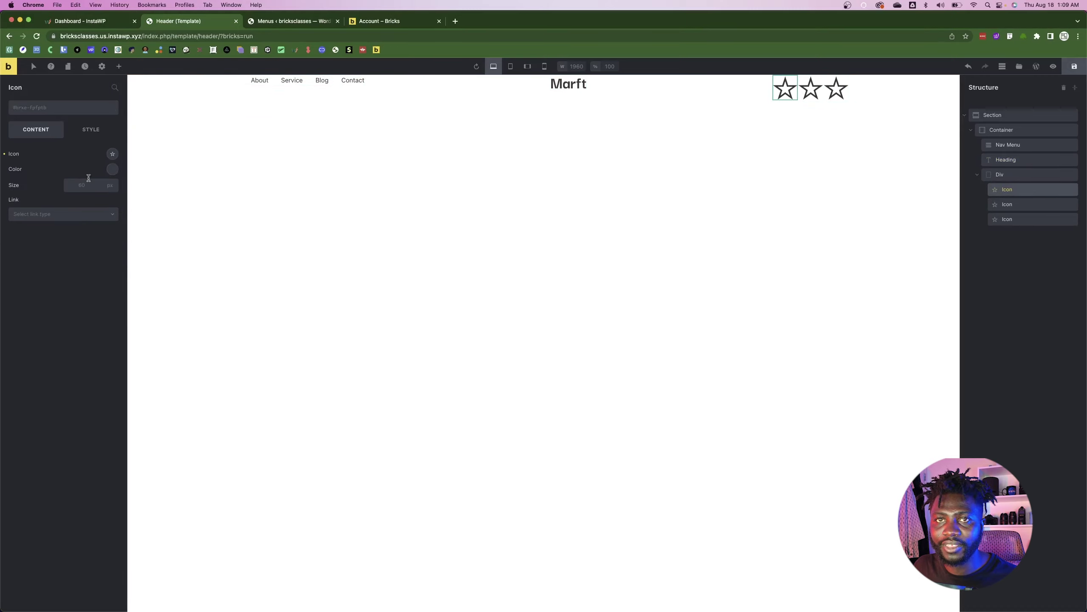
{"action": "left_click", "coordinate": [112, 154]}
{"action": "left_click", "coordinate": [52, 181]}
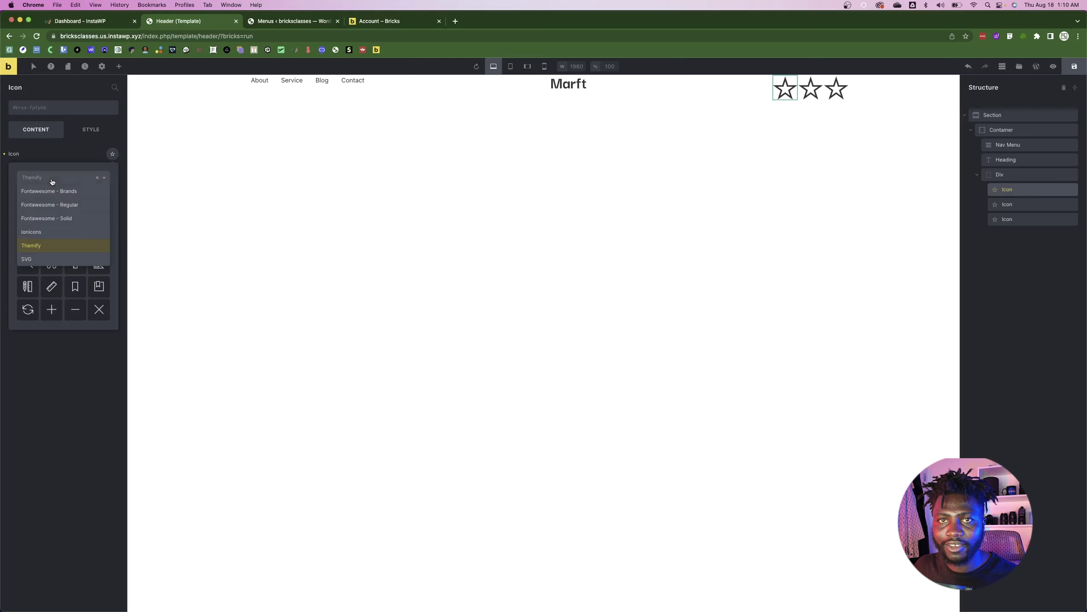
{"action": "left_click", "coordinate": [40, 232]}
{"action": "key", "text": "super+Tab"}
{"action": "key", "text": "super+Tab"}
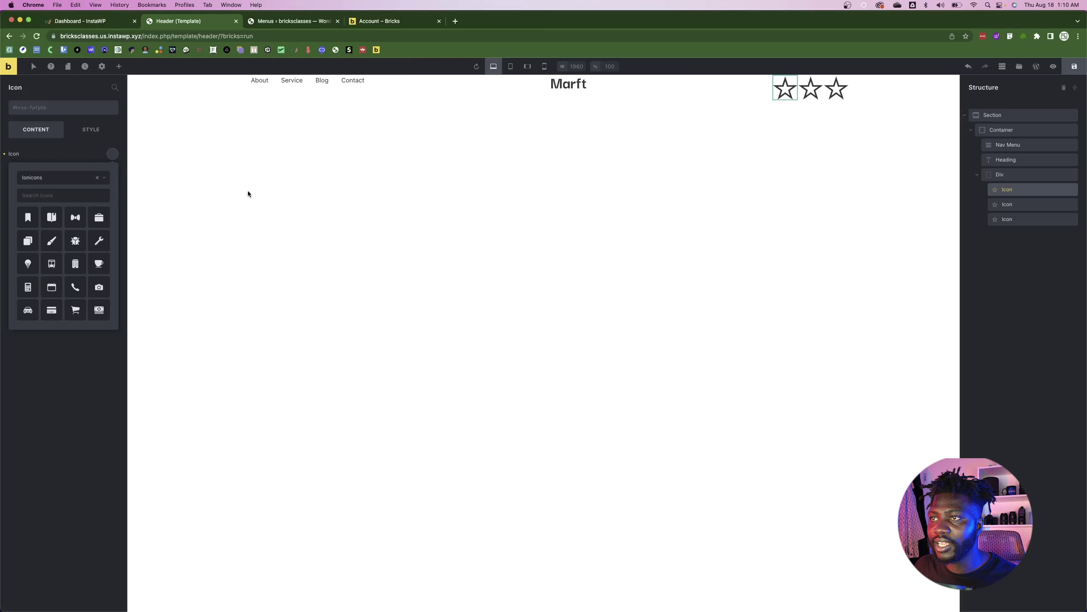
{"action": "left_click", "coordinate": [39, 195]}
{"action": "type", "text": "face"}
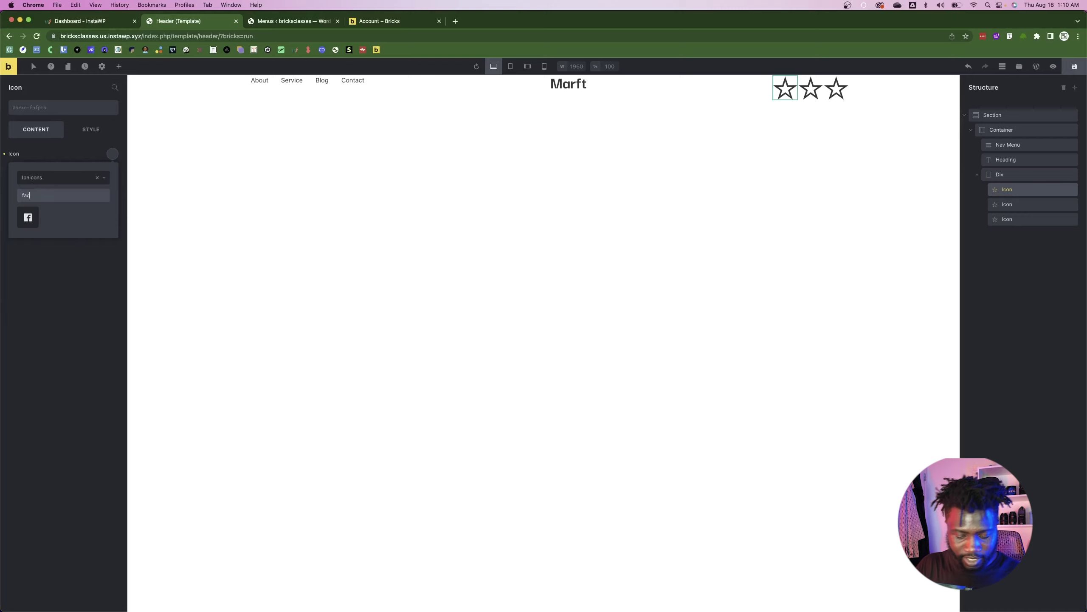
{"action": "left_click", "coordinate": [98, 177]}
- Search the Themify library for "face" and assign its Facebook icon to the first social icon
{"action": "left_click", "coordinate": [69, 178]}
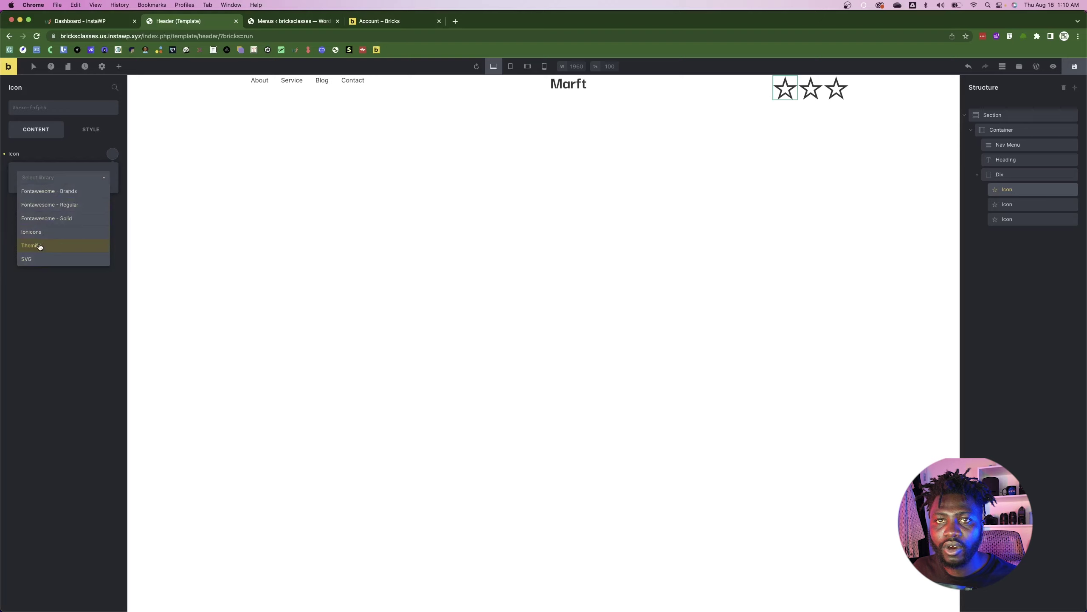
{"action": "left_click", "coordinate": [42, 246]}
{"action": "left_click", "coordinate": [48, 195]}
{"action": "type", "text": "face"}
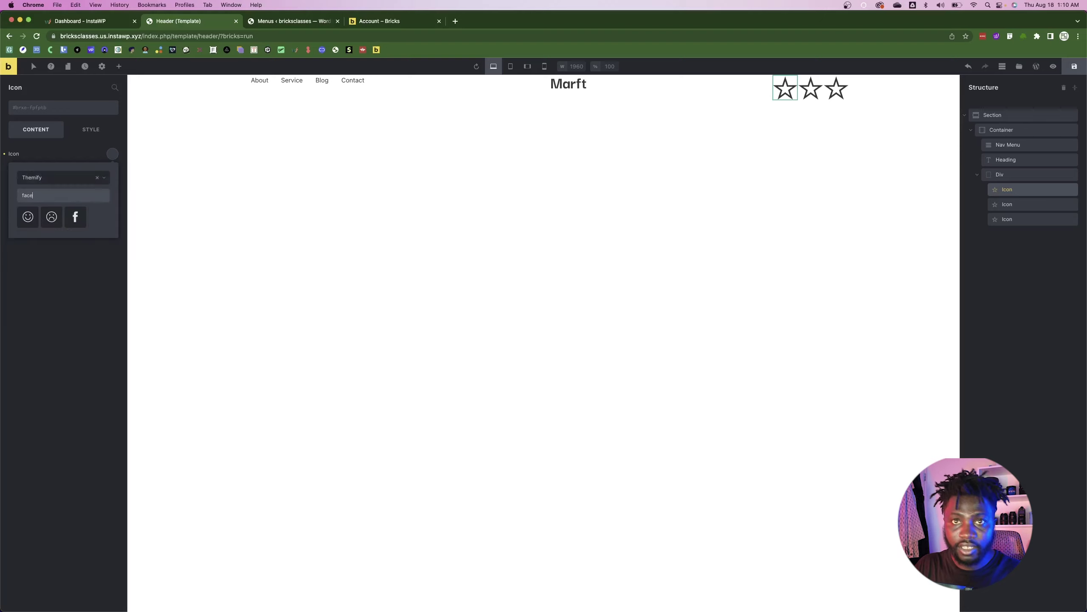
{"action": "left_click", "coordinate": [76, 216]}
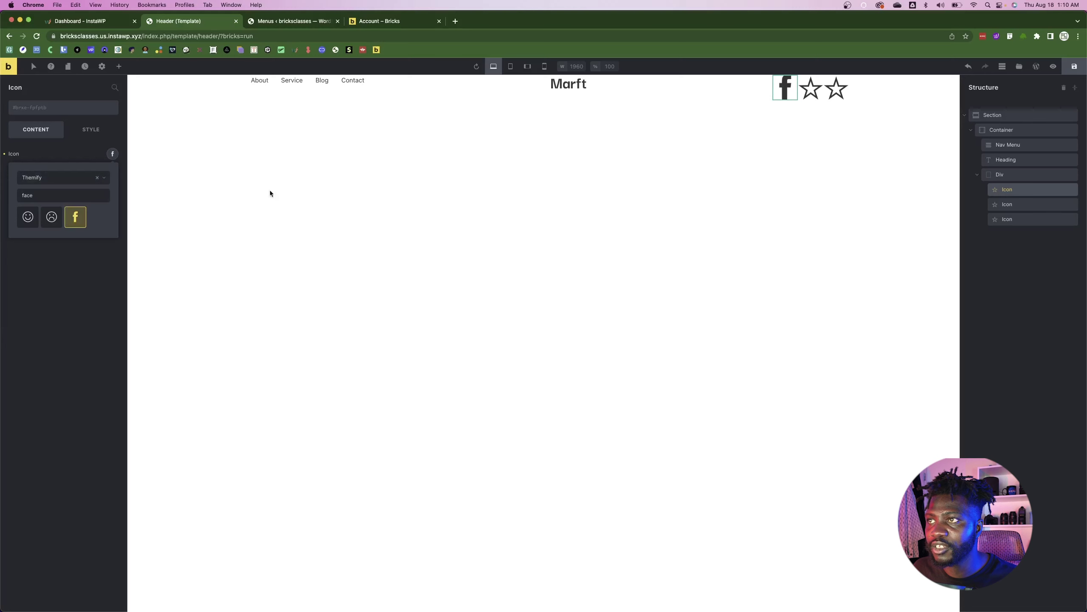
{"action": "left_click", "coordinate": [46, 148]}
- Inspect the Facebook icon's dimensions in the Figma header and set the first social icon's size to 12 px in Bricks
{"action": "key", "text": "super+Tab"}
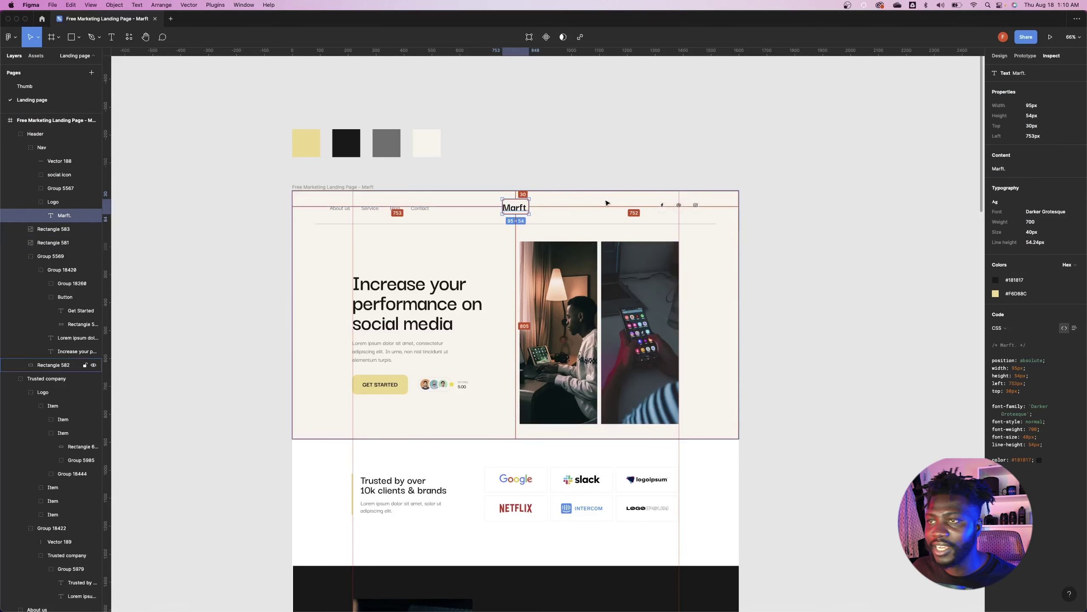
{"action": "scroll", "coordinate": [659, 209], "scroll_direction": "up", "scroll_amount": 10}
{"action": "scroll", "coordinate": [660, 209], "scroll_direction": "up", "scroll_amount": 2}
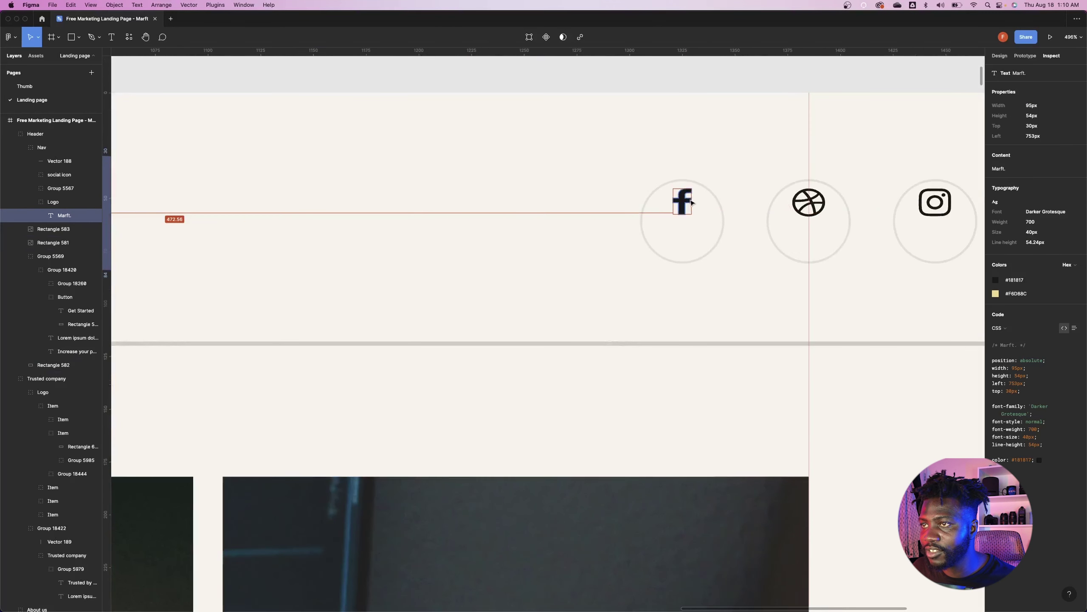
{"action": "left_click", "coordinate": [685, 203]}
{"action": "double_click", "coordinate": [686, 205]}
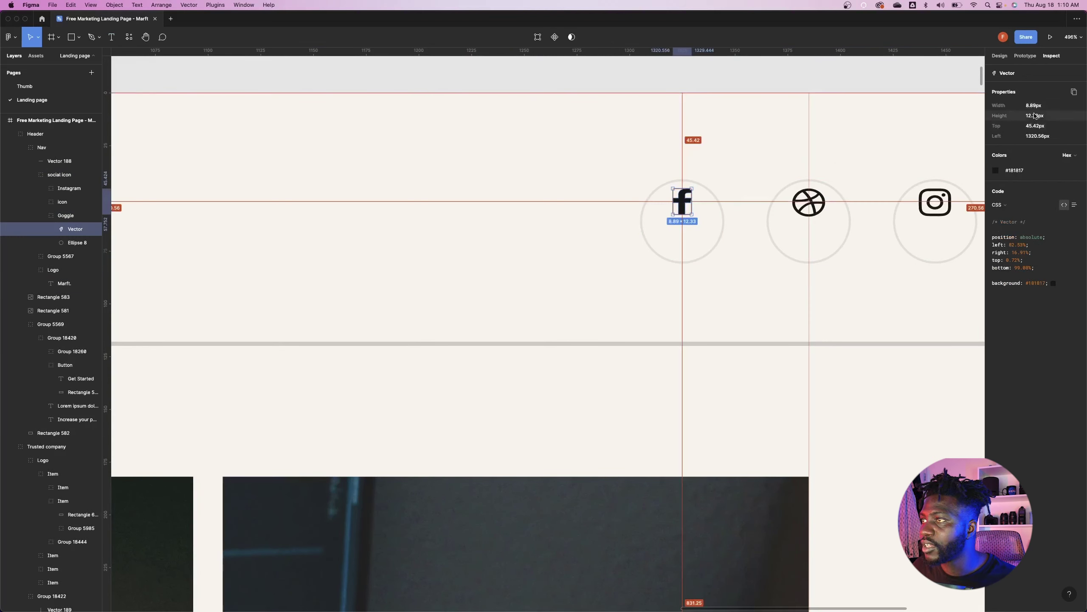
{"action": "key", "text": "super+Tab"}
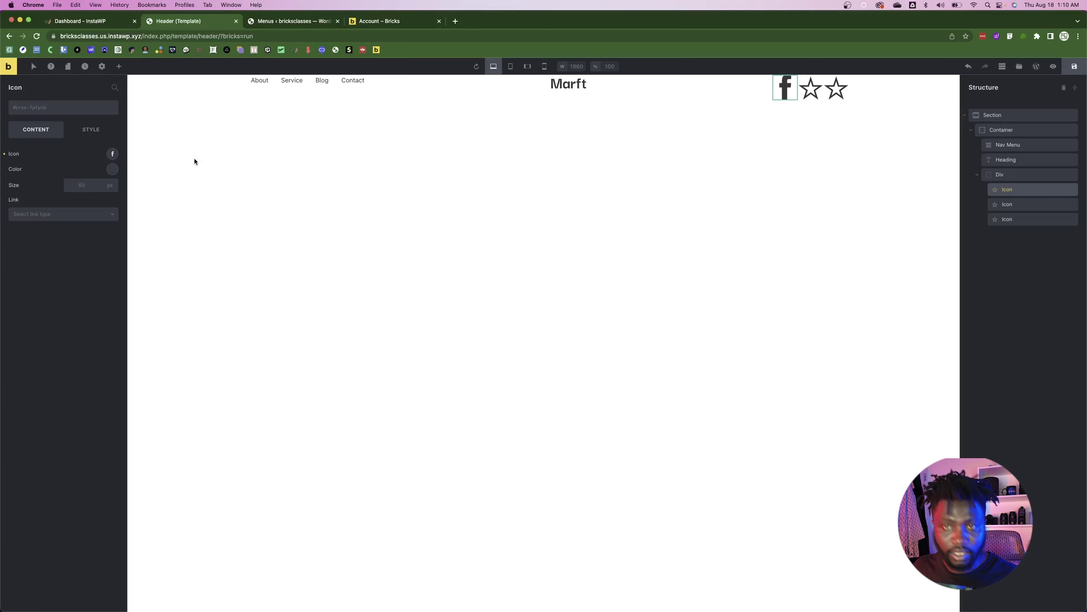
{"action": "left_click", "coordinate": [79, 185]}
{"action": "type", "text": "12"}
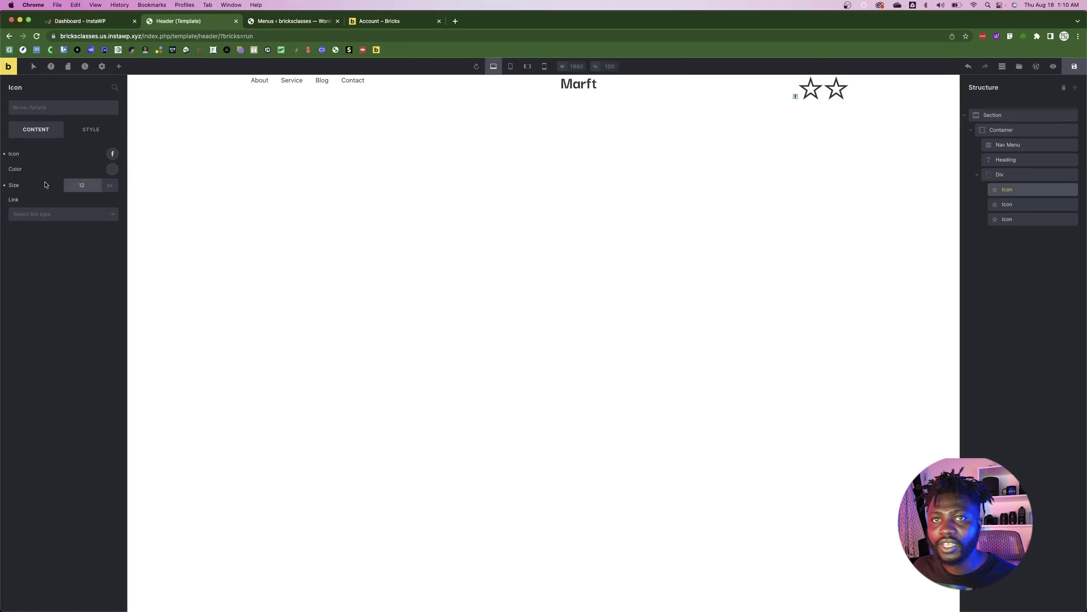
{"action": "left_click", "coordinate": [61, 171]}
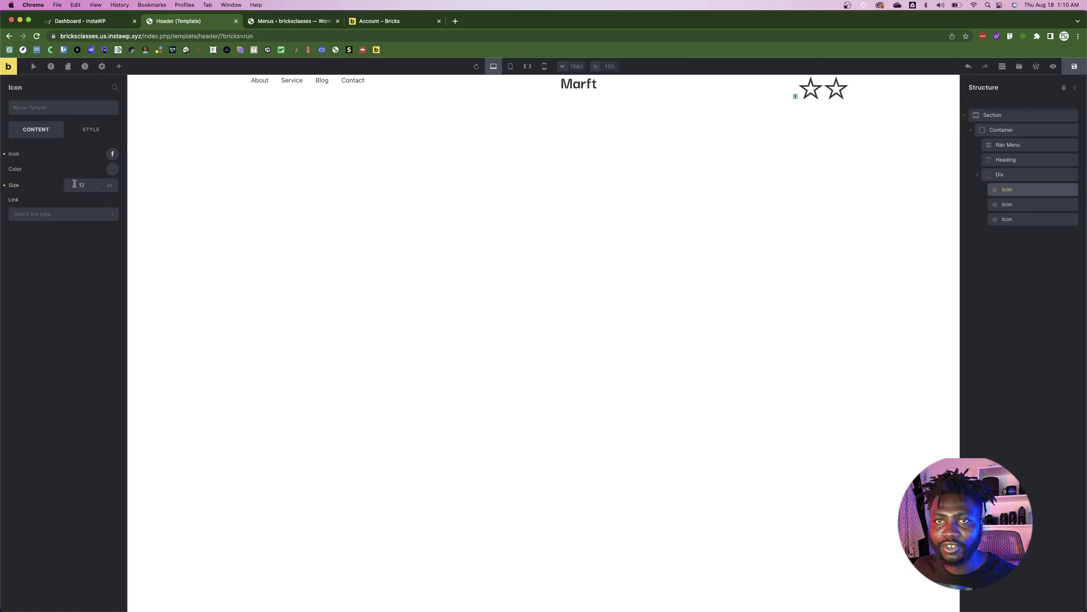
- Create the global class icon--dt on the first social icon and set the class's icon size to 12 px
{"action": "left_click", "coordinate": [69, 112]}
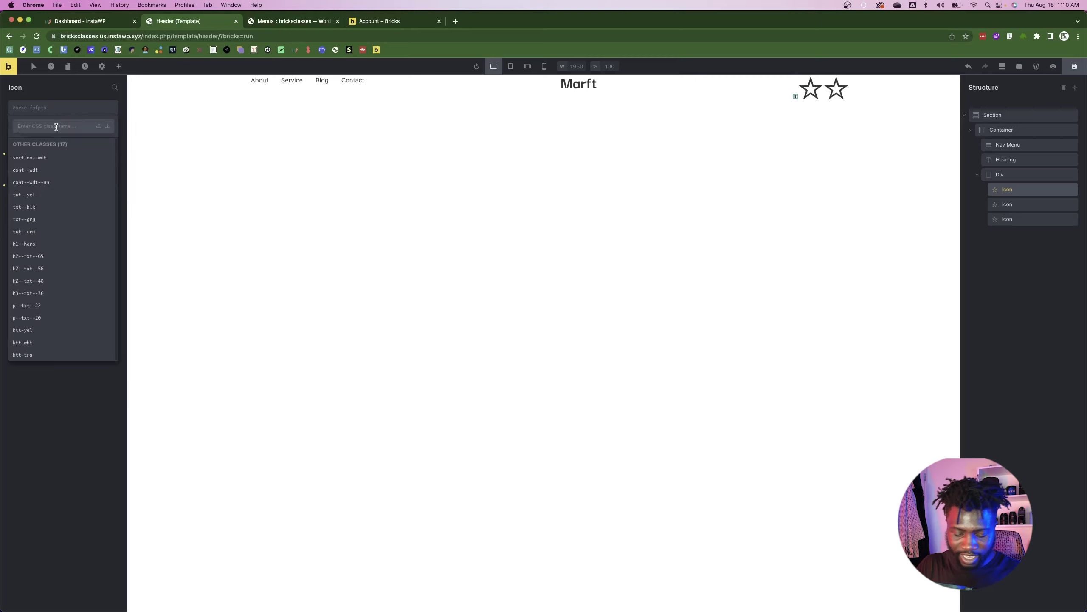
{"action": "type", "text": "icon--dt"}
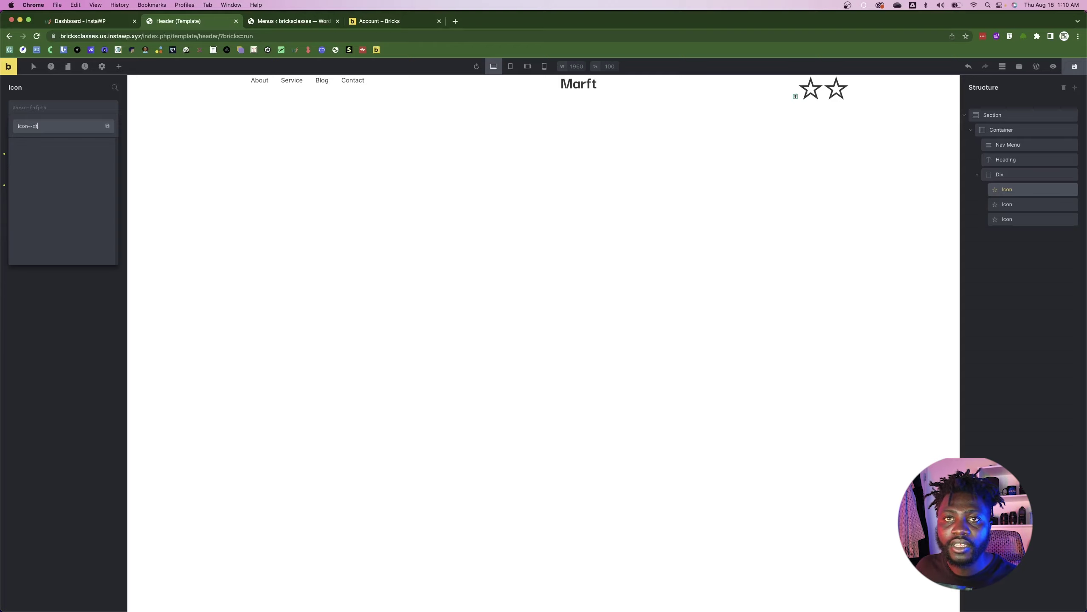
{"action": "key", "text": "Return"}
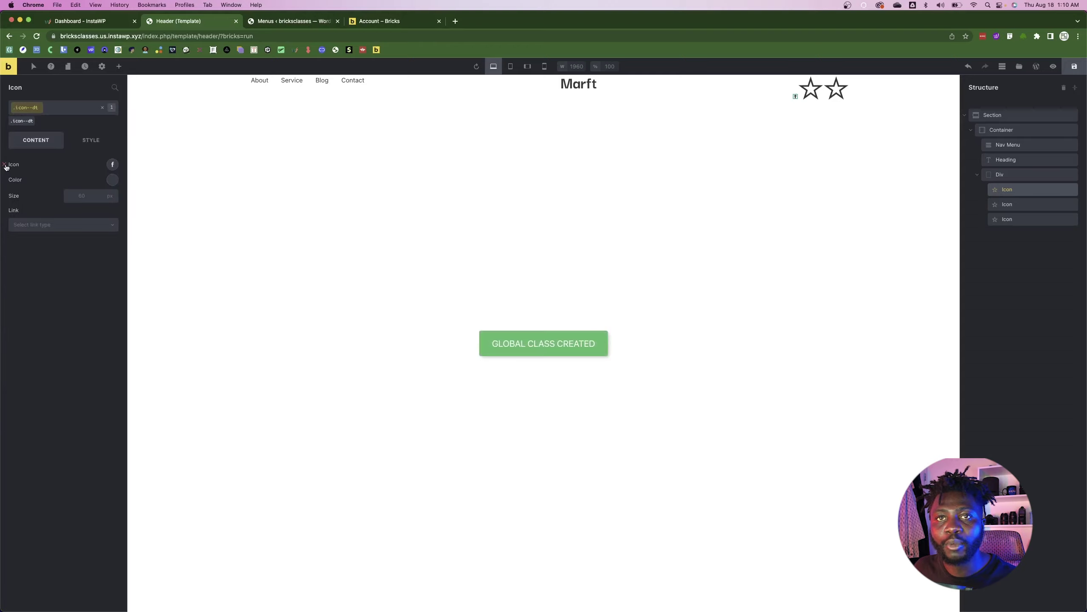
{"action": "left_click", "coordinate": [82, 199]}
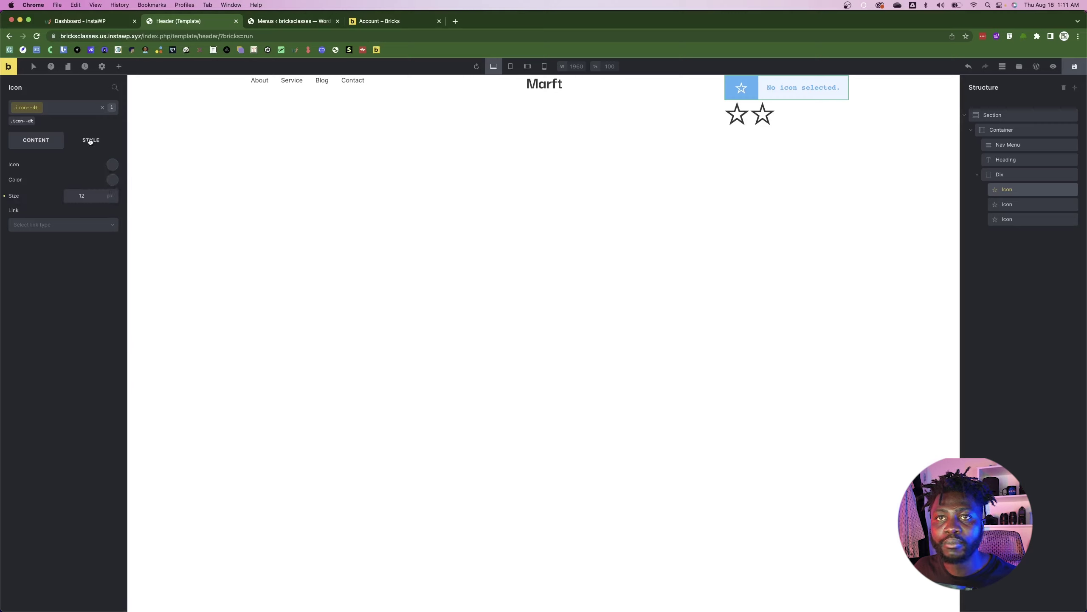
- Assign the Themify Facebook icon to the icon--dt class by searching the library for "face"
{"action": "left_click", "coordinate": [113, 165]}
{"action": "left_click", "coordinate": [70, 189]}
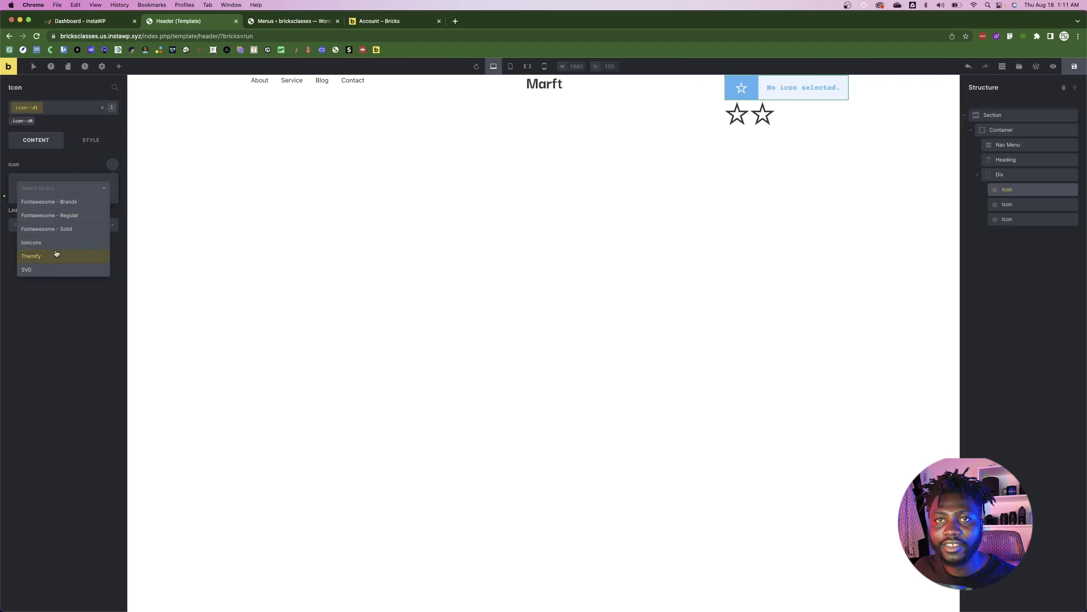
{"action": "left_click", "coordinate": [52, 256]}
{"action": "left_click", "coordinate": [51, 207]}
{"action": "type", "text": "face"}
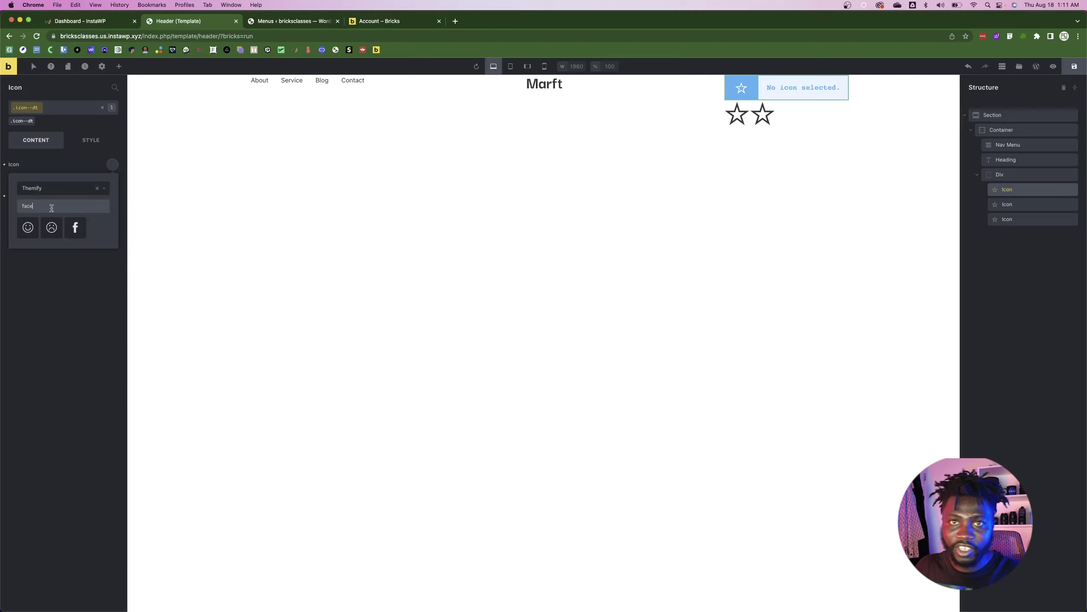
{"action": "left_click", "coordinate": [75, 228]}
{"action": "left_click", "coordinate": [56, 270]}
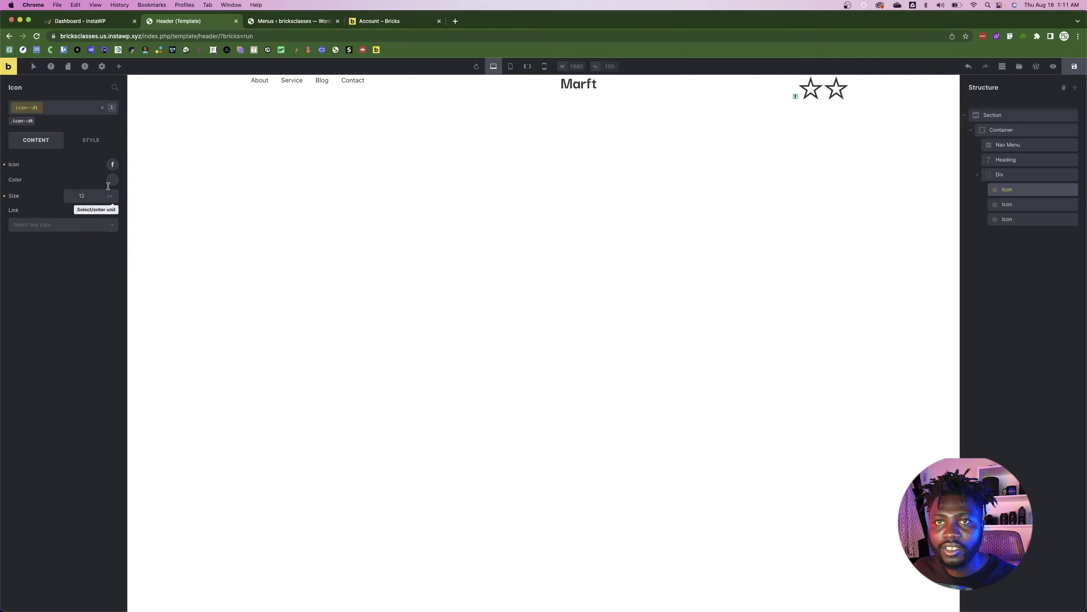
- Copy the Facebook icon's color #181817 from Figma and apply it as the icon--dt class's icon color
{"action": "left_click", "coordinate": [112, 181]}
{"action": "key", "text": "super+Tab"}
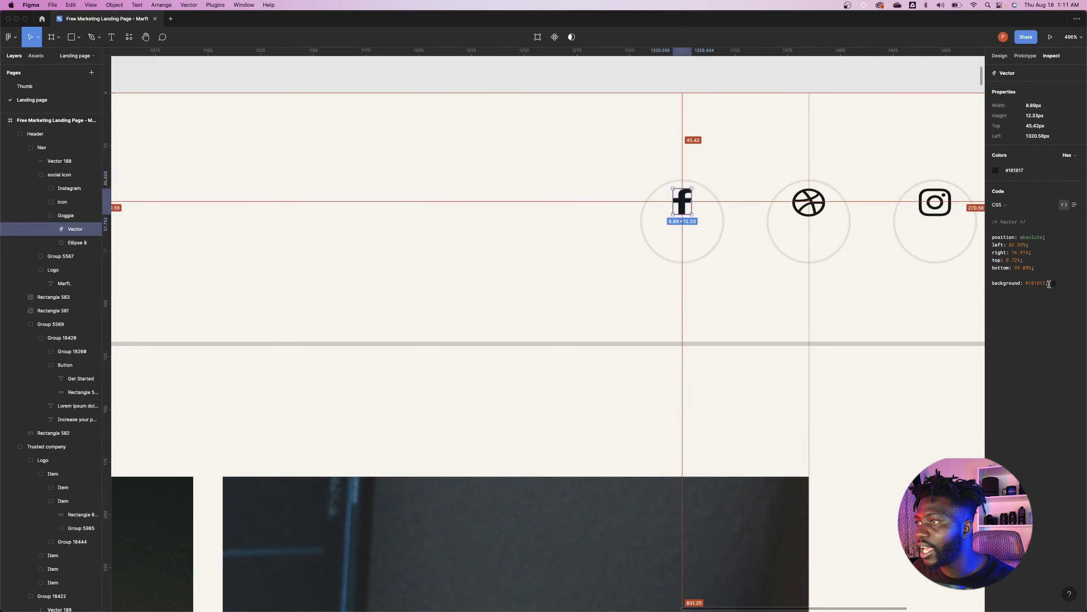
{"action": "left_click", "coordinate": [1036, 283]}
{"action": "key", "text": "super+c"}
{"action": "key", "text": "super+Tab"}
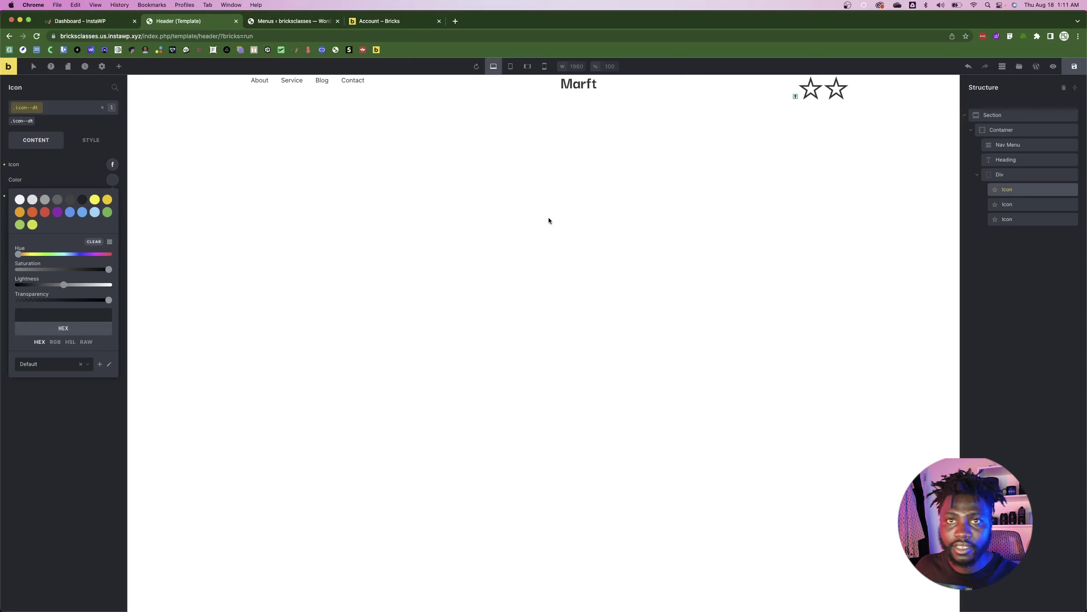
{"action": "left_click", "coordinate": [82, 315]}
{"action": "key", "text": "super+v"}
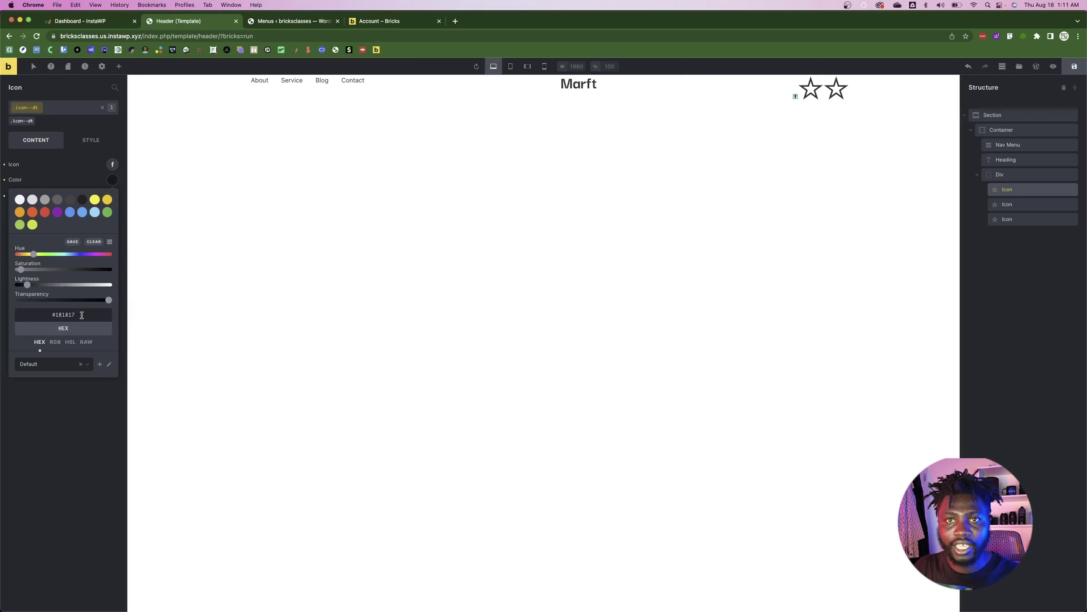
{"action": "left_click", "coordinate": [69, 164]}
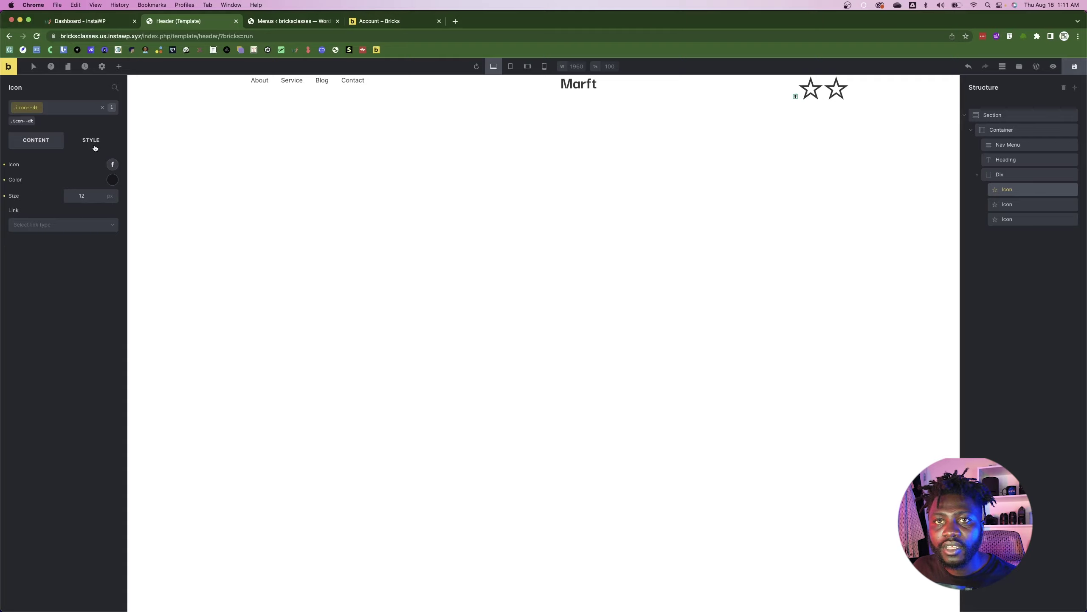
- Open the icon--dt style settings and measure the gaps between the Facebook icon and its surrounding circle in Figma
{"action": "key", "text": "super+Tab"}
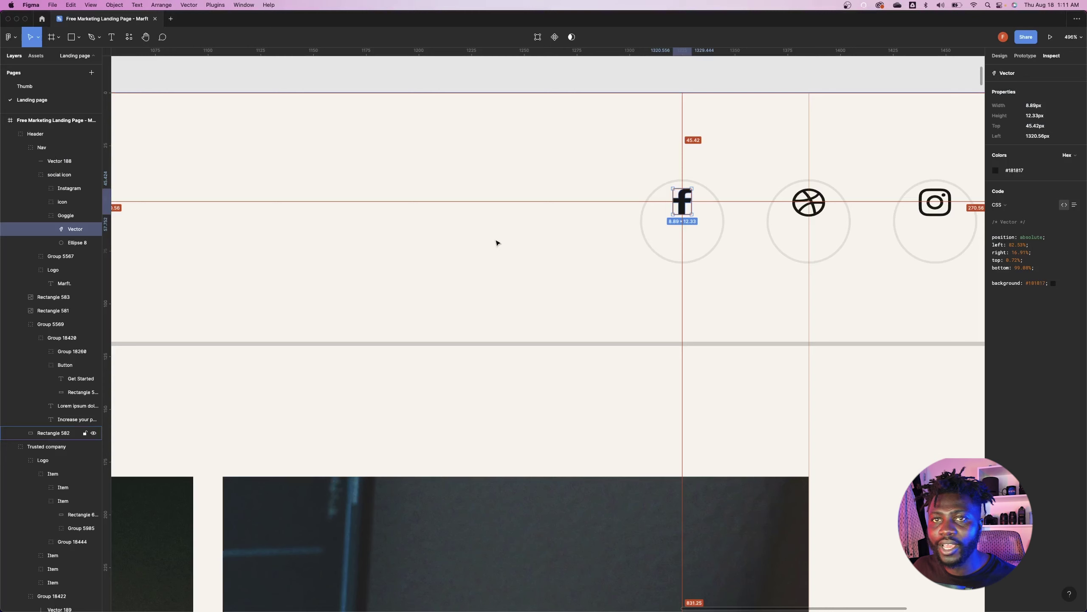
{"action": "key", "text": "super+Tab"}
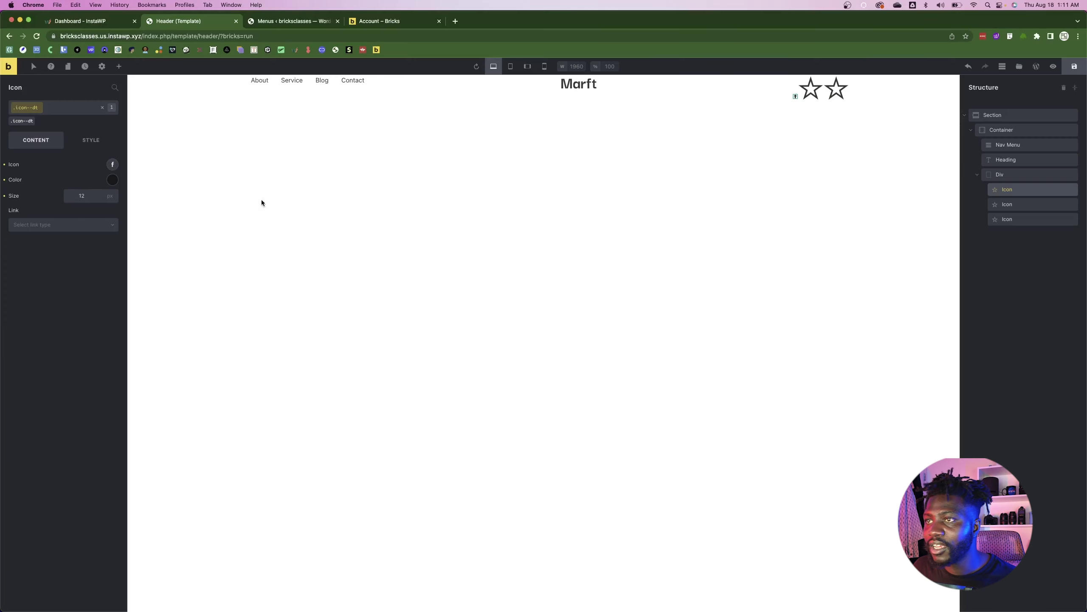
{"action": "left_click", "coordinate": [91, 140]}
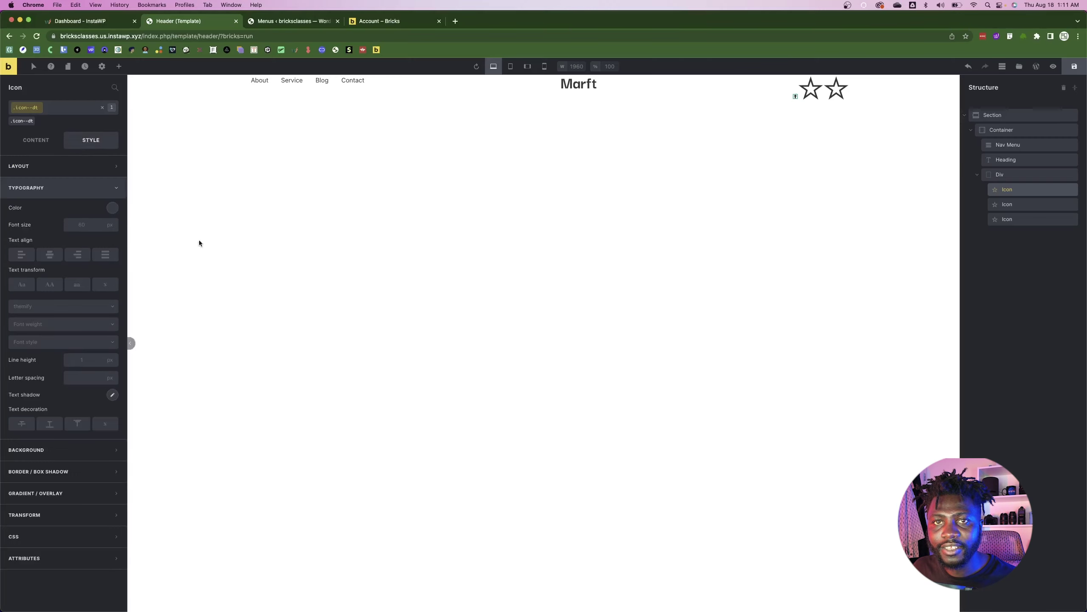
{"action": "key", "text": "super+Tab"}
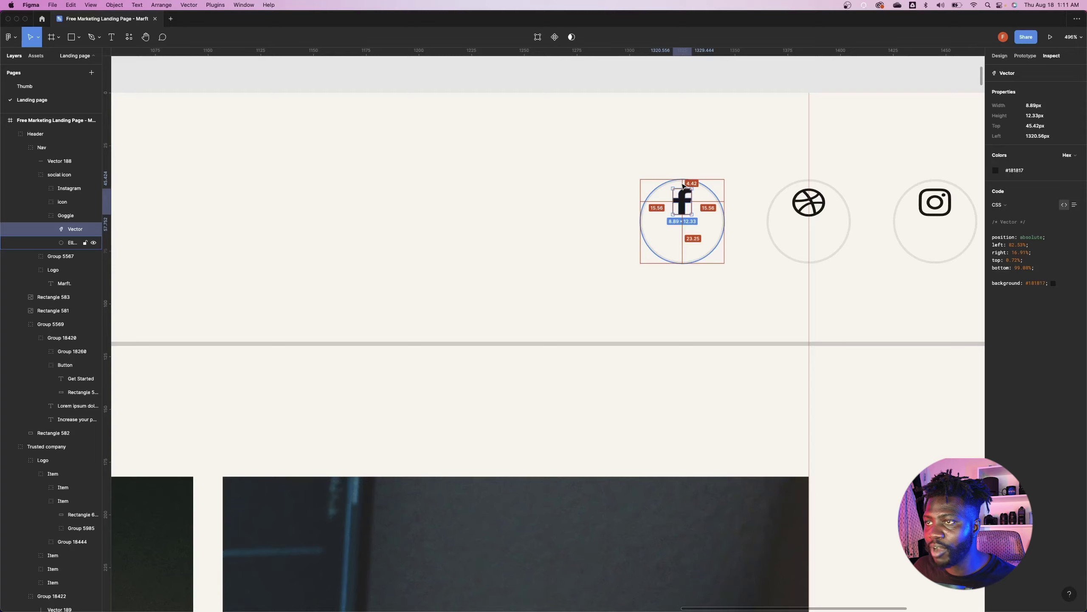
- Switch to the Bricks builder and set the icon--dt class's padding to 2 px top, 16 px right and 16 px bottom
{"action": "key", "text": "super+Tab"}
{"action": "left_click", "coordinate": [41, 169]}
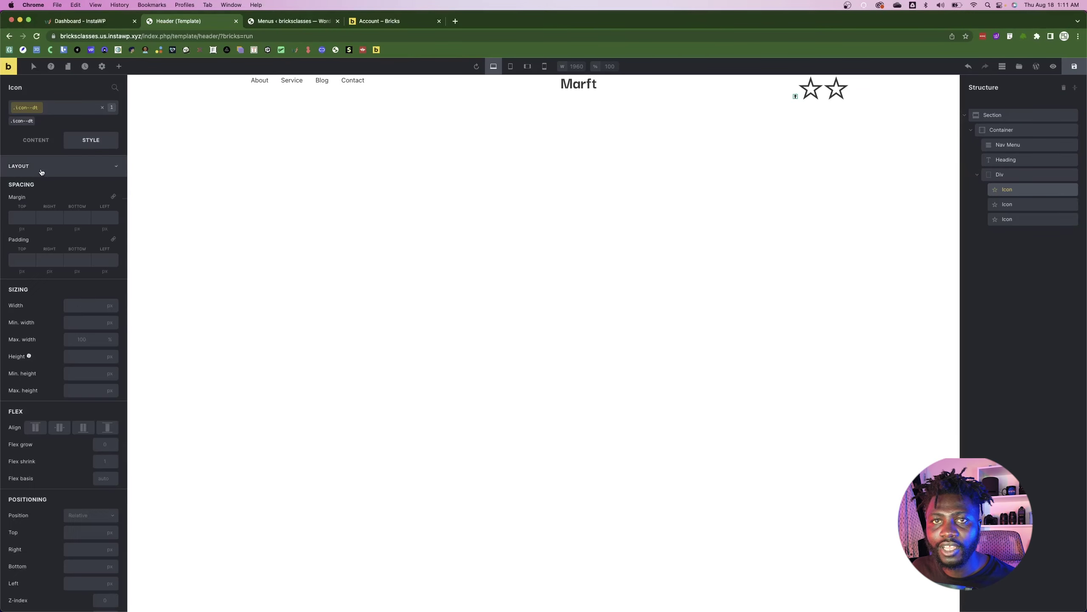
{"action": "left_click", "coordinate": [21, 260]}
{"action": "type", "text": "2"}
{"action": "left_click", "coordinate": [22, 271]}
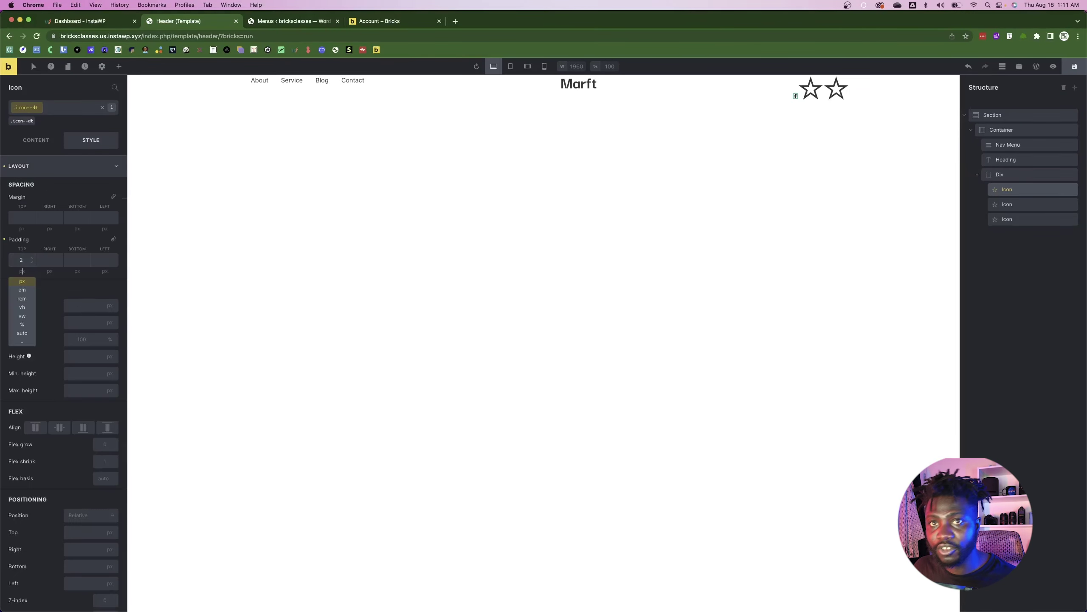
{"action": "left_click", "coordinate": [49, 260]}
{"action": "type", "text": "16"}
{"action": "left_click", "coordinate": [50, 271]}
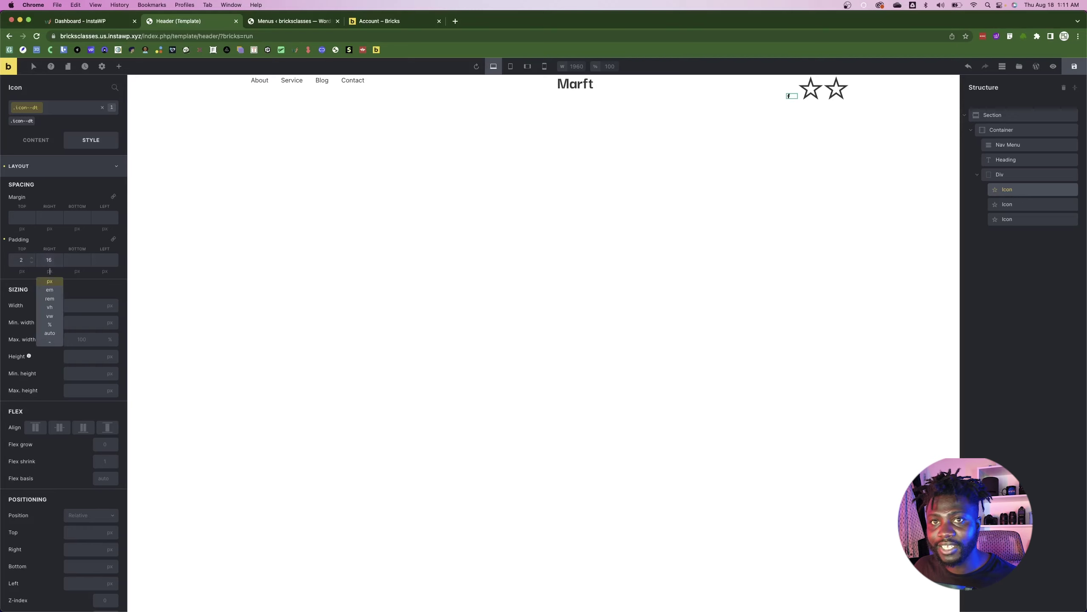
{"action": "left_click", "coordinate": [77, 260]}
{"action": "type", "text": "16"}
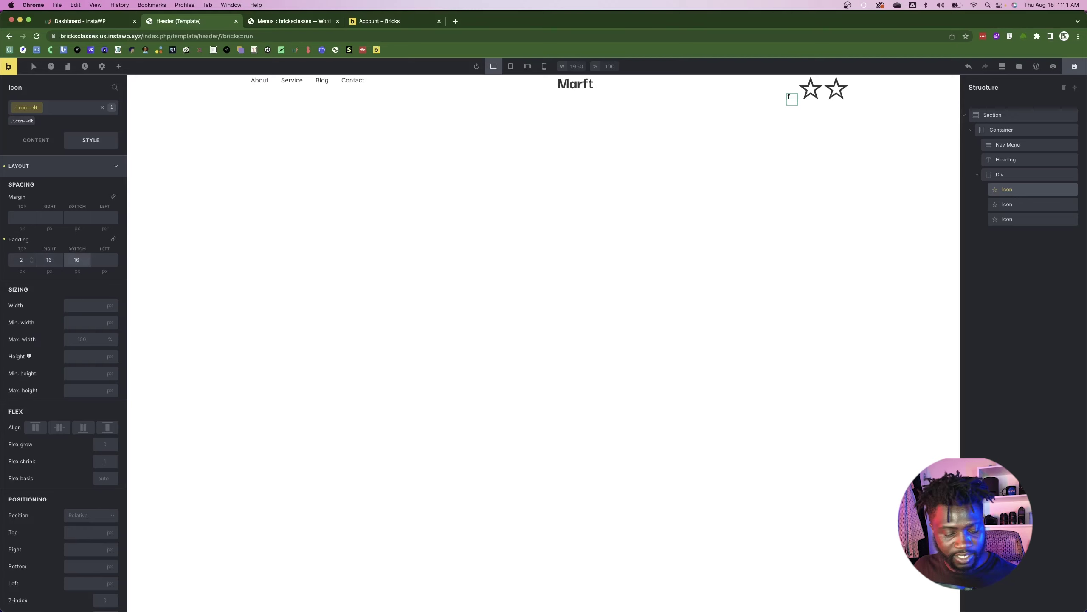
- Set the icon--dt class's bottom padding to 23 px and its left padding to 16 px
{"action": "left_click", "coordinate": [20, 260]}
{"action": "type", "text": "2"}
{"action": "left_click", "coordinate": [103, 259]}
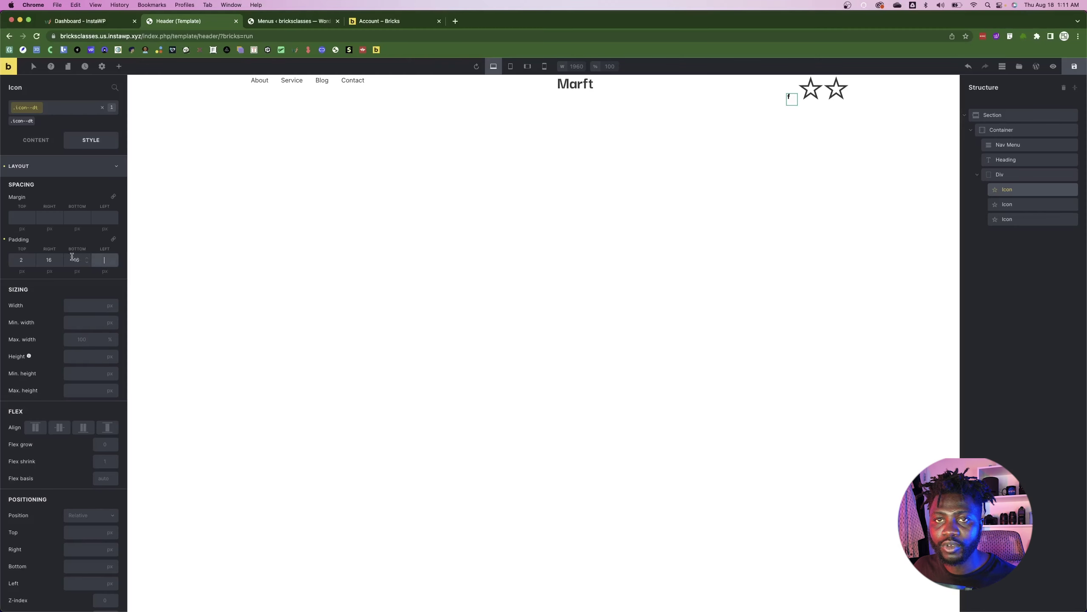
{"action": "double_click", "coordinate": [72, 258]}
{"action": "type", "text": "23"}
{"action": "left_click", "coordinate": [103, 259]}
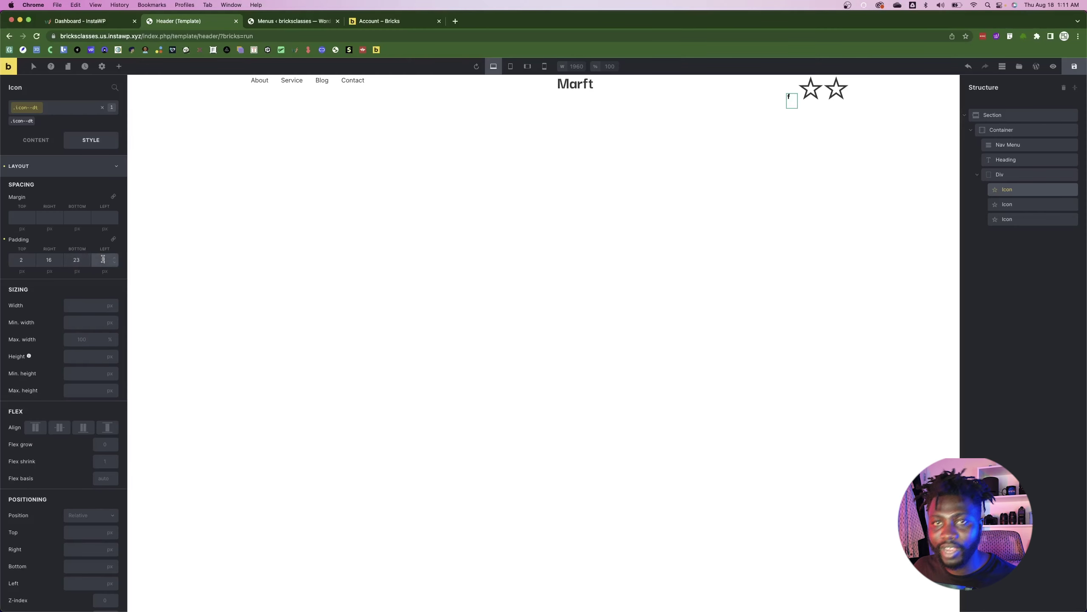
{"action": "type", "text": "16"}
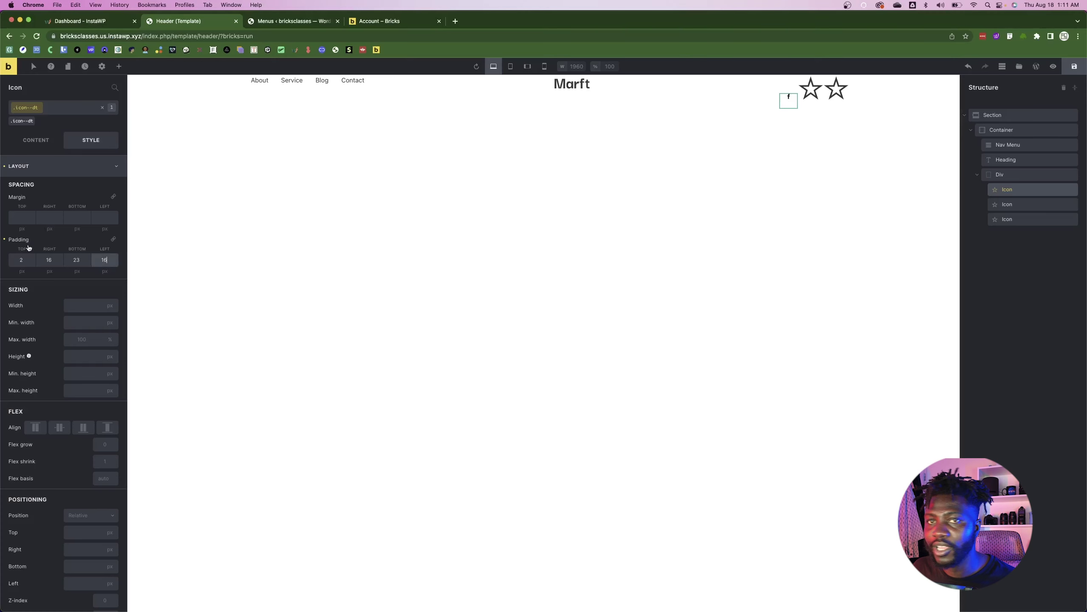
- Refine the icon--dt class's padding to 4.42 px top and 15.56 px on both the right and left
{"action": "left_click", "coordinate": [14, 260]}
{"action": "double_click", "coordinate": [13, 260]}
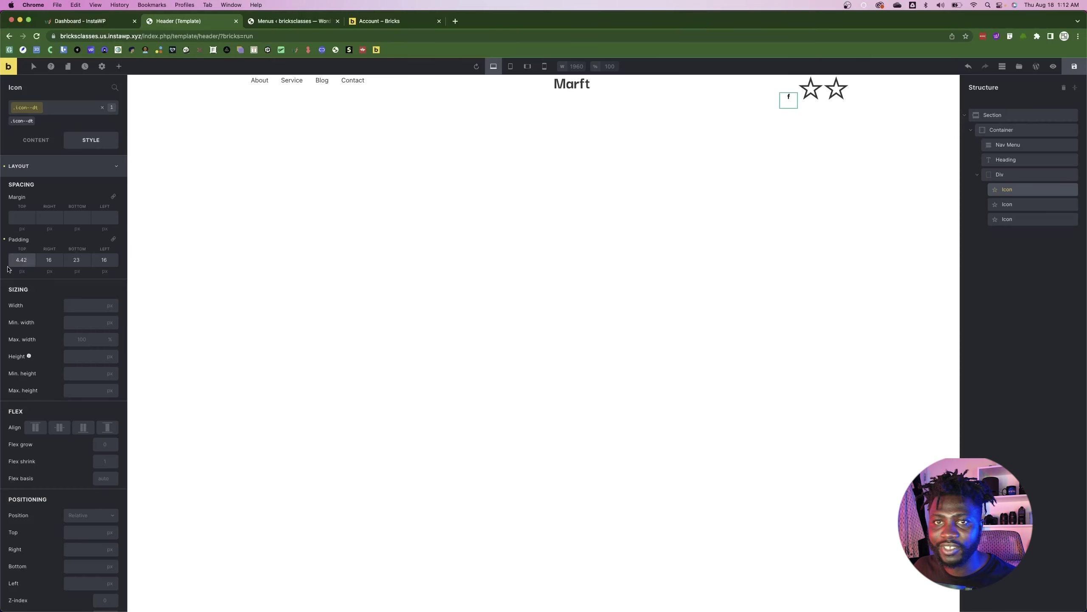
{"action": "double_click", "coordinate": [45, 258]}
{"action": "type", "text": "5"}
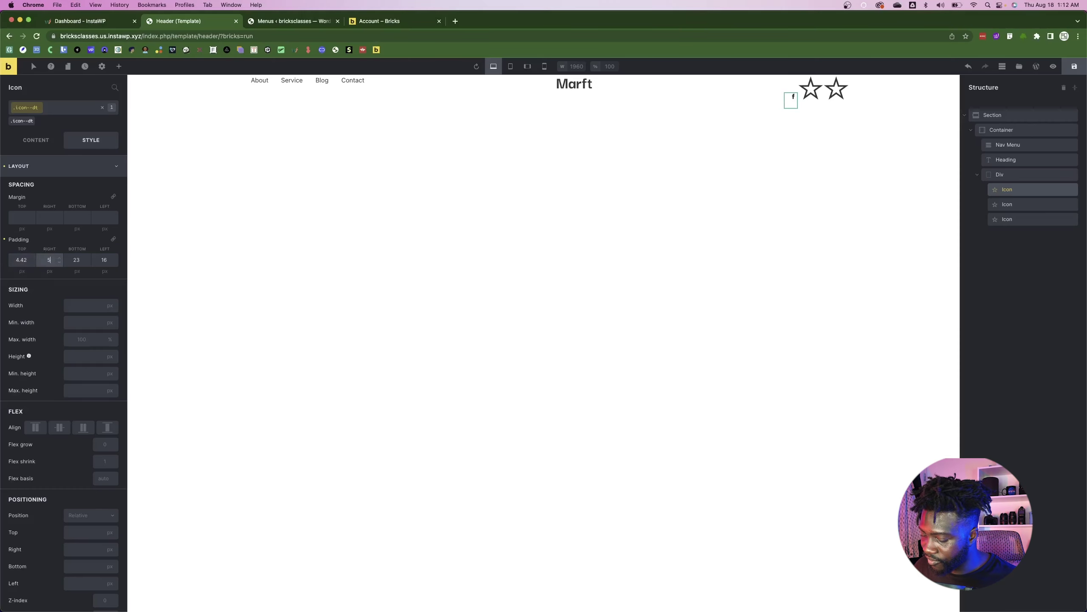
{"action": "type", "text": ".56"}
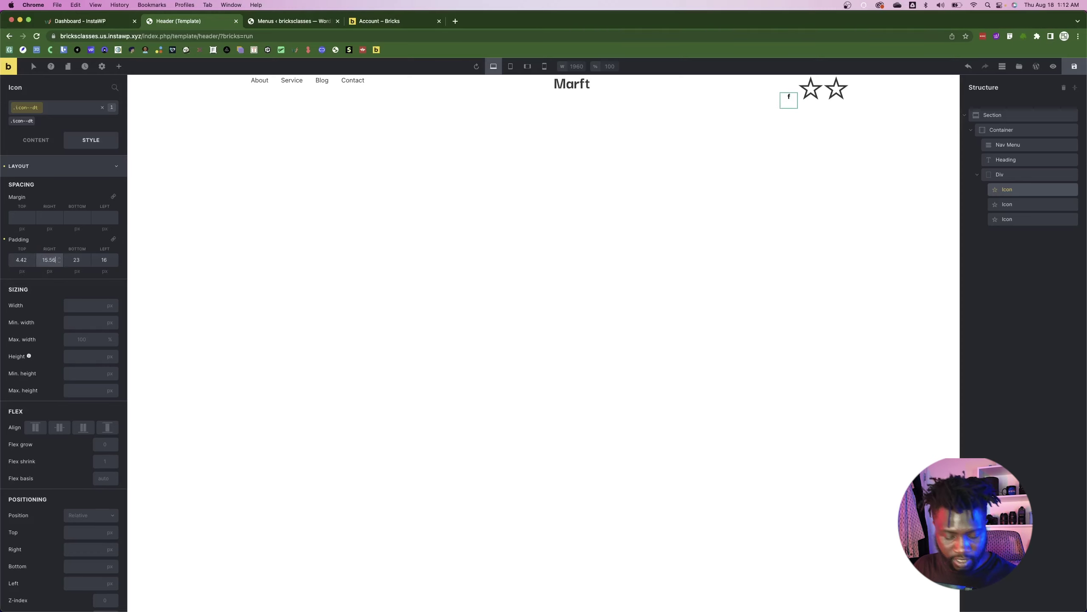
{"action": "key", "text": "Tab"}
{"action": "key", "text": "Tab"}
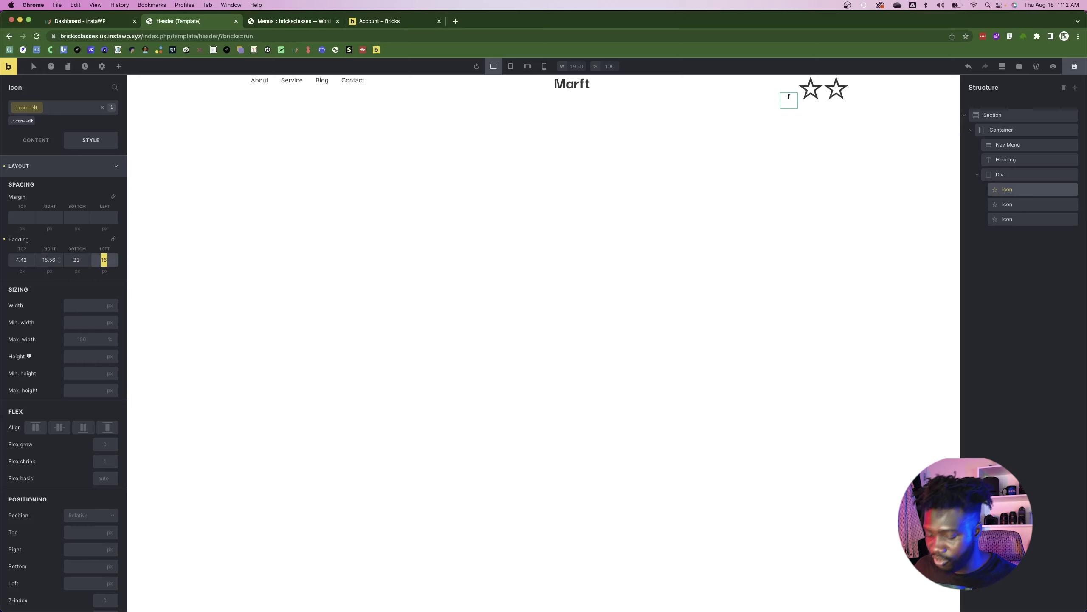
{"action": "type", "text": "15.56"}
- Check the gap below the Facebook icon in Figma and set the icon--dt class's bottom padding to 23.25 px
{"action": "key", "text": "super+Tab"}
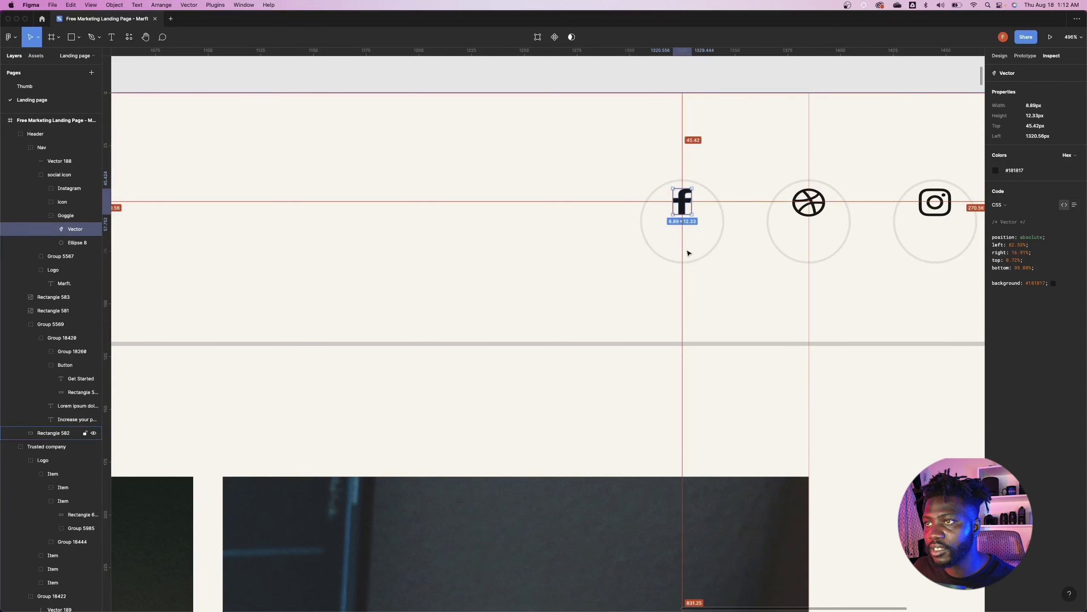
{"action": "key", "text": "super+Tab"}
{"action": "left_click", "coordinate": [78, 260]}
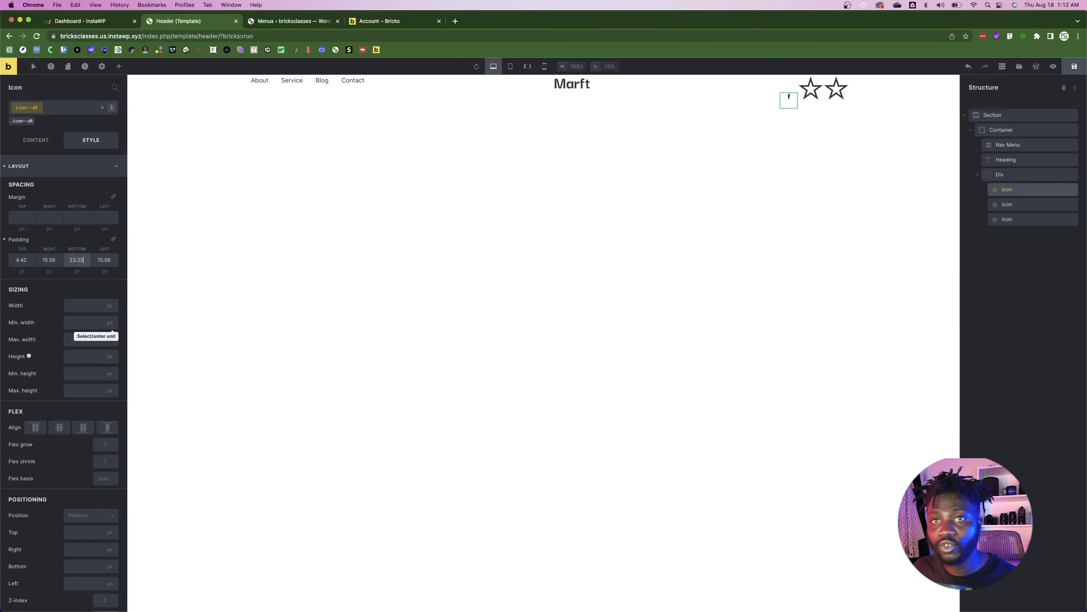
{"action": "left_click", "coordinate": [56, 167]}
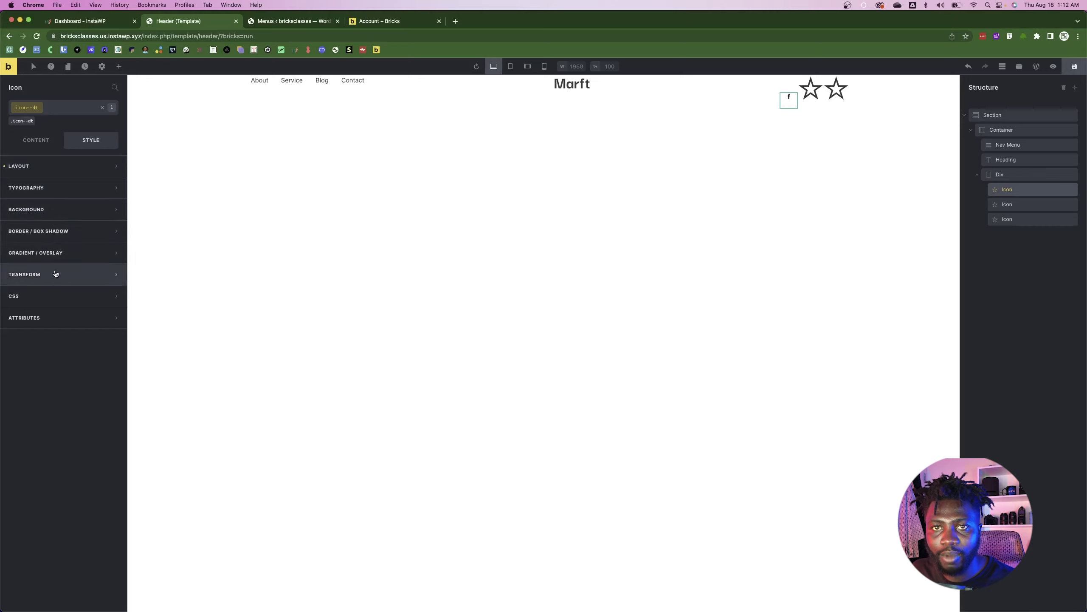
- Link the icon--dt class's border radius values and set all four corners to 100%
{"action": "left_click", "coordinate": [60, 234]}
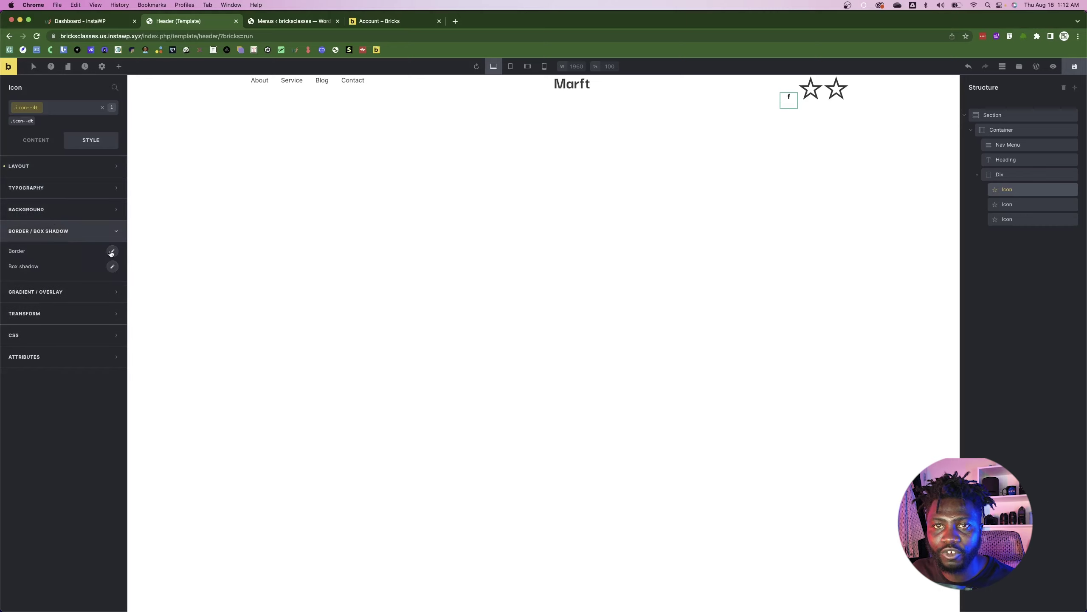
{"action": "left_click", "coordinate": [111, 252]}
{"action": "left_click", "coordinate": [105, 349]}
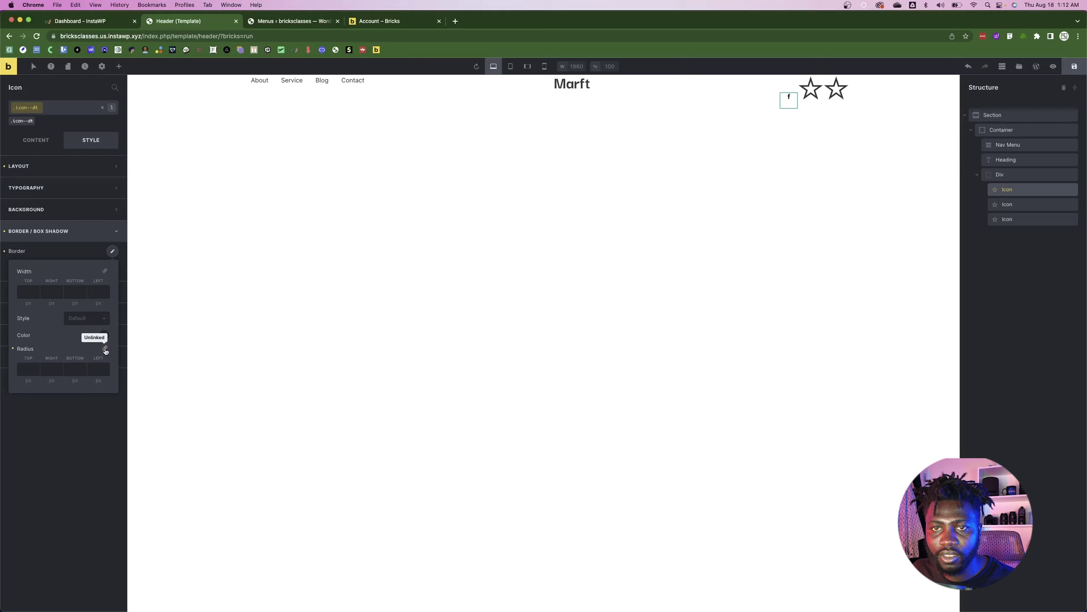
{"action": "left_click", "coordinate": [28, 379]}
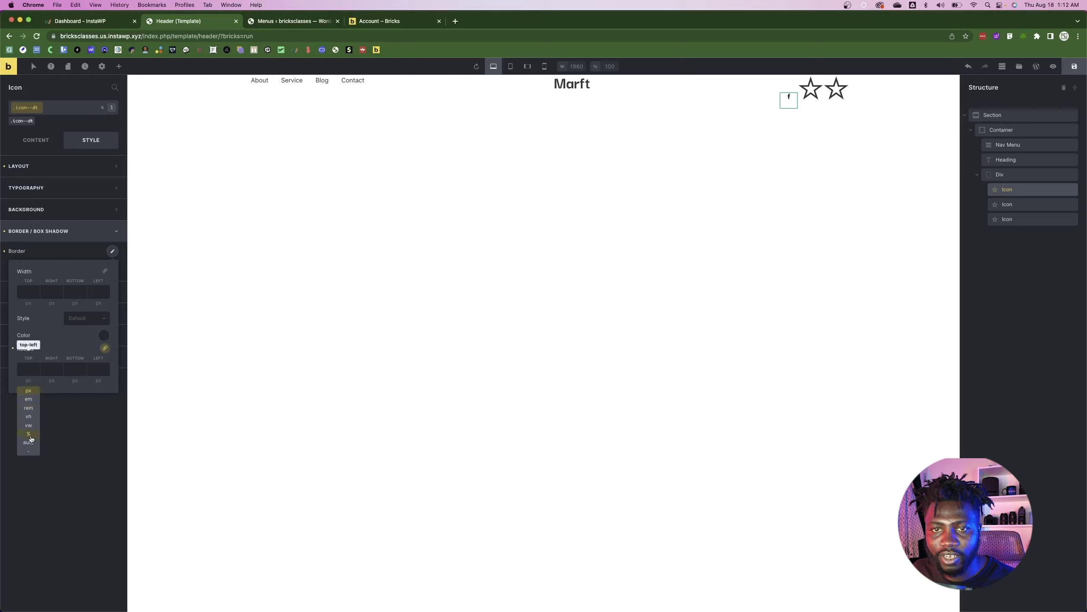
{"action": "left_click", "coordinate": [37, 388]}
{"action": "left_click", "coordinate": [28, 368]}
{"action": "type", "text": "100"}
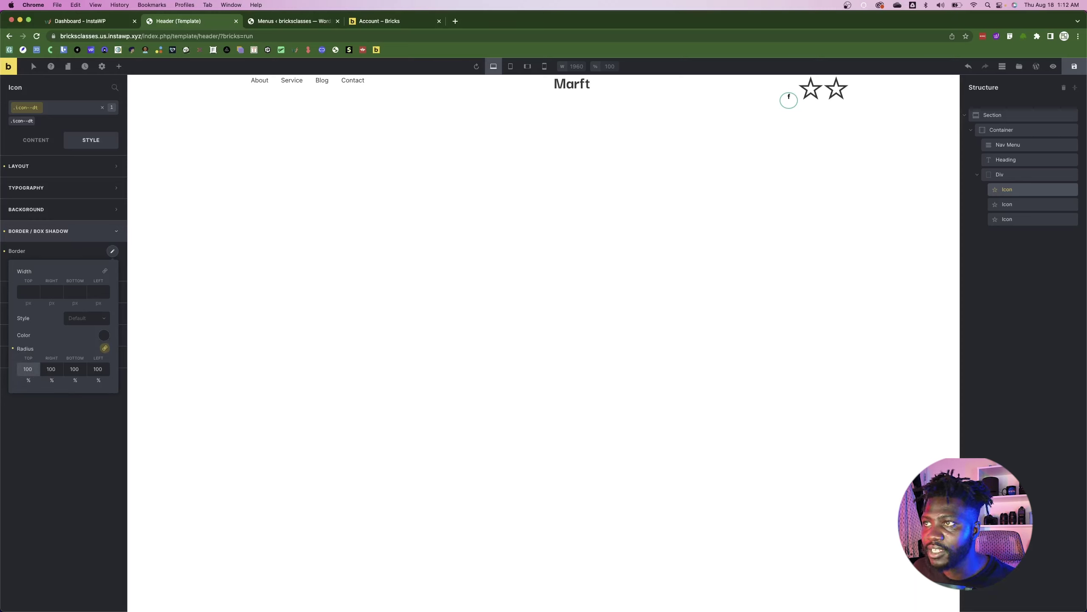
- Unlink the border radius values and try 74% on the top-right and bottom-left corners
{"action": "left_click", "coordinate": [105, 348]}
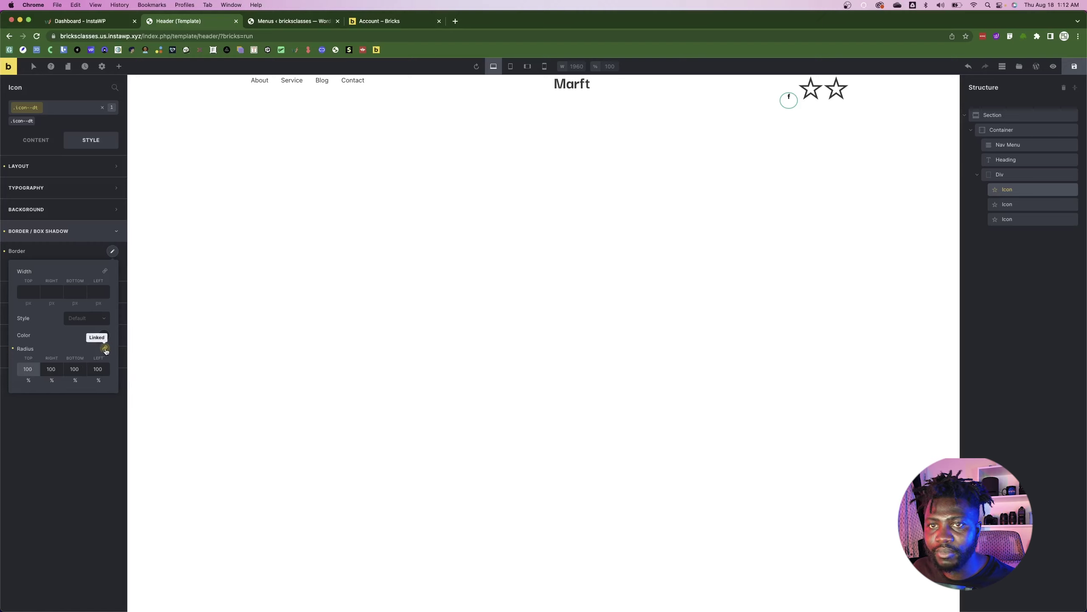
{"action": "left_click", "coordinate": [48, 369]}
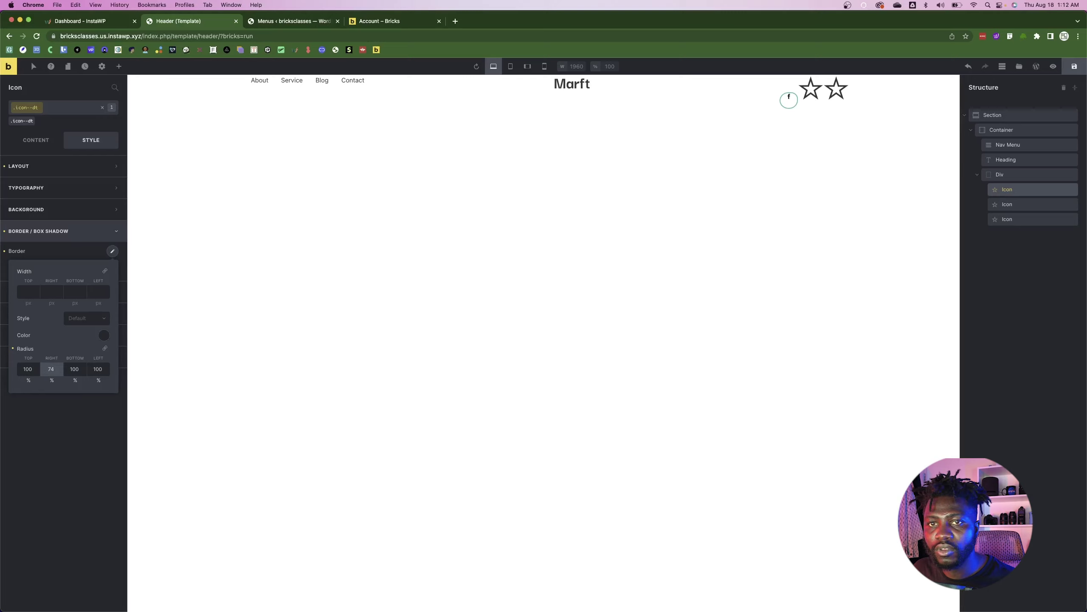
{"action": "double_click", "coordinate": [96, 369]}
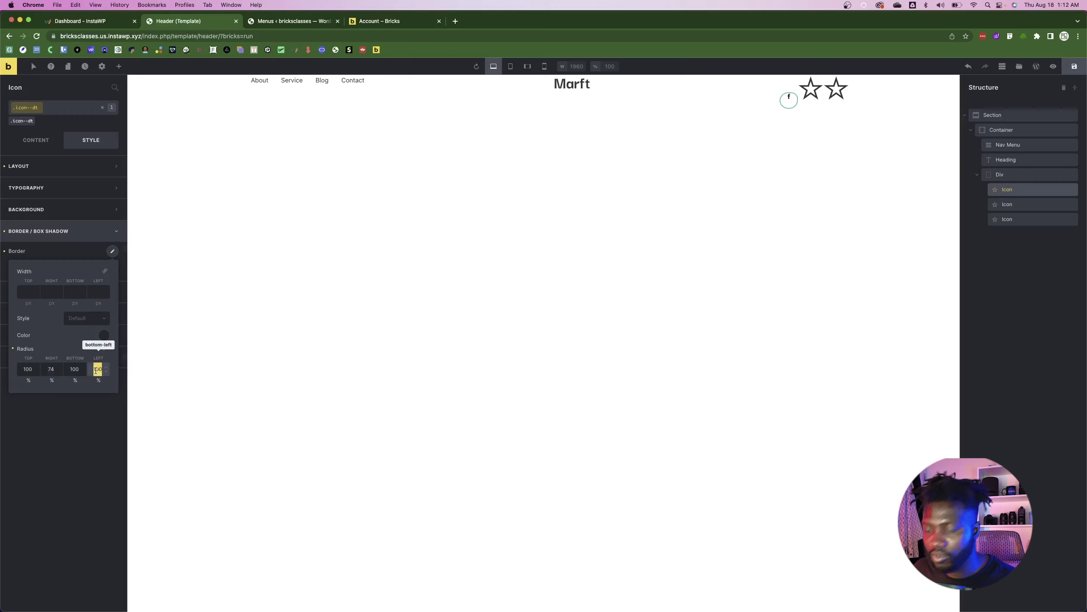
{"action": "type", "text": "74"}
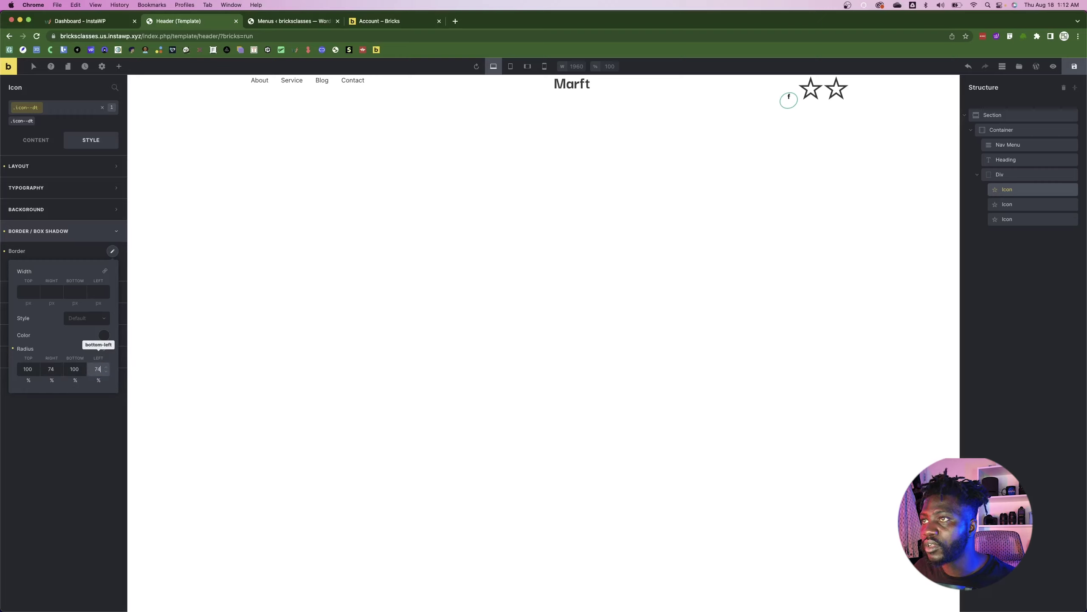
- Restore the top-right and bottom-left border radii of the icon--dt class to 100%
{"action": "double_click", "coordinate": [50, 369]}
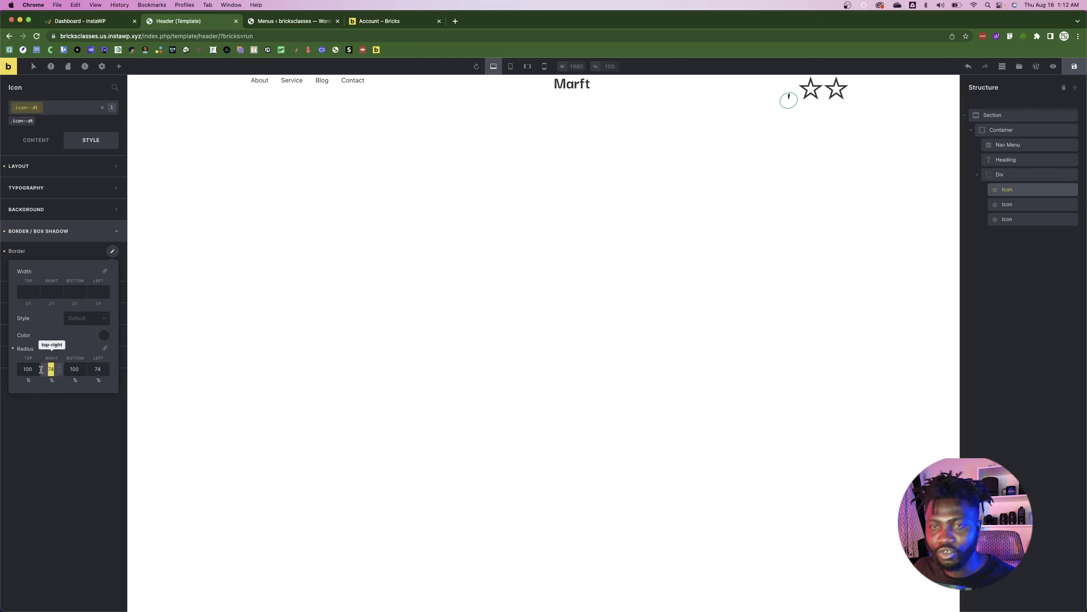
{"action": "type", "text": "100"}
{"action": "double_click", "coordinate": [97, 368]}
{"action": "type", "text": "100"}
{"action": "left_click", "coordinate": [28, 380]}
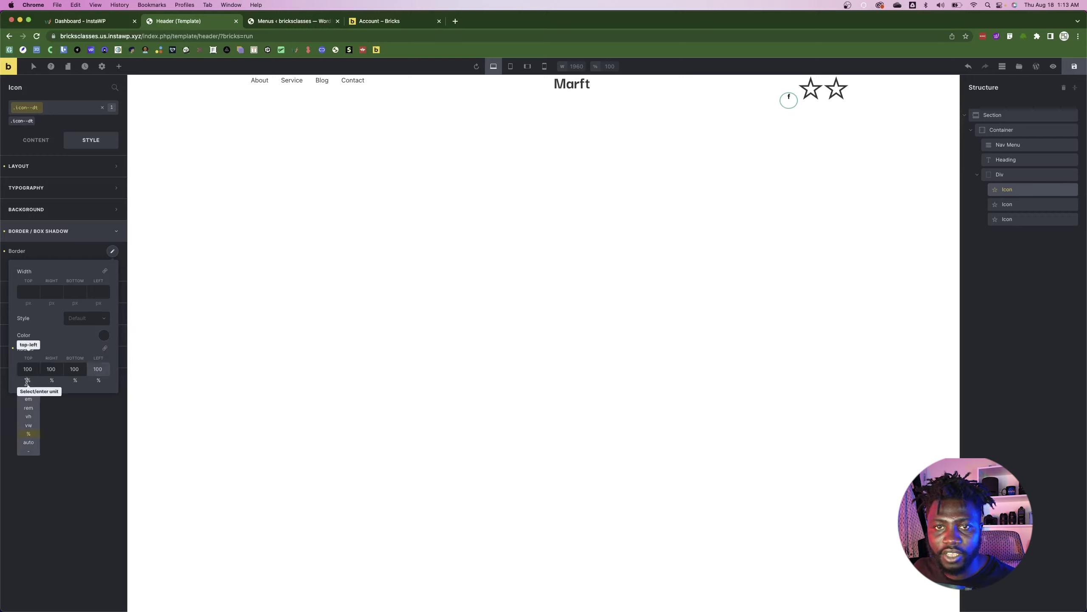
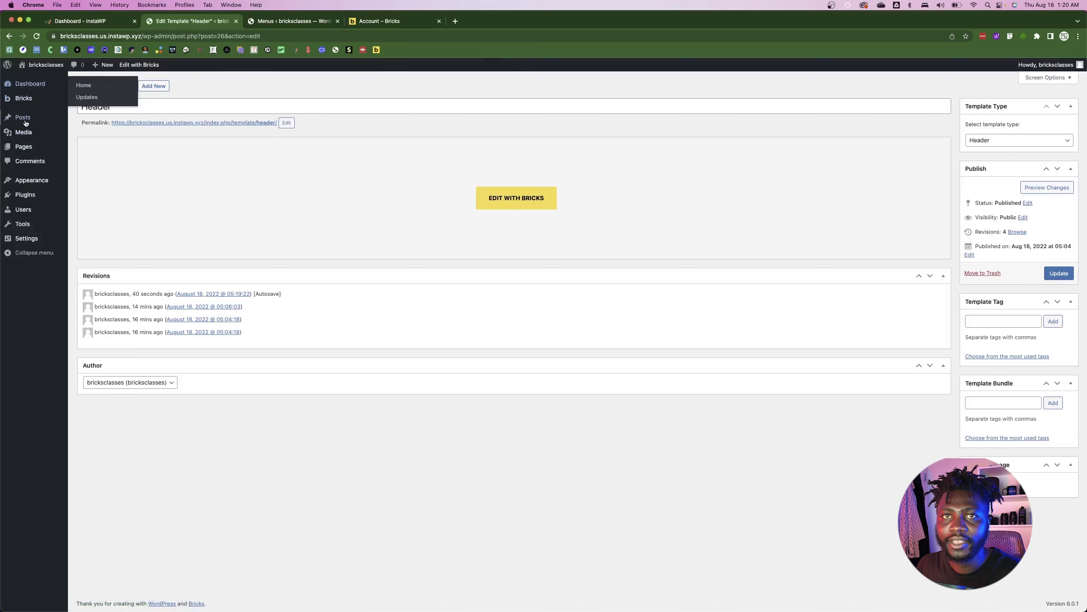
- Open the Bricks Classes page from the WordPress page list in the Bricks builder and compare its header with the Figma design
{"action": "left_click", "coordinate": [26, 148]}
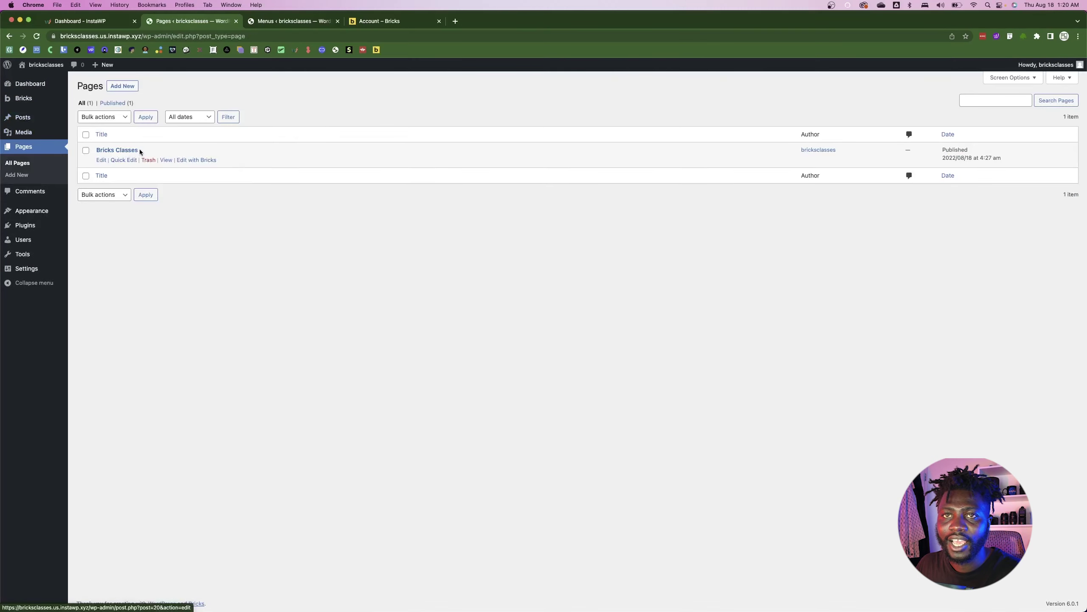
{"action": "left_click", "coordinate": [204, 161]}
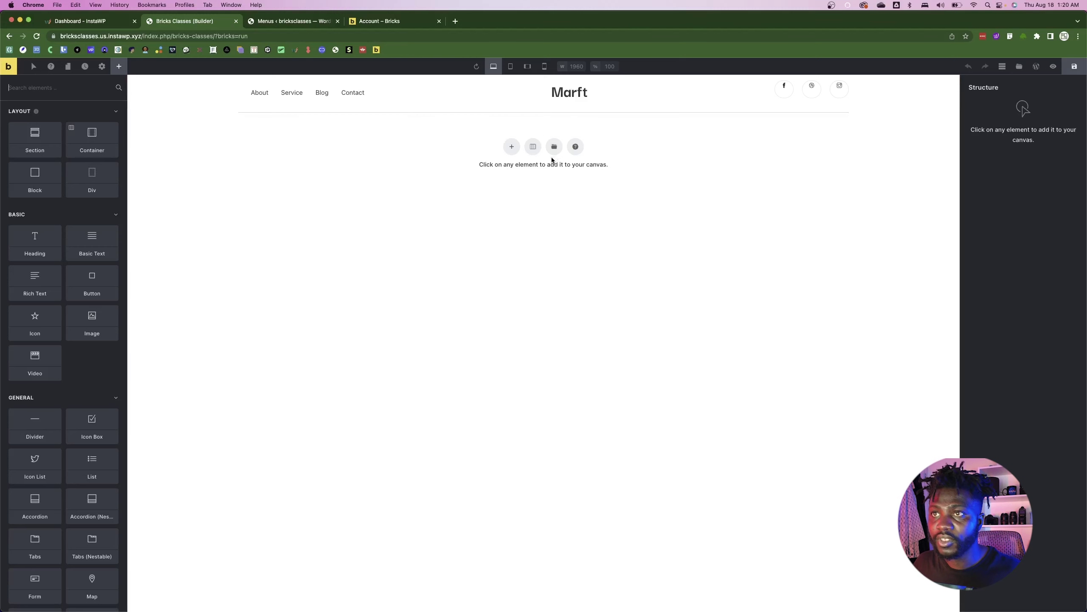
{"action": "key", "text": "super+Tab"}
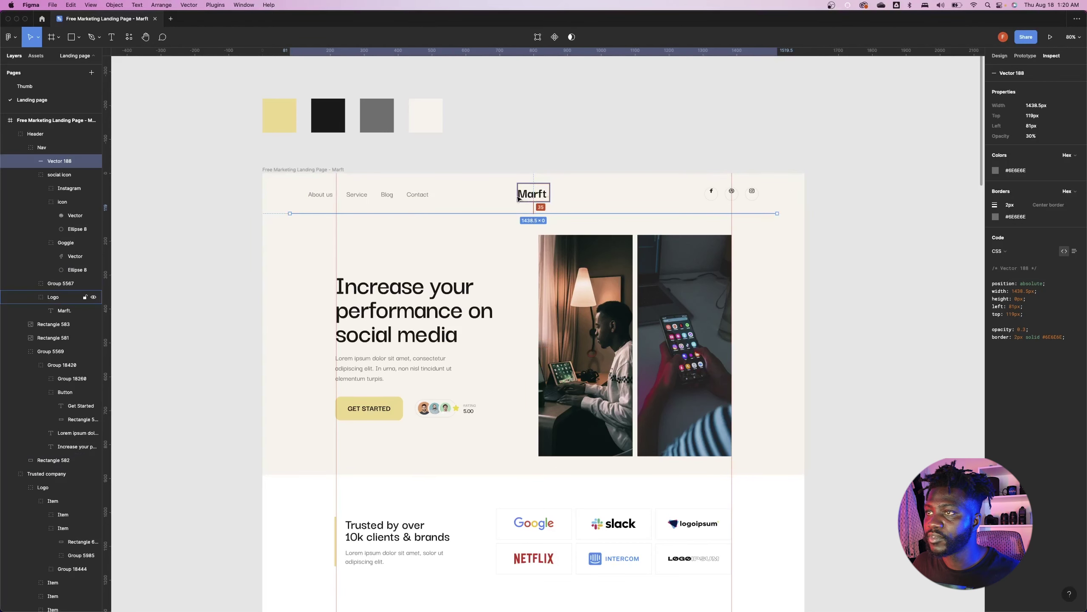
{"action": "key", "text": "super+Tab"}
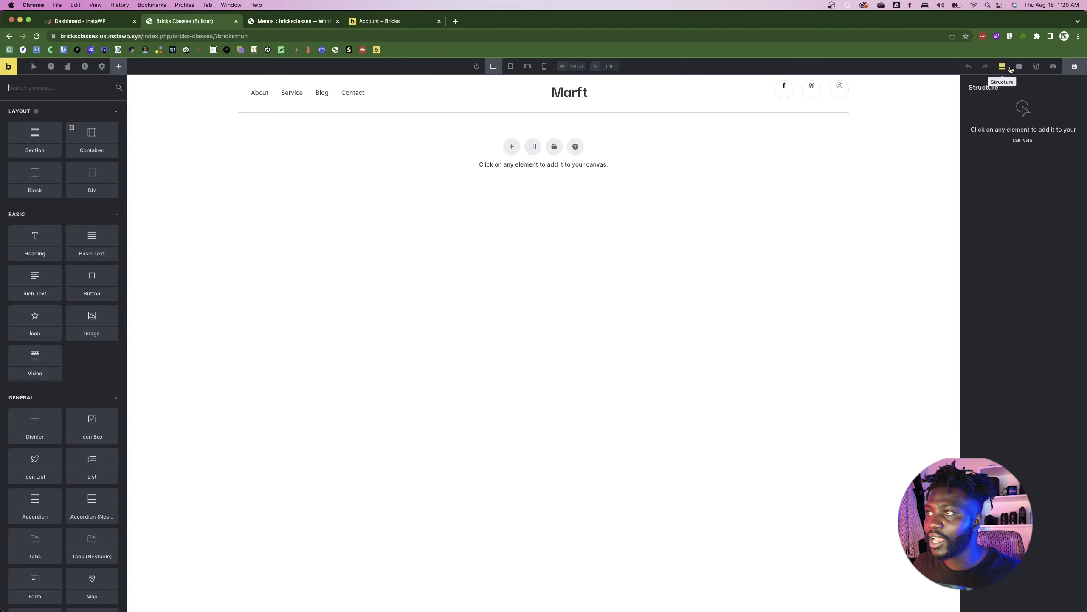
- Reopen the Bricks Classes page in the builder and open its header template for editing
{"action": "left_click", "coordinate": [1037, 66]}
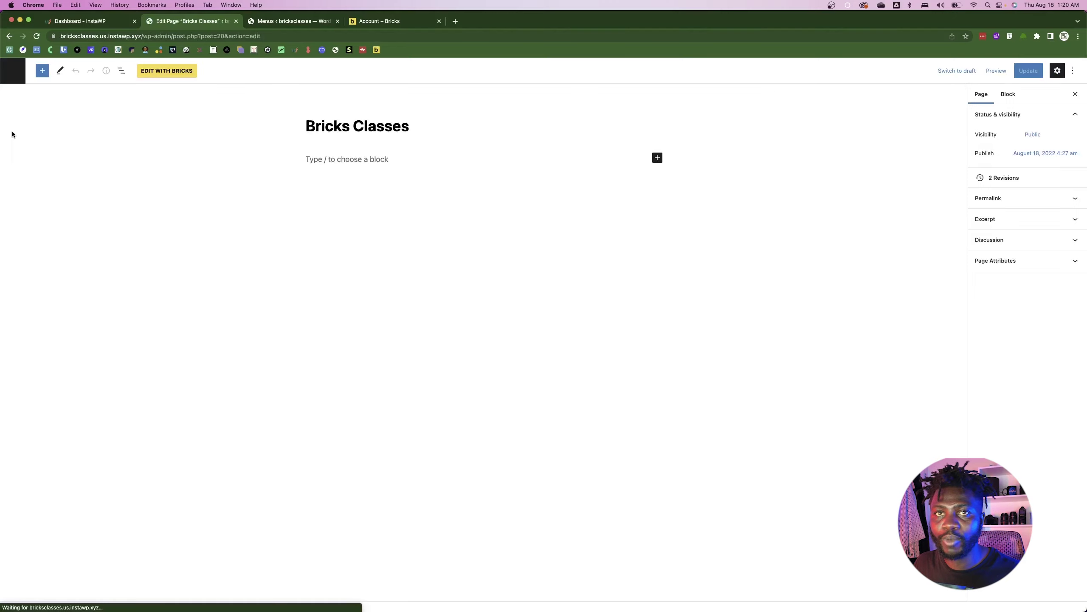
{"action": "left_click", "coordinate": [173, 75]}
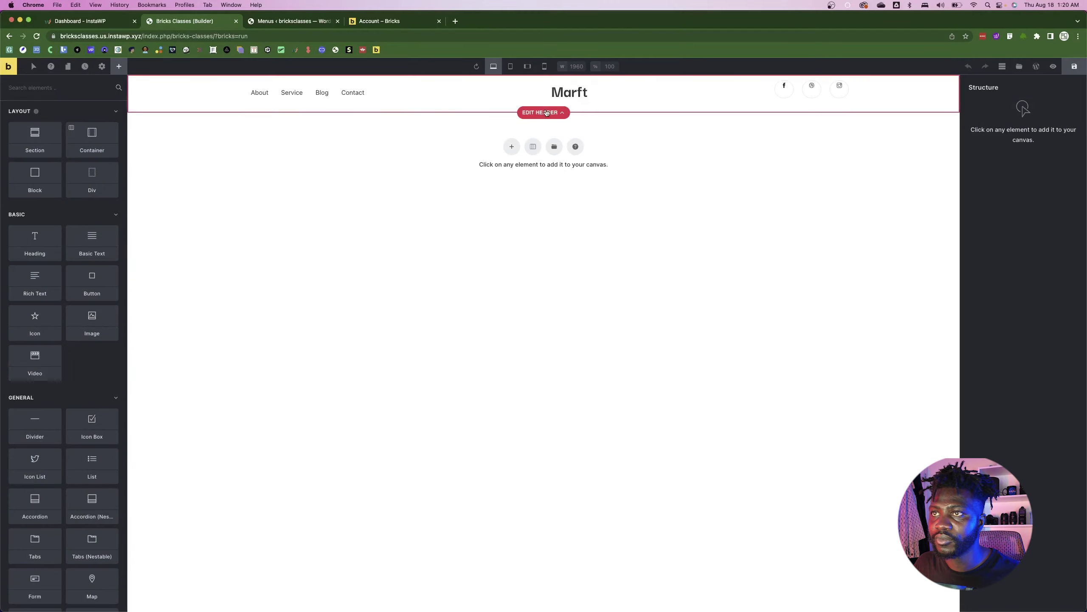
{"action": "left_click", "coordinate": [546, 112]}
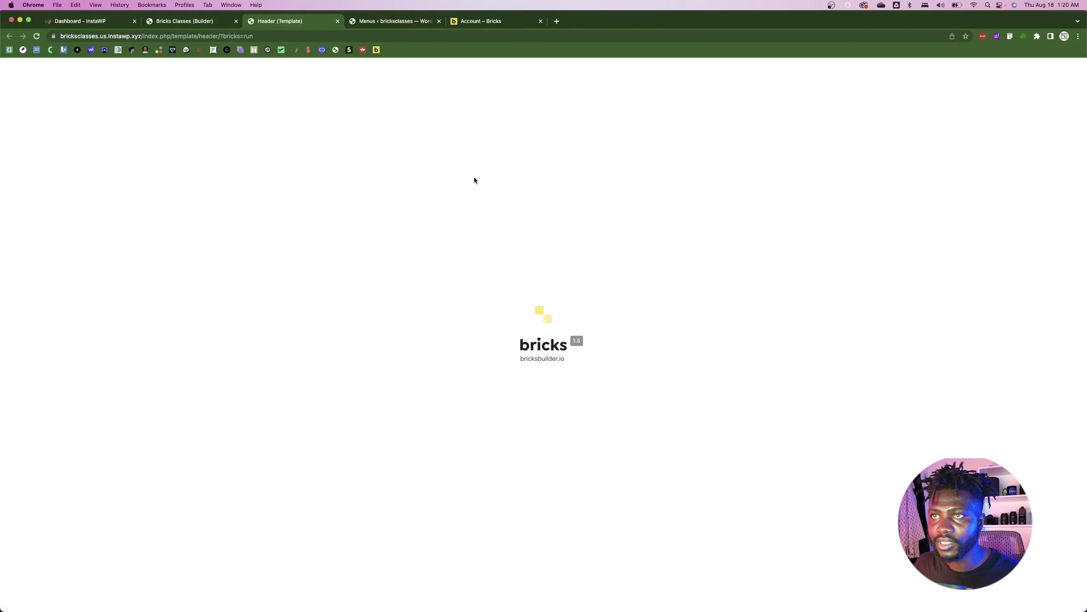
{"action": "middle_click", "coordinate": [475, 21]}
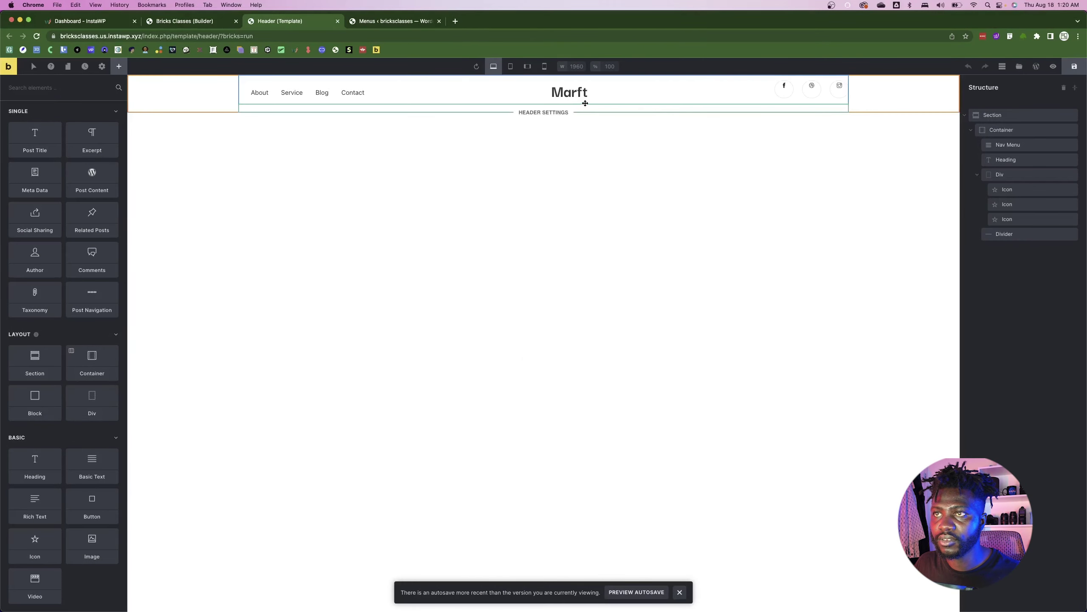
- Set the header section's bottom margin to -90 px, save the template and reload the Bricks Classes page to check it
{"action": "left_click", "coordinate": [994, 116]}
{"action": "left_click", "coordinate": [966, 116]}
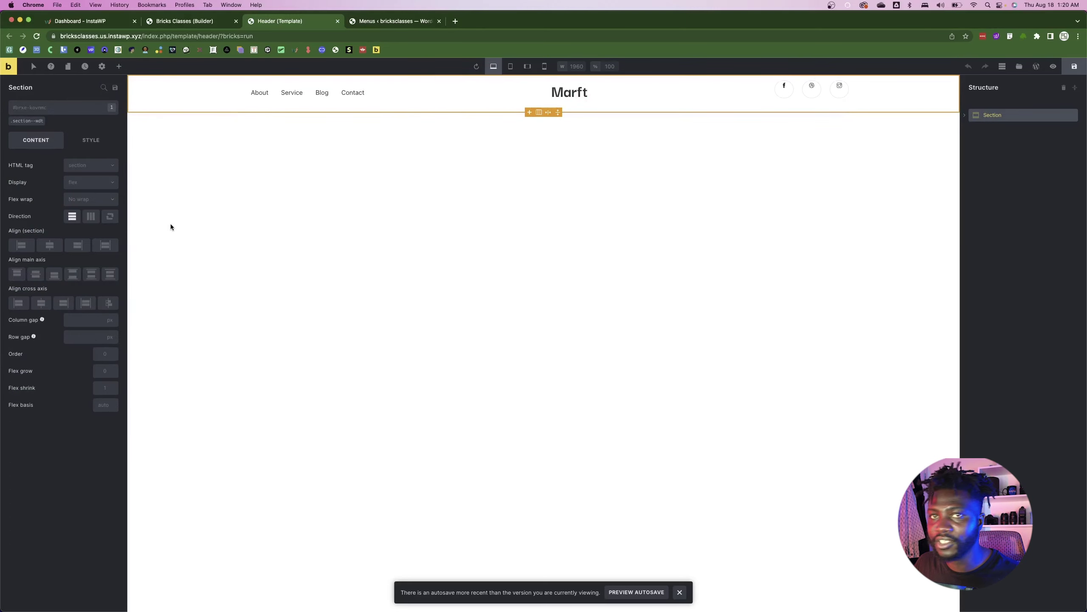
{"action": "left_click", "coordinate": [91, 139]}
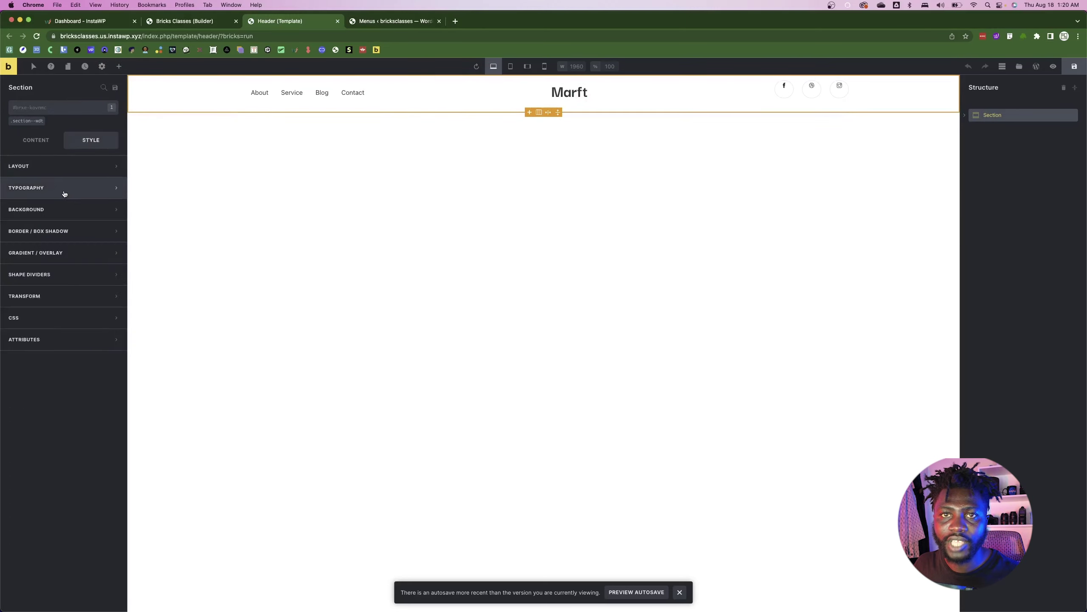
{"action": "left_click", "coordinate": [50, 171]}
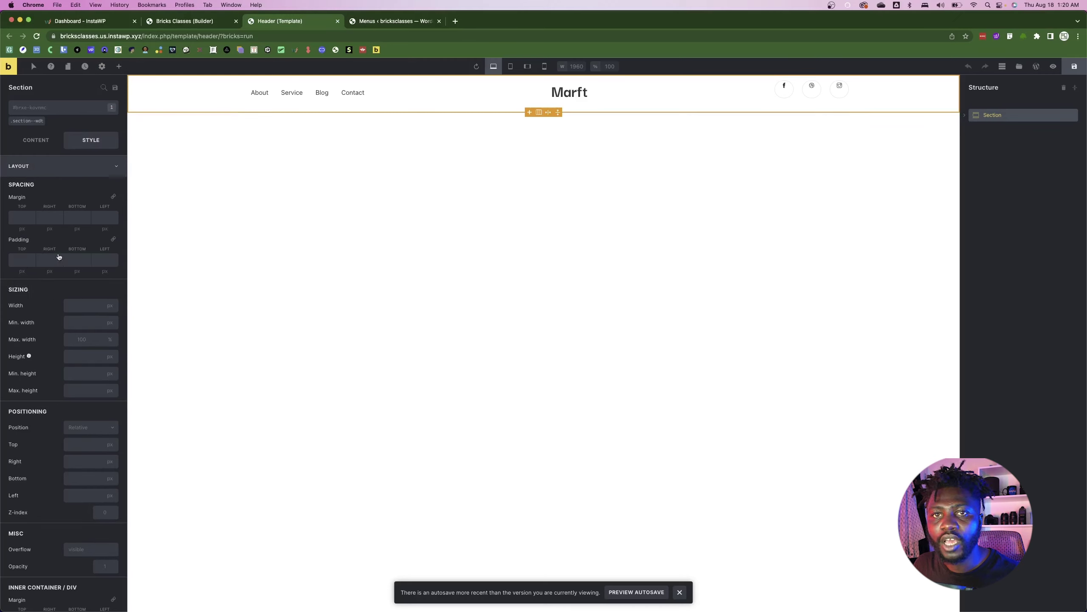
{"action": "left_click", "coordinate": [17, 218]}
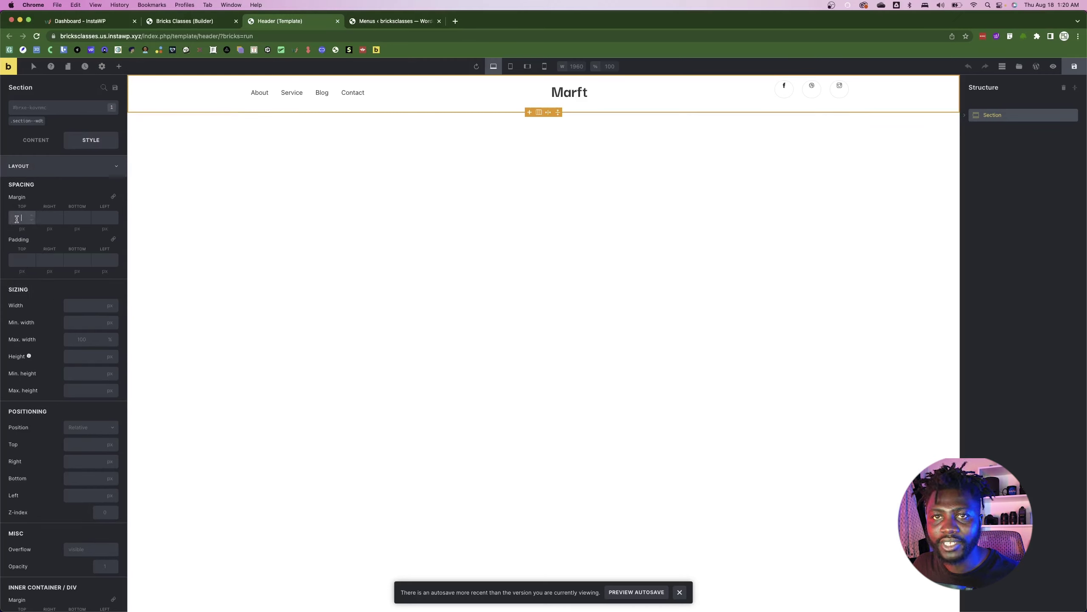
{"action": "left_click", "coordinate": [73, 216]}
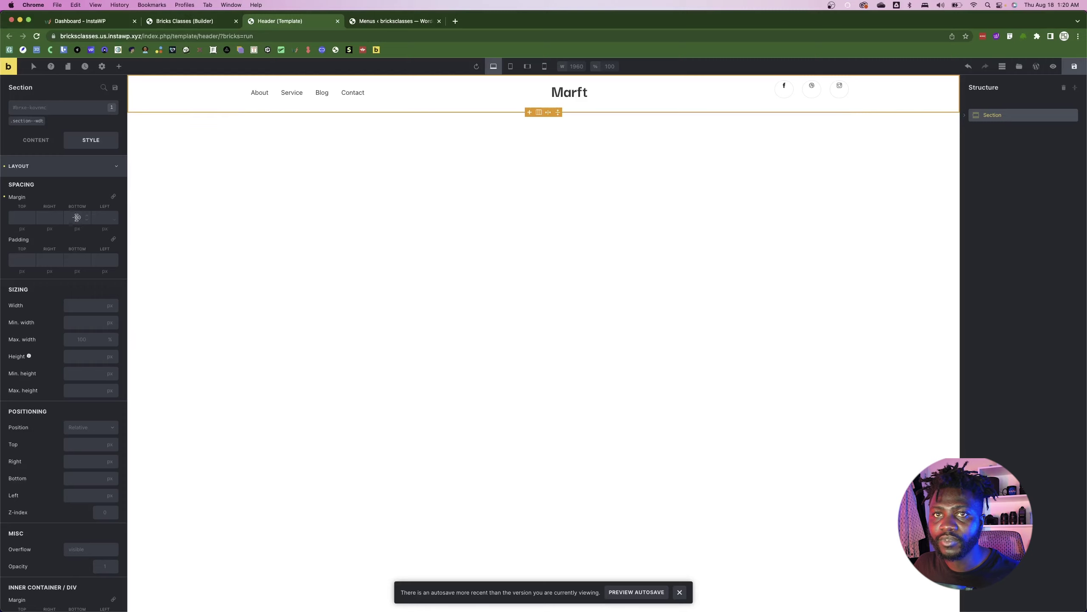
{"action": "left_click", "coordinate": [1074, 67]}
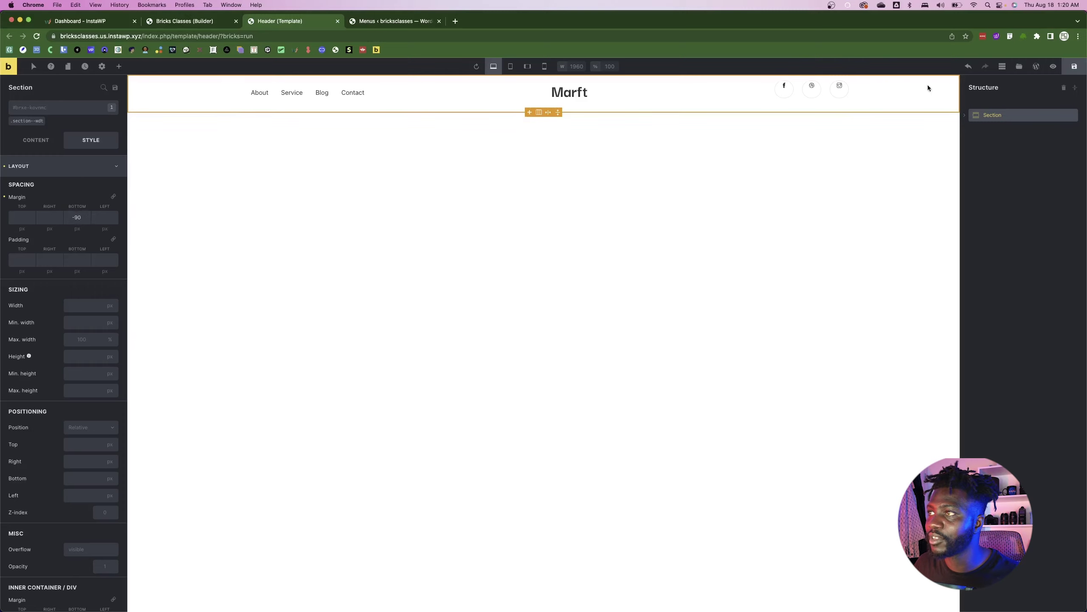
{"action": "left_click", "coordinate": [188, 21]}
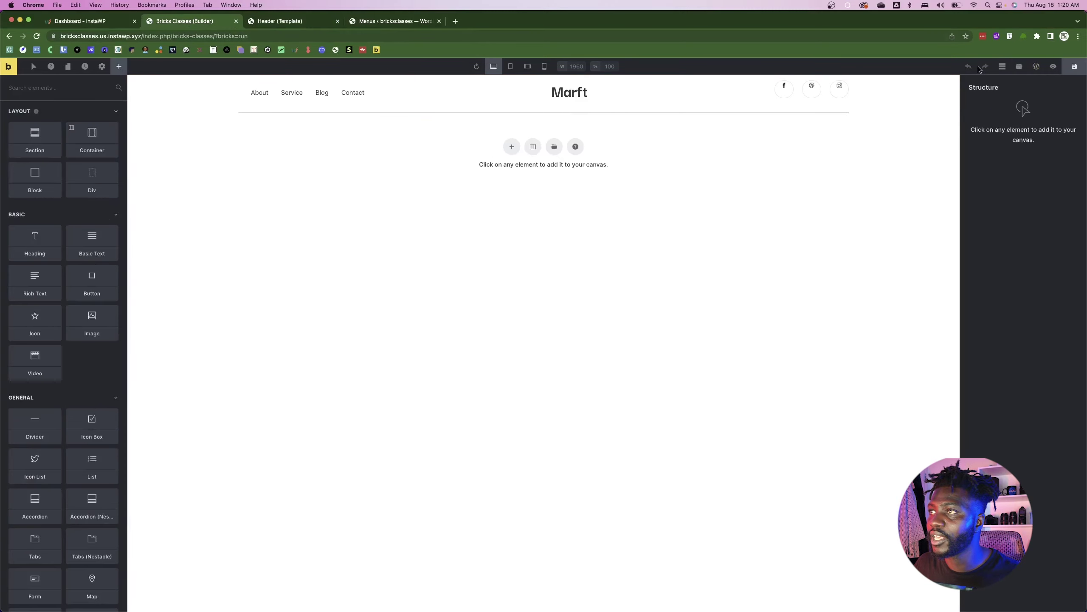
{"action": "left_click", "coordinate": [42, 38]}
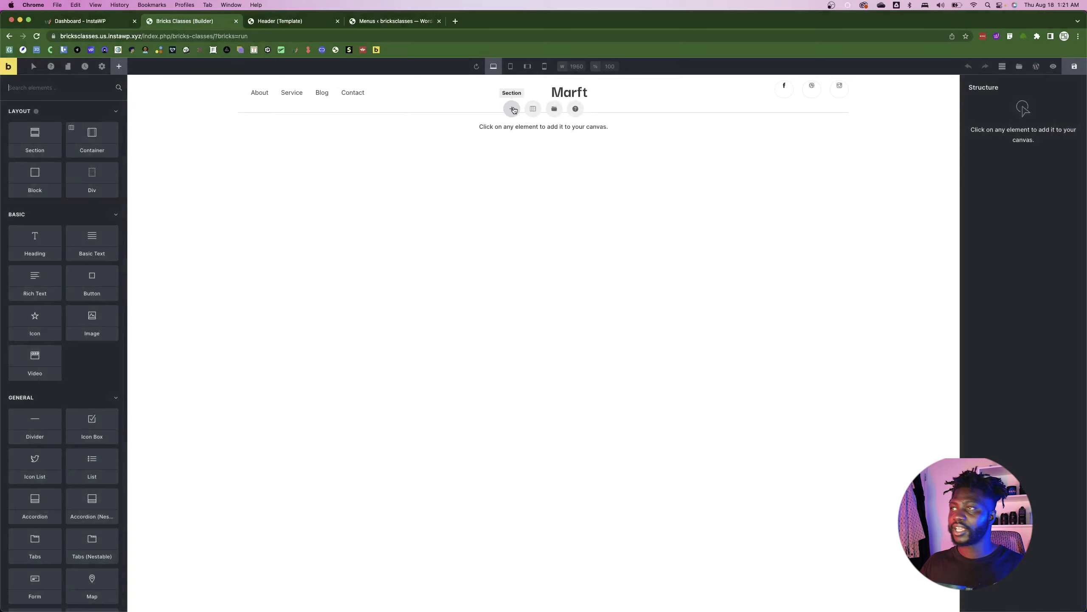
- Set the z-index of the header template's section to 99 and save the template
{"action": "left_click", "coordinate": [286, 22]}
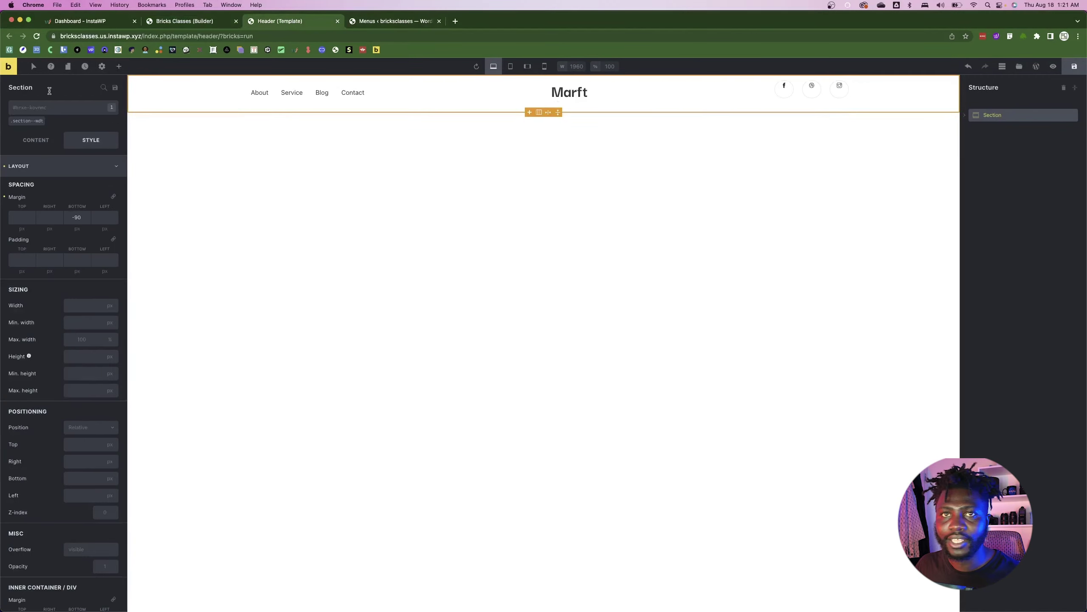
{"action": "left_click", "coordinate": [104, 87]}
{"action": "type", "text": "index"}
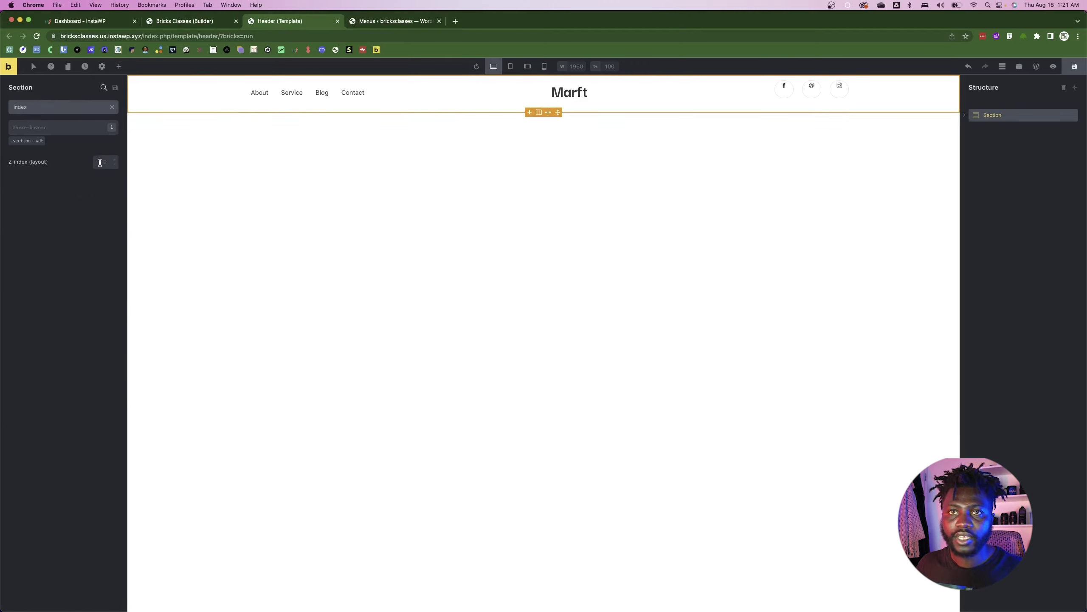
{"action": "left_click", "coordinate": [99, 162]}
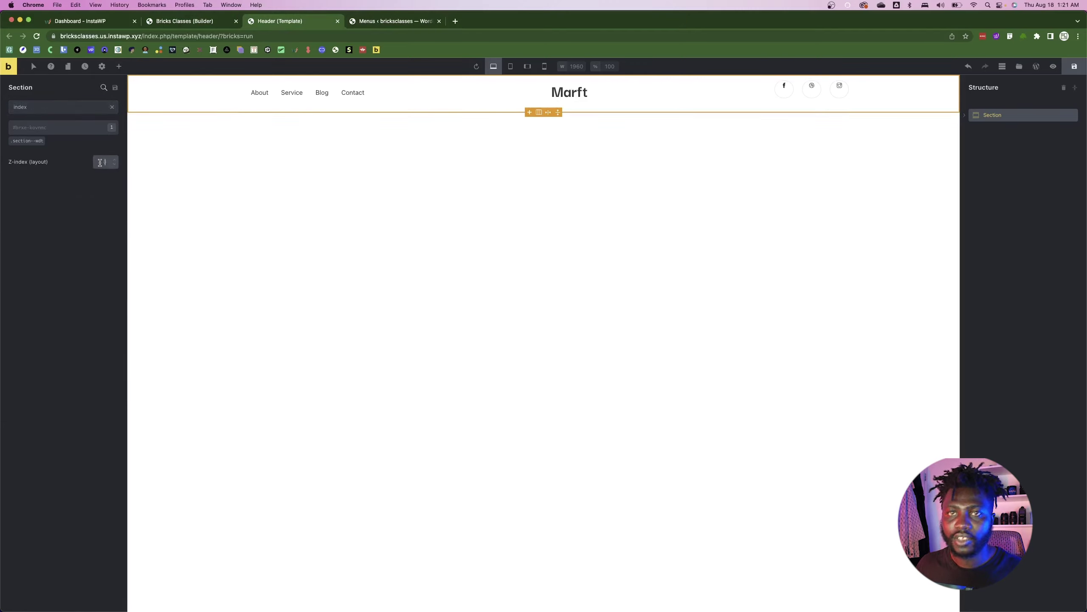
{"action": "type", "text": "99"}
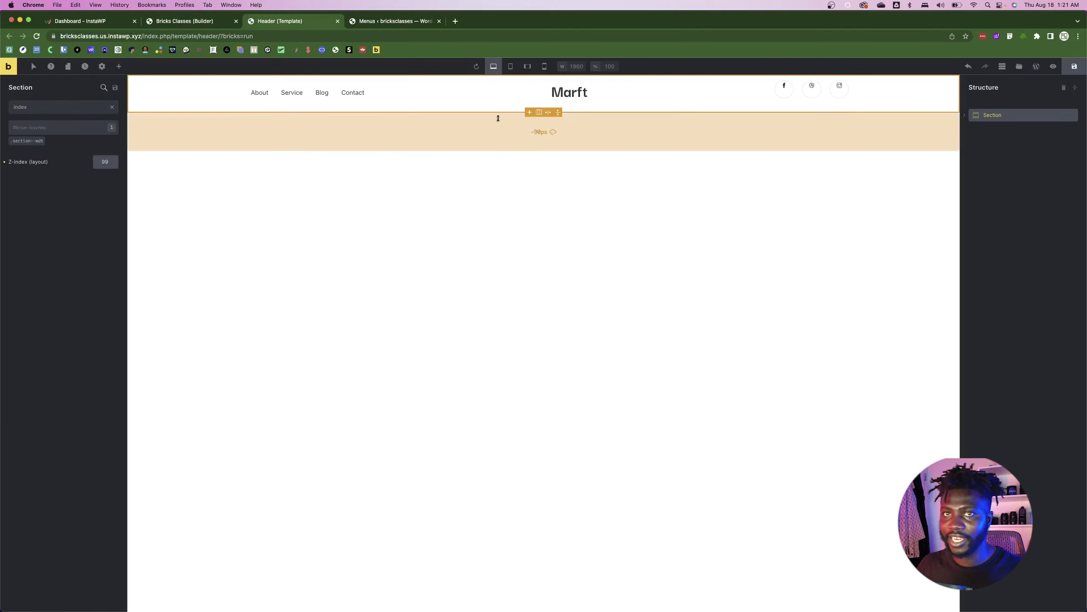
{"action": "left_click", "coordinate": [1075, 66]}
- Add a new section to the Bricks Classes page and assign it the section--wdt class
{"action": "left_click", "coordinate": [209, 21]}
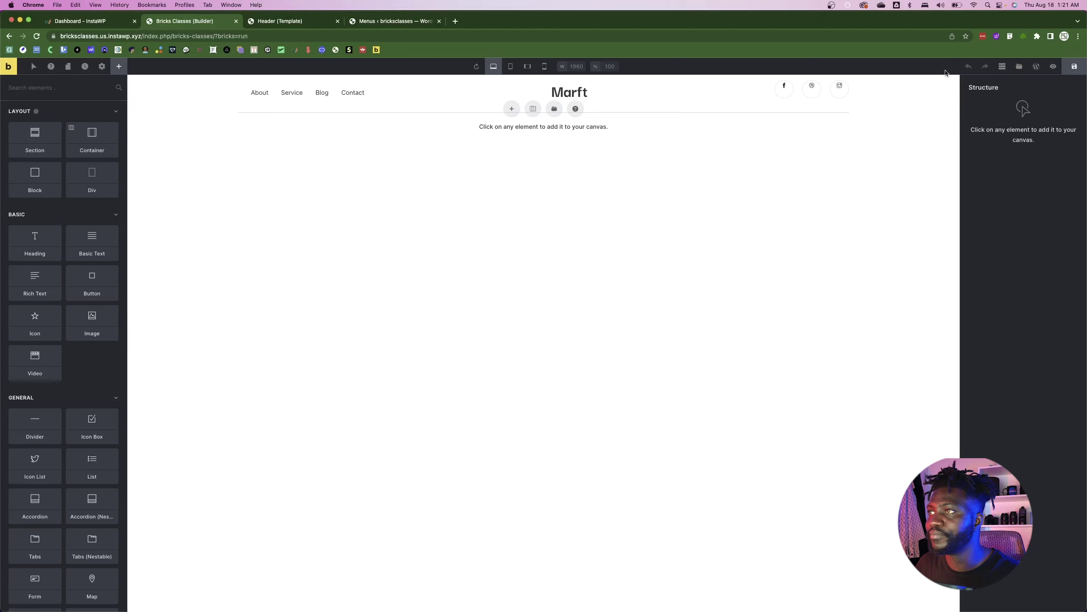
{"action": "left_click", "coordinate": [38, 138]}
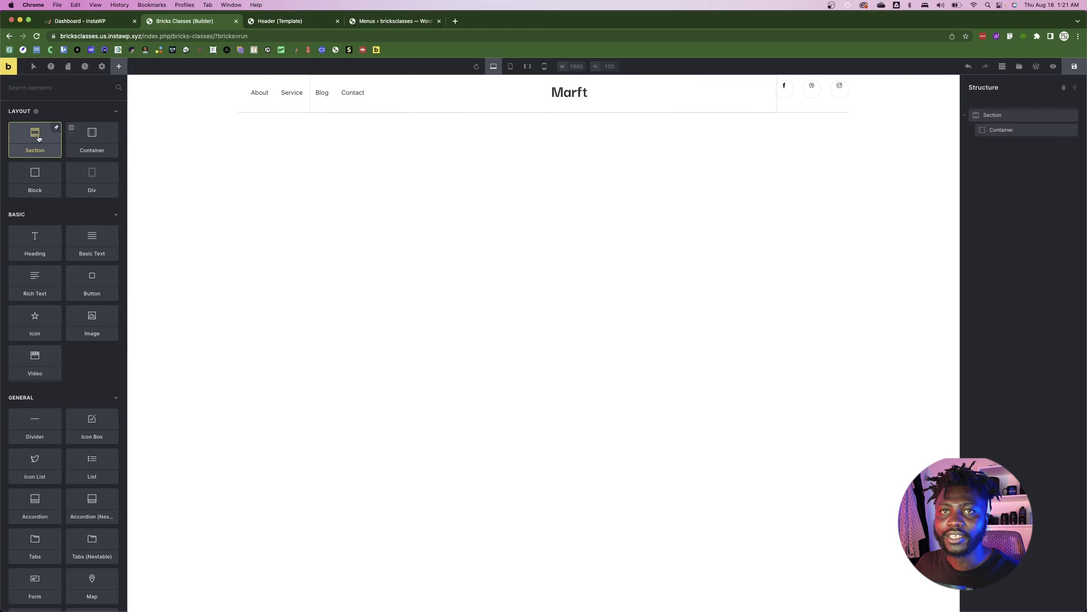
{"action": "left_click", "coordinate": [1012, 117]}
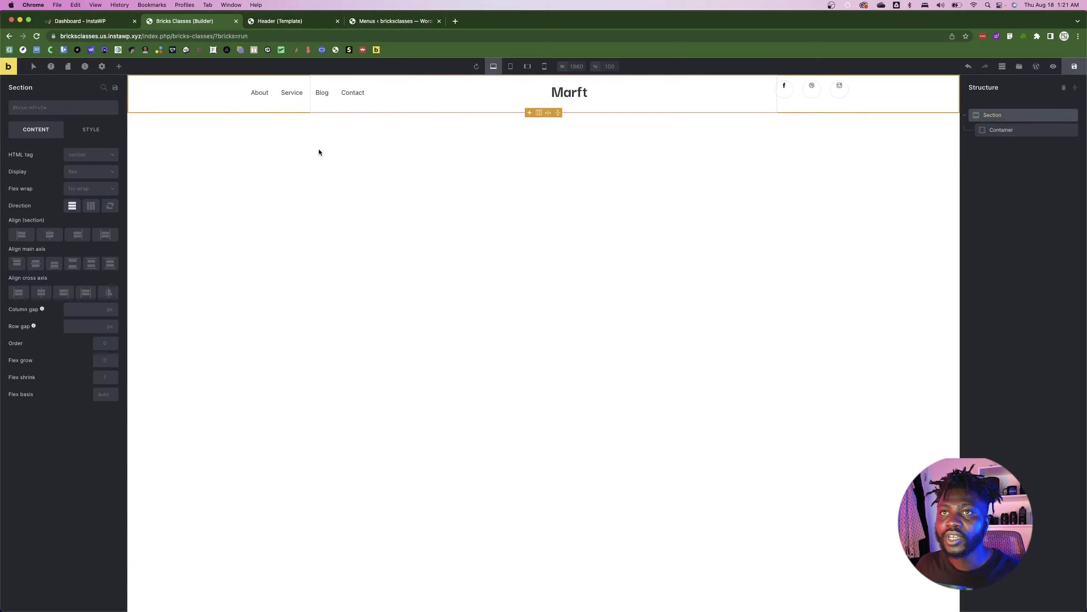
{"action": "left_click", "coordinate": [91, 134]}
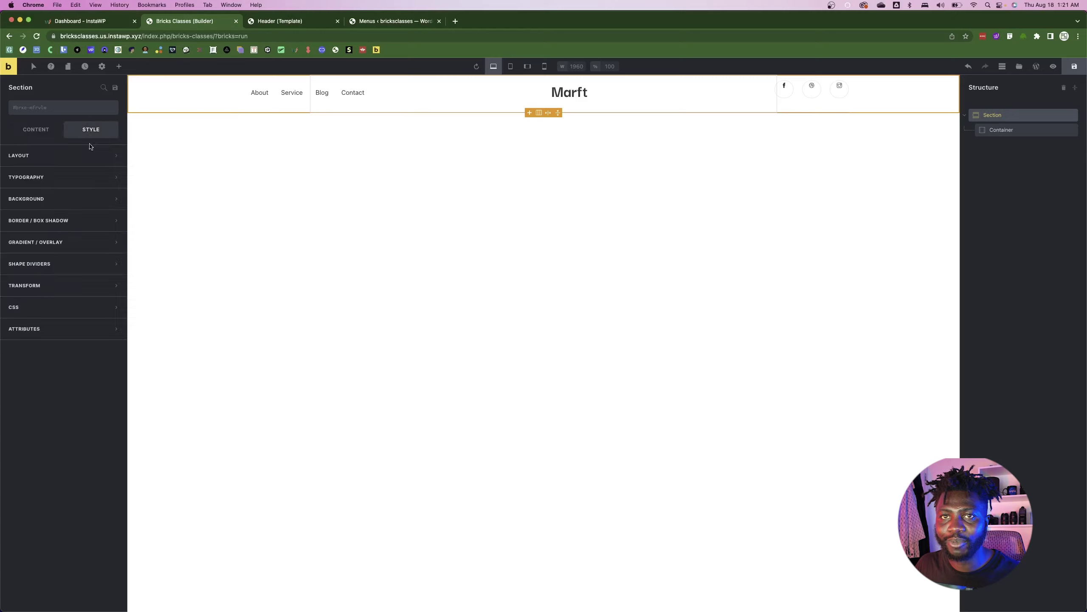
{"action": "left_click", "coordinate": [43, 108]}
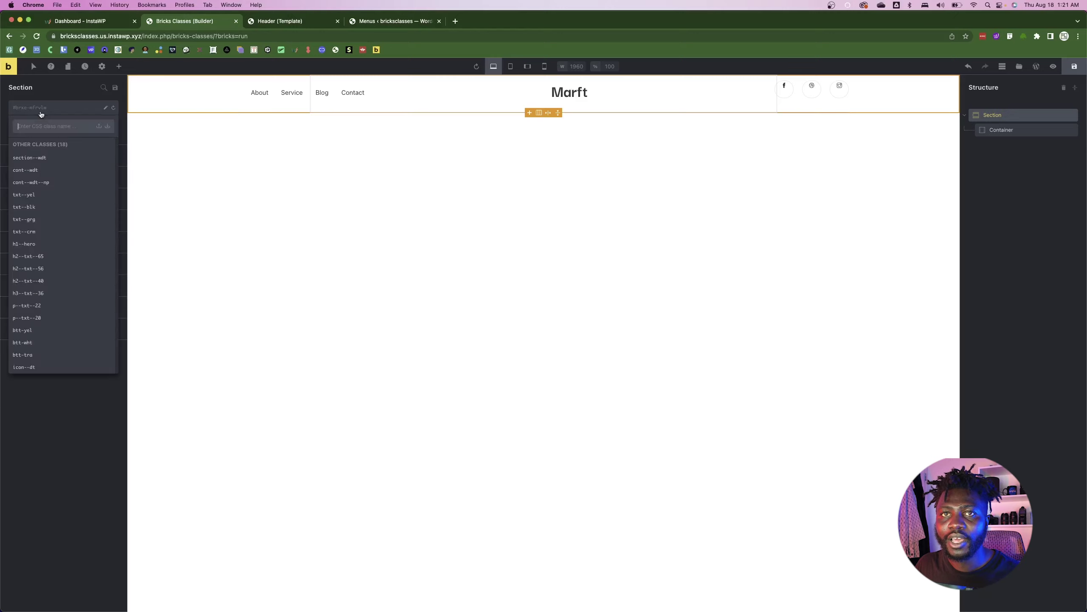
{"action": "left_click", "coordinate": [41, 157]}
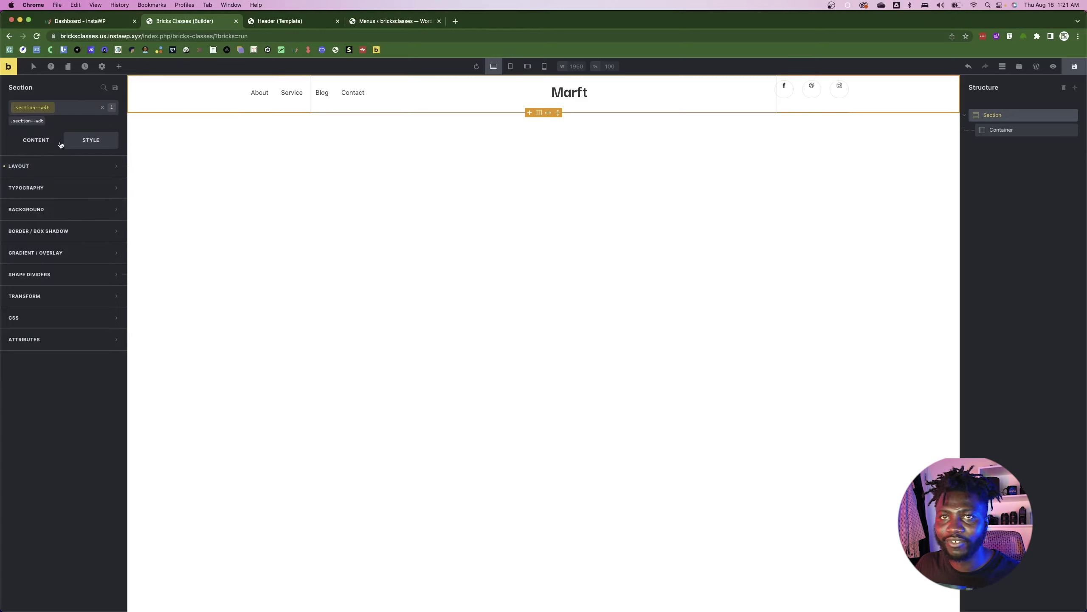
- Assign the cont--wdt--np class to the new section's container and set the class height to 700 px
{"action": "left_click", "coordinate": [315, 107]}
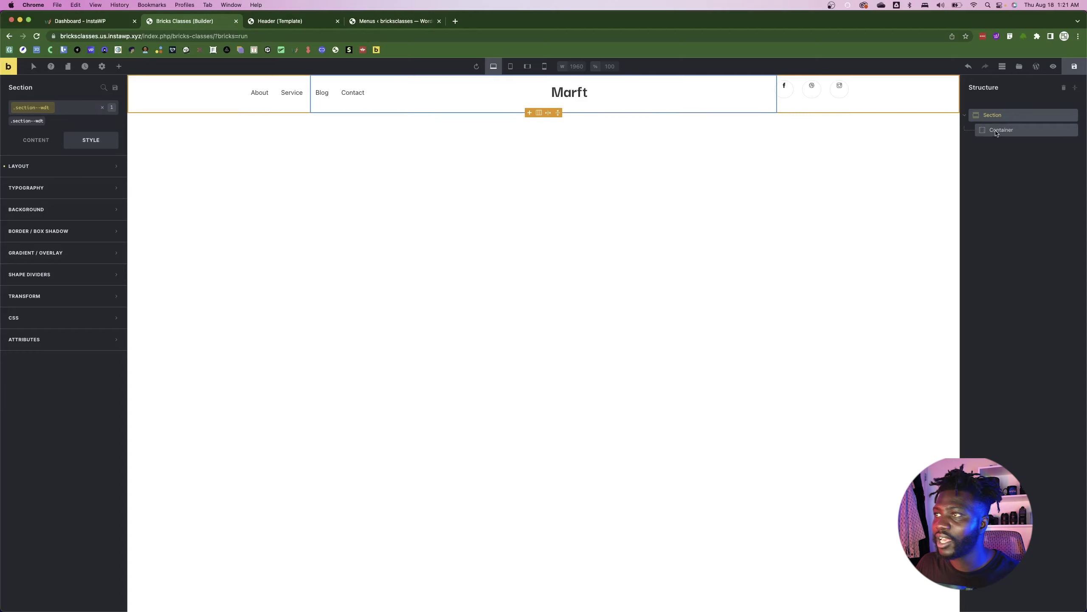
{"action": "left_click", "coordinate": [48, 110]}
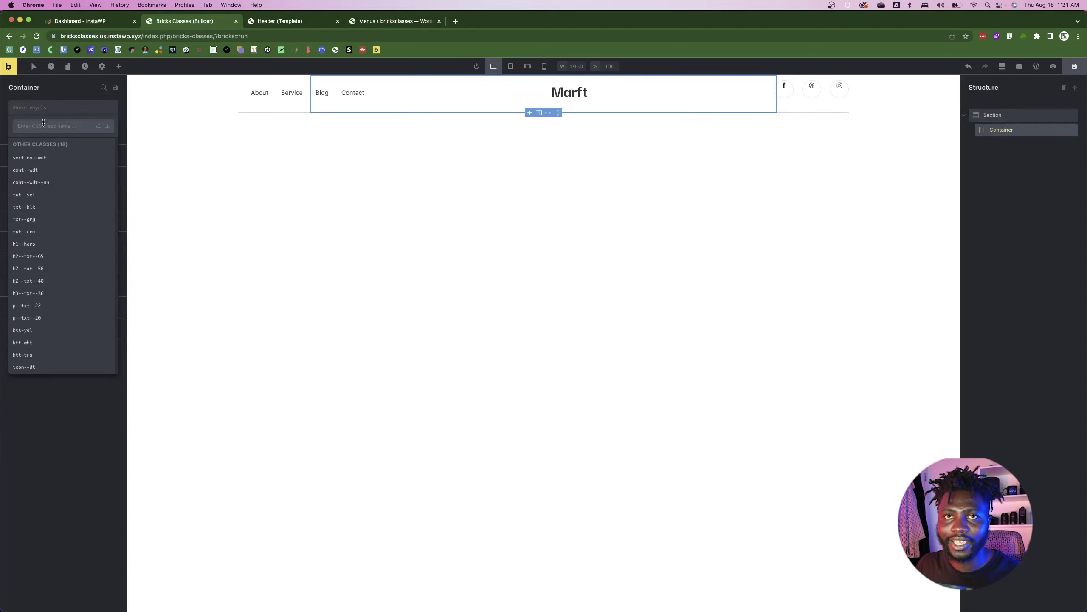
{"action": "left_click", "coordinate": [38, 183]}
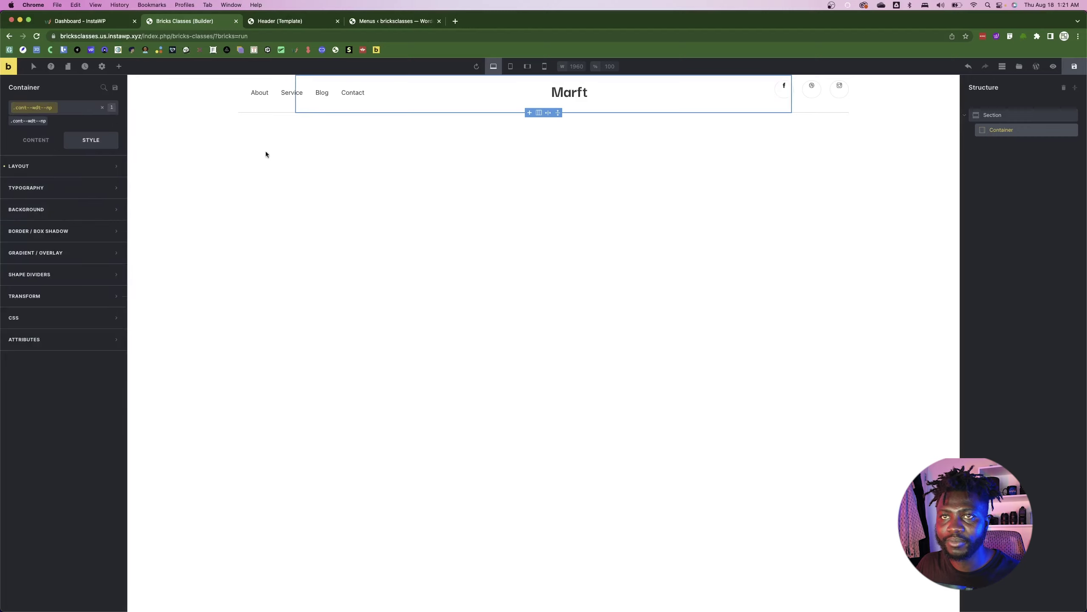
{"action": "left_click", "coordinate": [40, 167]}
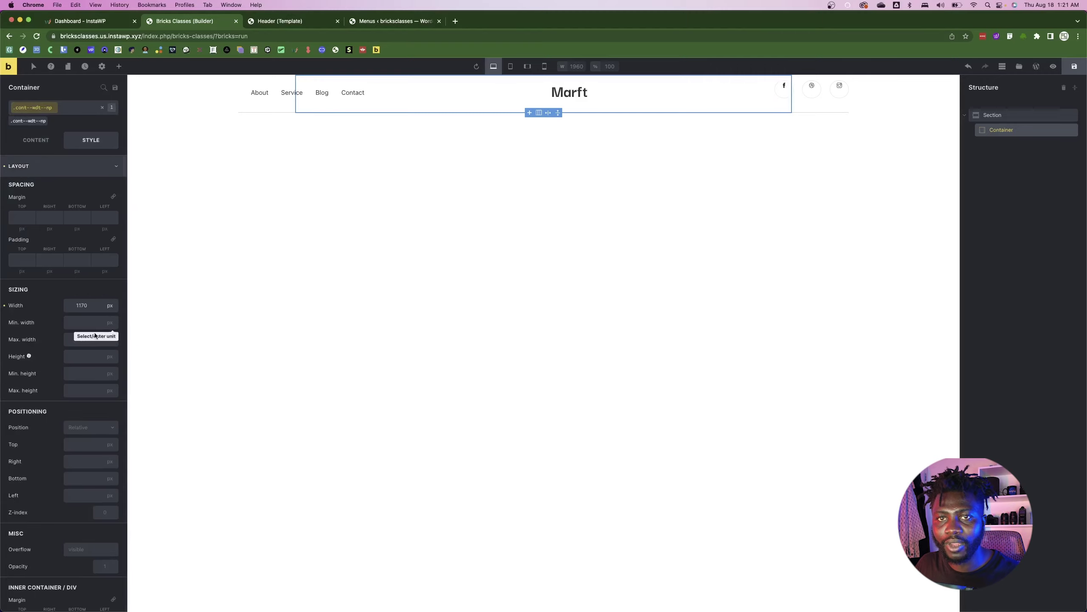
{"action": "left_click", "coordinate": [76, 358]}
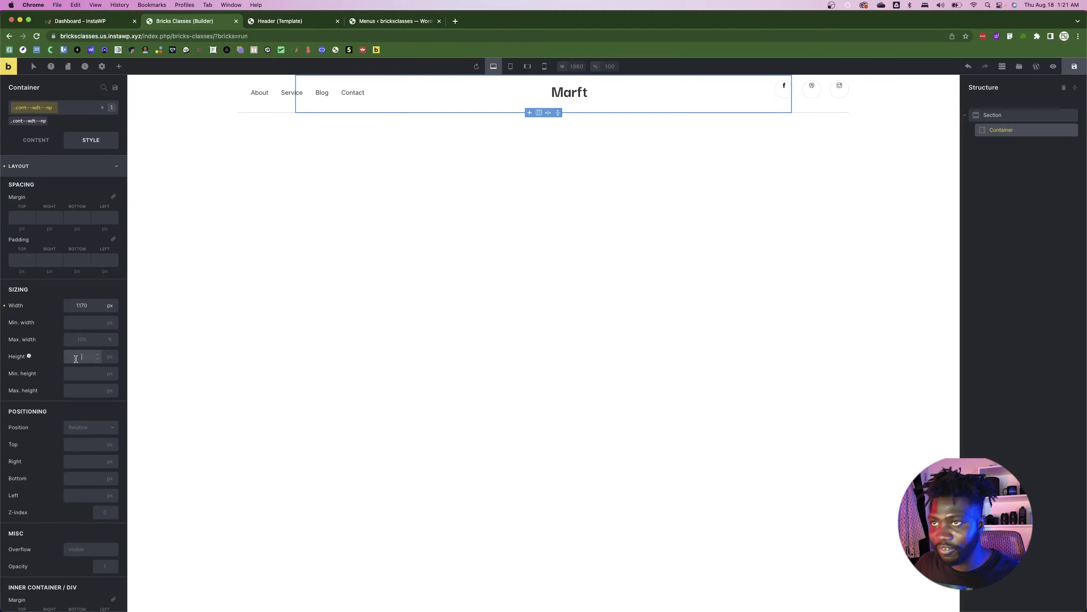
{"action": "type", "text": "700"}
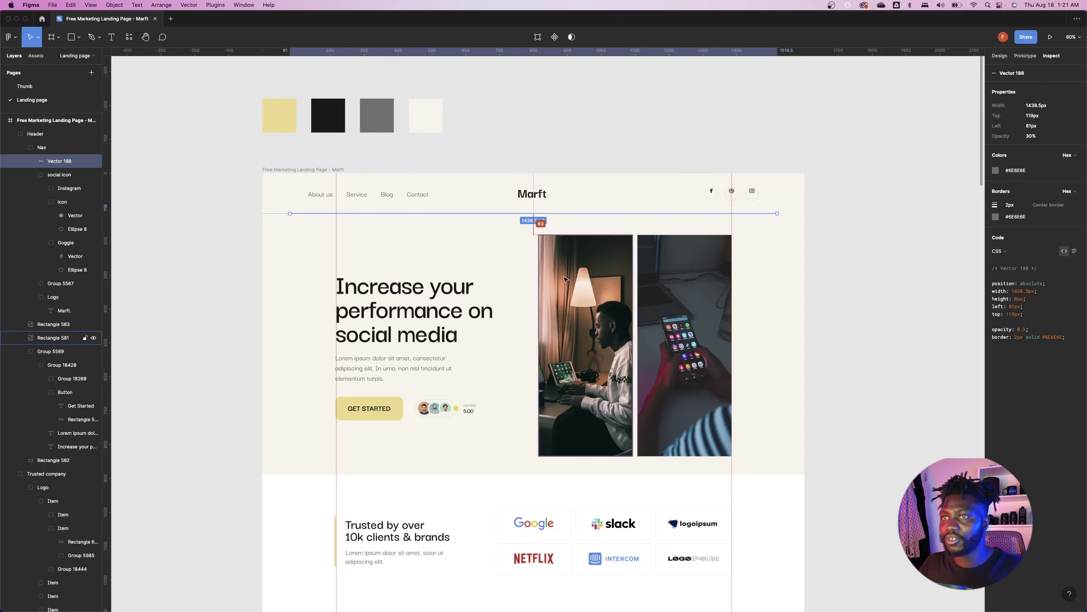
- Inspect the dimensions of the hero text group and the first hero image in the Figma design
{"action": "key", "text": "super+Tab"}
{"action": "left_click", "coordinate": [483, 304]}
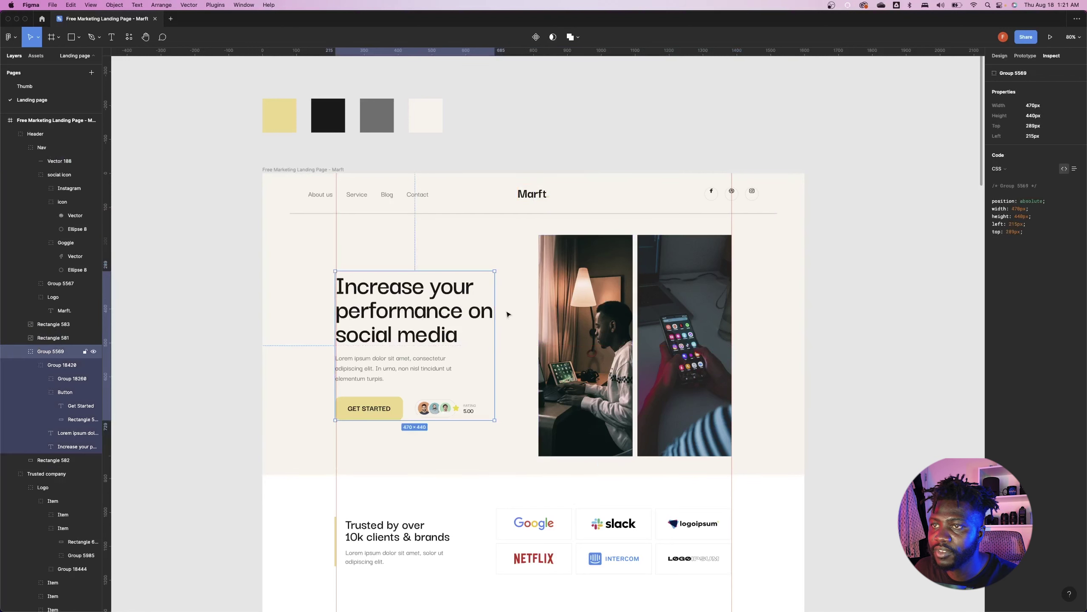
{"action": "left_click", "coordinate": [561, 317]}
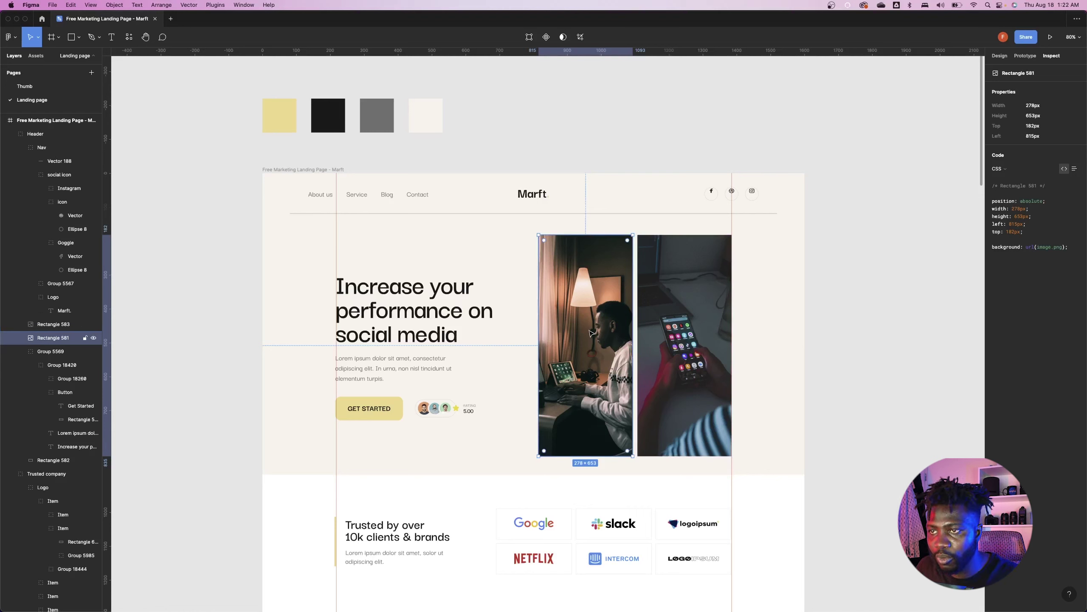
{"action": "key", "text": "super+Tab"}
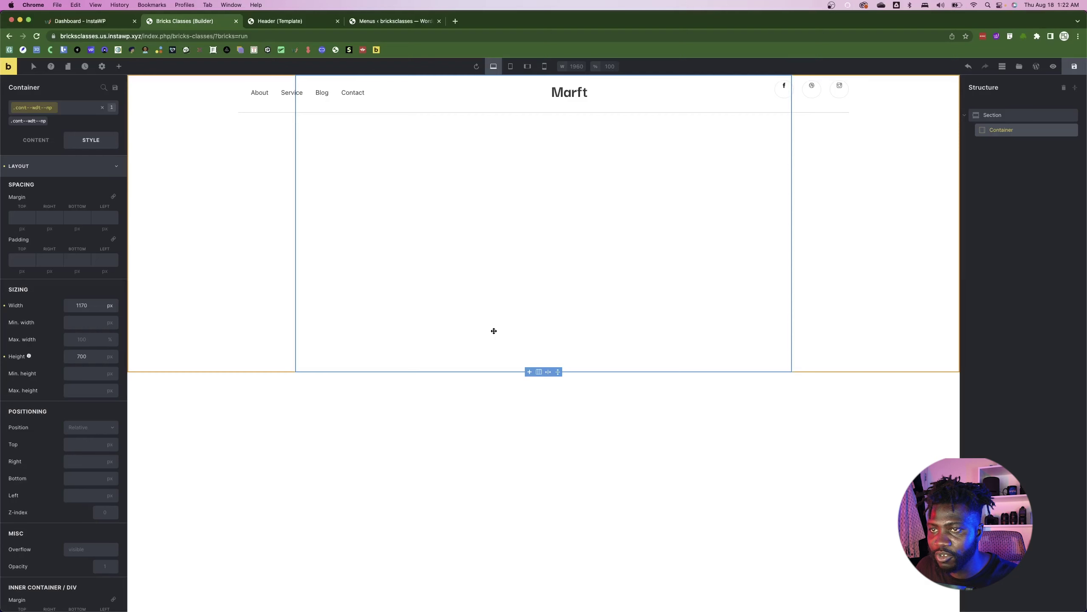
- Insert a div into the hero container and duplicate it to get a second div
{"action": "left_click", "coordinate": [119, 66]}
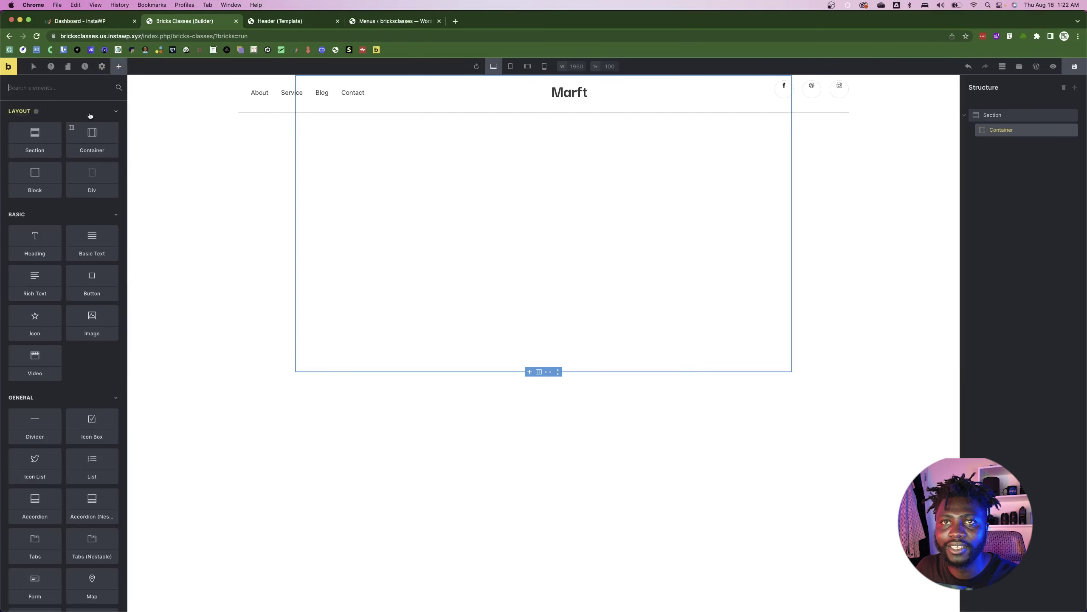
{"action": "left_click", "coordinate": [92, 176]}
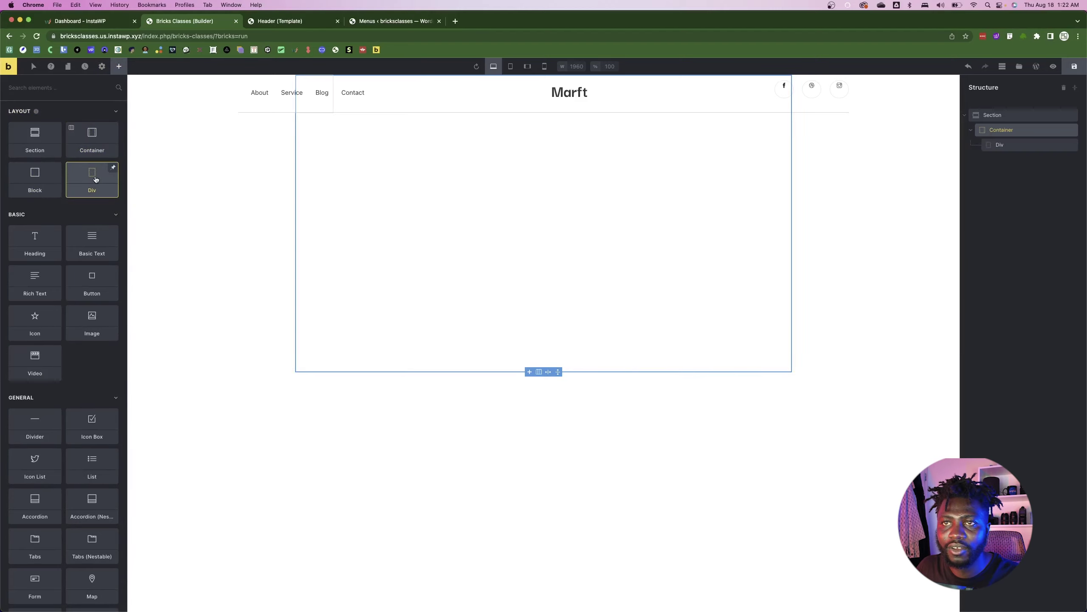
{"action": "left_click", "coordinate": [1013, 146]}
{"action": "right_click", "coordinate": [1013, 148]}
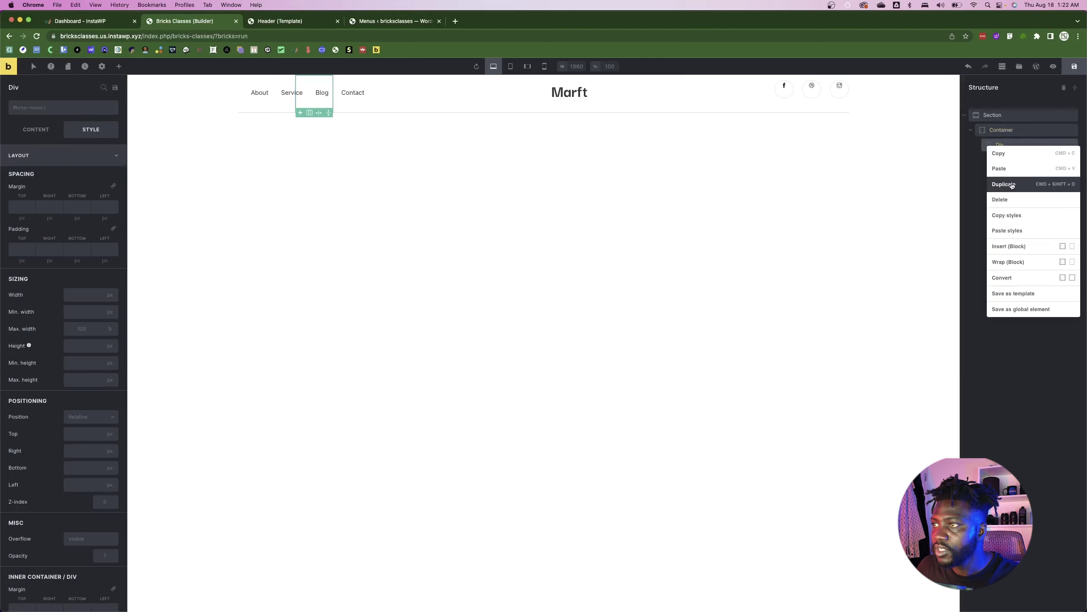
{"action": "left_click", "coordinate": [1011, 188]}
- Set the hero container's own direction to horizontal, outside the cont--wdt--np class, and switch to Figma to compare the hero layout
{"action": "left_click", "coordinate": [1002, 130]}
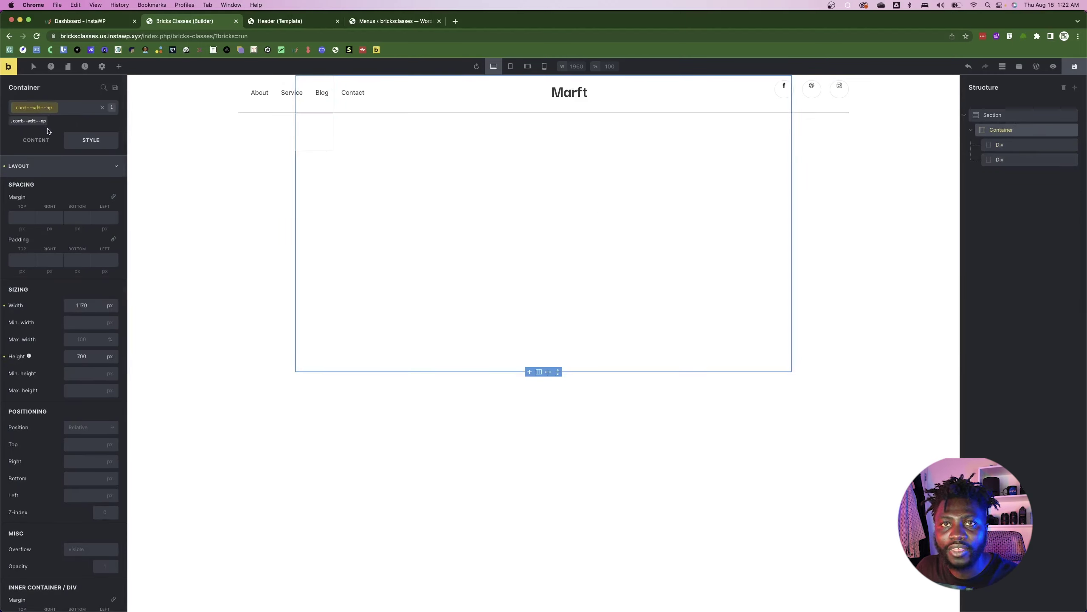
{"action": "left_click", "coordinate": [102, 107]}
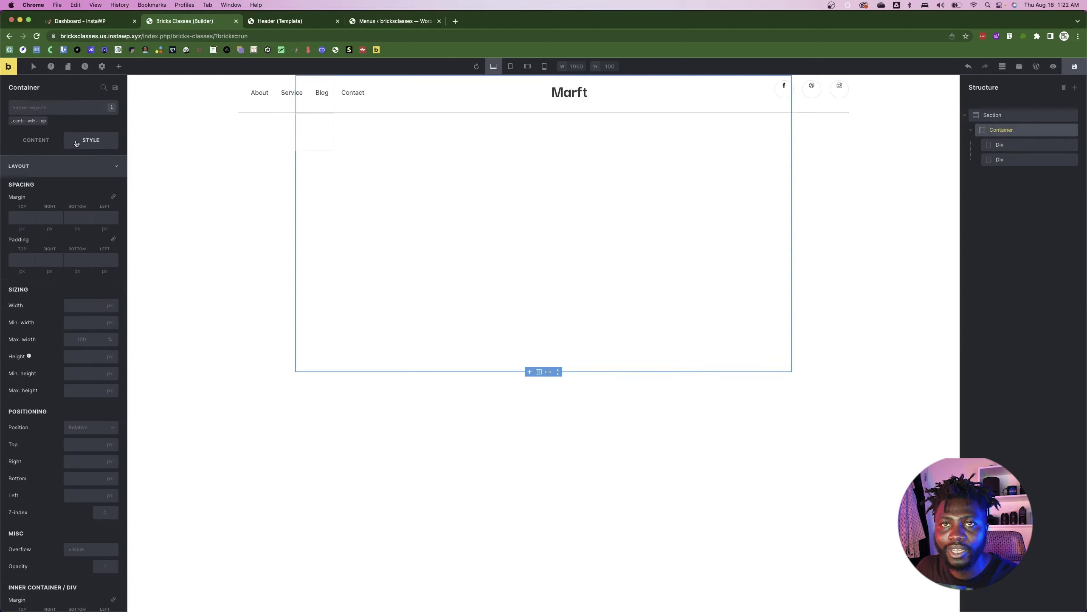
{"action": "left_click", "coordinate": [43, 142]}
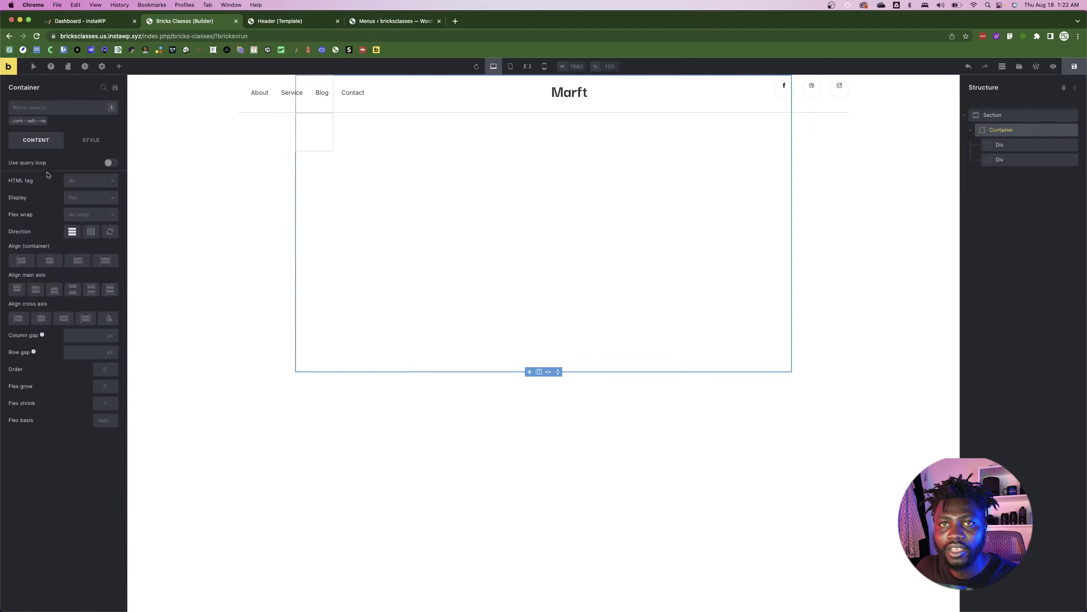
{"action": "left_click", "coordinate": [91, 232]}
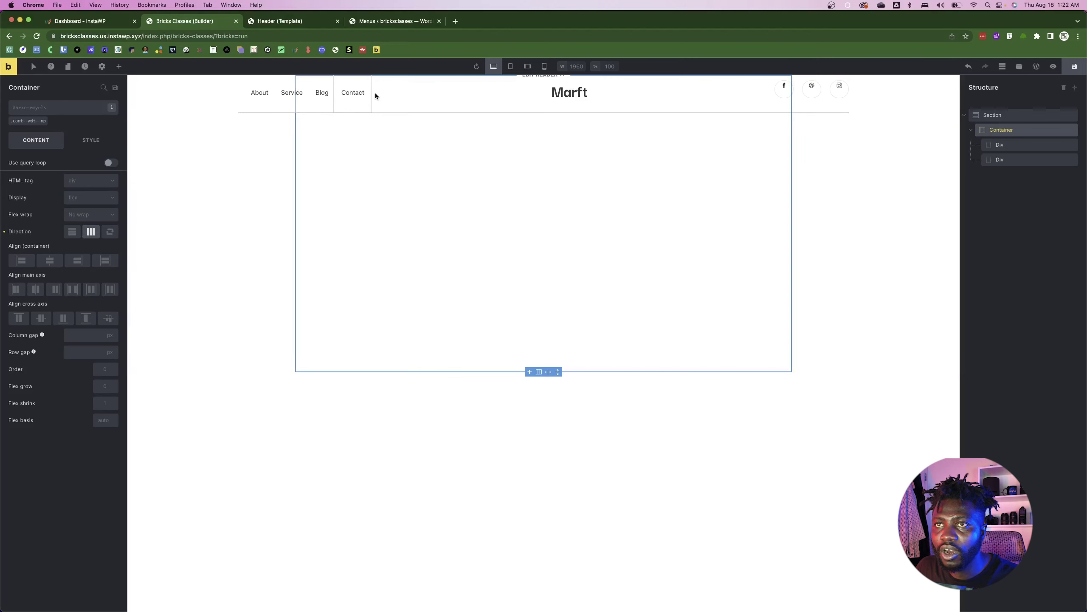
{"action": "key", "text": "super+Tab"}
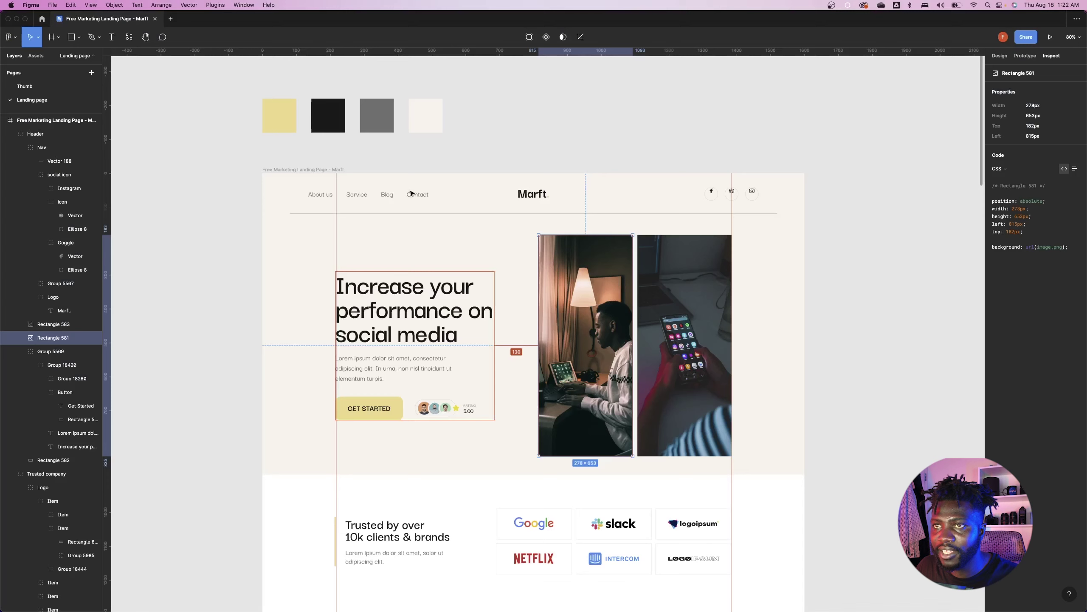
- Check the hero text group's width in the Figma design and set the first hero div's width to 470 px in Bricks
{"action": "left_click", "coordinate": [434, 321]}
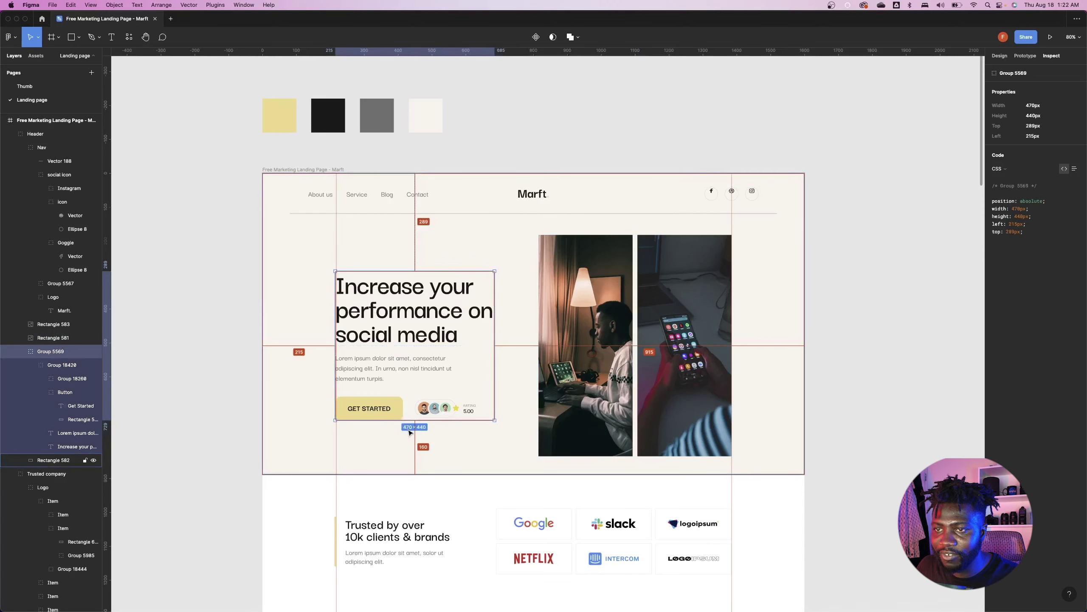
{"action": "key", "text": "super+Tab"}
{"action": "left_click", "coordinate": [1028, 145]}
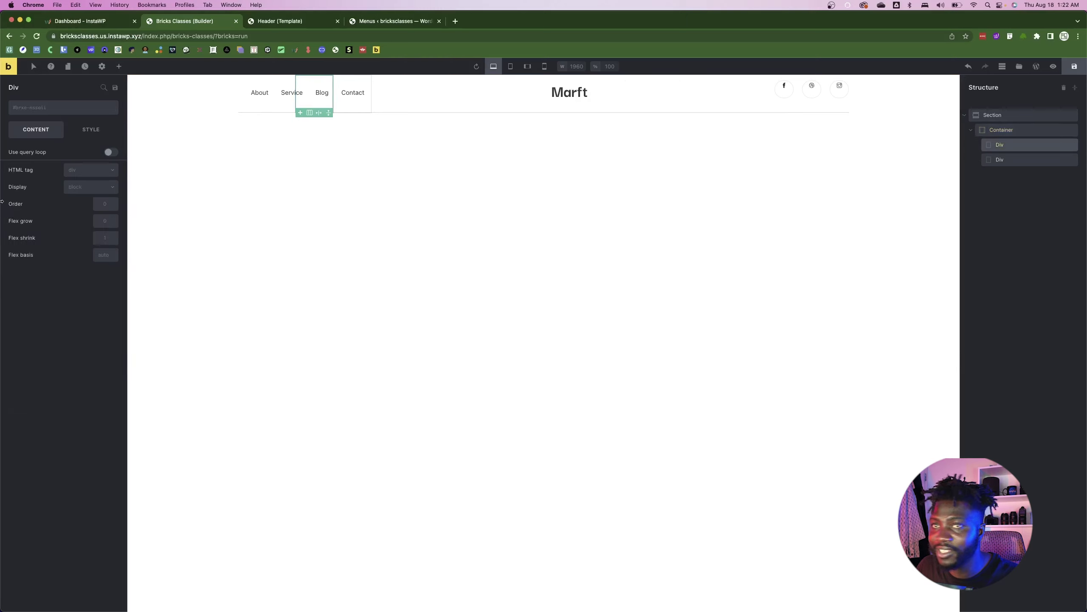
{"action": "left_click", "coordinate": [77, 188]}
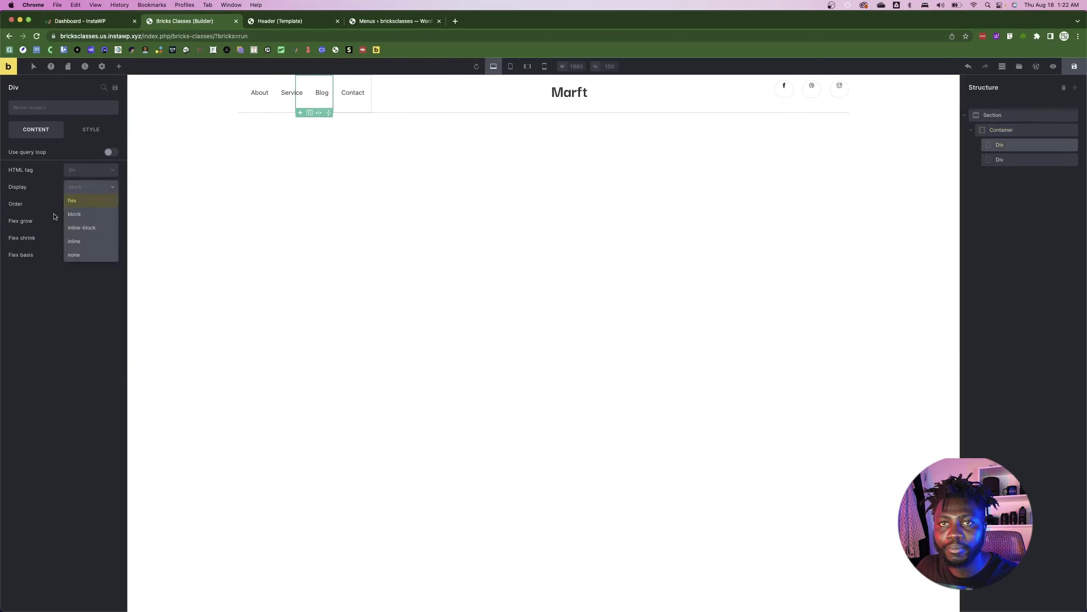
{"action": "left_click", "coordinate": [91, 129]}
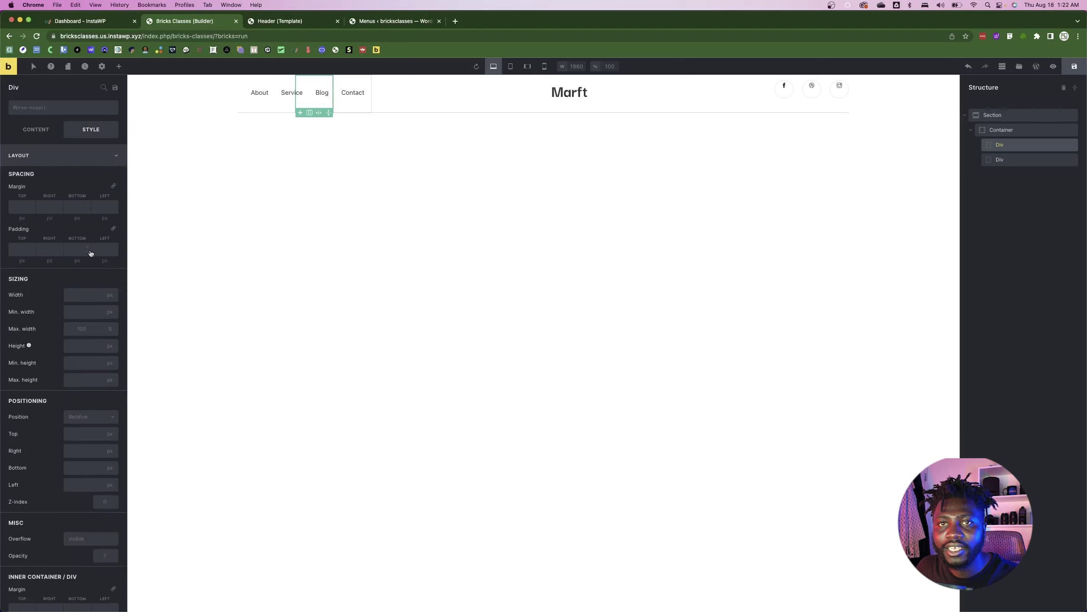
{"action": "type", "text": "0"}
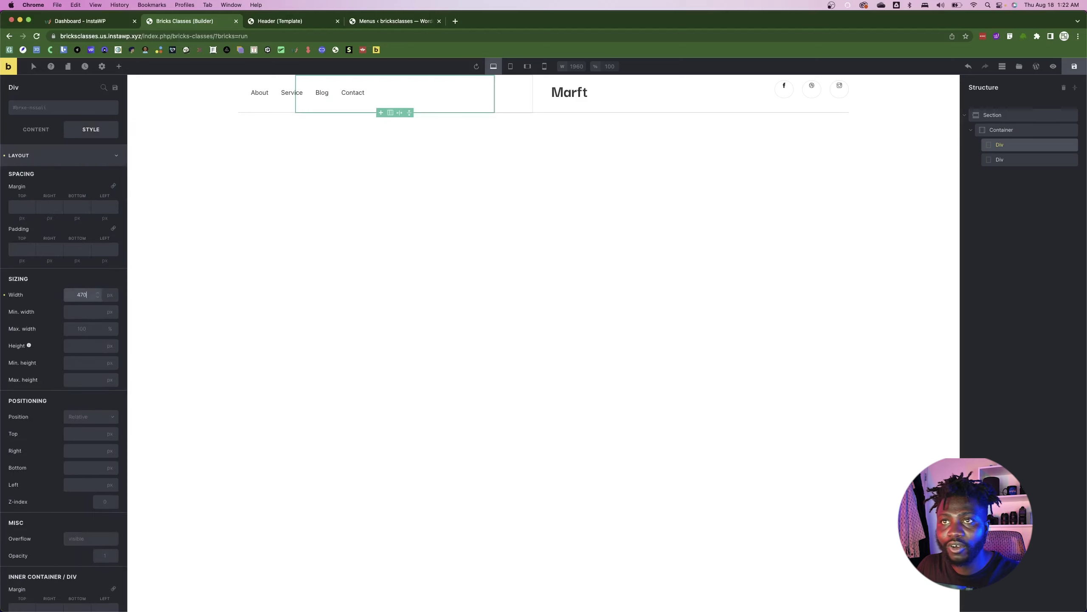
- Check the combined width of the two hero images in Figma and set the second hero div's width to 570 px in Bricks
{"action": "left_click", "coordinate": [994, 162]}
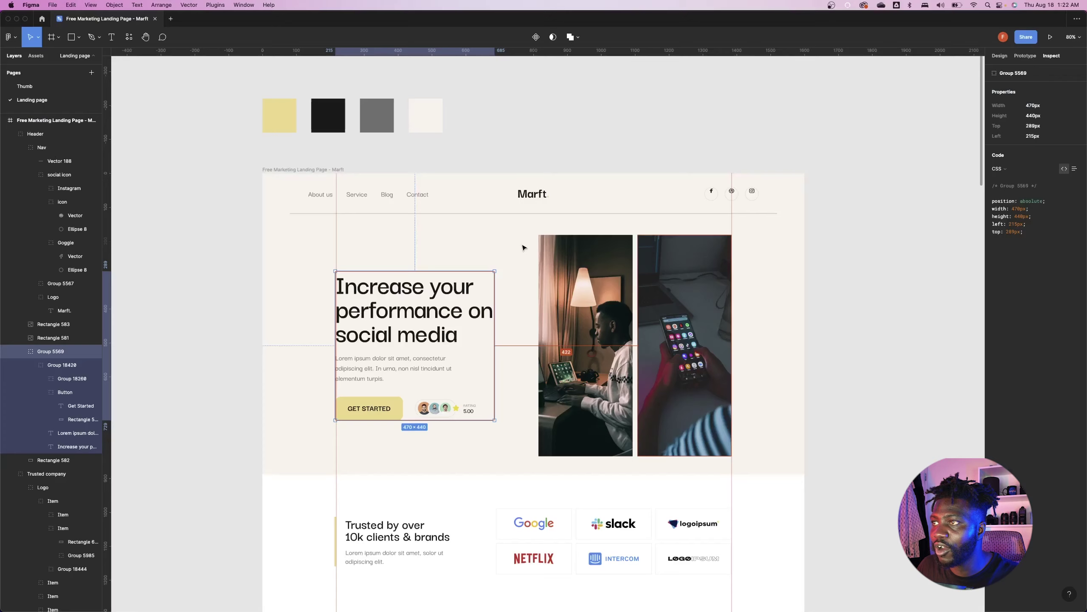
{"action": "left_click", "coordinate": [600, 386]}
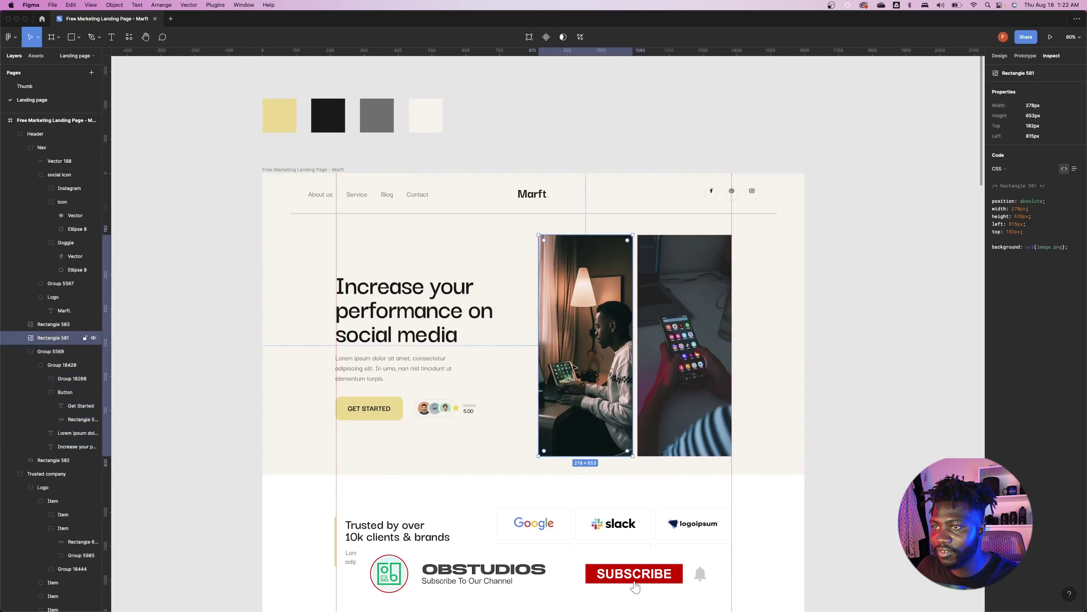
{"action": "left_click", "coordinate": [687, 394], "text": "shift"}
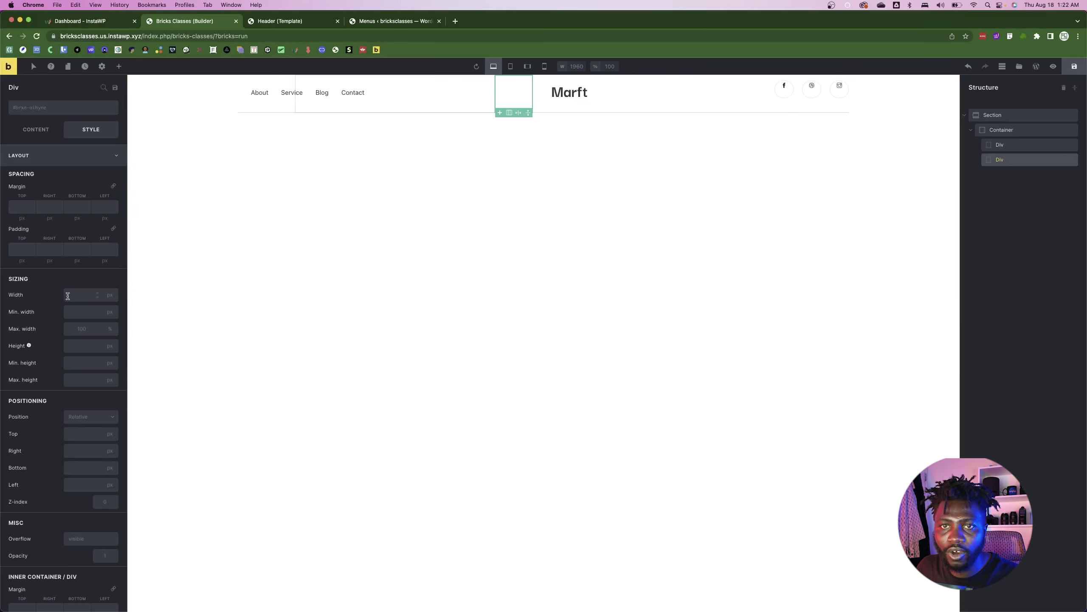
{"action": "left_click", "coordinate": [67, 296]}
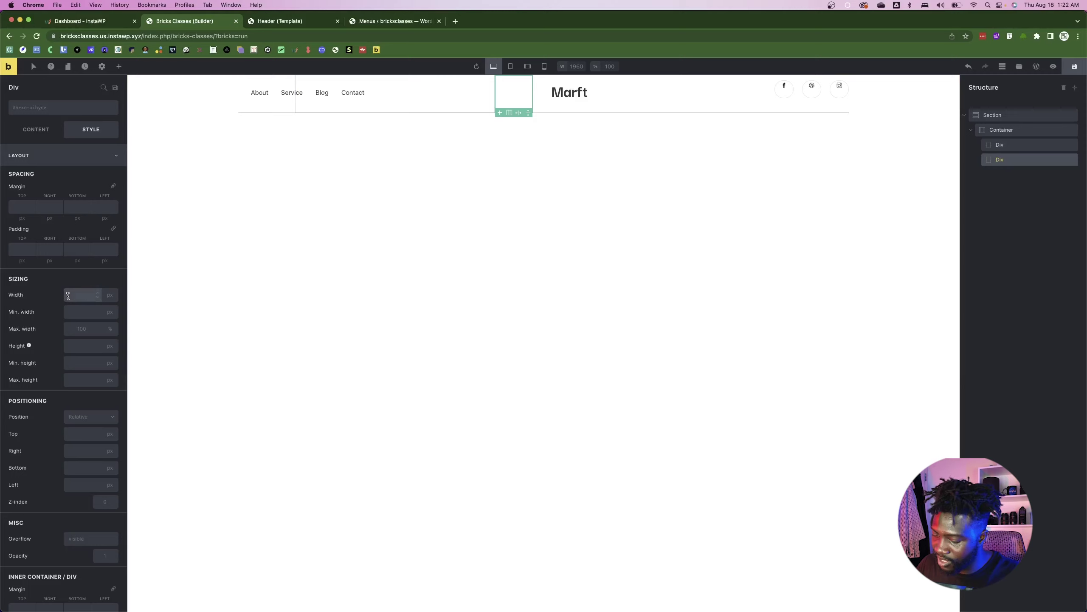
{"action": "type", "text": "570"}
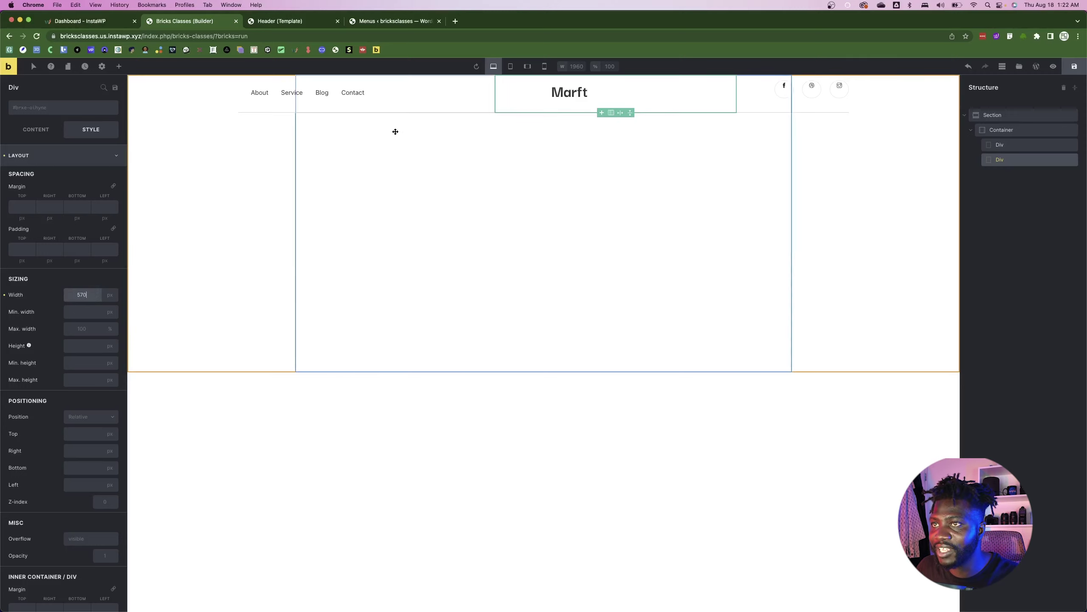
- Centre the hero container itself and centre its contents along both the main axis and the cross axis
{"action": "left_click", "coordinate": [1031, 134]}
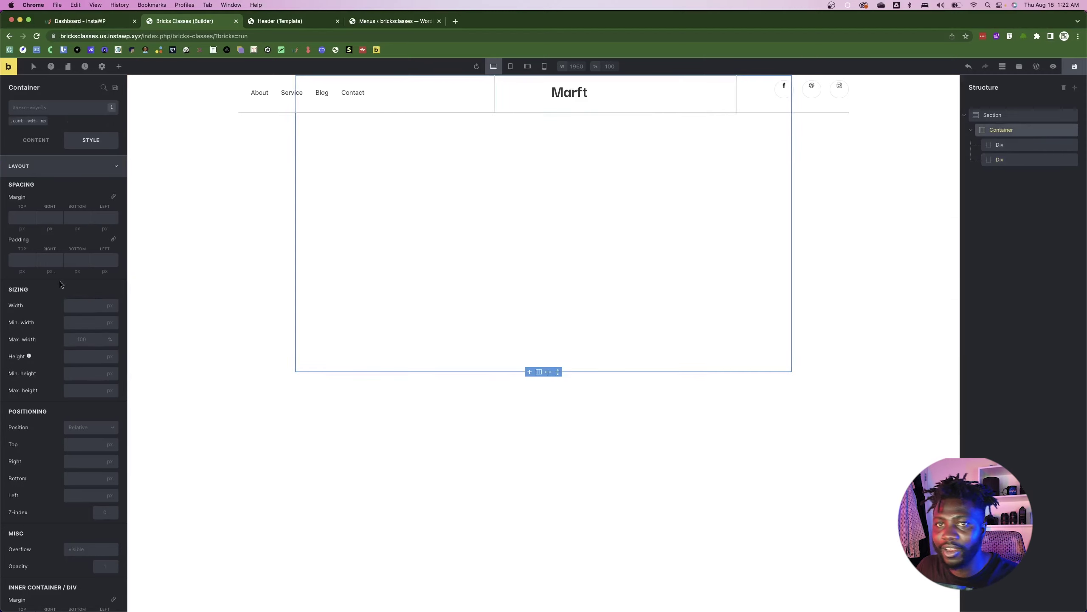
{"action": "left_click", "coordinate": [30, 141]}
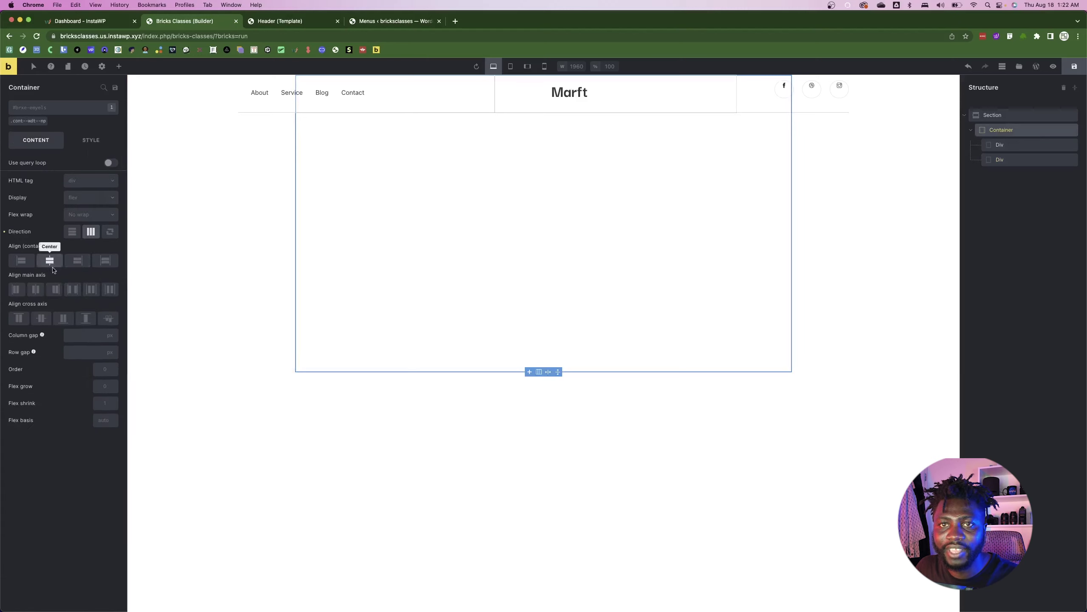
{"action": "left_click", "coordinate": [36, 289]}
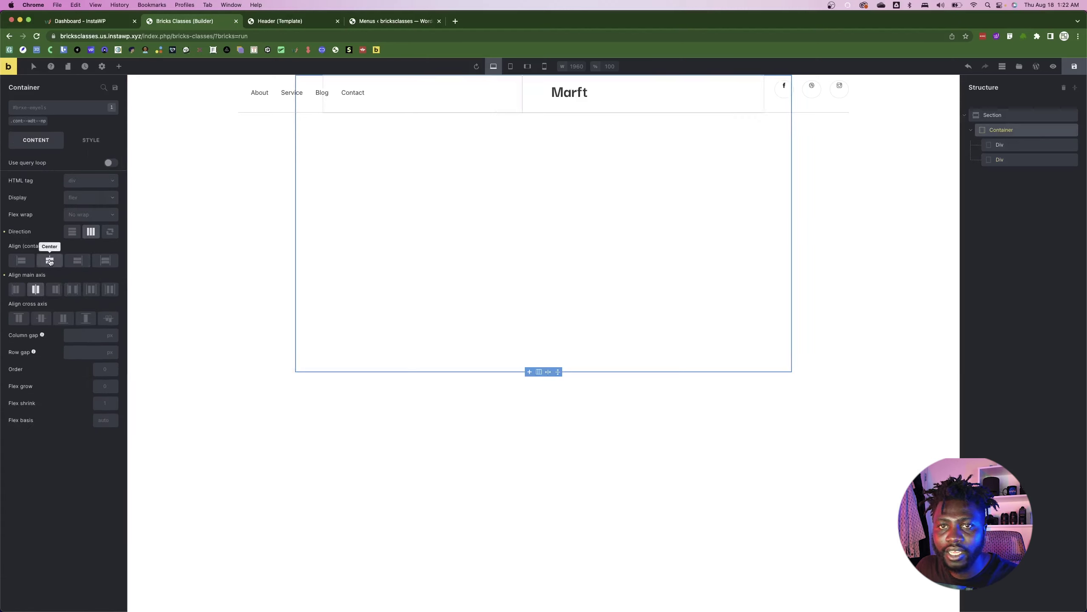
{"action": "left_click", "coordinate": [41, 319]}
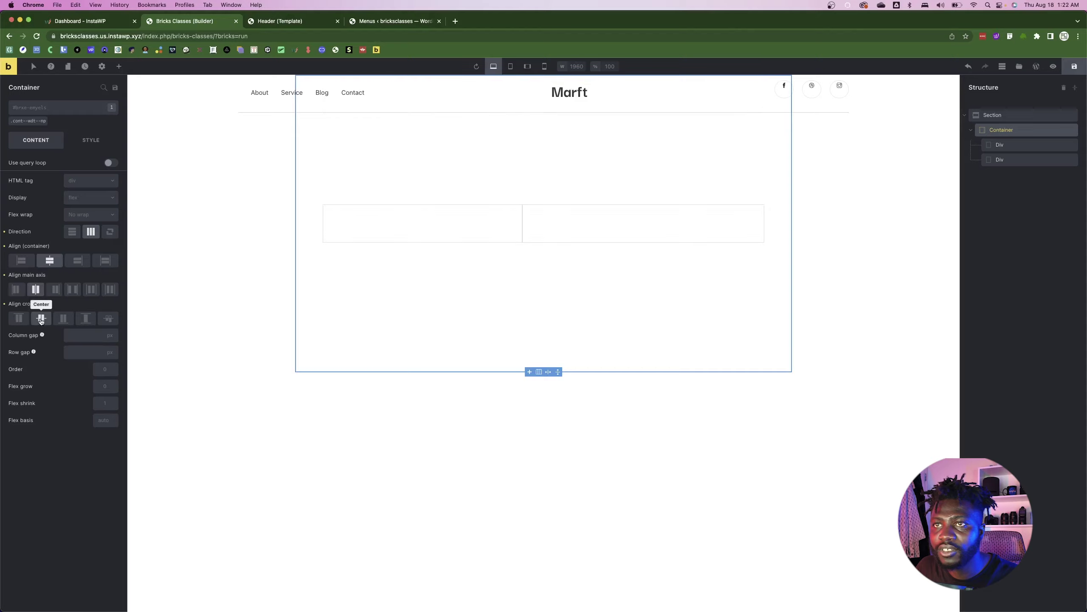
- Check the hero heading in Figma and insert a heading, a basic text and a block into the first hero div in Bricks
{"action": "left_click", "coordinate": [429, 218]}
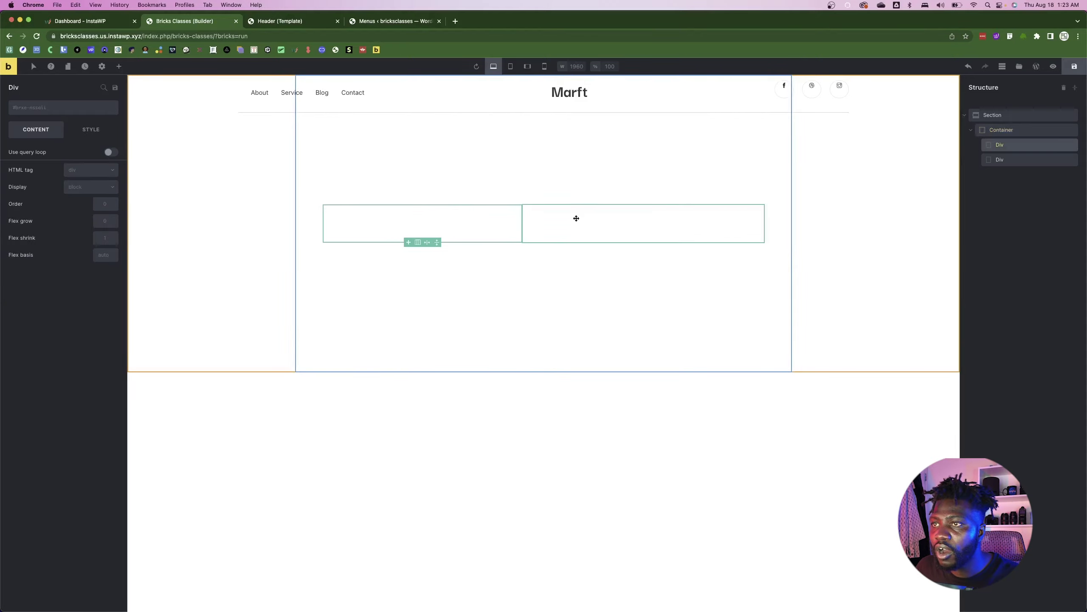
{"action": "key", "text": "super+Tab"}
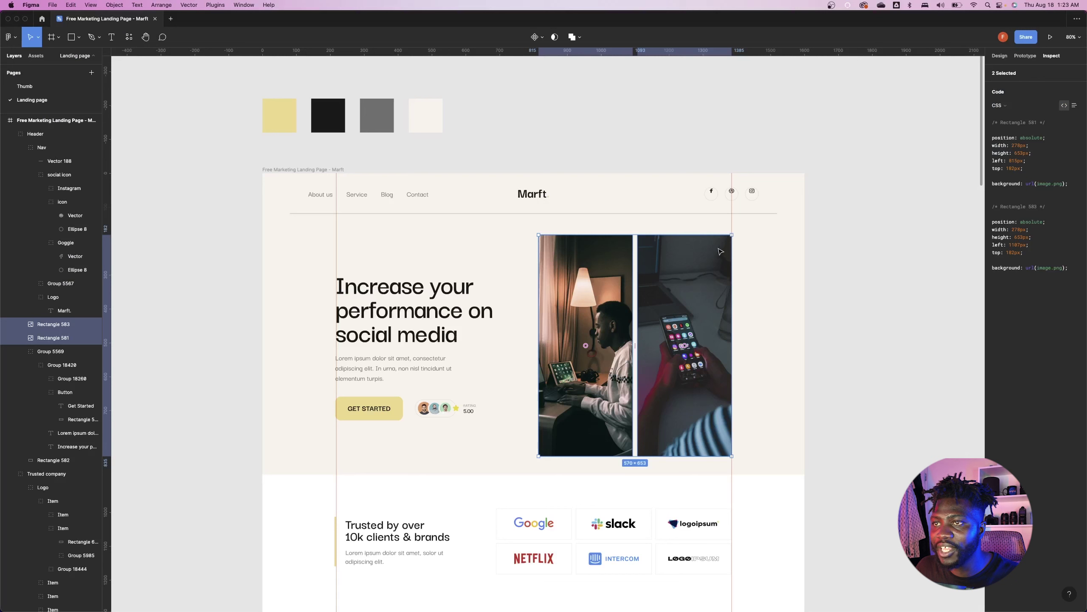
{"action": "left_click", "coordinate": [396, 304]}
{"action": "double_click", "coordinate": [384, 316]}
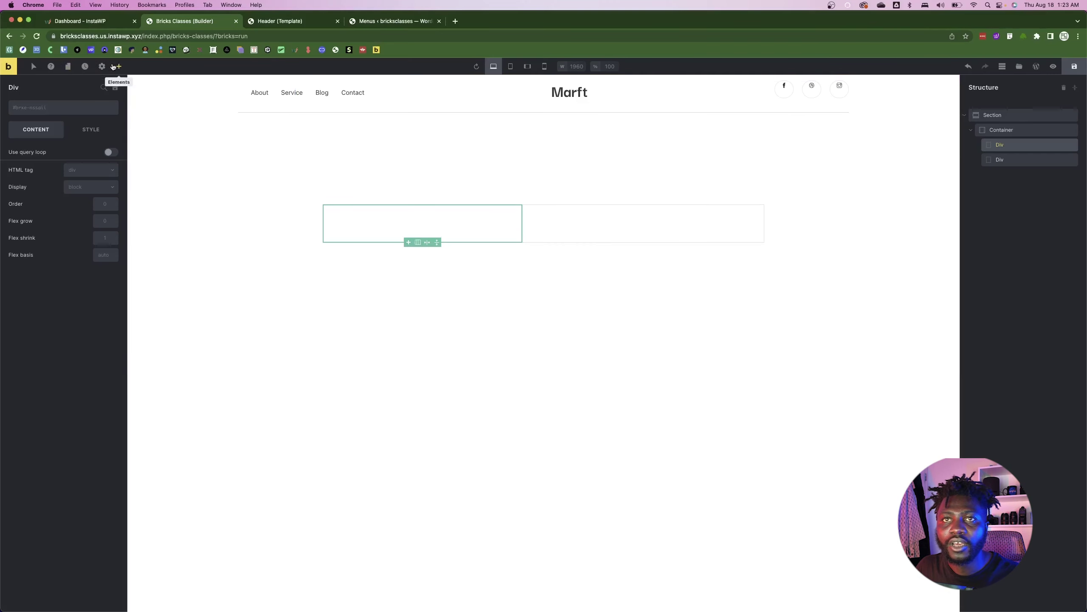
{"action": "left_click", "coordinate": [114, 66]}
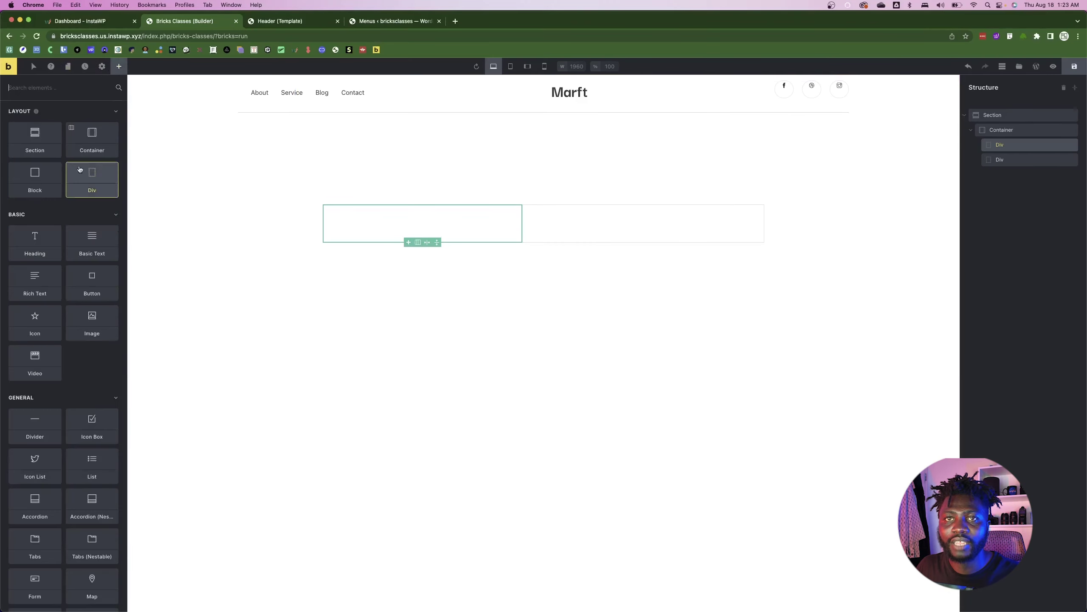
{"action": "left_click", "coordinate": [39, 243]}
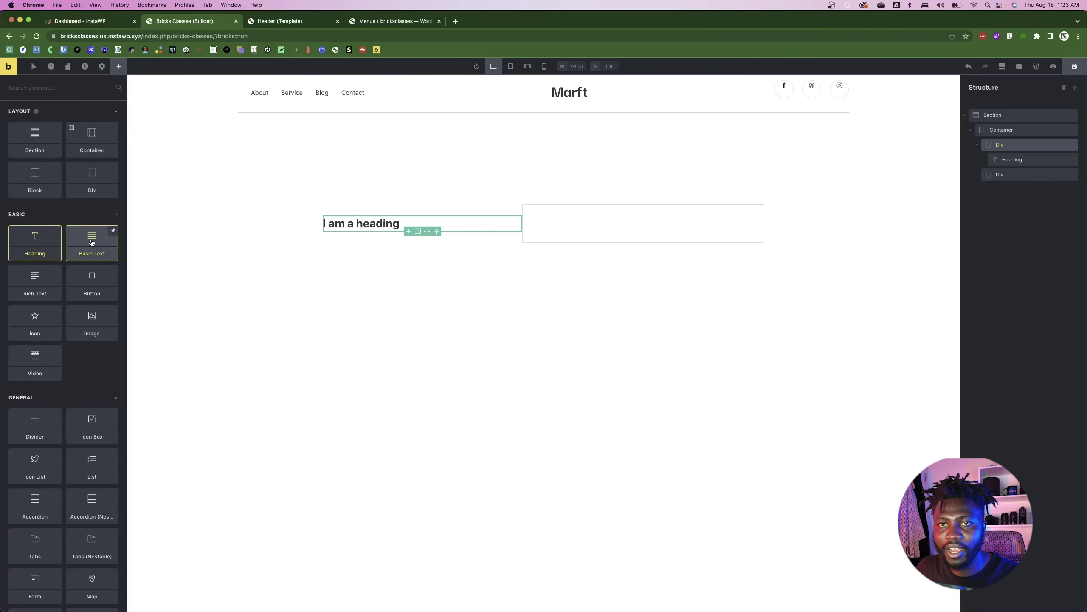
{"action": "left_click", "coordinate": [91, 242]}
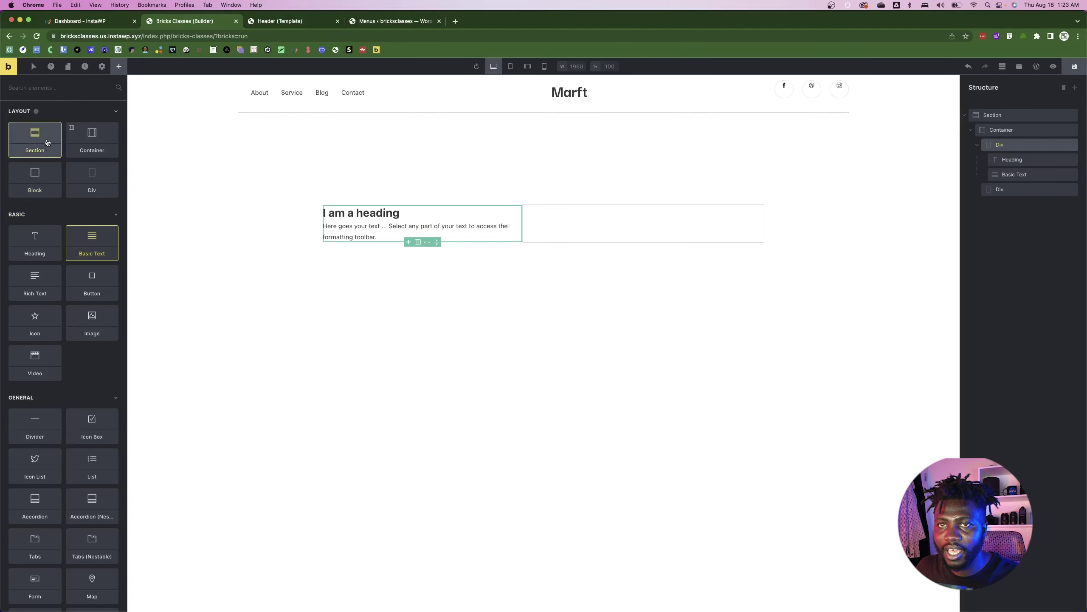
{"action": "left_click", "coordinate": [37, 177]}
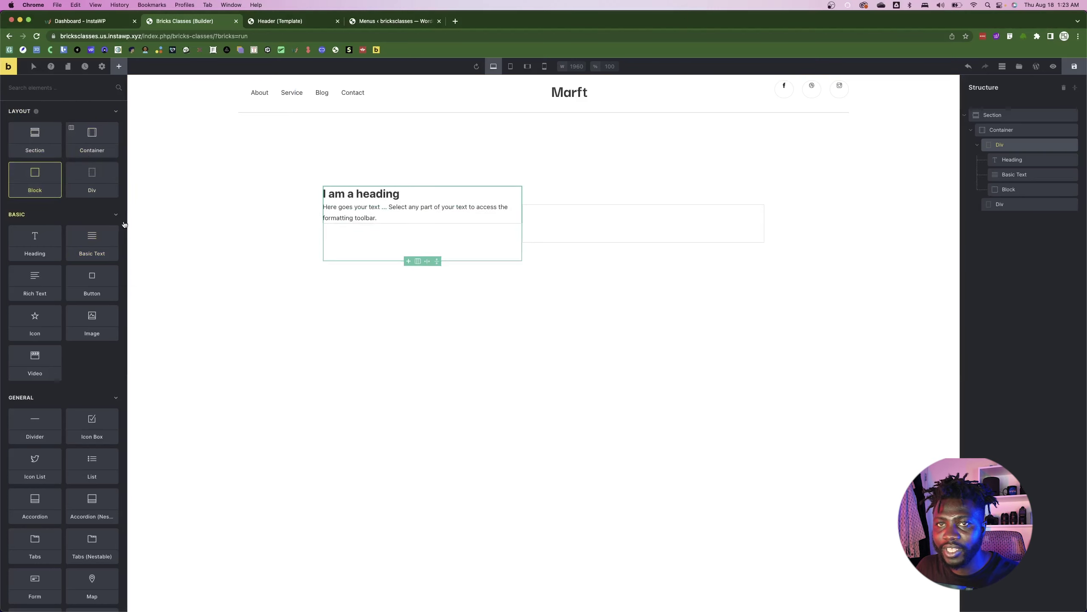
- Add a button to the first hero div and move it inside the block below the basic text
{"action": "key", "text": "super+Tab"}
{"action": "key", "text": "super+Tab"}
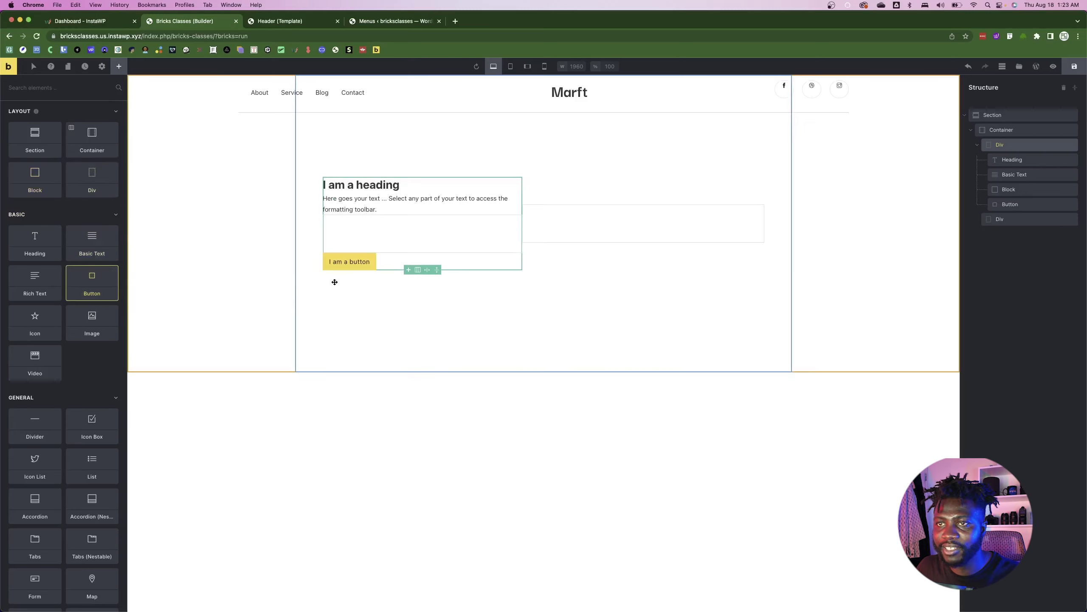
{"action": "left_click_drag", "start_coordinate": [355, 261], "coordinate": [363, 228]}
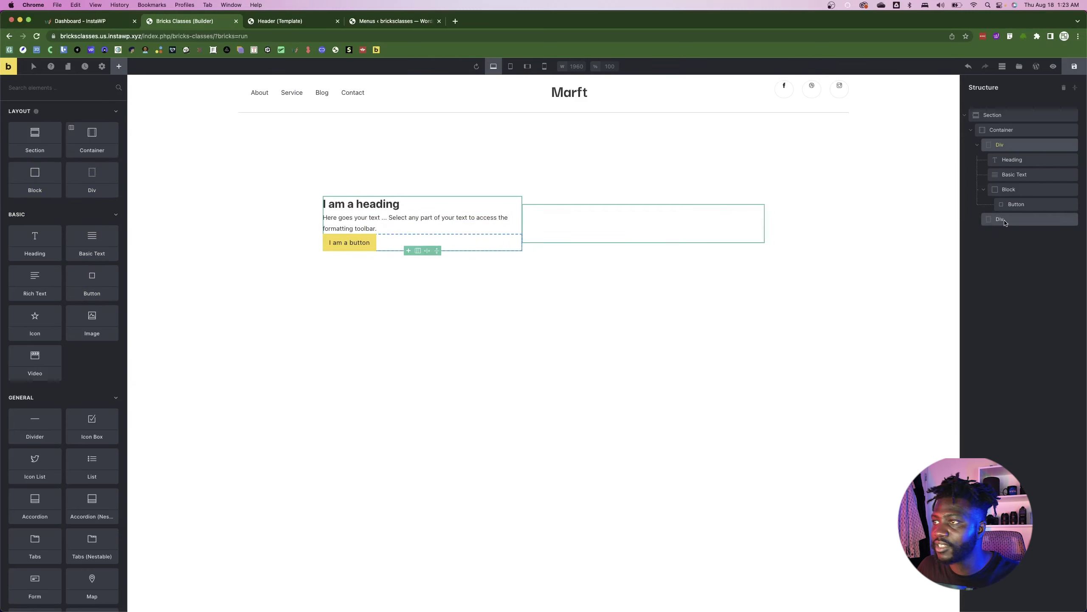
- Inspect the avatar rating group in Figma and nest a second block below the button inside the button's block in Bricks
{"action": "left_click", "coordinate": [655, 232]}
{"action": "left_click", "coordinate": [349, 243]}
{"action": "left_click", "coordinate": [492, 243]}
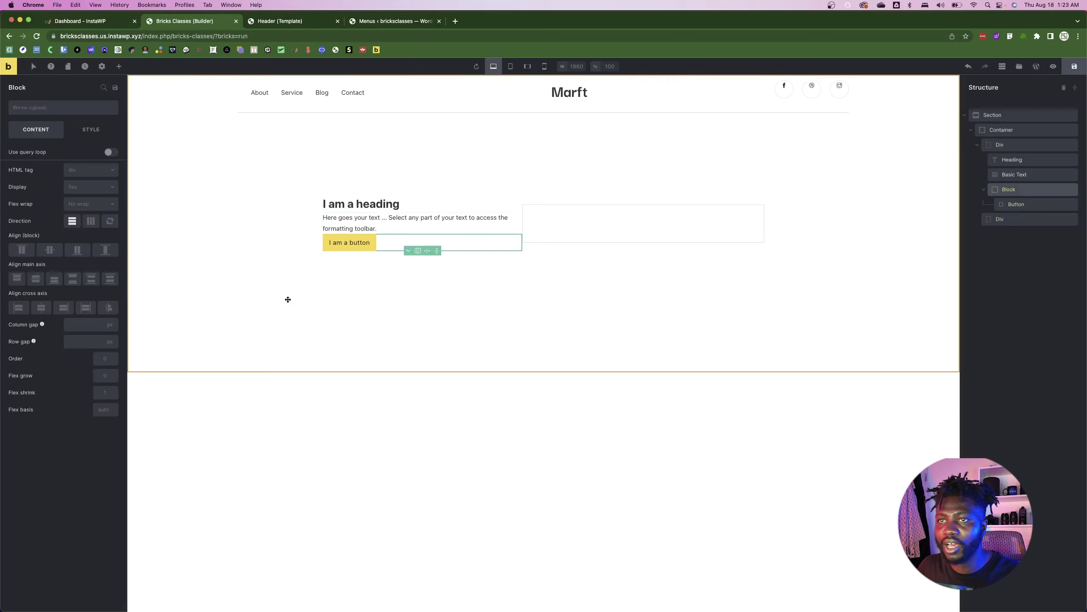
{"action": "key", "text": "super+Tab"}
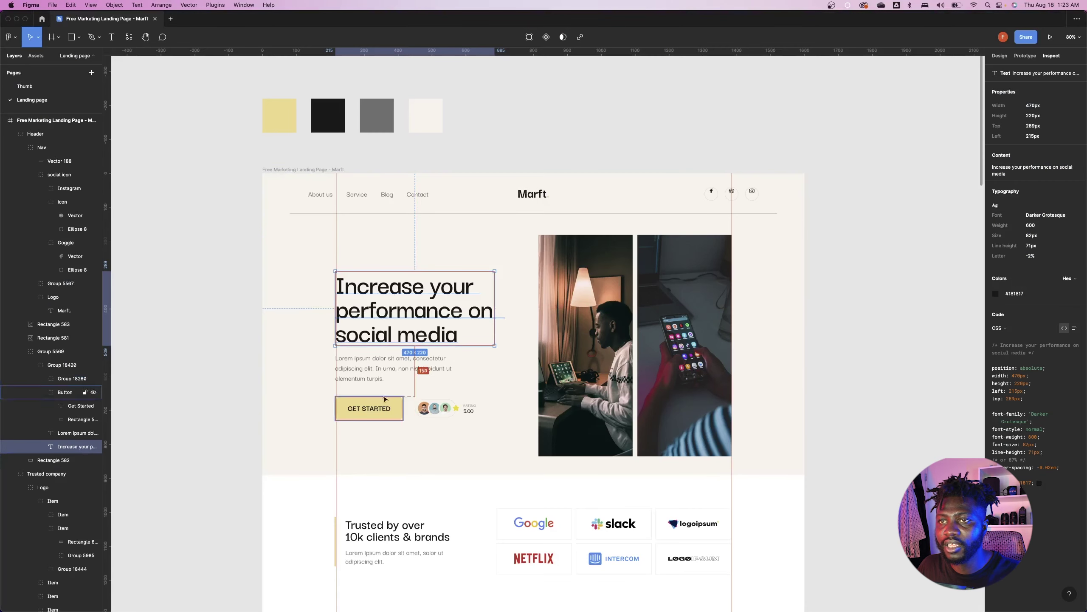
{"action": "left_click", "coordinate": [445, 410]}
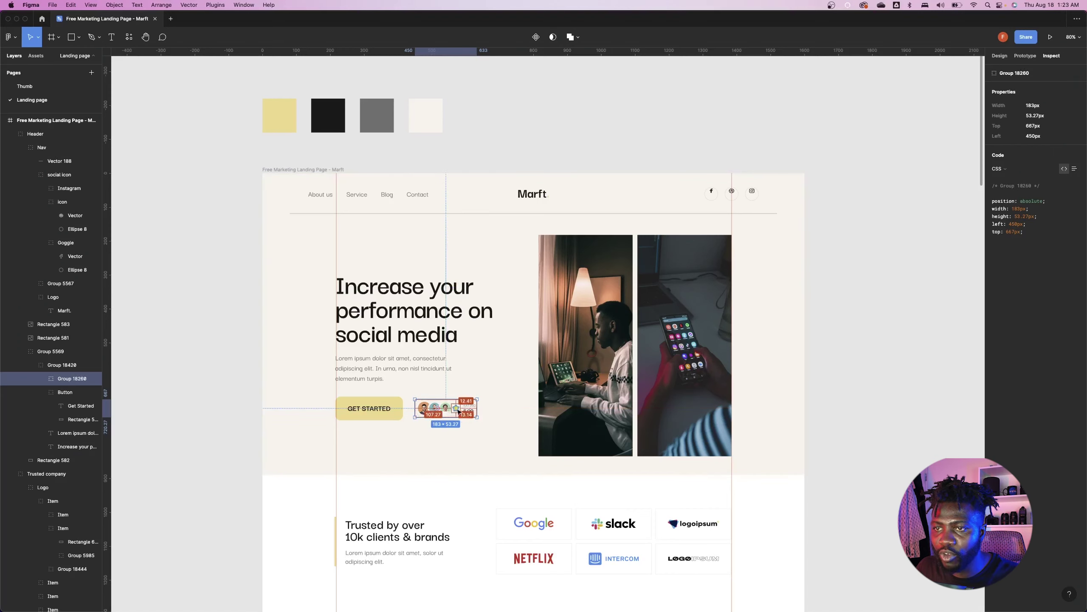
{"action": "key", "text": "super+Tab"}
{"action": "left_click", "coordinate": [120, 66]}
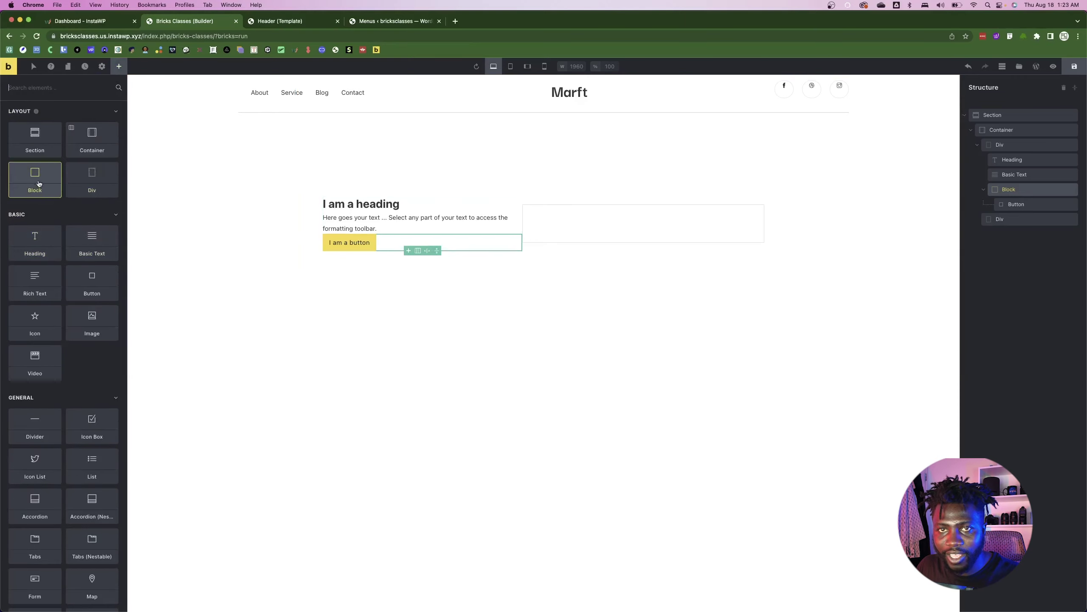
{"action": "left_click_drag", "start_coordinate": [37, 186], "coordinate": [1016, 226]}
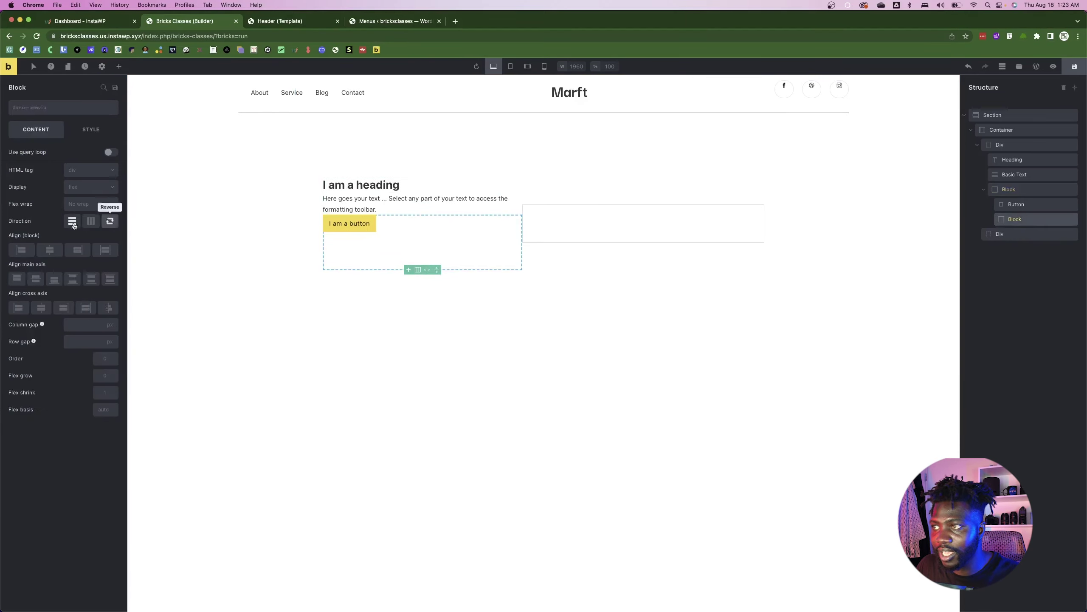
- Insert an image element into the nested block below the button
{"action": "left_click", "coordinate": [119, 66]}
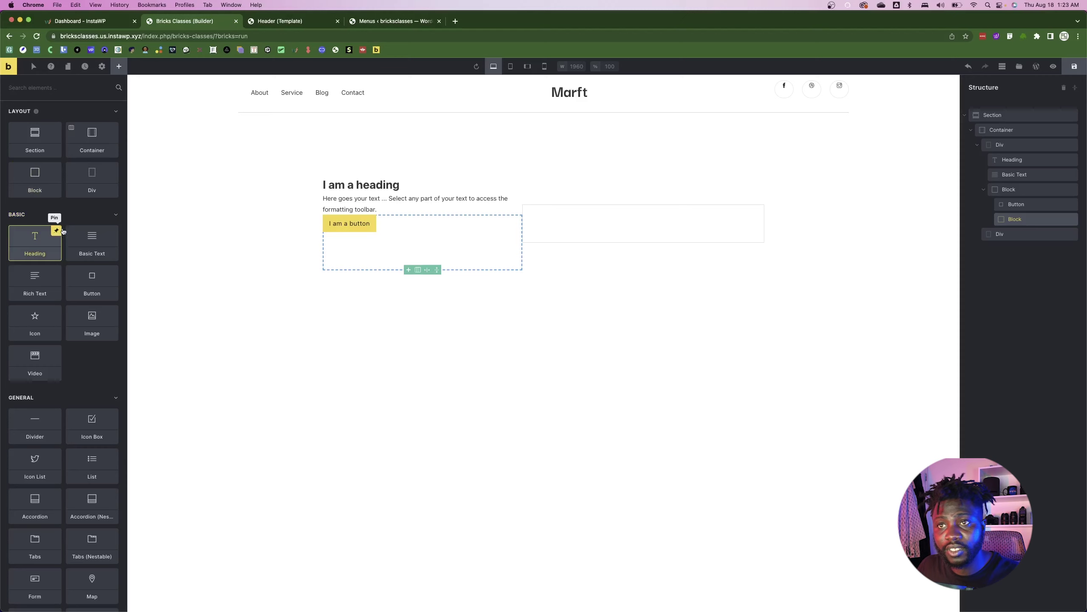
{"action": "left_click", "coordinate": [92, 325]}
{"action": "mouse_move", "coordinate": [91, 325]}
{"action": "left_mouse_down"}
{"action": "mouse_move", "coordinate": [232, 296]}
{"action": "mouse_move", "coordinate": [90, 319]}
{"action": "left_mouse_up"}
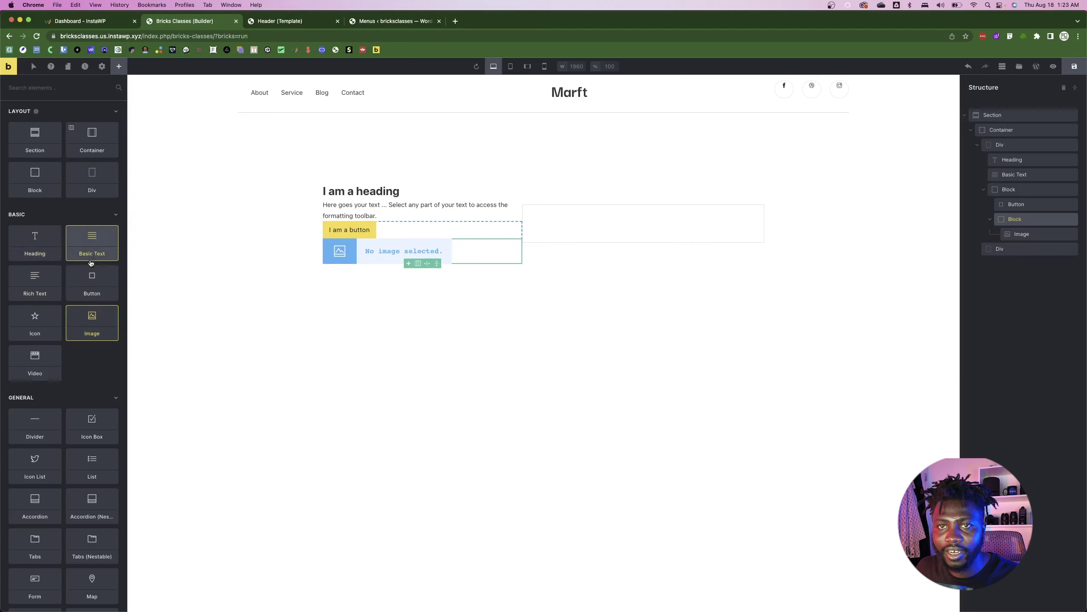
{"action": "left_click", "coordinate": [93, 244]}
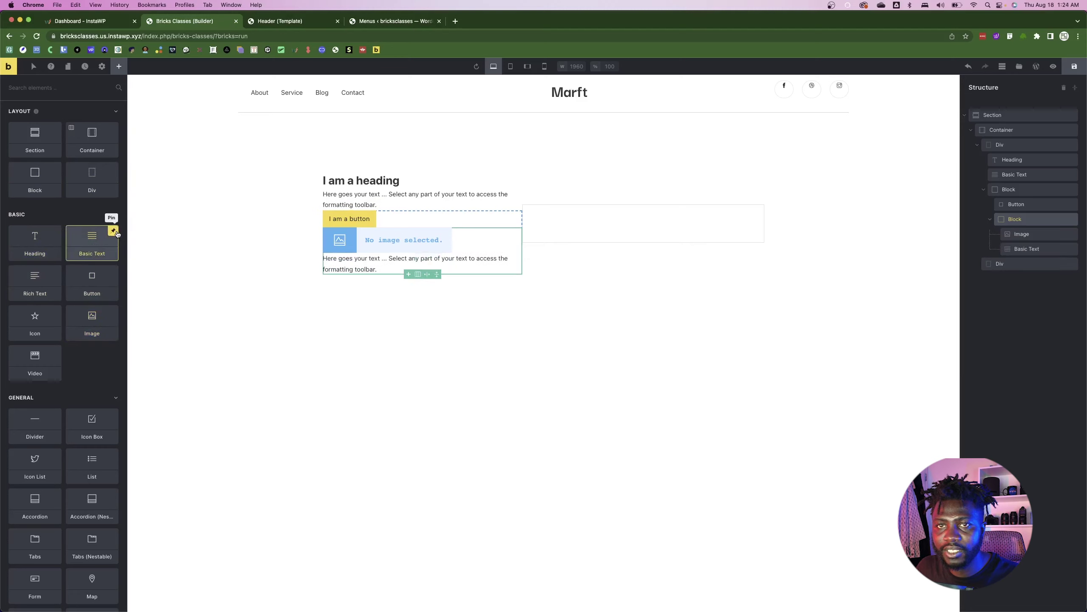
{"action": "left_click", "coordinate": [396, 259]}
{"action": "right_click", "coordinate": [1038, 252]}
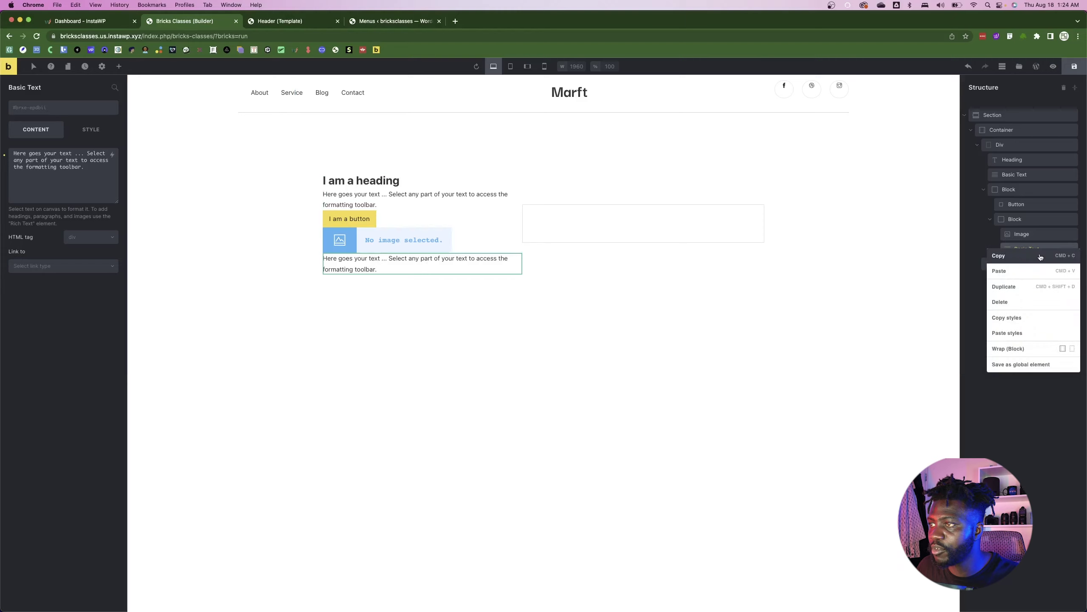
{"action": "left_click", "coordinate": [1028, 305]}
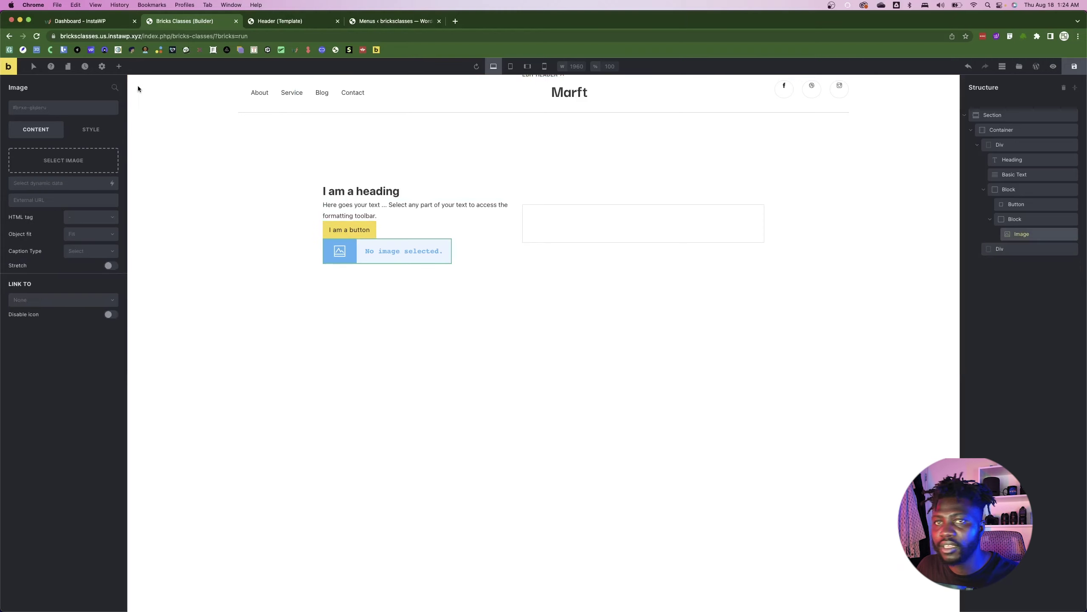
- Insert a basic text element below the image in the nested block
{"action": "left_click", "coordinate": [119, 66]}
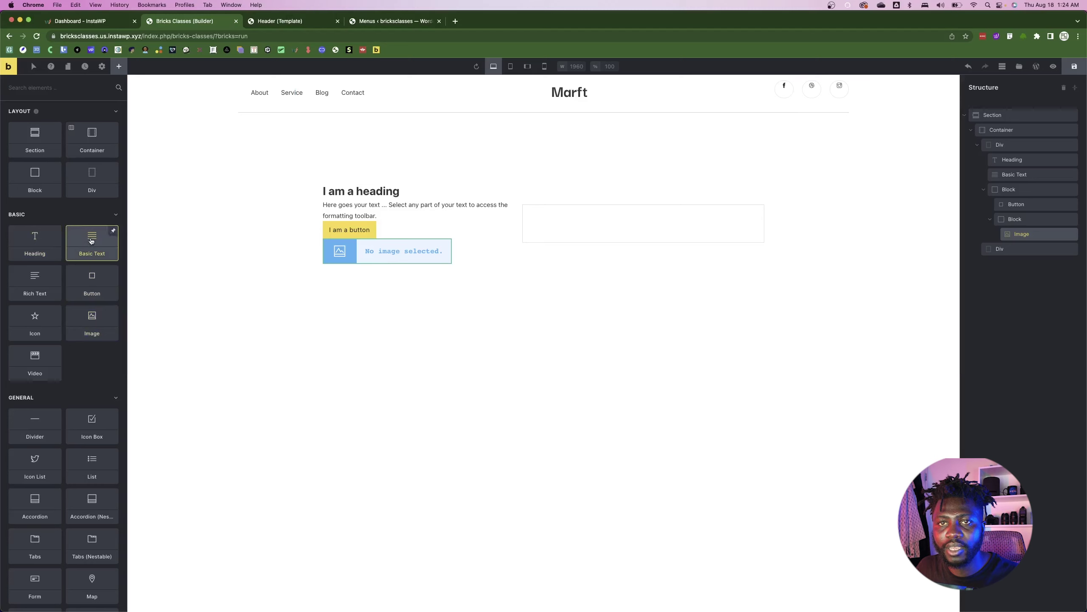
{"action": "left_click_drag", "start_coordinate": [90, 241], "coordinate": [371, 212]}
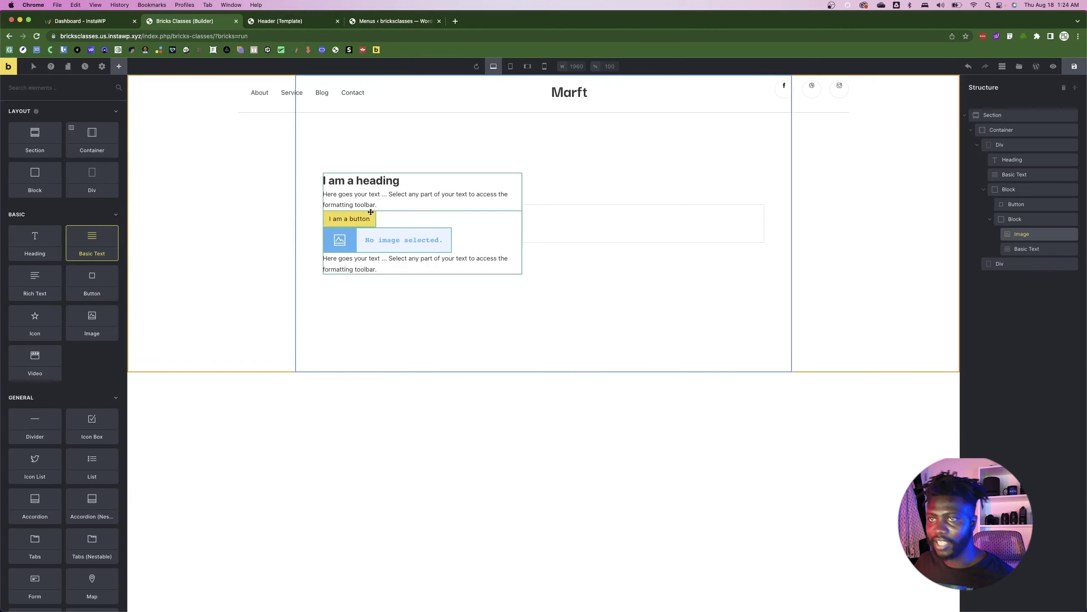
- Add an image element to the second hero div and duplicate it so the div holds two images
{"action": "left_click", "coordinate": [573, 239]}
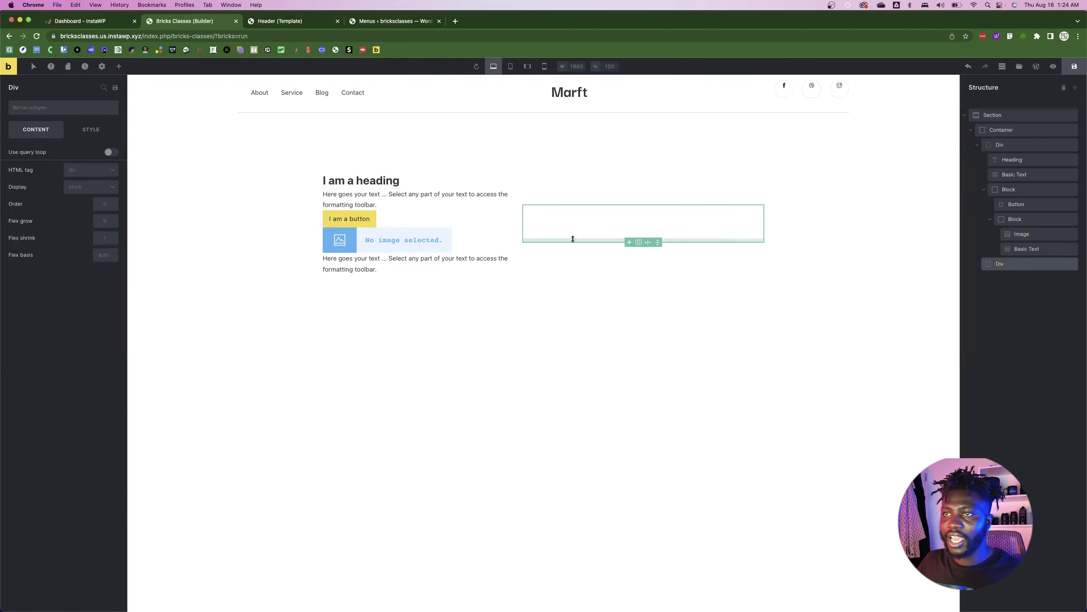
{"action": "left_click", "coordinate": [36, 111]}
{"action": "left_click", "coordinate": [36, 111]}
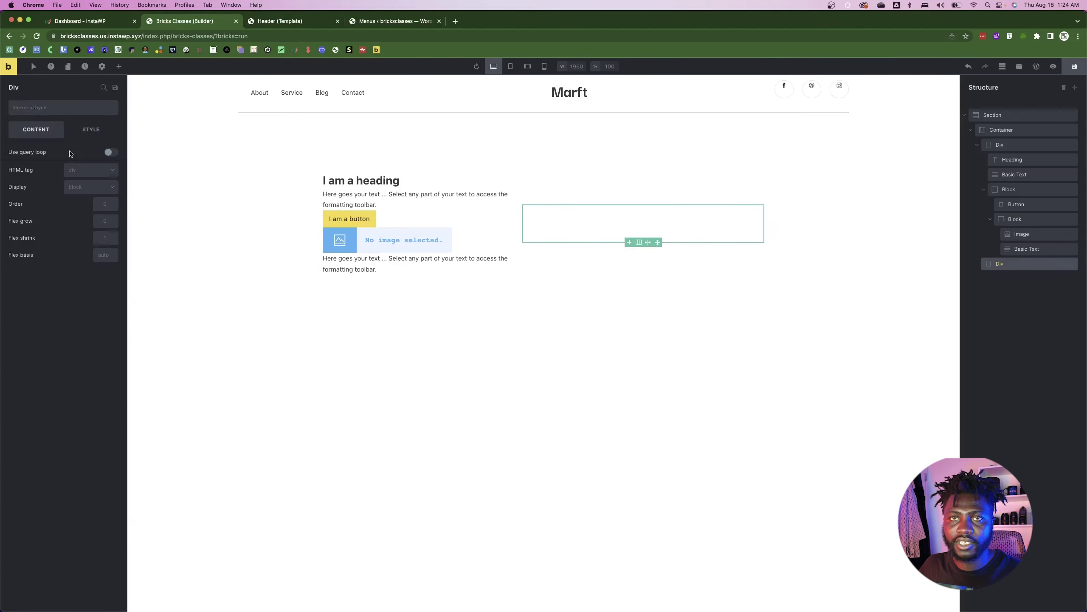
{"action": "left_click", "coordinate": [119, 66]}
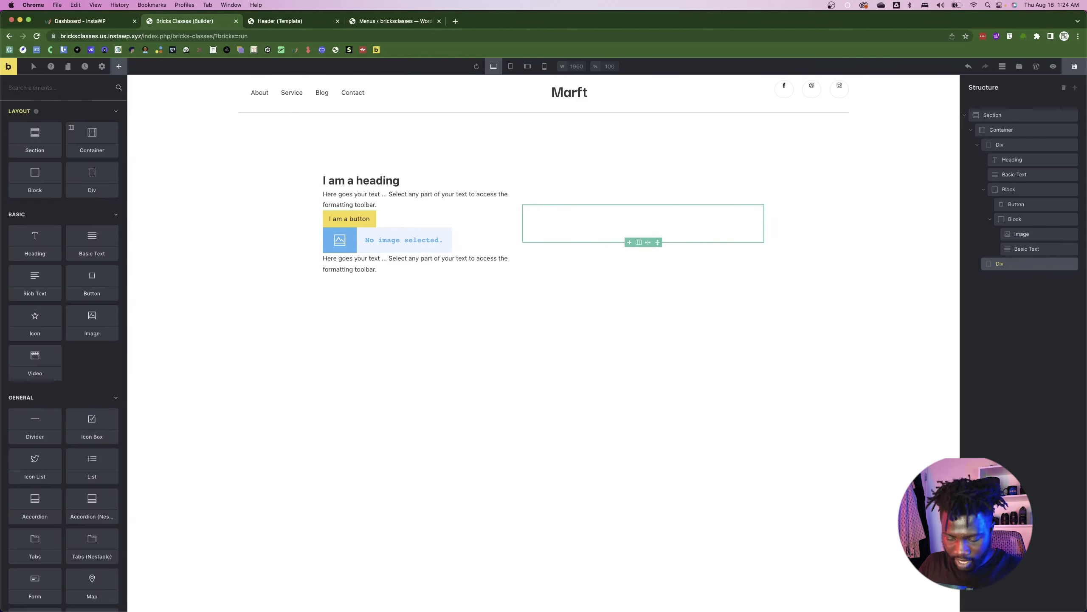
{"action": "type", "text": "imag"}
{"action": "left_click", "coordinate": [49, 126]}
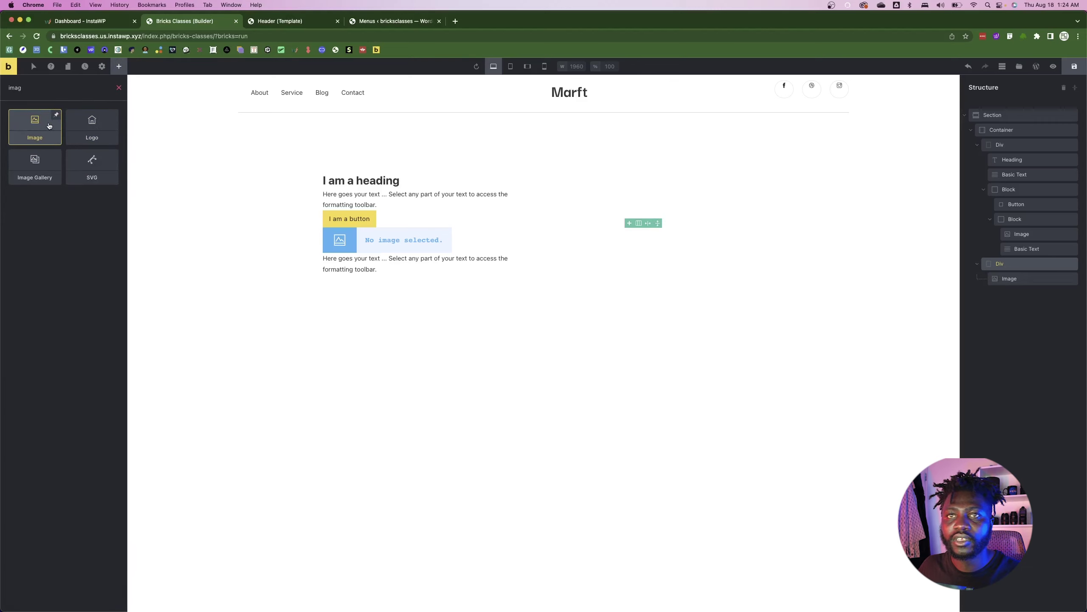
{"action": "right_click", "coordinate": [1011, 279]}
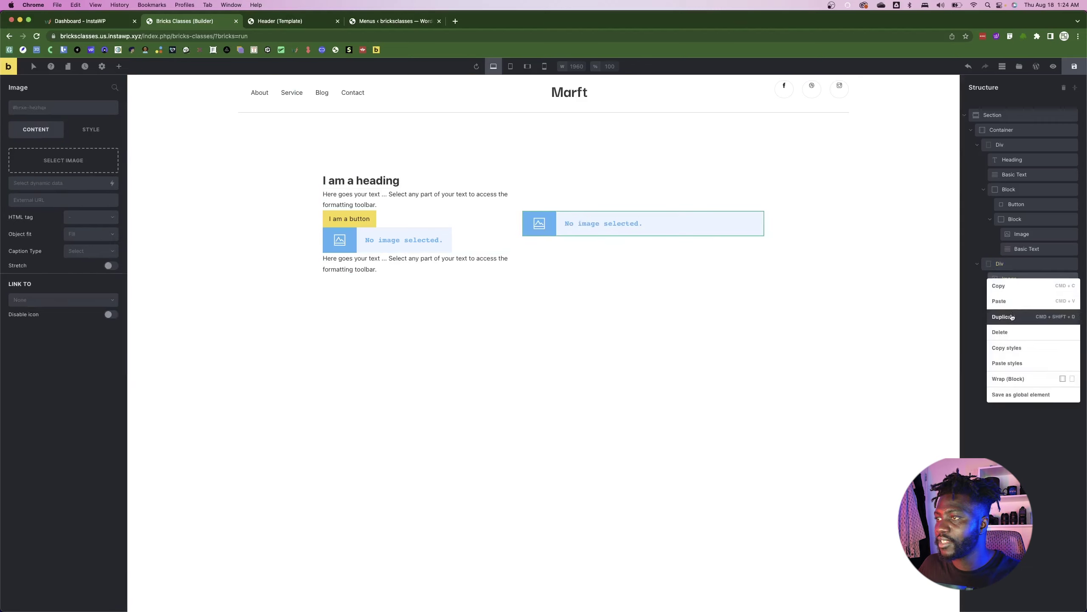
{"action": "left_click", "coordinate": [1012, 317]}
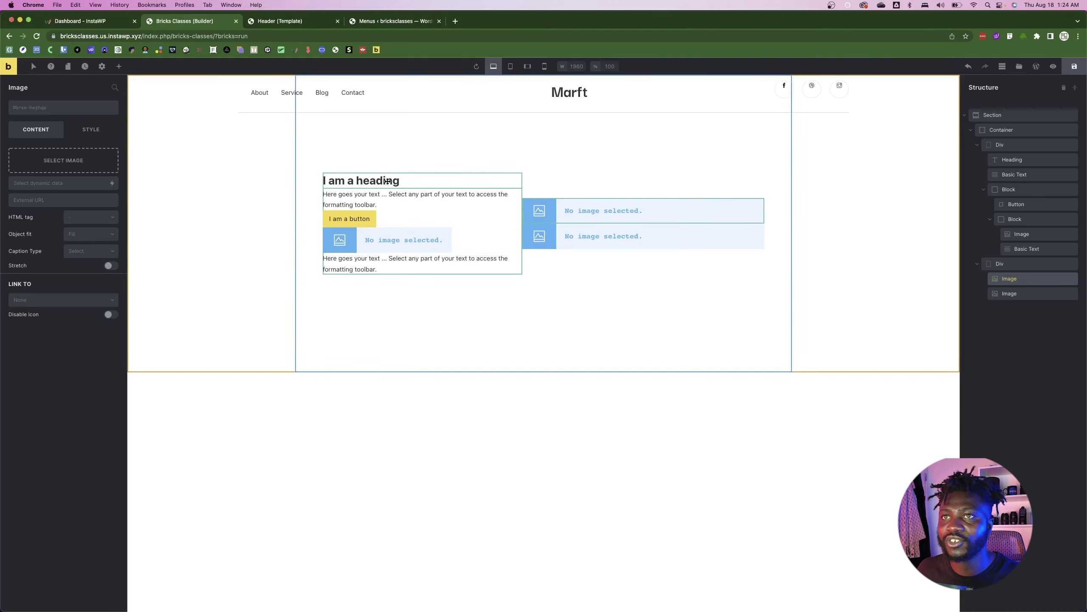
- Copy the hero background rectangle's hex colour #F8F3EC from the Figma design and return to Bricks
{"action": "key", "text": "super+Tab"}
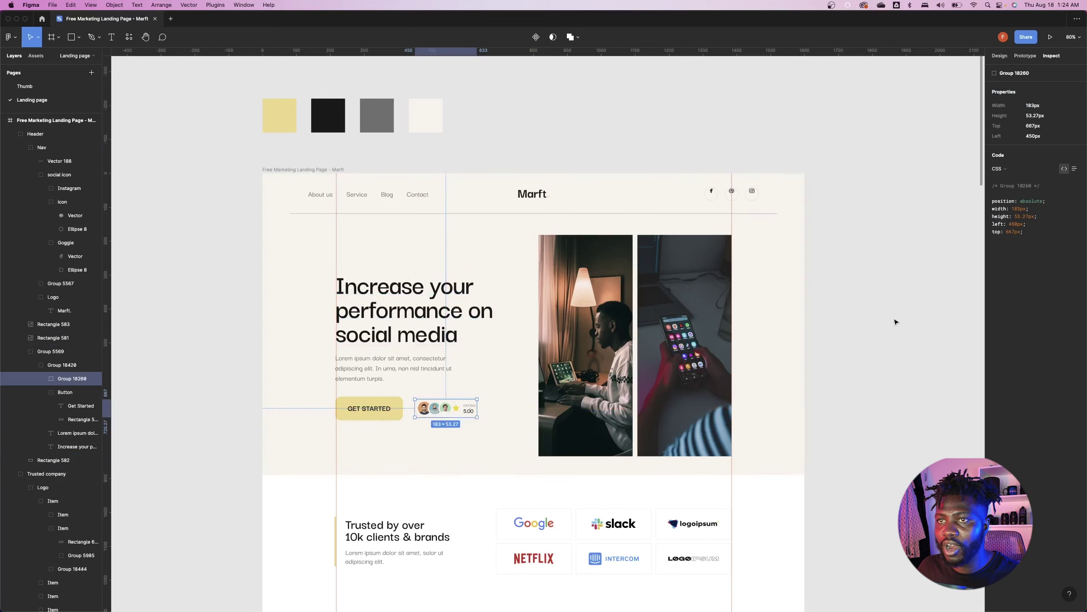
{"action": "left_click", "coordinate": [770, 246]}
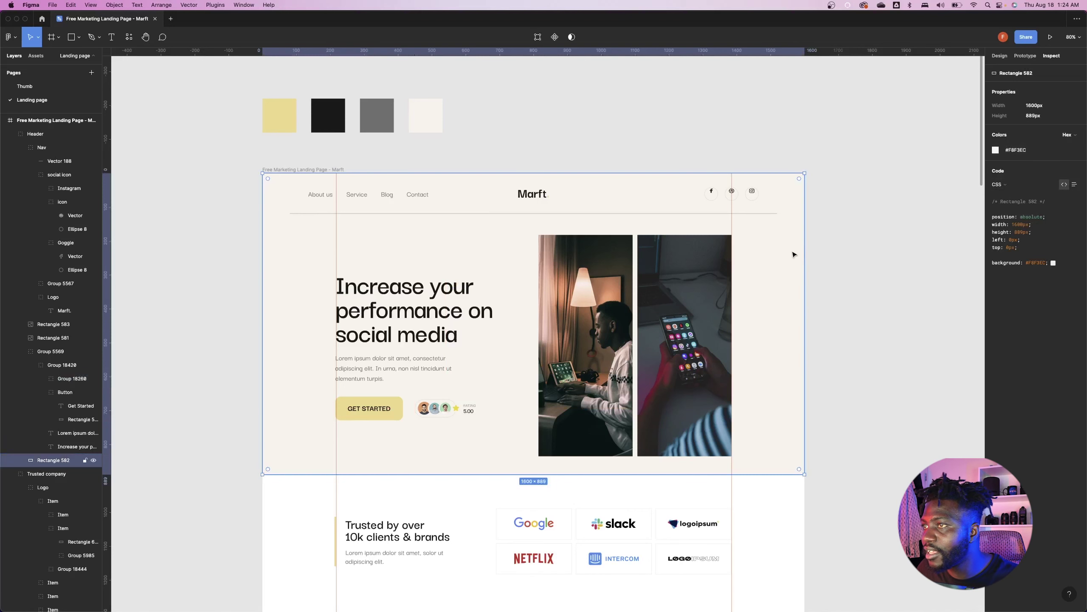
{"action": "double_click", "coordinate": [784, 262]}
{"action": "left_click", "coordinate": [1015, 151]}
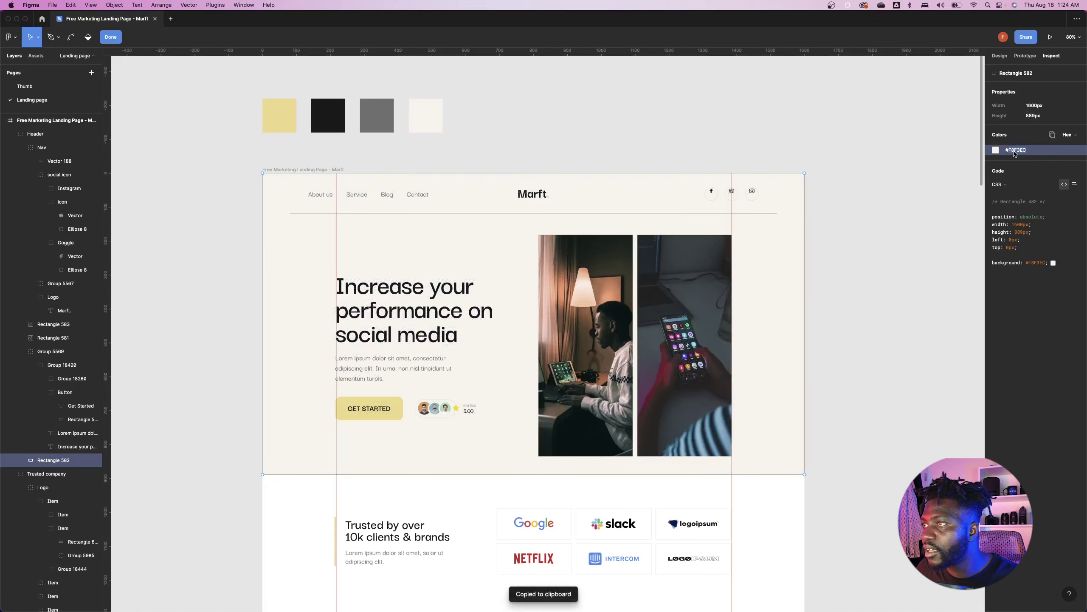
{"action": "key", "text": "super+Tab"}
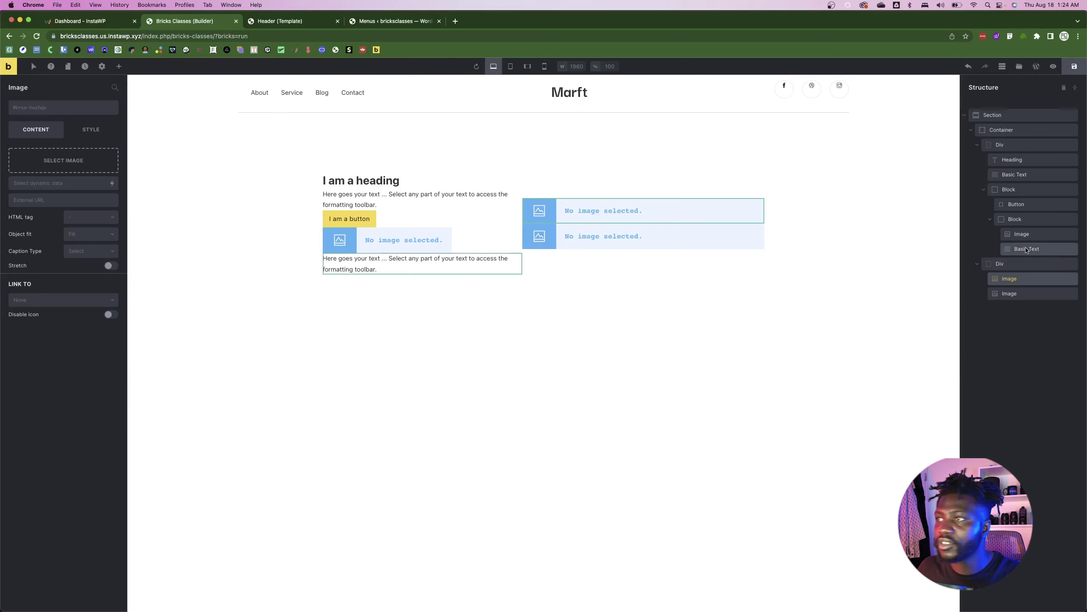
- Set the hero section's background colour to F8F3EC on the element itself rather than on its section--wdt class
{"action": "left_click", "coordinate": [1015, 115]}
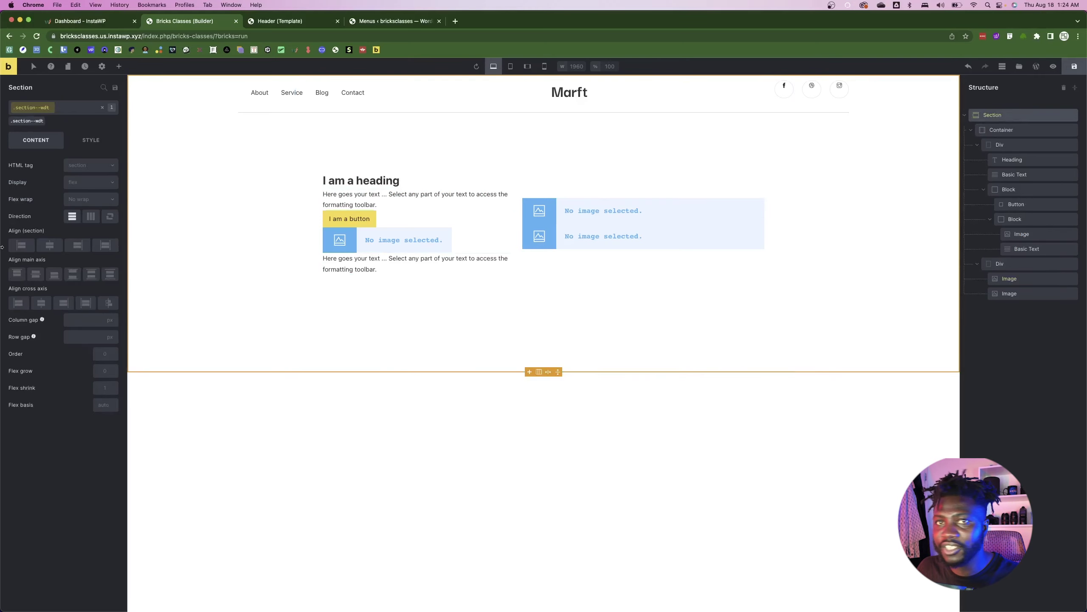
{"action": "left_click", "coordinate": [84, 140]}
{"action": "left_click", "coordinate": [52, 169]}
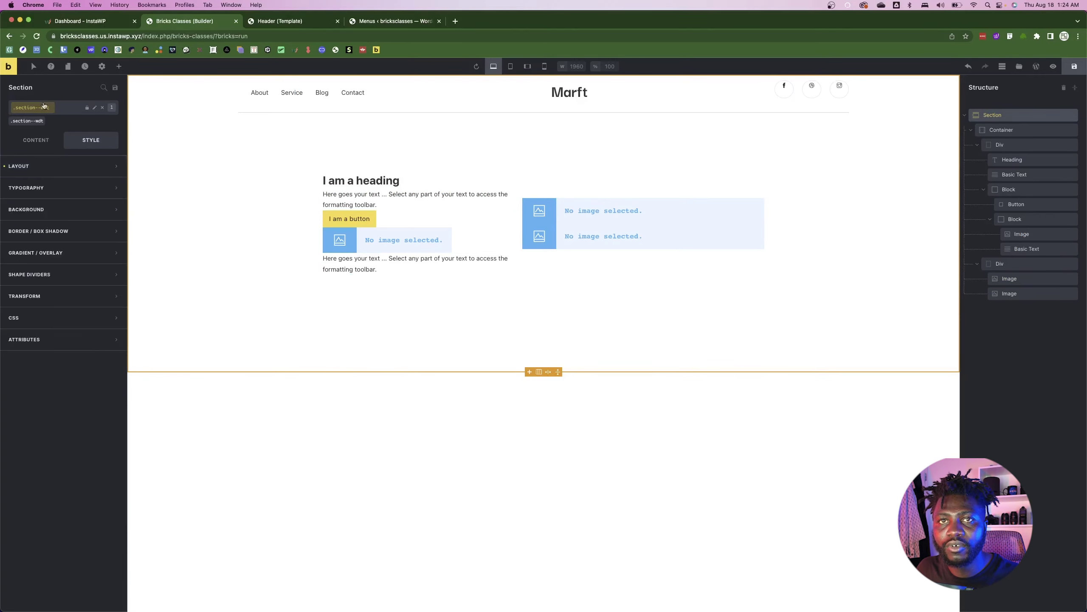
{"action": "left_click", "coordinate": [103, 107]}
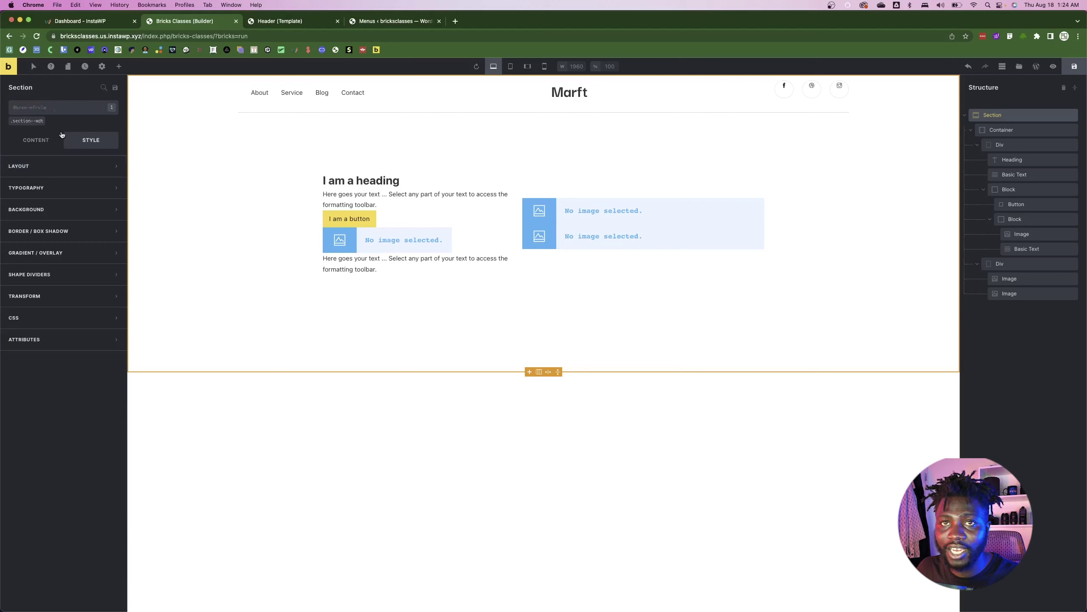
{"action": "left_click", "coordinate": [47, 209]}
{"action": "left_click", "coordinate": [112, 230]}
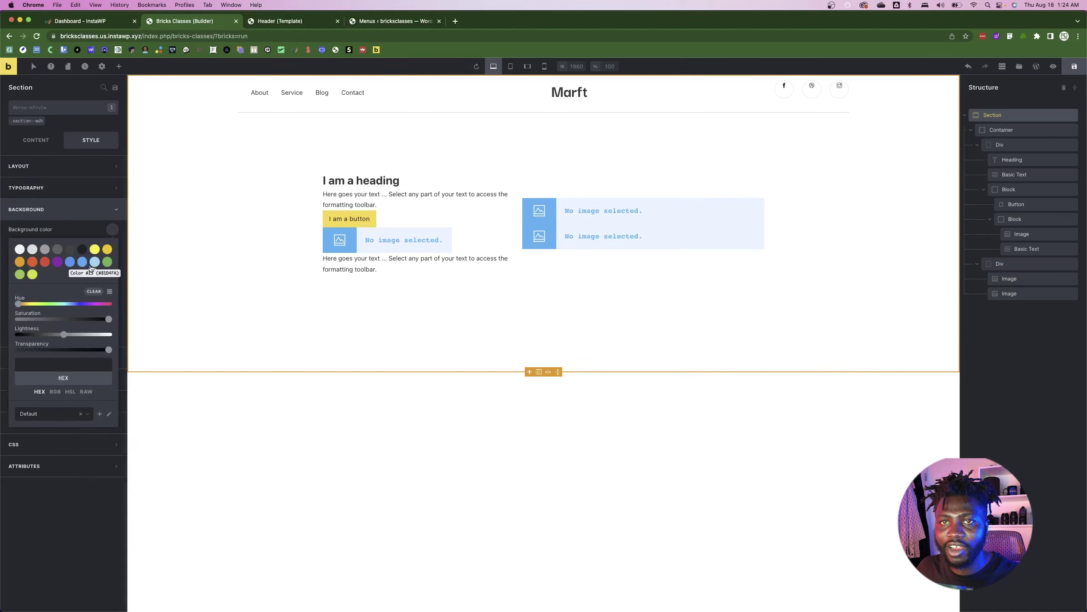
{"action": "left_click", "coordinate": [72, 364]}
{"action": "key", "text": "super+v"}
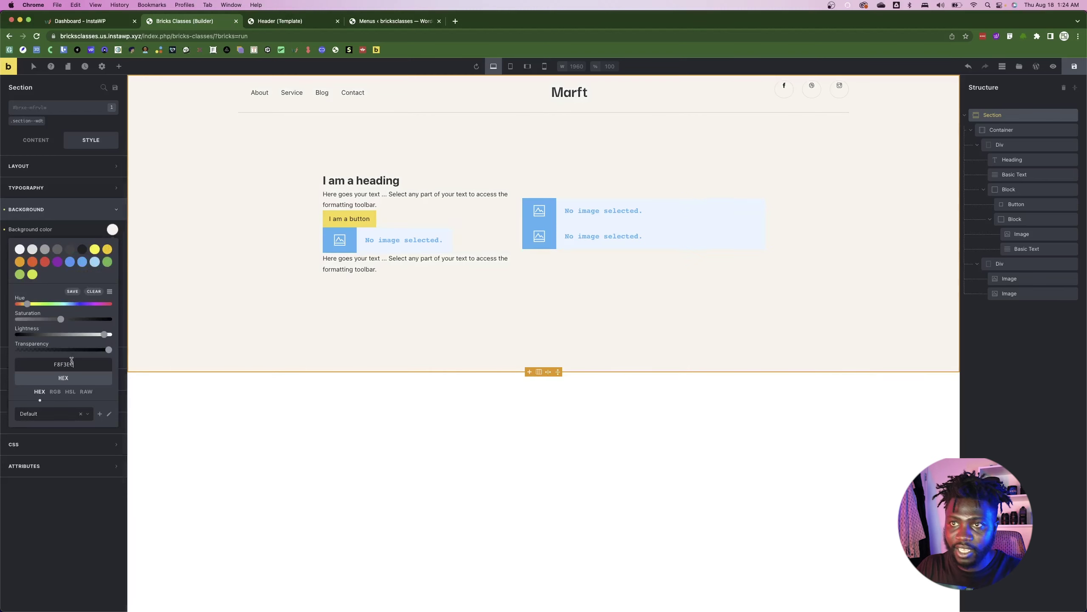
{"action": "left_click", "coordinate": [447, 460]}
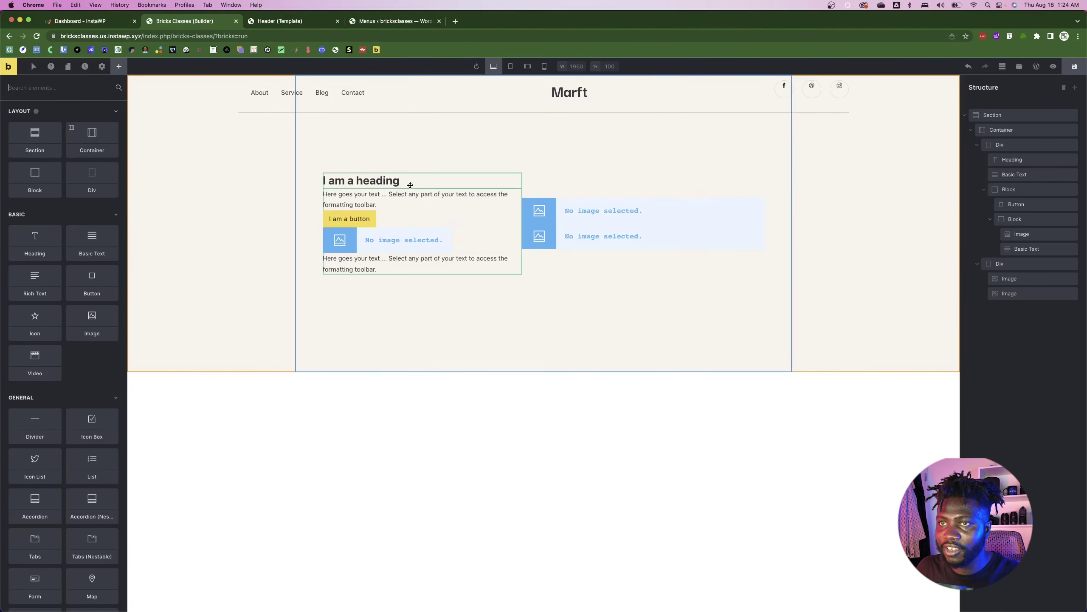
- Replace the hero heading's placeholder with the Figma heading text "Increase your performance on social media"
{"action": "left_click", "coordinate": [384, 183]}
{"action": "key", "text": "super+Tab"}
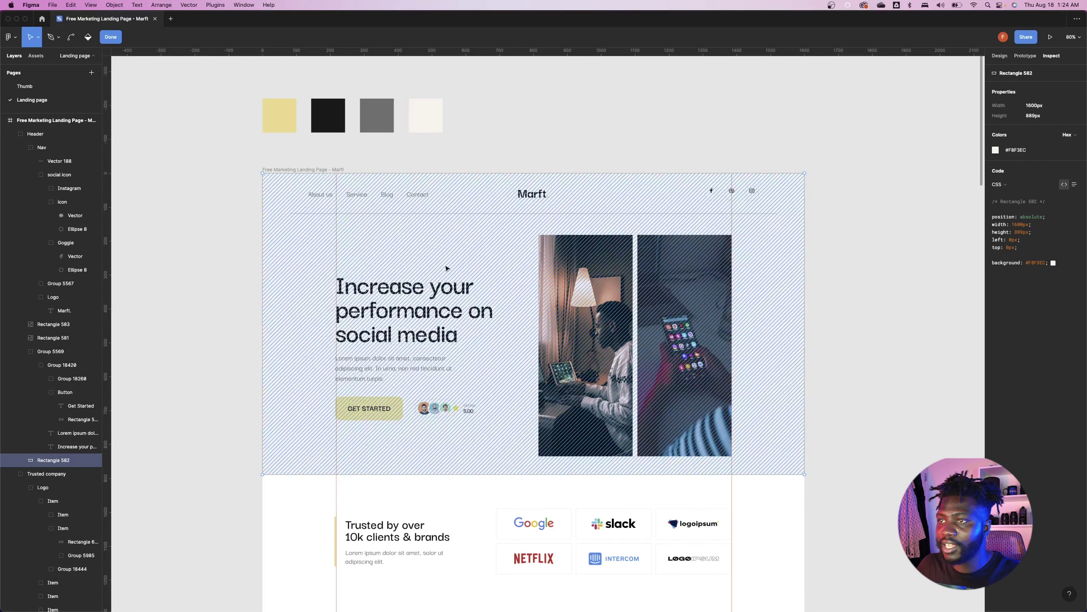
{"action": "left_click", "coordinate": [380, 298]}
{"action": "double_click", "coordinate": [380, 296]}
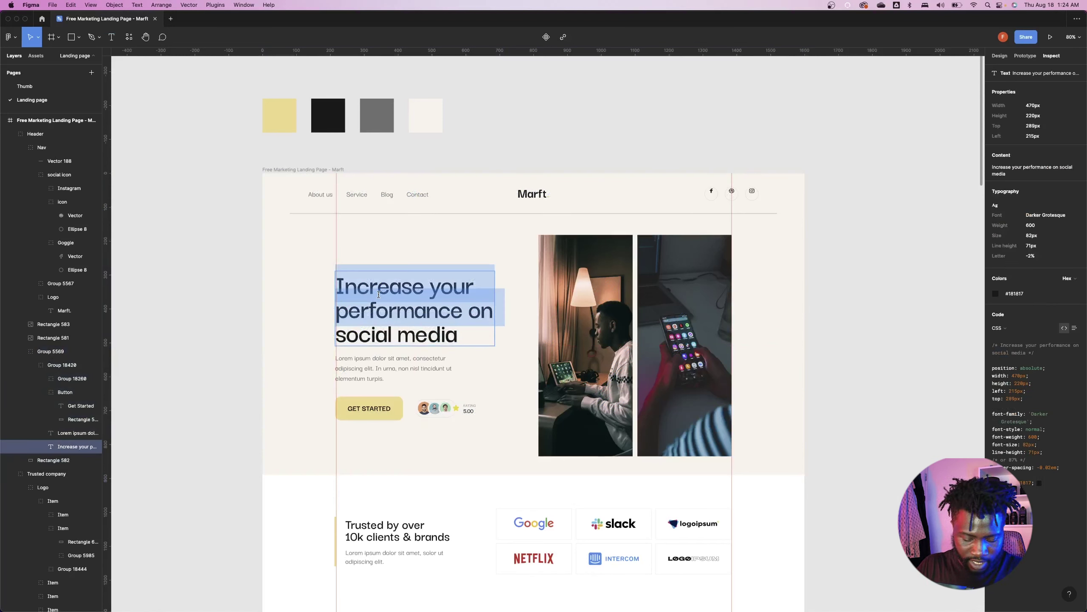
{"action": "key", "text": "super+Tab"}
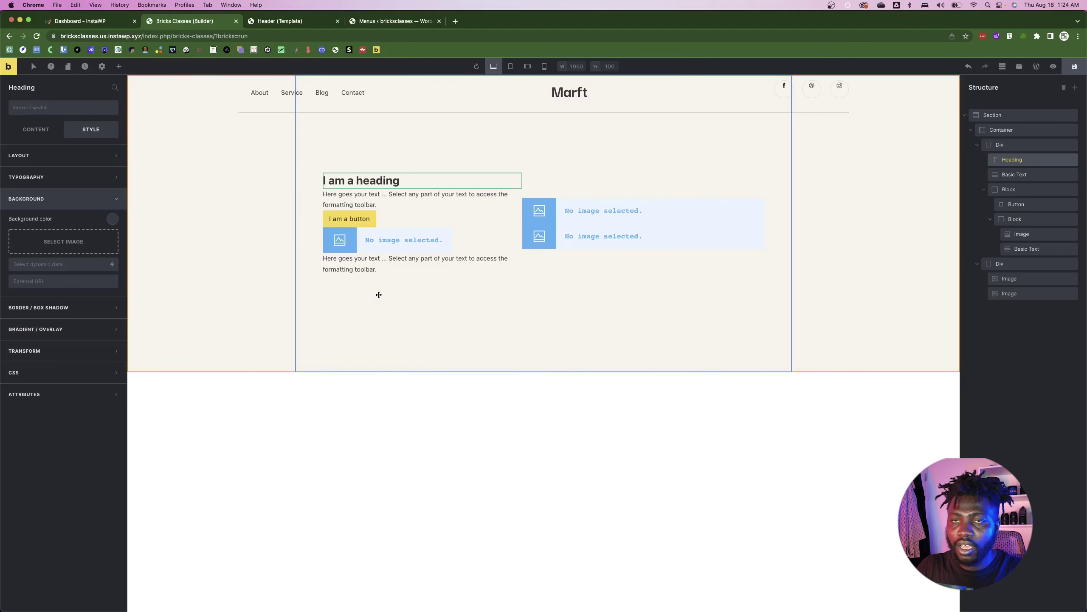
{"action": "left_click", "coordinate": [38, 131]}
{"action": "triple_click", "coordinate": [41, 155]}
{"action": "type", "text": "Increase your performance on social media"}
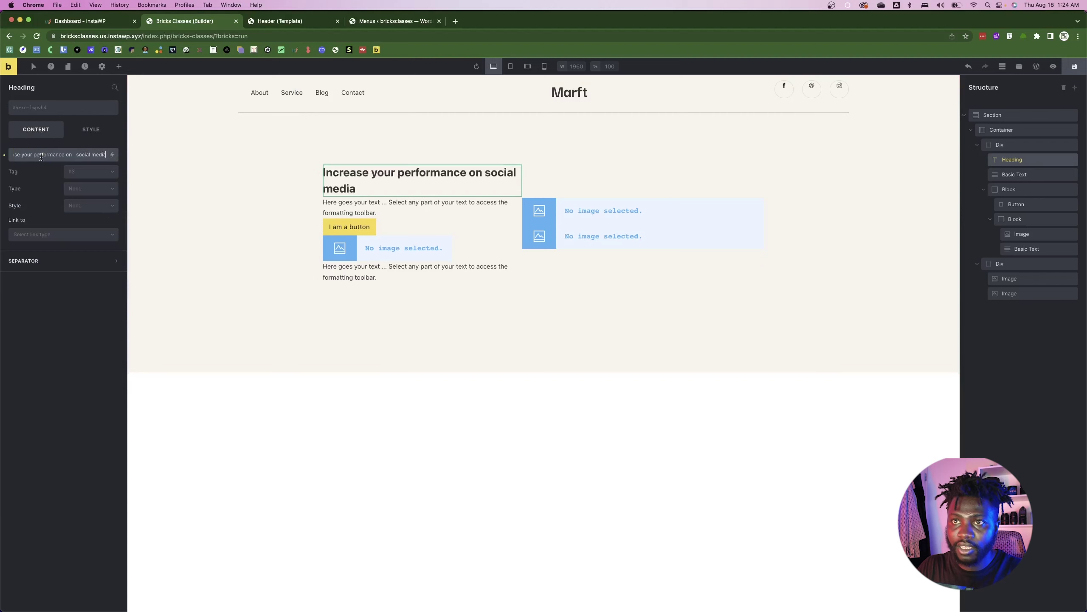
- Break the heading after "your" and "on" to match the Figma design, and apply the h1--hero class to it
{"action": "key", "text": "super+Tab"}
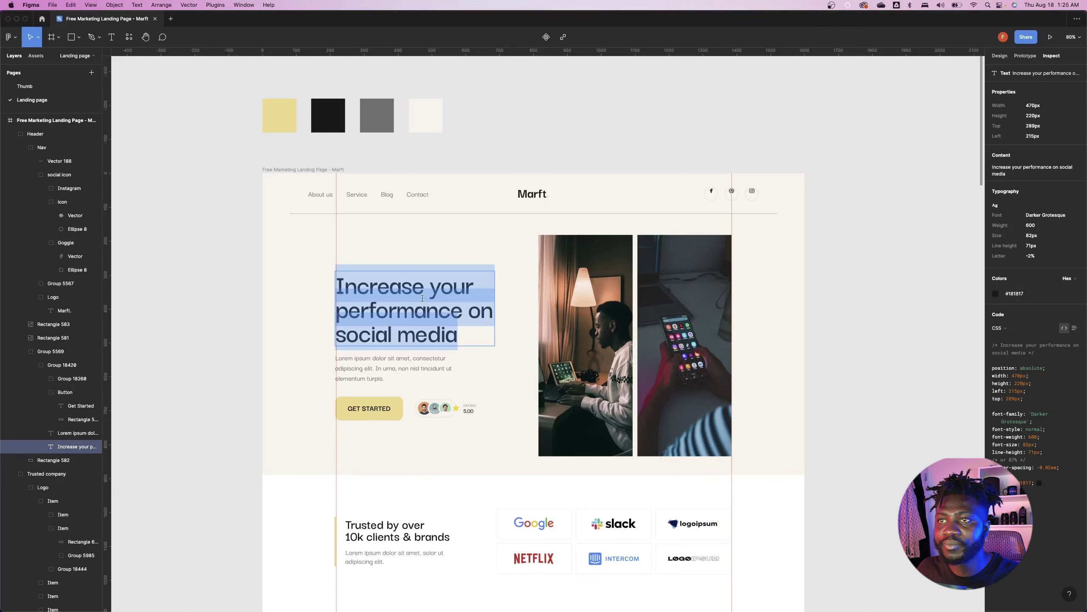
{"action": "key", "text": "super+Tab"}
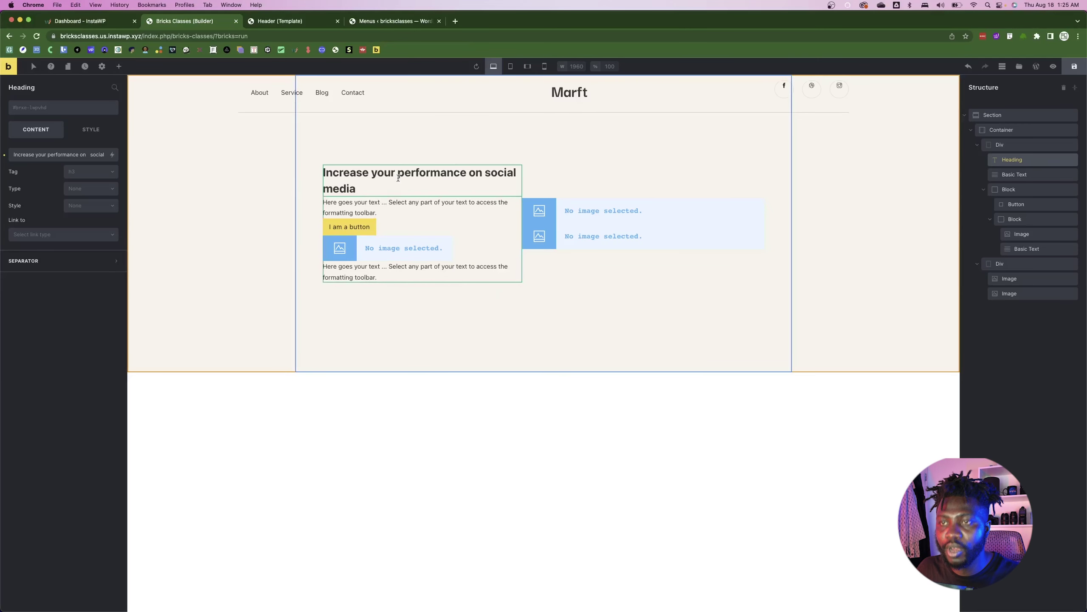
{"action": "left_click", "coordinate": [398, 178]}
{"action": "key", "text": "shift+Return"}
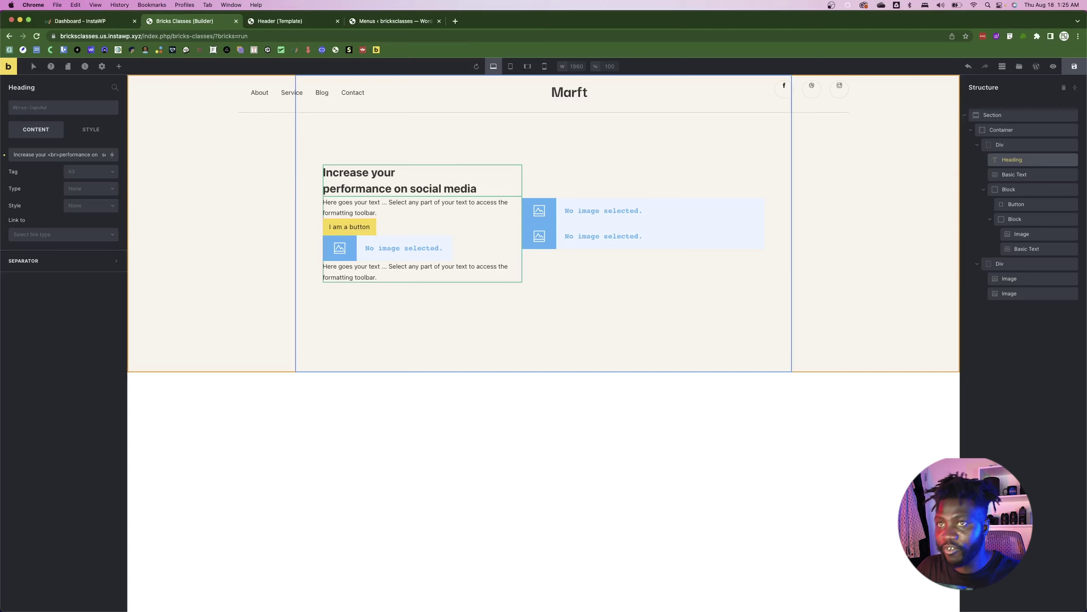
{"action": "left_click", "coordinate": [410, 189]}
{"action": "key", "text": "shift+Return"}
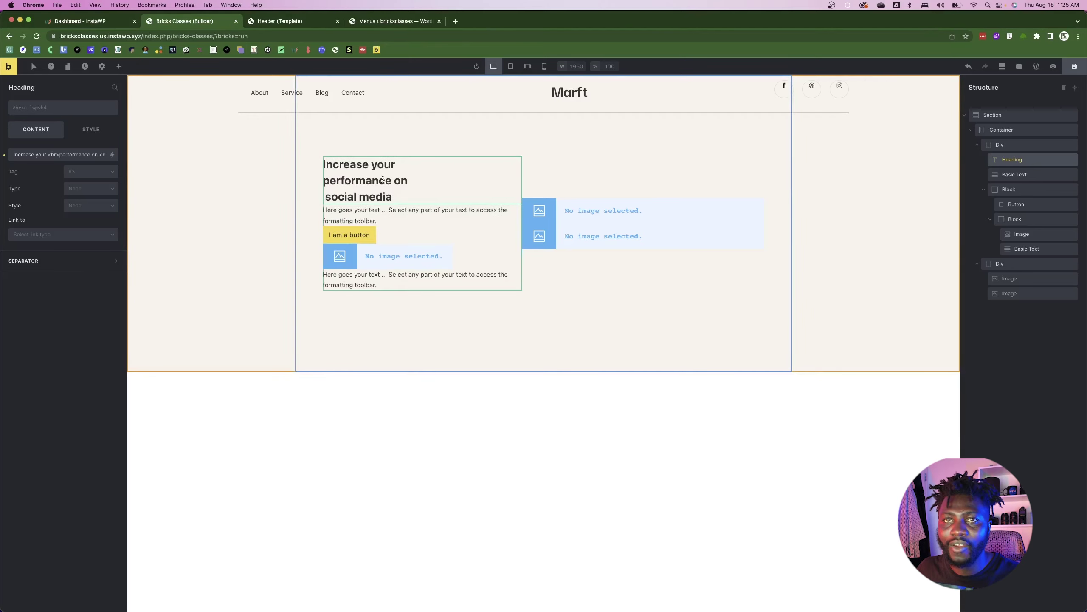
{"action": "left_click", "coordinate": [61, 109]}
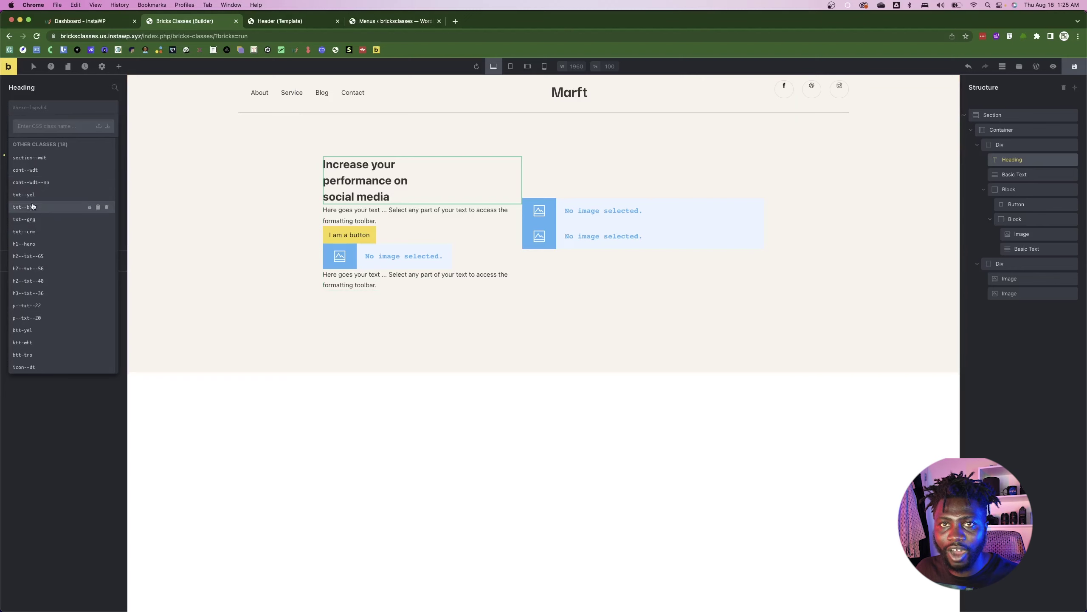
{"action": "left_click", "coordinate": [25, 244]}
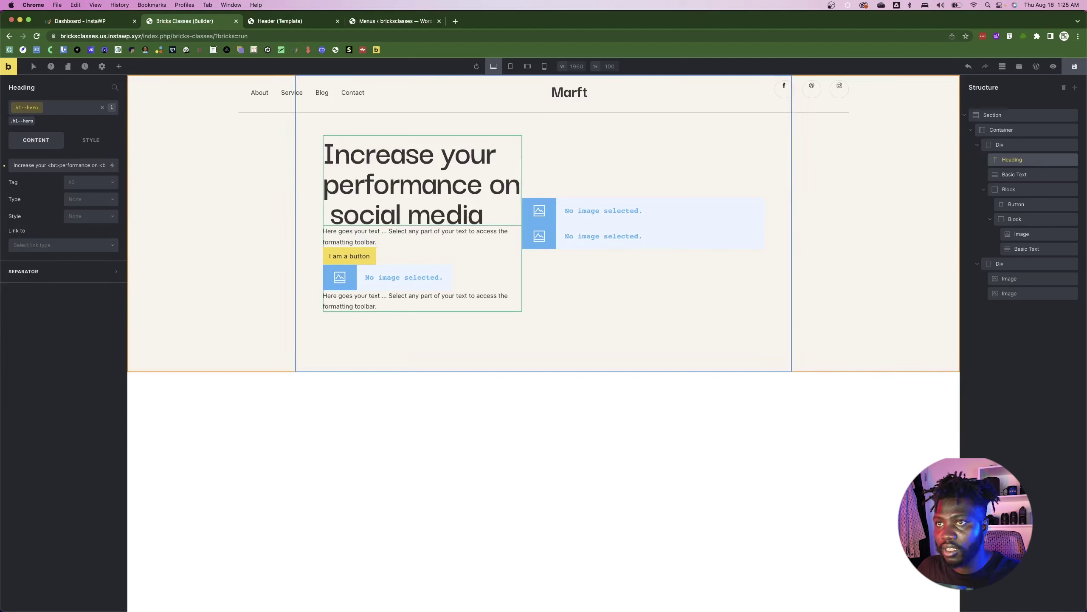
- Try to rework the hero heading's line breaks after "your" and "on"
{"action": "key", "text": "Delete"}
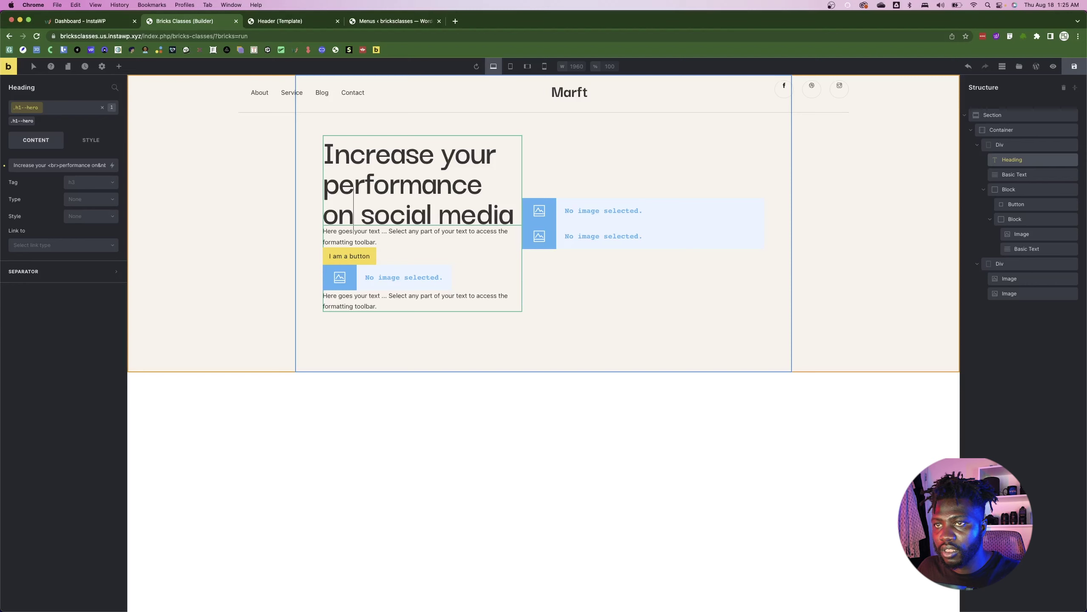
{"action": "type", "text": "<br>"}
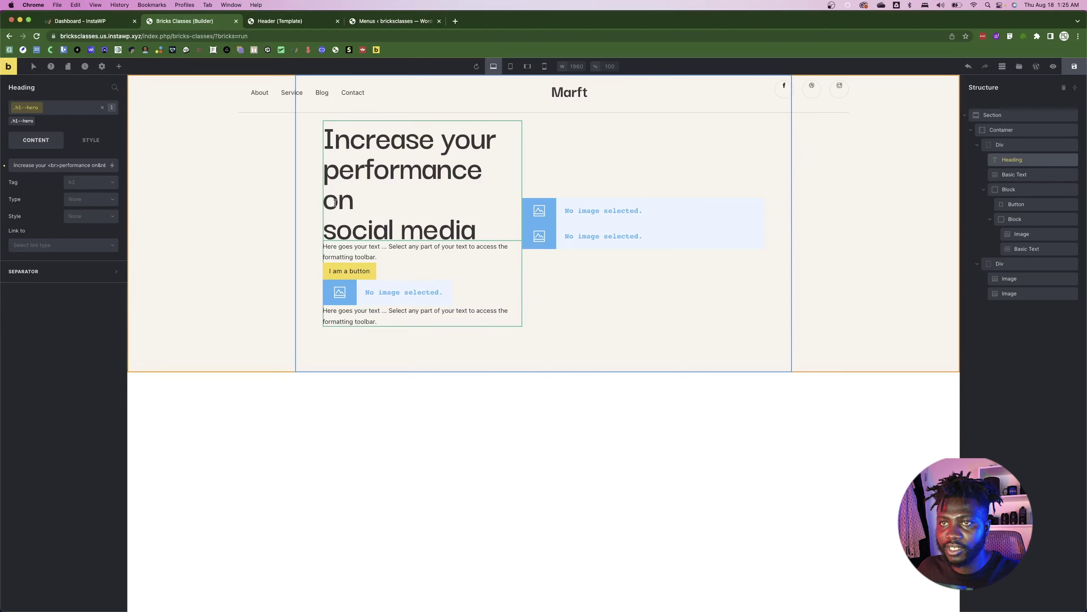
{"action": "key", "text": "Delete"}
{"action": "key", "text": "Delete"}
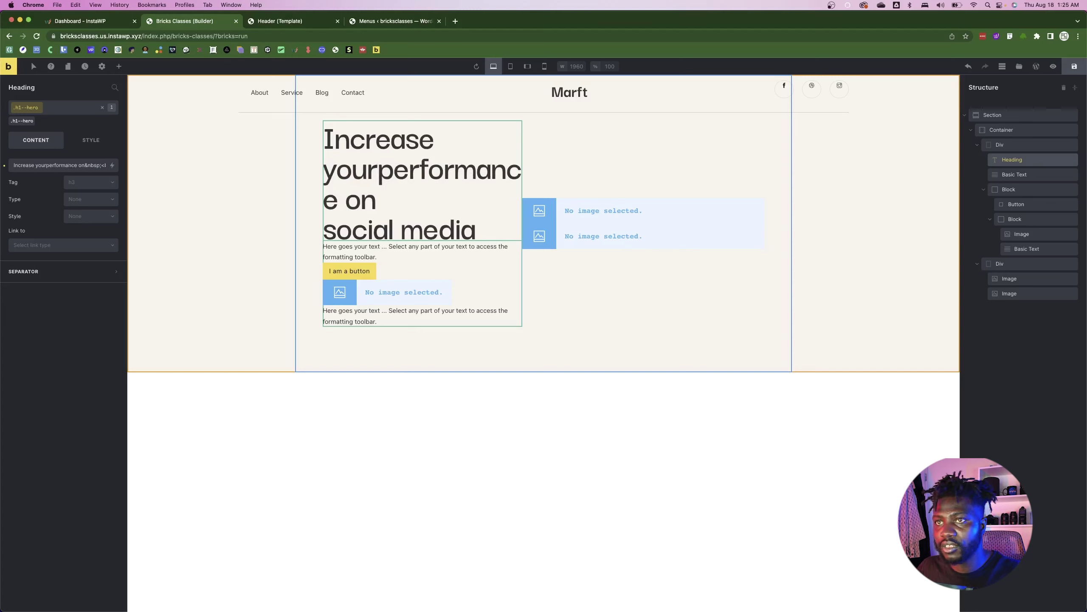
{"action": "key", "text": "Return"}
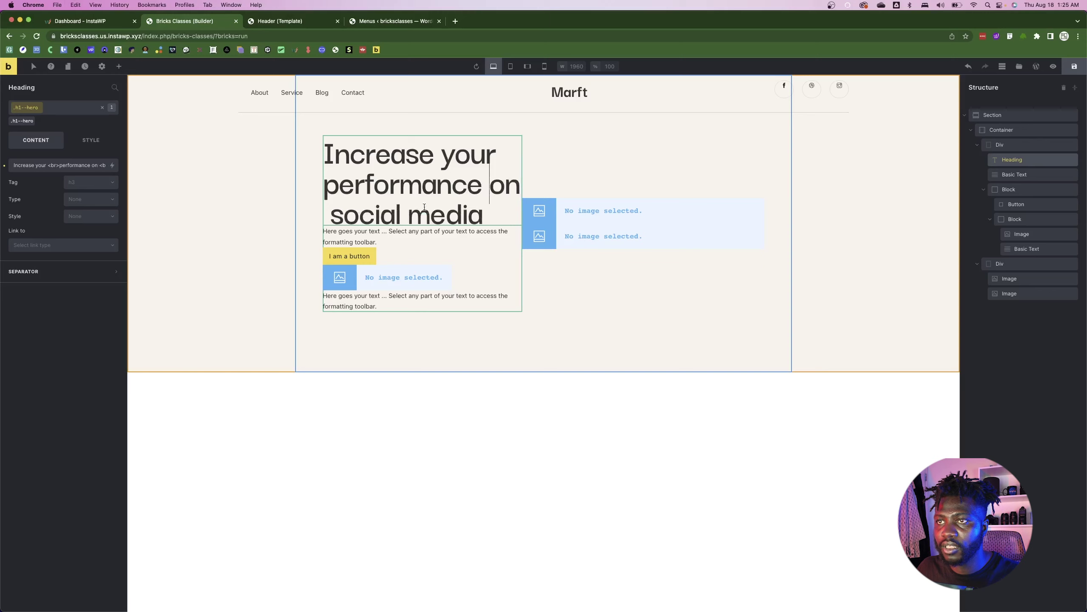
- Remove the space before "social media" and the line break after "on", comparing the heading's wrapping with the Figma design
{"action": "left_click", "coordinate": [332, 214]}
{"action": "key", "text": "BackSpace"}
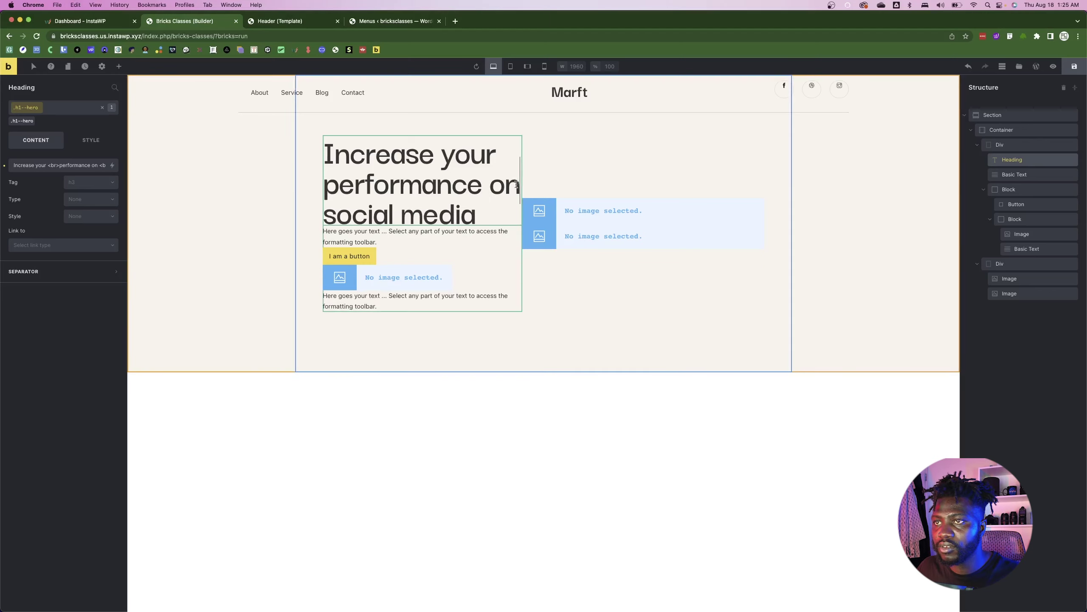
{"action": "key", "text": "Delete"}
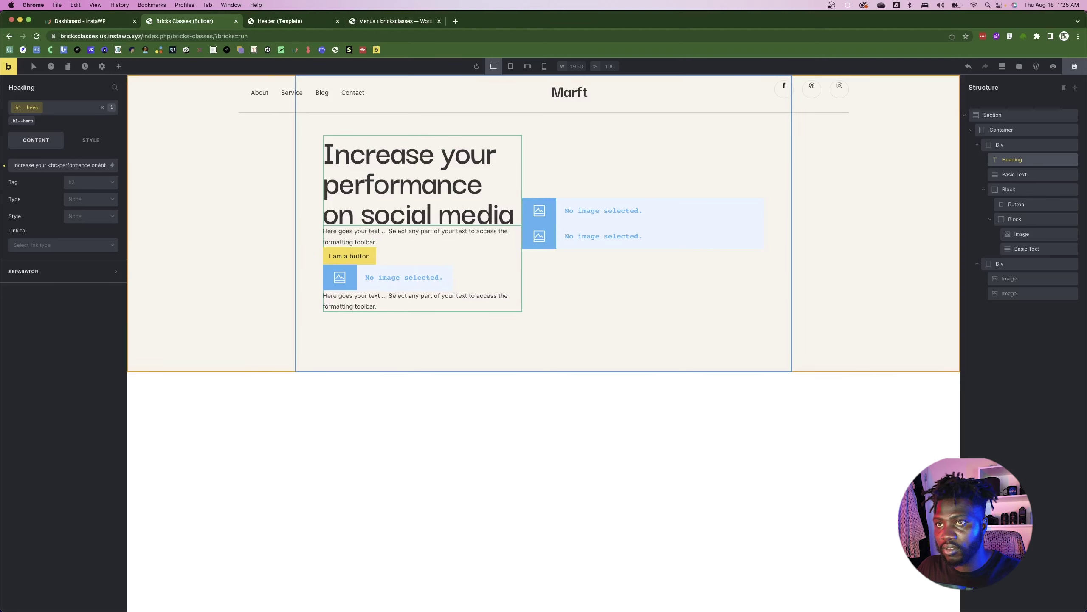
{"action": "key", "text": "super+Tab"}
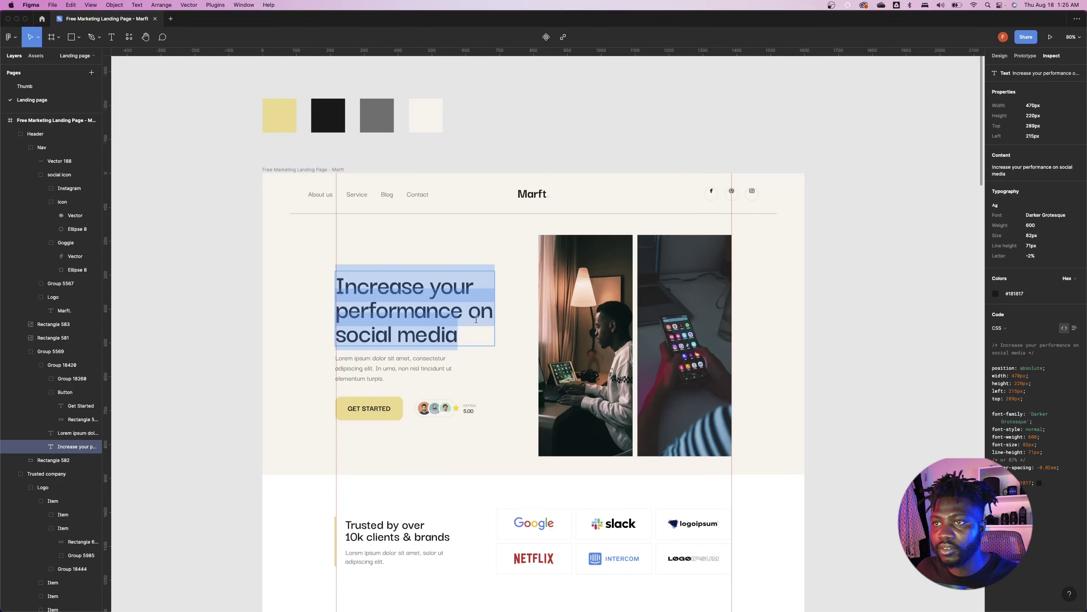
{"action": "key", "text": "super+Tab"}
{"action": "key", "text": "super+Tab"}
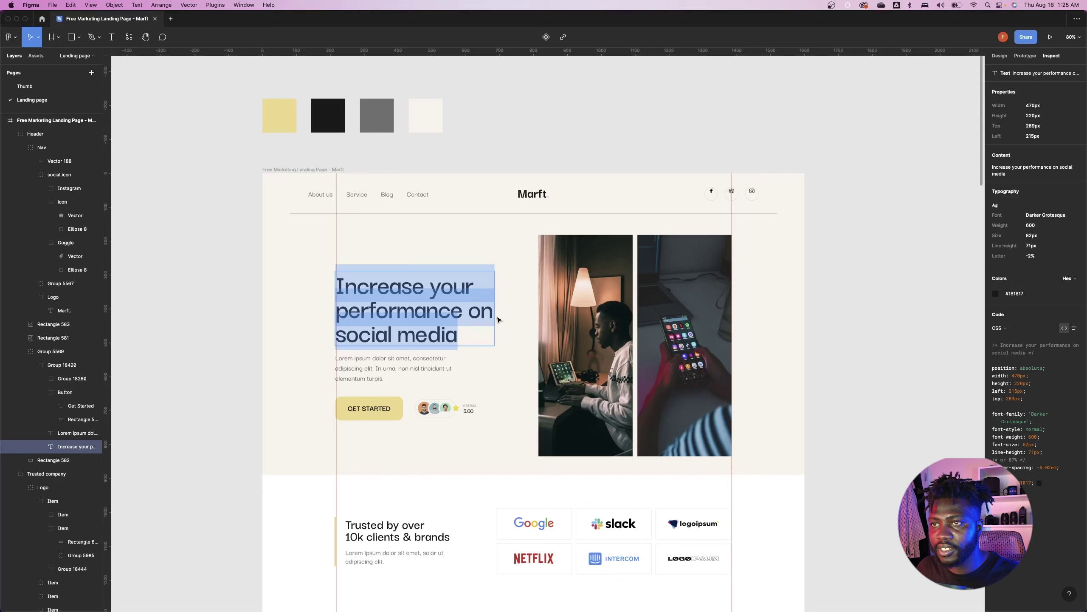
{"action": "key", "text": "super+Tab"}
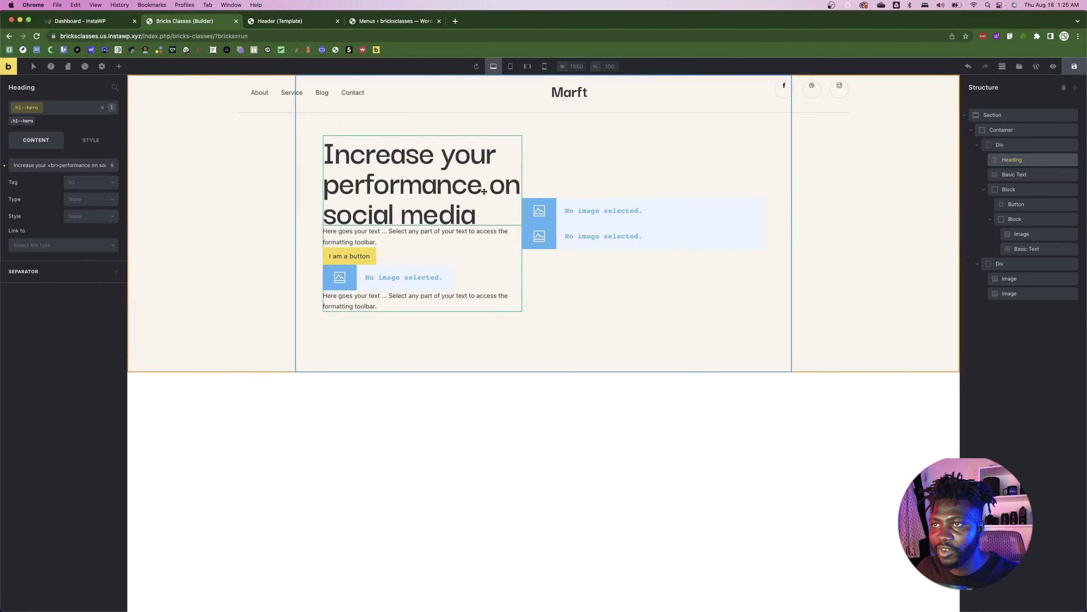
- Replace the placeholder in the text below the hero heading with the "Lorem ipsum dolor sit amet..." paragraph copied from the Figma design
{"action": "left_click", "coordinate": [275, 225]}
{"action": "left_click", "coordinate": [324, 235]}
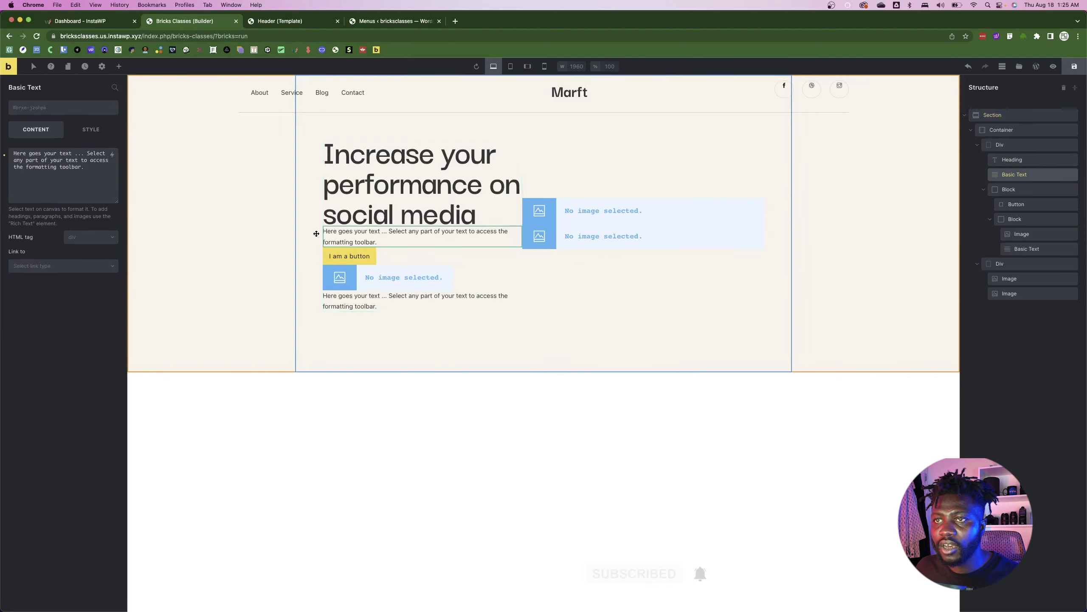
{"action": "key", "text": "super+Tab"}
{"action": "left_click", "coordinate": [400, 369]}
{"action": "key", "text": "Return"}
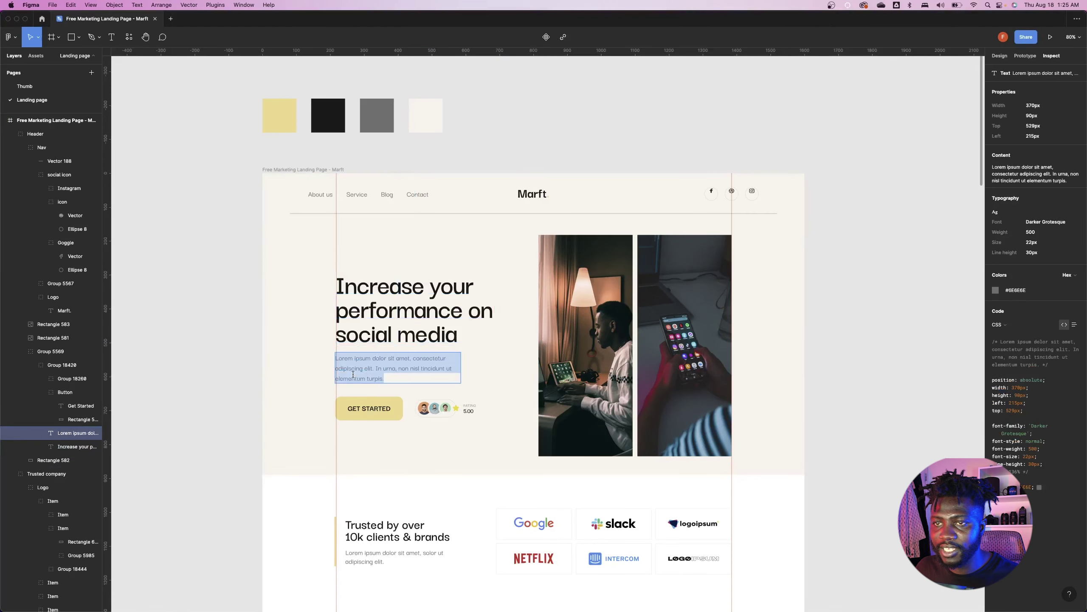
{"action": "key", "text": "super+c"}
{"action": "key", "text": "super+Tab"}
{"action": "left_click", "coordinate": [31, 174]}
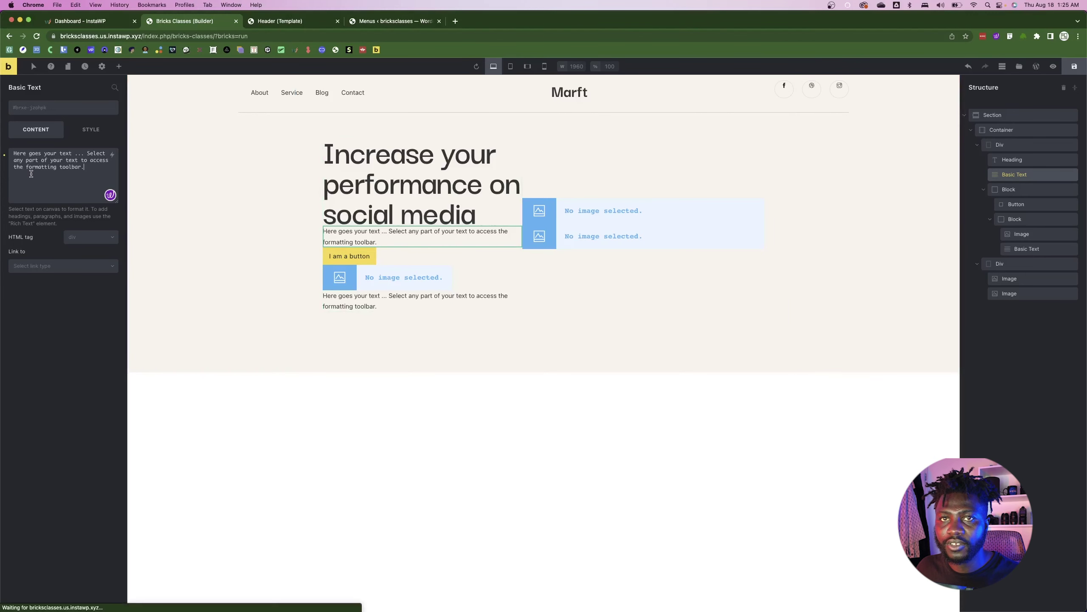
{"action": "key", "text": "super+a"}
{"action": "key", "text": "super+v"}
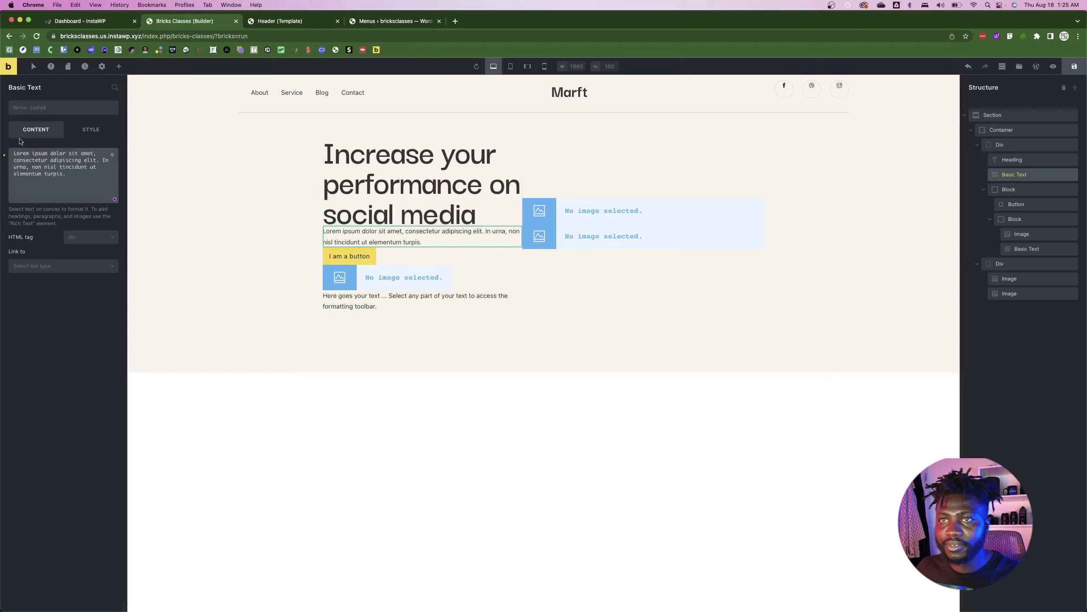
- Apply the p--txt--22 class to the hero paragraph, checking its text size in the Figma design
{"action": "left_click", "coordinate": [73, 109]}
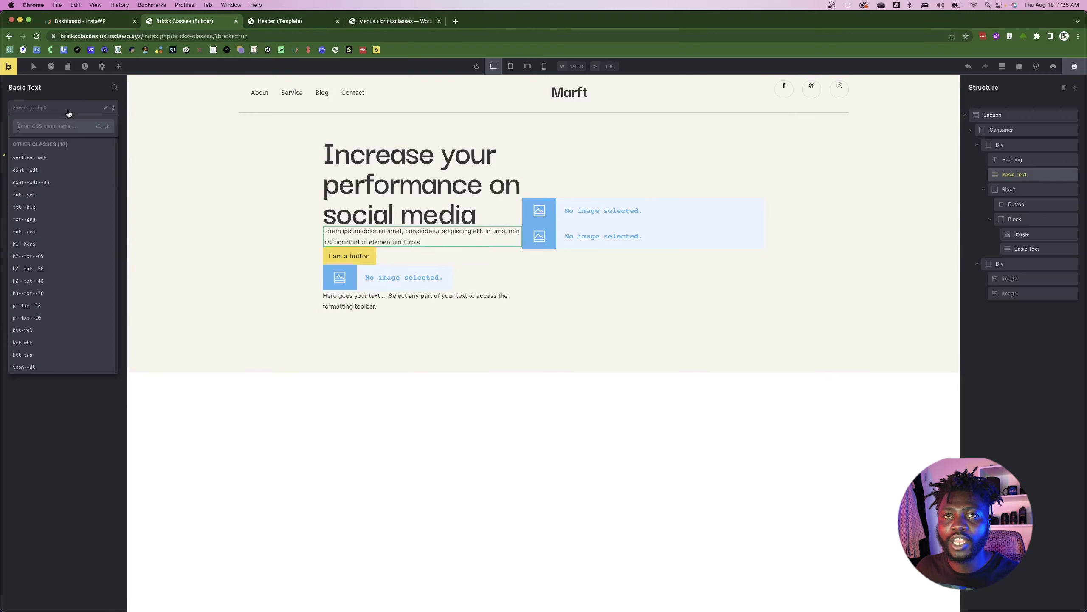
{"action": "key", "text": "super+Tab"}
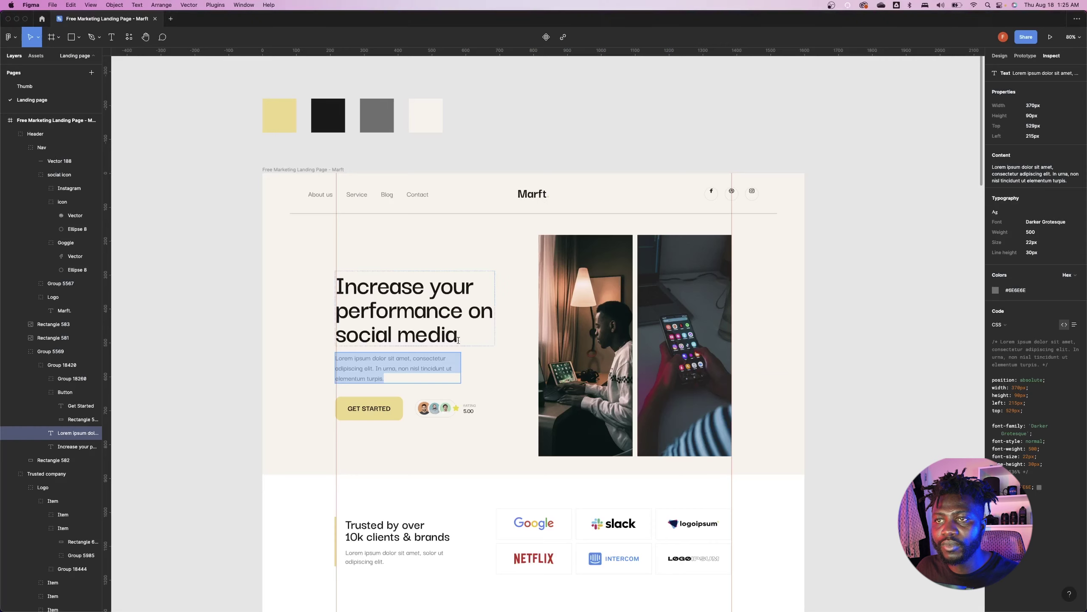
{"action": "key", "text": "super+Tab"}
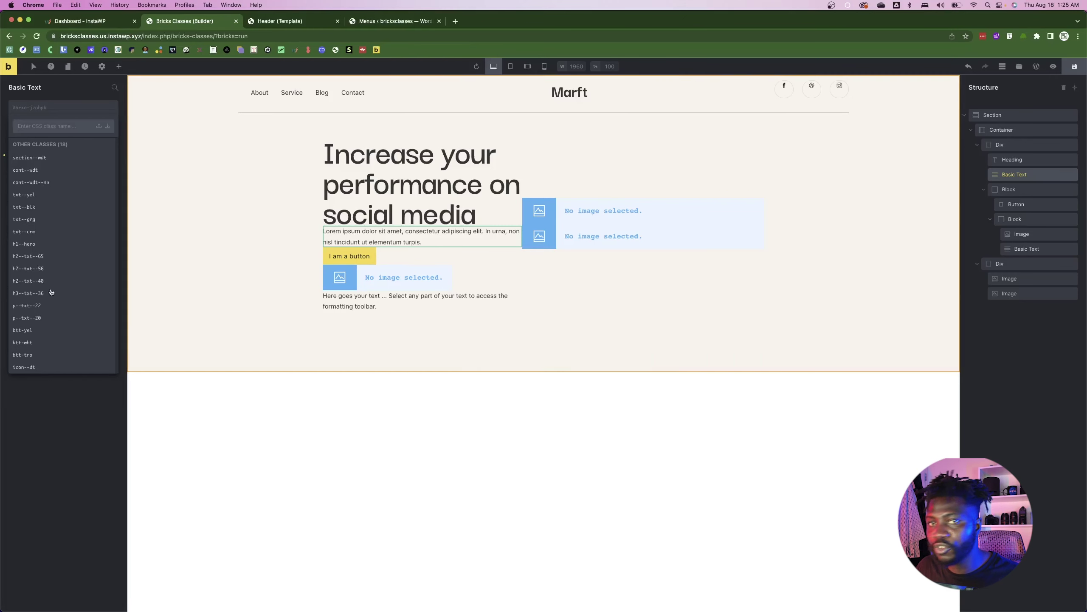
{"action": "left_click", "coordinate": [38, 307]}
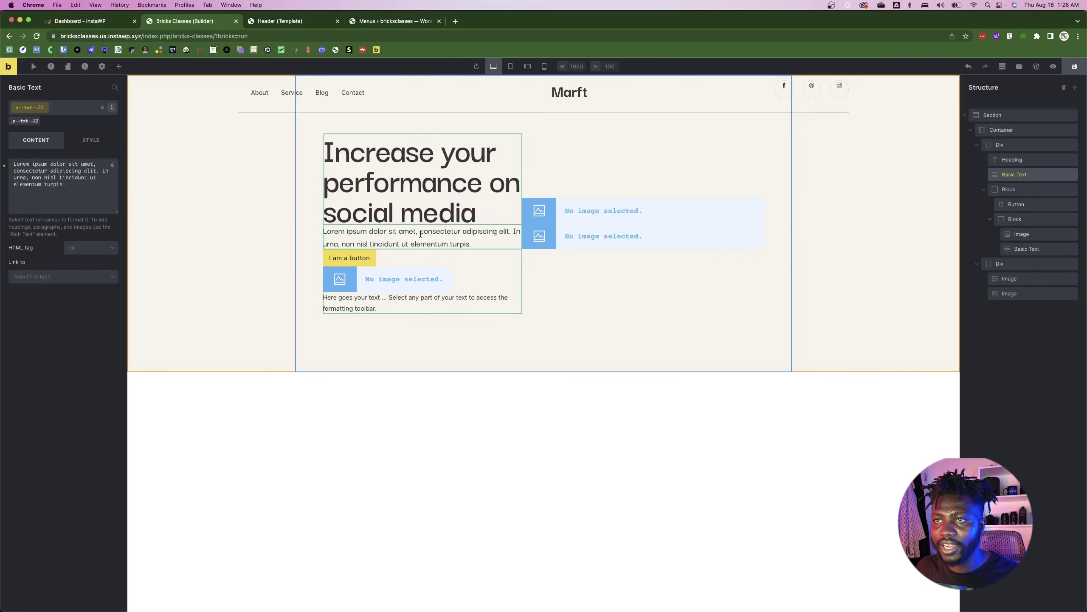
- Set the hero paragraph's width to 370 px as in Figma, on the element itself rather than on the p--txt--22 class
{"action": "key", "text": "super+Tab"}
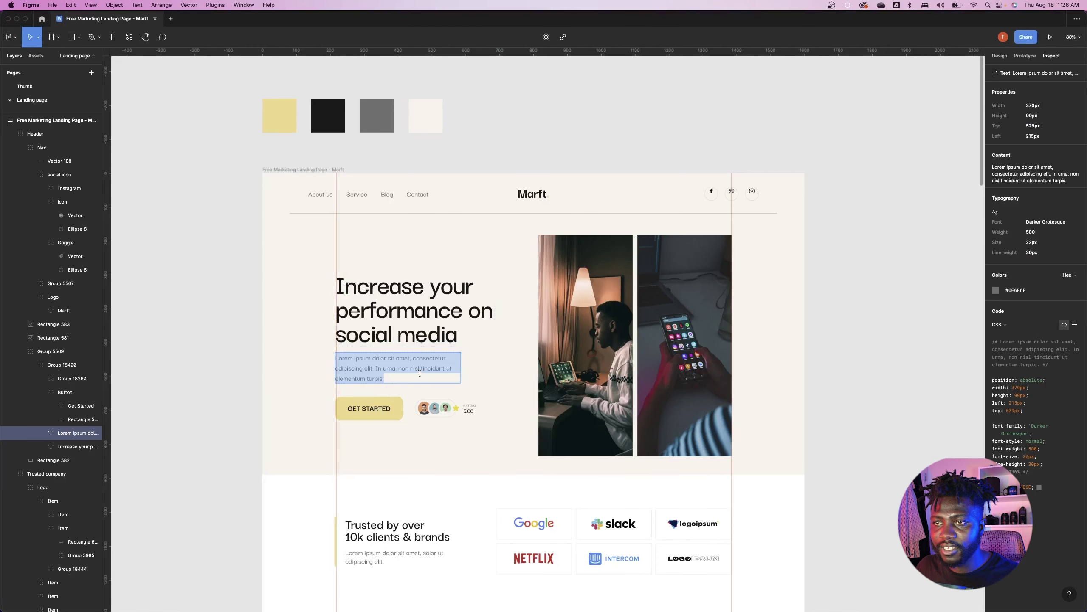
{"action": "left_click", "coordinate": [376, 374]}
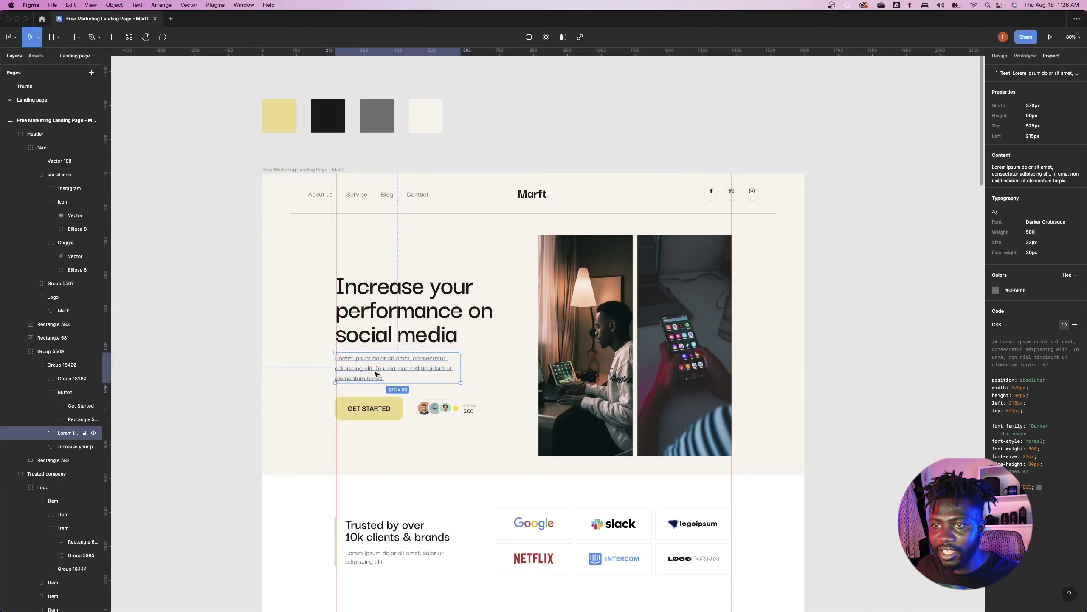
{"action": "key", "text": "alt"}
{"action": "key", "text": "super+Tab"}
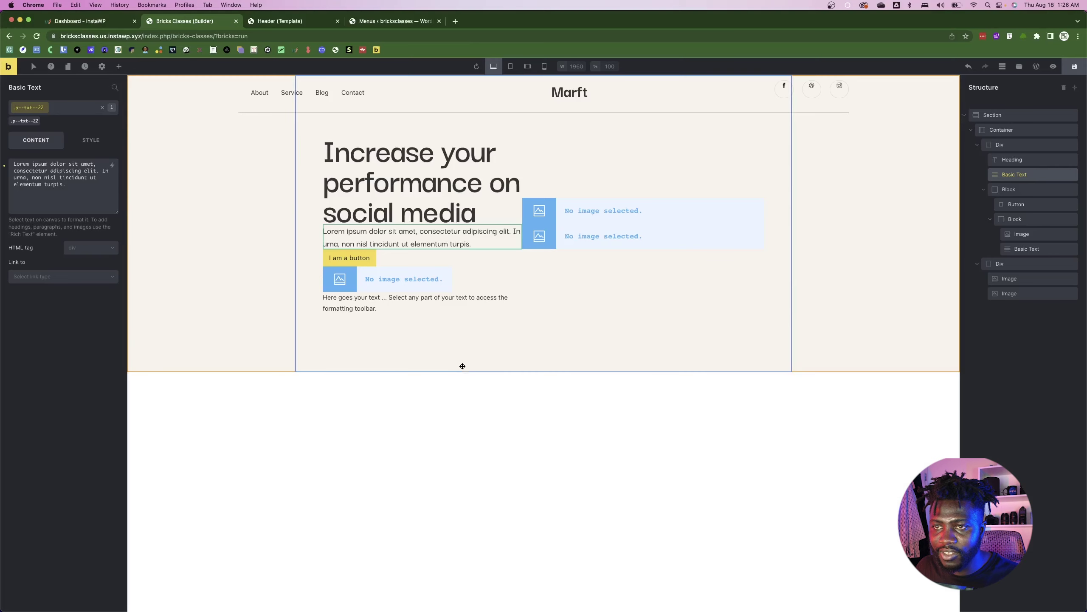
{"action": "left_click", "coordinate": [91, 140]}
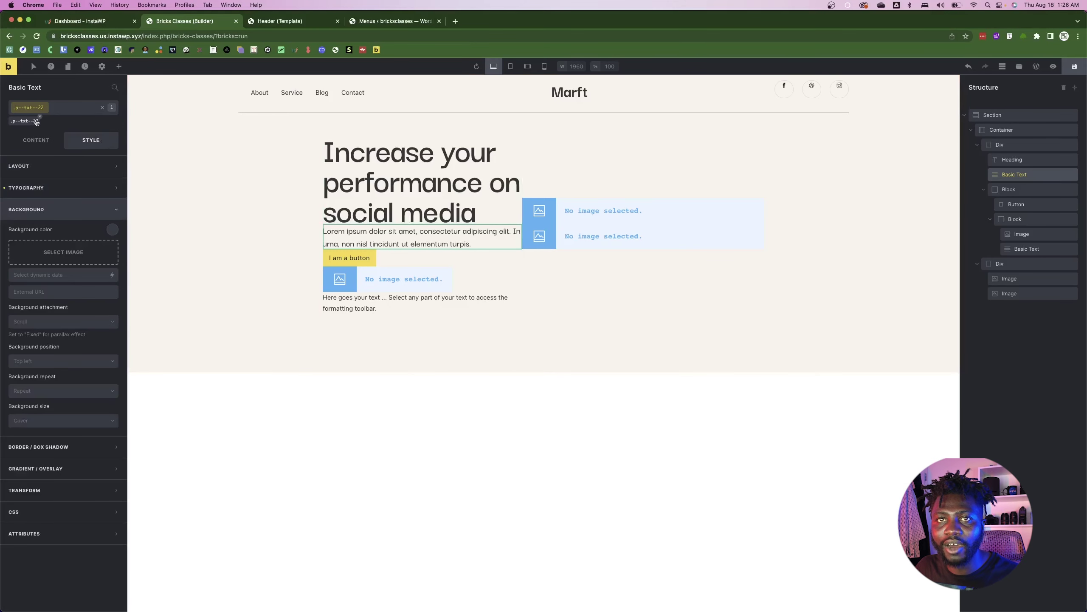
{"action": "left_click", "coordinate": [102, 107]}
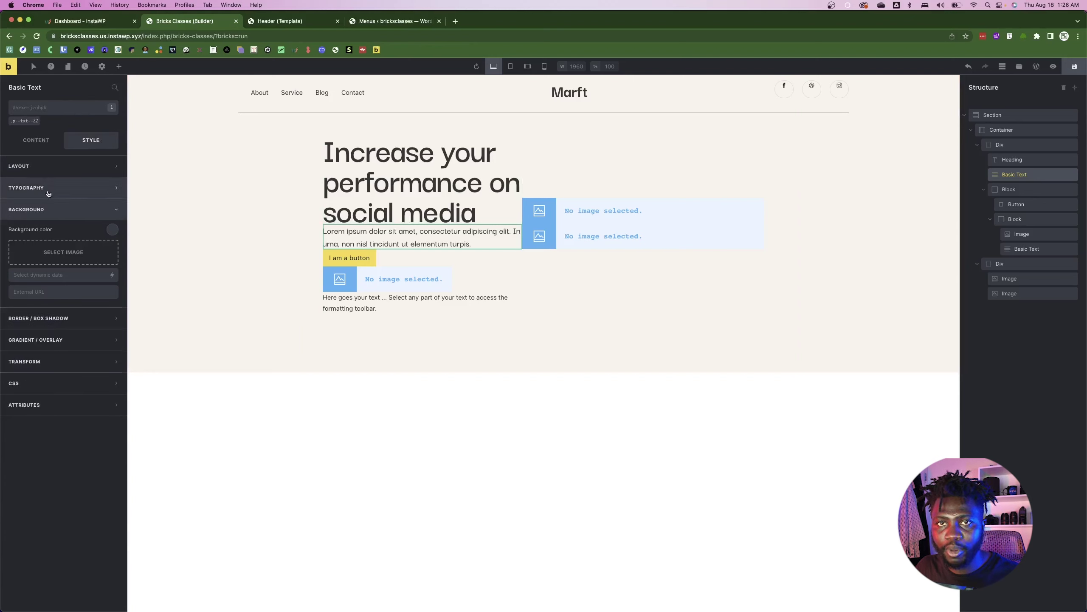
{"action": "left_click", "coordinate": [49, 170]}
{"action": "left_click", "coordinate": [81, 308]}
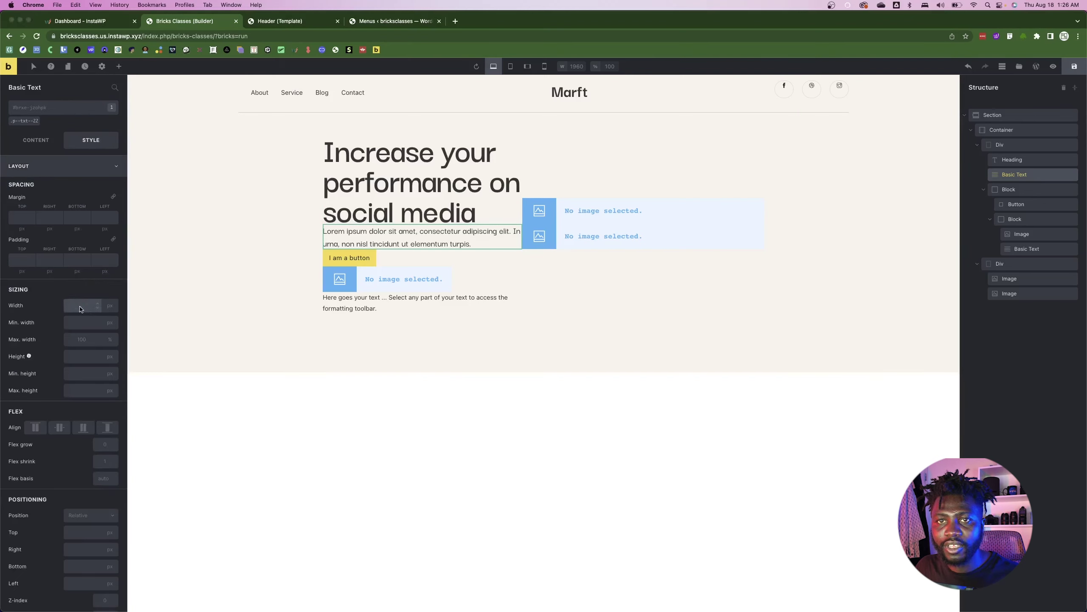
{"action": "key", "text": "super+Tab"}
{"action": "key", "text": "super+Tab"}
{"action": "type", "text": "370"}
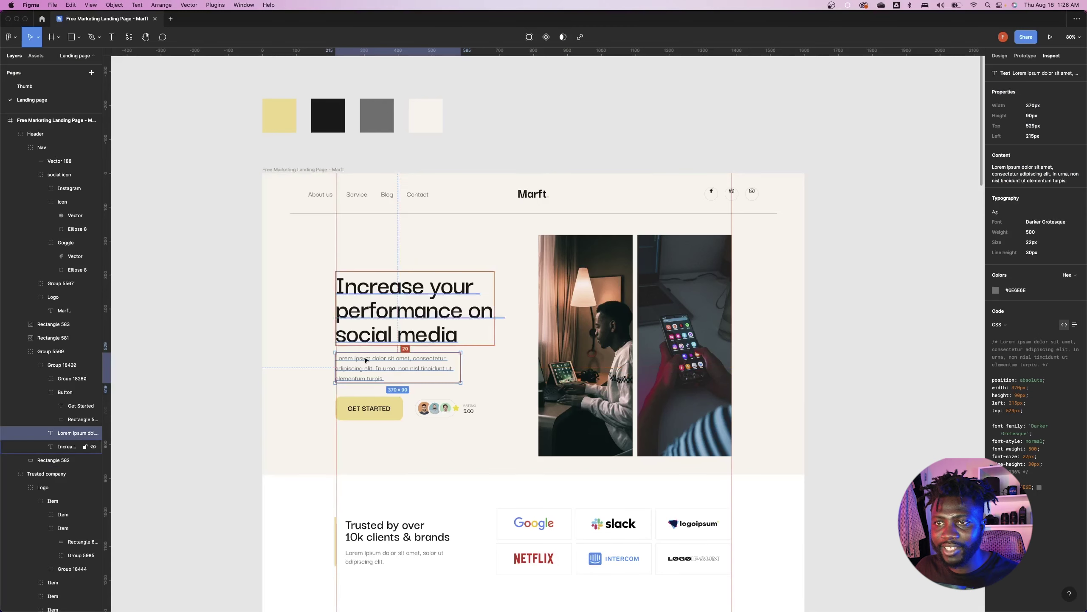
- Apply the btt-yel class to the hero button and change its text to "Get Started" as in the Figma design
{"action": "key", "text": "super+Tab"}
{"action": "left_click", "coordinate": [369, 414]}
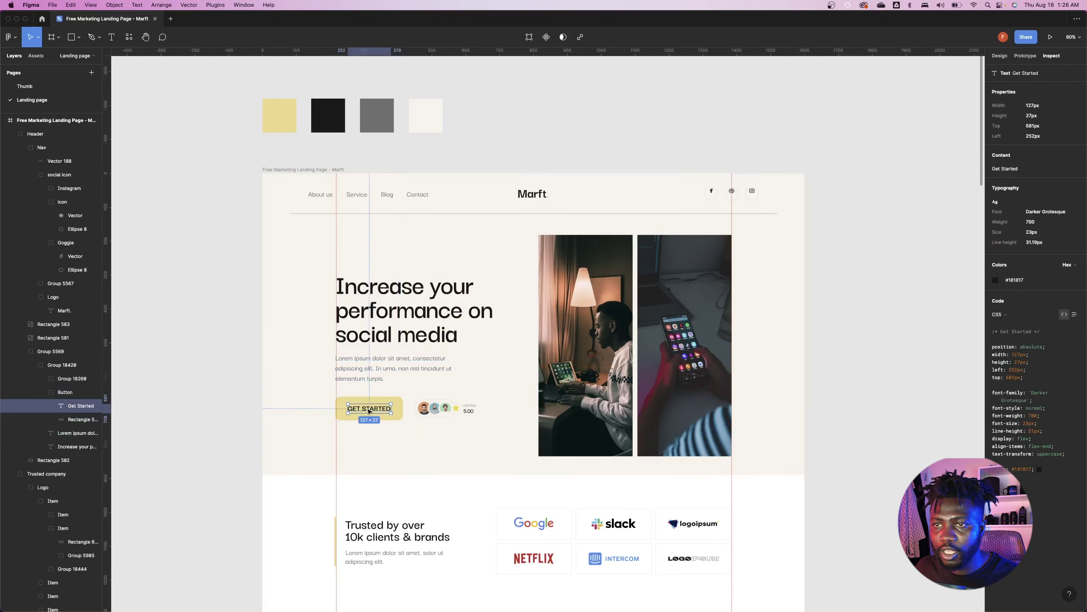
{"action": "key", "text": "super+Tab"}
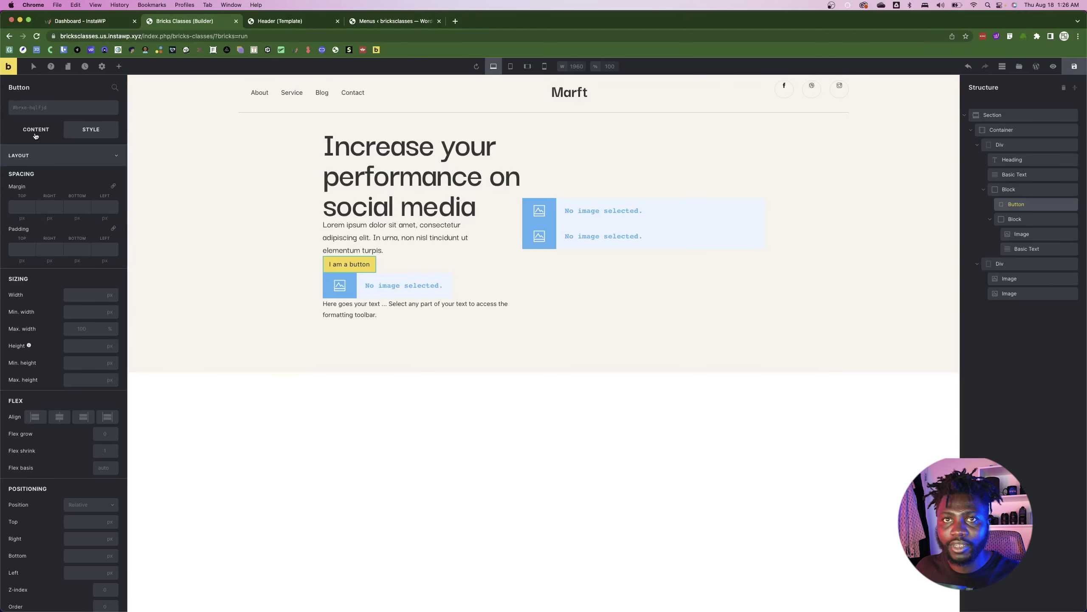
{"action": "left_click", "coordinate": [51, 110]}
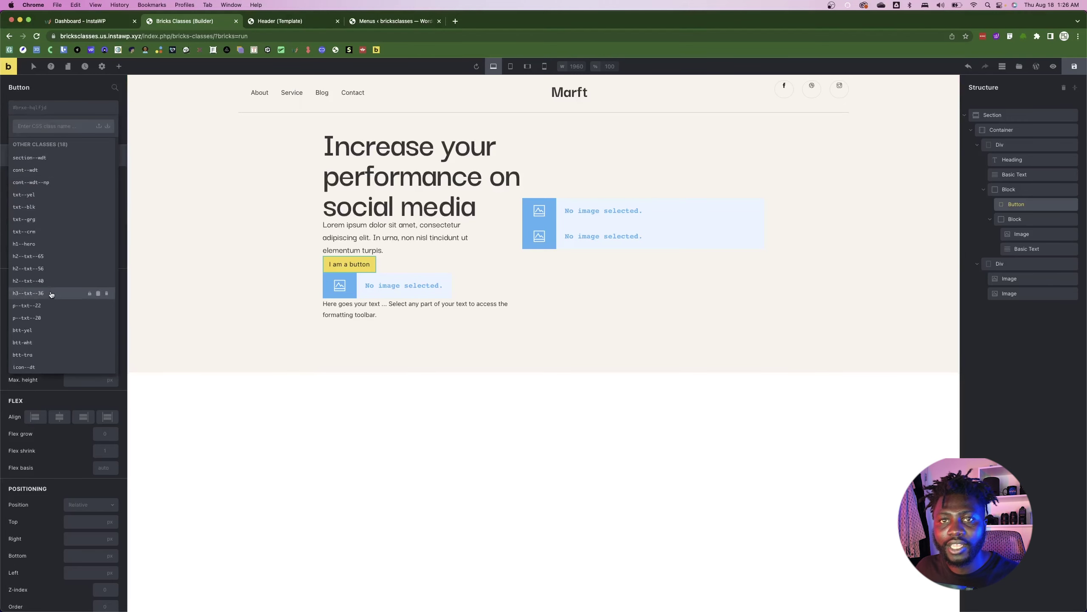
{"action": "left_click", "coordinate": [33, 330]}
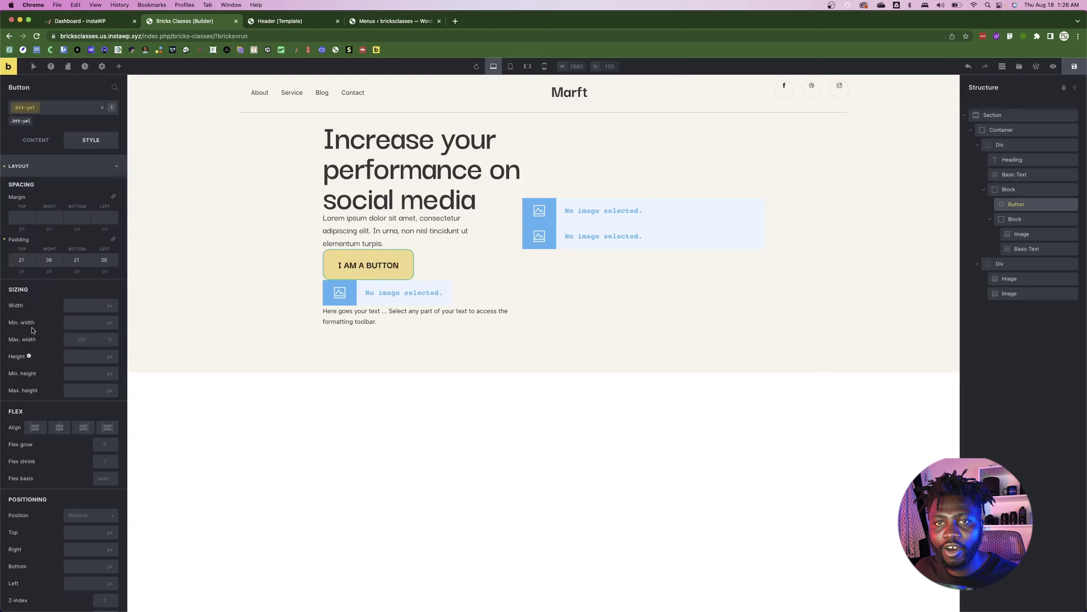
{"action": "left_click", "coordinate": [36, 140]}
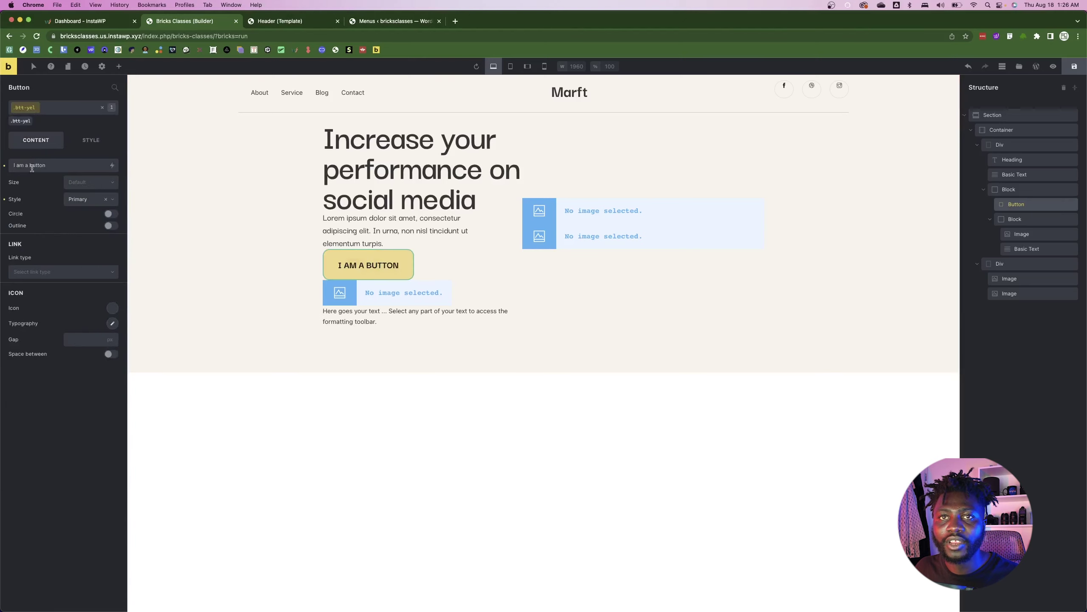
{"action": "triple_click", "coordinate": [26, 165]}
{"action": "type", "text": "Get Started"}
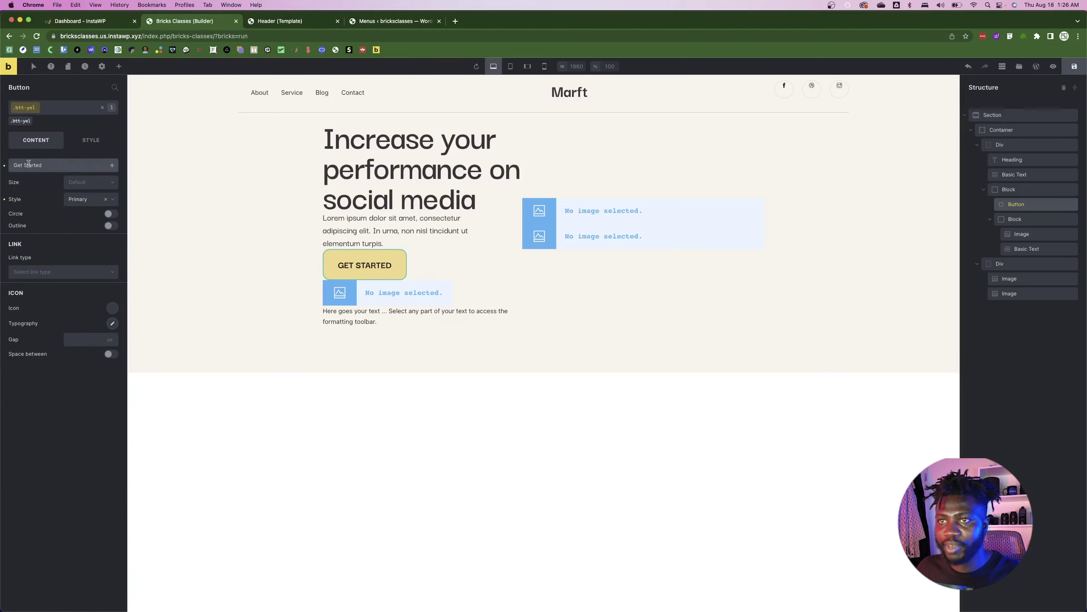
{"action": "left_click", "coordinate": [269, 238]}
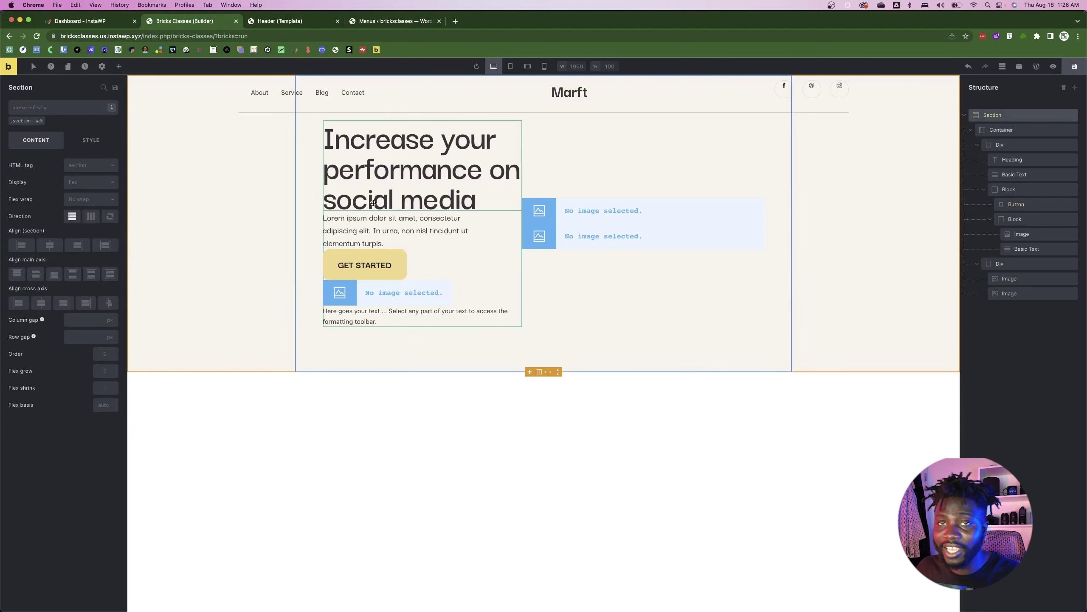
- Check the avatar rating group in Figma and locate the exported images in the Hero Section folder in Finder
{"action": "left_click", "coordinate": [422, 298]}
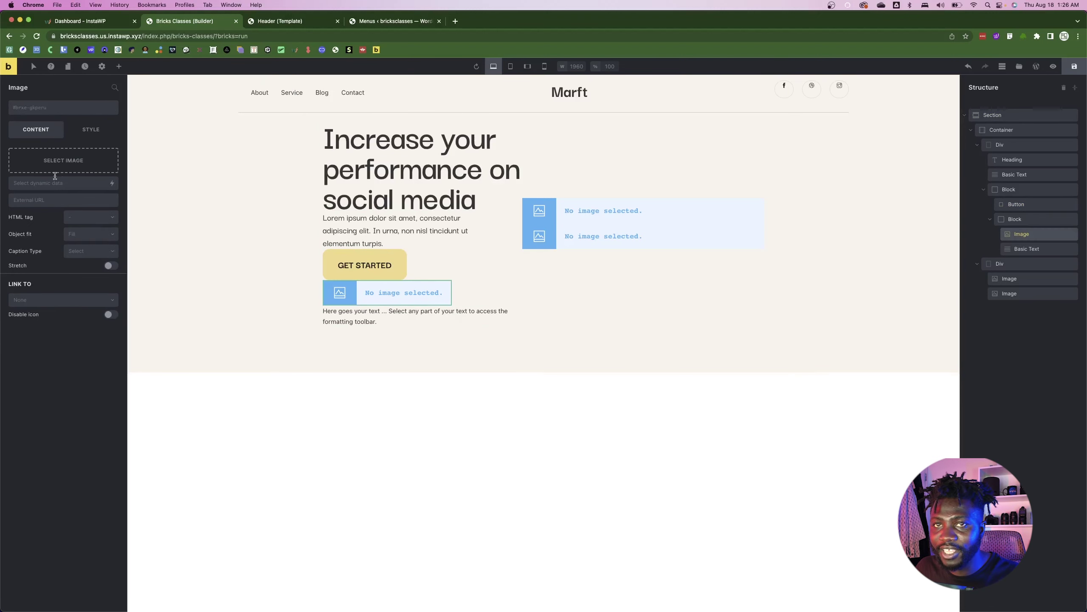
{"action": "key", "text": "super+Tab"}
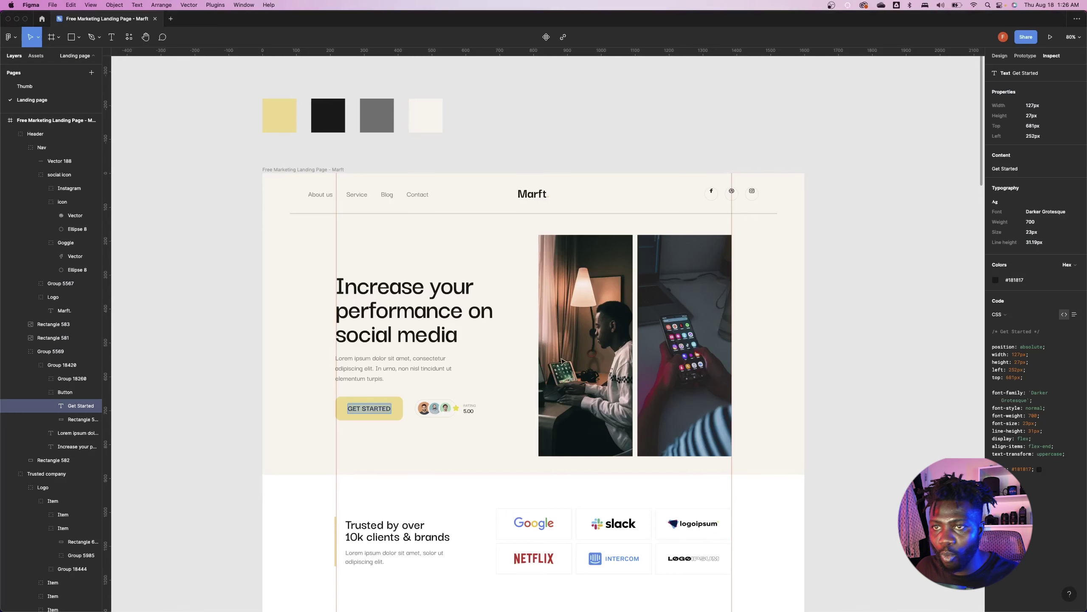
{"action": "left_click", "coordinate": [432, 411]}
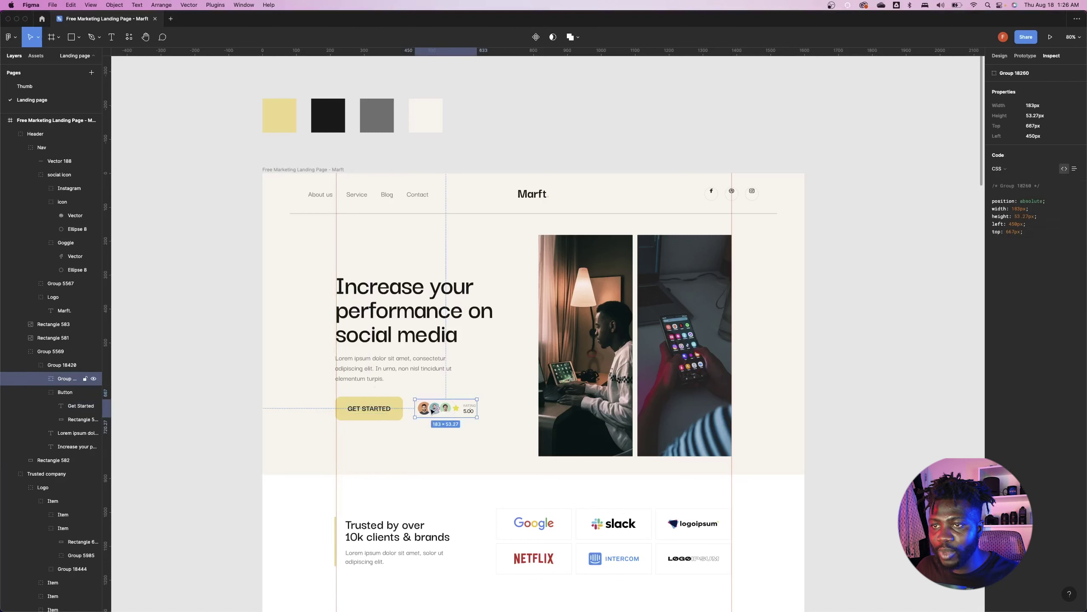
{"action": "key", "text": "super+Tab"}
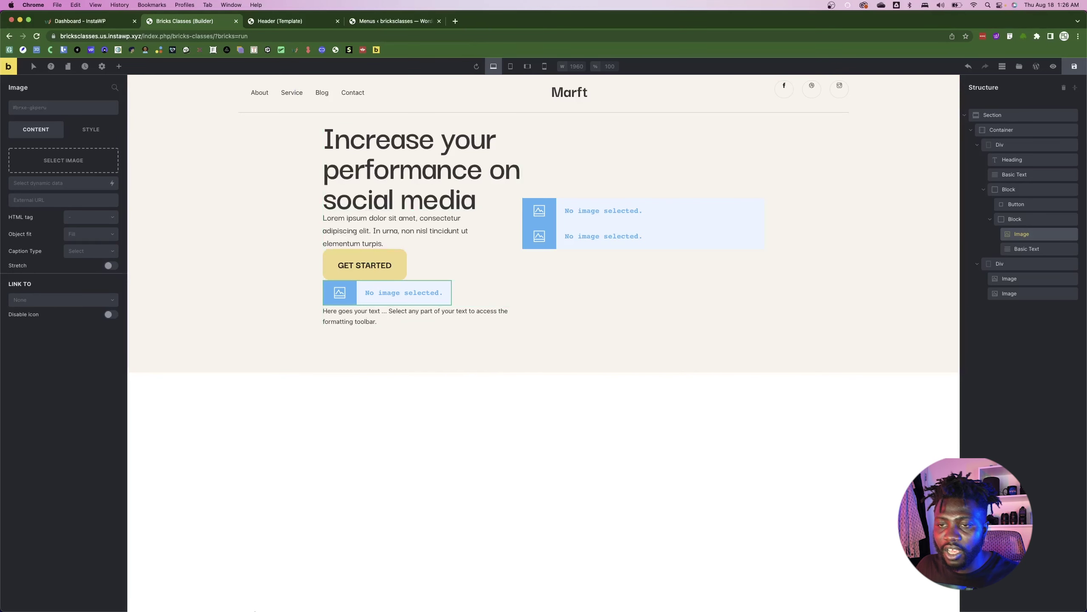
{"action": "left_click", "coordinate": [56, 587]}
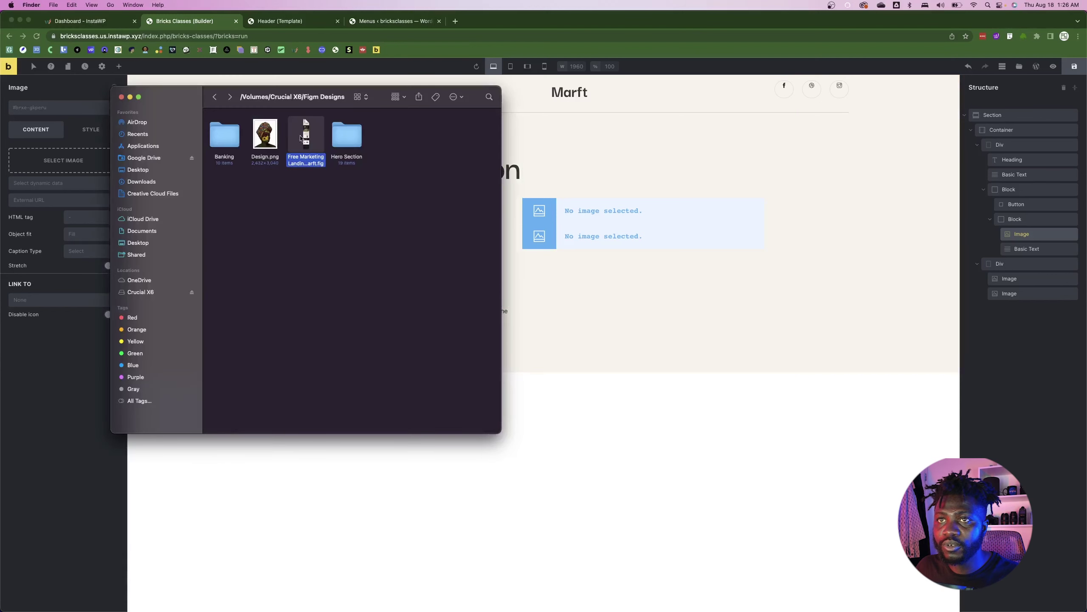
{"action": "left_click", "coordinate": [348, 130]}
{"action": "double_click", "coordinate": [347, 130]}
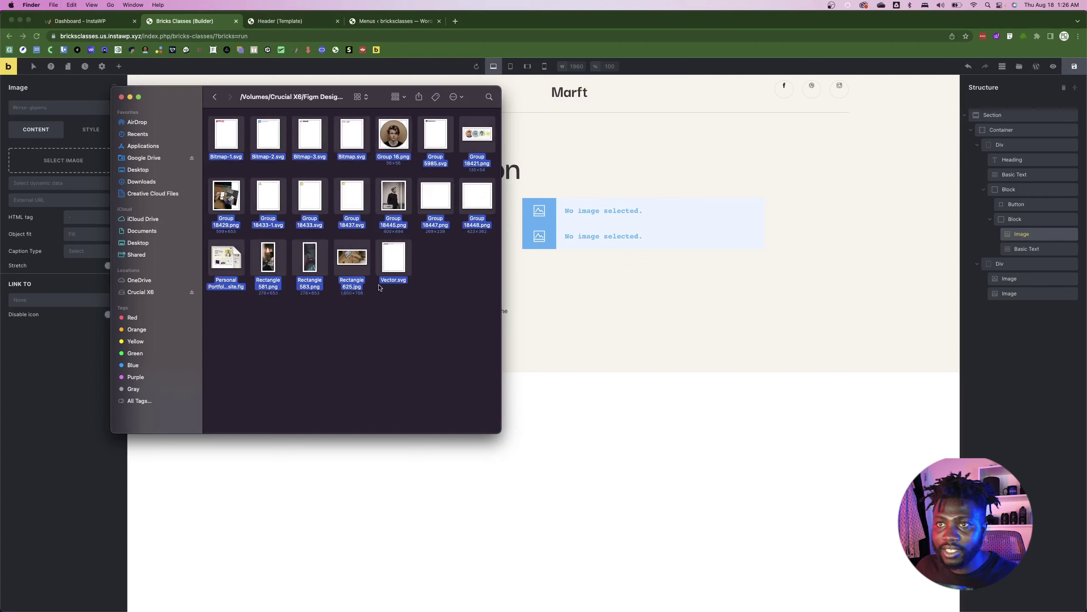
{"action": "left_click", "coordinate": [609, 276]}
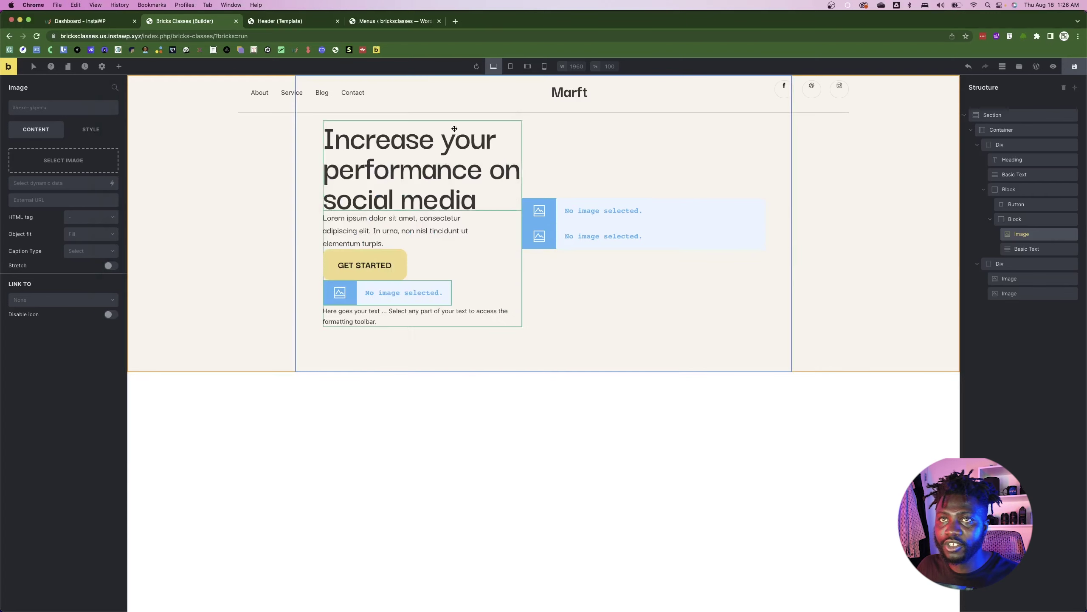
- Leave the Header template's builder for the WordPress admin and open the Media Library
{"action": "left_click", "coordinate": [300, 21]}
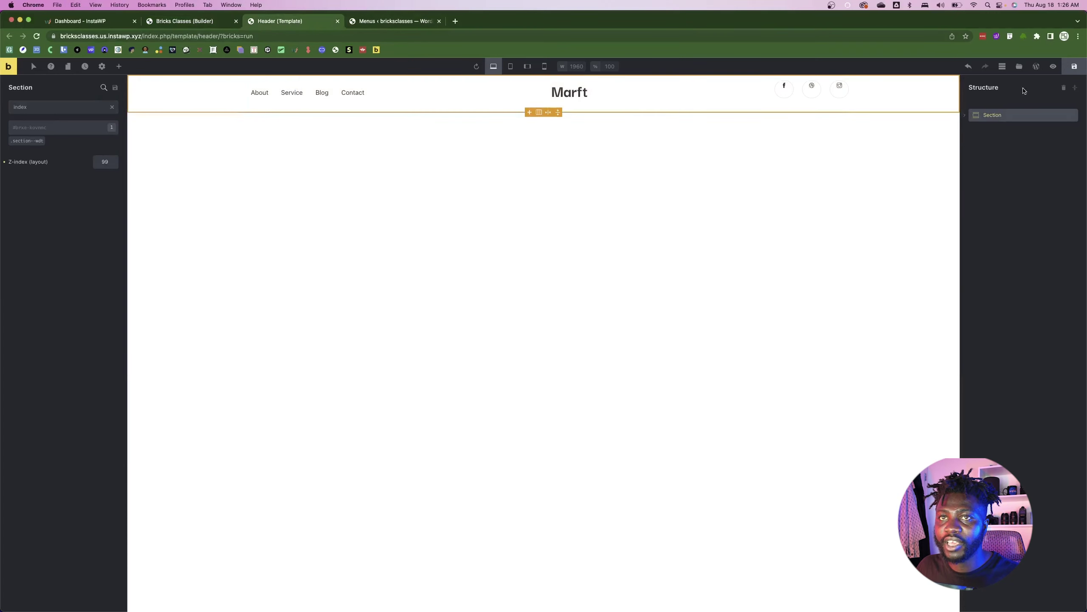
{"action": "left_click", "coordinate": [1036, 66]}
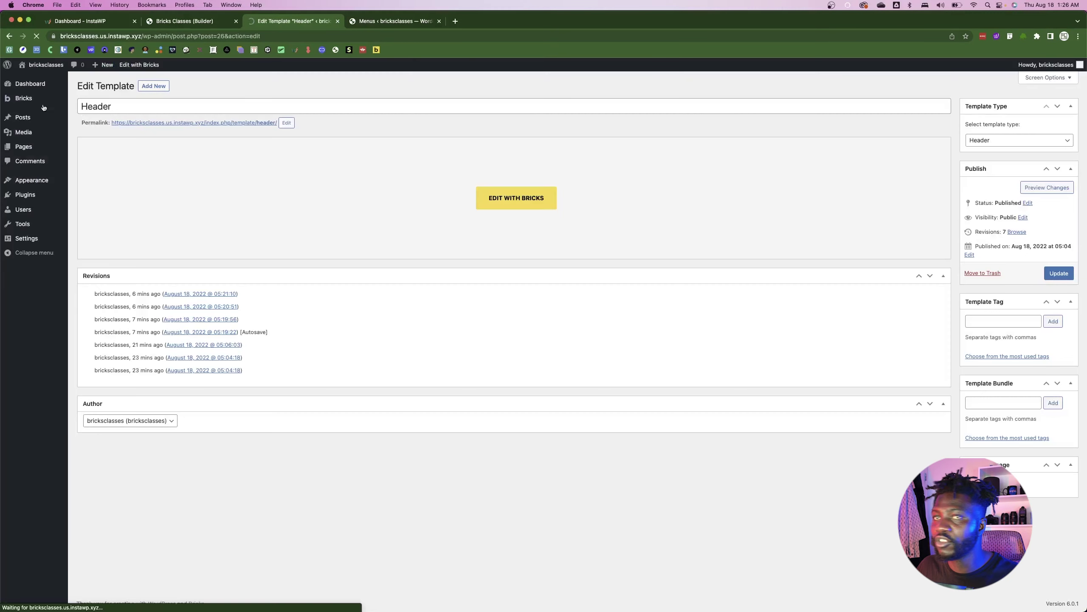
{"action": "left_click", "coordinate": [49, 133]}
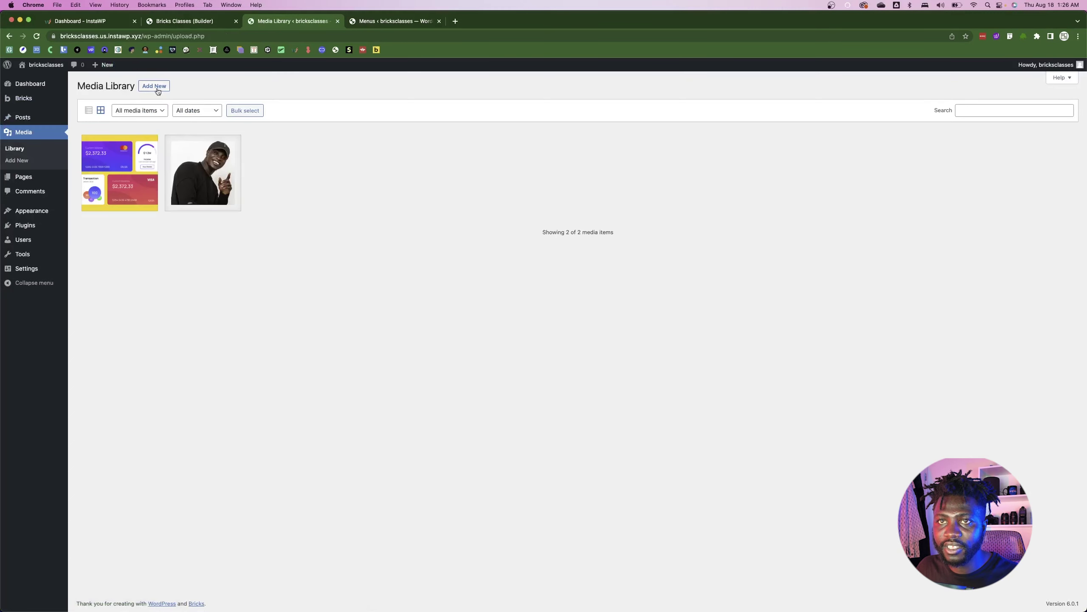
- Permanently delete both existing images from the Media Library in bulk
{"action": "left_click", "coordinate": [257, 112]}
{"action": "left_click", "coordinate": [161, 110]}
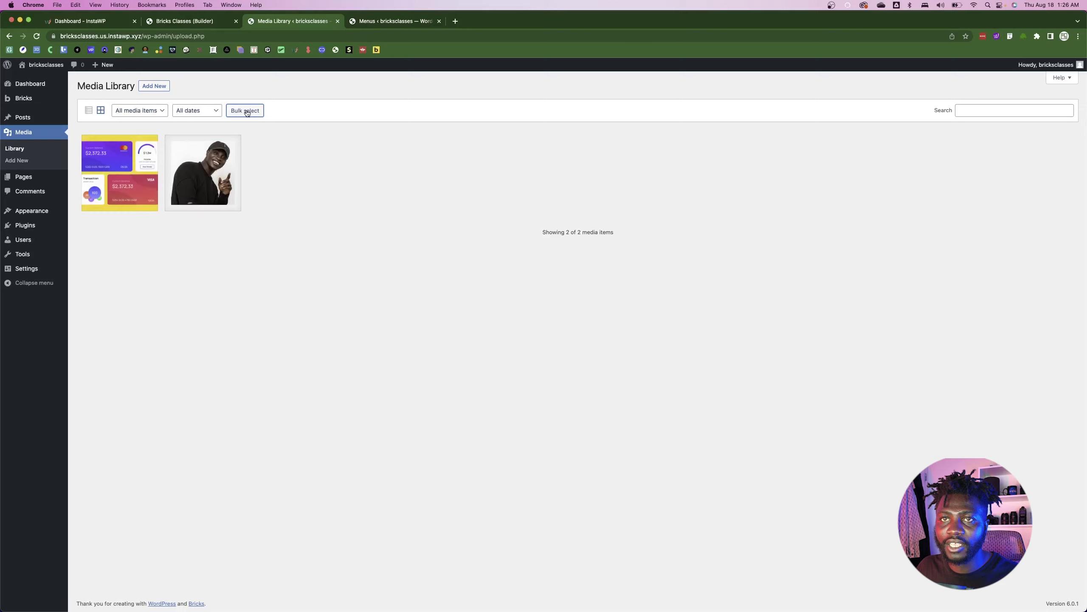
{"action": "left_click", "coordinate": [247, 112]}
{"action": "left_click", "coordinate": [218, 173]}
{"action": "left_click", "coordinate": [139, 166]}
{"action": "left_click", "coordinate": [112, 110]}
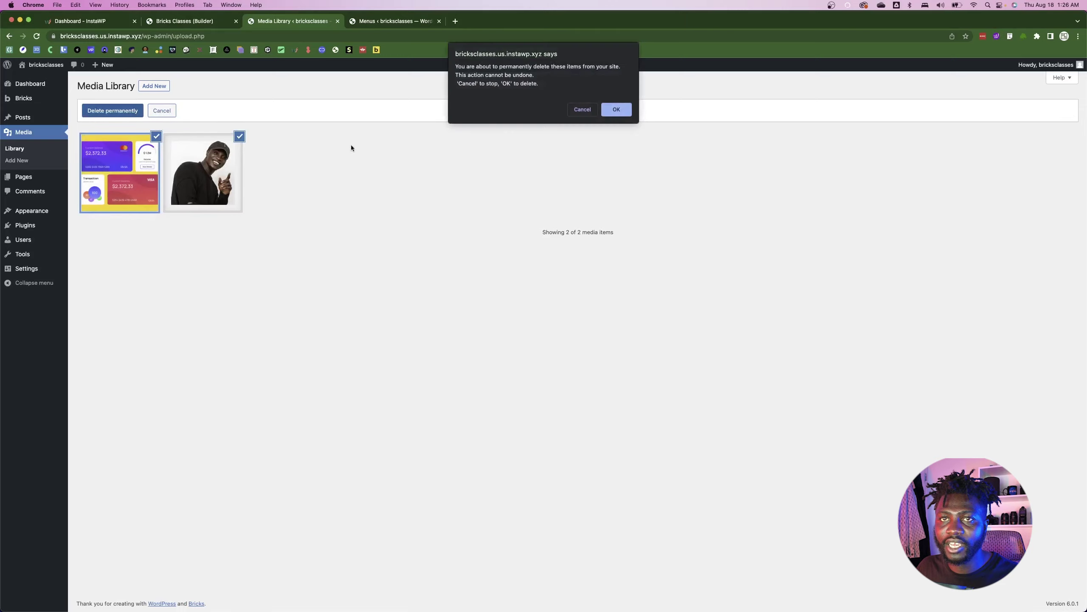
{"action": "left_click", "coordinate": [616, 109]}
{"action": "left_click", "coordinate": [154, 86]}
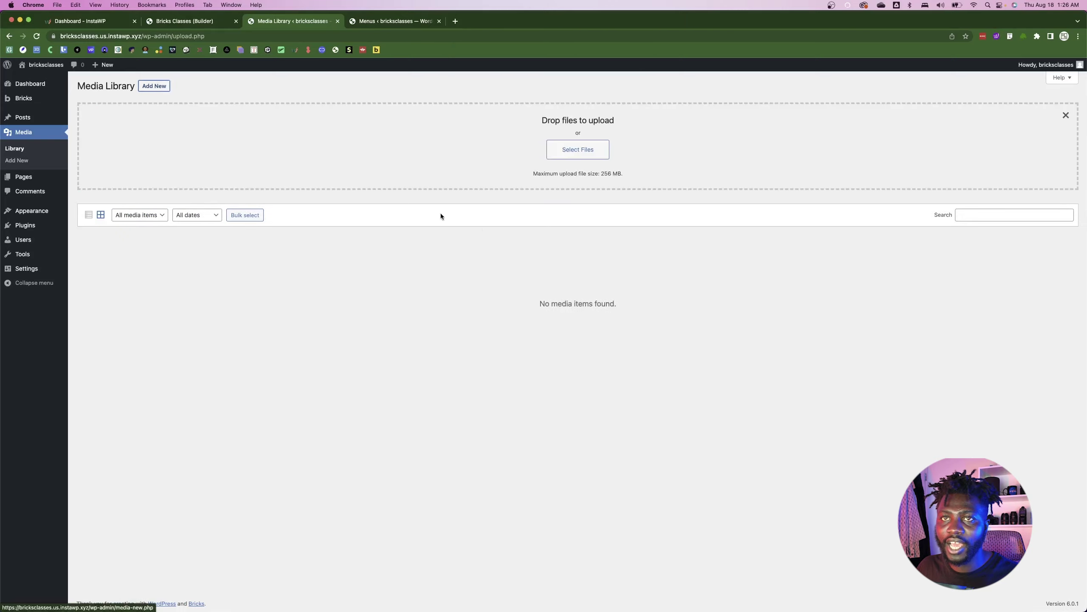
{"action": "key", "text": "super+Tab"}
{"action": "left_click_drag", "start_coordinate": [343, 102], "coordinate": [414, 273]}
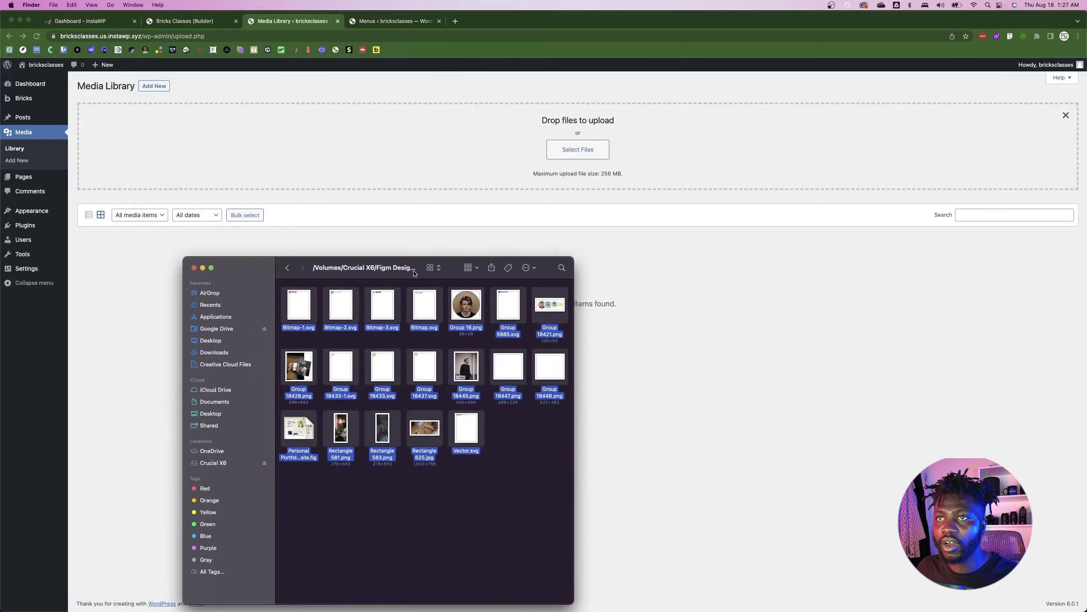
{"action": "left_click", "coordinate": [256, 137]}
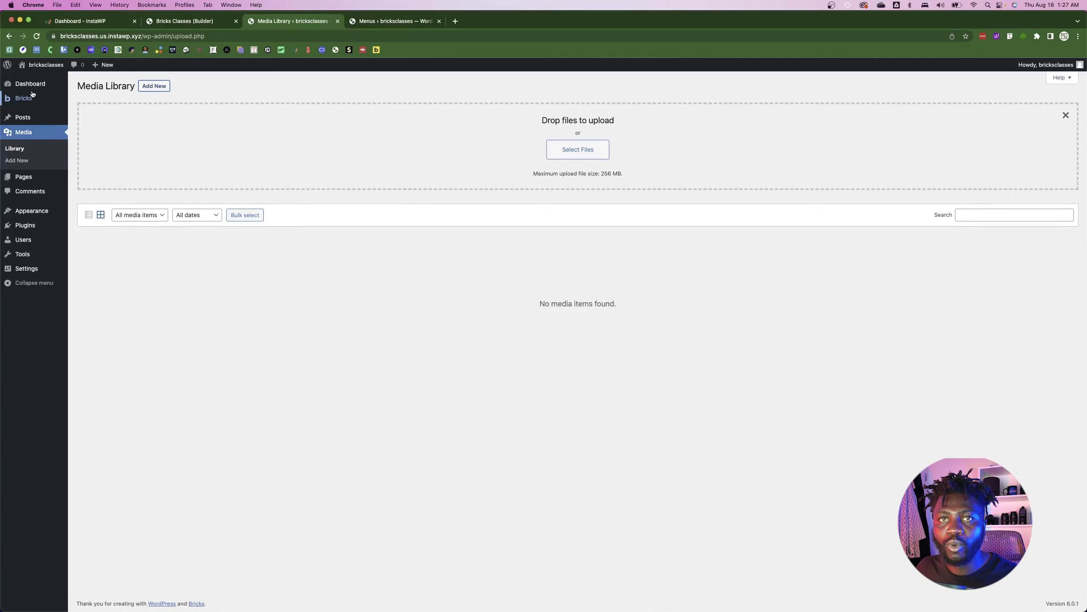
- Check the SVG upload permissions in the general Bricks settings and return to the Media Library
{"action": "mouse_move", "coordinate": [26, 98]}
{"action": "left_click", "coordinate": [87, 124]}
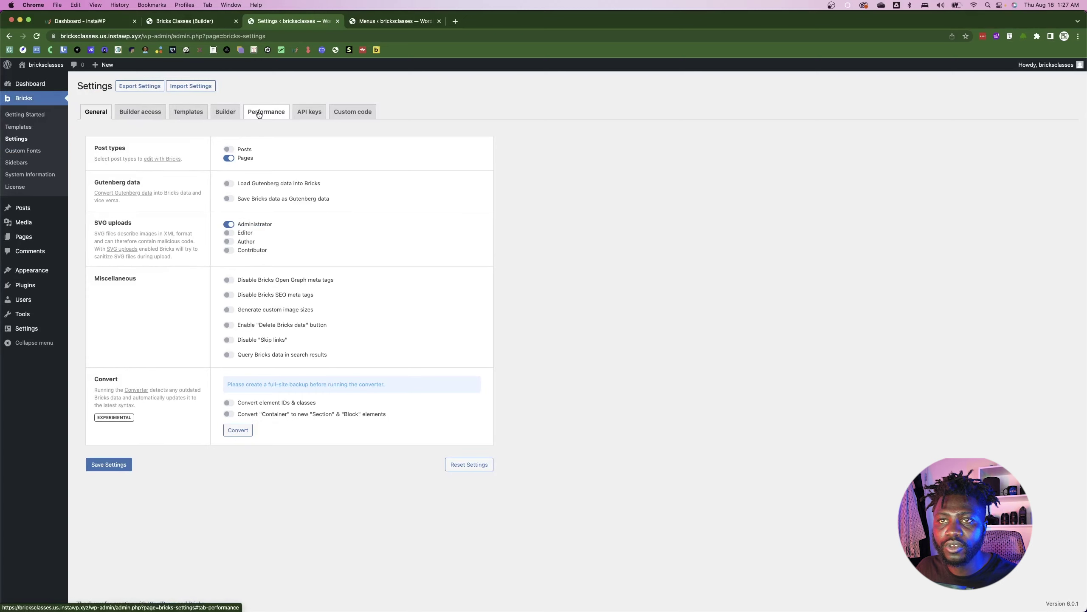
{"action": "left_click", "coordinate": [66, 222]}
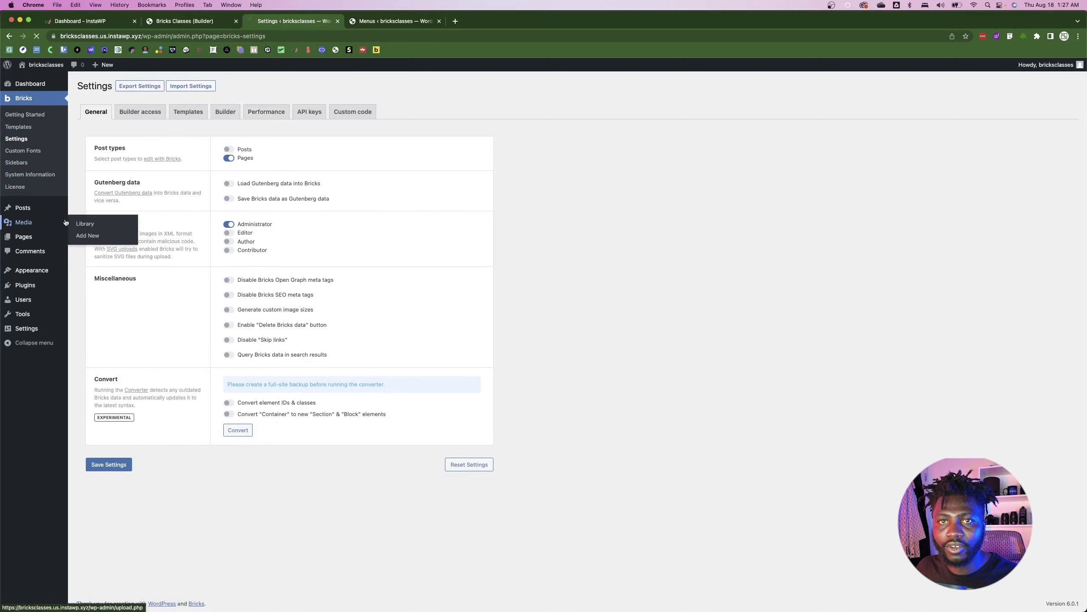
- Upload all the selected design files from the Finder folder to the Media Library and dismiss the upload errors
{"action": "left_click", "coordinate": [166, 87]}
{"action": "key", "text": "super+Tab"}
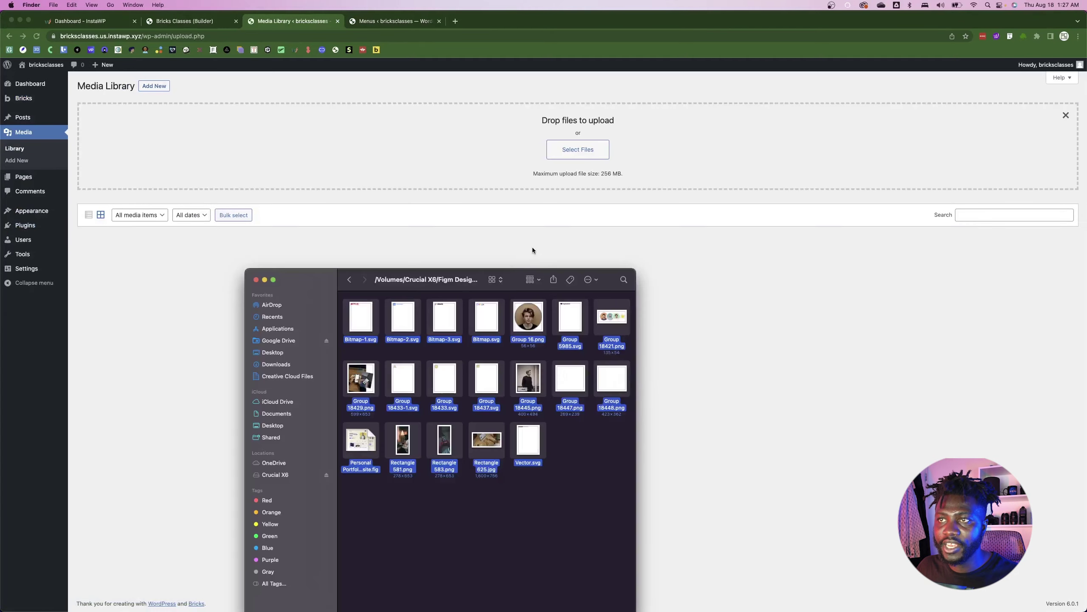
{"action": "left_click_drag", "start_coordinate": [486, 317], "coordinate": [549, 190]}
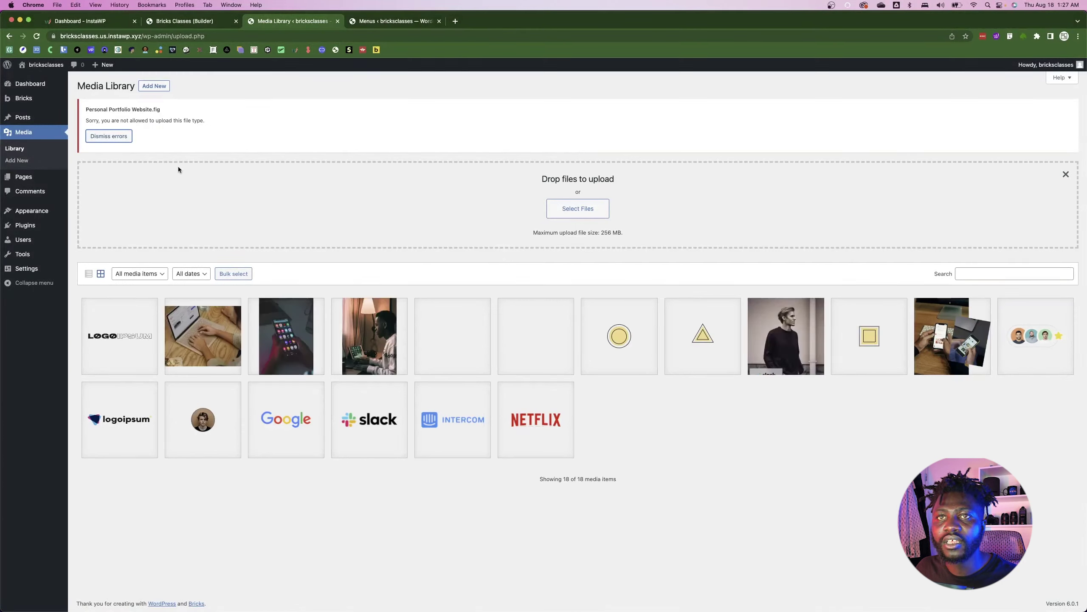
{"action": "left_click", "coordinate": [106, 137]}
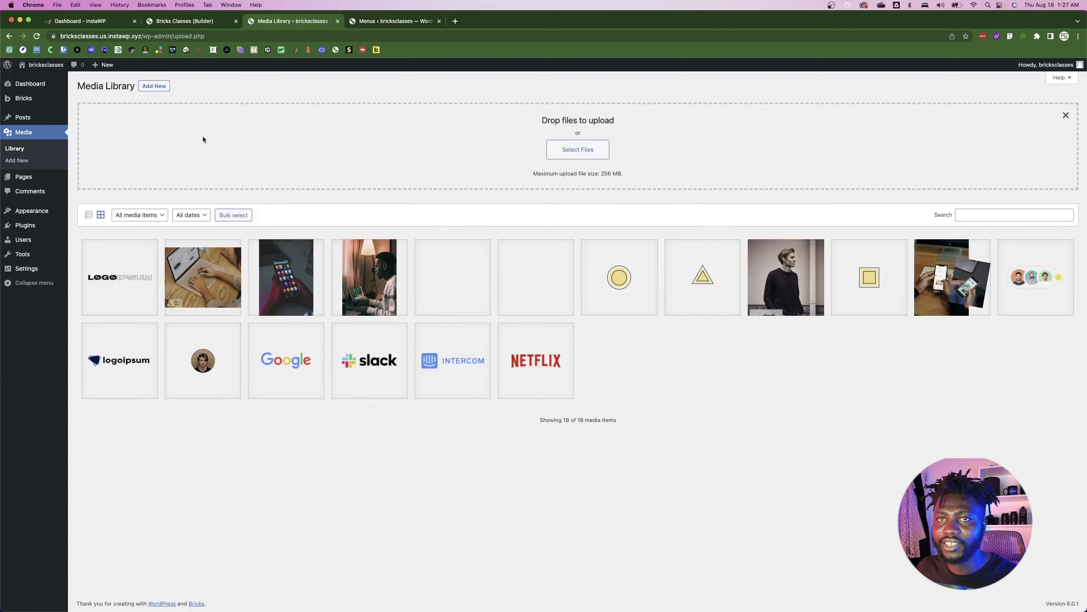
- Return to the Bricks builder page and open media selection for the image placeholder below the GET STARTED button, closing the Finder window
{"action": "left_click", "coordinate": [1065, 114]}
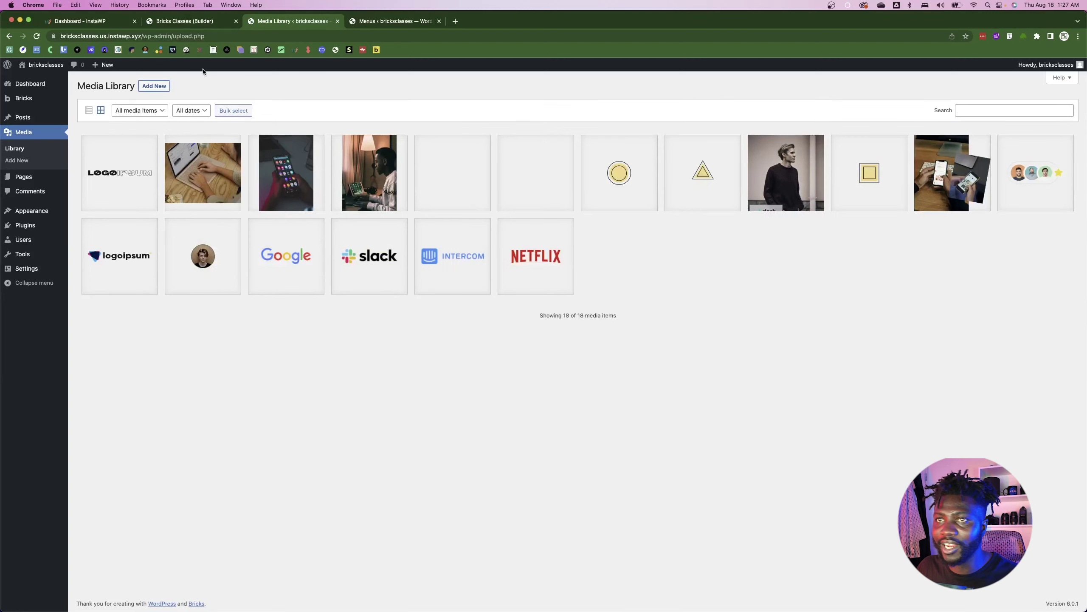
{"action": "left_click", "coordinate": [188, 22]}
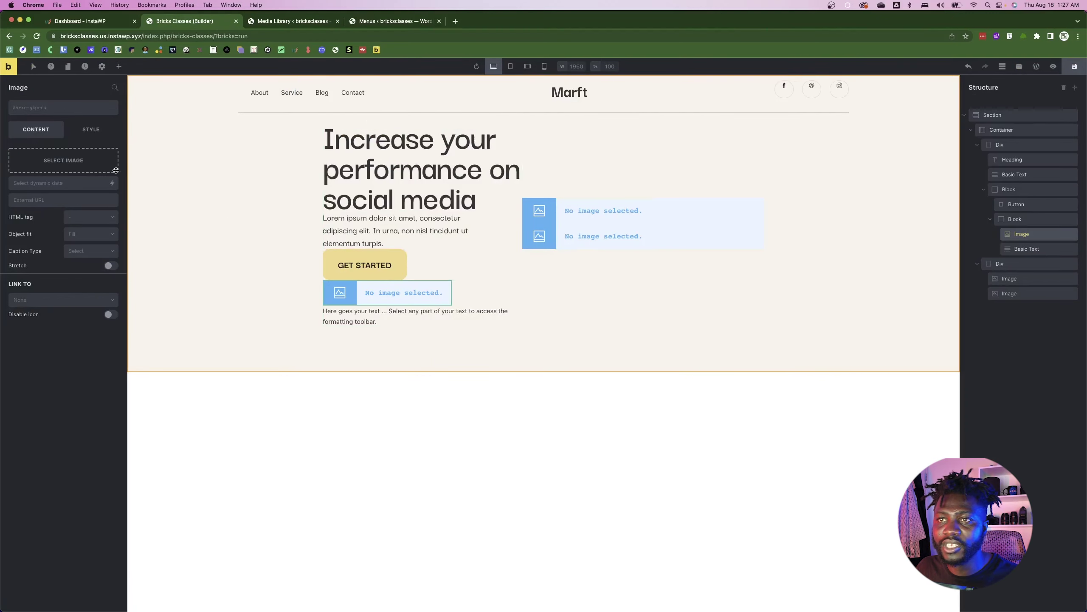
{"action": "left_click", "coordinate": [80, 160]}
{"action": "key", "text": "super+Tab"}
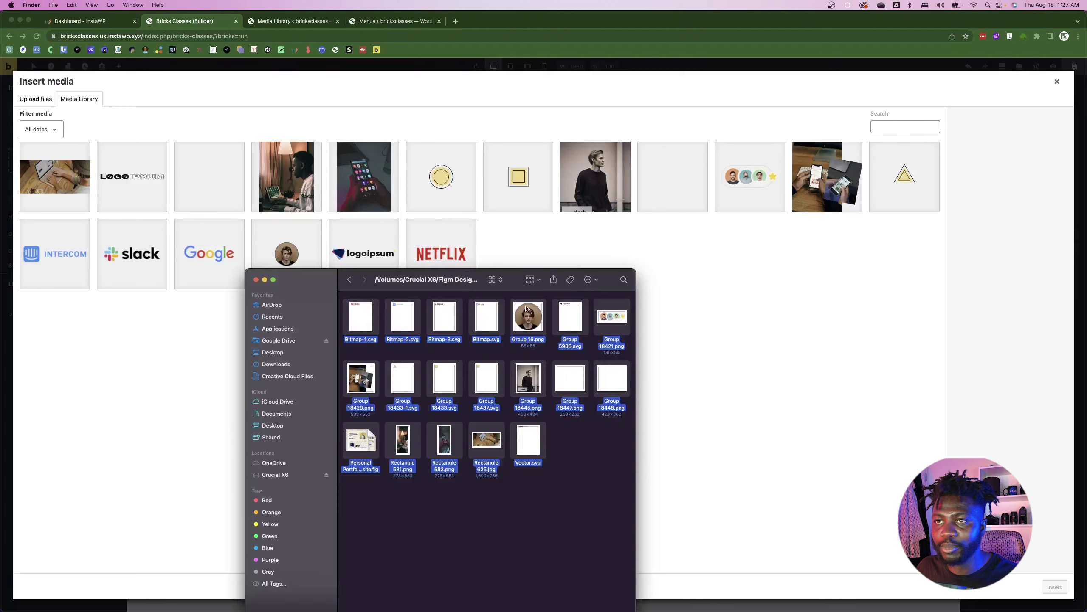
{"action": "left_click", "coordinate": [256, 279]}
- Check the rating group in the Figma design, then insert the avatars-and-star picture into the hero's image element
{"action": "key", "text": "super+Tab"}
{"action": "key", "text": "super+Tab"}
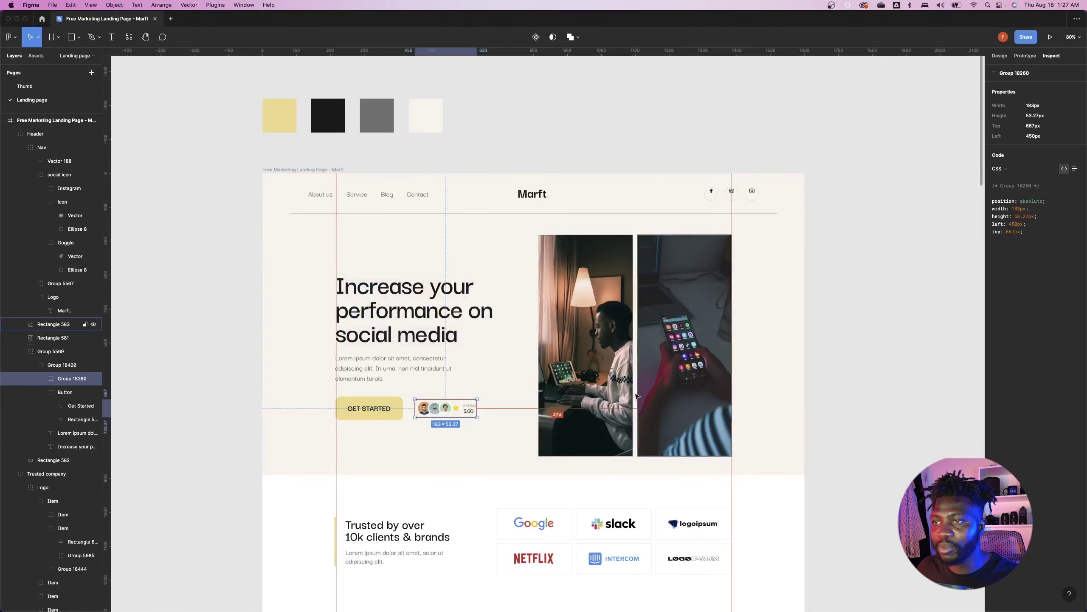
{"action": "key", "text": "super+Tab"}
{"action": "key", "text": "super+Tab"}
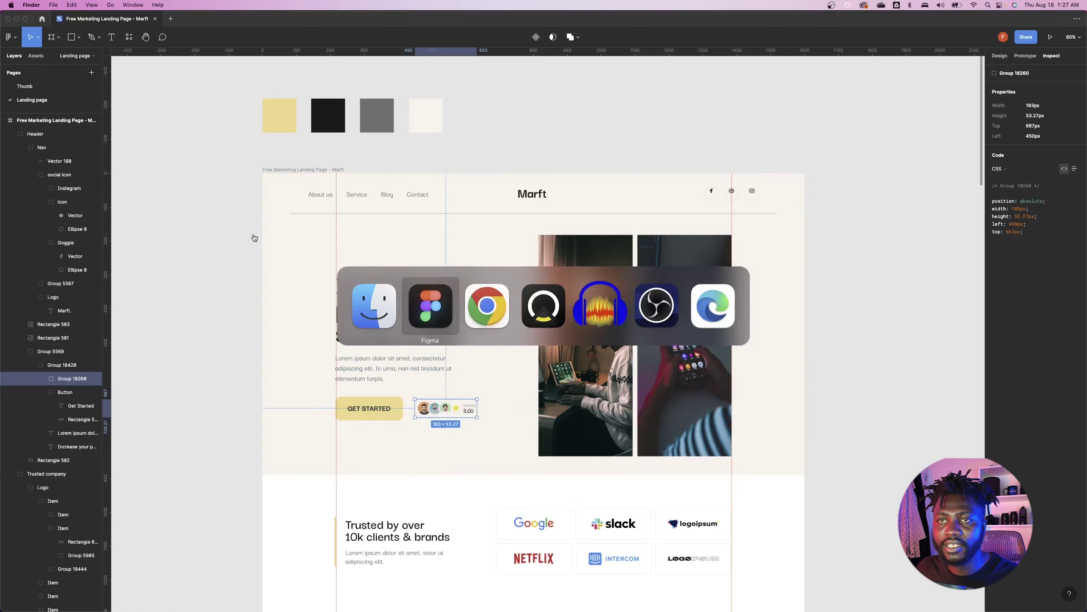
{"action": "key", "text": "super+Tab"}
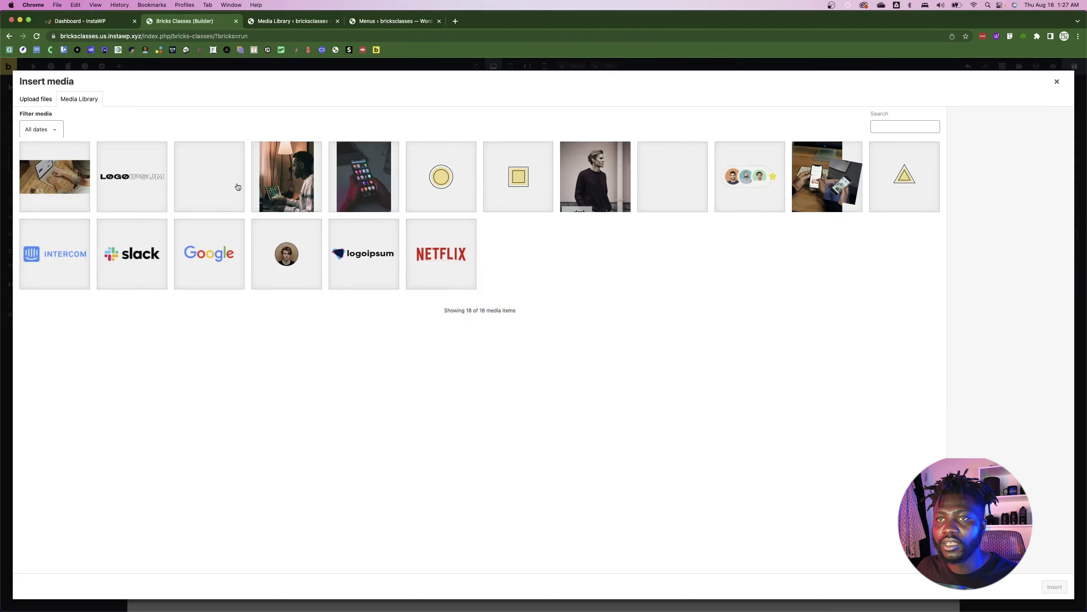
{"action": "left_click", "coordinate": [749, 190]}
{"action": "left_click", "coordinate": [1054, 587]}
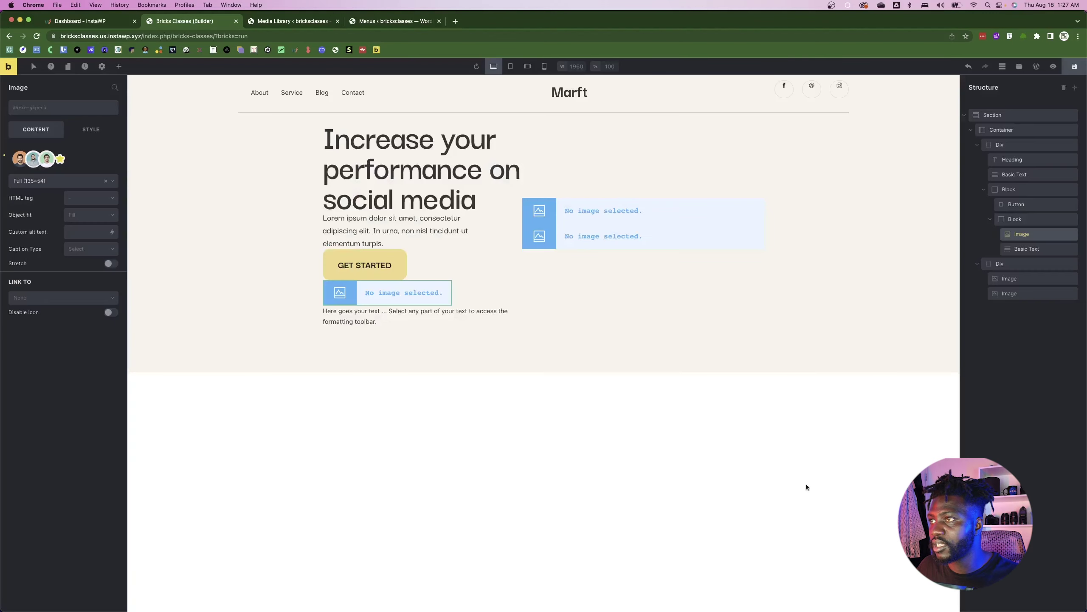
- Move the avatars image out of the inner block so it sits directly after the button in the parent block
{"action": "left_click", "coordinate": [402, 313]}
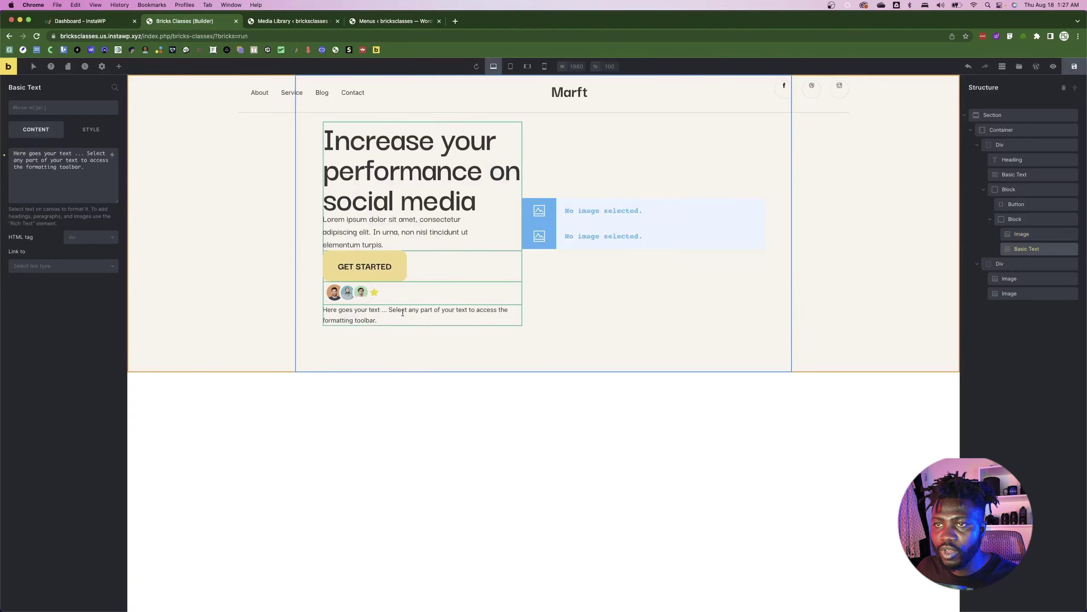
{"action": "left_click", "coordinate": [401, 295]}
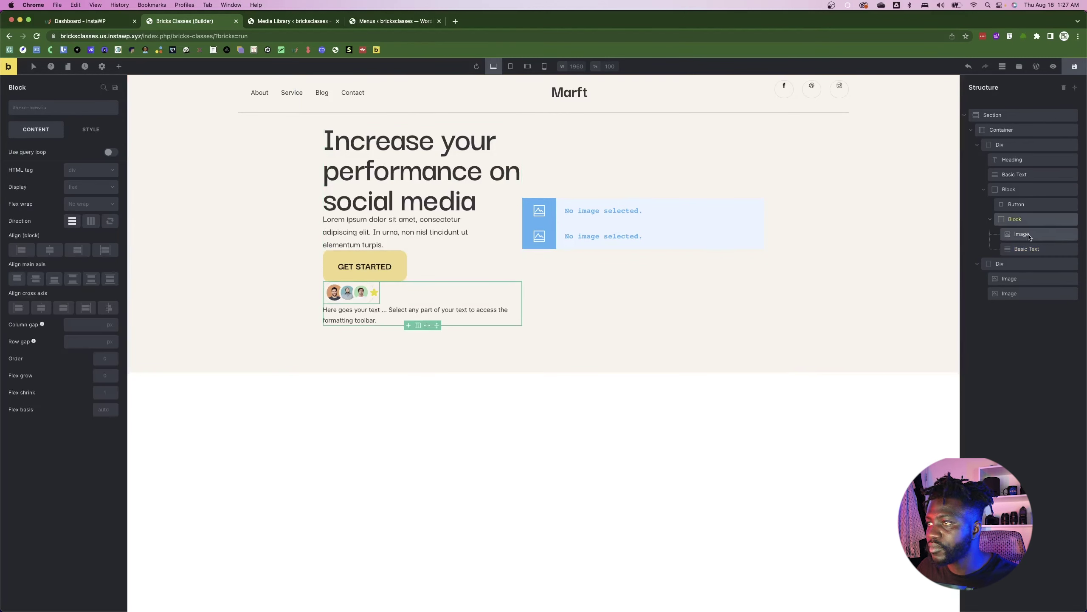
{"action": "left_click", "coordinate": [990, 220]}
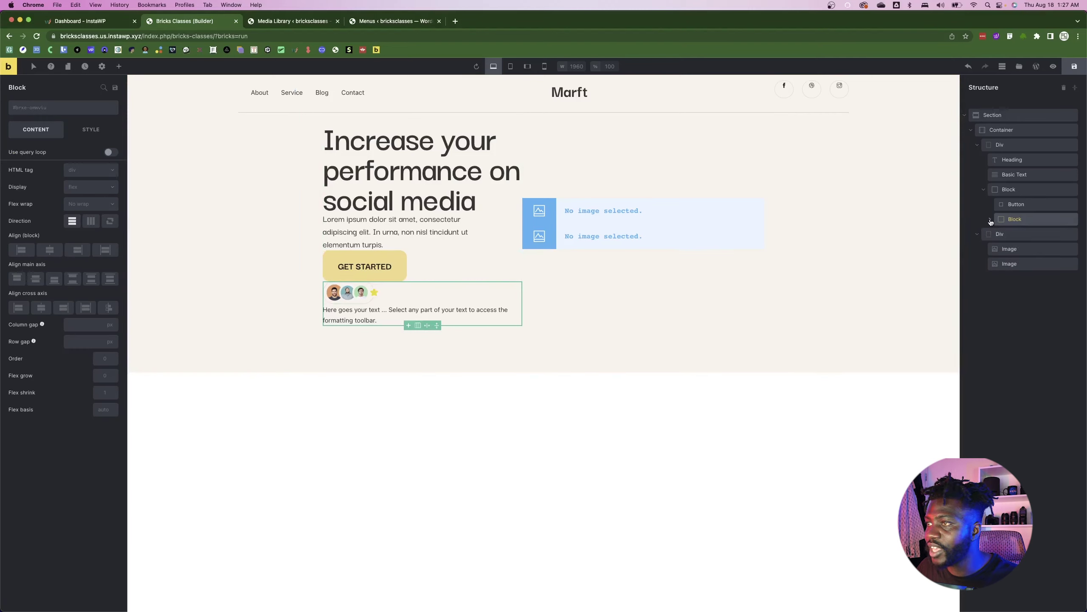
{"action": "left_click", "coordinate": [991, 219]}
{"action": "left_click", "coordinate": [1023, 234]}
{"action": "left_click_drag", "start_coordinate": [1023, 235], "coordinate": [1022, 224]}
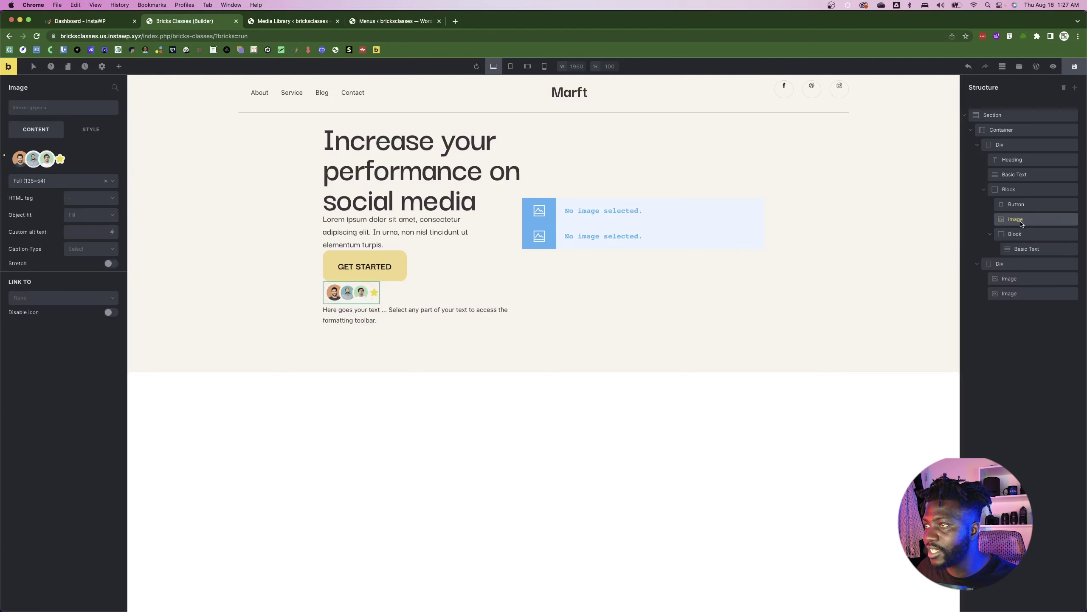
- Duplicate the placeholder Basic Text element inside the inner block
{"action": "left_click", "coordinate": [392, 311]}
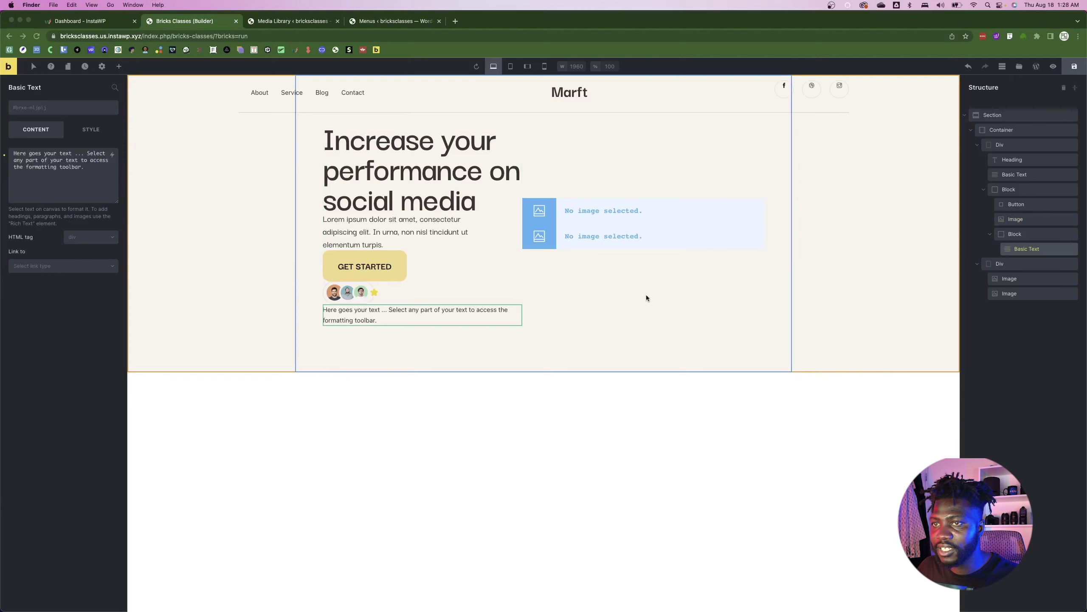
{"action": "left_click", "coordinate": [1023, 240]}
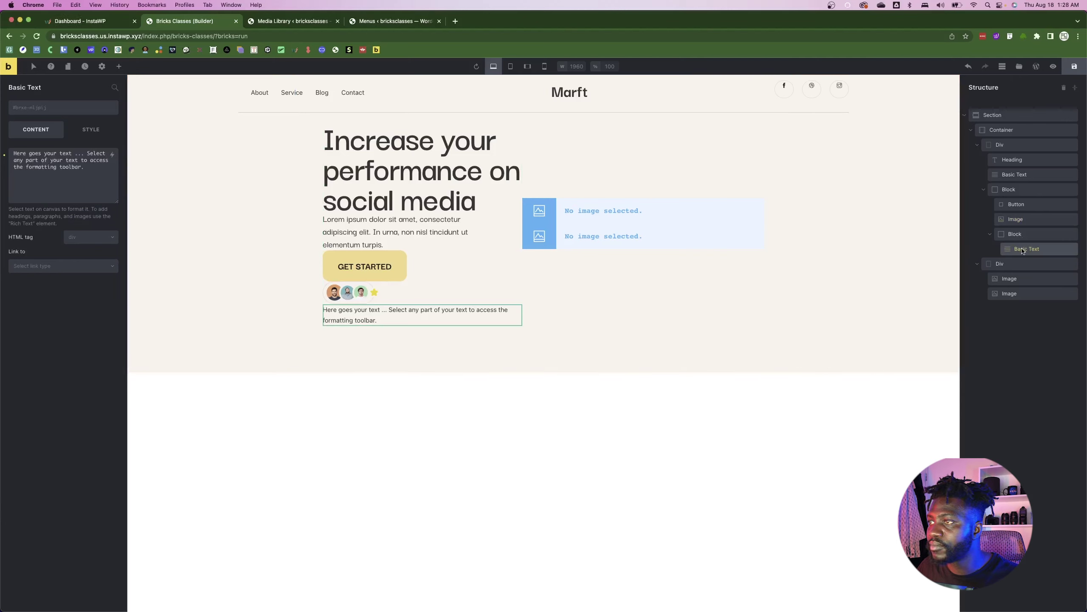
{"action": "triple_click", "coordinate": [363, 312]}
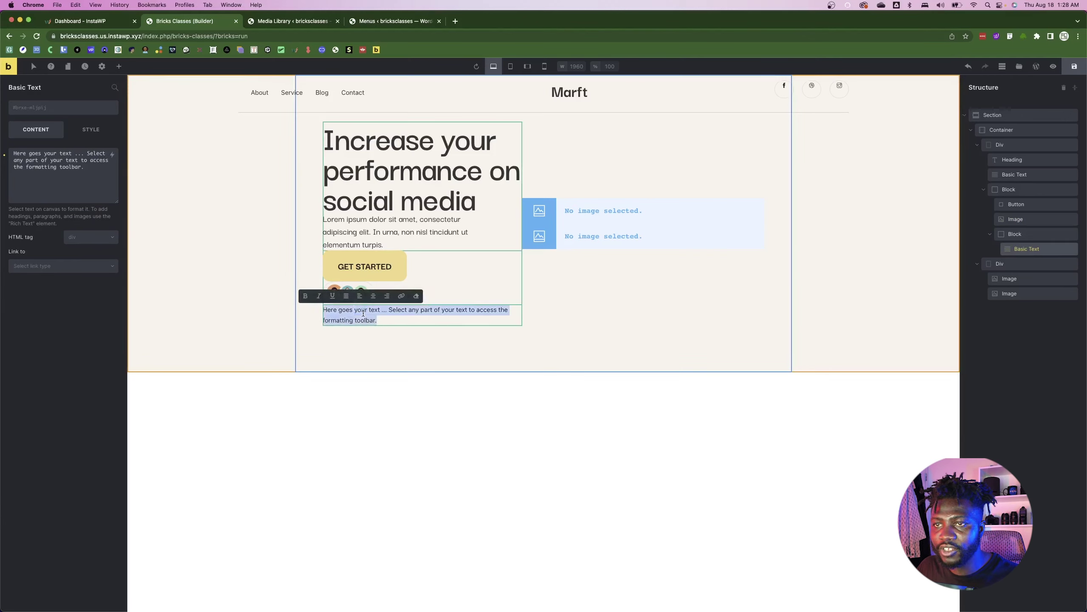
{"action": "right_click", "coordinate": [1026, 249]}
{"action": "left_click", "coordinate": [1016, 289]}
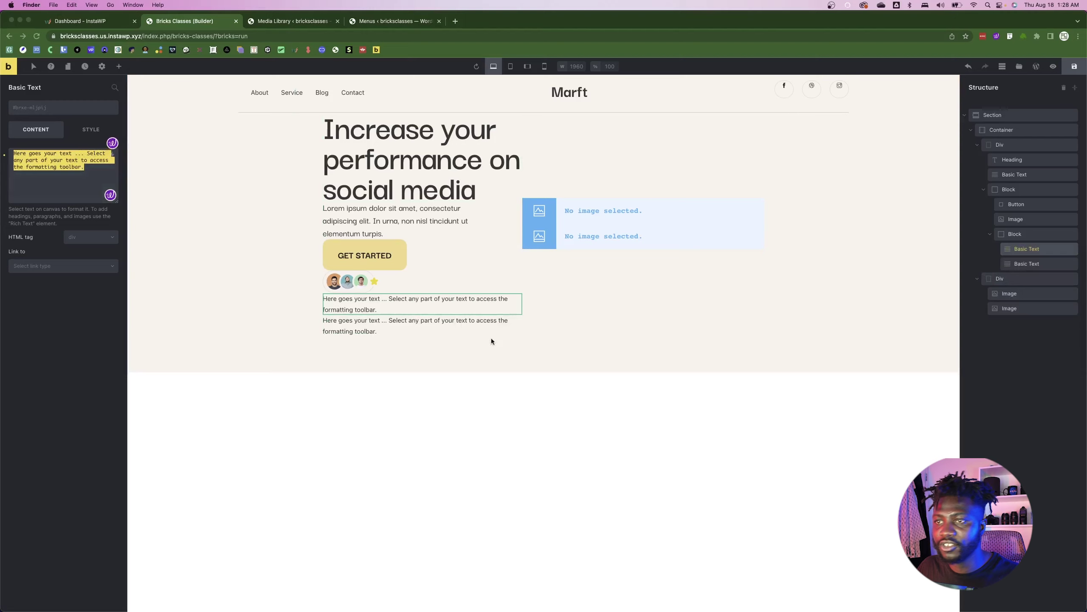
- Check the rating wording in the Figma design and replace the first placeholder text in the inner block with "Rating"
{"action": "key", "text": "super+Tab"}
{"action": "key", "text": "super+Tab"}
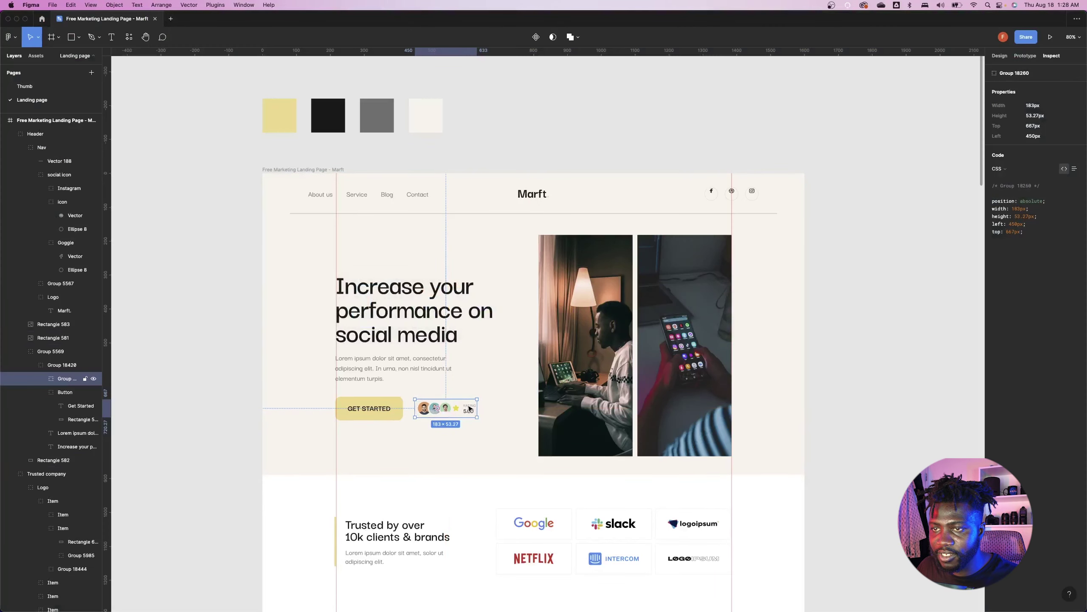
{"action": "key", "text": "super+Tab"}
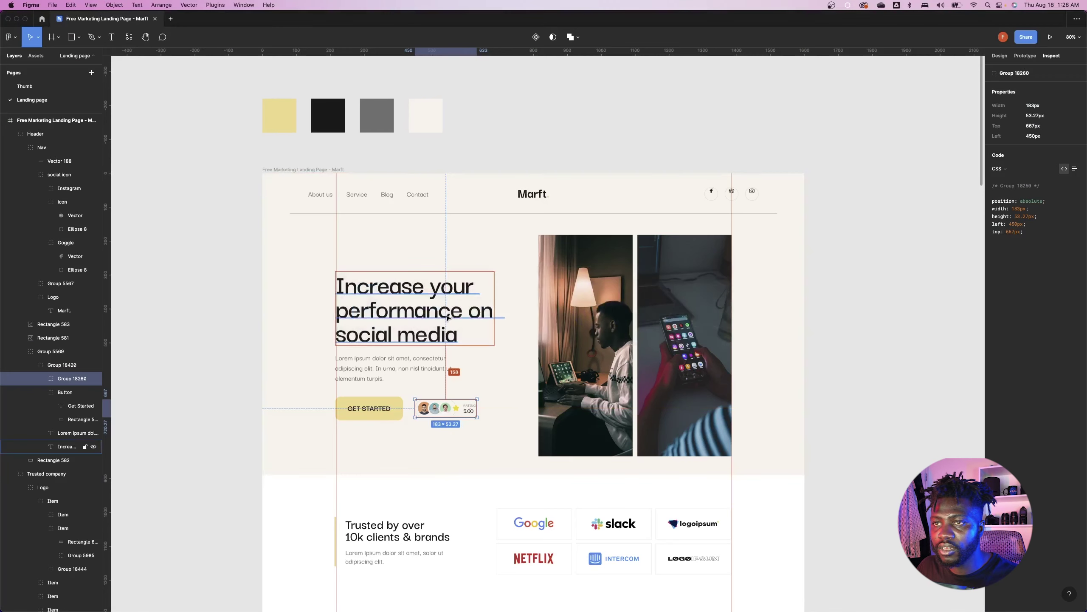
{"action": "key", "text": "super+Tab"}
{"action": "left_click", "coordinate": [472, 314]}
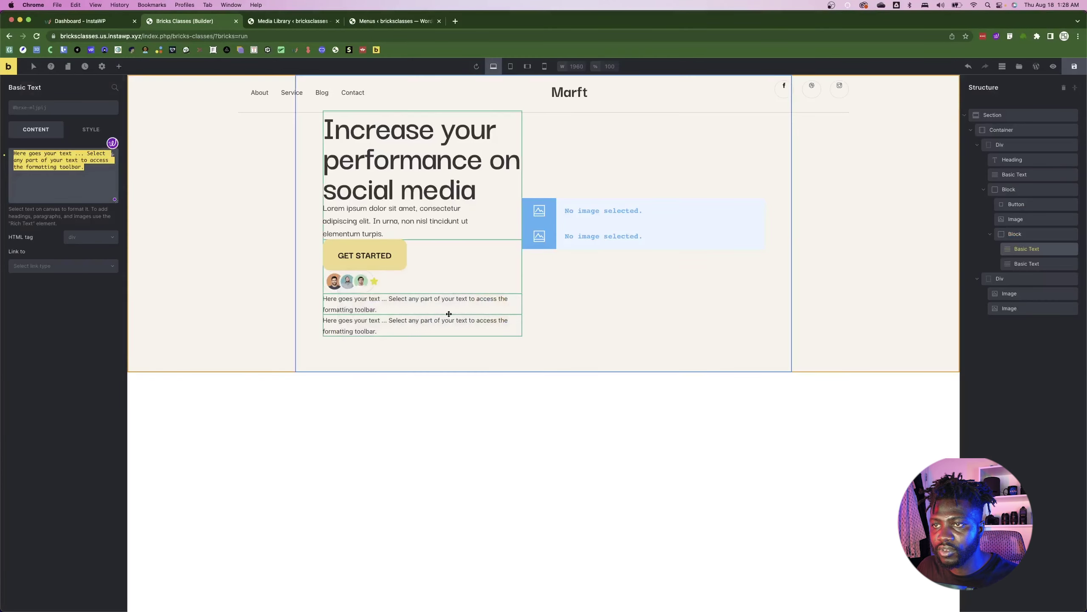
{"action": "type", "text": "Rating"}
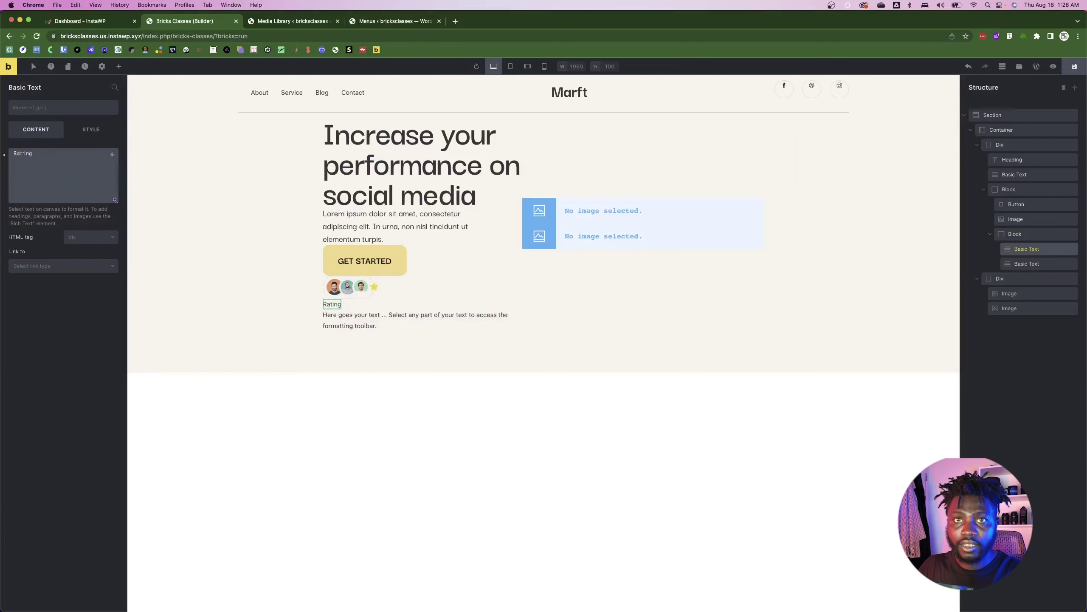
- Inspect the typography of the Rating label in the Figma design, then return to the Bricks builder
{"action": "key", "text": "super+Tab"}
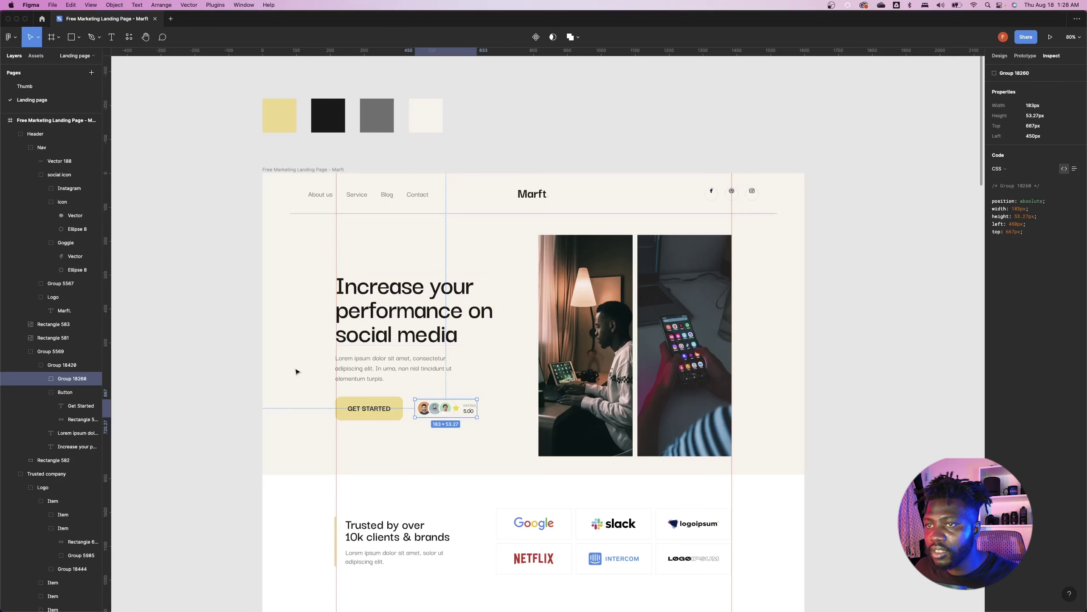
{"action": "key", "text": "super+Tab"}
{"action": "key", "text": "super+Tab"}
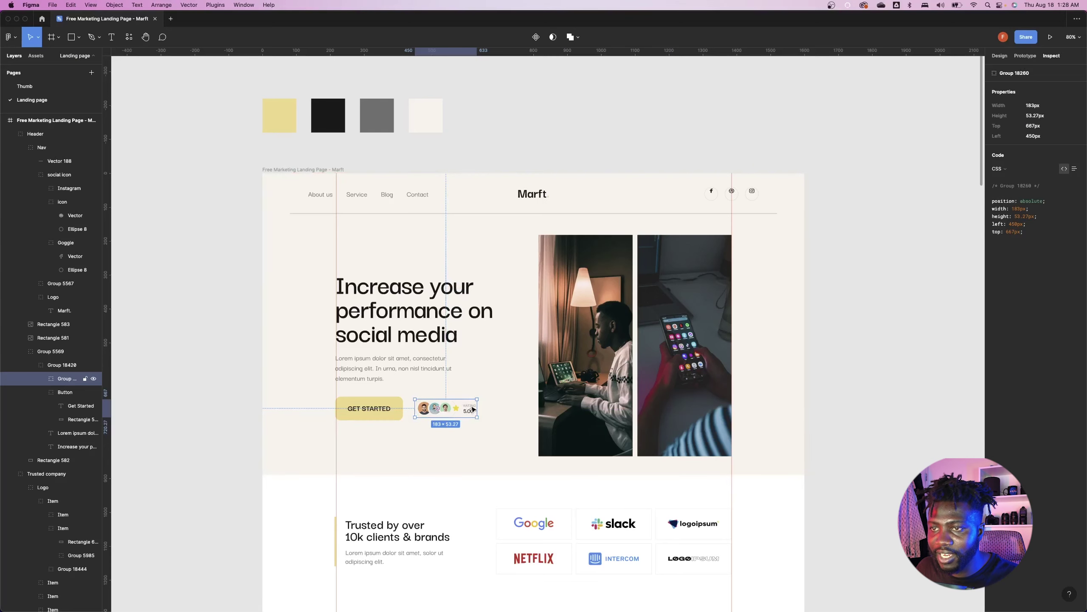
{"action": "double_click", "coordinate": [470, 407]}
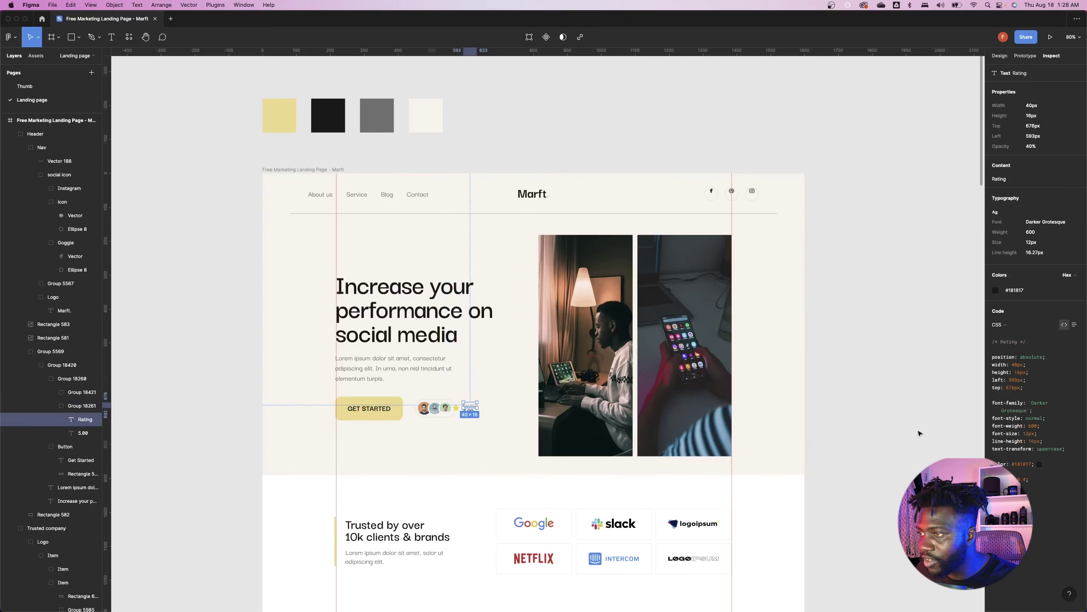
{"action": "key", "text": "super+Tab"}
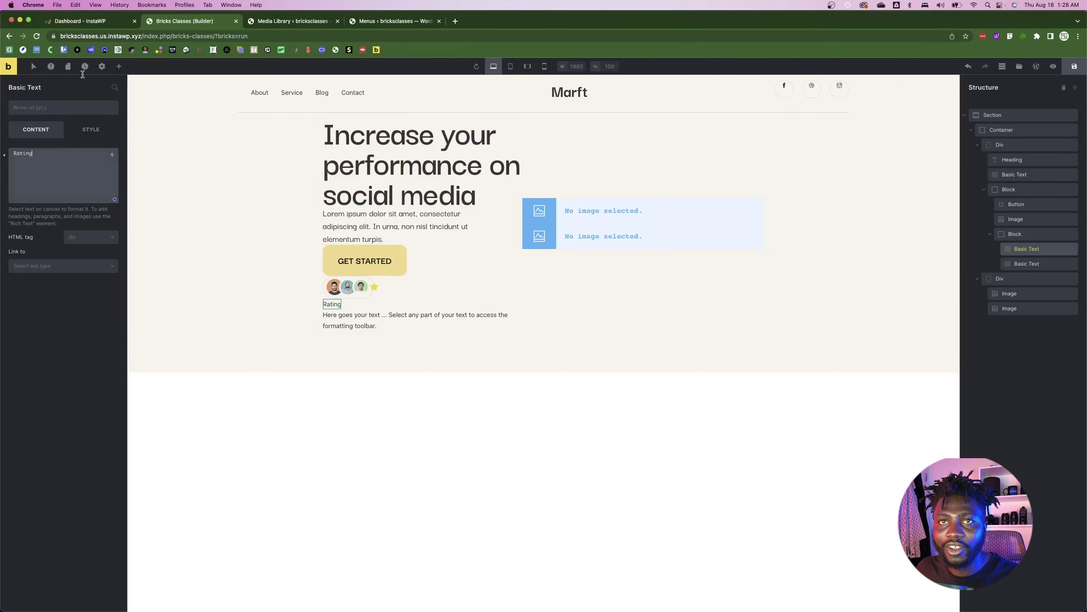
- Apply the p--txt--20 class to the Rating text and deselect the class so that edits affect only the element
{"action": "left_click", "coordinate": [55, 110]}
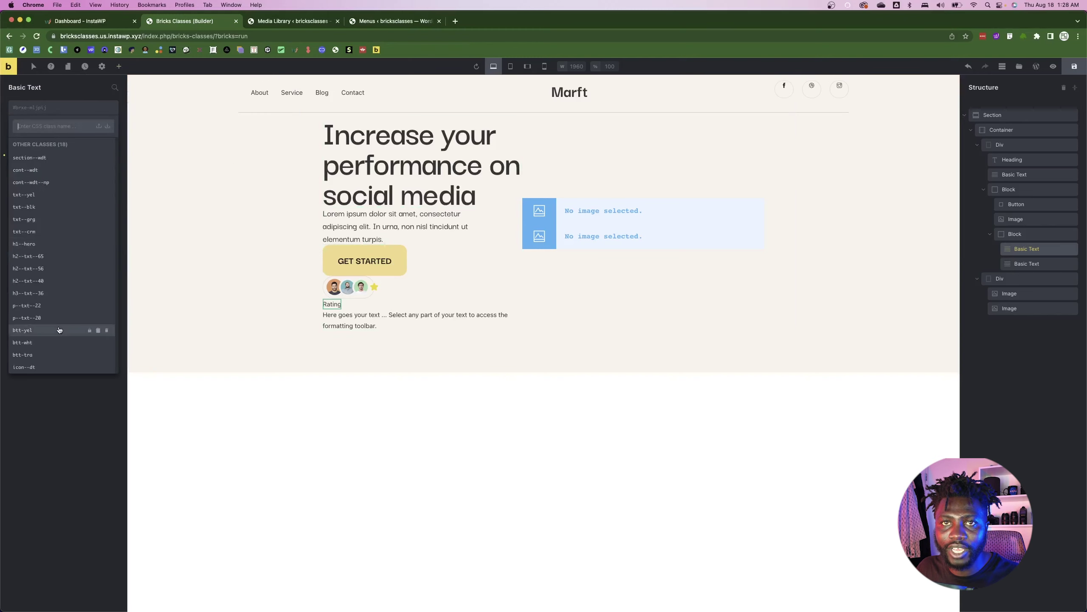
{"action": "left_click", "coordinate": [40, 318]}
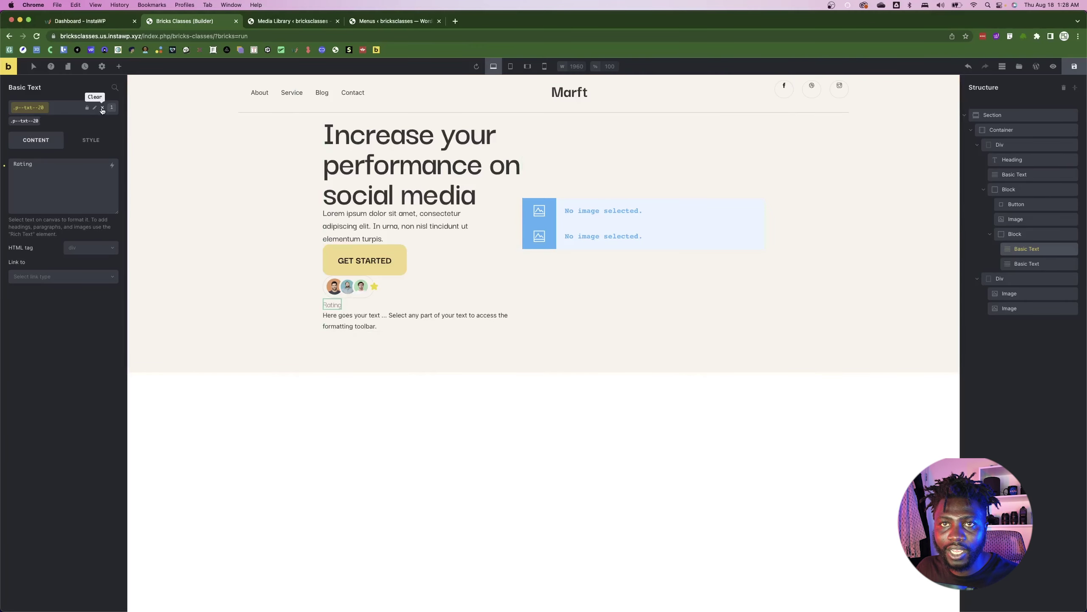
{"action": "left_click", "coordinate": [102, 109]}
- Set the Rating text's font size to 12 px in its typography styles
{"action": "left_click", "coordinate": [91, 140]}
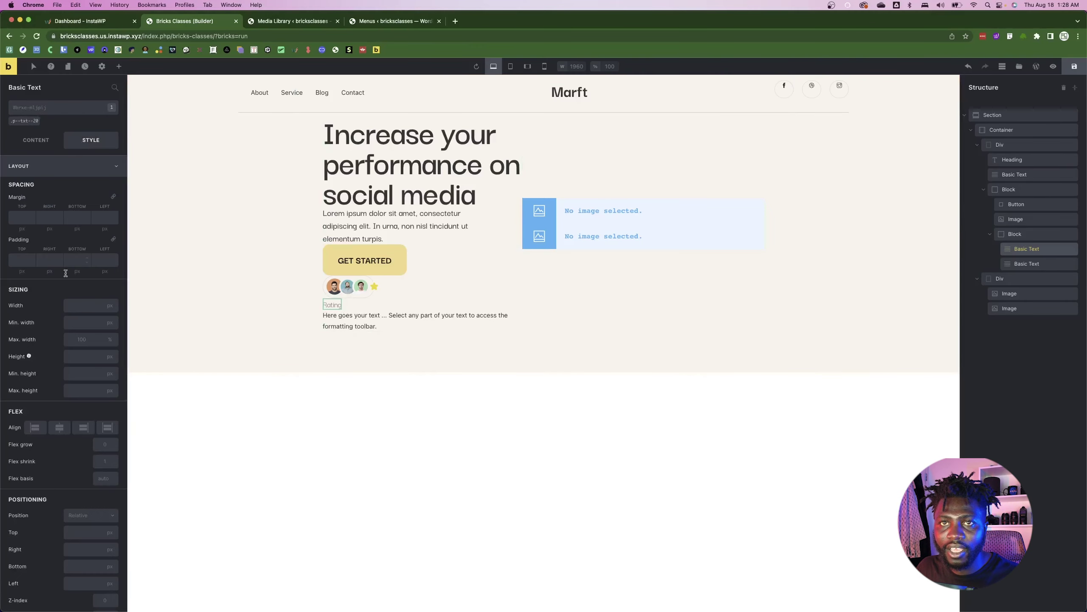
{"action": "scroll", "coordinate": [80, 341], "scroll_direction": "down", "scroll_amount": 1}
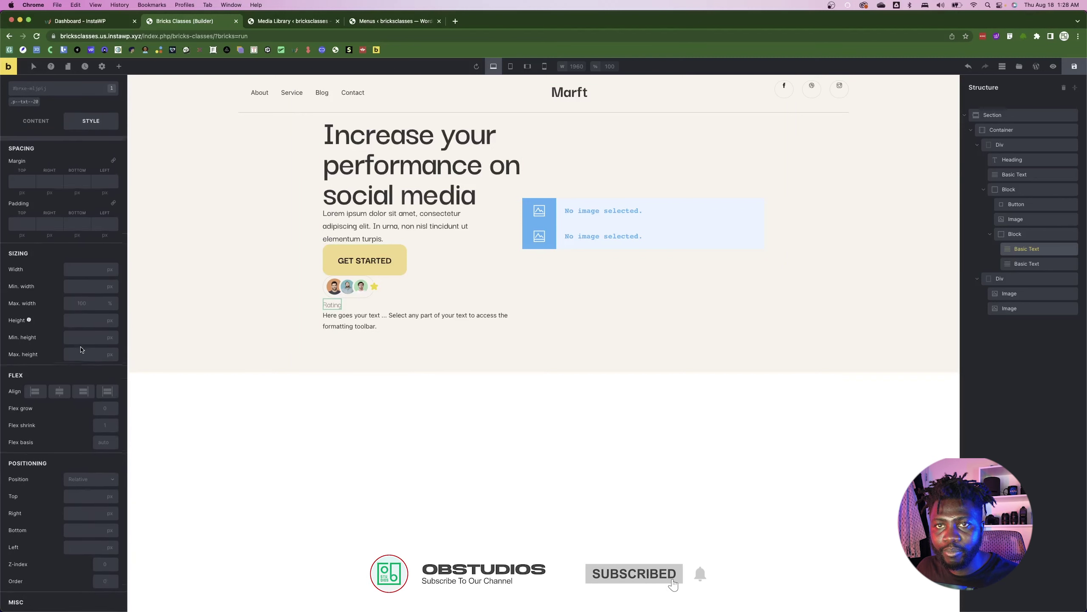
{"action": "scroll", "coordinate": [69, 180], "scroll_direction": "up", "scroll_amount": 1}
{"action": "left_click", "coordinate": [65, 166]}
{"action": "left_click", "coordinate": [45, 188]}
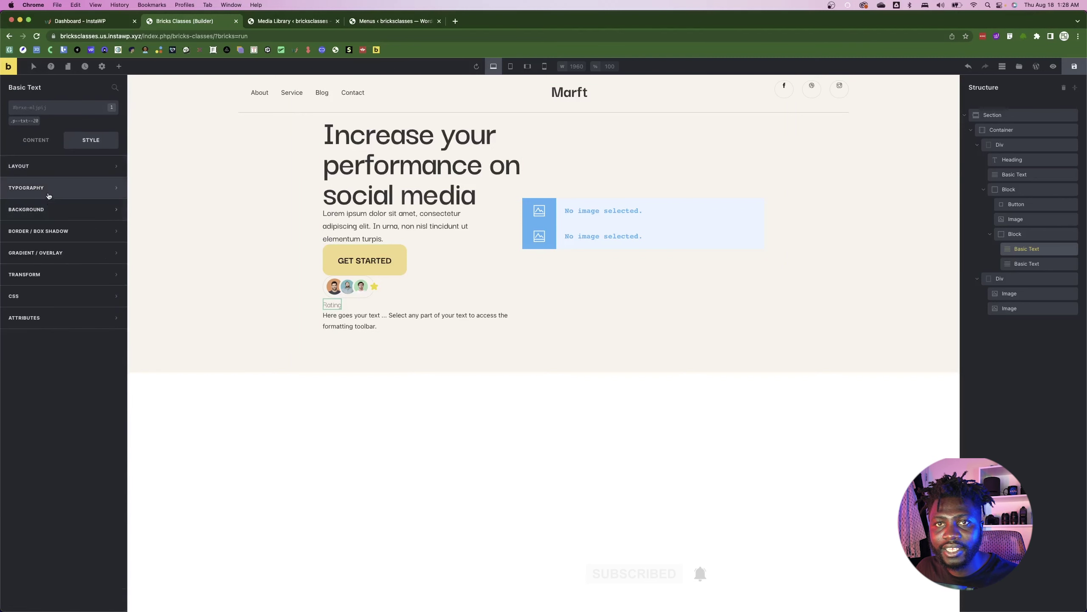
{"action": "left_click", "coordinate": [84, 224]}
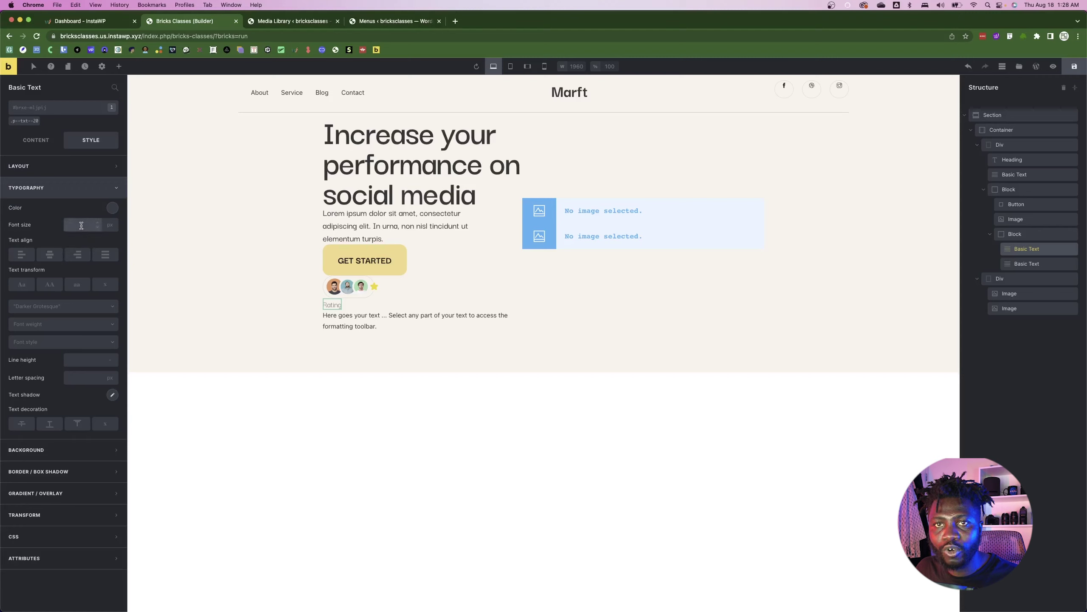
{"action": "type", "text": "12"}
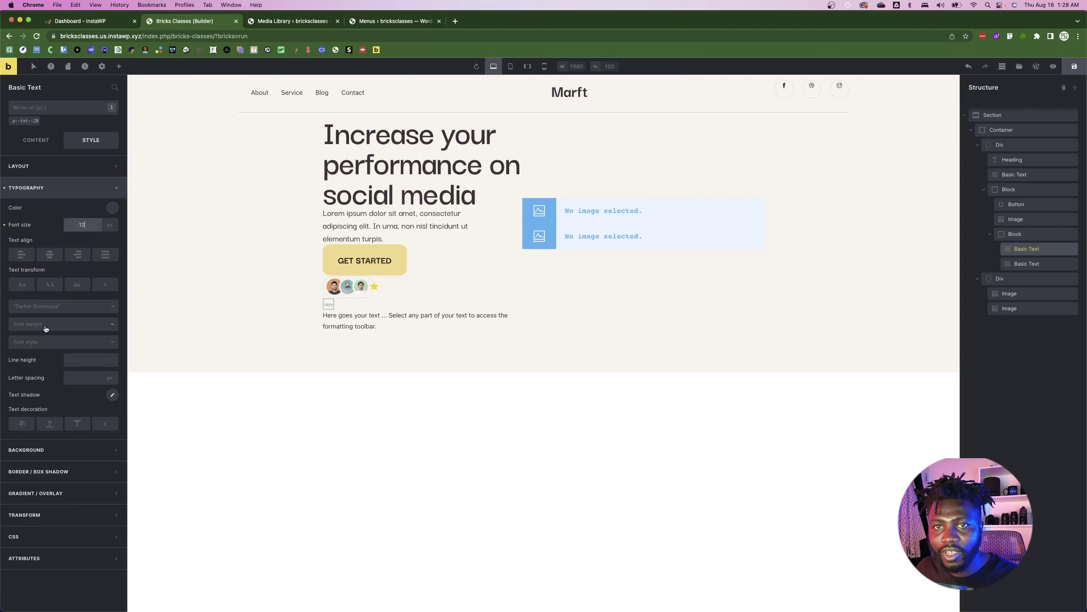
- Set the Rating text's font weight to 700 and its line height to 16 px
{"action": "left_click", "coordinate": [46, 326]}
{"action": "left_click", "coordinate": [25, 419]}
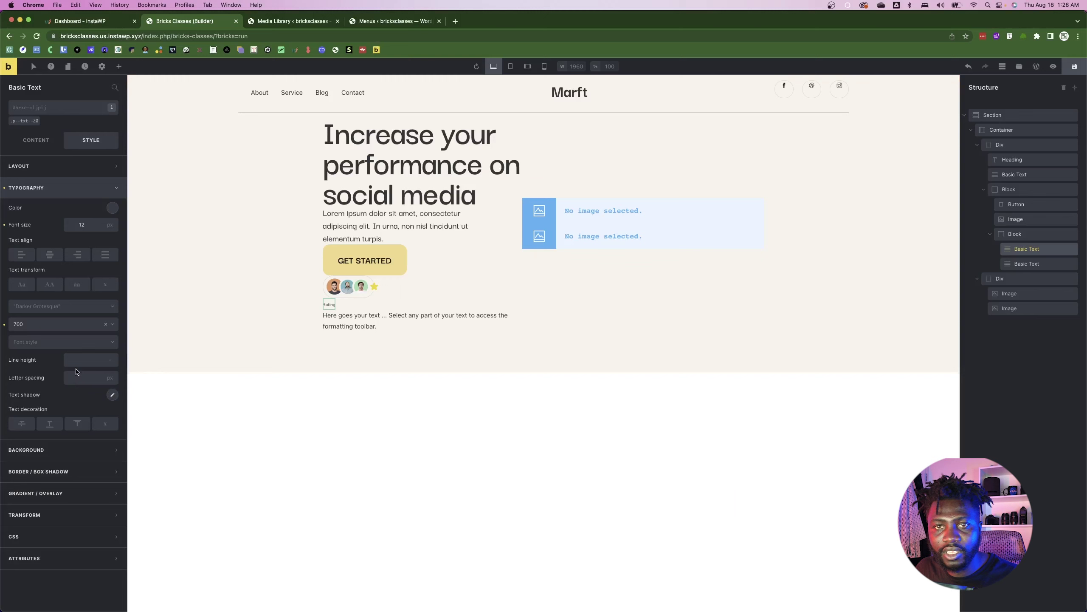
{"action": "left_click", "coordinate": [81, 360]}
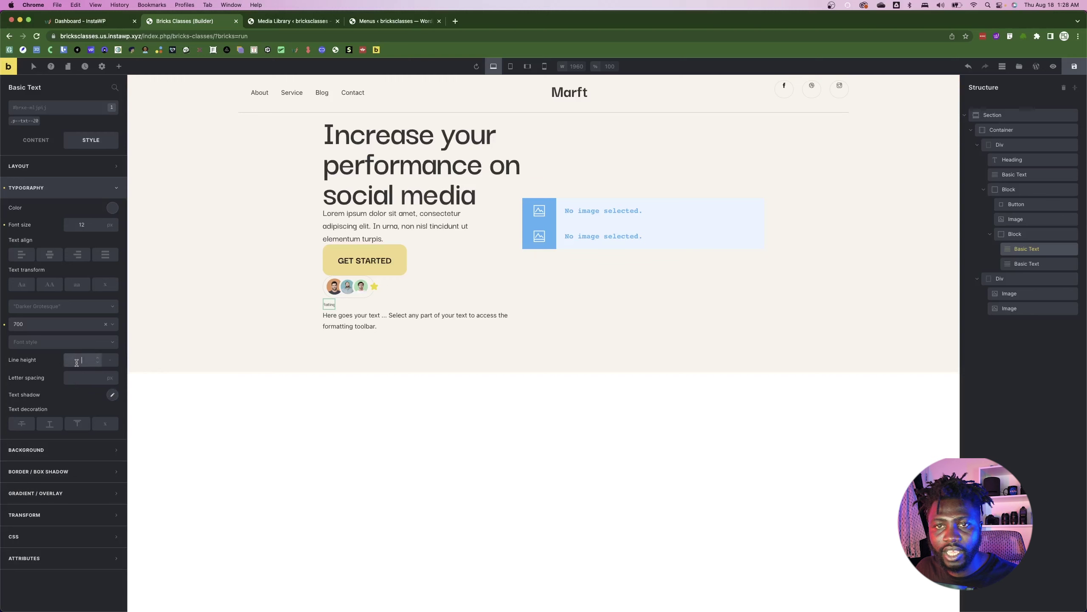
{"action": "type", "text": "16"}
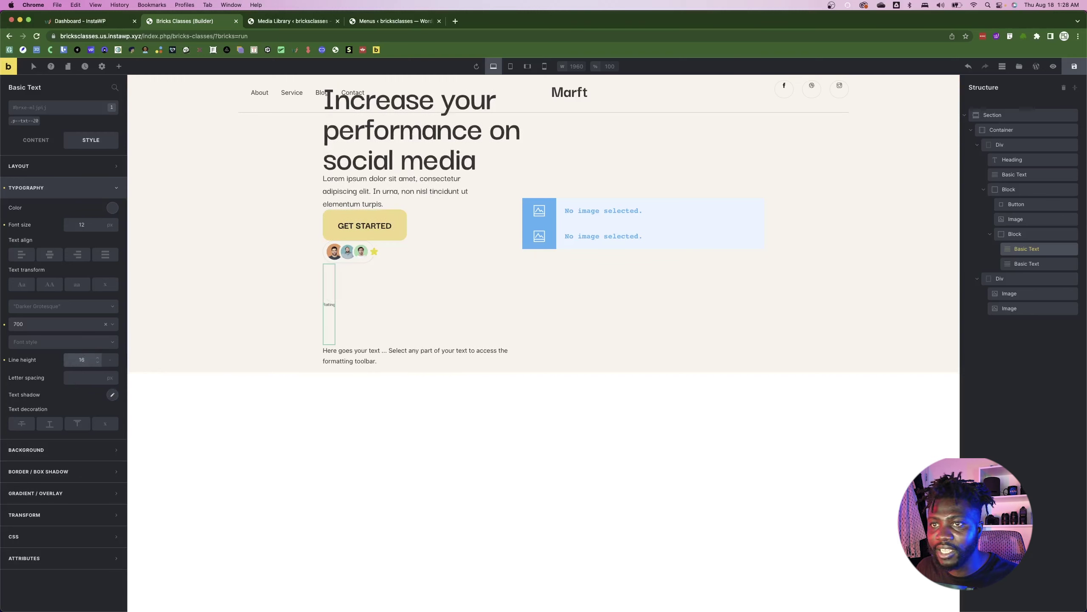
{"action": "left_click", "coordinate": [110, 360]}
{"action": "left_click", "coordinate": [110, 360]}
{"action": "left_click", "coordinate": [110, 360]}
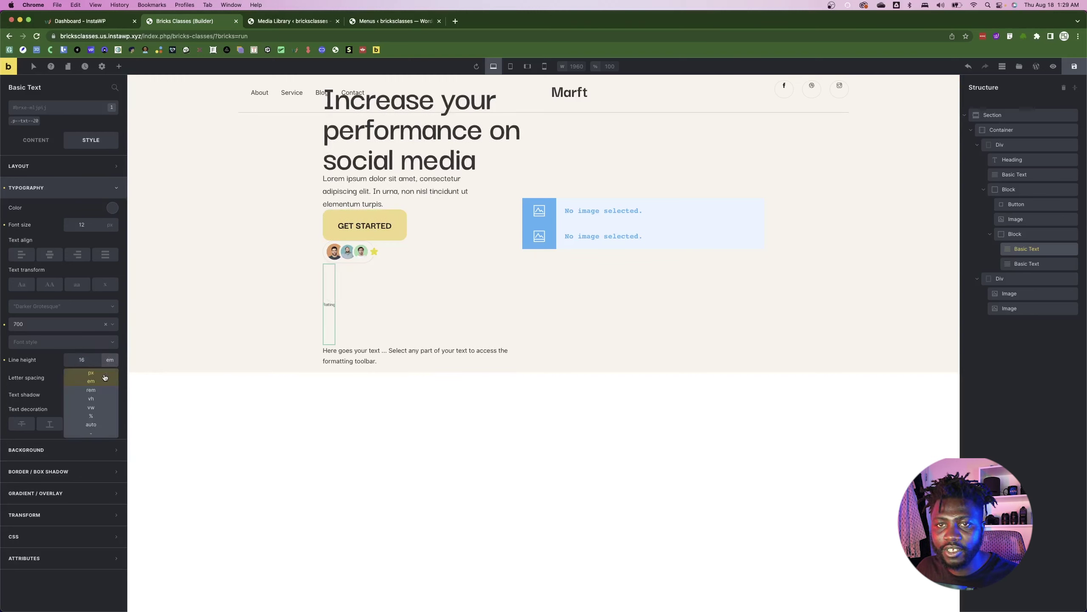
{"action": "left_click", "coordinate": [105, 371]}
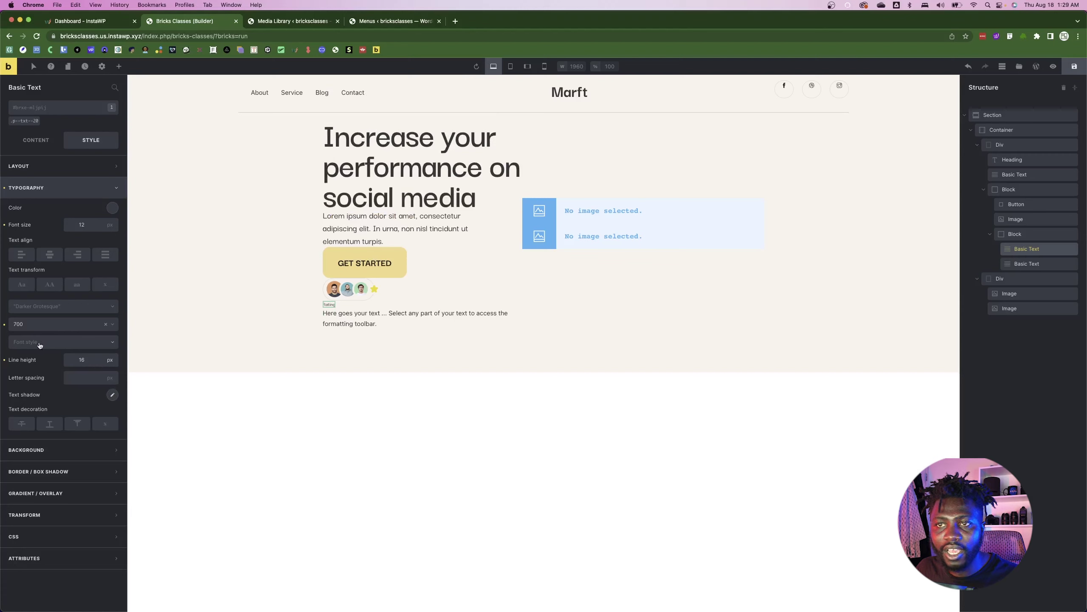
- Make the Rating text uppercase and copy the Rating label's color code from the Figma design
{"action": "left_click", "coordinate": [49, 285]}
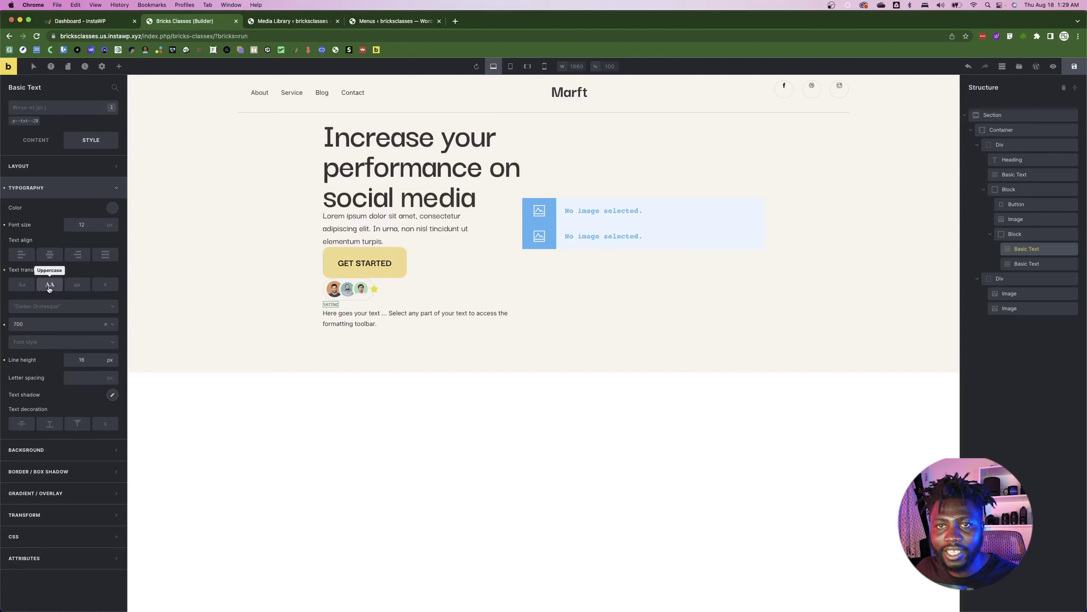
{"action": "key", "text": "super+Tab"}
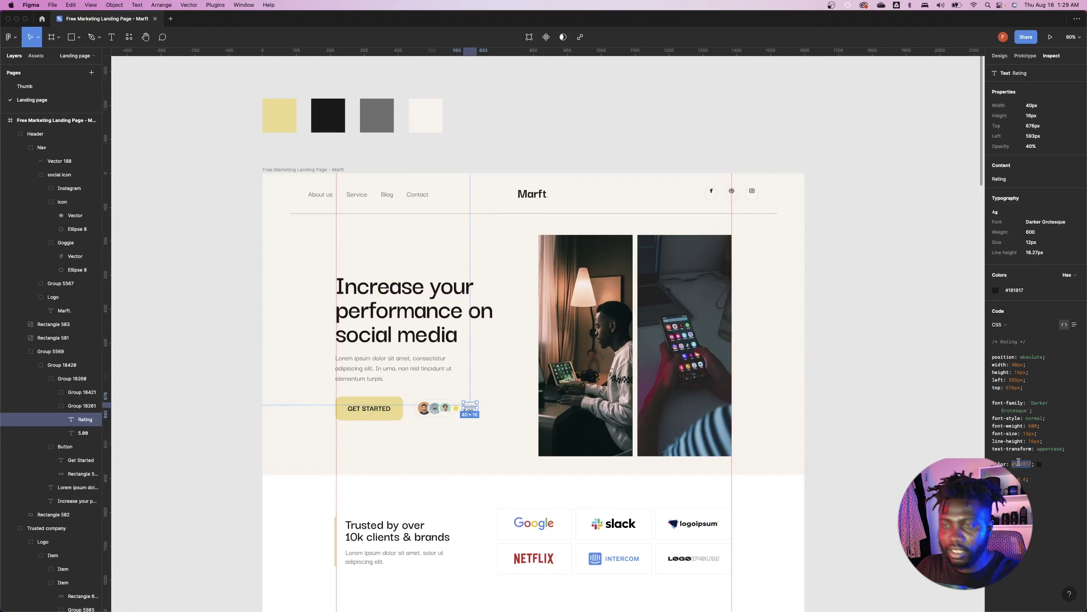
{"action": "key", "text": "super+c"}
{"action": "key", "text": "super+Tab"}
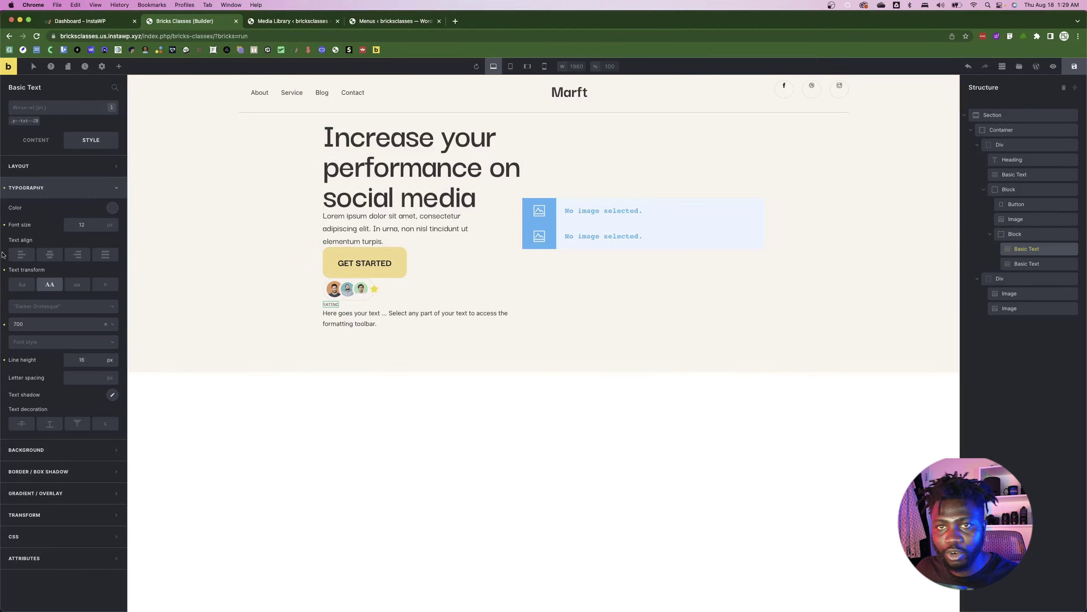
- Try the color #181817 on the Rating text and clear it again
{"action": "left_click", "coordinate": [112, 207]}
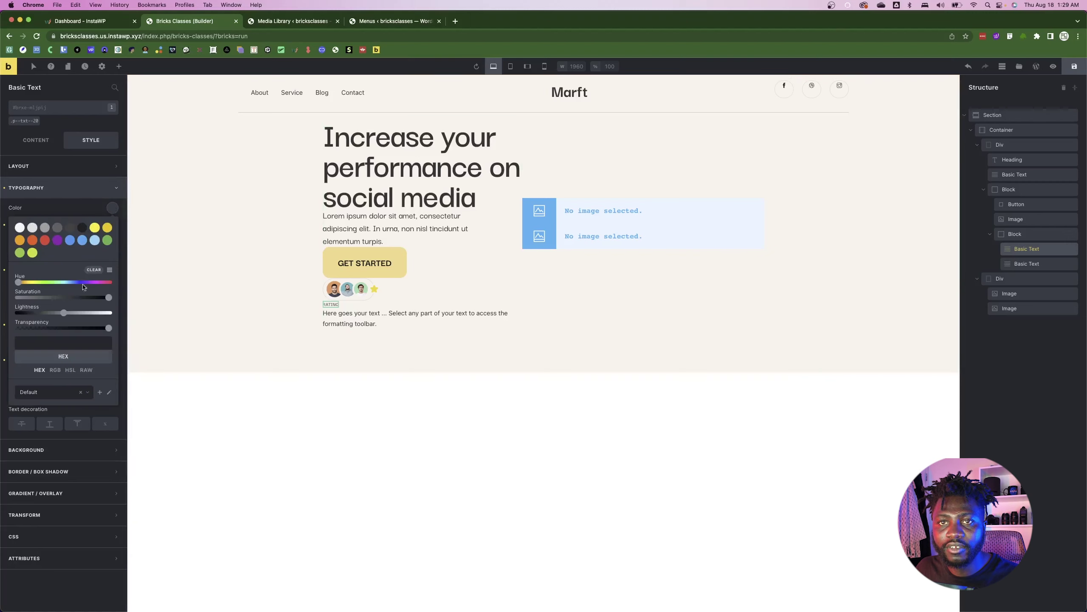
{"action": "left_click", "coordinate": [70, 340]}
{"action": "key", "text": "super+v"}
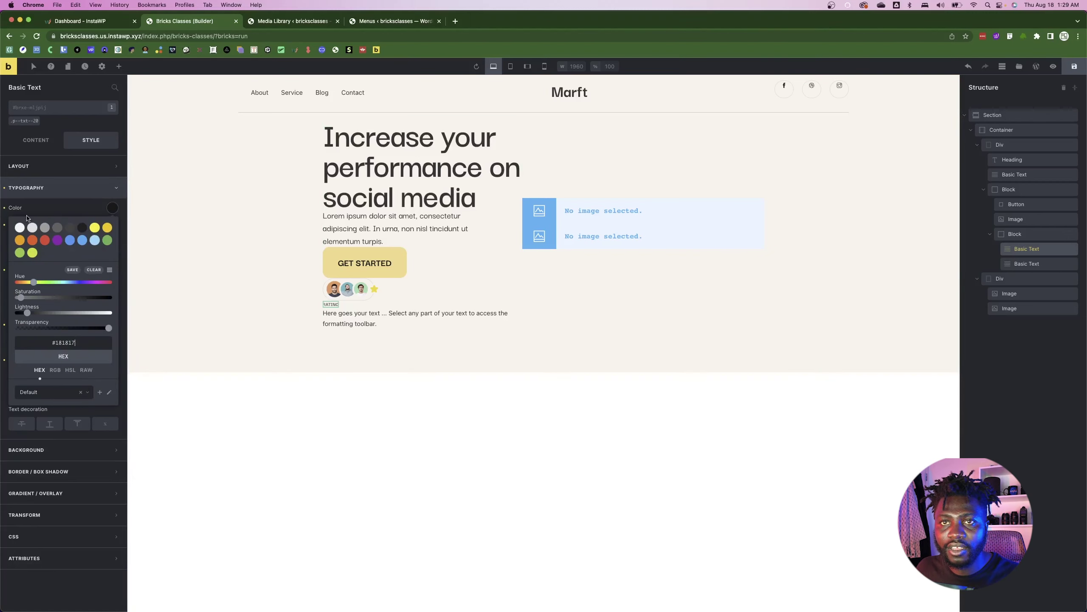
{"action": "left_click", "coordinate": [4, 211]}
- Try the txt--blk class and an element color at 0.7 opacity on the Rating text, and remove both
{"action": "left_click", "coordinate": [52, 112]}
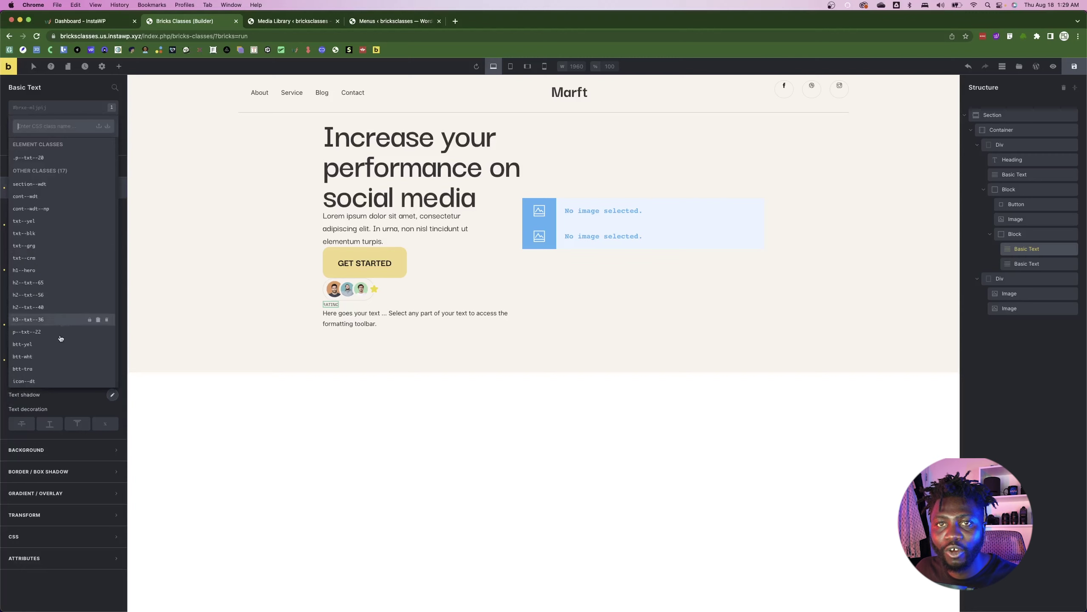
{"action": "left_click", "coordinate": [25, 234]}
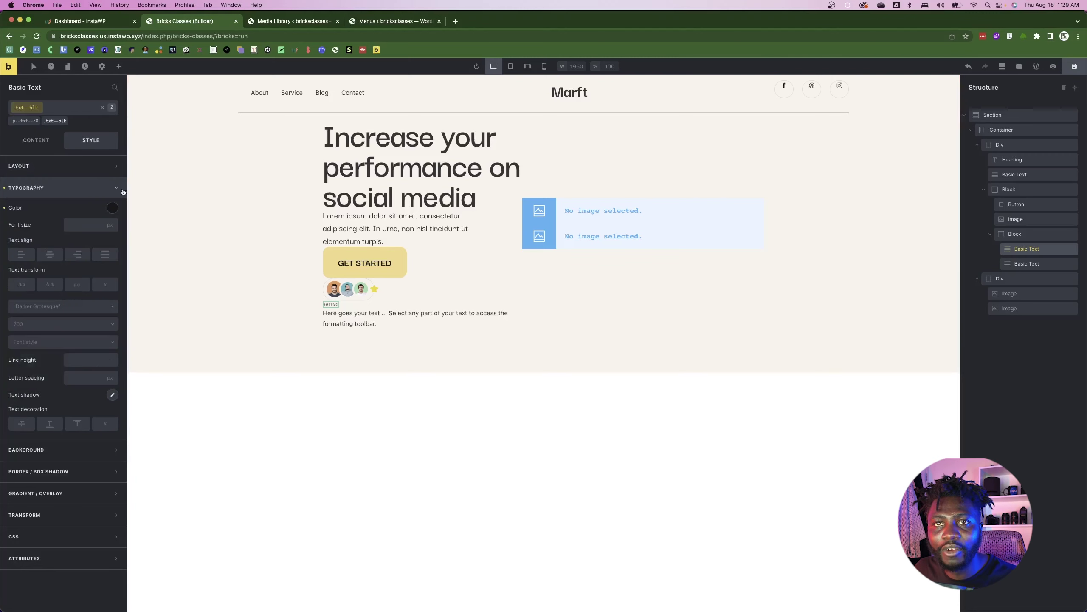
{"action": "left_click", "coordinate": [112, 208]}
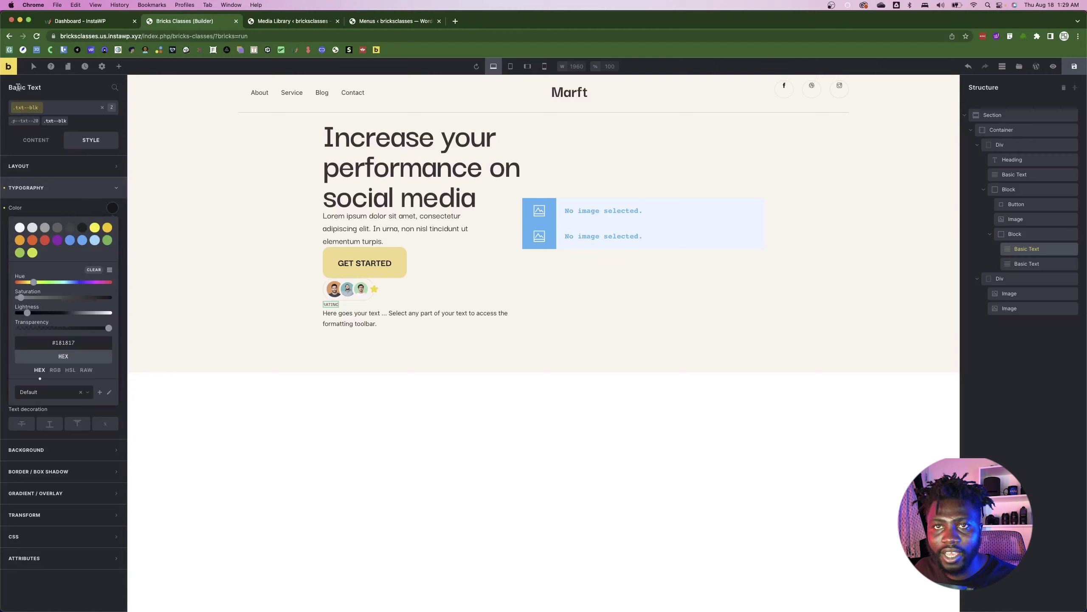
{"action": "left_click", "coordinate": [102, 107]}
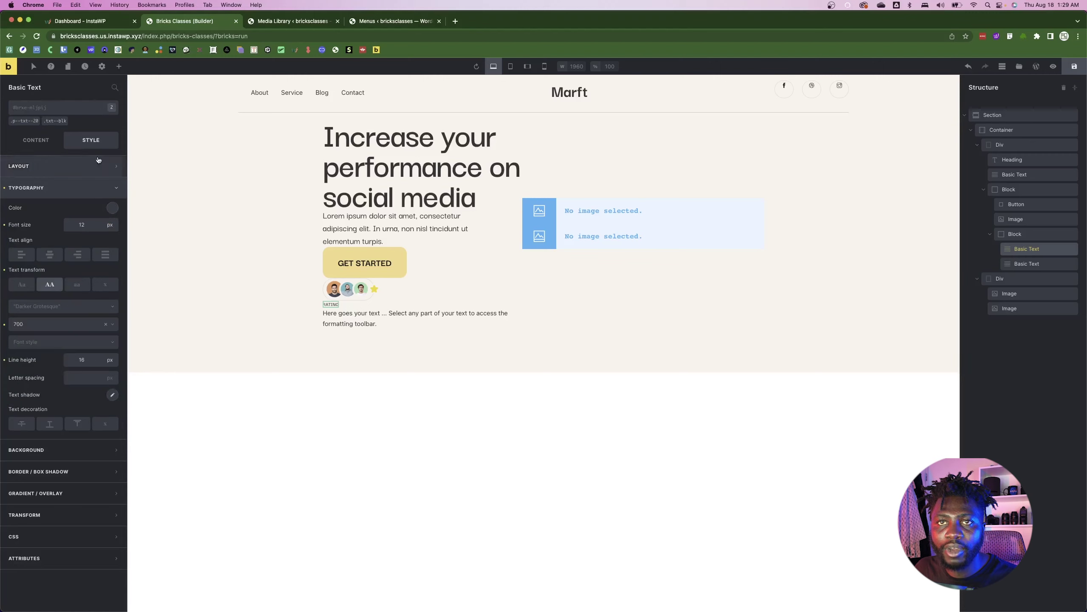
{"action": "left_click", "coordinate": [112, 208]}
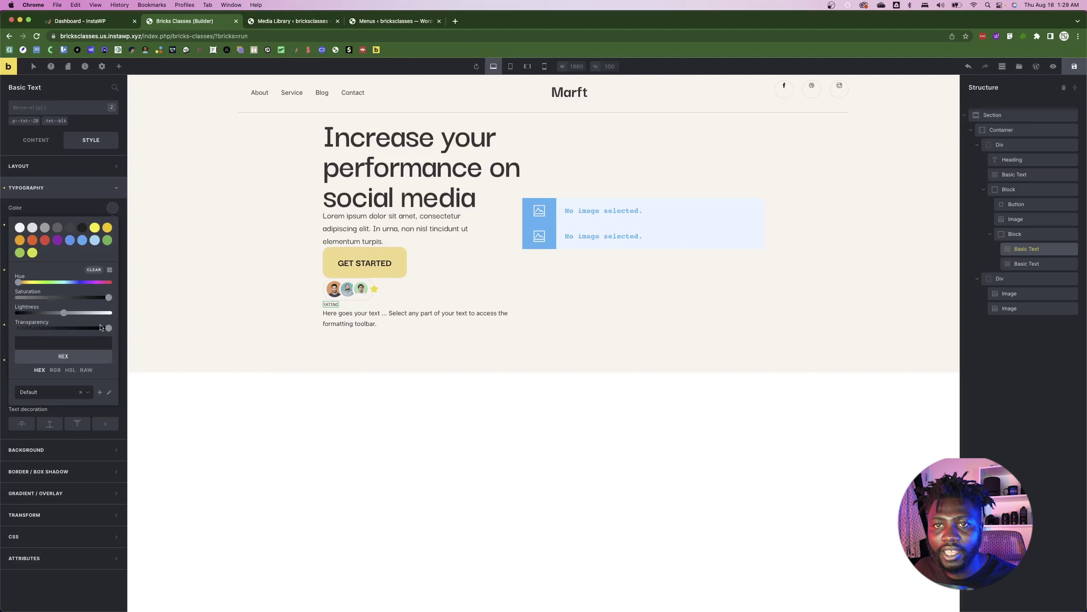
{"action": "left_click_drag", "start_coordinate": [108, 328], "coordinate": [77, 332]}
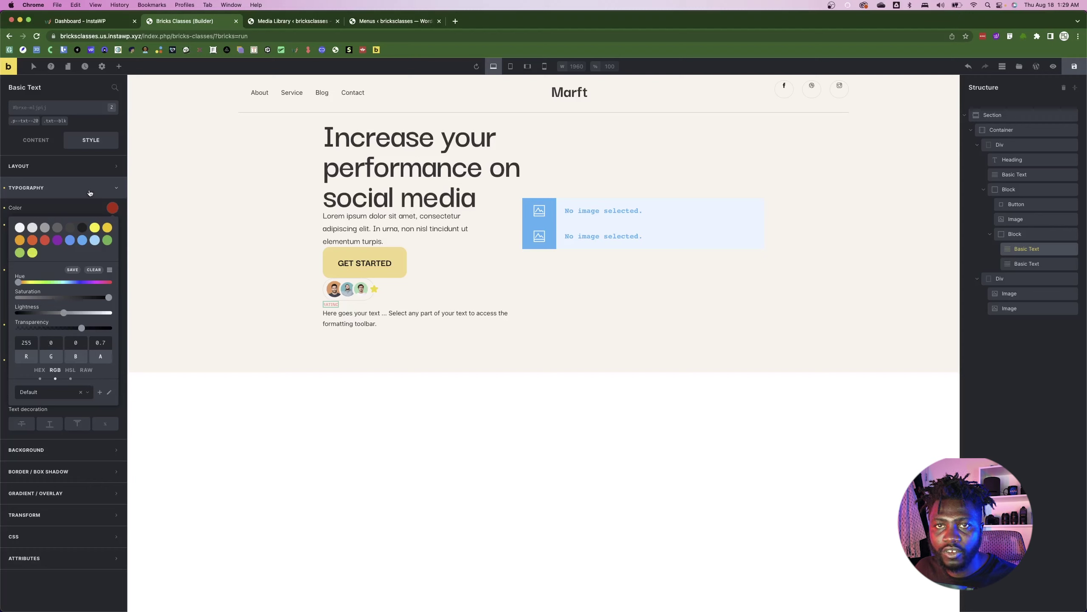
{"action": "left_click", "coordinate": [5, 208]}
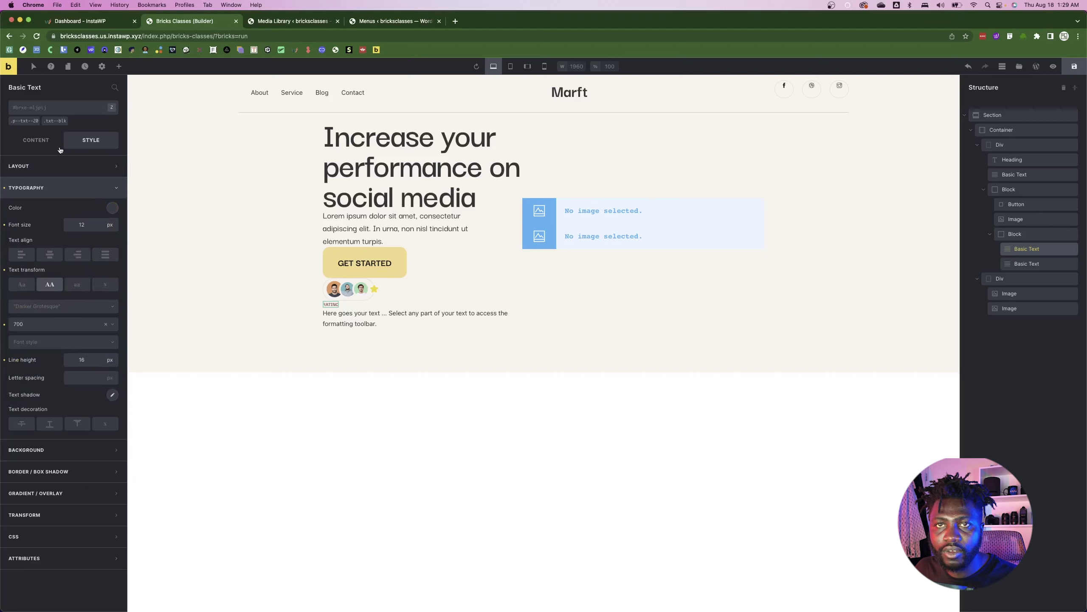
{"action": "left_click", "coordinate": [68, 116]}
- Set the Rating text's own color to #181817 and reduce its opacity to 0.69
{"action": "left_click", "coordinate": [112, 208]}
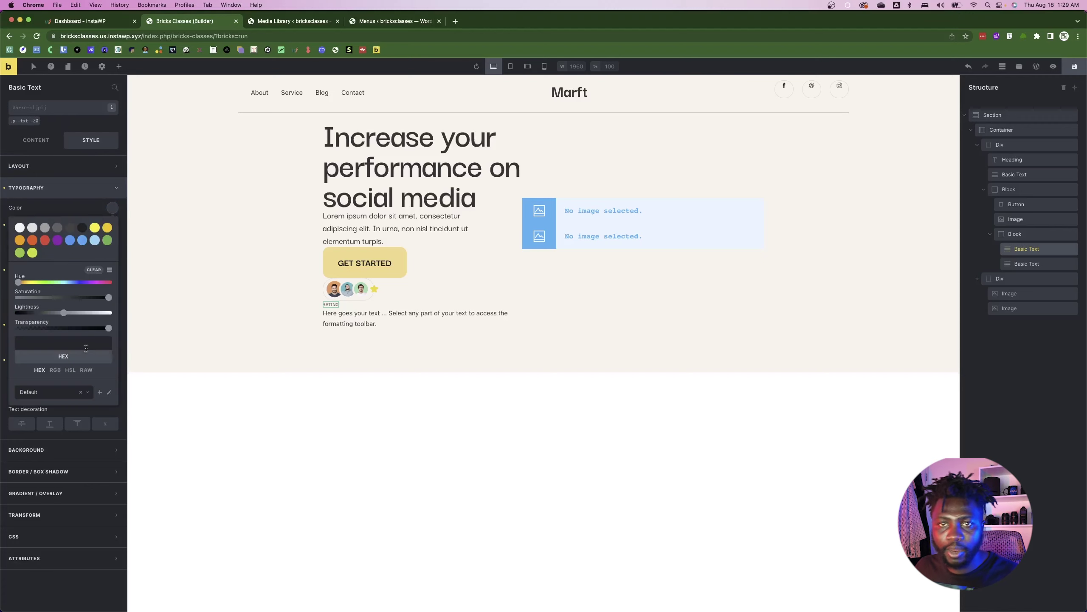
{"action": "left_click", "coordinate": [85, 344]}
{"action": "type", "text": "#181817"}
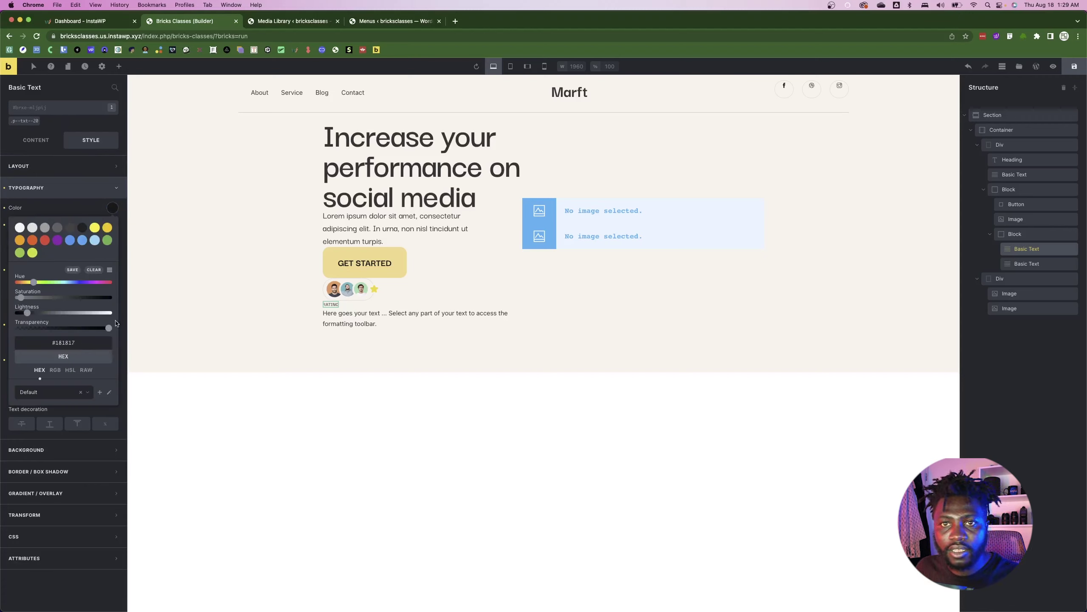
{"action": "left_click_drag", "start_coordinate": [109, 327], "coordinate": [80, 336]}
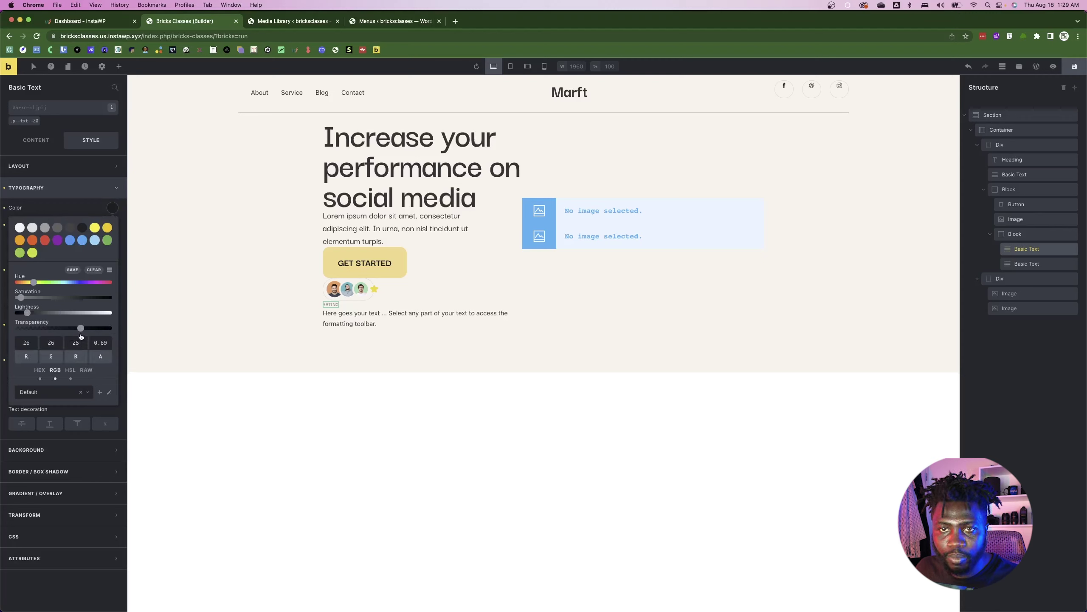
{"action": "left_click", "coordinate": [289, 419]}
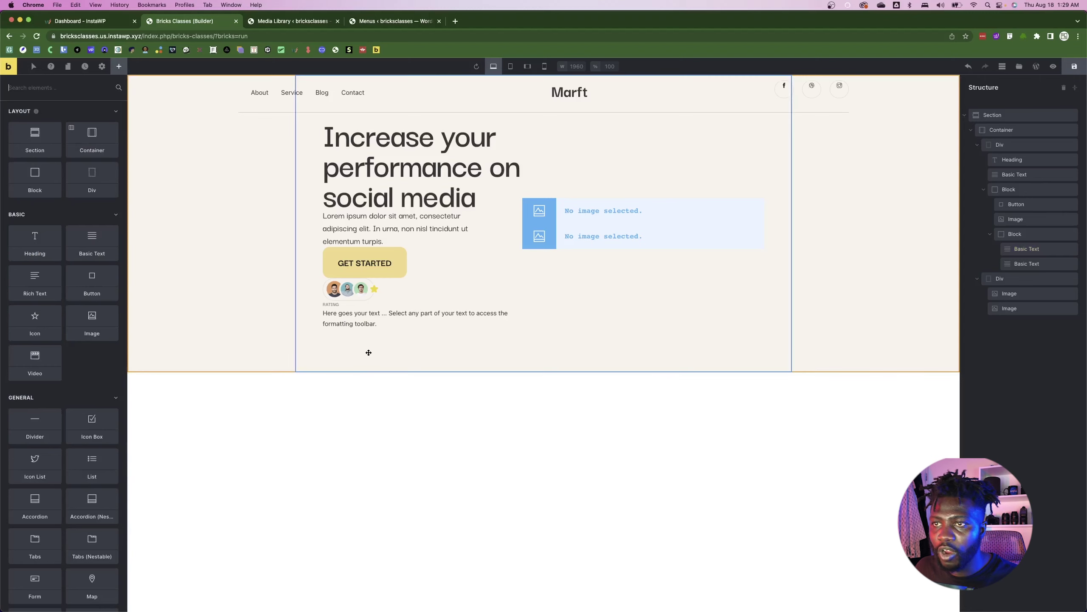
- Replace the placeholder of the second text in the rating block with 5.00, as in the Figma design
{"action": "left_click", "coordinate": [347, 320]}
{"action": "key", "text": "super+Tab"}
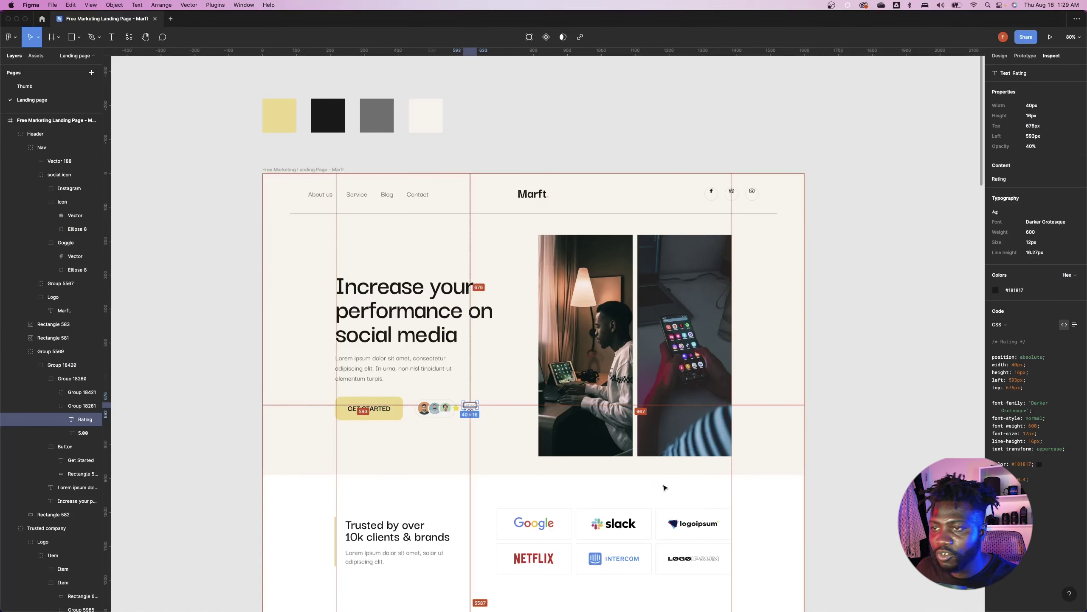
{"action": "left_click", "coordinate": [473, 421]}
{"action": "key", "text": "super+Tab"}
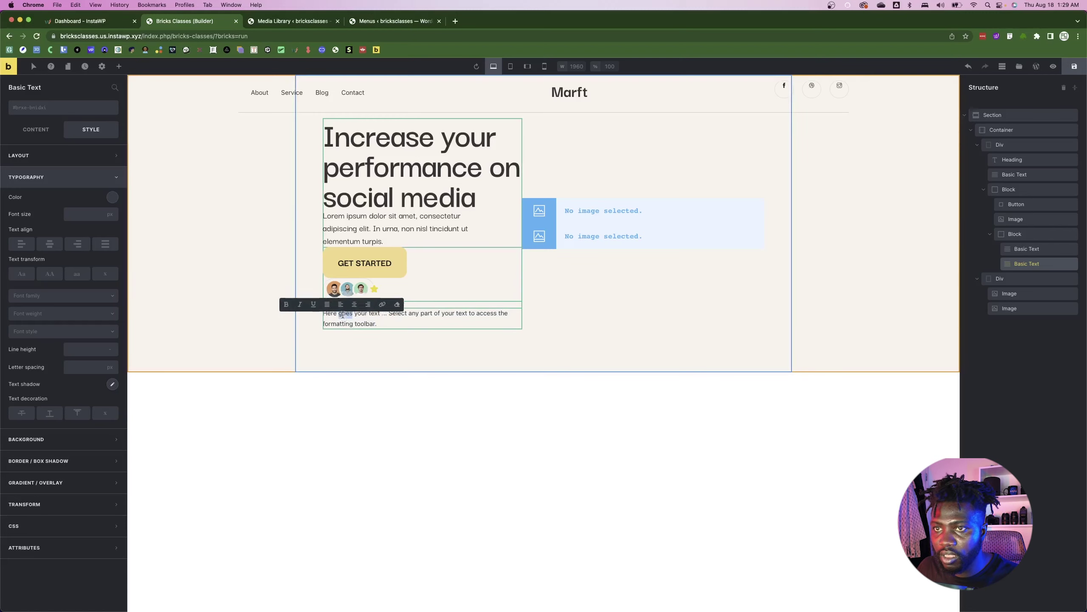
{"action": "left_click", "coordinate": [30, 132]}
{"action": "left_click", "coordinate": [33, 178]}
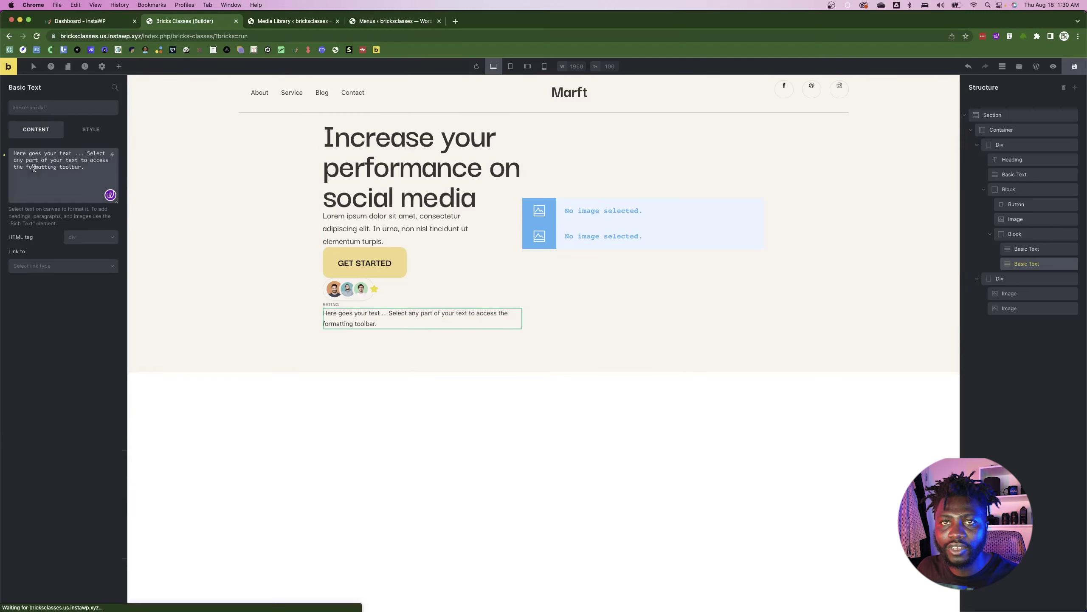
{"action": "key", "text": "super+a"}
{"action": "type", "text": "5"}
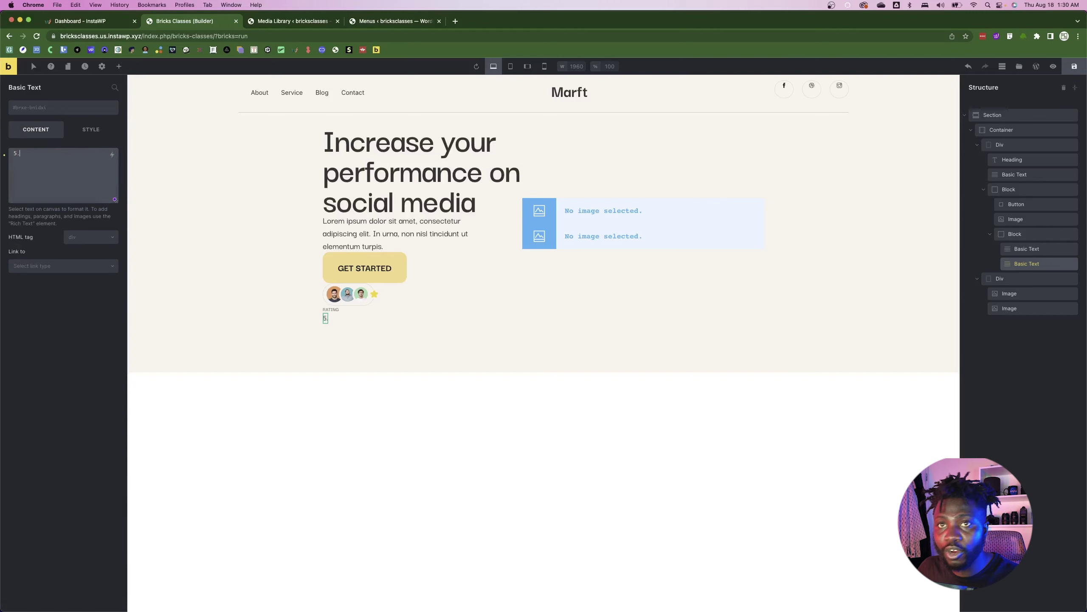
- Inspect the typography and color of the 5.00 text in the Figma design, and return to the Bricks builder
{"action": "key", "text": "super+Tab"}
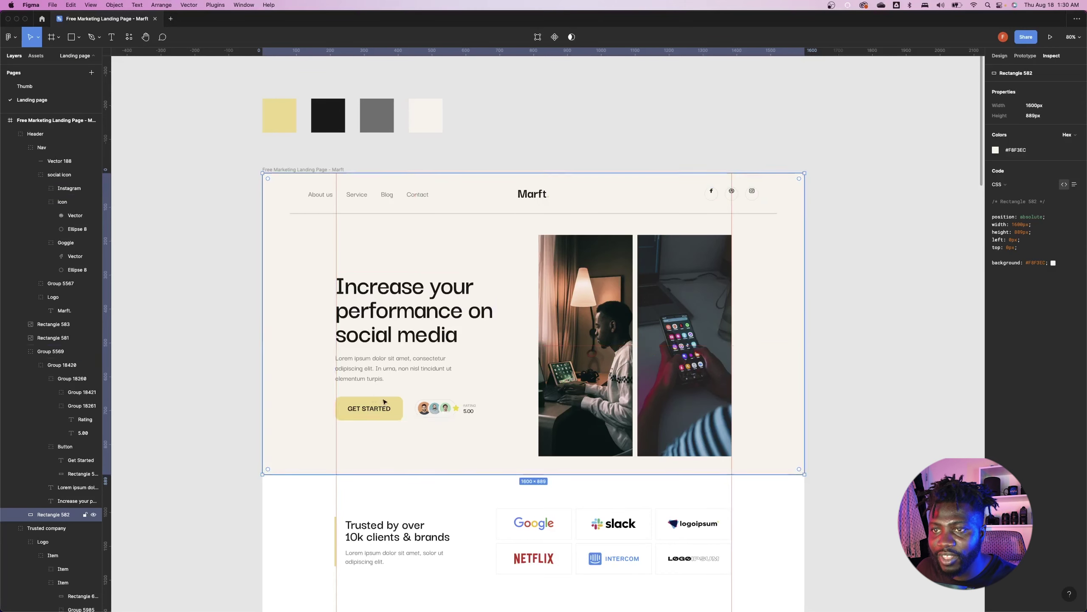
{"action": "left_click", "coordinate": [468, 418]}
{"action": "double_click", "coordinate": [470, 412]}
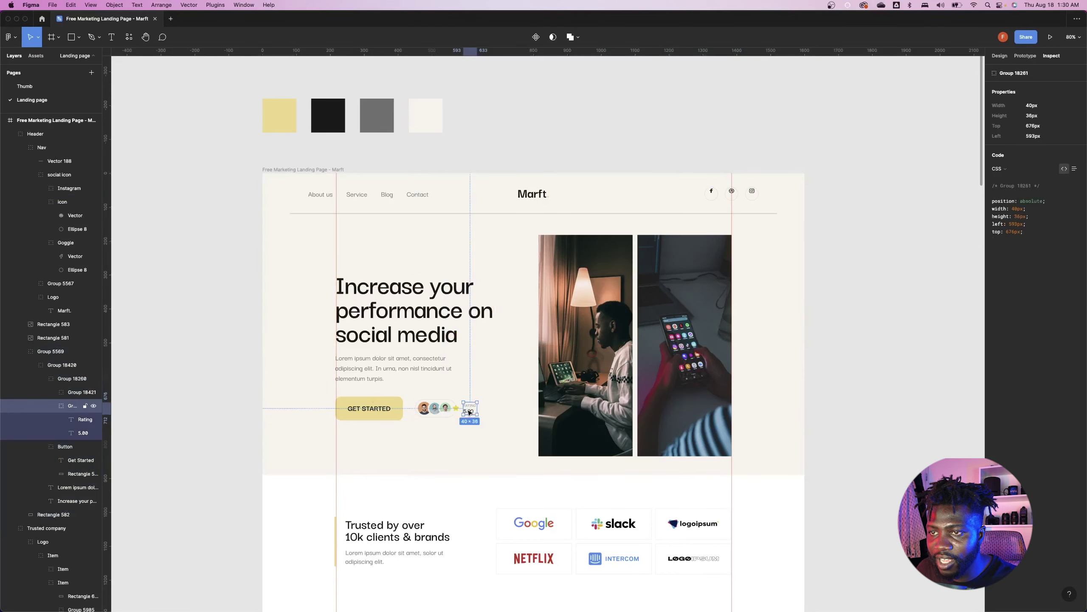
{"action": "double_click", "coordinate": [470, 407]}
{"action": "left_click", "coordinate": [473, 421]}
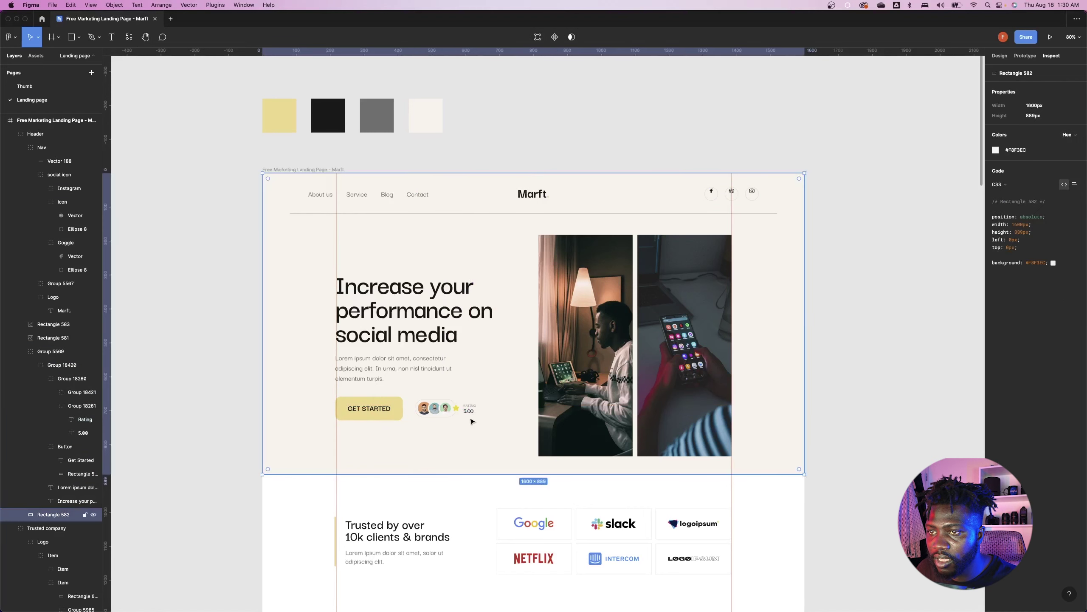
{"action": "left_click", "coordinate": [472, 412]}
{"action": "double_click", "coordinate": [471, 412]}
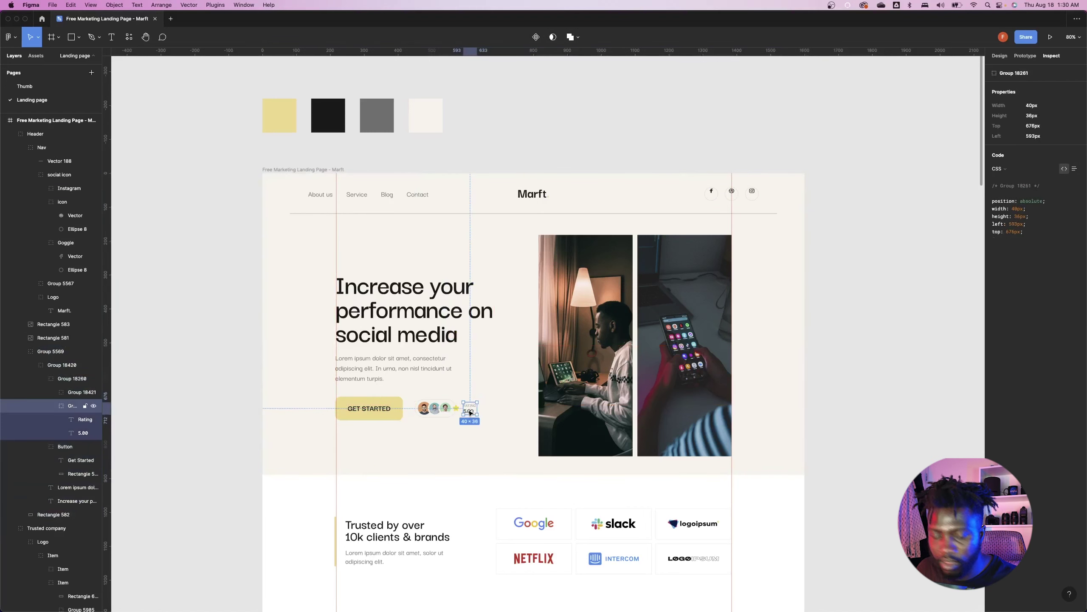
{"action": "scroll", "coordinate": [471, 428], "scroll_direction": "up", "scroll_amount": 10}
{"action": "double_click", "coordinate": [479, 213]}
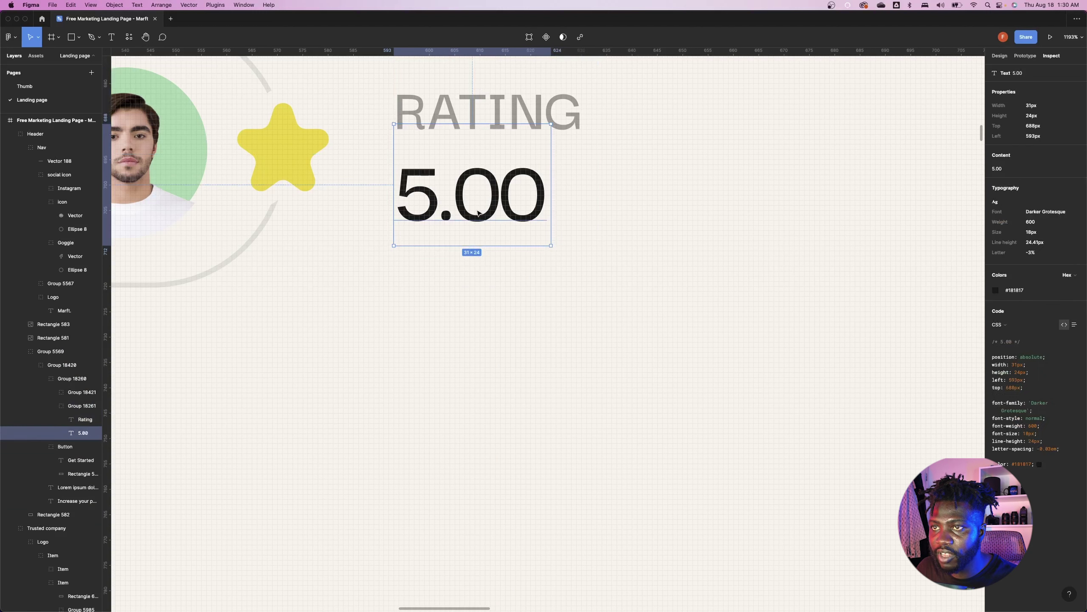
{"action": "key", "text": "alt"}
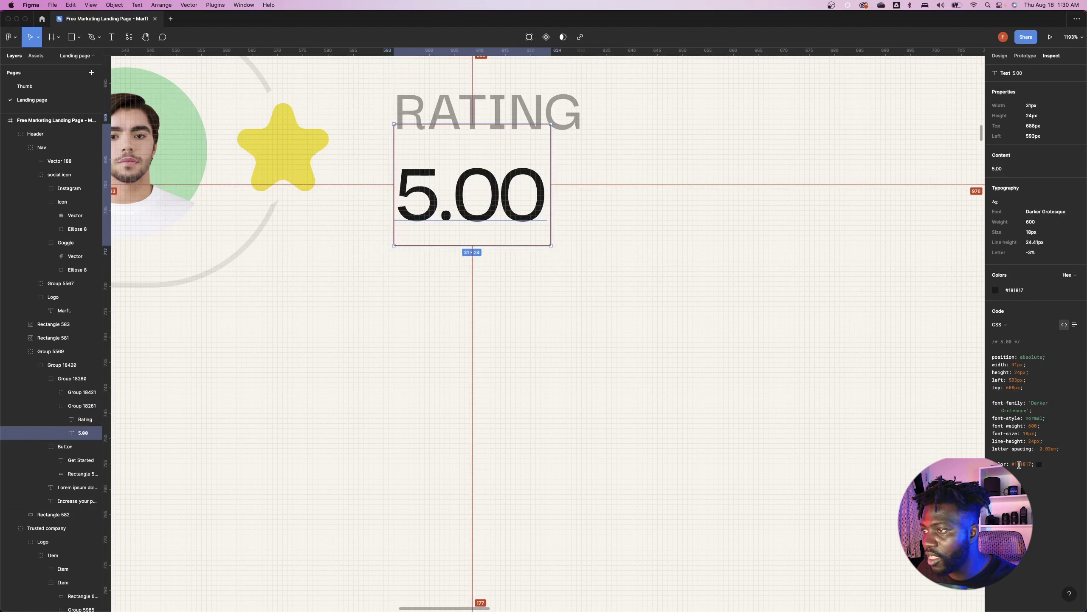
{"action": "key", "text": "super+Tab"}
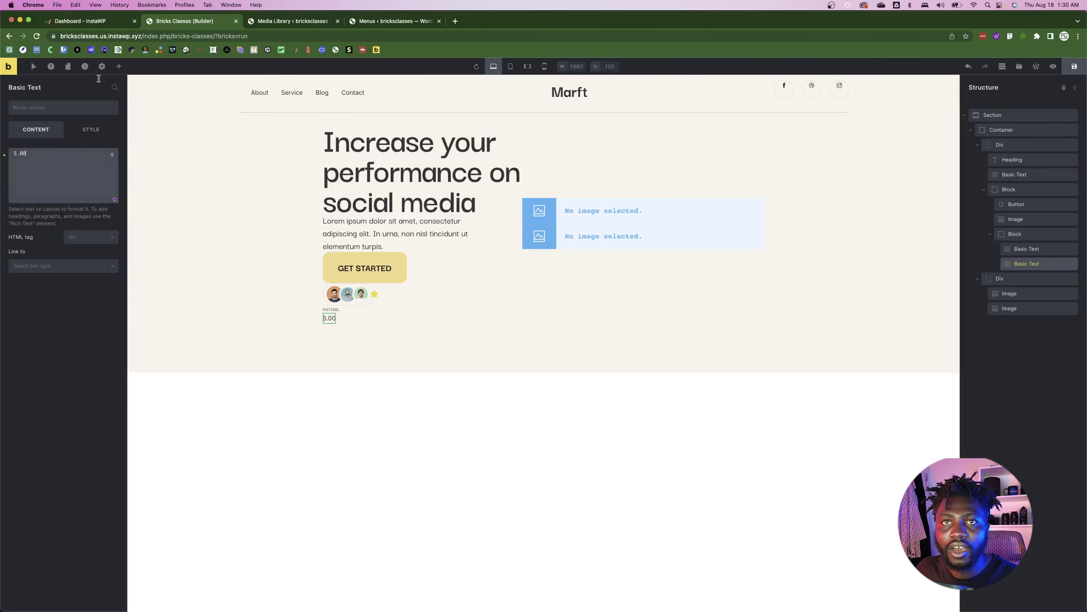
- Apply the p--txt--20 class to the 5.00 text and deselect the class to edit the element's own styles
{"action": "left_click", "coordinate": [61, 106]}
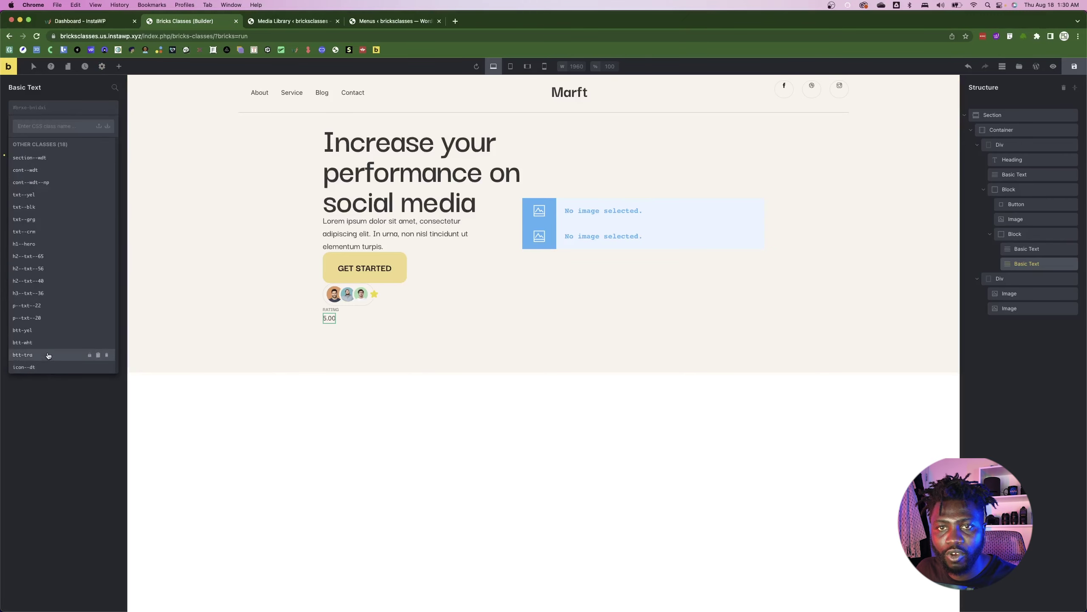
{"action": "left_click", "coordinate": [41, 317]}
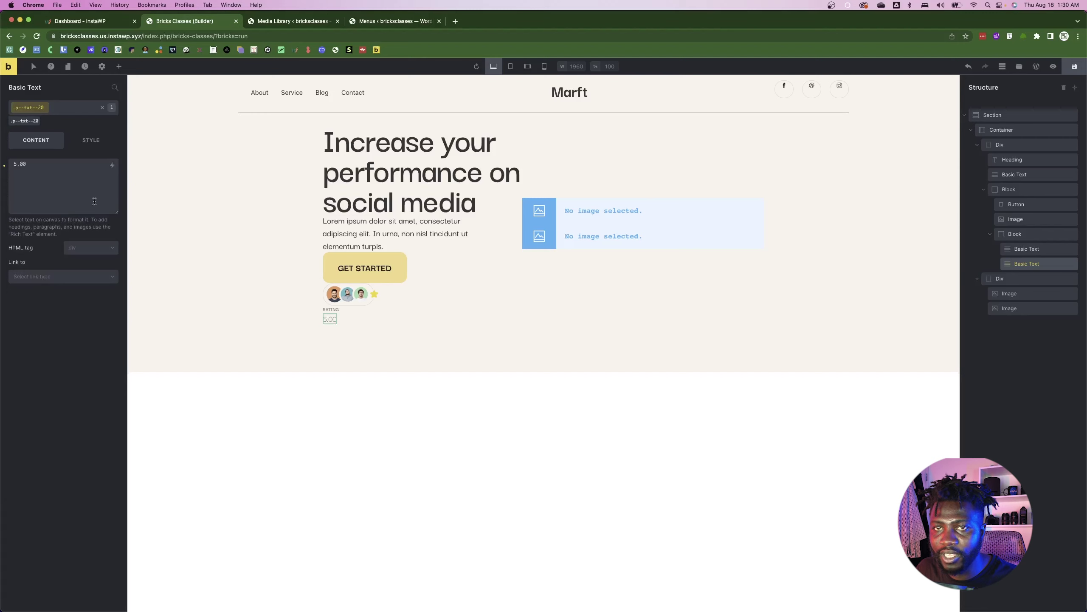
{"action": "left_click", "coordinate": [92, 140]}
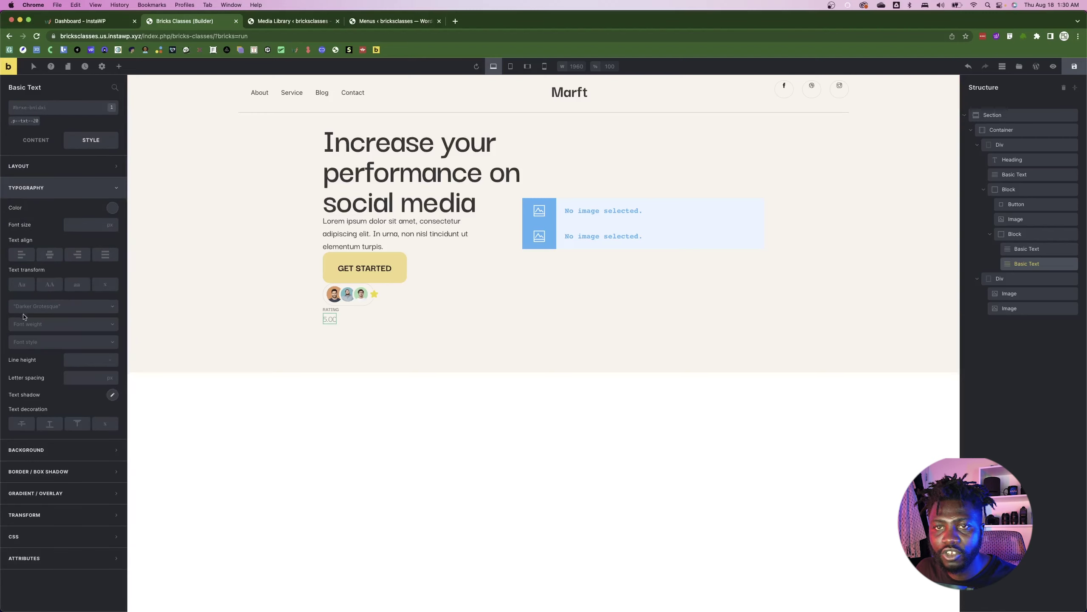
- Set the 5.00 text's font weight to 600 and its font size to 18 px, checking against the Figma design
{"action": "left_click", "coordinate": [41, 325]}
{"action": "left_click", "coordinate": [18, 419]}
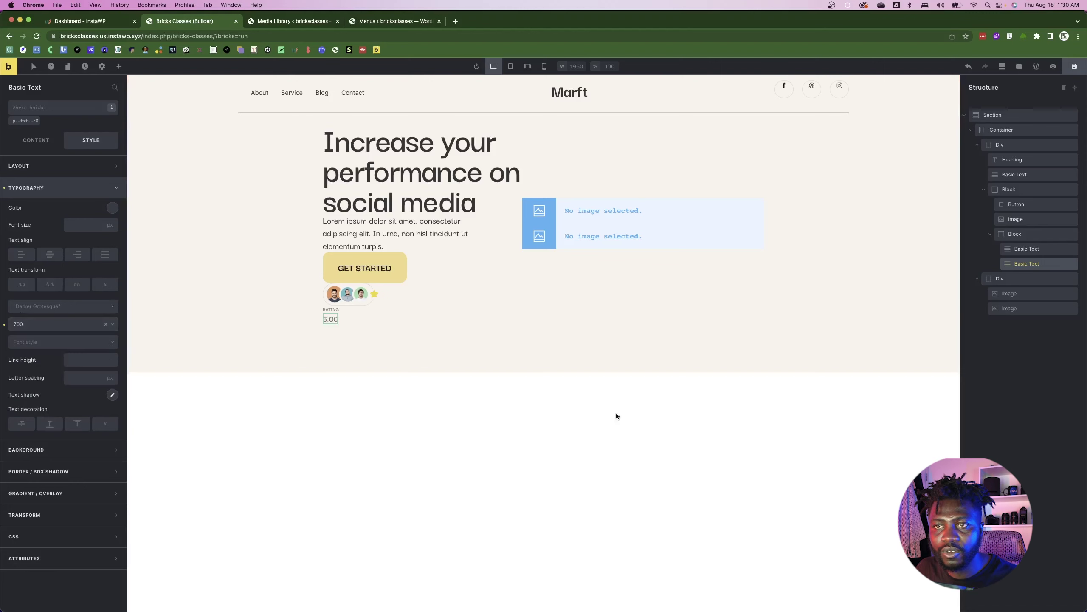
{"action": "key", "text": "super+Tab"}
{"action": "key", "text": "super+Tab"}
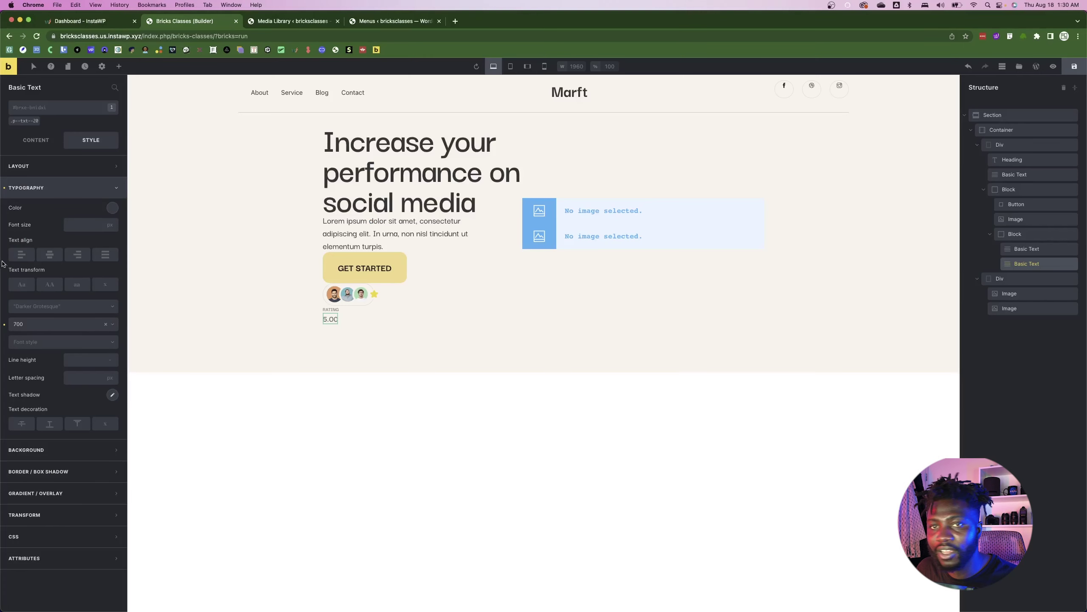
{"action": "left_click", "coordinate": [39, 324]}
{"action": "left_click", "coordinate": [28, 380]}
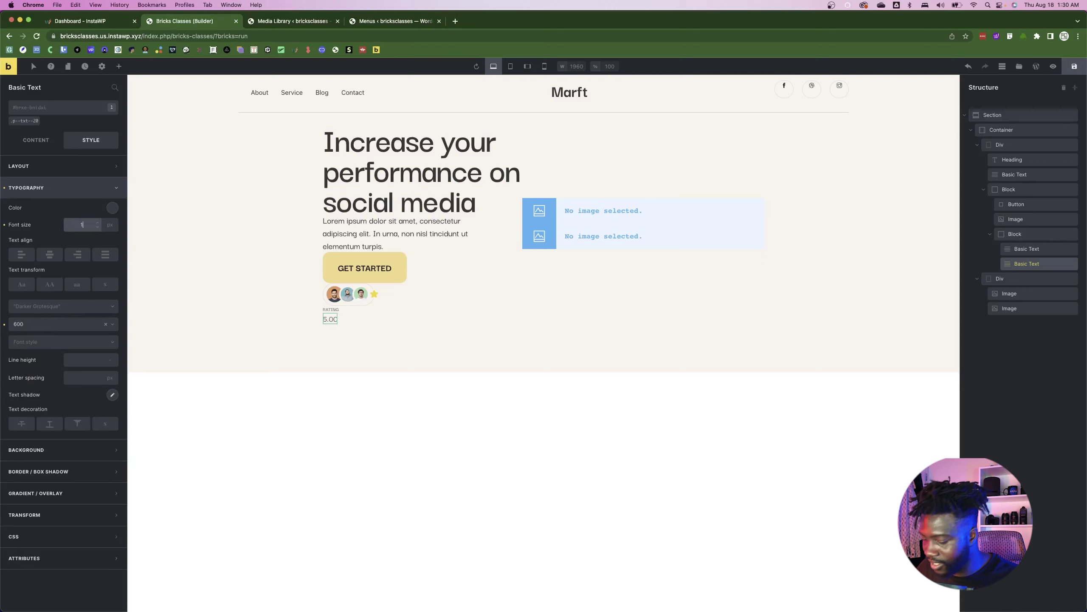
- Set the 5.00 text's color to #181817
{"action": "left_click", "coordinate": [112, 207]}
{"action": "left_click", "coordinate": [78, 343]}
{"action": "type", "text": "#181817"}
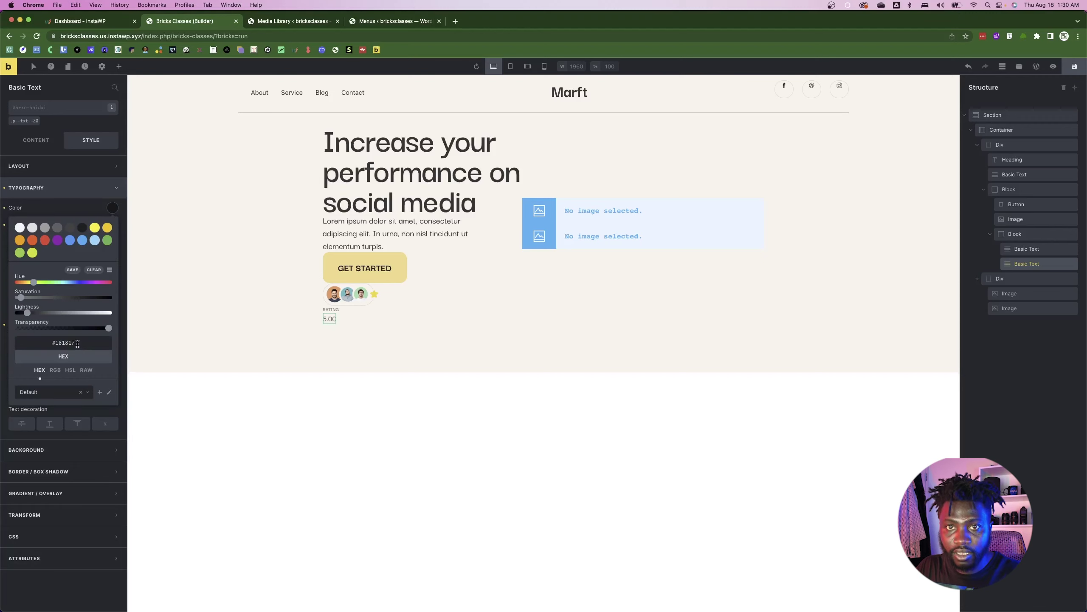
{"action": "left_click", "coordinate": [68, 208]}
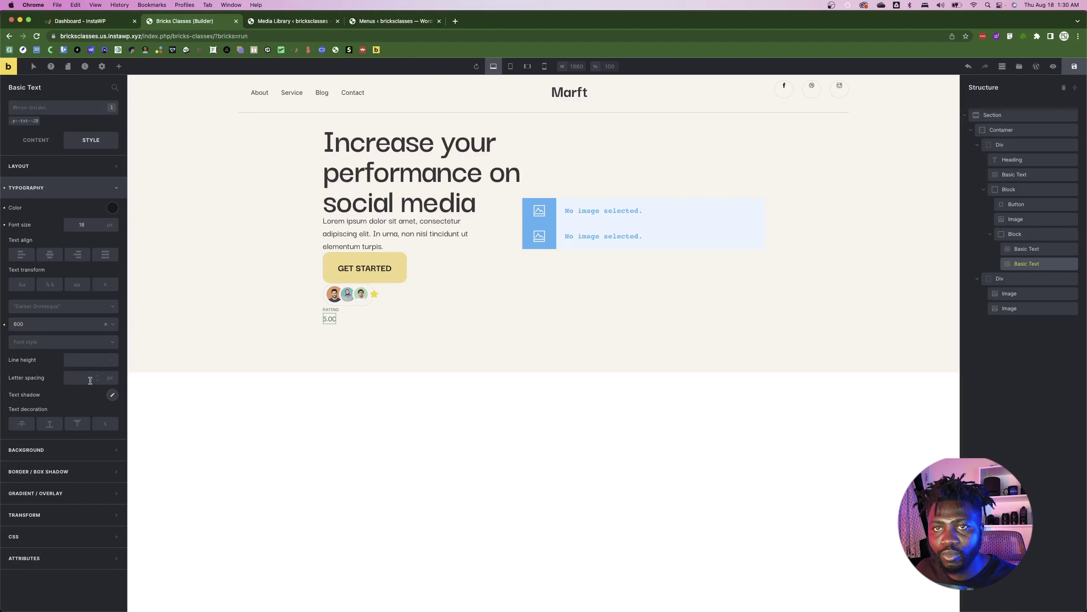
- Set the 5.00 text's letter spacing to -0.03 em, checking the value against the Figma design
{"action": "key", "text": "super+Tab"}
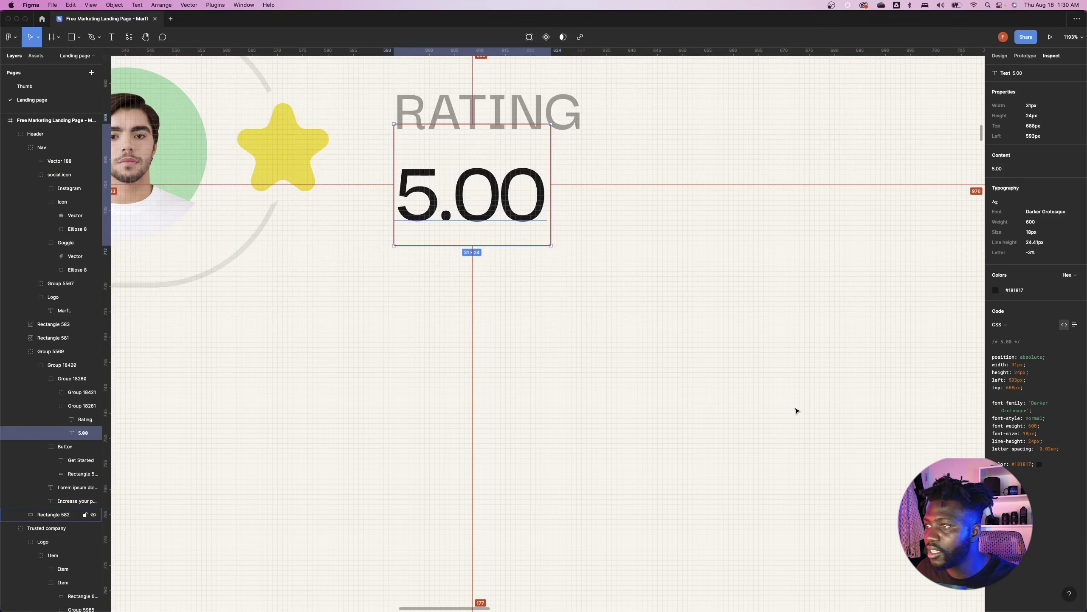
{"action": "key", "text": "super+Tab"}
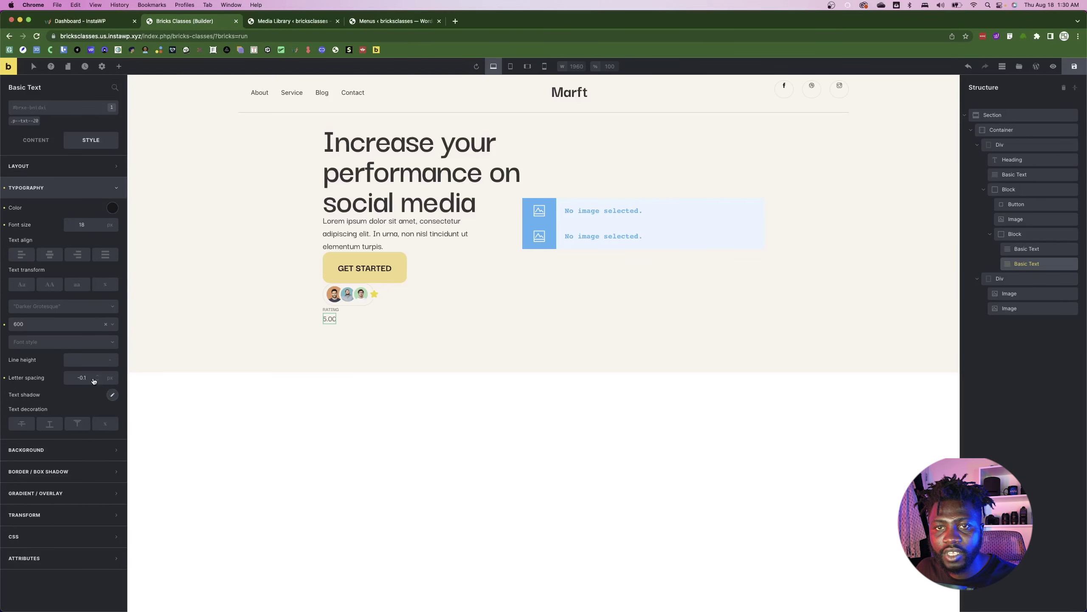
{"action": "left_click", "coordinate": [110, 378]}
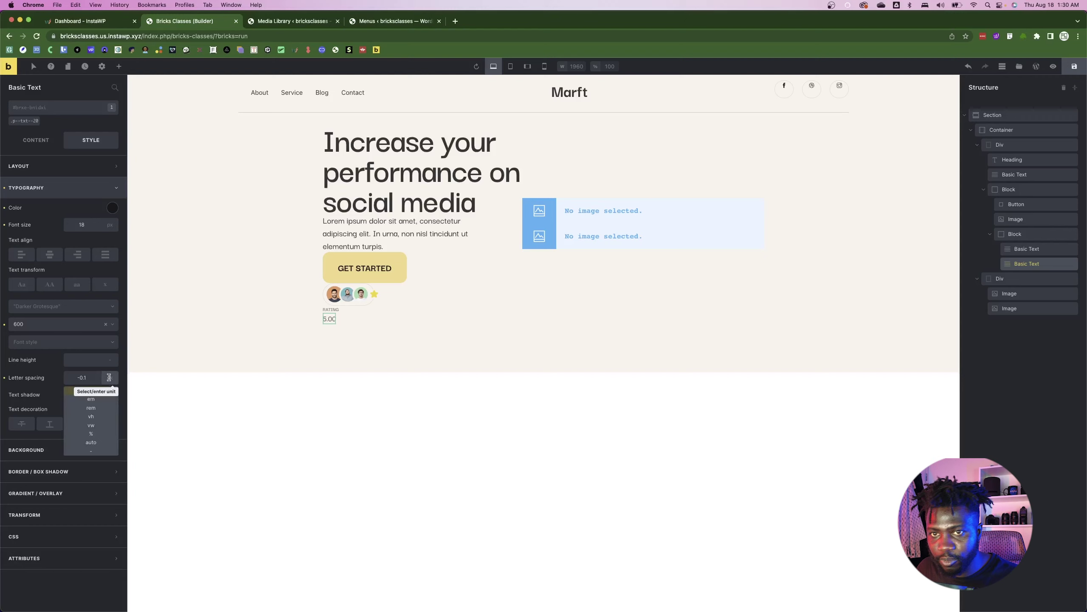
{"action": "left_click", "coordinate": [91, 399]}
{"action": "left_click", "coordinate": [84, 377]}
{"action": "key", "text": "BackSpace"}
{"action": "type", "text": "2"}
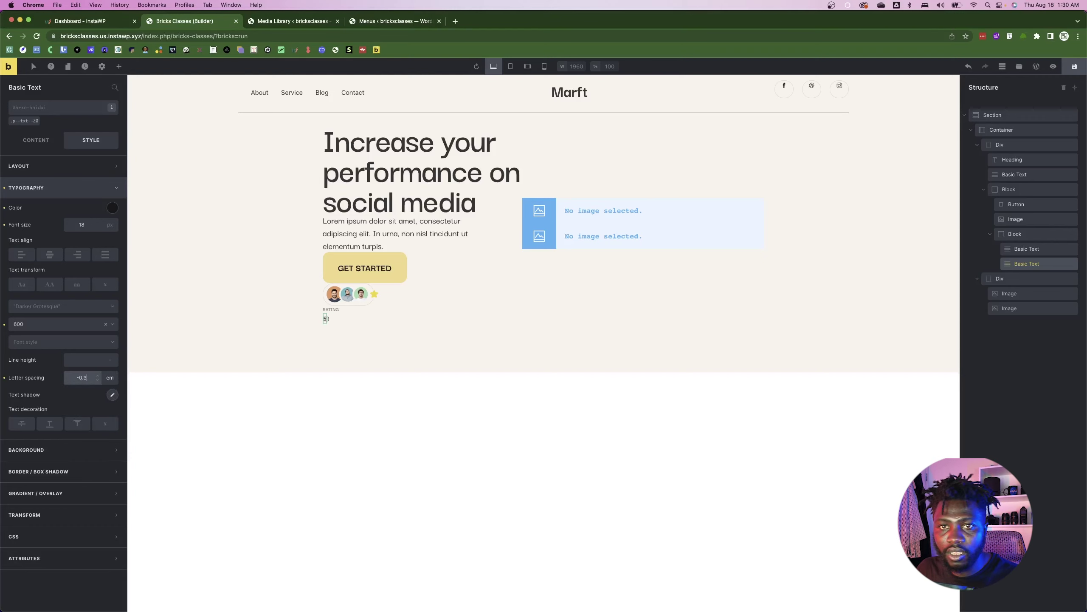
{"action": "type", "text": "0"}
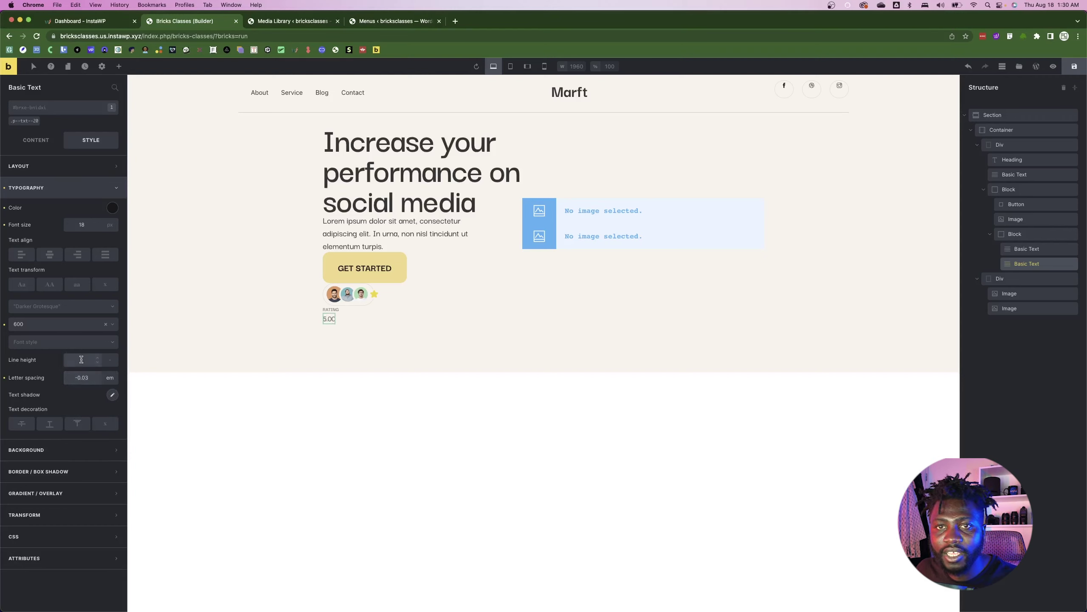
- Set the 5.00 text's line height to 24 px, matching the Figma design, and leave the element
{"action": "key", "text": "super+Tab"}
{"action": "key", "text": "super+Tab"}
{"action": "type", "text": "24"}
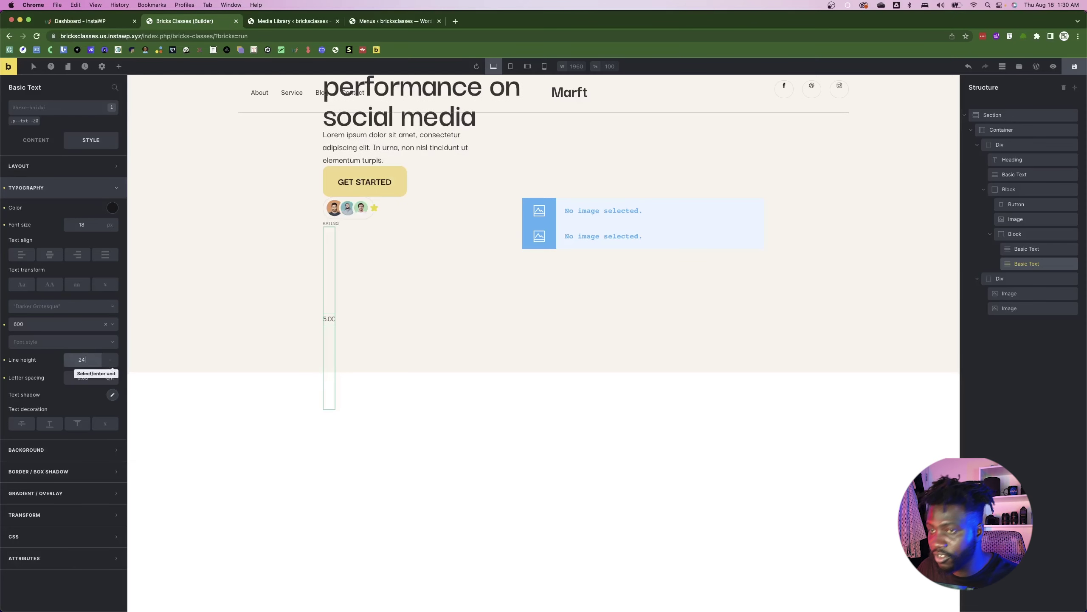
{"action": "left_click", "coordinate": [110, 360]}
{"action": "left_click", "coordinate": [98, 376]}
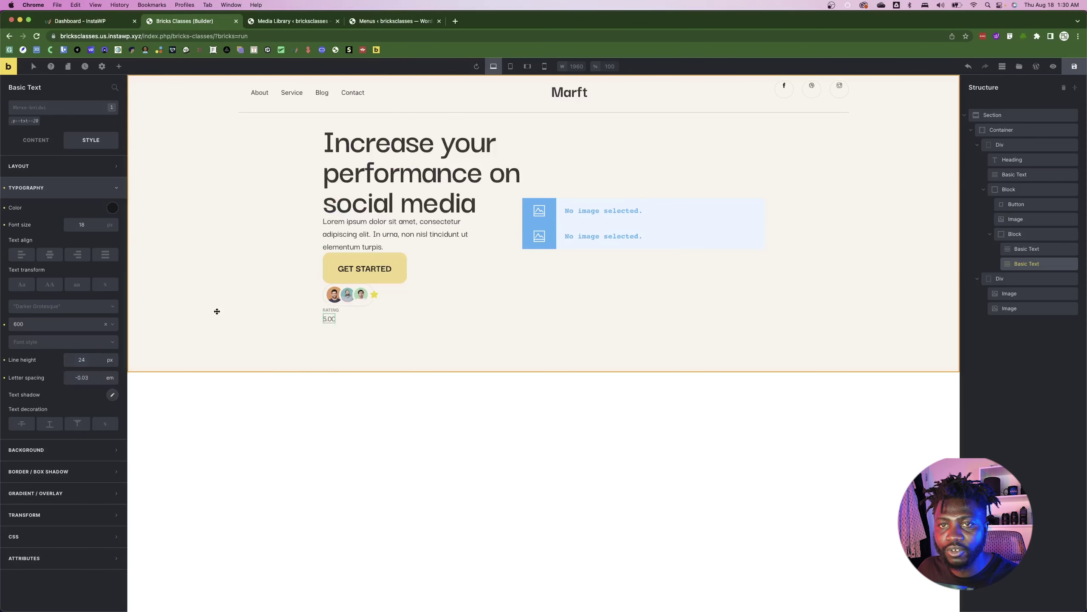
{"action": "left_click", "coordinate": [216, 309]}
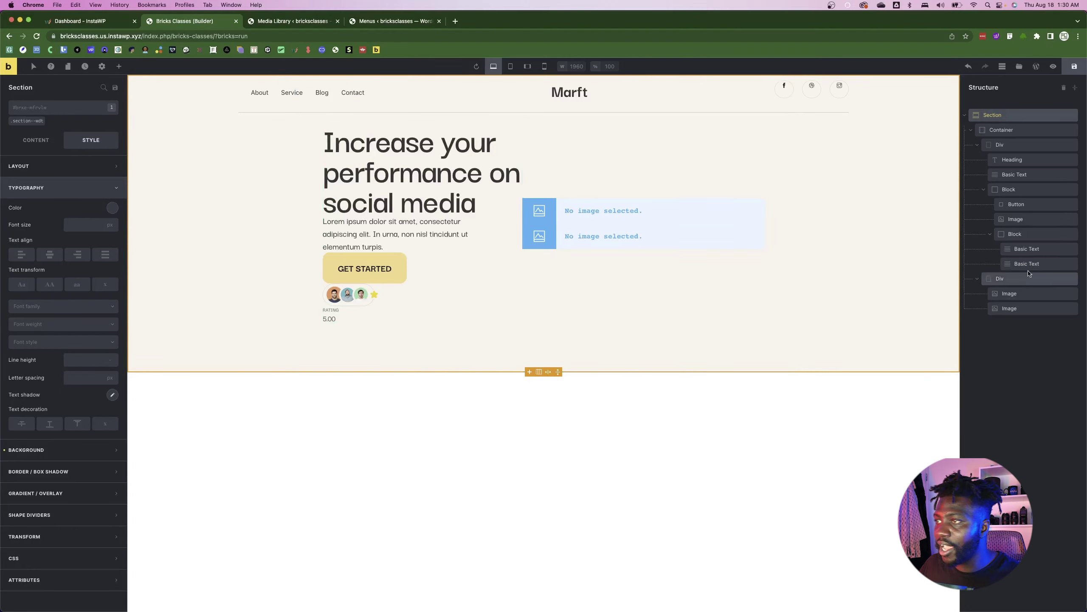
- Set the direction of the block holding the button, avatars image and rating texts to horizontal
{"action": "left_click", "coordinate": [1021, 237]}
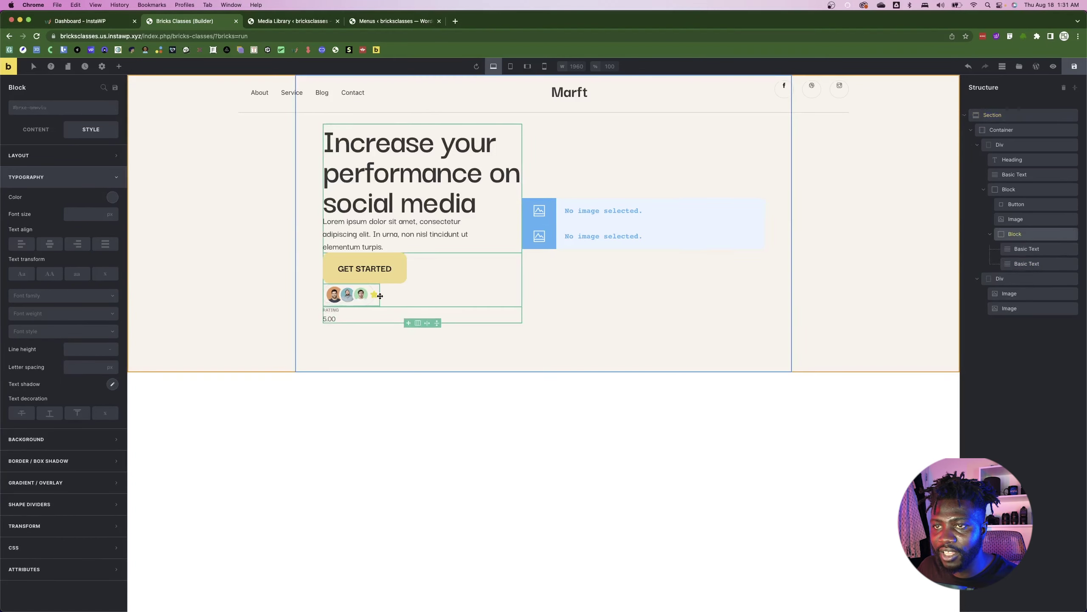
{"action": "left_click", "coordinate": [1016, 193]}
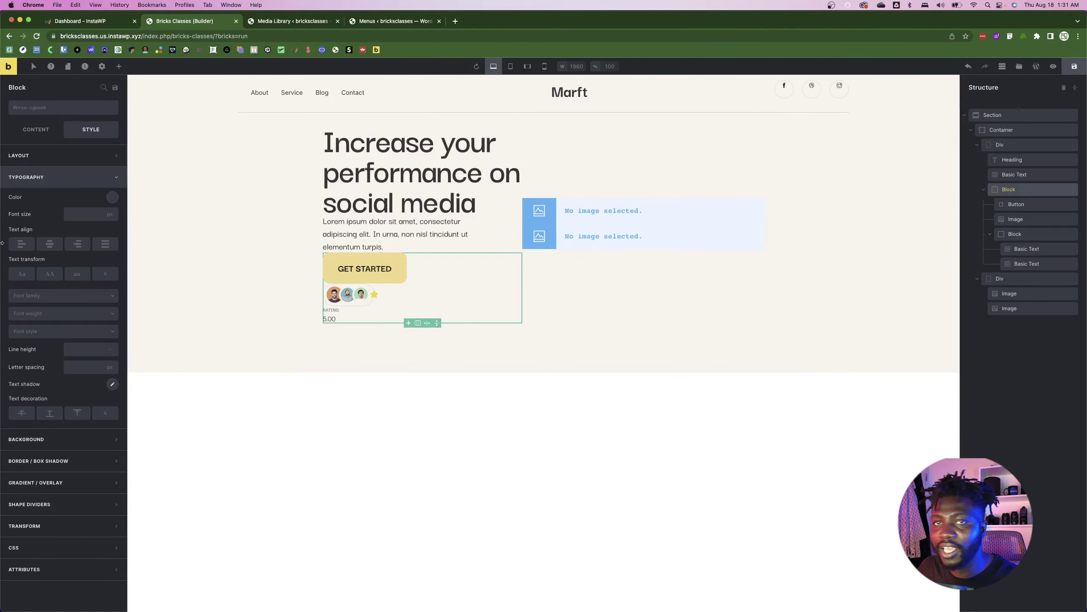
{"action": "left_click", "coordinate": [36, 129]}
{"action": "left_click", "coordinate": [91, 220]}
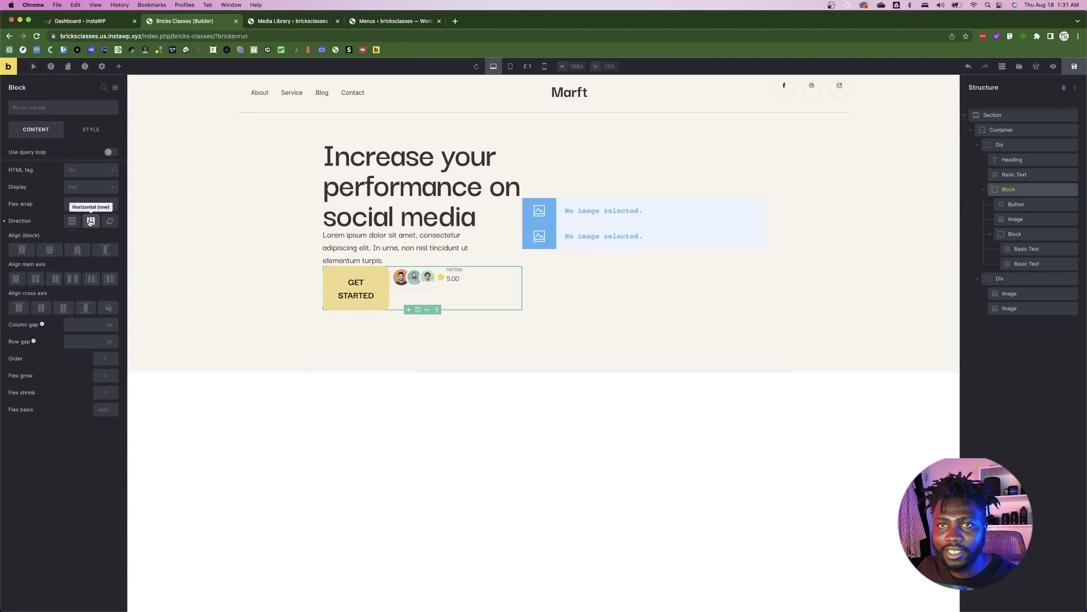
- Select the rating texts' block, inspect the size of the Rating and 5.00 group in the Figma design, and return to the Bricks builder
{"action": "left_click", "coordinate": [490, 281]}
{"action": "key", "text": "super+Tab"}
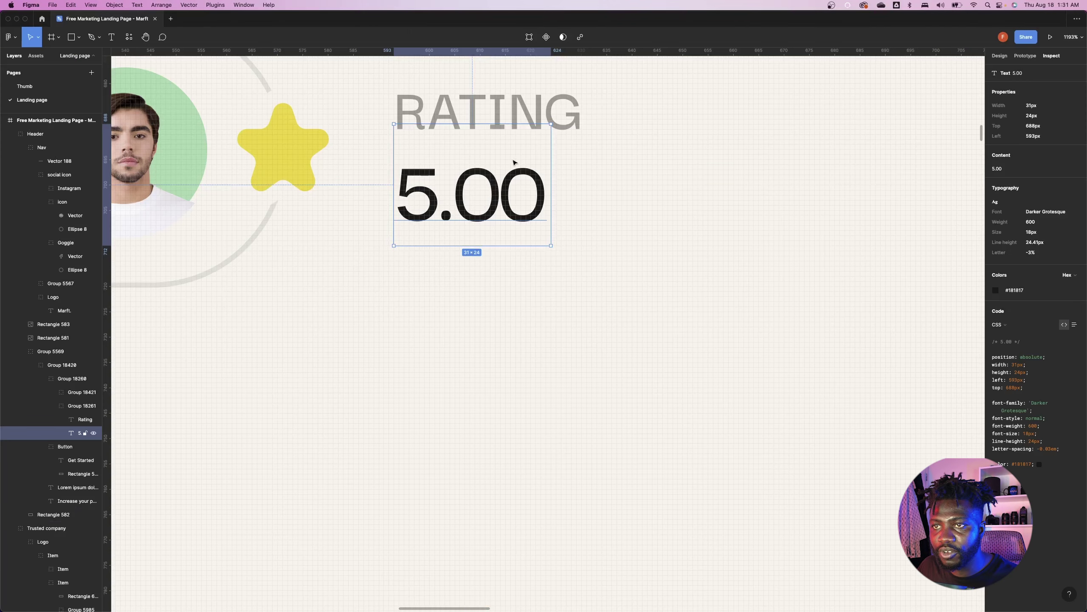
{"action": "left_click", "coordinate": [617, 211]}
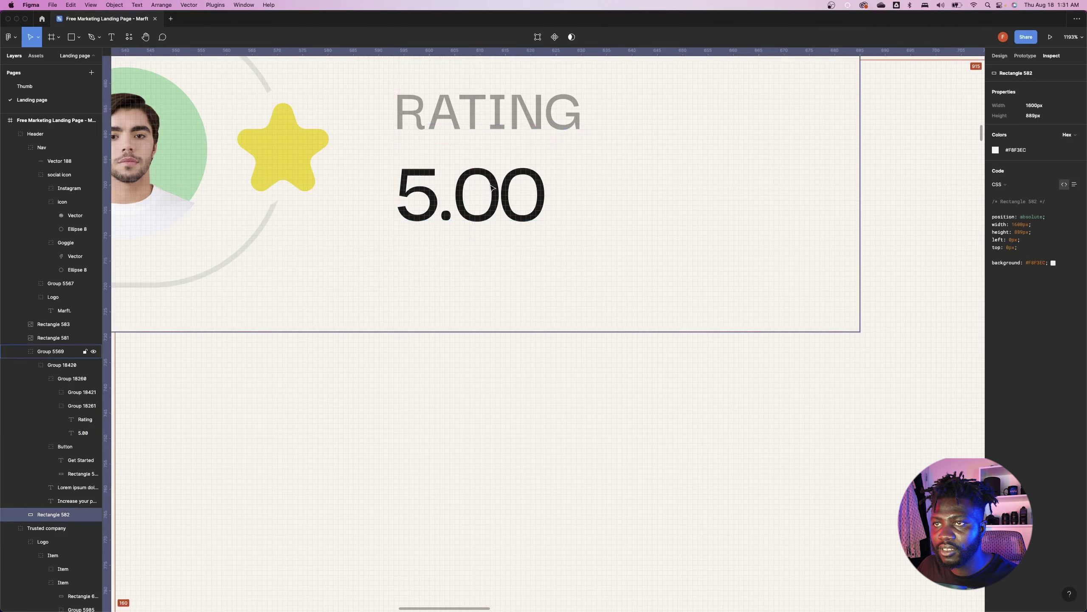
{"action": "scroll", "coordinate": [491, 189], "scroll_direction": "down", "scroll_amount": 10}
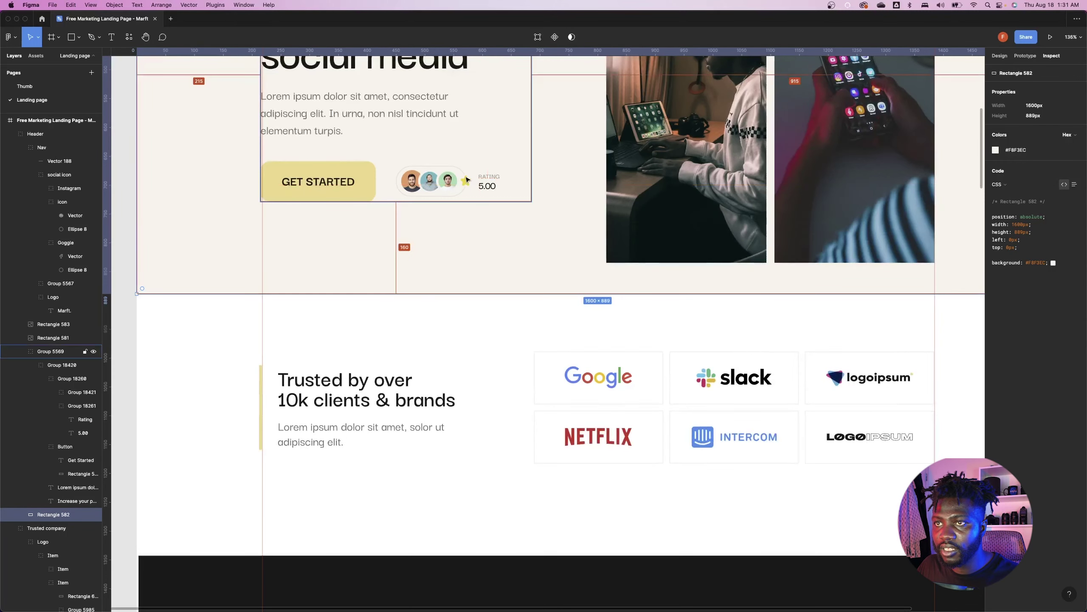
{"action": "left_click", "coordinate": [421, 190]}
{"action": "double_click", "coordinate": [456, 187]}
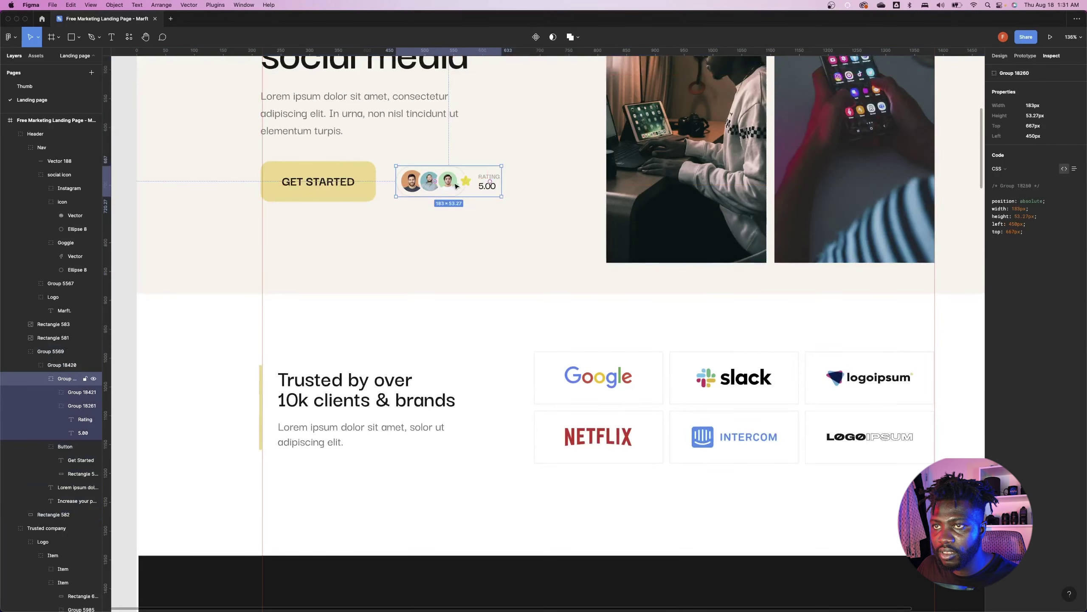
{"action": "left_click", "coordinate": [494, 178]}
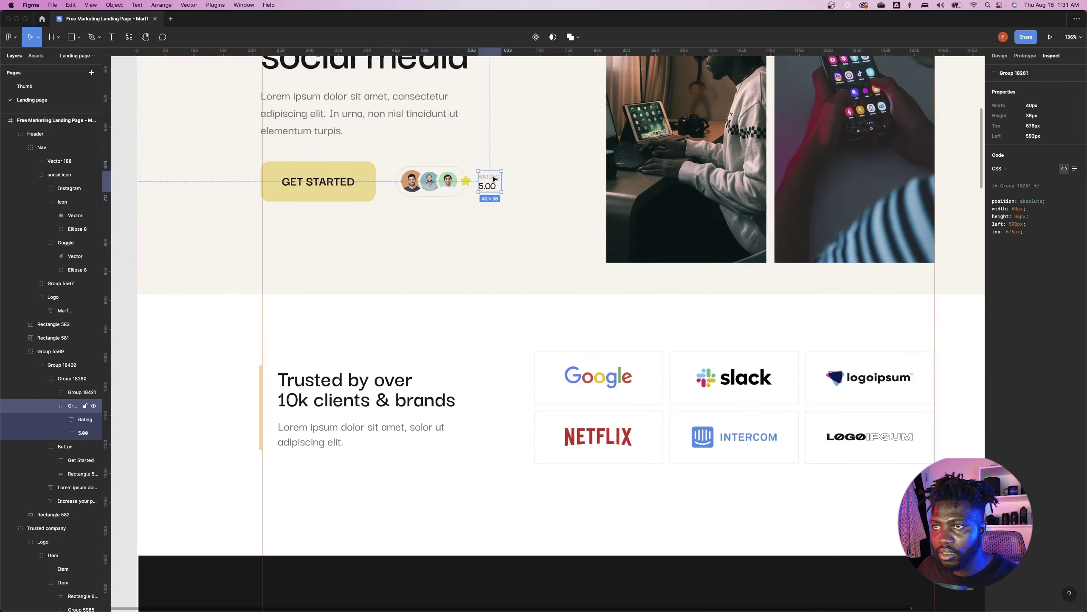
{"action": "key", "text": "super+Tab"}
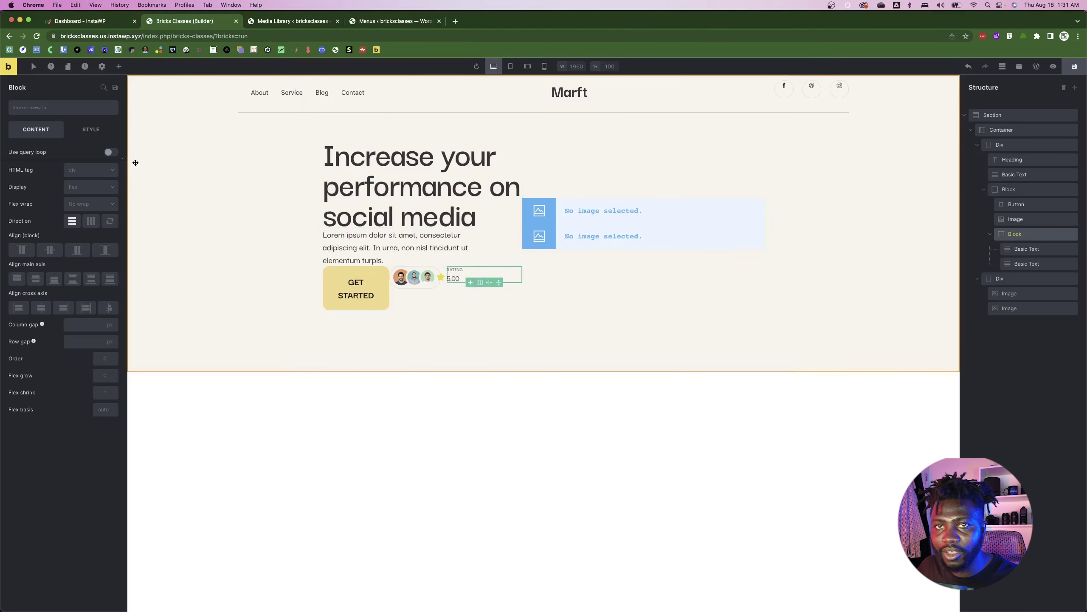
- Set the width of the block holding the rating texts to 40 px and compare the row with the Figma design
{"action": "left_click", "coordinate": [91, 129]}
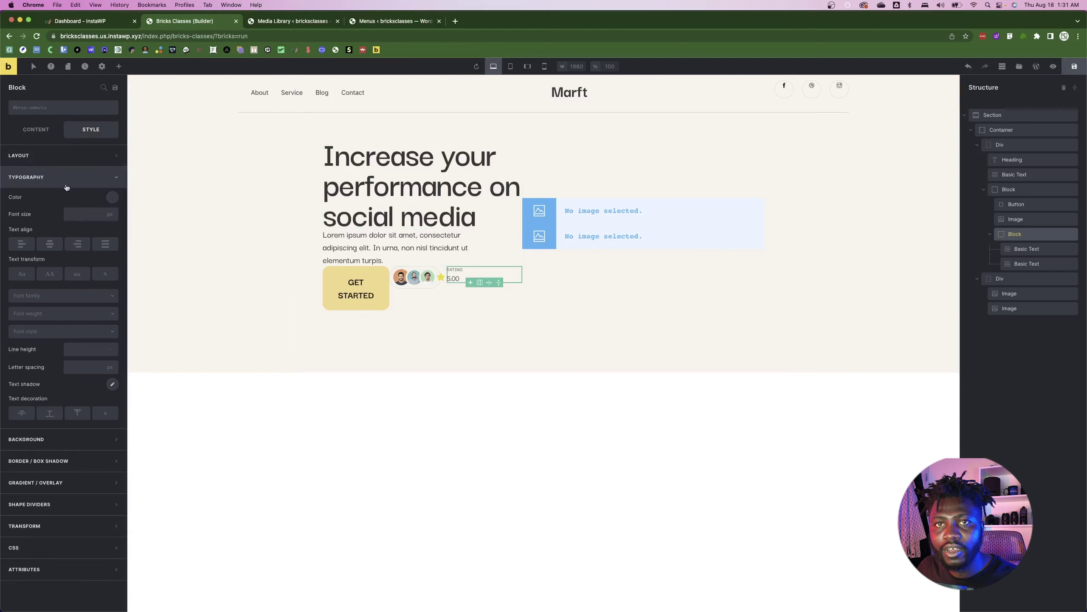
{"action": "left_click", "coordinate": [60, 155]}
{"action": "left_click", "coordinate": [82, 295]}
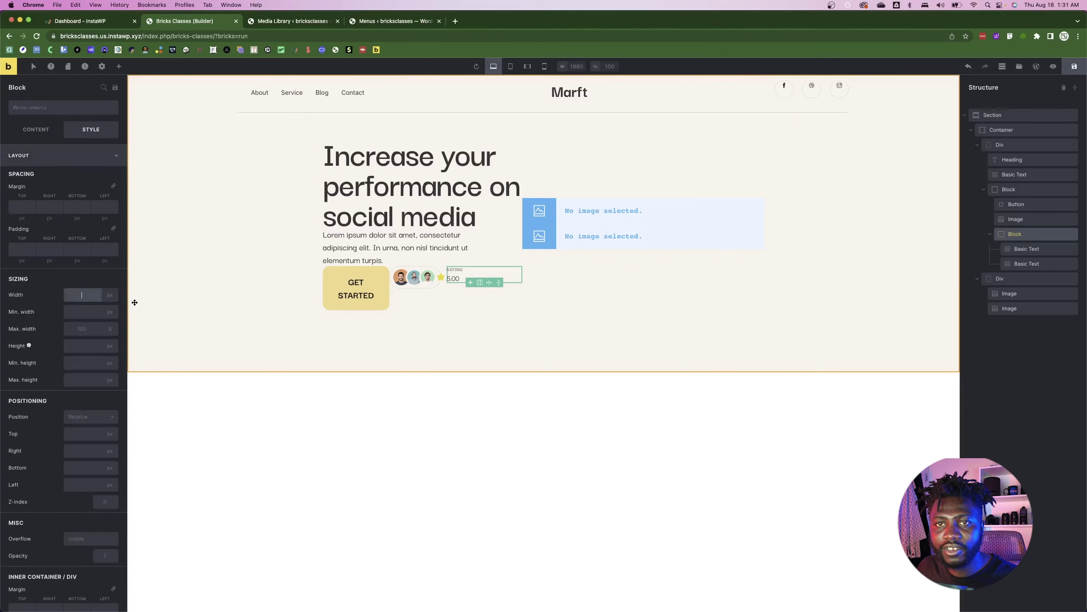
{"action": "type", "text": "40"}
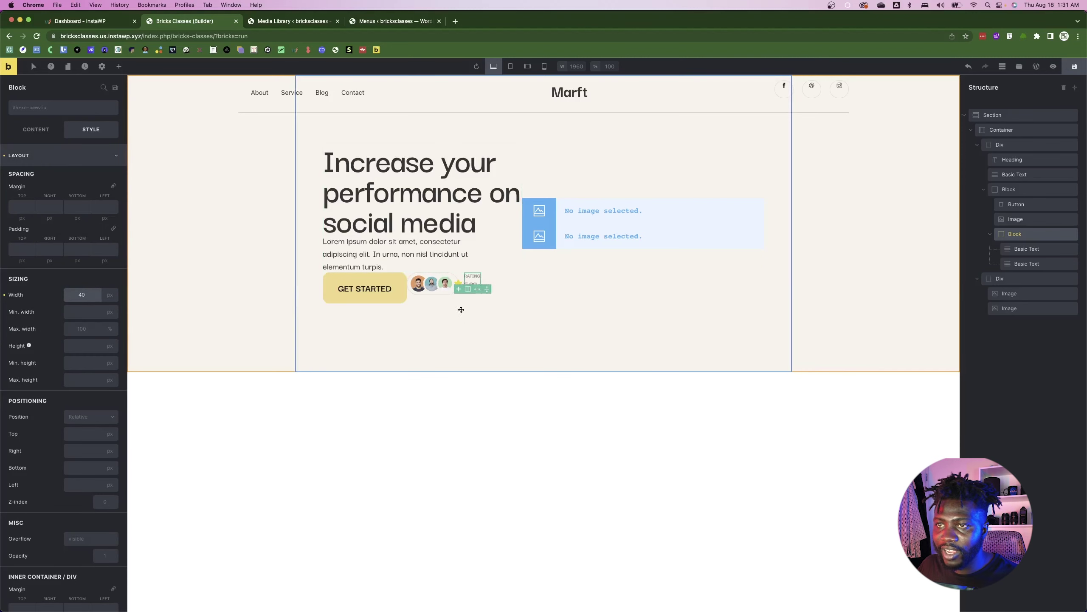
{"action": "key", "text": "super+Tab"}
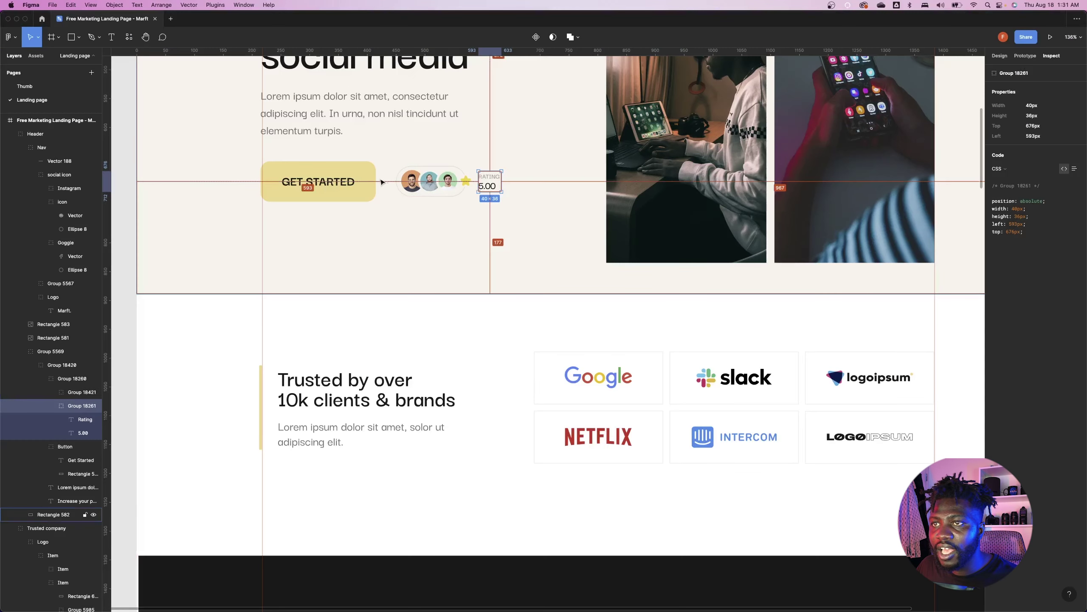
{"action": "key", "text": "super+Tab"}
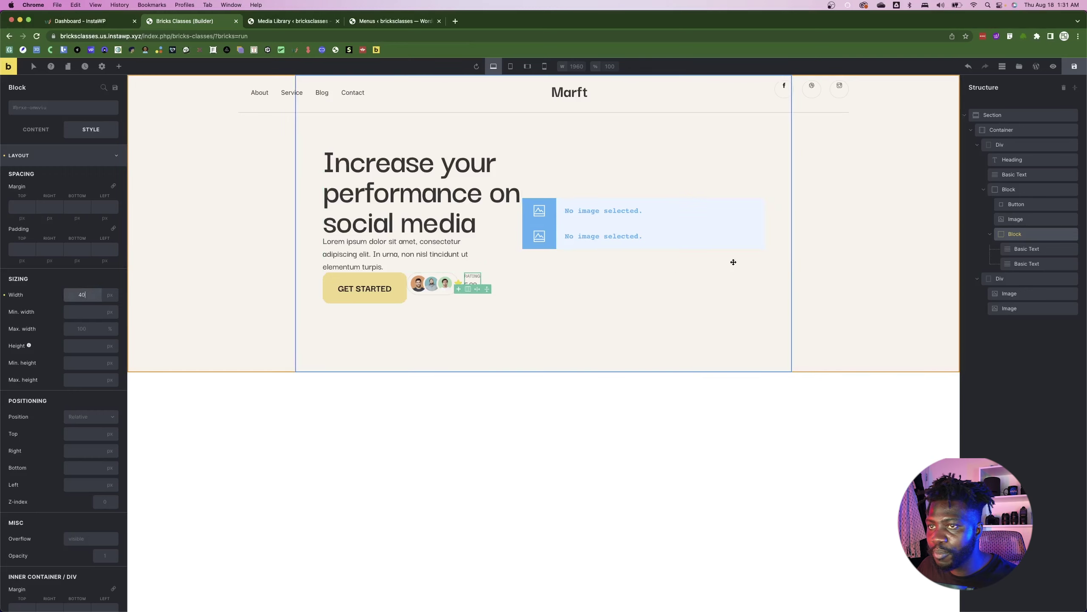
- Collapse the rating block in the structure, and center the outer block's own alignment and its cross-axis alignment
{"action": "left_click", "coordinate": [990, 236]}
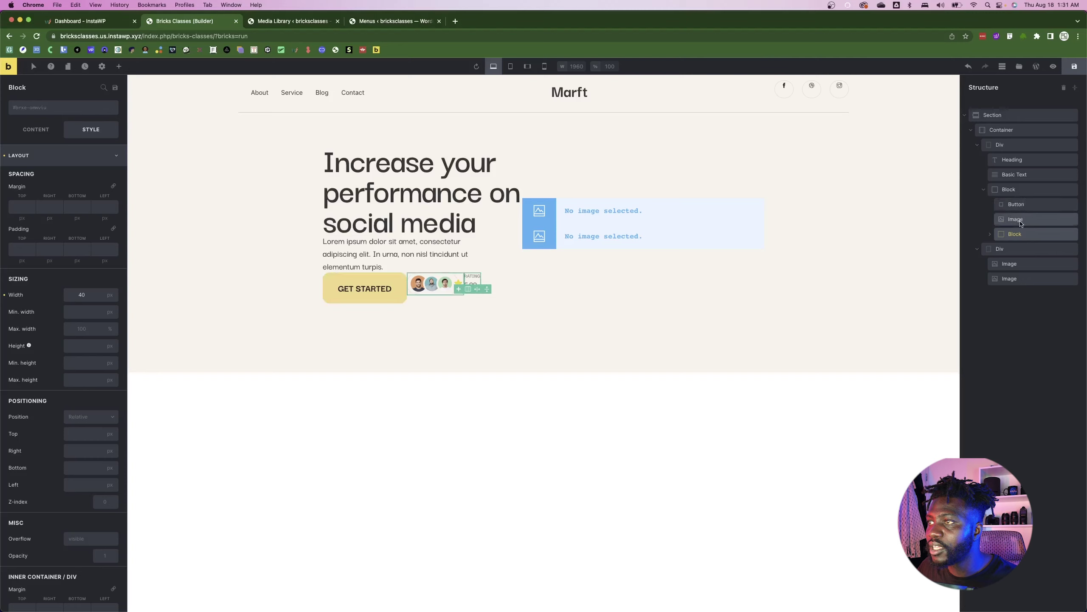
{"action": "left_click", "coordinate": [492, 300]}
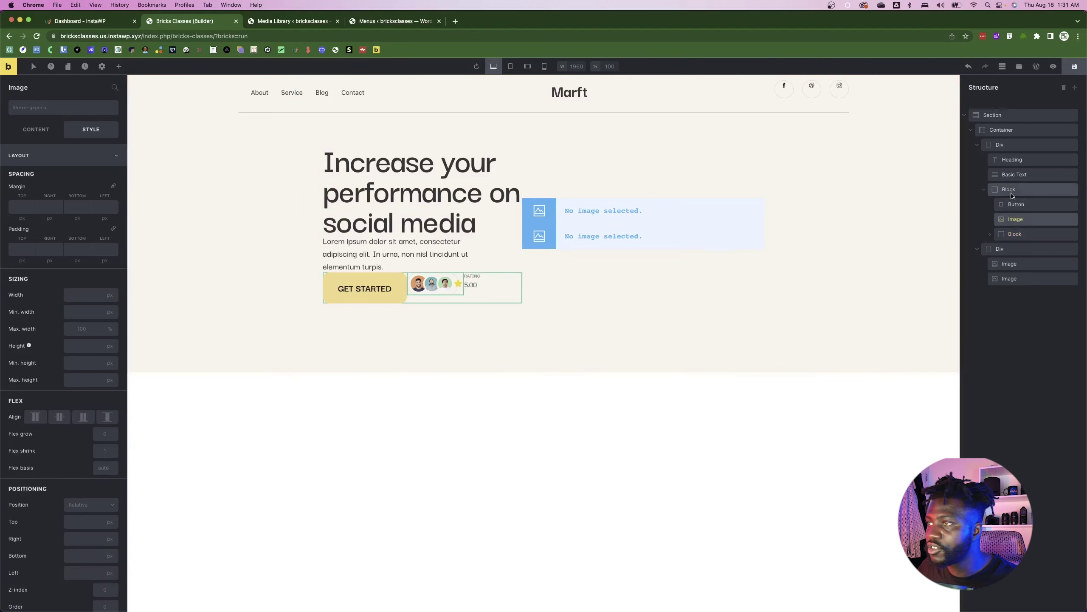
{"action": "left_click", "coordinate": [36, 129]}
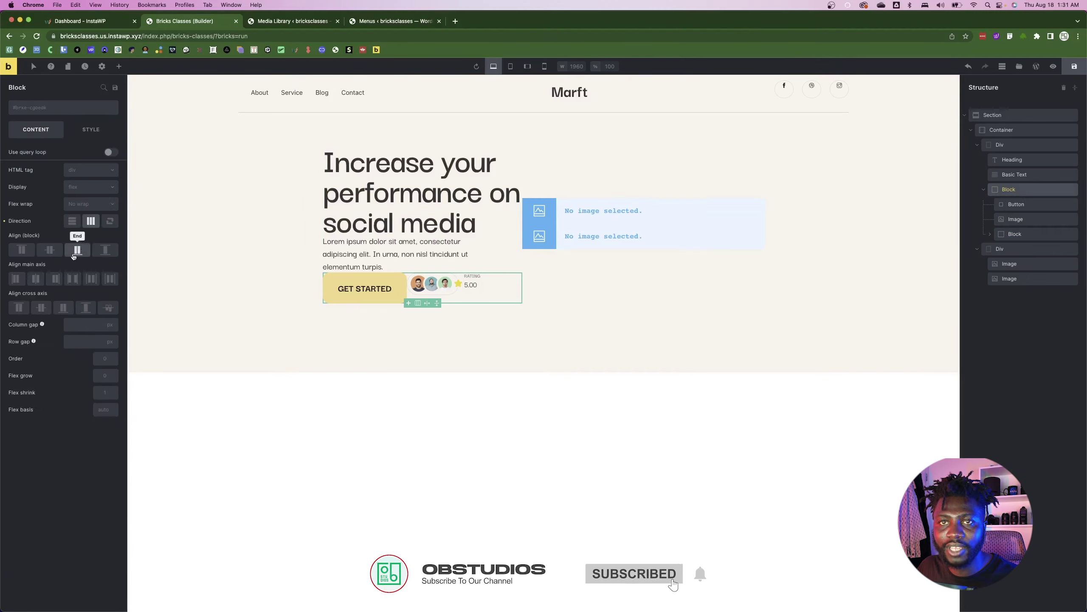
{"action": "left_click", "coordinate": [49, 249]}
{"action": "left_click", "coordinate": [41, 307]}
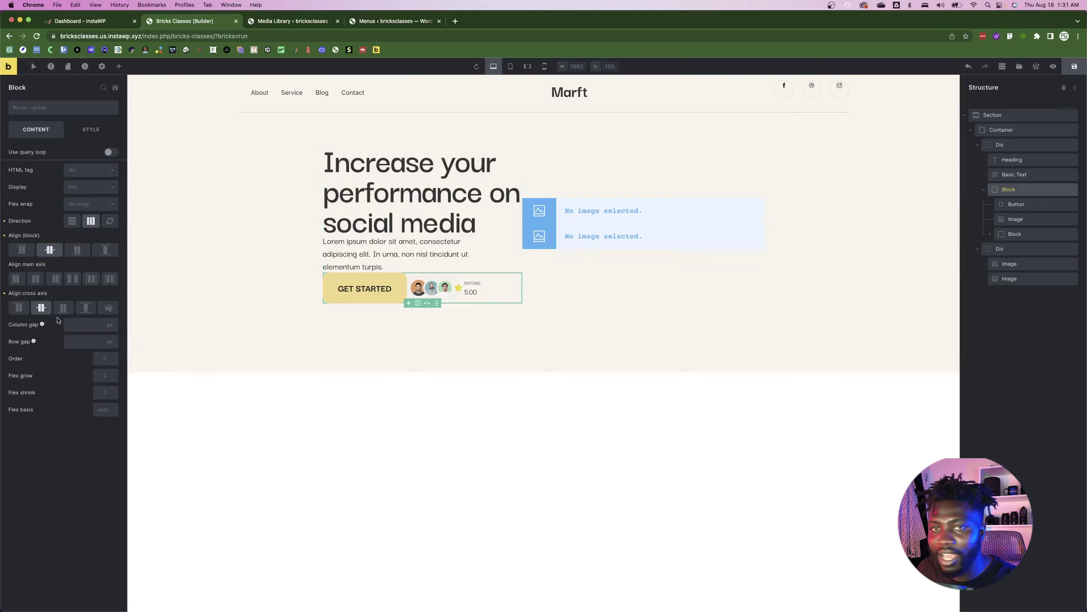
- Set the outer block's column gap to 10 px after trying 20 px and comparing the spacing with the Figma design
{"action": "left_click", "coordinate": [78, 328]}
{"action": "type", "text": "20"}
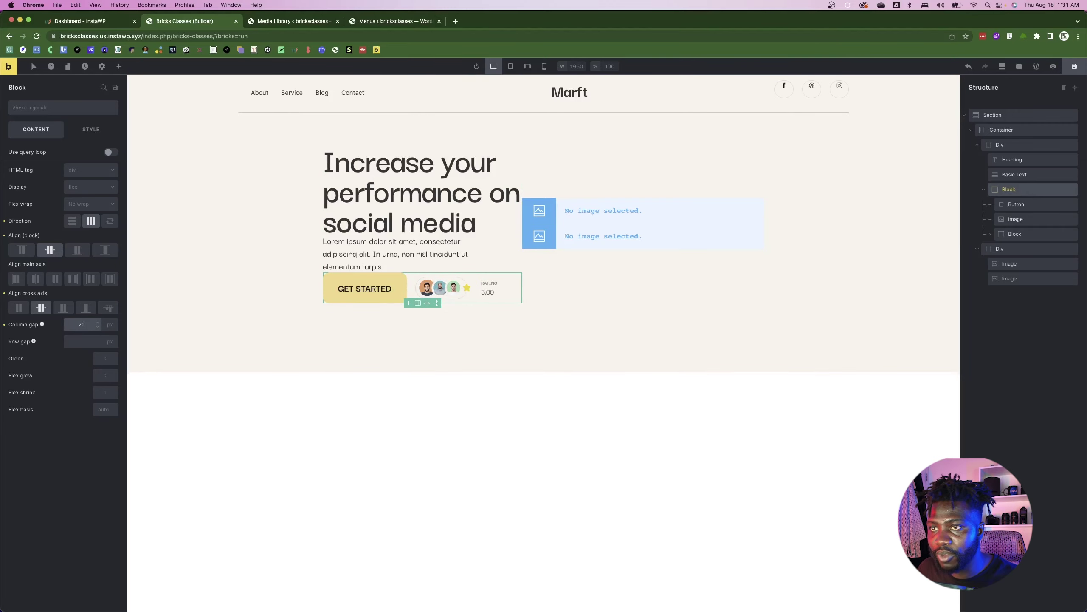
{"action": "key", "text": "super+Tab"}
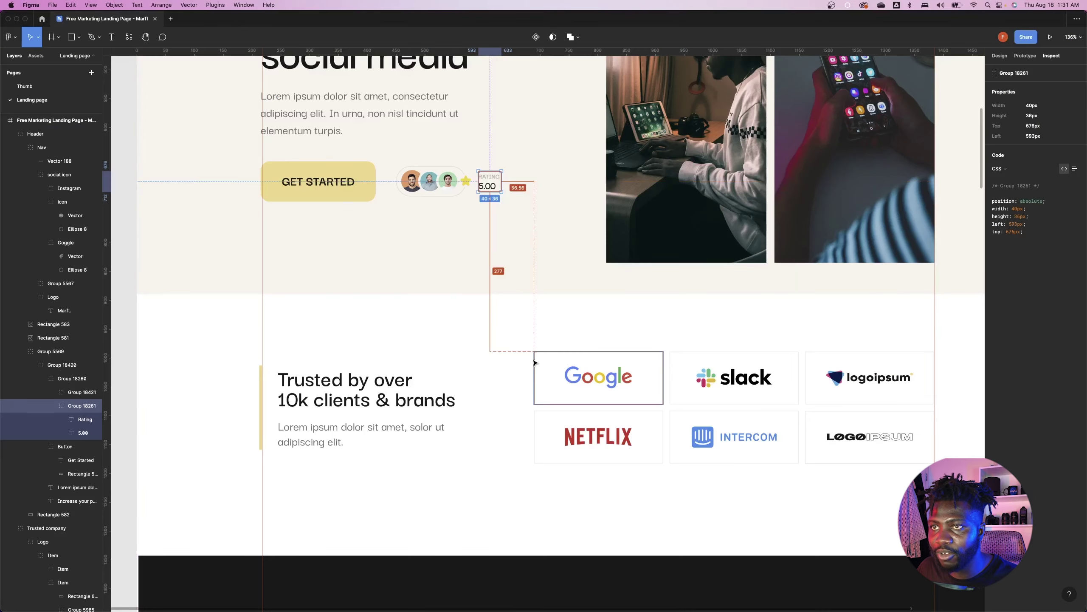
{"action": "key", "text": "super+Tab"}
{"action": "key", "text": "super+Tab"}
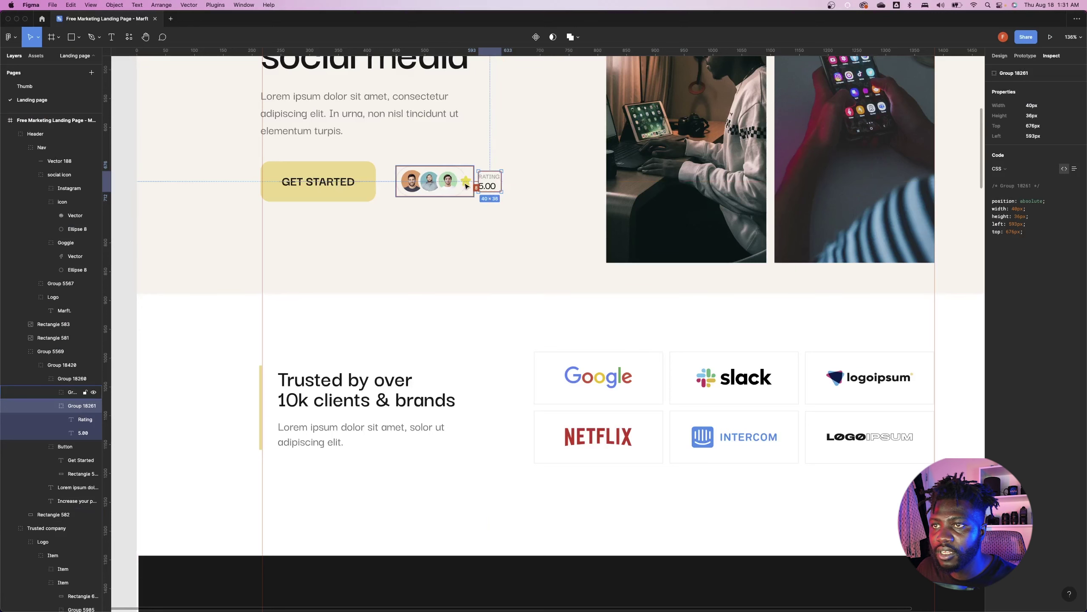
{"action": "key", "text": "super+Tab"}
{"action": "key", "text": "super+Tab"}
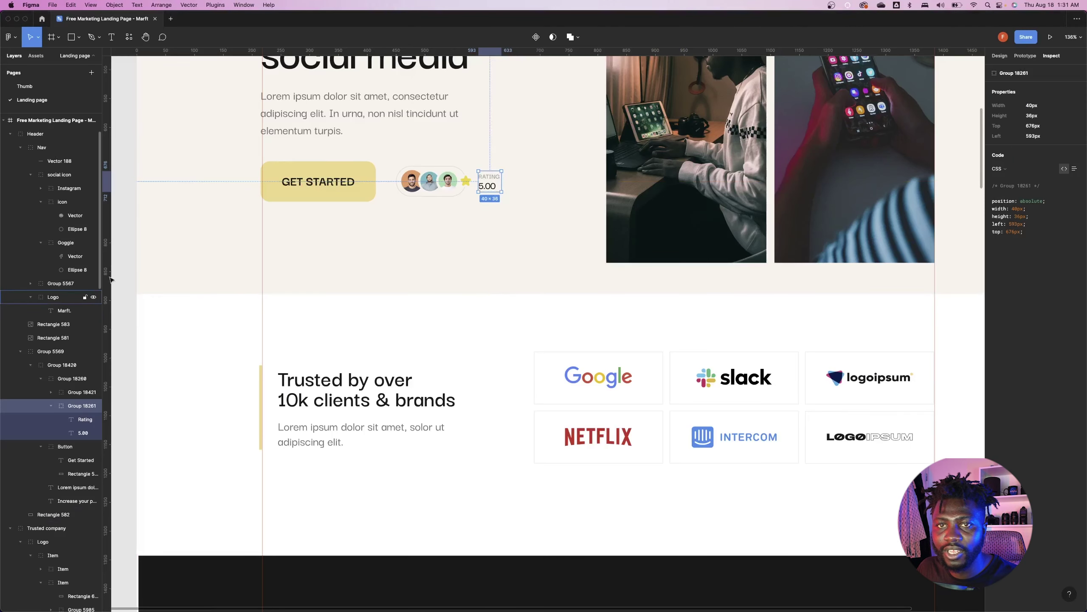
{"action": "key", "text": "super+Tab"}
{"action": "double_click", "coordinate": [76, 328]}
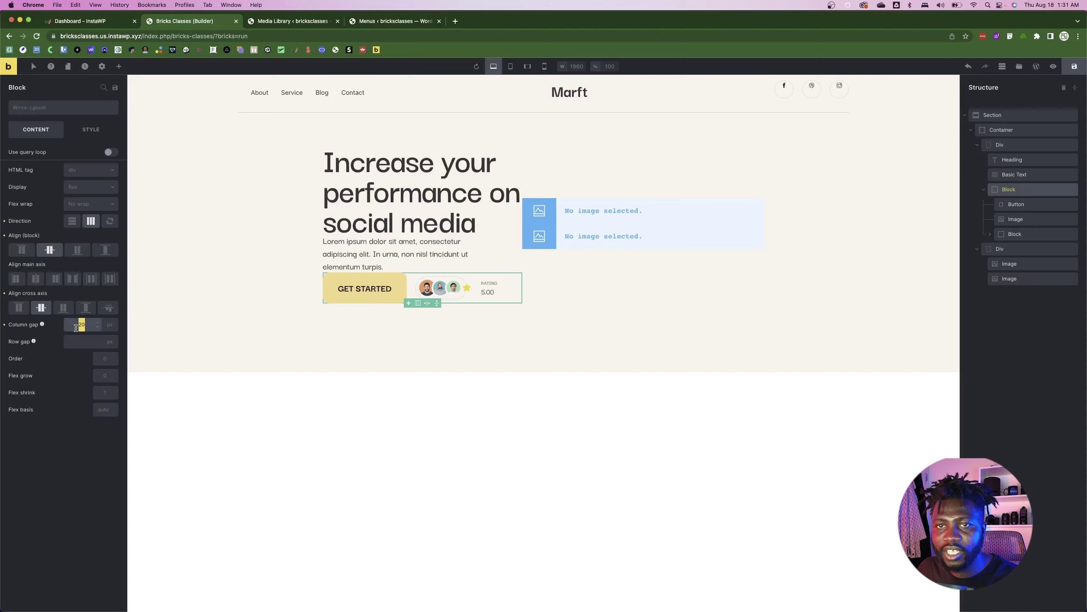
{"action": "type", "text": "10"}
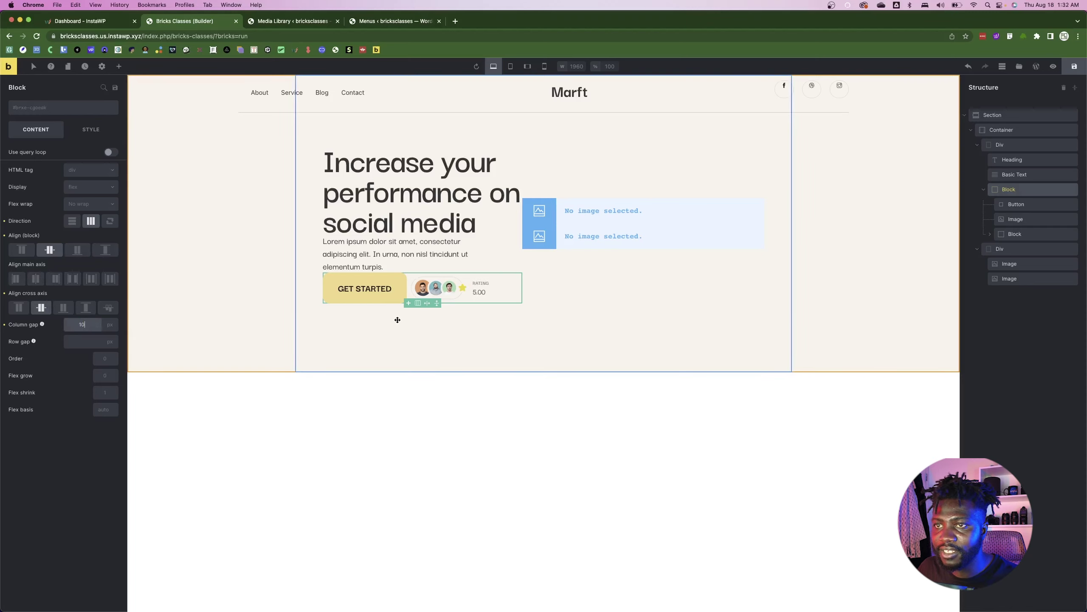
- Give the avatars image in the button row a left padding of 10 px
{"action": "left_click", "coordinate": [446, 288]}
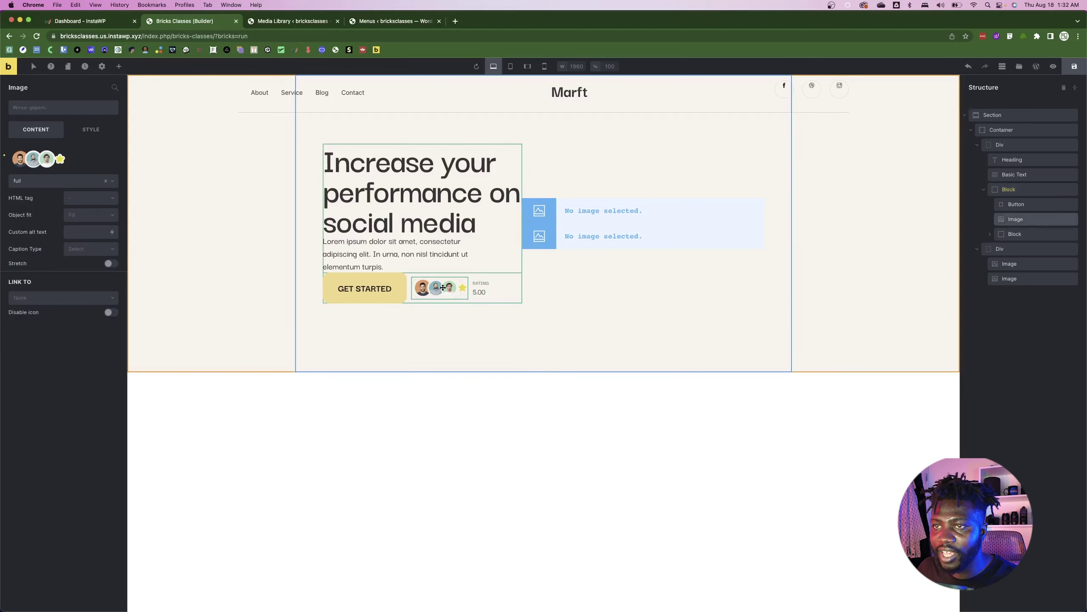
{"action": "left_click", "coordinate": [91, 129]}
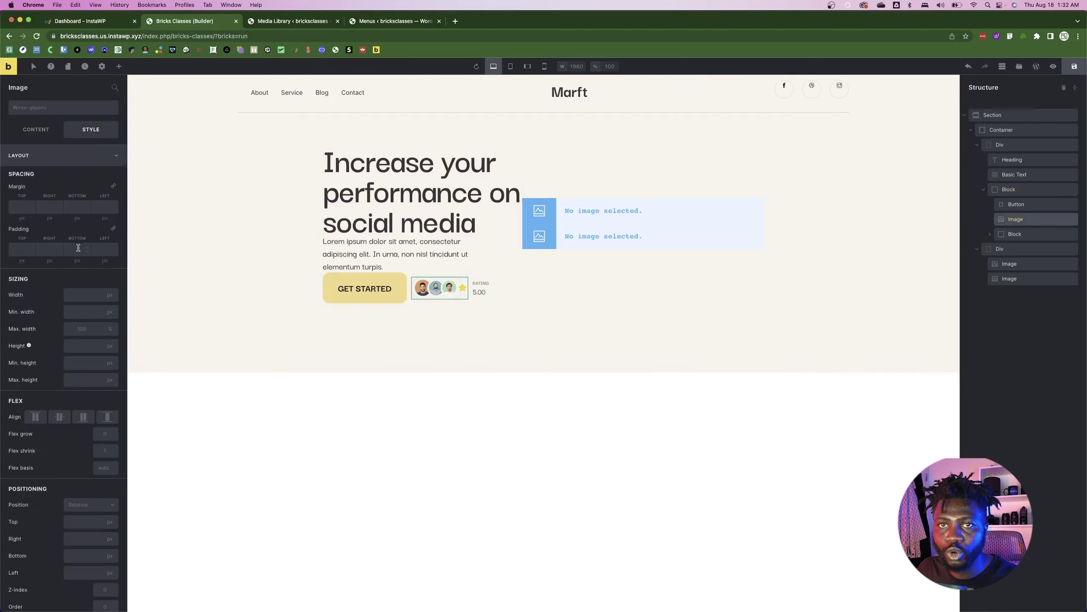
{"action": "left_click", "coordinate": [100, 249]}
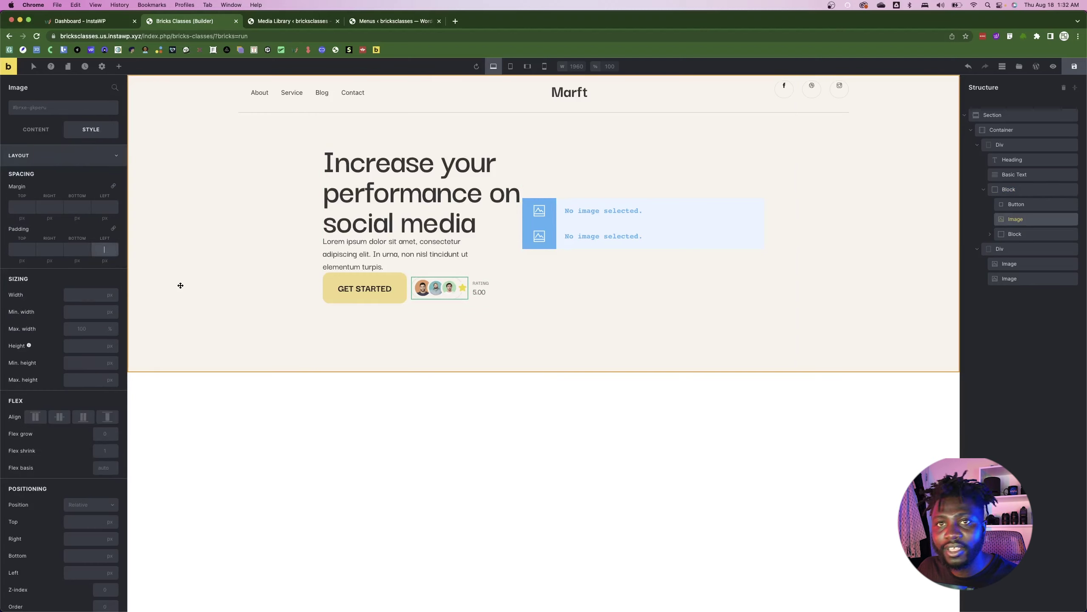
{"action": "type", "text": "10"}
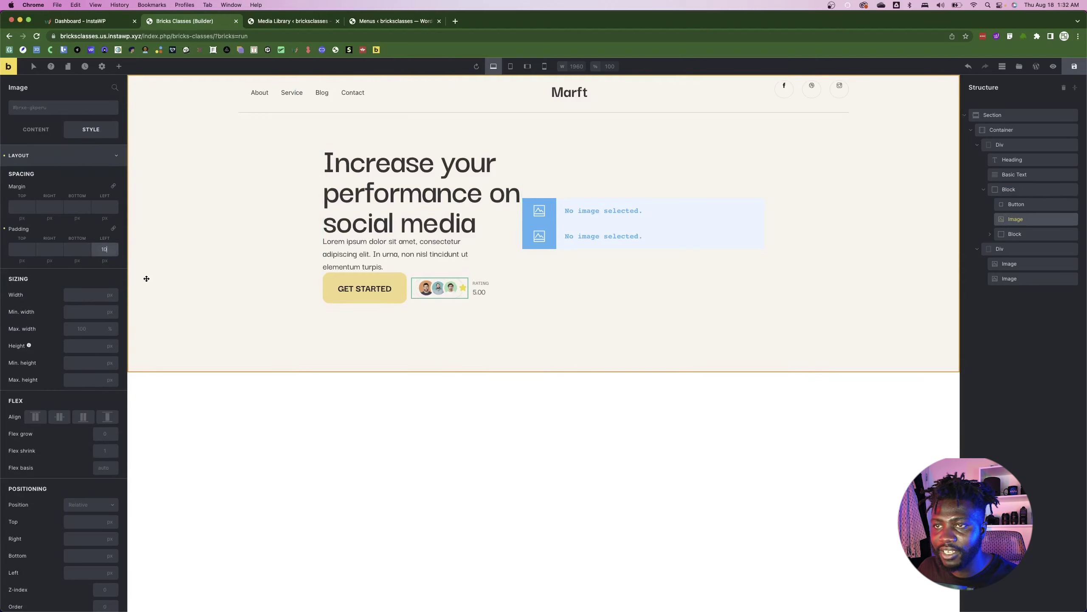
{"action": "left_click", "coordinate": [389, 349]}
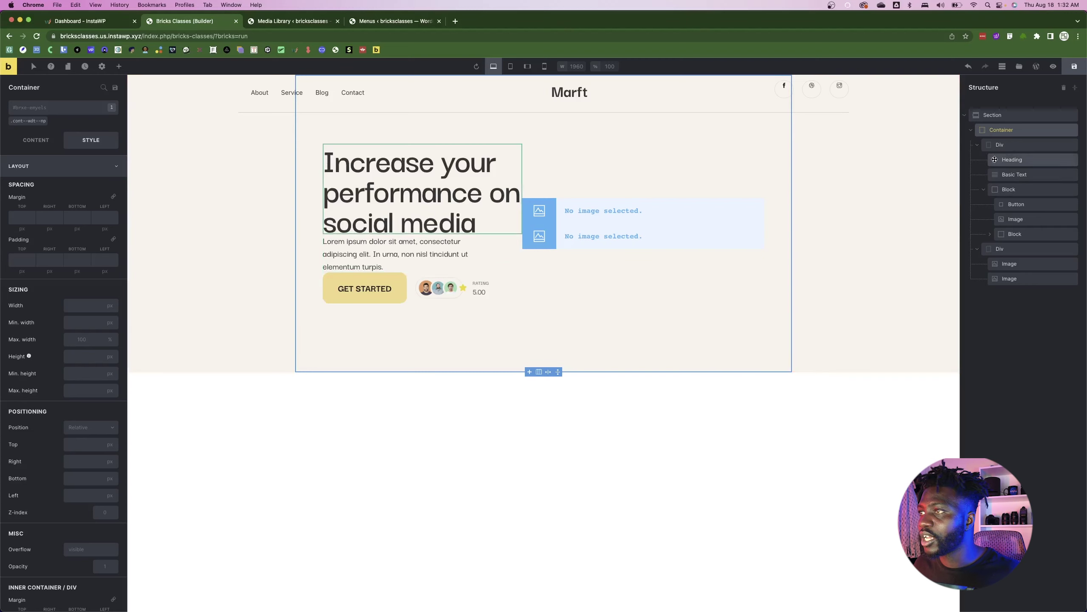
- Set the first div, which holds the heading, text and button row, to a flex display with vertical direction
{"action": "left_click", "coordinate": [977, 145]}
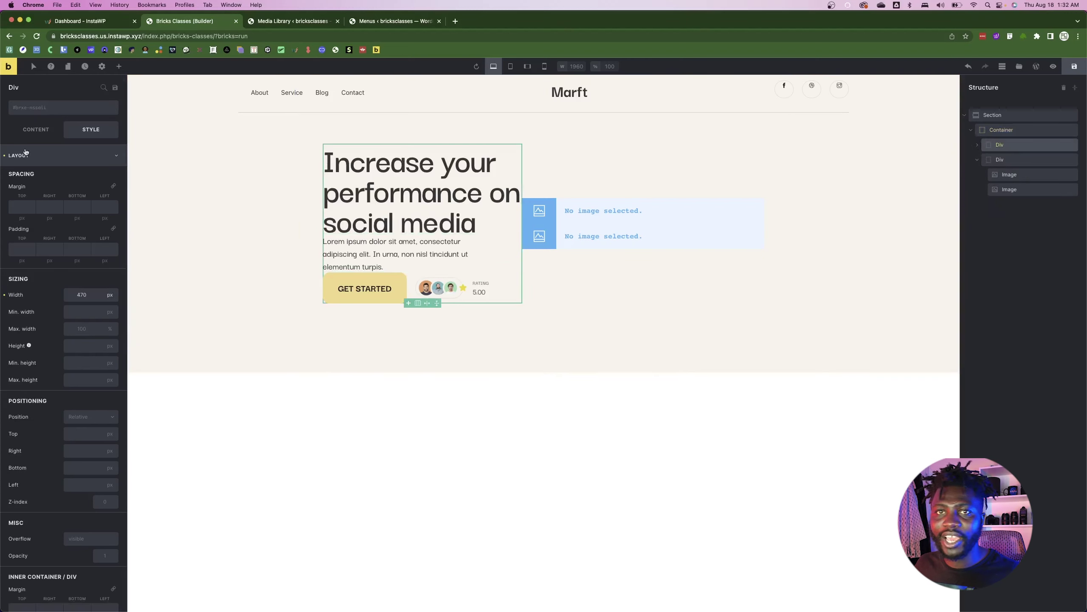
{"action": "left_click", "coordinate": [34, 132]}
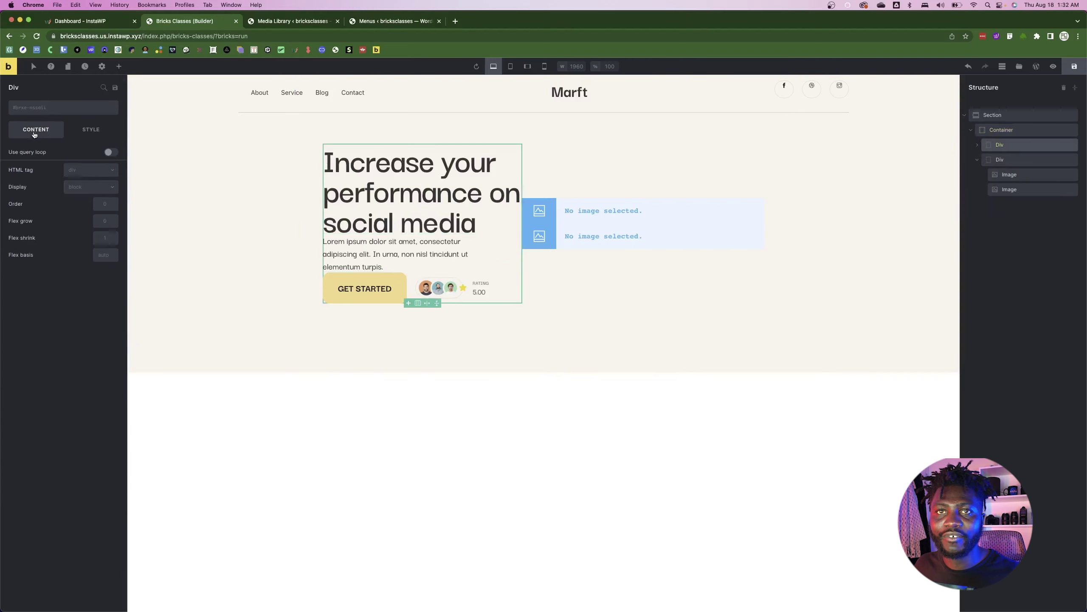
{"action": "left_click", "coordinate": [84, 171]}
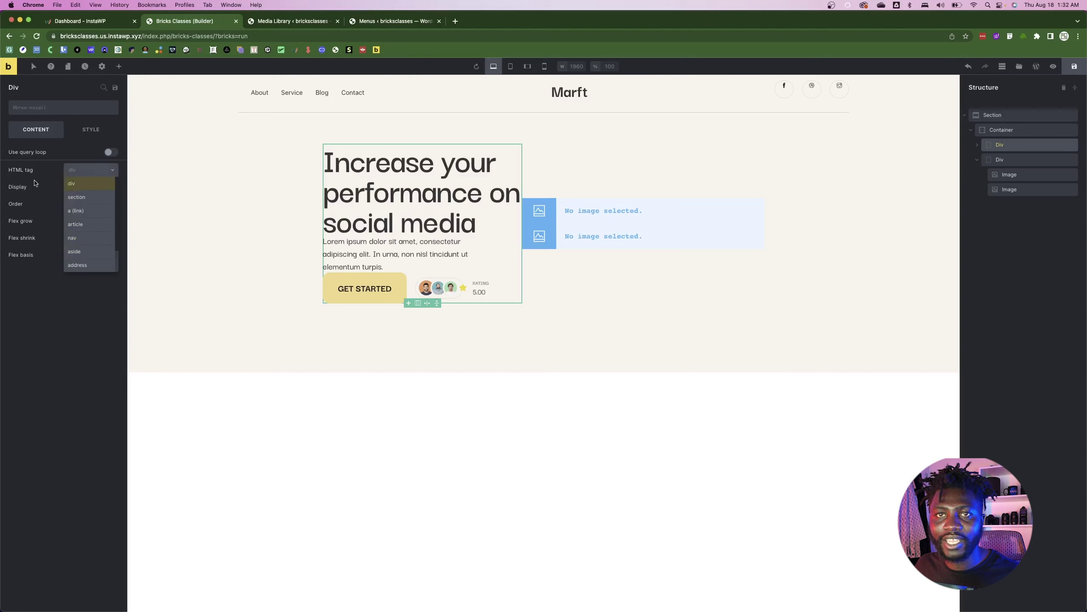
{"action": "left_click", "coordinate": [36, 184]}
{"action": "left_click", "coordinate": [88, 187]}
{"action": "left_click", "coordinate": [79, 197]}
{"action": "left_click", "coordinate": [71, 221]}
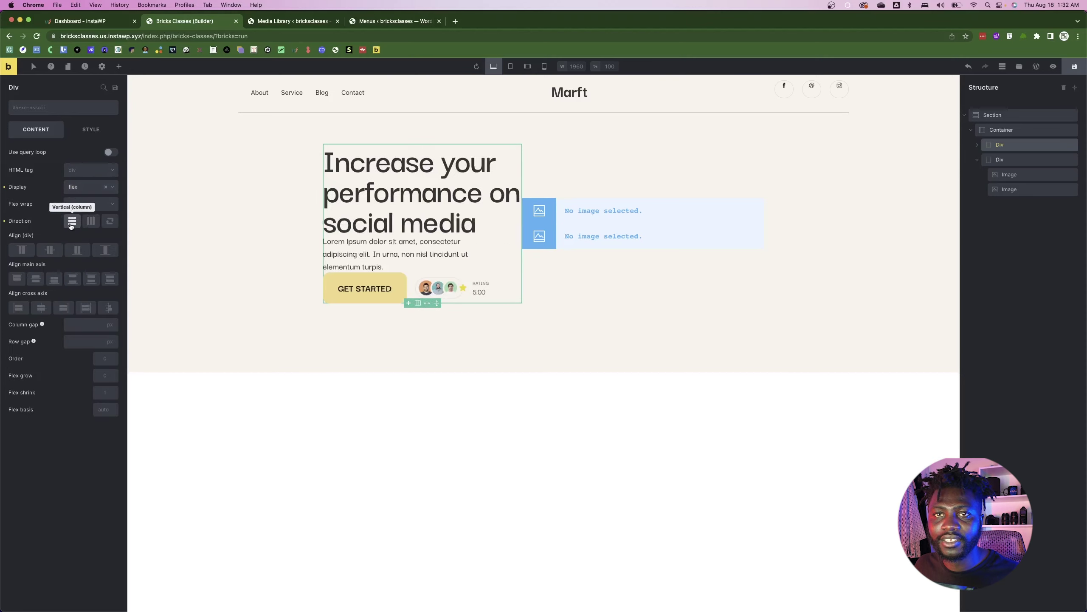
- Leave the first div's column gap empty and set its row gap to 20 px
{"action": "left_click", "coordinate": [79, 326]}
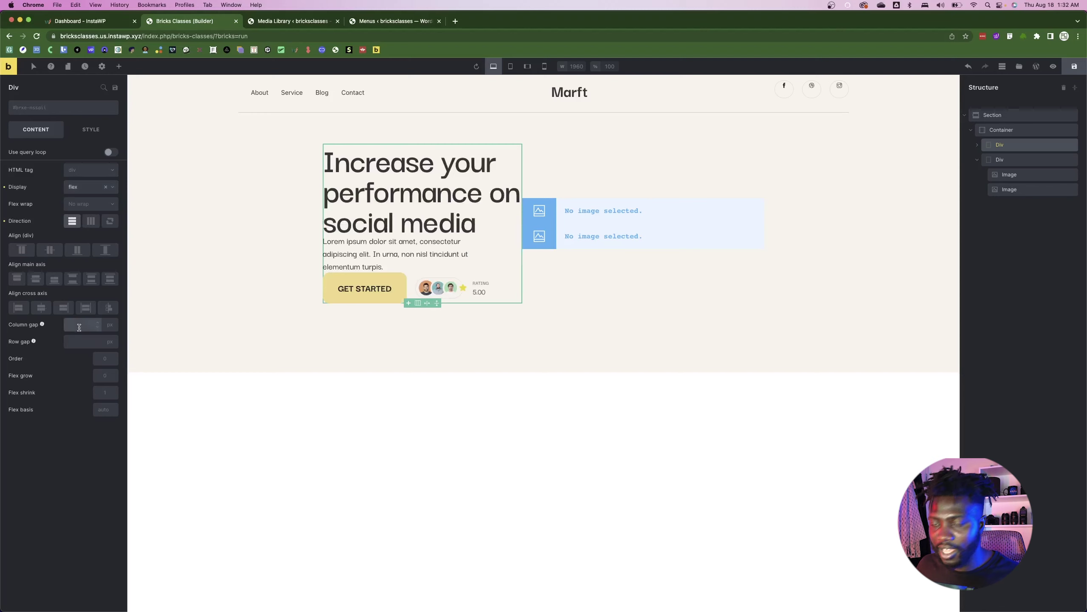
{"action": "key", "text": "BackSpace"}
{"action": "key", "text": "BackSpace"}
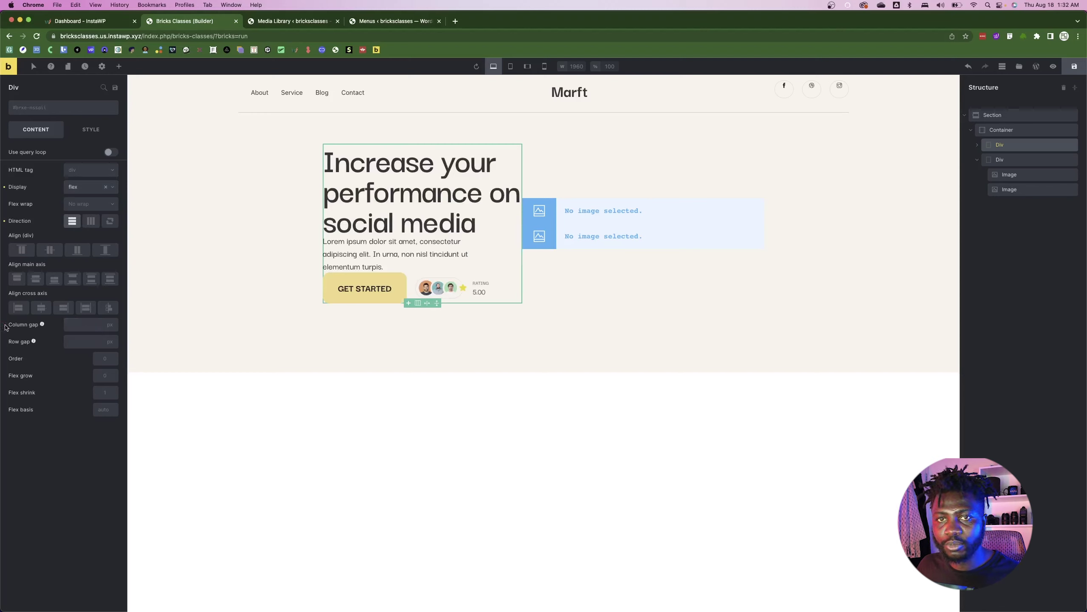
{"action": "left_click", "coordinate": [88, 339]}
{"action": "type", "text": "20"}
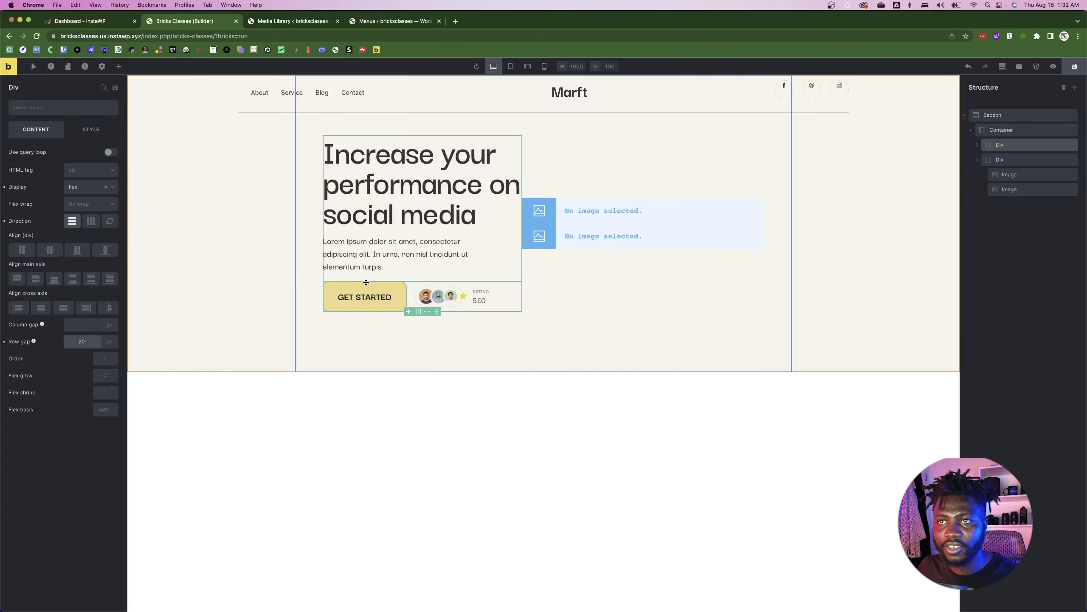
- Collapse the block holding the button row in the structure and set its top padding to 20 px
{"action": "left_click", "coordinate": [1002, 151]}
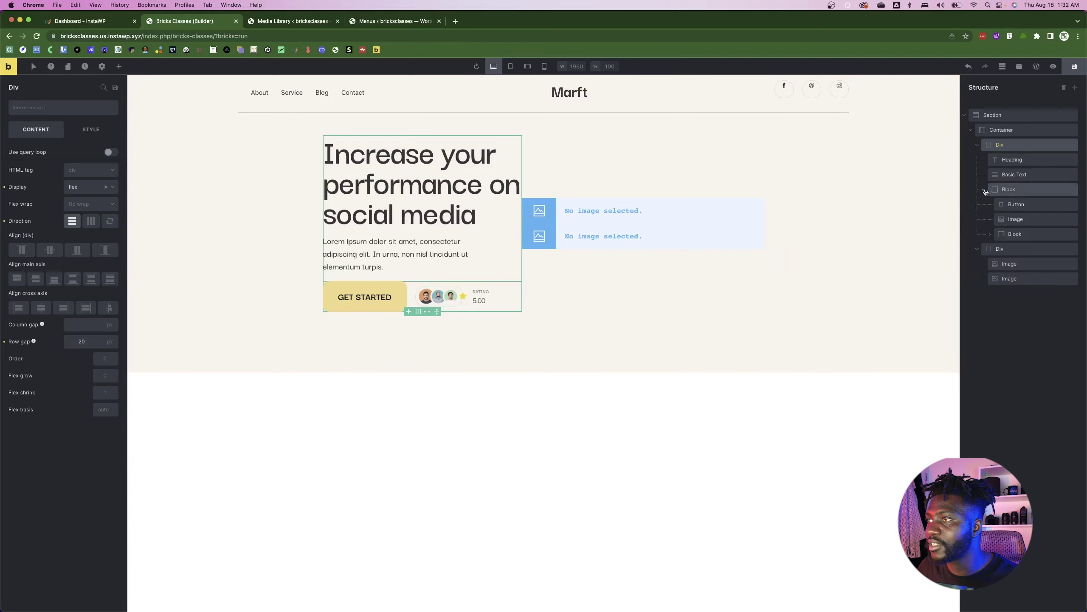
{"action": "left_click", "coordinate": [986, 191]}
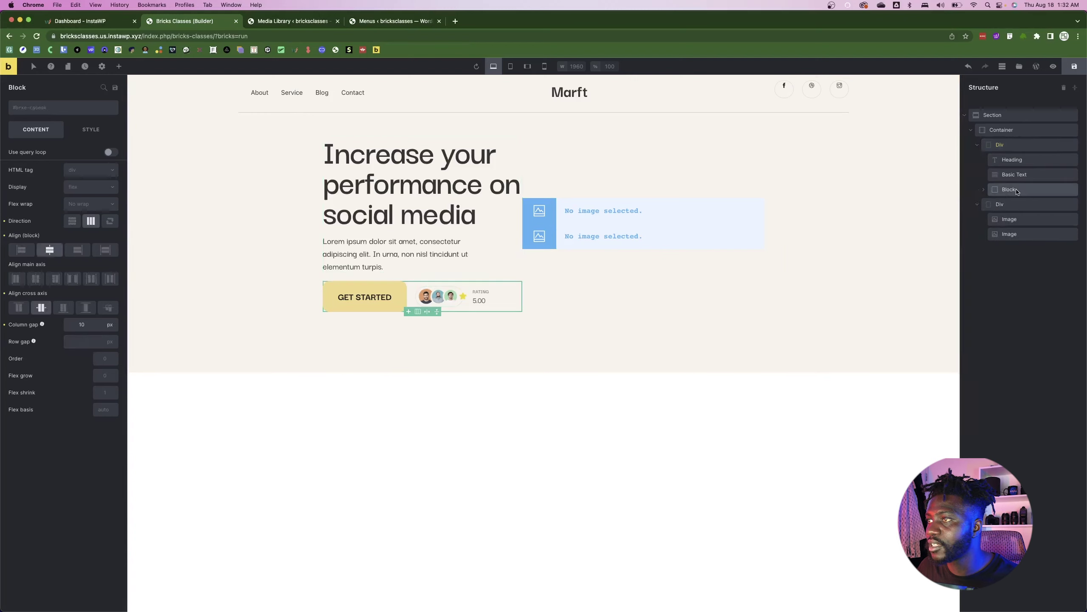
{"action": "left_click", "coordinate": [89, 136]}
{"action": "left_click", "coordinate": [29, 253]}
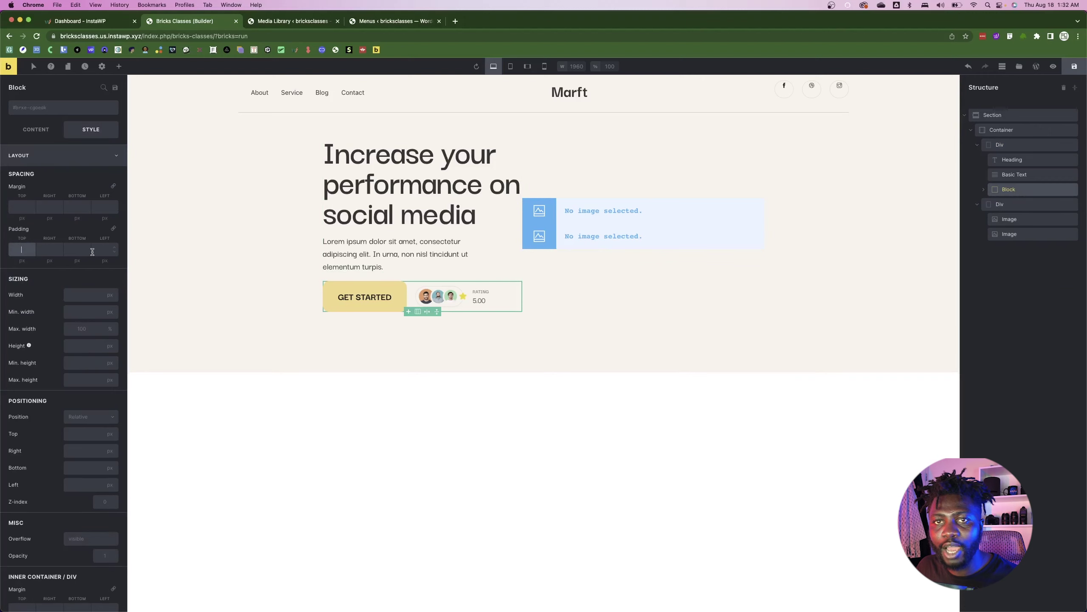
{"action": "type", "text": "20"}
{"action": "left_click", "coordinate": [325, 233]}
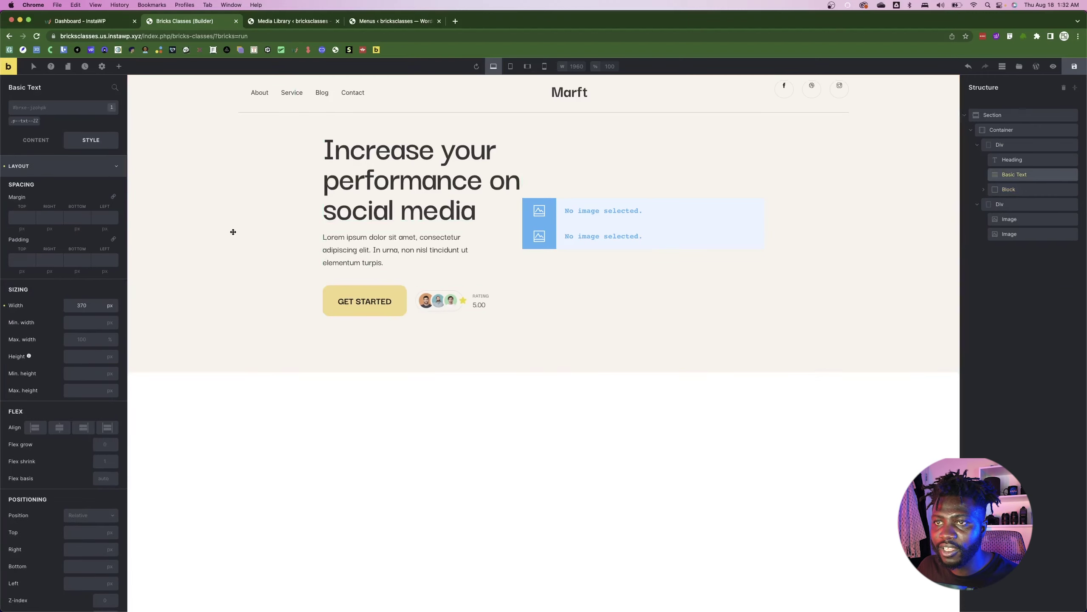
- Fill the second div's two empty images from the media library with the man-at-laptop photo and the hand-holding-phone photo
{"action": "left_click", "coordinate": [639, 214]}
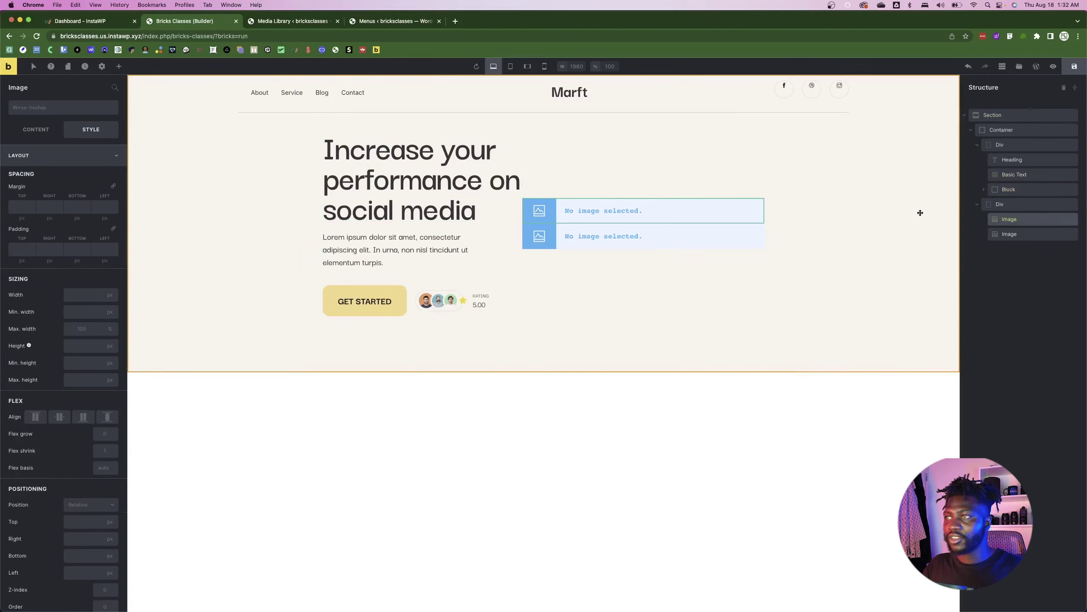
{"action": "left_click", "coordinate": [1040, 207]}
{"action": "left_click", "coordinate": [1010, 219]}
{"action": "left_click", "coordinate": [72, 161]}
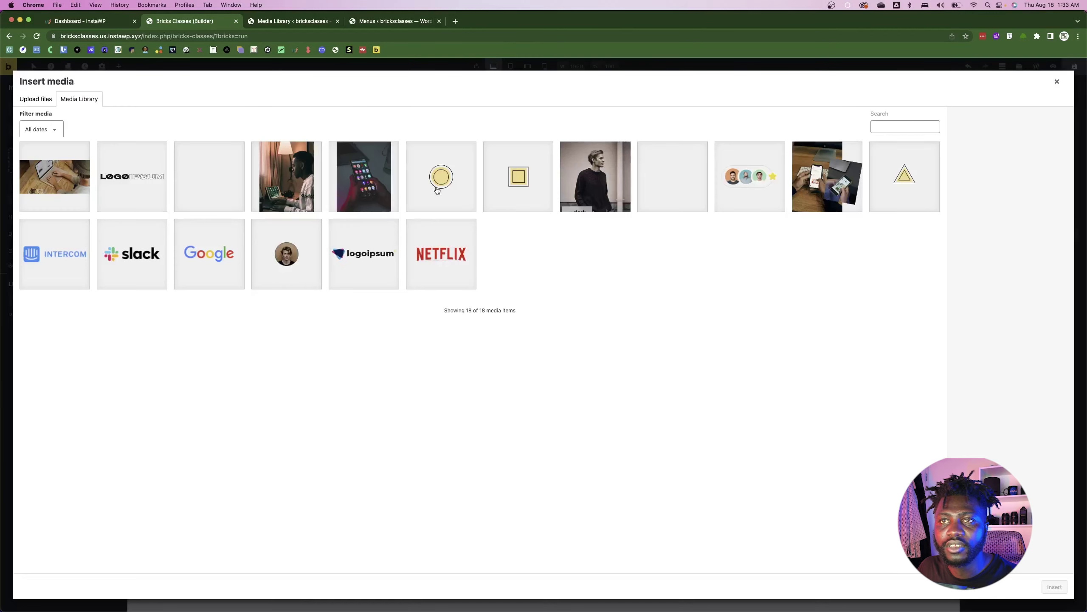
{"action": "left_click", "coordinate": [349, 191]}
{"action": "left_click", "coordinate": [1055, 587]}
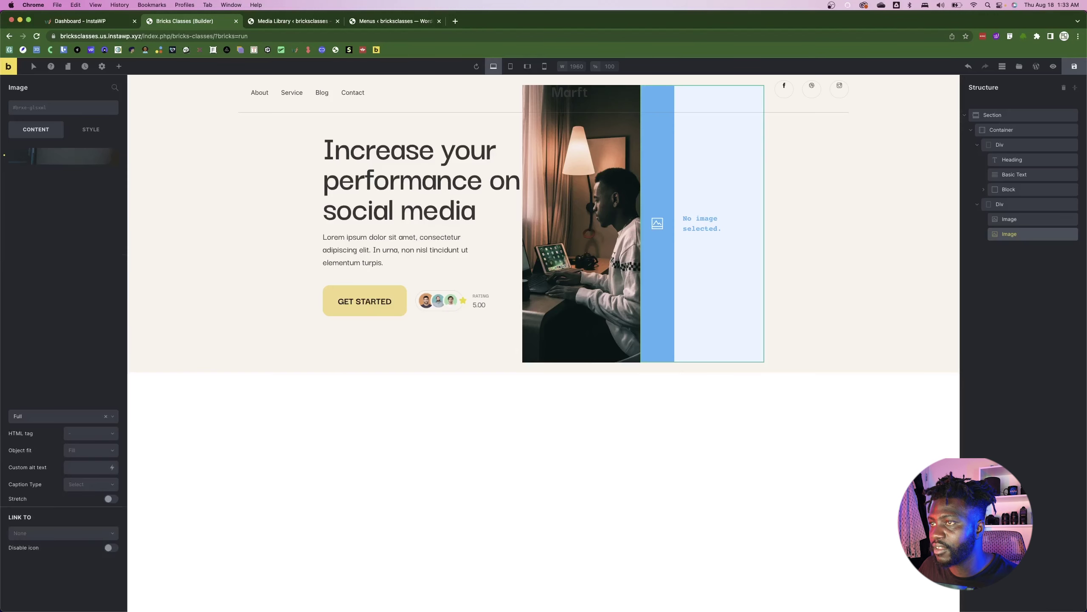
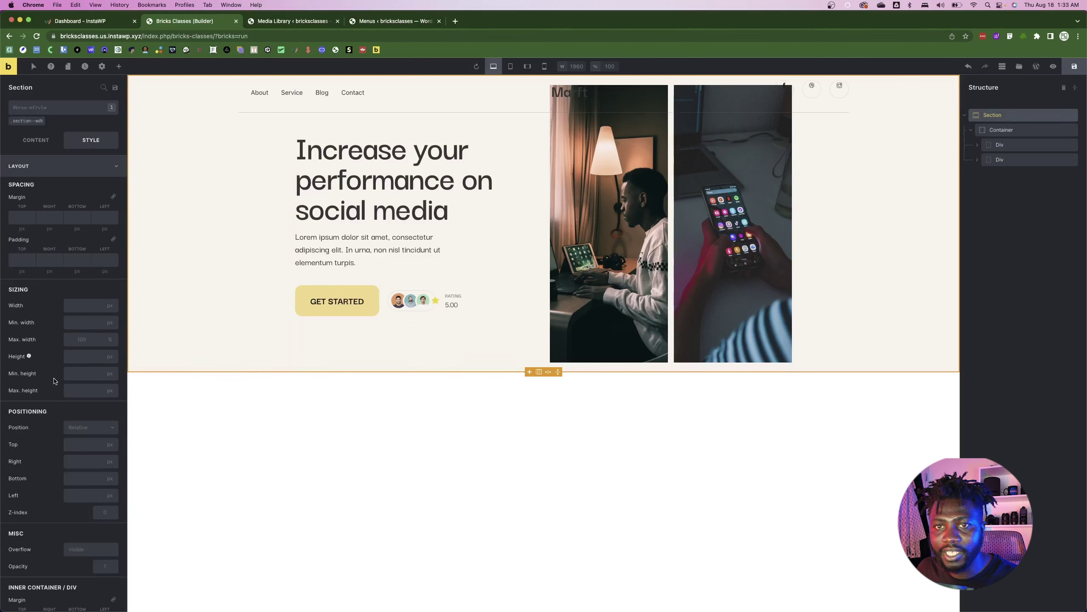
- Select the container, inspect the first photo's distances to the page edges in the Figma design, and return to the Bricks builder
{"action": "left_click", "coordinate": [1018, 131]}
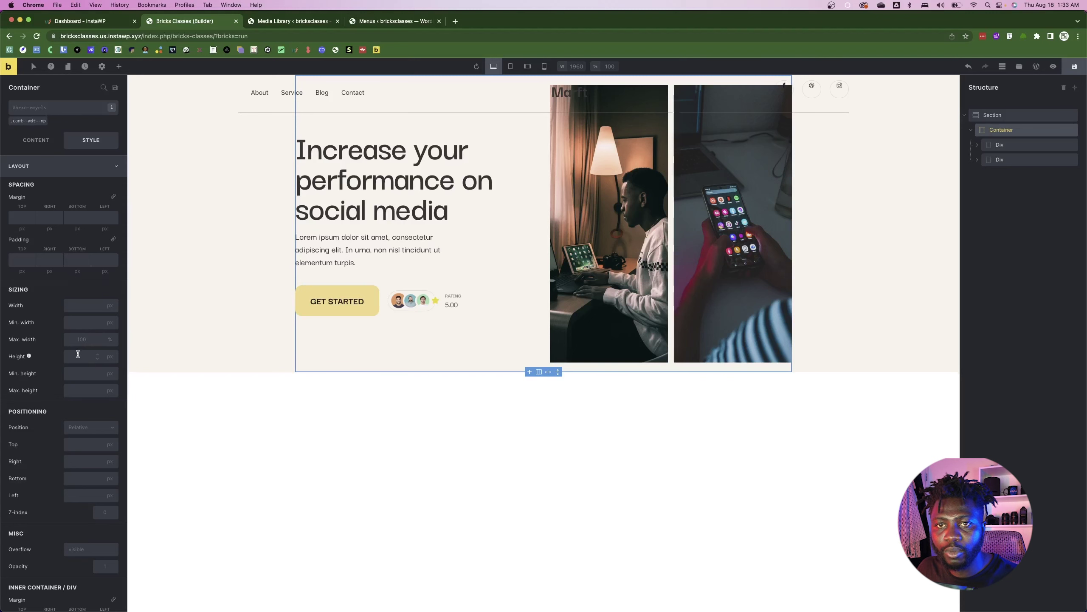
{"action": "key", "text": "super+Tab"}
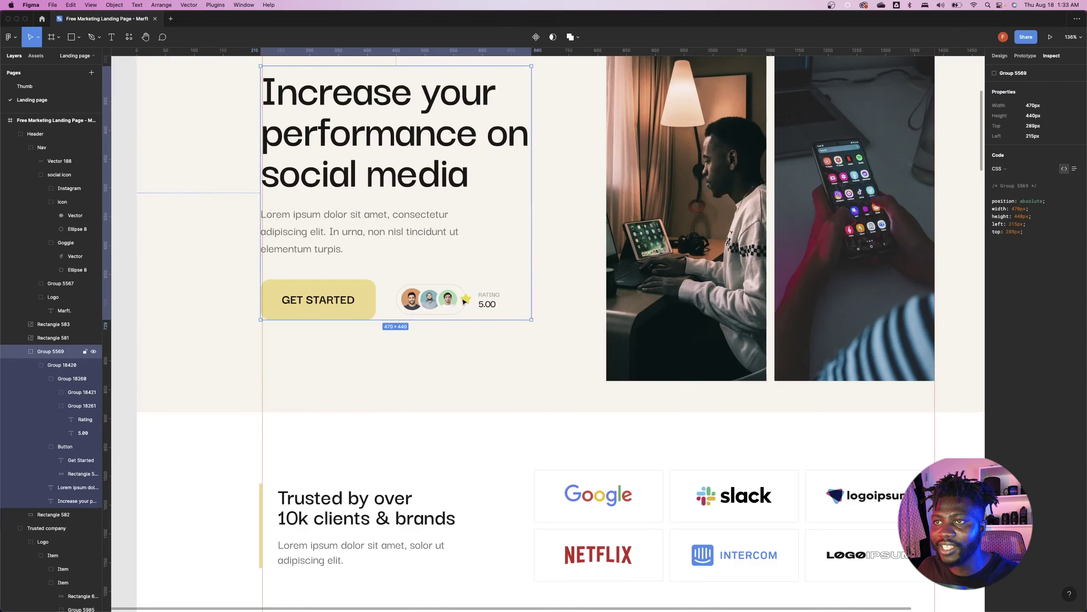
{"action": "scroll", "coordinate": [465, 301], "scroll_direction": "up", "scroll_amount": 5}
{"action": "key", "text": "alt"}
{"action": "scroll", "coordinate": [462, 304], "scroll_direction": "down", "scroll_amount": 5}
{"action": "left_click", "coordinate": [569, 274]}
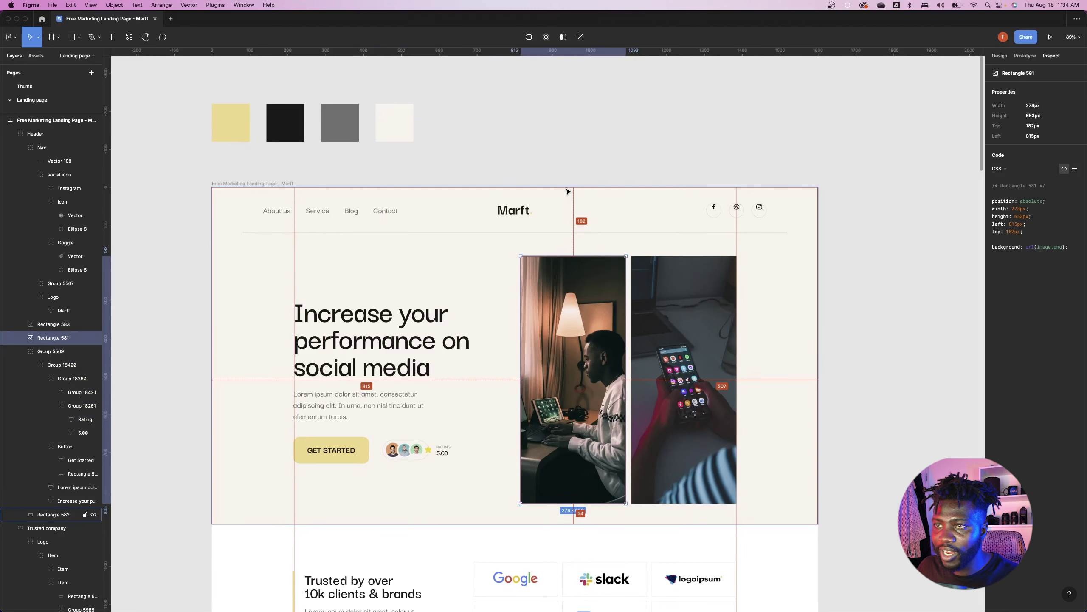
{"action": "key", "text": "super+Tab"}
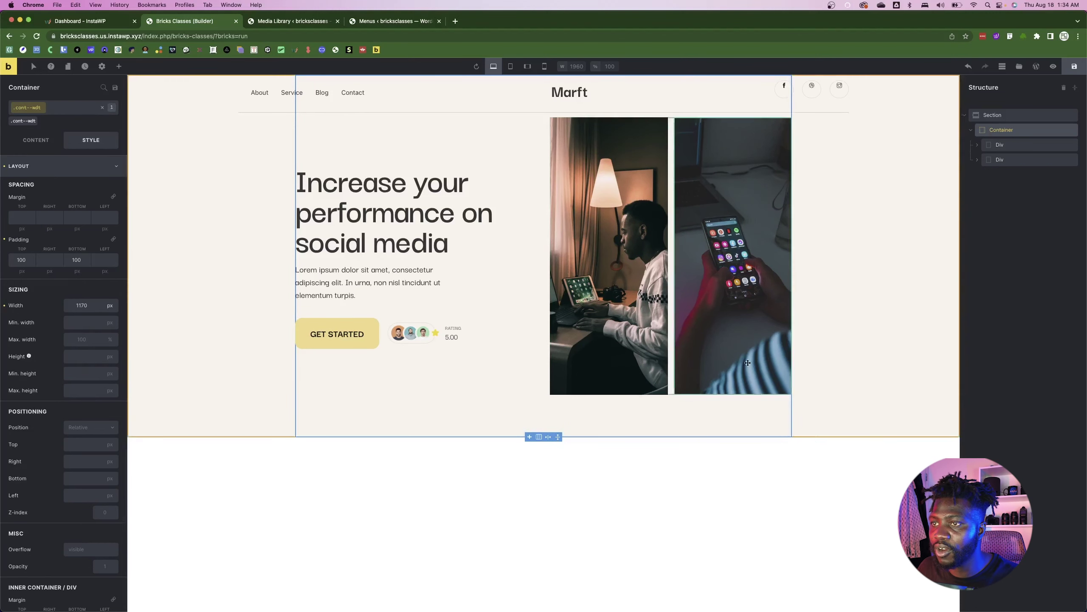
{"action": "key", "text": "Escape"}
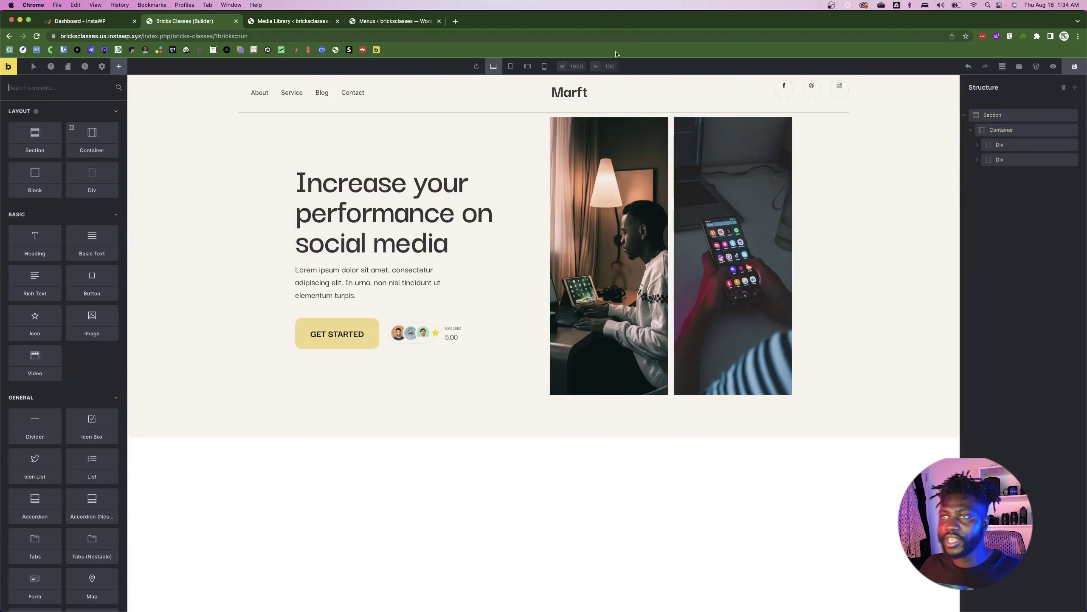
- Deactivate the container's class and set the container's own top padding to 182 px
{"action": "left_click", "coordinate": [1002, 130]}
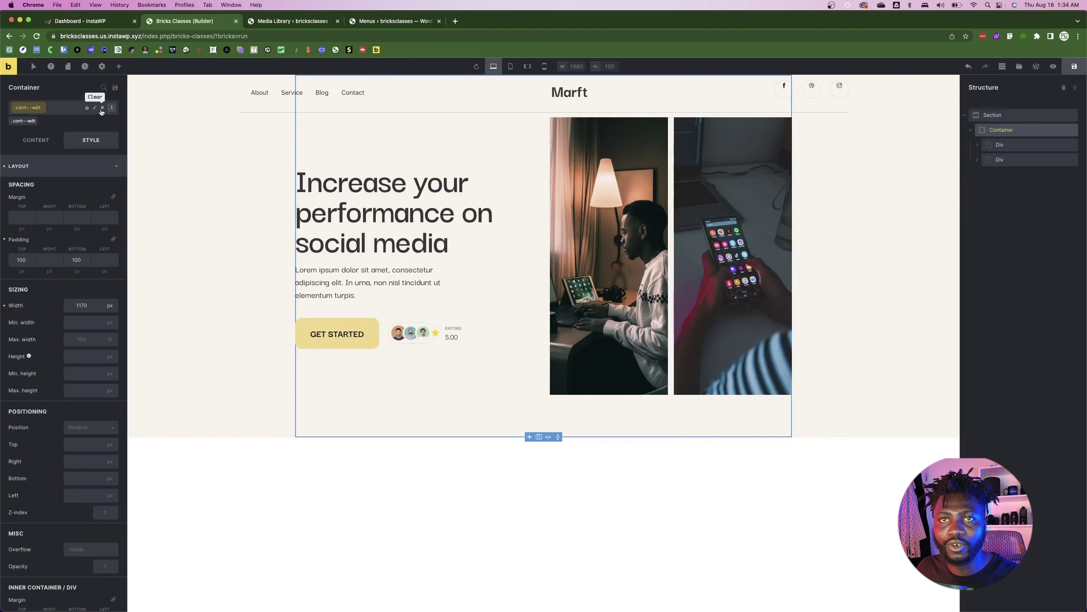
{"action": "left_click", "coordinate": [28, 107]}
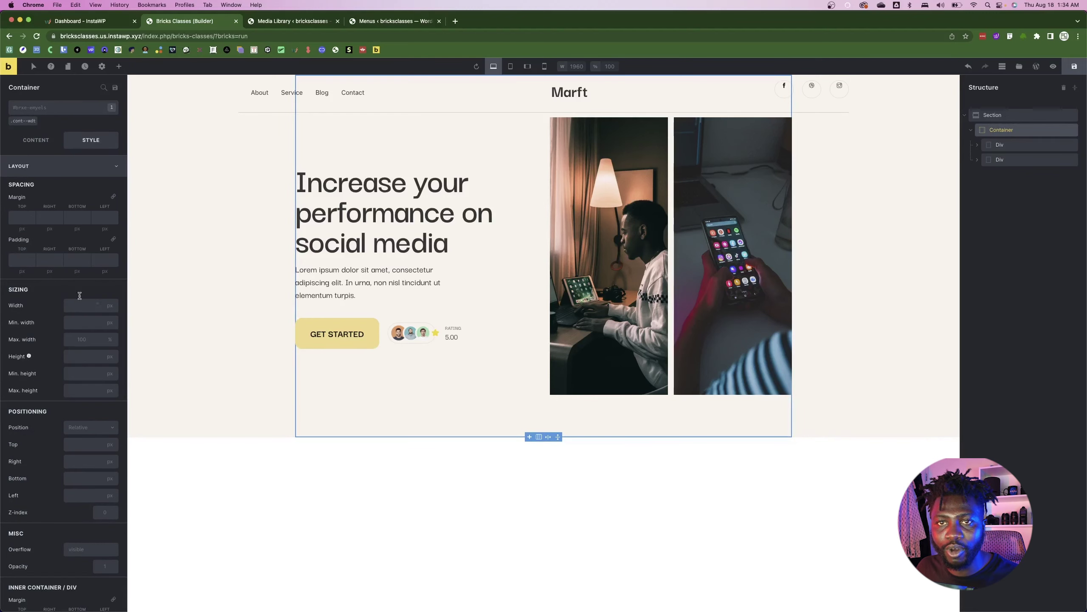
{"action": "type", "text": "82"}
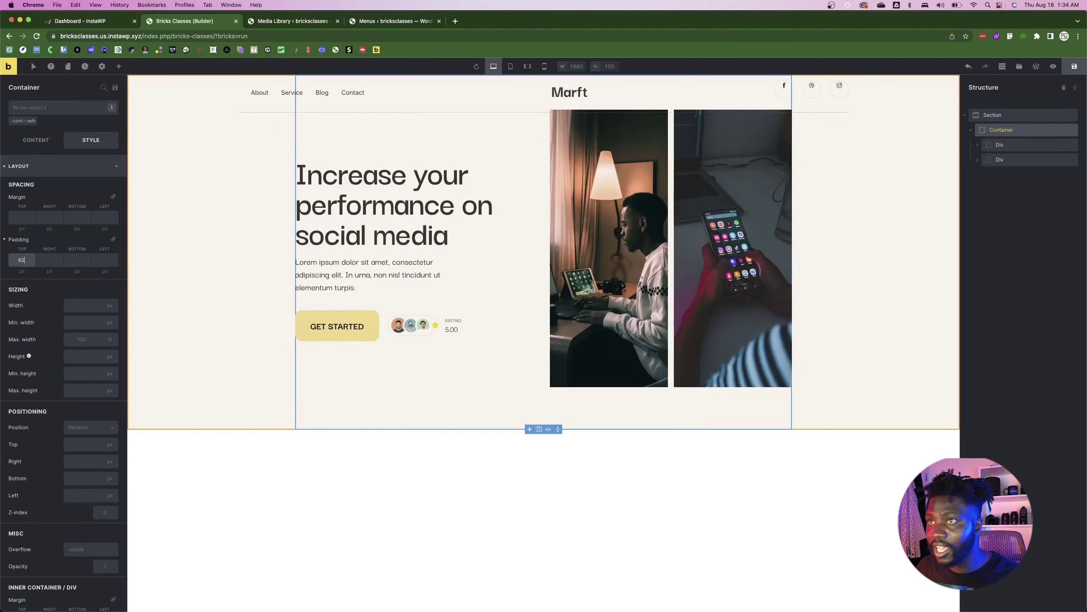
{"action": "left_click", "coordinate": [14, 260]}
{"action": "type", "text": "1"}
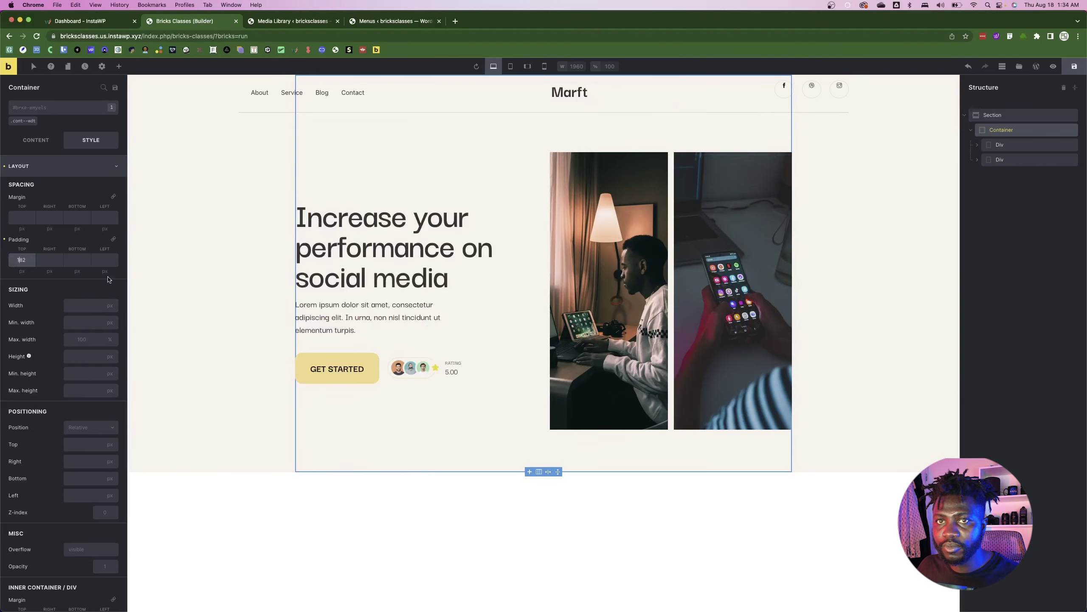
- Measure the photo's distance to the hero background's lower edge in Figma, and set the container's bottom padding to 76 px in Bricks
{"action": "left_click", "coordinate": [75, 260]}
{"action": "key", "text": "super+Tab"}
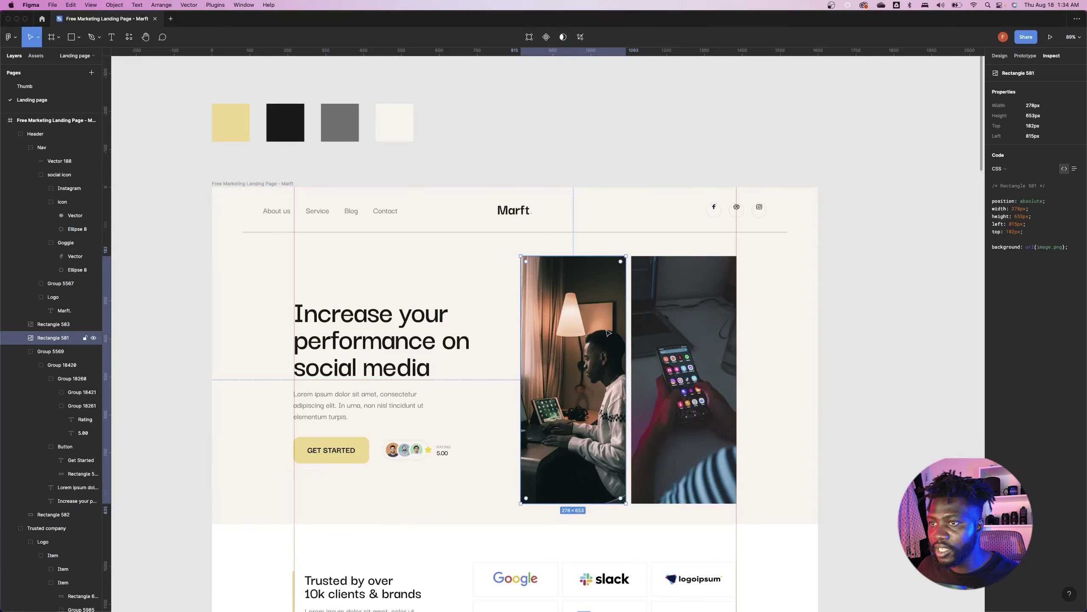
{"action": "left_click", "coordinate": [604, 499]}
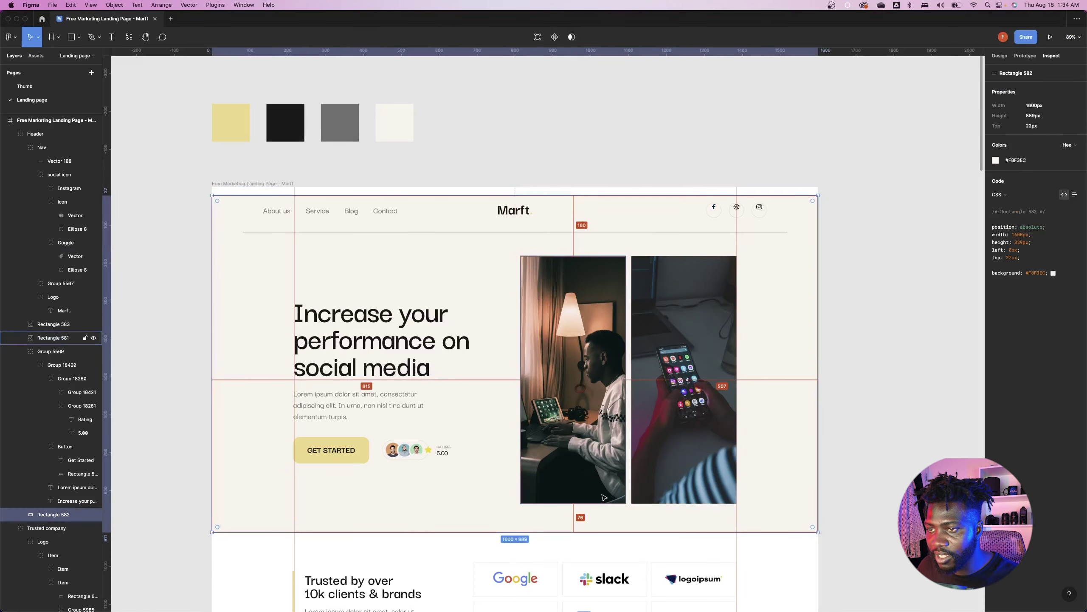
{"action": "key", "text": "super+Tab"}
{"action": "type", "text": "76"}
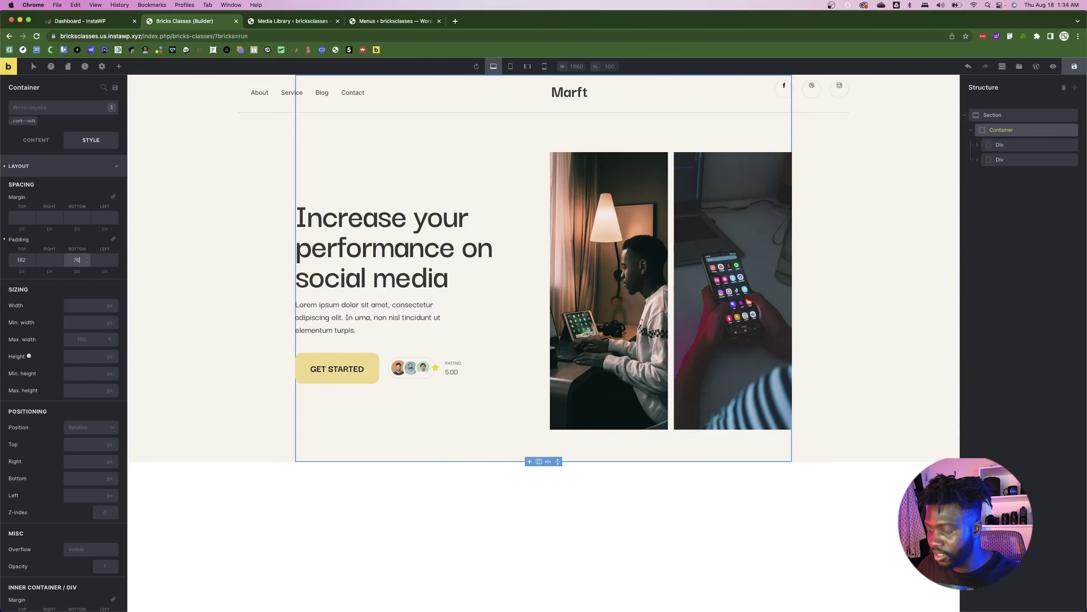
- Deselect the container, compare the finished hero section with the Figma design, and return to the Bricks builder
{"action": "key", "text": "Escape"}
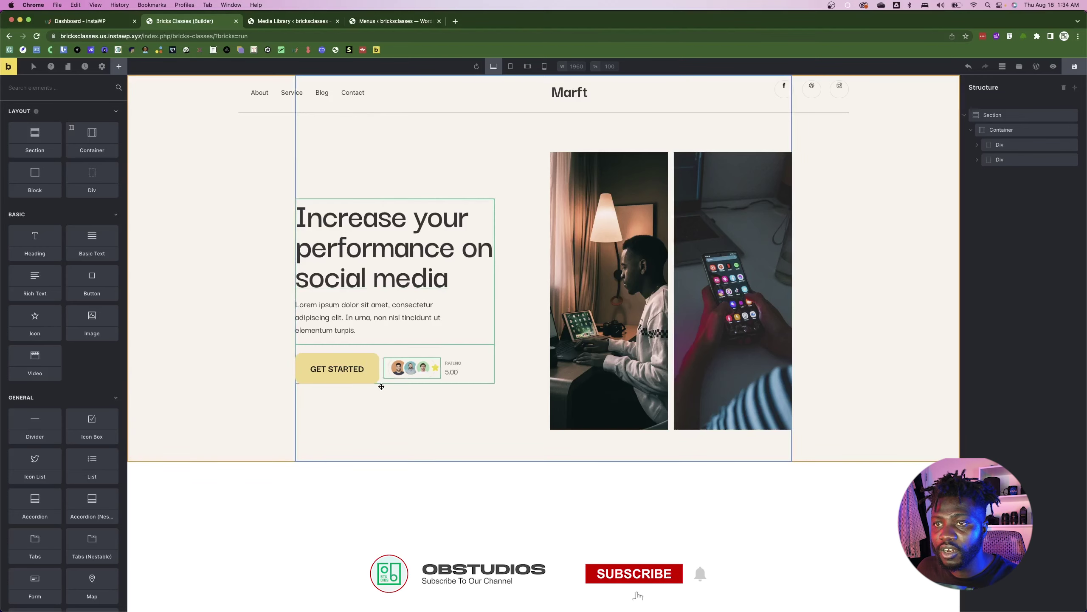
{"action": "key", "text": "super+Tab"}
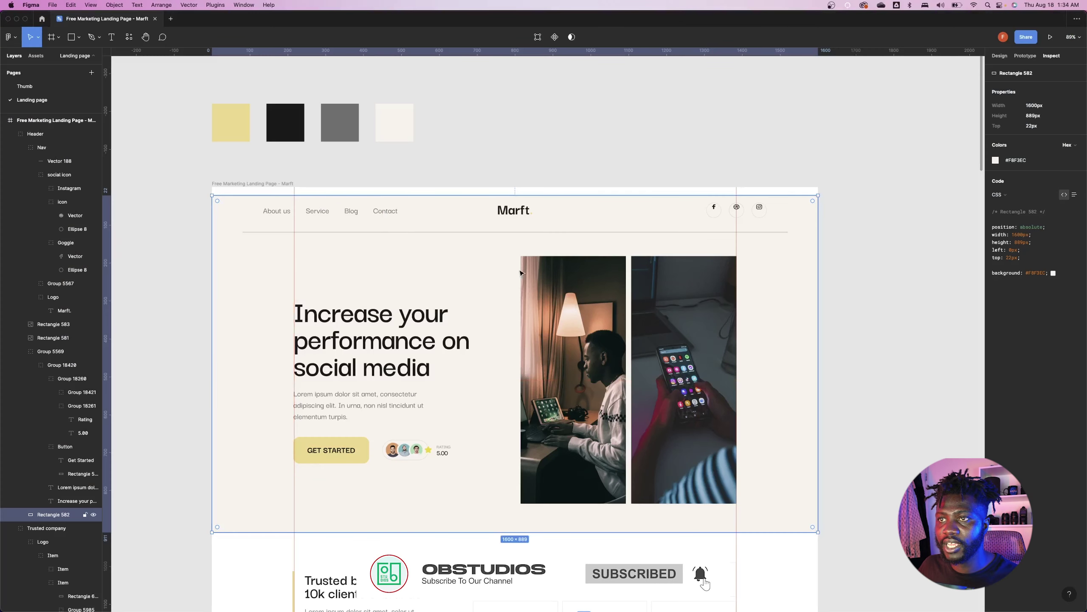
{"action": "key", "text": "super+Tab"}
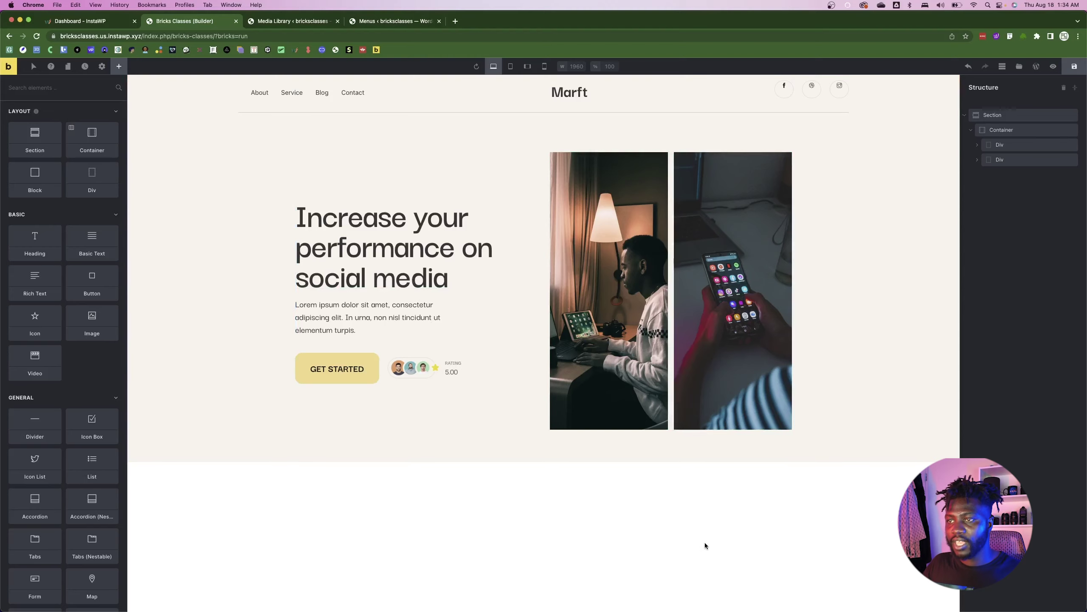
- Check the trusted clients section in the Figma design, return to the Bricks builder, and add a new section below the hero
{"action": "left_click", "coordinate": [254, 426]}
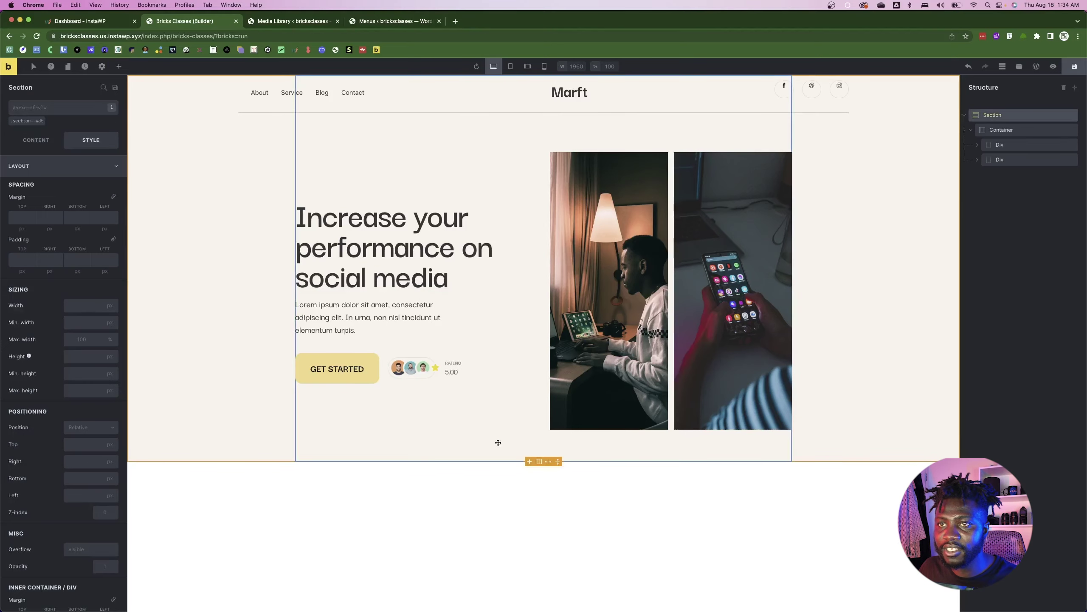
{"action": "key", "text": "super+Tab"}
{"action": "scroll", "coordinate": [481, 276], "scroll_direction": "down", "scroll_amount": 8}
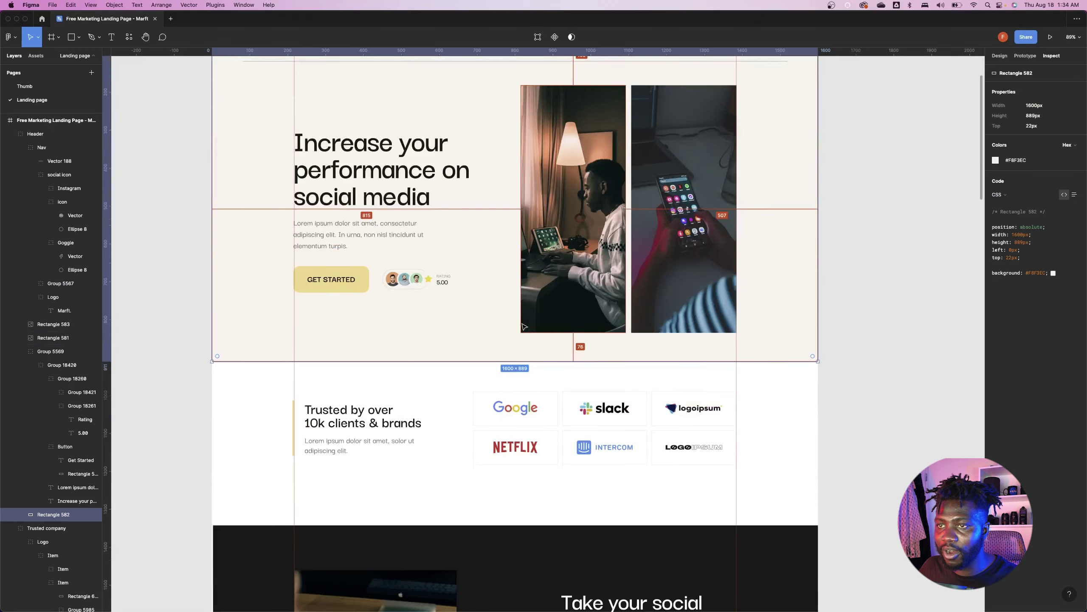
{"action": "key", "text": "super+Tab"}
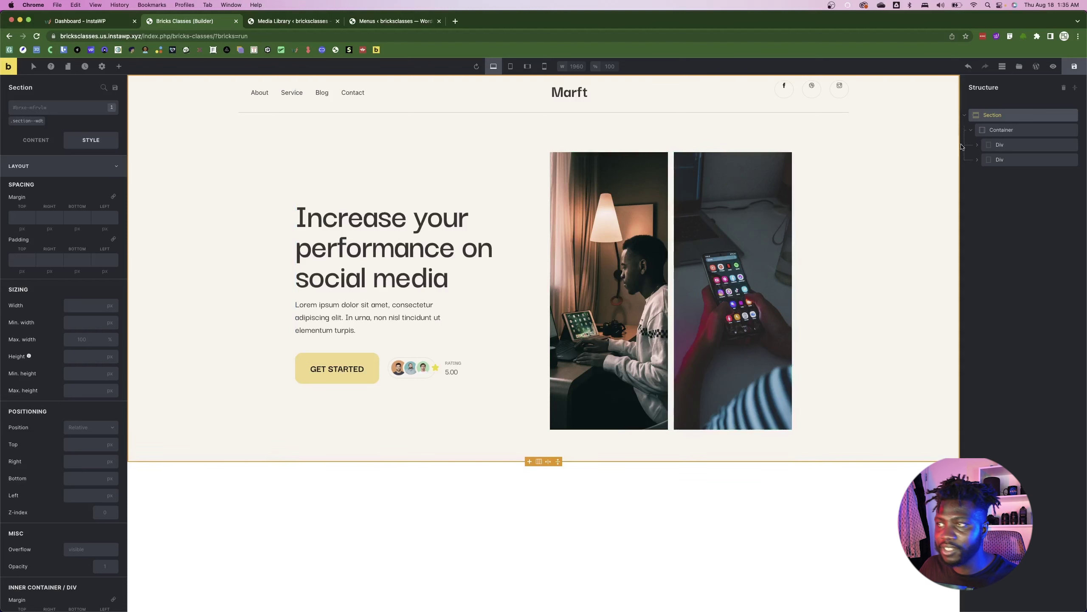
{"action": "left_click", "coordinate": [119, 65]}
{"action": "left_click", "coordinate": [27, 158]}
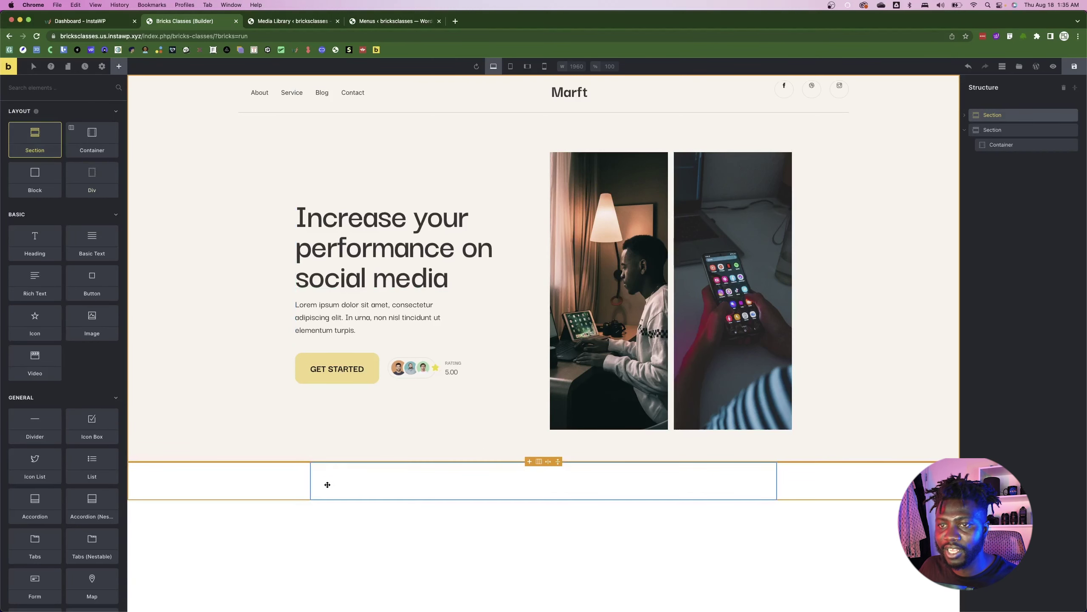
- Assign the existing section--wdt class to the new section
{"action": "left_click", "coordinate": [267, 483]}
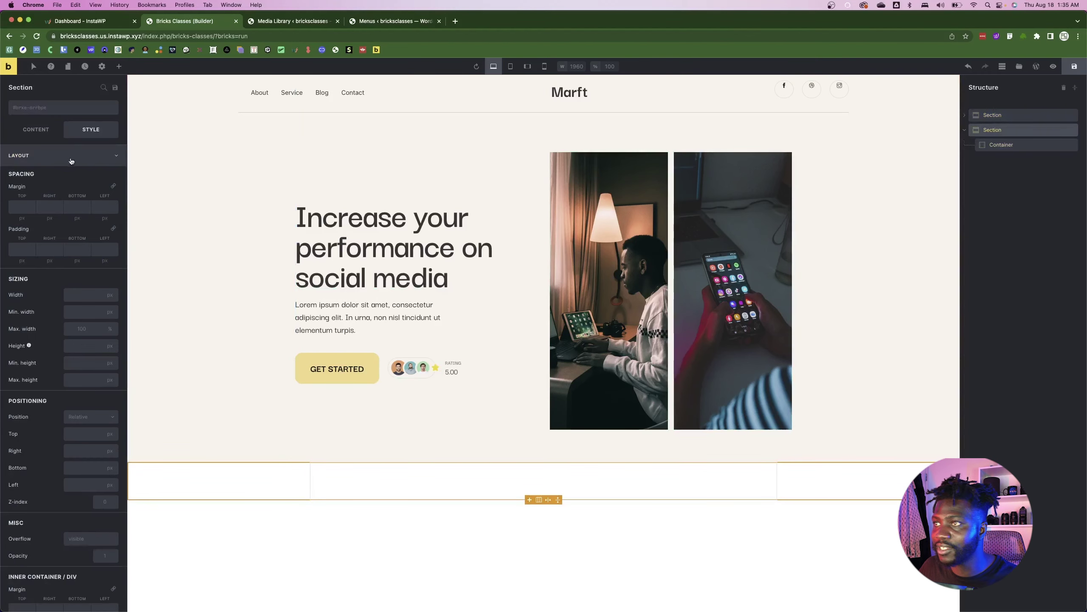
{"action": "left_click", "coordinate": [47, 112]}
{"action": "left_click", "coordinate": [46, 160]}
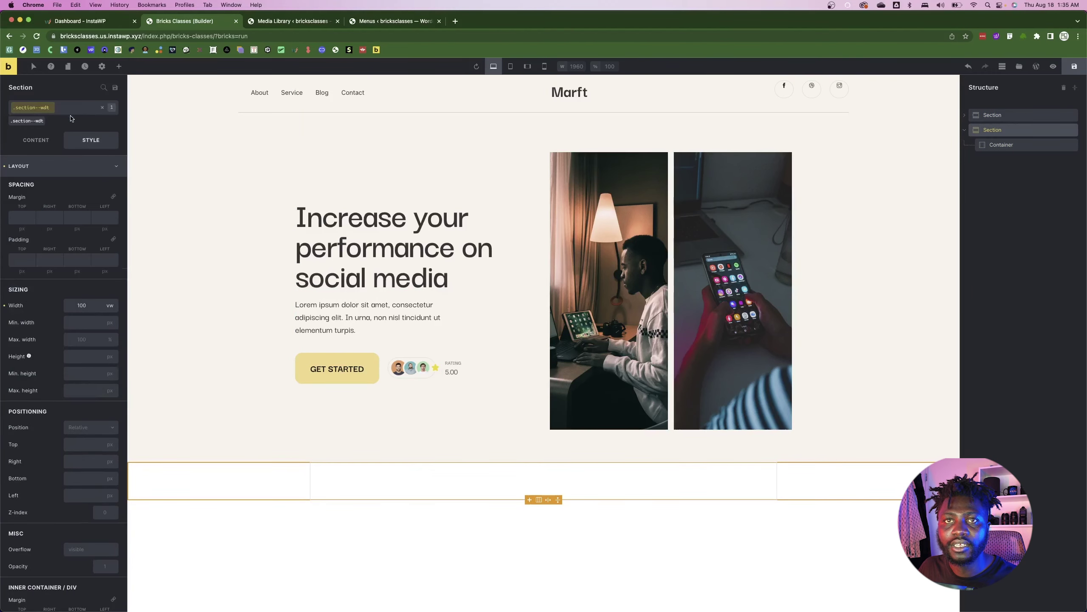
- Assign the cont--wdt class to the new section's container, replacing a first pick of cont--wdt--np
{"action": "left_click", "coordinate": [379, 488]}
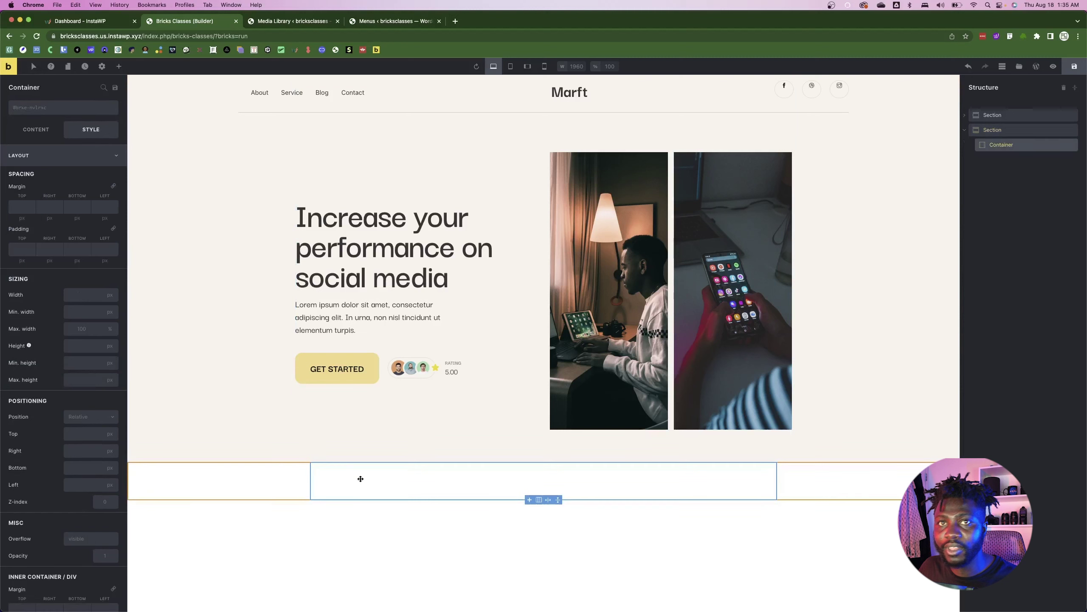
{"action": "left_click", "coordinate": [44, 114]}
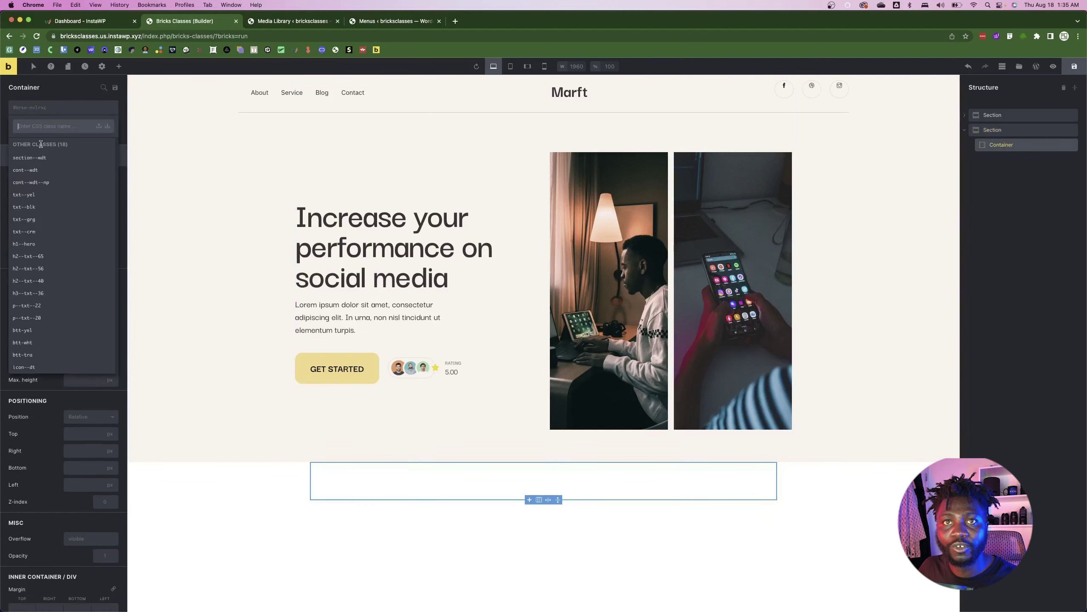
{"action": "left_click", "coordinate": [38, 183]}
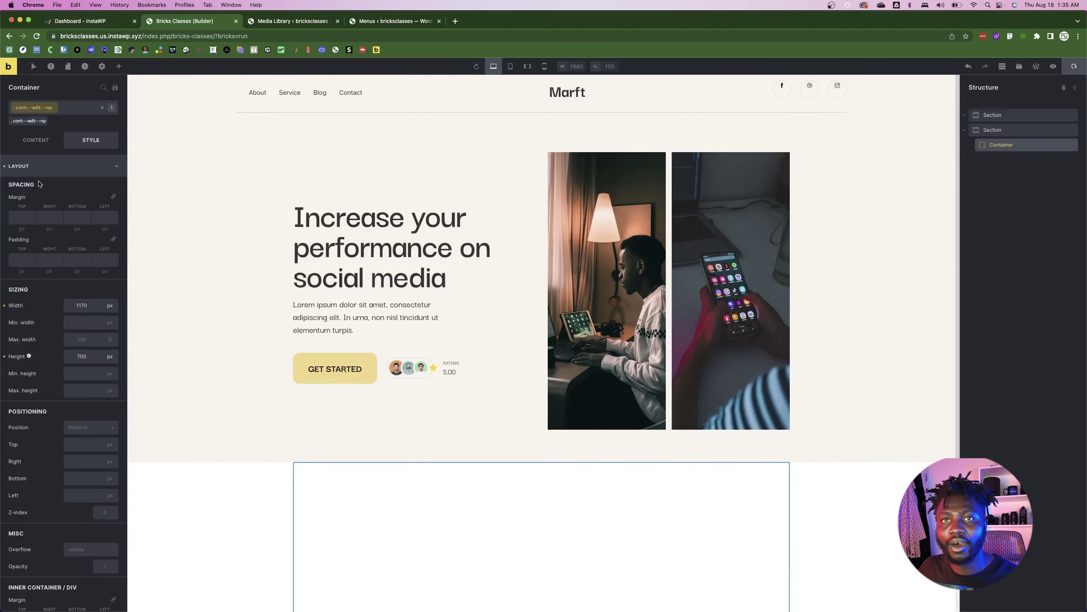
{"action": "left_click", "coordinate": [47, 116]}
{"action": "left_click", "coordinate": [52, 108]}
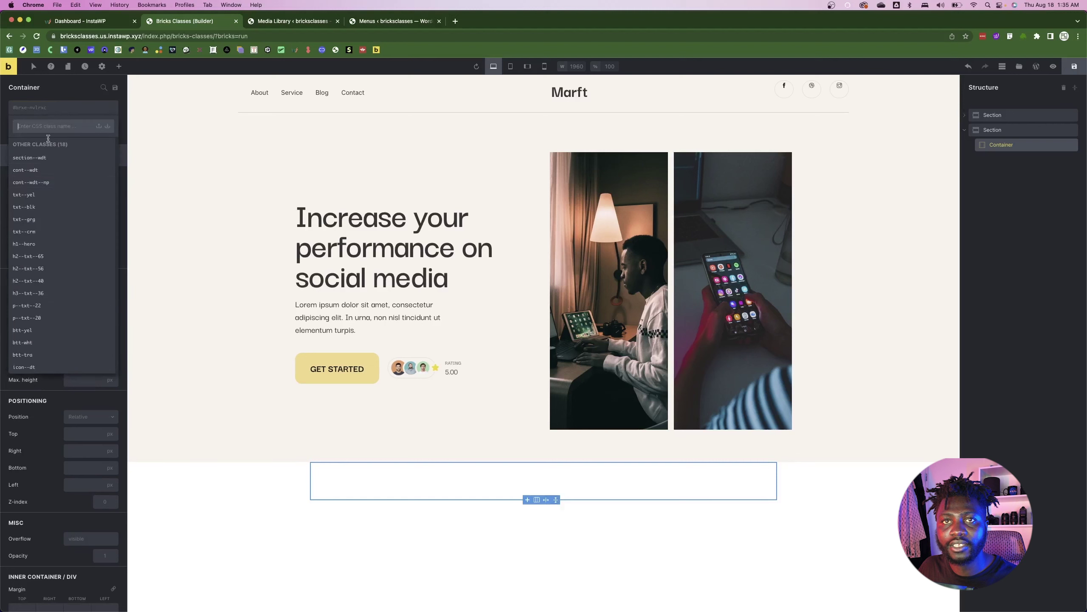
{"action": "left_click", "coordinate": [43, 171]}
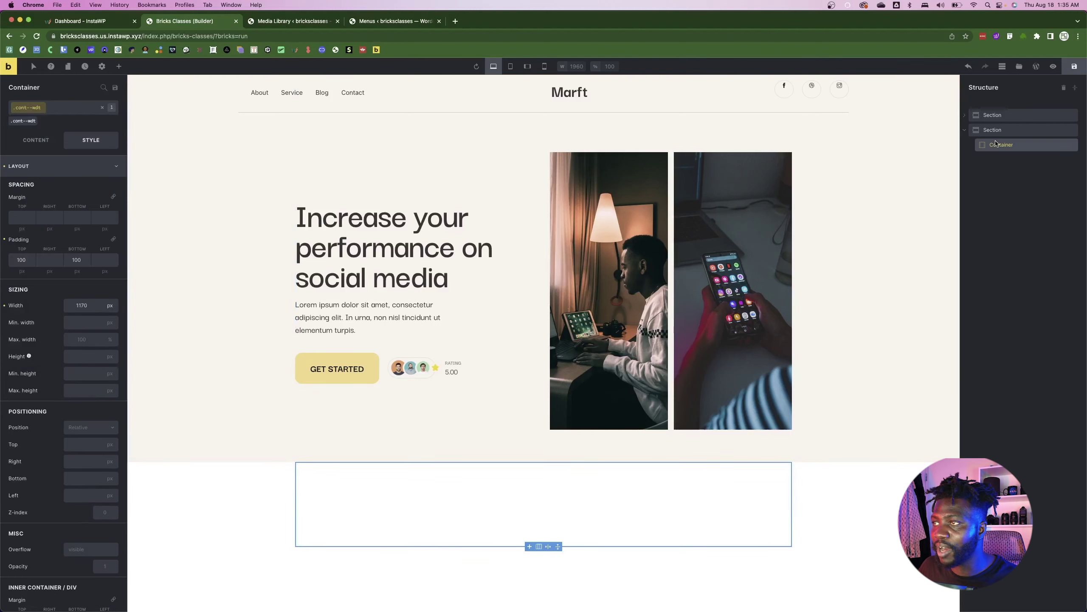
- Check the trusted clients layout in Figma, and add a Divider element inside the new section's container in Bricks
{"action": "key", "text": "super+Tab"}
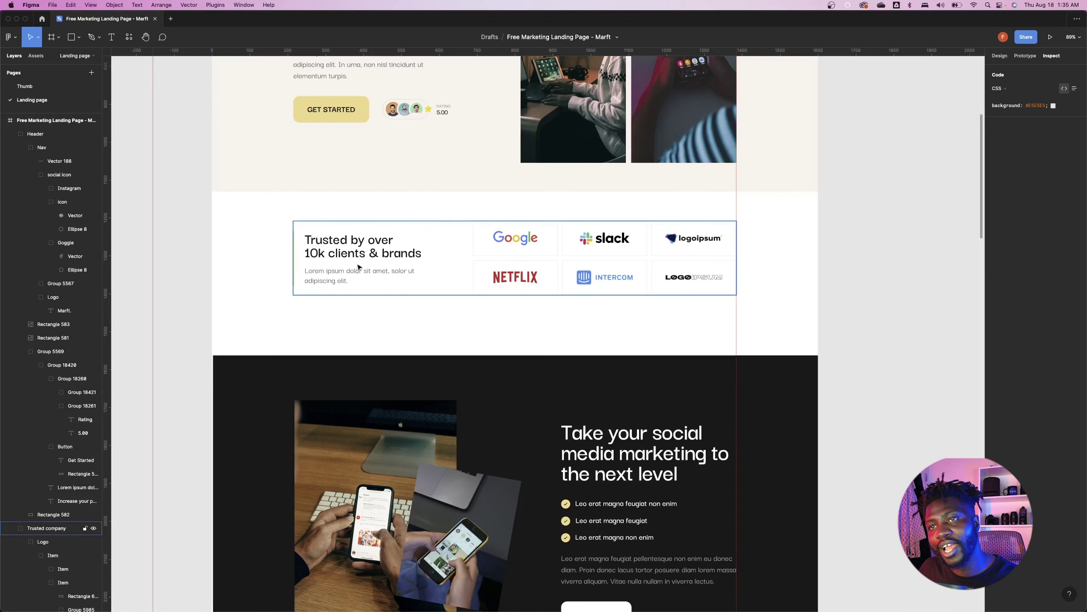
{"action": "key", "text": "super+Tab"}
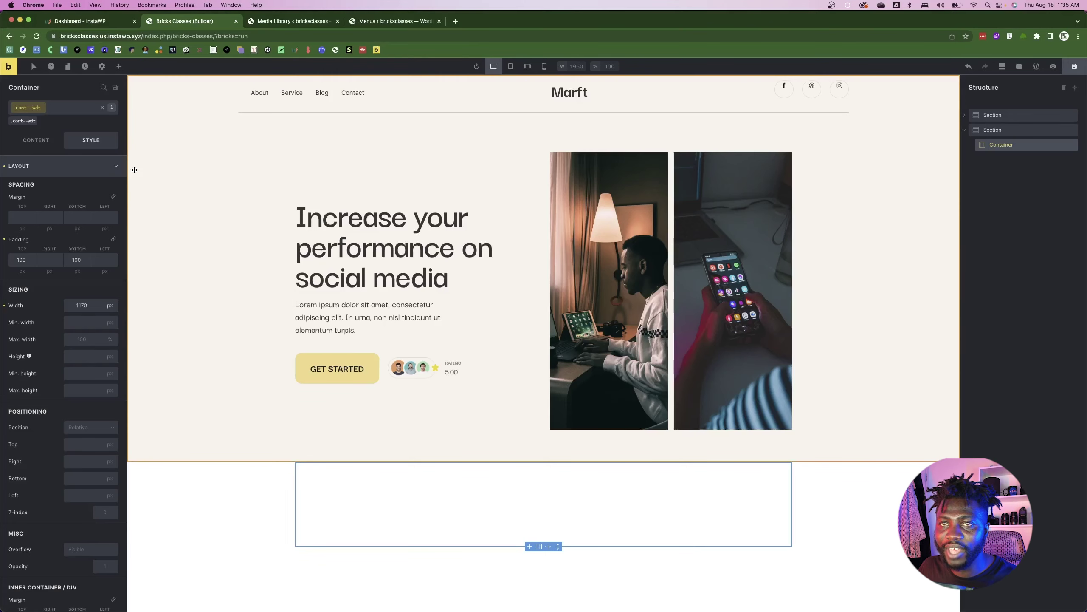
{"action": "left_click", "coordinate": [119, 65]}
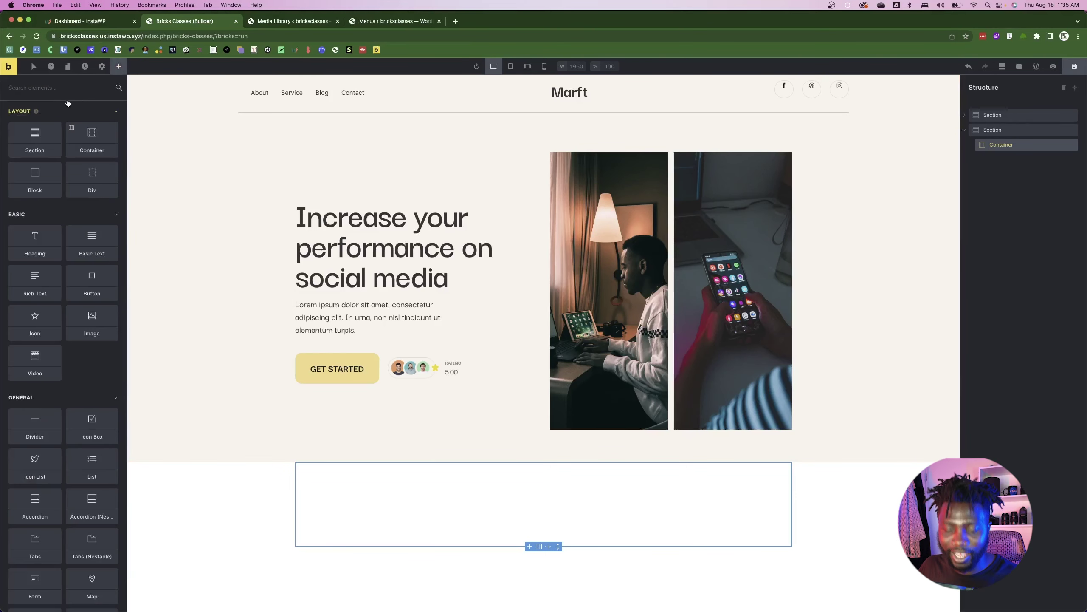
{"action": "type", "text": "div"}
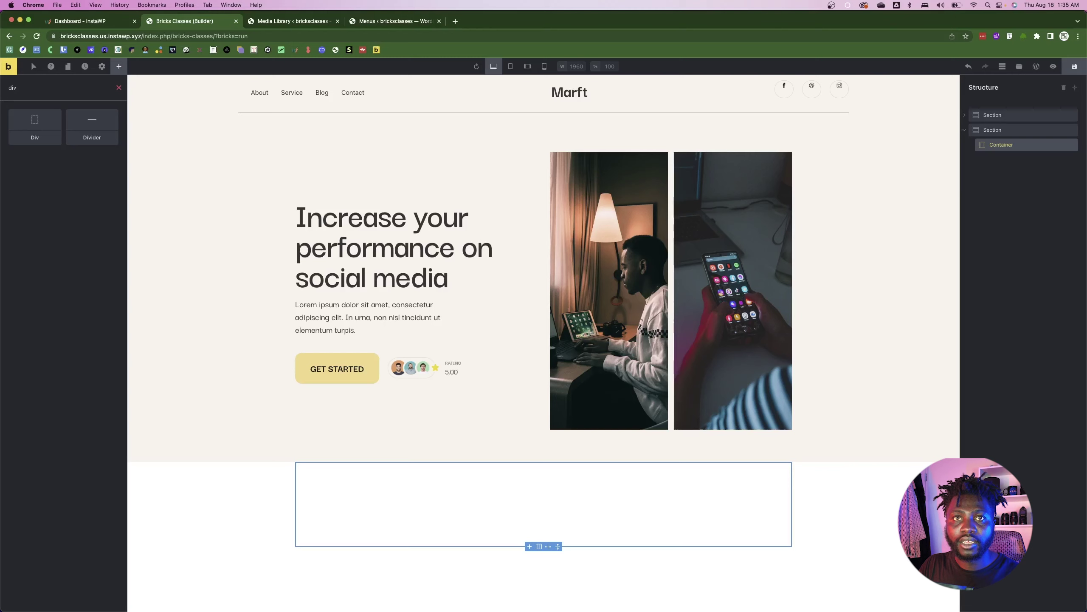
{"action": "left_click_drag", "start_coordinate": [91, 124], "coordinate": [1017, 152]}
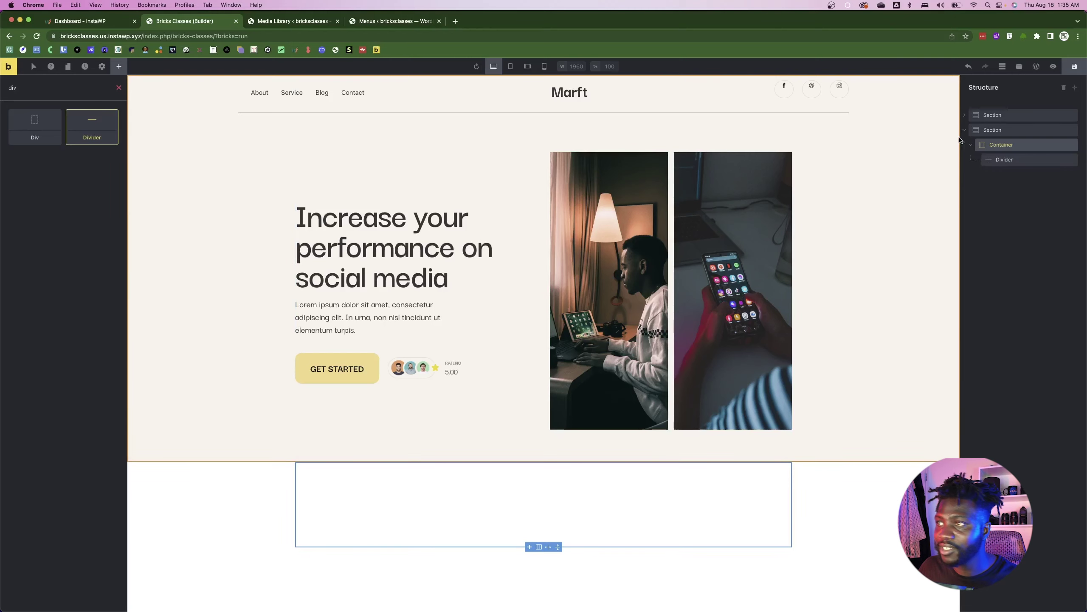
- Add two Div elements below the divider in the new section's container
{"action": "left_click", "coordinate": [1016, 145]}
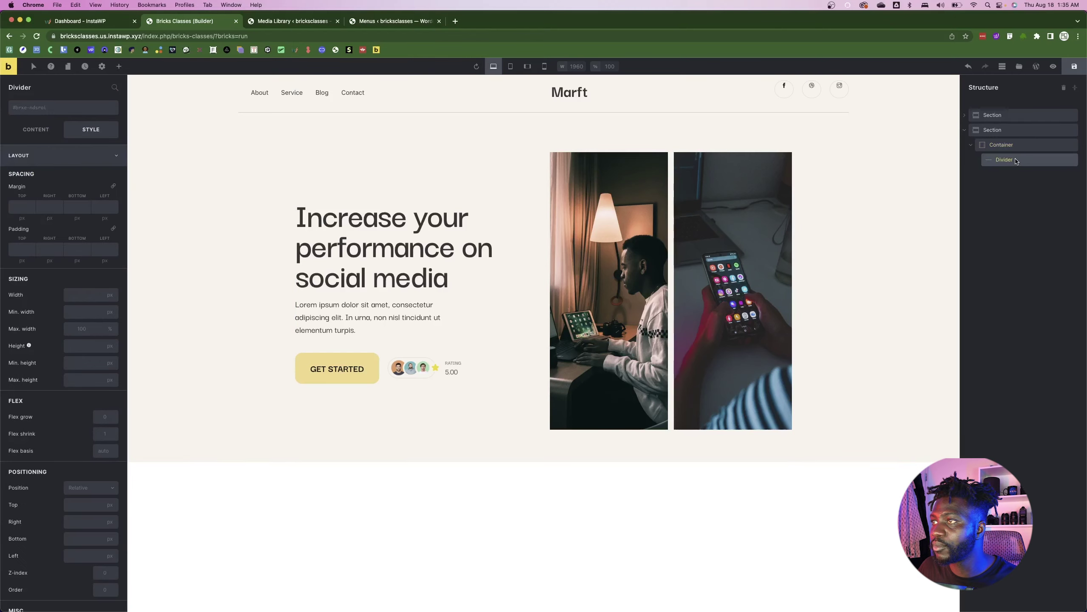
{"action": "left_click", "coordinate": [119, 66]}
{"action": "type", "text": "div"}
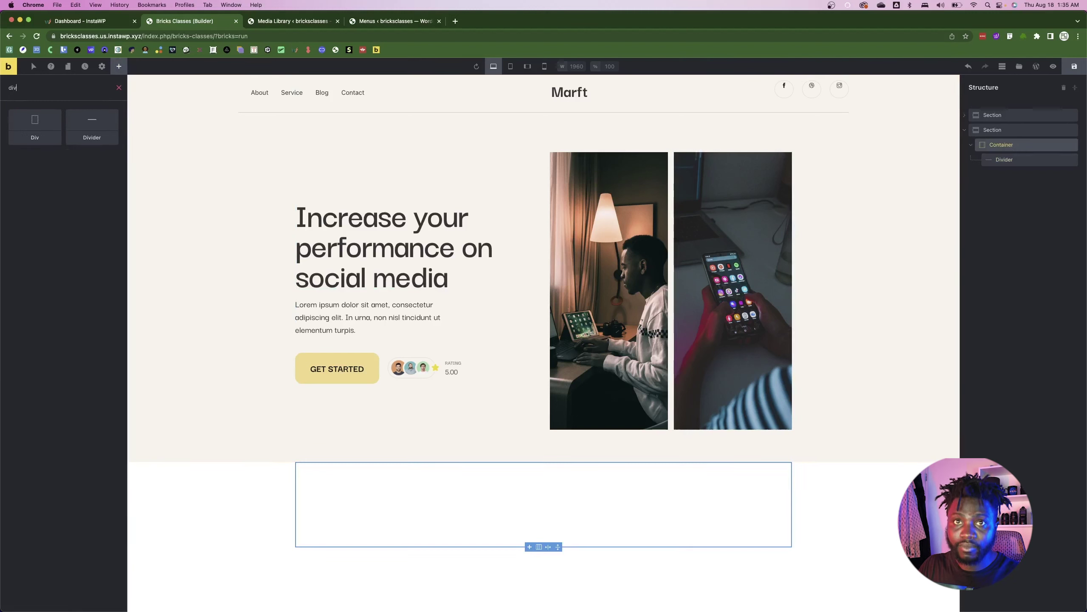
{"action": "left_click_drag", "start_coordinate": [43, 129], "coordinate": [317, 507]}
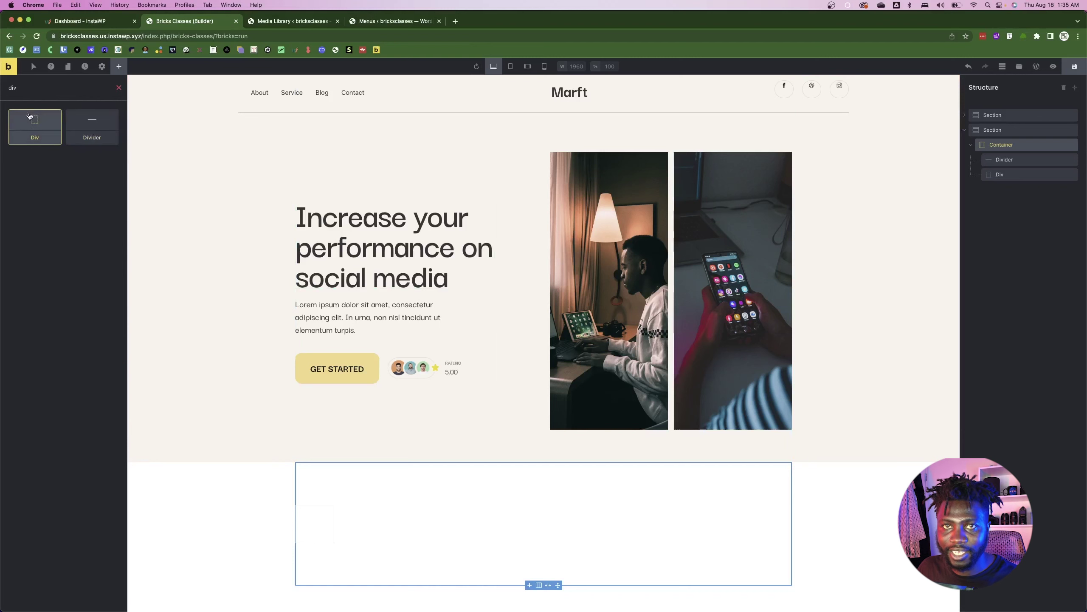
{"action": "left_click_drag", "start_coordinate": [29, 116], "coordinate": [1054, 170]}
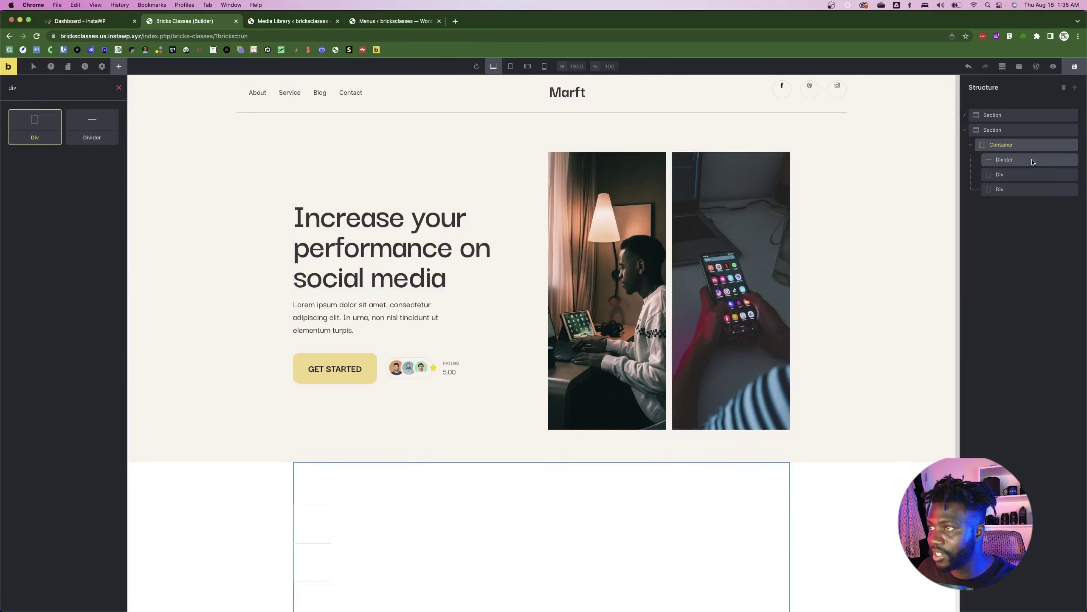
- Set the direction of the container's cont--wdt class to horizontal, and review the following sections of the Figma design
{"action": "left_click", "coordinate": [1025, 146]}
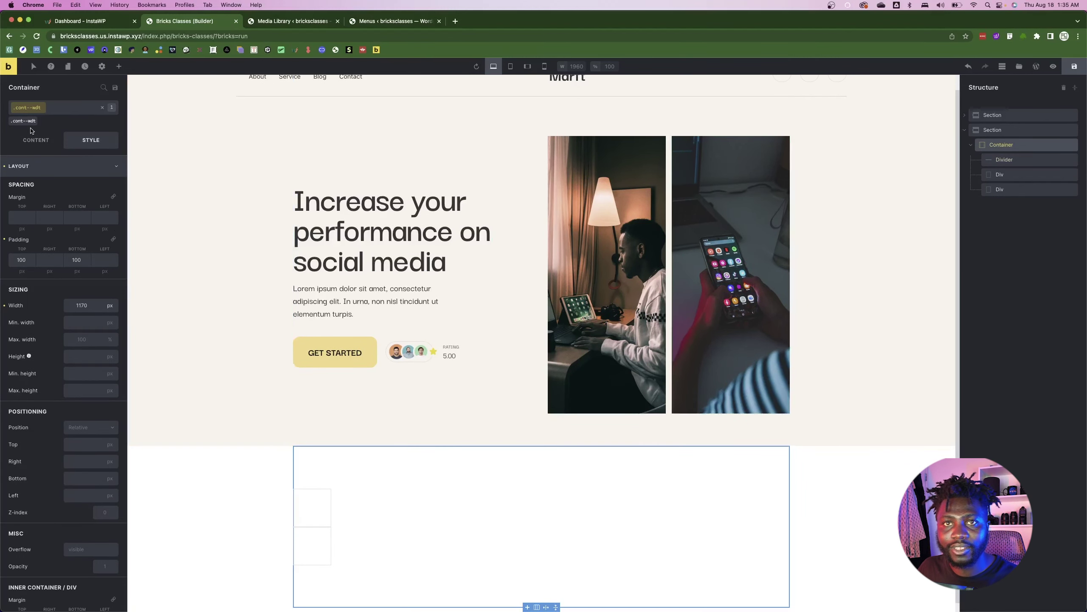
{"action": "left_click", "coordinate": [36, 140]}
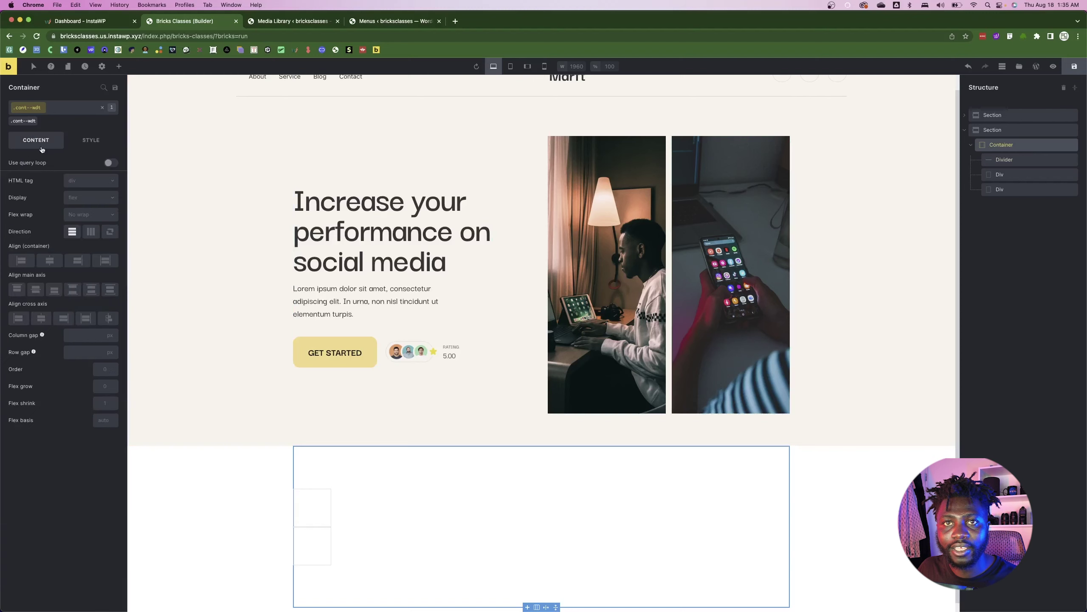
{"action": "left_click", "coordinate": [90, 231]}
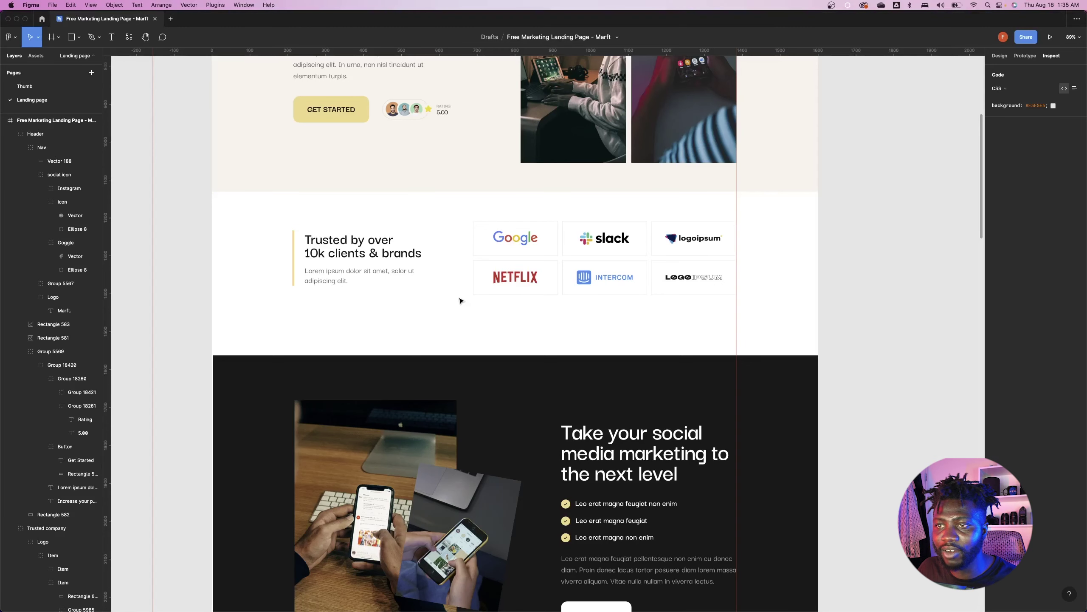
{"action": "scroll", "coordinate": [461, 300], "scroll_direction": "down", "scroll_amount": 10}
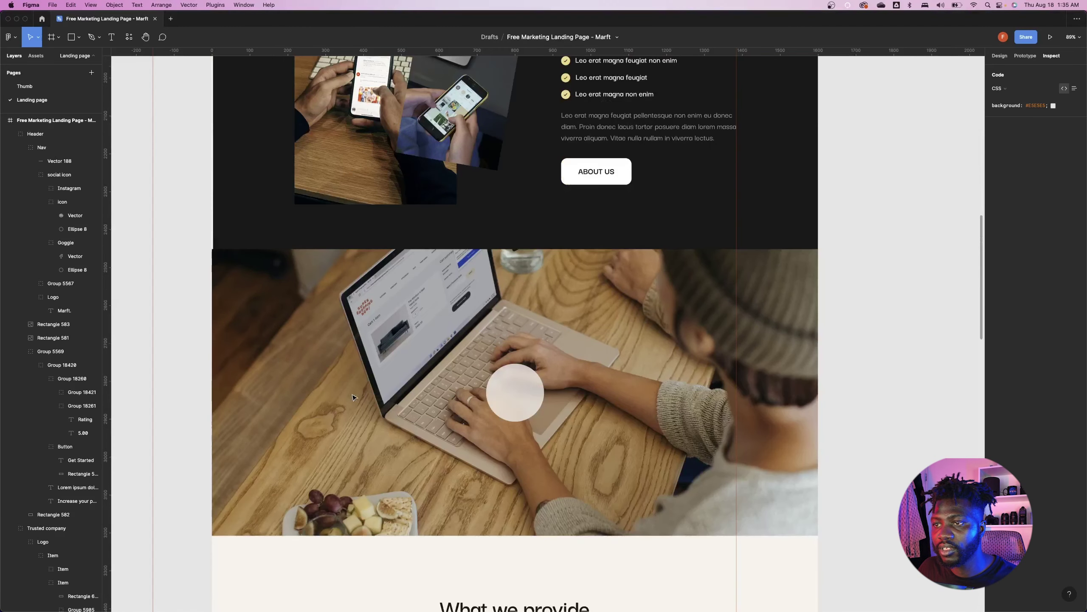
{"action": "scroll", "coordinate": [354, 398], "scroll_direction": "down", "scroll_amount": 10}
{"action": "scroll", "coordinate": [354, 398], "scroll_direction": "up", "scroll_amount": 6}
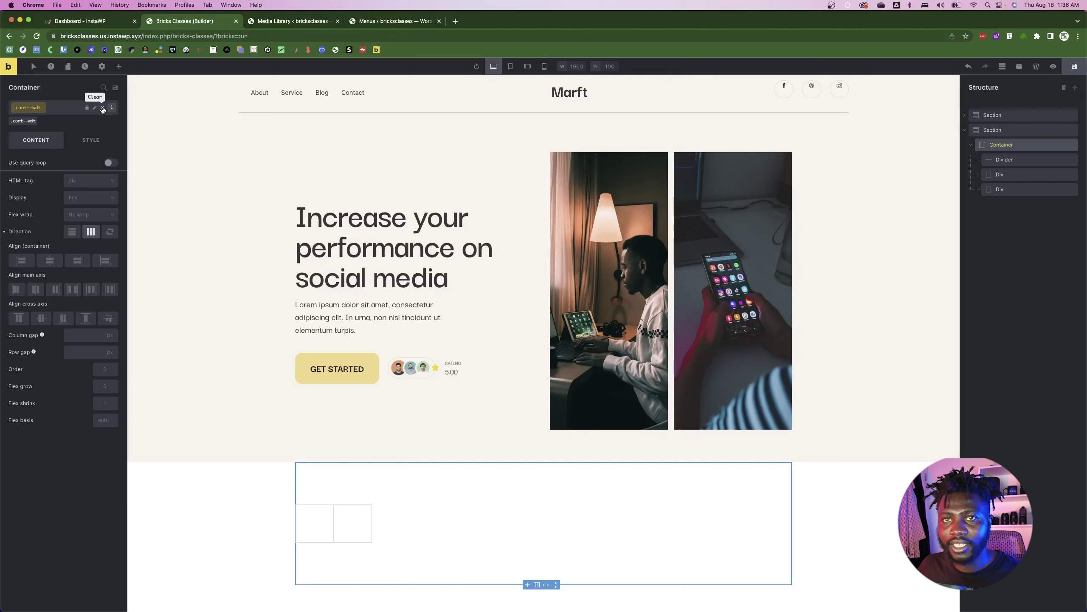
- Center the cont--wdt class's container alignment, main axis and cross axis, and deactivate the class on the container
{"action": "left_click", "coordinate": [50, 260]}
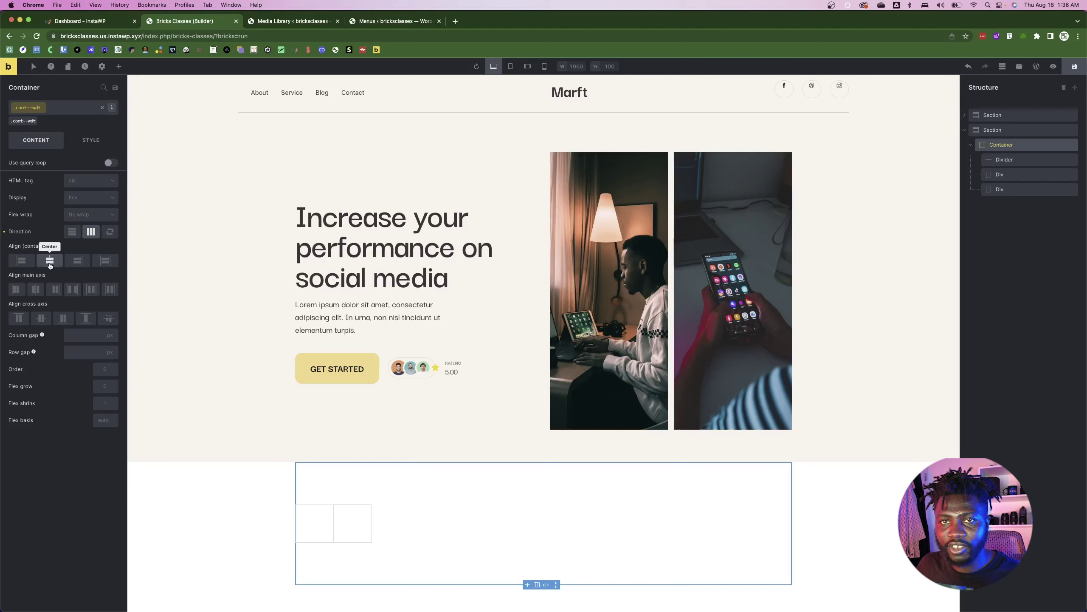
{"action": "left_click", "coordinate": [35, 289]}
{"action": "left_click", "coordinate": [41, 317]}
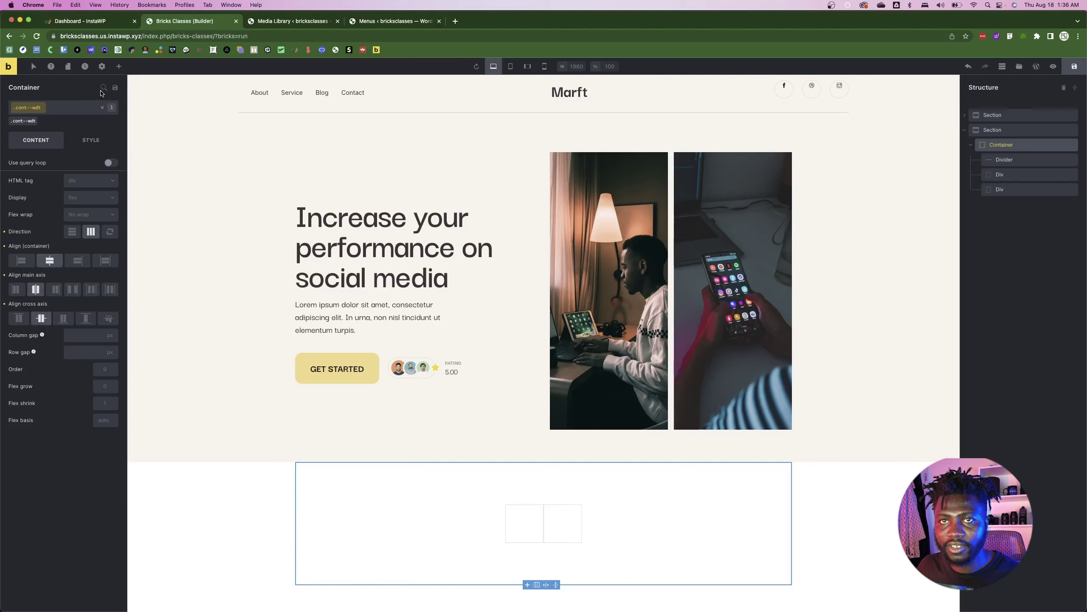
{"action": "left_click", "coordinate": [103, 108]}
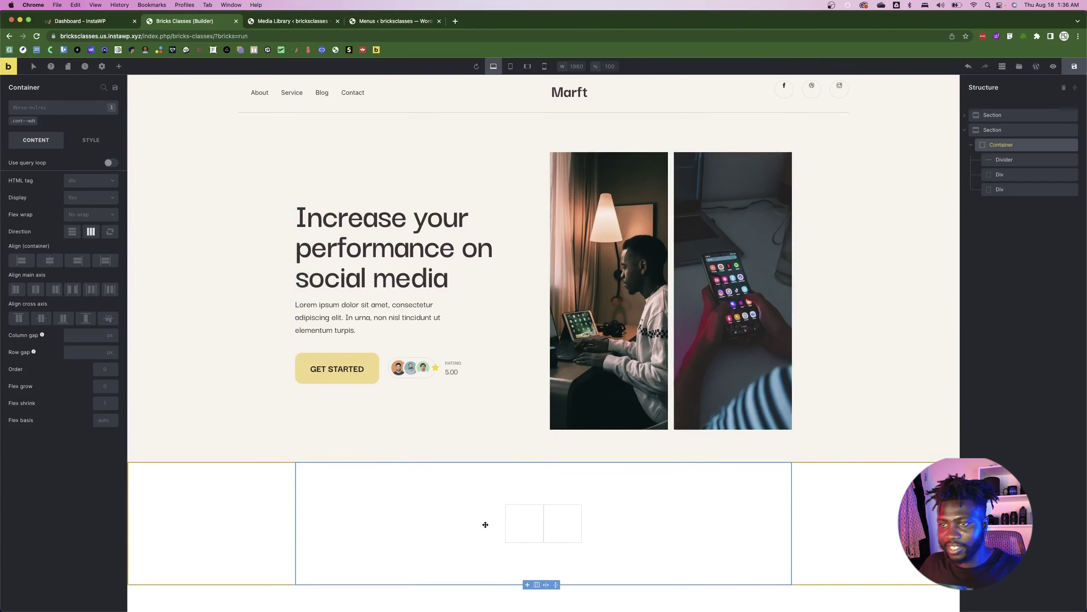
- Select the divider in Bricks, switch to Figma, and inspect the Trusted company group below the hero
{"action": "left_click", "coordinate": [1014, 162]}
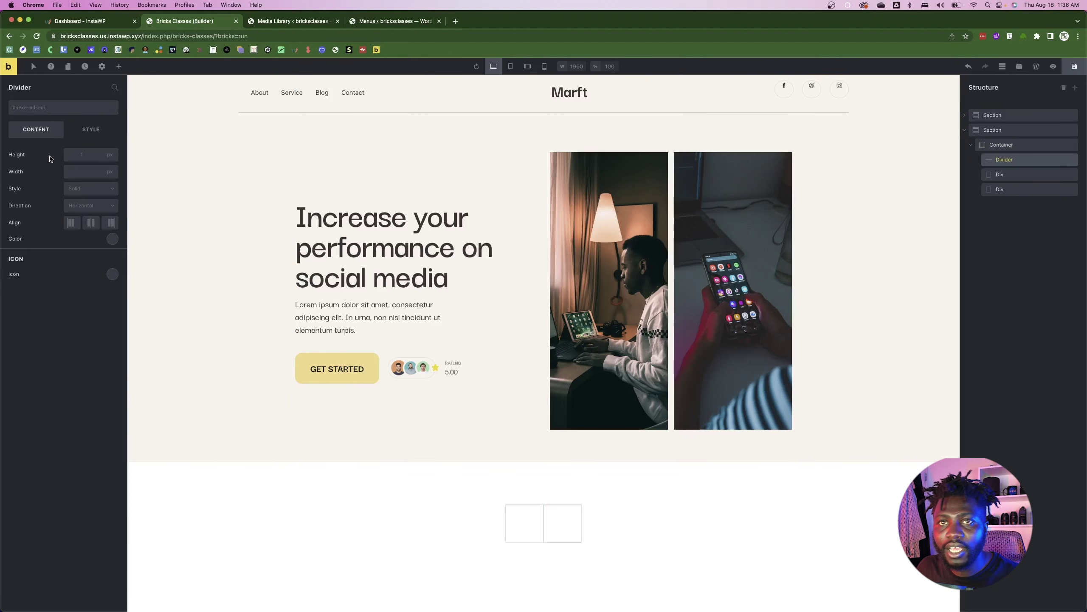
{"action": "key", "text": "super+Tab"}
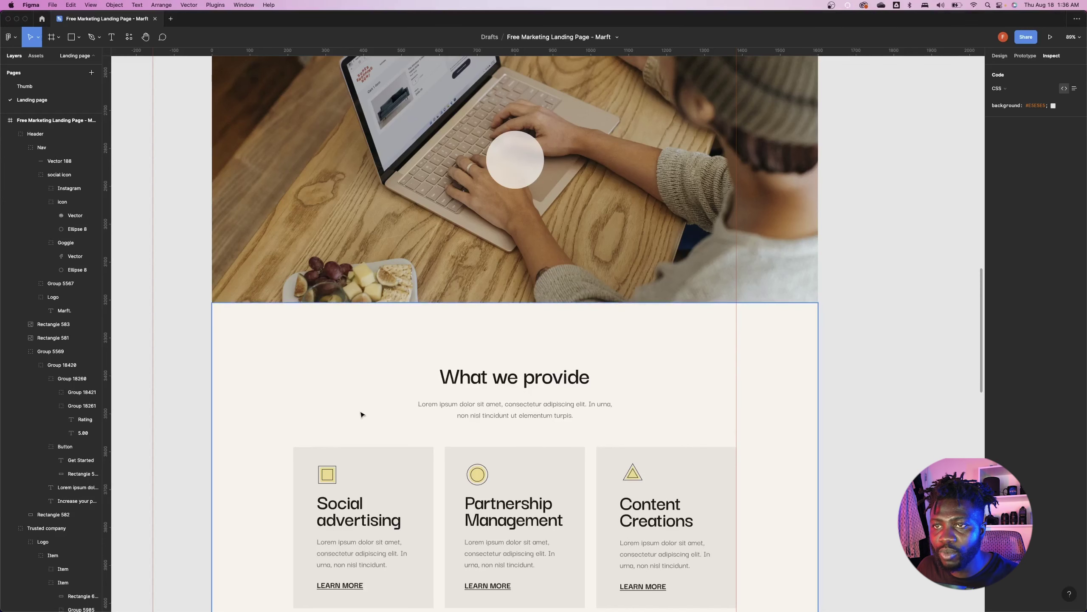
{"action": "scroll", "coordinate": [362, 415], "scroll_direction": "down", "scroll_amount": 3}
{"action": "scroll", "coordinate": [360, 418], "scroll_direction": "up", "scroll_amount": 20}
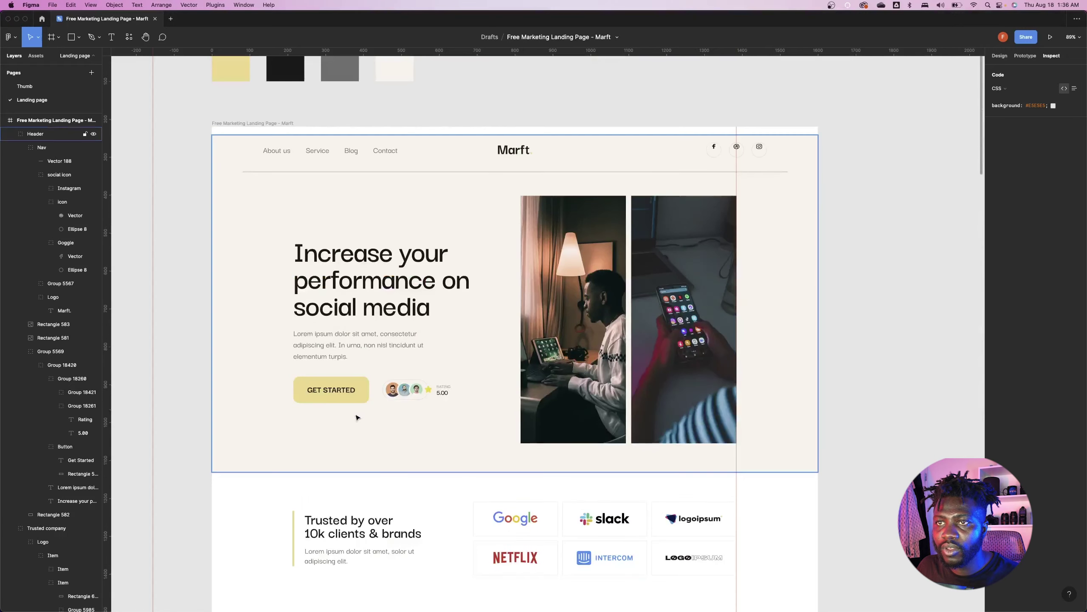
{"action": "scroll", "coordinate": [358, 418], "scroll_direction": "down", "scroll_amount": 1}
{"action": "left_click", "coordinate": [295, 505]}
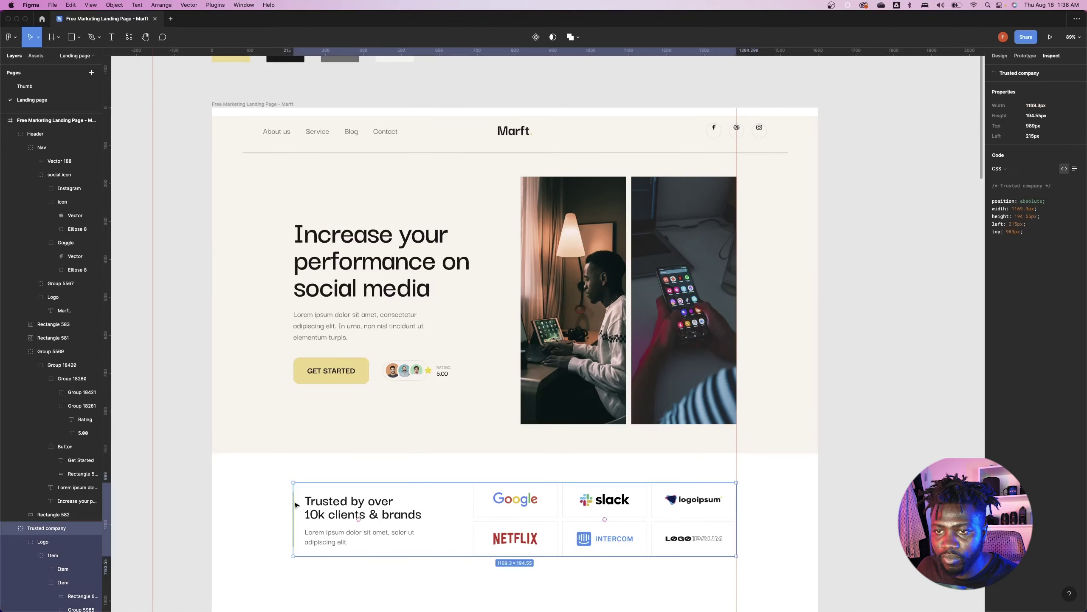
- Collapse the two subgroups of the Trusted company layer, and select its Logo group to inspect the size
{"action": "scroll", "coordinate": [59, 417], "scroll_direction": "down", "scroll_amount": 6}
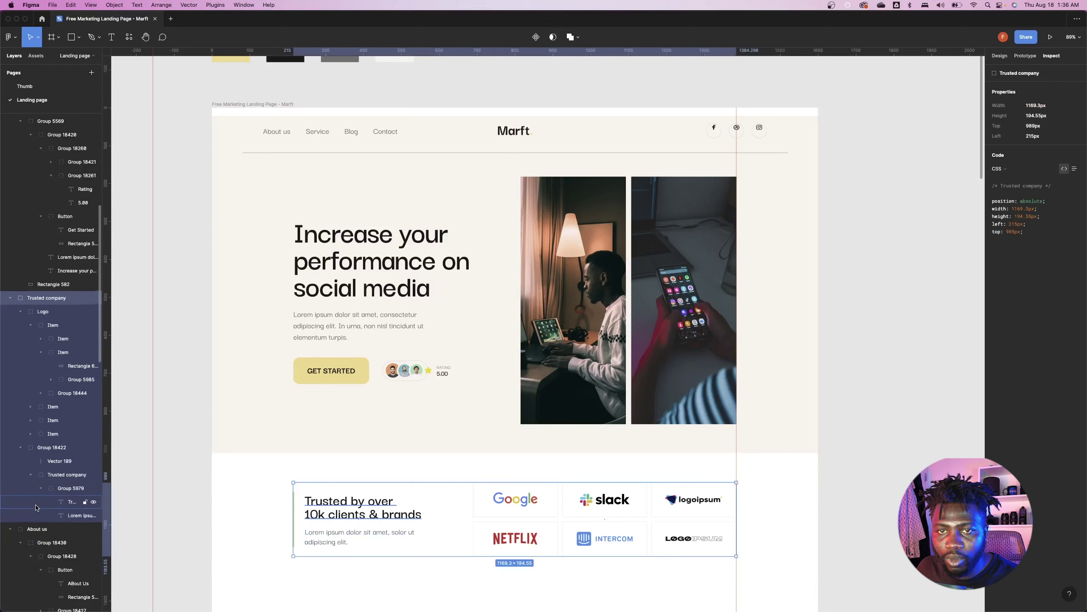
{"action": "left_click", "coordinate": [20, 279]}
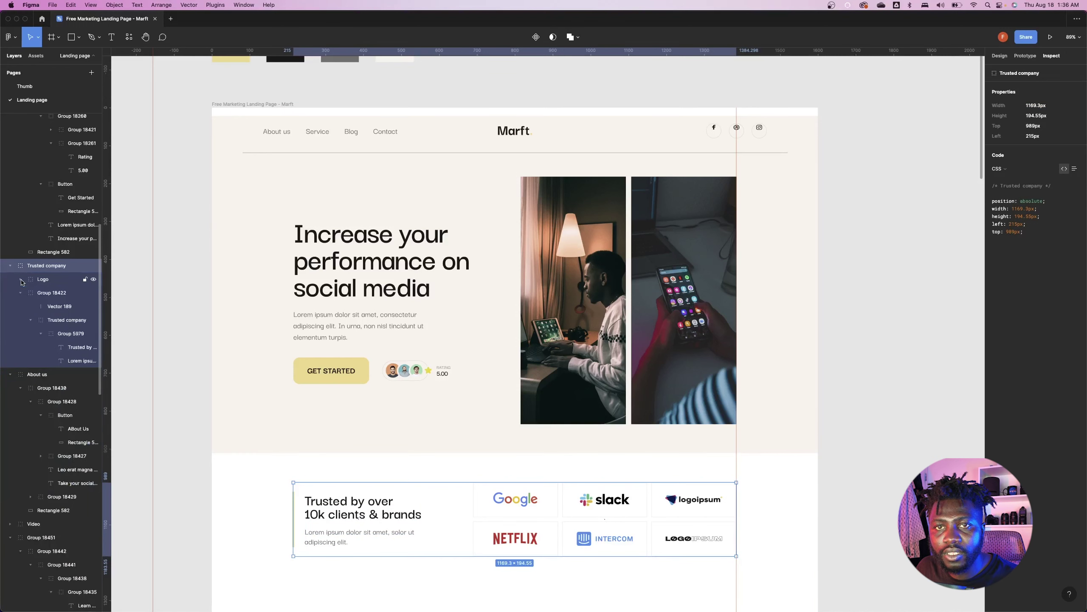
{"action": "left_click", "coordinate": [22, 295]}
{"action": "left_click", "coordinate": [38, 284]}
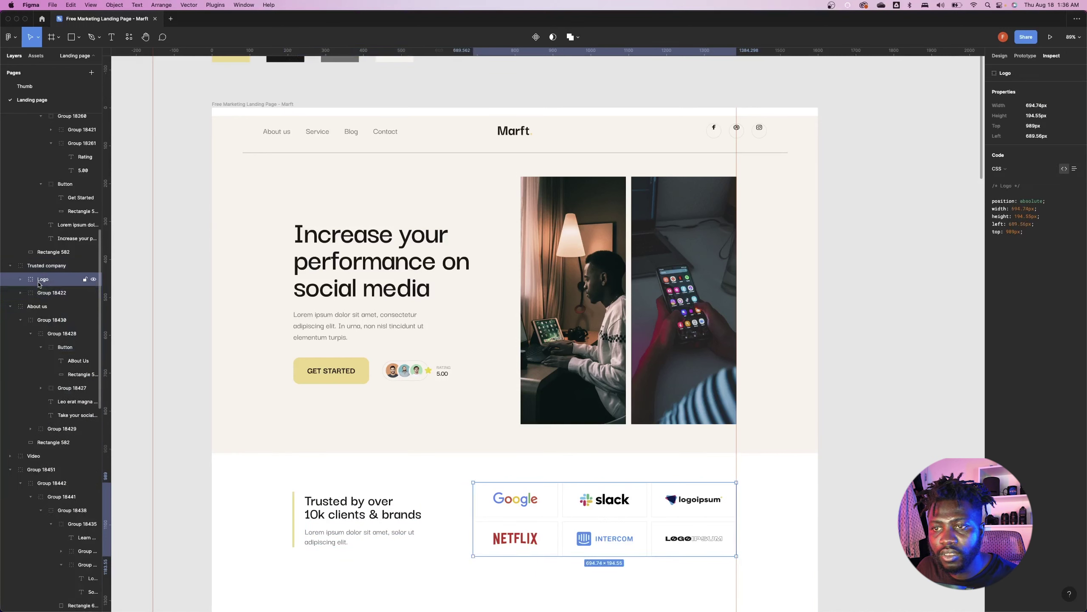
- Expand Group 18422 in Figma, inspect the yellow vertical line's dimensions and border, and return to the divider in Bricks
{"action": "left_click", "coordinate": [44, 292]}
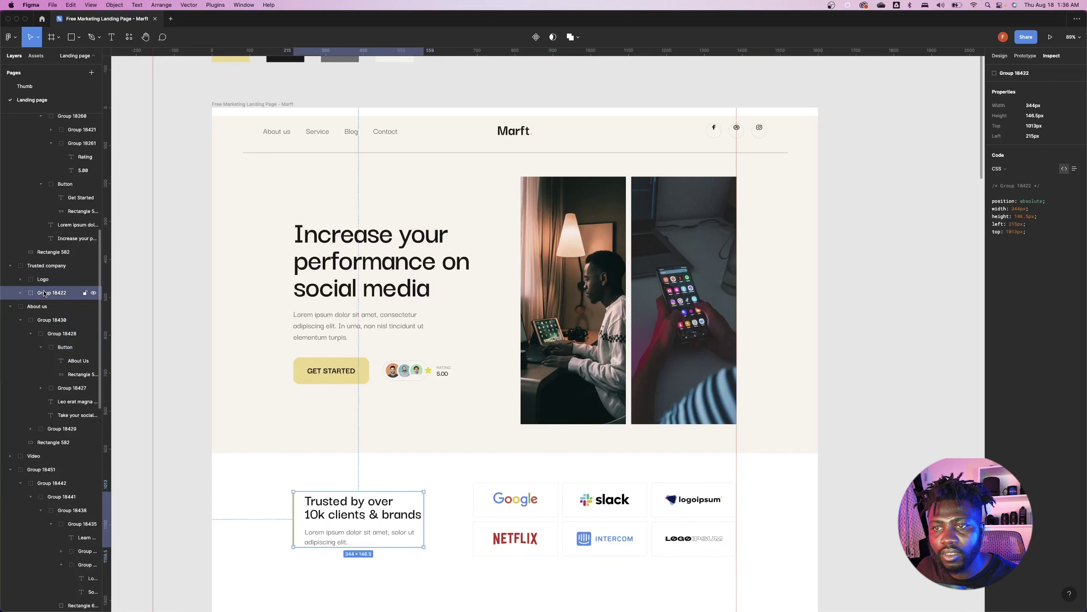
{"action": "left_click", "coordinate": [20, 294]}
{"action": "left_click", "coordinate": [55, 307]}
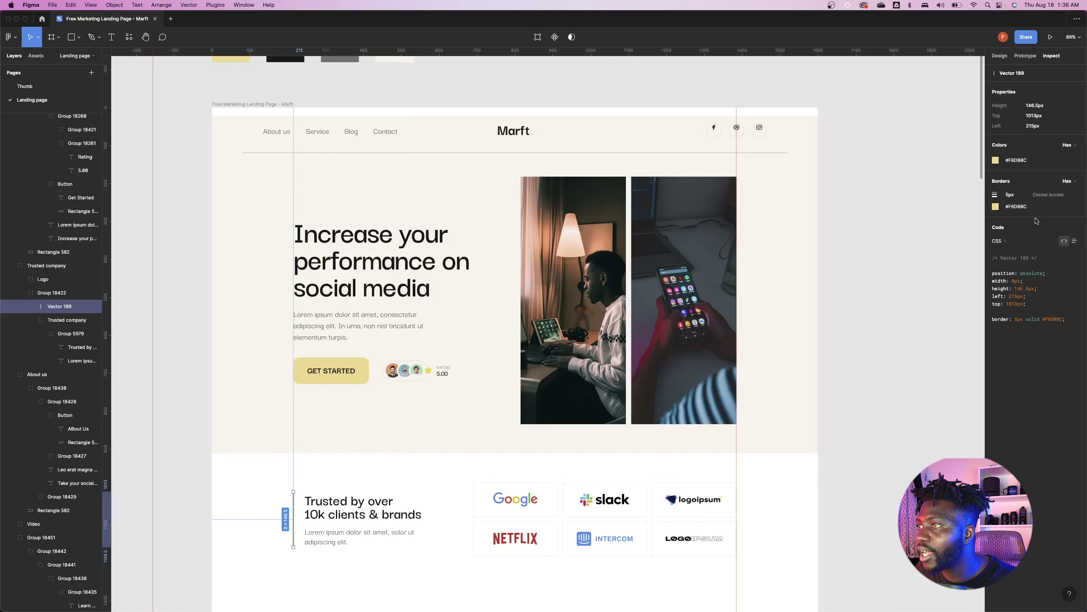
{"action": "key", "text": "super+Tab"}
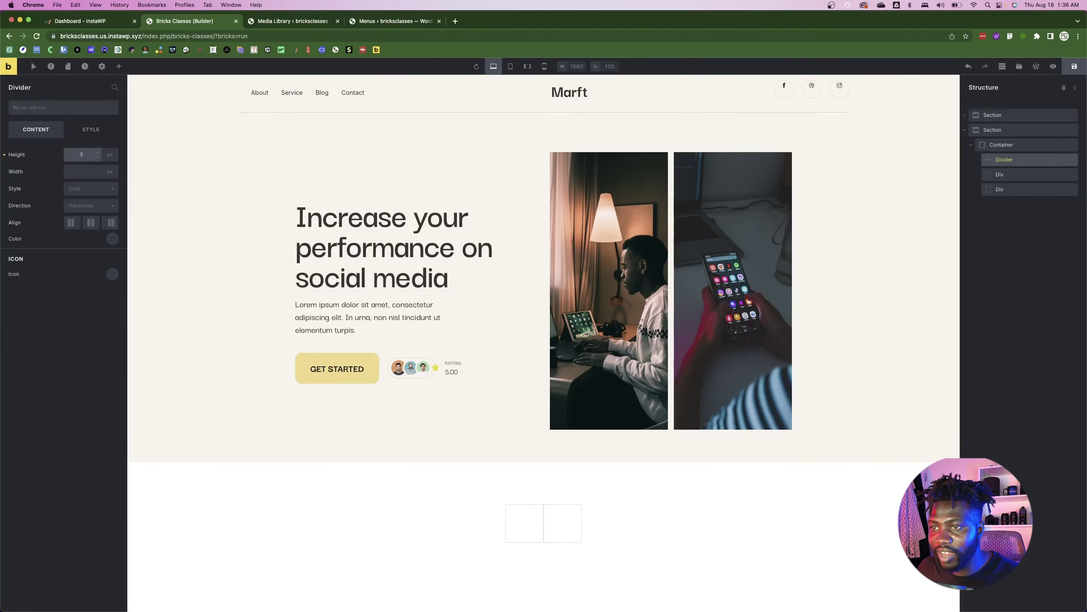
{"action": "left_click", "coordinate": [79, 172]}
{"action": "key", "text": "super+Tab"}
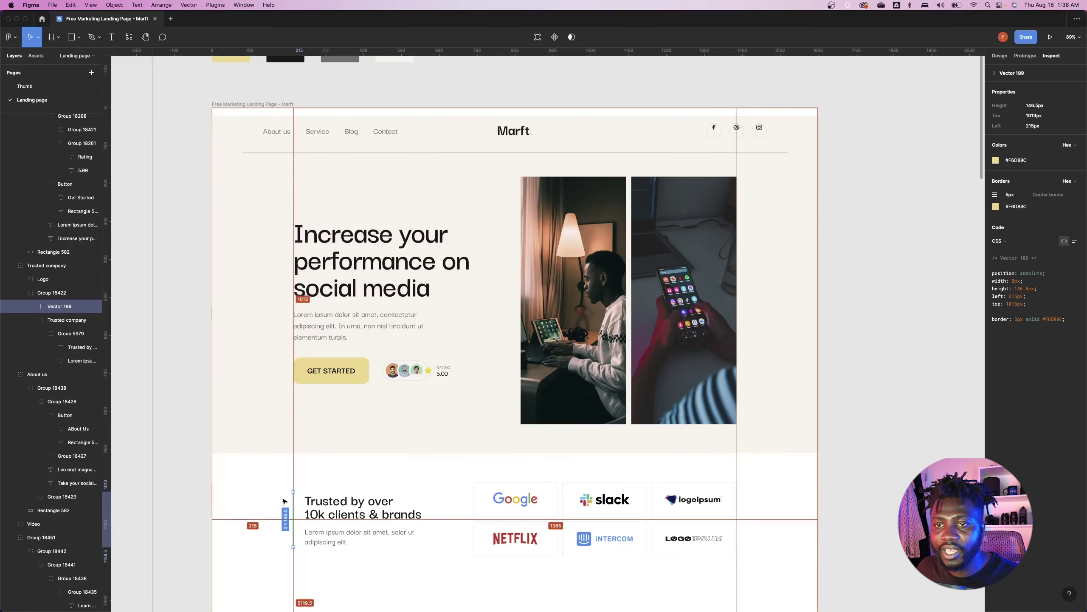
{"action": "key", "text": "super+Tab"}
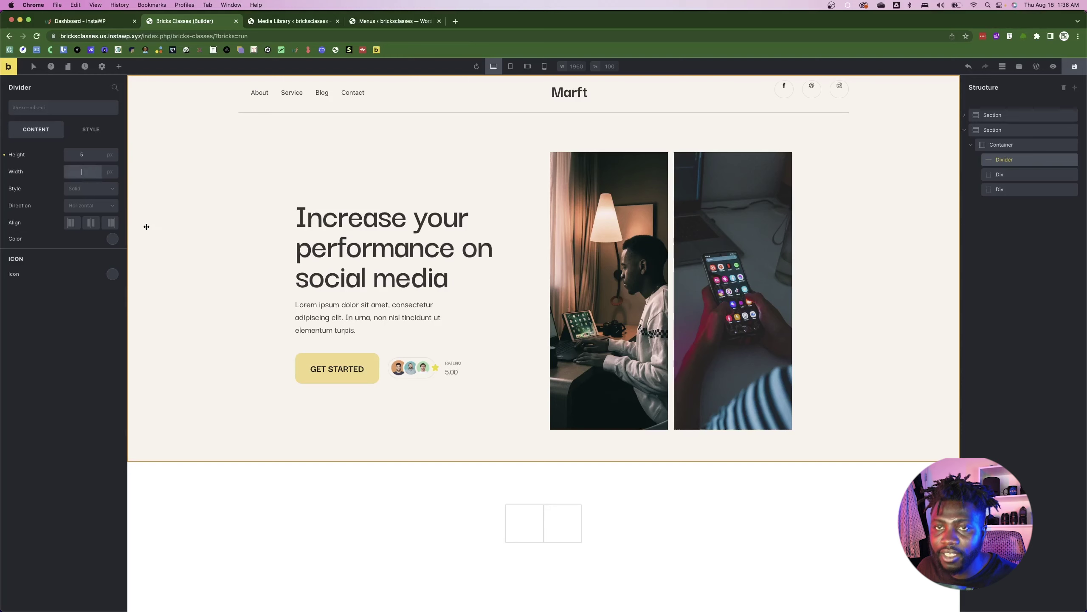
- Try a vertical direction and a width of 40 px on the divider, and set the direction back to horizontal
{"action": "left_click", "coordinate": [84, 206]}
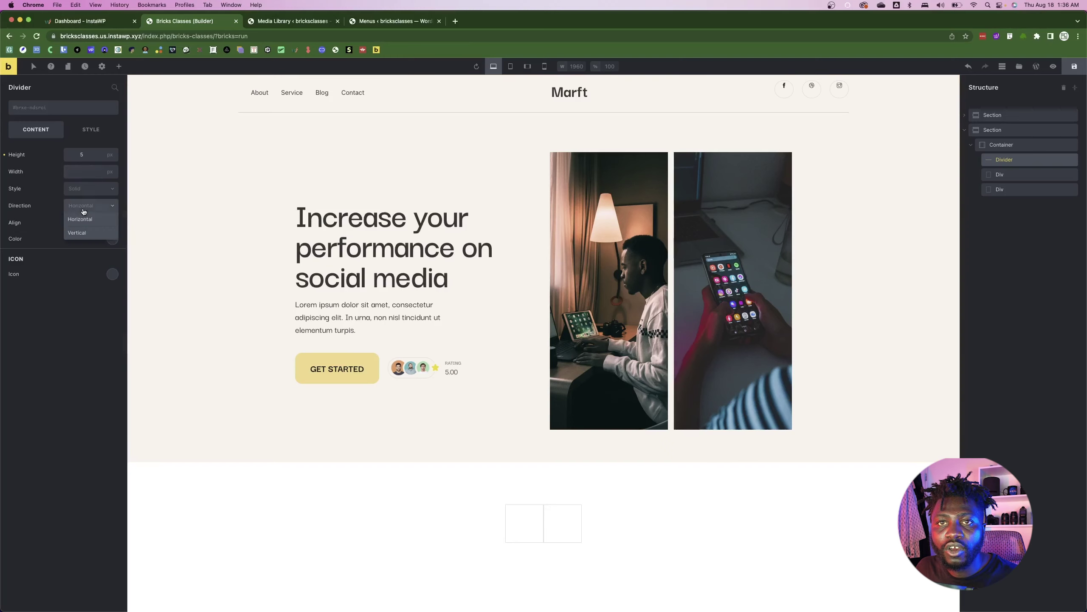
{"action": "left_click", "coordinate": [83, 233]}
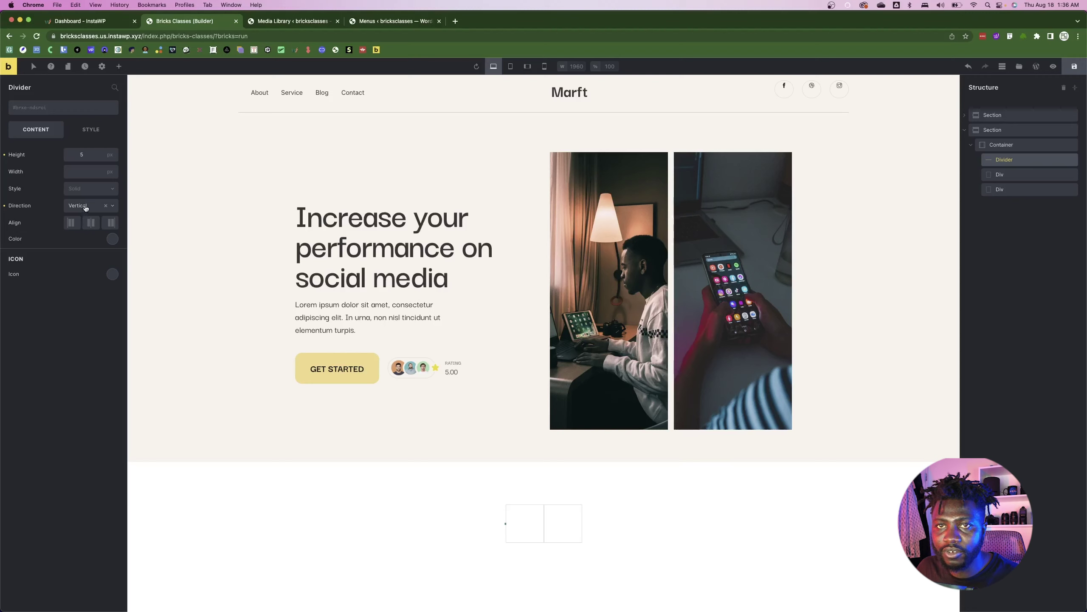
{"action": "left_click", "coordinate": [75, 172]}
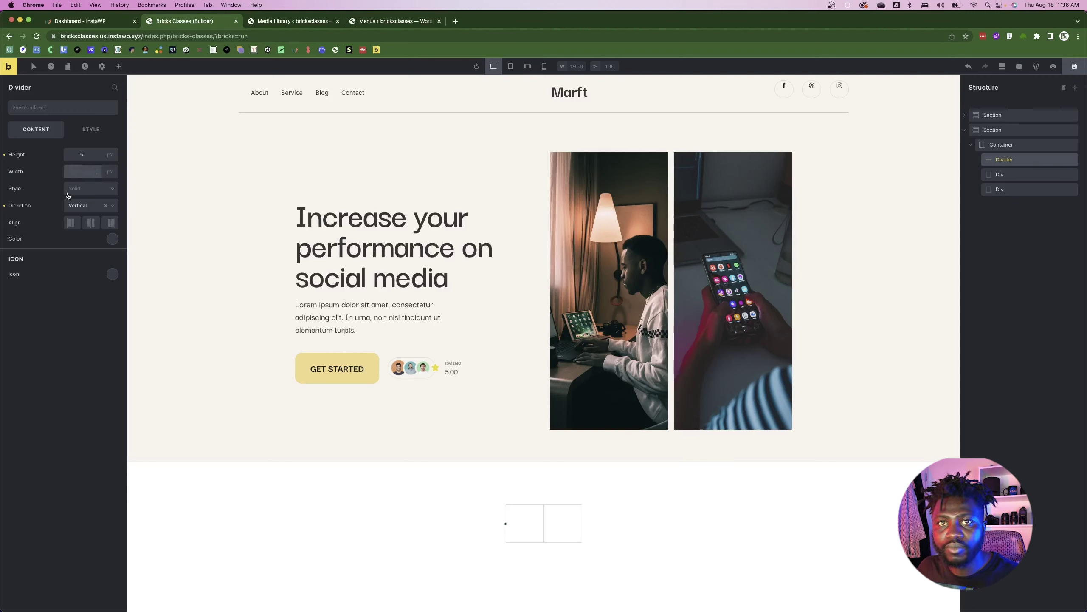
{"action": "type", "text": "40"}
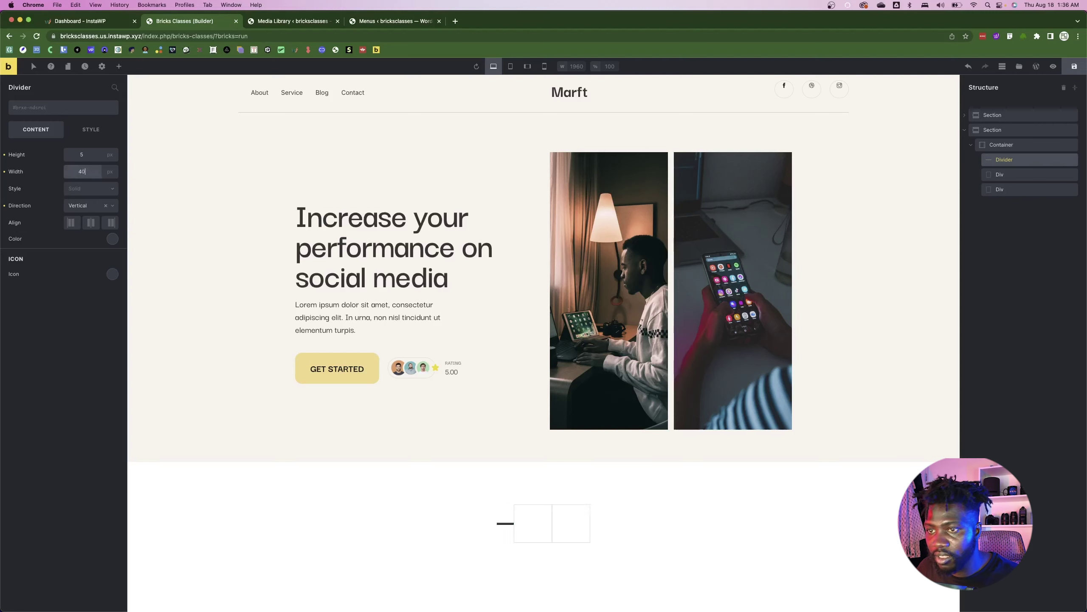
{"action": "left_click", "coordinate": [81, 205]}
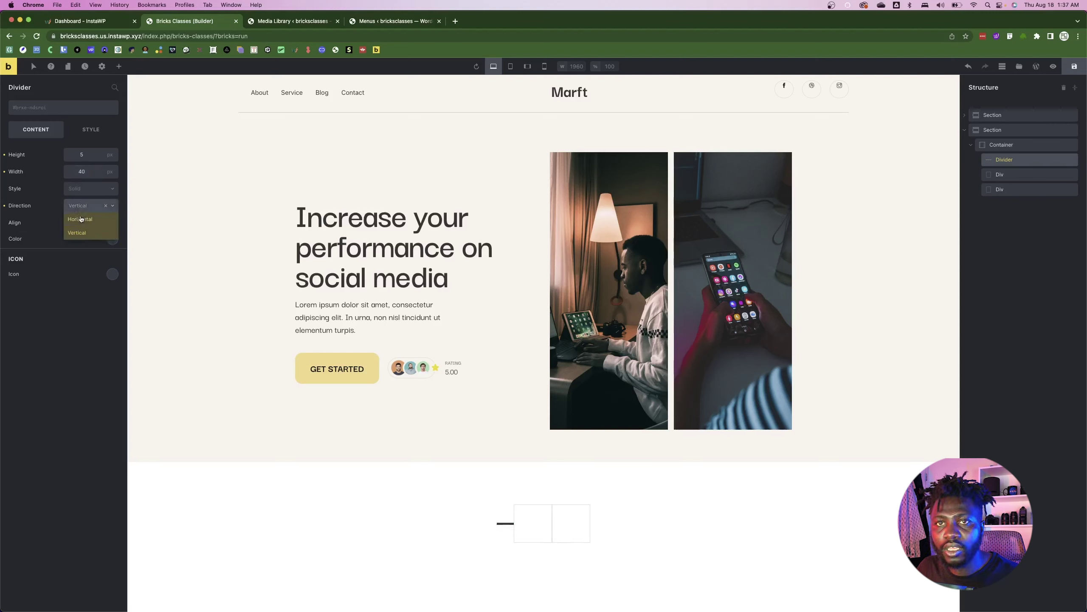
{"action": "left_click", "coordinate": [81, 221]}
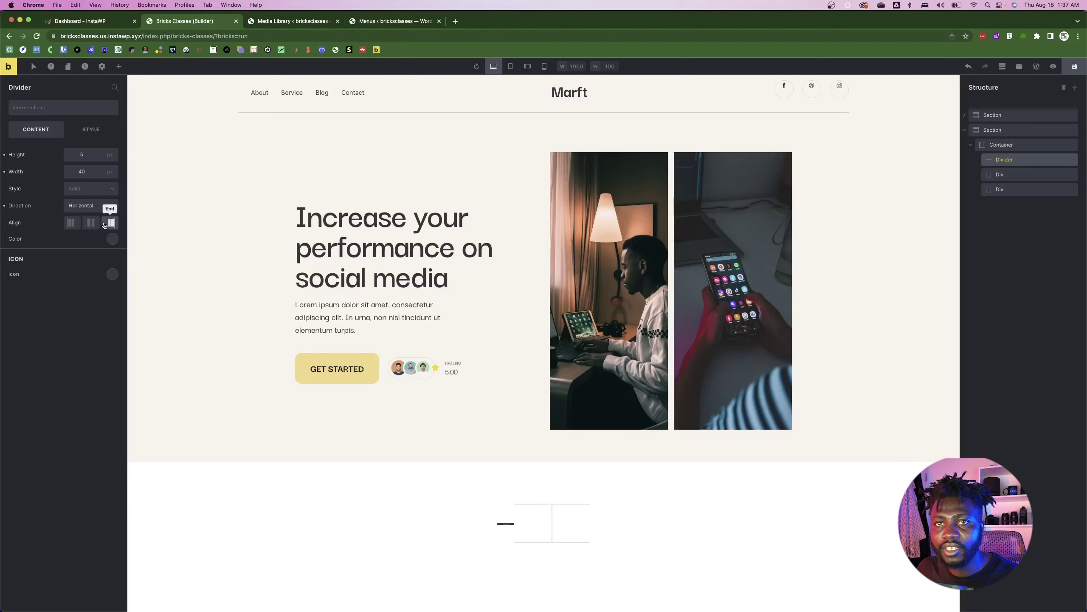
- Set the divider's style to Solid and its width to 146.5 px, taken from the line's height in the Figma design
{"action": "left_click", "coordinate": [85, 193]}
{"action": "left_click", "coordinate": [80, 203]}
{"action": "left_click", "coordinate": [82, 189]}
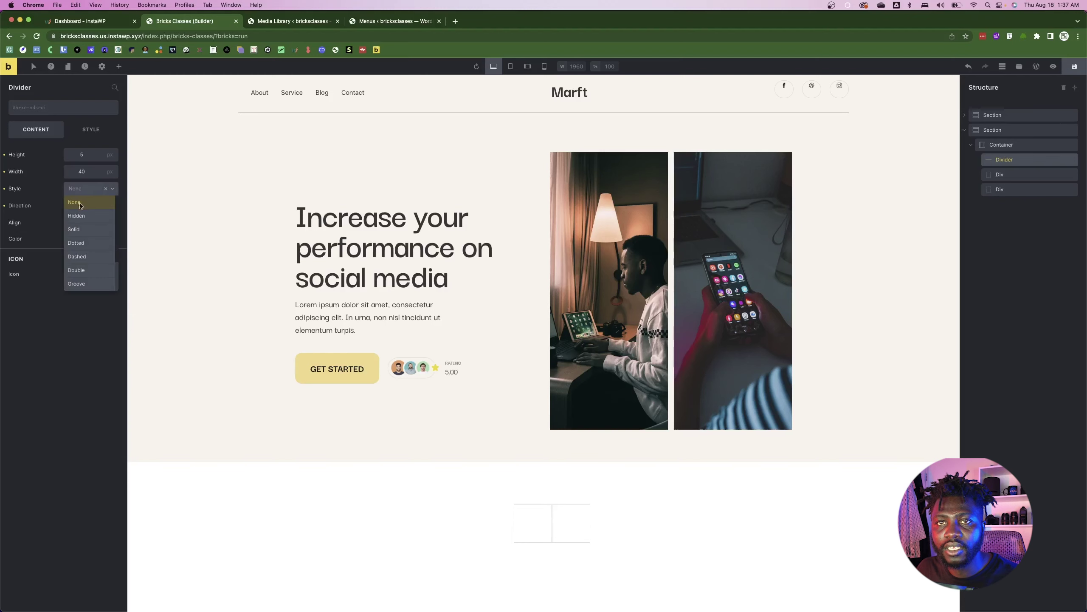
{"action": "left_click", "coordinate": [81, 231]}
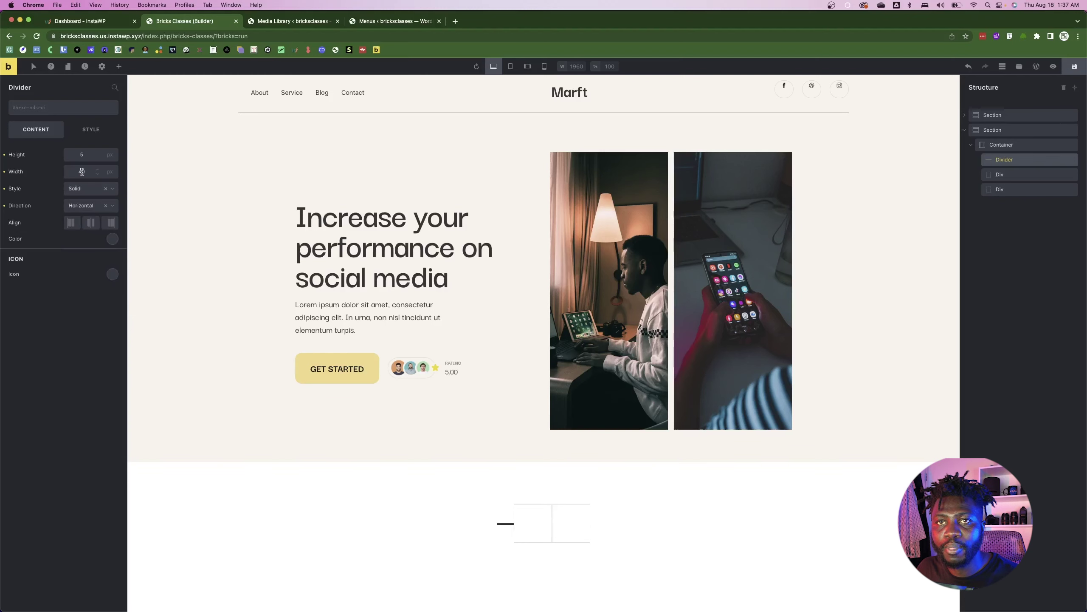
{"action": "key", "text": "super+Tab"}
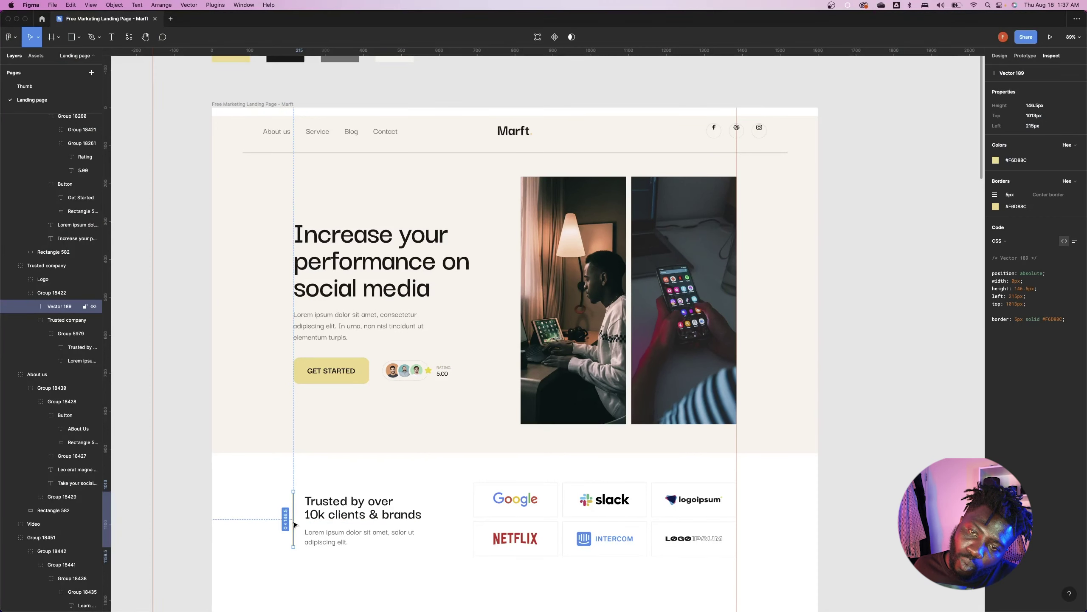
{"action": "key", "text": "super+Tab"}
{"action": "type", "text": "14"}
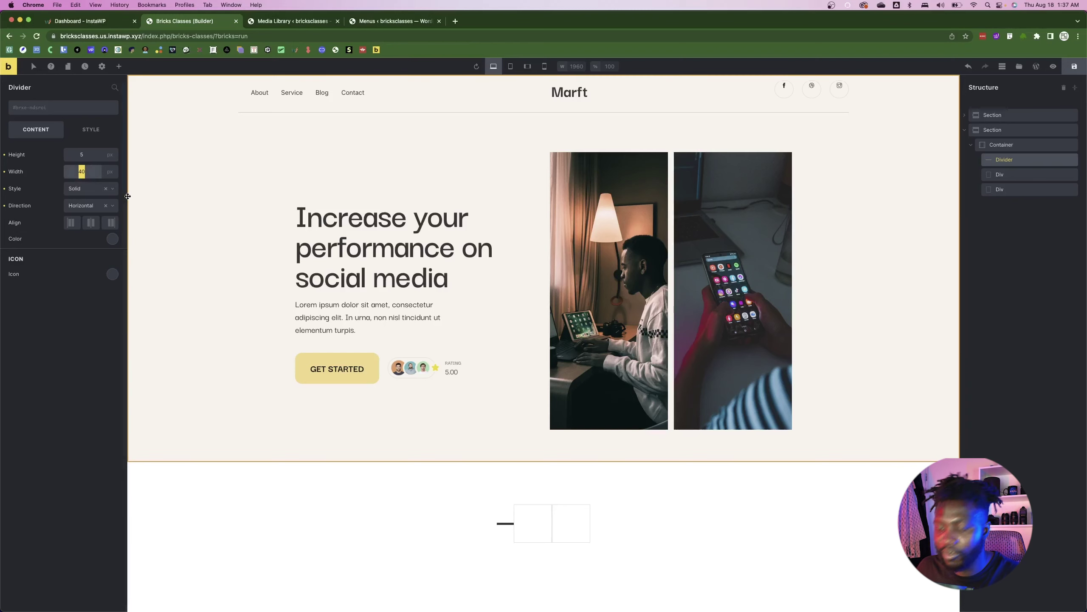
{"action": "type", "text": "6.5"}
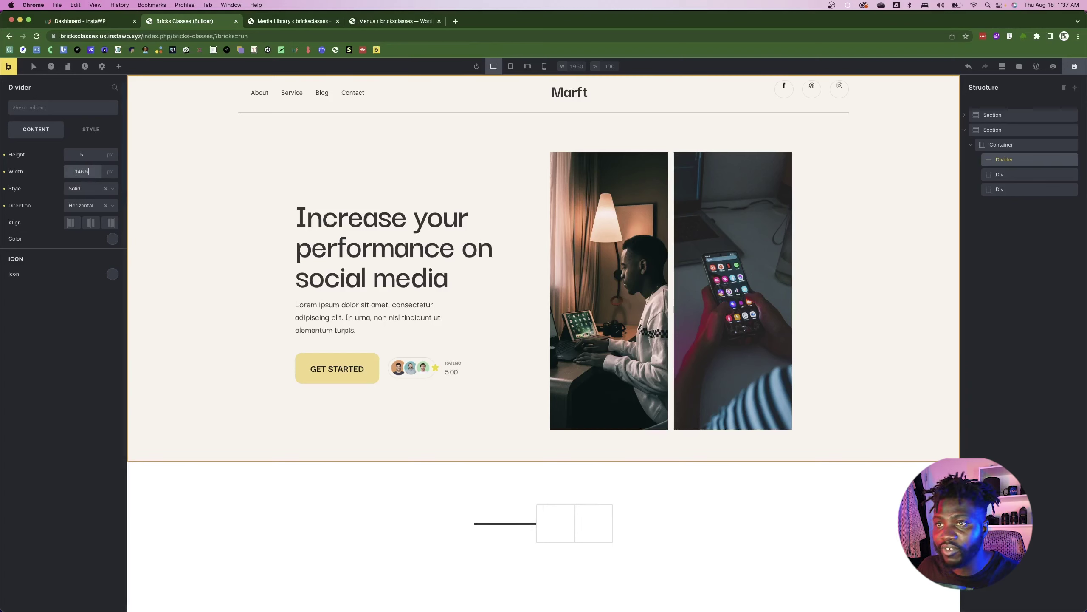
- Open the divider's transform values for editing in its style settings
{"action": "left_click", "coordinate": [92, 130]}
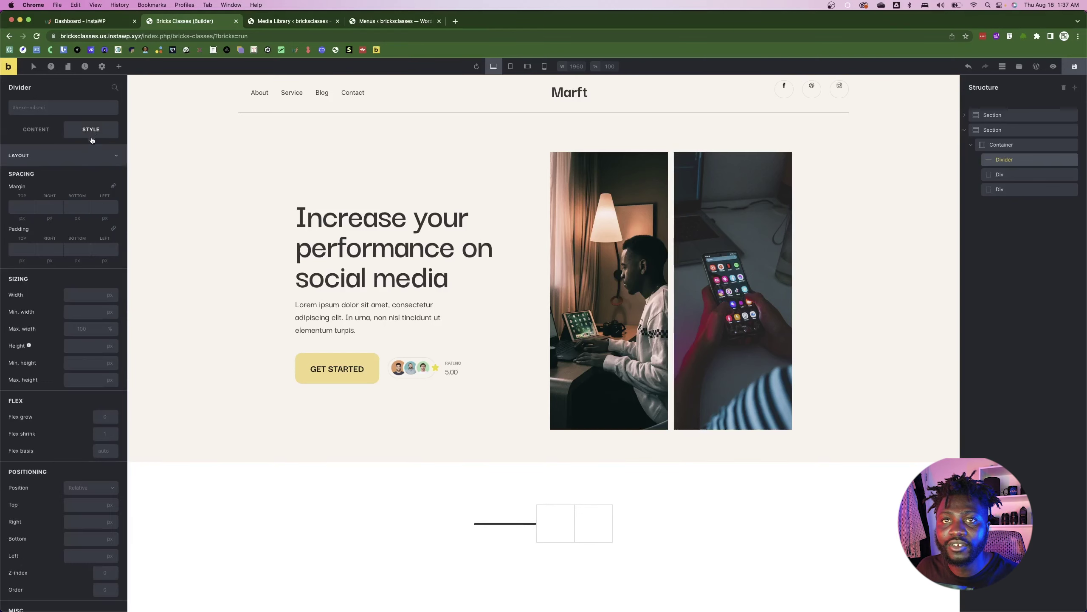
{"action": "left_click", "coordinate": [52, 160]}
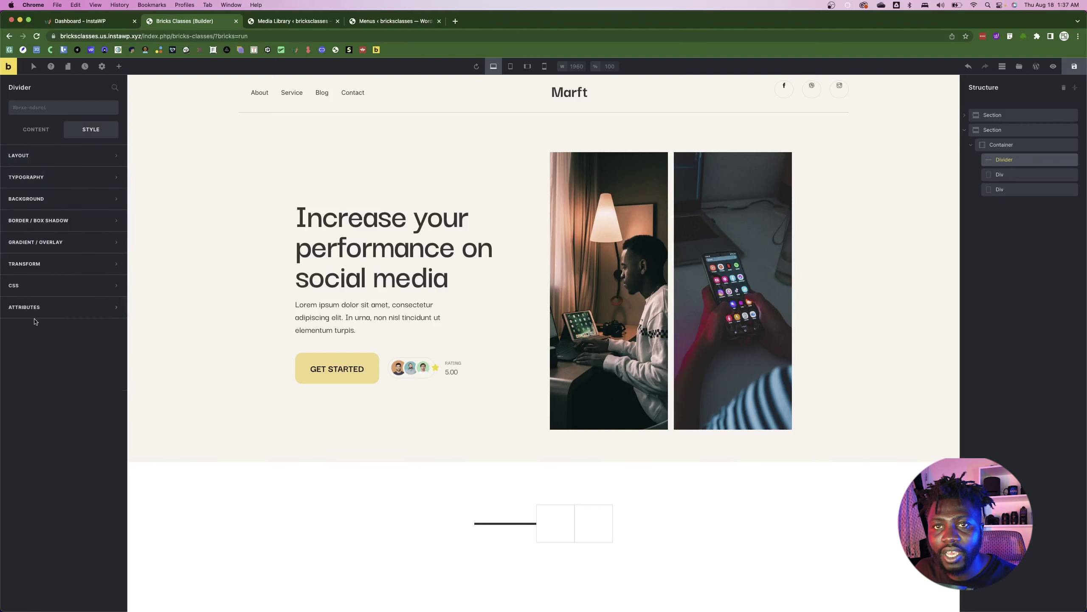
{"action": "left_click", "coordinate": [53, 286]}
{"action": "left_click", "coordinate": [53, 264]}
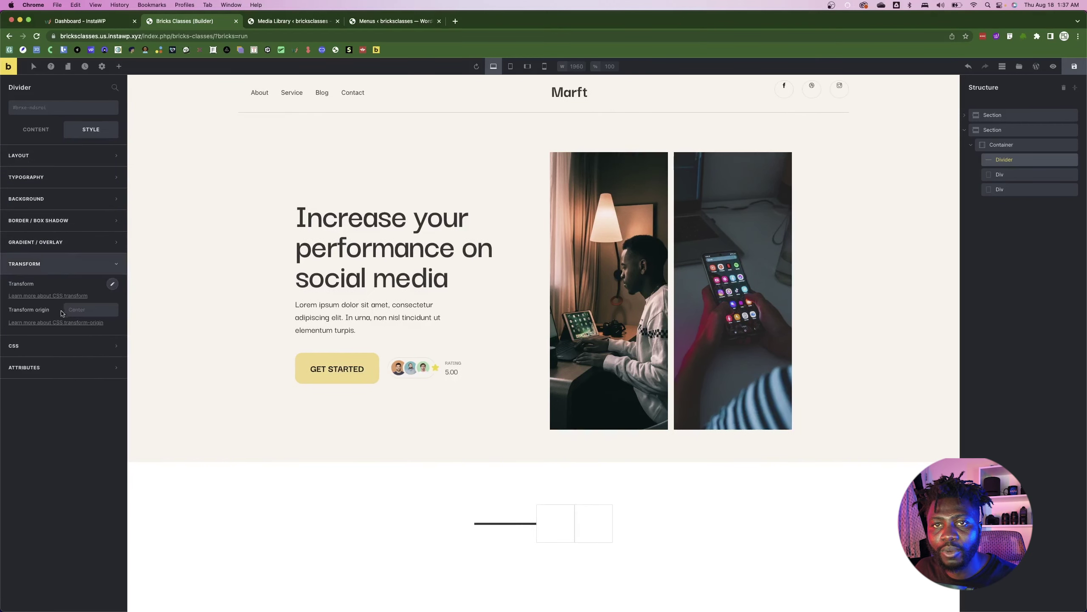
{"action": "left_click", "coordinate": [112, 285]}
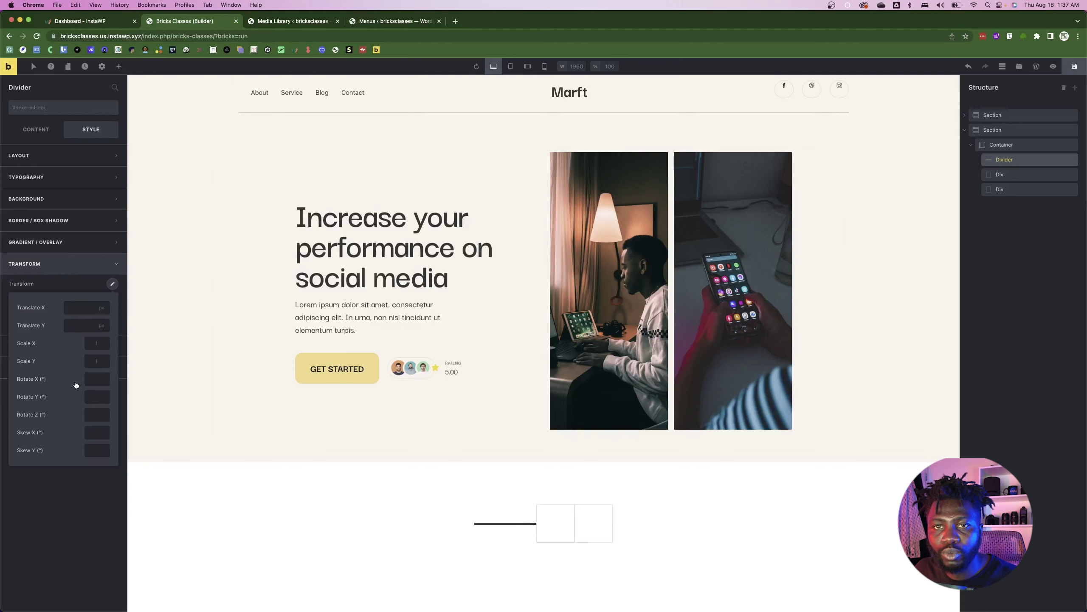
- Try rotating the divider about the X axis by 90° and by smaller angles, and clear the X rotation
{"action": "left_click", "coordinate": [90, 379]}
{"action": "type", "text": "90"}
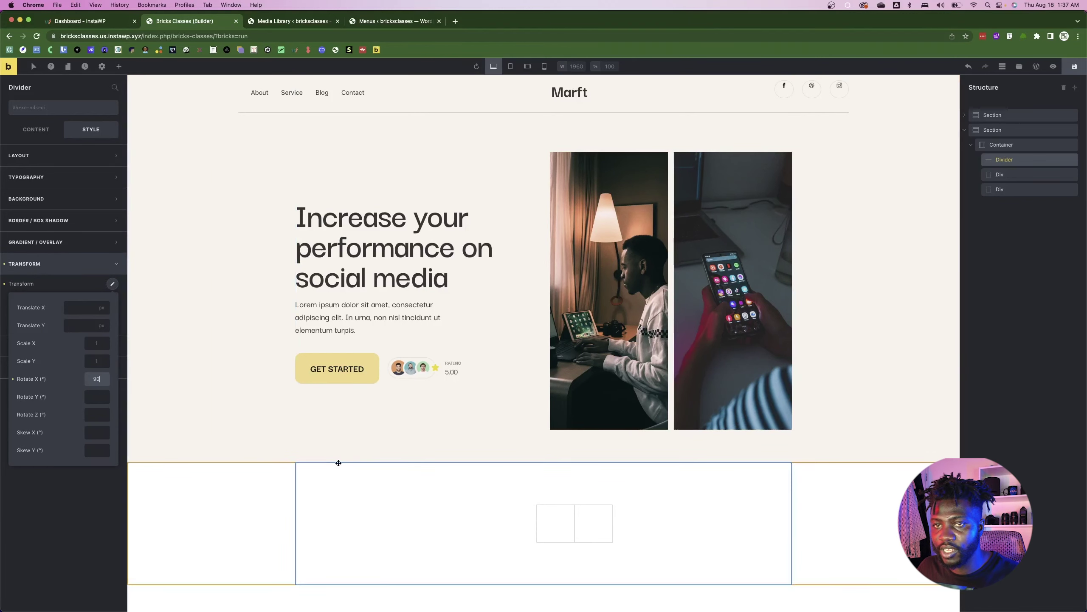
{"action": "double_click", "coordinate": [87, 379]}
{"action": "key", "text": "BackSpace"}
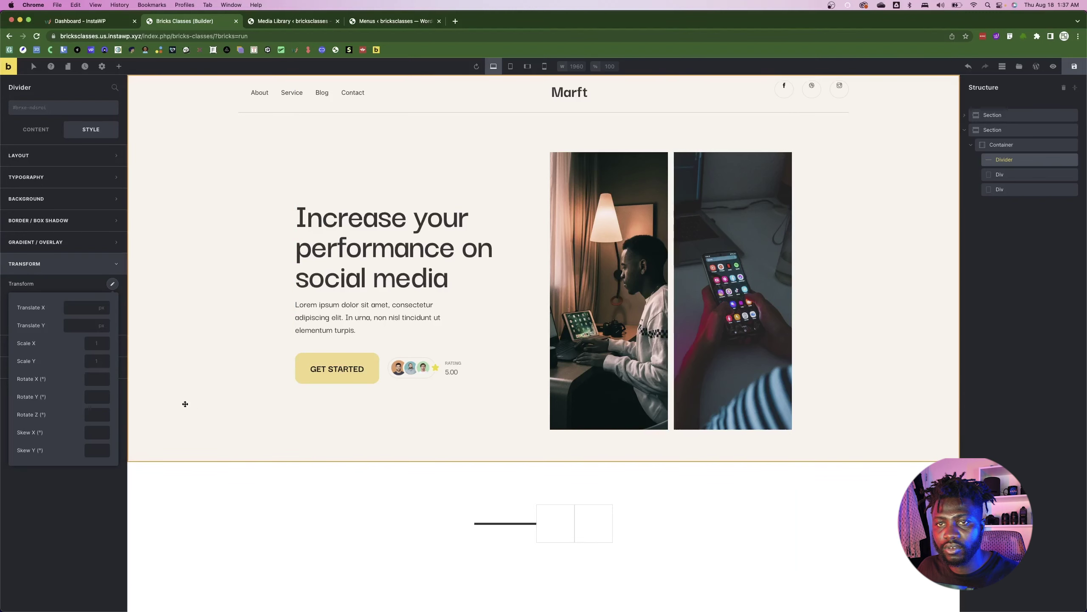
{"action": "type", "text": "5"}
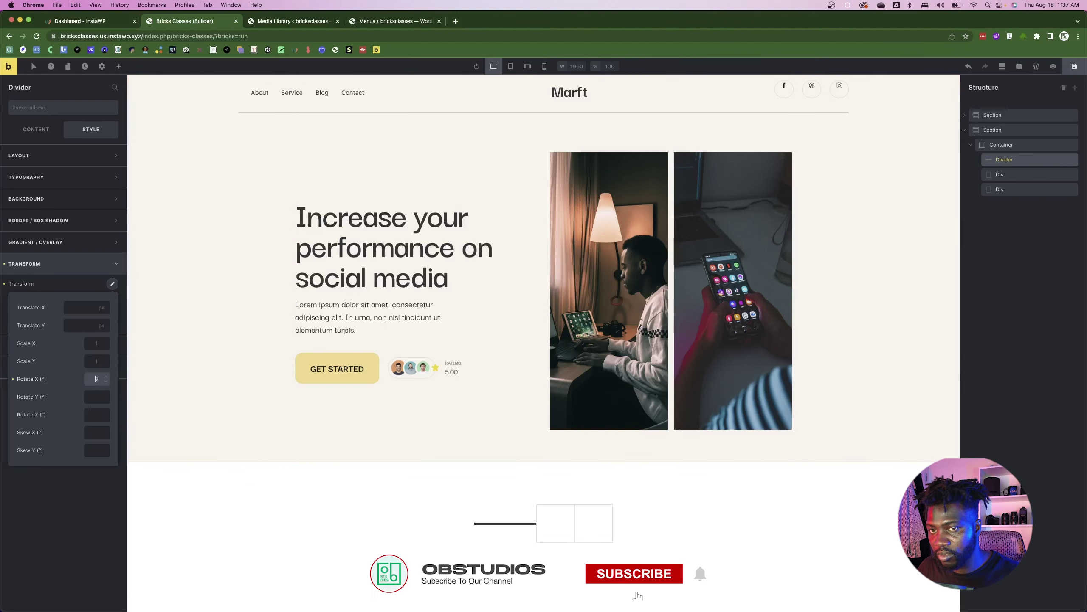
{"action": "key", "text": "Up"}
{"action": "key", "text": "Up"}
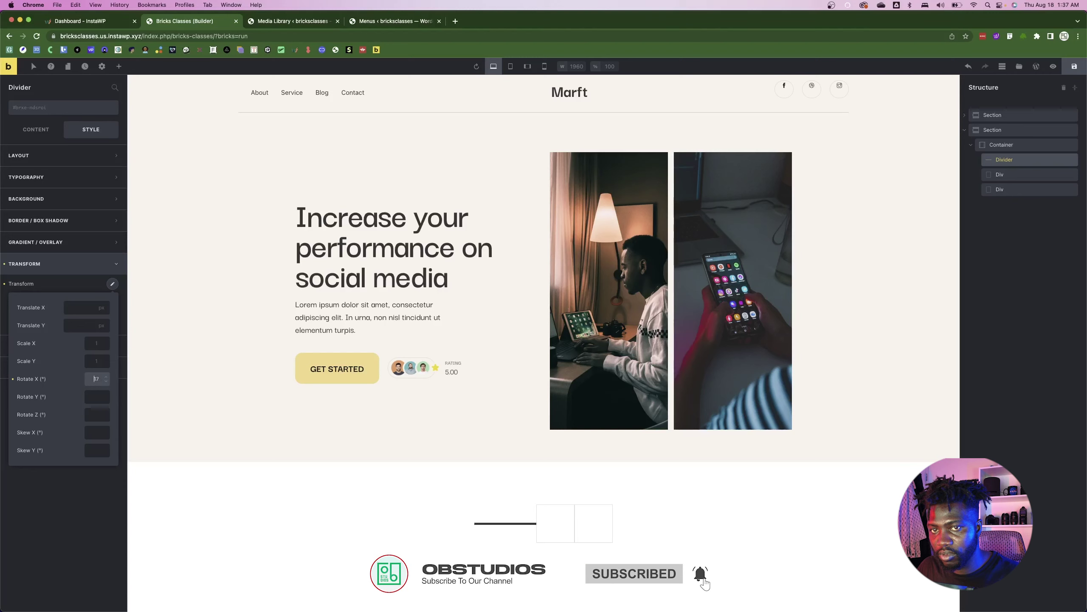
{"action": "key", "text": "Delete"}
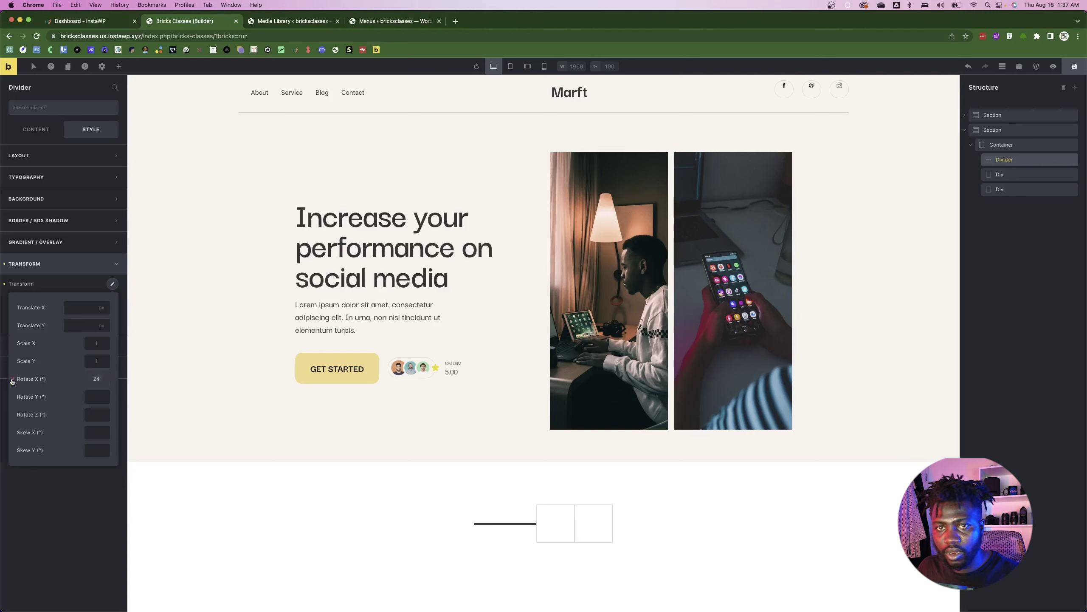
- Try a Y rotation and an X translation on the divider, and clear both values
{"action": "left_click", "coordinate": [95, 399]}
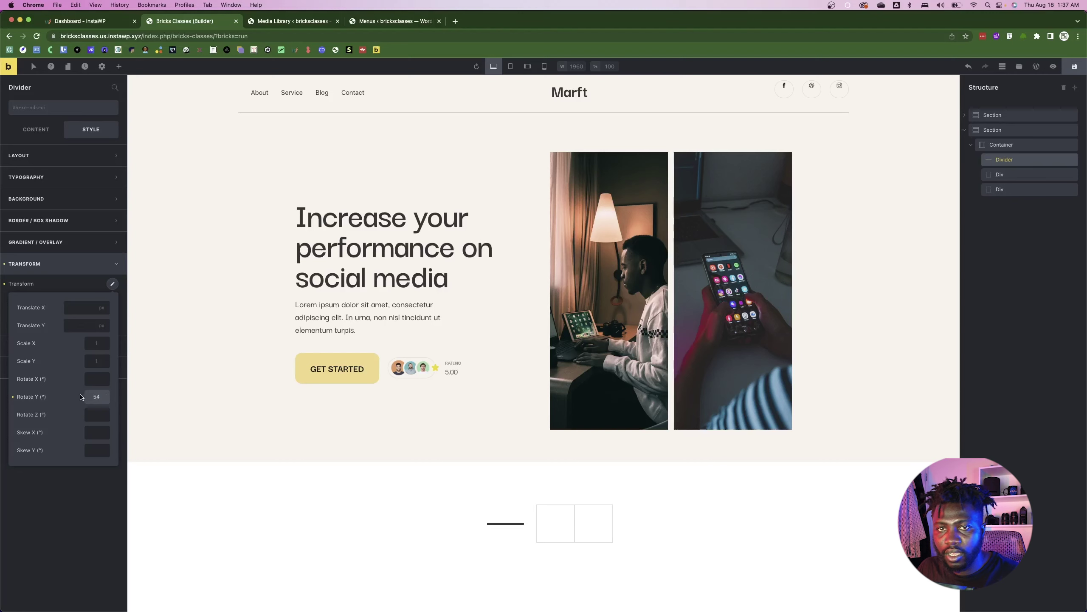
{"action": "key", "text": "Delete"}
{"action": "key", "text": "Delete"}
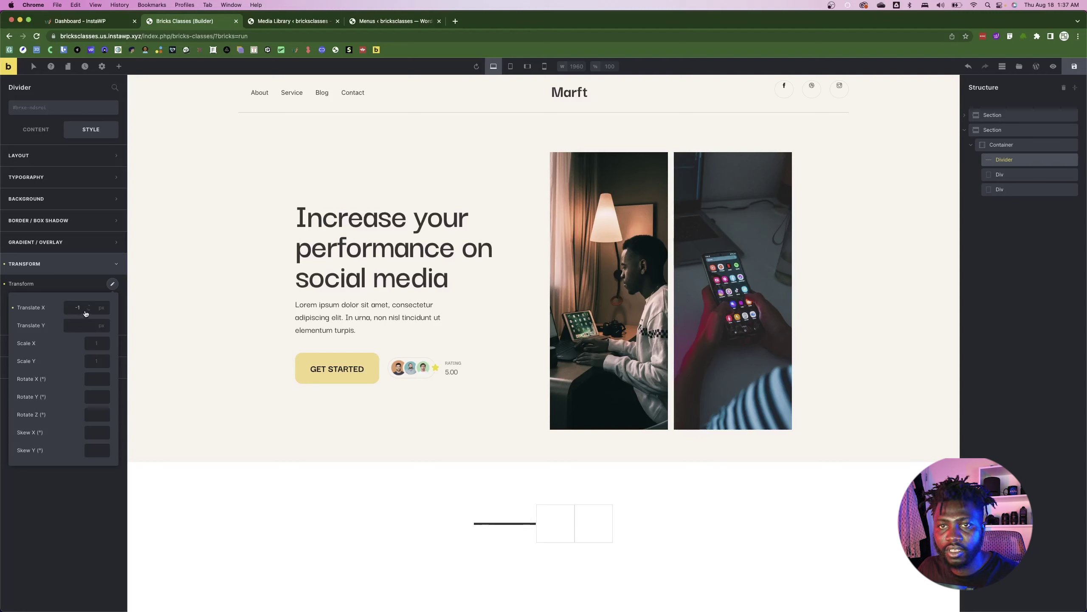
{"action": "double_click", "coordinate": [89, 308]}
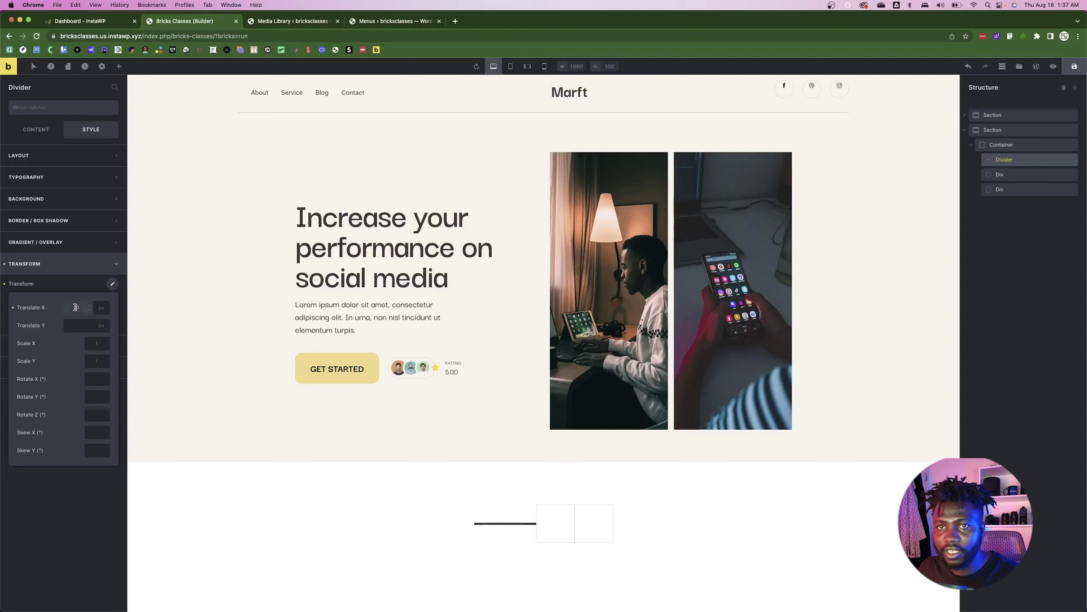
{"action": "type", "text": "50"}
{"action": "key", "text": "BackSpace"}
{"action": "key", "text": "BackSpace"}
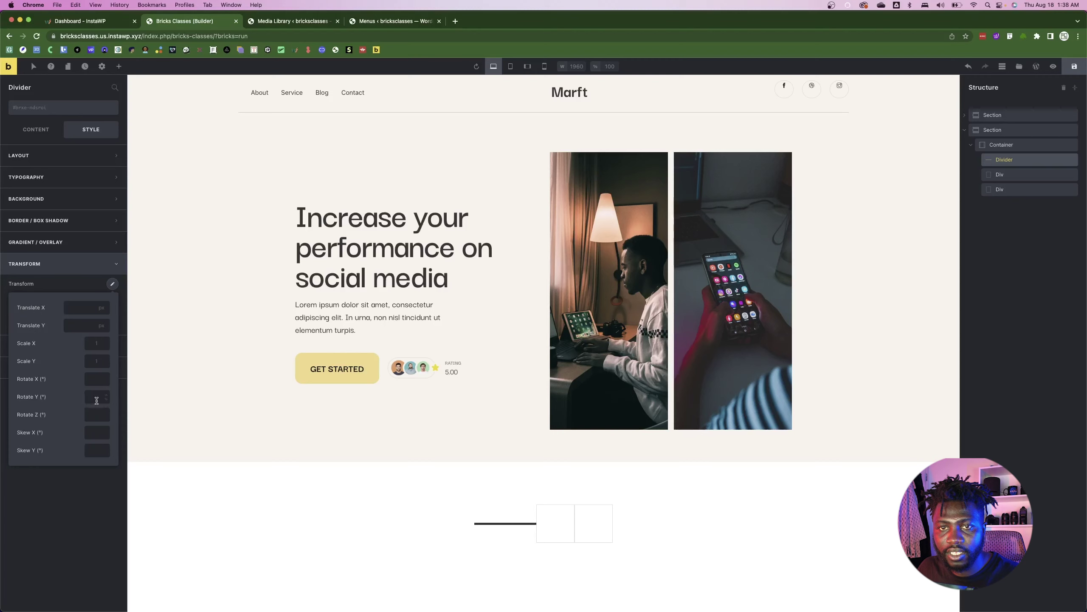
- Rotate the divider 90° about the Z axis so it stands upright
{"action": "left_click", "coordinate": [91, 416]}
{"action": "key", "text": "Up"}
{"action": "key", "text": "Up"}
{"action": "key", "text": "Up"}
{"action": "key", "text": "Up"}
{"action": "key", "text": "Up"}
{"action": "key", "text": "Up"}
{"action": "key", "text": "Up"}
{"action": "key", "text": "Up"}
{"action": "key", "text": "Up"}
{"action": "key", "text": "Up"}
{"action": "key", "text": "Up"}
{"action": "key", "text": "Up"}
{"action": "key", "text": "Up"}
{"action": "key", "text": "Up"}
{"action": "key", "text": "Up"}
{"action": "key", "text": "Up"}
{"action": "key", "text": "Up"}
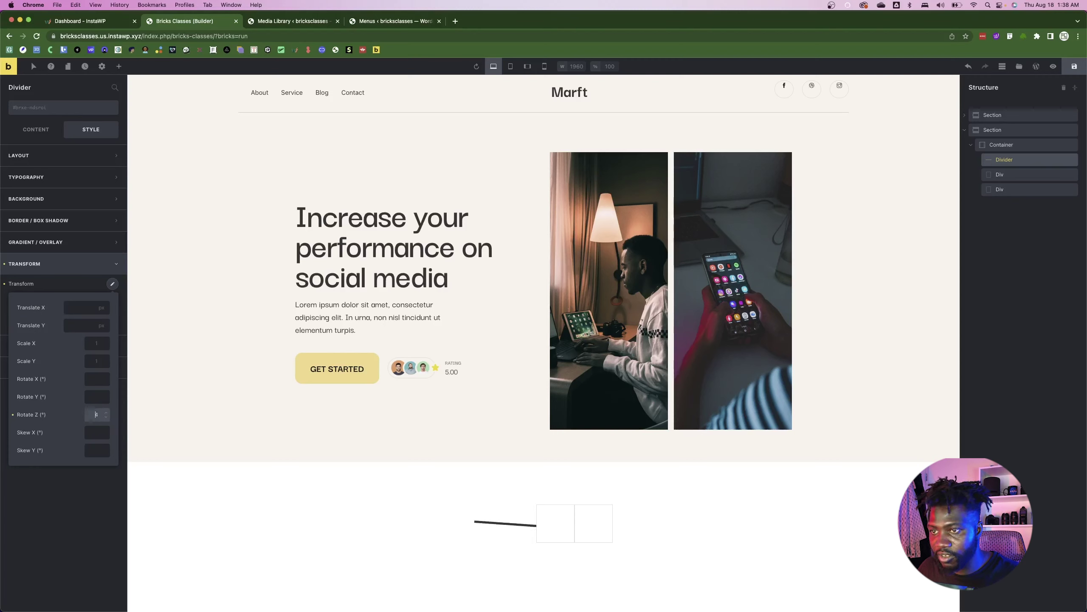
{"action": "key", "text": "Up"}
{"action": "key", "text": "Up"}
{"action": "key", "text": "Up"}
{"action": "key", "text": "Up"}
{"action": "key", "text": "Up"}
{"action": "key", "text": "Up"}
{"action": "key", "text": "Up"}
{"action": "key", "text": "Up"}
{"action": "key", "text": "Up"}
{"action": "key", "text": "Up"}
{"action": "key", "text": "Up"}
{"action": "key", "text": "Up"}
{"action": "key", "text": "Up"}
{"action": "key", "text": "Up"}
{"action": "key", "text": "Up"}
{"action": "key", "text": "Up"}
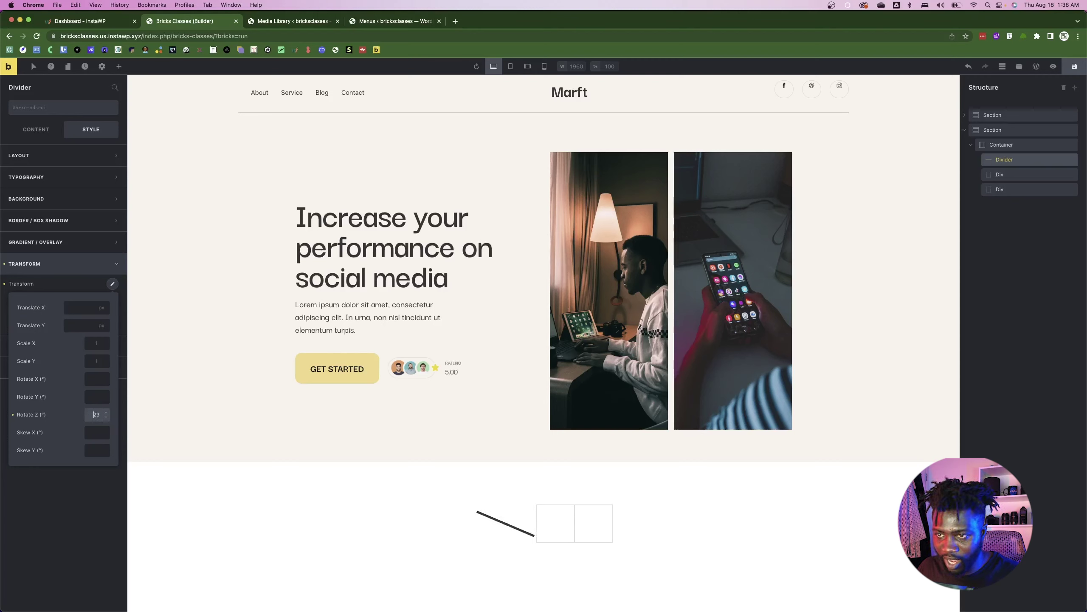
{"action": "type", "text": "9"}
{"action": "double_click", "coordinate": [96, 414]}
{"action": "type", "text": "90"}
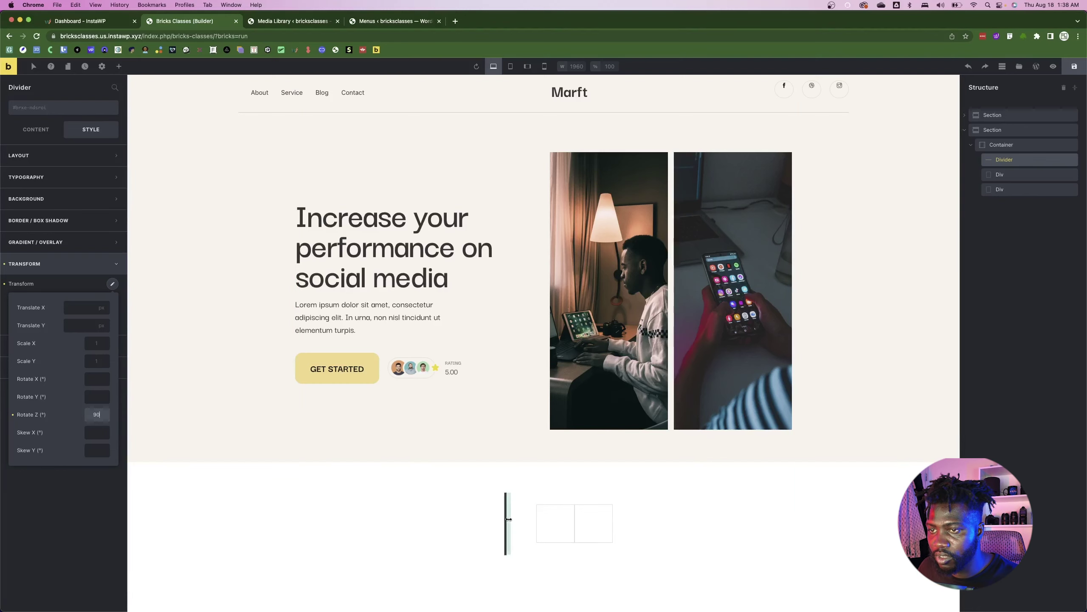
- Clear the stray right margin from the divider's layout settings
{"action": "left_click_drag", "start_coordinate": [508, 519], "coordinate": [510, 520]}
{"action": "left_click", "coordinate": [26, 155]}
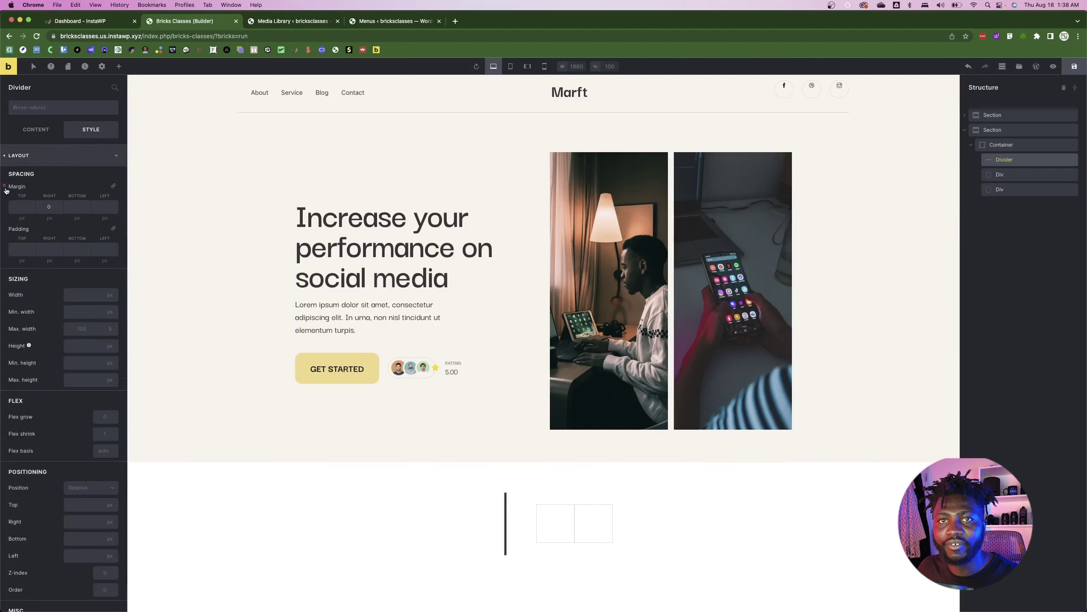
{"action": "left_click", "coordinate": [44, 163]}
- Select the first empty div beside the divider, switch to Figma, and inspect the size of the Trusted company text group
{"action": "left_click", "coordinate": [553, 526]}
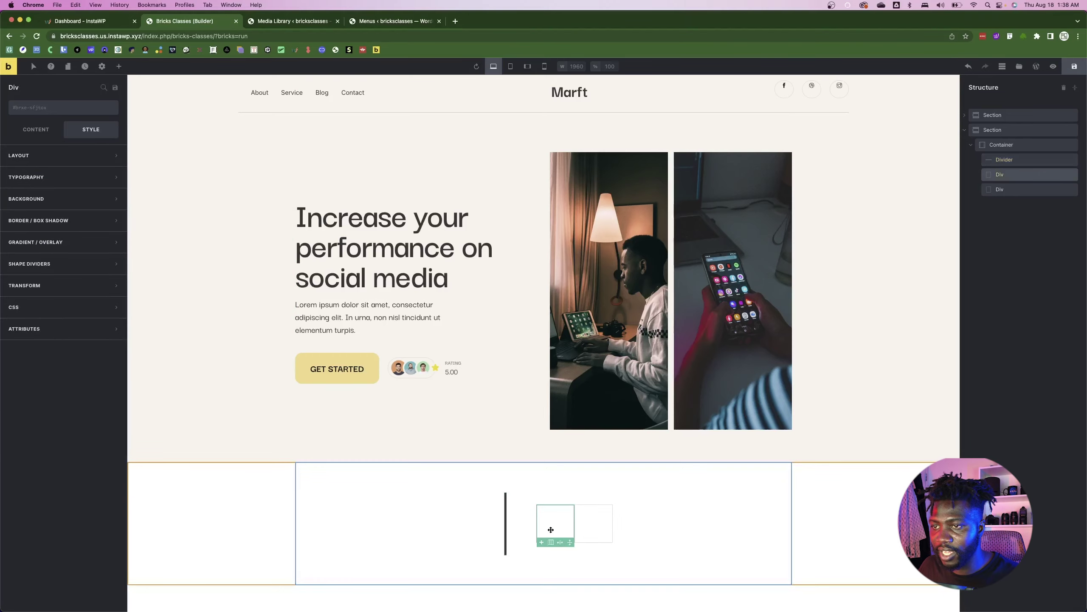
{"action": "key", "text": "super+Tab"}
{"action": "left_click", "coordinate": [343, 511]}
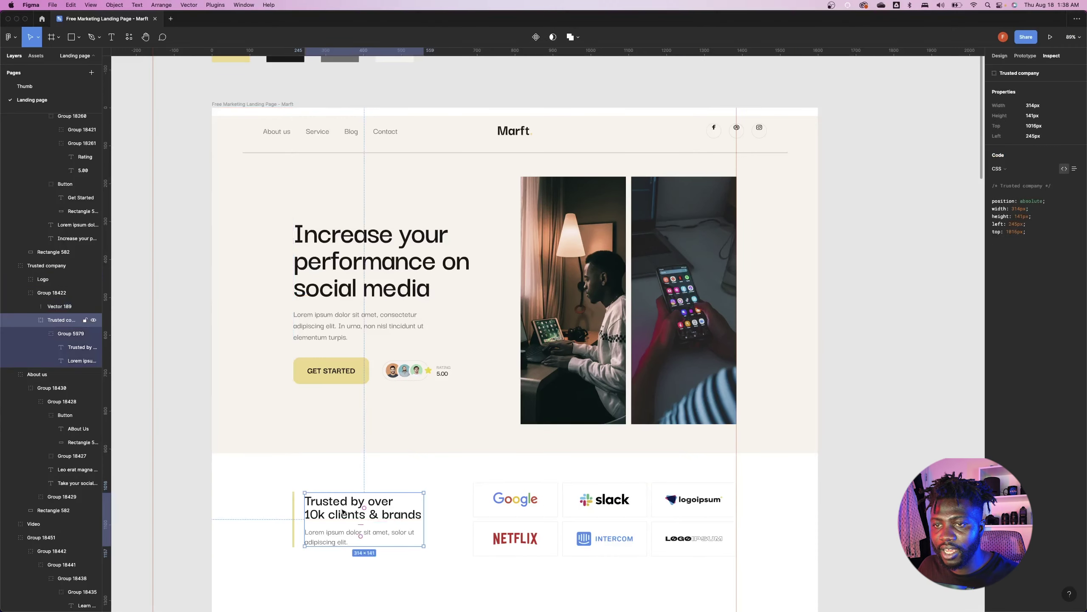
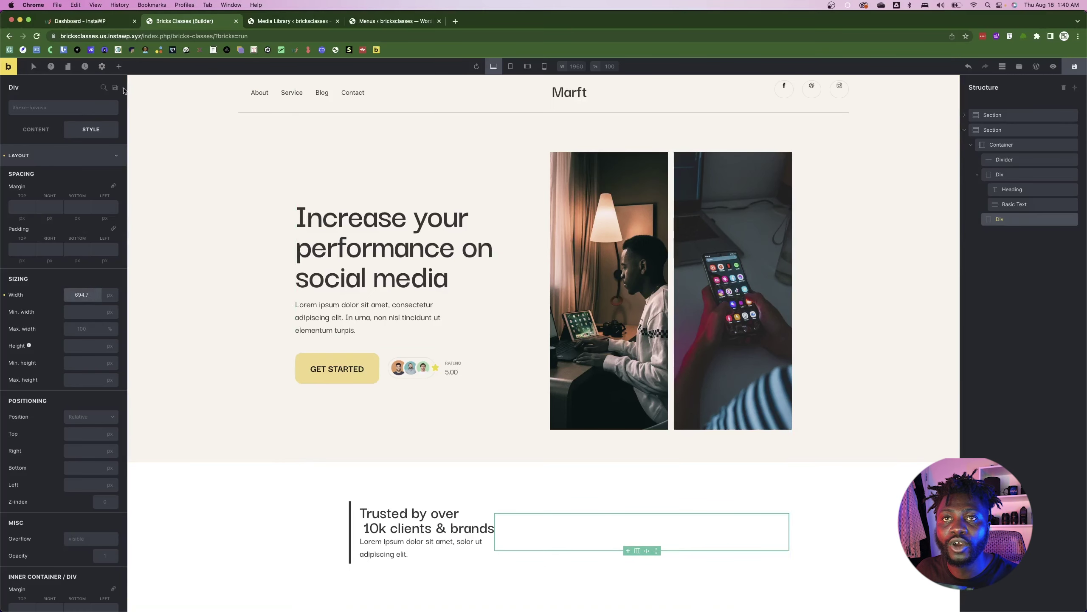
- Add a Logo element to the empty div beside the trusted clients text and give it the Google logo from the media library
{"action": "left_click", "coordinate": [119, 65]}
{"action": "type", "text": "logo"}
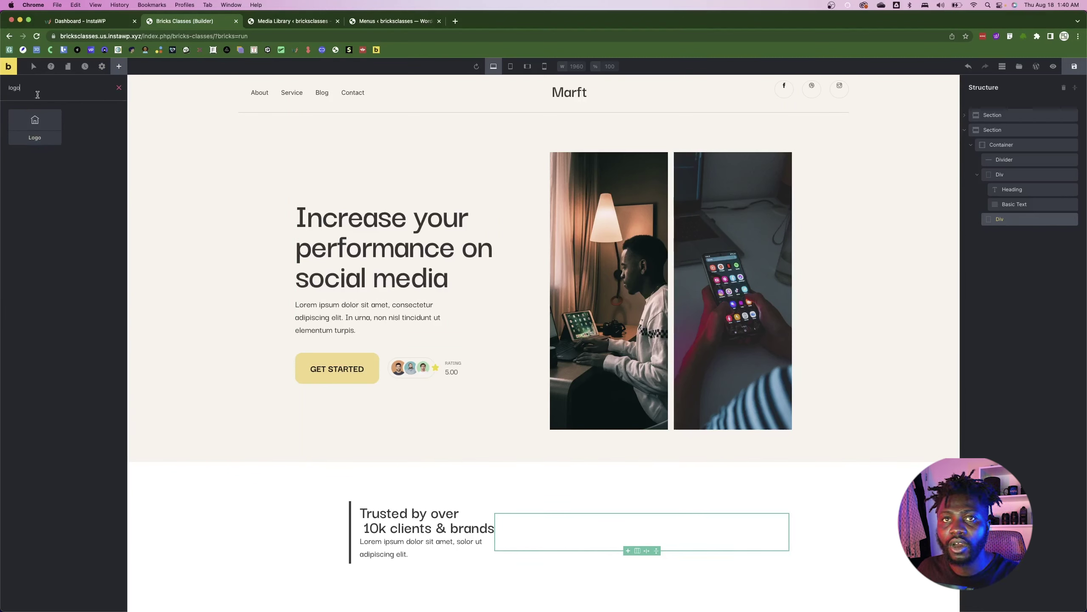
{"action": "left_click", "coordinate": [35, 126]}
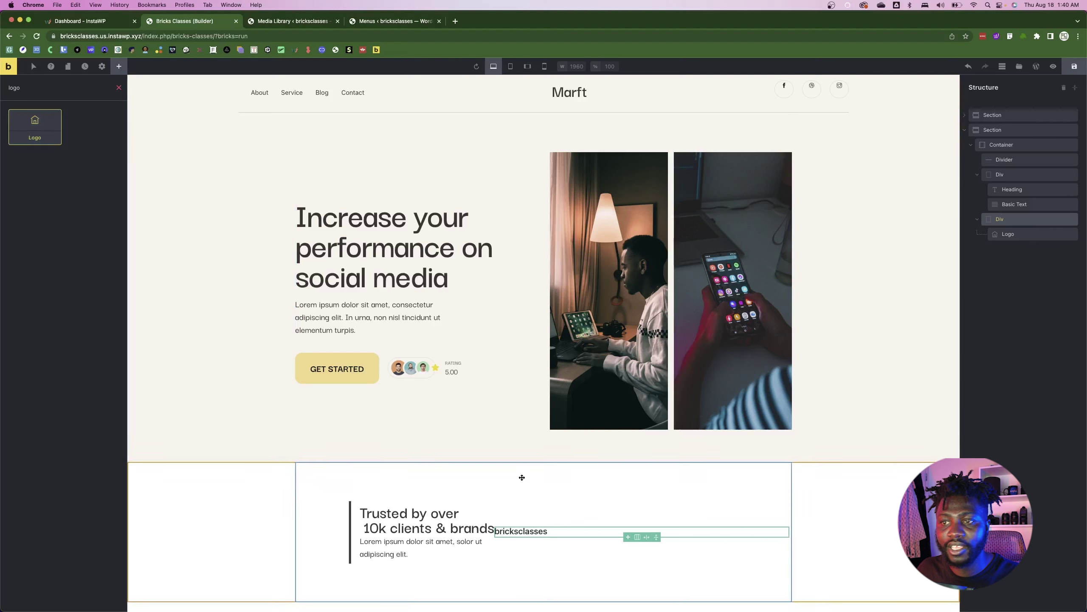
{"action": "left_click", "coordinate": [36, 129]}
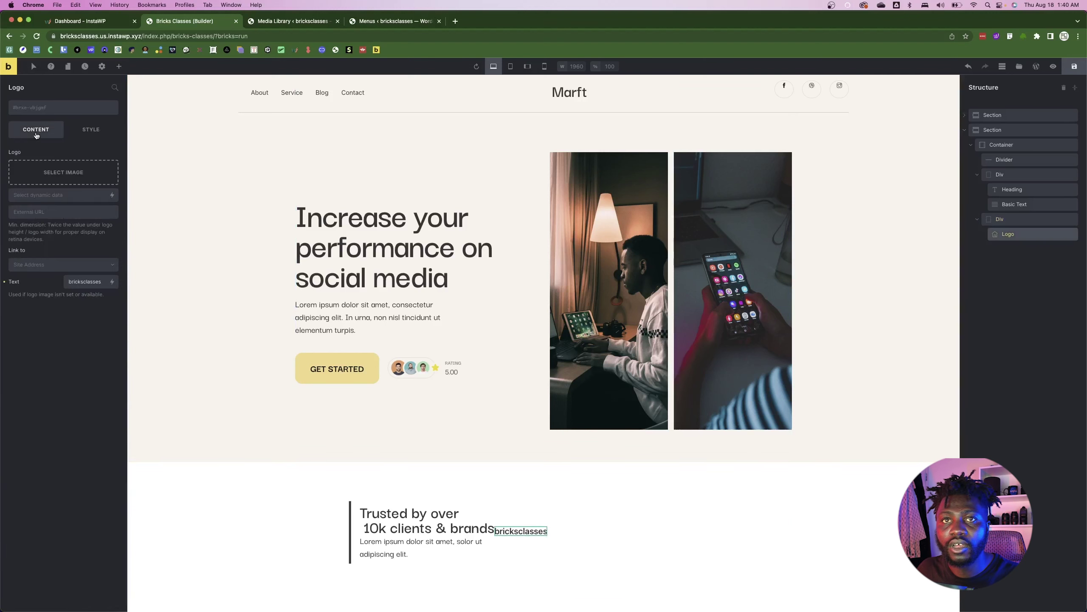
{"action": "left_click", "coordinate": [64, 174]}
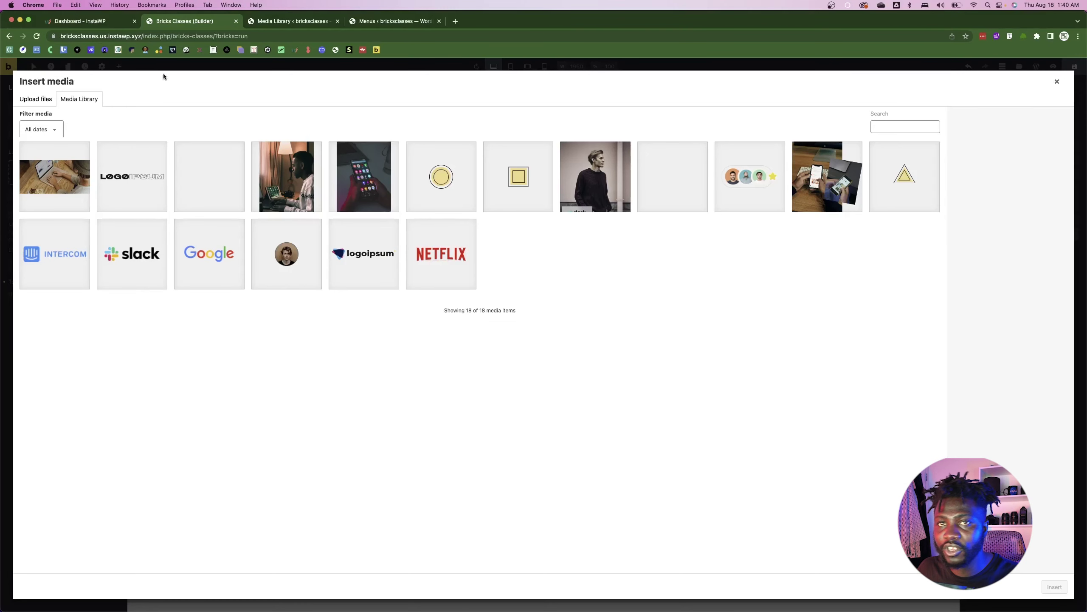
{"action": "key", "text": "Escape"}
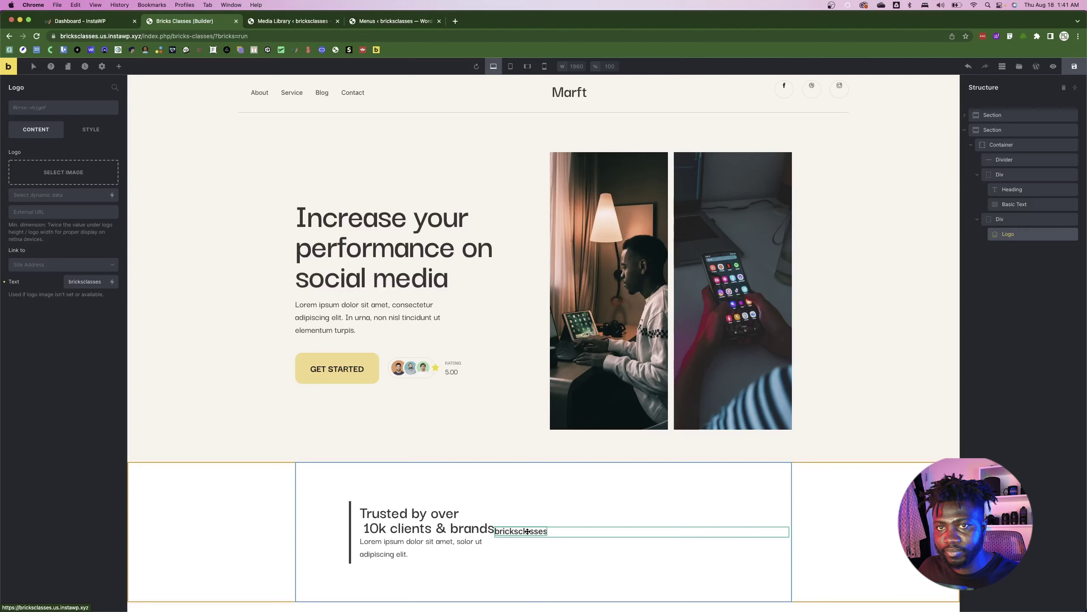
{"action": "right_click", "coordinate": [528, 531]}
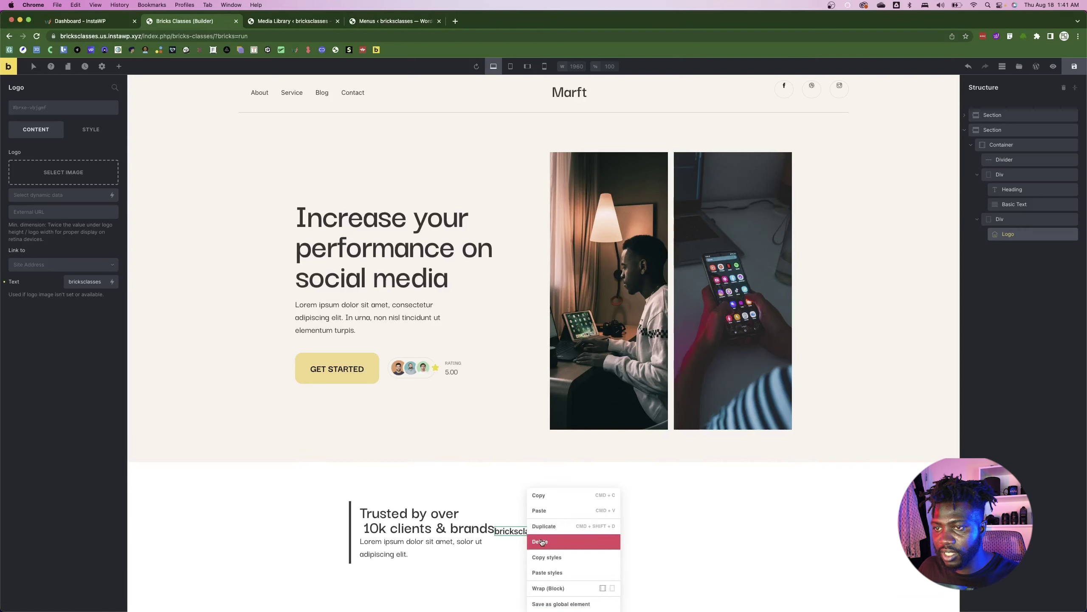
{"action": "left_click", "coordinate": [63, 172]}
- Switch to Figma, select the Google logo bitmap in the logo grid to examine it, and return to the Bricks builder
{"action": "key", "text": "super+Tab"}
{"action": "double_click", "coordinate": [516, 498]}
{"action": "double_click", "coordinate": [518, 499]}
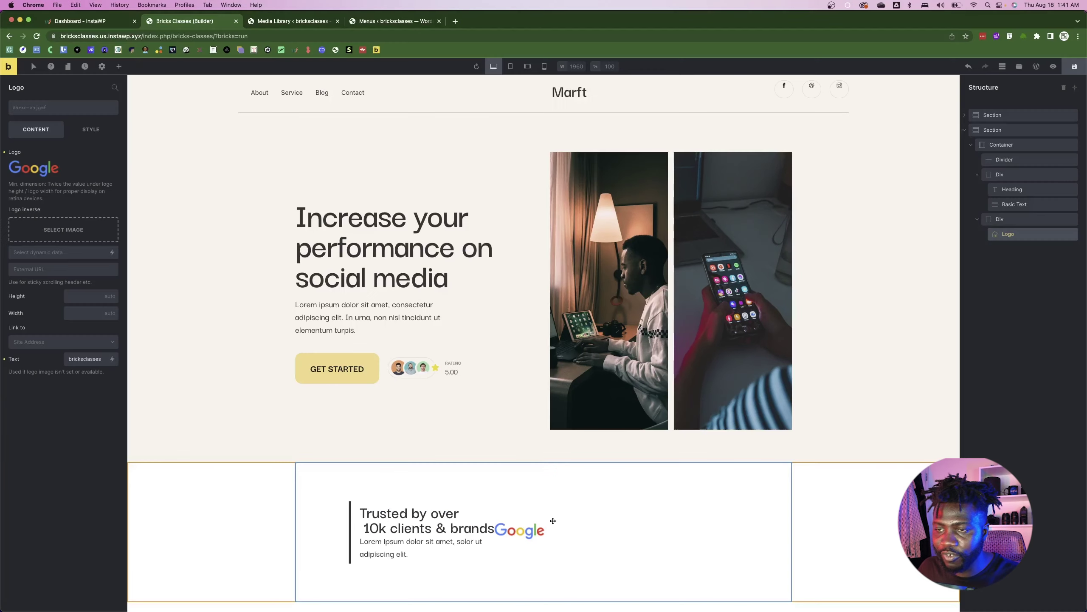
{"action": "key", "text": "super+Tab"}
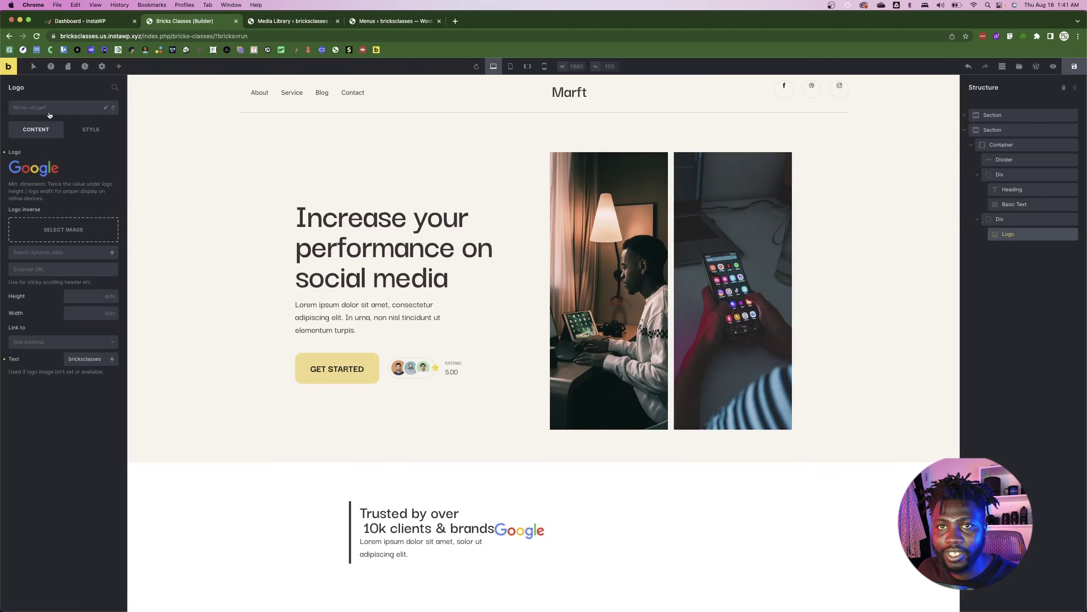
- Create a global class named logo--pd on the Logo element
{"action": "left_click", "coordinate": [89, 133]}
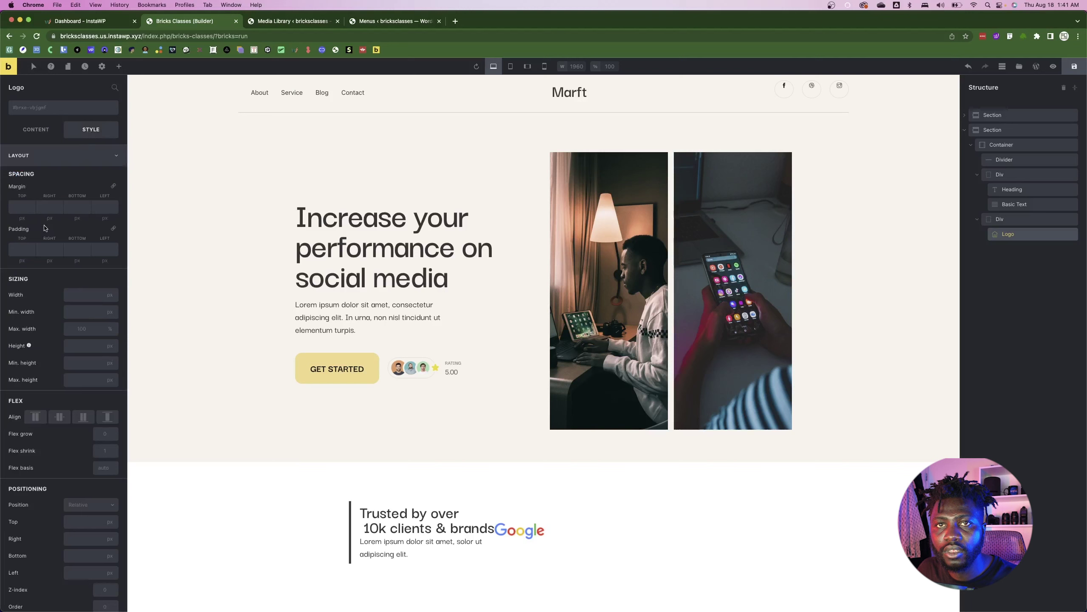
{"action": "left_click", "coordinate": [42, 159]}
{"action": "left_click", "coordinate": [40, 163]}
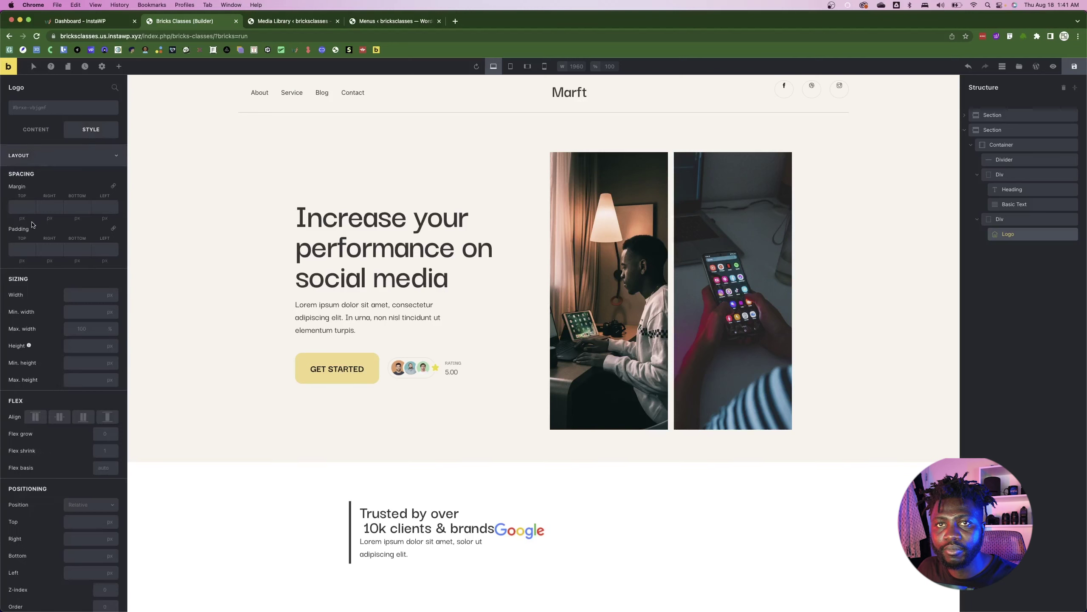
{"action": "left_click", "coordinate": [57, 110]}
{"action": "type", "text": "logo--pd"}
{"action": "key", "text": "Return"}
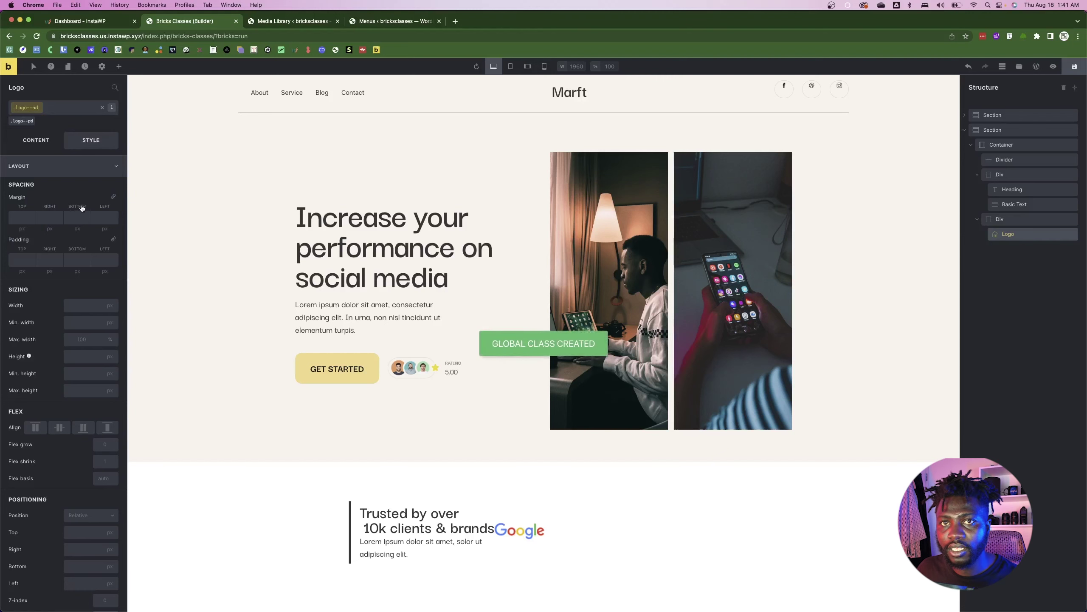
- Check the Google logo's spacing in Figma, and set the Logo element's padding to 24 px top and bottom and 52 px left and right
{"action": "key", "text": "super+Tab"}
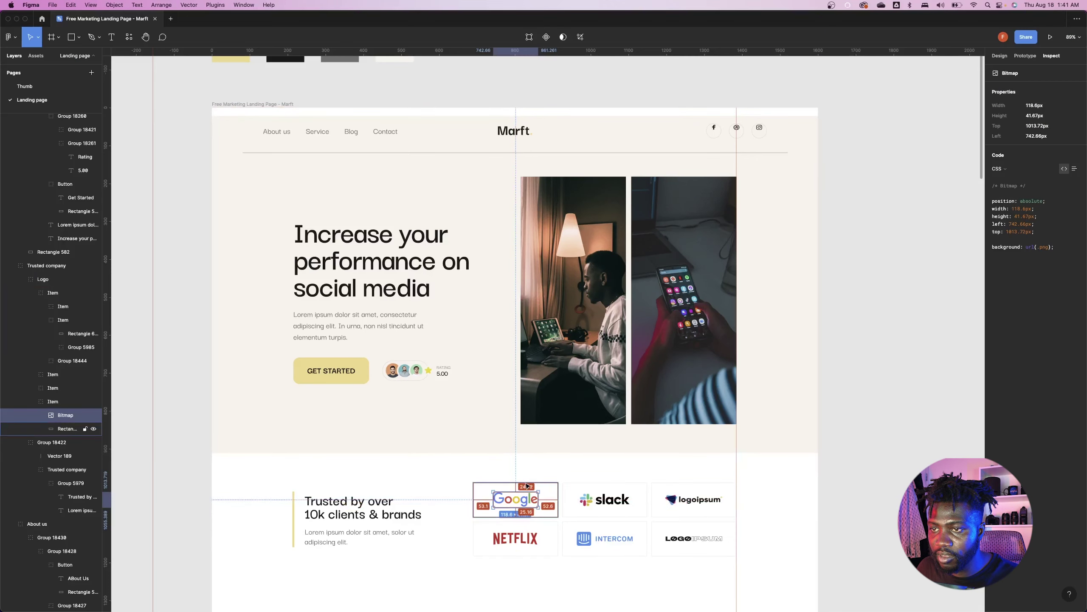
{"action": "key", "text": "super+Tab"}
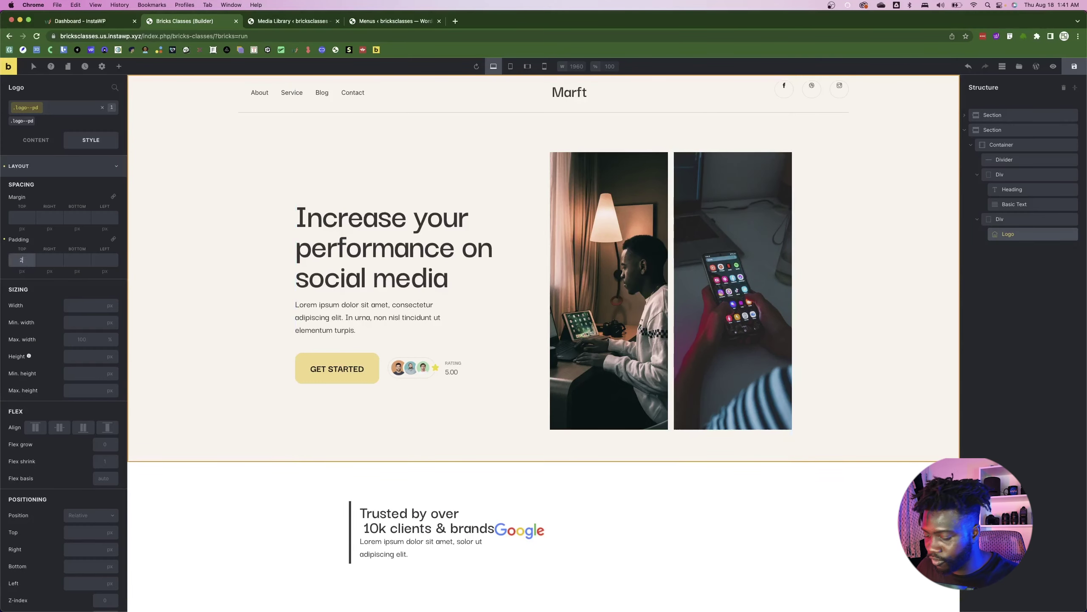
{"action": "key", "text": "Tab"}
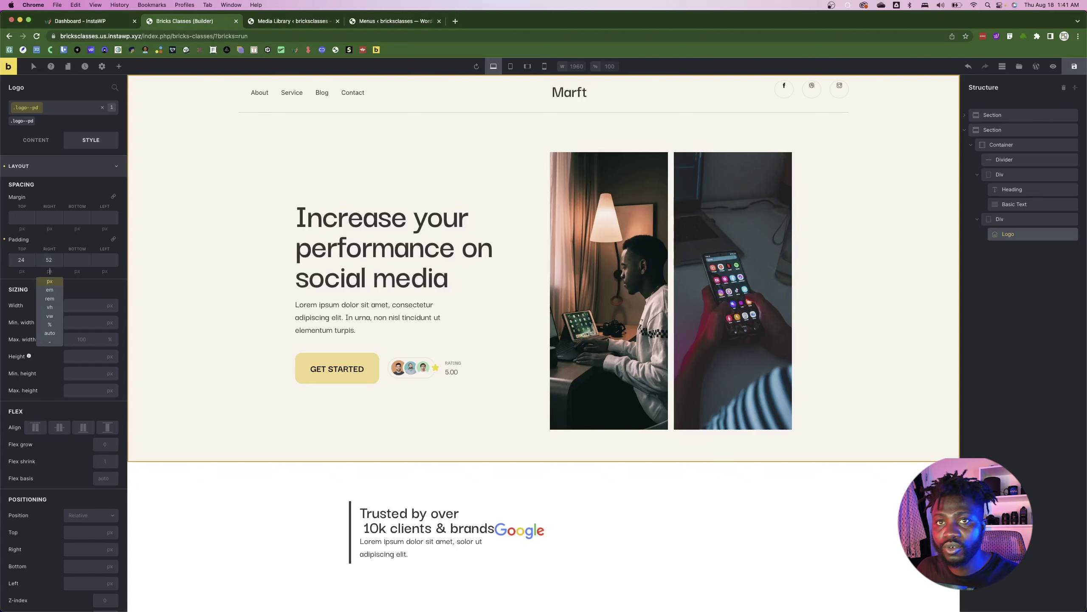
{"action": "key", "text": "Tab"}
{"action": "type", "text": "24"}
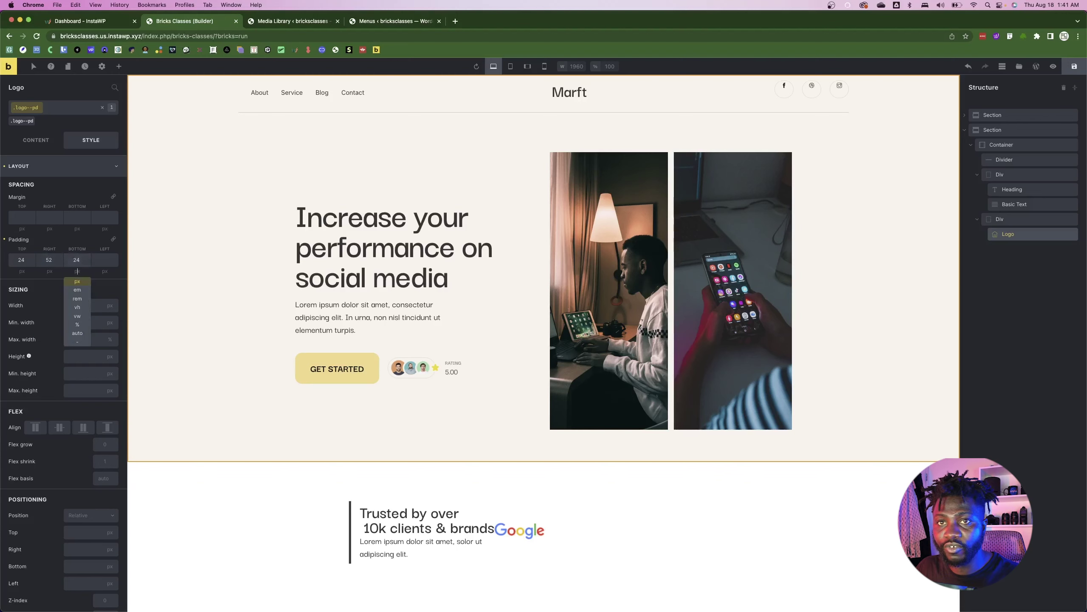
{"action": "key", "text": "Tab"}
{"action": "type", "text": "52"}
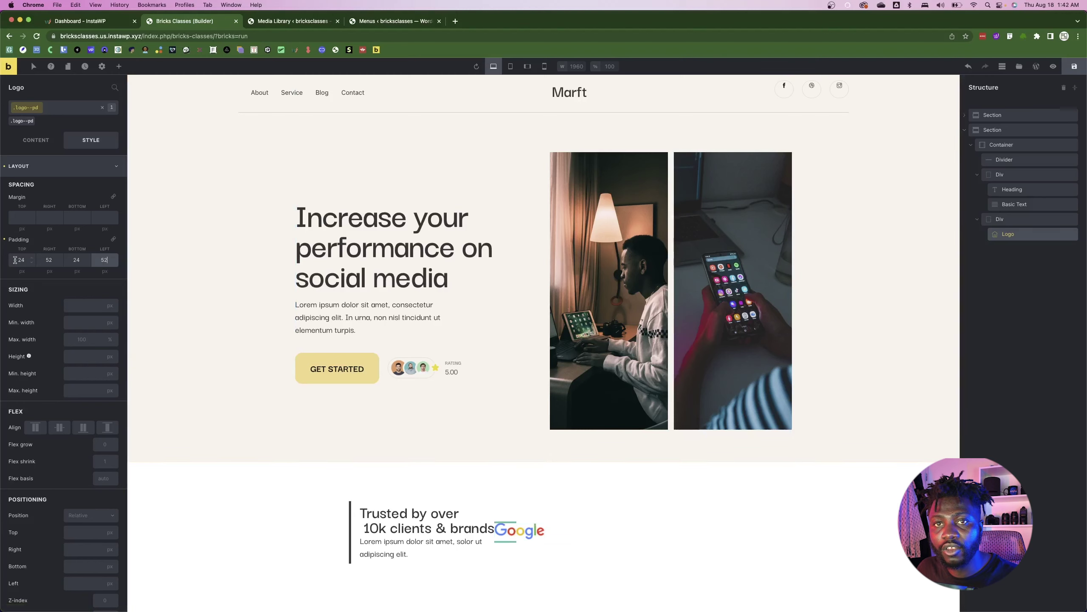
- Delete the Logo element from the div beside the trusted clients text
{"action": "left_click", "coordinate": [39, 140]}
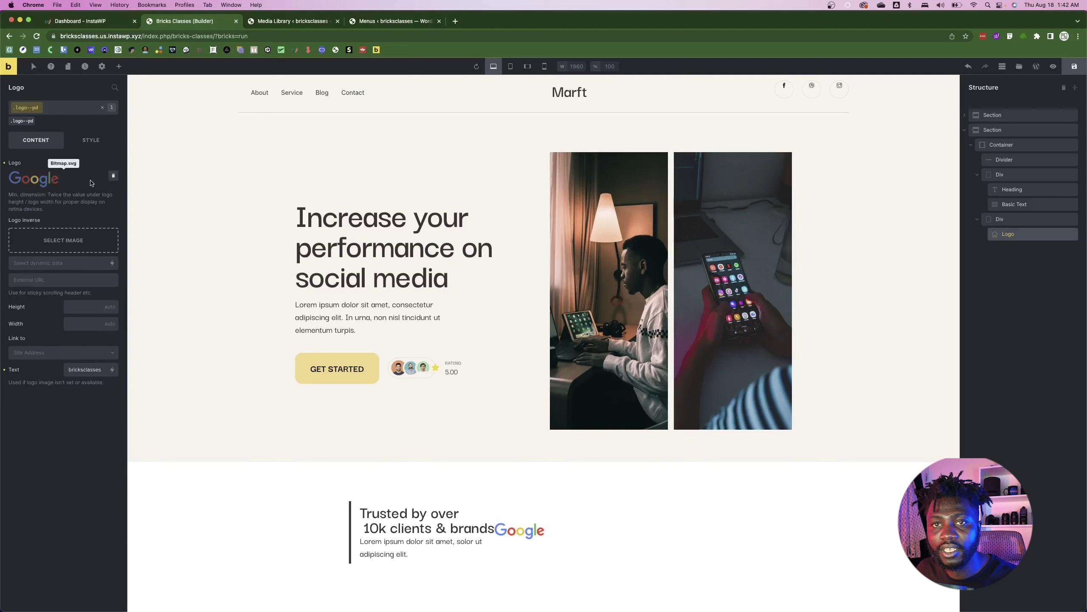
{"action": "right_click", "coordinate": [1020, 234]}
{"action": "left_click", "coordinate": [1022, 286]}
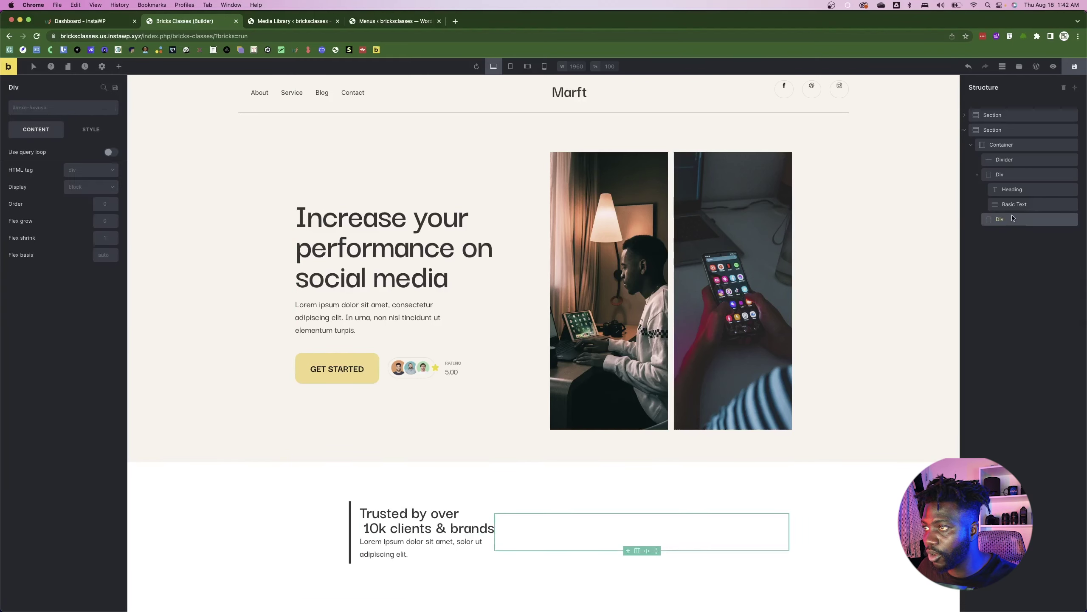
- Add an Image element to the empty div and insert the Google logo from the media library
{"action": "left_click", "coordinate": [119, 67]}
{"action": "type", "text": "image"}
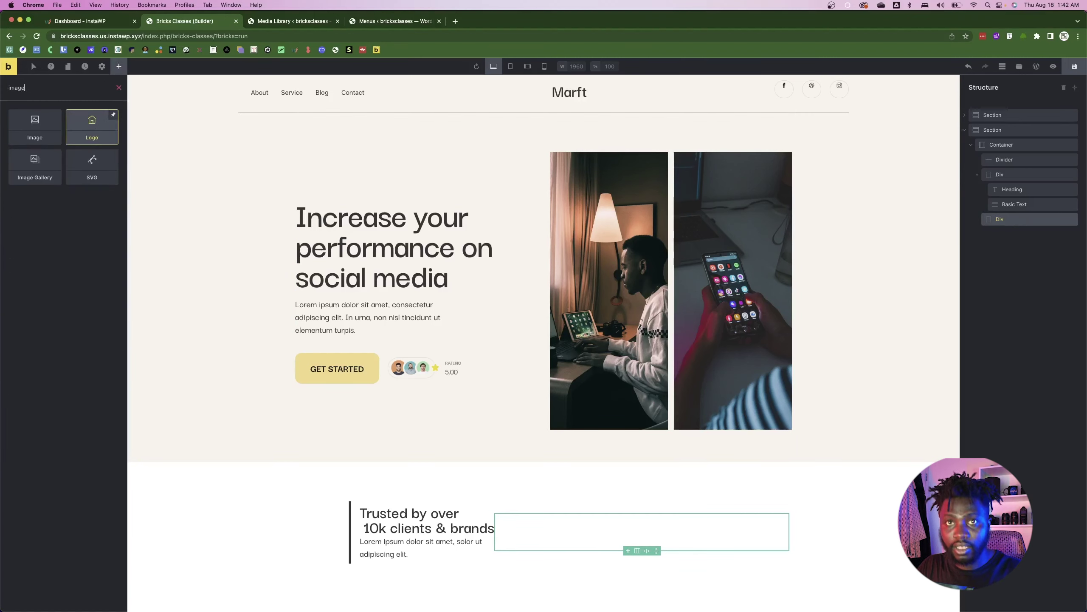
{"action": "left_click", "coordinate": [47, 119]}
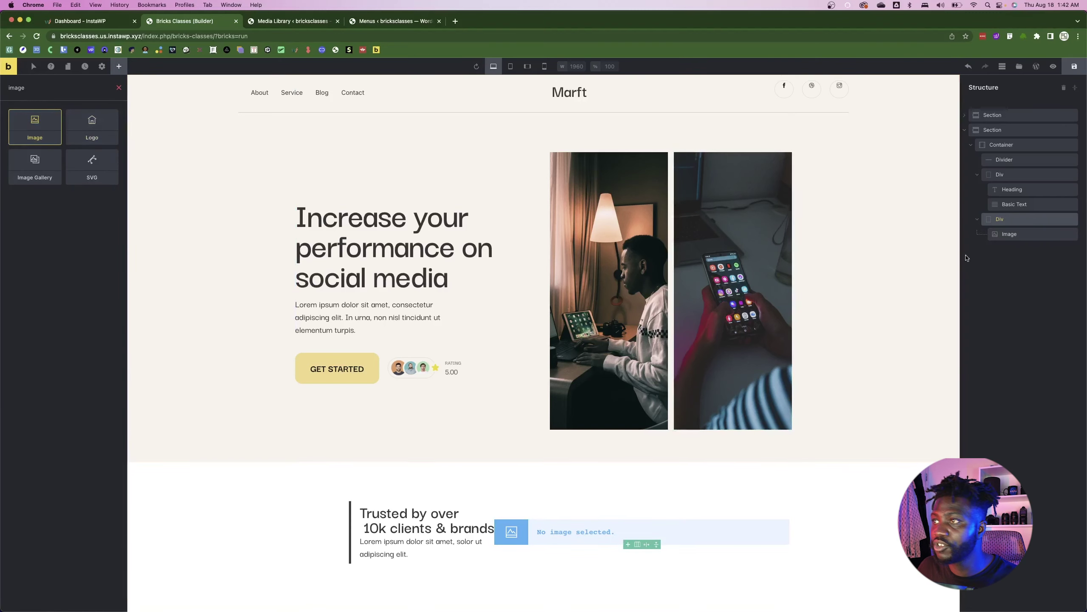
{"action": "left_click", "coordinate": [70, 159]}
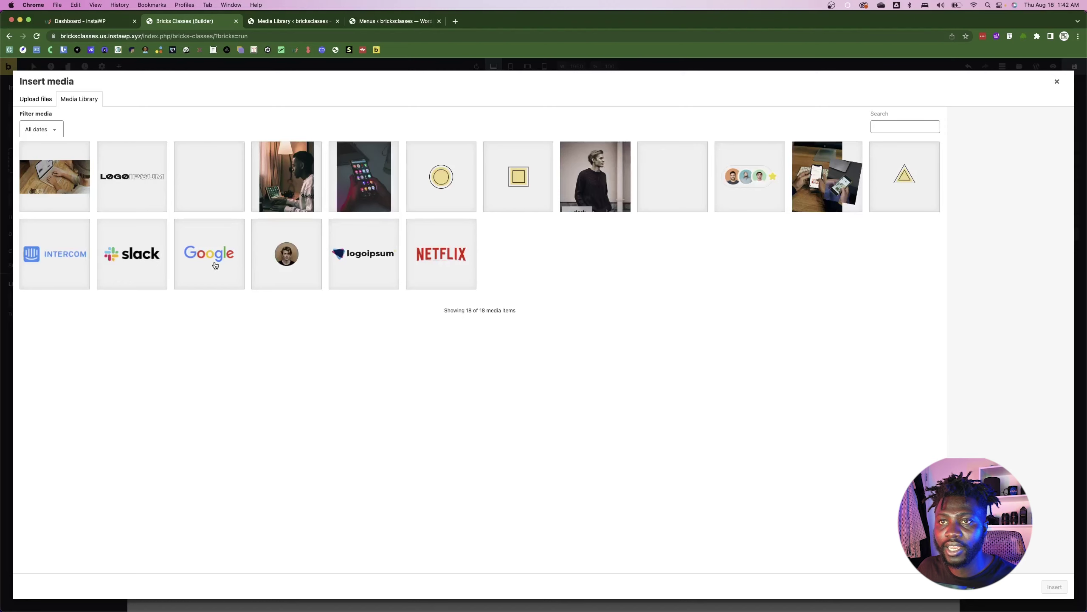
{"action": "left_click", "coordinate": [234, 266]}
{"action": "left_click", "coordinate": [1054, 587]}
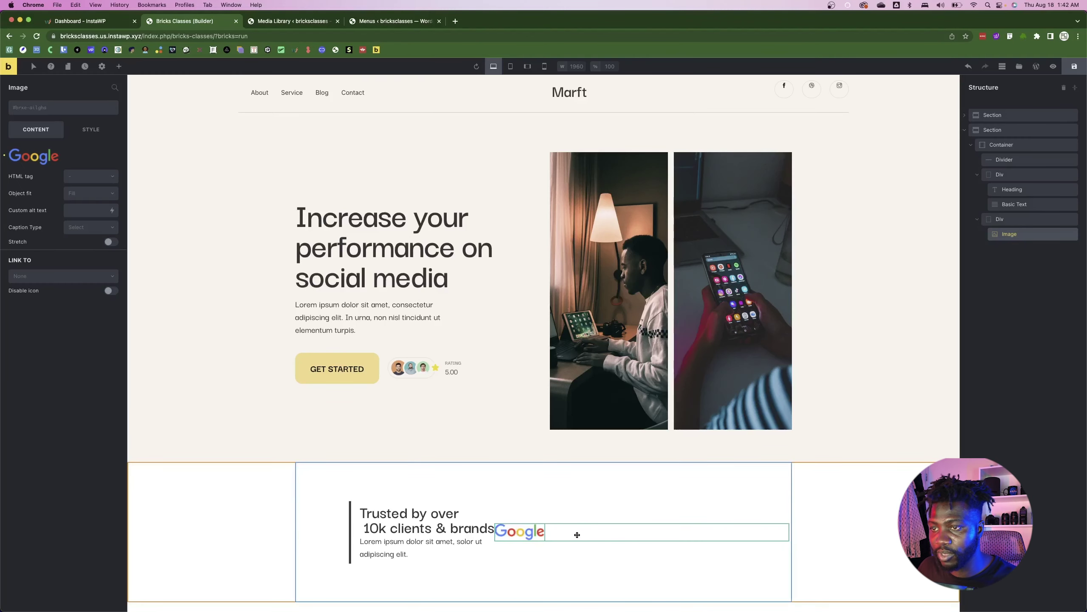
- Assign the existing logo--pd class to the Google logo image
{"action": "left_click", "coordinate": [90, 130]}
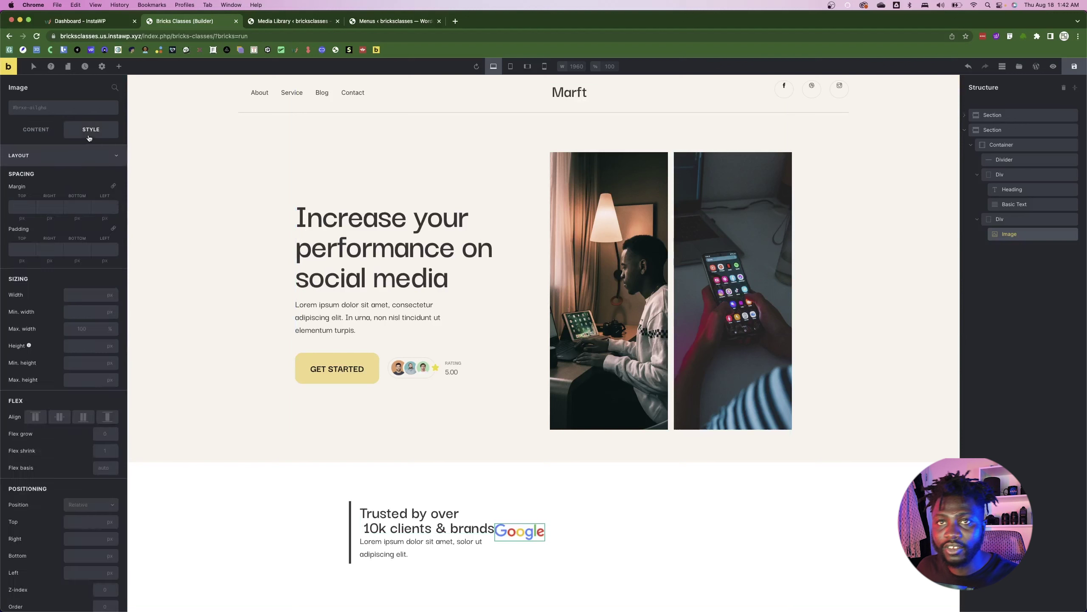
{"action": "left_click", "coordinate": [68, 109]}
{"action": "left_click", "coordinate": [37, 354]}
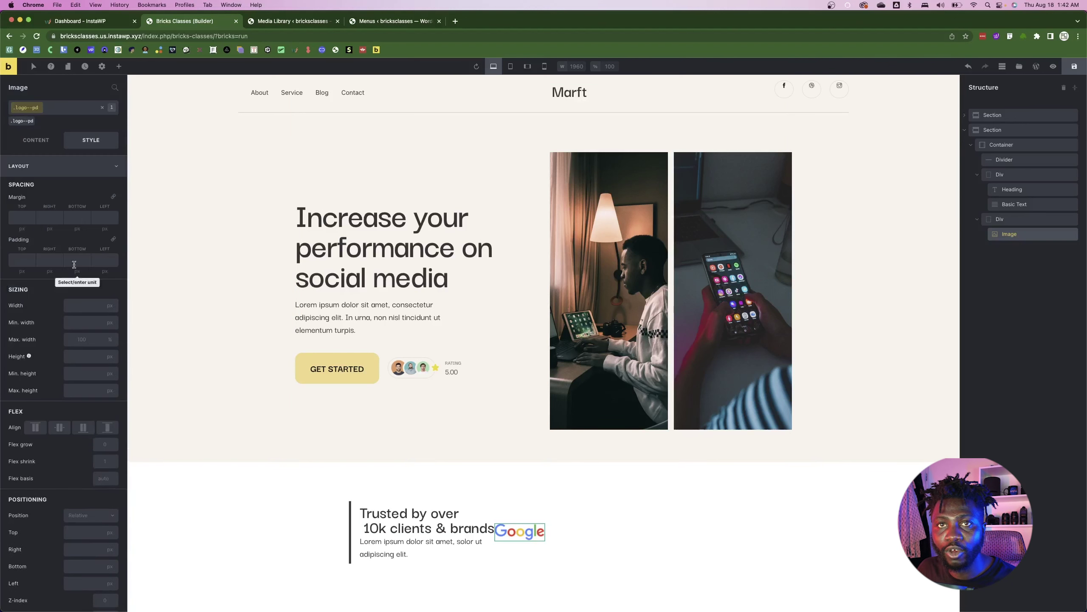
- Set the logo--pd class padding to 22 px top and bottom and 52 px left and right
{"action": "left_click", "coordinate": [16, 265]}
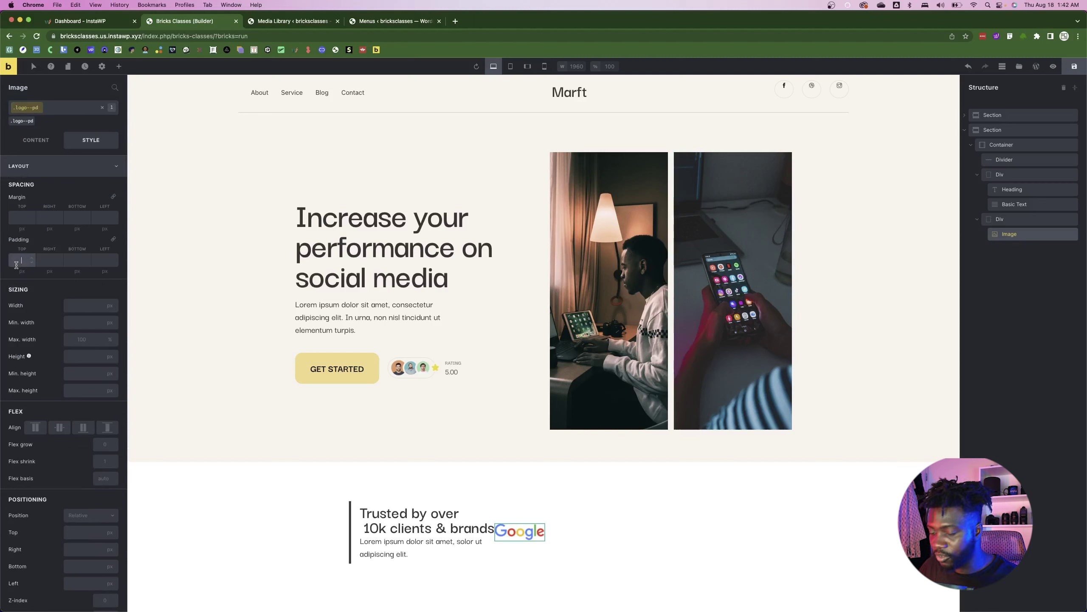
{"action": "type", "text": "2"}
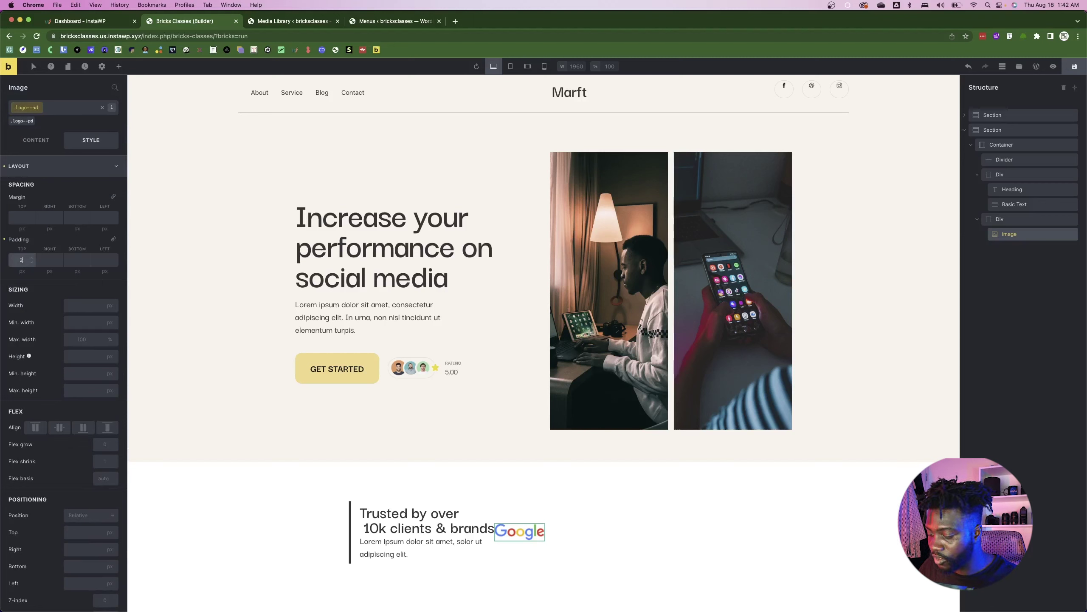
{"action": "type", "text": "2"}
{"action": "left_click", "coordinate": [50, 260]}
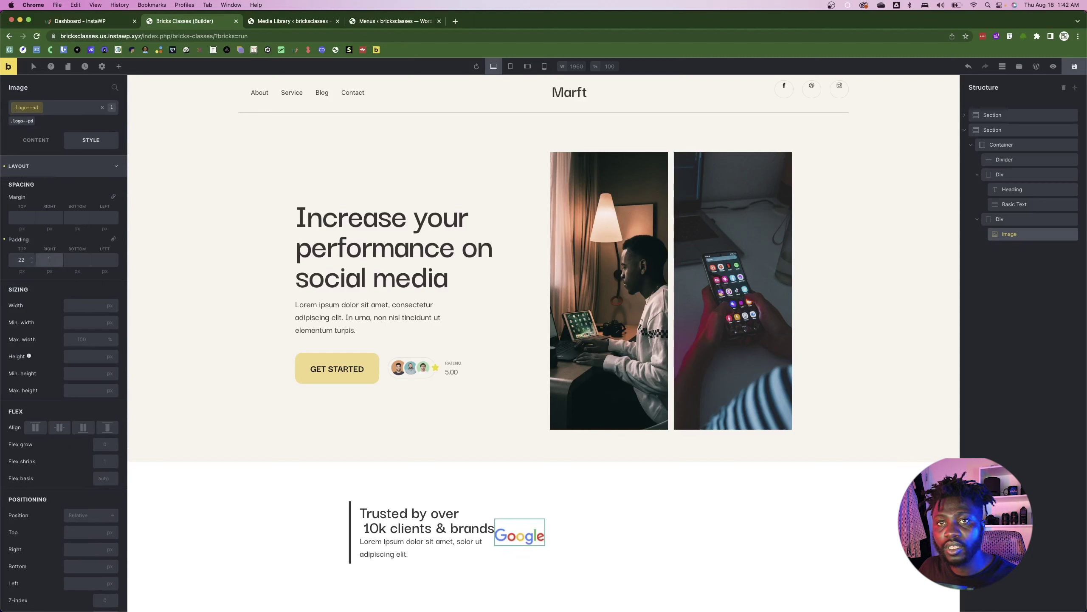
{"action": "type", "text": "52"}
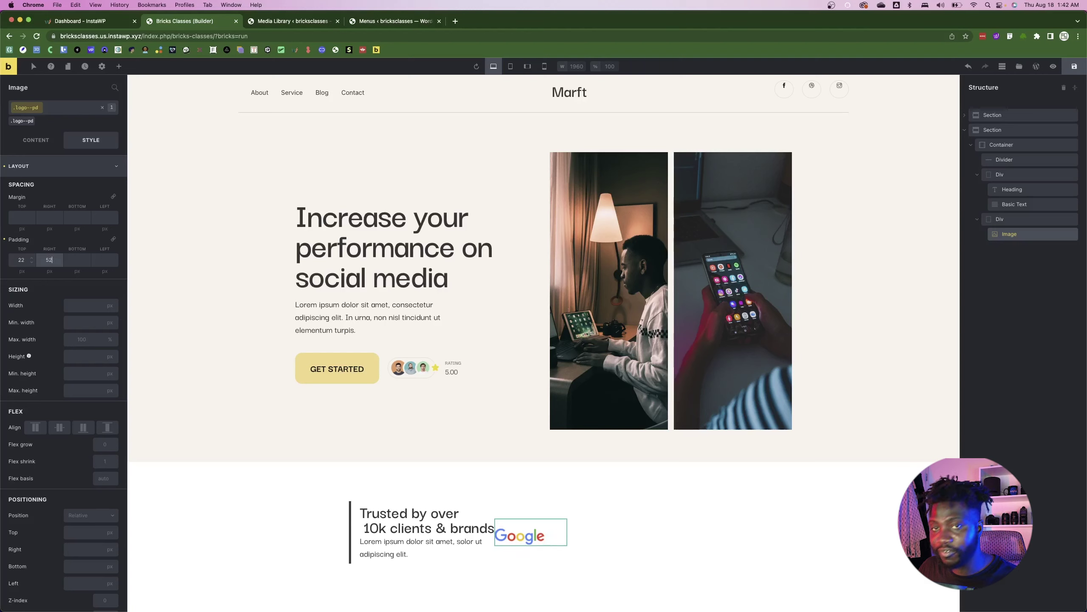
{"action": "left_click", "coordinate": [77, 260]}
{"action": "type", "text": "22"}
{"action": "left_click", "coordinate": [105, 259]}
{"action": "type", "text": "55"}
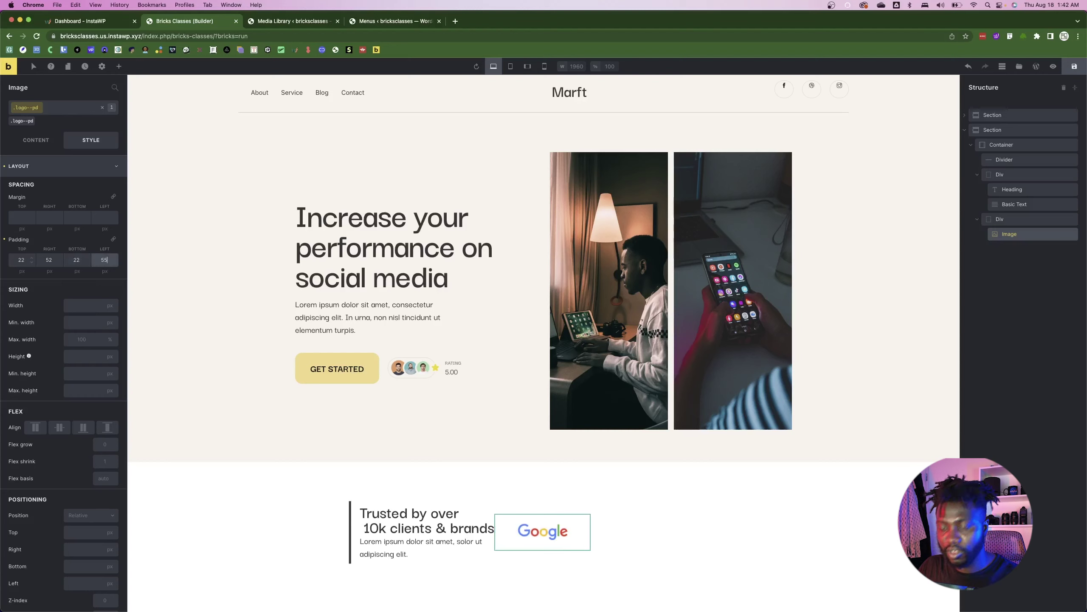
{"action": "key", "text": "BackSpace"}
{"action": "type", "text": "2"}
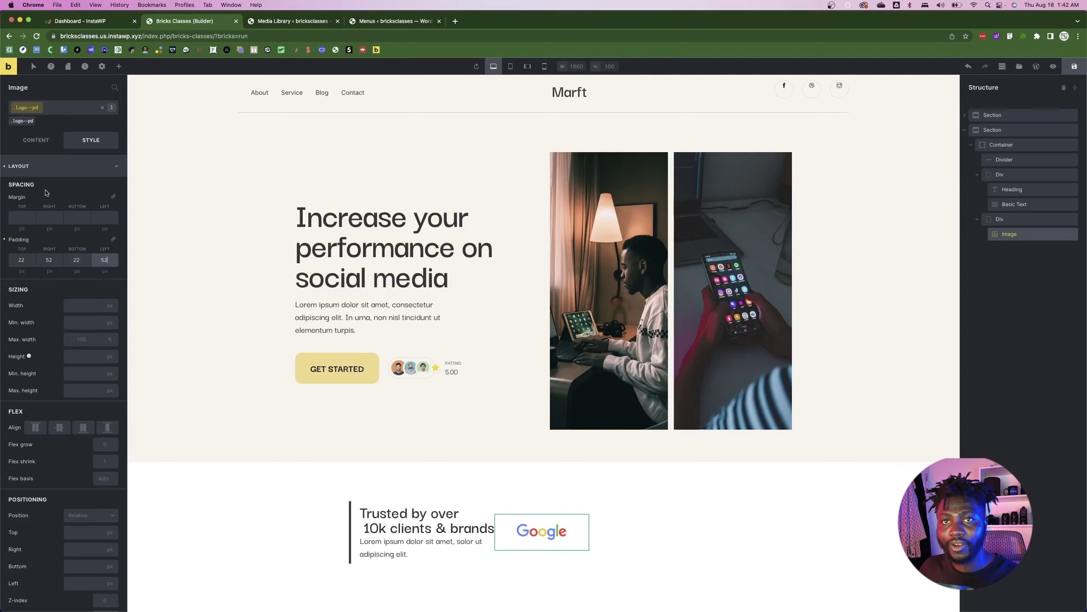
- Give the logo--pd class a solid border with a linked width of 1 px on all sides
{"action": "left_click", "coordinate": [40, 168]}
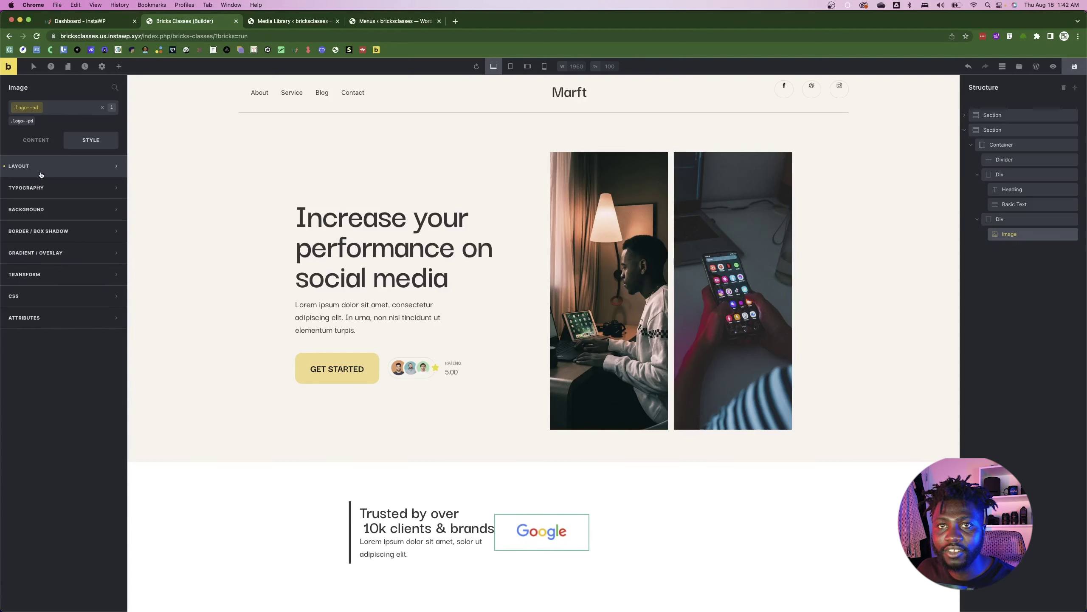
{"action": "left_click", "coordinate": [48, 231]}
{"action": "left_click", "coordinate": [112, 251]}
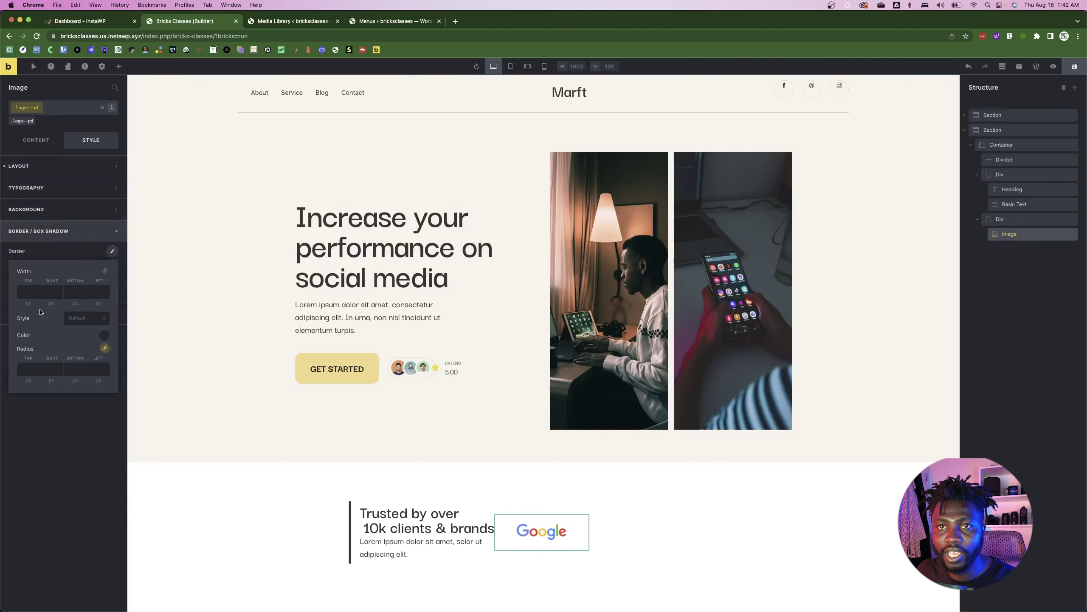
{"action": "type", "text": "1"}
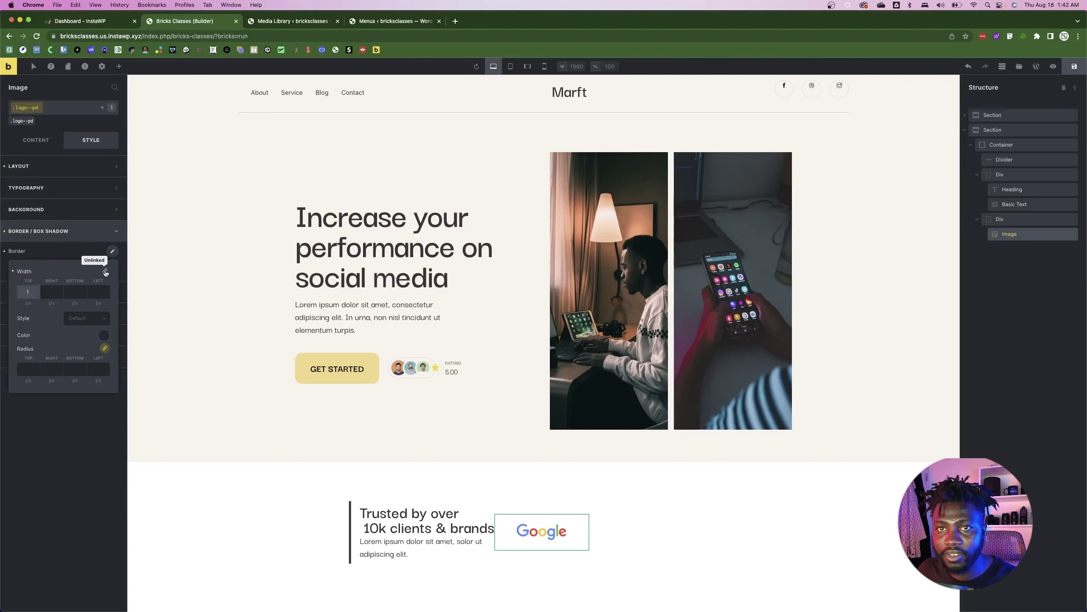
{"action": "left_click", "coordinate": [104, 270]}
{"action": "left_click", "coordinate": [88, 318]}
{"action": "left_click", "coordinate": [80, 360]}
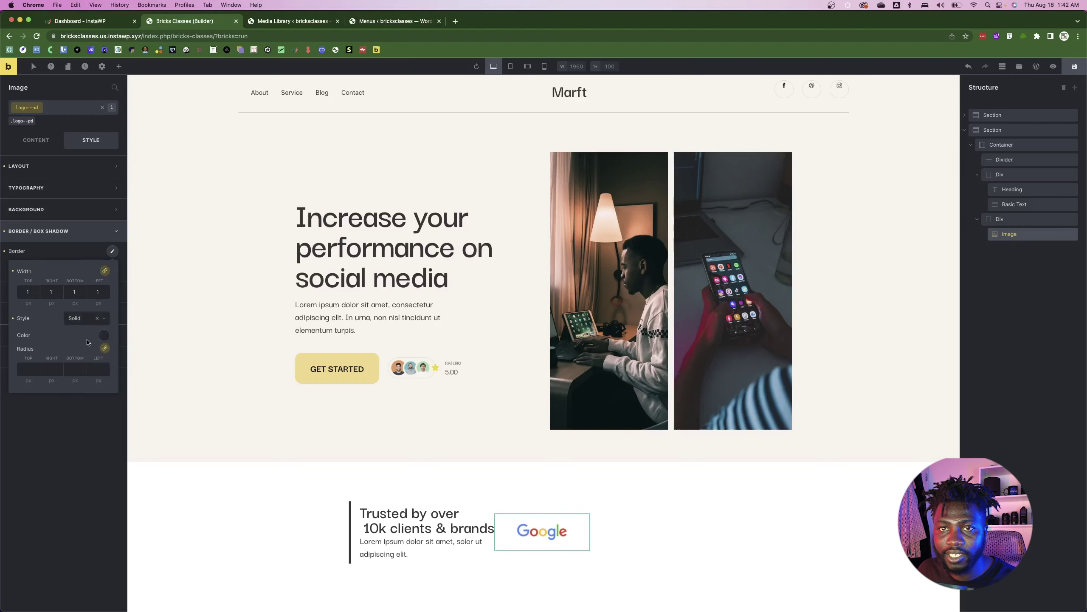
- Open the border colour of the logo--pd class, then switch to Figma and copy the Google logo box's border colour #2E4D59
{"action": "left_click", "coordinate": [99, 339]}
{"action": "key", "text": "super+Tab"}
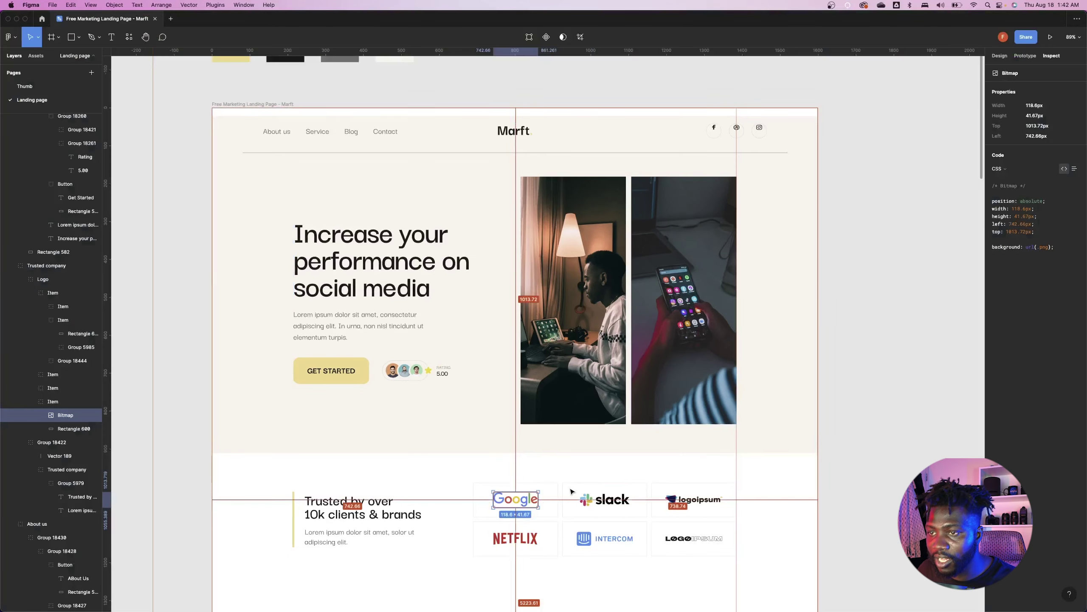
{"action": "left_click", "coordinate": [556, 485]}
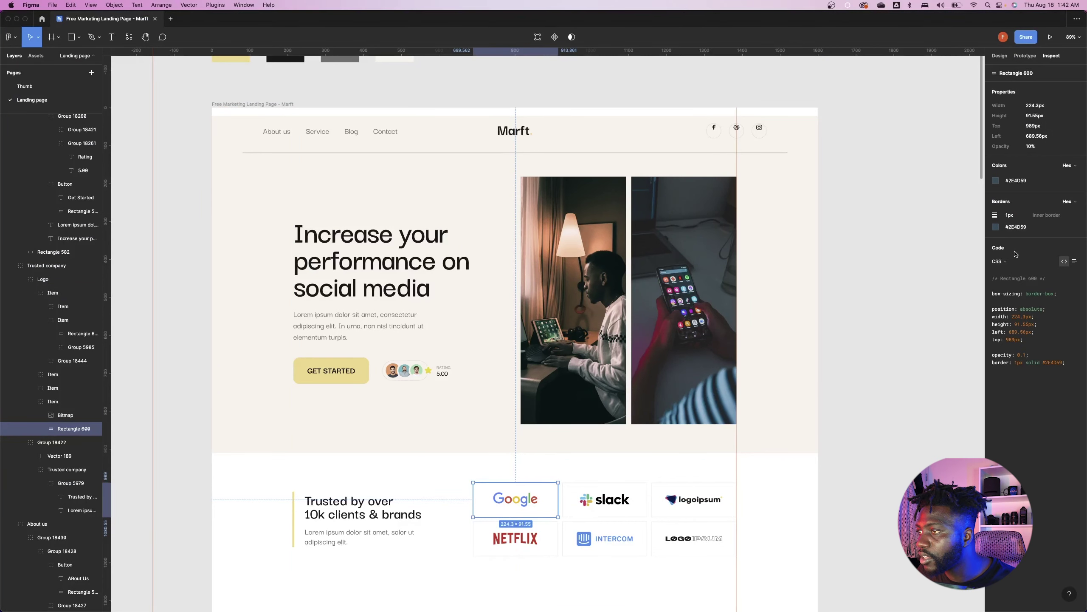
{"action": "left_click", "coordinate": [1015, 227]}
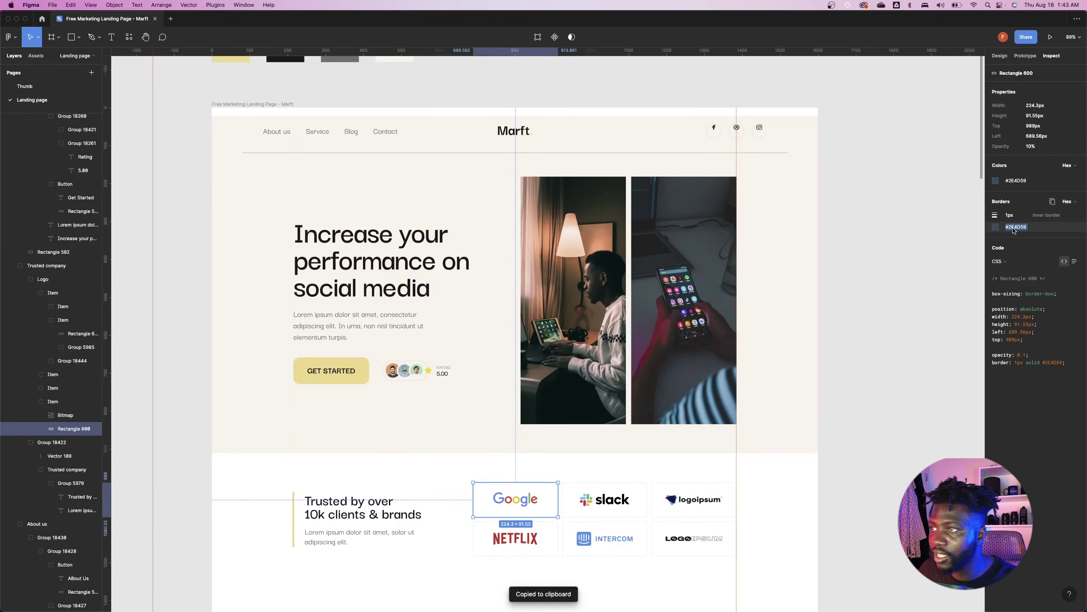
- Back in Bricks, set the logo--pd border colour to #2E4D59 with an opacity of 0.1
{"action": "key", "text": "super+Tab"}
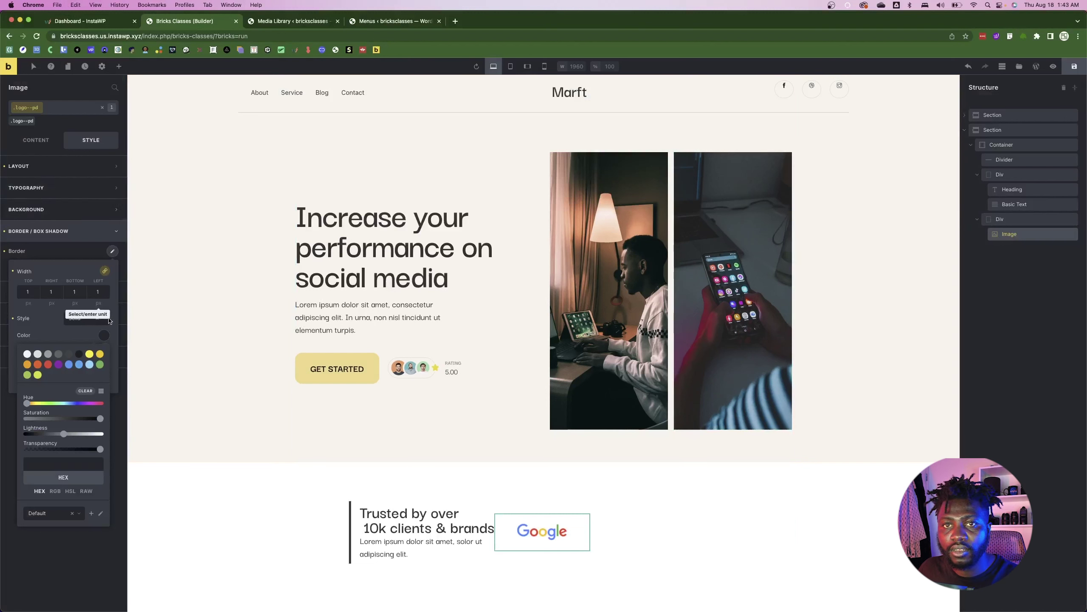
{"action": "left_click", "coordinate": [66, 465]}
{"action": "key", "text": "super+v"}
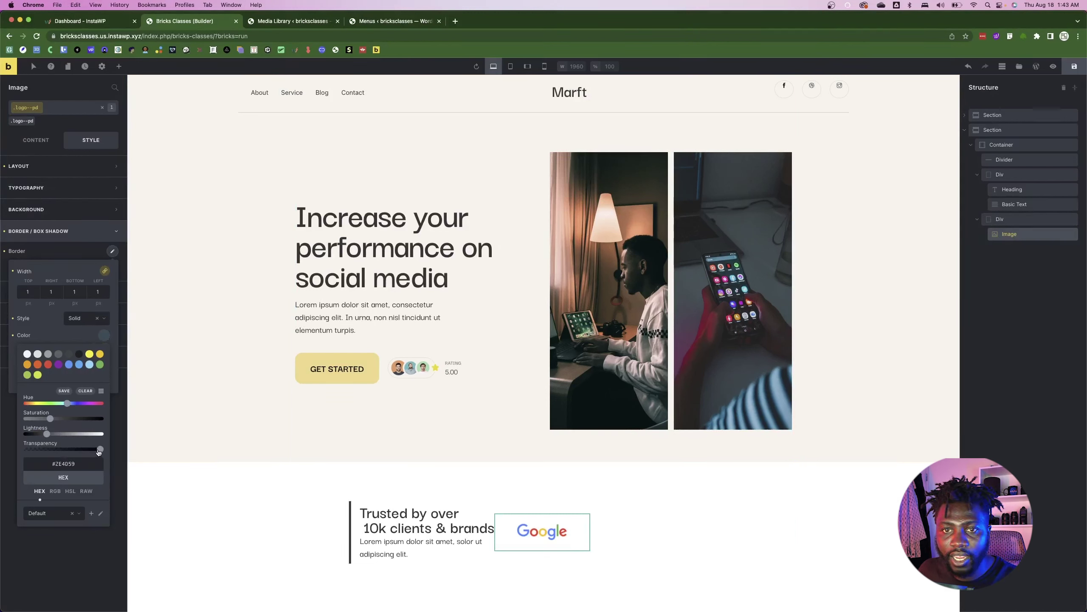
{"action": "left_click_drag", "start_coordinate": [99, 452], "coordinate": [37, 456]}
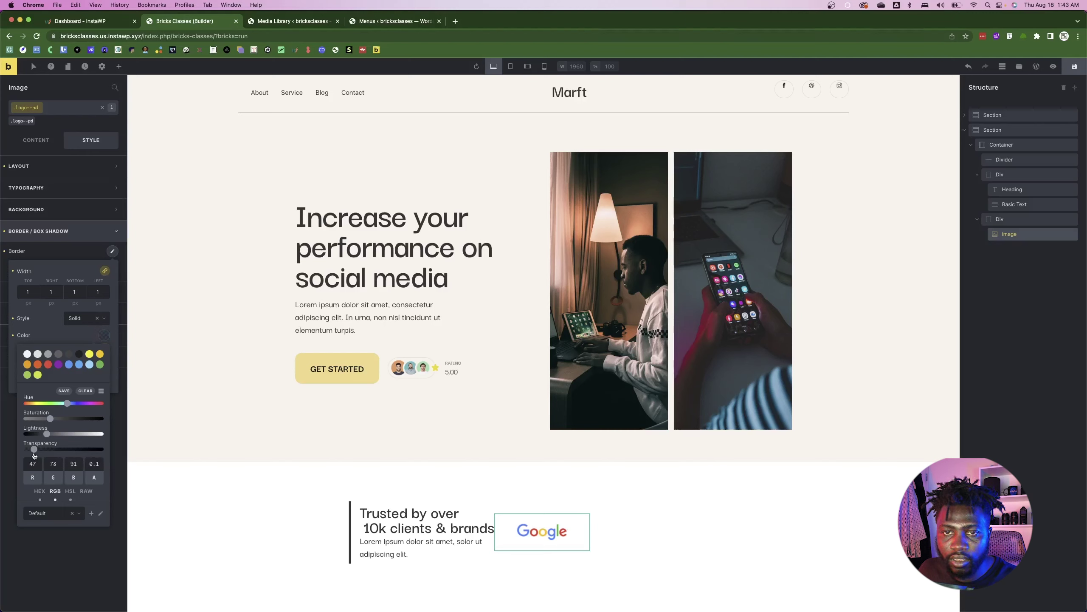
{"action": "left_click", "coordinate": [674, 528]}
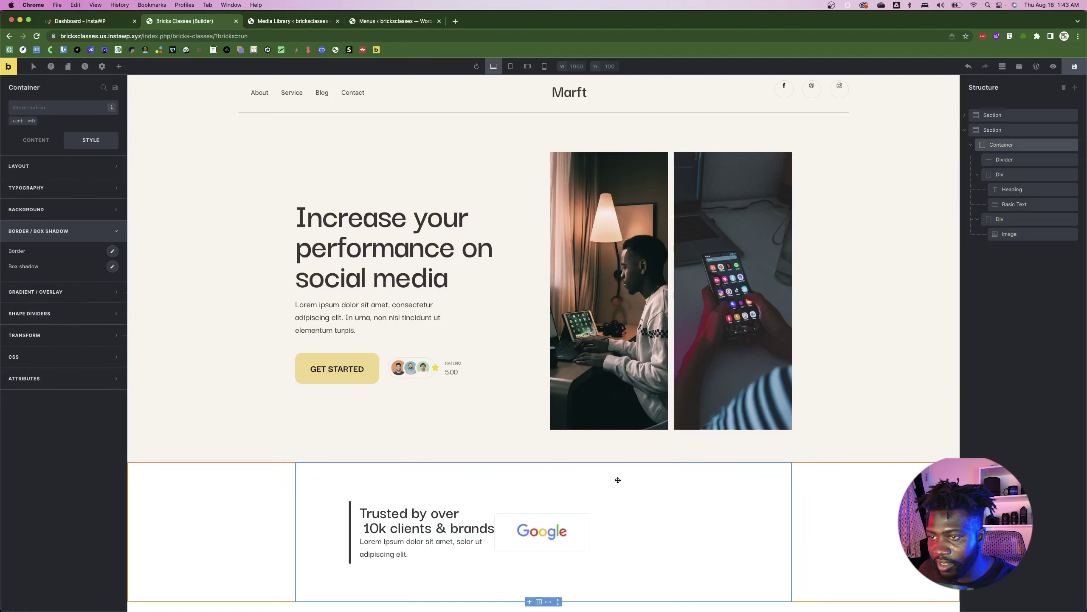
- Duplicate the Google logo image twice inside its div to make a row of three logos
{"action": "left_click", "coordinate": [538, 541]}
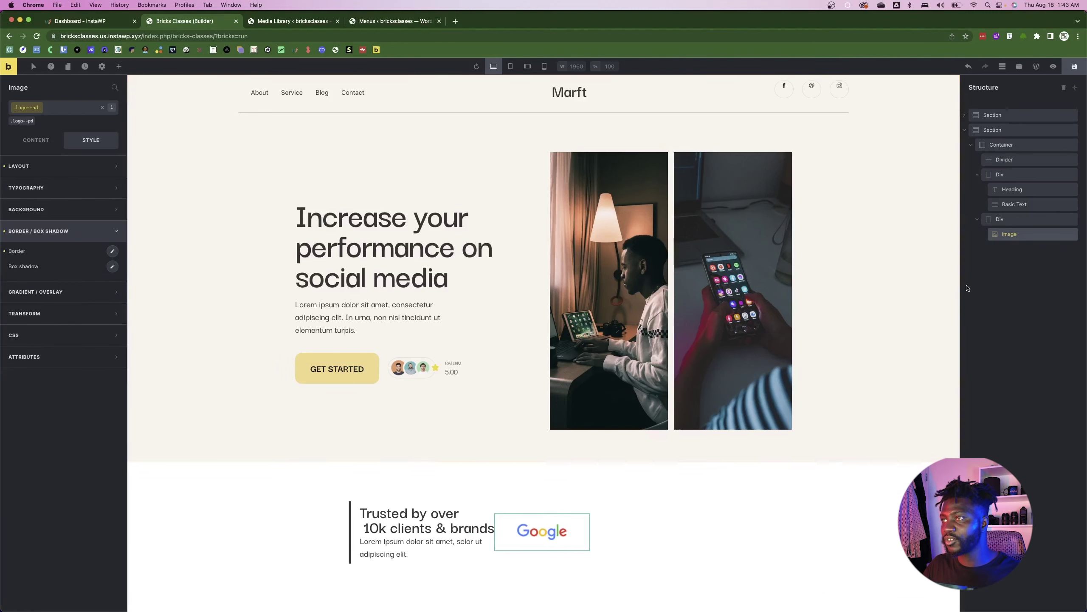
{"action": "right_click", "coordinate": [1058, 235]}
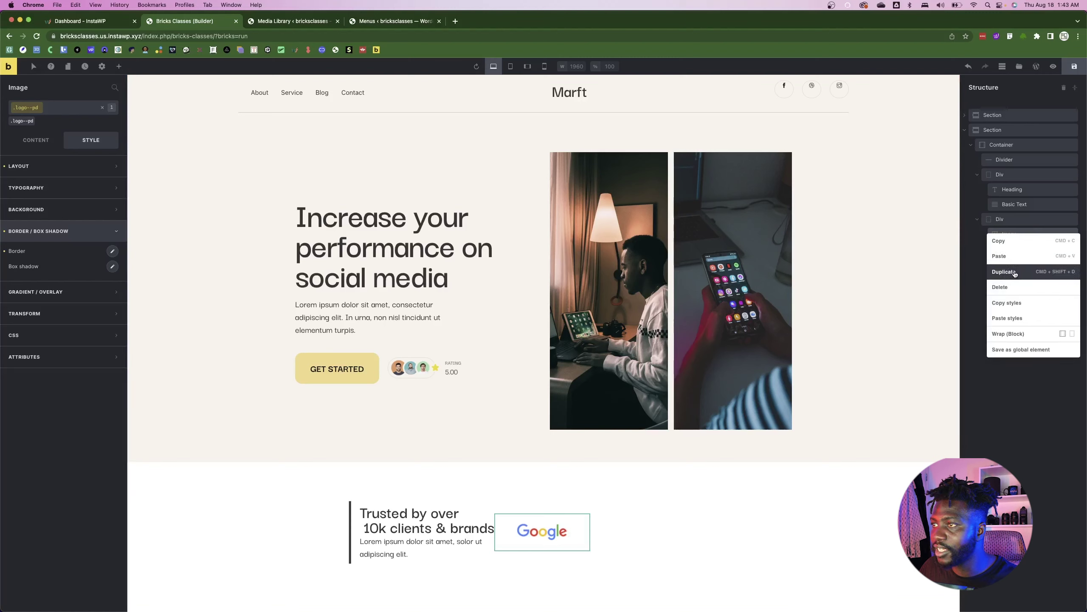
{"action": "left_click", "coordinate": [1013, 272]}
{"action": "left_click", "coordinate": [1020, 253]}
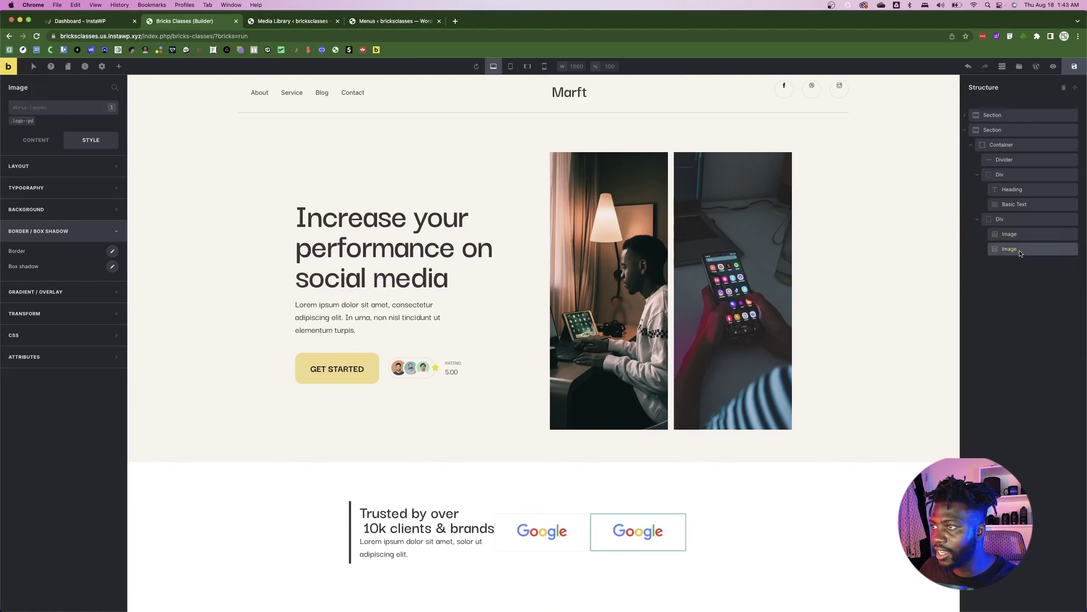
{"action": "right_click", "coordinate": [1020, 253]}
{"action": "left_click", "coordinate": [1022, 289]}
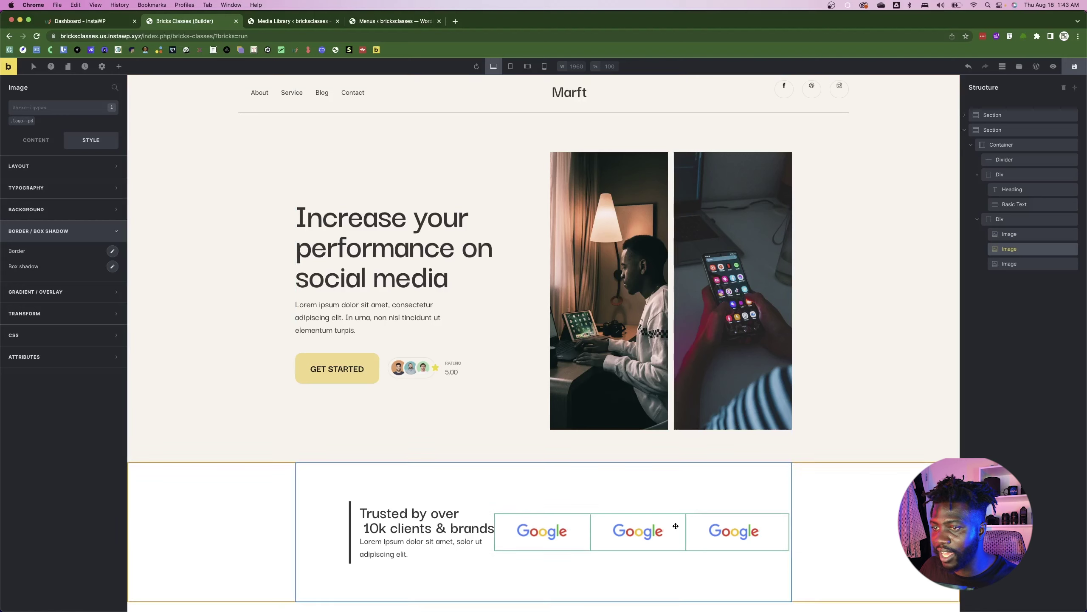
- Replace the second logo image with the Slack logo from the media library
{"action": "left_click", "coordinate": [40, 147]}
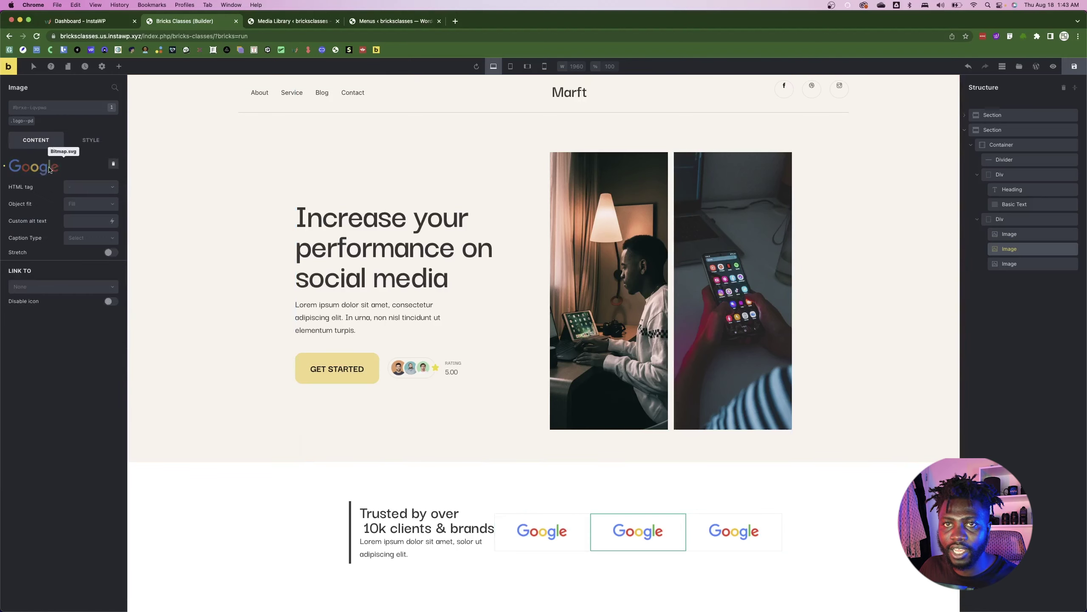
{"action": "left_click", "coordinate": [58, 168]}
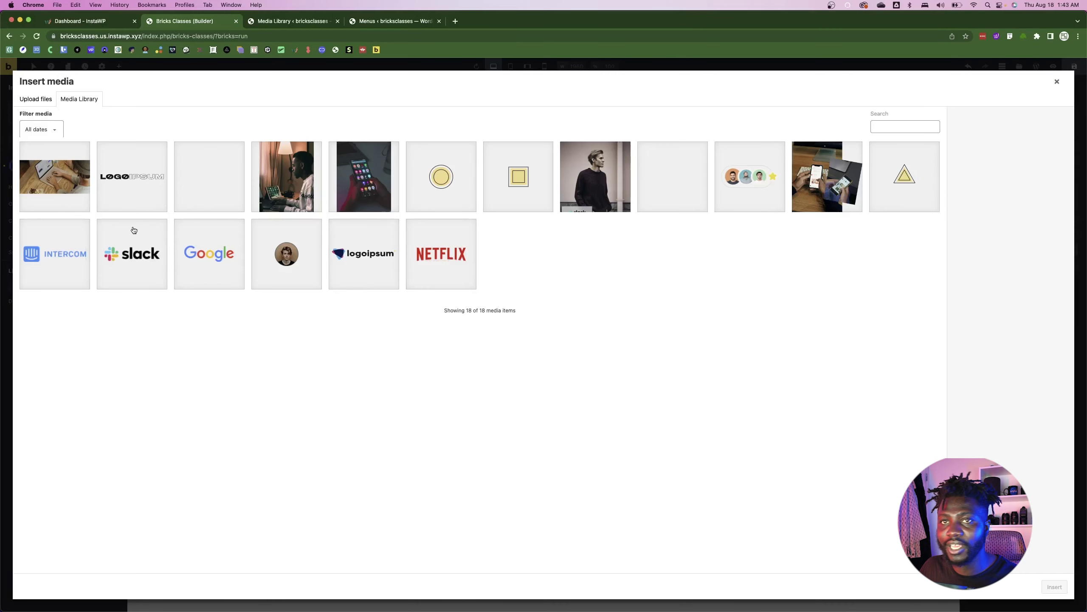
{"action": "left_click", "coordinate": [131, 246]}
{"action": "left_click", "coordinate": [1055, 586]}
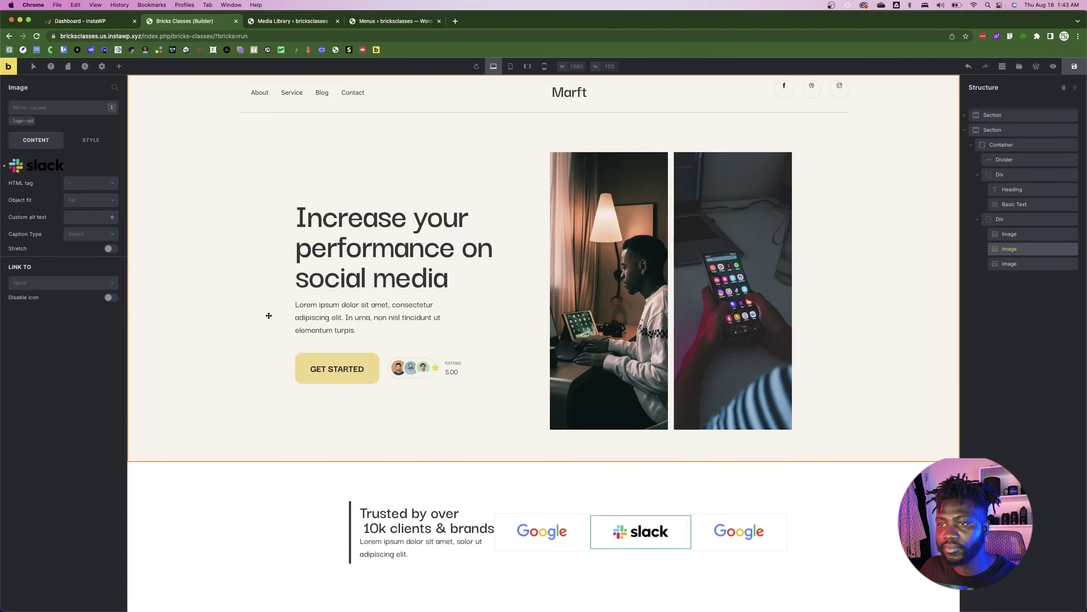
- Check the logo order in the Figma design and replace the third logo image with the dark blue logoipsum logo, Group-5985.svg
{"action": "key", "text": "super+Tab"}
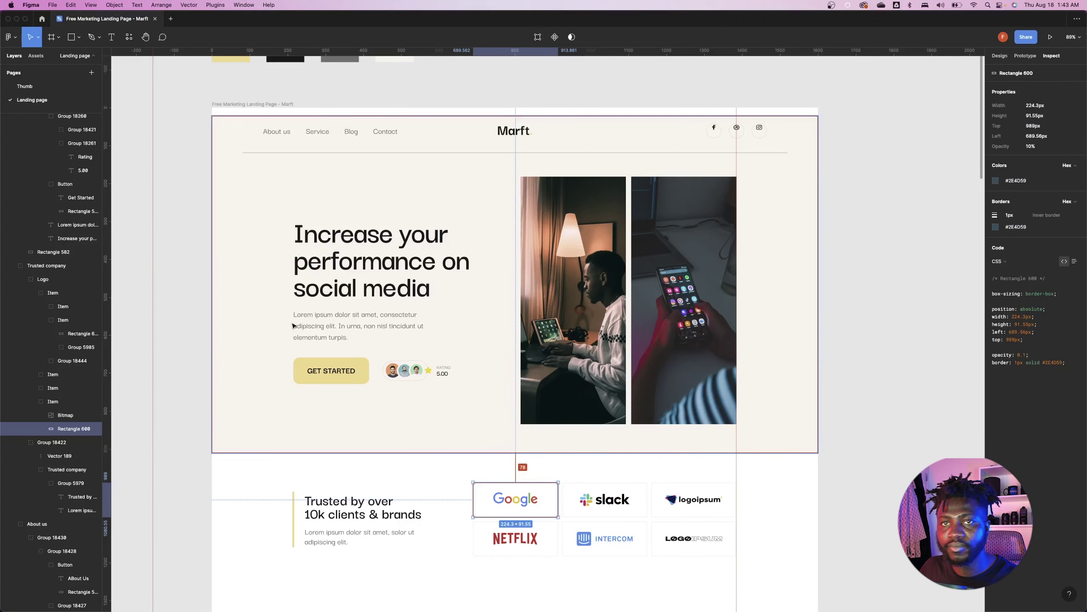
{"action": "key", "text": "super+Tab"}
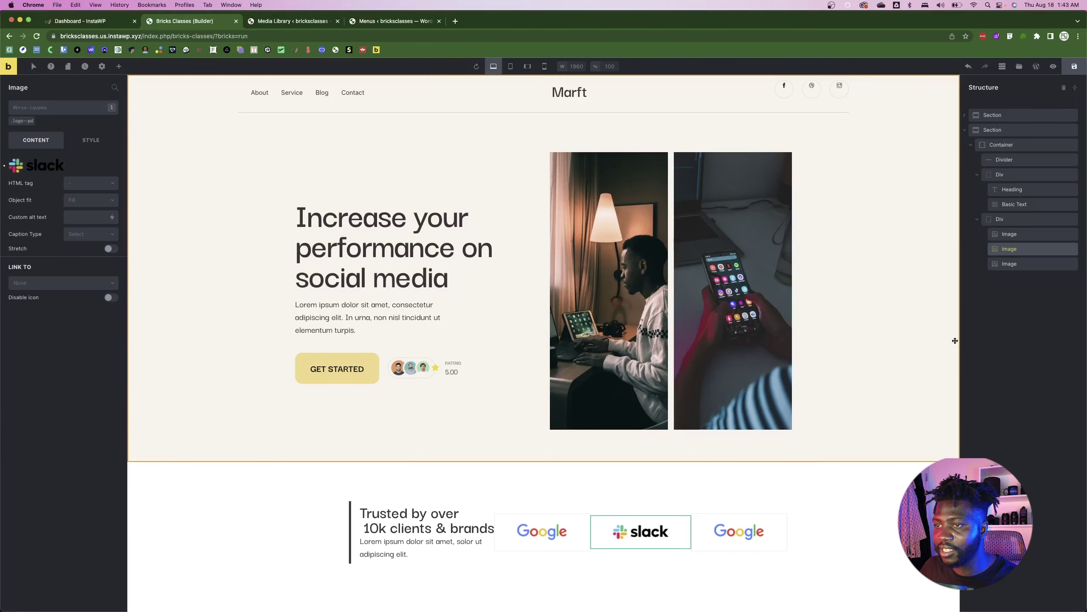
{"action": "left_click", "coordinate": [1023, 265]}
{"action": "key", "text": "super+Tab"}
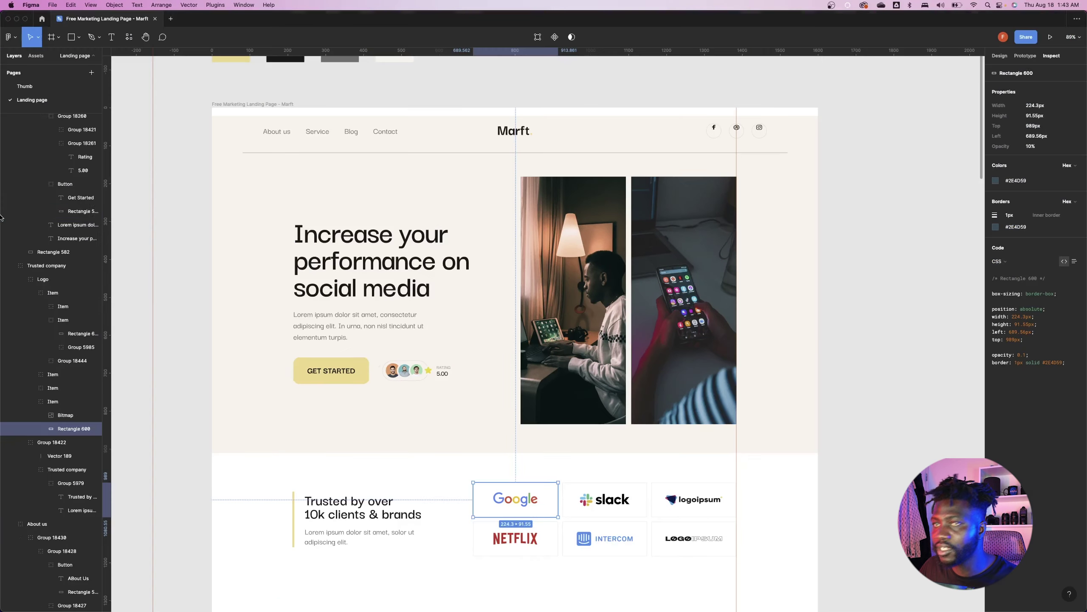
{"action": "key", "text": "super+Tab"}
{"action": "key", "text": "super+Tab"}
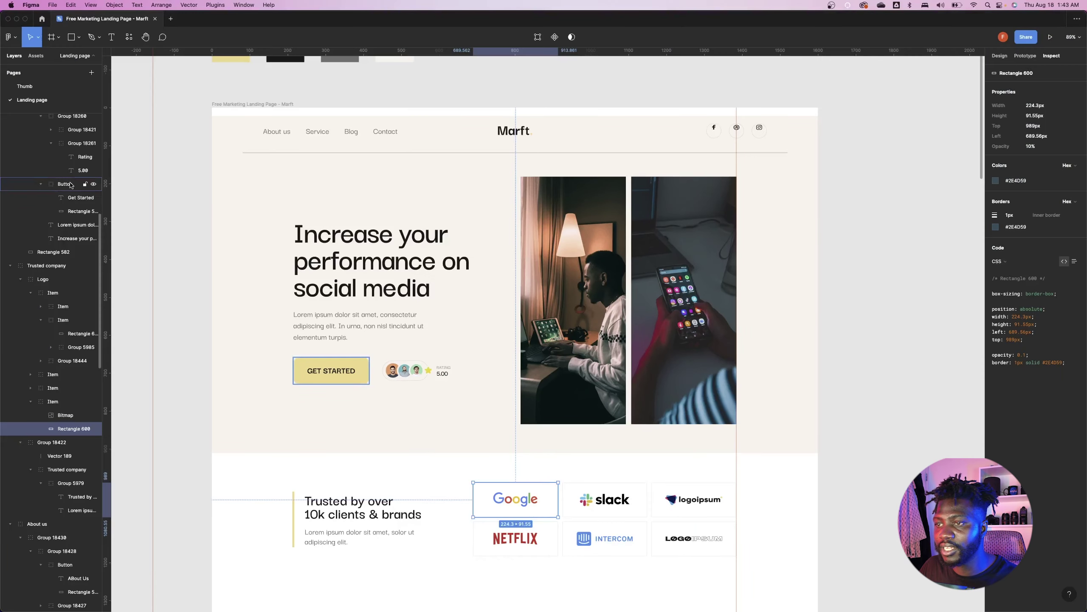
{"action": "key", "text": "super+Tab"}
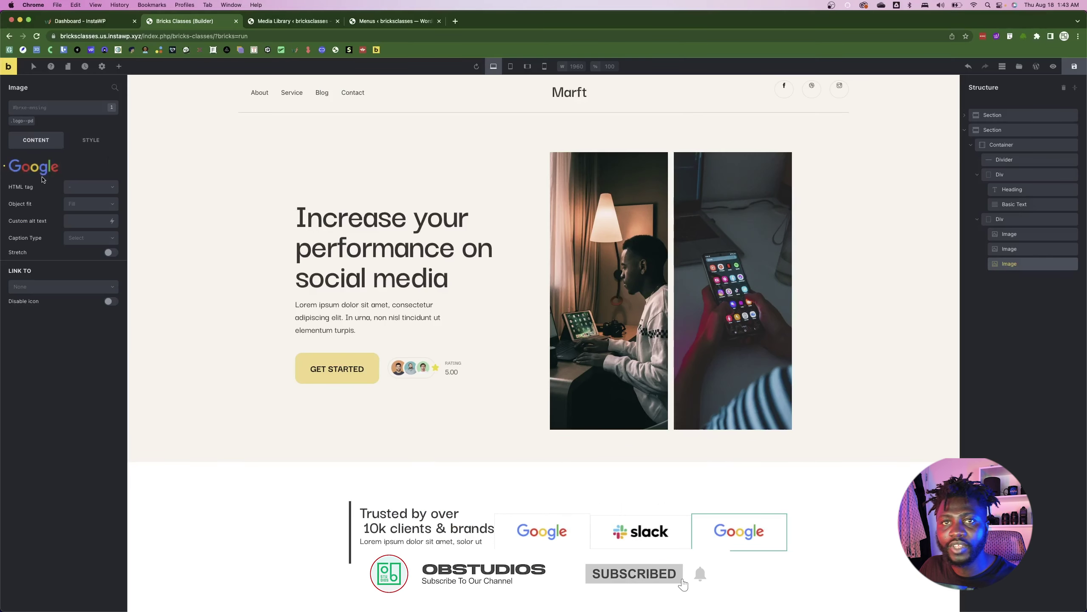
{"action": "left_click", "coordinate": [42, 173]}
{"action": "left_click", "coordinate": [367, 238]}
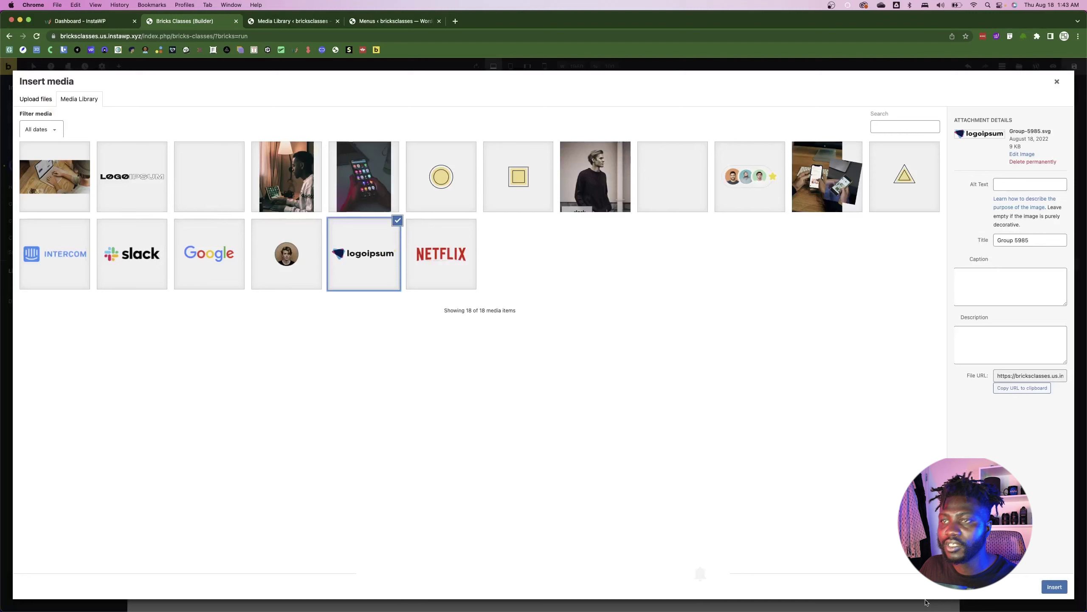
{"action": "left_click", "coordinate": [1054, 587]}
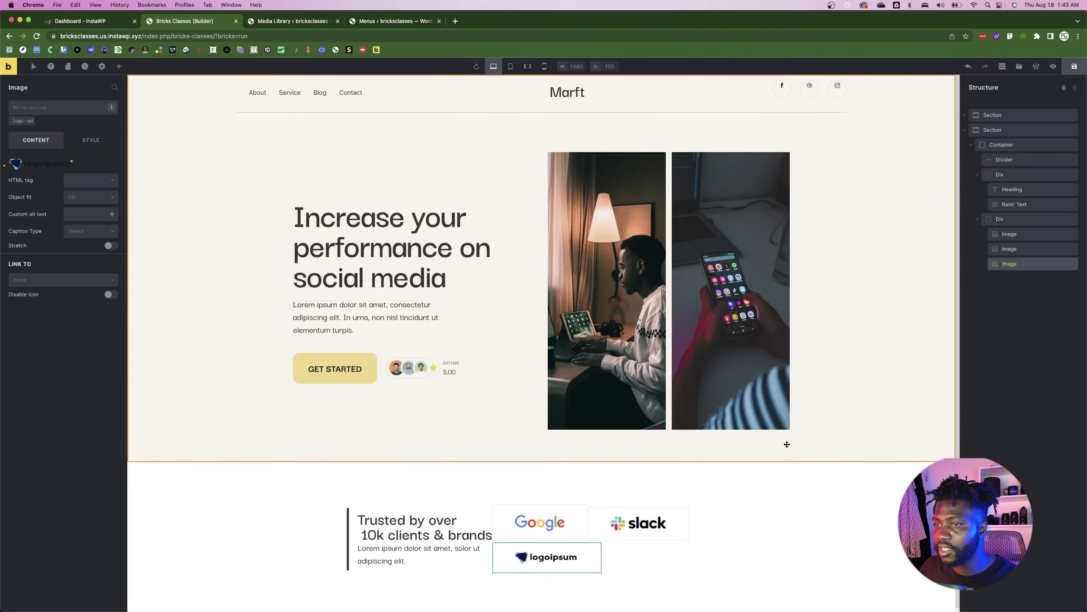
- Duplicate the logoipsum image and replace the copy's picture with the Netflix logo from the media library
{"action": "right_click", "coordinate": [1024, 264]}
{"action": "left_click", "coordinate": [1028, 305]}
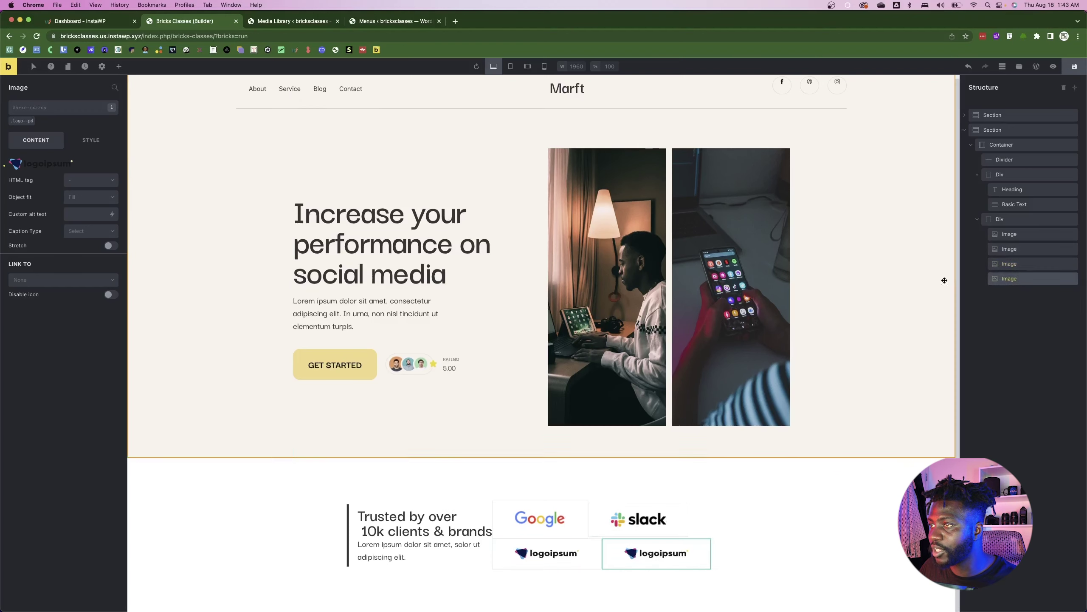
{"action": "key", "text": "super+Tab"}
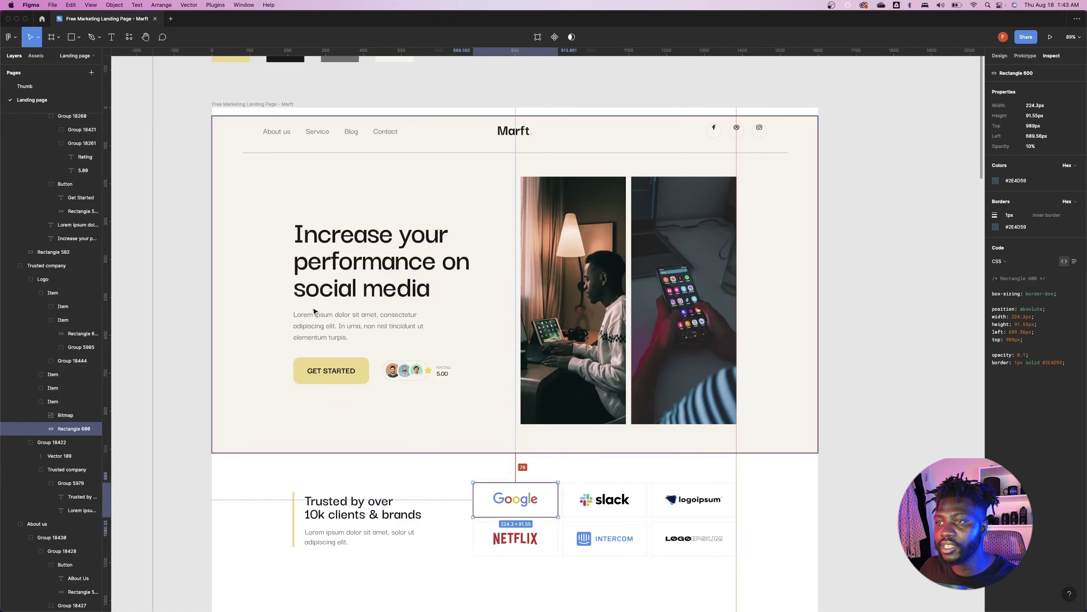
{"action": "key", "text": "super+Tab"}
{"action": "left_click", "coordinate": [441, 254]}
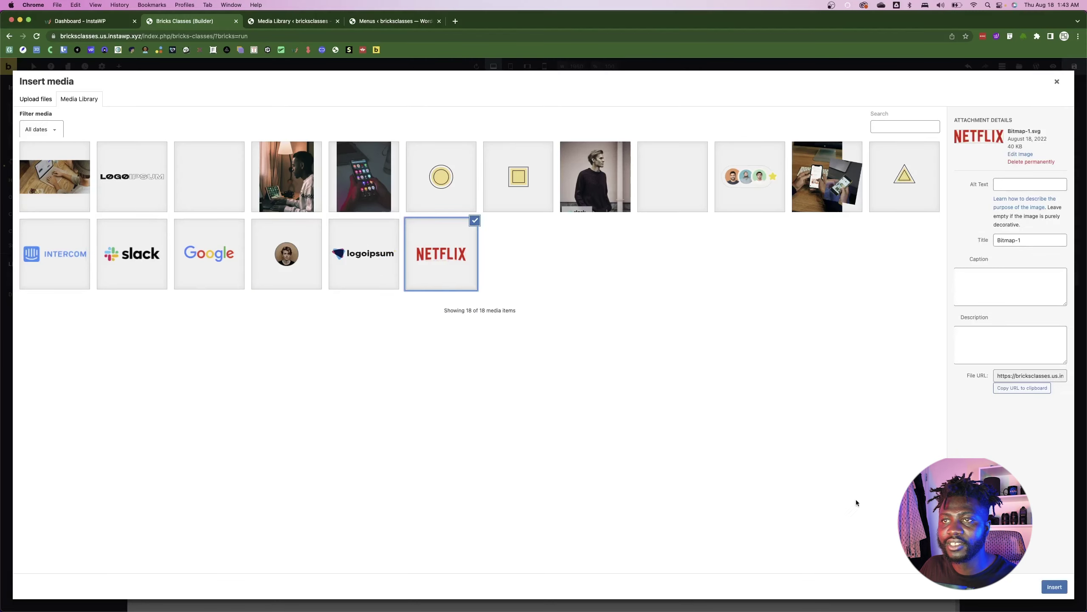
{"action": "left_click", "coordinate": [1056, 590]}
- Check the Figma design, duplicate the Netflix logo image and replace the copy's picture with the Intercom logo
{"action": "key", "text": "super+Tab"}
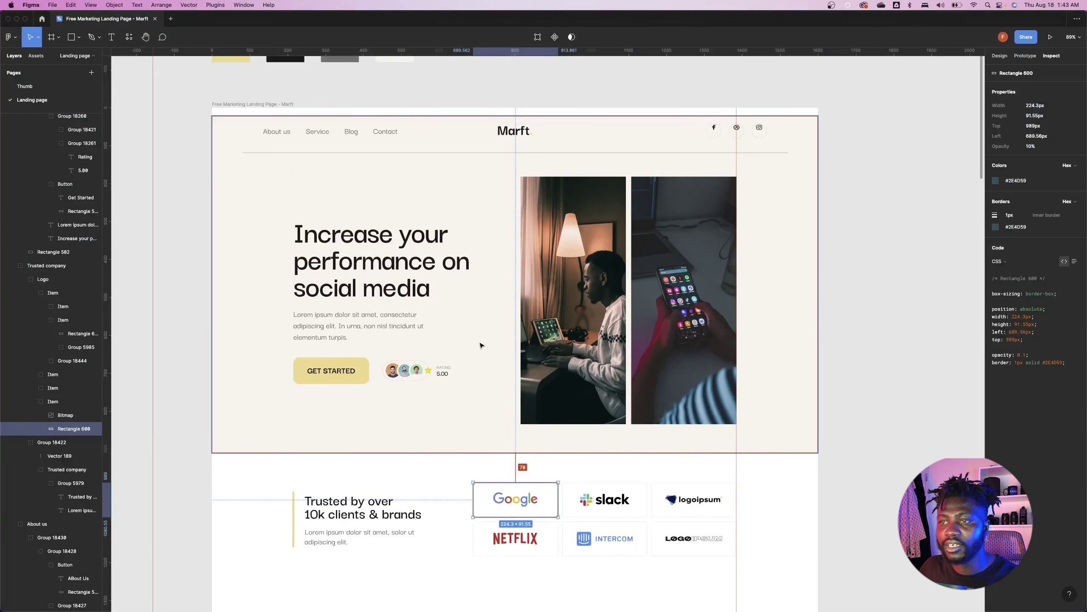
{"action": "key", "text": "super+Tab"}
{"action": "right_click", "coordinate": [1025, 280]}
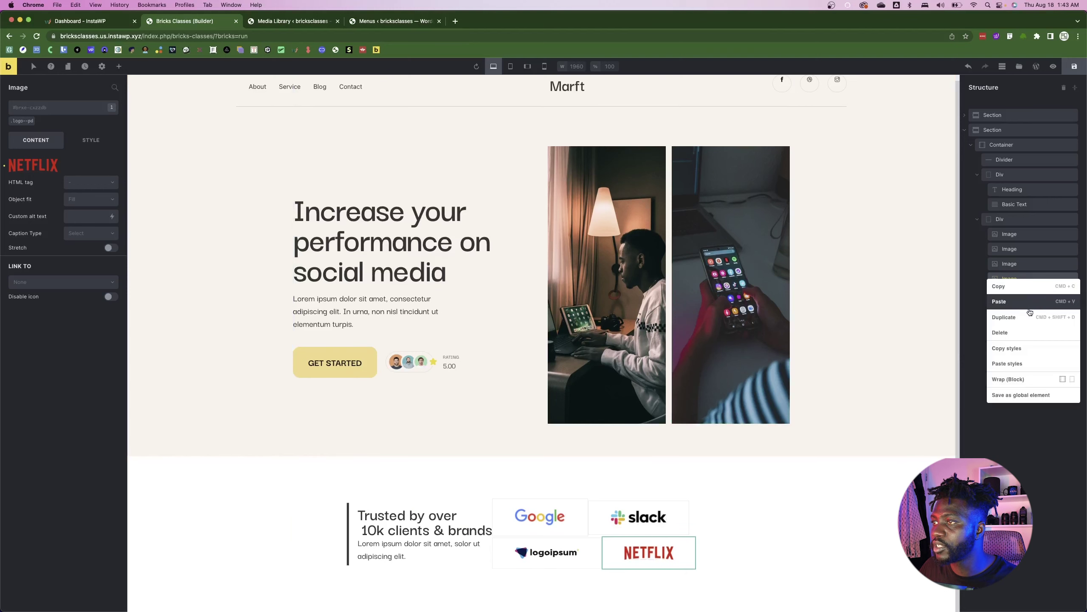
{"action": "left_click", "coordinate": [1015, 319]}
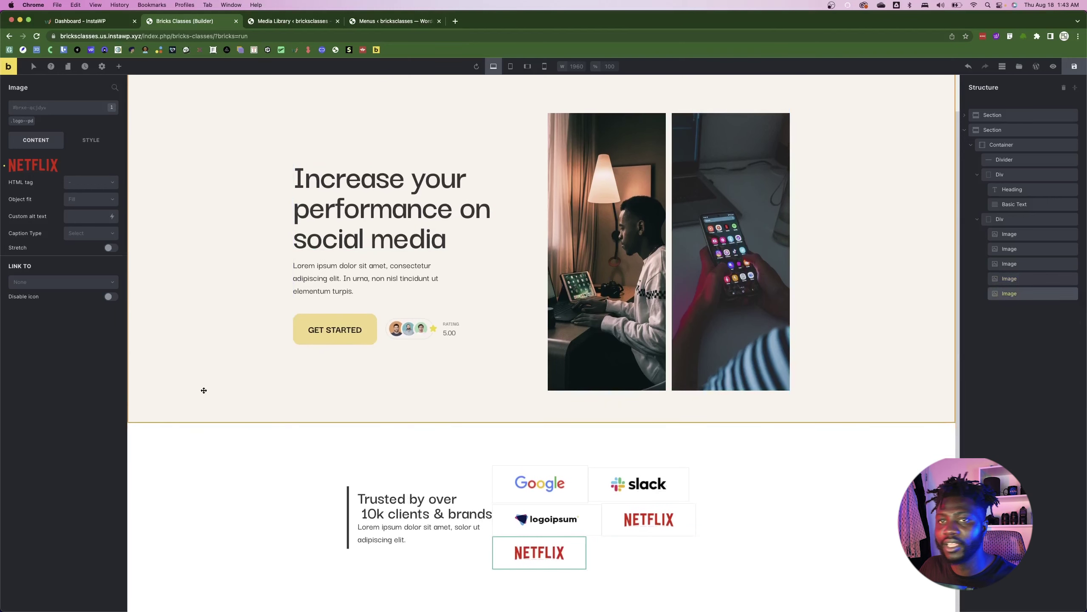
{"action": "left_click", "coordinate": [33, 157]}
{"action": "left_click", "coordinate": [69, 257]}
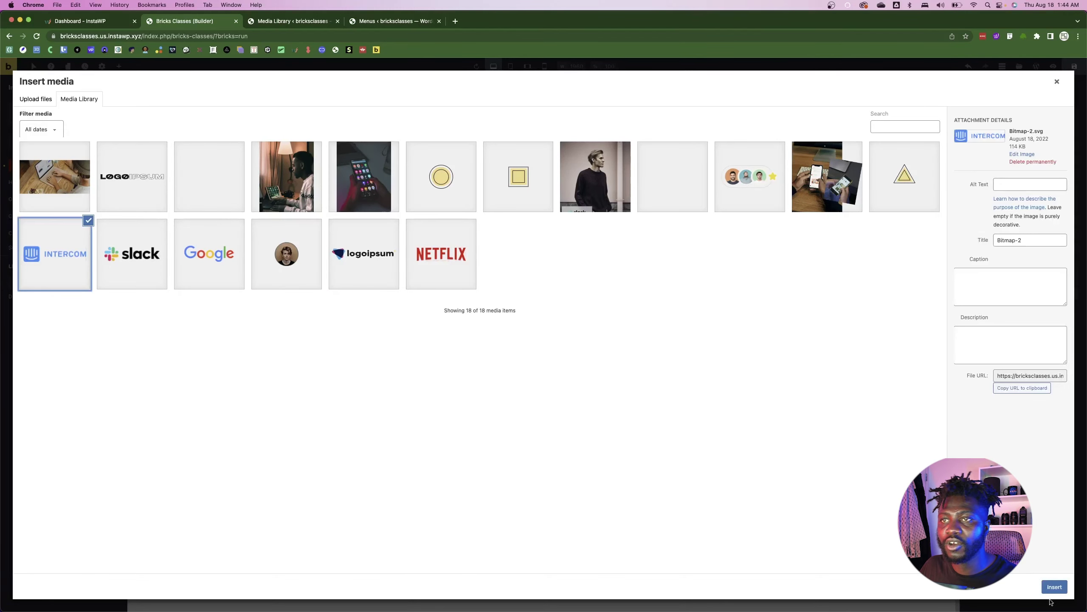
{"action": "left_click", "coordinate": [1055, 587]}
- Check the Figma design, duplicate the Intercom logo image and replace the copy's picture with the black-and-outline LOGOIPSUM logo, Vector.svg
{"action": "key", "text": "super+Tab"}
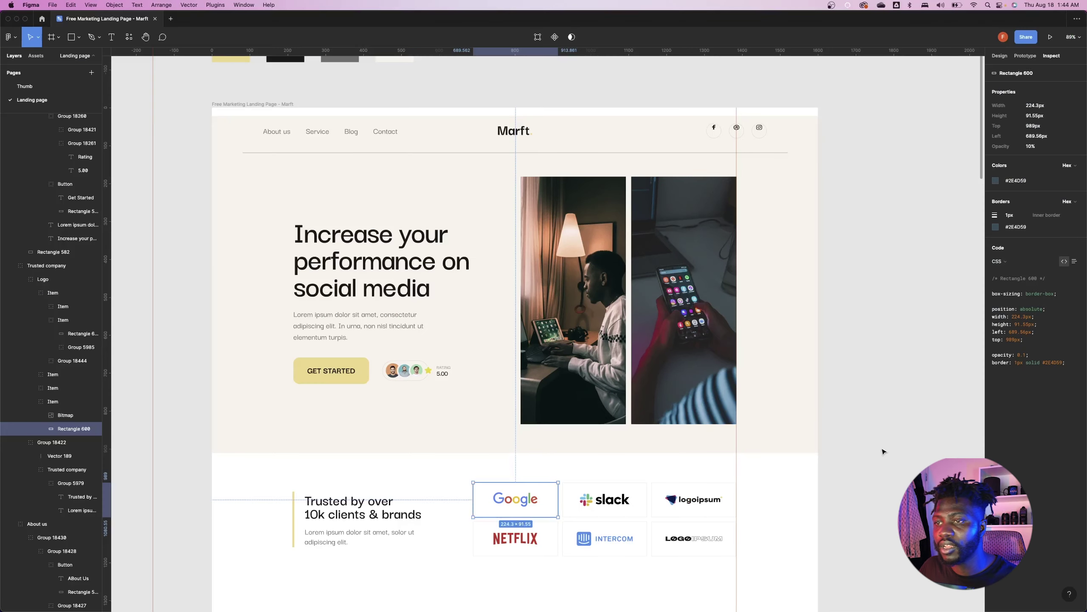
{"action": "key", "text": "super+Tab"}
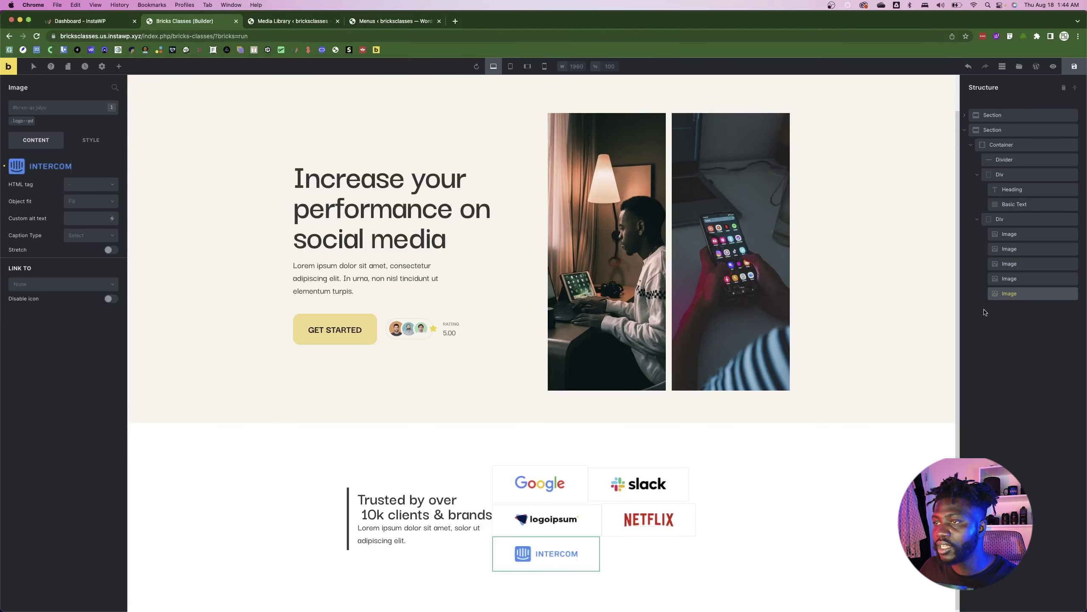
{"action": "right_click", "coordinate": [1006, 293]}
{"action": "left_click", "coordinate": [1034, 333]}
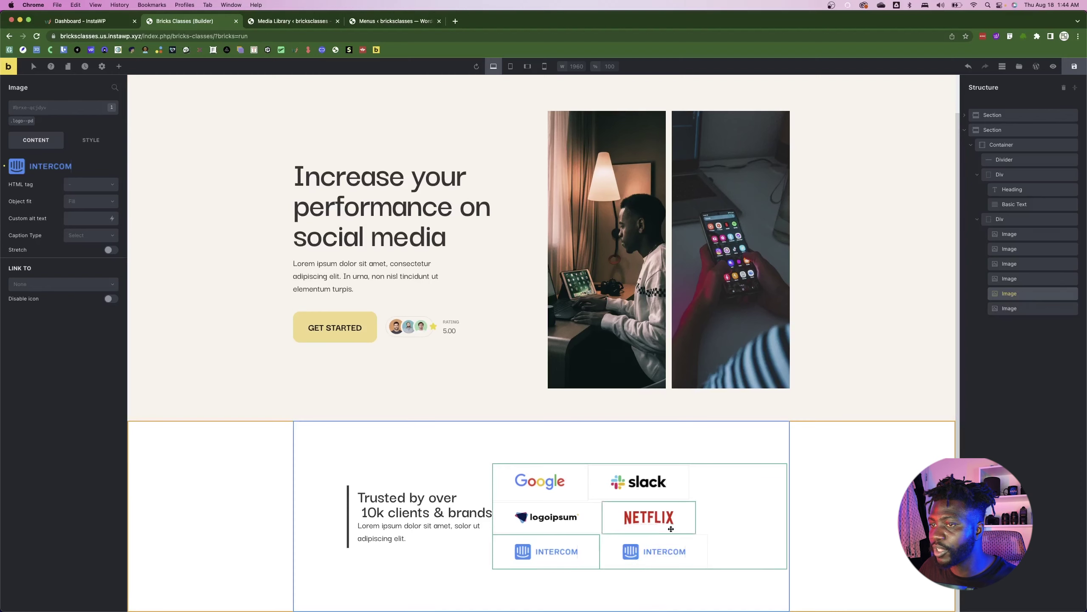
{"action": "left_click", "coordinate": [48, 167]}
{"action": "left_click", "coordinate": [127, 192]}
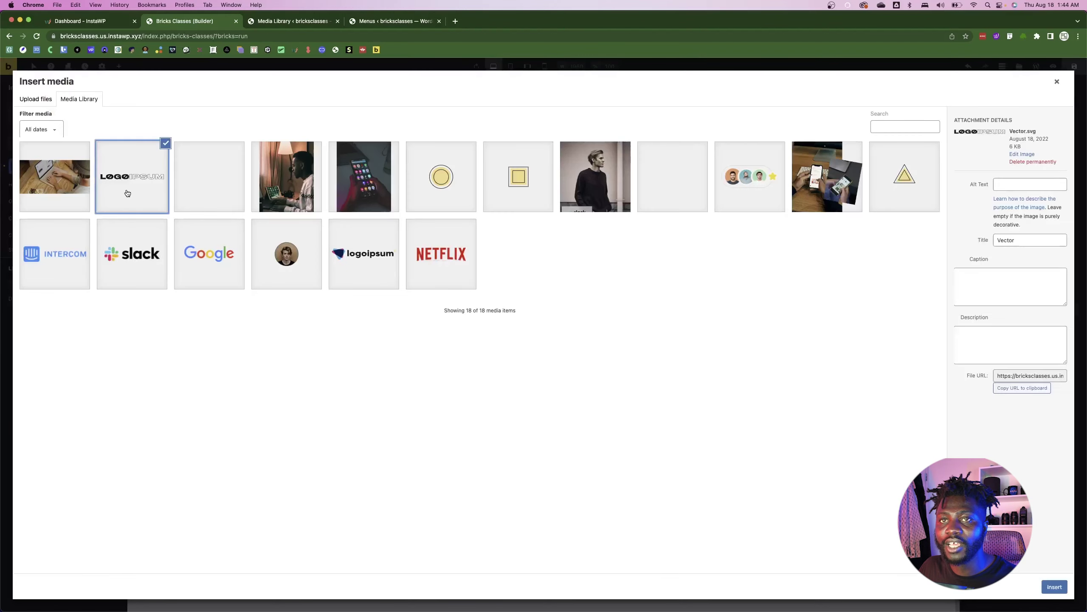
{"action": "left_click", "coordinate": [1054, 587]}
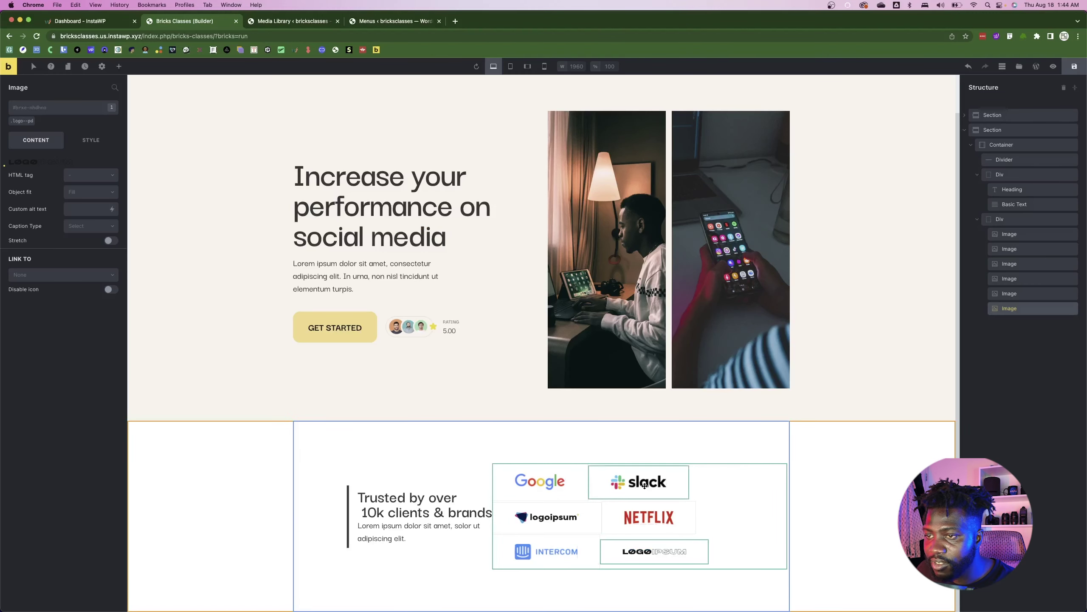
- Check the Slack logo in the Figma design and set the Slack image's top and bottom padding to 29 px in Bricks
{"action": "left_click", "coordinate": [605, 481]}
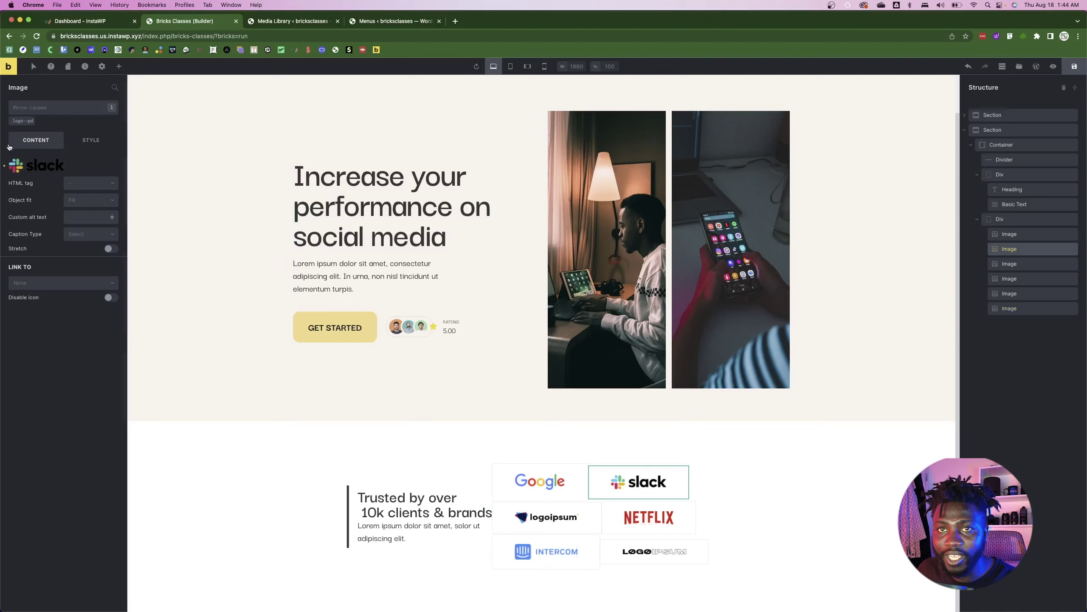
{"action": "left_click", "coordinate": [91, 141]}
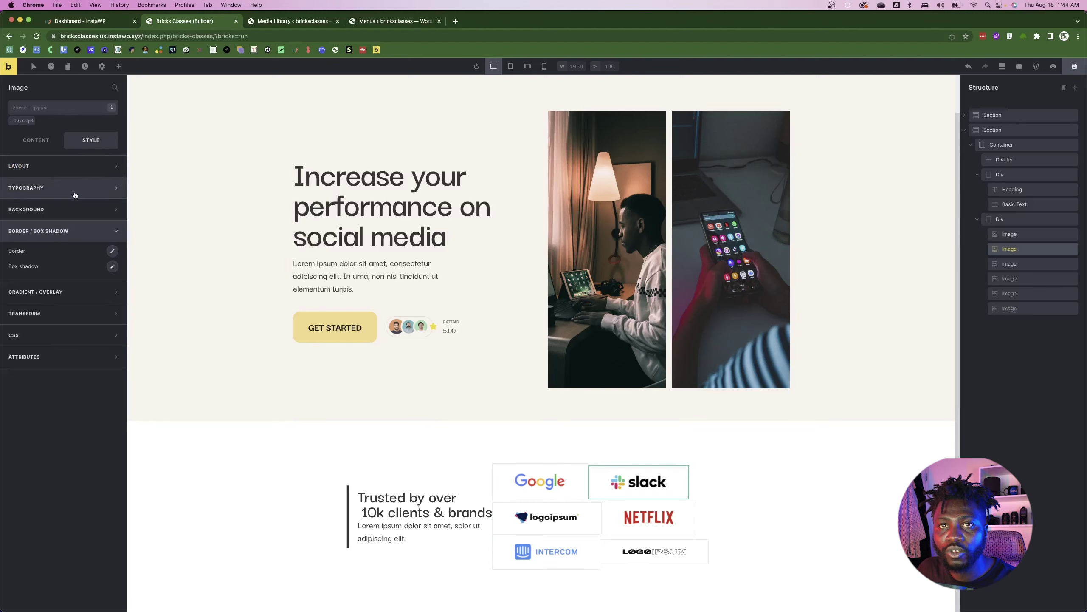
{"action": "left_click", "coordinate": [64, 167]}
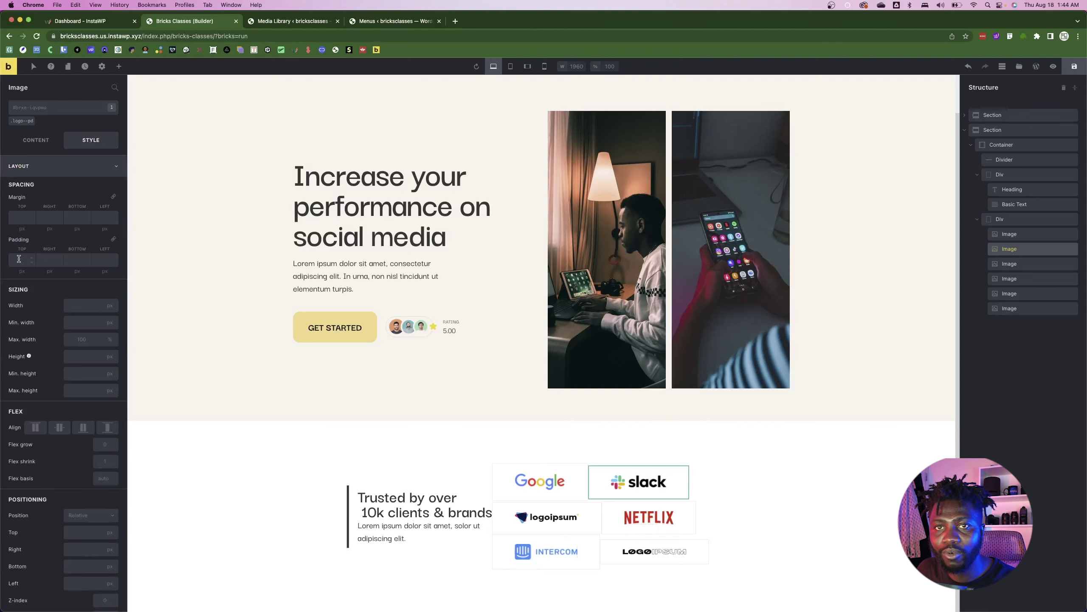
{"action": "left_click", "coordinate": [18, 259]}
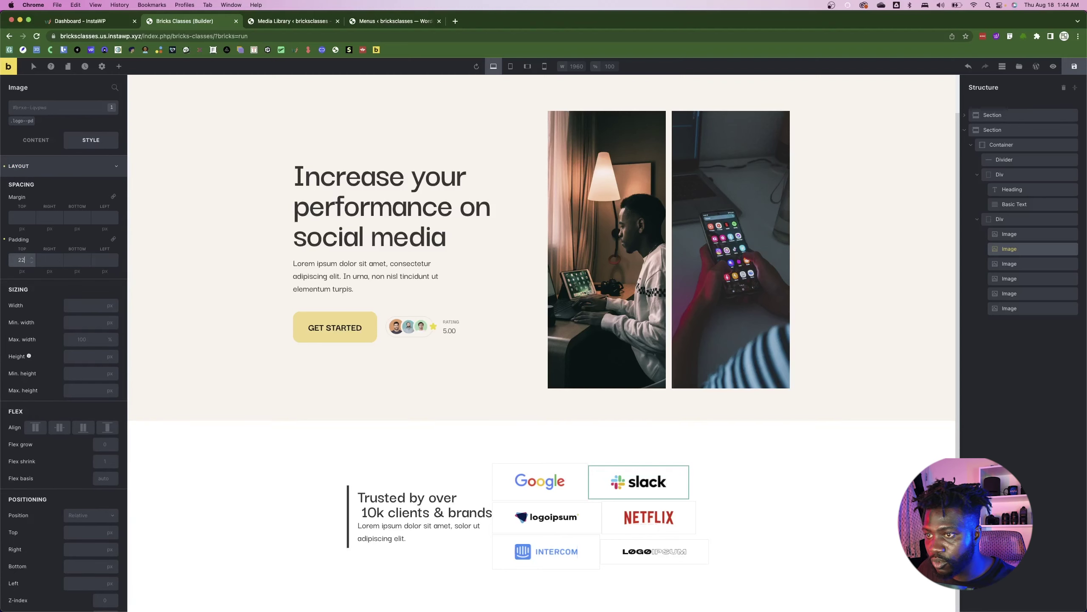
{"action": "key", "text": "super+Tab"}
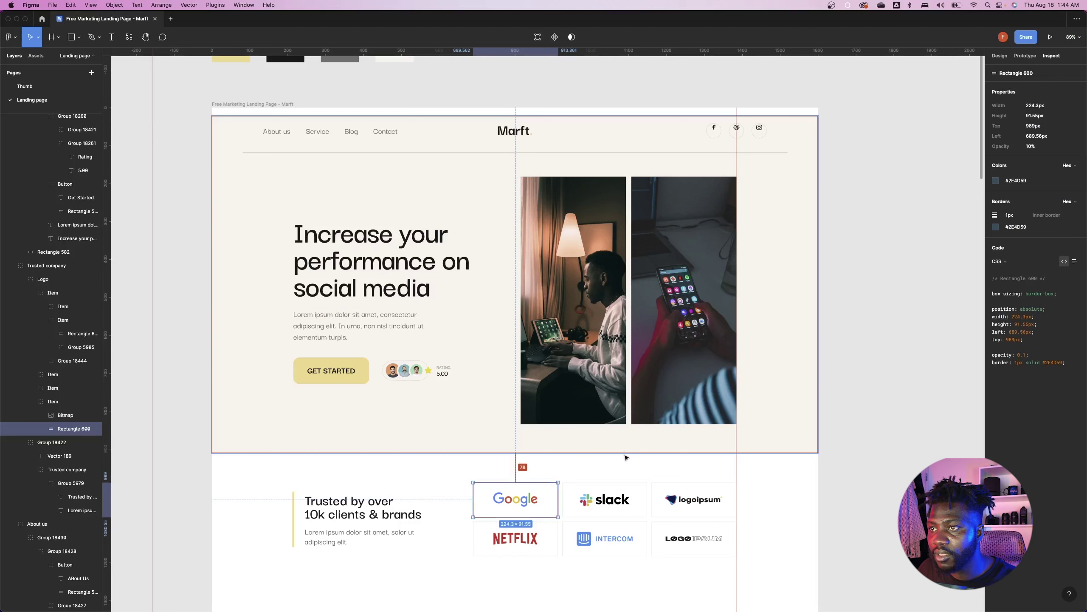
{"action": "left_click", "coordinate": [605, 501]}
{"action": "left_click", "coordinate": [605, 500]}
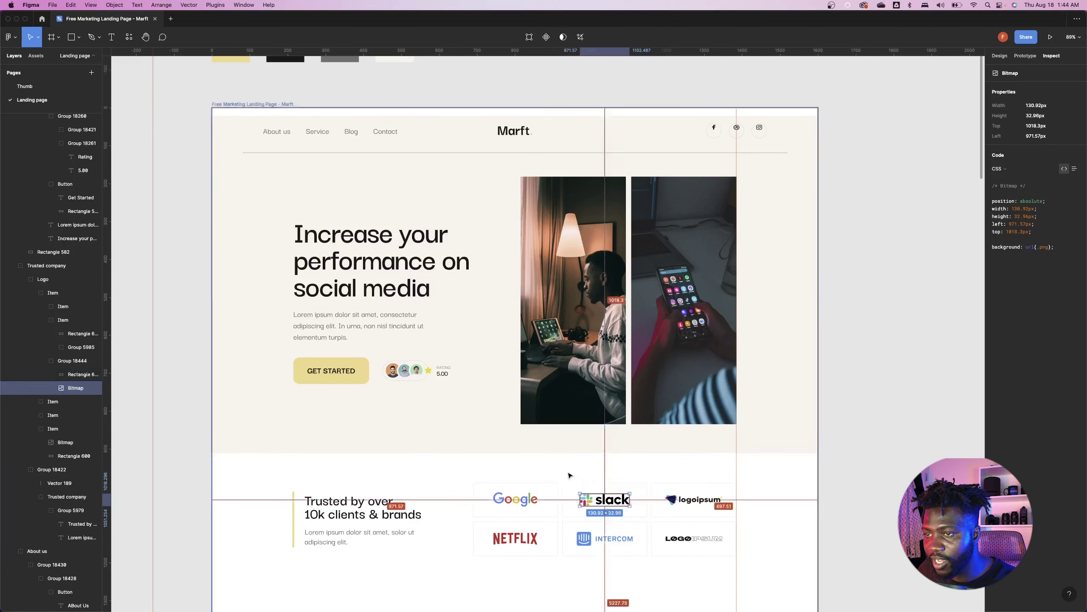
{"action": "key", "text": "super+Tab"}
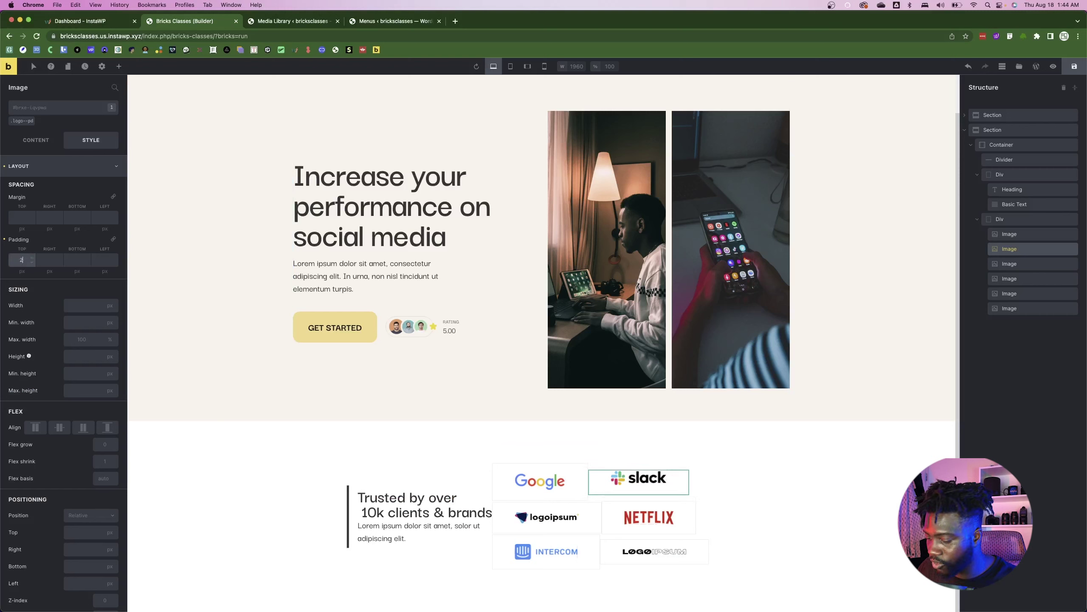
{"action": "type", "text": "29"}
{"action": "key", "text": "Tab"}
{"action": "key", "text": "Tab"}
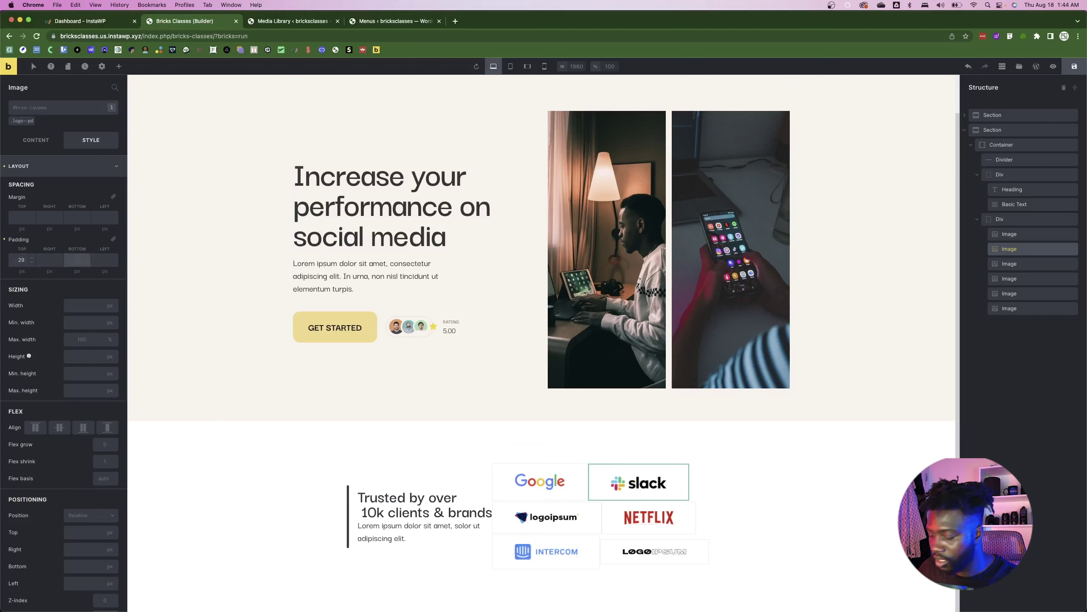
{"action": "type", "text": "296"}
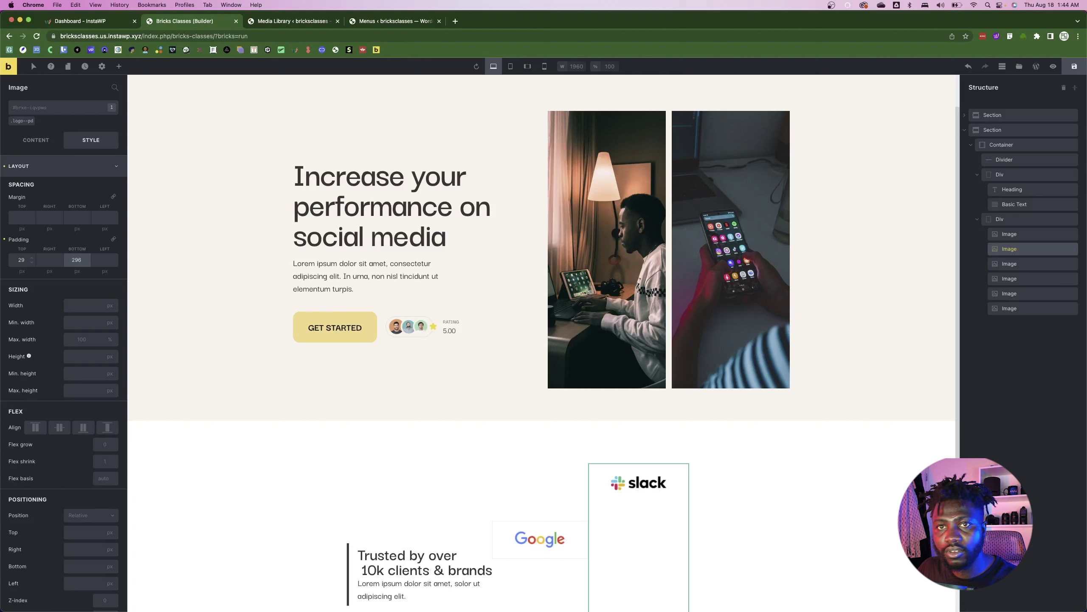
{"action": "key", "text": "BackSpace"}
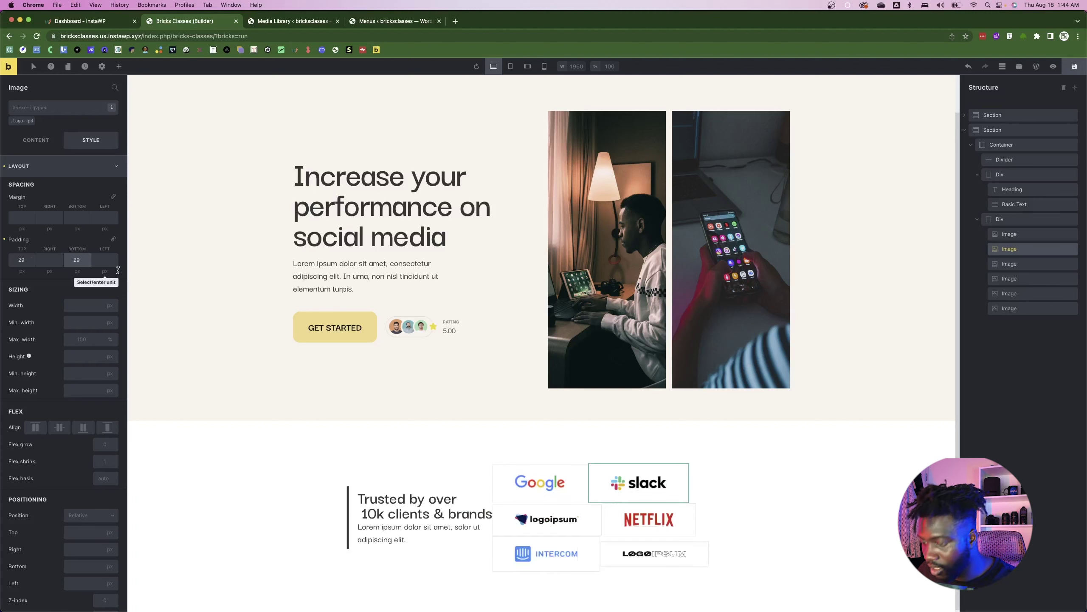
- Fine-tune the Slack image's padding to 26 px at the bottom and 27 px at the top
{"action": "key", "text": "Down"}
{"action": "key", "text": "Down"}
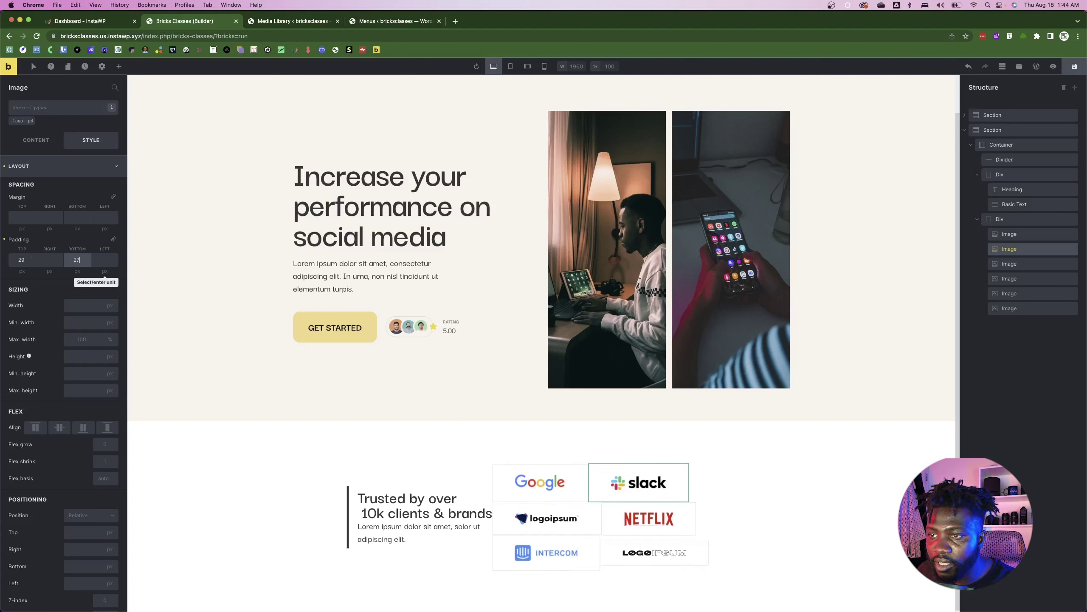
{"action": "key", "text": "Down"}
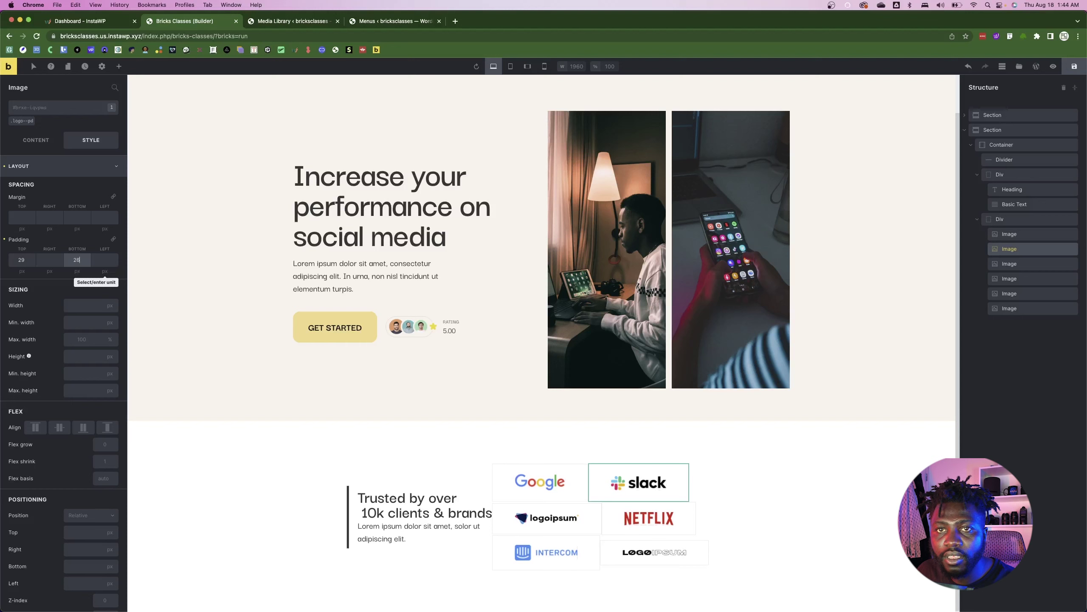
{"action": "left_click", "coordinate": [23, 260]}
{"action": "key", "text": "Down"}
{"action": "key", "text": "Down"}
{"action": "key", "text": "Down"}
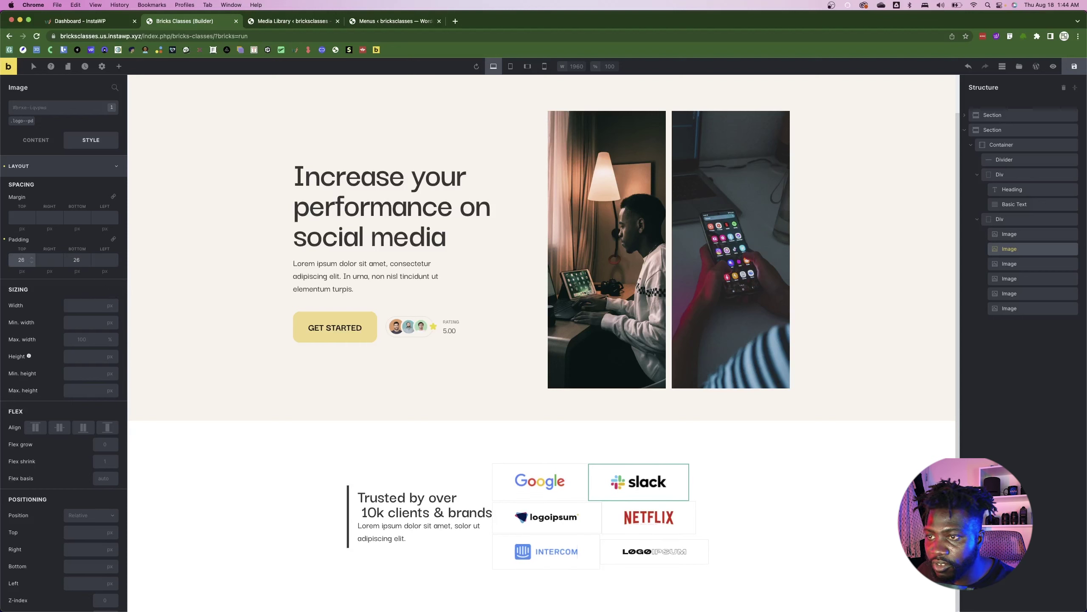
{"action": "key", "text": "Up"}
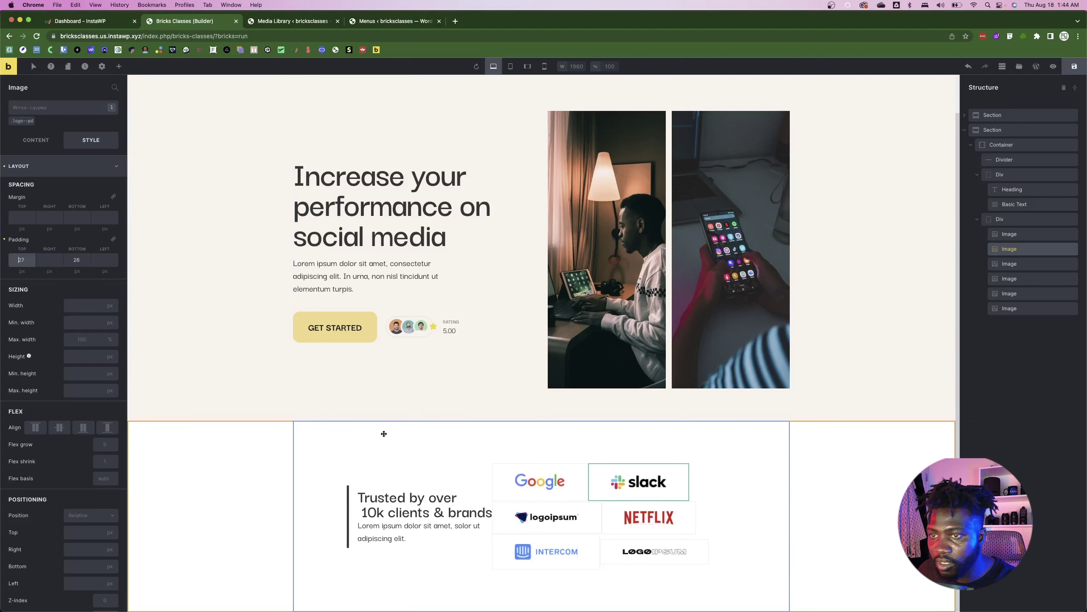
{"action": "left_click", "coordinate": [415, 458]}
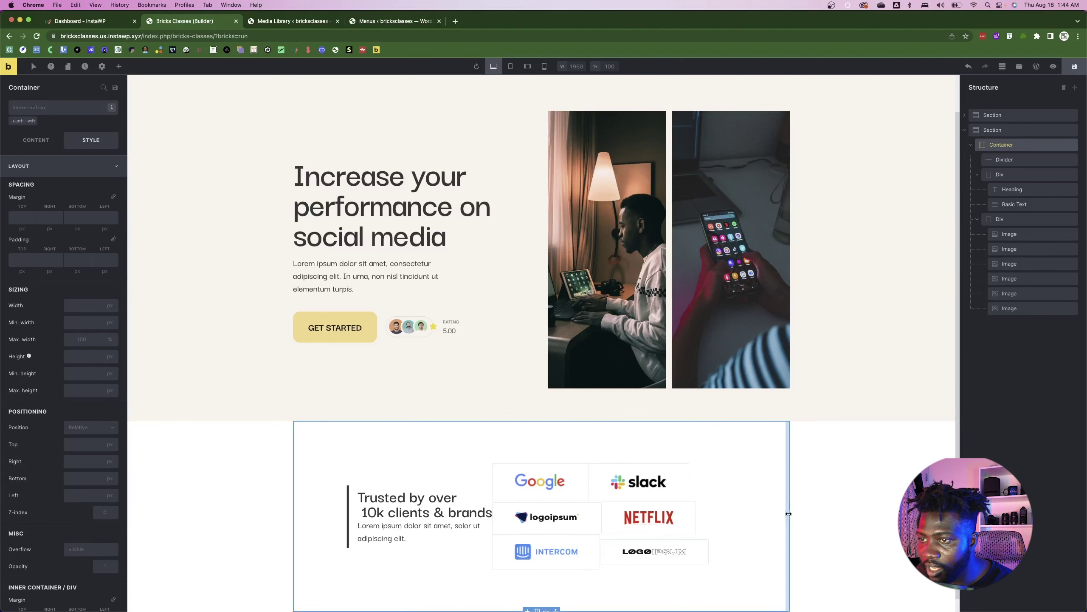
- Measure the dark blue logoipsum logo's spacing in Figma and set its Bricks image's top and bottom padding to 33 px
{"action": "left_click", "coordinate": [592, 515]}
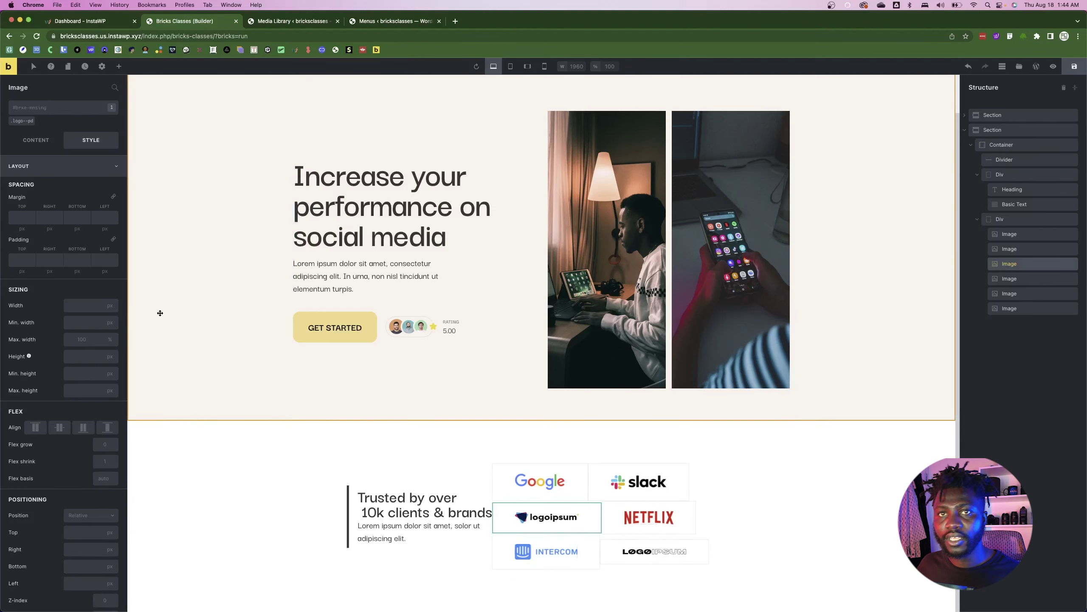
{"action": "key", "text": "super+Tab"}
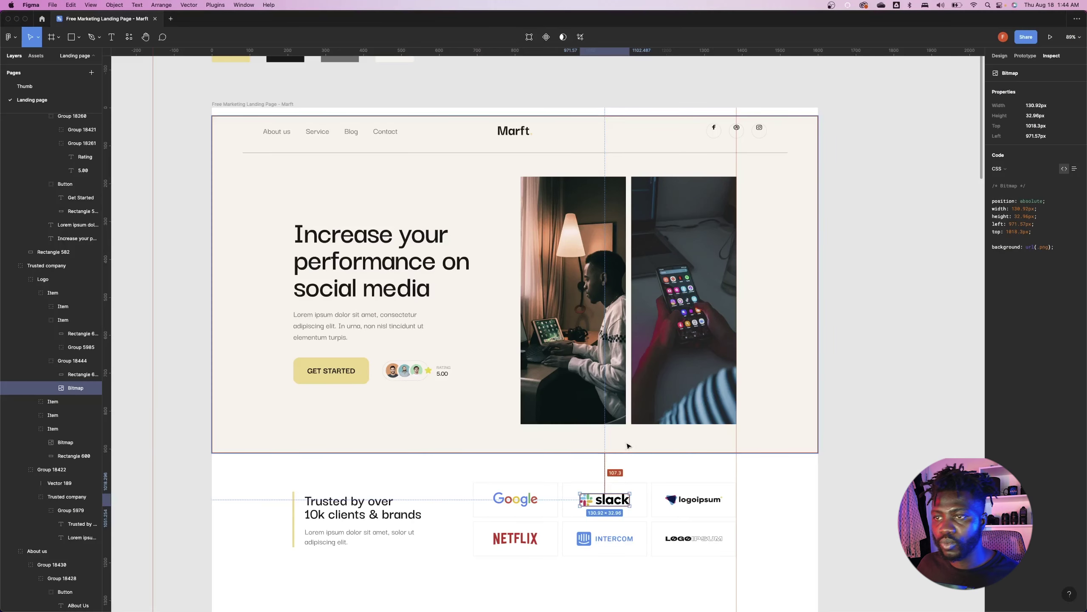
{"action": "left_click", "coordinate": [685, 500]}
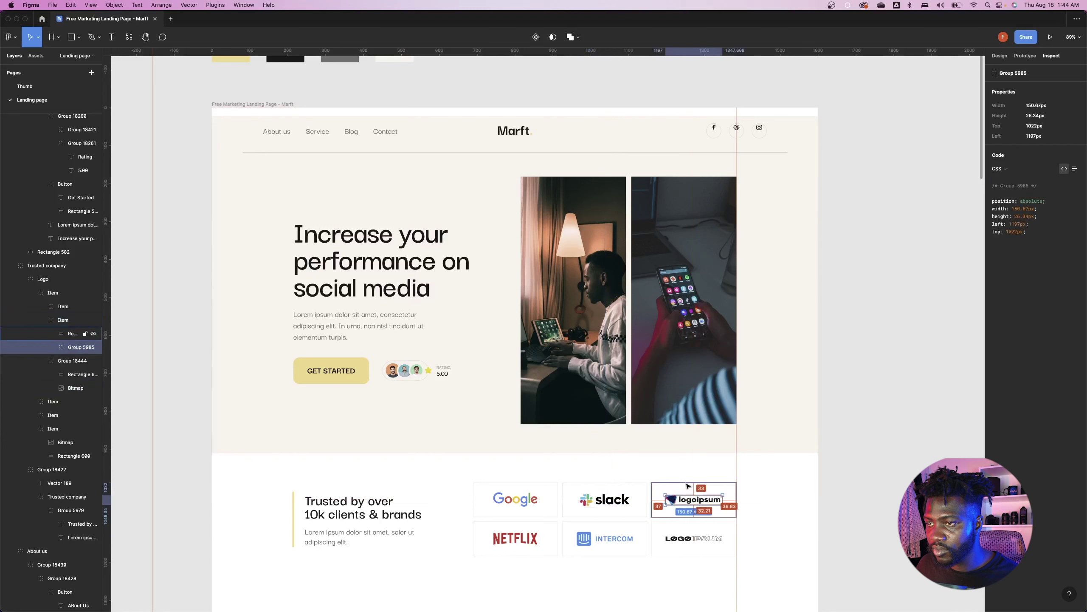
{"action": "key", "text": "super+Tab"}
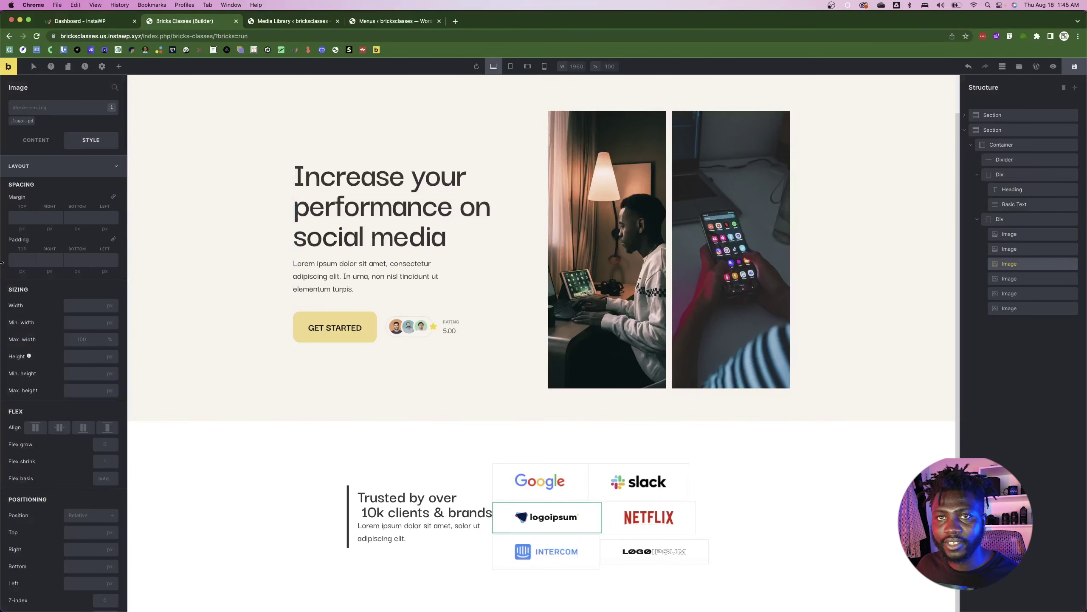
{"action": "left_click", "coordinate": [24, 260]}
{"action": "type", "text": "33"}
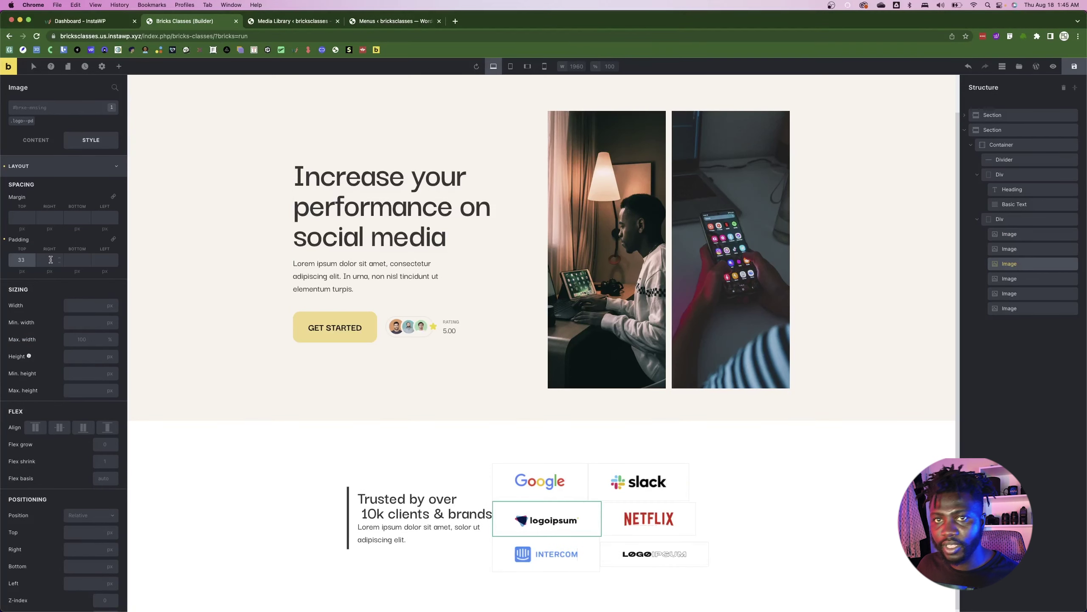
{"action": "left_click", "coordinate": [76, 258]}
- Check the logoipsum logo's side spacing in Figma and set the image's right and left padding to 20 px
{"action": "key", "text": "super+Tab"}
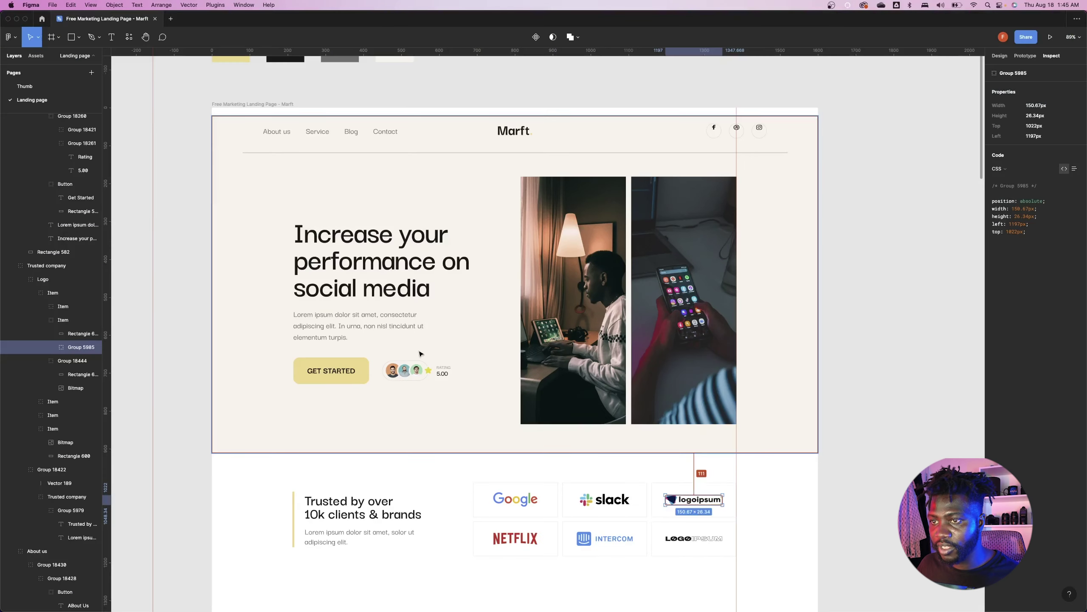
{"action": "mouse_move", "coordinate": [653, 505]}
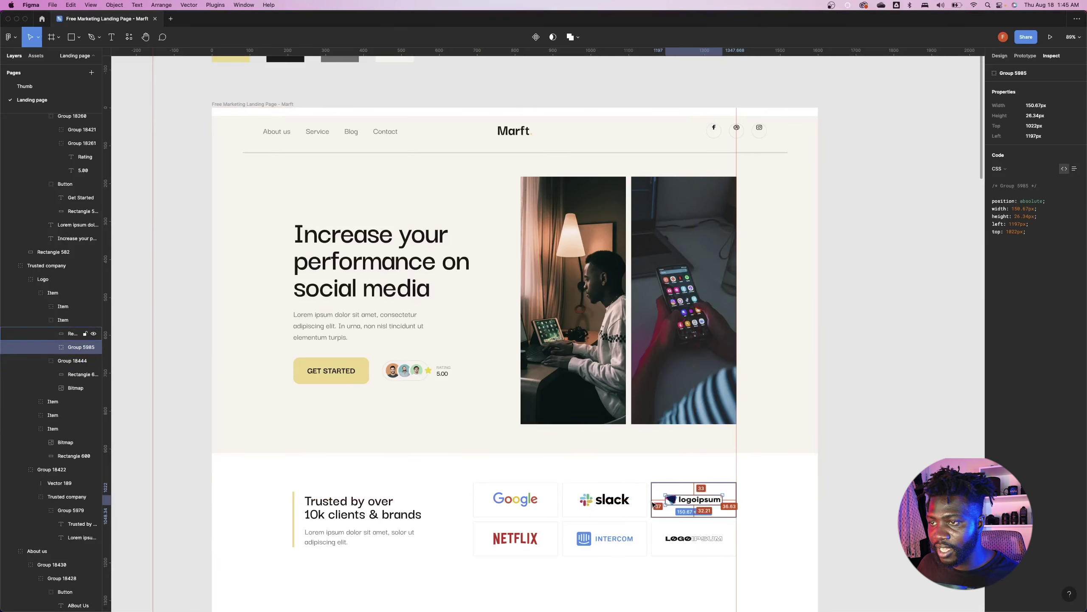
{"action": "key", "text": "super+Tab"}
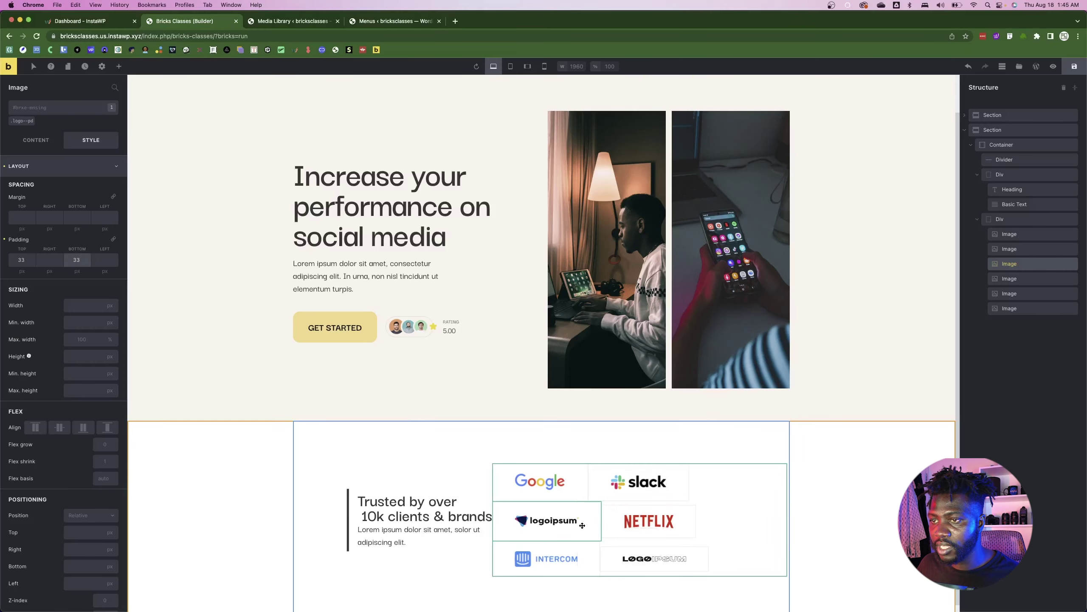
{"action": "left_click", "coordinate": [47, 260]}
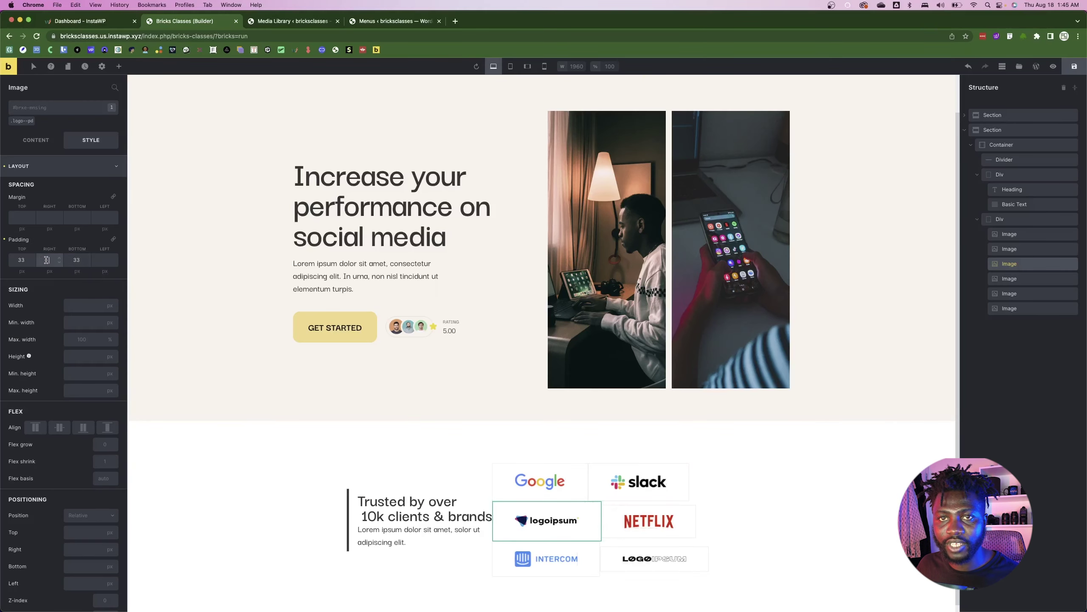
{"action": "type", "text": "20"}
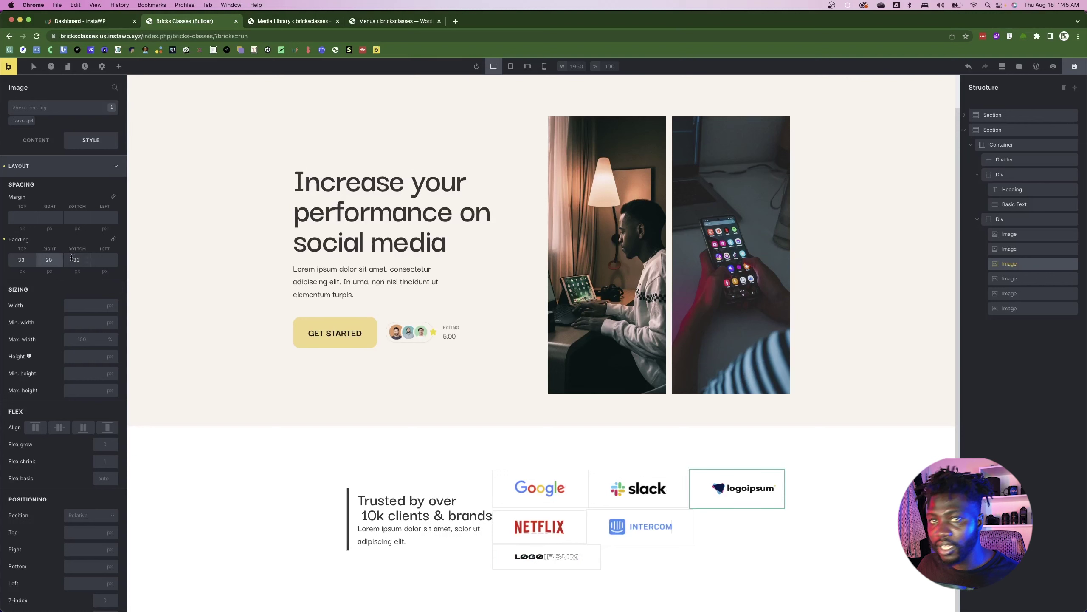
{"action": "left_click", "coordinate": [98, 261]}
{"action": "type", "text": "20"}
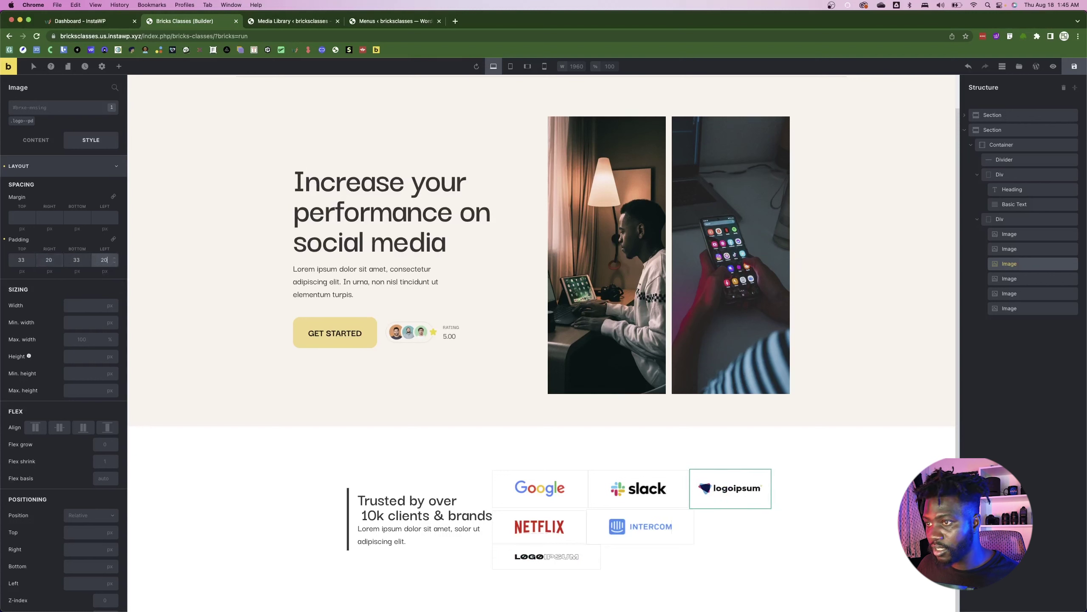
- Increase the logoipsum image's left padding to 56 px
{"action": "key", "text": "Up"}
{"action": "key", "text": "Up"}
{"action": "key", "text": "Up"}
{"action": "key", "text": "Up"}
{"action": "key", "text": "Up"}
{"action": "key", "text": "Up"}
{"action": "key", "text": "Up"}
{"action": "key", "text": "Up"}
{"action": "key", "text": "Up"}
{"action": "key", "text": "Up"}
{"action": "key", "text": "Up"}
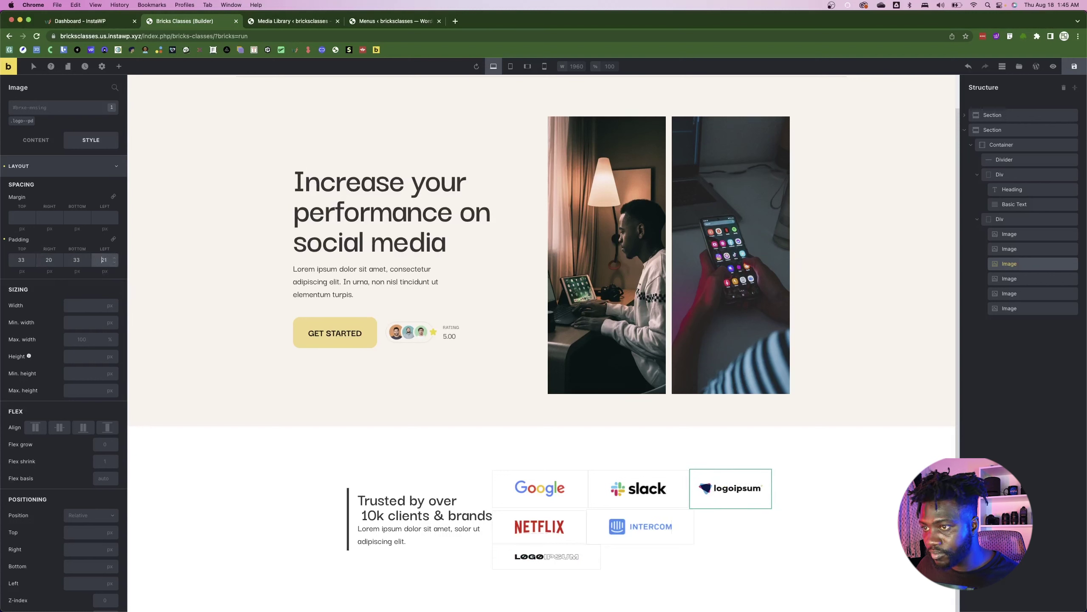
{"action": "key", "text": "Up"}
{"action": "key", "text": "Up"}
{"action": "key", "text": "Up"}
{"action": "key", "text": "Up"}
{"action": "key", "text": "Up"}
{"action": "key", "text": "Up"}
{"action": "key", "text": "Up"}
{"action": "key", "text": "Up"}
{"action": "key", "text": "Up"}
{"action": "key", "text": "Up"}
{"action": "key", "text": "Up"}
{"action": "key", "text": "Up"}
{"action": "key", "text": "Up"}
{"action": "key", "text": "Up"}
{"action": "key", "text": "Up"}
{"action": "key", "text": "Up"}
{"action": "key", "text": "Up"}
{"action": "key", "text": "Up"}
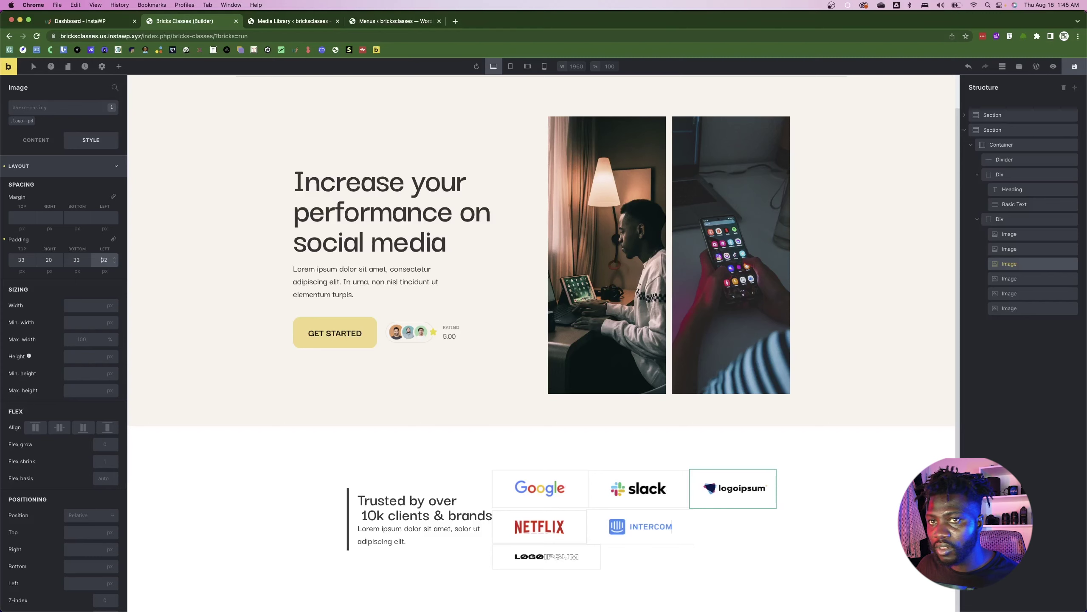
{"action": "key", "text": "Up"}
{"action": "key", "text": "Up"}
{"action": "key", "text": "Up"}
{"action": "key", "text": "Up"}
{"action": "key", "text": "Up"}
{"action": "key", "text": "Up"}
{"action": "key", "text": "Up"}
{"action": "key", "text": "Up"}
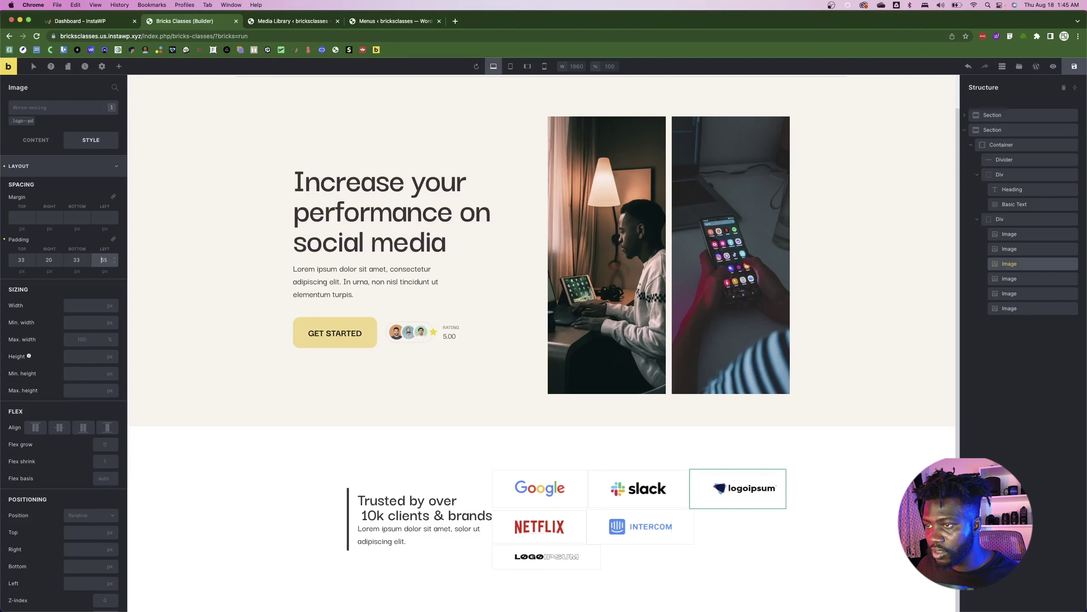
{"action": "key", "text": "Down"}
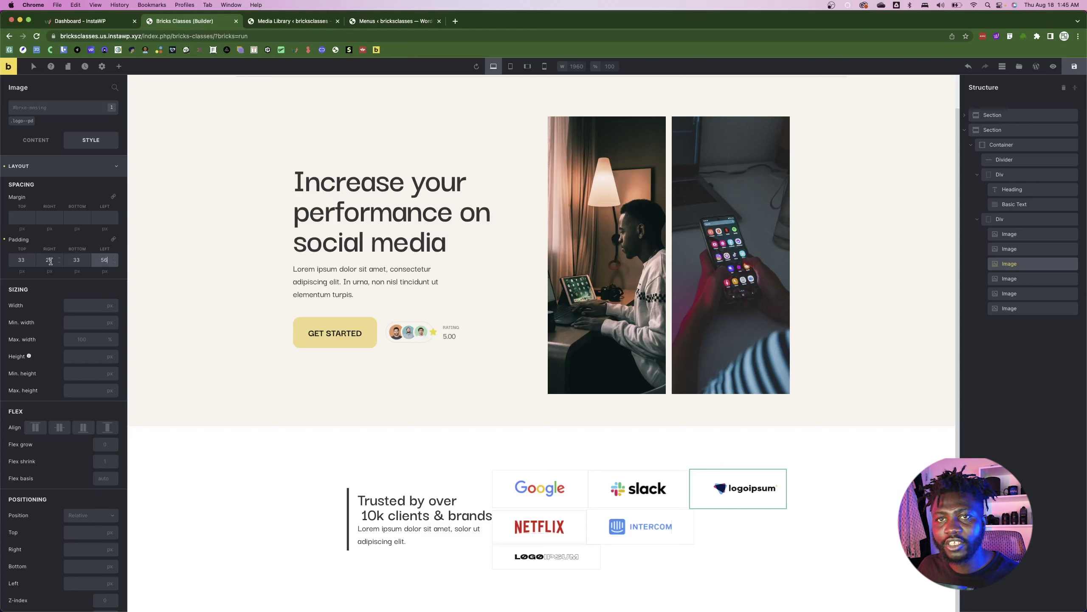
- Divide 76 by 2 in Calculator and set the logoipsum image's right padding to 38 px in Bricks
{"action": "left_click", "coordinate": [106, 261]}
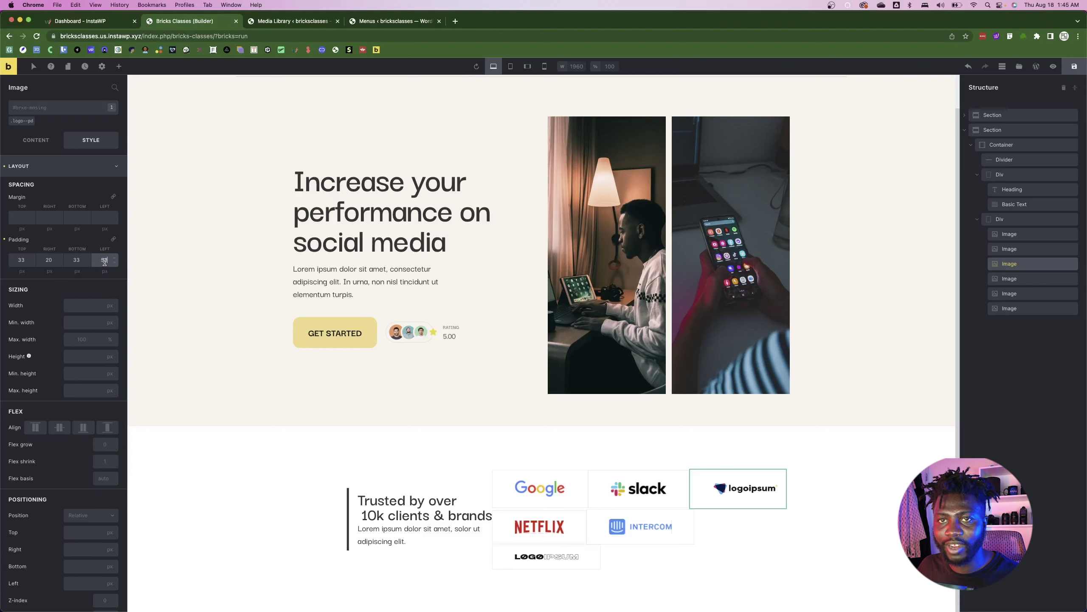
{"action": "key", "text": "super+space"}
{"action": "type", "text": "calc"}
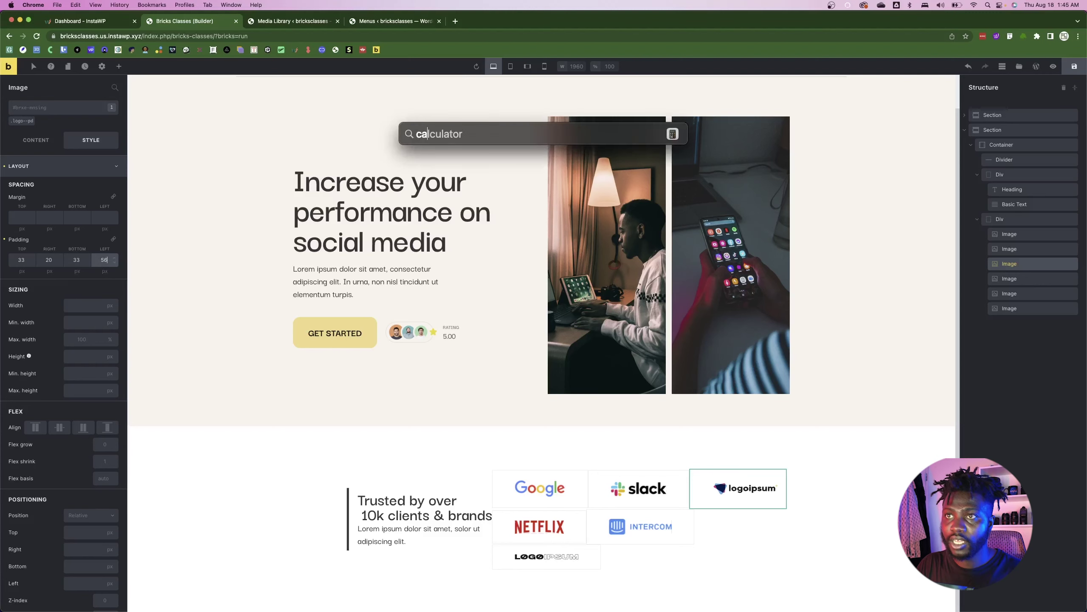
{"action": "key", "text": "Return"}
{"action": "type", "text": "76"}
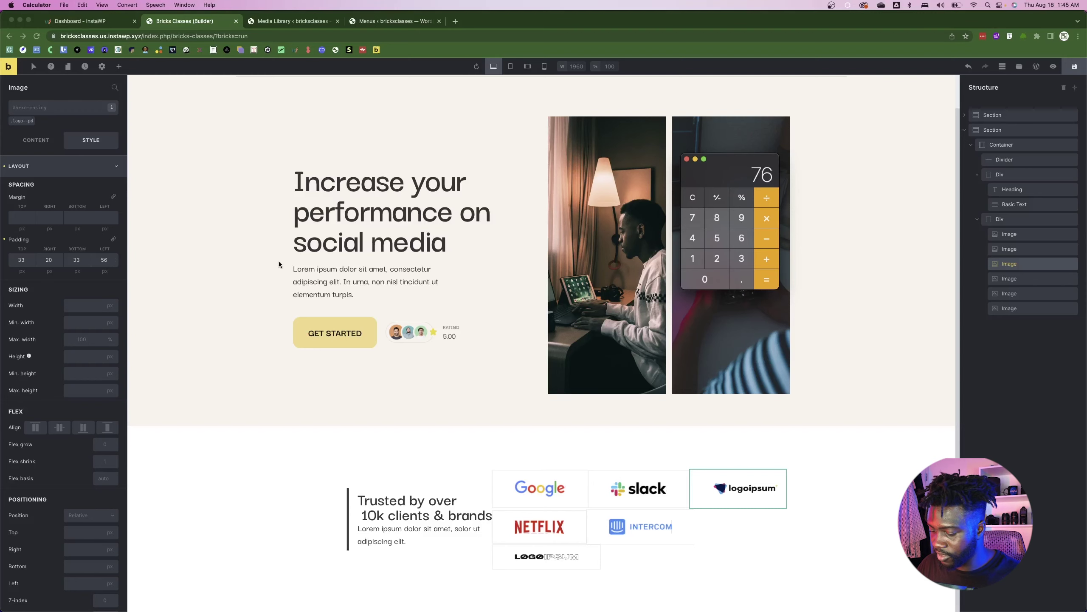
{"action": "type", "text": "/2="}
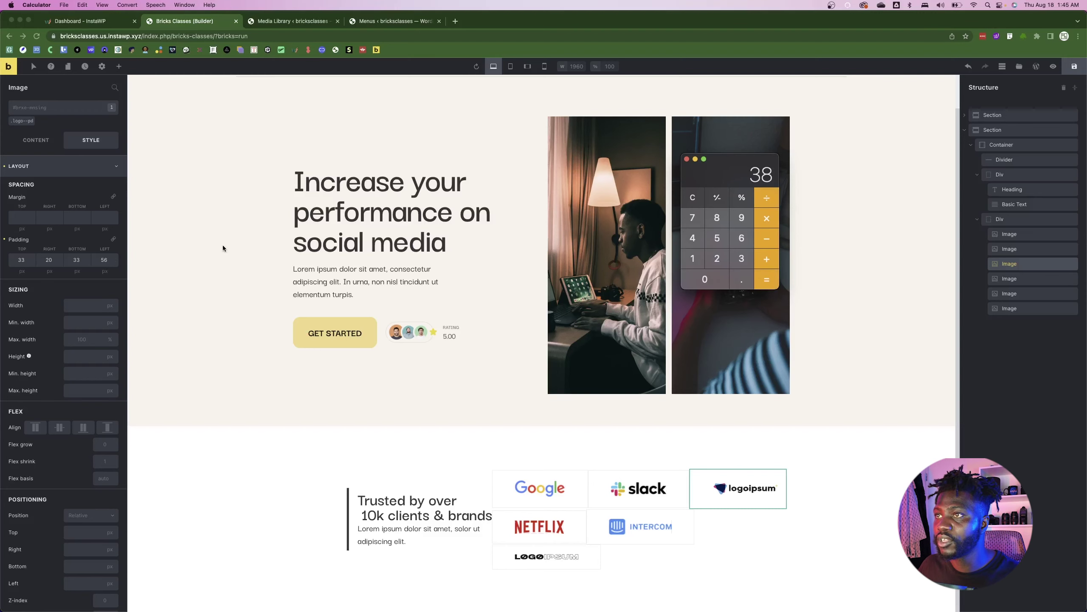
{"action": "double_click", "coordinate": [41, 260]}
{"action": "type", "text": "38"}
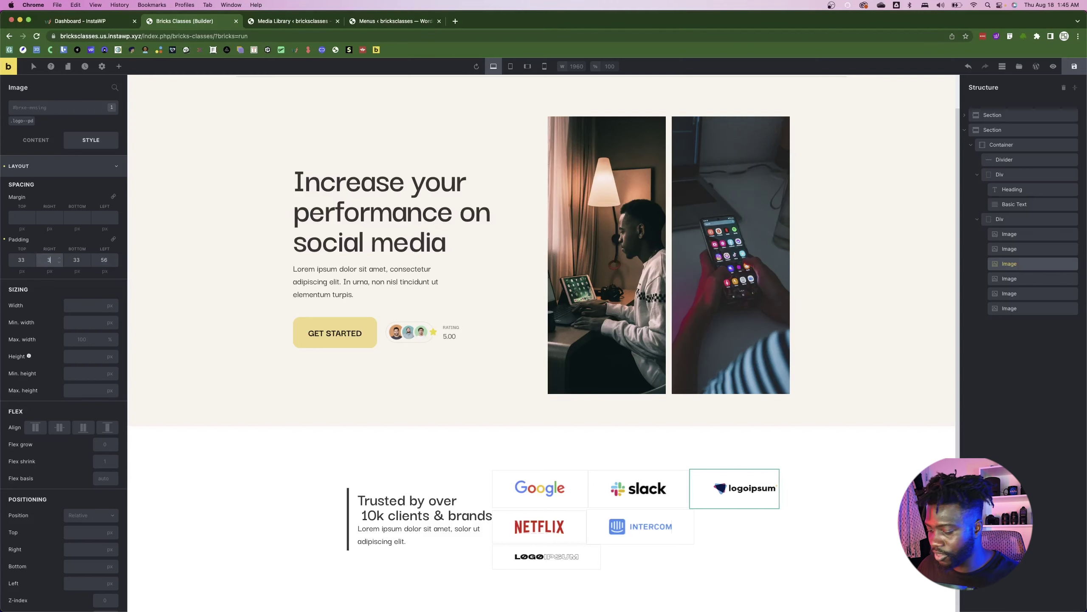
- Set the dark blue logoipsum image's left padding to 38 px
{"action": "key", "text": "Tab"}
{"action": "key", "text": "Tab"}
{"action": "type", "text": "38"}
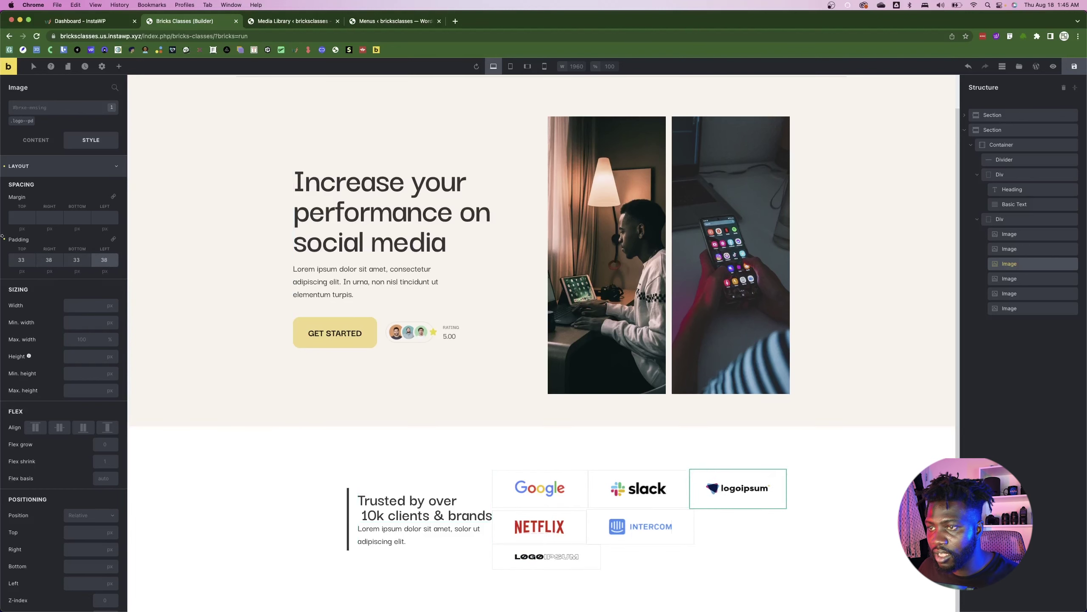
- Reduce the logoipsum image's top padding to 30 px and on to 28 px, and set its bottom padding to 28 px
{"action": "left_click", "coordinate": [18, 259]}
{"action": "double_click", "coordinate": [17, 259]}
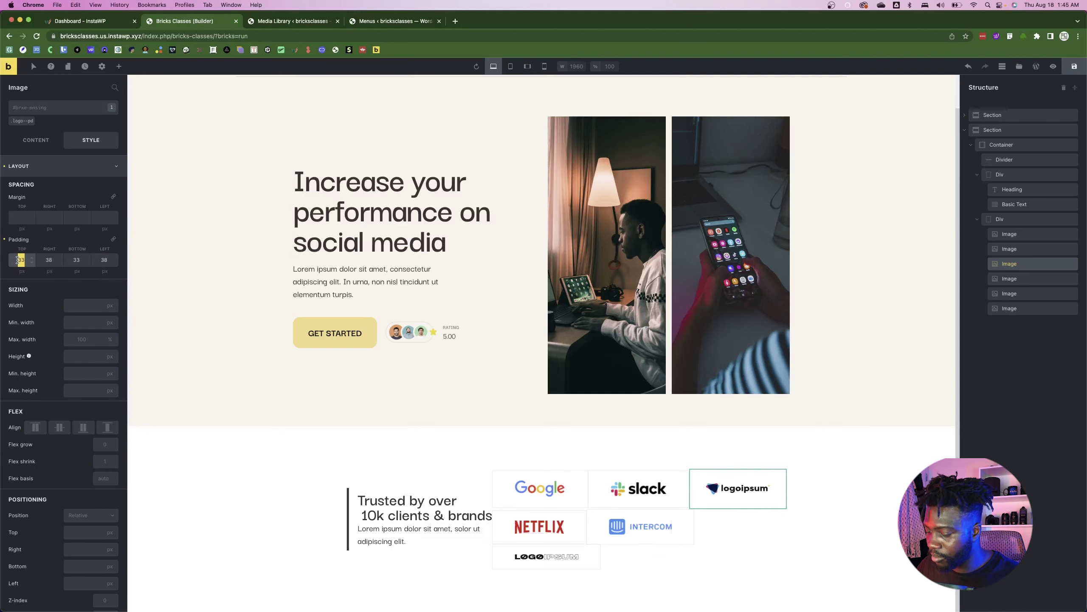
{"action": "type", "text": "30"}
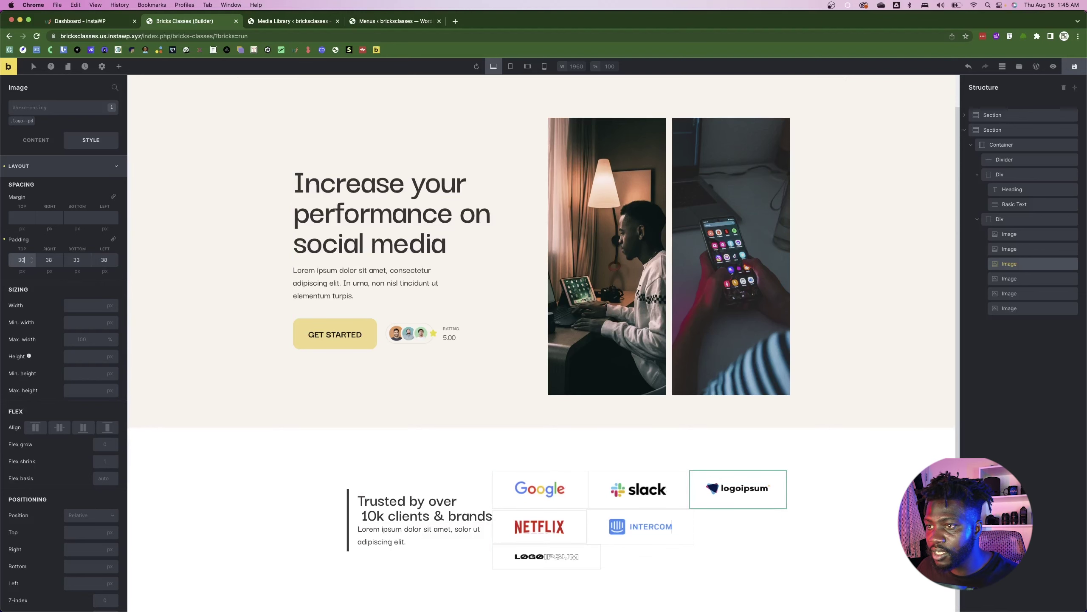
{"action": "key", "text": "Down"}
{"action": "key", "text": "Down"}
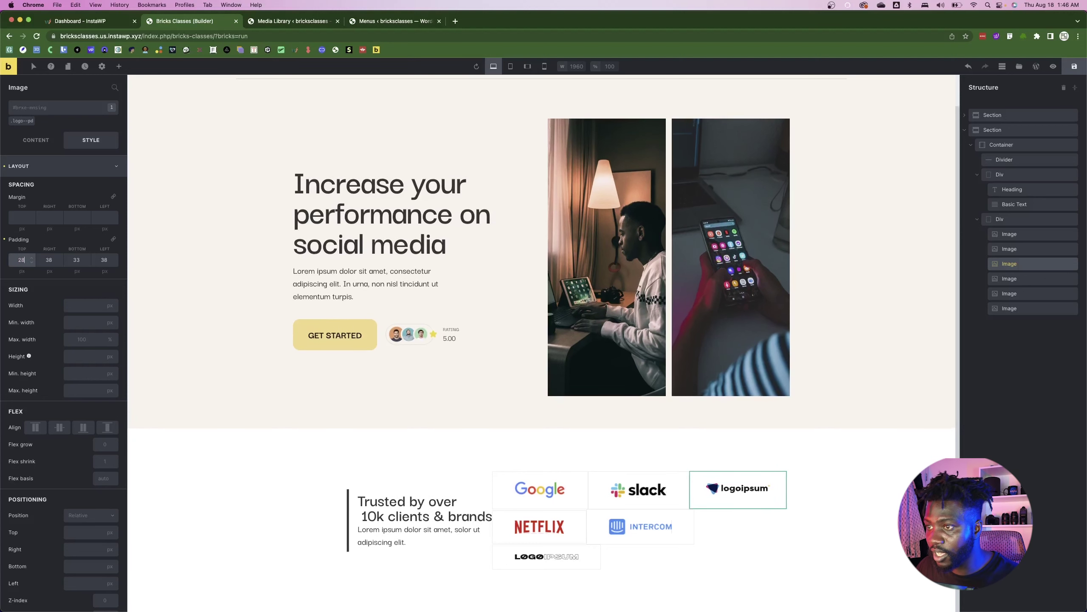
{"action": "double_click", "coordinate": [73, 260]}
{"action": "type", "text": "28"}
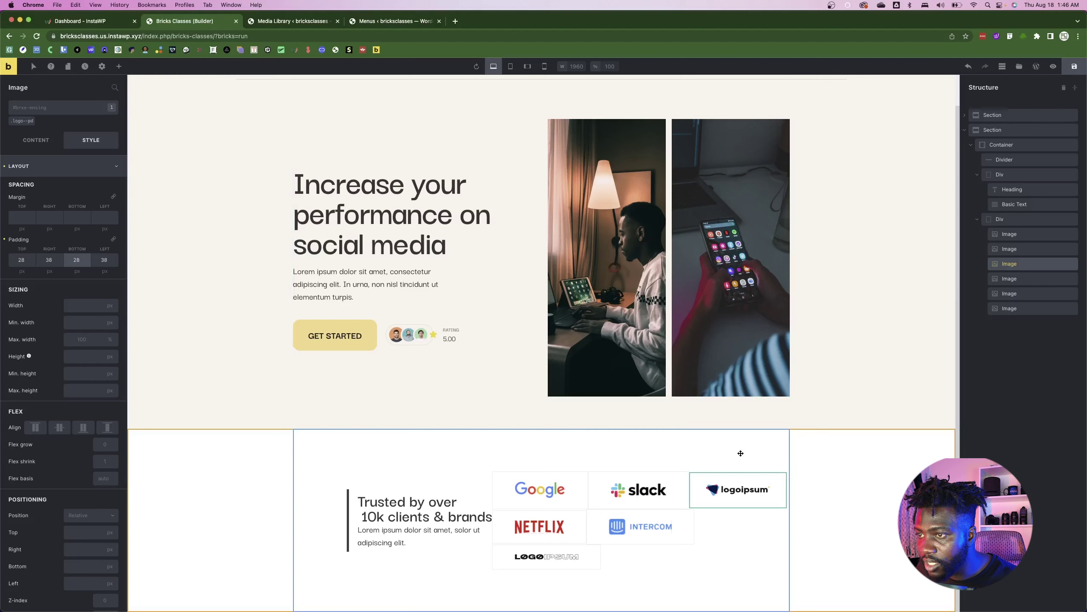
- Set the logoipsum image's bottom and top padding to 30 px and select the surrounding container
{"action": "key", "text": "Up"}
{"action": "key", "text": "Up"}
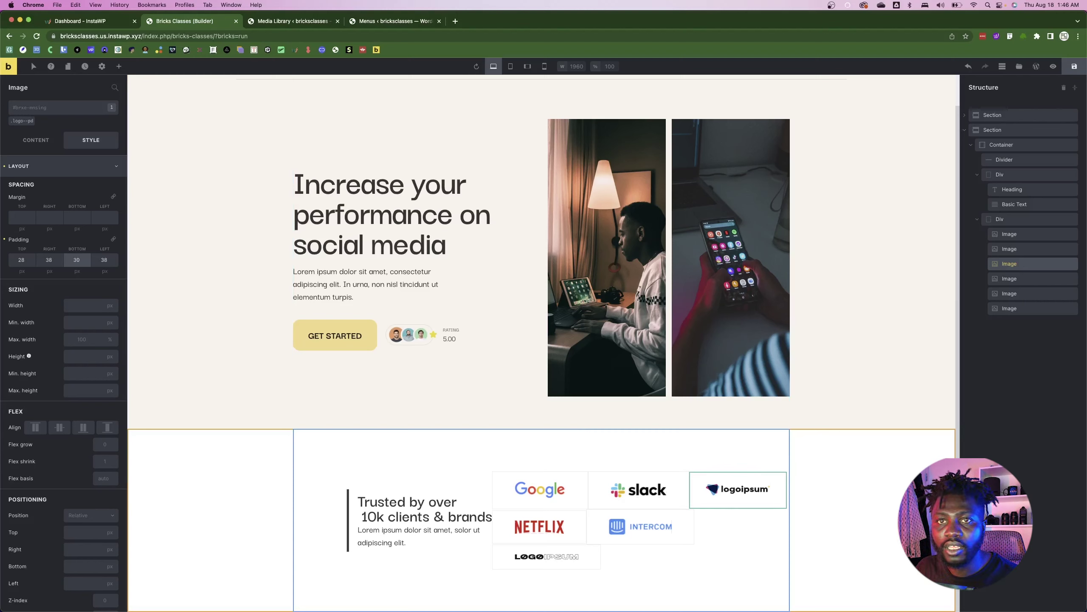
{"action": "double_click", "coordinate": [21, 260]}
{"action": "type", "text": "3"}
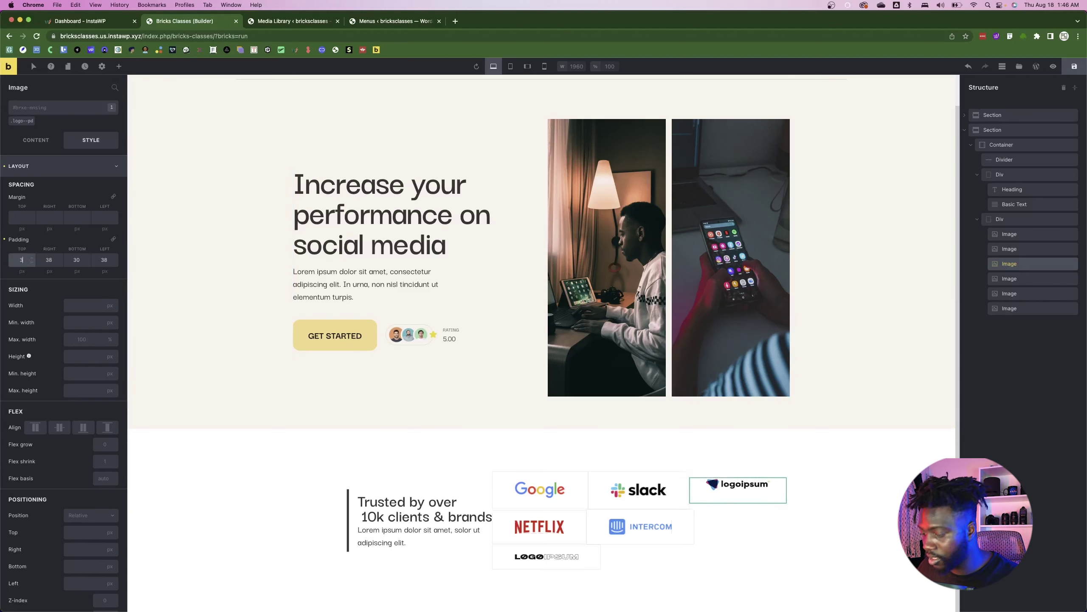
{"action": "type", "text": "0"}
{"action": "left_click", "coordinate": [610, 437]}
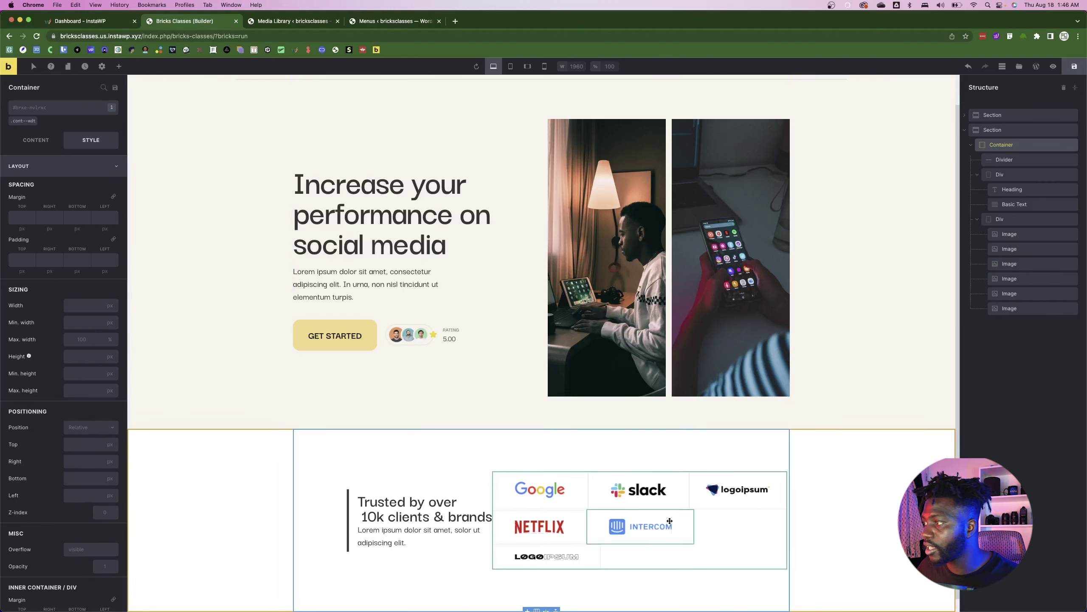
- Switch to Figma, measure the gap between the slack and logoipsum logo boxes, and return to Bricks
{"action": "key", "text": "super+Tab"}
{"action": "key", "text": "super+Tab"}
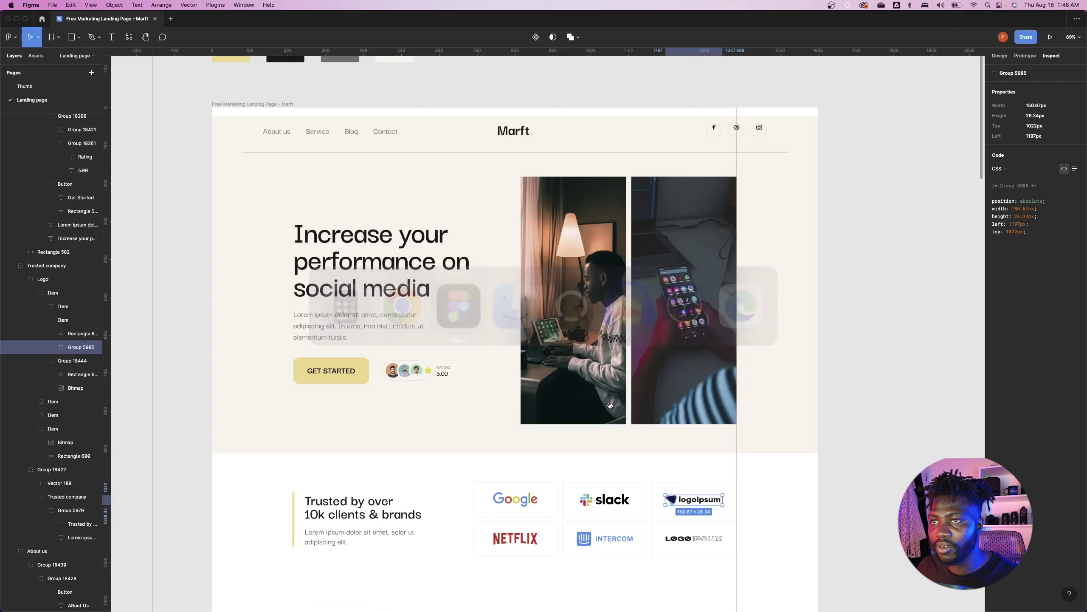
{"action": "left_click", "coordinate": [649, 505]}
{"action": "key", "text": "super+Tab"}
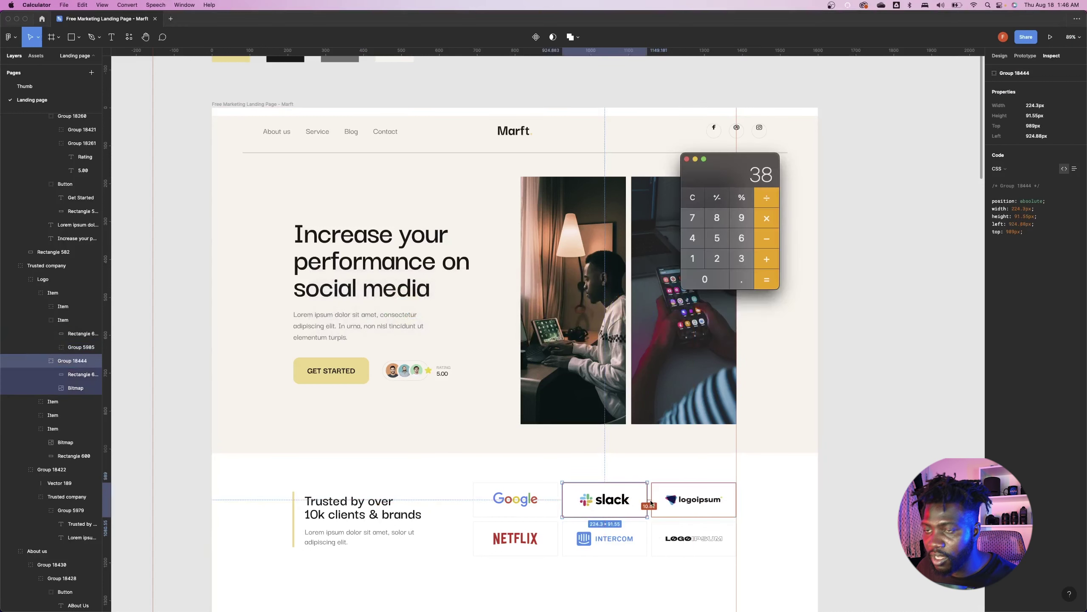
{"action": "key", "text": "super+Tab"}
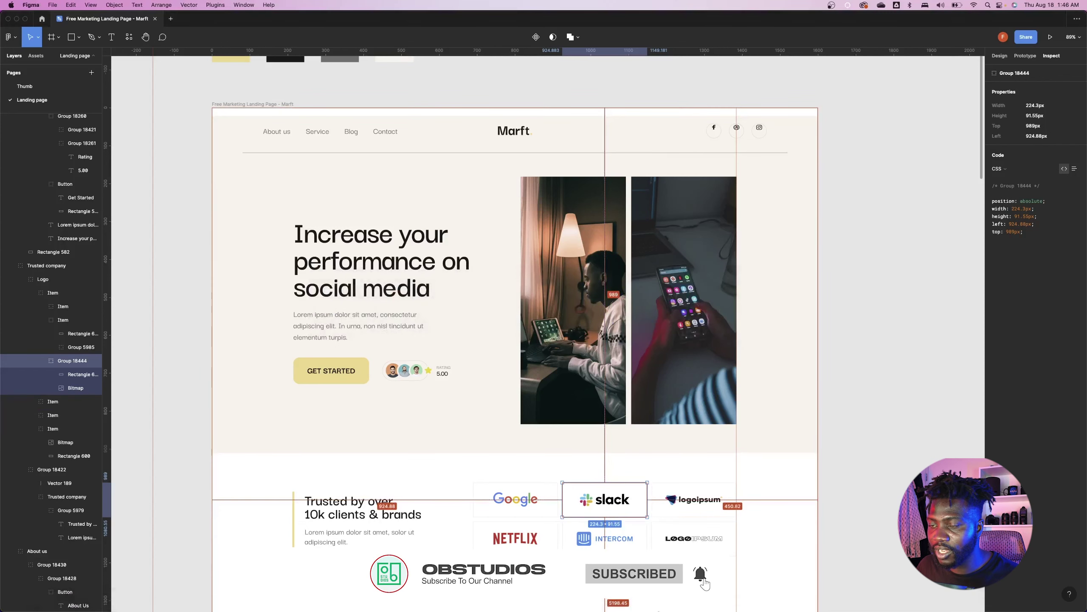
{"action": "mouse_move", "coordinate": [640, 598]}
{"action": "left_click", "coordinate": [583, 589]}
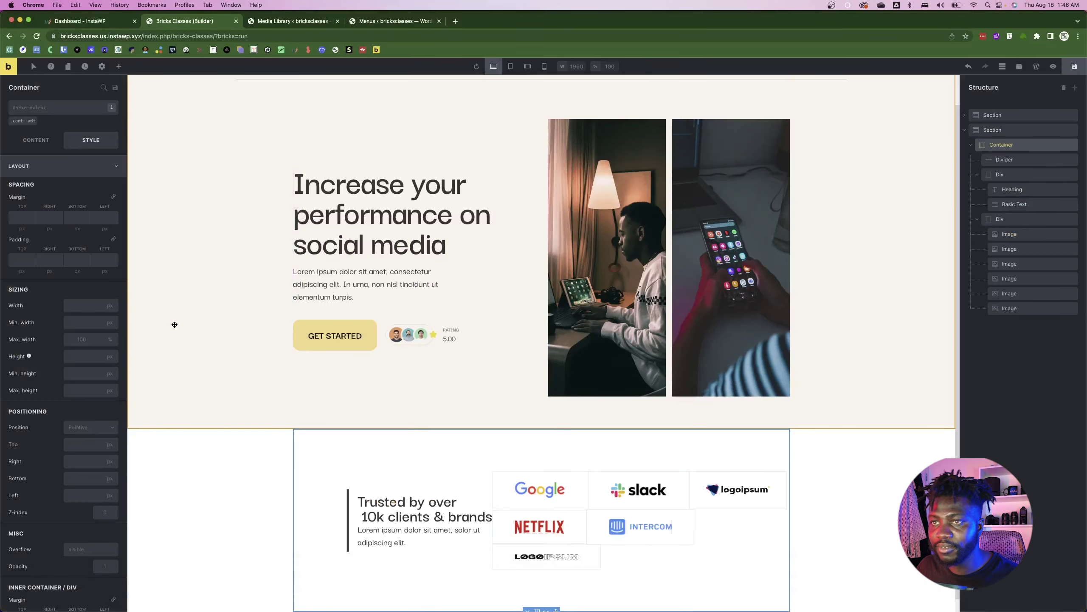
- Bring up the Calculator, close it, and return to the Bricks builder in Chrome
{"action": "key", "text": "super+Tab"}
{"action": "key", "text": "super+Tab"}
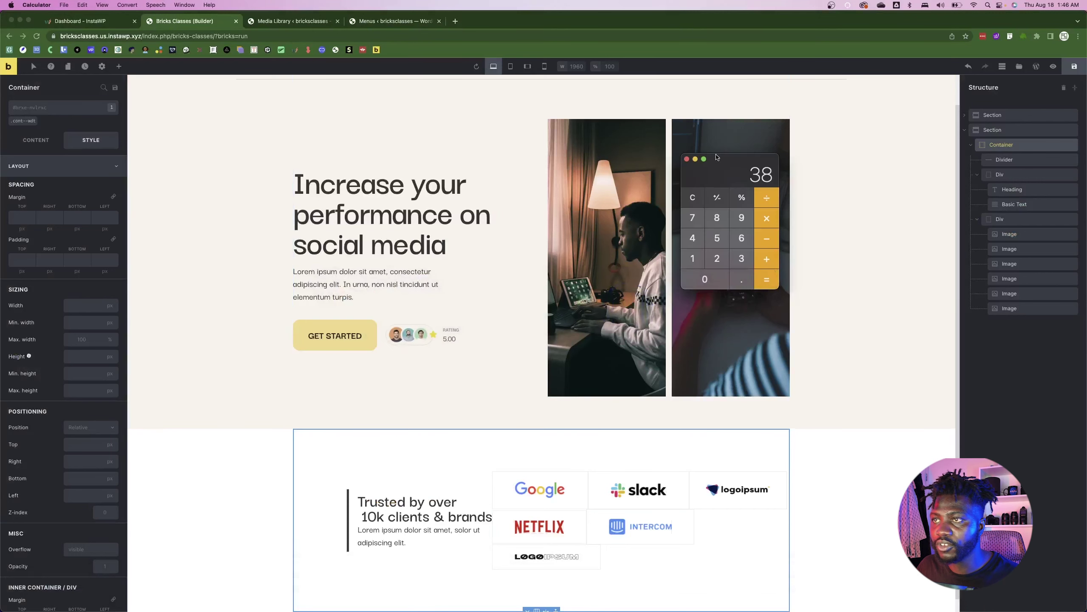
{"action": "left_click", "coordinate": [688, 159]}
{"action": "key", "text": "super+Tab"}
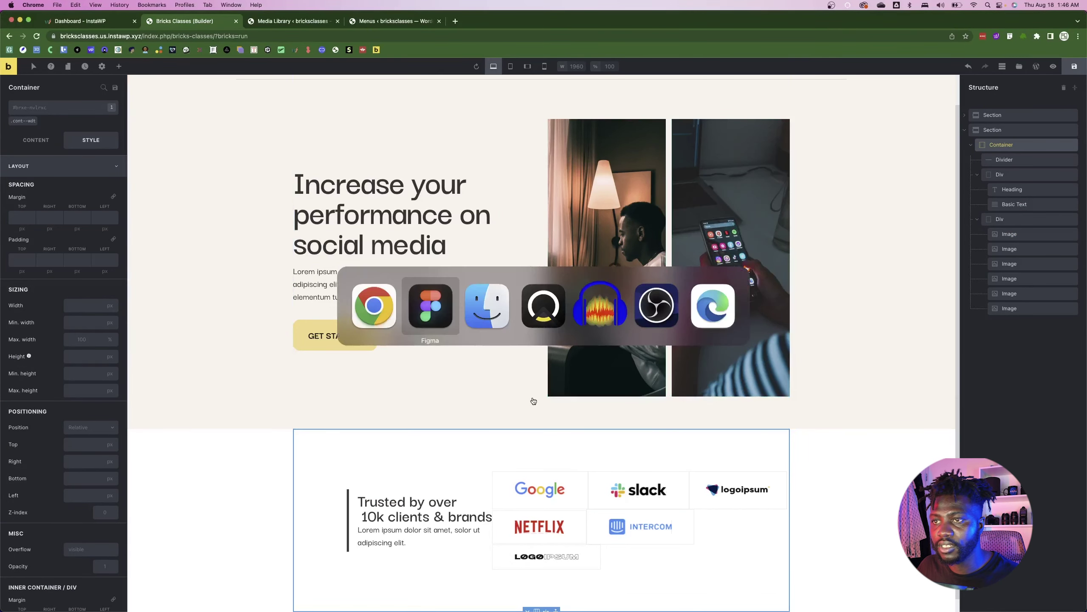
{"action": "key", "text": "super+Tab"}
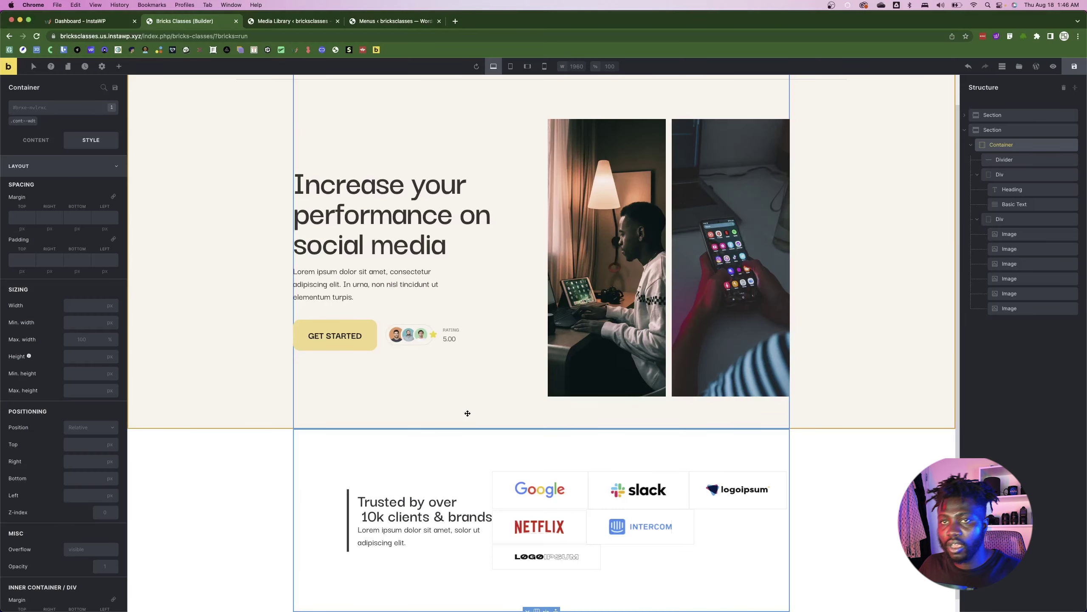
- Set the display of the div holding the six logos to flex, with flex wrap set to No wrap
{"action": "left_click", "coordinate": [1057, 219]}
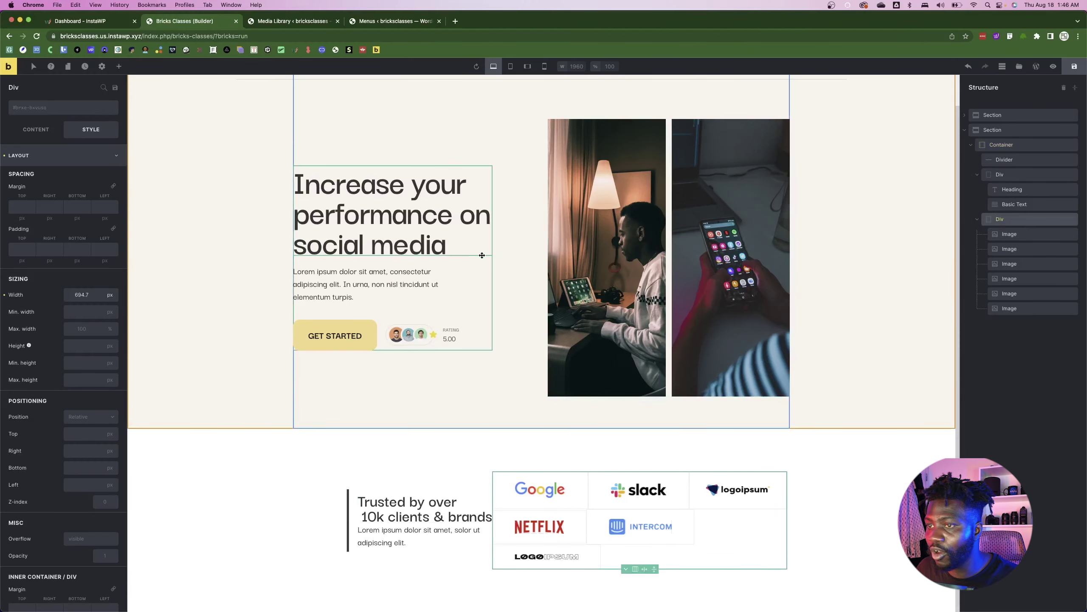
{"action": "left_click", "coordinate": [36, 129]}
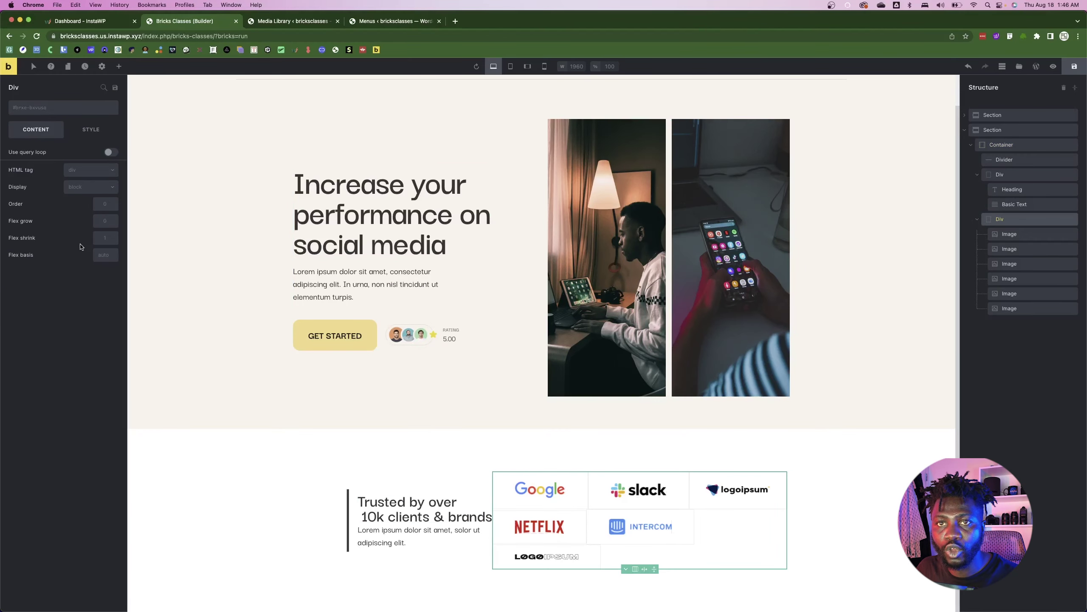
{"action": "left_click", "coordinate": [90, 191]}
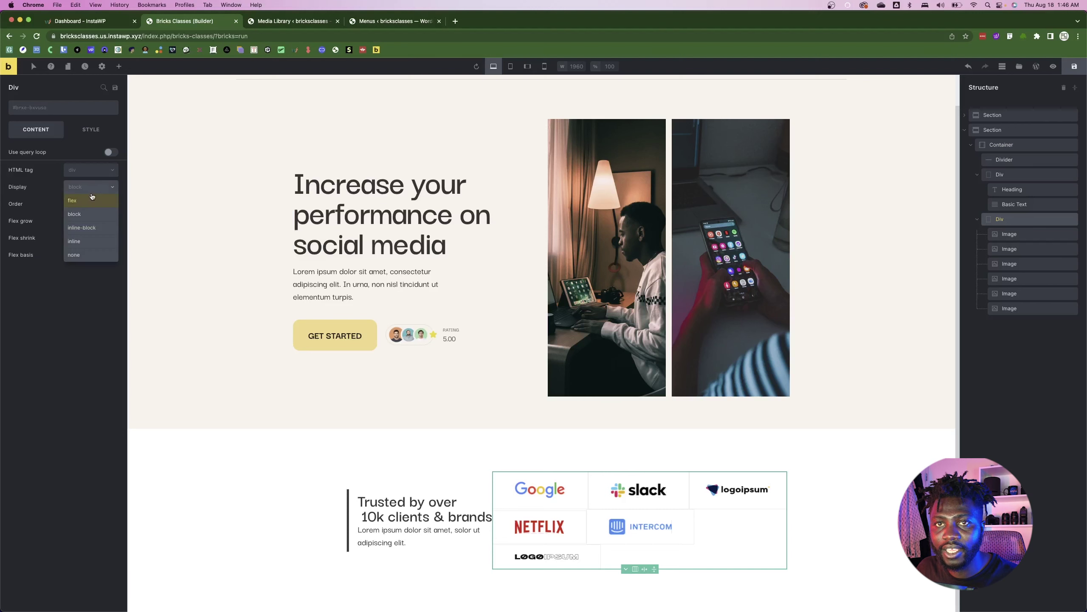
{"action": "left_click", "coordinate": [88, 201]}
{"action": "left_click", "coordinate": [92, 207]}
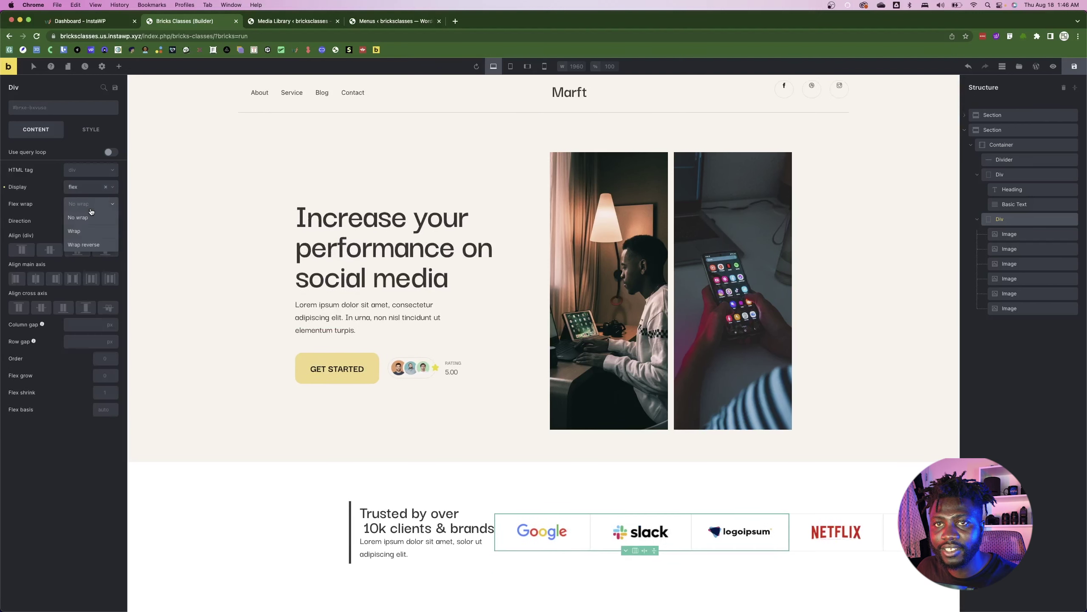
{"action": "left_click", "coordinate": [86, 218]}
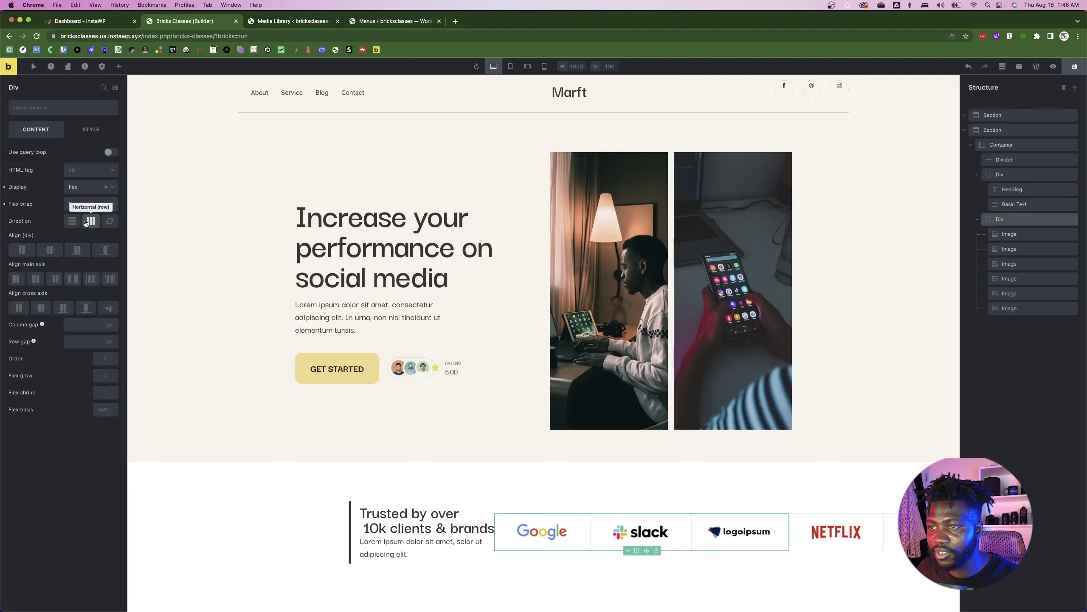
- Try block display on the logos div and return it to flex
{"action": "left_click", "coordinate": [90, 190]}
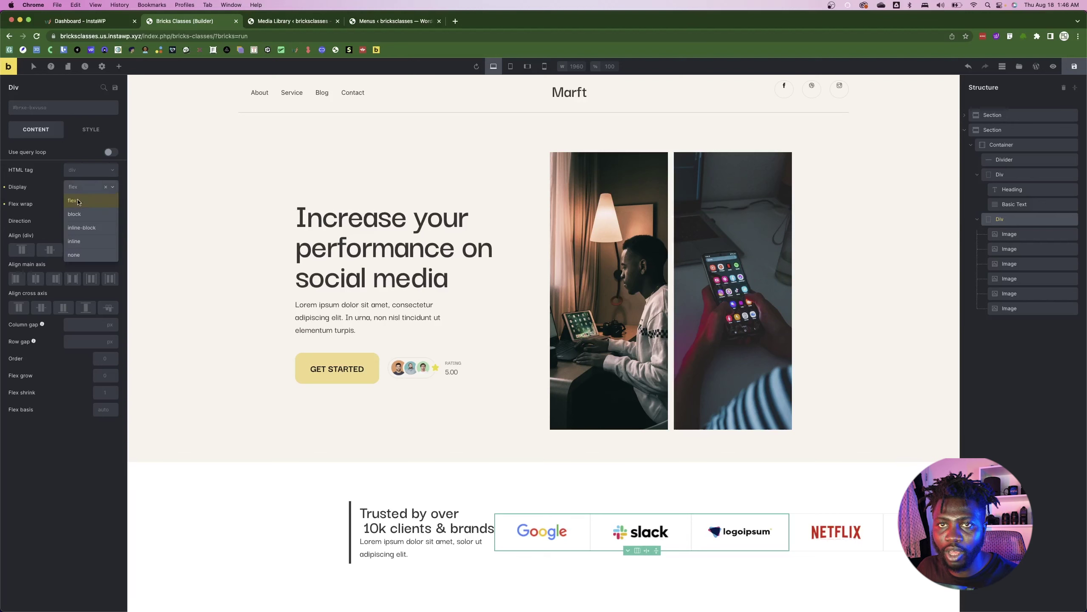
{"action": "left_click", "coordinate": [79, 219]}
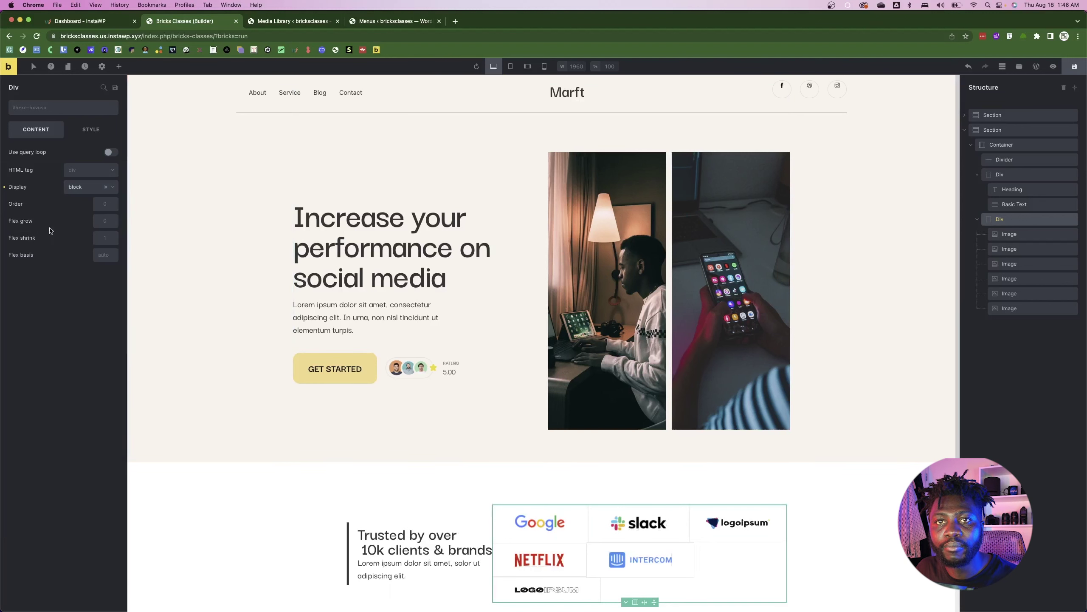
{"action": "left_click", "coordinate": [81, 186]}
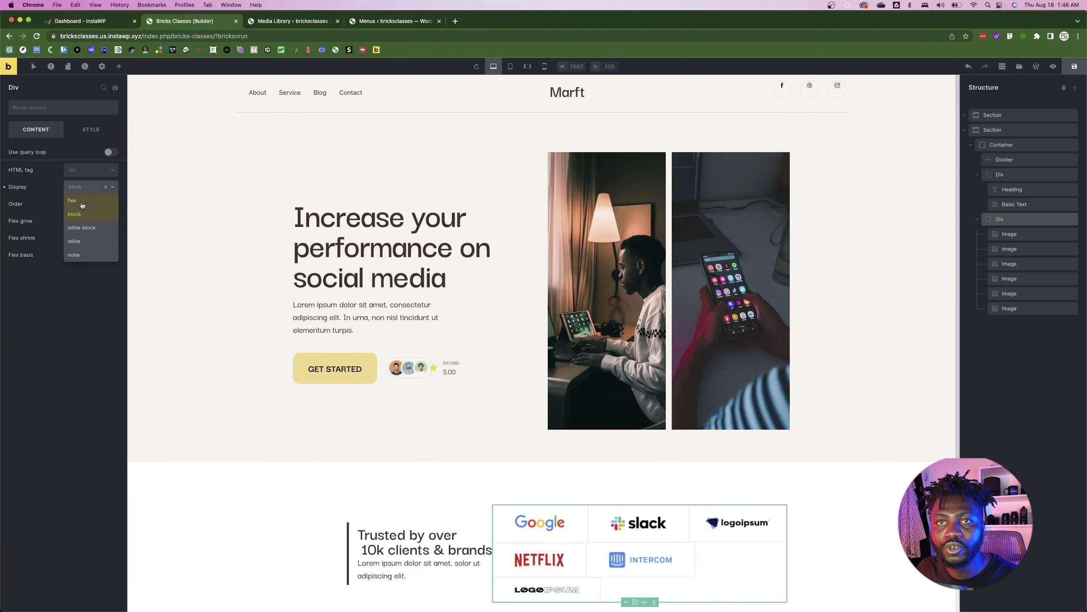
{"action": "left_click", "coordinate": [83, 203]}
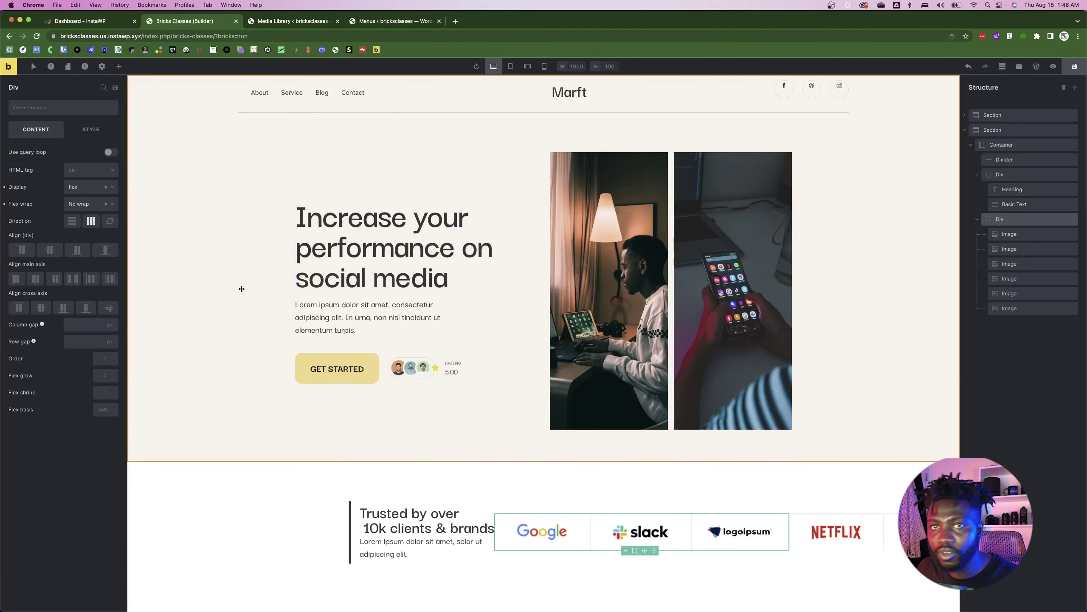
- Set the logos div's flex wrap to Wrap and its column gap to 10 px
{"action": "left_click", "coordinate": [88, 203]}
{"action": "left_click", "coordinate": [82, 232]}
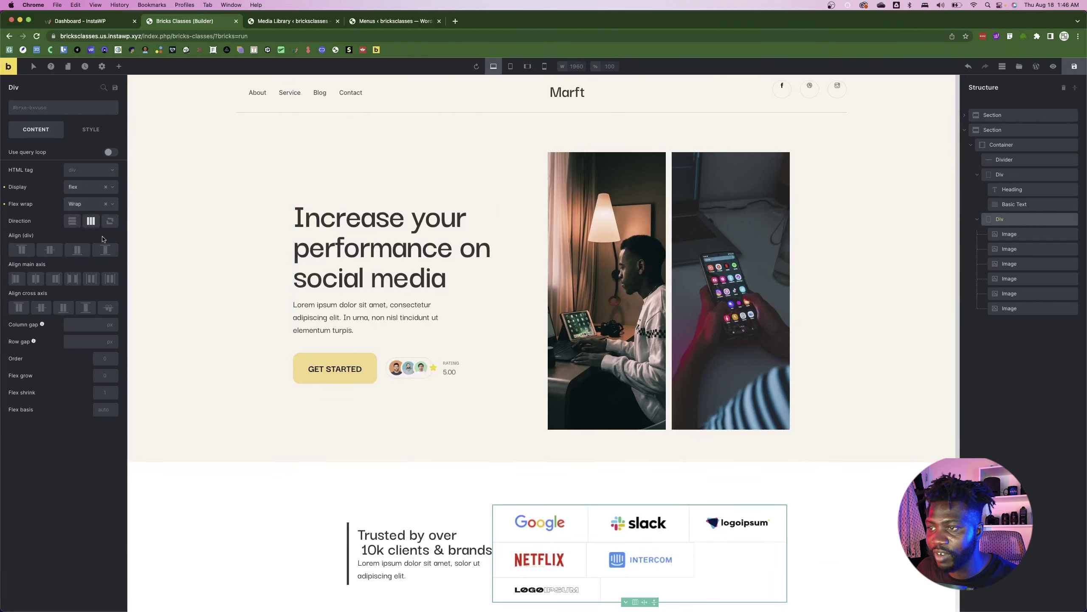
{"action": "left_click", "coordinate": [73, 341]}
{"action": "left_click", "coordinate": [71, 325]}
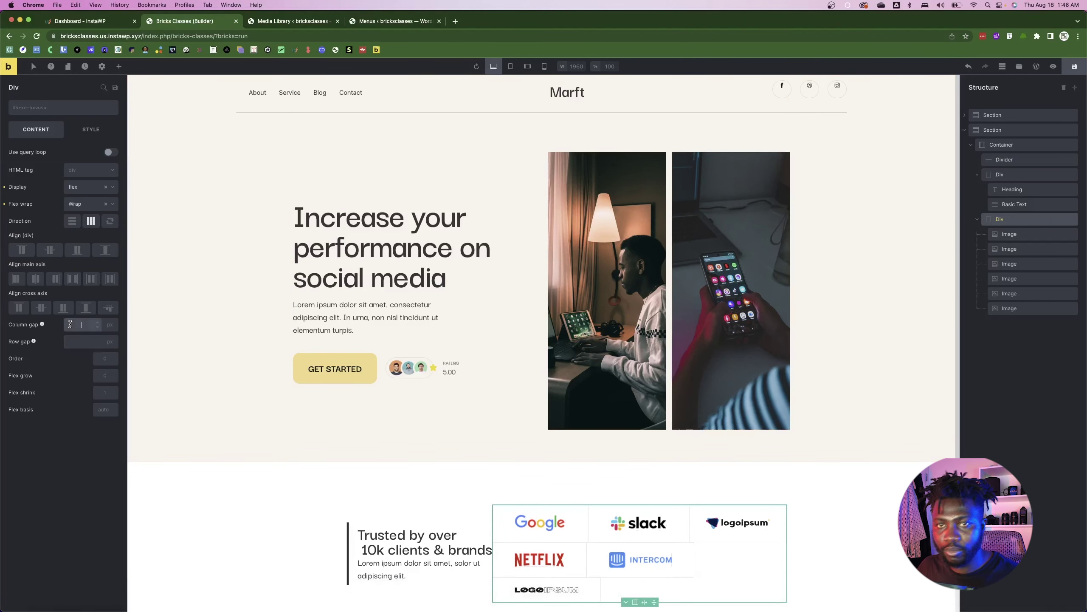
{"action": "type", "text": "10"}
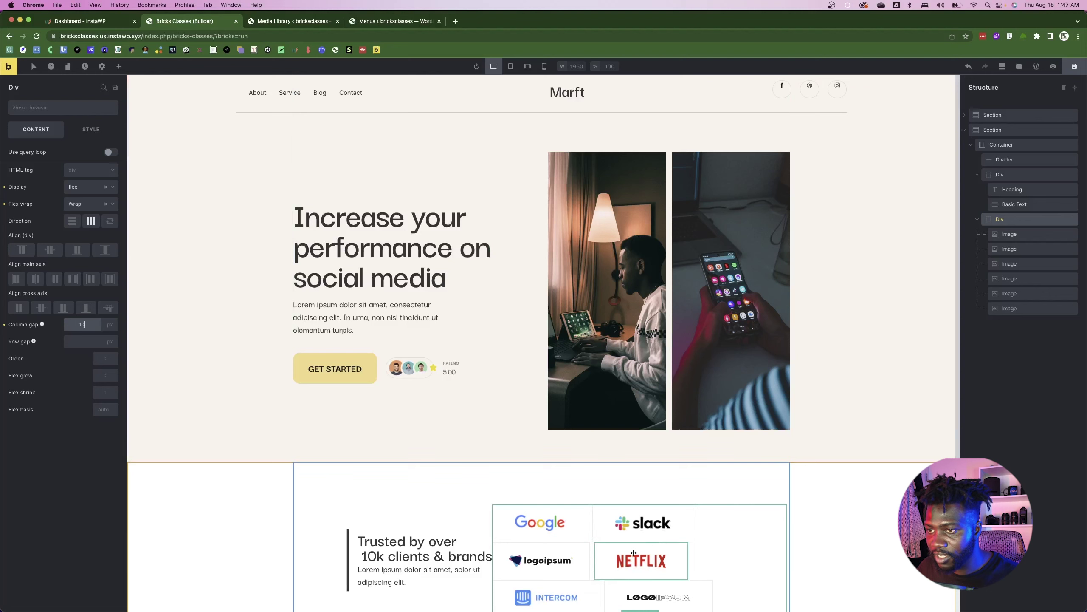
- Try a 15 px top padding in the Google logo's .logo--pd class and restore it to 22 px
{"action": "scroll", "coordinate": [580, 494], "scroll_direction": "down", "scroll_amount": 2}
{"action": "left_click", "coordinate": [580, 494]}
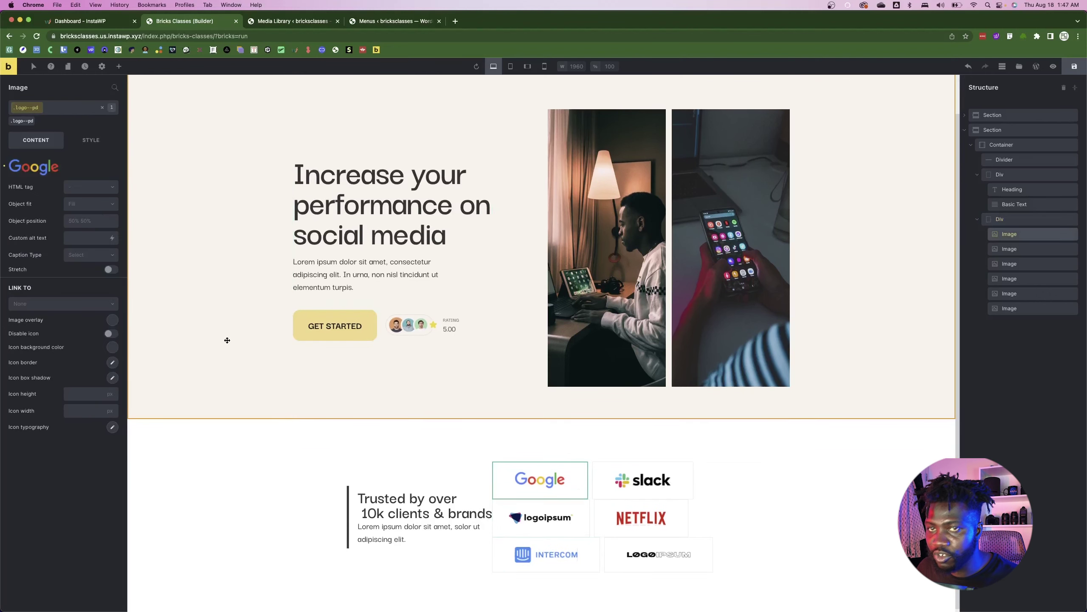
{"action": "left_click", "coordinate": [90, 141]}
{"action": "left_click", "coordinate": [19, 262]}
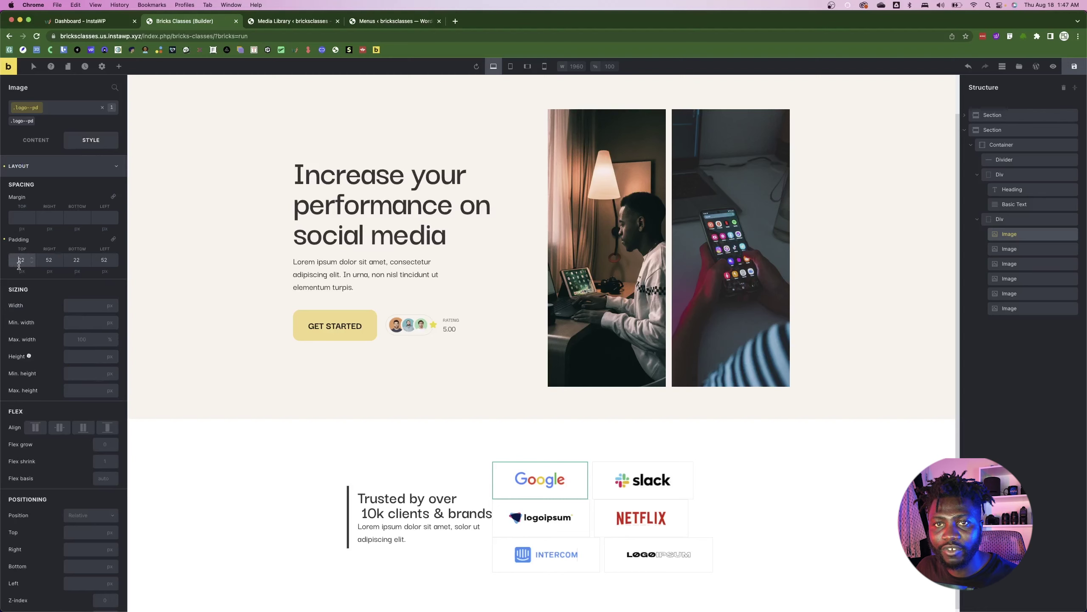
{"action": "double_click", "coordinate": [17, 262]}
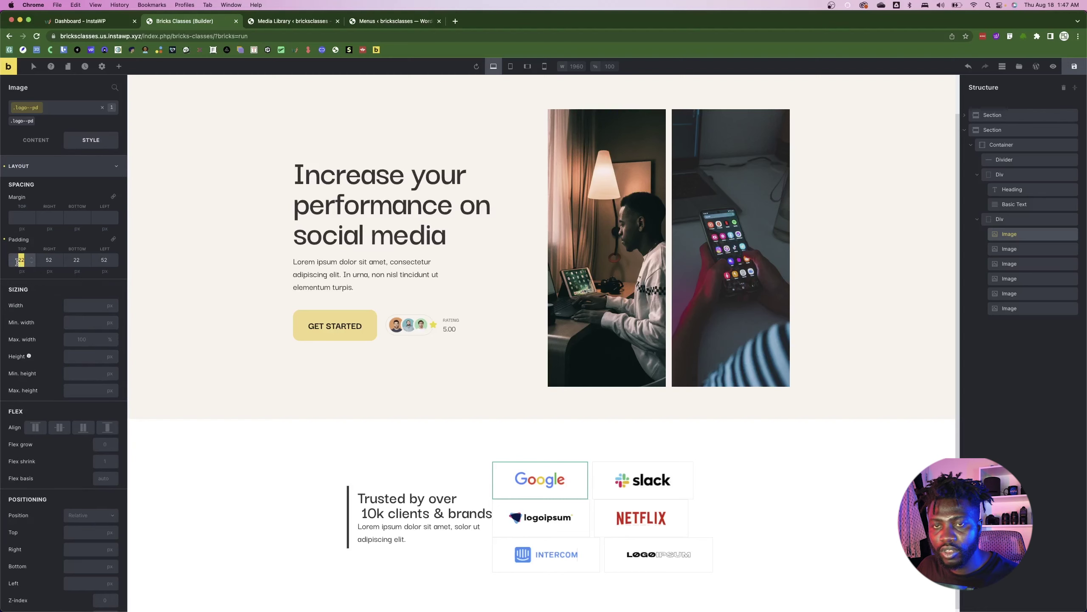
{"action": "type", "text": "15"}
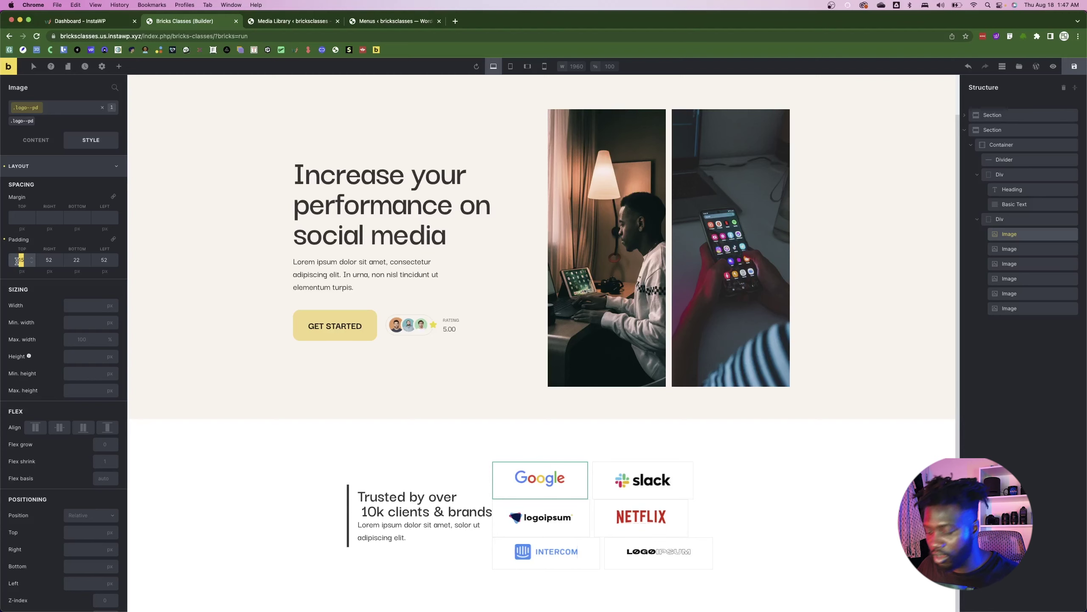
{"action": "type", "text": "22"}
{"action": "double_click", "coordinate": [65, 262]}
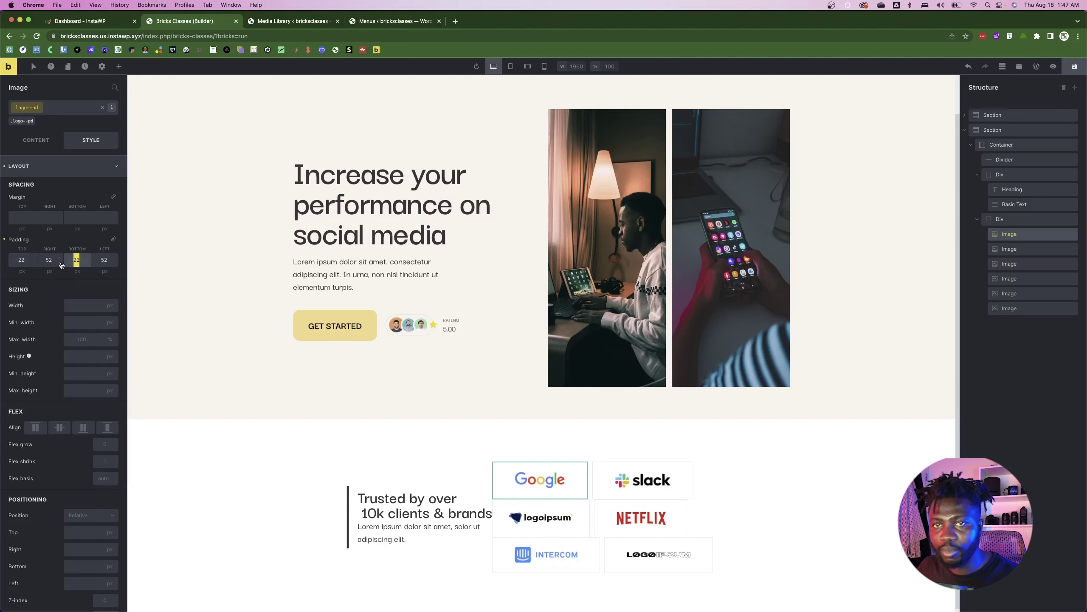
- Set the right and left padding in the Google logo's .logo--pd class to 40 px
{"action": "double_click", "coordinate": [43, 260]}
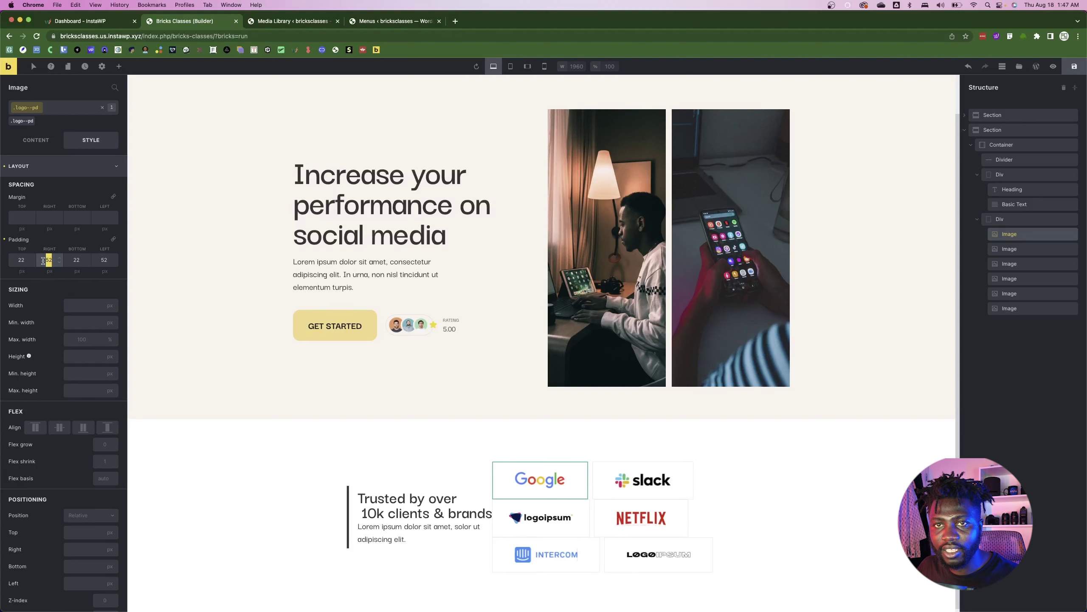
{"action": "type", "text": "40"}
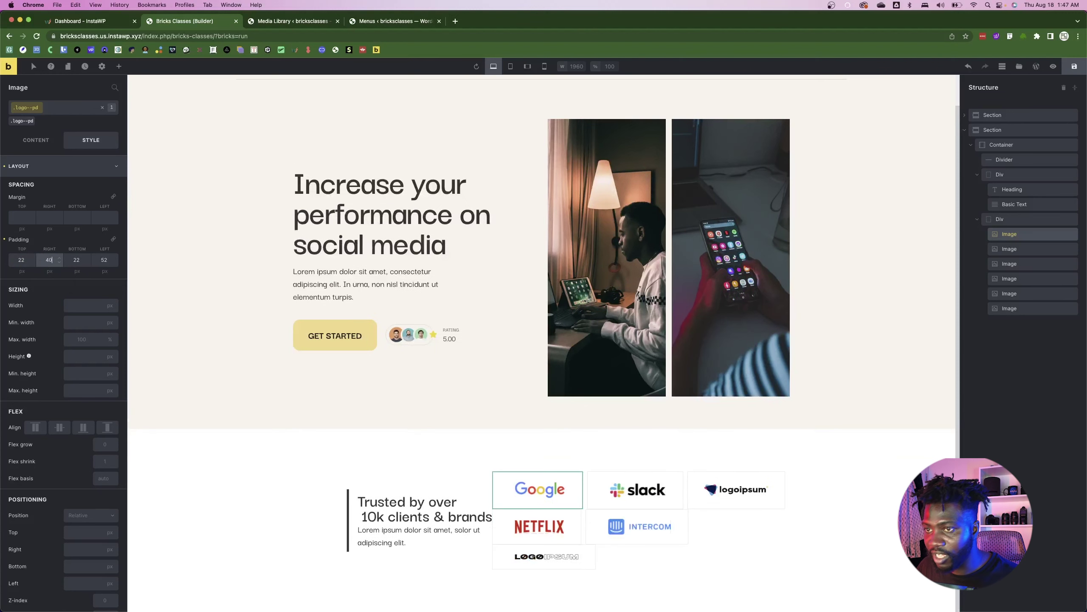
{"action": "double_click", "coordinate": [103, 258]}
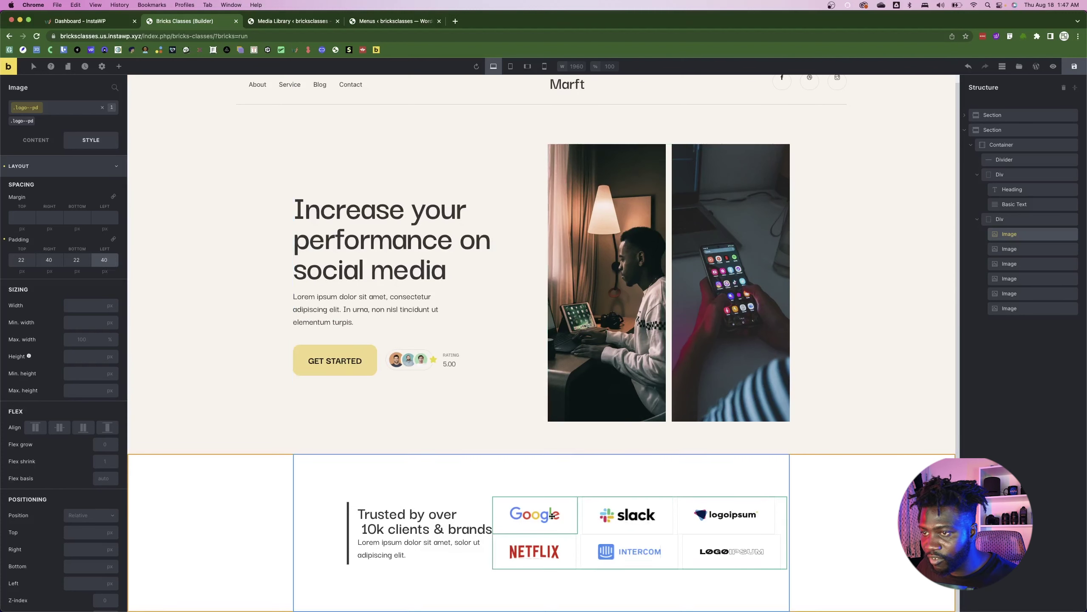
- Set the right and left padding of the Slack logo image to 40 px
{"action": "left_click", "coordinate": [646, 520]}
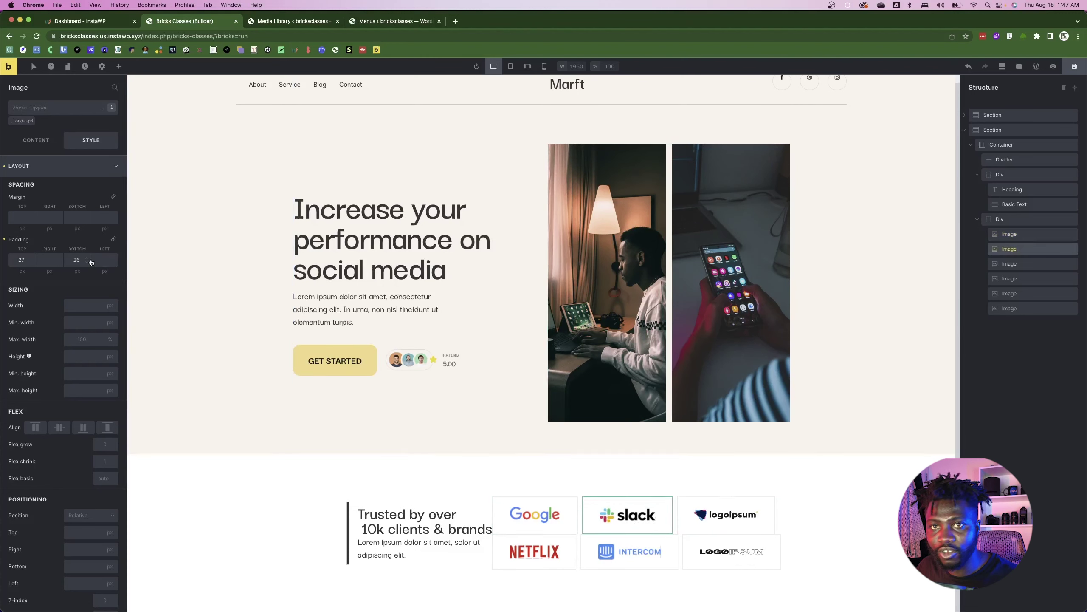
{"action": "left_click", "coordinate": [41, 261]}
{"action": "key", "text": "Tab"}
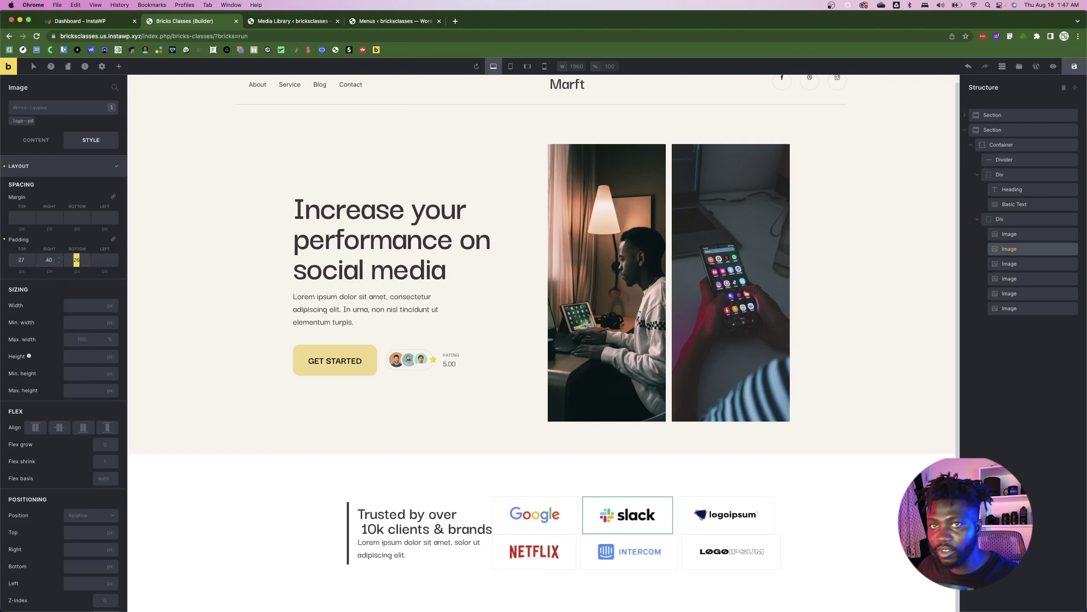
{"action": "key", "text": "Tab"}
{"action": "left_click", "coordinate": [104, 271]}
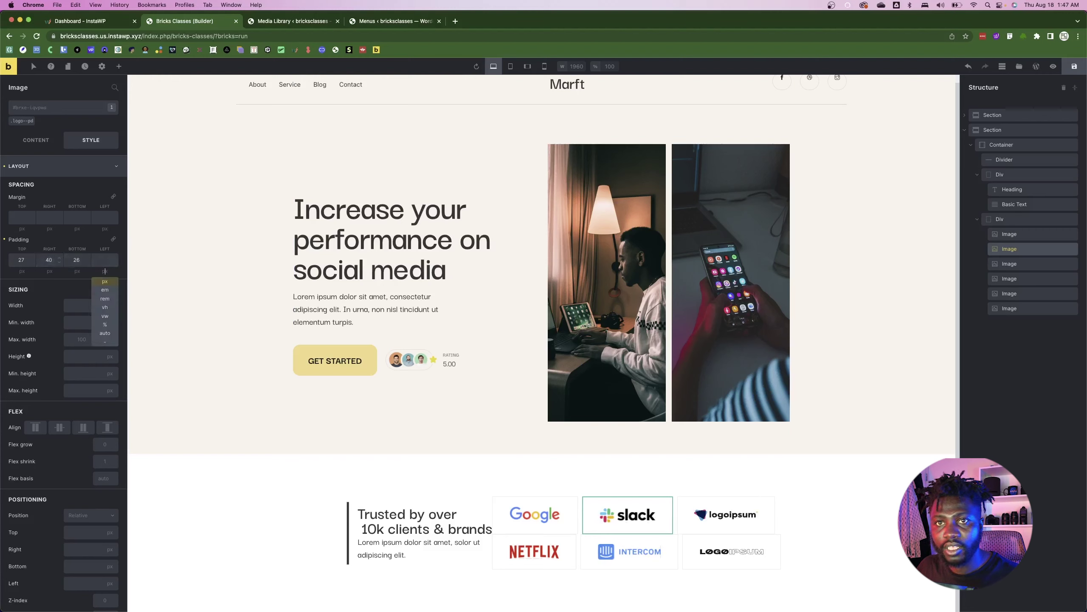
{"action": "type", "text": "40"}
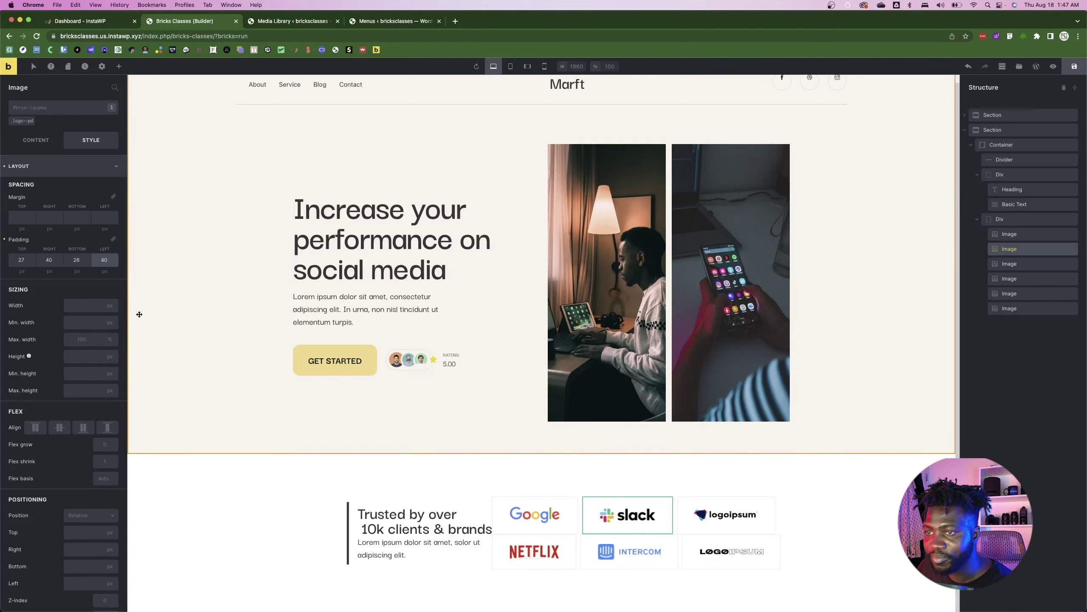
- Set the row gap of the div holding the six logos to 10 px
{"action": "left_click", "coordinate": [36, 140]}
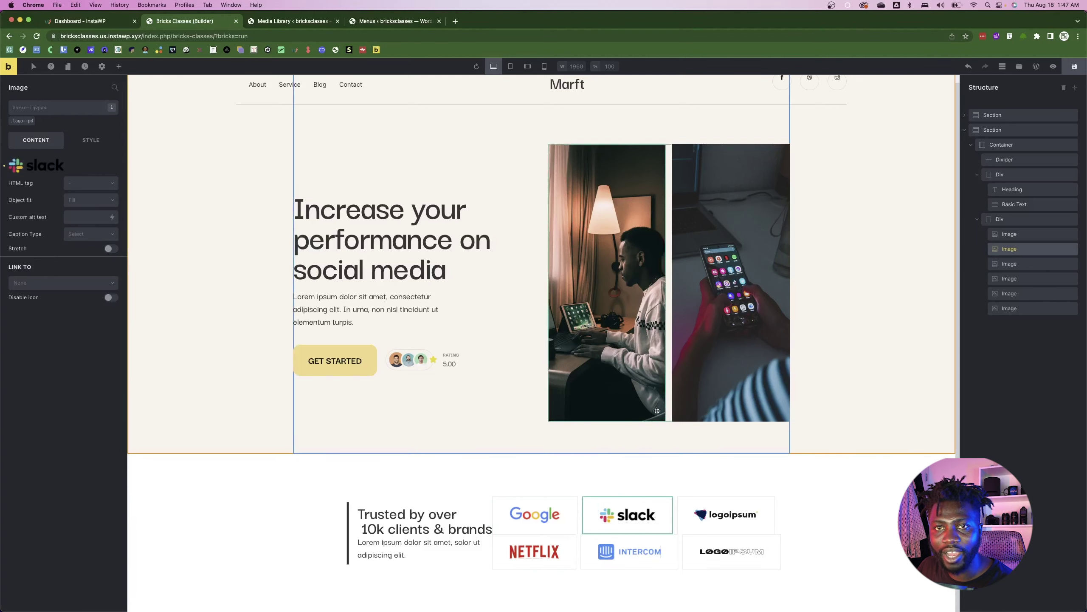
{"action": "left_click", "coordinate": [1026, 220]}
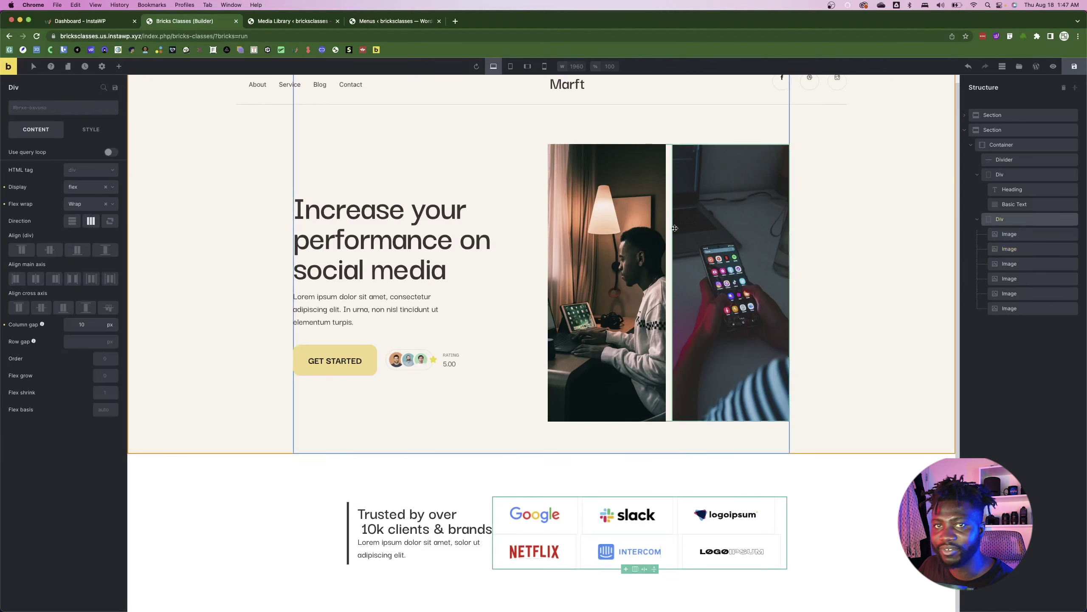
{"action": "left_click", "coordinate": [83, 341]}
{"action": "type", "text": "10"}
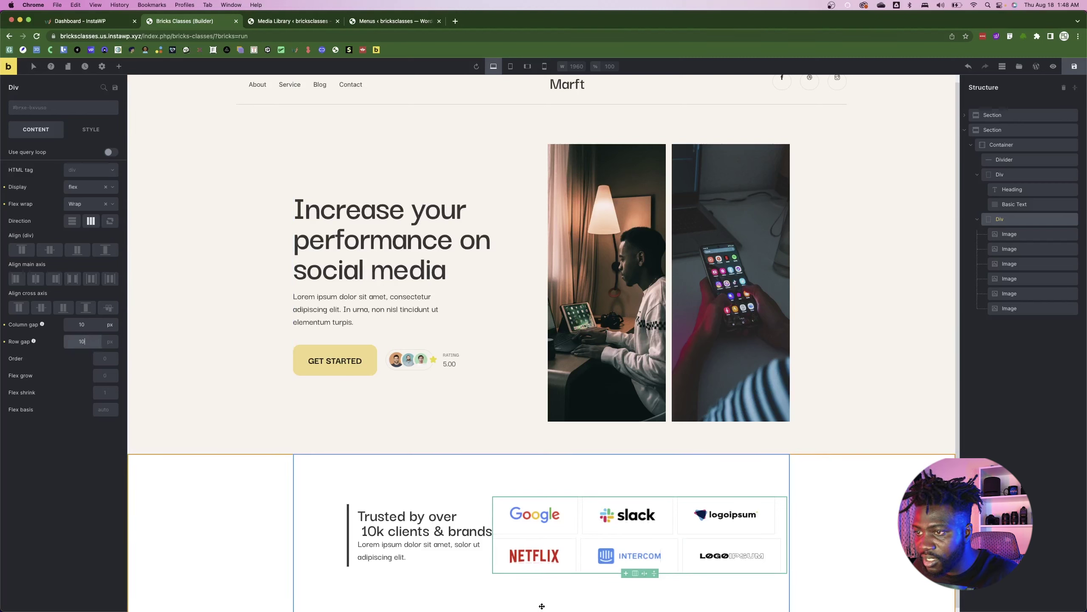
- Try a right padding on the Netflix logo image, raising it from 20 px to 44 px
{"action": "left_click", "coordinate": [563, 560]}
{"action": "left_click", "coordinate": [91, 140]}
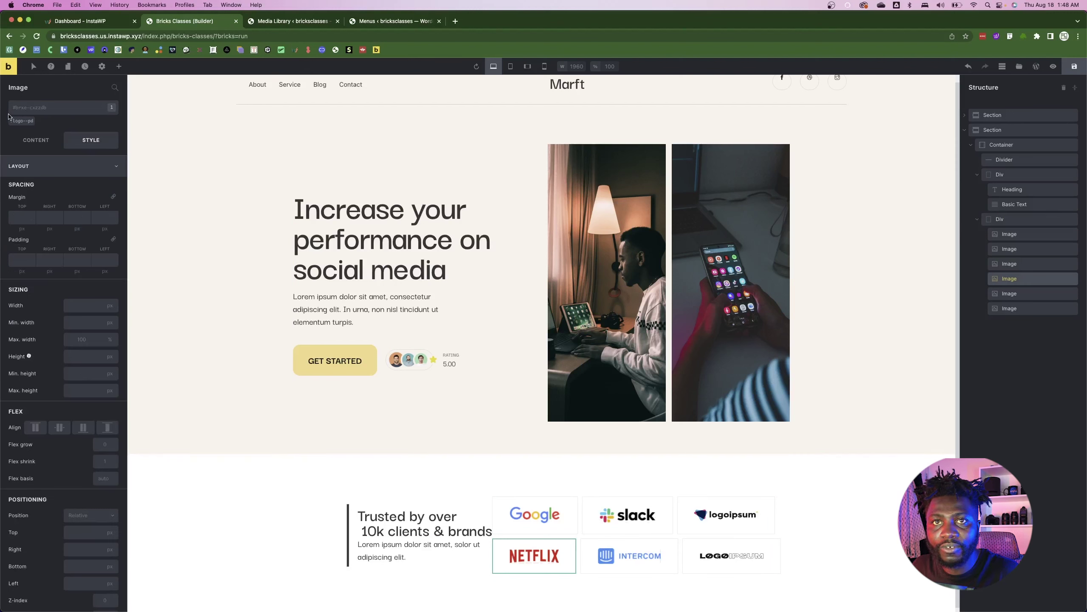
{"action": "left_click", "coordinate": [16, 258]}
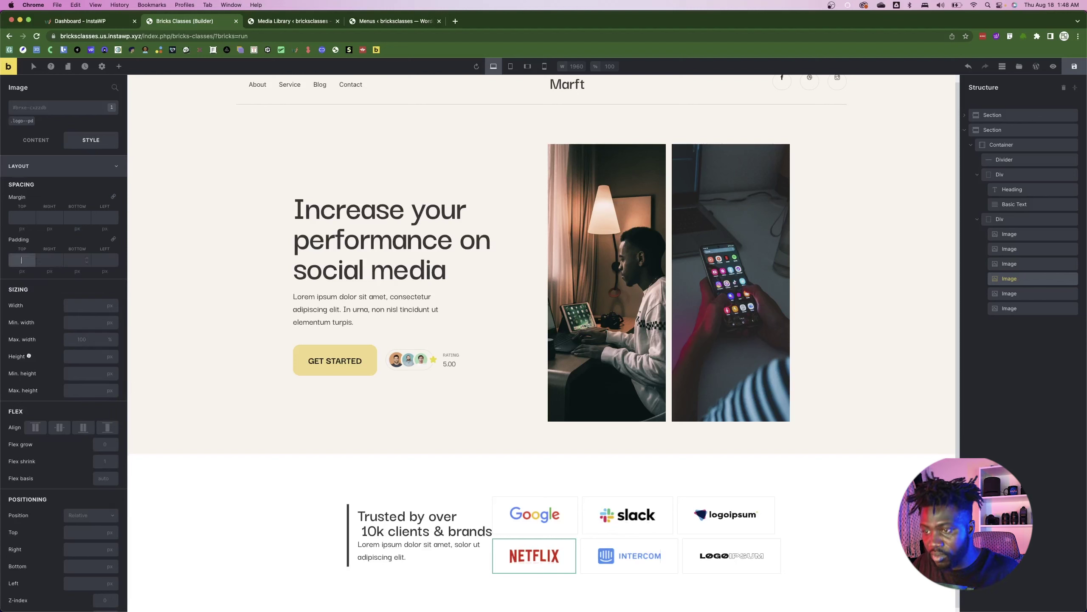
{"action": "left_click", "coordinate": [50, 259]}
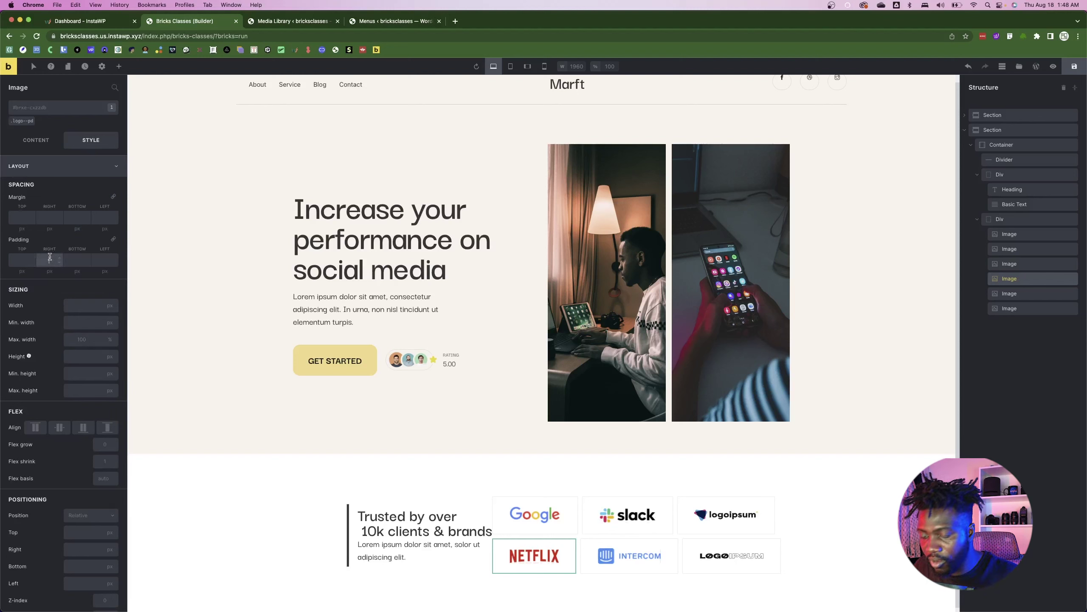
{"action": "type", "text": "20"}
{"action": "key", "text": "Up"}
{"action": "key", "text": "Up"}
{"action": "key", "text": "Up"}
{"action": "key", "text": "Up"}
{"action": "key", "text": "Up"}
{"action": "key", "text": "Up"}
{"action": "key", "text": "Up"}
{"action": "key", "text": "Up"}
{"action": "key", "text": "Up"}
{"action": "key", "text": "Up"}
{"action": "key", "text": "Up"}
{"action": "key", "text": "Up"}
{"action": "key", "text": "Up"}
{"action": "key", "text": "Up"}
{"action": "key", "text": "Up"}
{"action": "key", "text": "Up"}
{"action": "key", "text": "Up"}
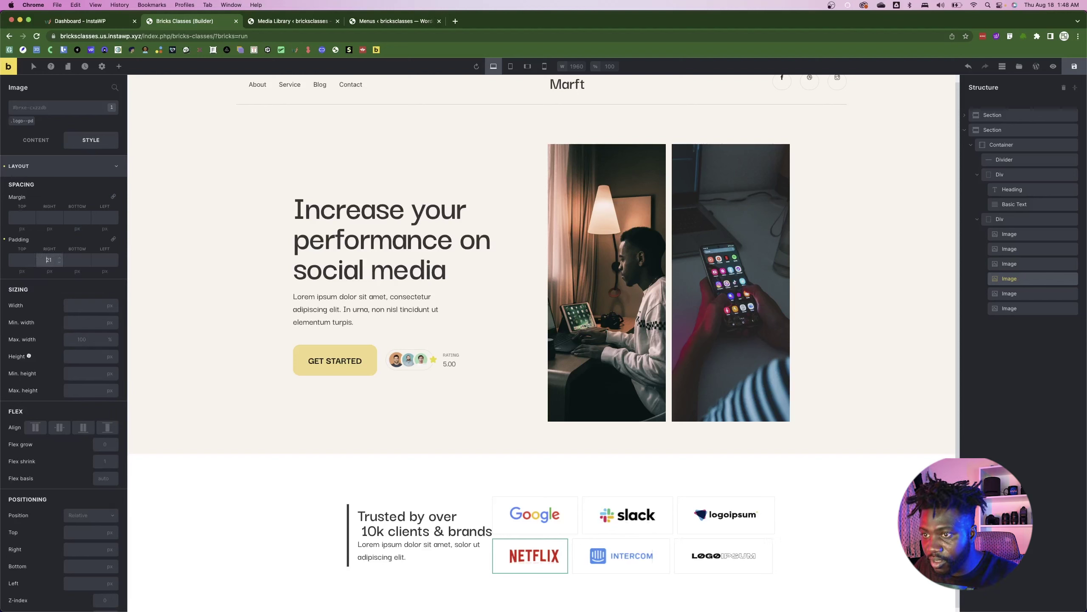
{"action": "key", "text": "Up"}
{"action": "key", "text": "Up"}
{"action": "key", "text": "Up"}
{"action": "key", "text": "Up"}
{"action": "key", "text": "Up"}
{"action": "key", "text": "Up"}
{"action": "key", "text": "Up"}
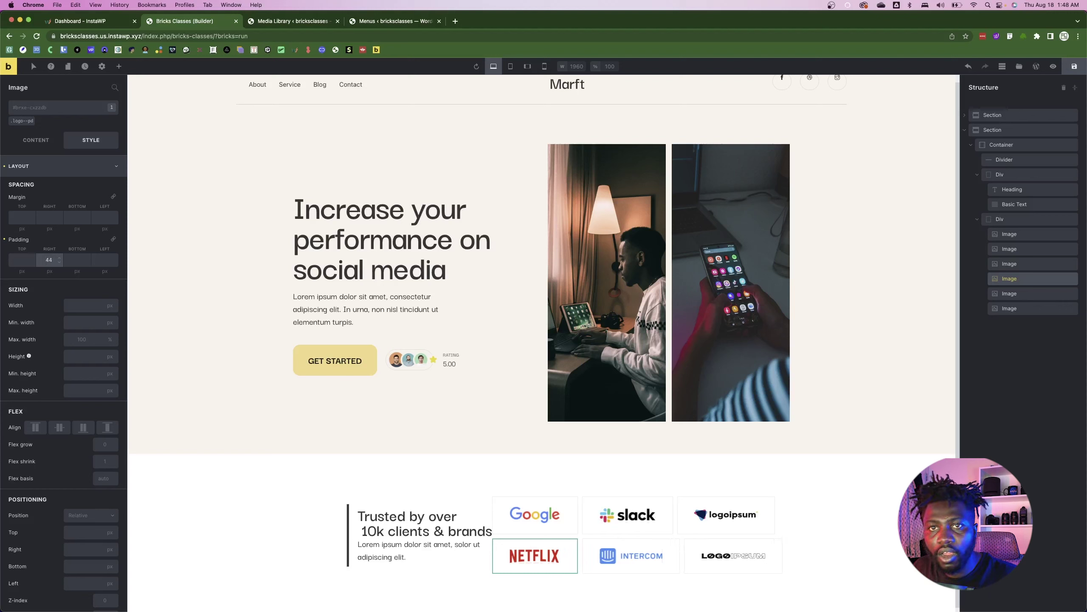
- Compare the Google logo's padding and set the Netflix logo's right and left padding to 42 px
{"action": "left_click", "coordinate": [561, 517]}
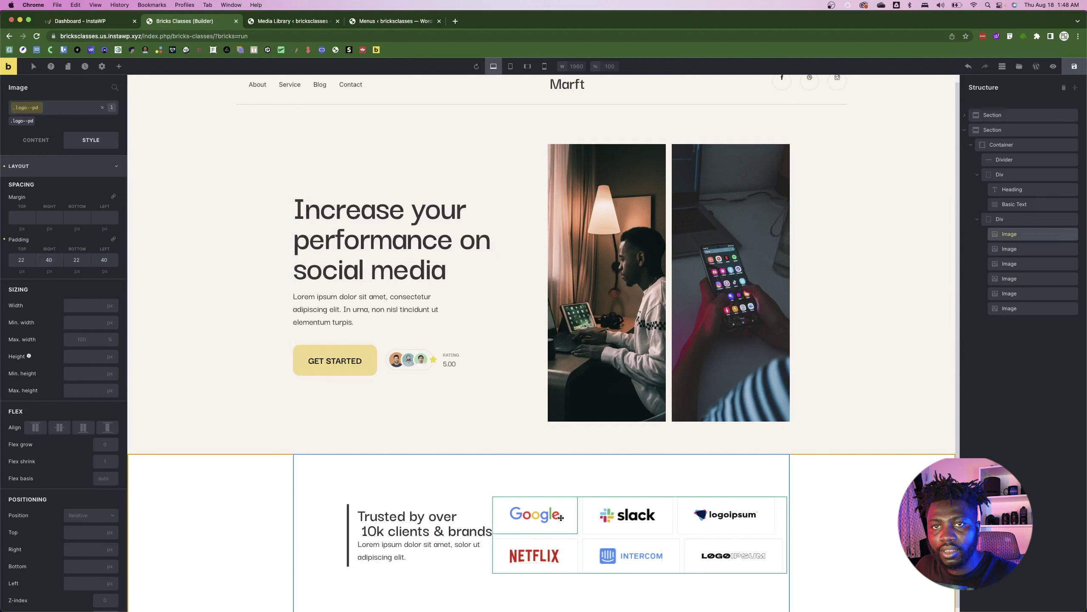
{"action": "left_click", "coordinate": [517, 560]}
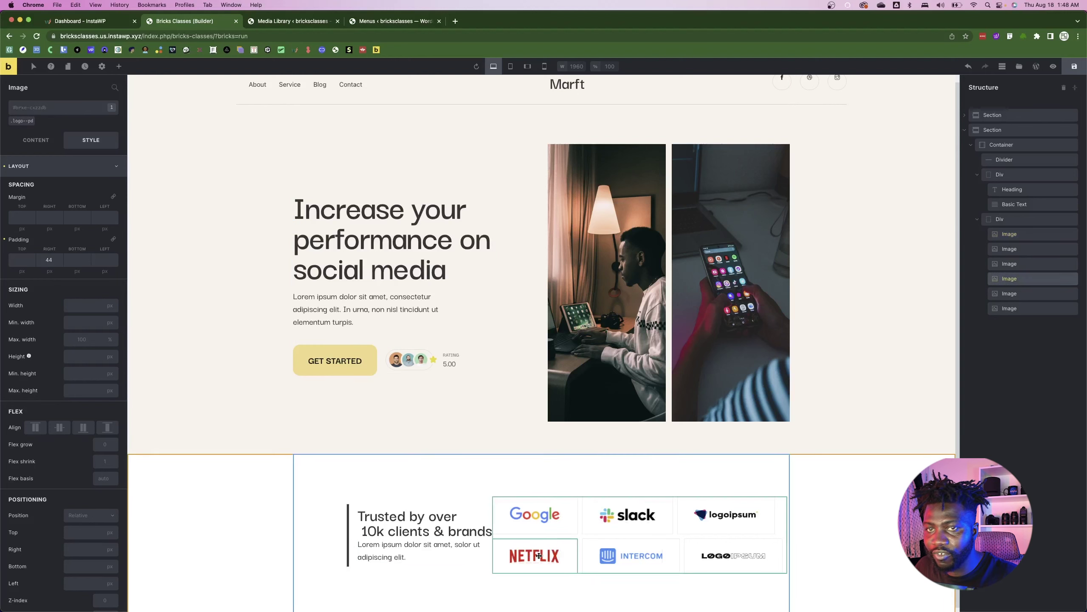
{"action": "double_click", "coordinate": [43, 260]}
{"action": "type", "text": "42"}
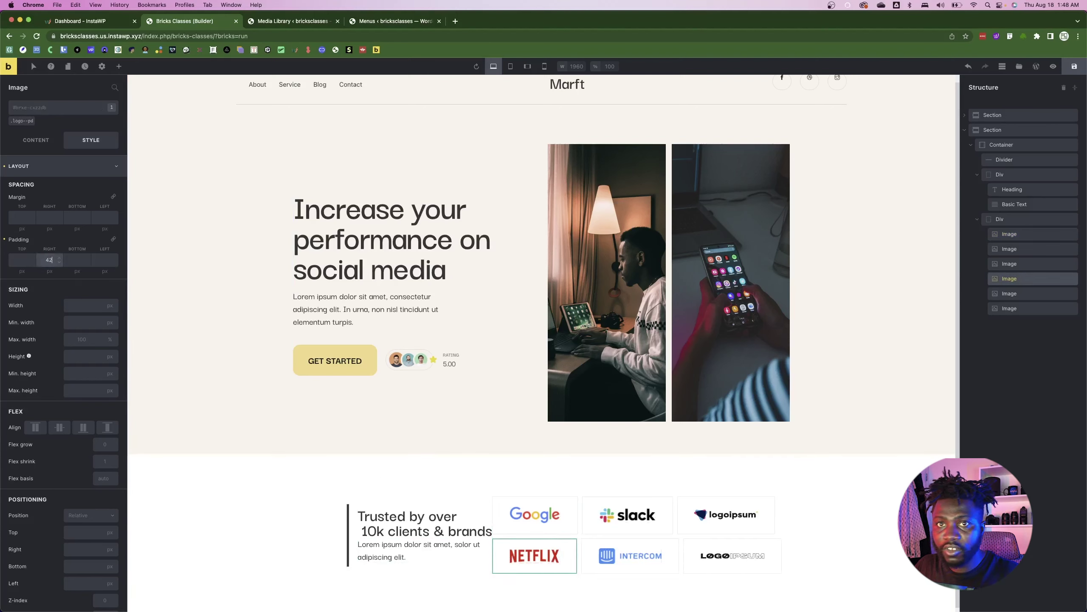
{"action": "left_click", "coordinate": [95, 261]}
{"action": "type", "text": "42"}
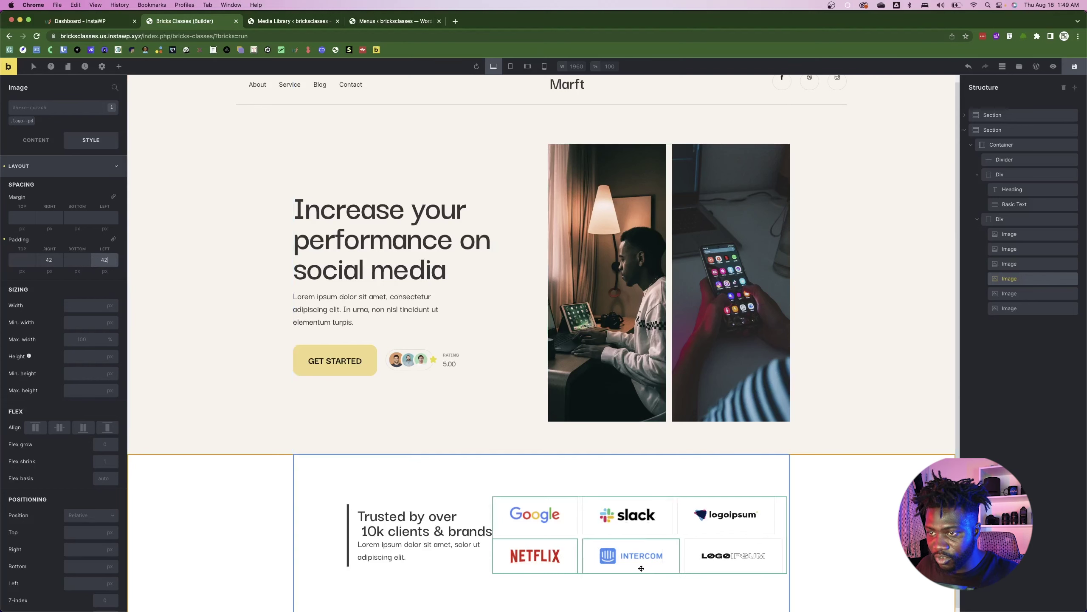
- Try right paddings of 30 px and 24 px on the Intercom logo image
{"action": "left_click", "coordinate": [638, 549]}
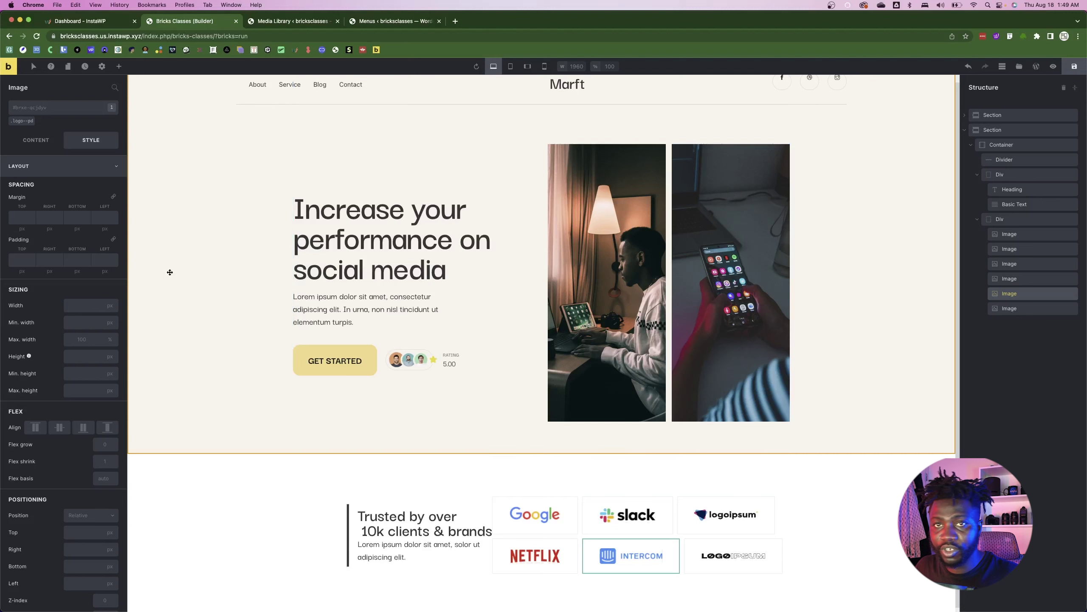
{"action": "left_click", "coordinate": [42, 261]}
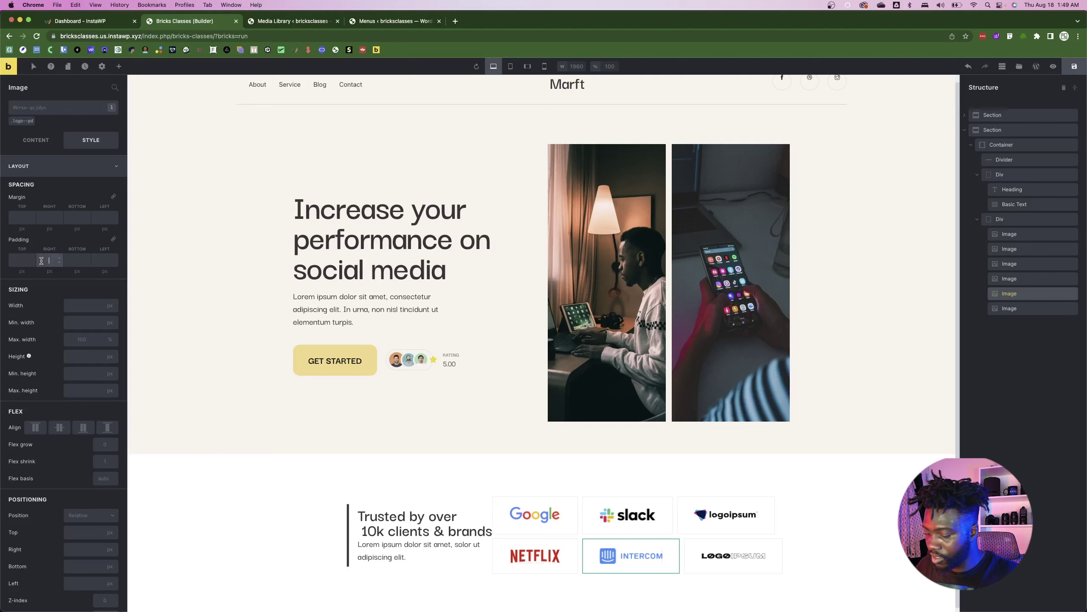
{"action": "type", "text": "30"}
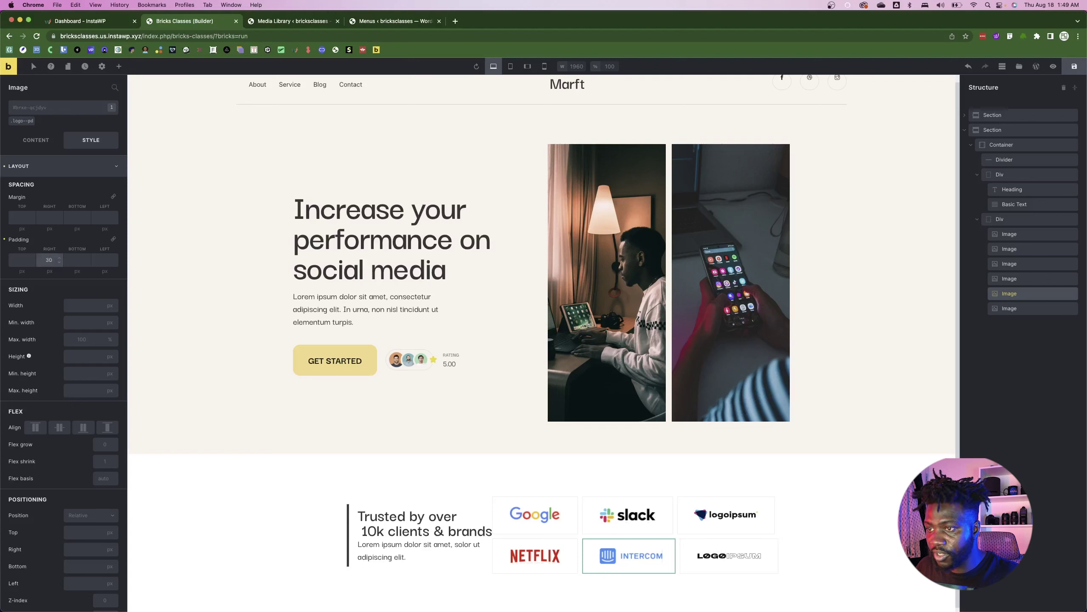
{"action": "key", "text": "BackSpace"}
{"action": "key", "text": "BackSpace"}
{"action": "type", "text": "24"}
{"action": "key", "text": "ctrl+s"}
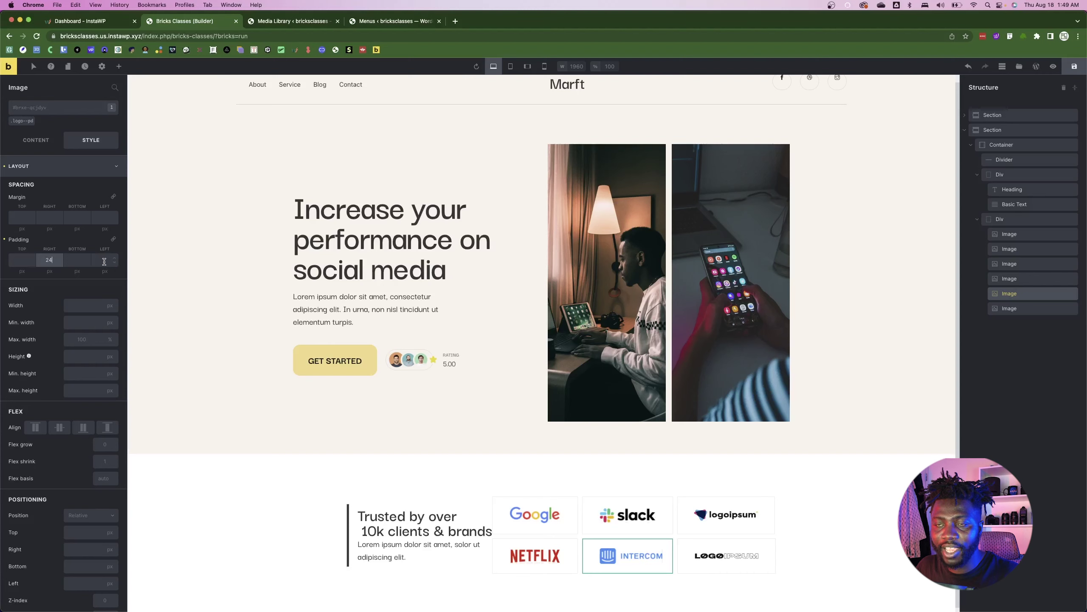
- Set the Intercom logo's right padding to 32 px and its left padding to 33 px
{"action": "double_click", "coordinate": [44, 260]}
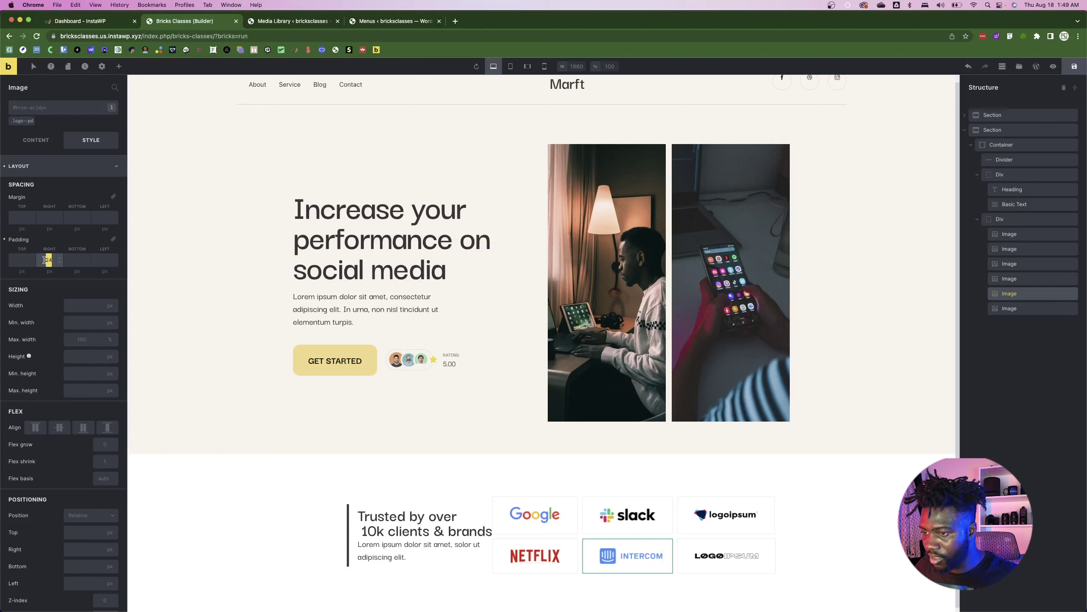
{"action": "type", "text": "34"}
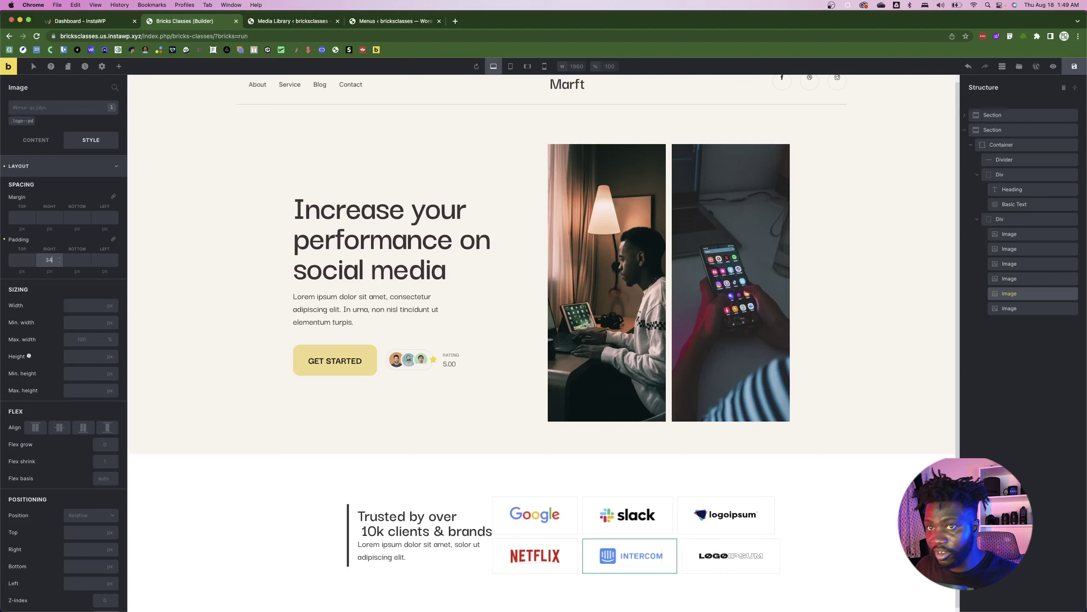
{"action": "key", "text": "Tab"}
{"action": "key", "text": "Tab"}
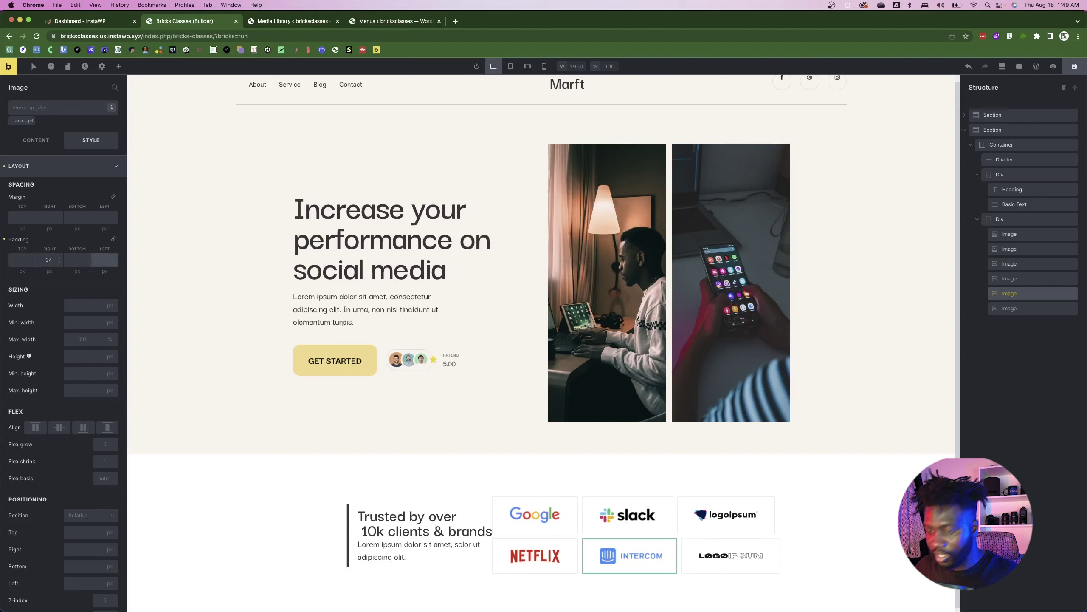
{"action": "type", "text": "34"}
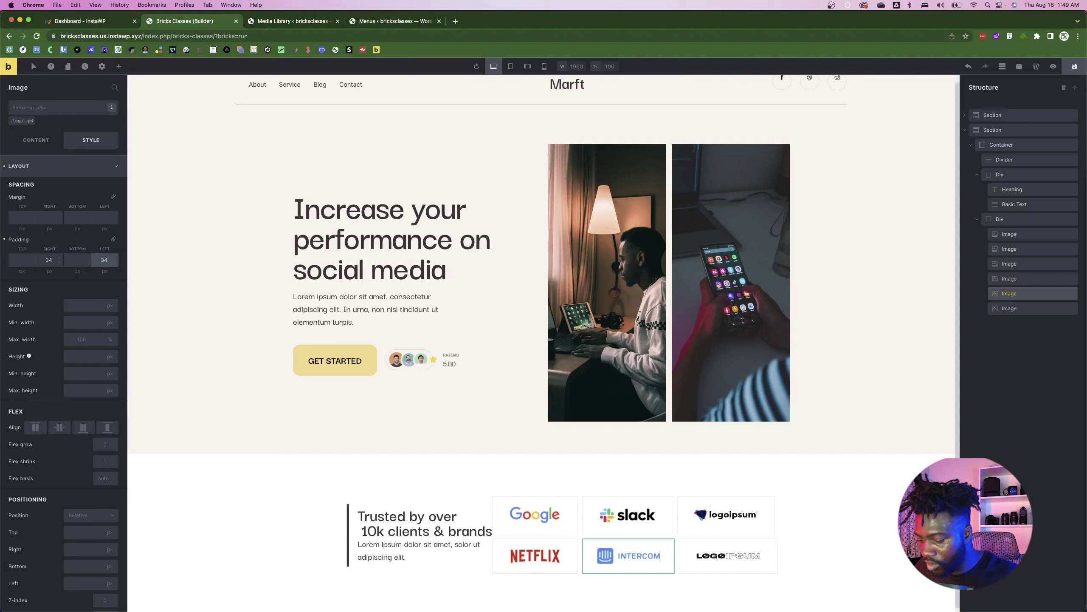
{"action": "key", "text": "Down"}
{"action": "key", "text": "Down"}
{"action": "key", "text": "Down"}
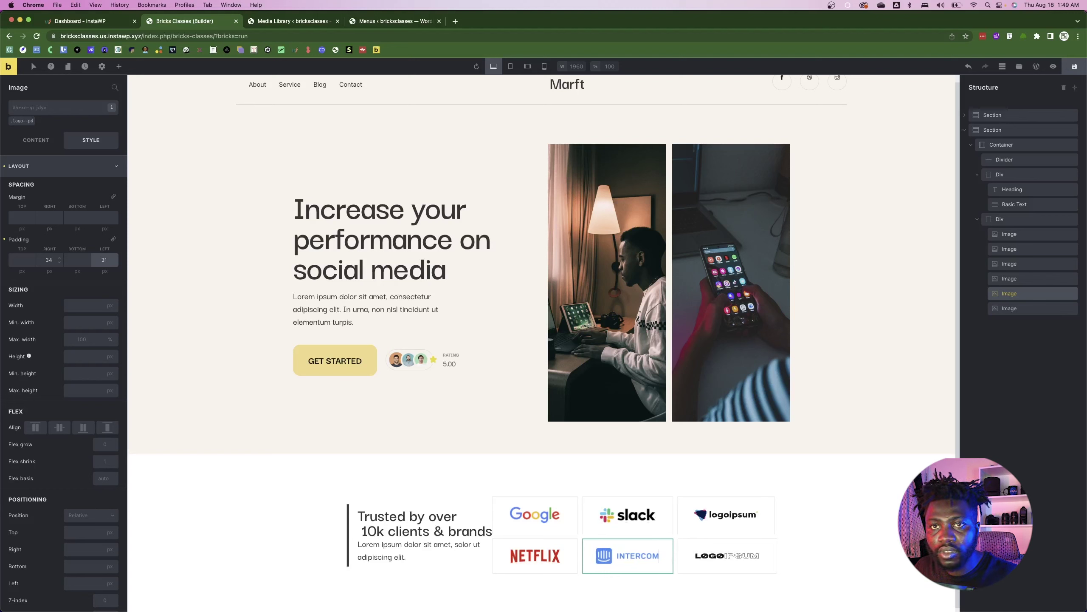
{"action": "left_click", "coordinate": [56, 263]}
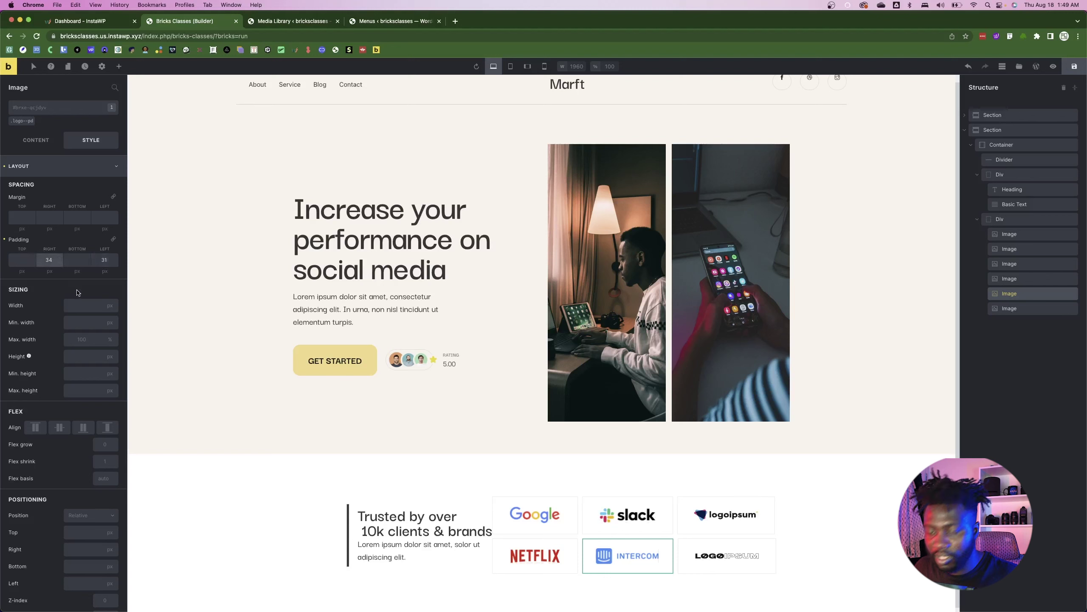
{"action": "key", "text": "Down"}
{"action": "key", "text": "Down"}
{"action": "left_click", "coordinate": [107, 260]}
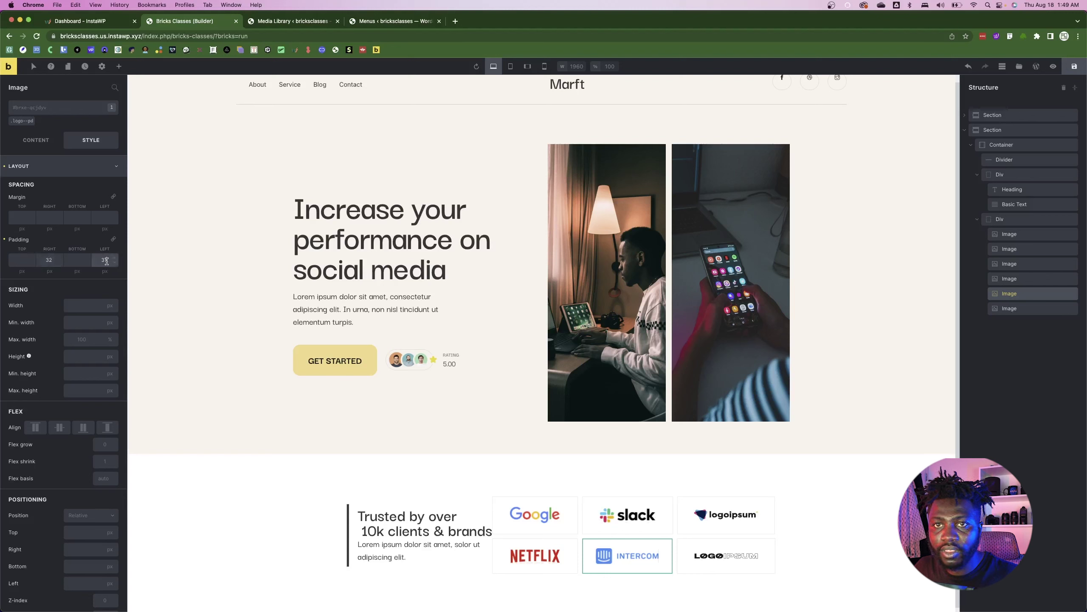
{"action": "key", "text": "Up"}
{"action": "key", "text": "Up"}
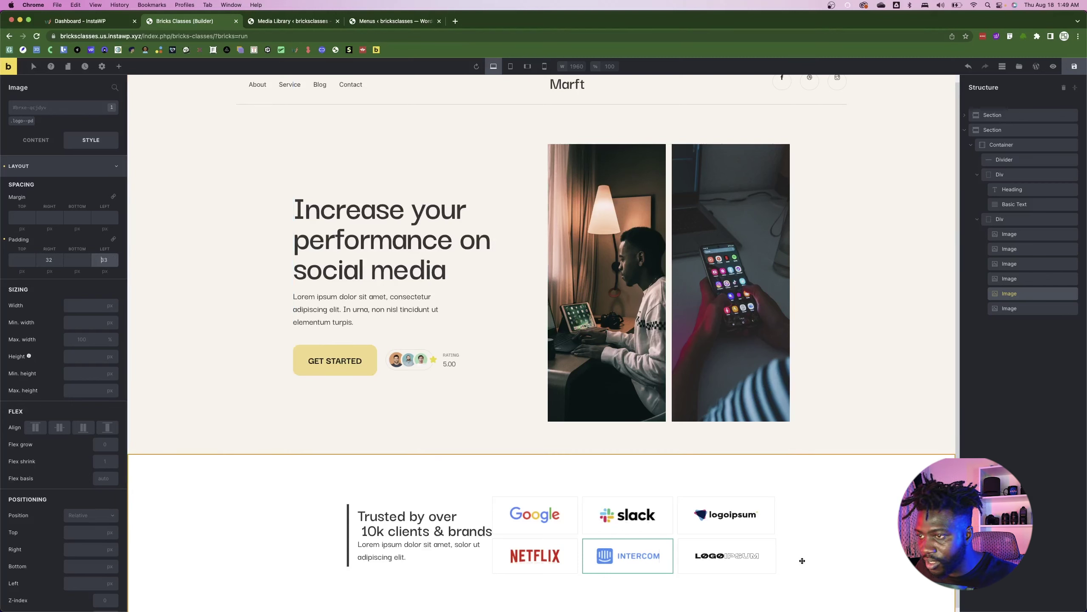
- Set the right padding of the last Logoipsum logo in the second row to 37 px
{"action": "left_click", "coordinate": [764, 561]}
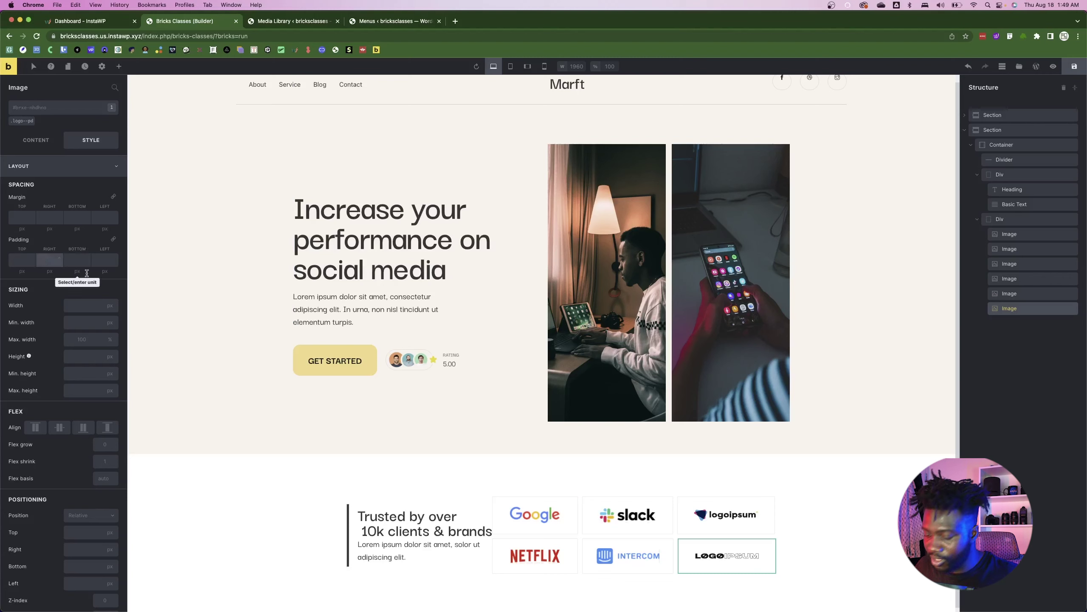
{"action": "type", "text": "40"}
{"action": "key", "text": "Down"}
{"action": "key", "text": "Down"}
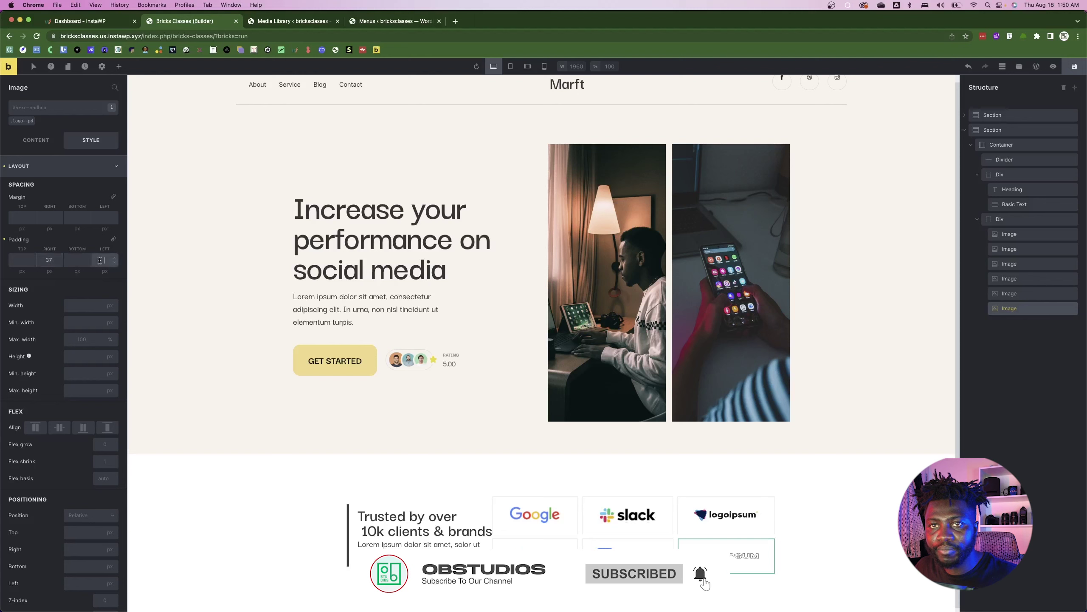
{"action": "left_click", "coordinate": [827, 519]}
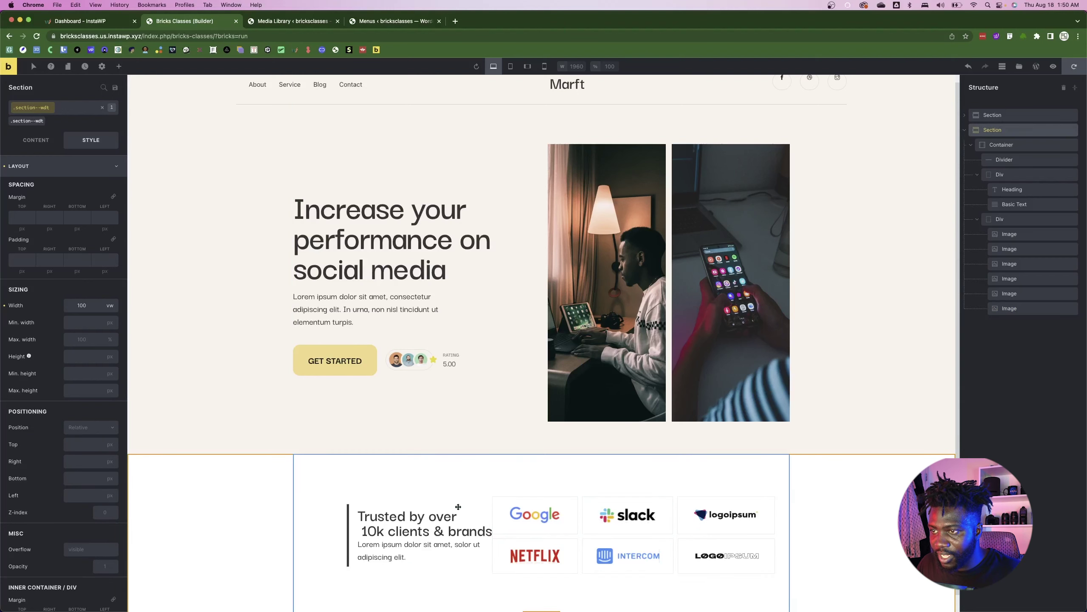
- Inspect the "Trusted by over 10k clients & brands" text group in the Figma design, and select the logos div back in Bricks
{"action": "key", "text": "super+Tab"}
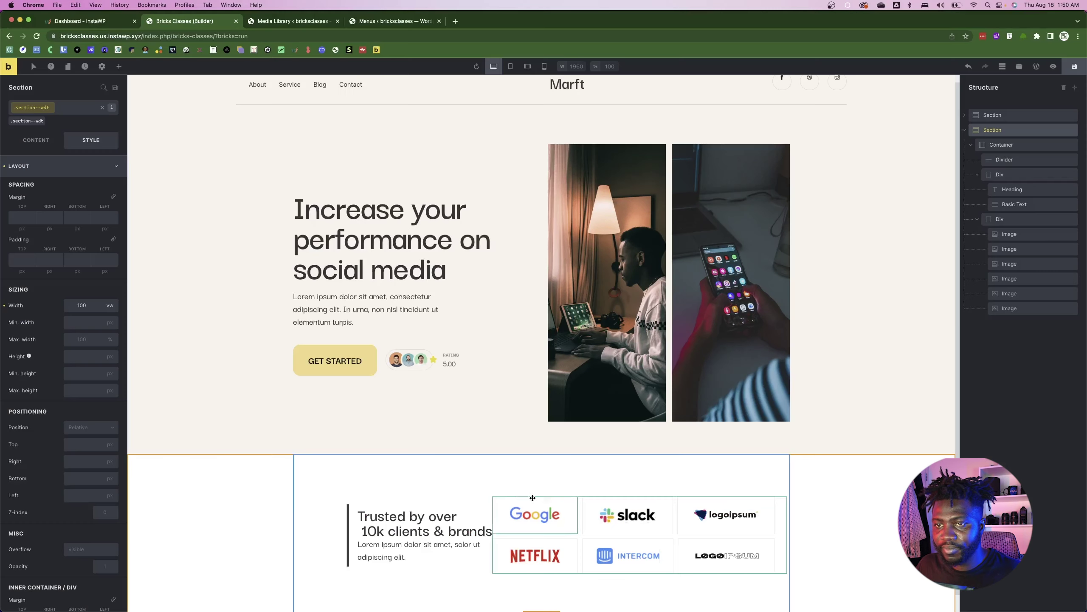
{"action": "key", "text": "super+Tab"}
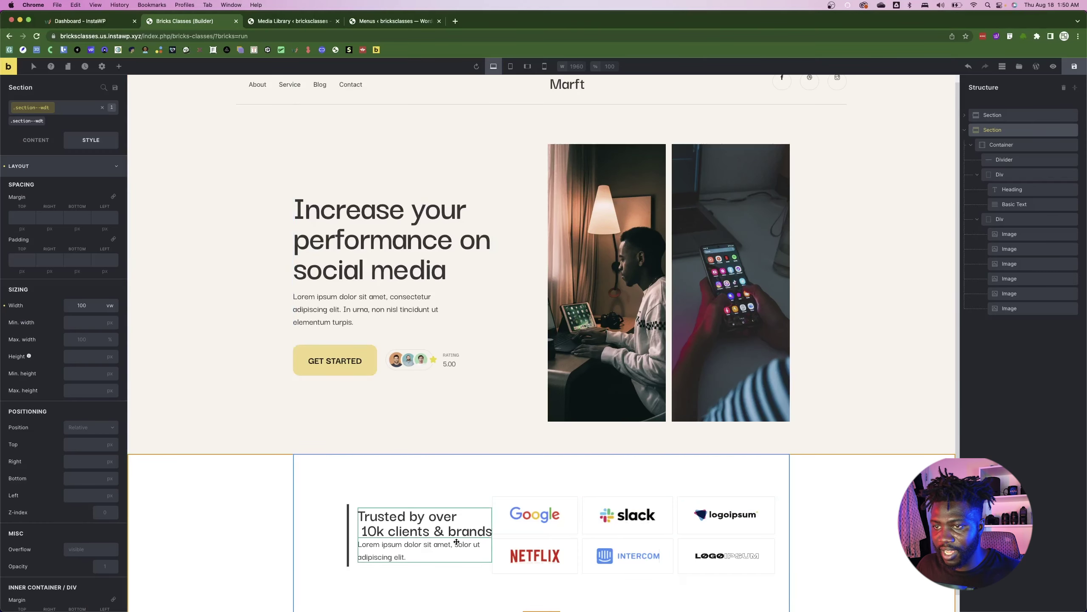
{"action": "key", "text": "super+Tab"}
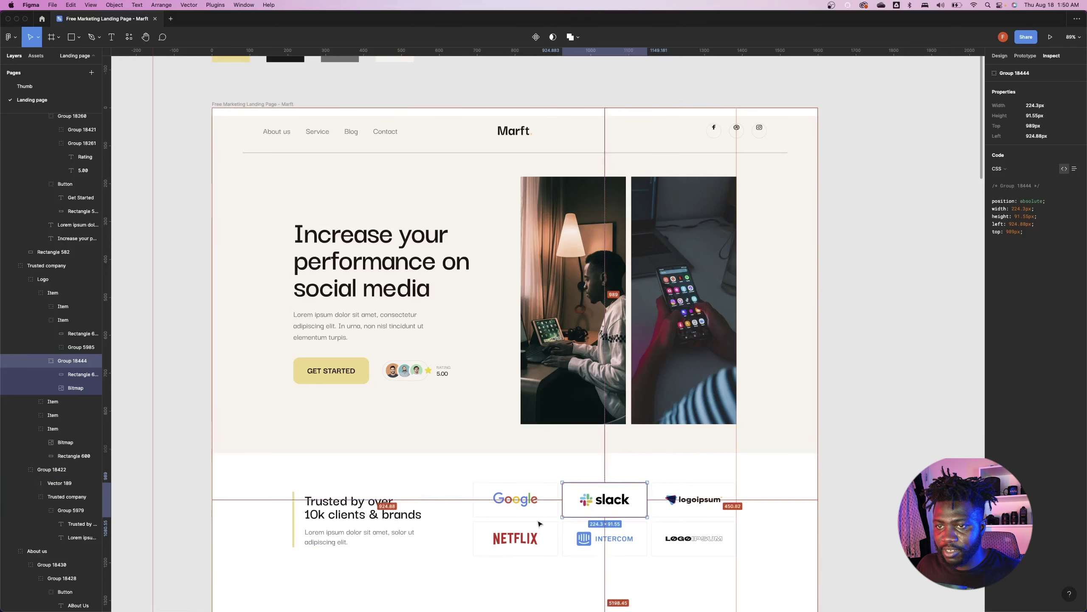
{"action": "left_click", "coordinate": [409, 519]}
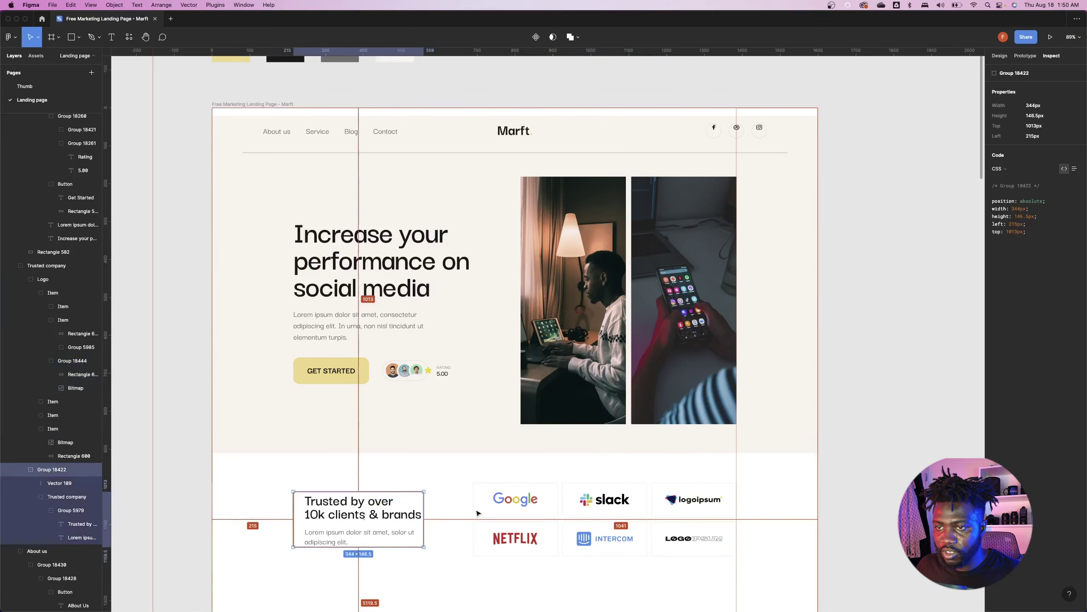
{"action": "key", "text": "super+Tab"}
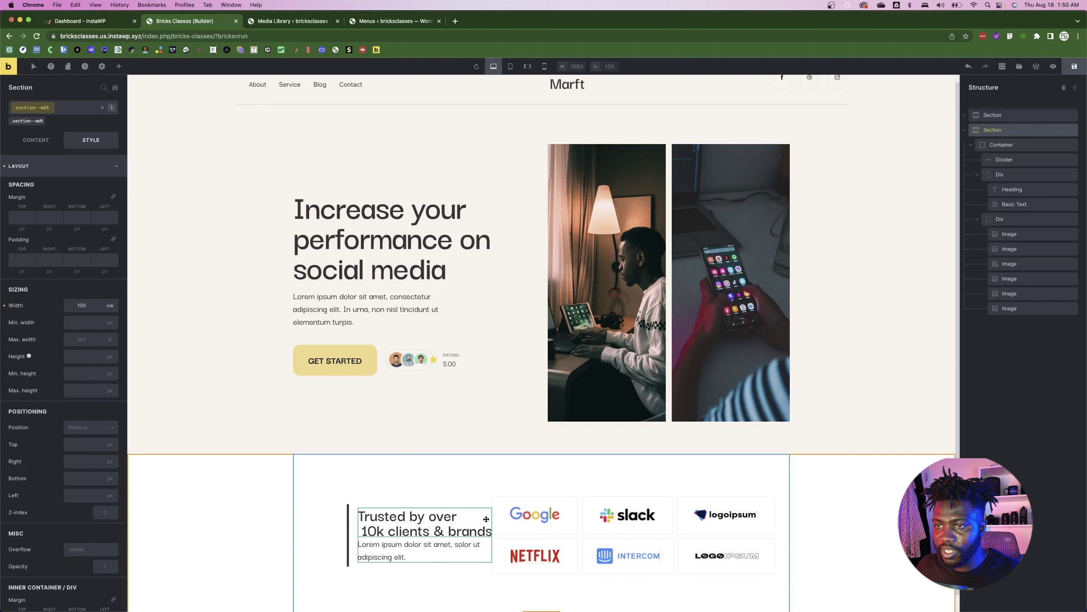
{"action": "left_click", "coordinate": [988, 220]}
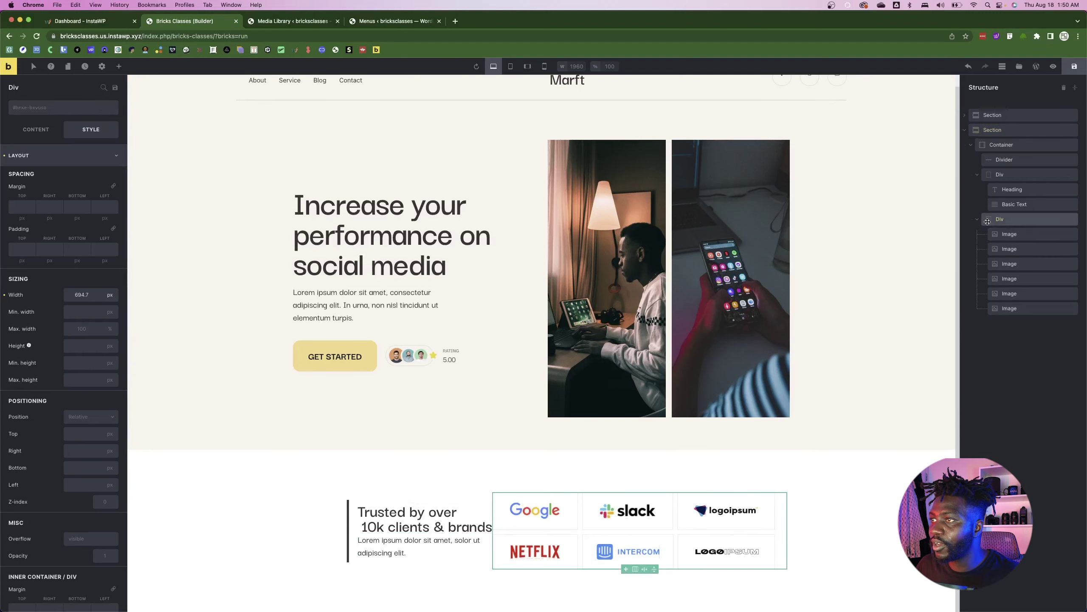
- Try a left margin of 130 px on the Div holding the client logos and clear the margin again
{"action": "left_click", "coordinate": [978, 220]}
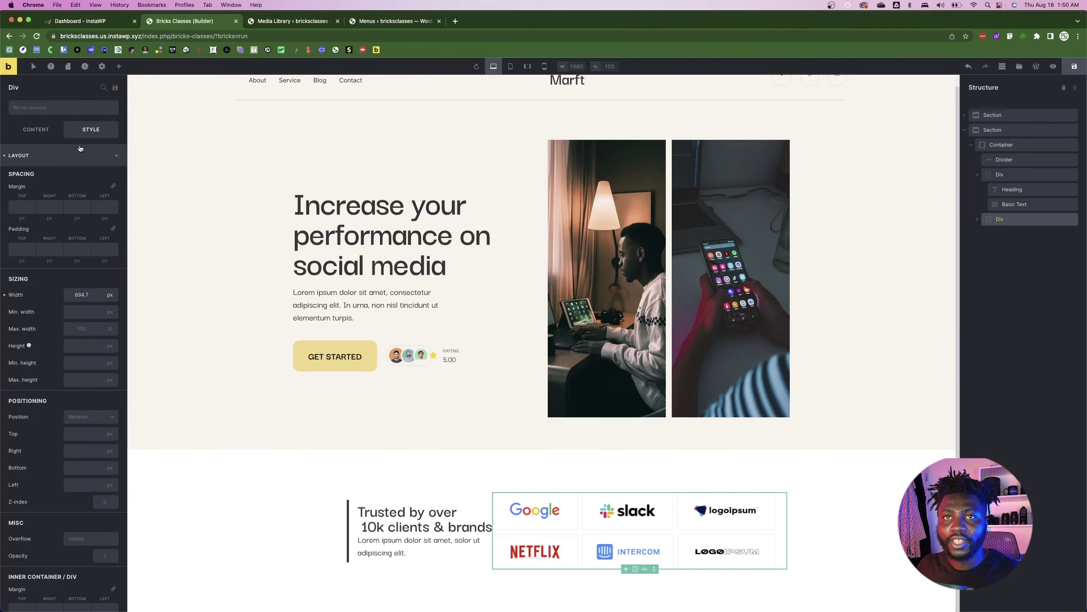
{"action": "left_click", "coordinate": [77, 158]}
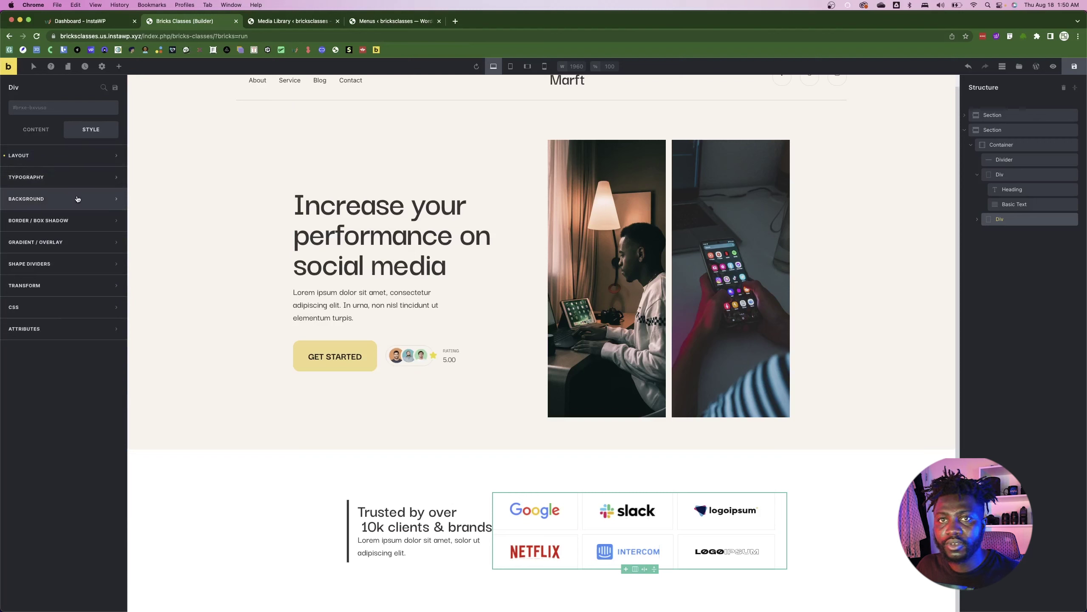
{"action": "left_click", "coordinate": [55, 157]}
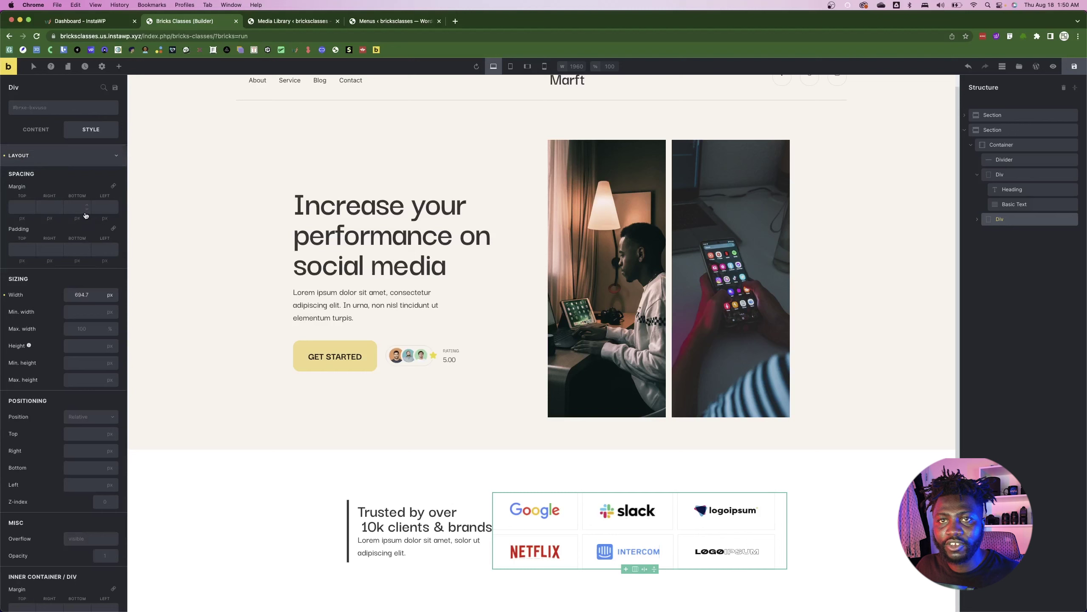
{"action": "left_click", "coordinate": [99, 208]}
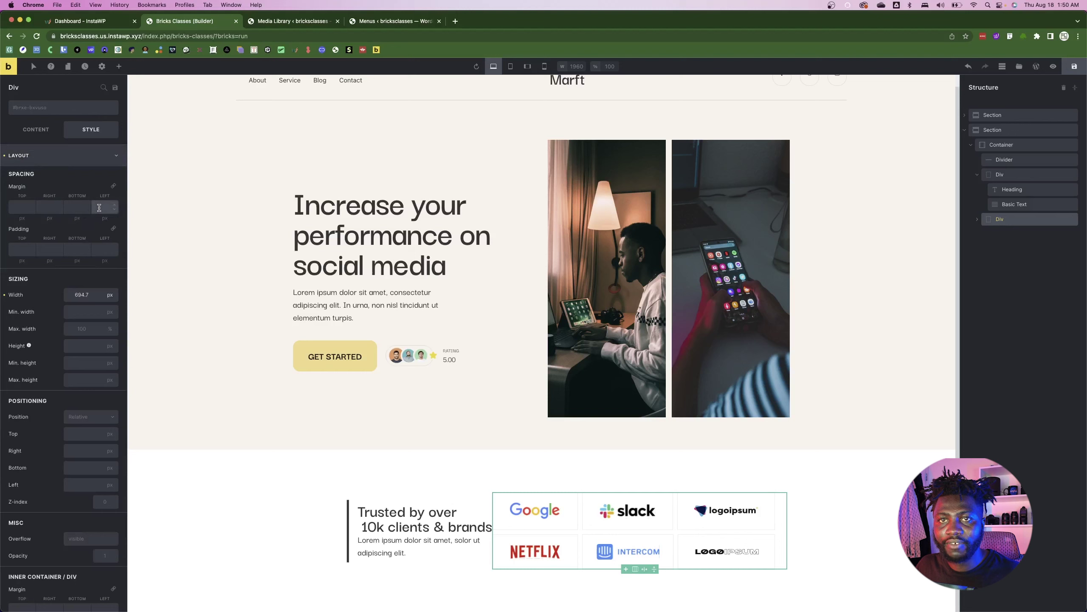
{"action": "type", "text": "13"}
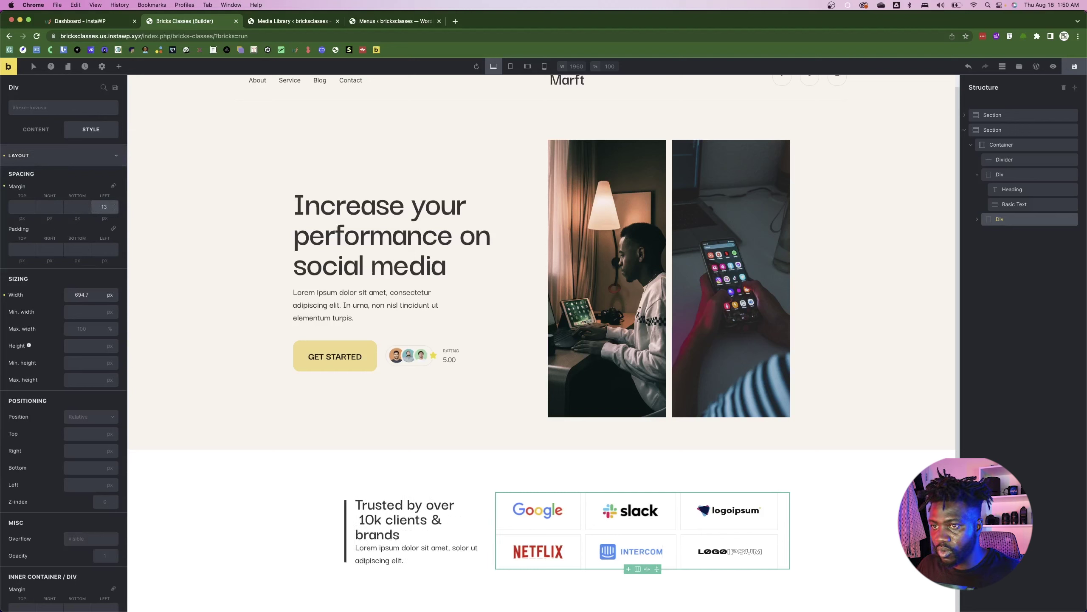
{"action": "type", "text": "0"}
{"action": "scroll", "coordinate": [311, 504], "scroll_direction": "down", "scroll_amount": 1}
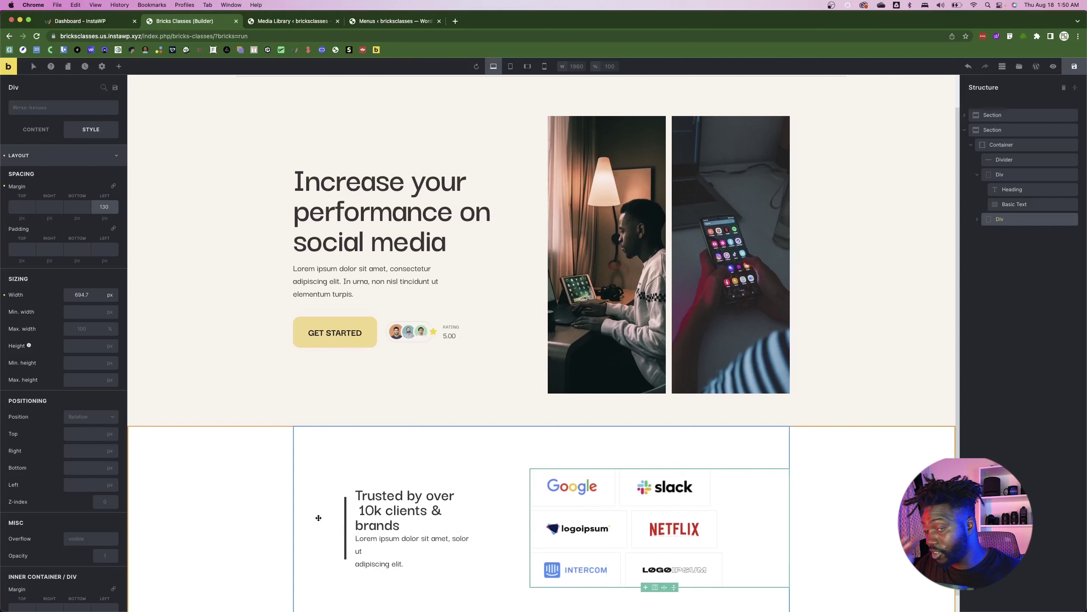
{"action": "left_click", "coordinate": [11, 185]}
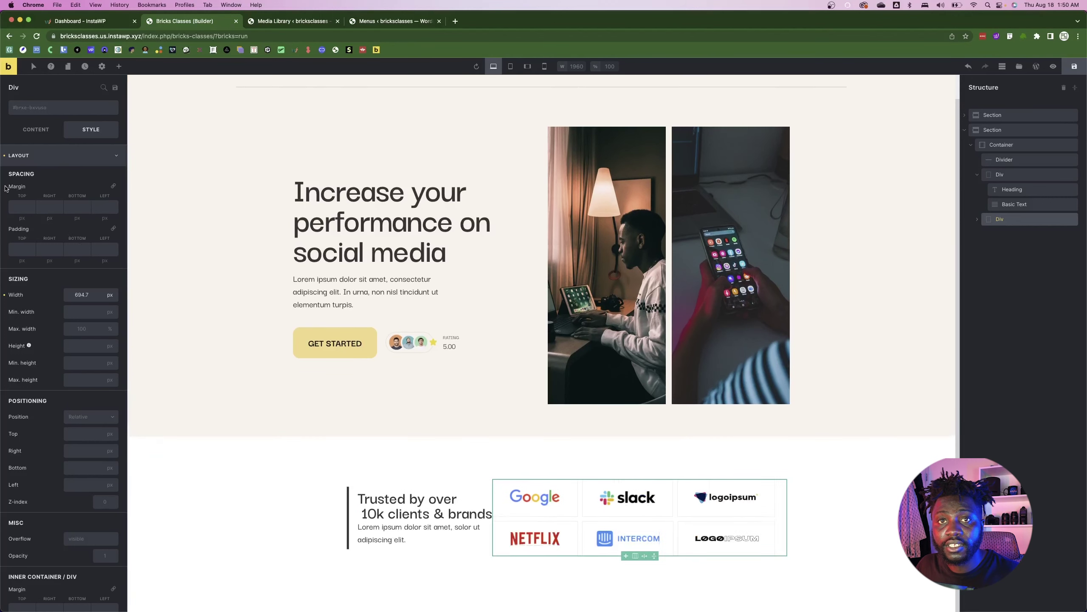
- Set the left margin of the client logos' Div to 5 px
{"action": "scroll", "coordinate": [496, 515], "scroll_direction": "up", "scroll_amount": 1}
{"action": "left_click_drag", "start_coordinate": [496, 515], "coordinate": [491, 514]}
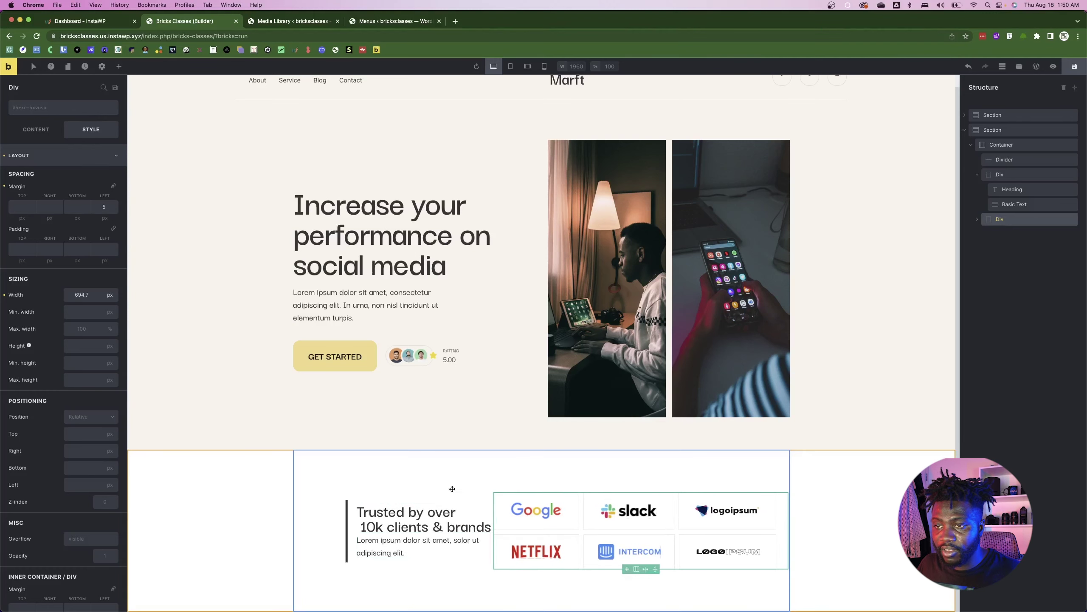
- Delete the vertical Divider beside the "Trusted by over 10k clients & brands" text
{"action": "left_click", "coordinate": [1013, 162]}
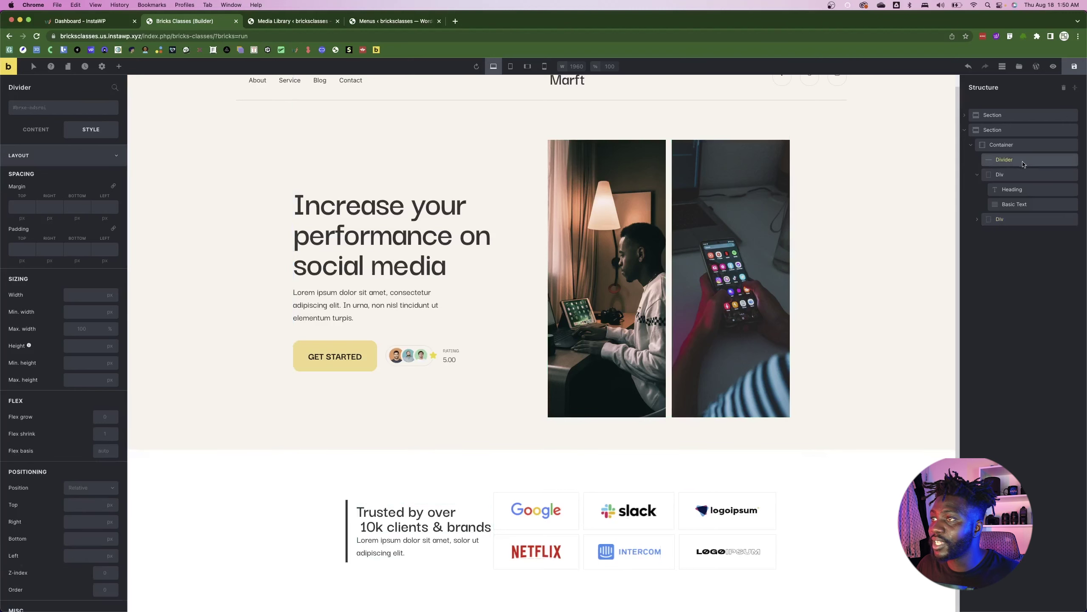
{"action": "right_click", "coordinate": [1020, 162]}
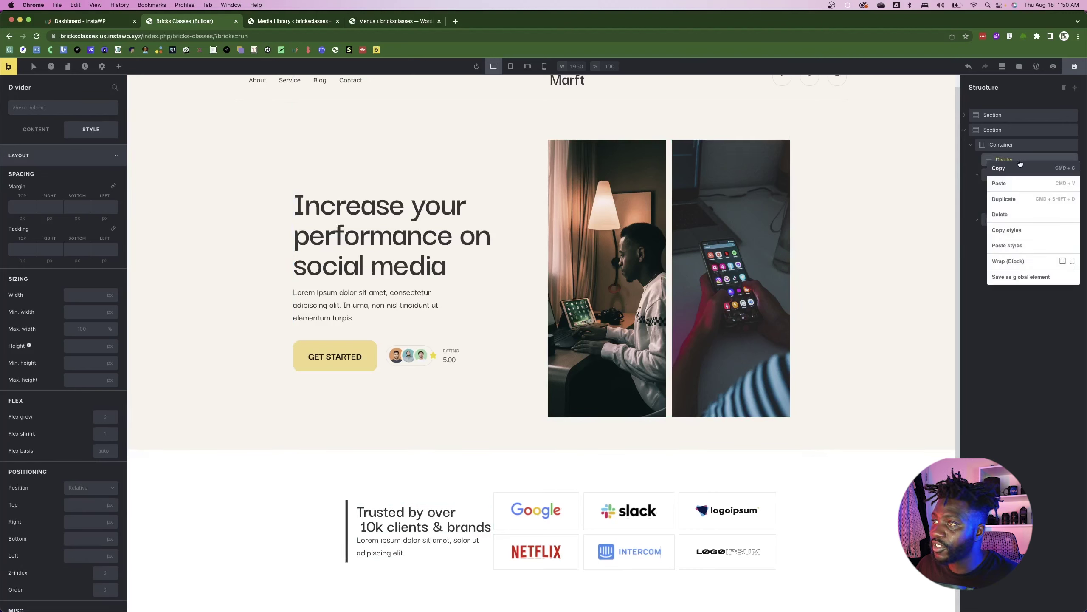
{"action": "left_click", "coordinate": [1017, 220]}
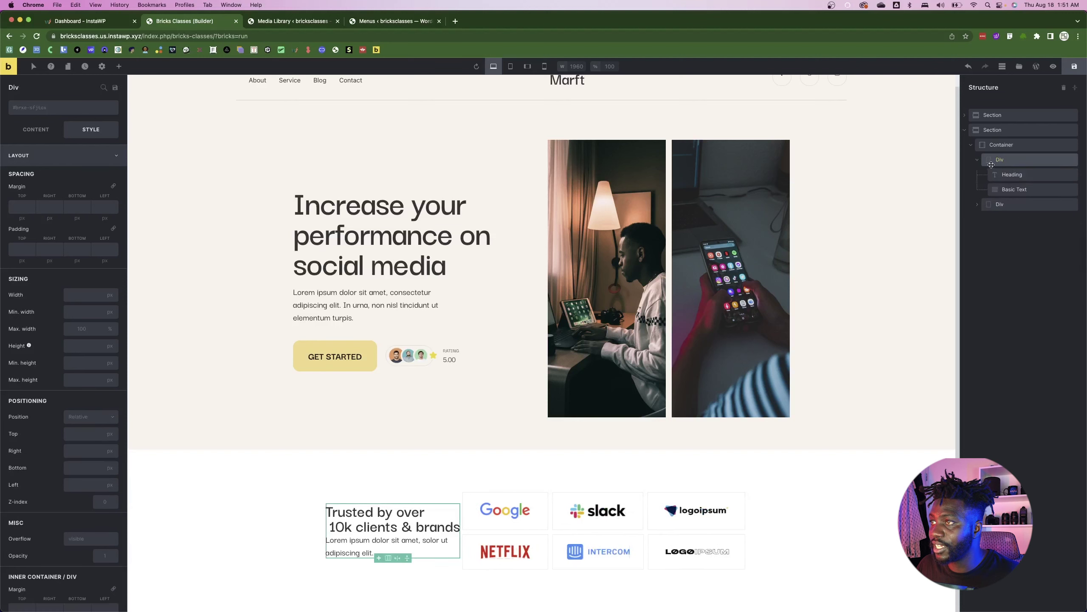
- Add a Block element and place it as the first item in the Container, above the two Divs
{"action": "left_click", "coordinate": [979, 161]}
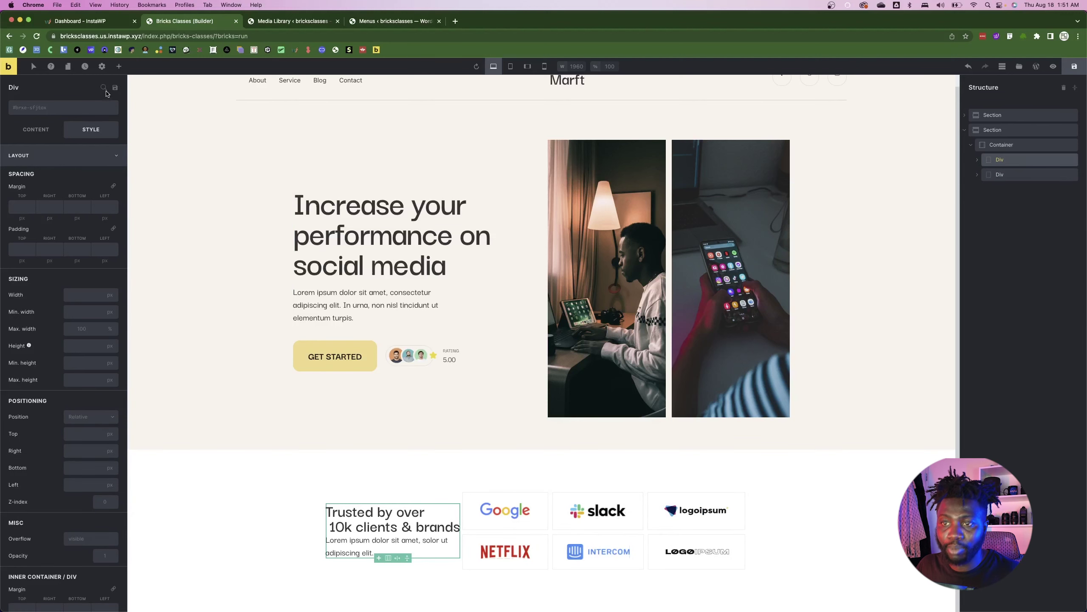
{"action": "left_click", "coordinate": [119, 65]}
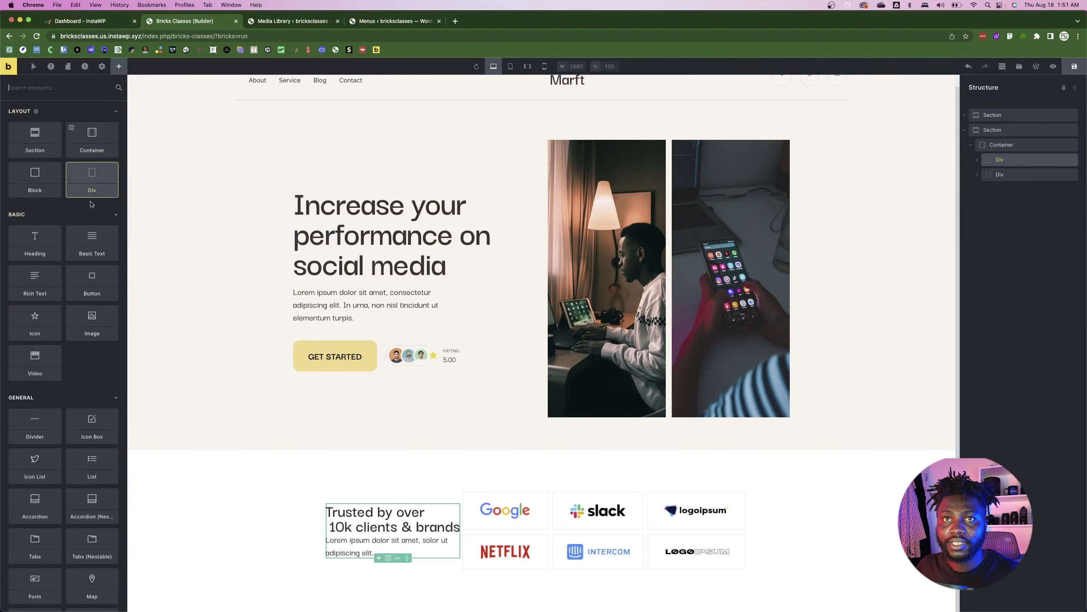
{"action": "left_click", "coordinate": [35, 183]}
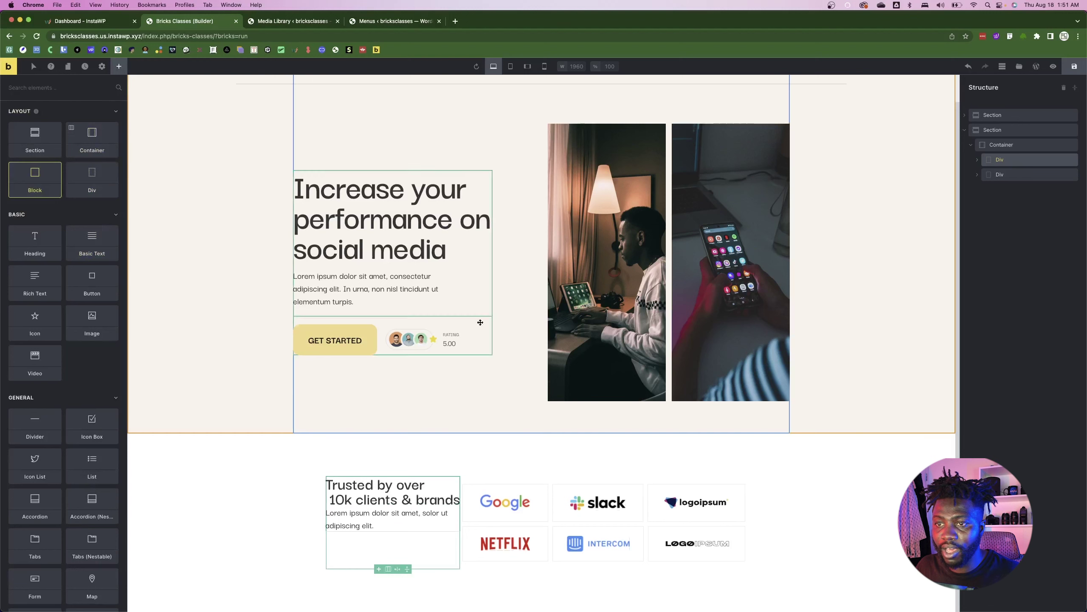
{"action": "left_click", "coordinate": [981, 161]}
{"action": "left_click_drag", "start_coordinate": [1013, 208], "coordinate": [1006, 155]}
{"action": "scroll", "coordinate": [393, 452], "scroll_direction": "down", "scroll_amount": 3}
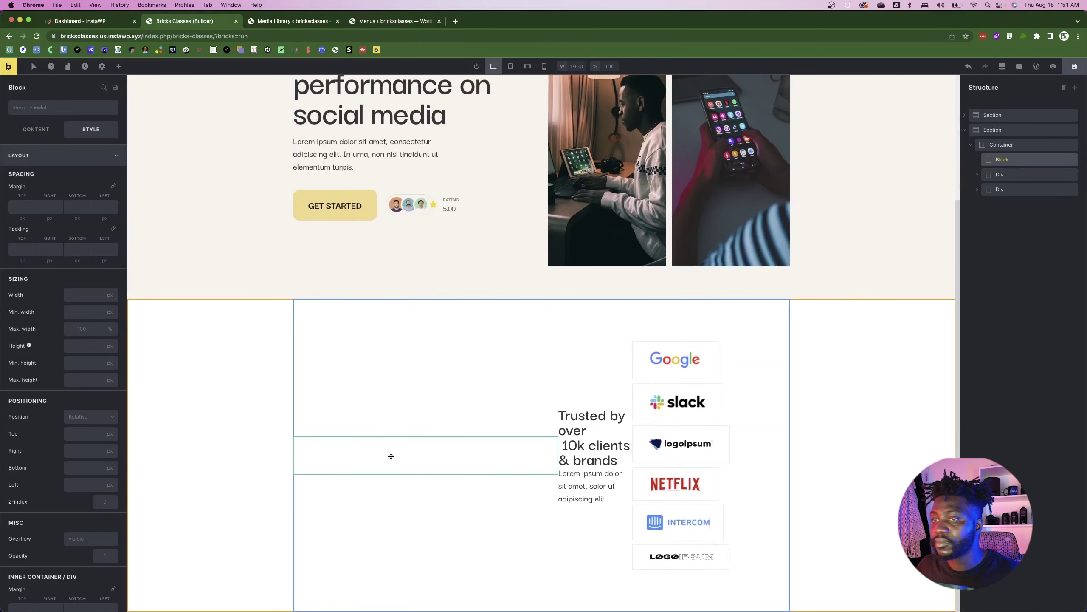
- Set the new Block's width to 5 px and its height to 146 px
{"action": "left_click", "coordinate": [53, 156]}
{"action": "left_click", "coordinate": [52, 156]}
{"action": "left_click", "coordinate": [74, 297]}
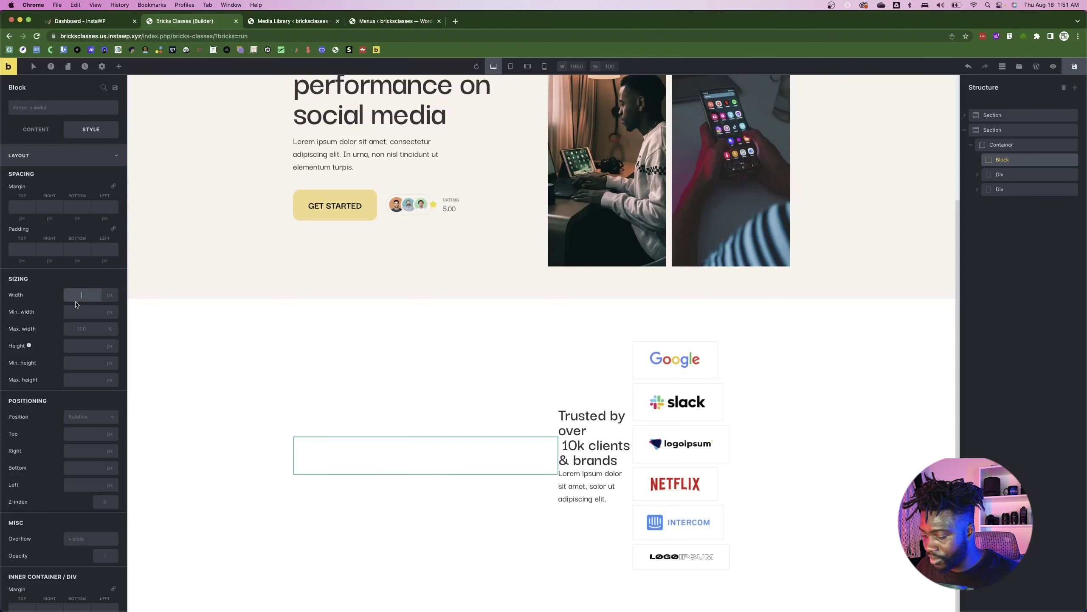
{"action": "type", "text": "5"}
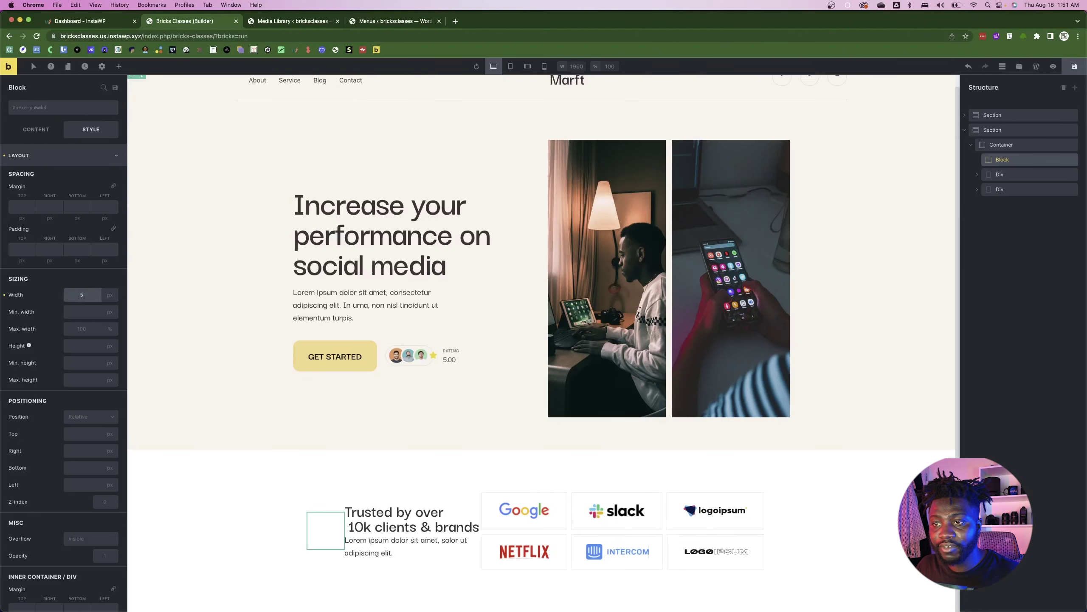
{"action": "left_click", "coordinate": [71, 311]}
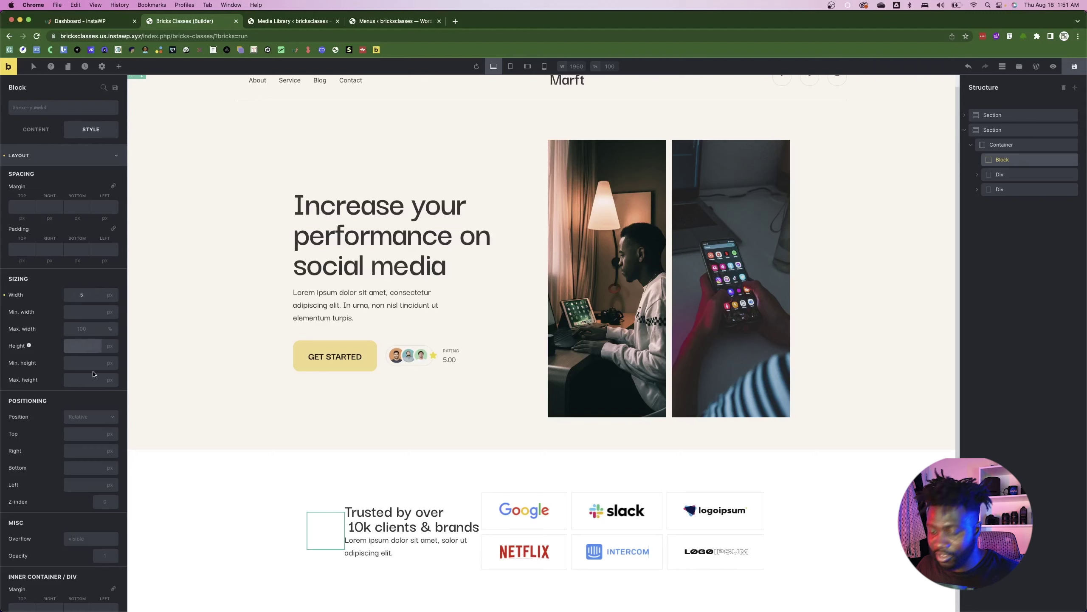
{"action": "type", "text": "6"}
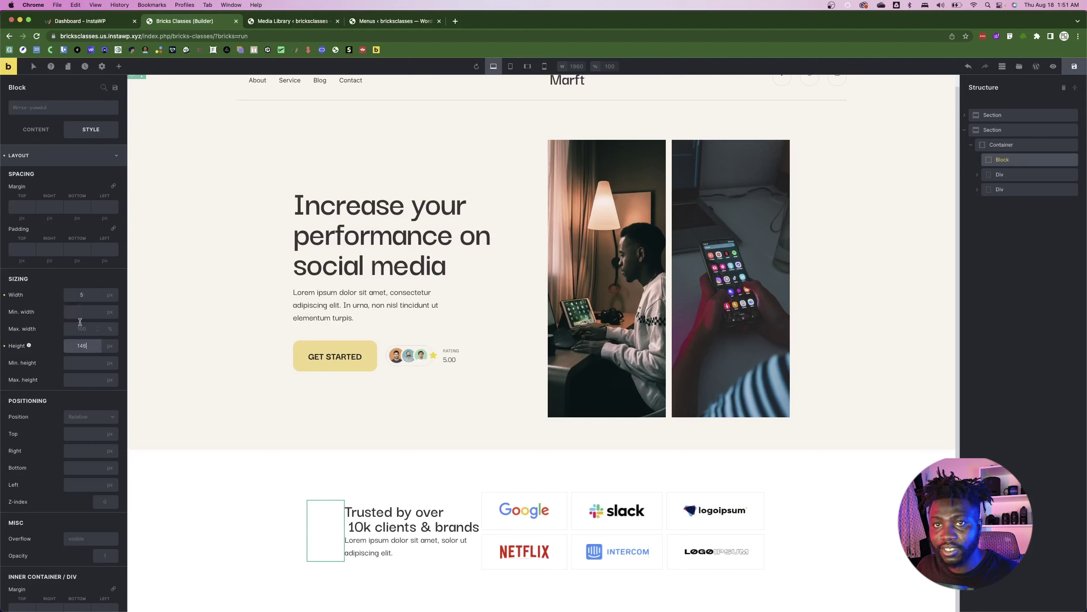
- Set the Block's background color to F6D88C, copied from the GET STARTED button's rectangle in the Figma design
{"action": "left_click", "coordinate": [66, 157]}
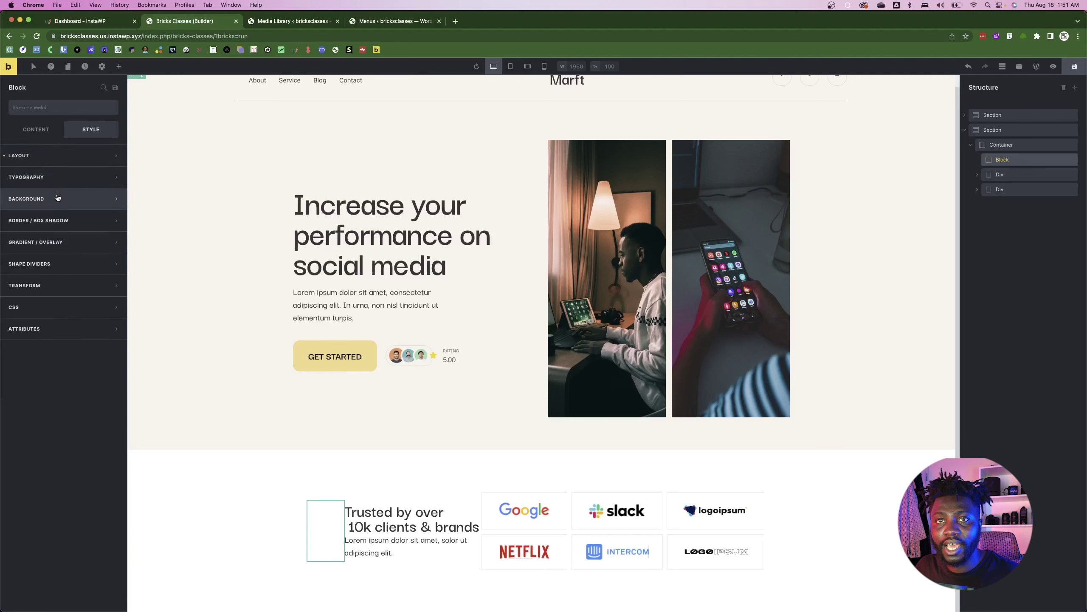
{"action": "left_click", "coordinate": [57, 198]}
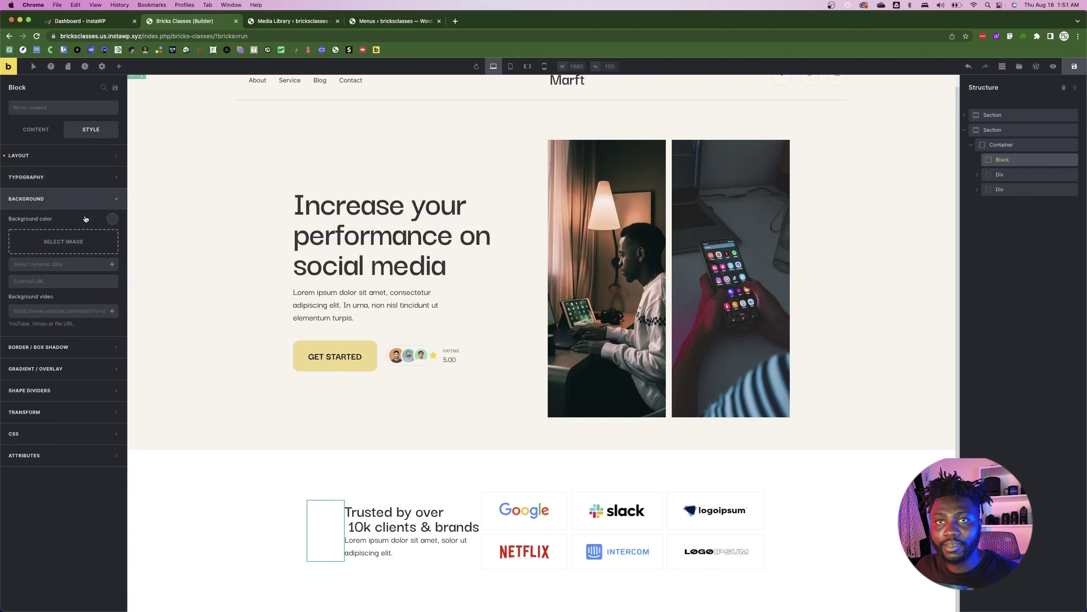
{"action": "left_click", "coordinate": [113, 219]}
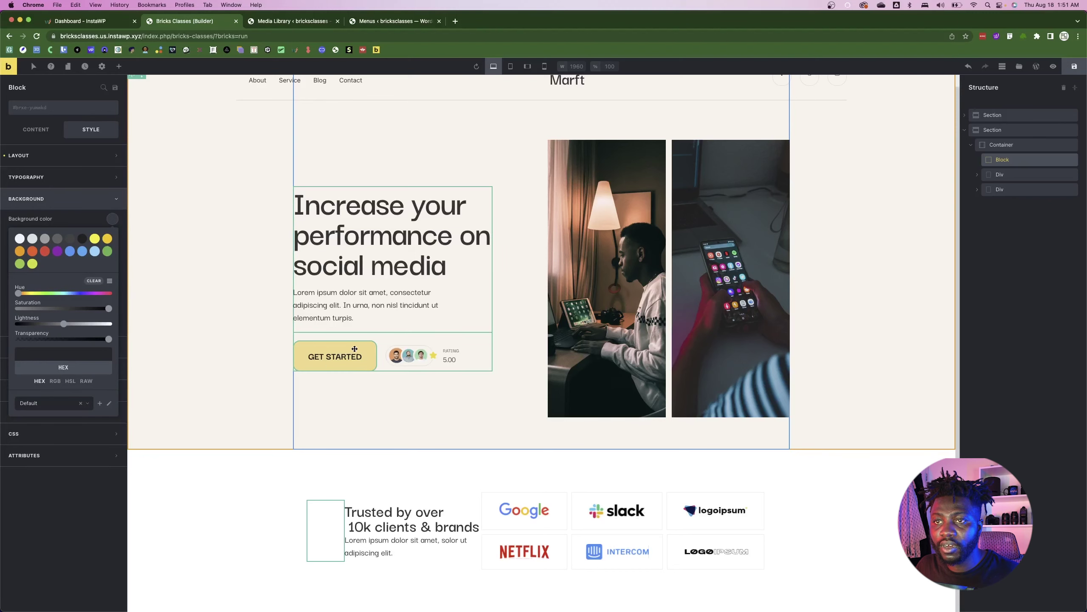
{"action": "key", "text": "super+Tab"}
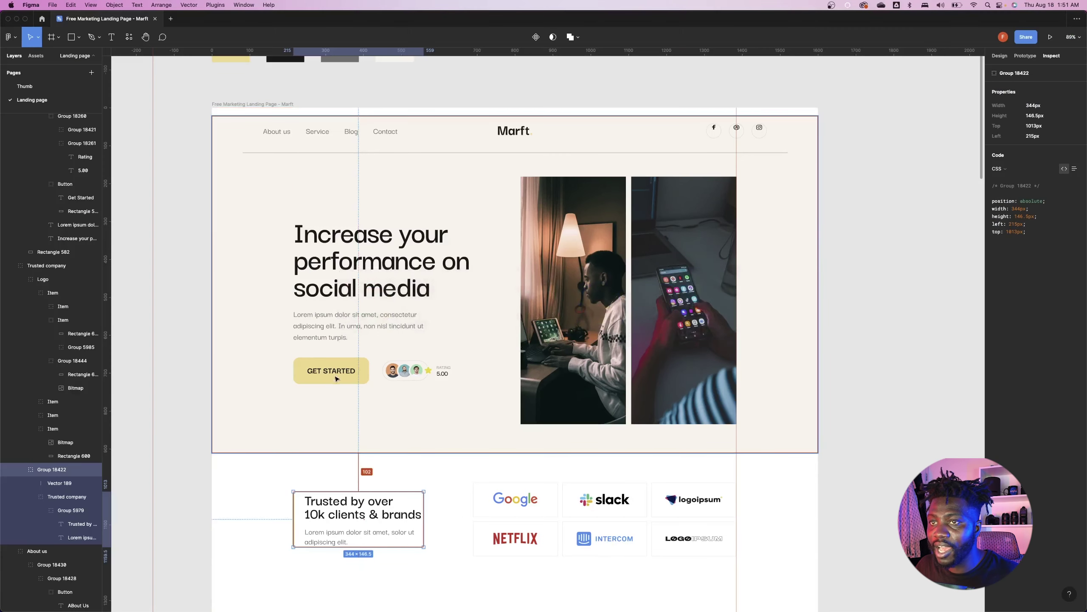
{"action": "left_click", "coordinate": [362, 368]}
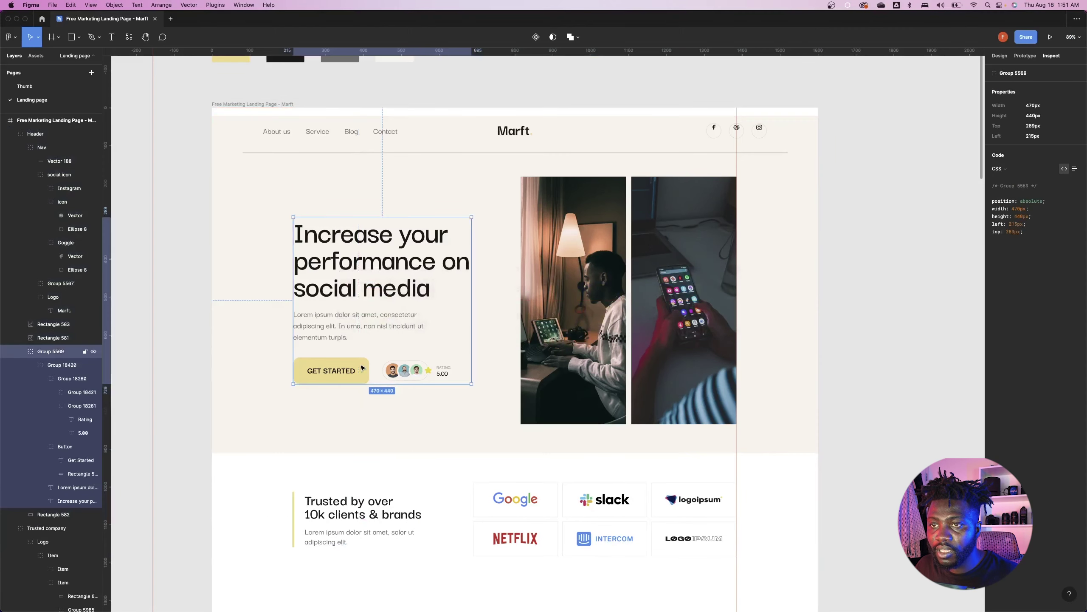
{"action": "double_click", "coordinate": [362, 367]}
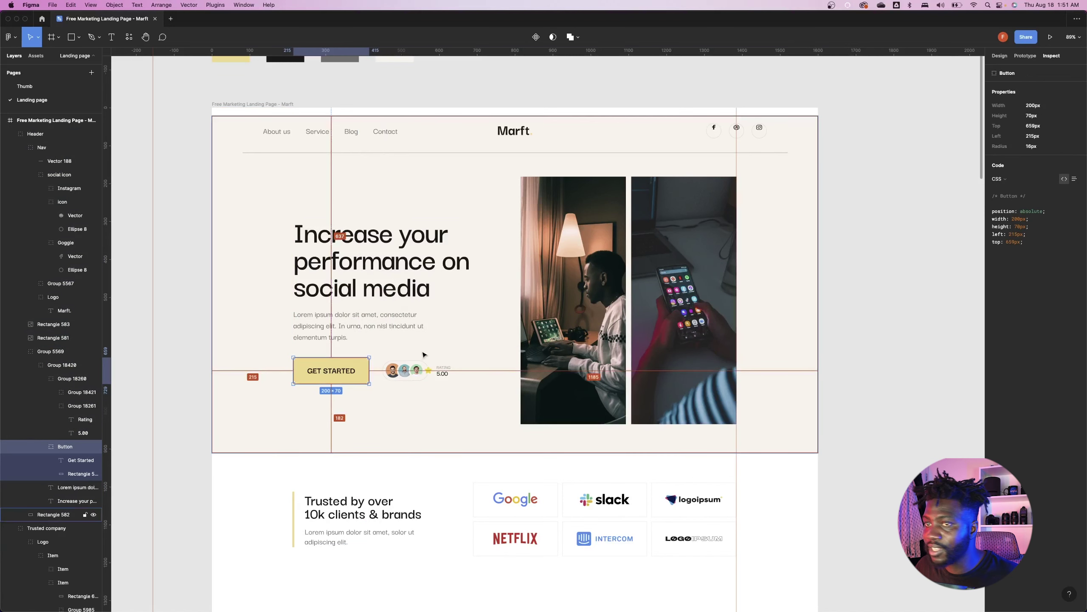
{"action": "double_click", "coordinate": [359, 368]}
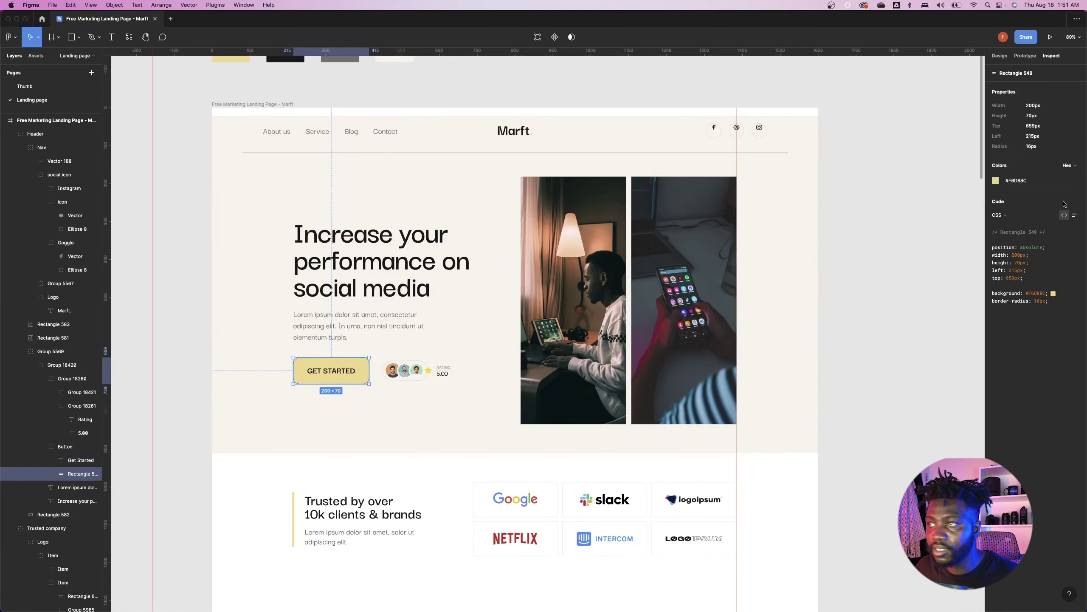
{"action": "left_click", "coordinate": [1017, 181]}
{"action": "key", "text": "super+Tab"}
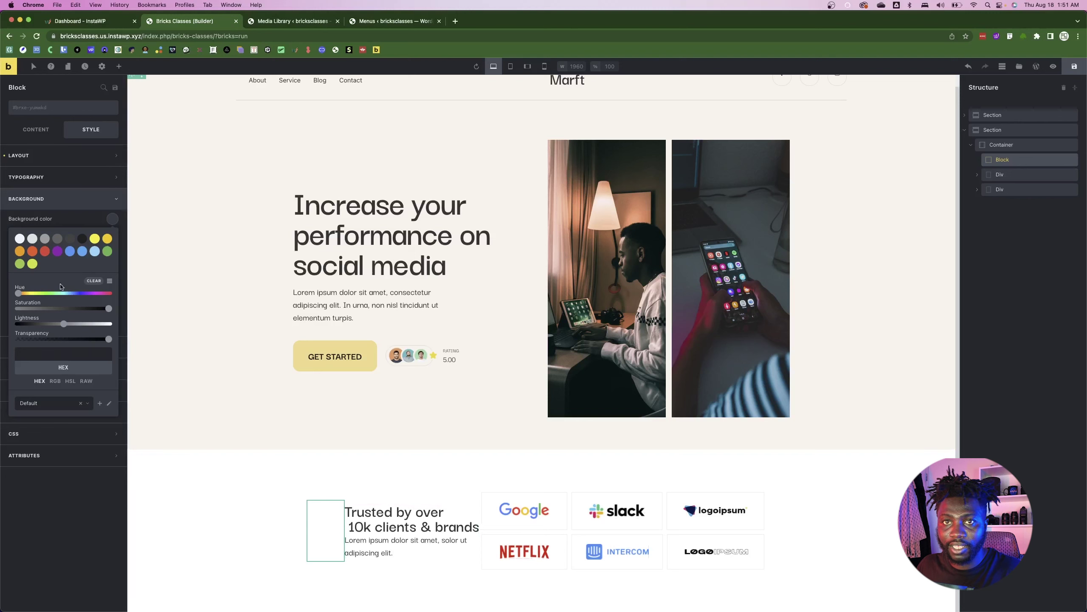
{"action": "key", "text": "super+v"}
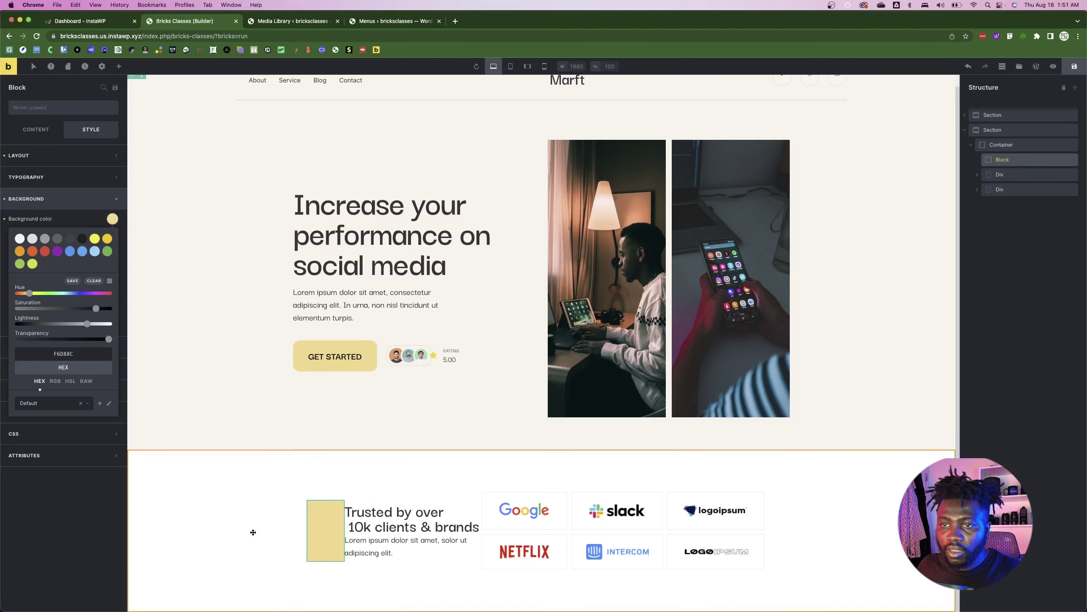
- Save the page, preview the trusted-clients section, and return to the builder's editing view
{"action": "left_click", "coordinate": [1075, 69]}
{"action": "left_click", "coordinate": [1053, 66]}
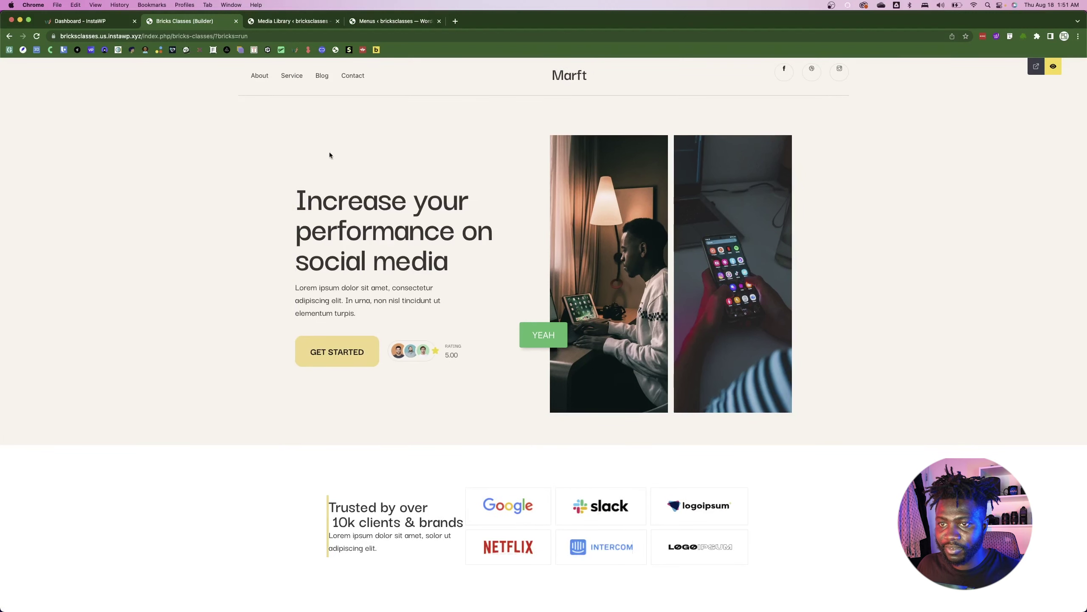
{"action": "left_click", "coordinate": [332, 24]}
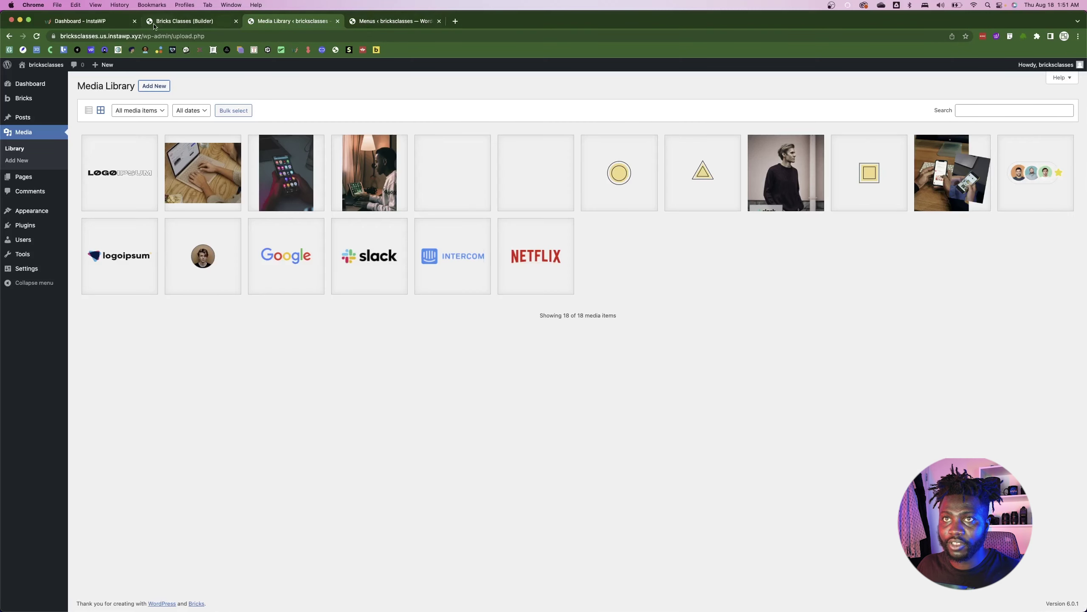
{"action": "left_click", "coordinate": [155, 23]}
{"action": "left_click", "coordinate": [1053, 66]}
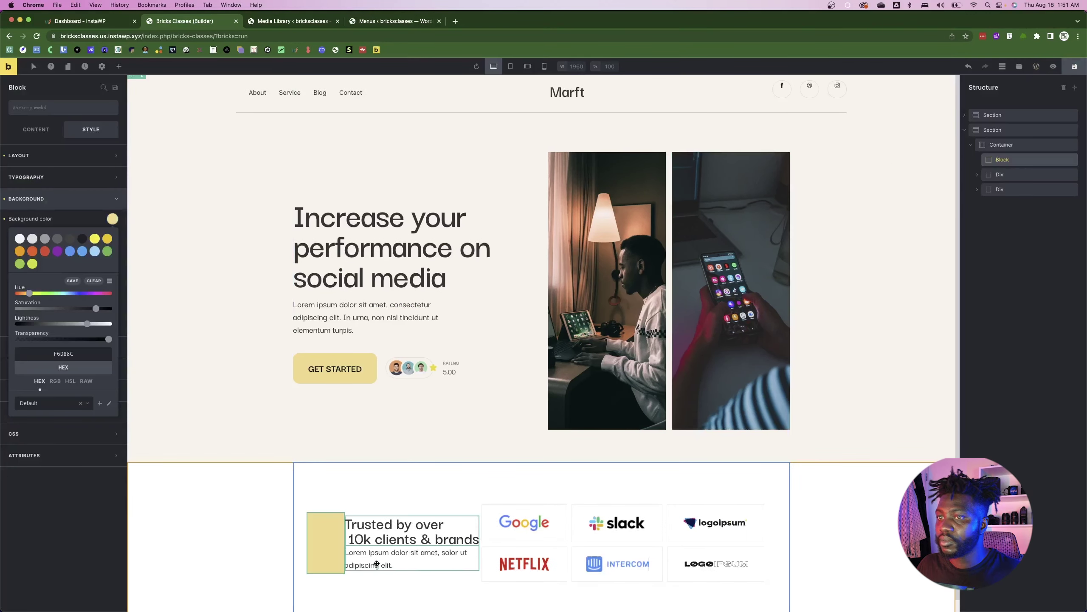
- Move the yellow Block into the text Div above its Heading, and compare the layout with the Figma design
{"action": "left_click", "coordinate": [978, 175]}
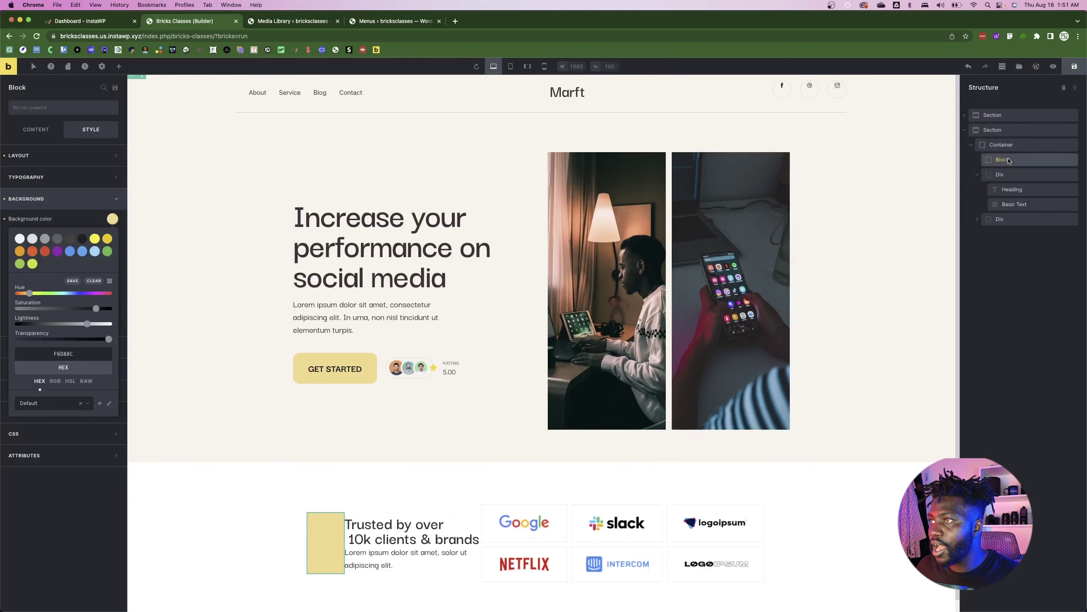
{"action": "left_click_drag", "start_coordinate": [1012, 161], "coordinate": [1015, 185]}
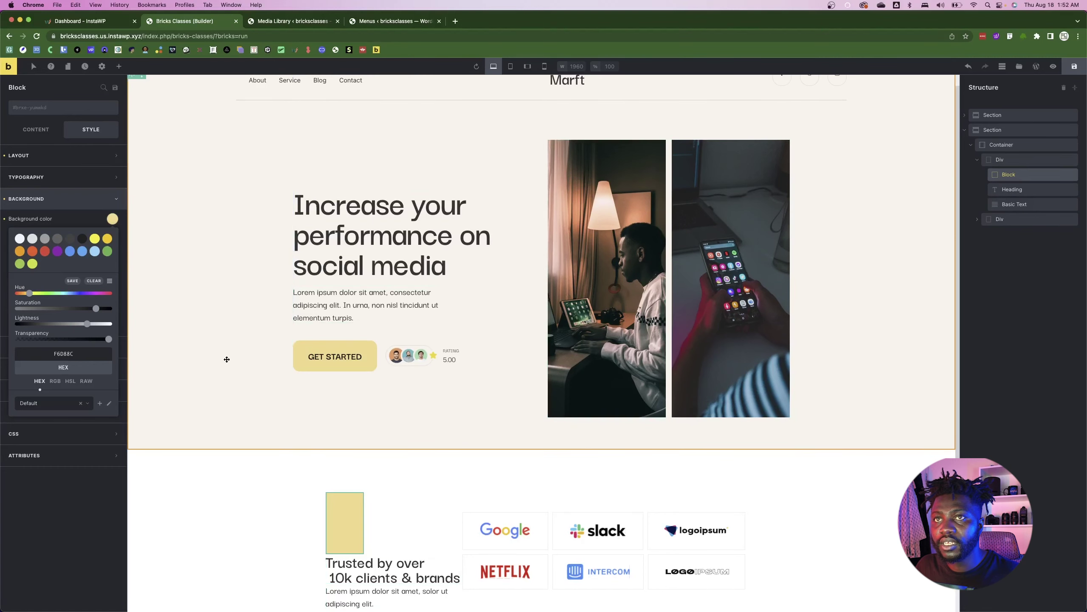
{"action": "key", "text": "super+Tab"}
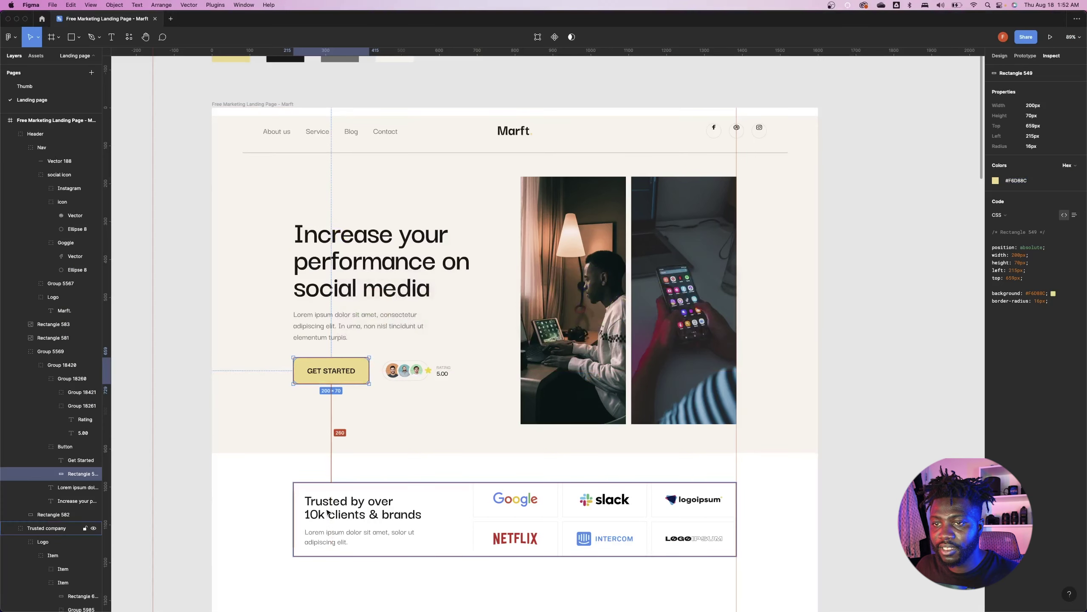
{"action": "key", "text": "super+Tab"}
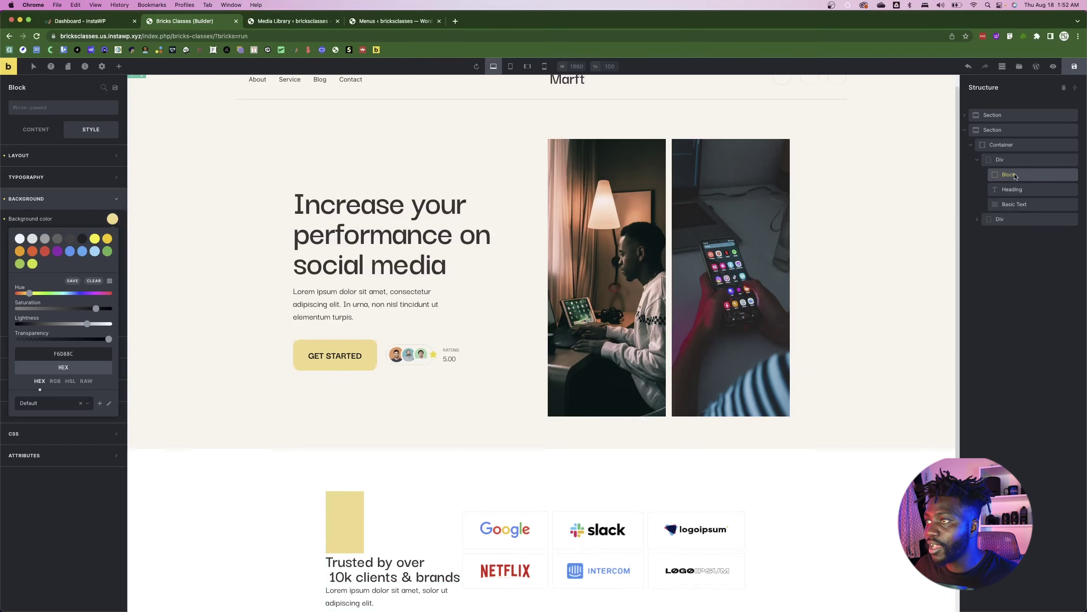
- Add a second Block below the yellow one in the text Div, and nest the Heading and Basic Text inside it
{"action": "left_click", "coordinate": [1015, 176]}
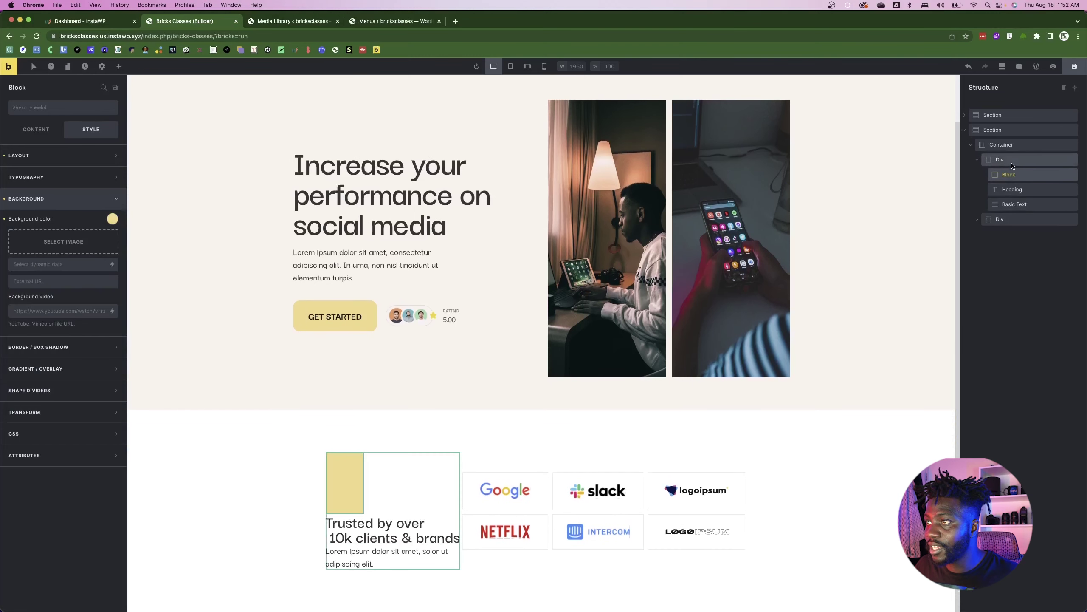
{"action": "left_click", "coordinate": [120, 68]}
{"action": "left_click_drag", "start_coordinate": [36, 177], "coordinate": [1014, 199]}
{"action": "left_click", "coordinate": [1014, 194]}
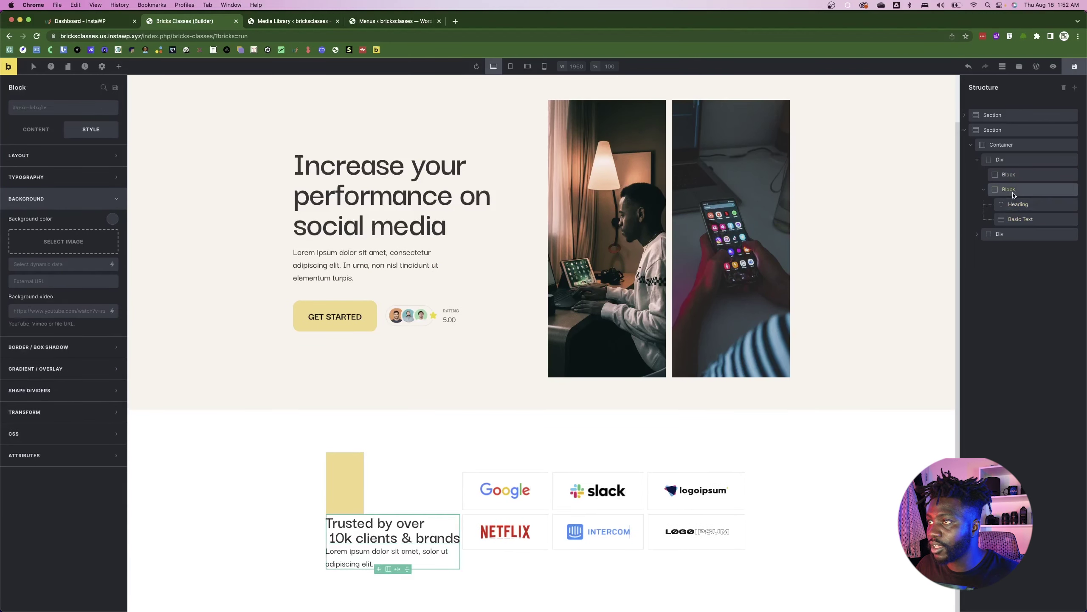
- Set the display of the Div holding both Blocks to flex so the yellow bar sits beside the text
{"action": "left_click", "coordinate": [1004, 159]}
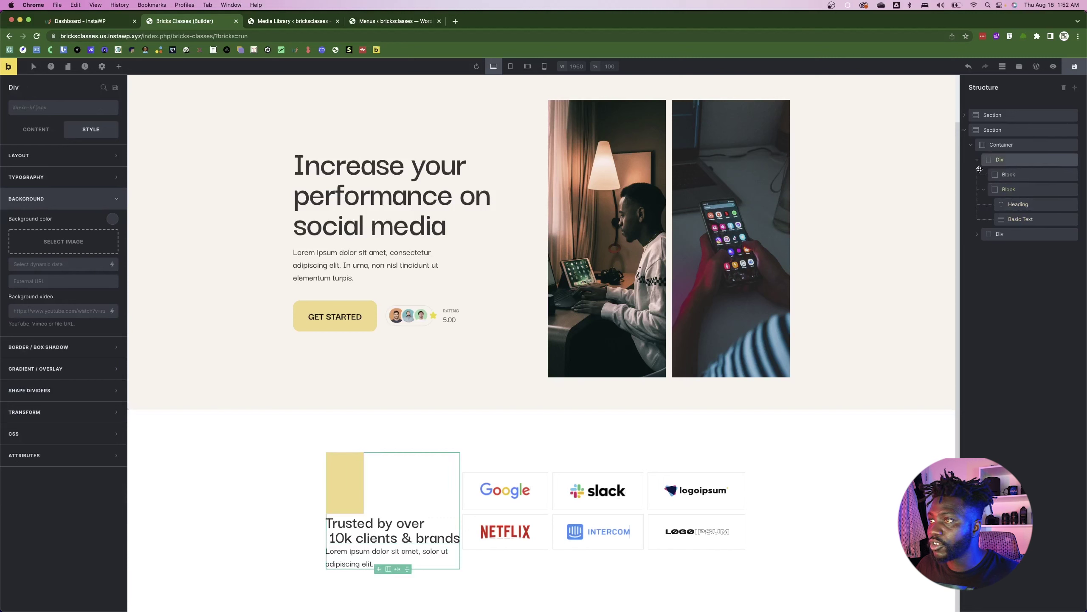
{"action": "left_click", "coordinate": [34, 130]}
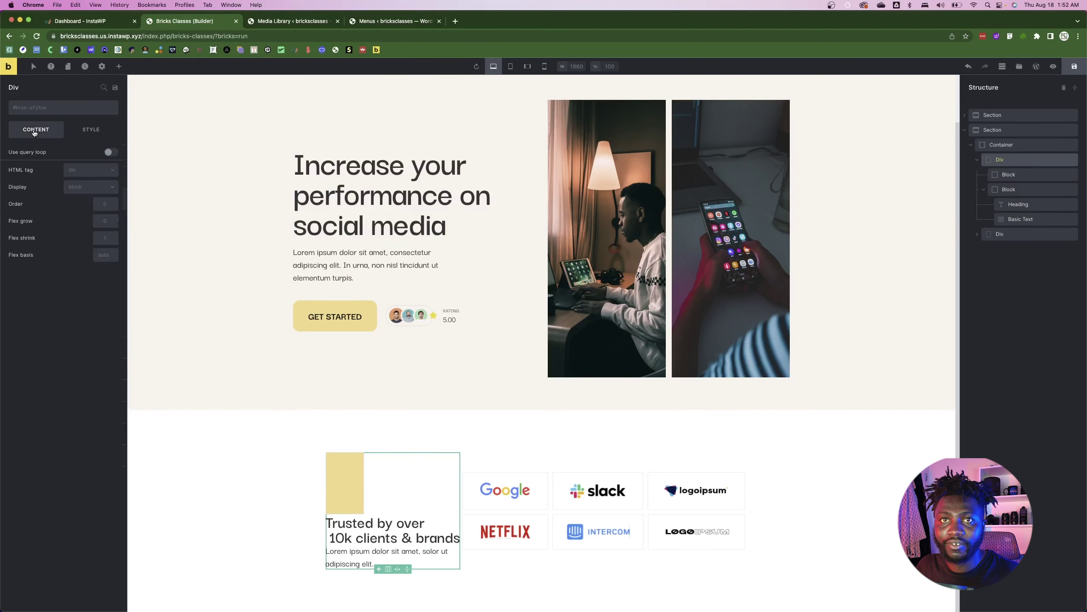
{"action": "left_click", "coordinate": [62, 108]}
{"action": "left_click", "coordinate": [62, 110]}
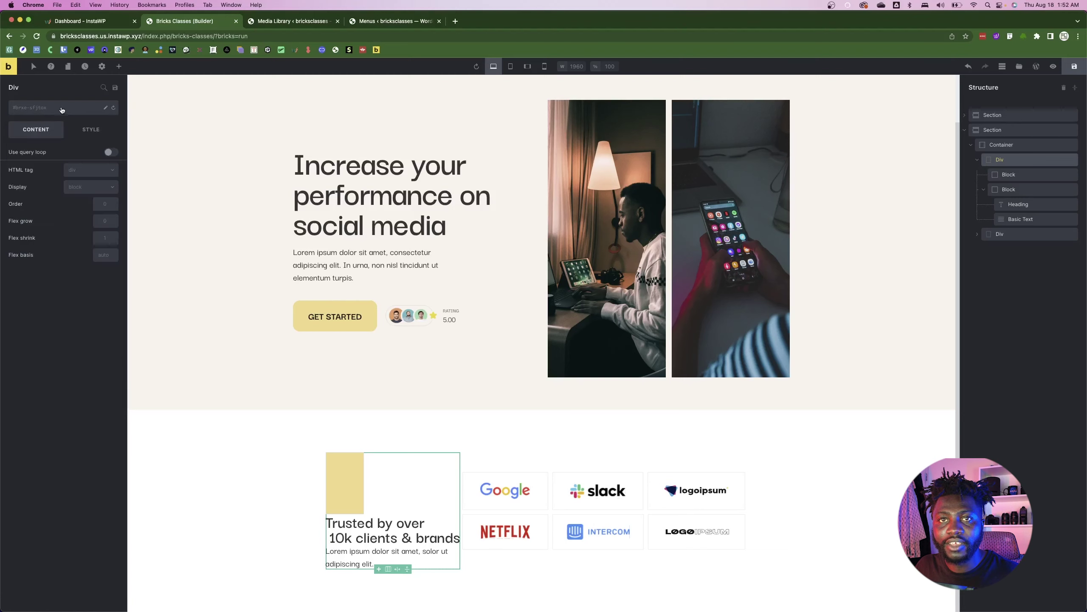
{"action": "left_click", "coordinate": [75, 188]}
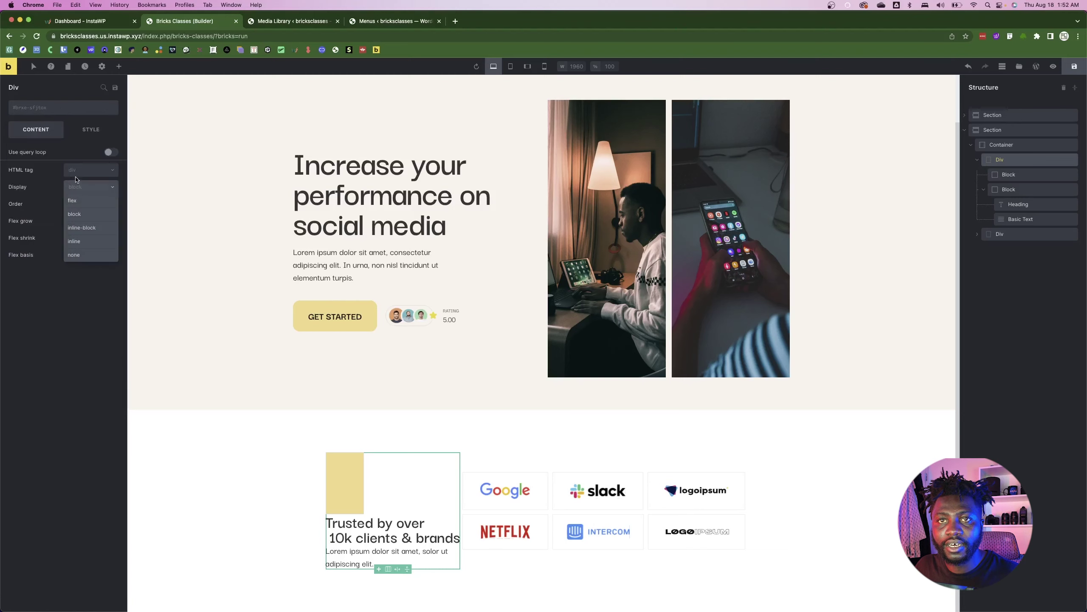
{"action": "left_click", "coordinate": [79, 207]}
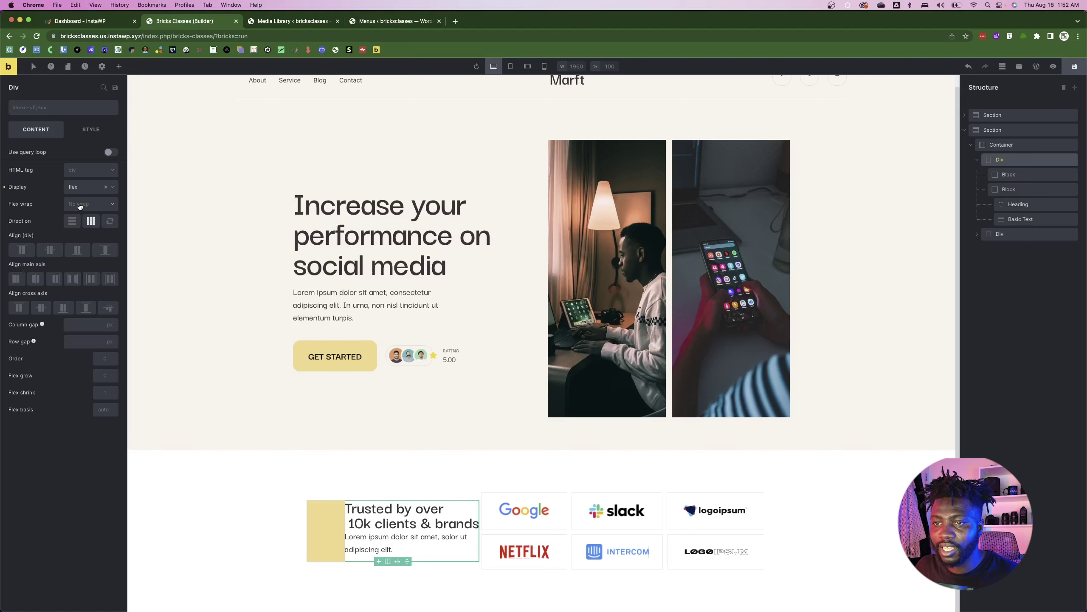
- Measure the gap between the yellow line and the text in the Figma design, and set the text Div's column gap to 30 px
{"action": "key", "text": "super+Tab"}
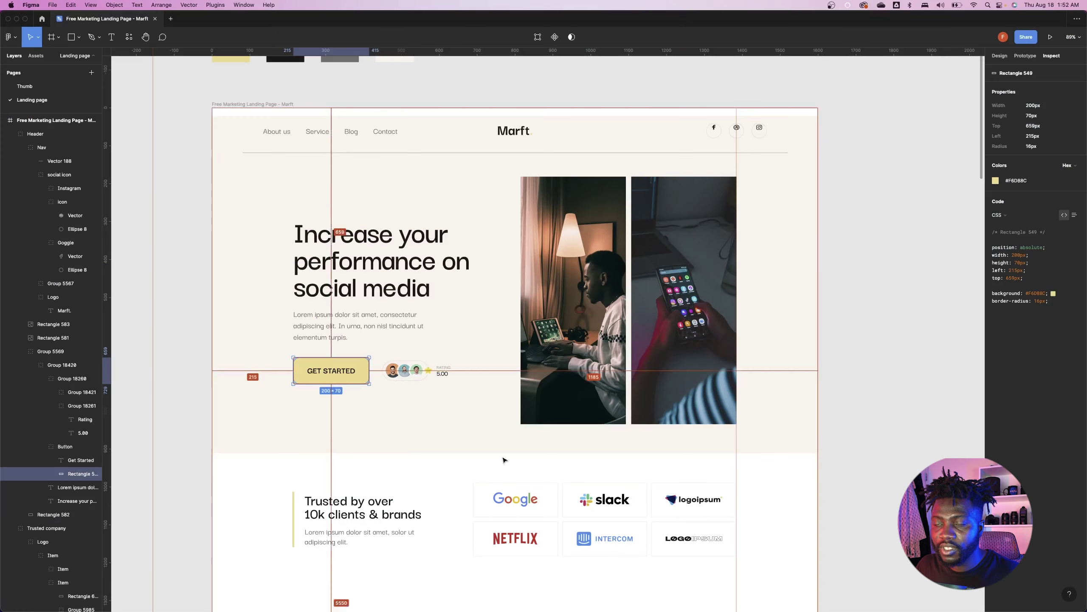
{"action": "left_click", "coordinate": [303, 511]}
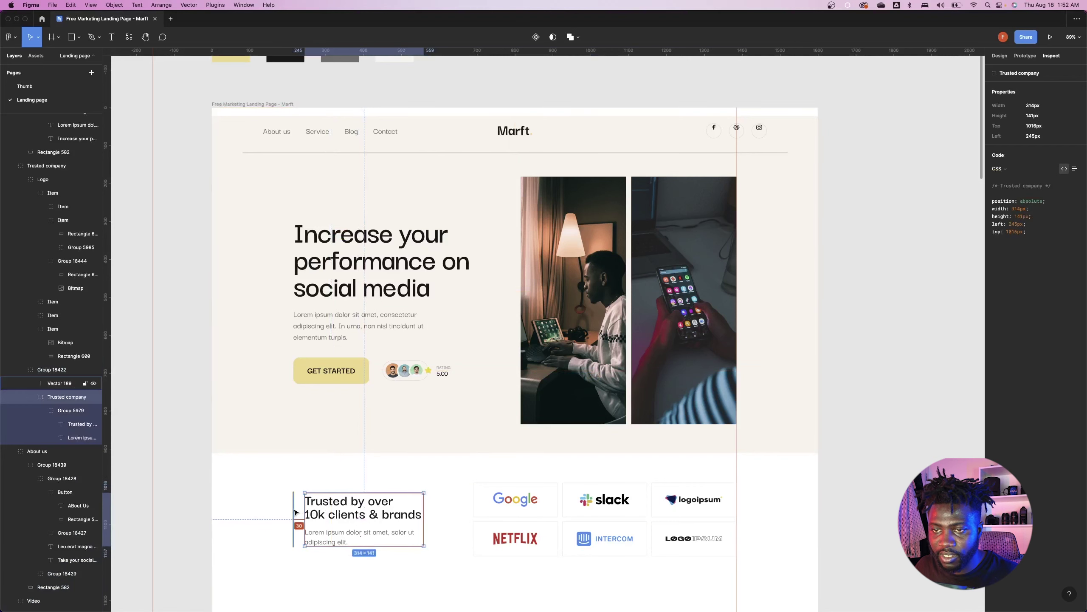
{"action": "key", "text": "super+Tab"}
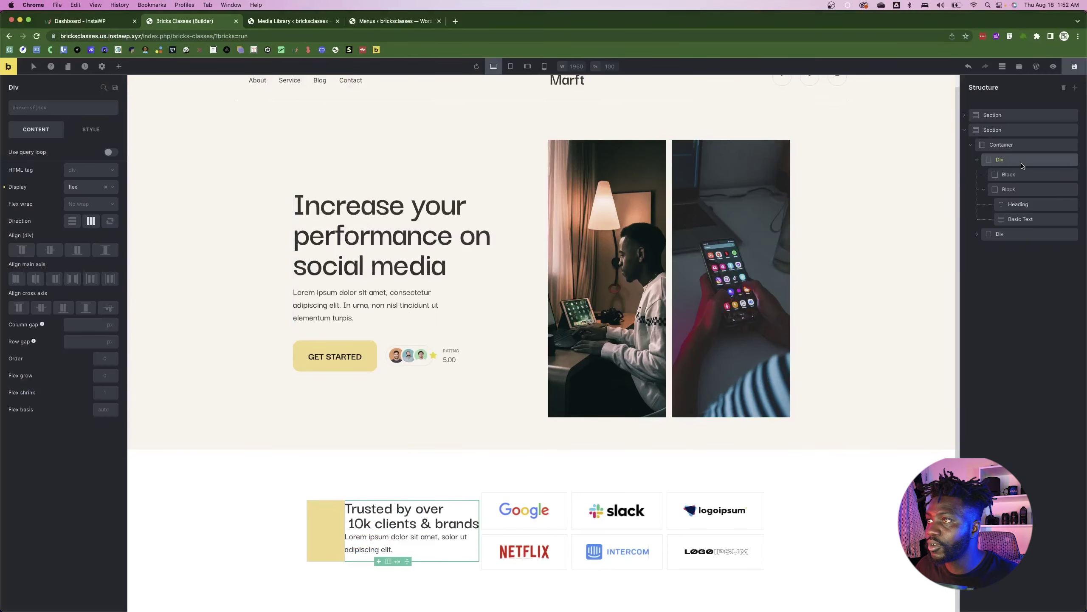
{"action": "left_click", "coordinate": [77, 327]}
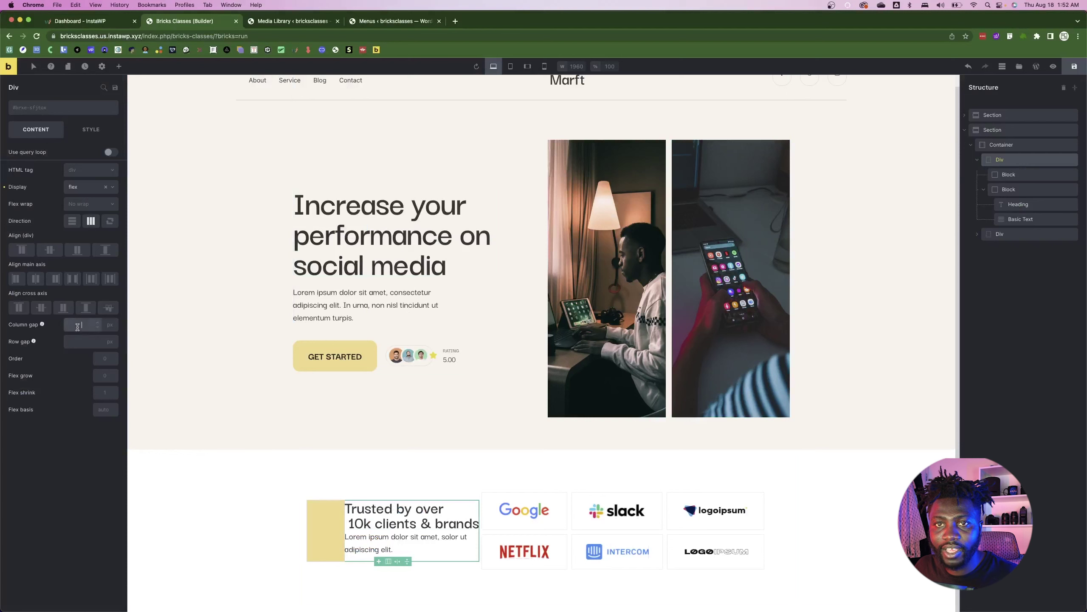
{"action": "type", "text": "30"}
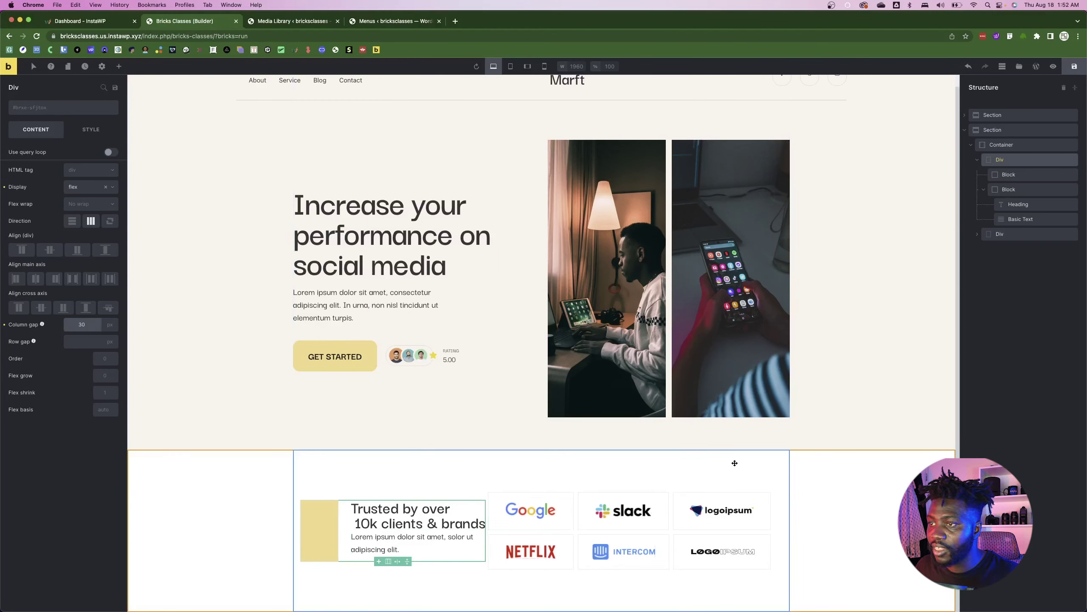
- Try a 130 px column gap on the trusted-clients Container, reduce it until the logos fit in two rows, and settle on 78 px
{"action": "left_click", "coordinate": [1013, 145]}
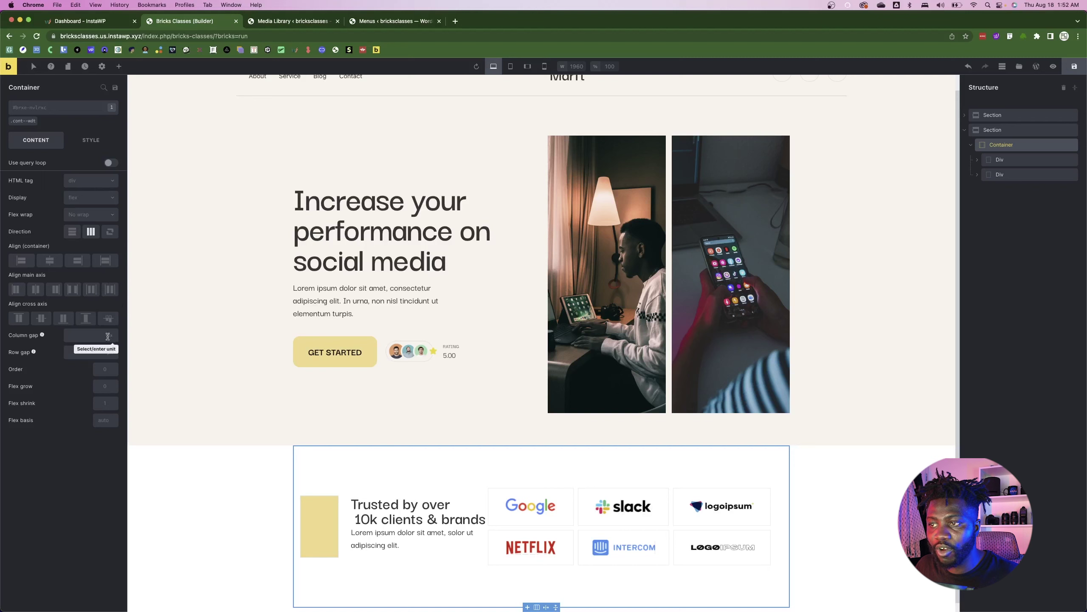
{"action": "left_click", "coordinate": [75, 335]}
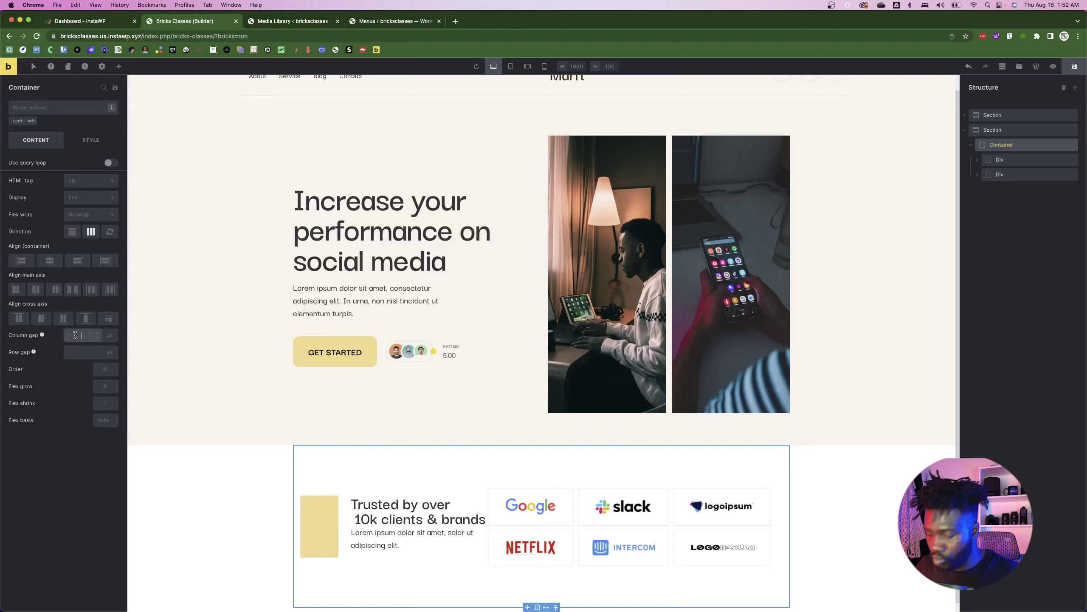
{"action": "type", "text": "130"}
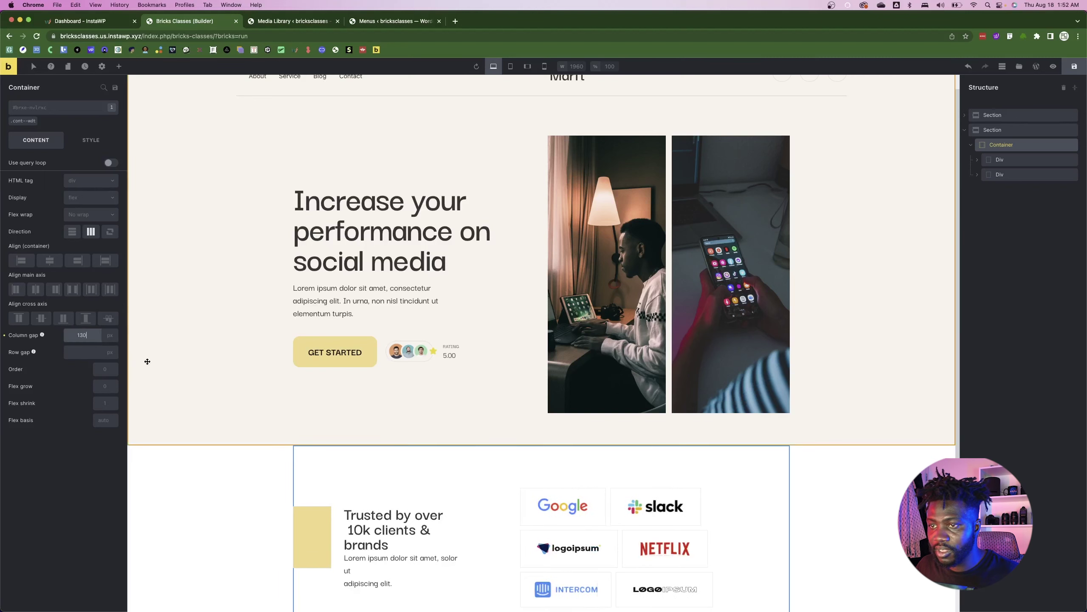
{"action": "scroll", "coordinate": [502, 490], "scroll_direction": "down", "scroll_amount": 2}
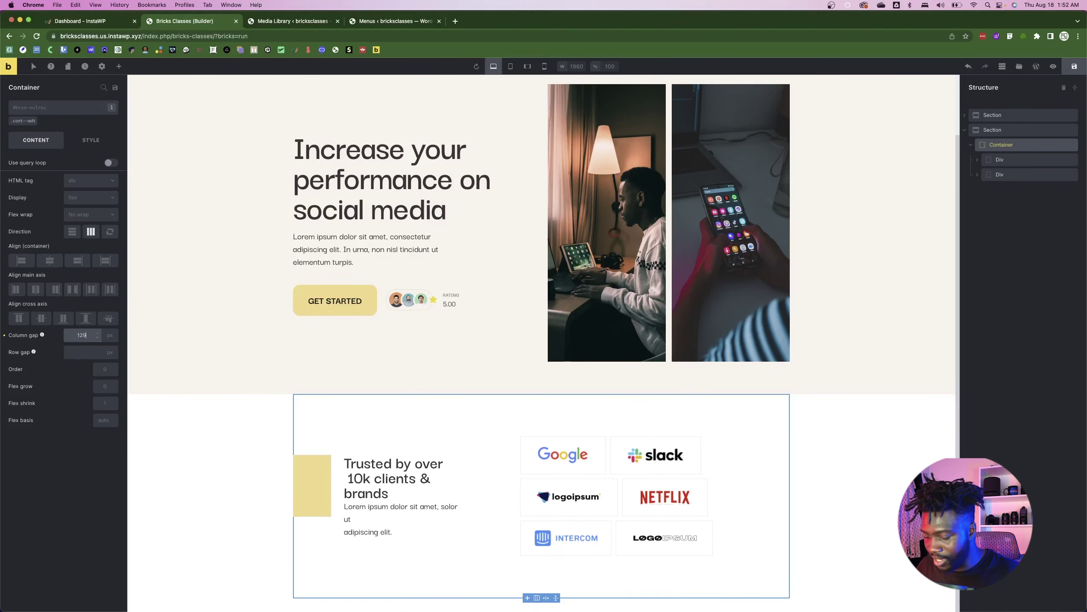
{"action": "key", "text": "Down"}
{"action": "key", "text": "Down"}
{"action": "key", "text": "Down"}
{"action": "key", "text": "Down"}
{"action": "key", "text": "Down"}
{"action": "key", "text": "Down"}
{"action": "key", "text": "Down"}
{"action": "key", "text": "Down"}
{"action": "key", "text": "Down"}
{"action": "key", "text": "Down"}
{"action": "key", "text": "Down"}
{"action": "key", "text": "Down"}
{"action": "key", "text": "Down"}
{"action": "key", "text": "Down"}
{"action": "key", "text": "Down"}
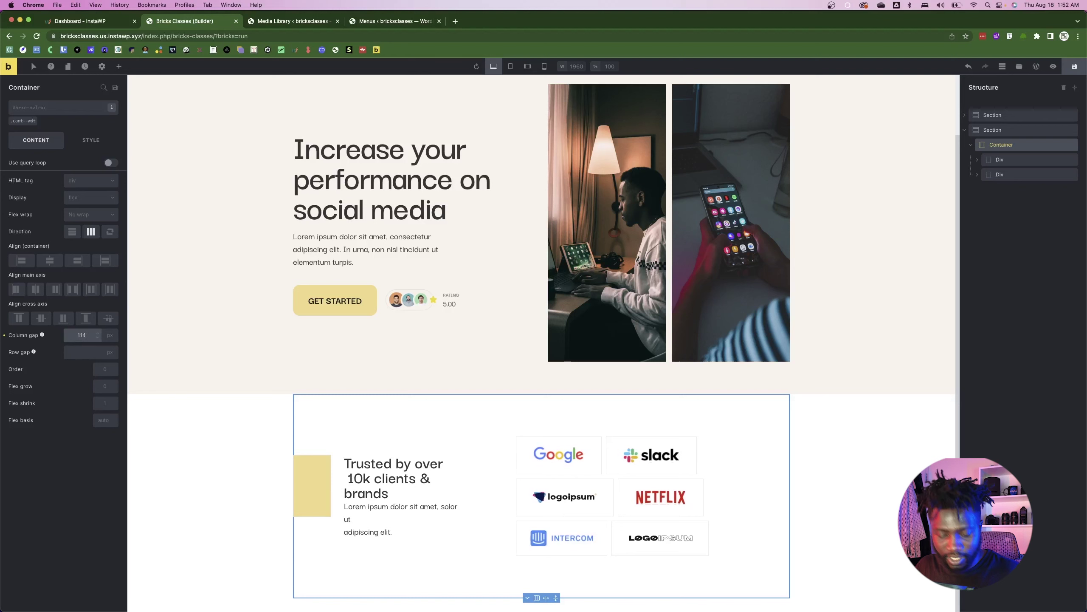
{"action": "key", "text": "BackSpace"}
{"action": "key", "text": "BackSpace"}
{"action": "key", "text": "BackSpace"}
{"action": "type", "text": "70"}
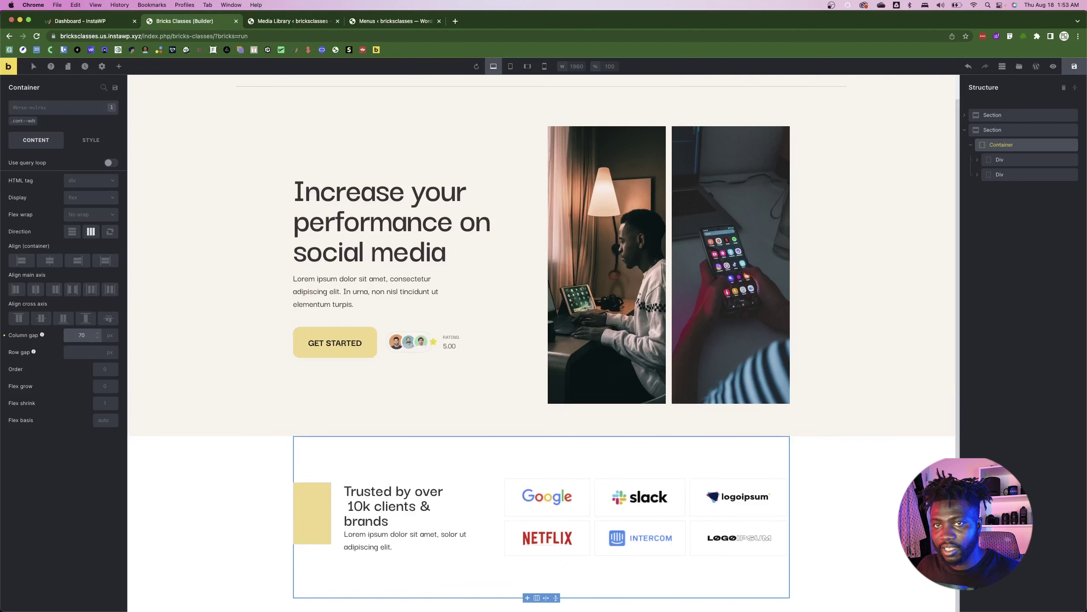
{"action": "key", "text": "Up"}
{"action": "key", "text": "Up"}
{"action": "key", "text": "Up"}
{"action": "key", "text": "Up"}
{"action": "key", "text": "Up"}
{"action": "key", "text": "Up"}
{"action": "key", "text": "Up"}
{"action": "key", "text": "Up"}
{"action": "key", "text": "Up"}
{"action": "key", "text": "Up"}
{"action": "key", "text": "Up"}
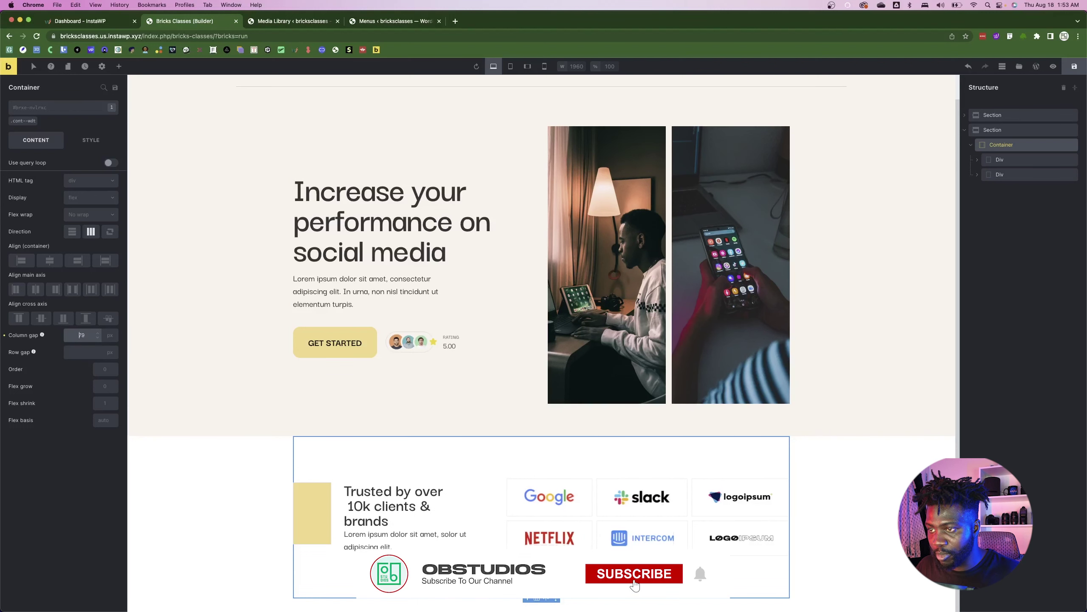
{"action": "key", "text": "Down"}
{"action": "key", "text": "Down"}
{"action": "key", "text": "Down"}
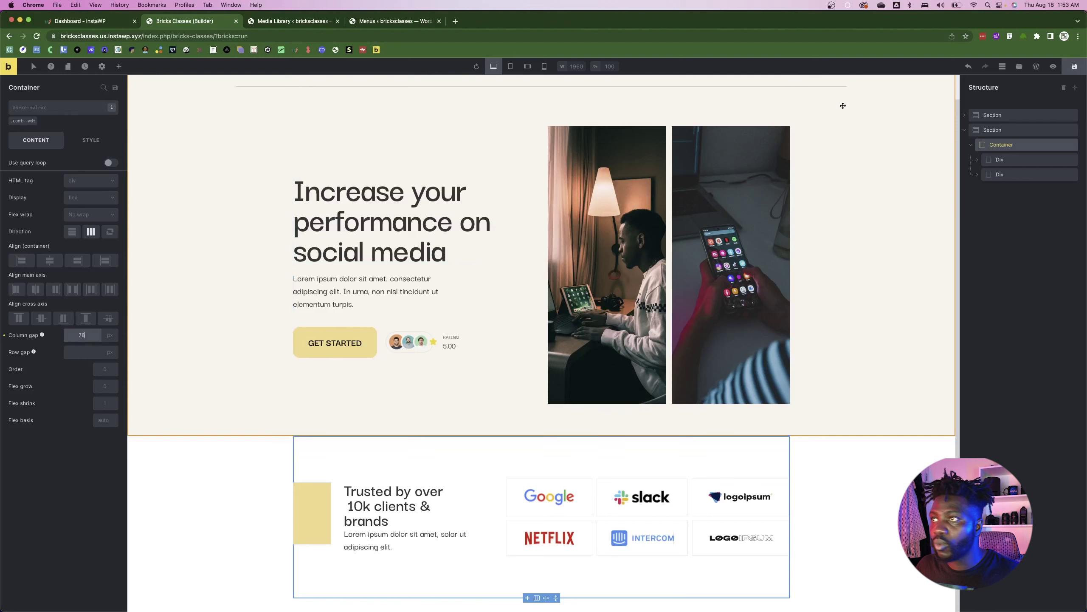
- Preview the trusted-clients section, compare its spacing with the Figma design, and return to the builder's editing view
{"action": "left_click", "coordinate": [1053, 66]}
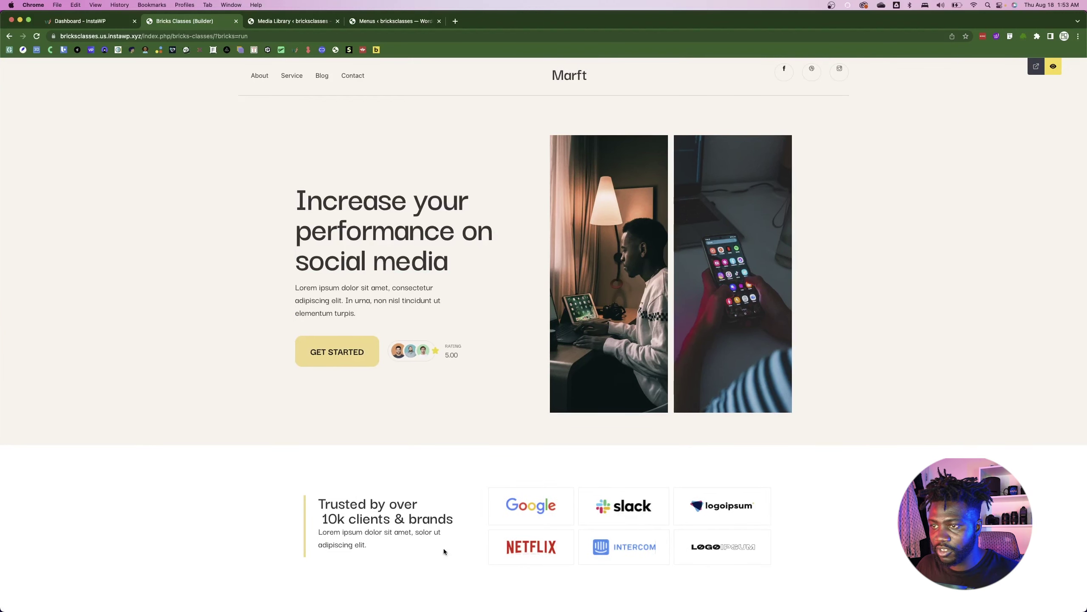
{"action": "key", "text": "super+Tab"}
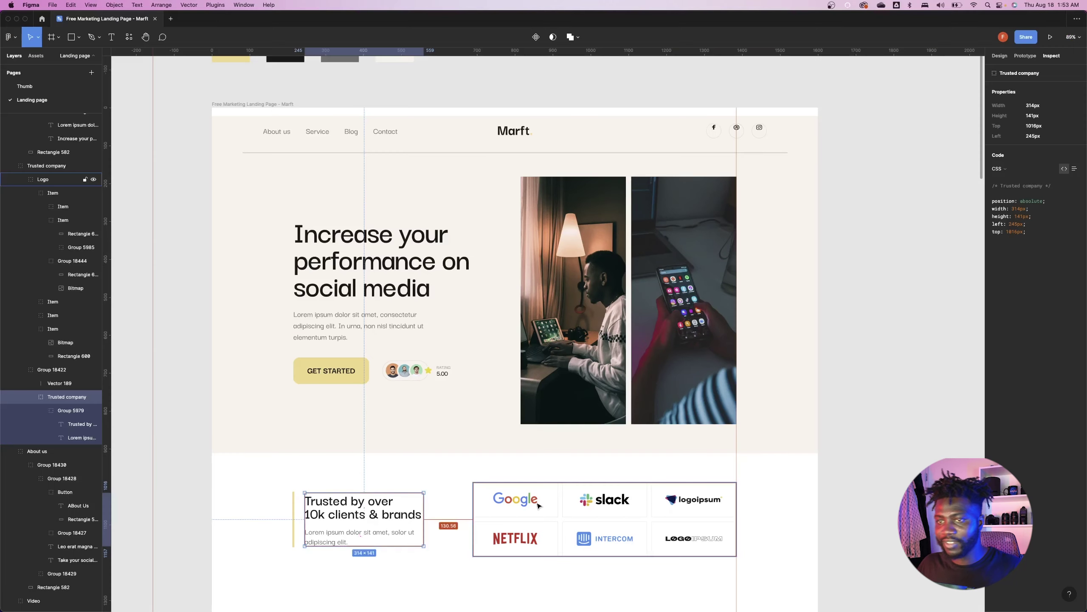
{"action": "key", "text": "super+Tab"}
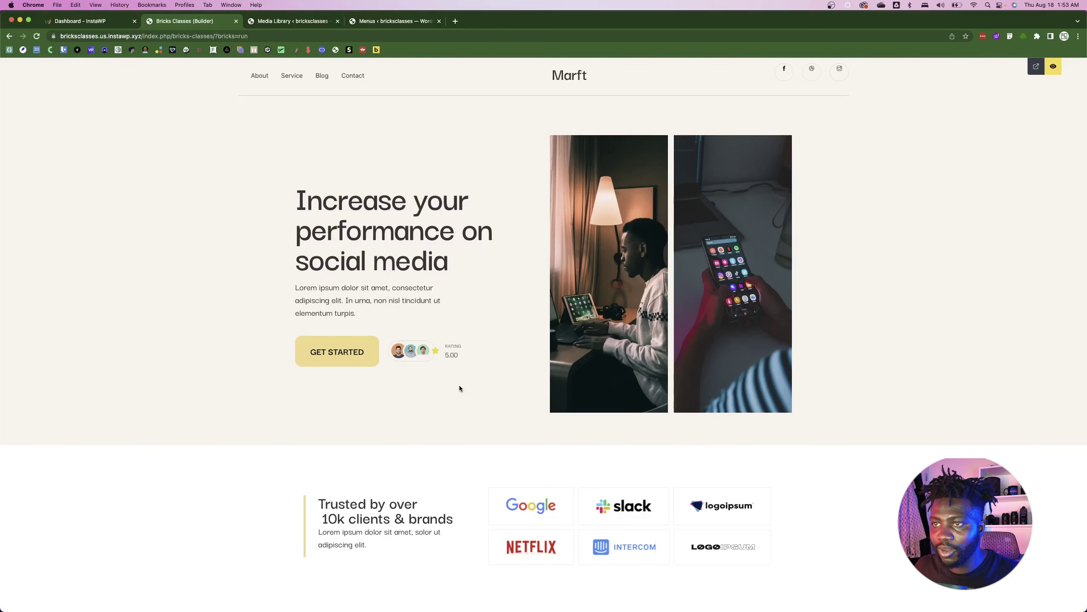
{"action": "key", "text": "super+Tab"}
{"action": "scroll", "coordinate": [473, 313], "scroll_direction": "down", "scroll_amount": 5}
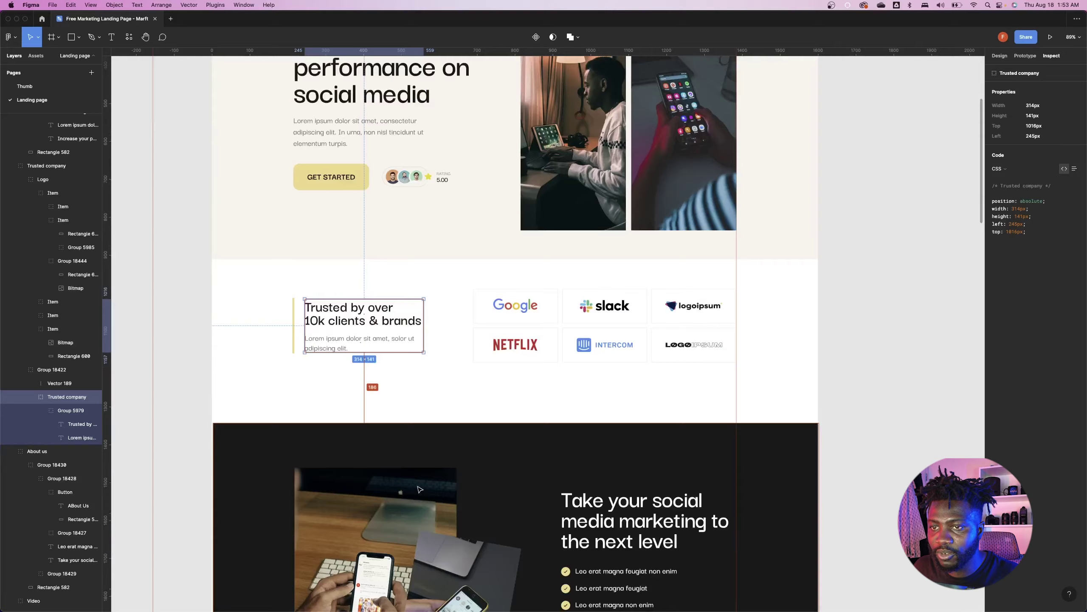
{"action": "key", "text": "super+Tab"}
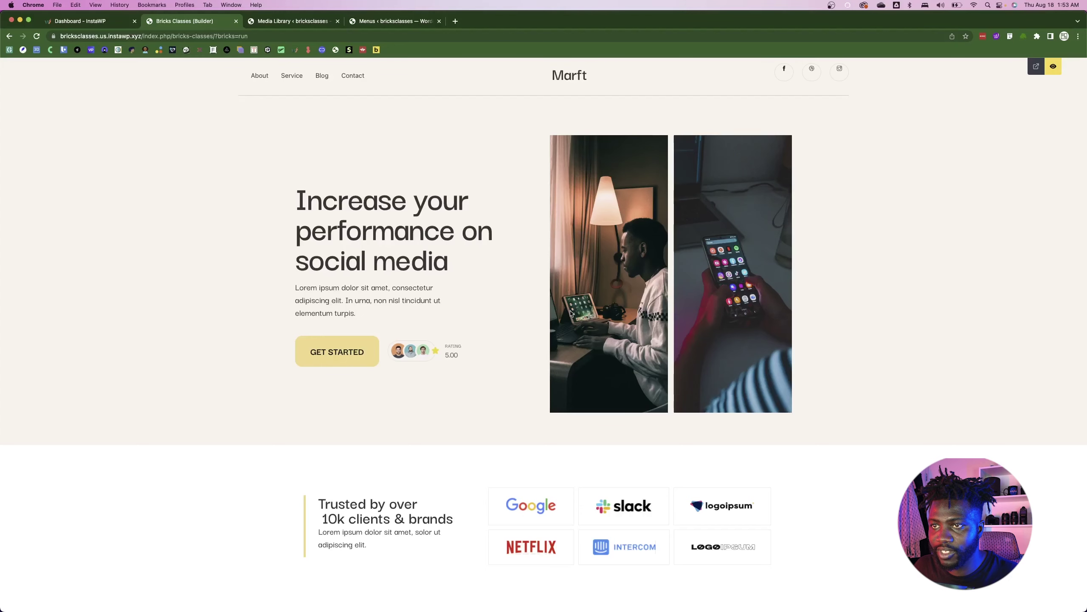
{"action": "left_click", "coordinate": [1053, 66]}
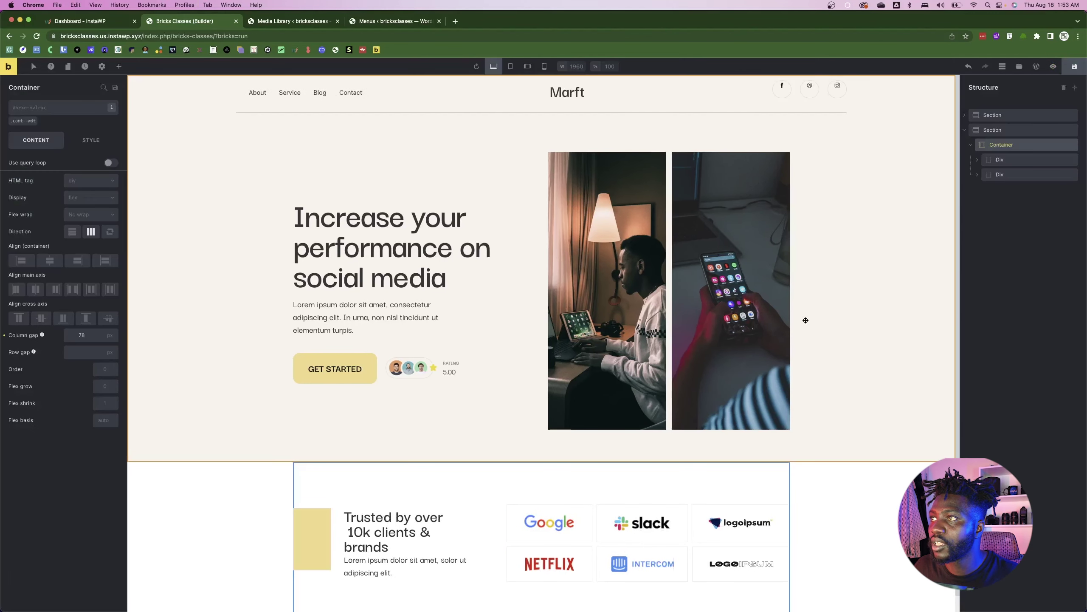
- Add a new Section below the trusted-clients section and assign it the section--wdt class
{"action": "scroll", "coordinate": [804, 316], "scroll_direction": "down", "scroll_amount": 1}
{"action": "left_click", "coordinate": [964, 131]}
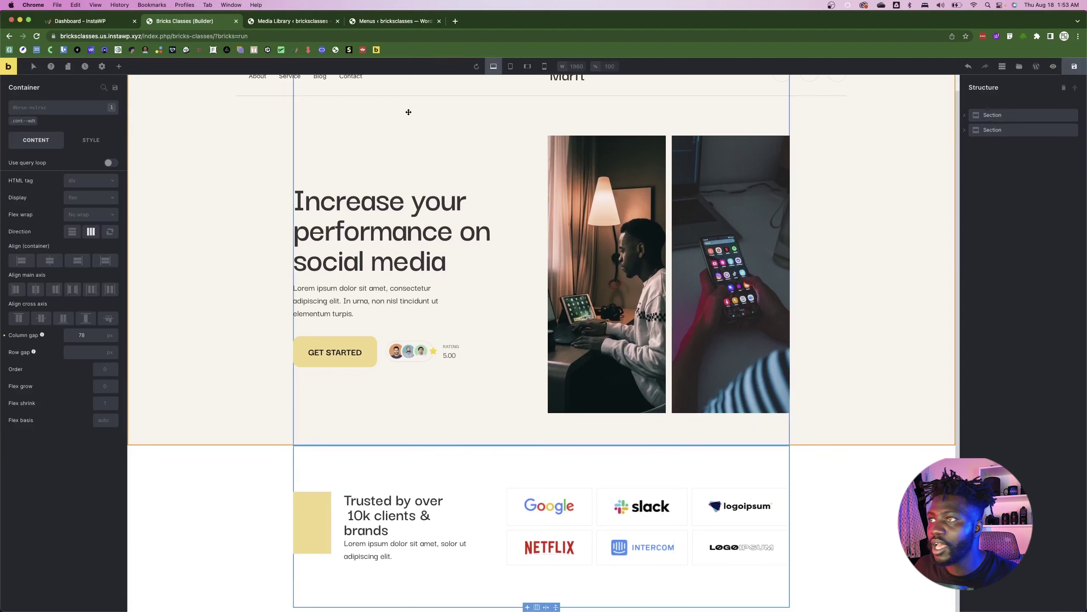
{"action": "left_click", "coordinate": [119, 66]}
{"action": "left_click", "coordinate": [93, 138]}
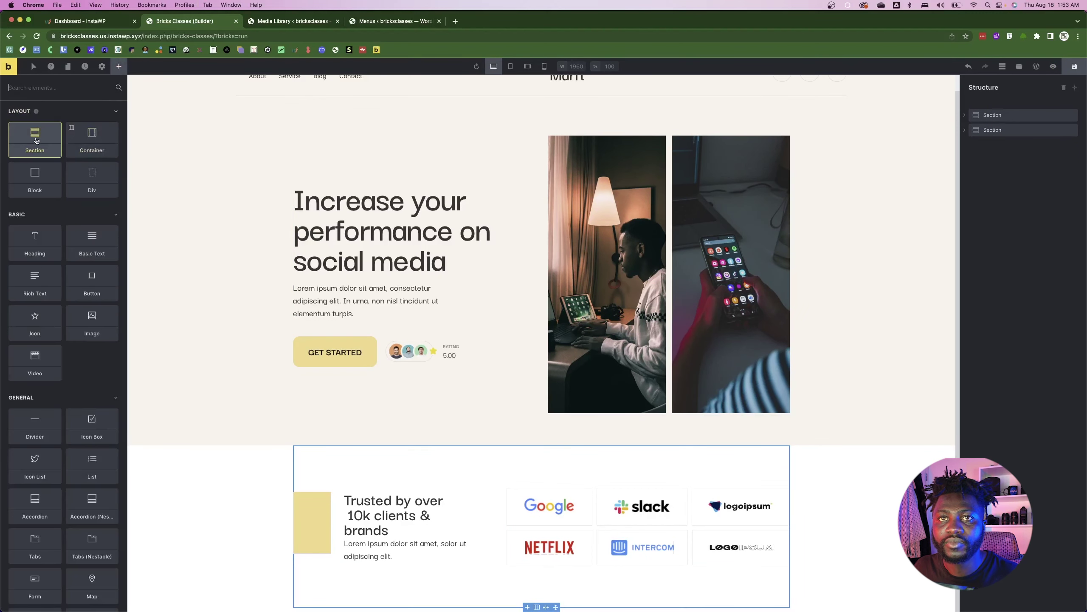
{"action": "left_click", "coordinate": [24, 107]}
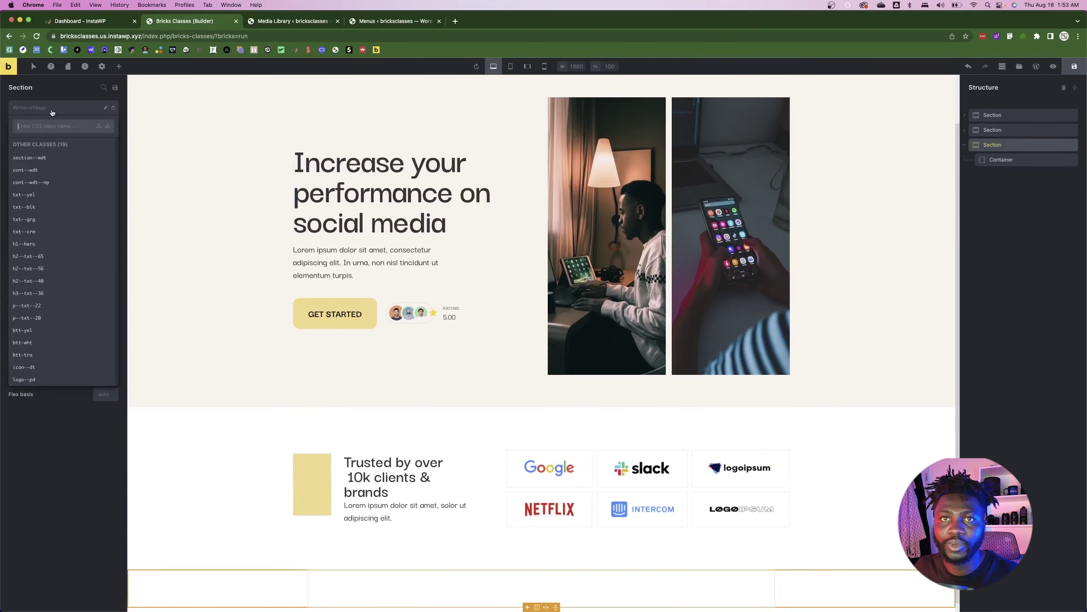
{"action": "left_click", "coordinate": [34, 164]}
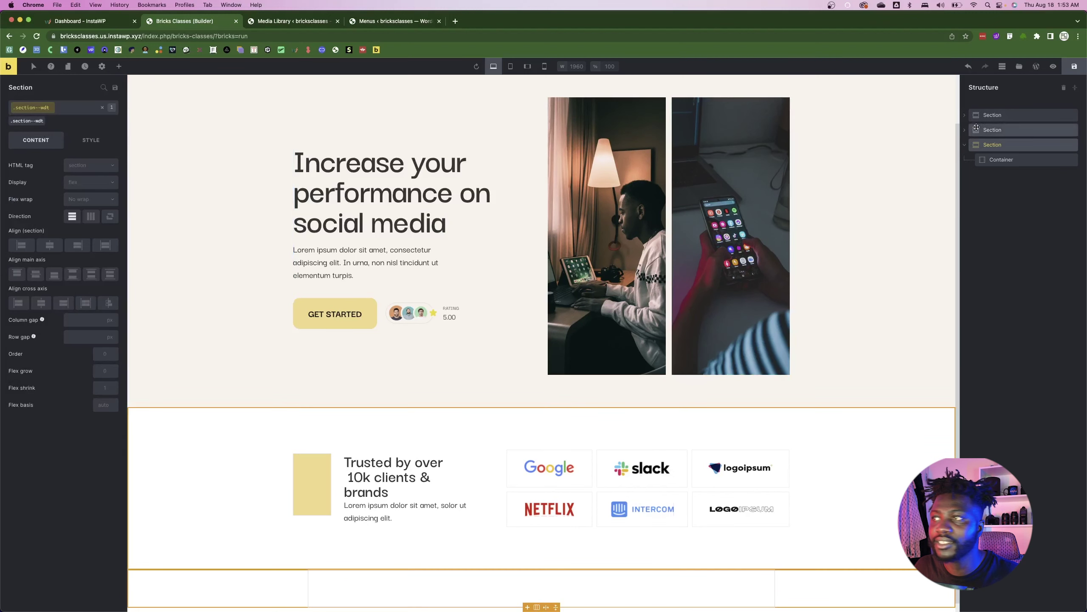
- Assign the cont--wdt class to the Container inside the new Section
{"action": "left_click", "coordinate": [1003, 159]}
{"action": "left_click", "coordinate": [57, 107]}
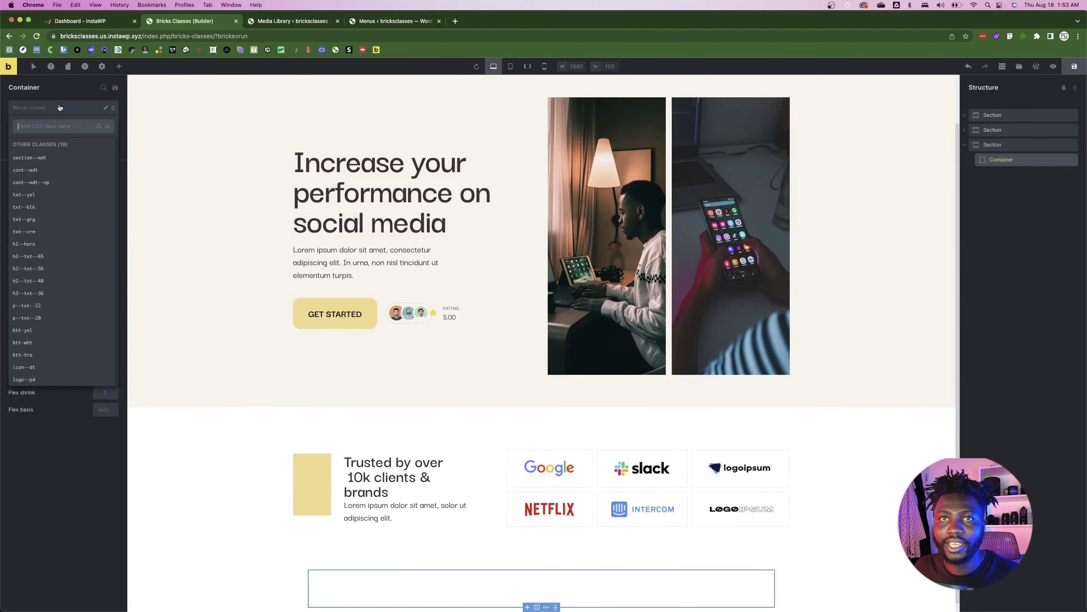
{"action": "left_click", "coordinate": [44, 171]}
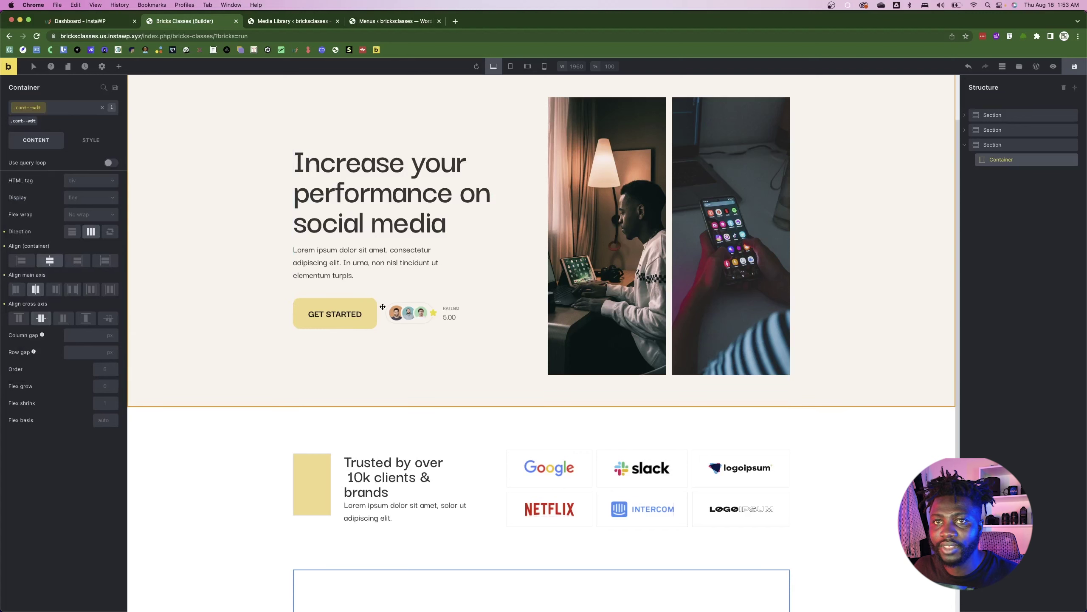
{"action": "scroll", "coordinate": [705, 494], "scroll_direction": "down", "scroll_amount": 2}
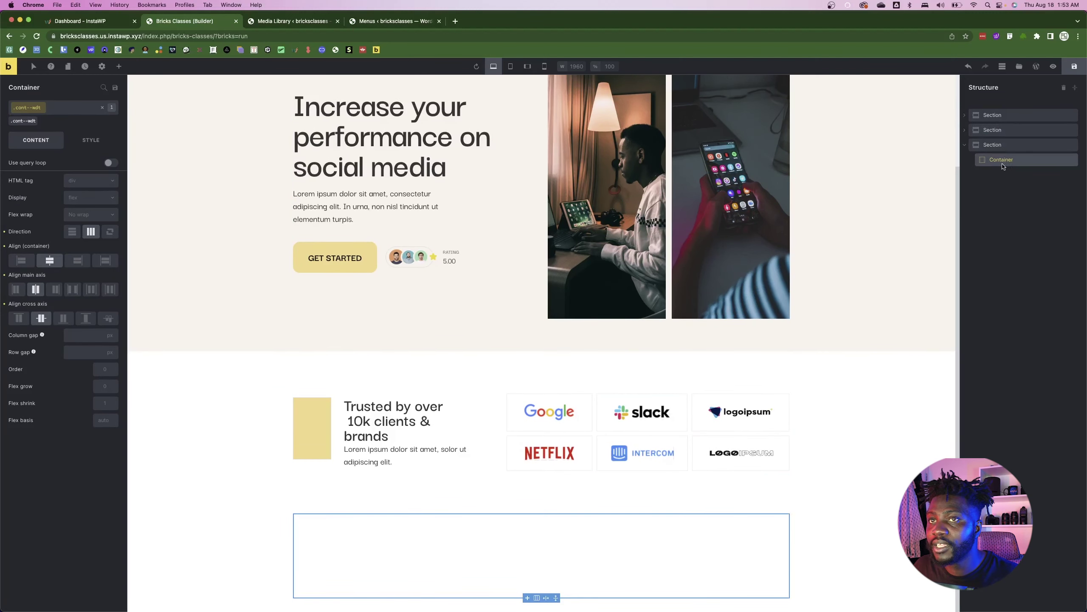
- Add two Divs inside the Container of the new Section
{"action": "key", "text": "super+Tab"}
{"action": "key", "text": "super+Tab"}
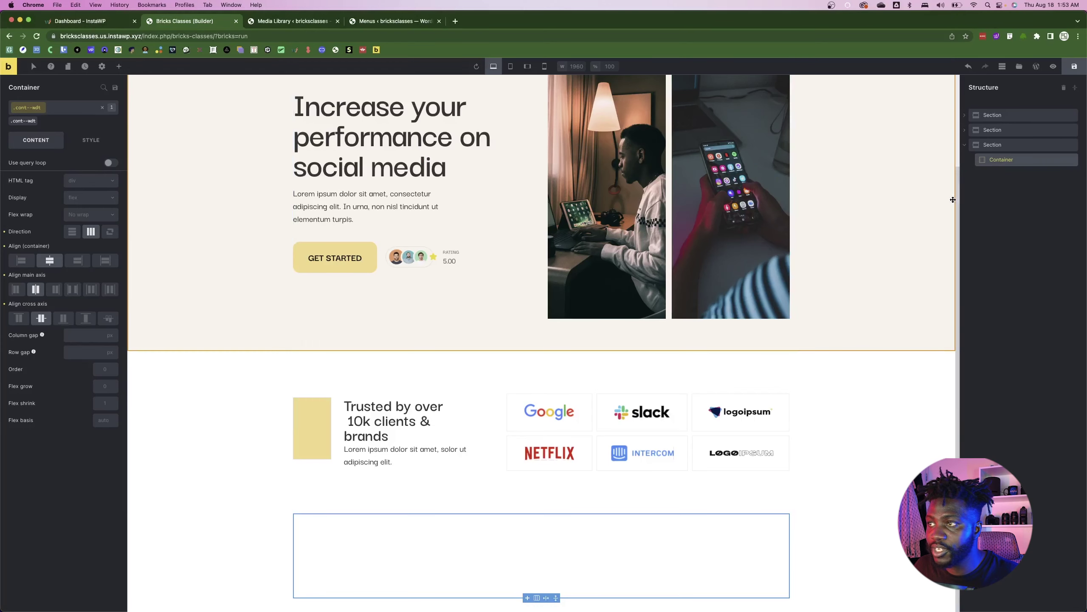
{"action": "left_click", "coordinate": [119, 66]}
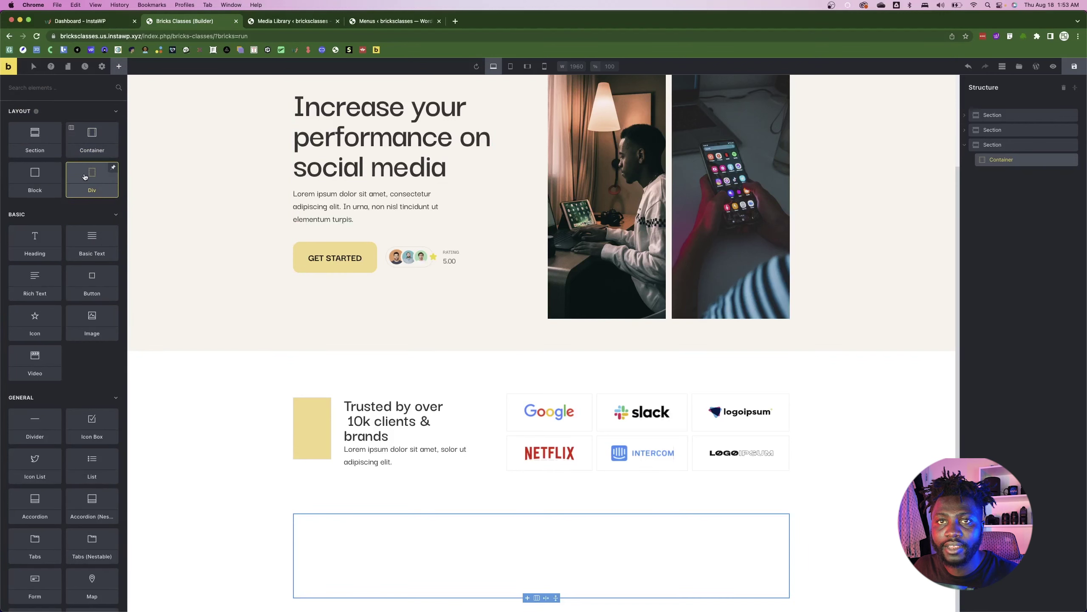
{"action": "left_click", "coordinate": [85, 176]}
{"action": "left_click", "coordinate": [85, 176]}
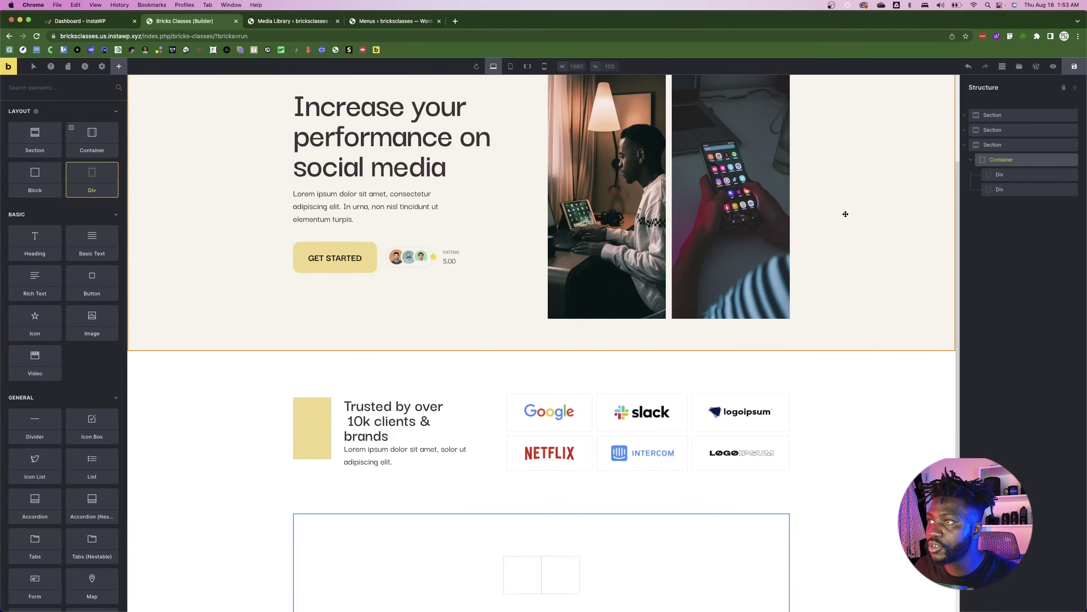
- Check the Figma design and add an Image element inside the first Div
{"action": "left_click", "coordinate": [1004, 164]}
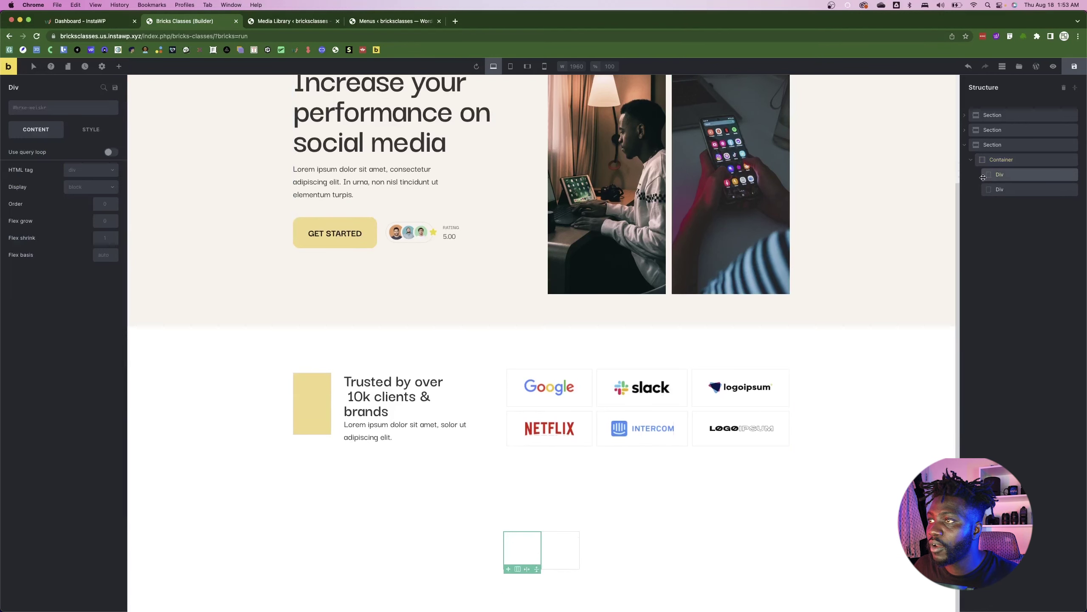
{"action": "key", "text": "super+Tab"}
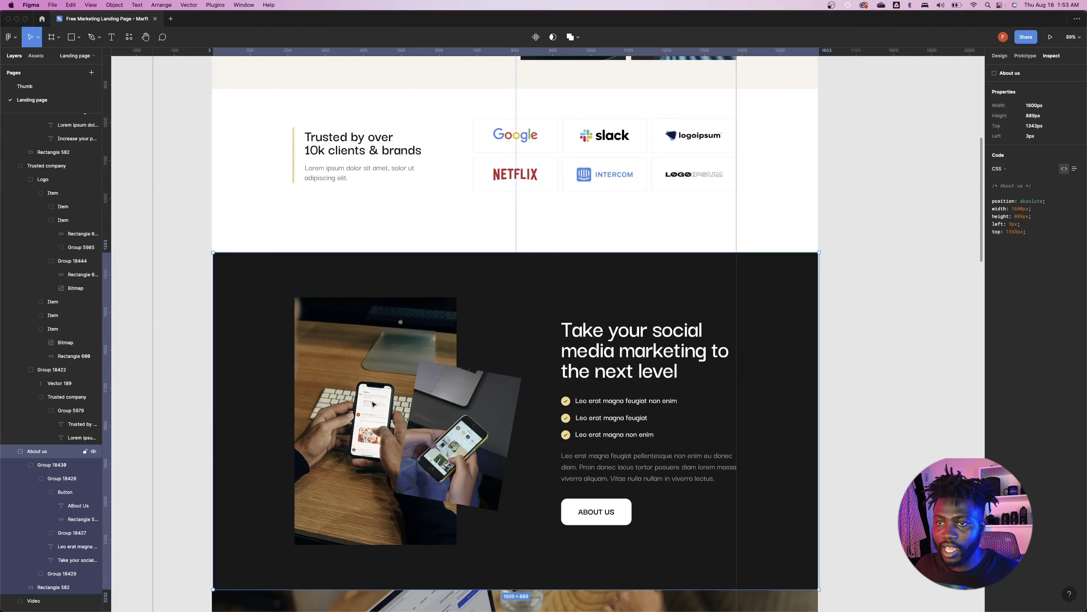
{"action": "key", "text": "super+Tab"}
{"action": "left_click", "coordinate": [118, 66]}
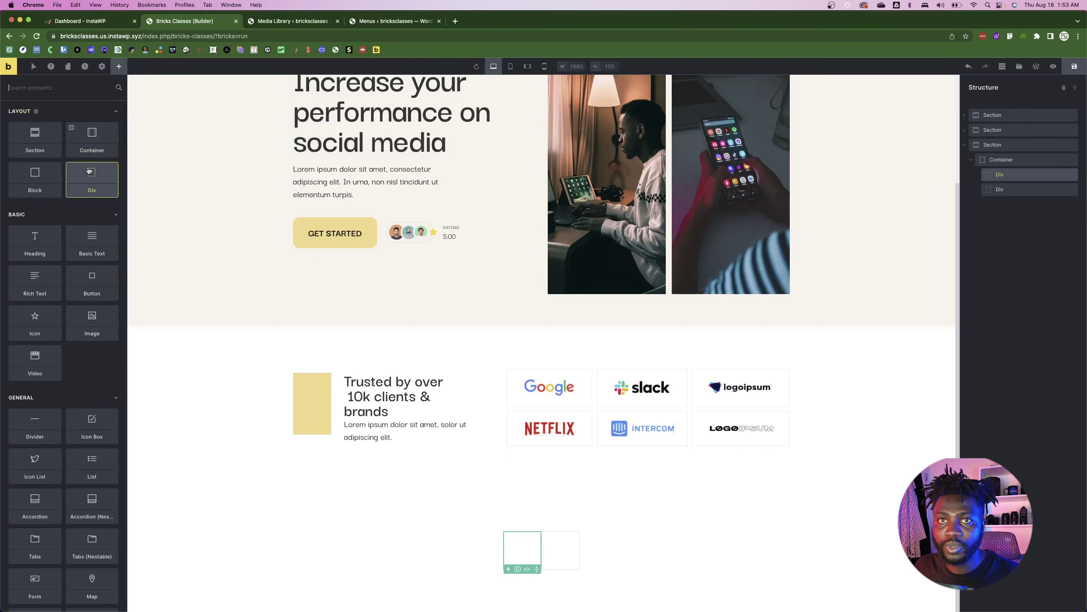
{"action": "left_click", "coordinate": [86, 323]}
- Fill the Image element with the media library picture of two overlapping photos of hands holding phones
{"action": "left_click", "coordinate": [1025, 191]}
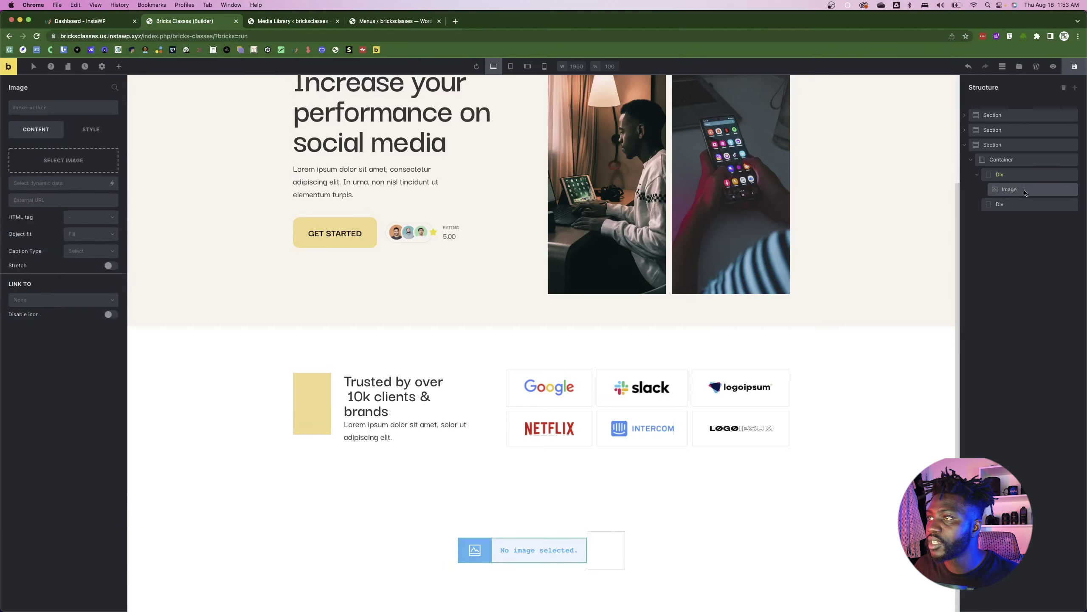
{"action": "left_click", "coordinate": [67, 166]}
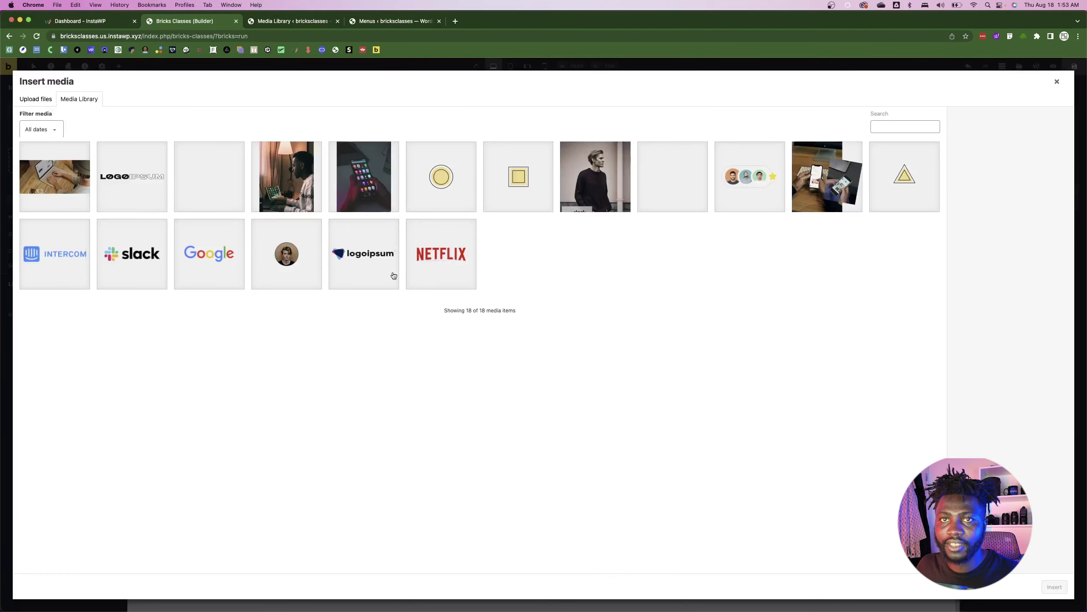
{"action": "left_click", "coordinate": [818, 197]}
{"action": "left_click", "coordinate": [1055, 586]}
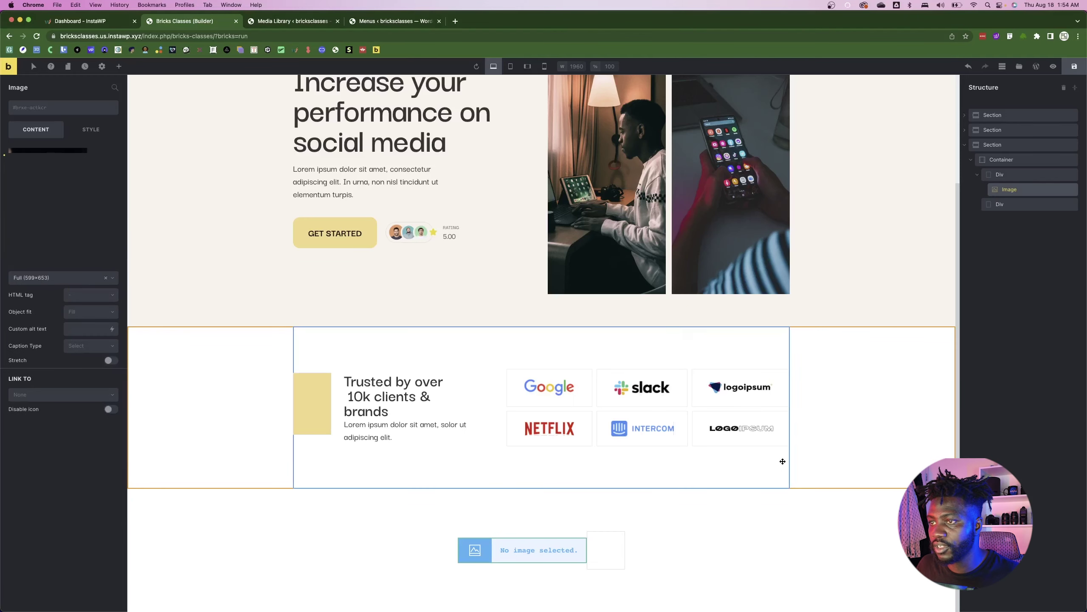
{"action": "scroll", "coordinate": [643, 510], "scroll_direction": "down", "scroll_amount": 5}
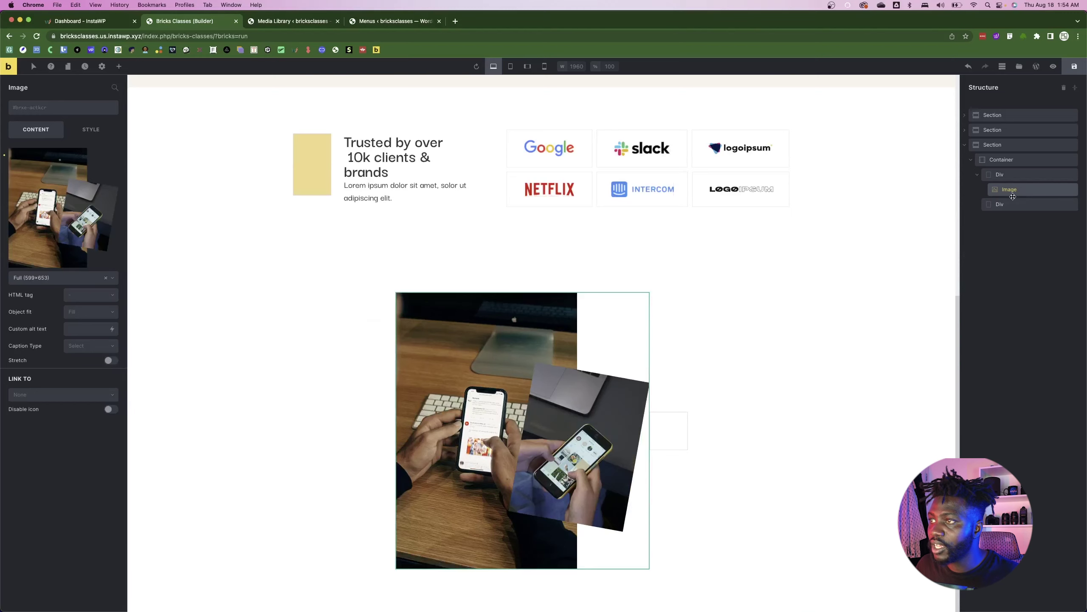
- Select the empty second Div, then examine the heading, bullet list, paragraph and button in Figma's About us section
{"action": "left_click", "coordinate": [669, 431]}
{"action": "key", "text": "super+Tab"}
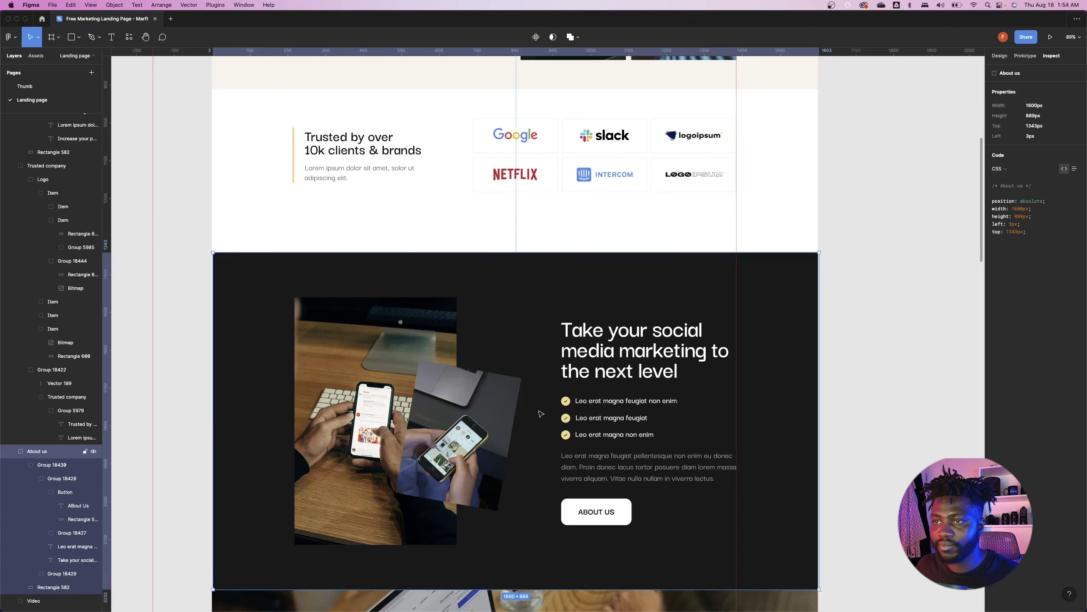
{"action": "left_click", "coordinate": [602, 356]}
{"action": "double_click", "coordinate": [602, 355]}
{"action": "double_click", "coordinate": [602, 356]}
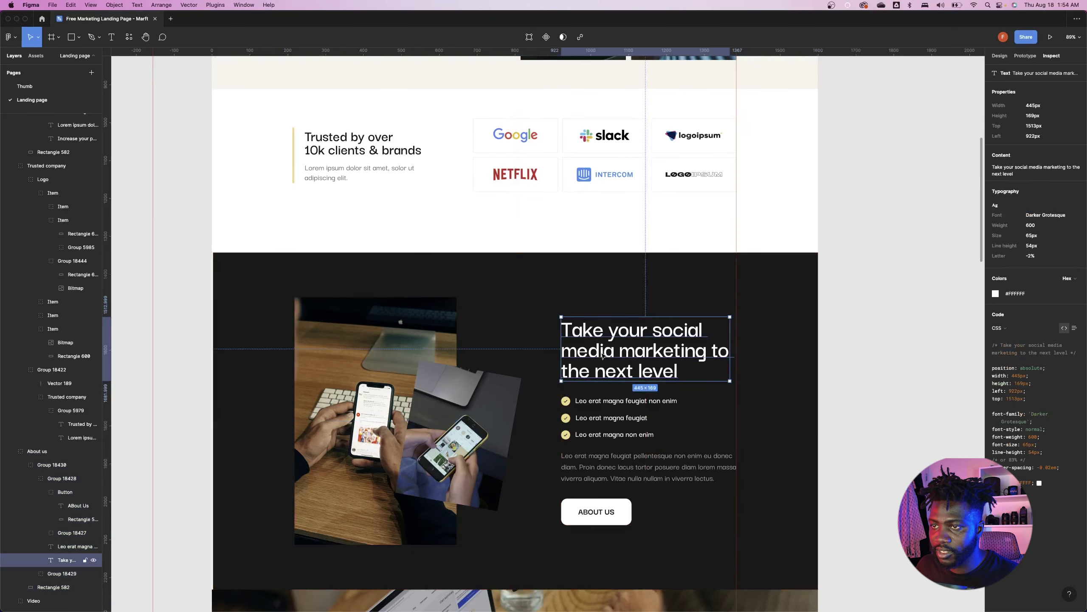
{"action": "left_click", "coordinate": [585, 418]}
{"action": "left_click", "coordinate": [600, 460]}
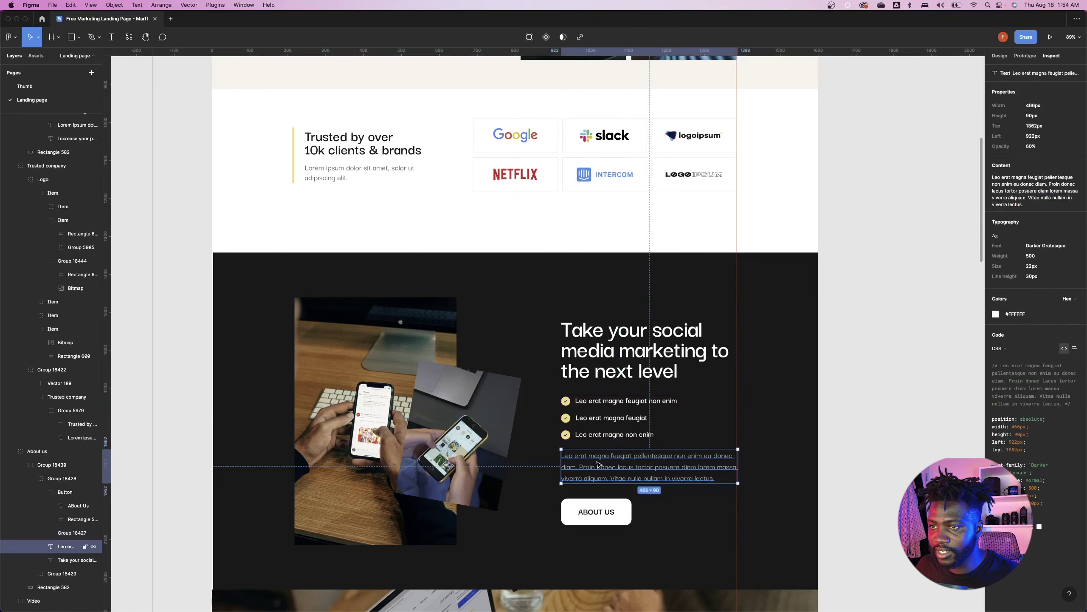
{"action": "left_click", "coordinate": [595, 514]}
- Return to the builder and add a Heading and a Basic Text to the second Div, checking against the Figma layout
{"action": "key", "text": "super+Tab"}
{"action": "left_click", "coordinate": [119, 66]}
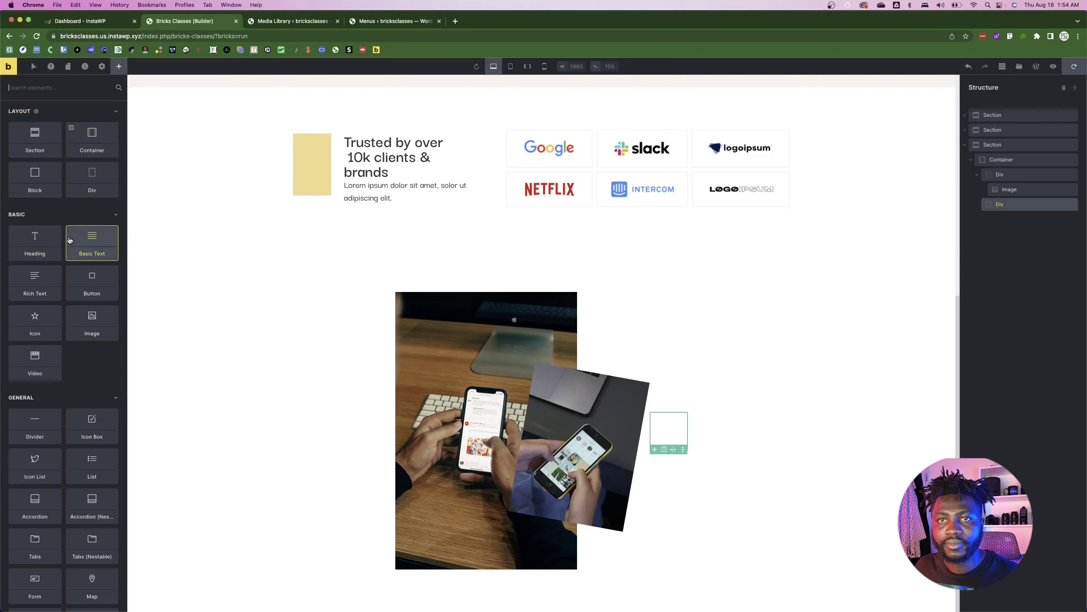
{"action": "left_click", "coordinate": [36, 243]}
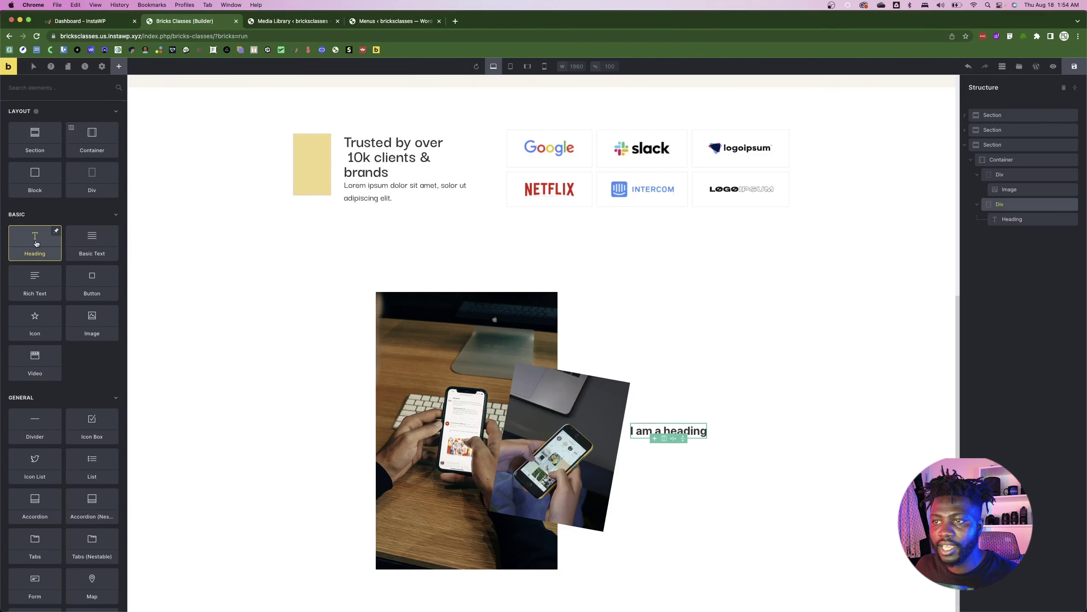
{"action": "left_click", "coordinate": [95, 245]}
{"action": "key", "text": "super+Tab"}
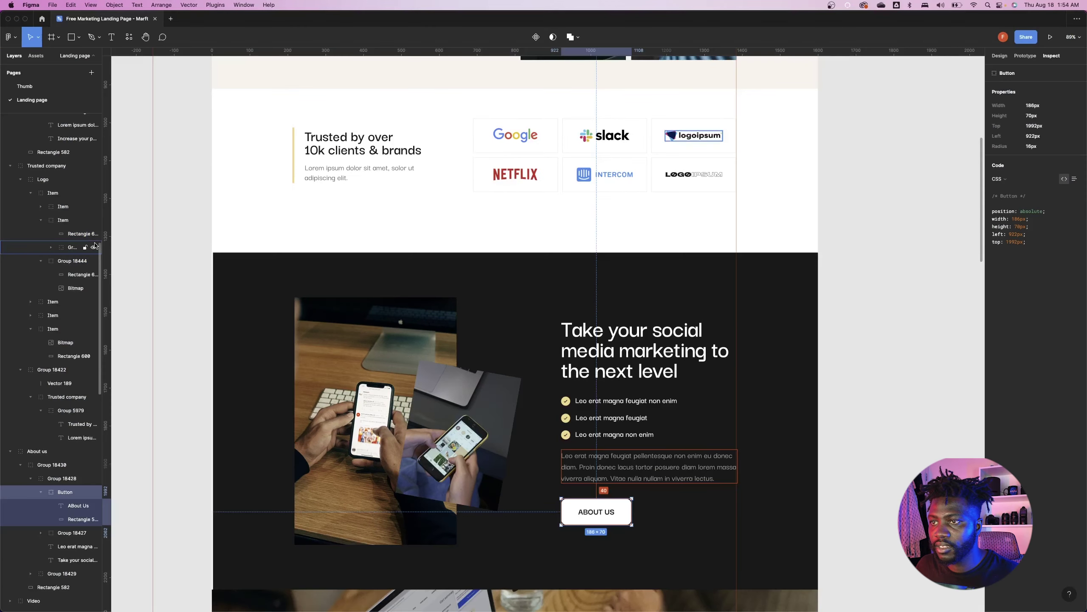
{"action": "key", "text": "super+Tab"}
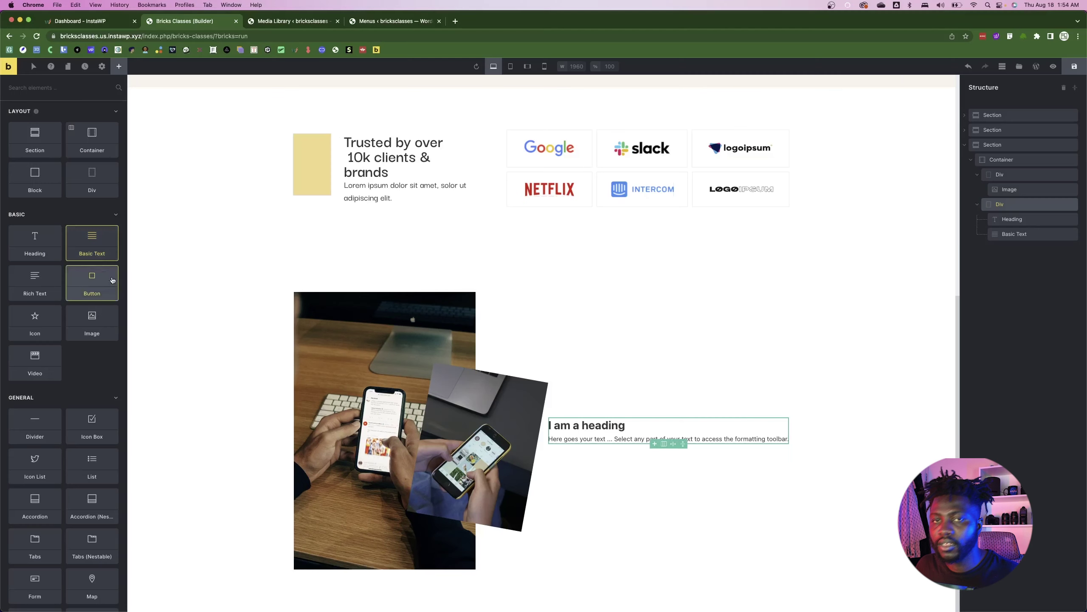
- Add a List element between the Heading and the Basic Text, and compare it with the Figma bullet list
{"action": "left_click", "coordinate": [1021, 218]}
{"action": "left_click", "coordinate": [119, 66]}
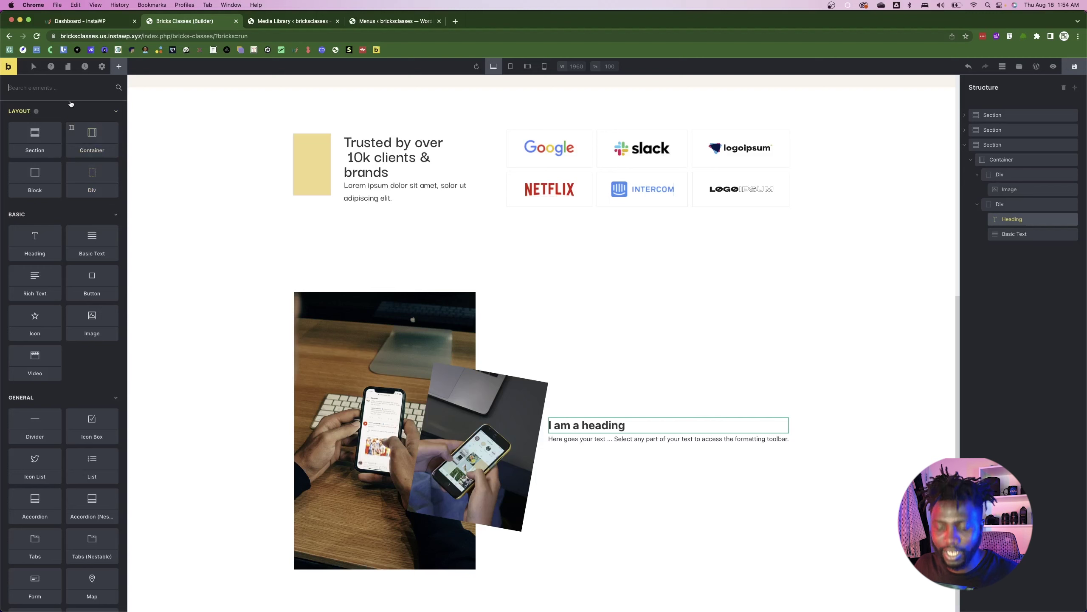
{"action": "type", "text": "list"}
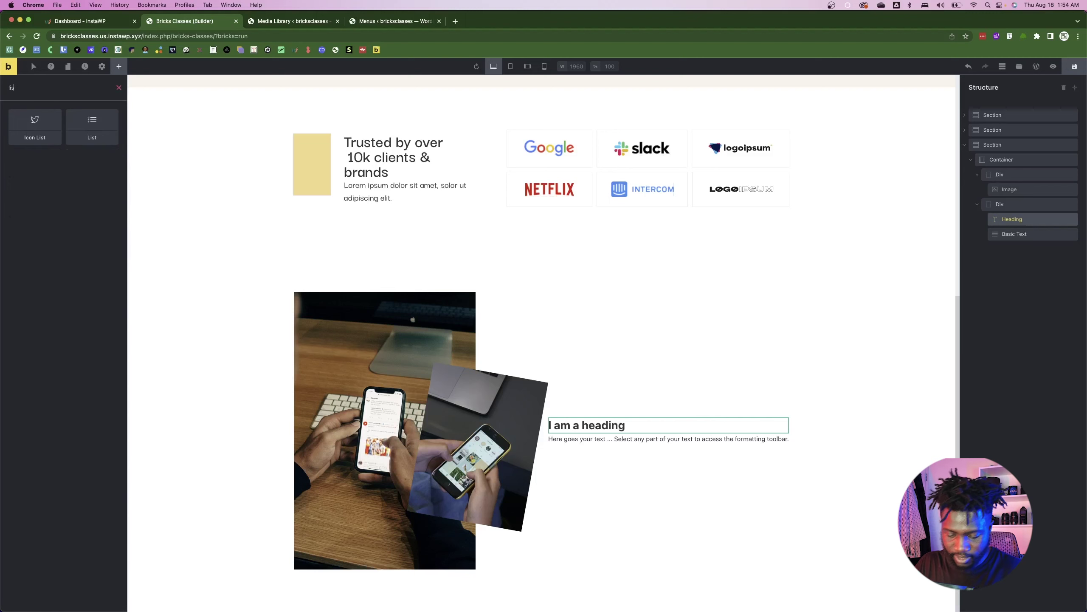
{"action": "left_click", "coordinate": [92, 122]}
{"action": "key", "text": "super+Tab"}
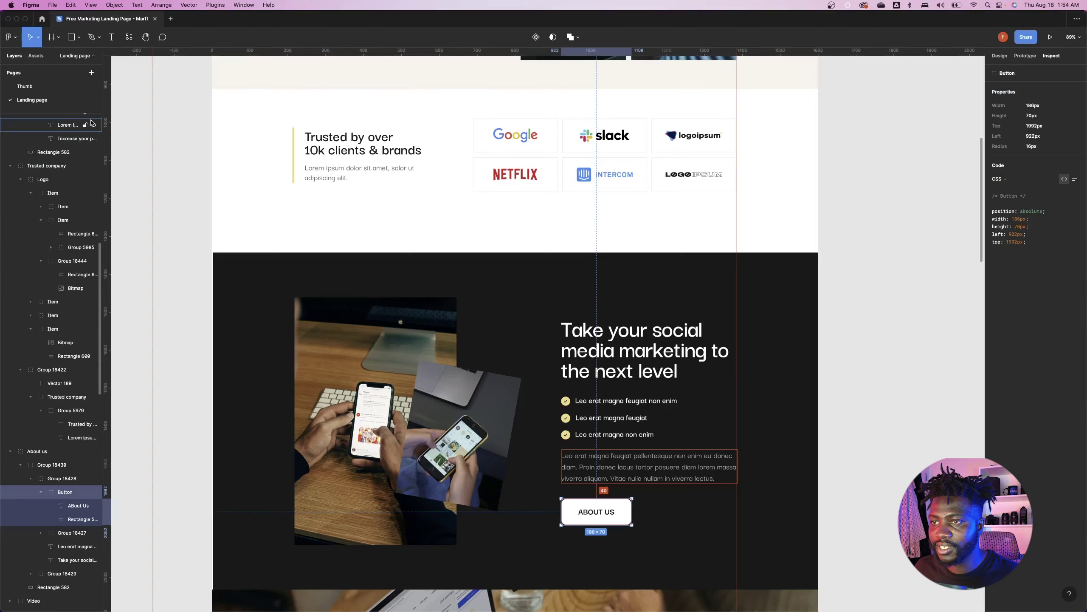
{"action": "key", "text": "super+Tab"}
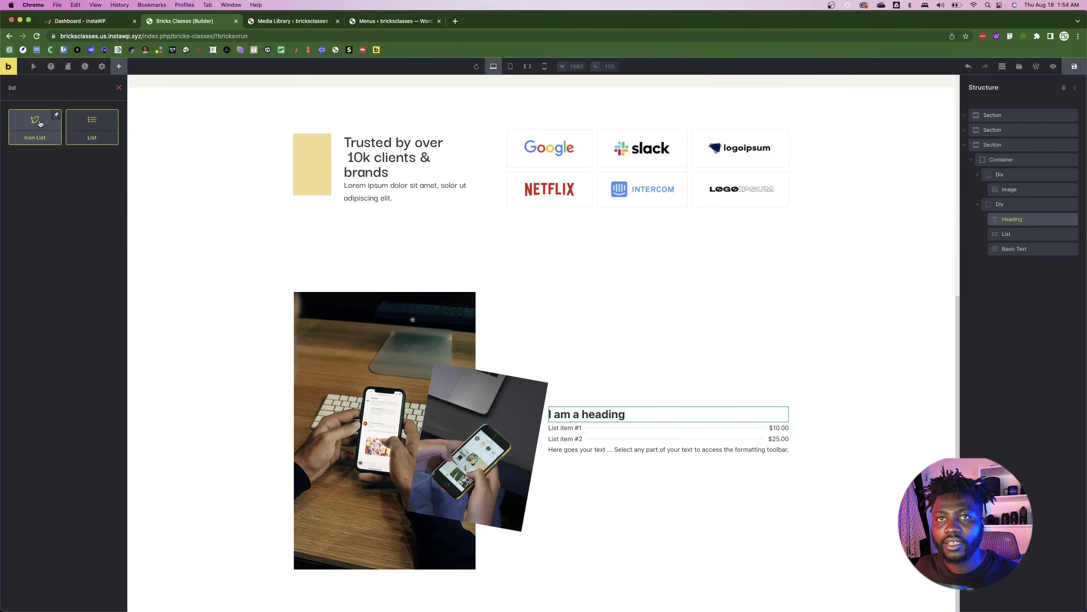
- Check the remaining About us content in Figma and add a Button element to the second Div
{"action": "key", "text": "super+Tab"}
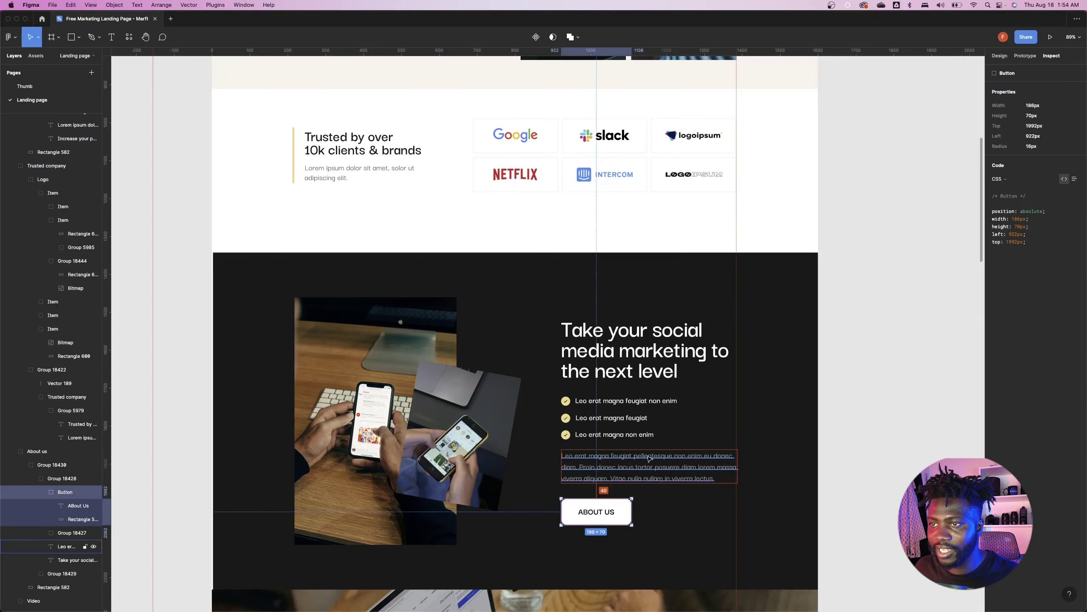
{"action": "key", "text": "super+Tab"}
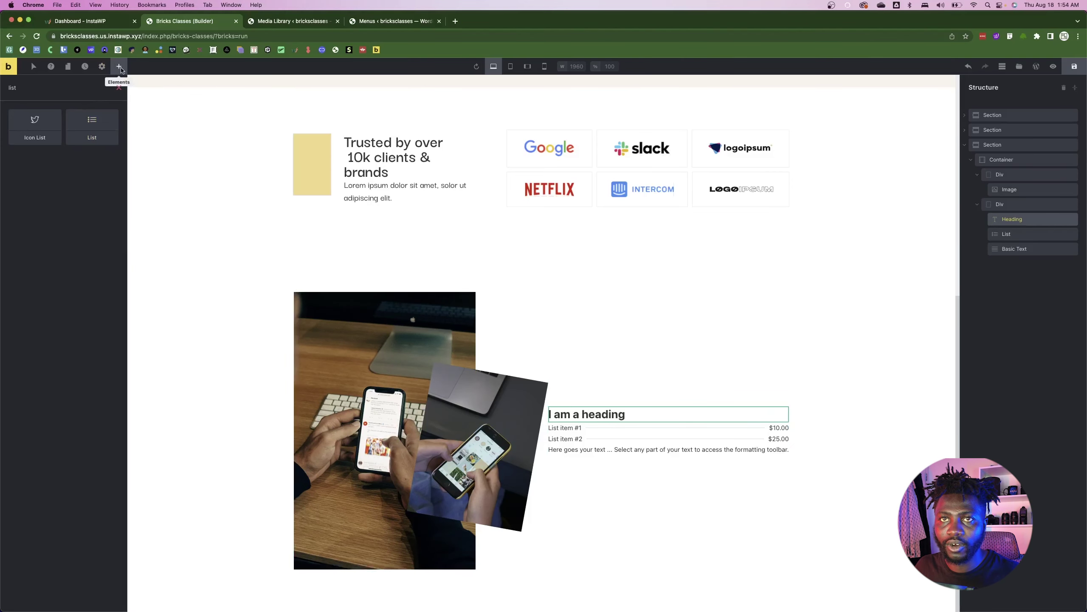
{"action": "double_click", "coordinate": [90, 91]}
{"action": "type", "text": "butt"}
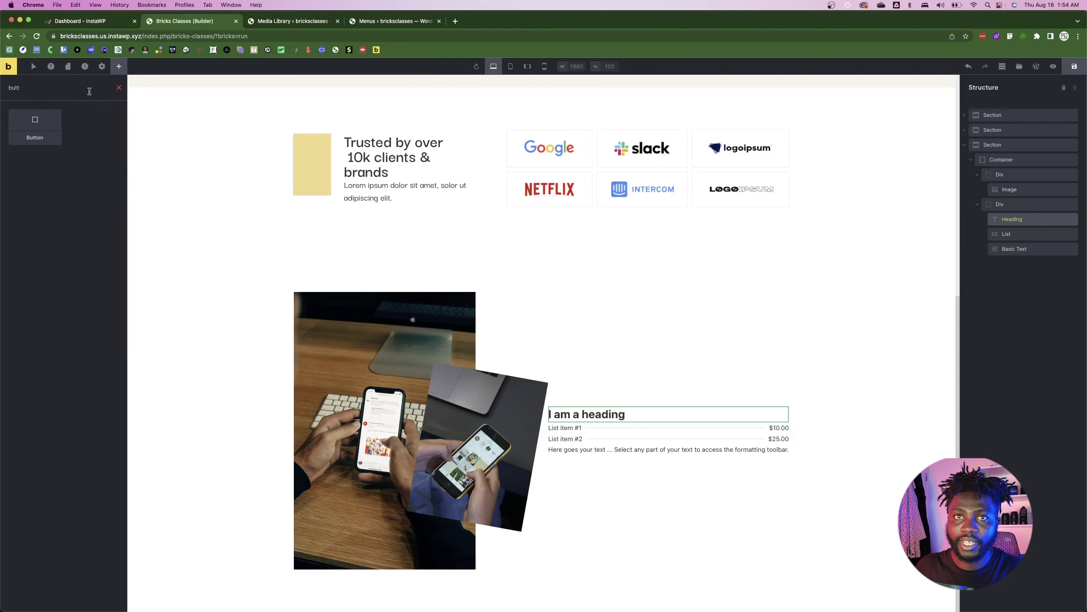
{"action": "left_click", "coordinate": [35, 127]}
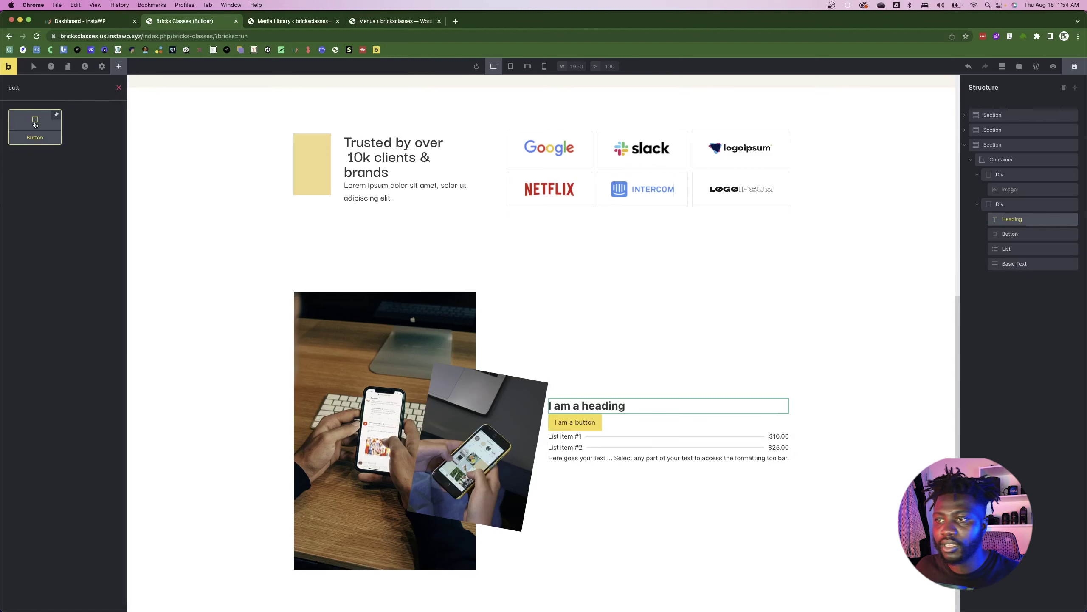
- Move the Button below the Basic Text and assign it the btt-wht class
{"action": "left_click_drag", "start_coordinate": [1018, 275], "coordinate": [1016, 256]}
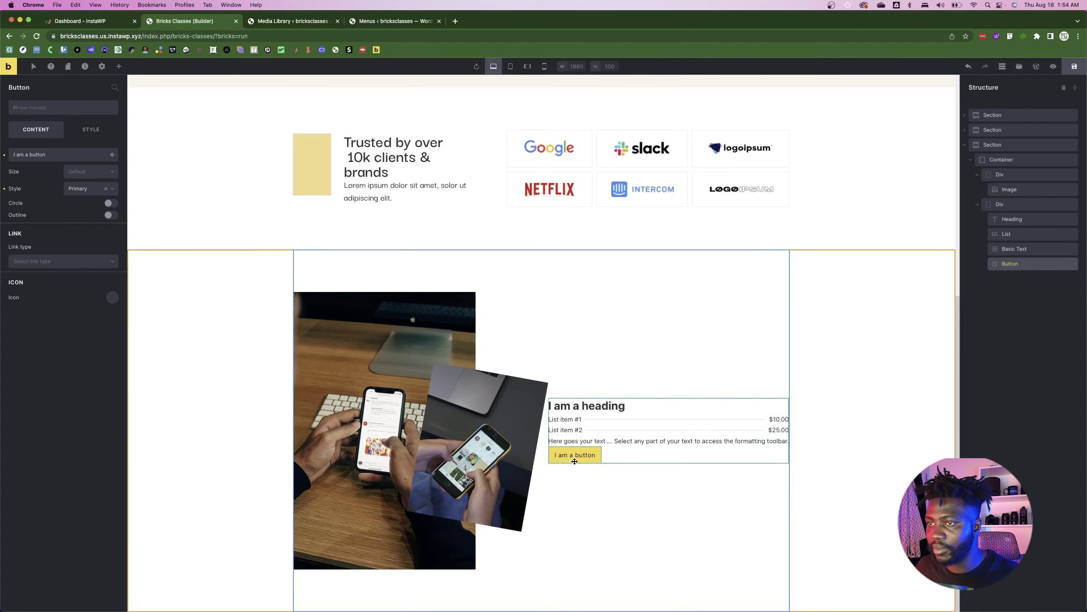
{"action": "left_click", "coordinate": [67, 108]}
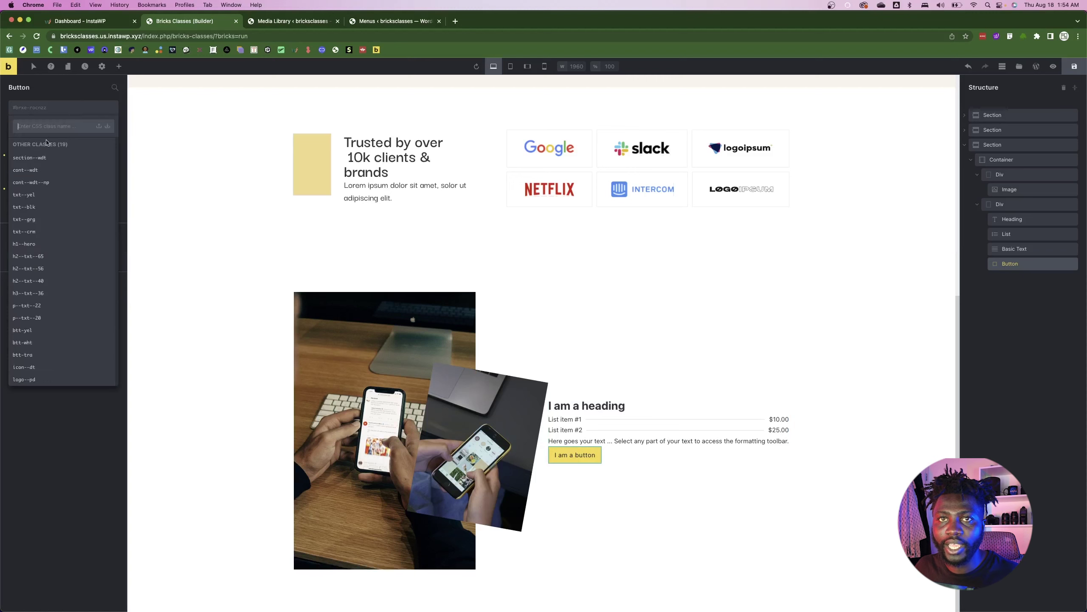
{"action": "left_click", "coordinate": [36, 344]}
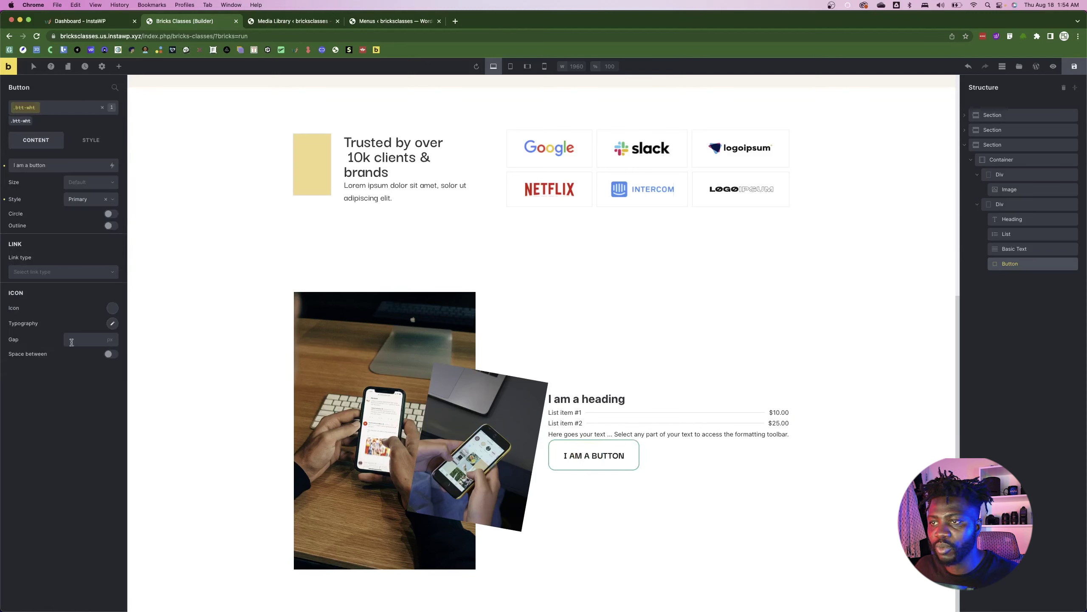
- Look up the About us background colour in Figma and set the Section's own background to 181817, outside its section--wdt class
{"action": "left_click", "coordinate": [262, 289]}
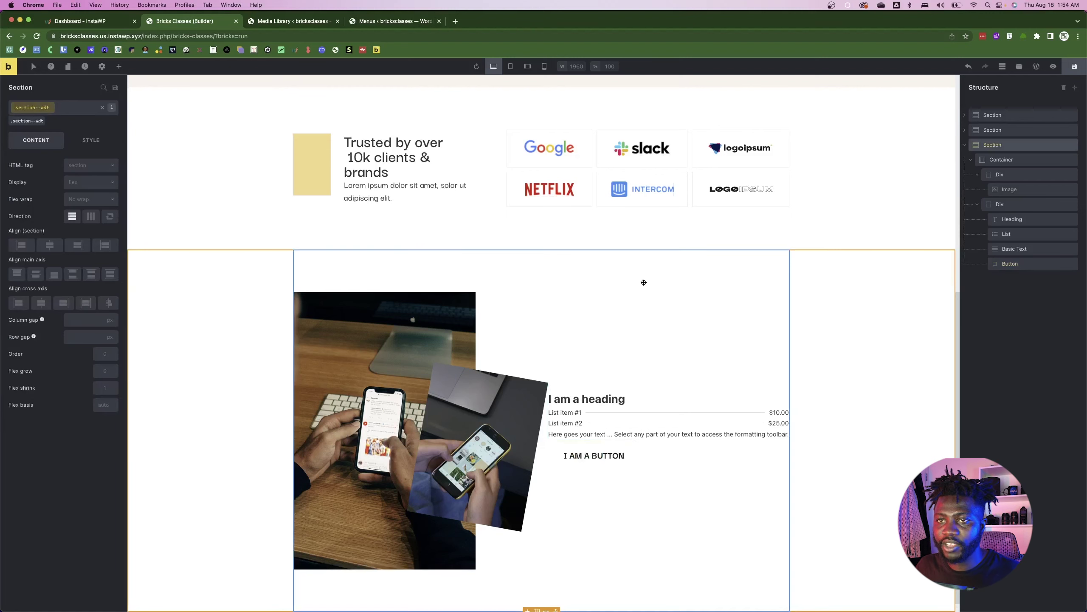
{"action": "key", "text": "super+Tab"}
{"action": "left_click", "coordinate": [676, 289]}
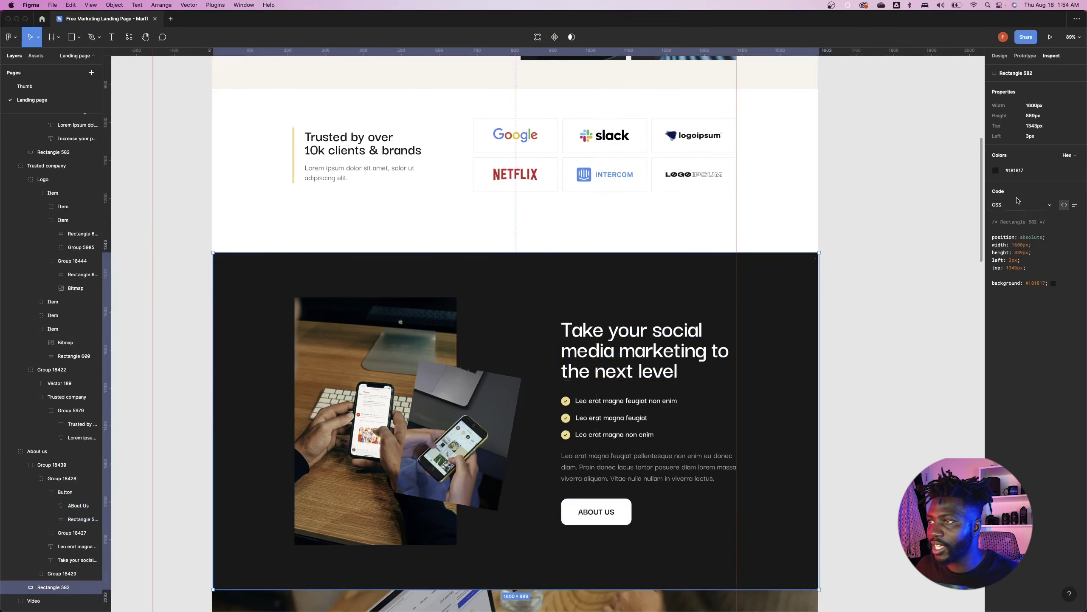
{"action": "key", "text": "super+Tab"}
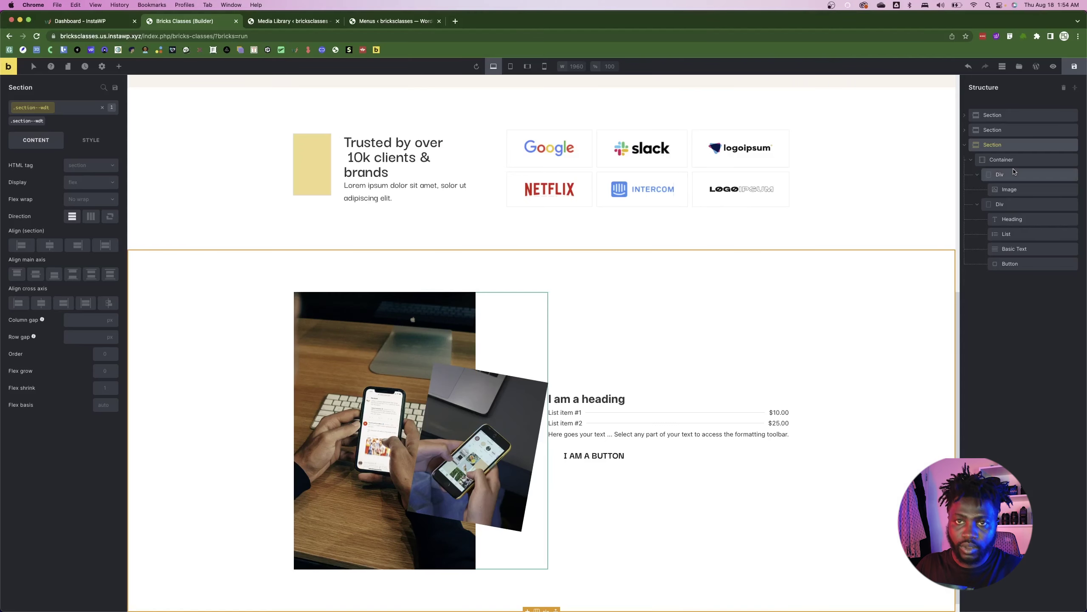
{"action": "left_click", "coordinate": [91, 139]}
{"action": "left_click", "coordinate": [114, 108]}
{"action": "left_click", "coordinate": [112, 230]}
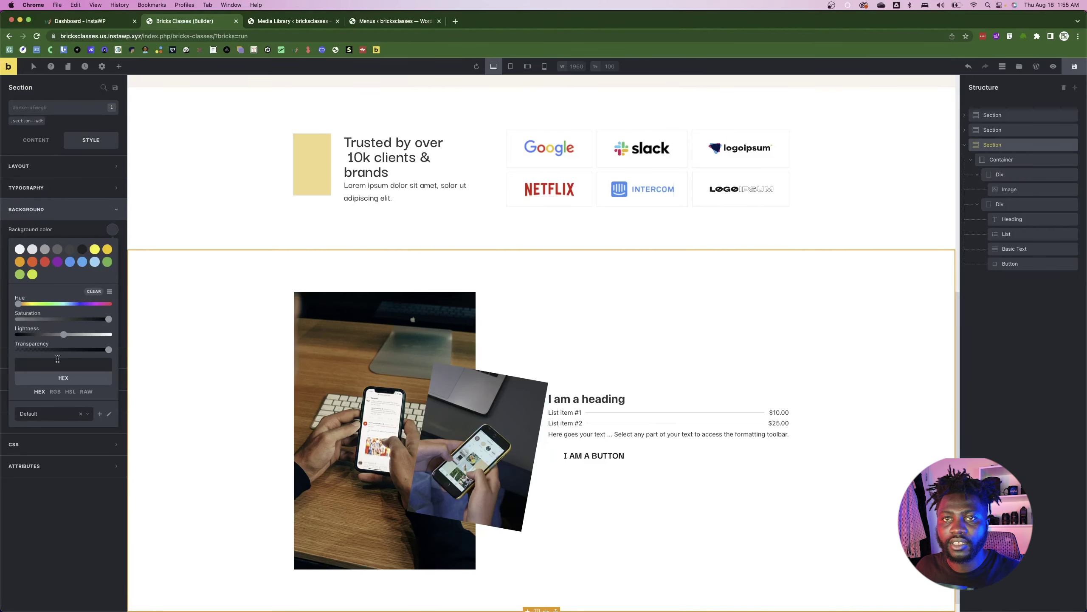
{"action": "type", "text": "181817"}
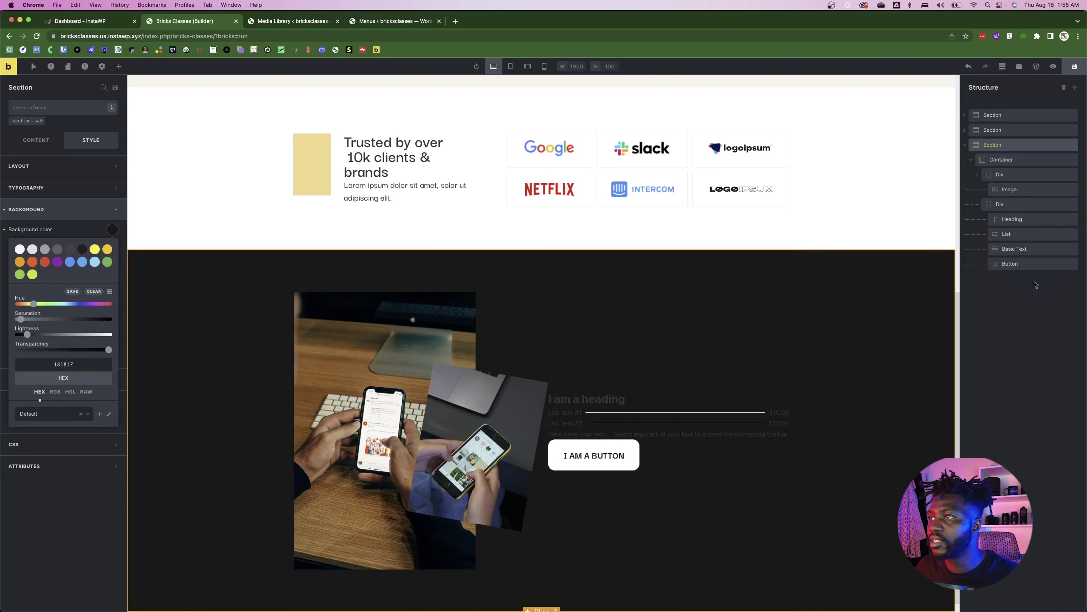
{"action": "left_click", "coordinate": [977, 175]}
{"action": "left_click", "coordinate": [978, 189]}
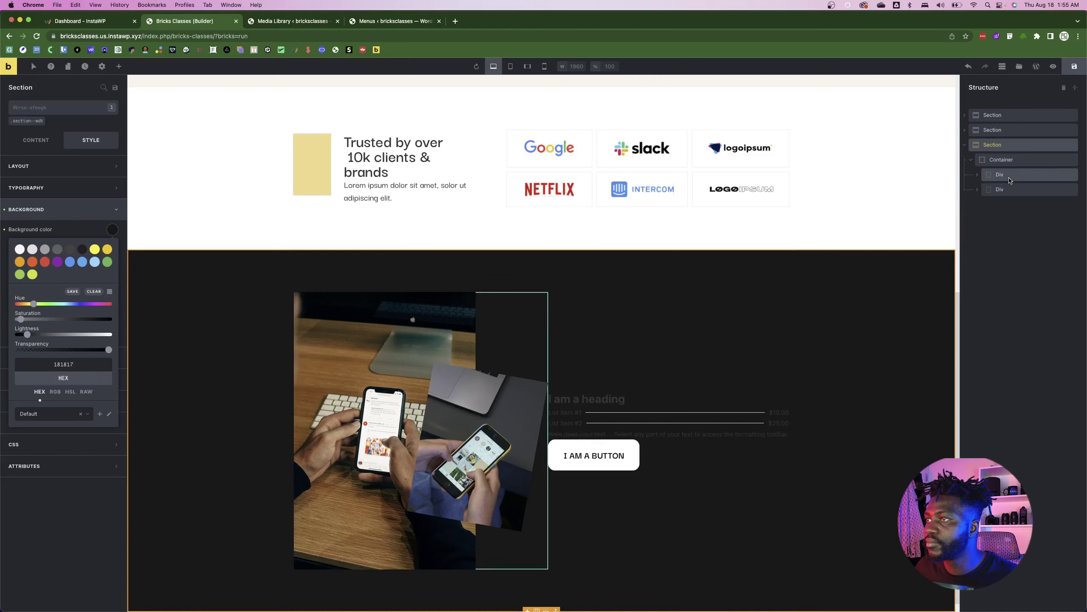
{"action": "left_click", "coordinate": [329, 286]}
{"action": "left_click", "coordinate": [64, 198]}
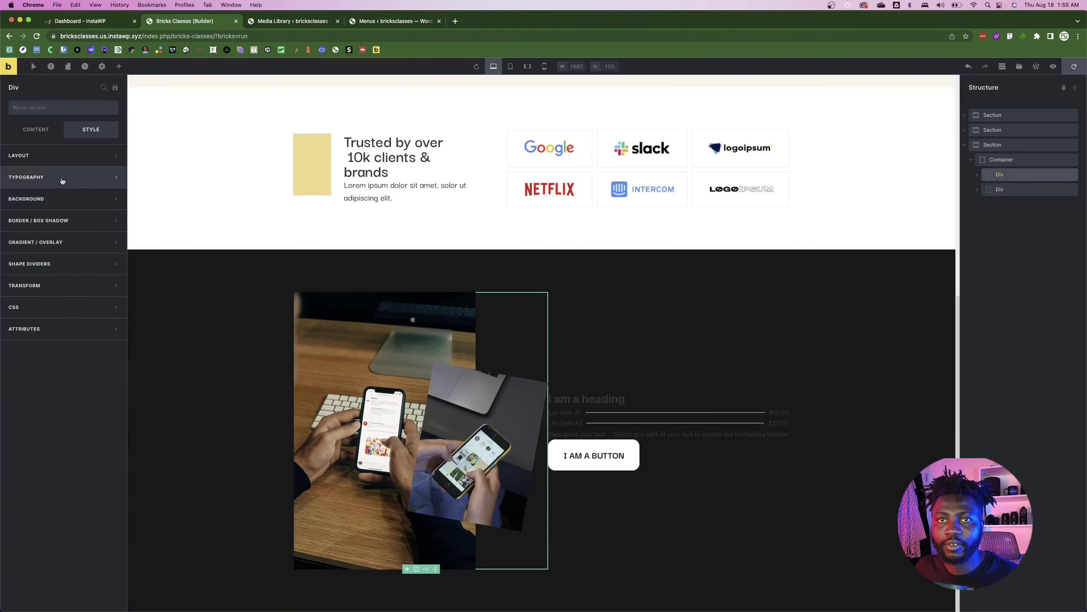
{"action": "key", "text": "super+Tab"}
{"action": "key", "text": "super+Tab"}
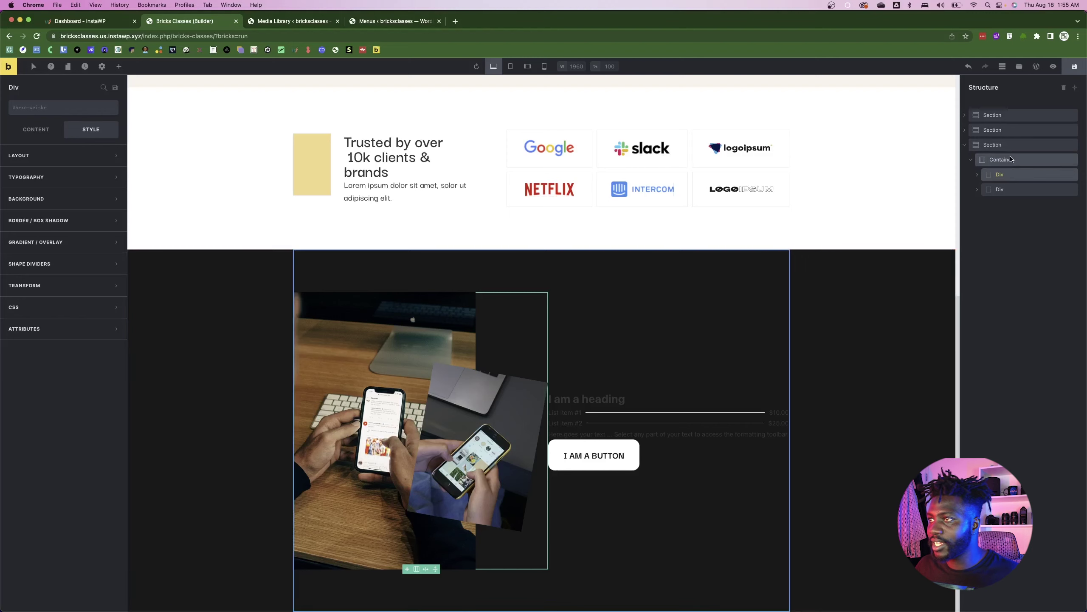
{"action": "left_click", "coordinate": [977, 176]}
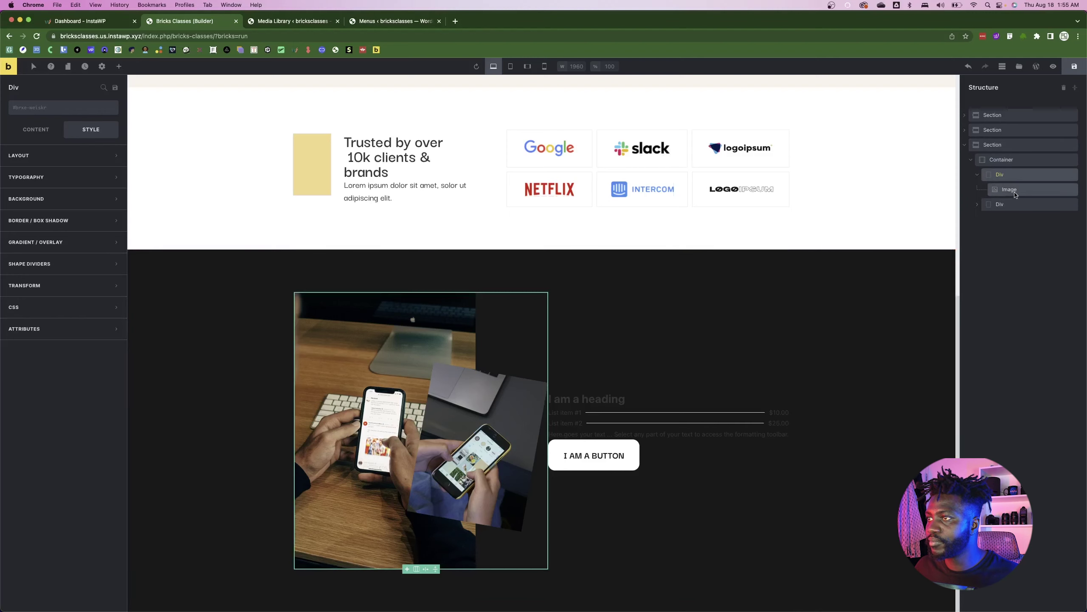
{"action": "left_click", "coordinate": [1019, 192]}
{"action": "left_click", "coordinate": [977, 174]}
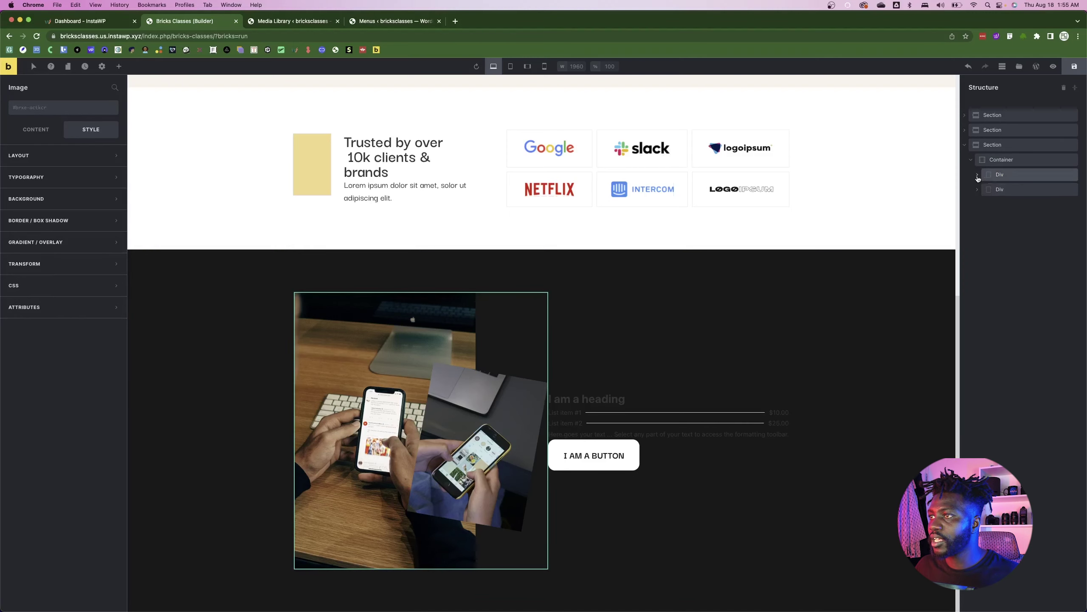
- Try the existing txt--crm class on the Heading inside the dark section's second Div
{"action": "left_click", "coordinate": [993, 190]}
{"action": "left_click", "coordinate": [977, 191]}
{"action": "left_click", "coordinate": [1012, 204]}
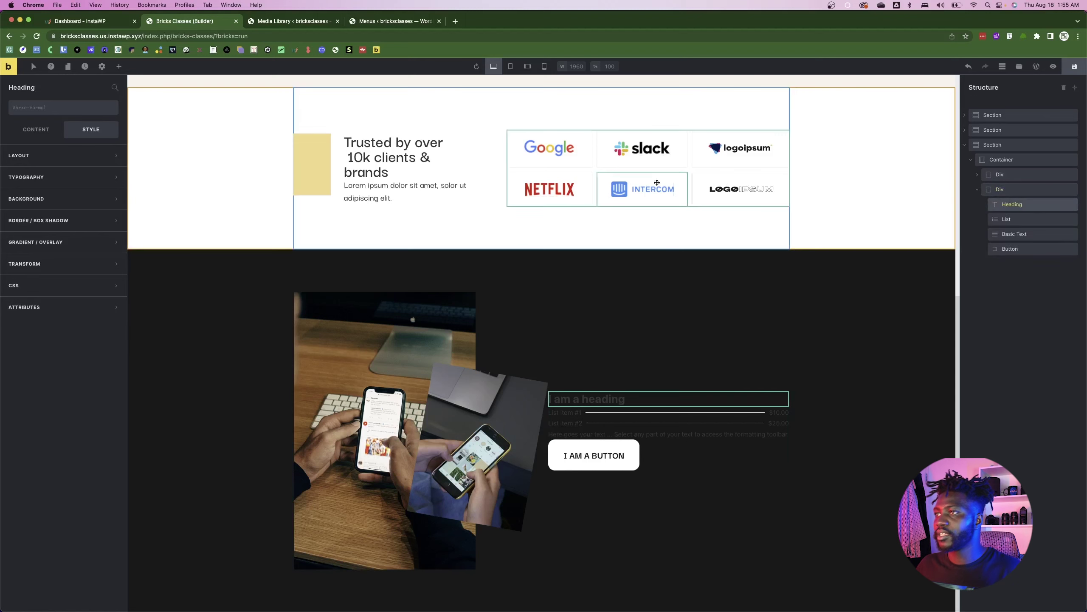
{"action": "left_click", "coordinate": [52, 109]}
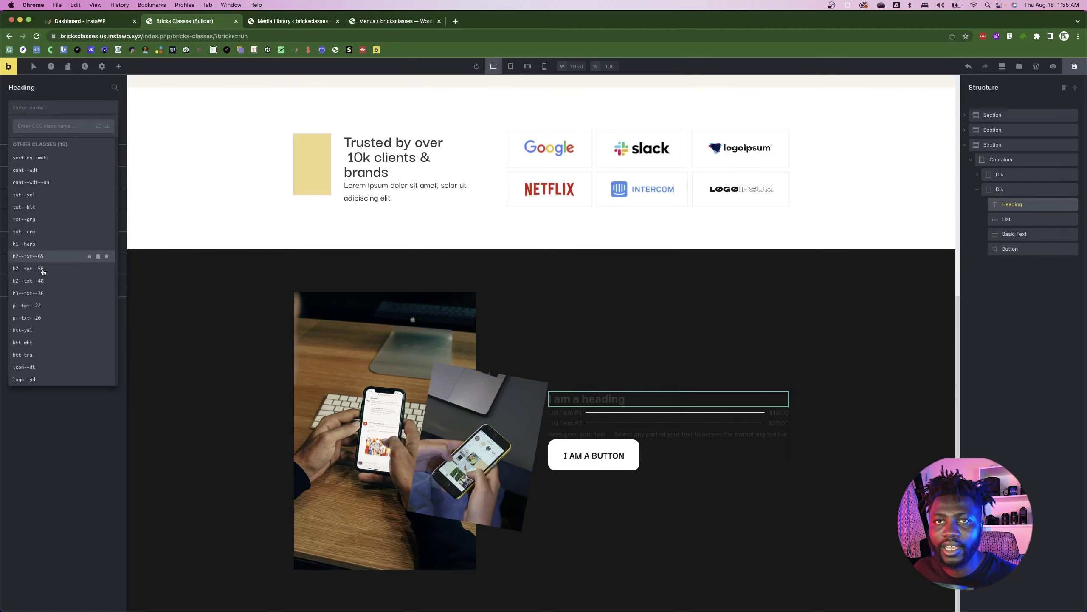
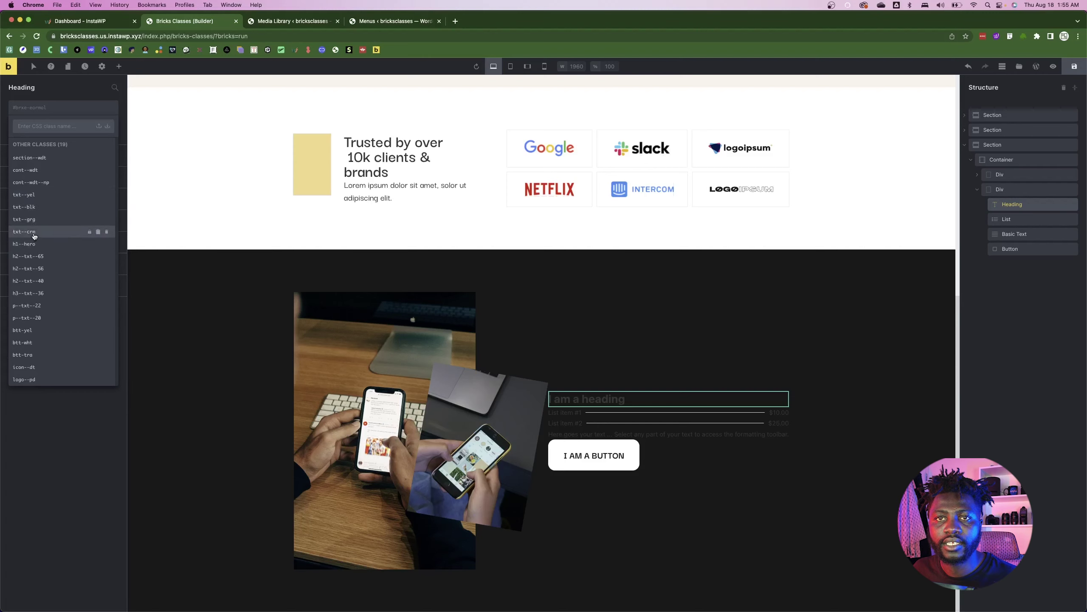
- Switch to Figma, inspect the "Take your social media marketing" heading and copy its colour #FFFFFF
{"action": "key", "text": "super+Tab"}
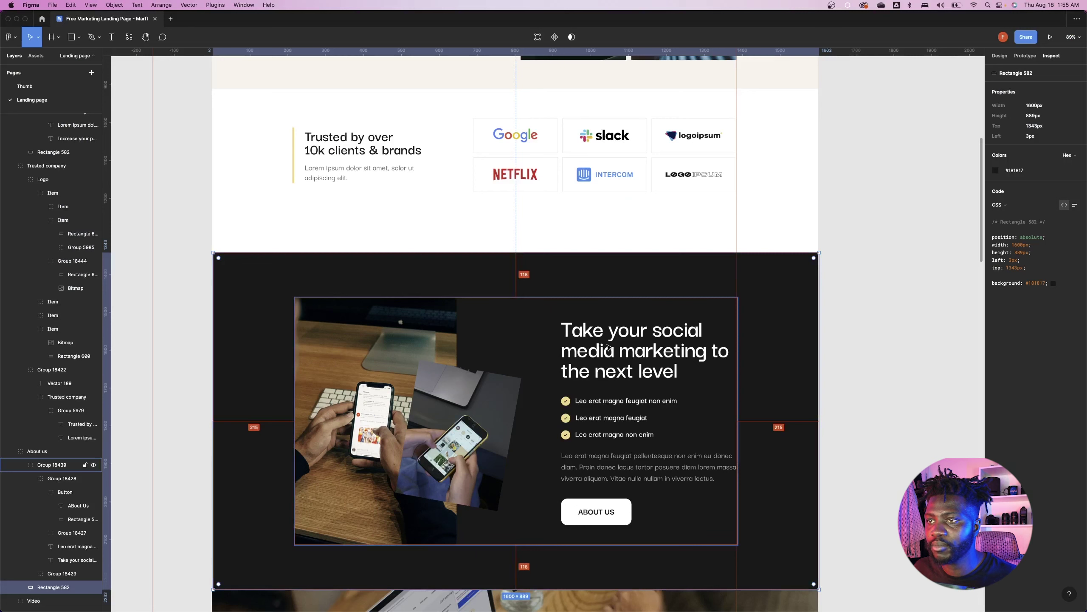
{"action": "left_click", "coordinate": [632, 352]}
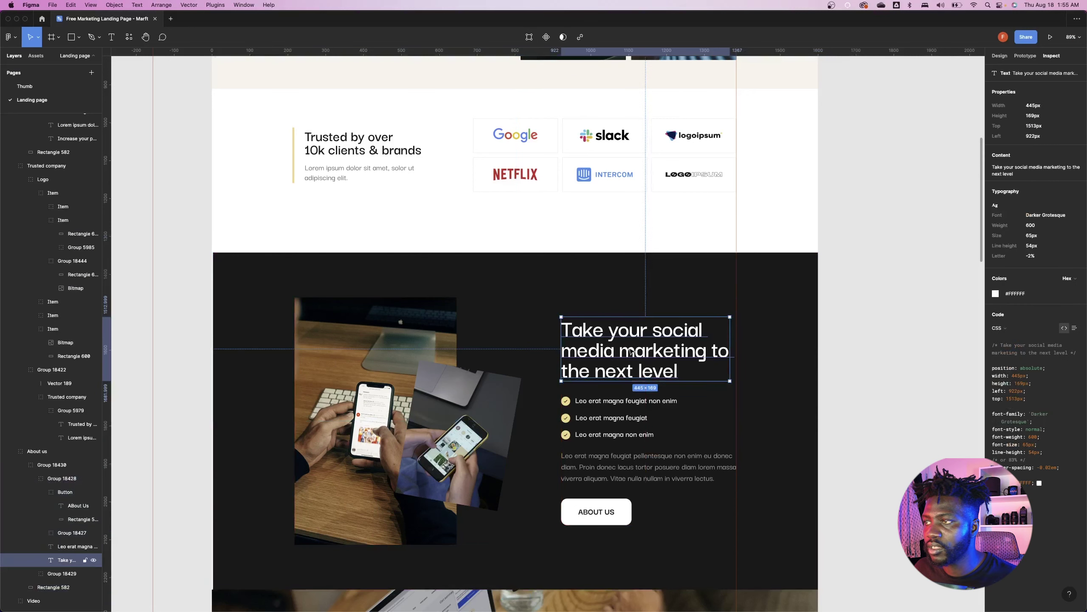
{"action": "left_click", "coordinate": [1013, 294]}
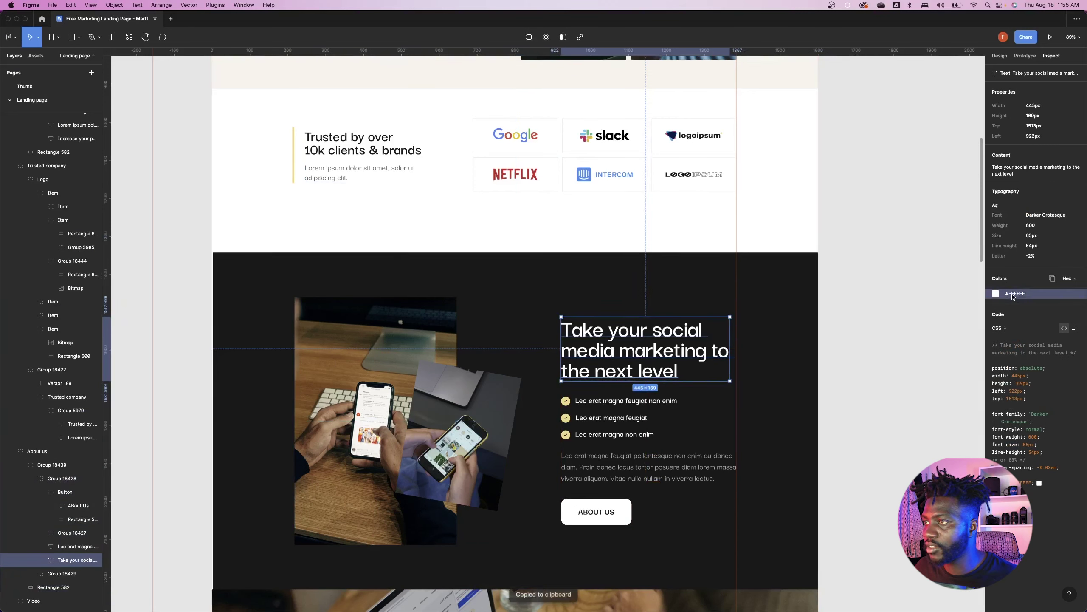
{"action": "left_click", "coordinate": [1013, 295]}
{"action": "key", "text": "super+Tab"}
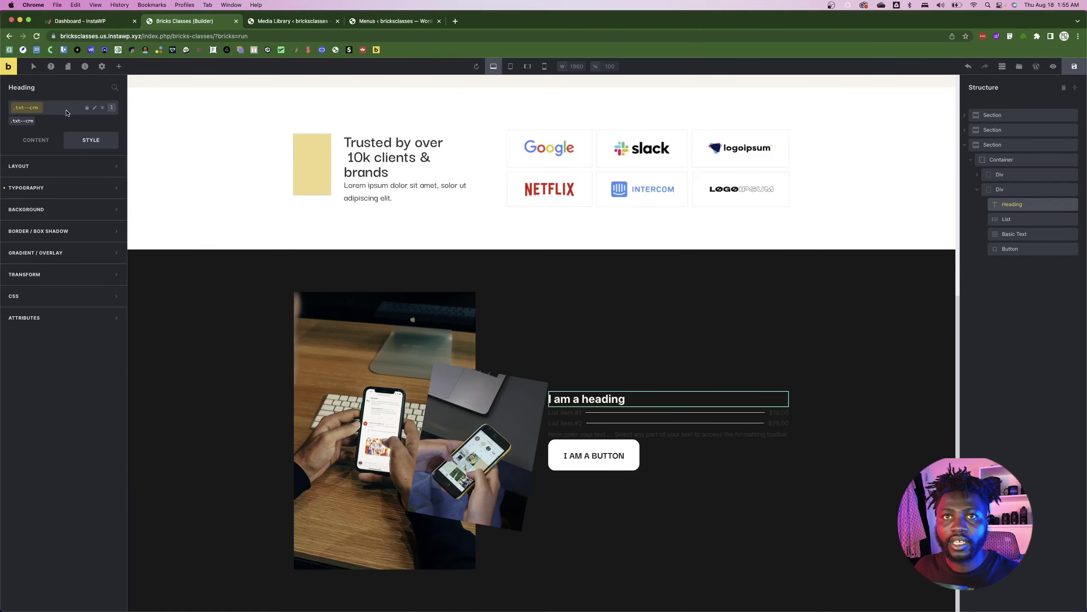
- Remove the txt--crm class from the Heading and create a new class txt--wht on it
{"action": "left_click", "coordinate": [103, 108]}
{"action": "left_click", "coordinate": [35, 117]}
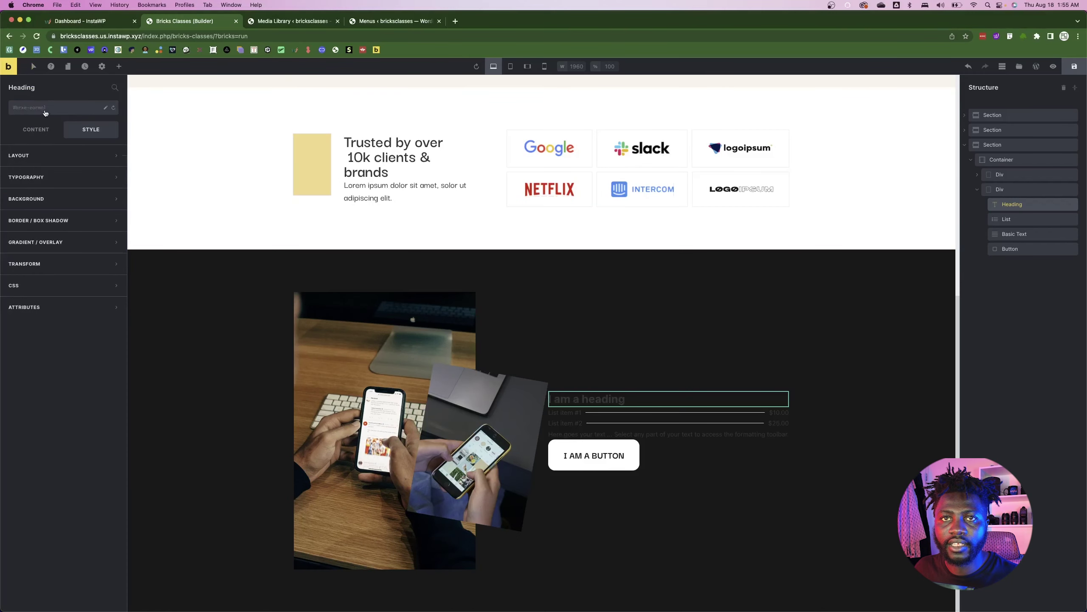
{"action": "left_click", "coordinate": [45, 112]}
{"action": "left_click", "coordinate": [57, 110]}
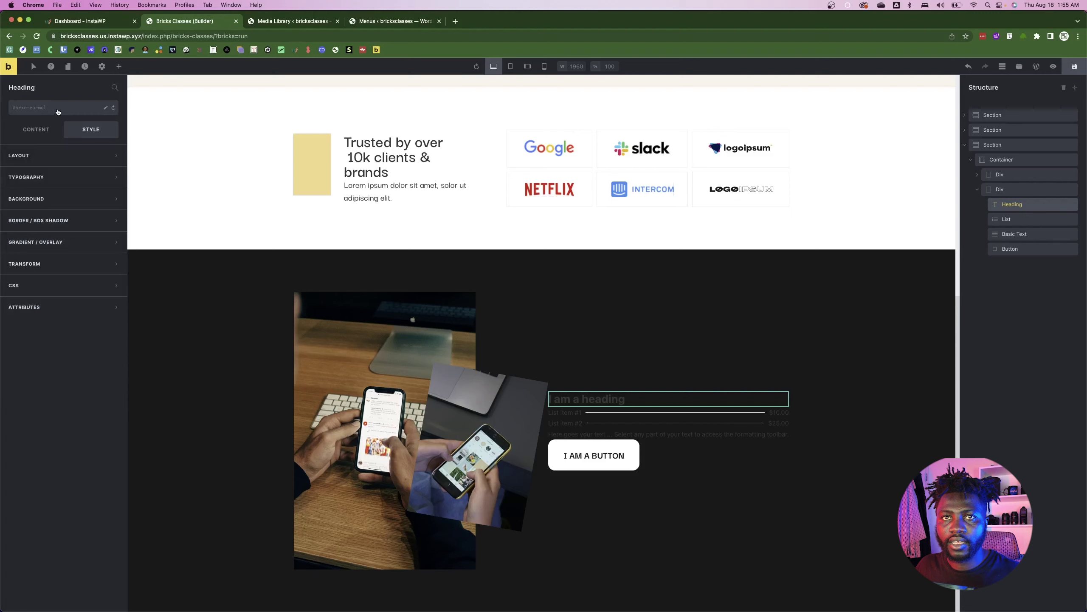
{"action": "left_click", "coordinate": [53, 114]}
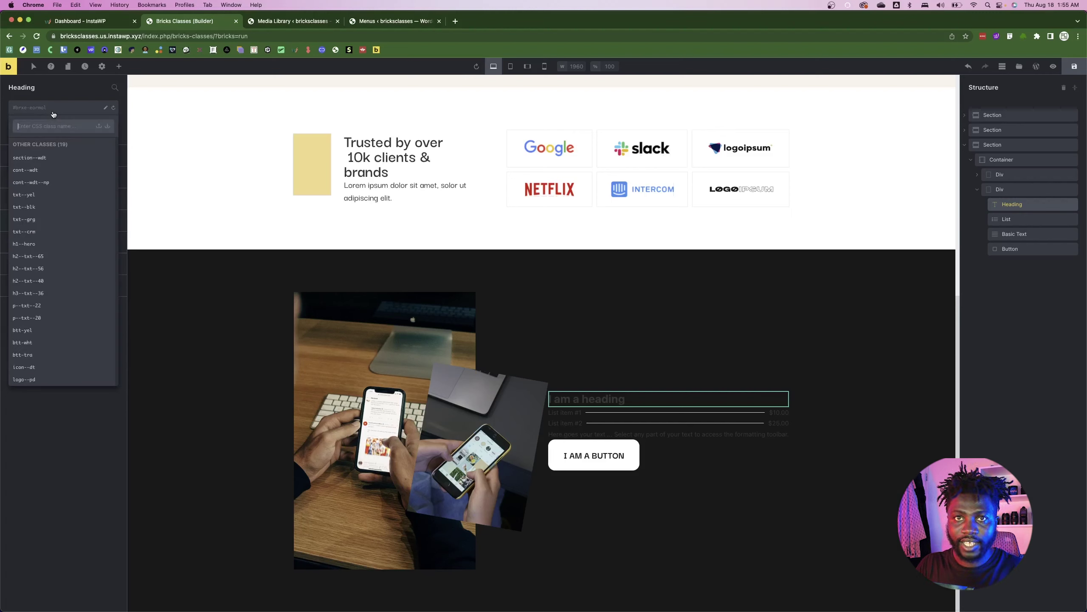
{"action": "type", "text": "txt"}
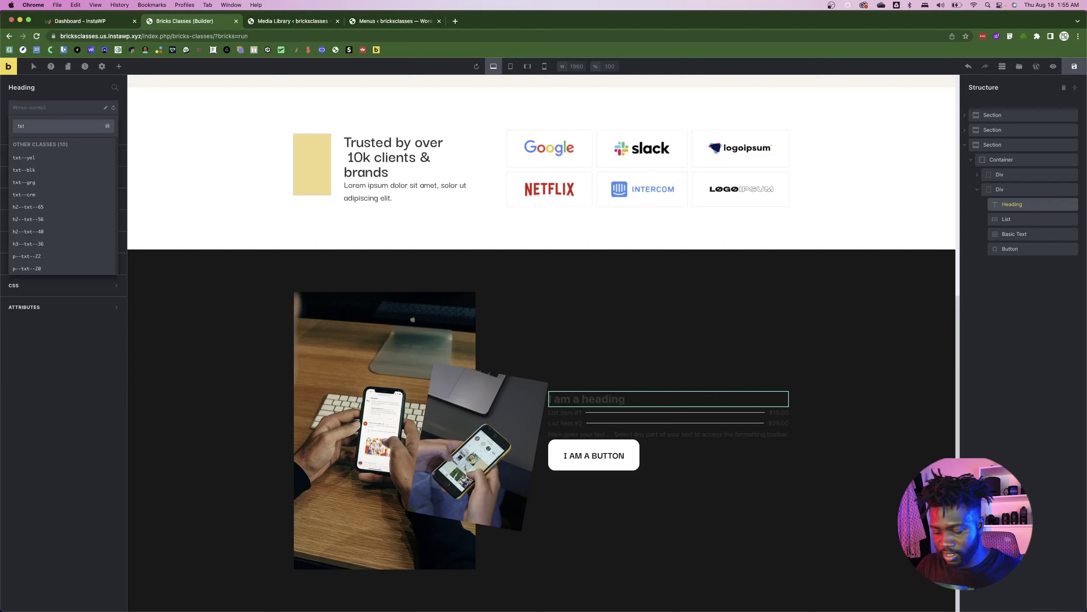
{"action": "type", "text": "--wht"}
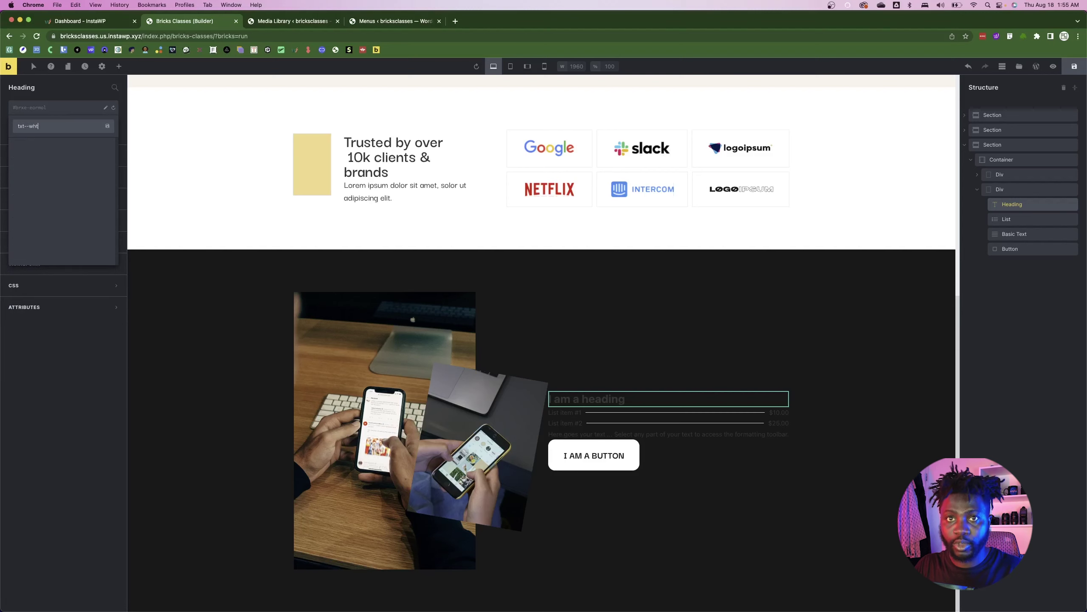
{"action": "left_click", "coordinate": [108, 128]}
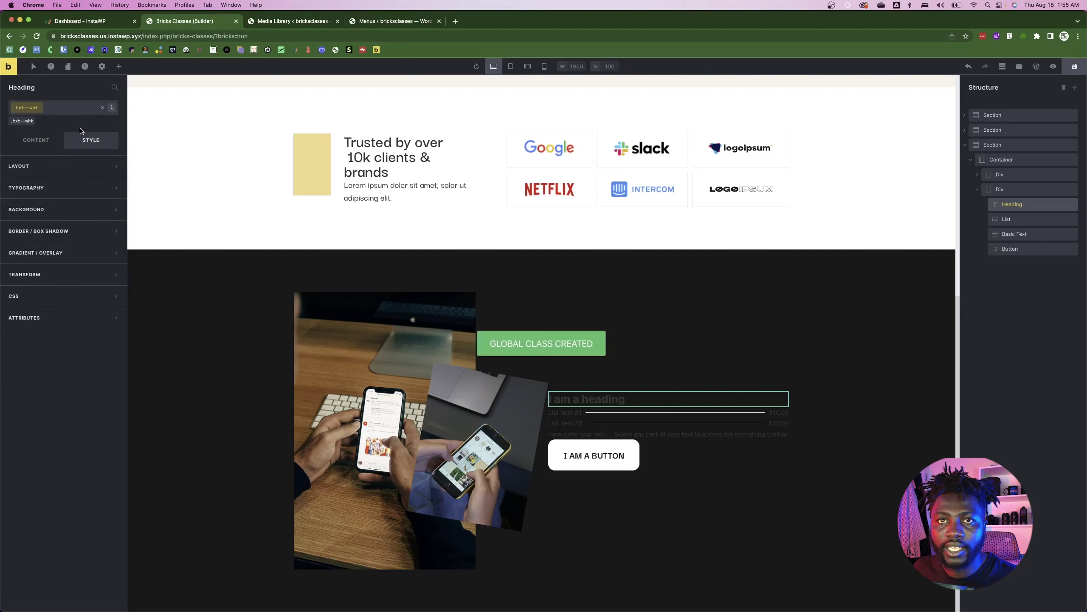
- Set the typography colour of the txt--wht class to #ffffff
{"action": "left_click", "coordinate": [46, 190]}
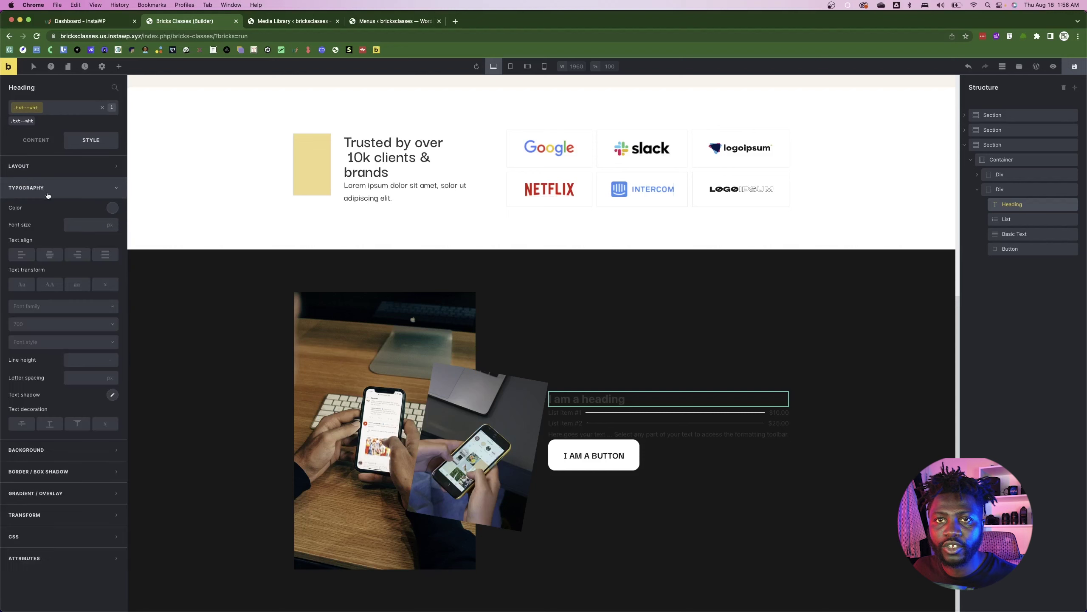
{"action": "left_click", "coordinate": [113, 208]}
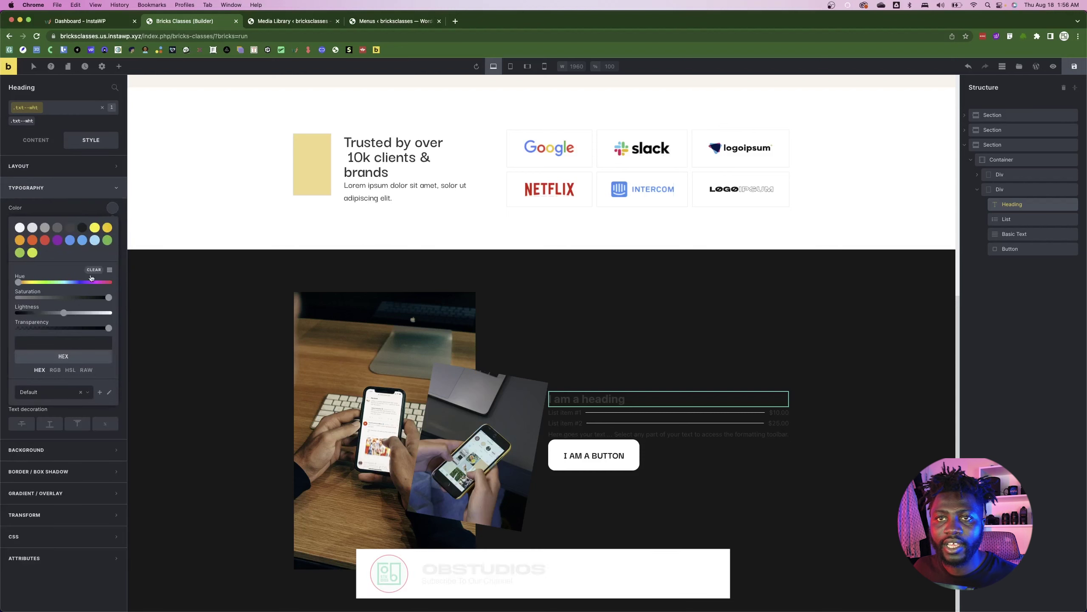
{"action": "left_click", "coordinate": [56, 347]}
{"action": "type", "text": "#ffffff"}
{"action": "left_click", "coordinate": [113, 209]}
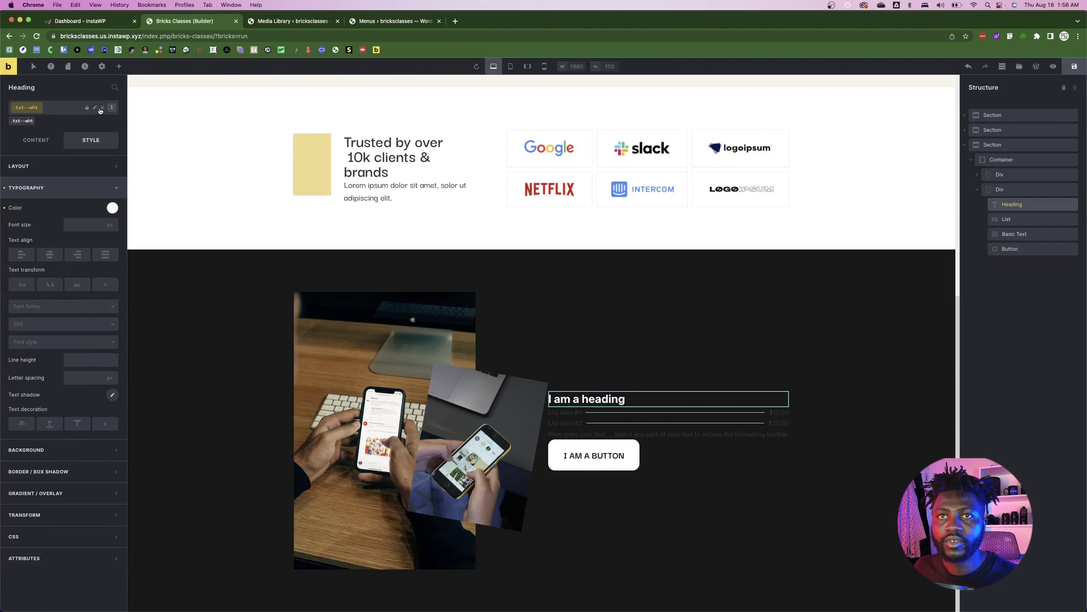
- Copy the heading text from Figma and replace the Heading's placeholder with "Take your social media marketing to the next level"
{"action": "key", "text": "super+Tab"}
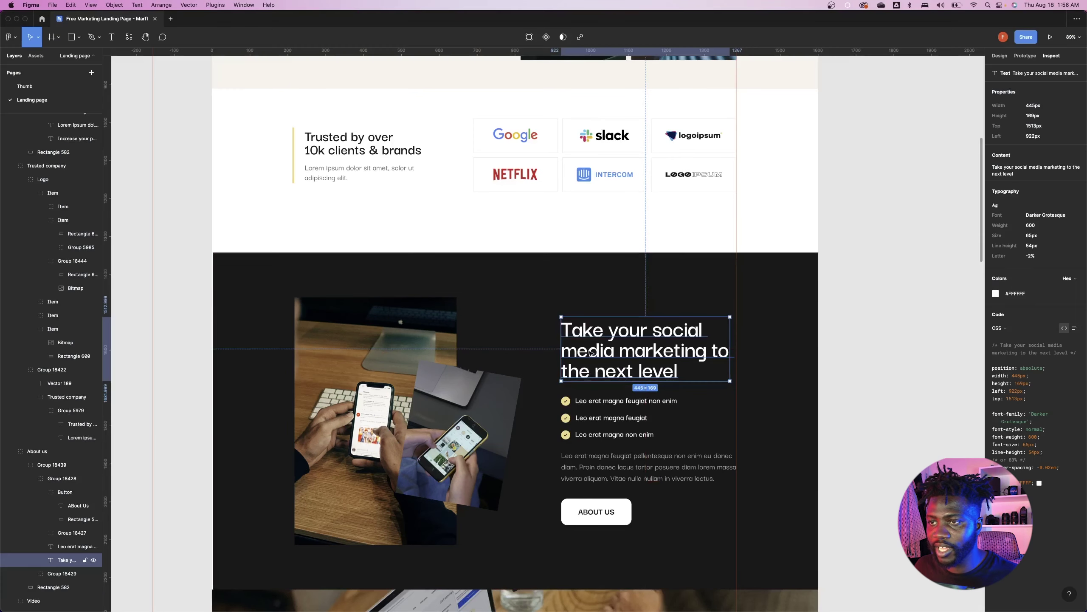
{"action": "double_click", "coordinate": [590, 352]}
{"action": "key", "text": "super+c"}
{"action": "key", "text": "super+Tab"}
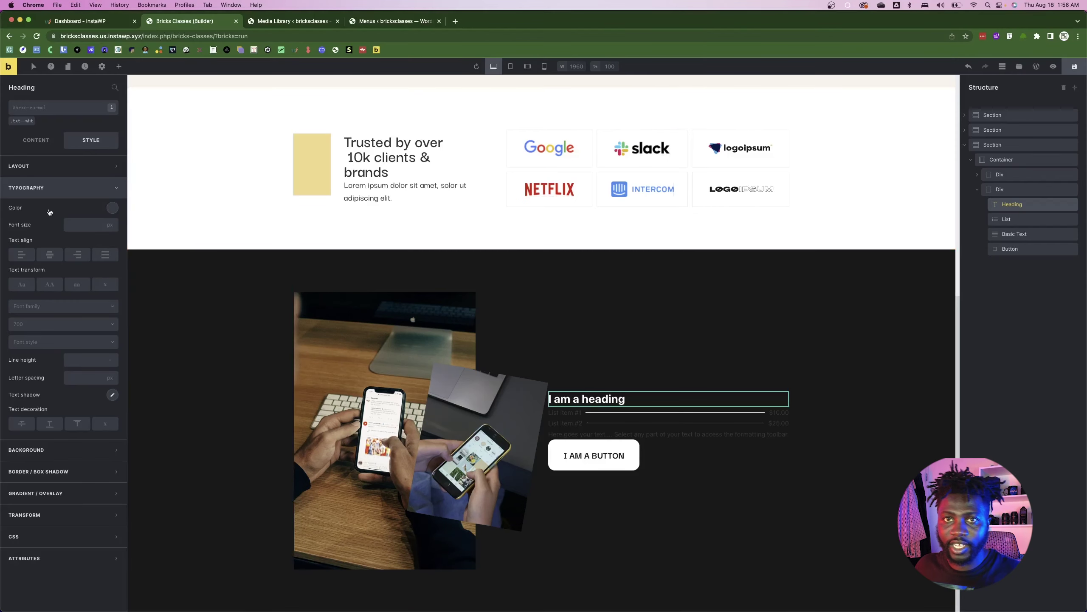
{"action": "left_click", "coordinate": [28, 142]}
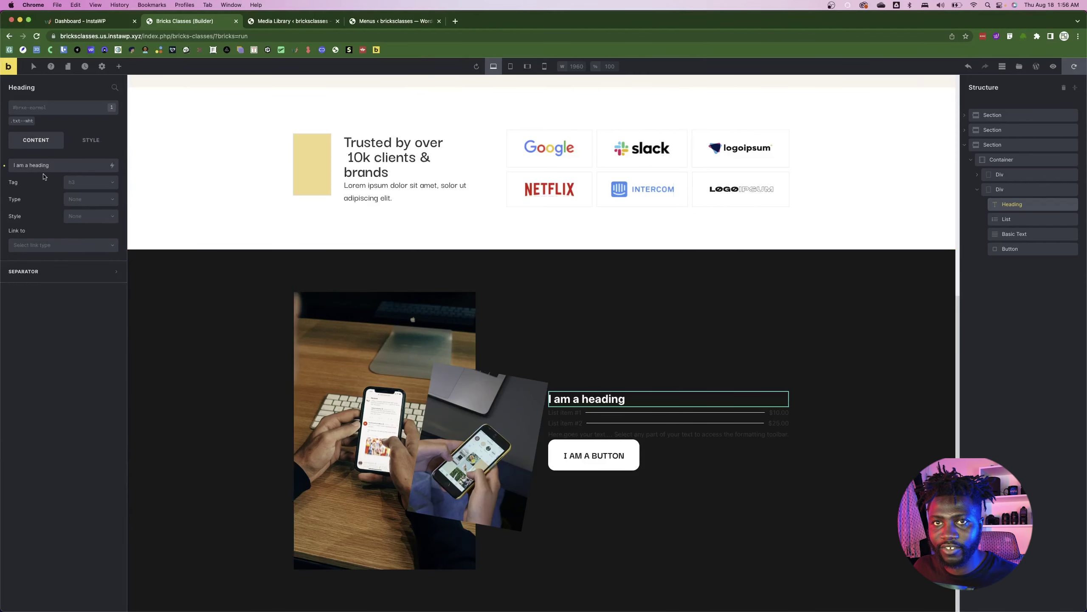
{"action": "triple_click", "coordinate": [41, 165]}
{"action": "key", "text": "super+v"}
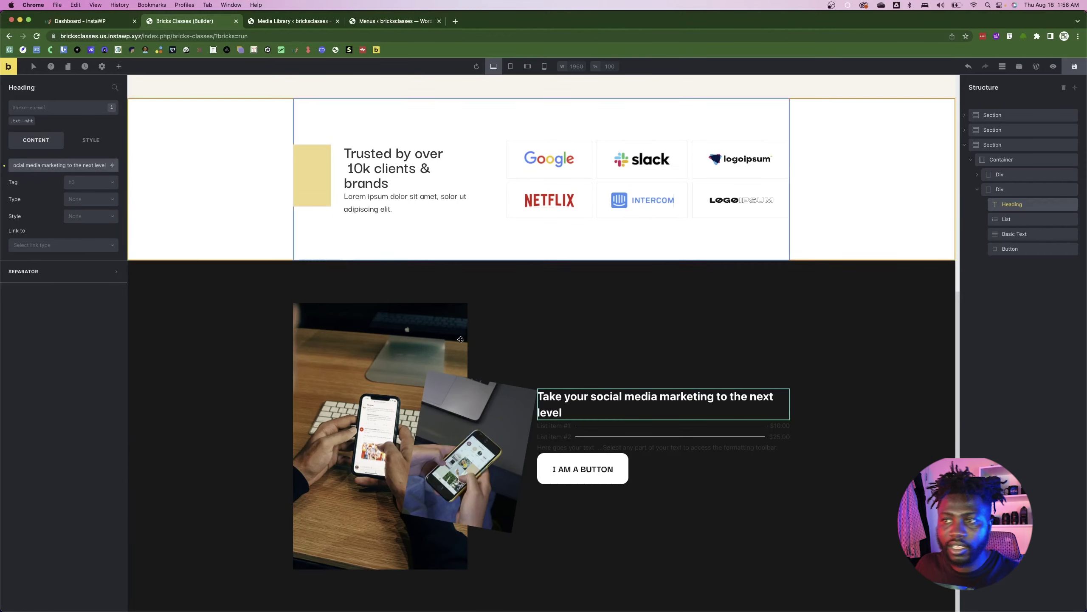
- Check the heading's font size in Figma and add the h2--txt--65 class to the Heading
{"action": "left_click", "coordinate": [635, 393]}
{"action": "left_click", "coordinate": [39, 107]}
{"action": "key", "text": "super+Tab"}
{"action": "key", "text": "Escape"}
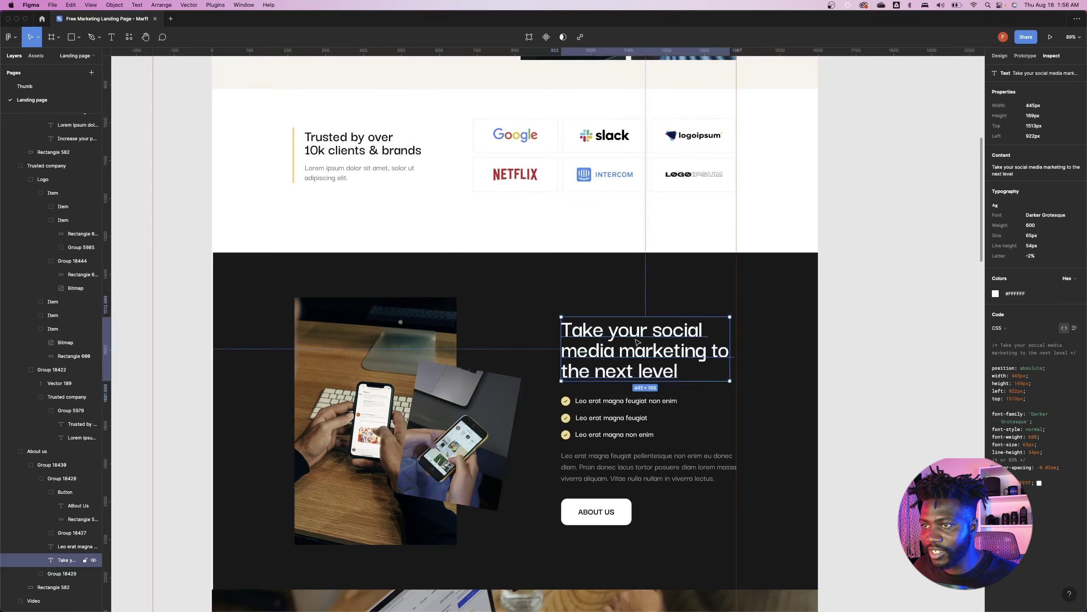
{"action": "key", "text": "super+Tab"}
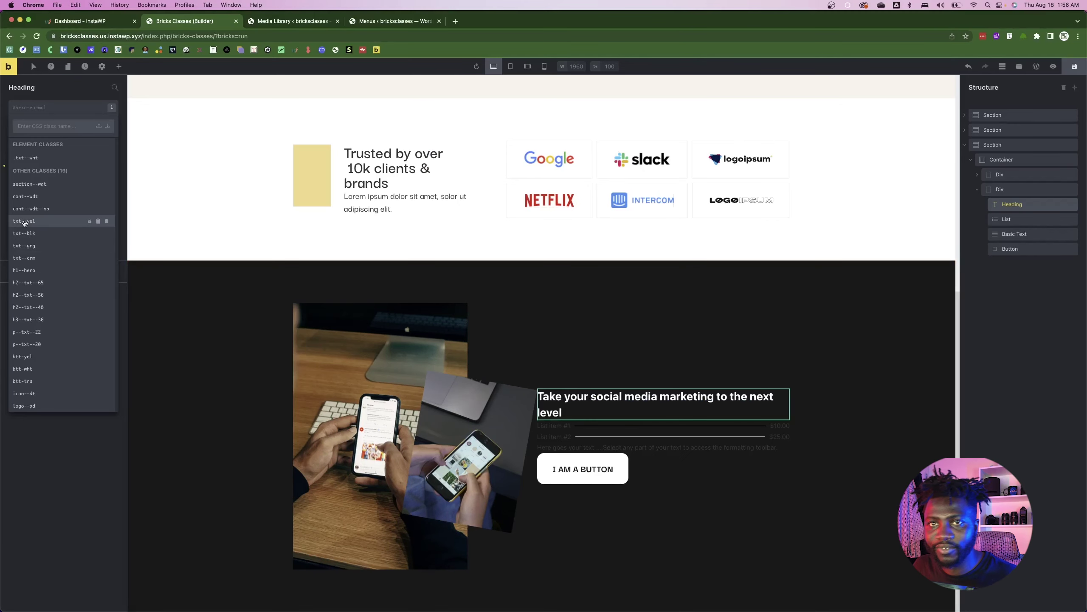
{"action": "left_click", "coordinate": [42, 283]}
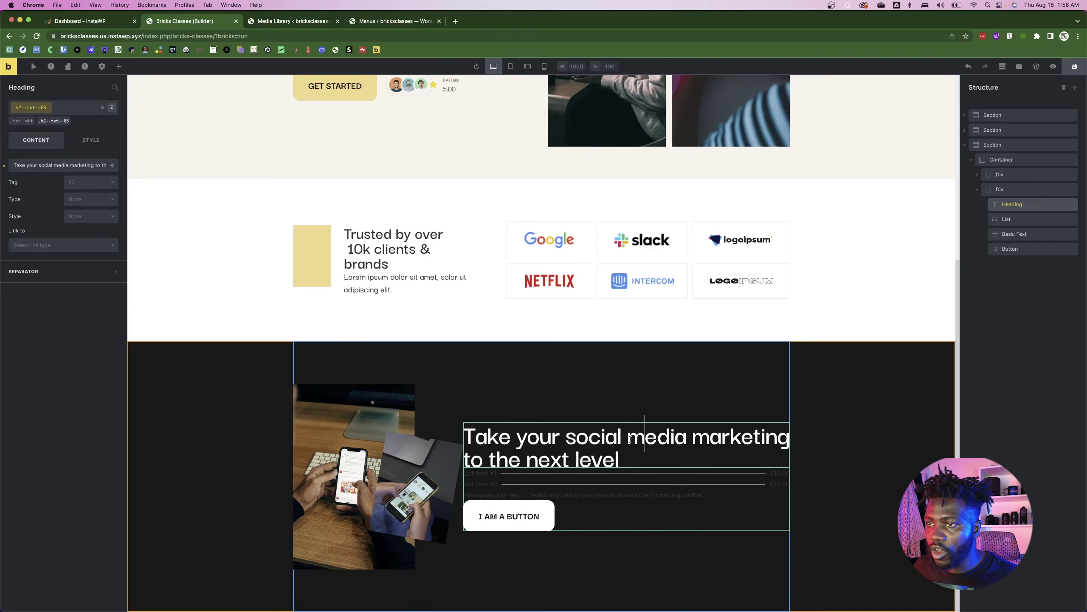
- Insert line breaks in the Heading before "media" and before "the next level" to match the Figma layout
{"action": "key", "text": "super+Tab"}
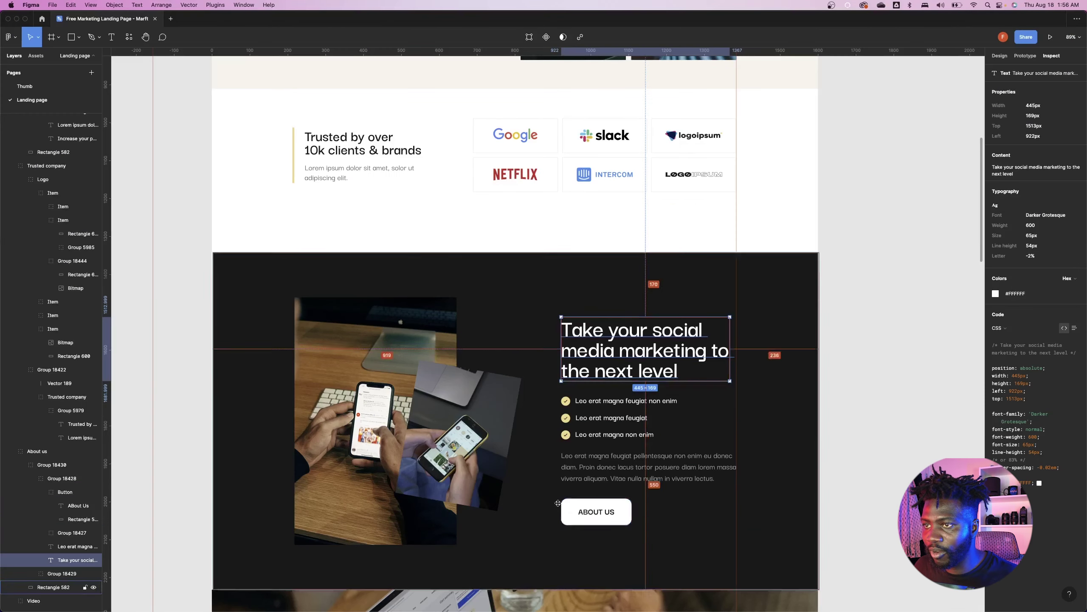
{"action": "key", "text": "super+Tab"}
{"action": "left_click", "coordinate": [627, 439]}
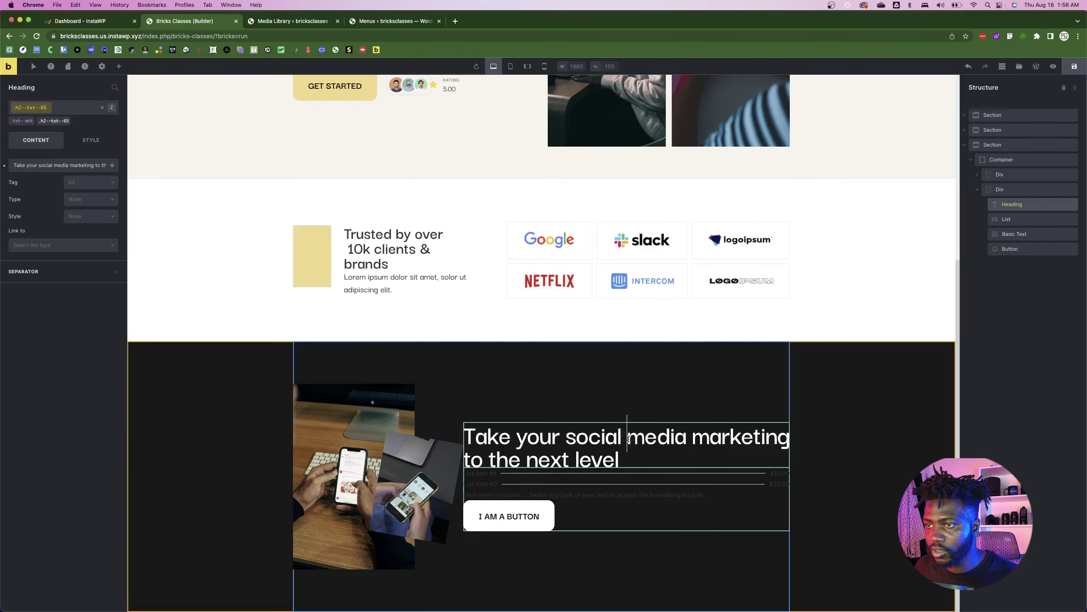
{"action": "key", "text": "shift+Return"}
{"action": "key", "text": "super+Tab"}
{"action": "key", "text": "super+Tab"}
{"action": "left_click", "coordinate": [700, 460]}
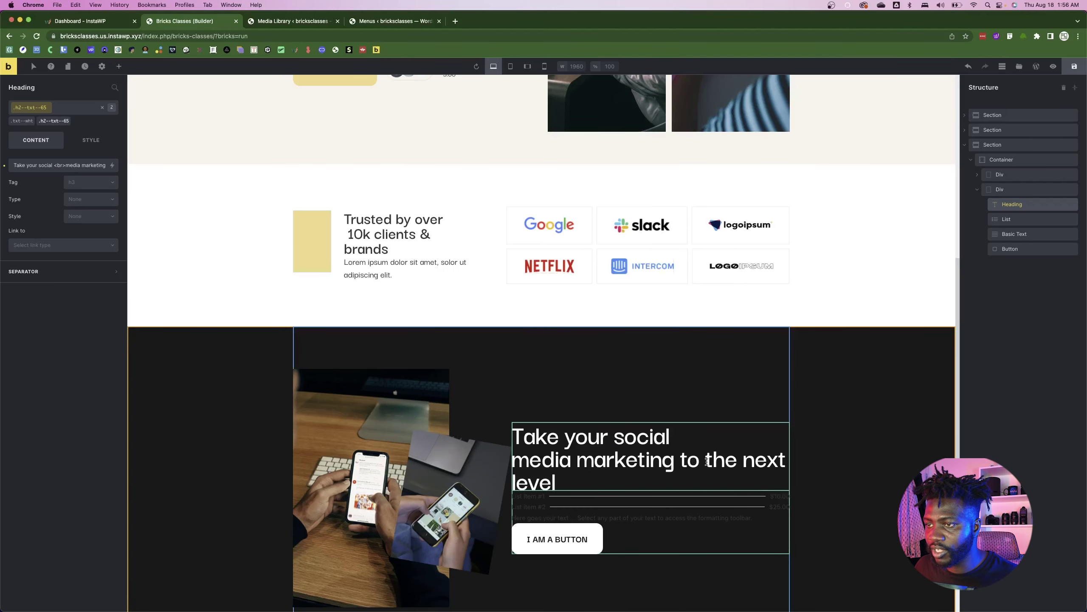
{"action": "key", "text": "shift+Return"}
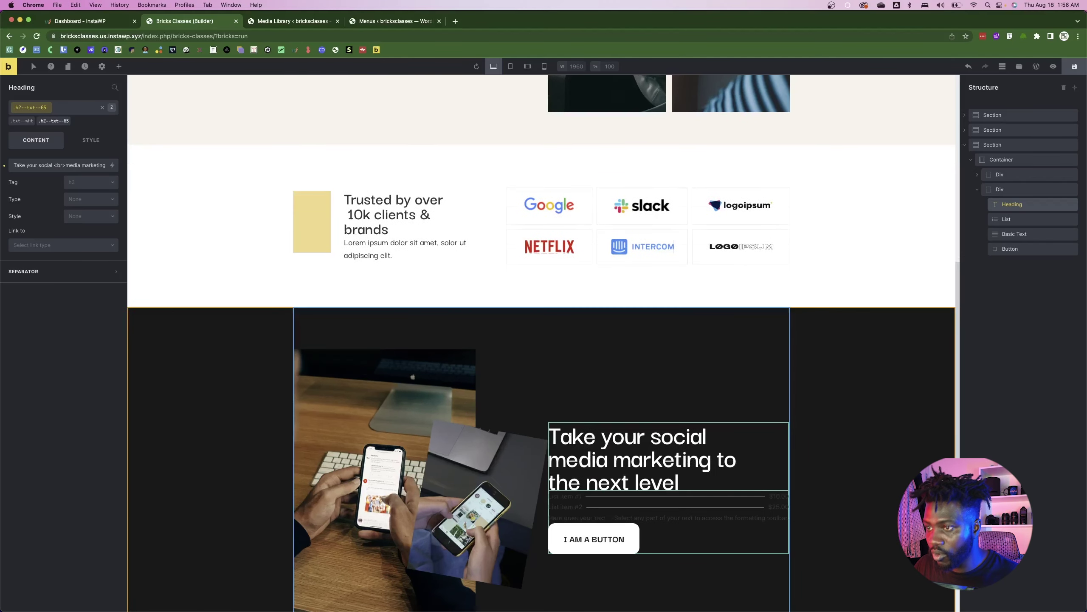
- Copy the About us paragraph from Figma and replace the Basic Text's placeholder with it in Bricks
{"action": "left_click", "coordinate": [689, 518]}
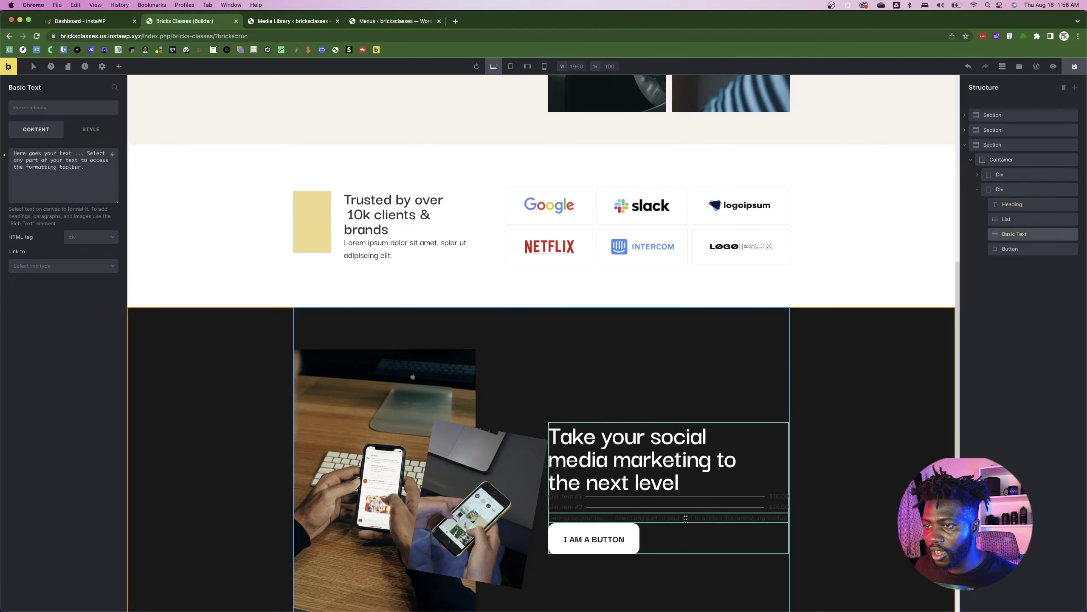
{"action": "key", "text": "super+Tab"}
{"action": "left_click", "coordinate": [613, 457]}
{"action": "double_click", "coordinate": [612, 455]}
{"action": "key", "text": "super+c"}
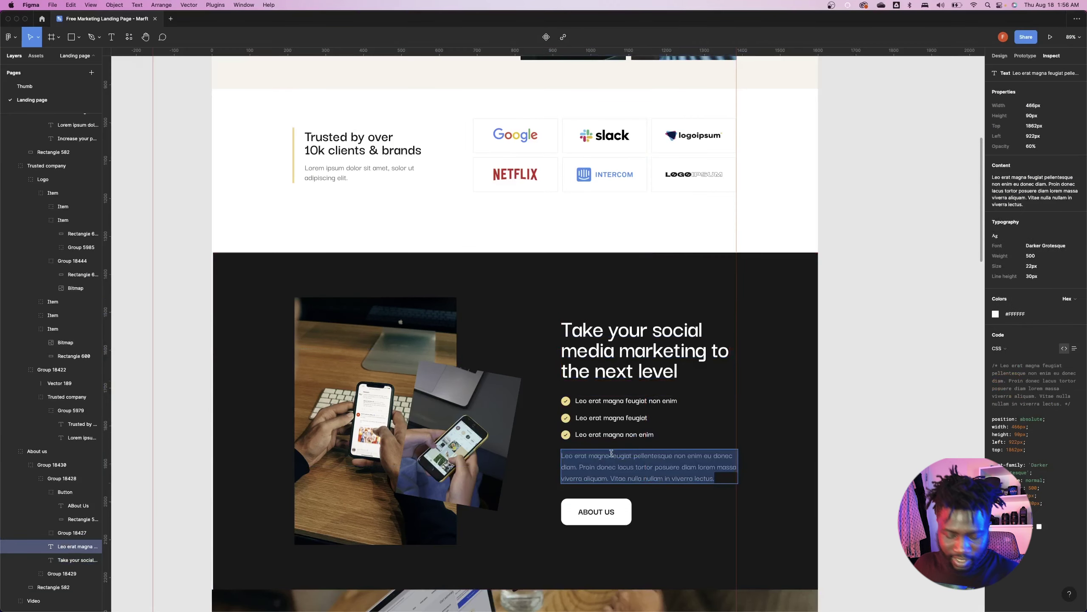
{"action": "key", "text": "super+Tab"}
{"action": "left_click", "coordinate": [36, 153]}
{"action": "key", "text": "super+a"}
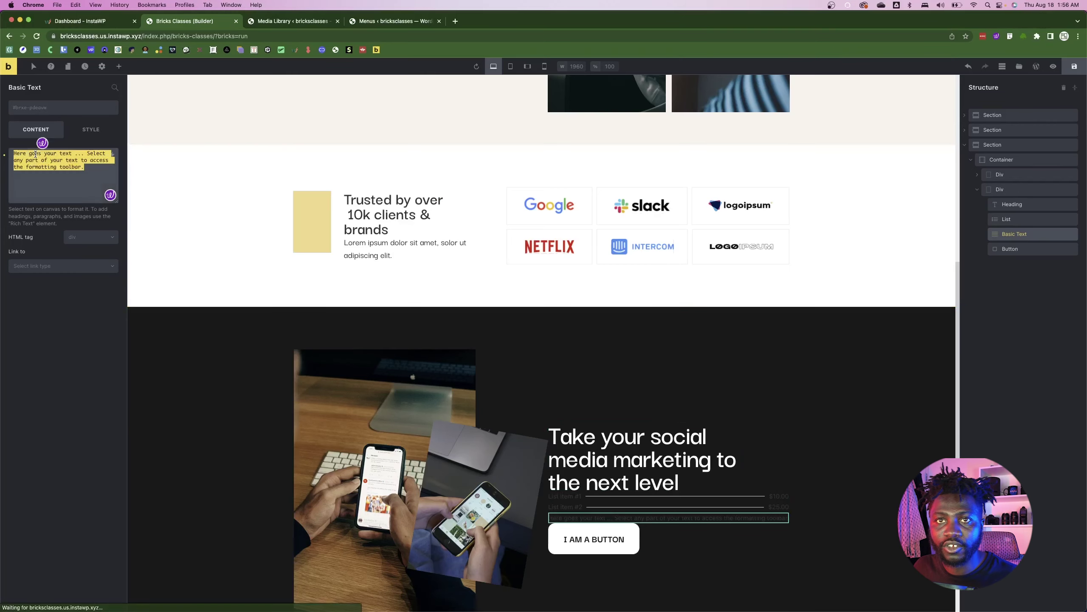
{"action": "key", "text": "super+v"}
- Insert <br> line breaks before "diam" and before "viverra" in the Basic Text to match the Figma paragraph's lines
{"action": "key", "text": "super+Tab"}
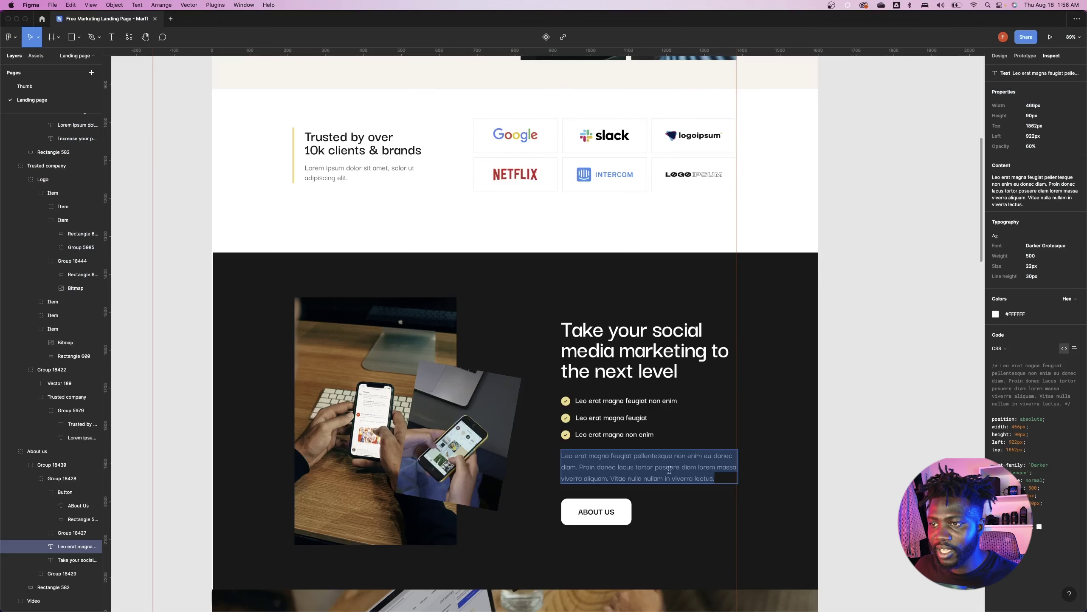
{"action": "key", "text": "super+Tab"}
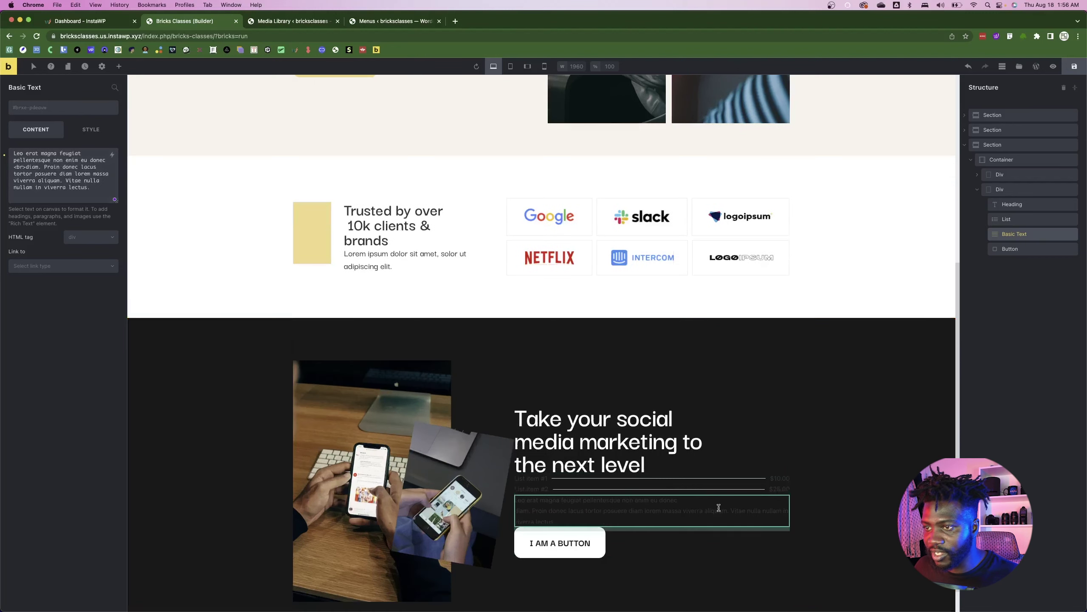
{"action": "key", "text": "super+Tab"}
{"action": "key", "text": "super+Tab"}
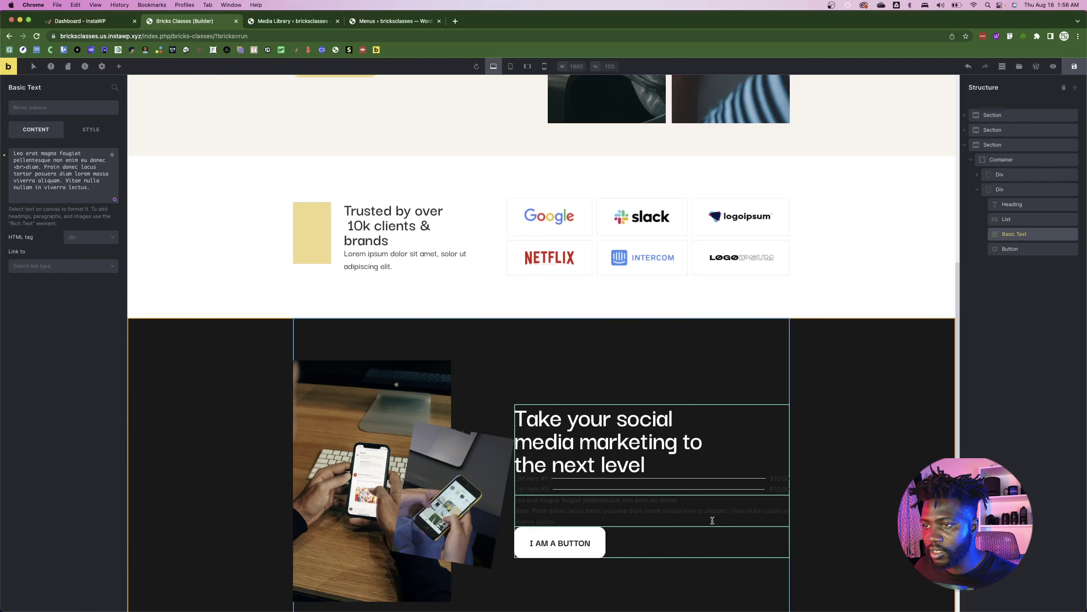
{"action": "type", "text": "<br>"}
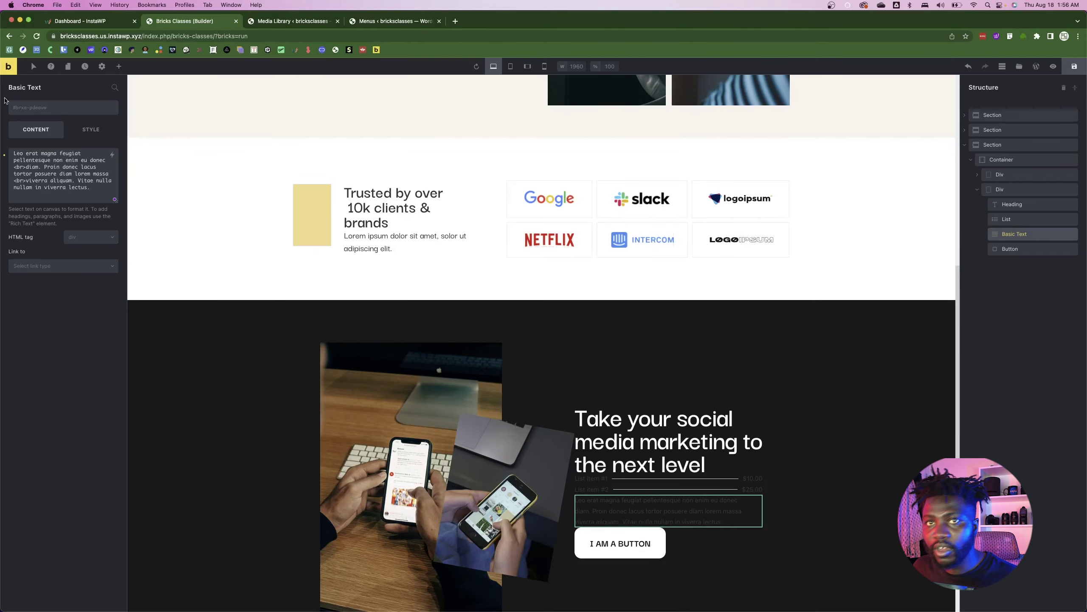
- Inspect the paragraph's colour in Figma and add the txt--wht class to the Basic Text in Bricks
{"action": "key", "text": "super+Tab"}
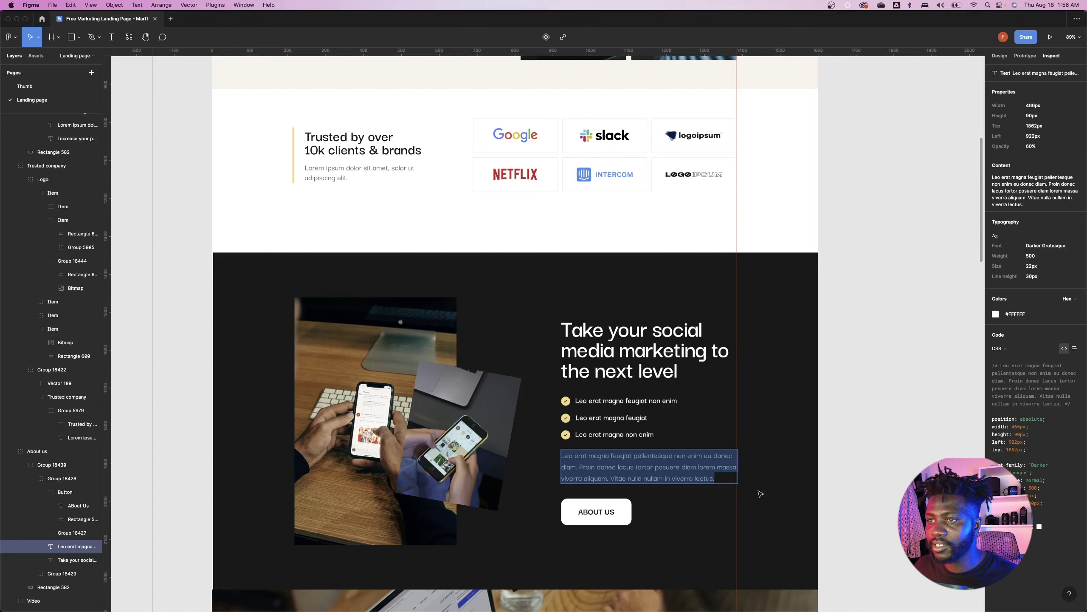
{"action": "key", "text": "Escape"}
{"action": "left_click", "coordinate": [695, 476]}
{"action": "double_click", "coordinate": [695, 476]}
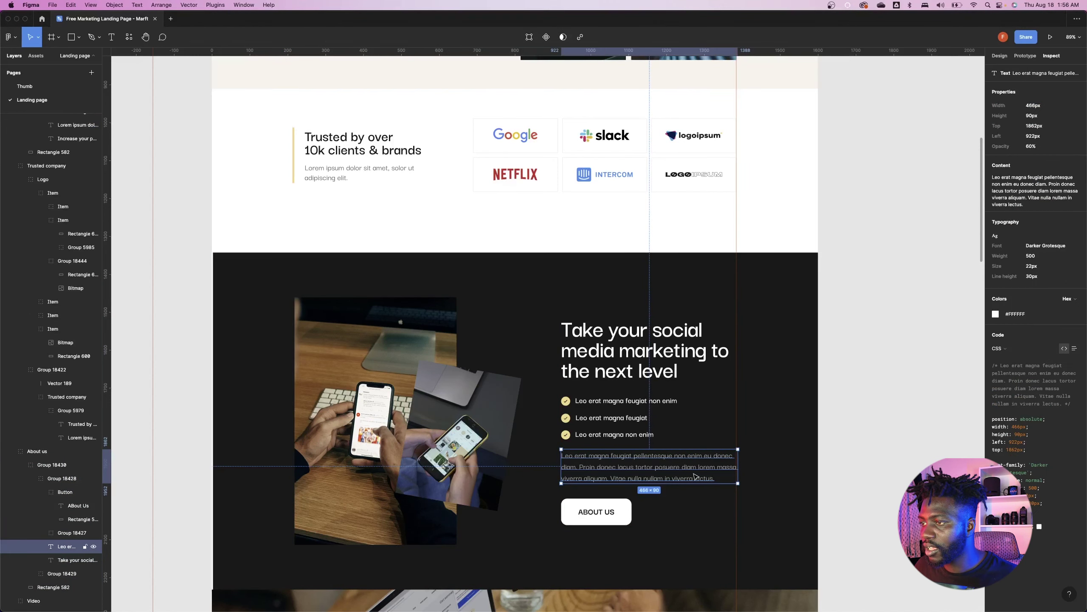
{"action": "key", "text": "super+Tab"}
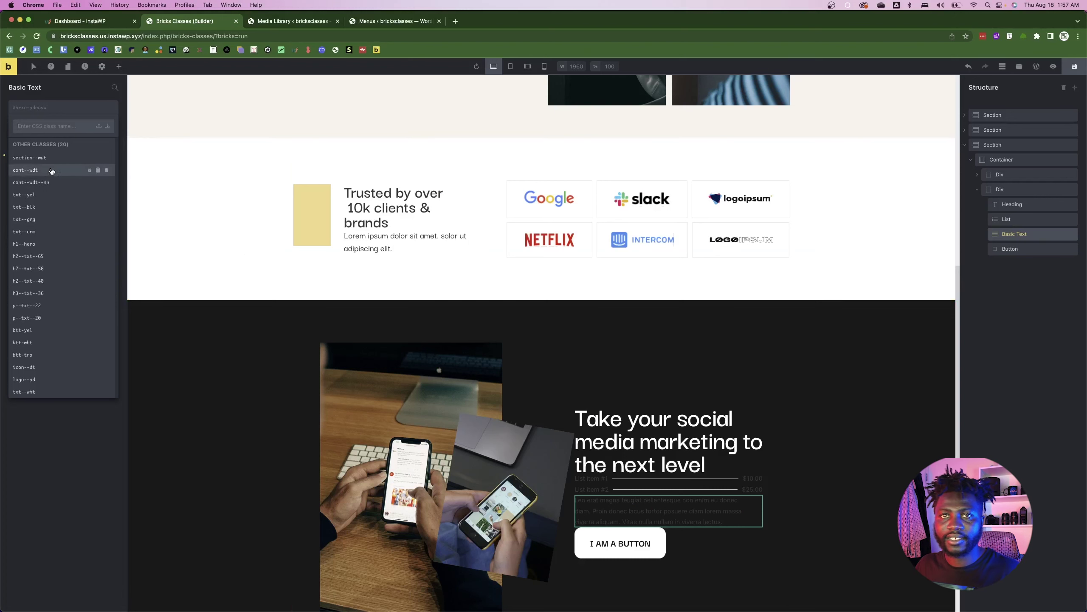
{"action": "left_click", "coordinate": [37, 391]}
- Check the paragraph's font size in Figma and add the p--txt--22 class to the Basic Text
{"action": "left_click", "coordinate": [78, 104]}
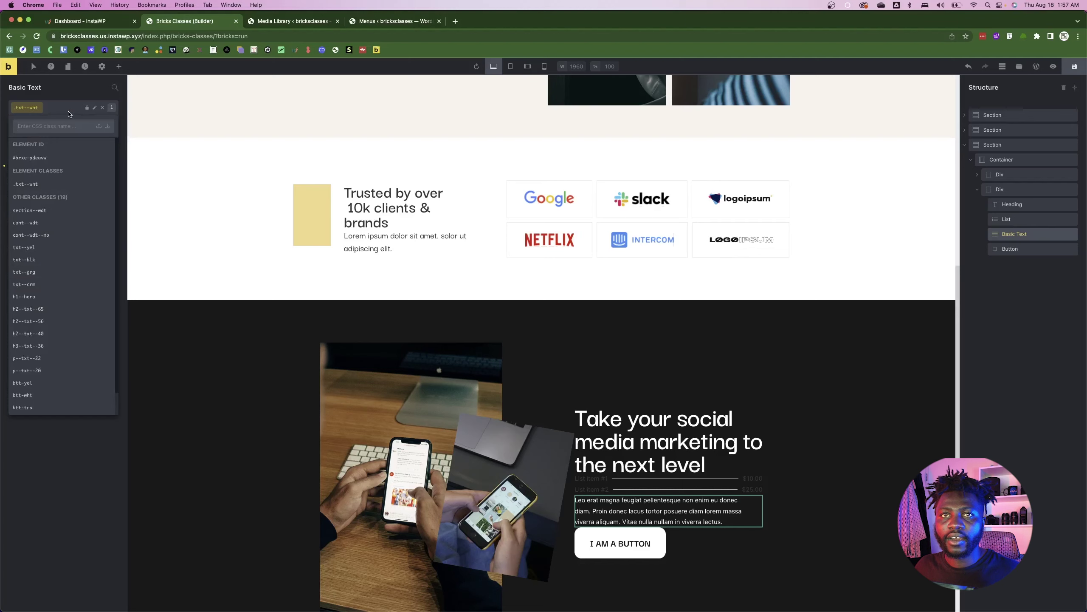
{"action": "key", "text": "super+Tab"}
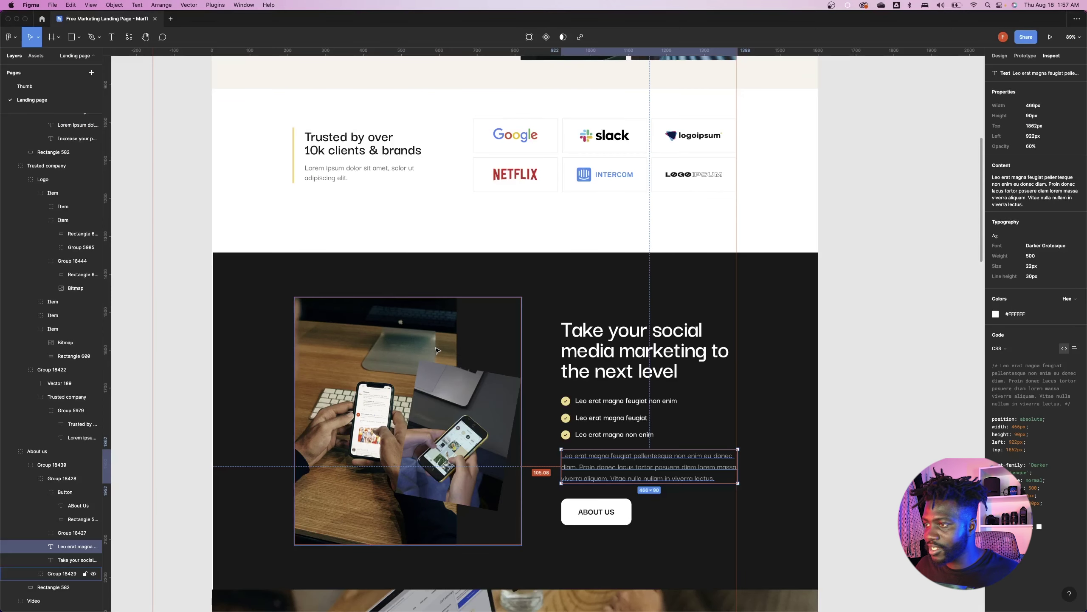
{"action": "key", "text": "super+Tab"}
{"action": "left_click", "coordinate": [62, 361]}
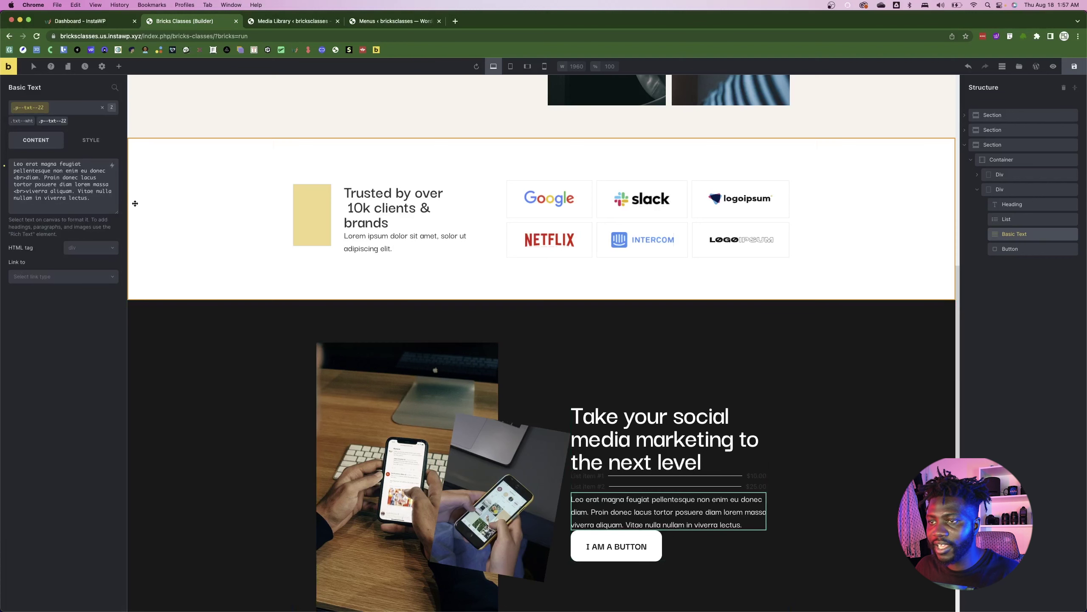
- Deactivate the class and set the Basic Text's own typography colour to white (255, 255, 255) with 0.6 opacity, following Figma
{"action": "left_click", "coordinate": [91, 142]}
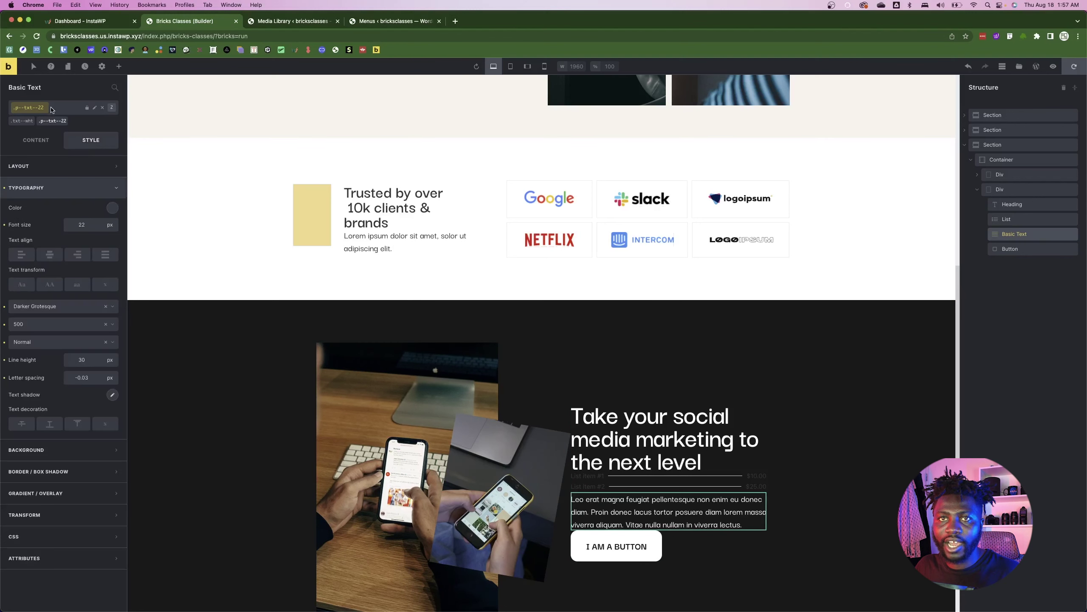
{"action": "left_click", "coordinate": [103, 107]}
{"action": "left_click", "coordinate": [112, 208]}
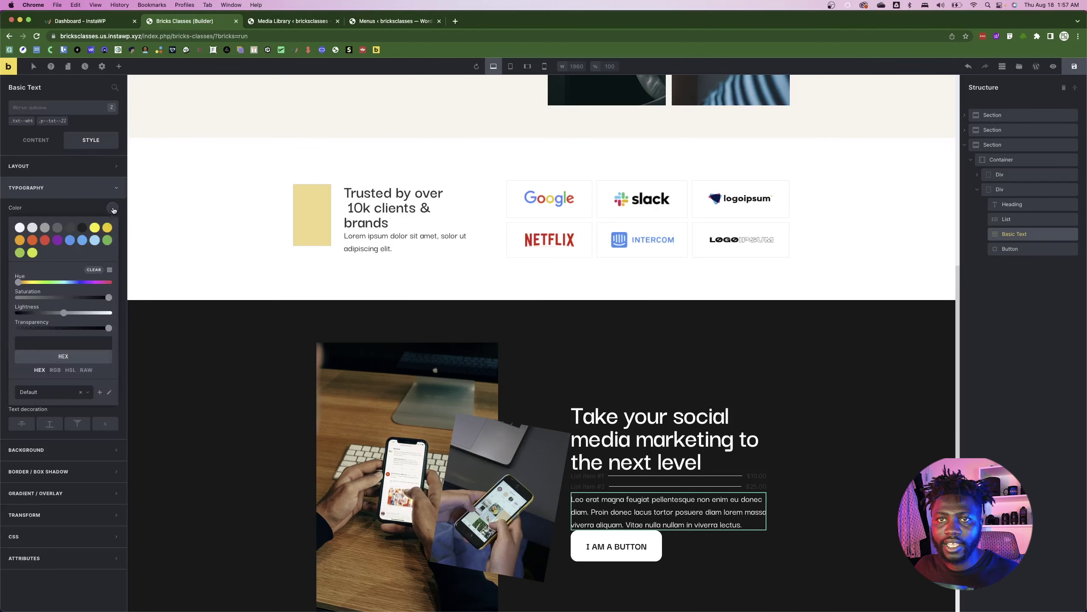
{"action": "left_click_drag", "start_coordinate": [108, 329], "coordinate": [54, 337]}
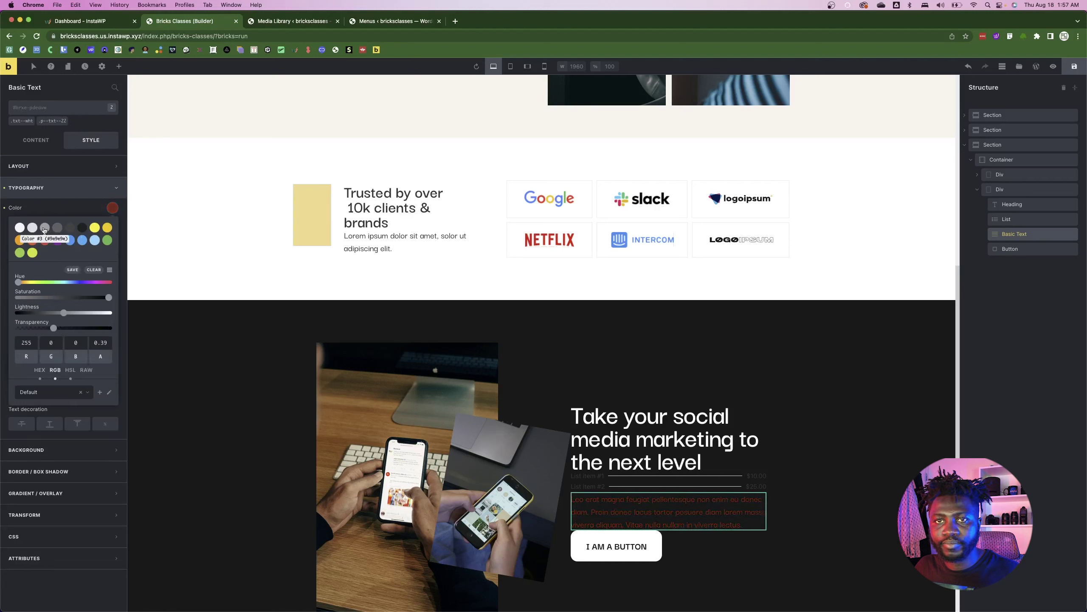
{"action": "left_click", "coordinate": [18, 227]}
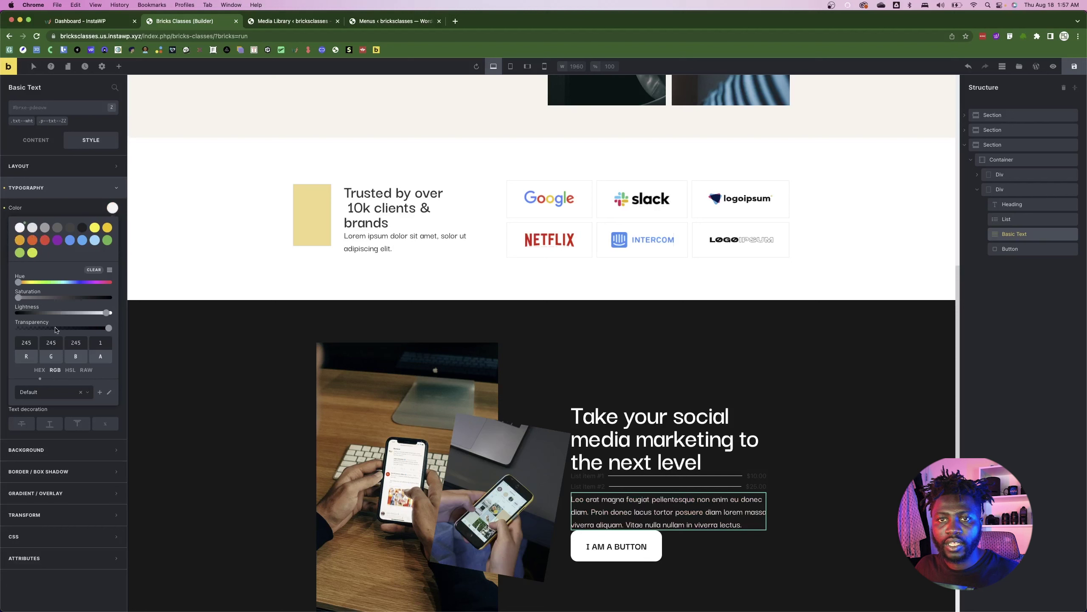
{"action": "left_click_drag", "start_coordinate": [103, 316], "coordinate": [26, 330]}
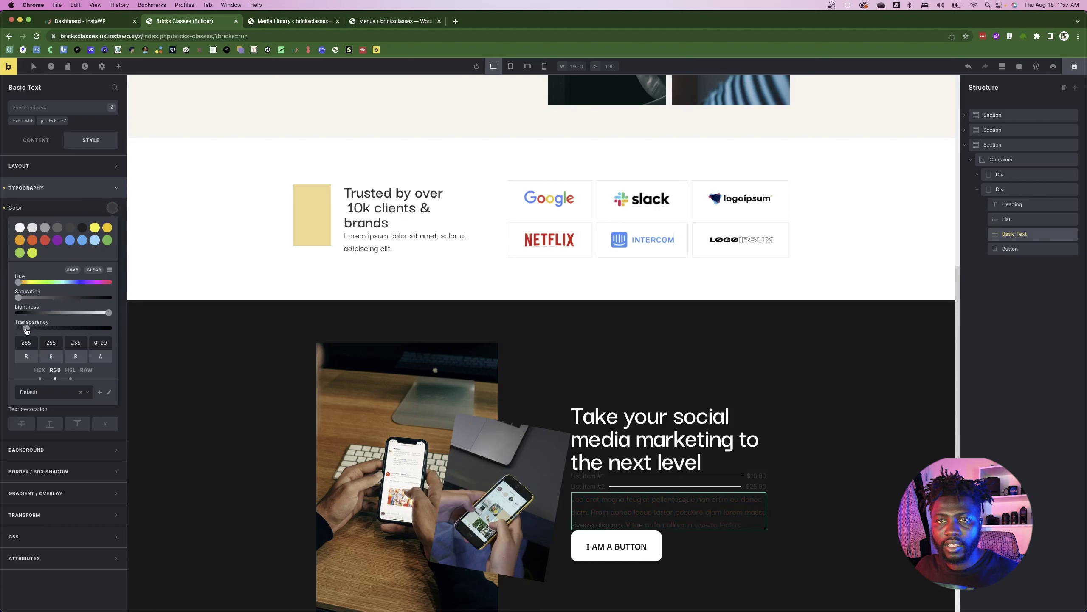
{"action": "key", "text": "super+Tab"}
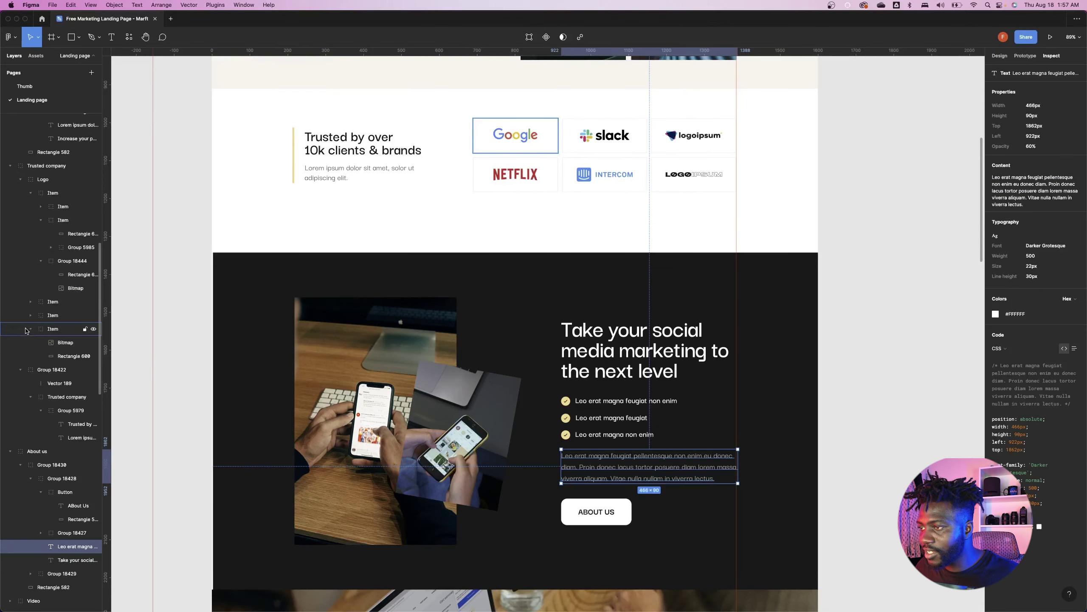
{"action": "key", "text": "super+Tab"}
{"action": "left_click_drag", "start_coordinate": [26, 328], "coordinate": [73, 329]}
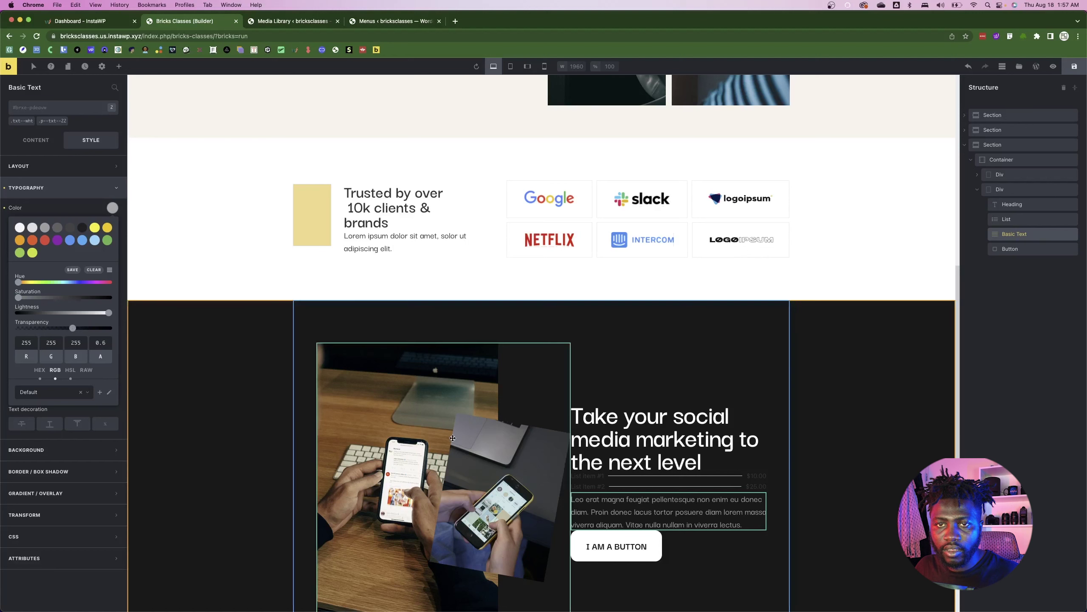
- Replace the button's label with "ABout Us" from Figma and clear its Primary style
{"action": "left_click", "coordinate": [719, 375]}
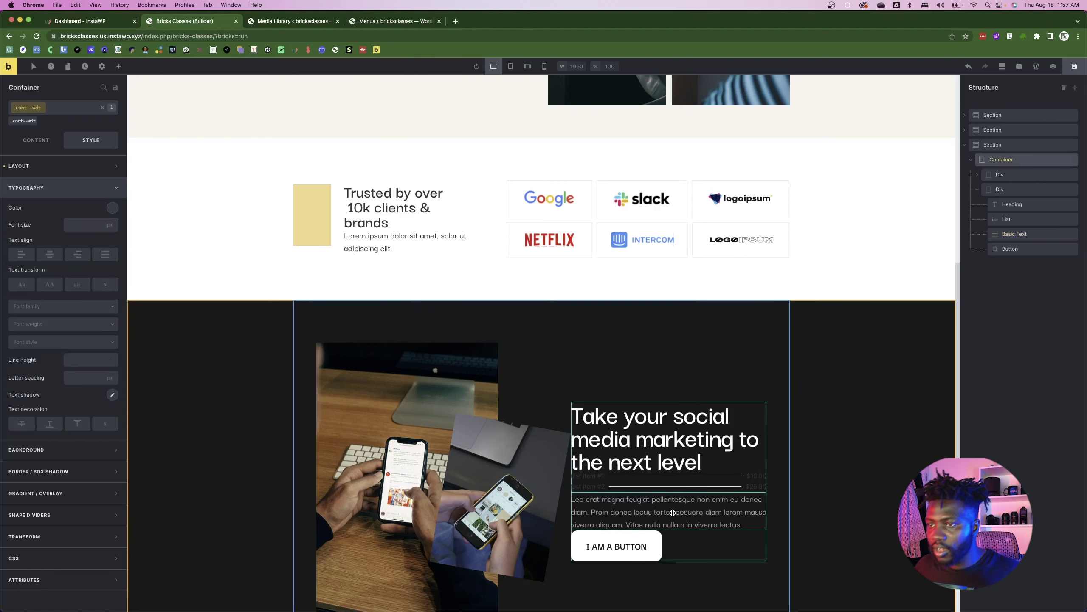
{"action": "left_click", "coordinate": [647, 548]}
{"action": "key", "text": "super+Tab"}
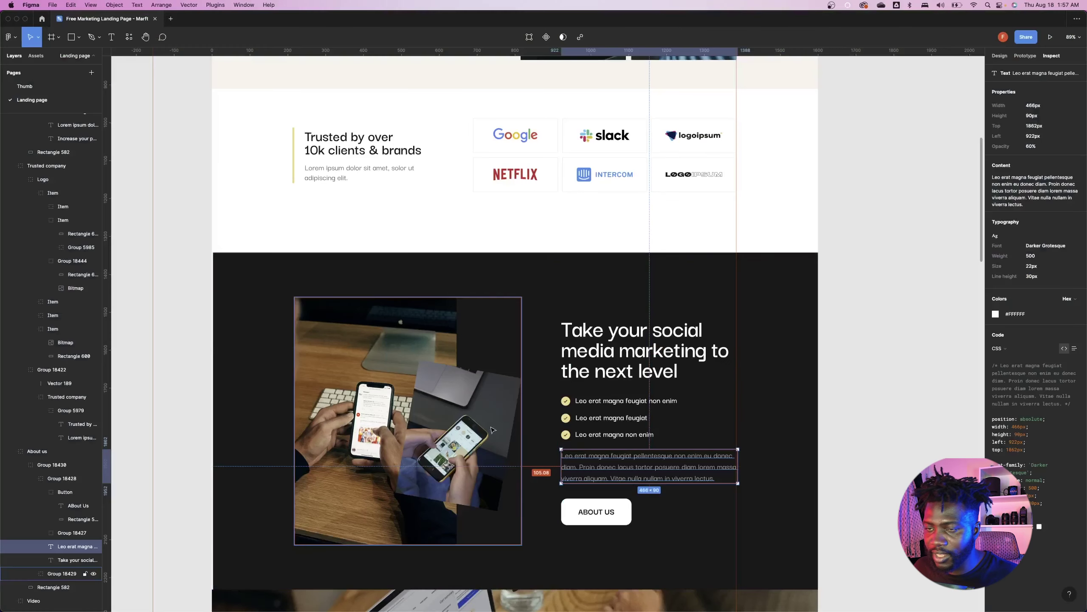
{"action": "left_click", "coordinate": [597, 513]}
{"action": "double_click", "coordinate": [596, 512]}
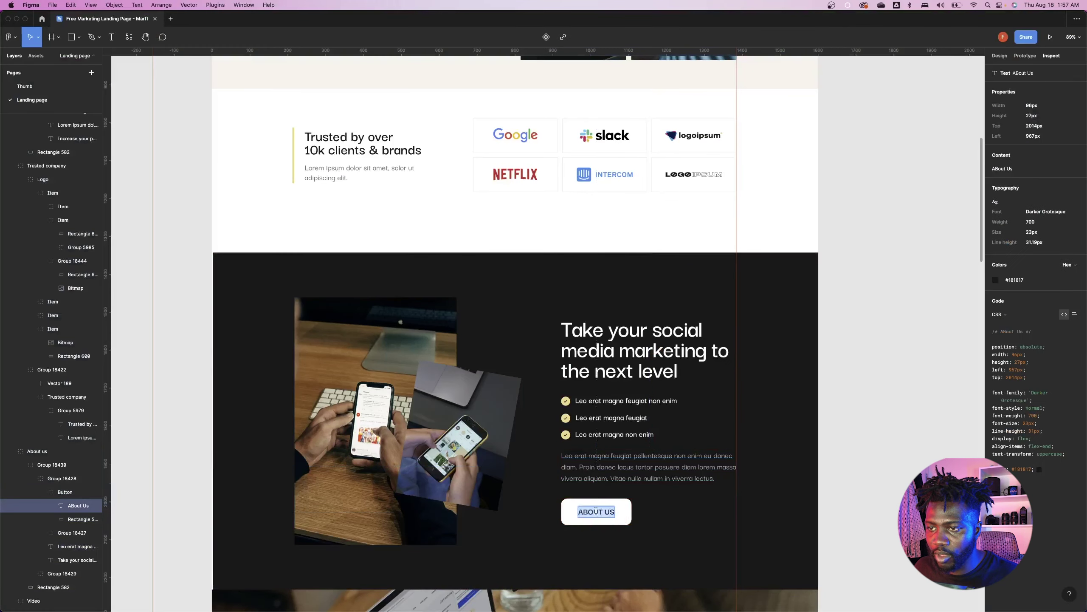
{"action": "key", "text": "super+Tab"}
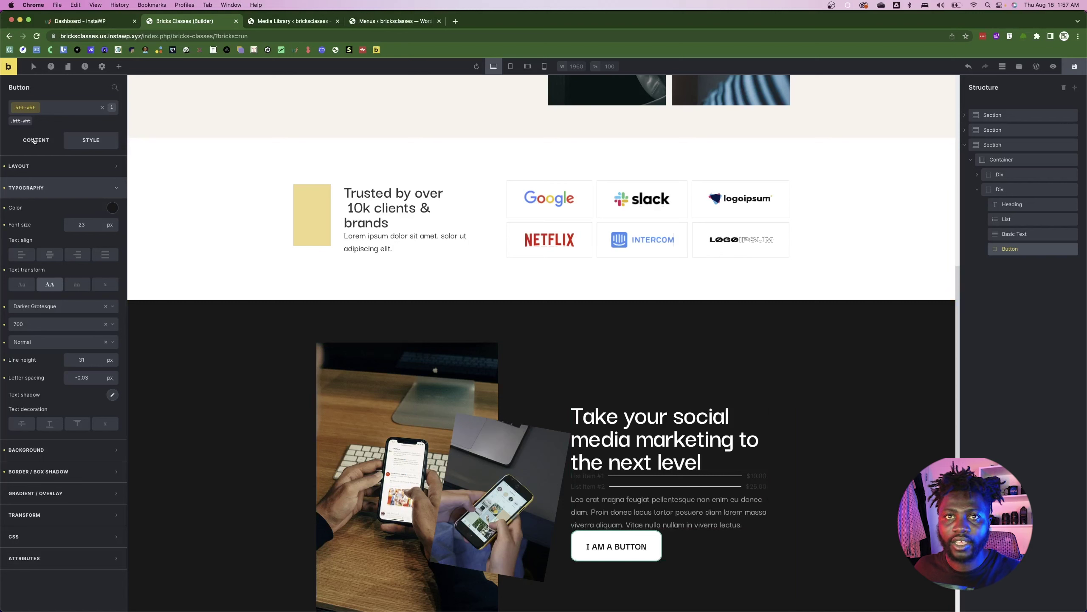
{"action": "triple_click", "coordinate": [45, 161]}
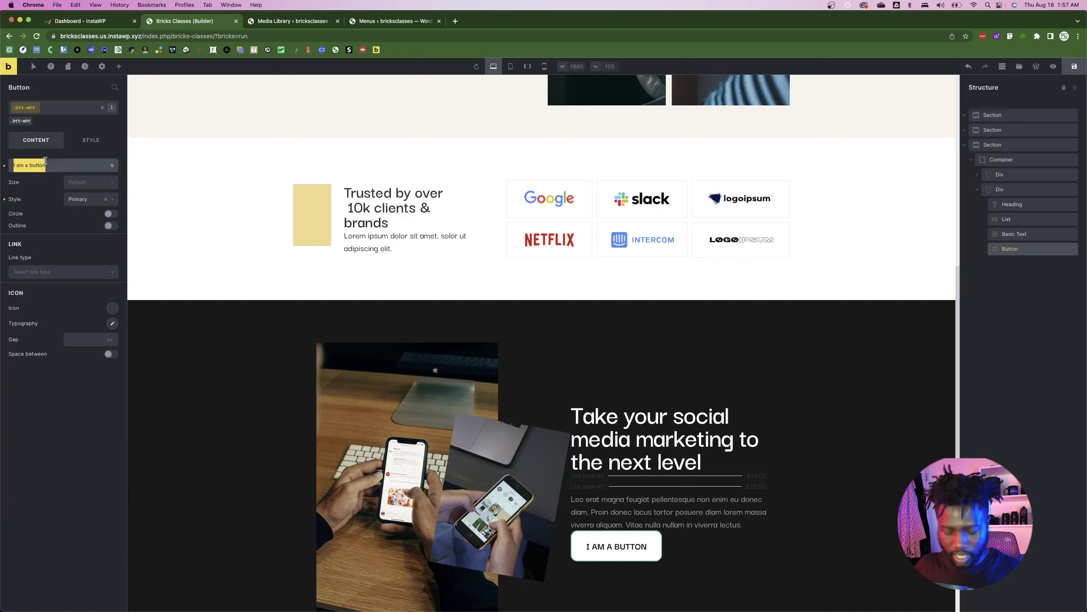
{"action": "type", "text": "ABout Us"}
{"action": "left_click", "coordinate": [5, 200]}
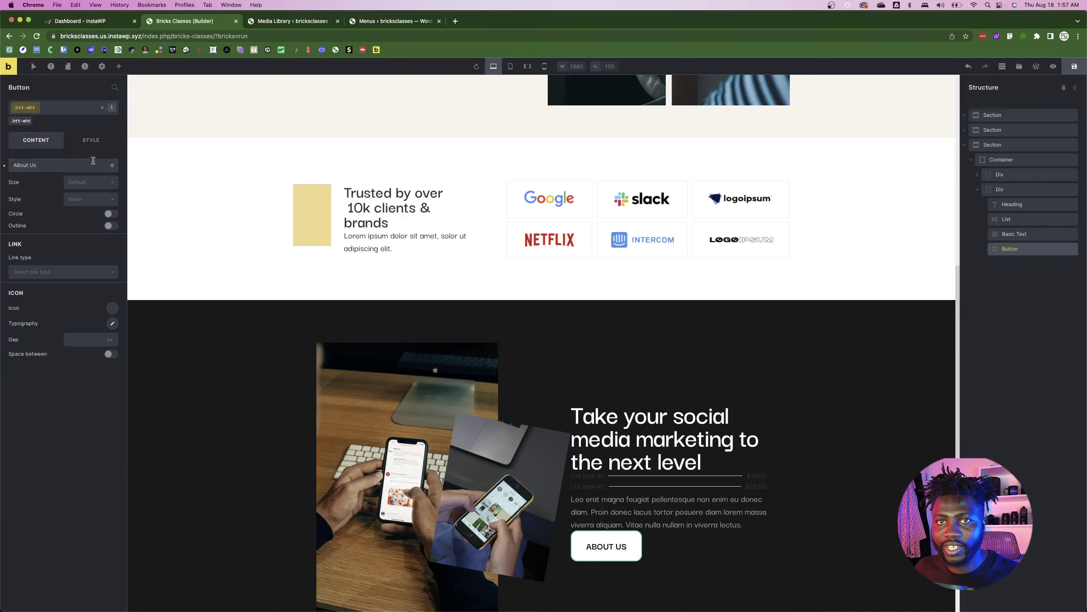
{"action": "left_click", "coordinate": [90, 144]}
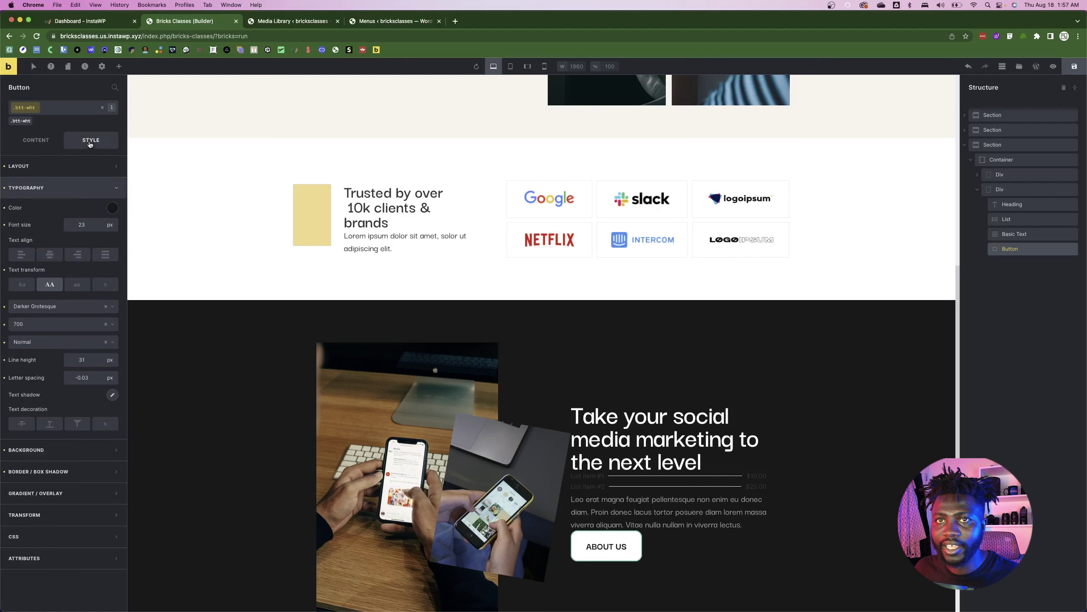
{"action": "left_click", "coordinate": [47, 109]}
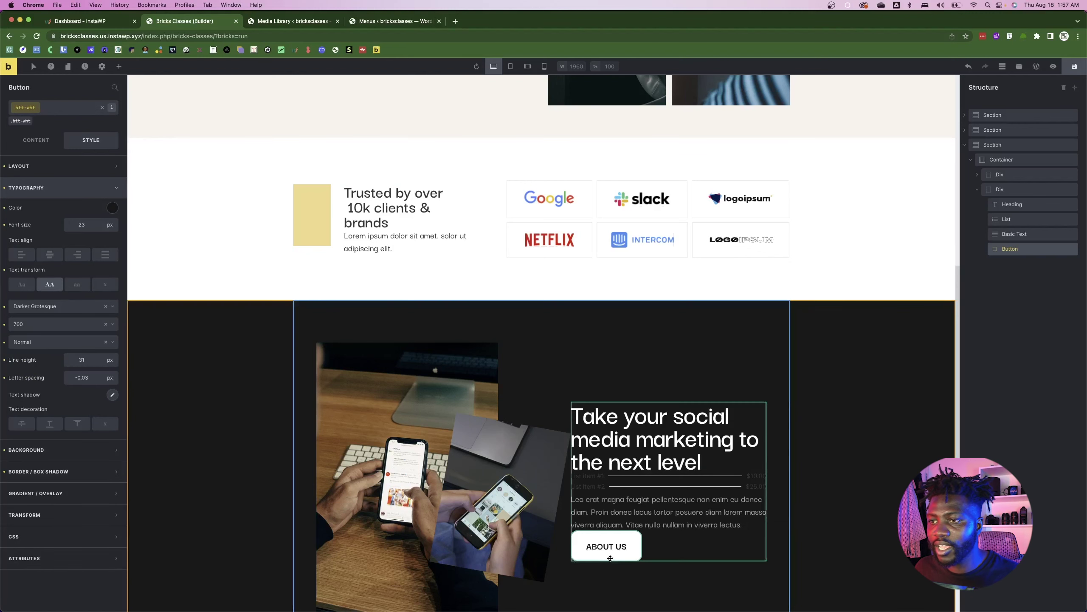
- Check the text layout in Figma, then set the text Div to flex display, vertical direction and centred cross-axis alignment
{"action": "key", "text": "super+Tab"}
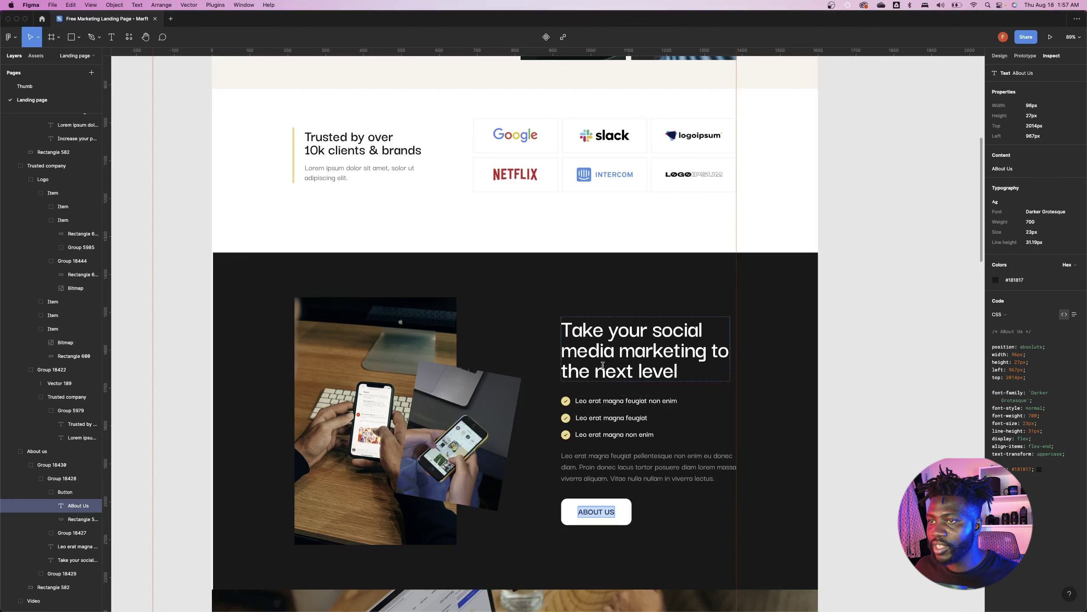
{"action": "left_click", "coordinate": [612, 377]}
{"action": "key", "text": "super+Tab"}
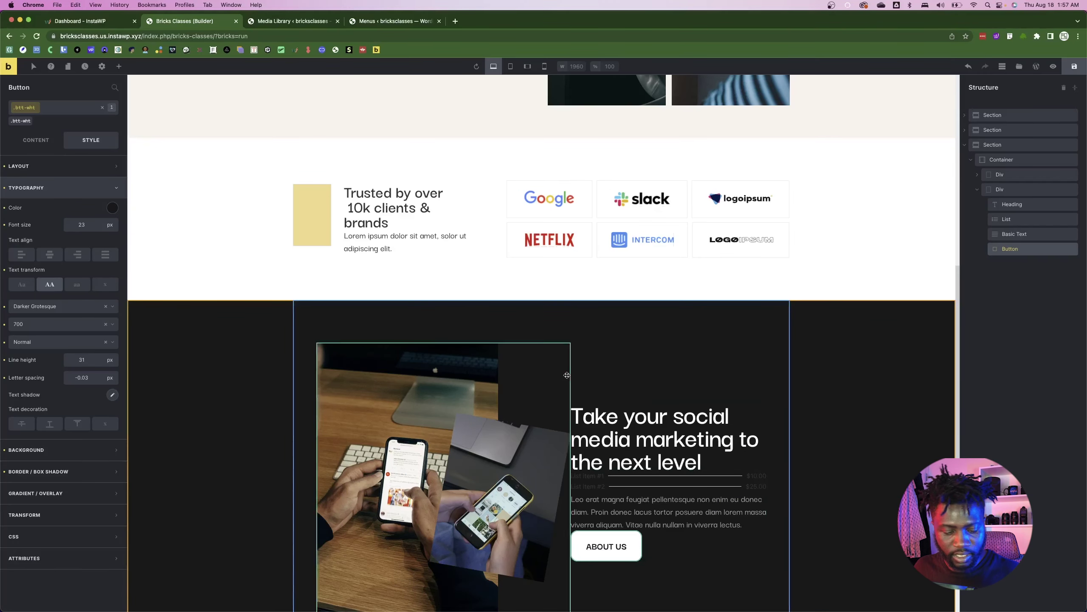
{"action": "left_click", "coordinate": [1022, 190]}
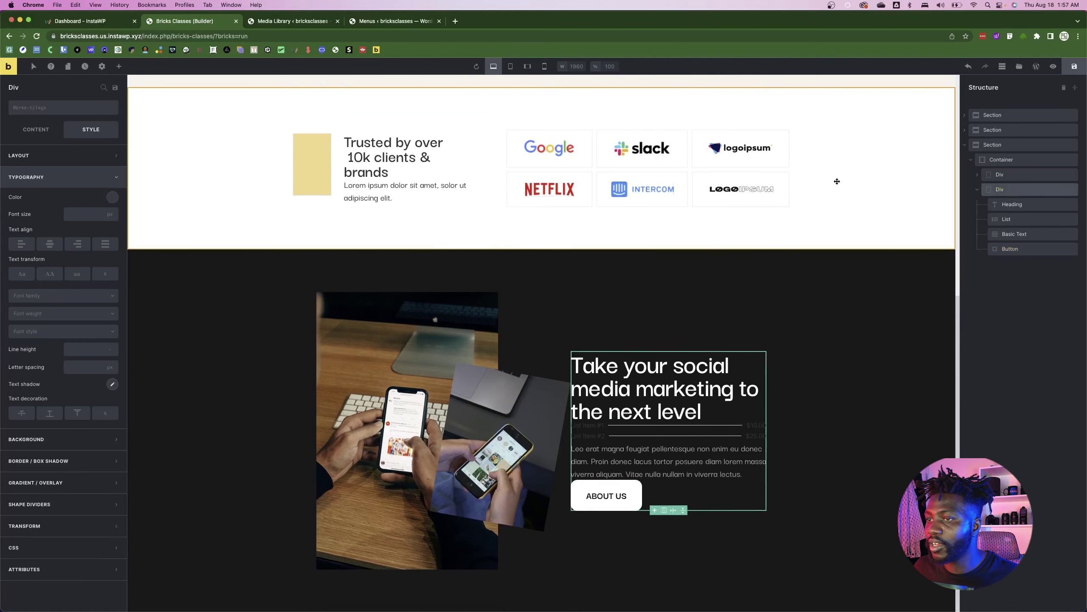
{"action": "left_click", "coordinate": [29, 131]}
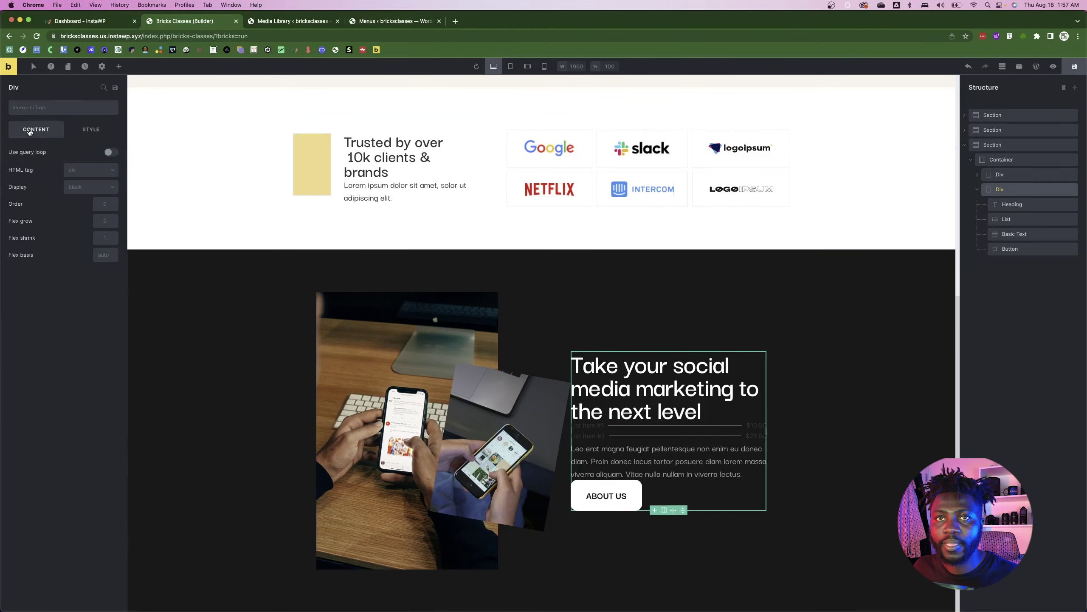
{"action": "left_click", "coordinate": [90, 187]}
{"action": "left_click", "coordinate": [86, 201]}
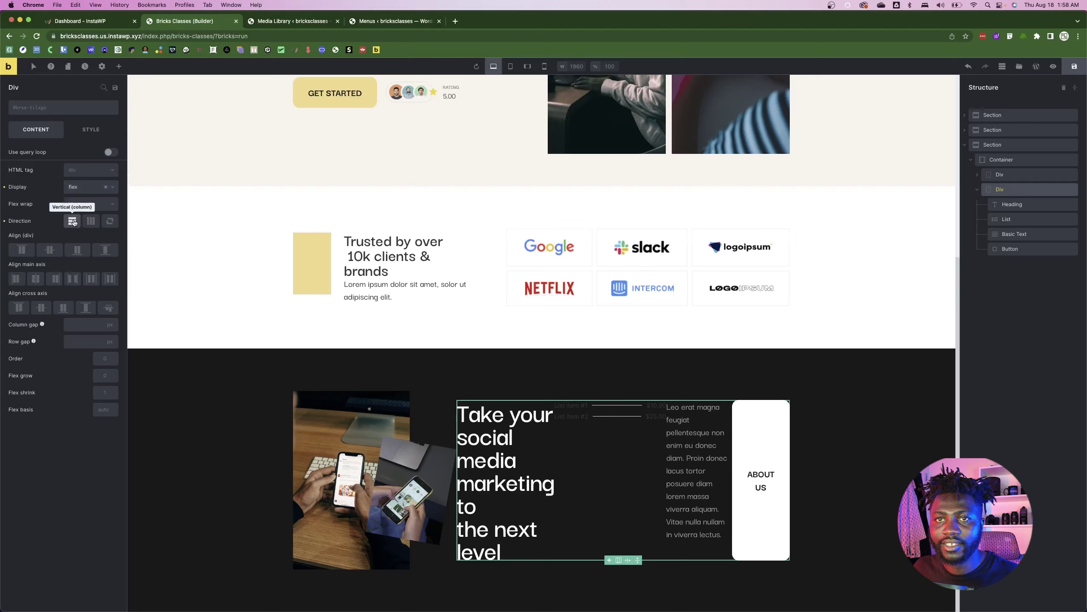
{"action": "left_click", "coordinate": [73, 221]}
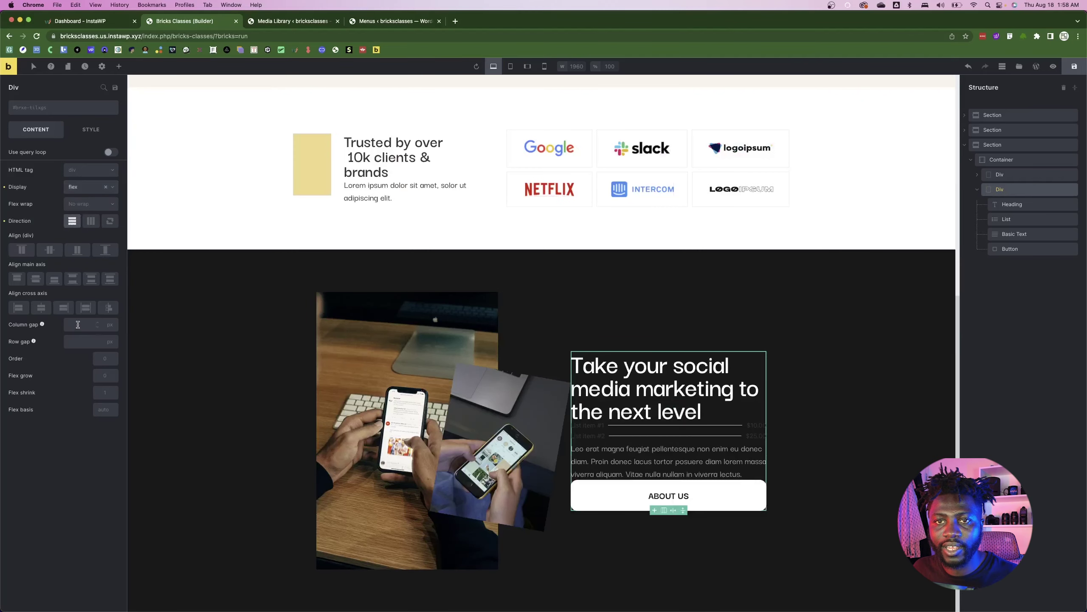
{"action": "left_click", "coordinate": [41, 307]}
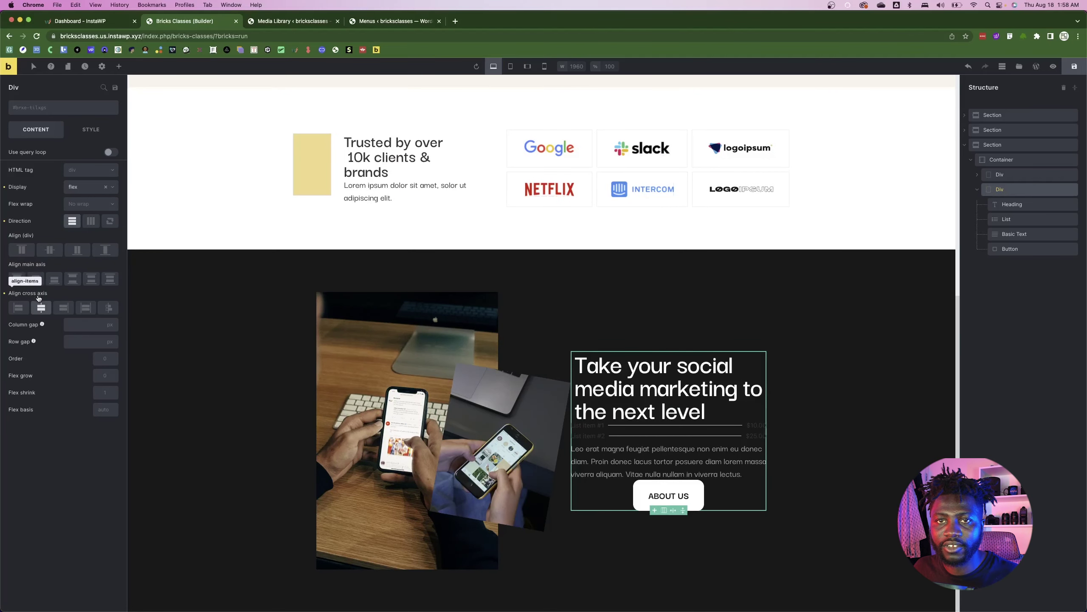
- Clear the text Div's cross-axis alignment and set its own Align (div) option to centre
{"action": "left_click", "coordinate": [42, 307]}
{"action": "left_click", "coordinate": [51, 252]}
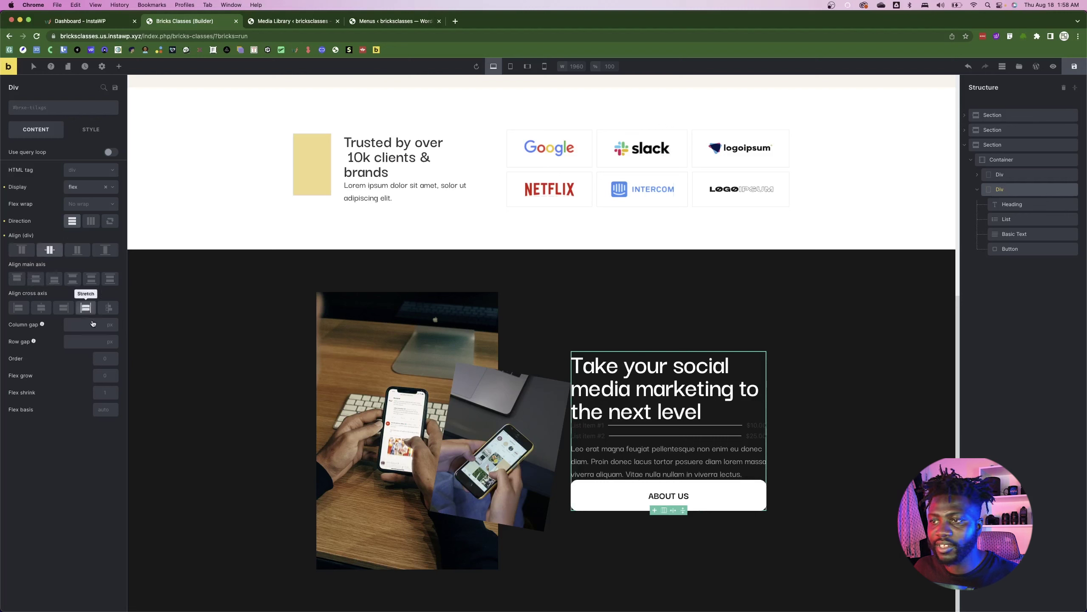
- Try row gaps of 20 and 40 px on the text Div, check the list-to-paragraph spacing in Figma, and set the gap to 25 px
{"action": "left_click", "coordinate": [83, 342]}
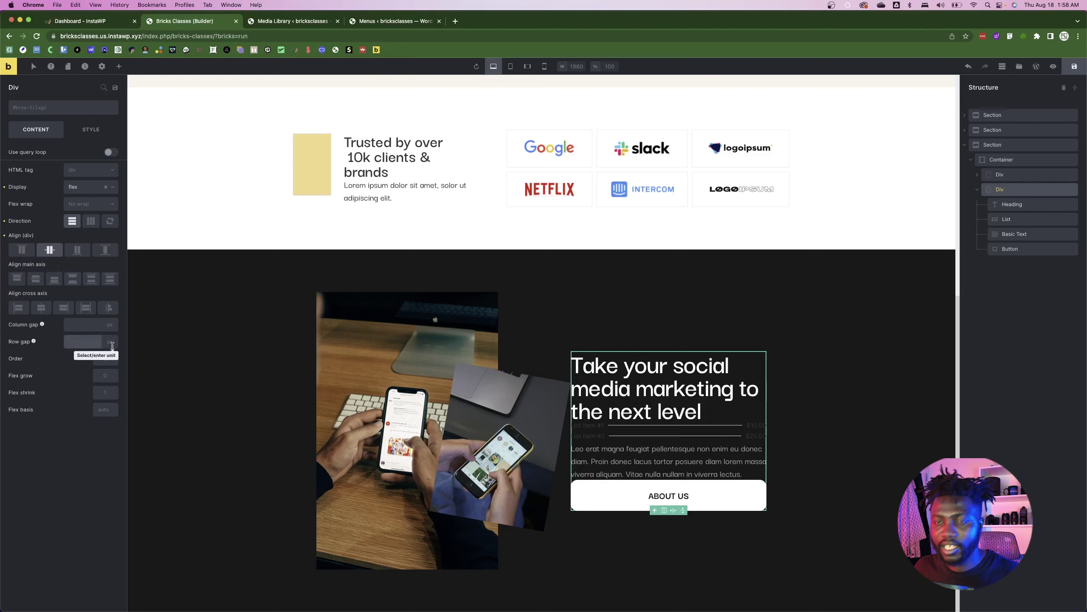
{"action": "type", "text": "20"}
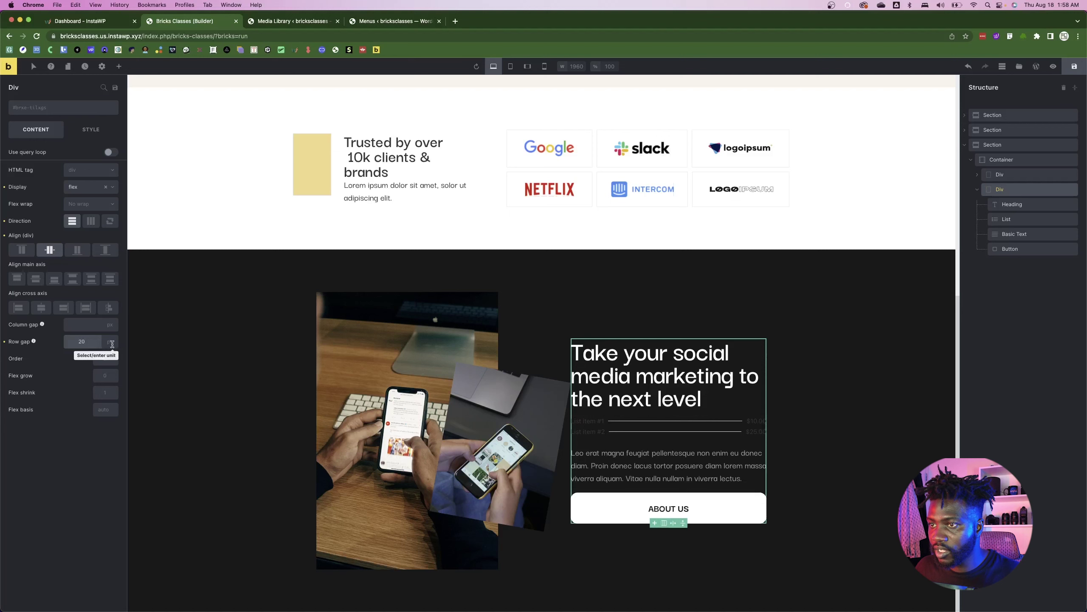
{"action": "type", "text": "4"}
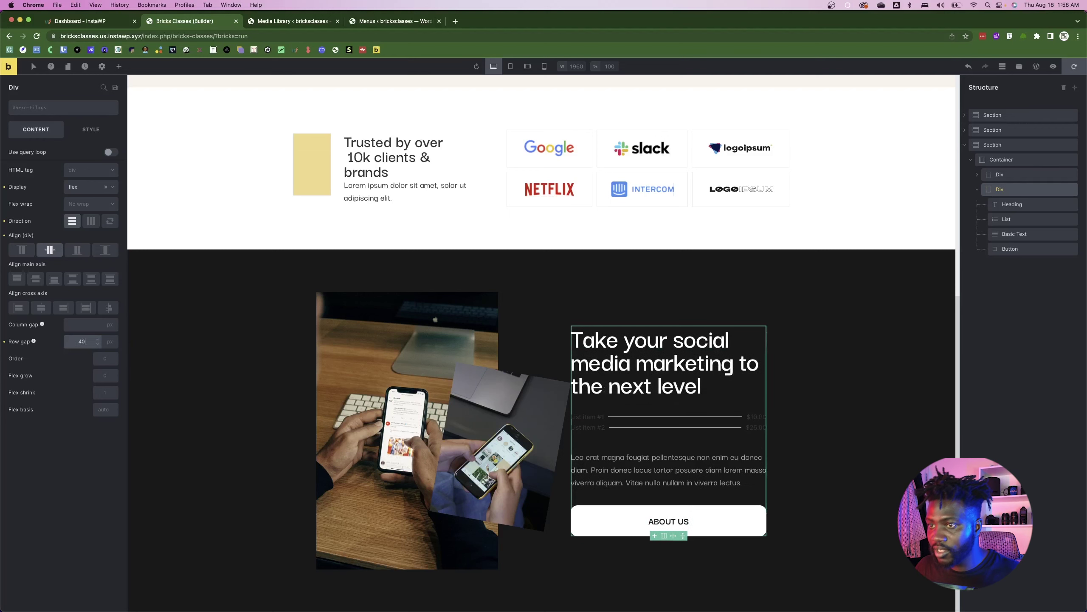
{"action": "key", "text": "super+Tab"}
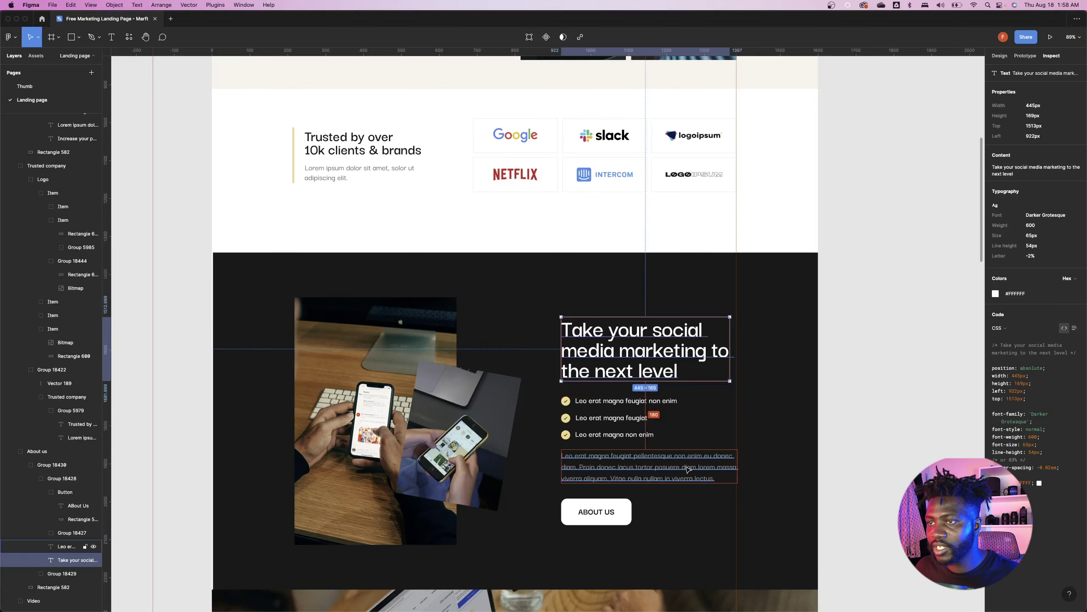
{"action": "left_click", "coordinate": [613, 436]}
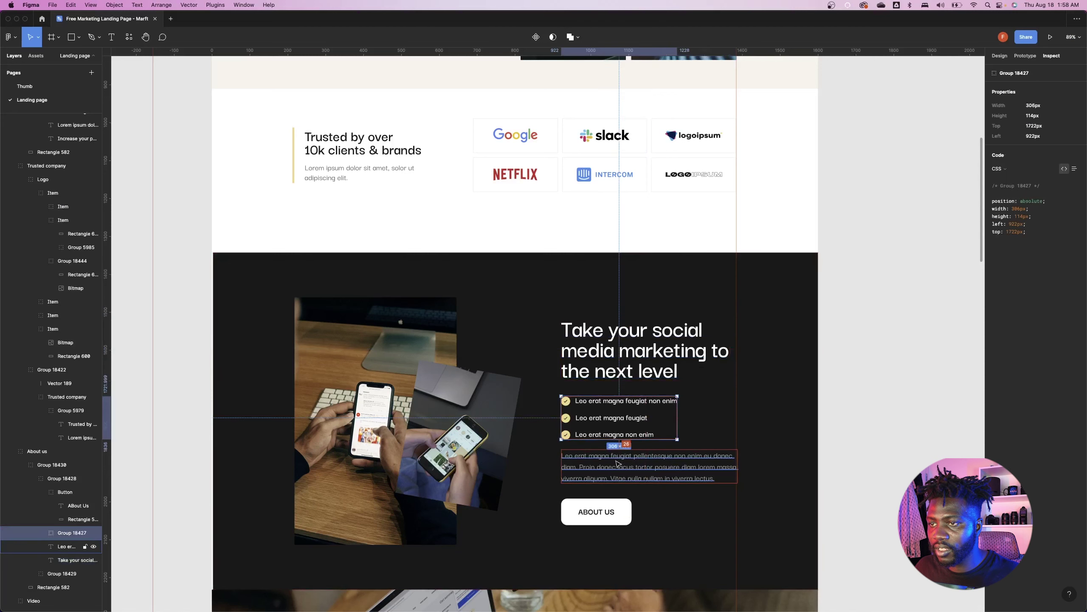
{"action": "key", "text": "super+Tab"}
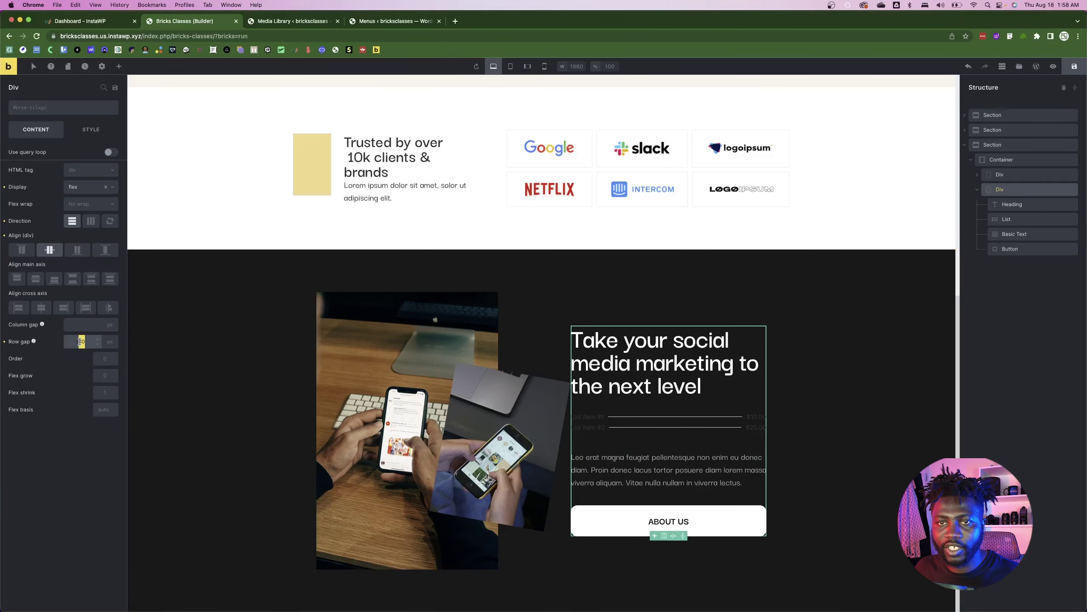
{"action": "type", "text": "25"}
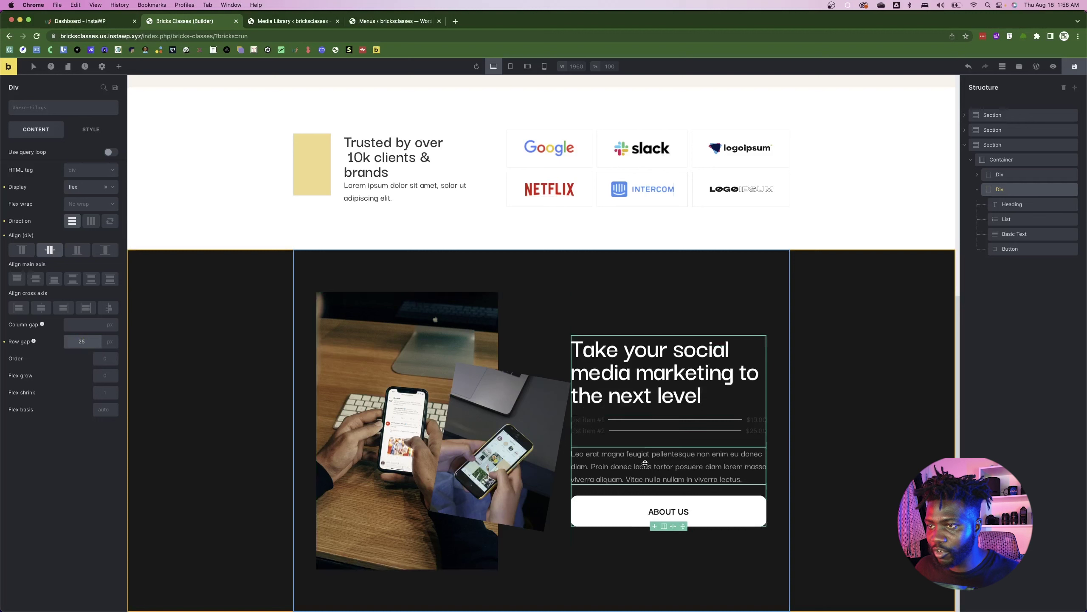
- Review the About us button's btt-wht class styling, try a width of 0 px on it and clear that width
{"action": "left_click", "coordinate": [711, 511]}
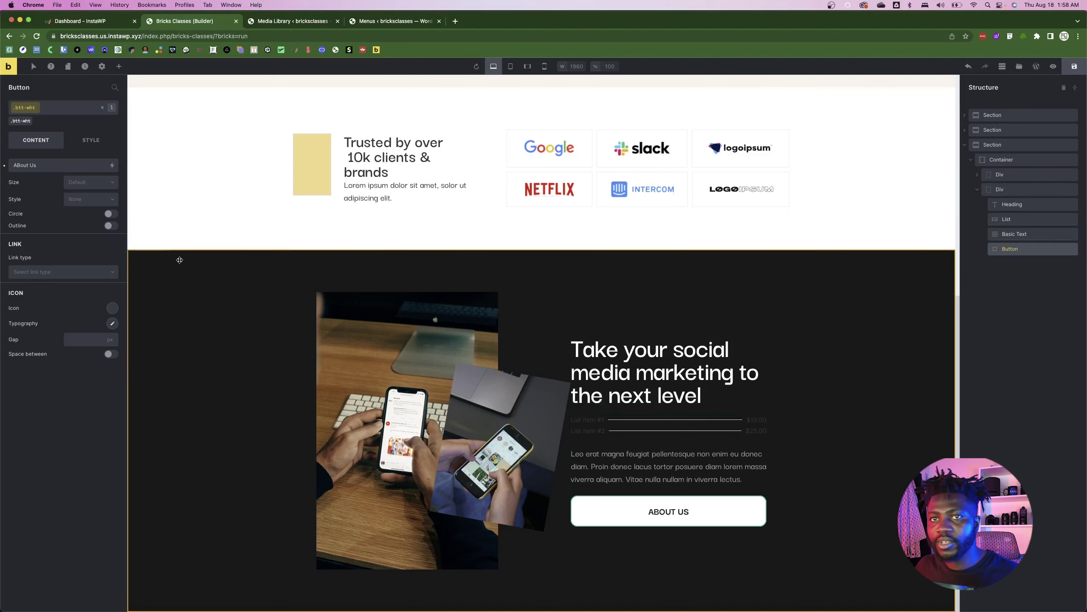
{"action": "left_click", "coordinate": [89, 141]}
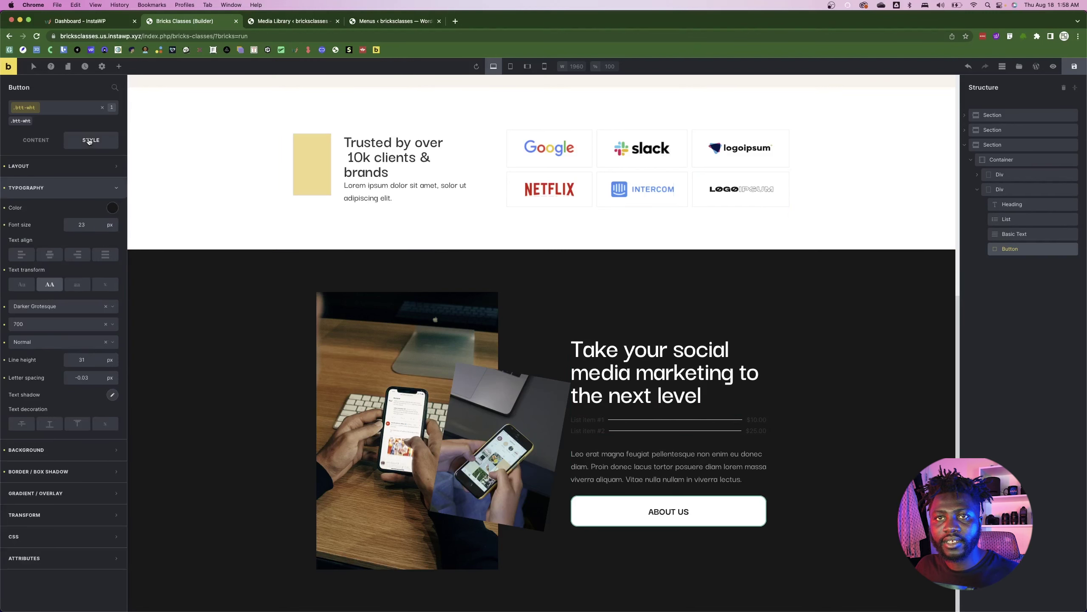
{"action": "left_click", "coordinate": [36, 140]}
{"action": "left_click", "coordinate": [20, 165]}
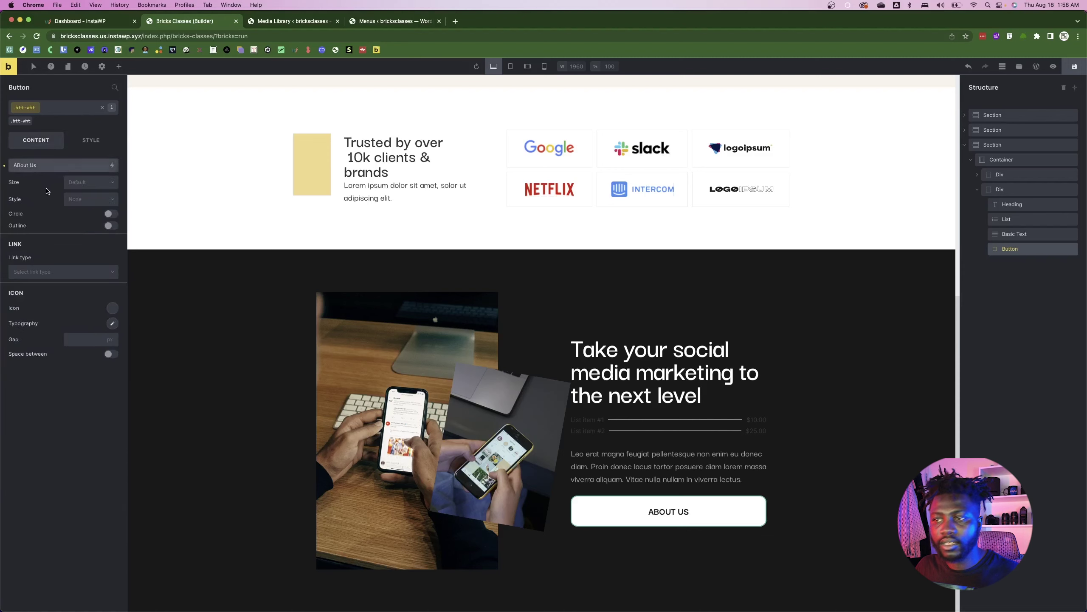
{"action": "left_click", "coordinate": [91, 140]}
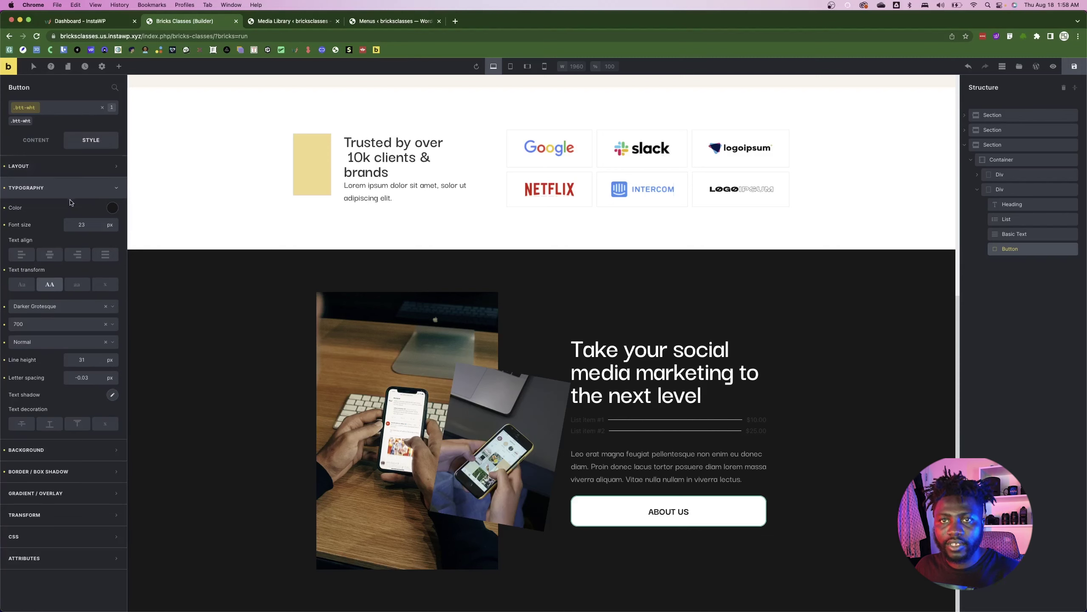
{"action": "left_click", "coordinate": [64, 187]}
{"action": "left_click", "coordinate": [65, 166]}
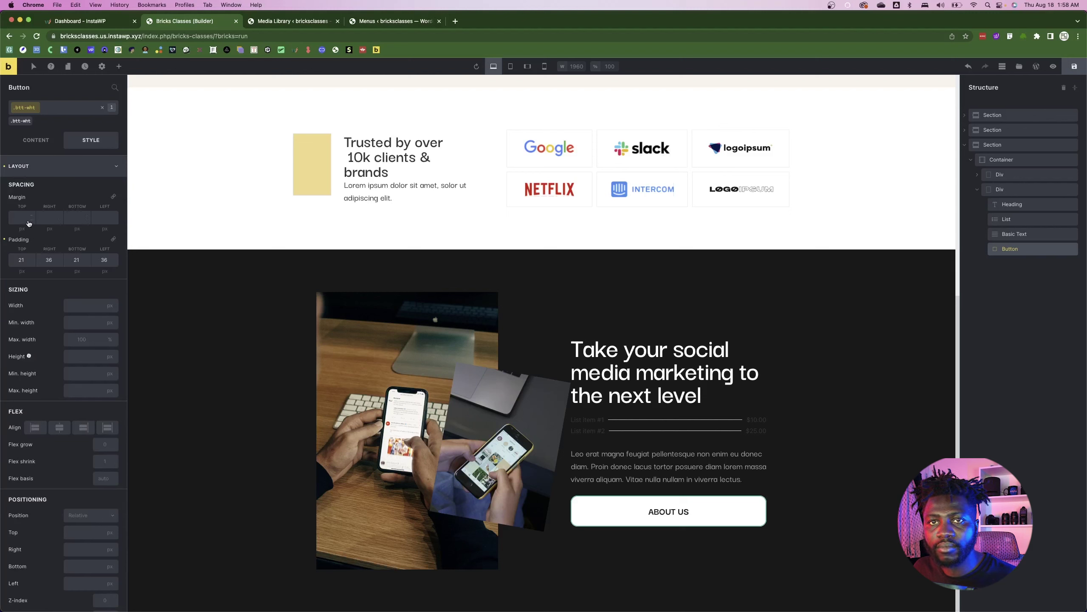
{"action": "left_click", "coordinate": [79, 306]}
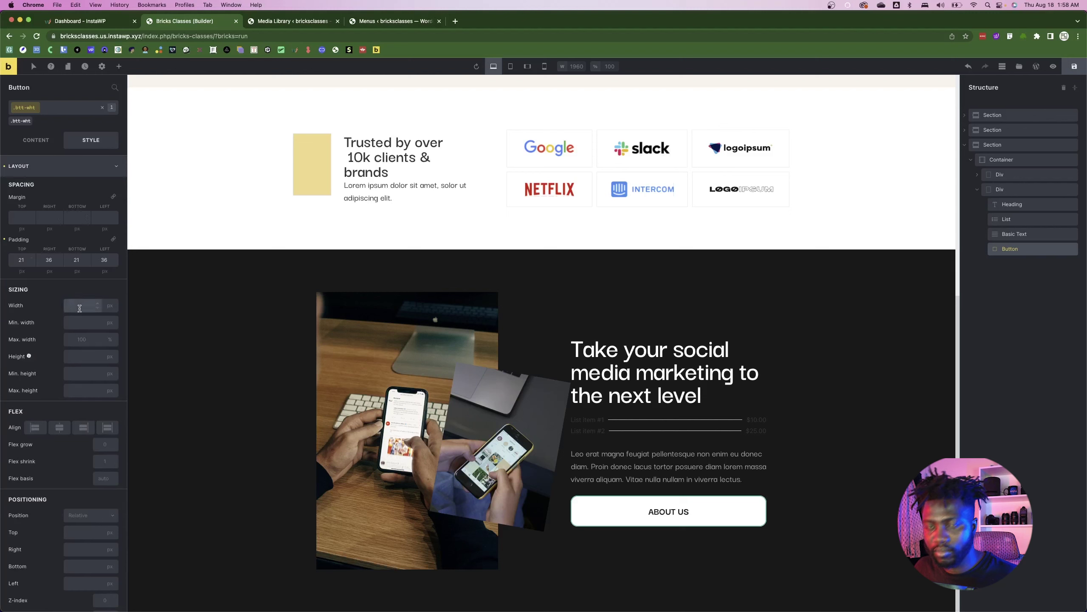
{"action": "type", "text": "0"}
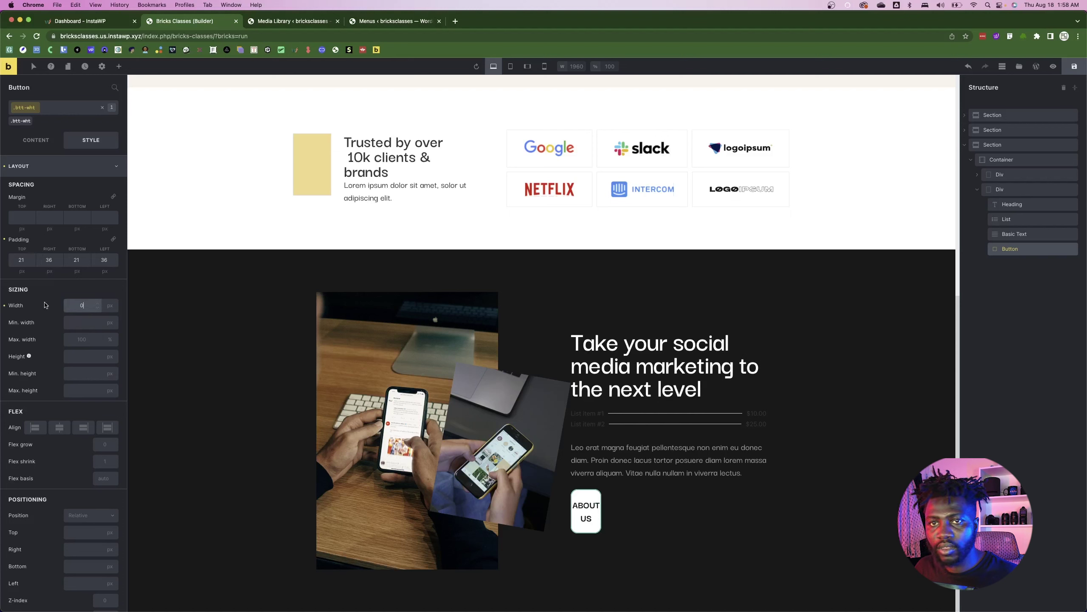
{"action": "left_click", "coordinate": [20, 310]}
{"action": "left_click", "coordinate": [5, 306]}
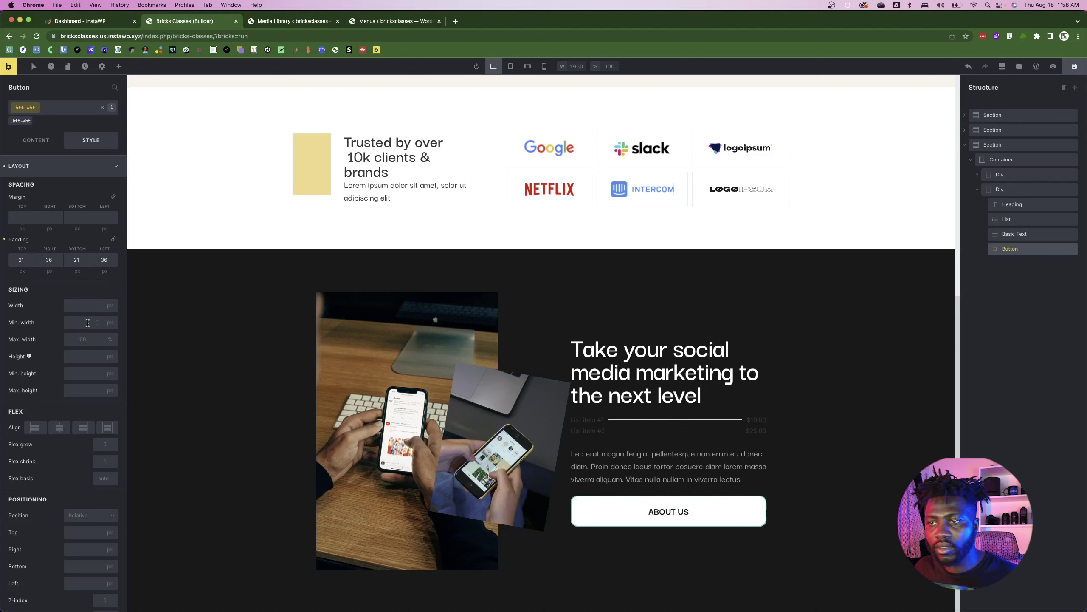
- Remove the btt-wht class from the About us button
{"action": "left_click", "coordinate": [34, 140]}
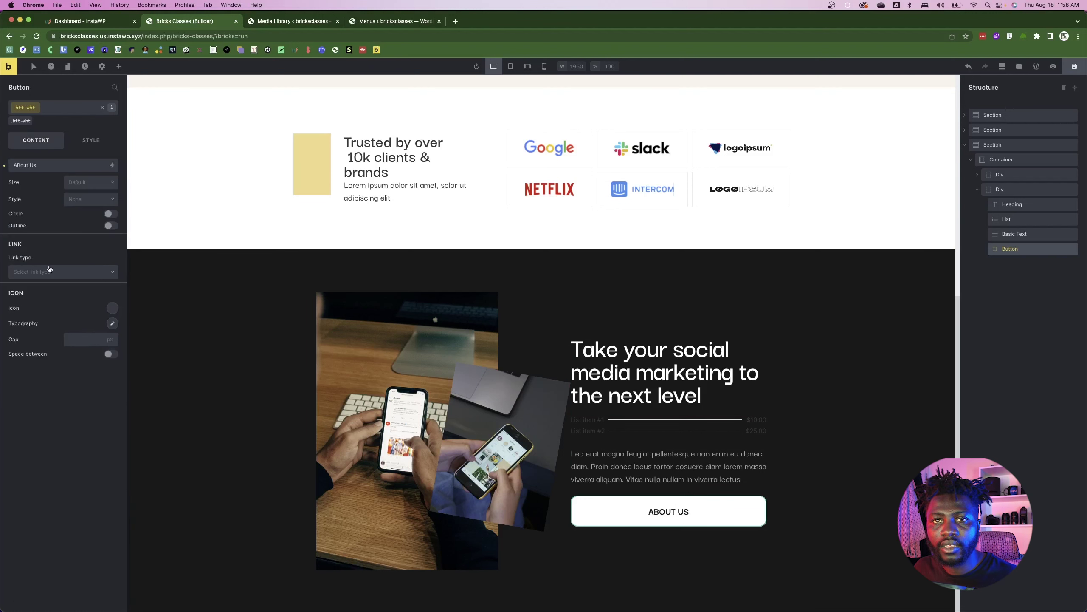
{"action": "scroll", "coordinate": [278, 308], "scroll_direction": "up", "scroll_amount": 3}
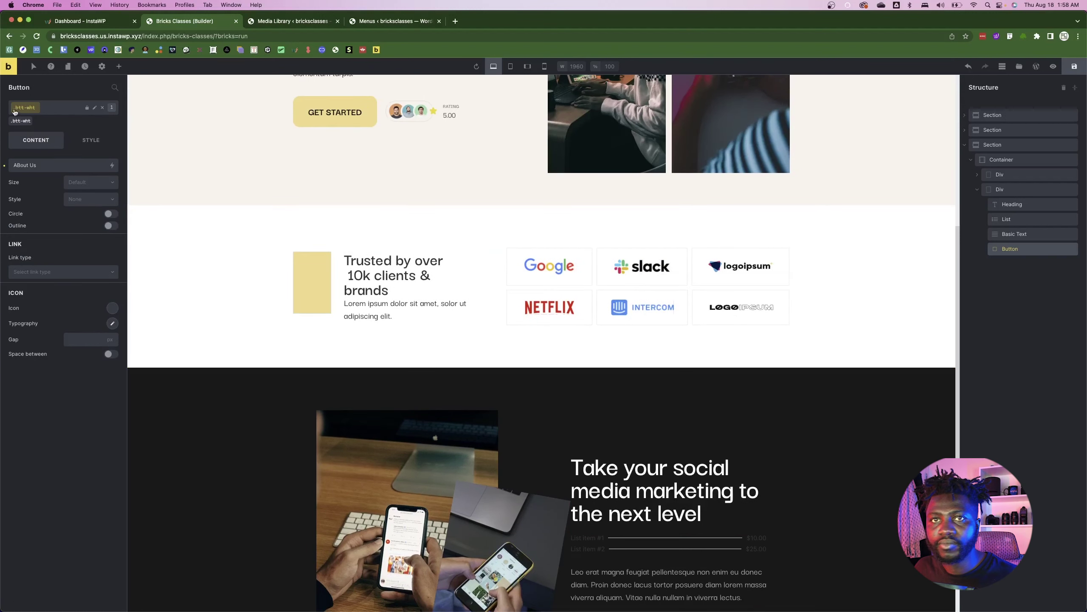
{"action": "left_click", "coordinate": [32, 117]}
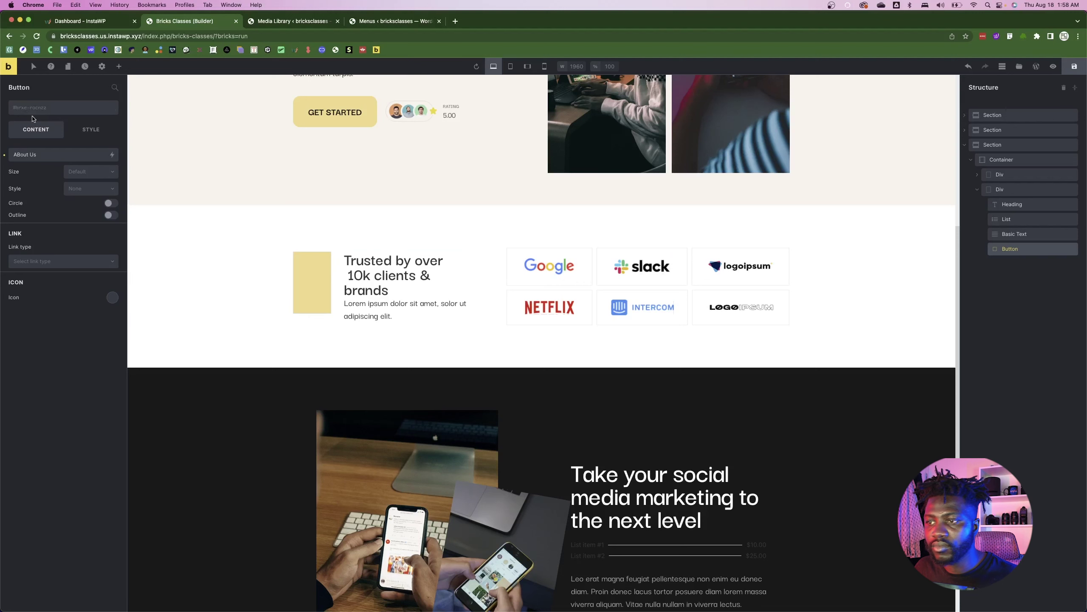
{"action": "scroll", "coordinate": [645, 397], "scroll_direction": "down", "scroll_amount": 3}
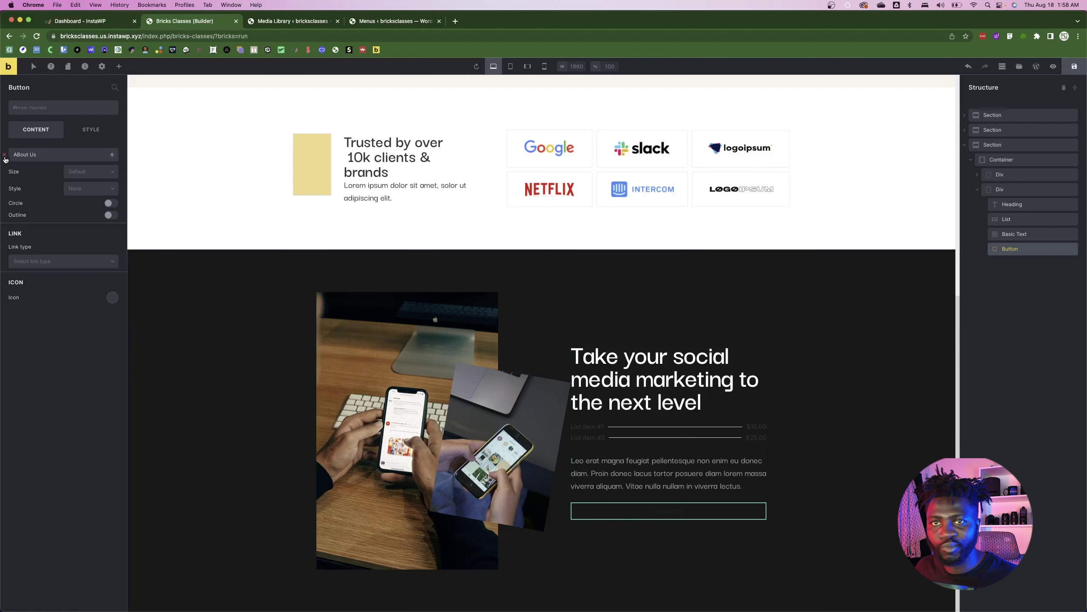
- Try pasting a copy of the hero's Get Started button below the dark section's paragraph, and delete the pasted copy
{"action": "scroll", "coordinate": [336, 261], "scroll_direction": "up", "scroll_amount": 6}
{"action": "right_click", "coordinate": [335, 261]}
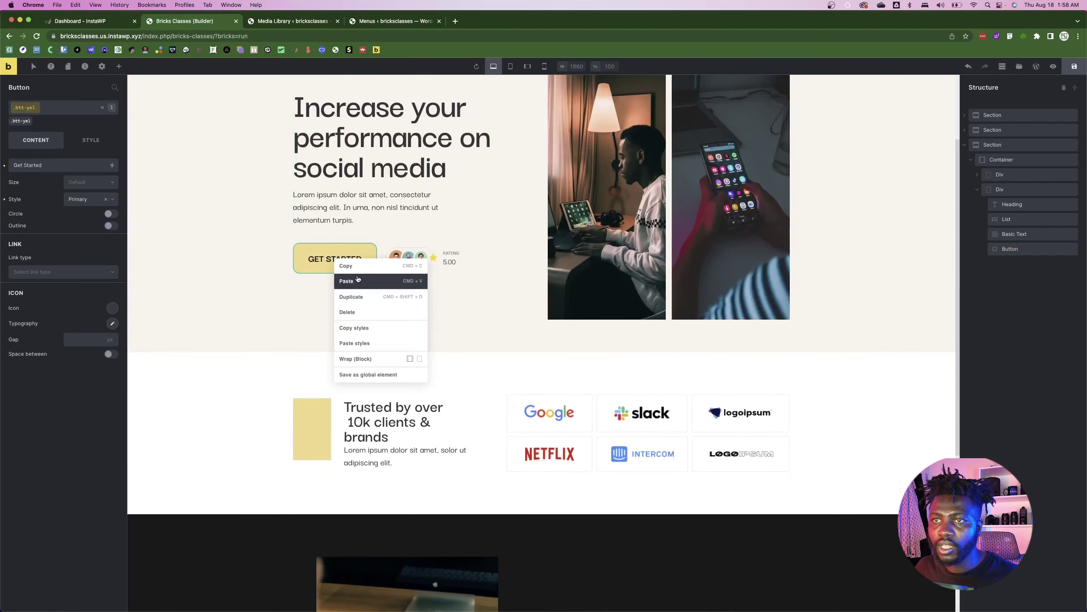
{"action": "left_click", "coordinate": [343, 267]}
{"action": "scroll", "coordinate": [600, 429], "scroll_direction": "down", "scroll_amount": 6}
{"action": "right_click", "coordinate": [633, 478]}
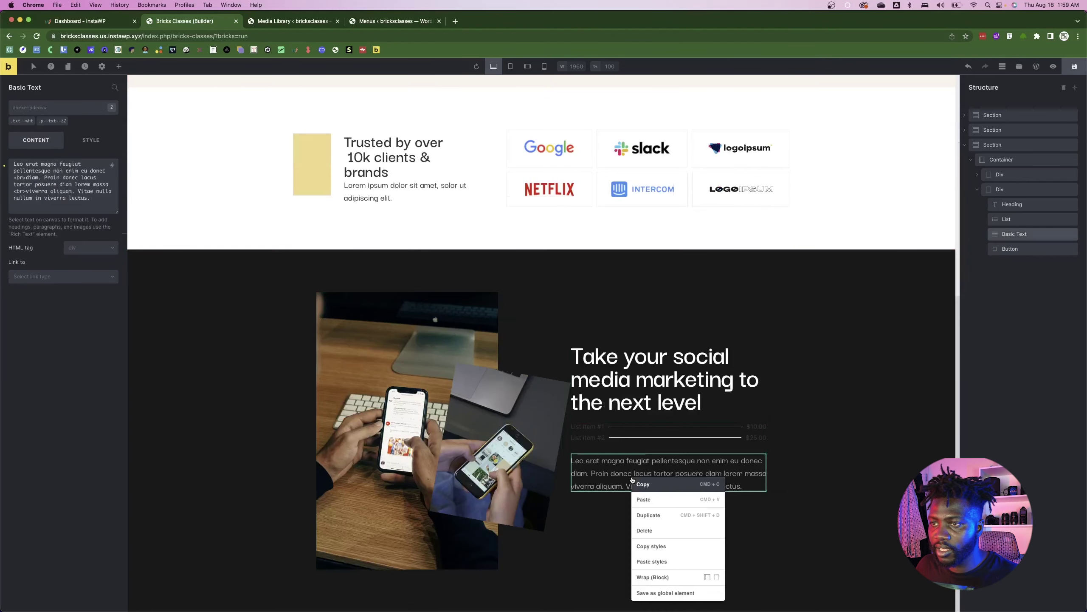
{"action": "left_click", "coordinate": [651, 499]}
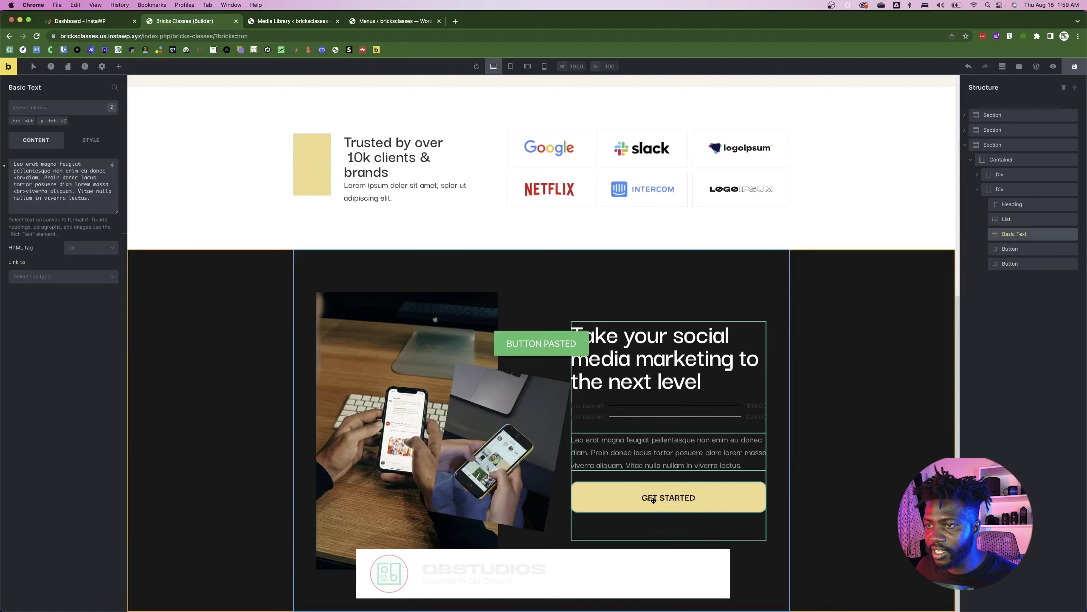
{"action": "right_click", "coordinate": [684, 497]}
{"action": "left_click", "coordinate": [717, 538]}
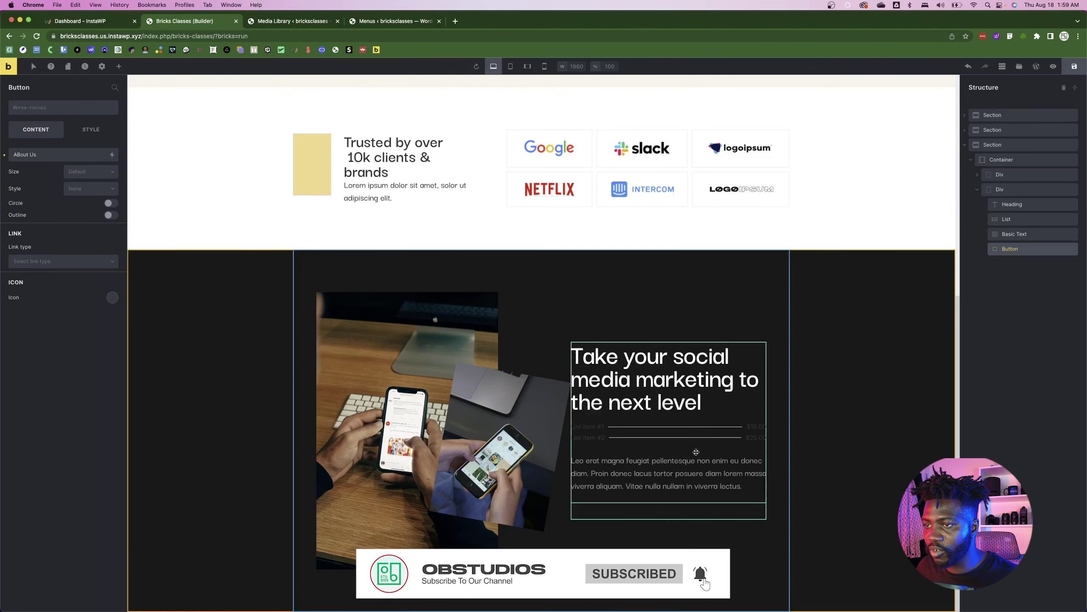
- Inspect the text group's dimensions in Figma and set the Bricks text Div's width to 466 px
{"action": "key", "text": "super+Tab"}
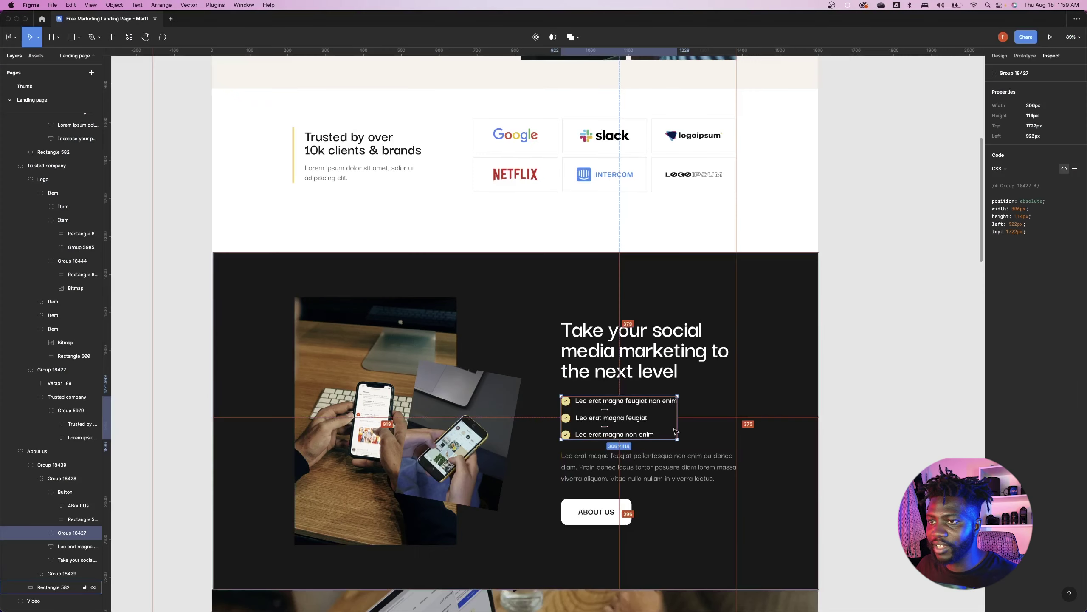
{"action": "left_click", "coordinate": [655, 339]}
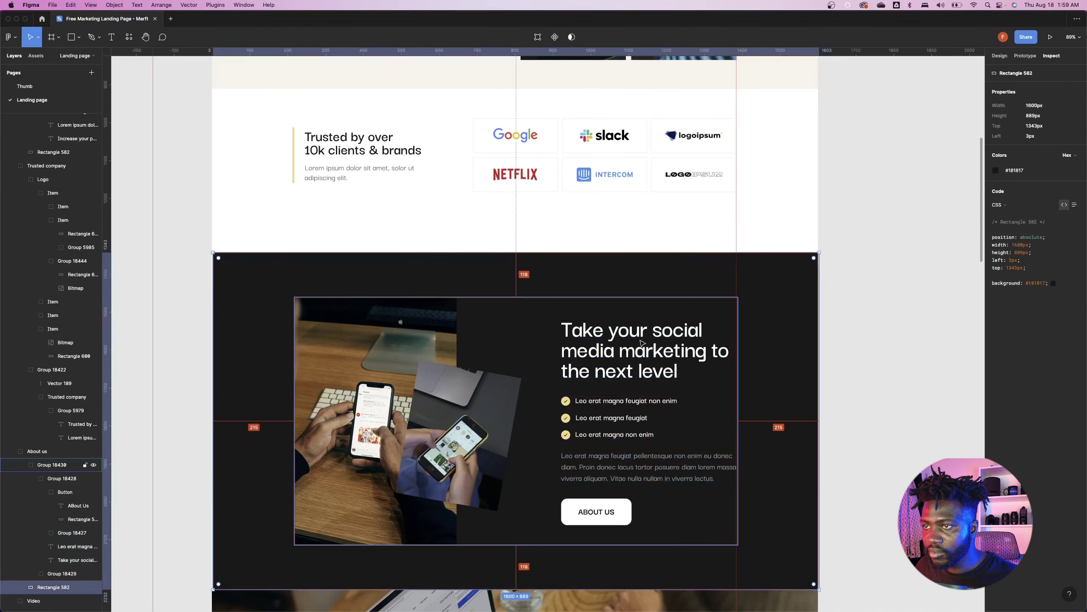
{"action": "key", "text": "Escape"}
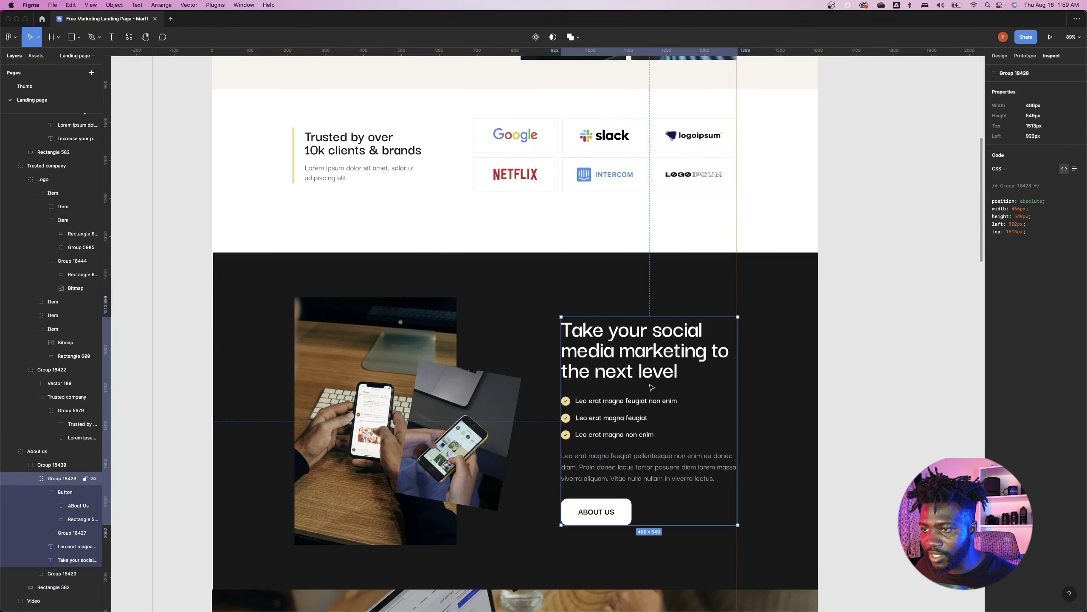
{"action": "key", "text": "super+Tab"}
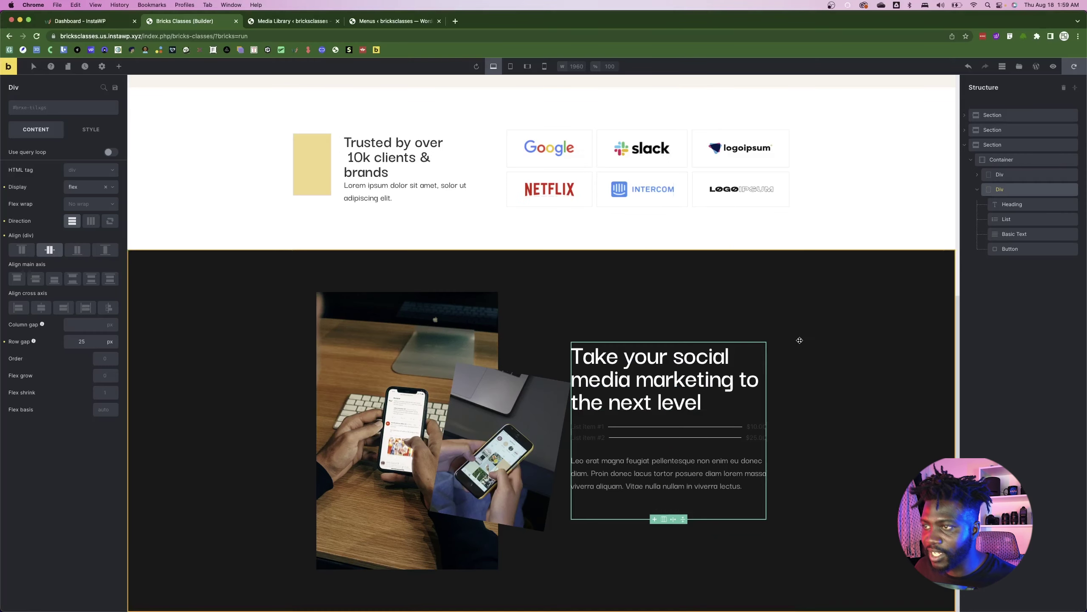
{"action": "left_click", "coordinate": [90, 132]}
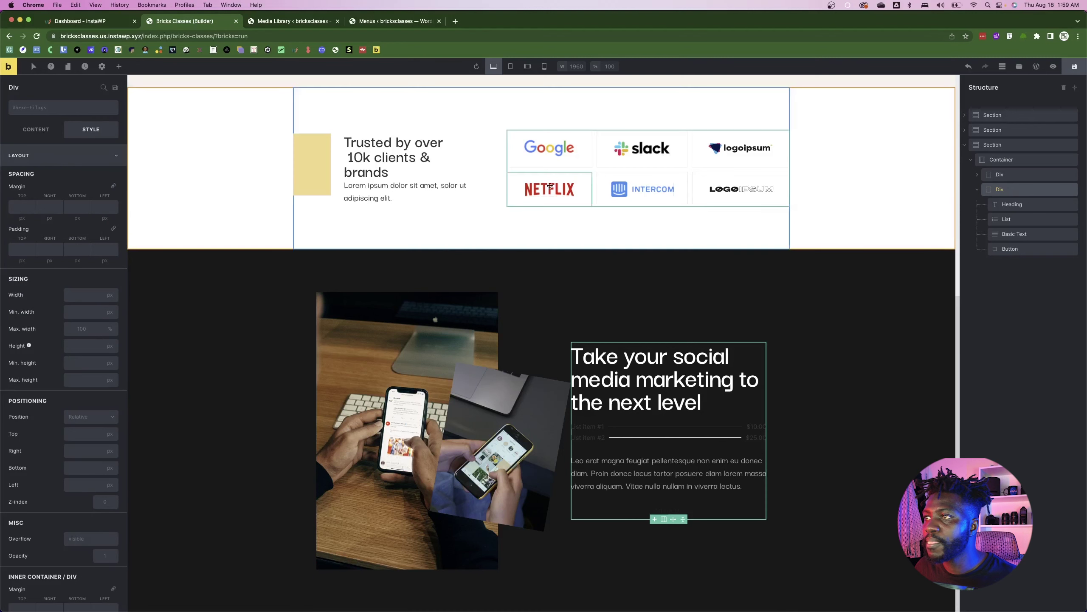
{"action": "left_click", "coordinate": [76, 297]}
{"action": "type", "text": "46"}
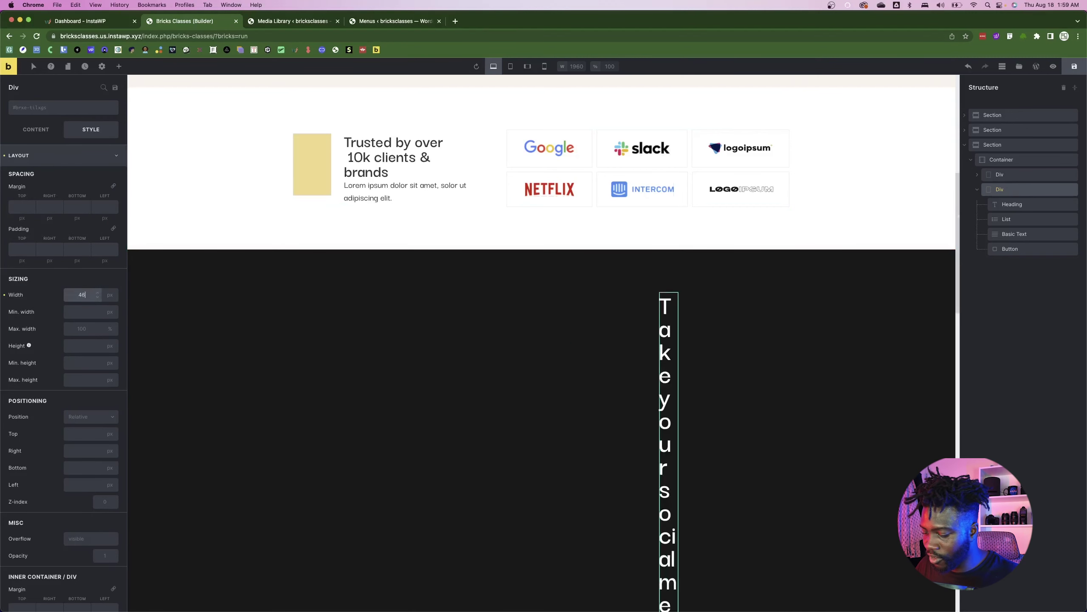
{"action": "key", "text": "BackSpace"}
{"action": "key", "text": "BackSpace"}
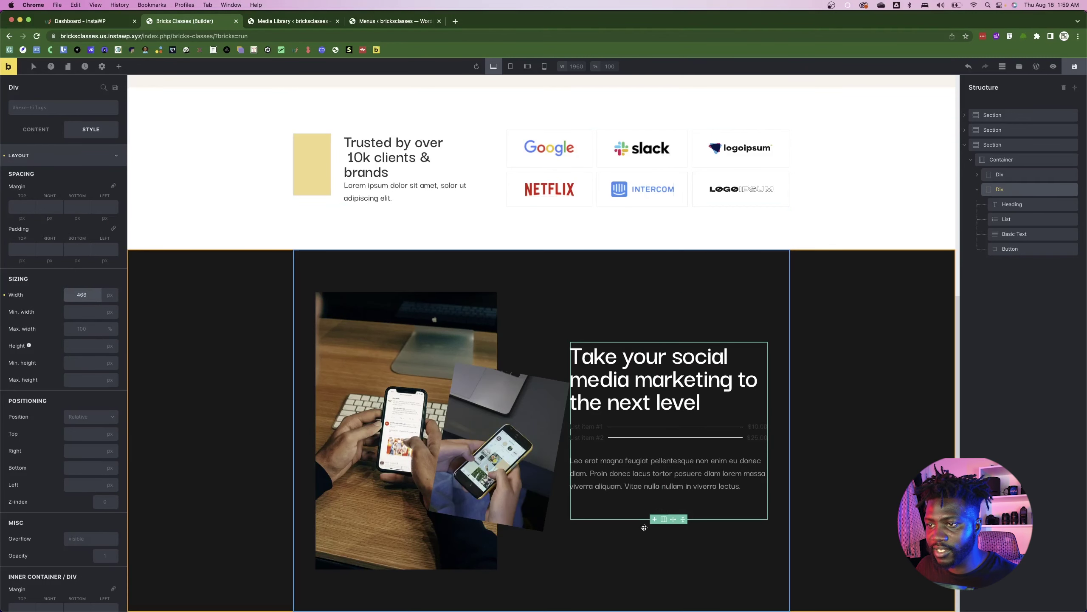
- Set the About us button's style to Primary and assign it the btt-wht class
{"action": "left_click", "coordinate": [655, 506]}
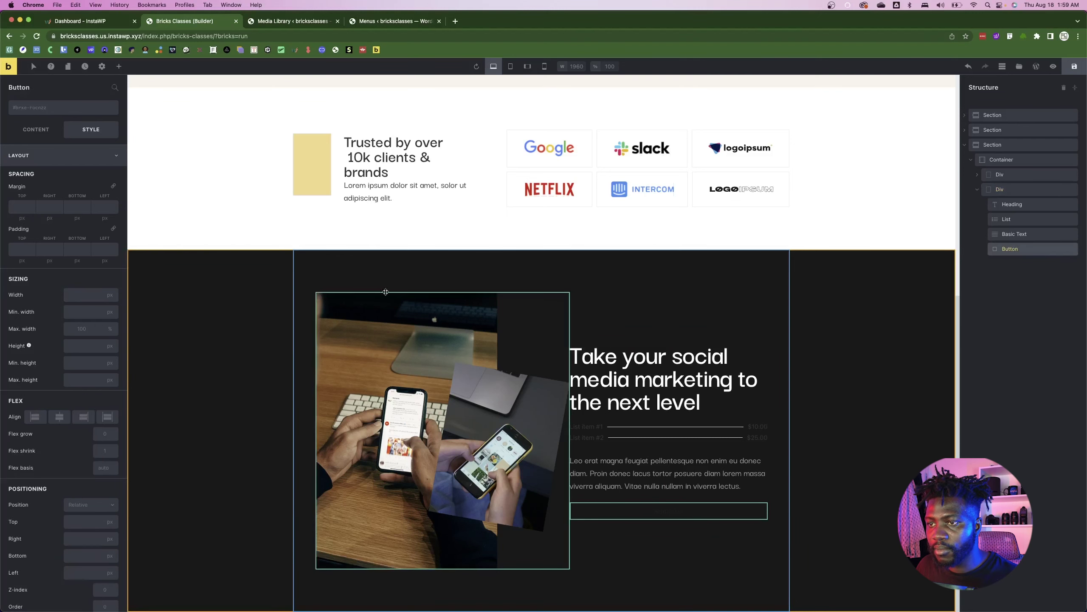
{"action": "left_click", "coordinate": [31, 135]}
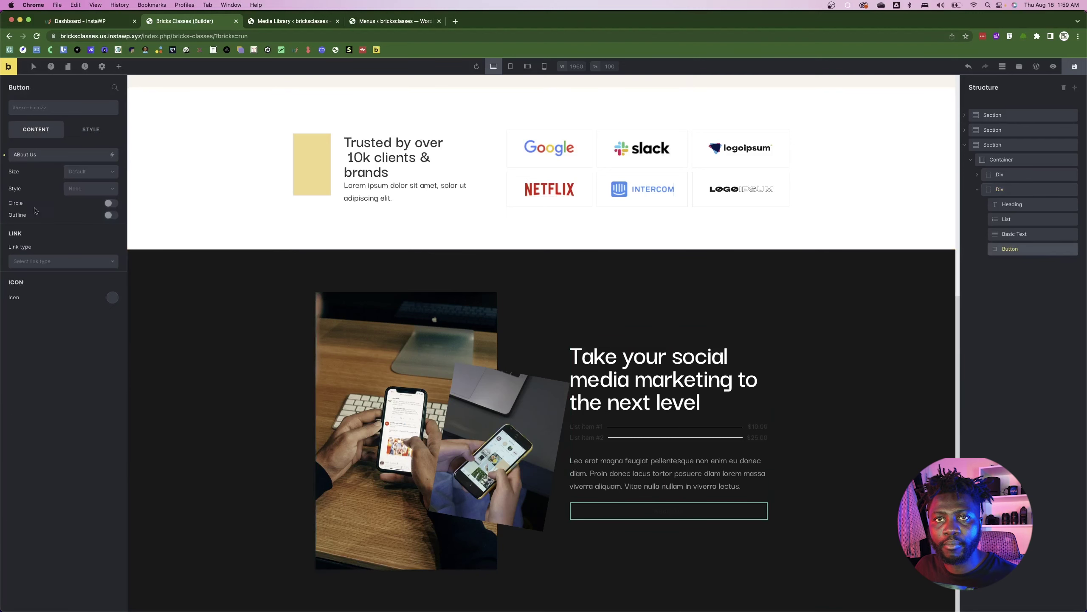
{"action": "left_click", "coordinate": [70, 190]}
{"action": "left_click", "coordinate": [79, 206]}
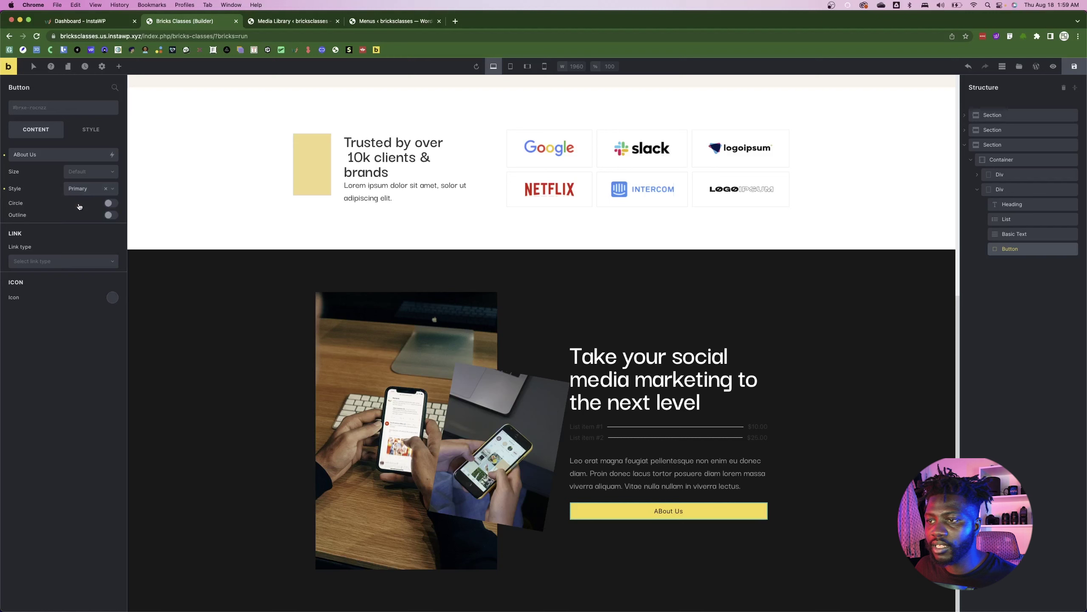
{"action": "left_click", "coordinate": [52, 115]}
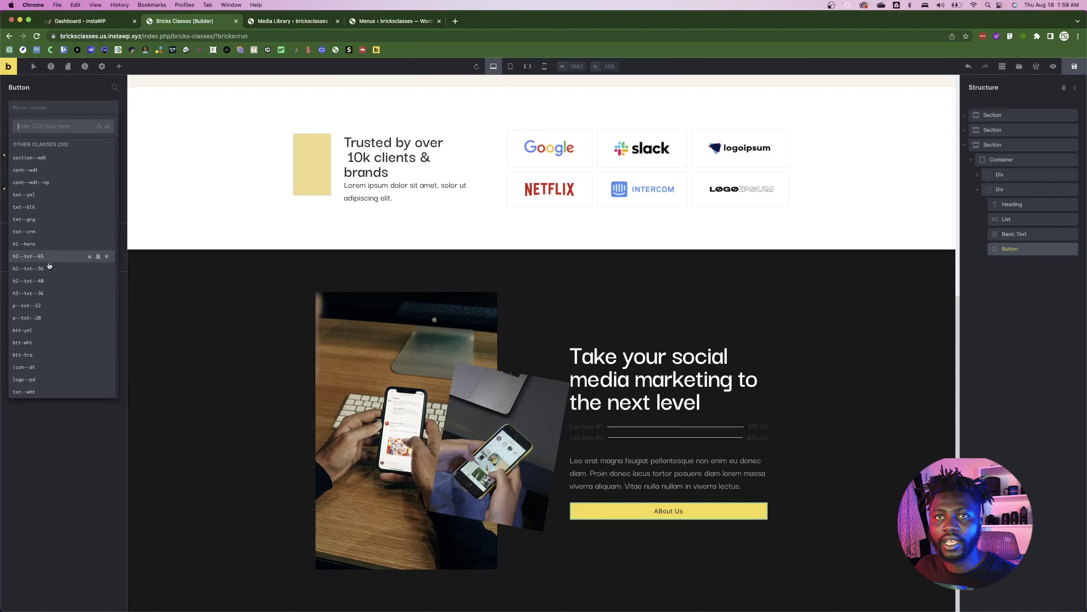
{"action": "left_click", "coordinate": [26, 343]}
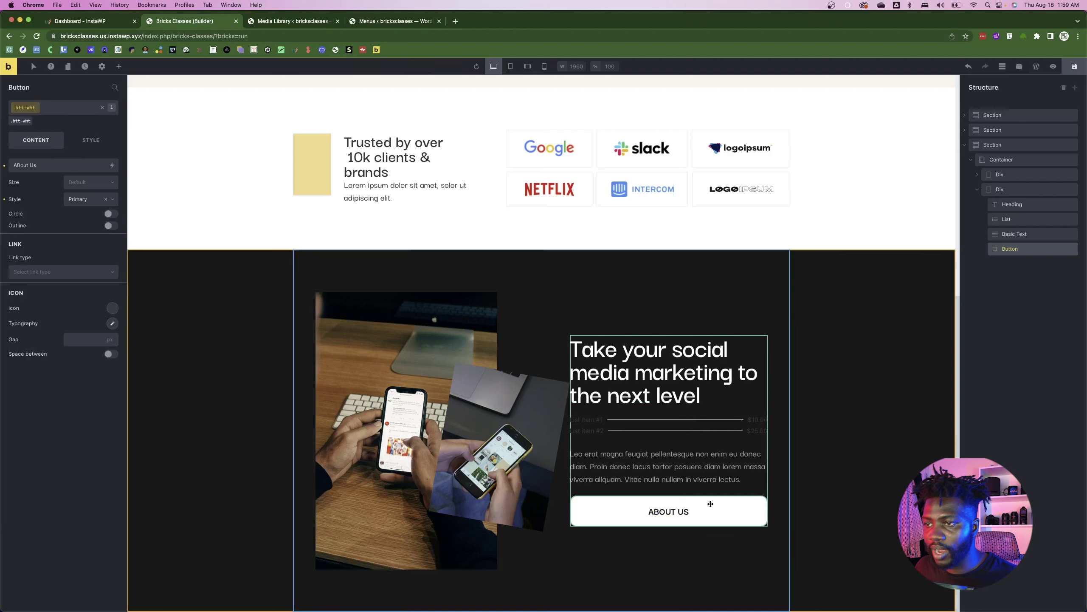
- Inspect the About us button's dimensions in Figma and set the btt-wht class's width to 186 px in Bricks
{"action": "left_click", "coordinate": [83, 145]}
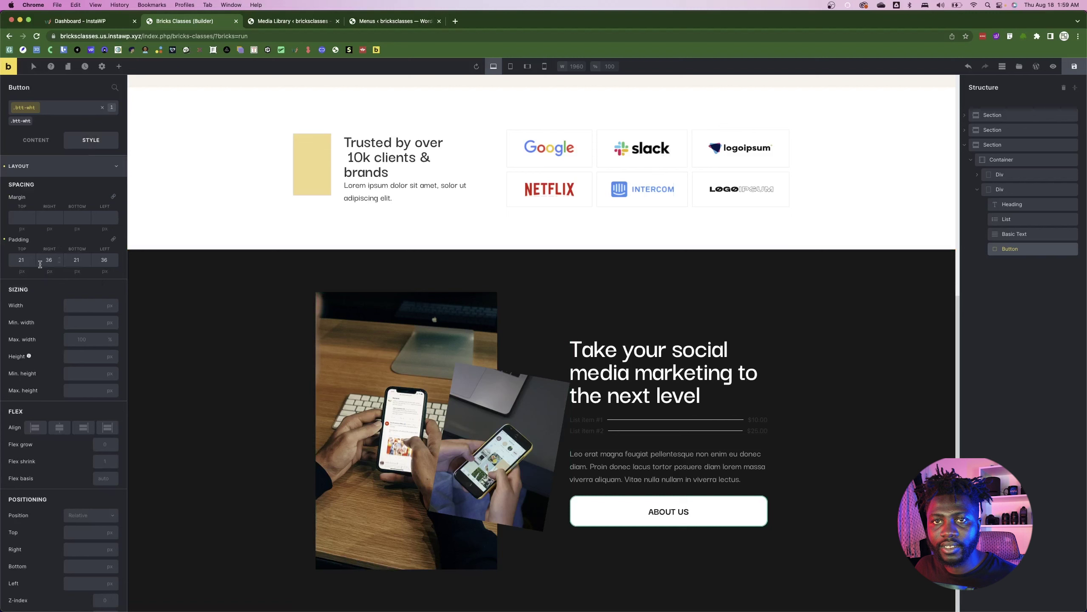
{"action": "key", "text": "super+Tab"}
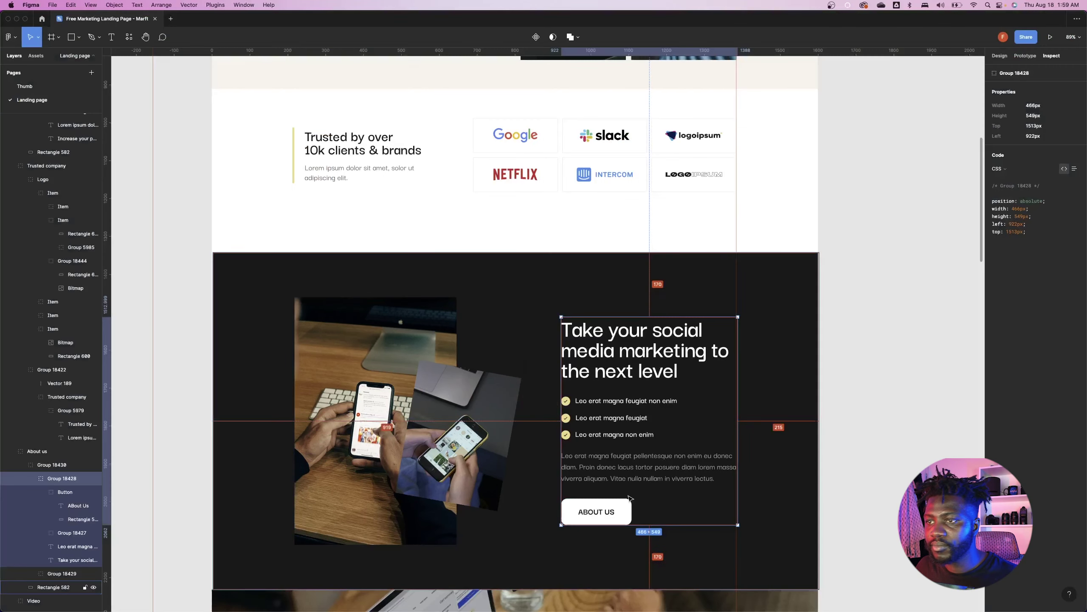
{"action": "left_click", "coordinate": [626, 505]}
{"action": "key", "text": "super+Tab"}
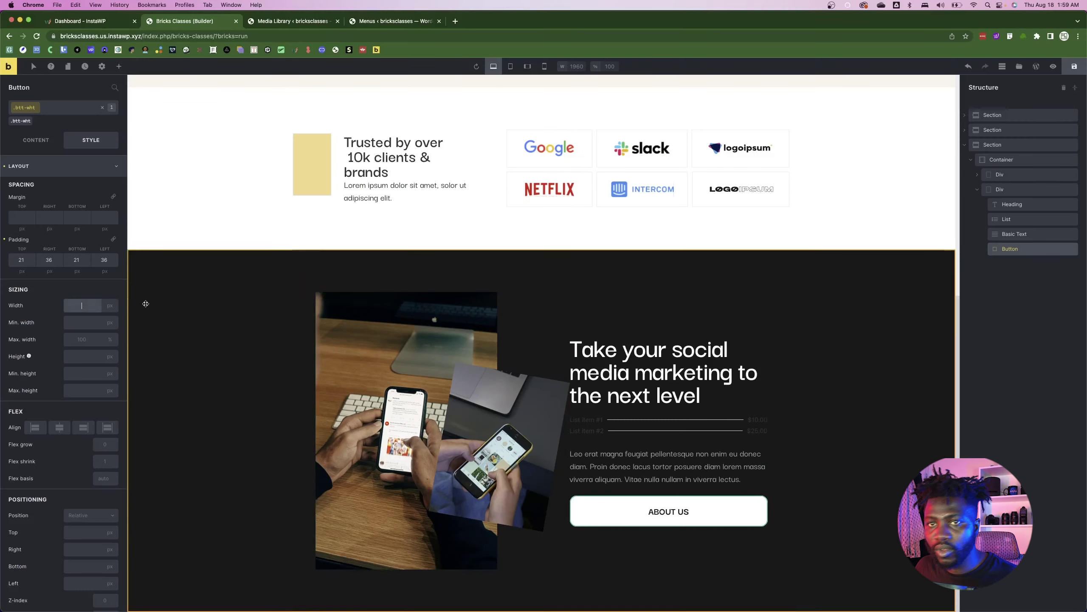
{"action": "left_click", "coordinate": [86, 305]}
{"action": "type", "text": "186"}
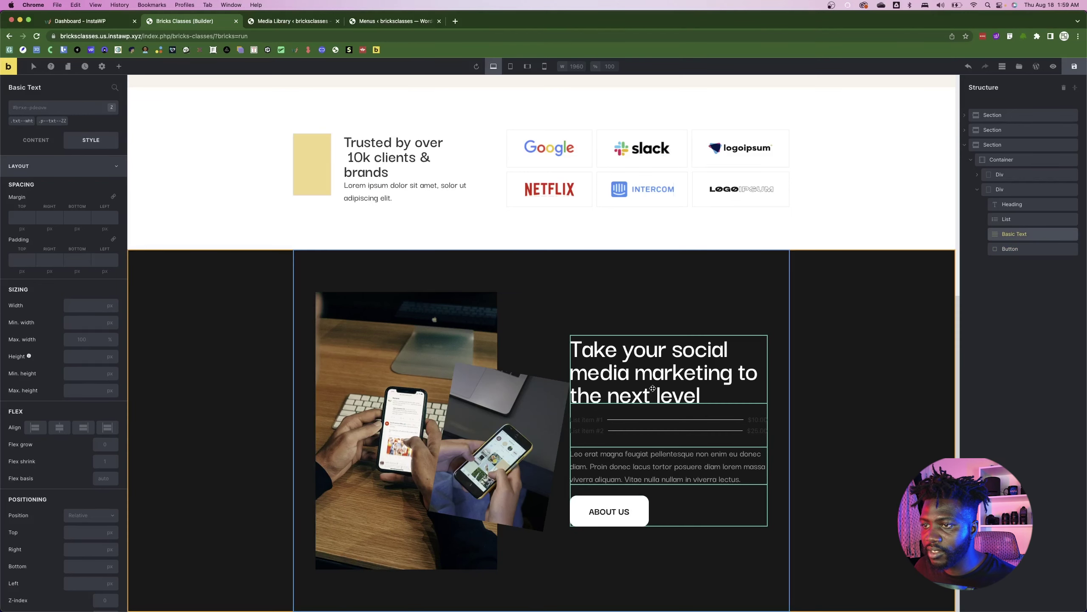
- Open the dark section list's first item, try its highlight option on and off, and clear its meta value
{"action": "left_click", "coordinate": [652, 454]}
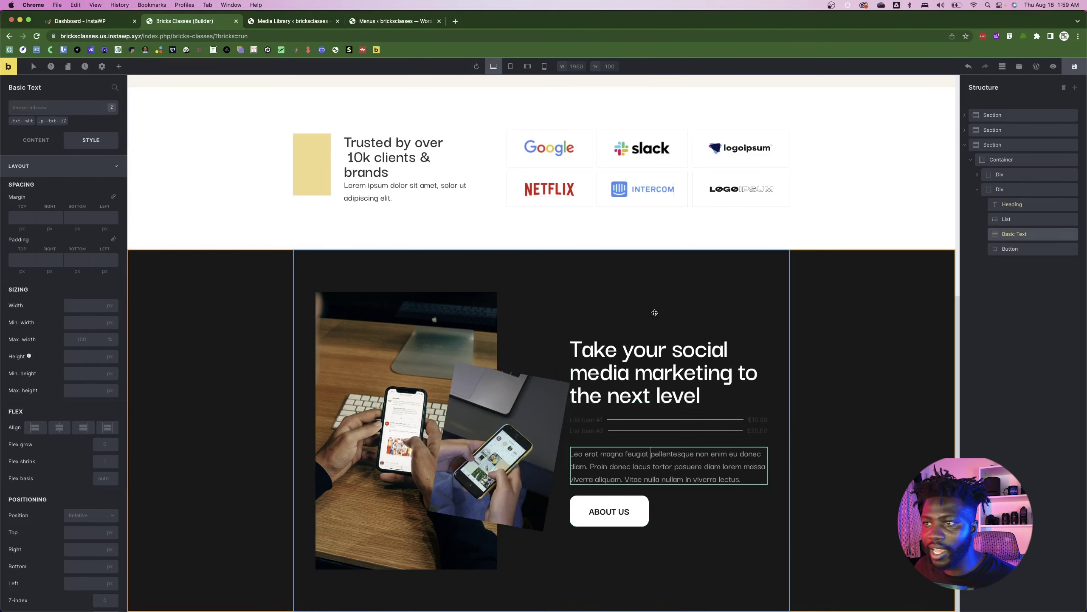
{"action": "left_click", "coordinate": [638, 433]}
{"action": "left_click", "coordinate": [36, 129]}
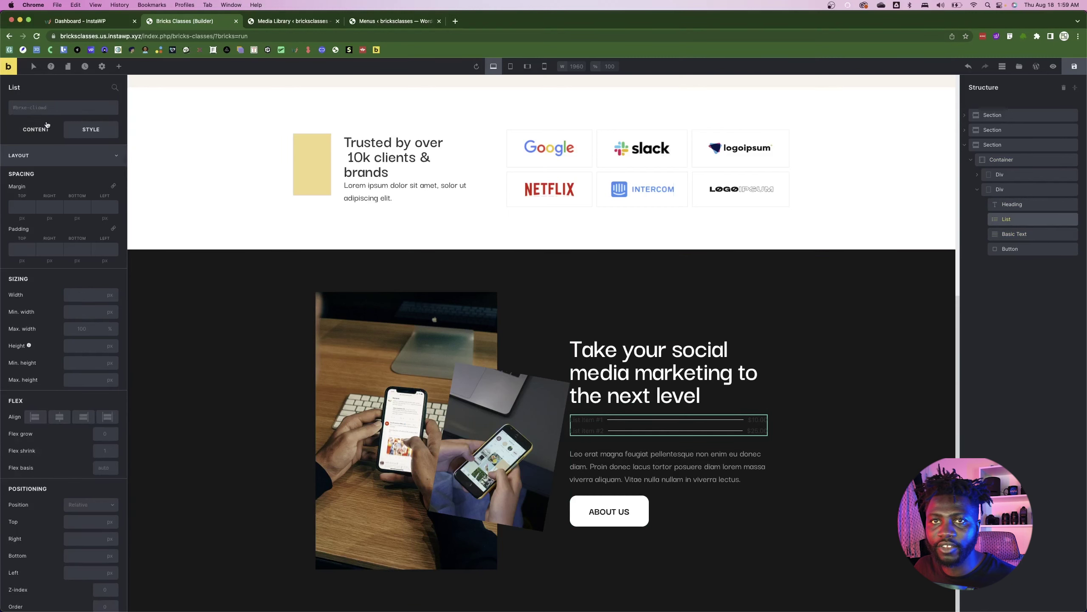
{"action": "left_click", "coordinate": [29, 156]}
{"action": "left_click", "coordinate": [31, 178]}
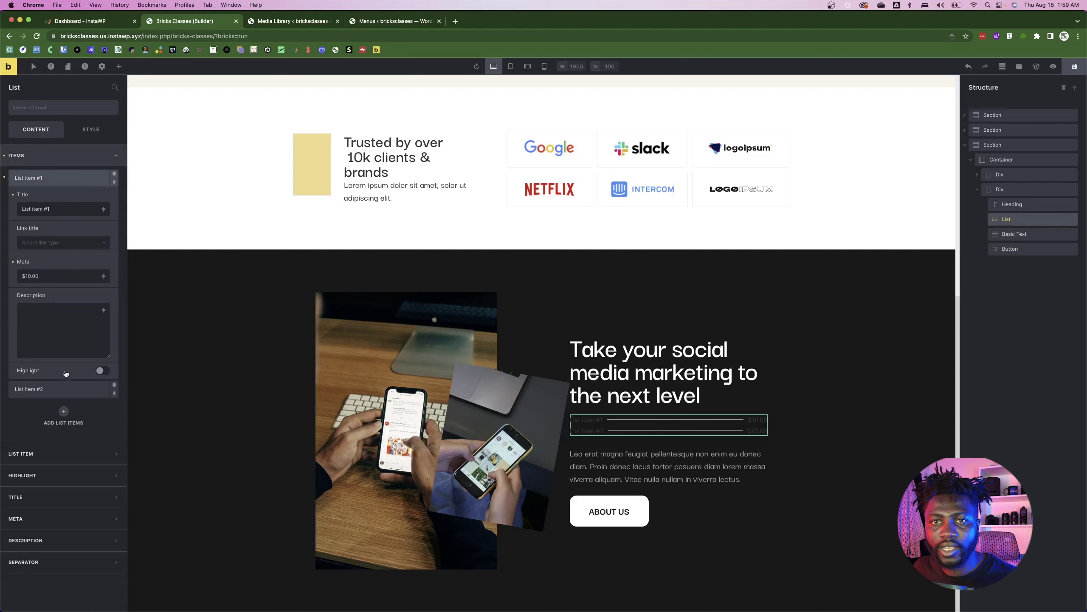
{"action": "left_click", "coordinate": [102, 371]}
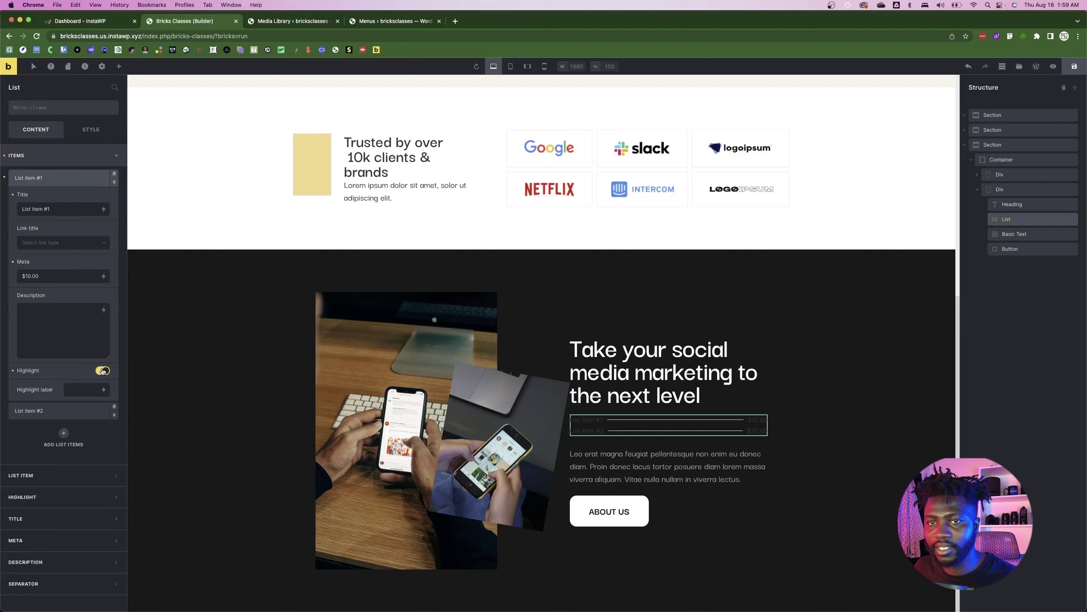
{"action": "left_click", "coordinate": [102, 371]}
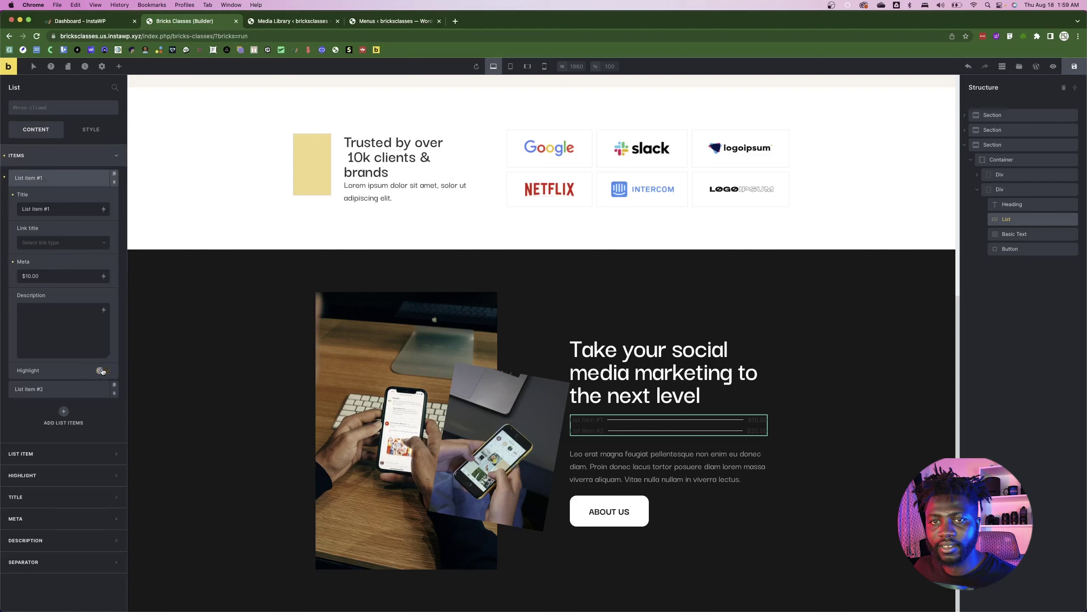
{"action": "left_click", "coordinate": [13, 261]}
- Review the link types offered for the first list item and the settings of List item #2
{"action": "left_click", "coordinate": [43, 243]}
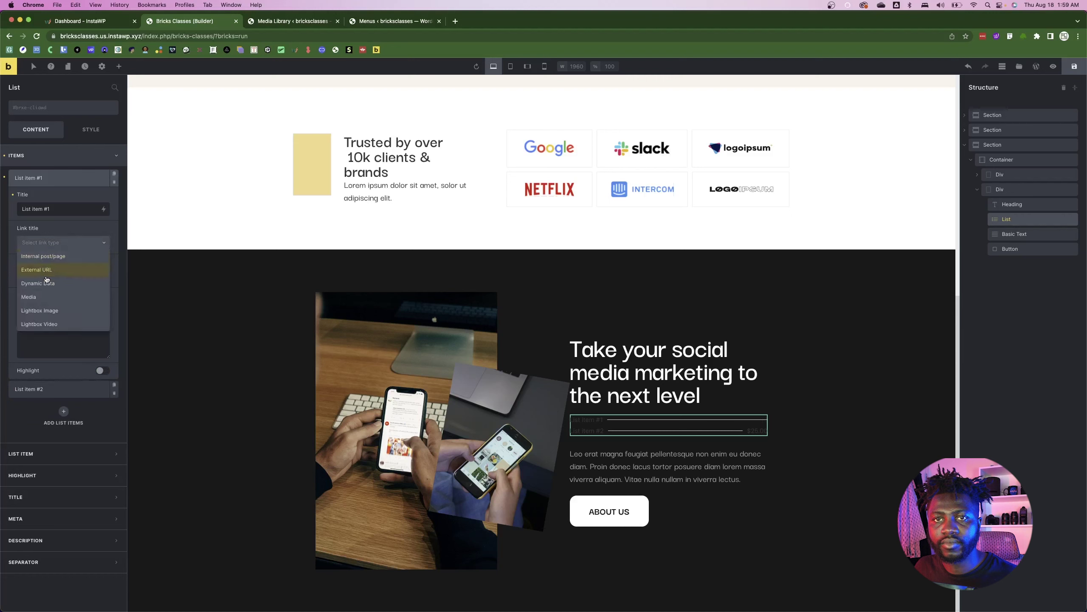
{"action": "left_click", "coordinate": [12, 232]}
{"action": "left_click", "coordinate": [49, 177]}
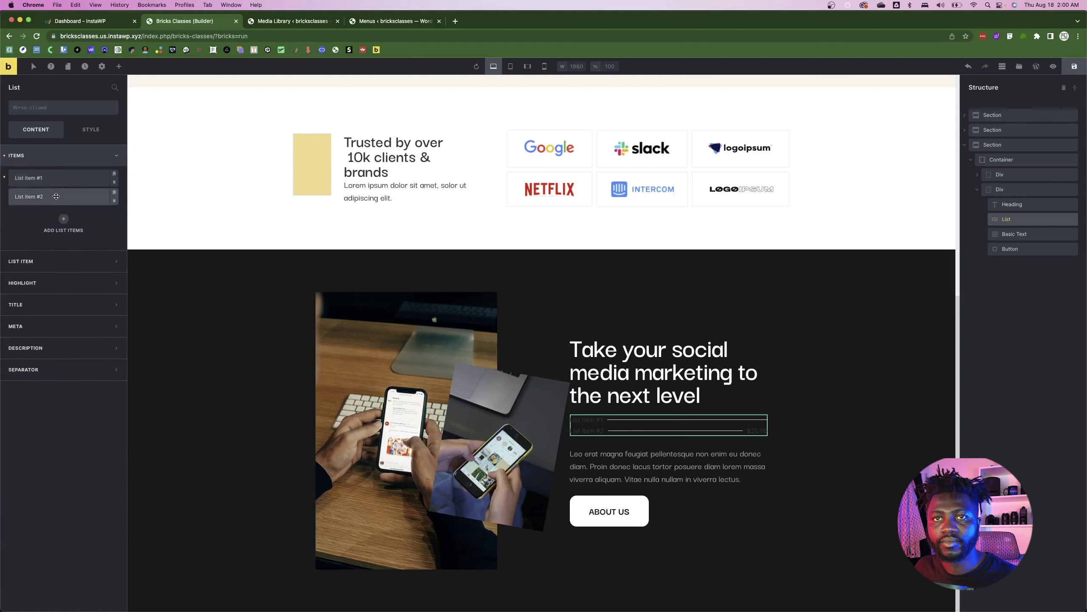
{"action": "left_click", "coordinate": [56, 196]}
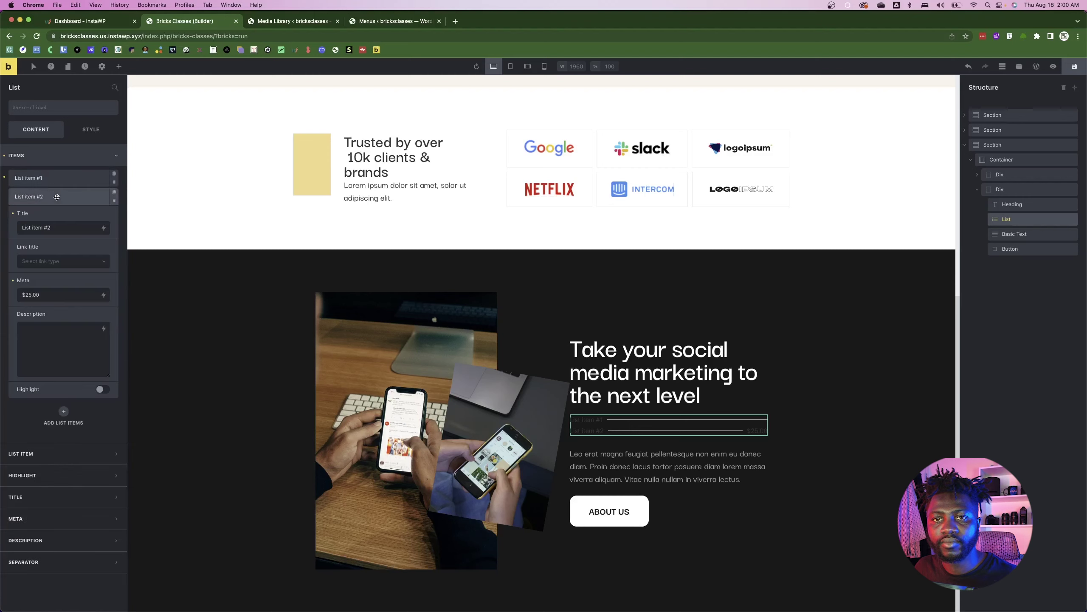
{"action": "left_click", "coordinate": [56, 197]}
{"action": "left_click", "coordinate": [63, 109]}
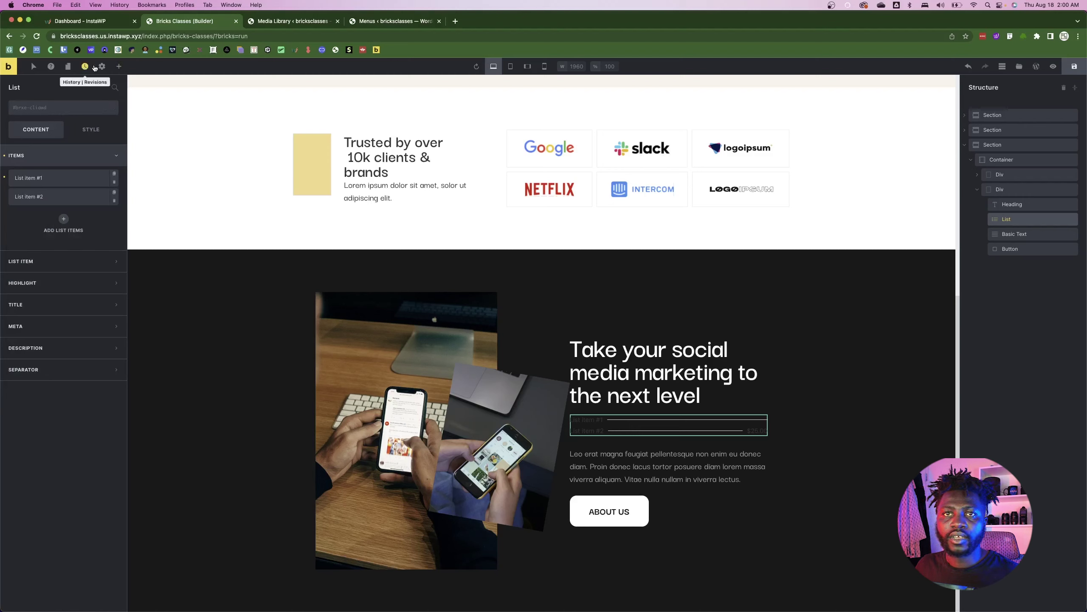
- Add an Icon List element directly below the List in the dark section's text column and select it
{"action": "left_click", "coordinate": [118, 67]}
{"action": "left_click", "coordinate": [68, 92]}
{"action": "type", "text": "icon"}
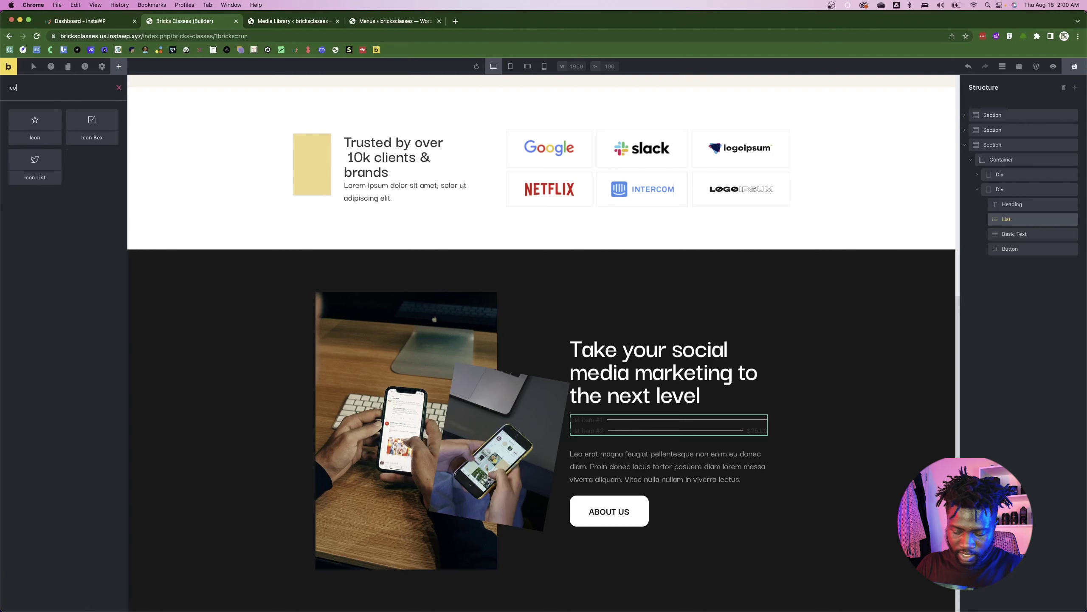
{"action": "left_click", "coordinate": [35, 167]}
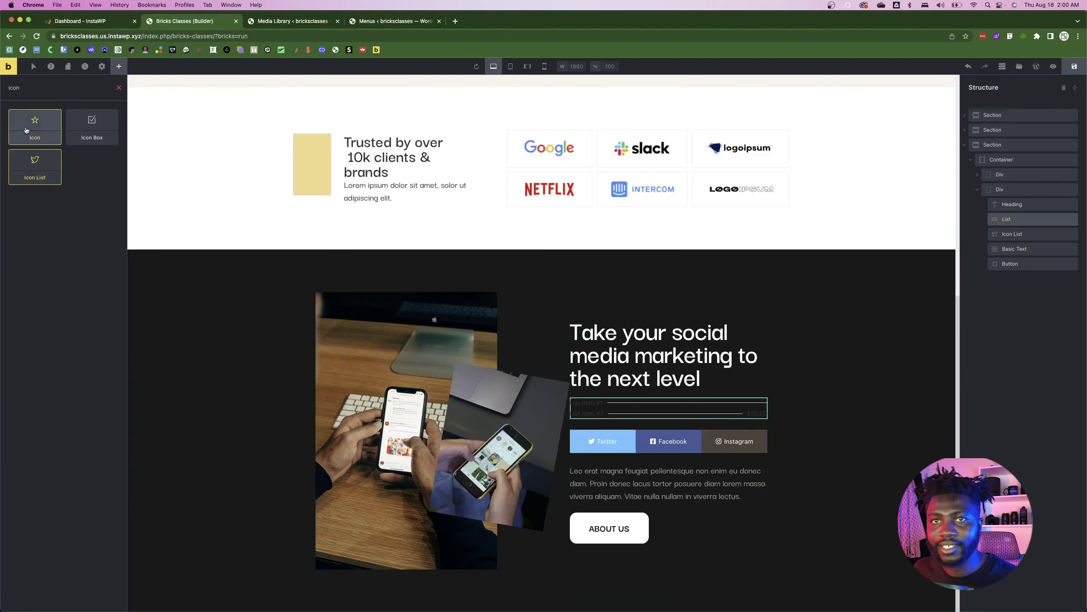
{"action": "left_click", "coordinate": [658, 451]}
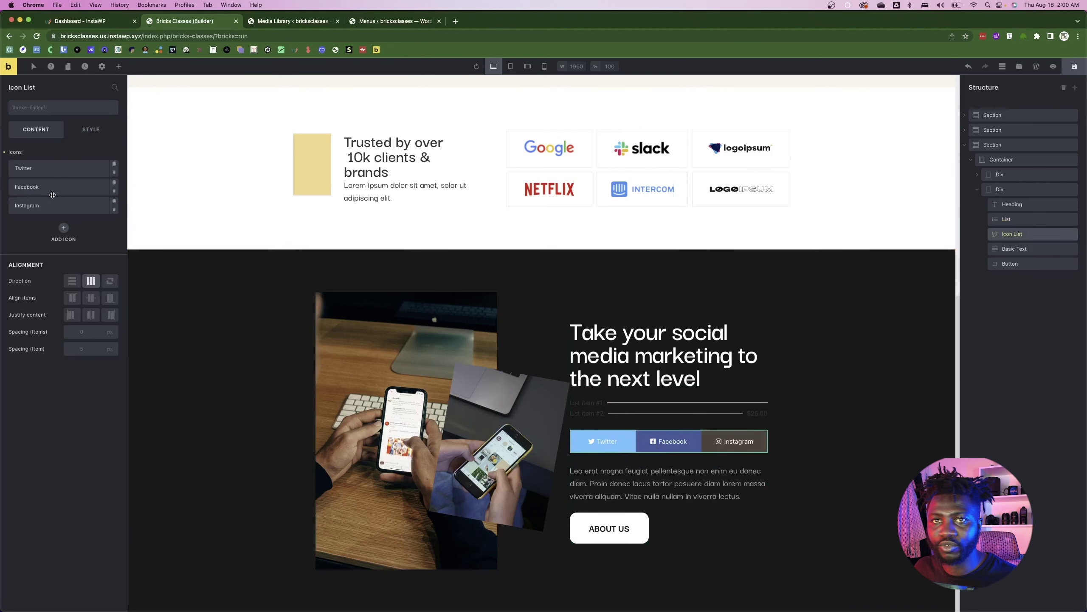
- Clear the Twitter item's background colour in the Icon List and check the checklist design in Figma
{"action": "left_click", "coordinate": [53, 170]}
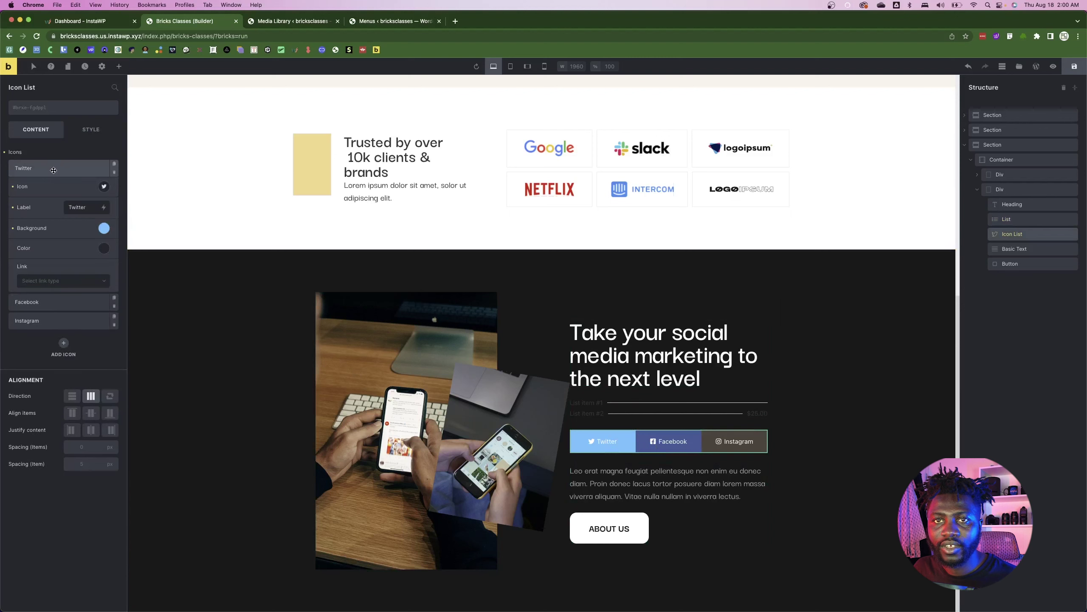
{"action": "left_click", "coordinate": [14, 228]}
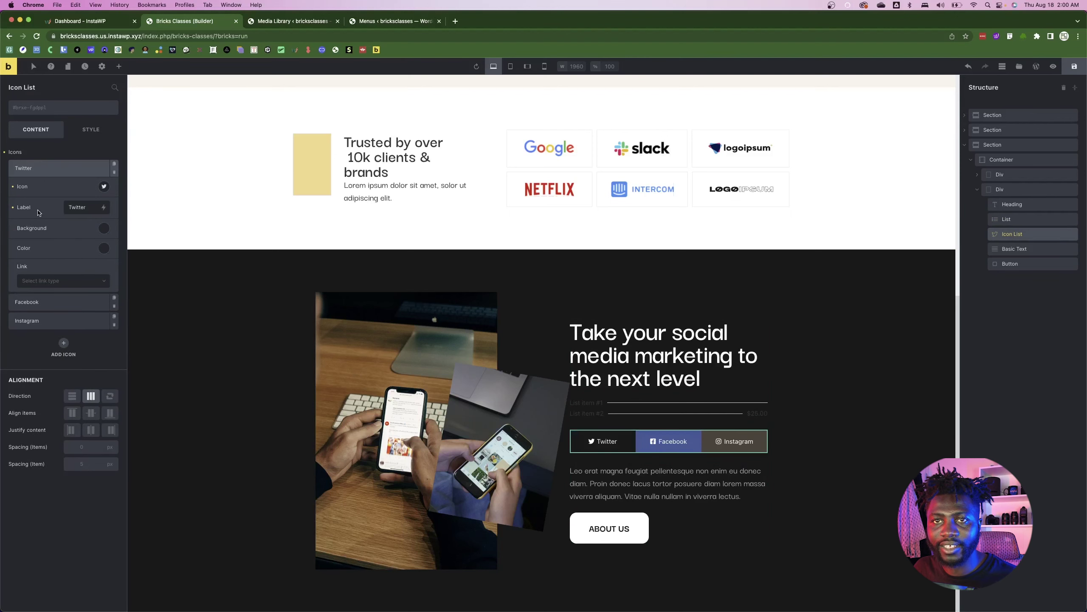
{"action": "double_click", "coordinate": [86, 207]}
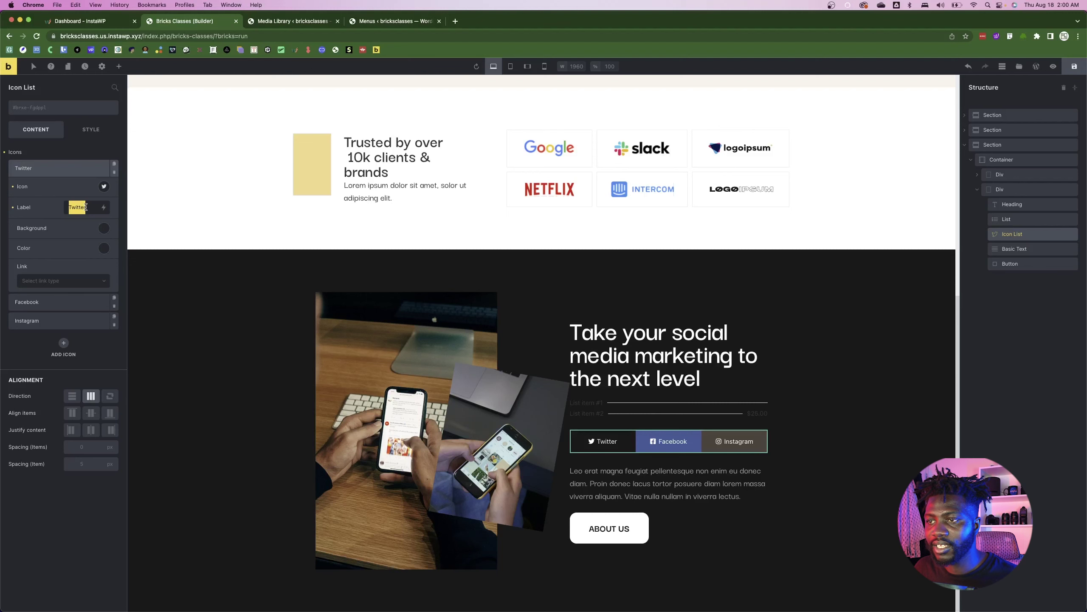
{"action": "key", "text": "super+Tab"}
{"action": "key", "text": "super+Tab"}
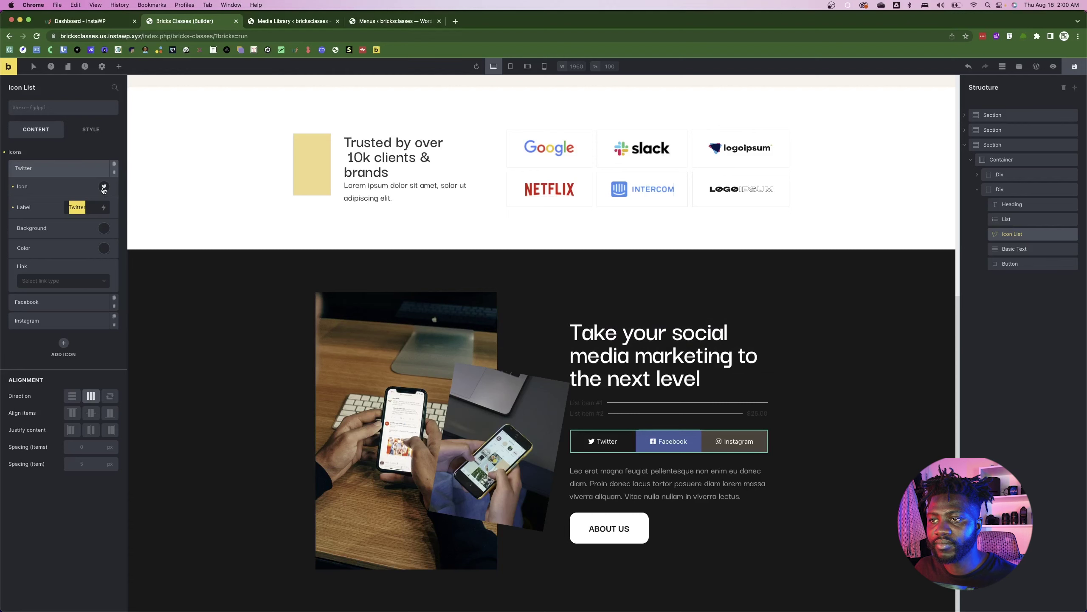
{"action": "key", "text": "super+Tab"}
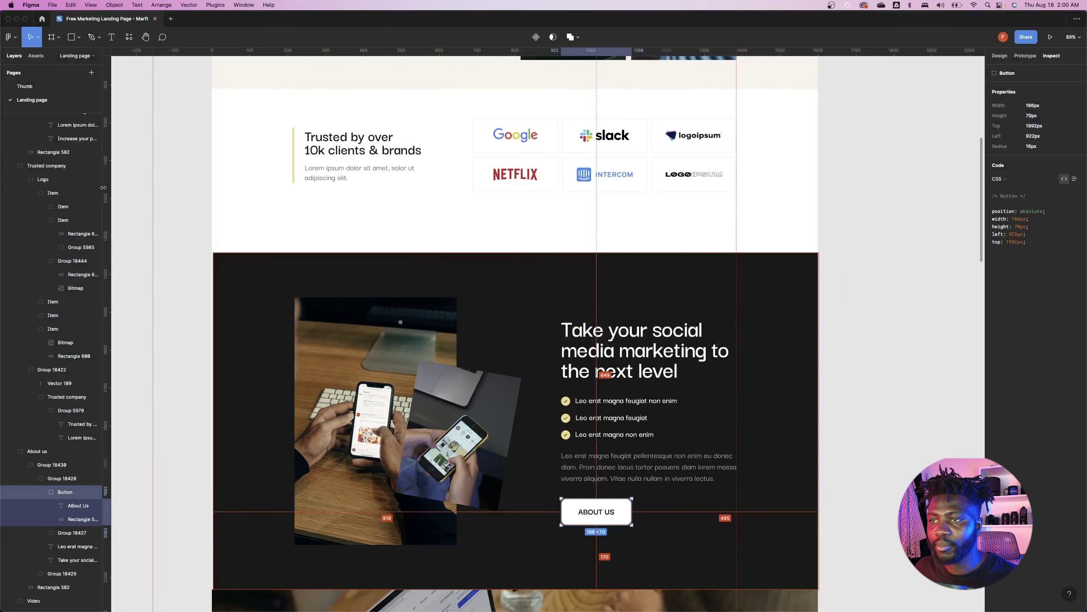
{"action": "key", "text": "super+Tab"}
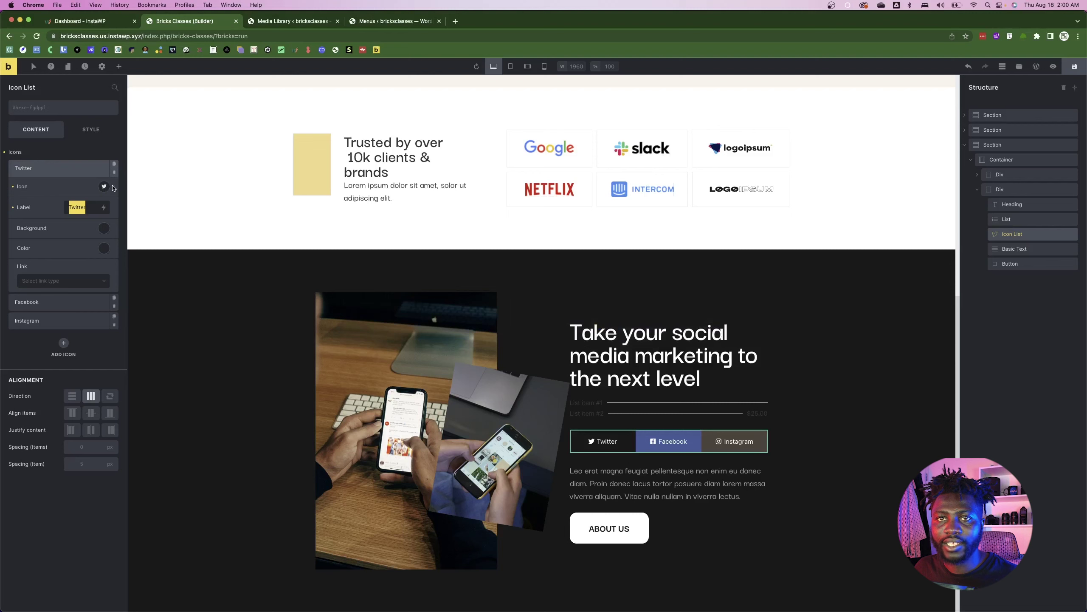
- Search the Themify icon library for "check" to replace the Twitter item's icon
{"action": "left_click", "coordinate": [105, 187]}
{"action": "left_click", "coordinate": [50, 212]}
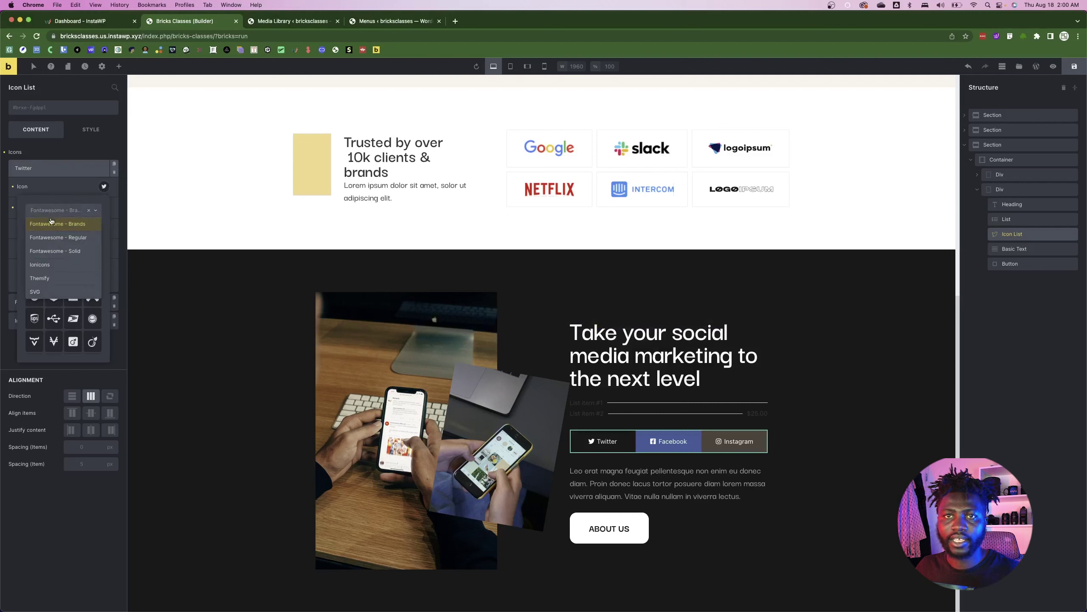
{"action": "left_click", "coordinate": [40, 278]}
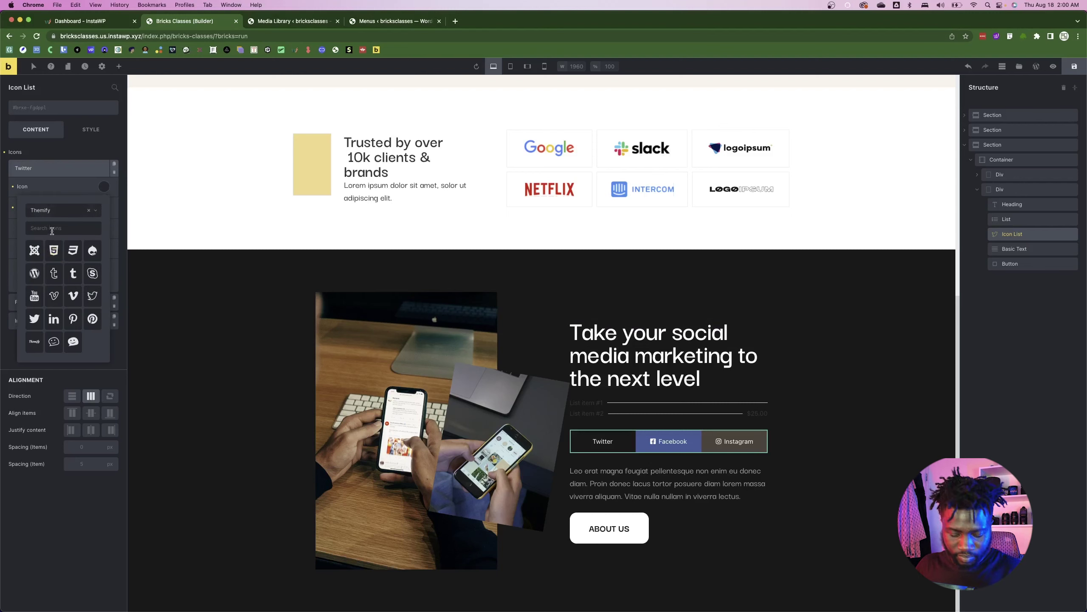
{"action": "left_click", "coordinate": [51, 229]}
{"action": "type", "text": "chec"}
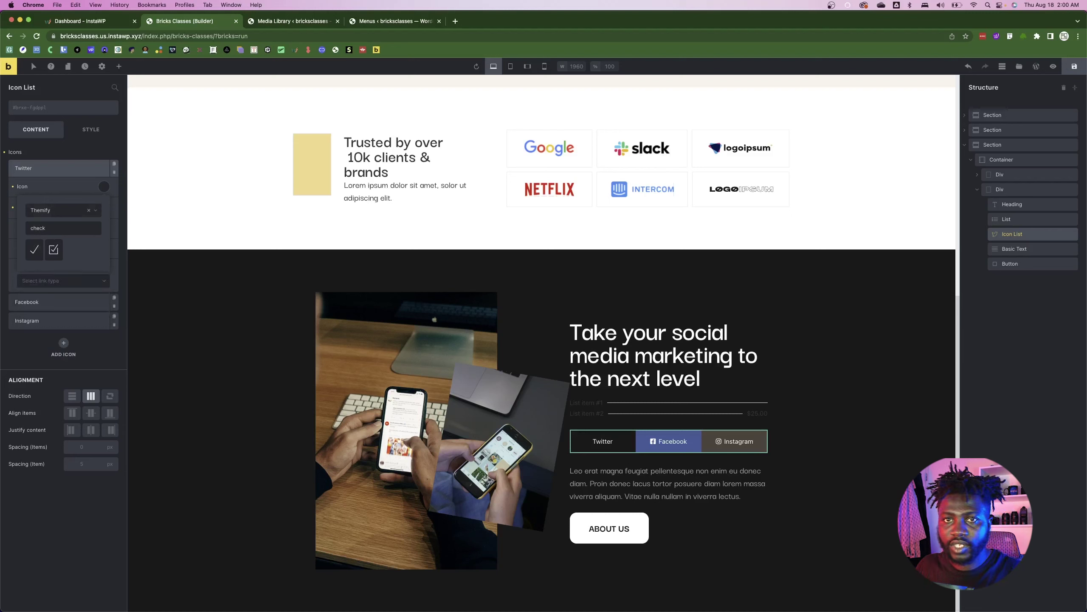
{"action": "type", "text": "k"}
- Set the Twitter item's icon to the solid circled checkmark from Ionicons and compare it with the Figma checklist
{"action": "left_click", "coordinate": [62, 212]}
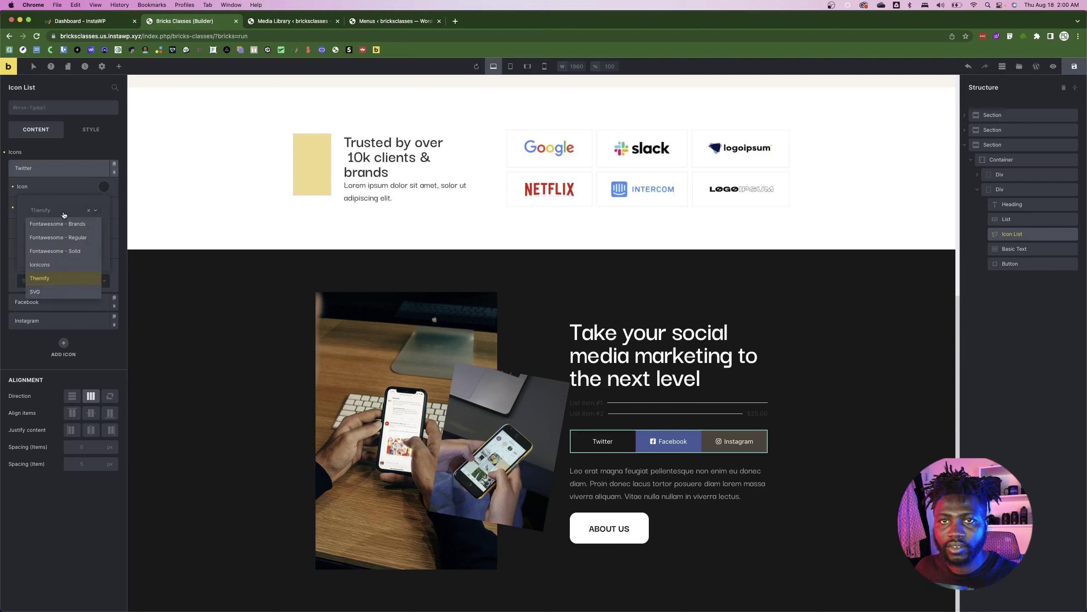
{"action": "left_click", "coordinate": [53, 268]}
{"action": "double_click", "coordinate": [51, 227]}
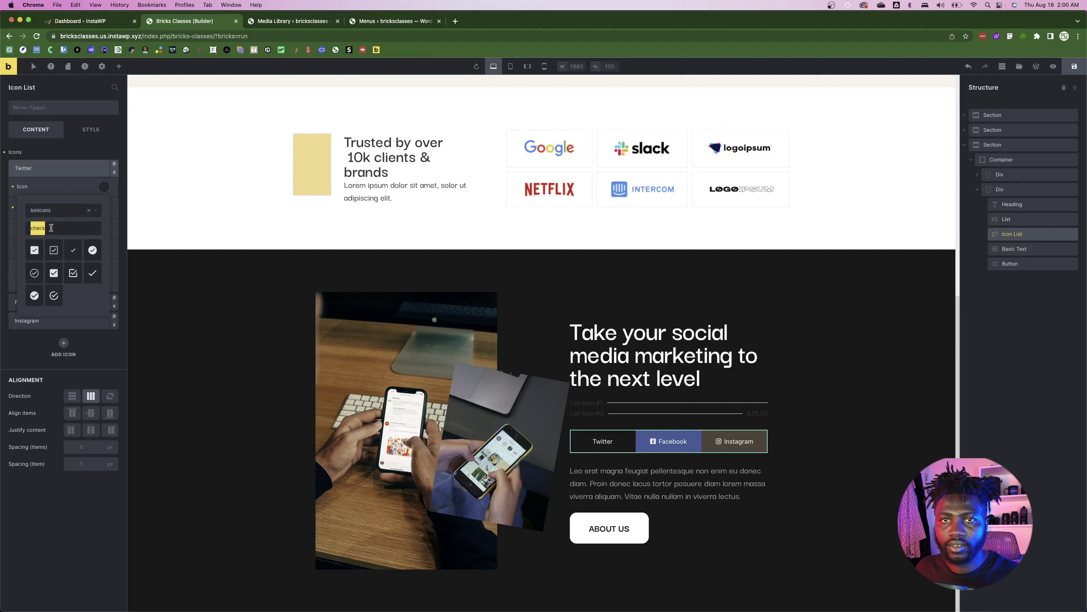
{"action": "left_click", "coordinate": [34, 296]}
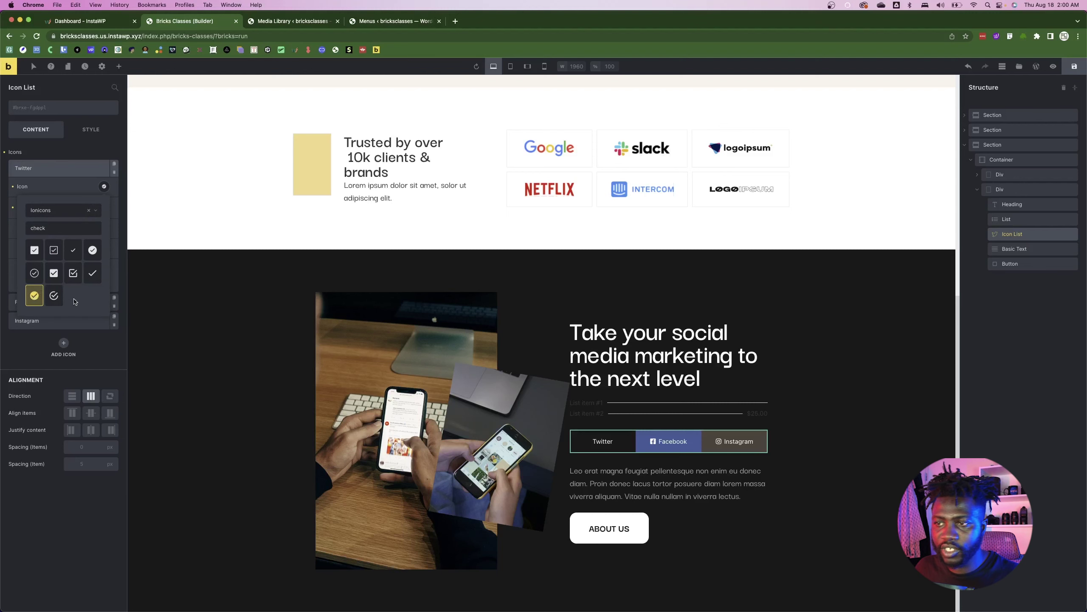
{"action": "key", "text": "super+Tab"}
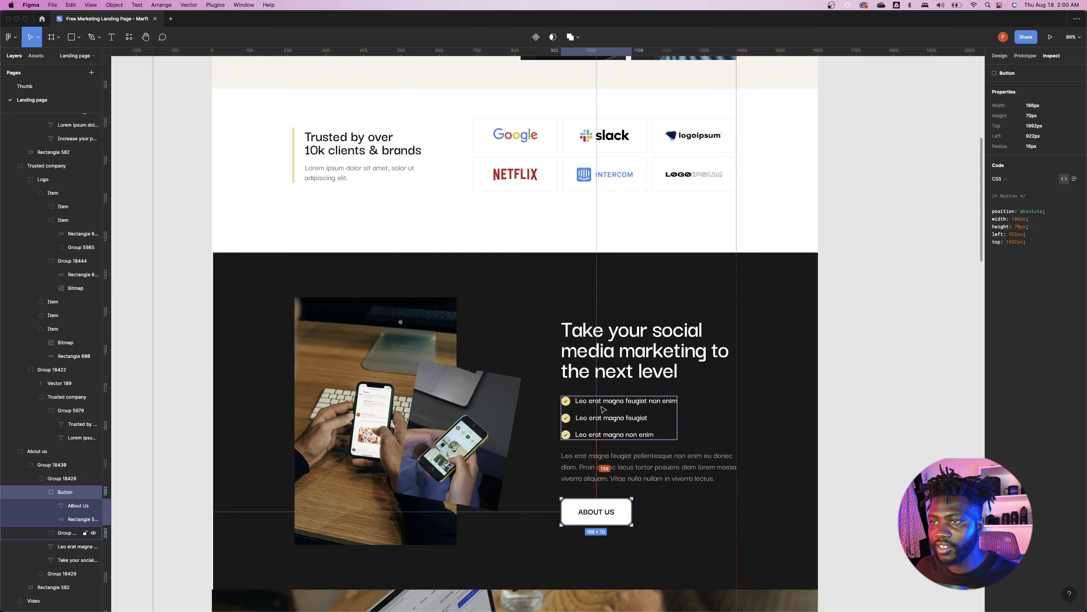
{"action": "key", "text": "super+Tab"}
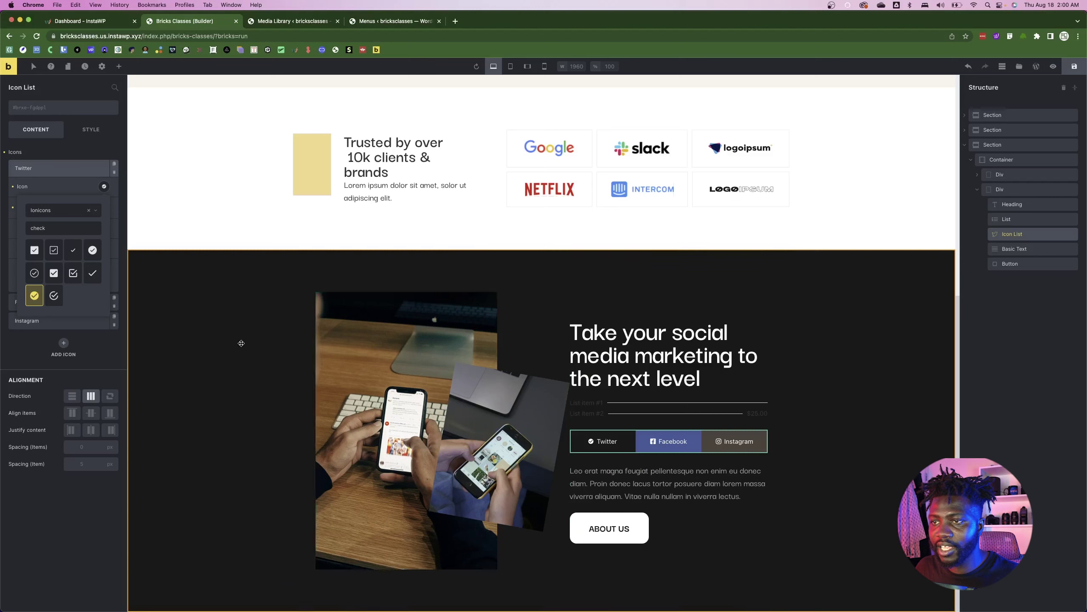
- Remove the Facebook and Instagram items from the Icon List and relabel the Twitter item "Leo erat magna feugiat non enim", matching the Figma checklist
{"action": "left_click", "coordinate": [47, 173]}
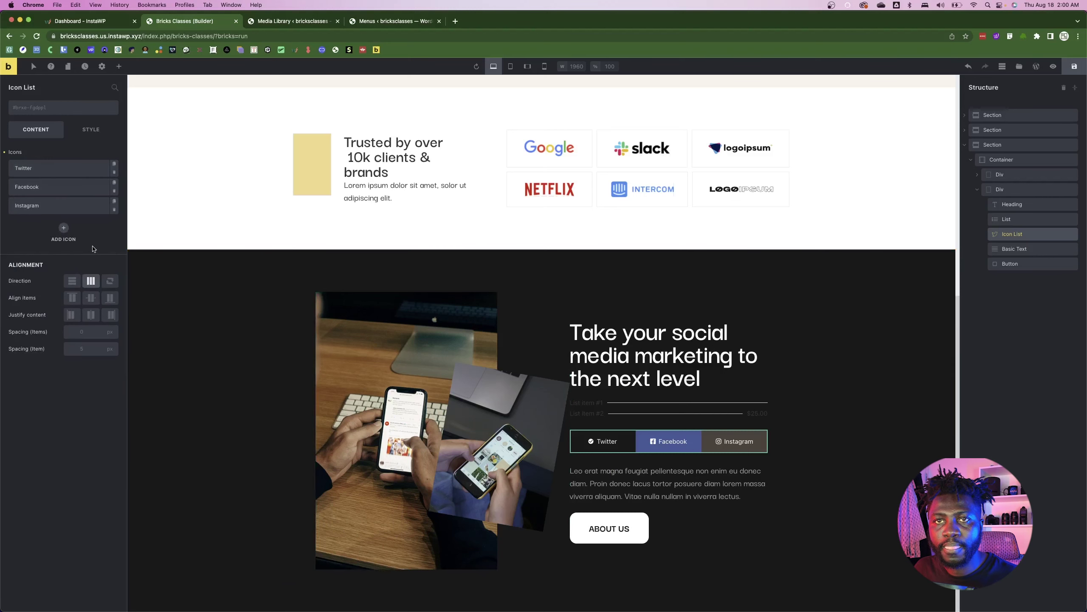
{"action": "left_click", "coordinate": [115, 193]}
{"action": "left_click", "coordinate": [69, 170]}
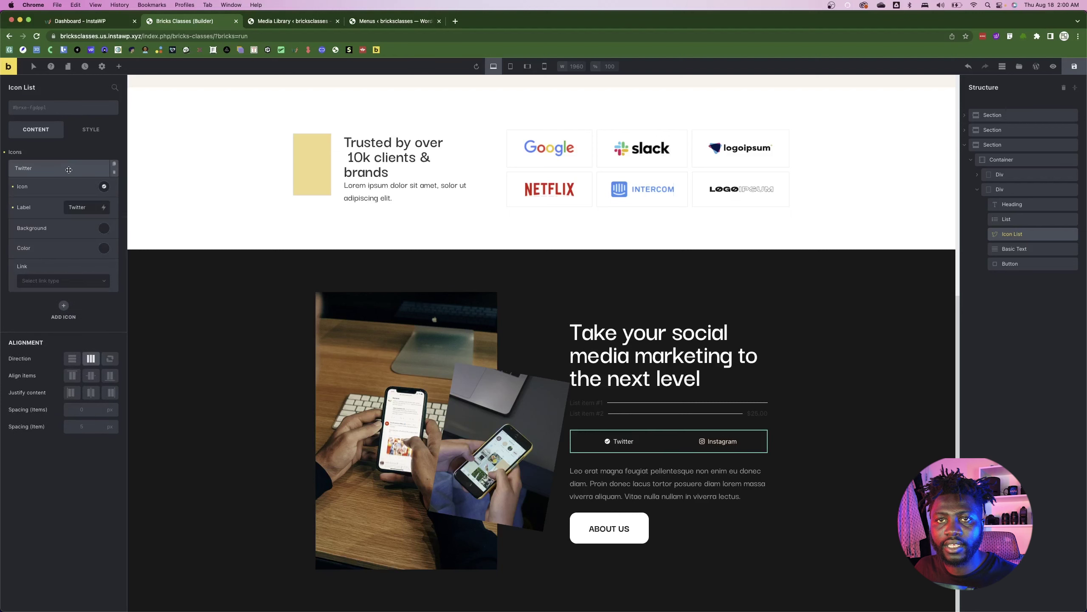
{"action": "double_click", "coordinate": [77, 207]}
{"action": "key", "text": "super+Tab"}
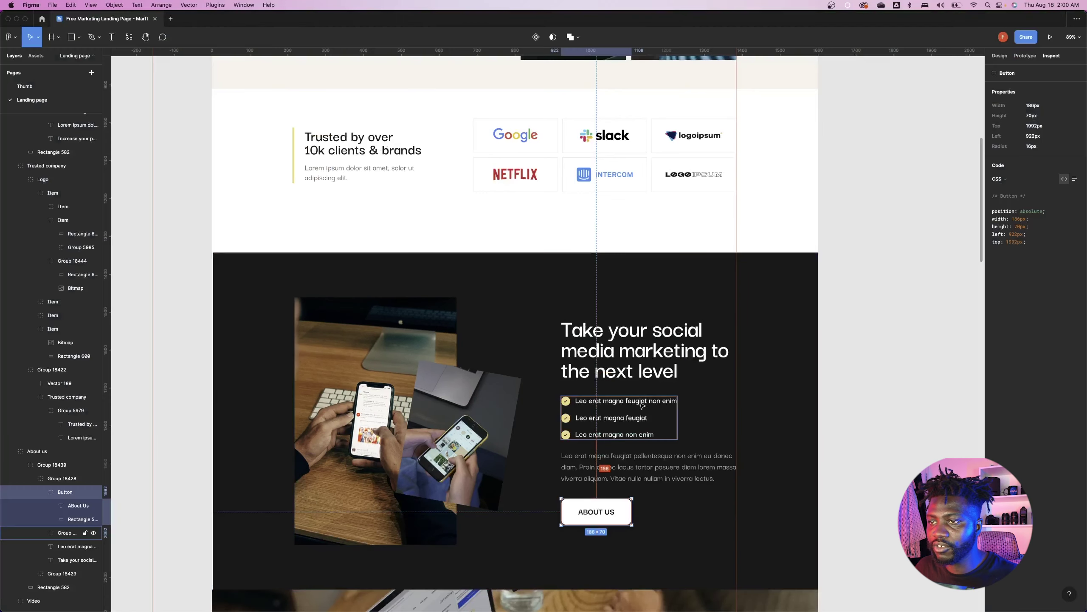
{"action": "double_click", "coordinate": [599, 405]}
{"action": "double_click", "coordinate": [599, 405]}
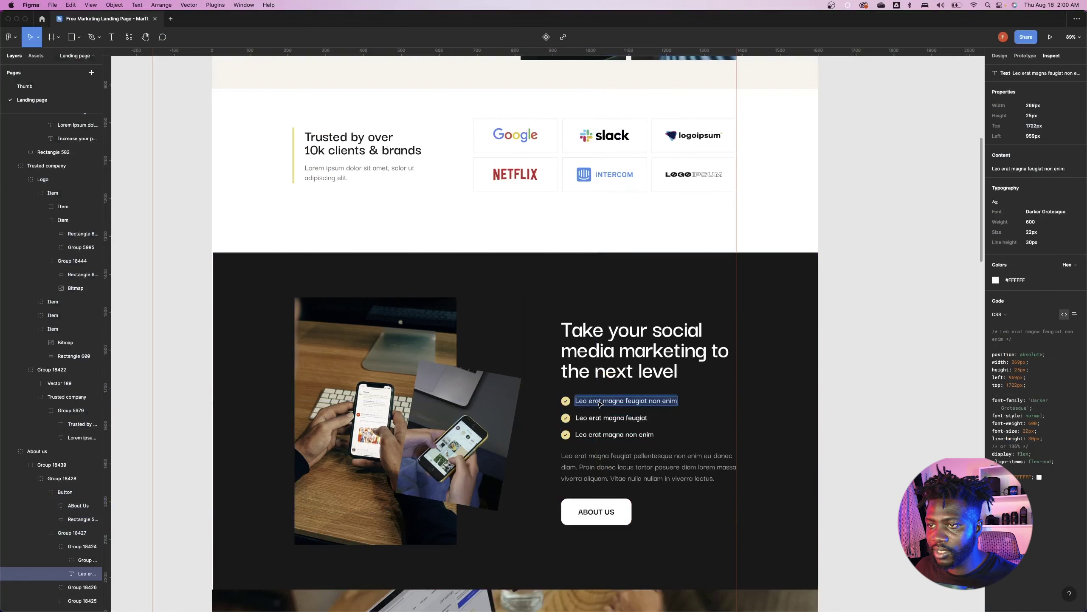
{"action": "key", "text": "super+Tab"}
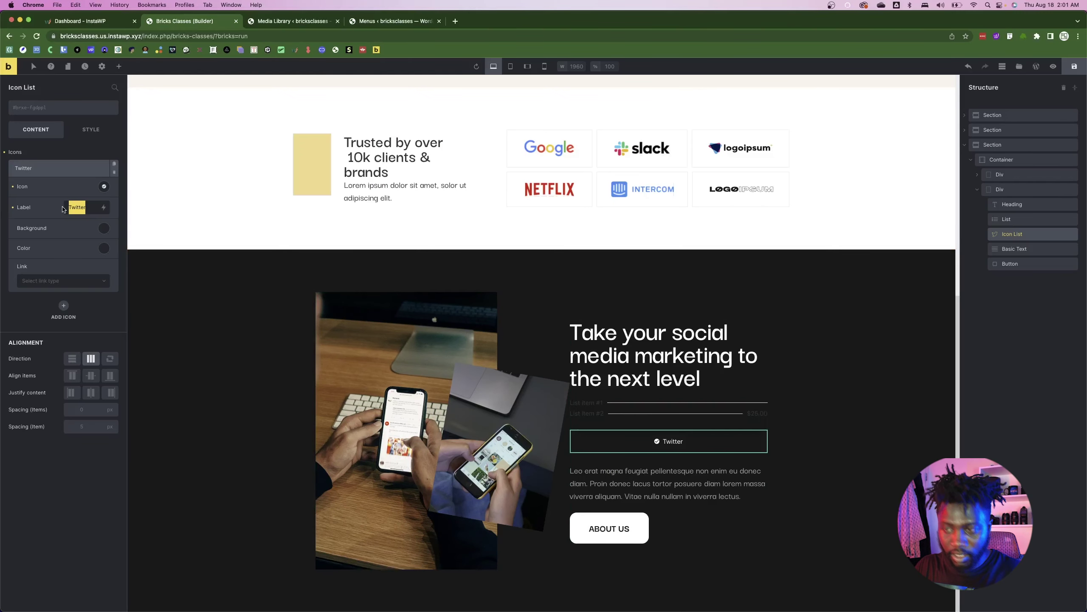
{"action": "type", "text": "Leo erat magna feugiat non enim"}
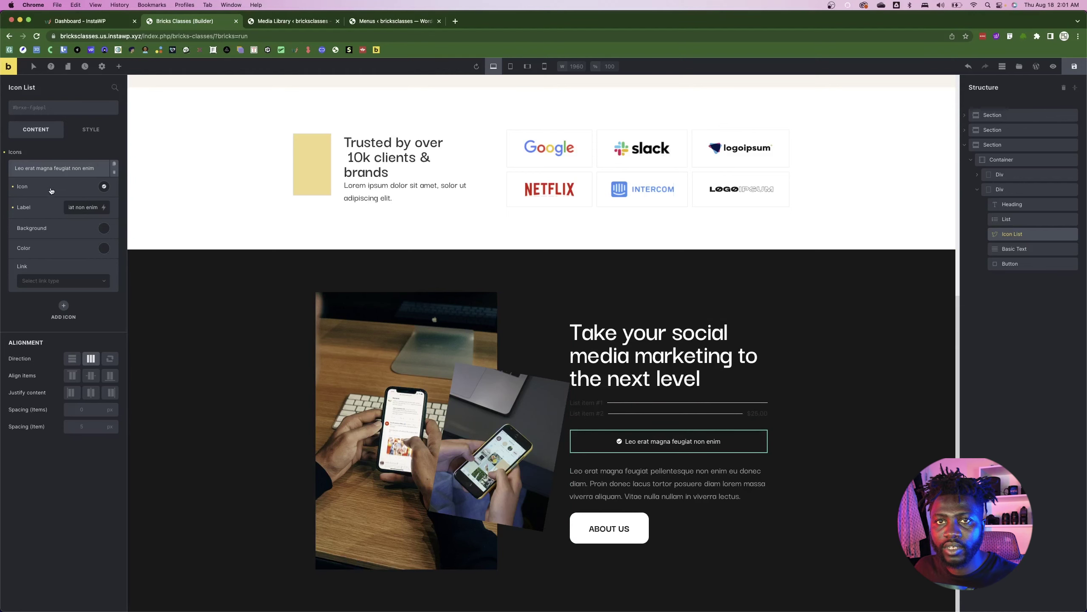
- Apply the p--txt--22 class to the Icon List and compare it with the checklist text in Figma
{"action": "key", "text": "super+Tab"}
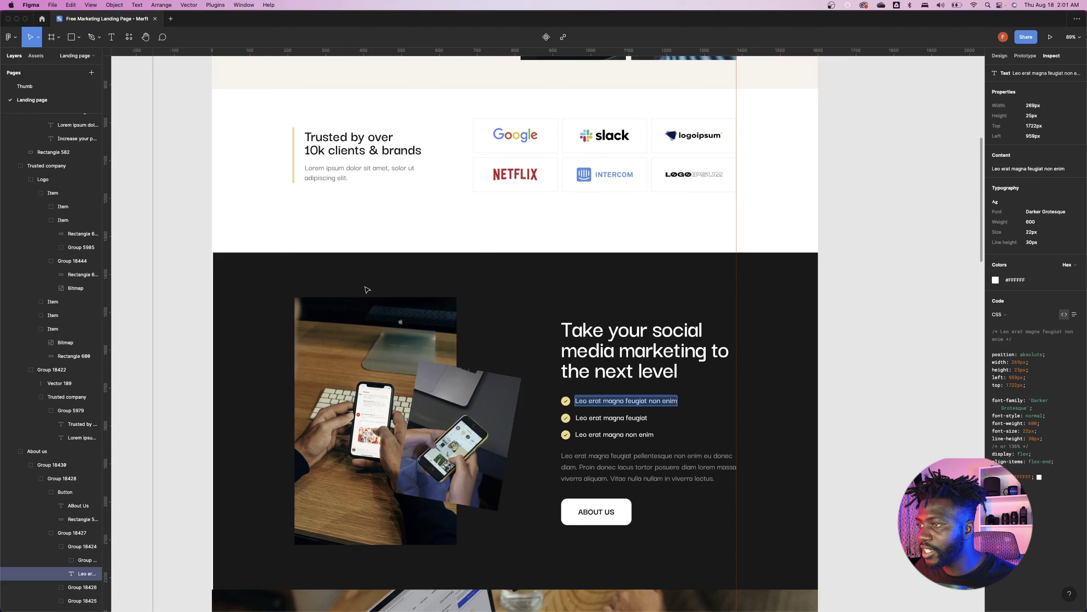
{"action": "key", "text": "super+Tab"}
{"action": "left_click", "coordinate": [88, 107]}
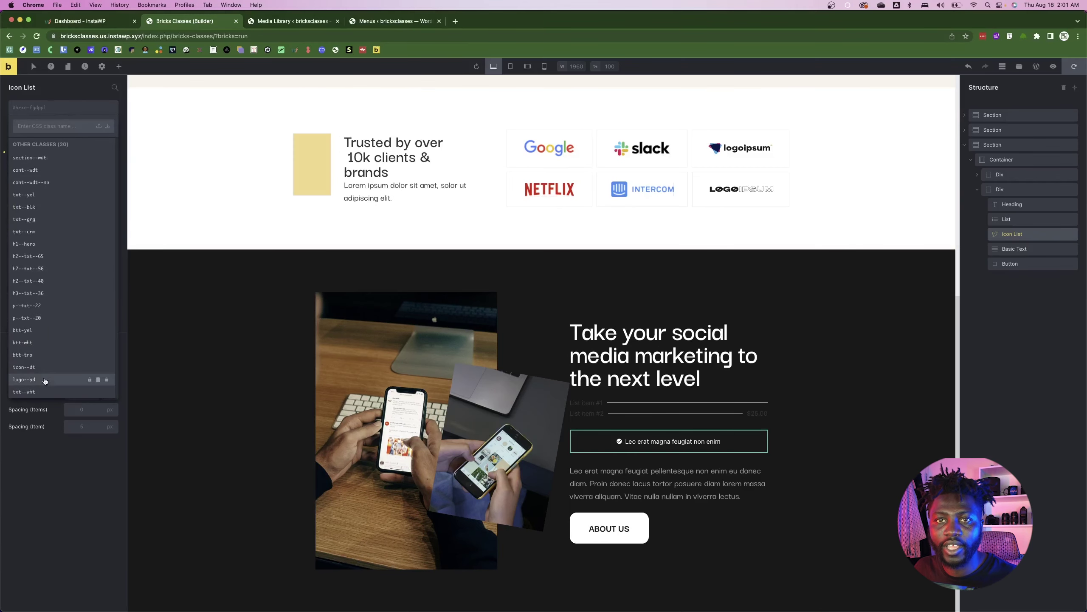
{"action": "left_click", "coordinate": [38, 309]}
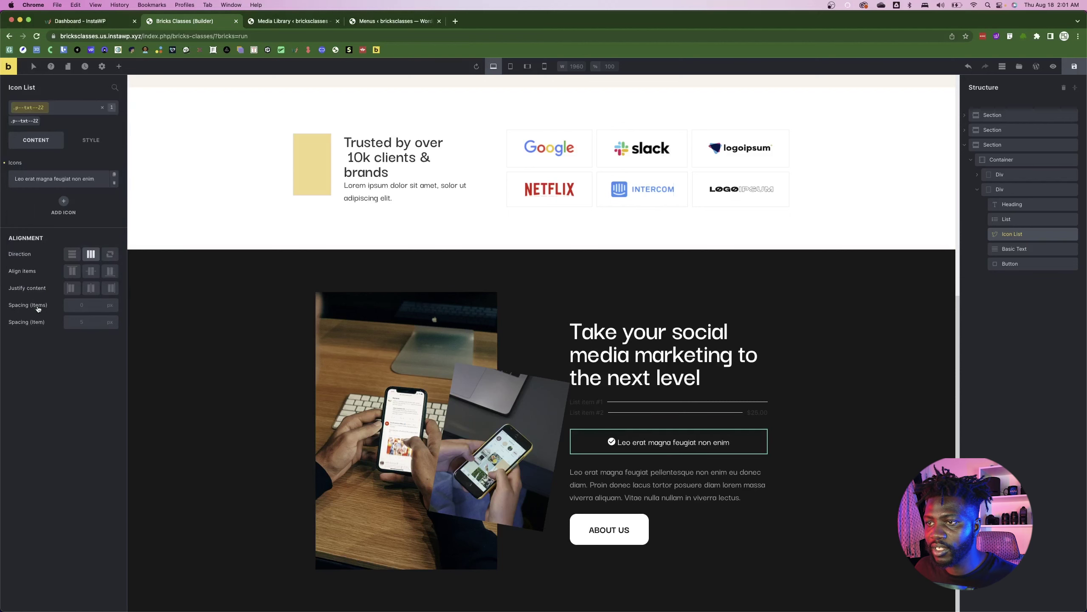
{"action": "key", "text": "super+Tab"}
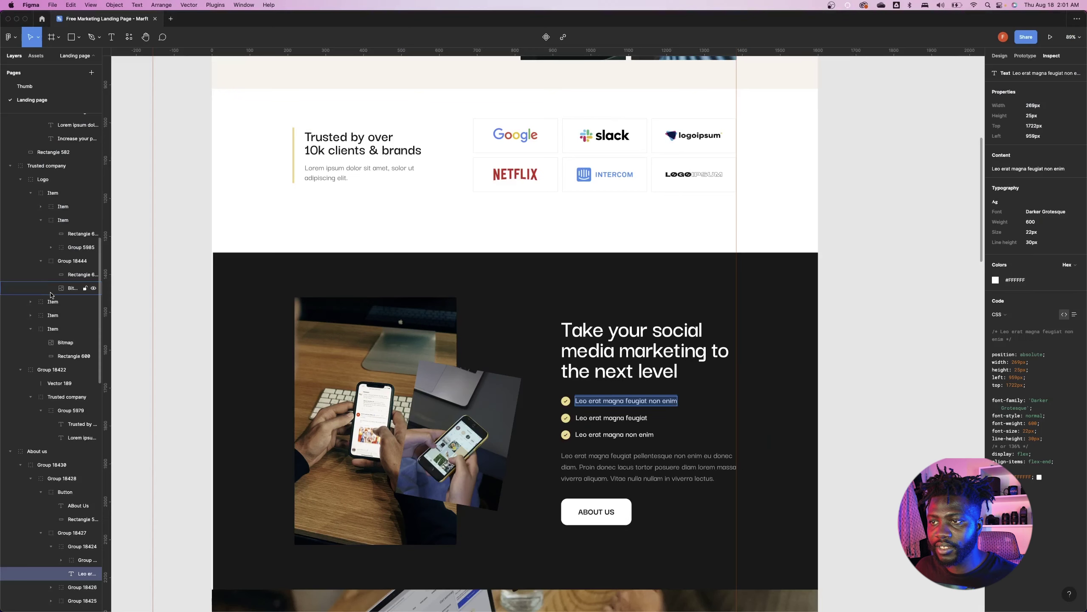
{"action": "key", "text": "super+Tab"}
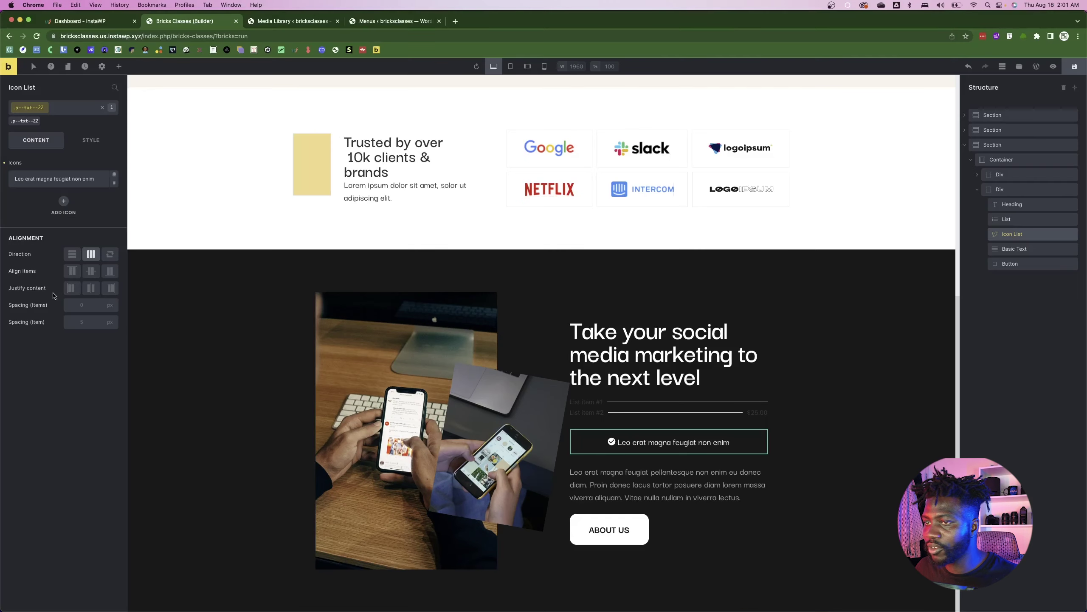
{"action": "key", "text": "super+Tab"}
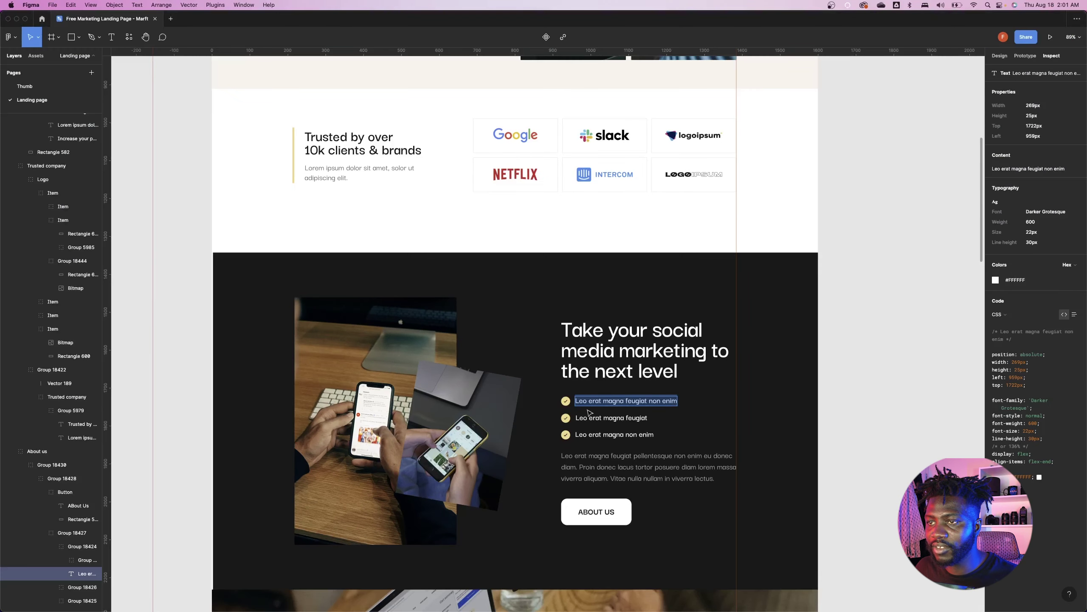
{"action": "key", "text": "super+Tab"}
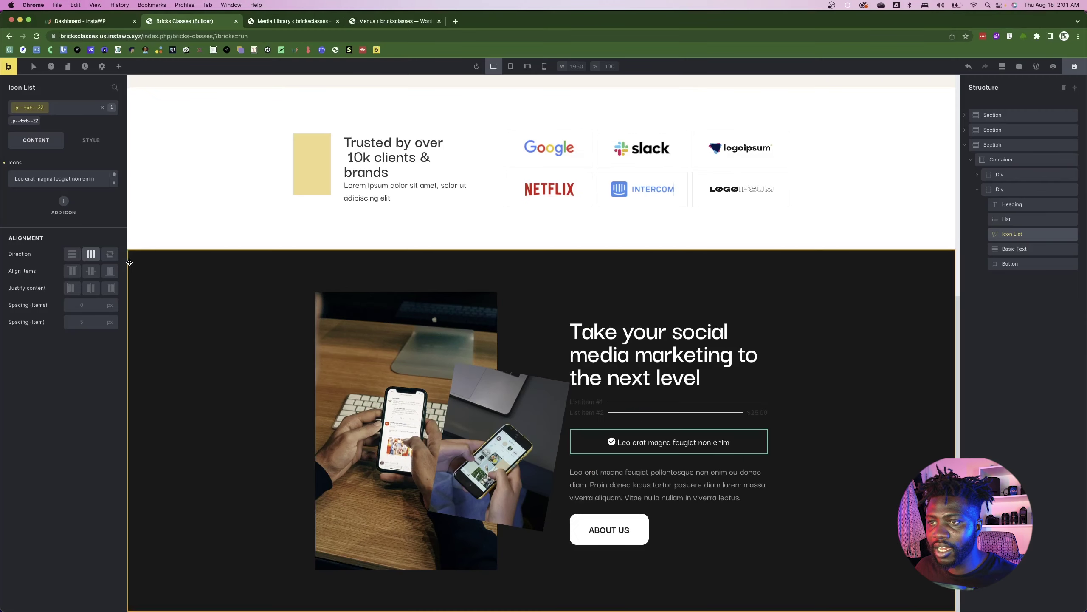
- Try the icon--dt class on the Icon List and remove it again
{"action": "left_click", "coordinate": [63, 112]}
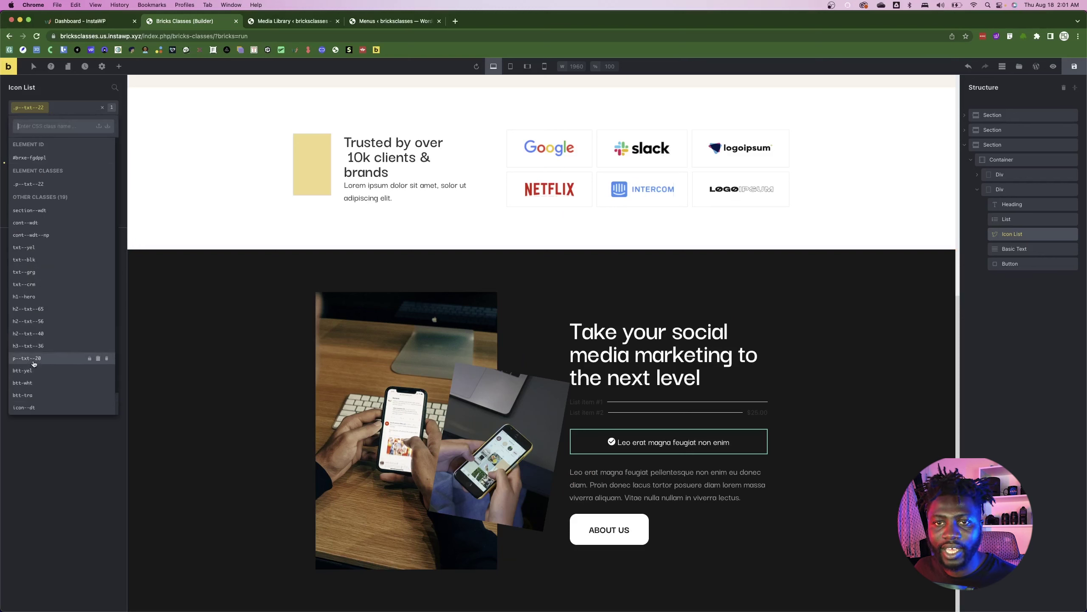
{"action": "left_click", "coordinate": [26, 408]}
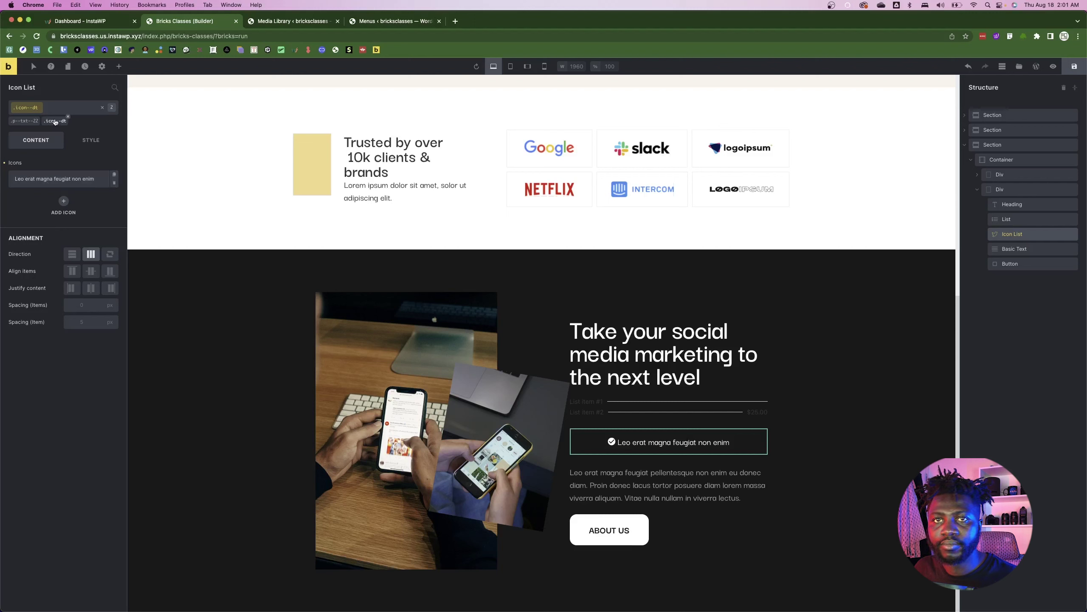
{"action": "left_click", "coordinate": [68, 116]}
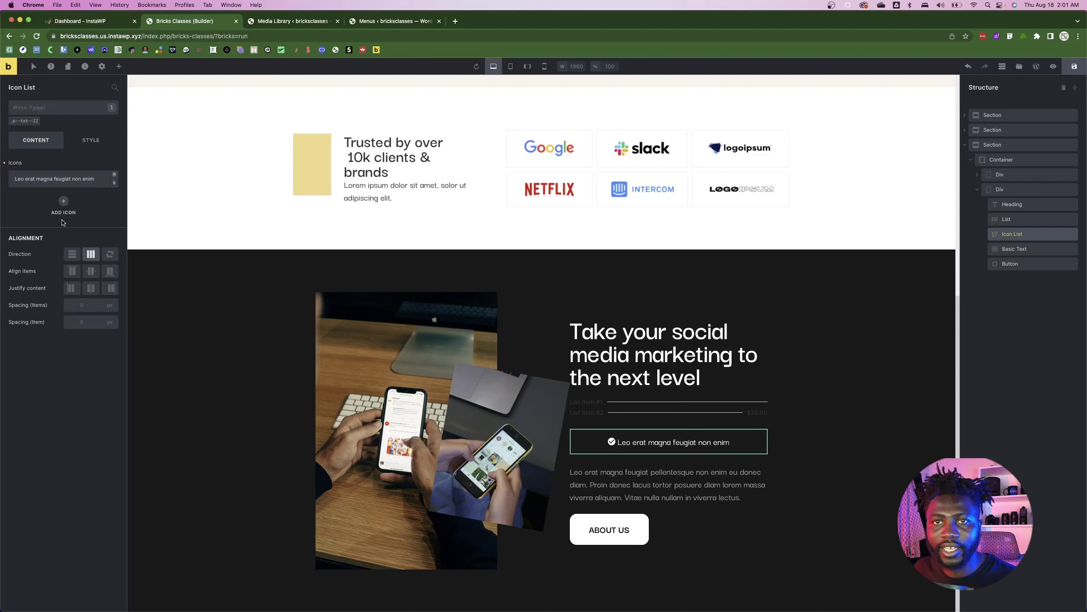
- Open the background colour setting in the Icon List's styling
{"action": "left_click", "coordinate": [91, 140]}
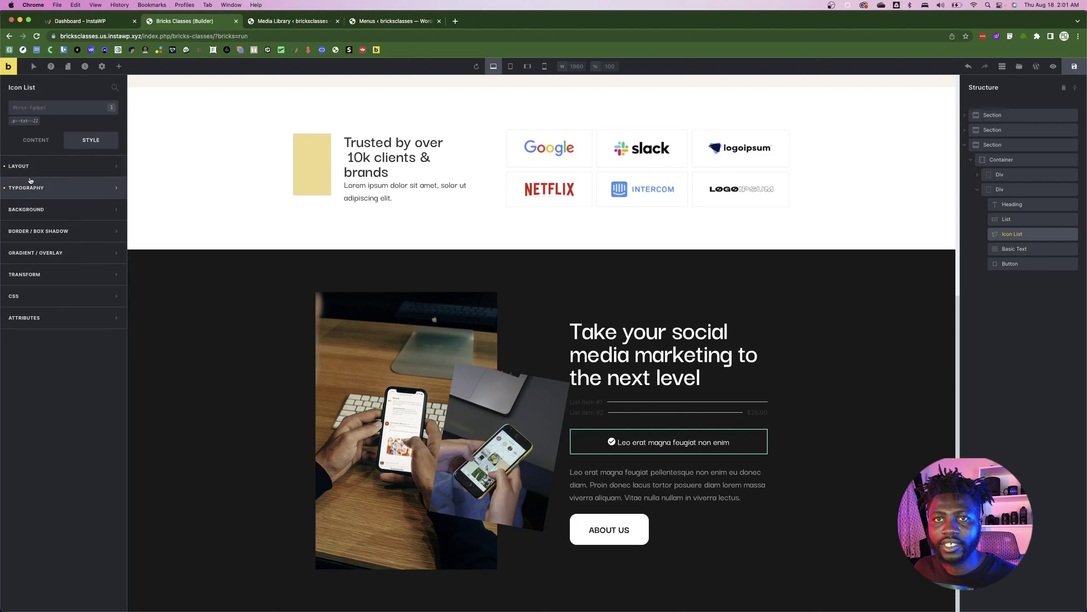
{"action": "left_click", "coordinate": [34, 209]}
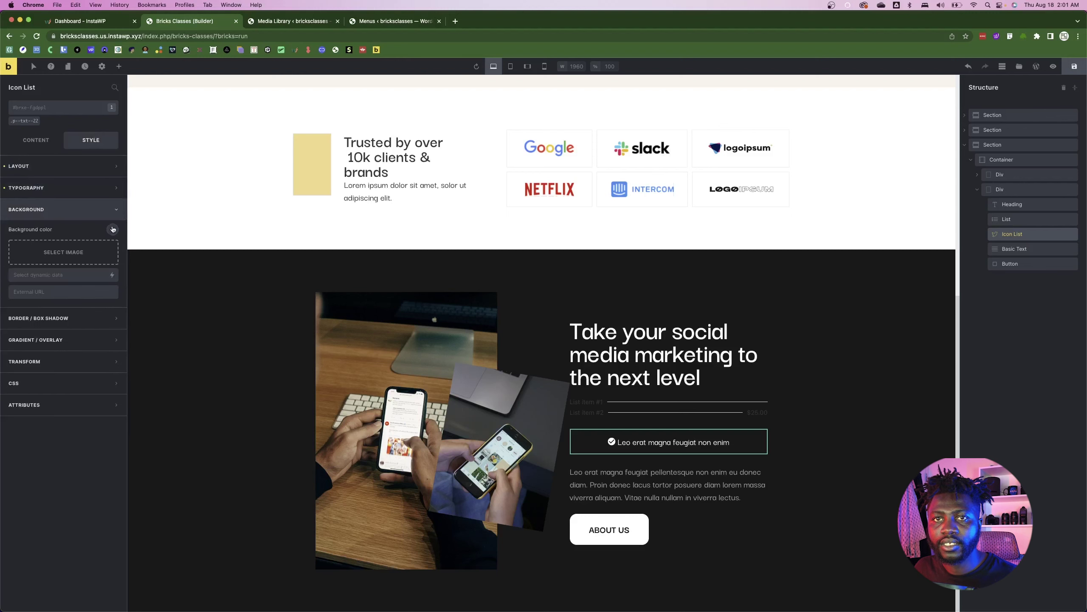
{"action": "left_click", "coordinate": [112, 229]}
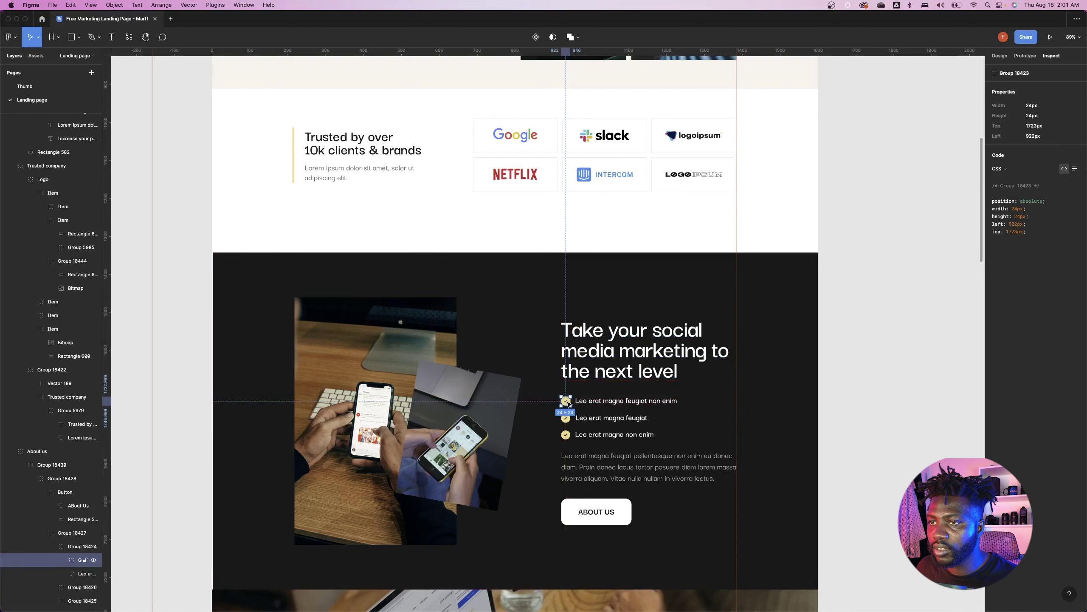
- Copy the hex fill colour of the circle behind the first checklist item's checkmark in Figma
{"action": "double_click", "coordinate": [567, 402]}
{"action": "double_click", "coordinate": [566, 402]}
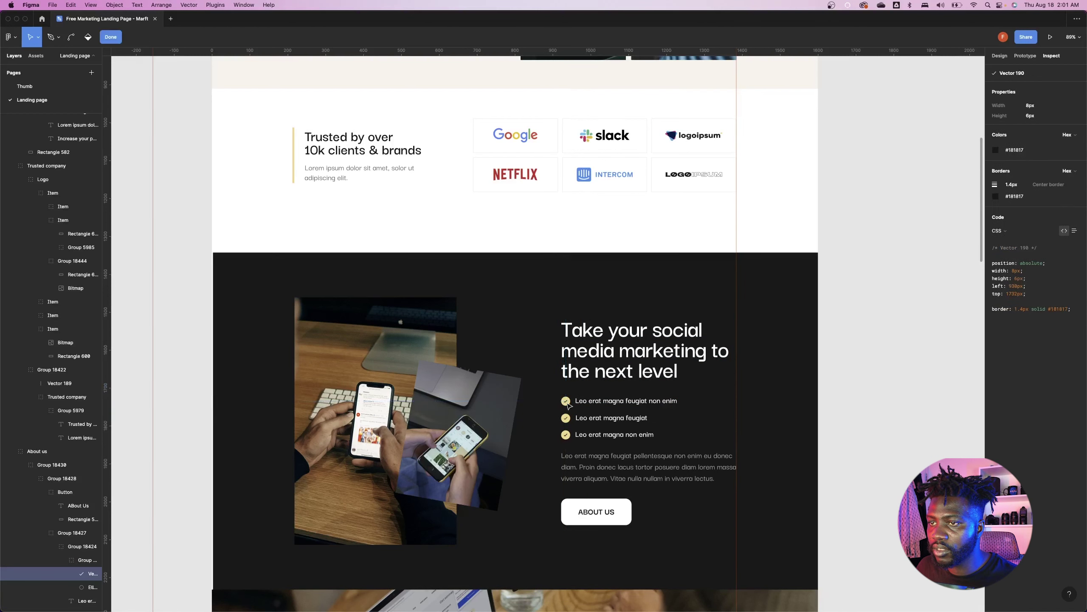
{"action": "key", "text": "Escape"}
{"action": "scroll", "coordinate": [568, 405], "scroll_direction": "up", "scroll_amount": 5}
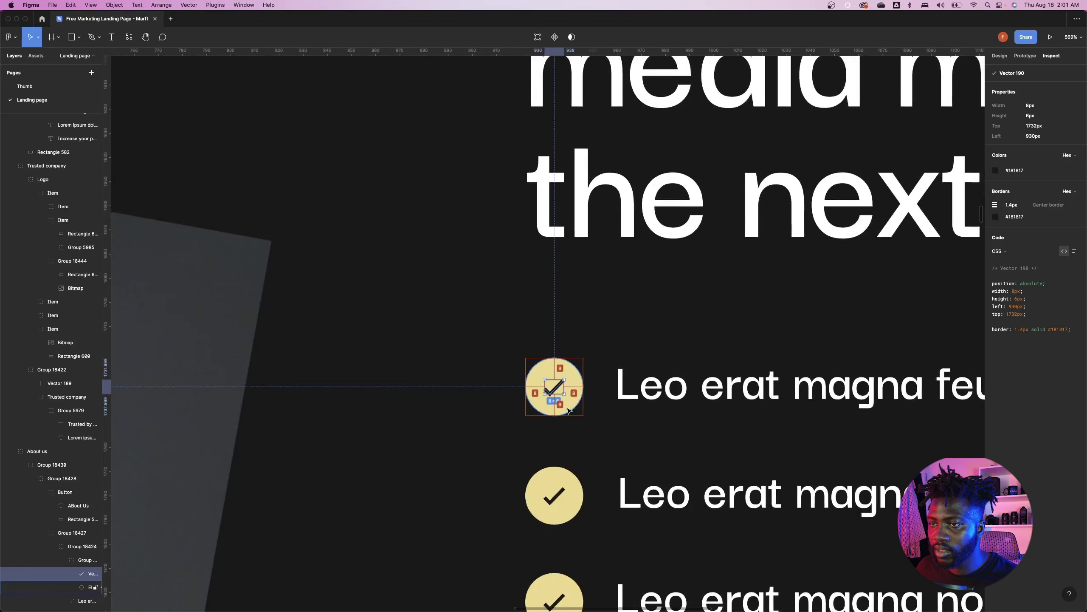
{"action": "double_click", "coordinate": [568, 410]}
{"action": "left_click", "coordinate": [1015, 151]}
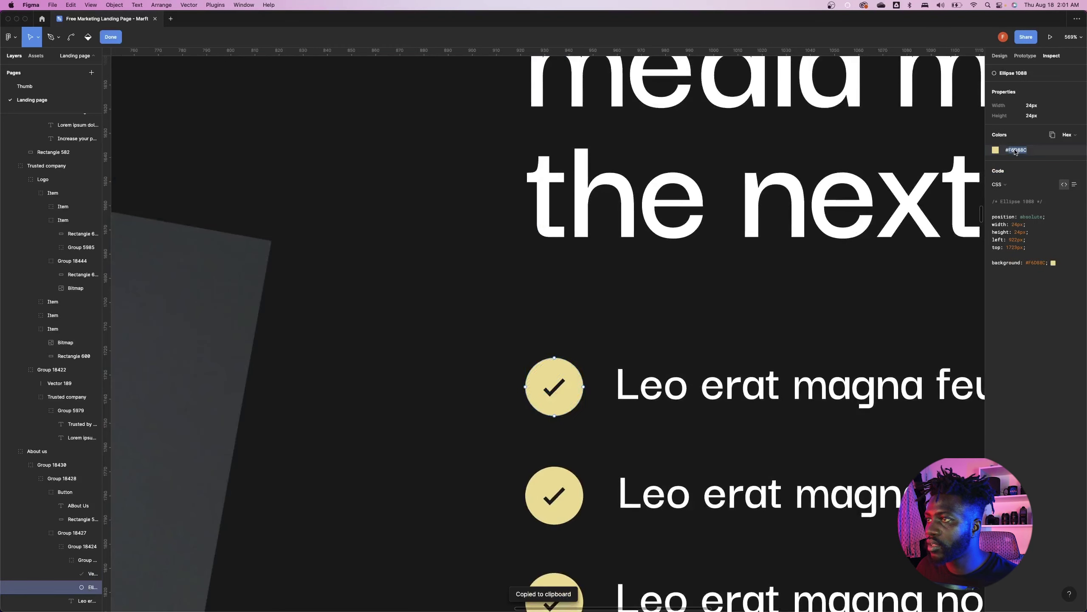
- Try #F6D88C as the Icon List's background colour in Bricks and undo it
{"action": "key", "text": "super+Tab"}
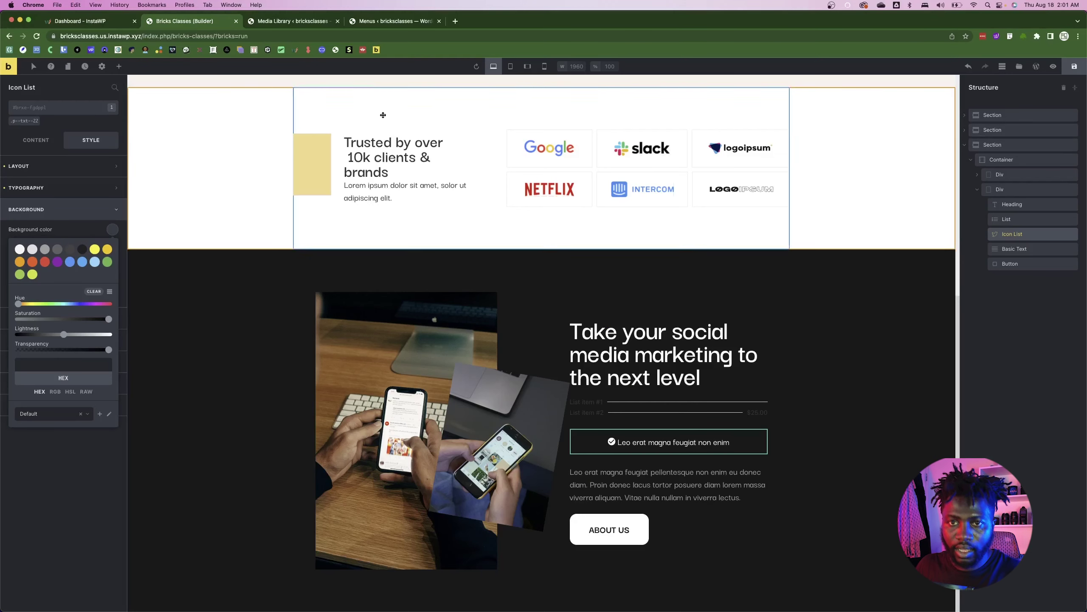
{"action": "left_click", "coordinate": [51, 364]}
{"action": "key", "text": "super+v"}
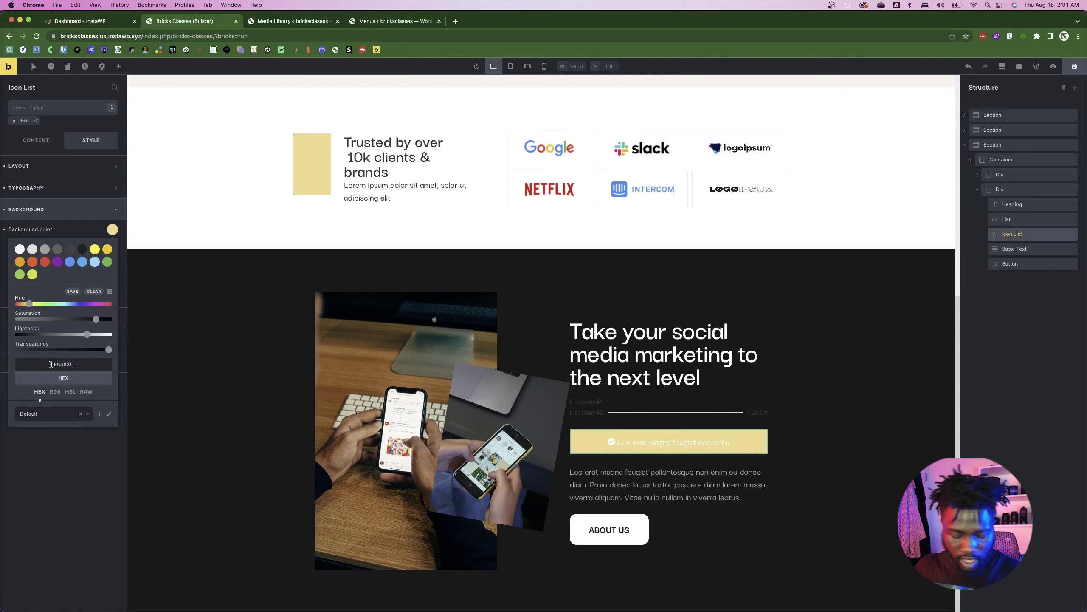
{"action": "key", "text": "Escape"}
- Set the colour of the "Leo erat magna feugiat non enim" item to F6D88C
{"action": "left_click", "coordinate": [36, 139]}
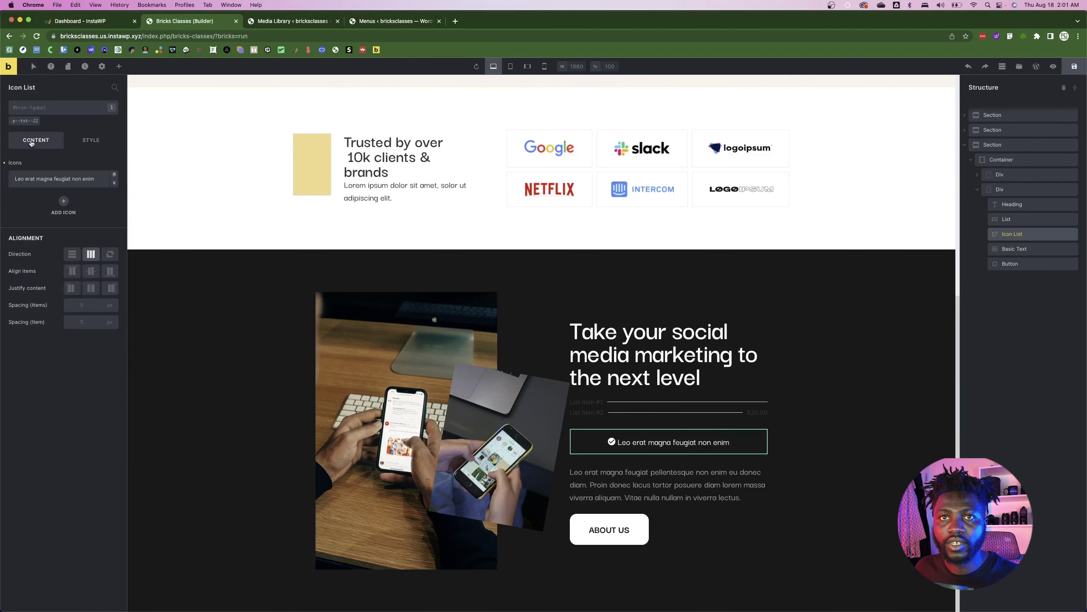
{"action": "left_click", "coordinate": [55, 180]}
{"action": "left_click", "coordinate": [104, 259]}
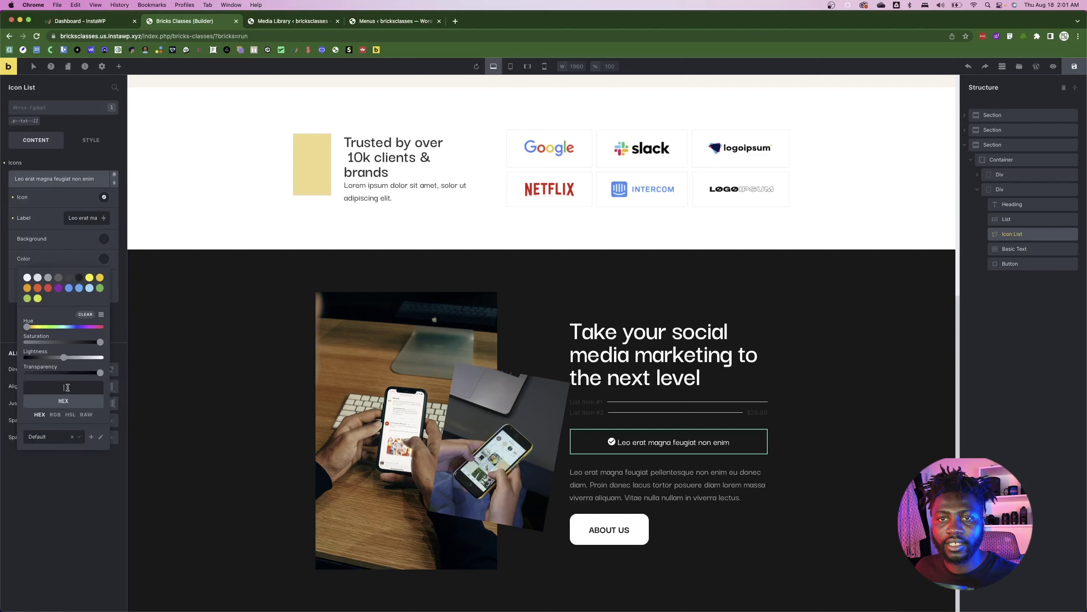
{"action": "key", "text": "super+v"}
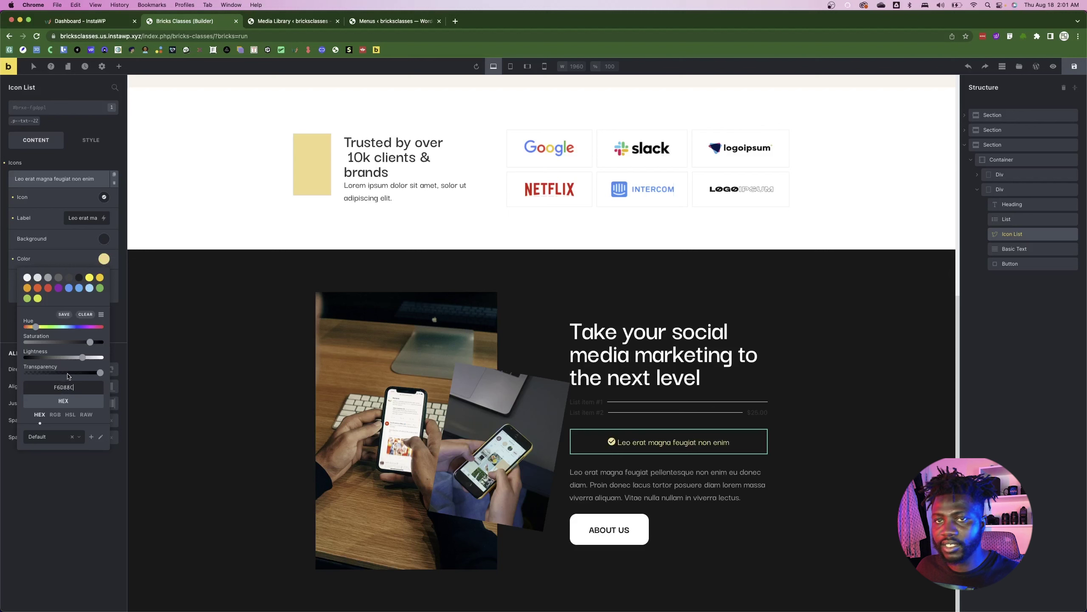
{"action": "left_click", "coordinate": [54, 259]}
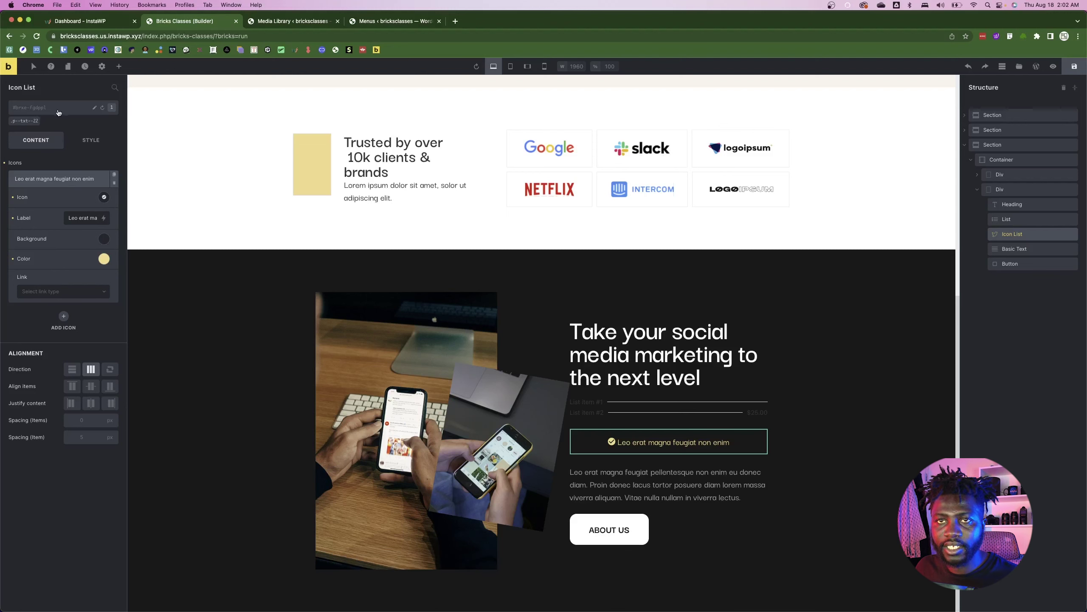
- Try light blue #03a9f4 as the Icon List's typography colour and clear it again
{"action": "left_click", "coordinate": [82, 139]}
{"action": "left_click", "coordinate": [45, 189]}
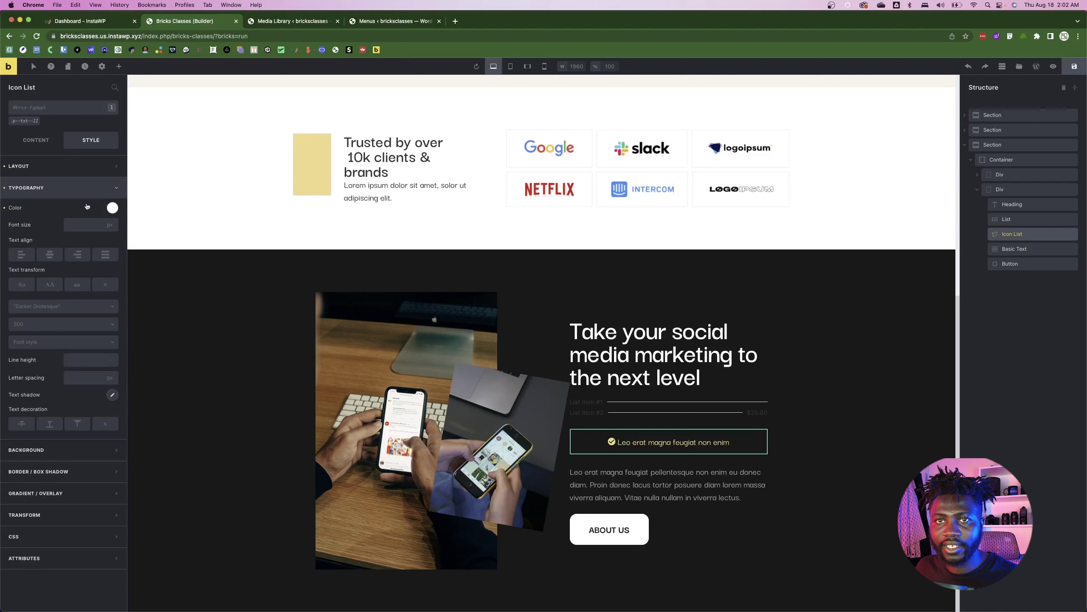
{"action": "left_click", "coordinate": [112, 208]}
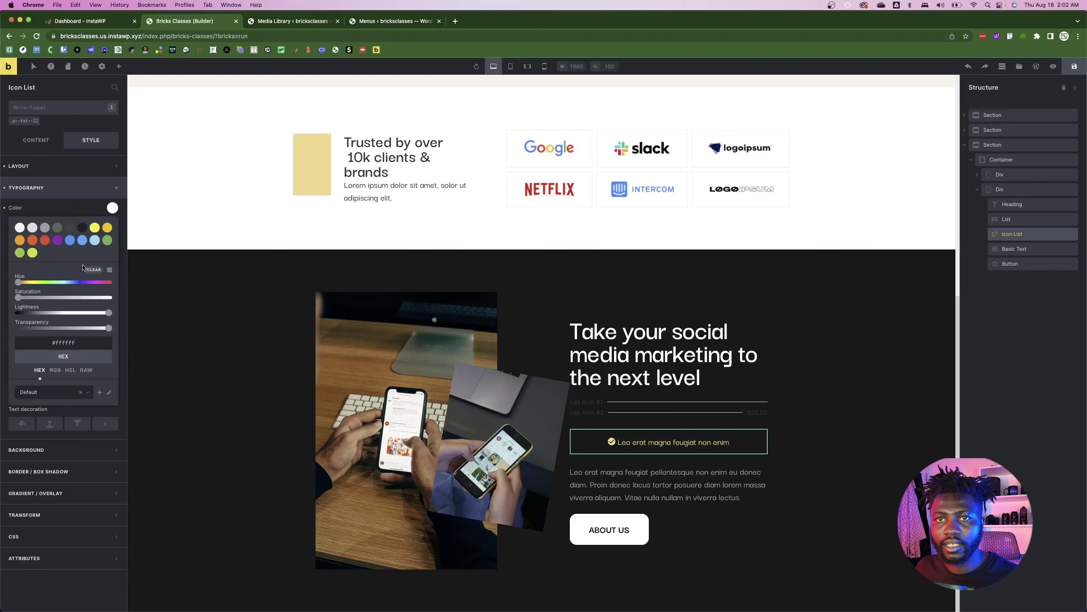
{"action": "left_click", "coordinate": [83, 241]}
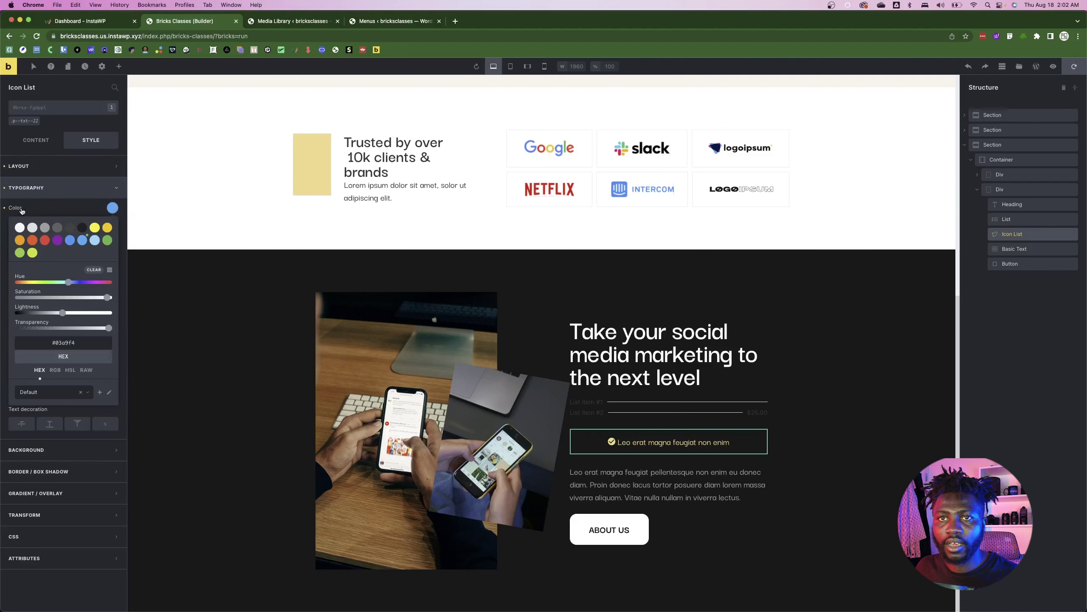
{"action": "left_click", "coordinate": [8, 208]}
{"action": "left_click", "coordinate": [42, 194]}
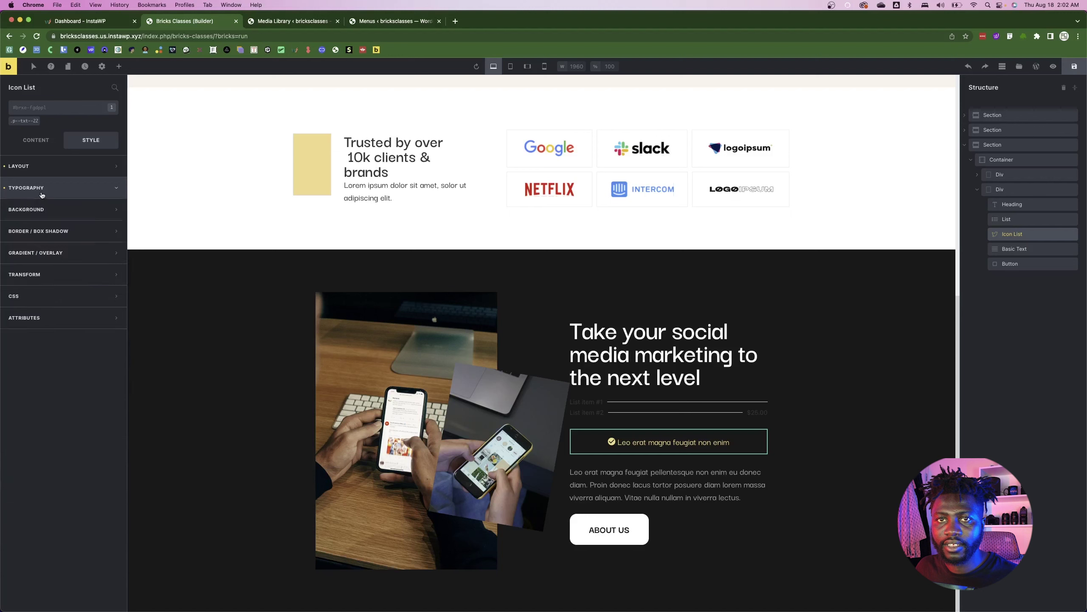
- Align the Icon List's content to the start of its row through the justify content setting
{"action": "left_click", "coordinate": [36, 139]}
{"action": "left_click", "coordinate": [68, 181]}
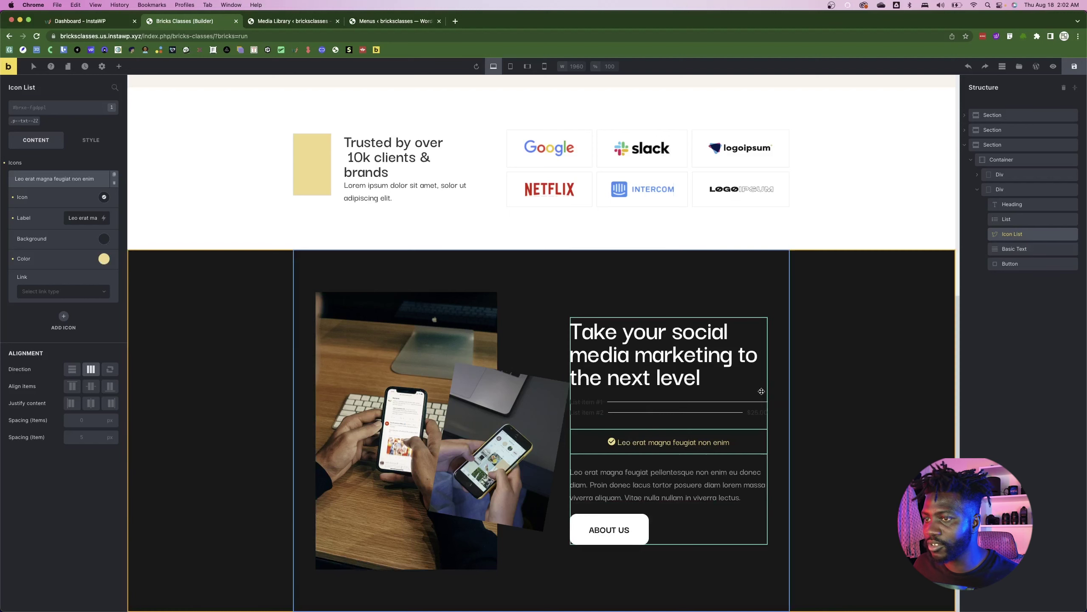
{"action": "left_click", "coordinate": [60, 178]}
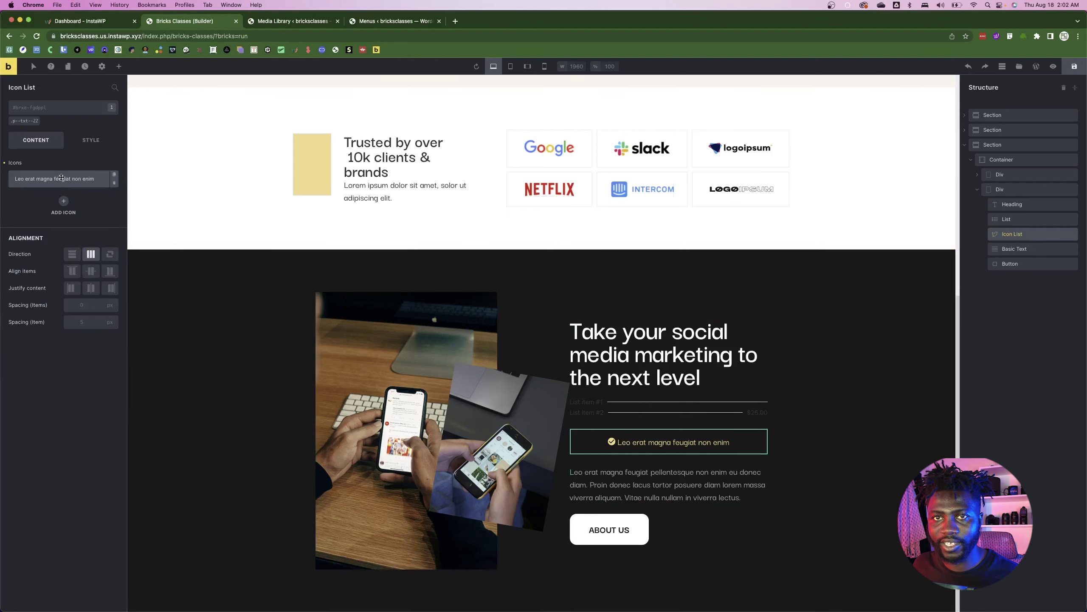
{"action": "left_click", "coordinate": [71, 288]}
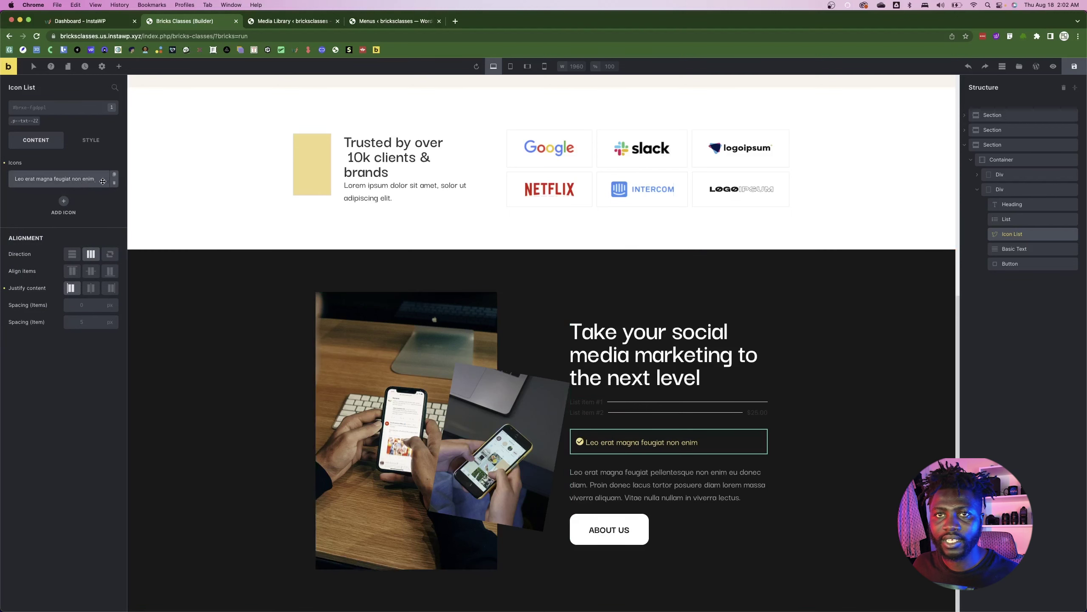
- Duplicate the Icon List's item twice, compare with the Figma design, and stack the three items vertically
{"action": "left_click", "coordinate": [114, 175]}
{"action": "left_click", "coordinate": [114, 176]}
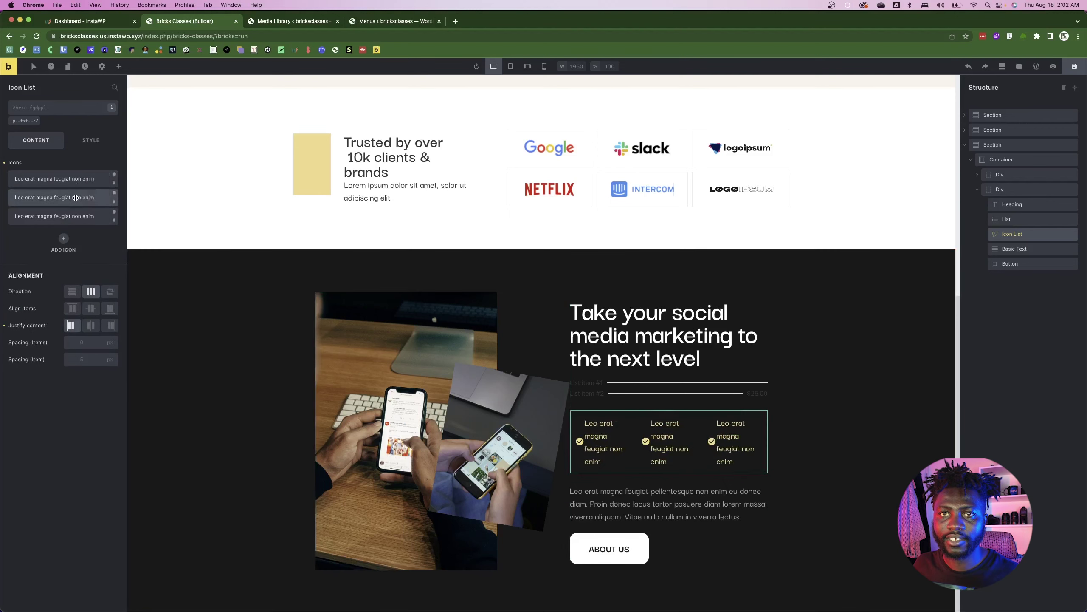
{"action": "key", "text": "super+Tab"}
{"action": "scroll", "coordinate": [694, 483], "scroll_direction": "down", "scroll_amount": 10}
{"action": "key", "text": "super+Tab"}
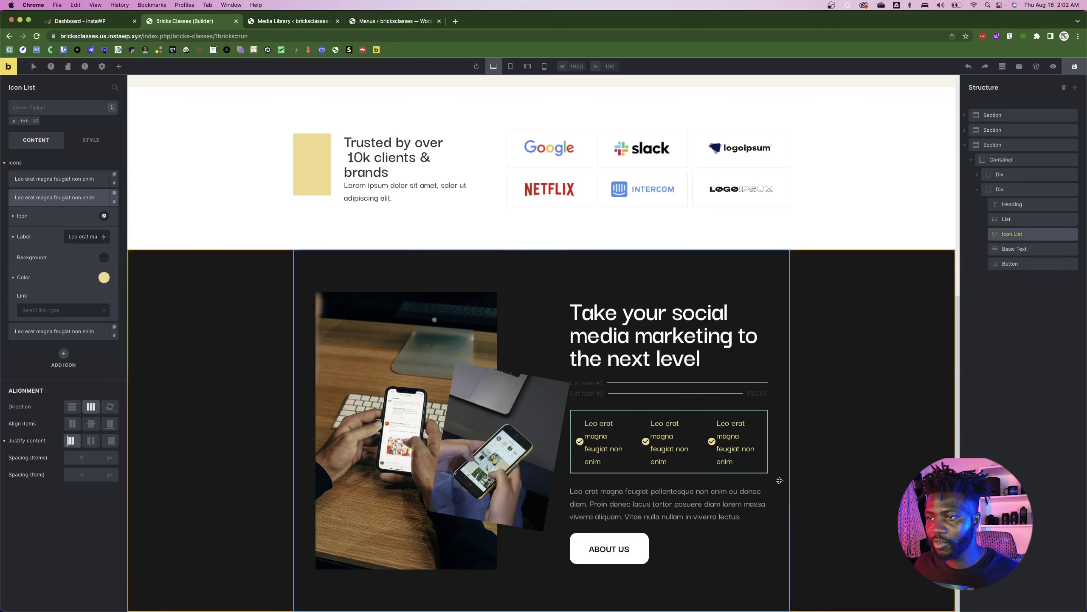
{"action": "left_click", "coordinate": [73, 407]}
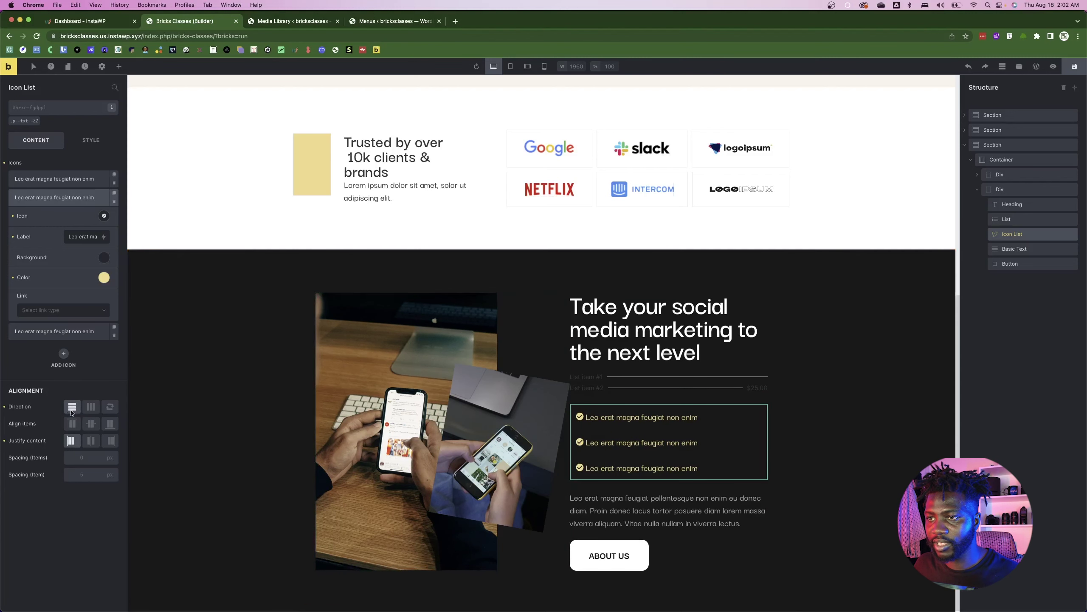
- Check the icon-to-text gap in the Figma checklist and set the Icon List's Spacing (item) to 13 px in Bricks
{"action": "left_click", "coordinate": [76, 475]}
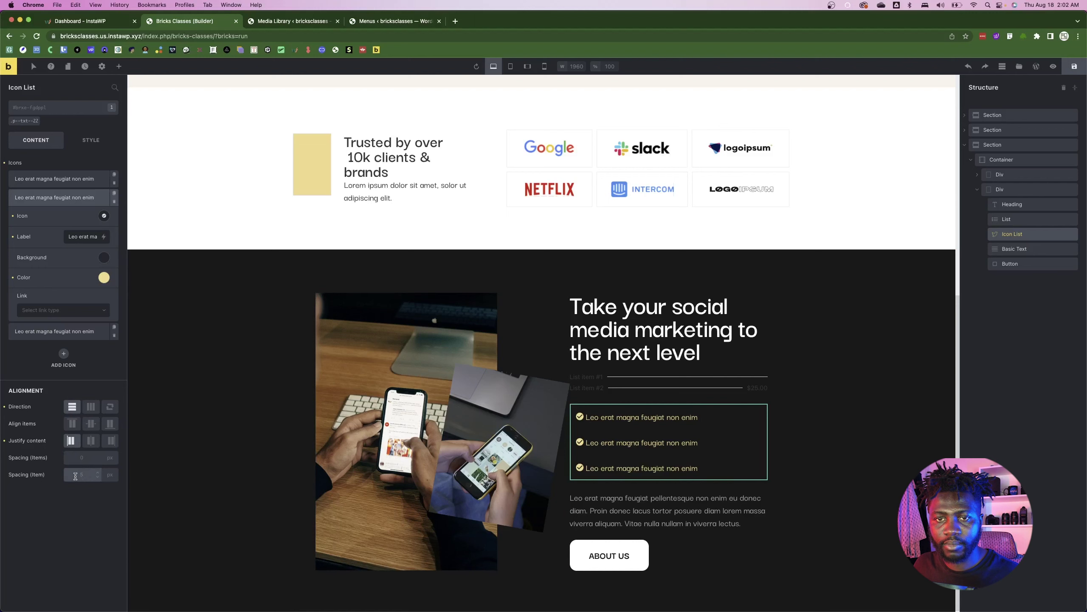
{"action": "type", "text": "0"}
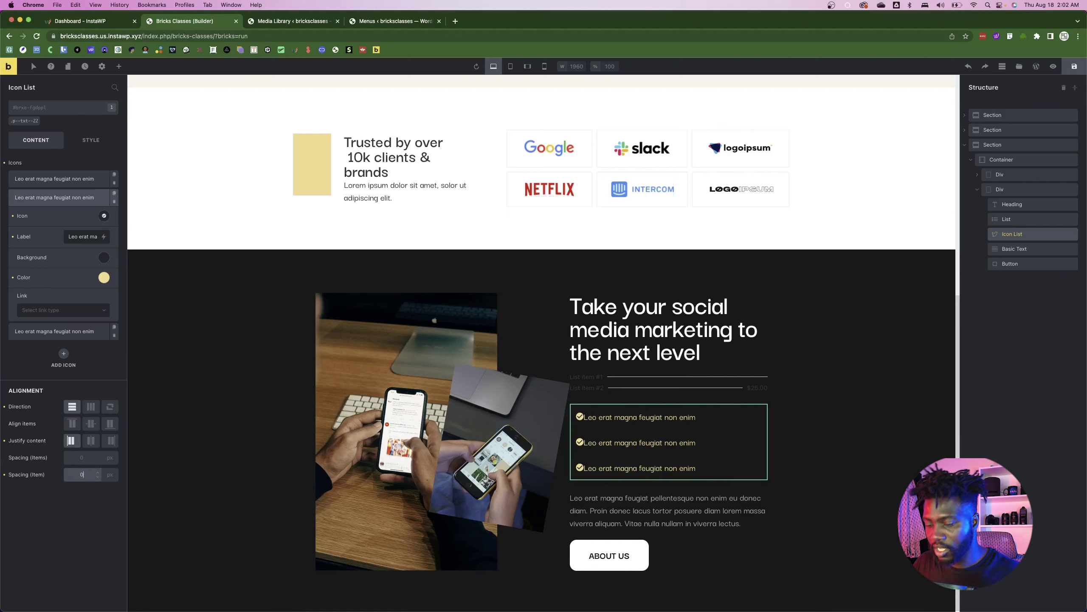
{"action": "key", "text": "super+Tab"}
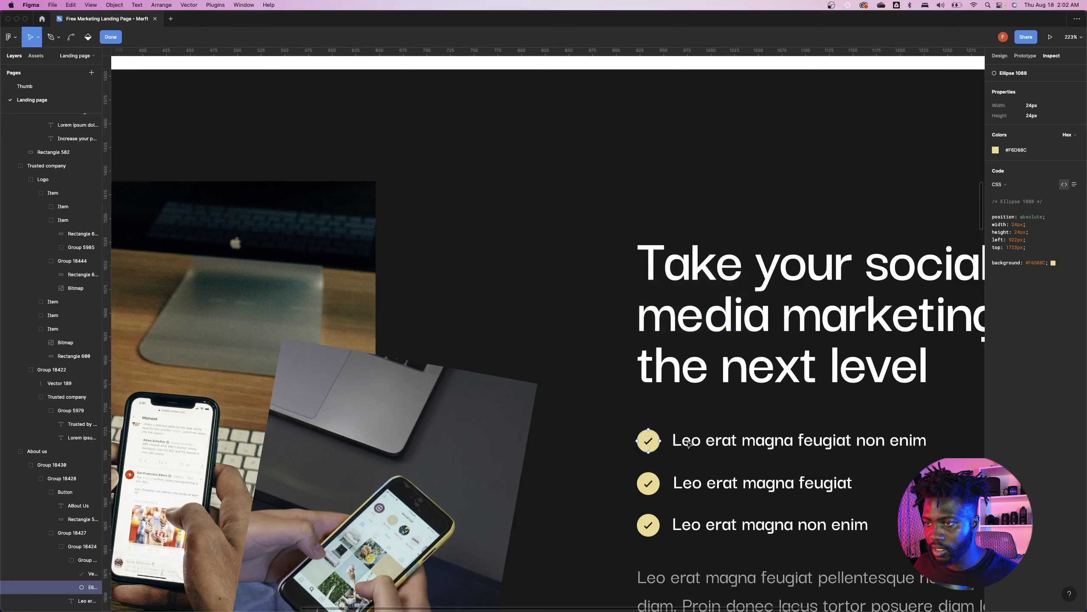
{"action": "scroll", "coordinate": [690, 447], "scroll_direction": "down", "scroll_amount": 5, "text": "ctrl"}
{"action": "key", "text": "alt"}
{"action": "key", "text": "super+Tab"}
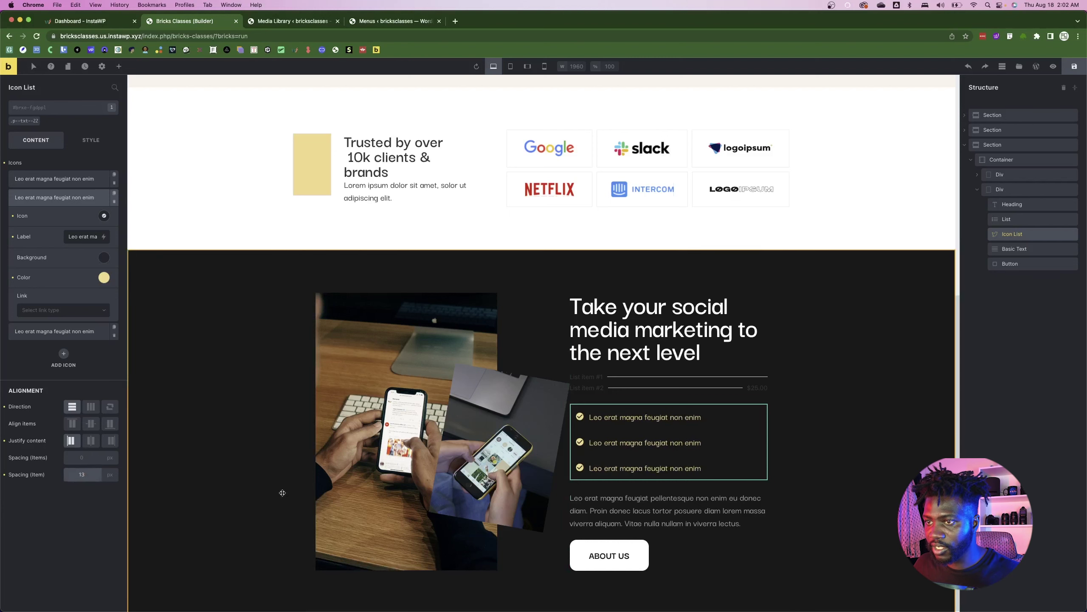
- Compare the checklist's row spacing with Figma and try 20, 10 and 0 px as the Icon List's Spacing (items) in Bricks
{"action": "key", "text": "super+Tab"}
{"action": "left_click", "coordinate": [724, 445]}
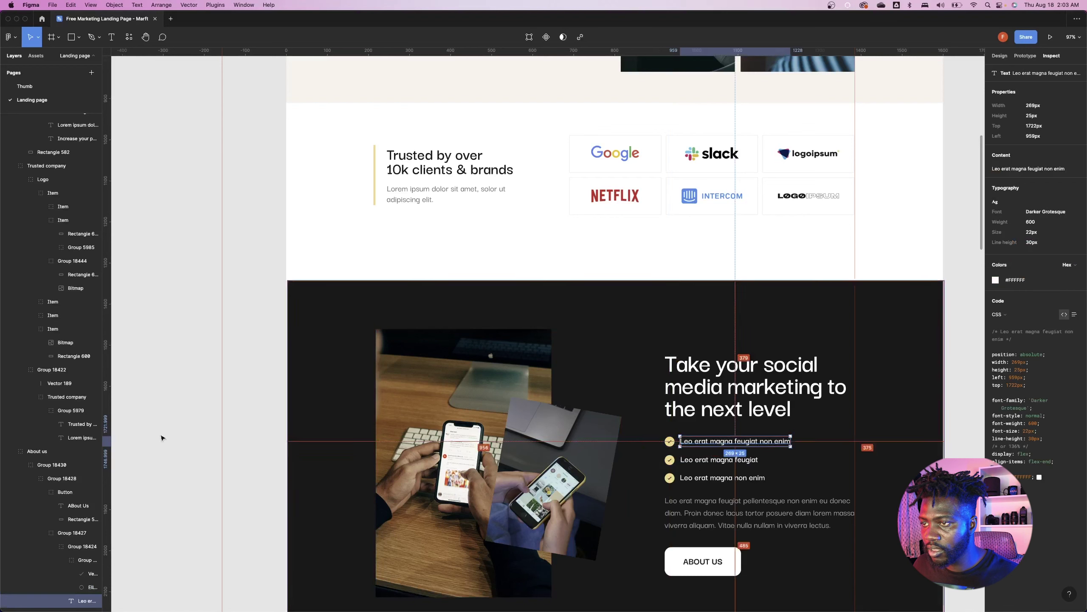
{"action": "key", "text": "super+Tab"}
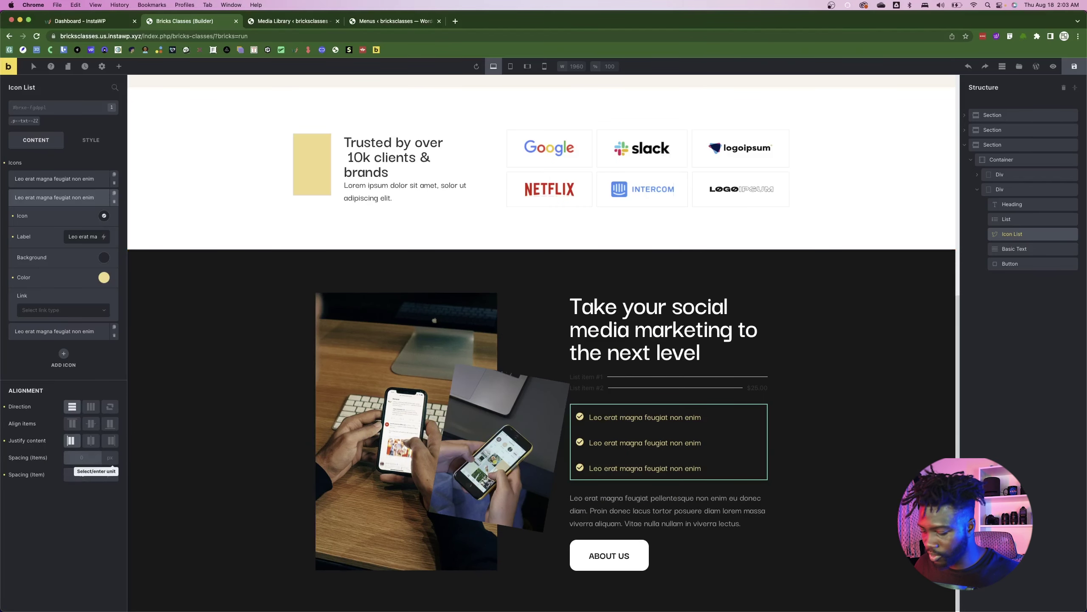
{"action": "type", "text": "20"}
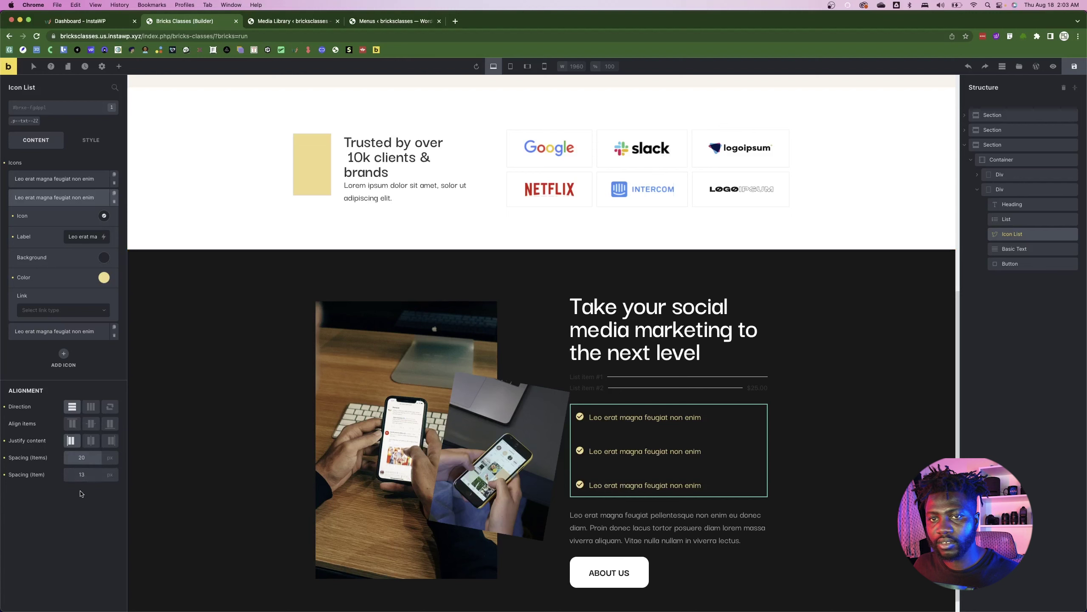
{"action": "key", "text": "super+Tab"}
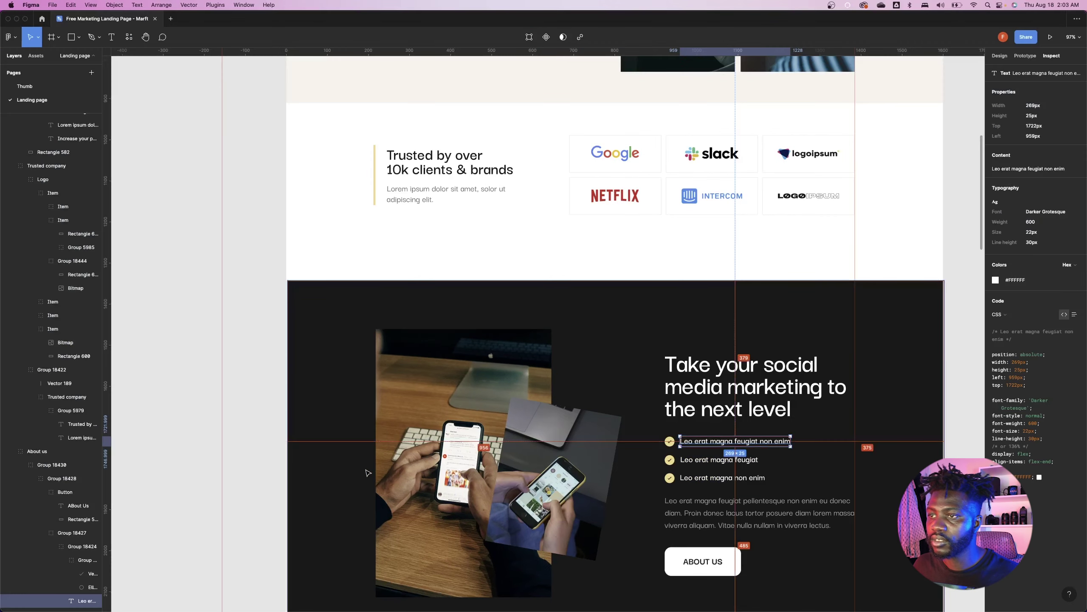
{"action": "key", "text": "super+Tab"}
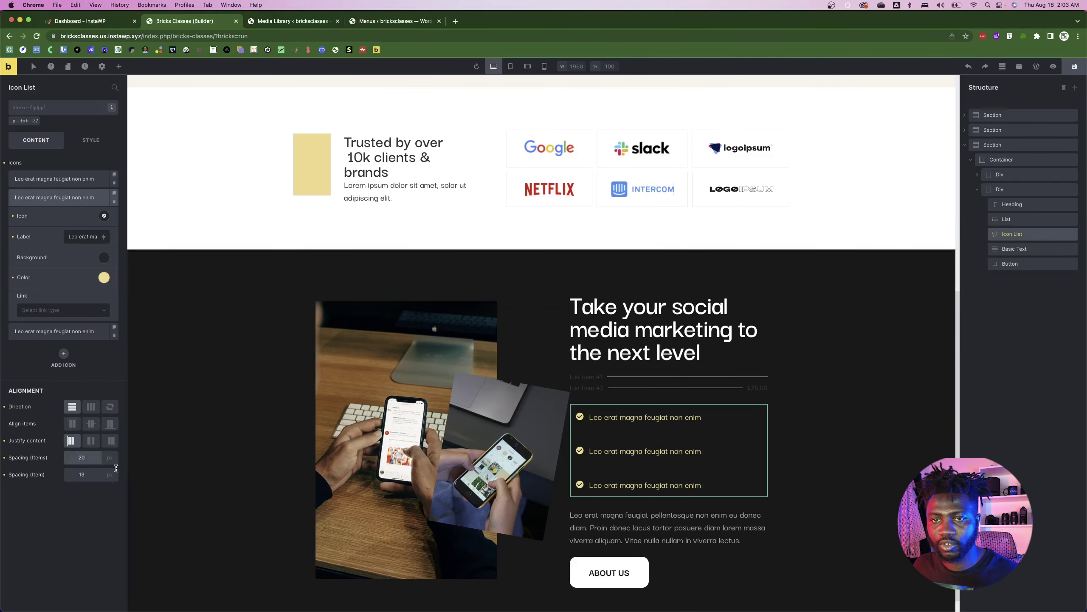
{"action": "double_click", "coordinate": [74, 457]}
{"action": "type", "text": "10"}
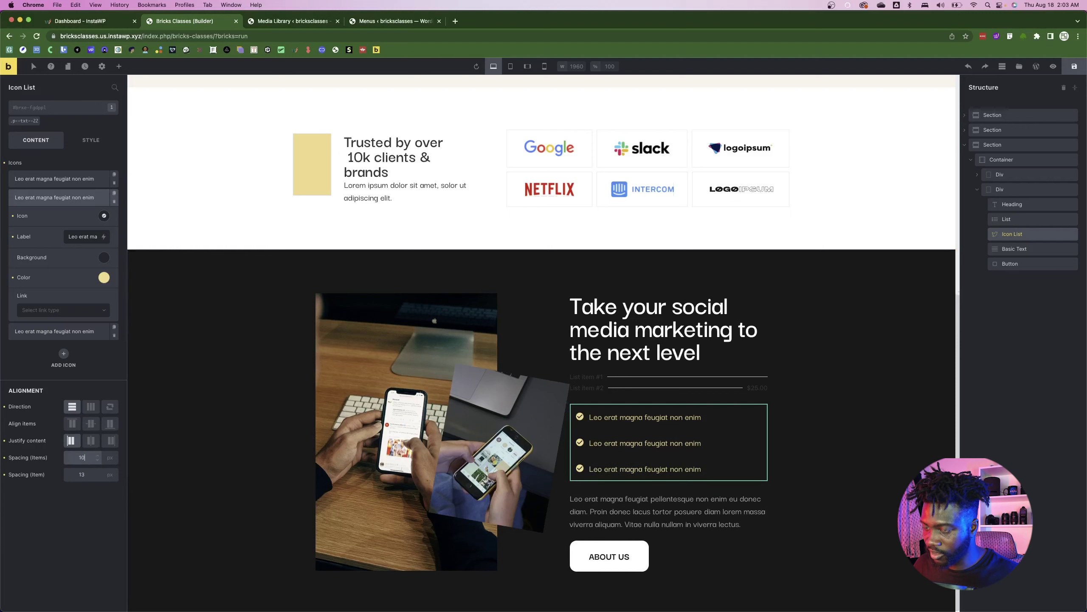
{"action": "double_click", "coordinate": [77, 457]}
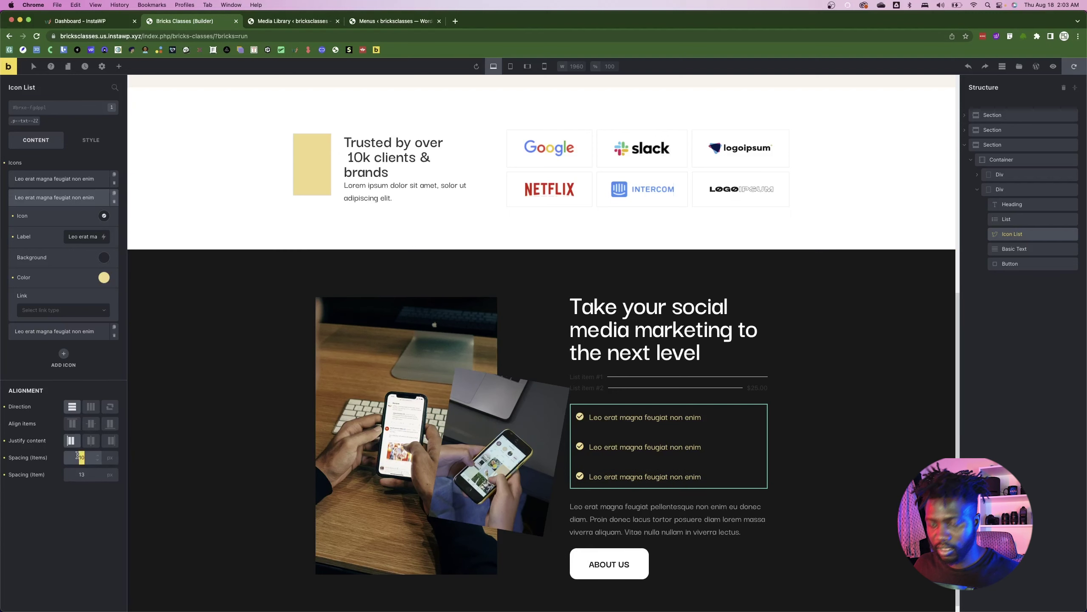
{"action": "type", "text": "0"}
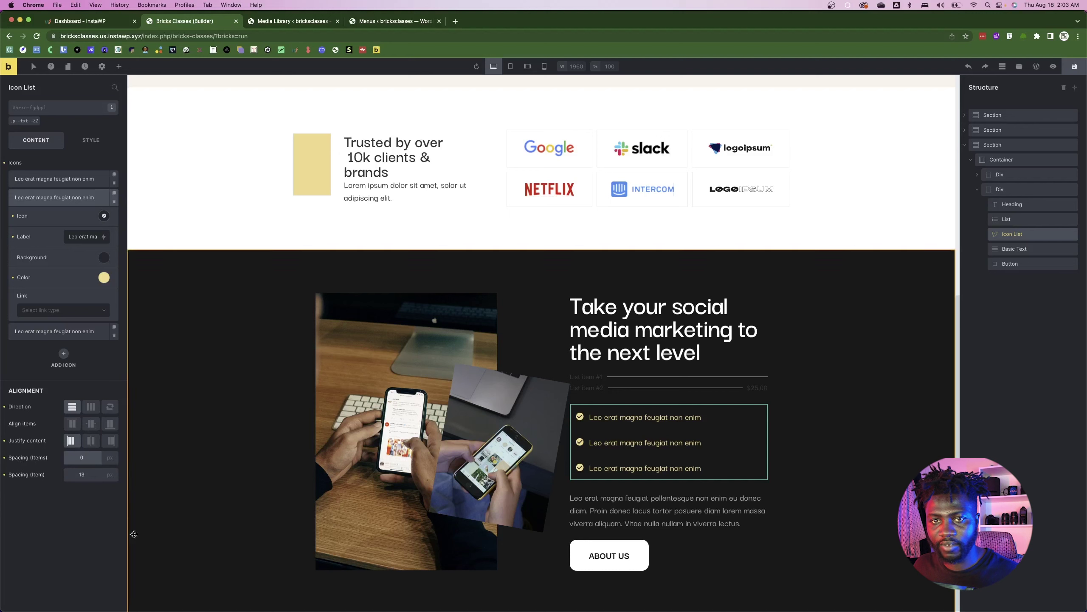
- Clear the Icon List's padding on all sides and set its Spacing (items) to 20 px
{"action": "left_click", "coordinate": [81, 141]}
{"action": "left_click", "coordinate": [30, 172]}
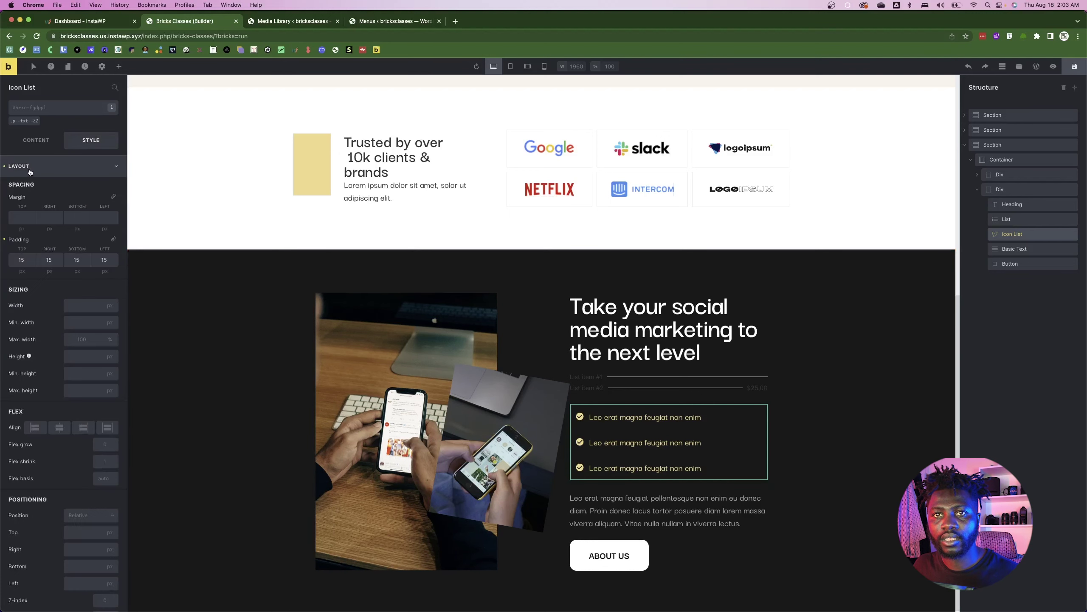
{"action": "left_click", "coordinate": [4, 240]}
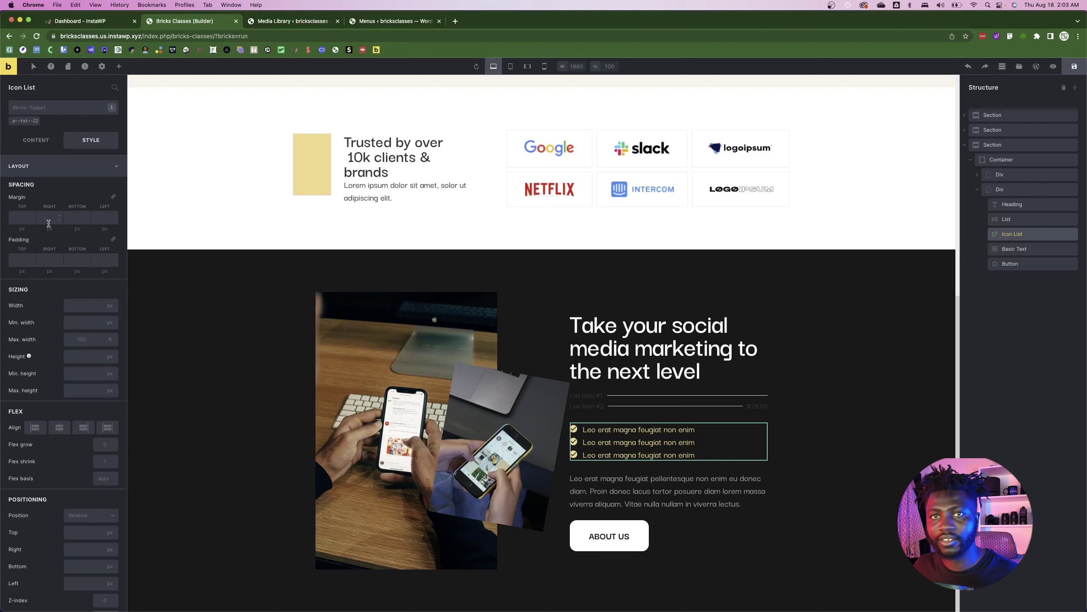
{"action": "left_click", "coordinate": [36, 140]}
{"action": "left_click", "coordinate": [70, 344]}
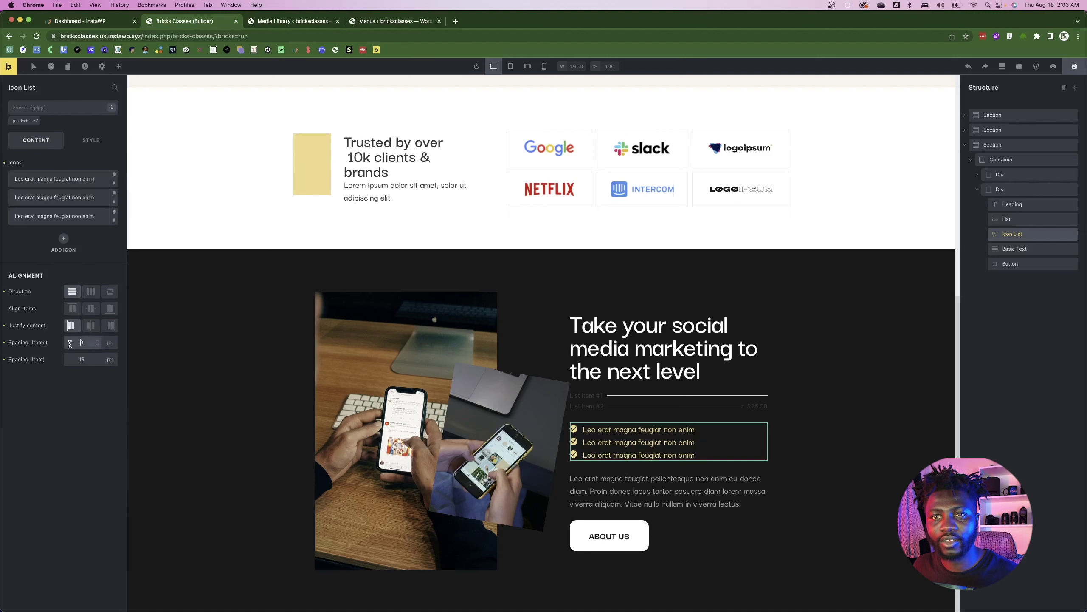
{"action": "type", "text": "20"}
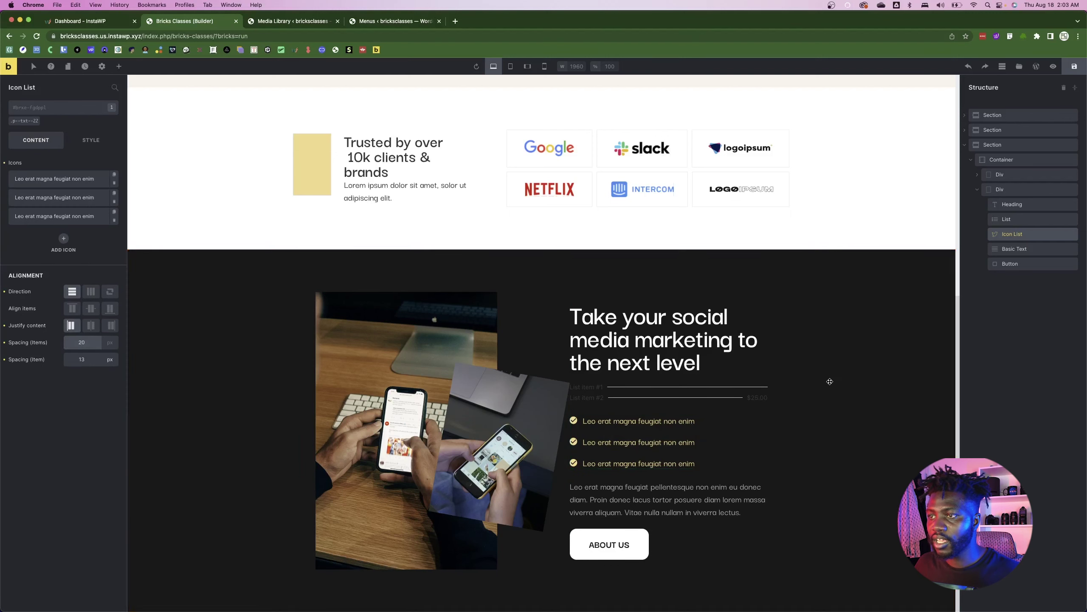
- Delete the placeholder List element between the heading and the Icon List
{"action": "left_click", "coordinate": [830, 379]}
{"action": "left_click", "coordinate": [676, 396]}
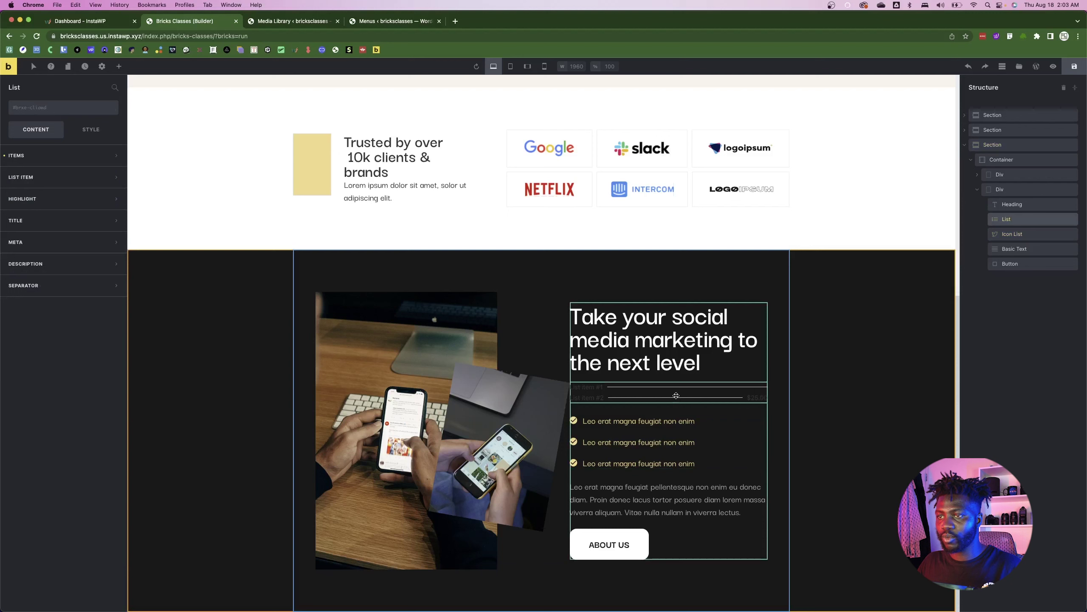
{"action": "right_click", "coordinate": [1023, 220]}
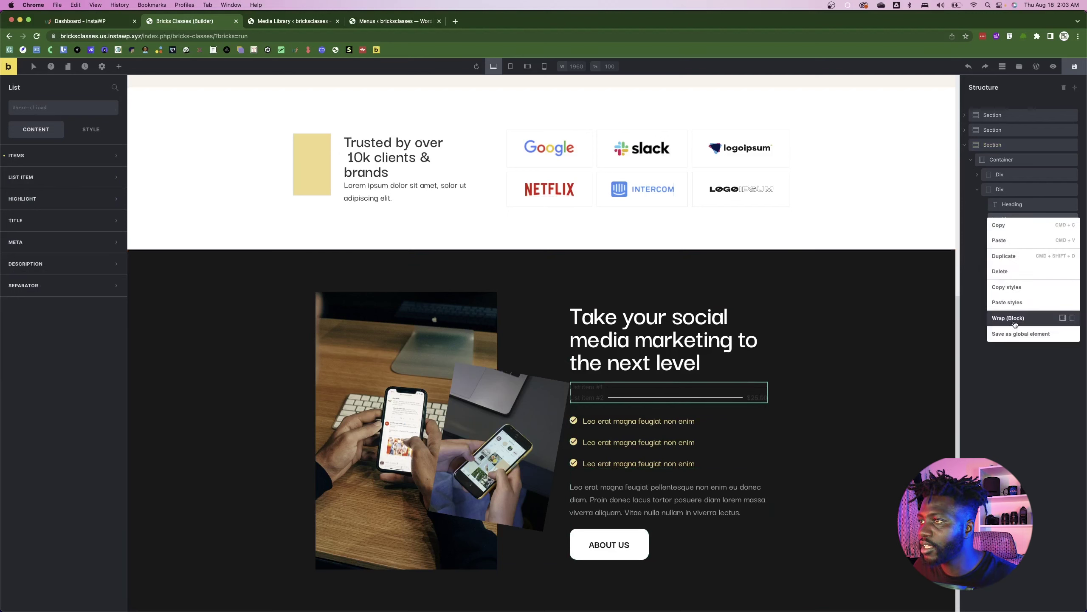
{"action": "left_click", "coordinate": [1017, 273]}
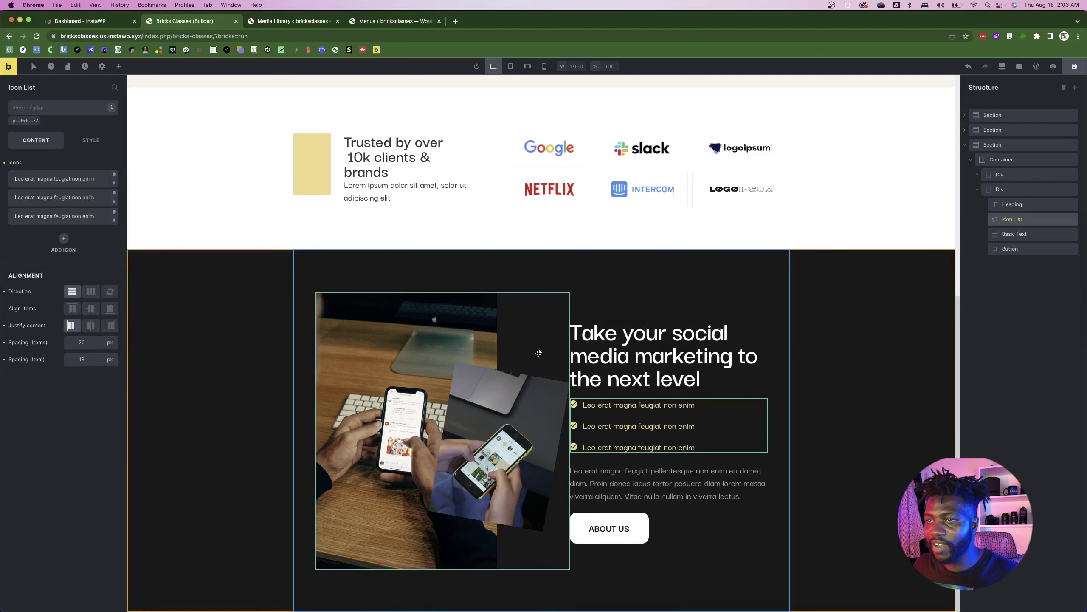
- Measure the gap between images and text in Figma, and set the About us container's column gap to 105 px in Bricks
{"action": "key", "text": "super+Tab"}
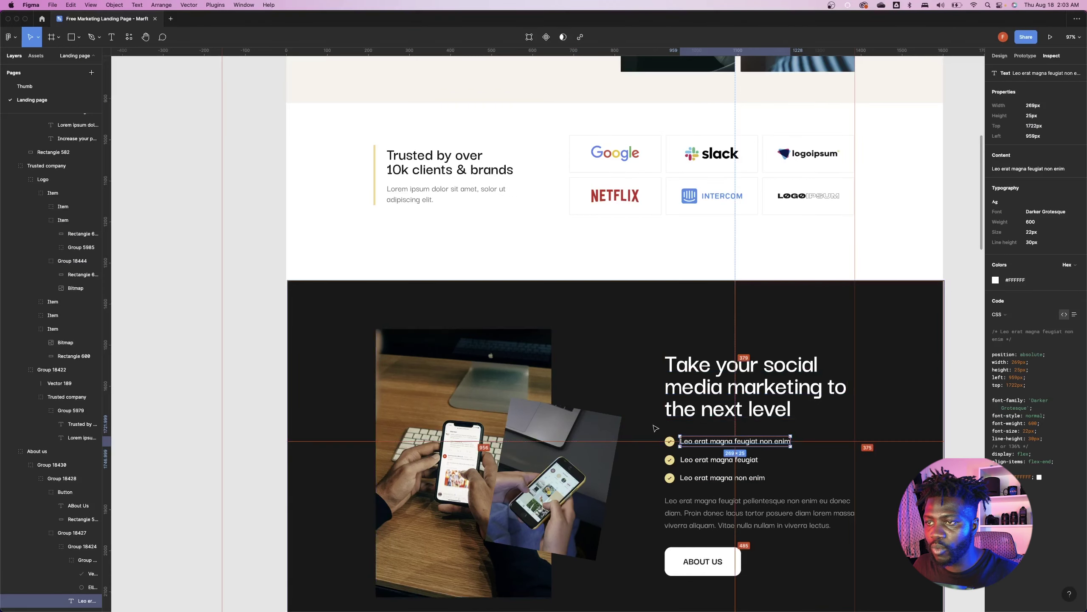
{"action": "left_click", "coordinate": [612, 416]}
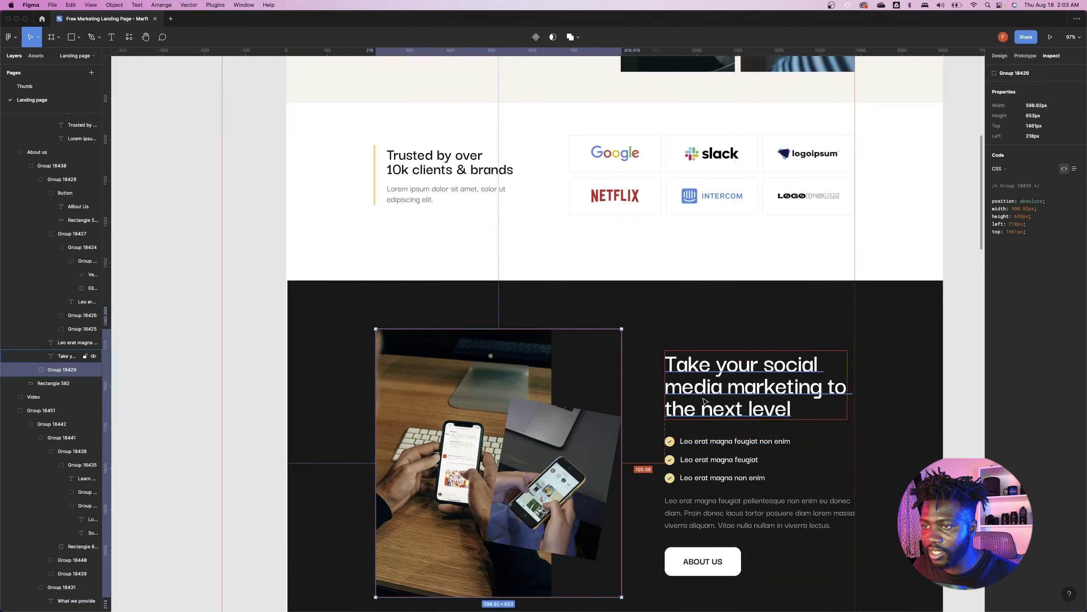
{"action": "key", "text": "super+Tab"}
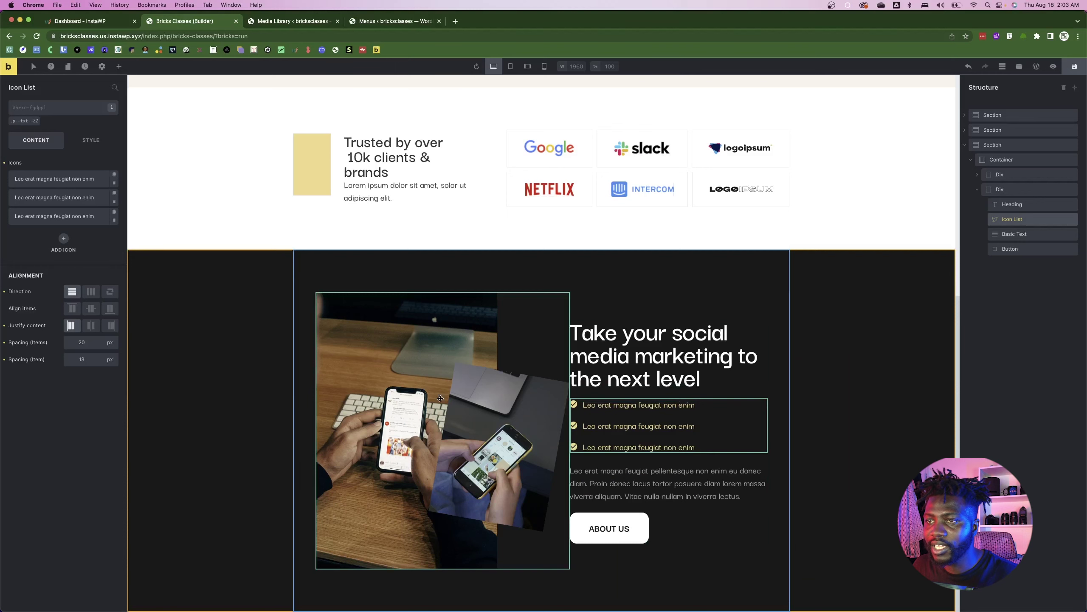
{"action": "left_click", "coordinate": [1000, 192]}
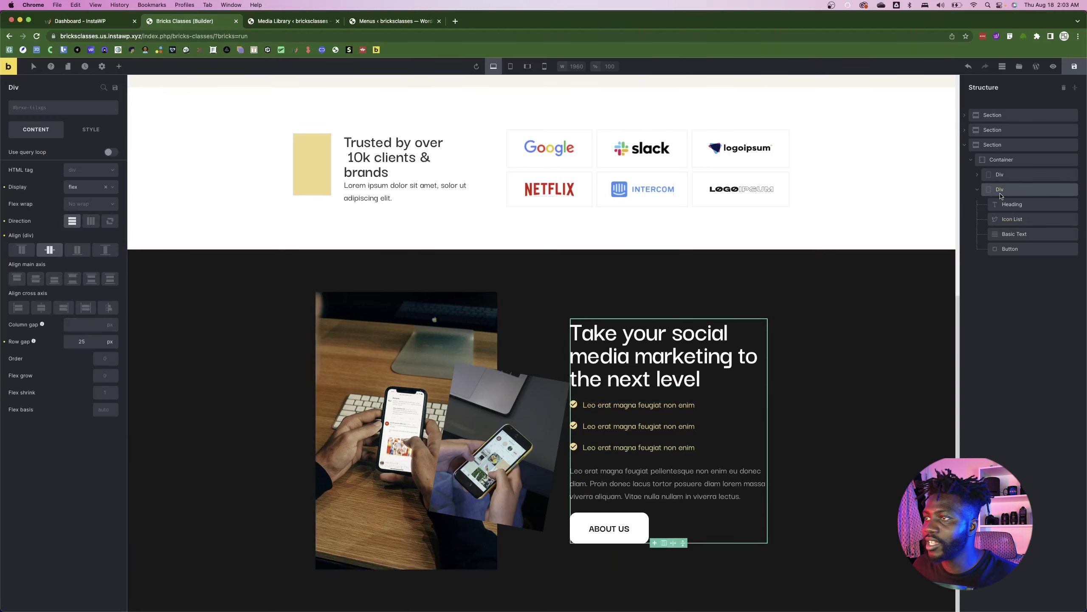
{"action": "left_click", "coordinate": [1001, 160]}
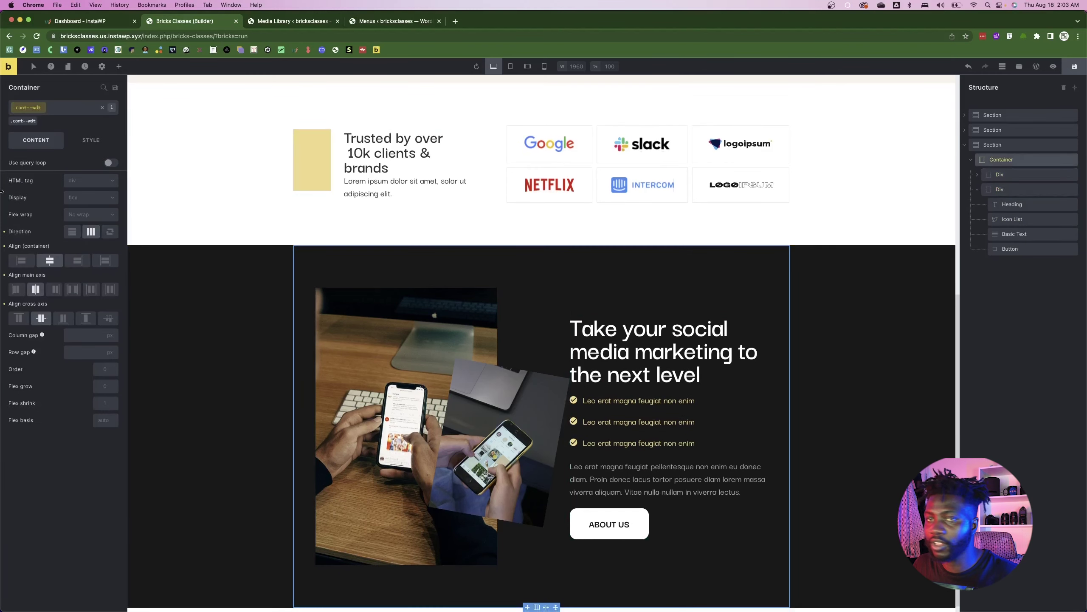
{"action": "left_click", "coordinate": [80, 335]}
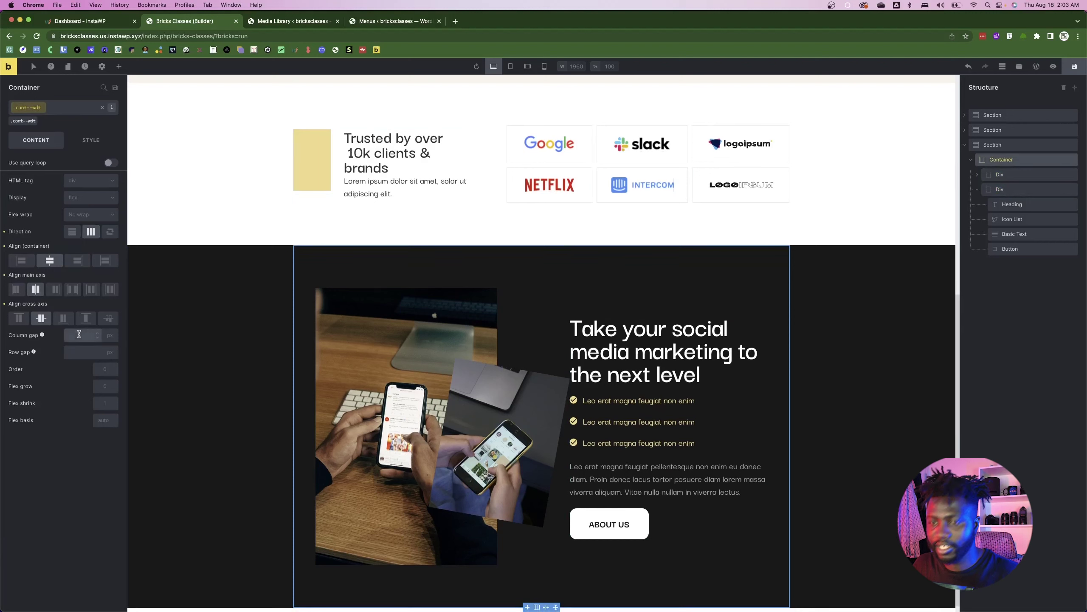
{"action": "type", "text": "105"}
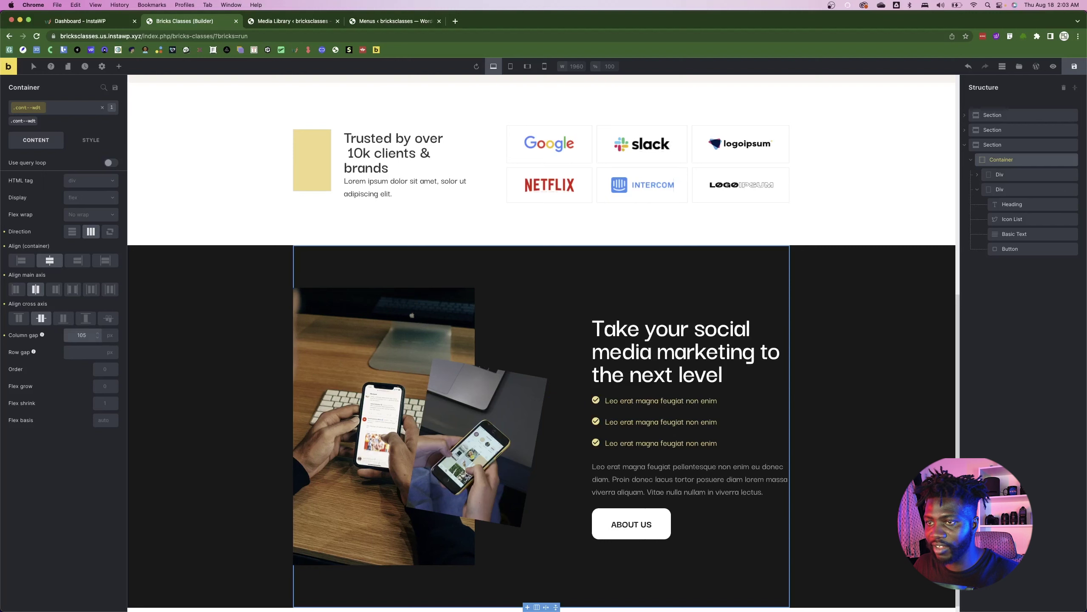
{"action": "left_click", "coordinate": [189, 434]}
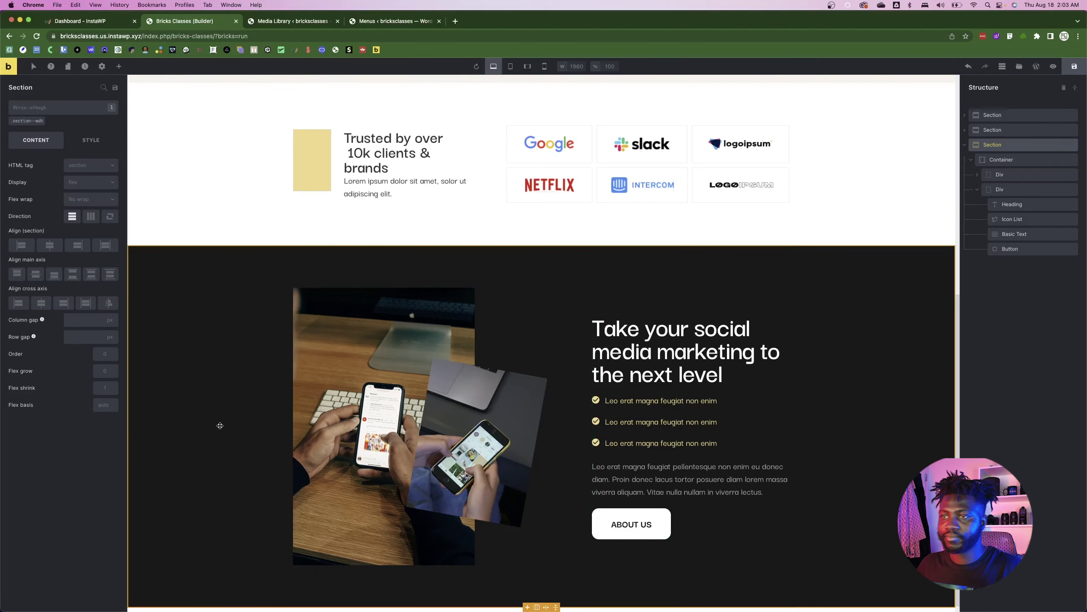
- Review the finished About us section against Figma and examine the size of the Video section below it, returning to Bricks
{"action": "scroll", "coordinate": [231, 428], "scroll_direction": "up", "scroll_amount": 7}
{"action": "scroll", "coordinate": [253, 430], "scroll_direction": "down", "scroll_amount": 7}
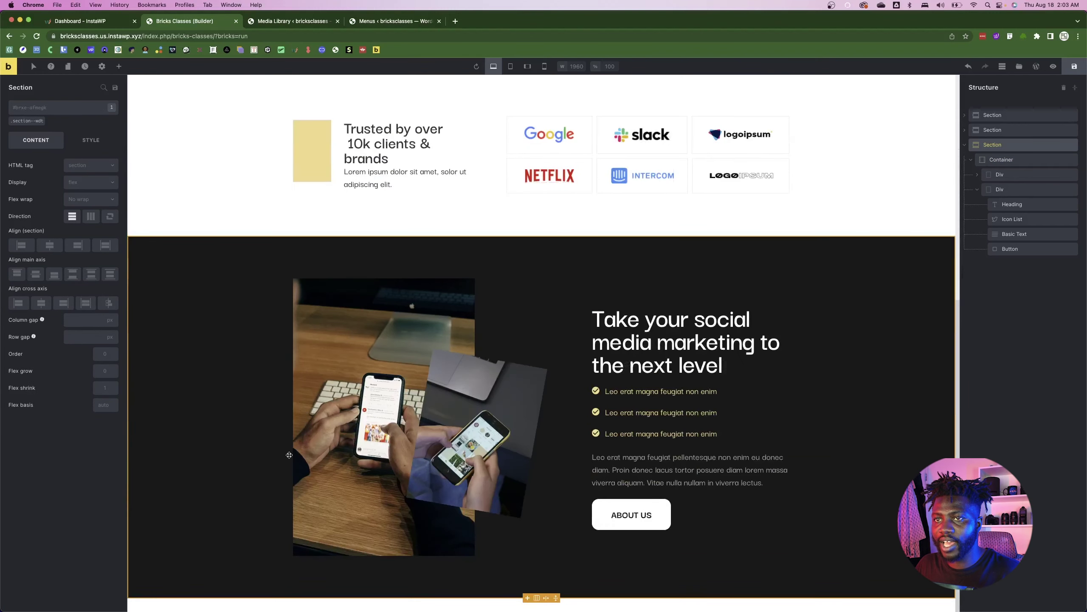
{"action": "scroll", "coordinate": [288, 454], "scroll_direction": "up", "scroll_amount": 1}
{"action": "key", "text": "super+Tab"}
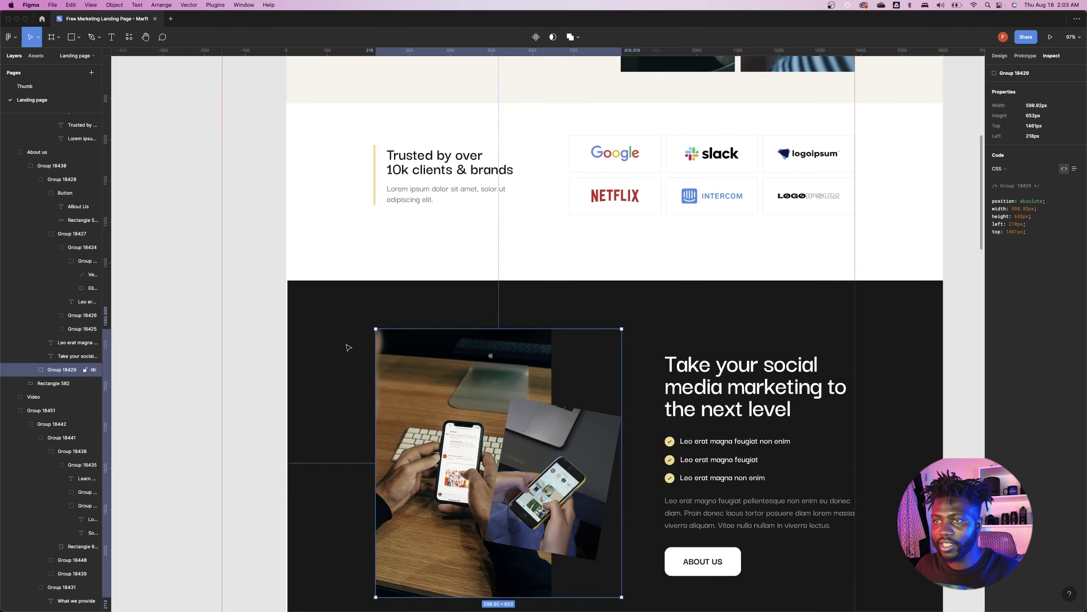
{"action": "key", "text": "Escape"}
{"action": "scroll", "coordinate": [362, 372], "scroll_direction": "down", "scroll_amount": 3}
{"action": "left_click_drag", "start_coordinate": [592, 461], "coordinate": [547, 285]}
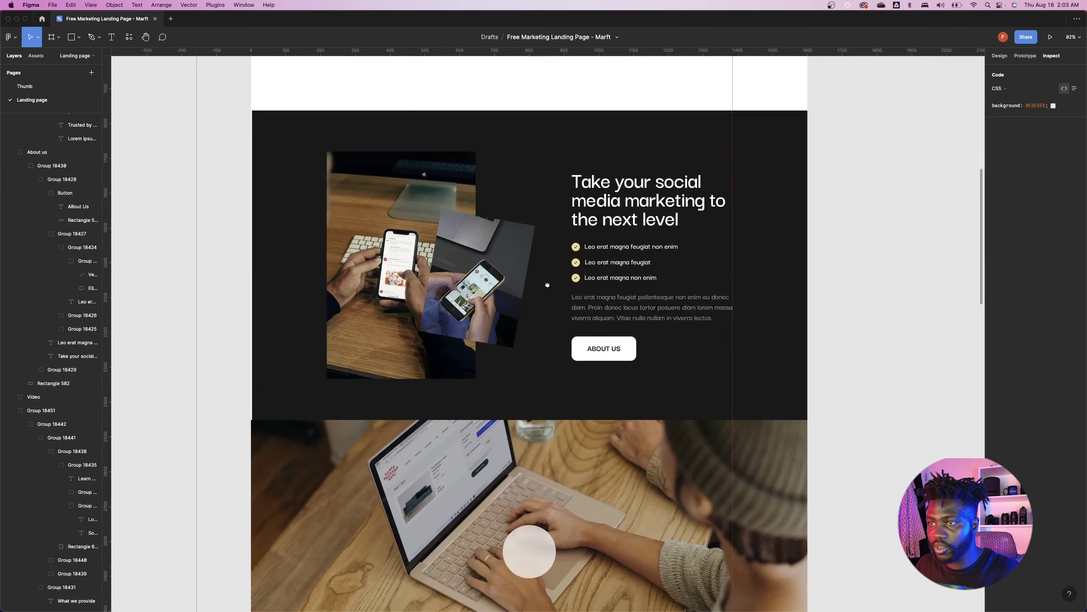
{"action": "scroll", "coordinate": [547, 285], "scroll_direction": "down", "scroll_amount": 5}
{"action": "left_click", "coordinate": [381, 410]}
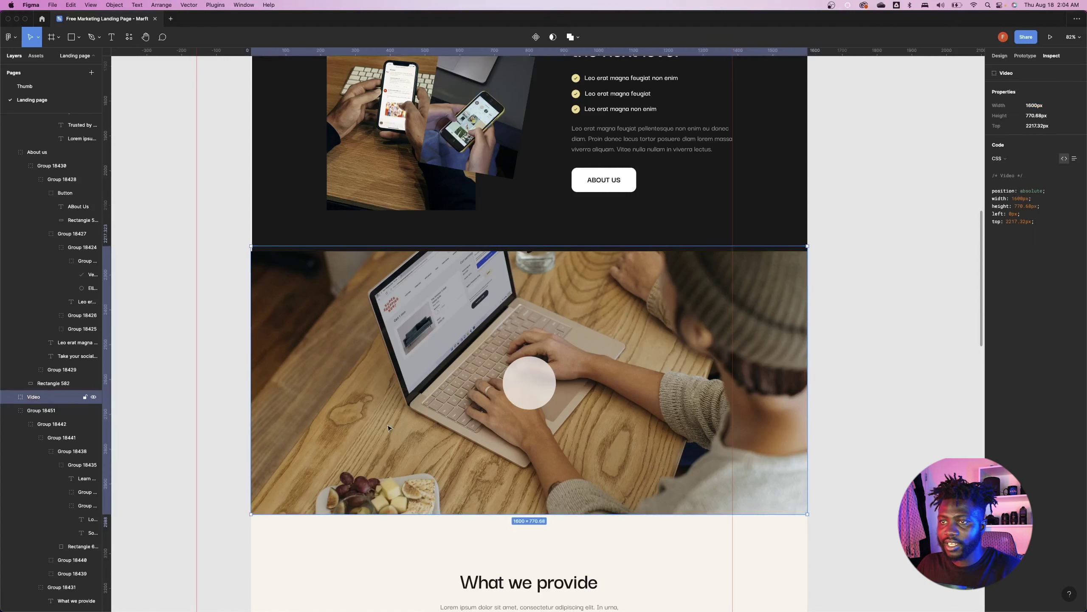
{"action": "key", "text": "super+Tab"}
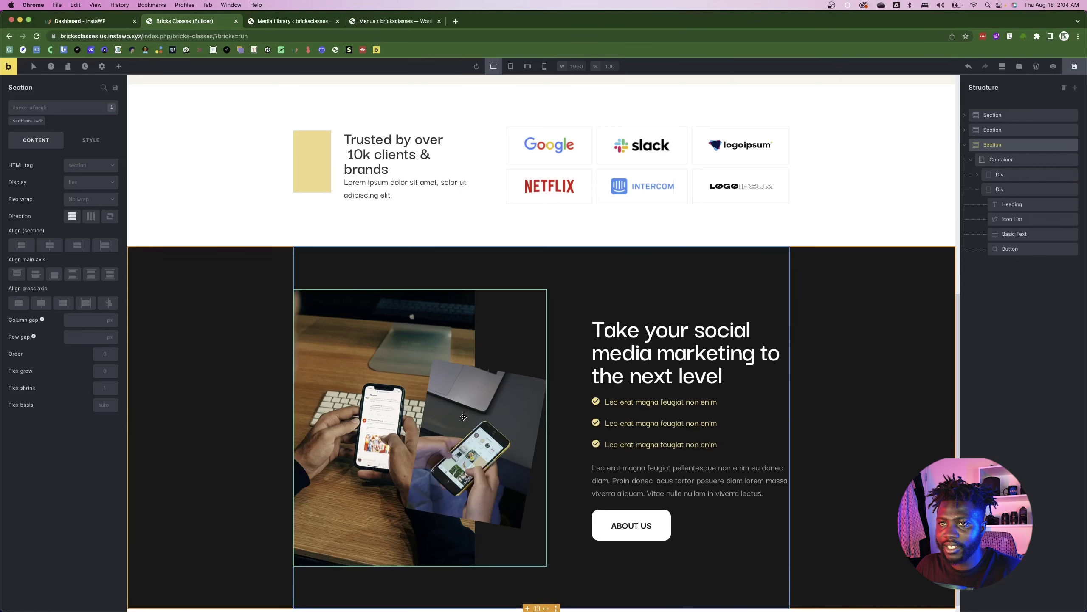
- Add a new section below the About us section, delete its inner container, and assign it the section--wdt class
{"action": "scroll", "coordinate": [574, 410], "scroll_direction": "down", "scroll_amount": 1}
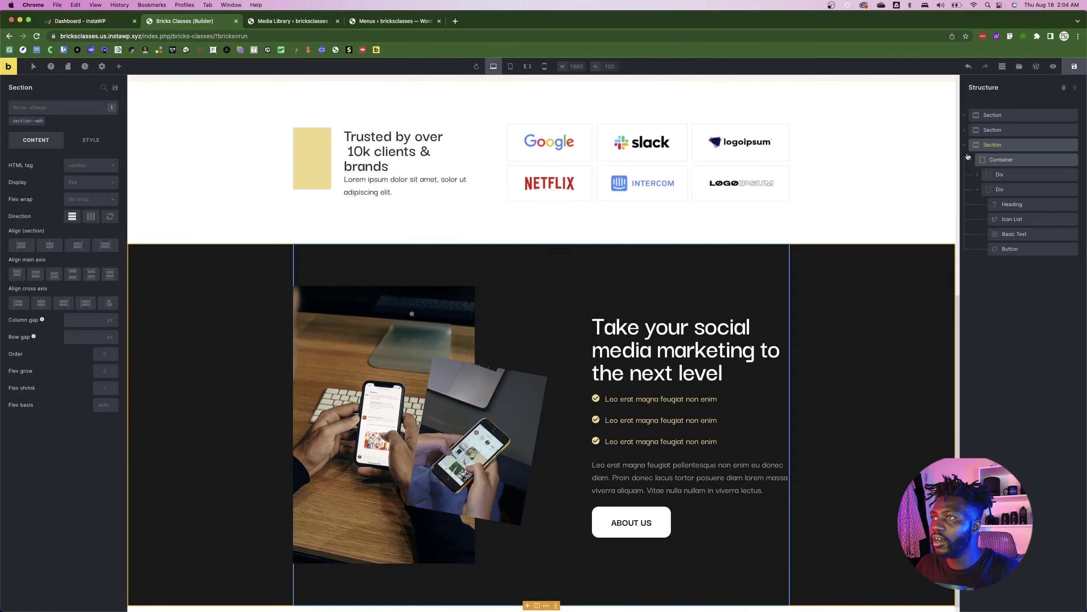
{"action": "left_click", "coordinate": [119, 66]}
{"action": "left_click", "coordinate": [27, 138]}
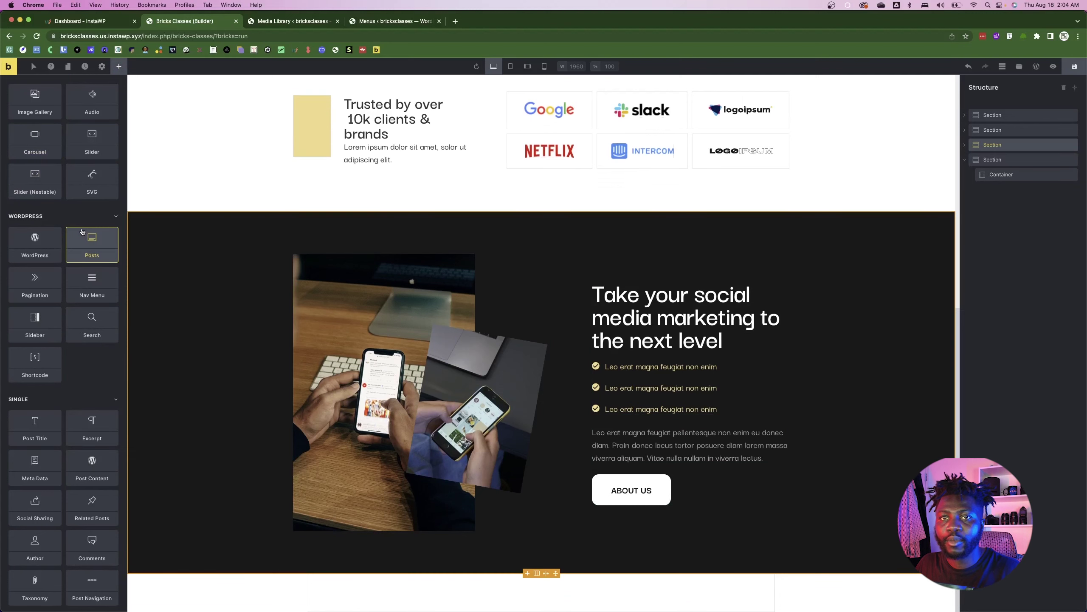
{"action": "left_click", "coordinate": [1017, 174]}
{"action": "right_click", "coordinate": [1065, 179]}
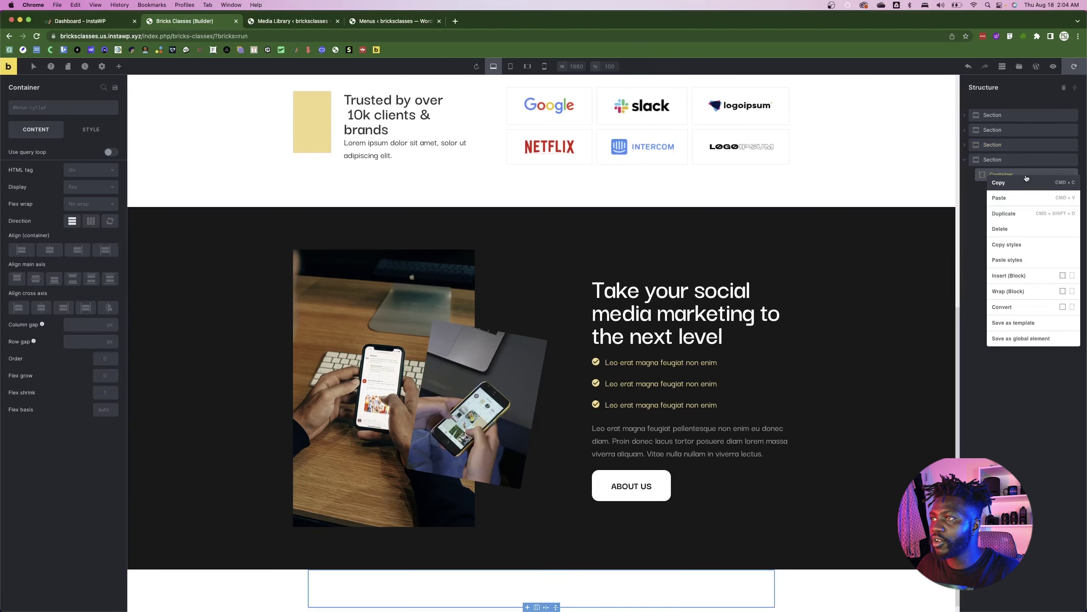
{"action": "left_click", "coordinate": [1022, 232]}
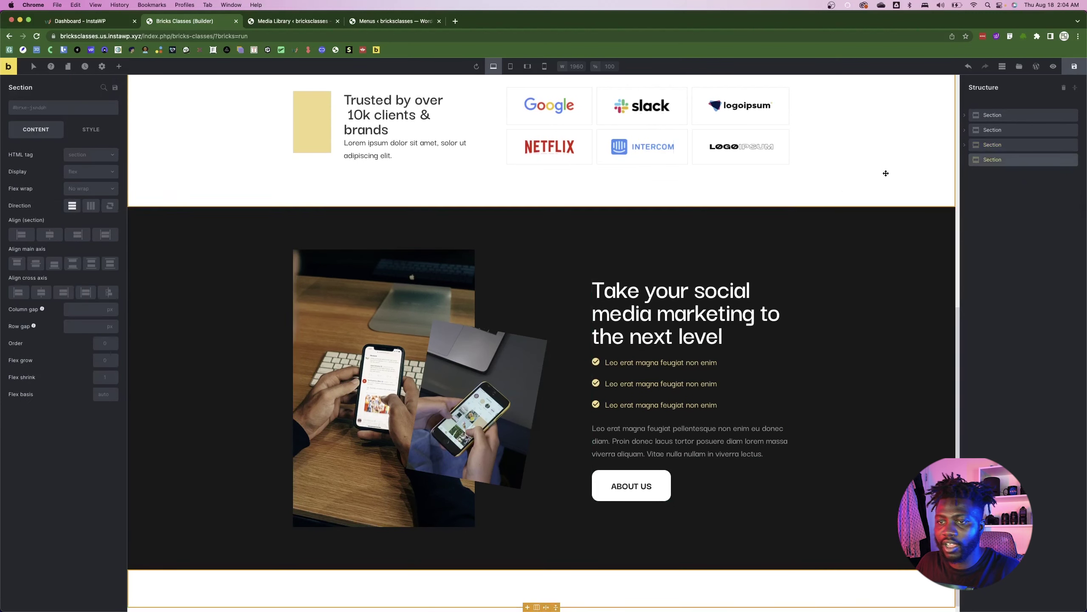
{"action": "left_click", "coordinate": [91, 110]}
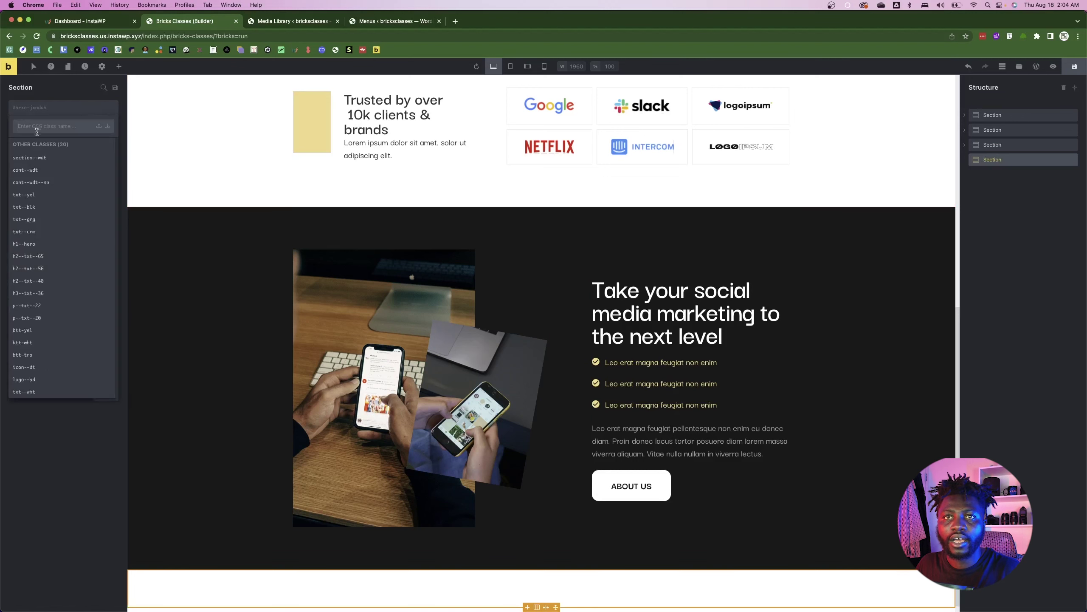
{"action": "left_click", "coordinate": [38, 159]}
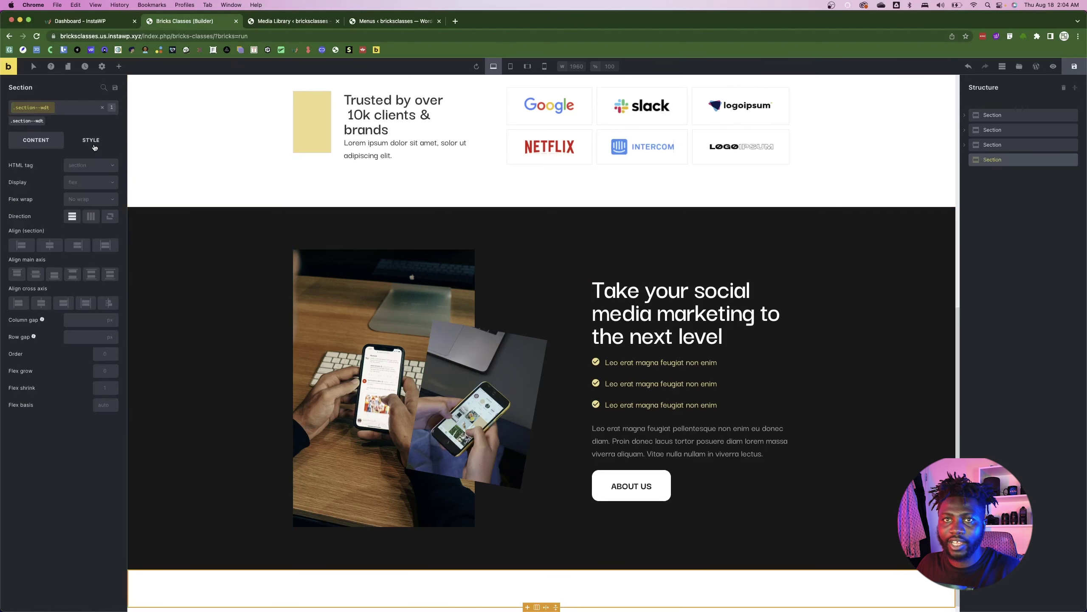
- Try to set Rectangle-625.jpg as the background image on the section--wdt class, and remove that background again
{"action": "left_click", "coordinate": [91, 141]}
{"action": "left_click", "coordinate": [61, 165]}
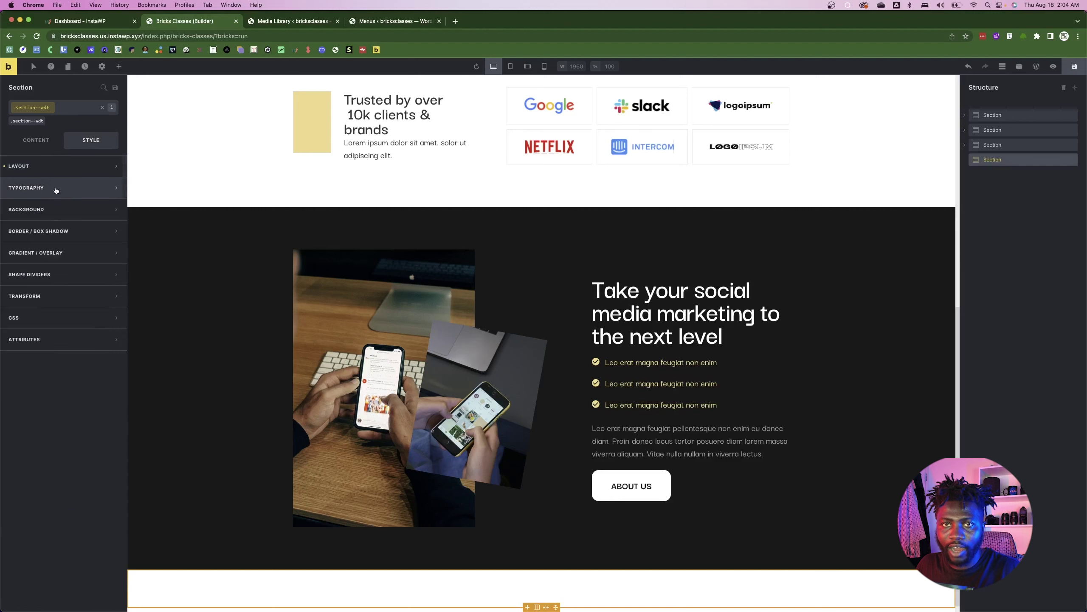
{"action": "left_click", "coordinate": [47, 210]}
{"action": "left_click", "coordinate": [78, 252]}
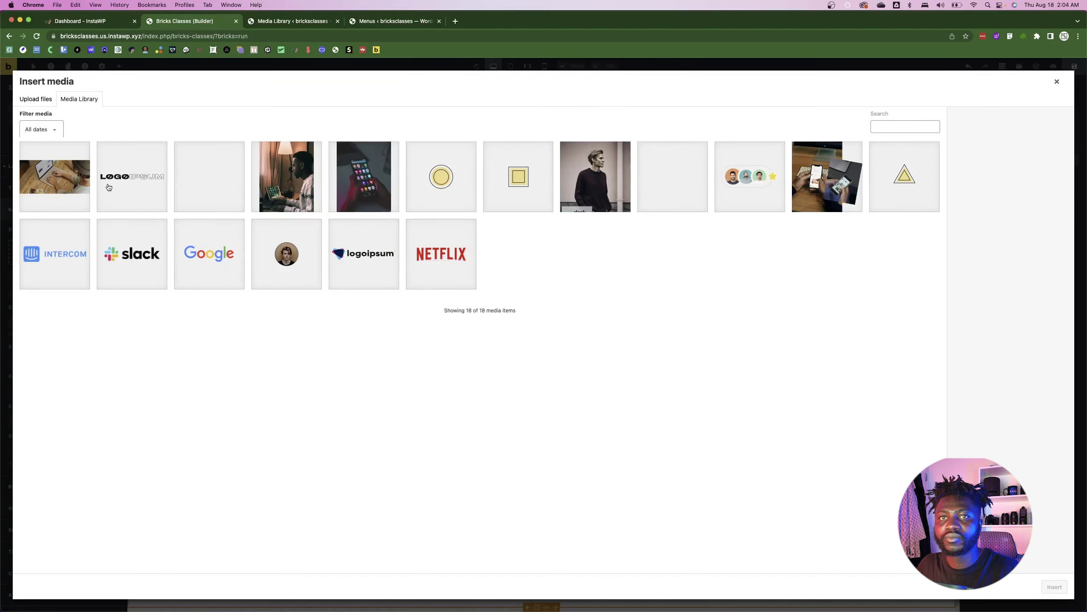
{"action": "left_click", "coordinate": [75, 187]}
{"action": "left_click", "coordinate": [1053, 588]}
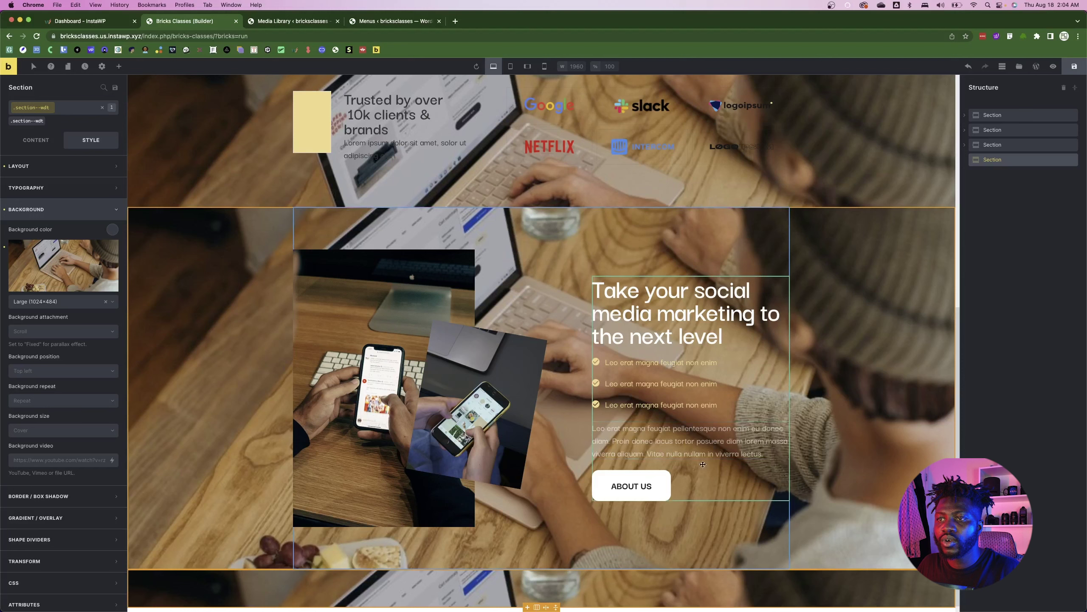
{"action": "scroll", "coordinate": [299, 394], "scroll_direction": "down", "scroll_amount": 1}
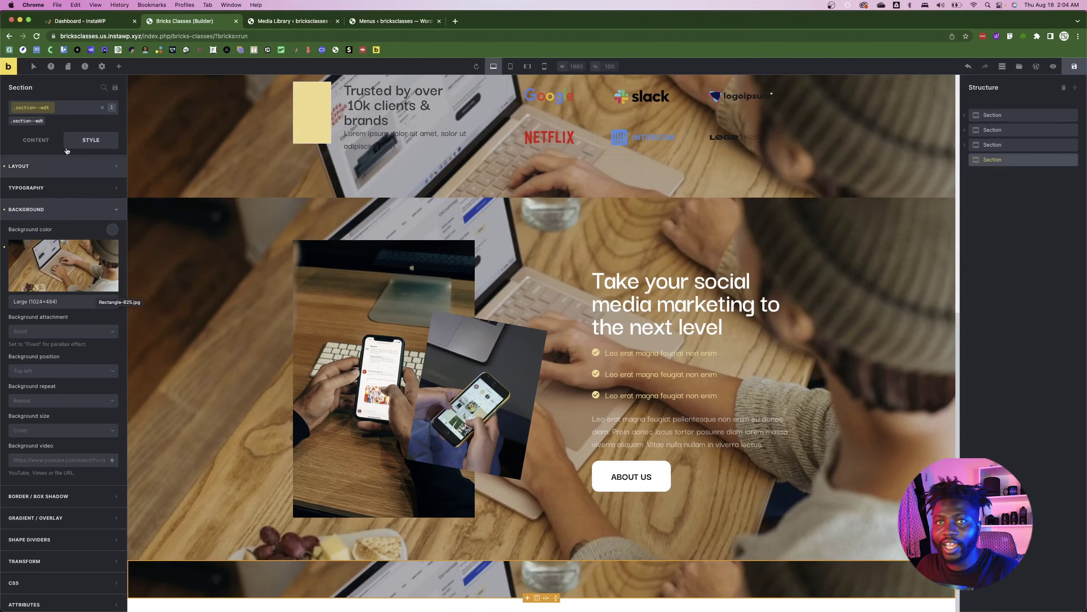
{"action": "left_click", "coordinate": [5, 209]}
- Deselect the section--wdt class and set Rectangle-625.jpg as the background image of the new section itself
{"action": "left_click", "coordinate": [102, 107]}
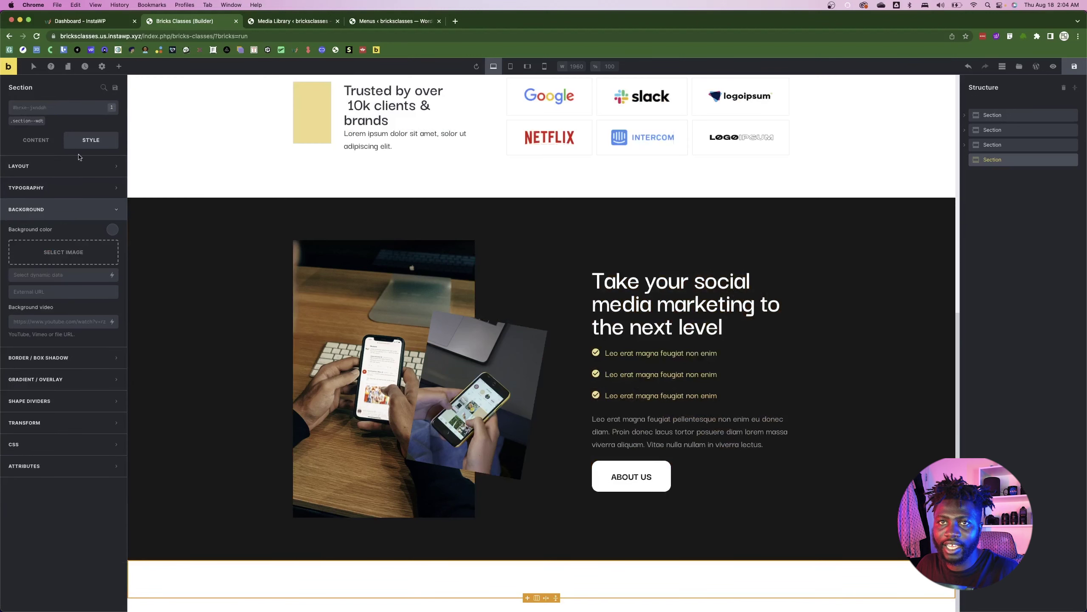
{"action": "left_click", "coordinate": [61, 251]}
{"action": "left_click", "coordinate": [70, 195]}
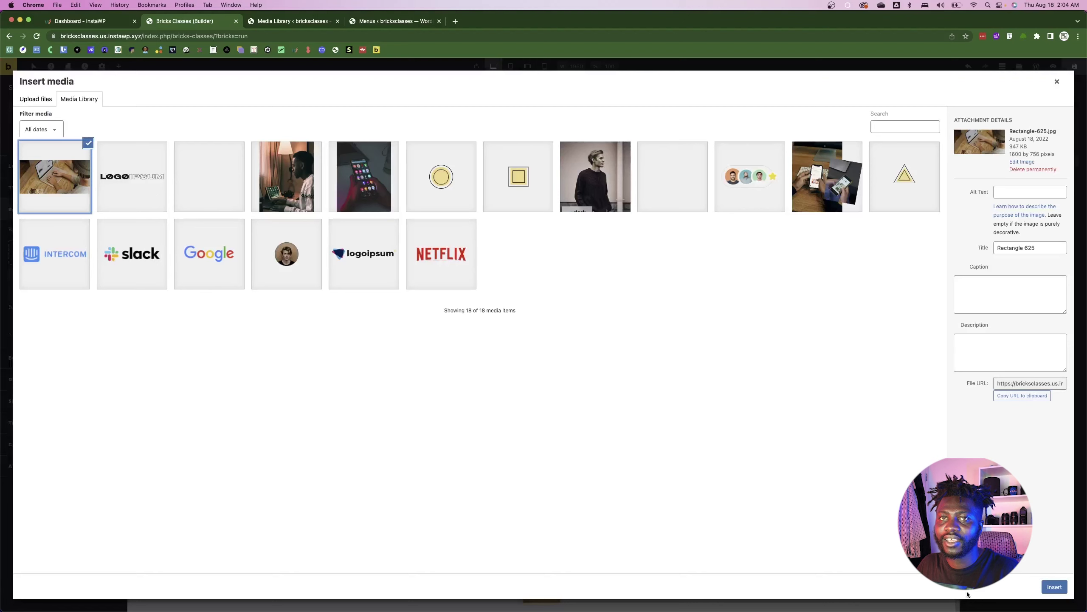
{"action": "left_click", "coordinate": [1051, 587]}
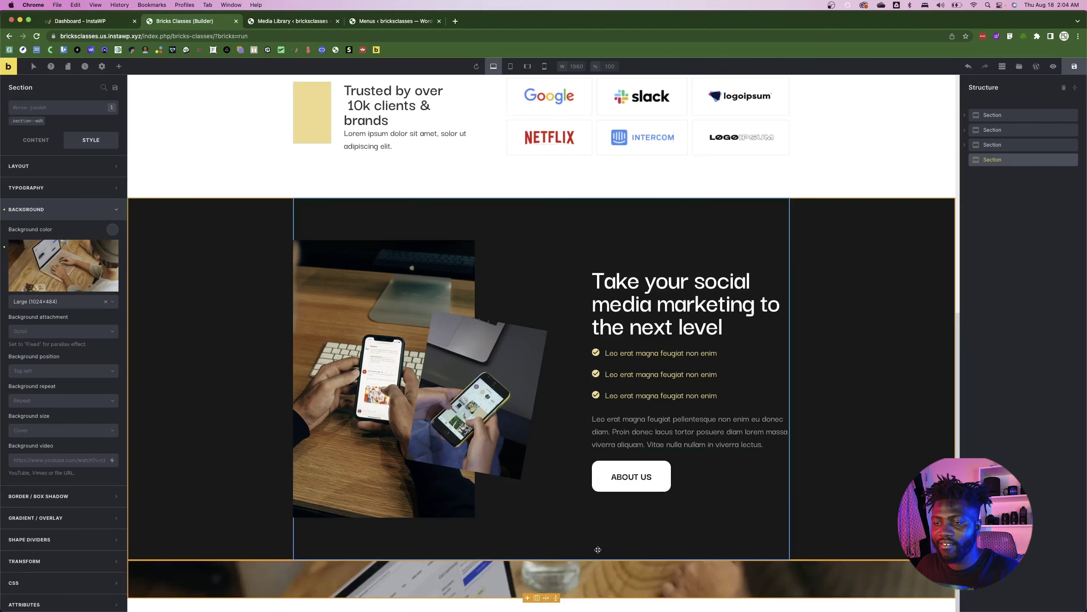
- Check the Video background image's height in Figma and set the new section's height to 756 px in Bricks
{"action": "key", "text": "super+Tab"}
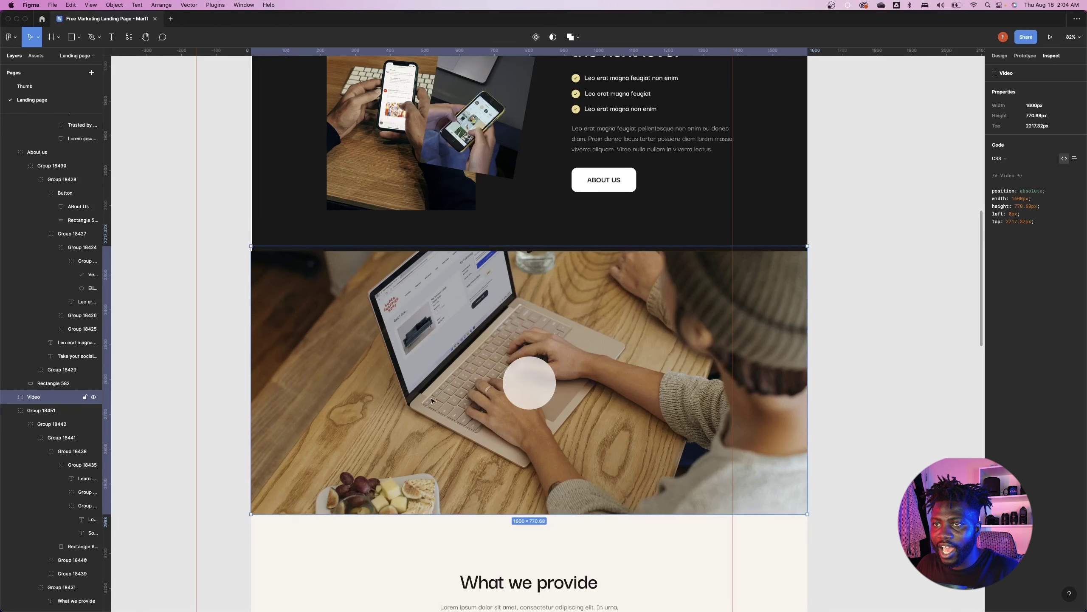
{"action": "double_click", "coordinate": [432, 400]}
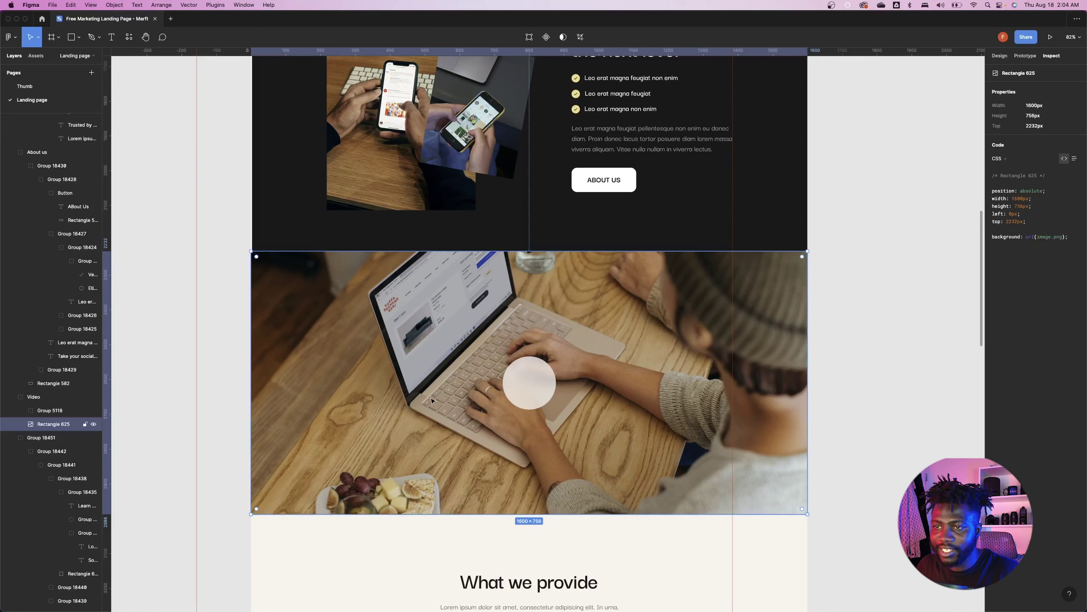
{"action": "key", "text": "super+Tab"}
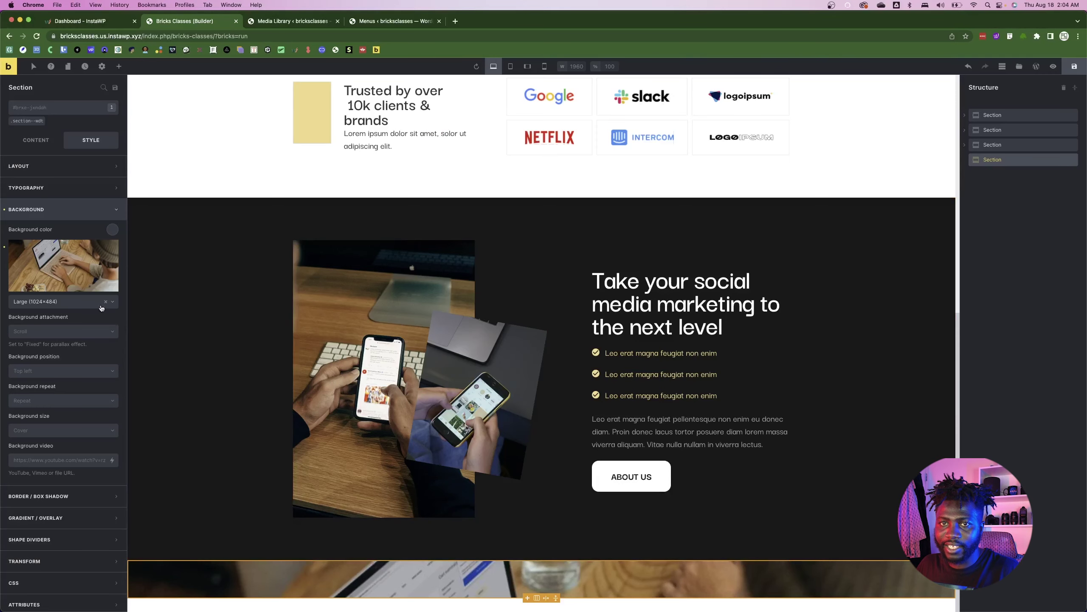
{"action": "left_click", "coordinate": [37, 175]}
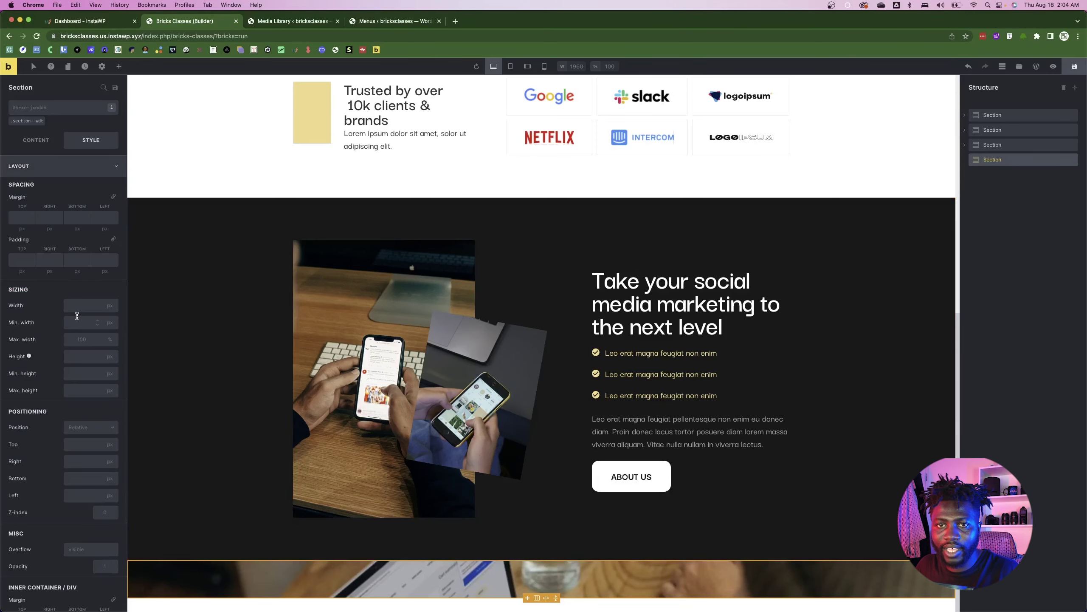
{"action": "left_click", "coordinate": [76, 356]}
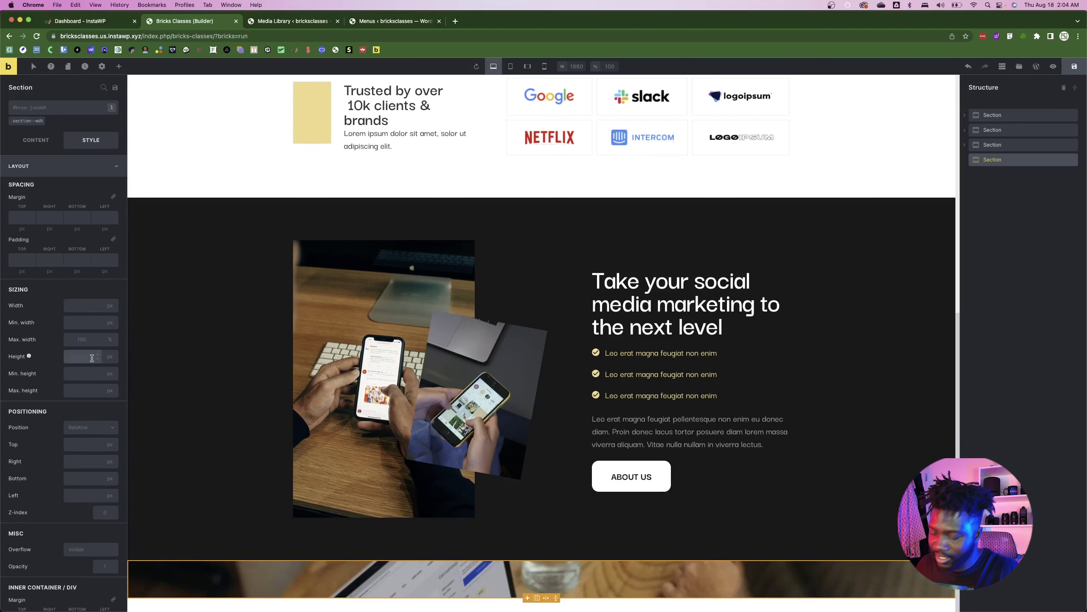
{"action": "type", "text": "756"}
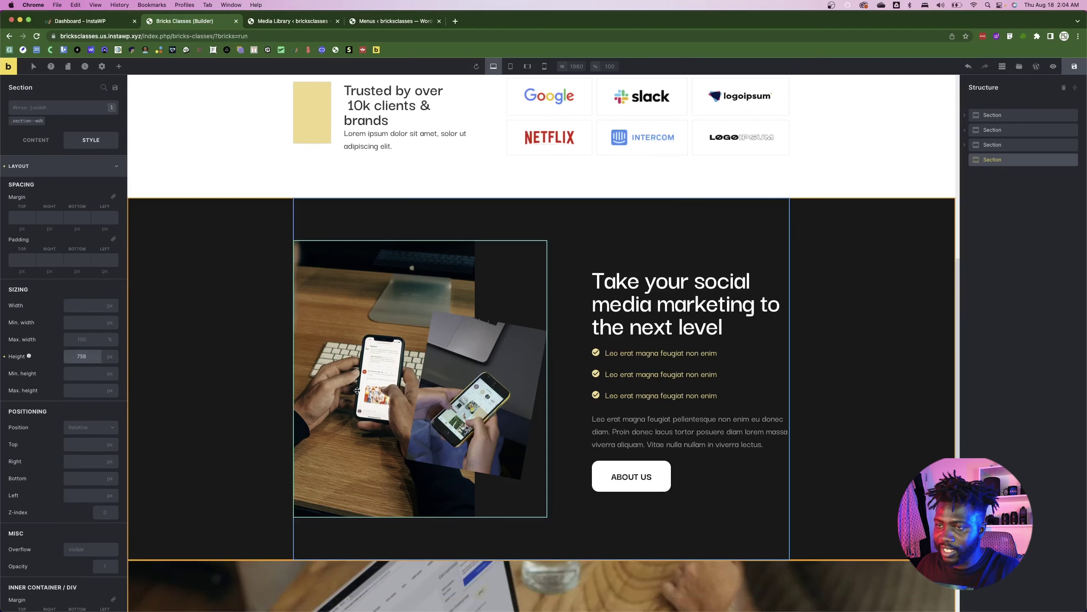
{"action": "scroll", "coordinate": [543, 471], "scroll_direction": "up", "scroll_amount": 1}
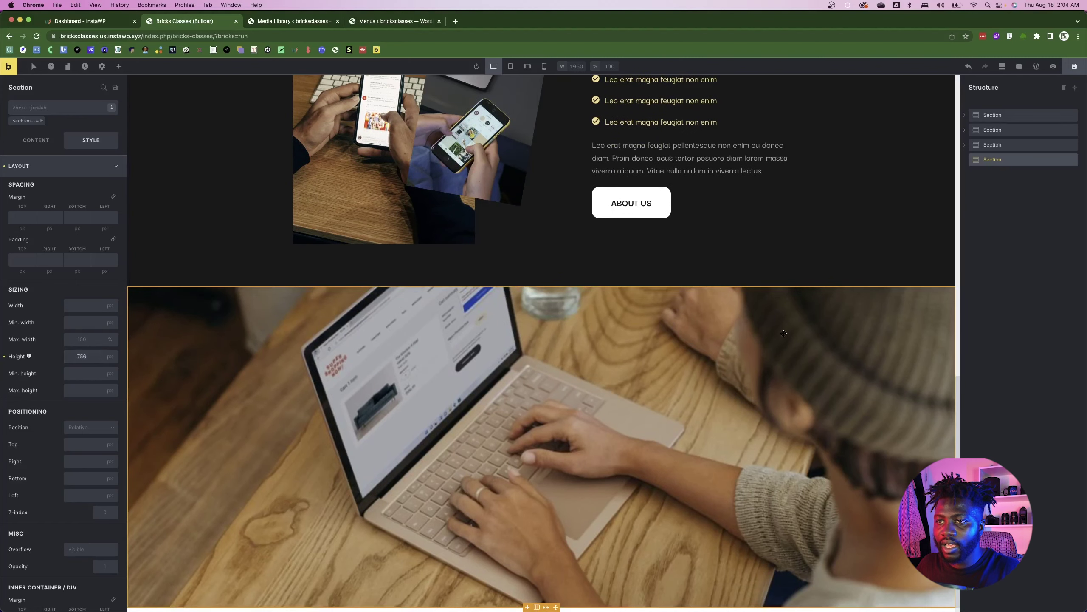
- Inspect the round play button of the Video section in Figma and add an Icon element to the new section in Bricks
{"action": "left_click", "coordinate": [119, 66]}
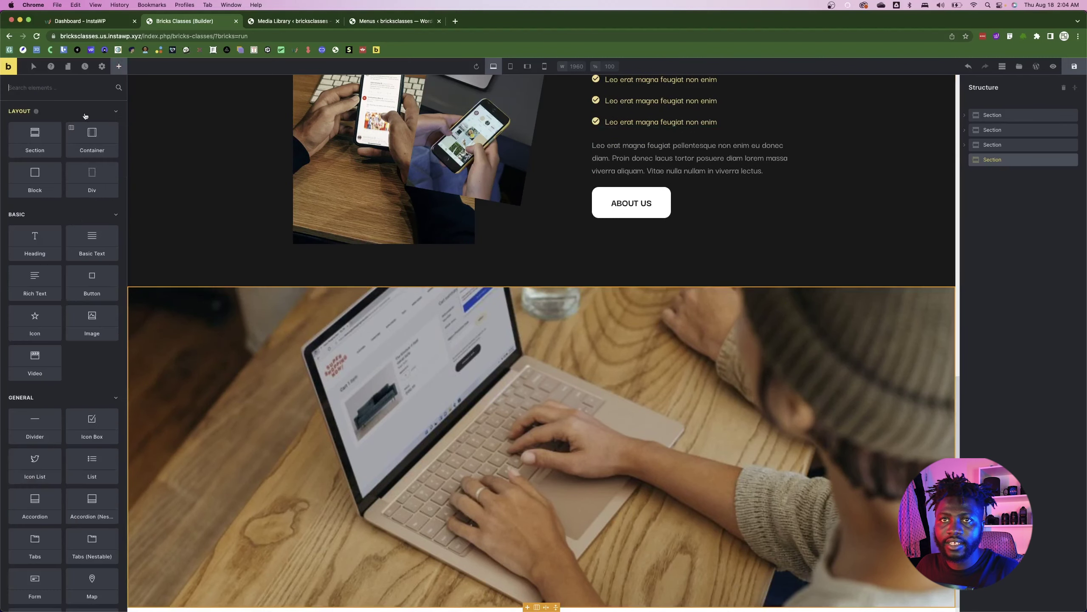
{"action": "left_click", "coordinate": [528, 379]}
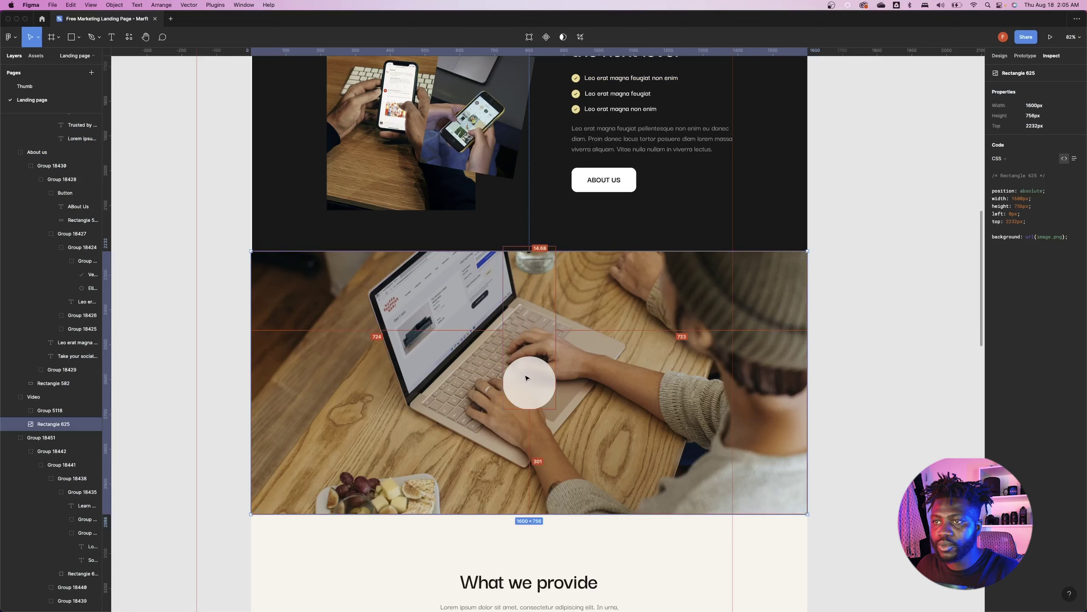
{"action": "left_click", "coordinate": [528, 383]}
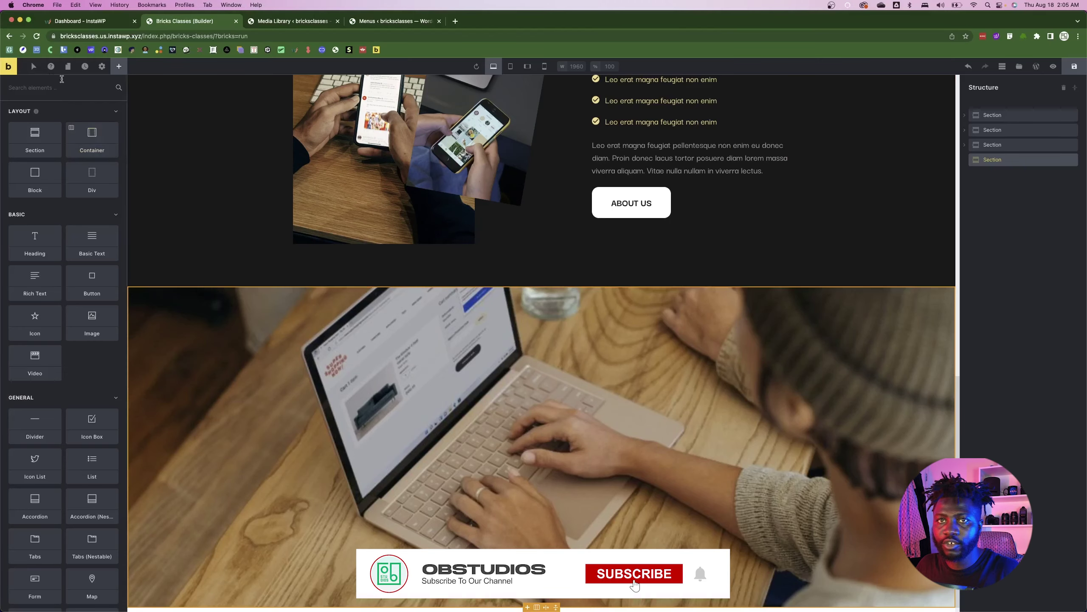
{"action": "left_click", "coordinate": [58, 88]}
{"action": "type", "text": "icon"}
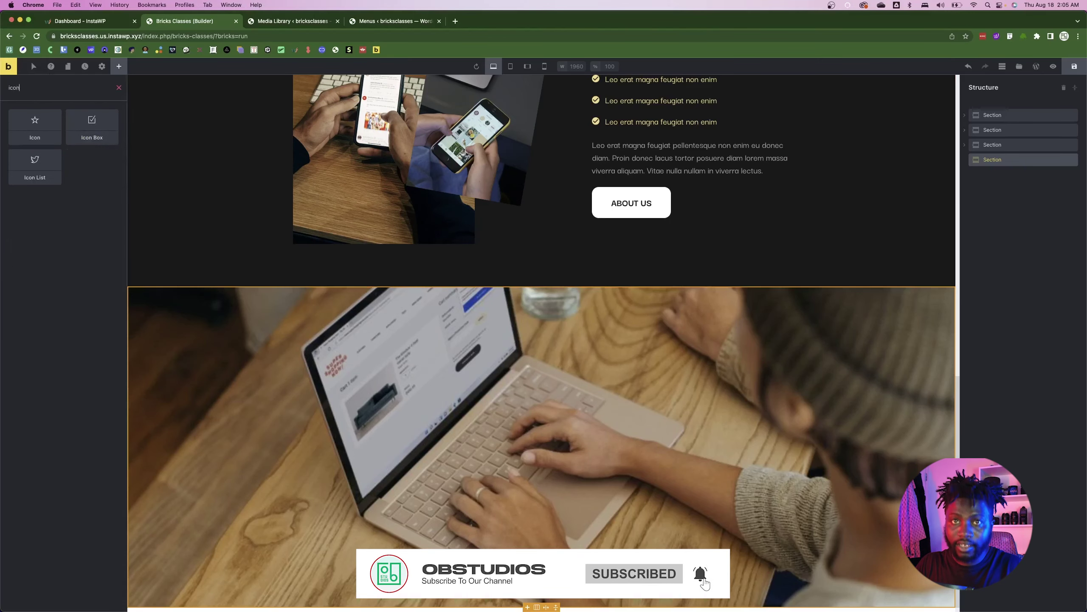
{"action": "left_click", "coordinate": [40, 122]}
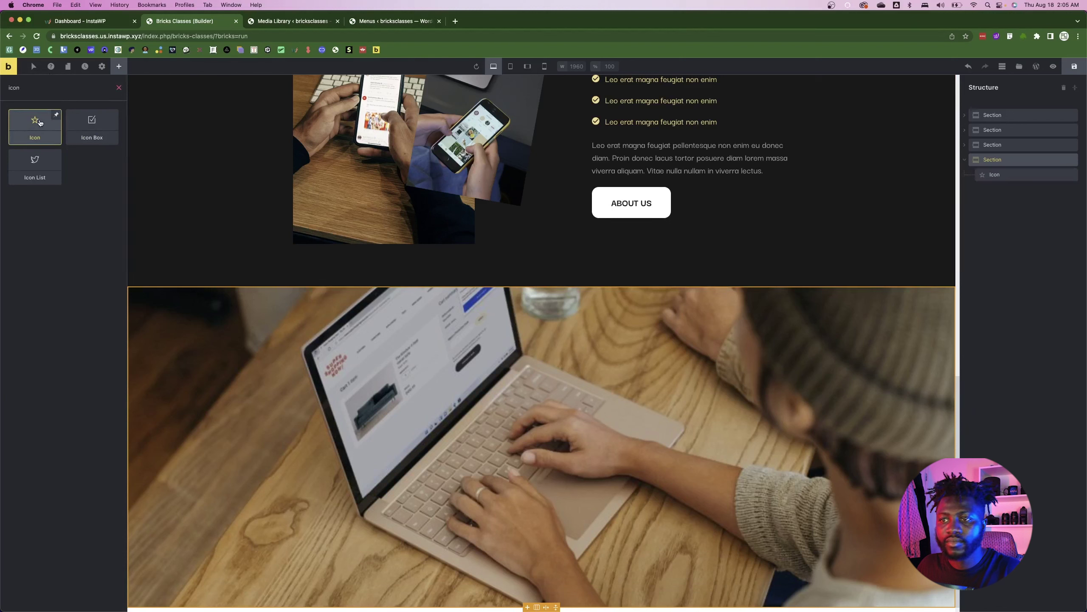
- Center the Video section's content by setting both Align (section) and Align main axis to center
{"action": "left_click", "coordinate": [1019, 161]}
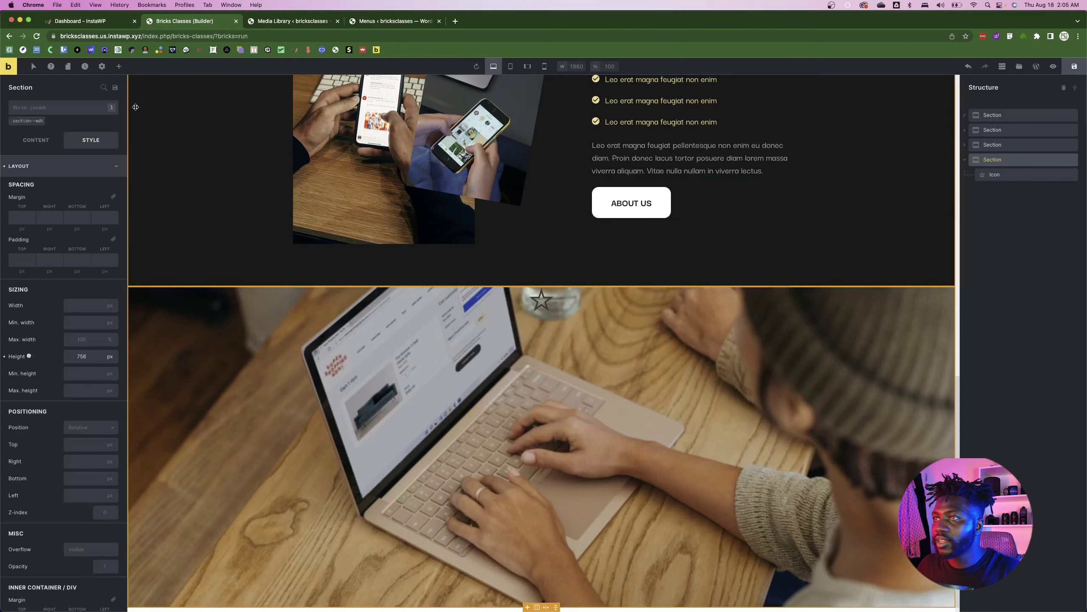
{"action": "left_click", "coordinate": [38, 139]}
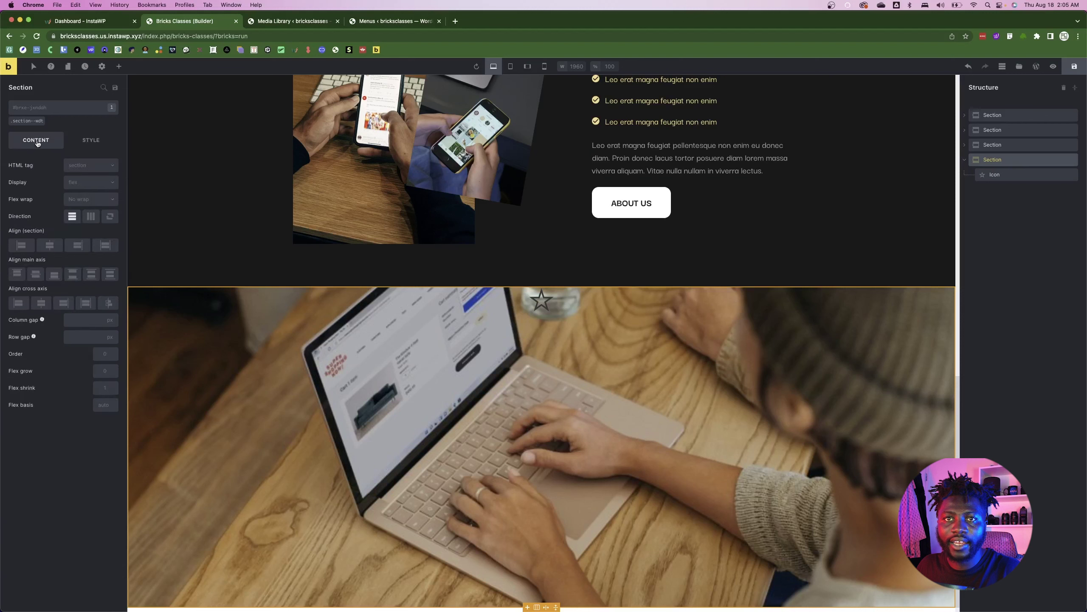
{"action": "left_click", "coordinate": [49, 246]}
{"action": "left_click", "coordinate": [35, 273]}
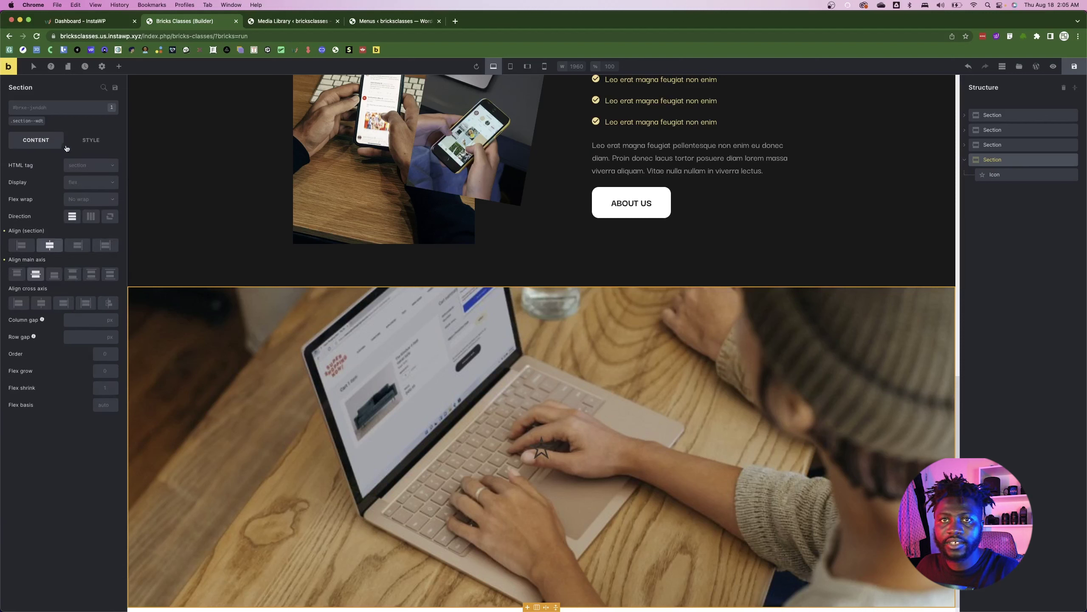
- Change the star icon to the Themify play icon and set its size to 153 px
{"action": "left_click", "coordinate": [550, 453]}
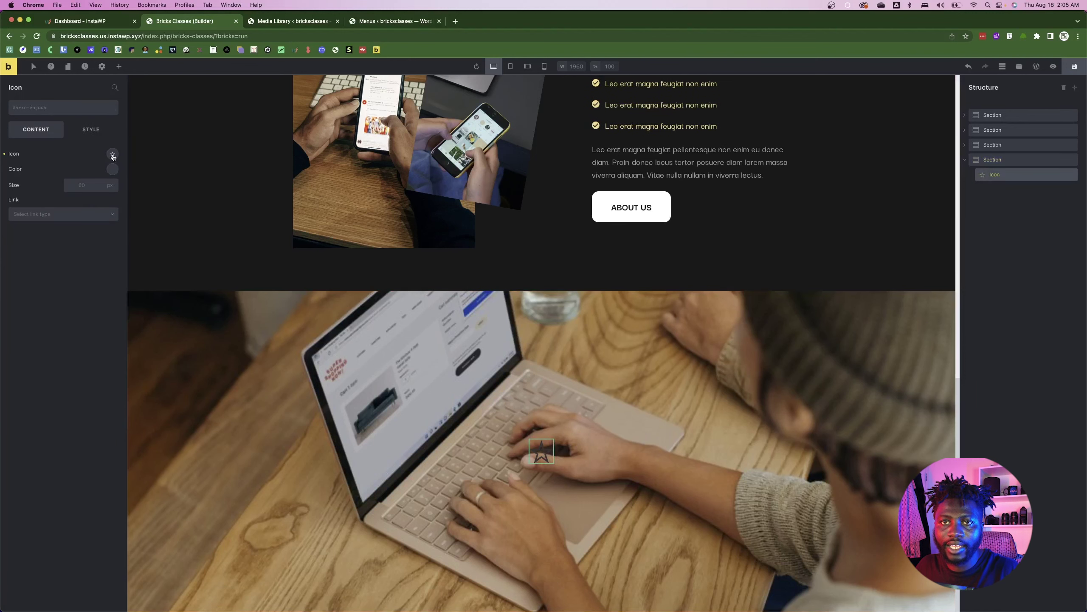
{"action": "left_click", "coordinate": [112, 155]}
{"action": "left_click", "coordinate": [58, 196]}
{"action": "type", "text": "pla"}
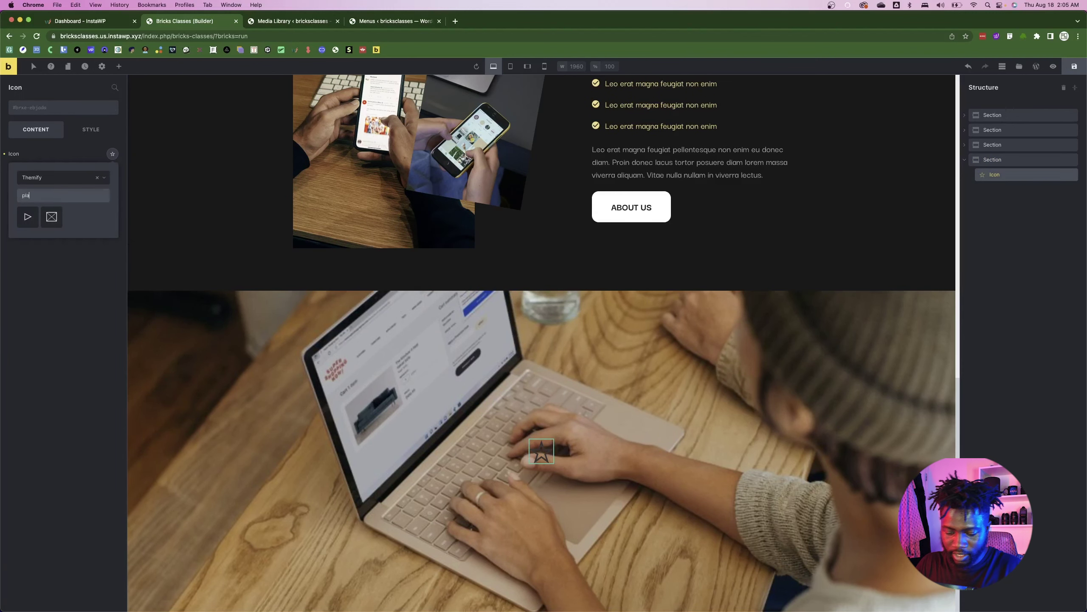
{"action": "type", "text": "y"}
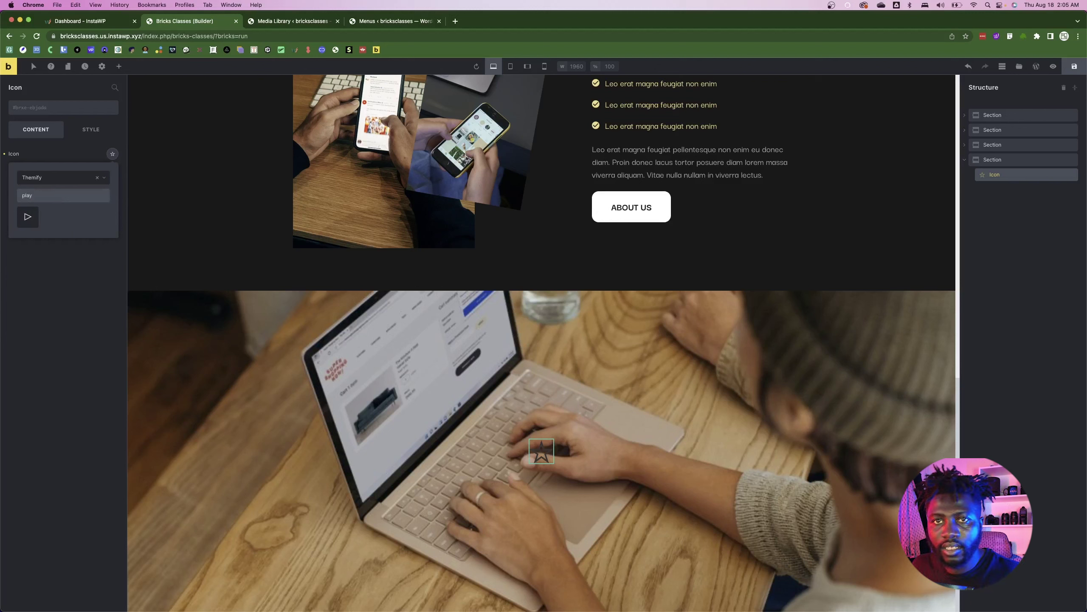
{"action": "left_click", "coordinate": [28, 218]}
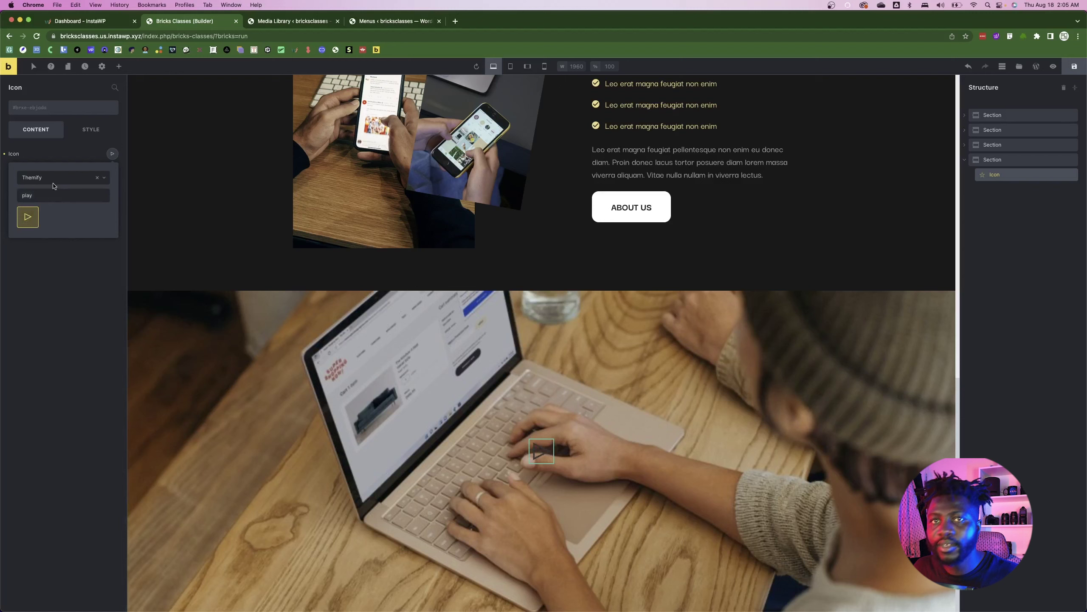
{"action": "left_click", "coordinate": [69, 157]}
{"action": "left_click", "coordinate": [72, 185]}
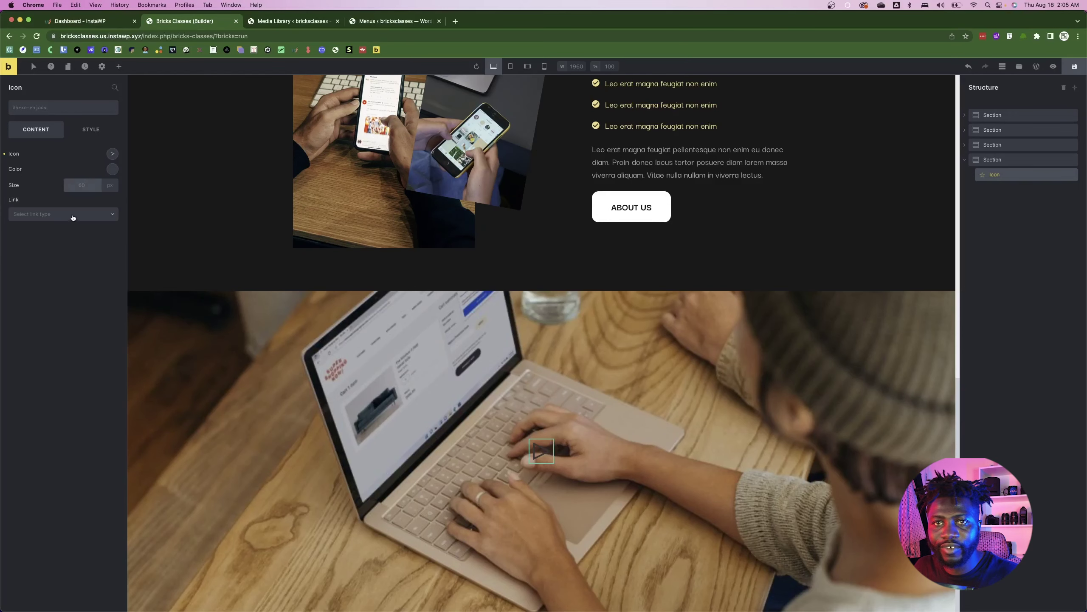
{"action": "type", "text": "153"}
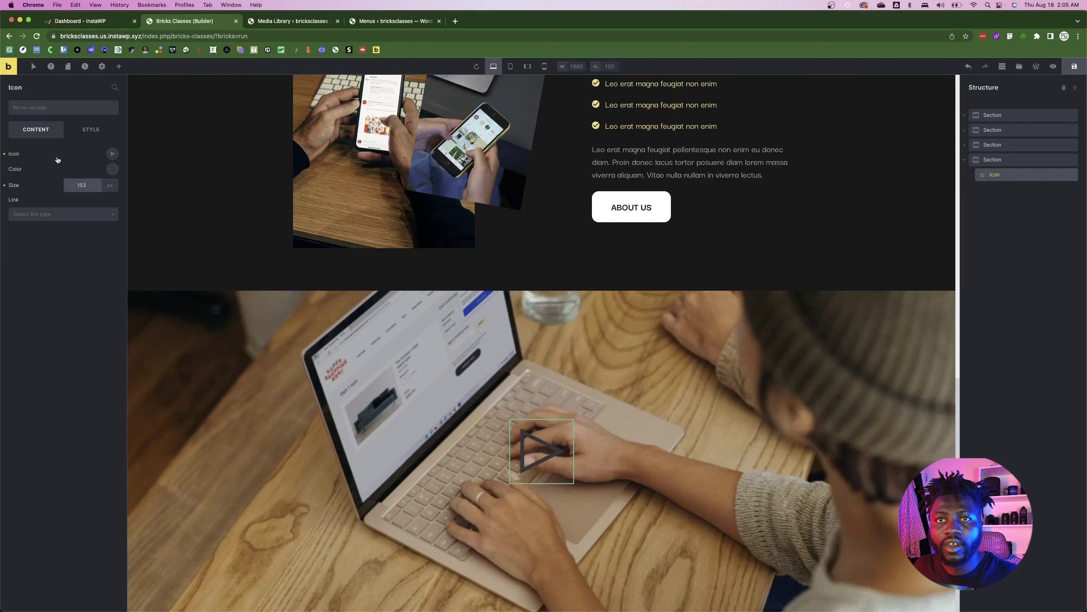
- Color the Video section's play icon red and adjust its shade to #db0000
{"action": "left_click", "coordinate": [96, 134]}
{"action": "left_click", "coordinate": [22, 249]}
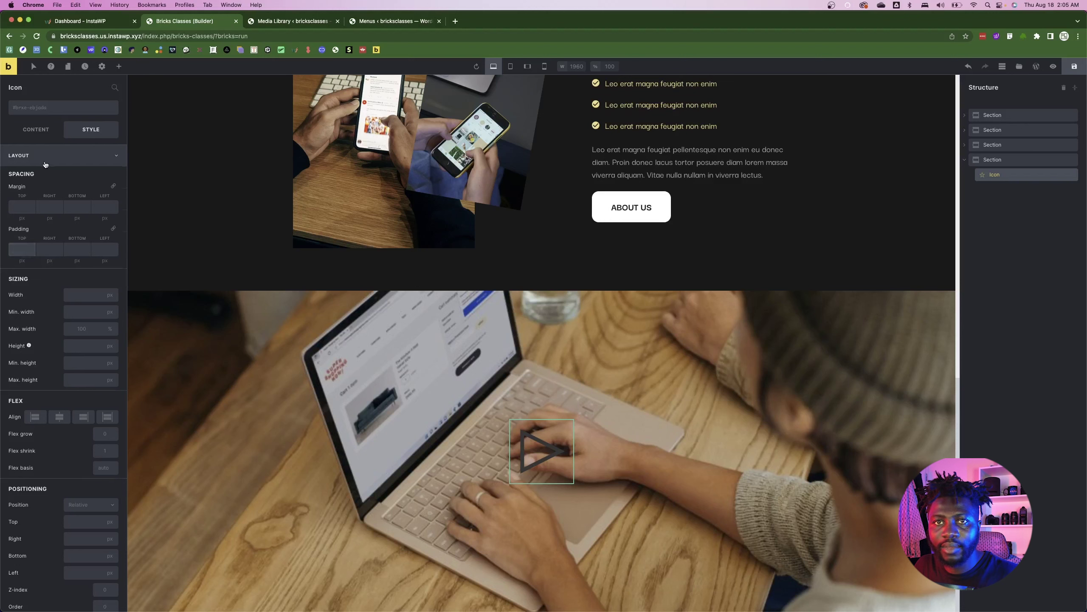
{"action": "left_click", "coordinate": [38, 135]}
{"action": "left_click", "coordinate": [110, 171]}
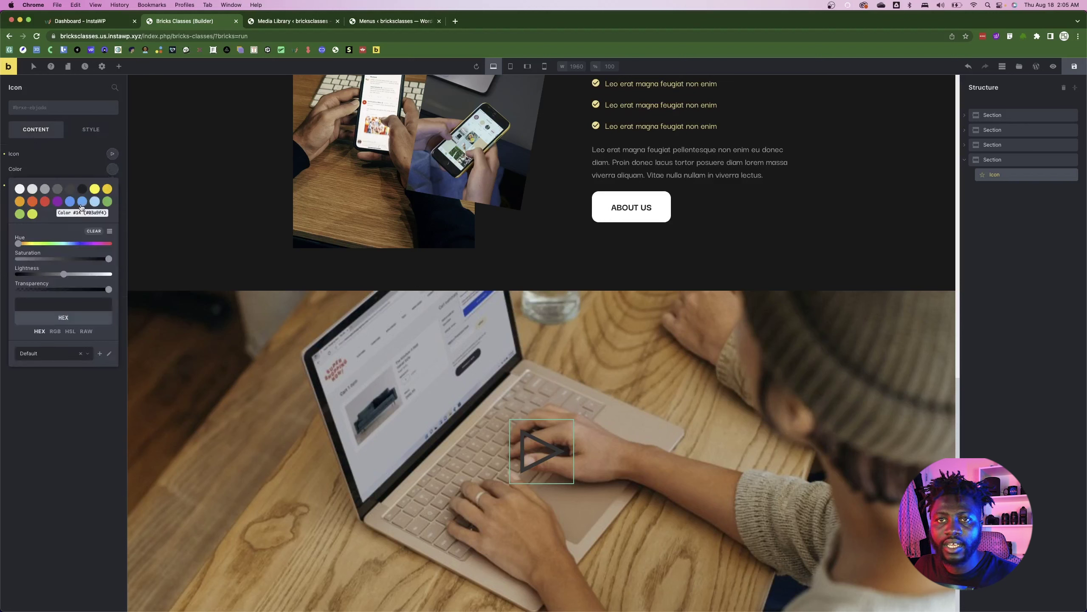
{"action": "left_click", "coordinate": [33, 202]}
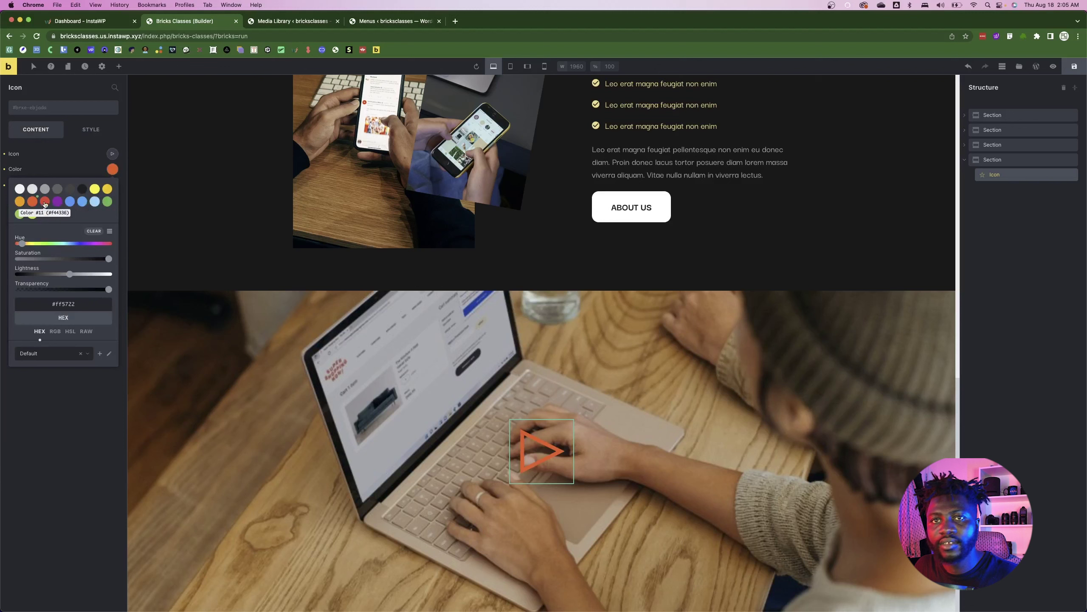
{"action": "left_click", "coordinate": [45, 202]}
{"action": "left_click", "coordinate": [112, 171]}
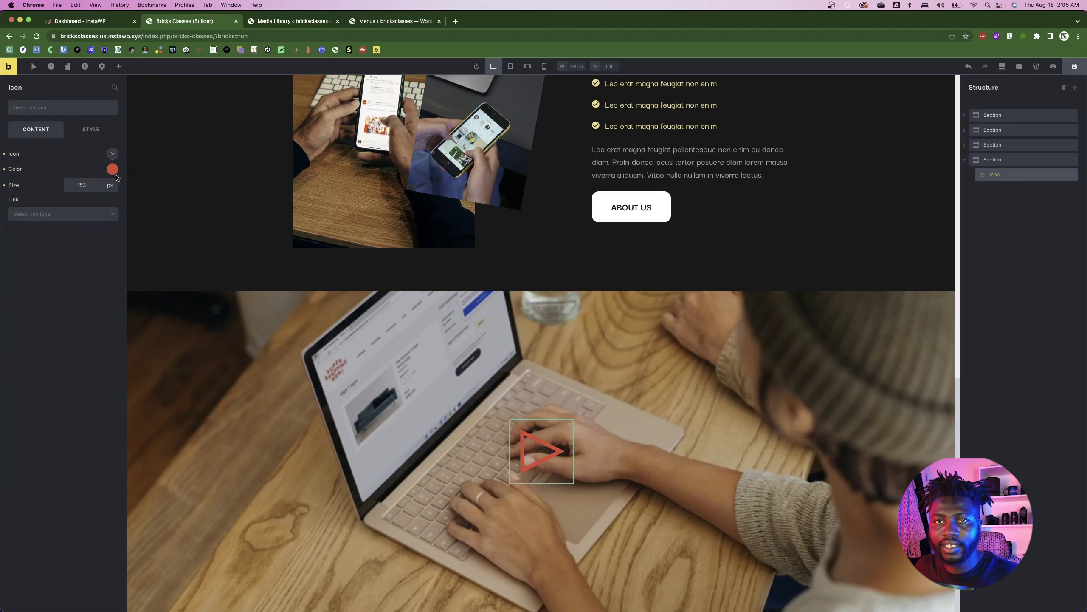
{"action": "left_click", "coordinate": [113, 169]}
{"action": "left_click_drag", "start_coordinate": [29, 247], "coordinate": [111, 247]}
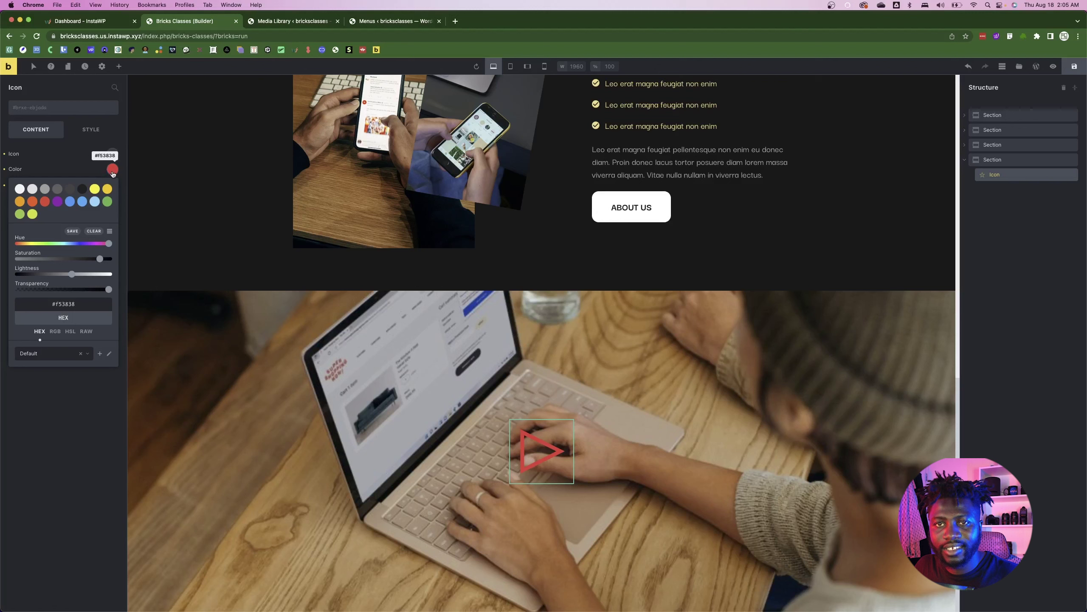
{"action": "left_click_drag", "start_coordinate": [76, 247], "coordinate": [1, 251]}
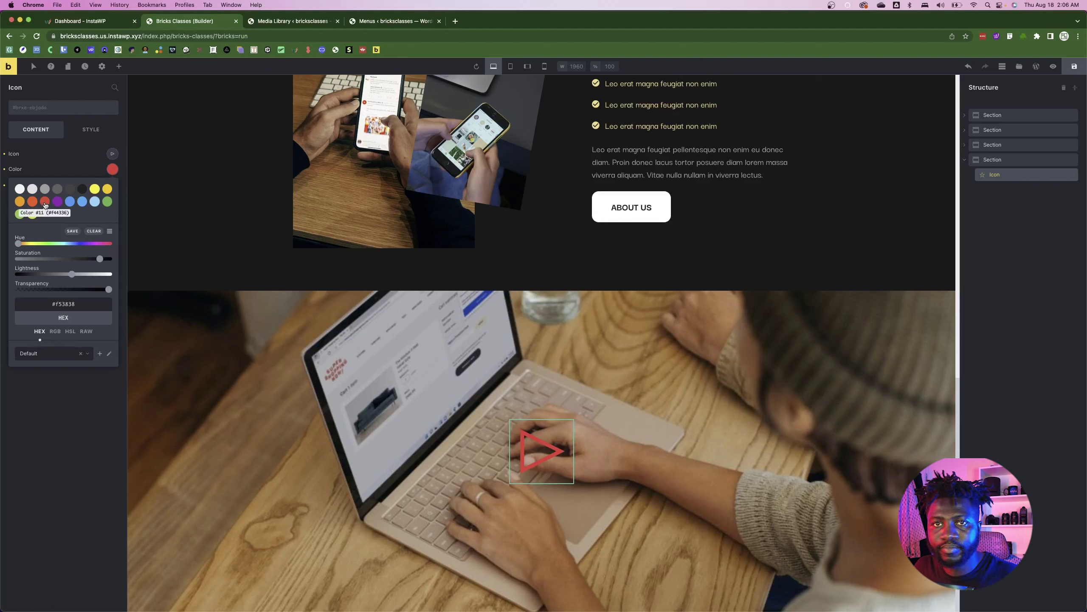
{"action": "left_click_drag", "start_coordinate": [99, 259], "coordinate": [58, 276]}
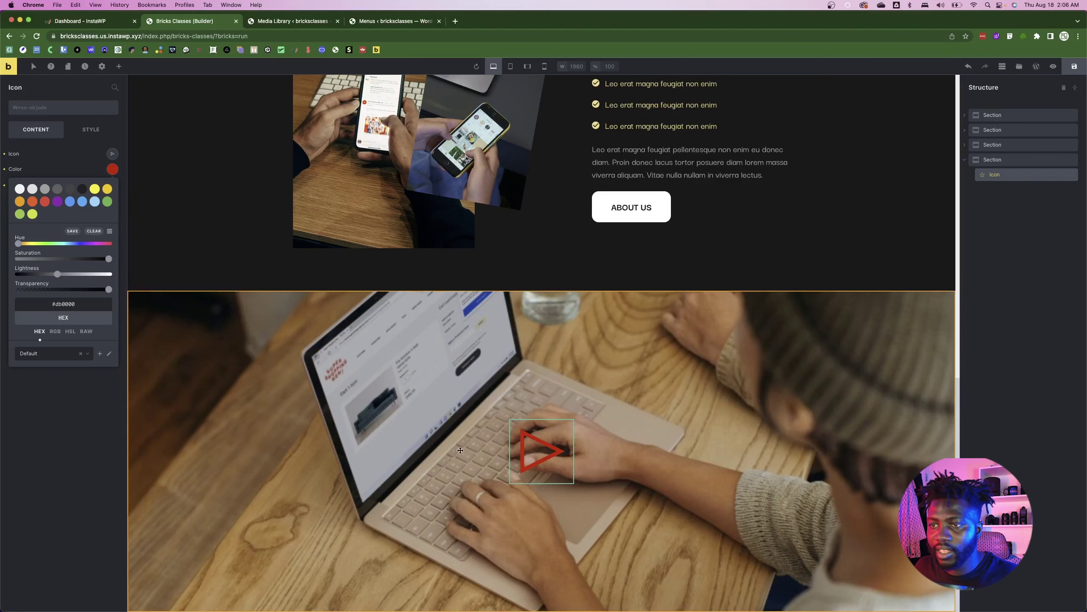
- Compare the Video section's play icon in Bricks with the round play button in the Figma design
{"action": "left_click", "coordinate": [444, 457]}
{"action": "scroll", "coordinate": [757, 435], "scroll_direction": "down", "scroll_amount": 1}
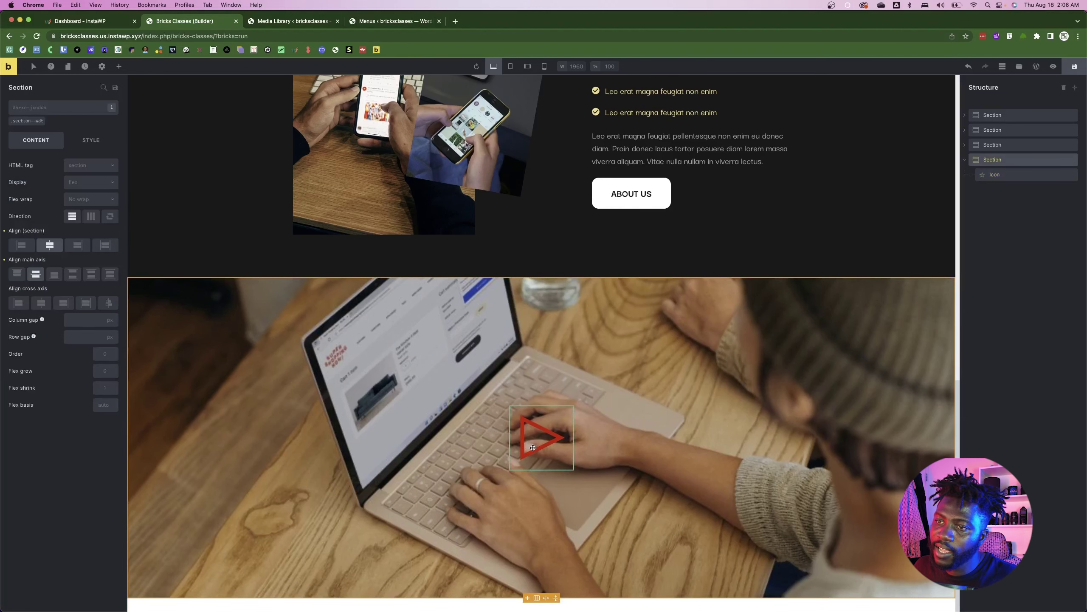
{"action": "left_click", "coordinate": [533, 448]}
{"action": "scroll", "coordinate": [533, 448], "scroll_direction": "up", "scroll_amount": 1}
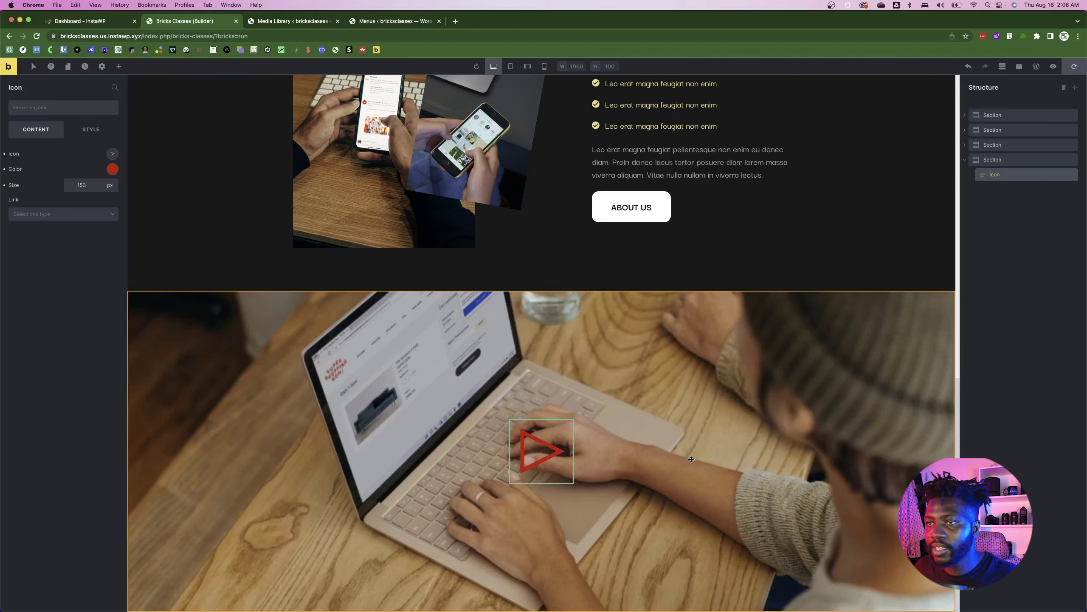
{"action": "key", "text": "super+Tab"}
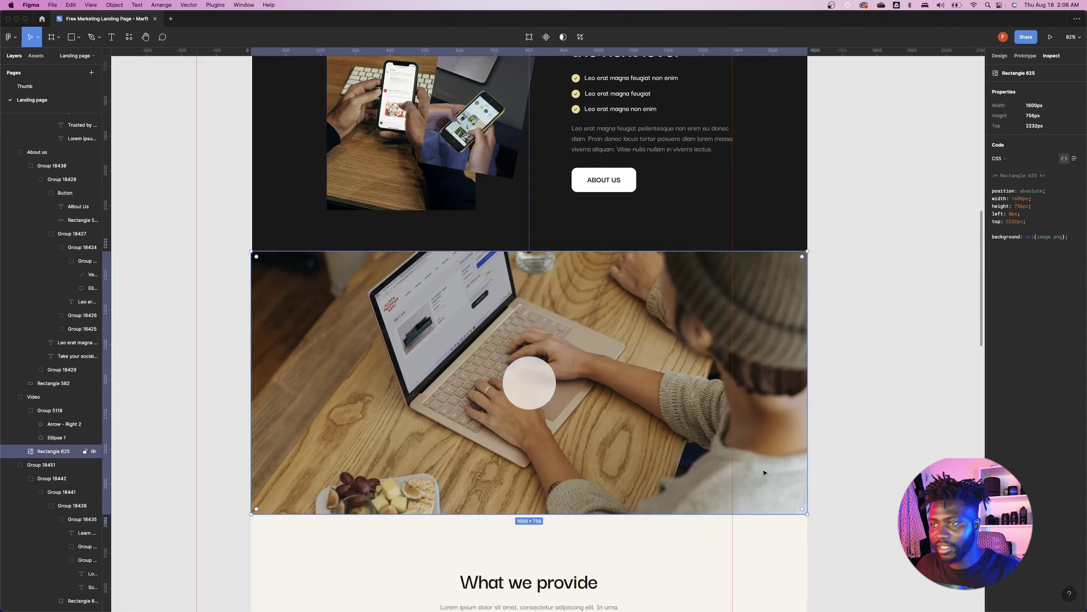
{"action": "scroll", "coordinate": [764, 472], "scroll_direction": "down", "scroll_amount": 5}
{"action": "key", "text": "super+Tab"}
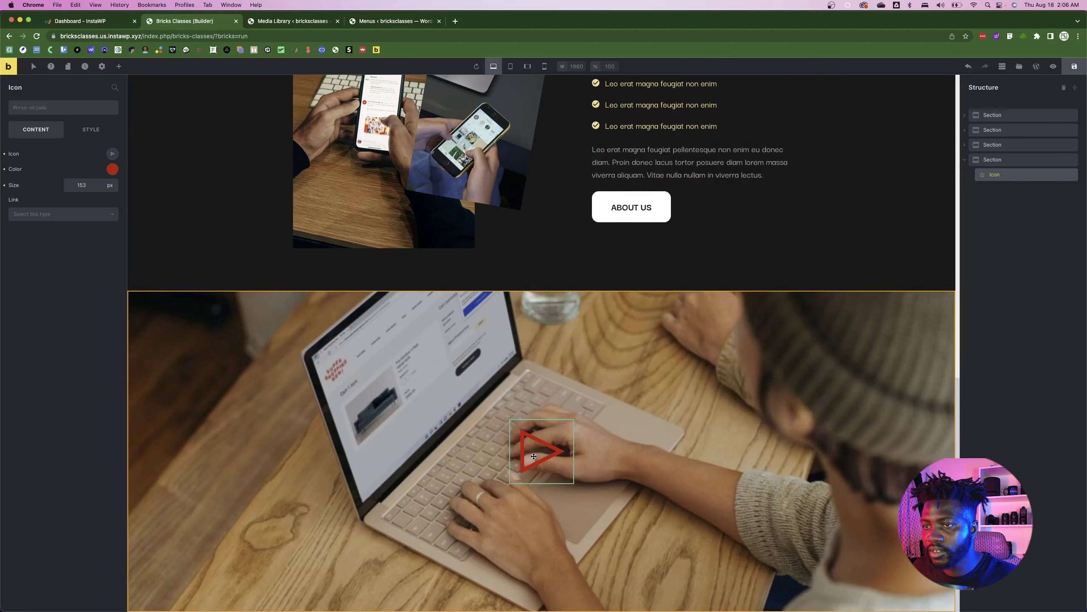
- Give the play icon a white #ffffff background
{"action": "left_click", "coordinate": [90, 129]}
{"action": "left_click", "coordinate": [32, 199]}
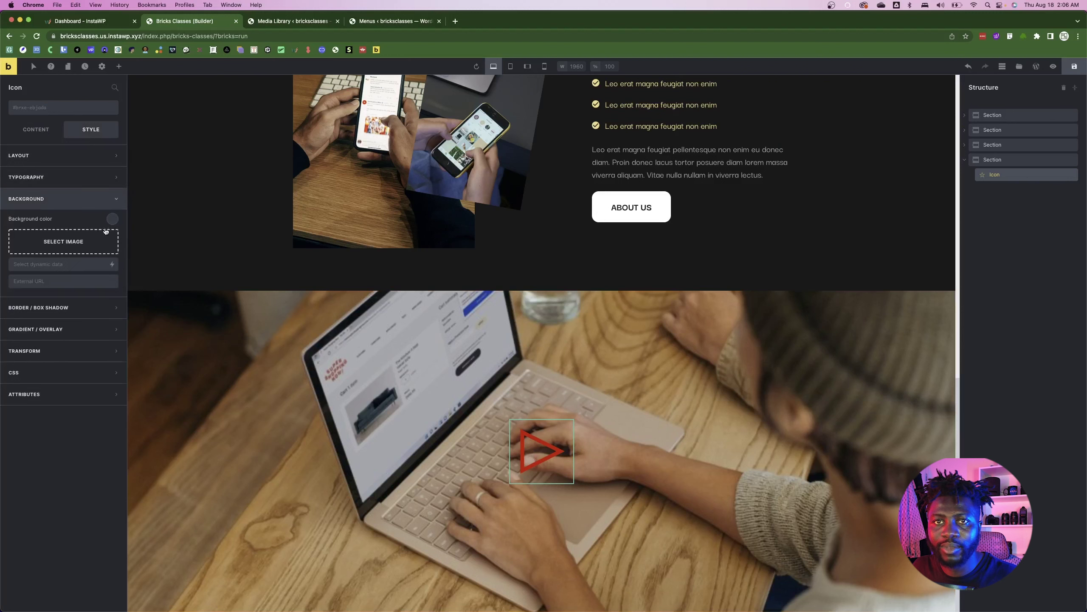
{"action": "left_click", "coordinate": [112, 219]}
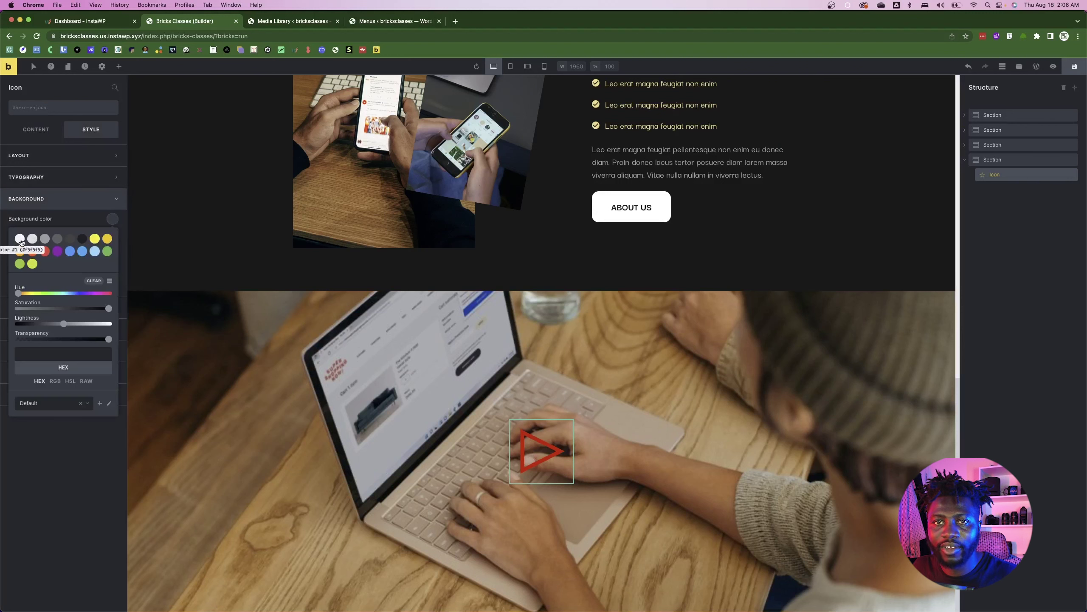
{"action": "left_click", "coordinate": [20, 239]}
{"action": "left_click_drag", "start_coordinate": [106, 323], "coordinate": [112, 323]}
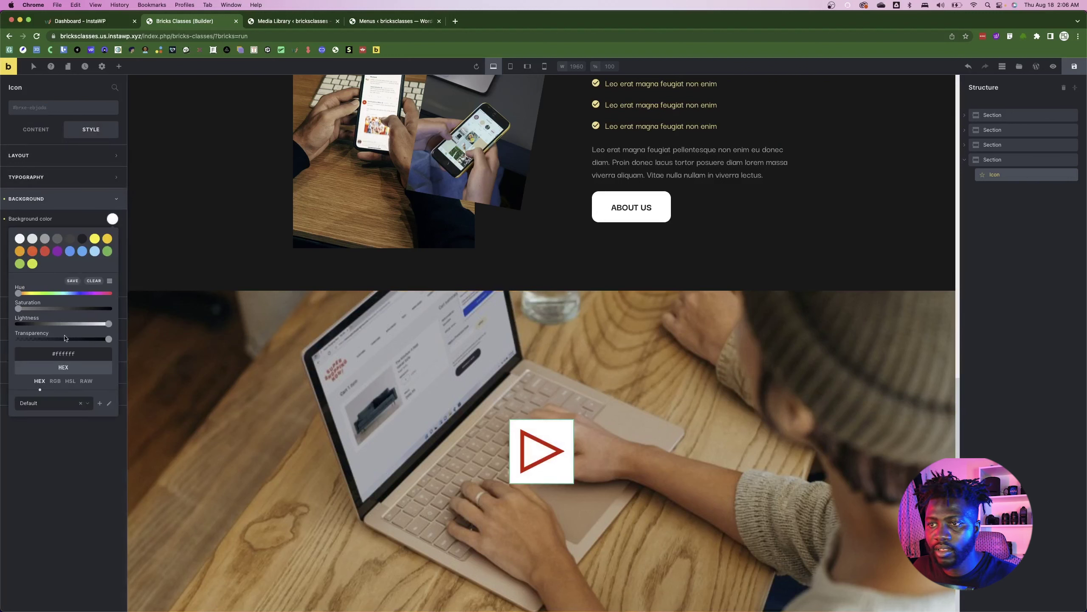
{"action": "left_click", "coordinate": [76, 206]}
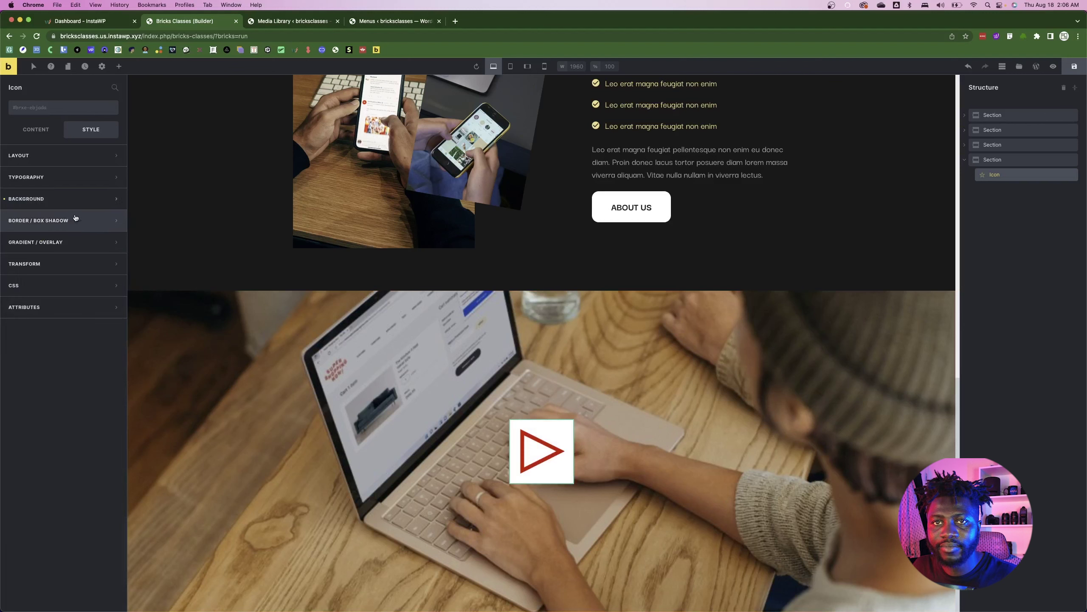
- Add 20 px of linked padding on all four sides of the play icon
{"action": "left_click", "coordinate": [44, 162]}
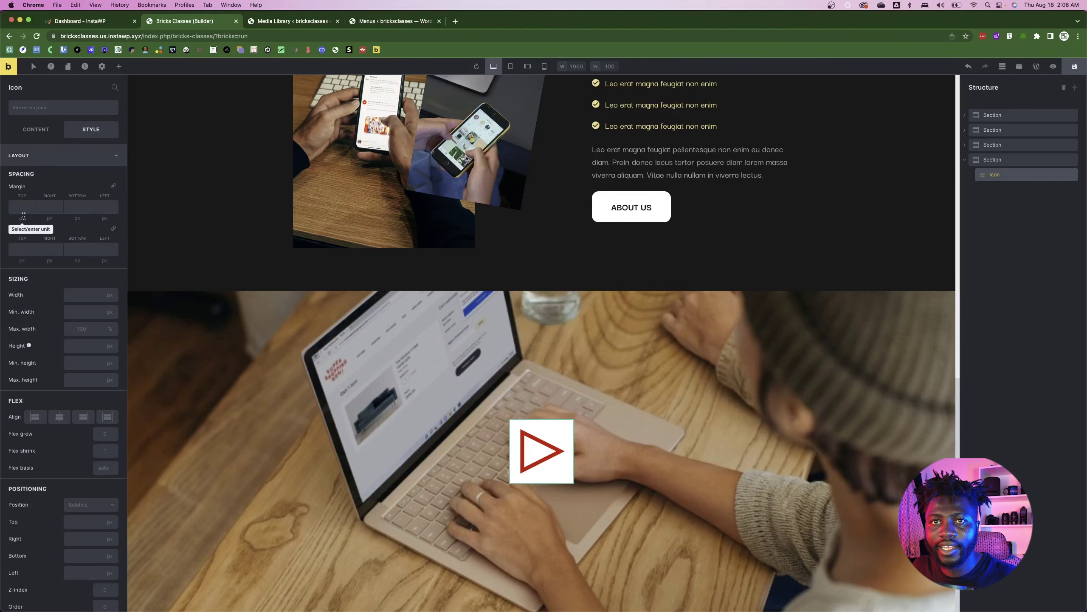
{"action": "left_click", "coordinate": [17, 250]}
{"action": "type", "text": "20"}
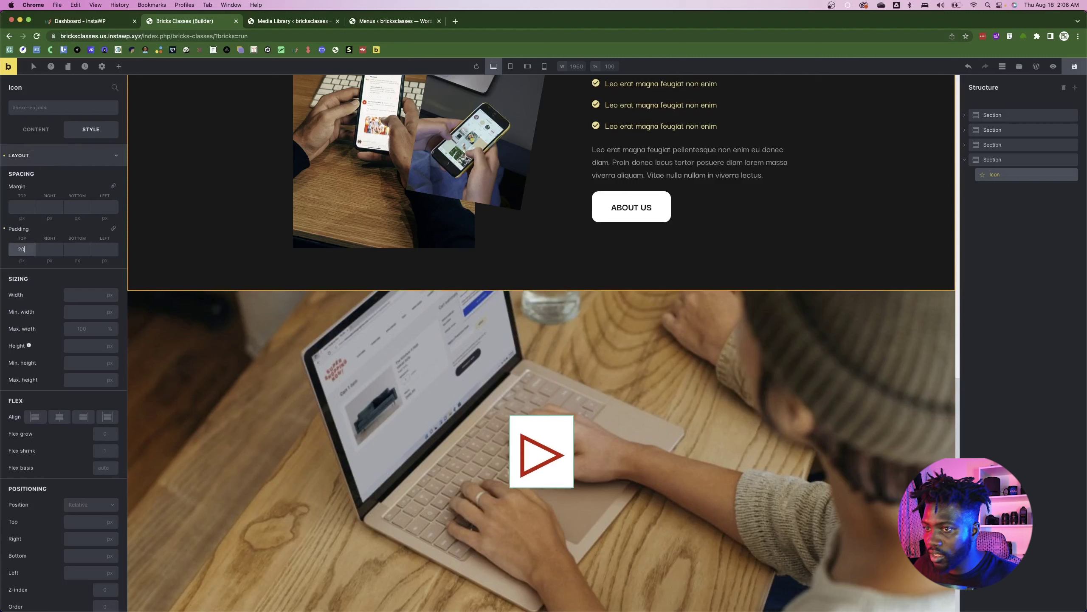
{"action": "left_click", "coordinate": [113, 228]}
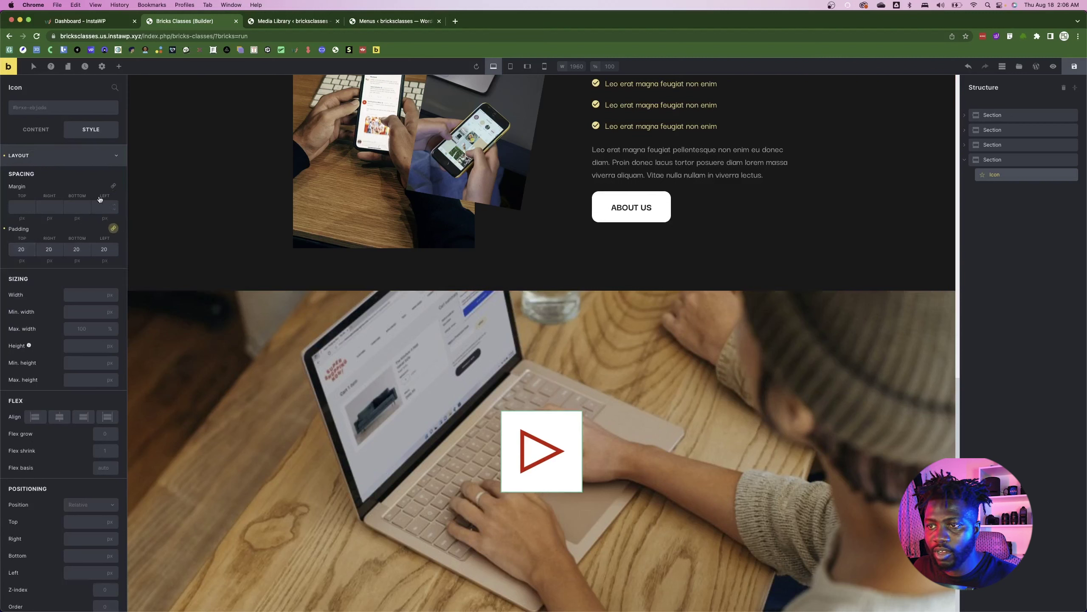
- Round the play icon's background into a circle with a border radius of 100 on all corners
{"action": "left_click", "coordinate": [98, 163]}
{"action": "left_click", "coordinate": [101, 220]}
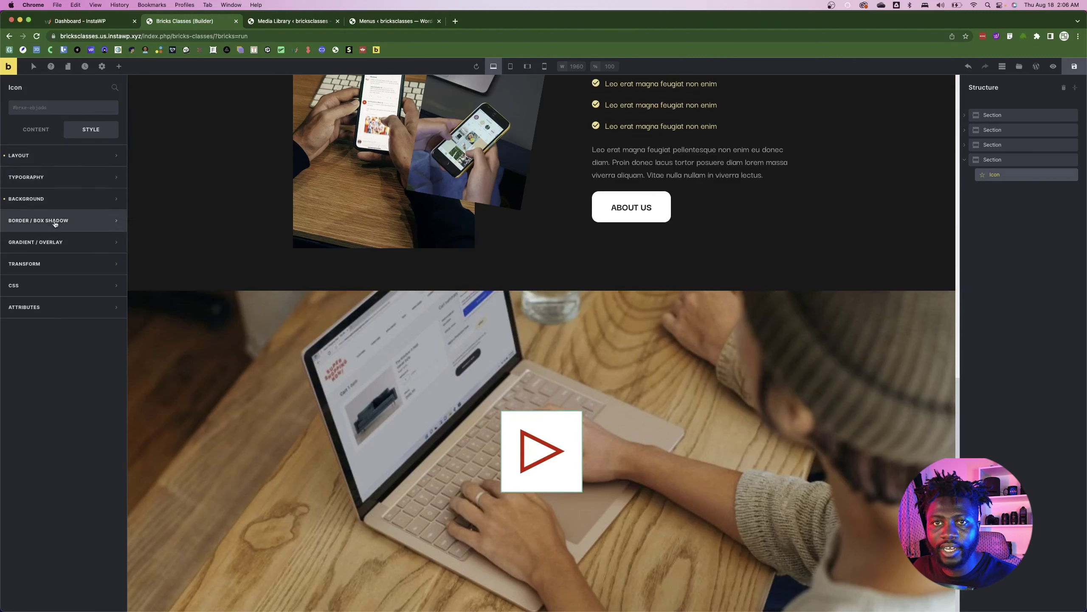
{"action": "left_click", "coordinate": [113, 241]}
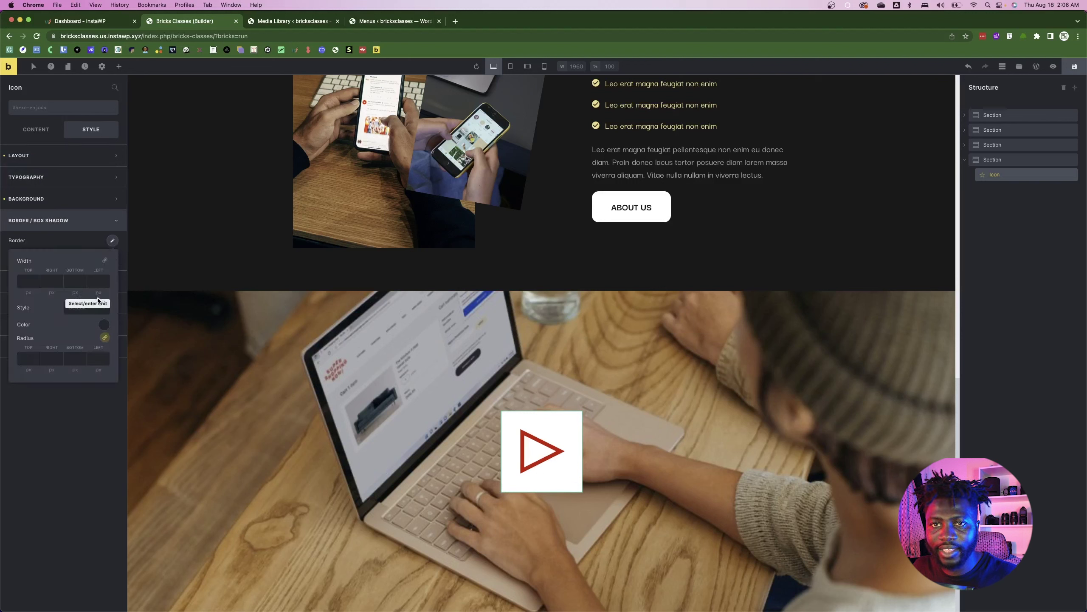
{"action": "left_click", "coordinate": [22, 356]}
{"action": "type", "text": "100"}
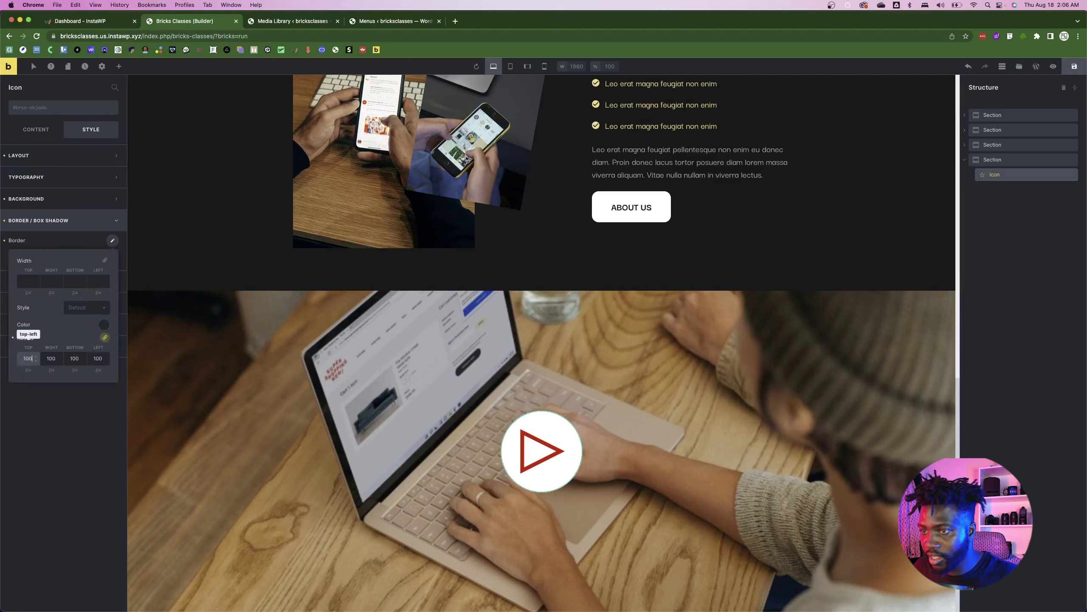
{"action": "left_click", "coordinate": [44, 413]}
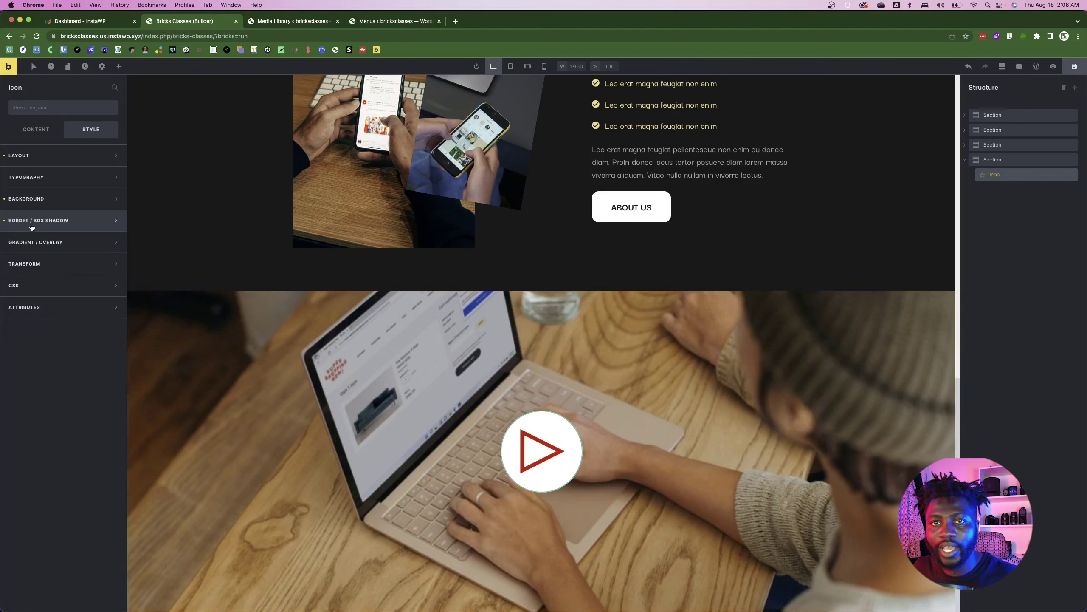
{"action": "left_click", "coordinate": [115, 220]}
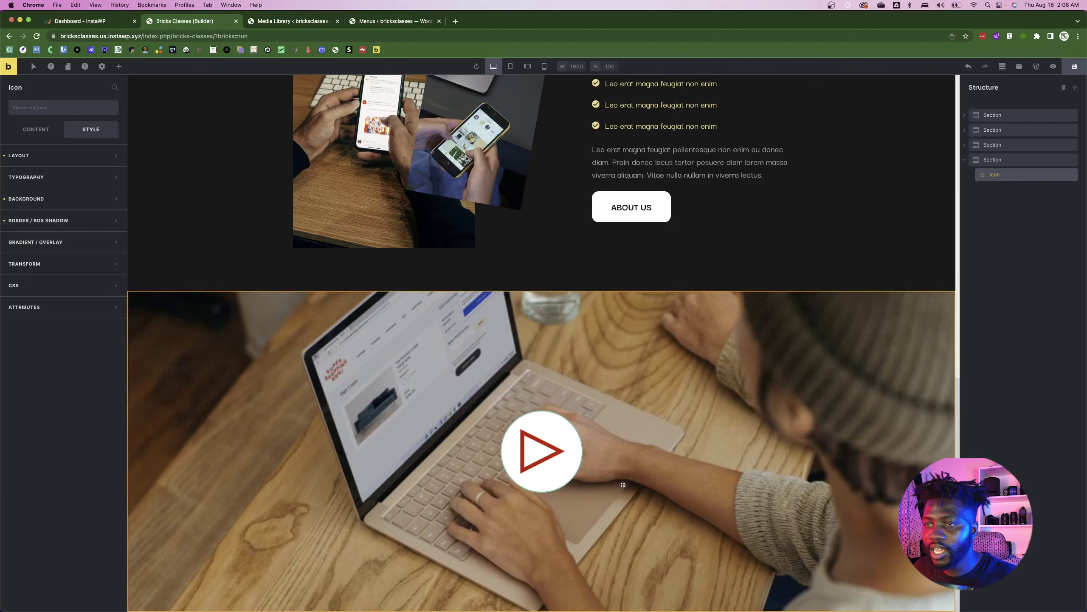
- Replace the Themify play icon with the solid circular play icon from the Ionicons library
{"action": "left_click", "coordinate": [58, 132]}
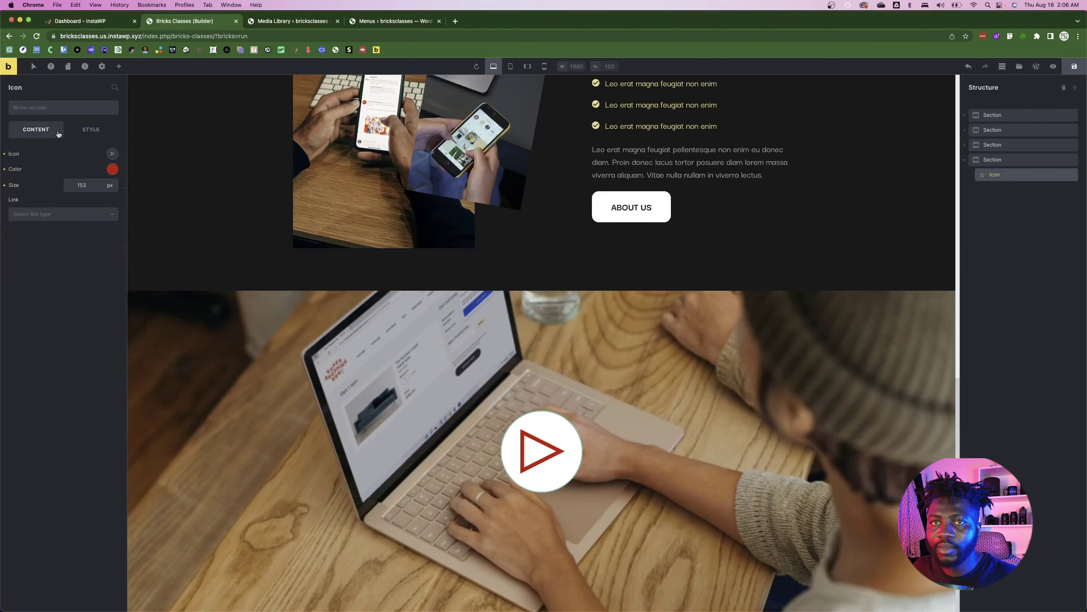
{"action": "left_click", "coordinate": [113, 153]}
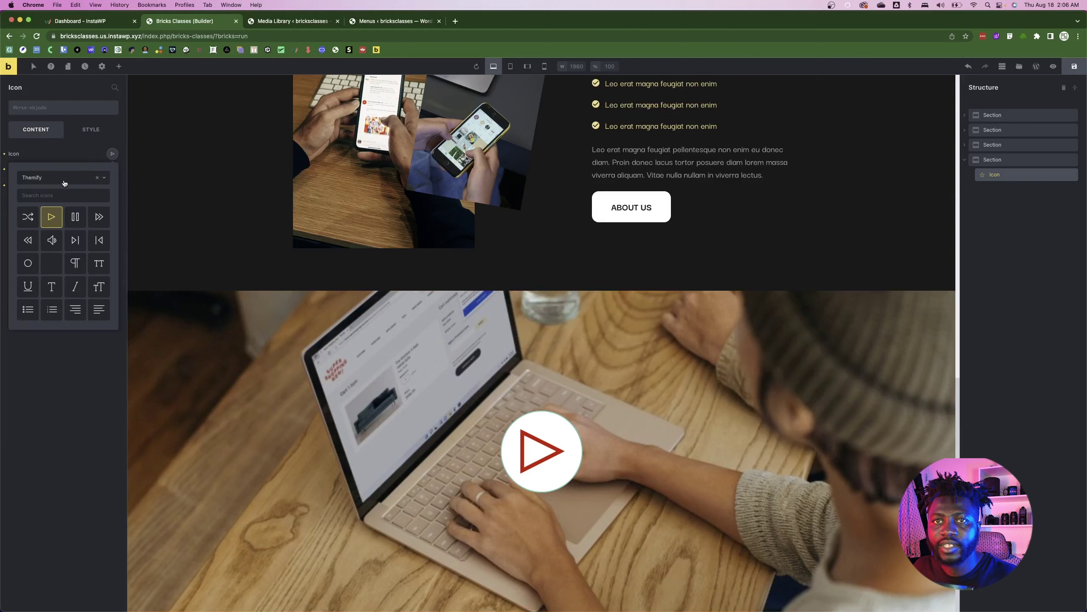
{"action": "left_click", "coordinate": [58, 194]}
{"action": "type", "text": "play"}
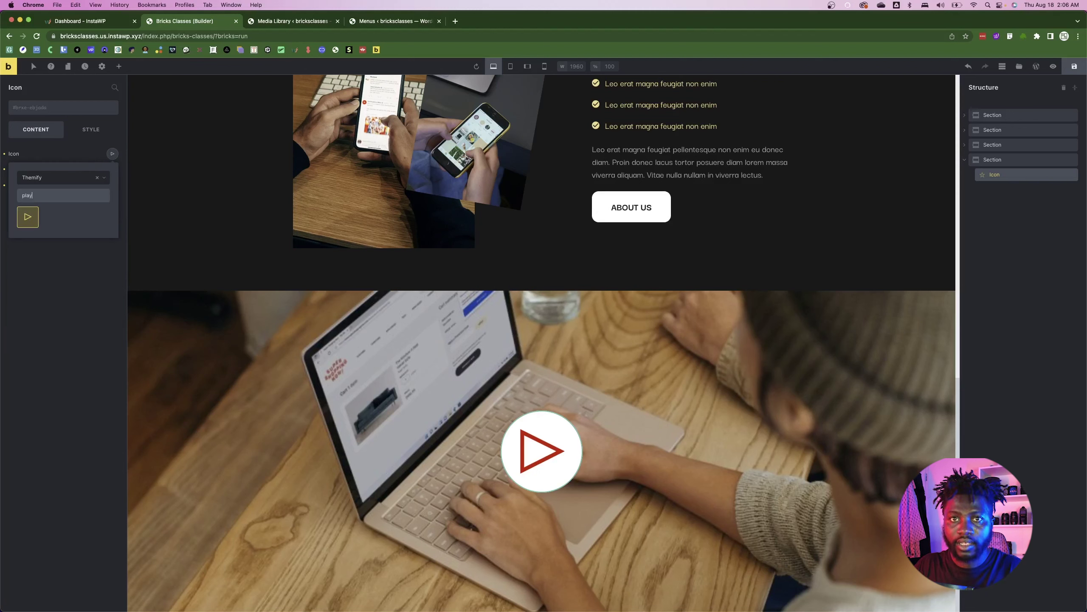
{"action": "left_click", "coordinate": [106, 185]}
{"action": "left_click", "coordinate": [48, 233]}
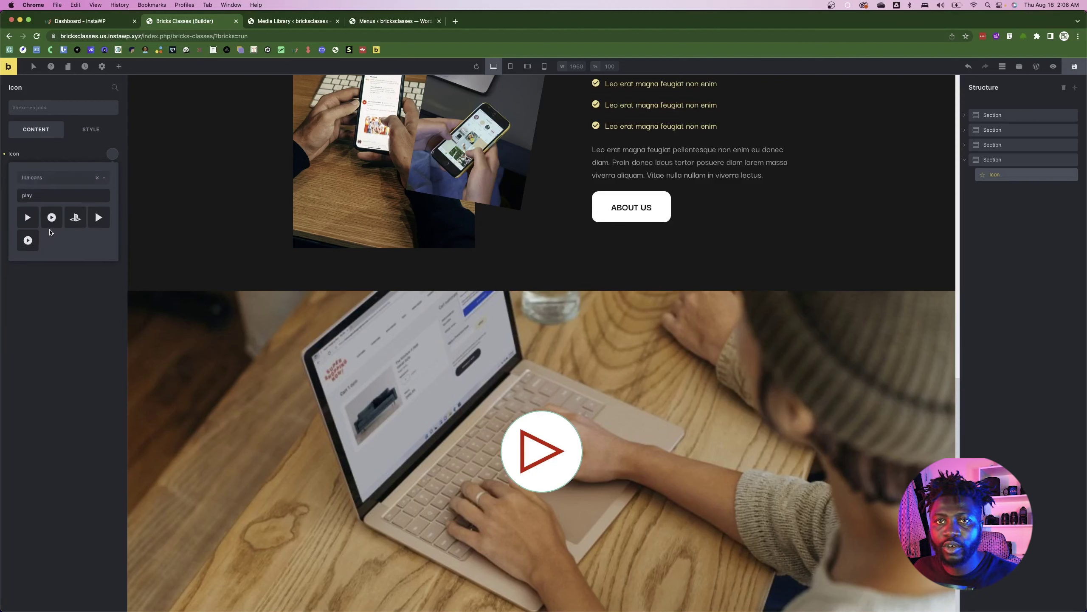
{"action": "left_click", "coordinate": [50, 222]}
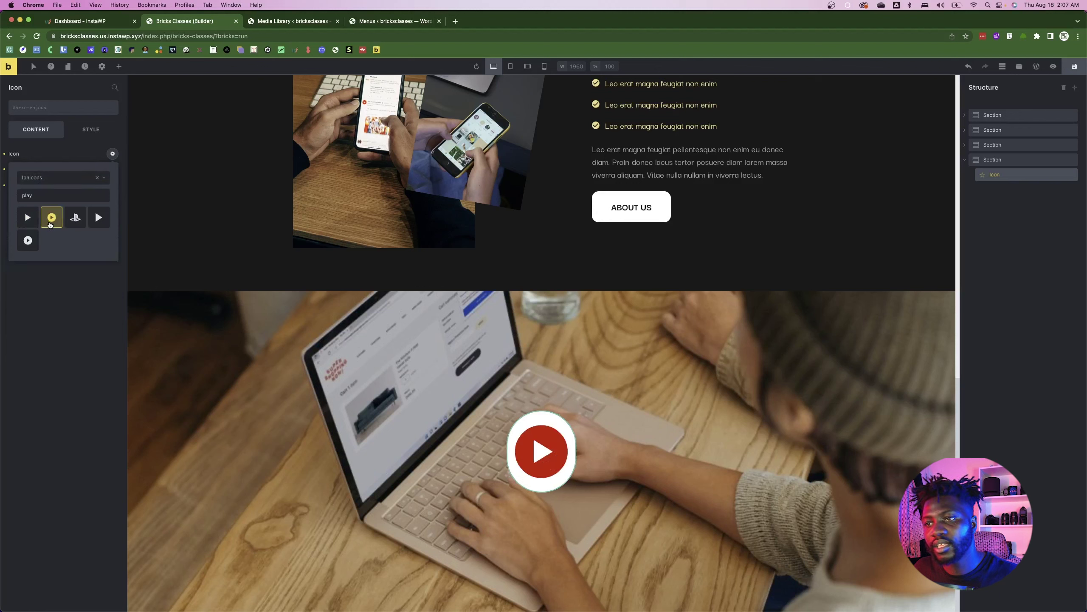
- Clear the play icon's border radius and background color settings
{"action": "left_click", "coordinate": [90, 131]}
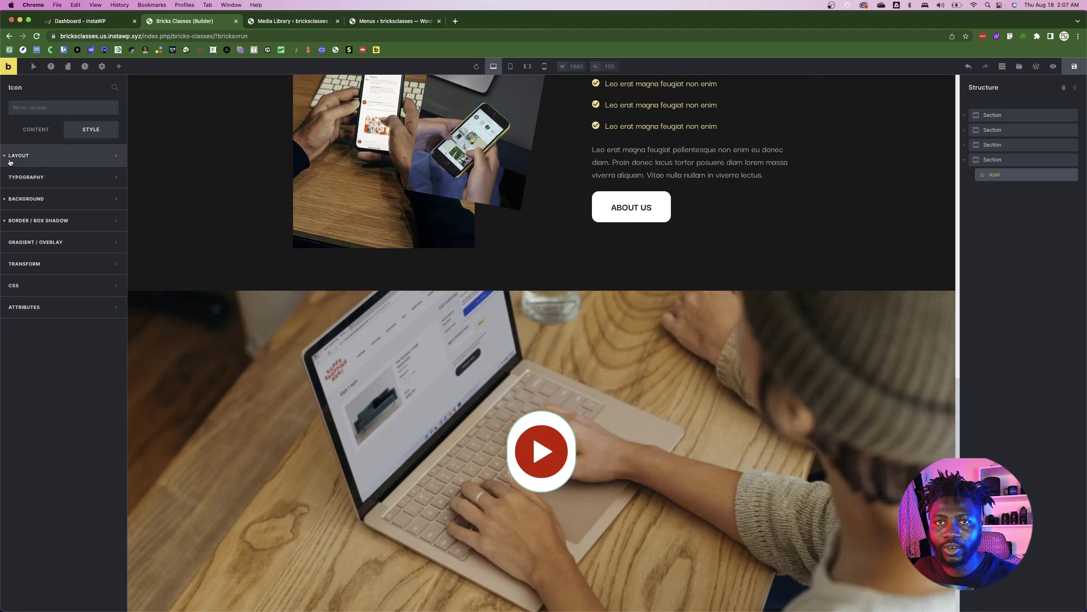
{"action": "left_click", "coordinate": [4, 220]}
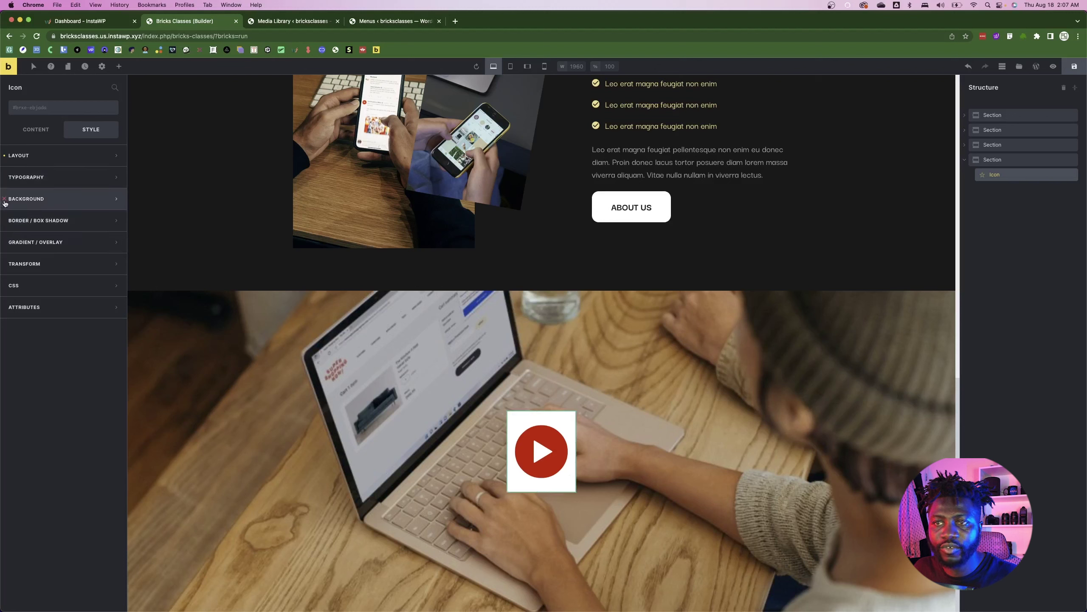
{"action": "left_click", "coordinate": [4, 199]}
{"action": "left_click", "coordinate": [394, 453]}
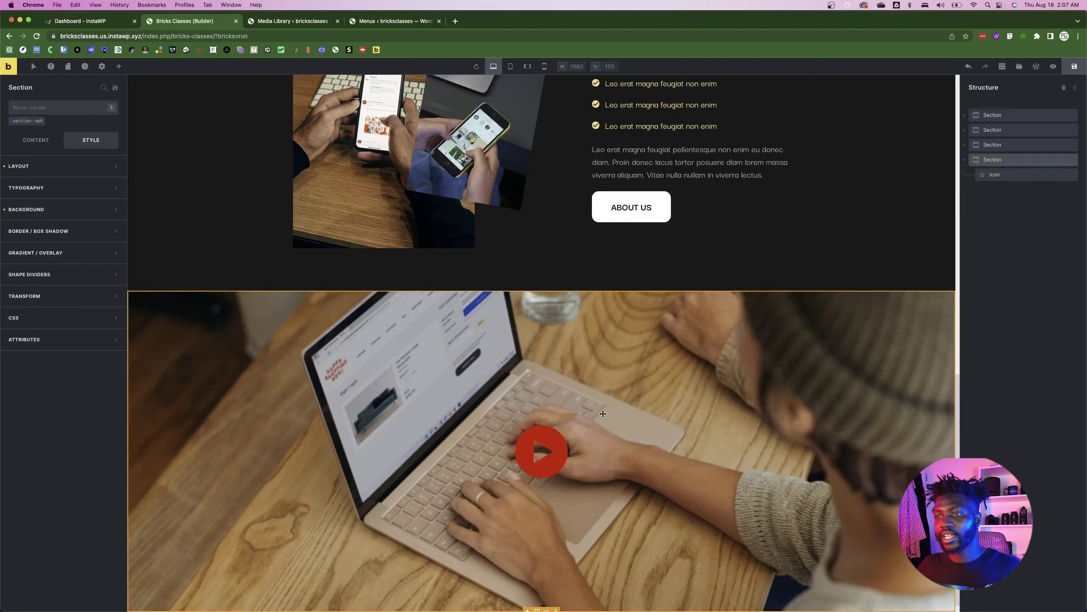
- Change the circular play icon's color to white #ffffff
{"action": "left_click", "coordinate": [542, 451]}
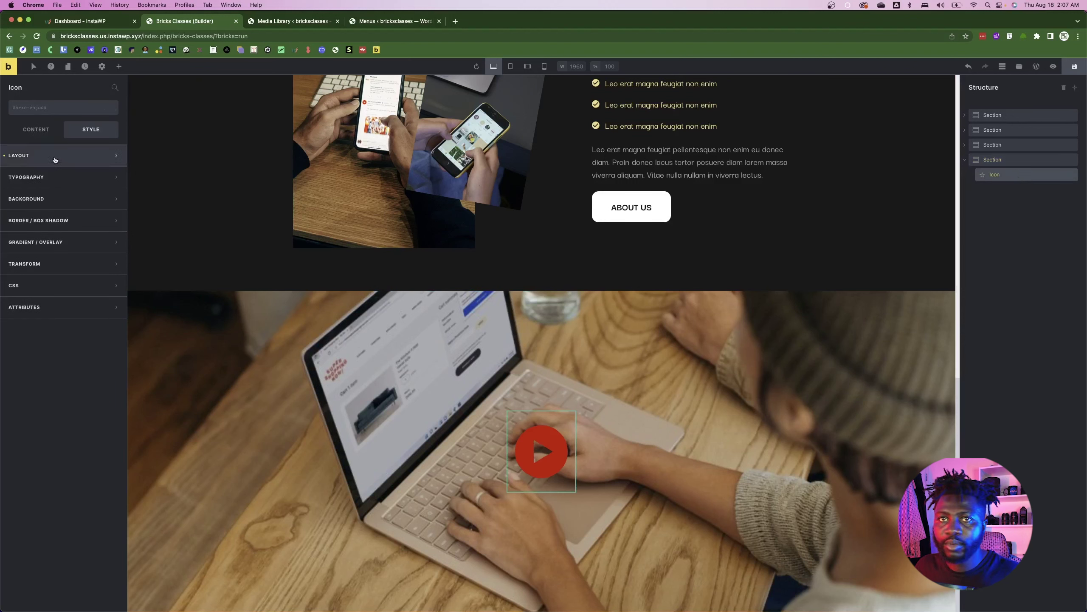
{"action": "left_click", "coordinate": [42, 133]}
{"action": "left_click", "coordinate": [112, 169]}
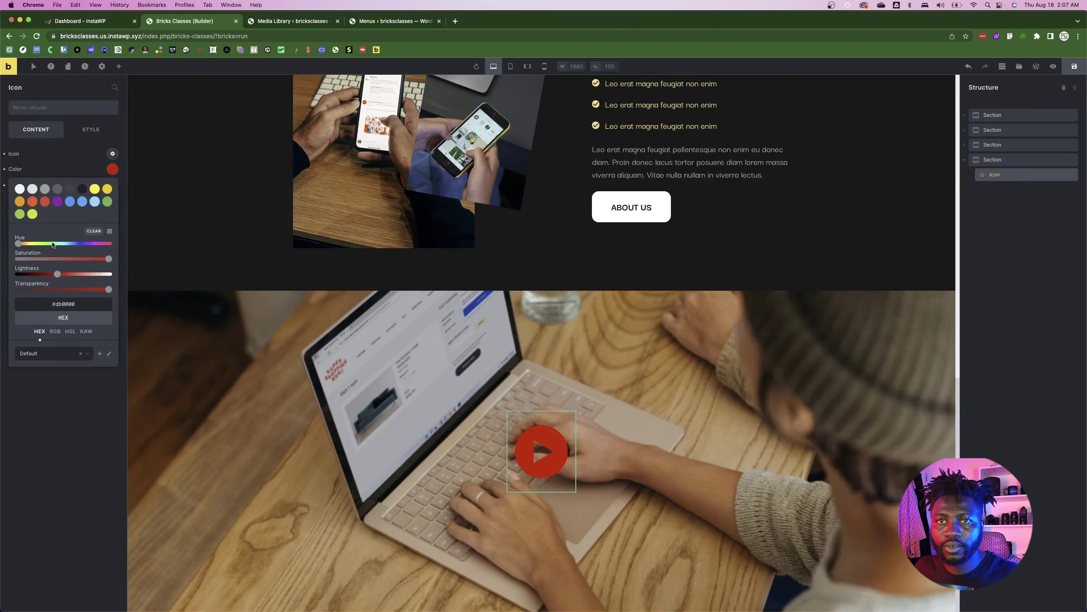
{"action": "left_click_drag", "start_coordinate": [57, 274], "coordinate": [143, 279]}
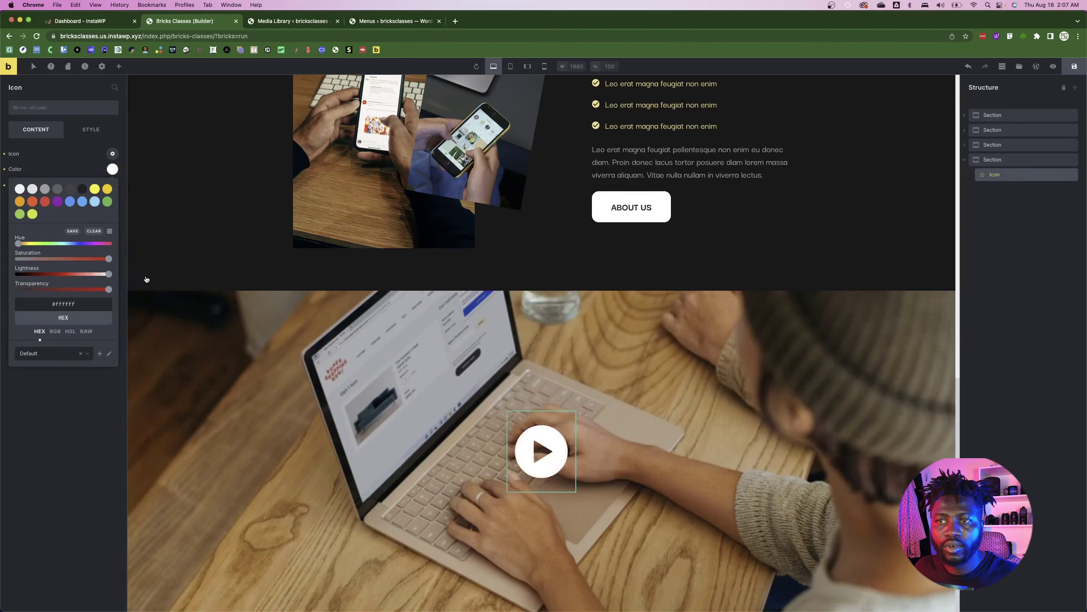
{"action": "left_click", "coordinate": [265, 440]}
{"action": "scroll", "coordinate": [342, 471], "scroll_direction": "down", "scroll_amount": 1}
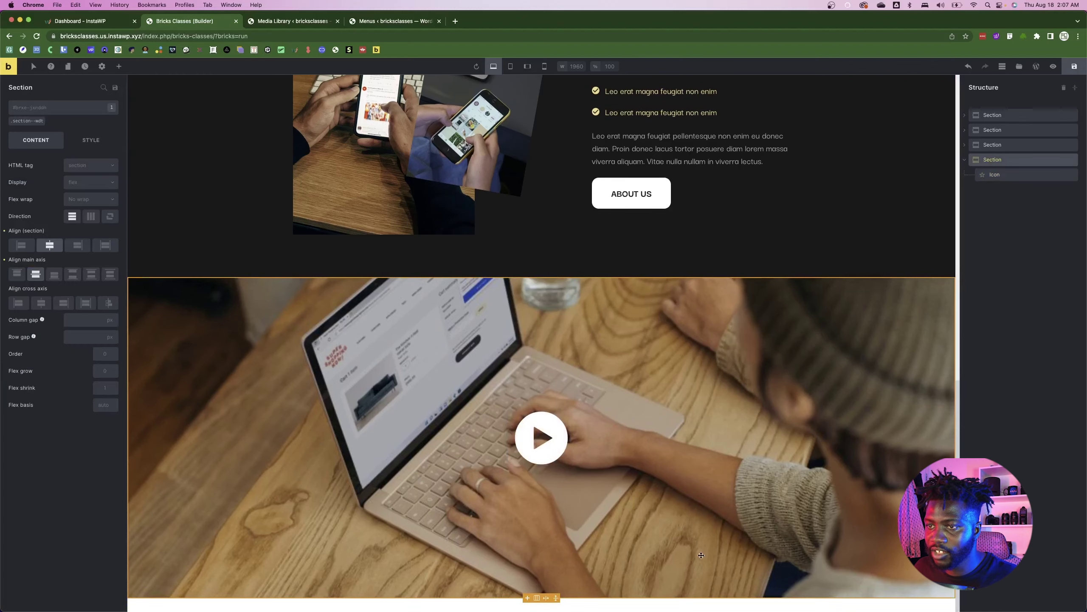
- Check the "What we provide" group in the Figma design, and add a new section below the video section in Bricks
{"action": "key", "text": "super+Tab"}
{"action": "scroll", "coordinate": [362, 327], "scroll_direction": "down", "scroll_amount": 2}
{"action": "left_click", "coordinate": [375, 235]}
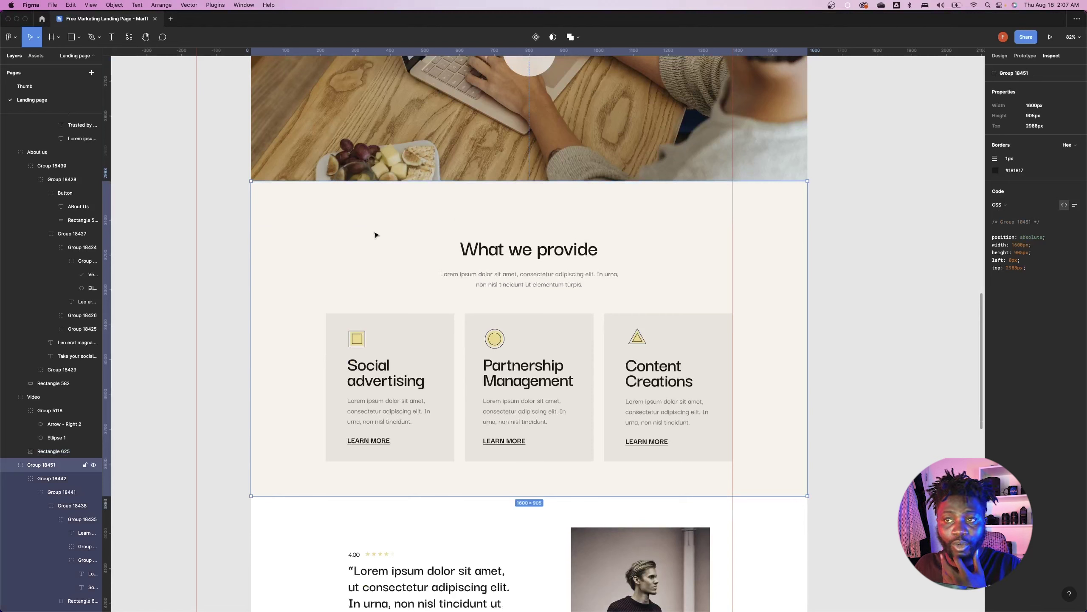
{"action": "key", "text": "super+Tab"}
{"action": "left_click", "coordinate": [118, 65]}
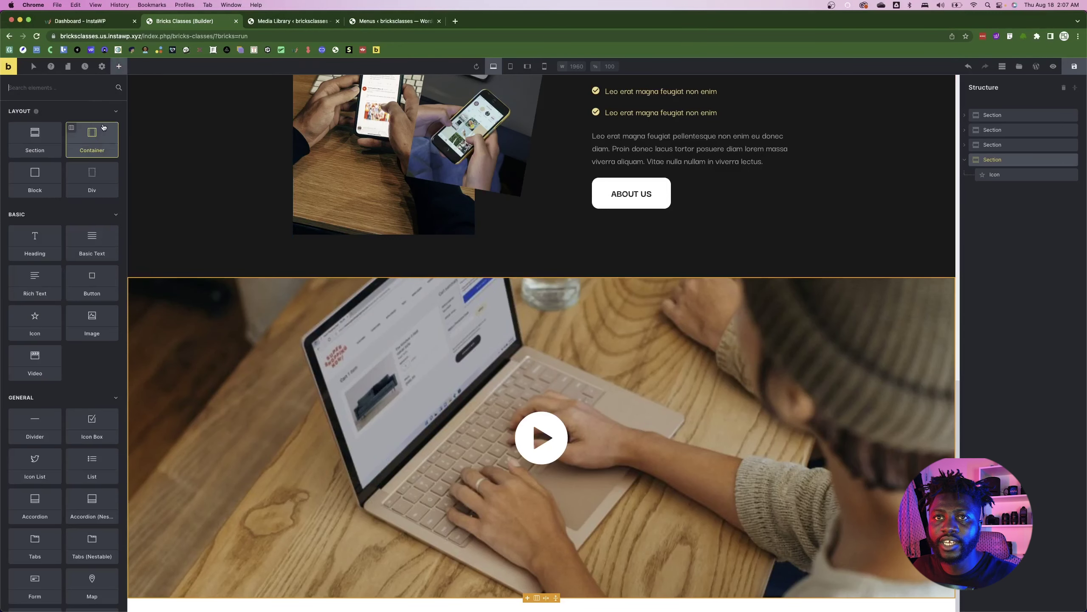
{"action": "left_click", "coordinate": [35, 138]}
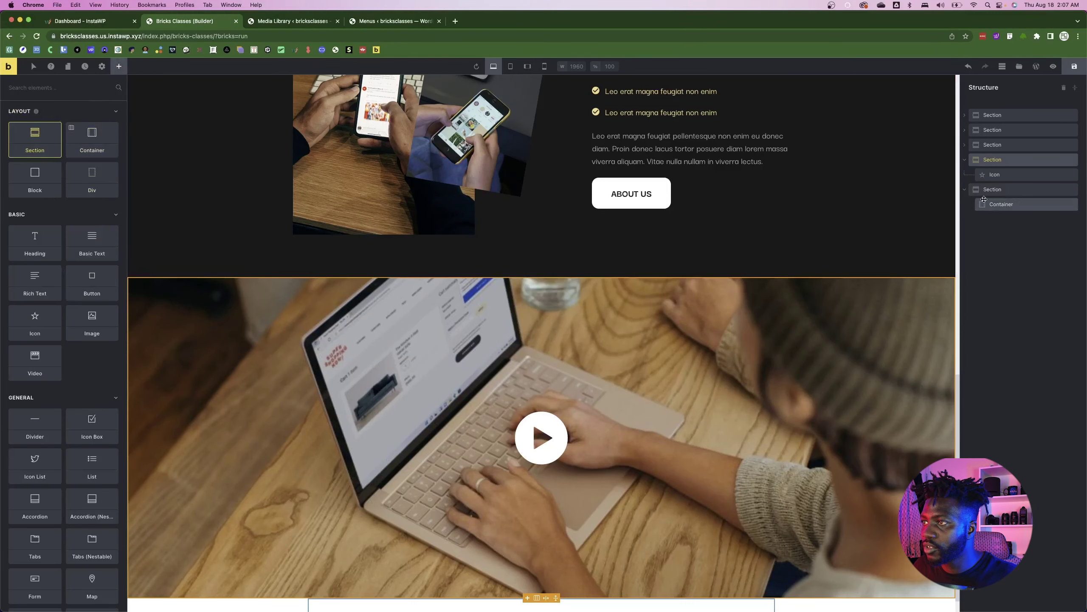
{"action": "left_click", "coordinate": [996, 192]}
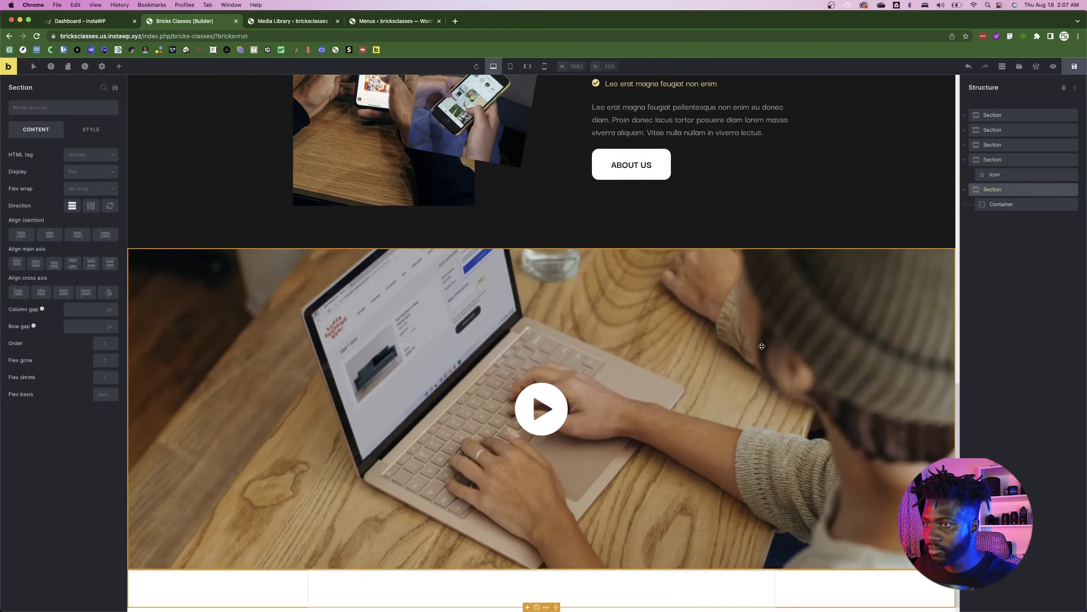
{"action": "key", "text": "super+Tab"}
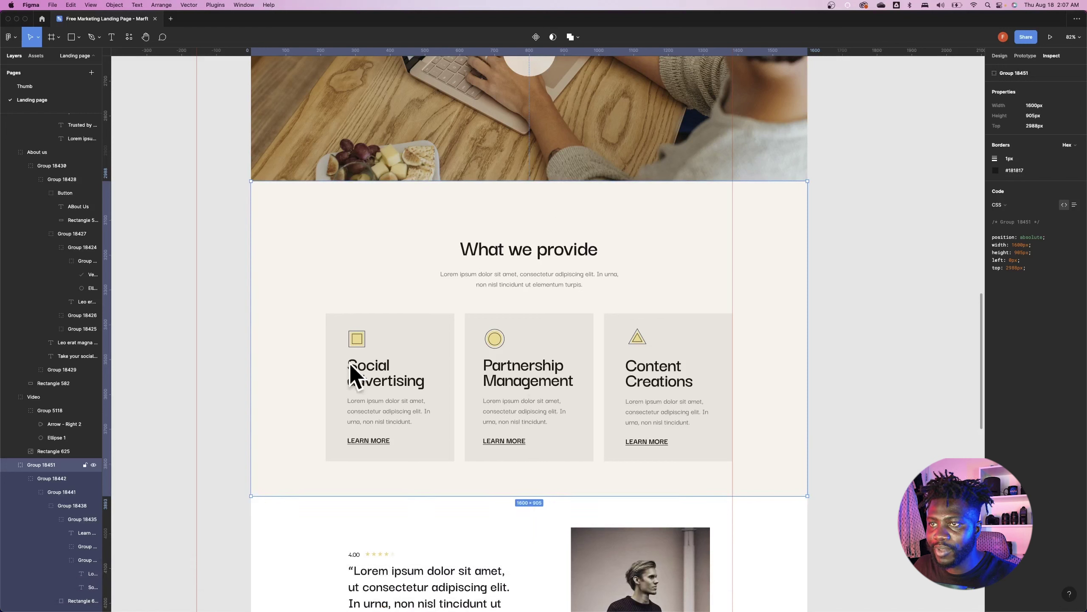
{"action": "key", "text": "super+Tab"}
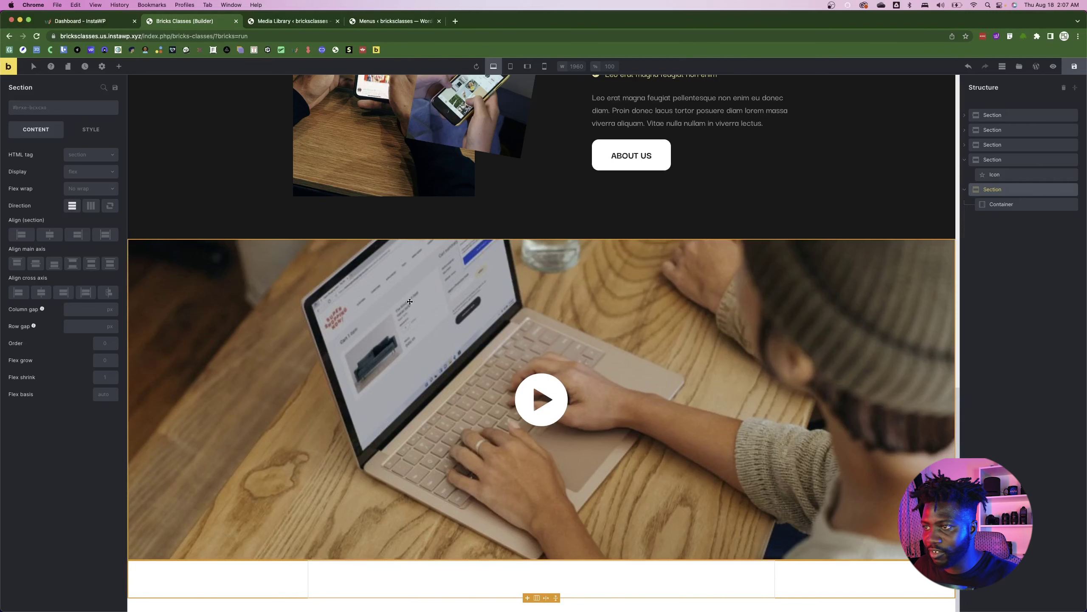
{"action": "left_click", "coordinate": [119, 66]}
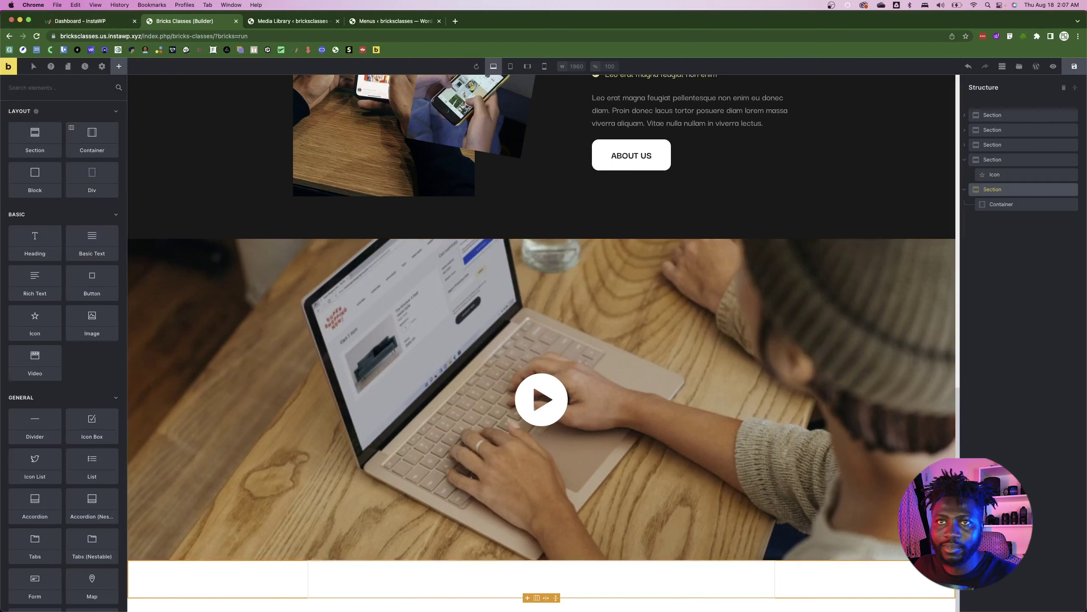
{"action": "left_click", "coordinate": [118, 66]}
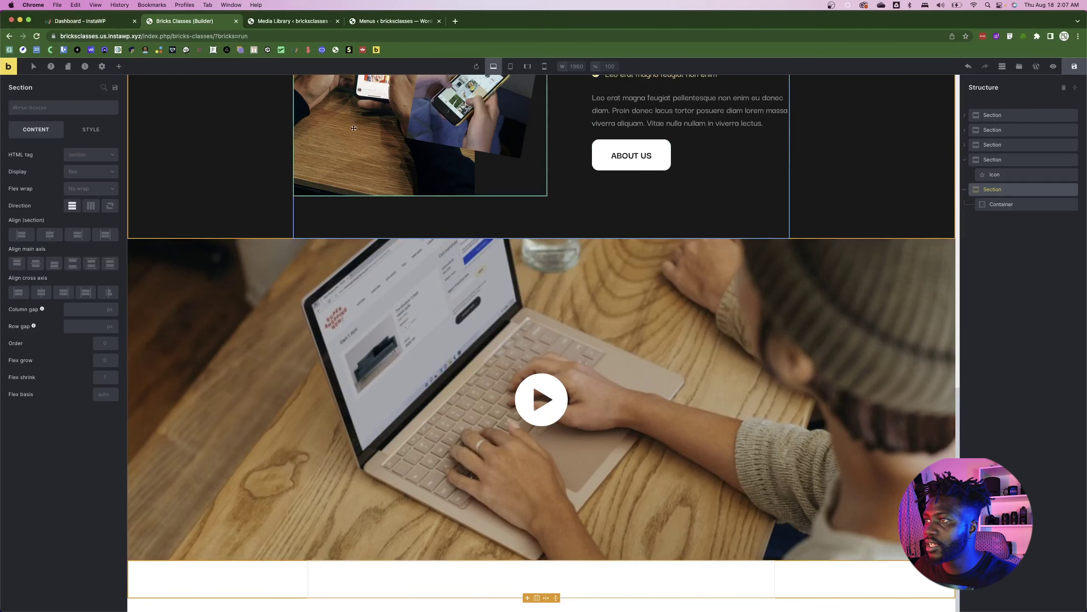
- Assign the section--wdt class to the new section below the video and the cont--wdt class to its container
{"action": "left_click", "coordinate": [53, 108]}
{"action": "left_click", "coordinate": [41, 158]}
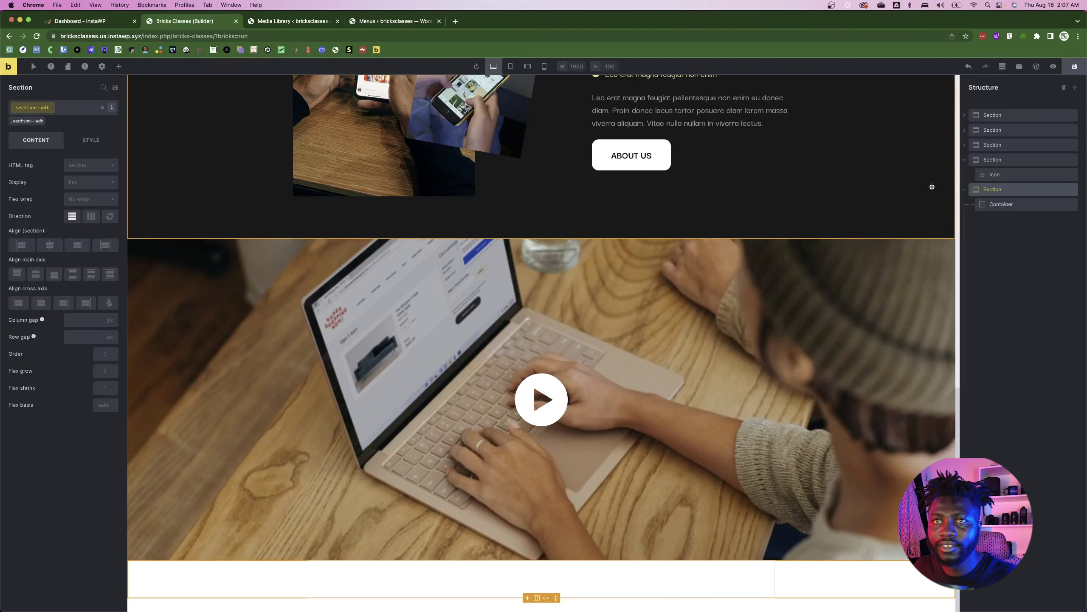
{"action": "left_click", "coordinate": [1002, 204]}
{"action": "left_click", "coordinate": [65, 109]}
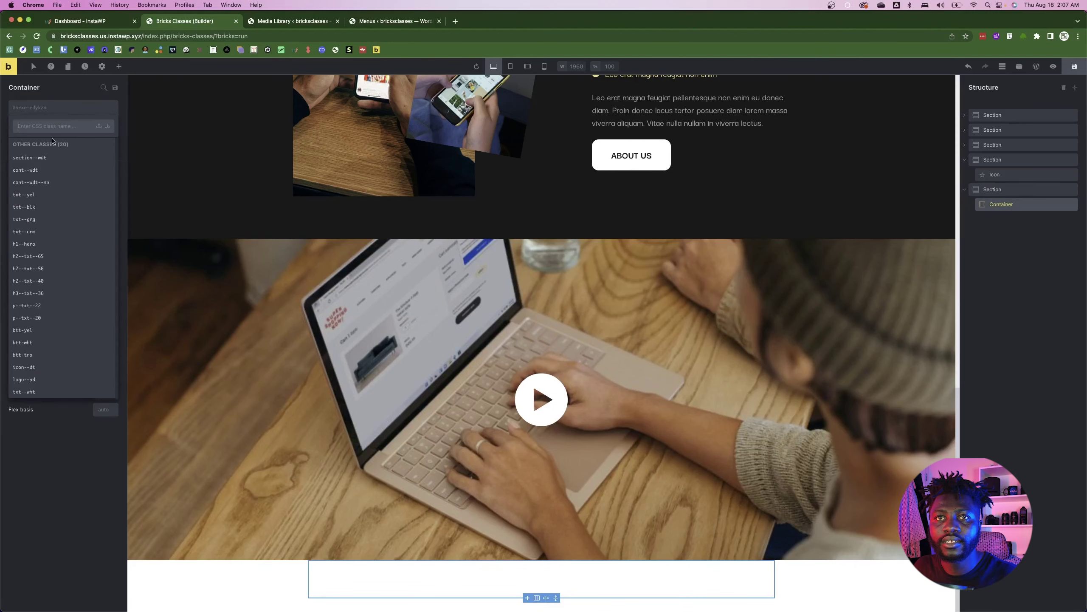
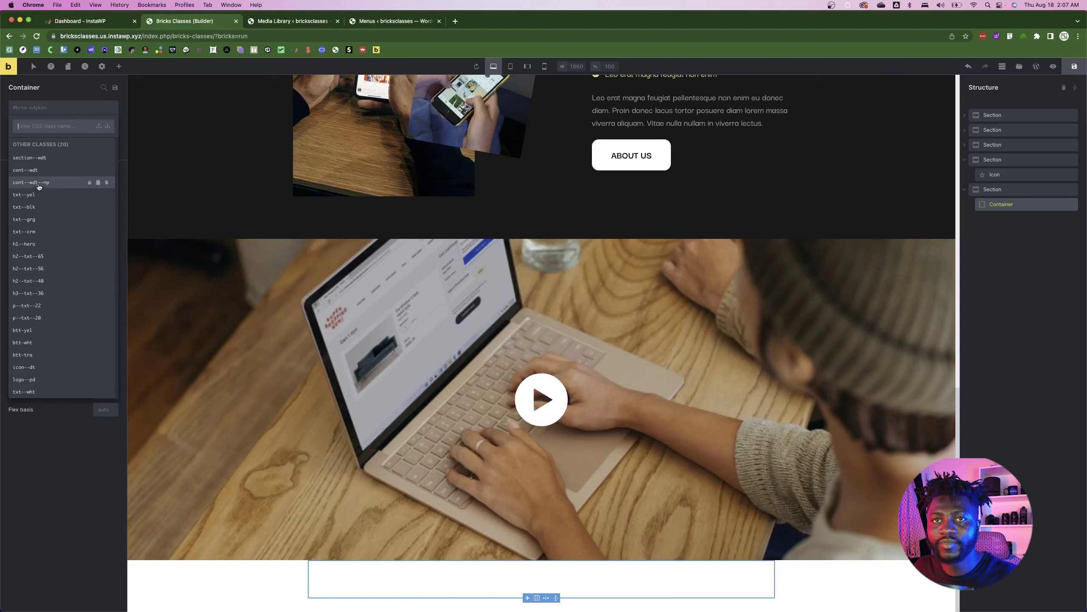
{"action": "left_click", "coordinate": [36, 173]}
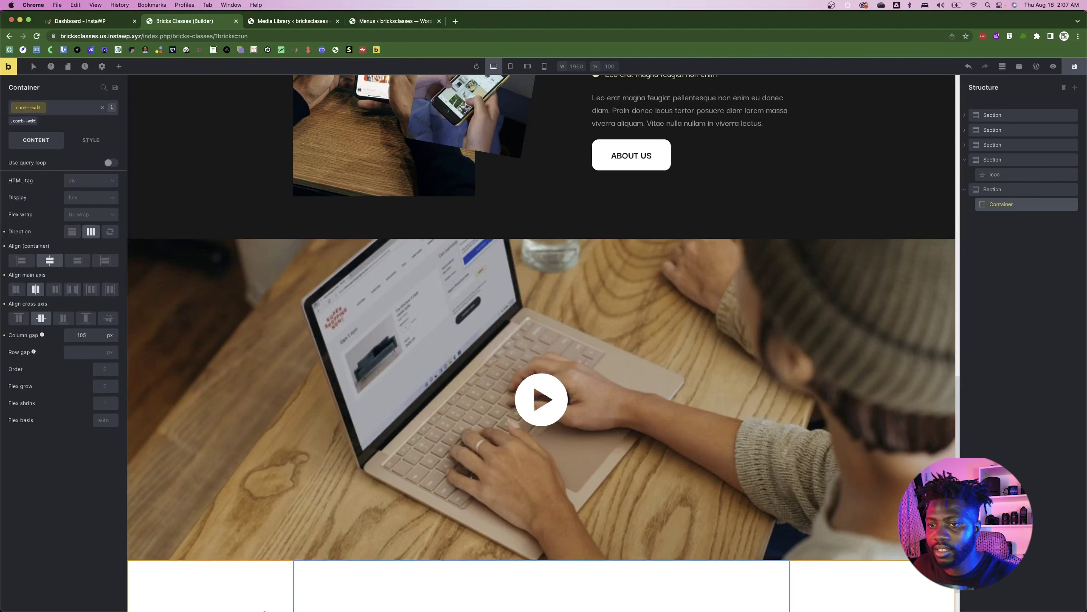
- Add a heading and a basic text element to the new container and set the cont--wdt class direction to column
{"action": "scroll", "coordinate": [535, 557], "scroll_direction": "down", "scroll_amount": 2}
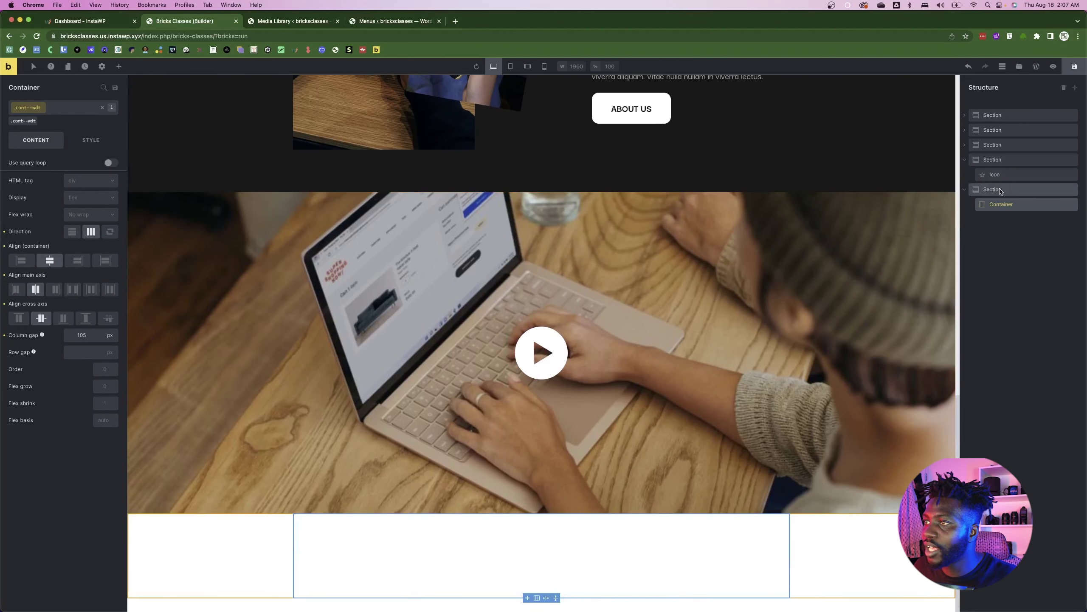
{"action": "left_click", "coordinate": [119, 66]}
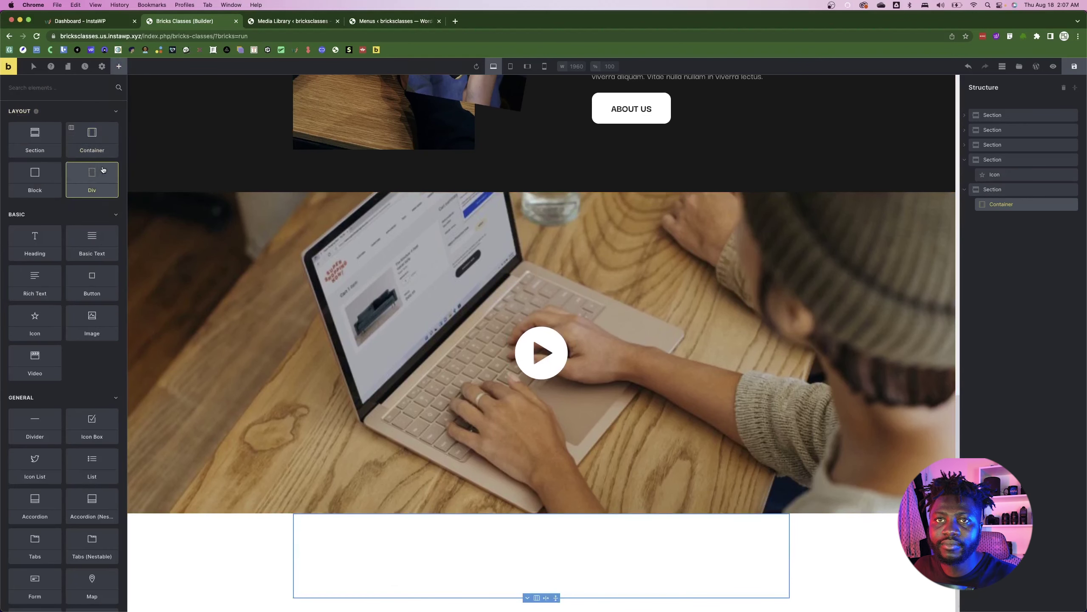
{"action": "key", "text": "super+Tab"}
{"action": "key", "text": "super+Tab"}
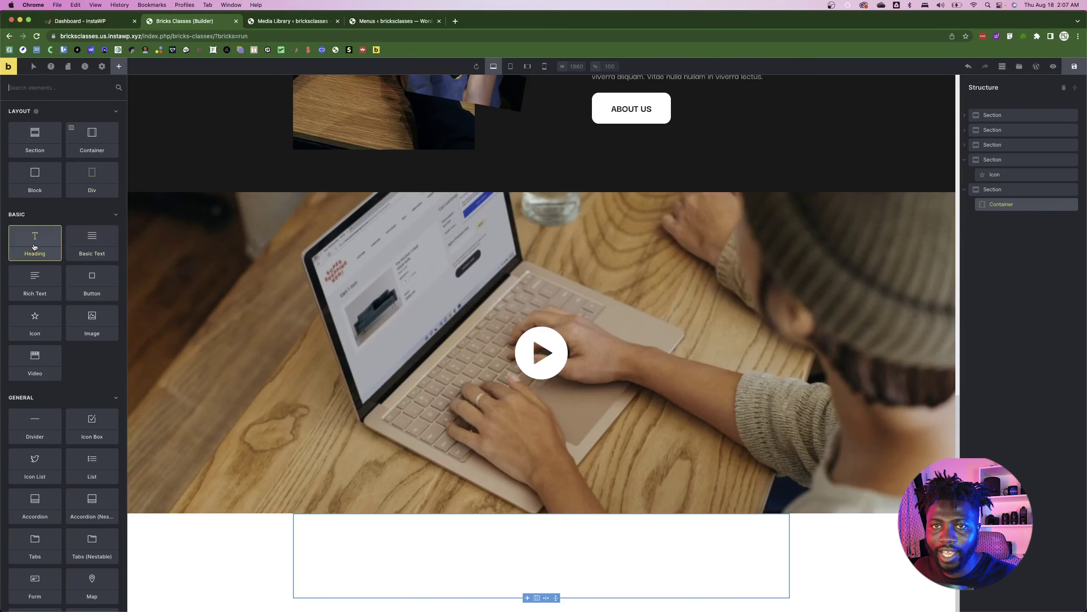
{"action": "left_click", "coordinate": [91, 243]}
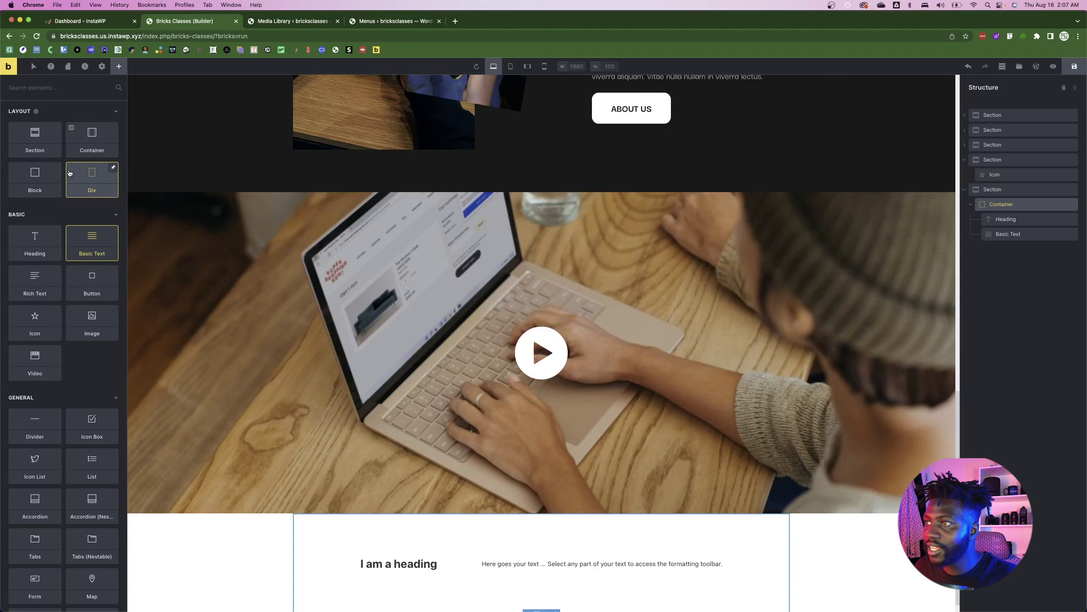
{"action": "left_click", "coordinate": [1003, 204]}
{"action": "left_click", "coordinate": [73, 232]}
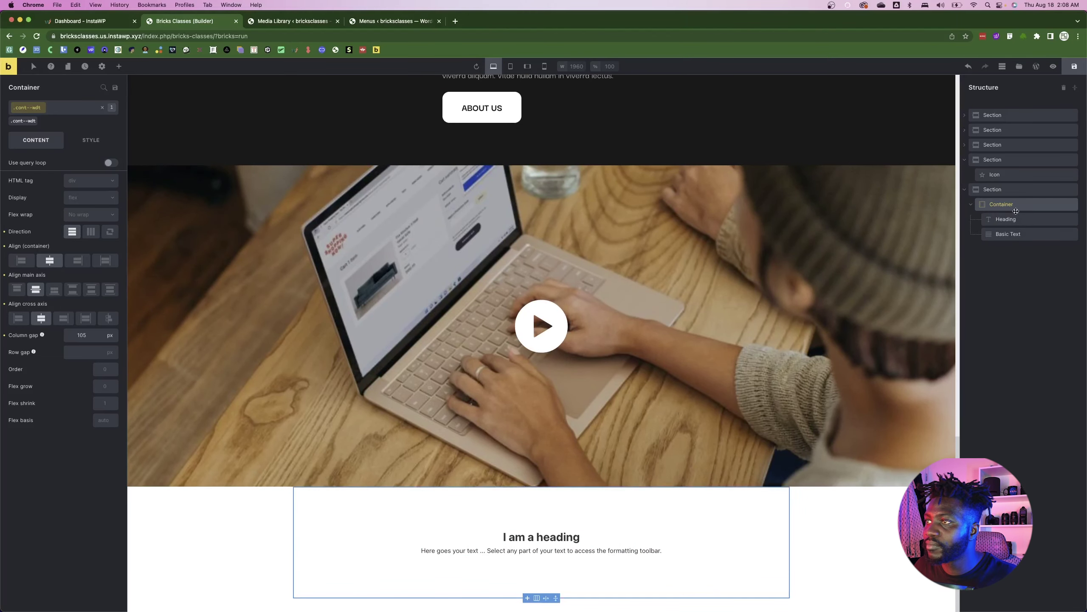
- Add a div below the basic text and place three blocks inside it
{"action": "left_click", "coordinate": [1023, 234]}
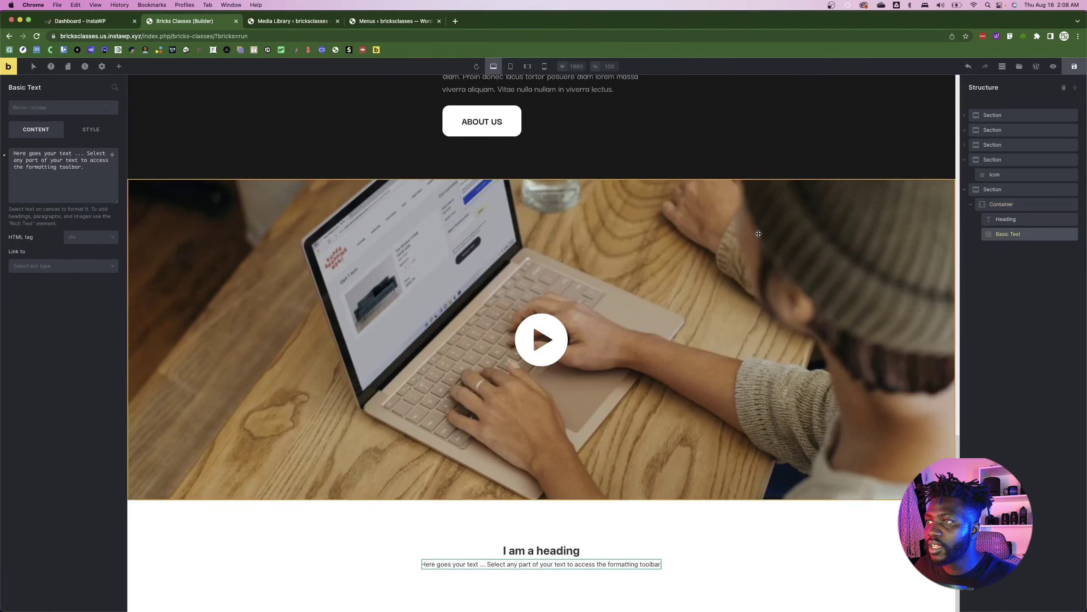
{"action": "left_click", "coordinate": [119, 66]}
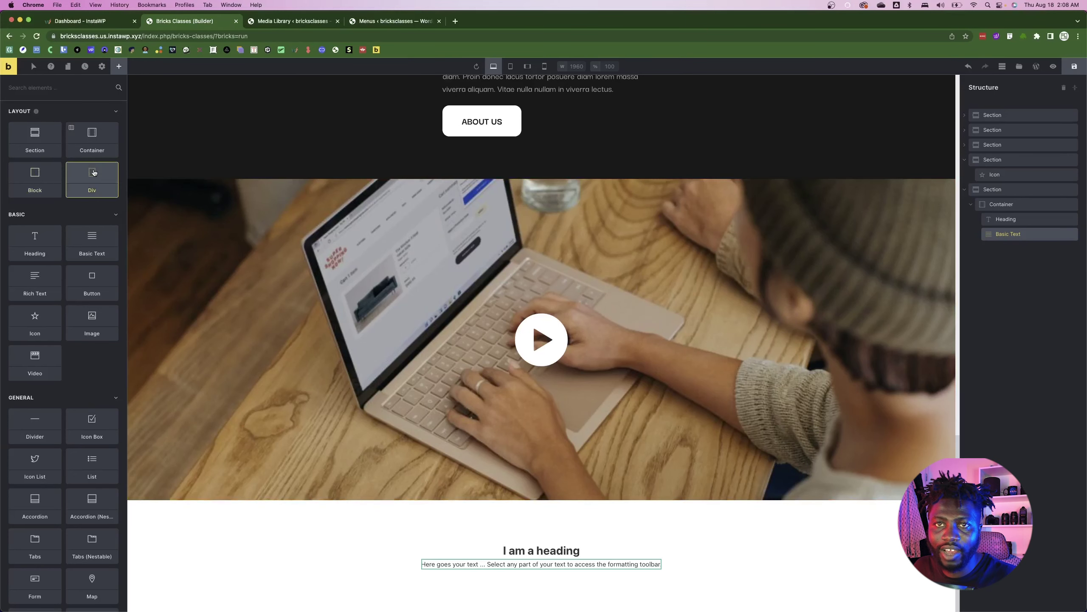
{"action": "left_click", "coordinate": [93, 172]}
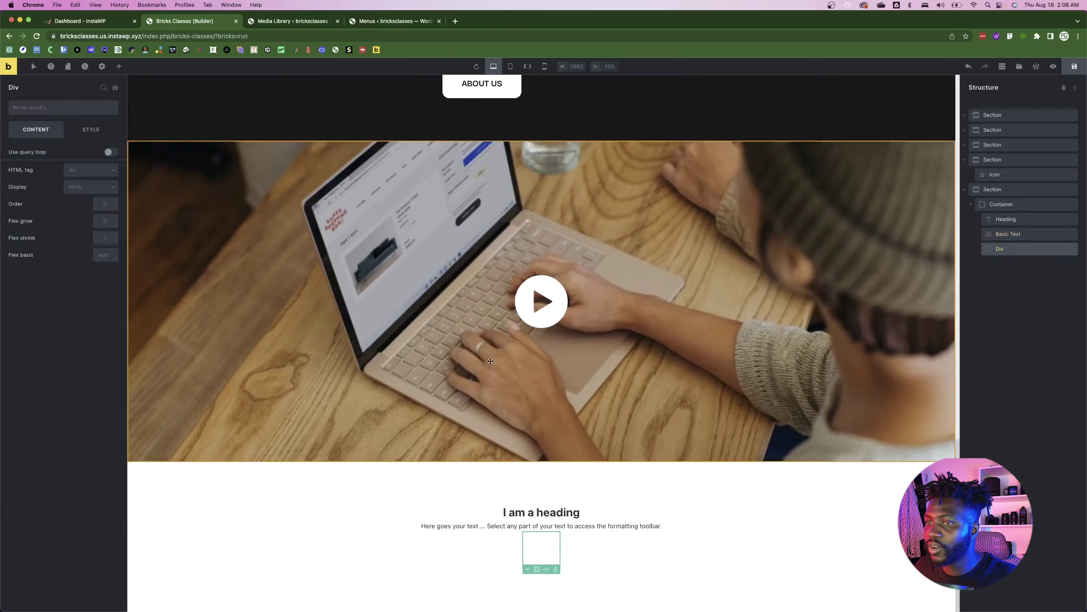
{"action": "key", "text": "super+Tab"}
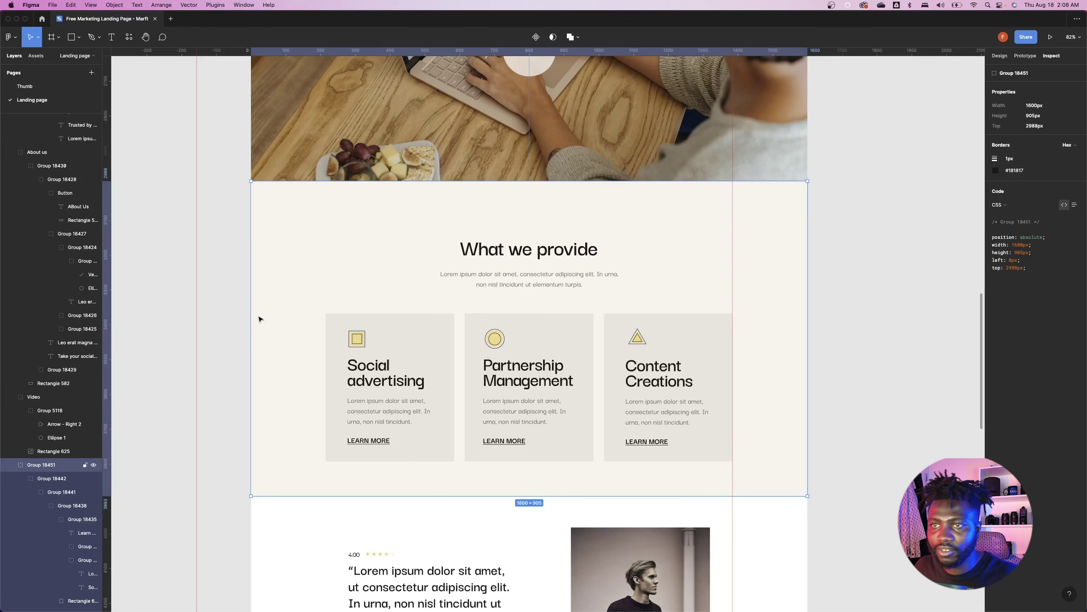
{"action": "key", "text": "super+Tab"}
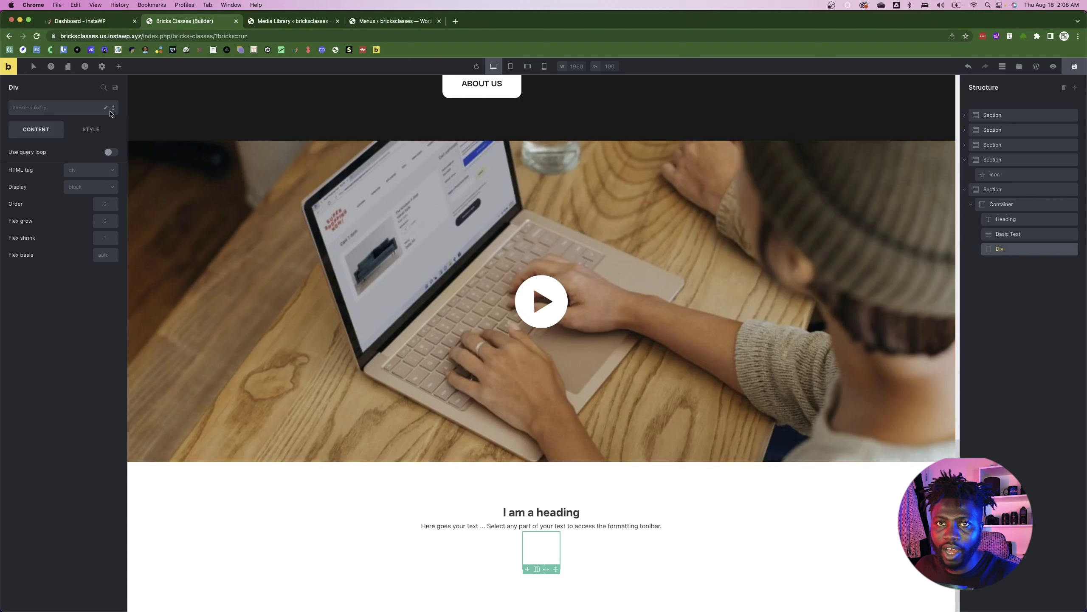
{"action": "left_click", "coordinate": [118, 66]}
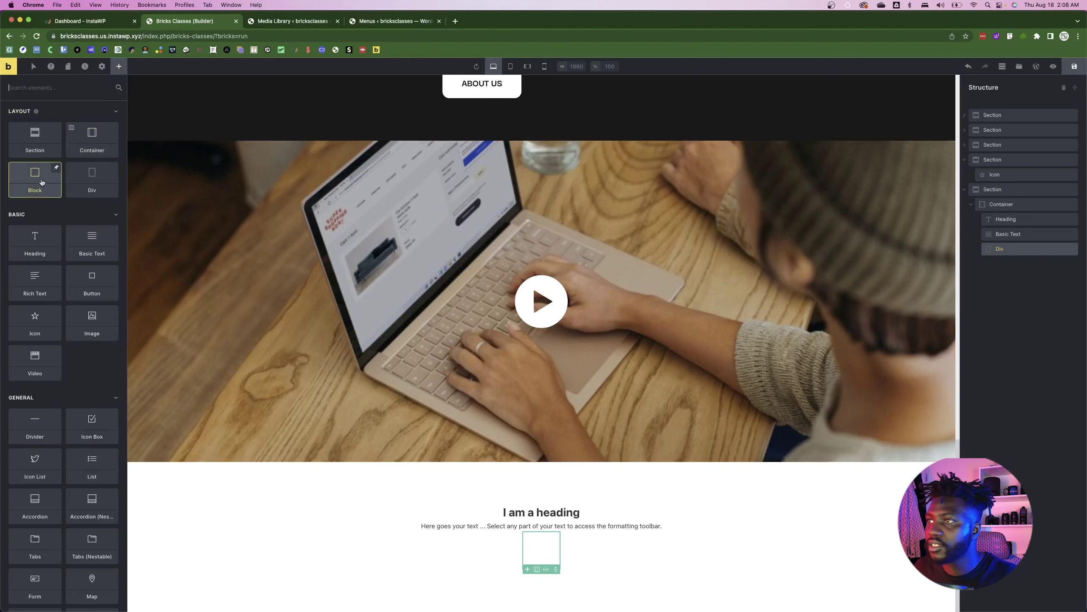
{"action": "left_click", "coordinate": [42, 182]}
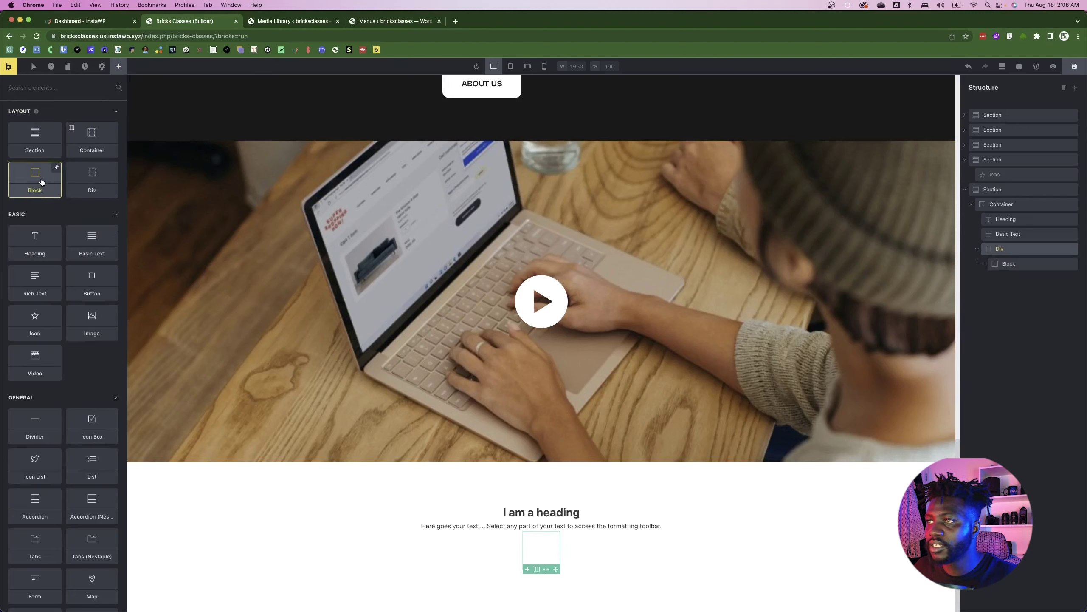
{"action": "left_click", "coordinate": [42, 182]}
{"action": "left_click", "coordinate": [42, 183]}
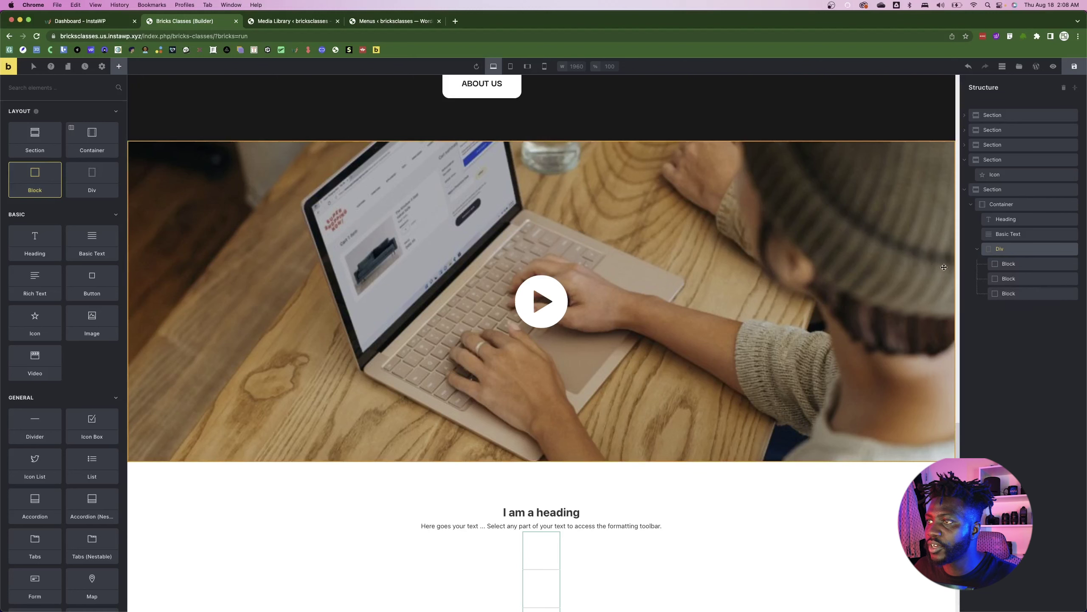
- Set the display of the div holding the three blocks to flex
{"action": "left_click", "coordinate": [1023, 252]}
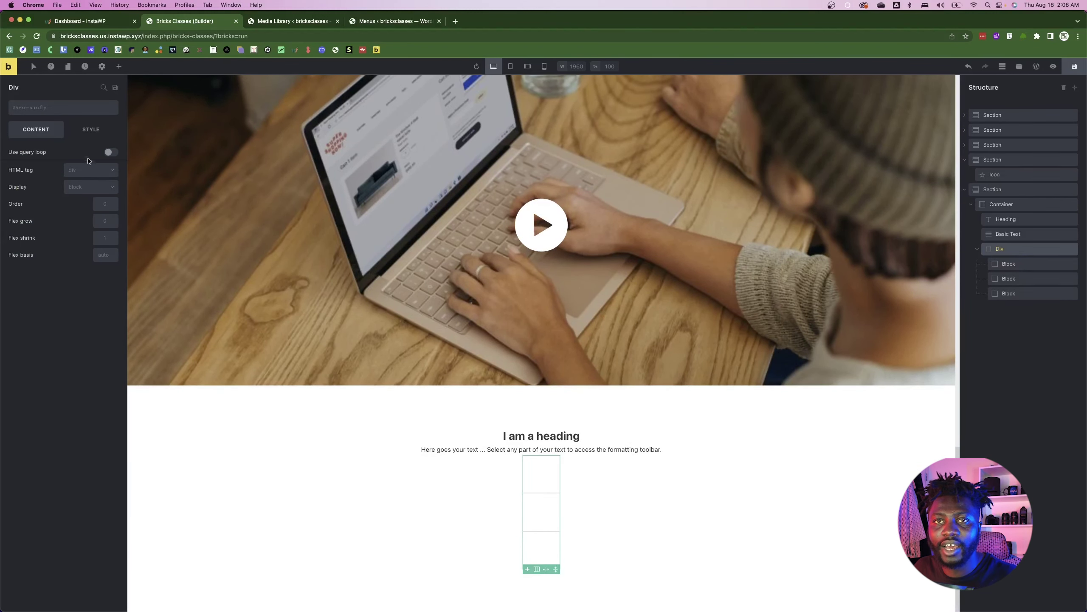
{"action": "left_click", "coordinate": [74, 189]}
{"action": "left_click", "coordinate": [73, 200]}
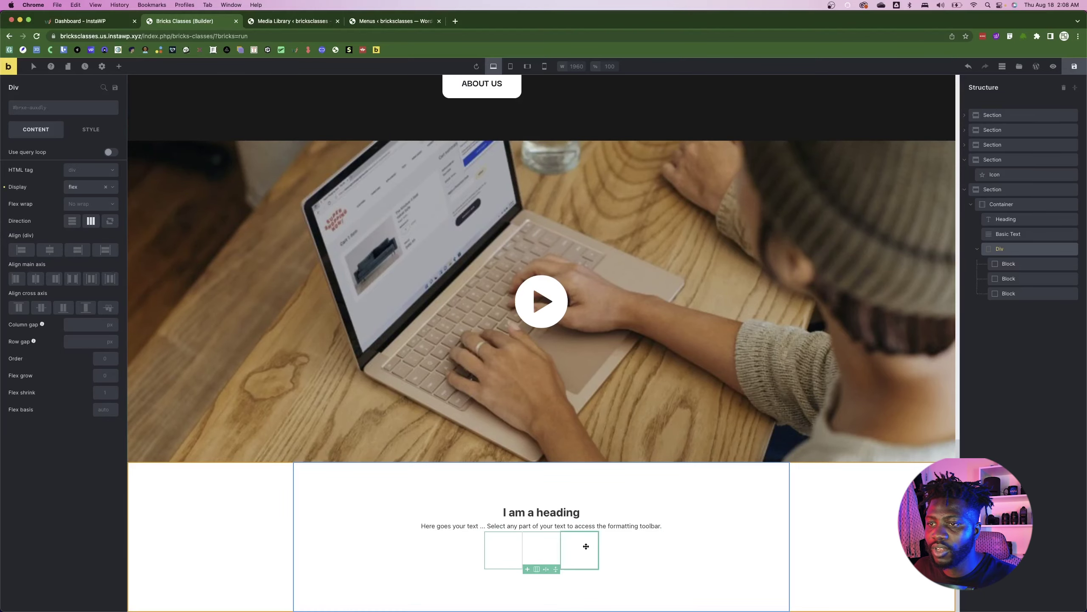
- Replace the heading's text with "What we provide" copied from the Figma landing page design
{"action": "key", "text": "super+Tab"}
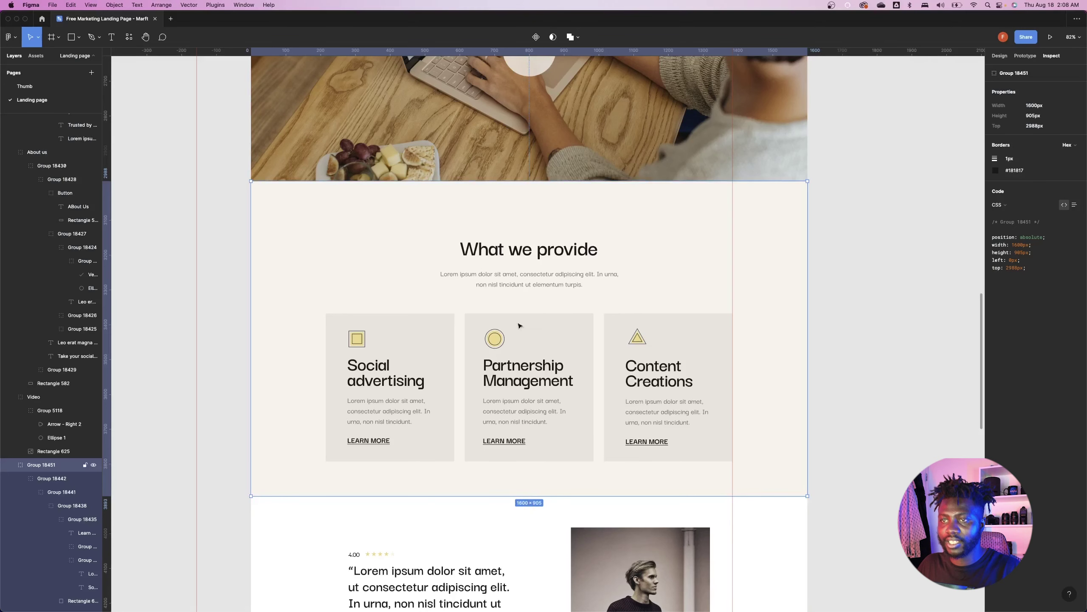
{"action": "double_click", "coordinate": [520, 247]}
{"action": "double_click", "coordinate": [519, 247]}
{"action": "double_click", "coordinate": [519, 246]}
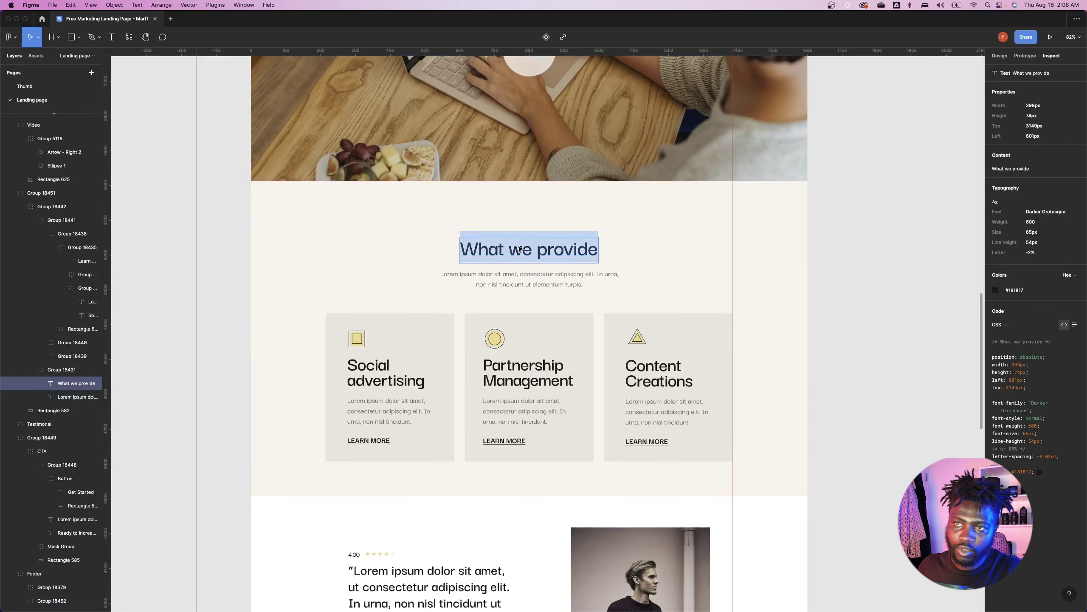
{"action": "key", "text": "super+c"}
{"action": "key", "text": "super+Tab"}
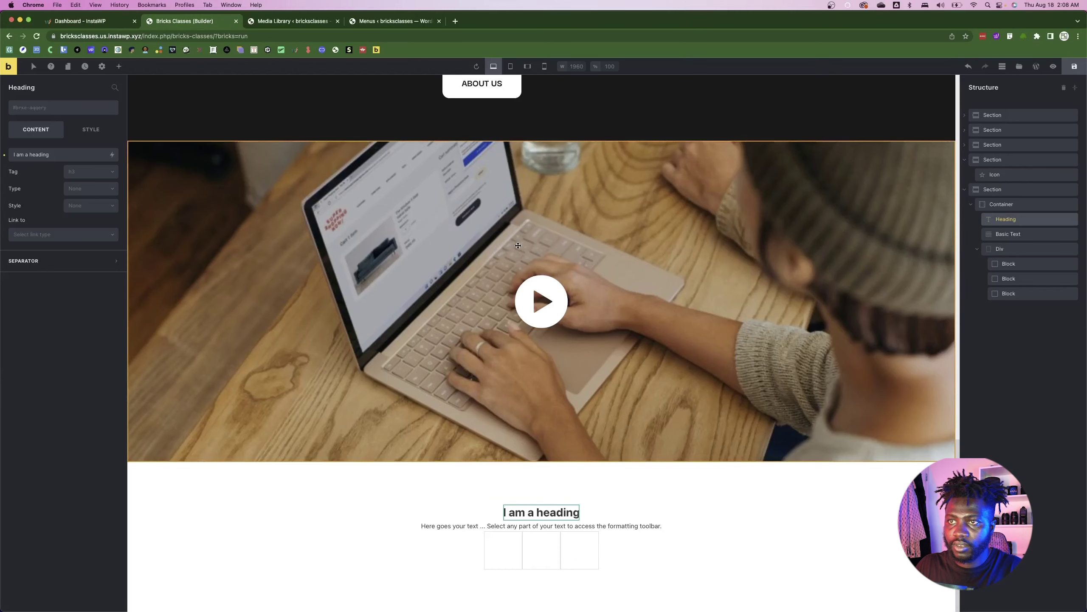
{"action": "triple_click", "coordinate": [31, 152]}
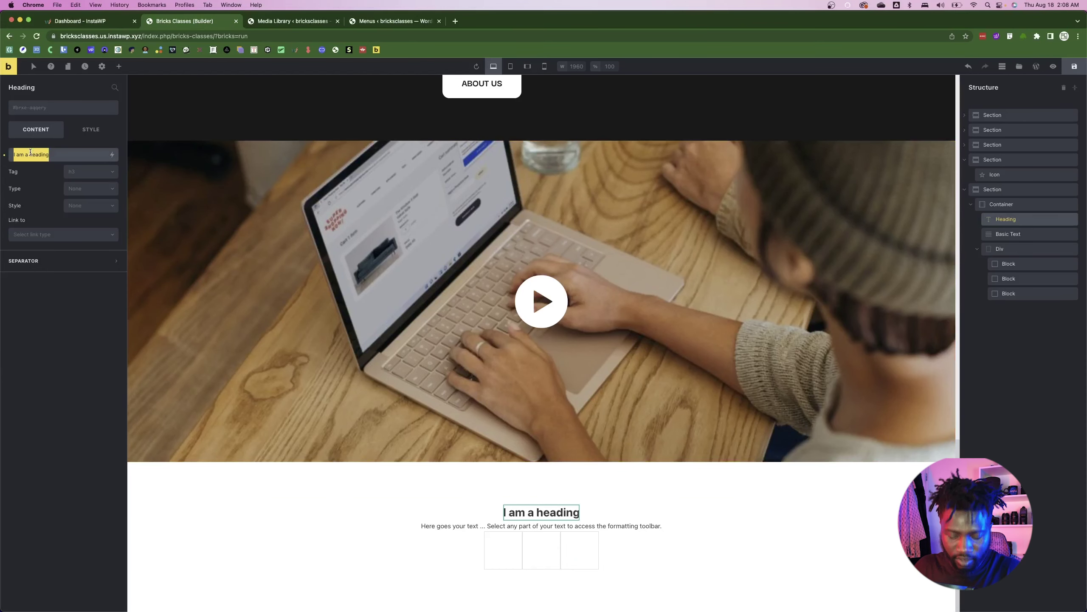
{"action": "key", "text": "super+v"}
- Apply the txt--blk and h2--txt--65 classes to the "What we provide" heading, checking its typography against the Figma design
{"action": "left_click", "coordinate": [51, 111]}
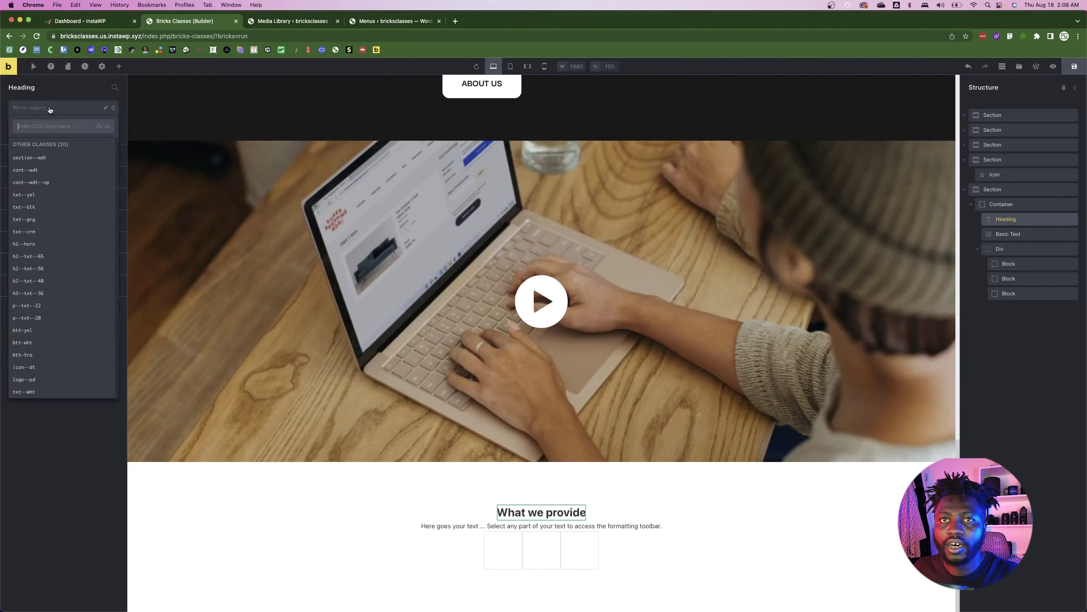
{"action": "key", "text": "super+Tab"}
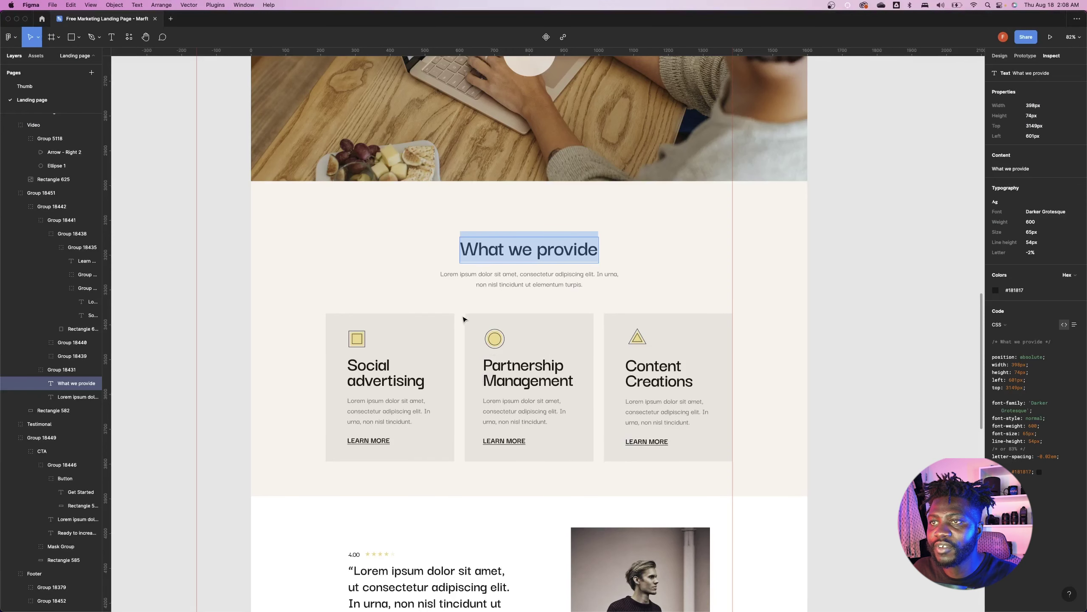
{"action": "key", "text": "super+Tab"}
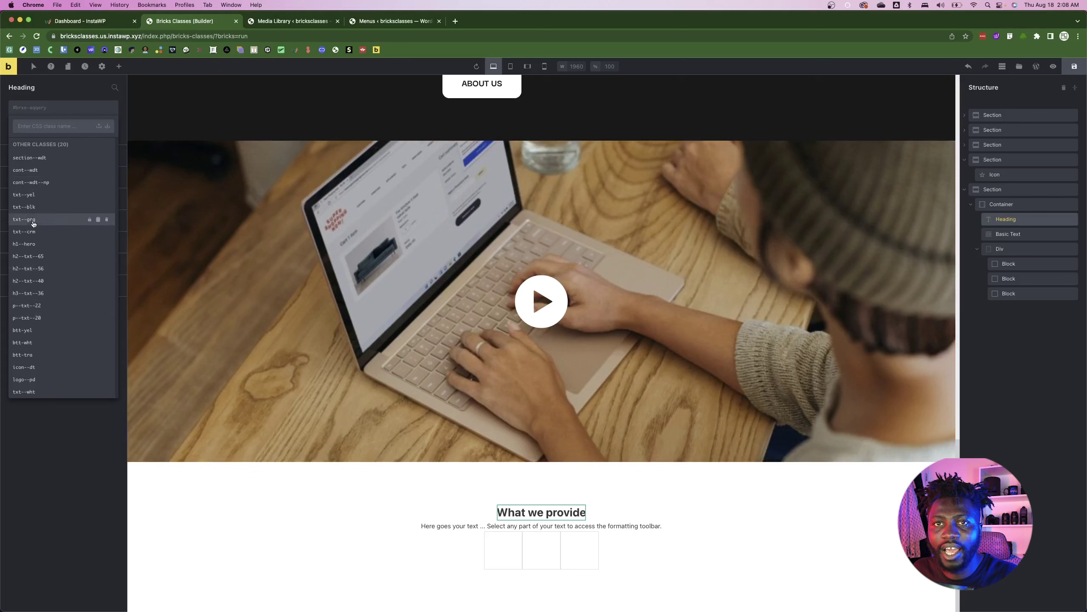
{"action": "left_click", "coordinate": [33, 207]}
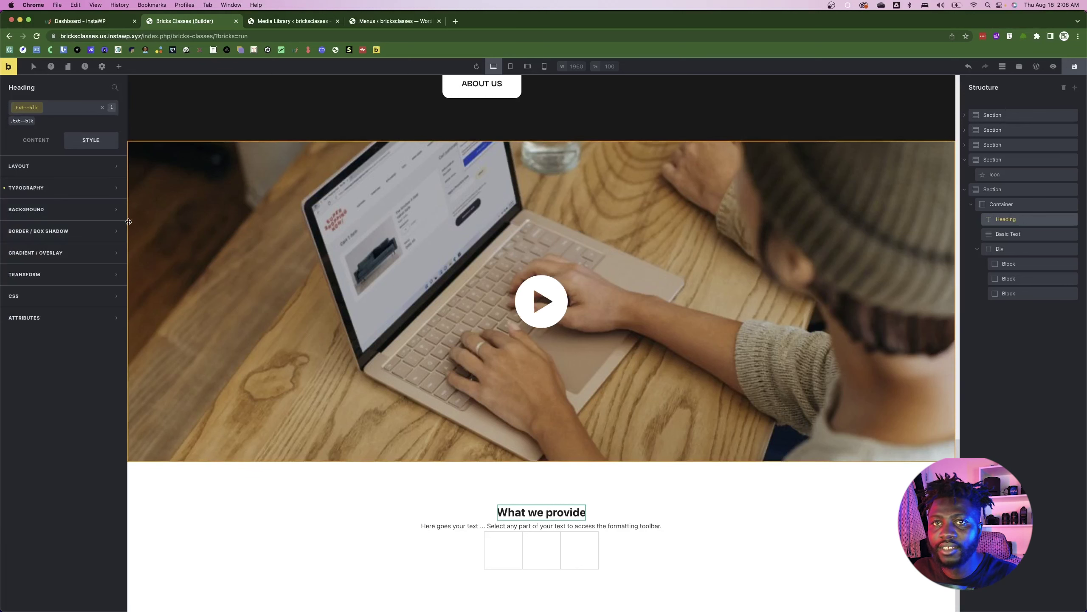
{"action": "left_click", "coordinate": [60, 111]}
{"action": "key", "text": "super+Tab"}
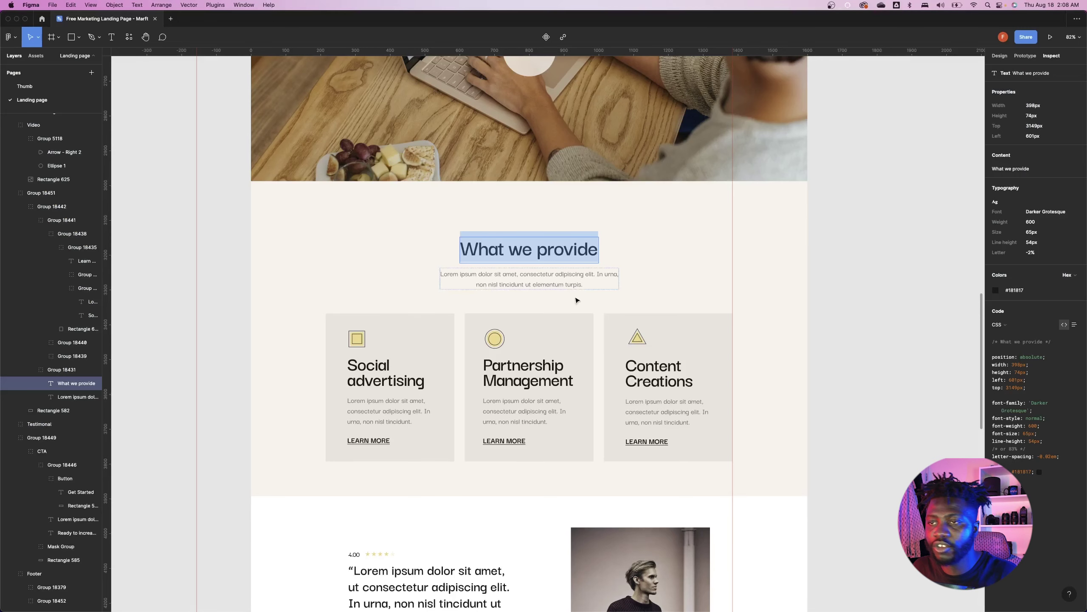
{"action": "key", "text": "super+Tab"}
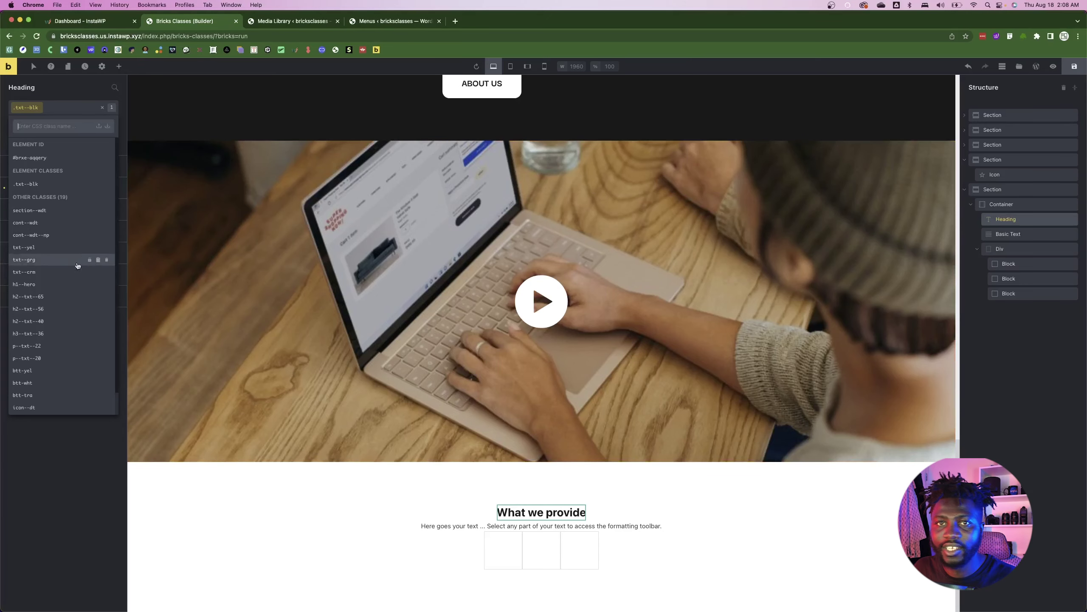
{"action": "left_click", "coordinate": [43, 298]}
- Replace the basic text's content with the lorem ipsum paragraph copied from under the "What we provide" heading in Figma
{"action": "key", "text": "super+Tab"}
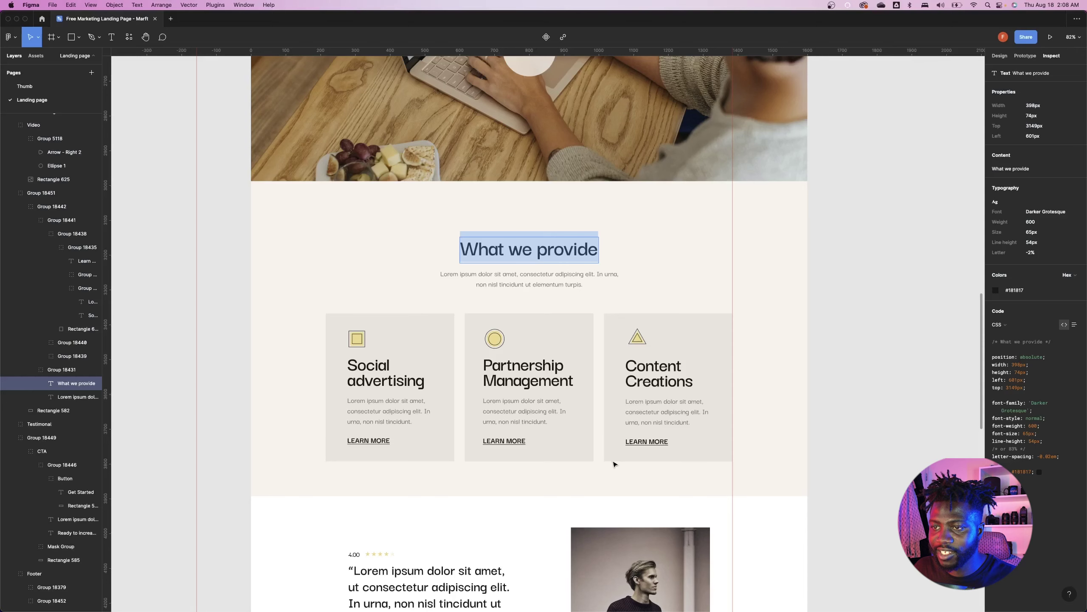
{"action": "left_click", "coordinate": [489, 279]}
{"action": "key", "text": "super+c"}
{"action": "key", "text": "super+Tab"}
{"action": "left_click", "coordinate": [541, 533]}
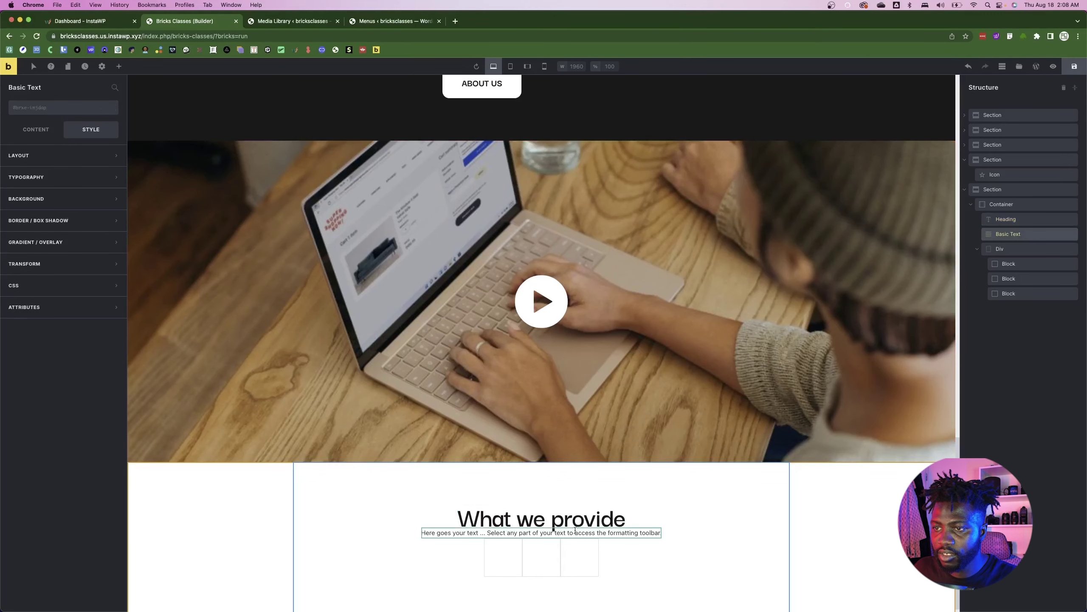
{"action": "left_click", "coordinate": [36, 130]}
{"action": "left_click", "coordinate": [29, 153]}
{"action": "key", "text": "super+a"}
{"action": "key", "text": "super+v"}
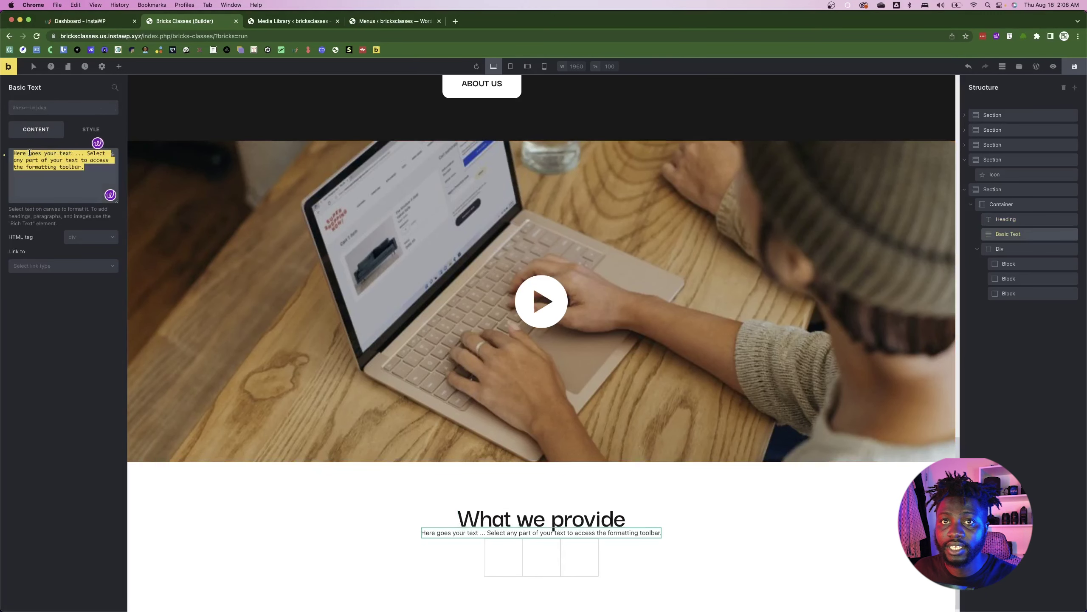
- Apply the txt--grg and p--txt--22 classes to the lorem ipsum basic text, checking its typography against the Figma design
{"action": "left_click", "coordinate": [90, 129]}
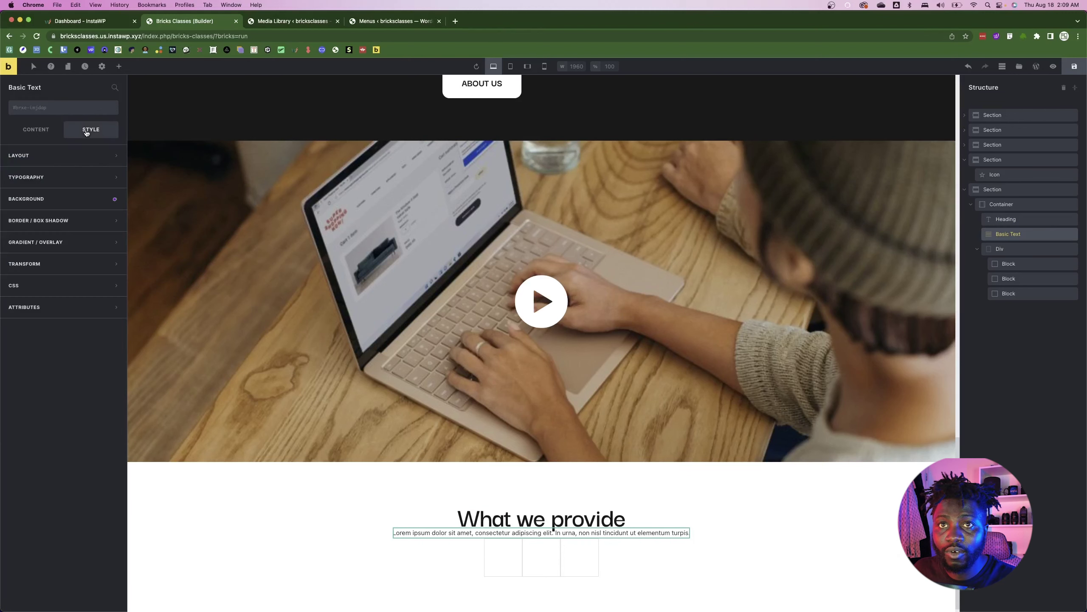
{"action": "key", "text": "super+Tab"}
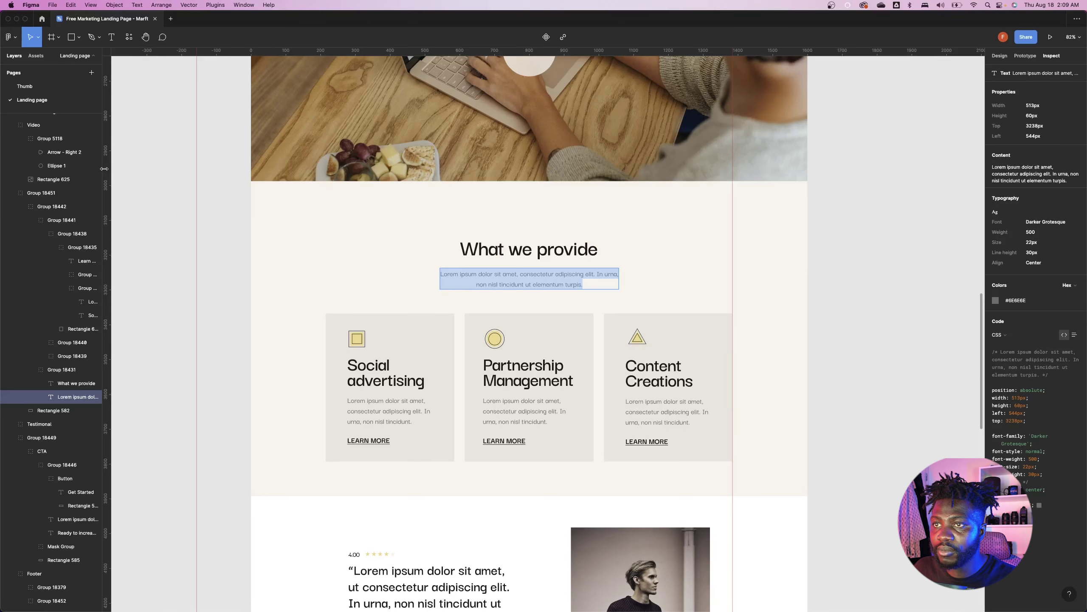
{"action": "key", "text": "super+Tab"}
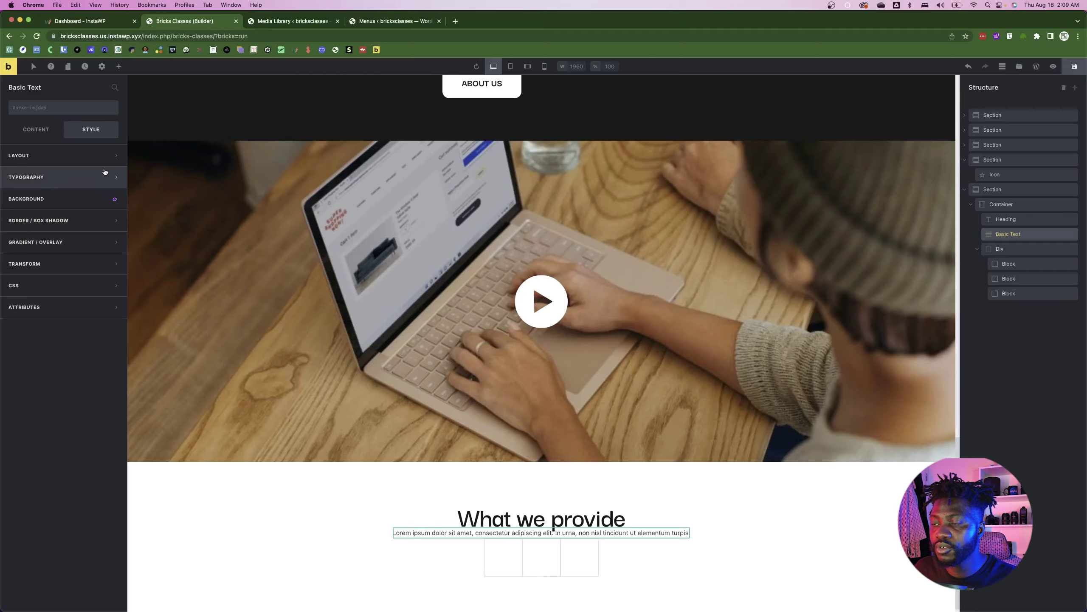
{"action": "key", "text": "super+Tab"}
{"action": "key", "text": "super+Tab"}
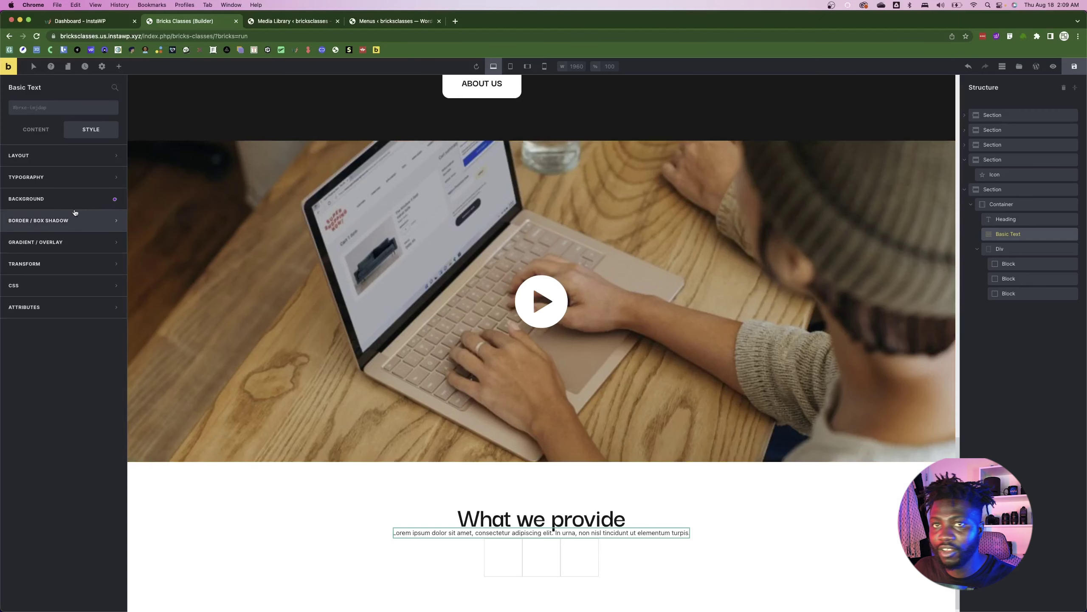
{"action": "left_click", "coordinate": [52, 109]}
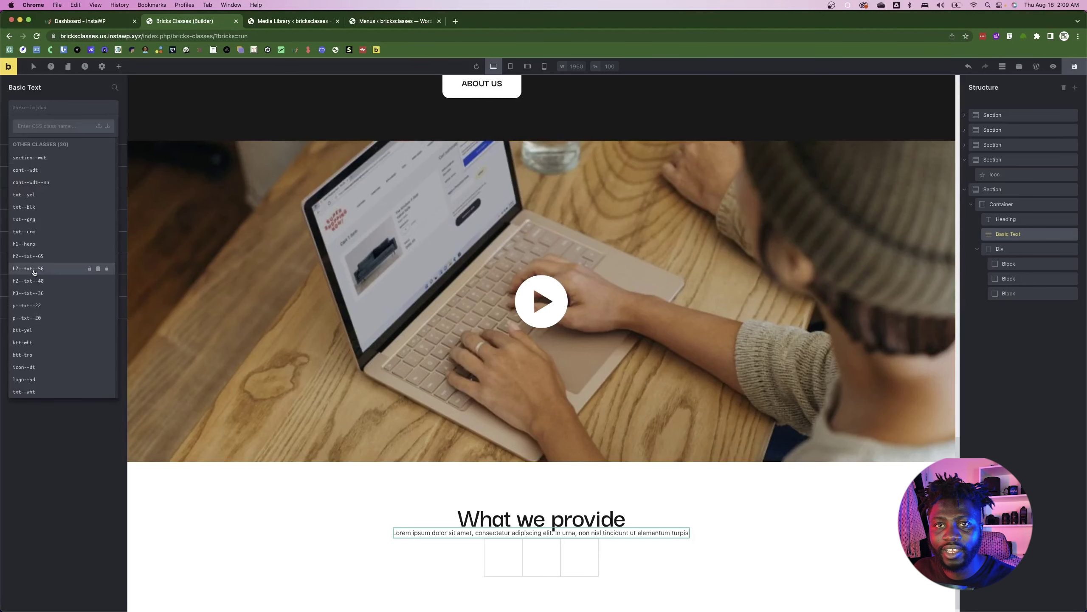
{"action": "left_click", "coordinate": [34, 221]}
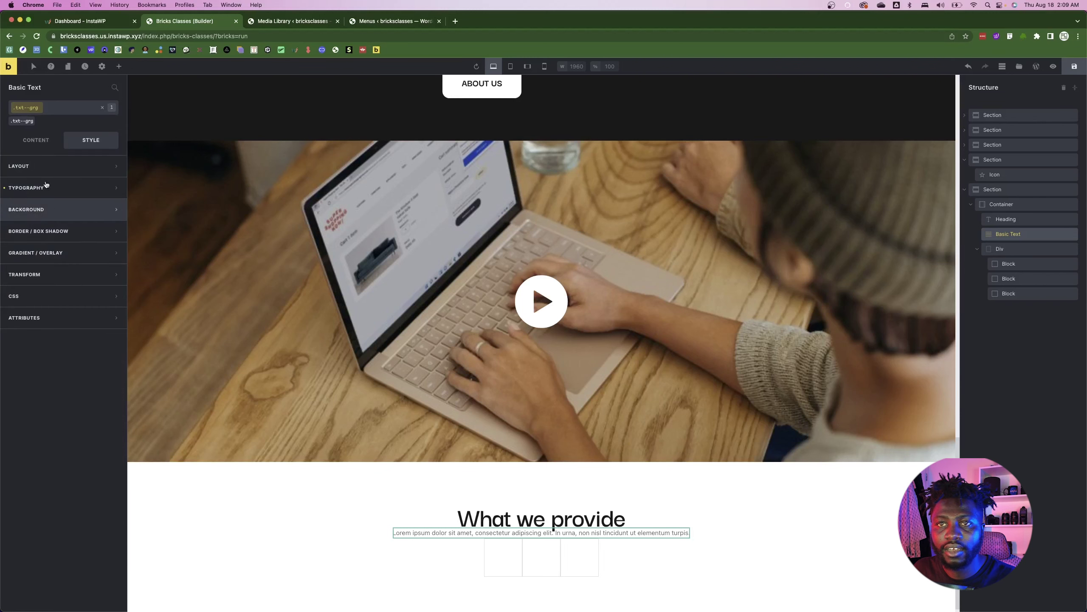
{"action": "left_click", "coordinate": [56, 108]}
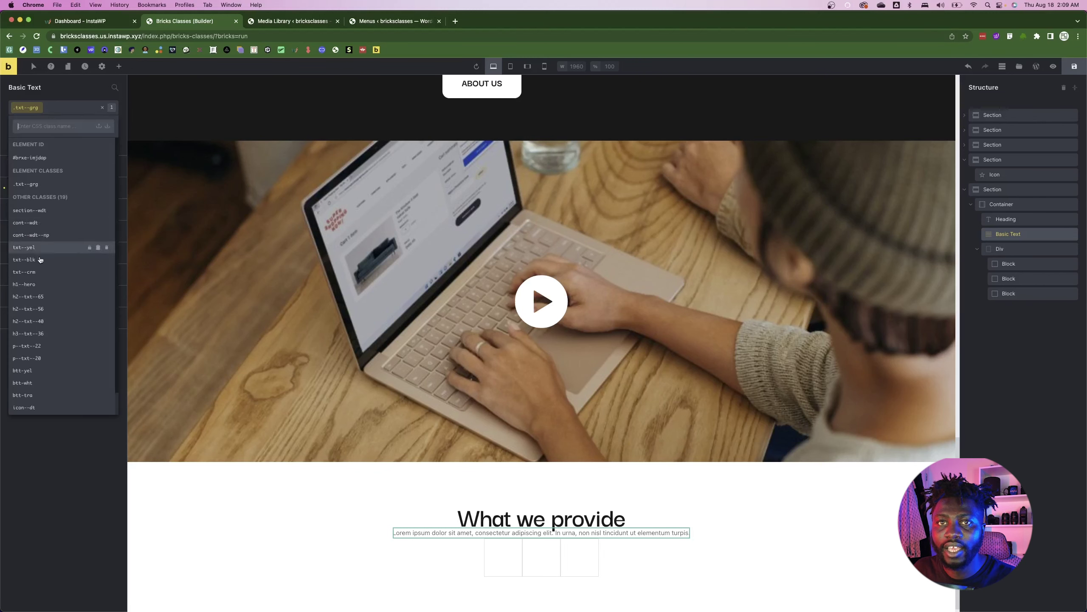
{"action": "left_click", "coordinate": [27, 346]}
{"action": "key", "text": "super+Tab"}
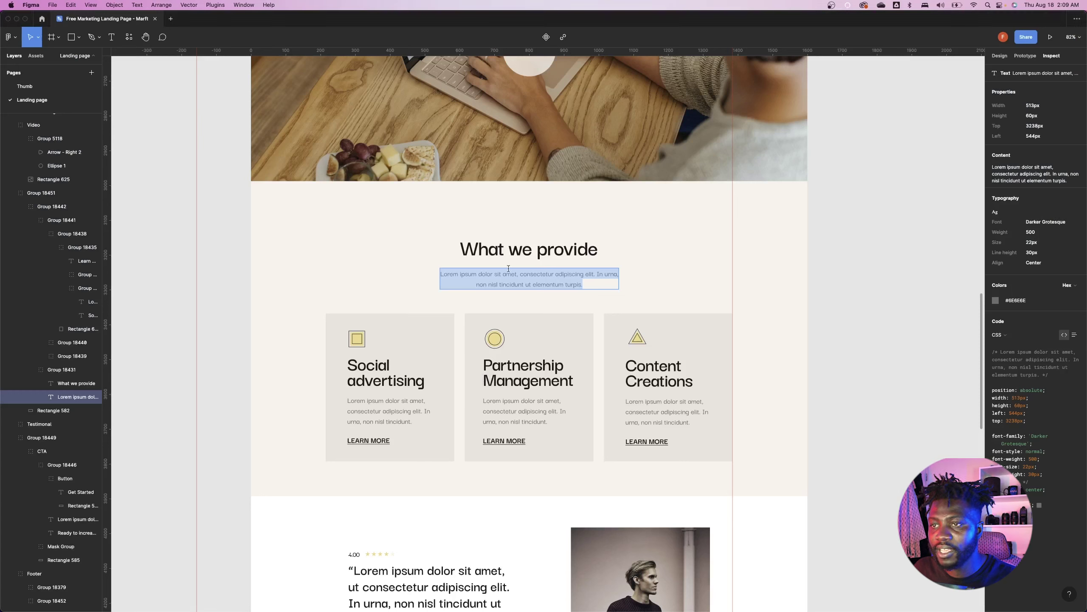
{"action": "key", "text": "super+Tab"}
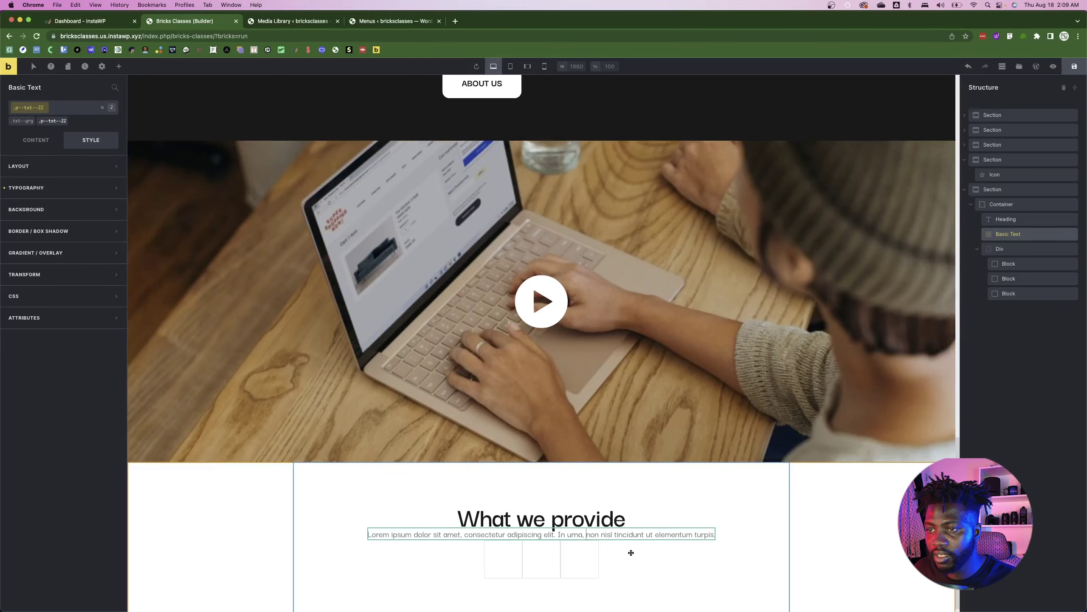
- Deselect the cont--wdt class on the section's container and set the container's own column gap to 0 and row gap to 35
{"action": "left_click", "coordinate": [380, 568]}
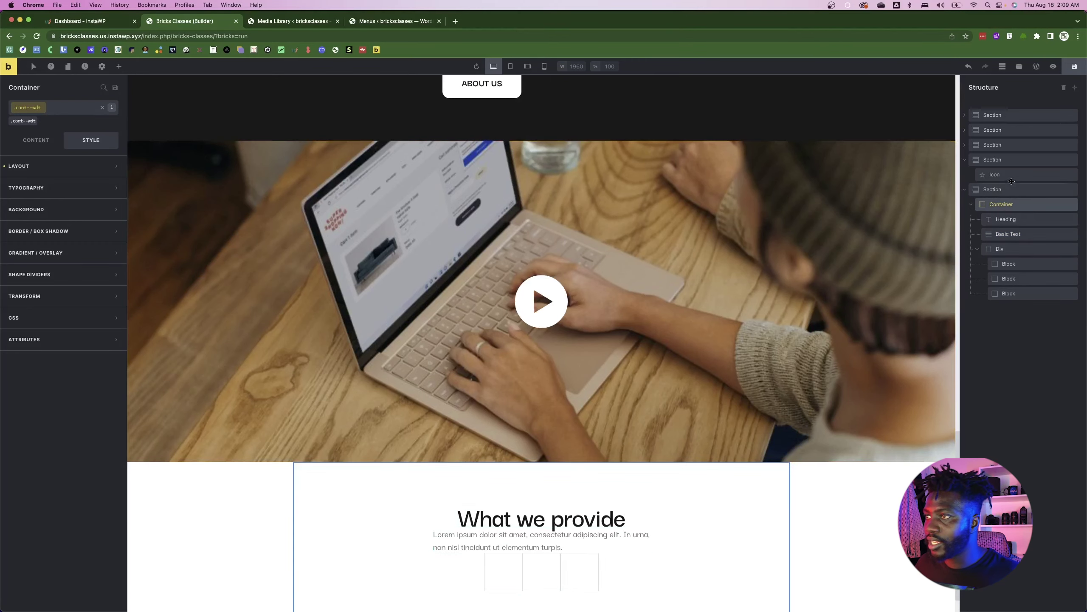
{"action": "scroll", "coordinate": [541, 300], "scroll_direction": "down", "scroll_amount": 1}
{"action": "key", "text": "super+Tab"}
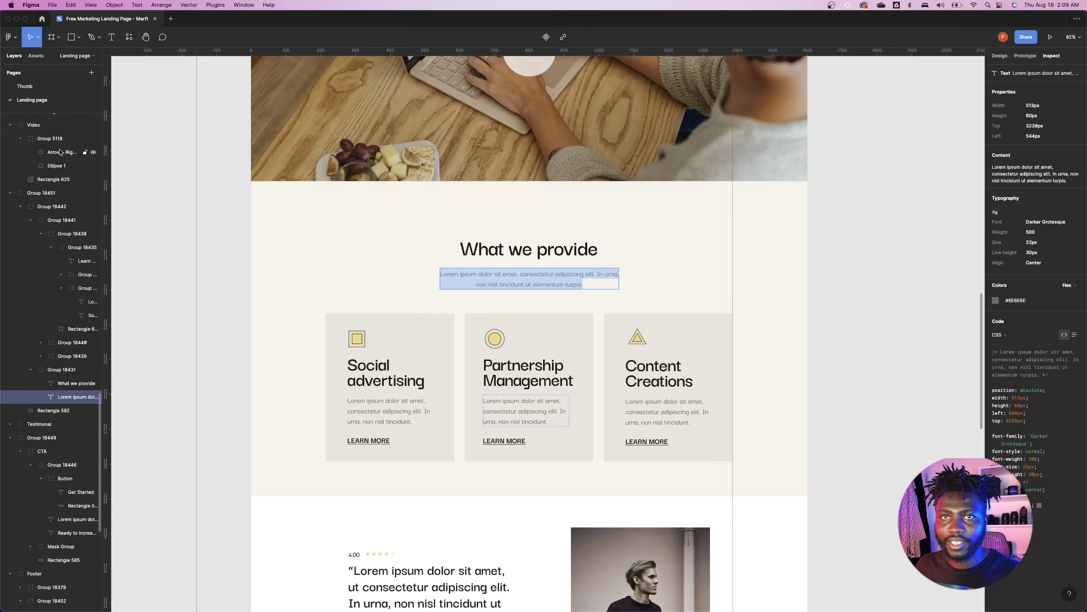
{"action": "key", "text": "super+Tab"}
{"action": "left_click", "coordinate": [38, 142]}
{"action": "left_click", "coordinate": [75, 351]}
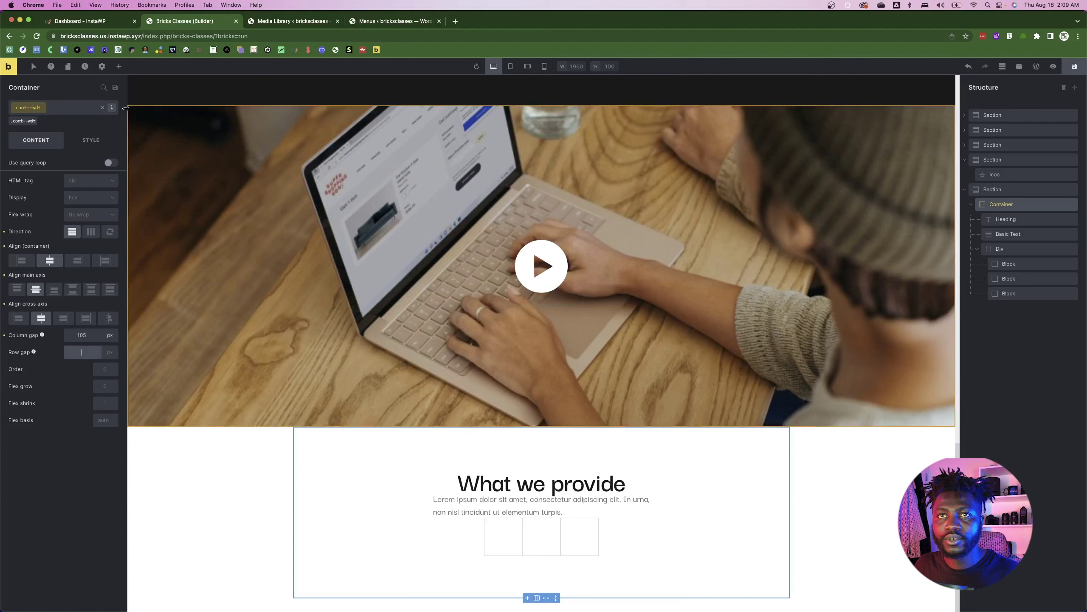
{"action": "left_click", "coordinate": [103, 107]}
{"action": "left_click", "coordinate": [74, 336]}
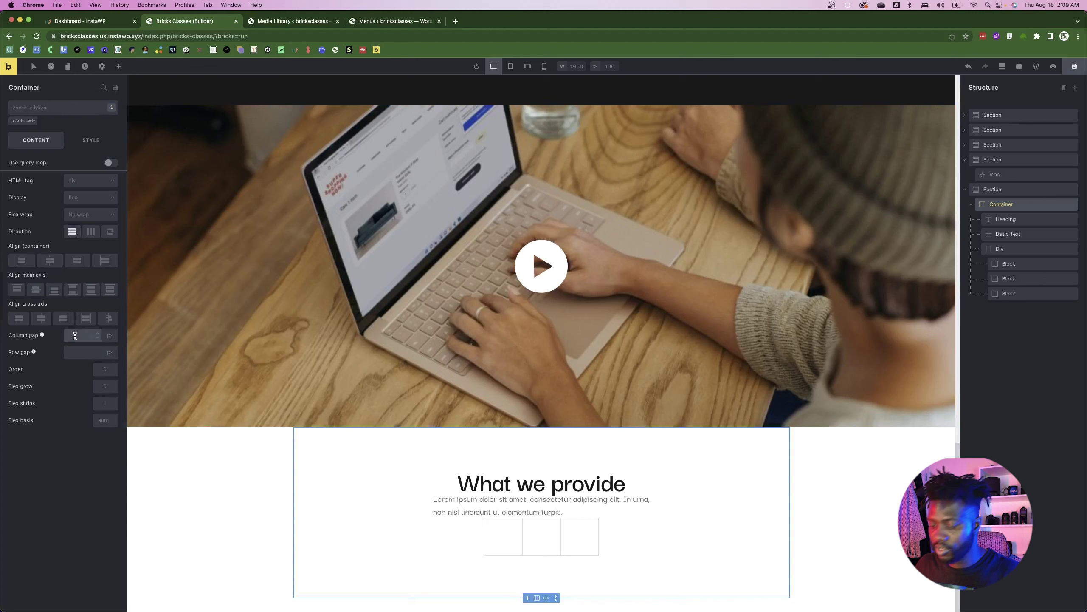
{"action": "left_click", "coordinate": [75, 354]}
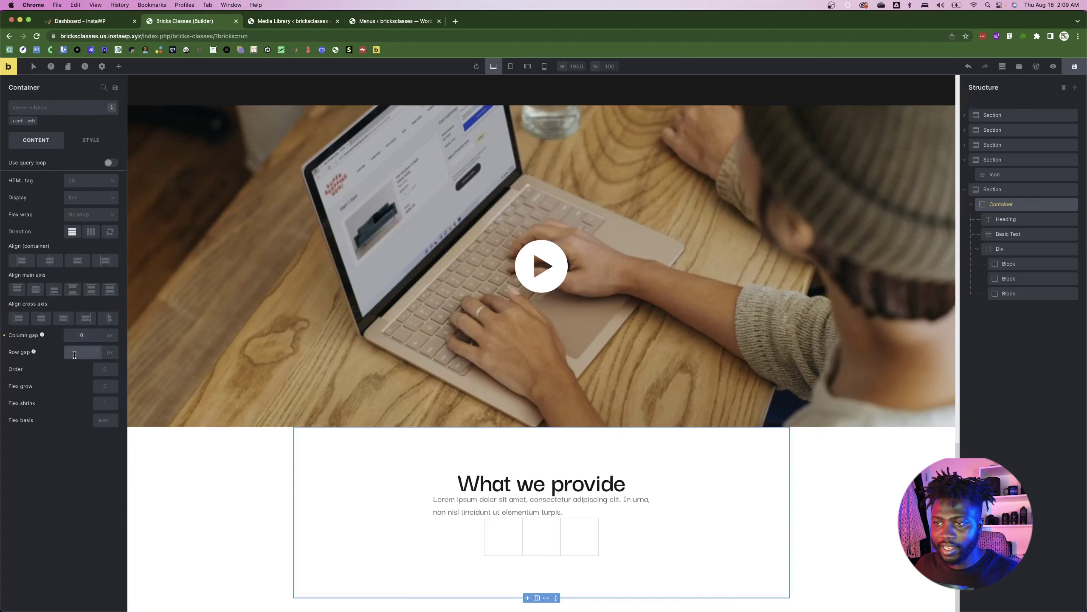
{"action": "type", "text": "3"}
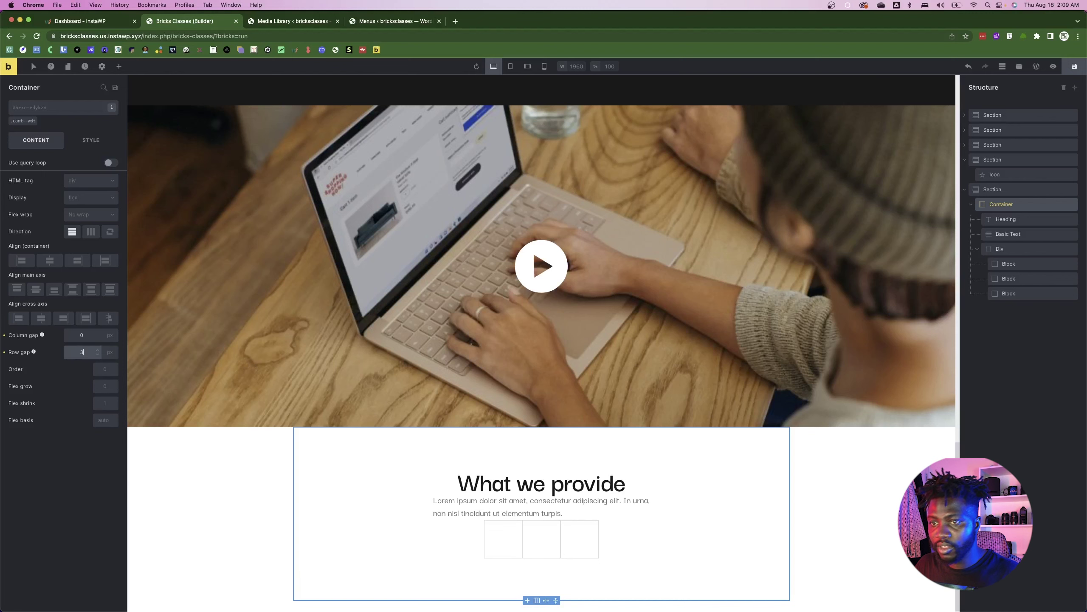
{"action": "type", "text": "5"}
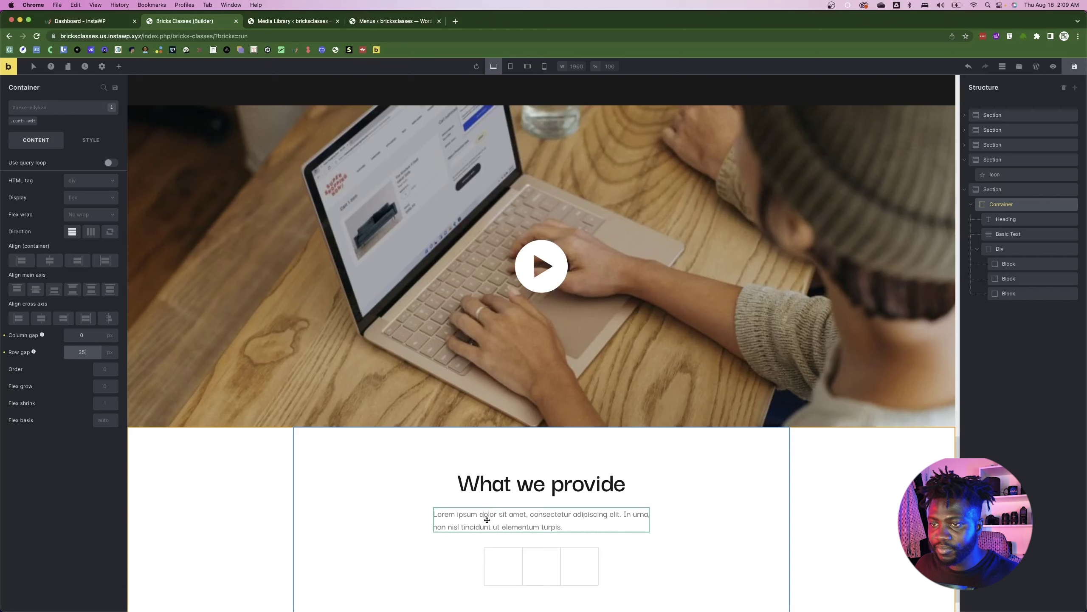
- Add an icon element to the first of the three blocks, following the service cards in the Figma design
{"action": "left_click", "coordinate": [503, 566]}
{"action": "key", "text": "super+Tab"}
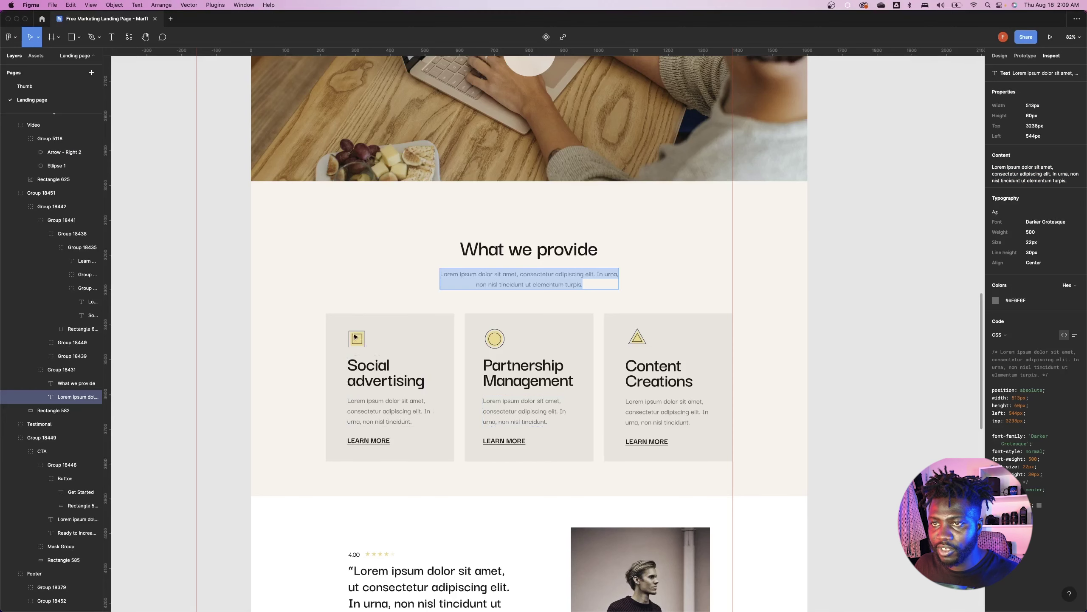
{"action": "left_click", "coordinate": [359, 342]}
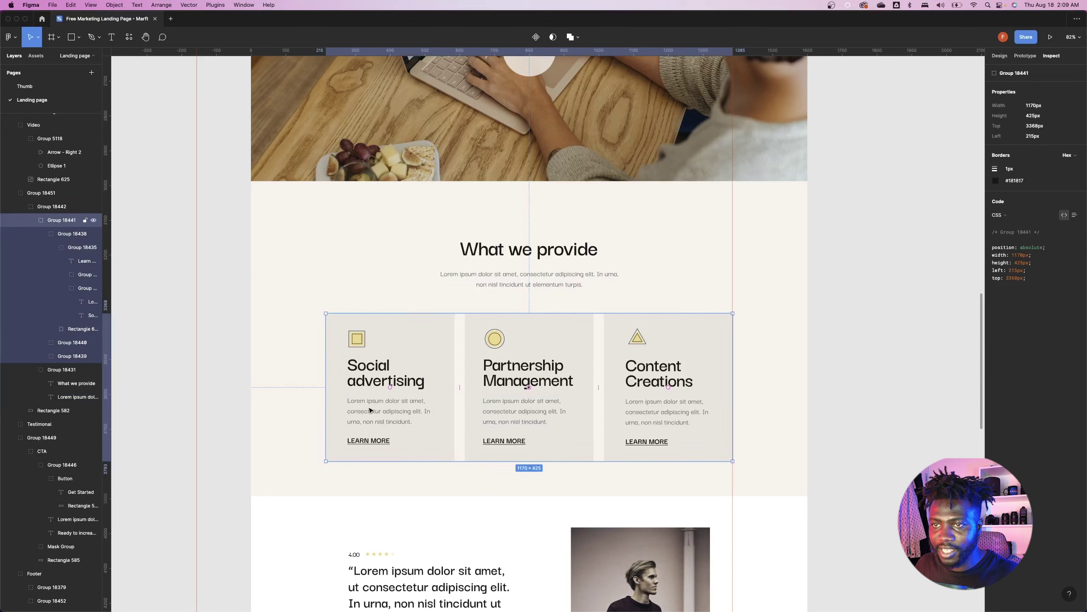
{"action": "key", "text": "super+Tab"}
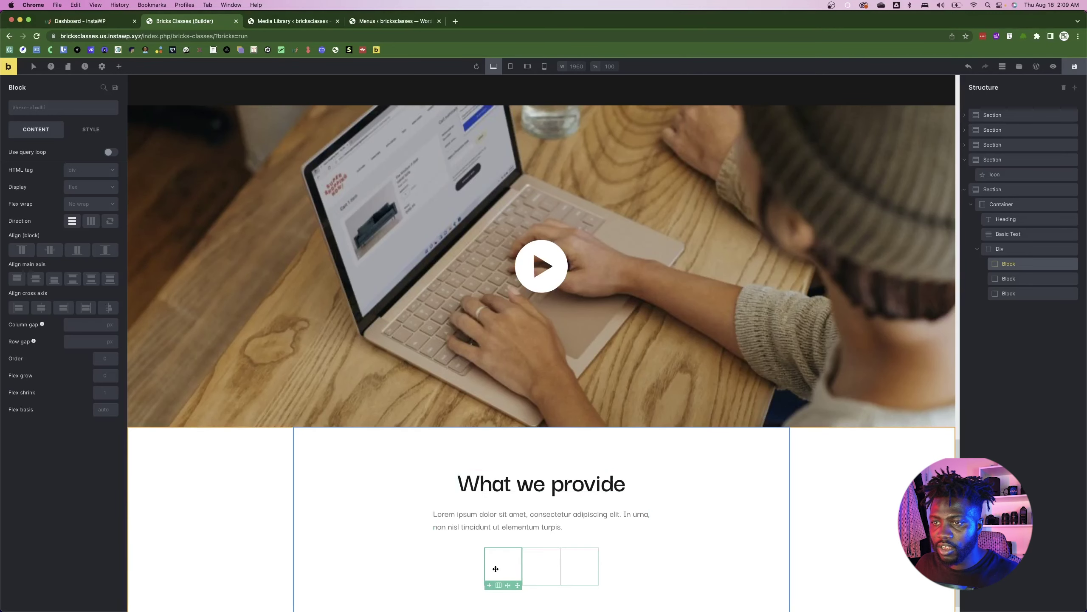
{"action": "left_click", "coordinate": [119, 66]}
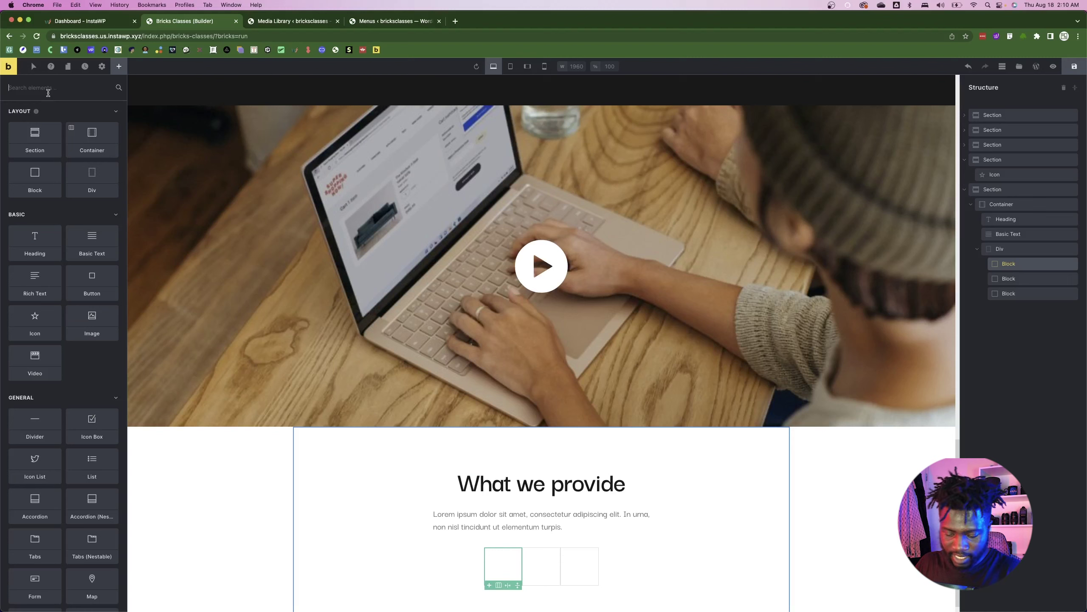
{"action": "type", "text": "icon"}
{"action": "left_click", "coordinate": [31, 137]}
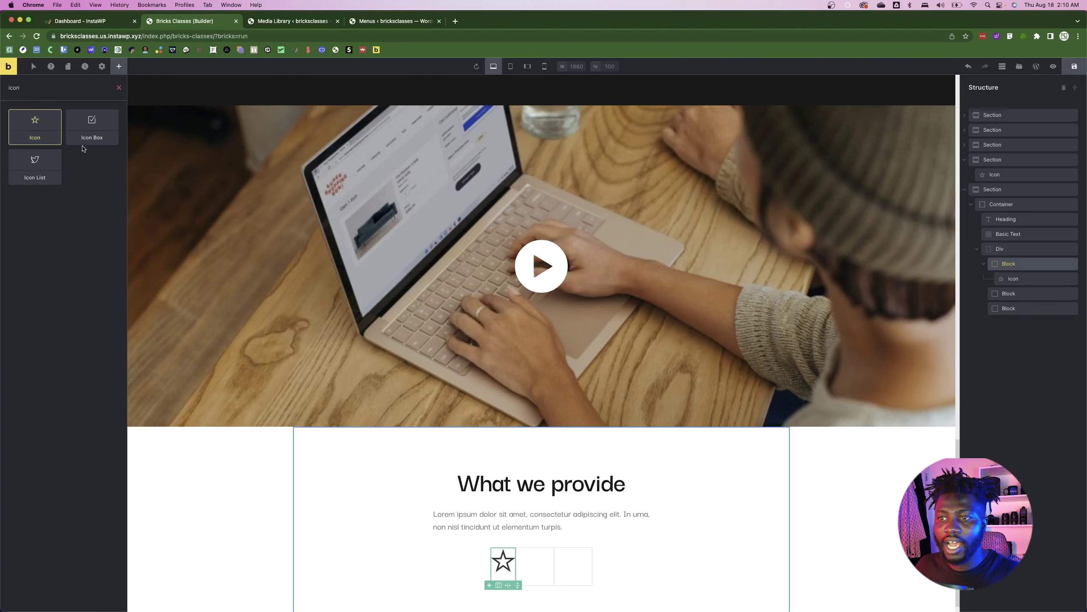
- Add a heading and a basic text below the icon in the first block
{"action": "left_click", "coordinate": [119, 88]}
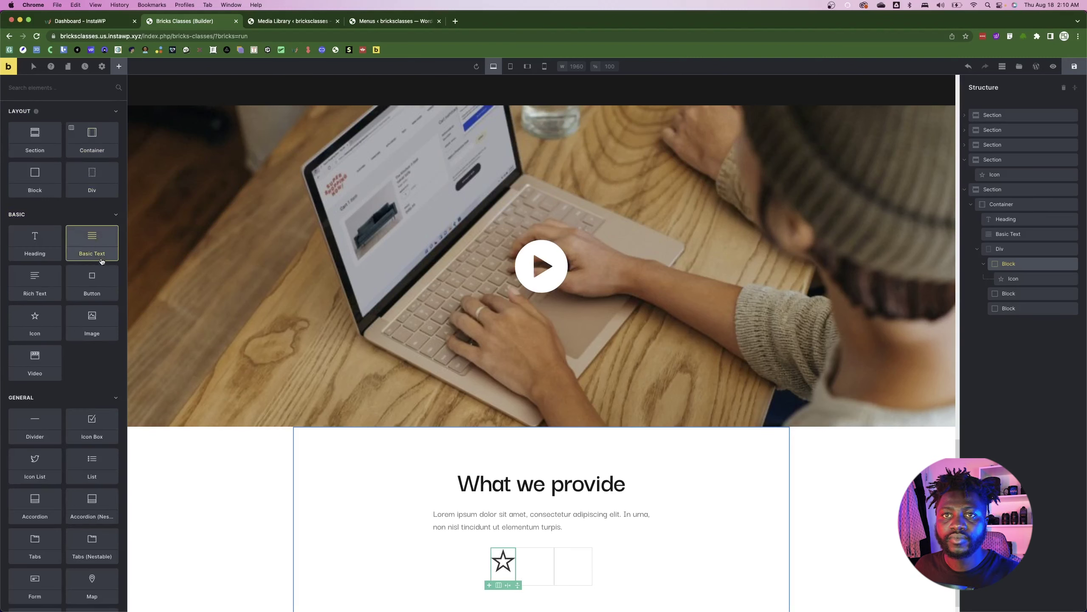
{"action": "left_click", "coordinate": [55, 244]}
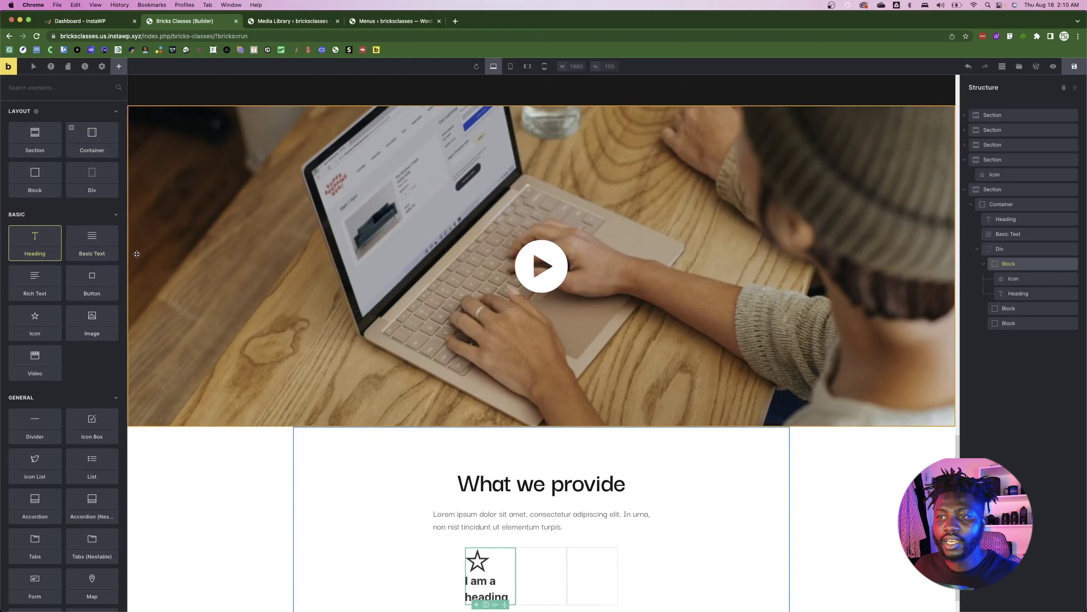
{"action": "left_click", "coordinate": [99, 242]}
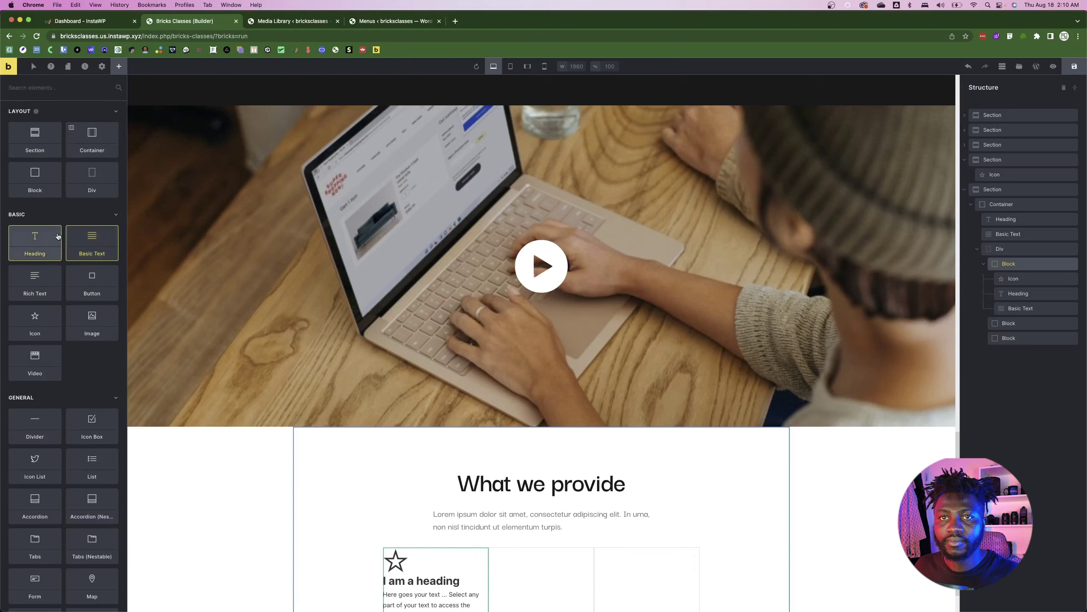
{"action": "left_click", "coordinate": [48, 89]}
{"action": "type", "text": "lin"}
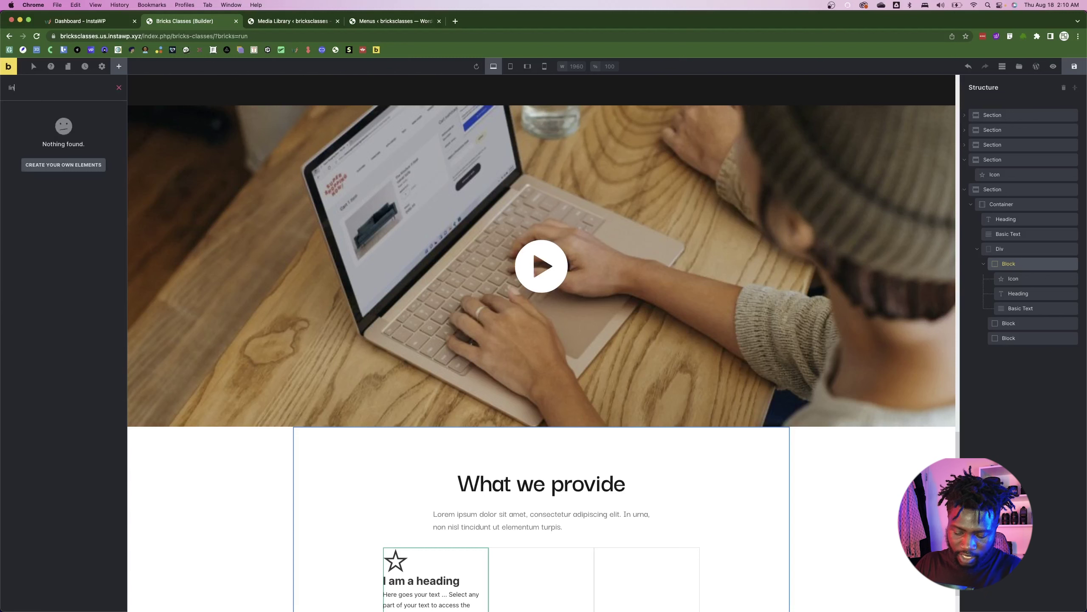
{"action": "key", "text": "BackSpace"}
{"action": "key", "text": "BackSpace"}
{"action": "key", "text": "BackSpace"}
{"action": "key", "text": "BackSpace"}
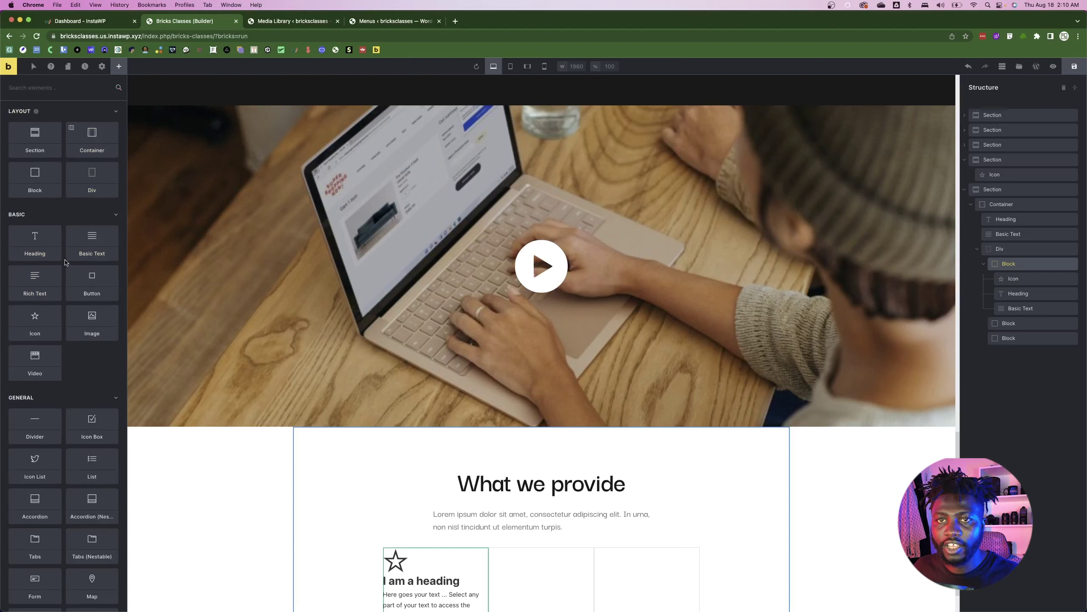
- Add a second basic text element at the end of the first block
{"action": "left_click_drag", "start_coordinate": [101, 244], "coordinate": [428, 604]}
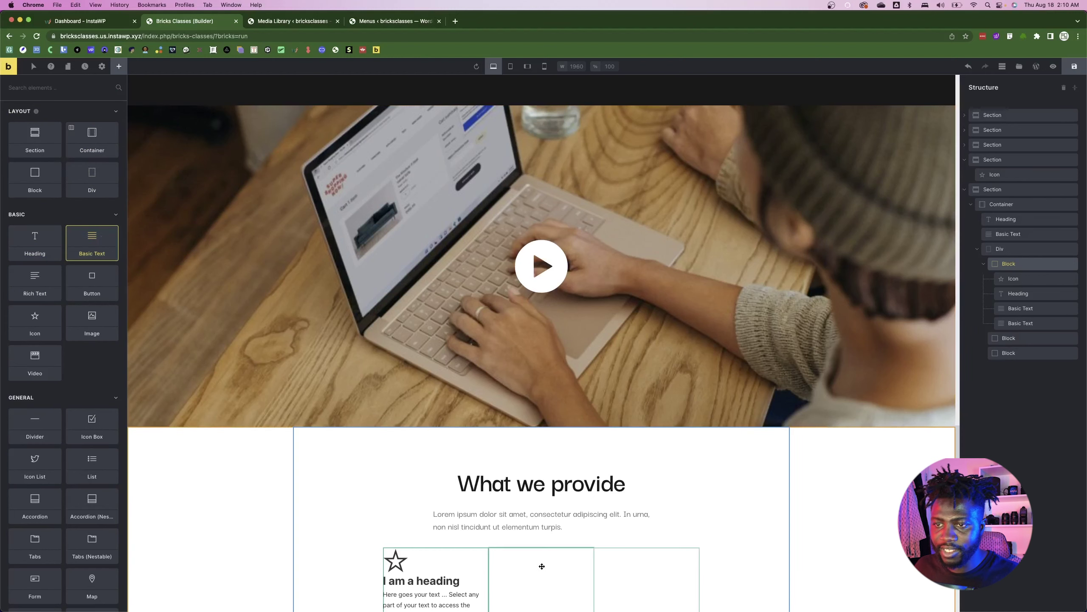
{"action": "scroll", "coordinate": [429, 545], "scroll_direction": "down", "scroll_amount": 2}
- Change the first block's icon to an SVG and choose the yellow square file from the media library
{"action": "left_click", "coordinate": [396, 476]}
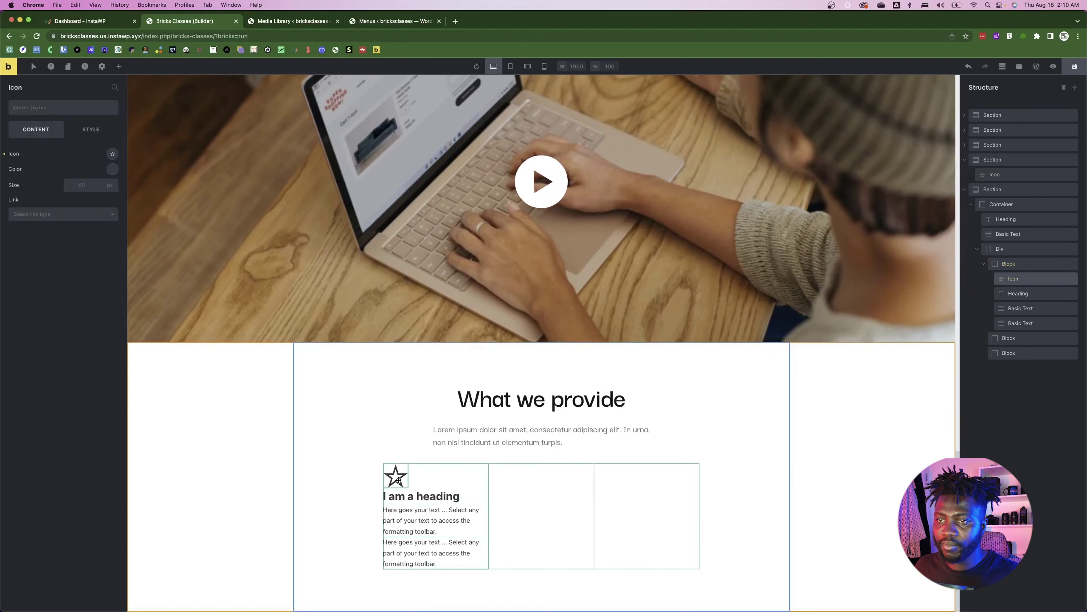
{"action": "key", "text": "super+Tab"}
{"action": "key", "text": "super+Tab"}
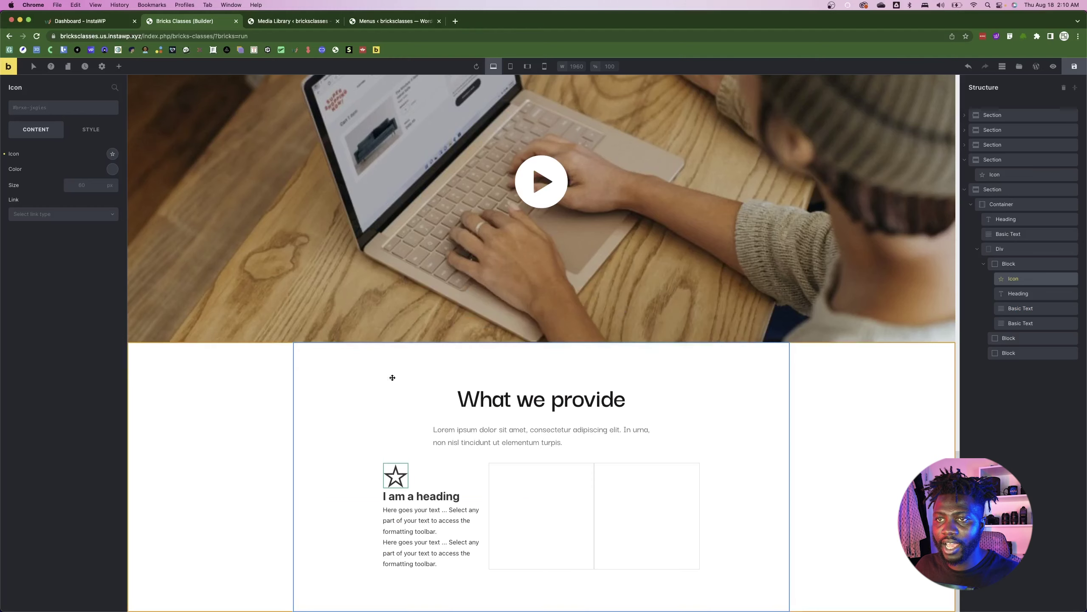
{"action": "left_click", "coordinate": [113, 154]}
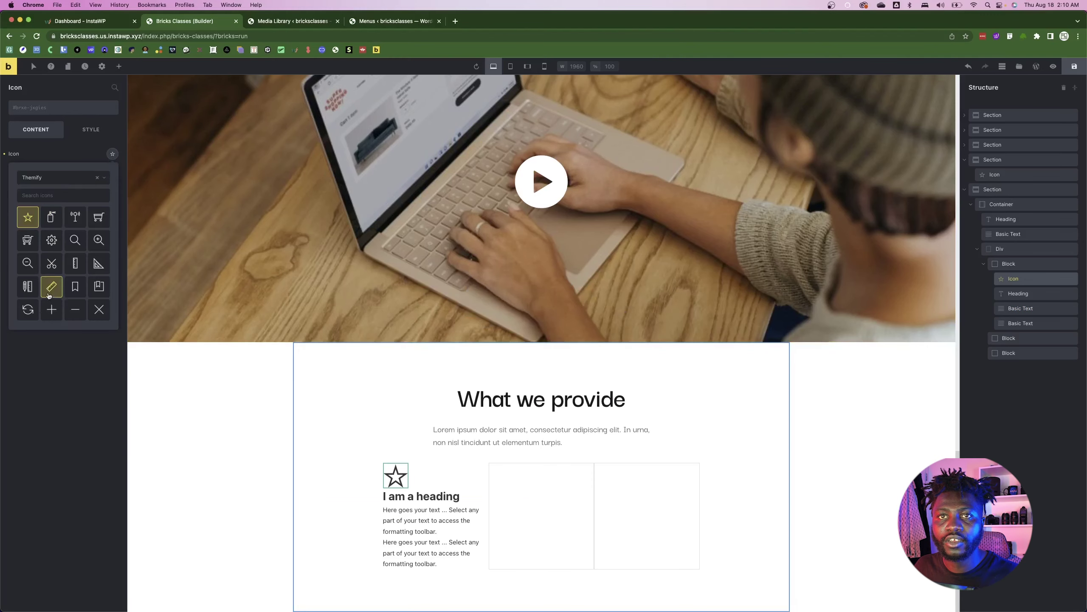
{"action": "left_click", "coordinate": [46, 176]}
{"action": "left_click", "coordinate": [40, 260]}
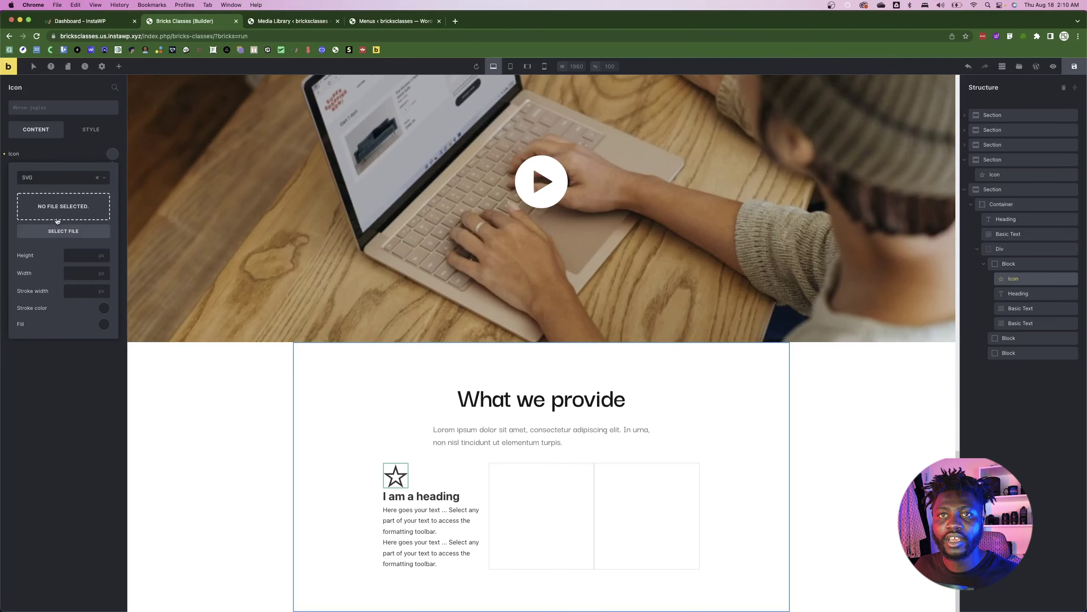
{"action": "left_click", "coordinate": [73, 210]}
{"action": "key", "text": "super+Tab"}
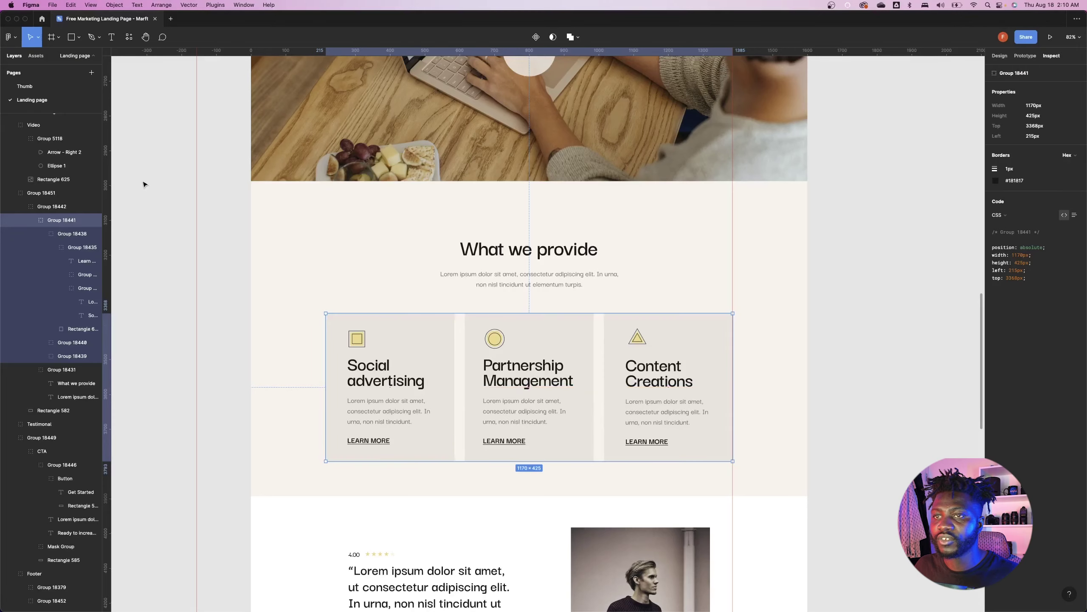
{"action": "key", "text": "super+Tab"}
{"action": "left_click", "coordinate": [197, 193]}
{"action": "left_click", "coordinate": [1054, 587]}
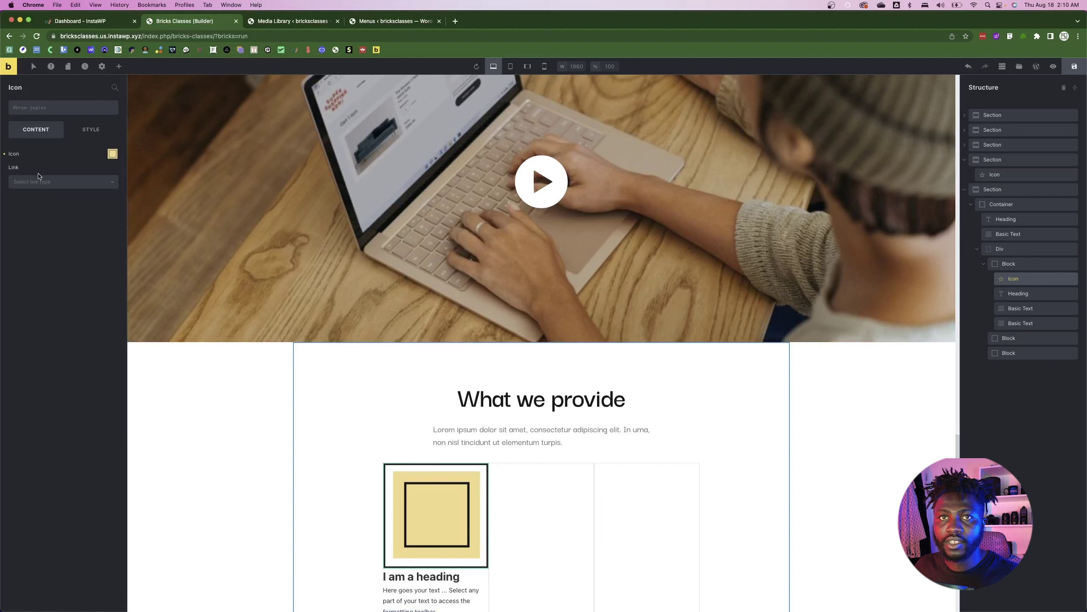
- Set the first card icon's width to 47 px, taking the size from the square icon in the Figma design
{"action": "left_click", "coordinate": [91, 129]}
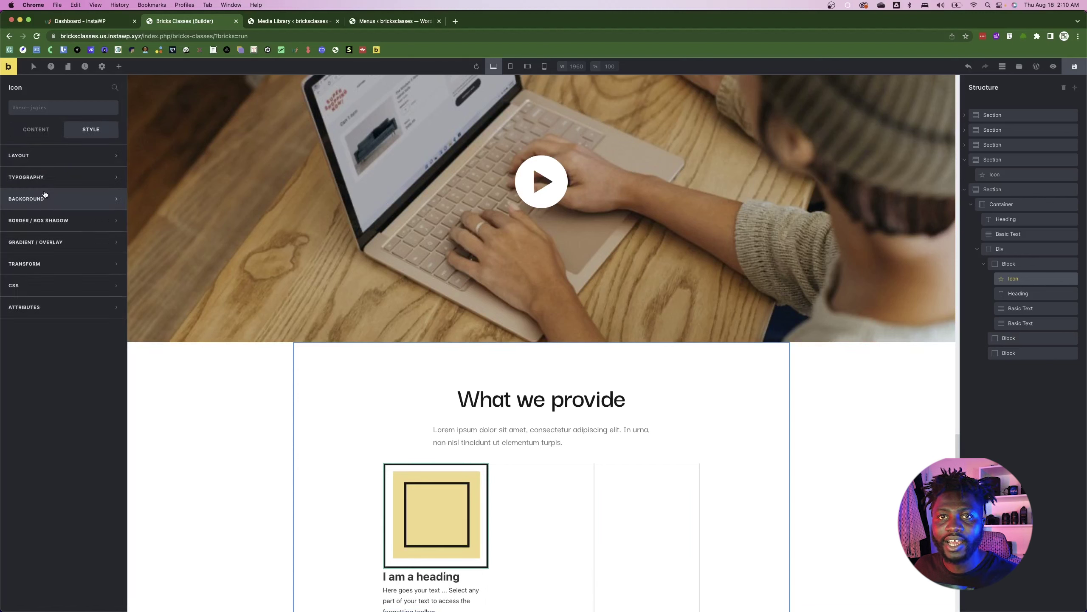
{"action": "left_click", "coordinate": [35, 161]}
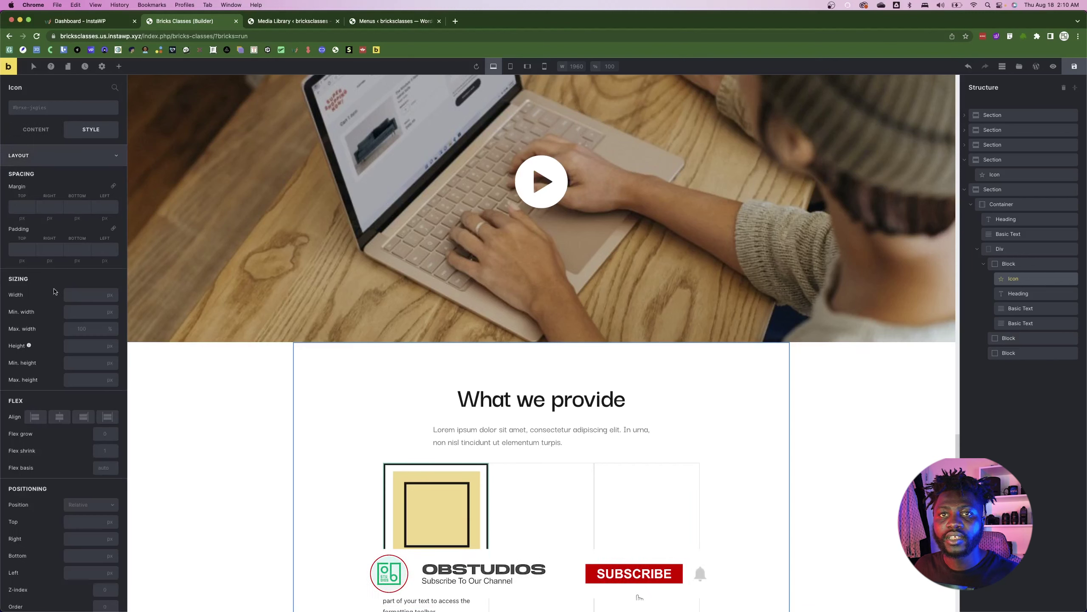
{"action": "key", "text": "super+Tab"}
{"action": "double_click", "coordinate": [356, 340]}
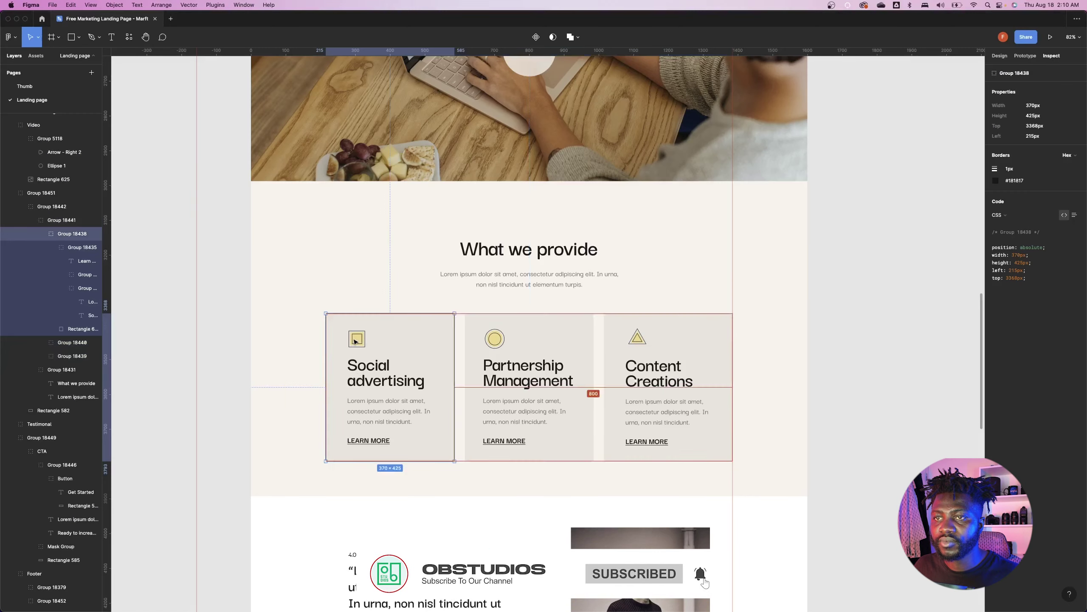
{"action": "double_click", "coordinate": [356, 341]}
{"action": "double_click", "coordinate": [356, 341]}
{"action": "key", "text": "super+Tab"}
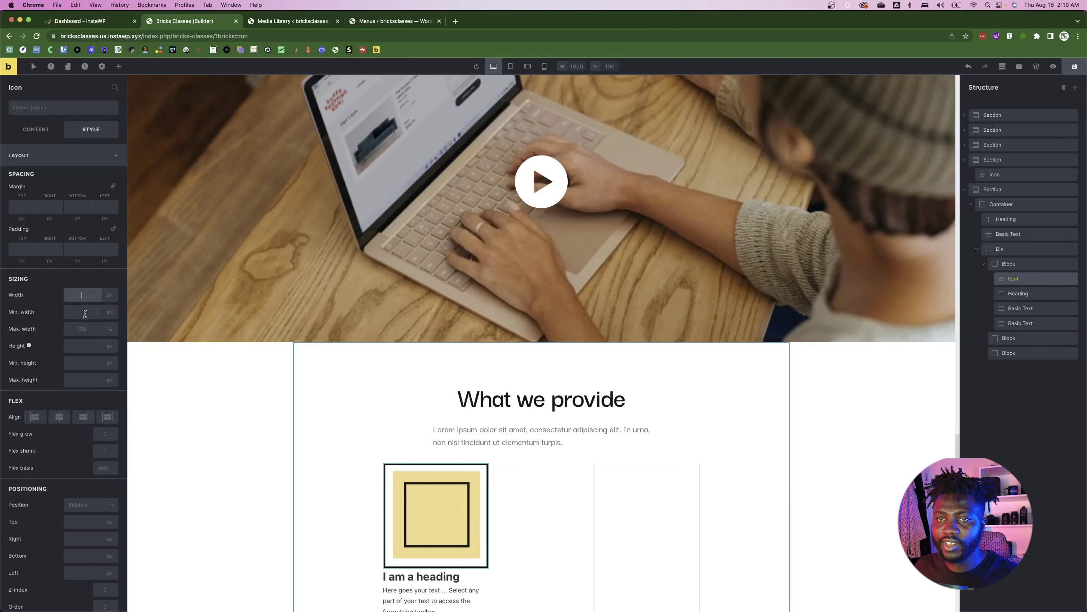
{"action": "type", "text": "47"}
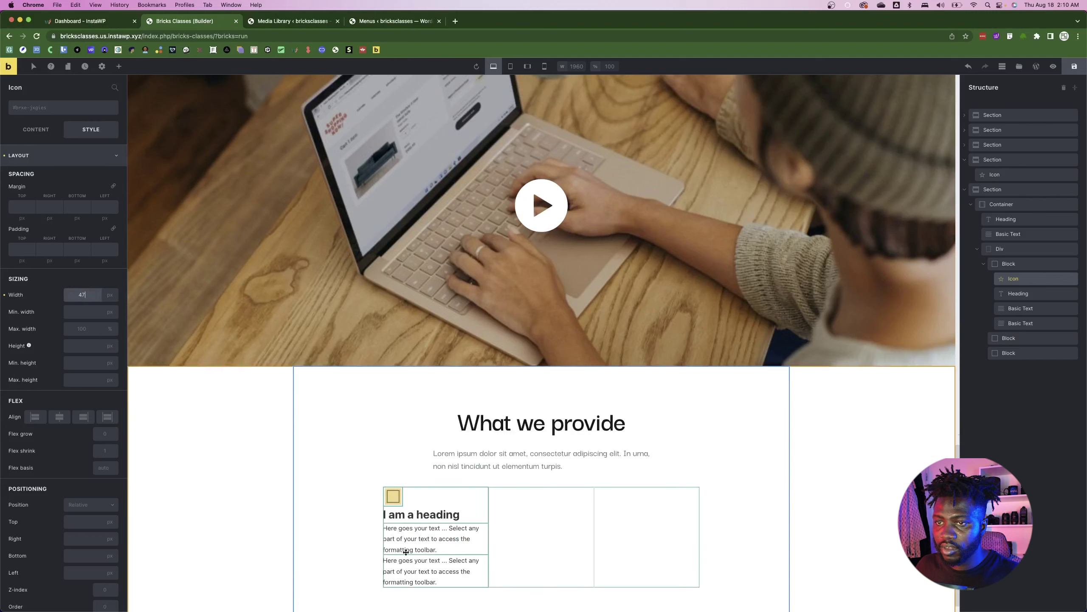
- Replace the first block's heading text with "Social advertising" copied from the Figma card
{"action": "left_click", "coordinate": [422, 531]}
{"action": "key", "text": "super+Tab"}
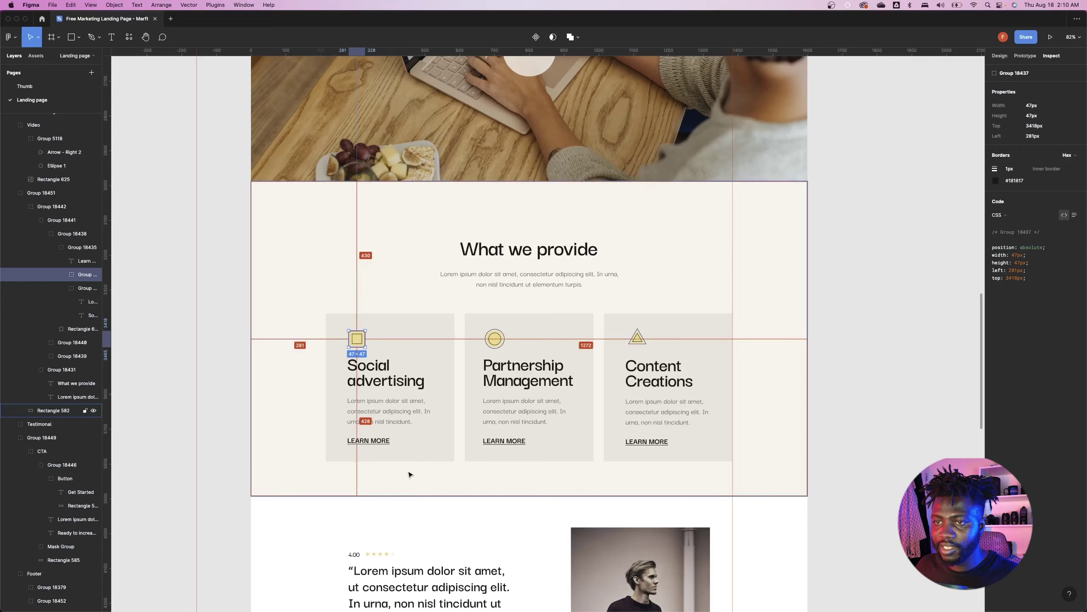
{"action": "double_click", "coordinate": [378, 369]}
{"action": "key", "text": "super+c"}
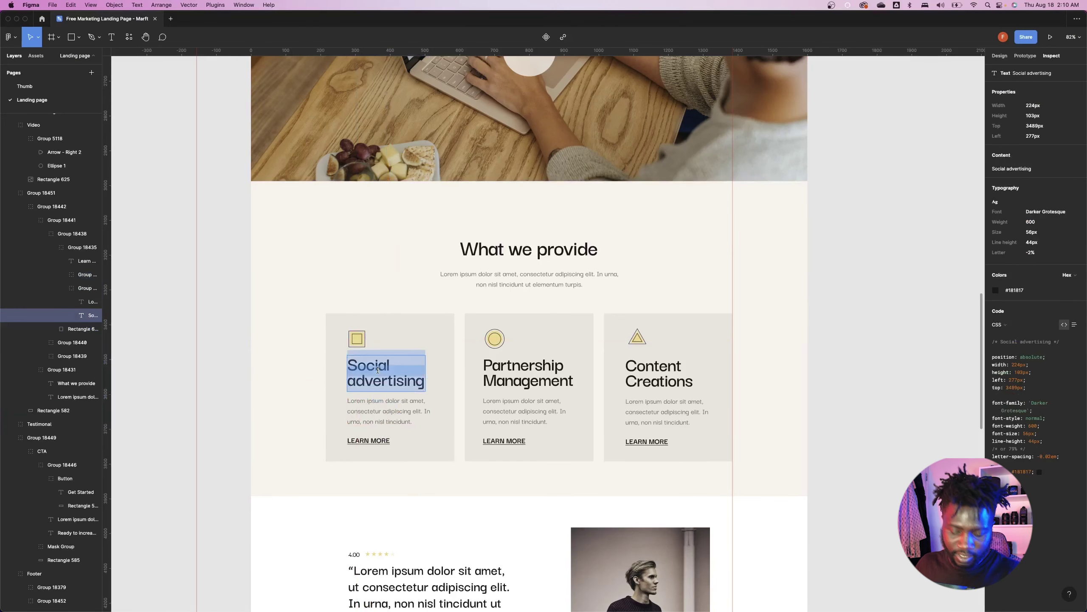
{"action": "key", "text": "super+Tab"}
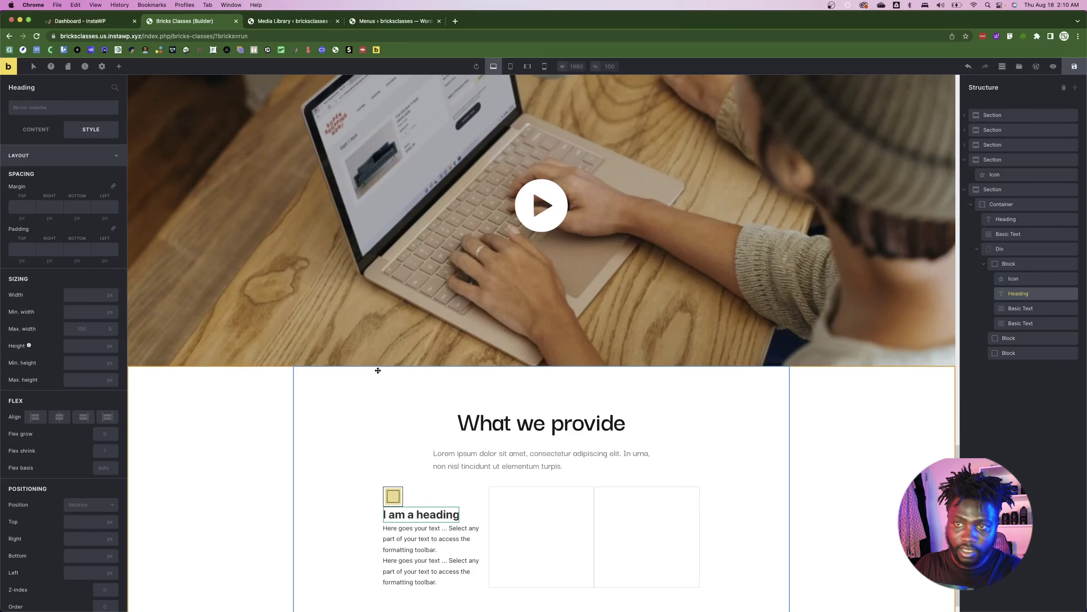
{"action": "left_click", "coordinate": [17, 131]}
{"action": "left_click", "coordinate": [38, 155]}
{"action": "key", "text": "super+a"}
{"action": "key", "text": "super+v"}
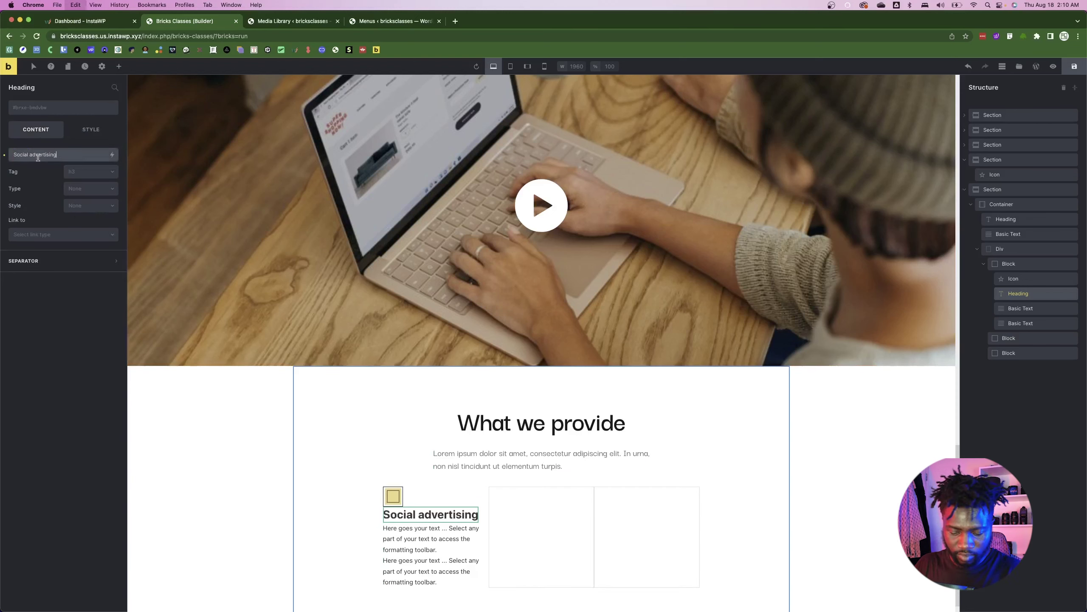
- Apply the global classes txt--blk and h2--txt--56 to the "Social advertising" heading
{"action": "left_click", "coordinate": [58, 111]}
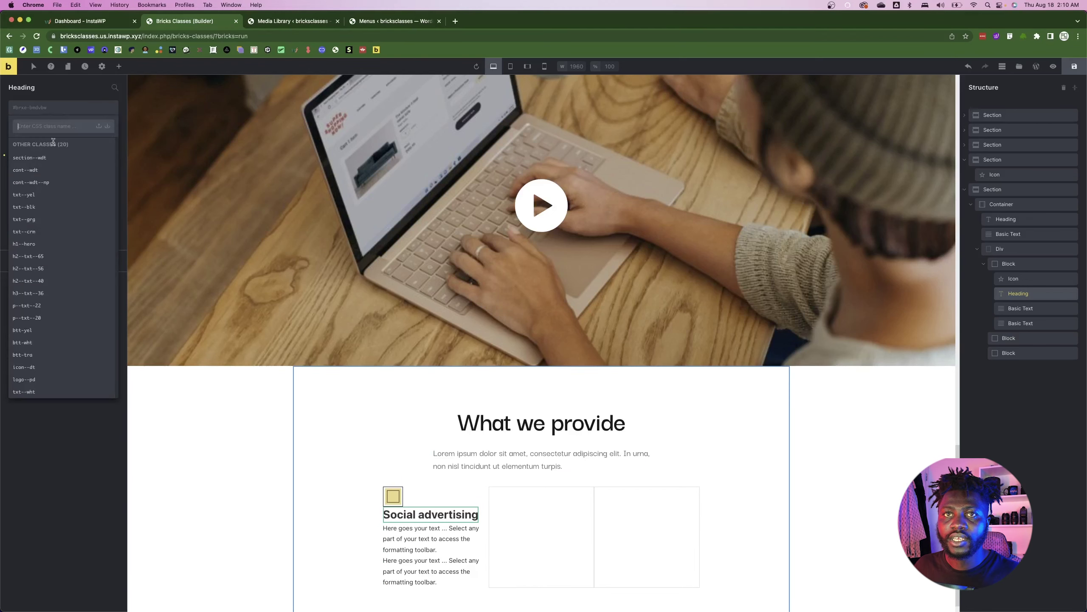
{"action": "left_click", "coordinate": [36, 208]}
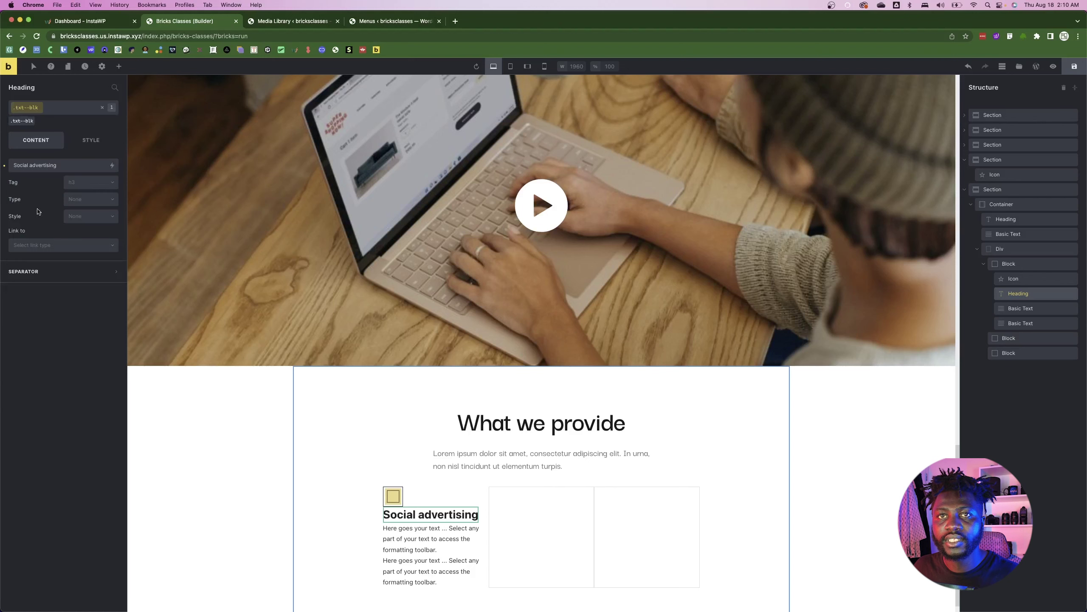
{"action": "left_click", "coordinate": [79, 111]}
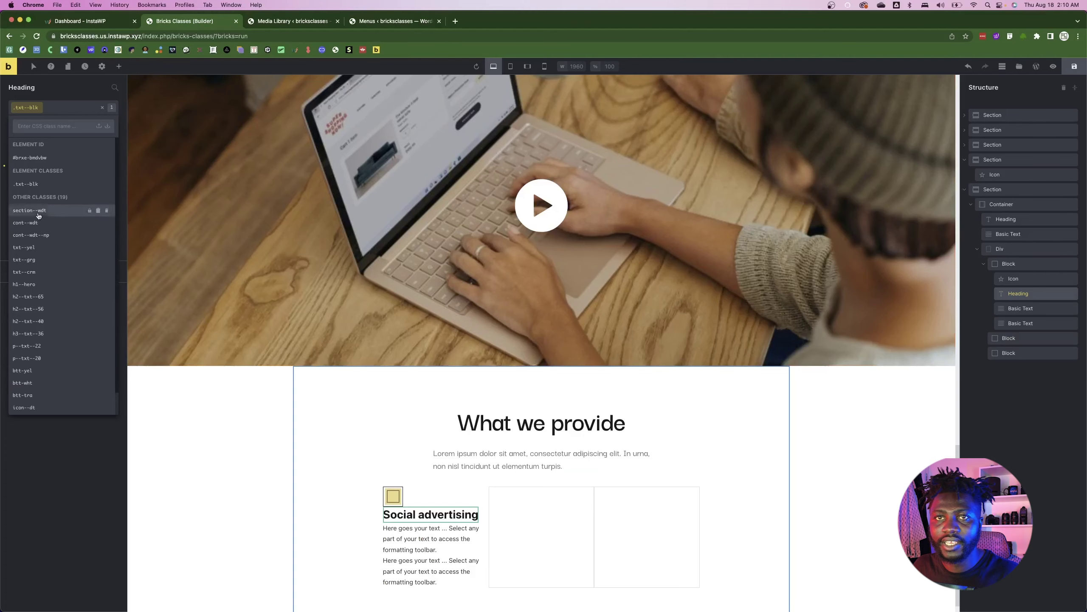
{"action": "left_click", "coordinate": [42, 309]}
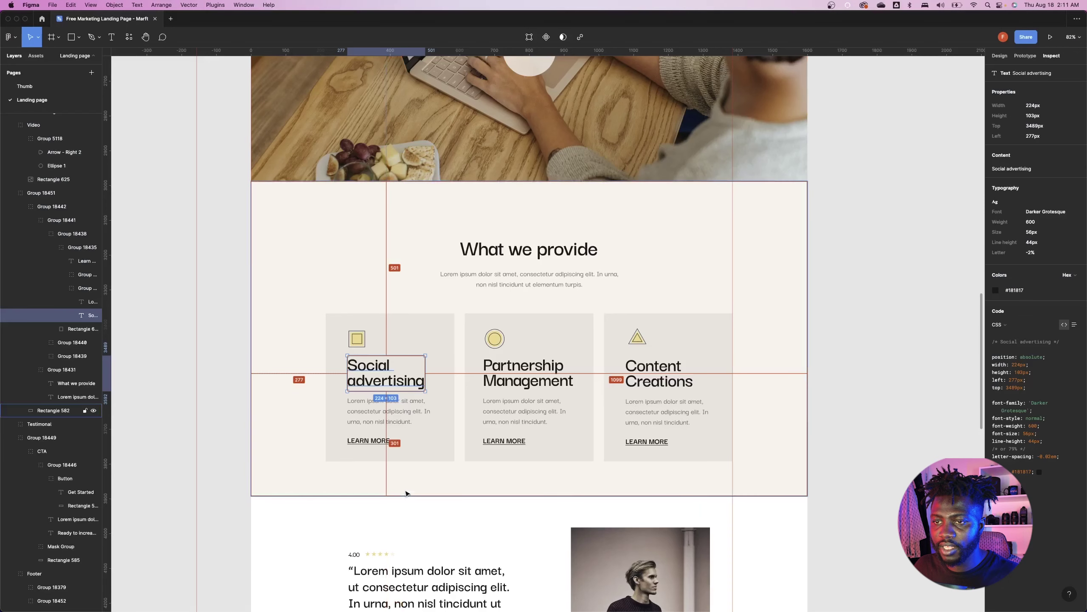
- Replace the first basic text's placeholder with the lorem ipsum description copied from the "Social advertising" card in Figma
{"action": "double_click", "coordinate": [385, 409]}
{"action": "key", "text": "super+c"}
{"action": "key", "text": "super+Tab"}
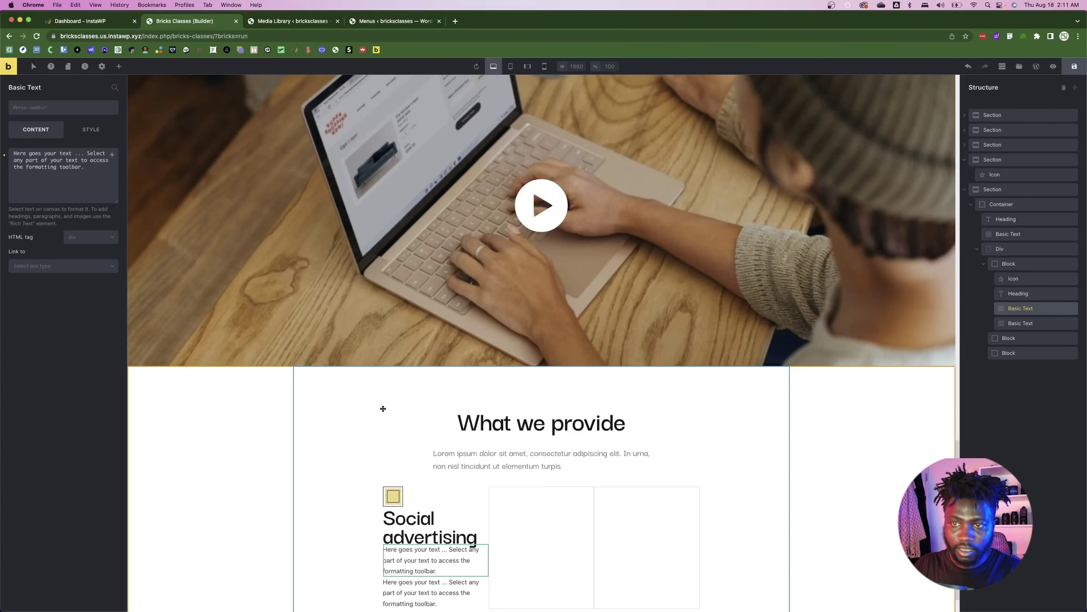
{"action": "left_click", "coordinate": [40, 175]}
{"action": "key", "text": "super+a"}
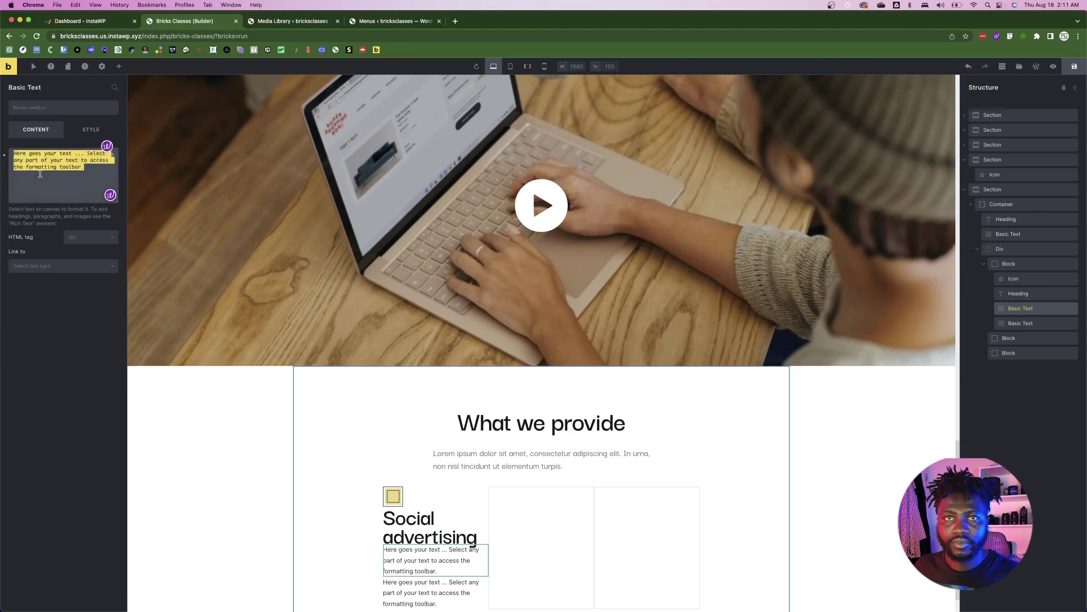
{"action": "key", "text": "super+v"}
- Check the description's typography in Figma and apply the global classes txt--grg and p--txt--22 to the first basic text
{"action": "key", "text": "super+Tab"}
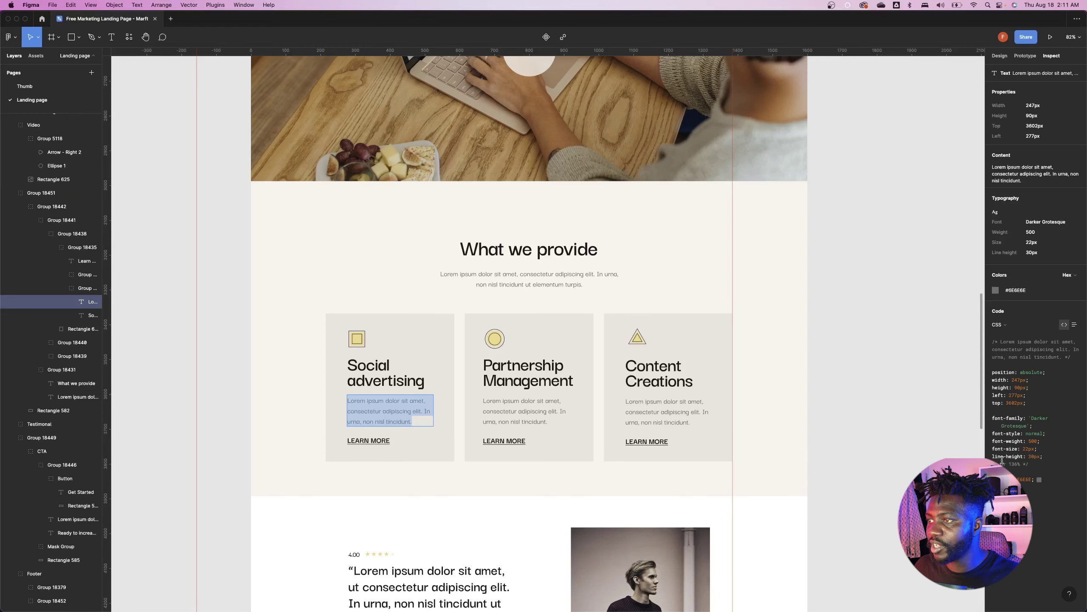
{"action": "key", "text": "super+Tab"}
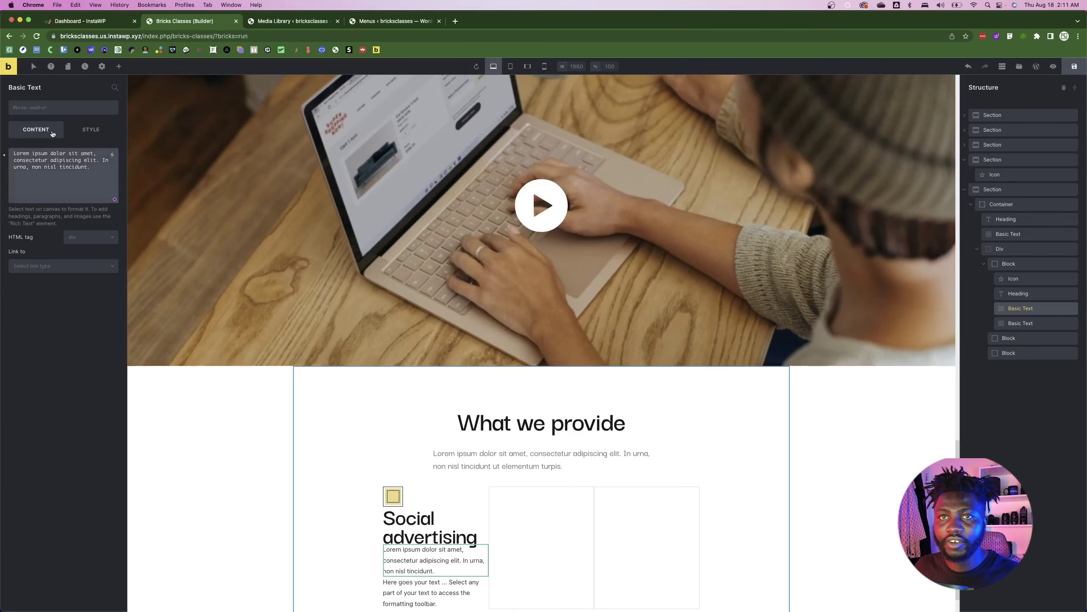
{"action": "left_click", "coordinate": [63, 107]}
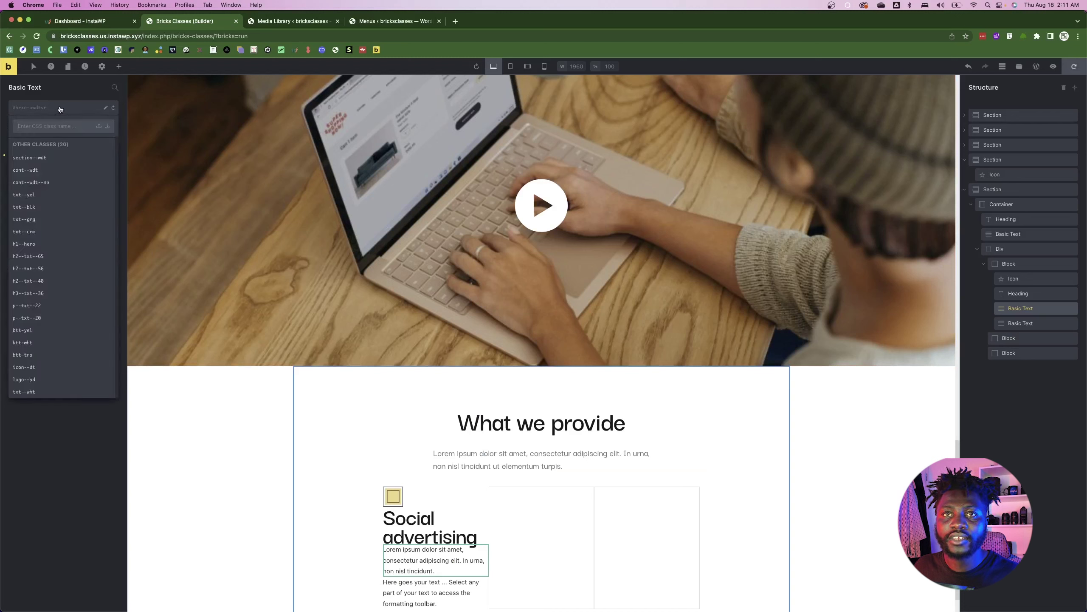
{"action": "left_click", "coordinate": [37, 221]}
{"action": "left_click", "coordinate": [64, 107]}
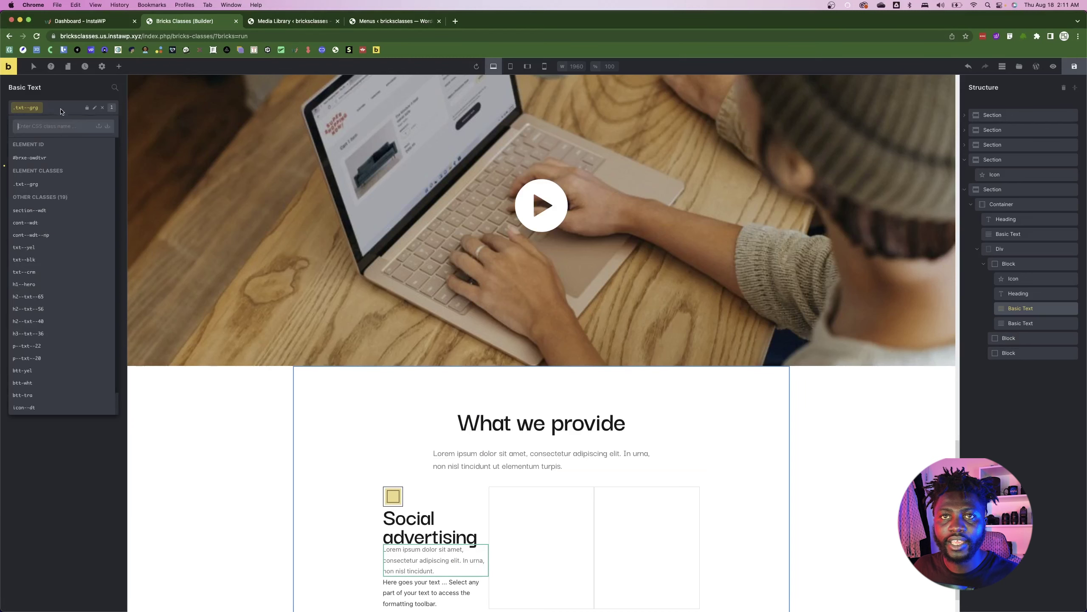
{"action": "left_click", "coordinate": [47, 350]}
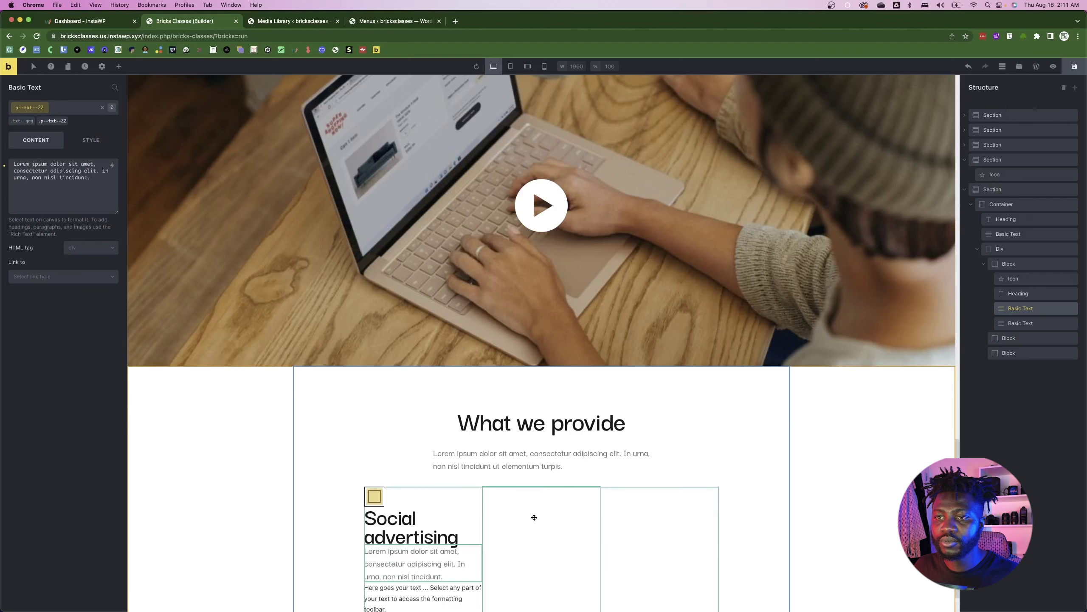
{"action": "scroll", "coordinate": [427, 547], "scroll_direction": "down", "scroll_amount": 2}
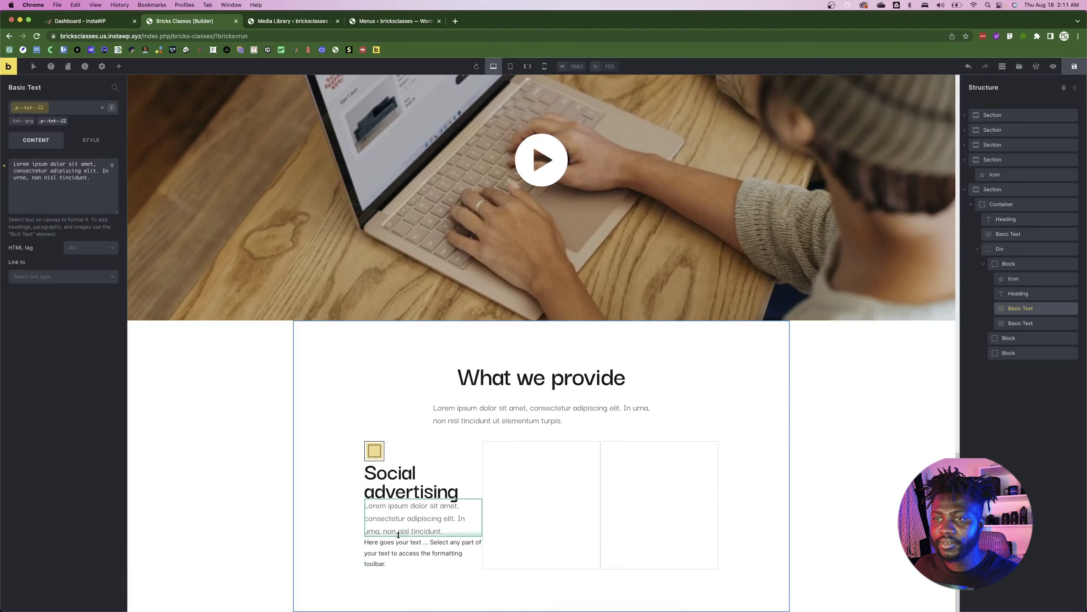
- Replace the second basic text's placeholder with "Learn More", following the link text on the Figma card
{"action": "left_click", "coordinate": [432, 551]}
{"action": "key", "text": "super+Tab"}
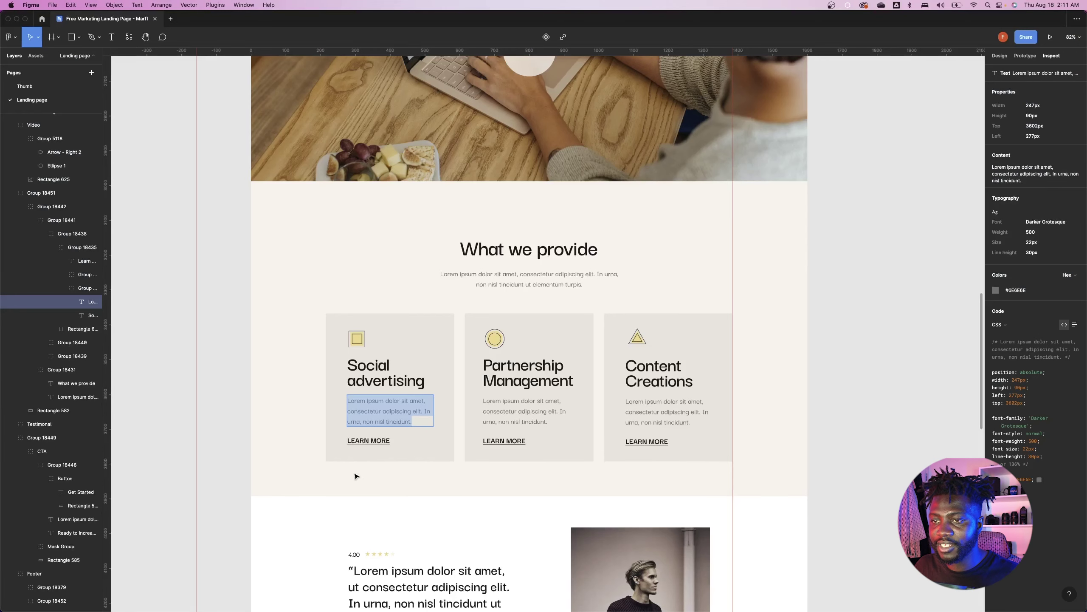
{"action": "left_click", "coordinate": [372, 441]}
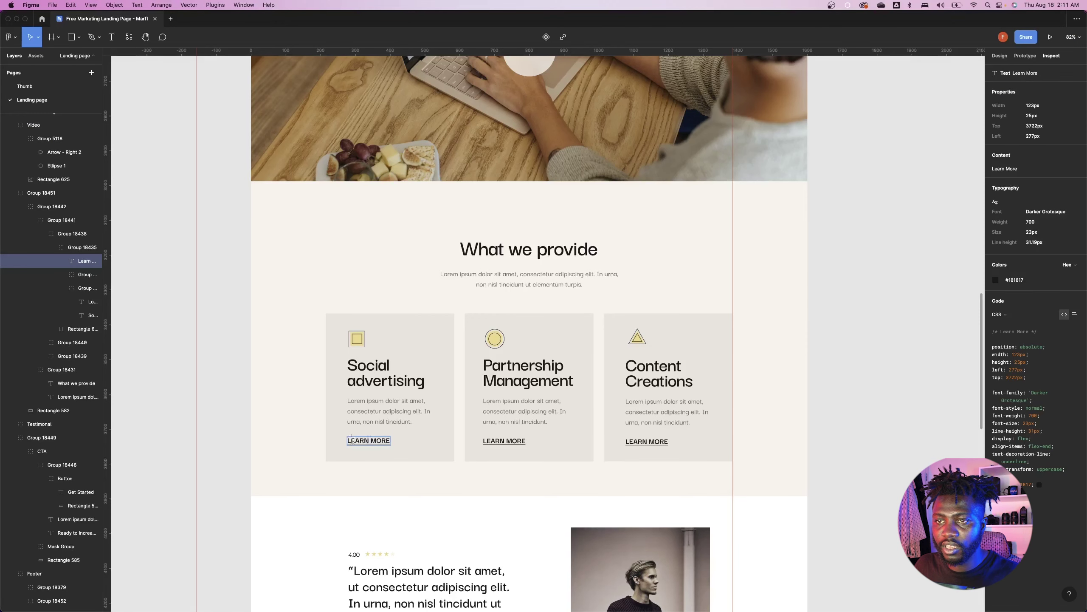
{"action": "double_click", "coordinate": [352, 440]}
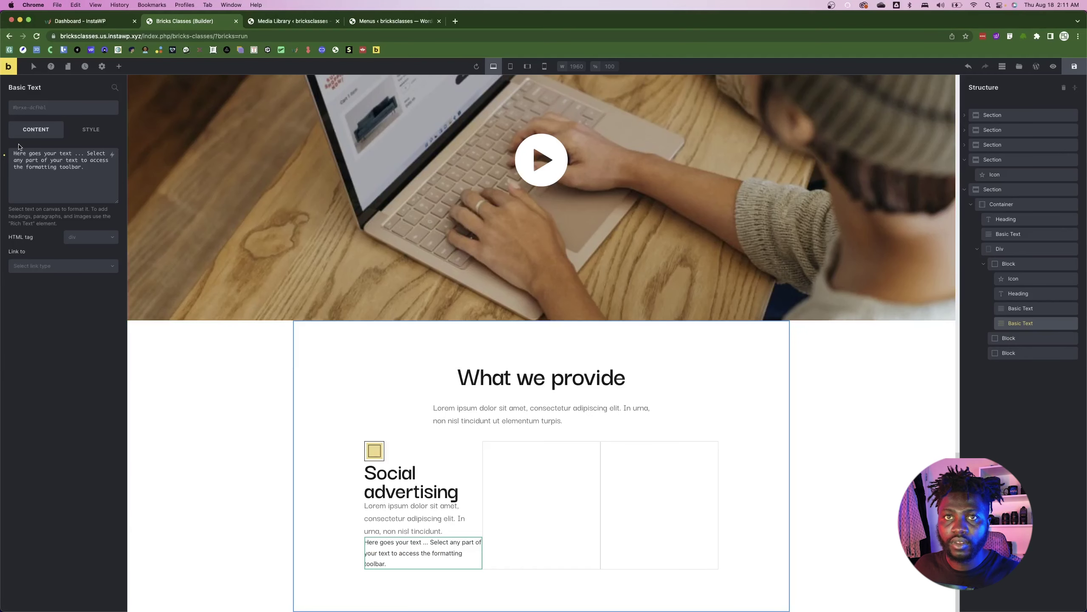
{"action": "triple_click", "coordinate": [19, 155]}
{"action": "type", "text": "Learn More"}
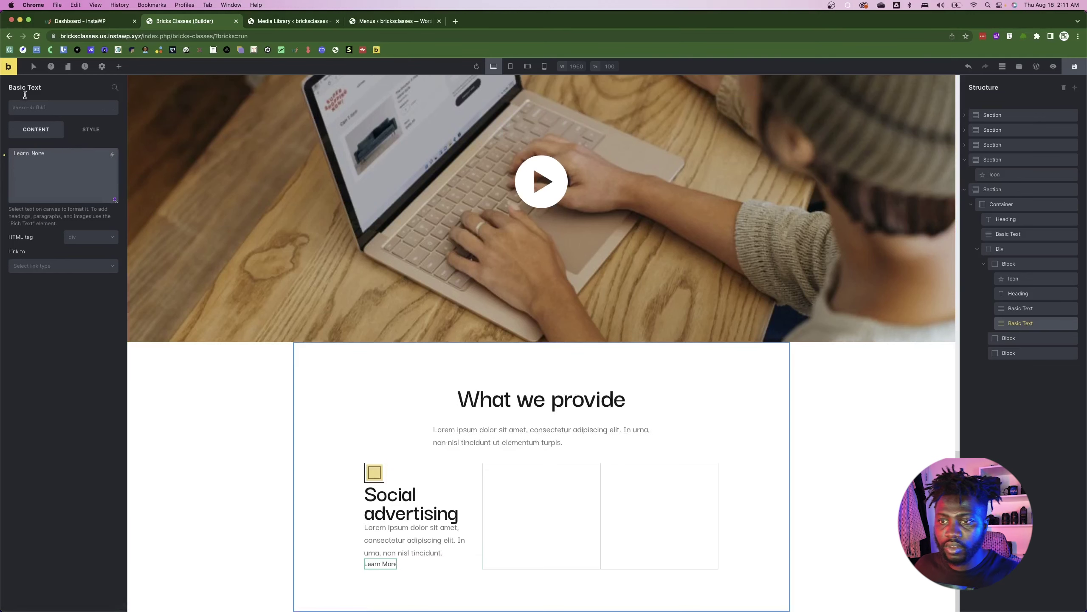
- Apply the global classes txt--blk and p--txt--22 to the "Learn More" text
{"action": "left_click", "coordinate": [67, 109]}
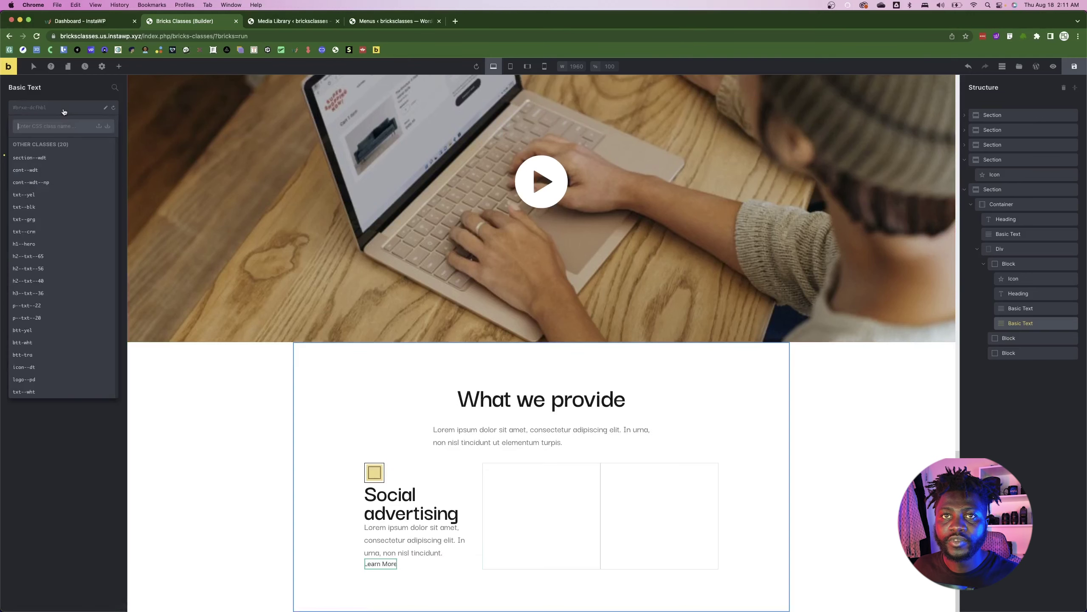
{"action": "left_click", "coordinate": [38, 209]}
{"action": "left_click", "coordinate": [62, 112]}
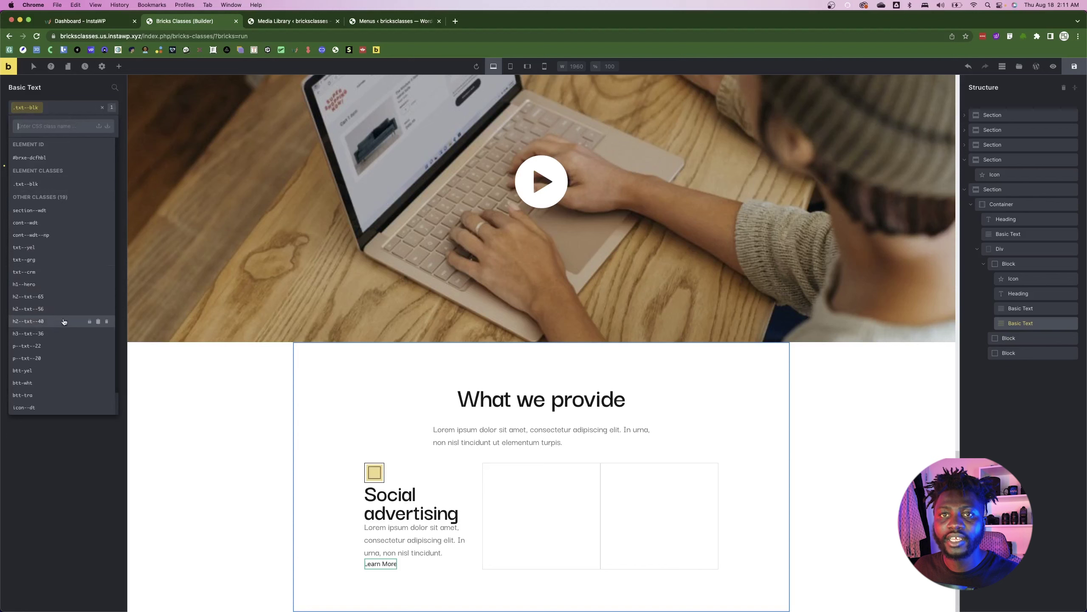
{"action": "left_click", "coordinate": [49, 348]}
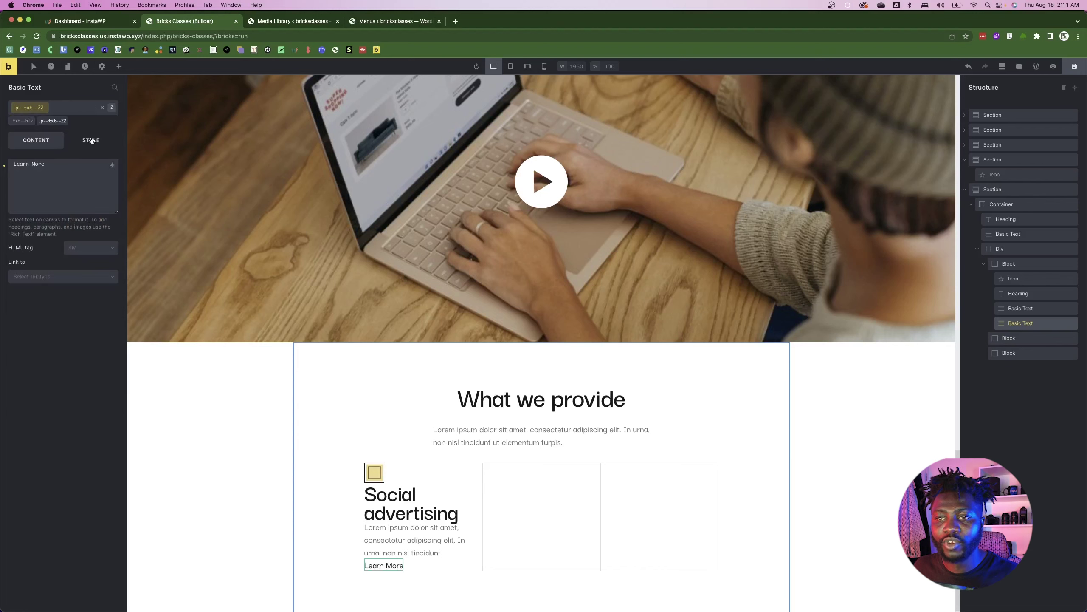
- Style the "Learn More" text at element level, outside its classes, as uppercase, weight 700 and underlined
{"action": "left_click", "coordinate": [102, 107]}
{"action": "left_click", "coordinate": [91, 140]}
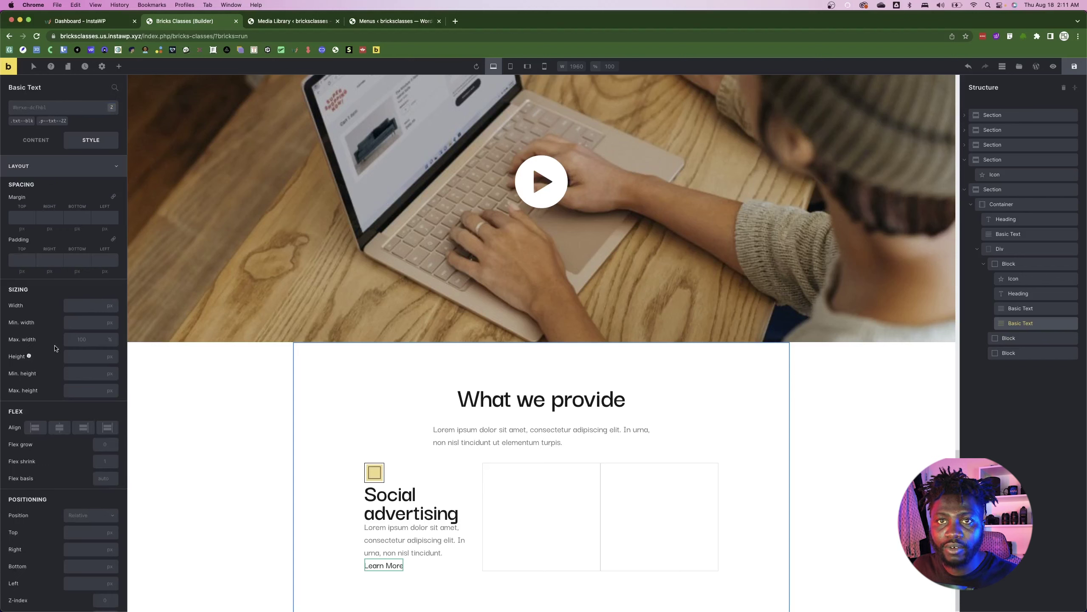
{"action": "left_click", "coordinate": [33, 165]}
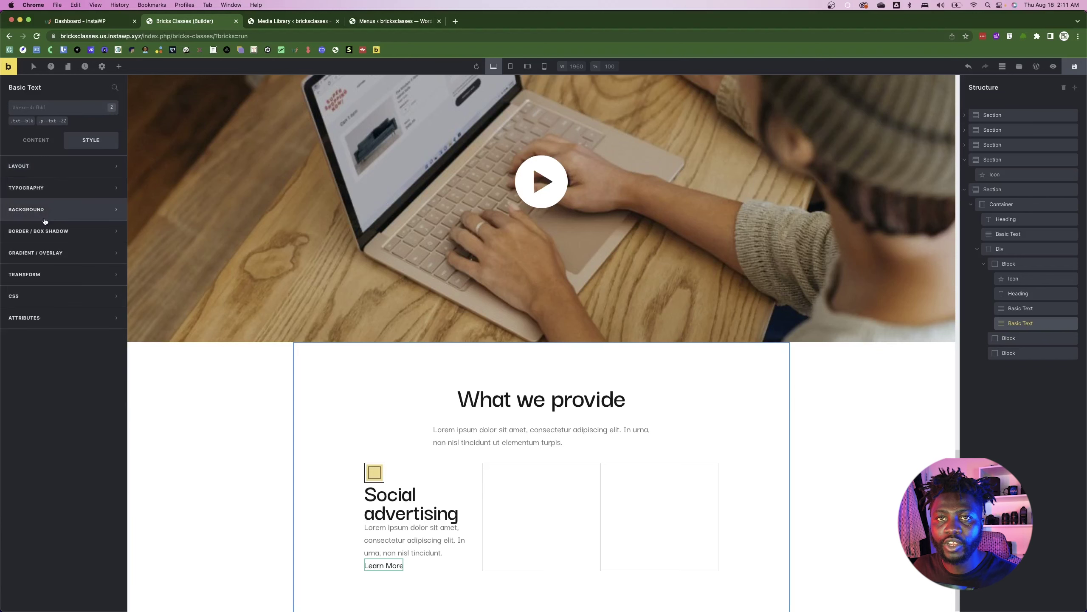
{"action": "left_click", "coordinate": [44, 187]}
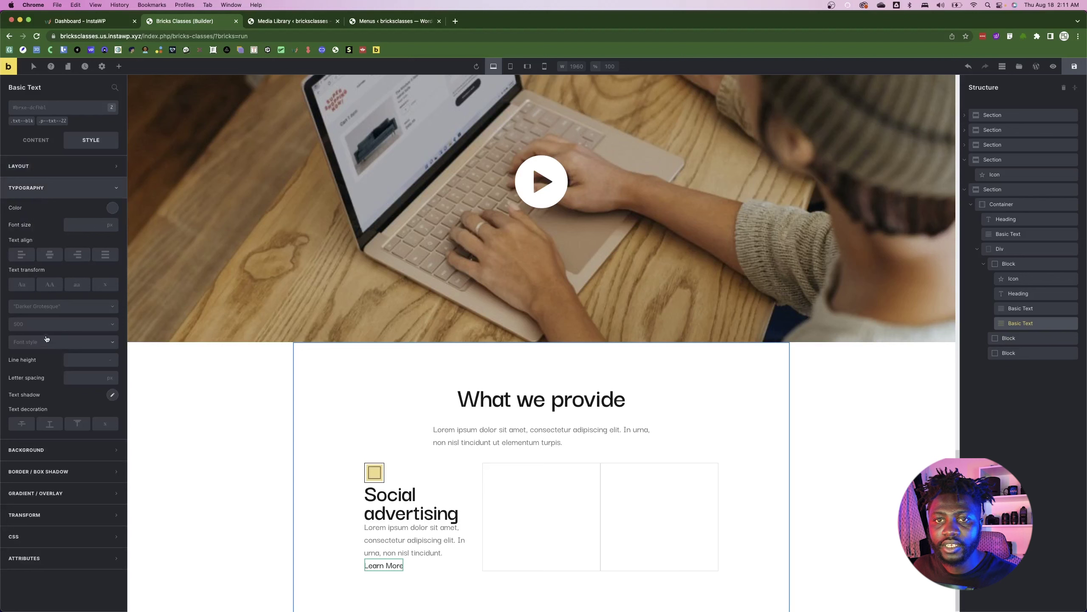
{"action": "left_click", "coordinate": [50, 285]}
{"action": "left_click", "coordinate": [38, 326]}
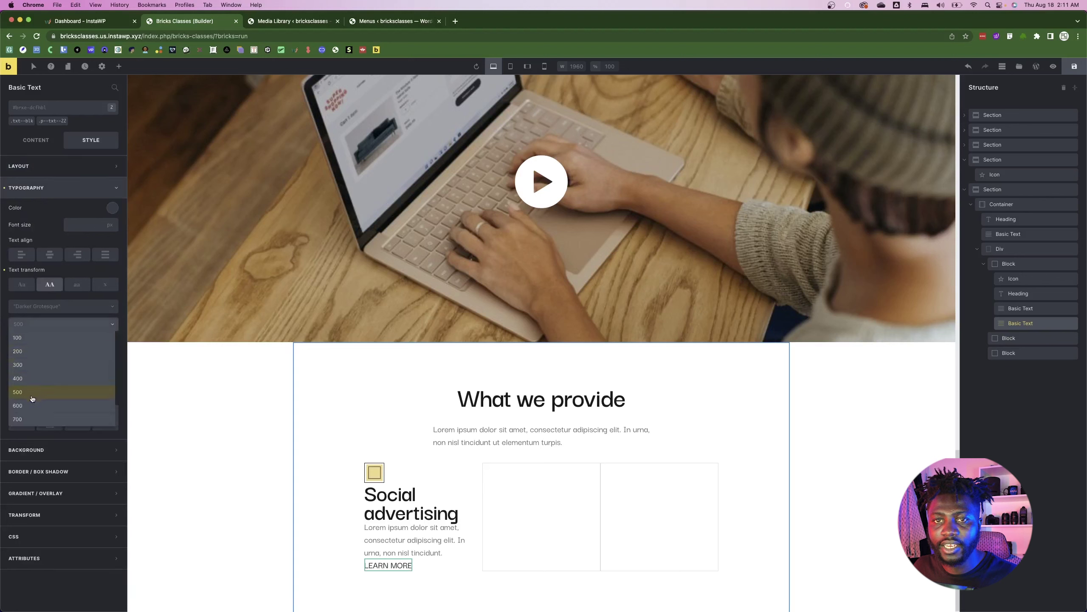
{"action": "left_click", "coordinate": [25, 419]}
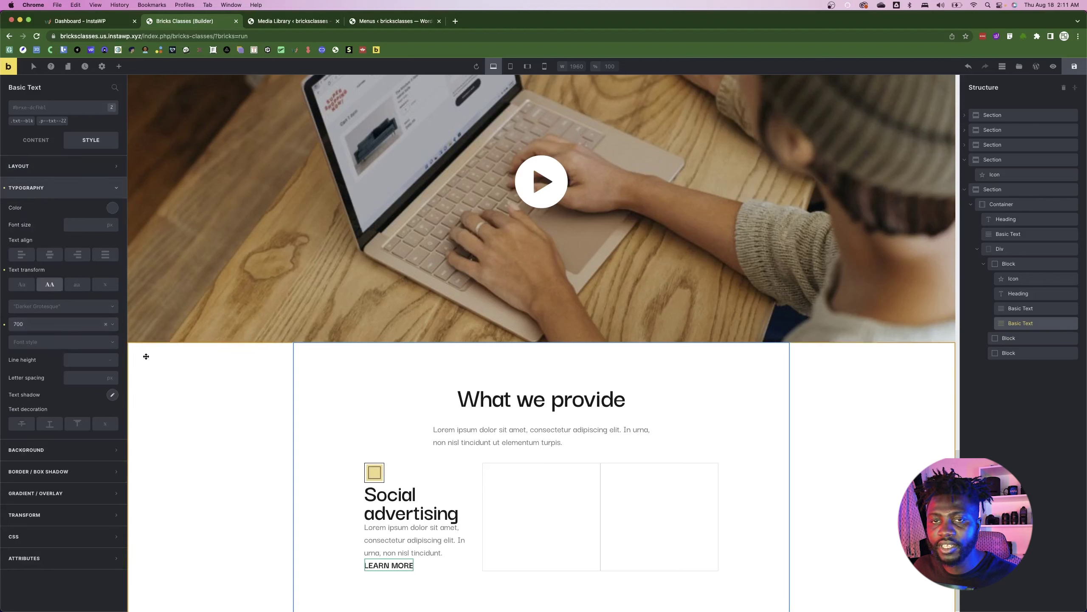
{"action": "left_click", "coordinate": [56, 424]}
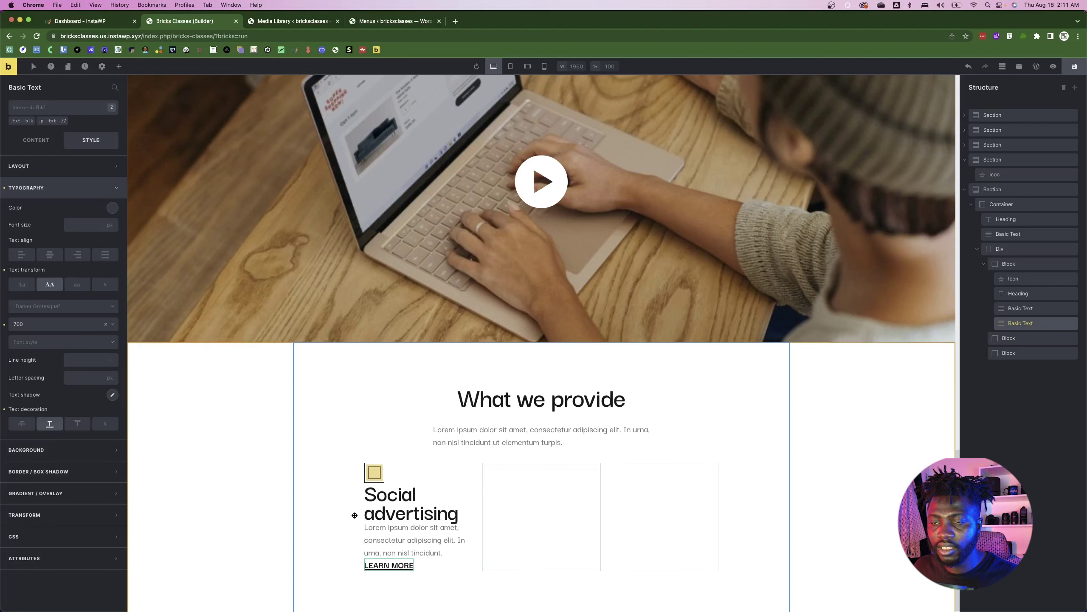
- Measure the spacing between the first service card's background and its content group in the Figma design
{"action": "key", "text": "super+Tab"}
{"action": "left_click", "coordinate": [425, 340]}
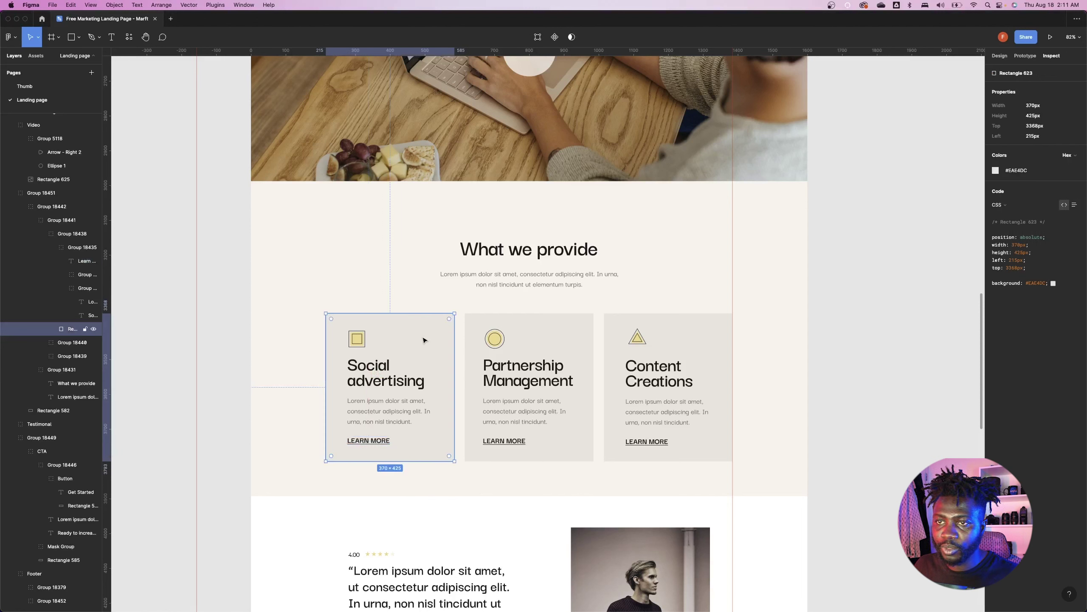
{"action": "key", "text": "super+Tab"}
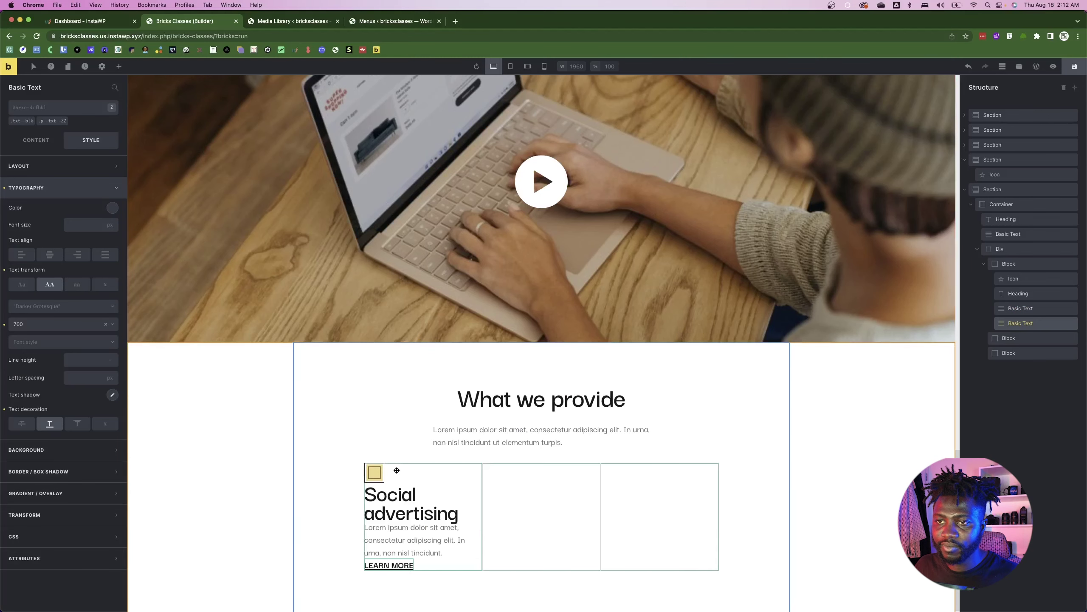
{"action": "key", "text": "super+Tab"}
{"action": "key", "text": "alt"}
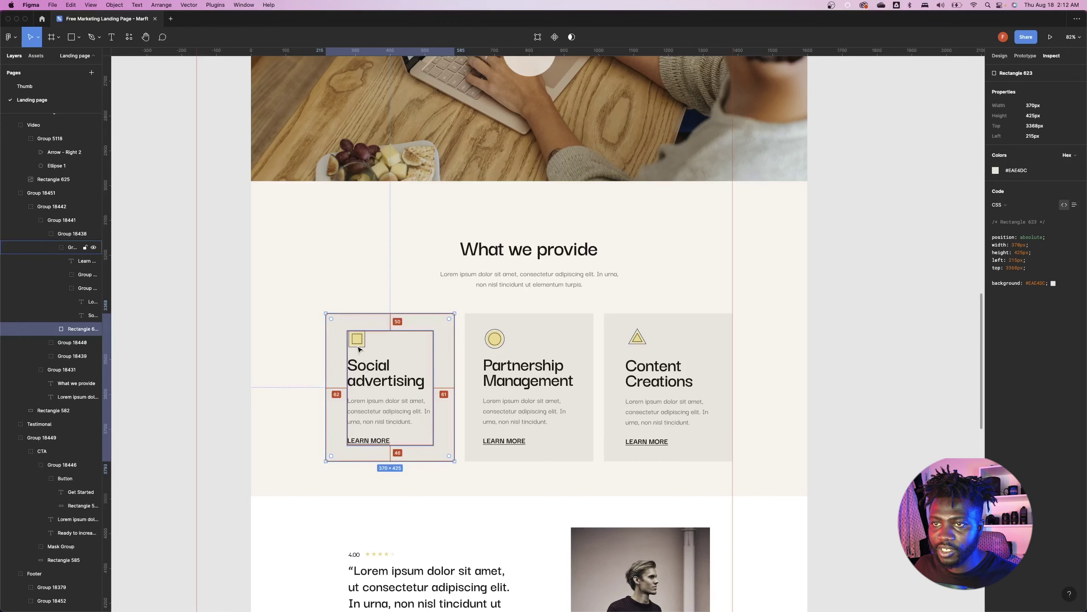
{"action": "left_click", "coordinate": [364, 364]}
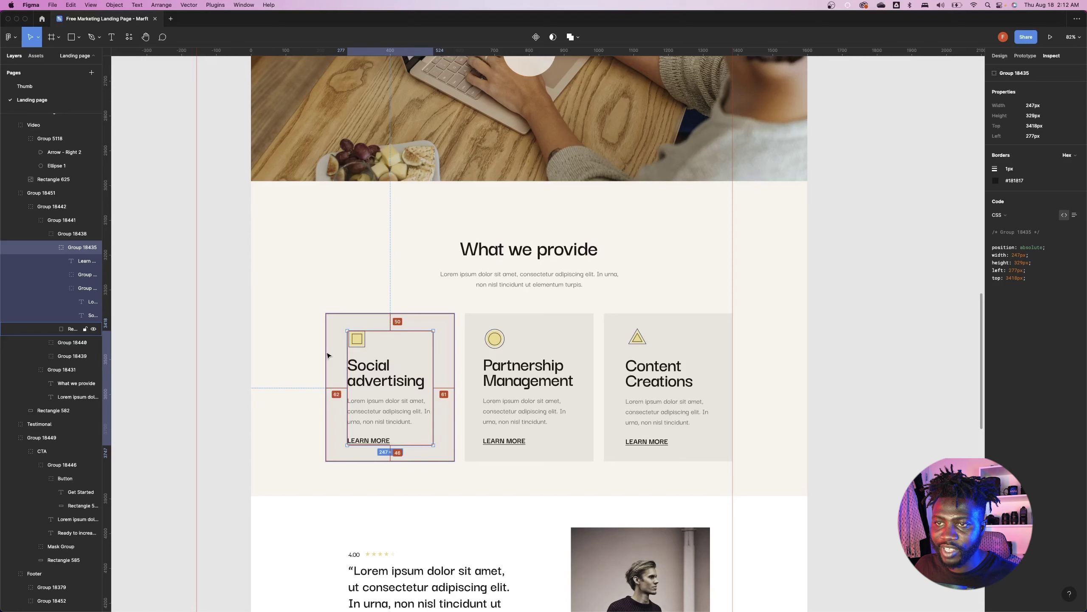
{"action": "key", "text": "super+Tab"}
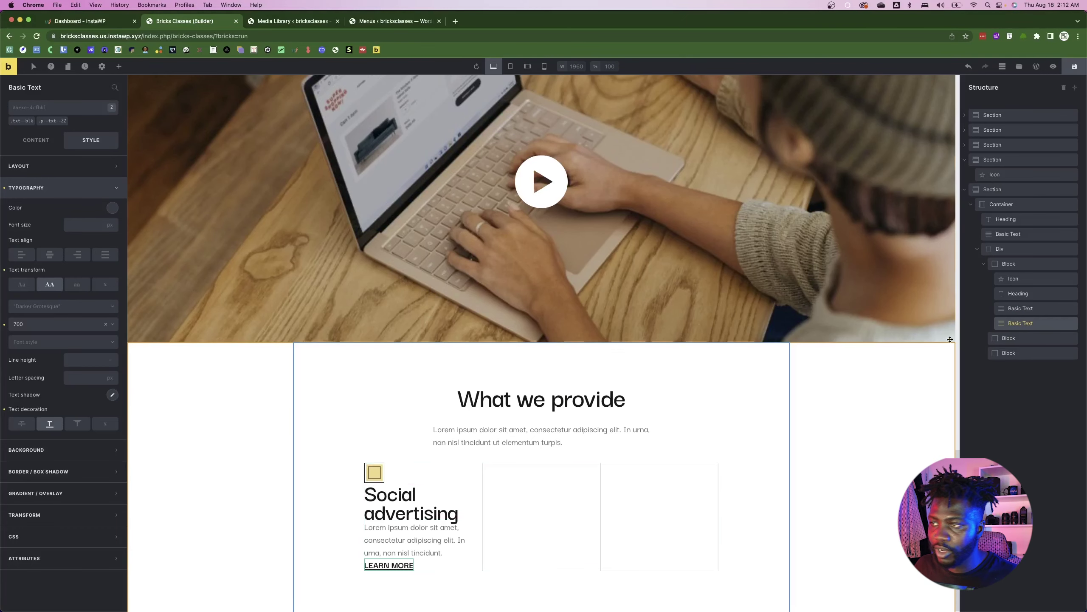
- Set the first card block's padding at element level to 50 top, 61 right, 50 bottom and 61 left, following the Figma spacing
{"action": "left_click", "coordinate": [997, 264]}
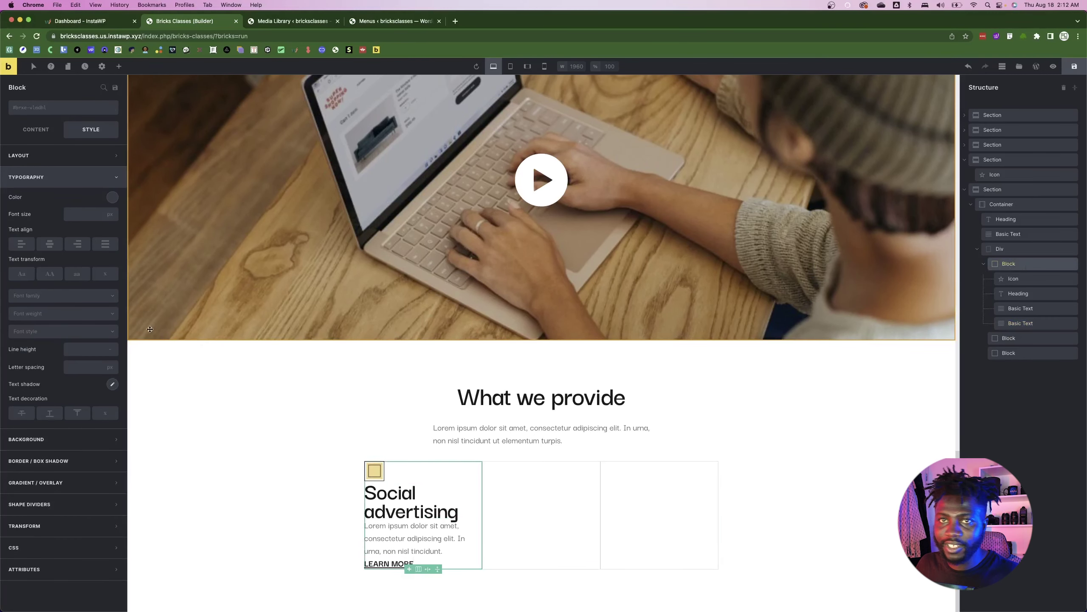
{"action": "left_click", "coordinate": [29, 180]}
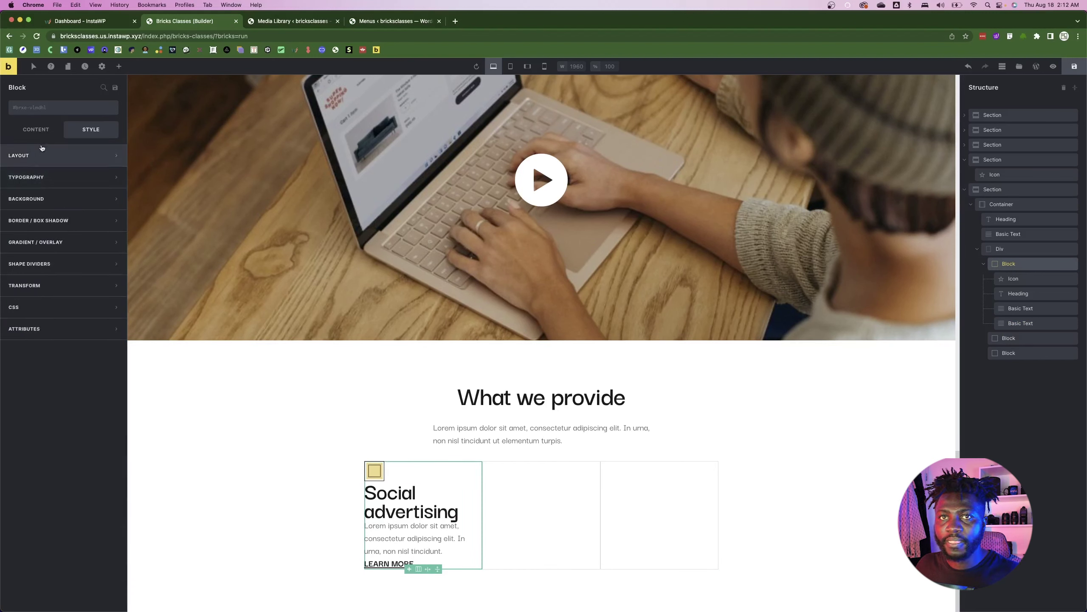
{"action": "left_click", "coordinate": [57, 108]}
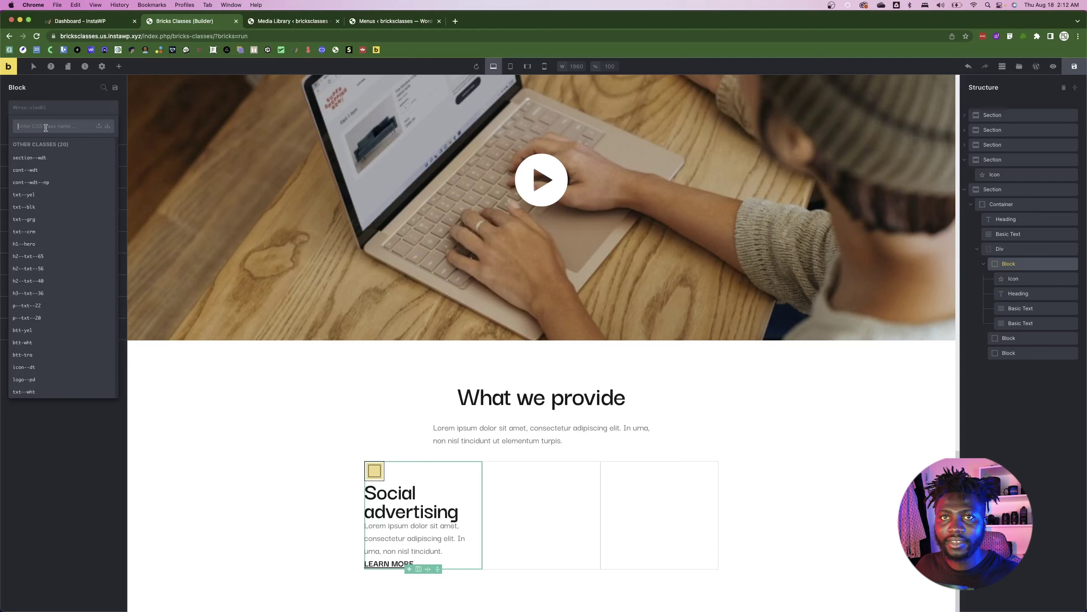
{"action": "left_click", "coordinate": [53, 112]}
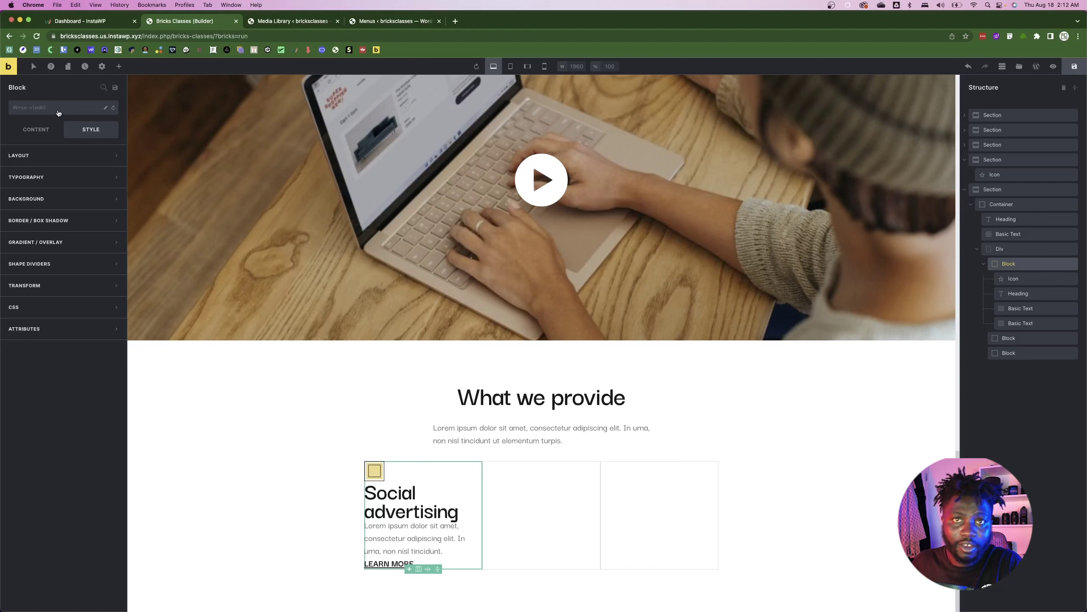
{"action": "left_click", "coordinate": [32, 178]}
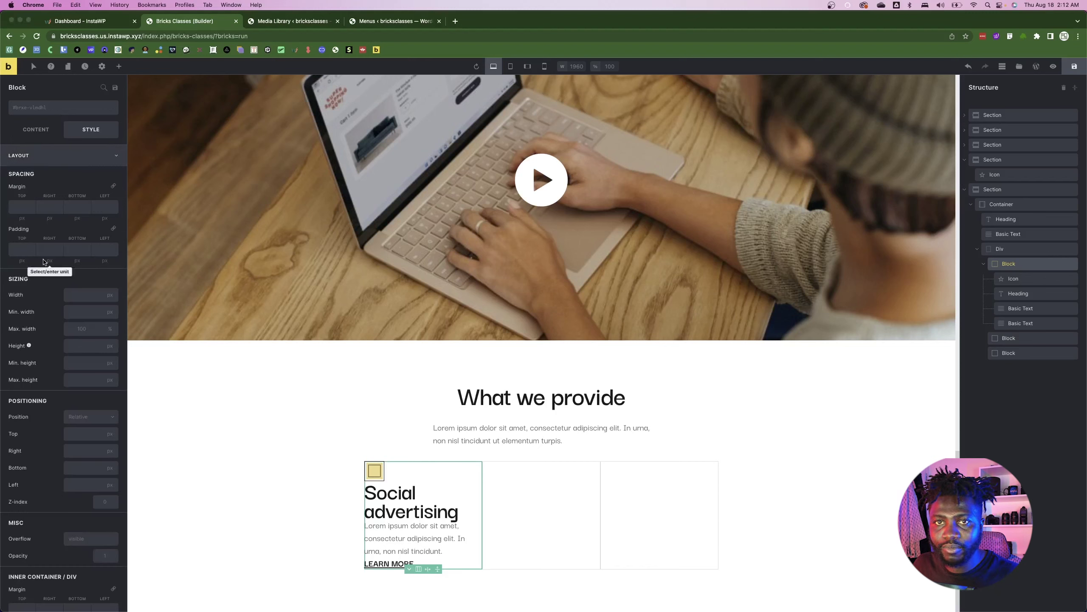
{"action": "key", "text": "super+Tab"}
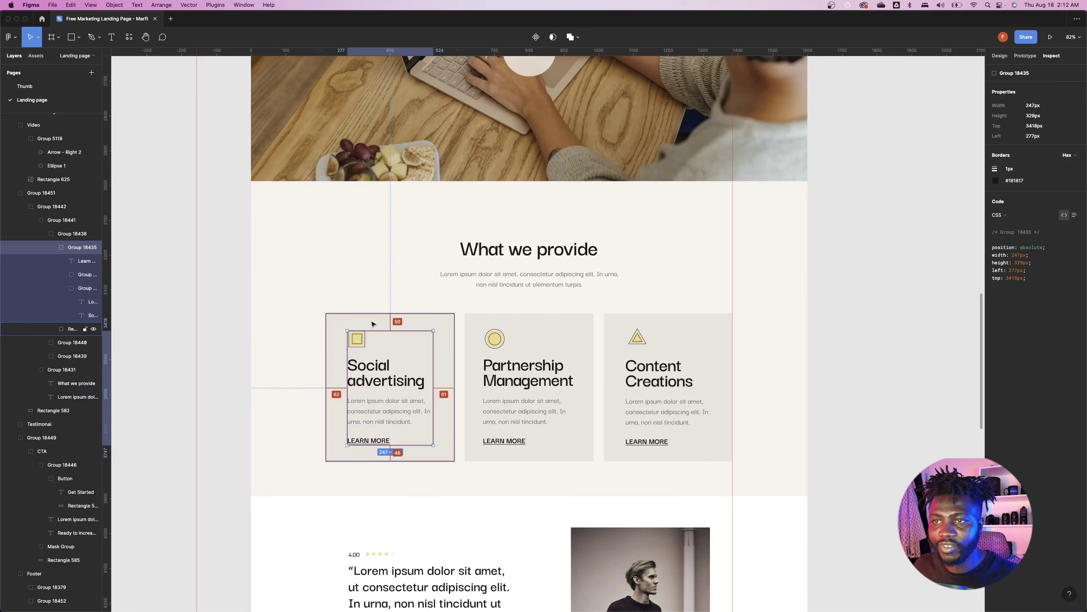
{"action": "key", "text": "super+Tab"}
{"action": "left_click", "coordinate": [22, 246]}
{"action": "type", "text": "50"}
{"action": "key", "text": "Tab"}
{"action": "type", "text": "61"}
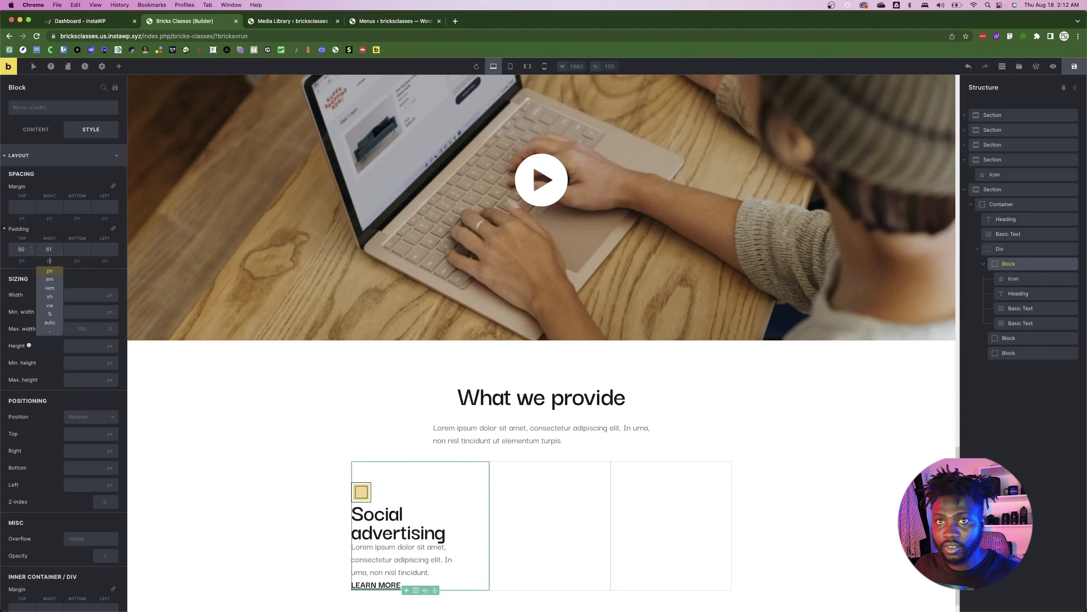
{"action": "key", "text": "Tab"}
{"action": "type", "text": "50"}
{"action": "key", "text": "Tab"}
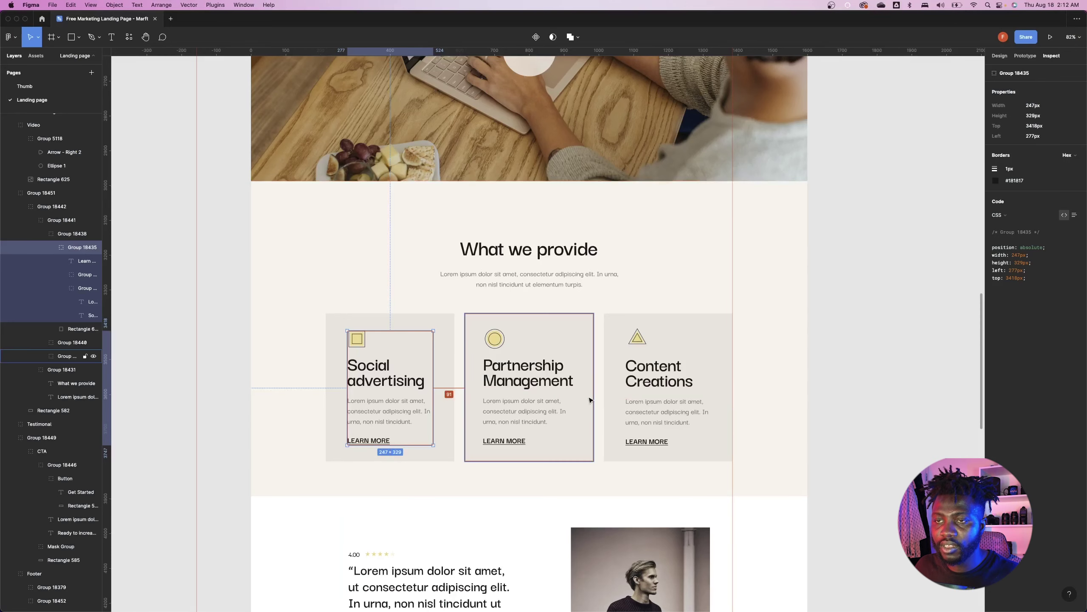
- Copy the card's fill color from Figma and set the first card block's background color to EAE4DC
{"action": "key", "text": "super+Tab"}
{"action": "left_click", "coordinate": [436, 327]}
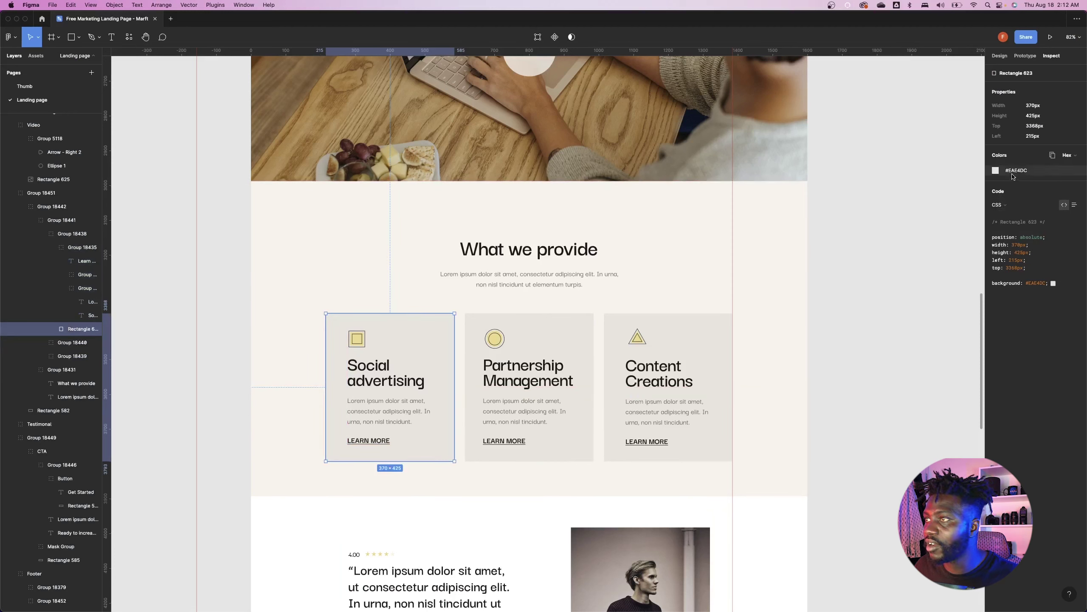
{"action": "left_click", "coordinate": [1014, 171]}
{"action": "key", "text": "super+Tab"}
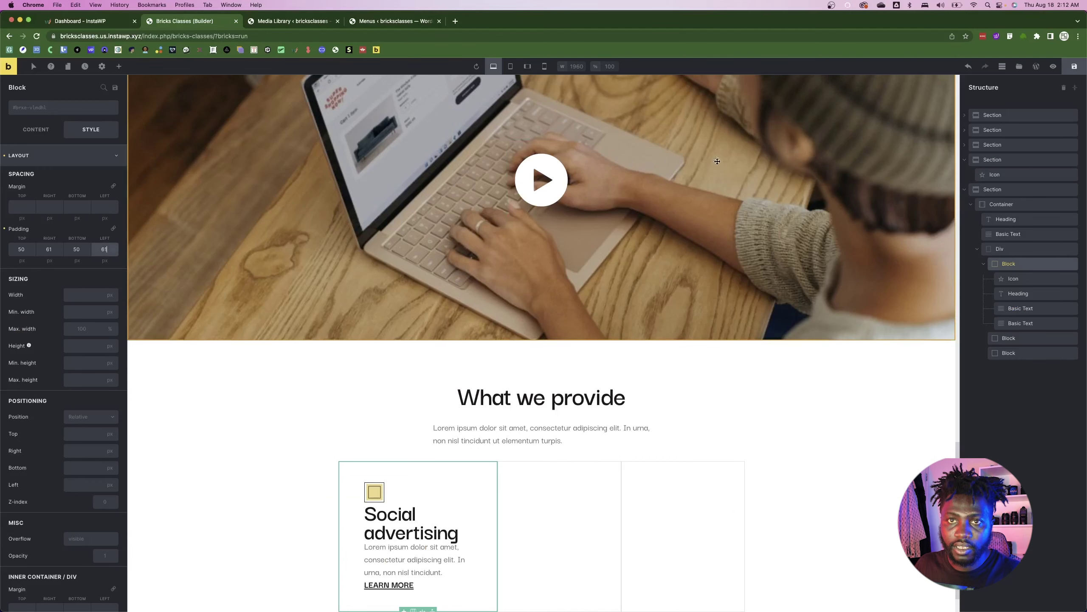
{"action": "left_click", "coordinate": [62, 165]}
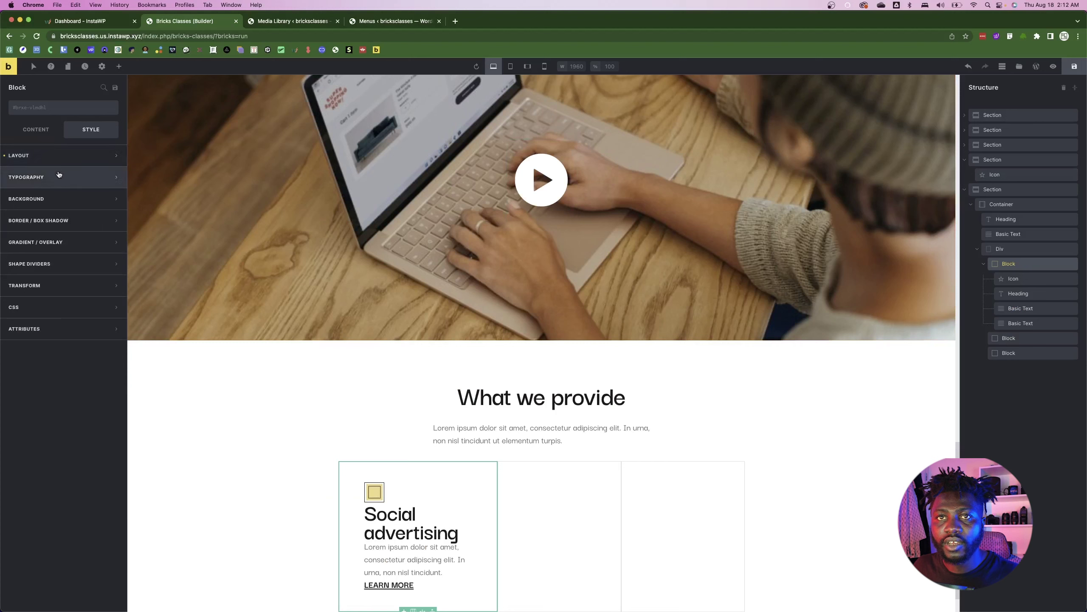
{"action": "left_click", "coordinate": [54, 198]}
{"action": "left_click", "coordinate": [111, 220]}
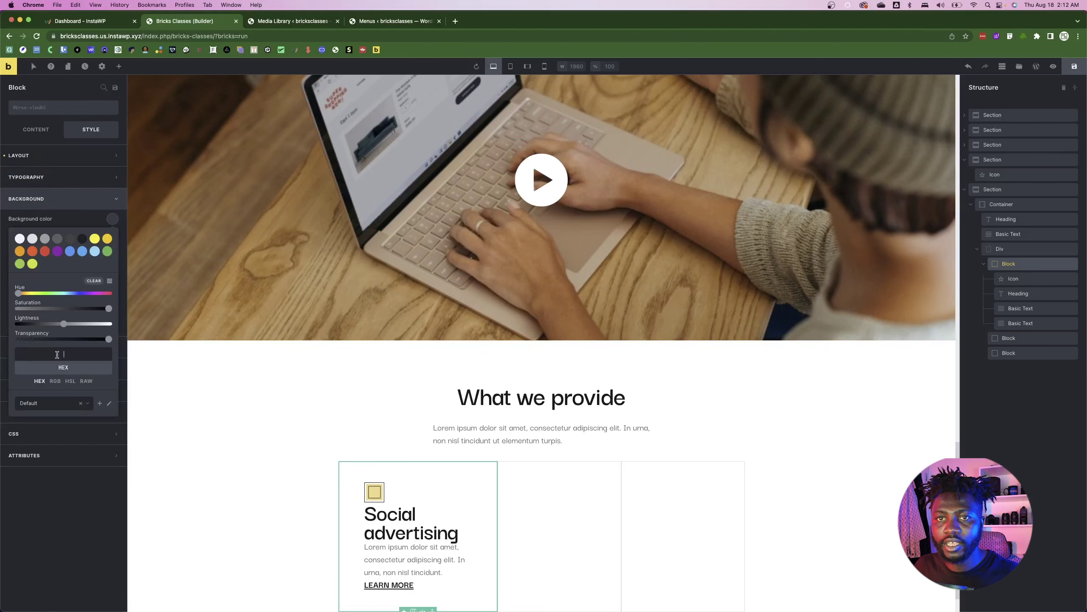
{"action": "left_click", "coordinate": [57, 354]}
{"action": "key", "text": "super+v"}
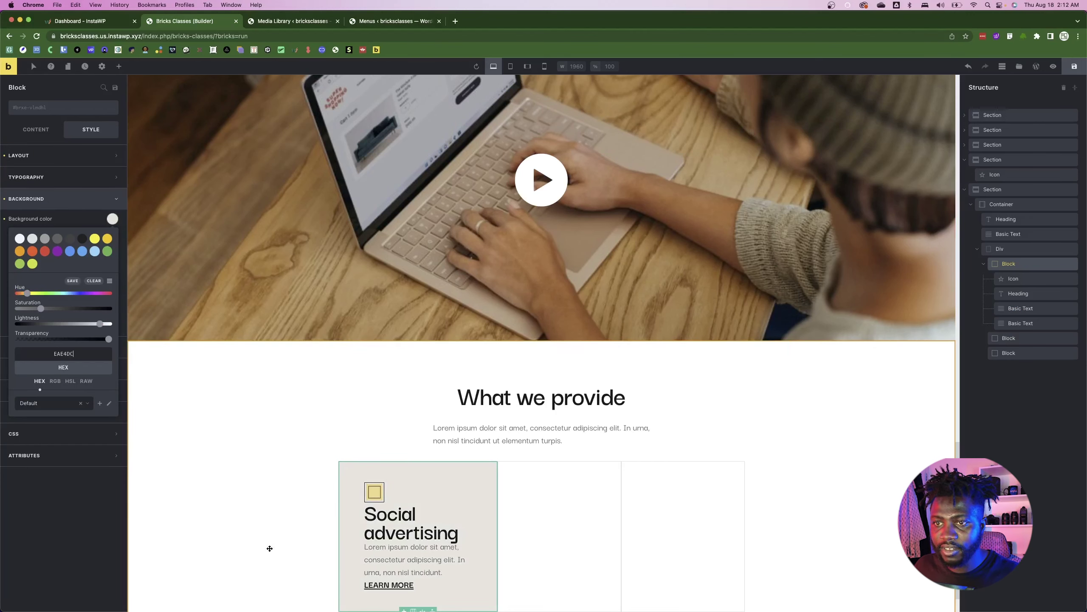
- Inspect the section background in Figma and measure the vertical spacing between the first card's icon, text and link
{"action": "key", "text": "super+Tab"}
{"action": "left_click", "coordinate": [321, 476]}
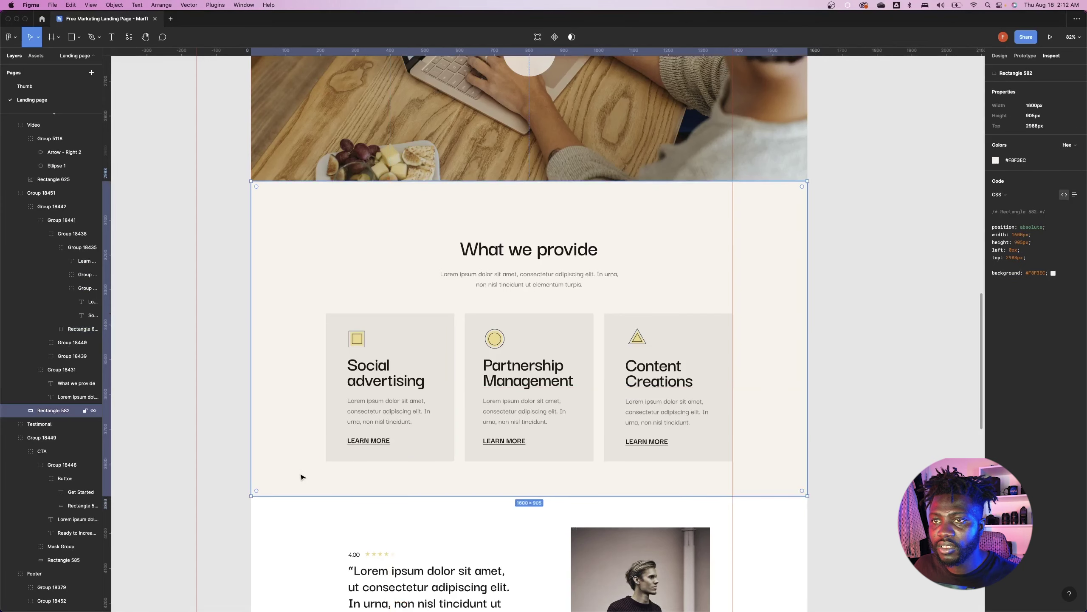
{"action": "mouse_move", "coordinate": [343, 453]}
{"action": "key", "text": "super+Tab"}
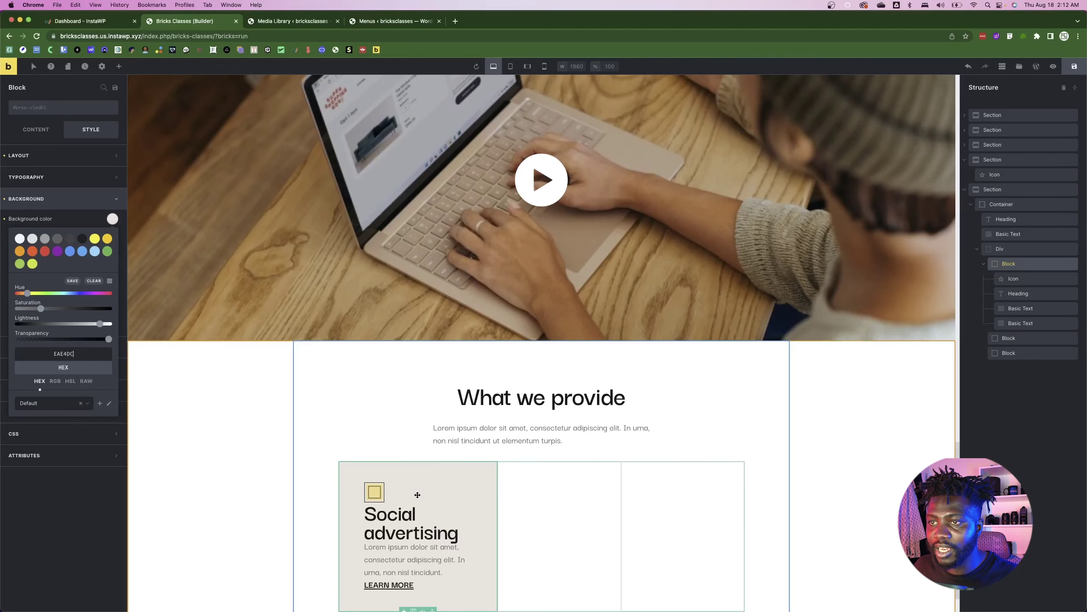
{"action": "scroll", "coordinate": [338, 522], "scroll_direction": "down", "scroll_amount": 1}
{"action": "key", "text": "super+Tab"}
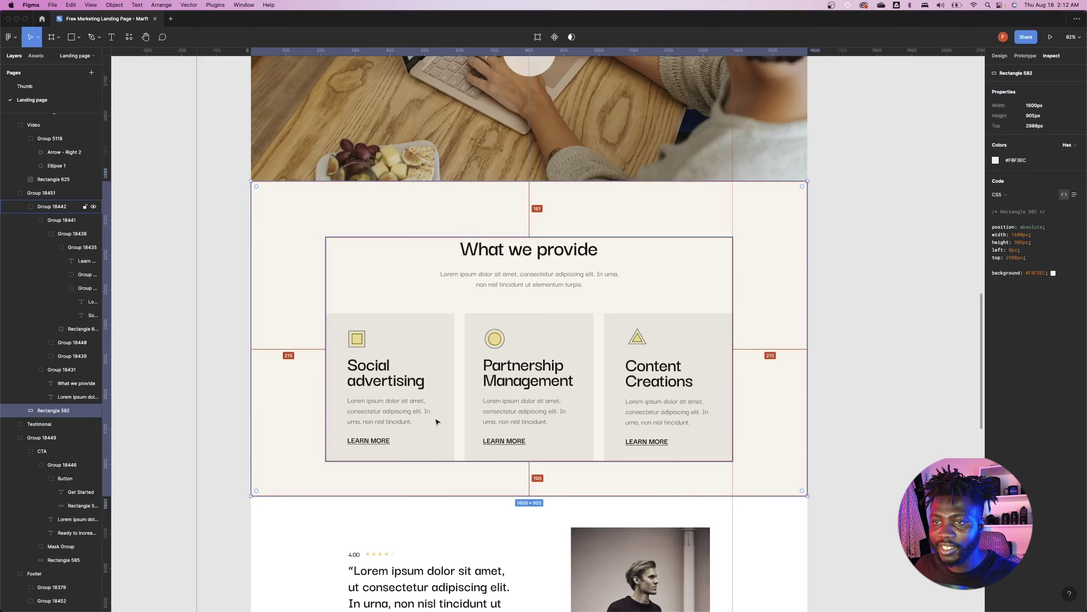
{"action": "left_click", "coordinate": [390, 387]}
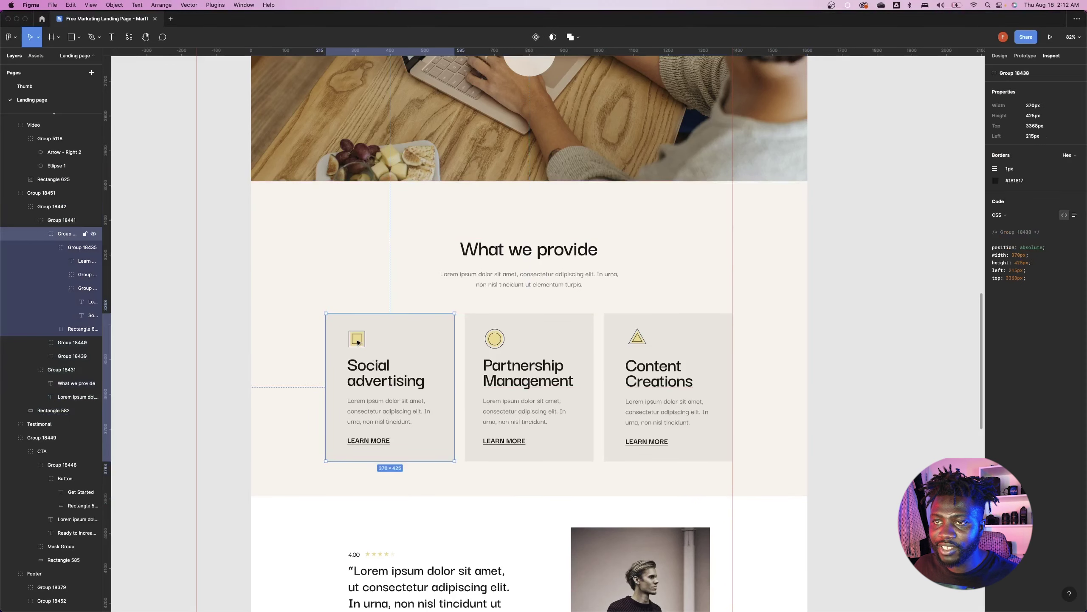
{"action": "left_click", "coordinate": [358, 343], "text": "super"}
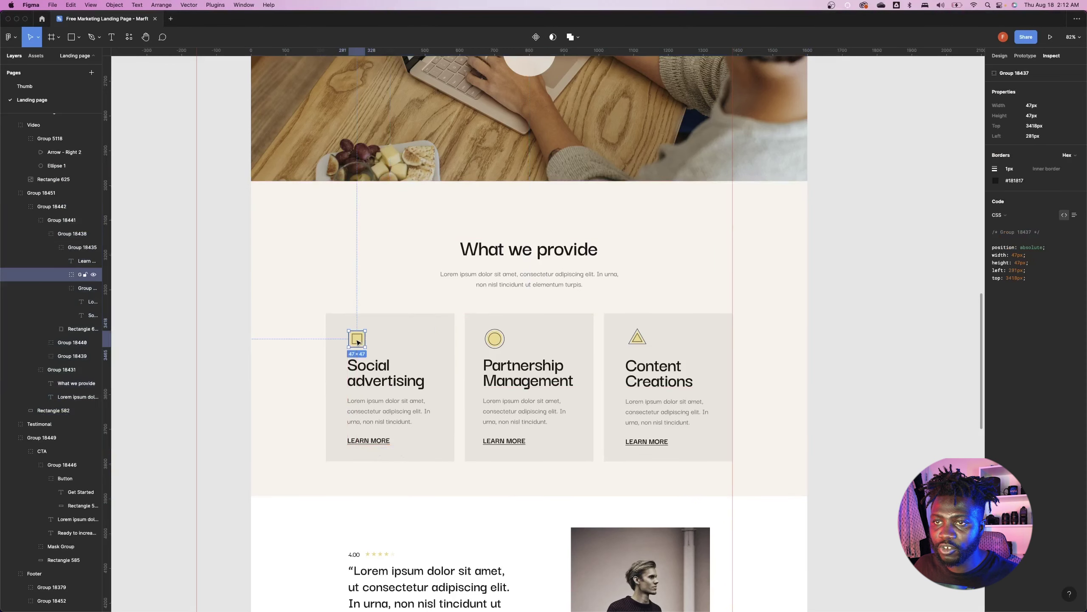
{"action": "left_click", "coordinate": [367, 410]}
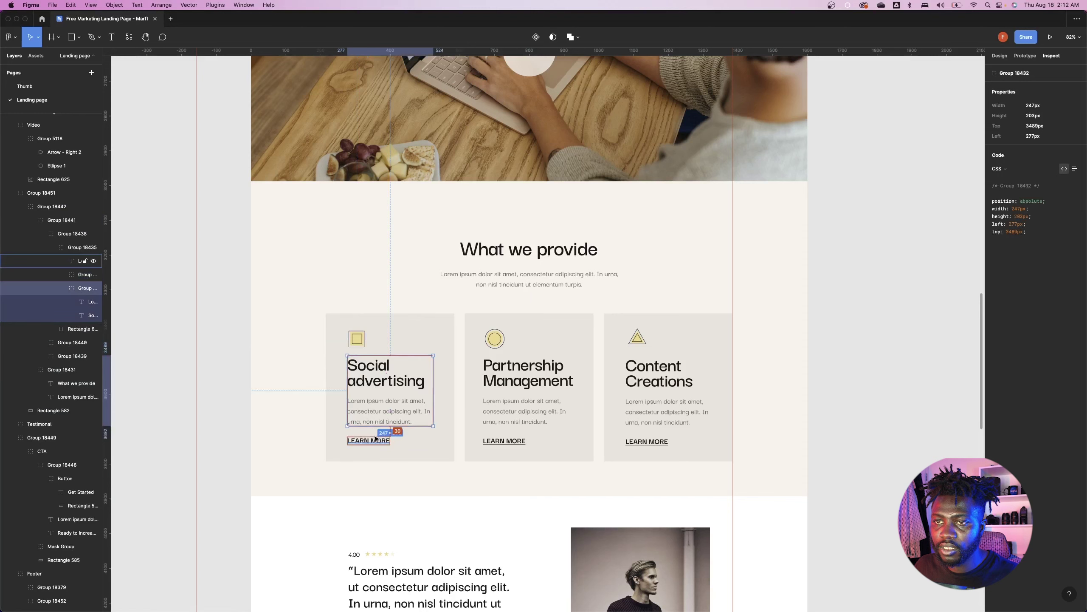
{"action": "key", "text": "super+Tab"}
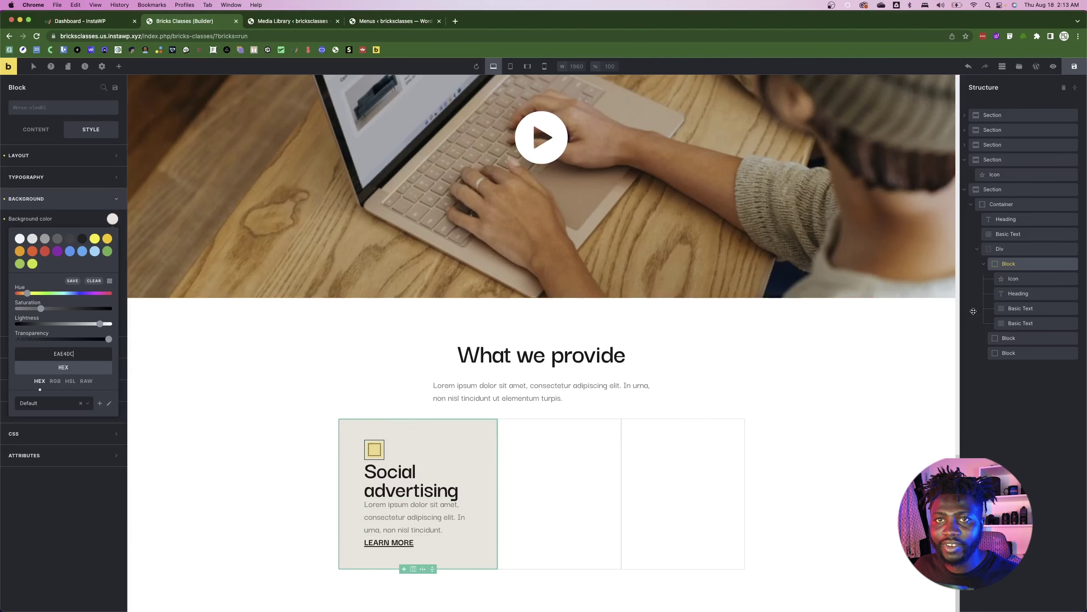
- Set the first card block's row gap to 20 px
{"action": "left_click", "coordinate": [1019, 263]}
{"action": "left_click", "coordinate": [23, 154]}
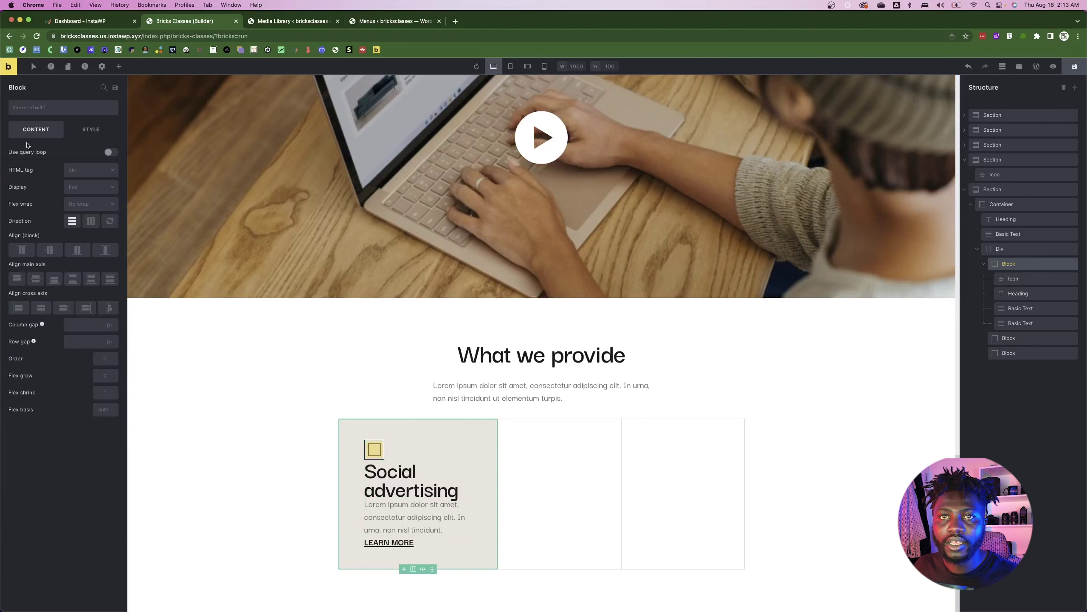
{"action": "left_click", "coordinate": [86, 343]}
{"action": "type", "text": "20"}
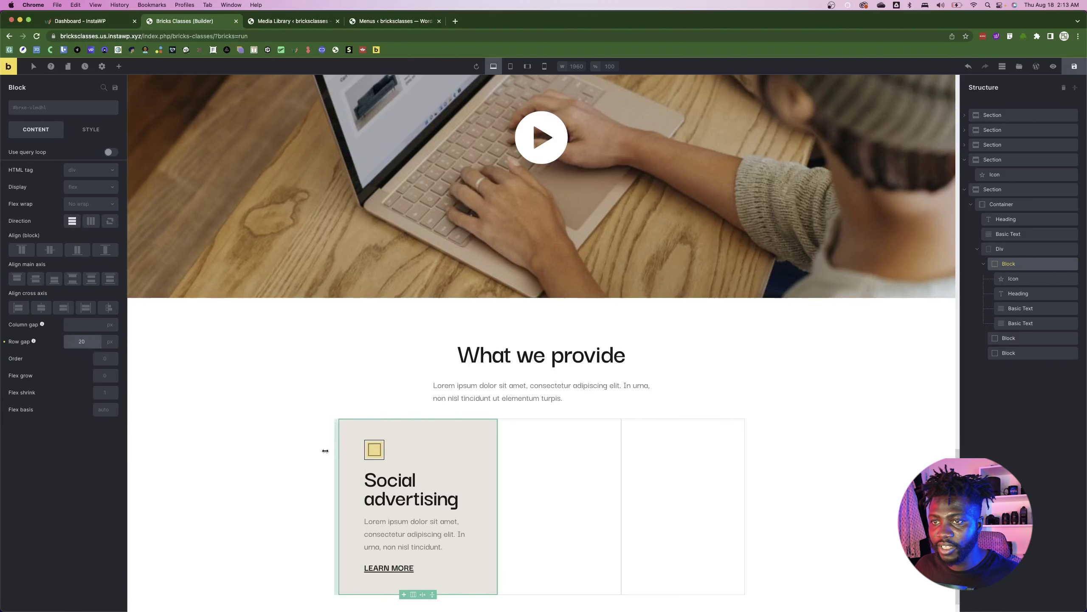
{"action": "scroll", "coordinate": [312, 463], "scroll_direction": "down", "scroll_amount": 1}
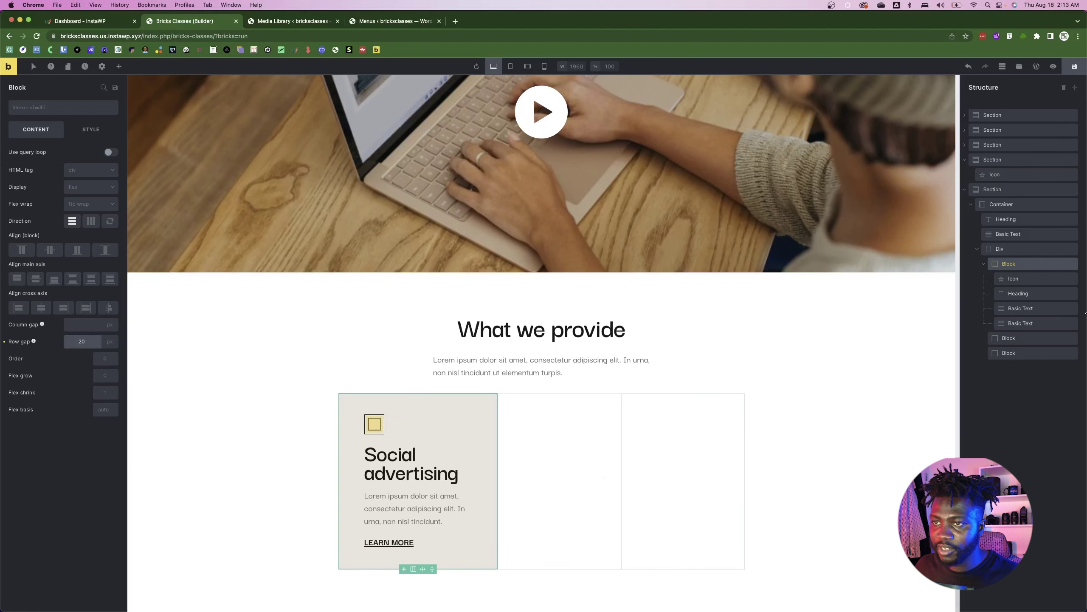
- Duplicate the finished card block twice inside the Div to make three matching service cards
{"action": "left_click", "coordinate": [984, 265]}
{"action": "right_click", "coordinate": [1024, 266]}
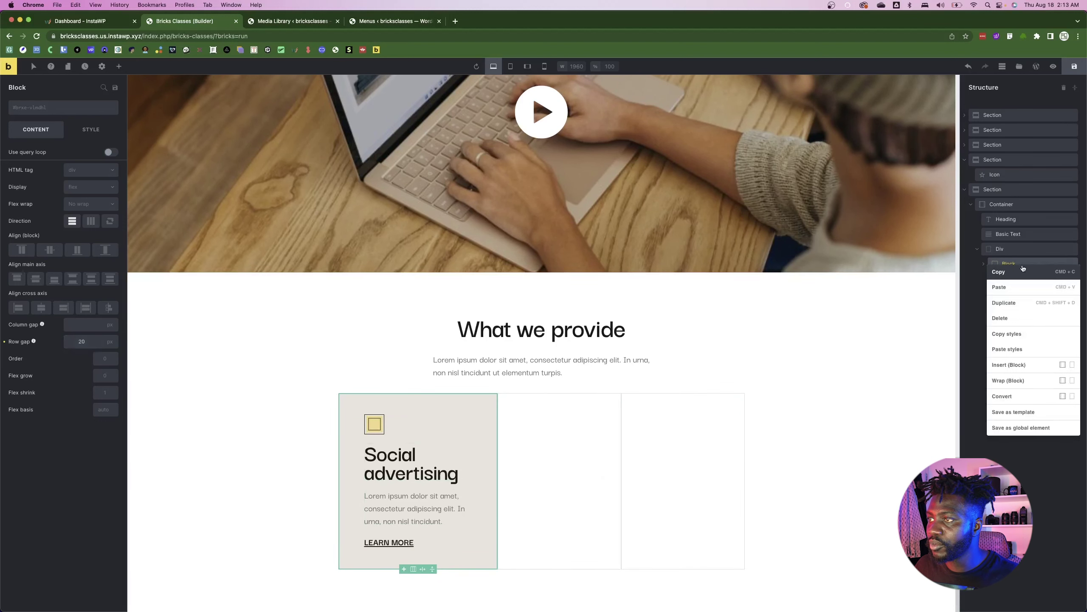
{"action": "left_click", "coordinate": [1017, 305]}
{"action": "left_click", "coordinate": [1025, 282]}
{"action": "right_click", "coordinate": [1025, 281]}
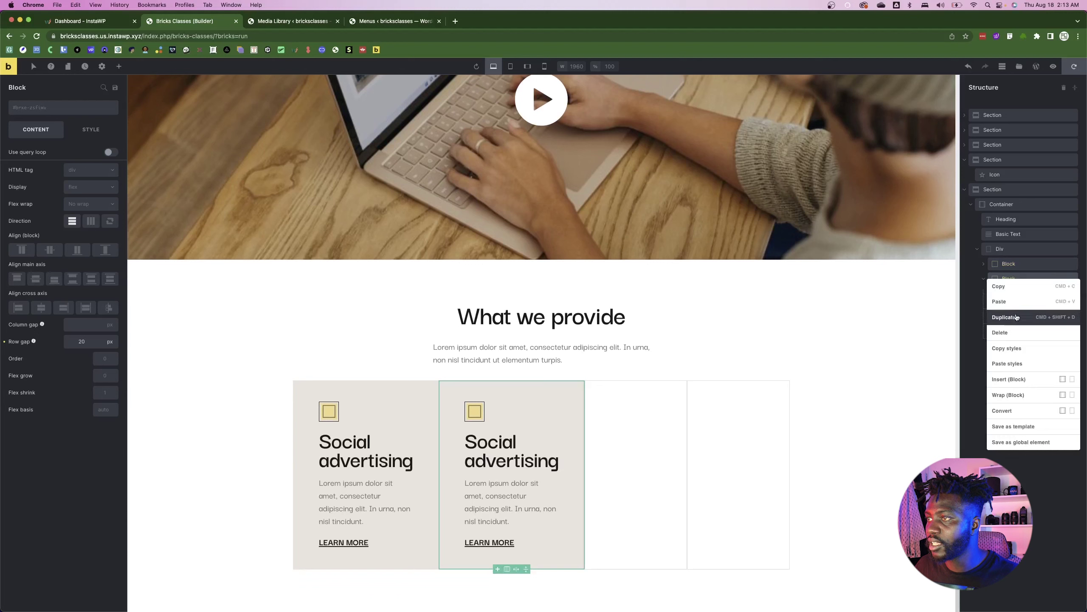
{"action": "left_click", "coordinate": [1017, 317]}
{"action": "left_click", "coordinate": [984, 278]}
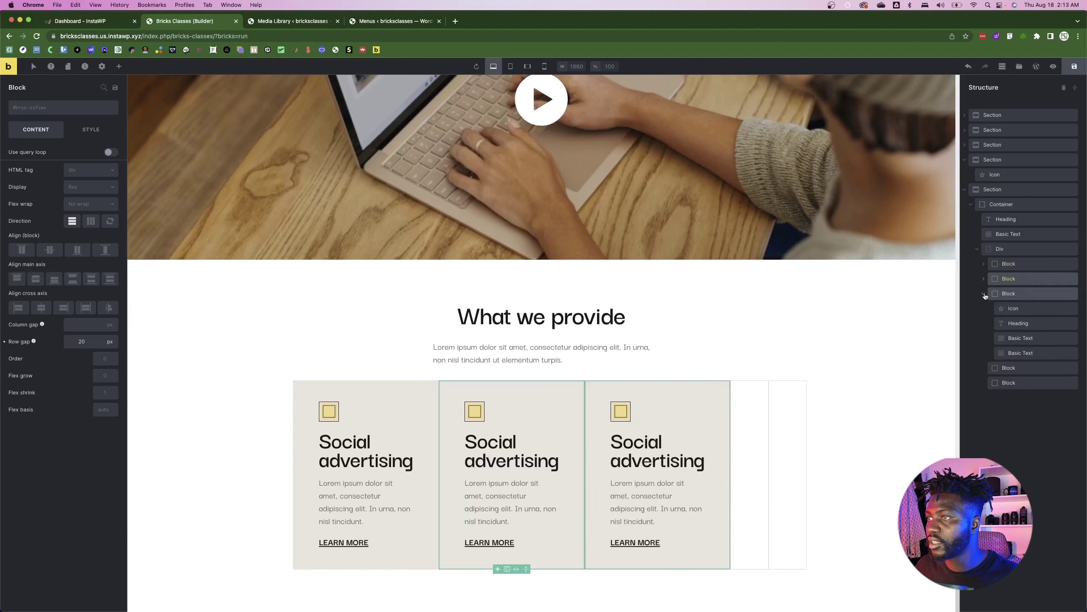
- Delete the two leftover empty blocks from the cards Div
{"action": "left_click", "coordinate": [983, 294]}
{"action": "left_click", "coordinate": [1025, 308]}
{"action": "right_click", "coordinate": [1025, 308]}
{"action": "left_click", "coordinate": [1017, 365]}
{"action": "right_click", "coordinate": [1021, 305]}
{"action": "left_click", "coordinate": [1016, 361]}
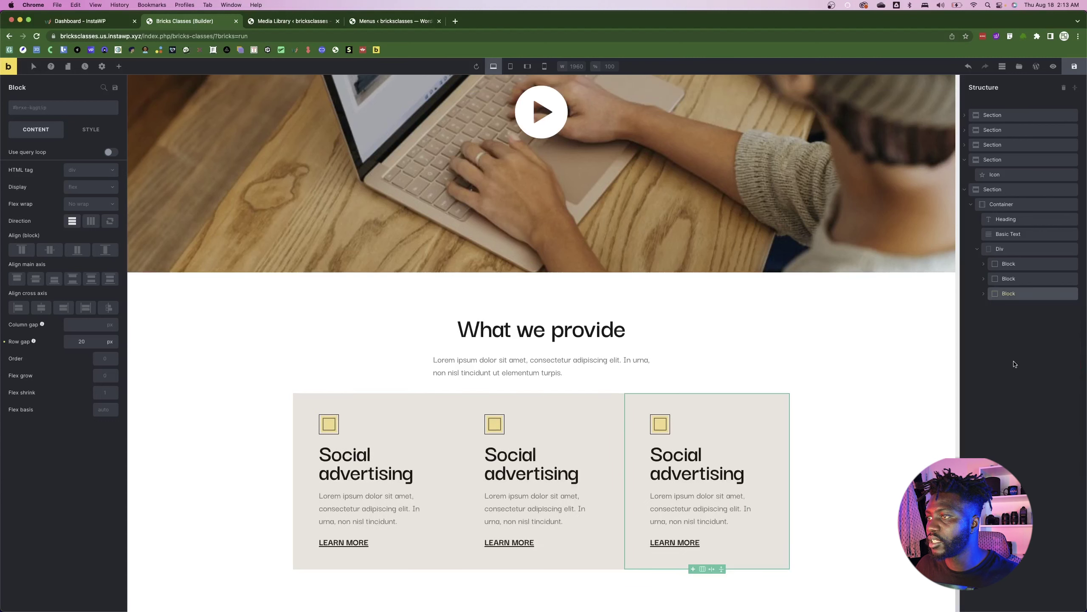
- Replace the second card's icon with the circle SVG Group-18433.svg from the media library
{"action": "double_click", "coordinate": [483, 423]}
{"action": "left_click", "coordinate": [483, 423]}
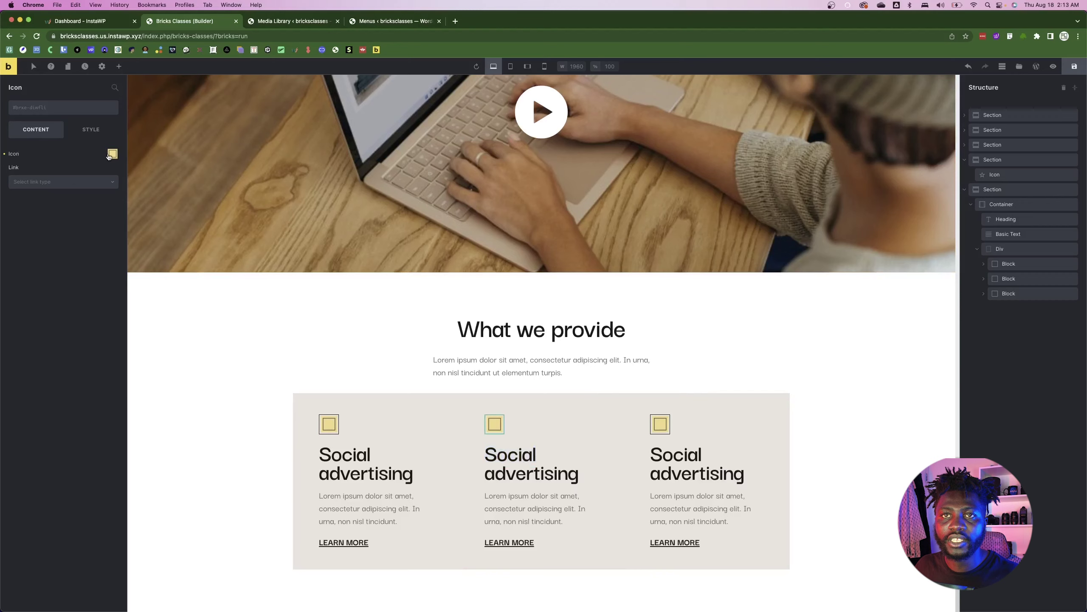
{"action": "left_click", "coordinate": [109, 156]}
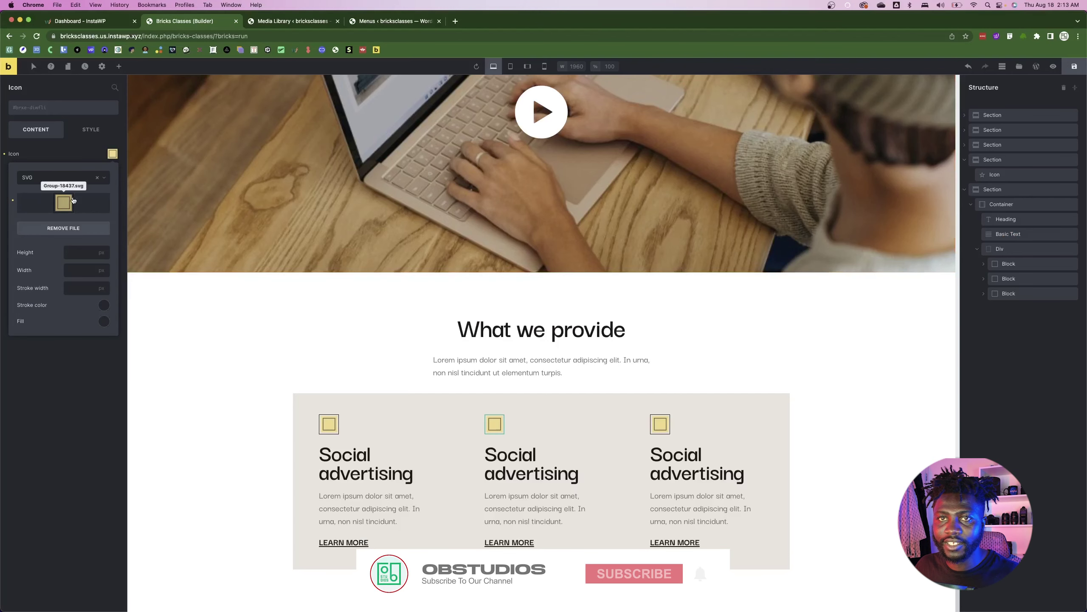
{"action": "left_click", "coordinate": [73, 200]}
{"action": "left_click", "coordinate": [163, 188]}
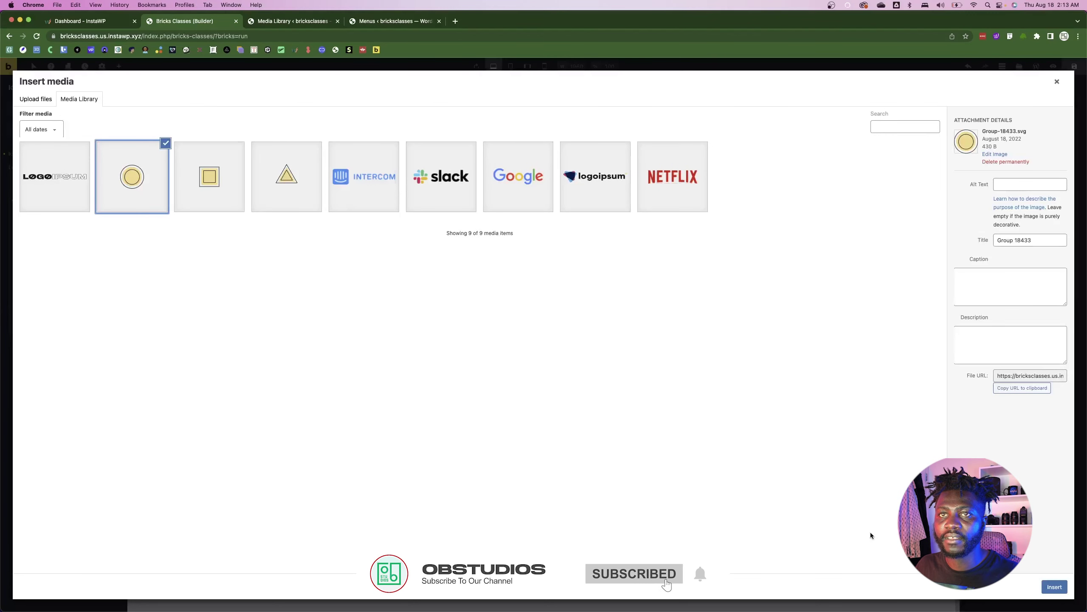
{"action": "left_click", "coordinate": [1055, 587]}
- Copy the second card's title from the Figma design and set the matching Bricks heading to "Partnership Management"
{"action": "left_click", "coordinate": [491, 451]}
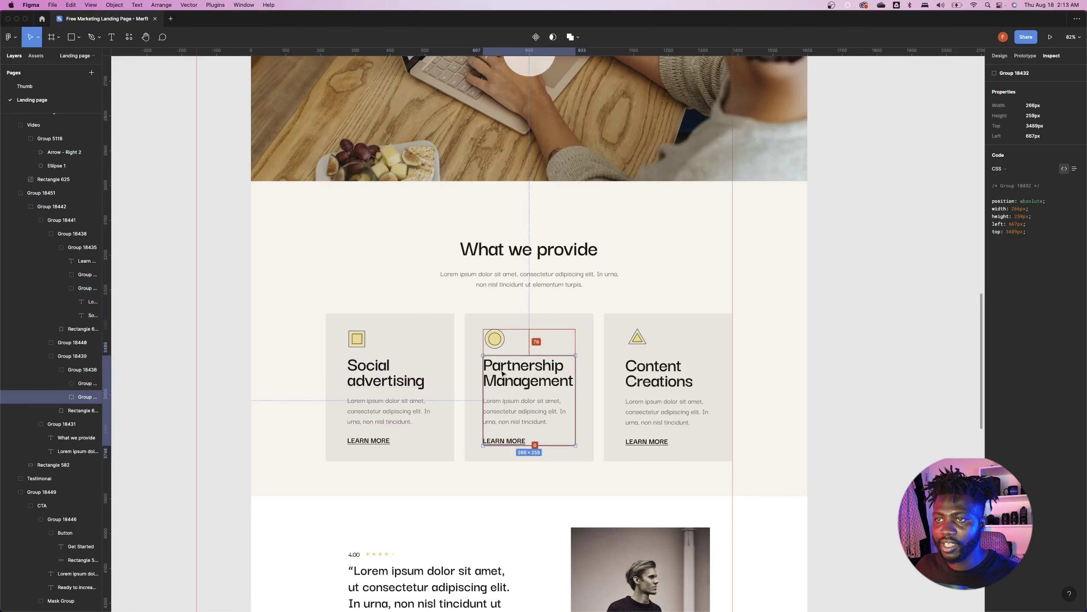
{"action": "left_click", "coordinate": [503, 374]}
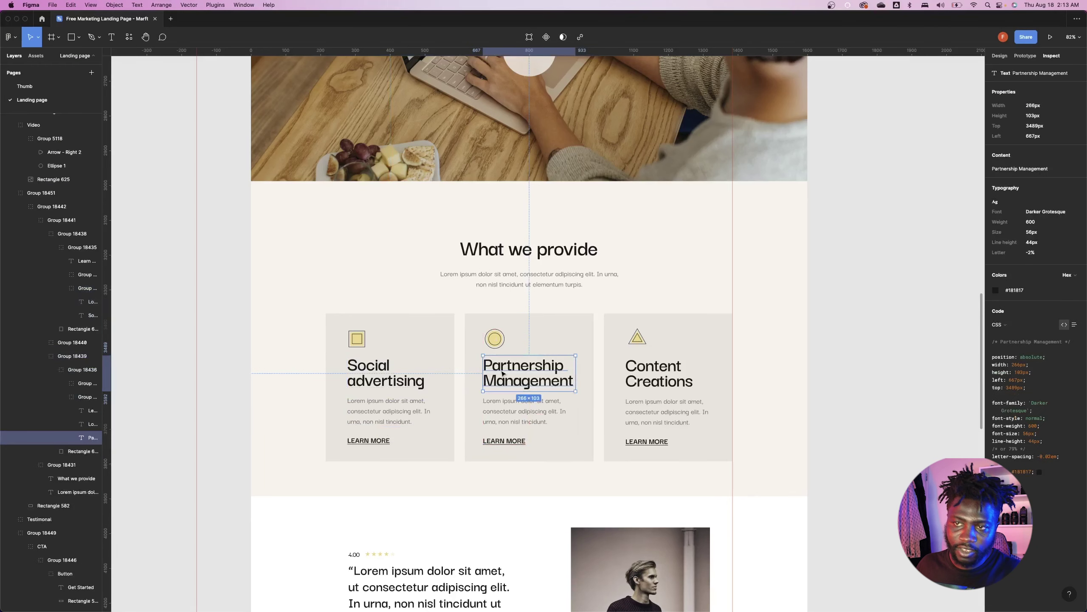
{"action": "double_click", "coordinate": [501, 372]}
{"action": "key", "text": "super+c"}
{"action": "key", "text": "super+Tab"}
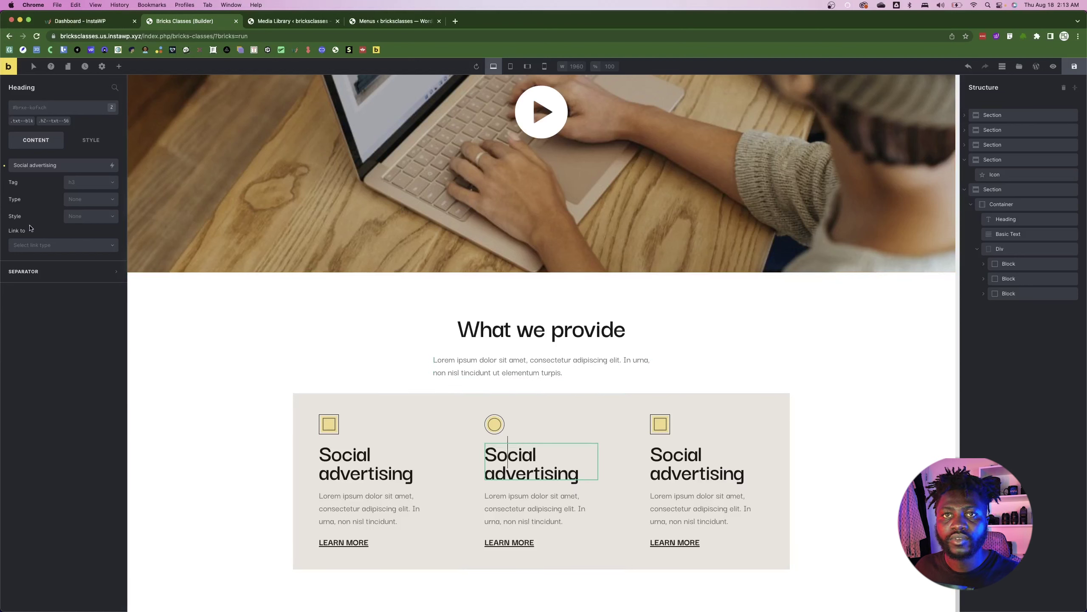
{"action": "triple_click", "coordinate": [41, 165]}
{"action": "key", "text": "super+v"}
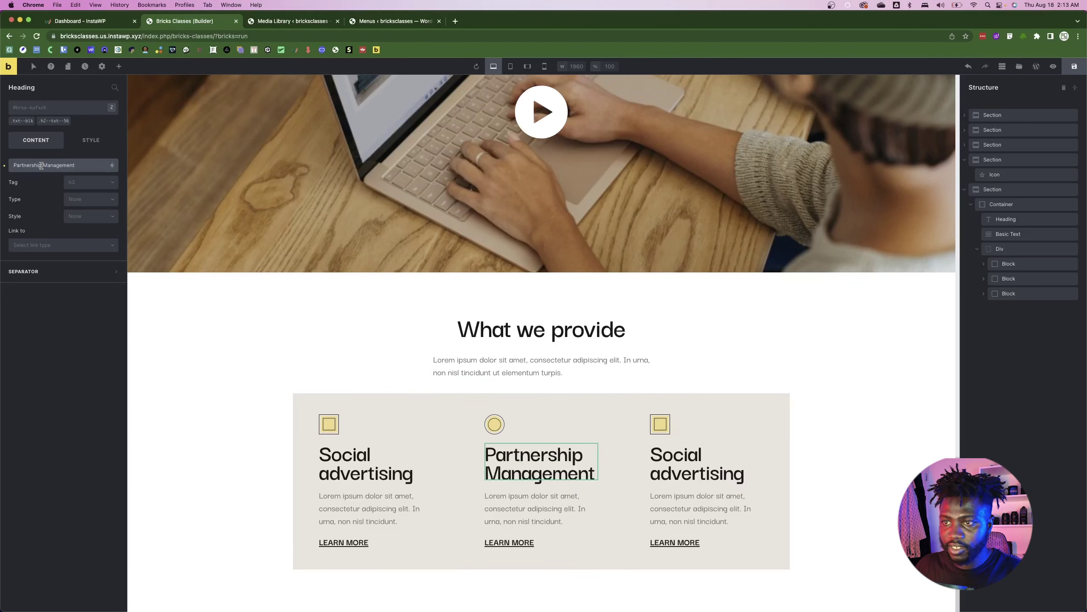
- Copy the third card's title "Content Creations" from the Figma design and return to the Bricks builder
{"action": "key", "text": "super+Tab"}
{"action": "double_click", "coordinate": [543, 406]}
{"action": "key", "text": "super+a"}
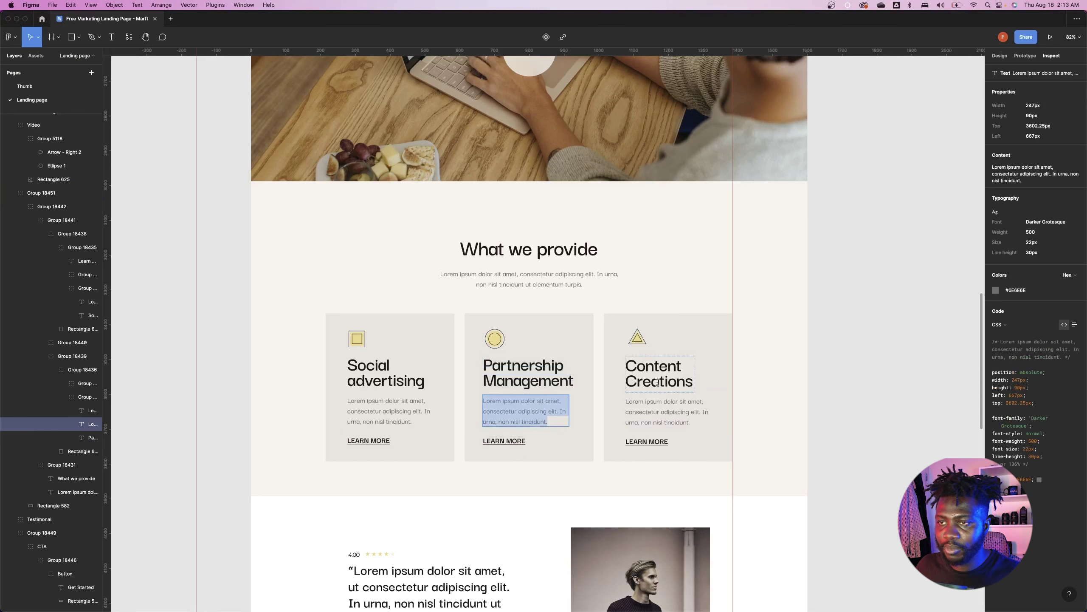
{"action": "double_click", "coordinate": [642, 369]}
{"action": "key", "text": "super+a"}
{"action": "key", "text": "super+c"}
{"action": "key", "text": "super+Tab"}
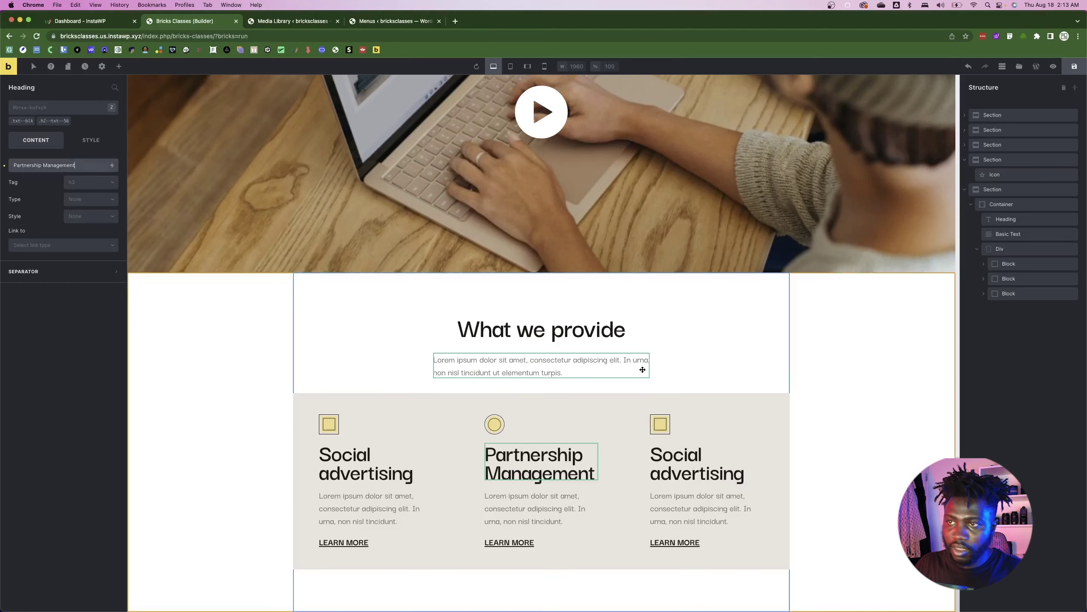
- Replace the third card's icon with the triangle SVG Group-18433-1.svg from the media library
{"action": "left_click", "coordinate": [660, 424]}
{"action": "left_click", "coordinate": [112, 153]}
{"action": "left_click", "coordinate": [67, 203]}
{"action": "left_click", "coordinate": [274, 188]}
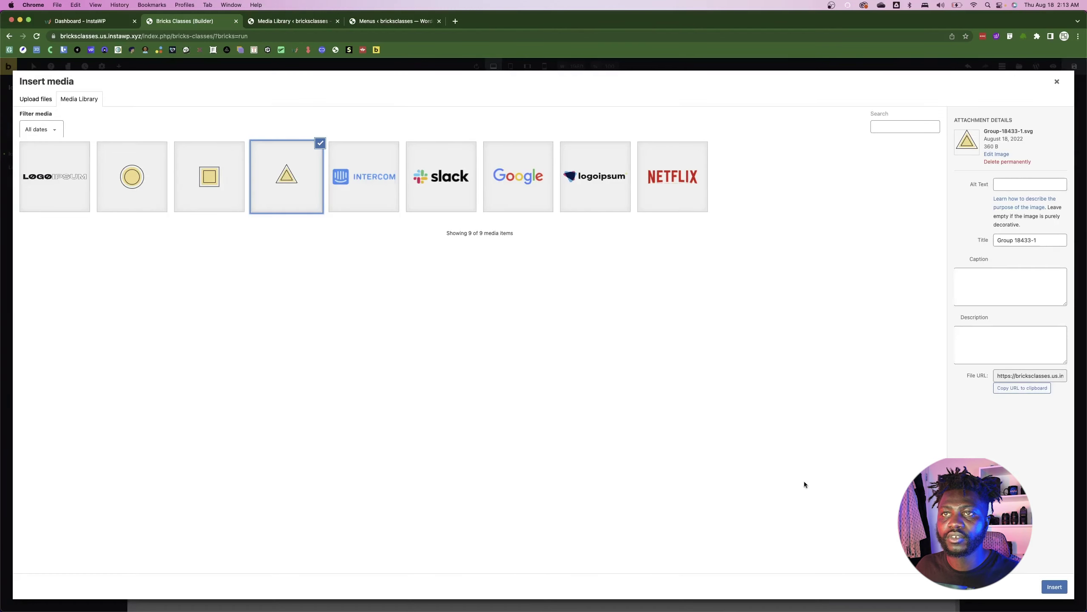
{"action": "left_click", "coordinate": [1054, 587]}
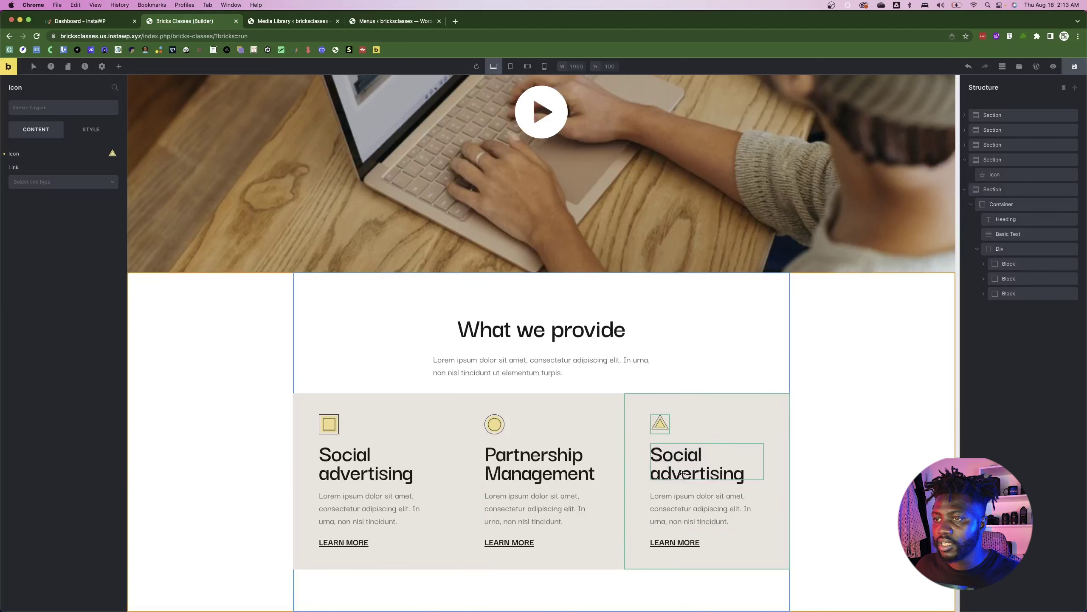
- Set the third card's heading to "Content Creations"
{"action": "double_click", "coordinate": [697, 473]}
{"action": "triple_click", "coordinate": [48, 166]}
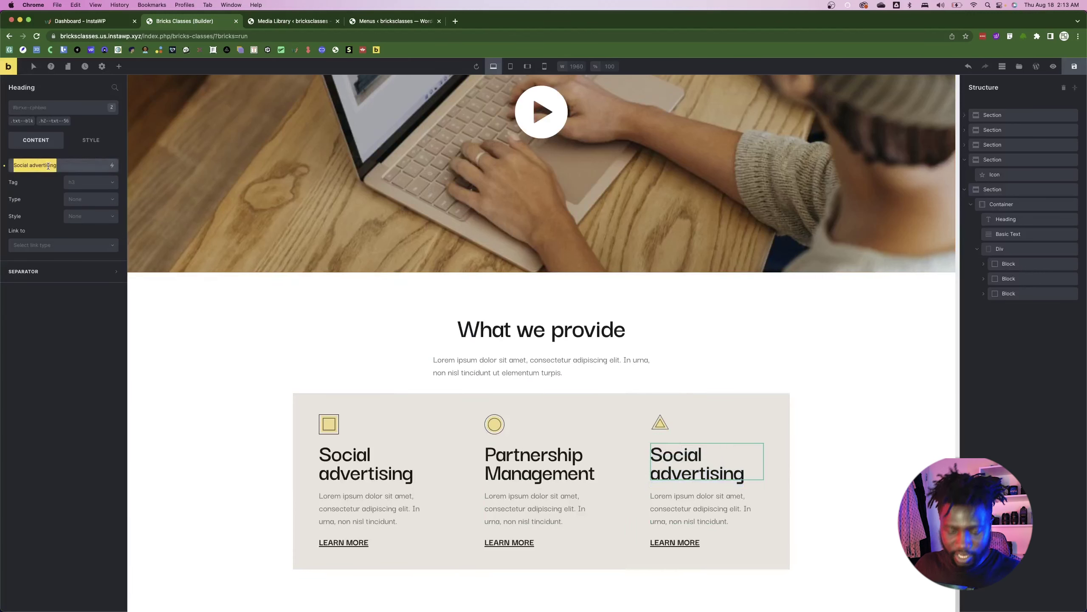
{"action": "type", "text": "Content Creations"}
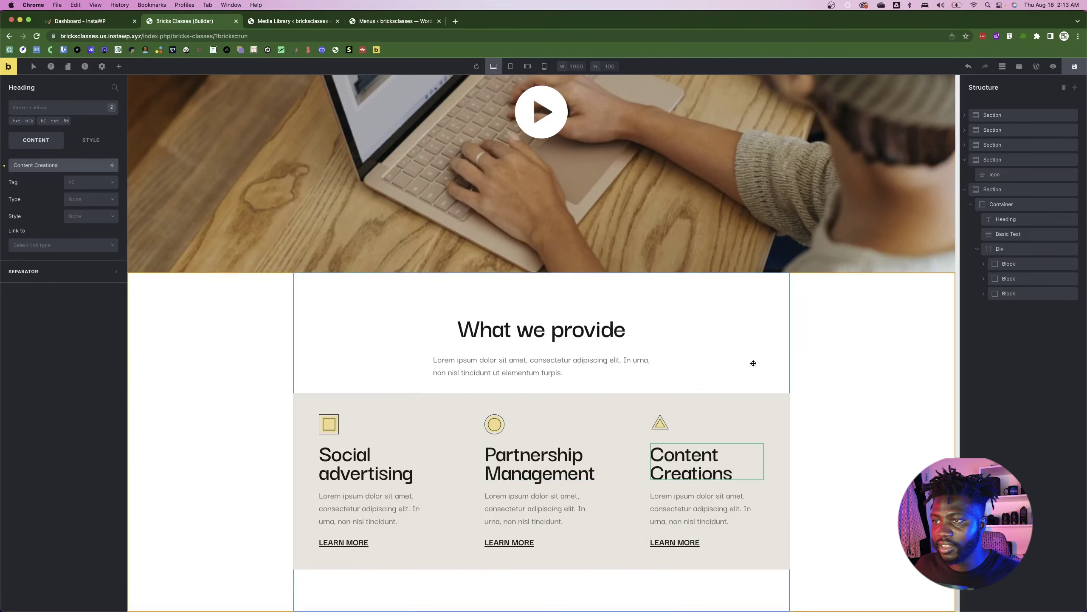
- Set the column gap of the Div holding the three cards to 30, leaving its row gap empty
{"action": "left_click", "coordinate": [754, 364]}
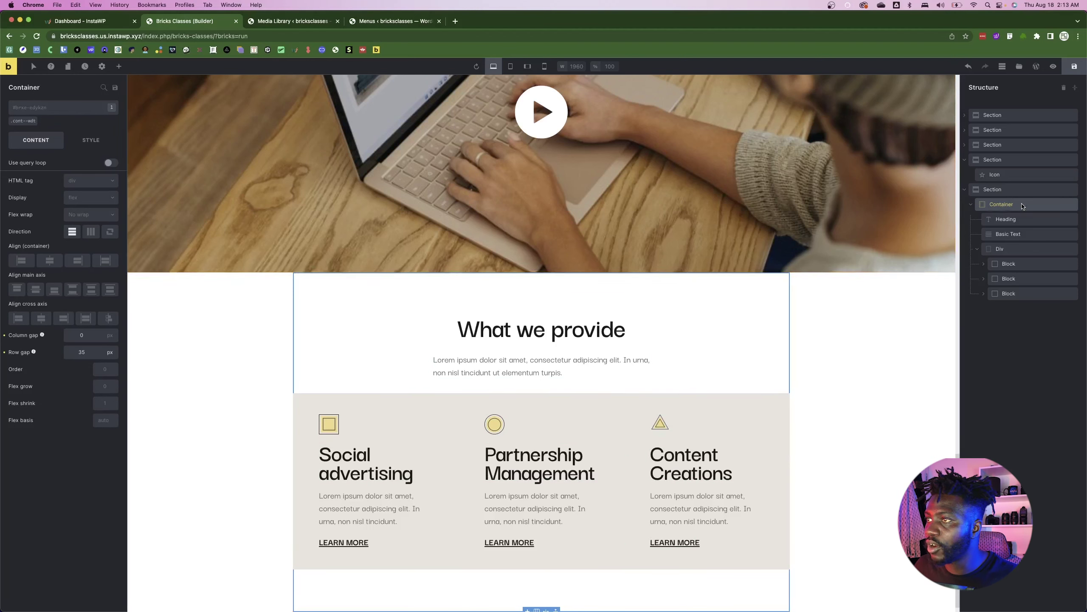
{"action": "left_click", "coordinate": [977, 249]}
{"action": "left_click", "coordinate": [1013, 250]}
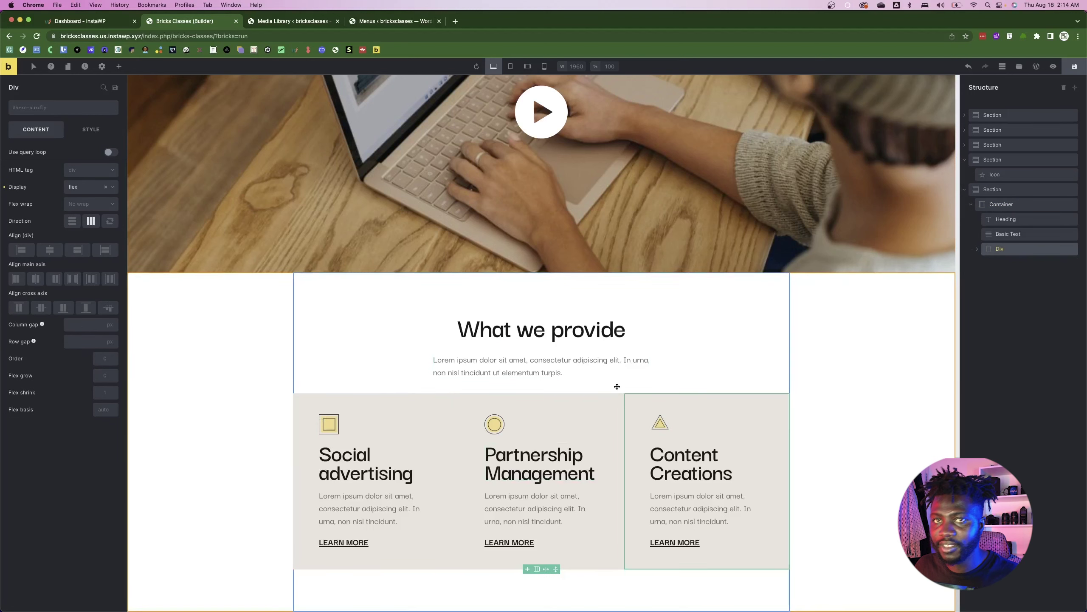
{"action": "left_click", "coordinate": [75, 343]}
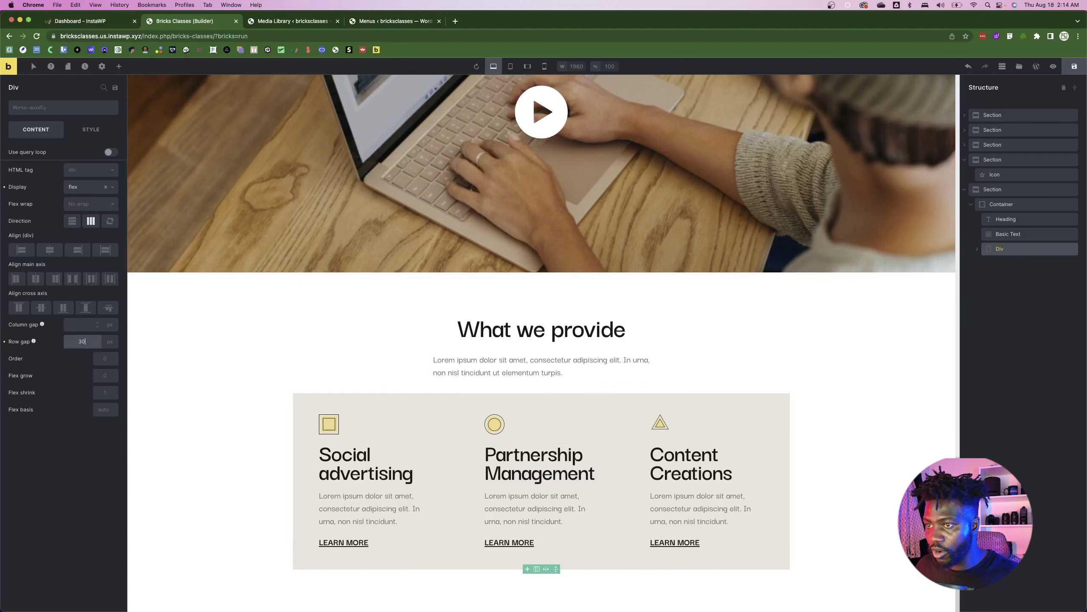
{"action": "left_click", "coordinate": [88, 334]}
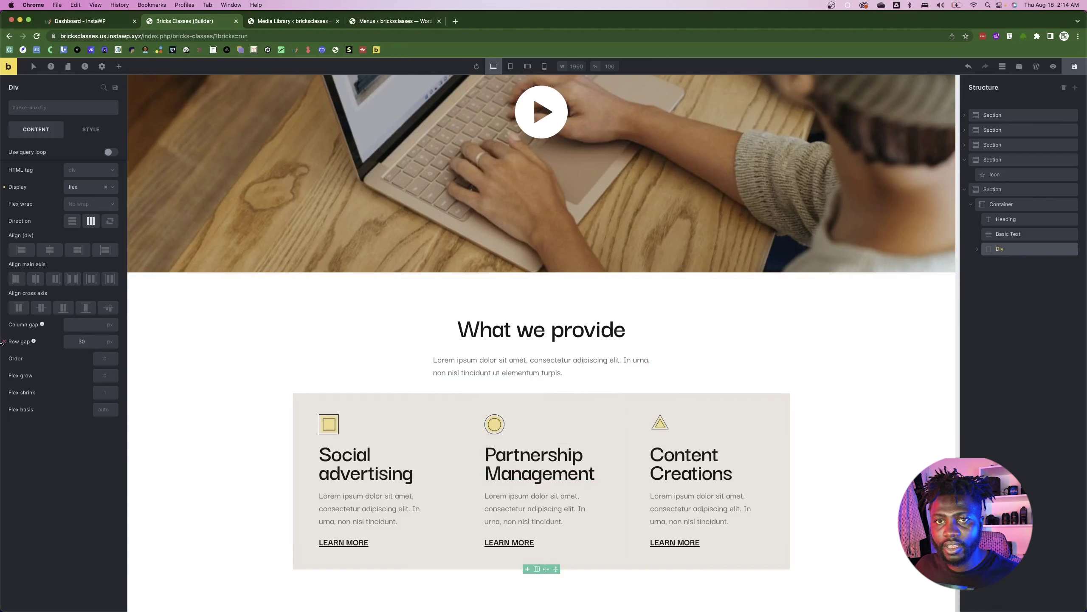
{"action": "type", "text": "30"}
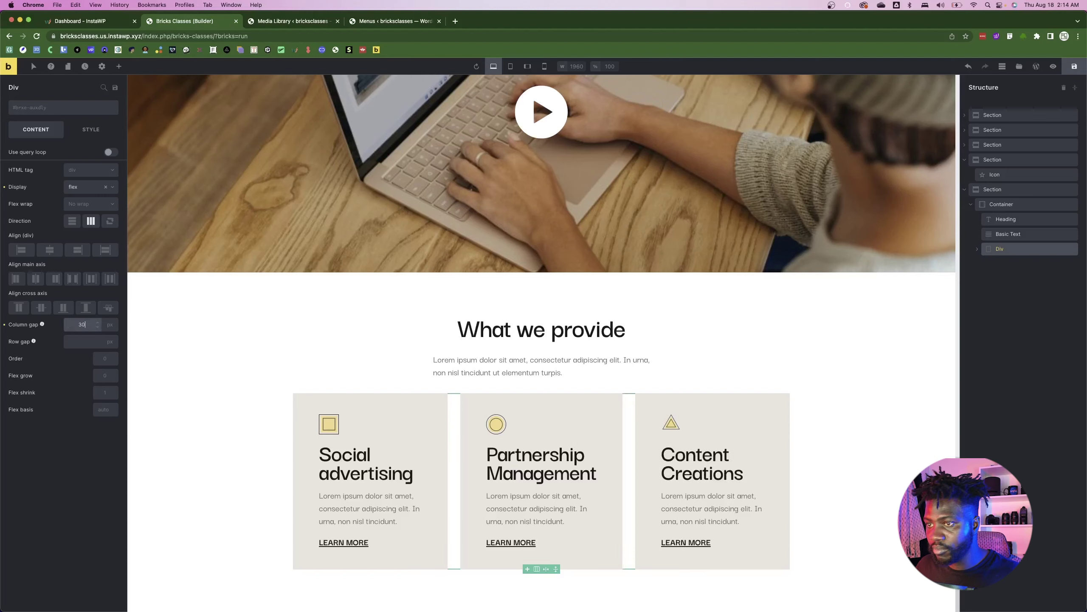
- Compare the spacing of the three service cards in Bricks with the Figma design
{"action": "key", "text": "super+Tab"}
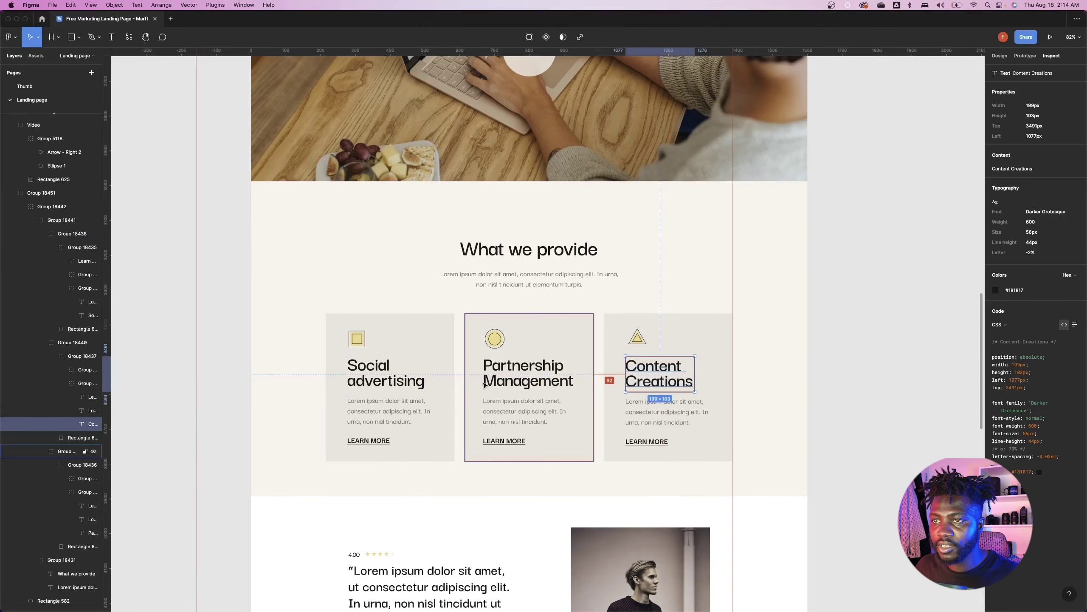
{"action": "left_click", "coordinate": [445, 386]}
{"action": "key", "text": "super+Tab"}
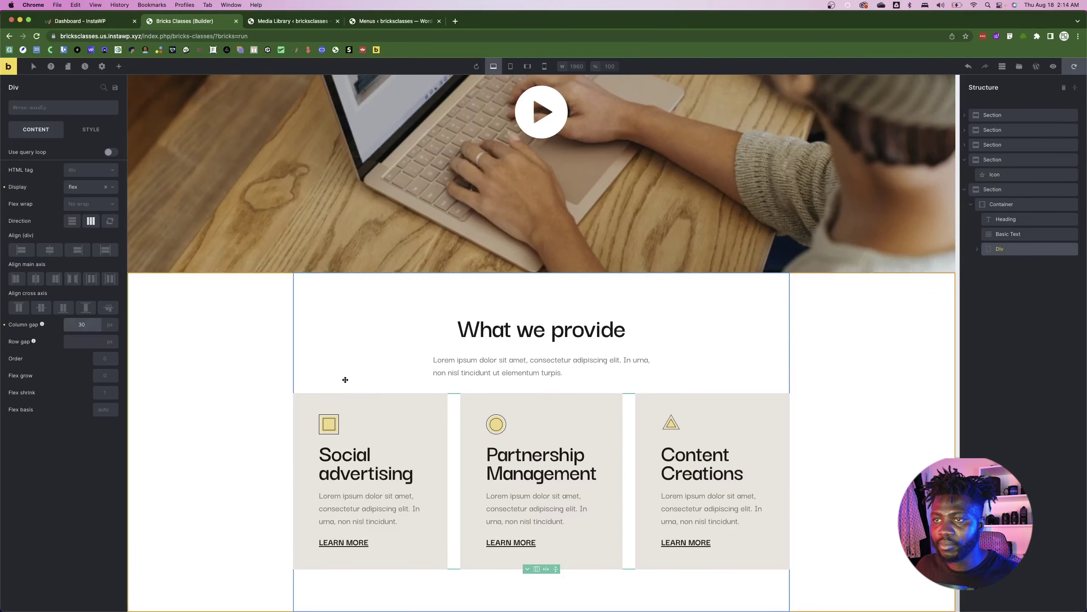
{"action": "key", "text": "super+Tab"}
{"action": "key", "text": "super+Tab"}
{"action": "left_click", "coordinate": [216, 424]}
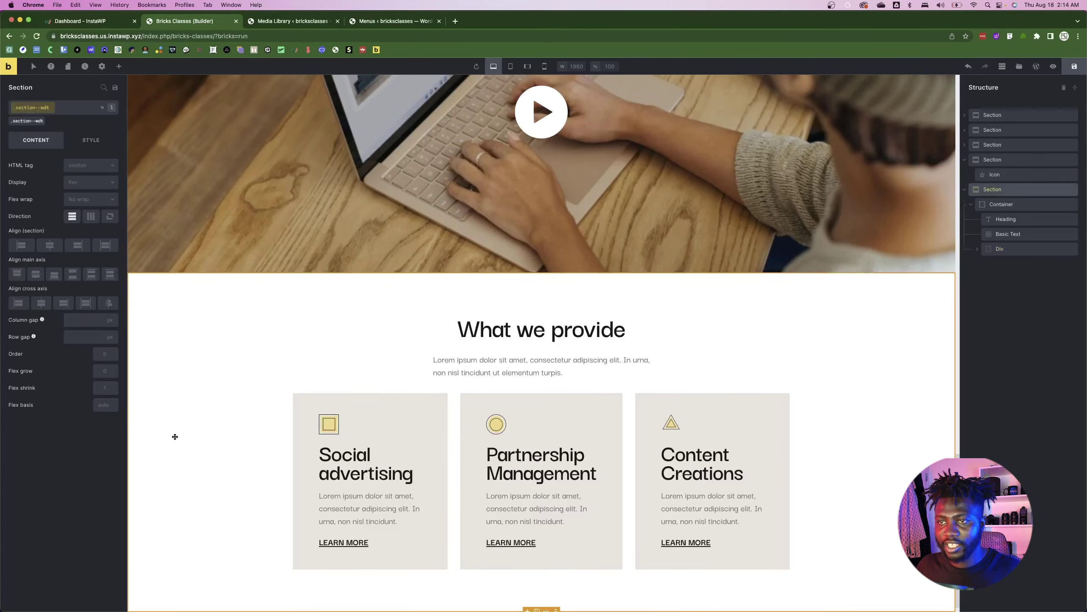
{"action": "scroll", "coordinate": [478, 485], "scroll_direction": "down", "scroll_amount": 1}
- Copy the background colour #F8F3EC of the "What we provide" section from the Figma design
{"action": "key", "text": "super+Tab"}
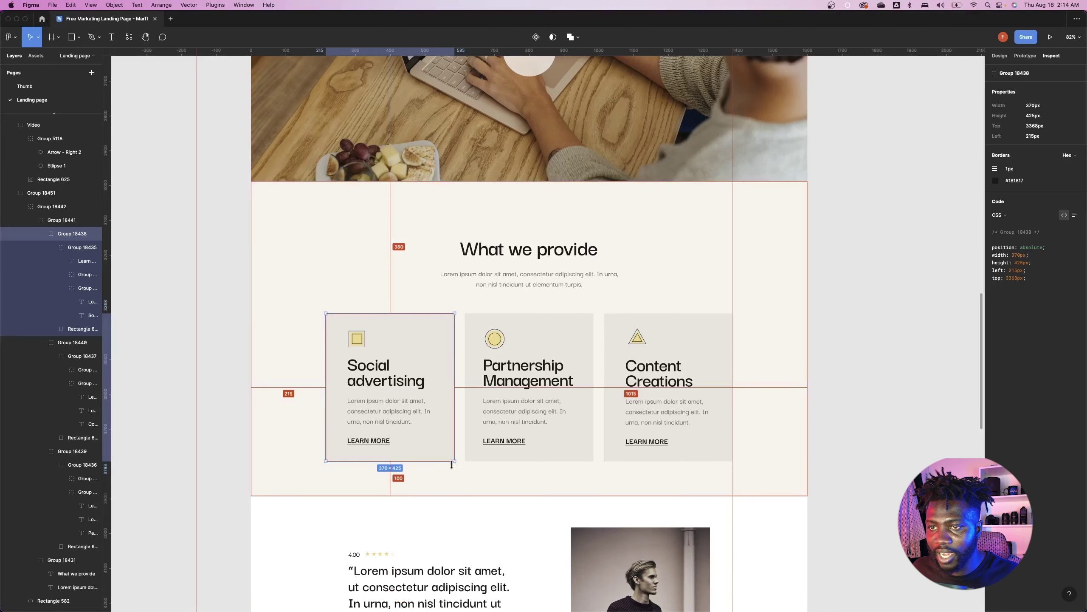
{"action": "key", "text": "super+Tab"}
{"action": "key", "text": "super+Tab"}
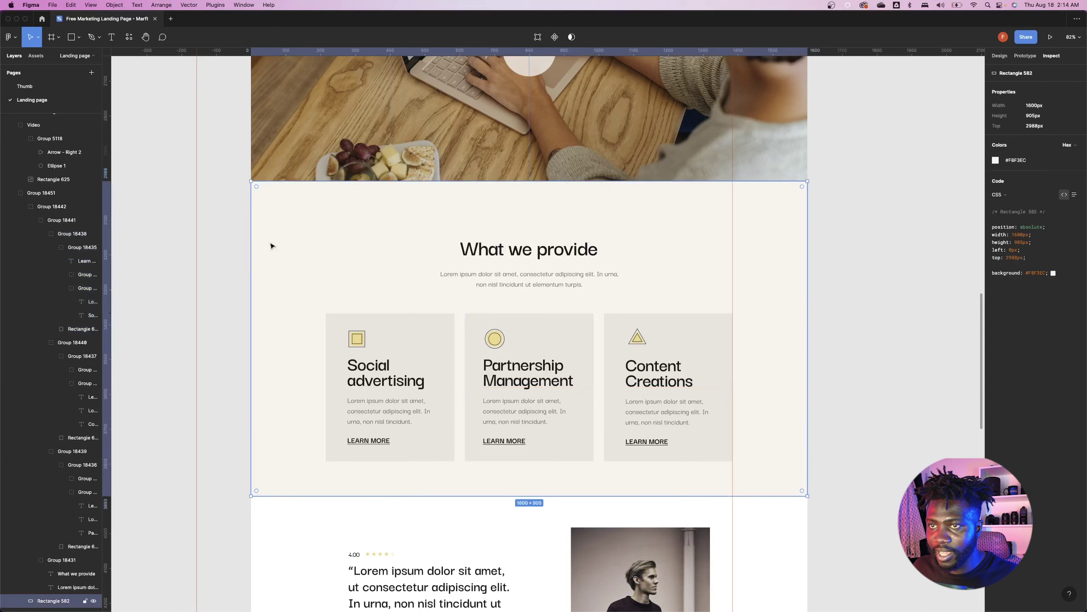
{"action": "left_click", "coordinate": [1016, 160]}
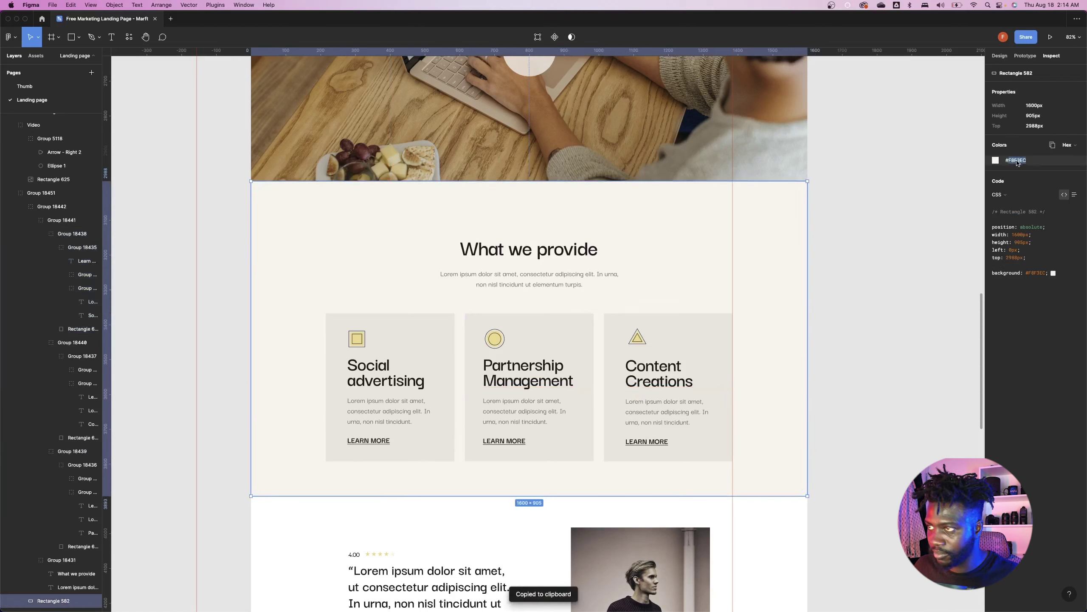
{"action": "key", "text": "super+c"}
{"action": "key", "text": "super+Tab"}
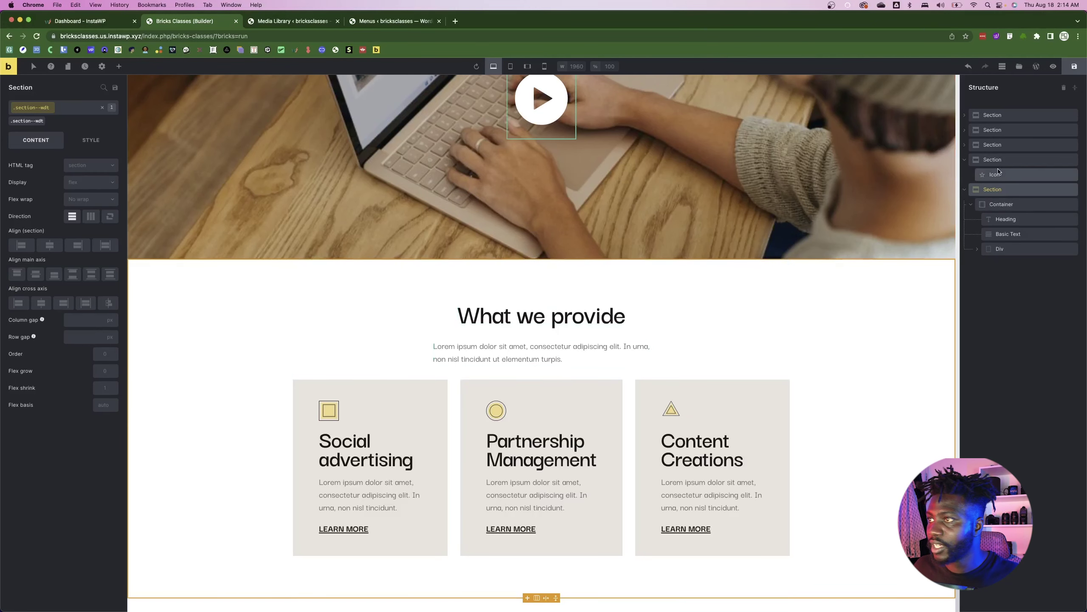
- Set the services section's own background colour to F8F3EC, outside its global class
{"action": "left_click", "coordinate": [997, 190]}
{"action": "left_click", "coordinate": [91, 139]}
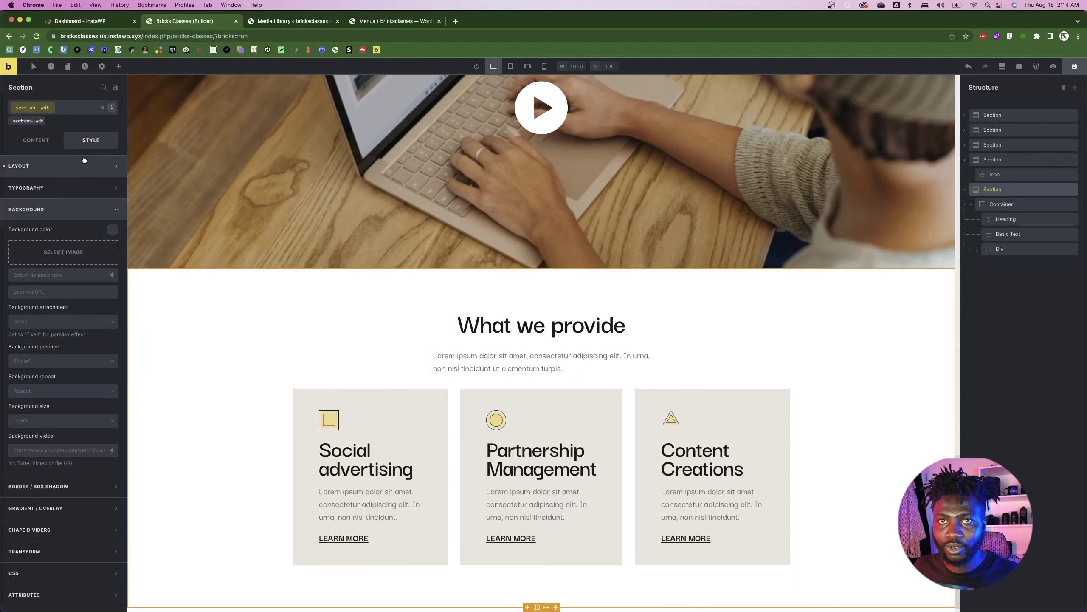
{"action": "left_click", "coordinate": [102, 108]}
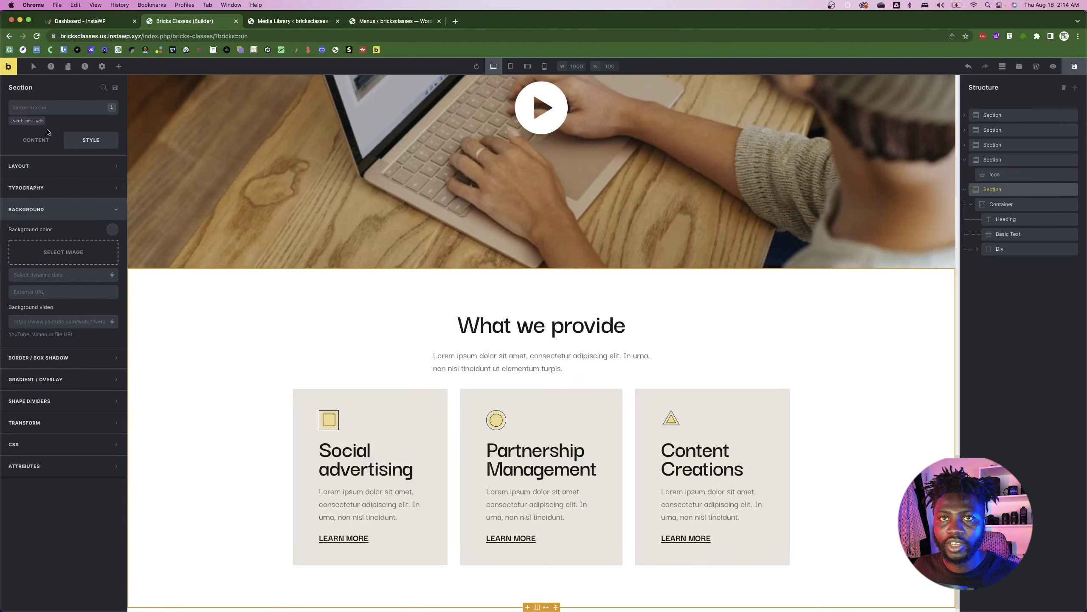
{"action": "left_click", "coordinate": [111, 230]}
{"action": "key", "text": "super+v"}
{"action": "scroll", "coordinate": [300, 428], "scroll_direction": "down", "scroll_amount": 1}
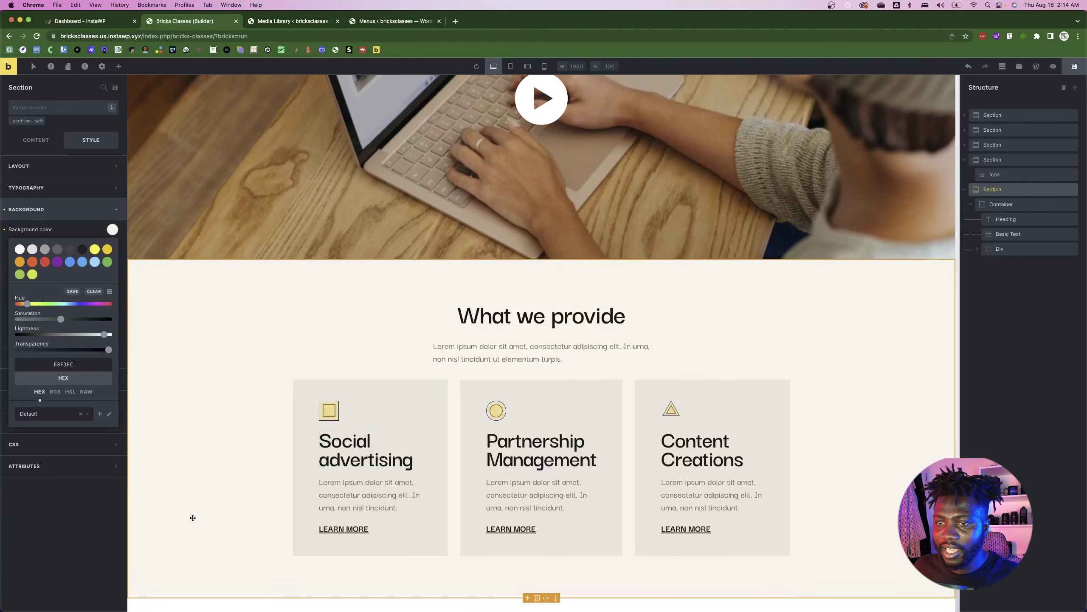
- Review the testimonial block in Figma, then add a new section below the services section in Bricks
{"action": "key", "text": "super+Tab"}
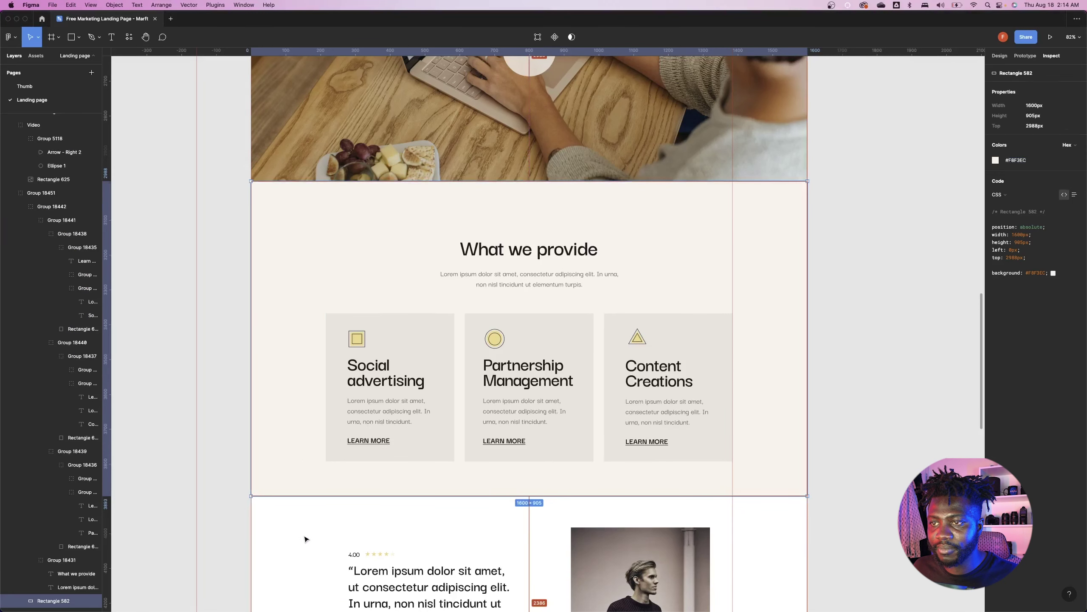
{"action": "key", "text": "Escape"}
{"action": "scroll", "coordinate": [306, 539], "scroll_direction": "down", "scroll_amount": 10}
{"action": "scroll", "coordinate": [463, 454], "scroll_direction": "up", "scroll_amount": 7}
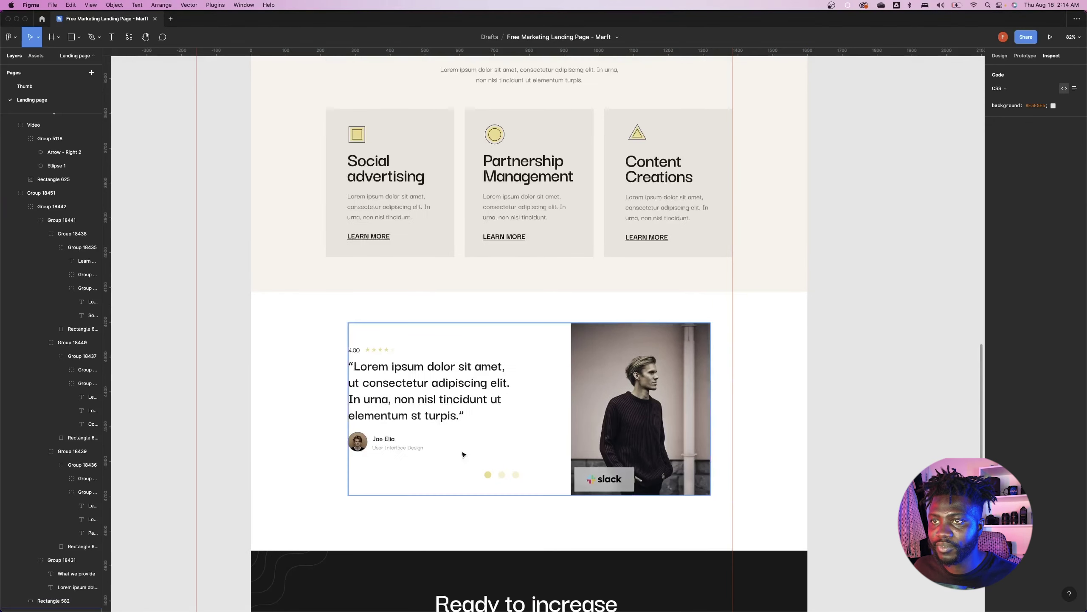
{"action": "key", "text": "super+Tab"}
{"action": "left_click", "coordinate": [965, 191]}
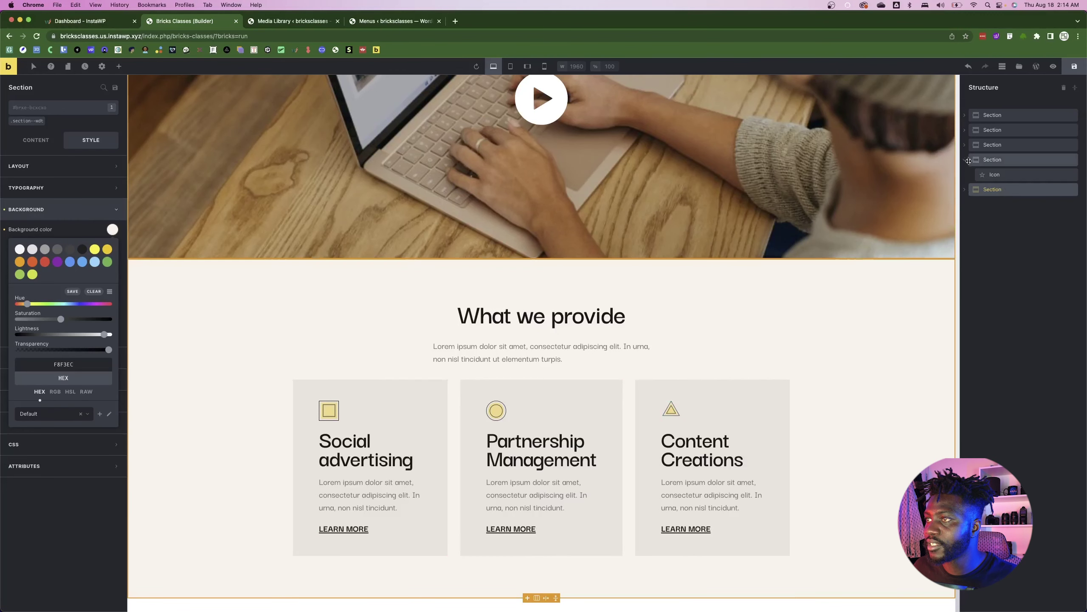
{"action": "left_click", "coordinate": [966, 161]}
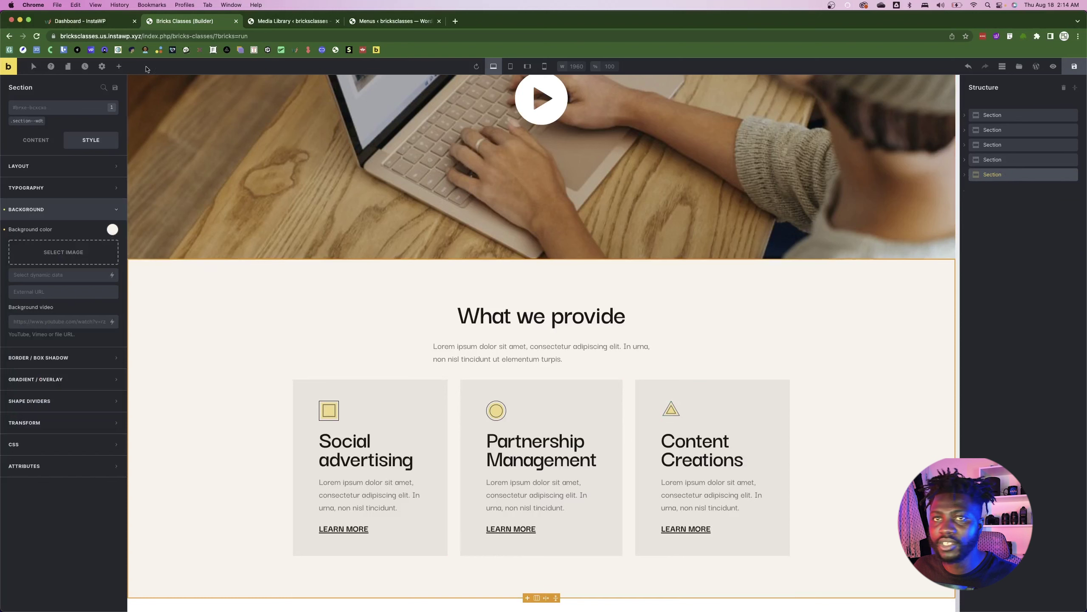
{"action": "left_click", "coordinate": [119, 68]}
{"action": "left_click", "coordinate": [34, 138]}
{"action": "scroll", "coordinate": [559, 418], "scroll_direction": "down", "scroll_amount": 1}
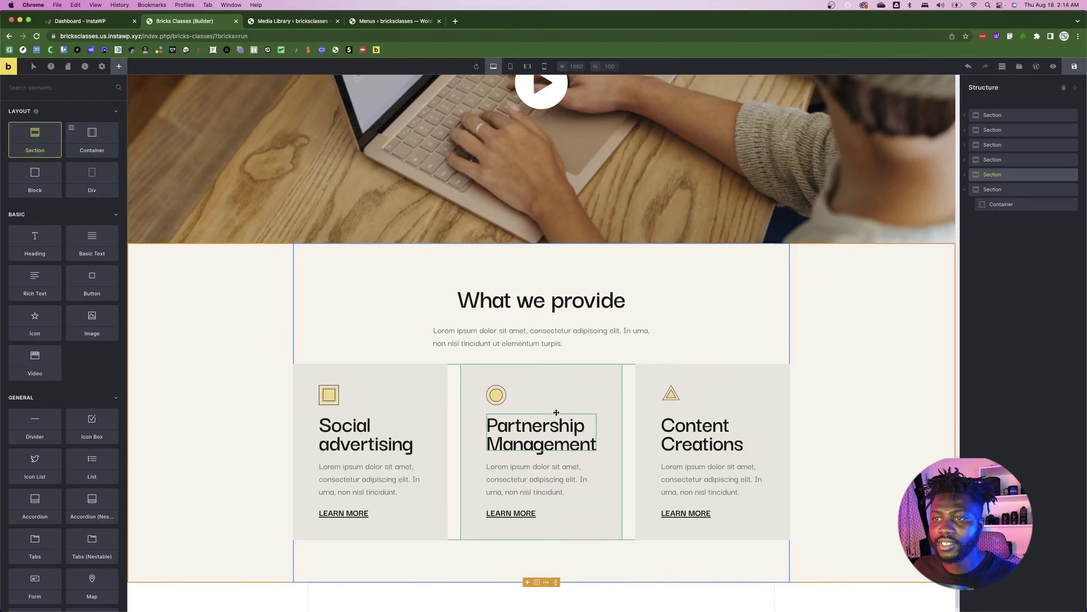
- Apply the global class cont--wdt to the container inside the new testimonial section
{"action": "left_click", "coordinate": [975, 189]}
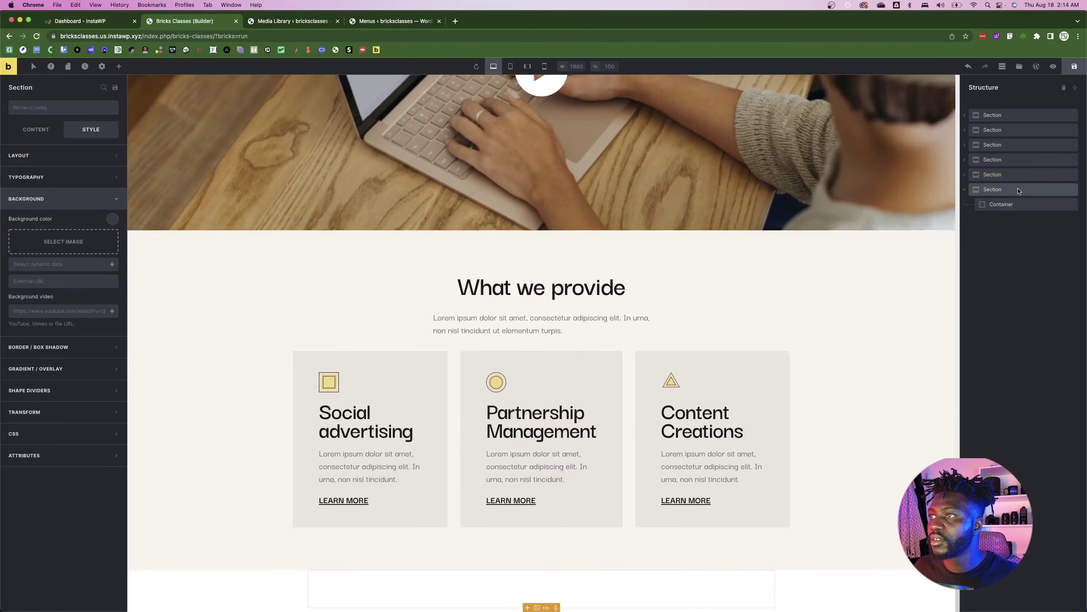
{"action": "left_click", "coordinate": [53, 109]}
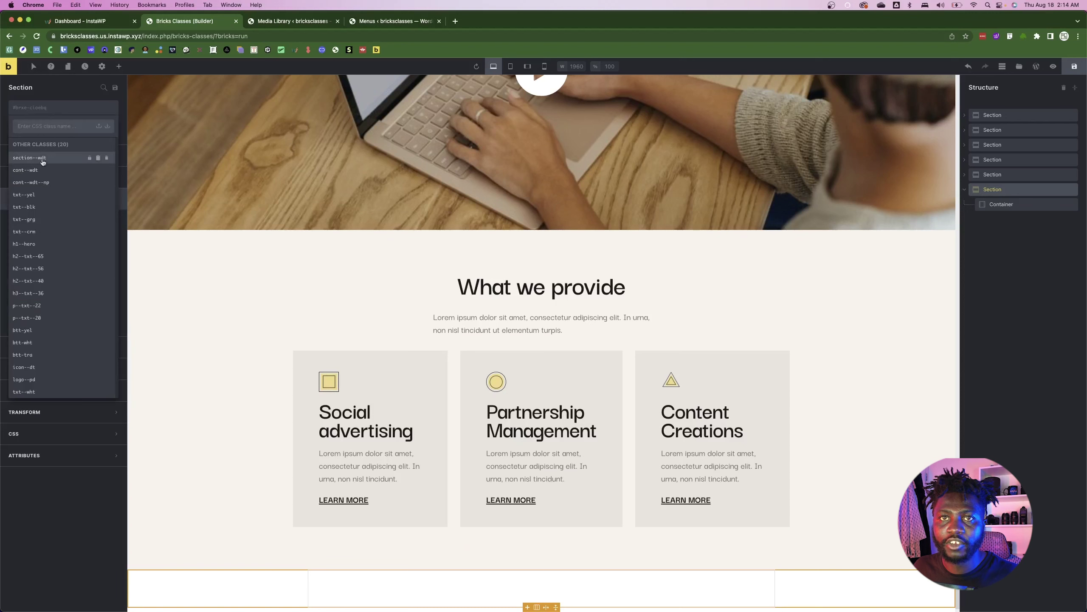
{"action": "left_click", "coordinate": [993, 204]}
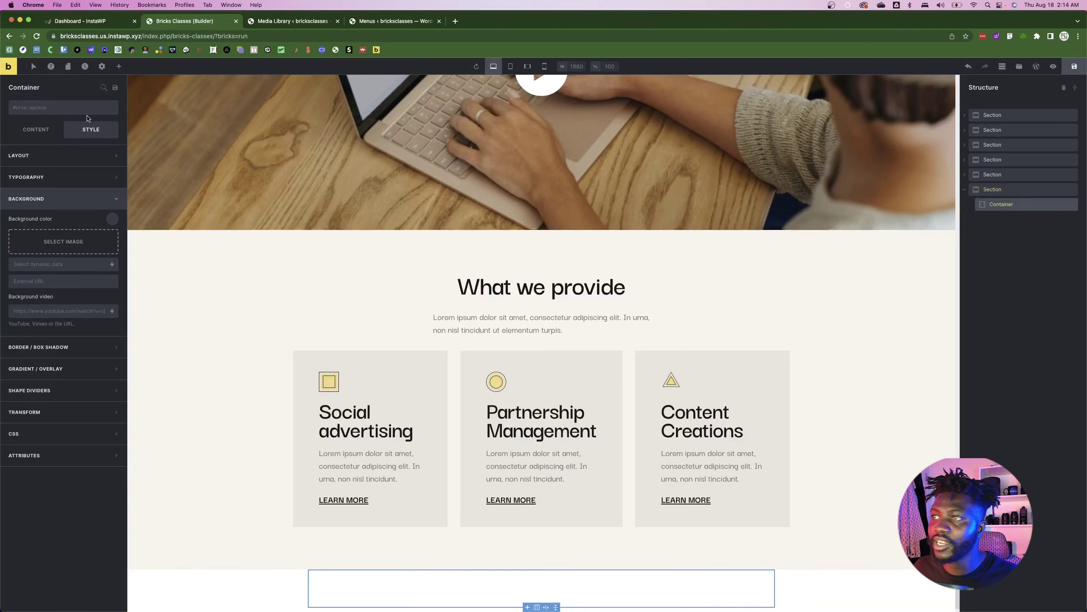
{"action": "left_click", "coordinate": [51, 108]}
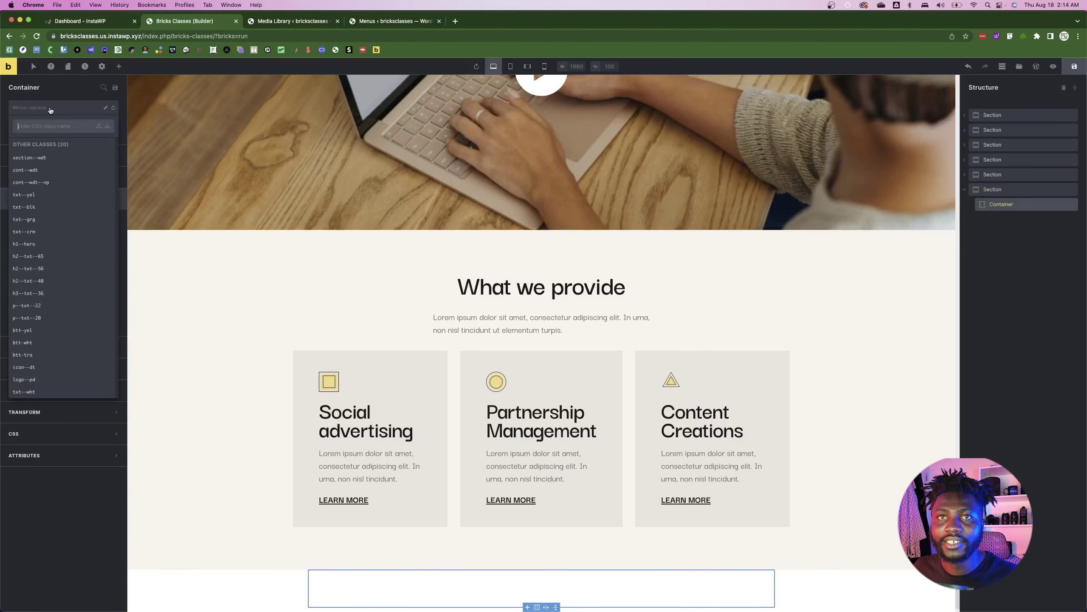
{"action": "left_click", "coordinate": [41, 171]}
{"action": "scroll", "coordinate": [633, 507], "scroll_direction": "down", "scroll_amount": 2}
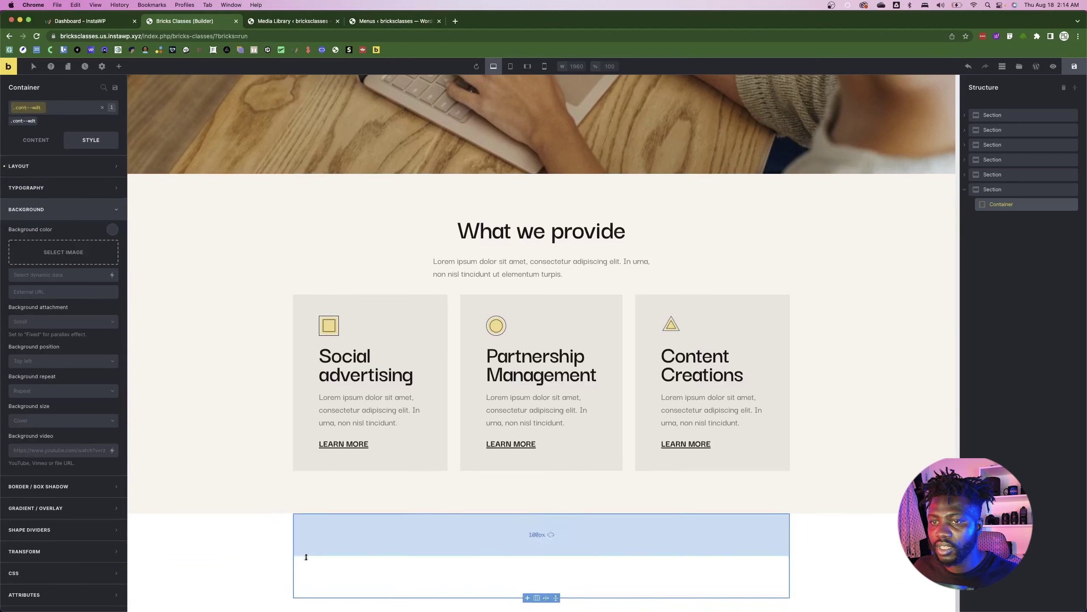
- Switch to Figma and examine the testimonial's quote group and pagination dots, then return to Bricks
{"action": "key", "text": "super+Tab"}
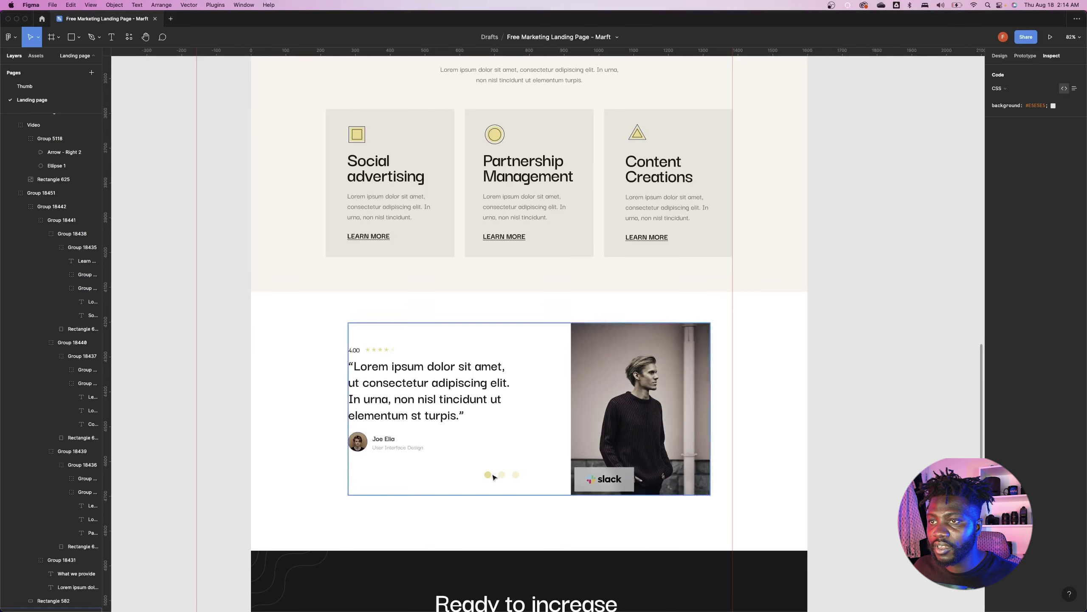
{"action": "left_click", "coordinate": [433, 381]}
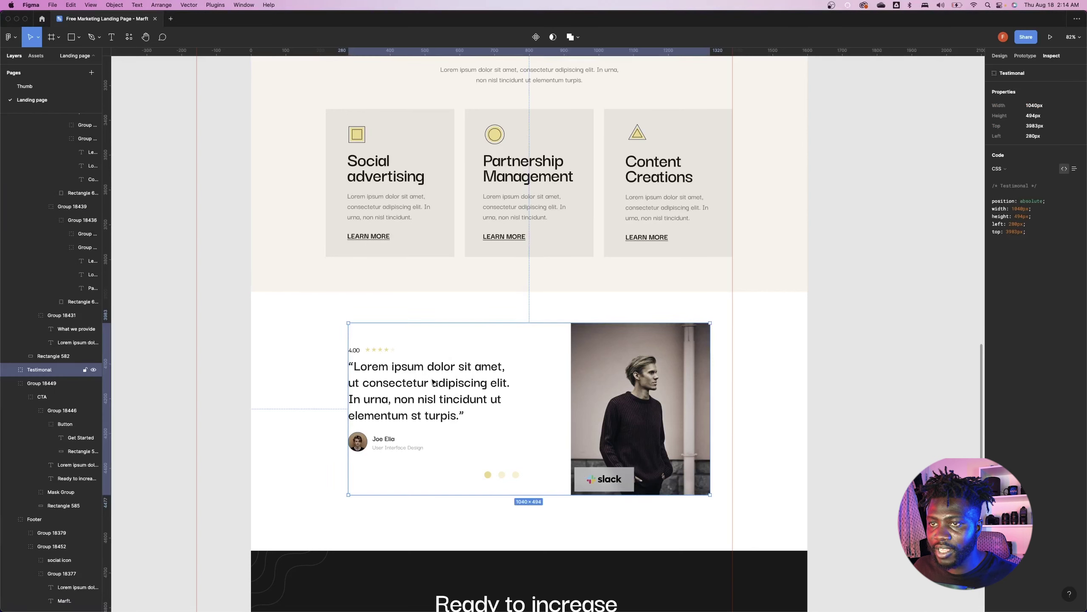
{"action": "double_click", "coordinate": [361, 353]}
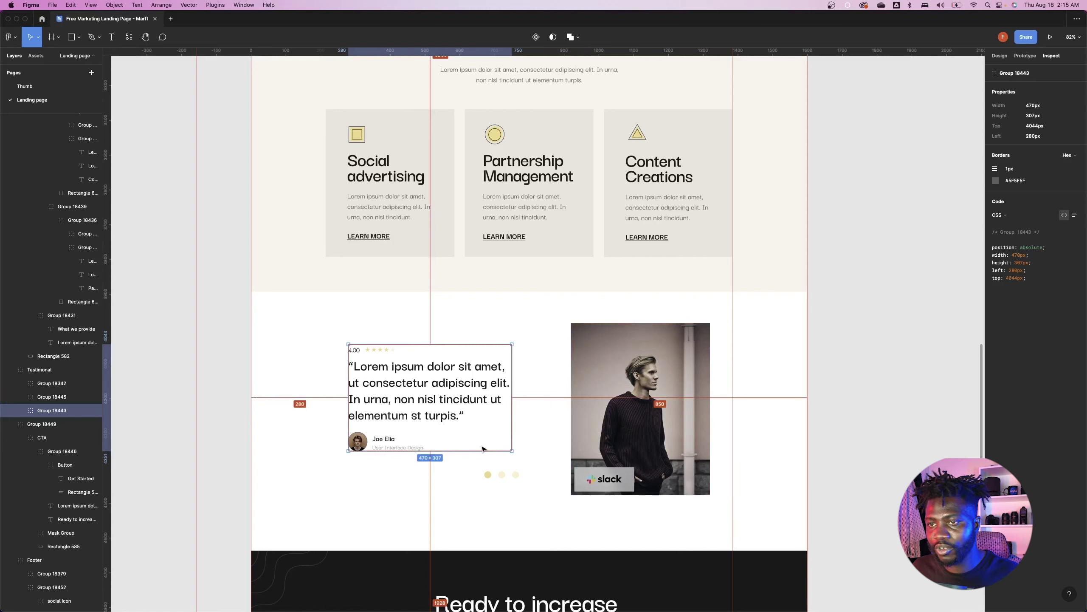
{"action": "key", "text": "super+Tab"}
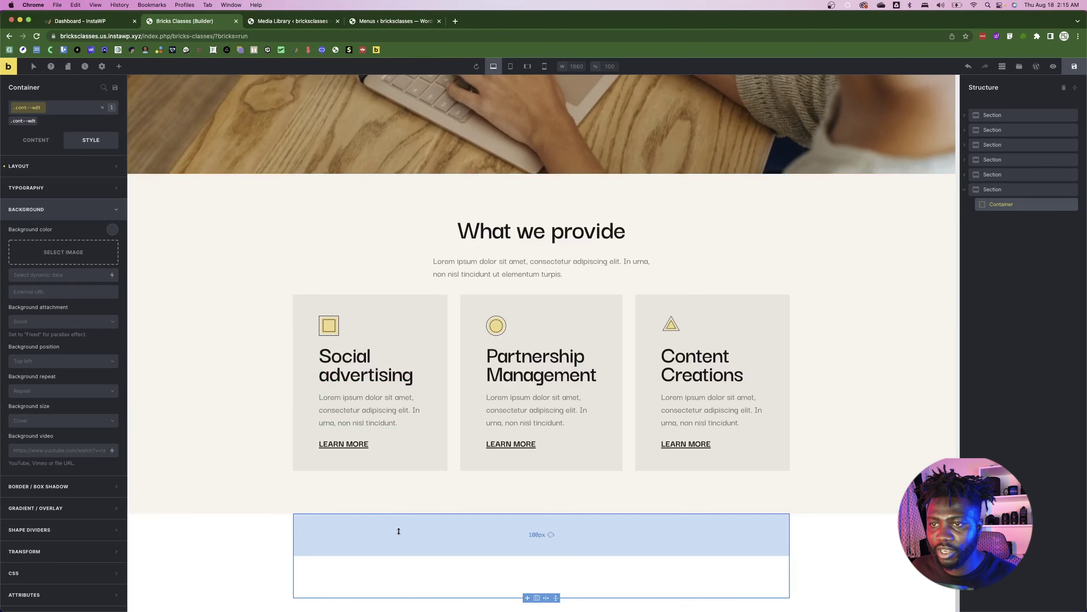
{"action": "key", "text": "super+Tab"}
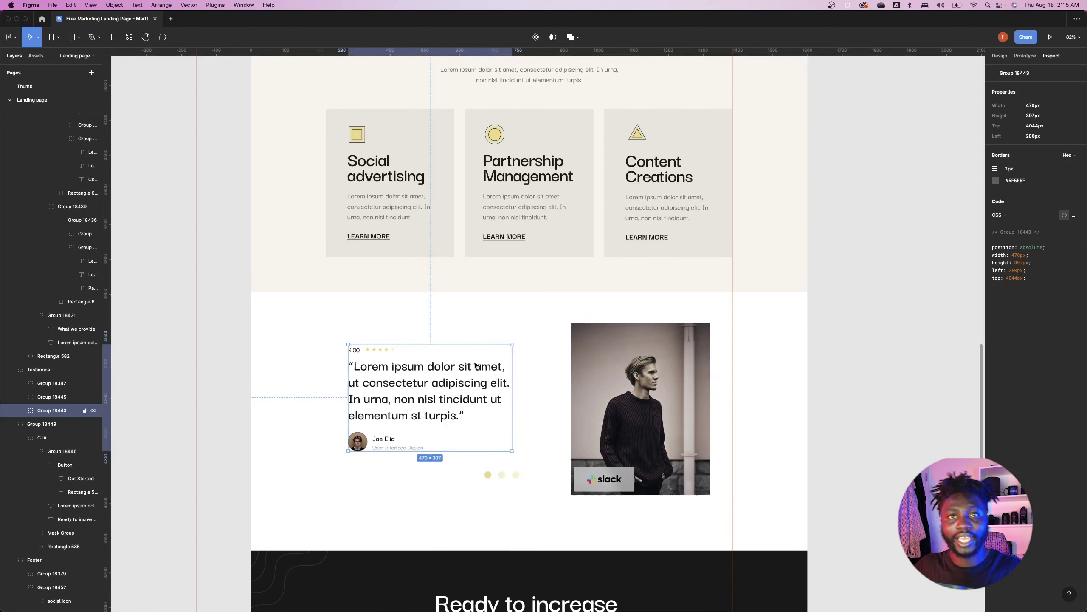
{"action": "left_click", "coordinate": [500, 476]}
{"action": "double_click", "coordinate": [502, 476]}
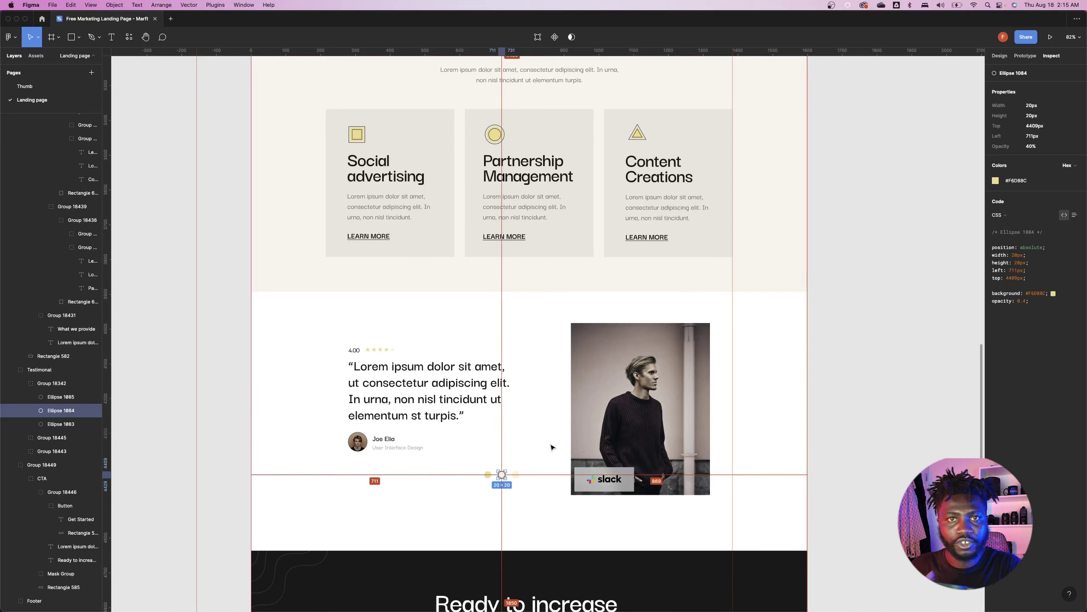
{"action": "key", "text": "super+Tab"}
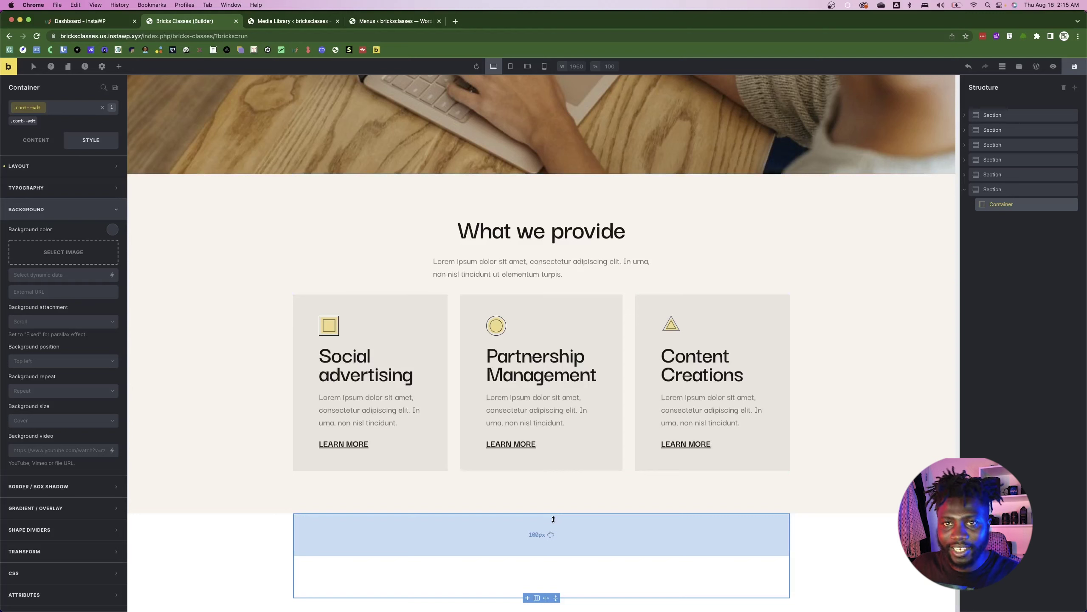
- Add a Slider (Nestable) element inside the testimonial section's container
{"action": "left_click", "coordinate": [118, 66]}
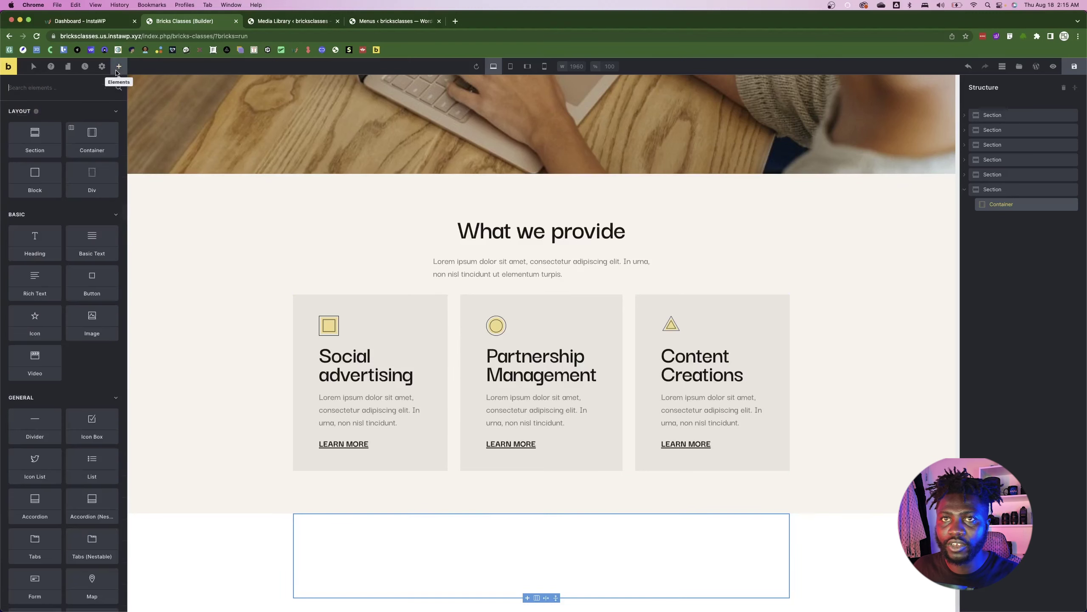
{"action": "left_click", "coordinate": [69, 86]}
{"action": "type", "text": "slide"}
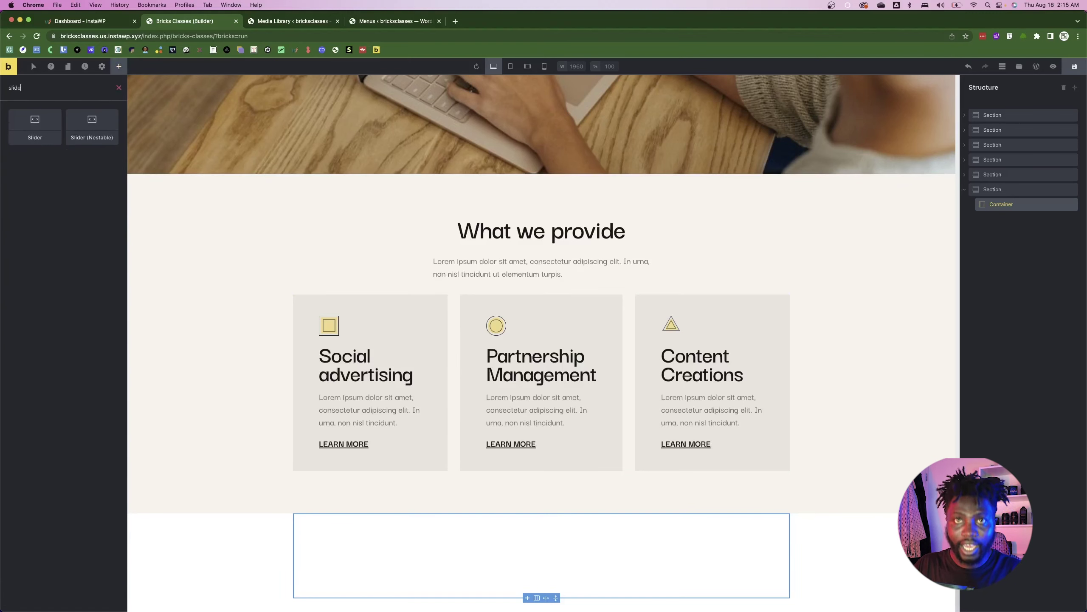
{"action": "left_click", "coordinate": [90, 124]}
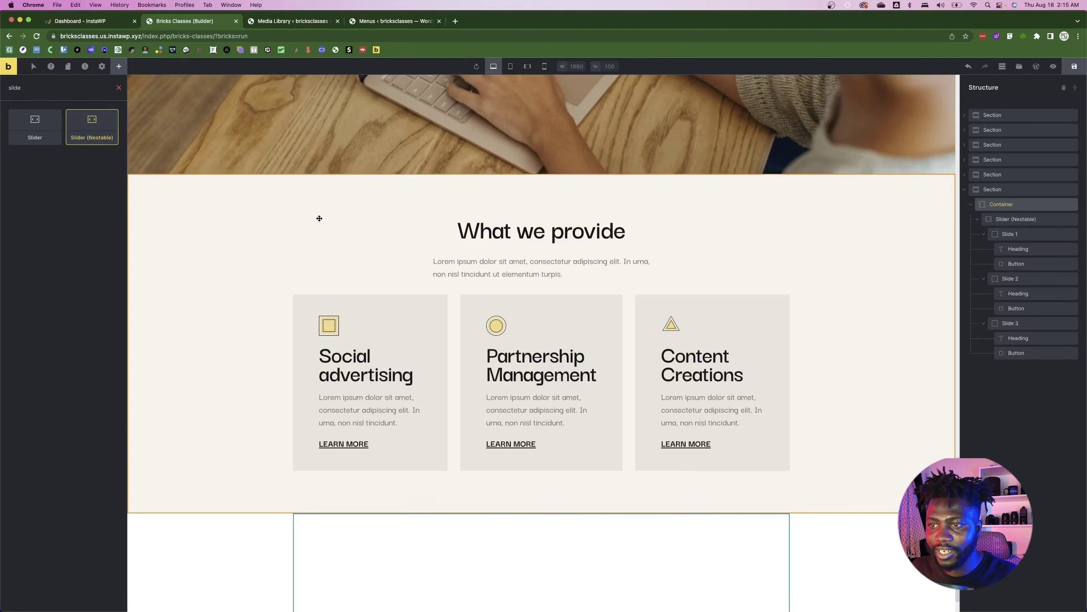
- Delete Slide 2 and Slide 3 from the nestable slider, keeping only Slide 1
{"action": "left_click", "coordinate": [984, 234]}
{"action": "left_click", "coordinate": [983, 249]}
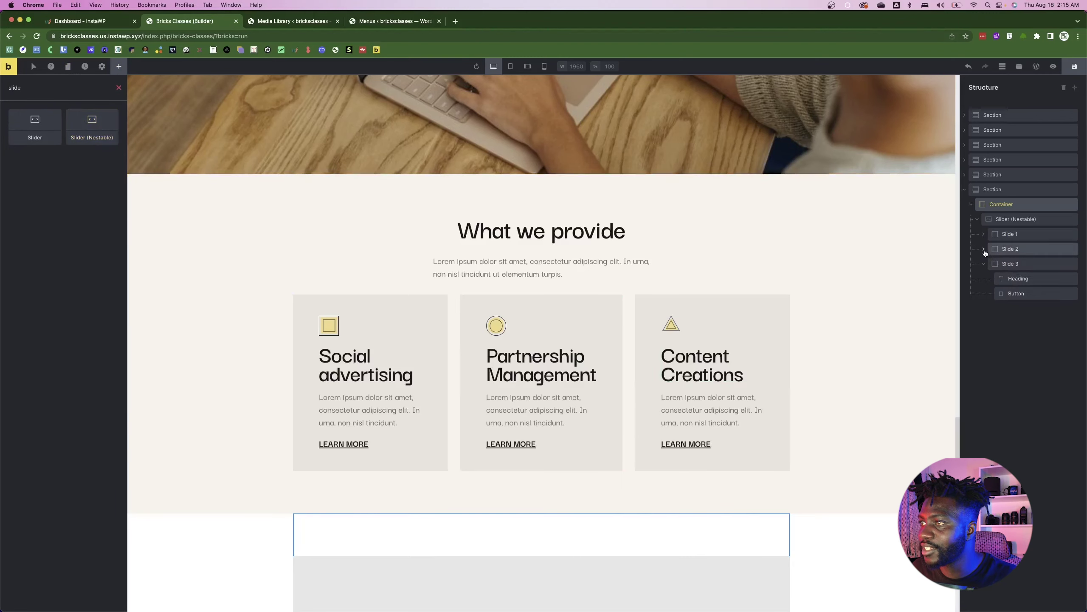
{"action": "left_click", "coordinate": [984, 263]}
{"action": "left_click", "coordinate": [1014, 249]}
{"action": "right_click", "coordinate": [1014, 243]}
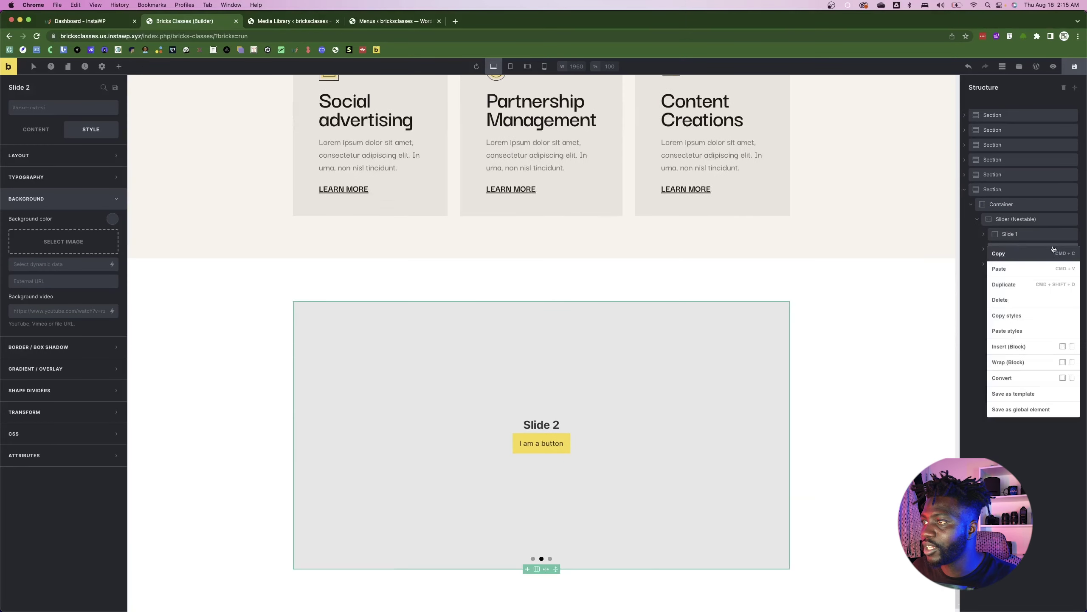
{"action": "left_click", "coordinate": [36, 131]}
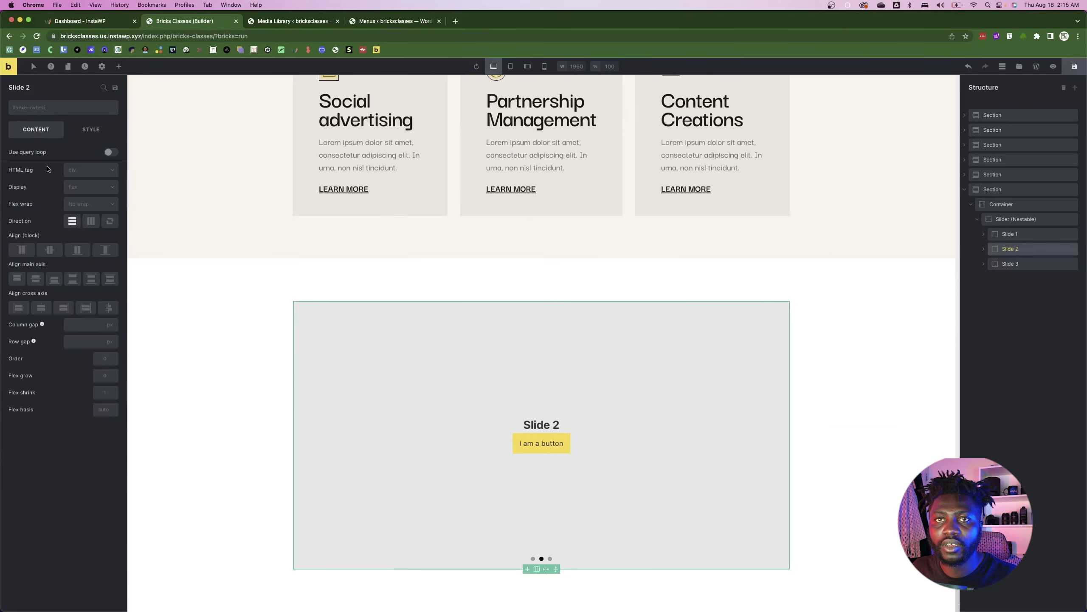
{"action": "left_click", "coordinate": [1016, 219]}
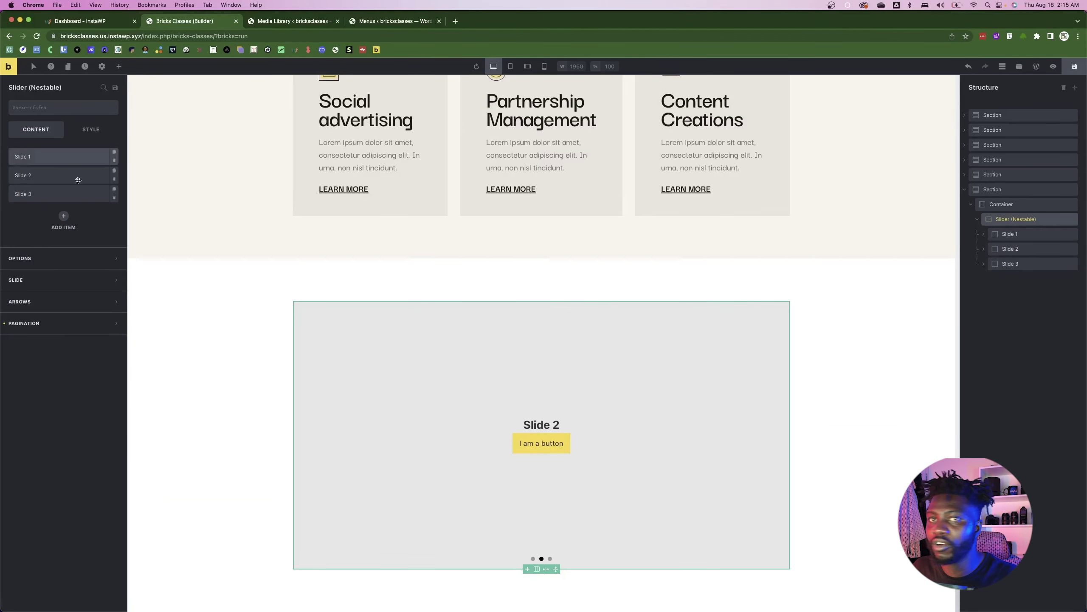
{"action": "left_click", "coordinate": [114, 179]}
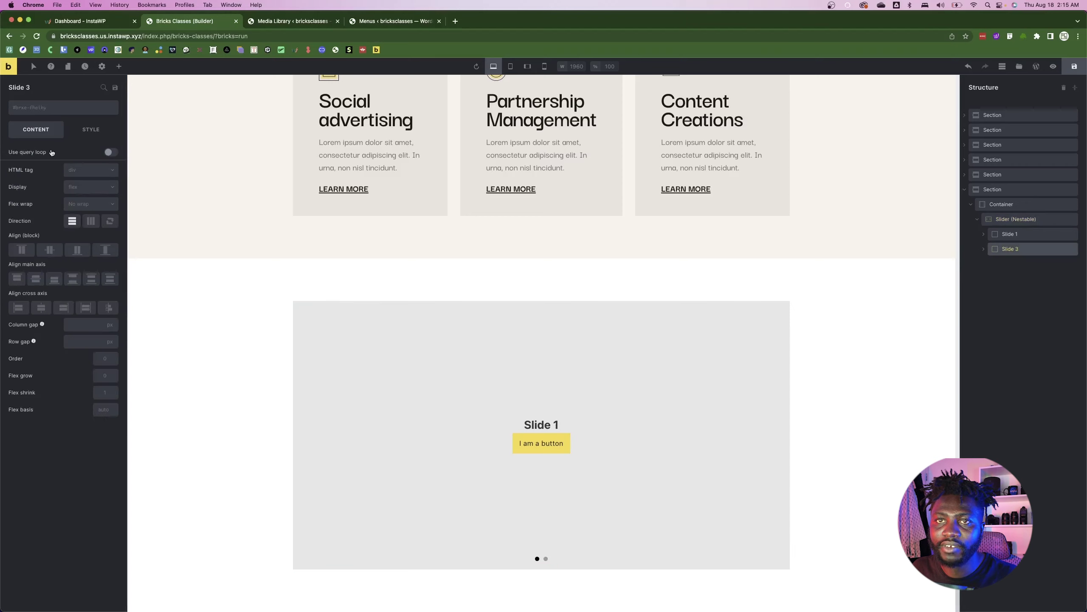
{"action": "left_click", "coordinate": [1016, 219]}
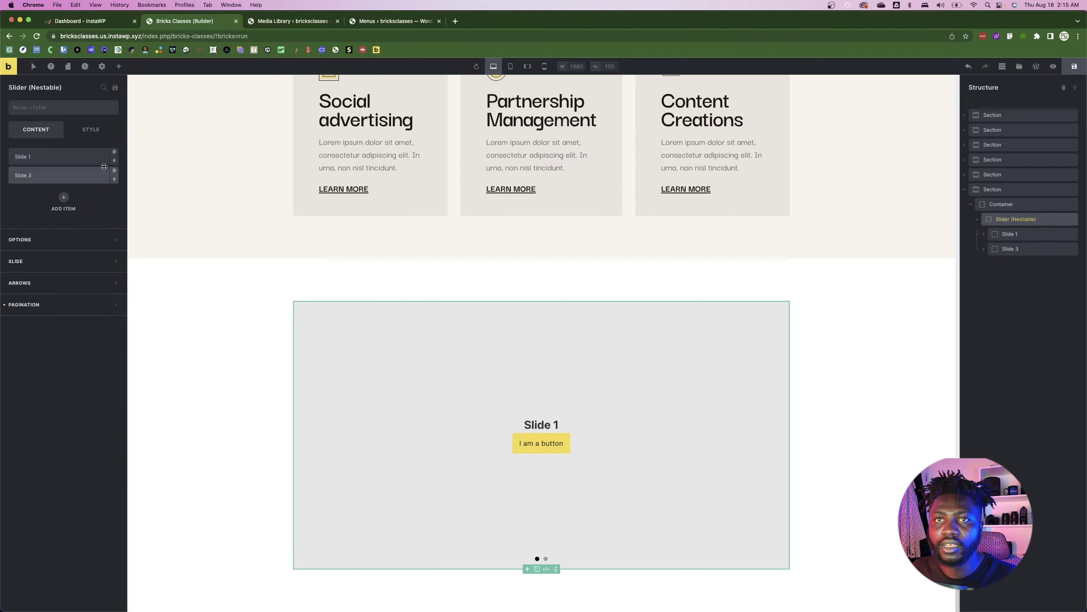
{"action": "left_click", "coordinate": [114, 179]}
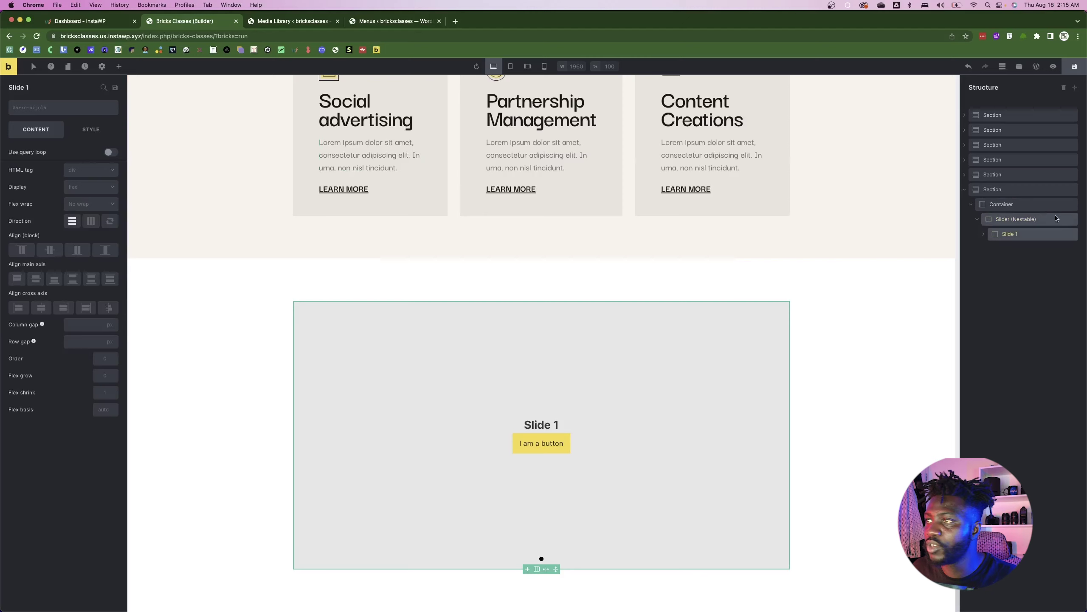
{"action": "left_click", "coordinate": [1017, 219]}
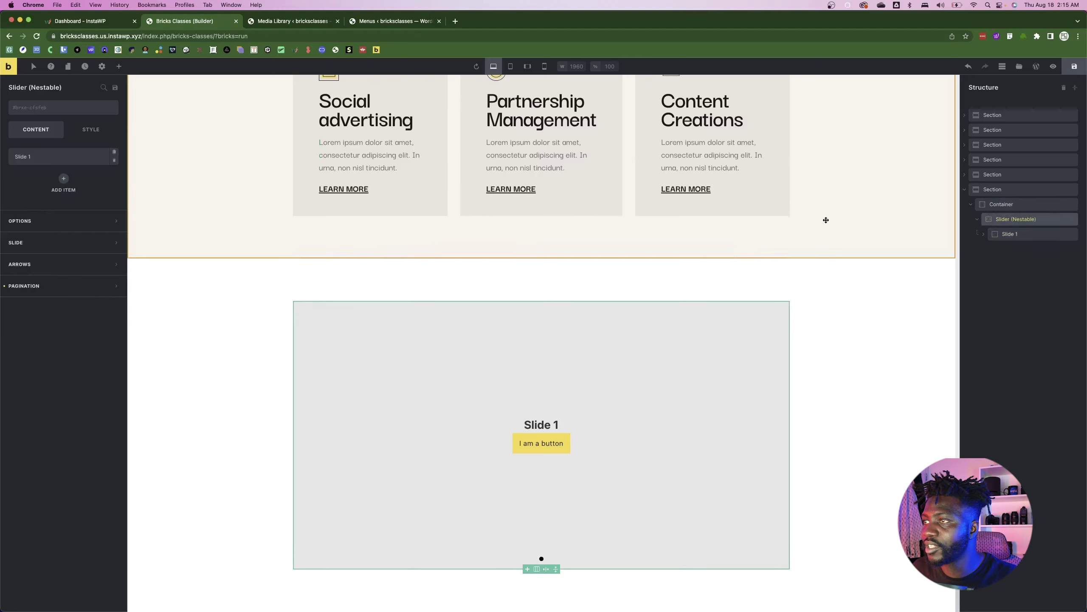
- Check the testimonial's quote and portrait layout in Figma, then add two Div elements to the slider in Bricks
{"action": "left_click", "coordinate": [997, 234]}
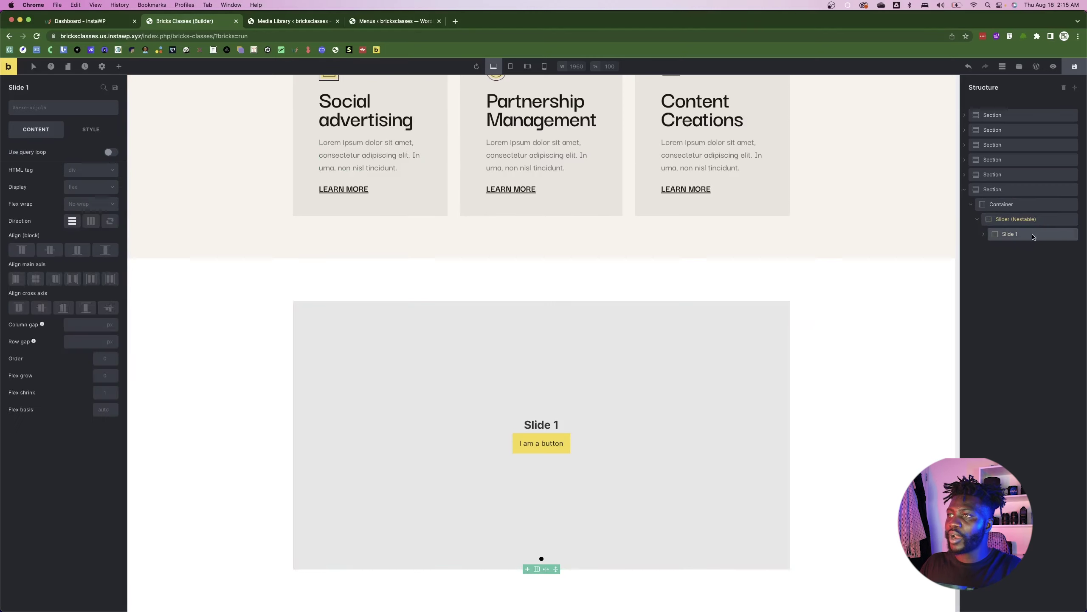
{"action": "left_click", "coordinate": [984, 236]}
{"action": "left_click", "coordinate": [1019, 249]}
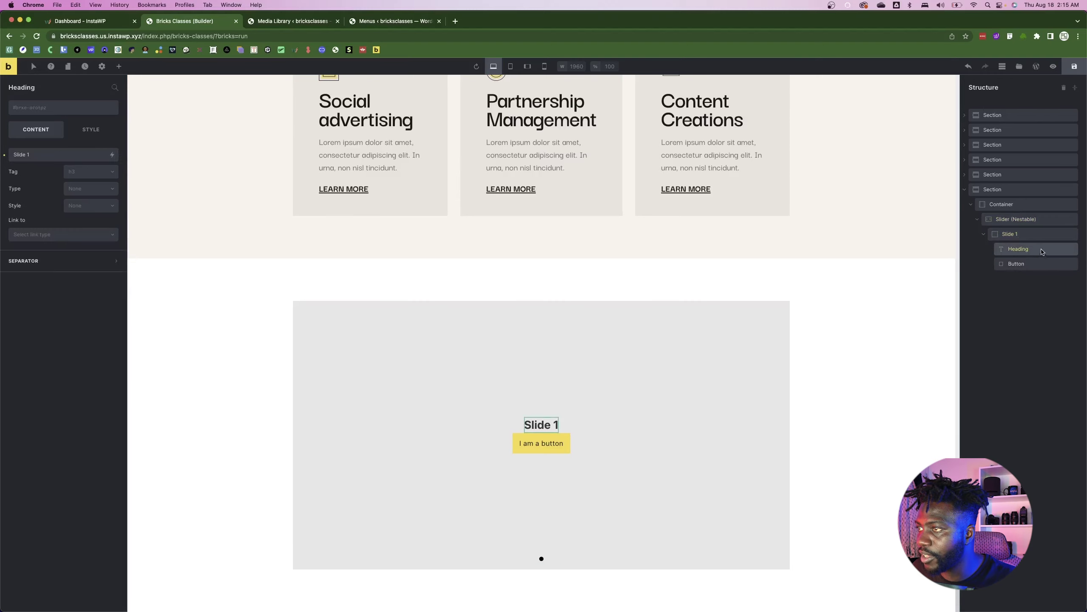
{"action": "left_click", "coordinate": [1036, 234]}
{"action": "key", "text": "super+Tab"}
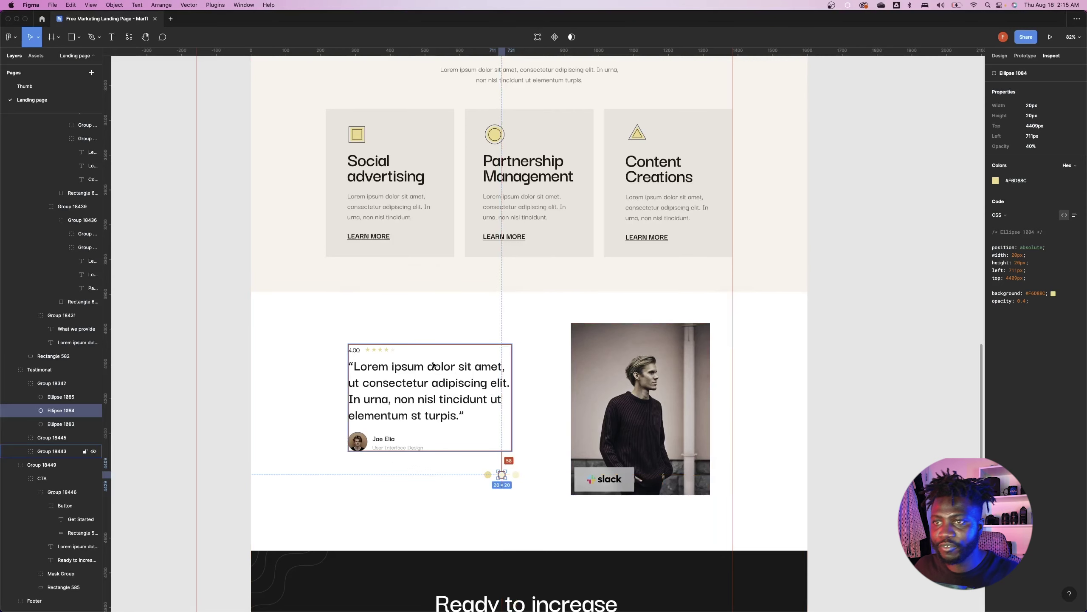
{"action": "left_click", "coordinate": [611, 410]}
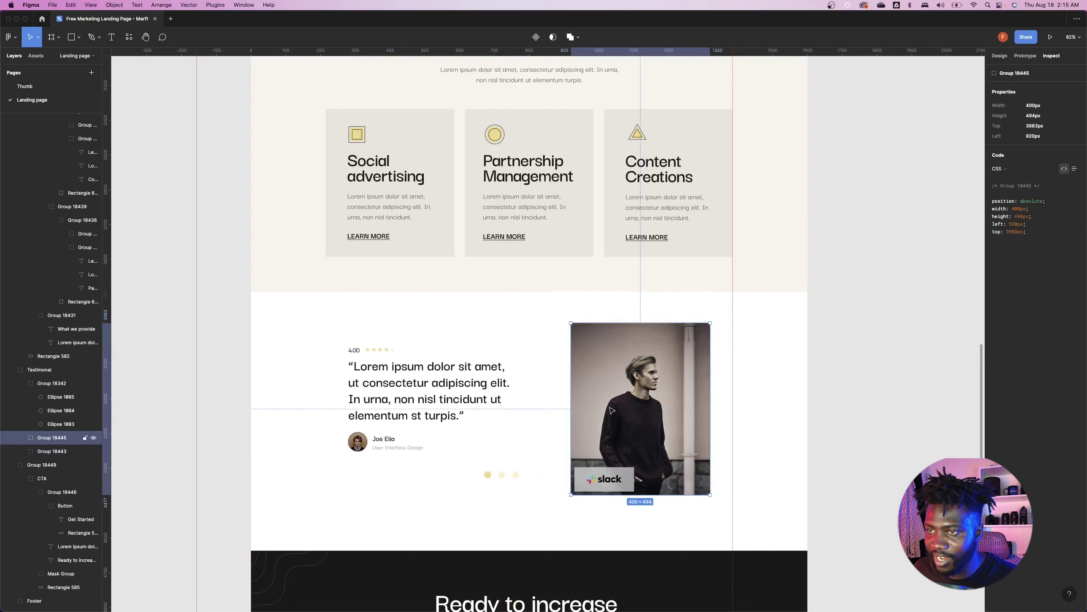
{"action": "key", "text": "super+Tab"}
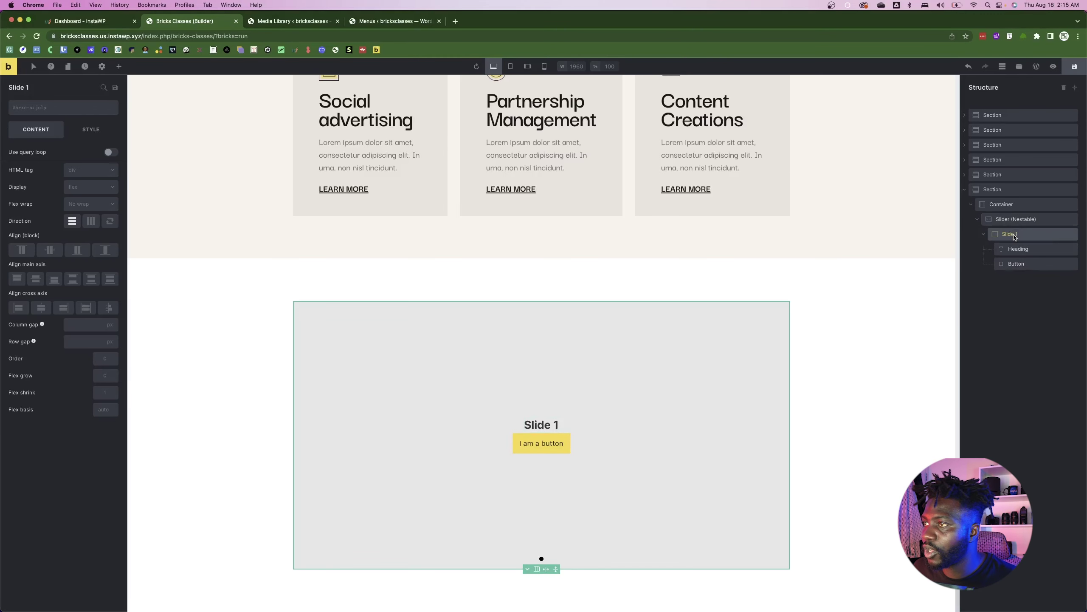
{"action": "left_click", "coordinate": [119, 67]}
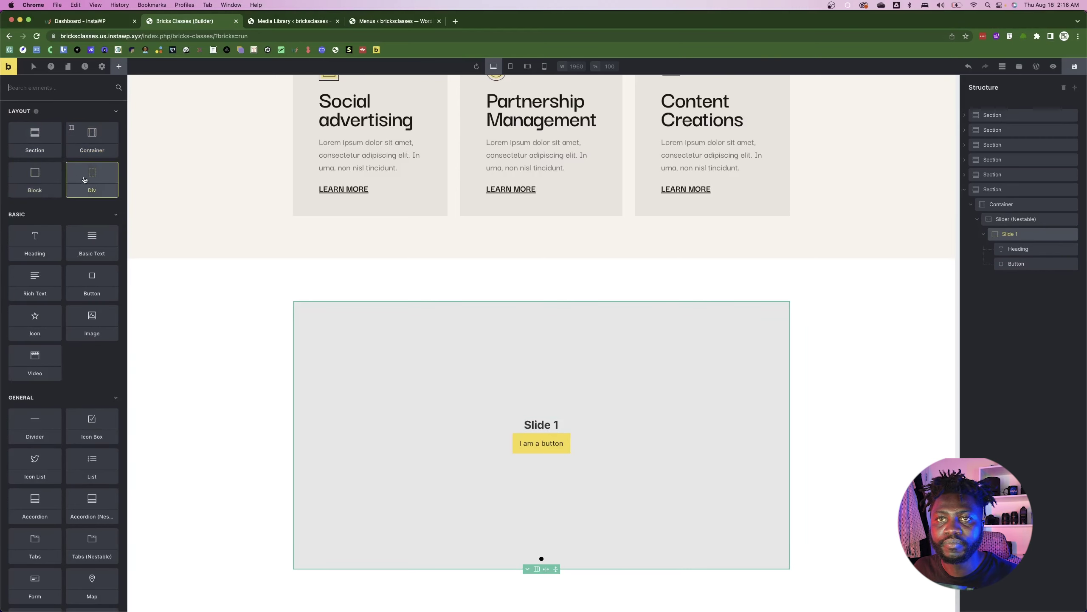
{"action": "left_click", "coordinate": [87, 179]}
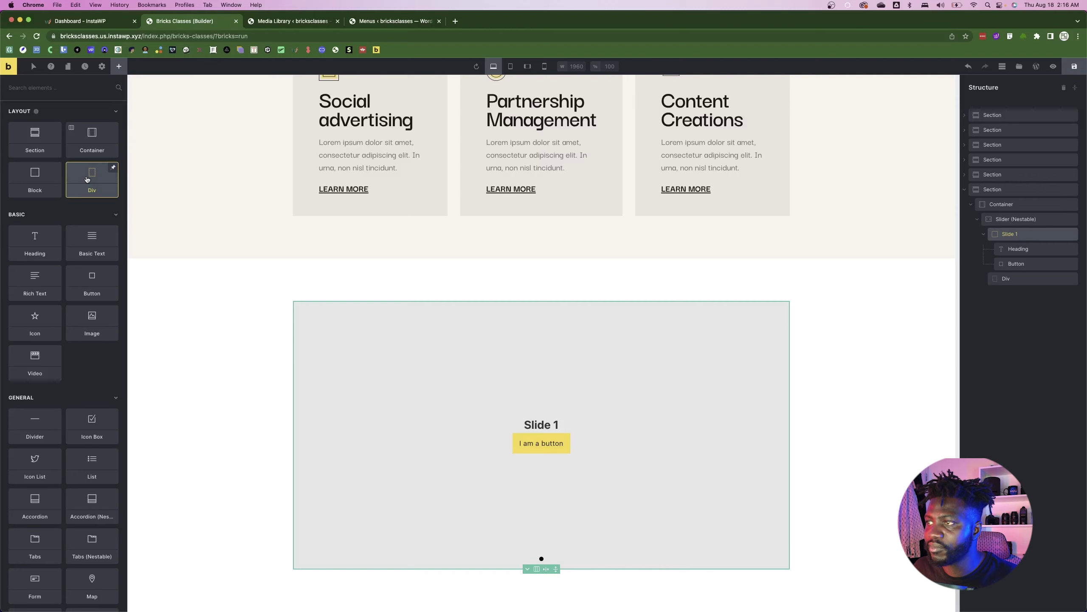
- Delete the default Heading and Button elements from Slide 1
{"action": "left_click", "coordinate": [1044, 251]}
{"action": "right_click", "coordinate": [1046, 252]}
{"action": "left_click", "coordinate": [1010, 304]}
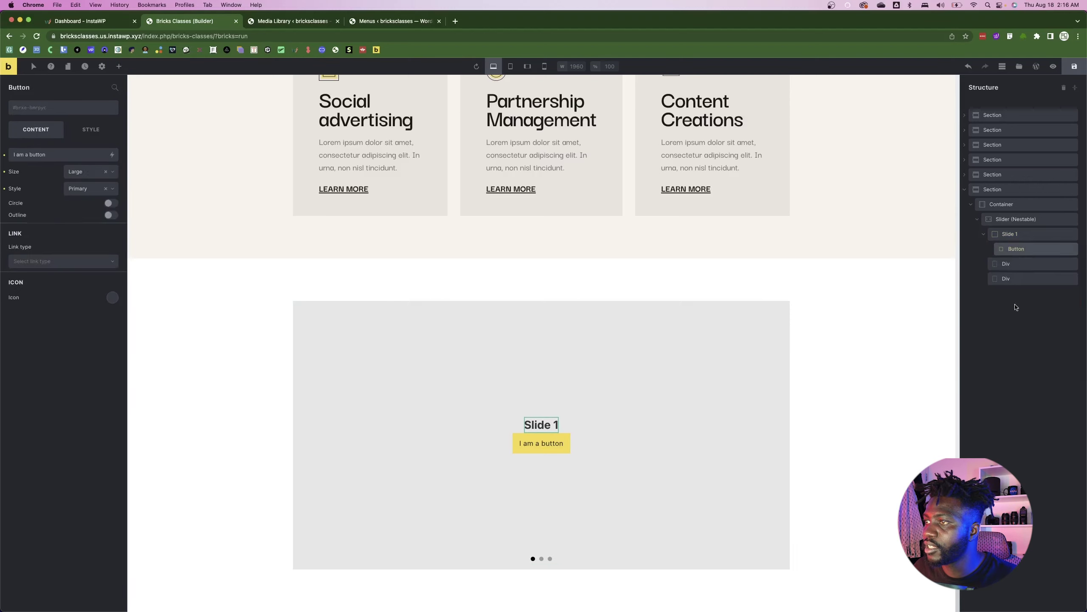
{"action": "right_click", "coordinate": [1023, 252]}
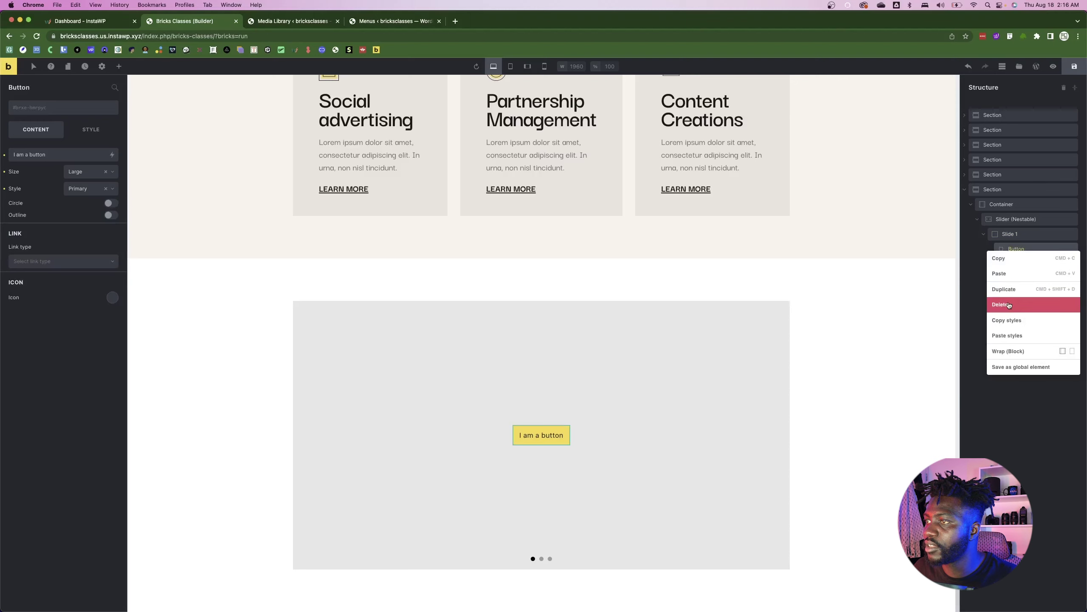
{"action": "left_click", "coordinate": [1011, 304]}
- Nest the two Divs inside Slide 1 and set the slide's direction to horizontal
{"action": "mouse_move", "coordinate": [1011, 249]}
{"action": "left_mouse_down"}
{"action": "mouse_move", "coordinate": [1024, 236]}
{"action": "mouse_move", "coordinate": [1020, 269]}
{"action": "mouse_move", "coordinate": [1005, 263]}
{"action": "left_mouse_up"}
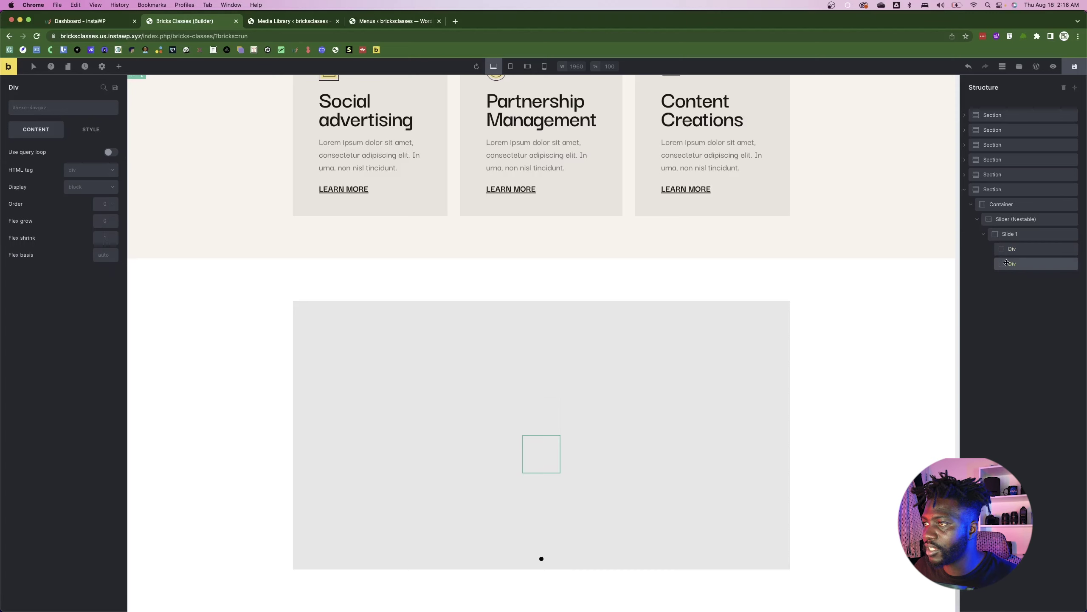
{"action": "left_click", "coordinate": [1020, 235]}
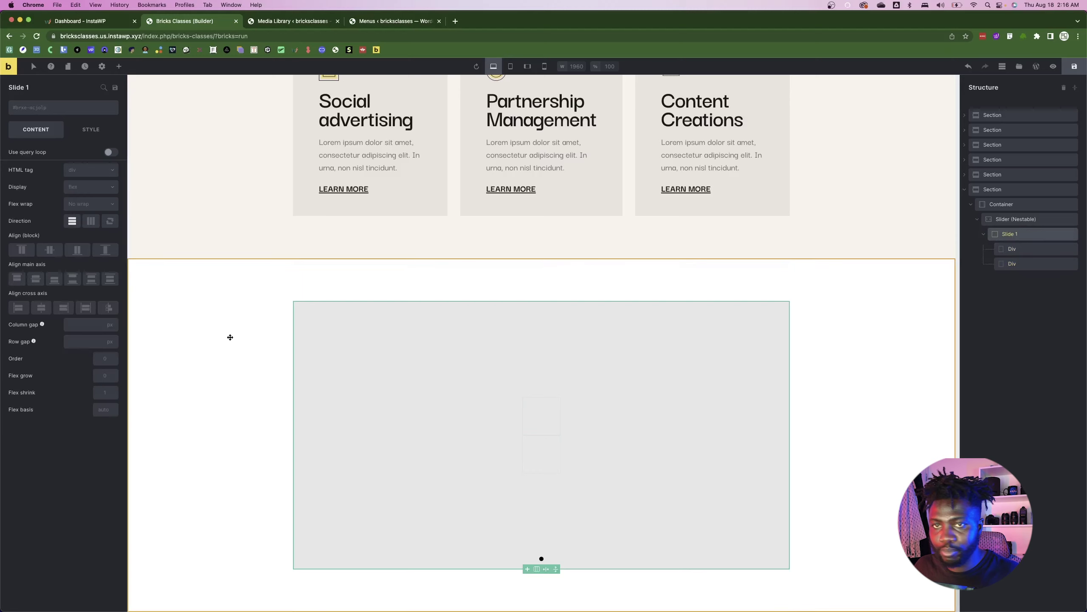
{"action": "left_click", "coordinate": [91, 221]}
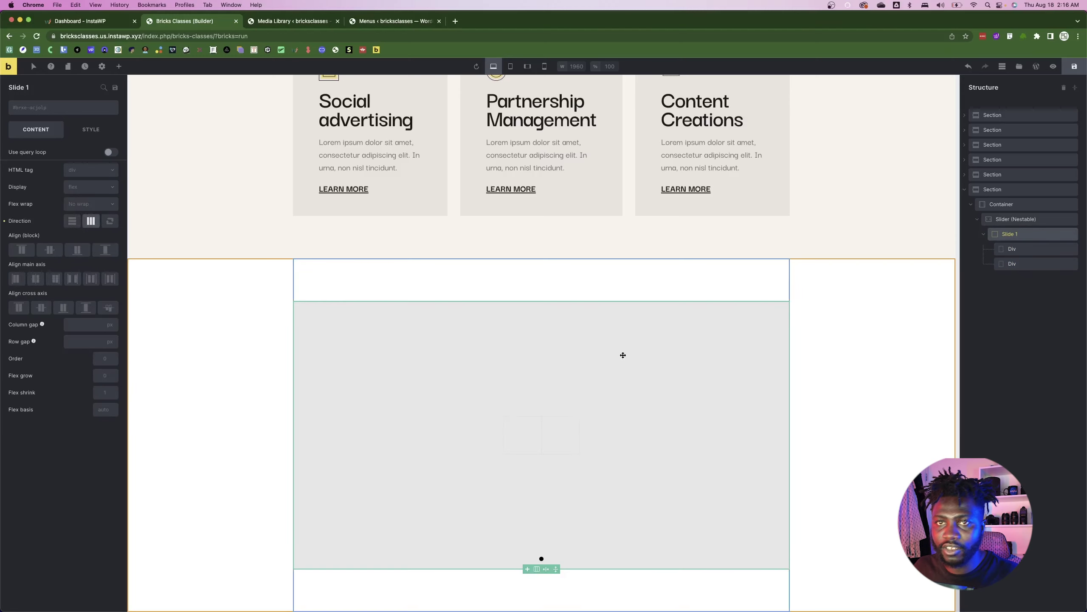
- Check the quote block's size in Figma and set the first Div in Slide 1 to a width of 470 px
{"action": "left_click", "coordinate": [1017, 250]}
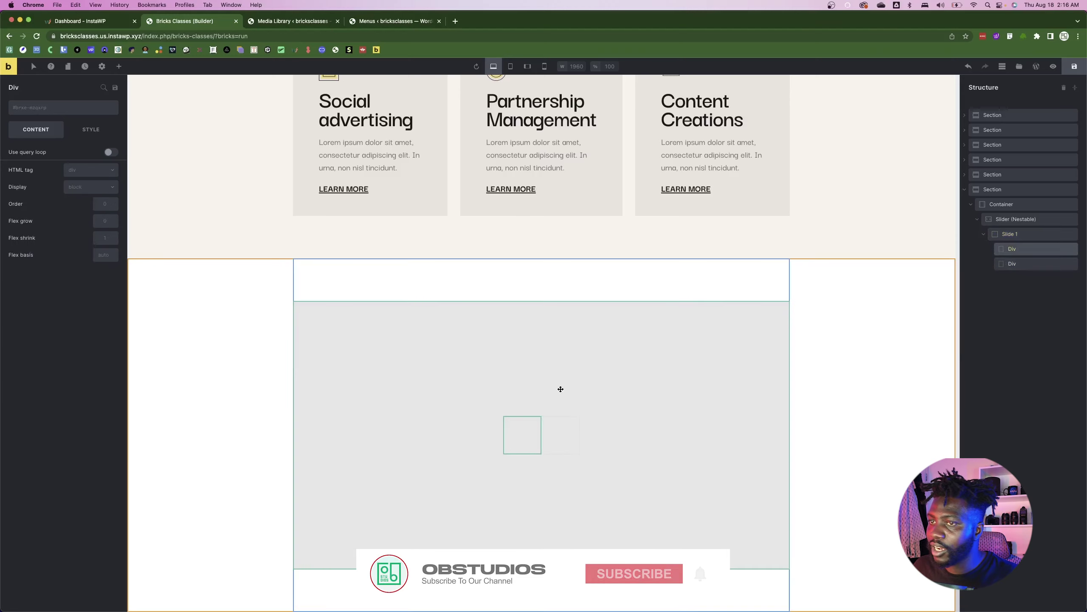
{"action": "key", "text": "super+Tab"}
{"action": "left_click", "coordinate": [471, 446]}
{"action": "key", "text": "super+Tab"}
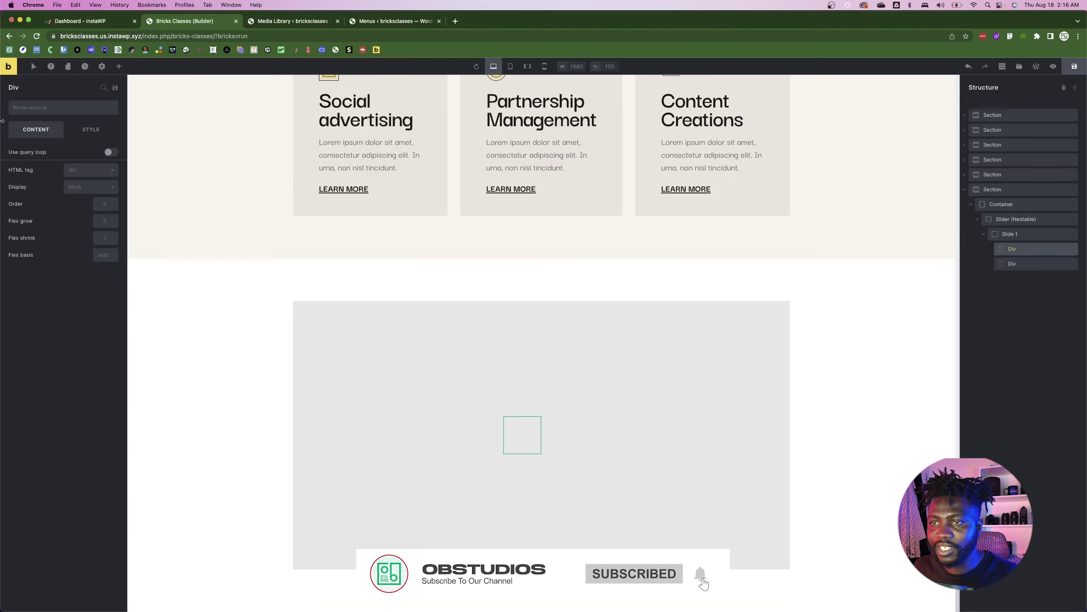
{"action": "left_click", "coordinate": [91, 129]}
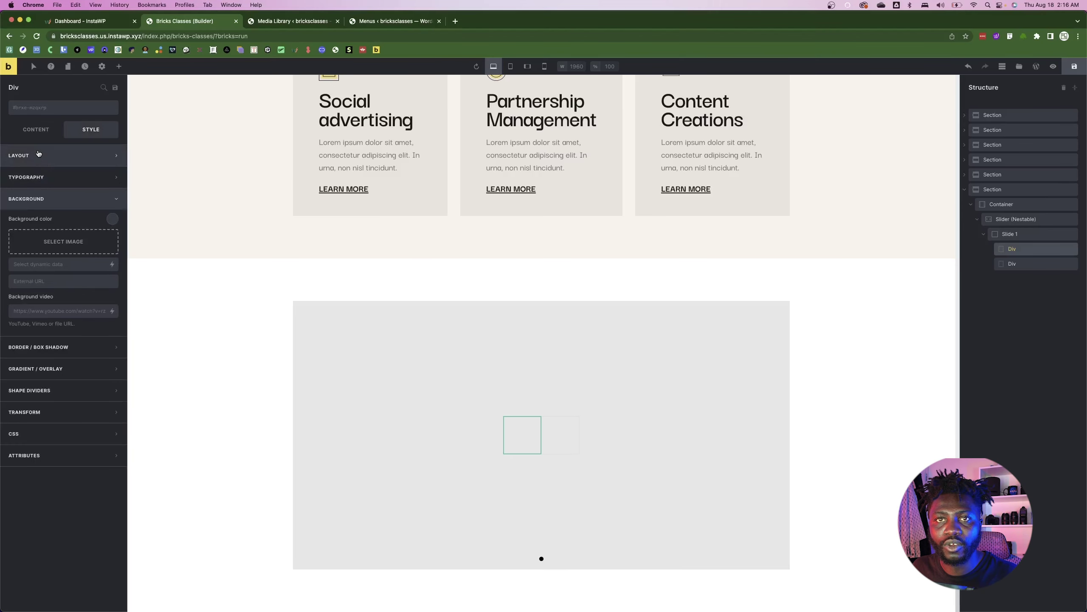
{"action": "left_click", "coordinate": [71, 155]}
{"action": "left_click", "coordinate": [73, 290]}
{"action": "type", "text": "470"}
- Check the portrait's size in Figma and set the second Div in Slide 1 to a width of 400 px
{"action": "key", "text": "super+Tab"}
{"action": "left_click", "coordinate": [633, 402]}
{"action": "key", "text": "super+Tab"}
{"action": "left_click", "coordinate": [64, 155]}
{"action": "left_click", "coordinate": [64, 155]}
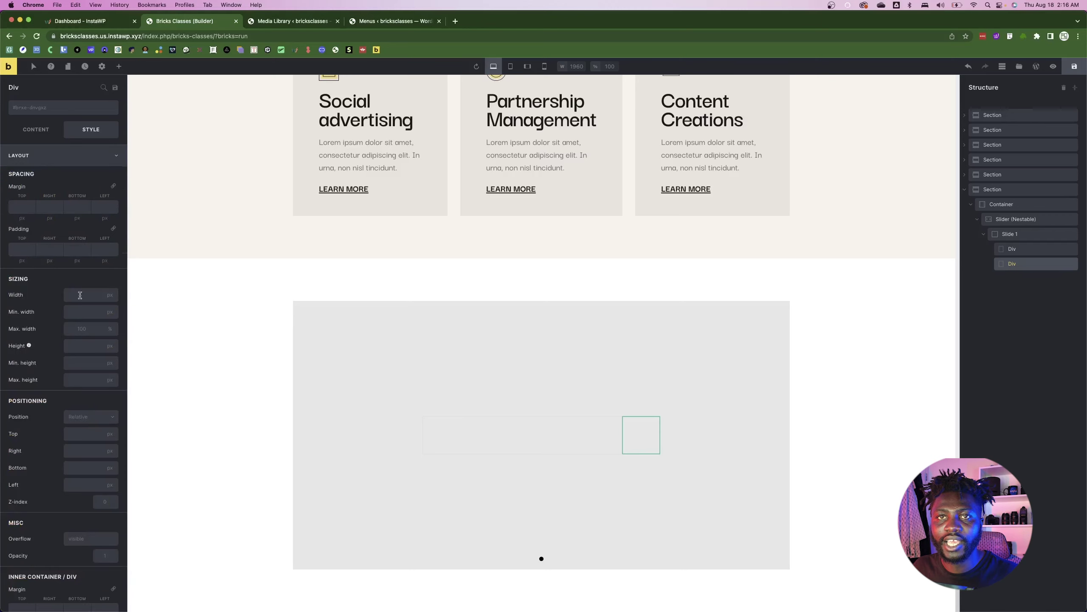
{"action": "left_click", "coordinate": [81, 296]}
{"action": "type", "text": "400"}
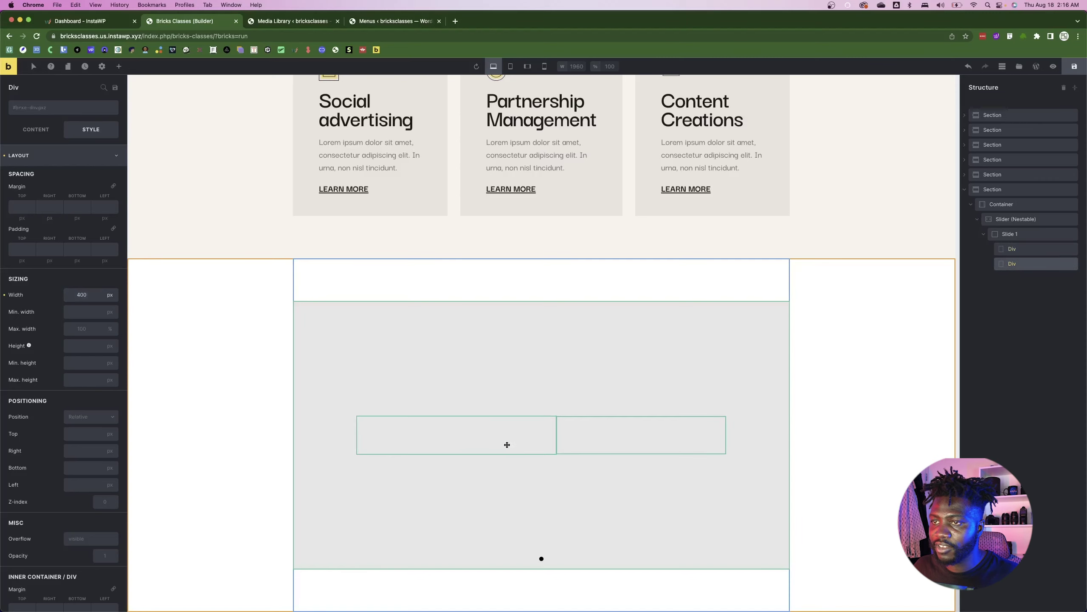
- Inspect the overall dimensions of the whole testimonial group in Figma
{"action": "key", "text": "super+Tab"}
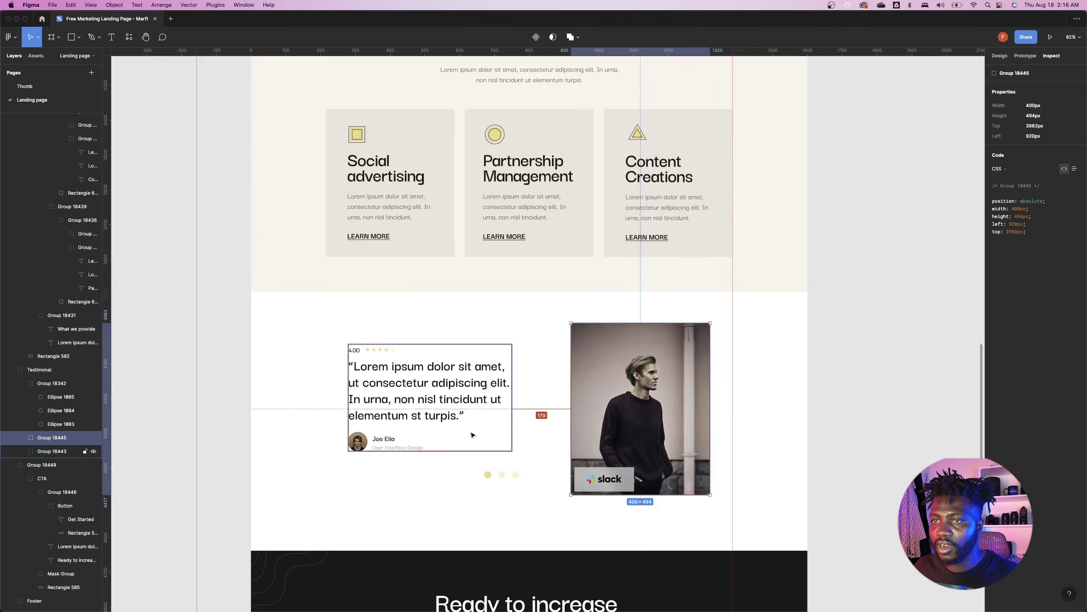
{"action": "left_click", "coordinate": [809, 311]}
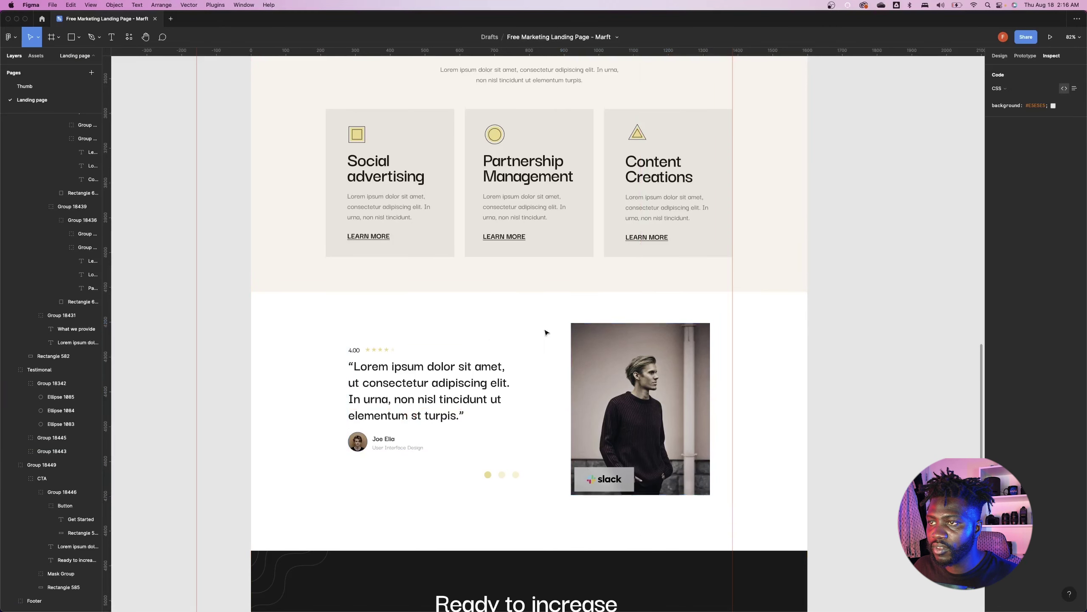
{"action": "left_click", "coordinate": [517, 341]}
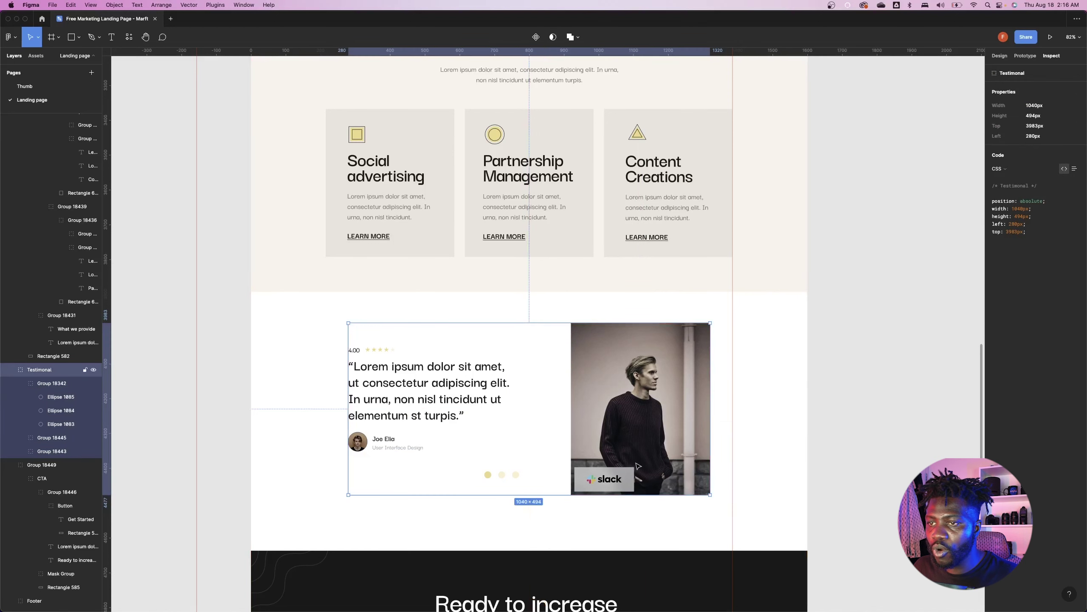
{"action": "key", "text": "super+Tab"}
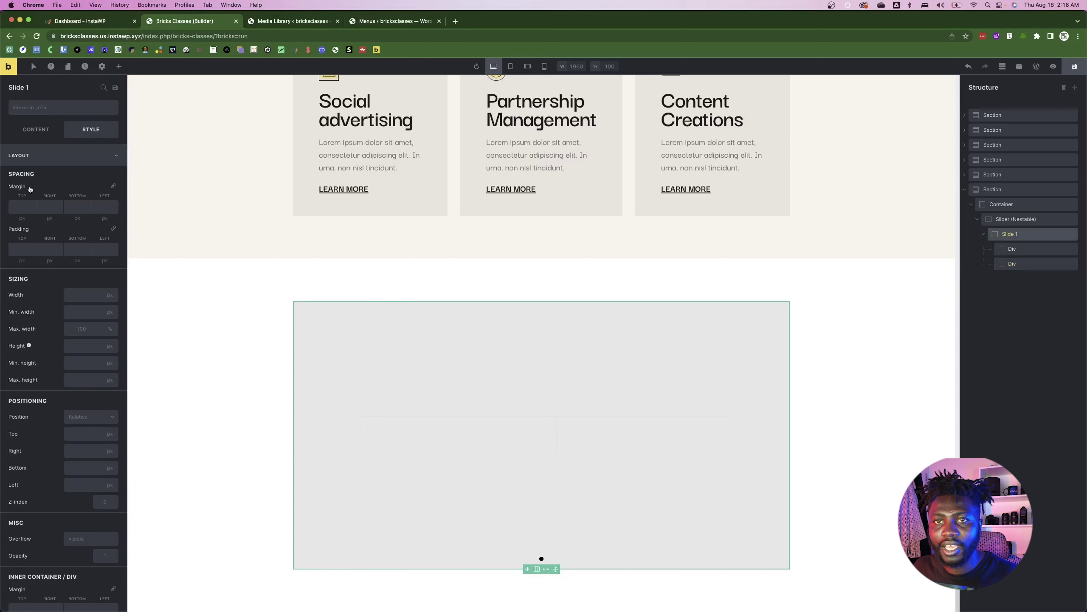
- Look through the settings of Slide 1 and the nestable slider's options for sizing controls
{"action": "left_click", "coordinate": [34, 156]}
{"action": "left_click", "coordinate": [36, 137]}
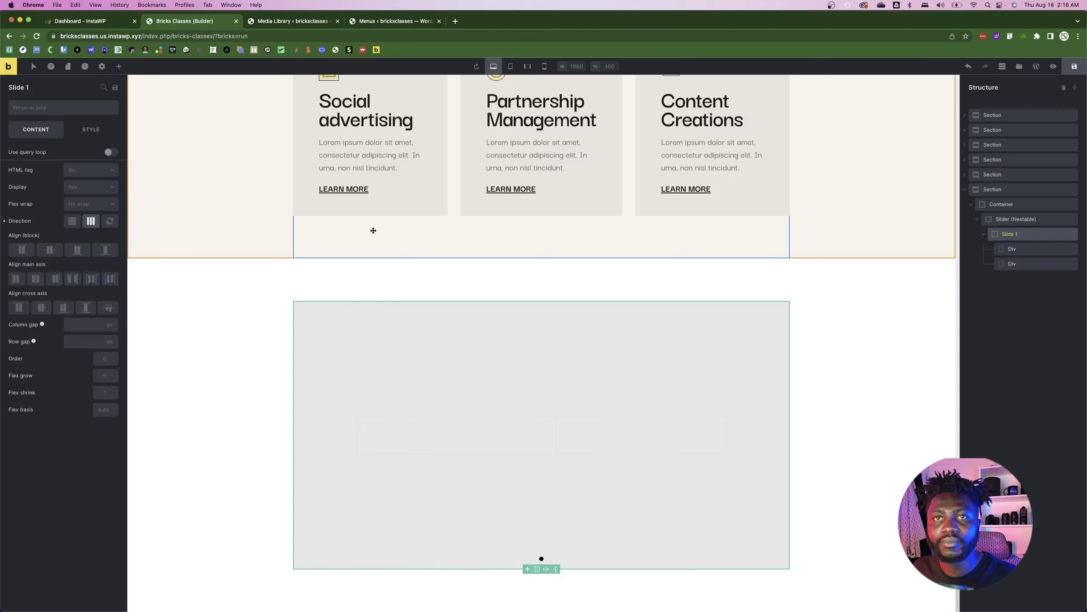
{"action": "left_click", "coordinate": [1024, 219]}
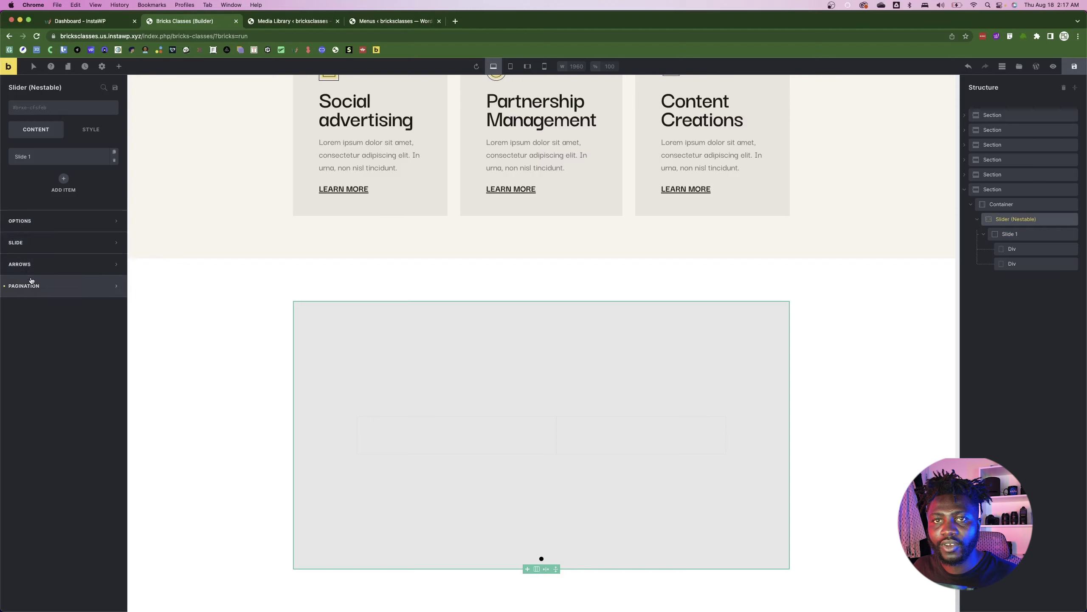
{"action": "left_click", "coordinate": [39, 225]}
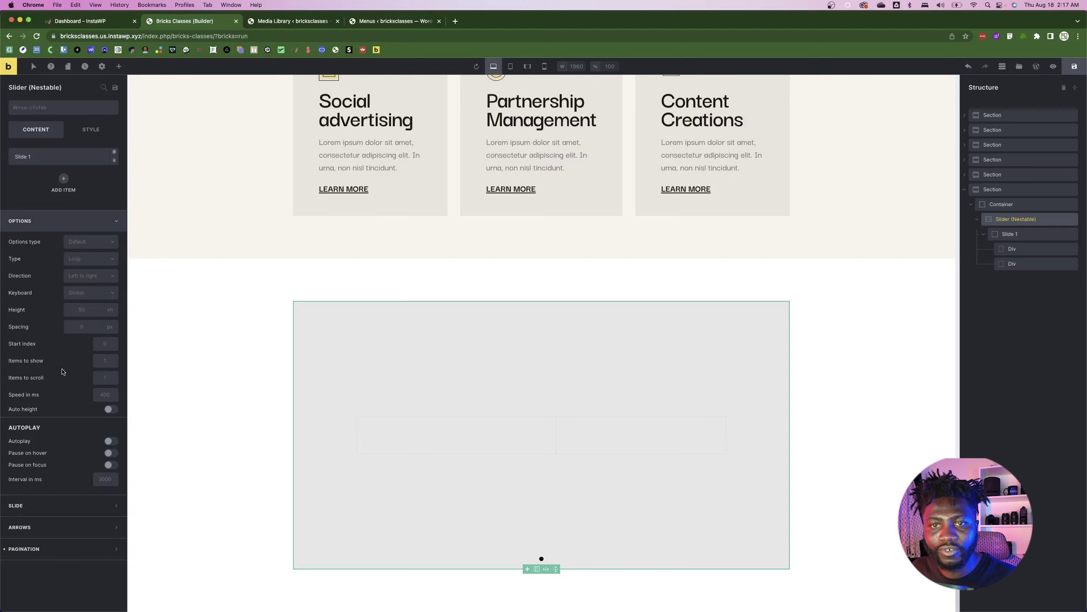
{"action": "left_click", "coordinate": [41, 220]}
{"action": "left_click", "coordinate": [40, 243]}
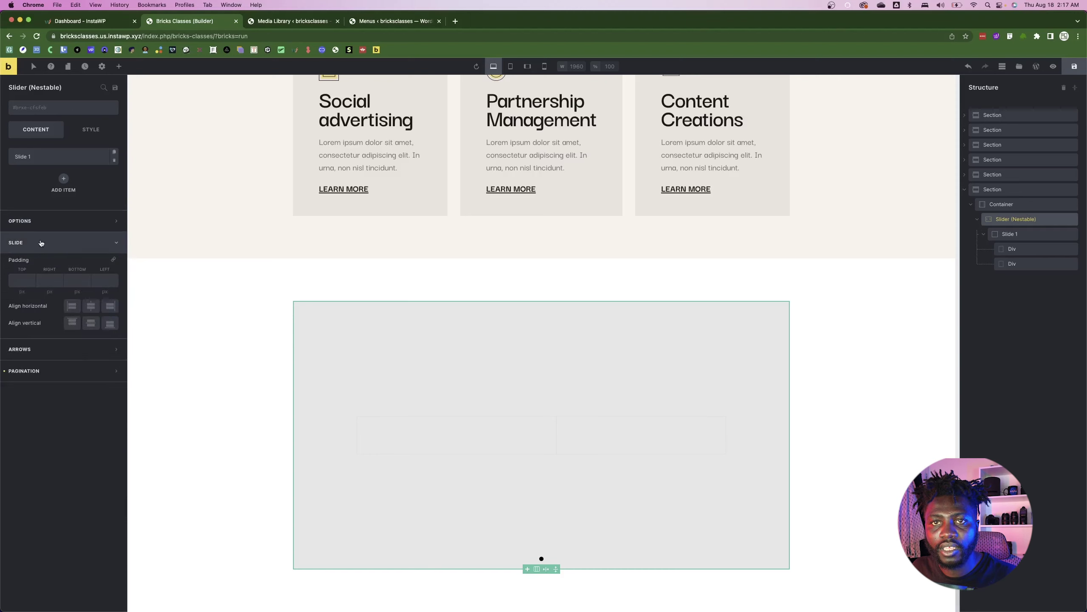
{"action": "left_click", "coordinate": [41, 243]}
{"action": "left_click", "coordinate": [39, 264]}
{"action": "left_click", "coordinate": [38, 264]}
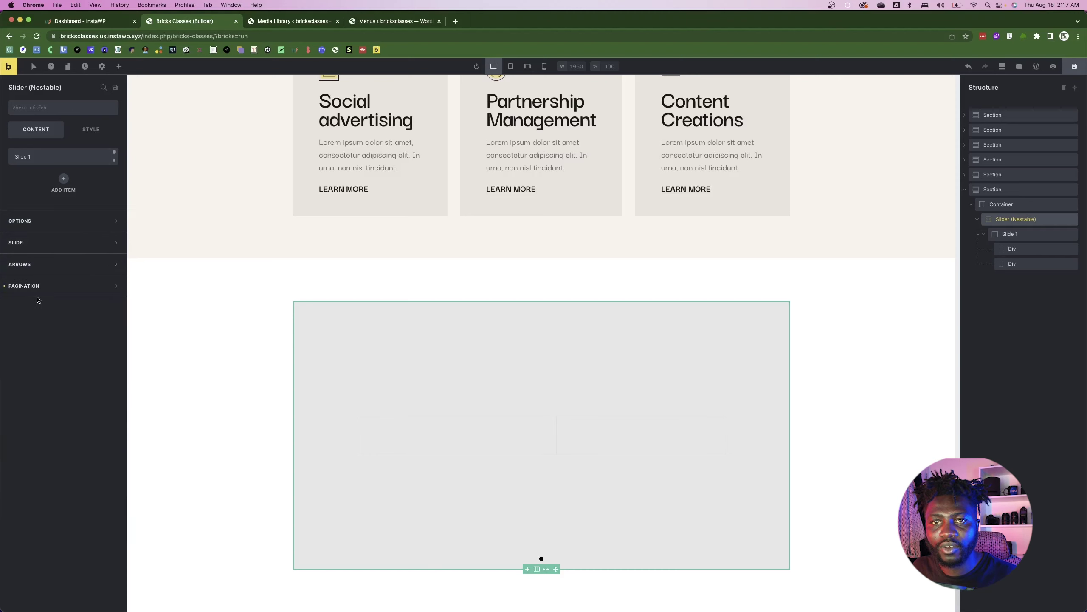
{"action": "left_click", "coordinate": [47, 220]}
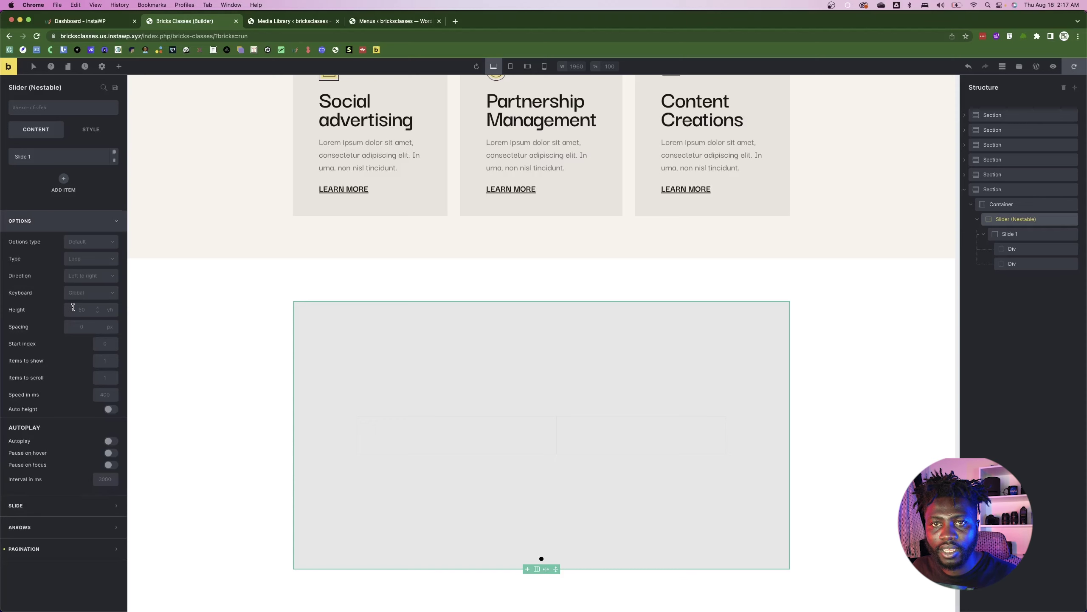
{"action": "left_click", "coordinate": [72, 220]}
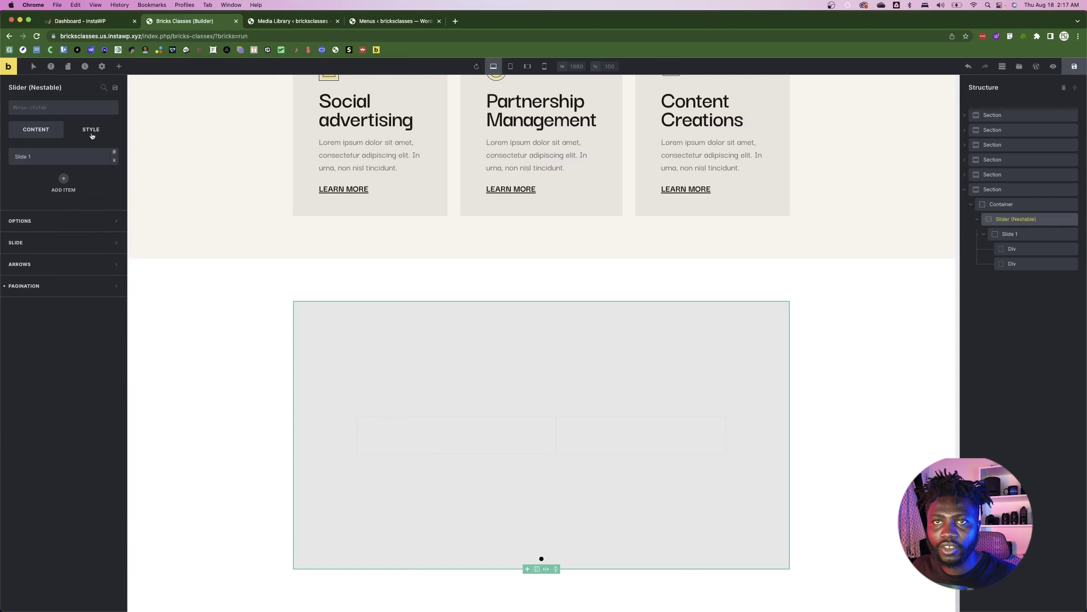
- Set the nestable slider's width to 1040 px
{"action": "left_click", "coordinate": [91, 129]}
{"action": "left_click", "coordinate": [28, 160]}
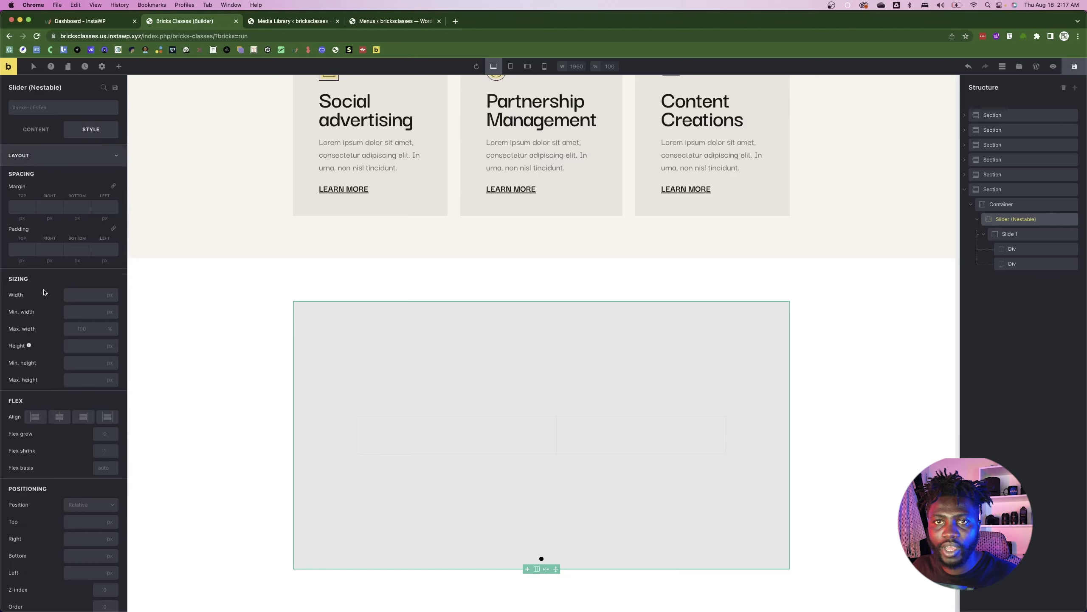
{"action": "left_click", "coordinate": [73, 299]}
{"action": "type", "text": "1040"}
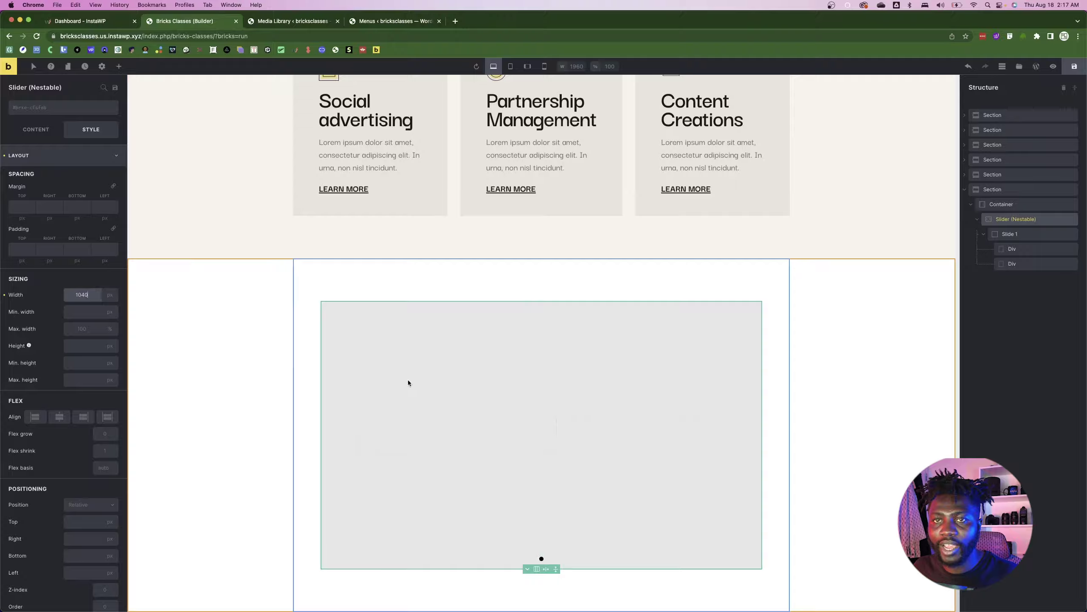
- Recheck the testimonial group's size in Figma and set the slider's height option to 494 px
{"action": "key", "text": "super+Tab"}
{"action": "key", "text": "alt"}
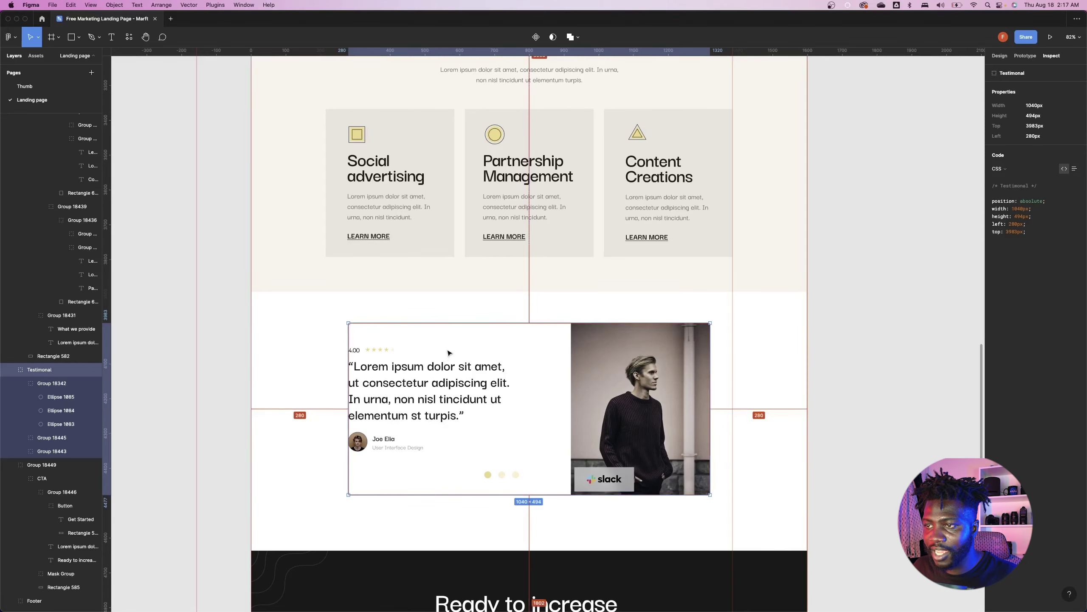
{"action": "key", "text": "super+Tab"}
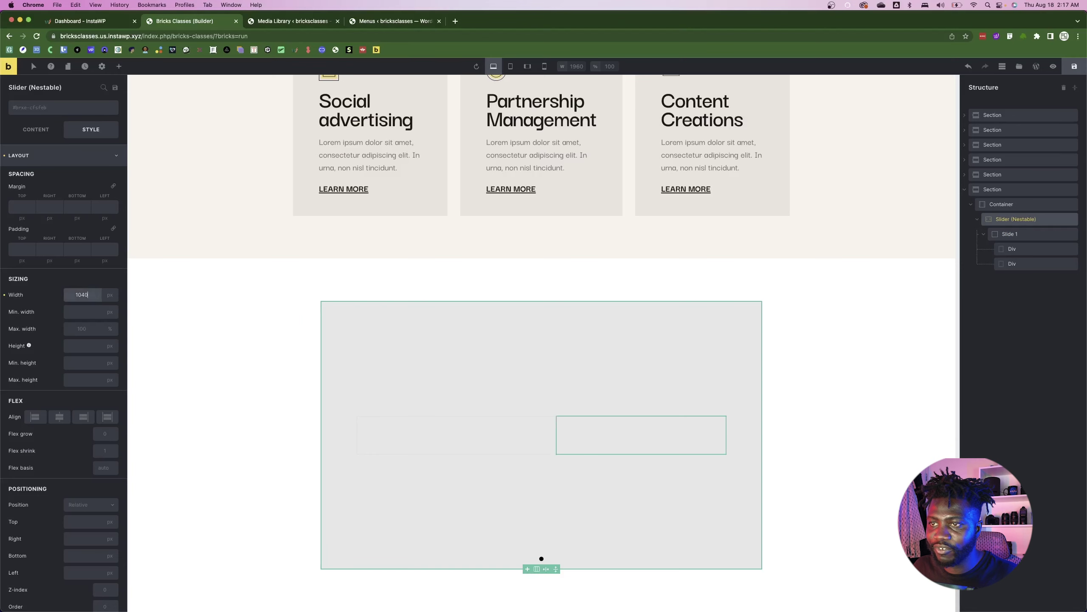
{"action": "left_click", "coordinate": [2, 157]}
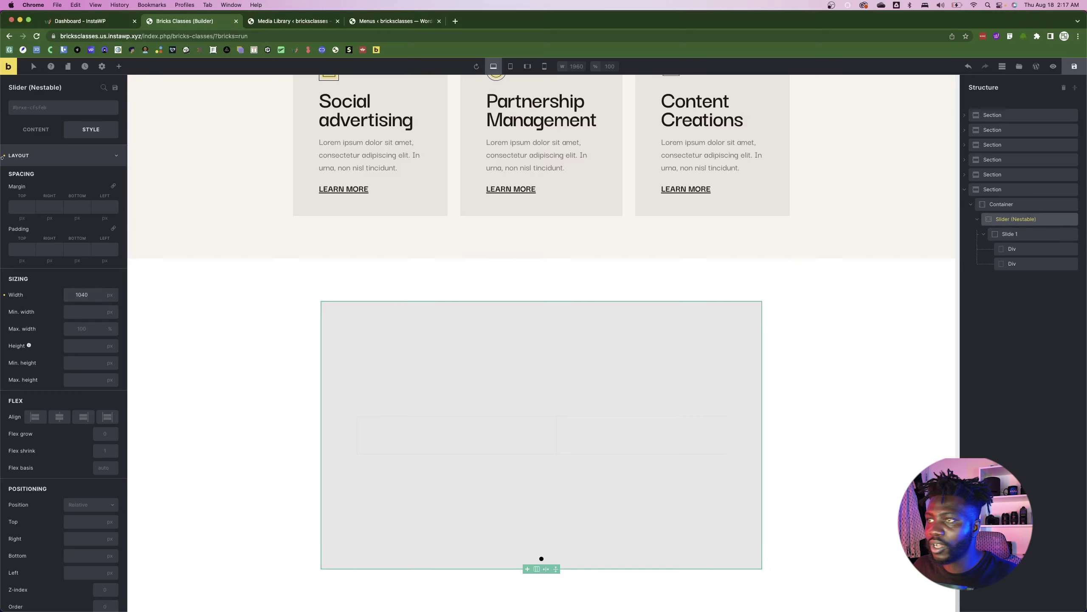
{"action": "left_click", "coordinate": [37, 131]}
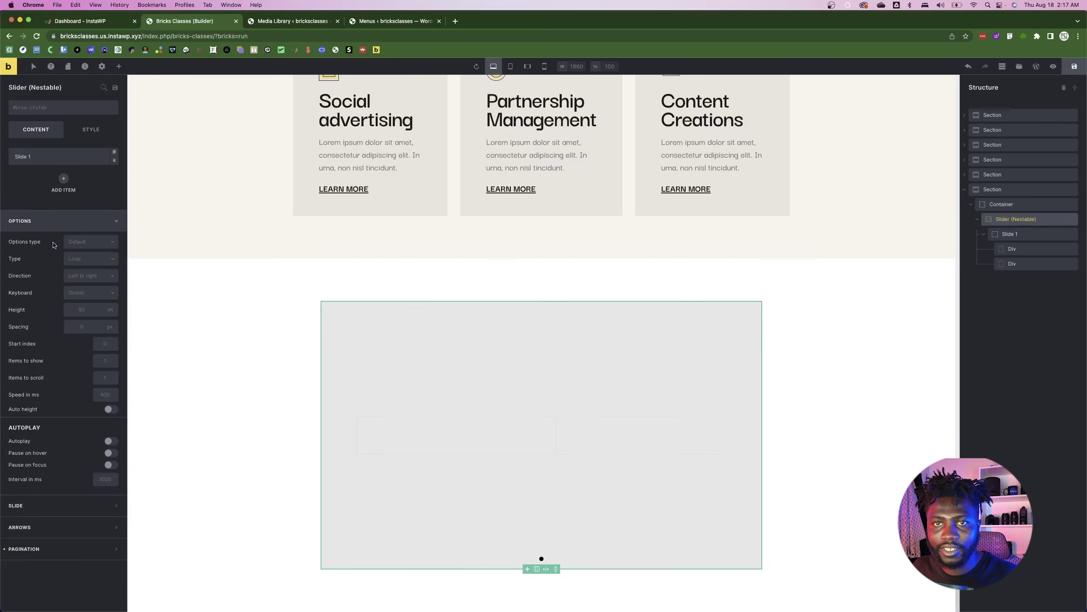
{"action": "left_click", "coordinate": [110, 309]}
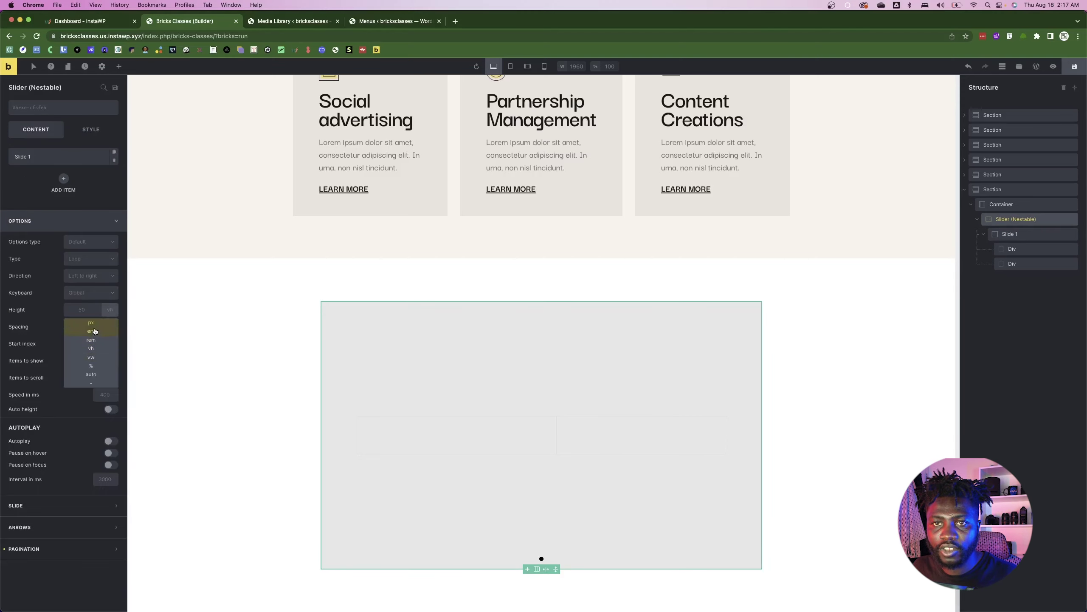
{"action": "left_click", "coordinate": [91, 322]}
{"action": "double_click", "coordinate": [81, 309]}
{"action": "type", "text": "4"}
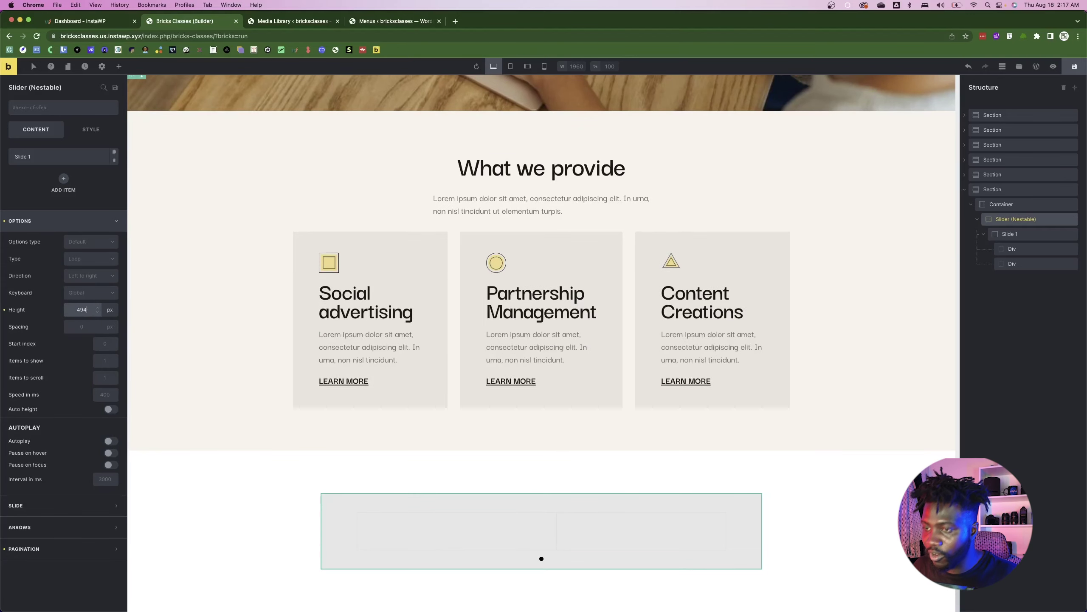
{"action": "type", "text": "94"}
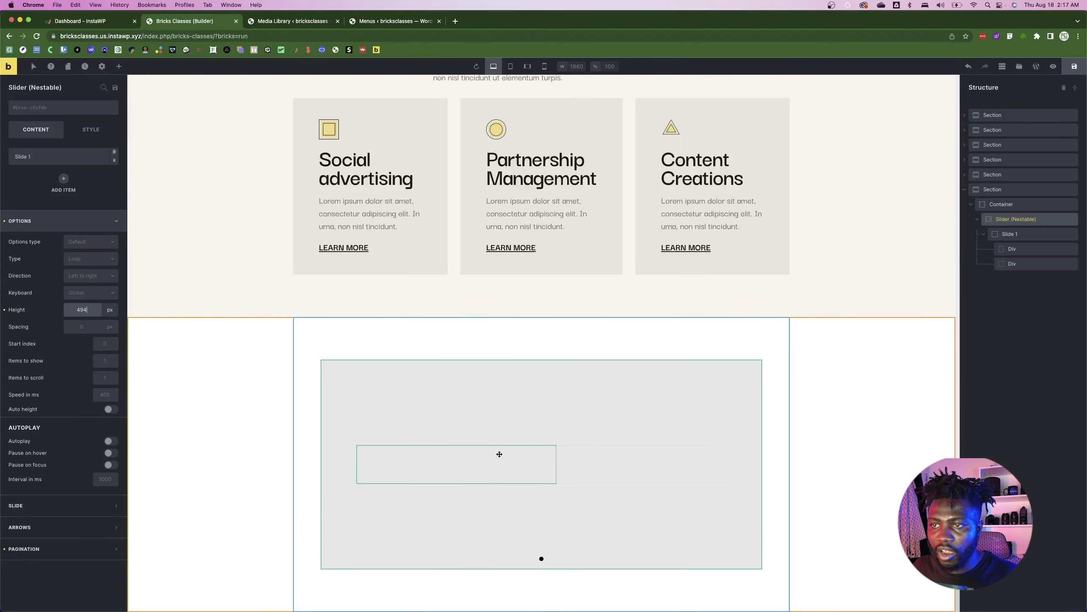
- Distribute the two Divs in Slide 1 with space between along the main axis, comparing the layout with the Figma testimonial
{"action": "left_click", "coordinate": [445, 463]}
{"action": "key", "text": "super+Tab"}
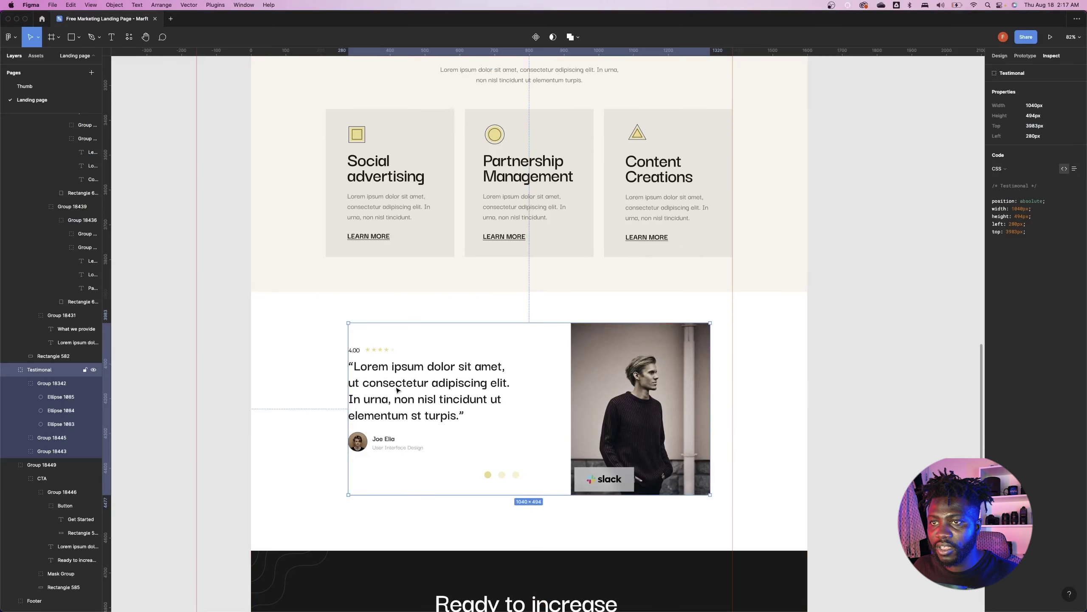
{"action": "key", "text": "super+Tab"}
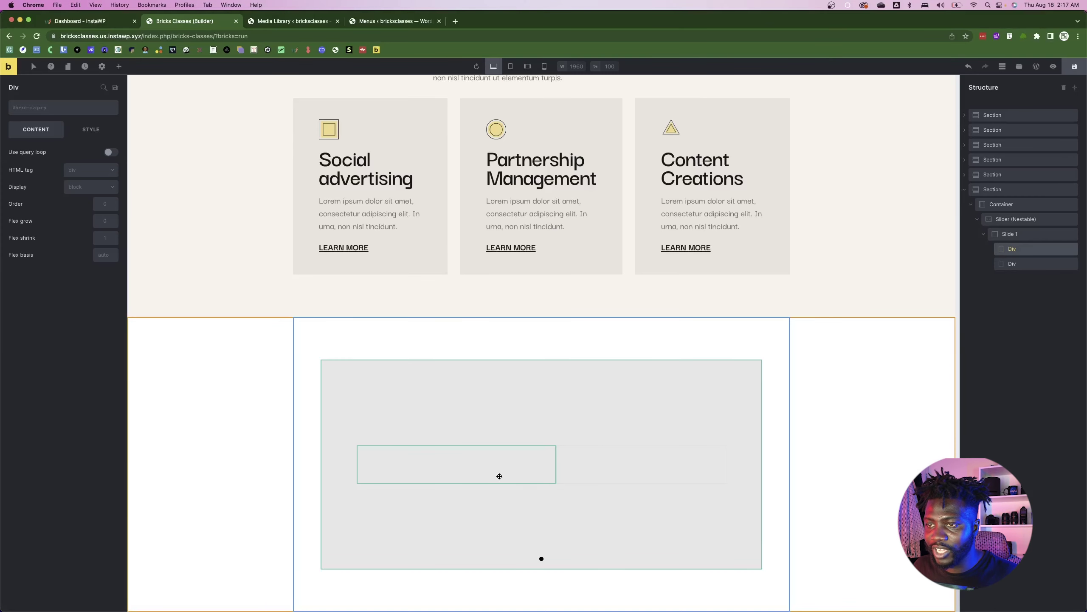
{"action": "left_click", "coordinate": [1011, 235]}
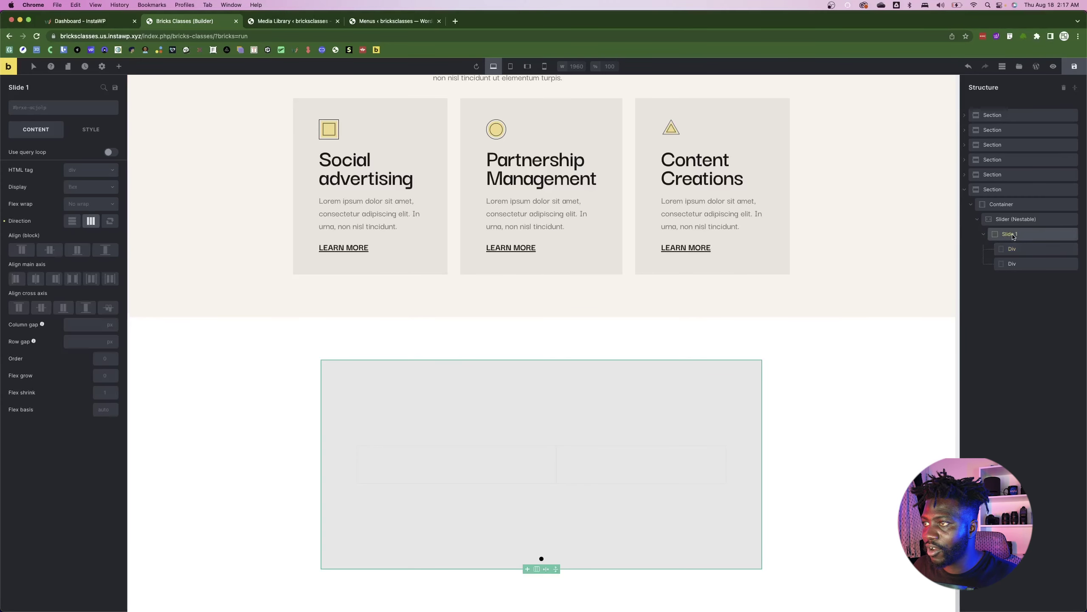
{"action": "left_click", "coordinate": [74, 279]}
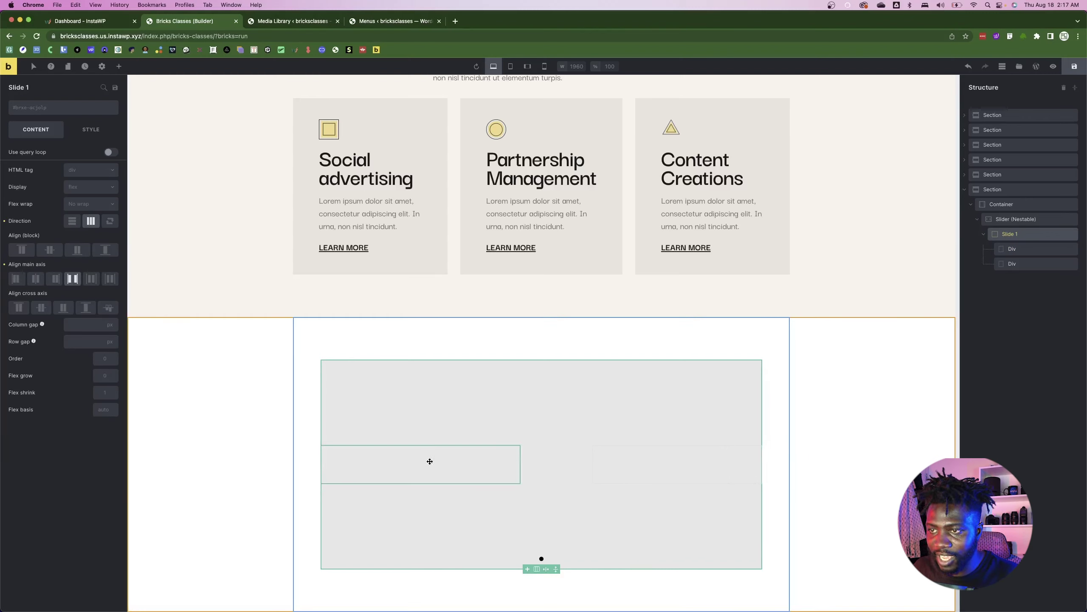
{"action": "left_click", "coordinate": [377, 460]}
{"action": "key", "text": "super+Tab"}
{"action": "key", "text": "super+Tab"}
{"action": "left_click", "coordinate": [498, 401]}
{"action": "key", "text": "super+Tab"}
{"action": "key", "text": "super+Tab"}
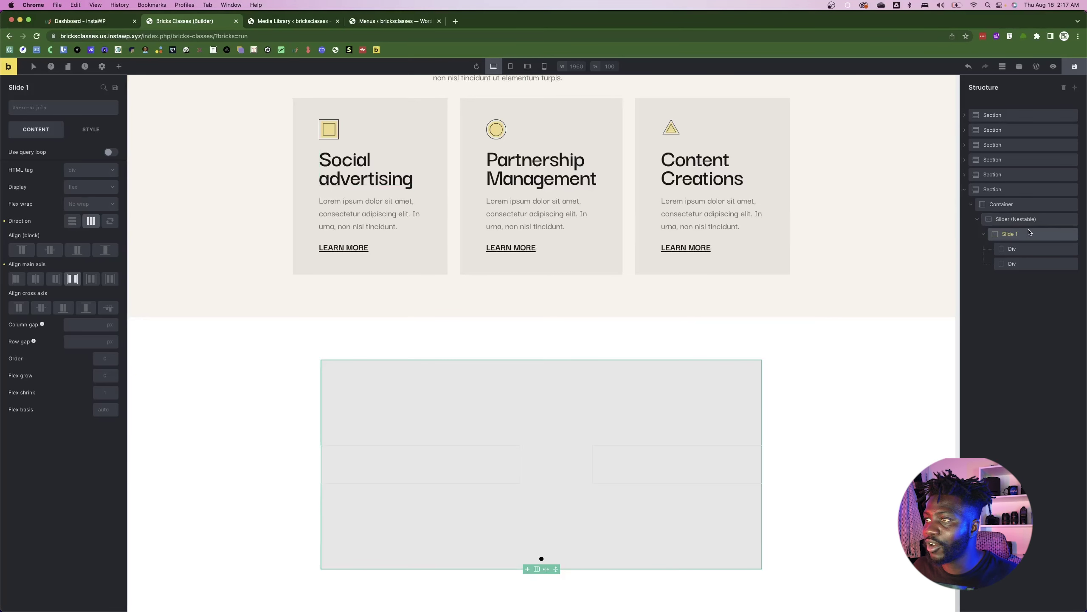
- Try a yellow #ffc107 background colour on Slide 1 and clear it
{"action": "left_click", "coordinate": [84, 131]}
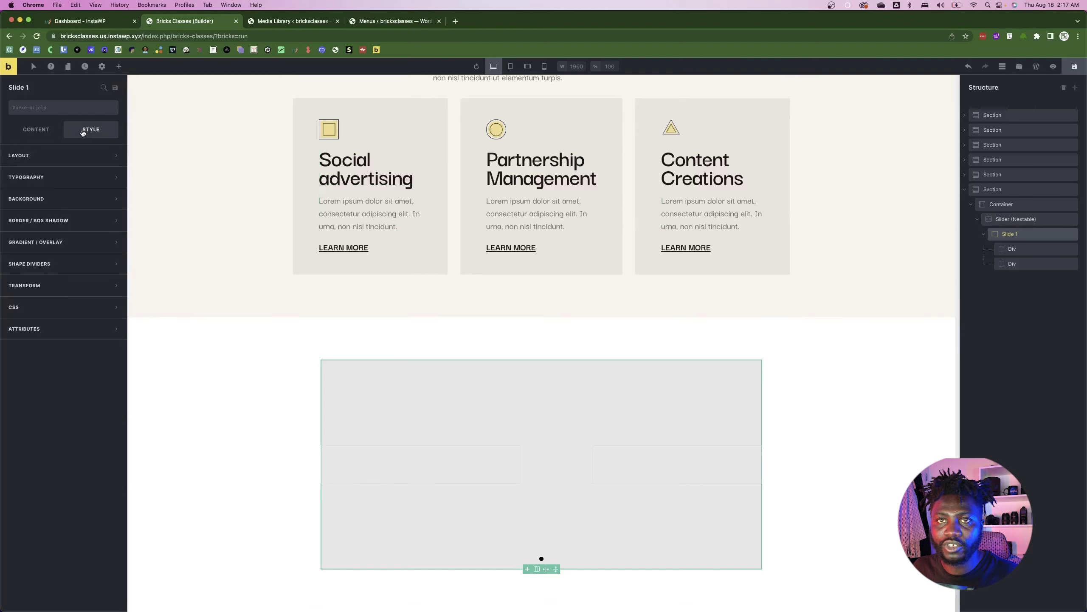
{"action": "left_click", "coordinate": [47, 199]}
{"action": "left_click", "coordinate": [113, 219]}
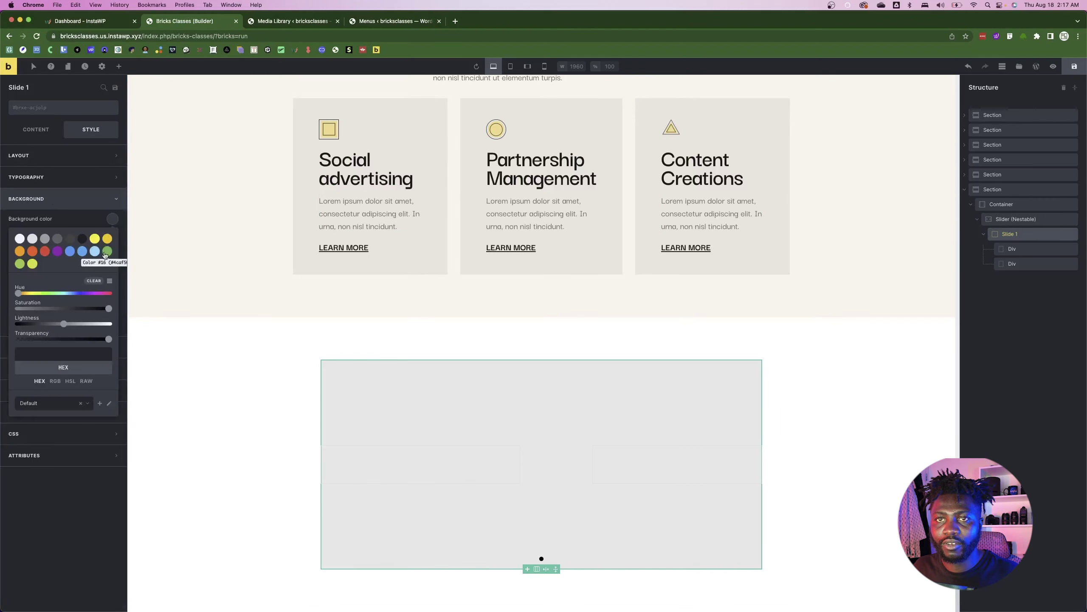
{"action": "left_click", "coordinate": [107, 238]}
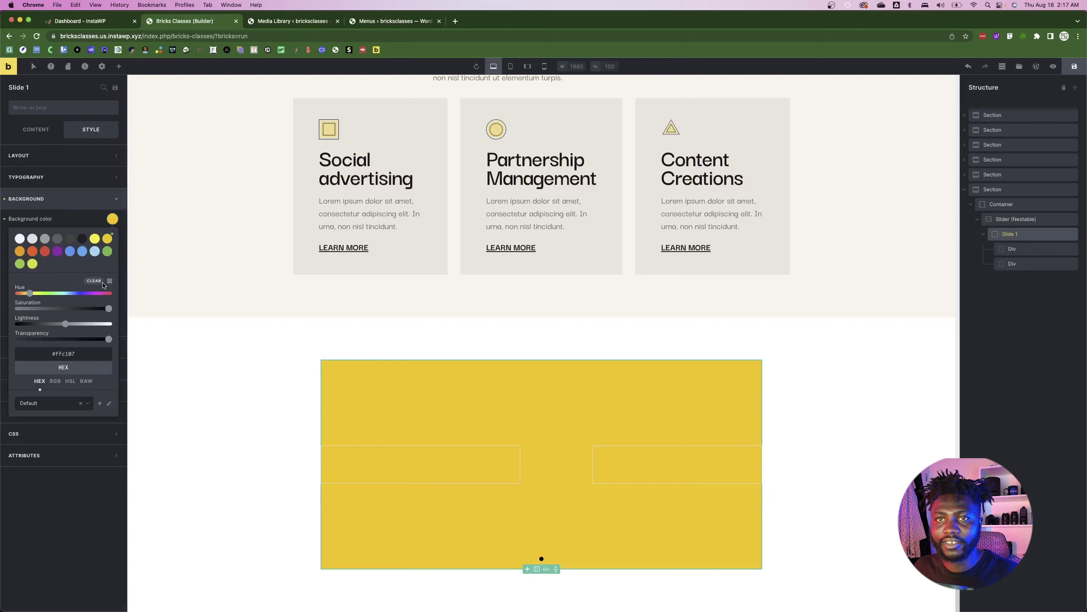
{"action": "left_click", "coordinate": [11, 221]}
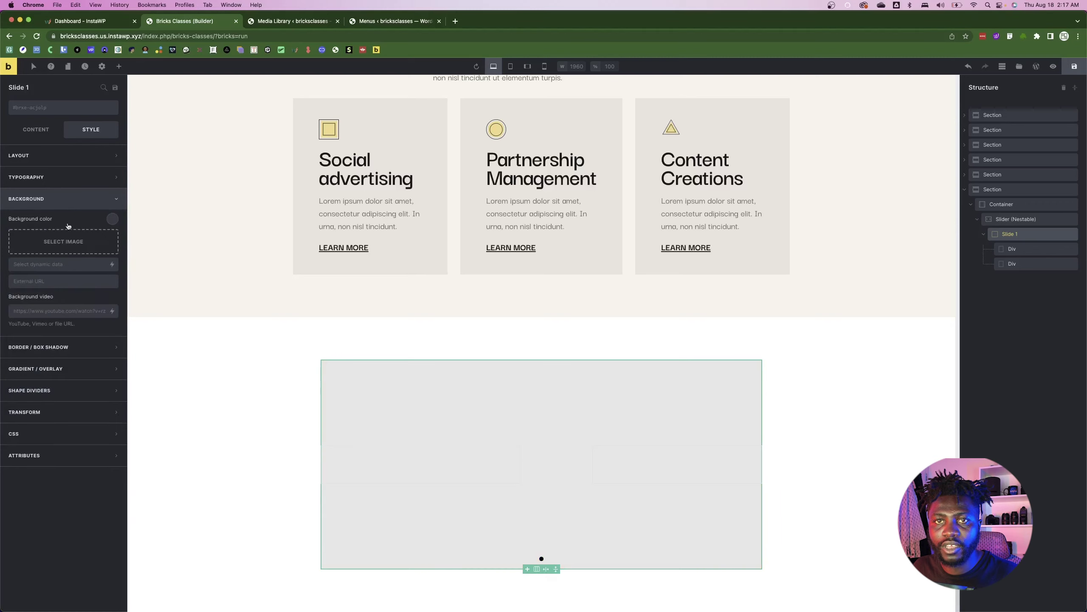
- Give Slide 1 a fully transparent background colour with an alpha of 0
{"action": "left_click", "coordinate": [114, 219]}
{"action": "left_click_drag", "start_coordinate": [105, 338], "coordinate": [1, 341]}
{"action": "mouse_move", "coordinate": [20, 341]}
{"action": "left_mouse_down"}
{"action": "mouse_move", "coordinate": [43, 340]}
{"action": "mouse_move", "coordinate": [18, 340]}
{"action": "left_mouse_up"}
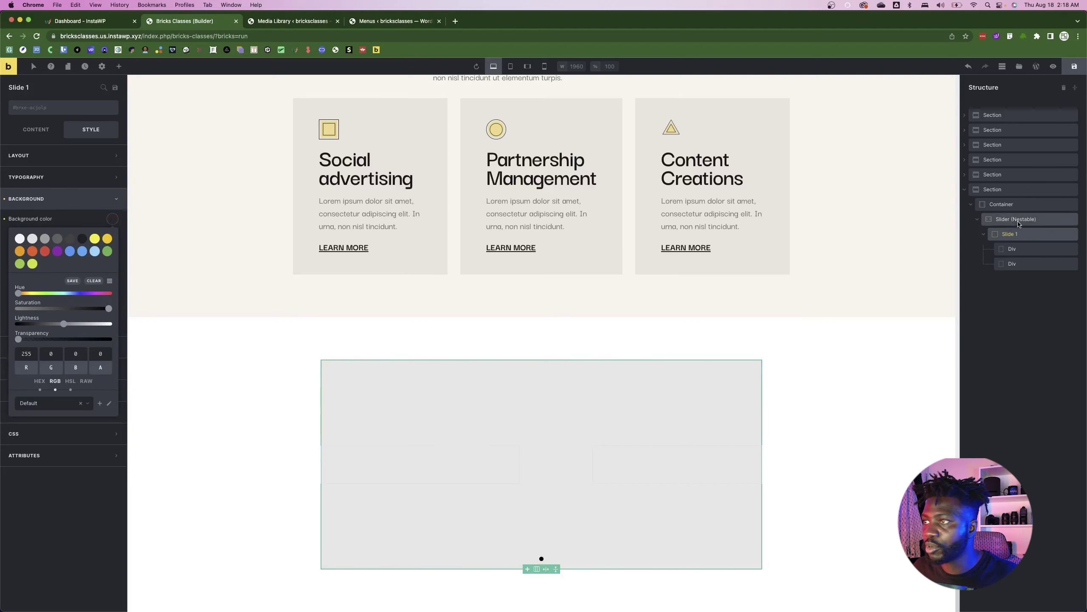
- Make the nestable slider's background colour fully transparent with an alpha of 0
{"action": "left_click", "coordinate": [1018, 220]}
{"action": "left_click", "coordinate": [112, 218]}
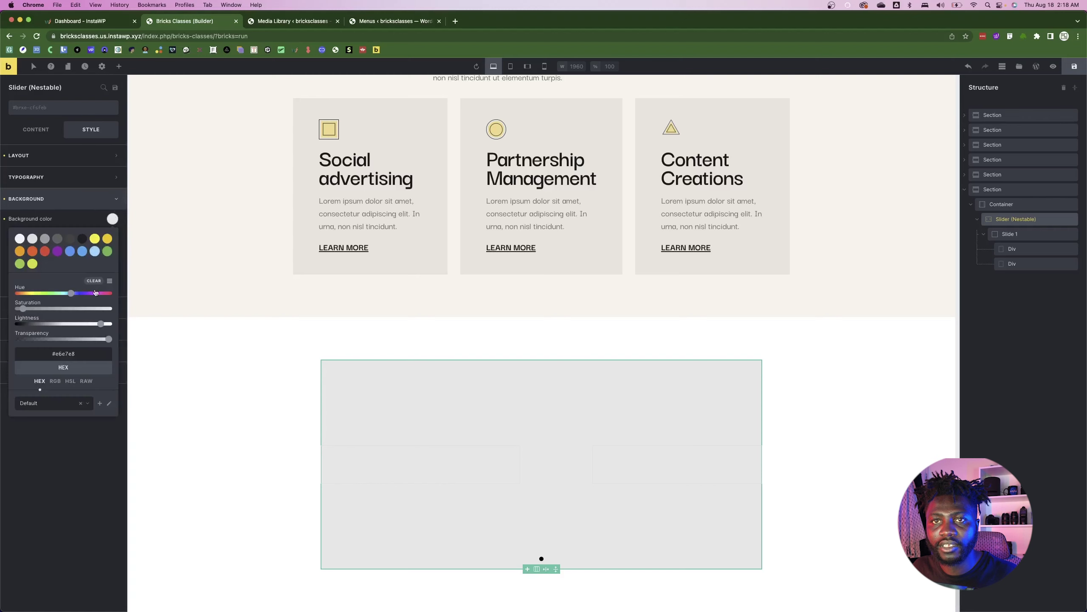
{"action": "left_click_drag", "start_coordinate": [108, 339], "coordinate": [18, 339]}
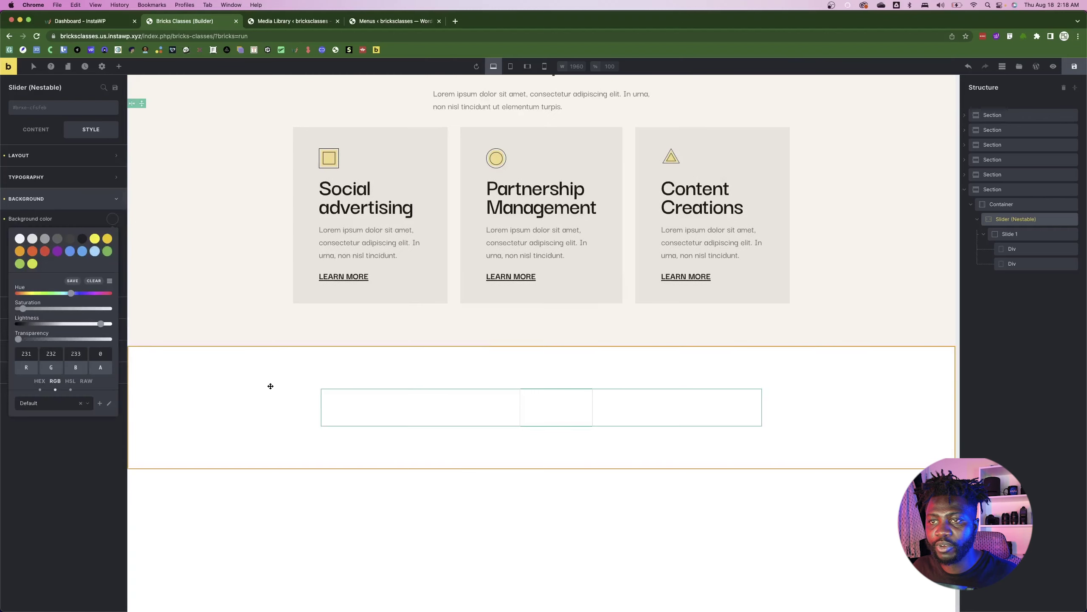
{"action": "scroll", "coordinate": [271, 386], "scroll_direction": "down", "scroll_amount": 1}
{"action": "left_click", "coordinate": [262, 400]}
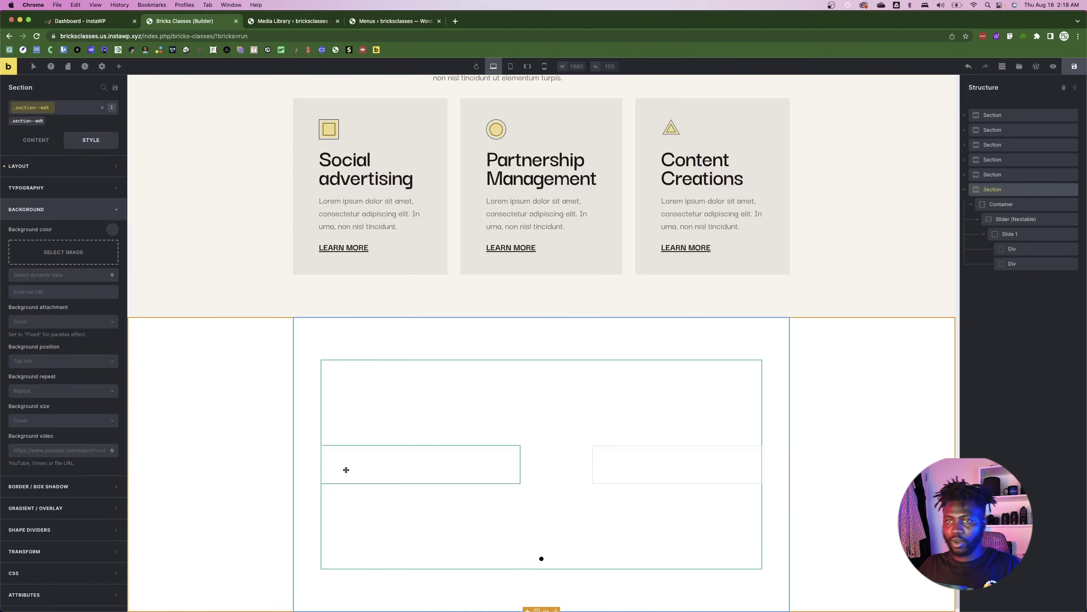
- Add a Block, a Heading and a second Block to Slide 1's first Div, nesting another Block in the second one, following the Figma testimonial
{"action": "left_click", "coordinate": [367, 459]}
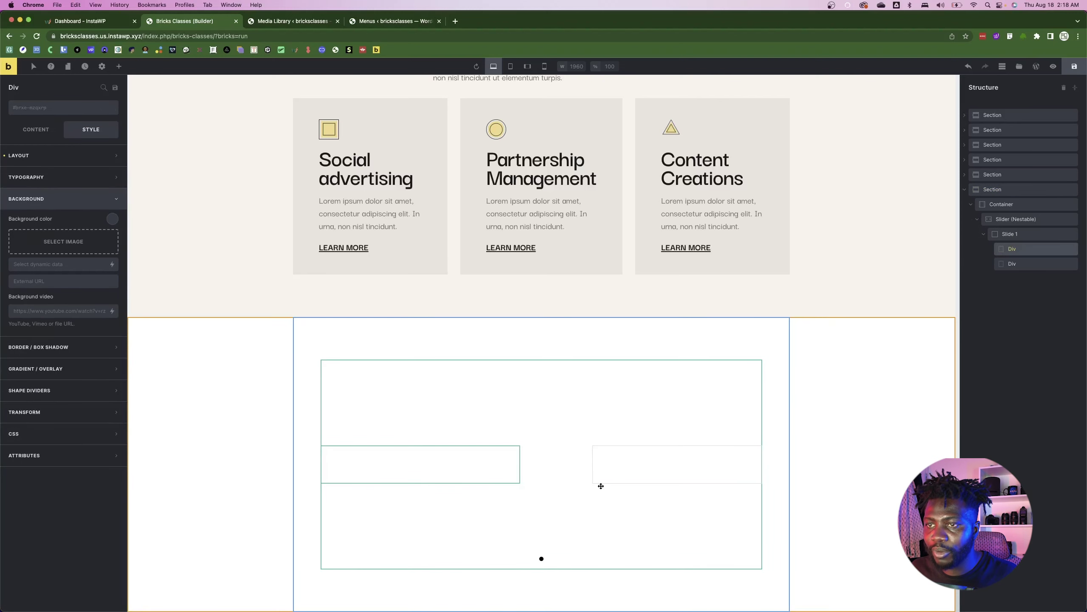
{"action": "key", "text": "super+Tab"}
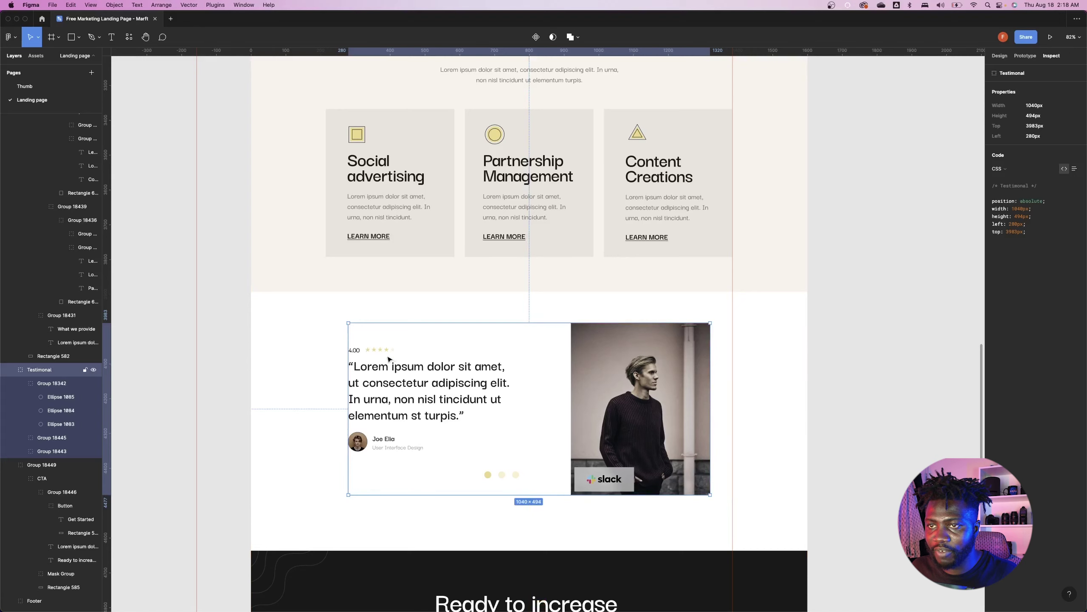
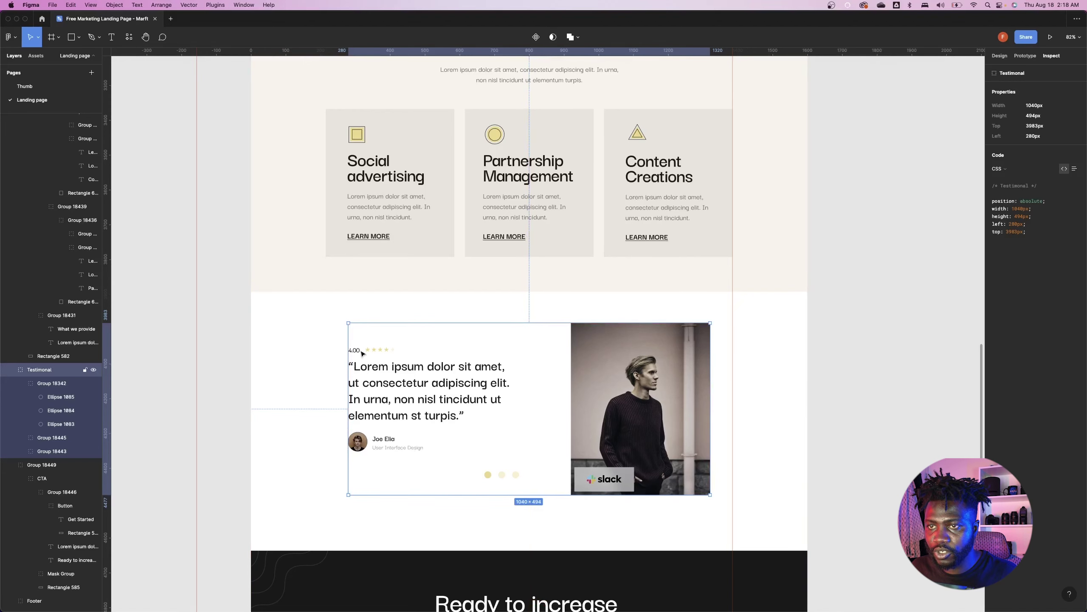
{"action": "key", "text": "super+Tab"}
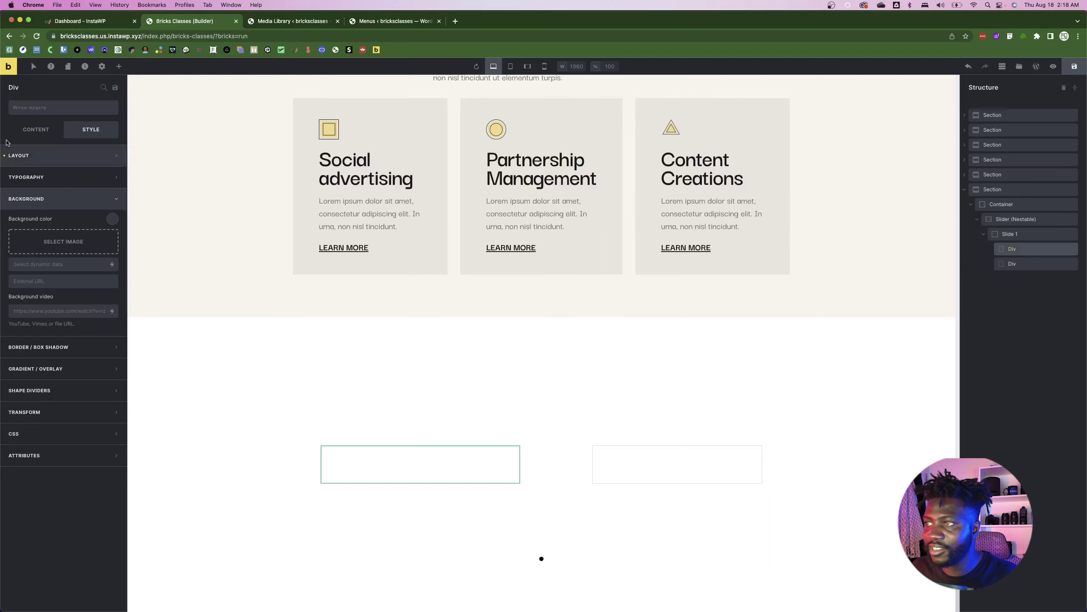
{"action": "left_click", "coordinate": [119, 66]}
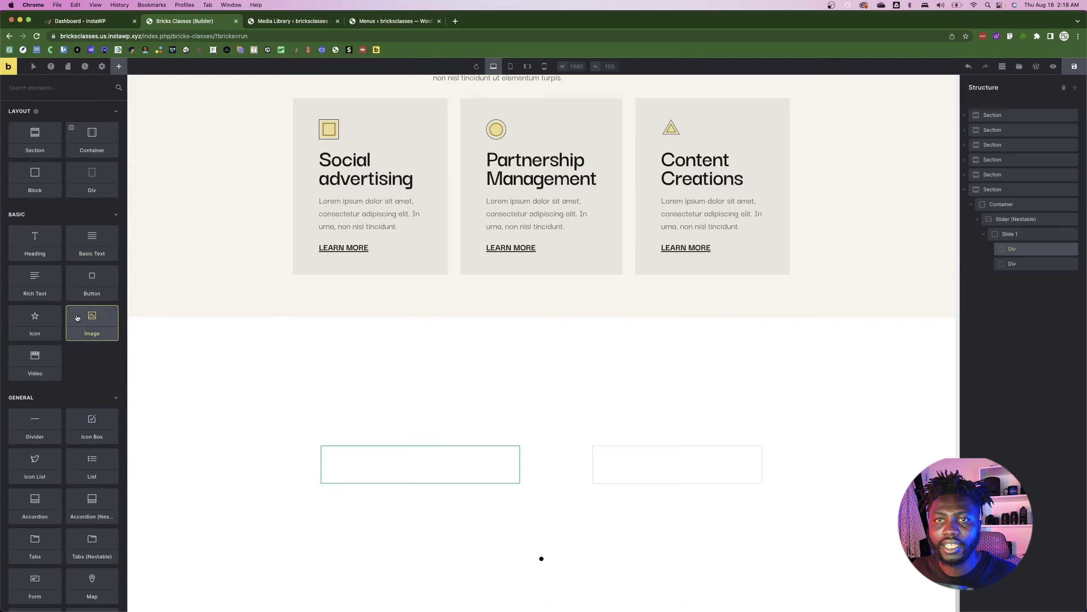
{"action": "left_click", "coordinate": [39, 178]}
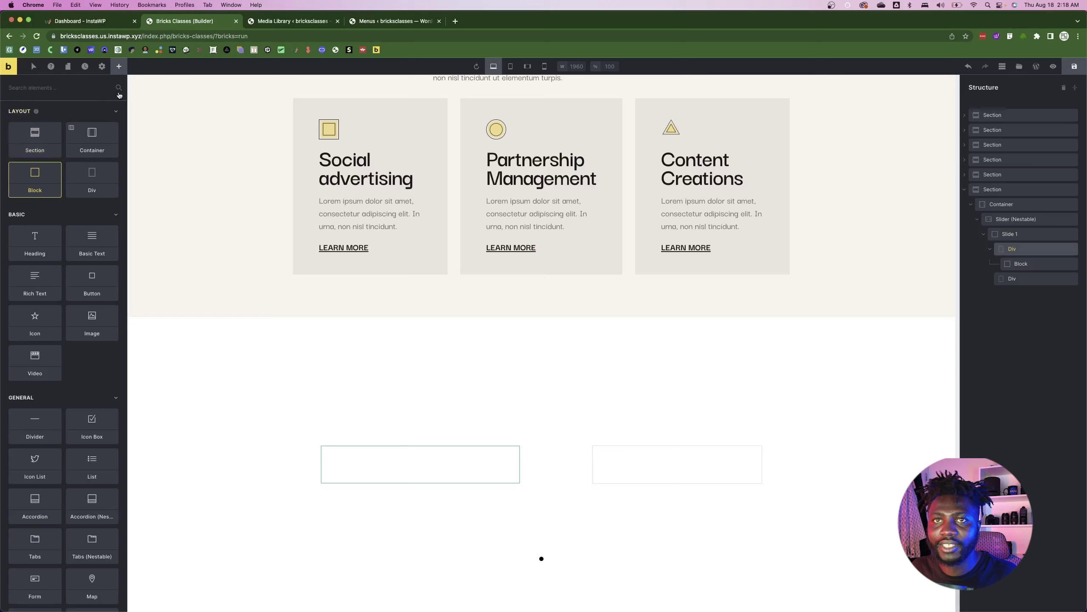
{"action": "left_click", "coordinate": [39, 243]}
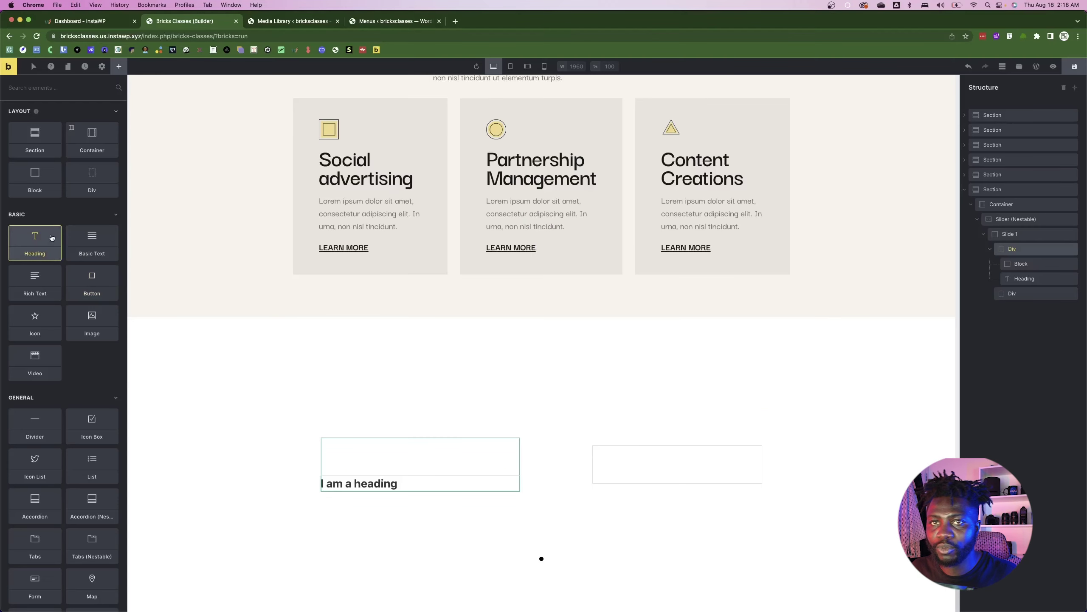
{"action": "left_click", "coordinate": [35, 177]}
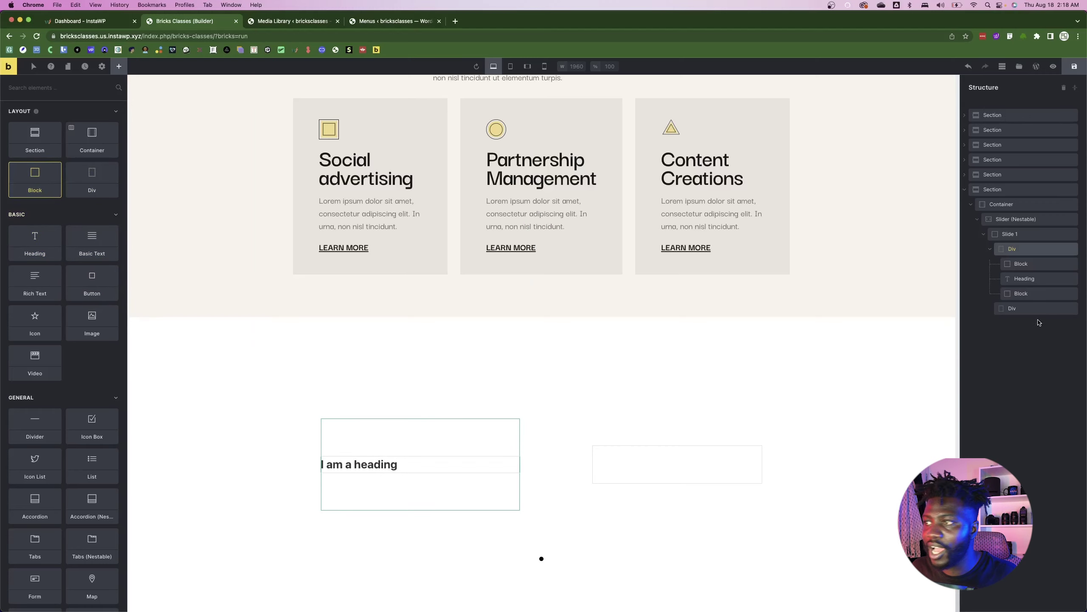
{"action": "left_click", "coordinate": [119, 66]}
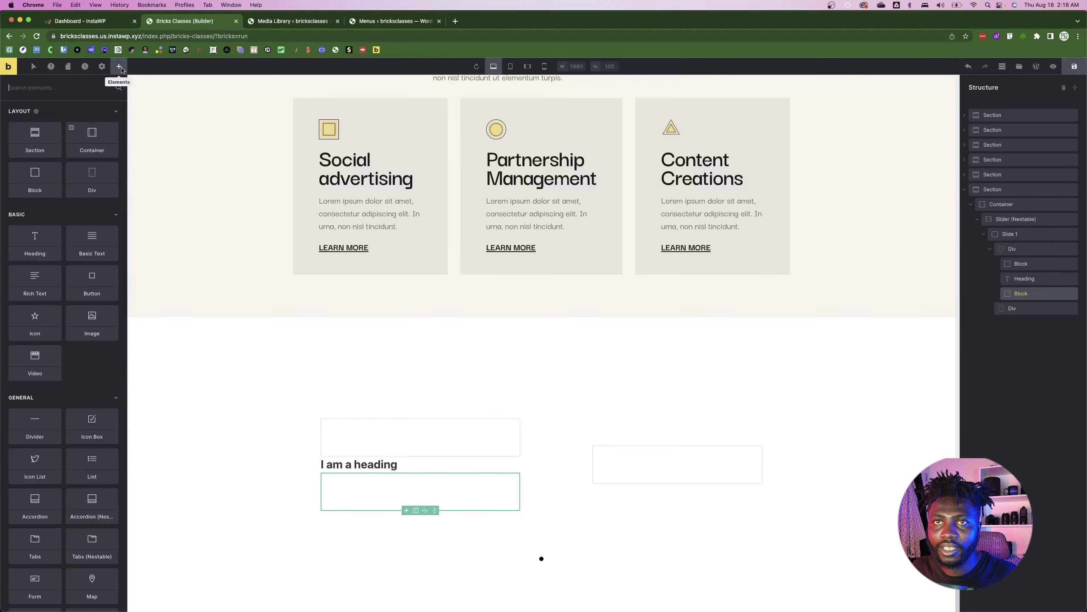
{"action": "left_click", "coordinate": [38, 176]}
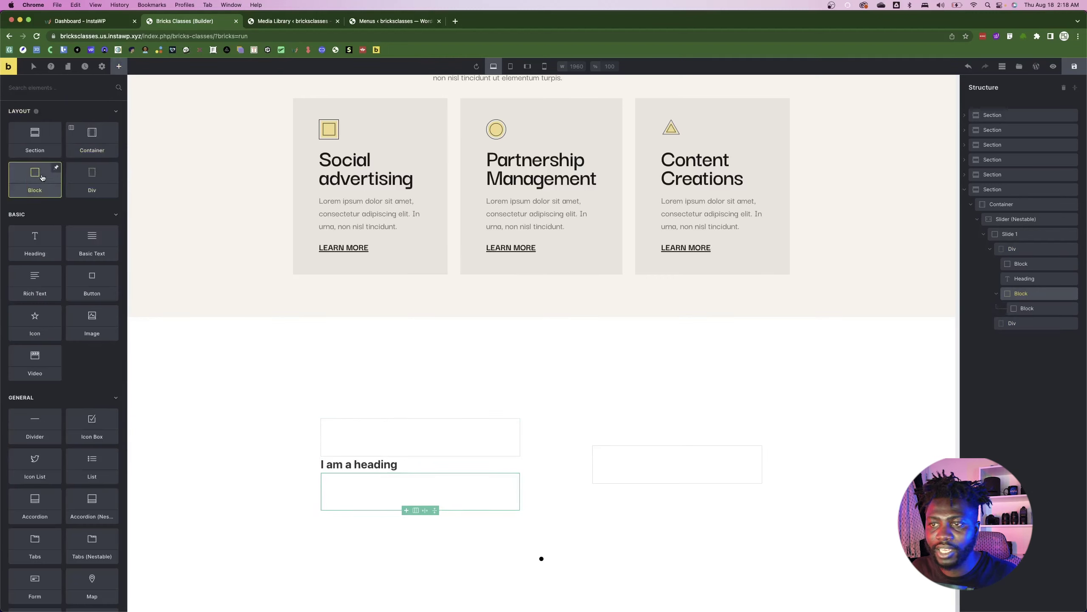
- Compare the Figma rating row and add a Basic Text and an Icon element to the first Block in the Div
{"action": "left_click", "coordinate": [1022, 249]}
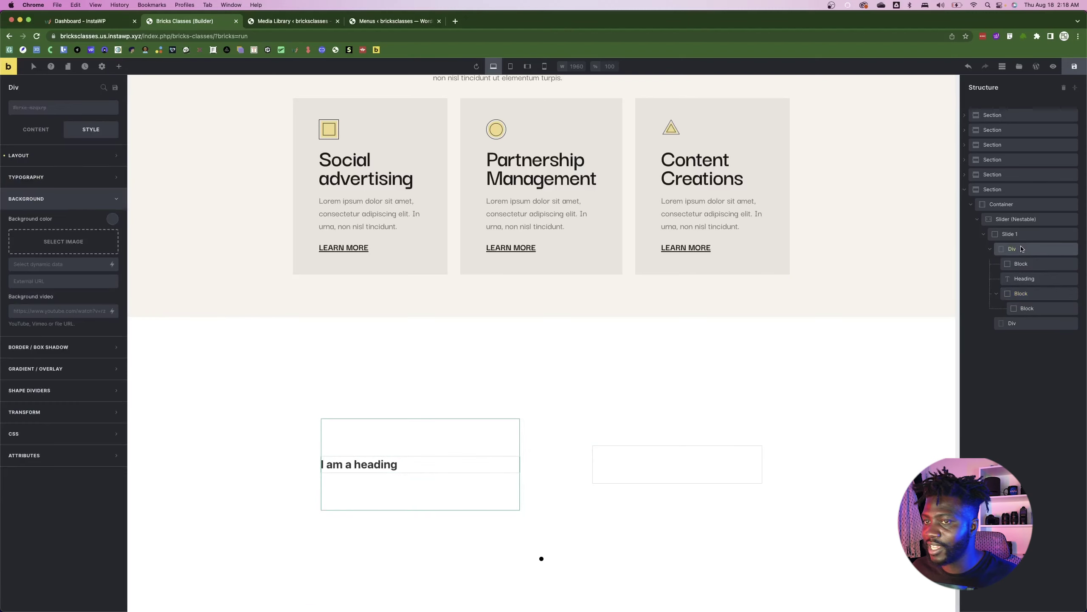
{"action": "key", "text": "super+Tab"}
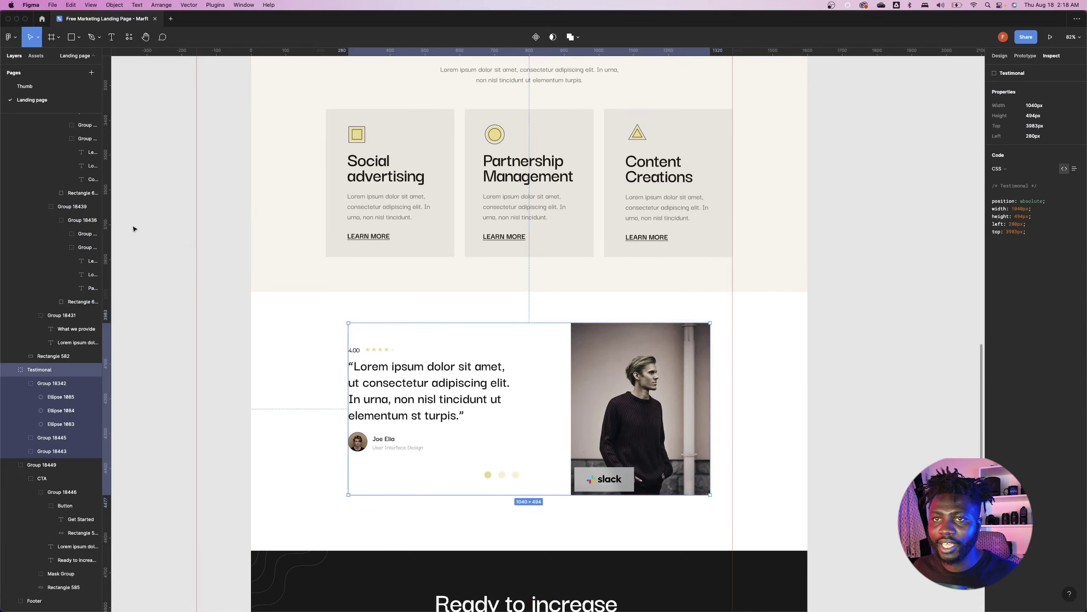
{"action": "key", "text": "super+Tab"}
{"action": "key", "text": "super+Tab"}
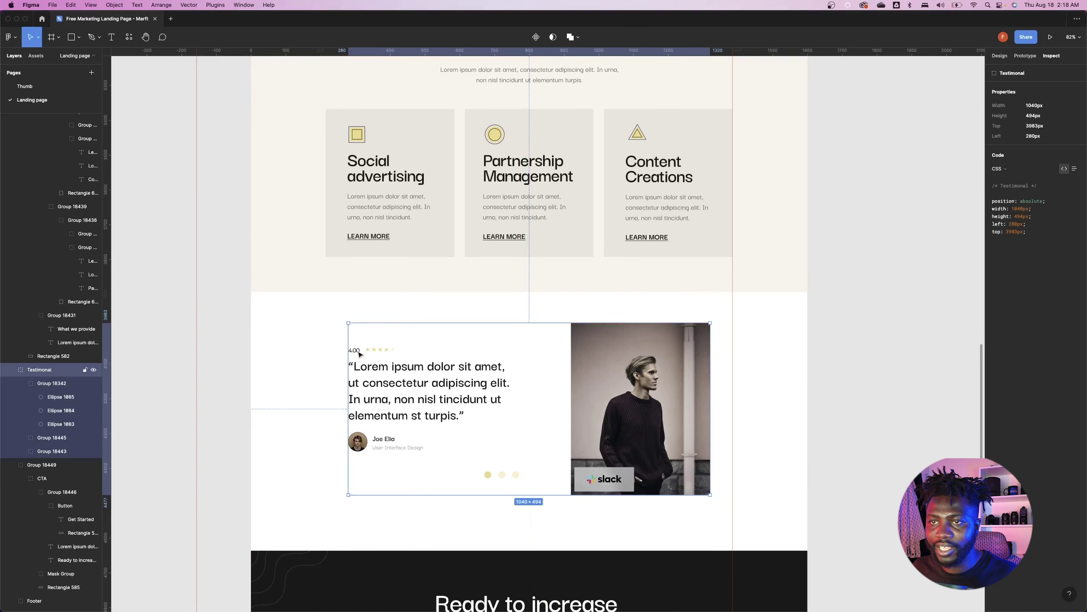
{"action": "key", "text": "super+Tab"}
{"action": "left_click", "coordinate": [119, 66]}
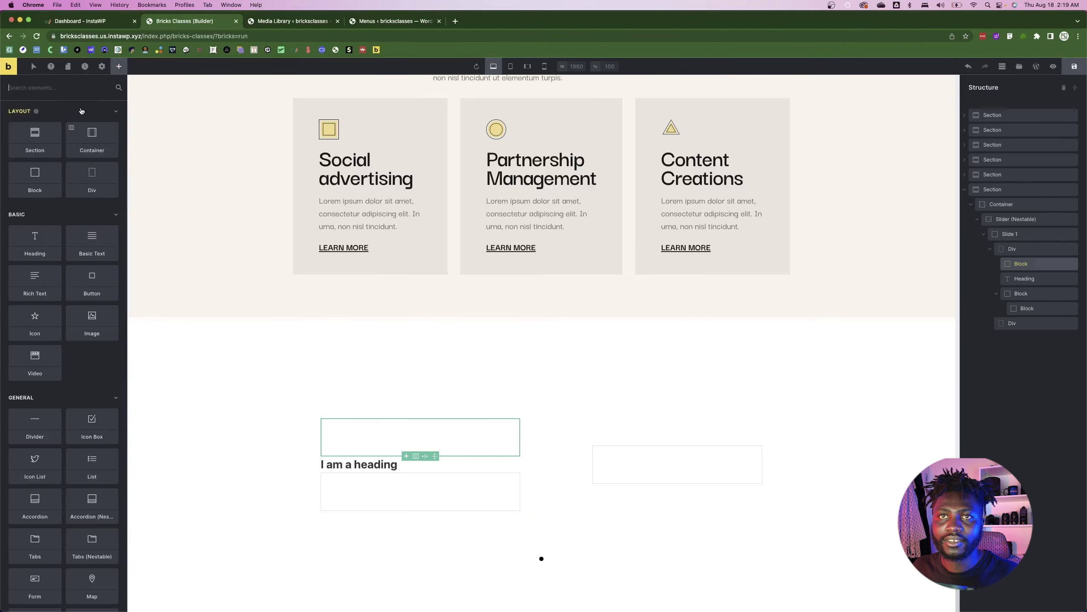
{"action": "left_click", "coordinate": [91, 237]}
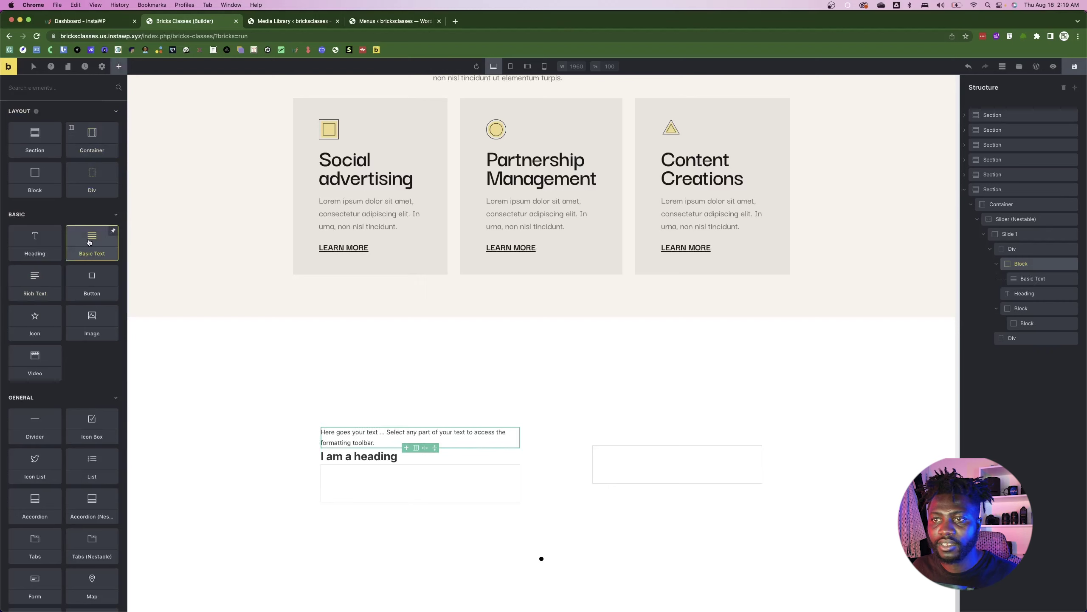
{"action": "left_click", "coordinate": [81, 94]}
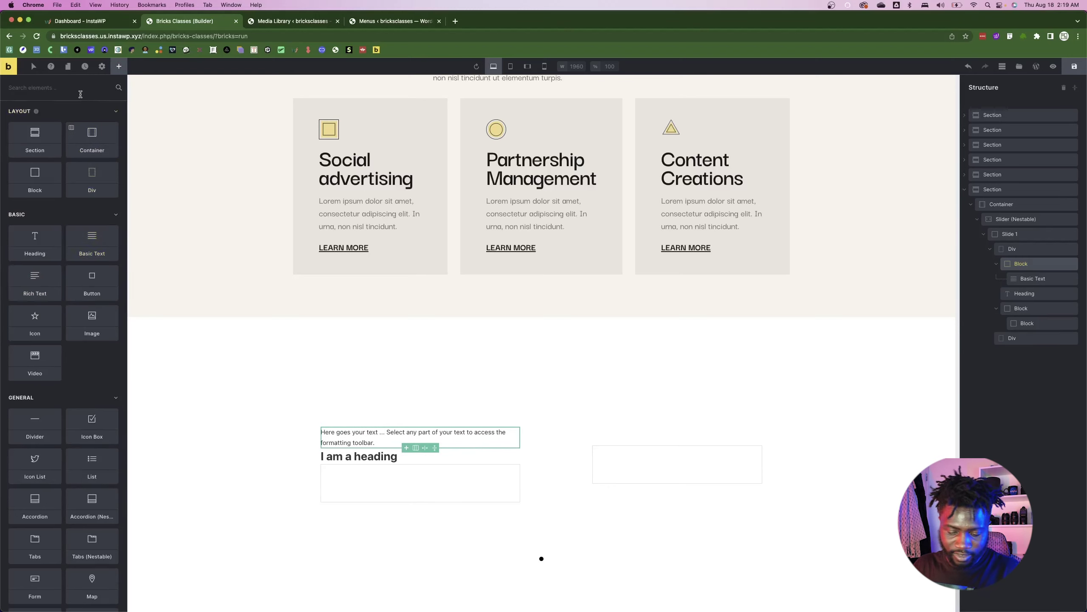
{"action": "type", "text": "icon"}
{"action": "left_click", "coordinate": [35, 125]}
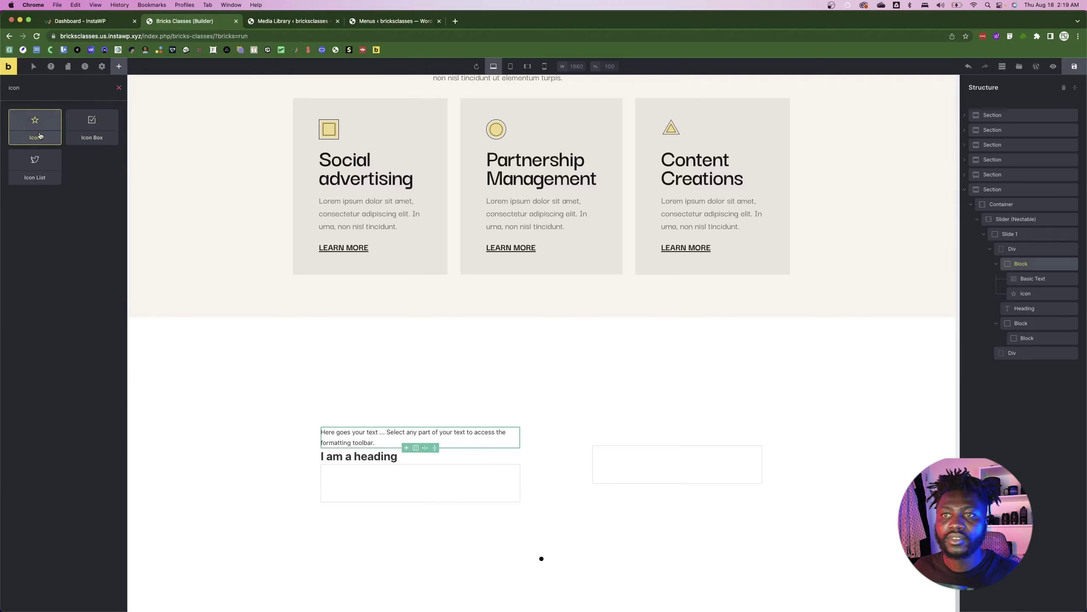
- Inspect the rating text in Figma and set the Basic Text's content to 4.00
{"action": "key", "text": "super+Tab"}
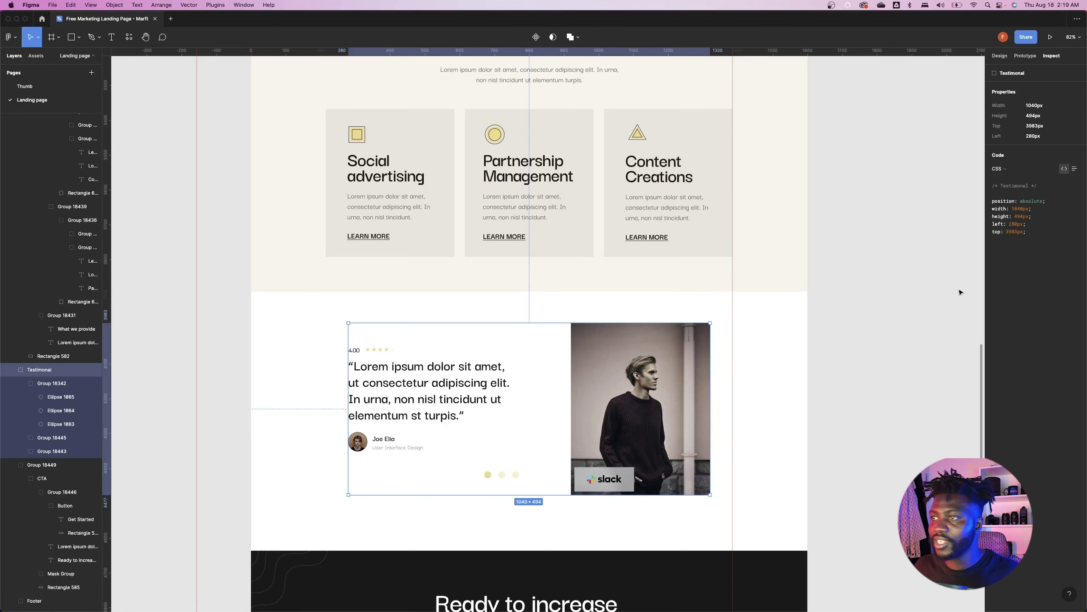
{"action": "left_click", "coordinate": [355, 351]}
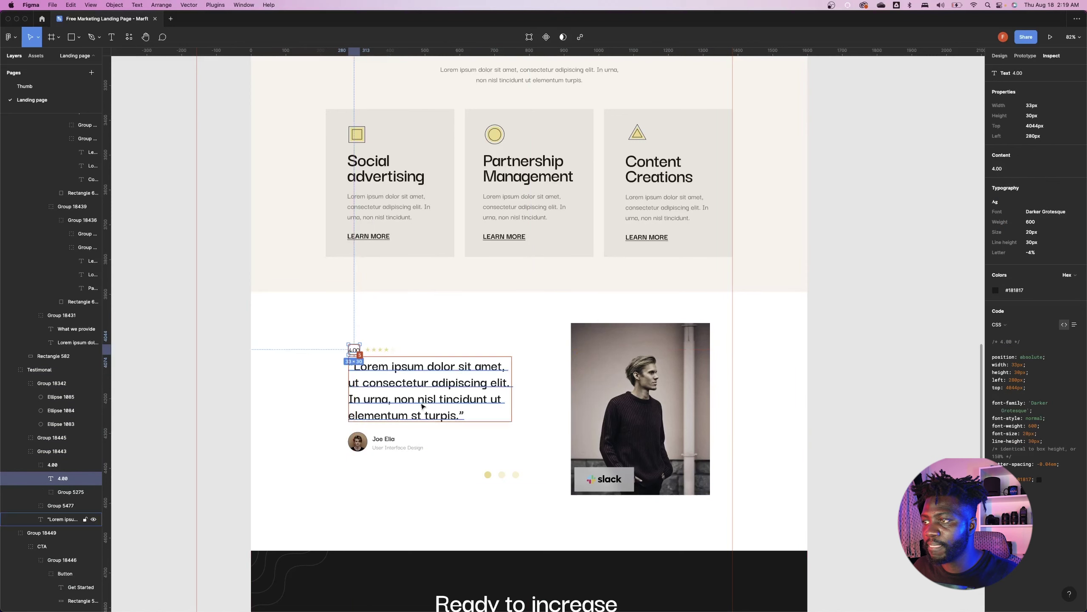
{"action": "key", "text": "super+Tab"}
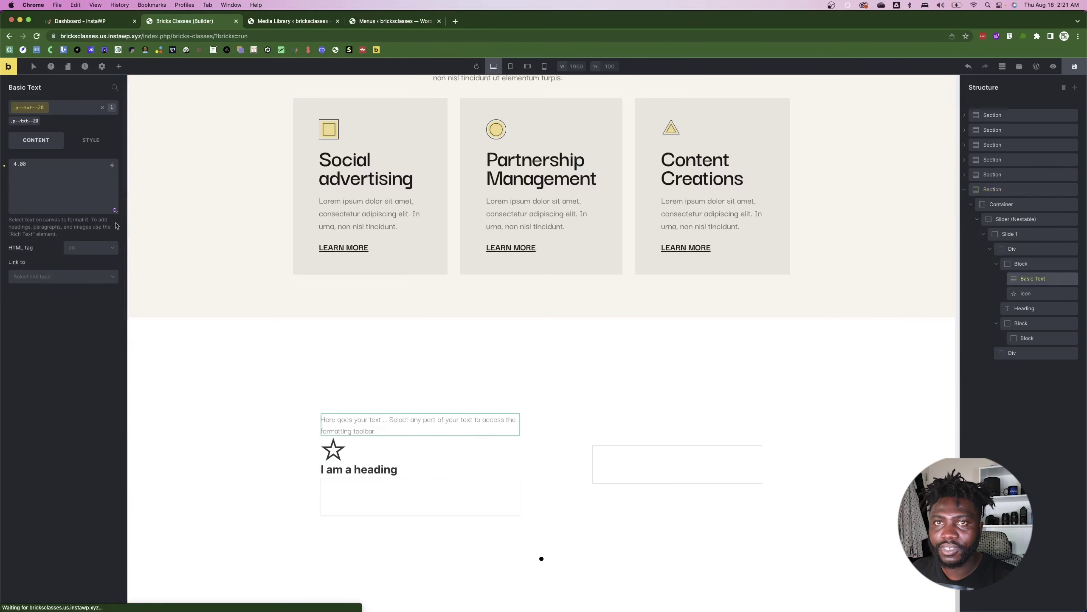
{"action": "left_click", "coordinate": [61, 176]}
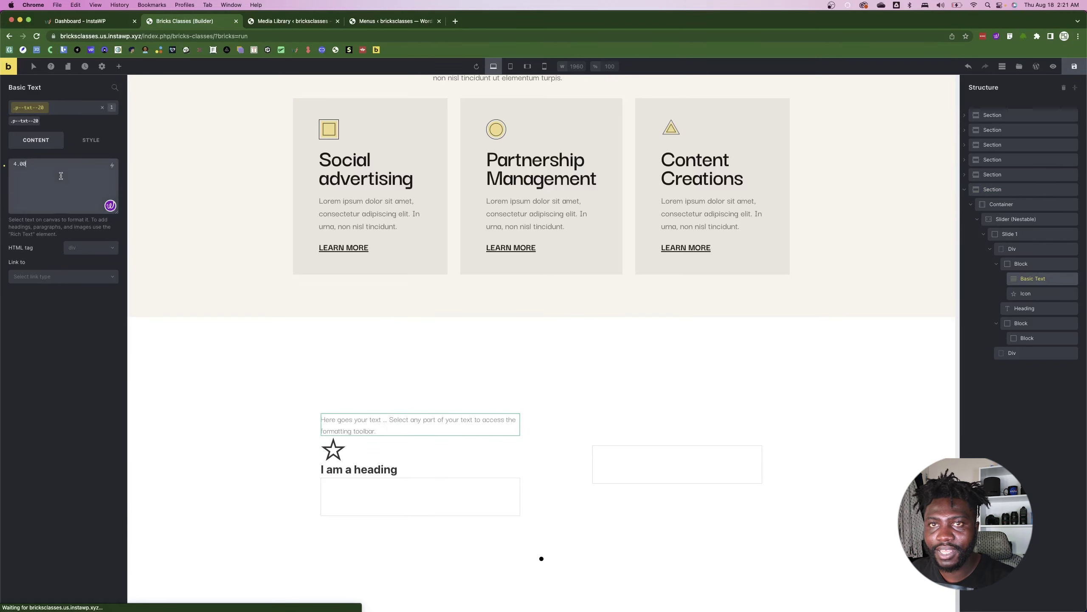
{"action": "key", "text": "BackSpace"}
{"action": "key", "text": "BackSpace"}
{"action": "key", "text": "BackSpace"}
{"action": "key", "text": "BackSpace"}
{"action": "type", "text": "4"}
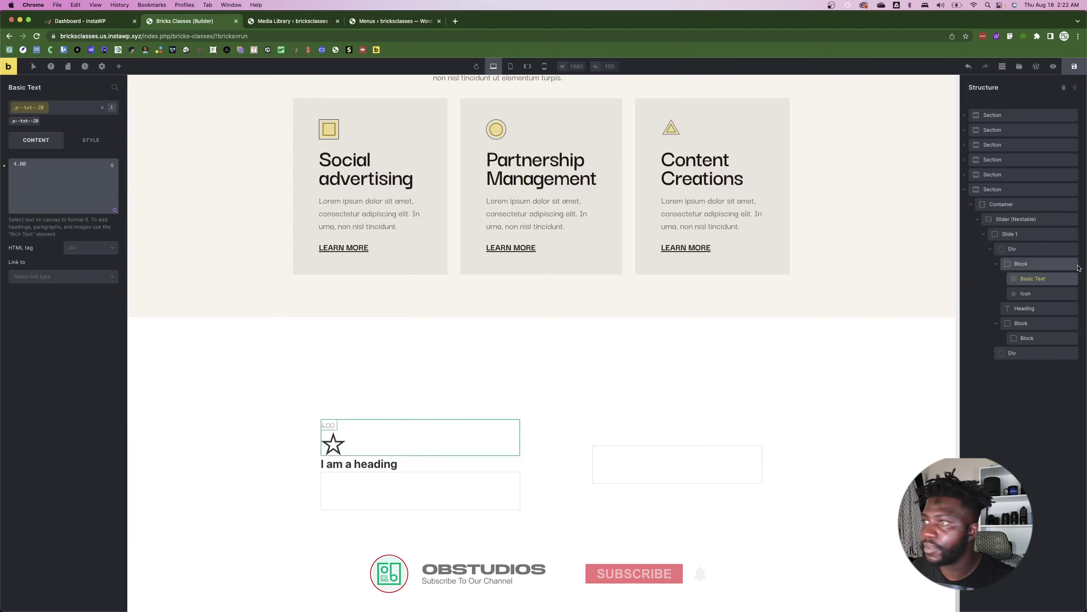
- Set the rating Block's direction to horizontal and size its star icon to 15 px, based on a star inspected in Figma
{"action": "left_click", "coordinate": [1036, 265]}
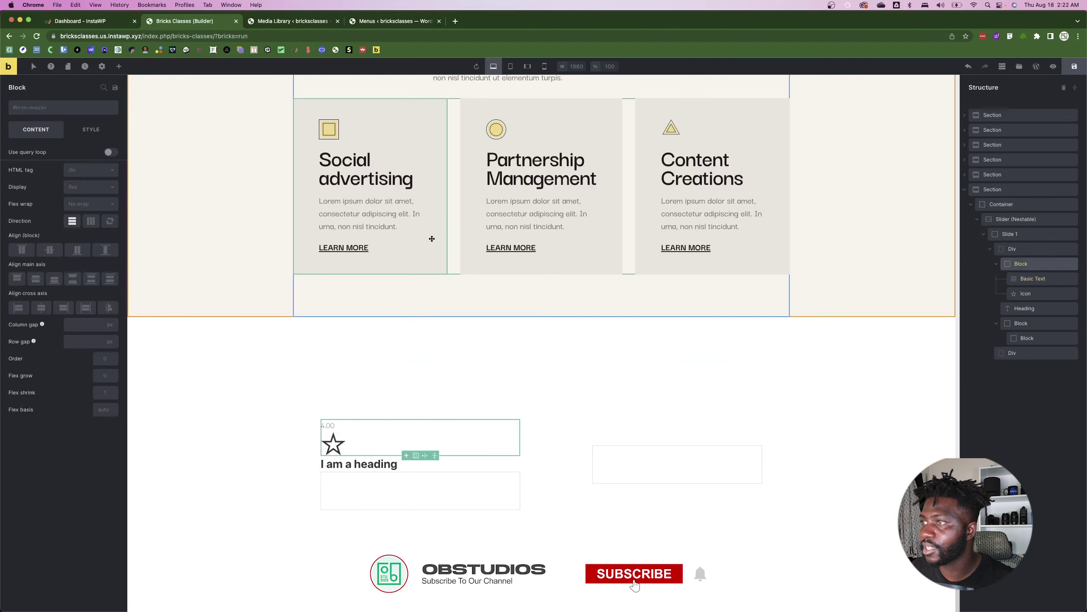
{"action": "left_click", "coordinate": [91, 220]}
{"action": "left_click", "coordinate": [347, 438]}
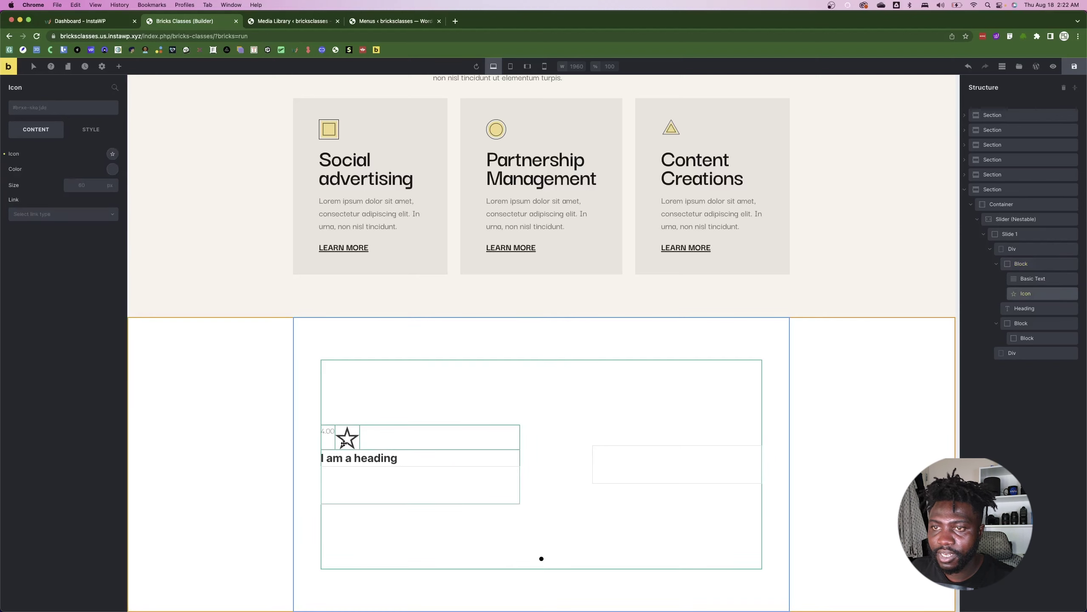
{"action": "key", "text": "super+Tab"}
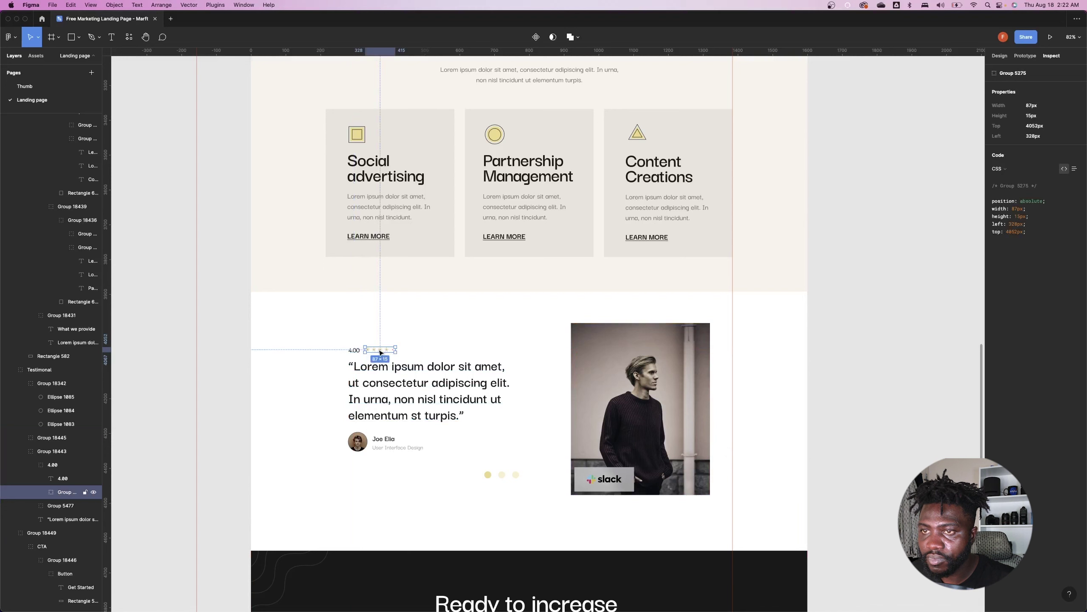
{"action": "scroll", "coordinate": [369, 352], "scroll_direction": "up", "scroll_amount": 10}
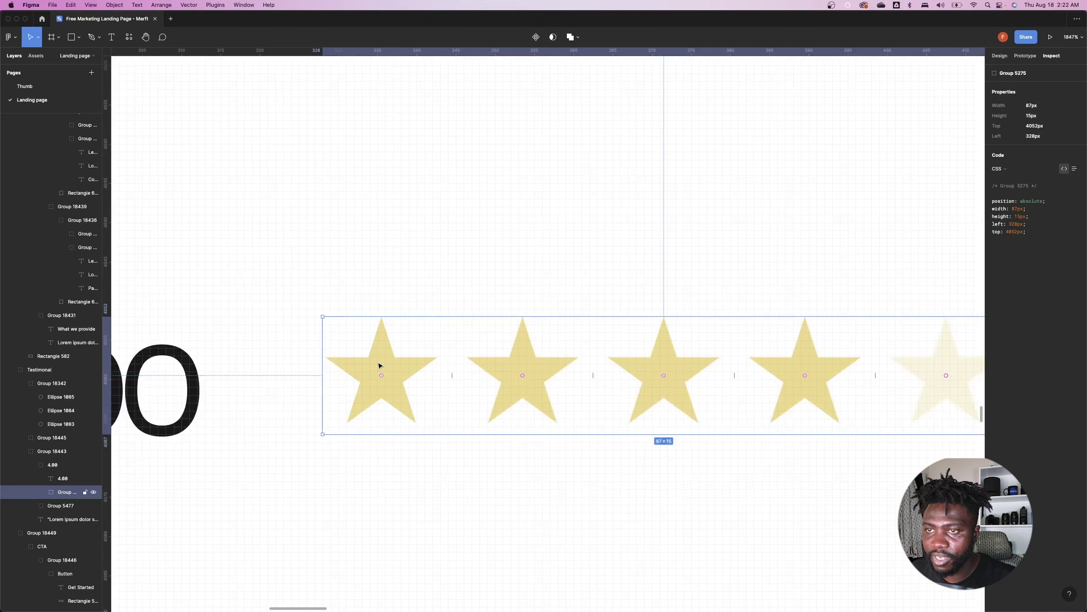
{"action": "left_click", "coordinate": [379, 366], "text": "super"}
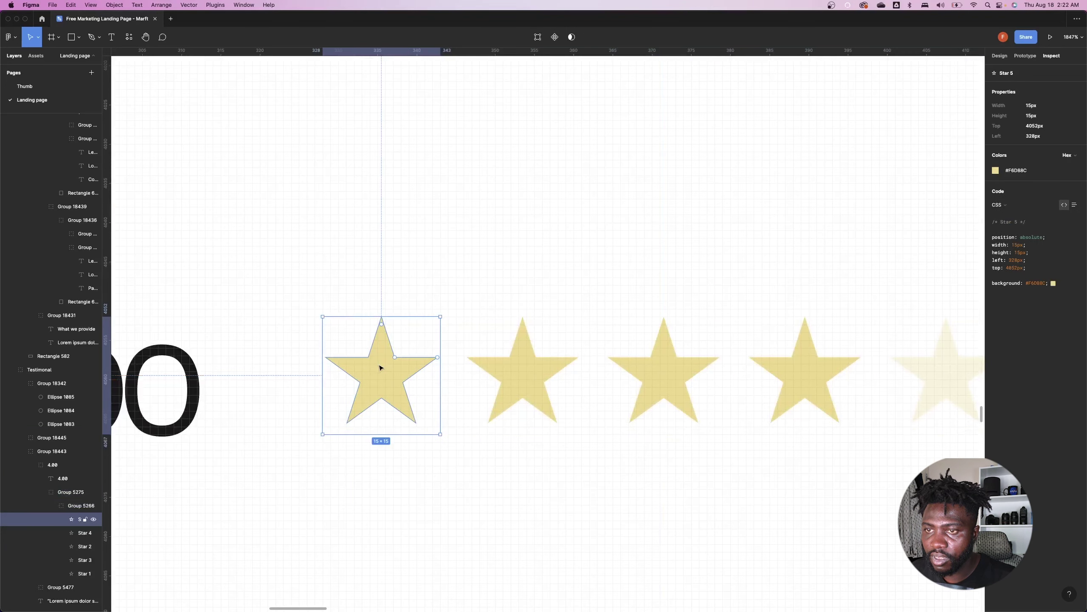
{"action": "key", "text": "super+Tab"}
{"action": "type", "text": "1"}
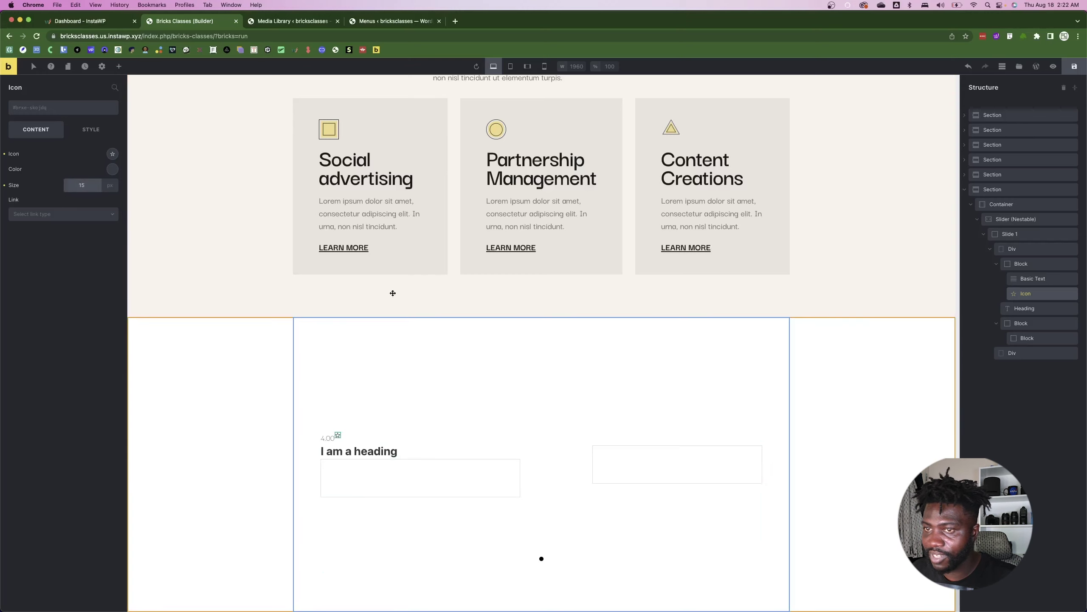
- Set the rating Block's own alignment and its cross-axis alignment to center, comparing the row with the Figma design
{"action": "left_click", "coordinate": [1021, 263]}
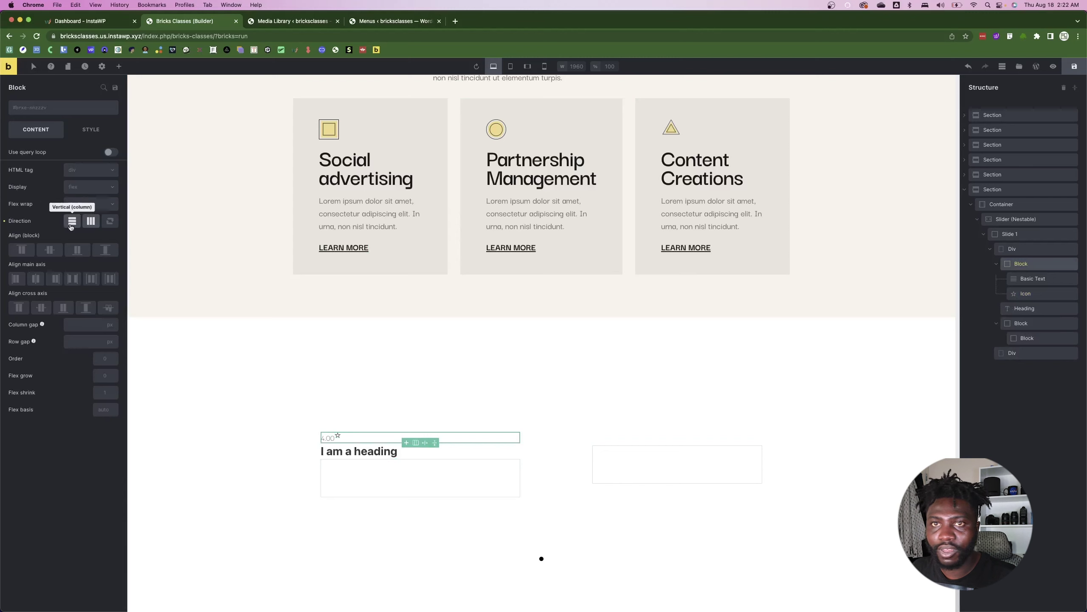
{"action": "left_click", "coordinate": [49, 250]}
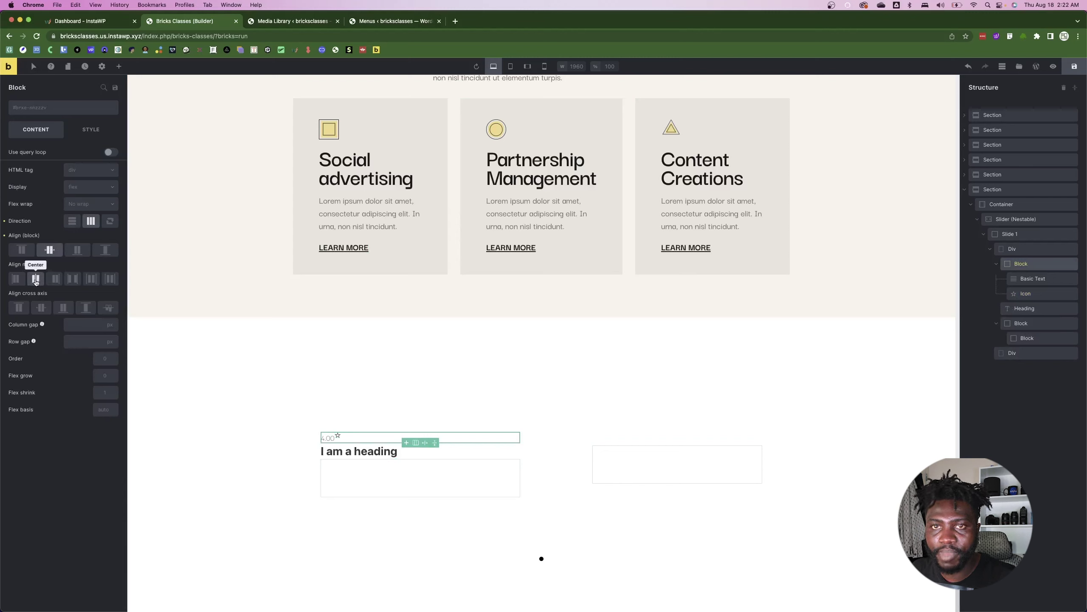
{"action": "left_click", "coordinate": [41, 307]}
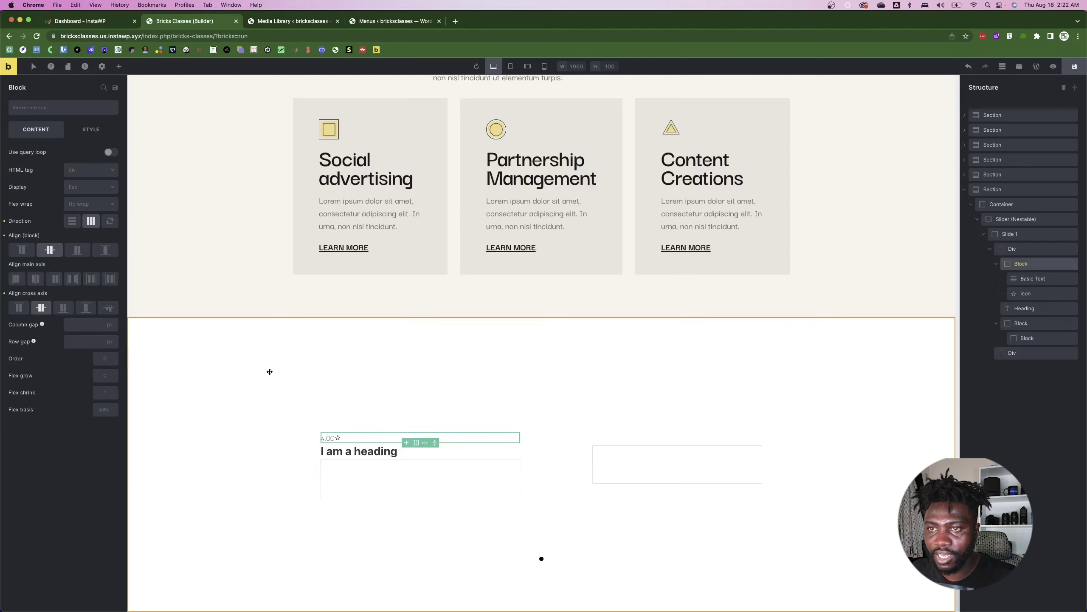
{"action": "key", "text": "super+Tab"}
{"action": "key", "text": "super+Tab"}
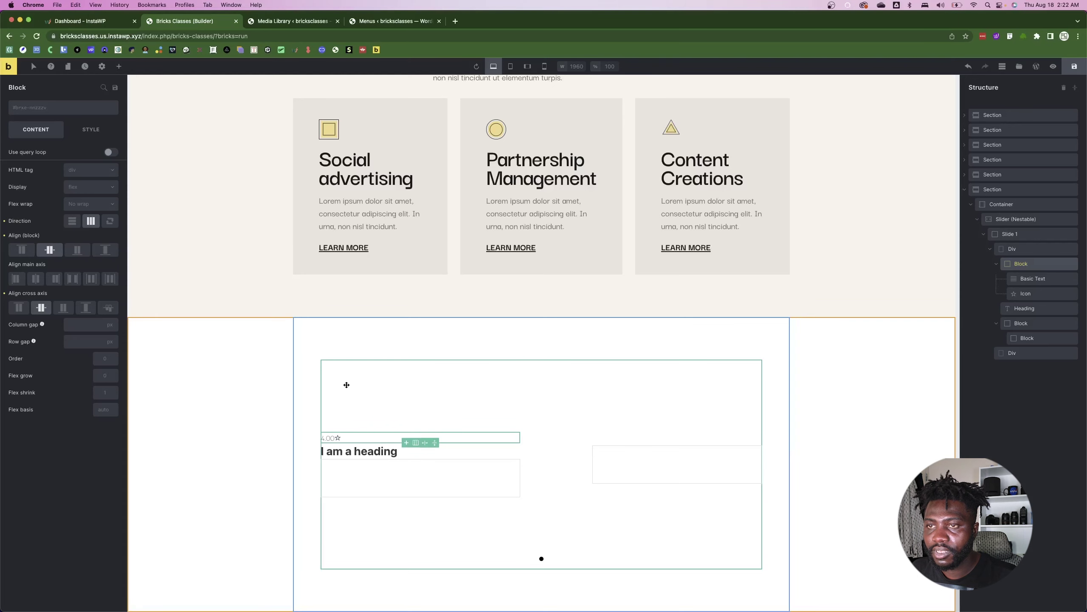
- Copy the star's fill colour from Figma and set the rating star icon's colour to #F6D88C in Bricks
{"action": "left_click", "coordinate": [338, 437]}
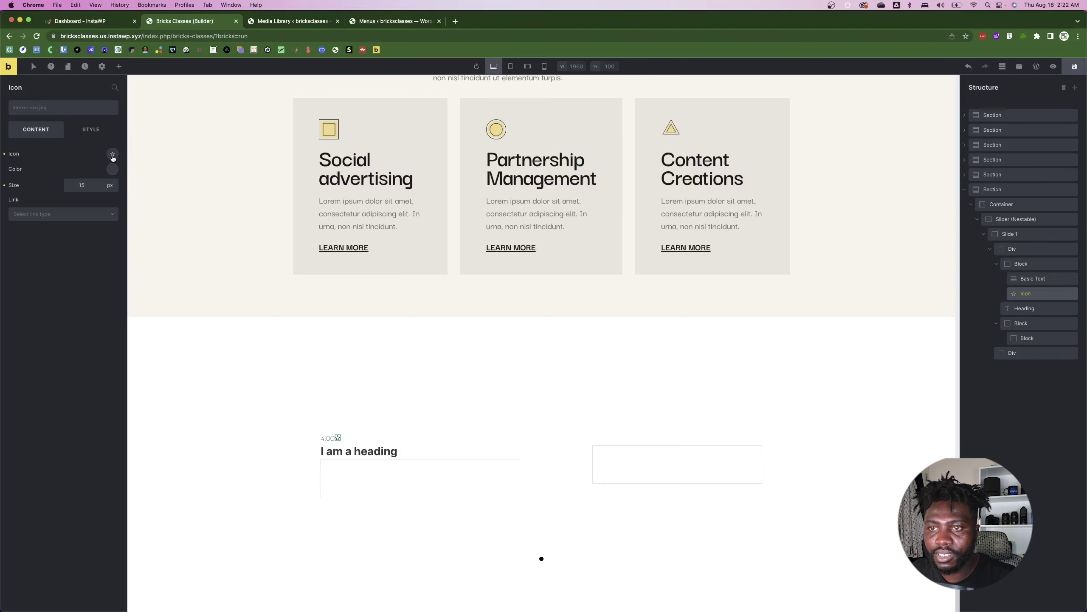
{"action": "key", "text": "super+Tab"}
{"action": "key", "text": "super+Tab"}
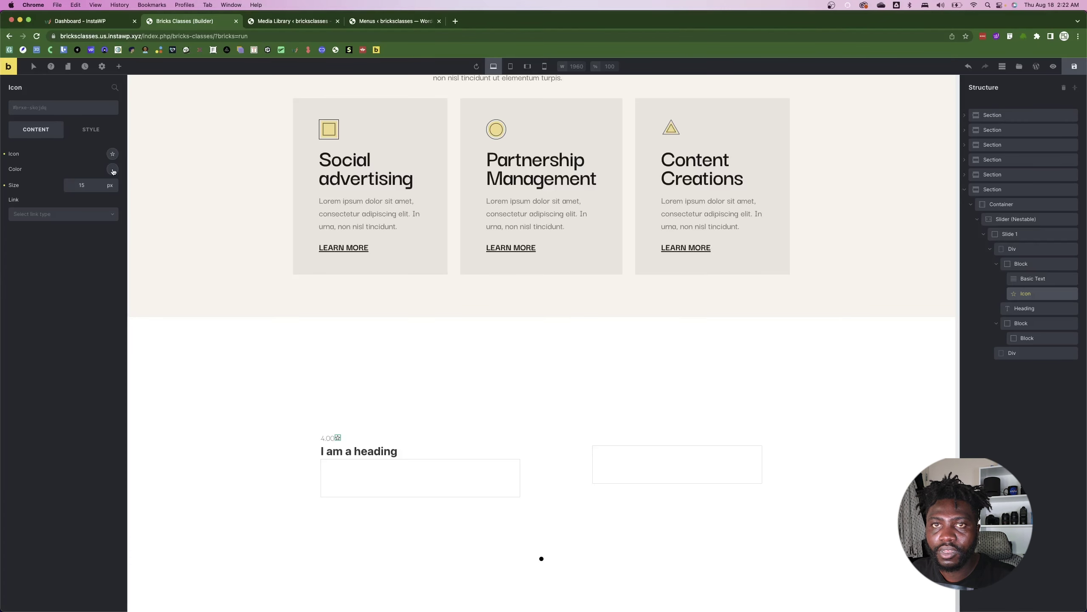
{"action": "left_click", "coordinate": [113, 170]}
{"action": "key", "text": "super+Tab"}
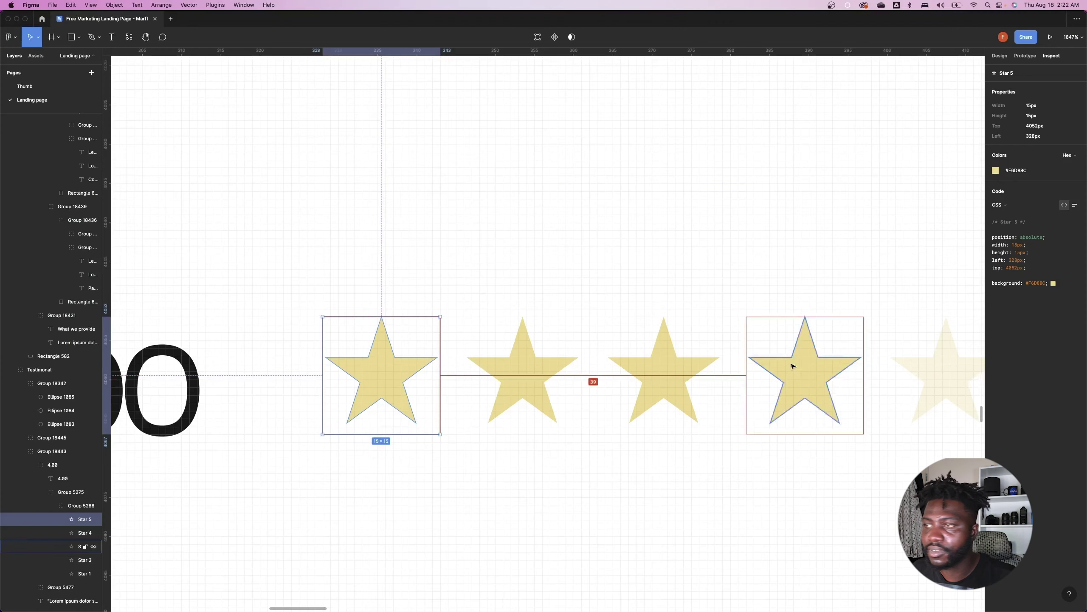
{"action": "double_click", "coordinate": [1033, 283]}
{"action": "key", "text": "super+c"}
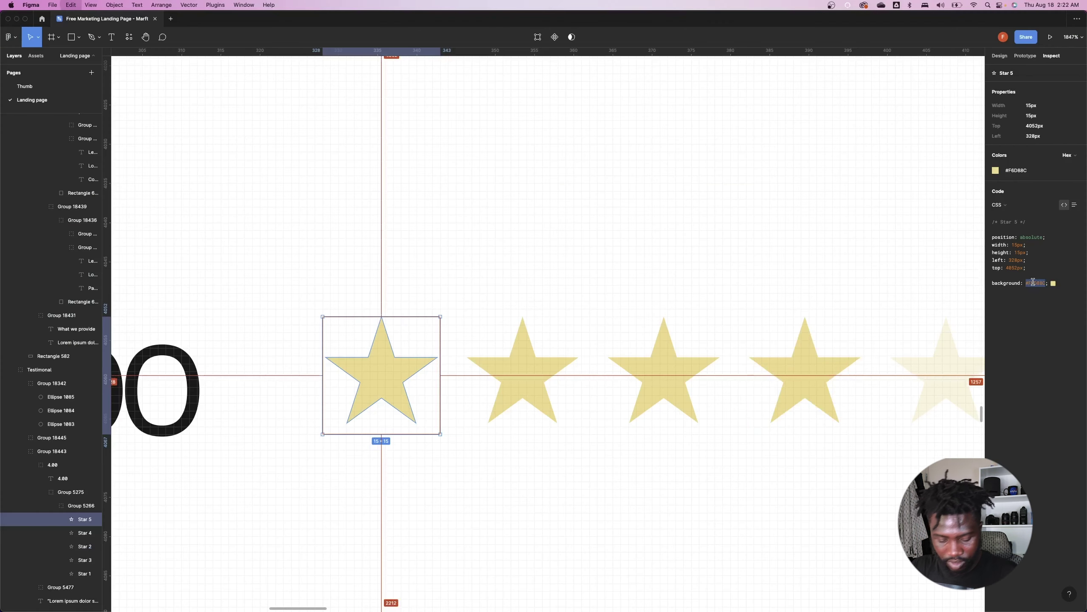
{"action": "key", "text": "super+Tab"}
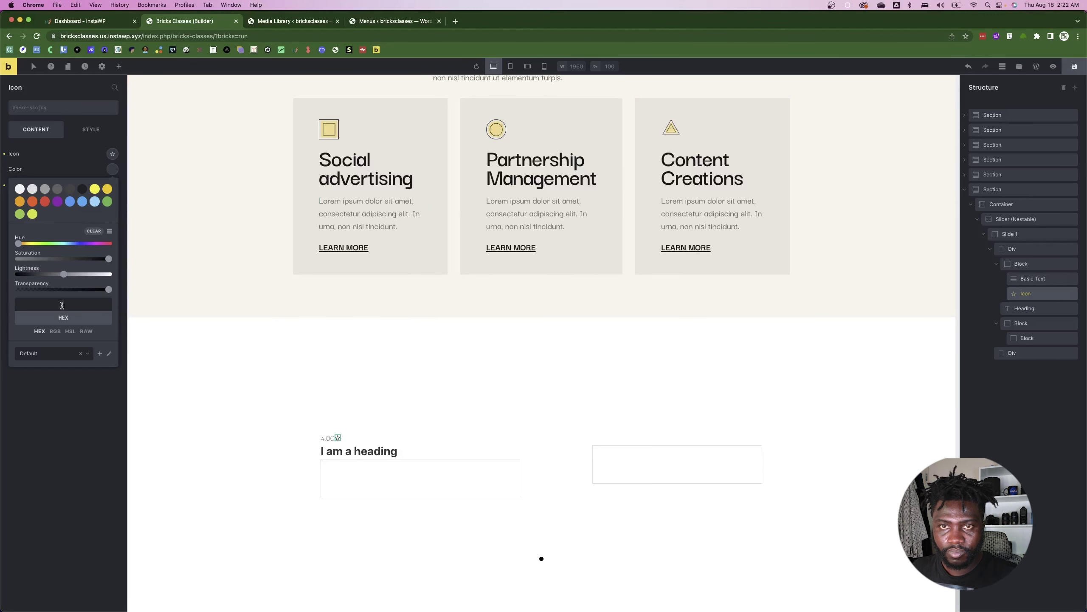
{"action": "key", "text": "super+v"}
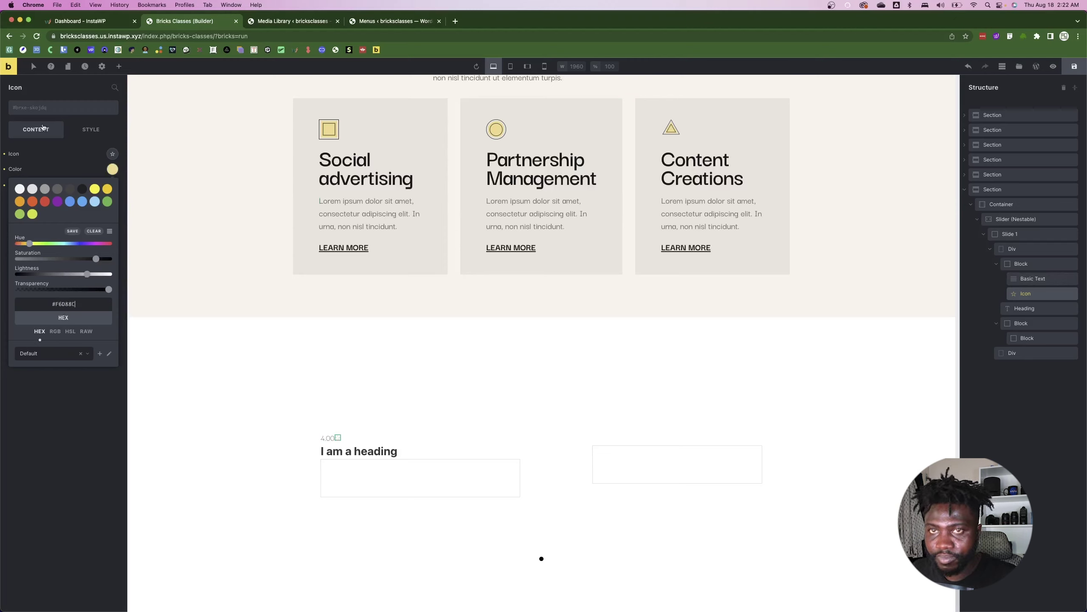
{"action": "left_click", "coordinate": [60, 161]}
- Replace the rating icon with the small filled star from the Ionicons library
{"action": "left_click", "coordinate": [112, 154]}
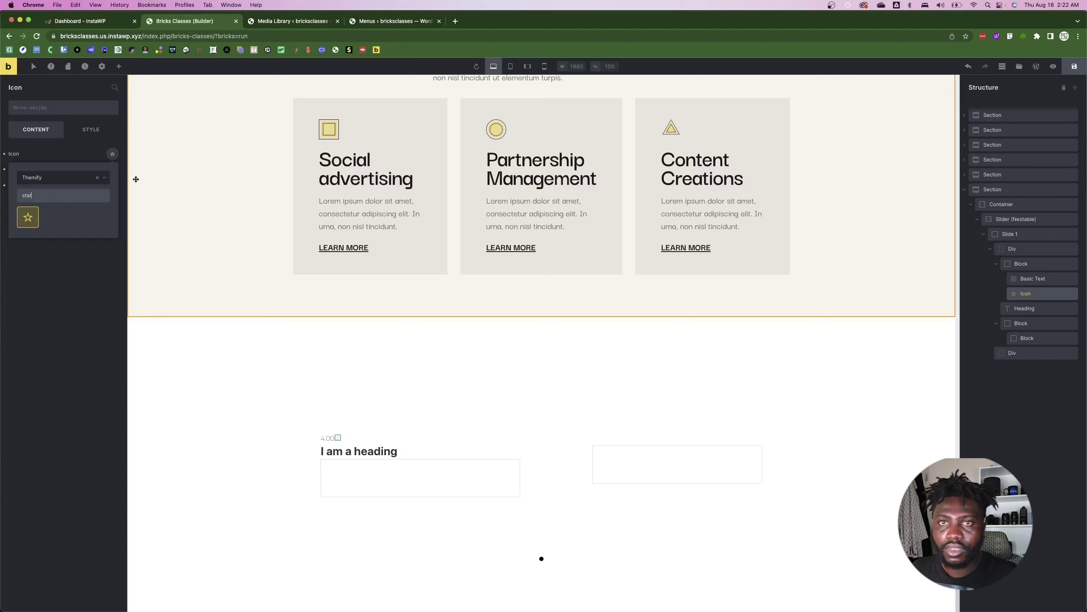
{"action": "left_click", "coordinate": [61, 182]}
{"action": "left_click", "coordinate": [50, 233]}
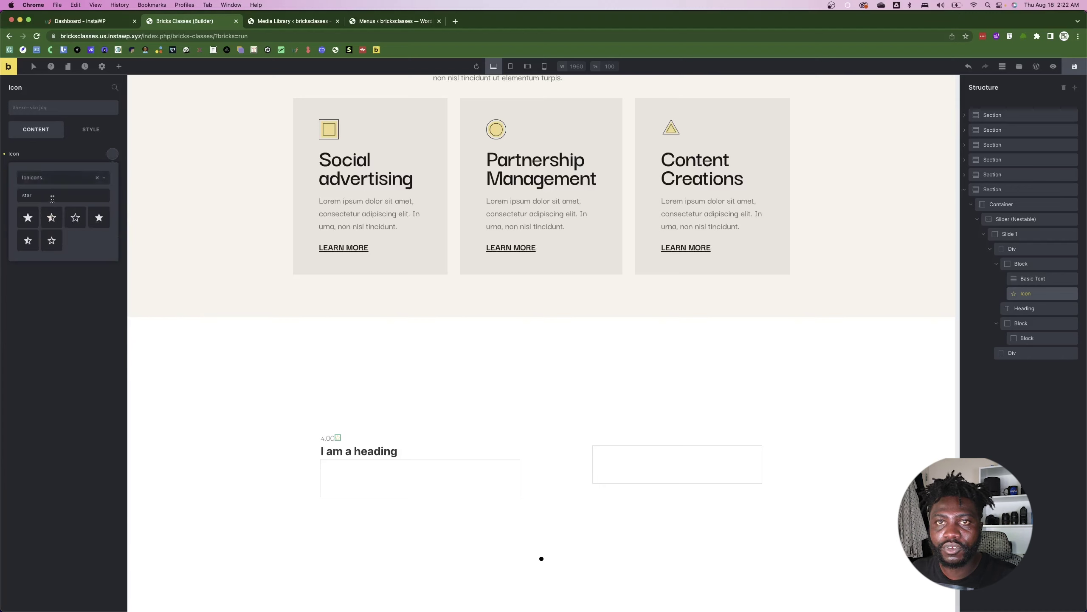
{"action": "left_click", "coordinate": [99, 217]}
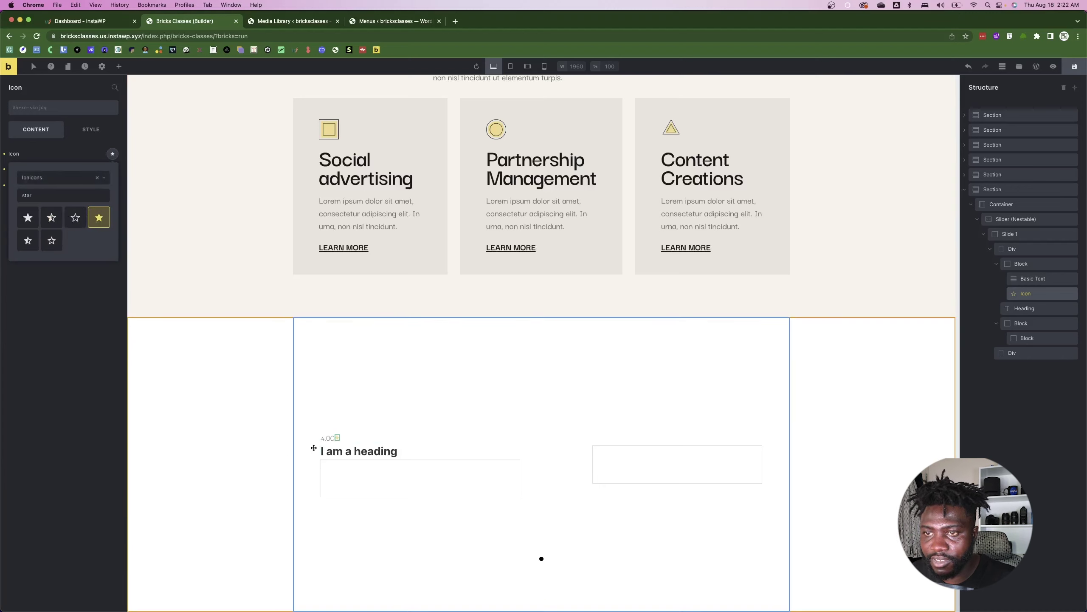
- Duplicate the star icon four times inside the rating Block to make a row of five stars
{"action": "right_click", "coordinate": [1031, 295]}
{"action": "left_click", "coordinate": [1023, 333]}
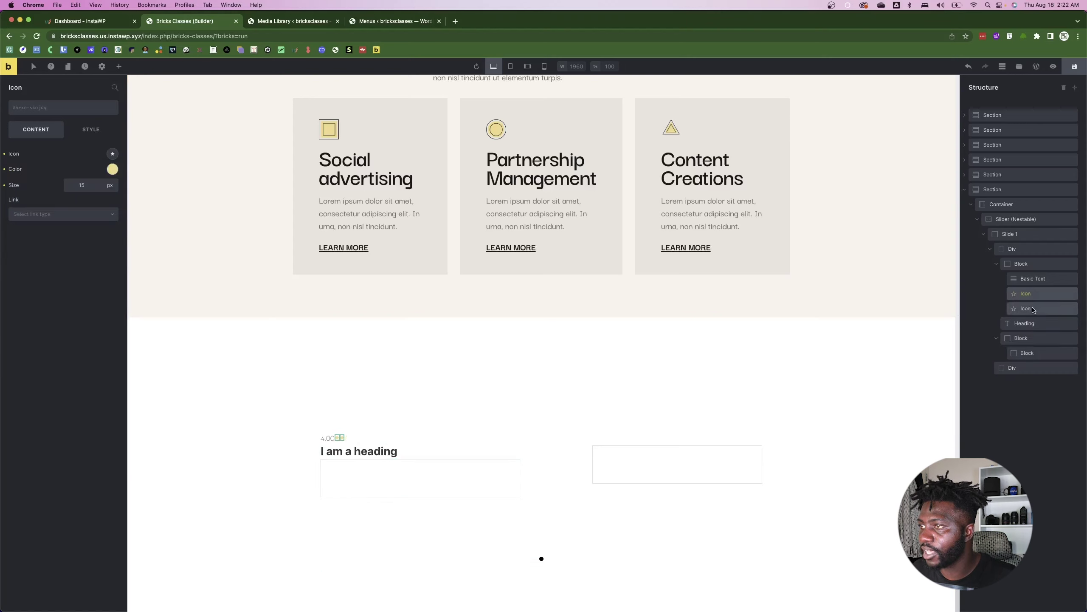
{"action": "right_click", "coordinate": [1033, 309]}
{"action": "left_click", "coordinate": [1019, 347]}
{"action": "right_click", "coordinate": [1038, 324]}
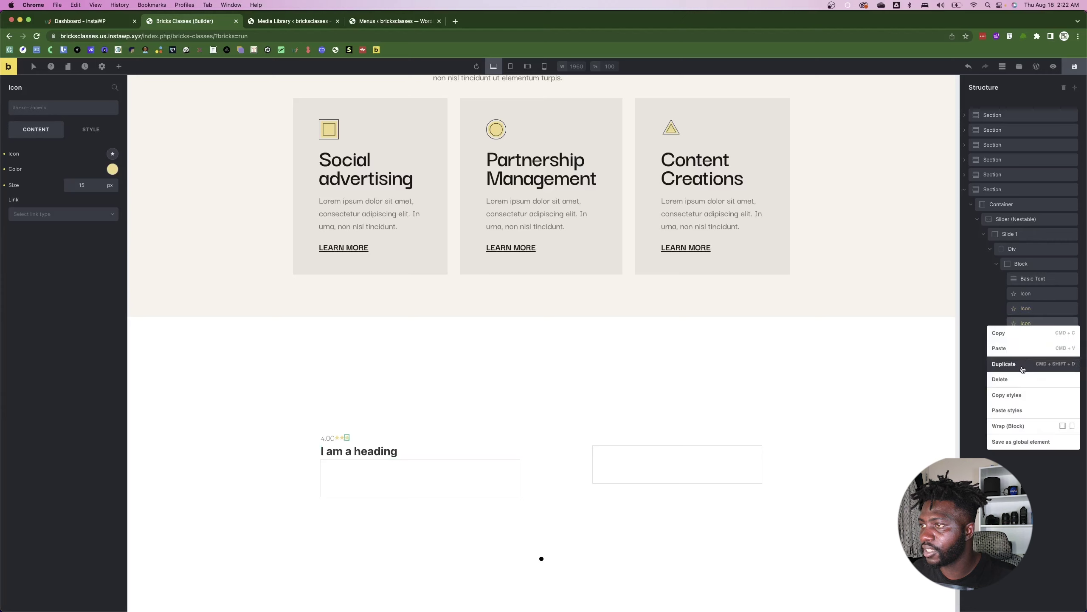
{"action": "left_click", "coordinate": [1023, 368]}
{"action": "right_click", "coordinate": [1034, 343]}
{"action": "left_click", "coordinate": [1021, 378]}
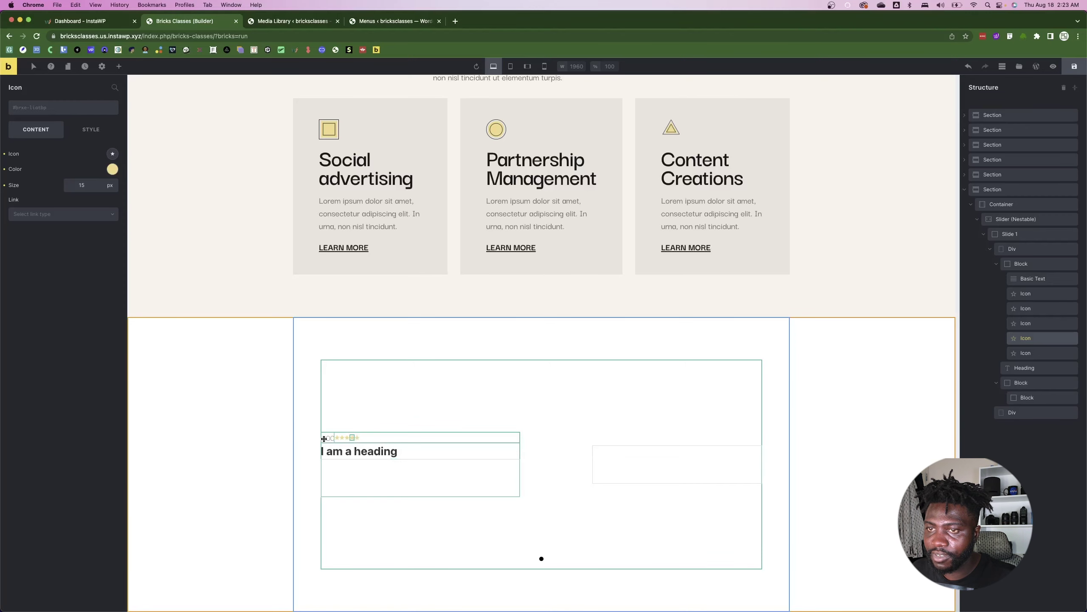
- Inspect the 4.00 text's typography in Figma and add the txt--blk class to the rating's Basic Text
{"action": "key", "text": "super+Tab"}
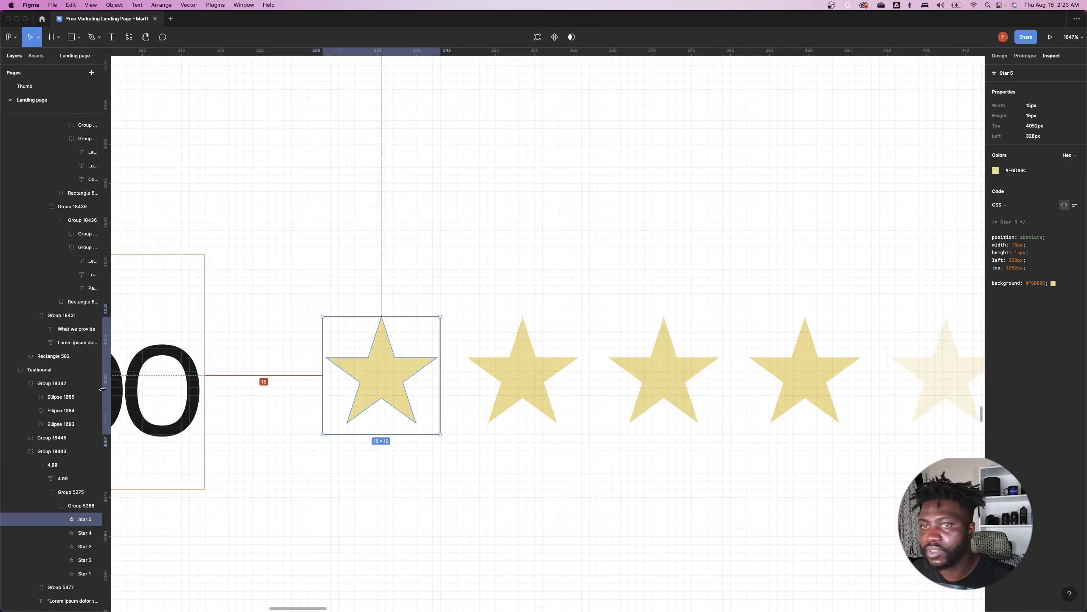
{"action": "scroll", "coordinate": [225, 381], "scroll_direction": "down", "scroll_amount": 5}
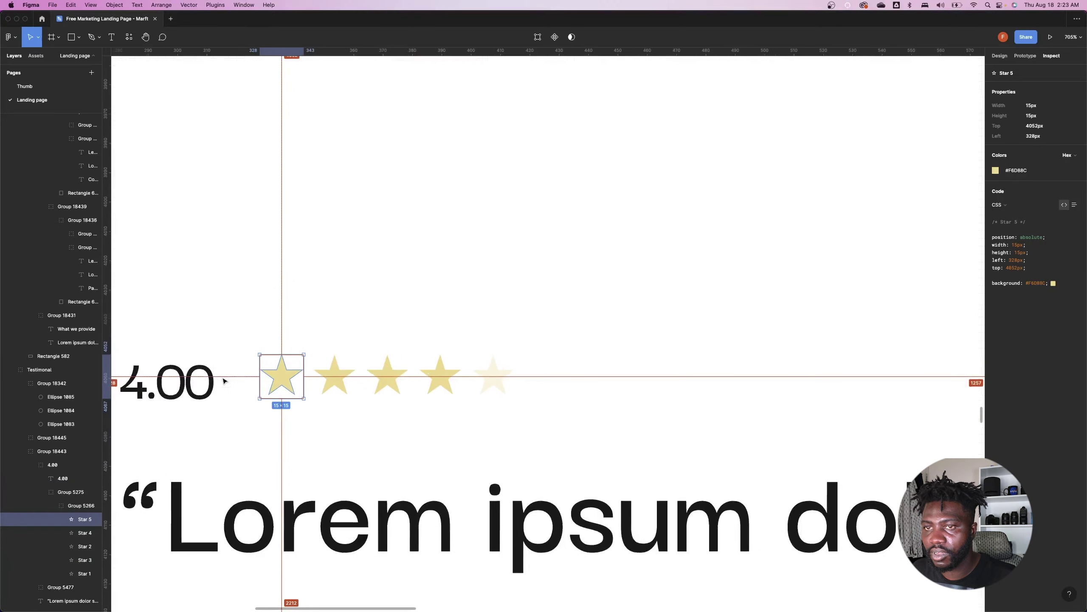
{"action": "left_click", "coordinate": [191, 388]}
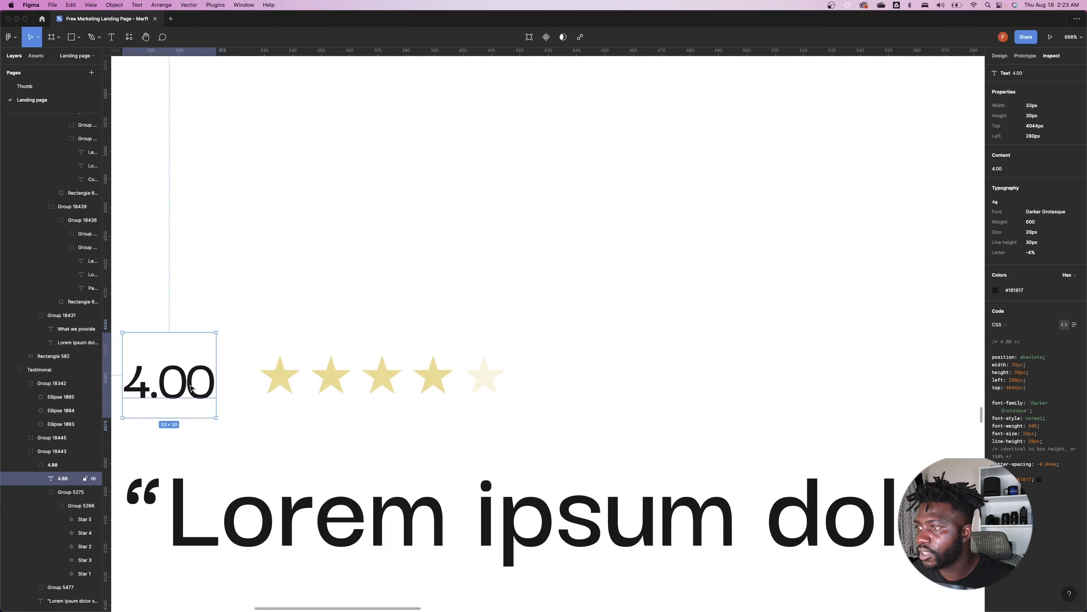
{"action": "key", "text": "super+Tab"}
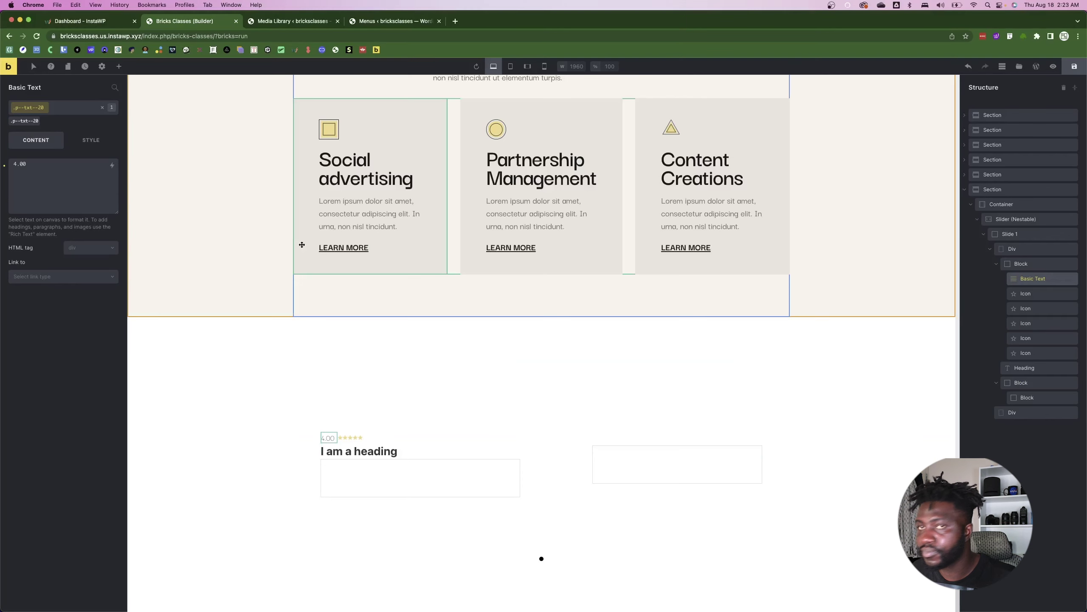
{"action": "left_click", "coordinate": [62, 110]}
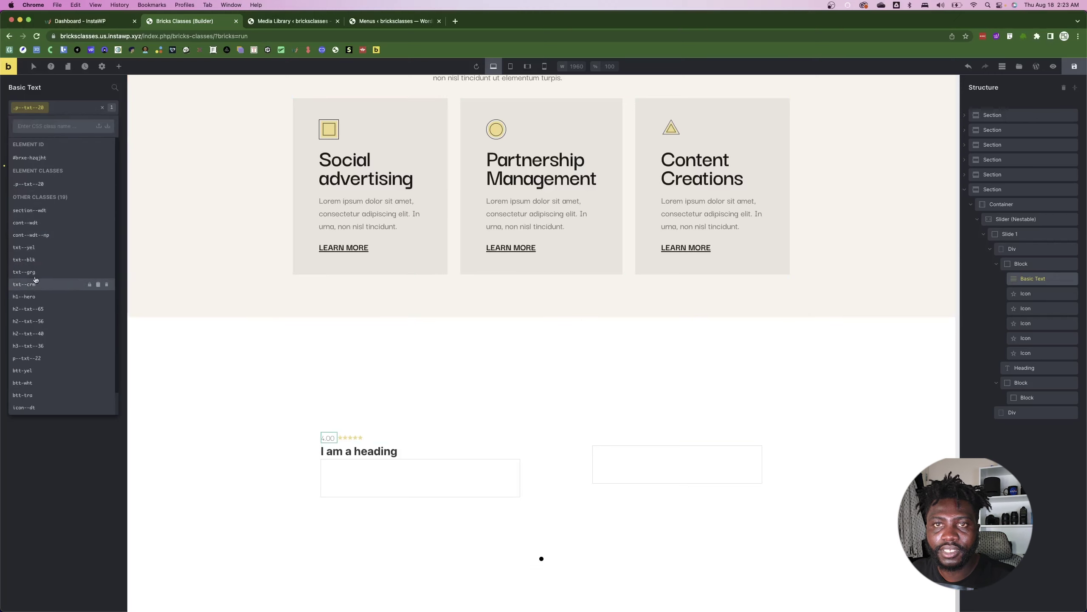
{"action": "left_click", "coordinate": [32, 259]}
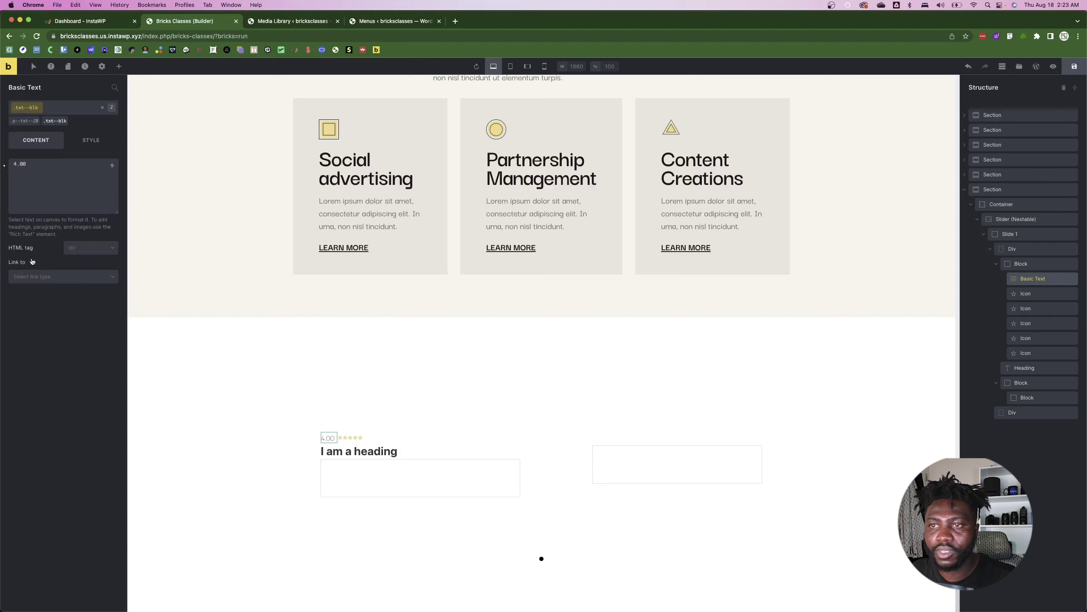
- Review the p--txt--20 typography and set the 4.00 text's font weight to 600 on the element itself rather than the class
{"action": "left_click", "coordinate": [25, 121]}
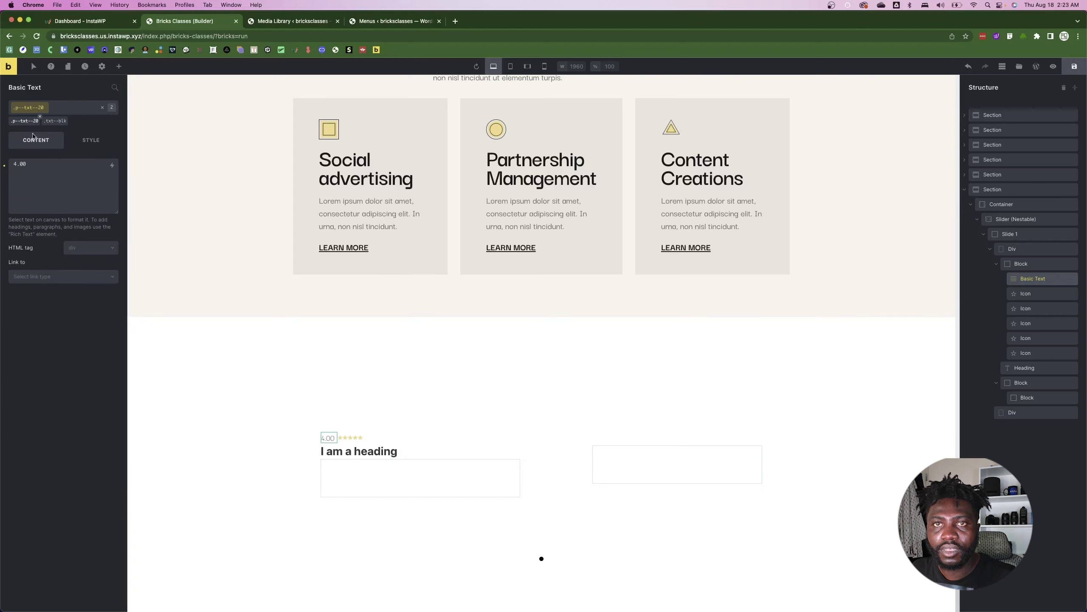
{"action": "left_click", "coordinate": [91, 141]}
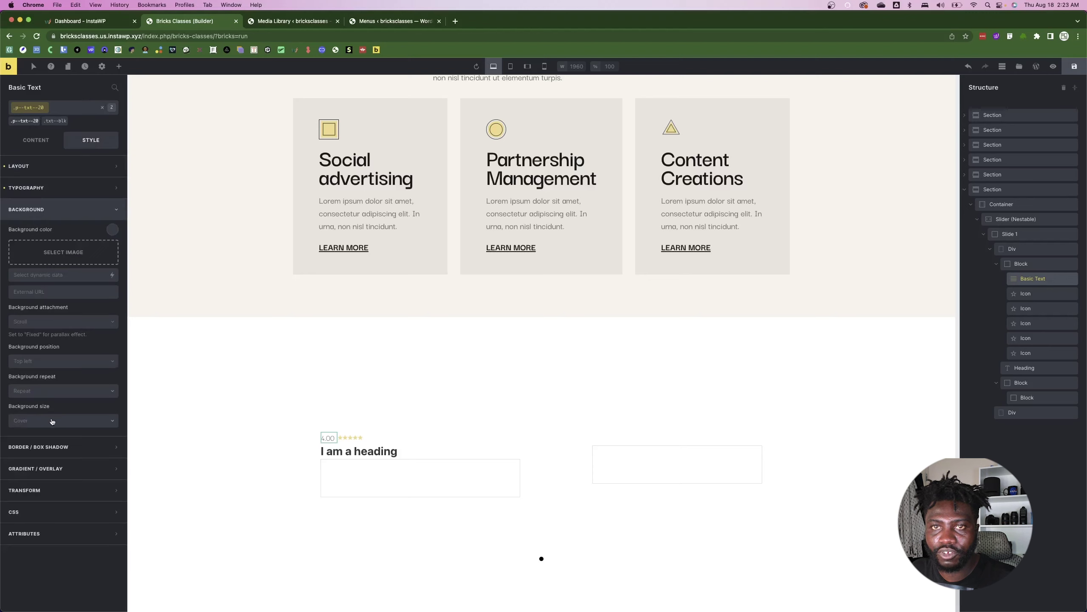
{"action": "left_click", "coordinate": [34, 189]}
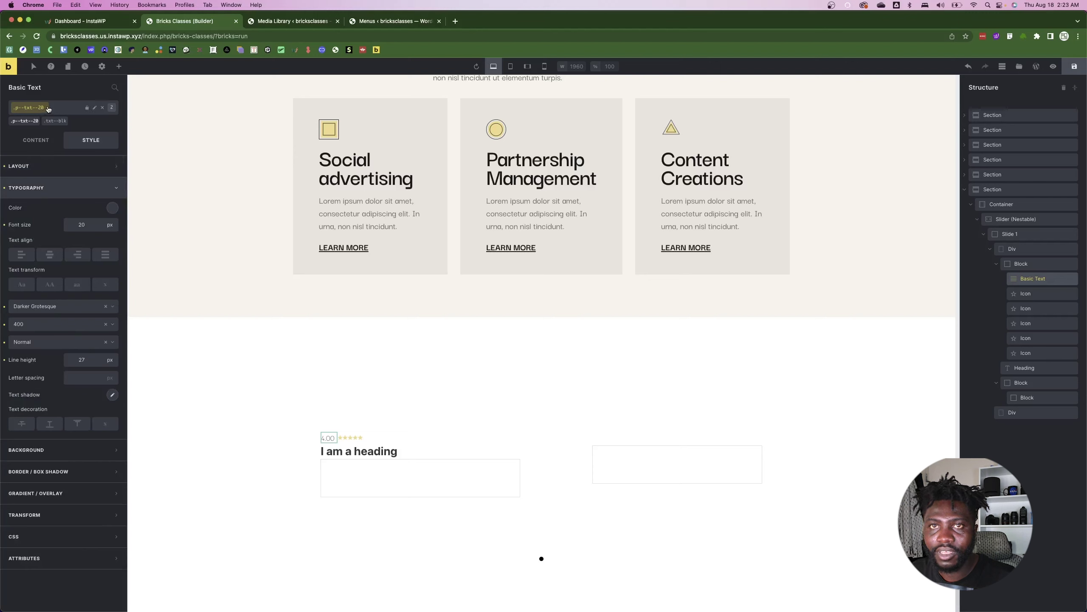
{"action": "left_click", "coordinate": [101, 109]}
{"action": "left_click", "coordinate": [48, 324]}
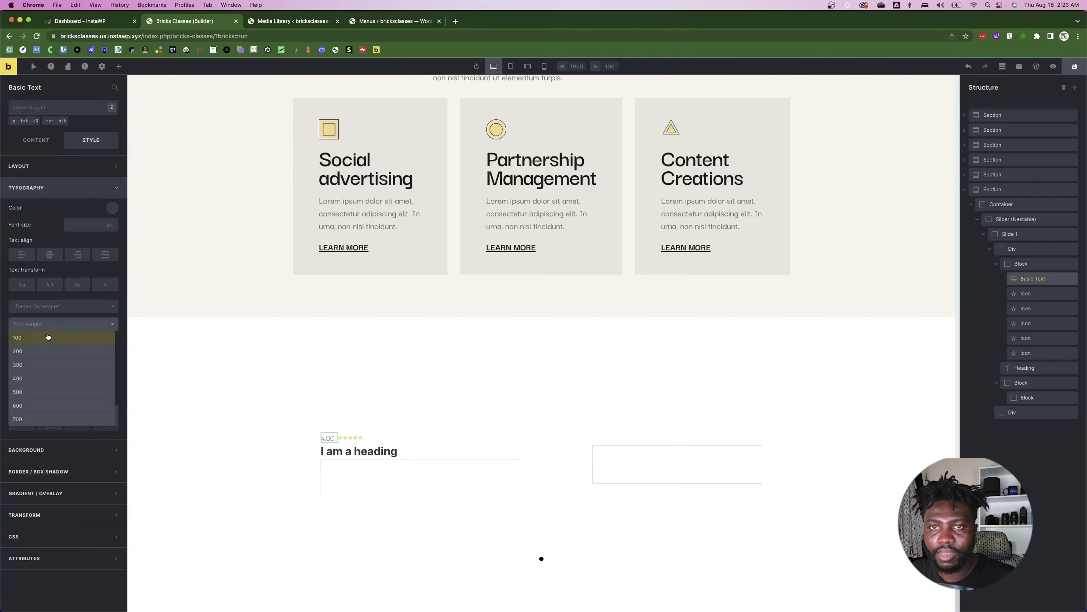
{"action": "left_click", "coordinate": [23, 419]}
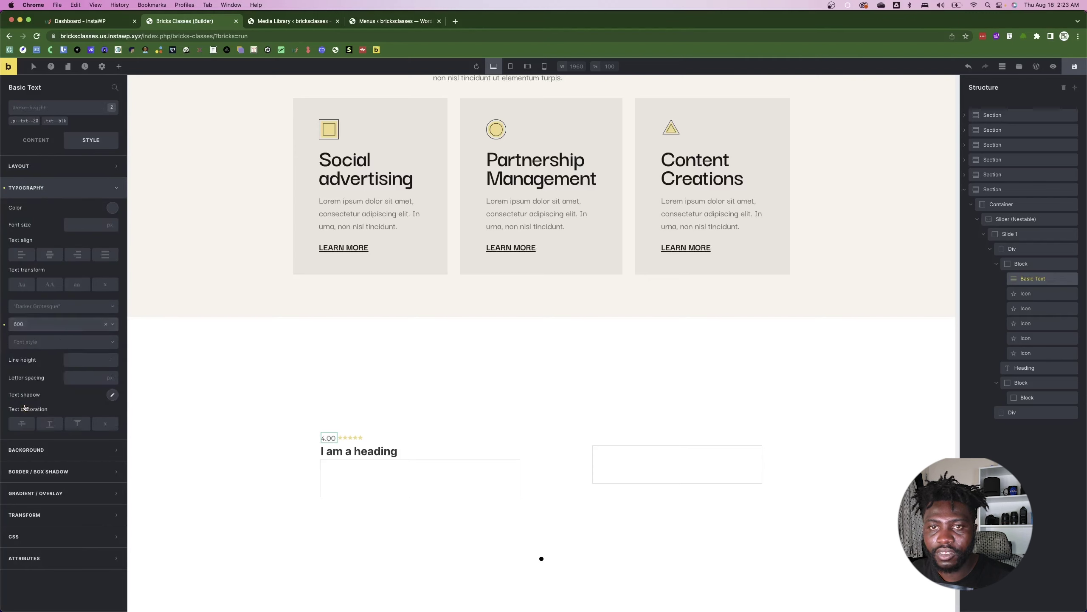
{"action": "key", "text": "super+Tab"}
{"action": "key", "text": "super+Tab"}
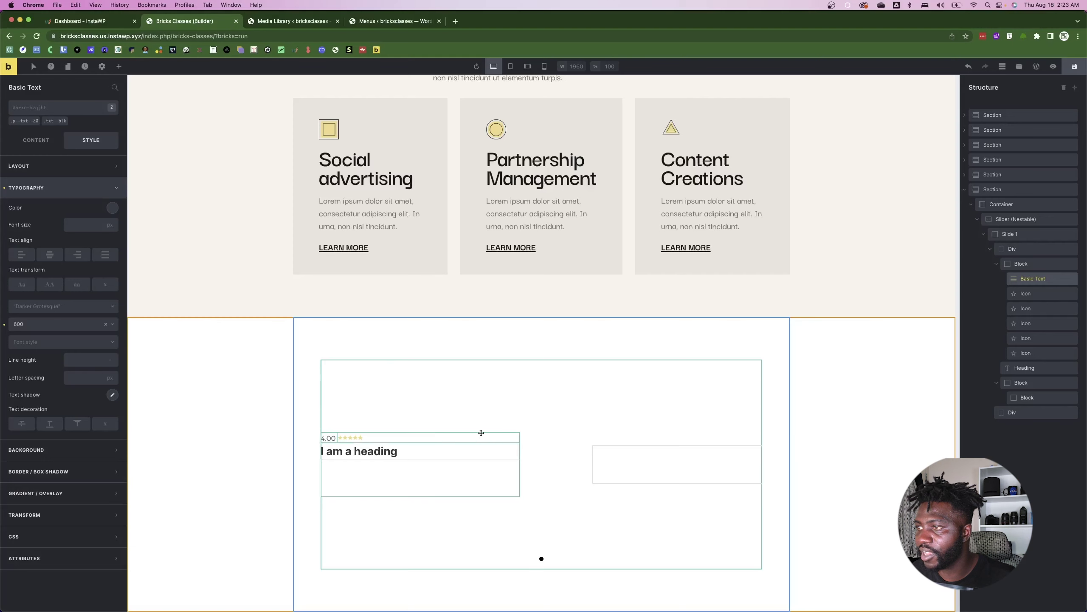
{"action": "left_click", "coordinate": [255, 451]}
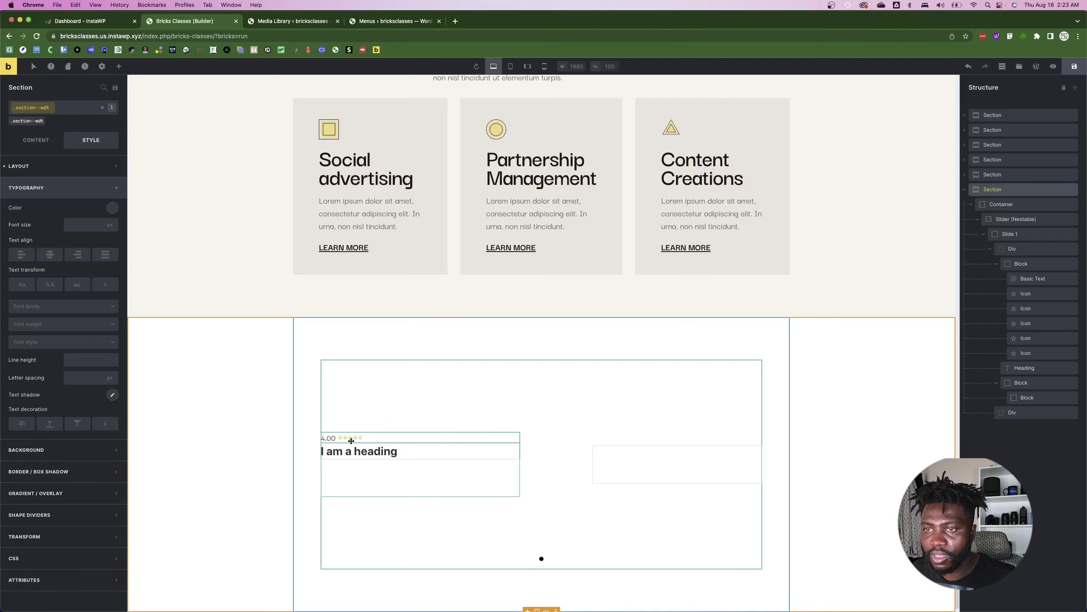
- Compare the gap between the rating and stars in Figma and add a right margin to the 4.00 Basic Text
{"action": "key", "text": "super+Tab"}
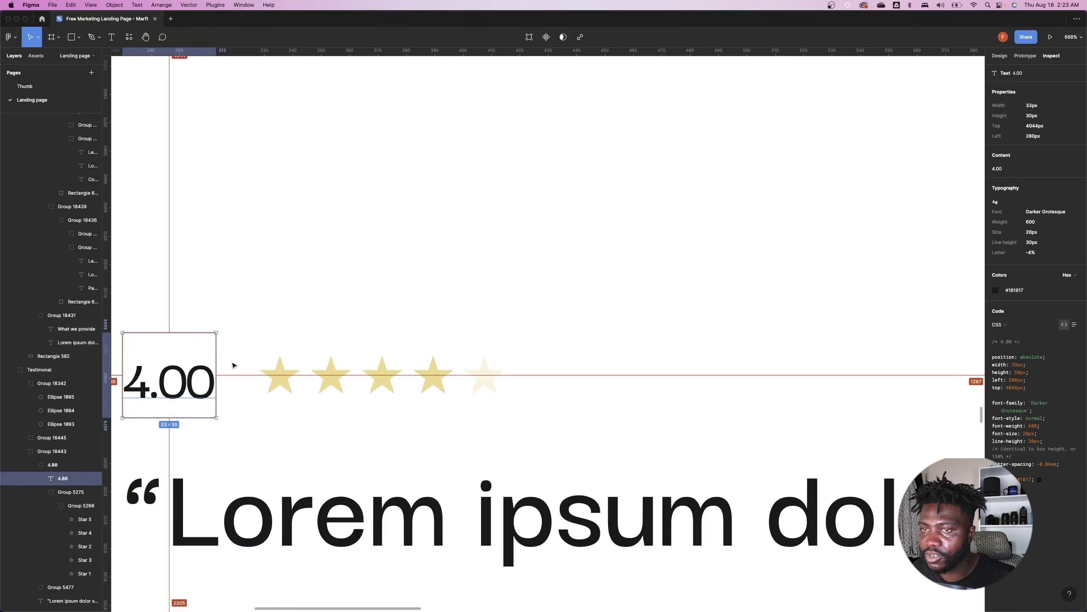
{"action": "key", "text": "super+Tab"}
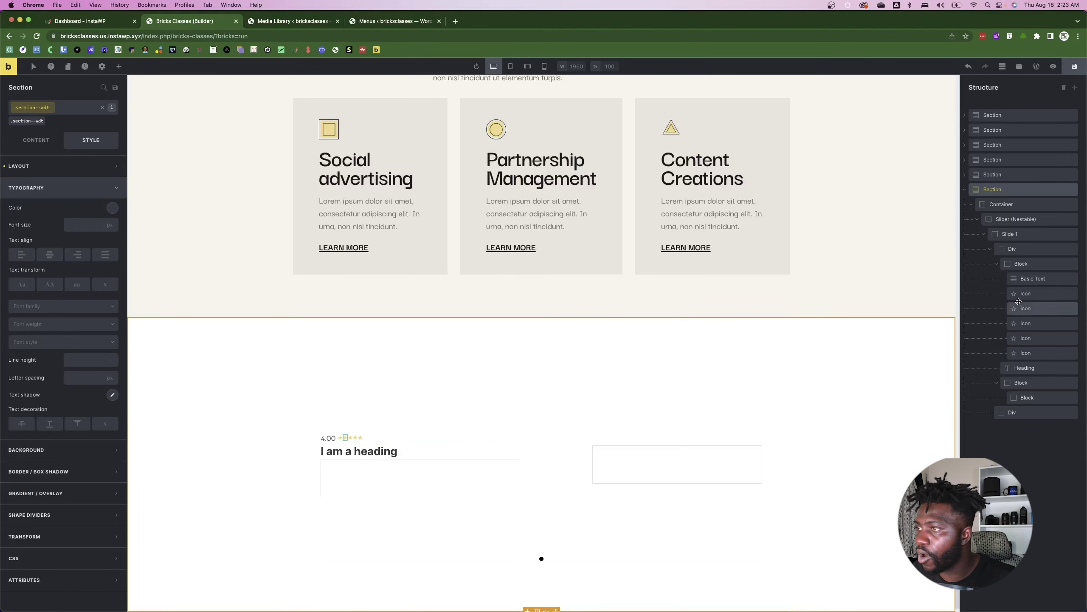
{"action": "left_click", "coordinate": [1033, 278]}
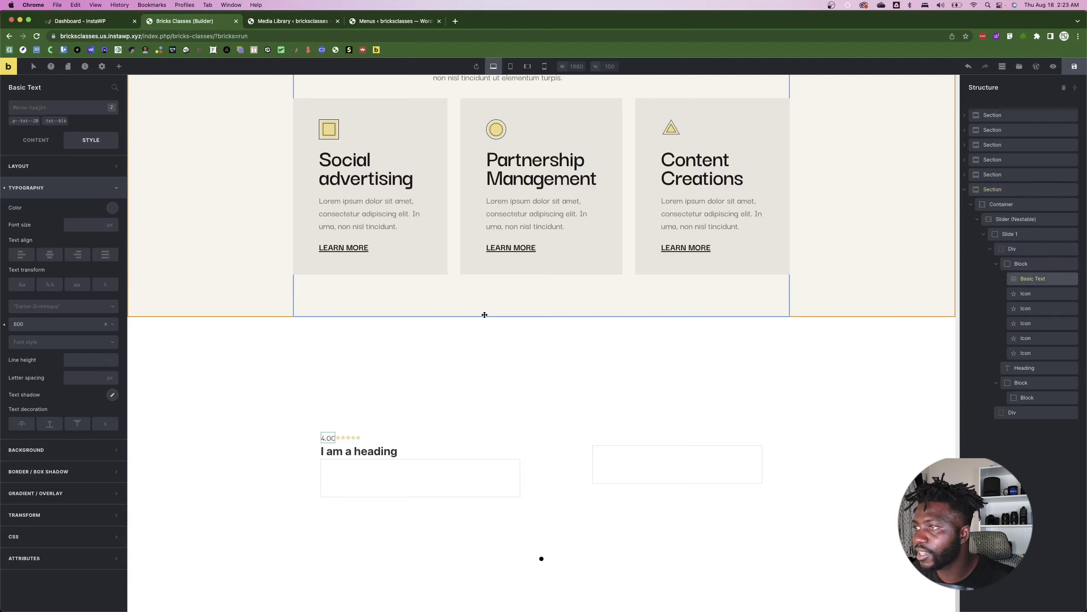
{"action": "left_click", "coordinate": [72, 172]}
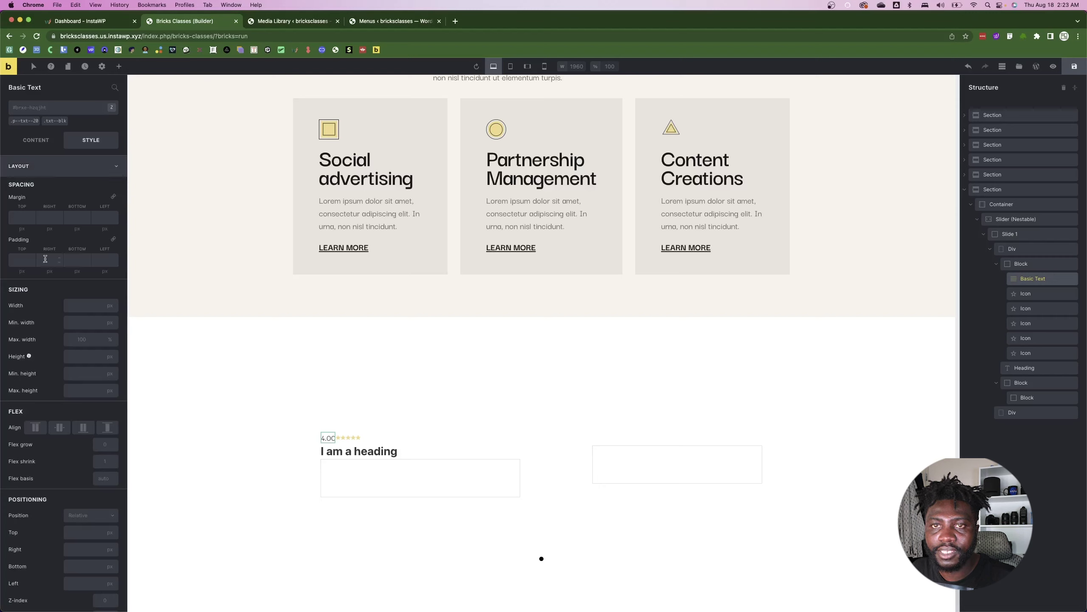
{"action": "left_click", "coordinate": [45, 218]}
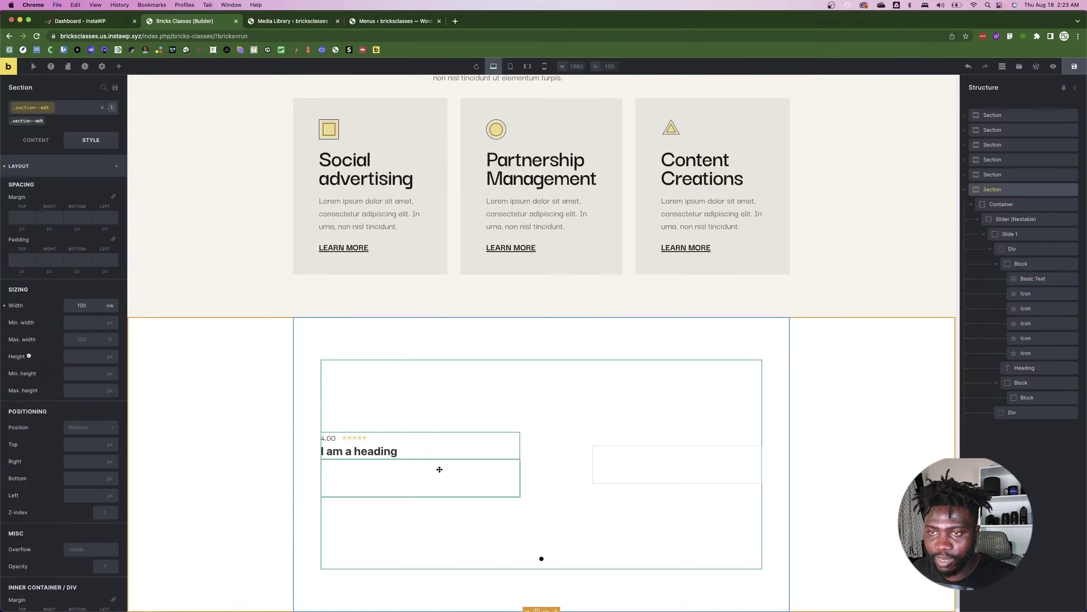
- Copy the "Lorem ipsum dolor sit amet" testimonial quote from Figma, use it as the slide Heading's text, and compare it with the design
{"action": "key", "text": "super+Tab"}
{"action": "left_click", "coordinate": [336, 487]}
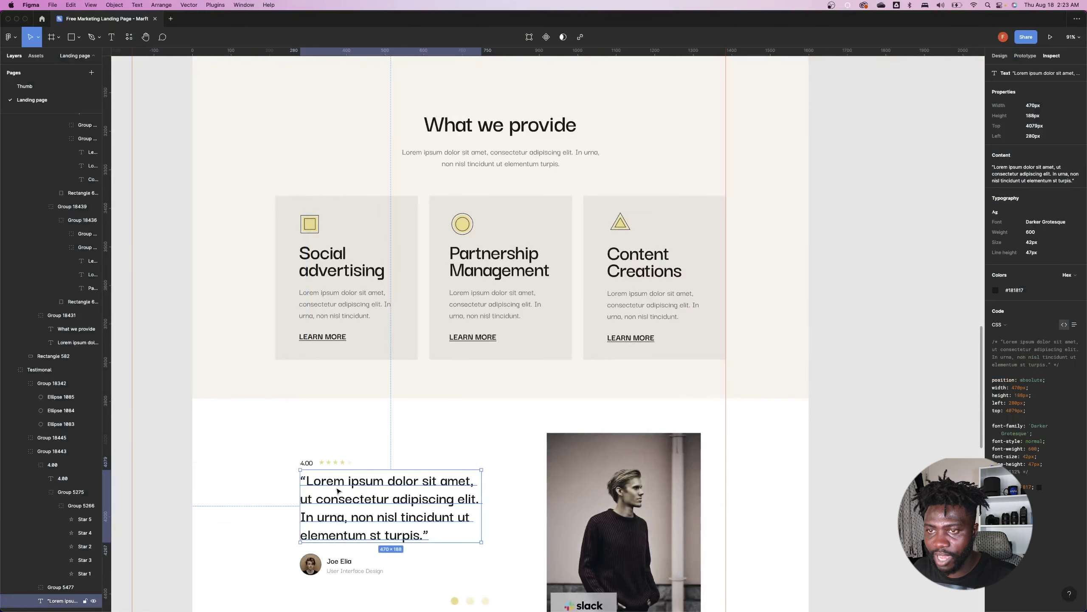
{"action": "double_click", "coordinate": [336, 487]}
{"action": "key", "text": "super+c"}
{"action": "key", "text": "super+Tab"}
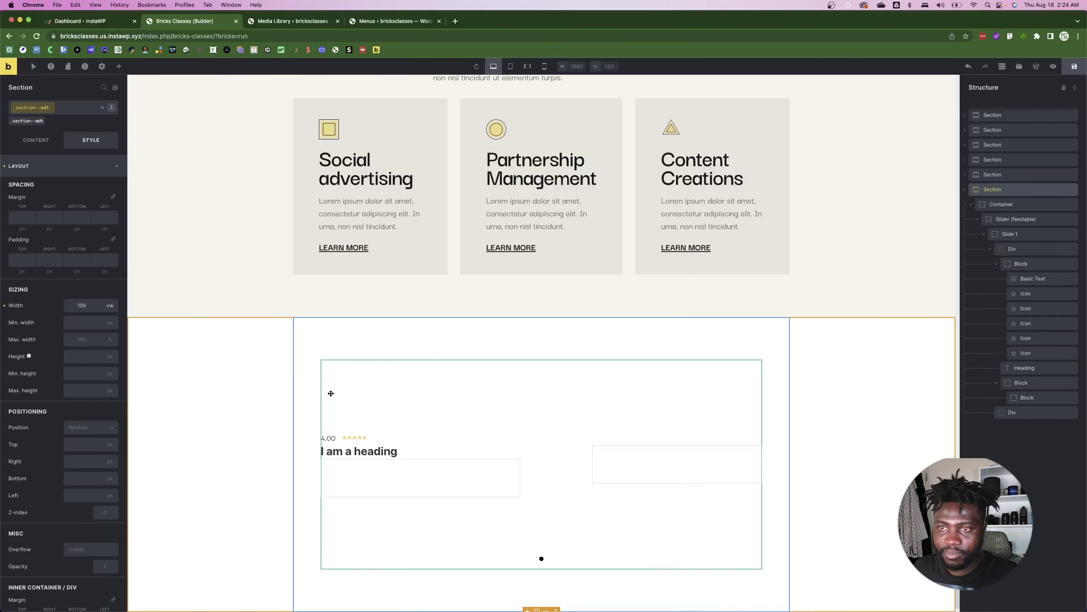
{"action": "left_click", "coordinate": [355, 450]}
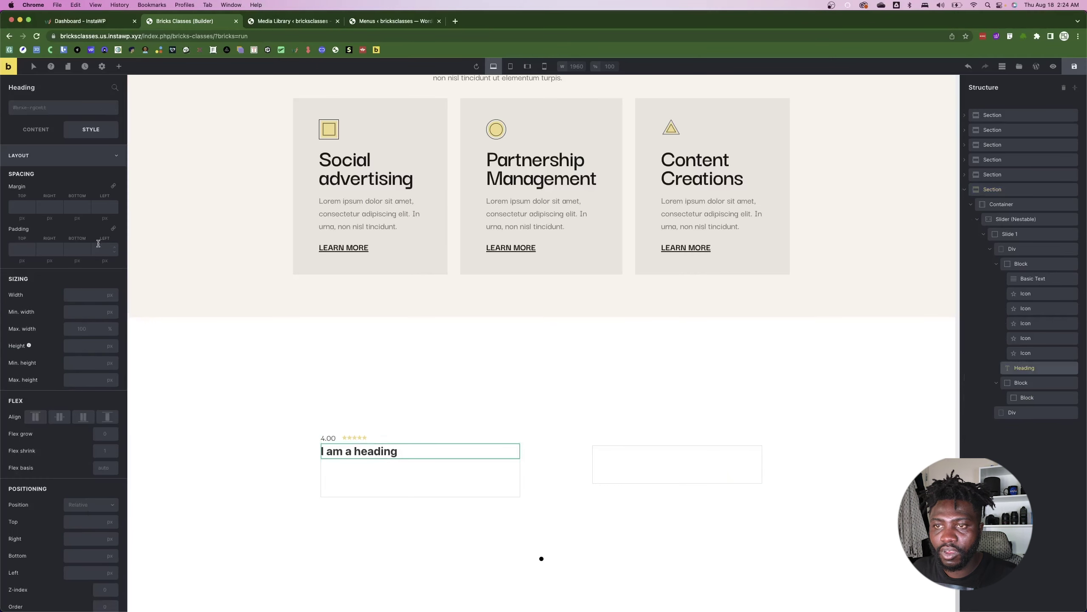
{"action": "left_click", "coordinate": [31, 129]}
{"action": "triple_click", "coordinate": [39, 155]}
{"action": "key", "text": "super+v"}
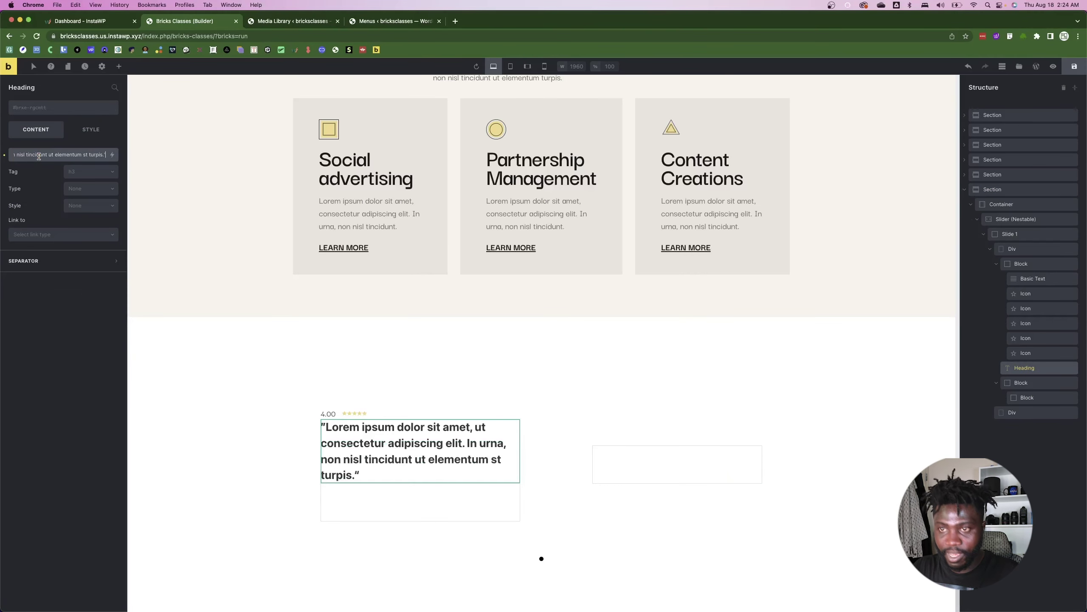
{"action": "key", "text": "super+Tab"}
{"action": "key", "text": "super+Tab"}
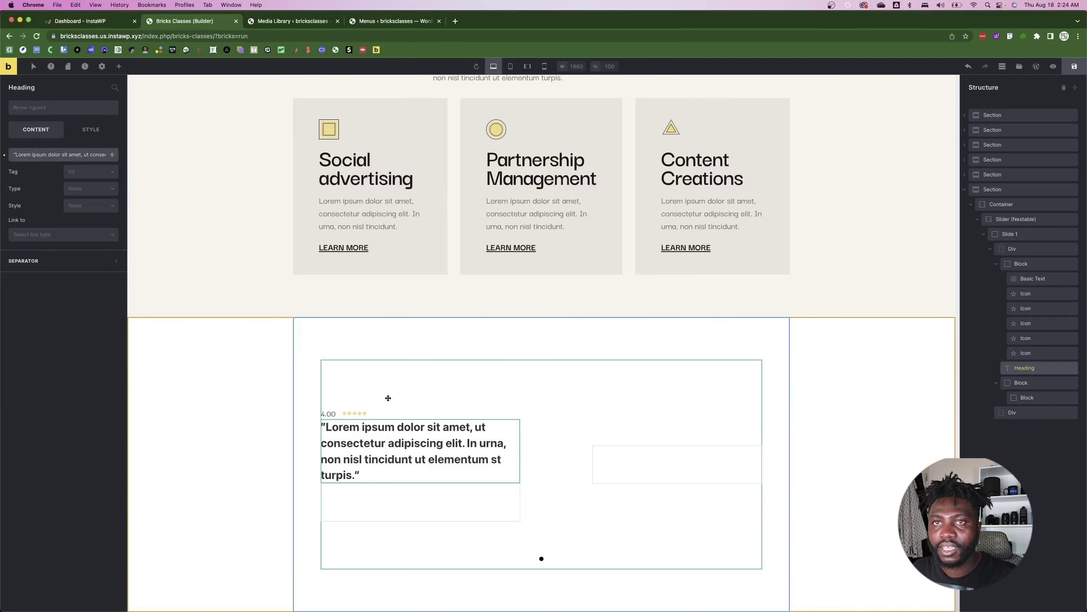
- Check the quote's typography in Figma and add the txt--blk and h2--txt--40 classes to the testimonial quote Heading
{"action": "key", "text": "super+Tab"}
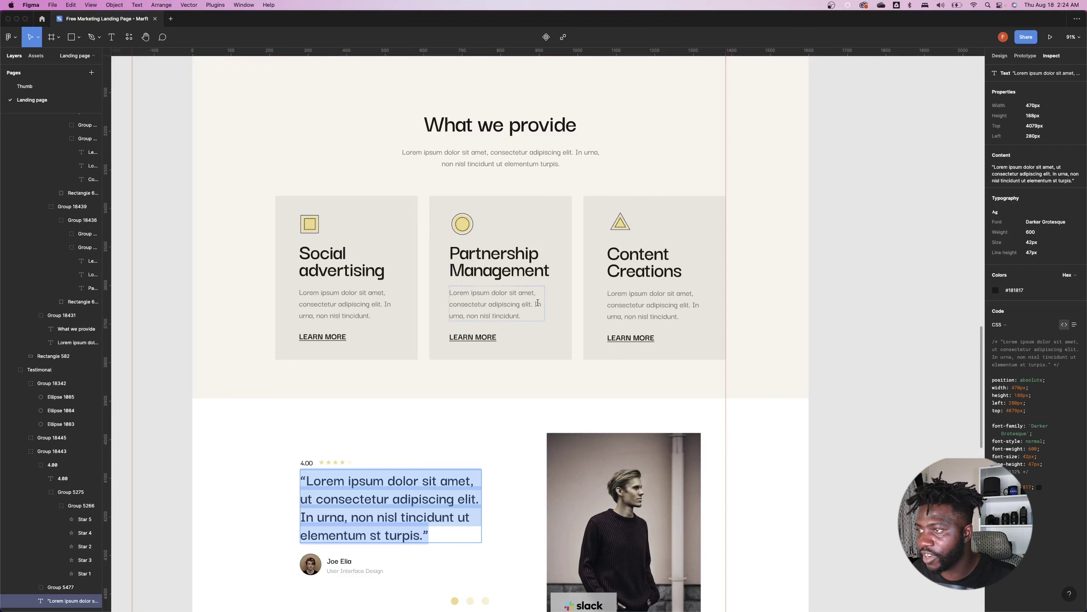
{"action": "key", "text": "super+Tab"}
{"action": "left_click", "coordinate": [42, 112]}
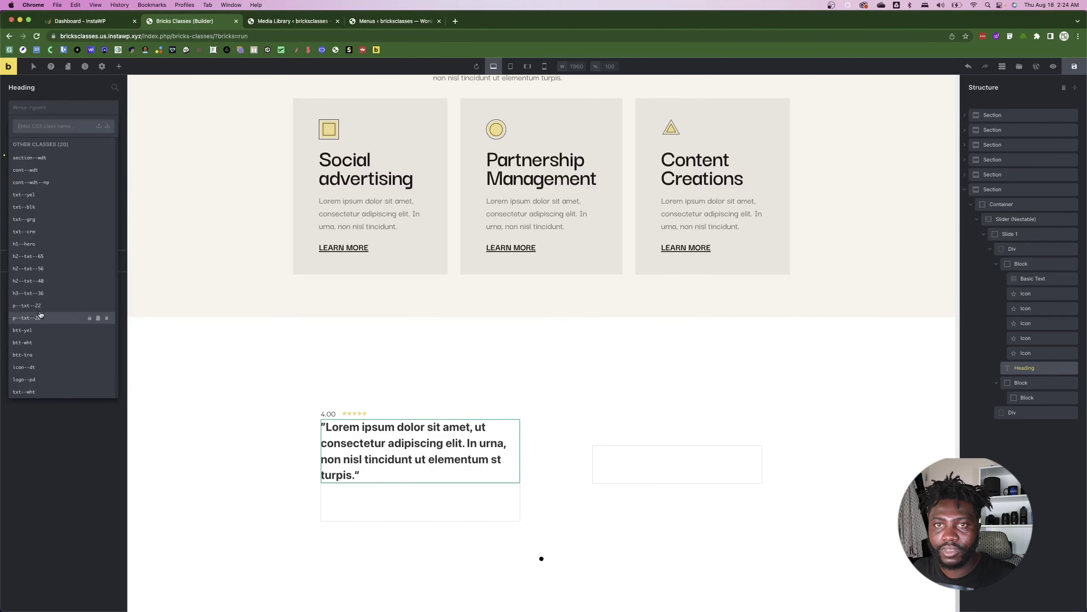
{"action": "left_click", "coordinate": [40, 207]}
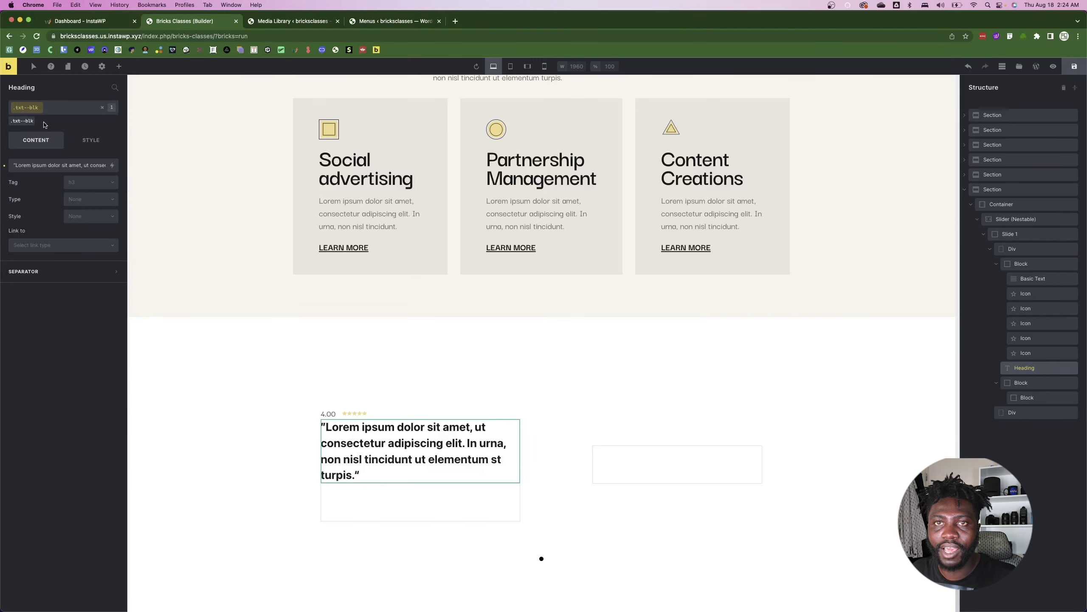
{"action": "left_click", "coordinate": [69, 112]}
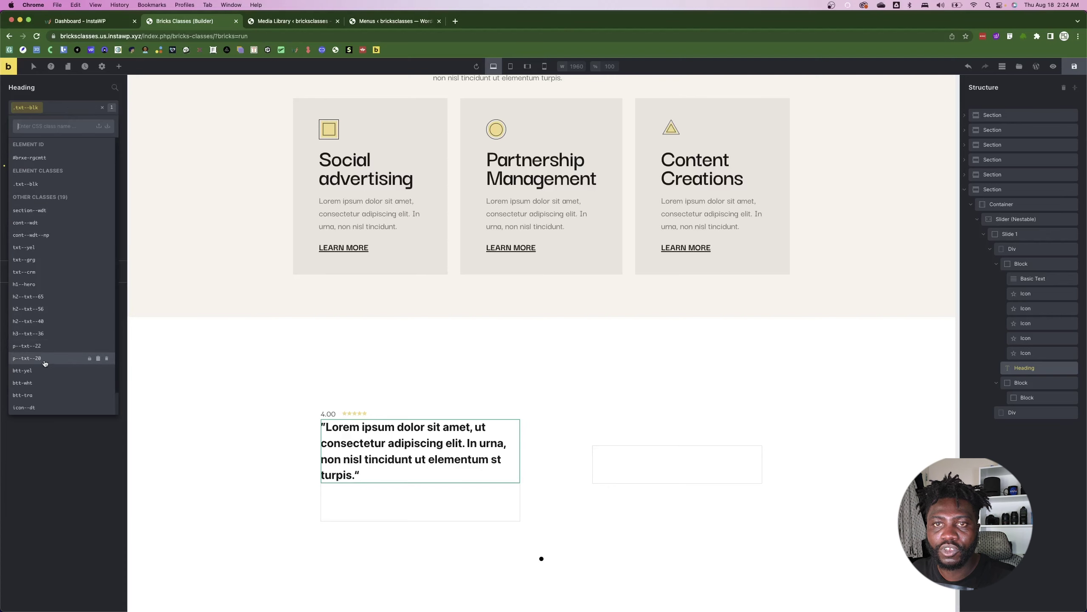
{"action": "key", "text": "super+Tab"}
{"action": "key", "text": "super+Tab"}
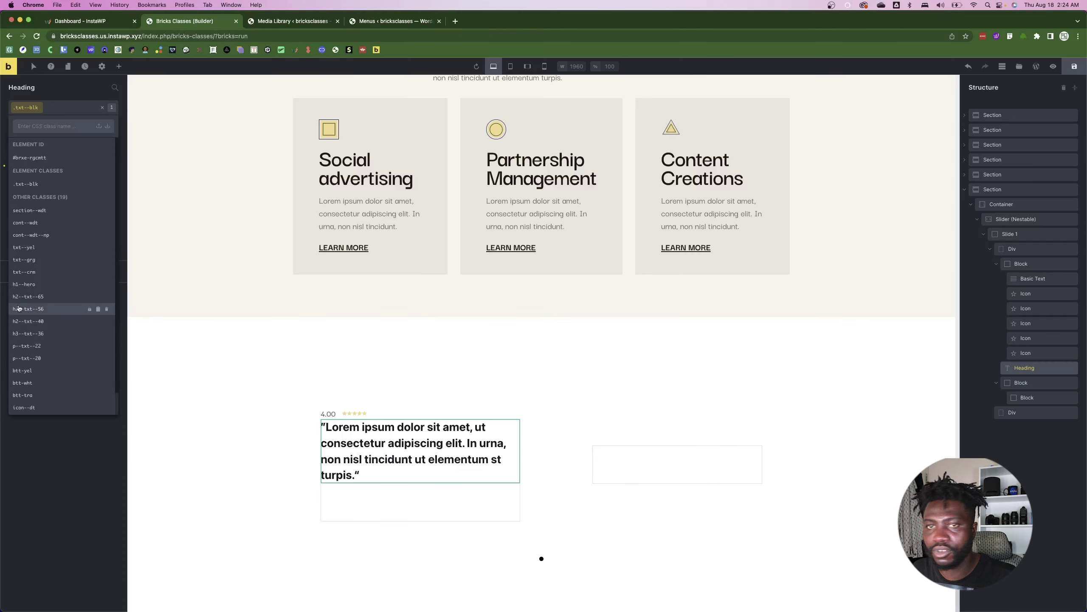
{"action": "left_click", "coordinate": [43, 322]}
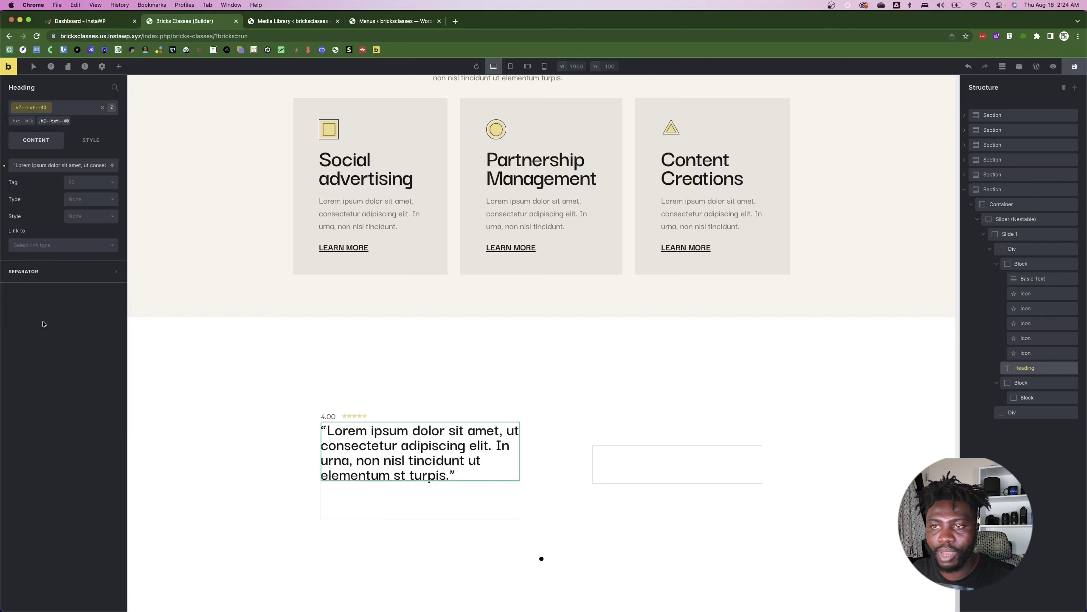
- Set the quote Heading's font size to 42 px on the element itself rather than on the h2--txt--40 class
{"action": "left_click", "coordinate": [103, 108]}
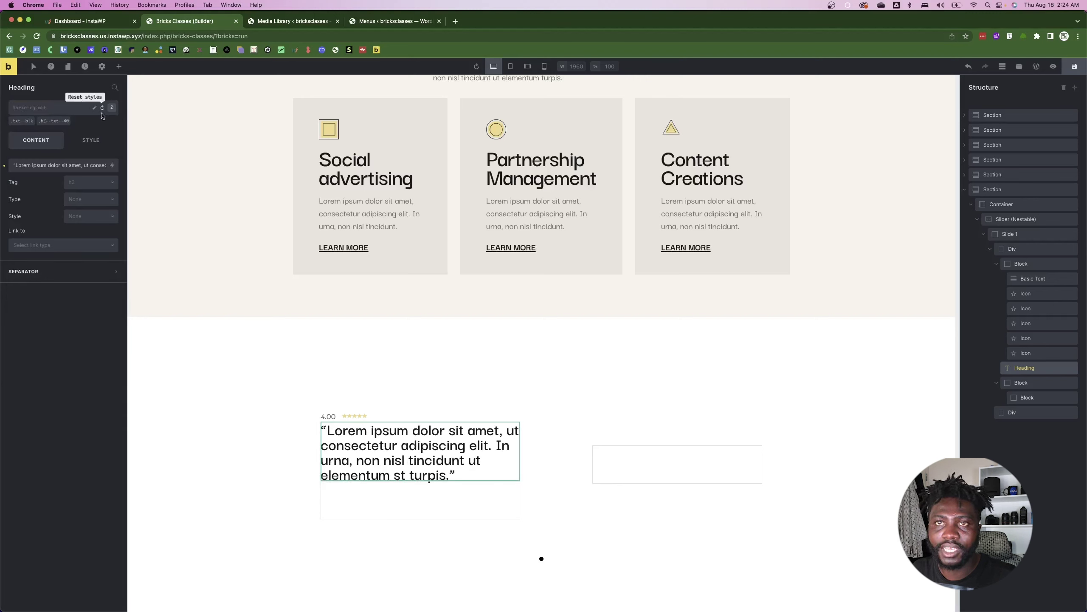
{"action": "left_click", "coordinate": [91, 141]}
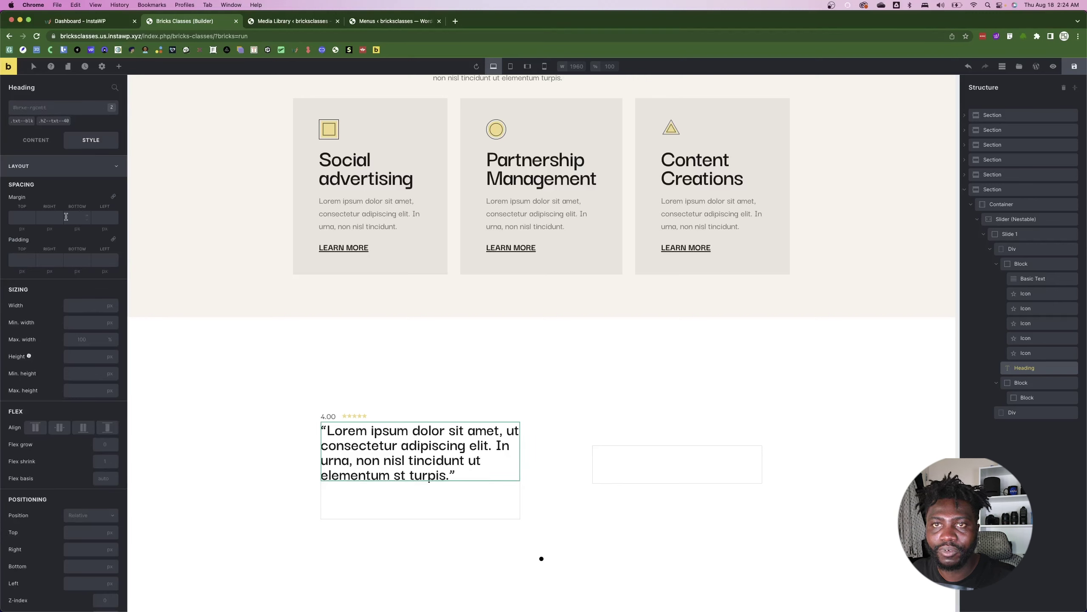
{"action": "left_click", "coordinate": [68, 166]}
{"action": "left_click", "coordinate": [68, 188]}
{"action": "left_click", "coordinate": [76, 225]}
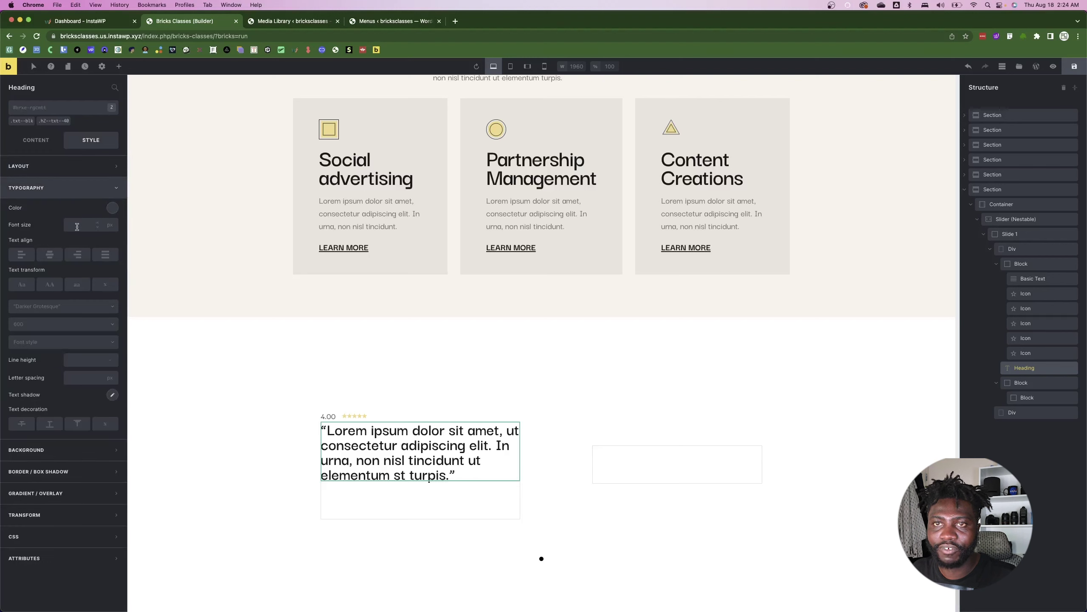
{"action": "type", "text": "42"}
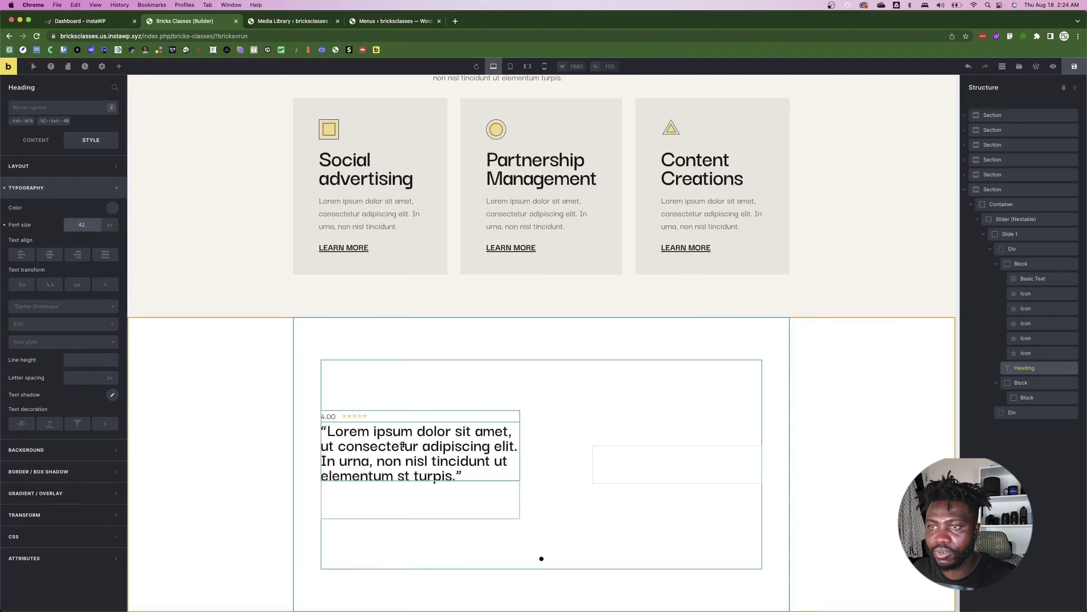
- Check the author row in Figma and add an Image above the nested Block inside the Block below the quote
{"action": "key", "text": "super+Tab"}
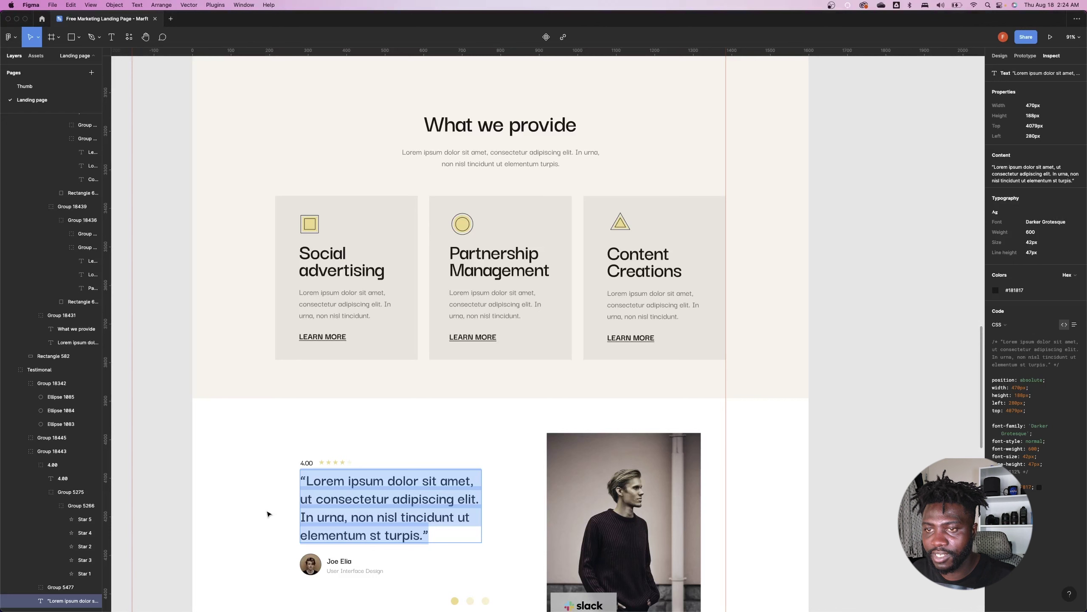
{"action": "scroll", "coordinate": [325, 535], "scroll_direction": "down", "scroll_amount": 5}
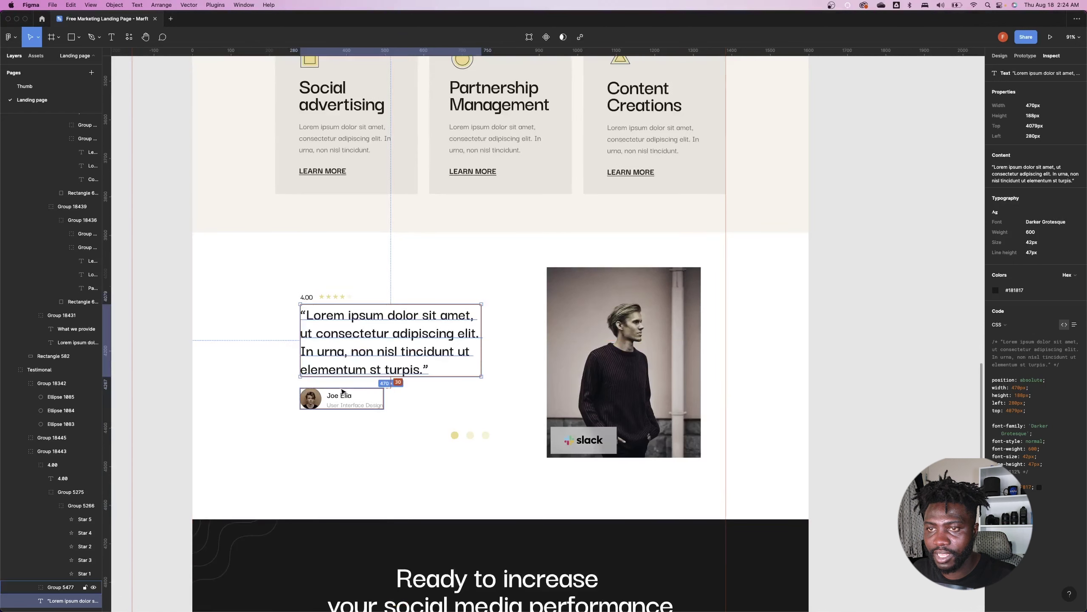
{"action": "key", "text": "super+Tab"}
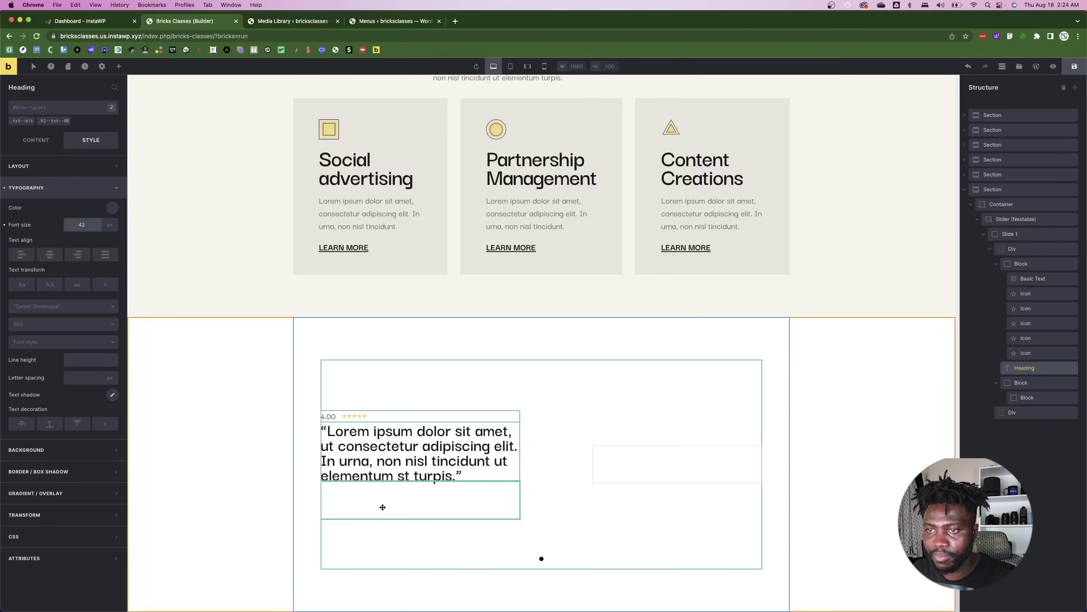
{"action": "left_click", "coordinate": [382, 508]}
{"action": "left_click", "coordinate": [408, 507]}
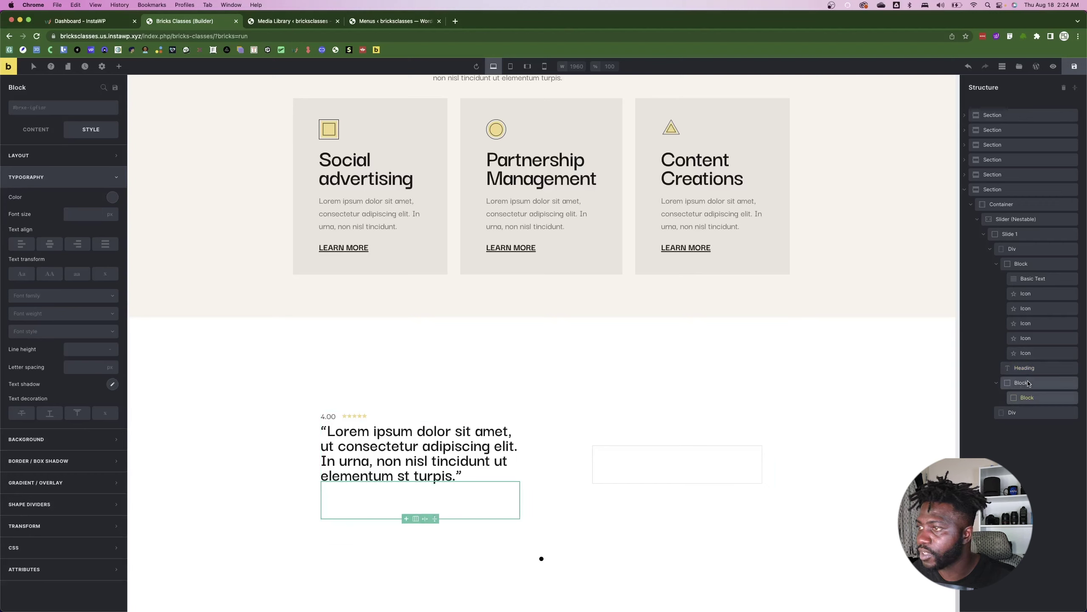
{"action": "left_click", "coordinate": [119, 66]}
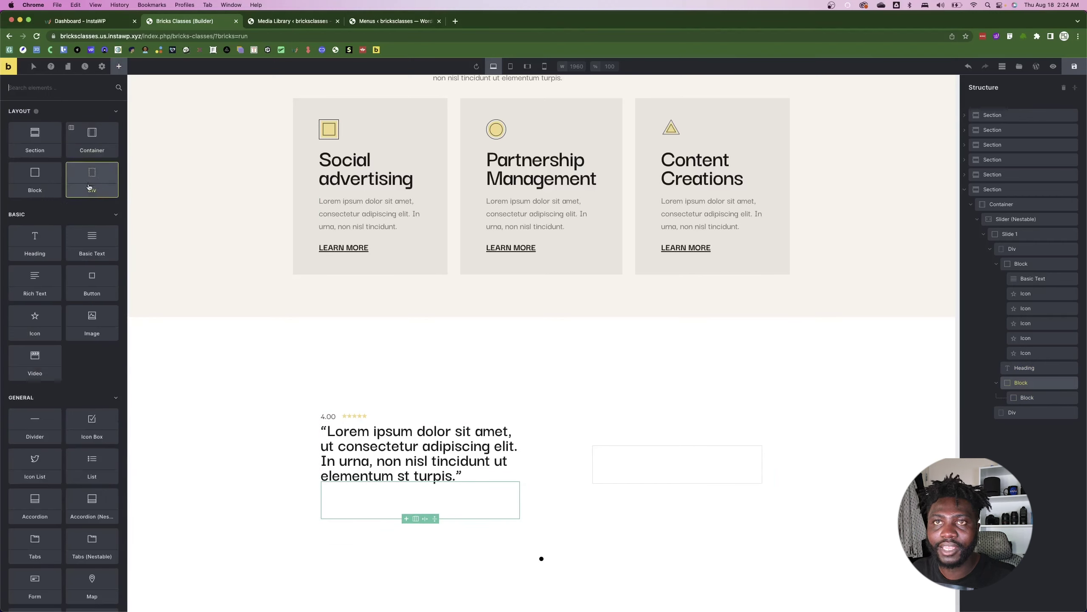
{"action": "left_click", "coordinate": [92, 322]}
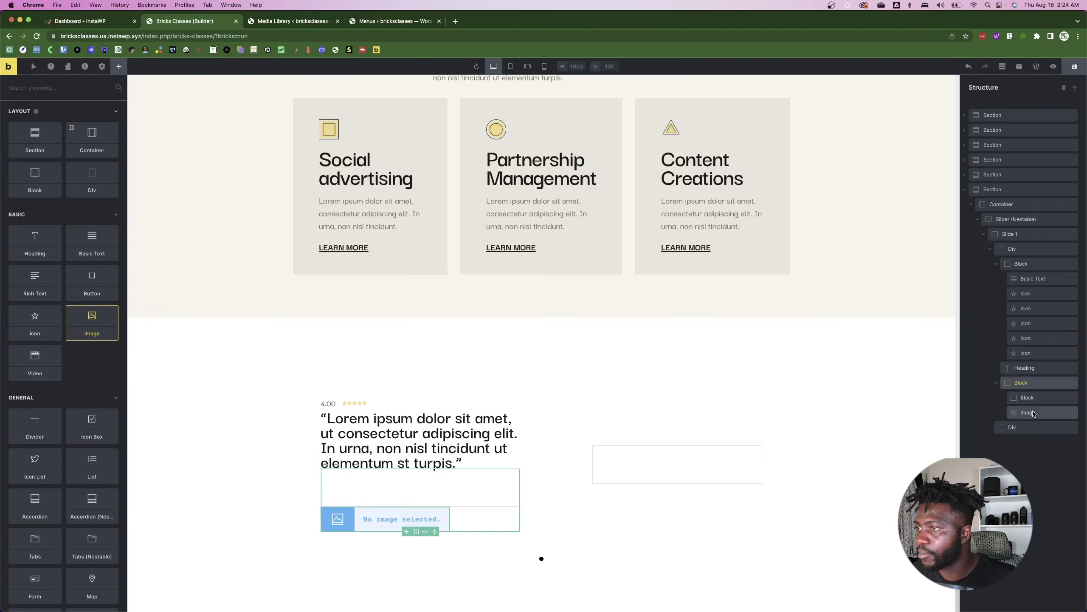
{"action": "left_click_drag", "start_coordinate": [1034, 412], "coordinate": [1032, 394]}
- Lay out the author Block horizontally and center its items on the cross axis
{"action": "left_click", "coordinate": [1028, 383]}
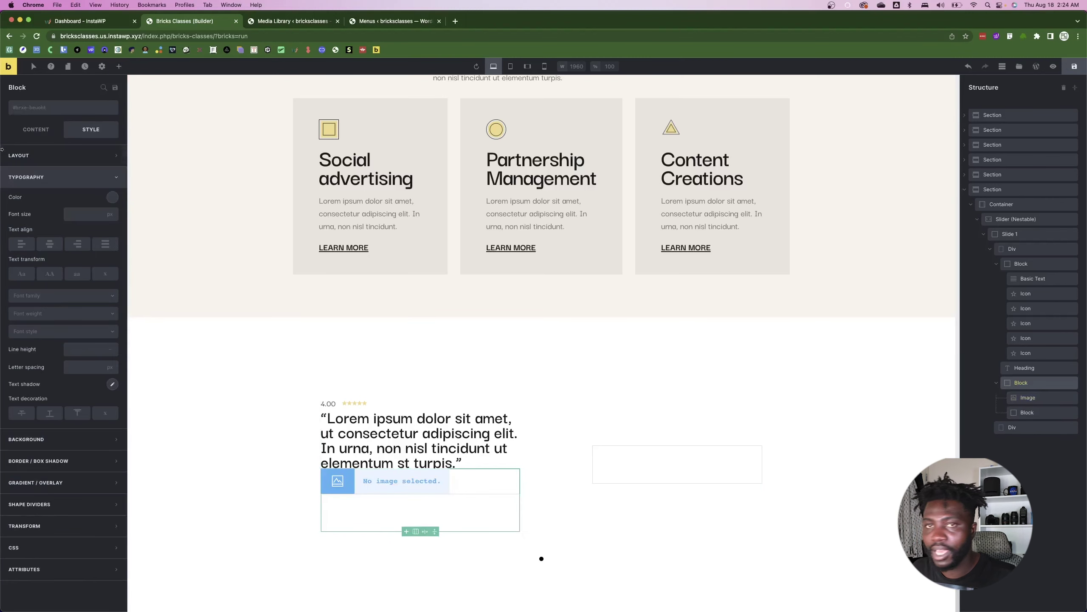
{"action": "left_click", "coordinate": [38, 131]}
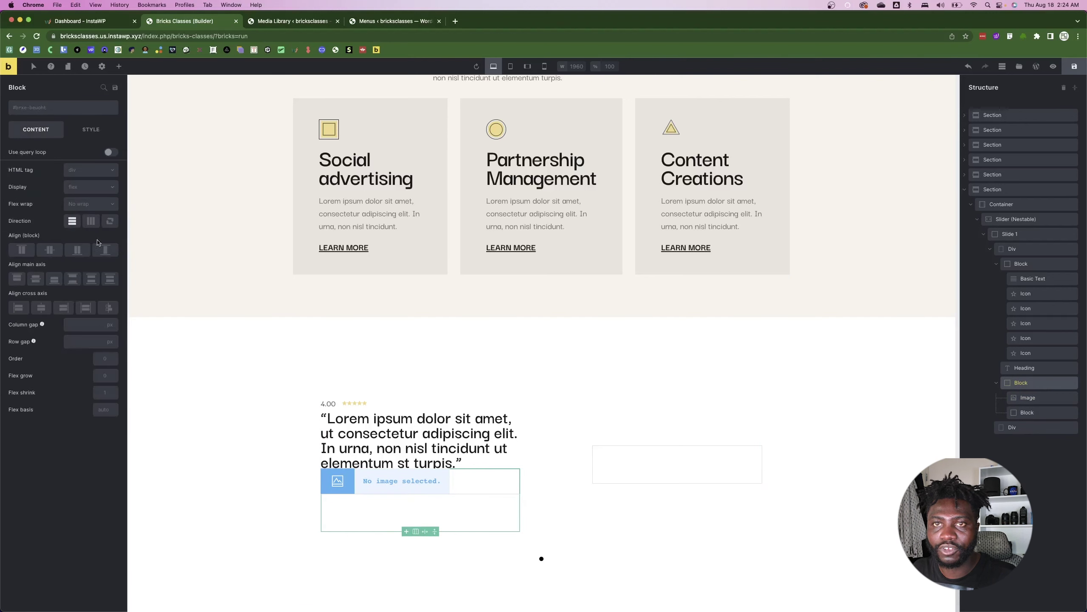
{"action": "left_click", "coordinate": [91, 220]}
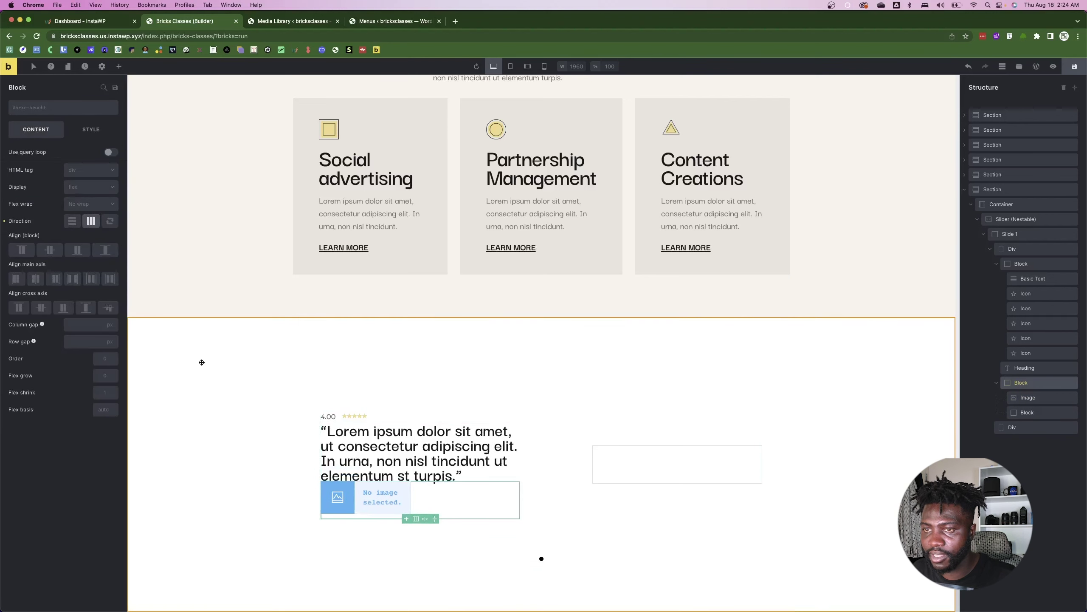
{"action": "left_click", "coordinate": [41, 307]}
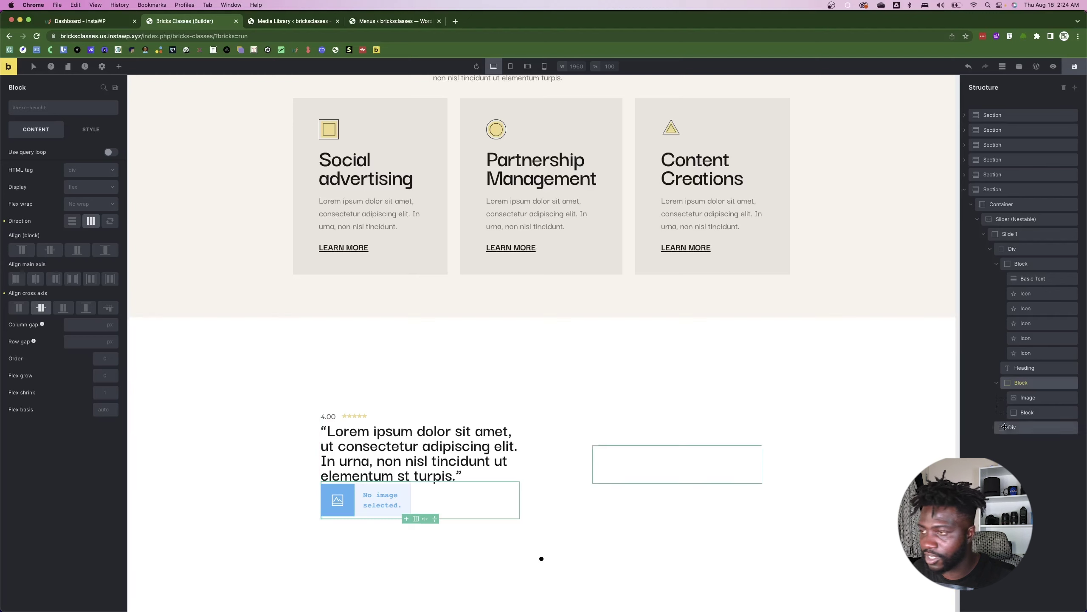
- Fill the author row's Image with the round portrait Group-16.png from the media library
{"action": "left_click", "coordinate": [1031, 401]}
{"action": "left_click", "coordinate": [51, 162]}
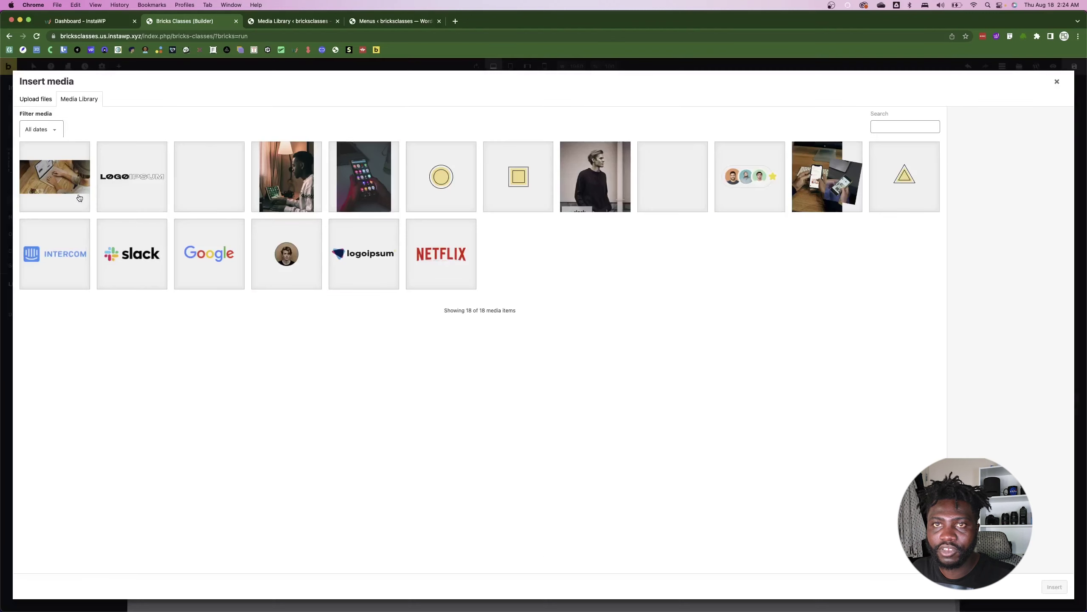
{"action": "left_click", "coordinate": [320, 269]}
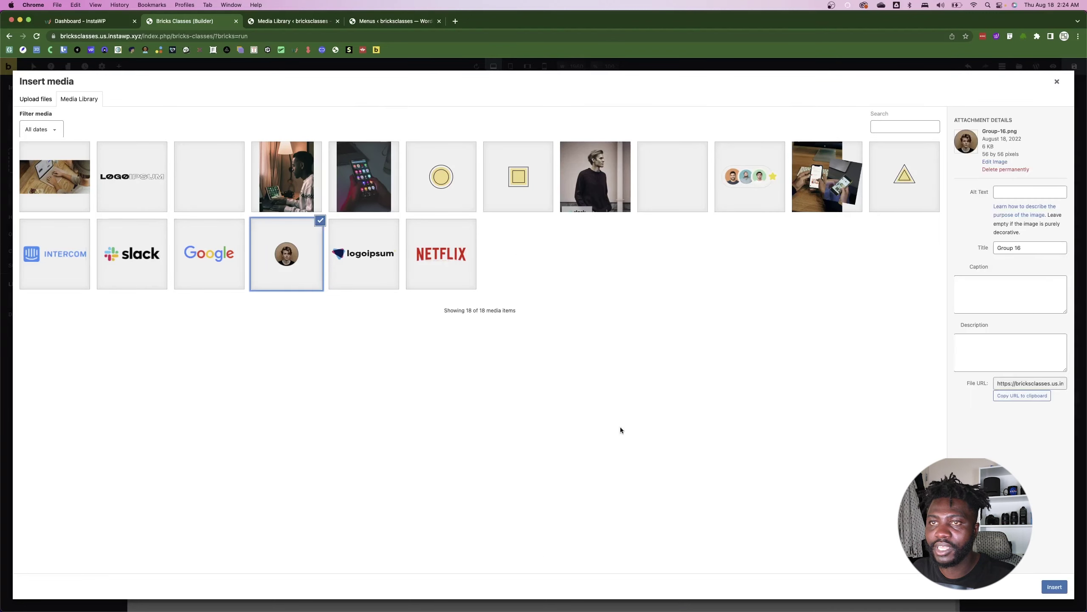
{"action": "left_click", "coordinate": [1052, 588]}
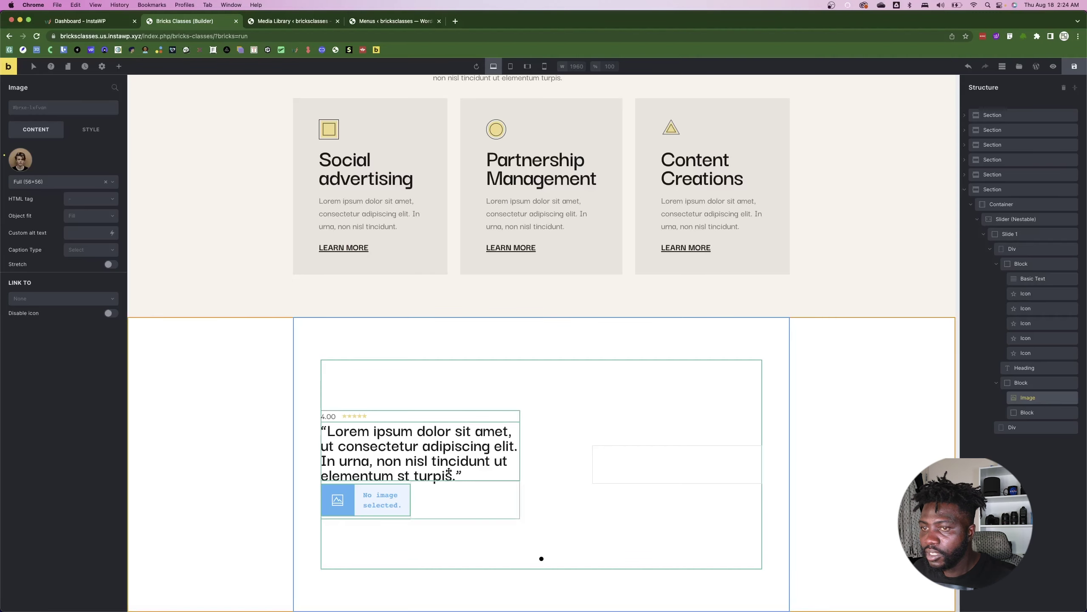
- Compare the author details in Figma and add a Heading and a Basic Text to the Block beside the portrait
{"action": "left_click", "coordinate": [389, 504]}
{"action": "key", "text": "super+Tab"}
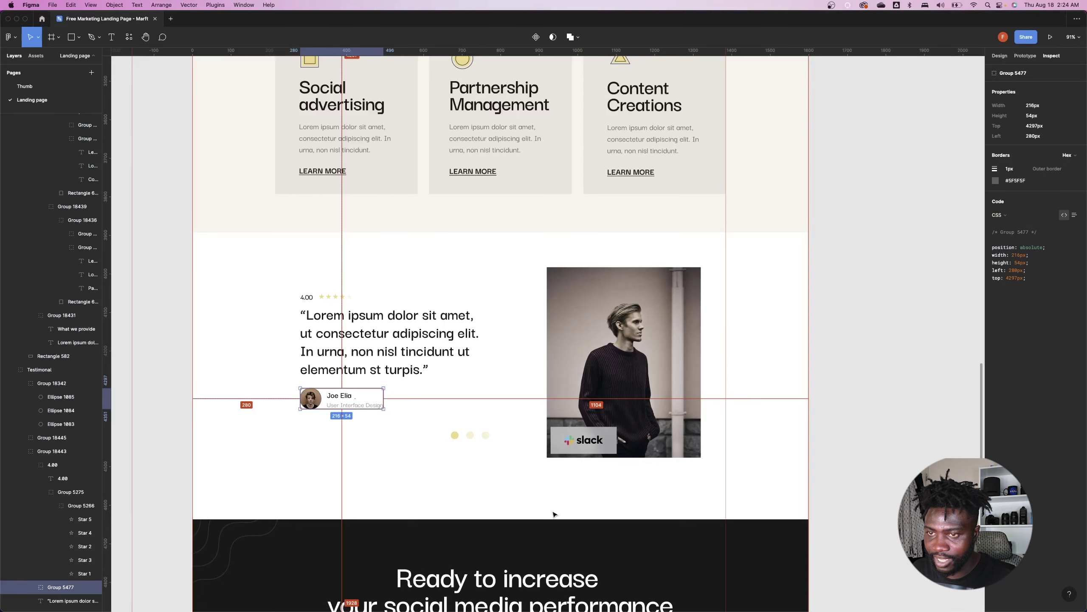
{"action": "key", "text": "super+Tab"}
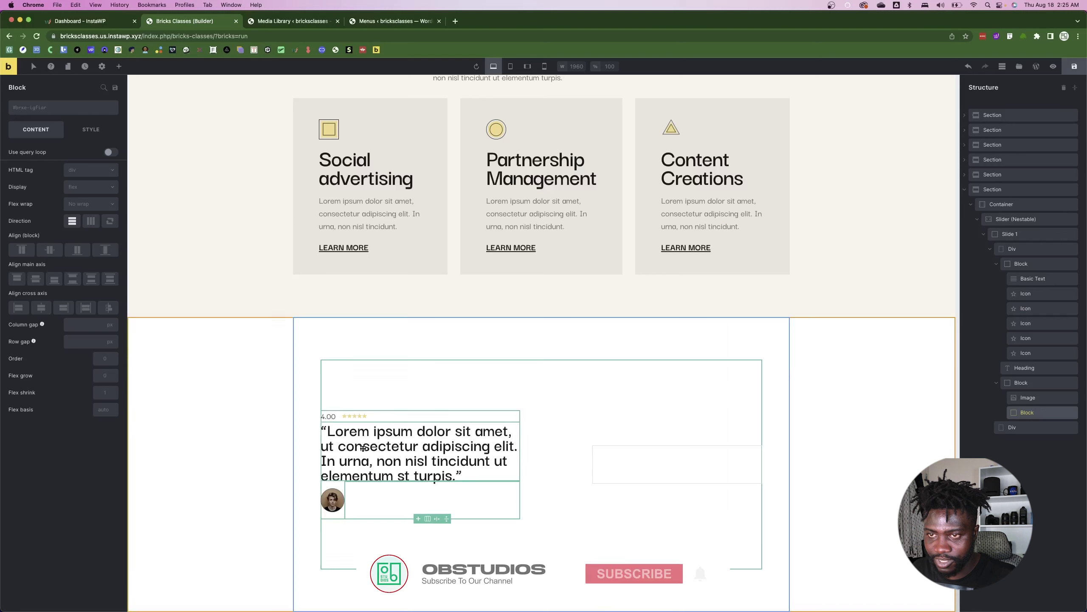
{"action": "left_click", "coordinate": [119, 66]}
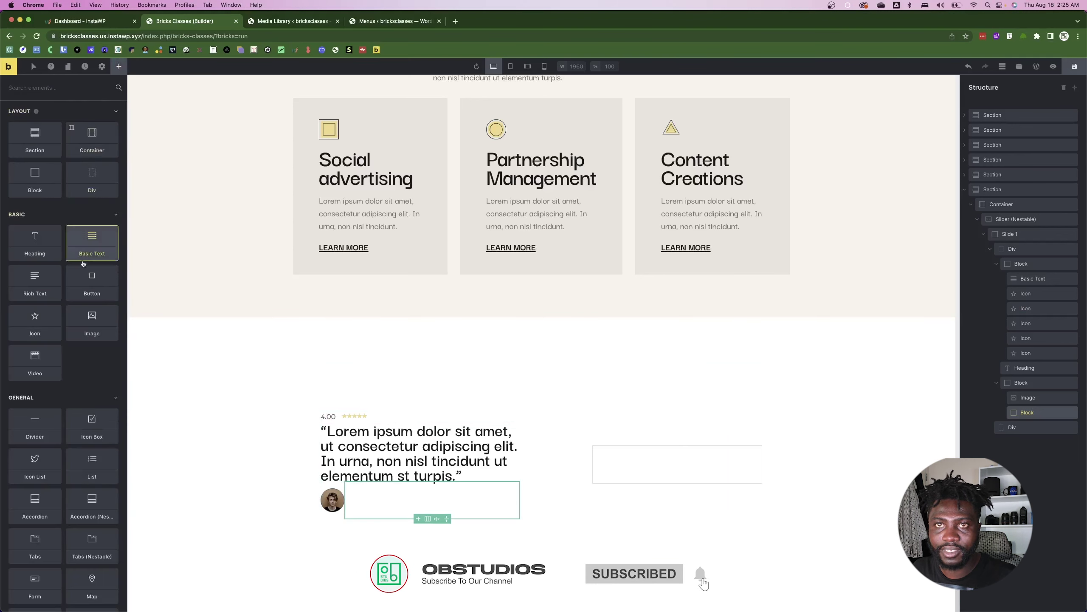
{"action": "left_click", "coordinate": [40, 234]}
{"action": "left_click", "coordinate": [92, 240]}
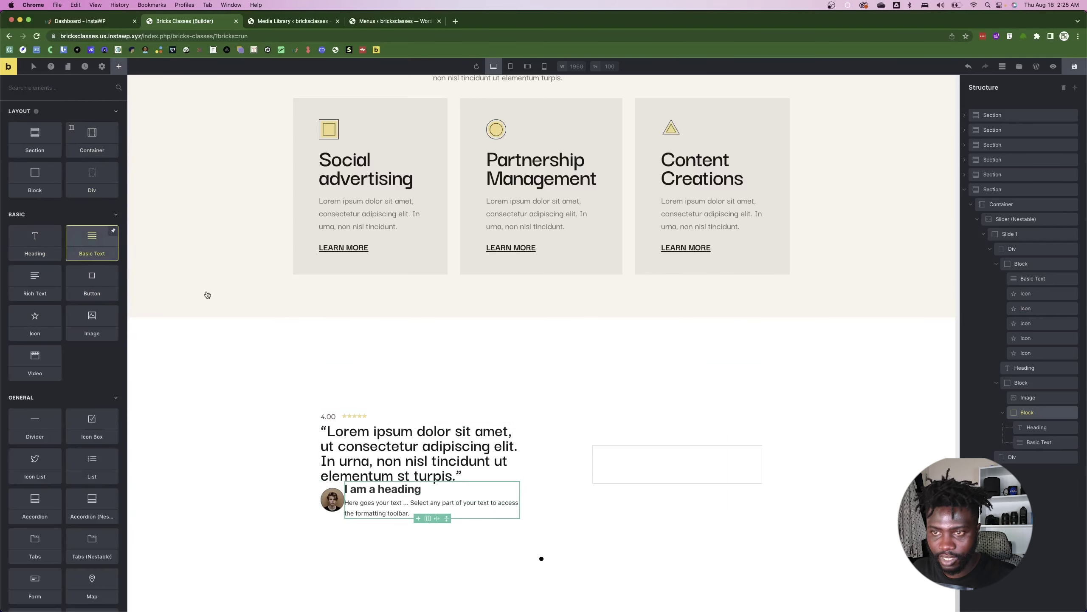
- Check the author name in Figma and set the Heading beside the portrait to "OBStudios"
{"action": "key", "text": "super+Tab"}
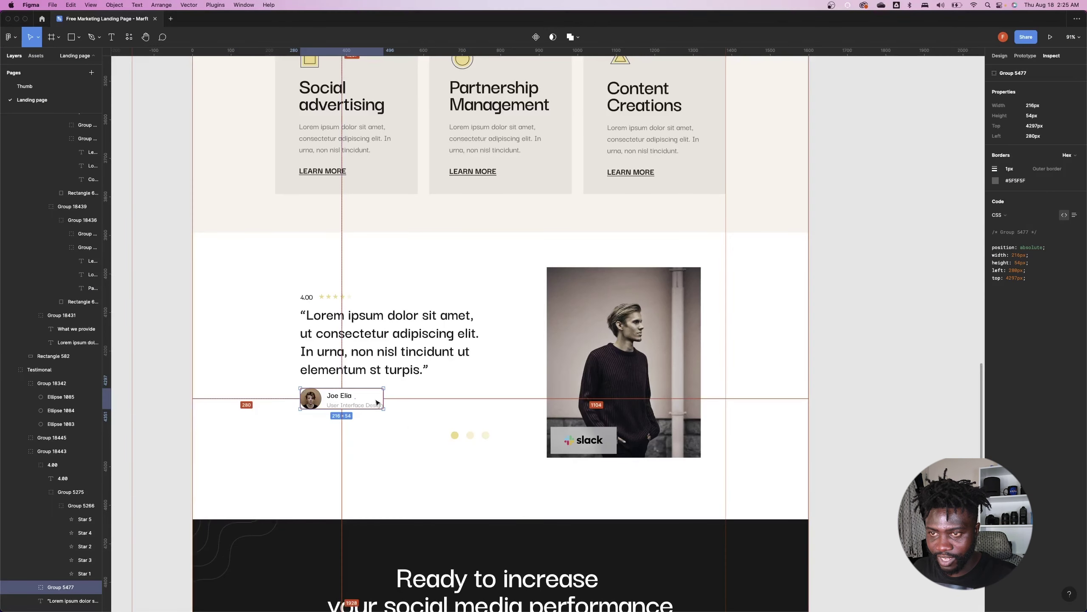
{"action": "double_click", "coordinate": [335, 399]}
{"action": "key", "text": "super+Tab"}
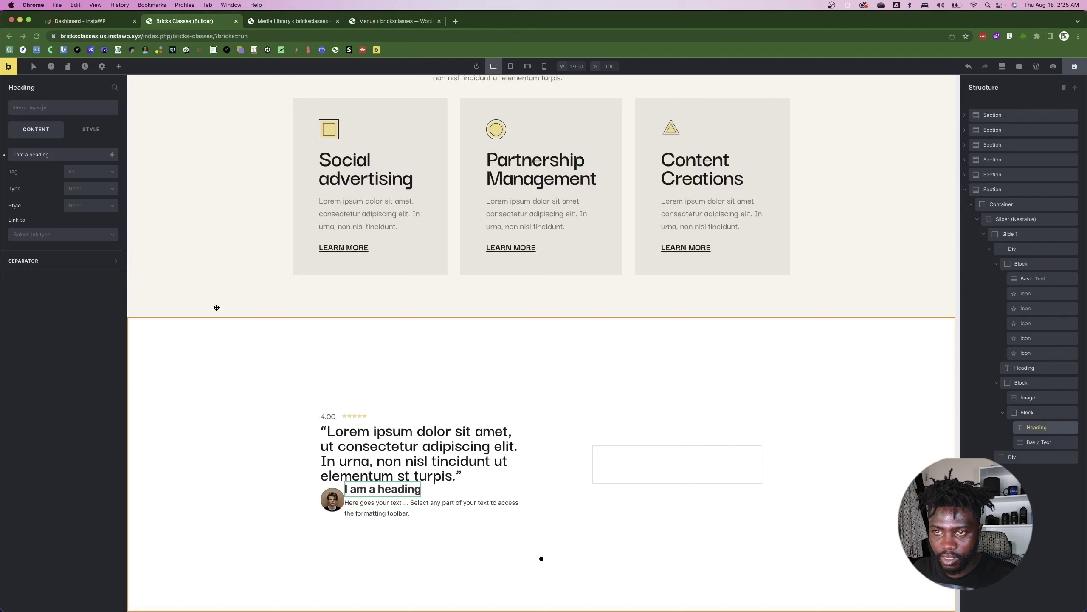
{"action": "triple_click", "coordinate": [34, 151]}
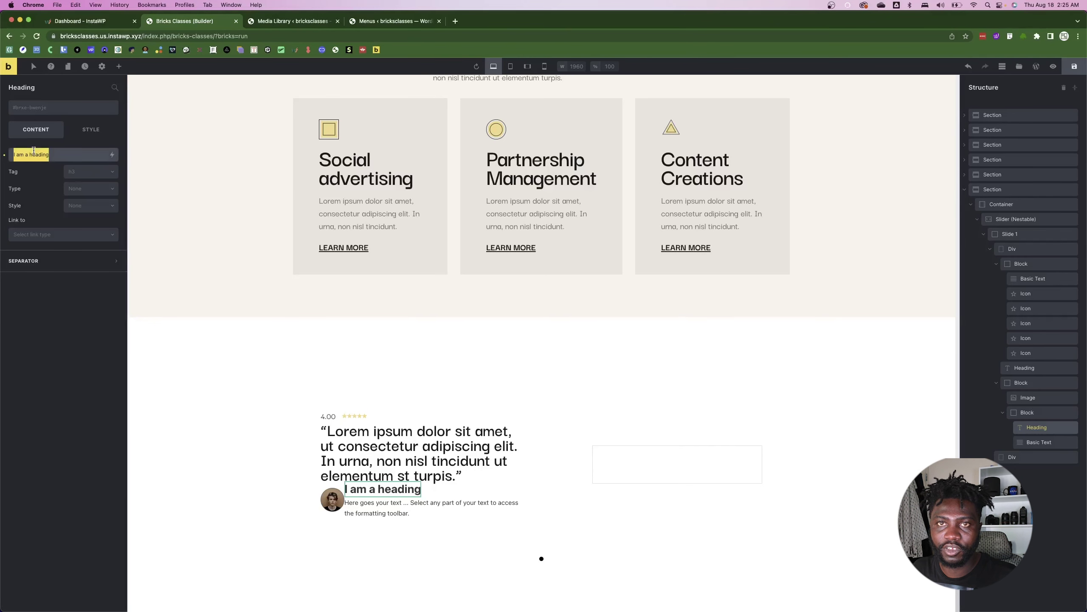
{"action": "type", "text": "OBStdu"}
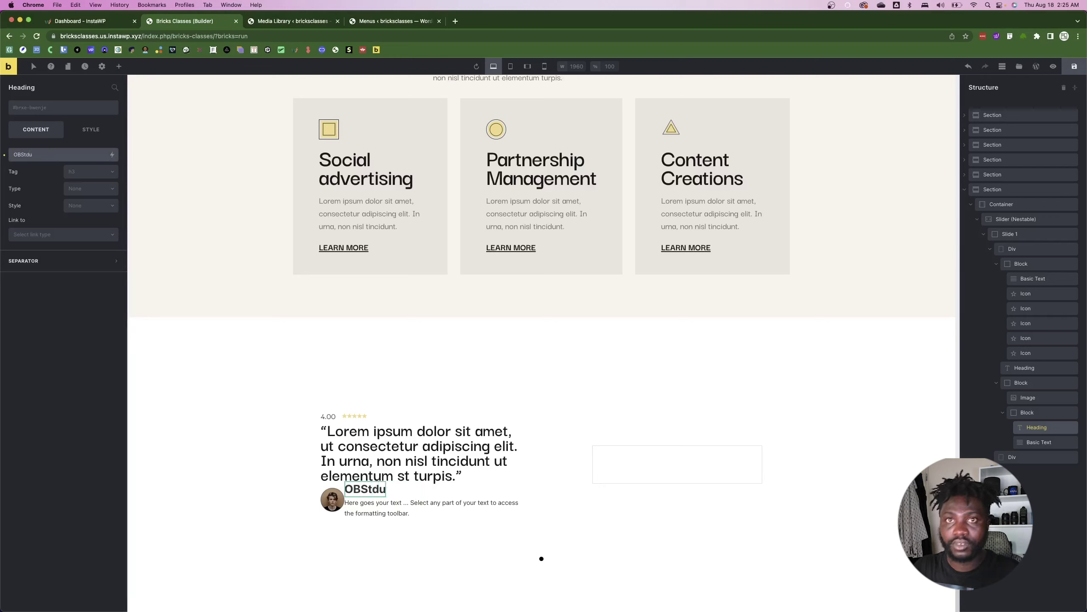
{"action": "key", "text": "BackSpace"}
{"action": "key", "text": "BackSpace"}
{"action": "type", "text": "udios"}
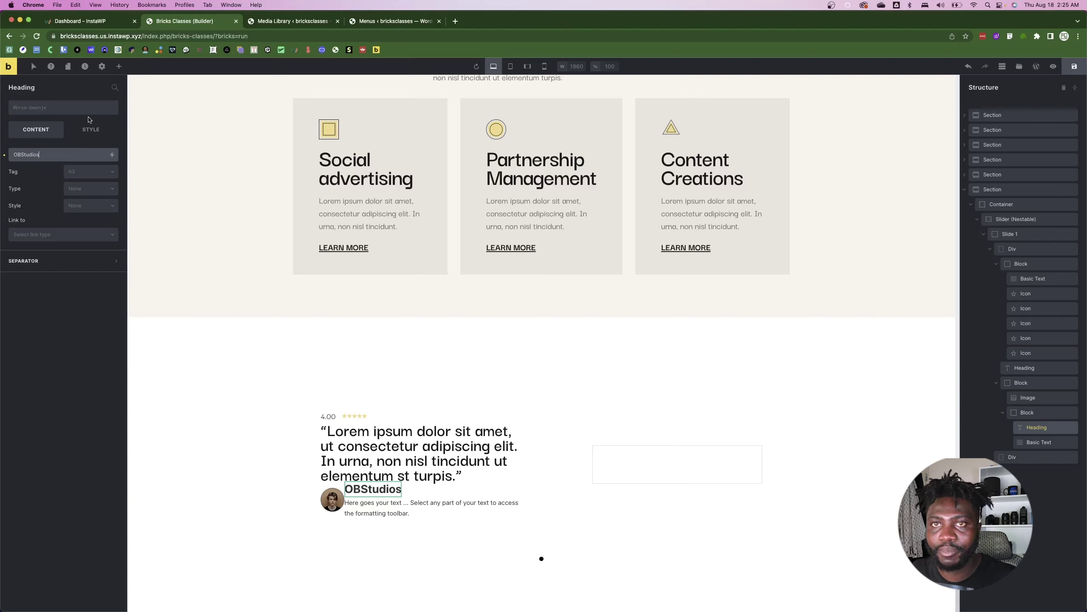
{"action": "left_click", "coordinate": [63, 110]}
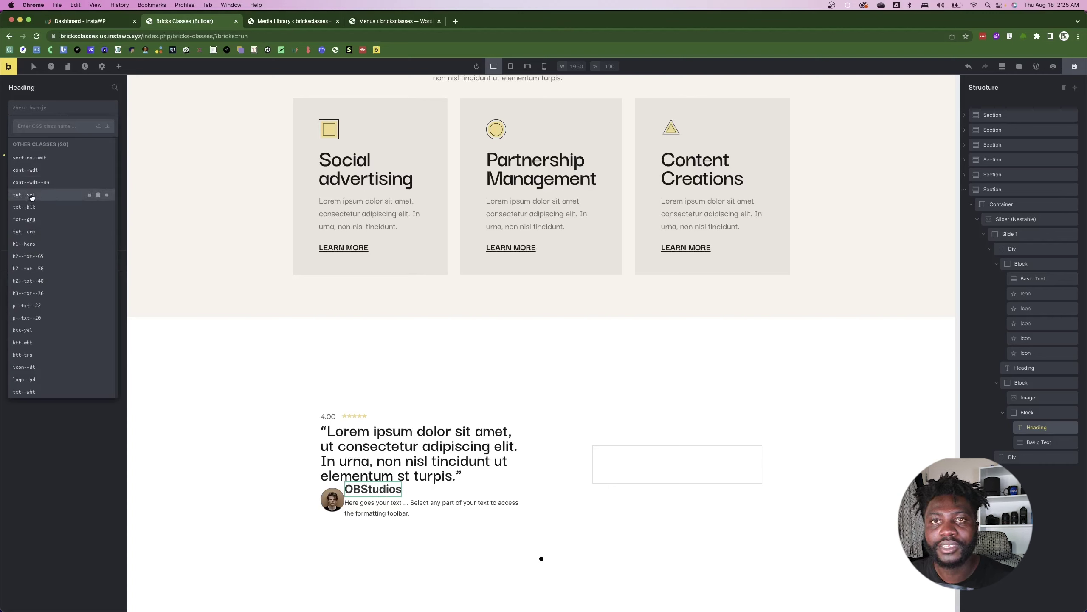
{"action": "left_click", "coordinate": [37, 218]}
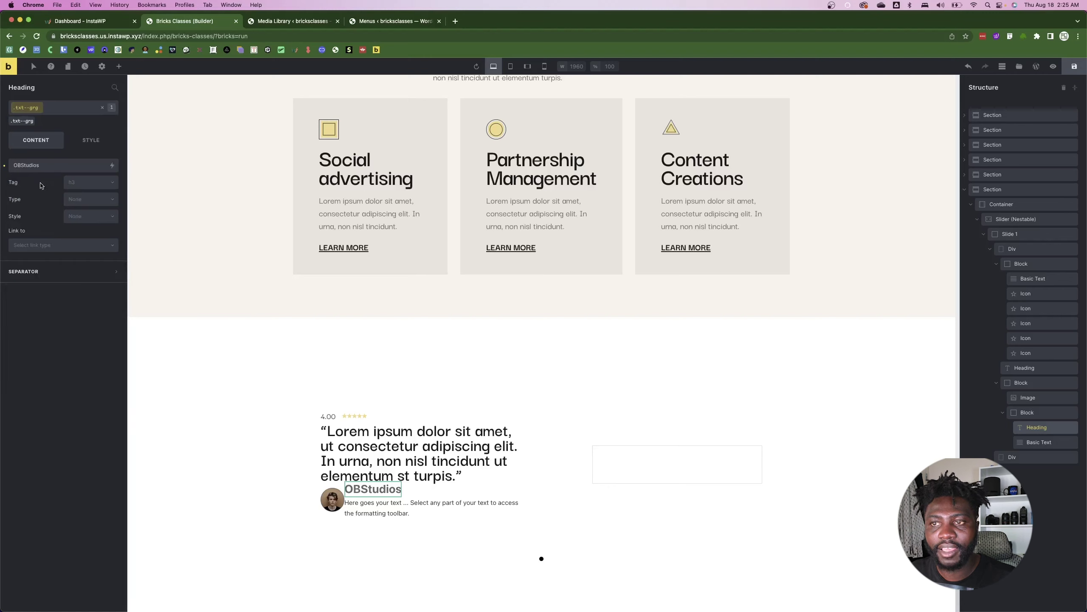
{"action": "left_click", "coordinate": [38, 110]}
{"action": "left_click", "coordinate": [35, 121]}
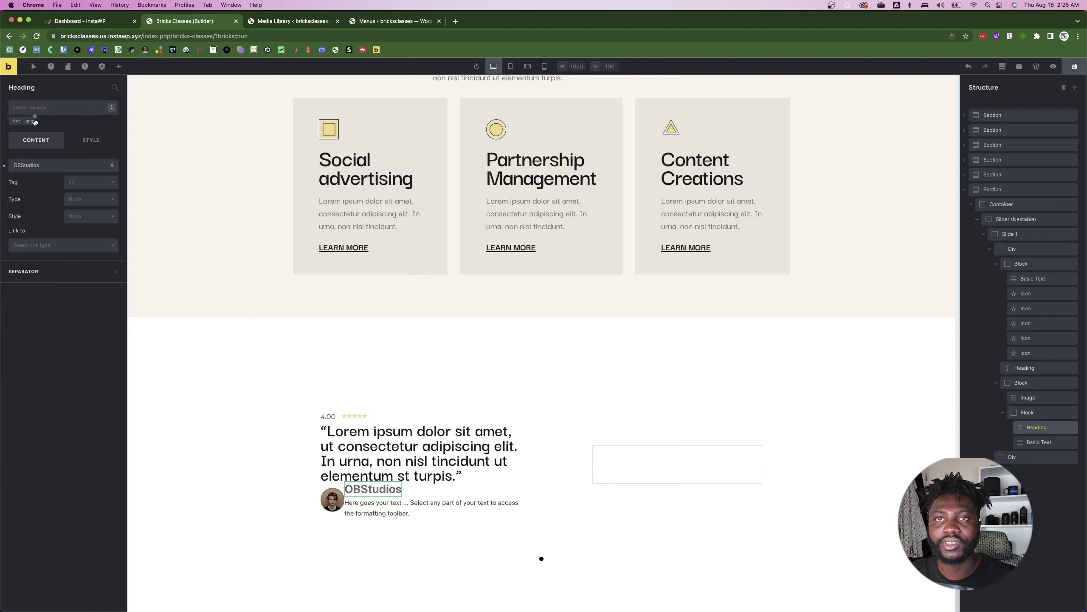
{"action": "left_click", "coordinate": [35, 116]}
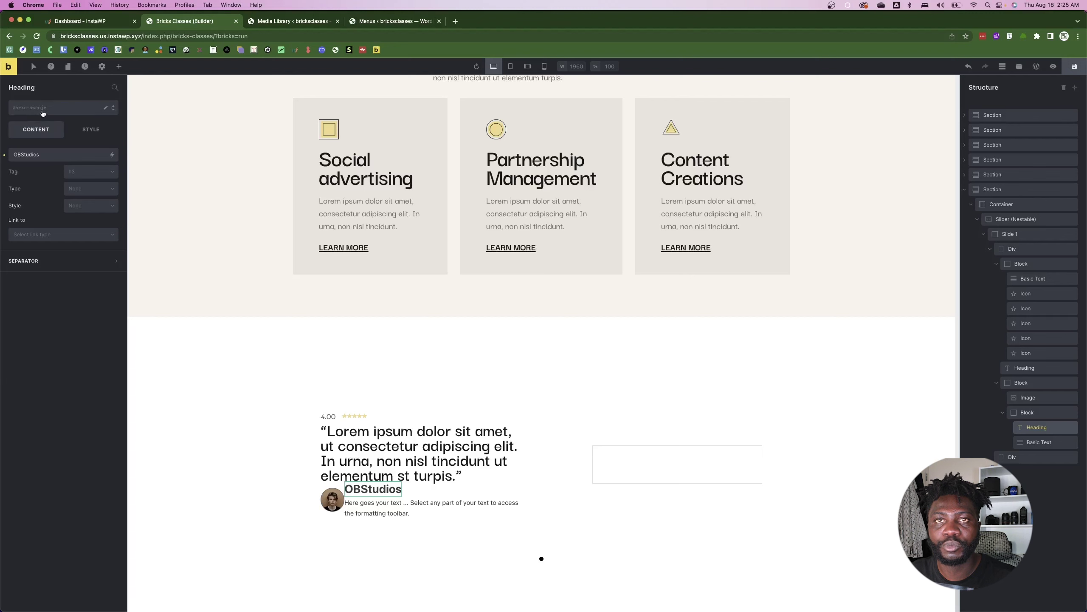
- Check the author name's typography in Figma and apply the classes txt--blk and p--txt--22 to the author Heading
{"action": "left_click", "coordinate": [43, 113]}
{"action": "left_click", "coordinate": [35, 211]}
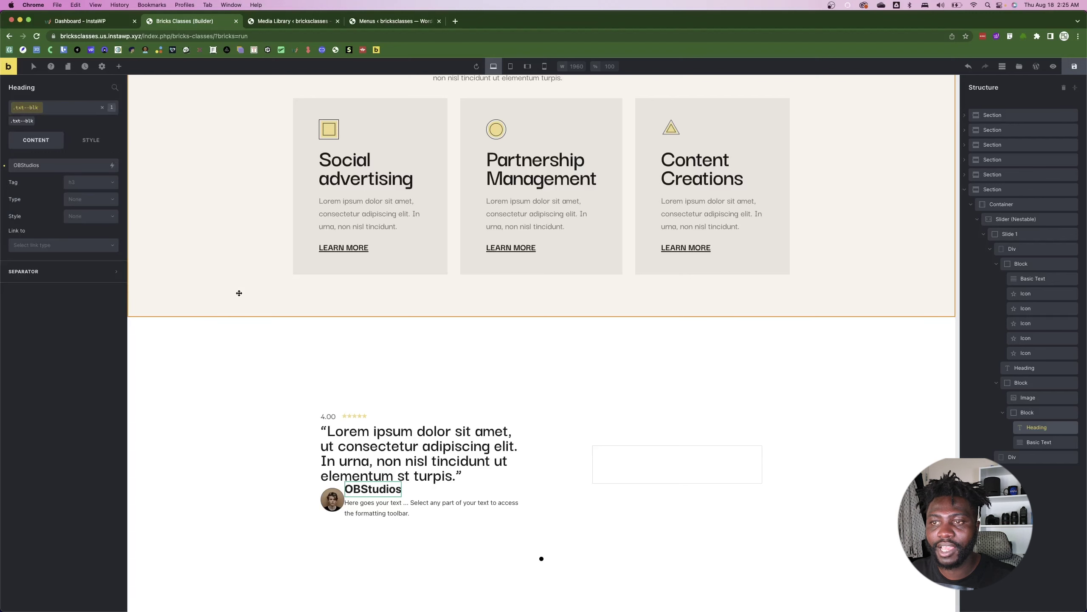
{"action": "key", "text": "super+Tab"}
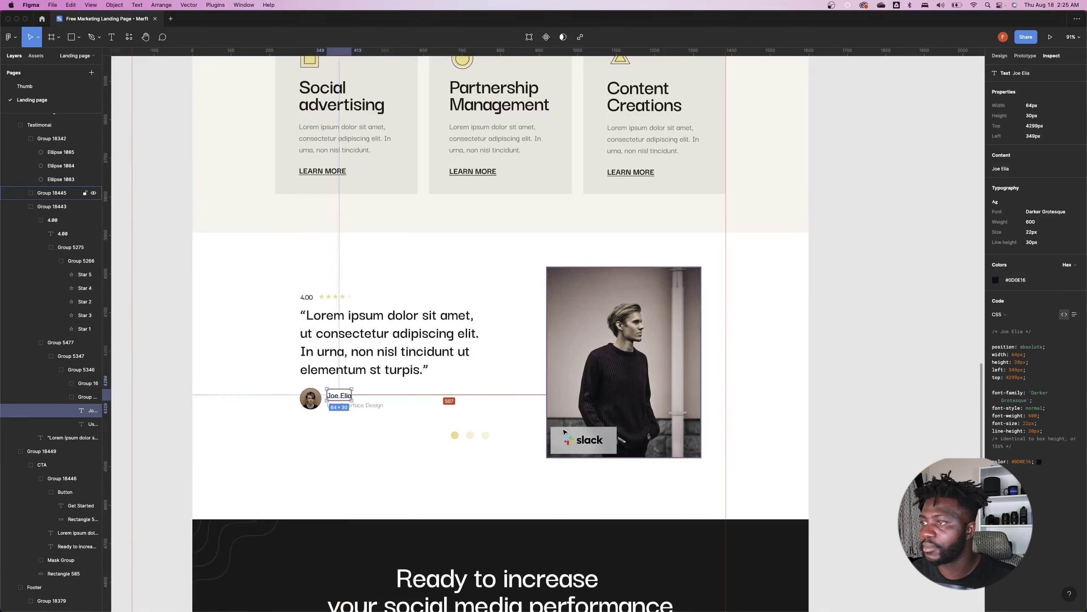
{"action": "key", "text": "super+Tab"}
{"action": "left_click", "coordinate": [54, 106]}
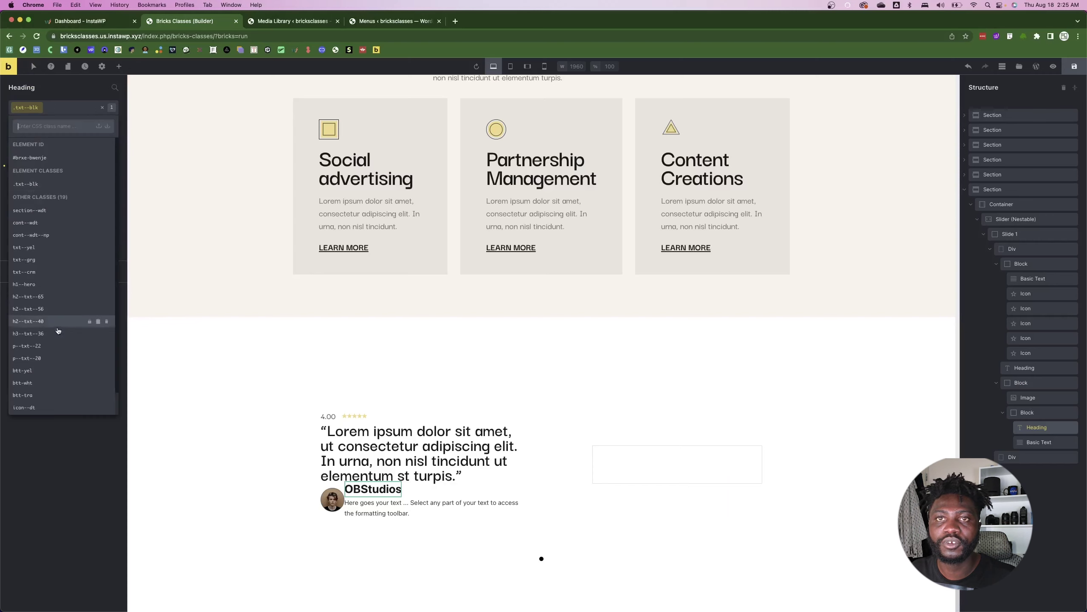
{"action": "left_click", "coordinate": [44, 348]}
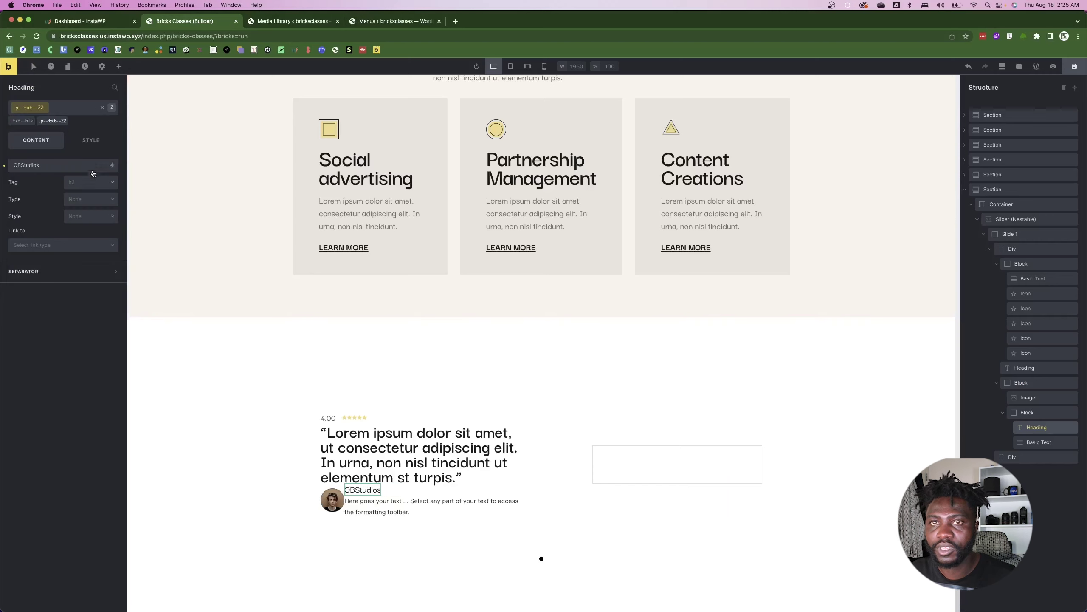
- Compare the author name with Figma and override the Heading's font weight to 600 on the element itself, outside its classes
{"action": "key", "text": "super+Tab"}
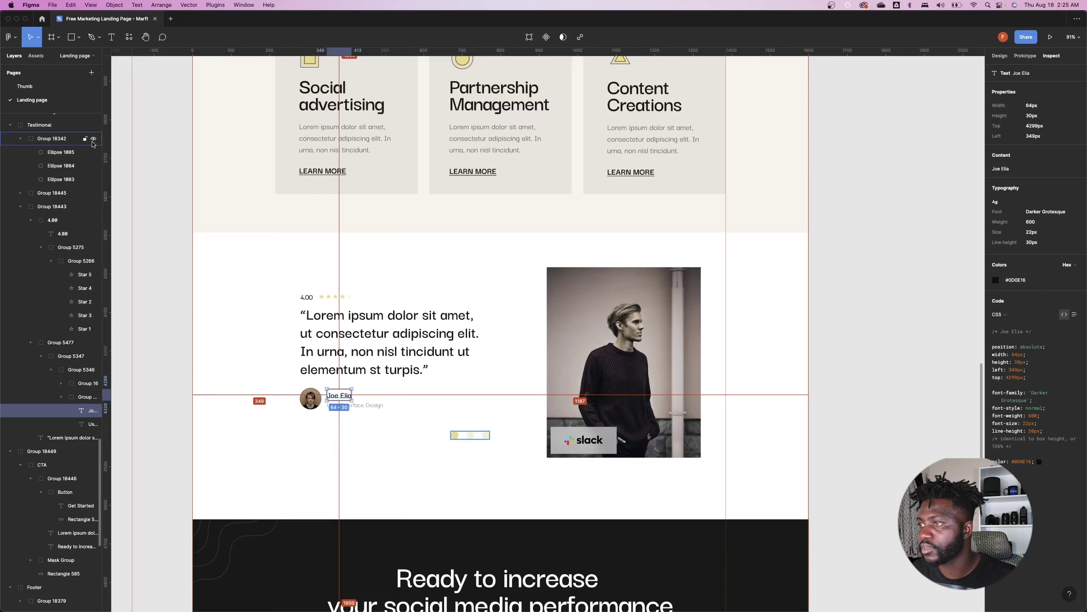
{"action": "key", "text": "super+Tab"}
{"action": "key", "text": "super+Tab"}
{"action": "key", "text": "super+Tab"}
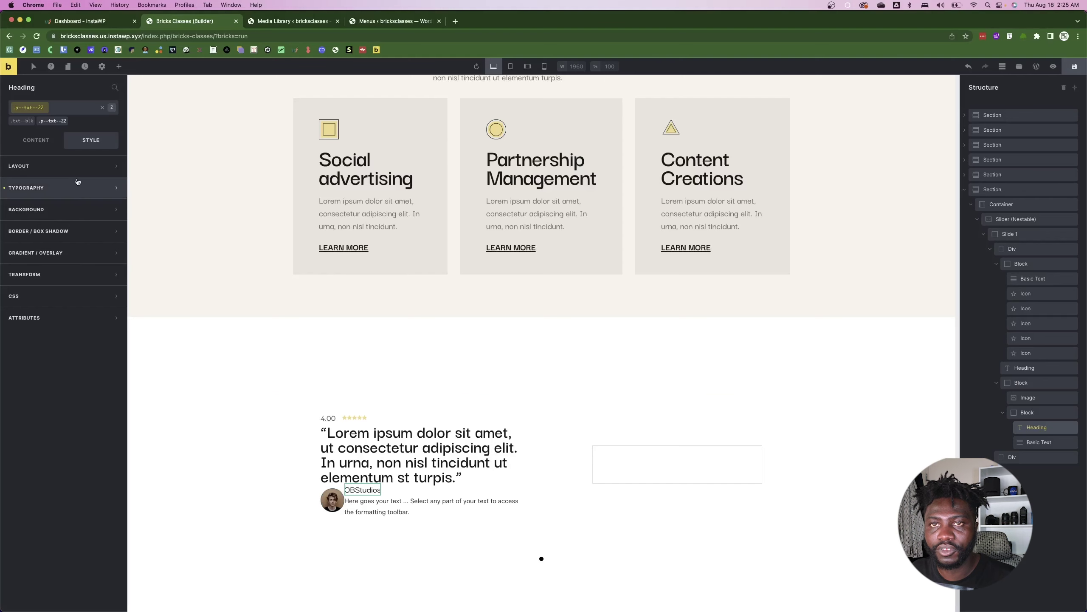
{"action": "left_click", "coordinate": [78, 188]}
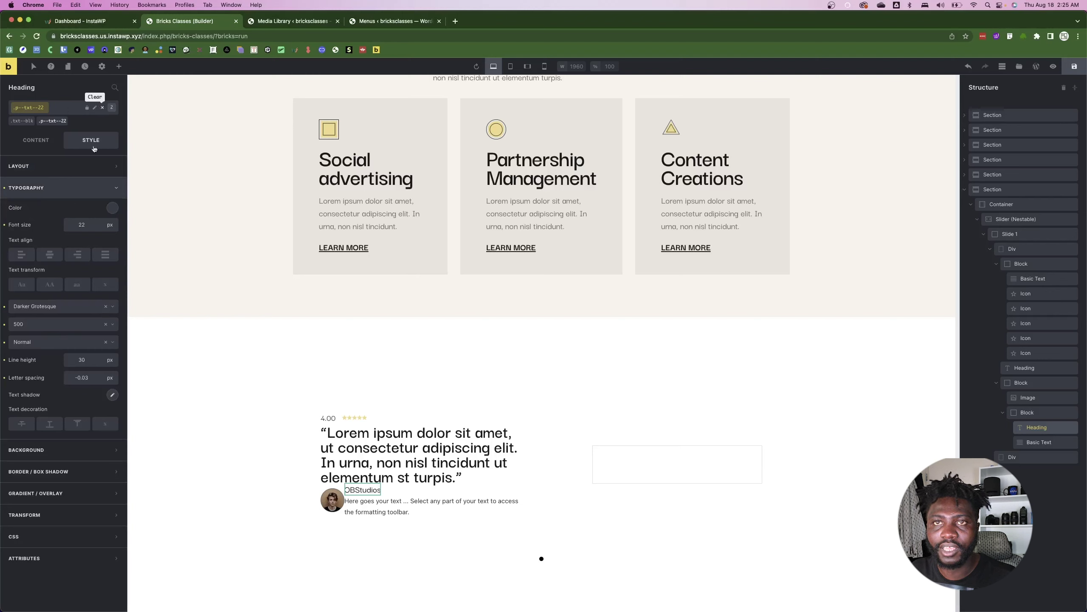
{"action": "left_click", "coordinate": [34, 324]}
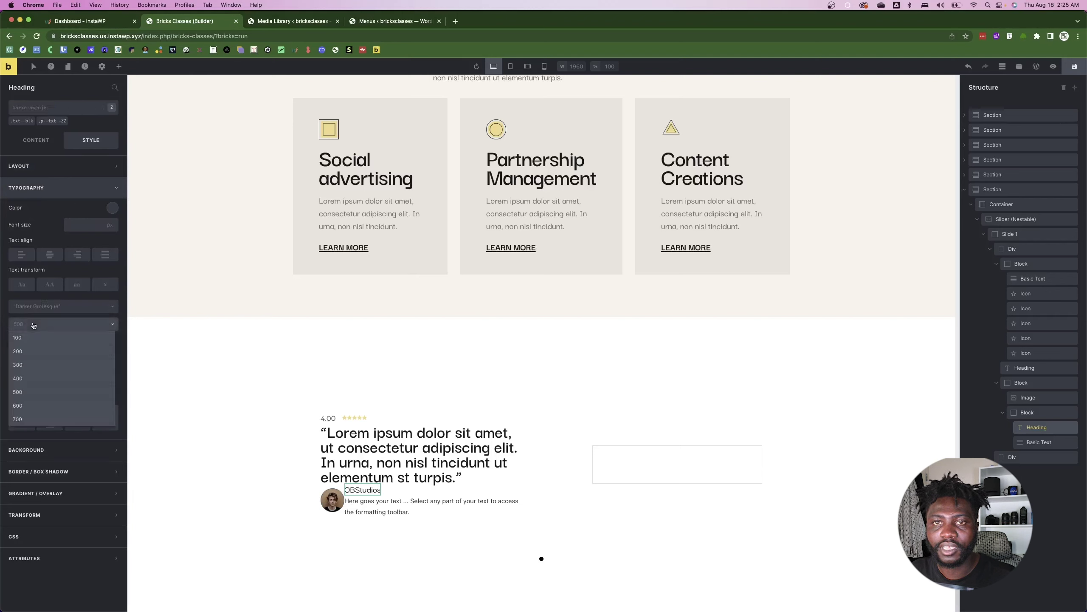
{"action": "left_click", "coordinate": [17, 406]}
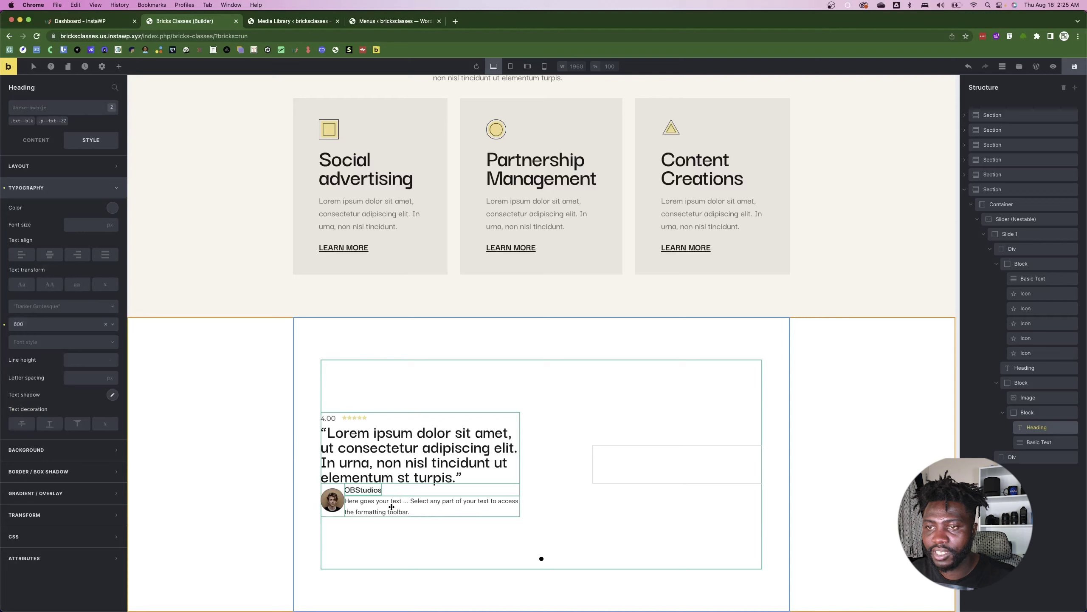
- Check the author's job title in Figma and set the Basic Text under the author name to "User Interface Design"
{"action": "key", "text": "super+Tab"}
{"action": "left_click", "coordinate": [364, 405]}
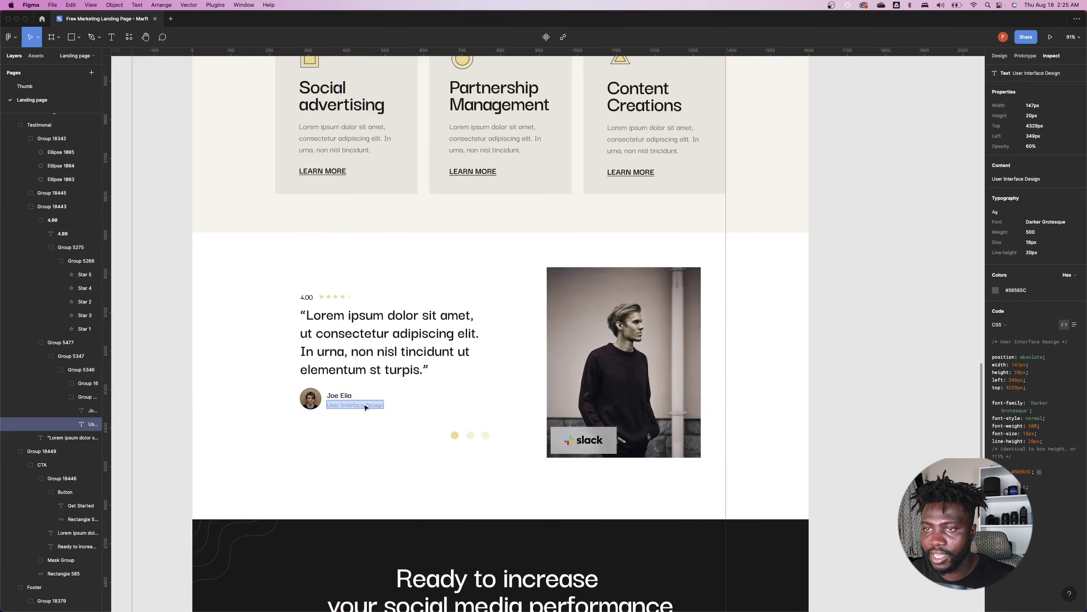
{"action": "key", "text": "super+Tab"}
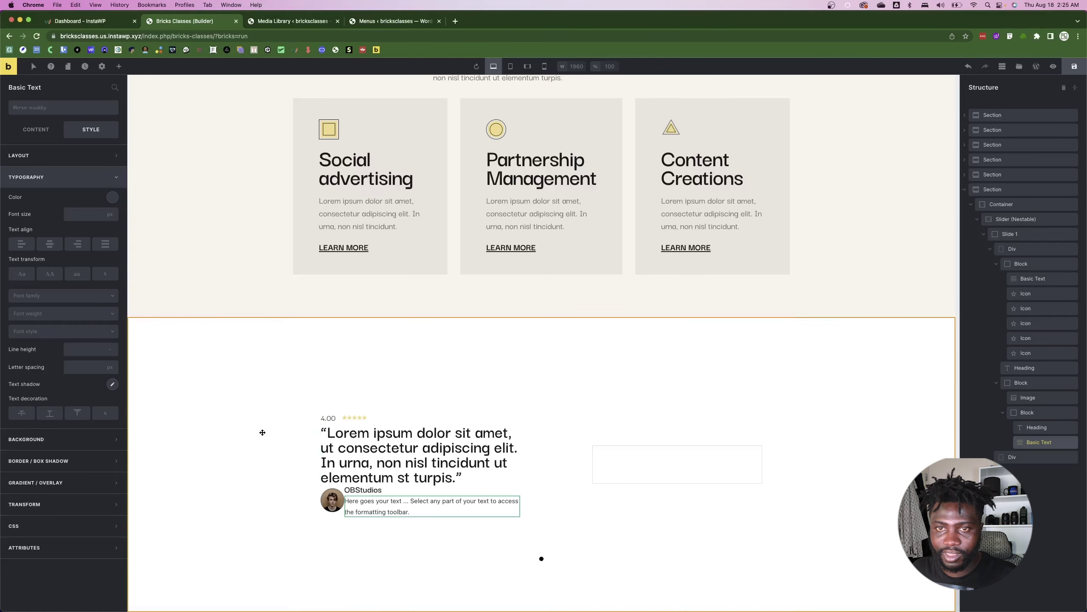
{"action": "left_click", "coordinate": [36, 129]}
{"action": "left_click", "coordinate": [46, 161]}
{"action": "key", "text": "super+a"}
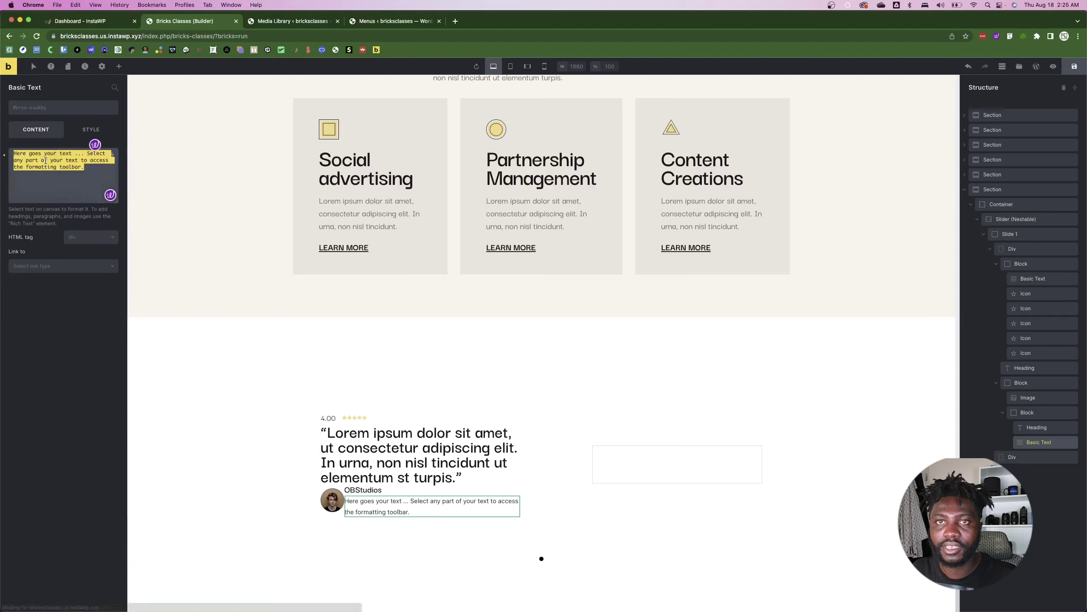
{"action": "type", "text": "User Interface Design"}
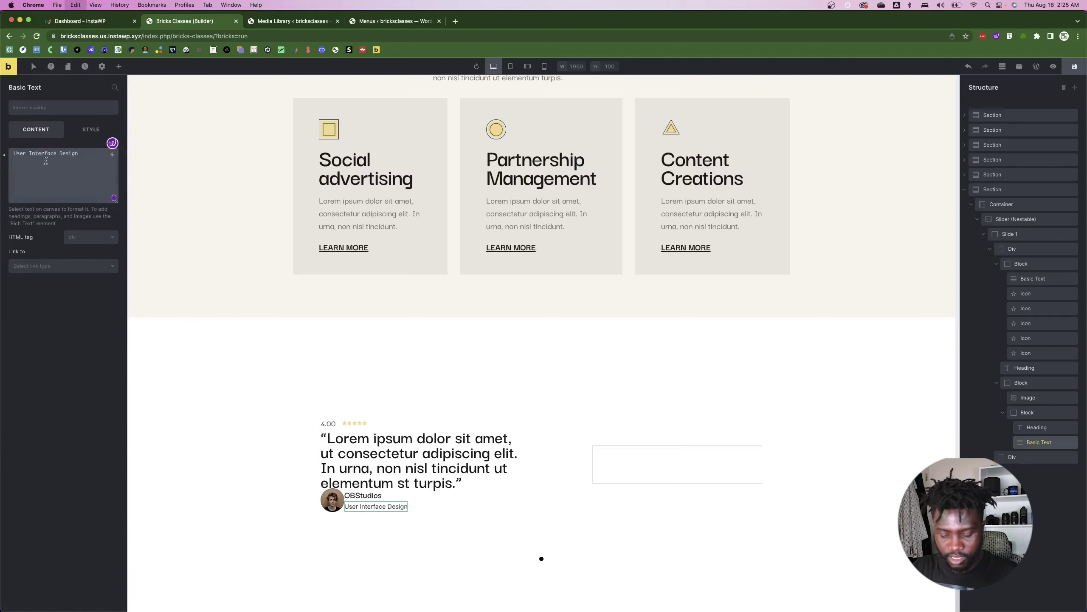
- Apply the classes txt--grg and p--txt--20 to the job title Basic Text, checking its text style in Figma
{"action": "left_click", "coordinate": [63, 108]}
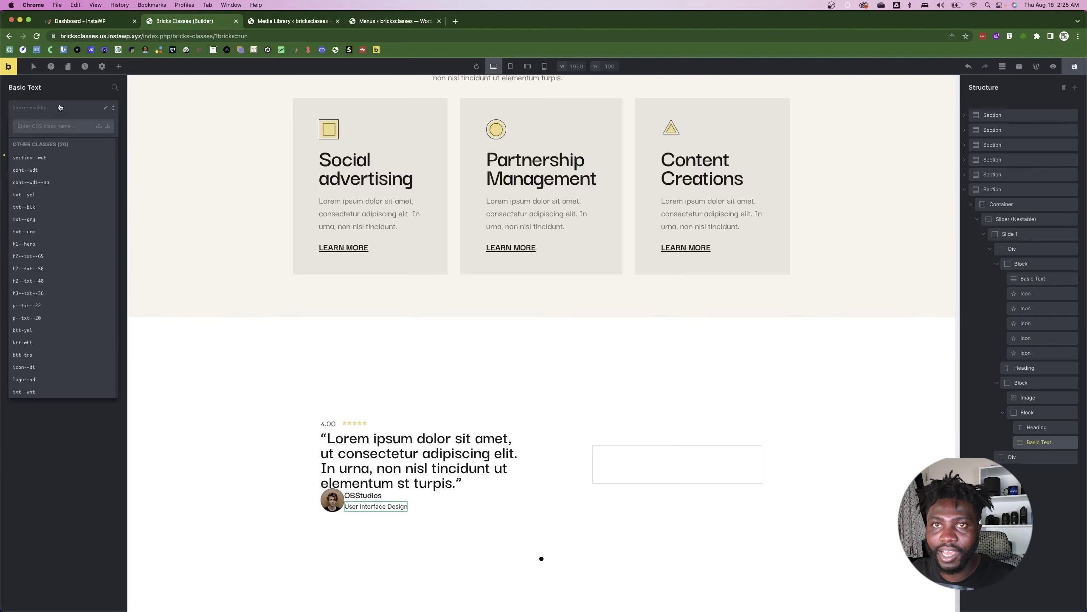
{"action": "left_click", "coordinate": [35, 219]}
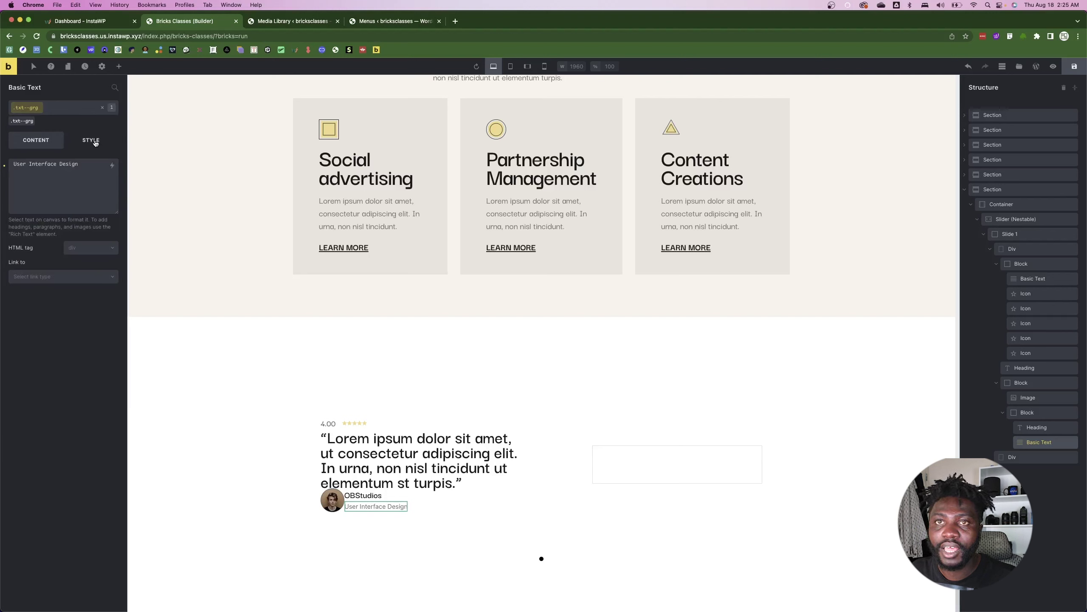
{"action": "key", "text": "super+Tab"}
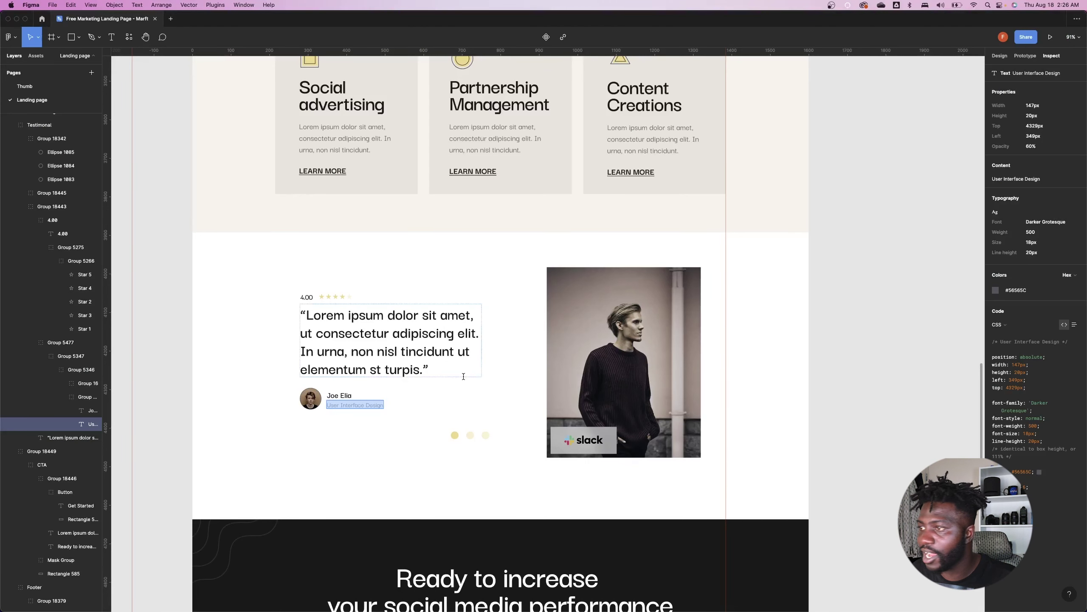
{"action": "key", "text": "super+Tab"}
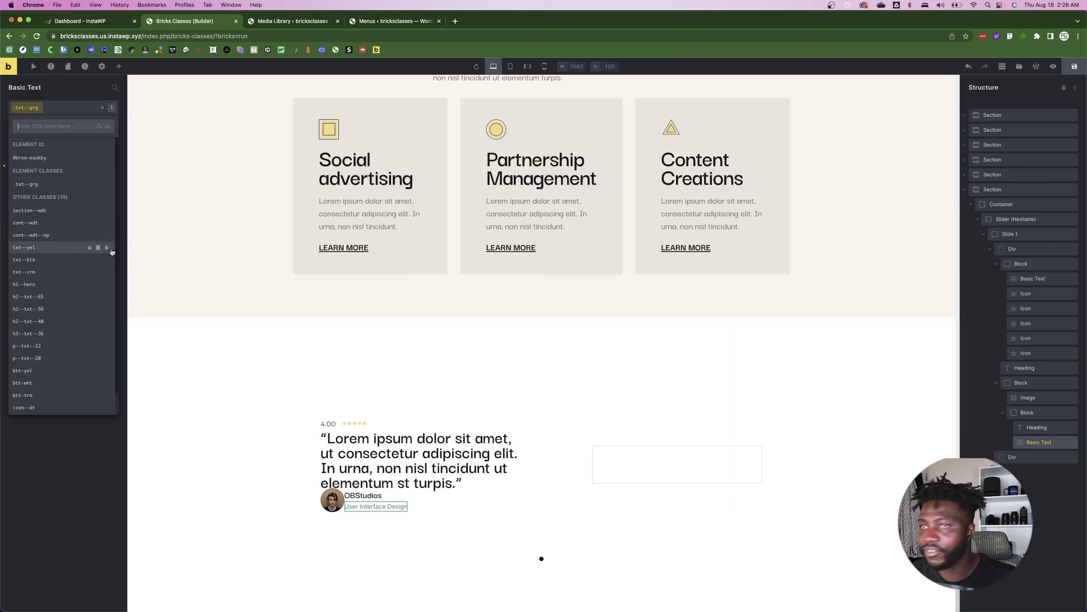
{"action": "left_click", "coordinate": [41, 361]}
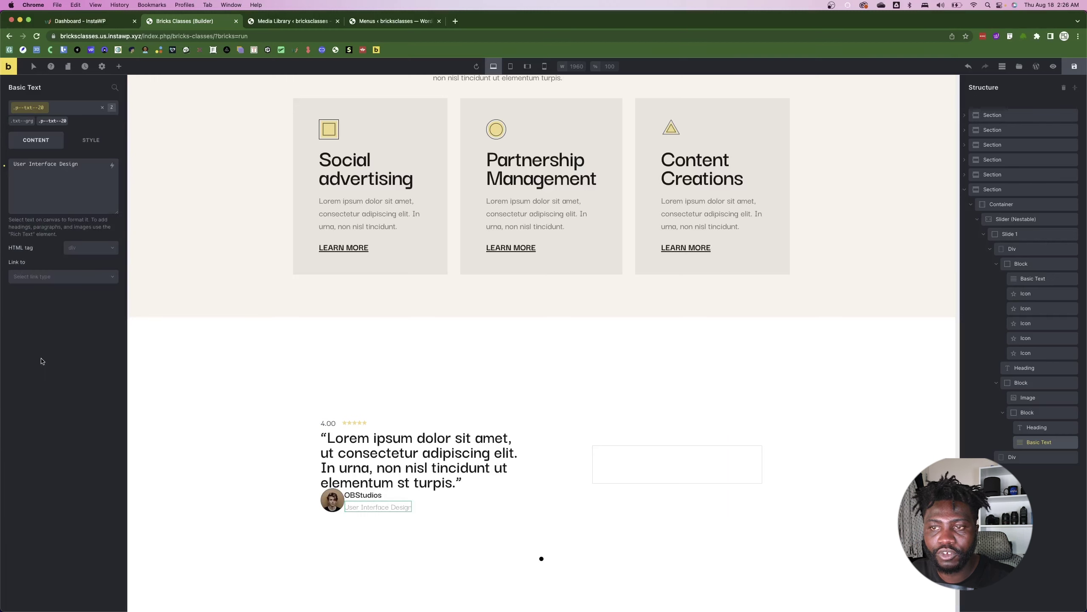
- Override the job title's font size to 18 and font weight to 500 on the element itself, matching Figma
{"action": "left_click", "coordinate": [91, 141]}
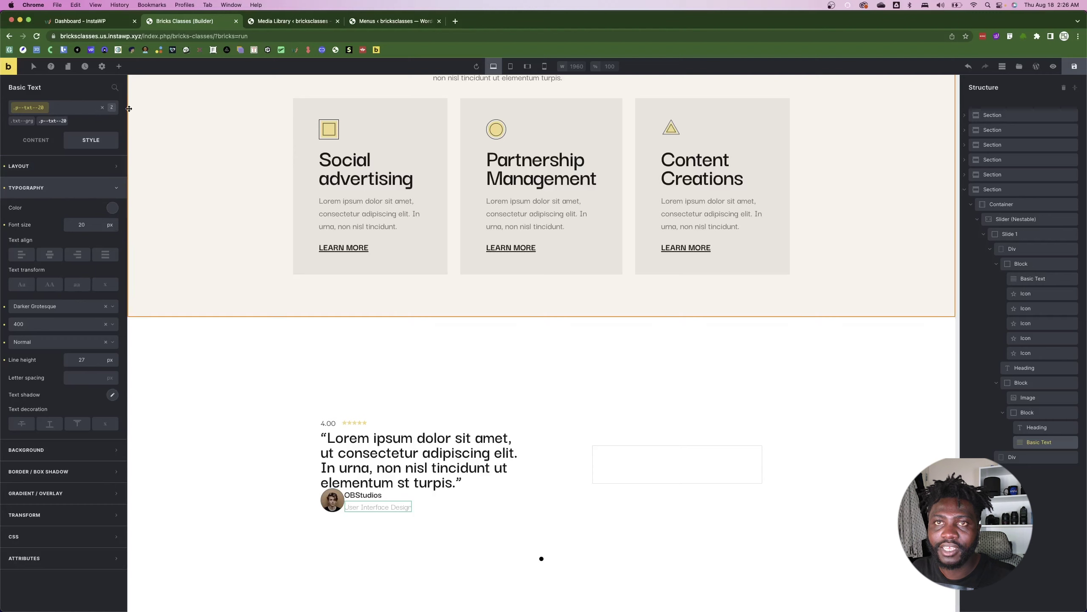
{"action": "left_click", "coordinate": [102, 108]}
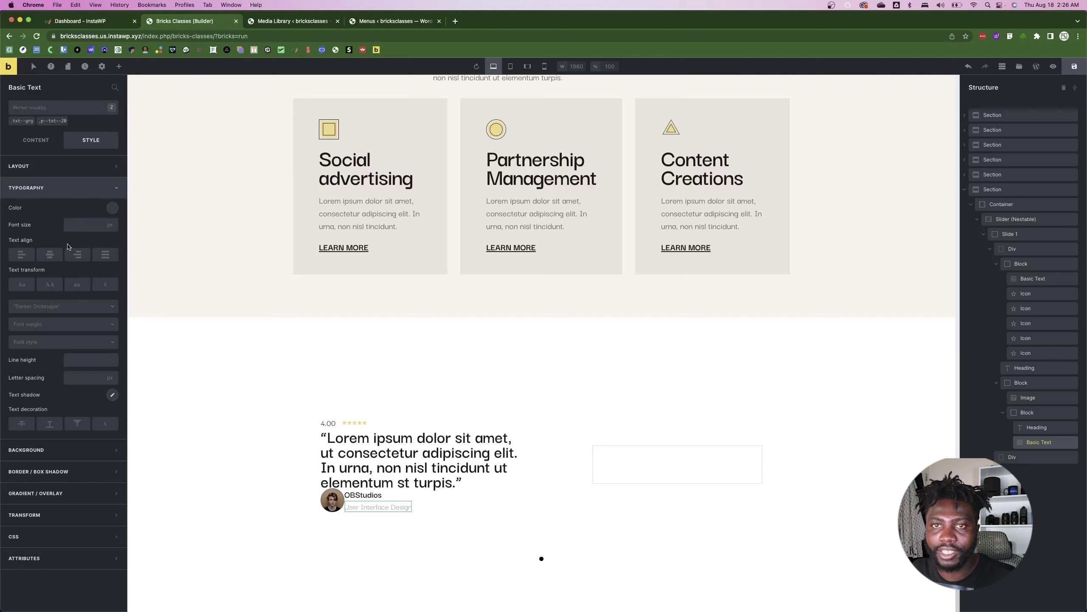
{"action": "left_click", "coordinate": [83, 228]}
{"action": "type", "text": "18"}
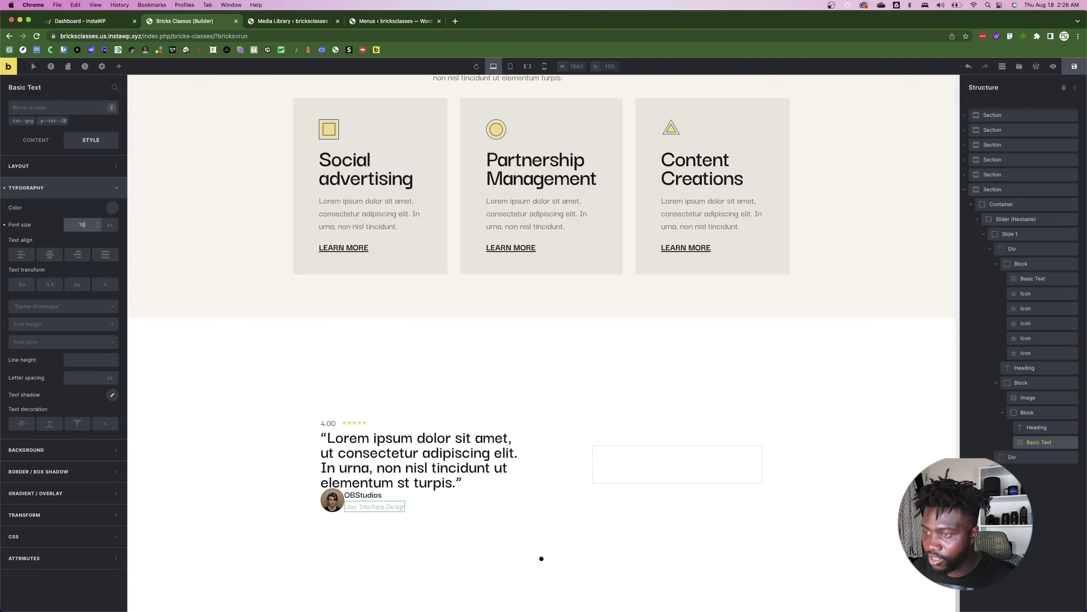
{"action": "key", "text": "super+Tab"}
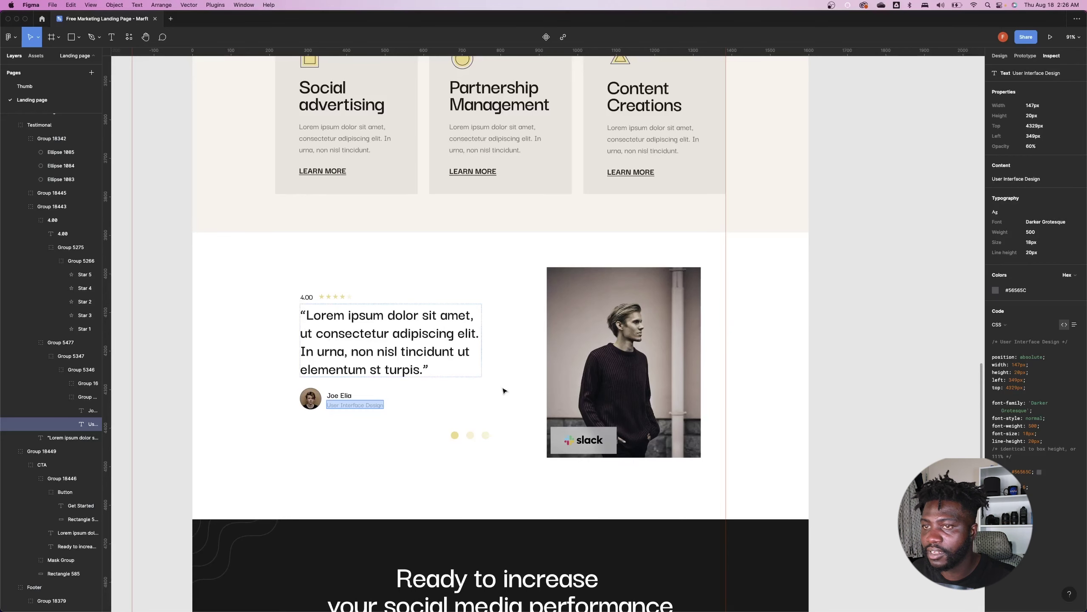
{"action": "key", "text": "super+Tab"}
{"action": "left_click", "coordinate": [53, 325]}
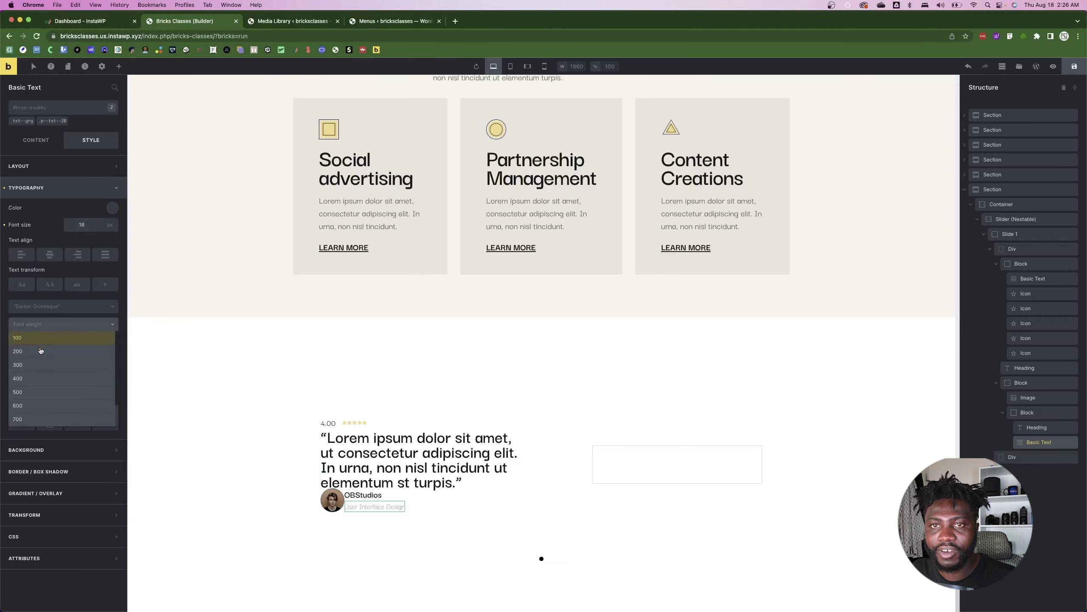
{"action": "left_click", "coordinate": [17, 392]}
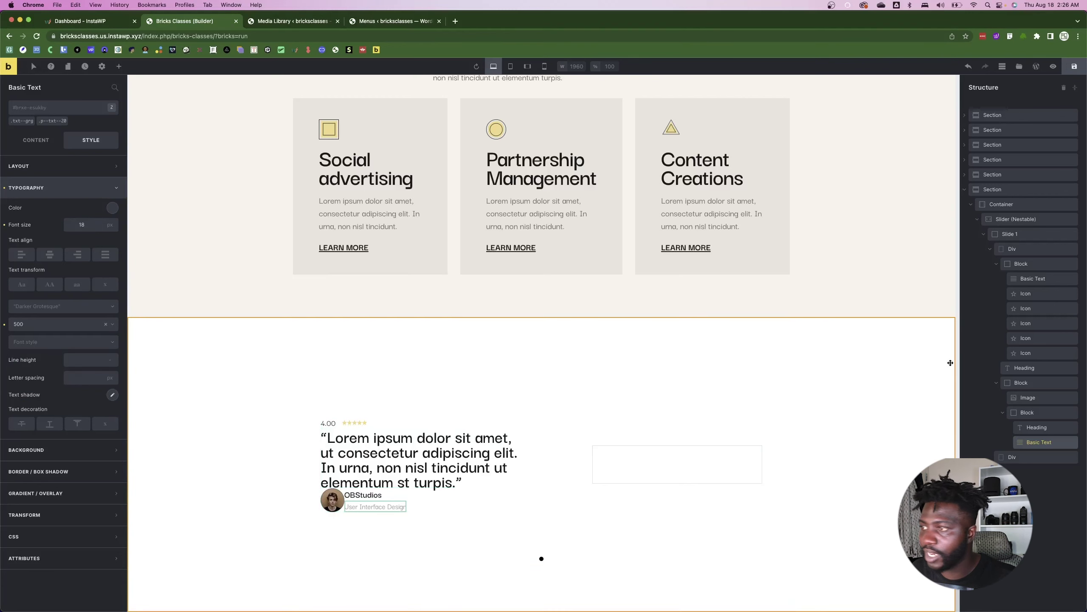
- Set the testimonial text Div to display flex with vertical direction and a row gap of 20
{"action": "left_click", "coordinate": [990, 251]}
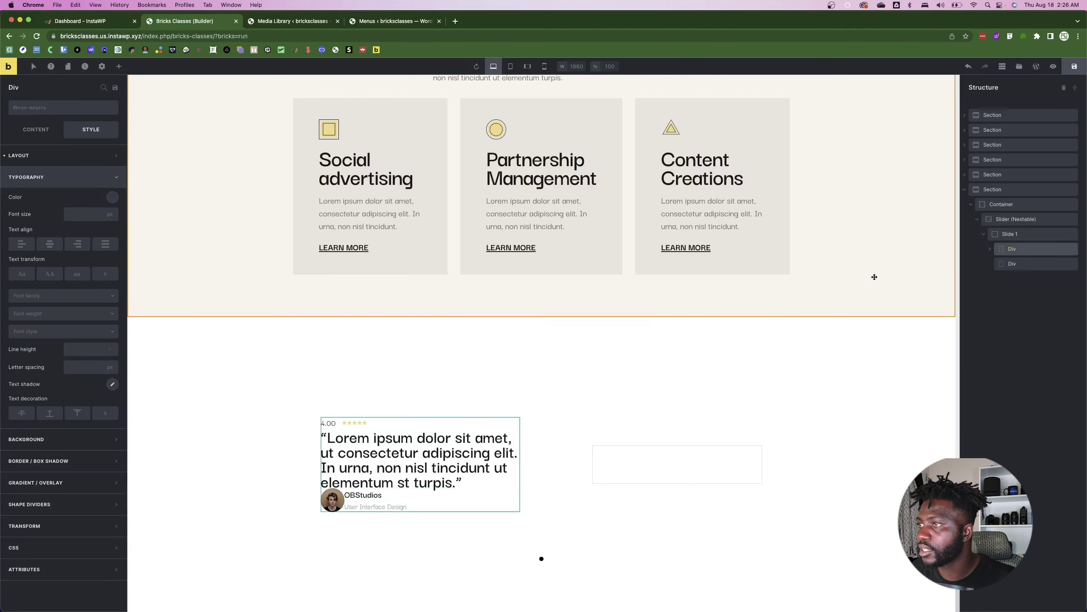
{"action": "left_click", "coordinate": [36, 129]}
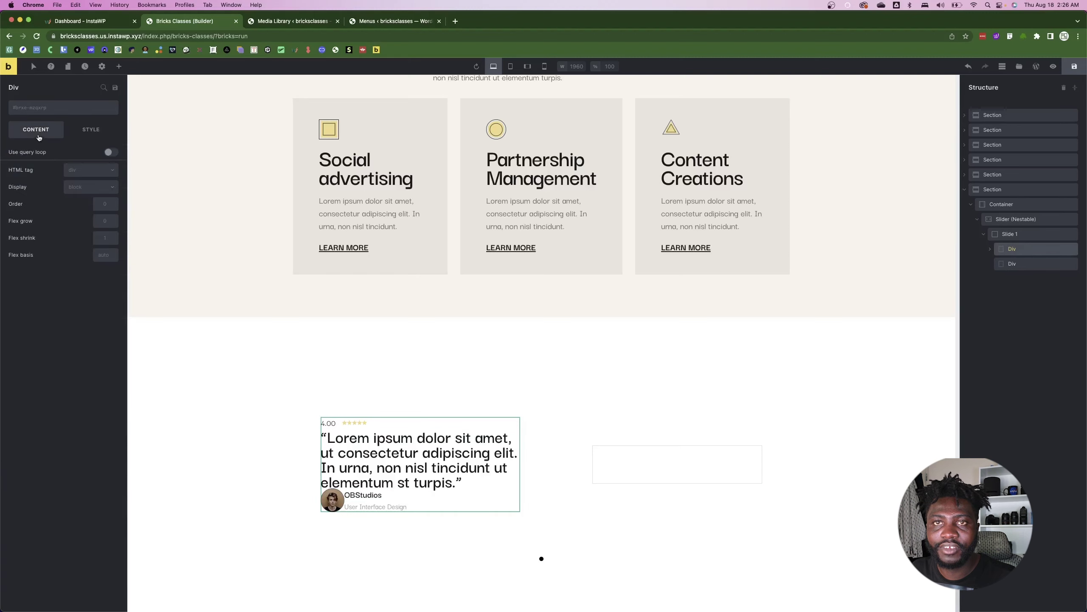
{"action": "left_click", "coordinate": [79, 188]}
{"action": "left_click", "coordinate": [81, 212]}
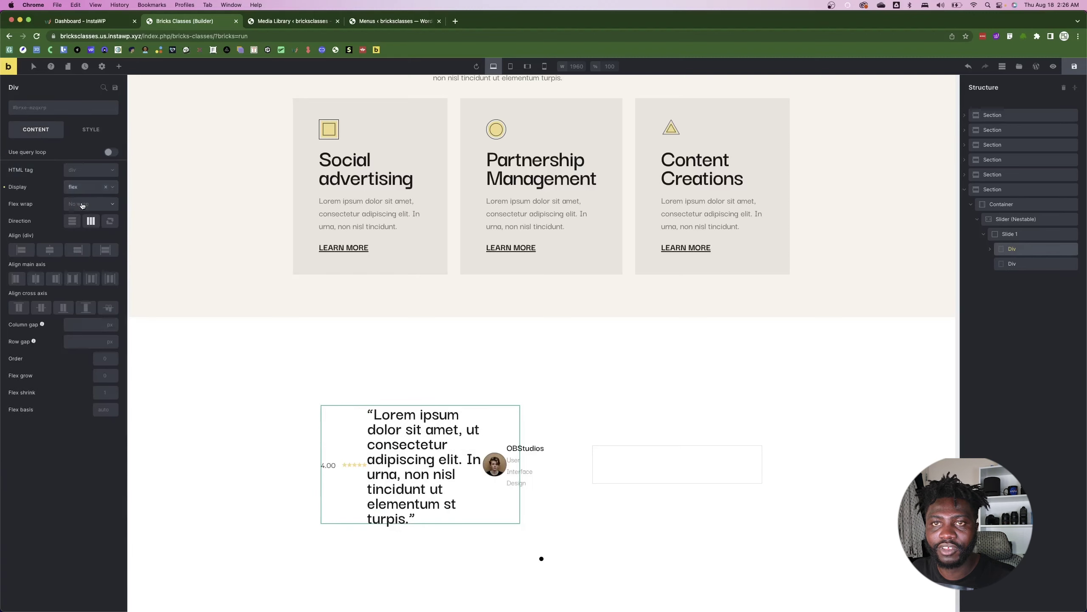
{"action": "left_click", "coordinate": [72, 222]}
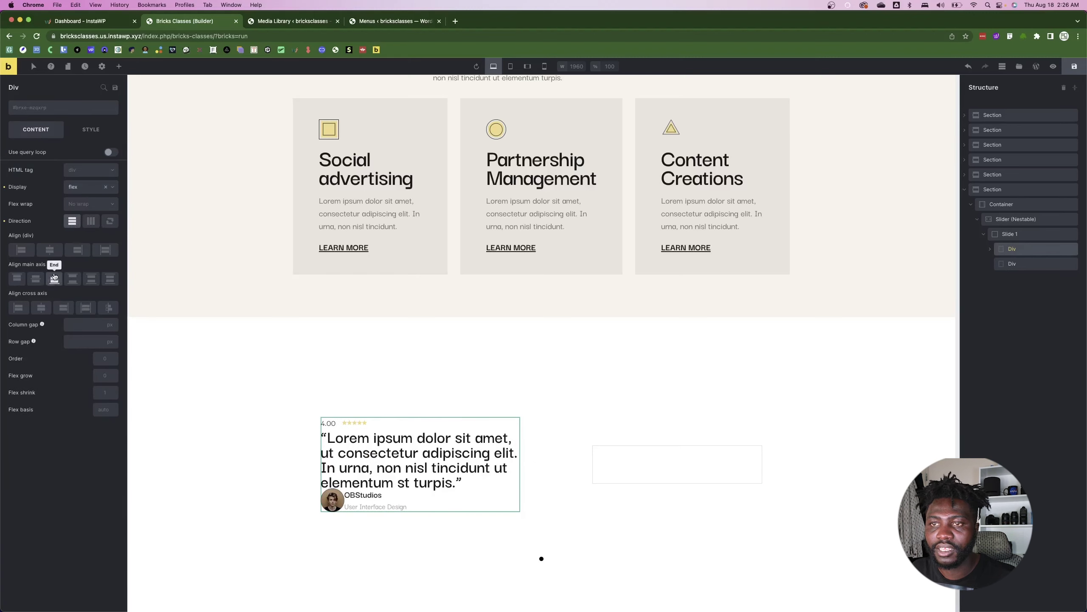
{"action": "left_click", "coordinate": [81, 327]}
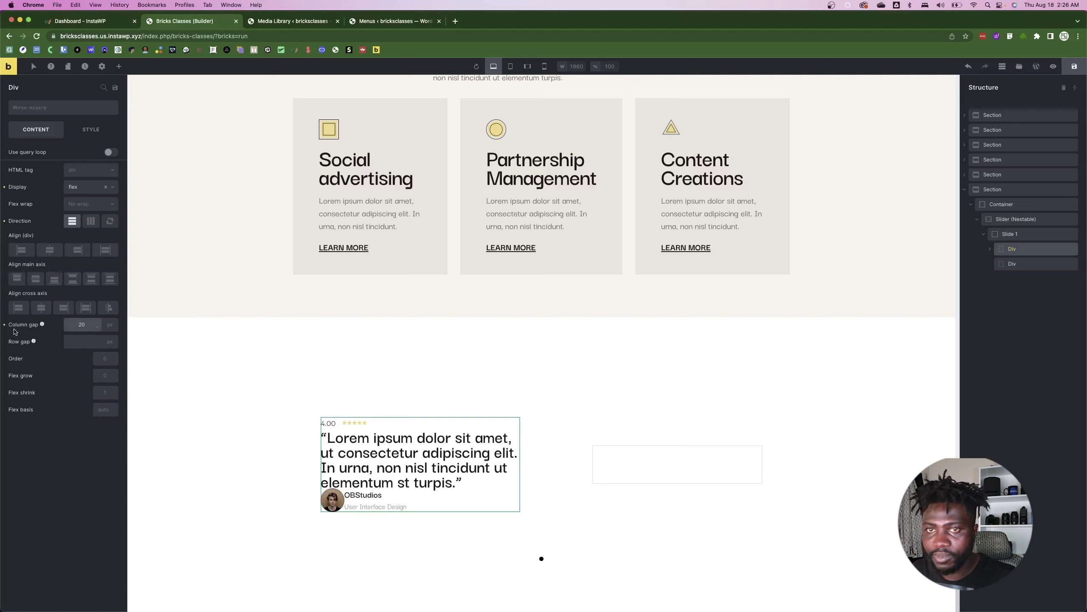
{"action": "left_click", "coordinate": [83, 343]}
{"action": "type", "text": "20"}
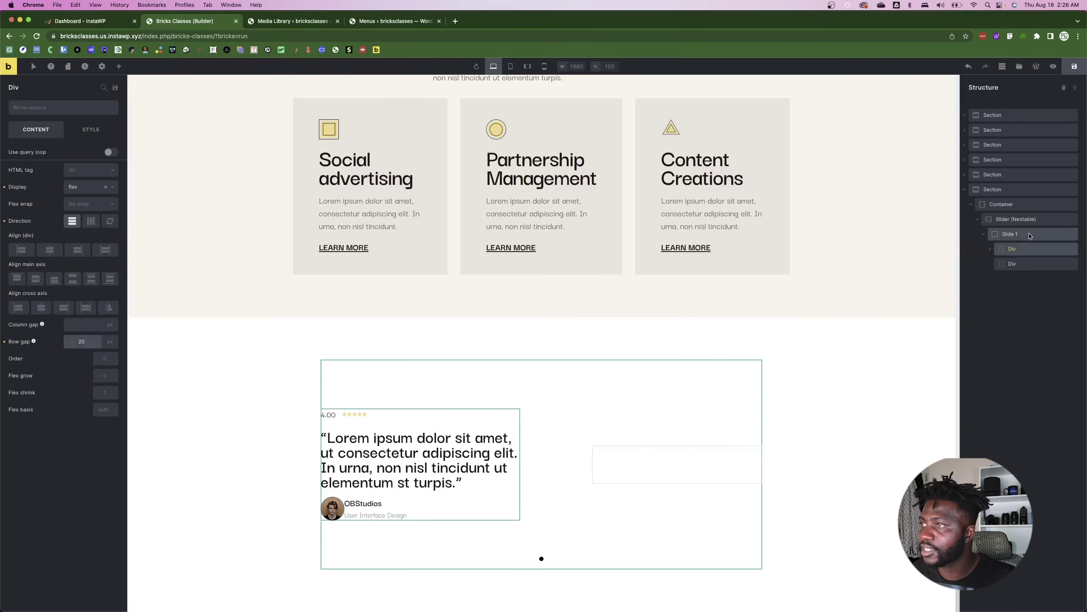
{"action": "left_click", "coordinate": [990, 250]}
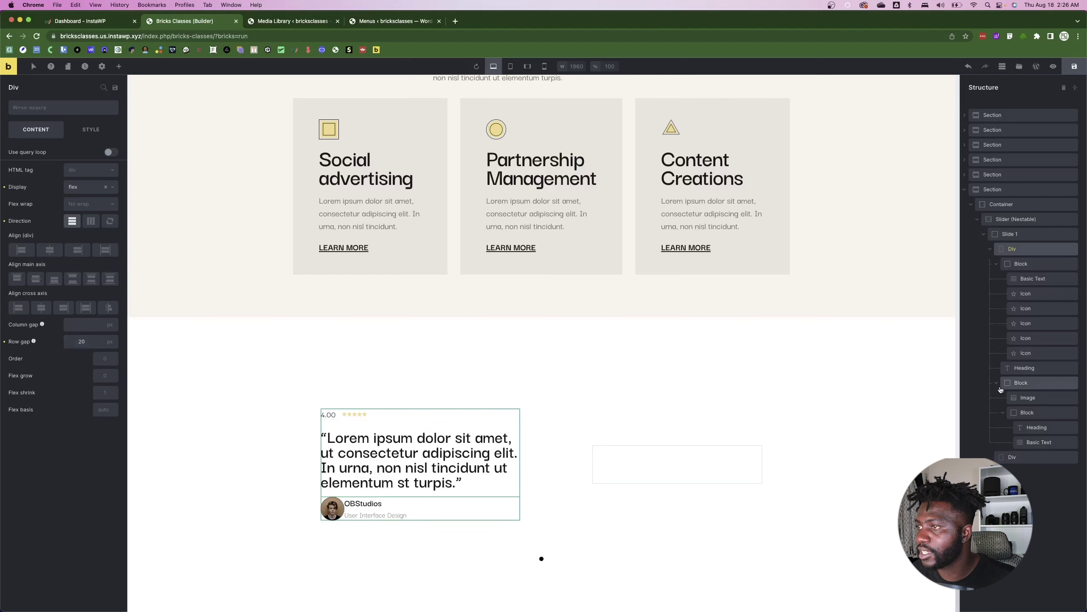
- Set the column gap of the Block holding the author's avatar and name to 15, checking the spacing in Figma
{"action": "left_click", "coordinate": [997, 383]}
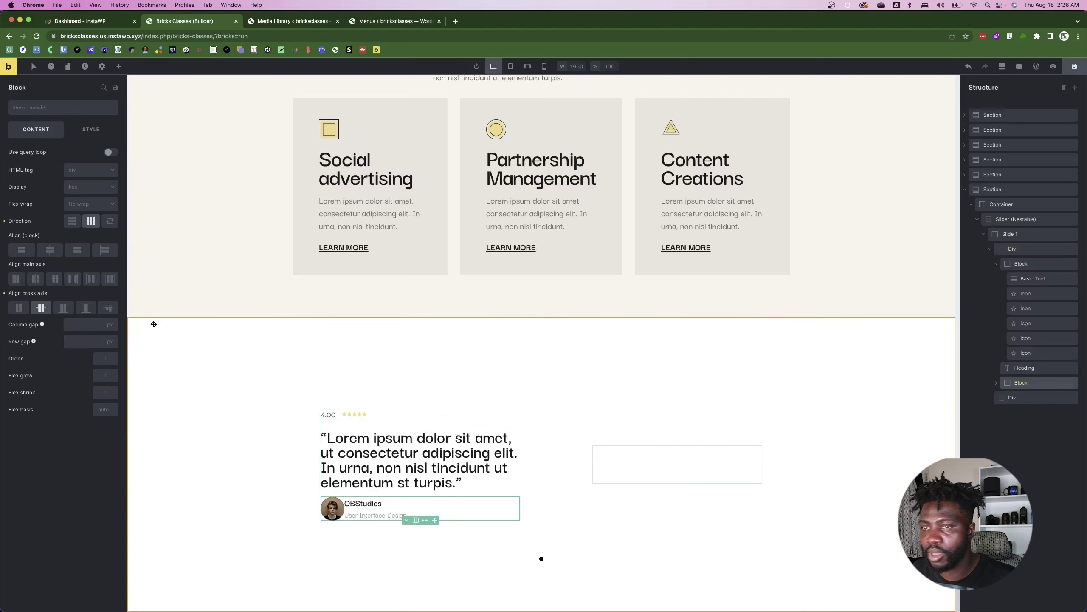
{"action": "key", "text": "super+Tab"}
{"action": "key", "text": "super+Tab"}
{"action": "key", "text": "super+Tab"}
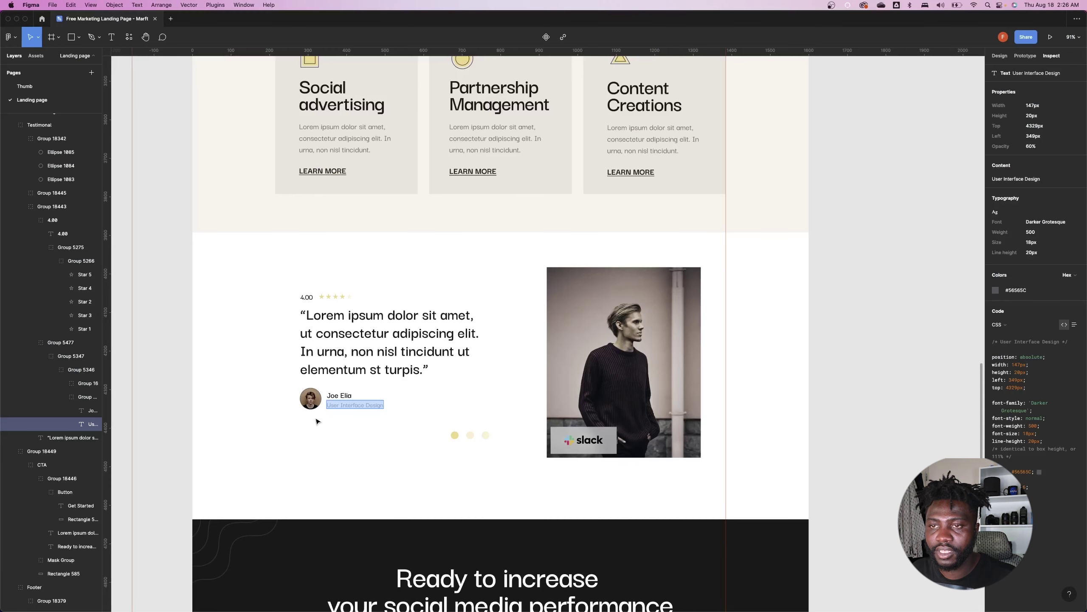
{"action": "left_click", "coordinate": [318, 400]}
{"action": "key", "text": "super+Tab"}
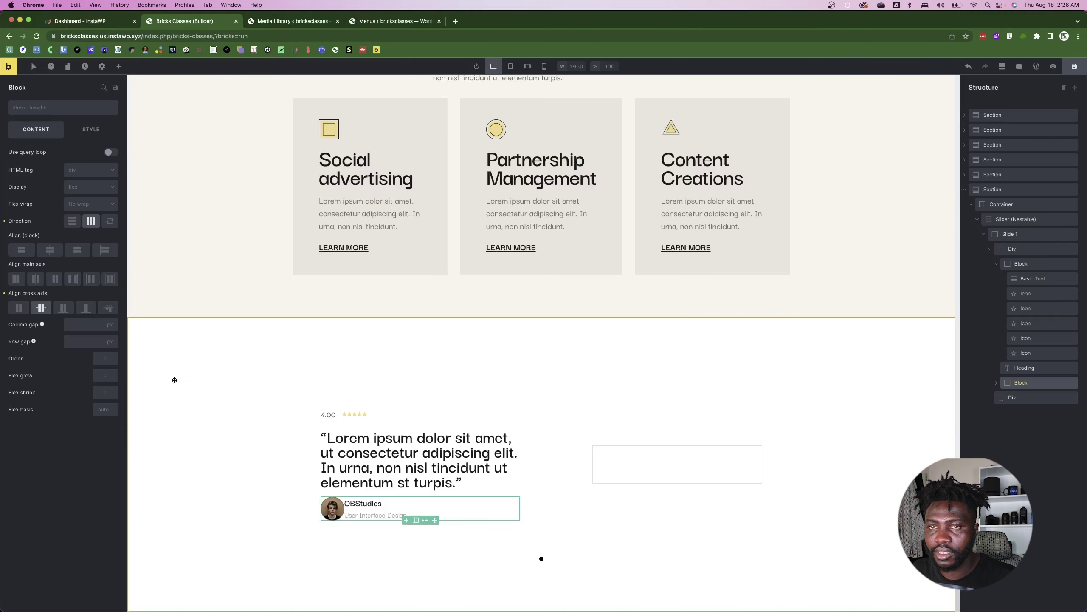
{"action": "left_click", "coordinate": [85, 328]}
{"action": "type", "text": "15"}
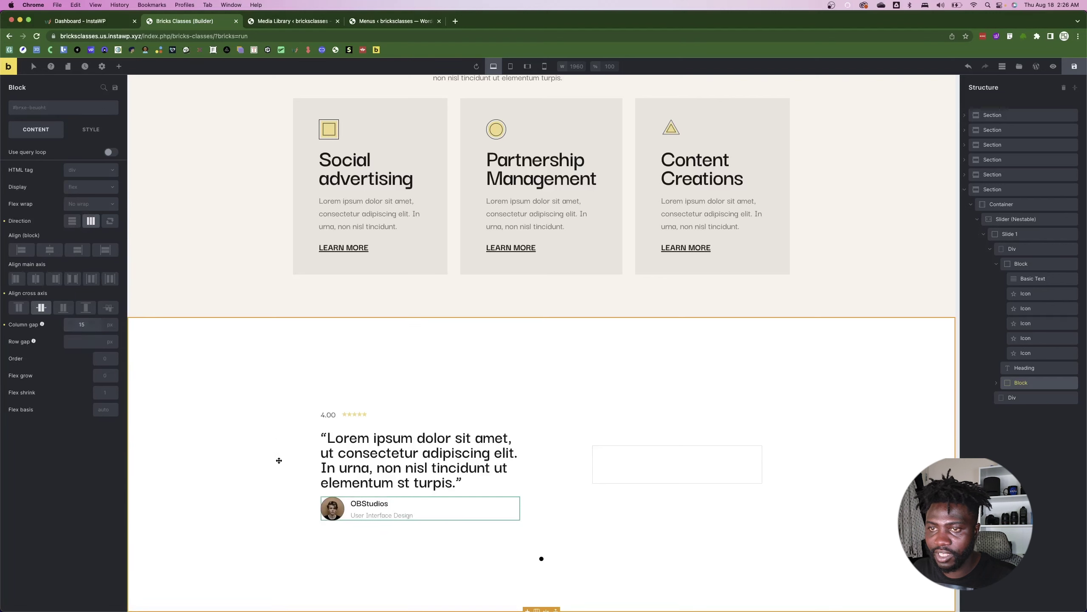
{"action": "left_click", "coordinate": [300, 454]}
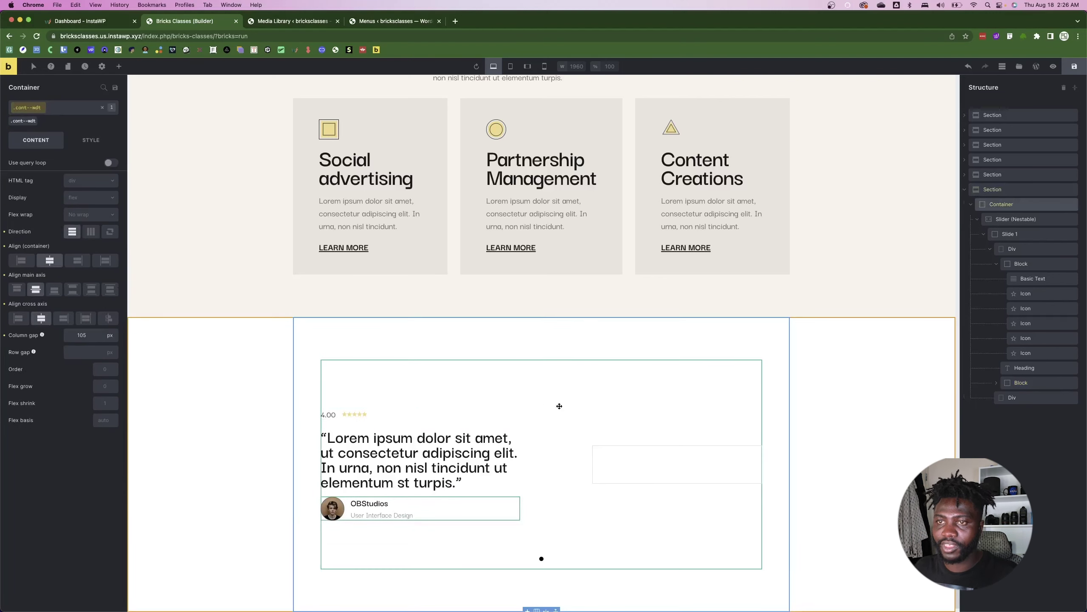
- Add an Image element to the slide's empty second Div and insert the portrait photo with the slack logo from the media library
{"action": "left_click", "coordinate": [621, 468]}
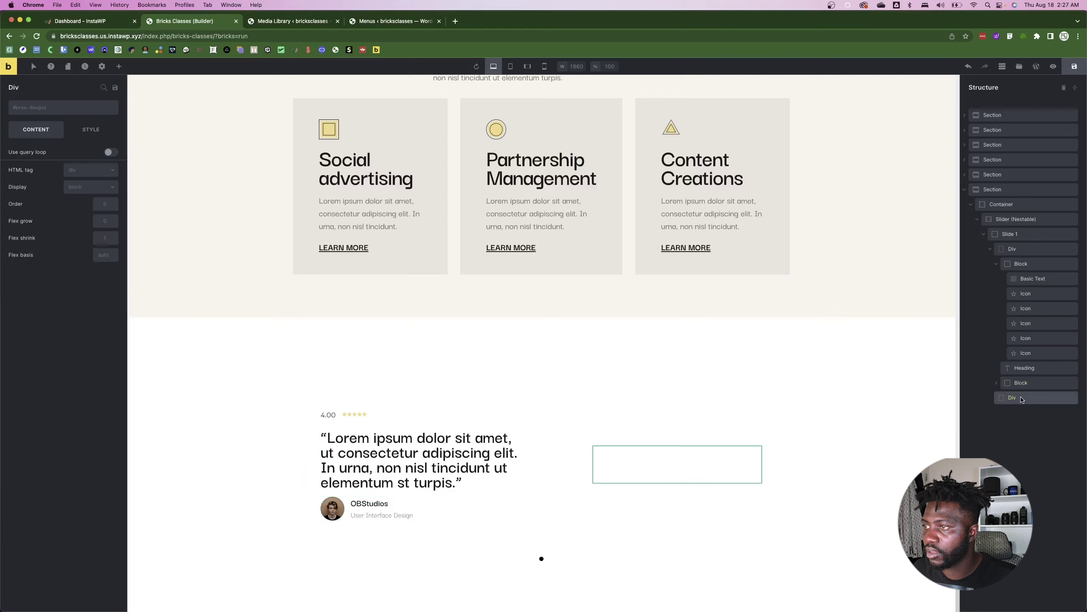
{"action": "left_click", "coordinate": [116, 66]}
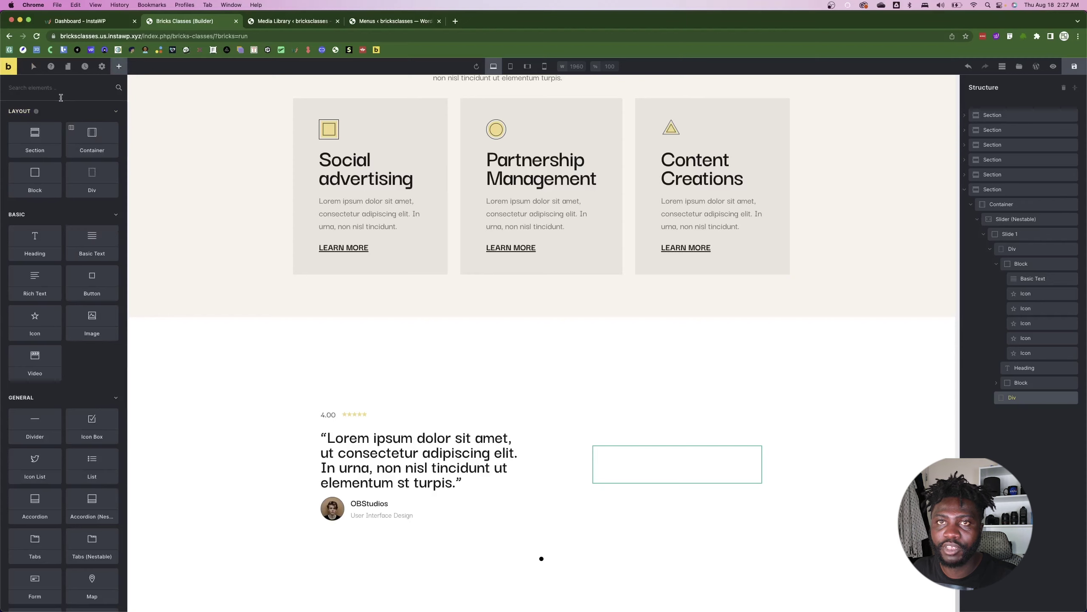
{"action": "type", "text": "image"}
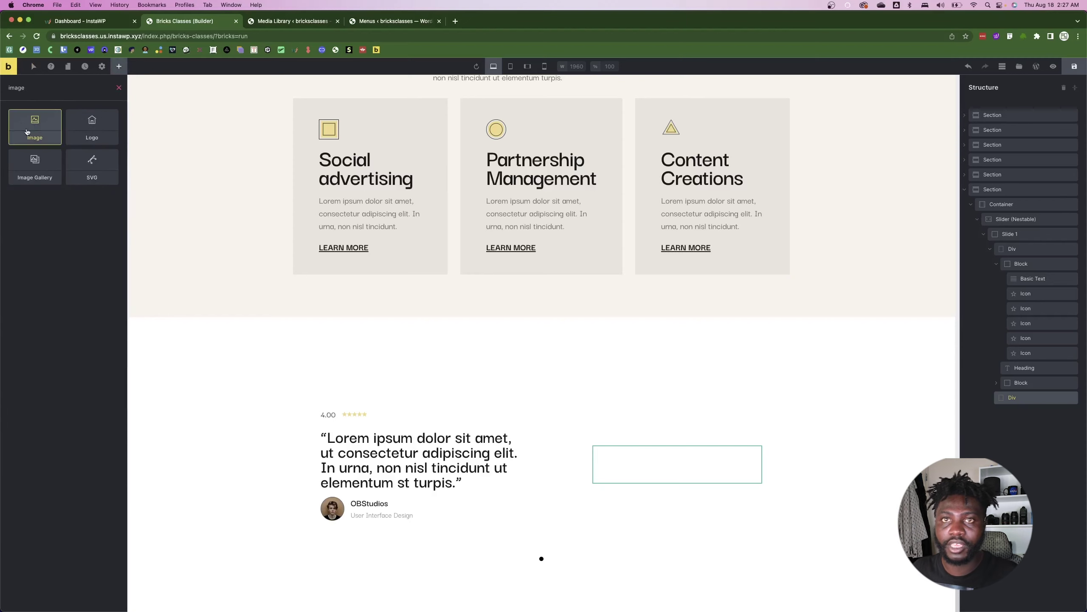
{"action": "left_click", "coordinate": [27, 131]}
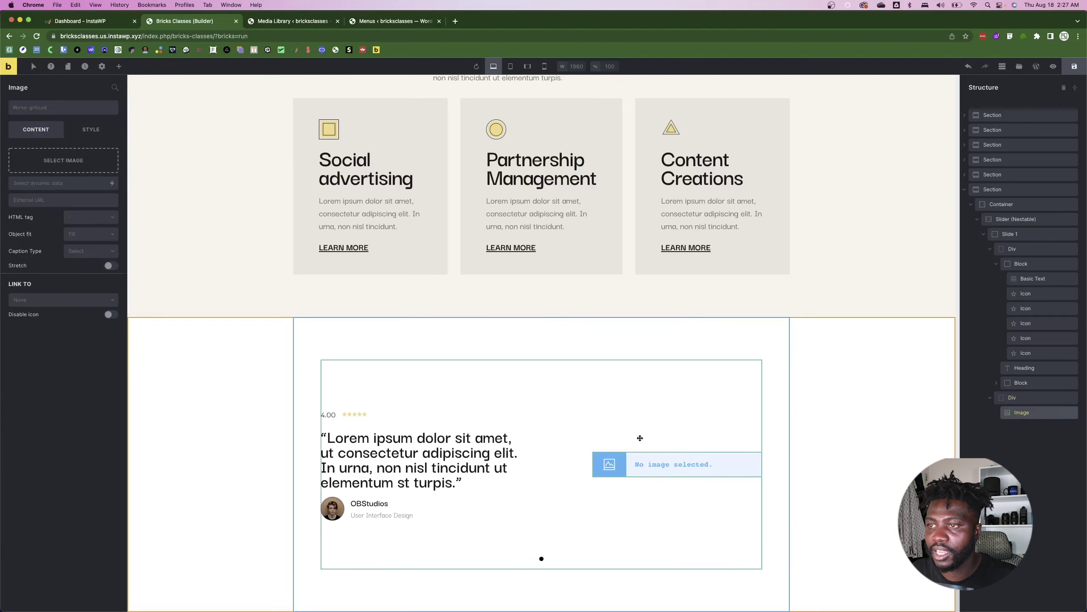
{"action": "left_click", "coordinate": [70, 161]}
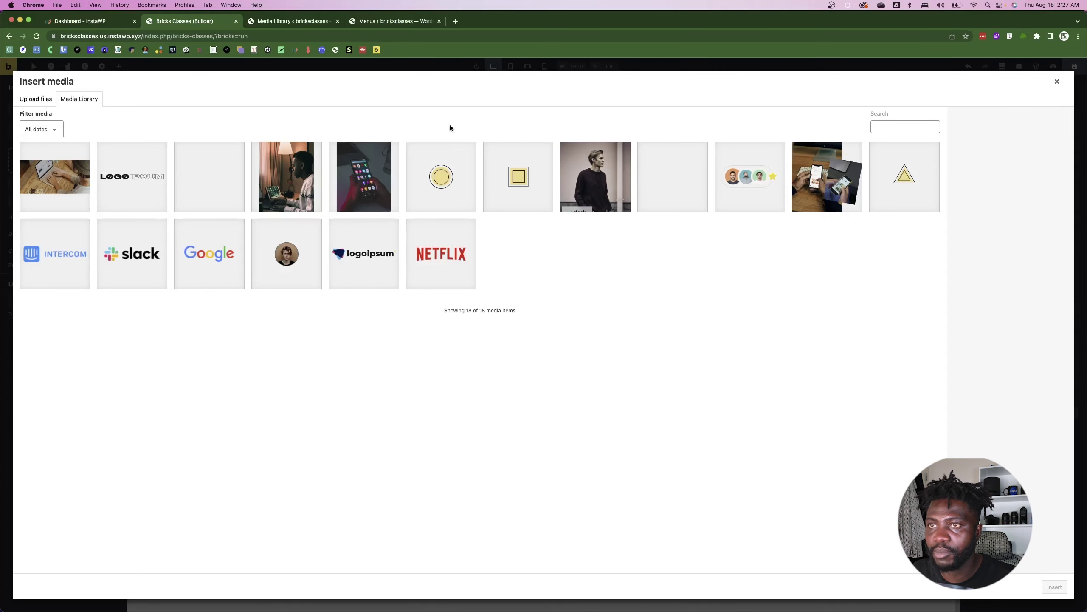
{"action": "left_click", "coordinate": [582, 198]}
{"action": "left_click", "coordinate": [1058, 591]}
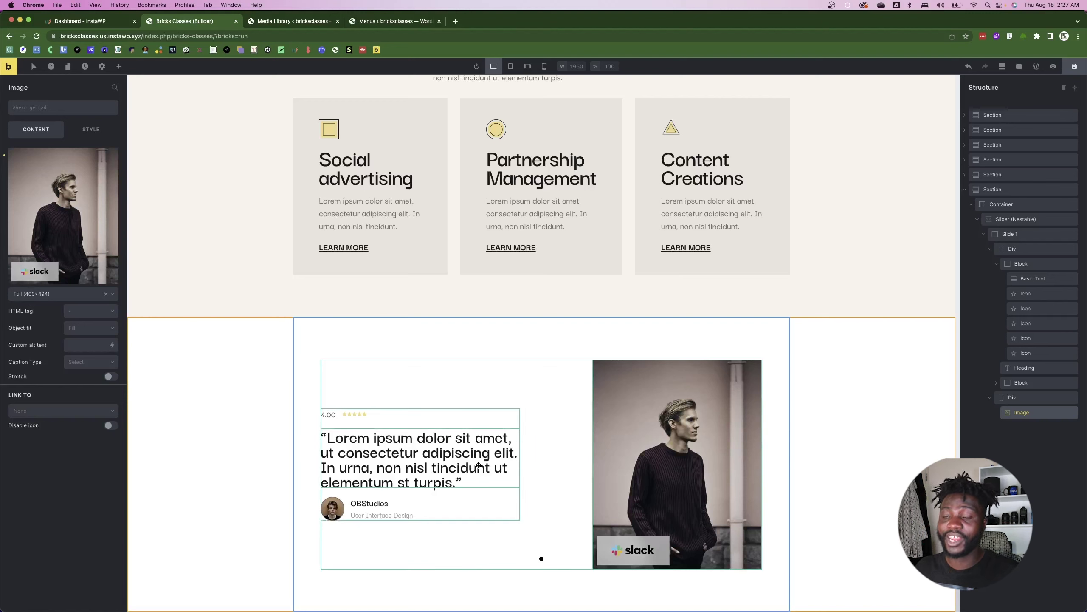
- Duplicate Slide 1 of the testimonial slider twice and try the second and third pagination dots
{"action": "left_click", "coordinate": [989, 398]}
{"action": "left_click", "coordinate": [984, 234]}
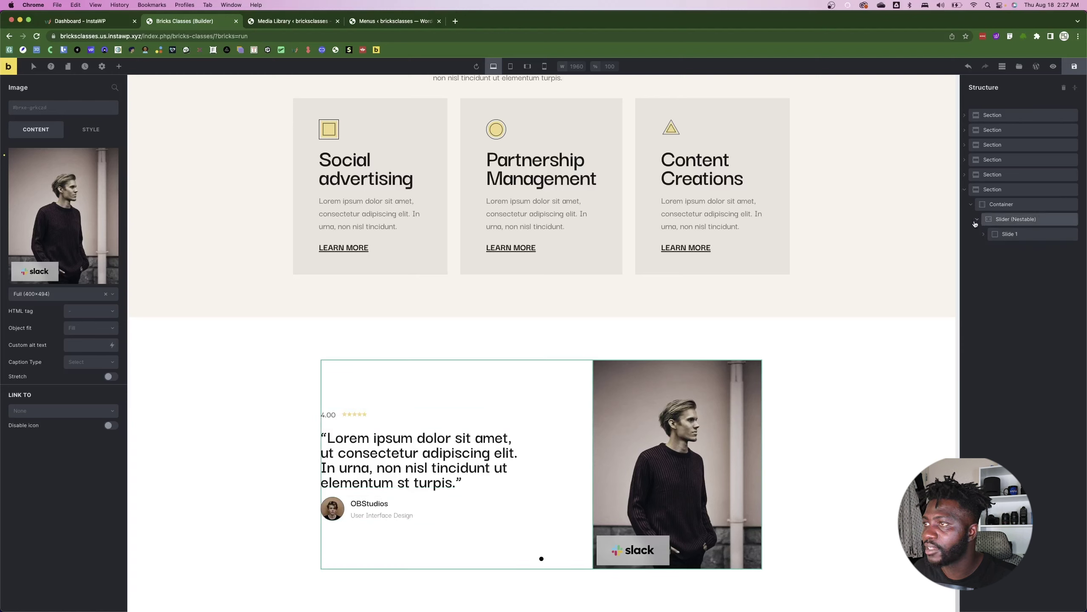
{"action": "left_click", "coordinate": [1011, 234]}
{"action": "right_click", "coordinate": [1028, 235]}
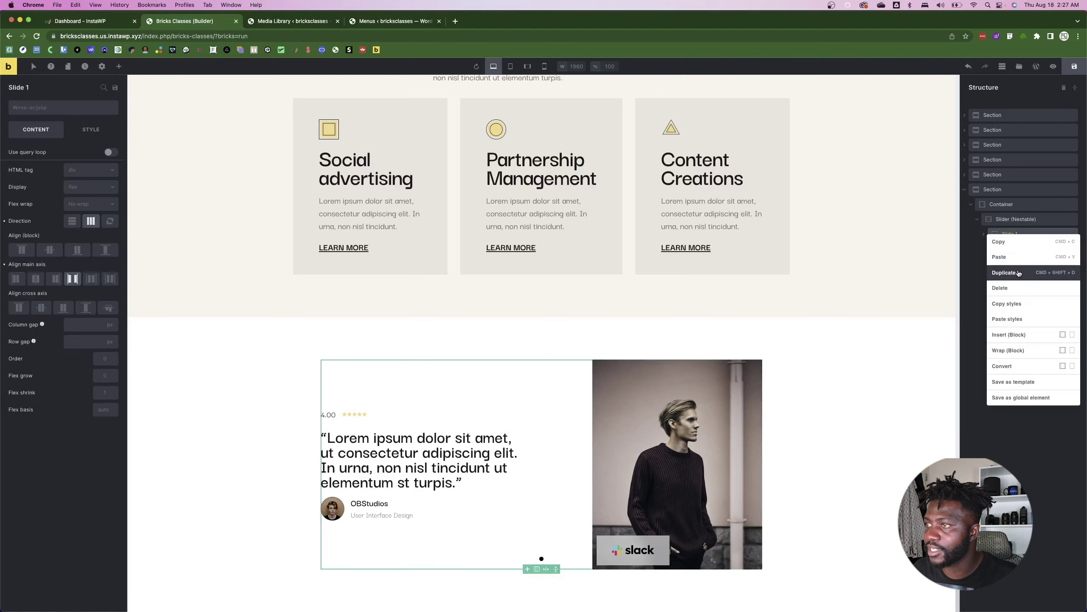
{"action": "left_click", "coordinate": [1019, 273]}
{"action": "right_click", "coordinate": [1022, 252]}
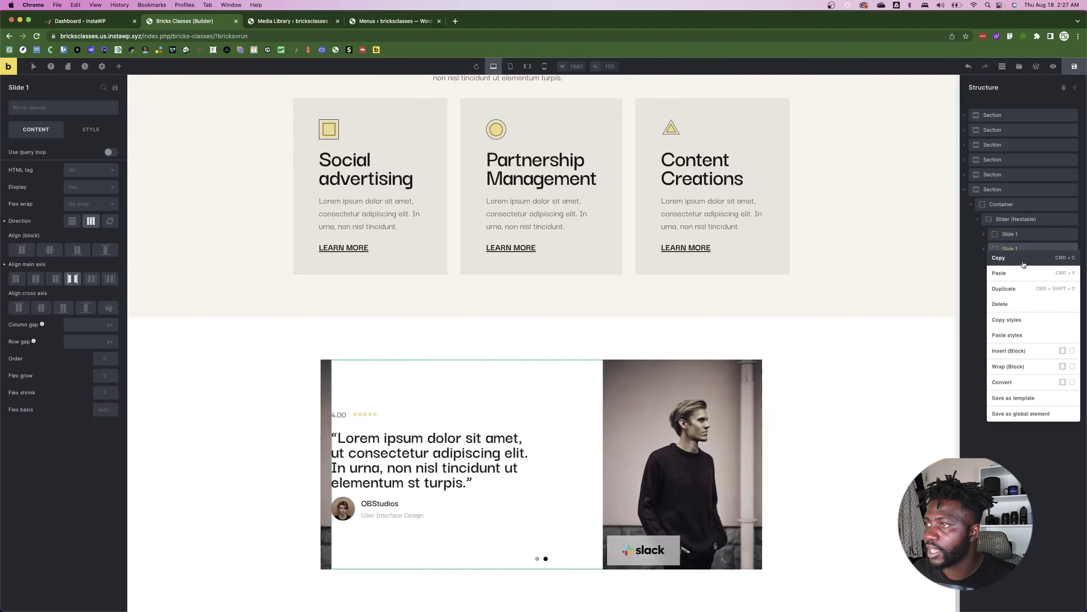
{"action": "left_click", "coordinate": [989, 286]}
{"action": "left_click", "coordinate": [989, 278]}
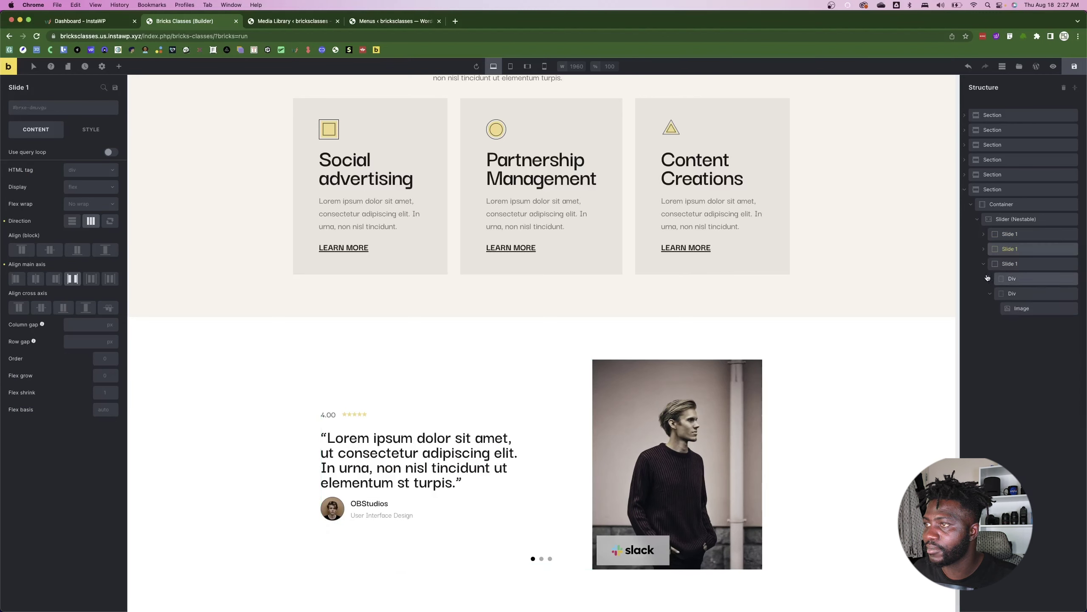
{"action": "left_click", "coordinate": [983, 264]}
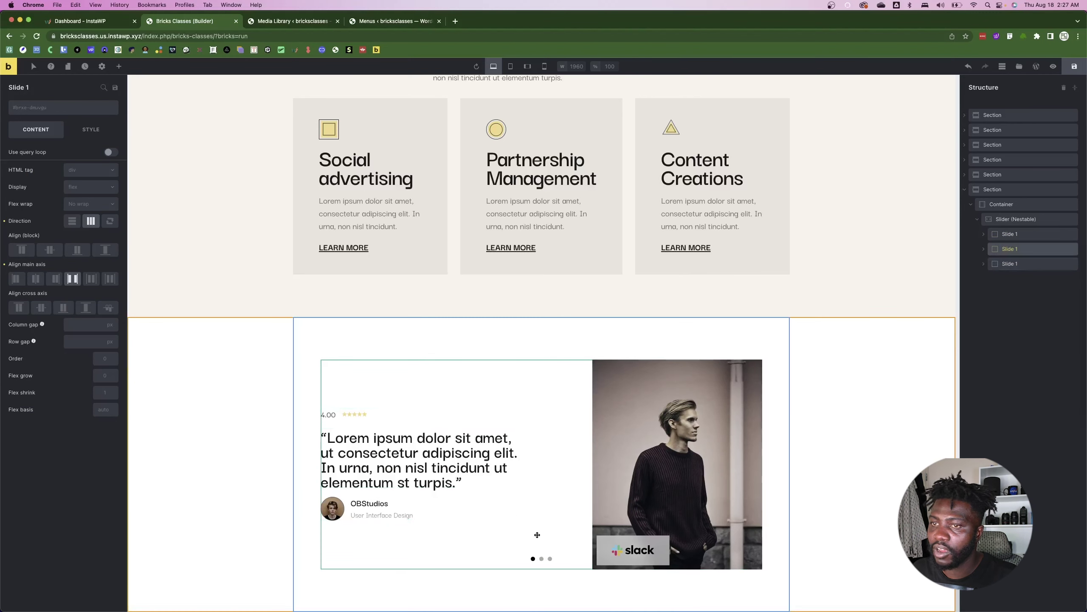
{"action": "left_click", "coordinate": [542, 559]}
{"action": "left_click", "coordinate": [550, 559]}
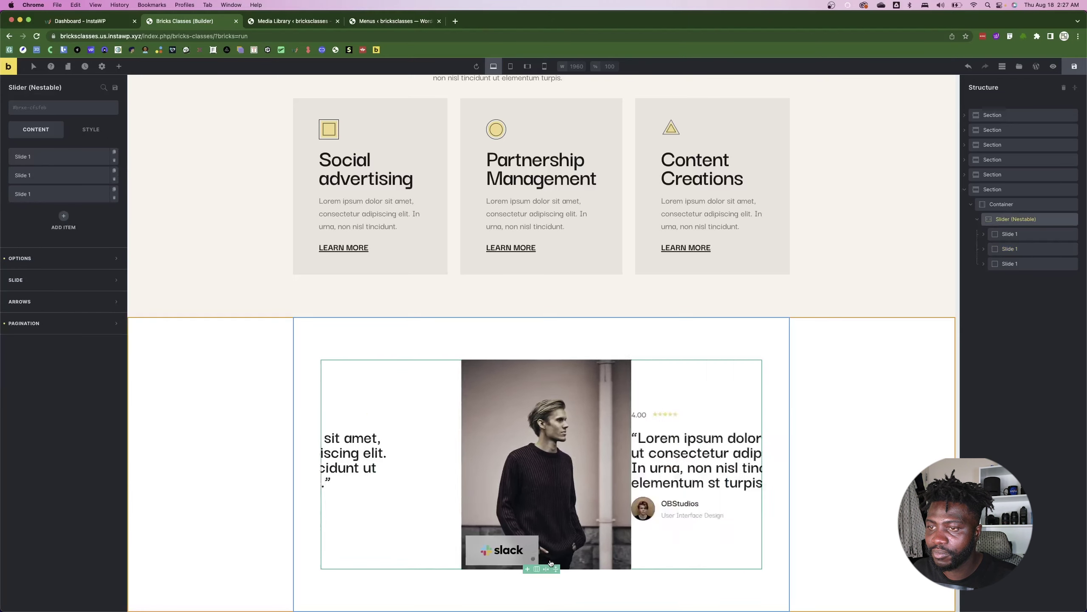
- Check the dots in the Figma design, then set the slider's pagination height and width to 20 px in Bricks
{"action": "key", "text": "super+Tab"}
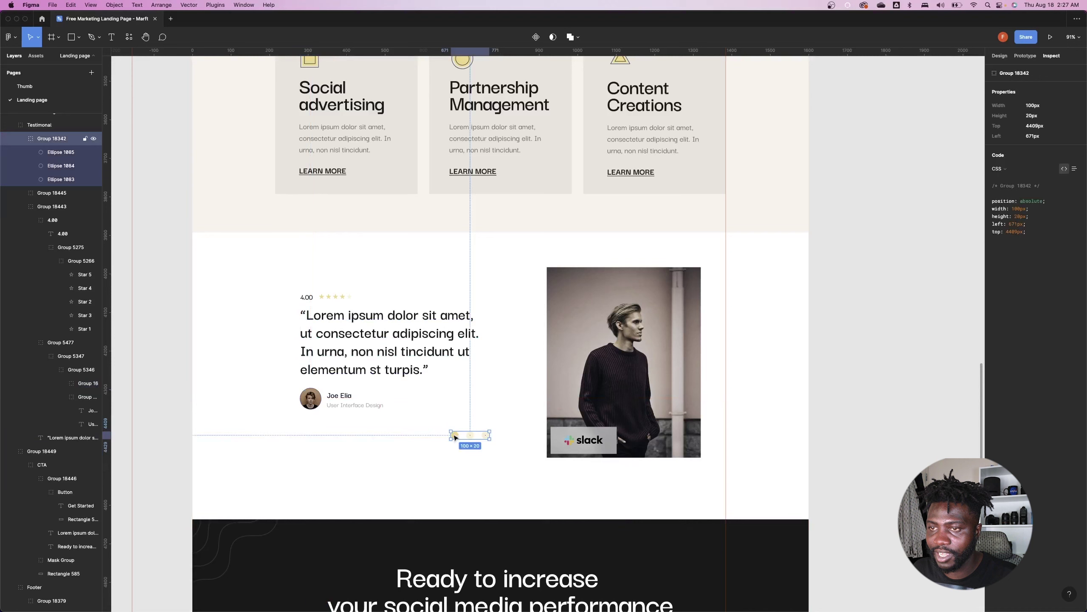
{"action": "key", "text": "super+Tab"}
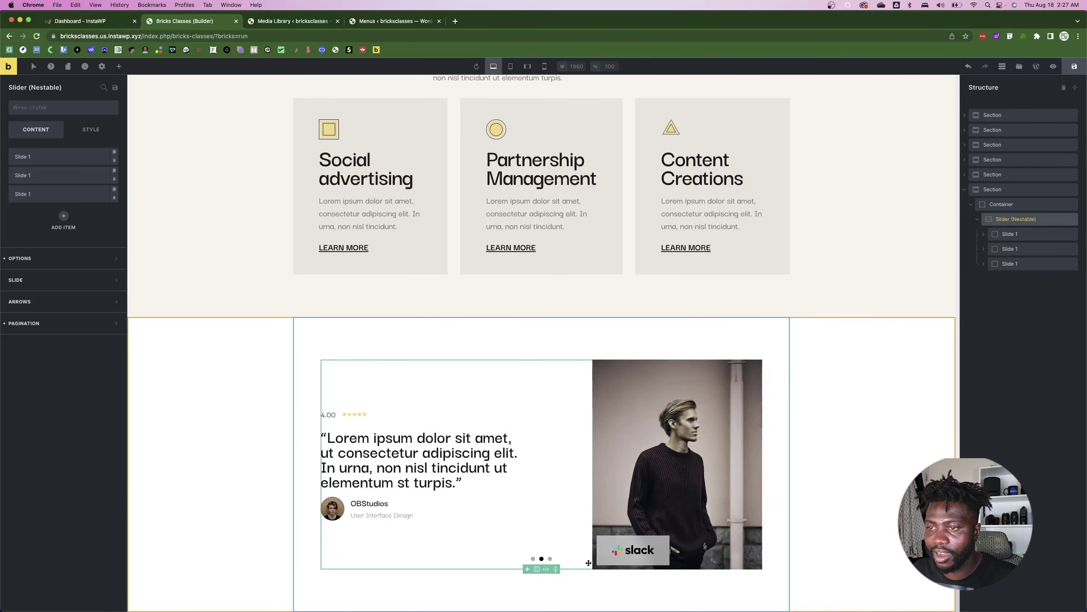
{"action": "left_click", "coordinate": [58, 324]}
{"action": "scroll", "coordinate": [54, 388], "scroll_direction": "down", "scroll_amount": 2}
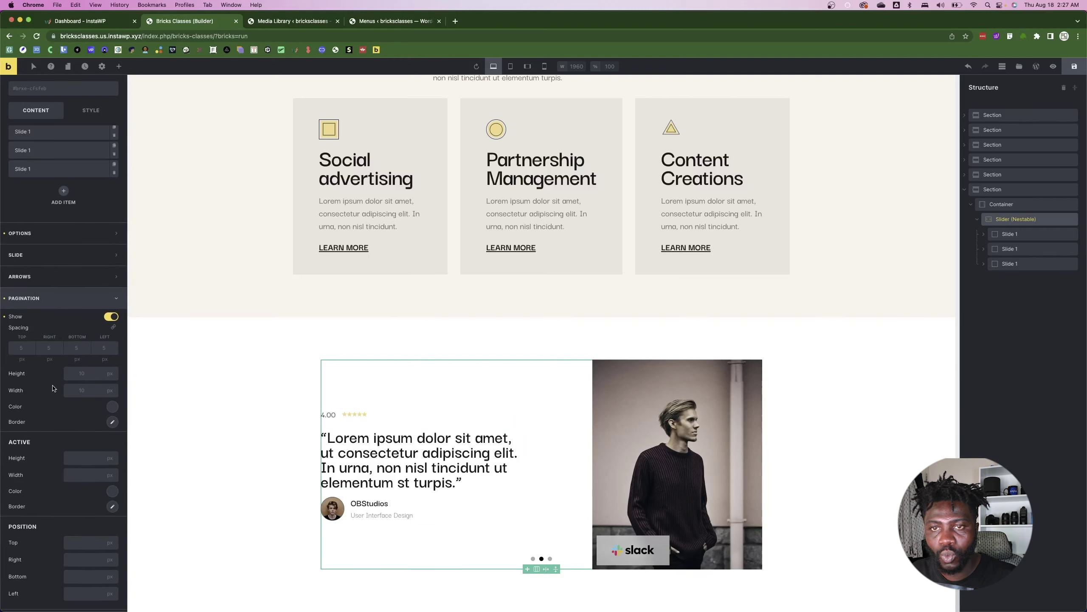
{"action": "left_click", "coordinate": [83, 376]}
{"action": "type", "text": "2"}
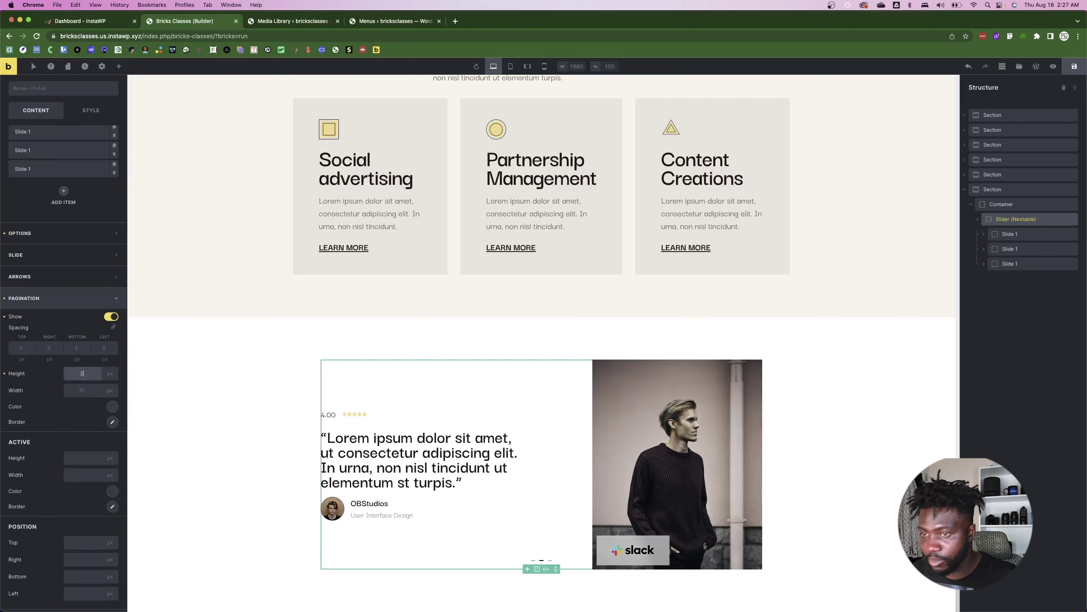
{"action": "type", "text": "0"}
{"action": "left_click", "coordinate": [75, 392]}
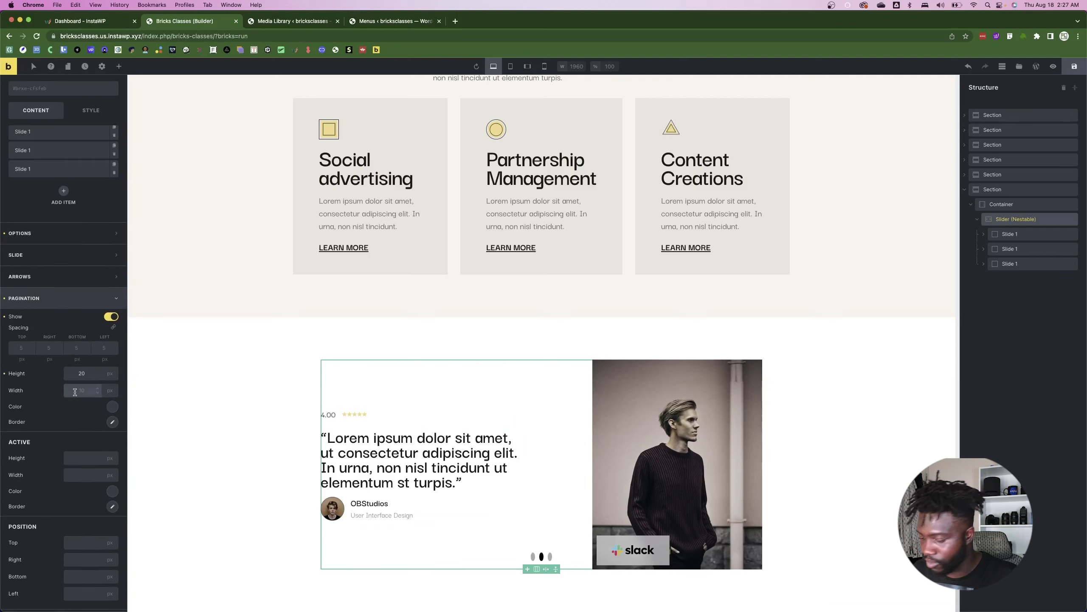
{"action": "type", "text": "20"}
- Copy the dot's background colour #F6D88C from the Figma design and apply it as the slider's pagination colour in Bricks
{"action": "key", "text": "super+Tab"}
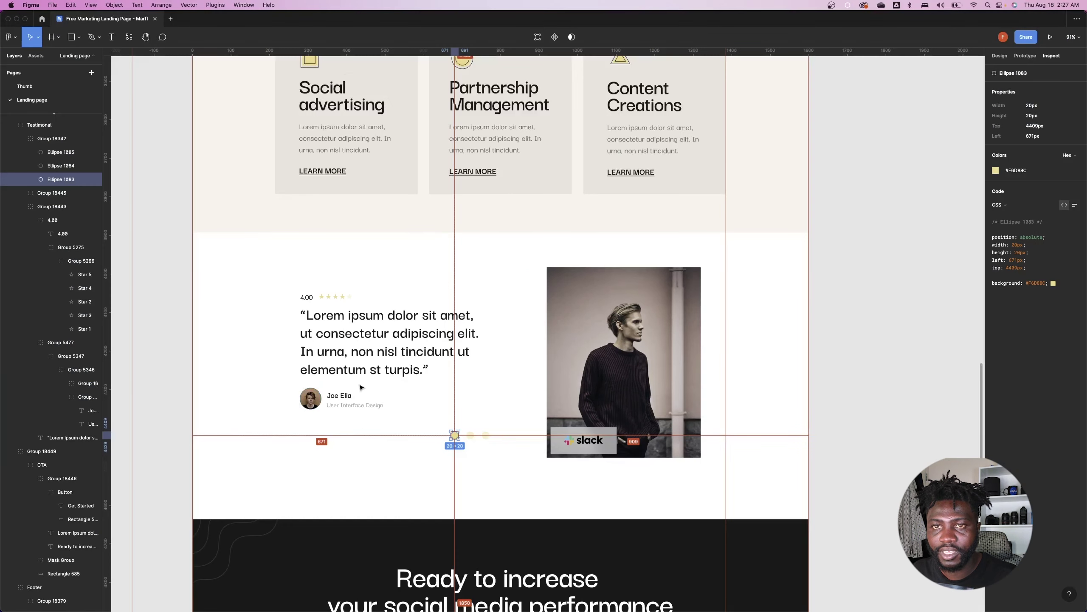
{"action": "double_click", "coordinate": [1040, 283]}
{"action": "key", "text": "super+c"}
{"action": "key", "text": "super+Tab"}
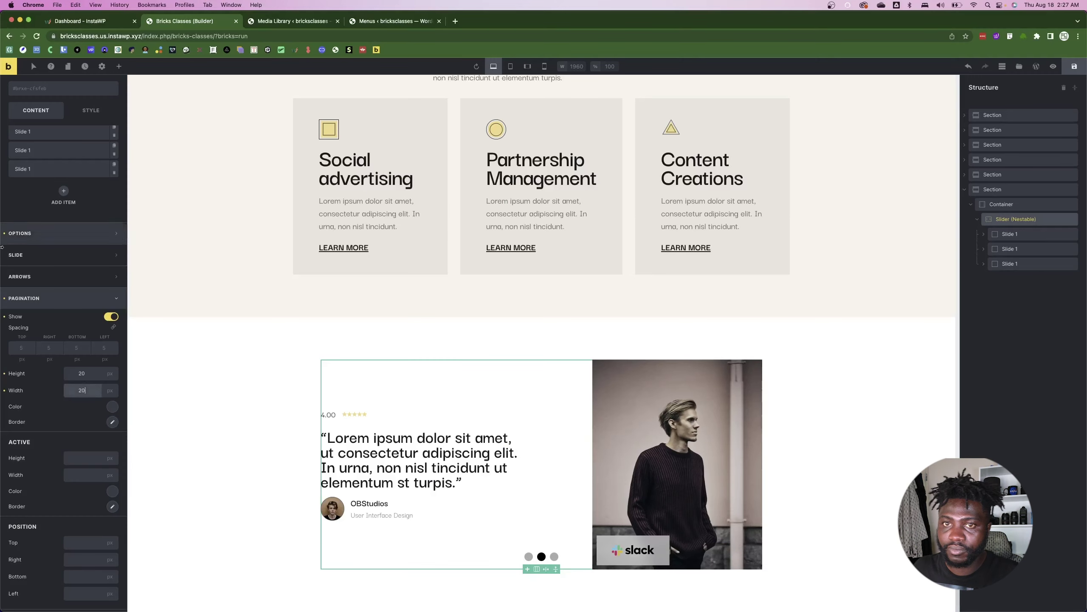
{"action": "left_click", "coordinate": [113, 407]}
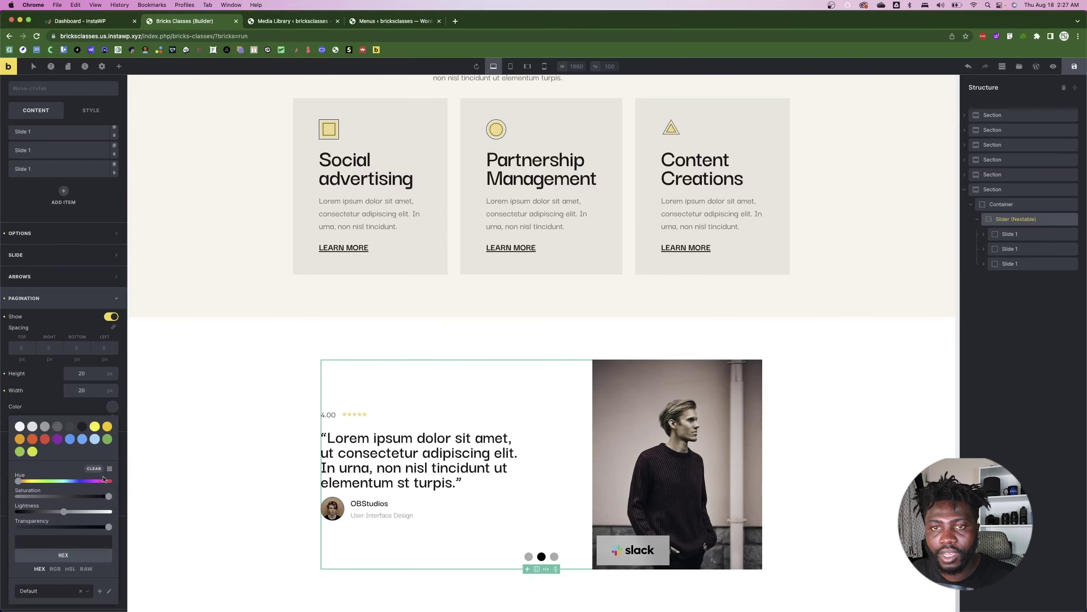
{"action": "left_click", "coordinate": [67, 543]}
{"action": "key", "text": "super+v"}
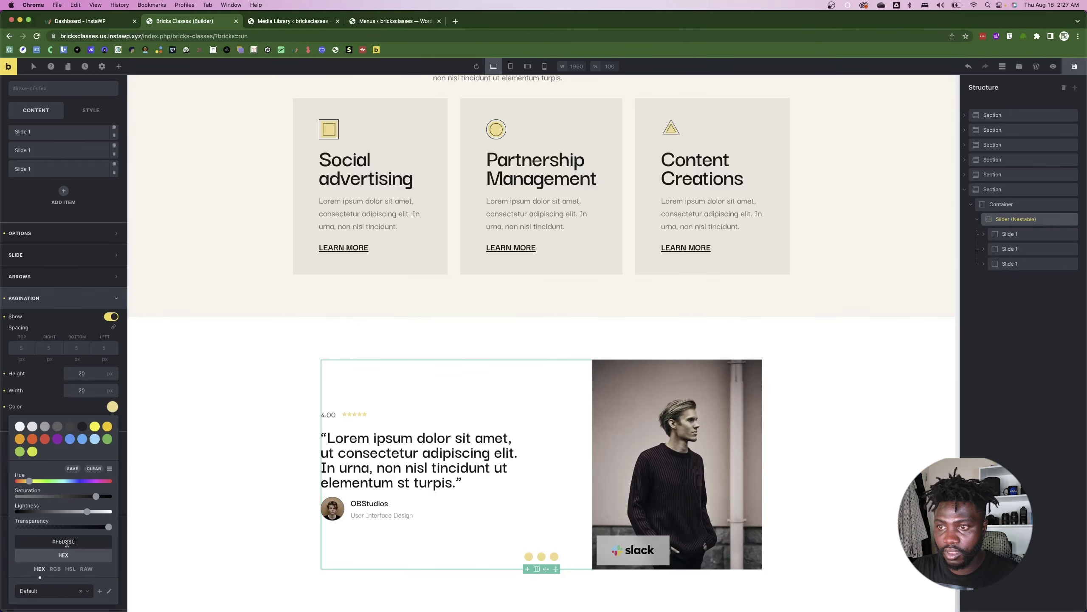
{"action": "left_click", "coordinate": [44, 394]}
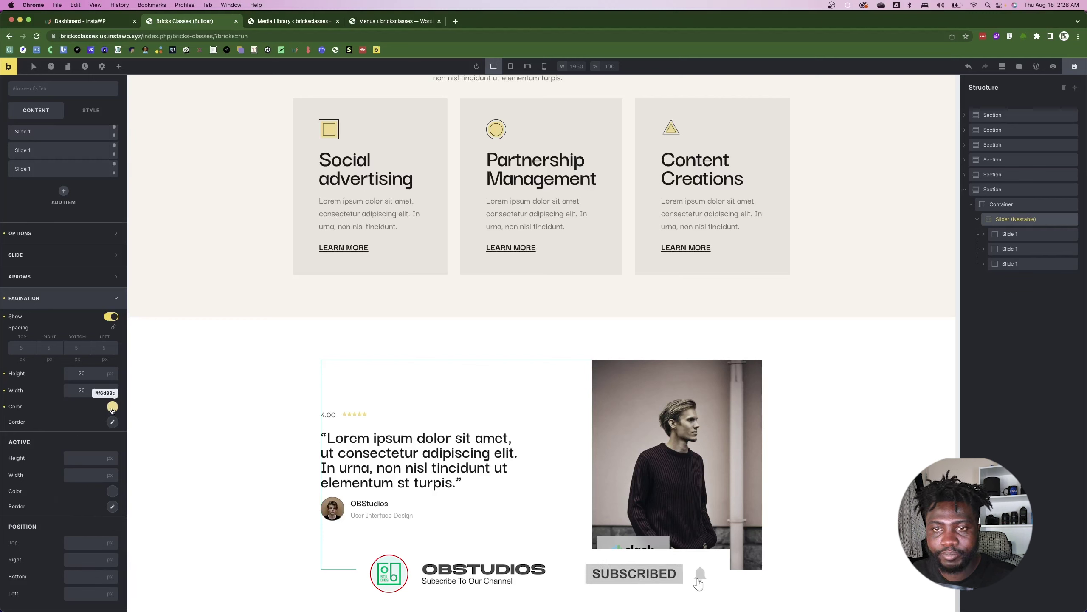
- Try the pagination dots on the slider and examine its Arrows, Slide and Options settings
{"action": "left_click", "coordinate": [60, 298]}
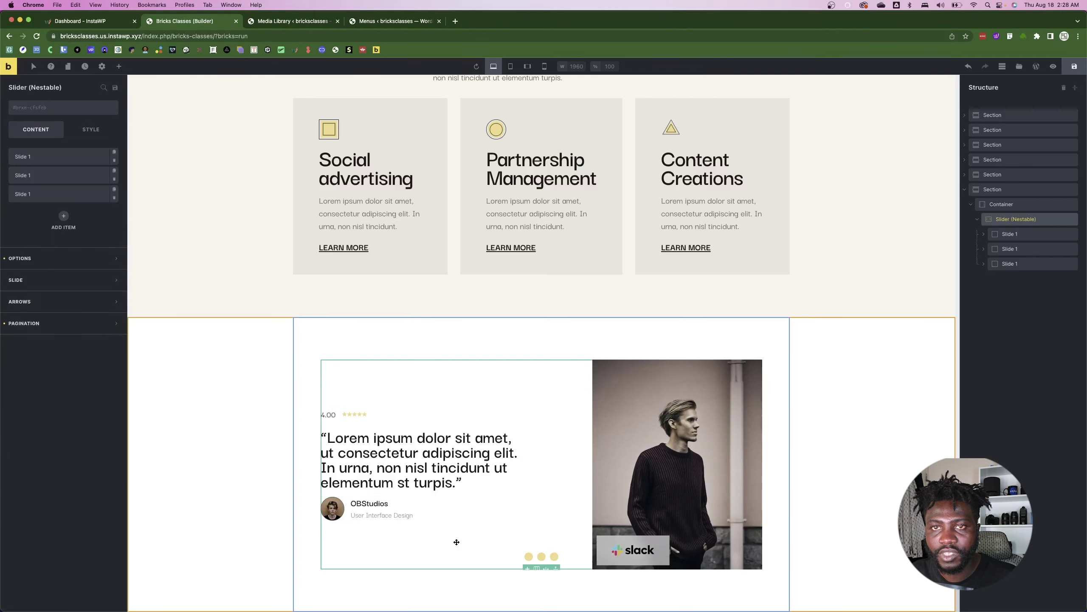
{"action": "left_click", "coordinate": [545, 560]}
{"action": "left_click", "coordinate": [545, 562]}
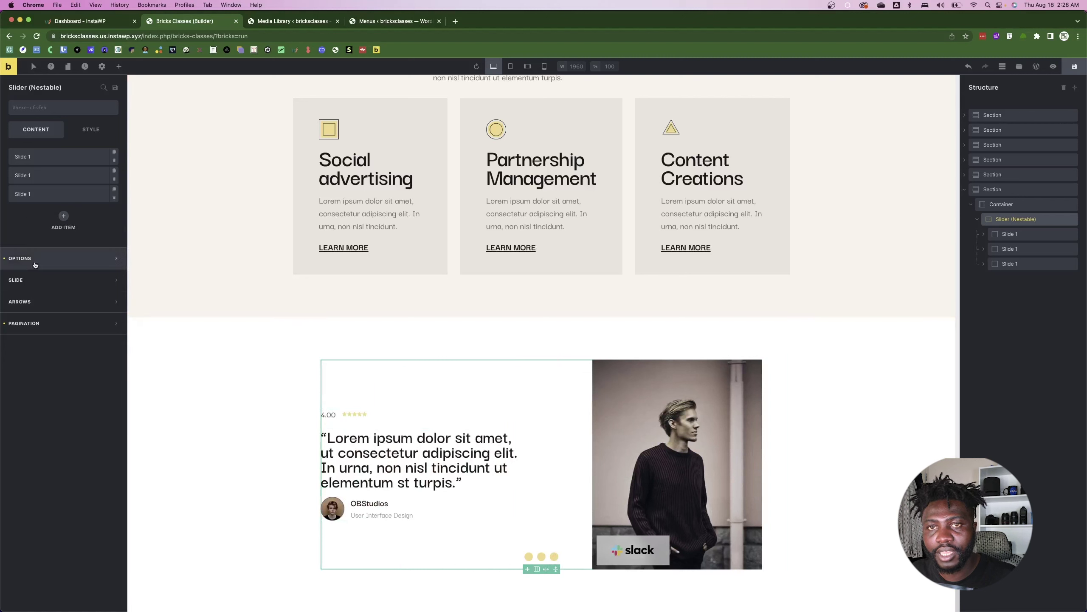
{"action": "left_click", "coordinate": [33, 302]}
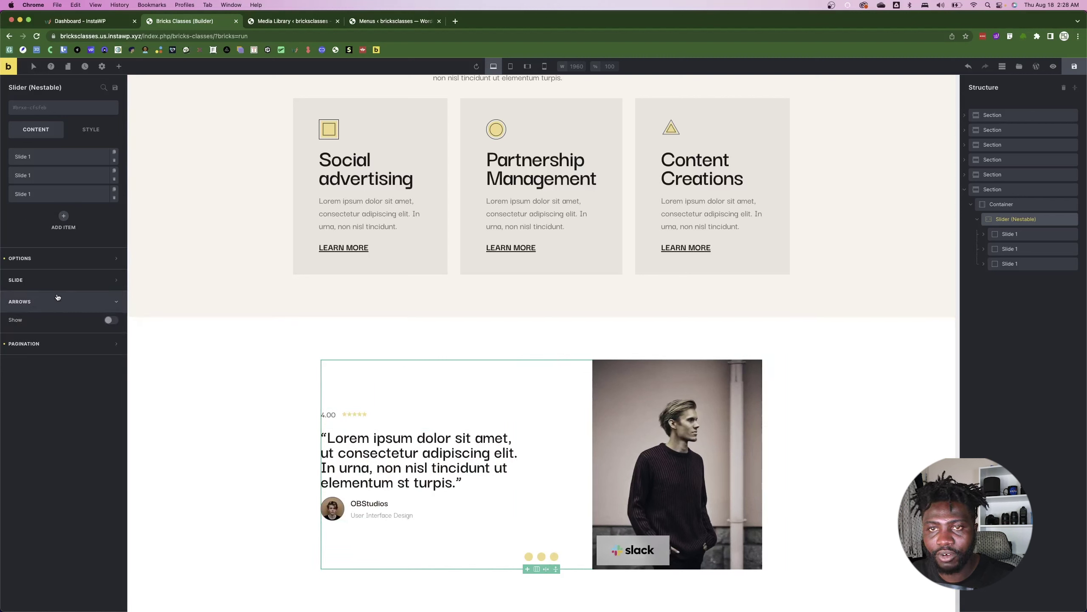
{"action": "left_click", "coordinate": [50, 280]}
{"action": "left_click", "coordinate": [45, 262]}
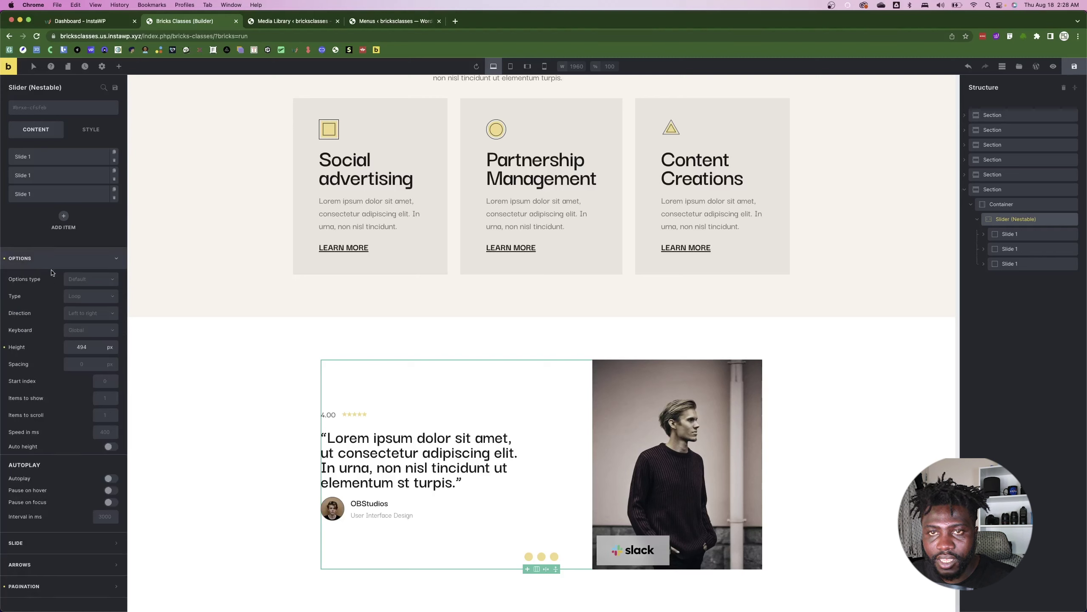
{"action": "left_click", "coordinate": [52, 262]}
- Reduce the pagination colour's opacity to 0.4, checking the second dot's opacity in the Figma design
{"action": "left_click", "coordinate": [45, 325]}
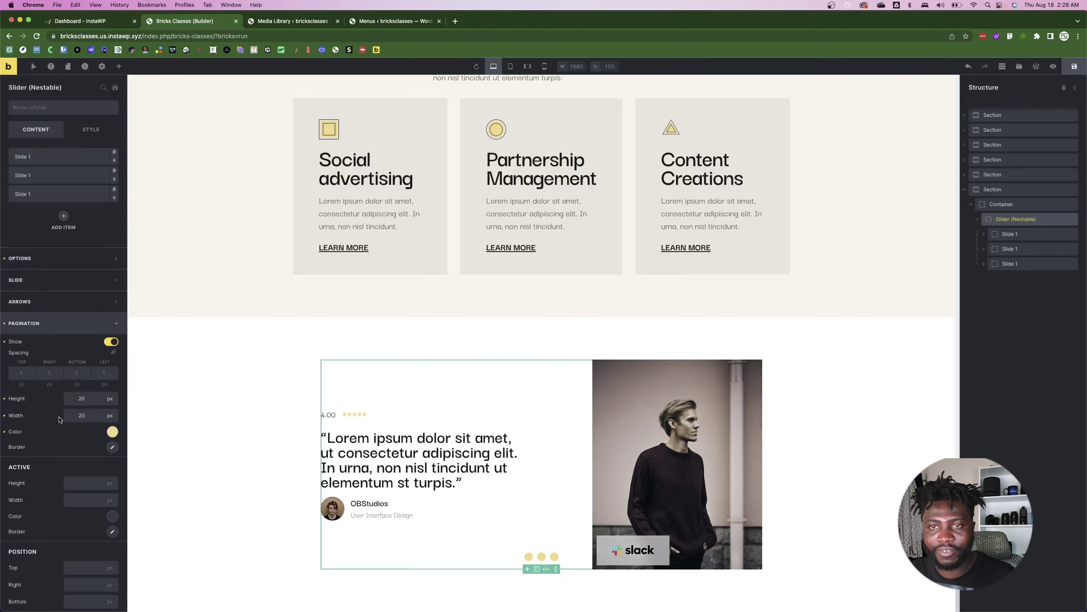
{"action": "scroll", "coordinate": [72, 437], "scroll_direction": "down", "scroll_amount": 1}
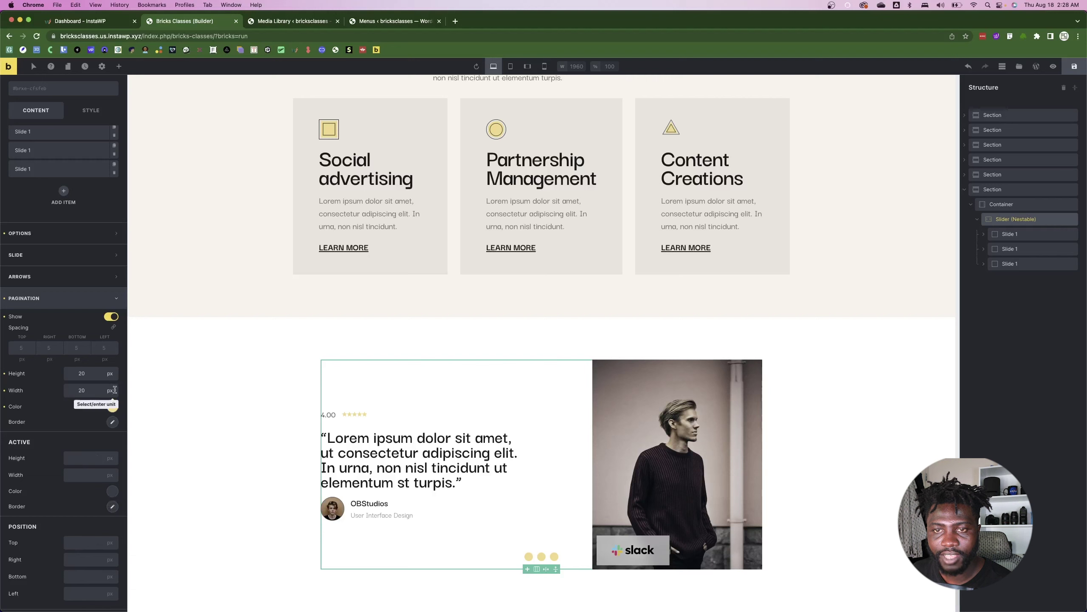
{"action": "left_click", "coordinate": [112, 406]}
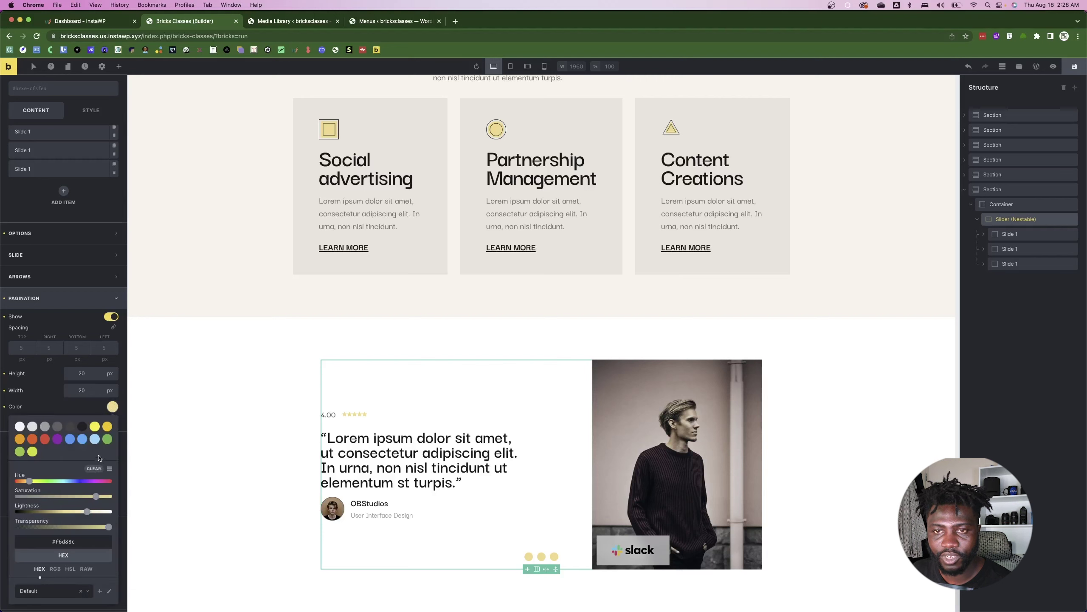
{"action": "left_click_drag", "start_coordinate": [110, 529], "coordinate": [60, 528]}
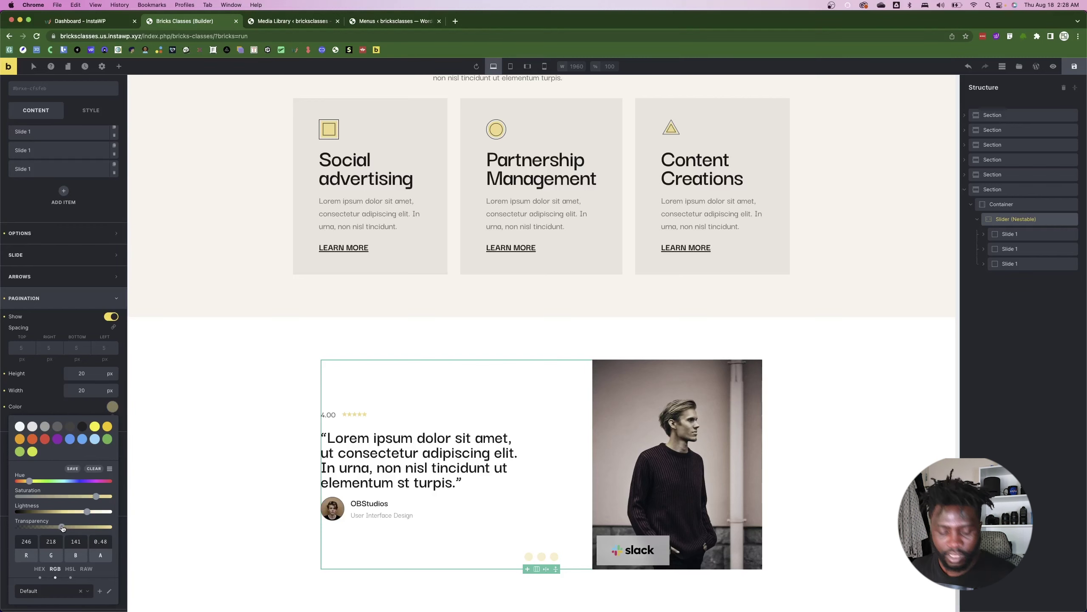
{"action": "key", "text": "super+Tab"}
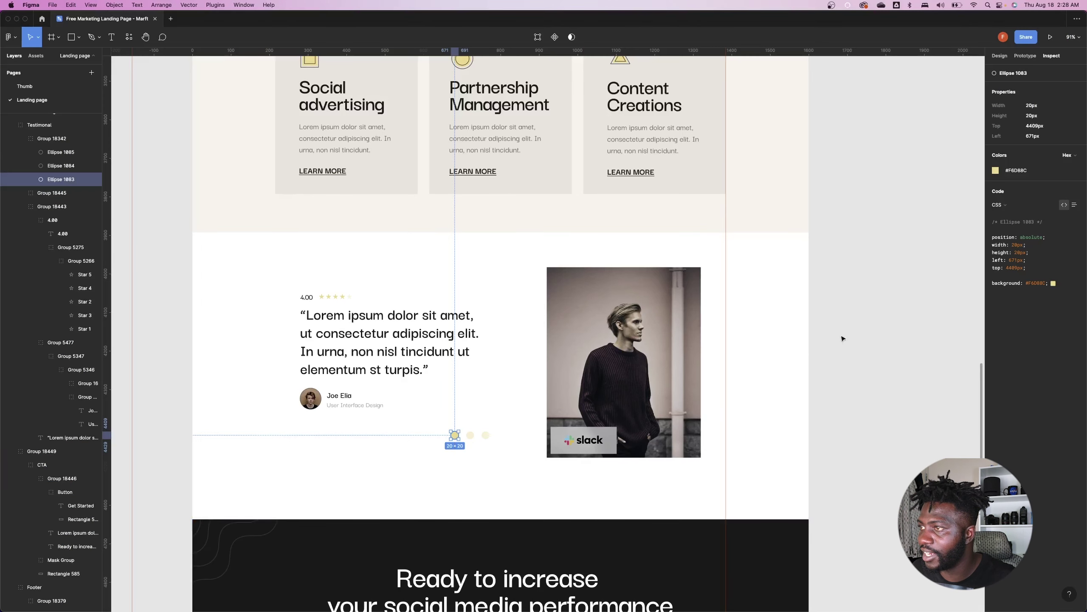
{"action": "left_click", "coordinate": [471, 435]}
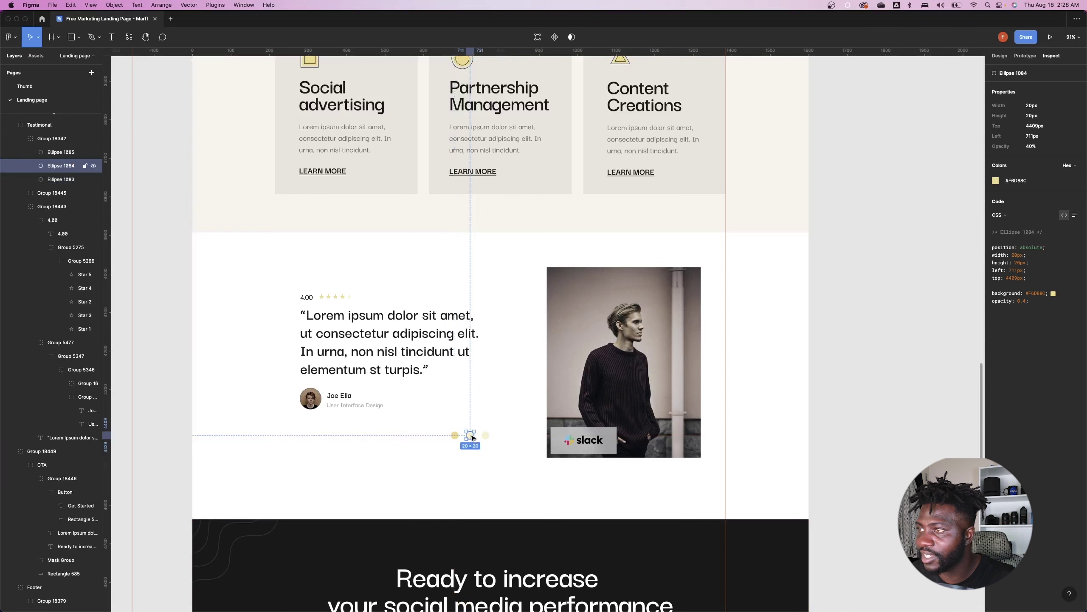
{"action": "key", "text": "super+Tab"}
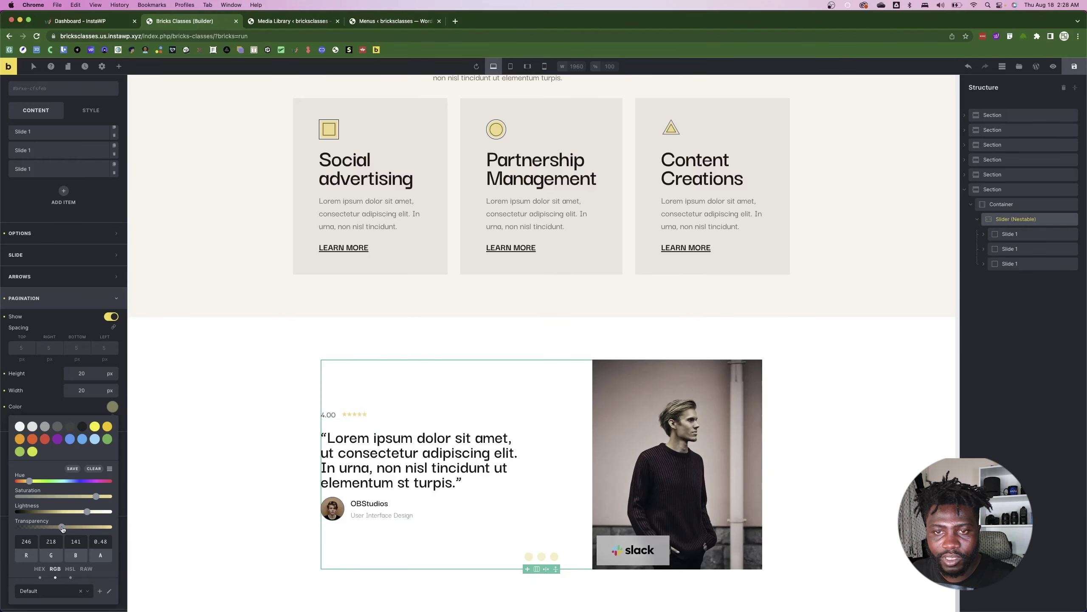
{"action": "left_click_drag", "start_coordinate": [57, 529], "coordinate": [55, 528]}
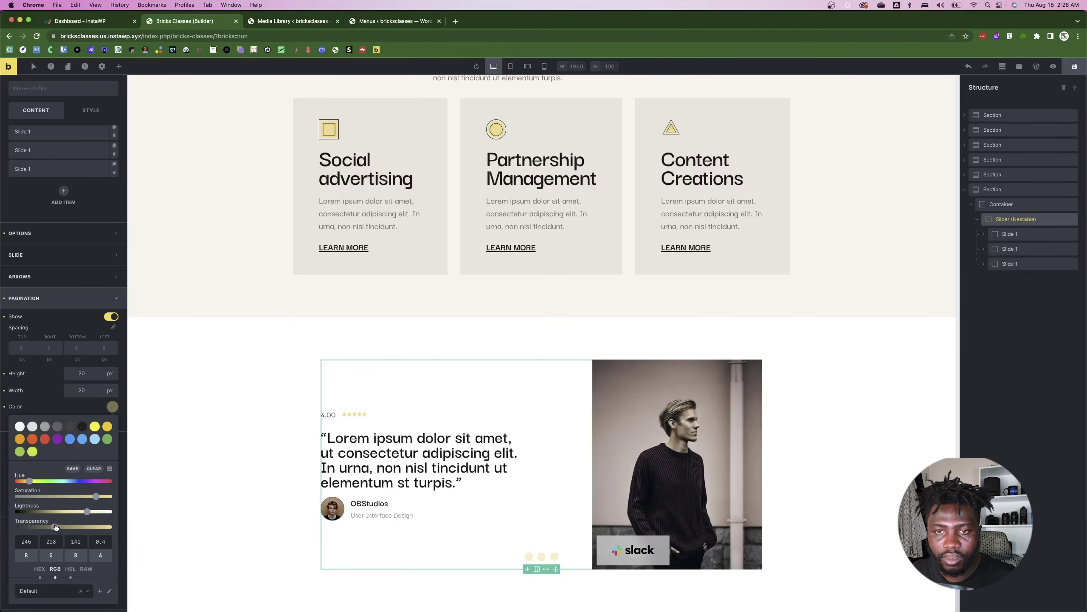
{"action": "left_click", "coordinate": [57, 410]}
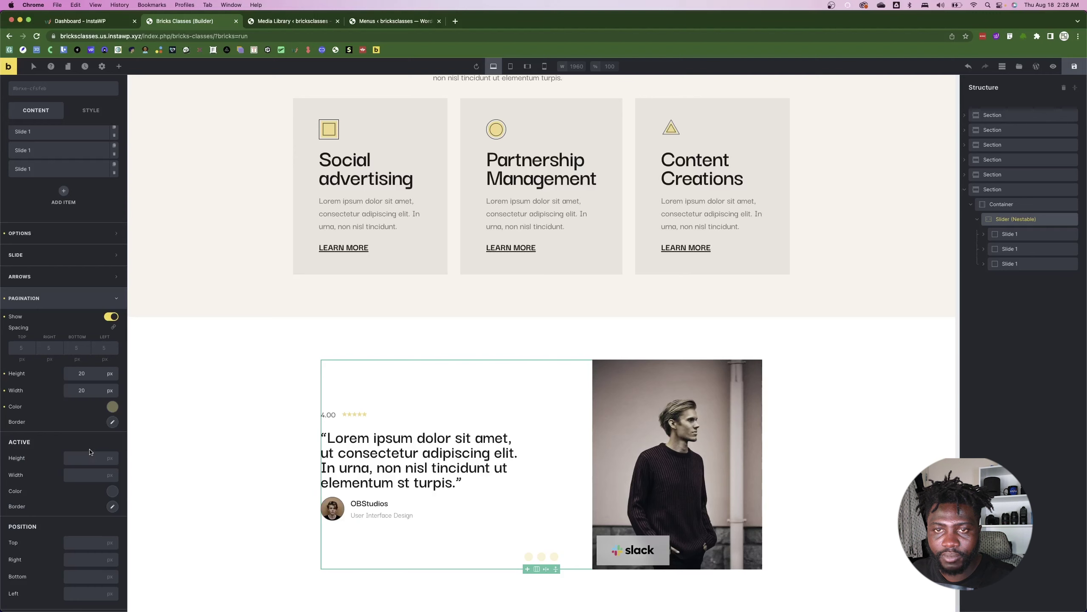
- Set the active pagination dot's colour to #F6D88C and switch the slider to its first slide
{"action": "left_click", "coordinate": [112, 492]}
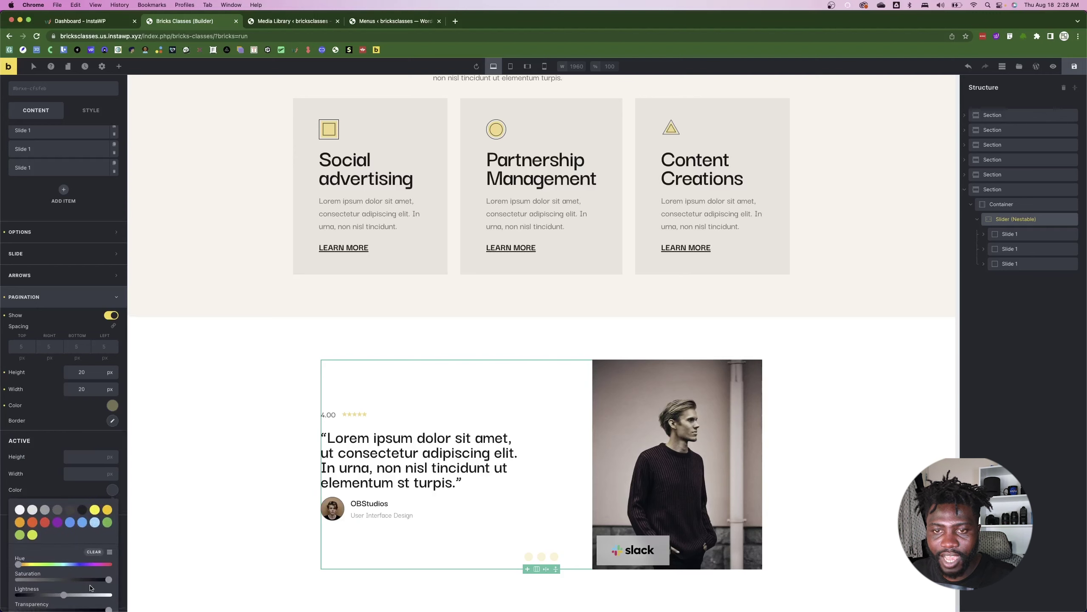
{"action": "scroll", "coordinate": [71, 550], "scroll_direction": "down", "scroll_amount": 3}
{"action": "type", "text": "#F6D88C"}
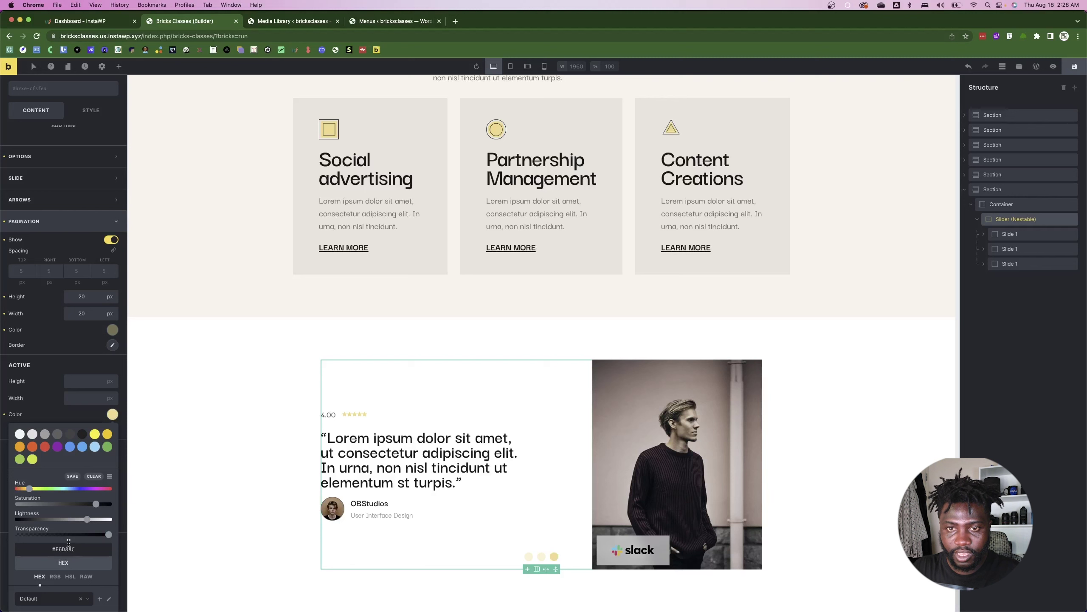
{"action": "left_click", "coordinate": [529, 556]}
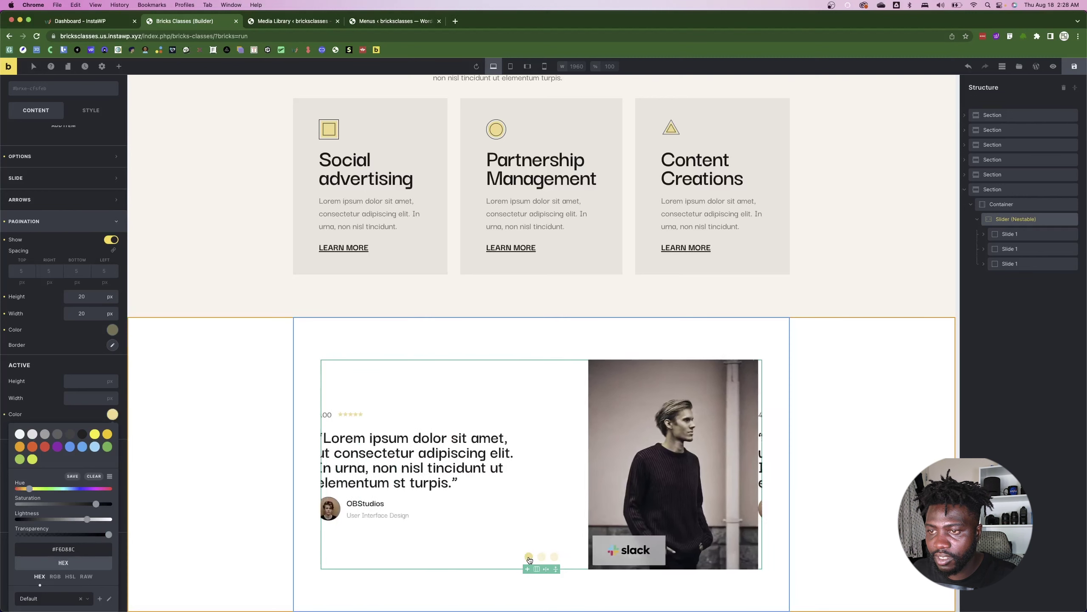
- Select the testimonial section to review its finished layout and save the page
{"action": "left_click", "coordinate": [206, 535]}
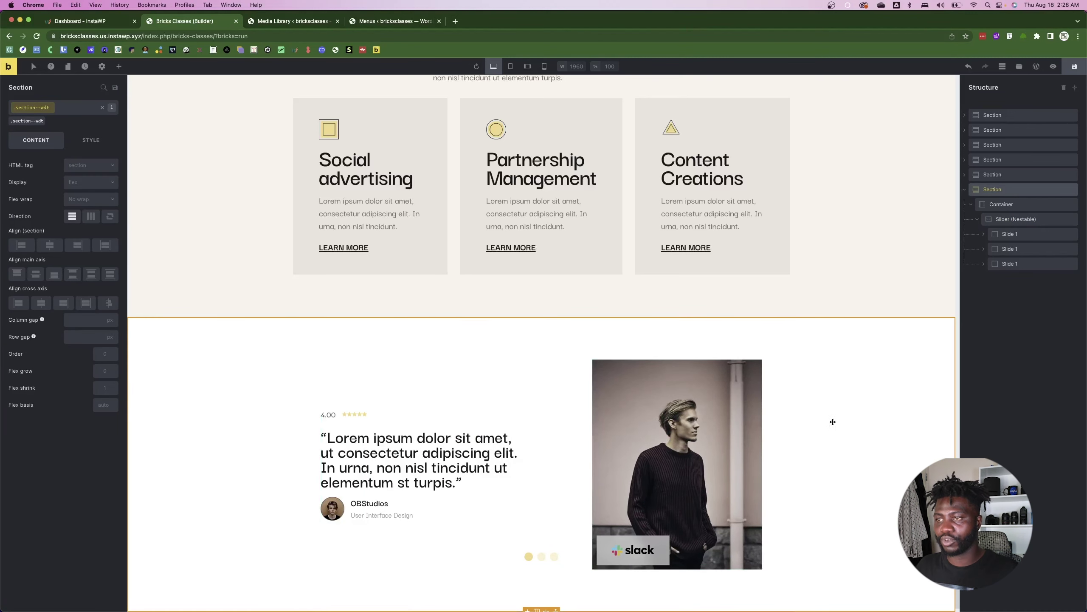
{"action": "scroll", "coordinate": [548, 604], "scroll_direction": "down", "scroll_amount": 1}
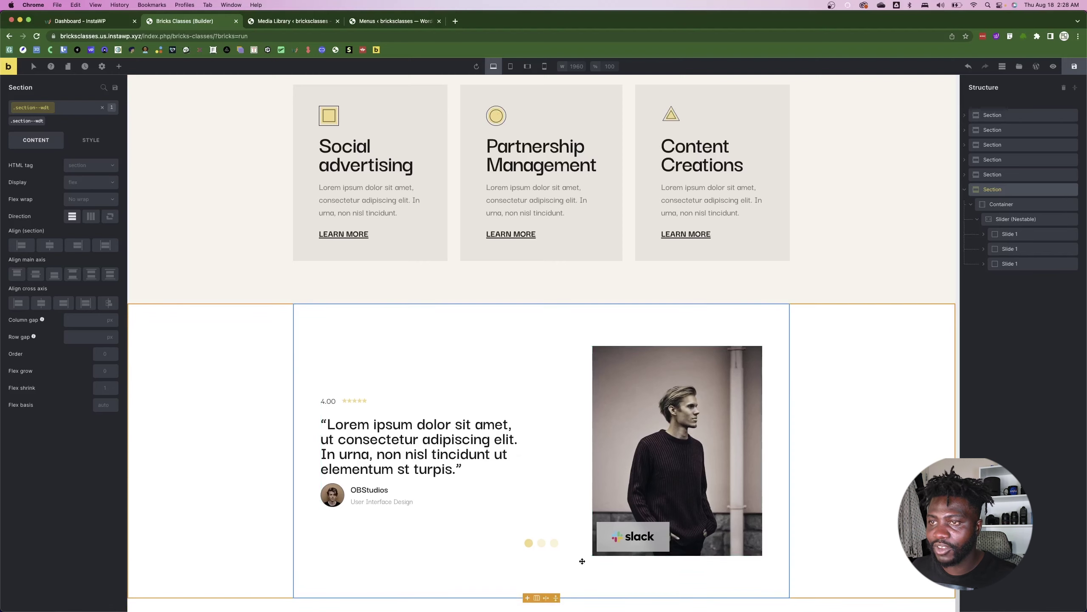
{"action": "left_click", "coordinate": [1075, 68]}
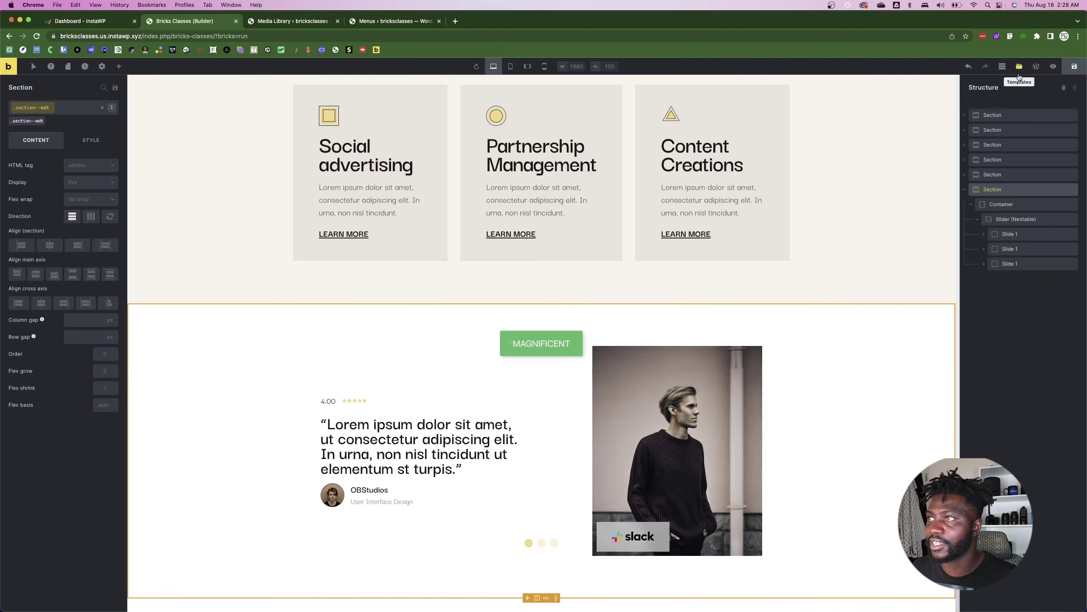
- Preview the page and examine the layout of its sections from the testimonial slider up to the hero
{"action": "left_click", "coordinate": [1054, 66]}
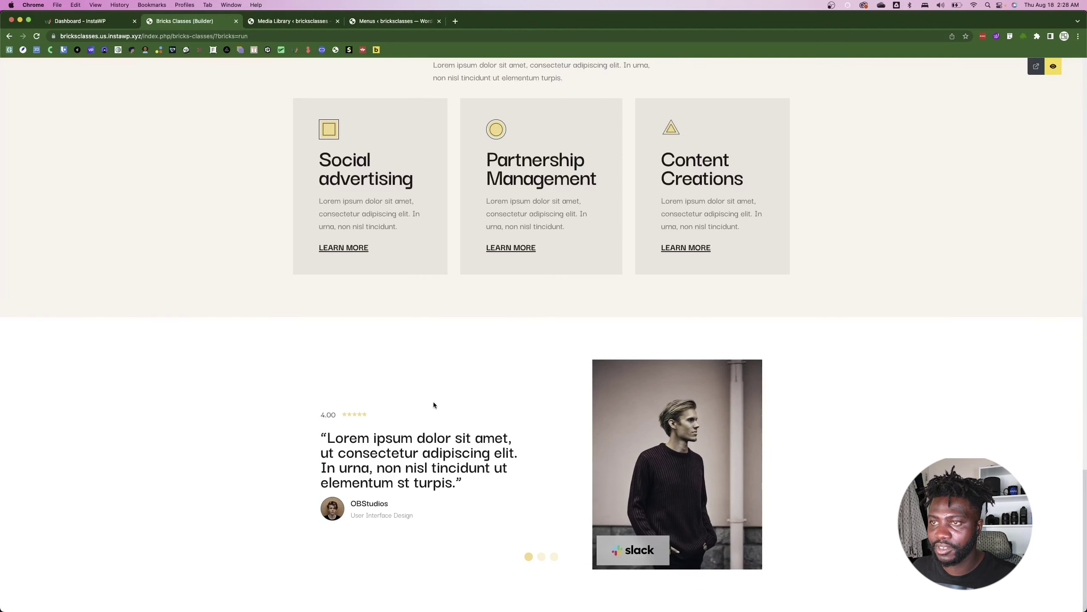
{"action": "scroll", "coordinate": [593, 302], "scroll_direction": "up", "scroll_amount": 15}
{"action": "scroll", "coordinate": [593, 302], "scroll_direction": "up", "scroll_amount": 10}
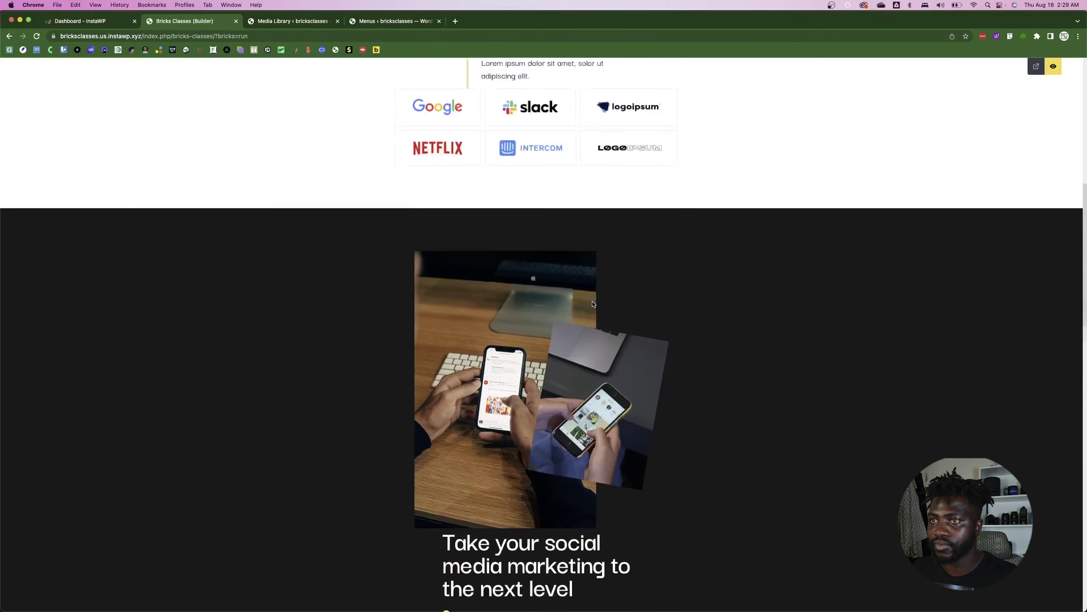
{"action": "scroll", "coordinate": [593, 304], "scroll_direction": "down", "scroll_amount": 5}
{"action": "scroll", "coordinate": [545, 376], "scroll_direction": "up", "scroll_amount": 8}
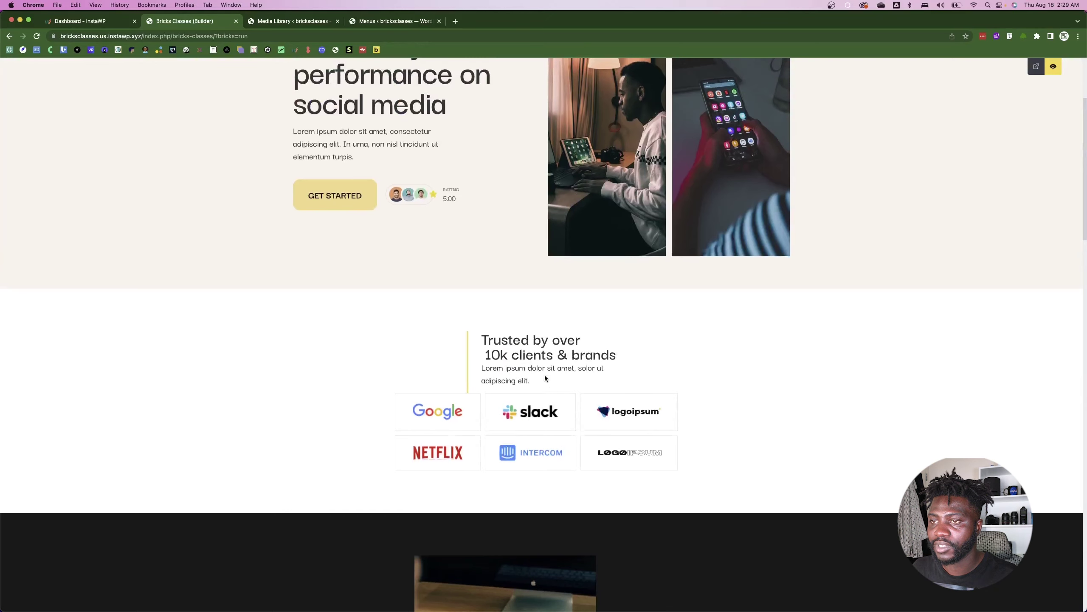
{"action": "scroll", "coordinate": [544, 376], "scroll_direction": "down", "scroll_amount": 10}
{"action": "scroll", "coordinate": [542, 377], "scroll_direction": "up", "scroll_amount": 5}
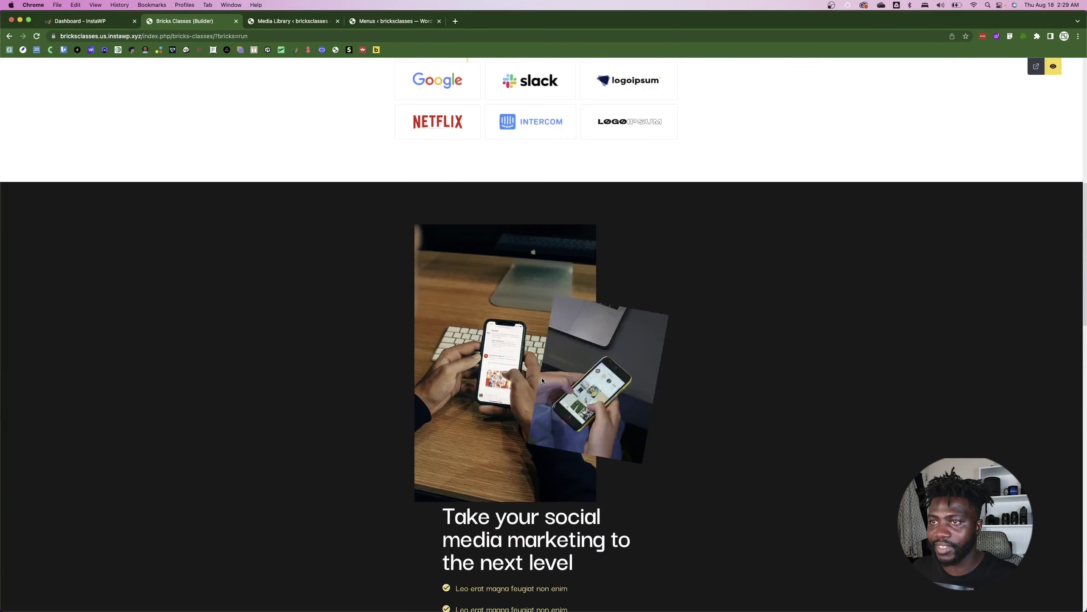
{"action": "scroll", "coordinate": [542, 377], "scroll_direction": "down", "scroll_amount": 5}
- Switch to the Figma design and examine the layout of the About us and clients sections for comparison with the page
{"action": "key", "text": "super+Tab"}
{"action": "scroll", "coordinate": [657, 382], "scroll_direction": "up", "scroll_amount": 15}
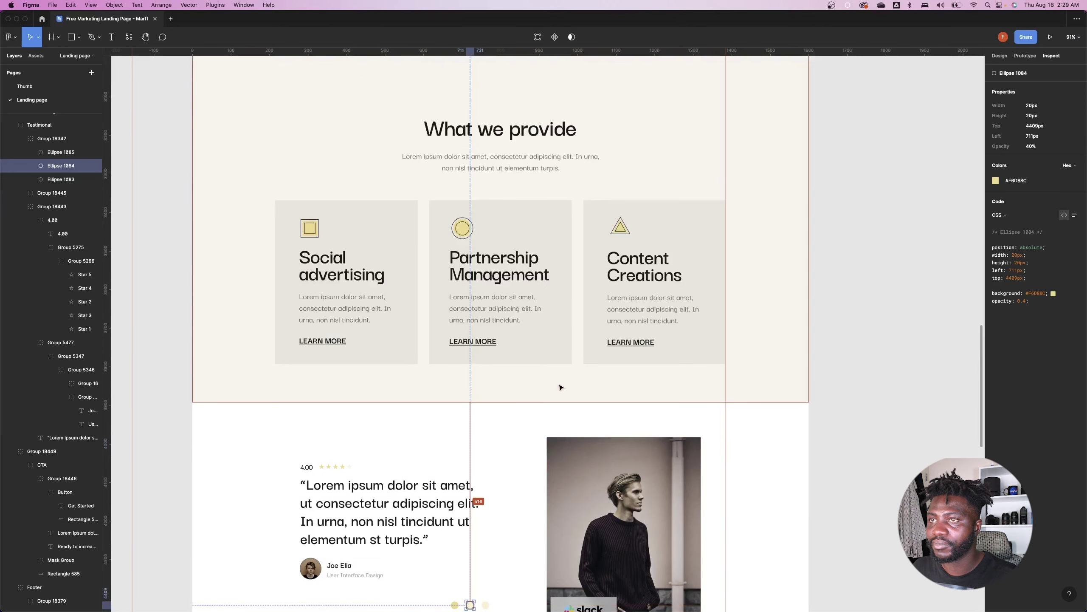
{"action": "scroll", "coordinate": [559, 387], "scroll_direction": "up", "scroll_amount": 5}
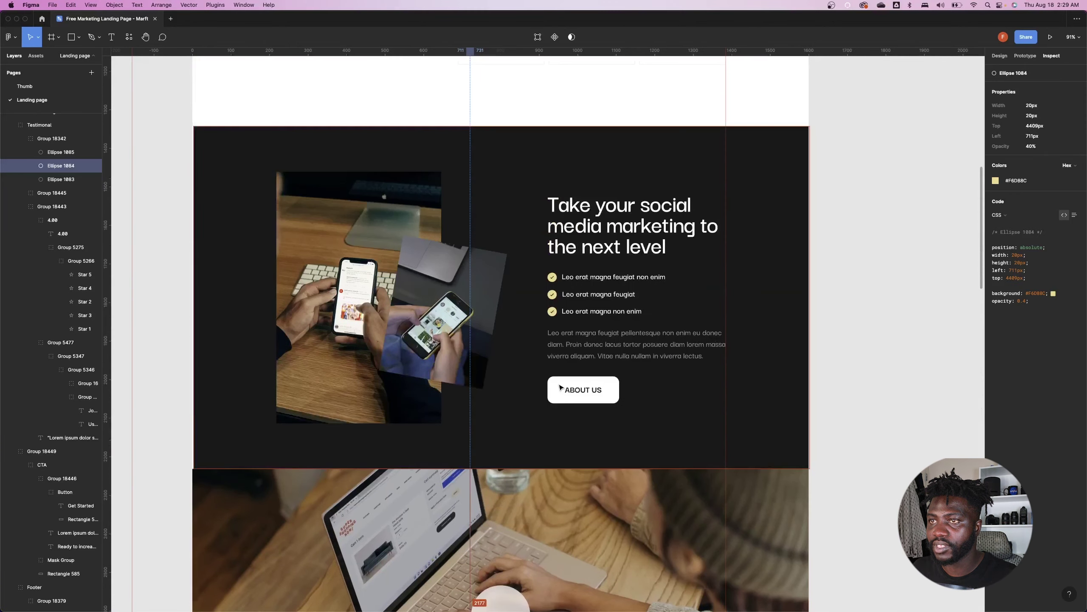
{"action": "left_click", "coordinate": [370, 315]}
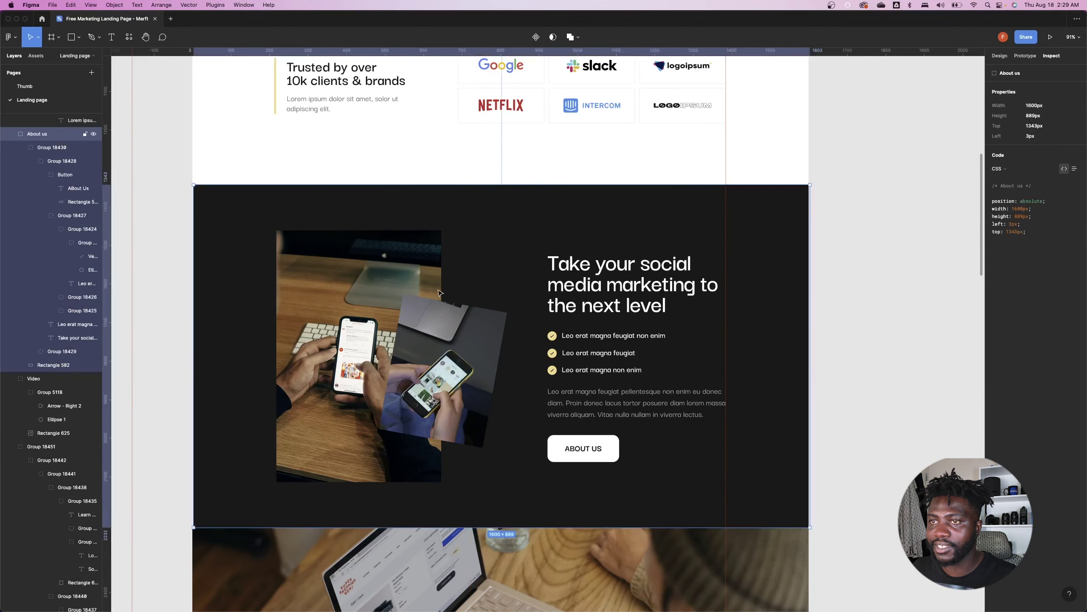
{"action": "scroll", "coordinate": [584, 298], "scroll_direction": "up", "scroll_amount": 5}
{"action": "key", "text": "alt"}
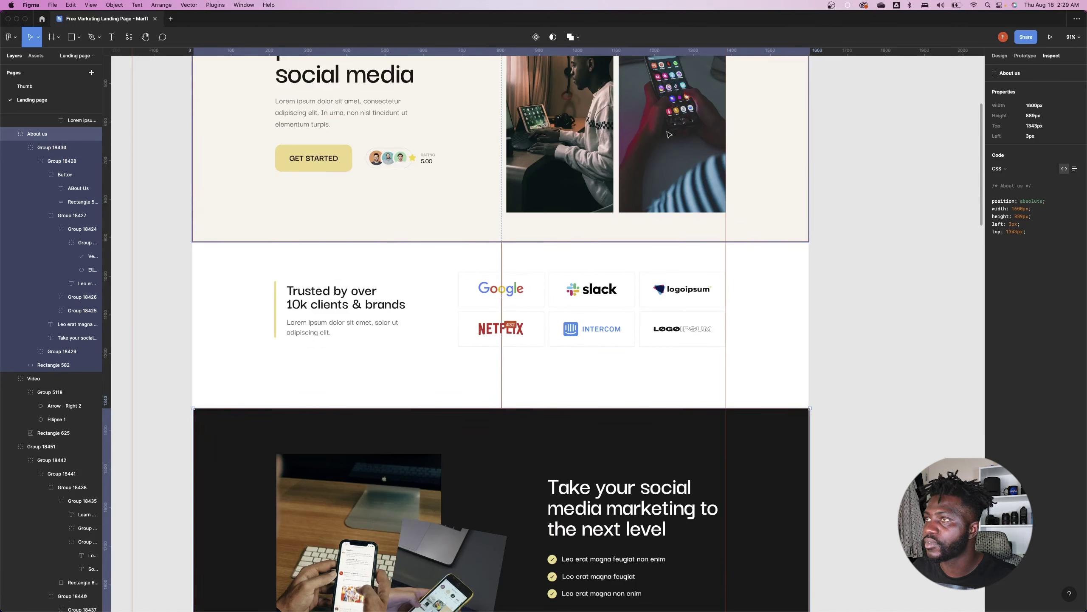
{"action": "scroll", "coordinate": [685, 193], "scroll_direction": "up", "scroll_amount": 5}
{"action": "key", "text": "super+Tab"}
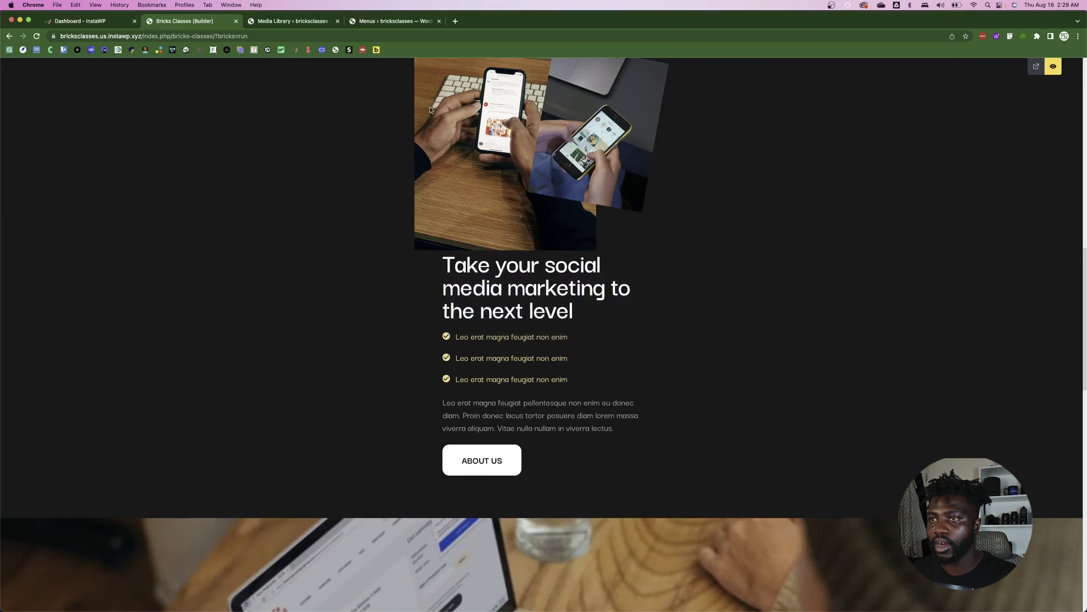
- Leave the preview, clear the column gap in the testimonial container's class and set that class's direction to horizontal
{"action": "left_click", "coordinate": [1053, 66]}
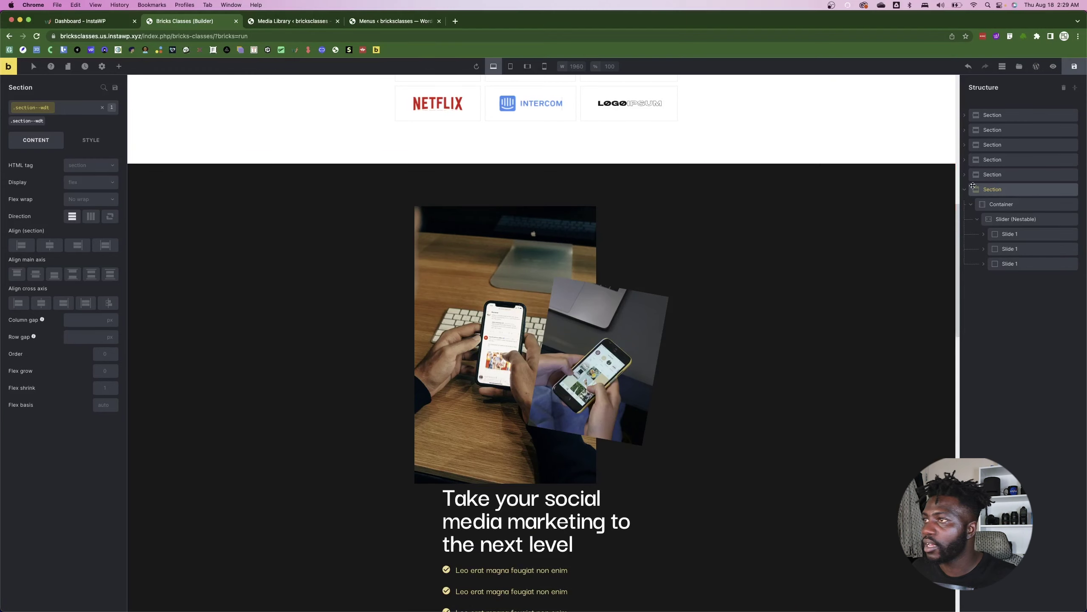
{"action": "left_click", "coordinate": [1020, 209]}
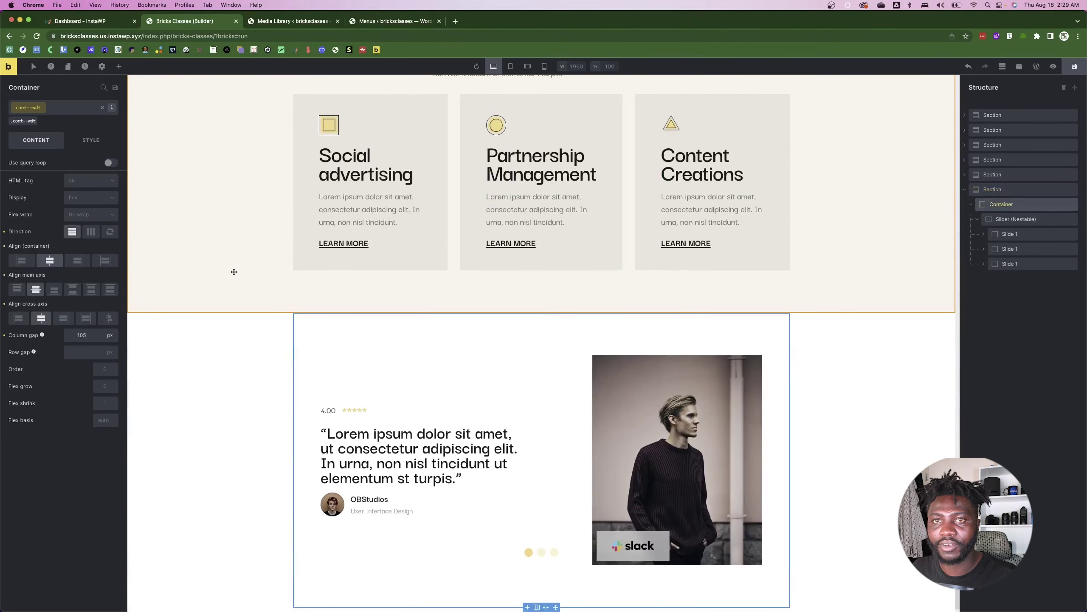
{"action": "left_click", "coordinate": [5, 336]}
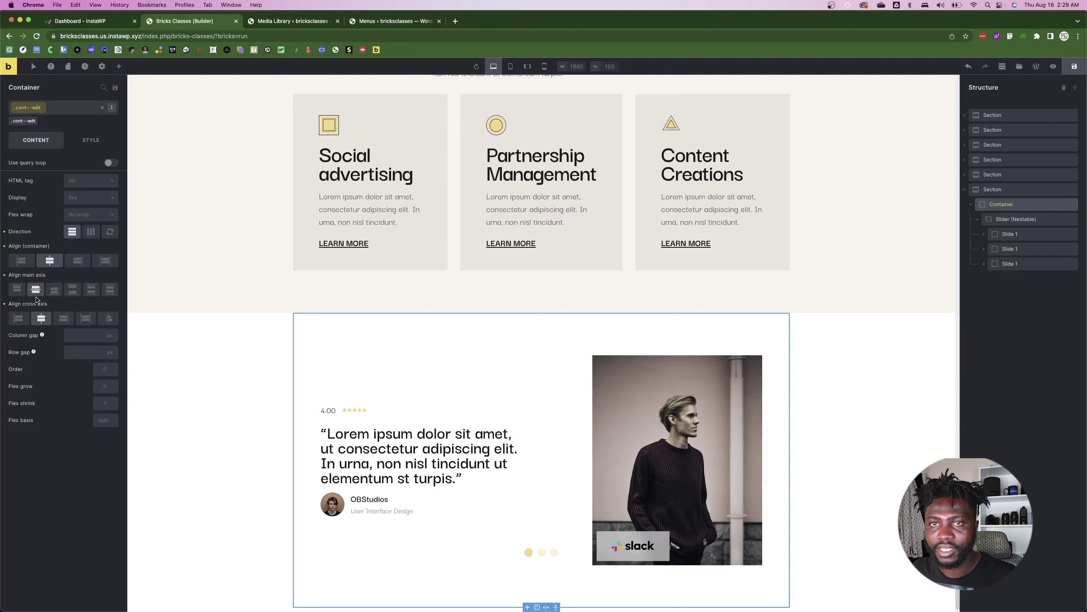
{"action": "scroll", "coordinate": [419, 357], "scroll_direction": "up", "scroll_amount": 10}
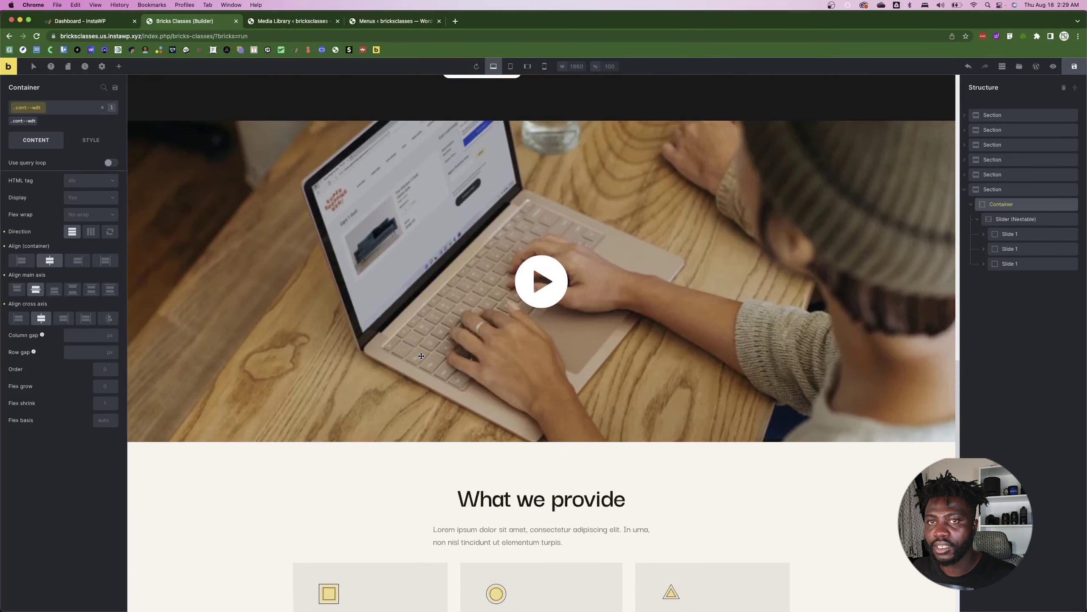
{"action": "scroll", "coordinate": [422, 356], "scroll_direction": "down", "scroll_amount": 3}
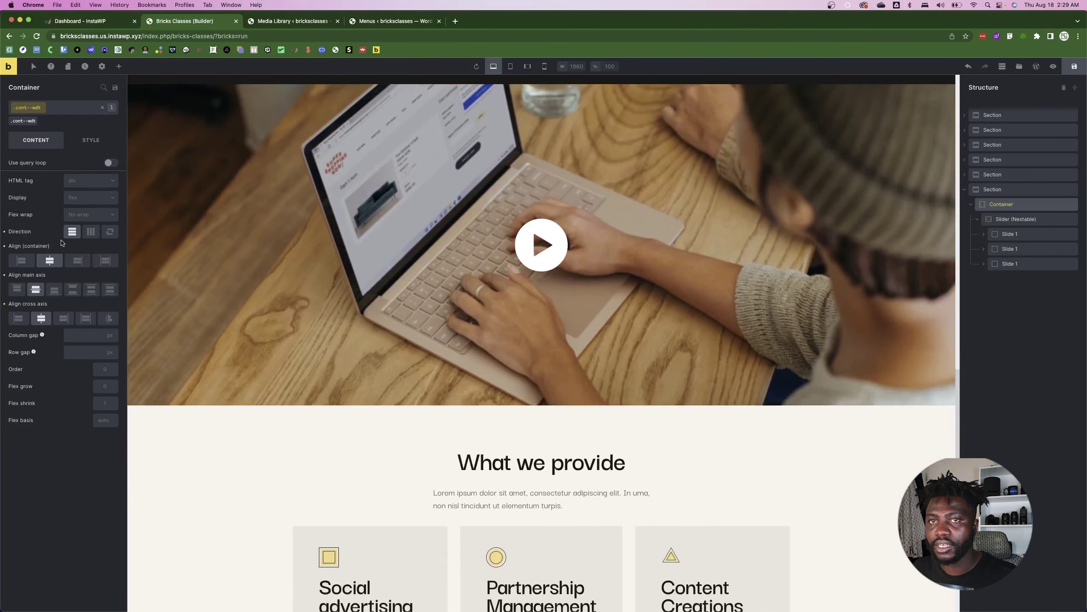
{"action": "left_click", "coordinate": [91, 231]}
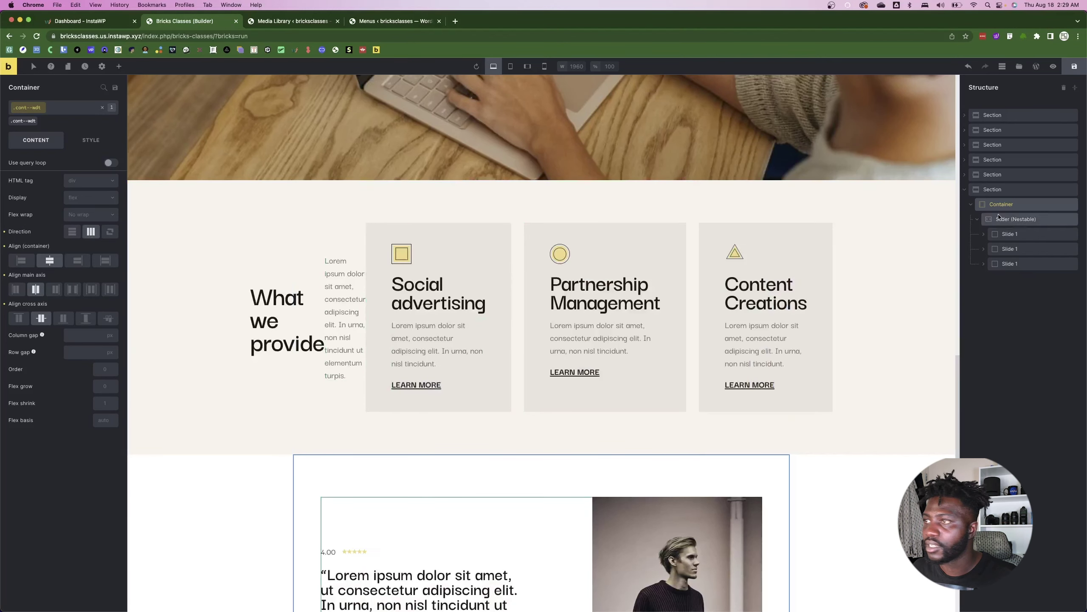
- Set the direction of the "What we provide" section's container to vertical on the element itself, outside its shared class
{"action": "left_click", "coordinate": [966, 190]}
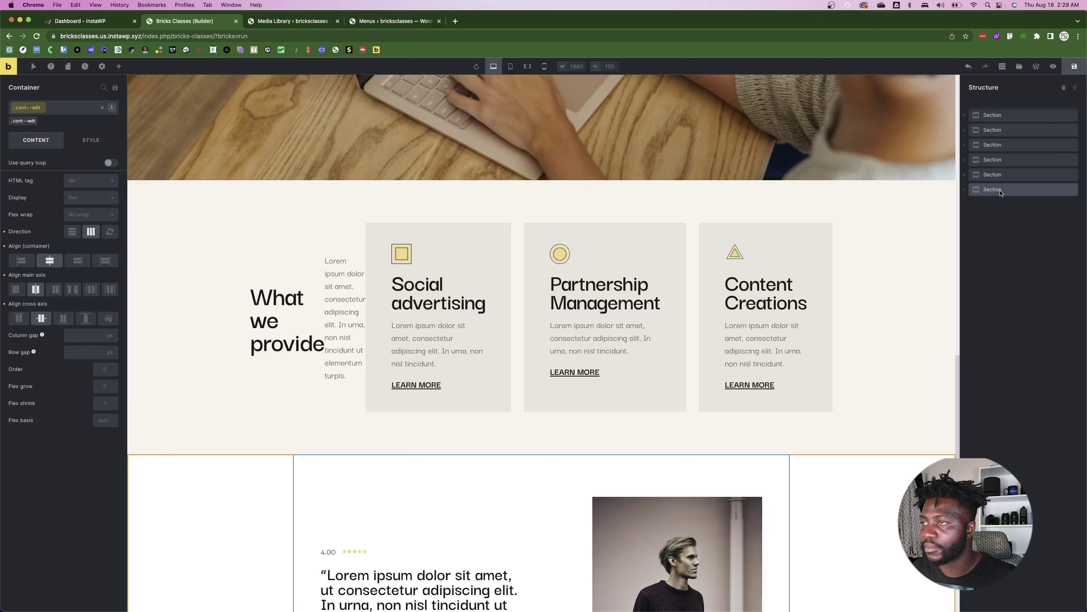
{"action": "left_click", "coordinate": [998, 174]}
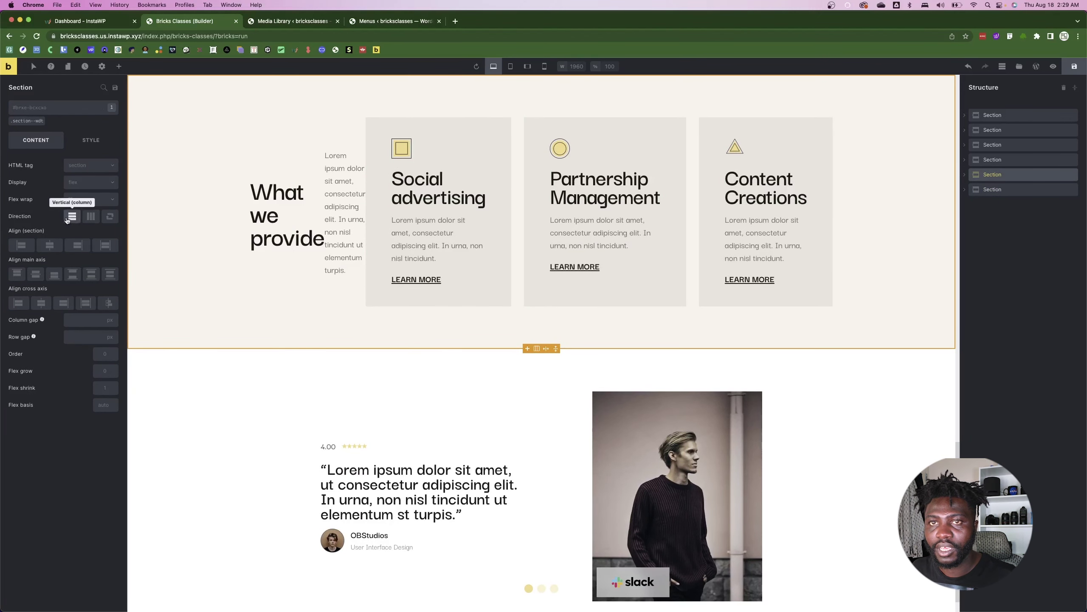
{"action": "left_click", "coordinate": [965, 174]}
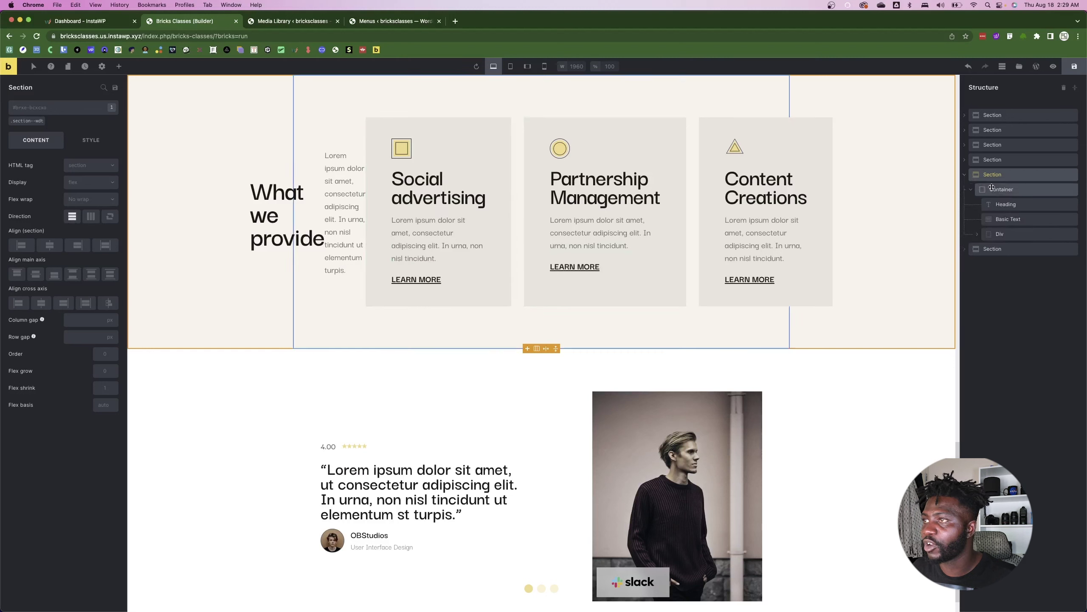
{"action": "left_click", "coordinate": [1002, 189]}
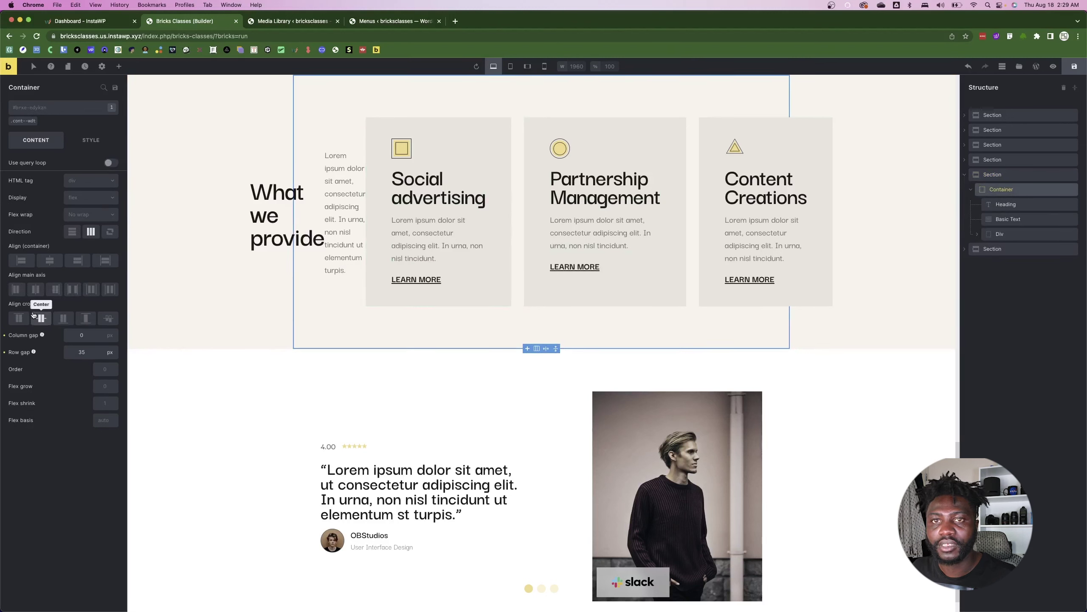
{"action": "left_click", "coordinate": [72, 231]}
- Preview the page and review the layout of the hero, clients, About us, video and "What we provide" sections
{"action": "scroll", "coordinate": [427, 423], "scroll_direction": "up", "scroll_amount": 15}
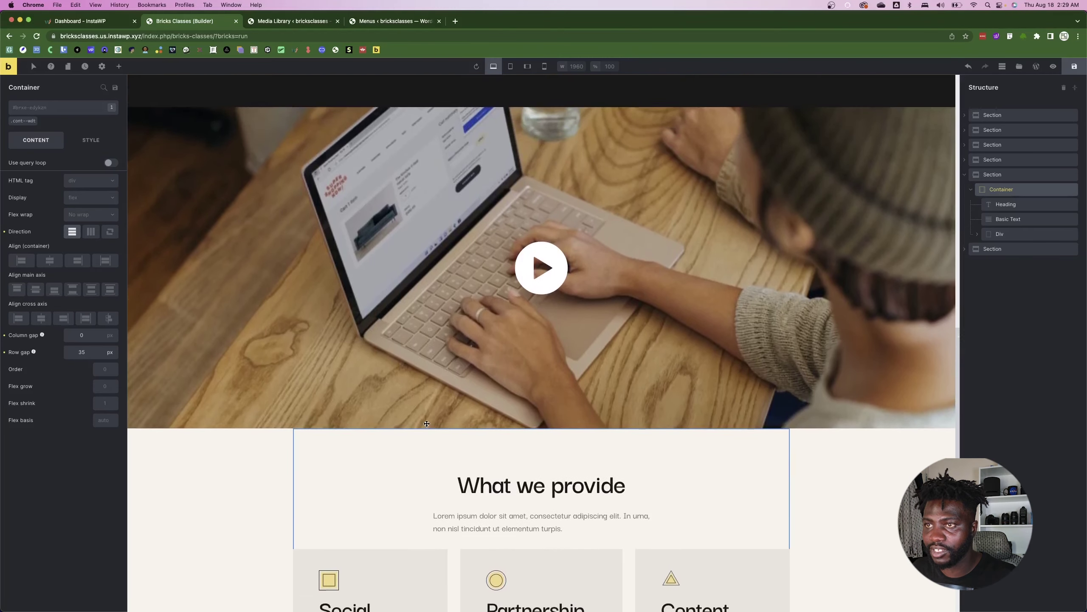
{"action": "scroll", "coordinate": [427, 423], "scroll_direction": "up", "scroll_amount": 1}
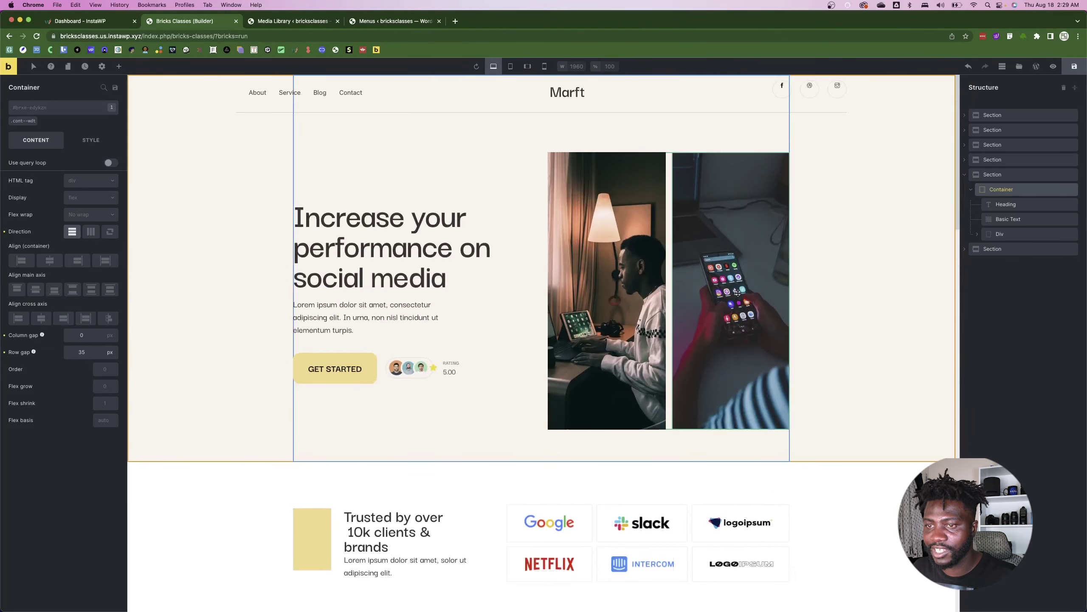
{"action": "left_click", "coordinate": [1054, 66]}
{"action": "scroll", "coordinate": [280, 442], "scroll_direction": "down", "scroll_amount": 15}
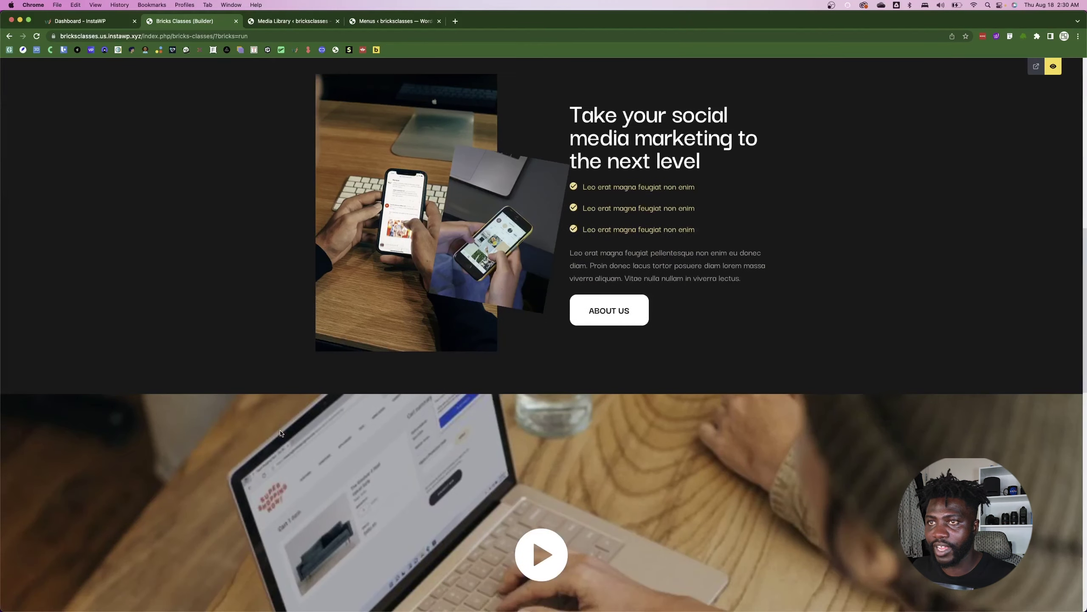
{"action": "scroll", "coordinate": [281, 443], "scroll_direction": "down", "scroll_amount": 5}
{"action": "scroll", "coordinate": [280, 443], "scroll_direction": "up", "scroll_amount": 14}
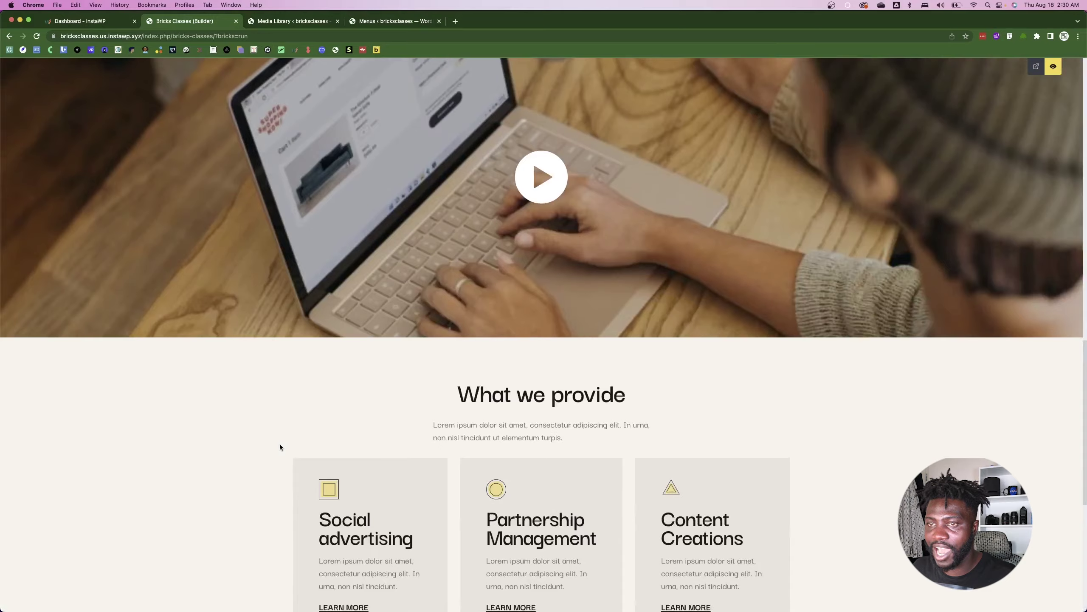
{"action": "scroll", "coordinate": [279, 446], "scroll_direction": "up", "scroll_amount": 5}
- Switch to the Figma design, clear the selection and examine the hero and clients sections' layout
{"action": "key", "text": "super+Tab"}
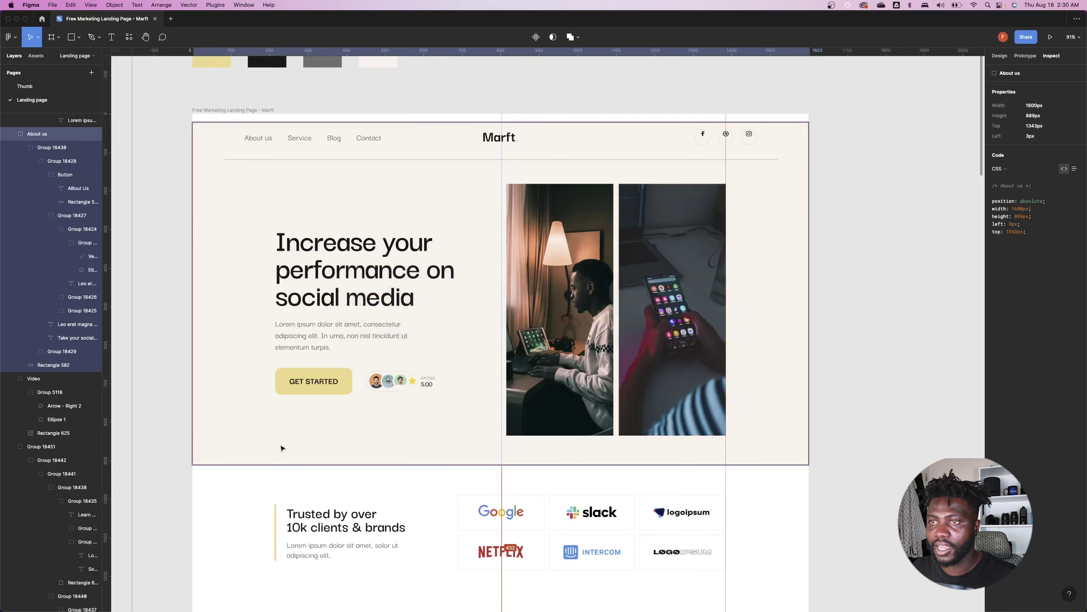
{"action": "left_click", "coordinate": [169, 407]}
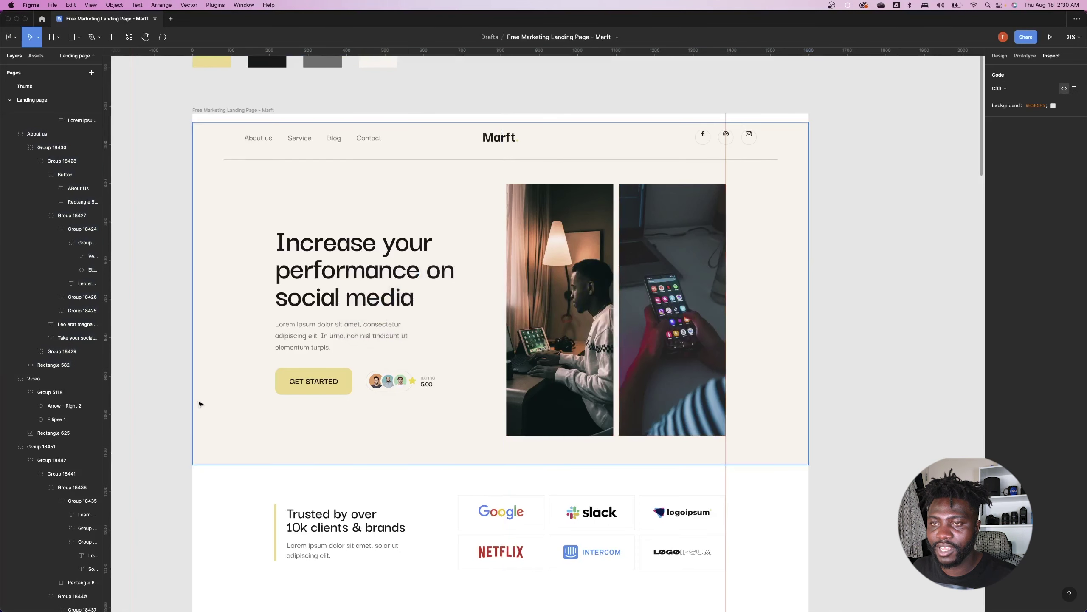
{"action": "scroll", "coordinate": [200, 404], "scroll_direction": "down", "scroll_amount": 3}
{"action": "scroll", "coordinate": [200, 404], "scroll_direction": "down", "scroll_amount": 5}
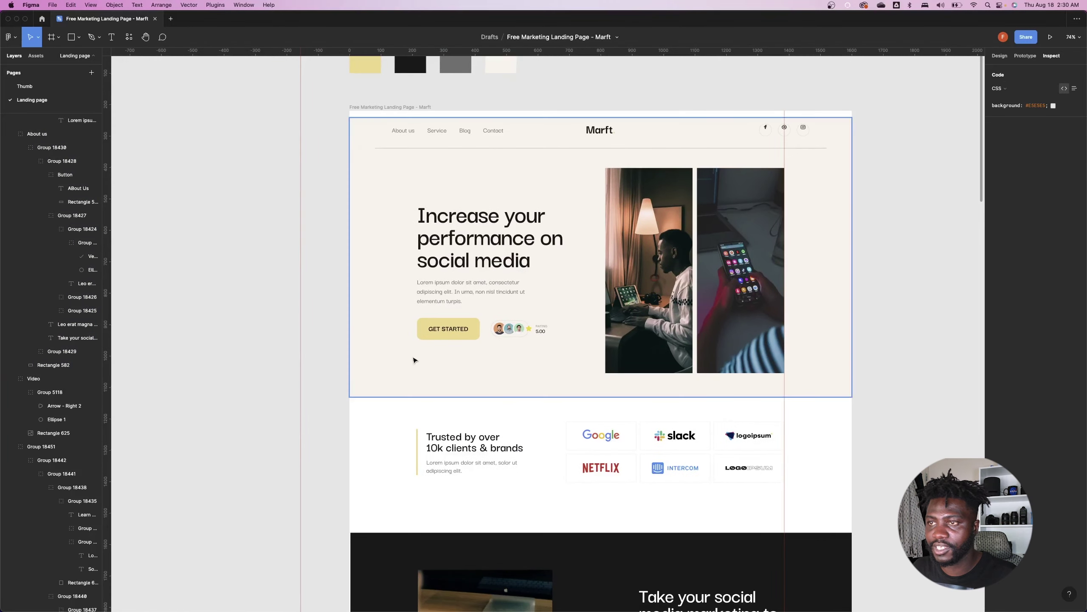
{"action": "scroll", "coordinate": [378, 364], "scroll_direction": "down", "scroll_amount": 3}
{"action": "scroll", "coordinate": [413, 372], "scroll_direction": "up", "scroll_amount": 5}
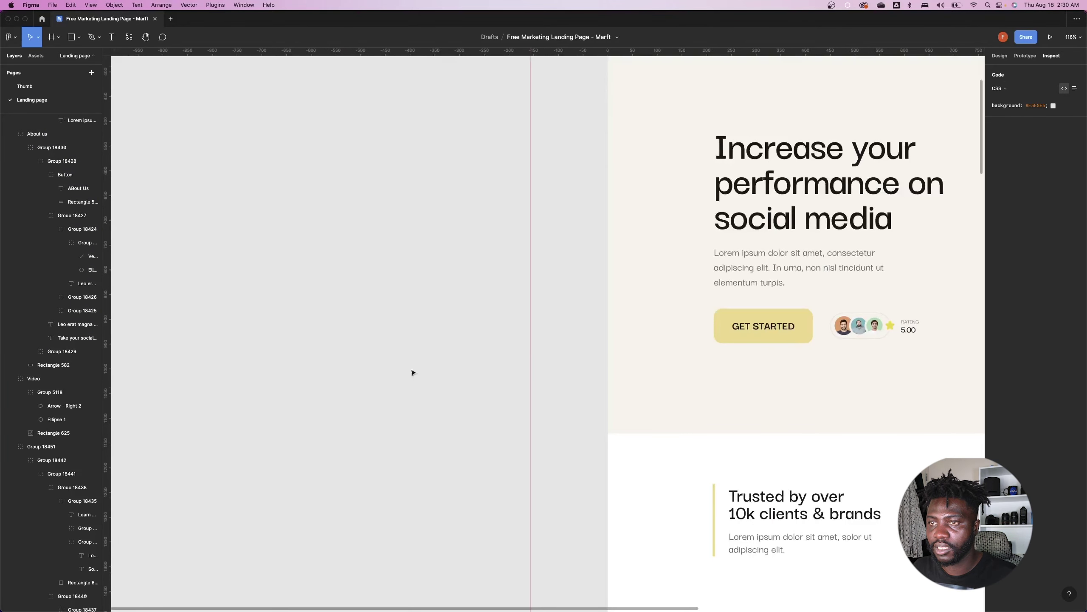
{"action": "scroll", "coordinate": [422, 375], "scroll_direction": "down", "scroll_amount": 8}
{"action": "scroll", "coordinate": [422, 375], "scroll_direction": "up", "scroll_amount": 5}
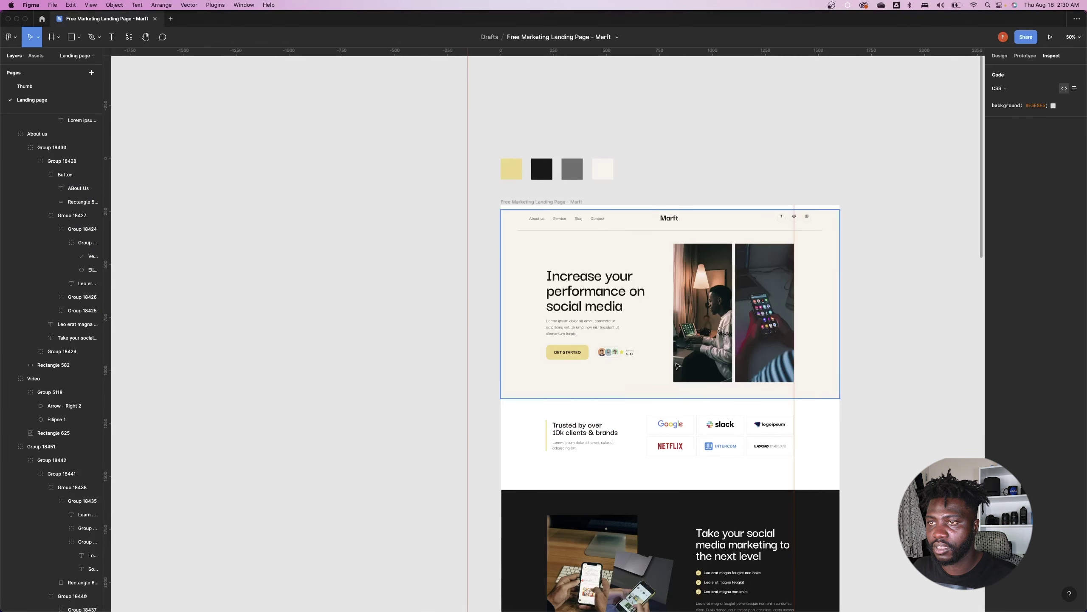
{"action": "scroll", "coordinate": [528, 345], "scroll_direction": "right", "scroll_amount": 5}
{"action": "scroll", "coordinate": [479, 350], "scroll_direction": "up", "scroll_amount": 5}
{"action": "scroll", "coordinate": [479, 350], "scroll_direction": "down", "scroll_amount": 5}
{"action": "scroll", "coordinate": [479, 351], "scroll_direction": "up", "scroll_amount": 4}
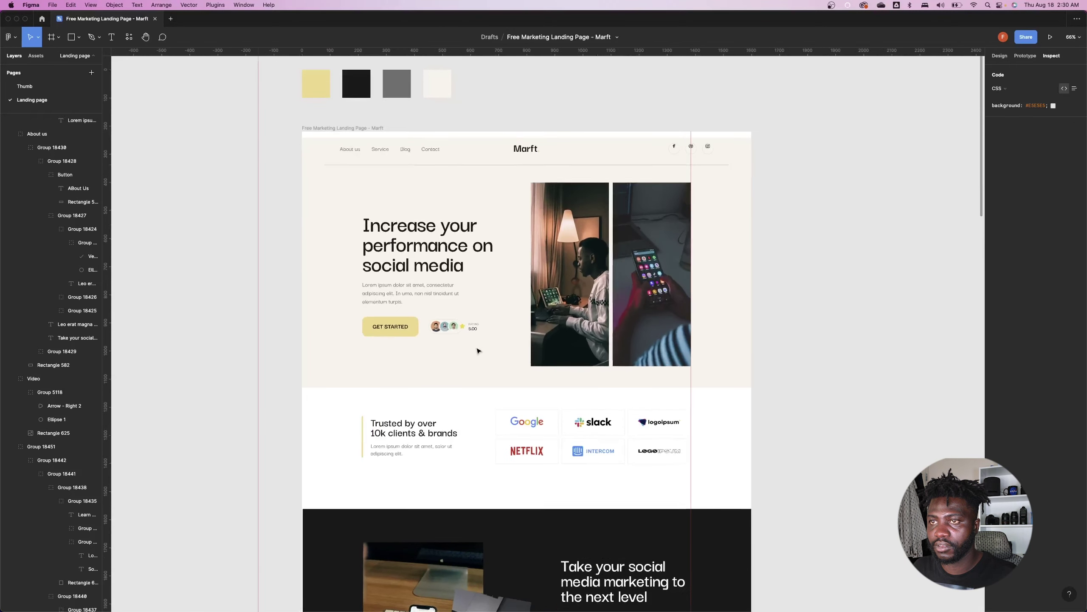
{"action": "scroll", "coordinate": [479, 351], "scroll_direction": "up", "scroll_amount": 1}
{"action": "scroll", "coordinate": [583, 396], "scroll_direction": "down", "scroll_amount": 5}
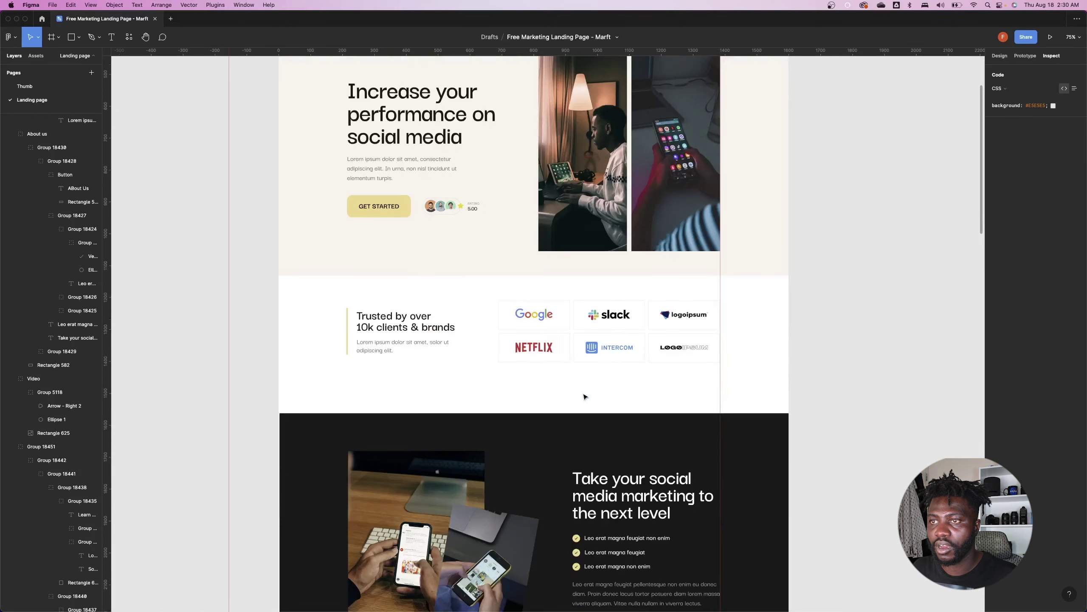
{"action": "scroll", "coordinate": [584, 398], "scroll_direction": "up", "scroll_amount": 5}
- Return to the page preview and compare its clients and About us sections with the design
{"action": "key", "text": "super+Tab"}
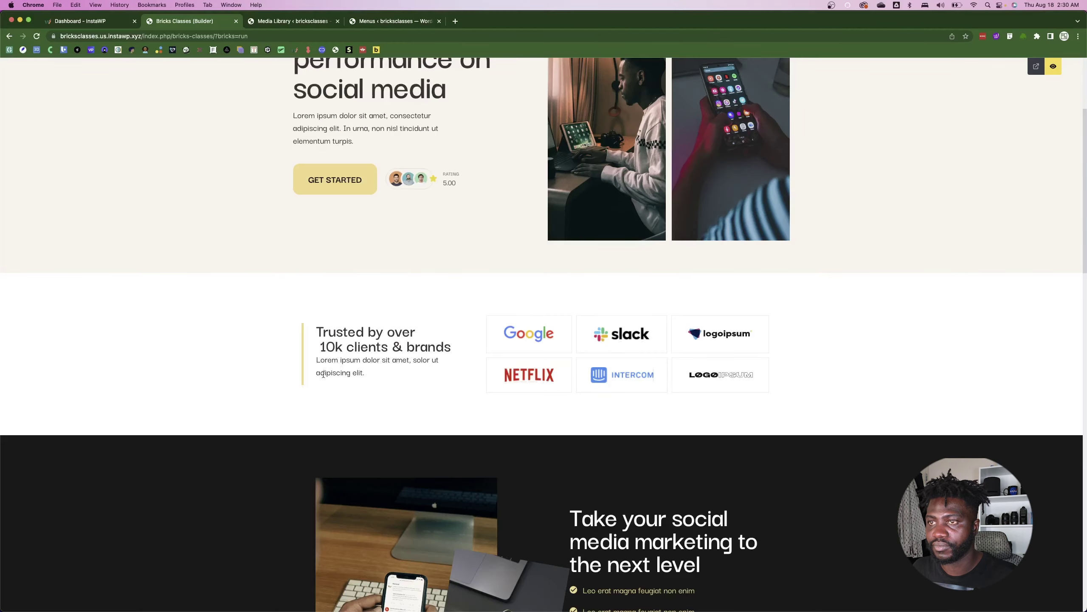
{"action": "scroll", "coordinate": [305, 379], "scroll_direction": "down", "scroll_amount": 10}
{"action": "scroll", "coordinate": [305, 378], "scroll_direction": "up", "scroll_amount": 10}
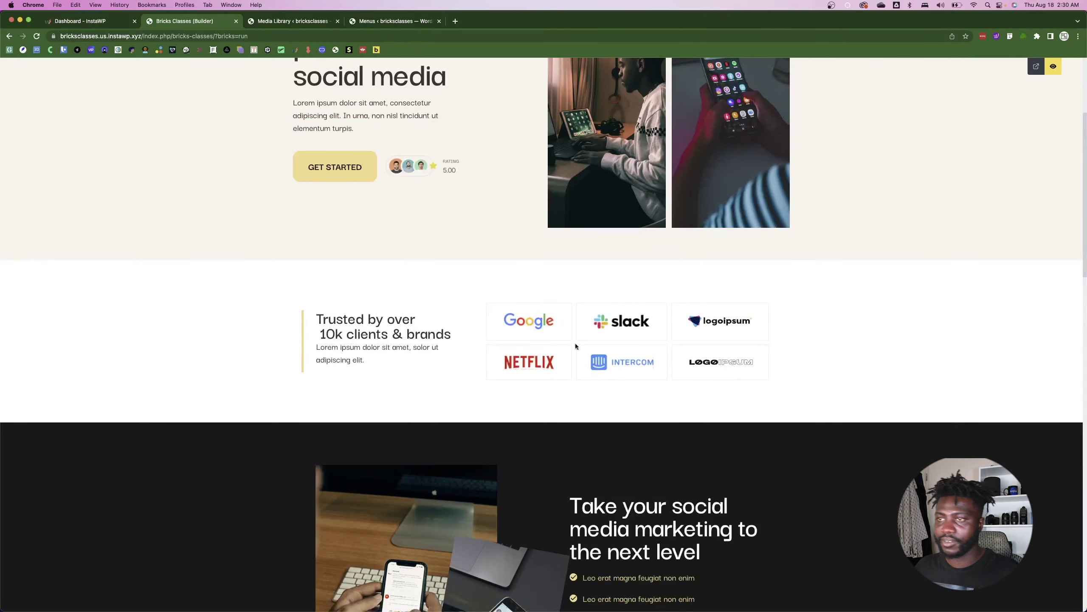
- Switch to the Figma design and examine the "Ready to increase your social media performance" call-to-action section below the testimonial
{"action": "key", "text": "super+Tab"}
{"action": "scroll", "coordinate": [548, 358], "scroll_direction": "down", "scroll_amount": 12}
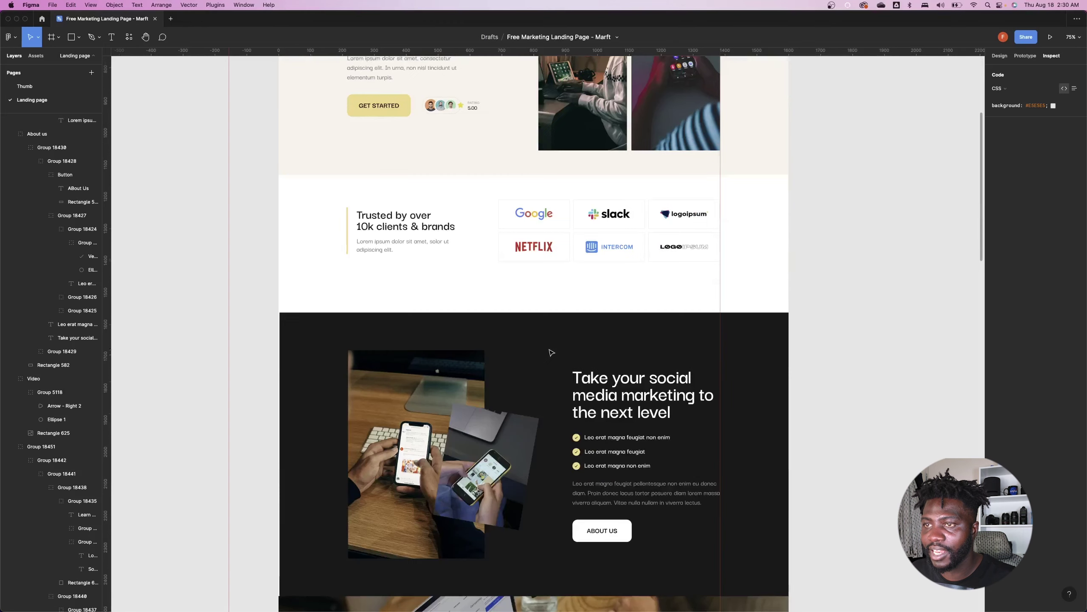
{"action": "scroll", "coordinate": [548, 358], "scroll_direction": "down", "scroll_amount": 20}
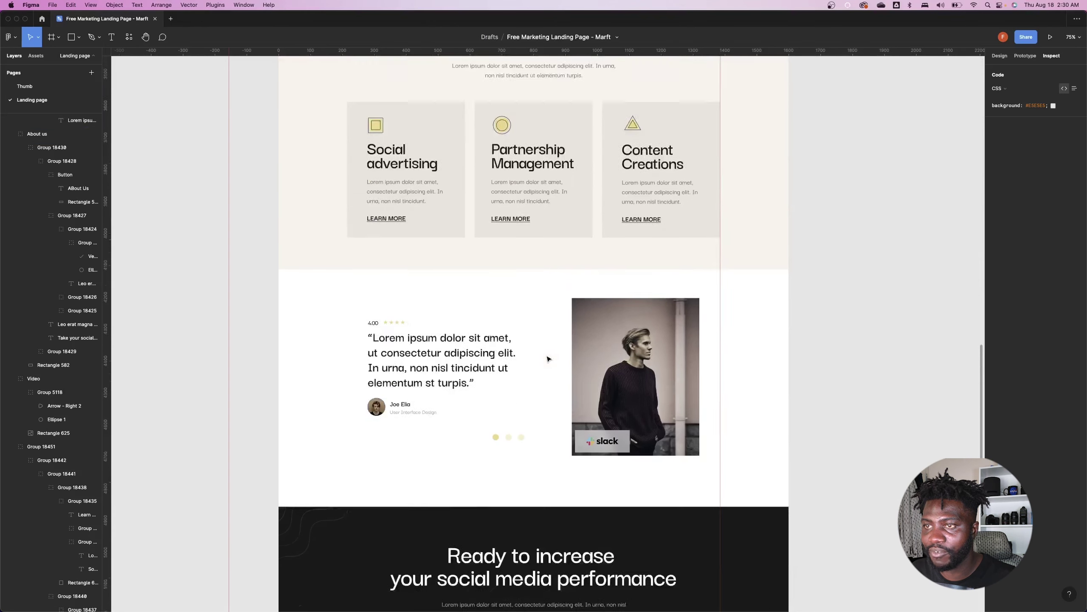
{"action": "scroll", "coordinate": [539, 328], "scroll_direction": "up", "scroll_amount": 3}
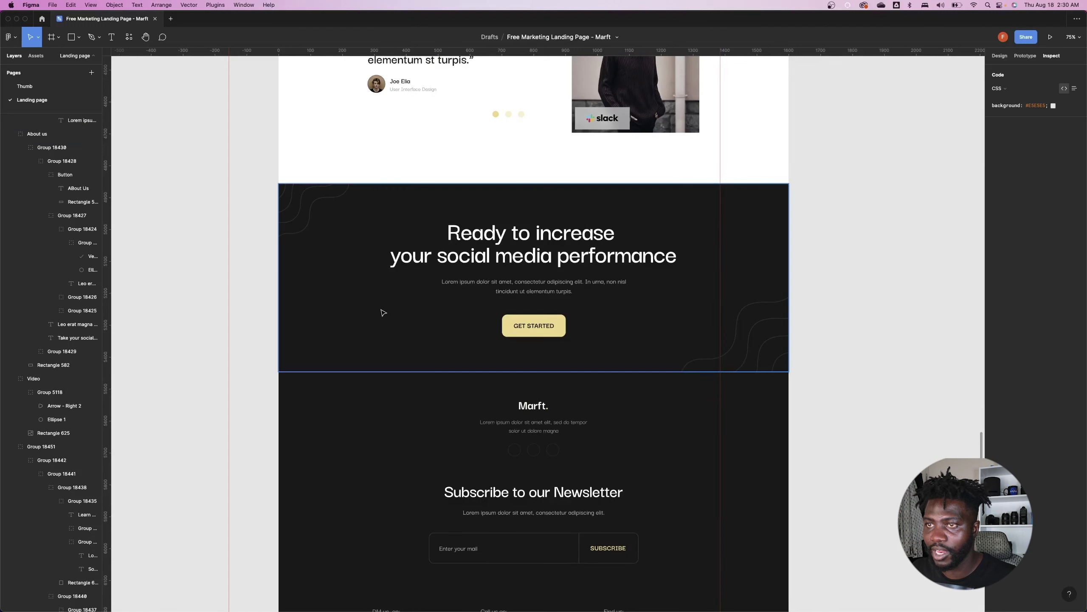
- Switch from the Figma design to the Bricks builder, leave the preview, add a section below the testimonial and assign it the section--wdt class
{"action": "left_click", "coordinate": [422, 288]}
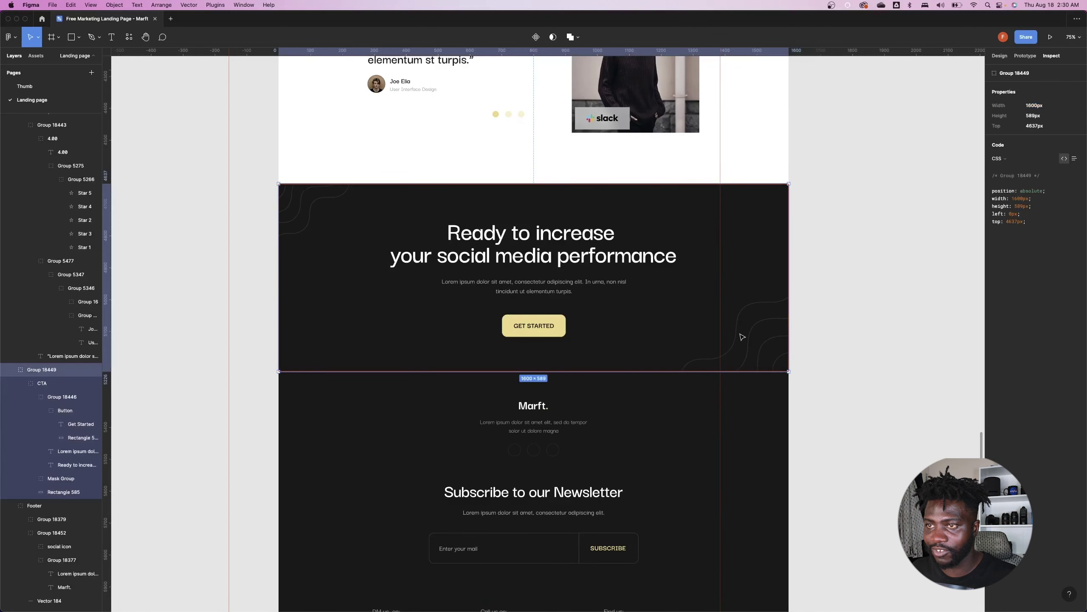
{"action": "key", "text": "super+Tab"}
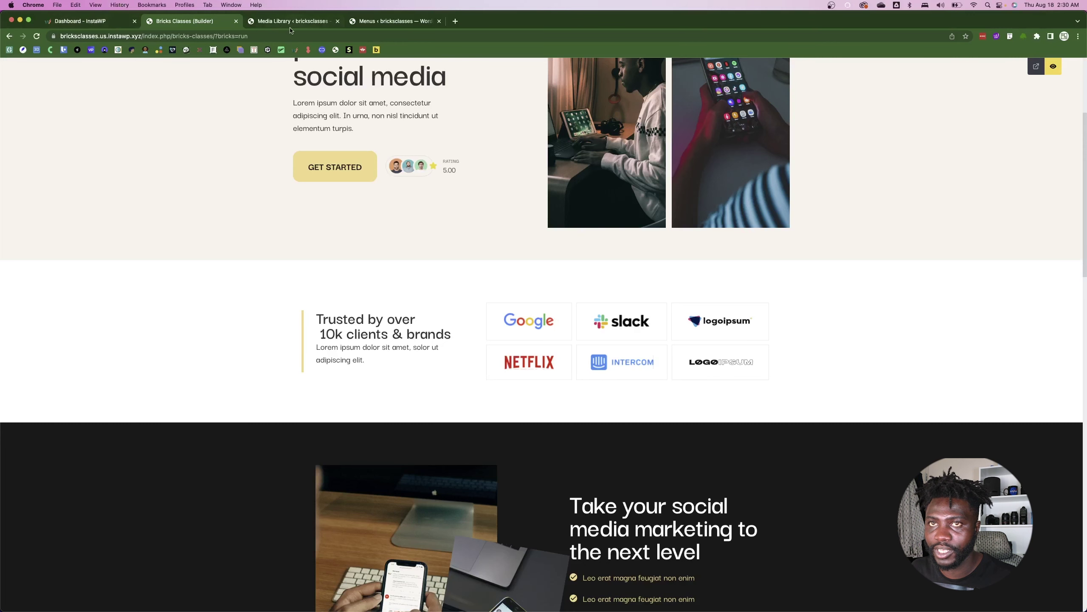
{"action": "left_click", "coordinate": [1054, 66]}
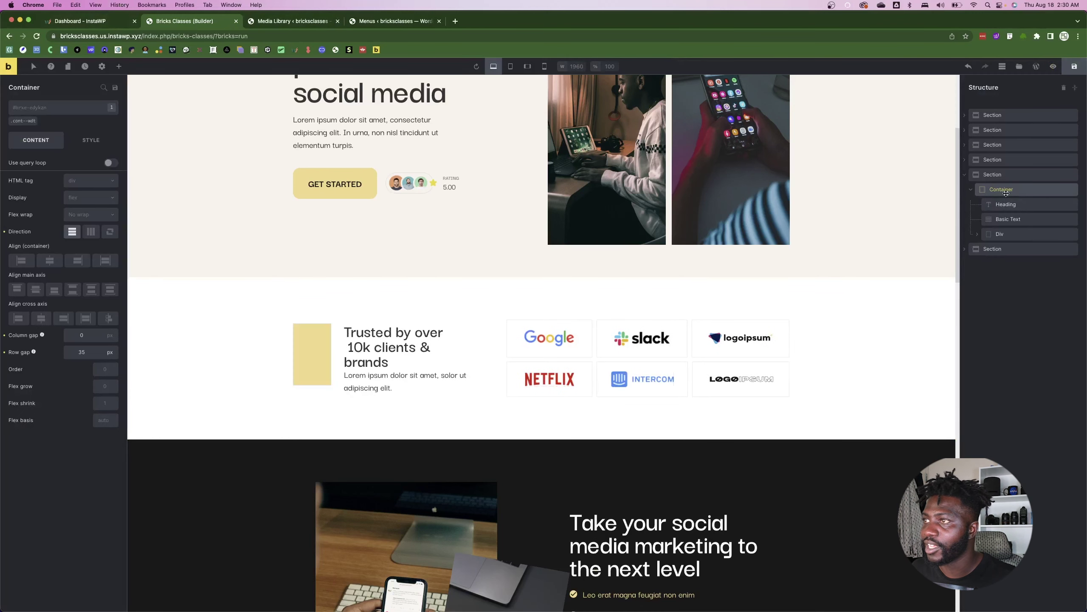
{"action": "left_click", "coordinate": [967, 175]}
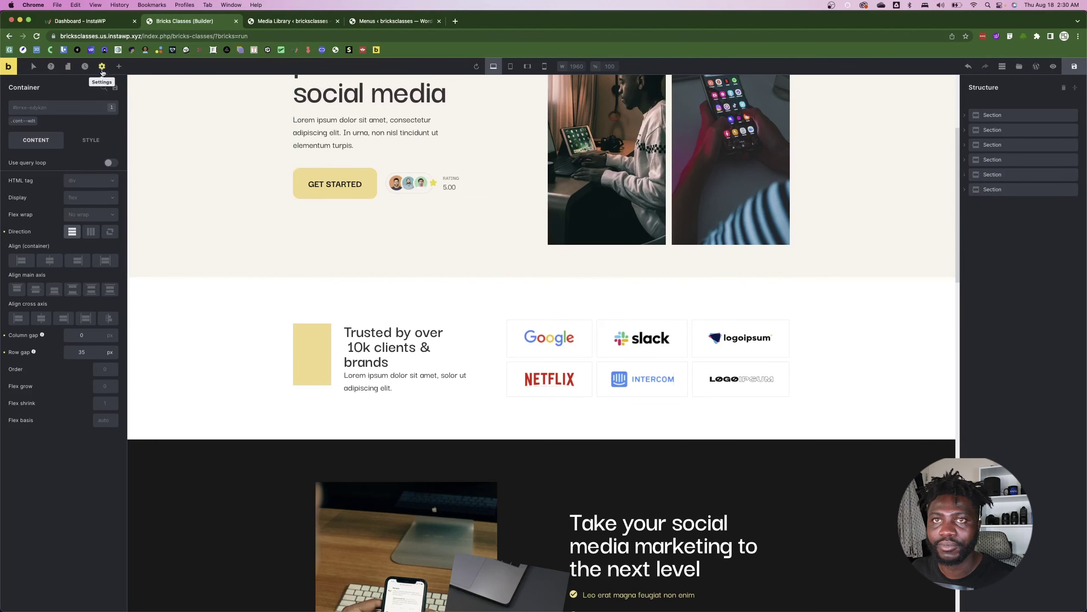
{"action": "left_click", "coordinate": [119, 66]}
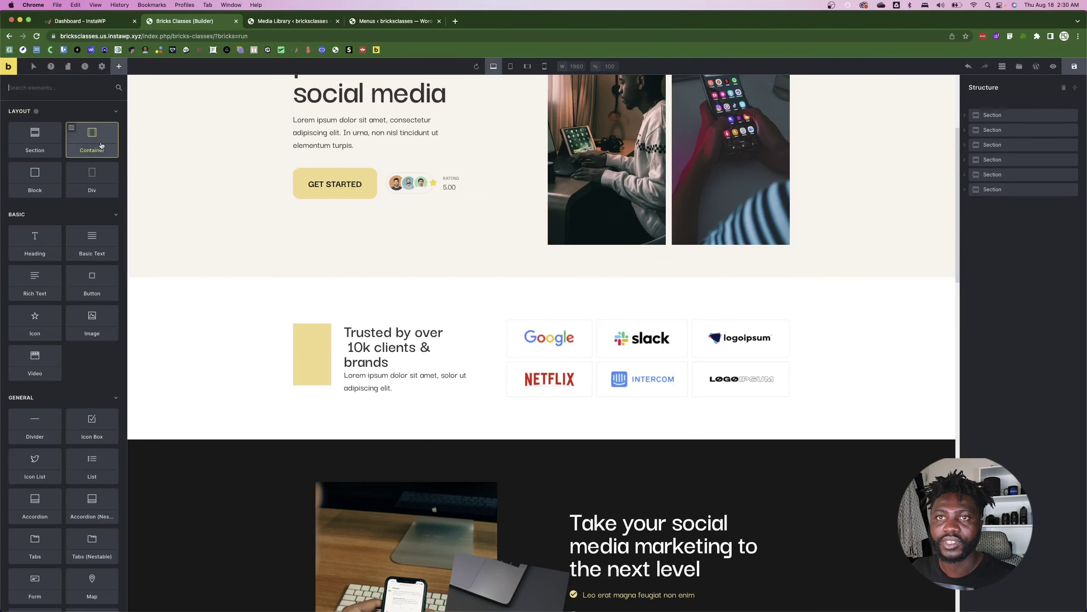
{"action": "left_click", "coordinate": [36, 141]}
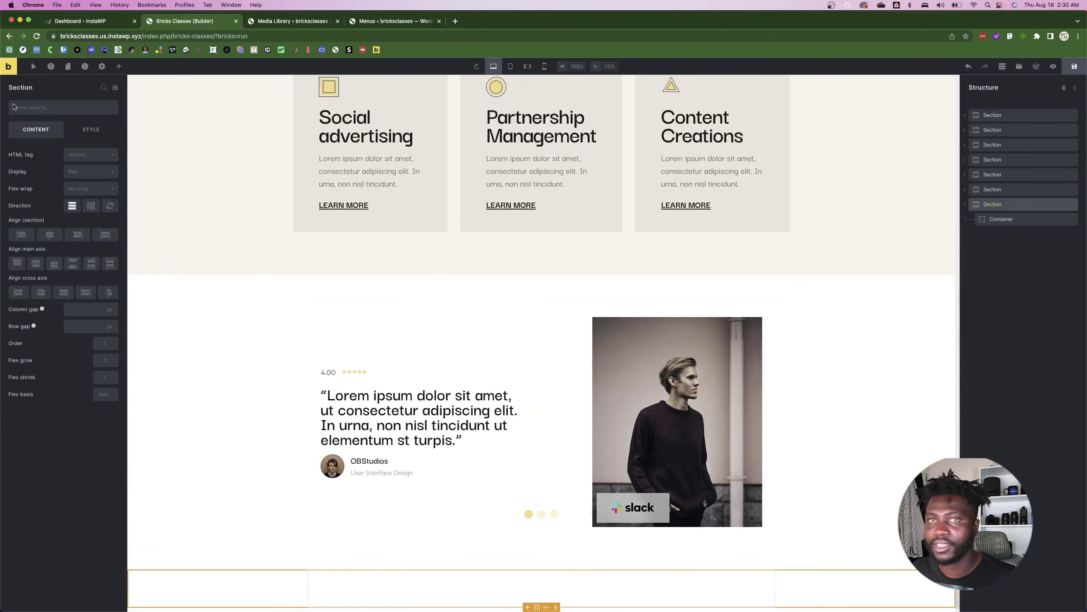
{"action": "left_click", "coordinate": [14, 107]}
{"action": "key", "text": "Escape"}
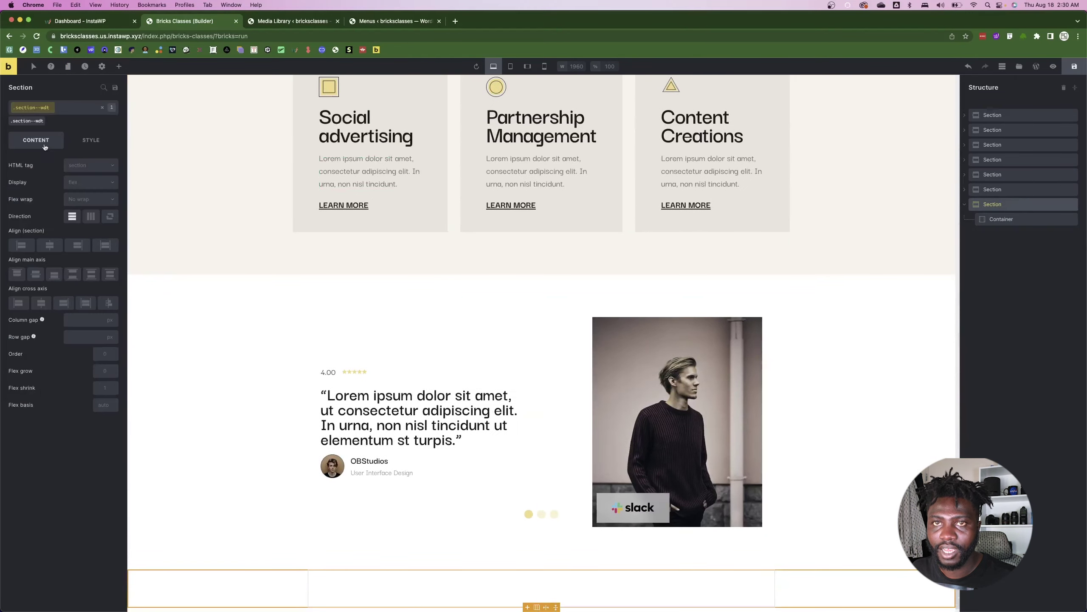
- Assign the cont--wdt class to the new section's container and set the container's own direction to vertical, outside the class
{"action": "left_click", "coordinate": [1001, 220]}
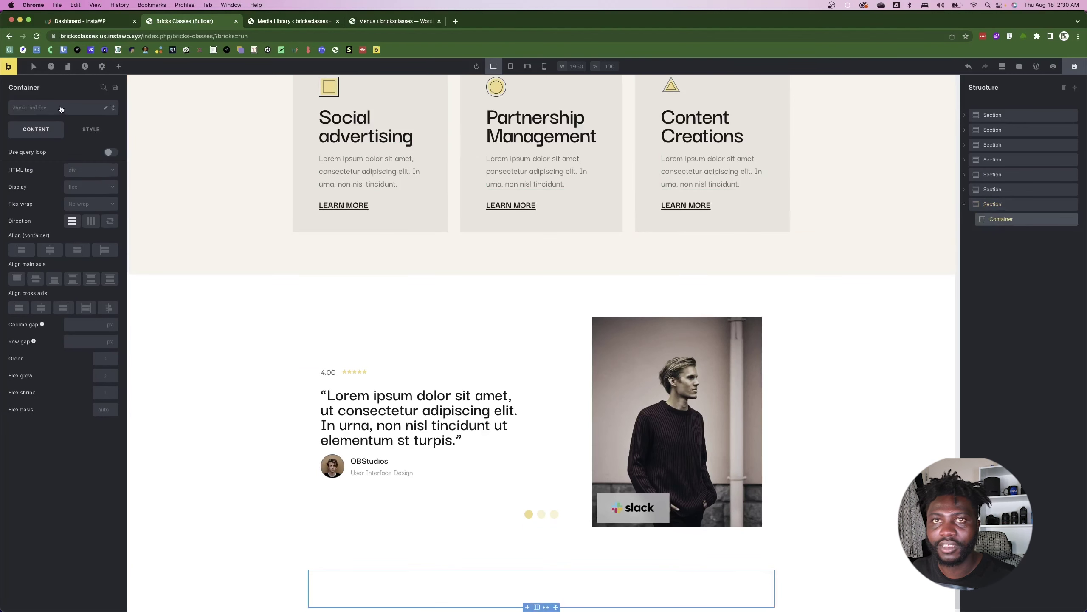
{"action": "left_click", "coordinate": [43, 108]}
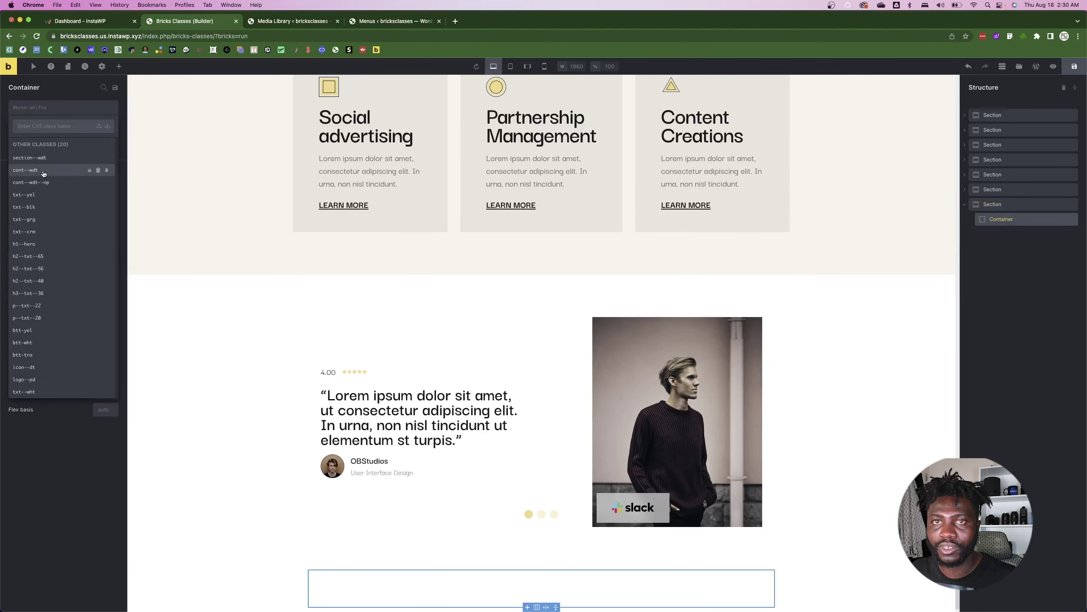
{"action": "left_click", "coordinate": [43, 170]}
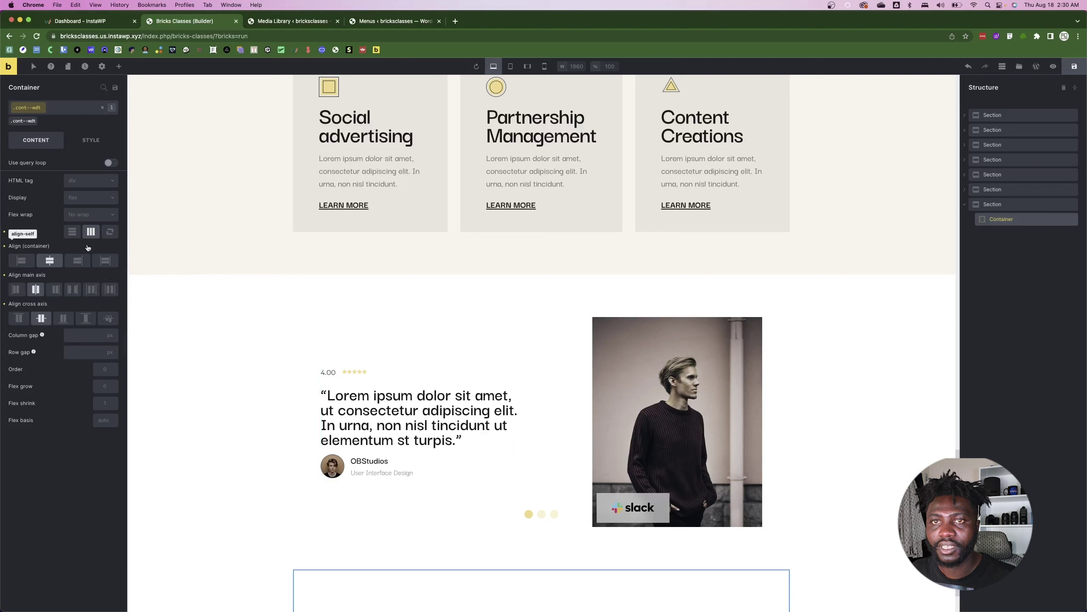
{"action": "key", "text": "super+Tab"}
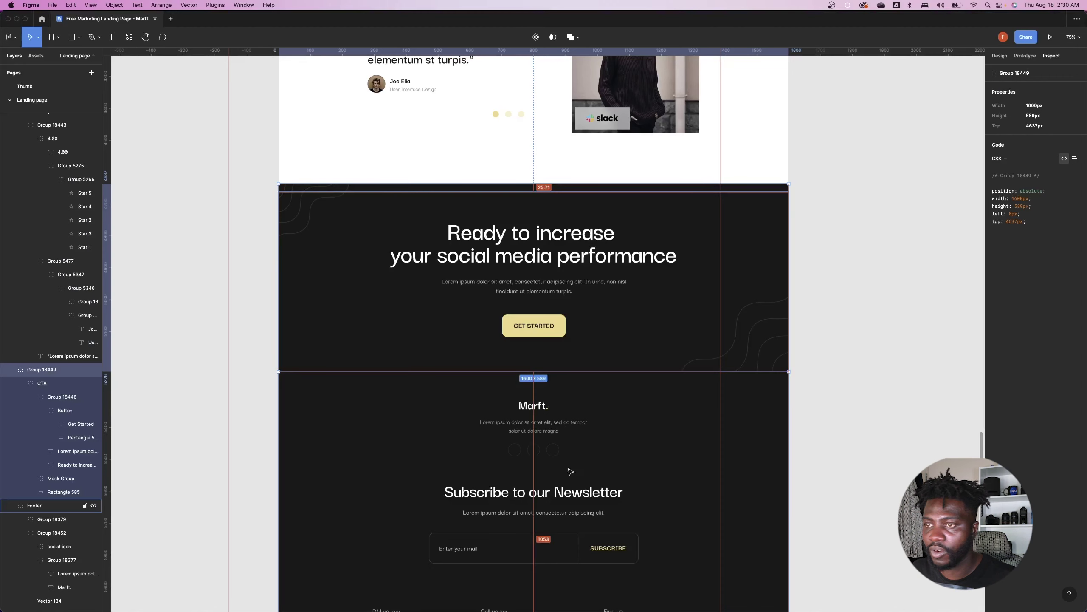
{"action": "key", "text": "super+Tab"}
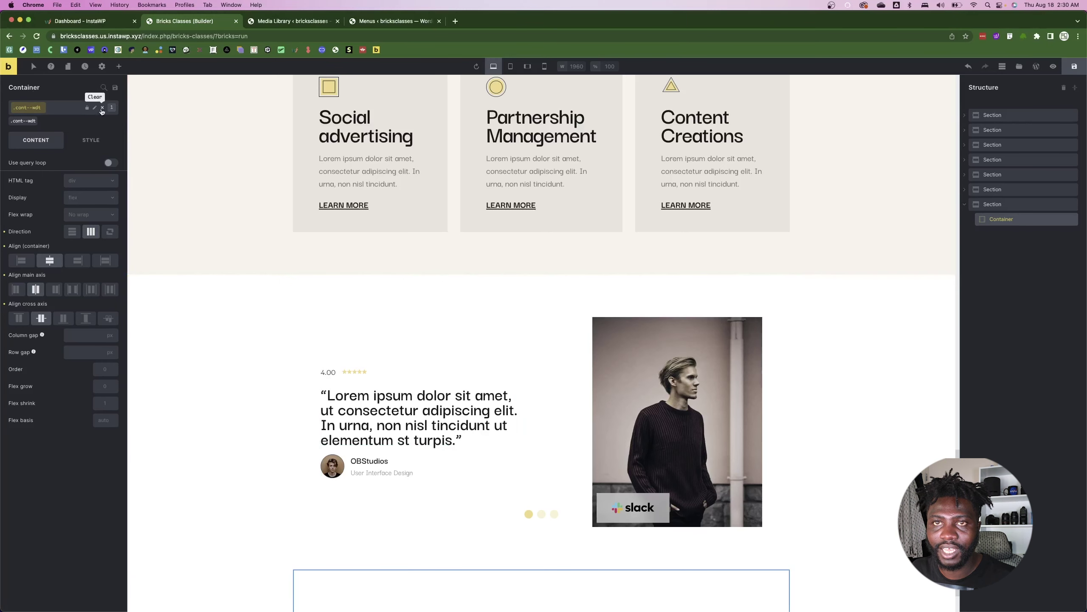
{"action": "key", "text": "super+Tab"}
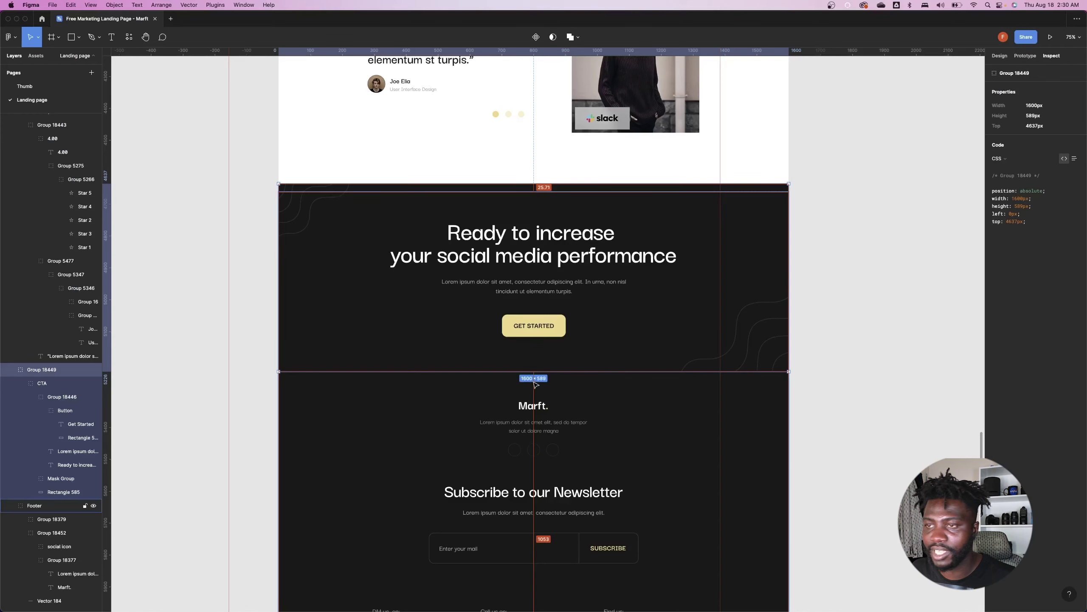
{"action": "key", "text": "super+Tab"}
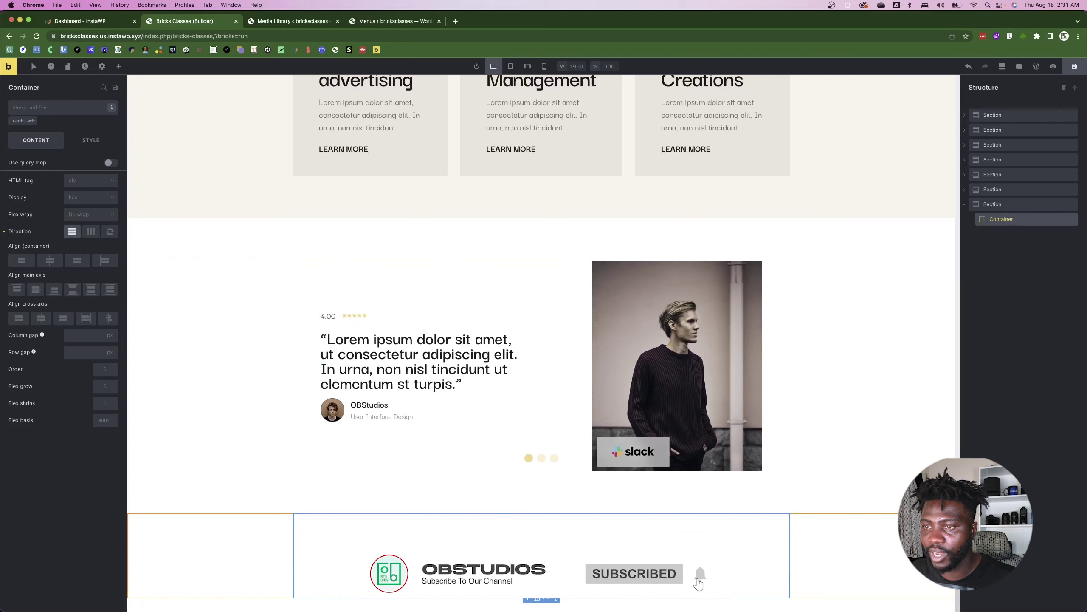
- Check the call-to-action layout in the Figma design, then add a heading, a basic text and a button to the new container
{"action": "key", "text": "super+Tab"}
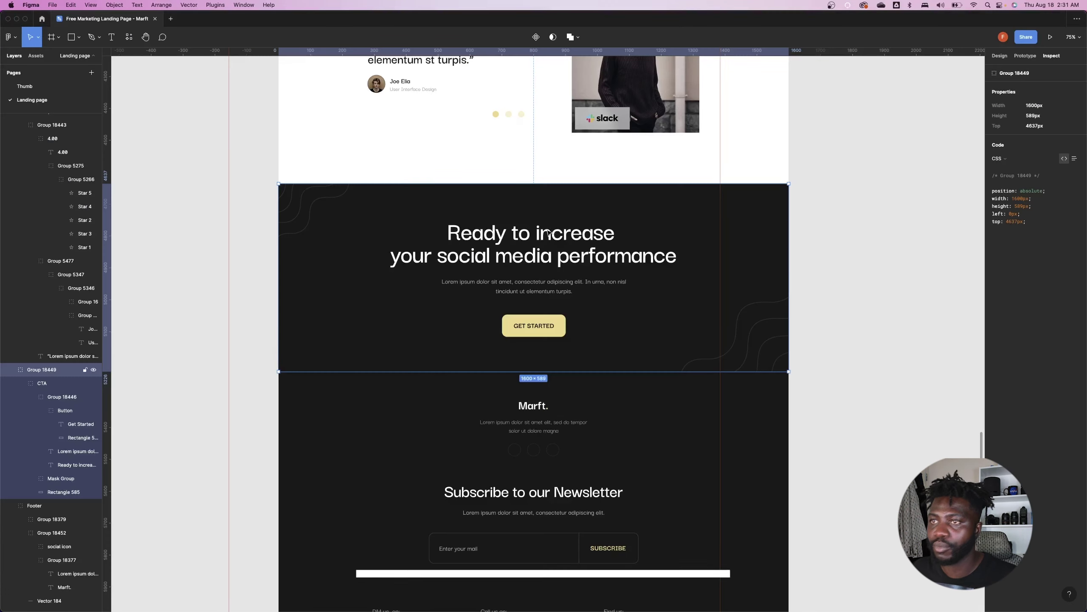
{"action": "key", "text": "super+Tab"}
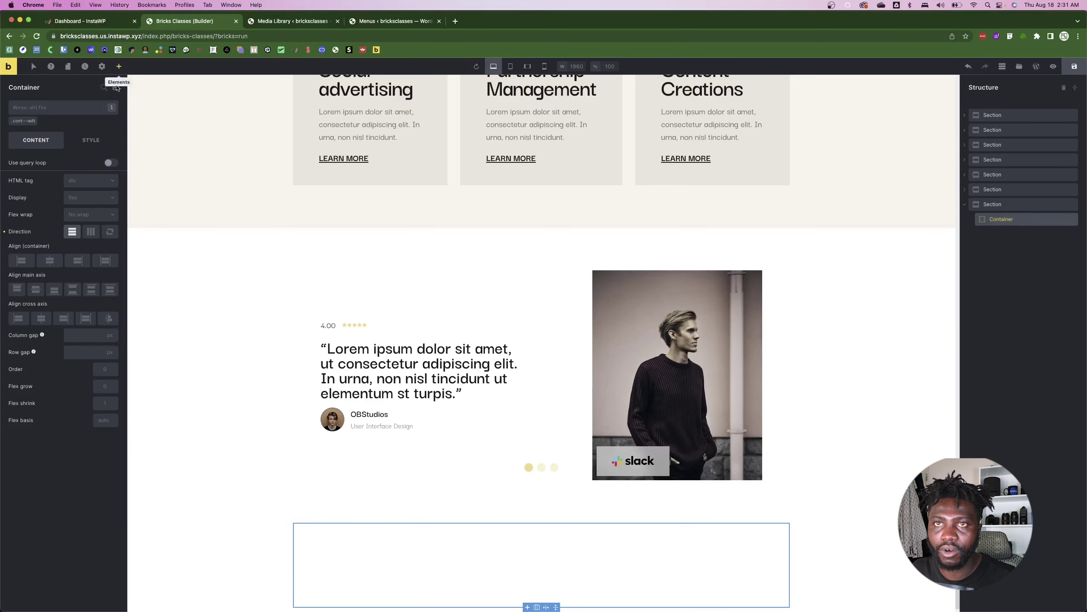
{"action": "left_click", "coordinate": [119, 66]}
{"action": "left_click", "coordinate": [37, 238]}
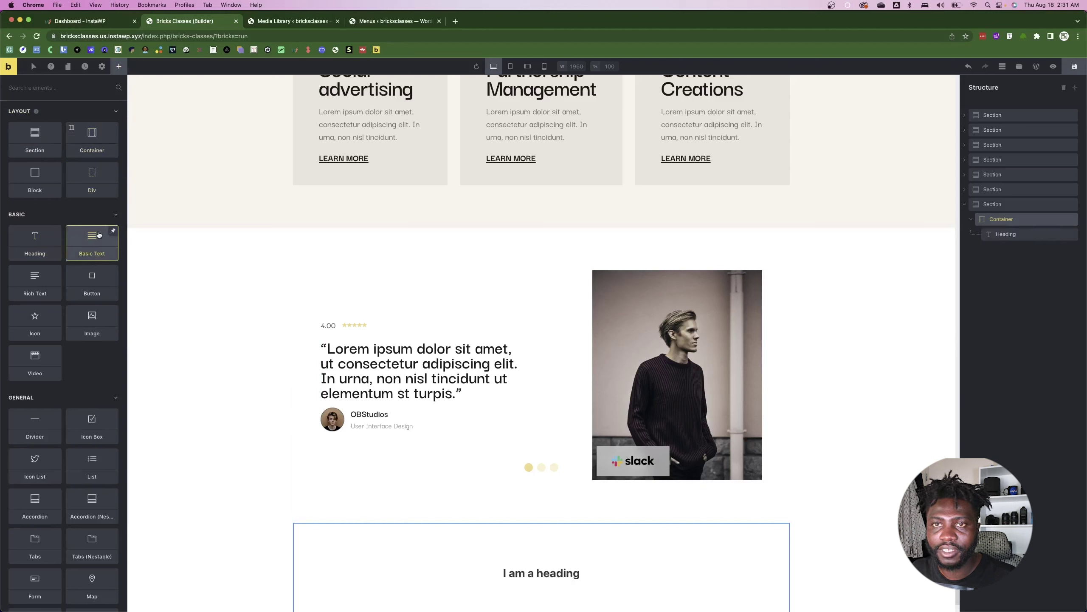
{"action": "left_click", "coordinate": [92, 240]}
{"action": "left_click", "coordinate": [90, 292]}
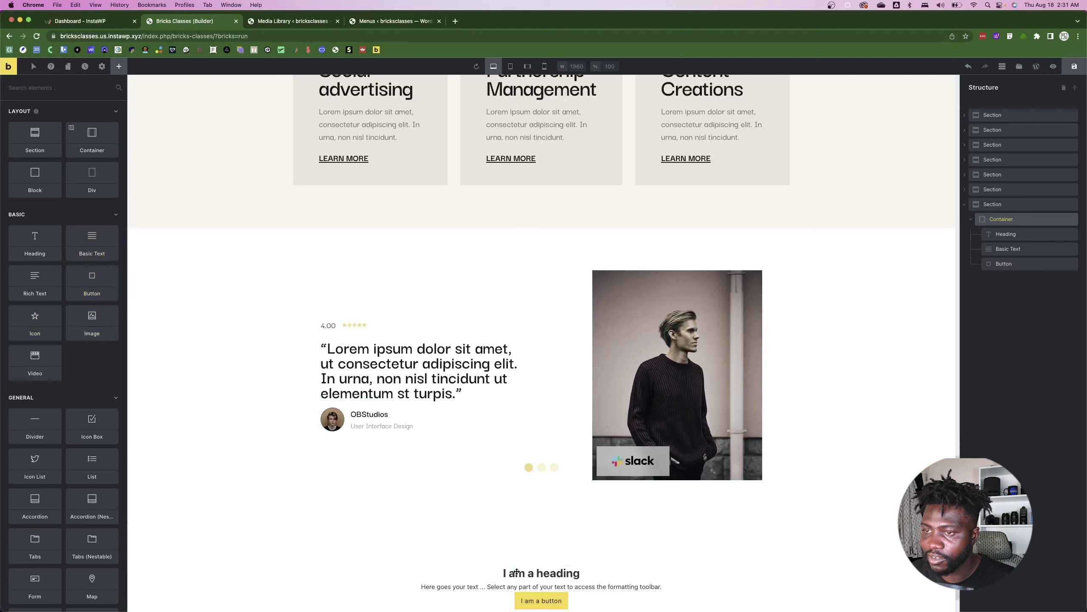
- Replace the new heading's text with "Ready to increase your social media performance", copied from the Figma design
{"action": "left_click", "coordinate": [541, 572]}
{"action": "key", "text": "super+Tab"}
{"action": "double_click", "coordinate": [505, 232]}
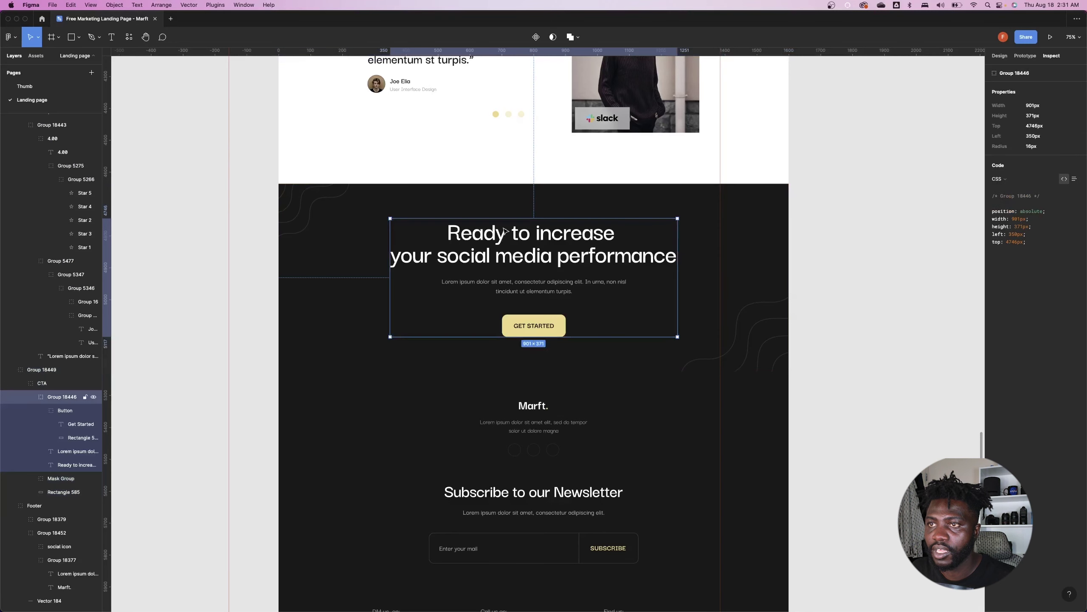
{"action": "double_click", "coordinate": [503, 235]}
{"action": "key", "text": "super+c"}
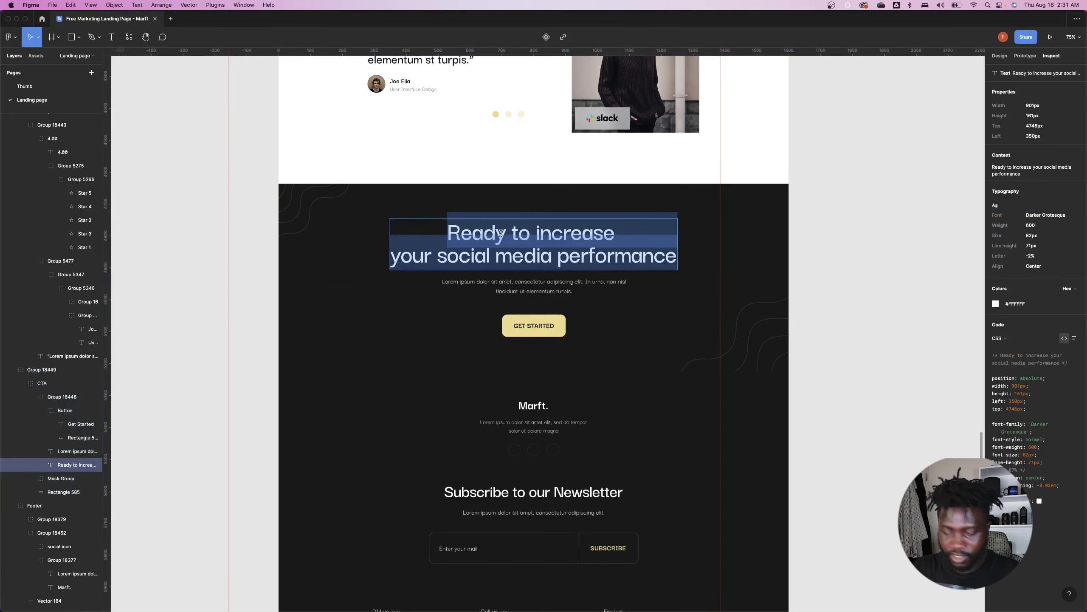
{"action": "key", "text": "super+Tab"}
{"action": "left_click", "coordinate": [58, 157]}
{"action": "key", "text": "super+a"}
{"action": "key", "text": "super+v"}
- Assign the txt--crm and h1--hero classes to the call-to-action heading and compare it with the Figma design
{"action": "left_click", "coordinate": [56, 107]}
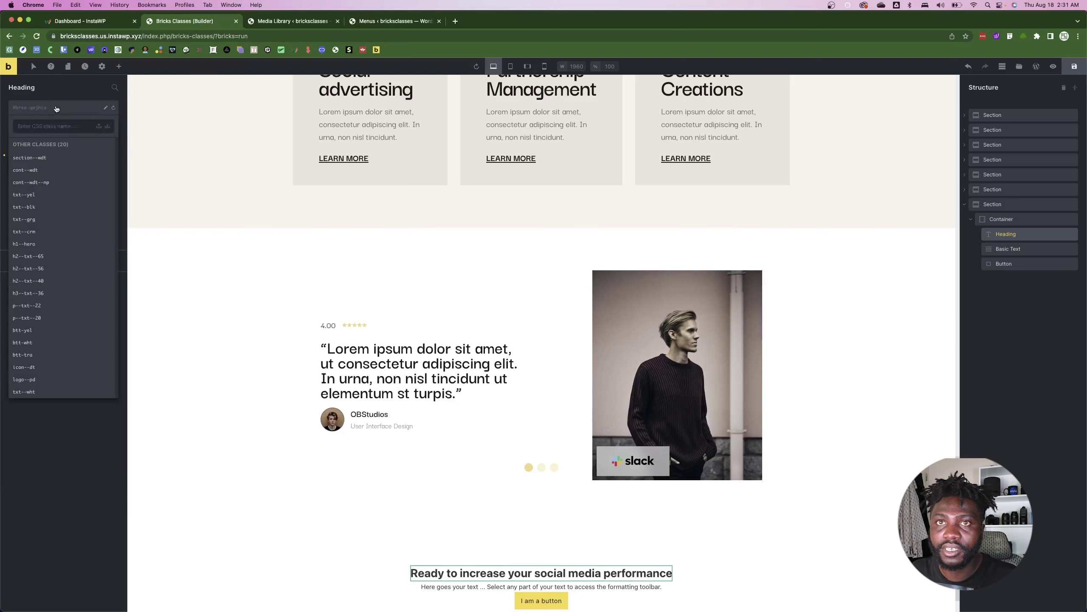
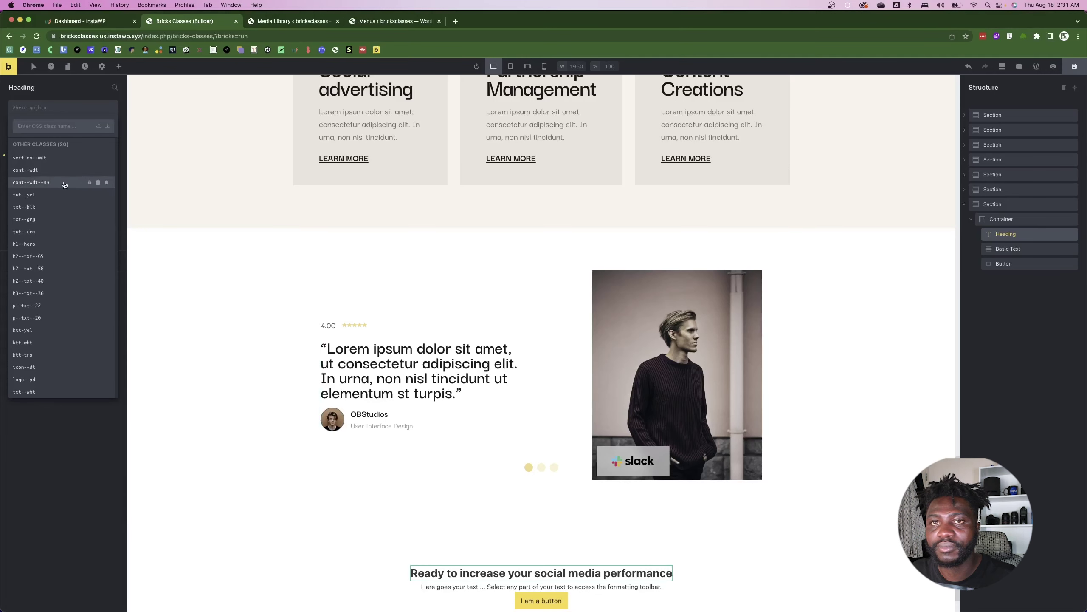
{"action": "left_click", "coordinate": [37, 232]}
{"action": "left_click", "coordinate": [61, 106]}
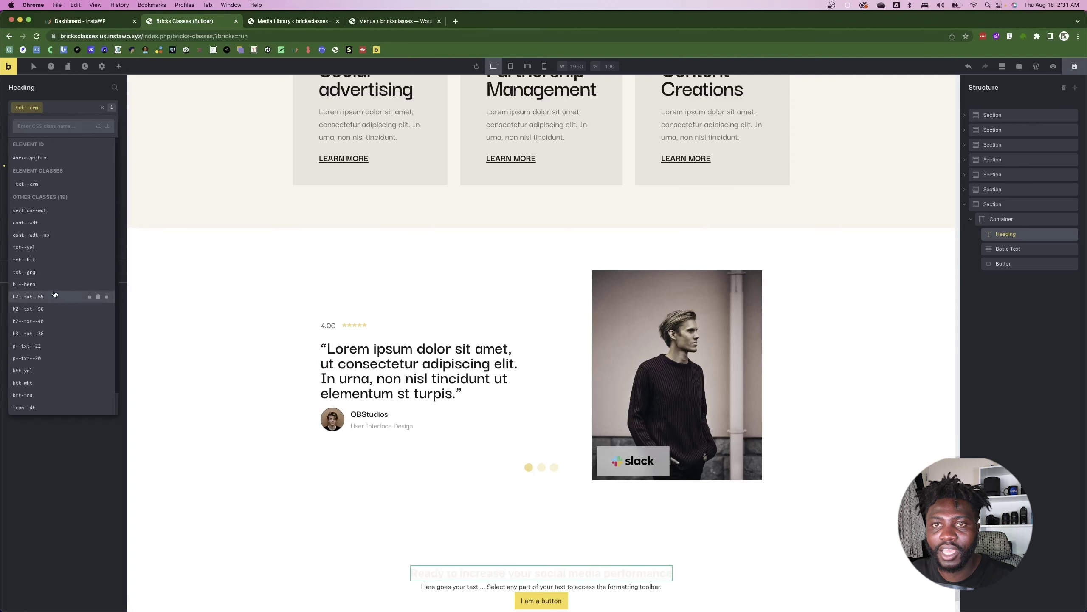
{"action": "left_click", "coordinate": [43, 284]}
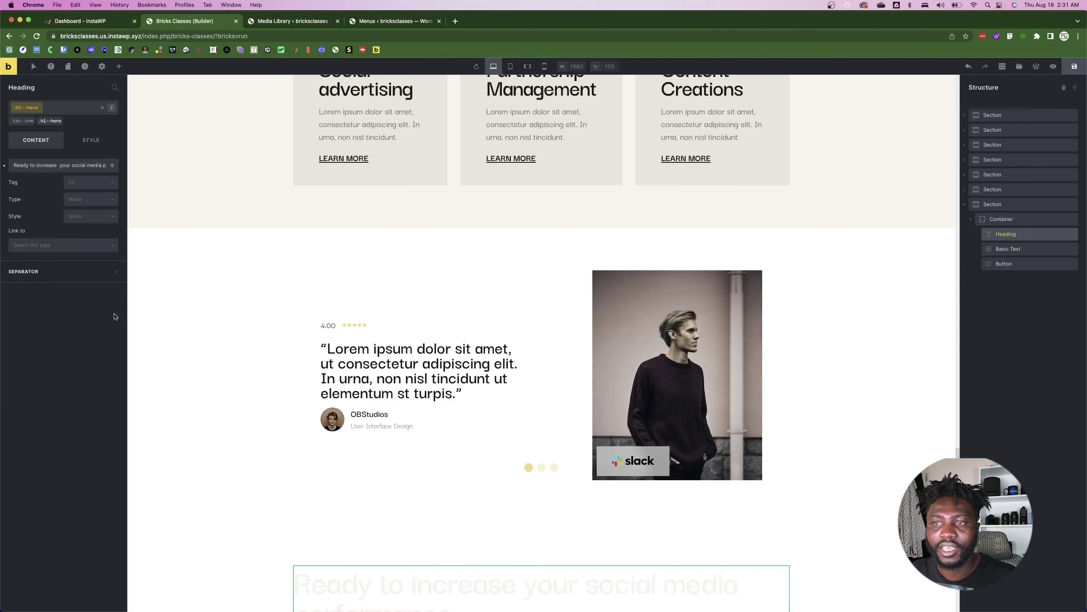
{"action": "key", "text": "super+Tab"}
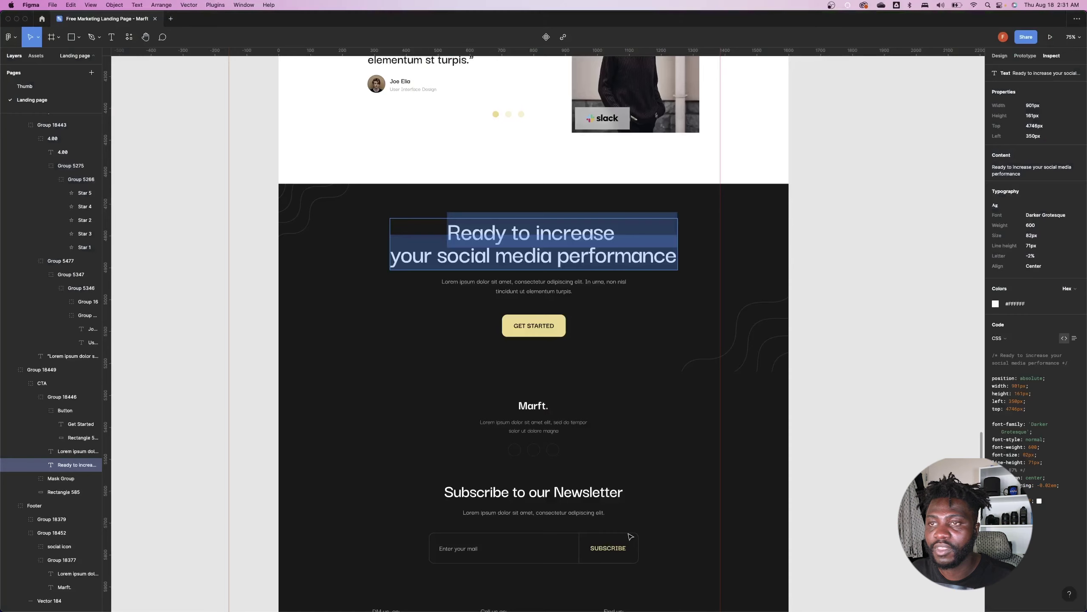
{"action": "key", "text": "super+Tab"}
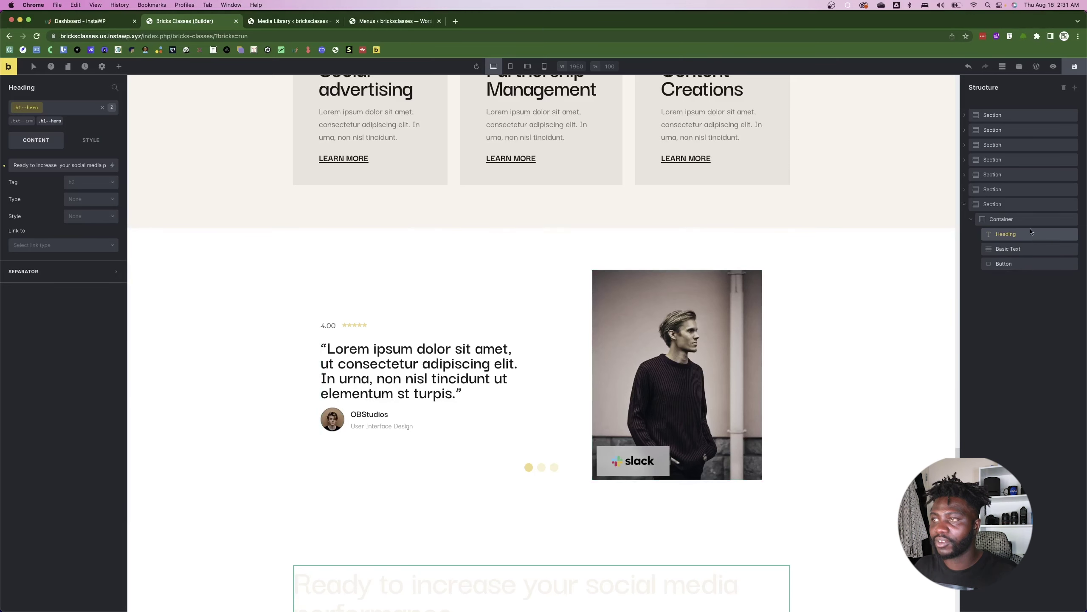
- Switch to the Figma design, select the CTA group and copy the hex value of its dark background colour
{"action": "scroll", "coordinate": [908, 272], "scroll_direction": "down", "scroll_amount": 2}
{"action": "key", "text": "super+Tab"}
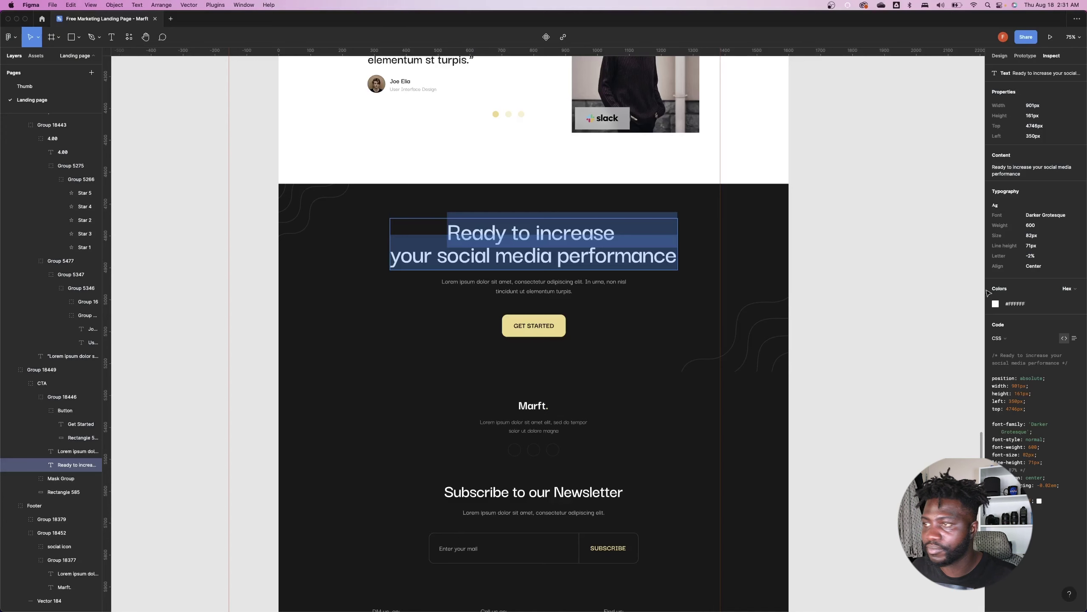
{"action": "left_click", "coordinate": [740, 223]}
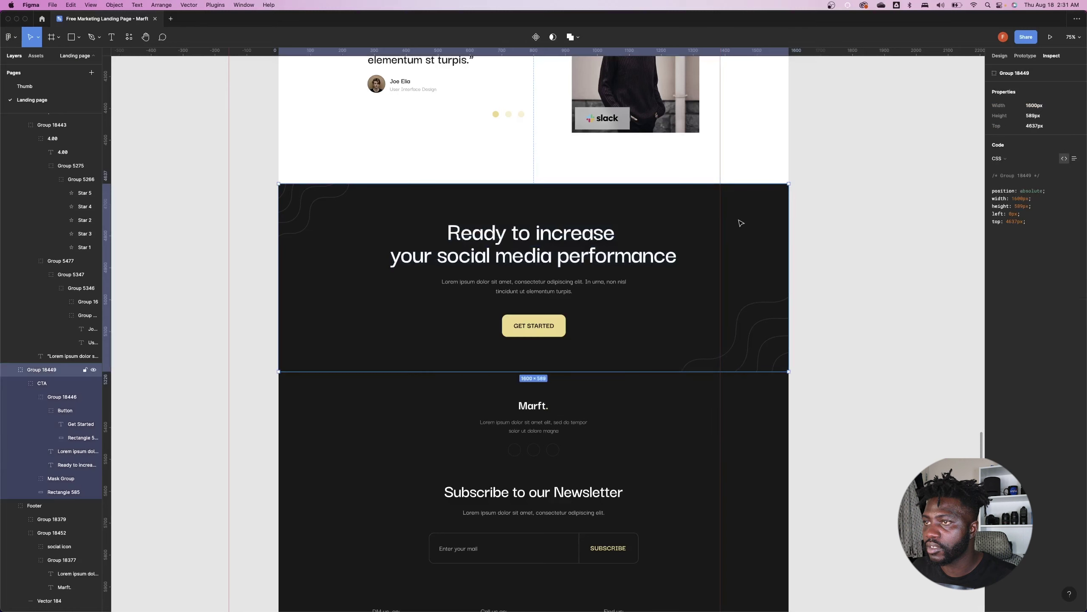
{"action": "double_click", "coordinate": [775, 233]}
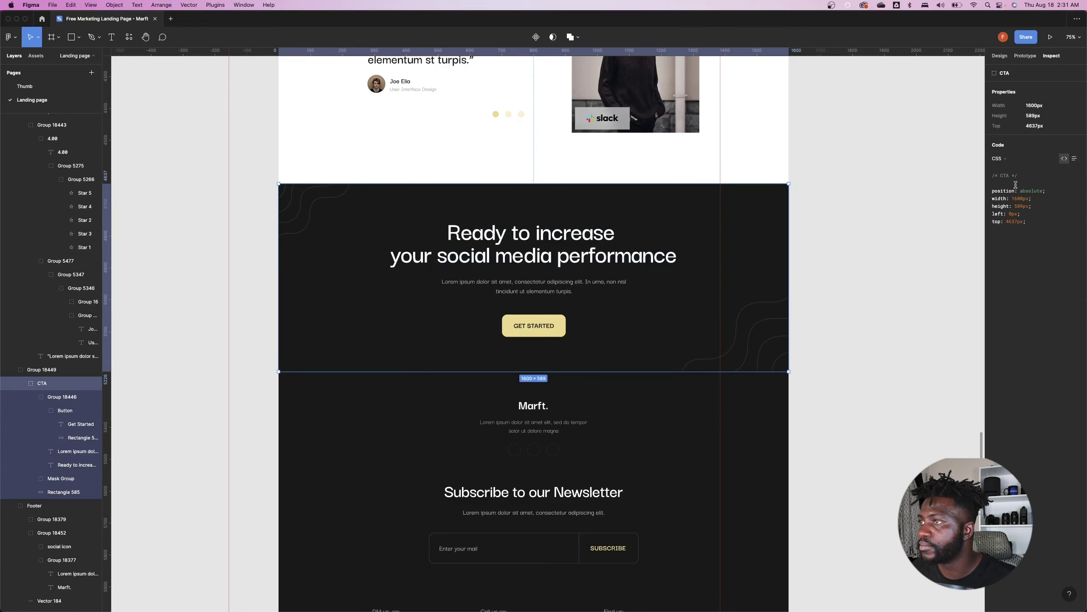
{"action": "left_click", "coordinate": [1001, 57]}
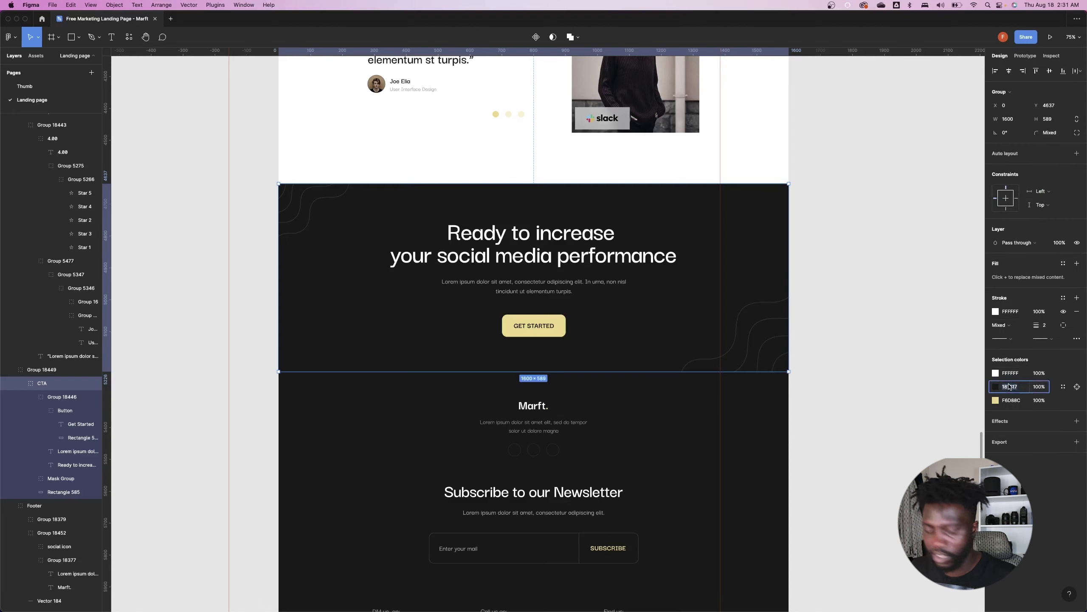
- Switch to Bricks and set the call-to-action section's own background colour to the hex value 181817, outside its section--wdt class
{"action": "key", "text": "super+Tab"}
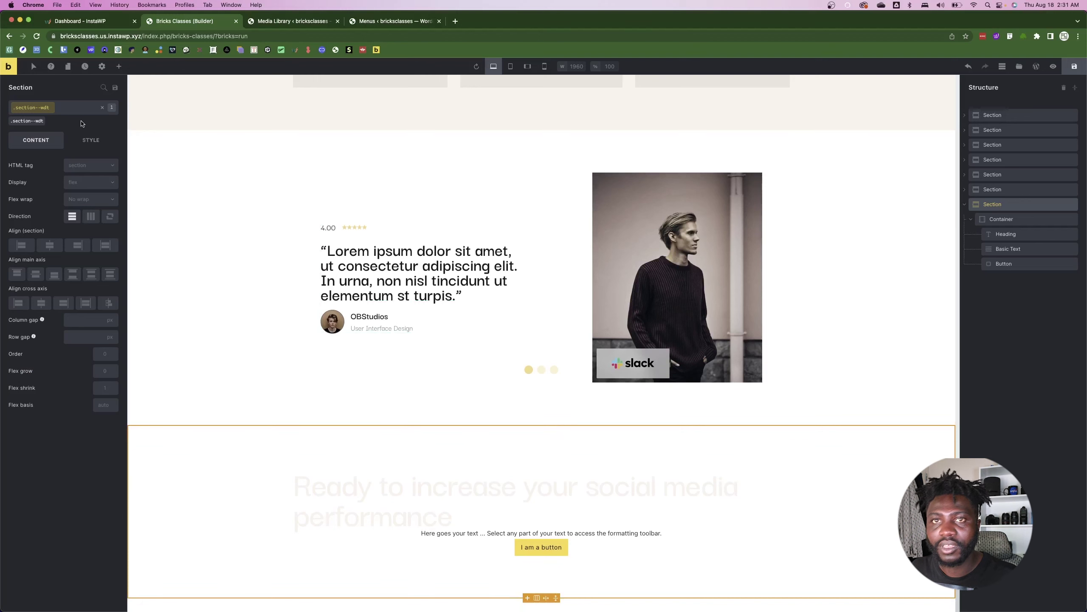
{"action": "left_click", "coordinate": [88, 141]}
{"action": "left_click", "coordinate": [102, 107]}
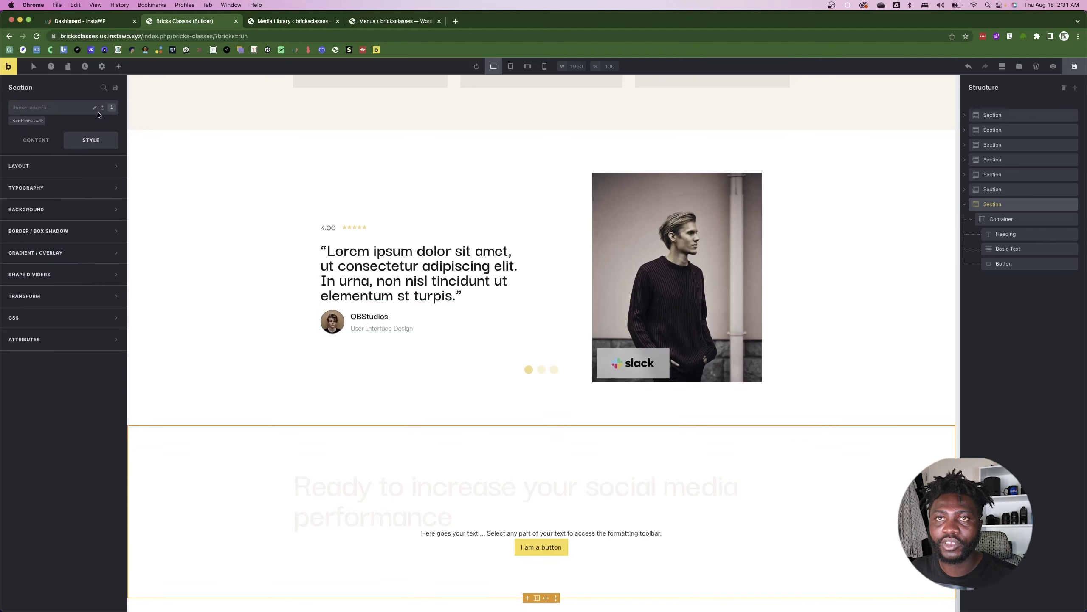
{"action": "left_click", "coordinate": [63, 181]}
{"action": "left_click", "coordinate": [62, 175]}
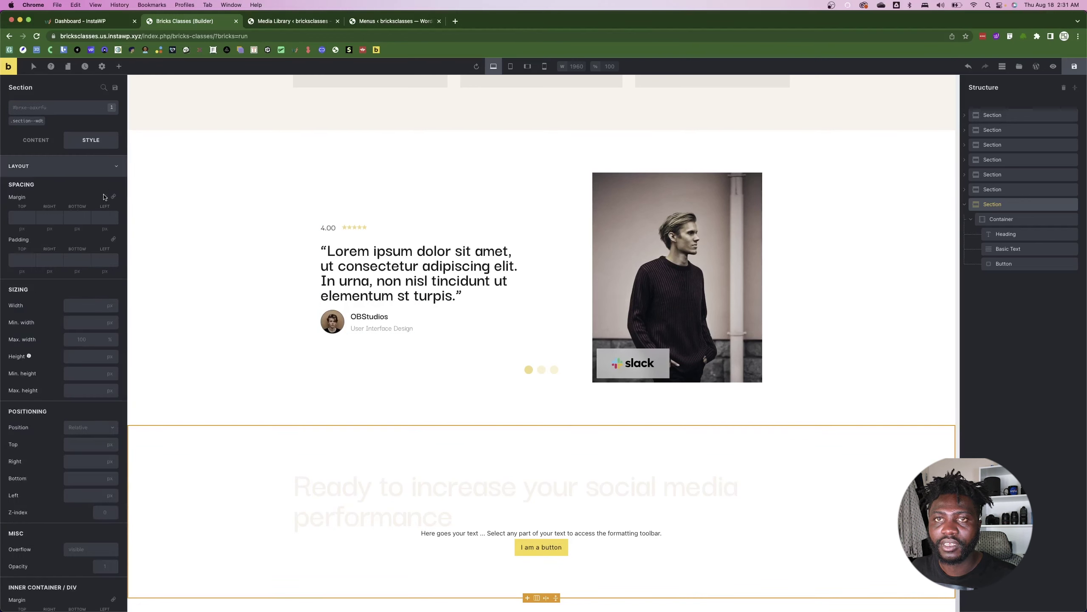
{"action": "left_click", "coordinate": [71, 175]}
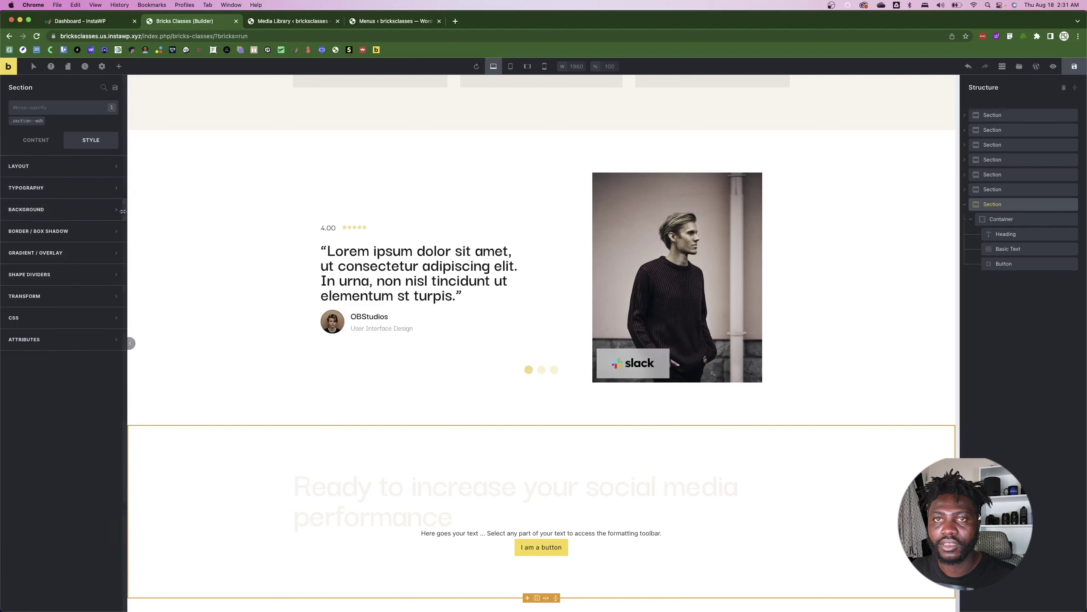
{"action": "left_click", "coordinate": [86, 210]}
{"action": "left_click", "coordinate": [111, 229]}
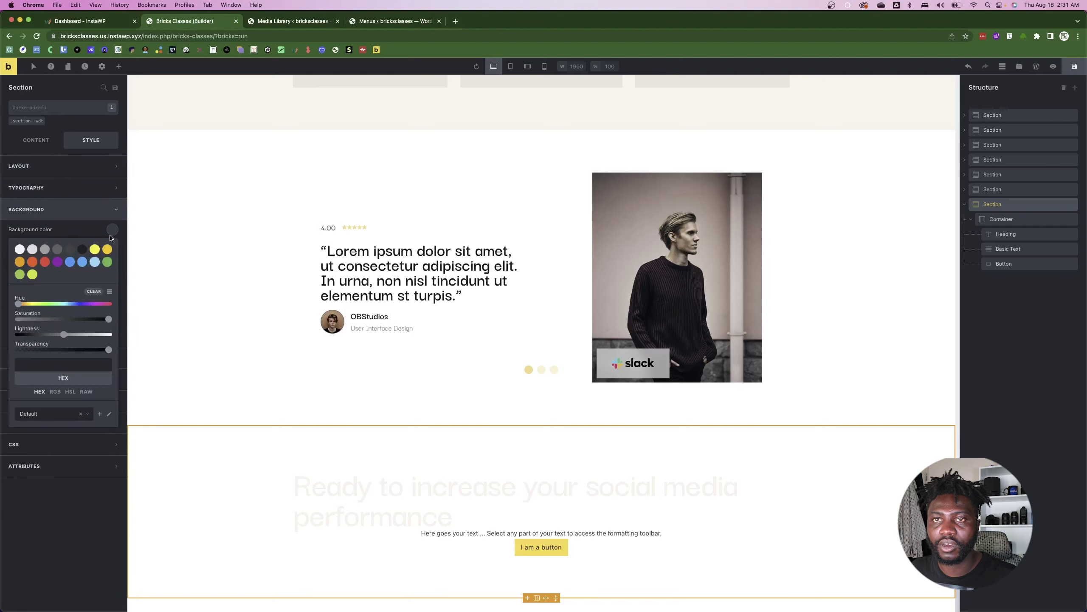
{"action": "left_click", "coordinate": [66, 364]}
{"action": "type", "text": "181817"}
- Centre-align the text of the "Ready to increase your social media performance" heading
{"action": "scroll", "coordinate": [514, 342], "scroll_direction": "up", "scroll_amount": 1}
{"action": "left_click", "coordinate": [471, 493]}
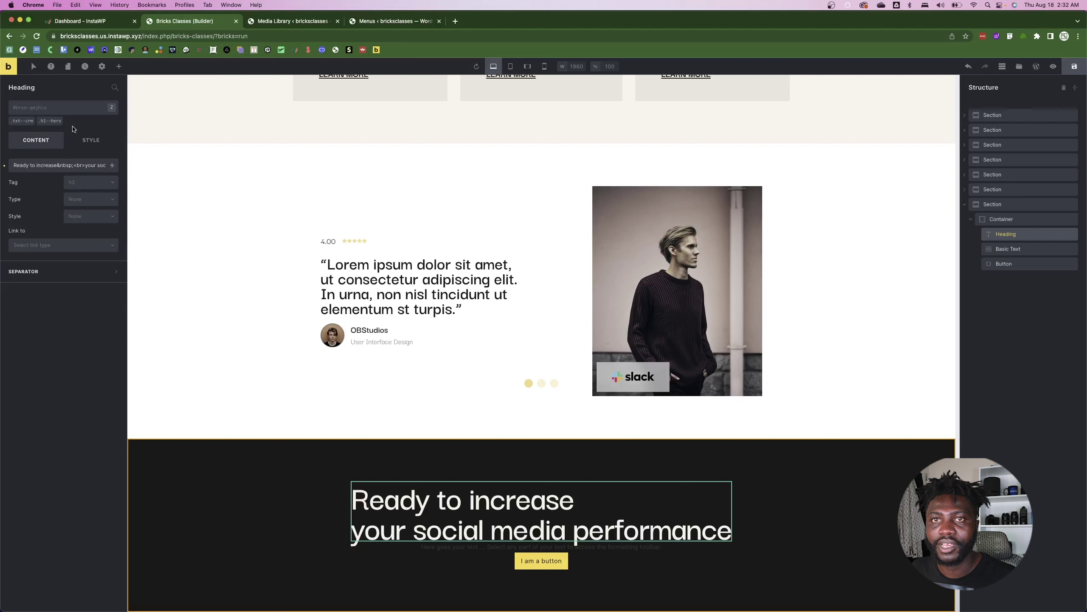
{"action": "left_click", "coordinate": [91, 140]}
{"action": "left_click", "coordinate": [64, 188]}
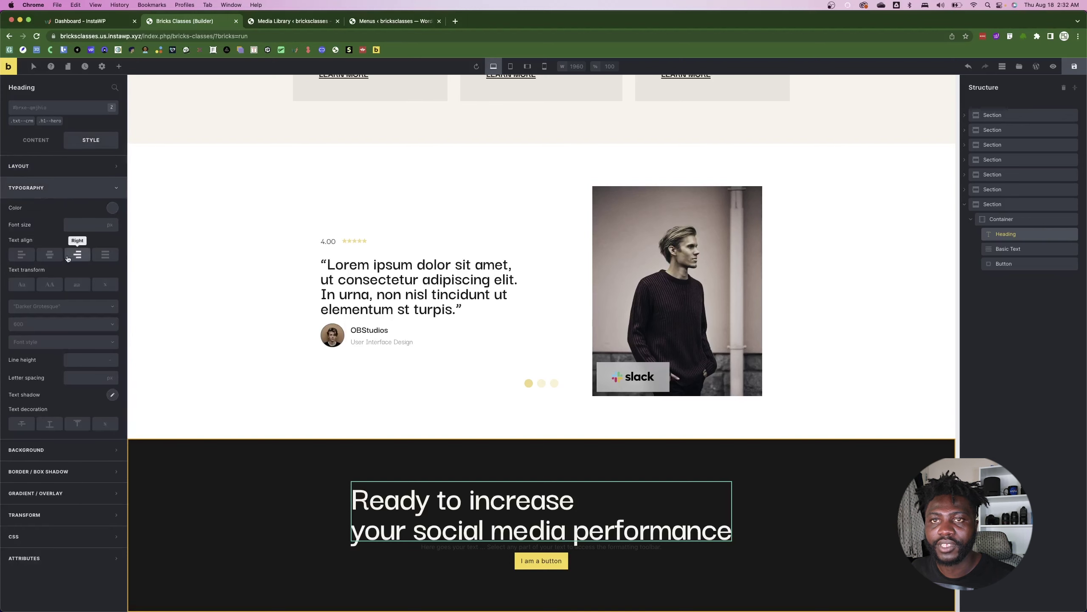
{"action": "left_click", "coordinate": [49, 254]}
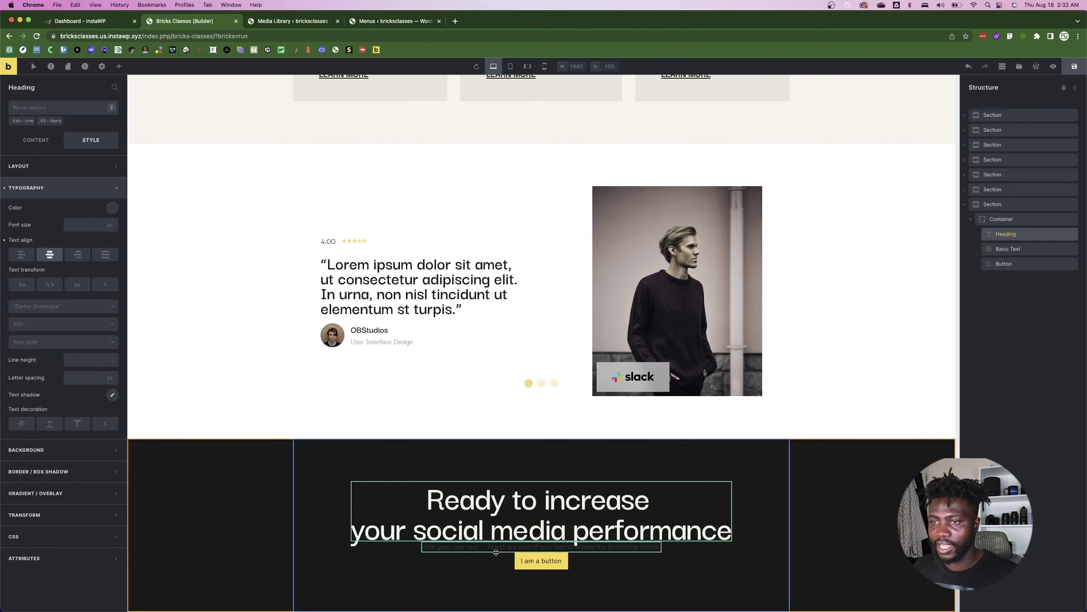
- Replace the call-to-action basic text's placeholder with the lorem ipsum paragraph copied from below the heading in the Figma design
{"action": "key", "text": "super+Tab"}
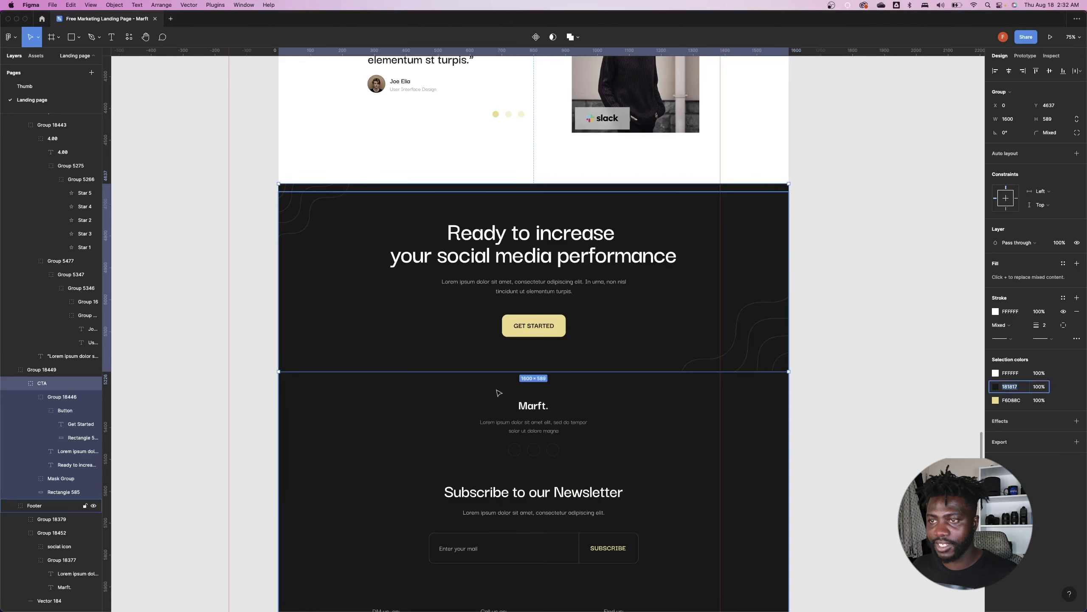
{"action": "left_click", "coordinate": [509, 283], "text": "super"}
{"action": "key", "text": "Return"}
{"action": "key", "text": "super+c"}
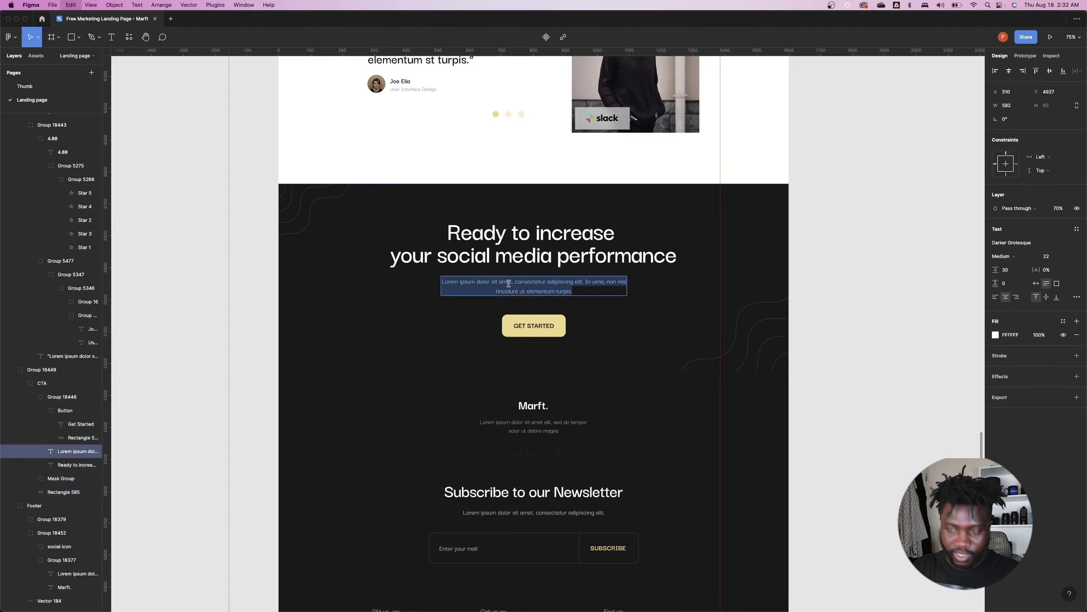
{"action": "key", "text": "super+Tab"}
{"action": "left_click", "coordinate": [48, 171]}
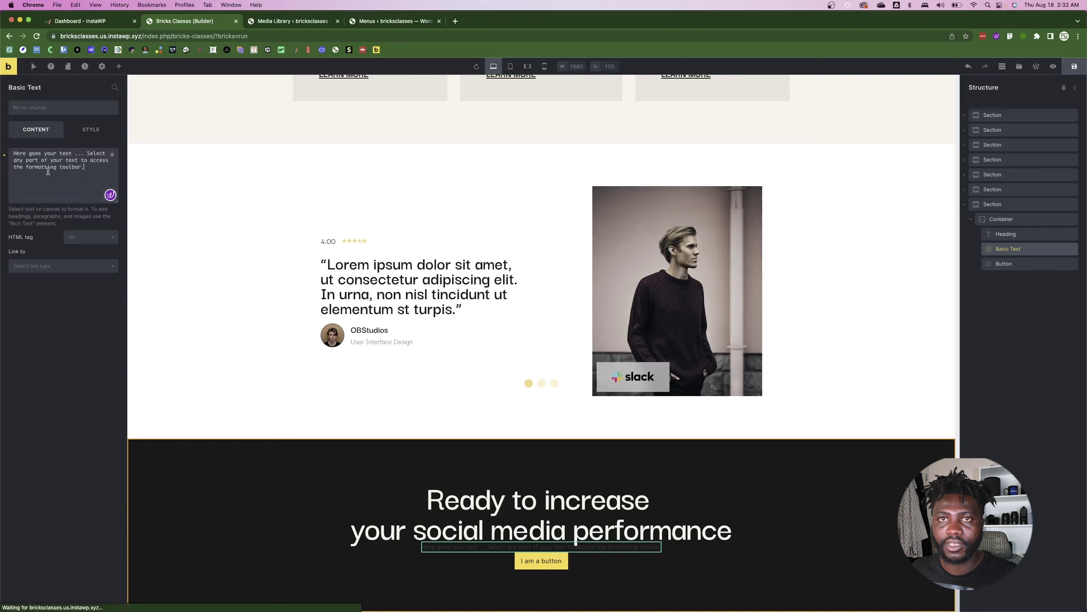
{"action": "key", "text": "super+a"}
{"action": "key", "text": "super+v"}
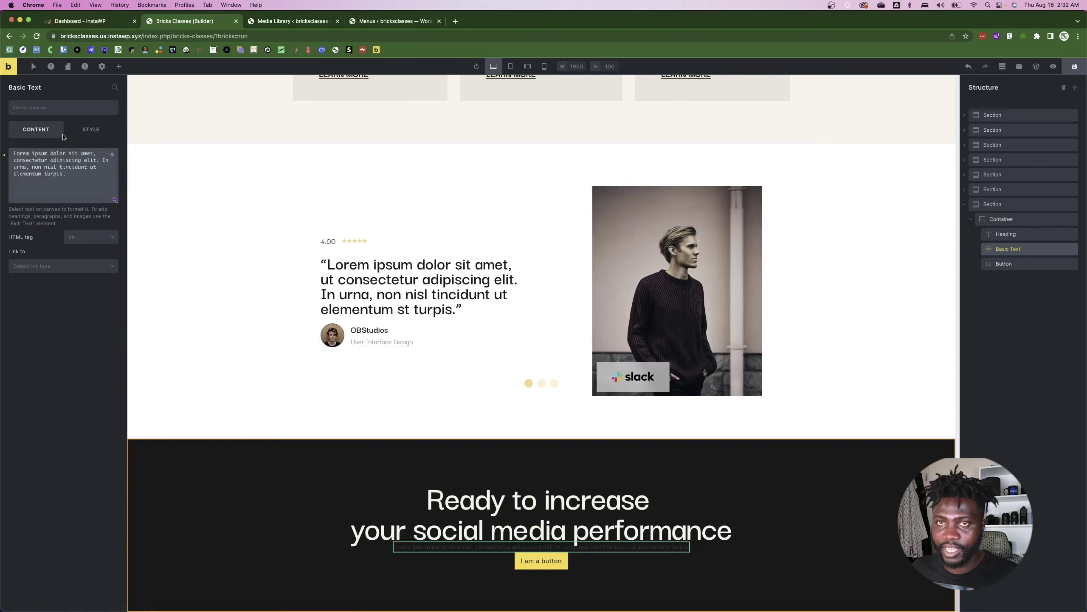
- Inspect the paragraph's typography in Figma, then assign the txt--crm and p--txt--22 classes to the basic text in Bricks
{"action": "left_click", "coordinate": [84, 133]}
{"action": "key", "text": "super+Tab"}
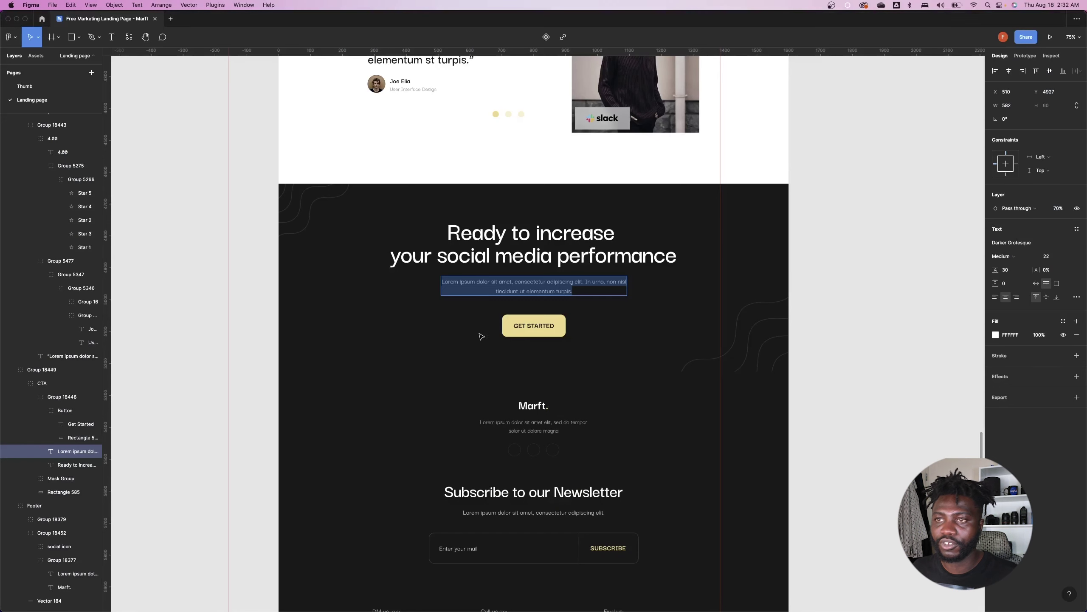
{"action": "left_click", "coordinate": [1051, 56]}
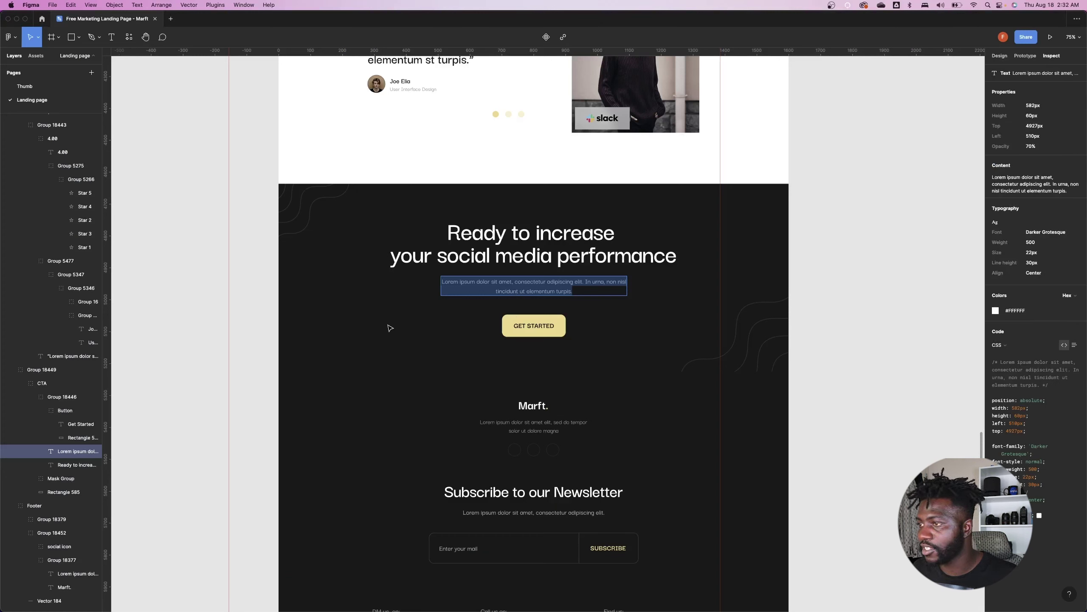
{"action": "key", "text": "super+Tab"}
{"action": "left_click", "coordinate": [59, 184]}
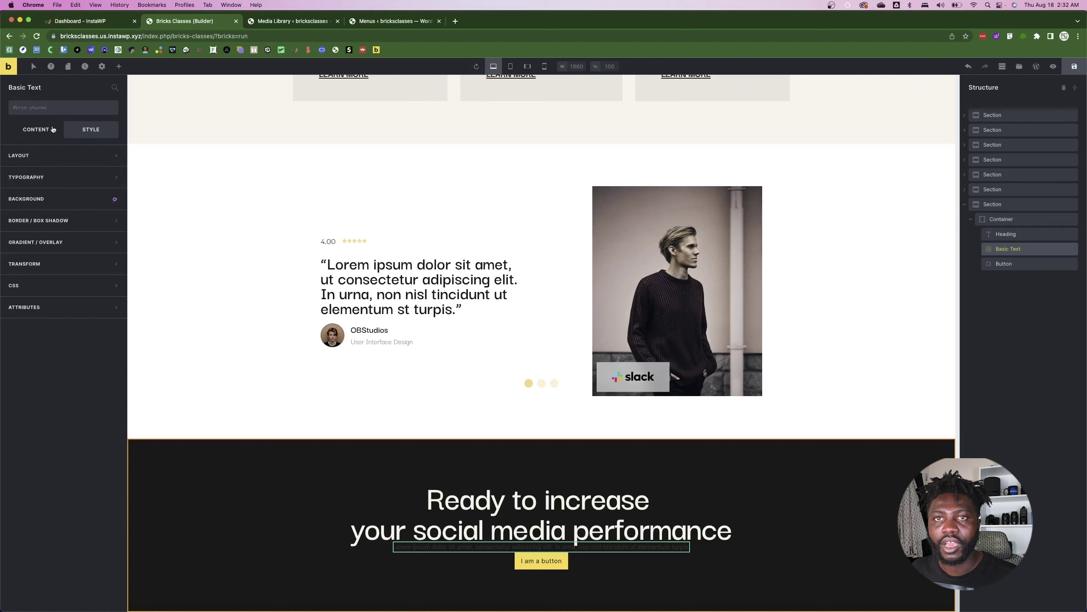
{"action": "left_click", "coordinate": [47, 111]}
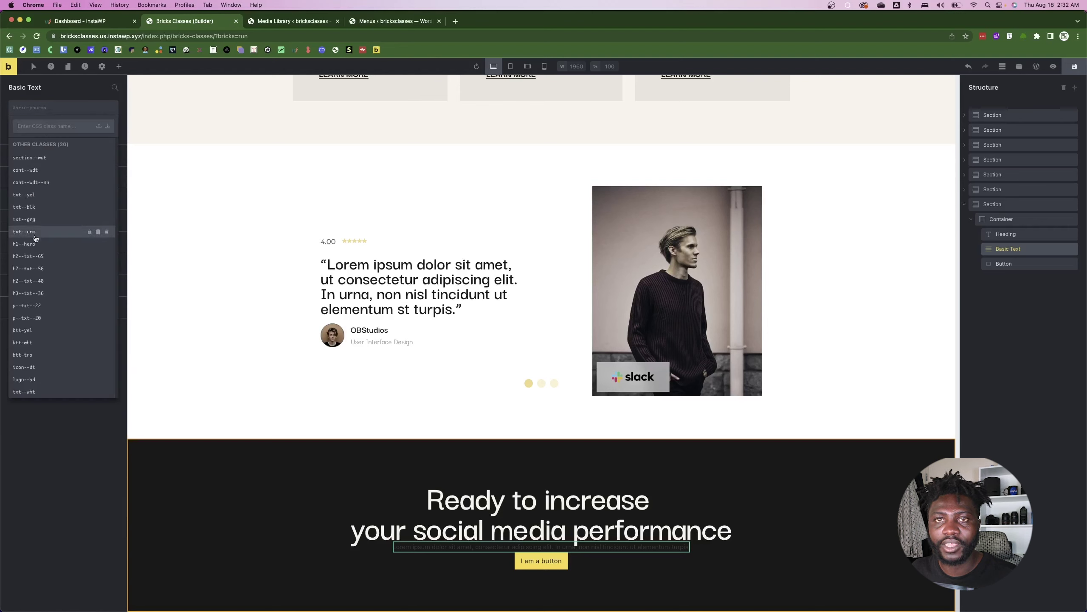
{"action": "left_click", "coordinate": [35, 232]}
{"action": "left_click", "coordinate": [64, 107]}
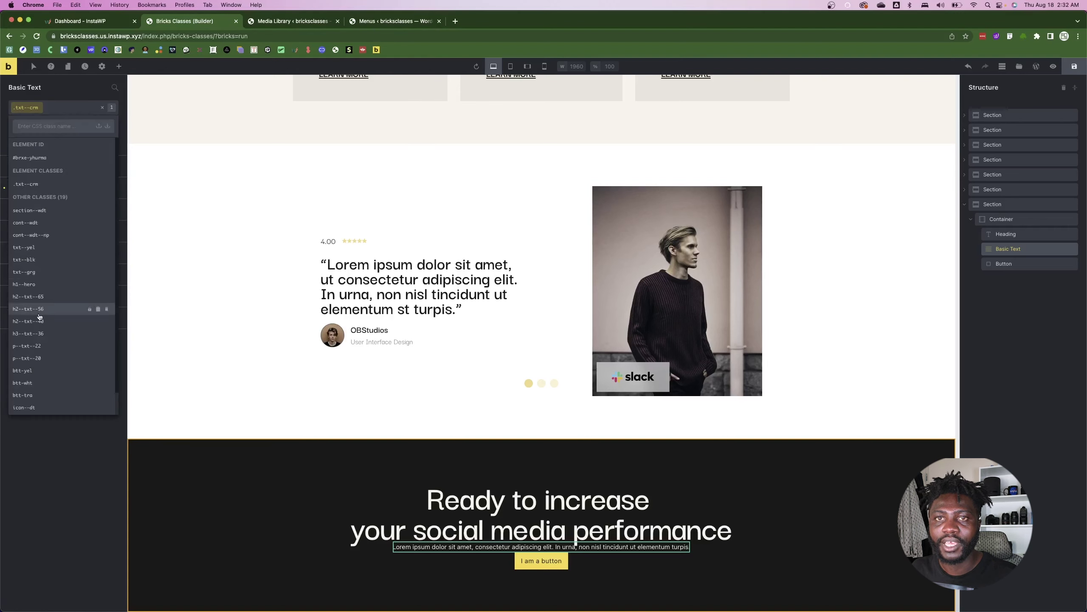
{"action": "left_click", "coordinate": [38, 346]}
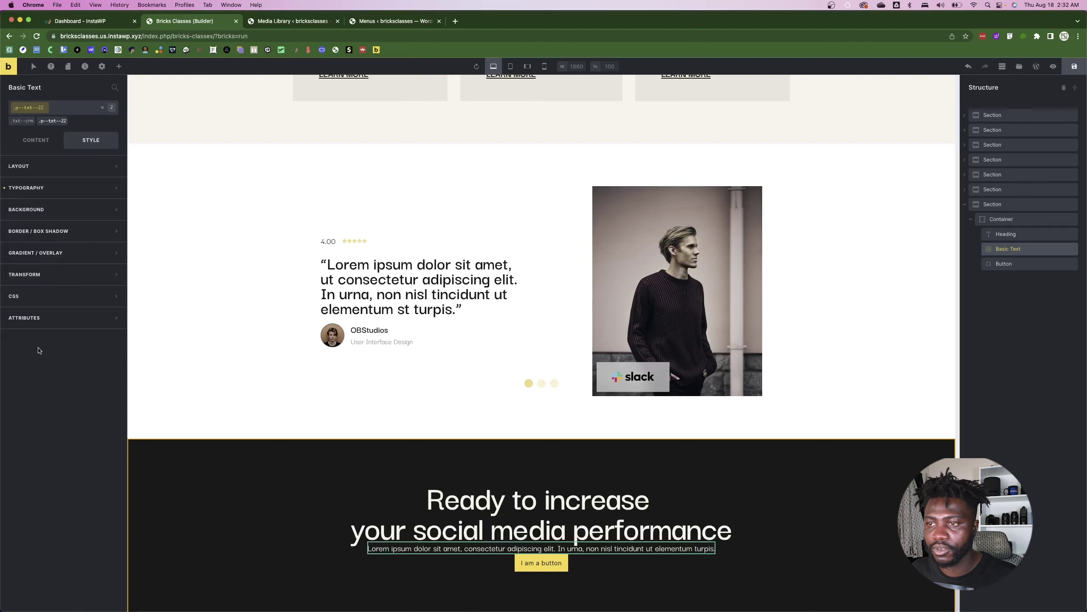
- Compare the call-to-action paragraph with the Figma design, then centre-align its text on the element itself rather than on the p--txt--22 class
{"action": "key", "text": "super+Tab"}
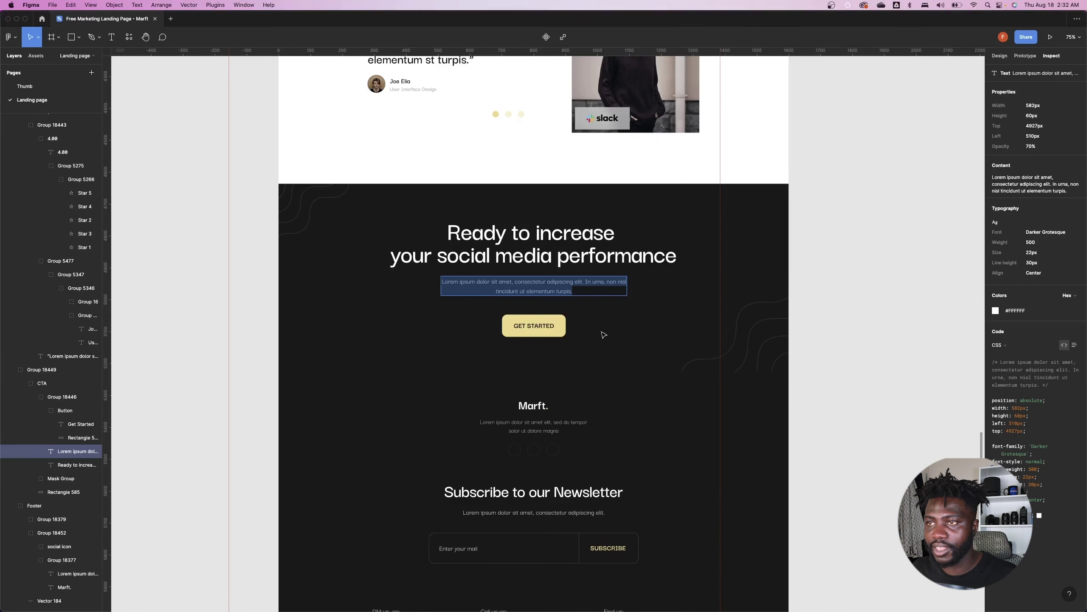
{"action": "key", "text": "super+Tab"}
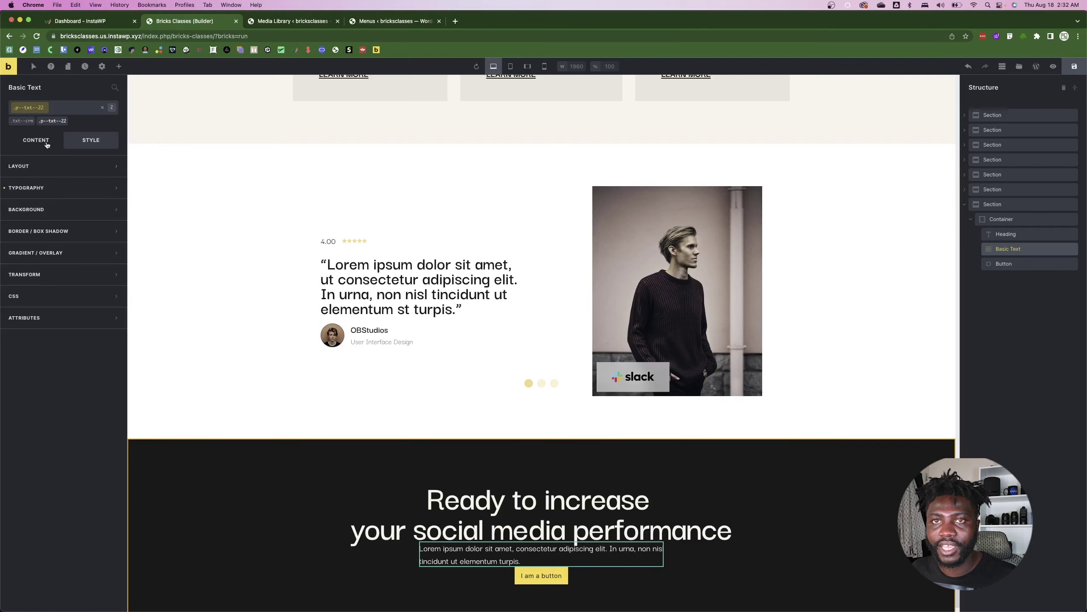
{"action": "left_click", "coordinate": [65, 192]}
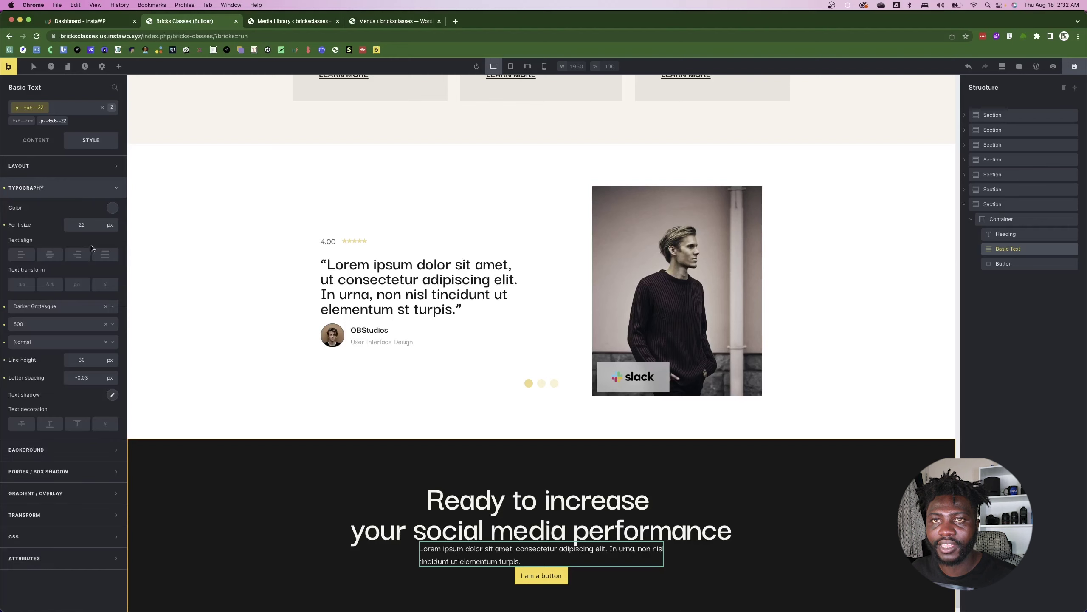
{"action": "left_click", "coordinate": [105, 108]}
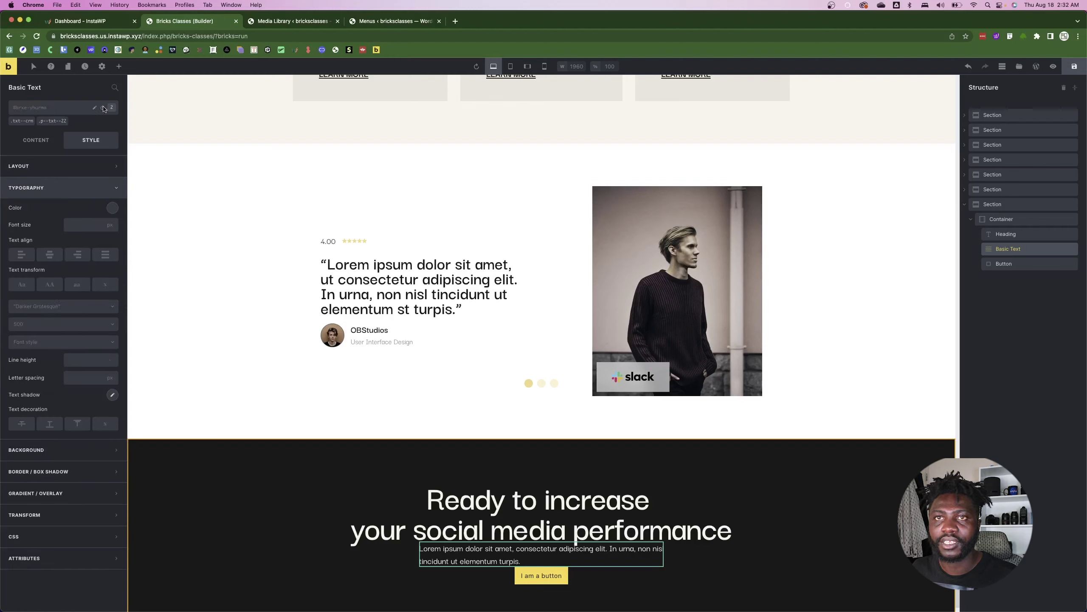
{"action": "left_click", "coordinate": [49, 254]}
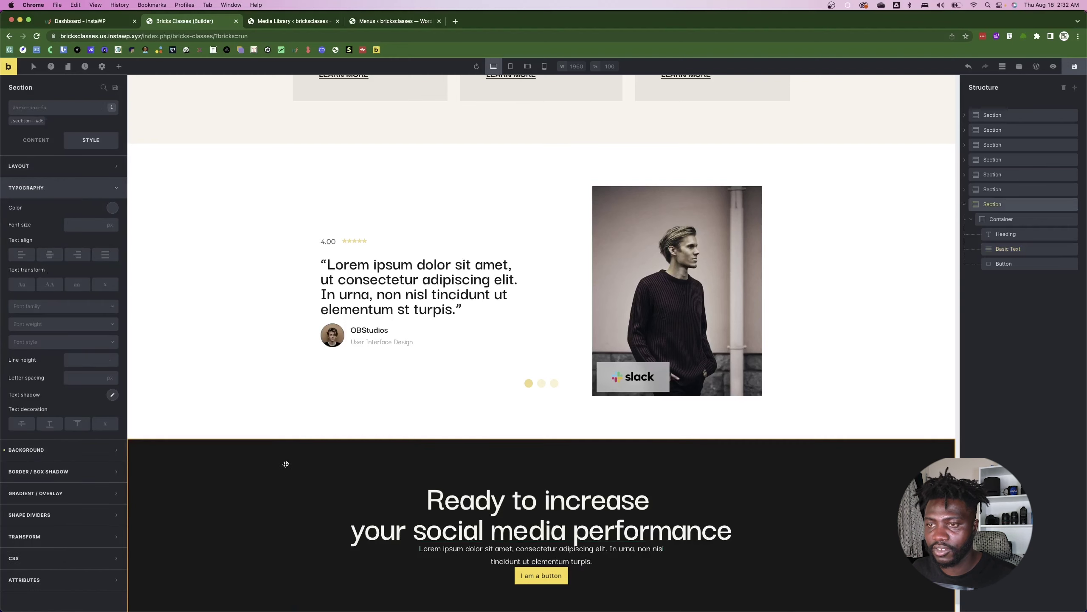
{"action": "left_click", "coordinate": [553, 579]}
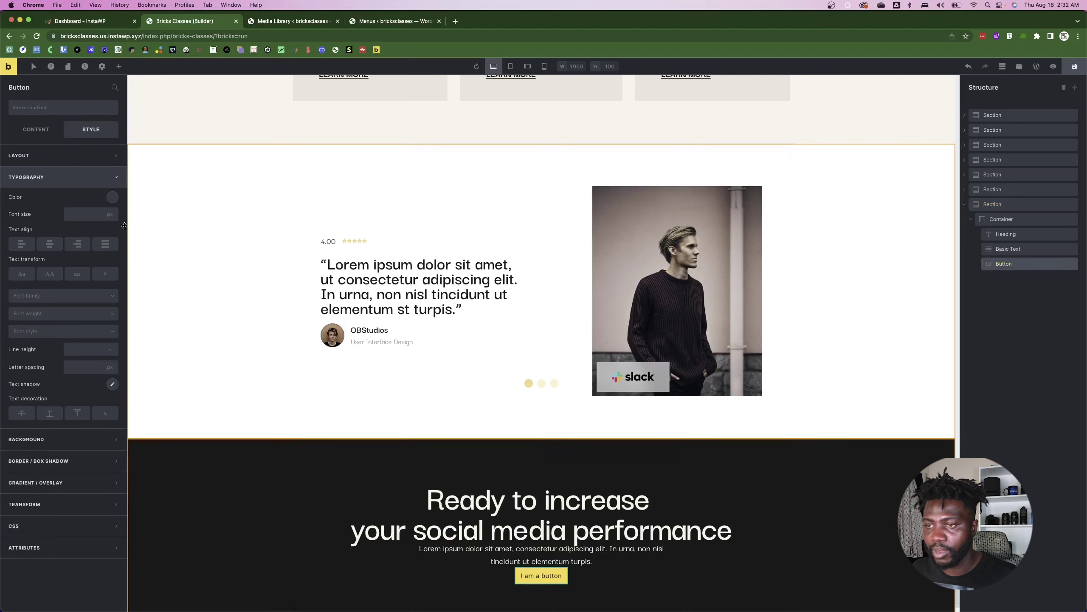
{"action": "left_click", "coordinate": [62, 110]}
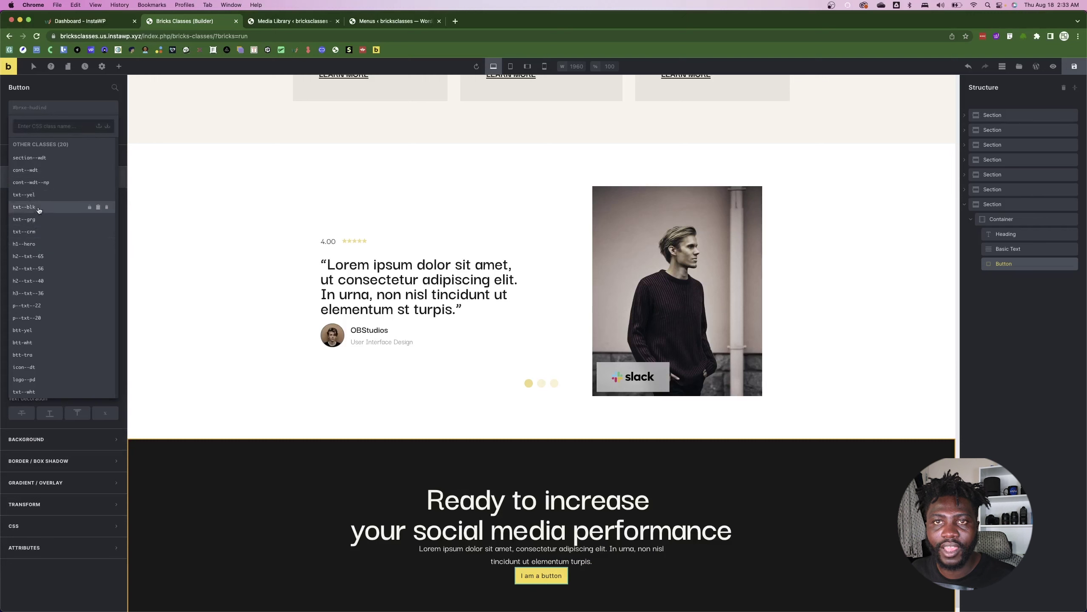
{"action": "left_click", "coordinate": [31, 207]}
{"action": "left_click", "coordinate": [56, 110]}
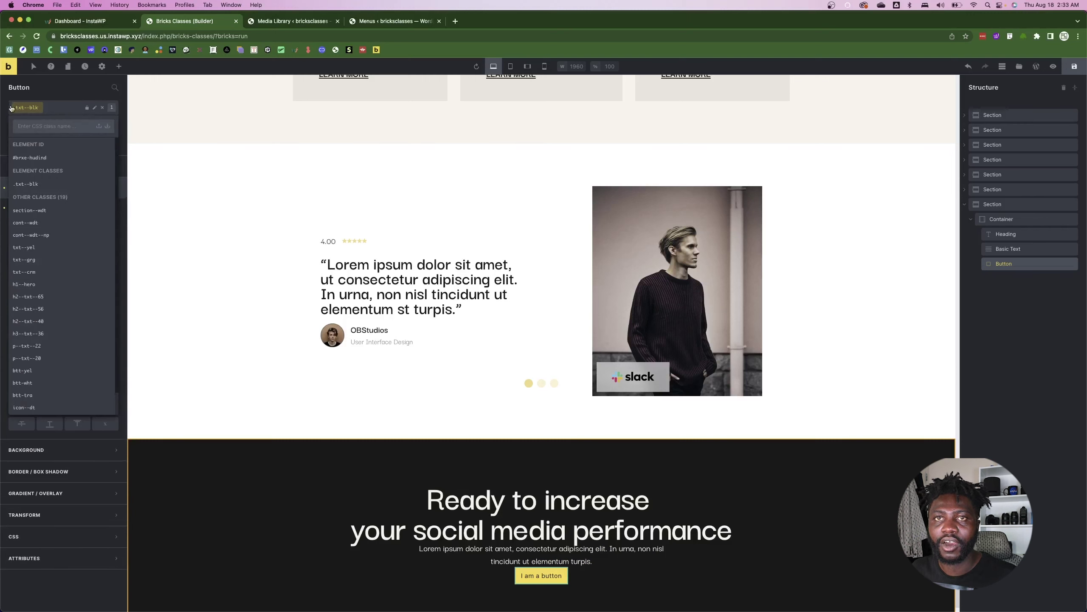
{"action": "left_click", "coordinate": [103, 110]}
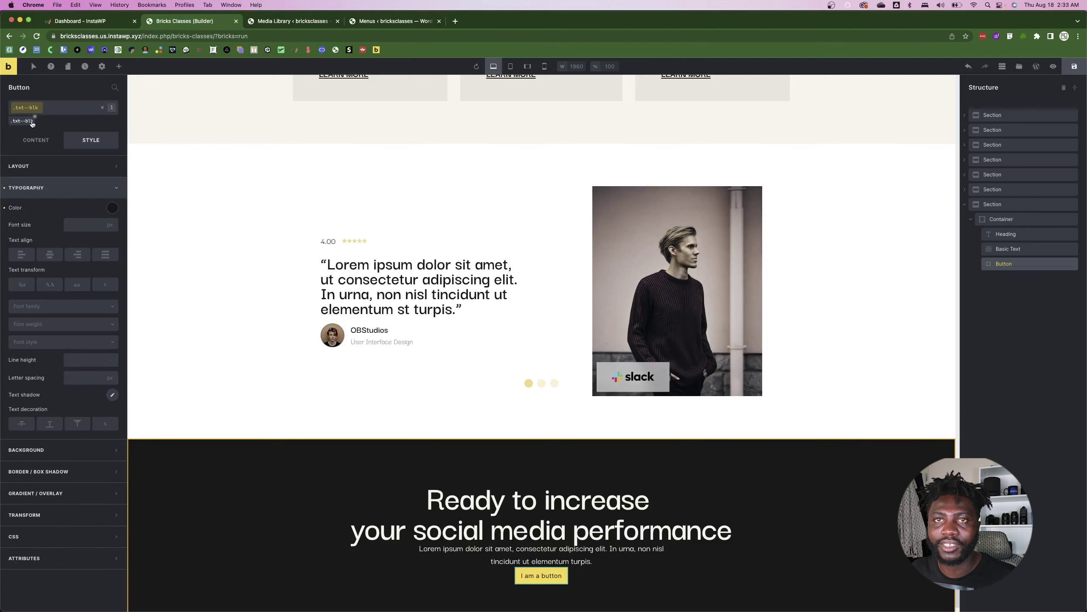
{"action": "left_click", "coordinate": [49, 114]}
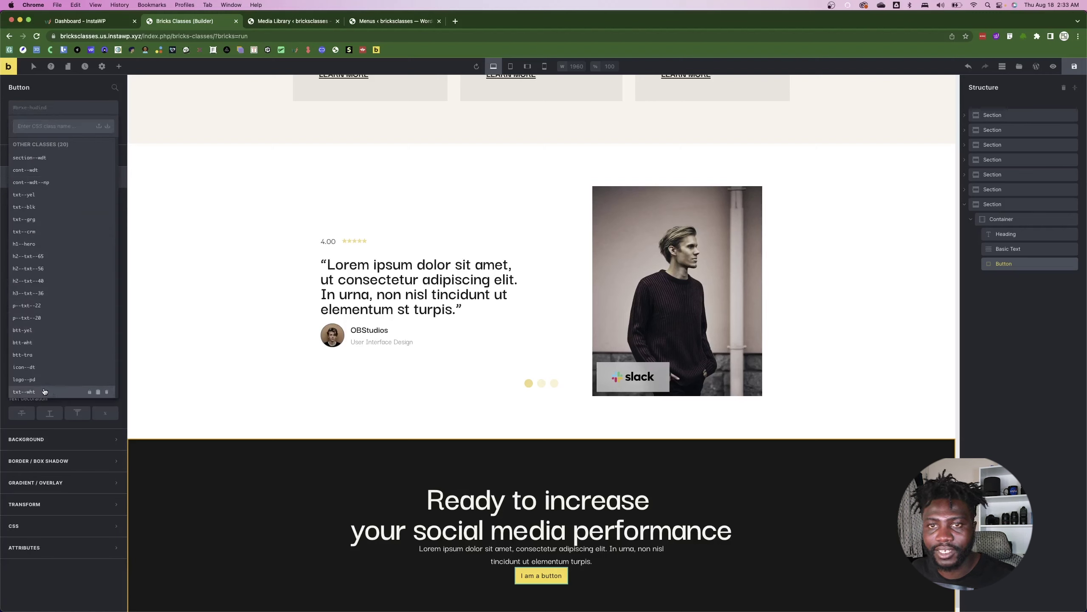
{"action": "left_click", "coordinate": [36, 356]}
{"action": "key", "text": "super+Tab"}
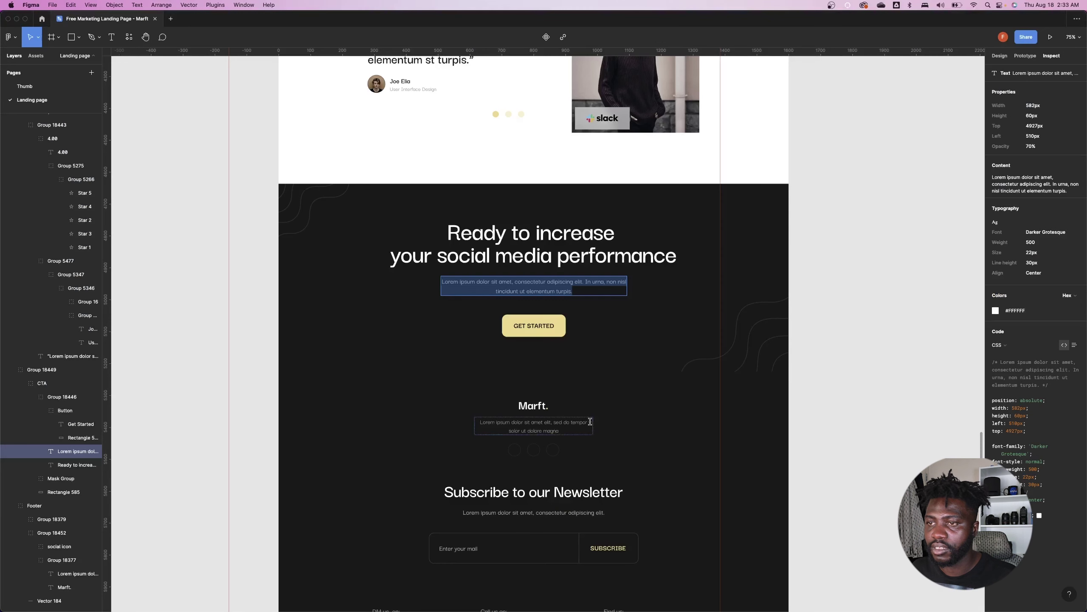
{"action": "key", "text": "super+Tab"}
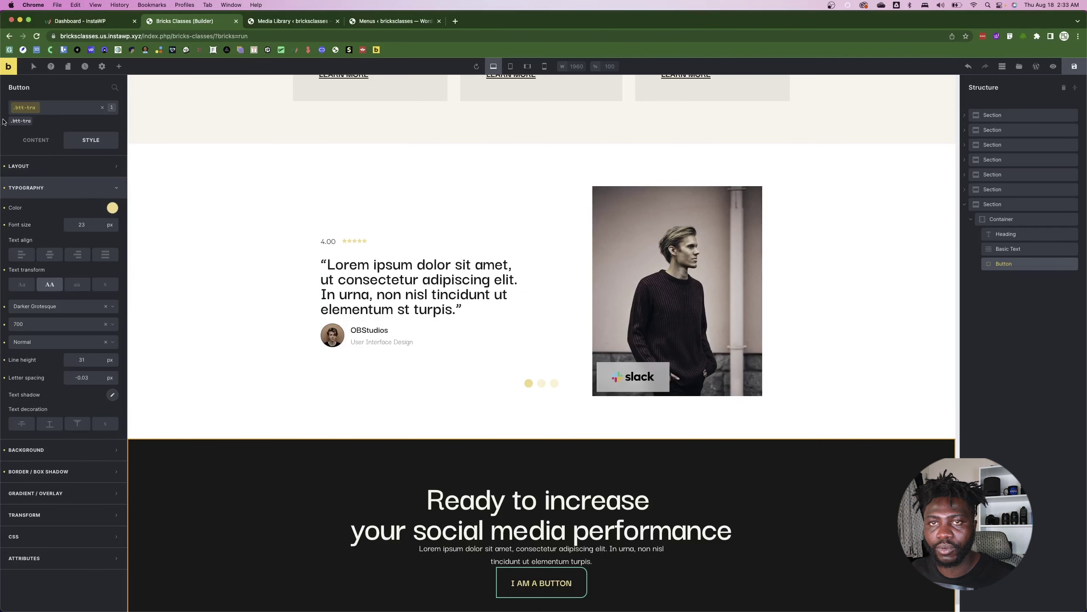
{"action": "left_click", "coordinate": [43, 112]}
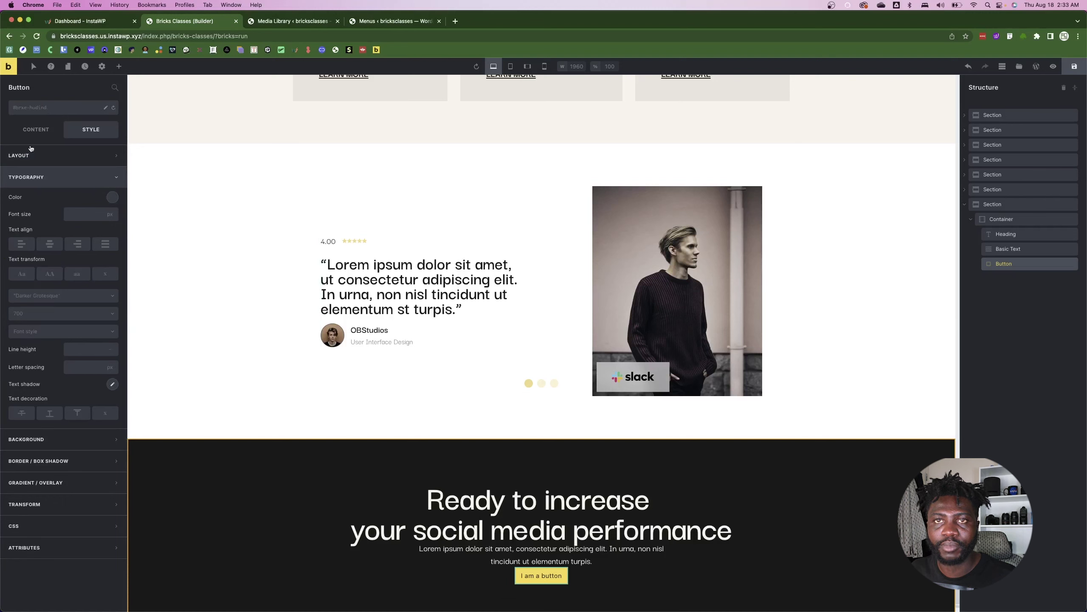
- Assign the btt-yel class to the call-to-action button
{"action": "left_click", "coordinate": [43, 107]}
{"action": "left_click", "coordinate": [39, 329]}
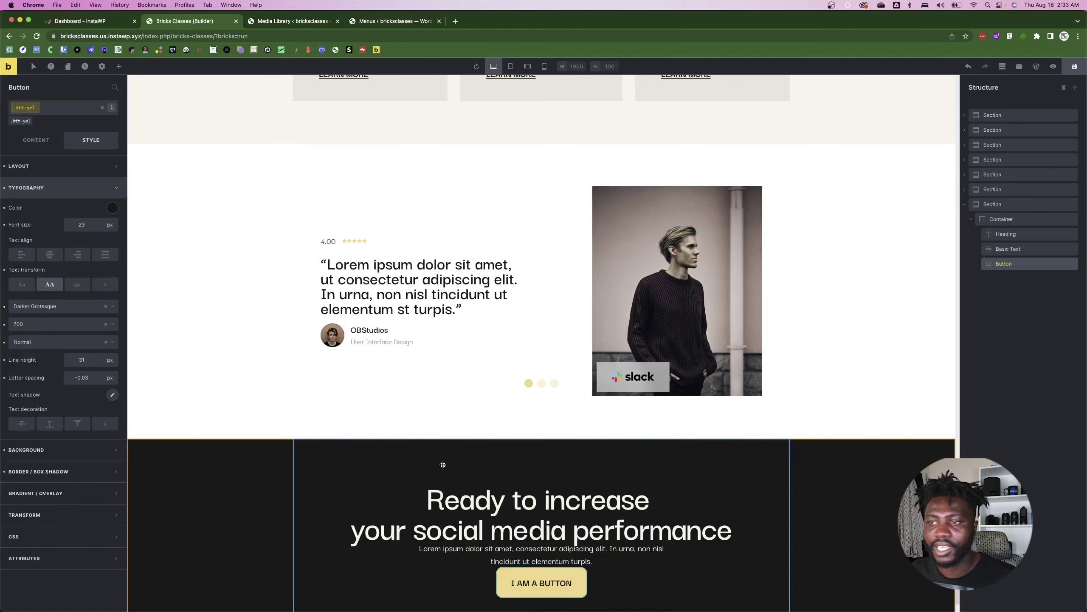
- Check the call-to-action button's label in Figma, then set the Bricks button text to "Get Started"
{"action": "key", "text": "super+Tab"}
{"action": "left_click", "coordinate": [535, 324]}
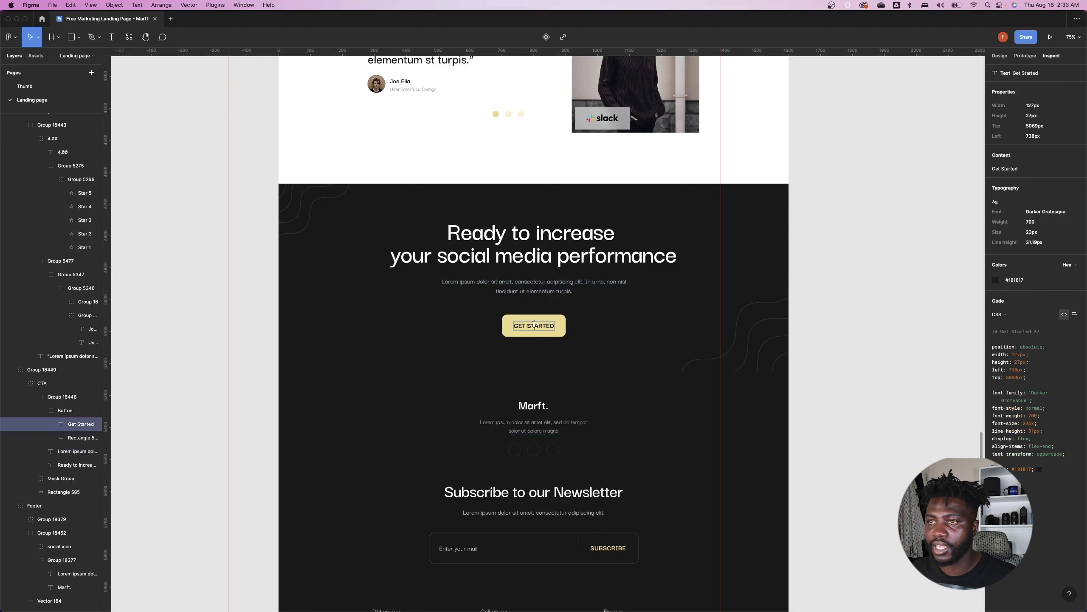
{"action": "key", "text": "super+Tab"}
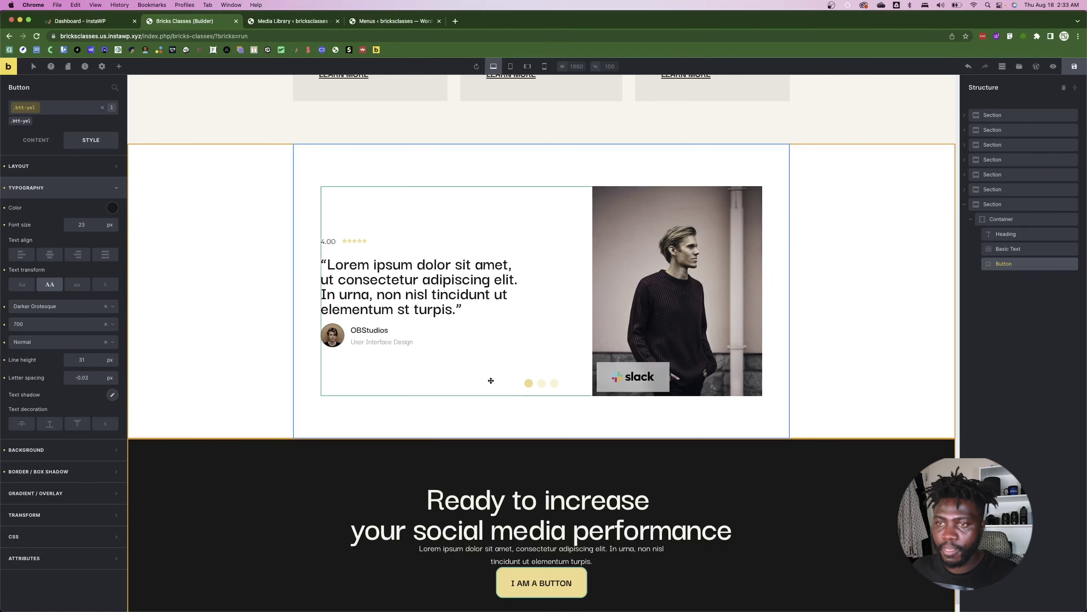
{"action": "left_click", "coordinate": [35, 140]}
{"action": "left_click", "coordinate": [98, 109]}
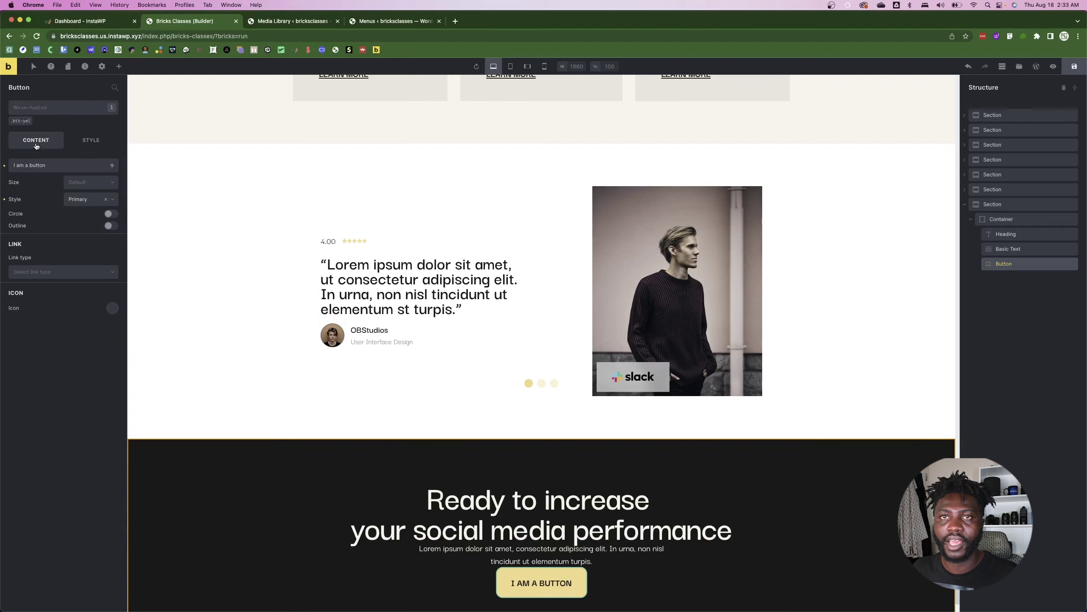
{"action": "triple_click", "coordinate": [36, 165]}
{"action": "type", "text": "Get Started"}
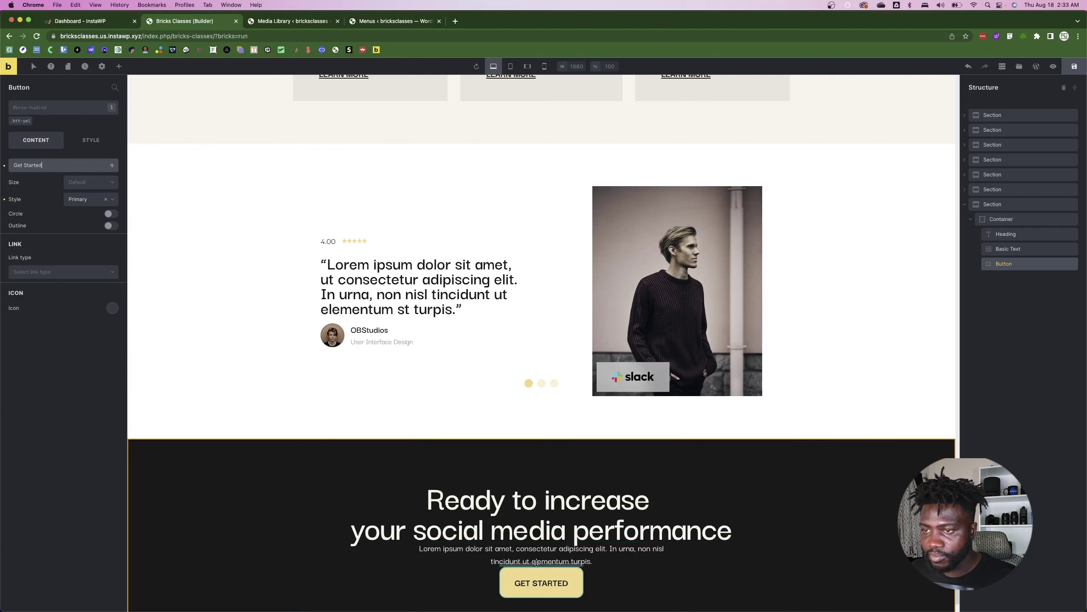
- Inspect the spacing around the call-to-action button in Figma, then select the container holding the heading, text and button in Bricks
{"action": "key", "text": "super+Tab"}
{"action": "key", "text": "alt"}
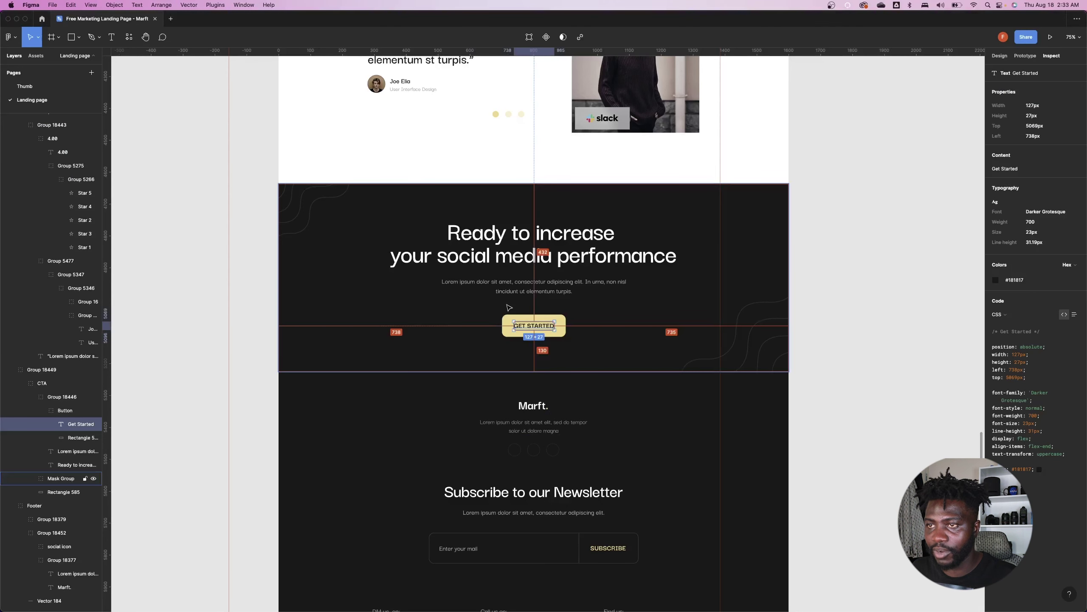
{"action": "left_click", "coordinate": [491, 308]}
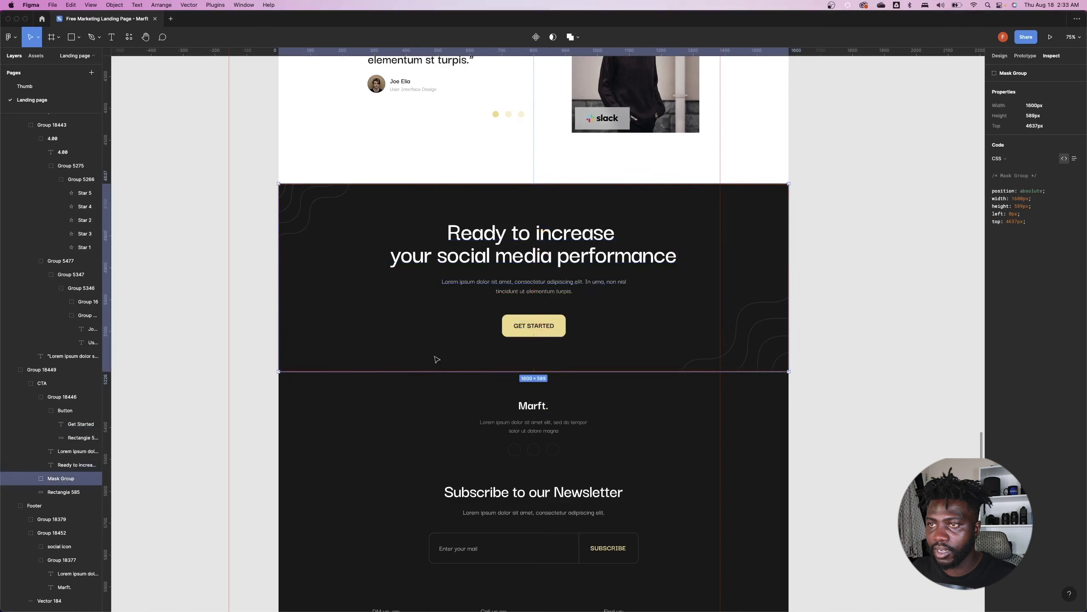
{"action": "key", "text": "super+Tab"}
{"action": "left_click", "coordinate": [1008, 218]}
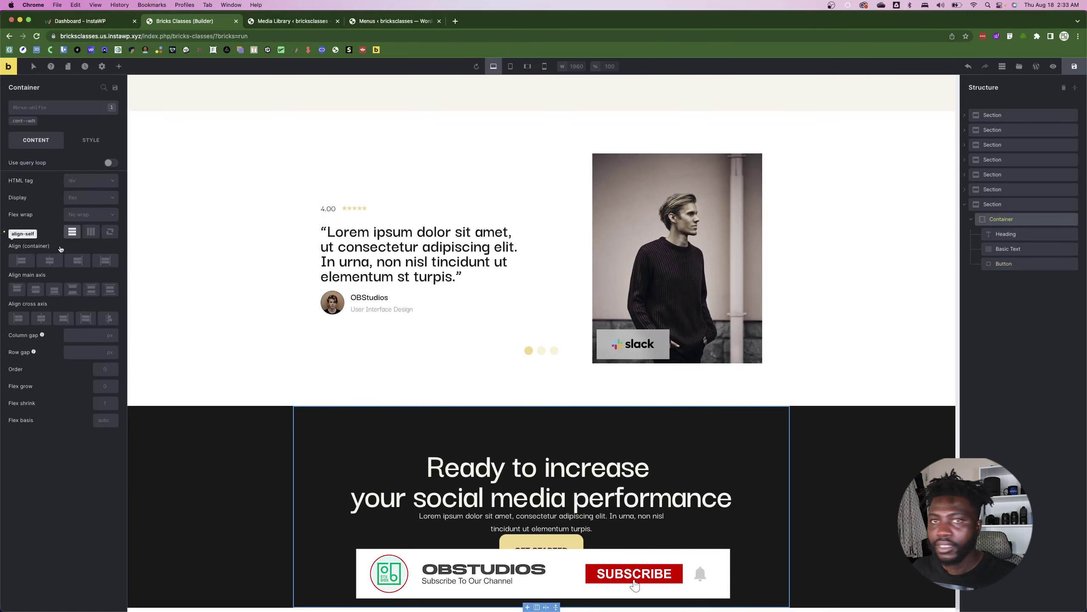
{"action": "left_click", "coordinate": [74, 335]}
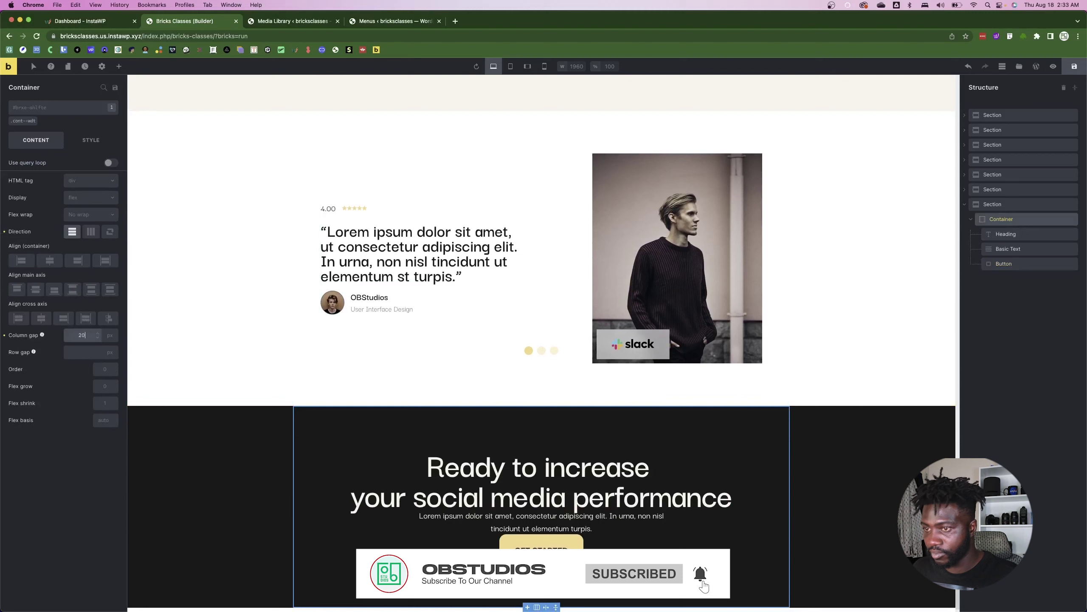
{"action": "type", "text": "20"}
{"action": "left_click", "coordinate": [7, 340]}
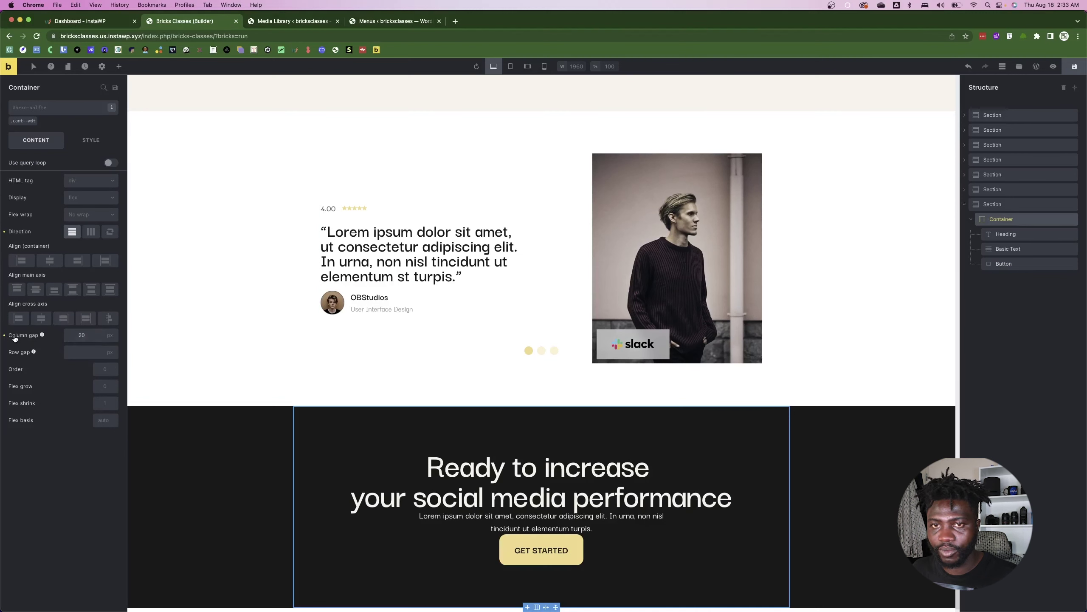
- Set the call-to-action container's row gap to 20
{"action": "left_click", "coordinate": [79, 352]}
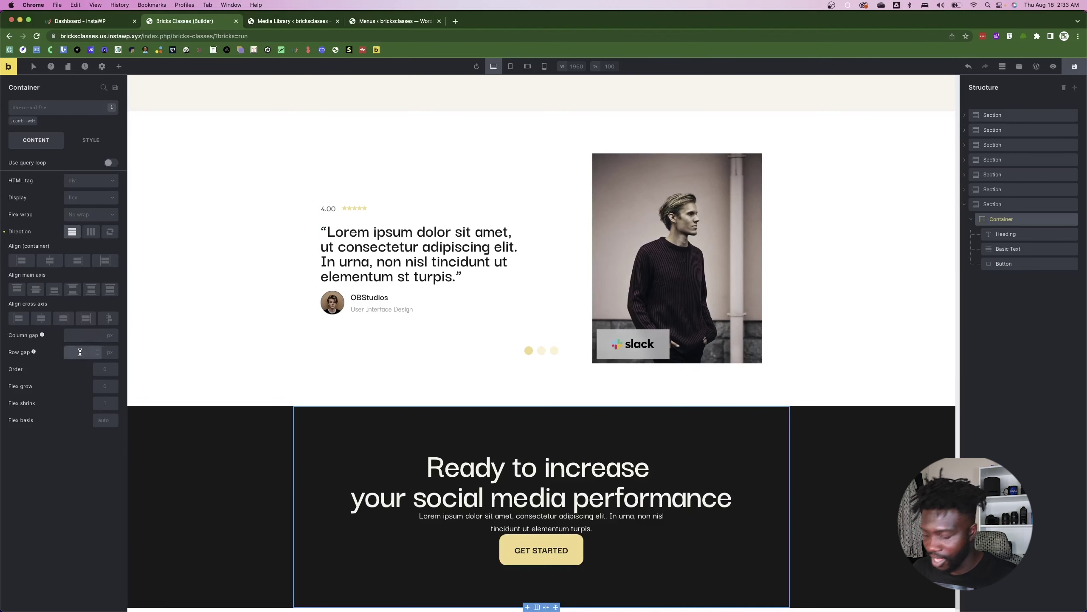
{"action": "type", "text": "22"}
{"action": "key", "text": "BackSpace"}
{"action": "type", "text": "0"}
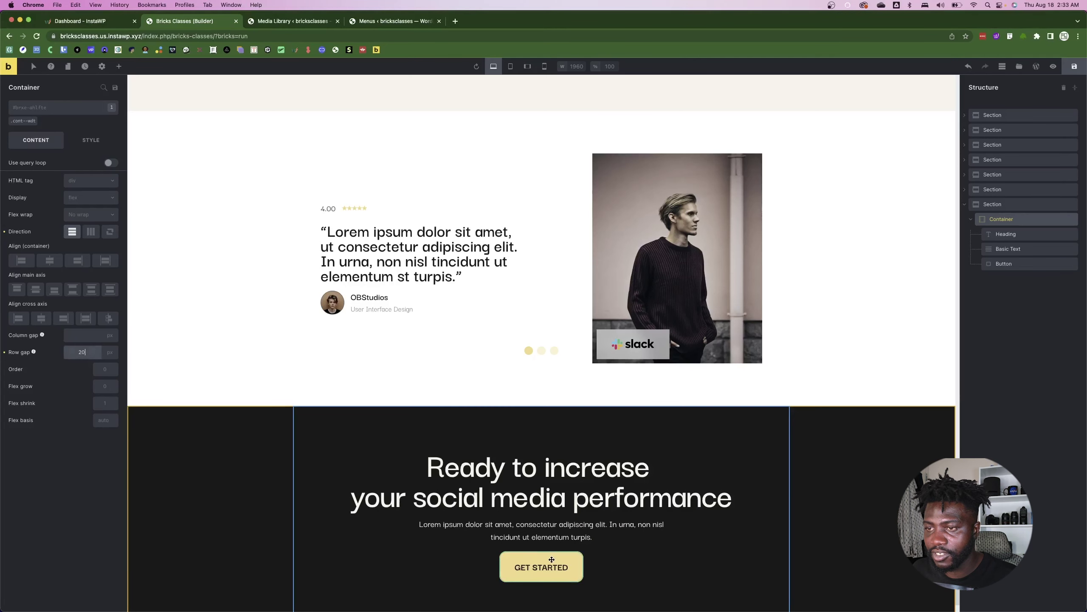
- Select the Get Started button and open its layout spacing settings
{"action": "left_click", "coordinate": [507, 565]}
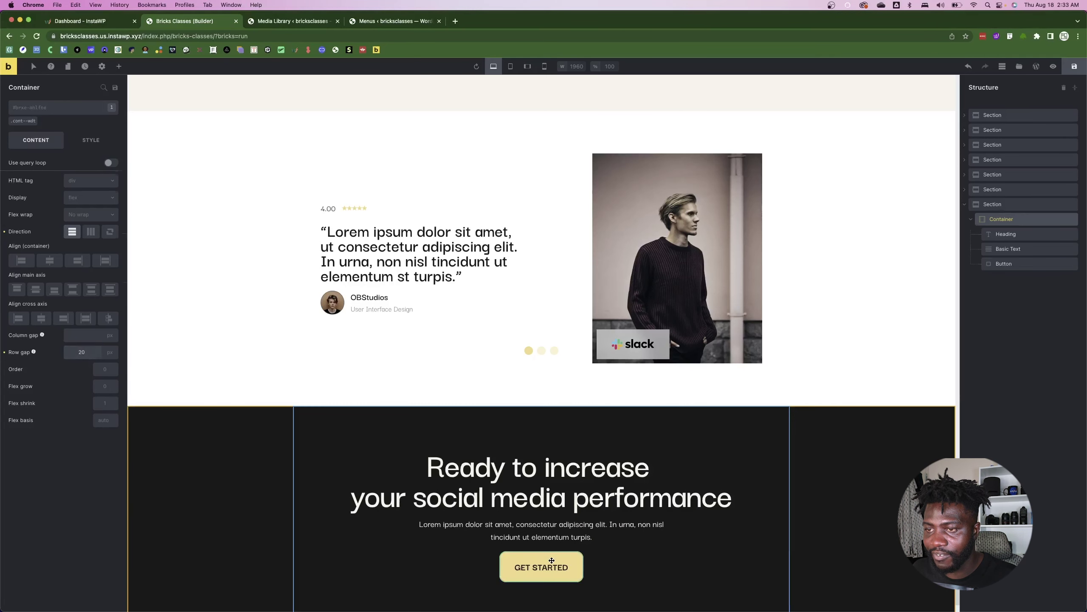
{"action": "left_click", "coordinate": [92, 140]}
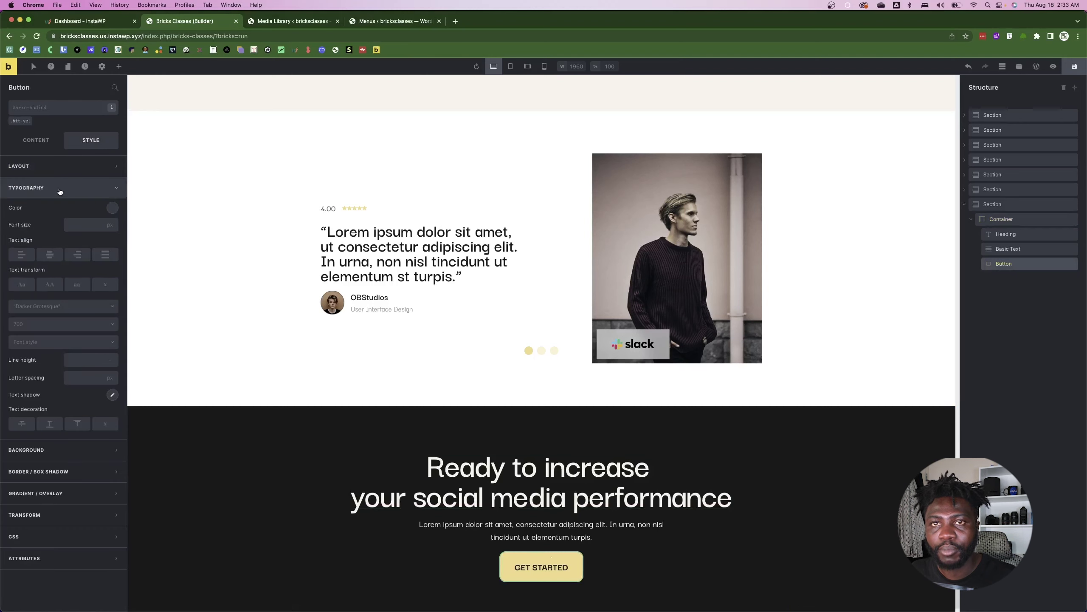
{"action": "left_click", "coordinate": [52, 166]}
{"action": "left_click", "coordinate": [17, 260]}
{"action": "type", "text": "3"}
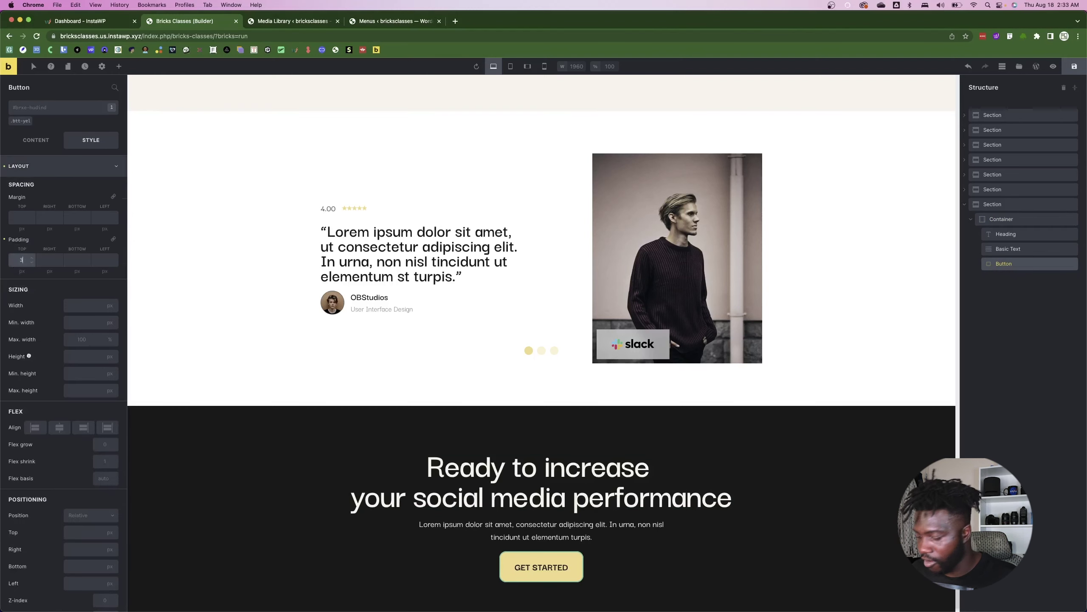
{"action": "type", "text": "0"}
{"action": "left_click", "coordinate": [4, 240]}
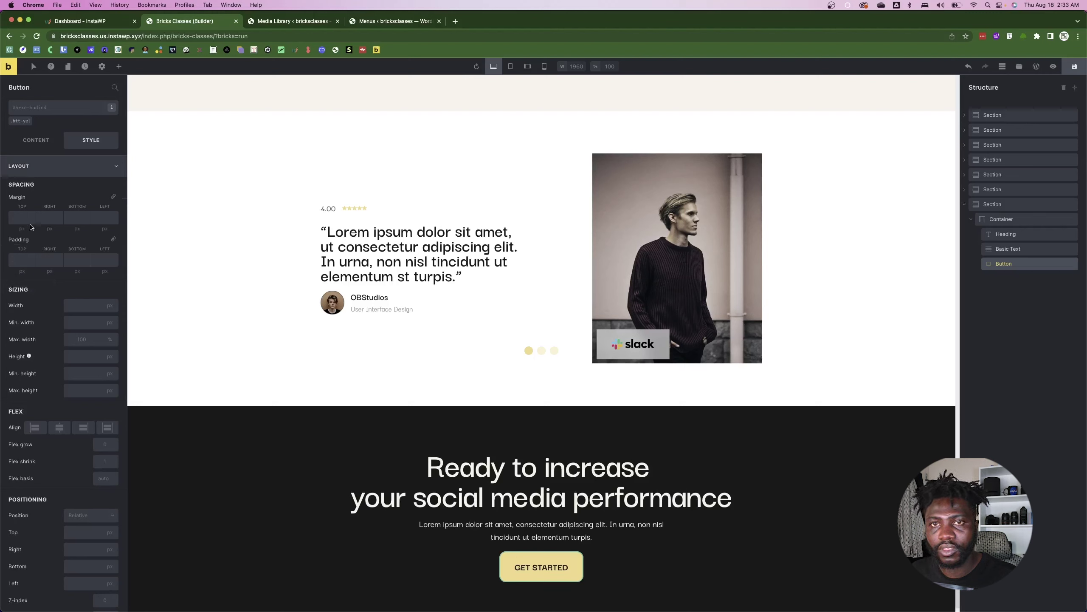
- Give the Get Started button a top margin of 30
{"action": "left_click", "coordinate": [22, 217]}
{"action": "type", "text": "30"}
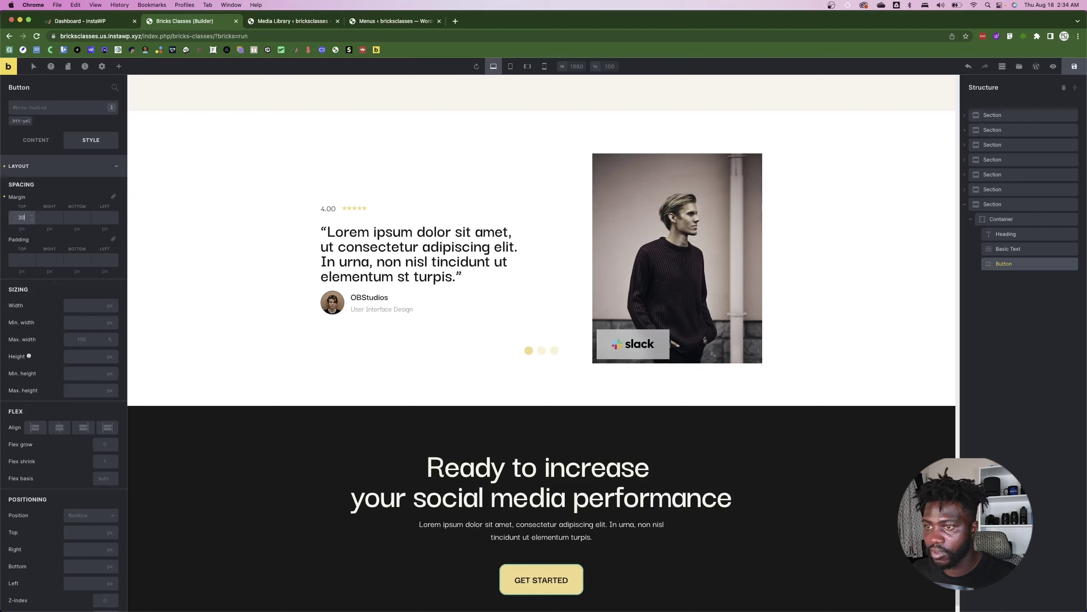
- Compare the dark call-to-action section with the Figma design, then set Group-18447.png from the media library as its background image
{"action": "left_click", "coordinate": [257, 517]}
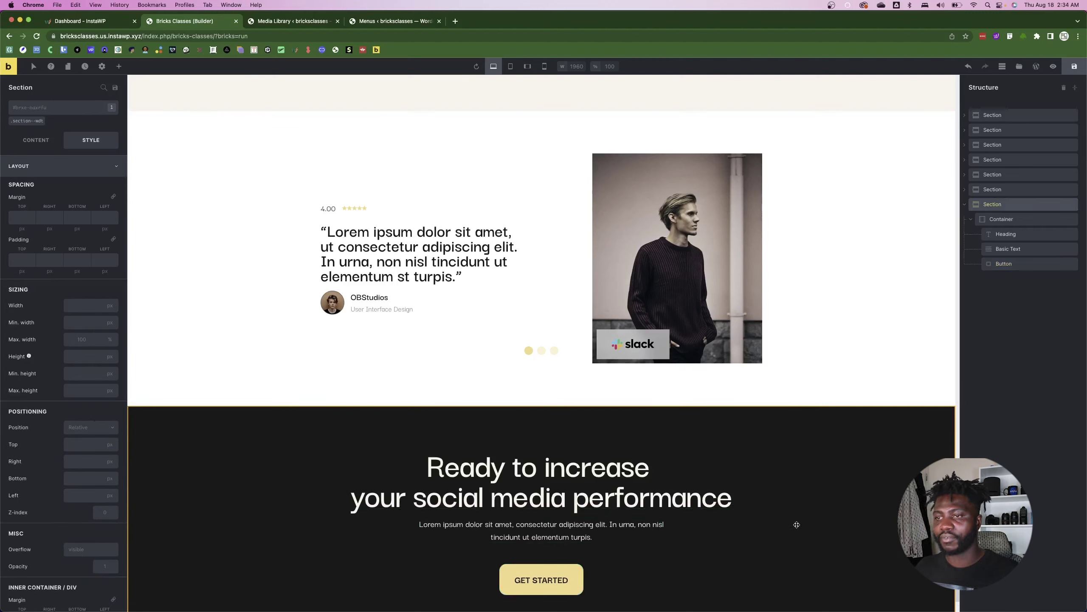
{"action": "key", "text": "super+Tab"}
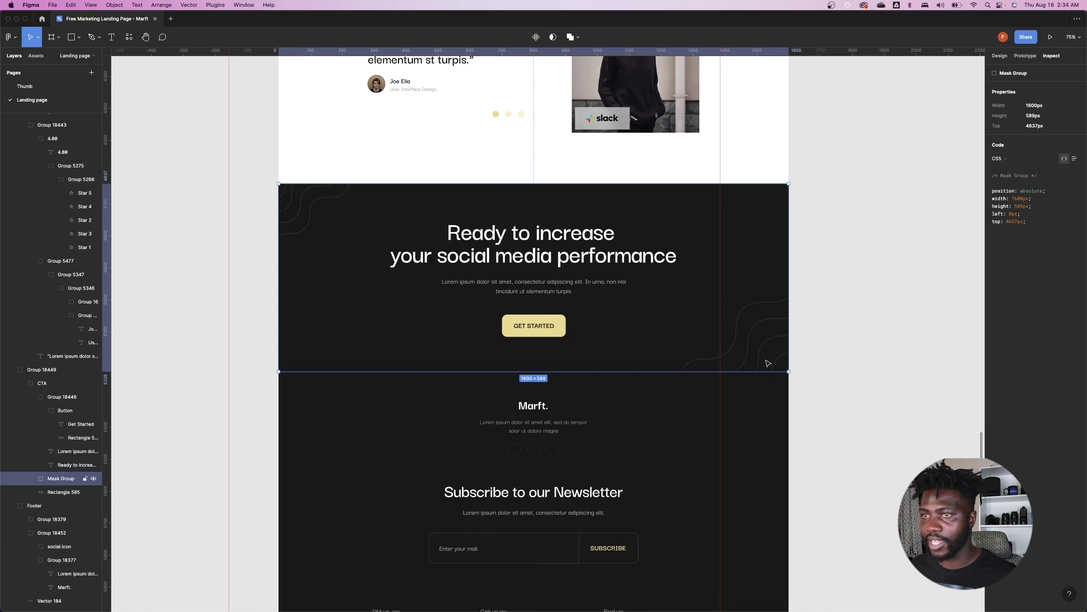
{"action": "key", "text": "super+Tab"}
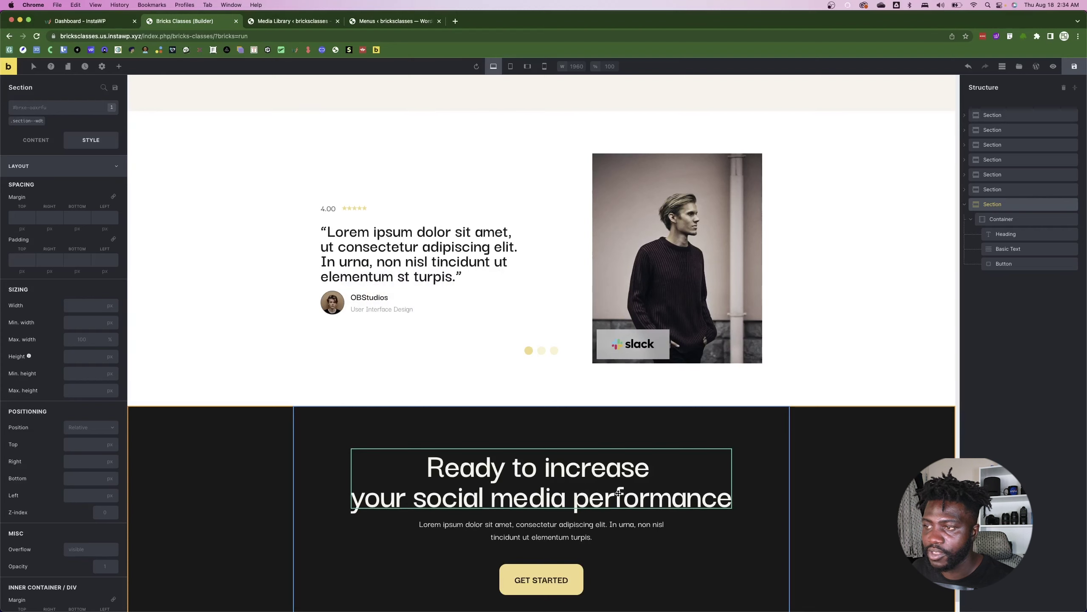
{"action": "scroll", "coordinate": [618, 494], "scroll_direction": "down", "scroll_amount": 1}
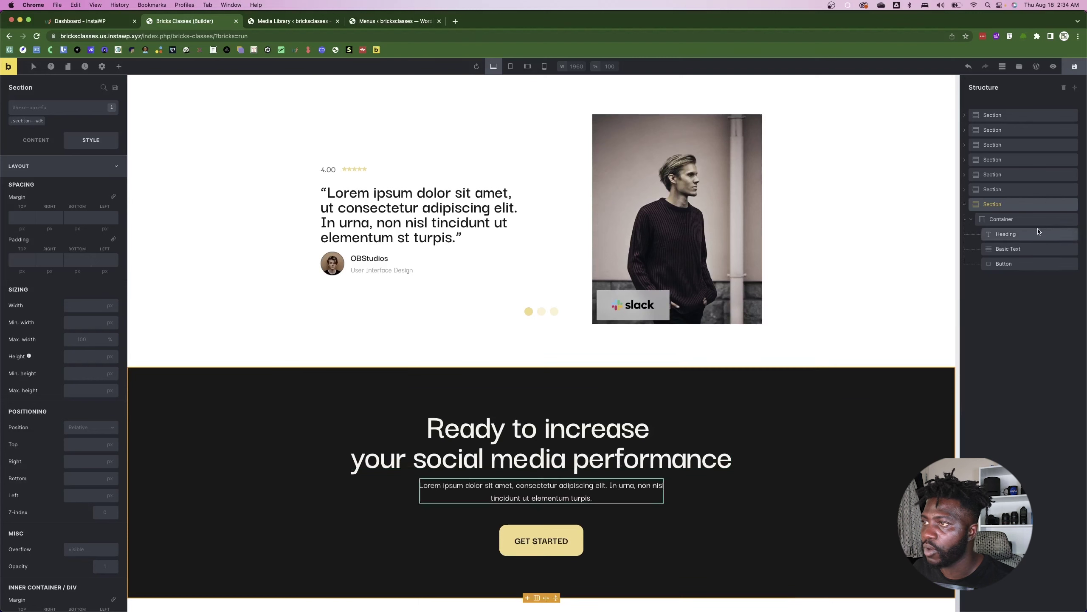
{"action": "left_click", "coordinate": [972, 220]}
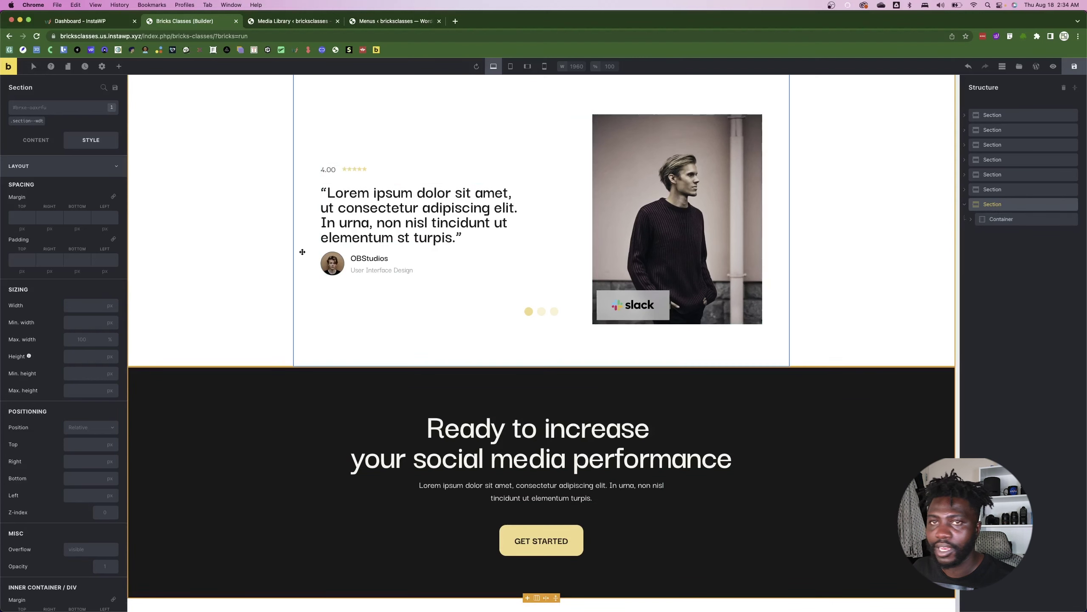
{"action": "left_click", "coordinate": [80, 167]}
{"action": "left_click", "coordinate": [59, 210]}
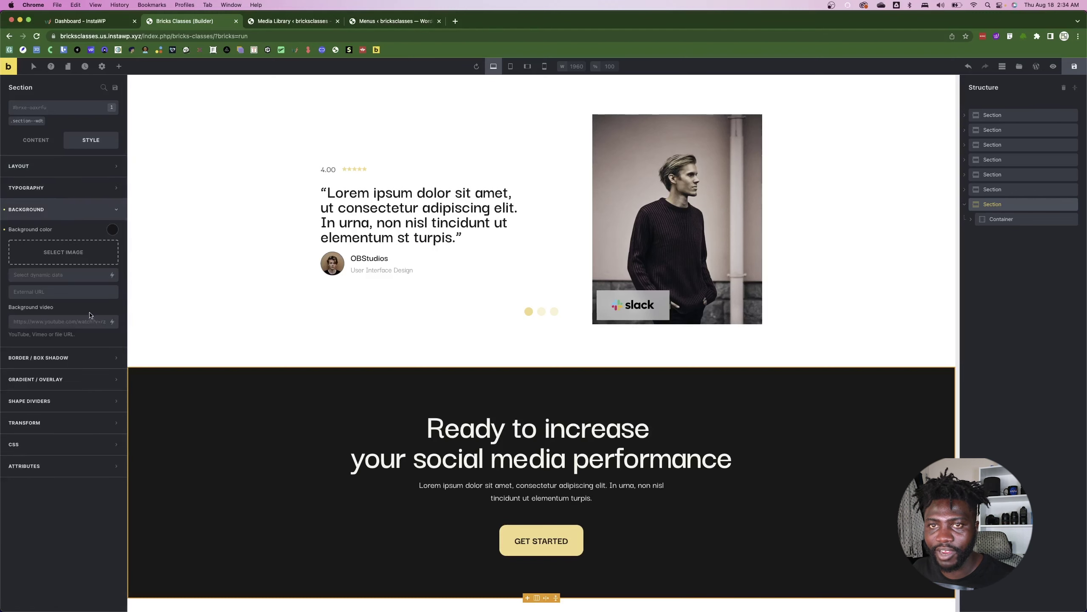
{"action": "left_click", "coordinate": [69, 254]}
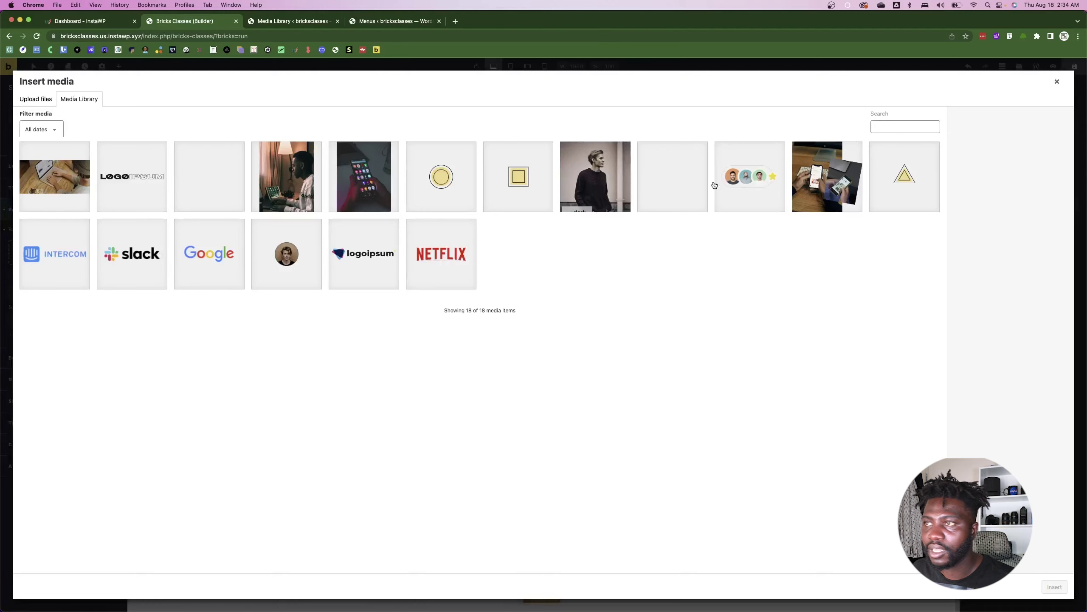
{"action": "left_click", "coordinate": [674, 189]}
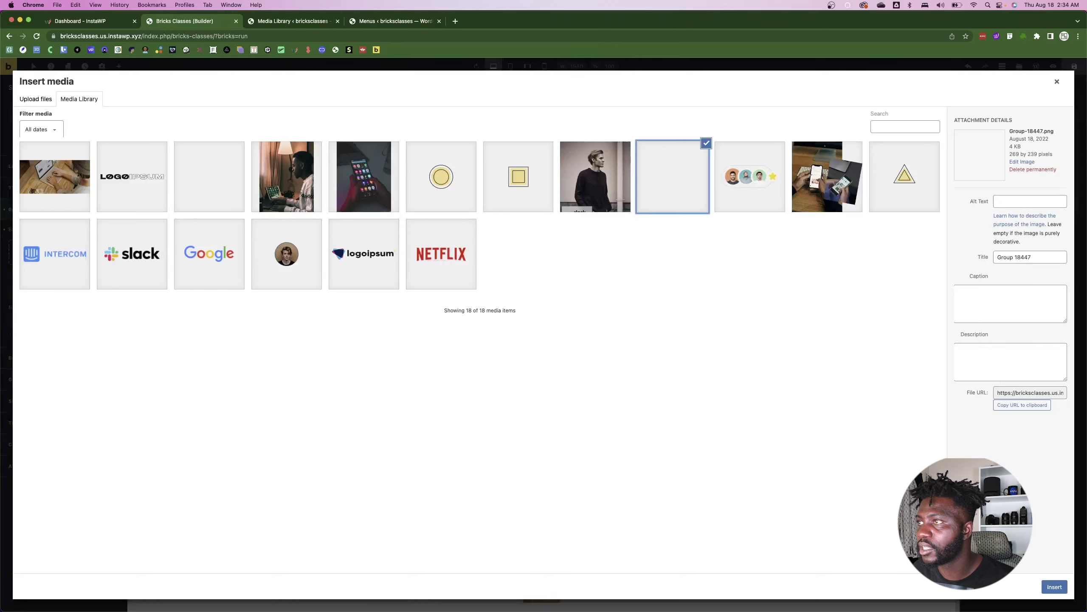
{"action": "left_click", "coordinate": [1054, 587]}
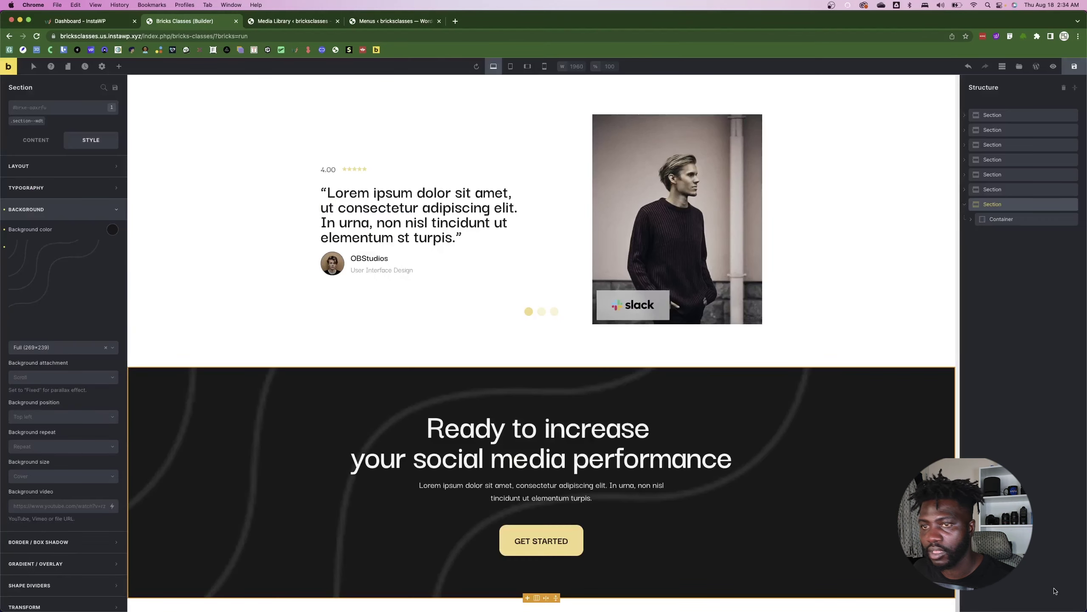
{"action": "left_click", "coordinate": [54, 350]}
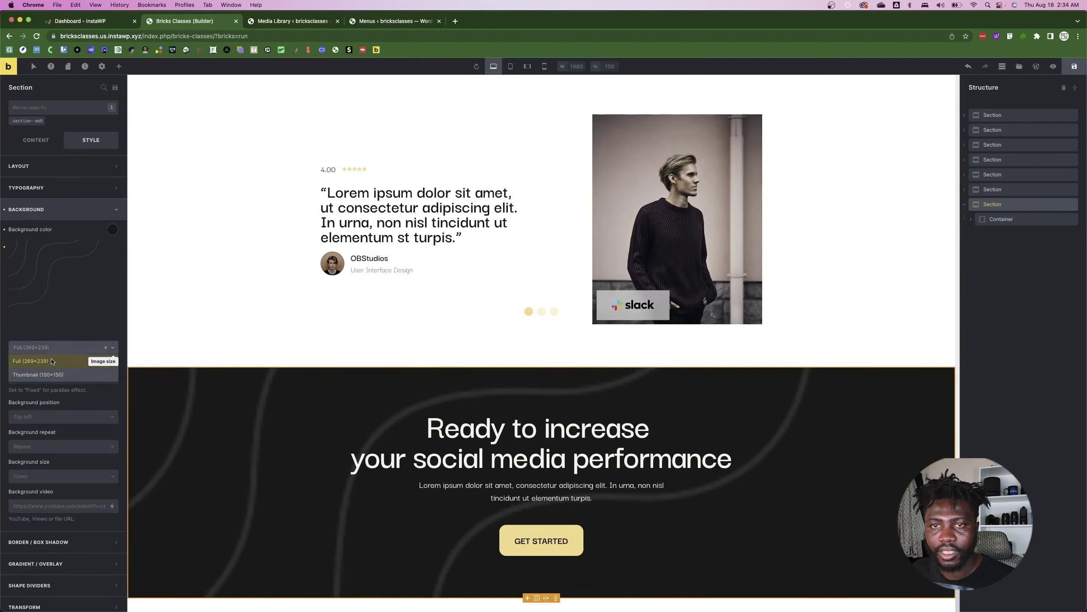
{"action": "left_click", "coordinate": [52, 361]}
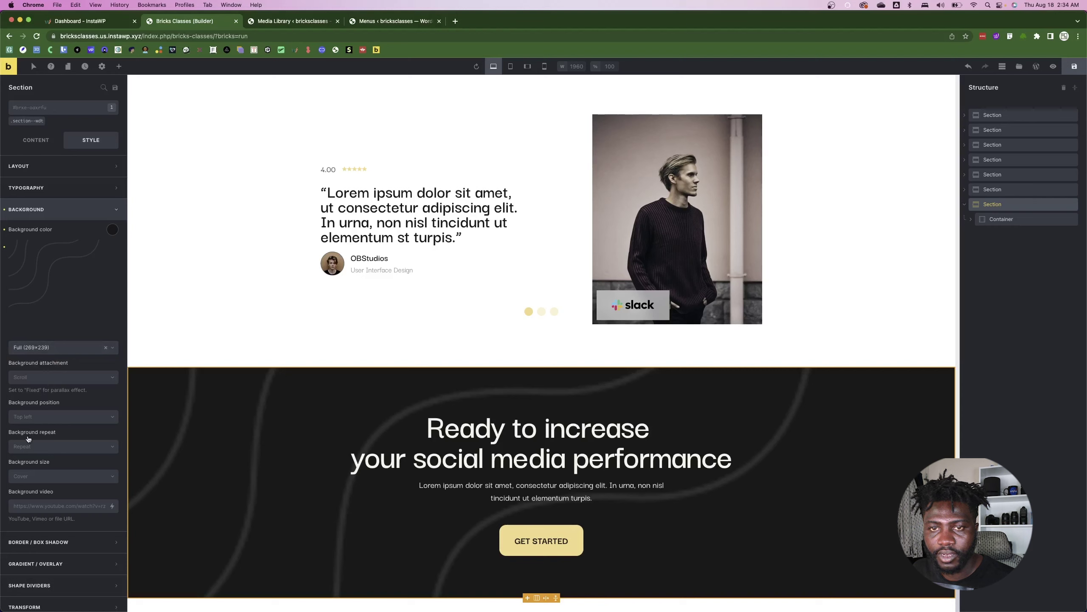
{"action": "scroll", "coordinate": [48, 500], "scroll_direction": "down", "scroll_amount": 2}
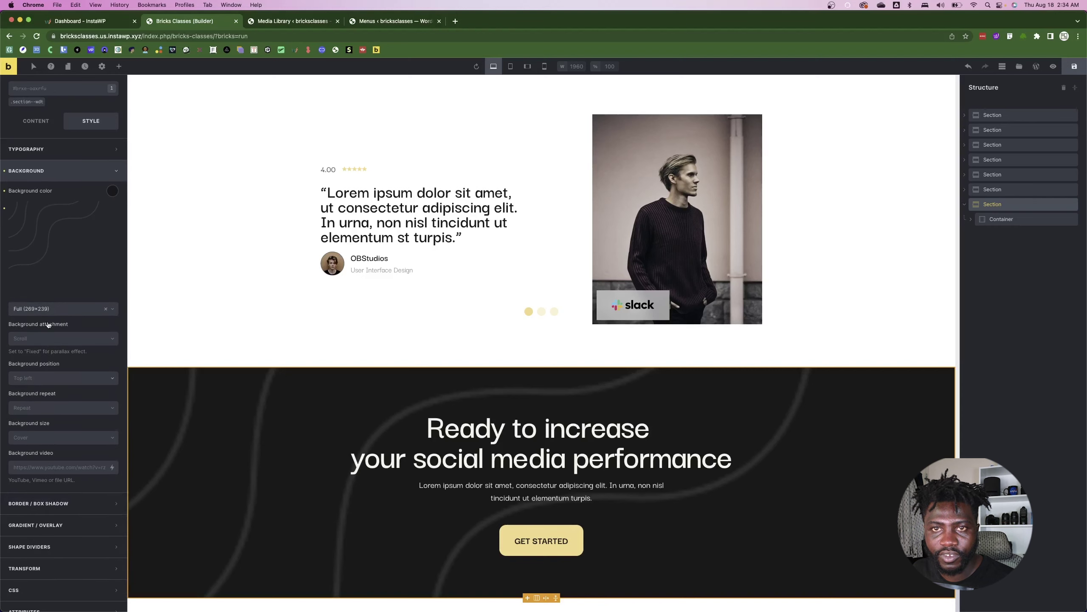
{"action": "left_click", "coordinate": [47, 309]}
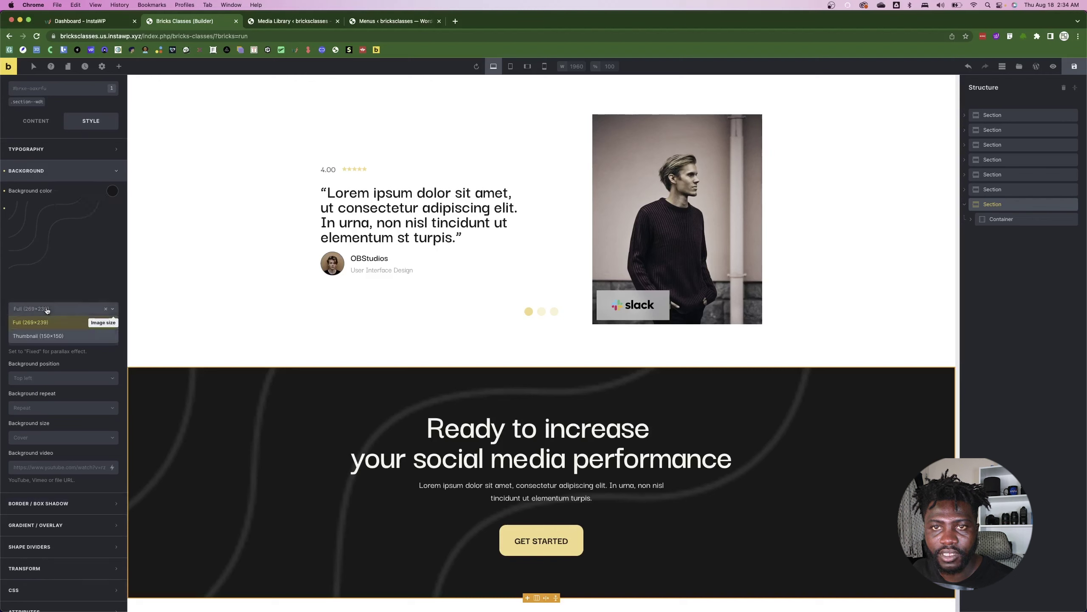
{"action": "left_click", "coordinate": [48, 322]}
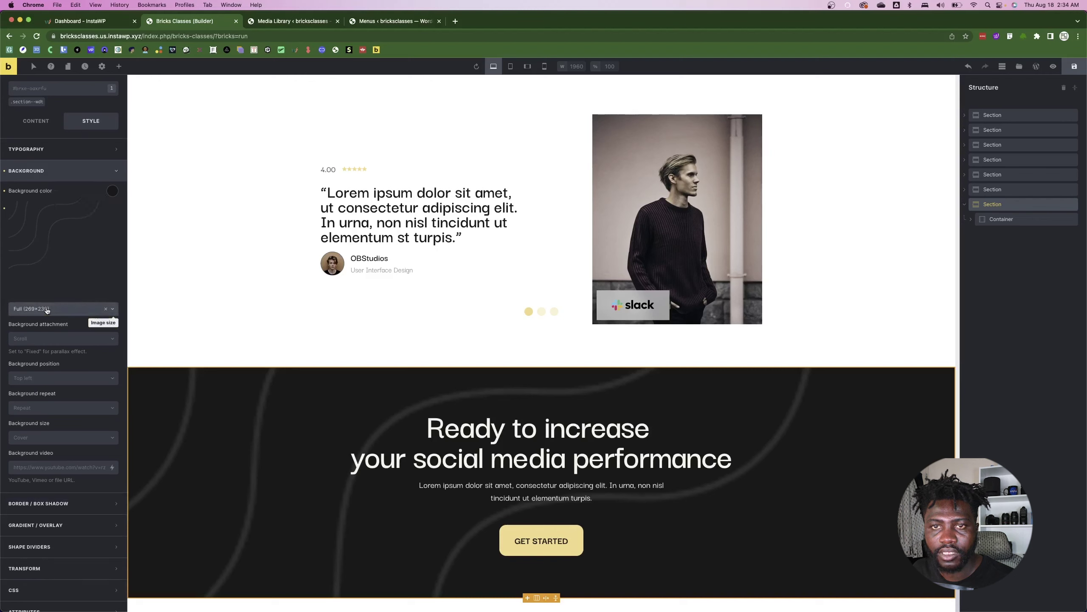
{"action": "left_click", "coordinate": [50, 378]}
{"action": "left_click", "coordinate": [48, 384]}
- Set the section's background image to No repeat, with size Contain and position Center right
{"action": "left_click", "coordinate": [43, 407]}
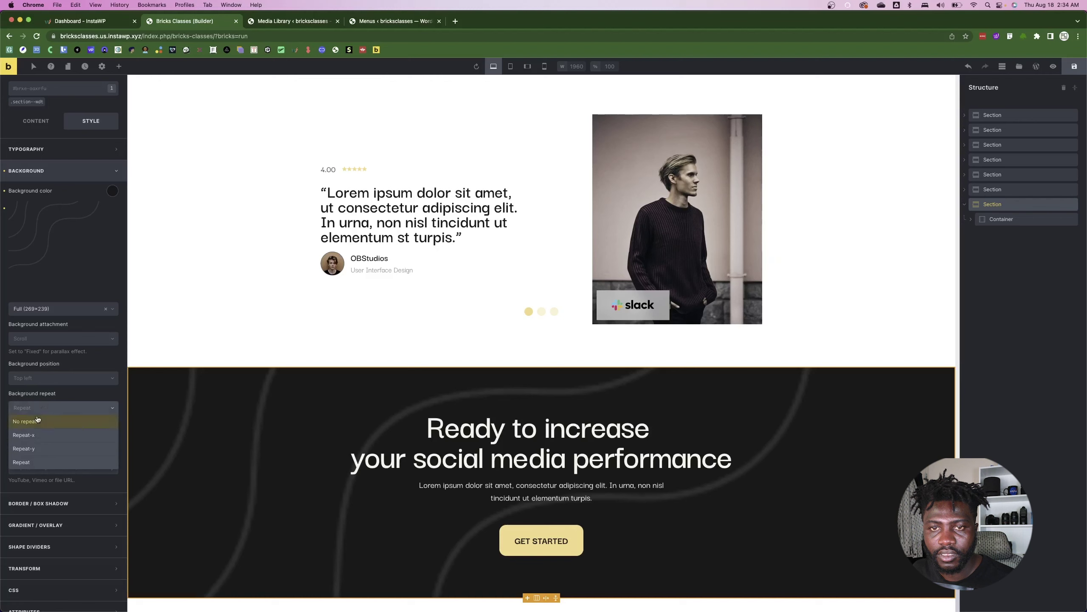
{"action": "left_click", "coordinate": [38, 420]}
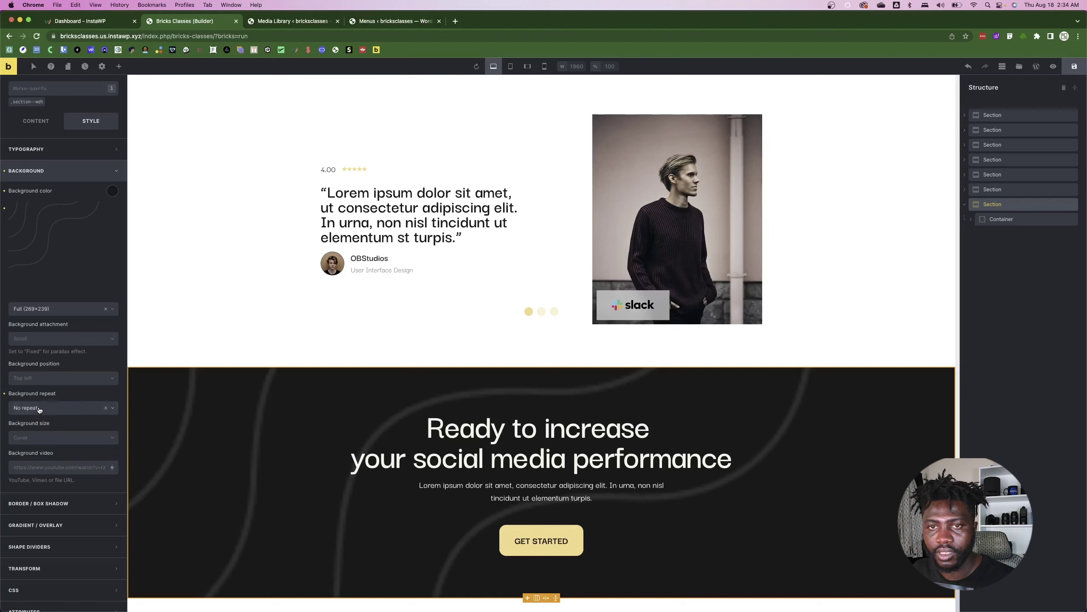
{"action": "left_click", "coordinate": [35, 440]}
{"action": "left_click", "coordinate": [29, 477]}
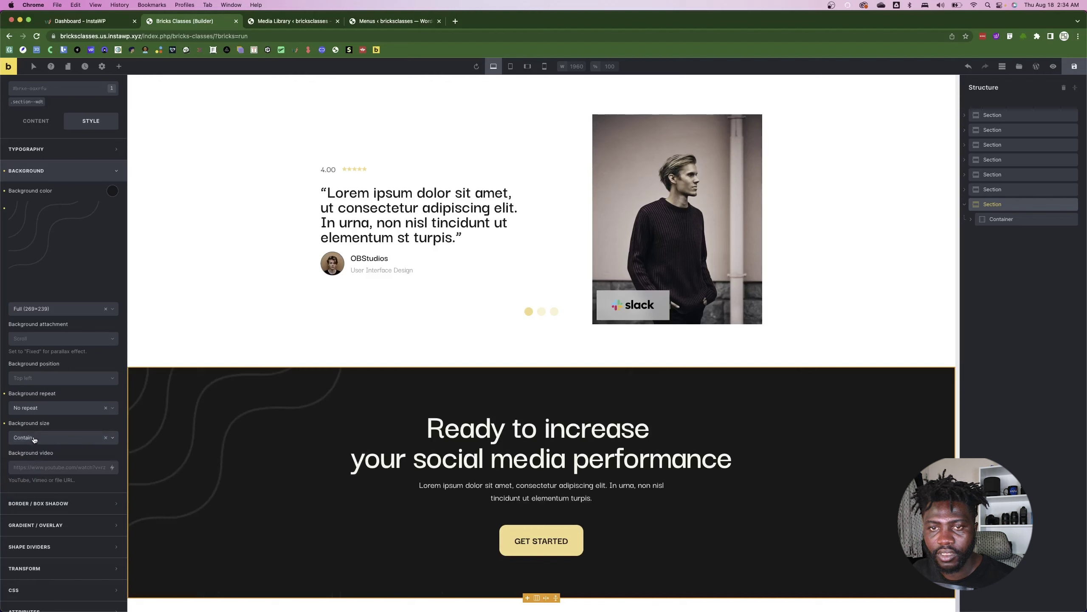
{"action": "left_click", "coordinate": [40, 378]}
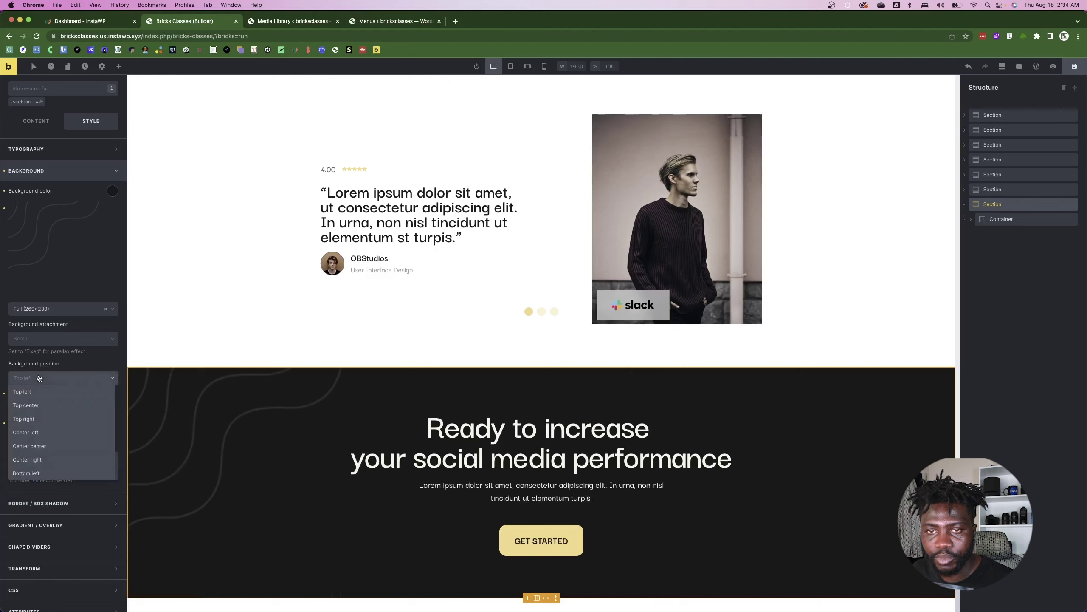
{"action": "left_click", "coordinate": [49, 460]}
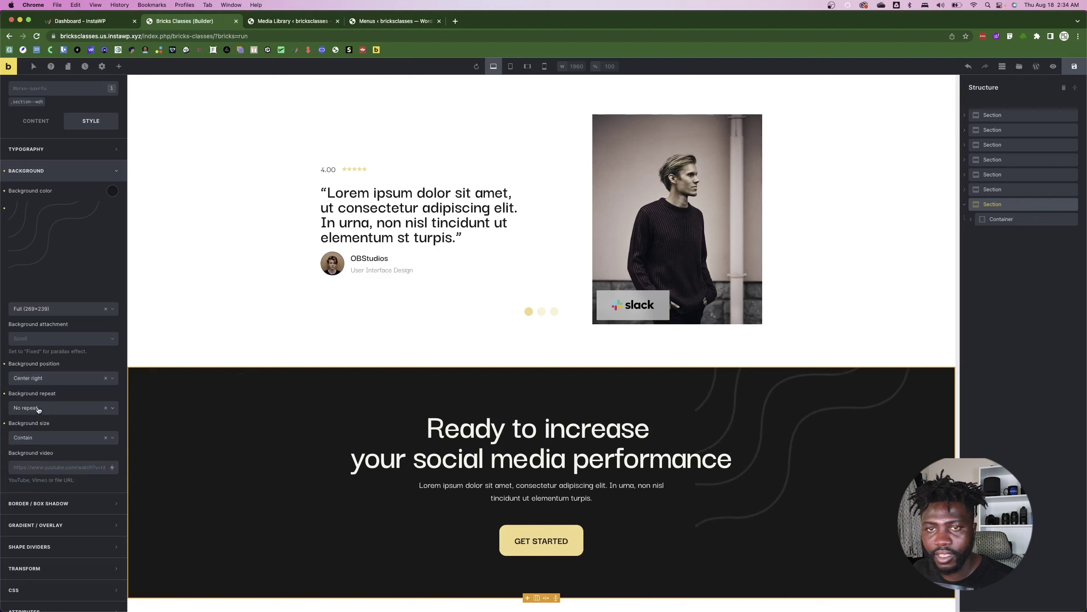
- Set the dark call-to-action section's background image position to Top left
{"action": "left_click", "coordinate": [40, 380]}
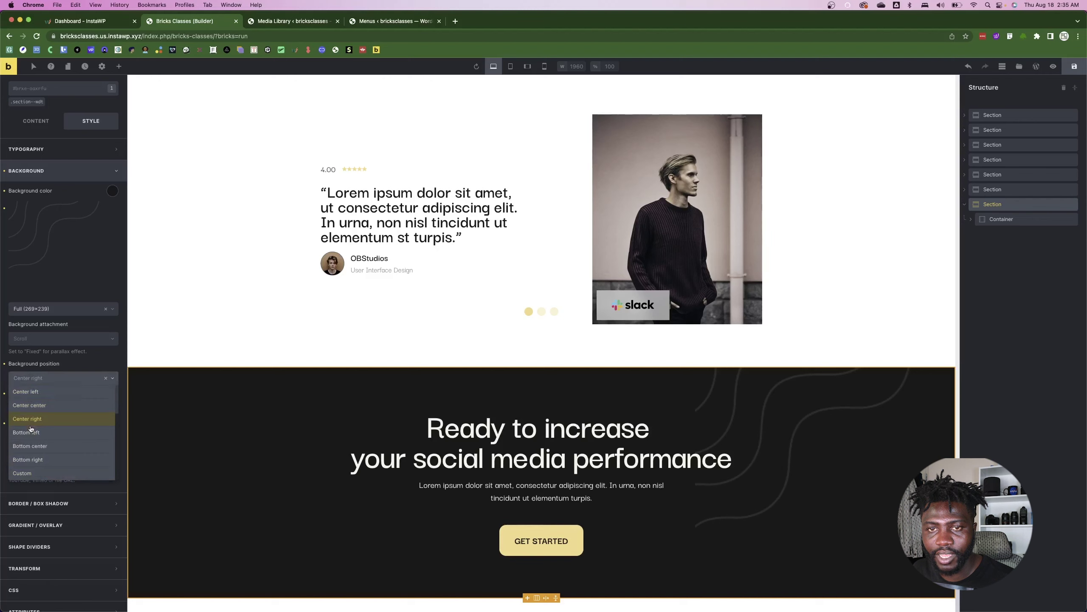
{"action": "scroll", "coordinate": [37, 405], "scroll_direction": "up", "scroll_amount": 5}
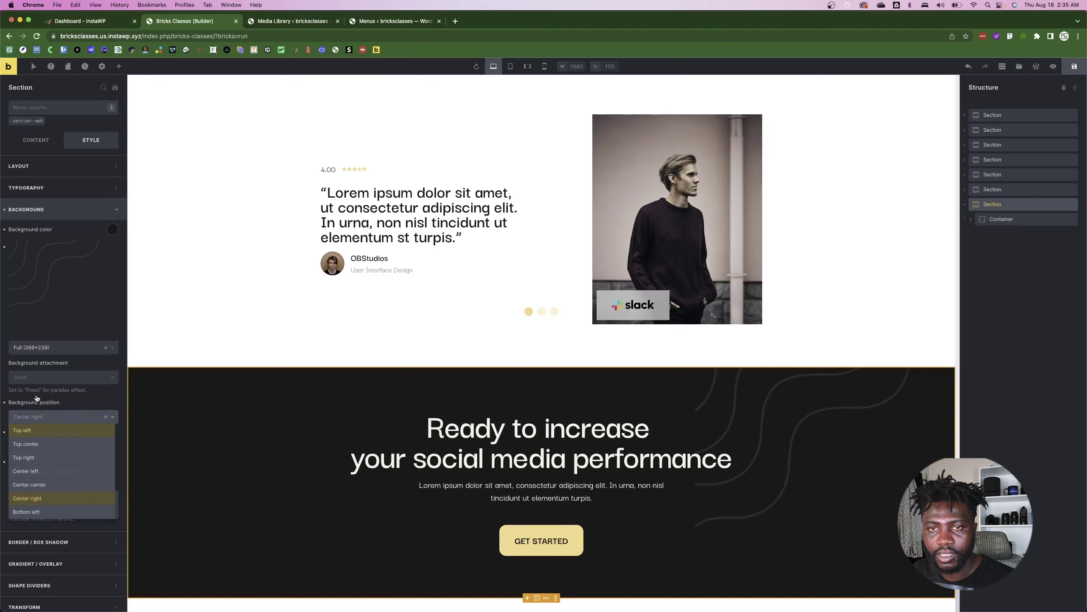
{"action": "left_click", "coordinate": [30, 431]}
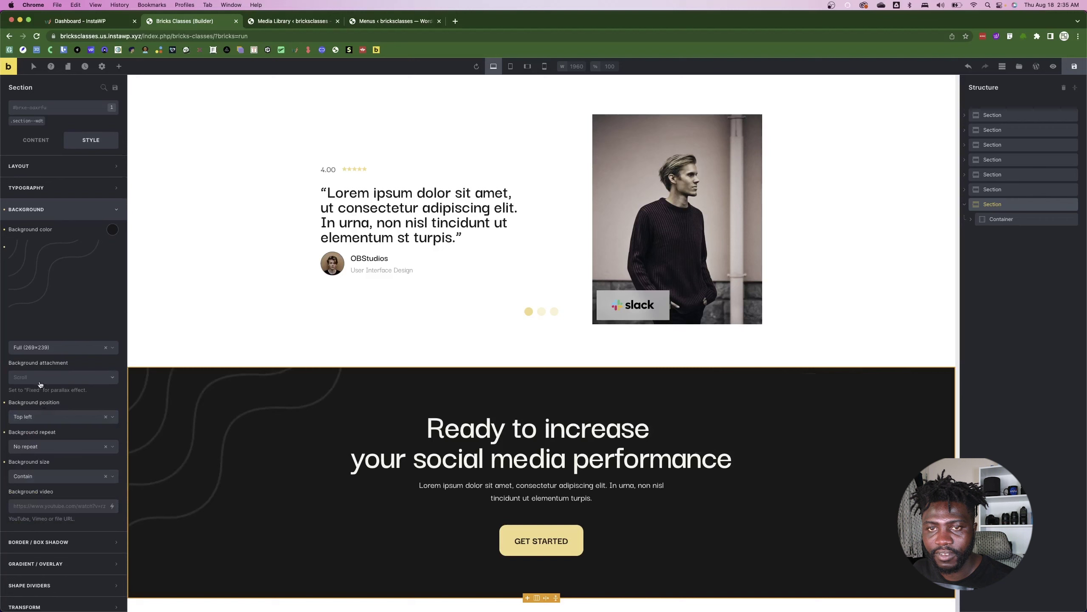
- Try the Thumbnail (150×150) size for the section's background image, returning it to Full (269×239)
{"action": "left_click", "coordinate": [43, 347]}
{"action": "left_click", "coordinate": [39, 364]}
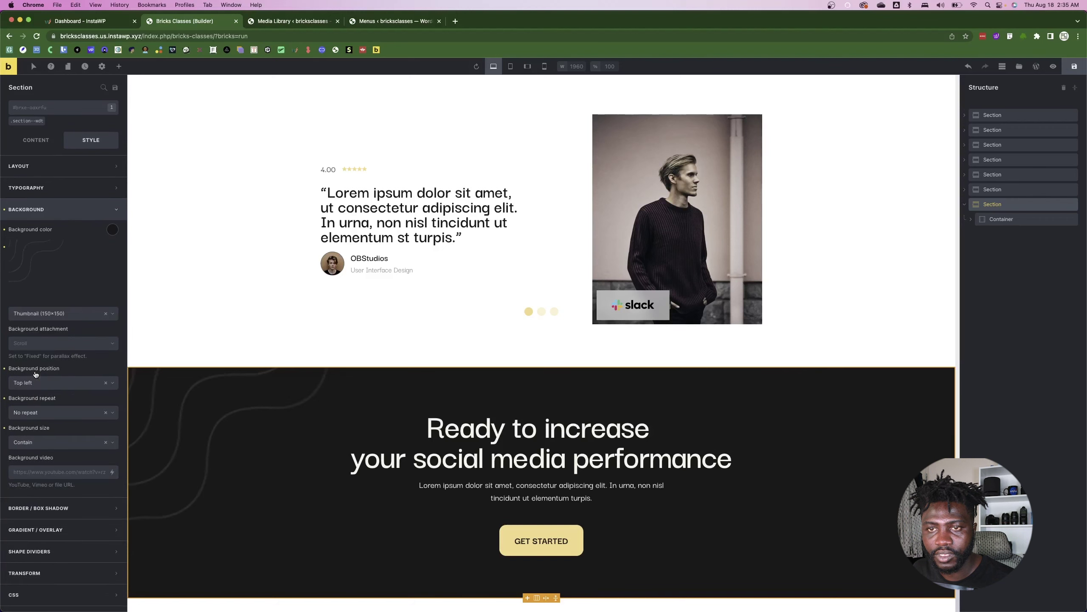
{"action": "left_click", "coordinate": [44, 316]}
{"action": "left_click", "coordinate": [43, 326]}
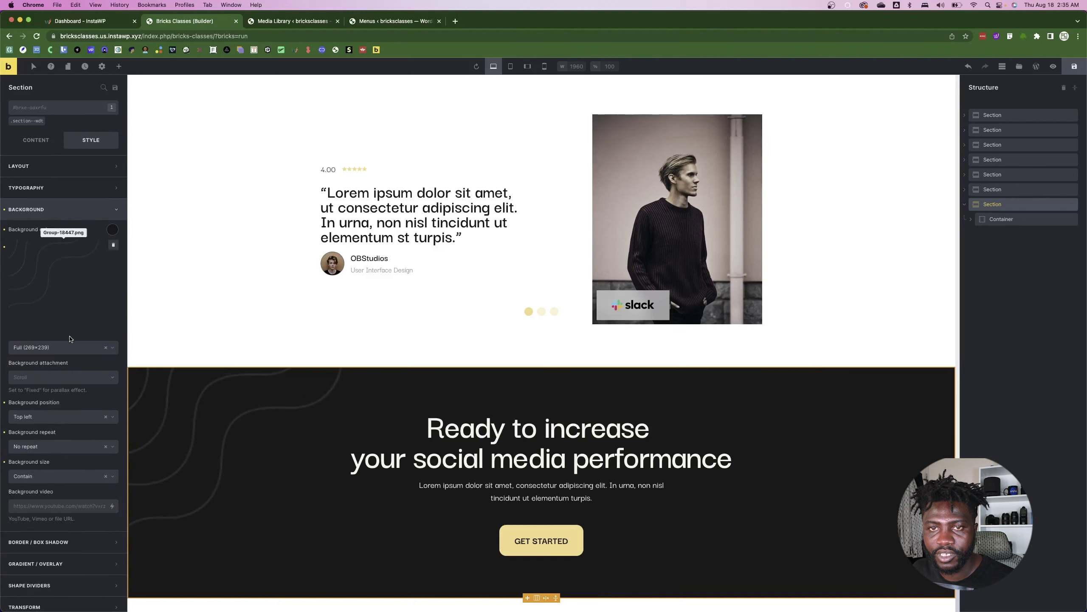
{"action": "left_click", "coordinate": [44, 381]}
{"action": "left_click", "coordinate": [63, 367]}
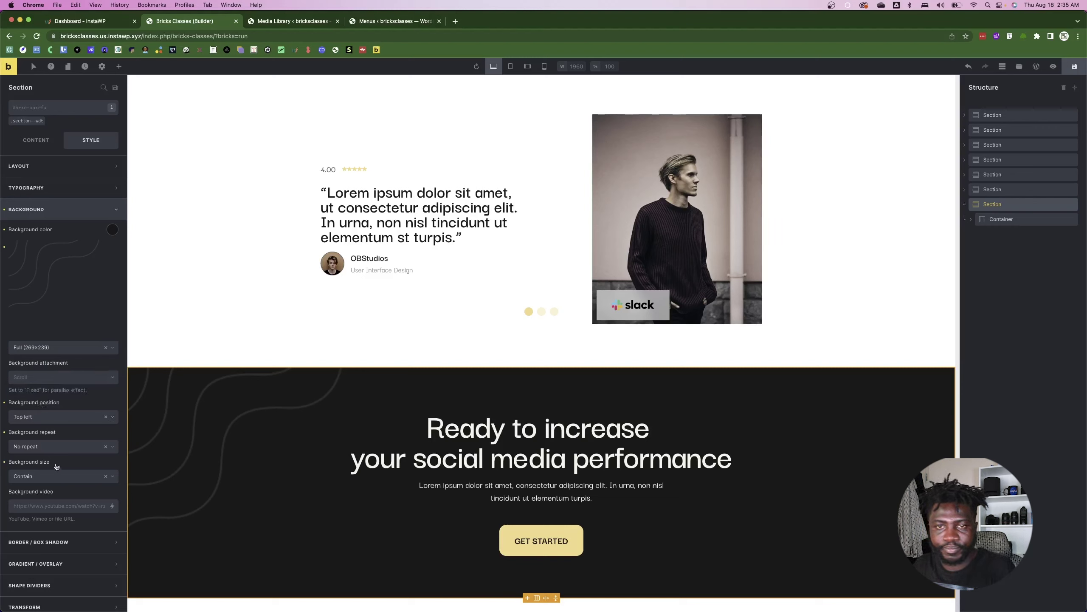
- Set the section's background size to Custom
{"action": "left_click", "coordinate": [50, 476]}
{"action": "left_click", "coordinate": [41, 531]}
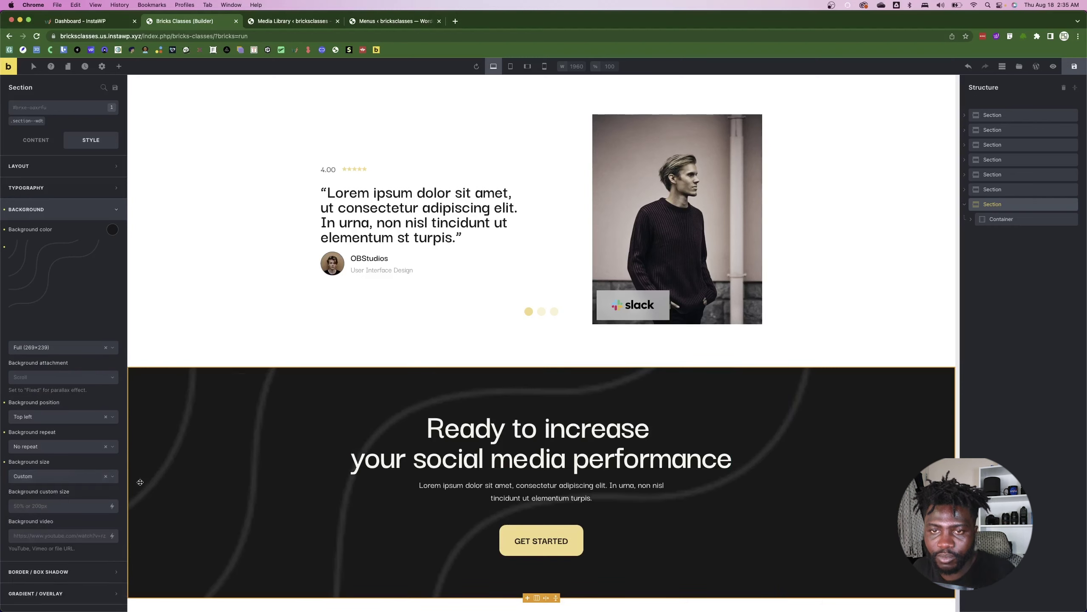
- Switch to Figma and inspect the call-to-action section's Mask Group layers, including the dimensions of the upper-left wavy-line group
{"action": "key", "text": "super+Tab"}
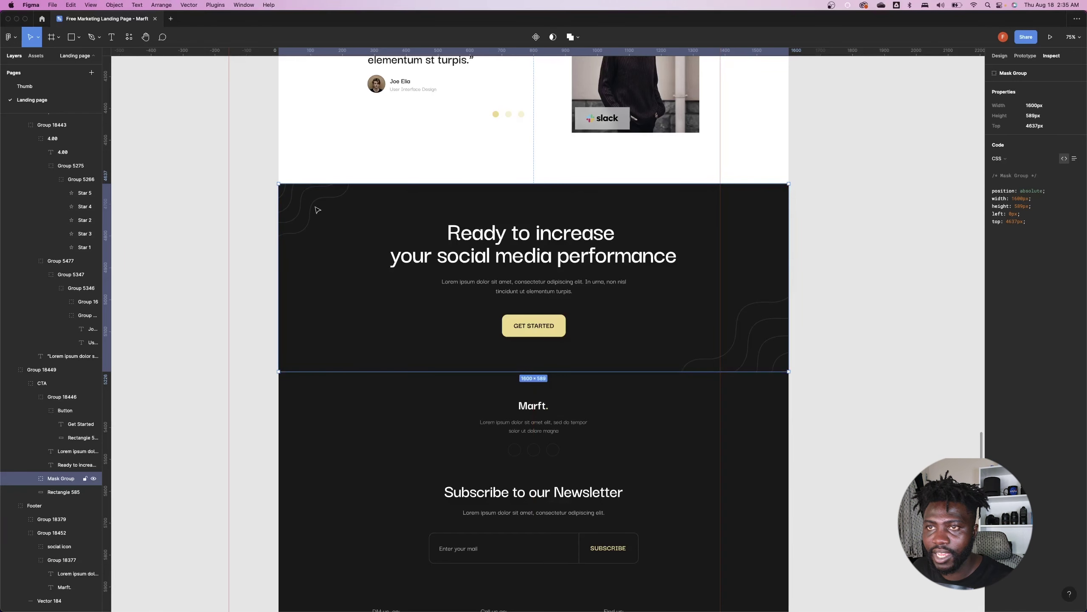
{"action": "left_click", "coordinate": [297, 207]}
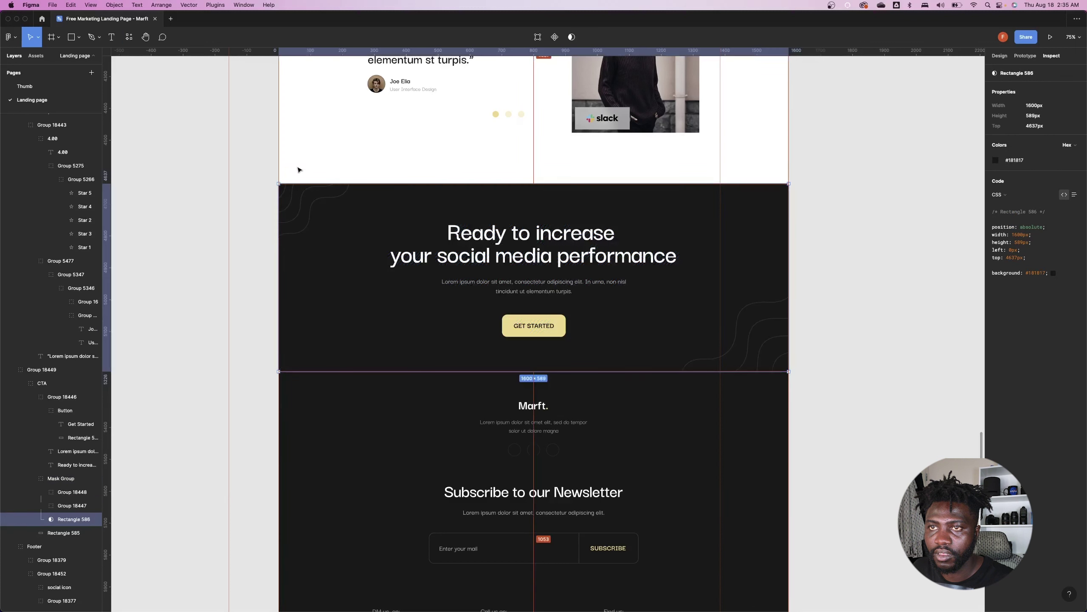
{"action": "left_click", "coordinate": [265, 173]}
{"action": "left_click", "coordinate": [311, 208]}
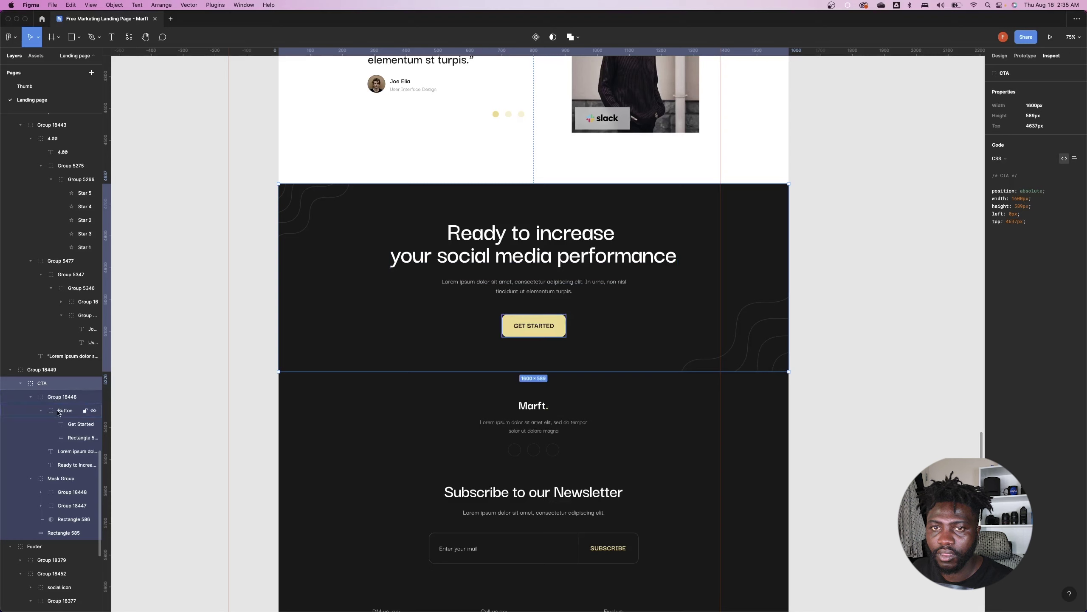
{"action": "left_click", "coordinate": [31, 397]}
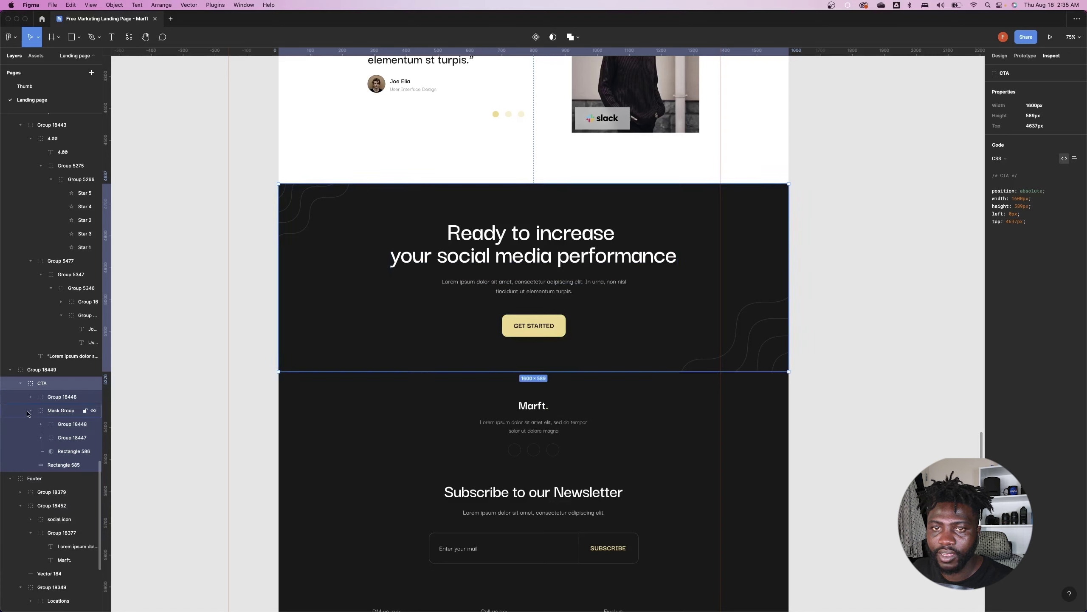
{"action": "left_click", "coordinate": [30, 411]}
{"action": "left_click", "coordinate": [50, 412]}
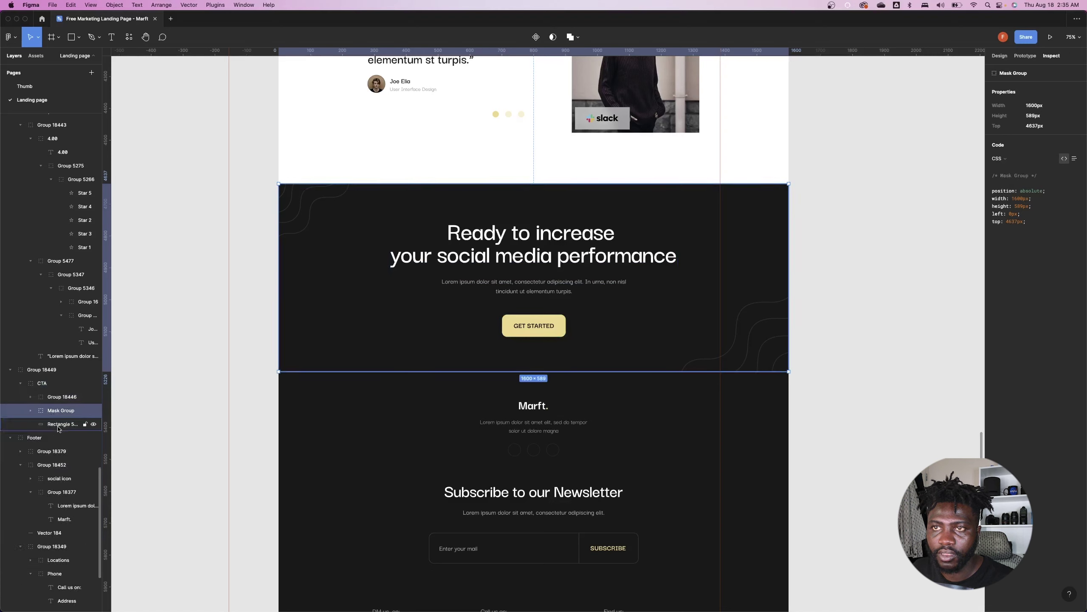
{"action": "left_click", "coordinate": [58, 425]}
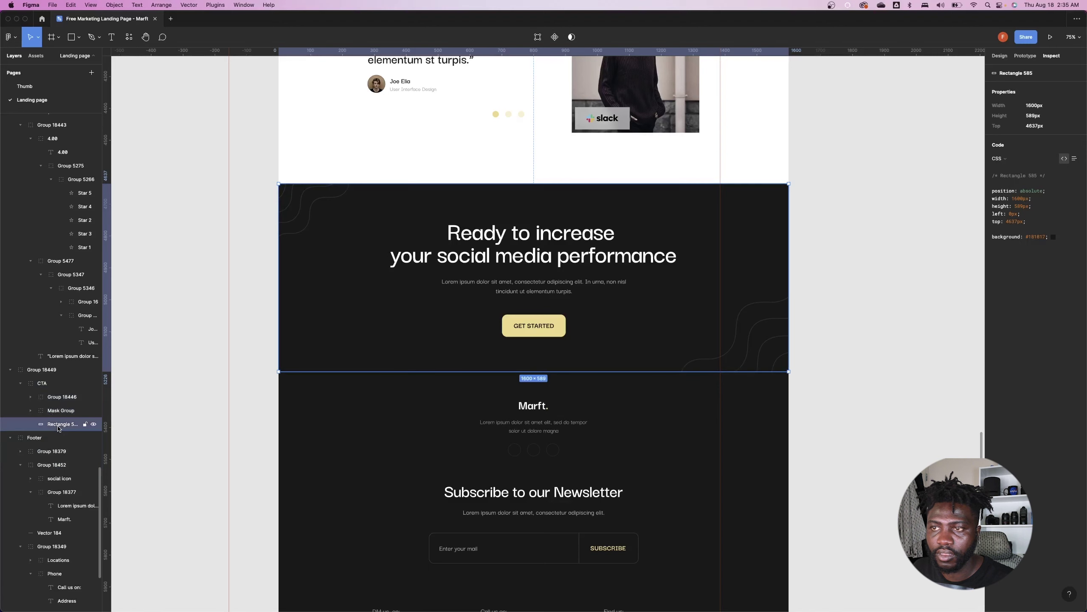
{"action": "left_click", "coordinate": [32, 410]}
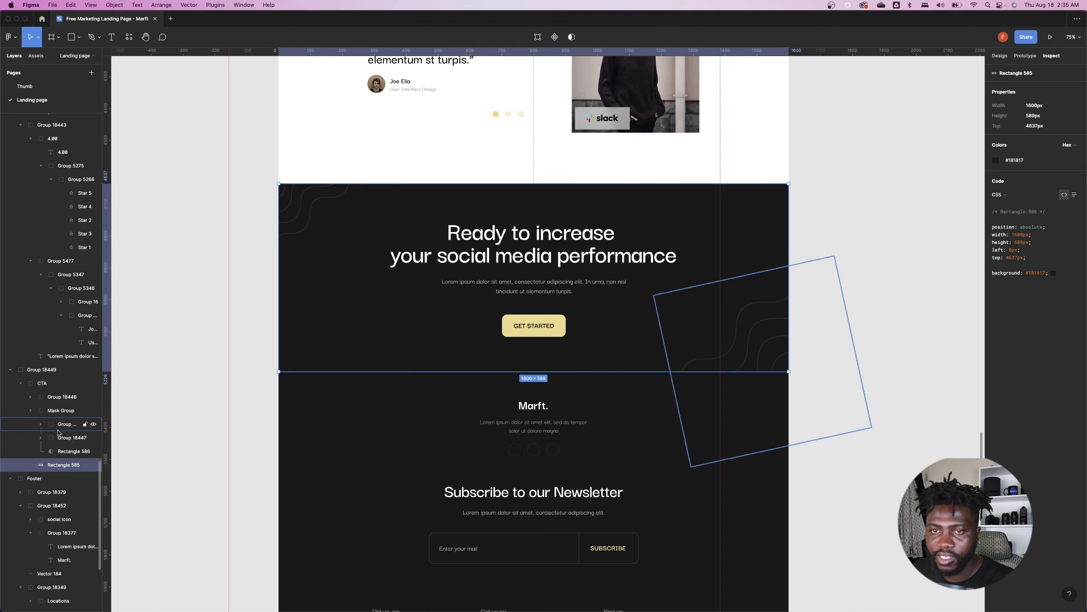
{"action": "left_click", "coordinate": [61, 438]}
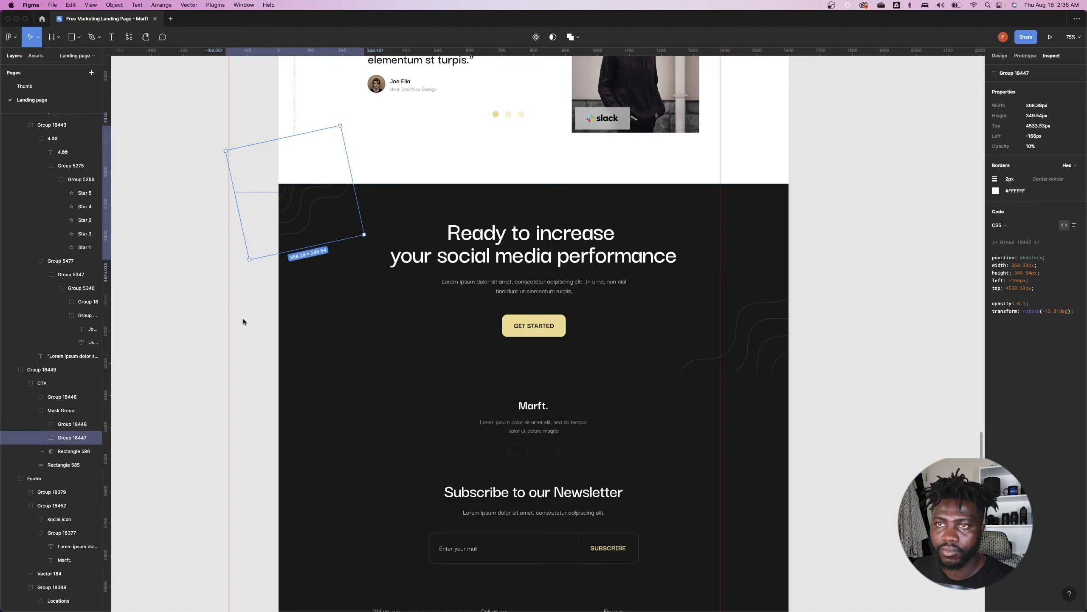
- Return to Bricks and set the call-to-action section's custom background size to 200px
{"action": "key", "text": "super+Tab"}
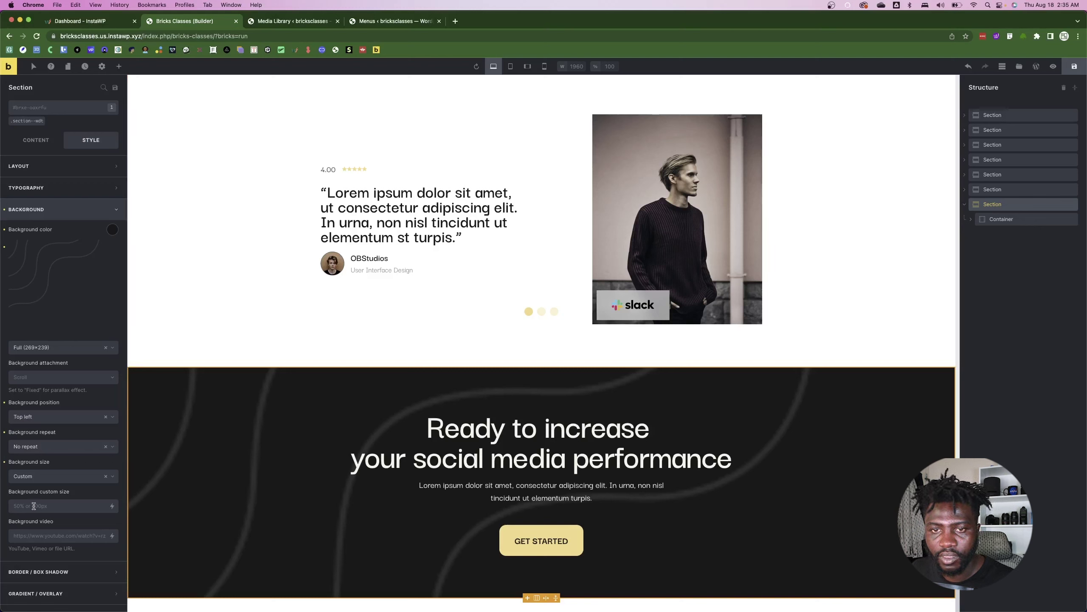
{"action": "left_click", "coordinate": [58, 509]}
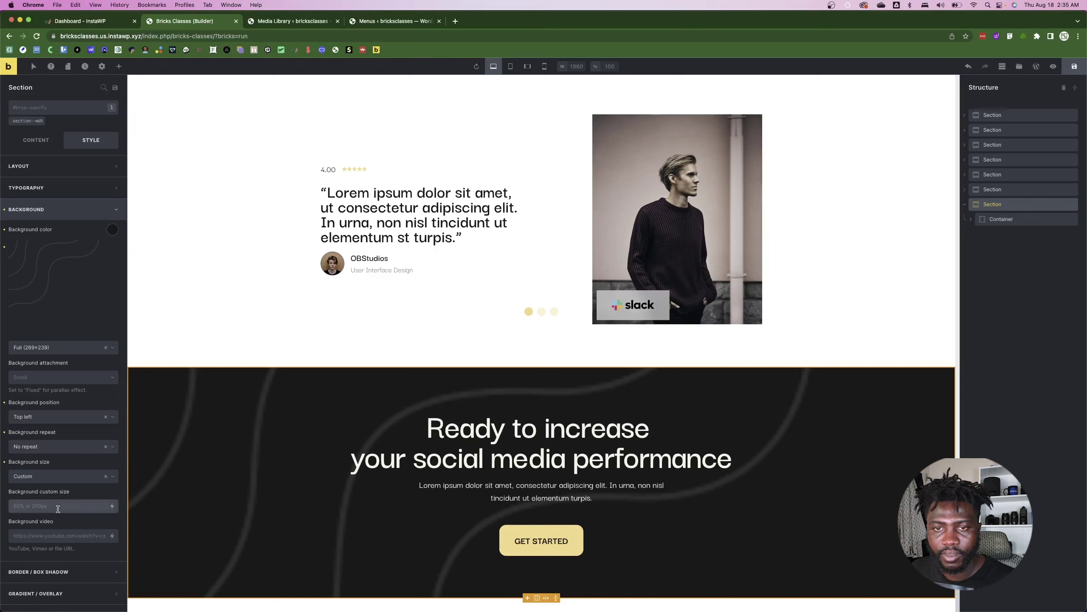
{"action": "type", "text": "2"}
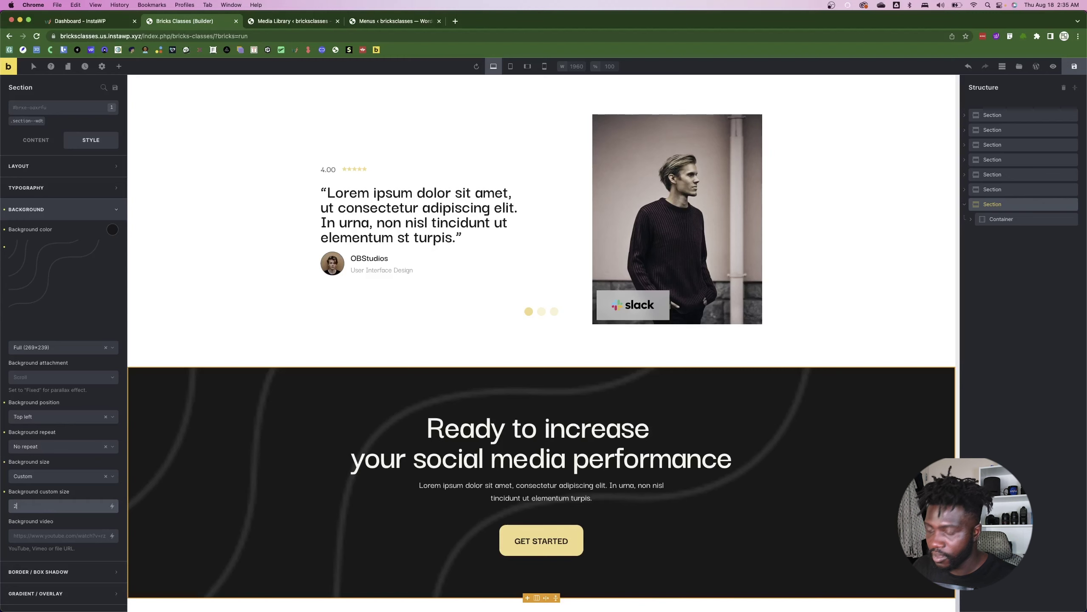
{"action": "type", "text": "00p"}
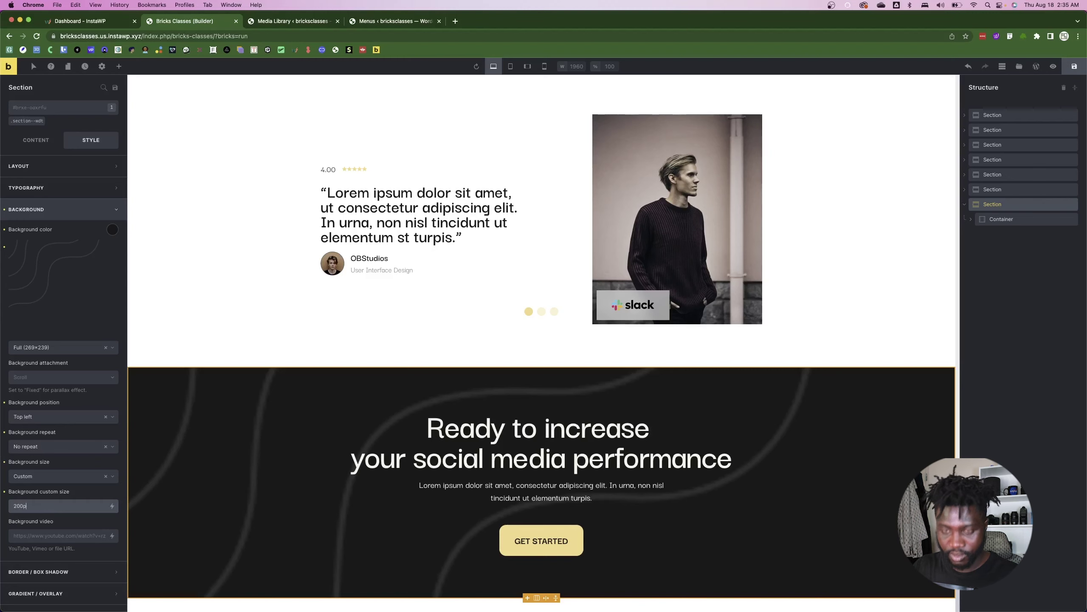
{"action": "type", "text": "x"}
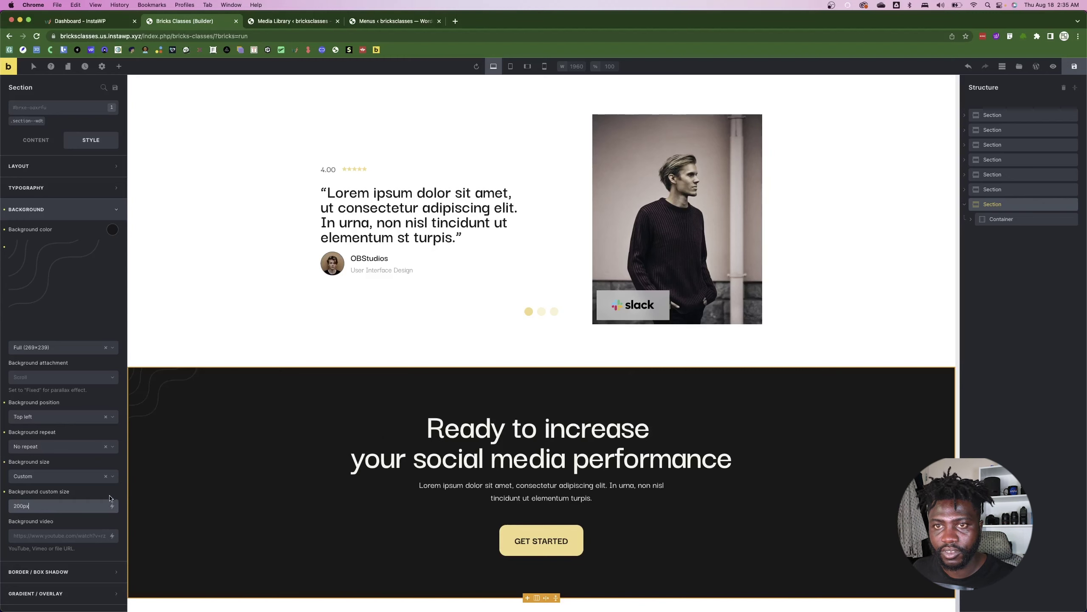
{"action": "left_click", "coordinate": [188, 298]}
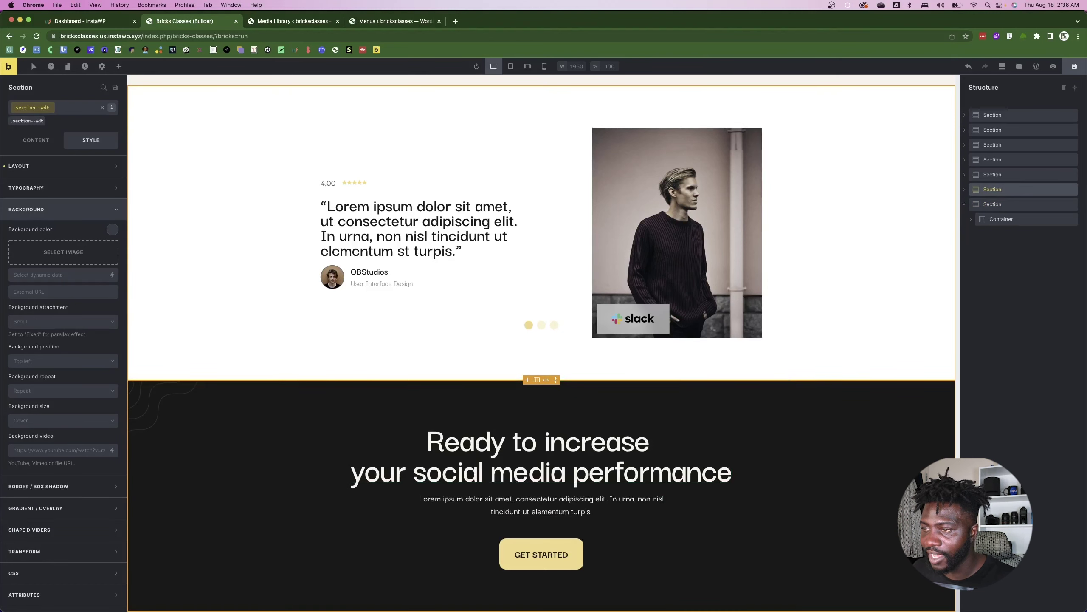
- Inspect the lower-right wavy-line group of the call-to-action section in Figma, then return to Bricks
{"action": "key", "text": "super+Tab"}
{"action": "left_click", "coordinate": [762, 353]}
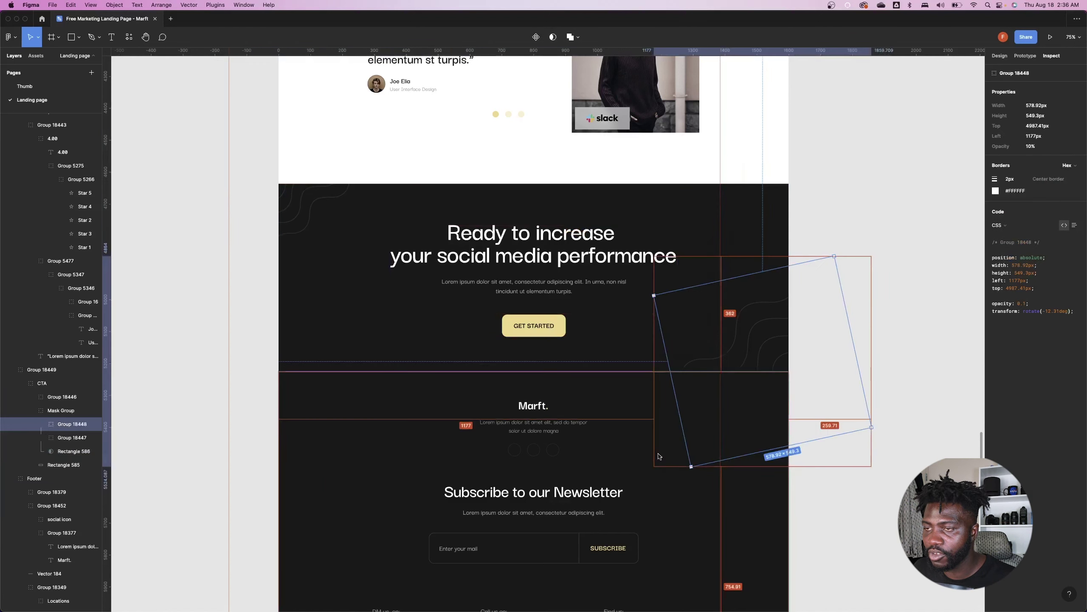
{"action": "key", "text": "super+Tab"}
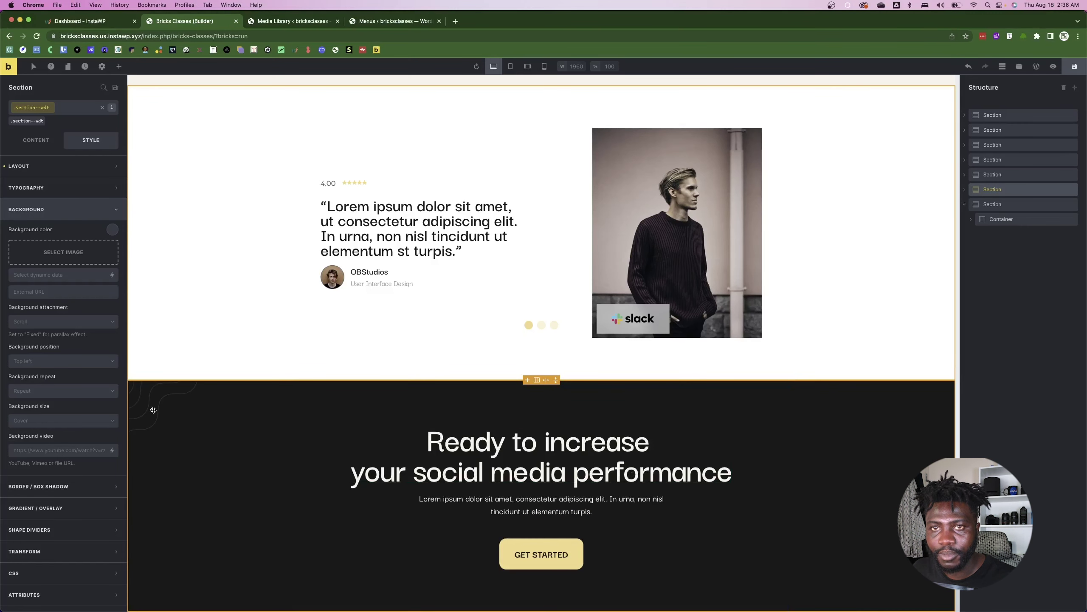
- Select the dark call-to-action section and add an Image element inside it, below the container
{"action": "left_click", "coordinate": [993, 204]}
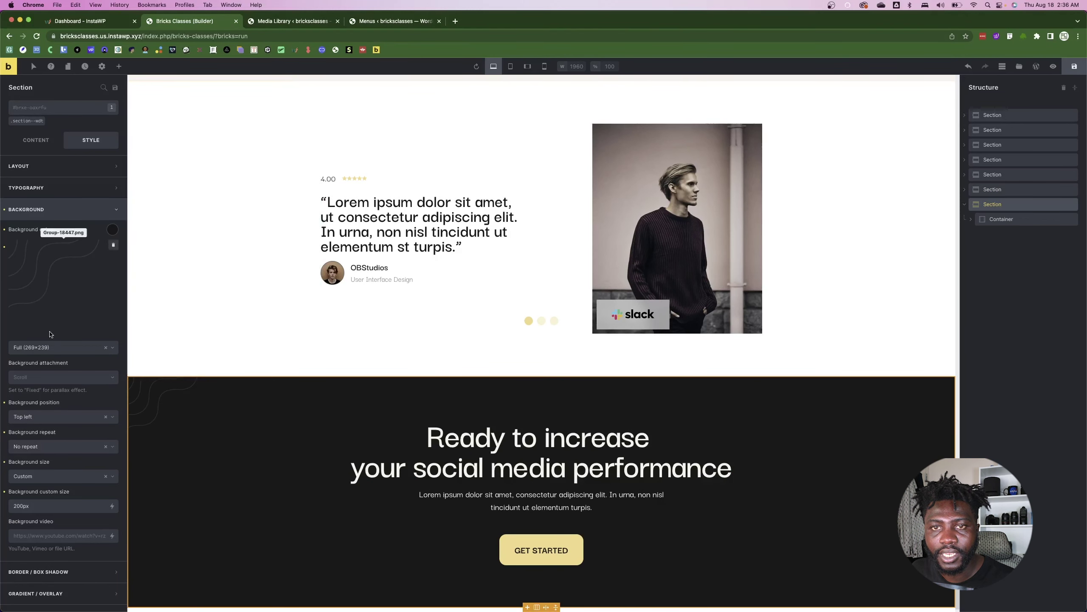
{"action": "left_click", "coordinate": [38, 213]}
{"action": "left_click", "coordinate": [43, 212]}
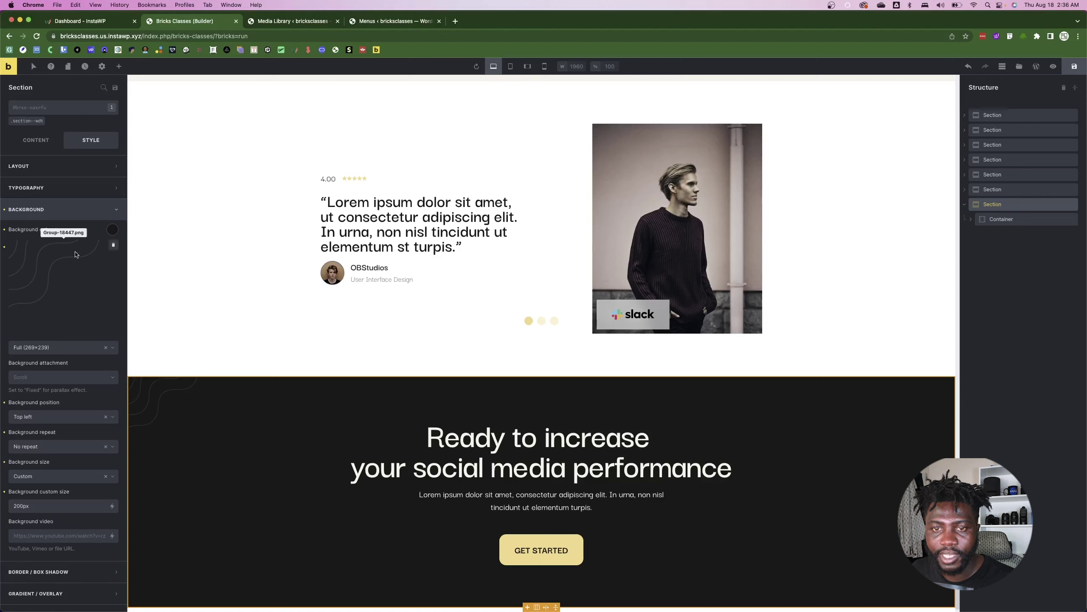
{"action": "left_click", "coordinate": [43, 210]}
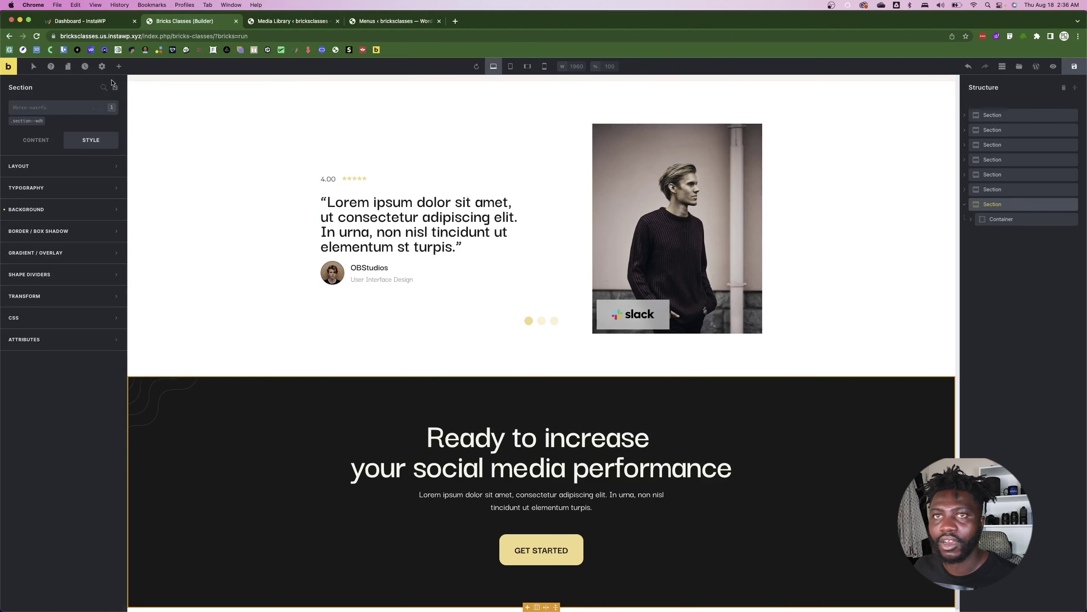
{"action": "left_click", "coordinate": [119, 66]}
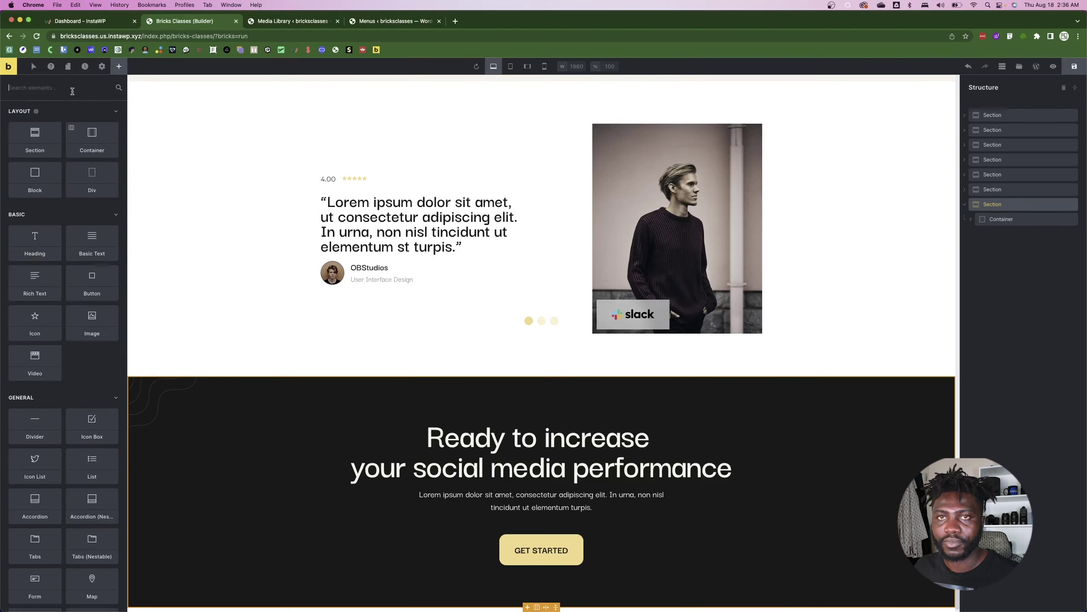
{"action": "type", "text": "image"}
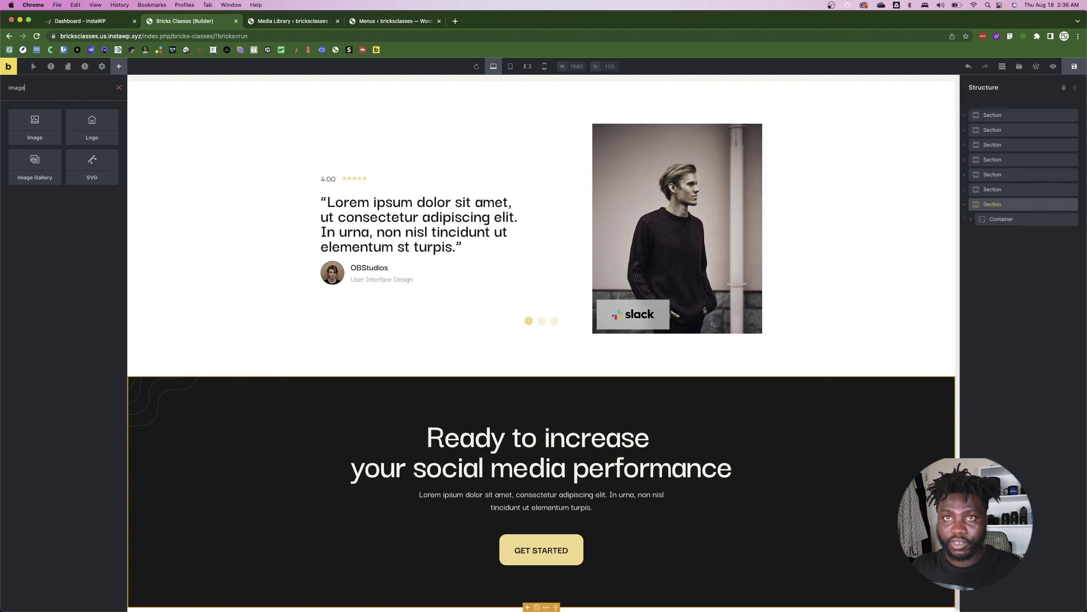
{"action": "left_click", "coordinate": [35, 126]}
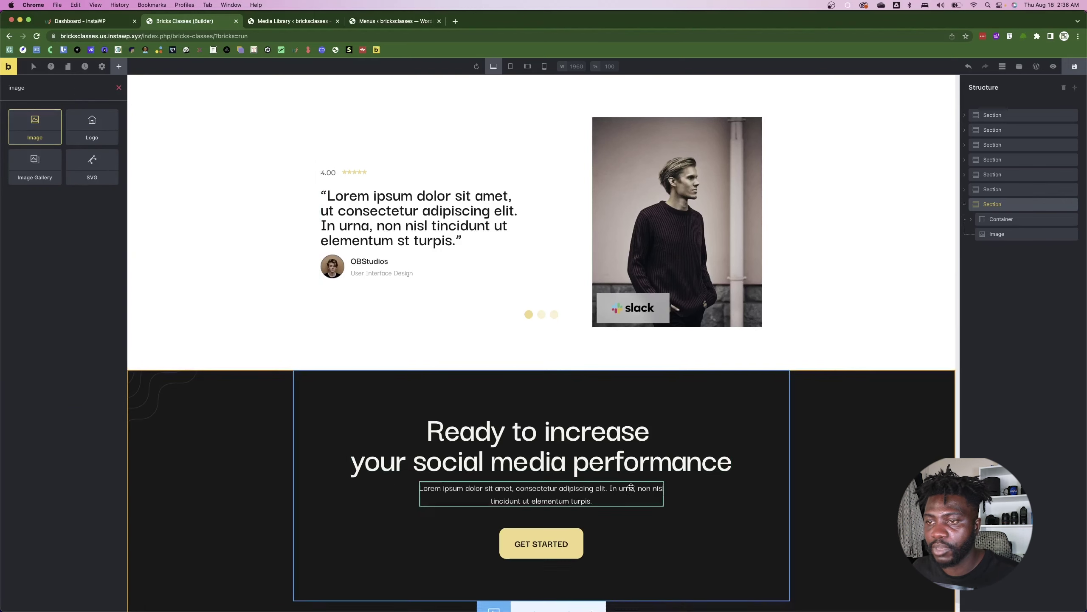
- Insert Group-18448.png from the media library into the new Image element
{"action": "left_click", "coordinate": [520, 599]}
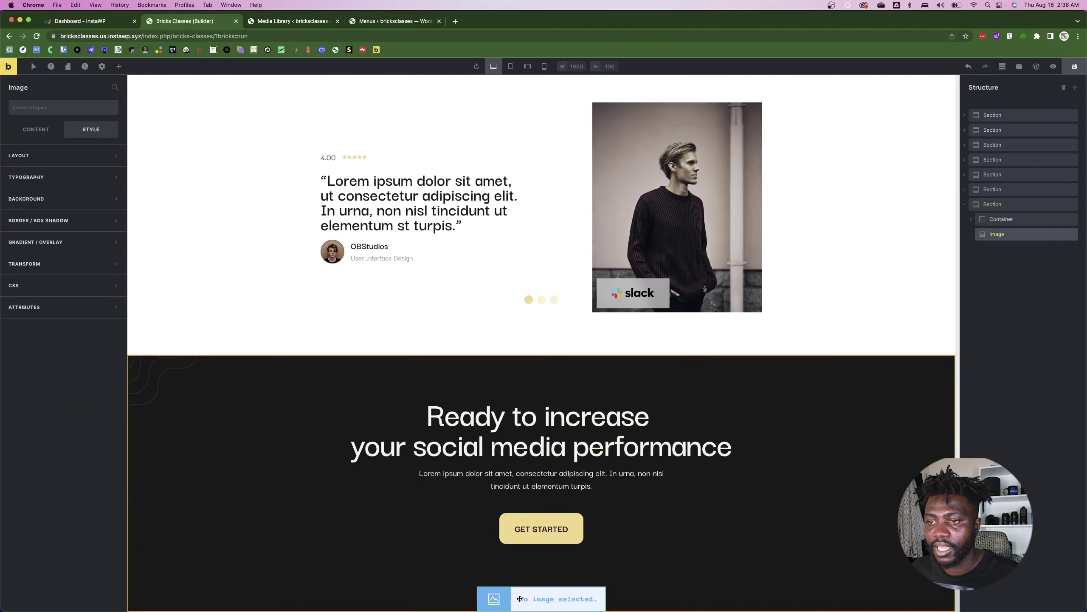
{"action": "left_click", "coordinate": [37, 129]}
{"action": "left_click", "coordinate": [43, 165]}
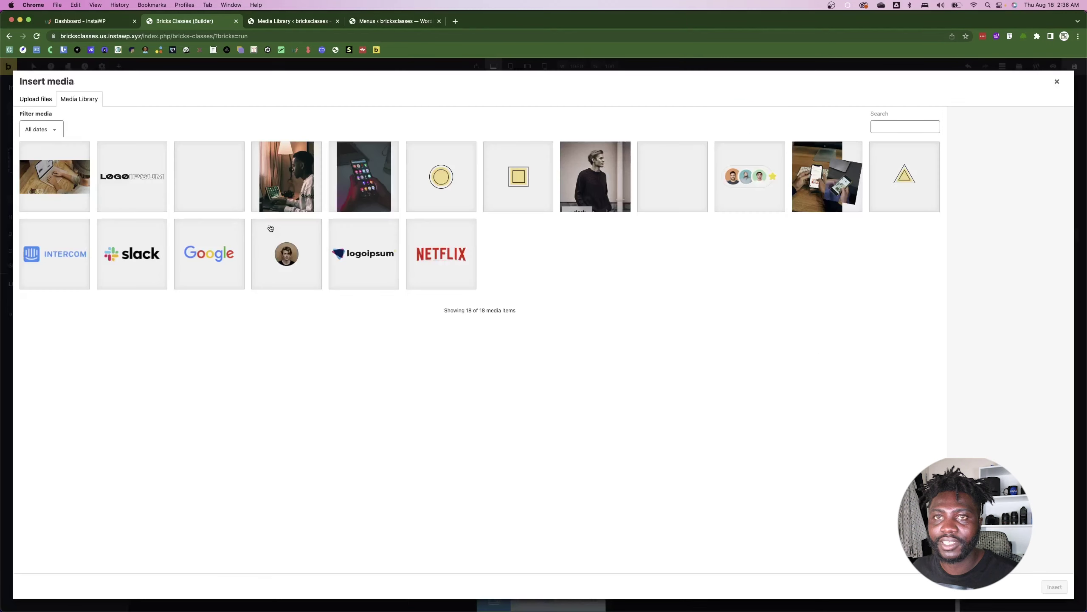
{"action": "left_click", "coordinate": [227, 188]}
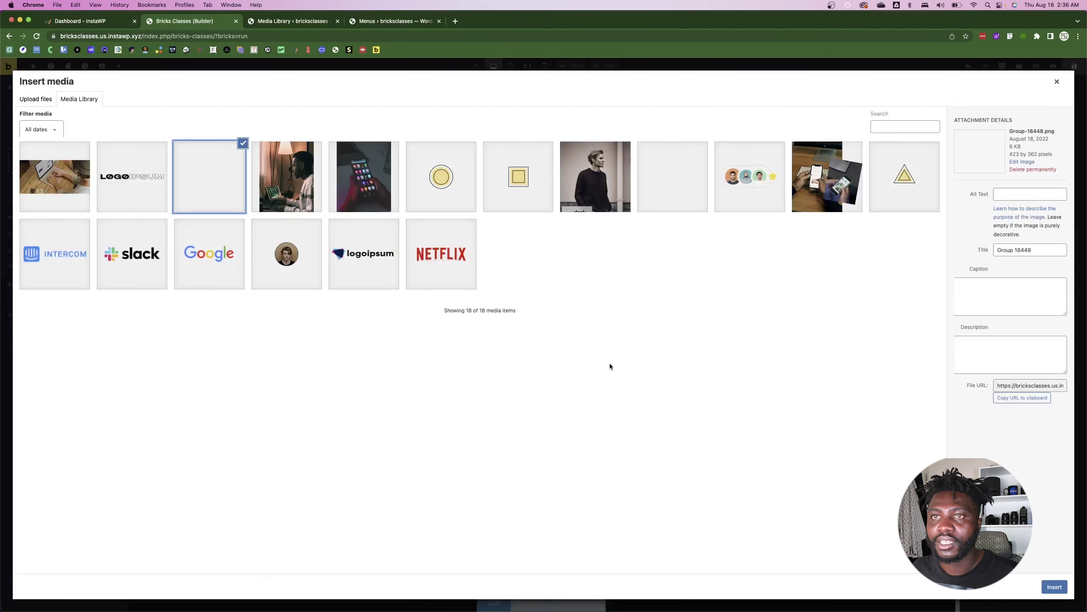
{"action": "left_click", "coordinate": [1055, 587]}
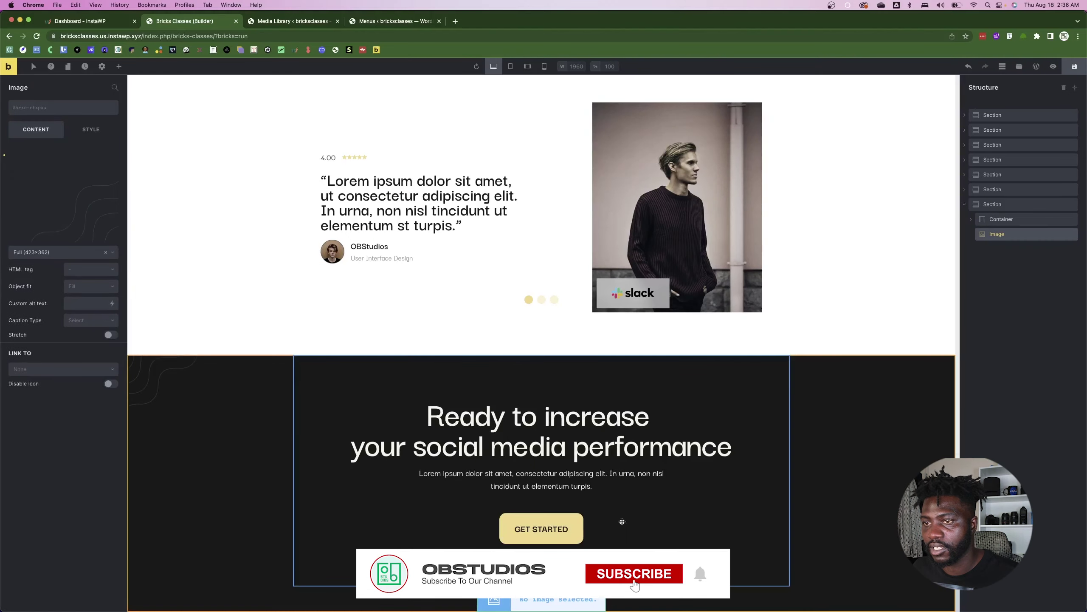
- Set the wavy-line image's position to Absolute in the call-to-action section
{"action": "scroll", "coordinate": [391, 517], "scroll_direction": "down", "scroll_amount": 2}
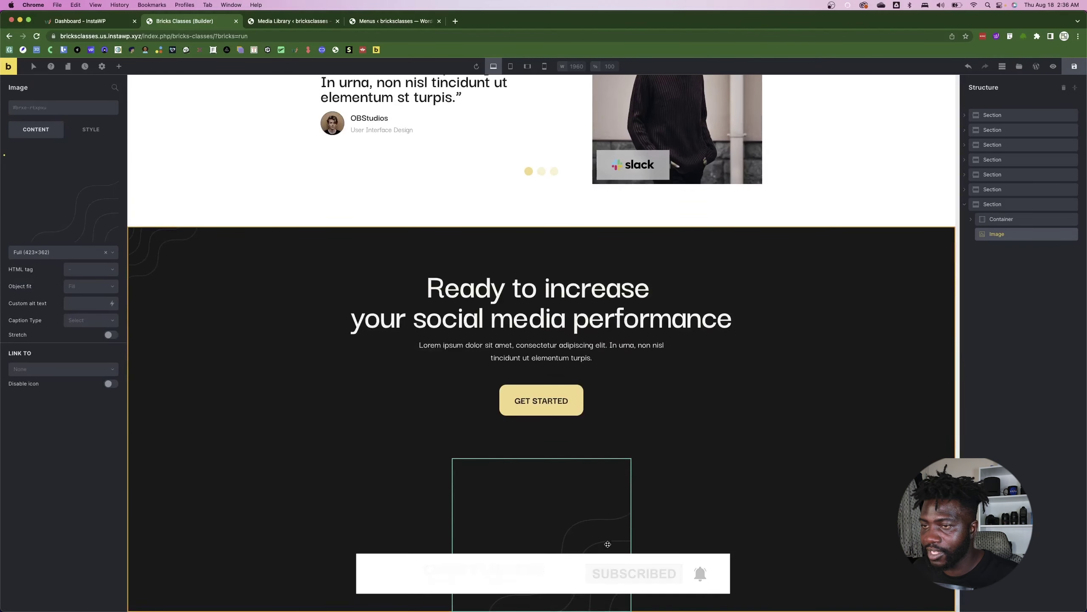
{"action": "left_click", "coordinate": [114, 89]}
{"action": "type", "text": "posi"}
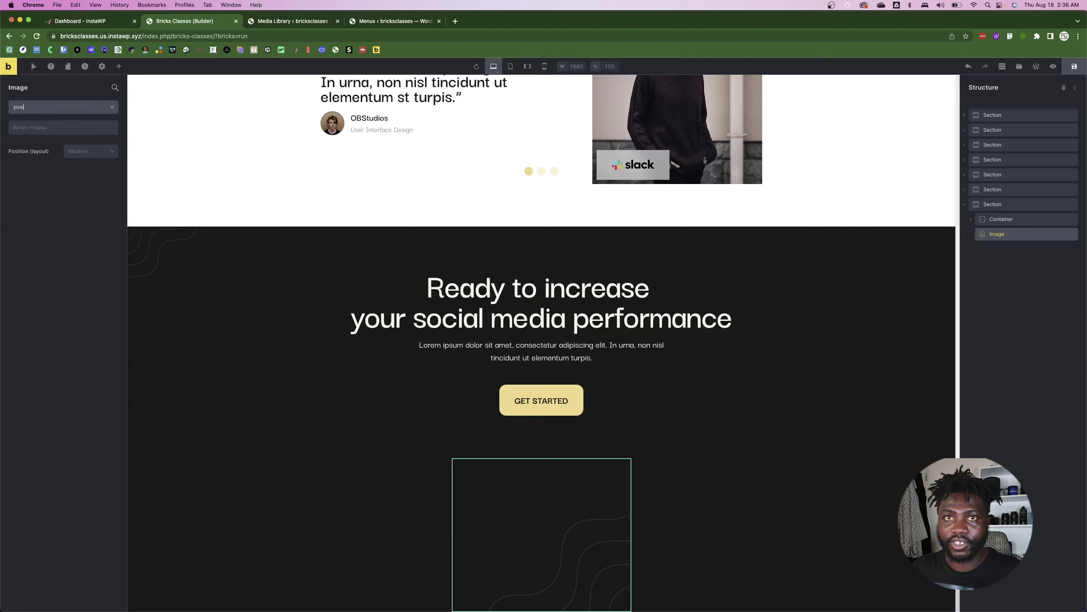
{"action": "left_click", "coordinate": [101, 151]}
{"action": "left_click", "coordinate": [77, 192]}
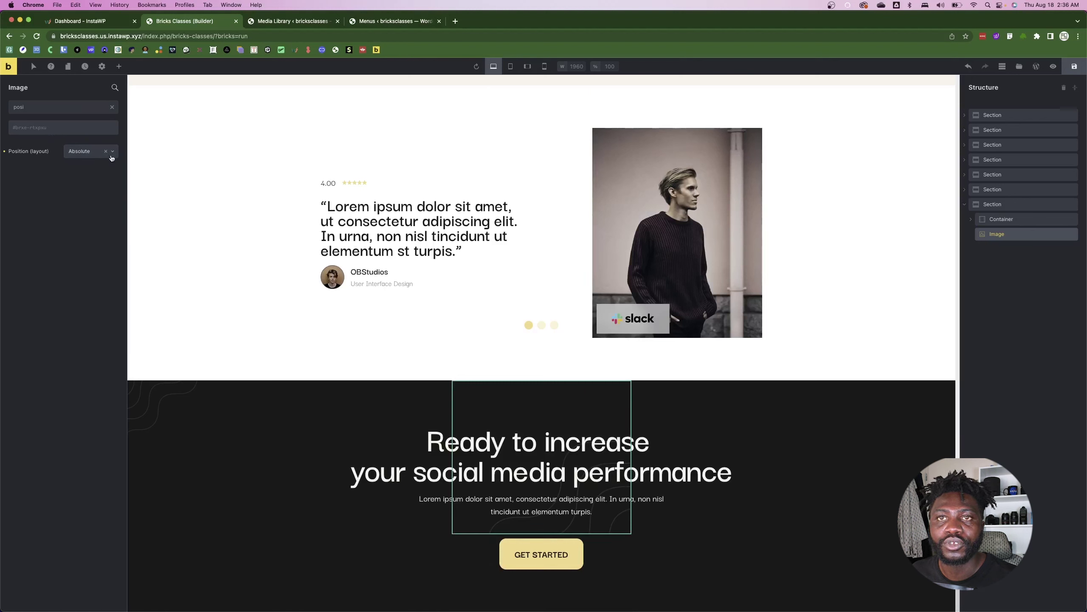
{"action": "left_click", "coordinate": [55, 129]}
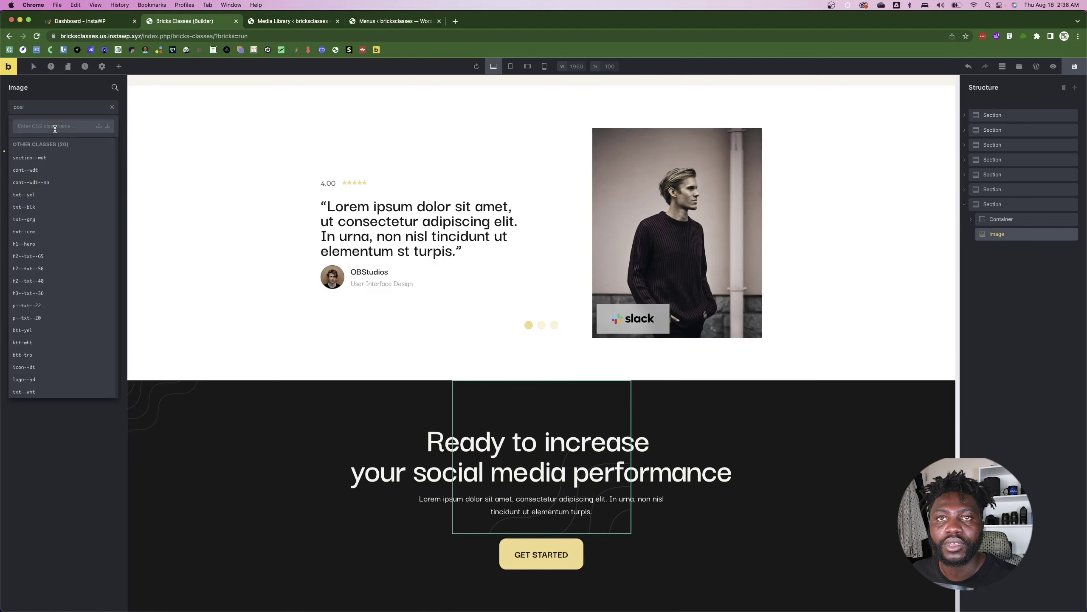
{"action": "left_click", "coordinate": [63, 560]}
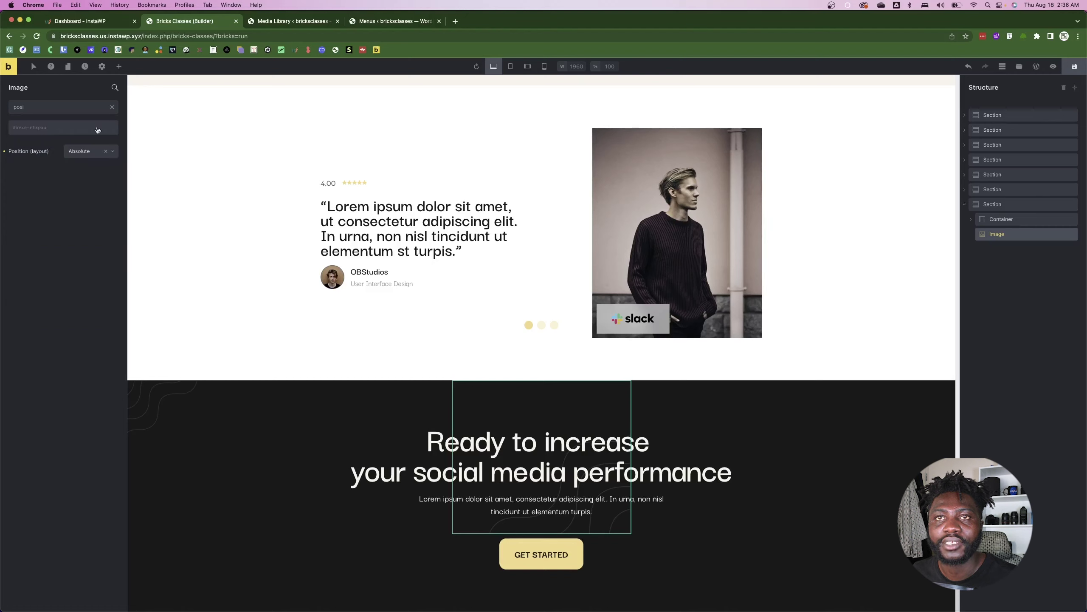
- Anchor the wavy-line image to the section's lower-right corner by setting its Right and Bottom offsets to 0
{"action": "left_click", "coordinate": [112, 108]}
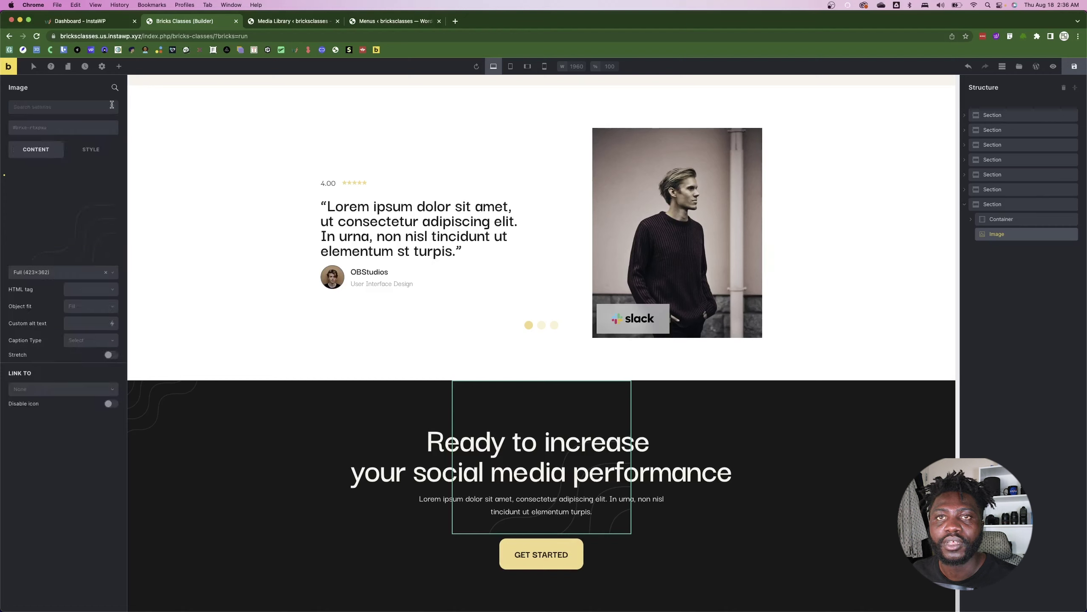
{"action": "left_click", "coordinate": [89, 154]}
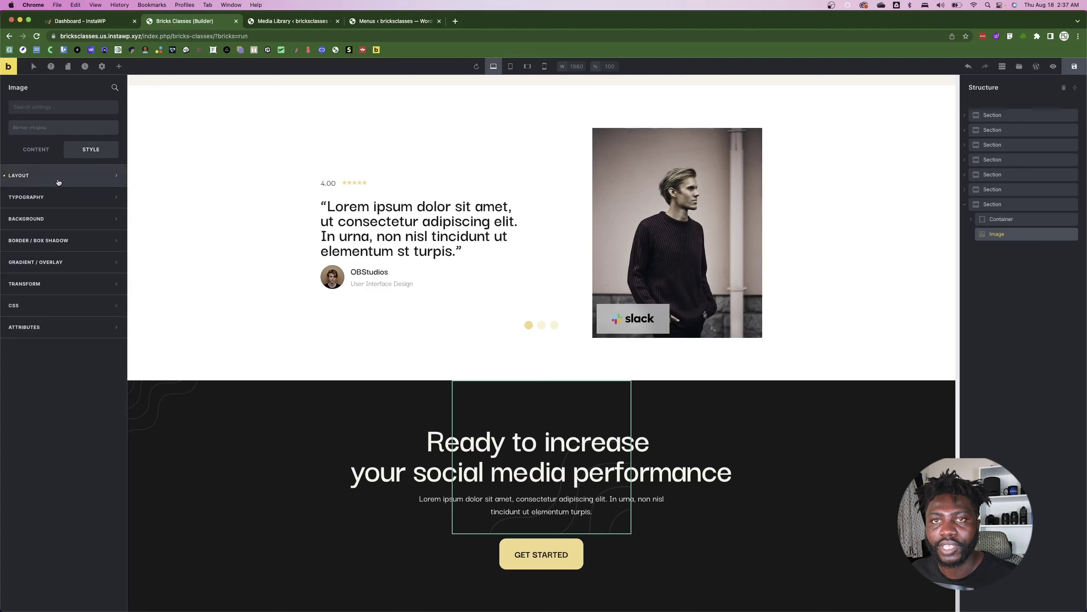
{"action": "left_click", "coordinate": [78, 168]}
{"action": "scroll", "coordinate": [64, 419], "scroll_direction": "down", "scroll_amount": 5}
{"action": "scroll", "coordinate": [63, 419], "scroll_direction": "down", "scroll_amount": 1}
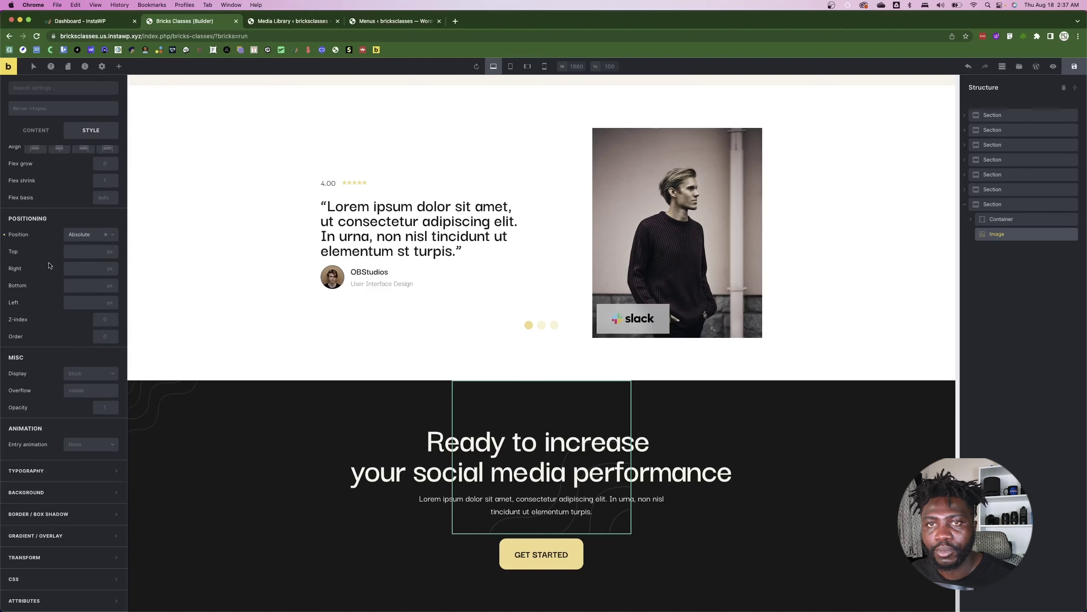
{"action": "left_click", "coordinate": [81, 252]}
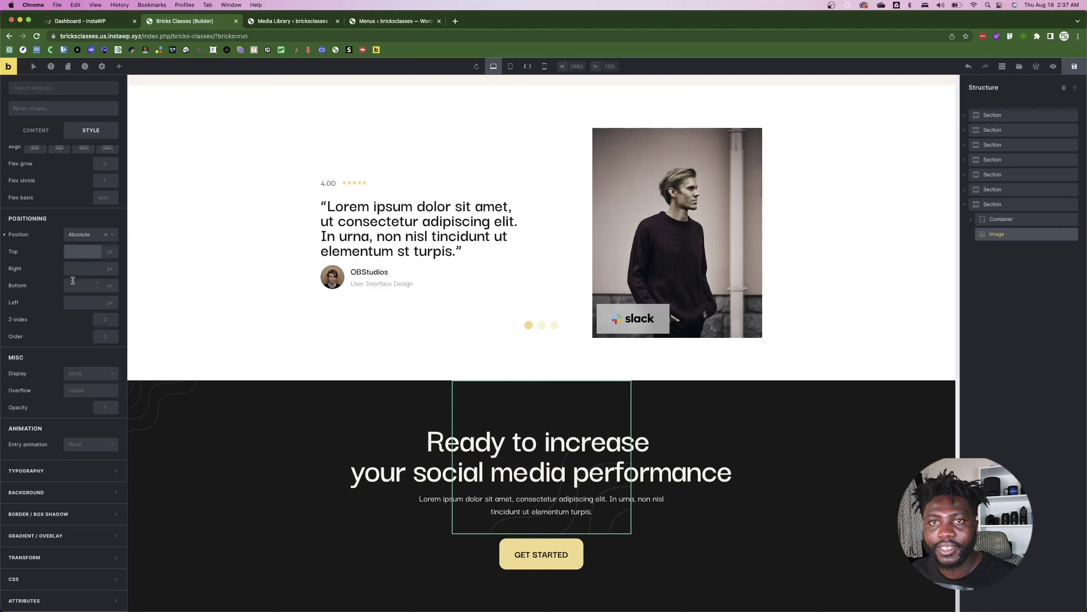
{"action": "left_click", "coordinate": [74, 269]}
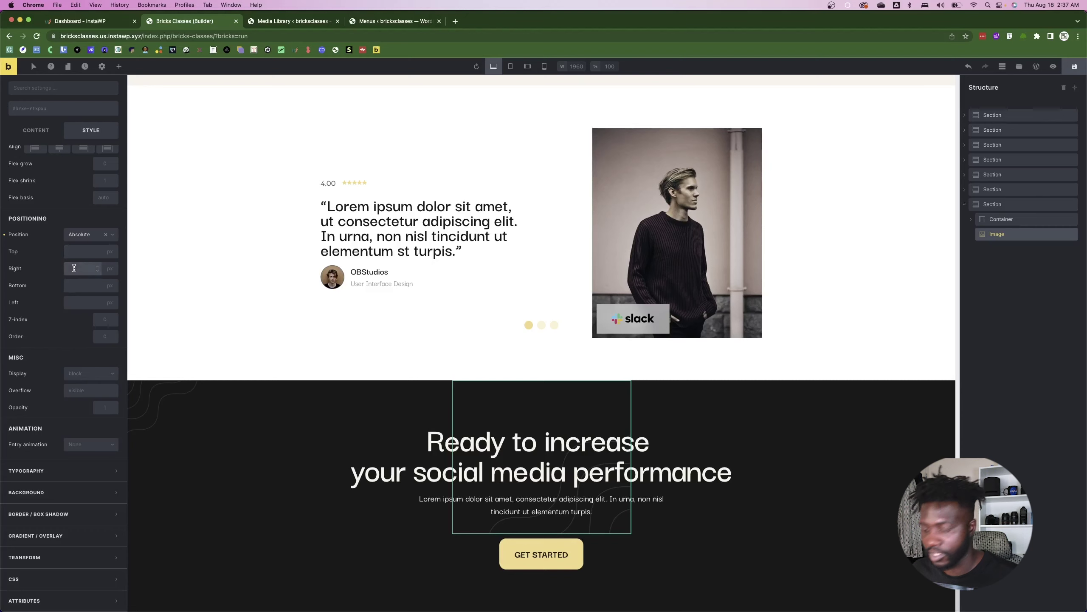
{"action": "type", "text": "0"}
{"action": "left_click", "coordinate": [68, 287]}
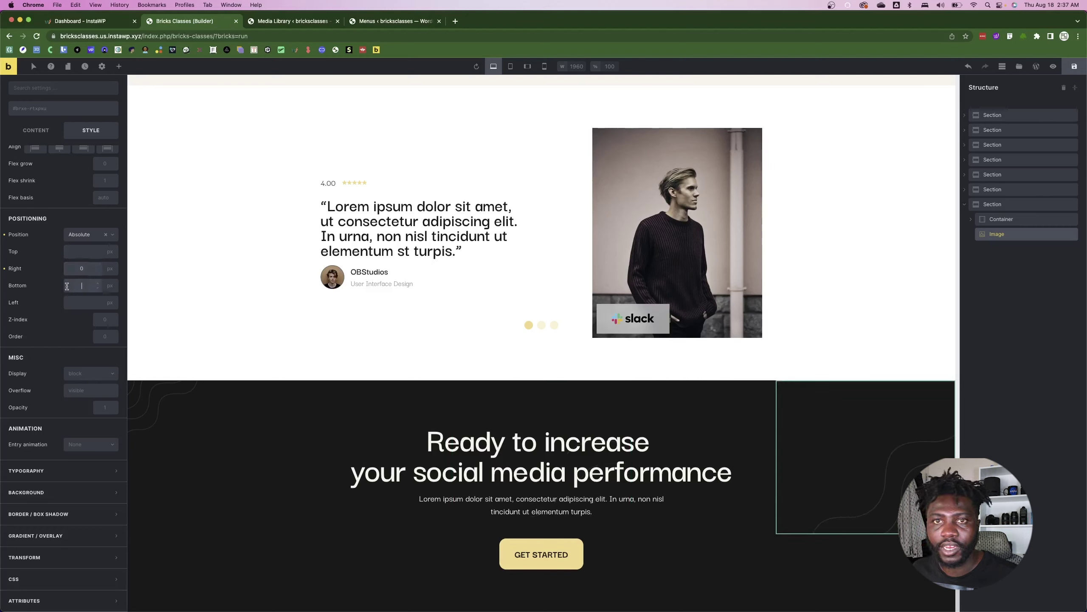
{"action": "type", "text": "0"}
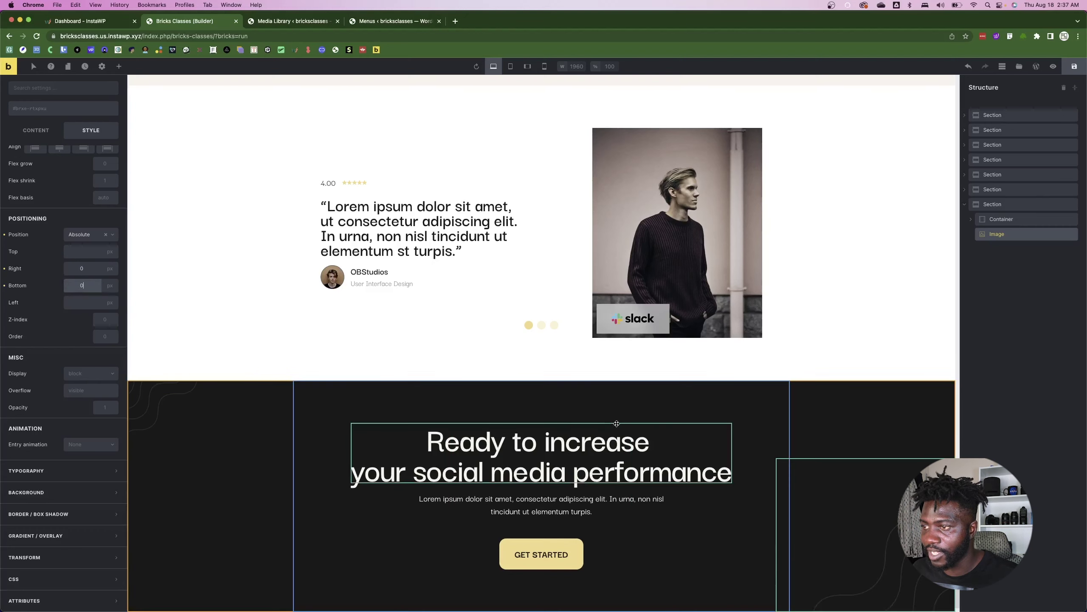
{"action": "left_click", "coordinate": [877, 344]}
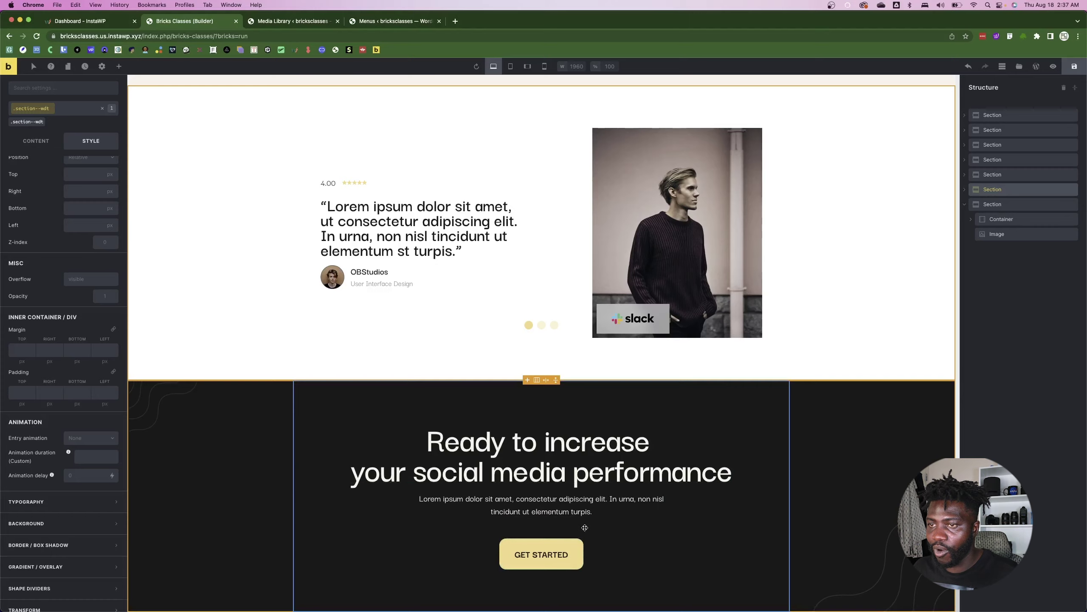
- Review the built page up to its header, examine the footer design in Figma, and return to Bricks
{"action": "scroll", "coordinate": [584, 528], "scroll_direction": "up", "scroll_amount": 15}
{"action": "scroll", "coordinate": [585, 528], "scroll_direction": "up", "scroll_amount": 15}
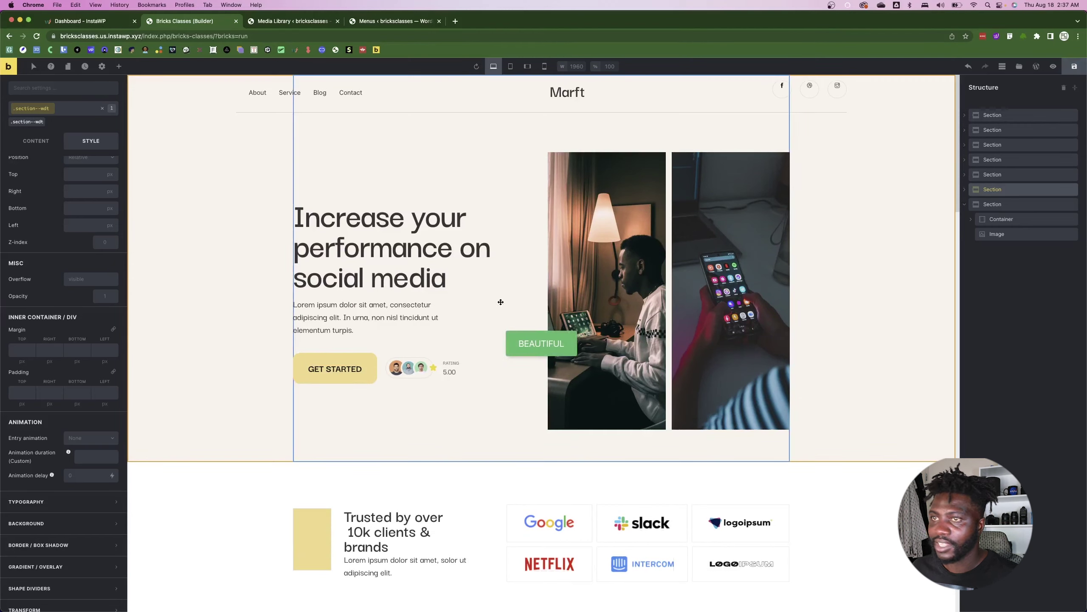
{"action": "key", "text": "super+Tab"}
{"action": "scroll", "coordinate": [487, 439], "scroll_direction": "down", "scroll_amount": 5}
{"action": "scroll", "coordinate": [488, 438], "scroll_direction": "up", "scroll_amount": 3}
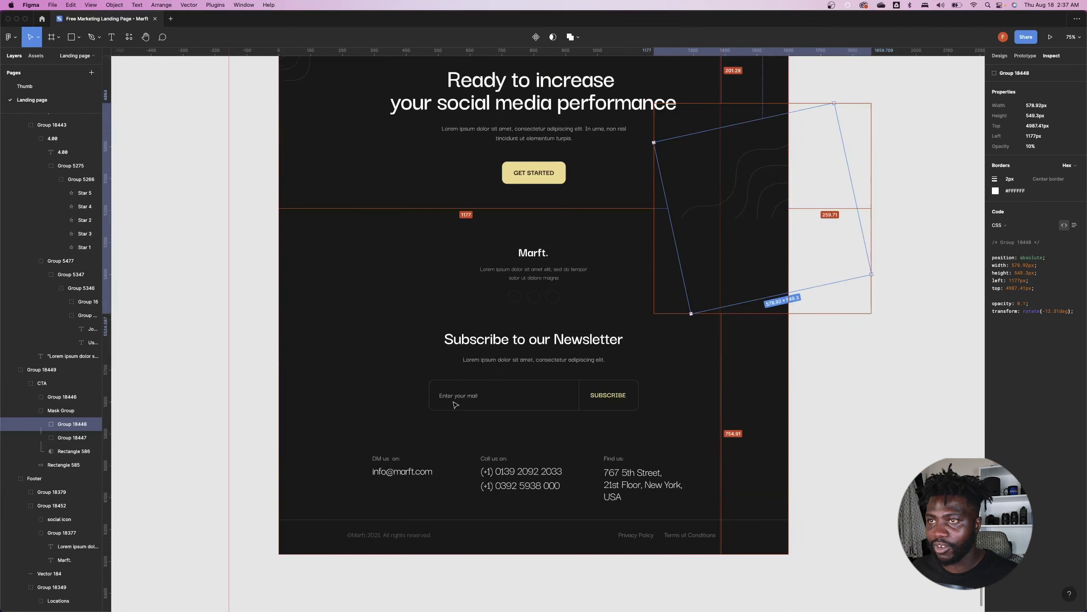
{"action": "left_click", "coordinate": [374, 304]}
{"action": "key", "text": "super+Tab"}
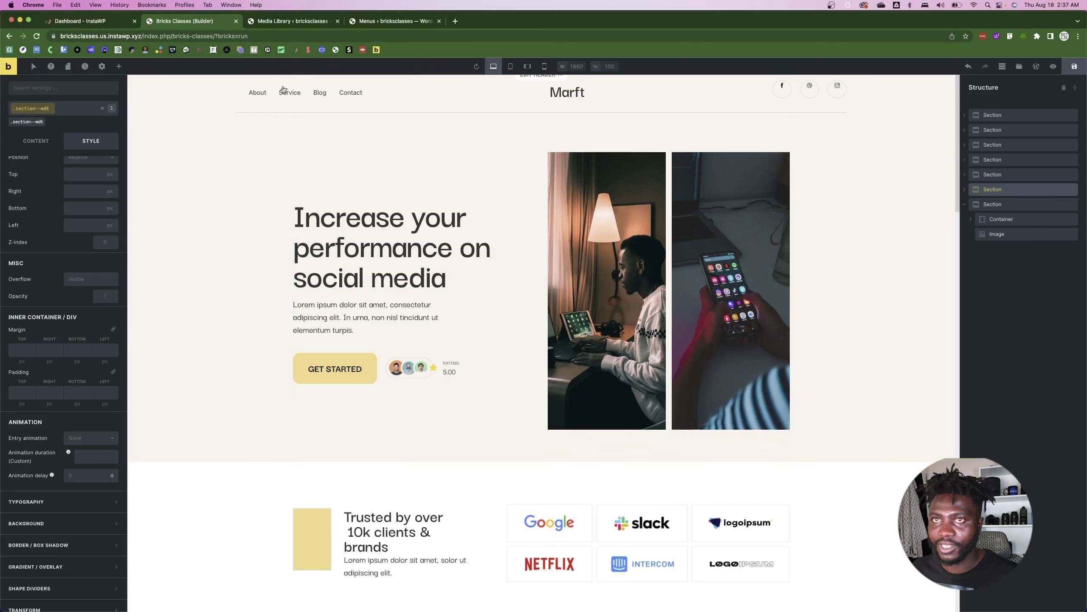
- Start a new Bricks template in the WordPress admin and title it Footer
{"action": "left_click", "coordinate": [293, 21]}
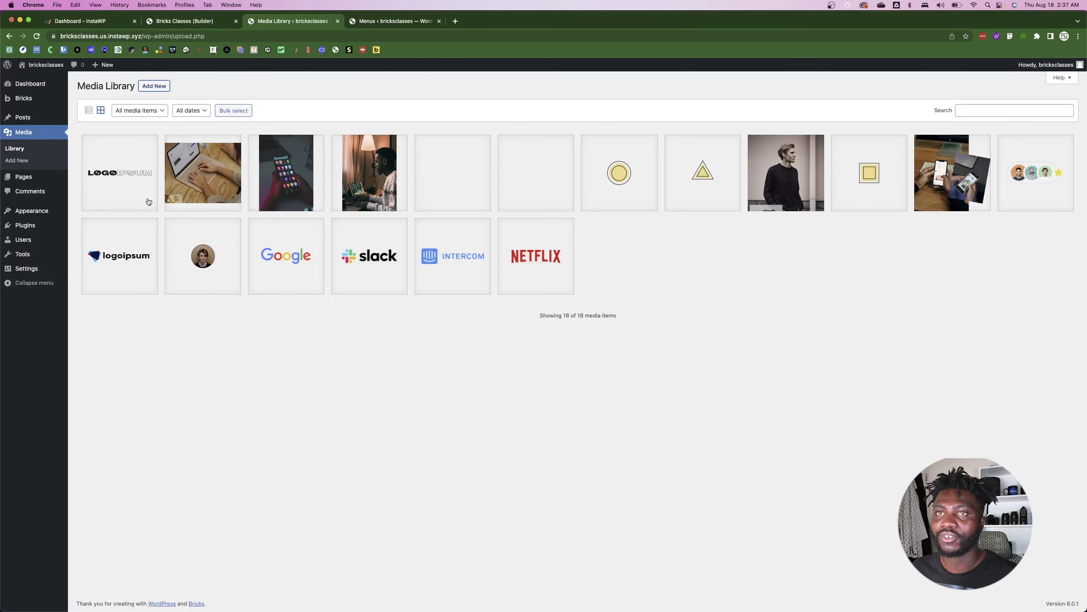
{"action": "mouse_move", "coordinate": [41, 172]}
{"action": "mouse_move", "coordinate": [23, 101]}
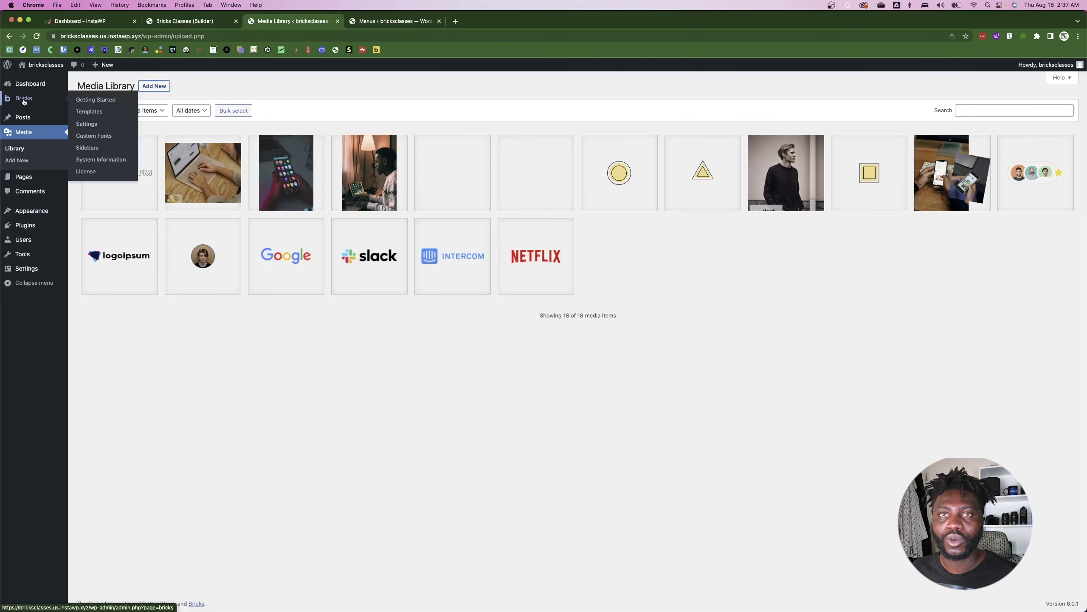
{"action": "left_click", "coordinate": [96, 112]}
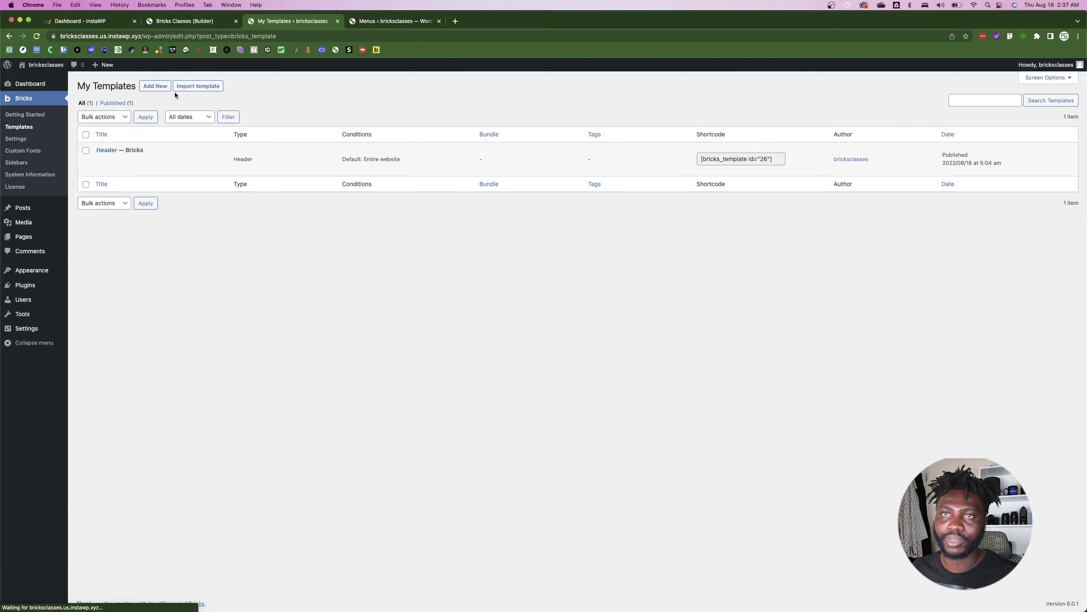
{"action": "left_click", "coordinate": [159, 87]}
{"action": "type", "text": "Footer"}
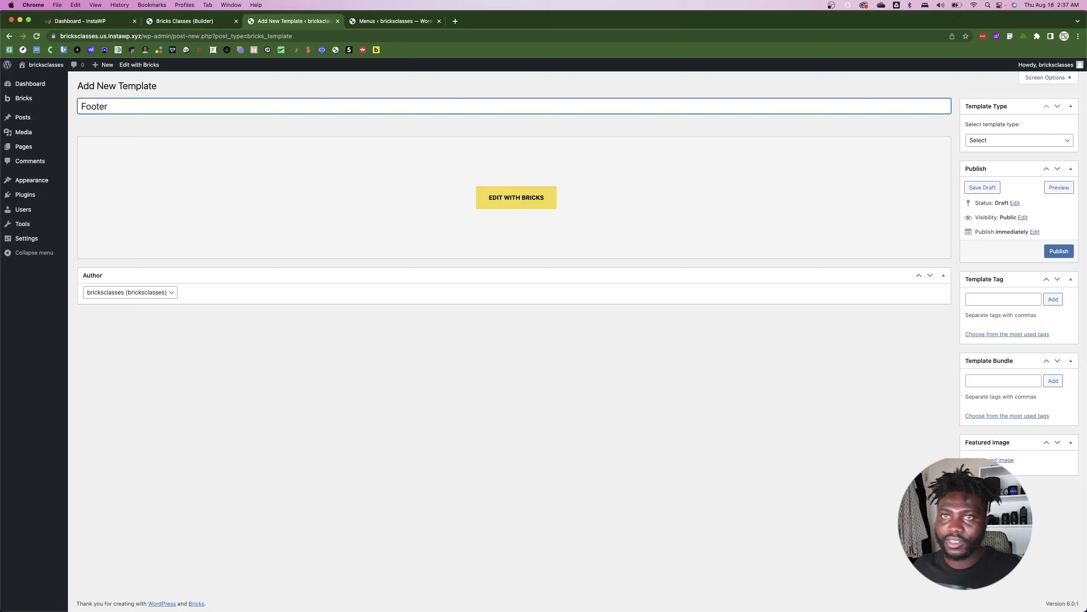
- Set the template type to Footer, publish the template and open it for editing with Bricks
{"action": "left_click", "coordinate": [986, 148]}
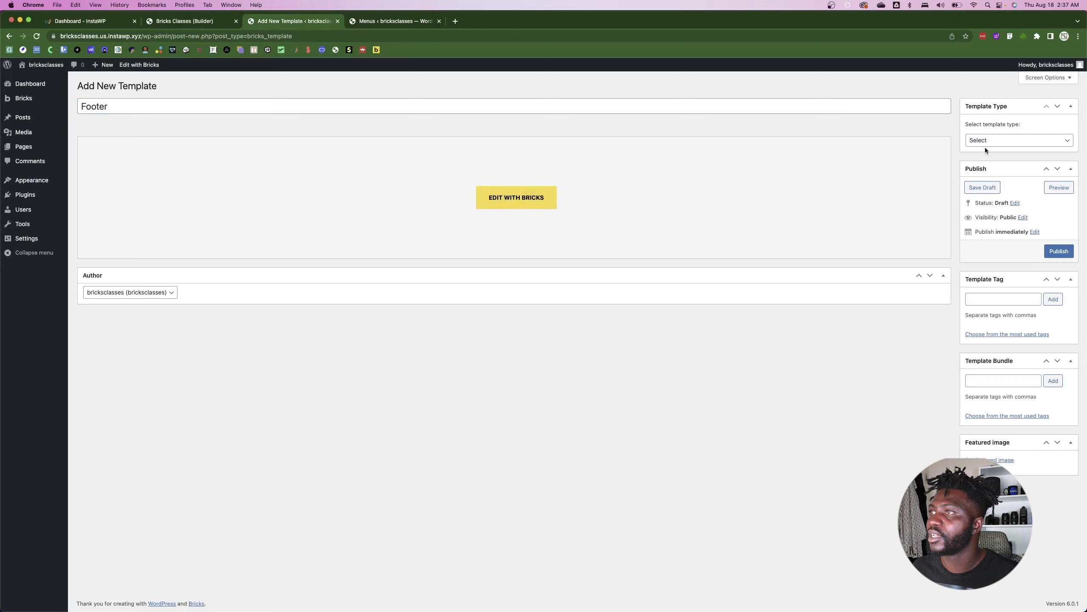
{"action": "left_click", "coordinate": [985, 142]}
{"action": "left_click", "coordinate": [984, 162]}
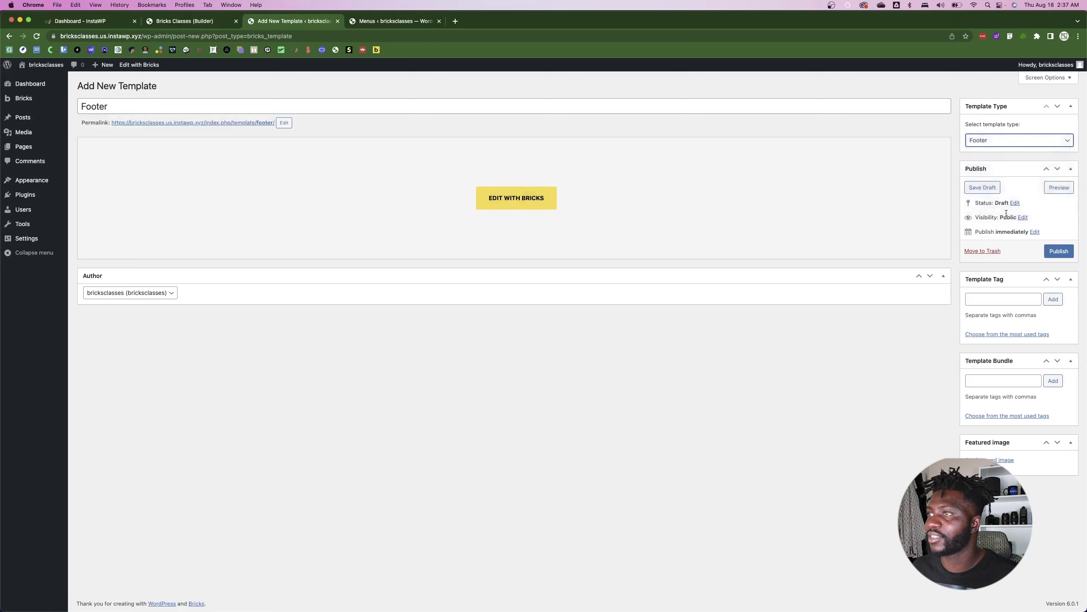
{"action": "left_click", "coordinate": [1054, 250]}
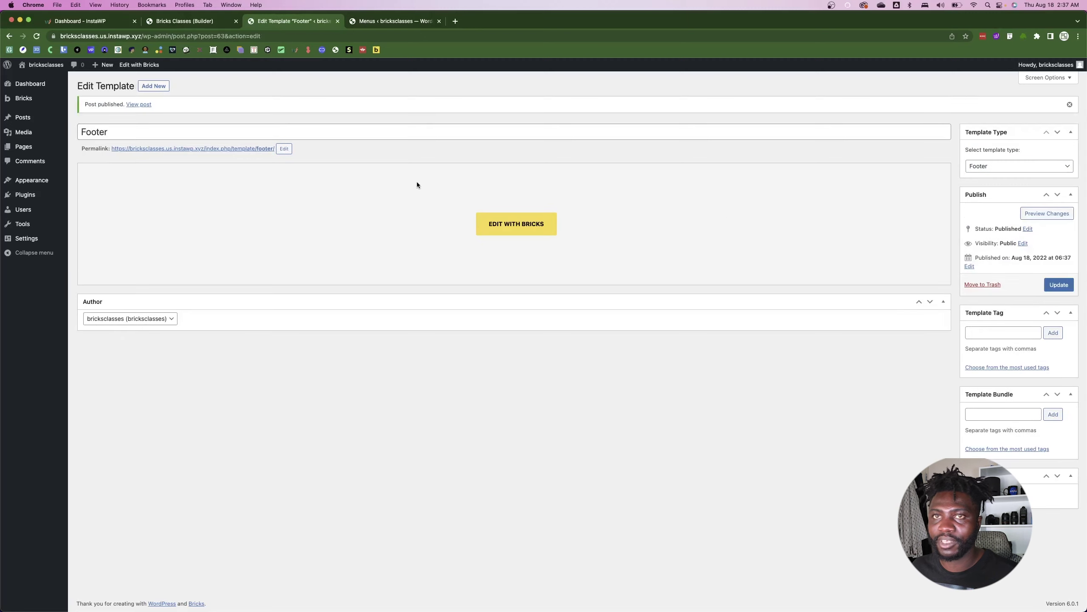
{"action": "left_click", "coordinate": [510, 224]}
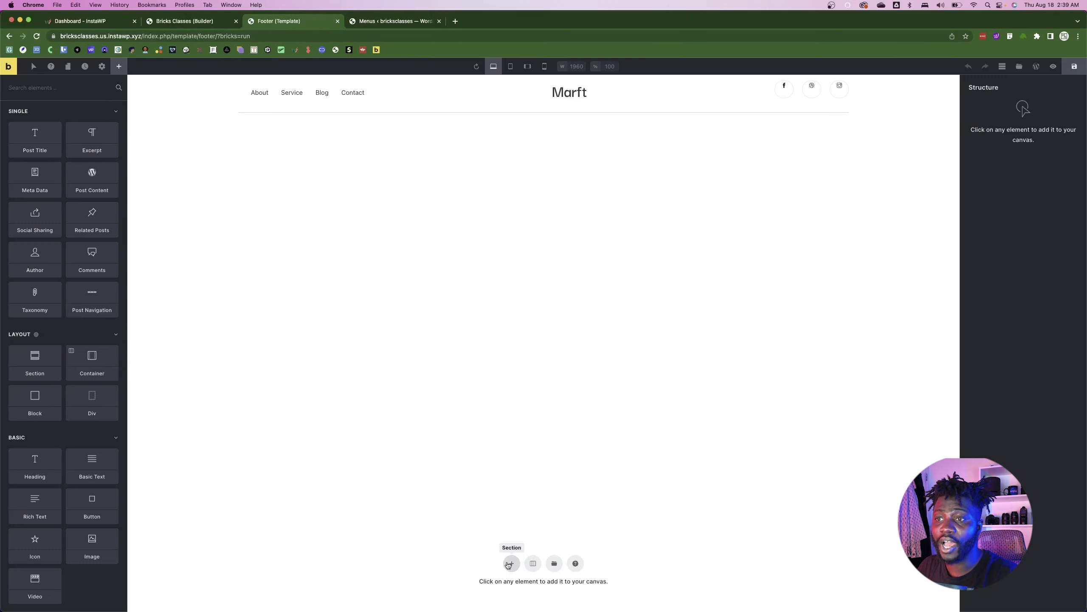
- Add a section to the footer template and assign it the section--wdt class
{"action": "left_click", "coordinate": [510, 563]}
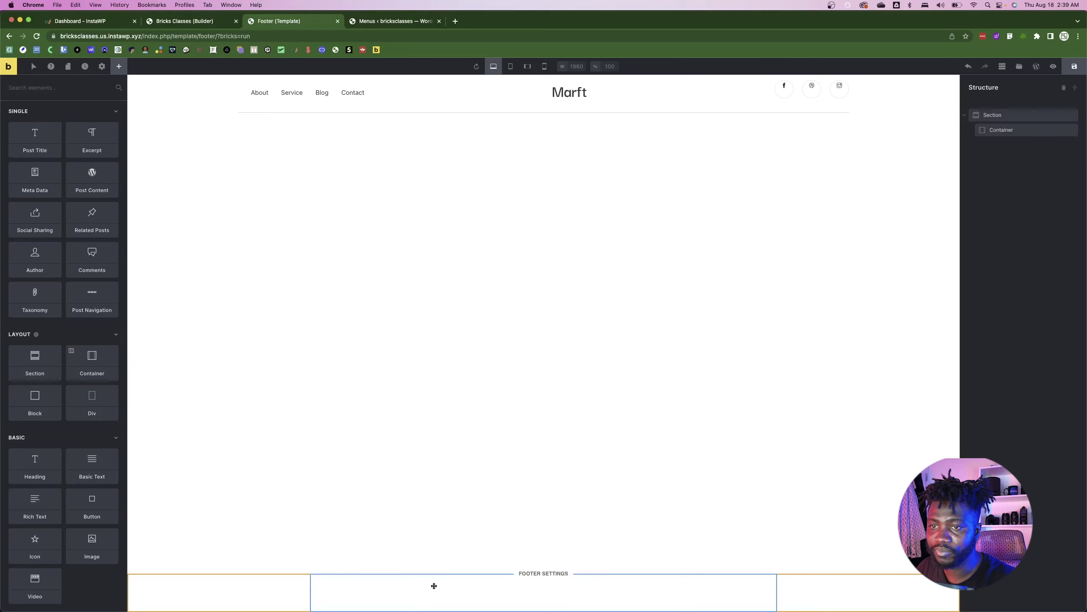
{"action": "left_click", "coordinate": [1008, 115]}
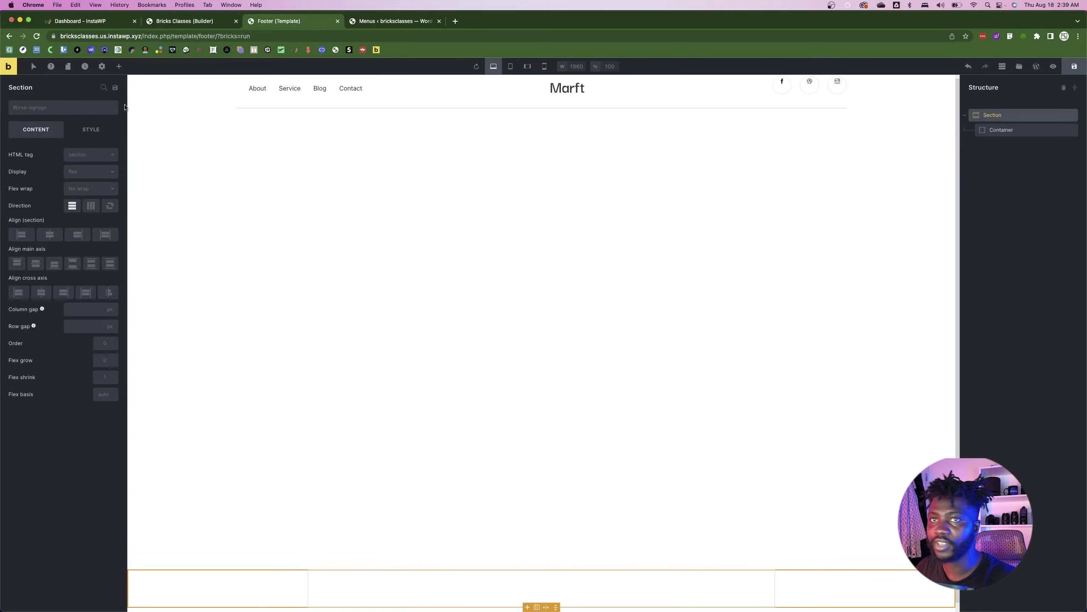
{"action": "left_click", "coordinate": [64, 112]}
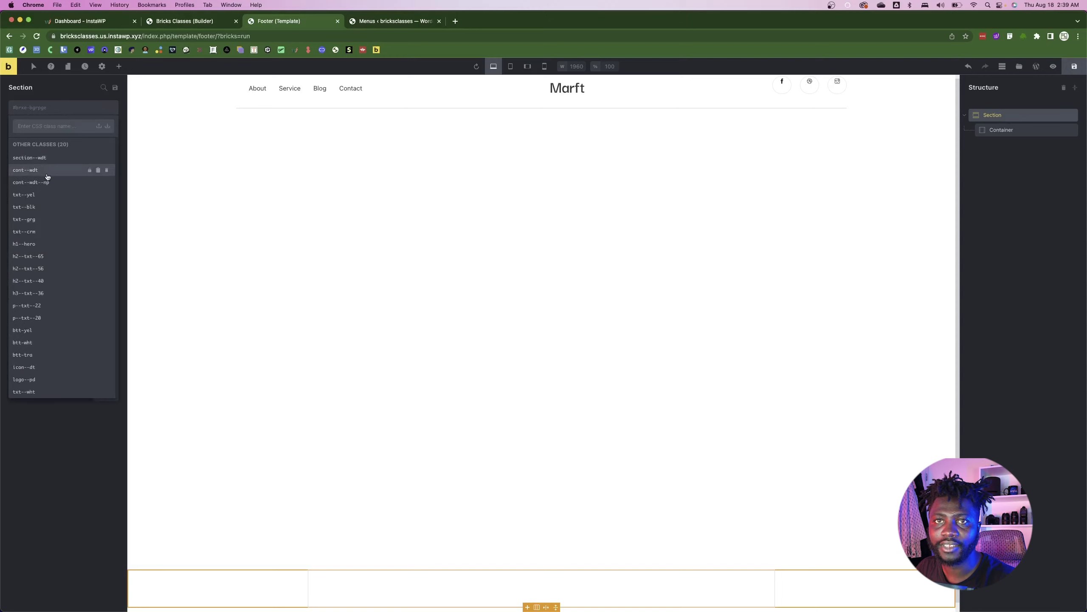
{"action": "left_click", "coordinate": [47, 159]}
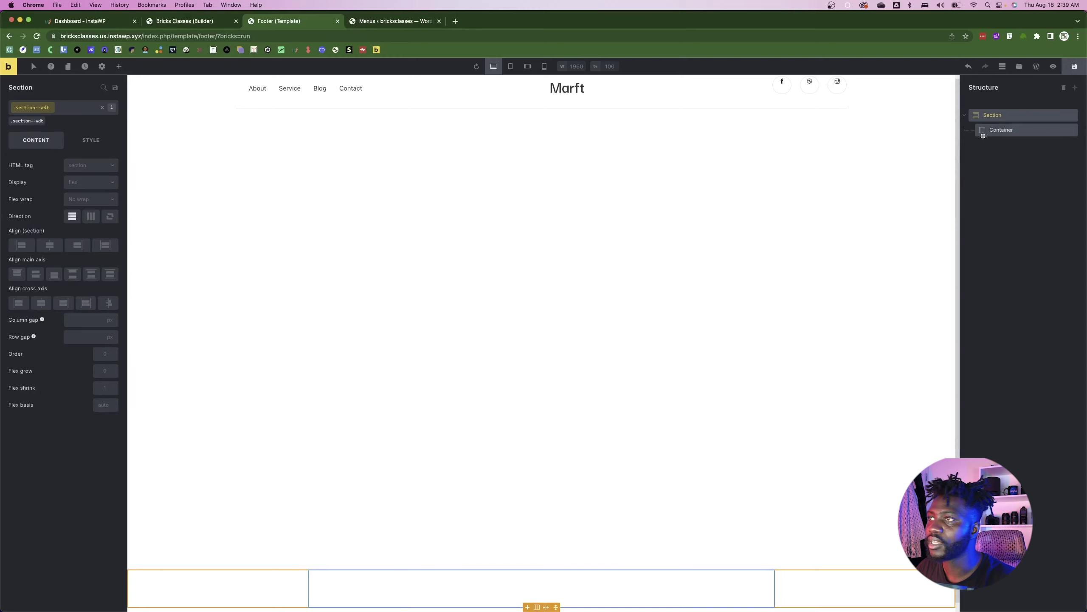
- Assign the cont--wdt class to the container inside the footer section
{"action": "left_click", "coordinate": [1000, 132]}
{"action": "left_click", "coordinate": [50, 113]}
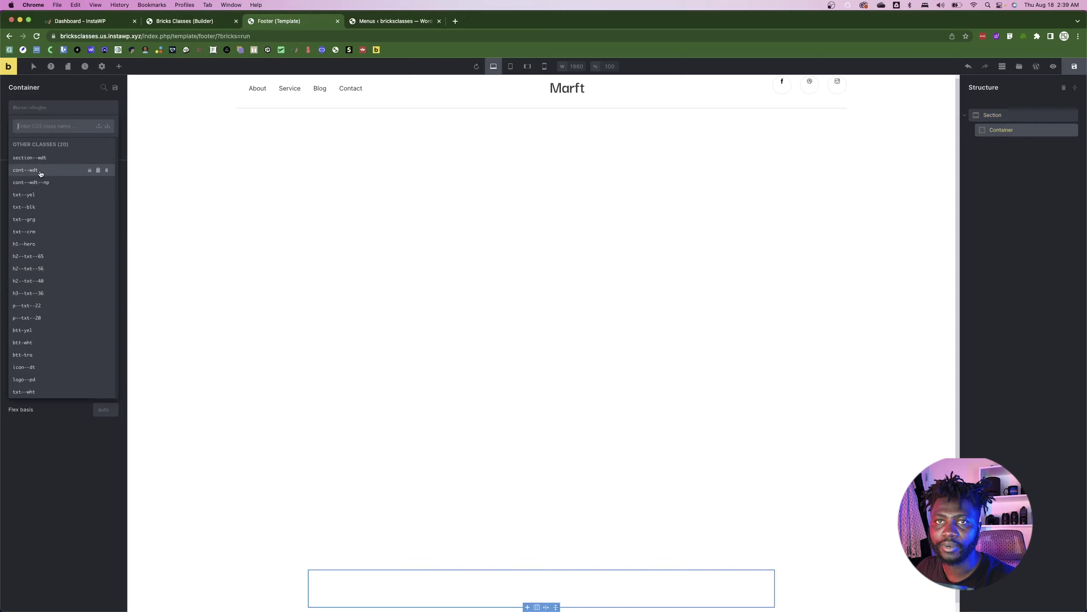
{"action": "left_click", "coordinate": [41, 171]}
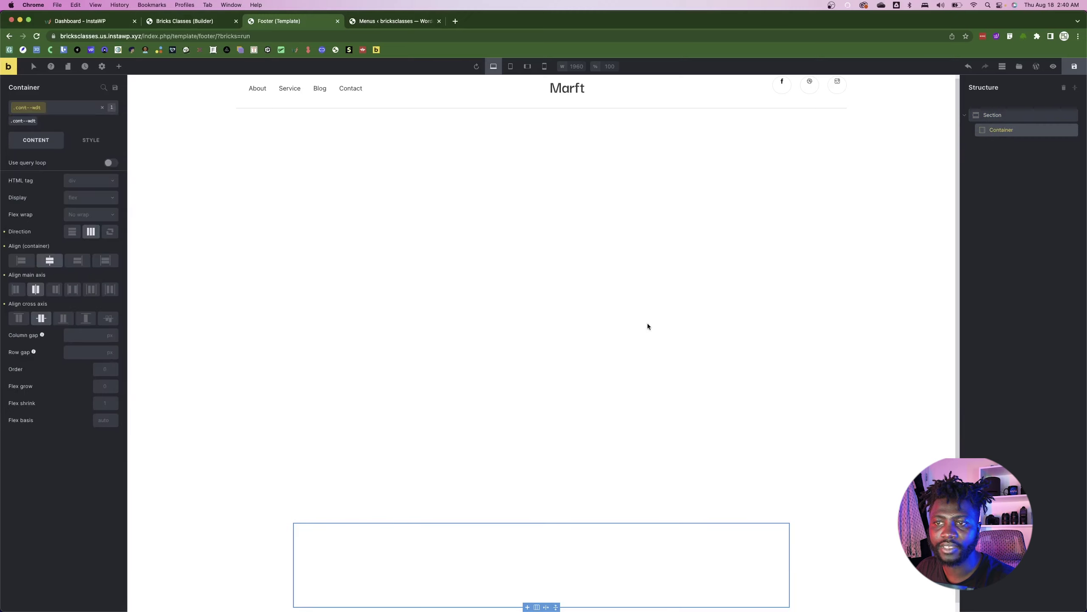
- Copy the footer background colour #181817 from Figma, then return to Bricks and select the footer section
{"action": "key", "text": "super+Tab"}
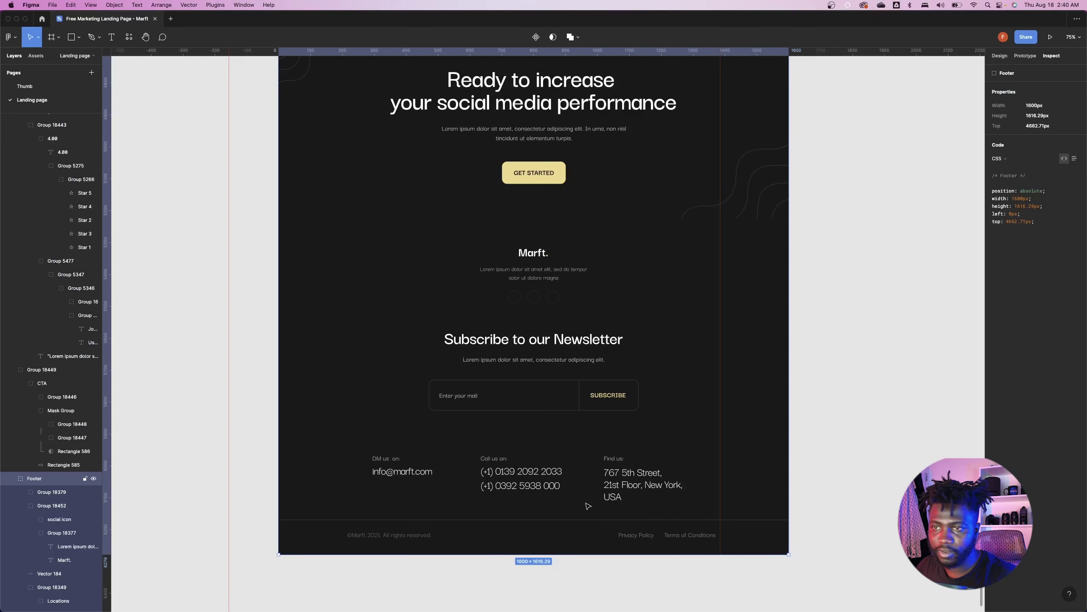
{"action": "double_click", "coordinate": [662, 314]}
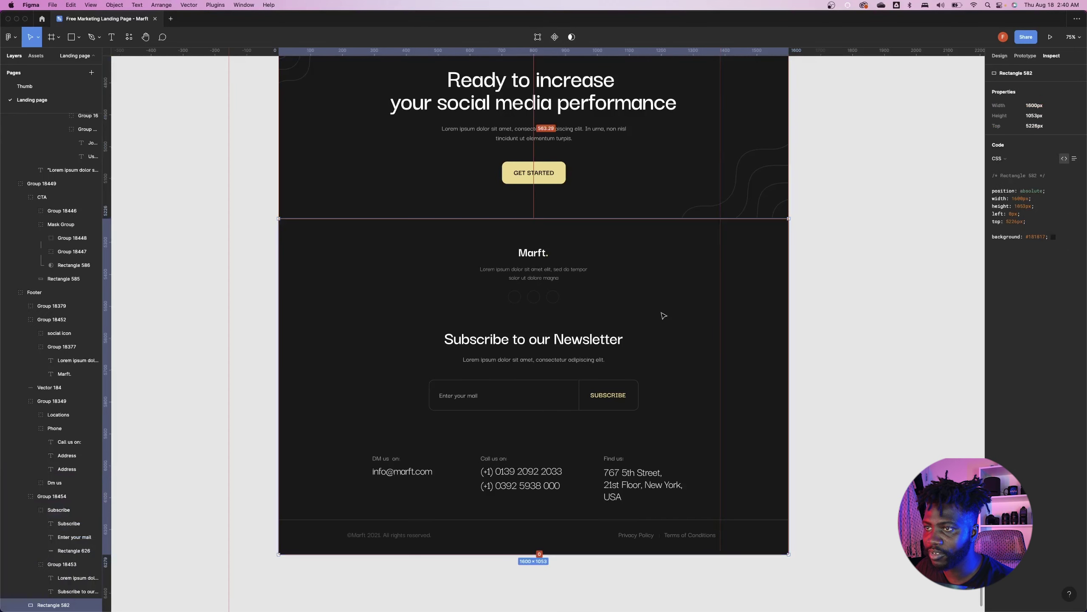
{"action": "left_click", "coordinate": [1015, 161]}
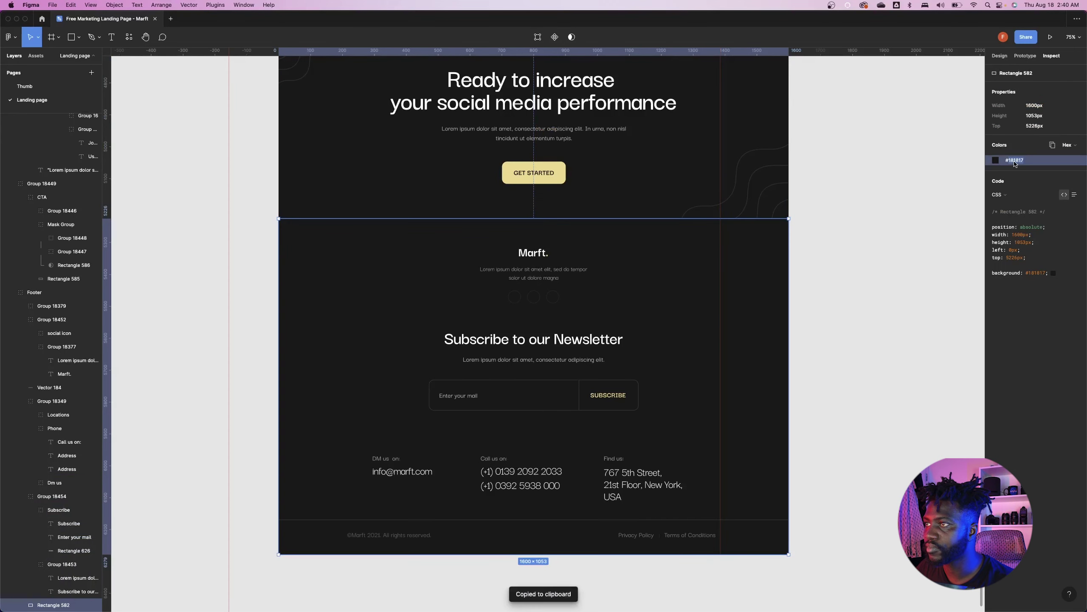
{"action": "key", "text": "super+Tab"}
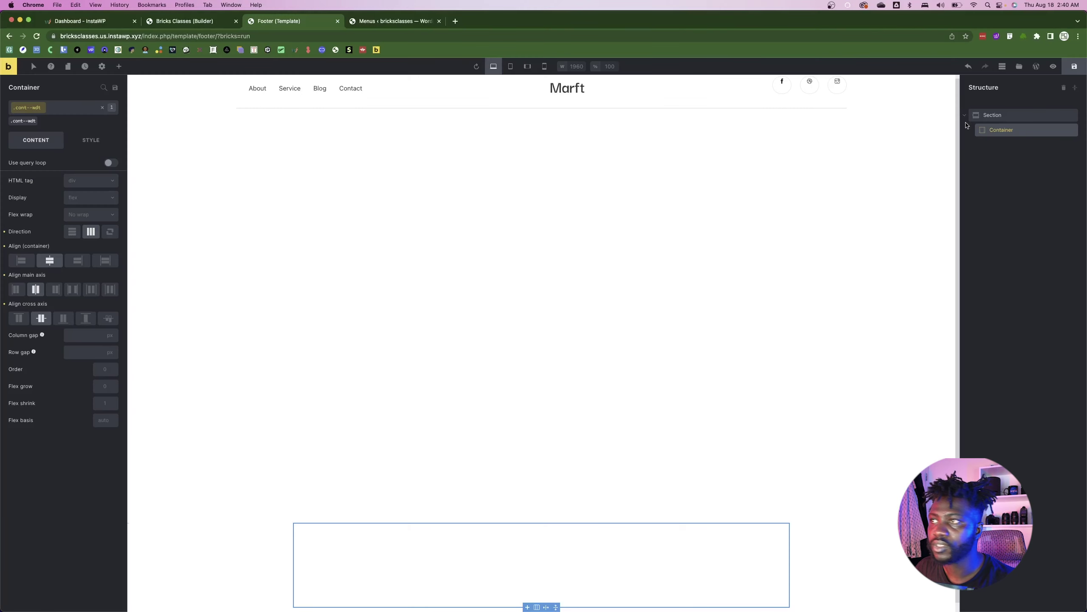
{"action": "left_click", "coordinate": [984, 114]}
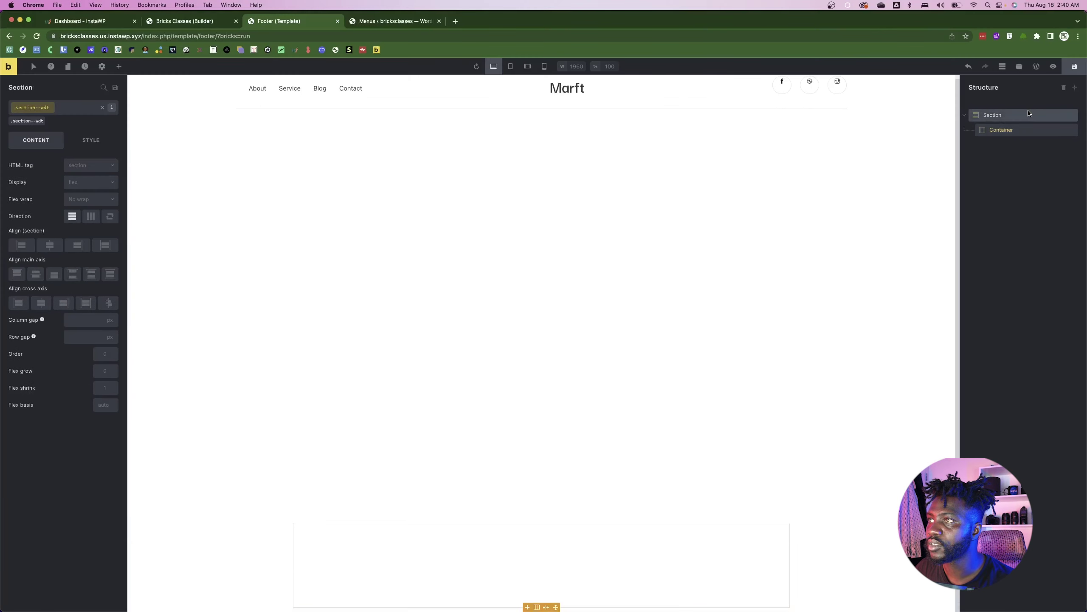
- Set the footer section's background colour to #181817 on the element itself, outside the section--wdt class
{"action": "left_click", "coordinate": [102, 107]}
{"action": "left_click", "coordinate": [91, 140]}
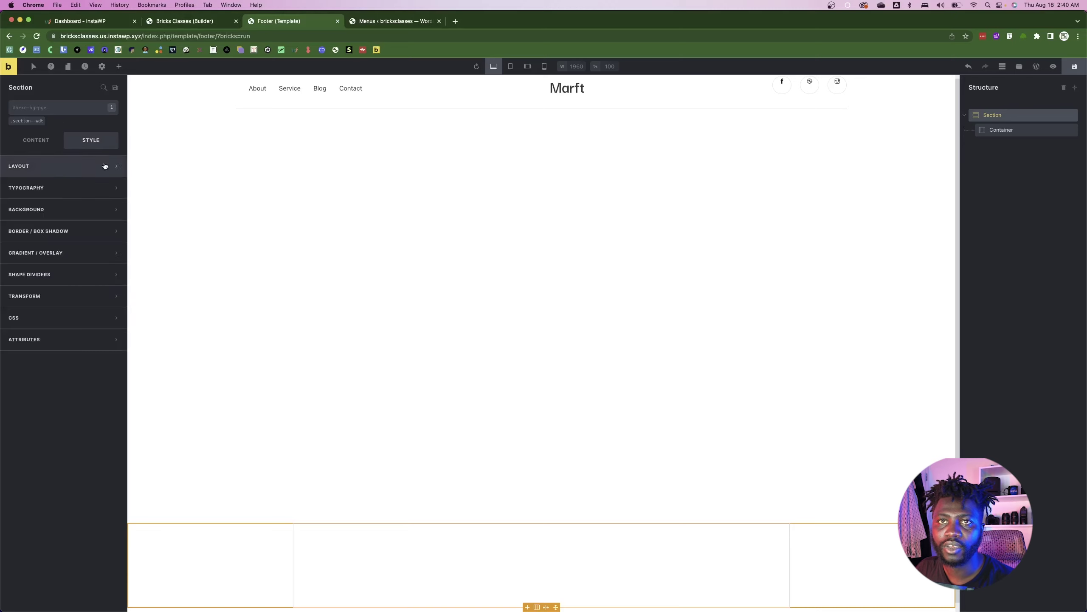
{"action": "left_click", "coordinate": [58, 208]}
{"action": "left_click", "coordinate": [112, 230]}
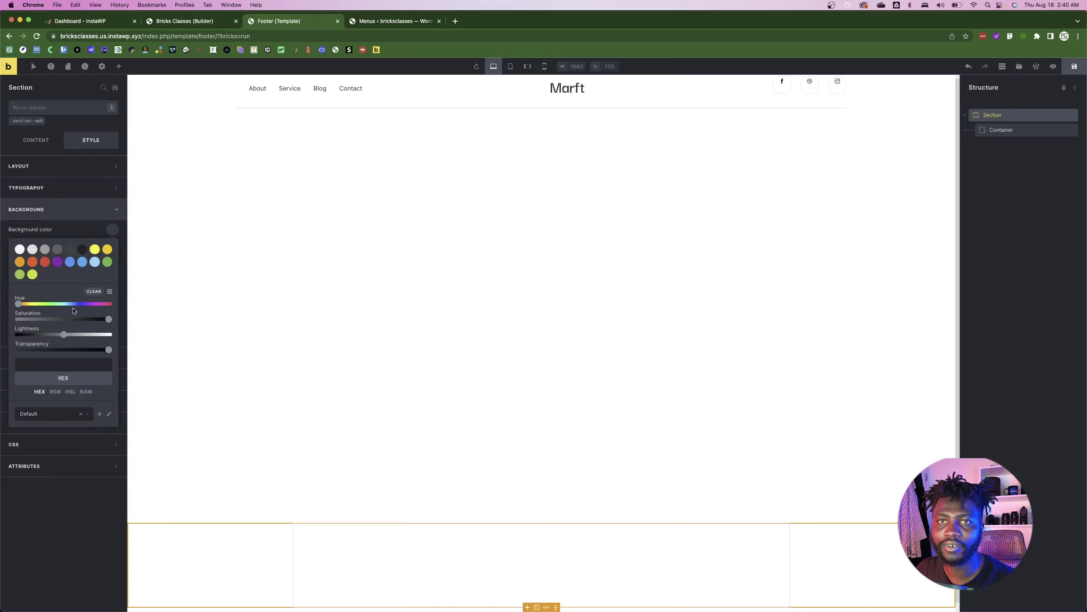
{"action": "left_click", "coordinate": [61, 363]}
{"action": "key", "text": "super+v"}
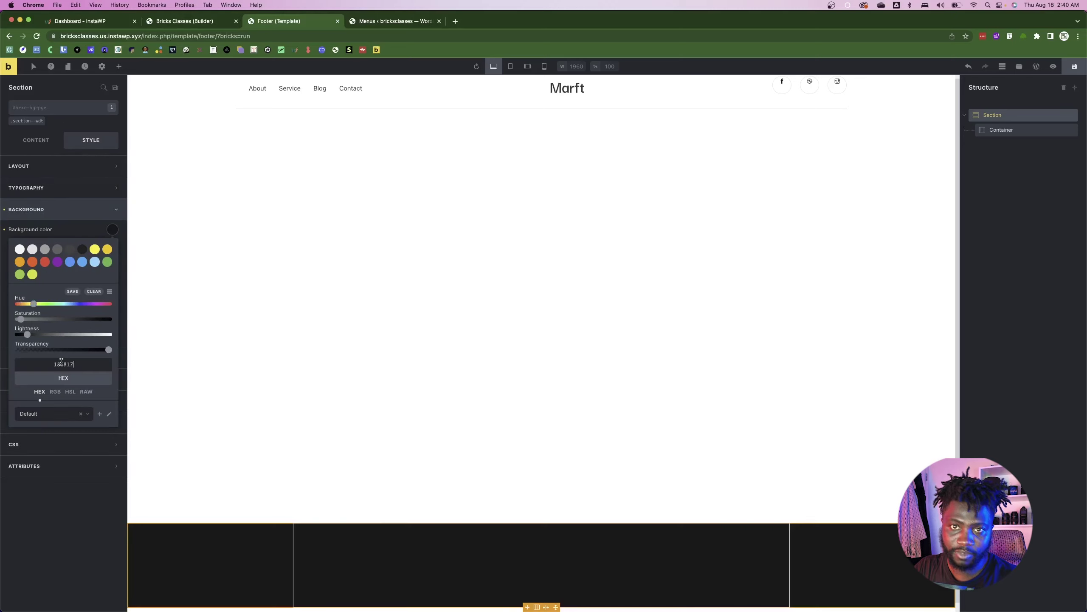
{"action": "left_click", "coordinate": [67, 526]}
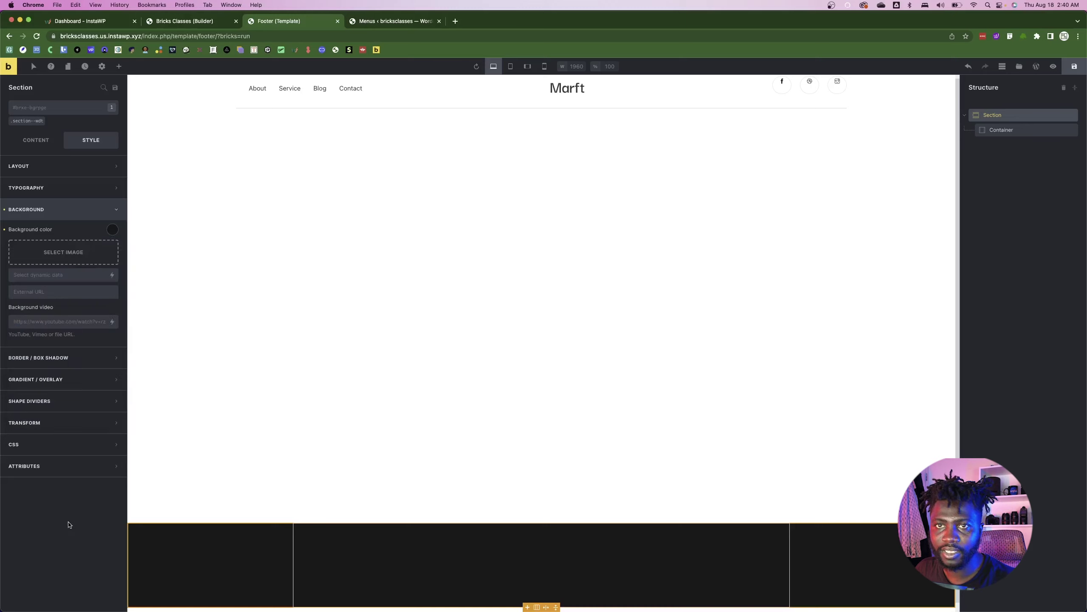
{"action": "left_click", "coordinate": [60, 209]}
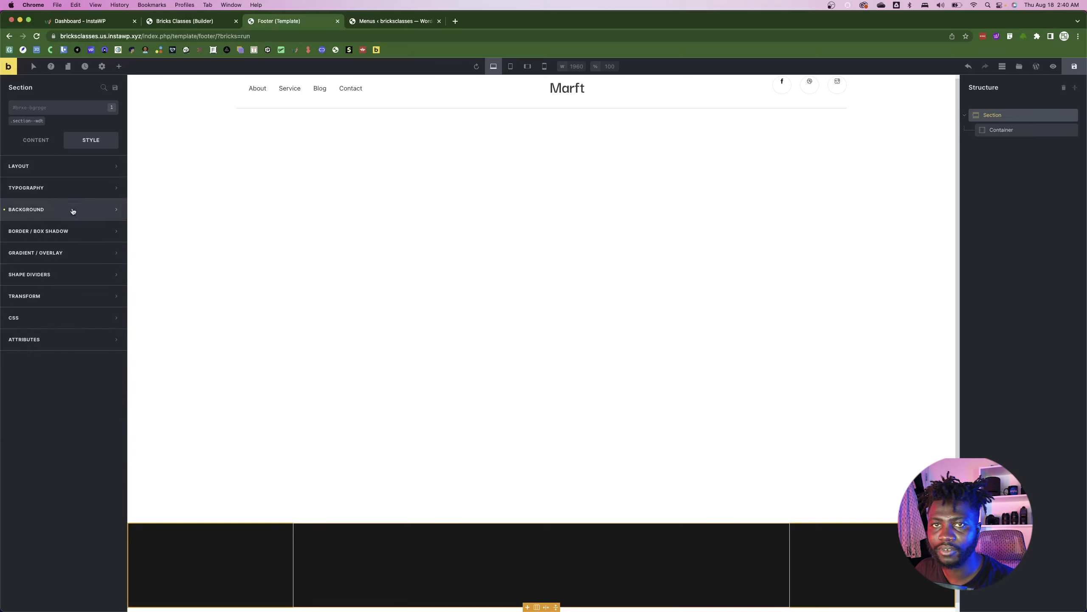
- Check the footer design in Figma, then add a heading inside the footer container in Bricks
{"action": "left_click", "coordinate": [495, 570]}
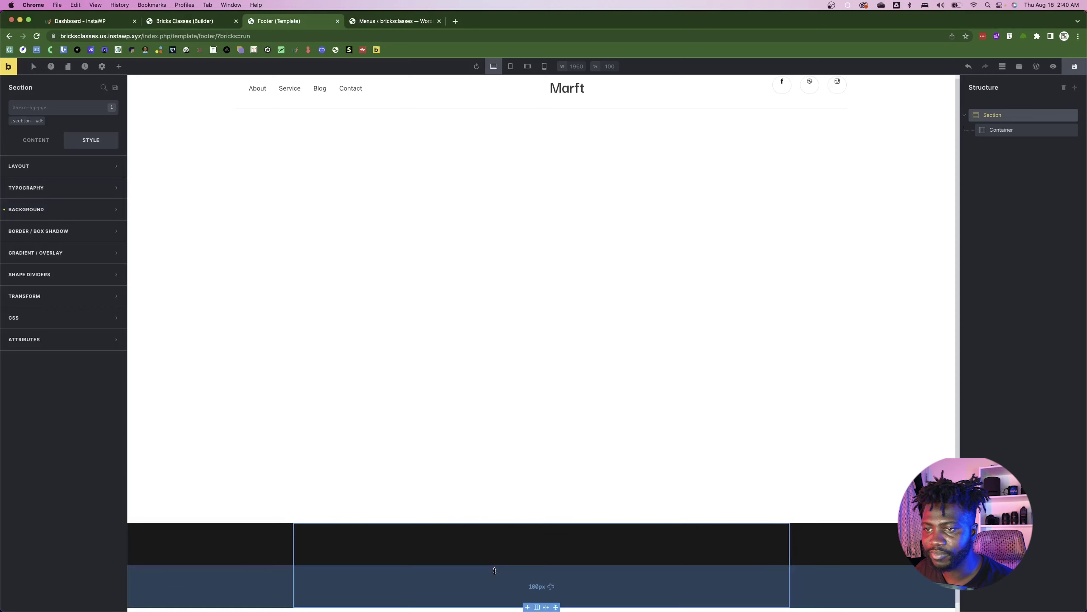
{"action": "key", "text": "super+Tab"}
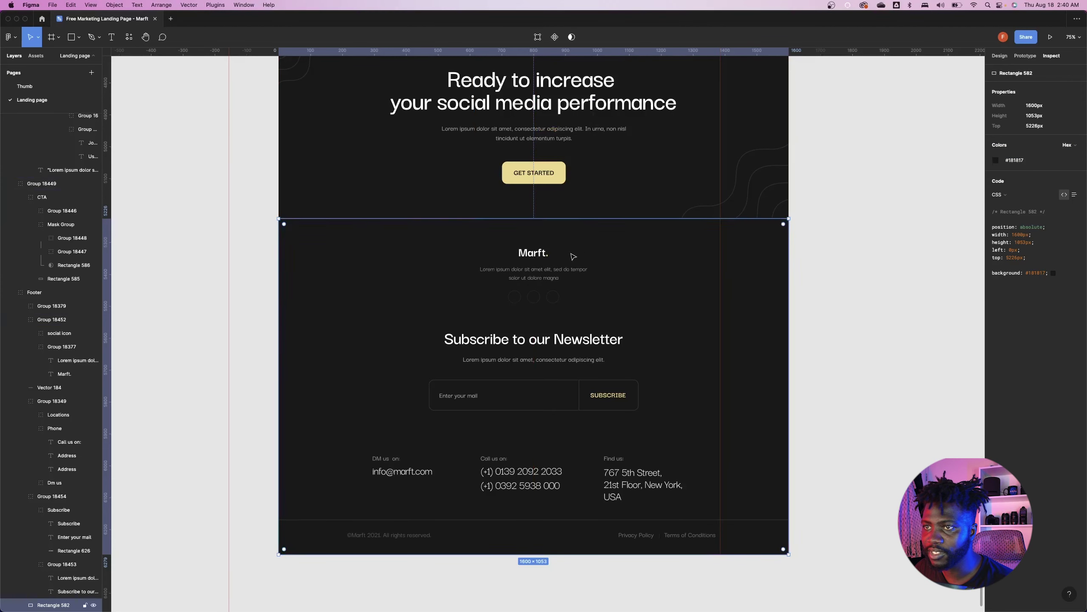
{"action": "key", "text": "super+Tab"}
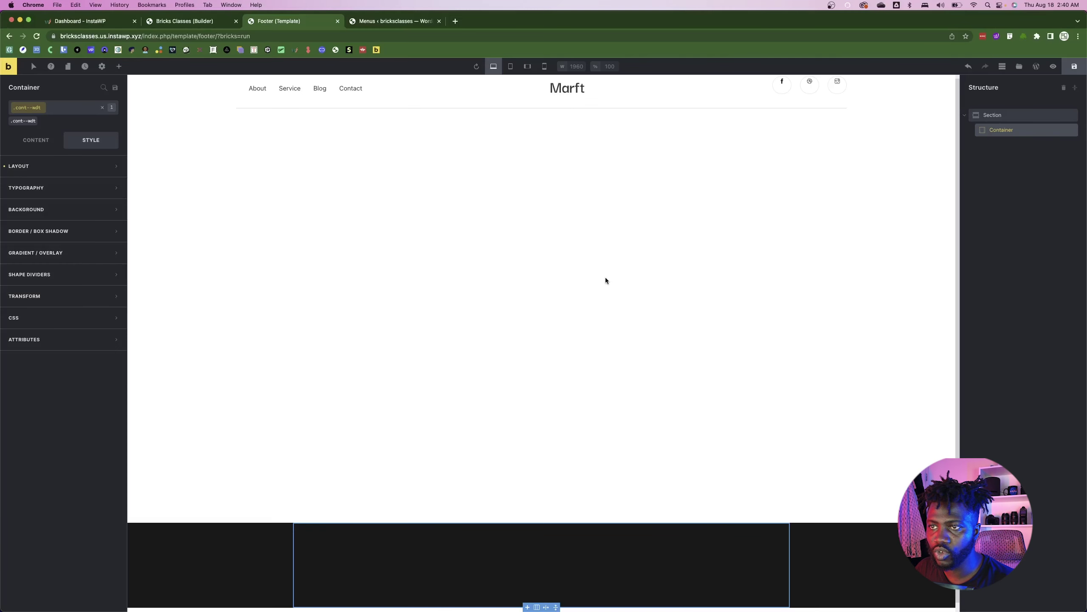
{"action": "left_click", "coordinate": [119, 66]}
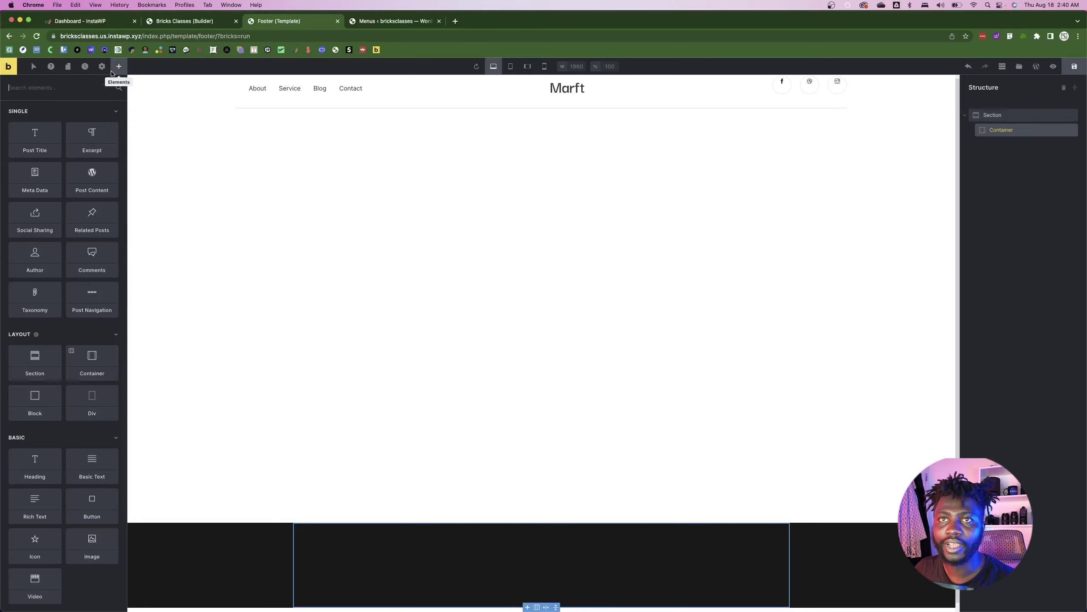
{"action": "left_click", "coordinate": [68, 112]}
{"action": "left_click", "coordinate": [73, 135]}
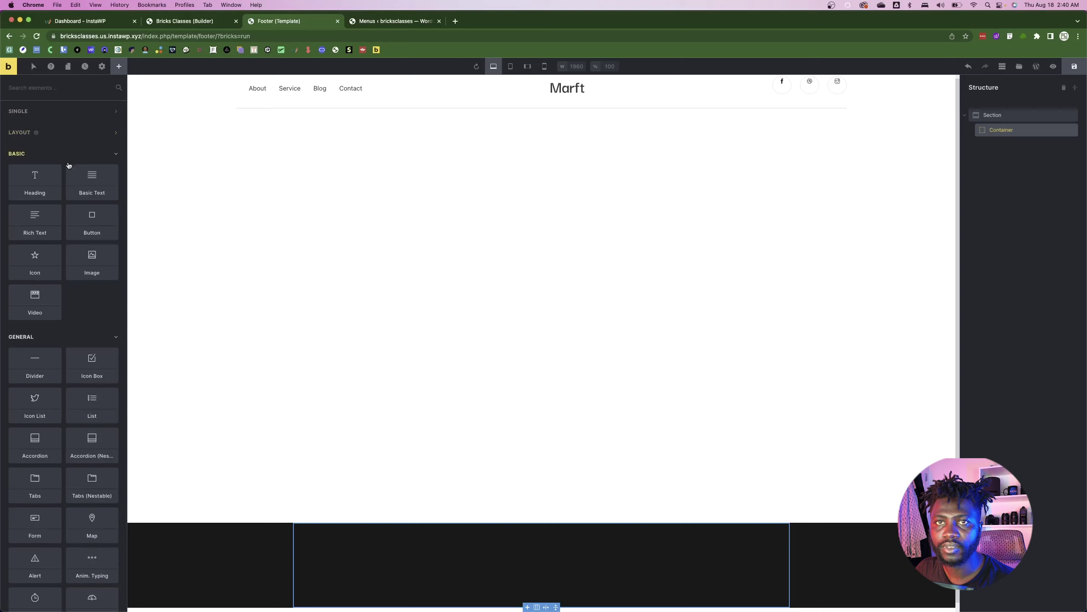
{"action": "key", "text": "super+Tab"}
{"action": "key", "text": "super+Tab"}
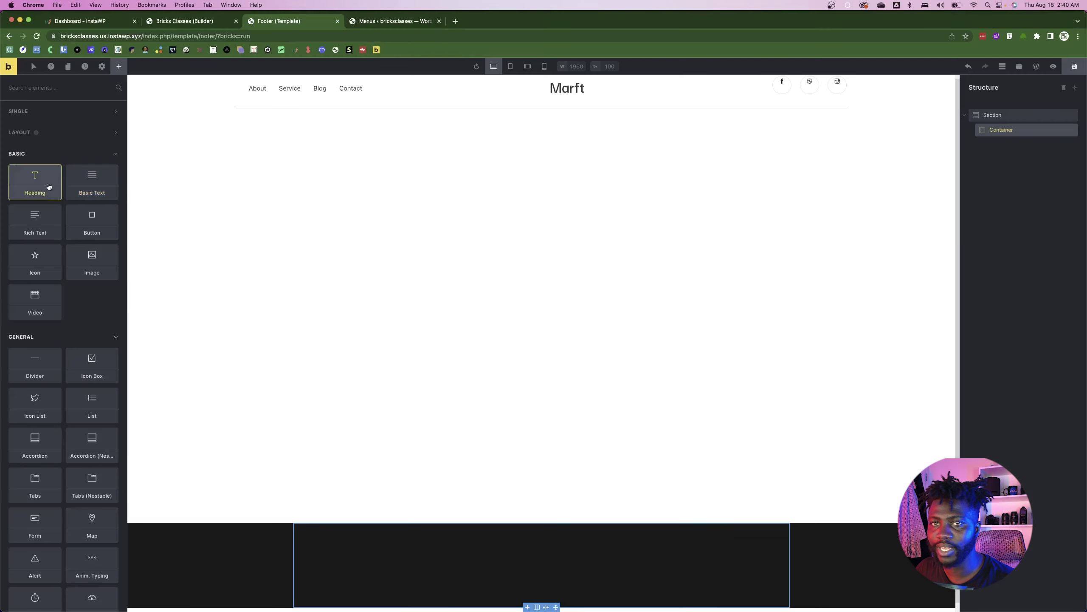
{"action": "left_click", "coordinate": [55, 168]}
- Compare with the Figma footer again and add a basic text element after the heading in the container
{"action": "key", "text": "super+Tab"}
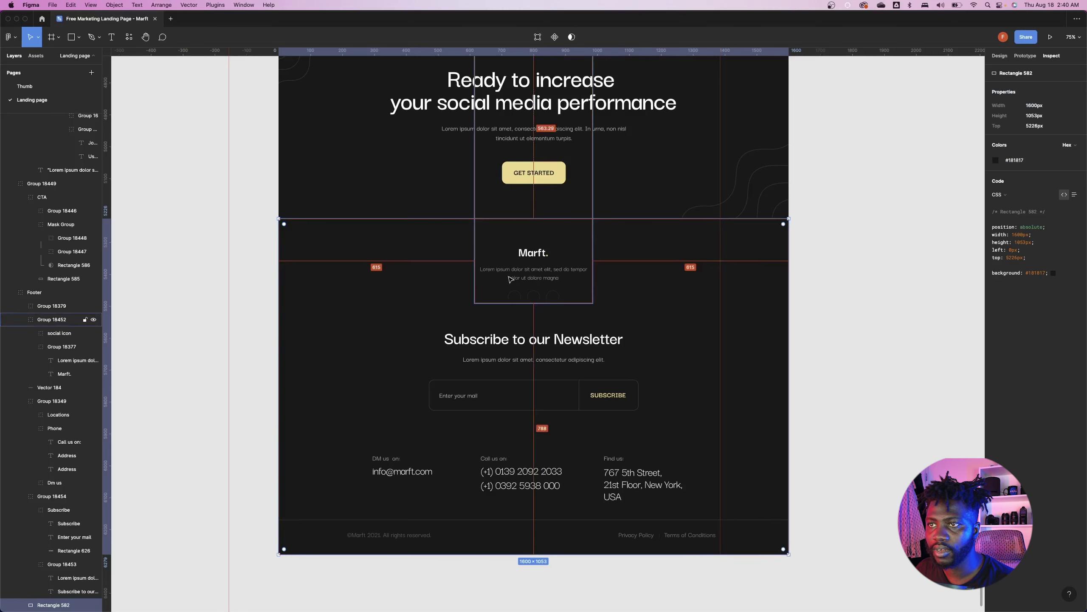
{"action": "key", "text": "super+Tab"}
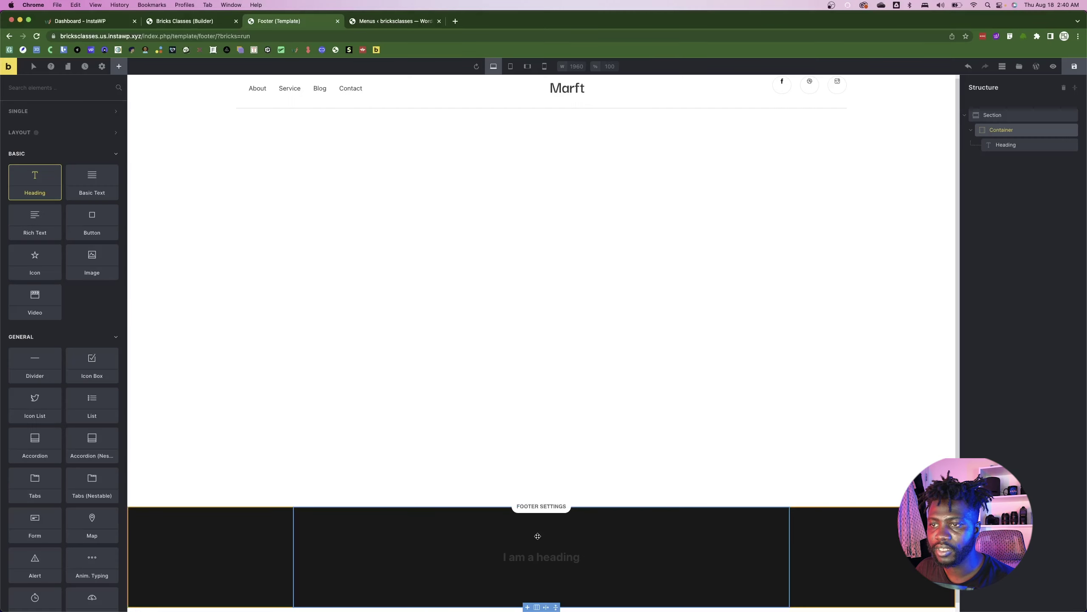
{"action": "key", "text": "super+Tab"}
{"action": "key", "text": "super+Tab"}
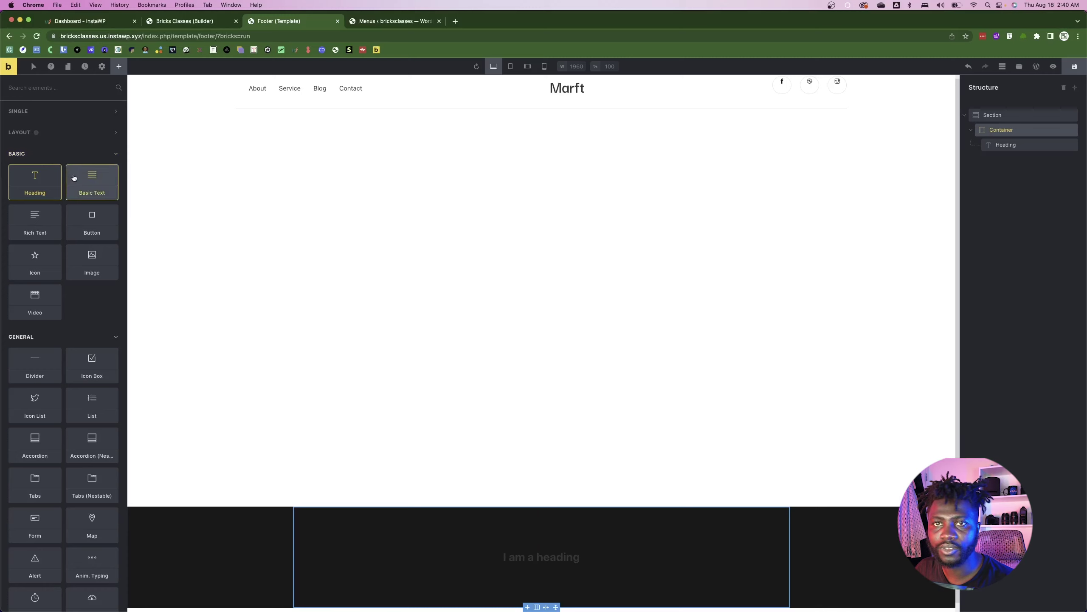
{"action": "left_click", "coordinate": [95, 180]}
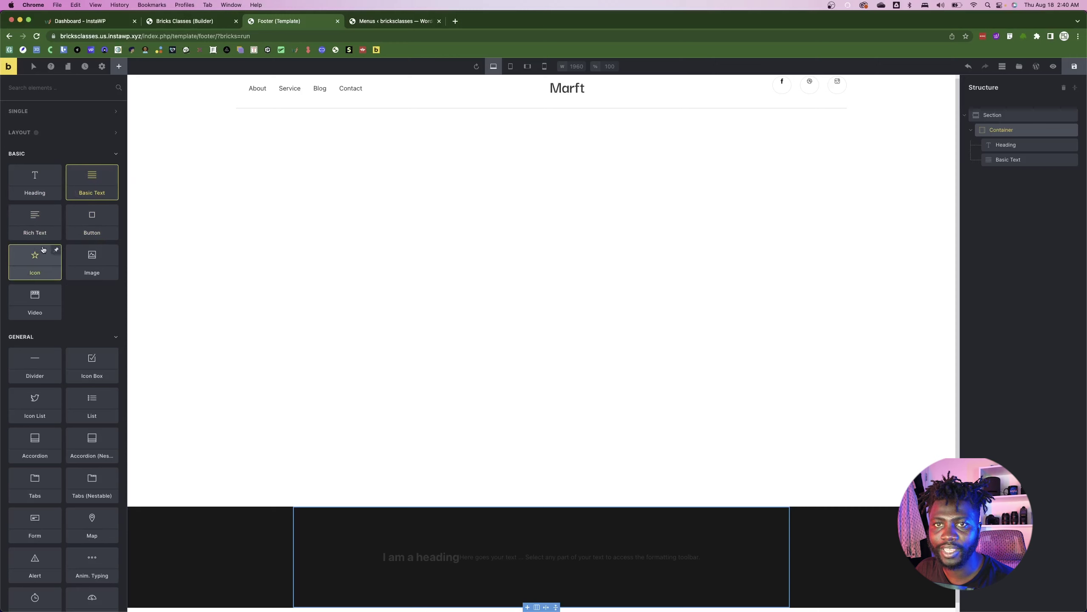
- Check the social icons in Figma and add three icon elements to the footer container in Bricks
{"action": "key", "text": "super+Tab"}
{"action": "key", "text": "super+Tab"}
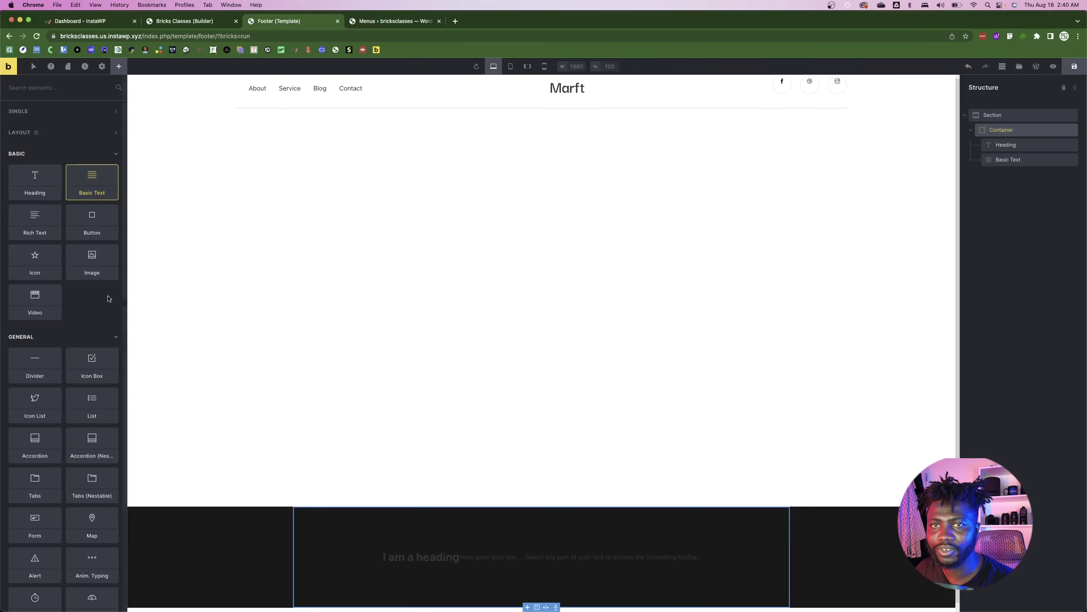
{"action": "left_click", "coordinate": [37, 265]}
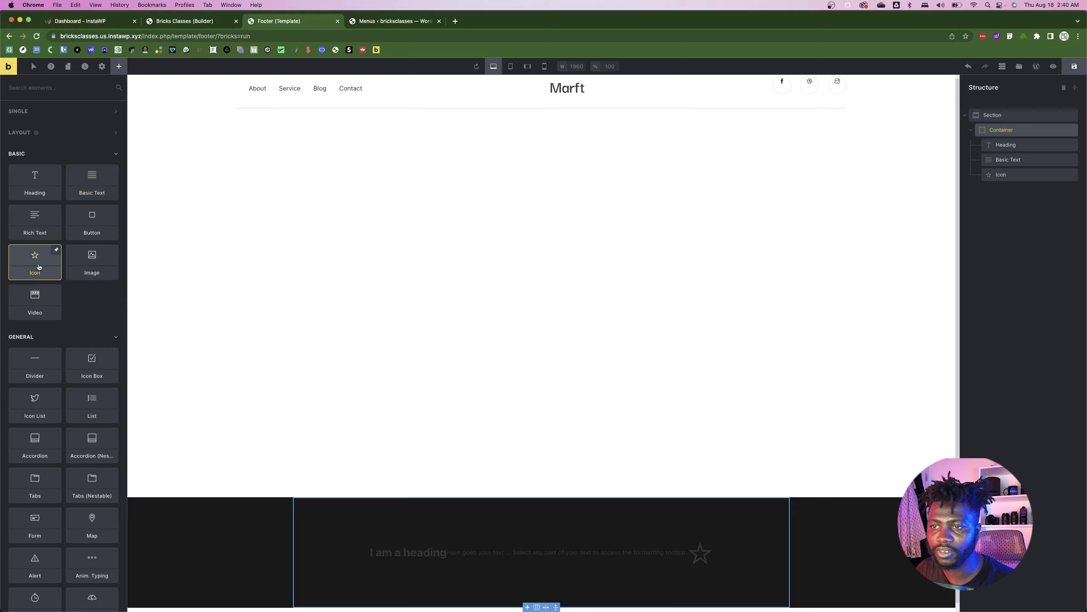
{"action": "left_click", "coordinate": [38, 266]}
{"action": "left_click", "coordinate": [38, 266]}
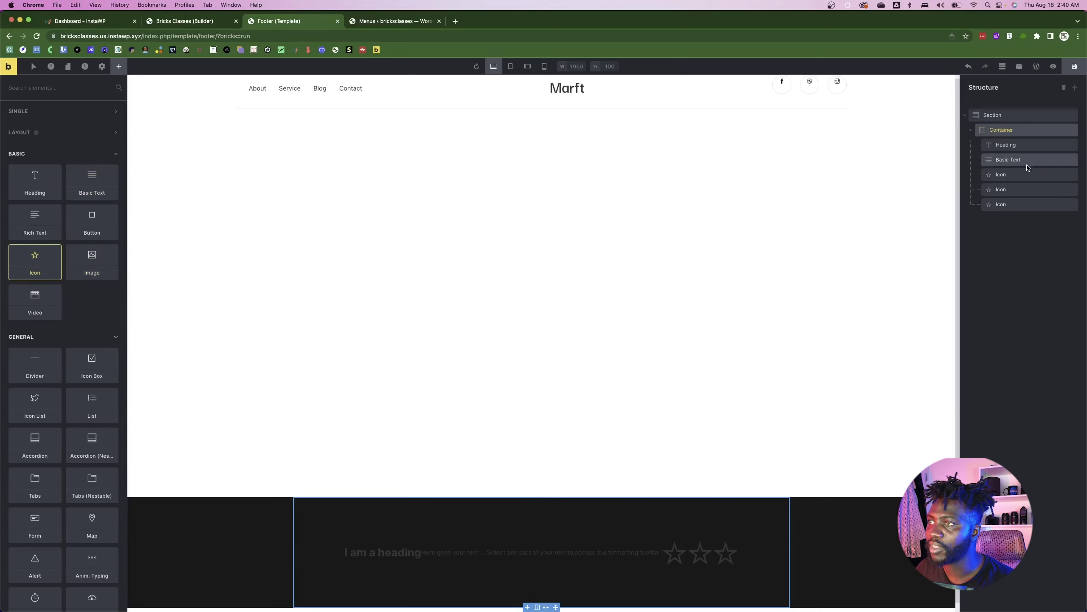
- Insert a block after the basic text and move the three icons into it
{"action": "left_click", "coordinate": [1004, 160]}
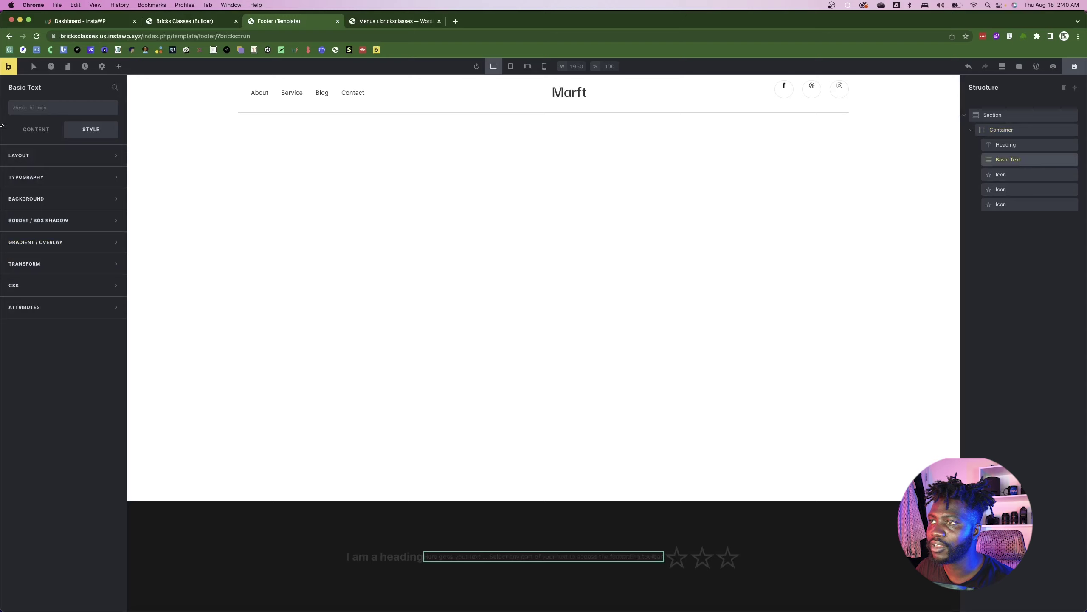
{"action": "left_click", "coordinate": [119, 66]}
{"action": "left_click", "coordinate": [55, 111]}
{"action": "left_click", "coordinate": [56, 134]}
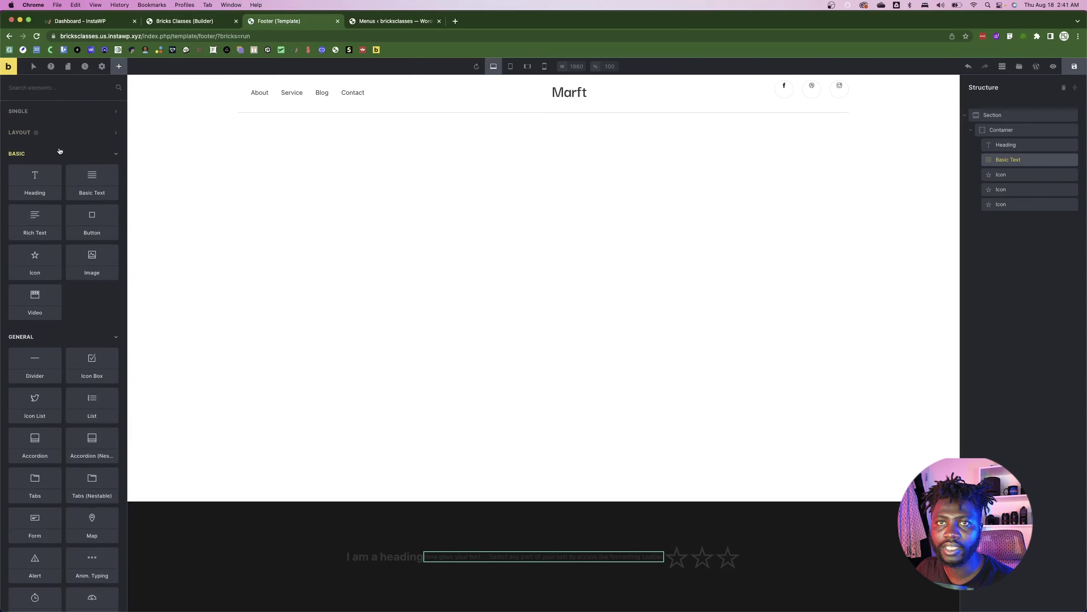
{"action": "left_click", "coordinate": [57, 134]}
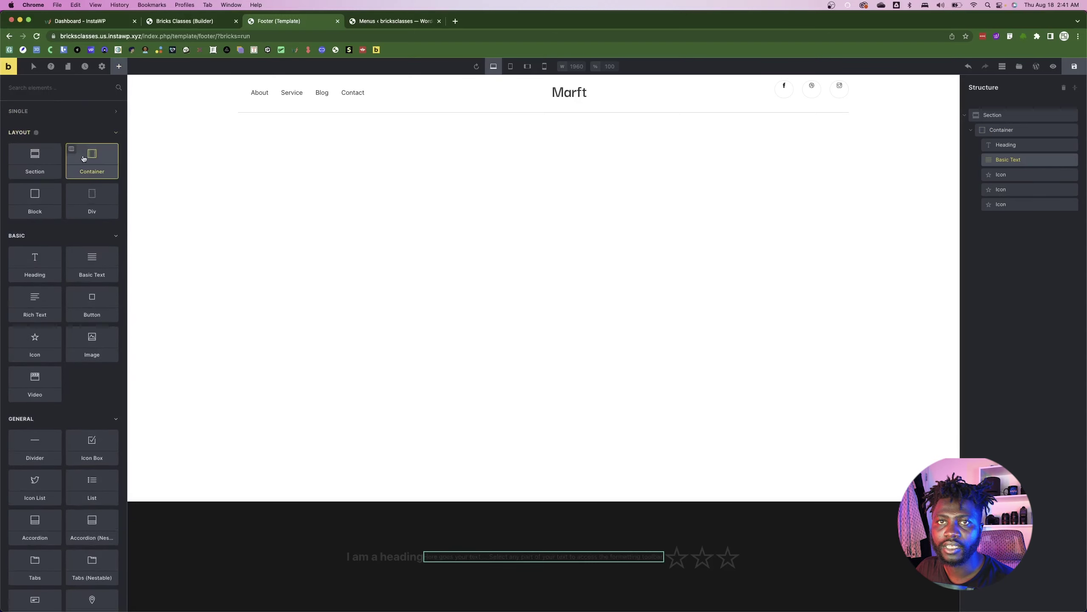
{"action": "left_click", "coordinate": [41, 202]}
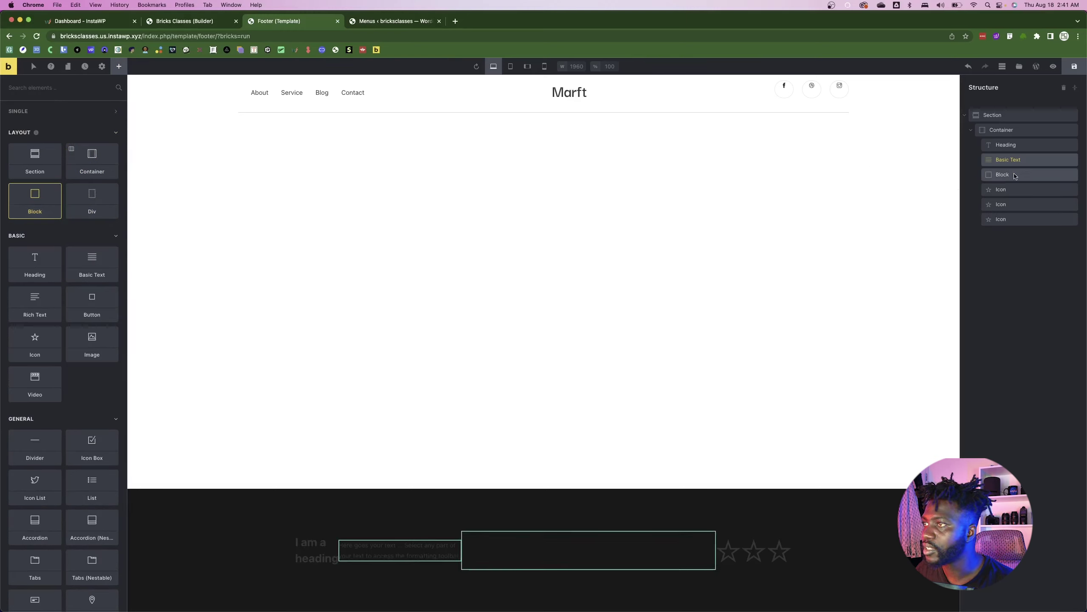
{"action": "left_click_drag", "start_coordinate": [1017, 189], "coordinate": [1010, 217]}
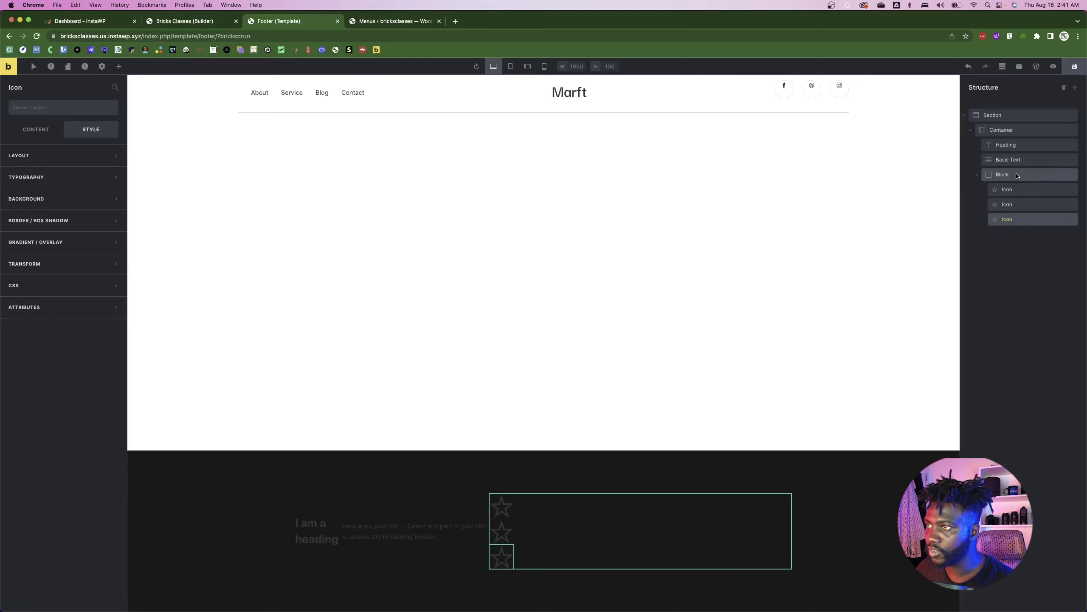
- Set the footer container's direction to vertical on the element itself, outside the cont--wdt class
{"action": "left_click", "coordinate": [1002, 130]}
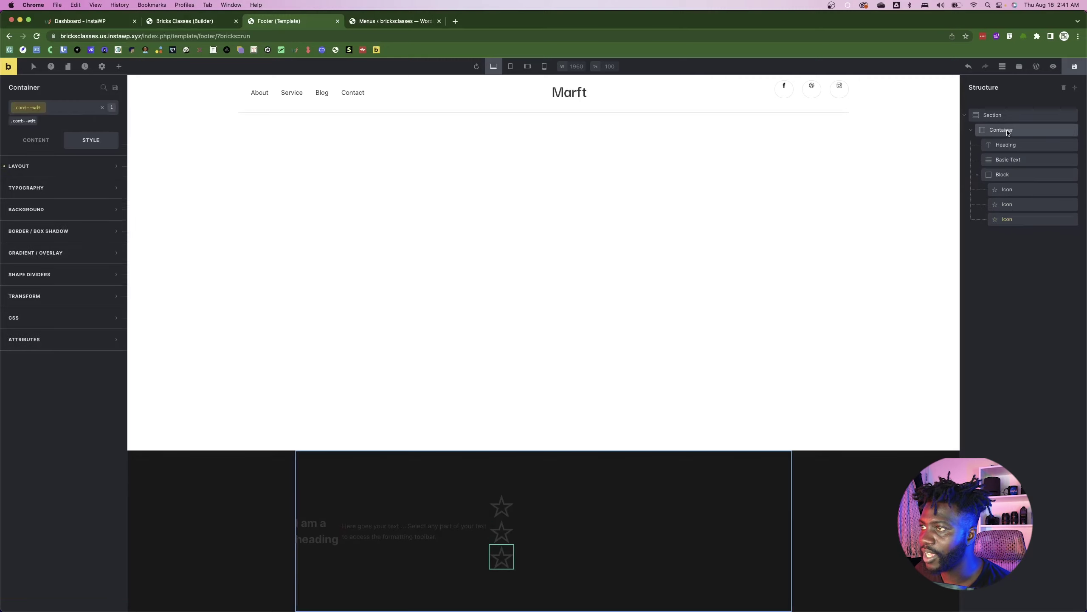
{"action": "left_click", "coordinate": [103, 107]}
{"action": "left_click", "coordinate": [36, 140]}
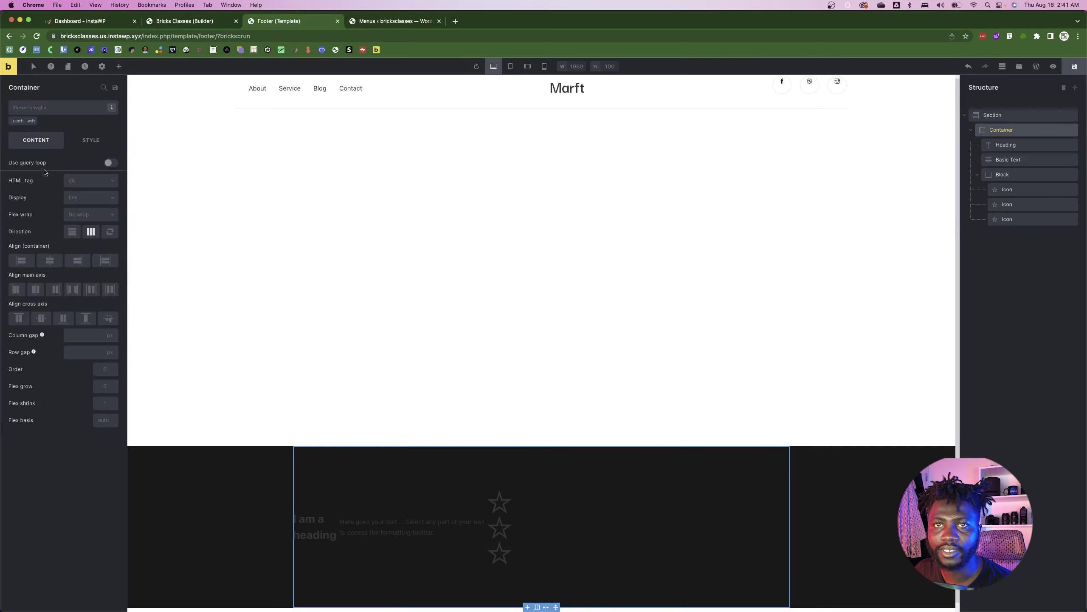
{"action": "left_click", "coordinate": [73, 233]}
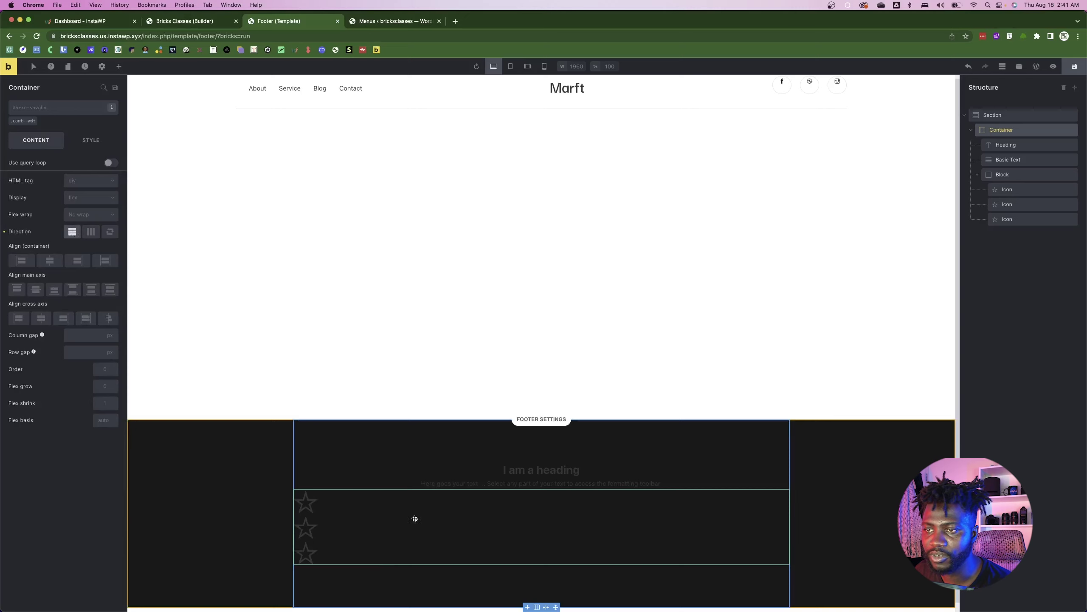
- Set the icon block's direction to horizontal and centre its icons along the main axis
{"action": "left_click", "coordinate": [1002, 175]}
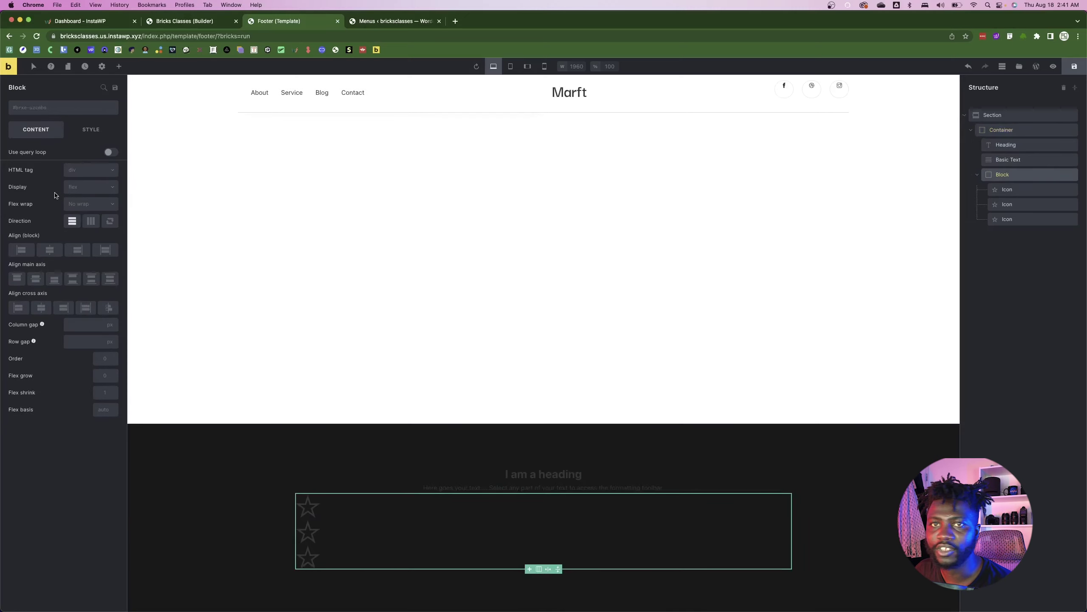
{"action": "left_click", "coordinate": [91, 221]}
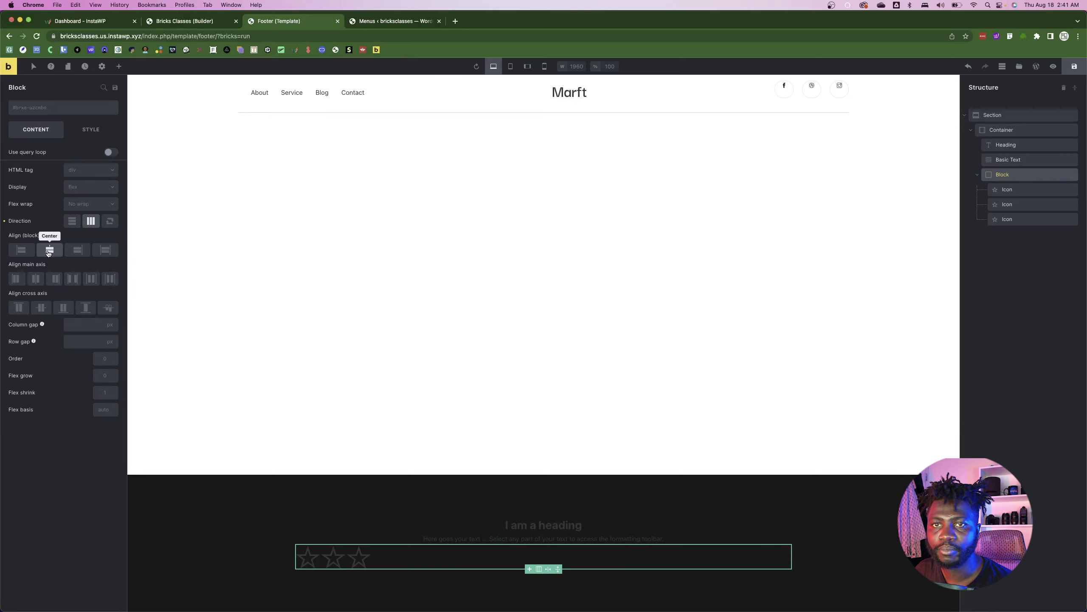
{"action": "left_click", "coordinate": [36, 279]}
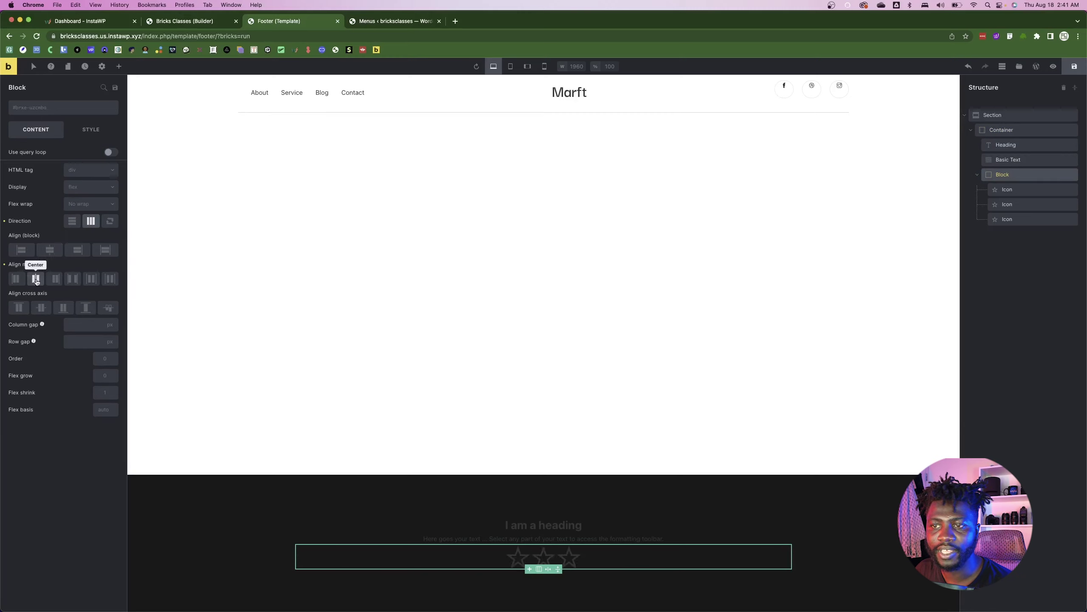
- Check the footer logo text in Figma and change the Bricks footer heading's text to "Marft."
{"action": "left_click", "coordinate": [537, 527]}
{"action": "key", "text": "super+Tab"}
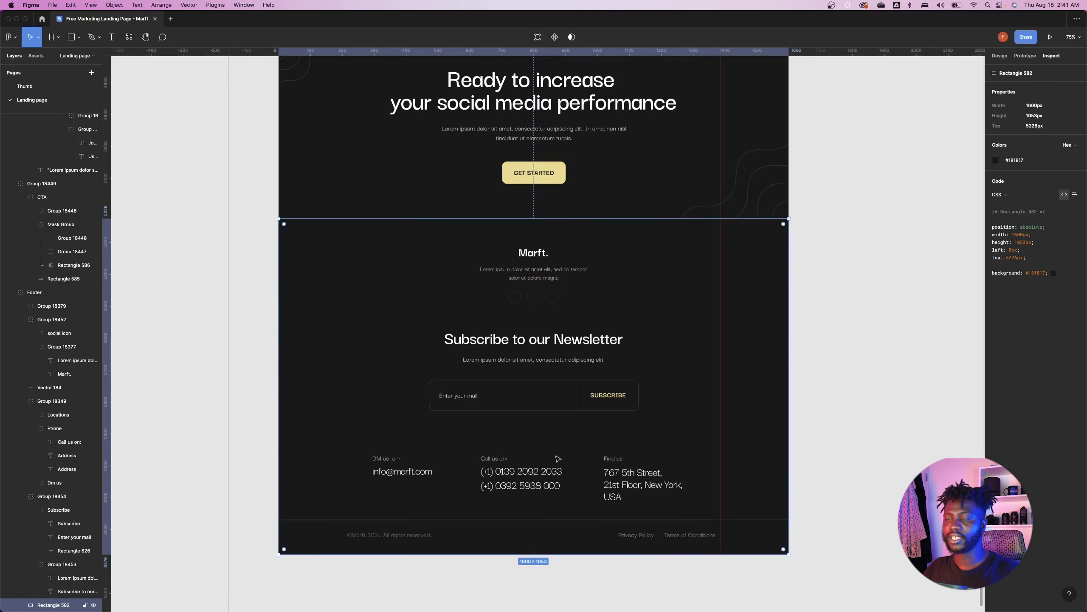
{"action": "left_click", "coordinate": [536, 253]}
{"action": "key", "text": "super+Tab"}
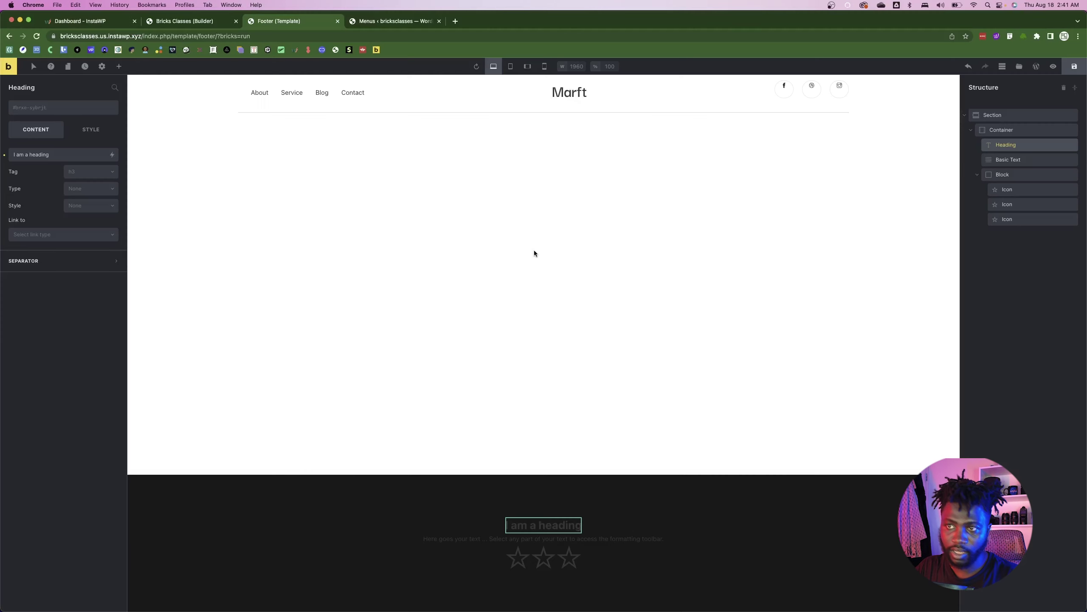
{"action": "triple_click", "coordinate": [42, 154]}
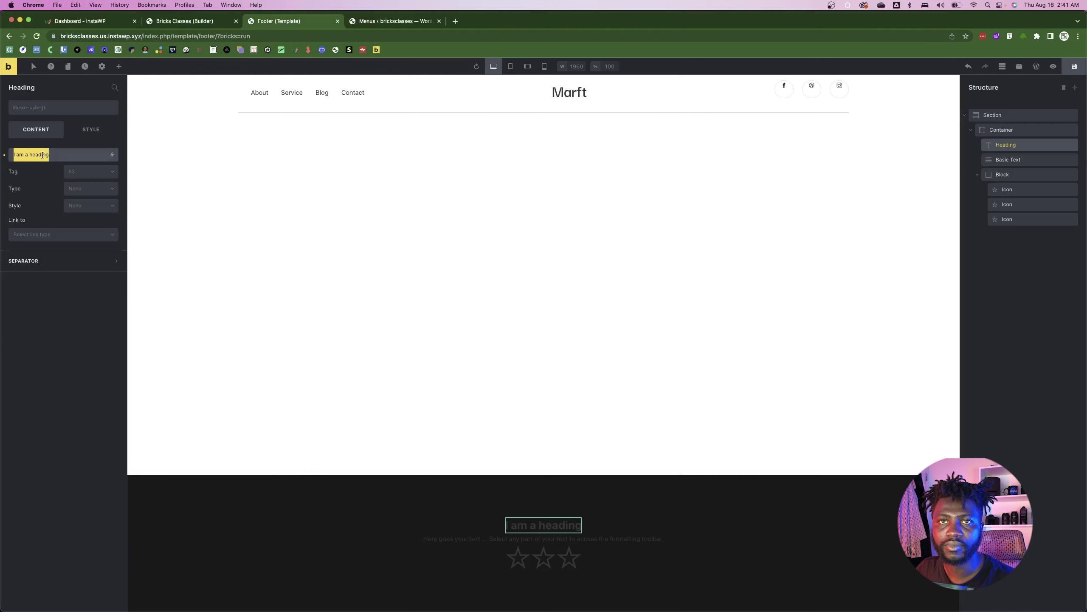
{"action": "type", "text": "Marft"}
- Apply the txt--wht and h2--txt--40 classes to the footer's "Marft." heading
{"action": "left_click", "coordinate": [56, 108]}
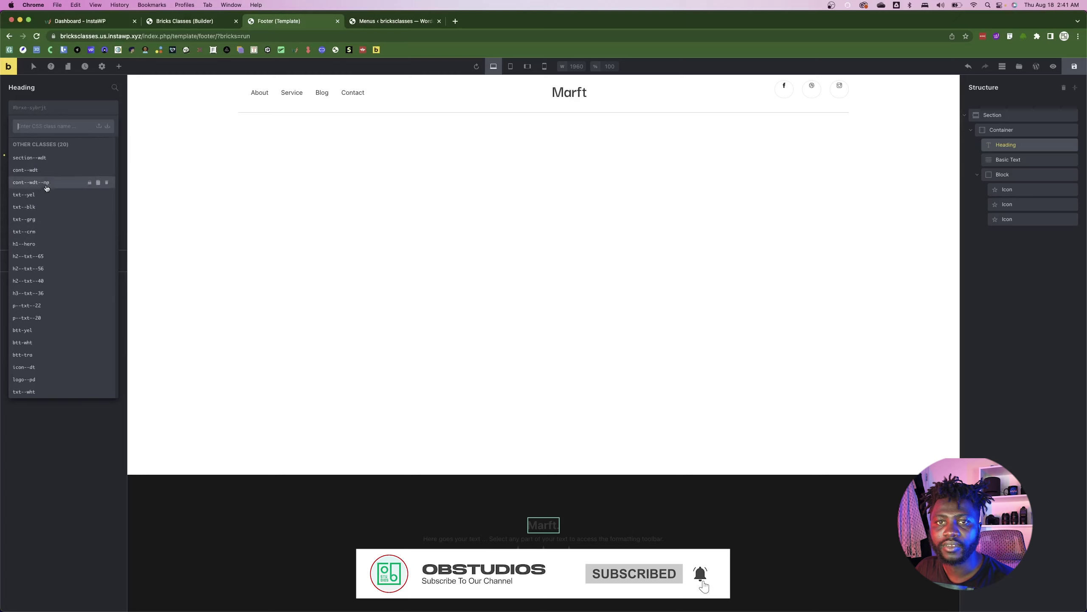
{"action": "left_click", "coordinate": [42, 393]}
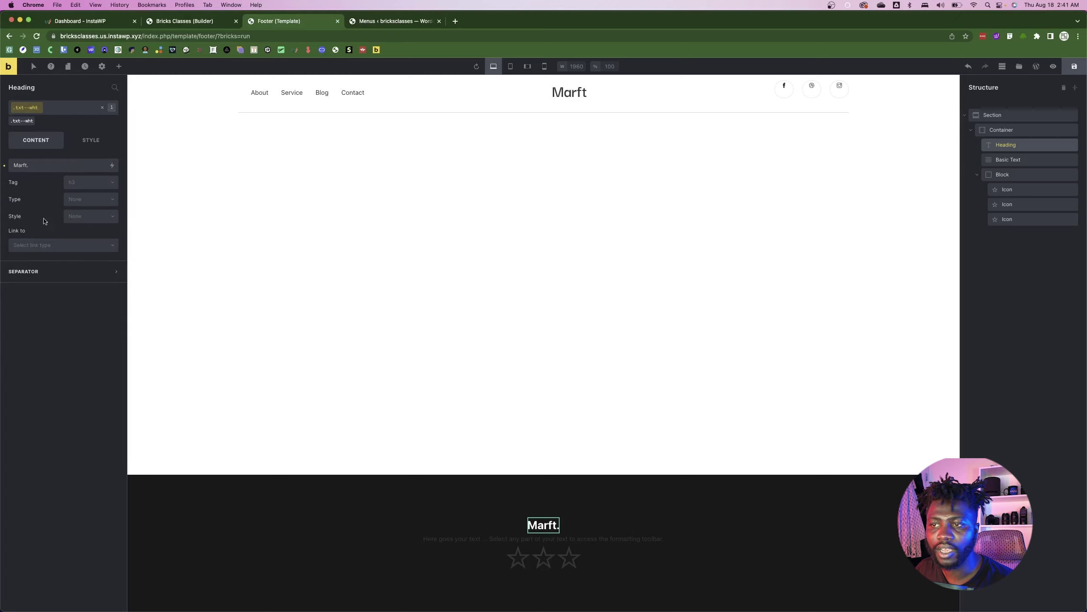
{"action": "left_click", "coordinate": [63, 108]}
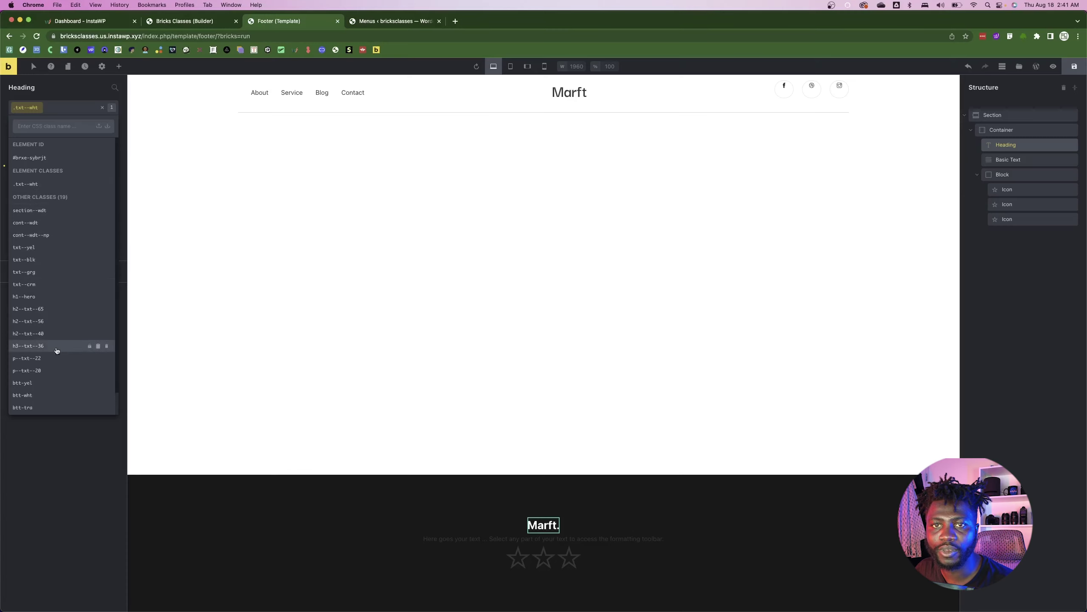
{"action": "left_click", "coordinate": [54, 334]}
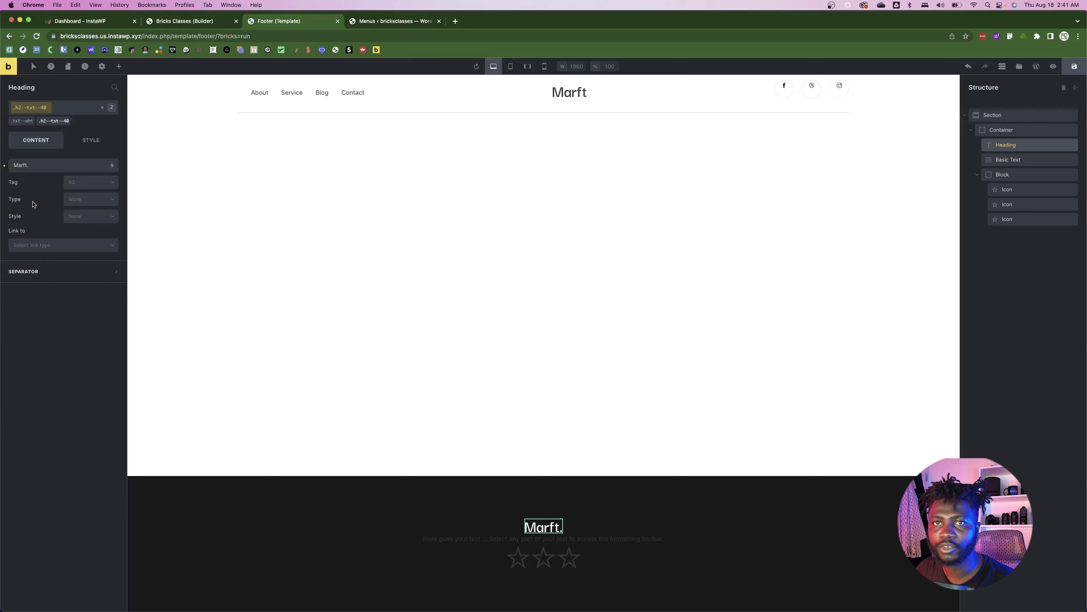
{"action": "left_click", "coordinate": [91, 140]}
{"action": "left_click", "coordinate": [36, 140]}
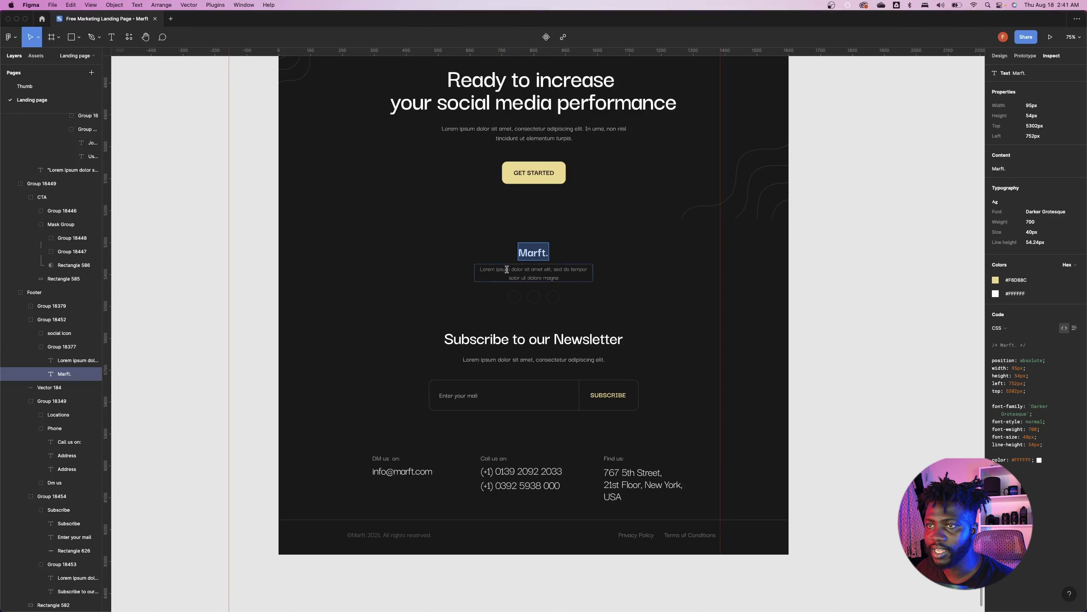
- Copy the description text below the "Marft." footer logo in Figma and return to the Bricks footer template
{"action": "double_click", "coordinate": [507, 269]}
{"action": "key", "text": "super+c"}
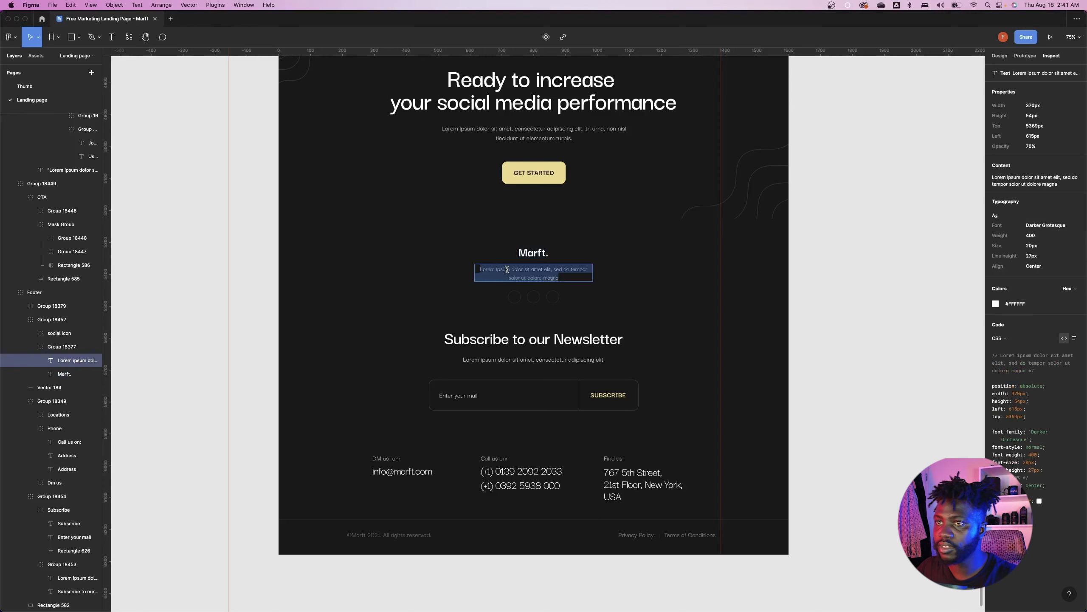
{"action": "key", "text": "super+Tab"}
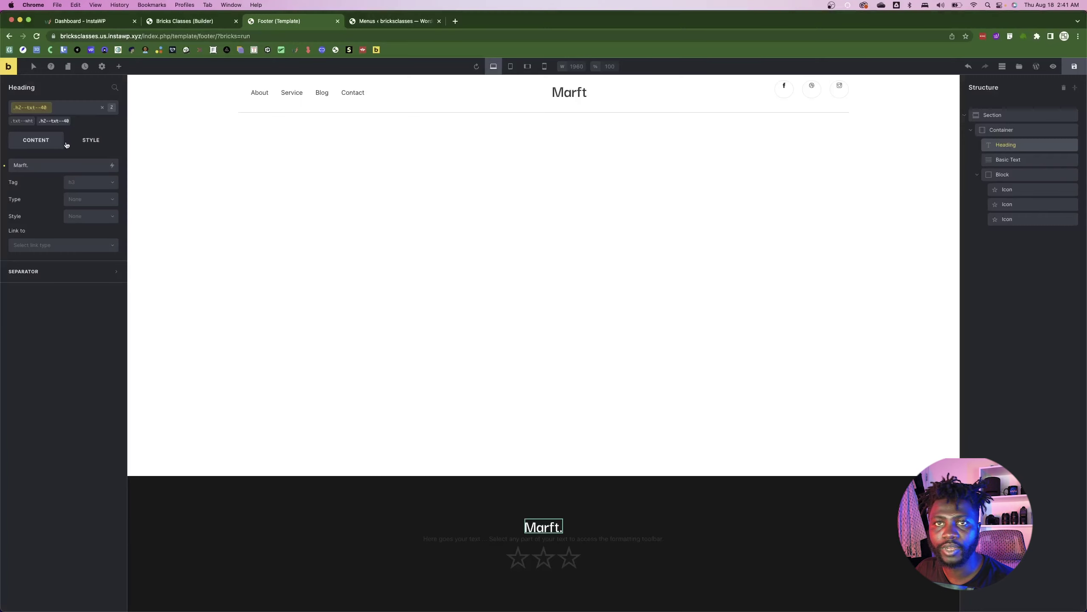
- Apply the txt--grg and p--txt--20 classes to the footer's basic text and replace its placeholder with the copied description
{"action": "left_click", "coordinate": [434, 534]}
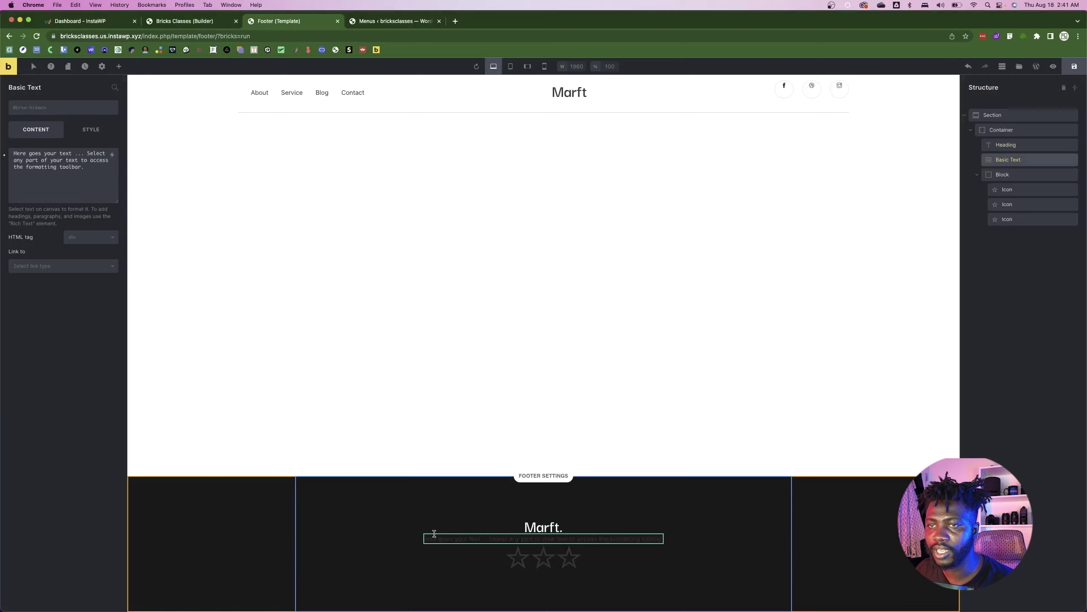
{"action": "left_click", "coordinate": [63, 107]}
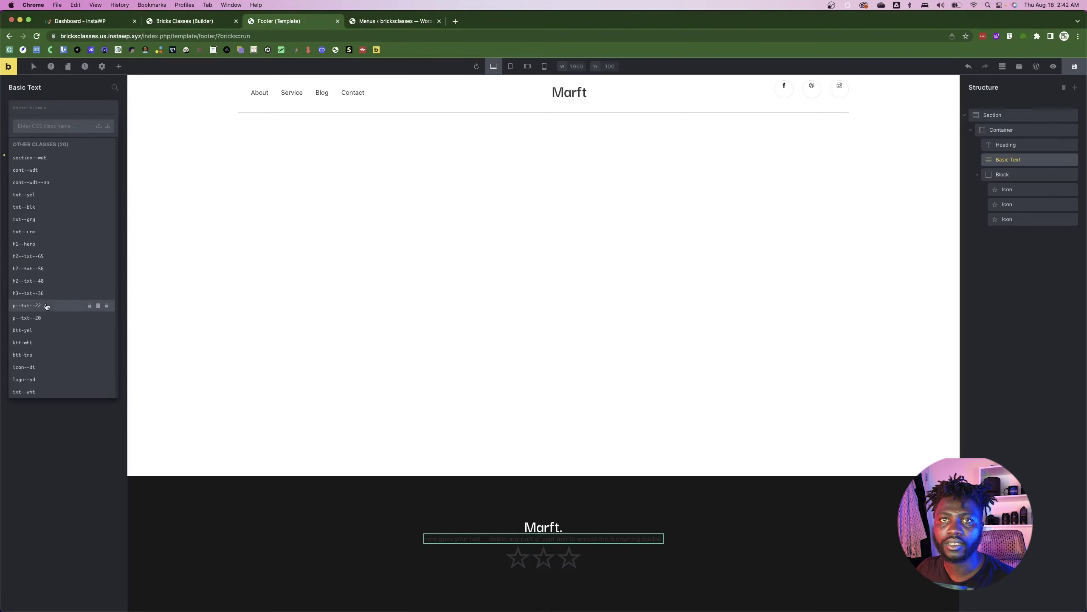
{"action": "left_click", "coordinate": [27, 219]}
{"action": "left_click", "coordinate": [64, 109]}
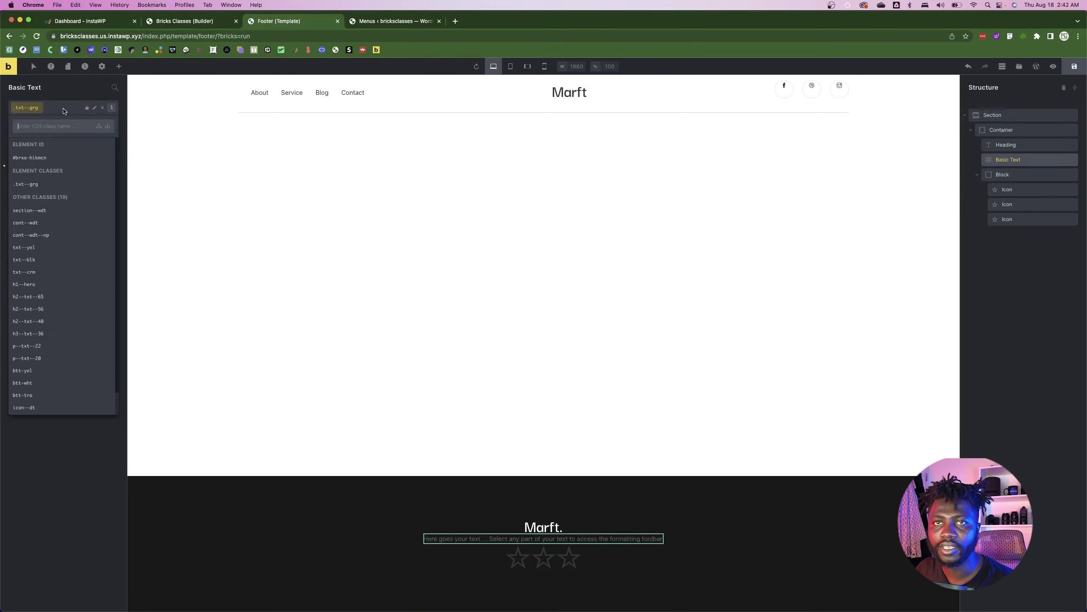
{"action": "left_click", "coordinate": [36, 357]}
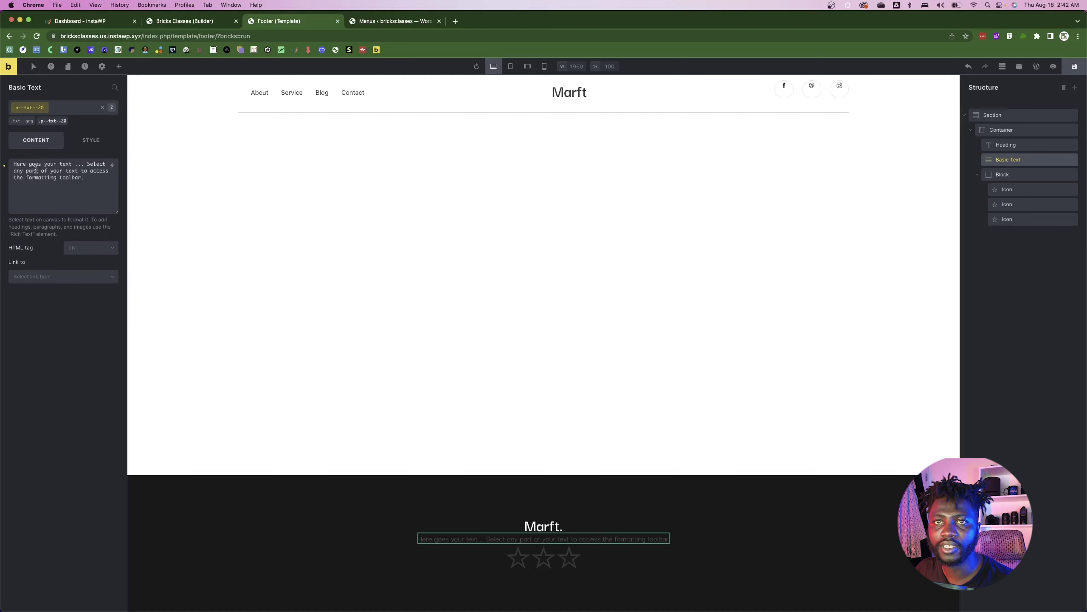
{"action": "key", "text": "super+a"}
{"action": "key", "text": "super+v"}
- Check the newsletter description's styling in Figma and replace the footer basic text's txt--grg class with txt--wht
{"action": "key", "text": "super+Tab"}
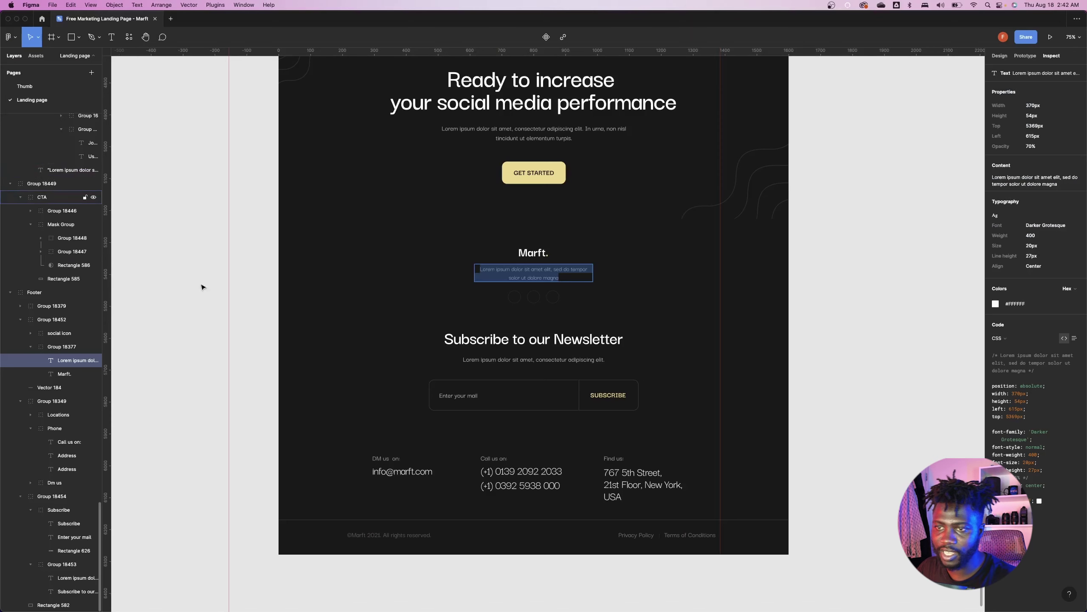
{"action": "left_click", "coordinate": [540, 360]}
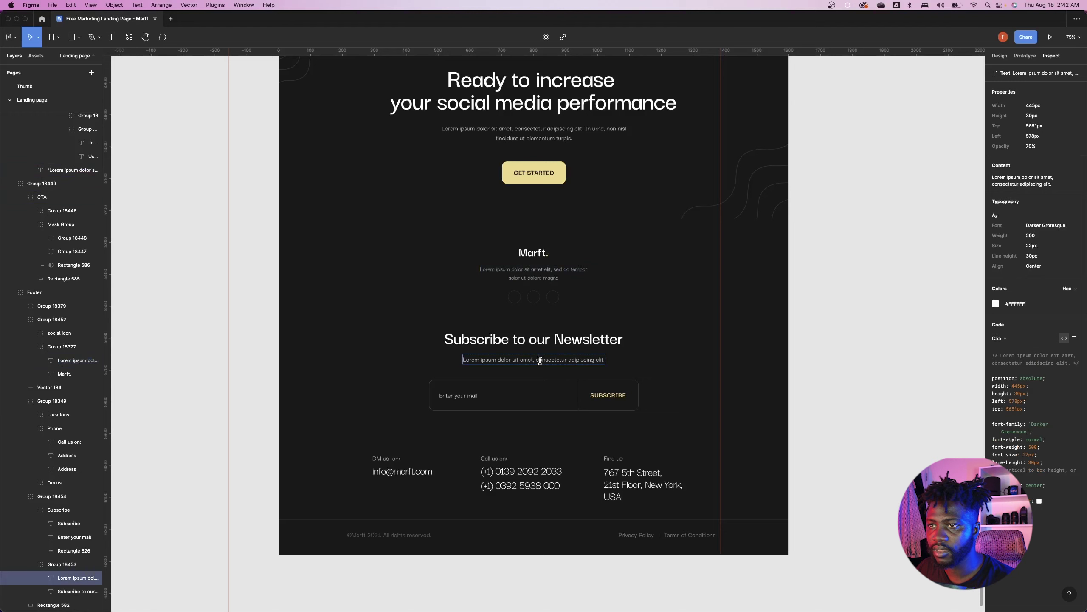
{"action": "key", "text": "super+Tab"}
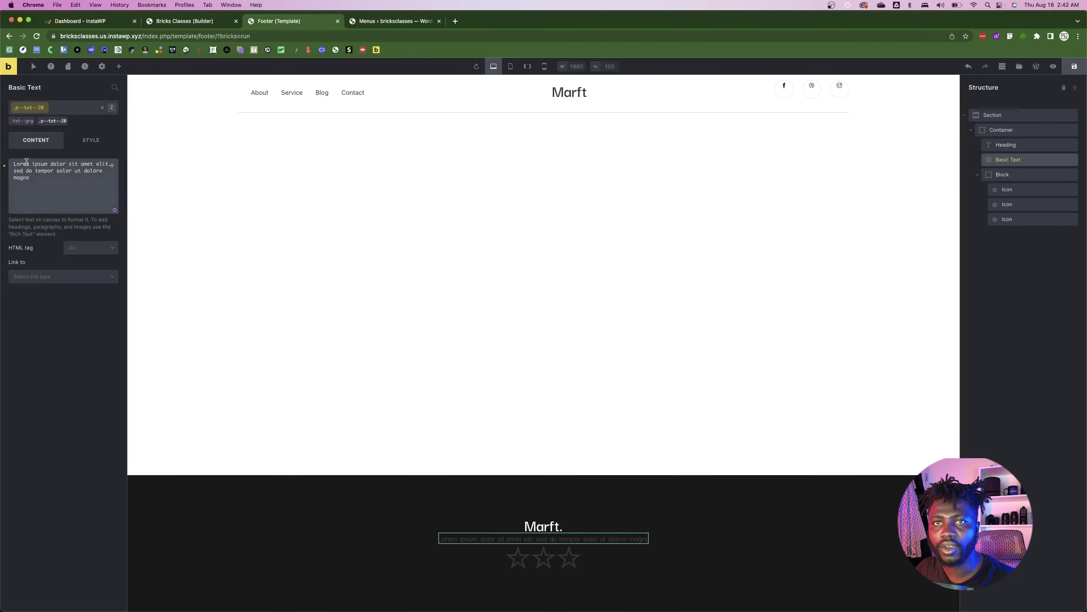
{"action": "left_click", "coordinate": [35, 116]}
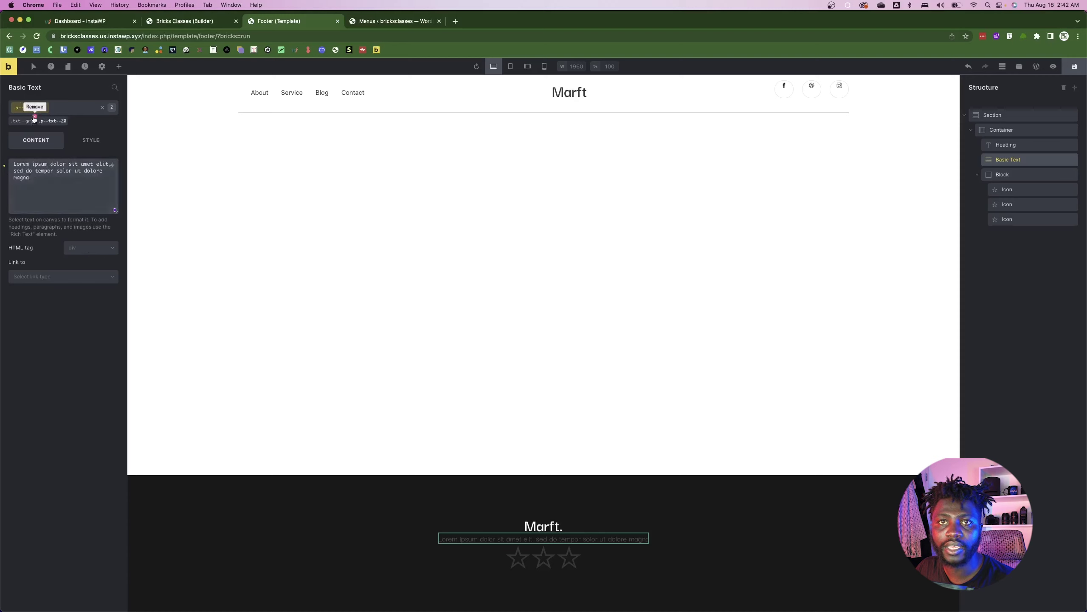
{"action": "left_click", "coordinate": [53, 112]}
{"action": "left_click", "coordinate": [34, 406]}
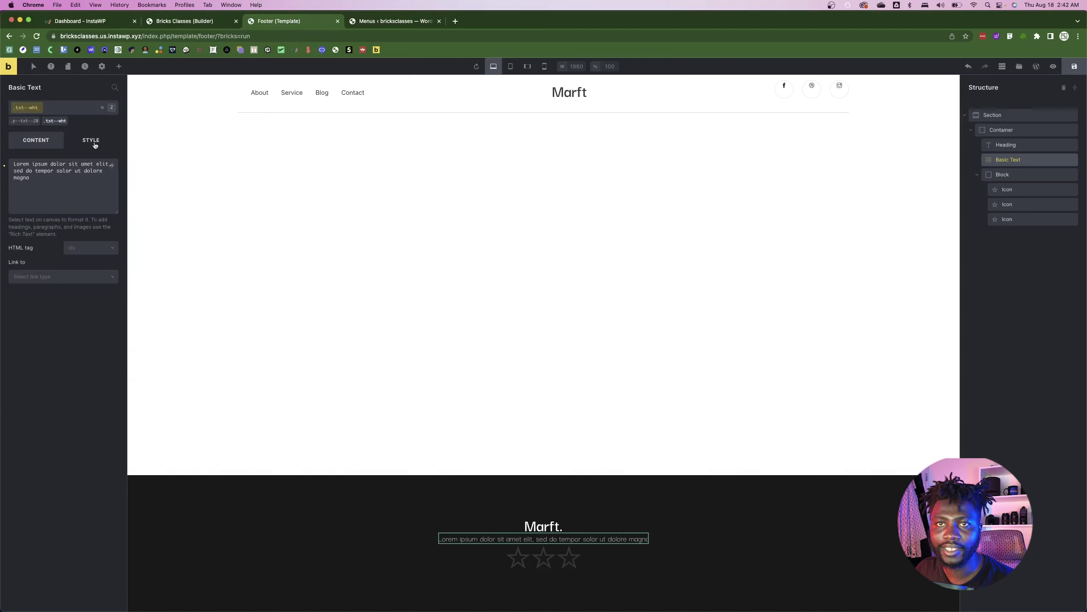
- Check the footer description's line wrapping in Figma and insert a <br> before "solor" in the Bricks basic text
{"action": "key", "text": "super+Tab"}
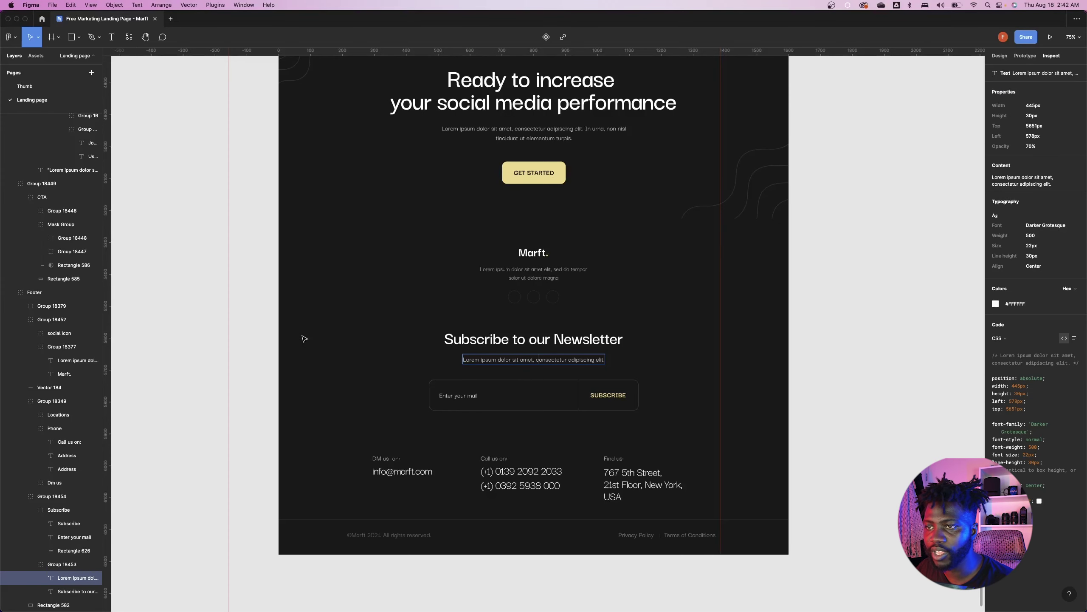
{"action": "key", "text": "super+Tab"}
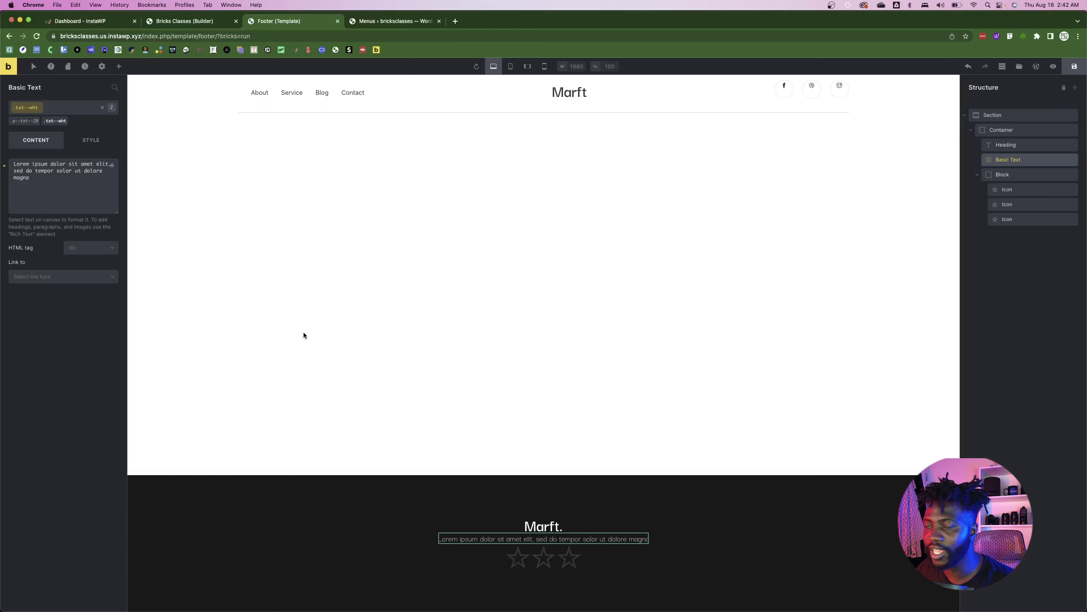
{"action": "key", "text": "super+Tab"}
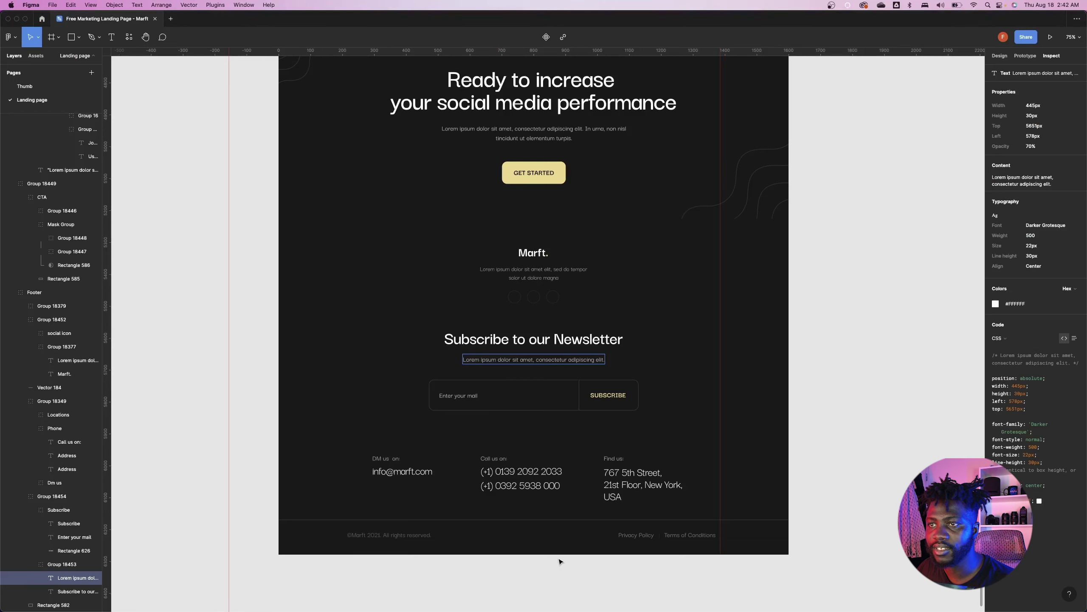
{"action": "scroll", "coordinate": [534, 251], "scroll_direction": "up", "scroll_amount": 4}
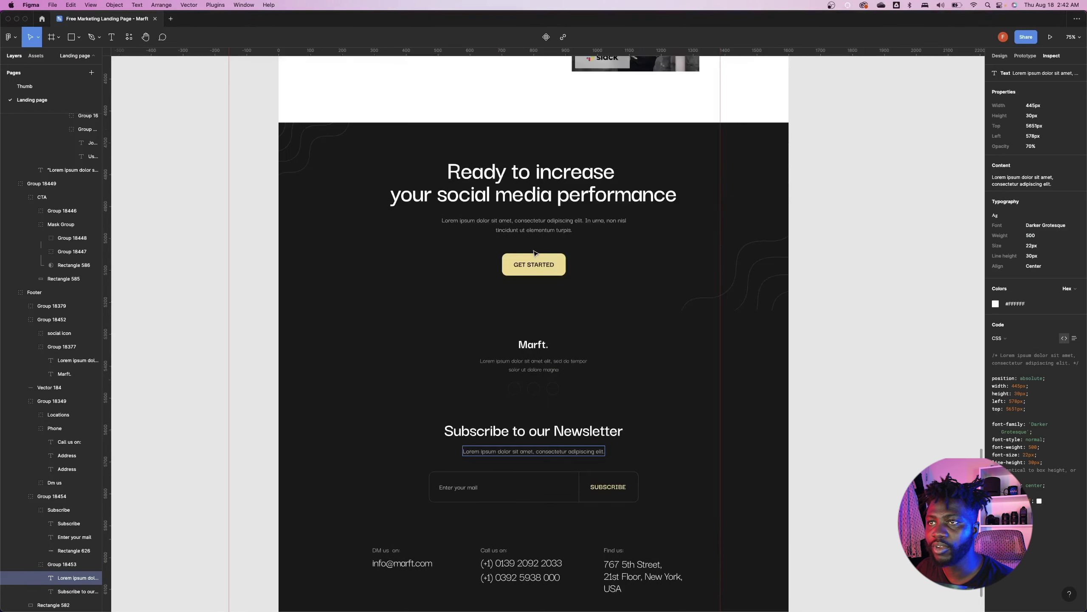
{"action": "left_click", "coordinate": [520, 365]}
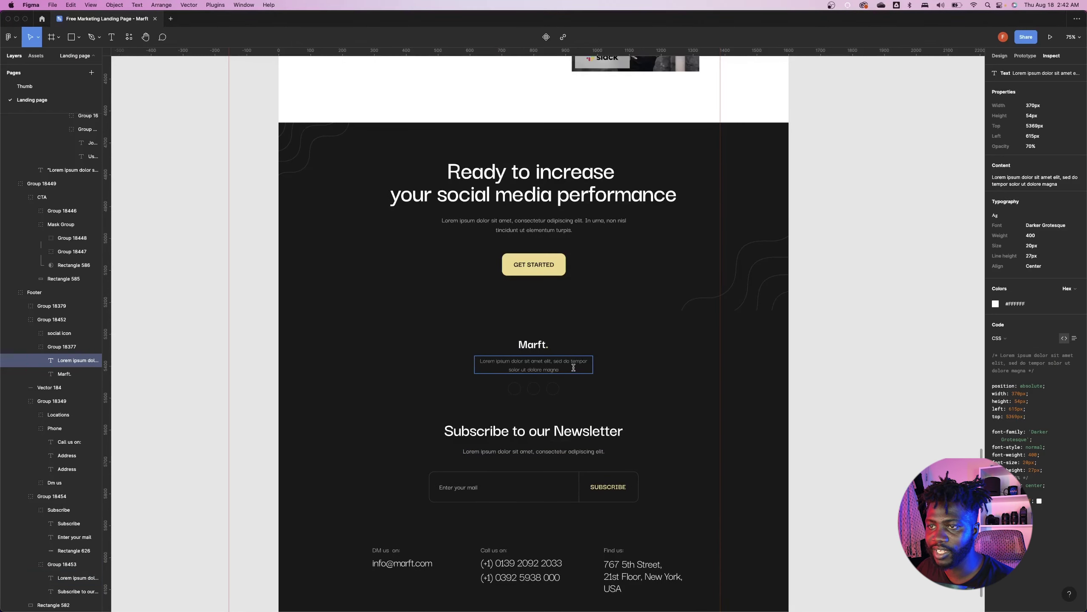
{"action": "key", "text": "super+Tab"}
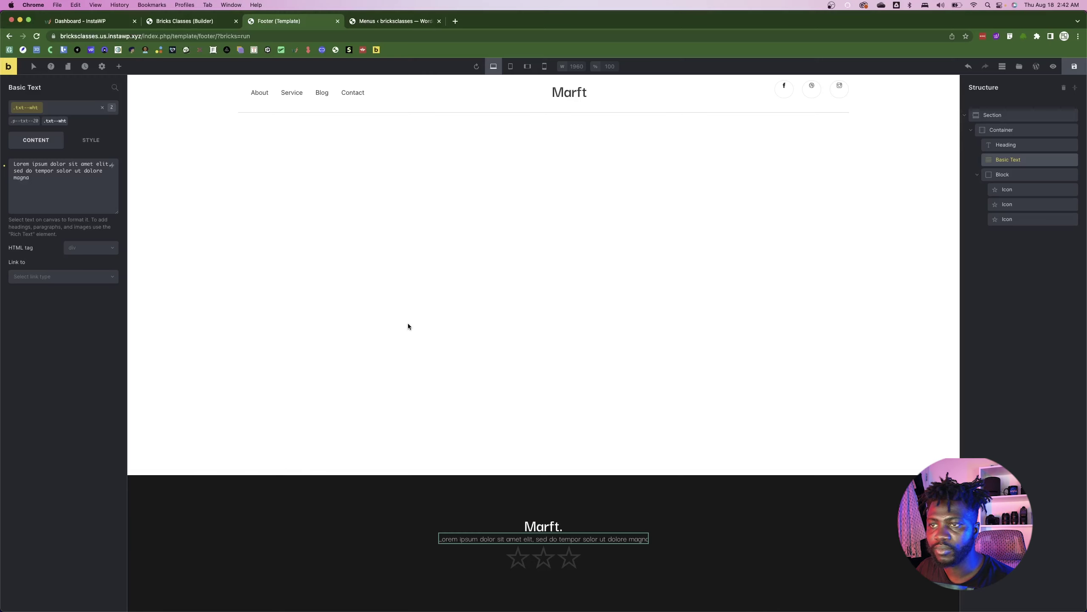
{"action": "left_click", "coordinate": [583, 539]}
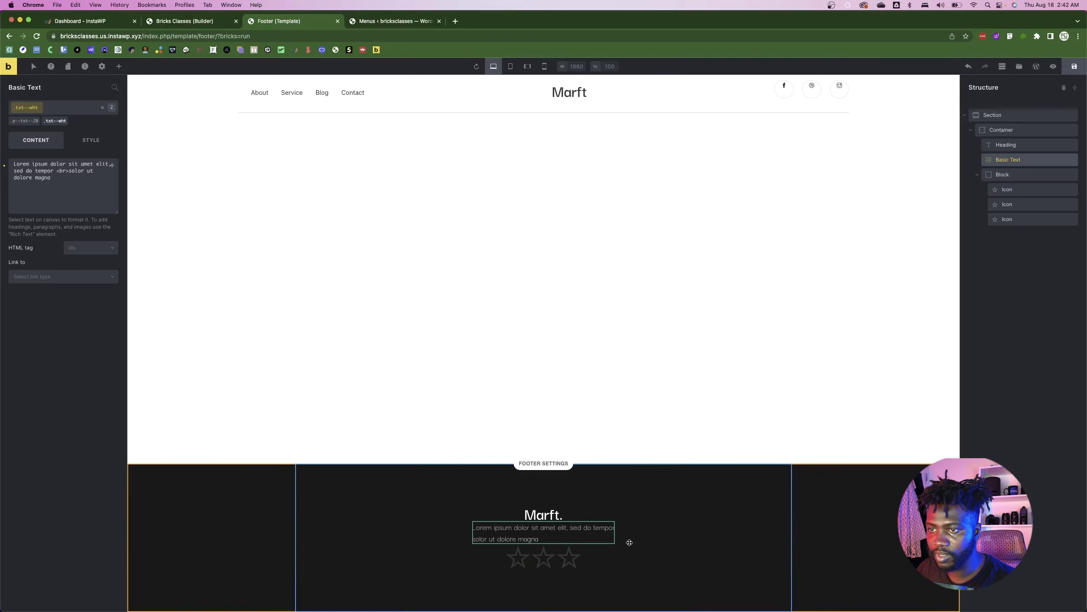
- Set the footer basic text's alignment to centre on the element itself, outside the txt--wht class
{"action": "left_click", "coordinate": [103, 107]}
{"action": "left_click", "coordinate": [90, 140]}
{"action": "left_click", "coordinate": [65, 187]}
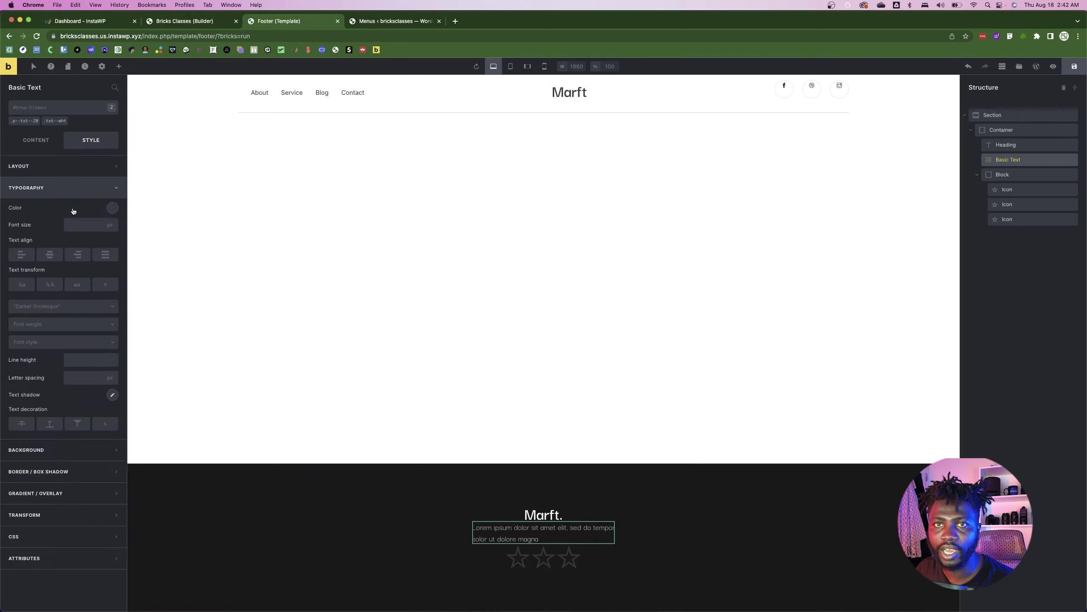
{"action": "left_click", "coordinate": [50, 254]}
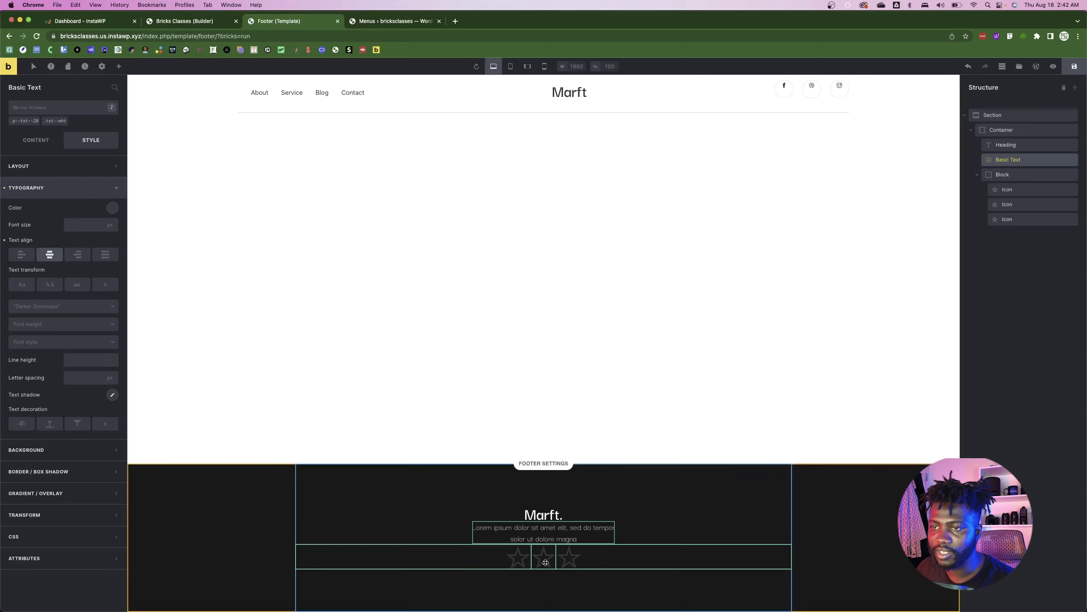
- Open the icon picker for the first footer icon and search the Themify library for "circle"
{"action": "left_click", "coordinate": [519, 557]}
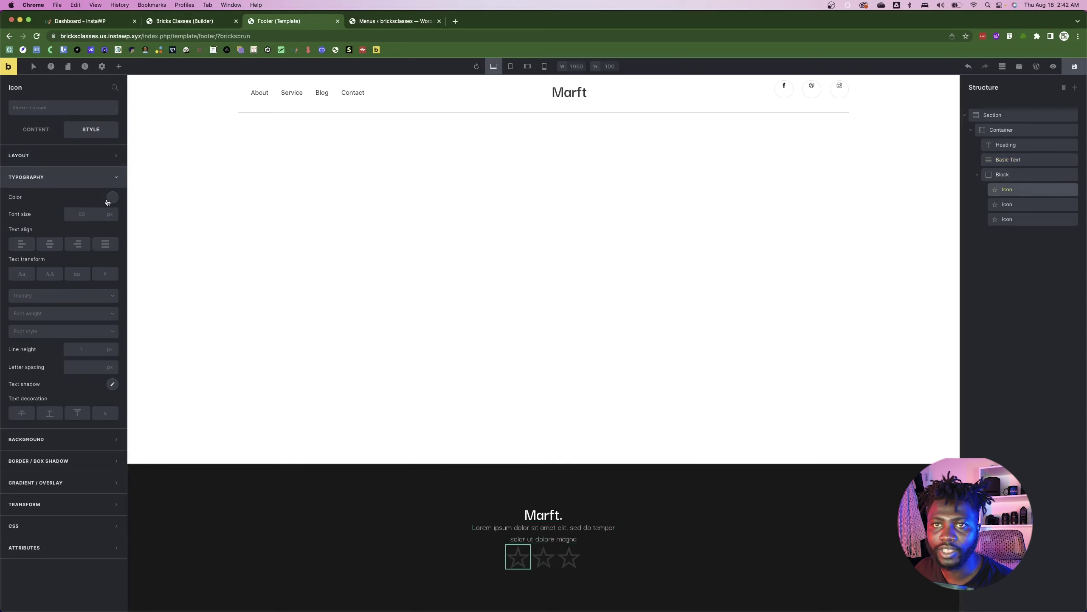
{"action": "left_click", "coordinate": [64, 176]}
{"action": "left_click", "coordinate": [36, 130]}
{"action": "left_click", "coordinate": [111, 157]}
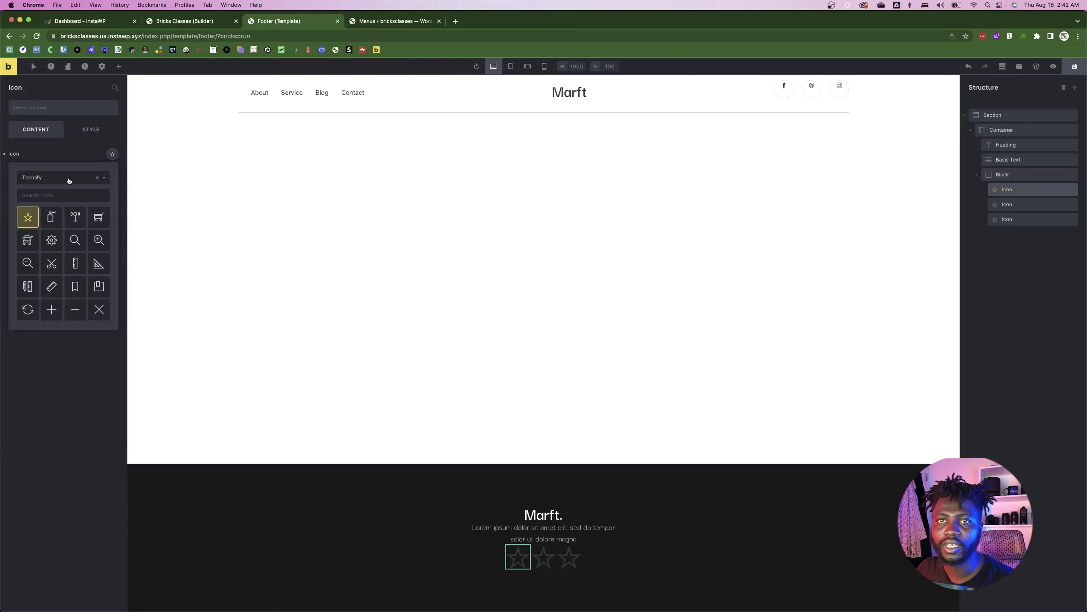
{"action": "left_click", "coordinate": [51, 194]}
{"action": "type", "text": "circle"}
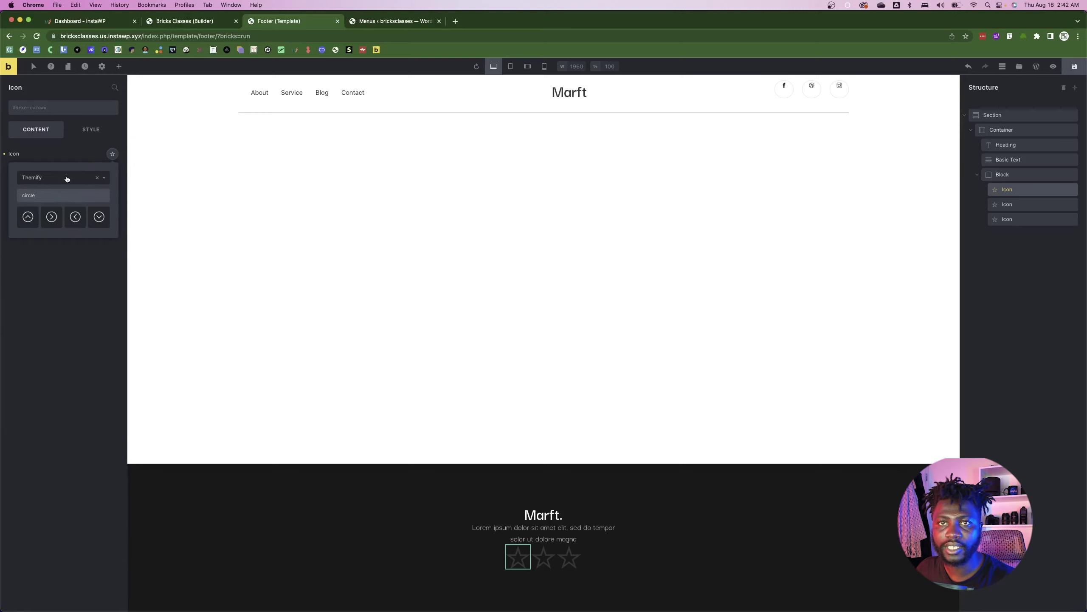
- Switch the first footer icon's library from Themify to Ionicons and search it for "cir"
{"action": "left_click", "coordinate": [97, 177]}
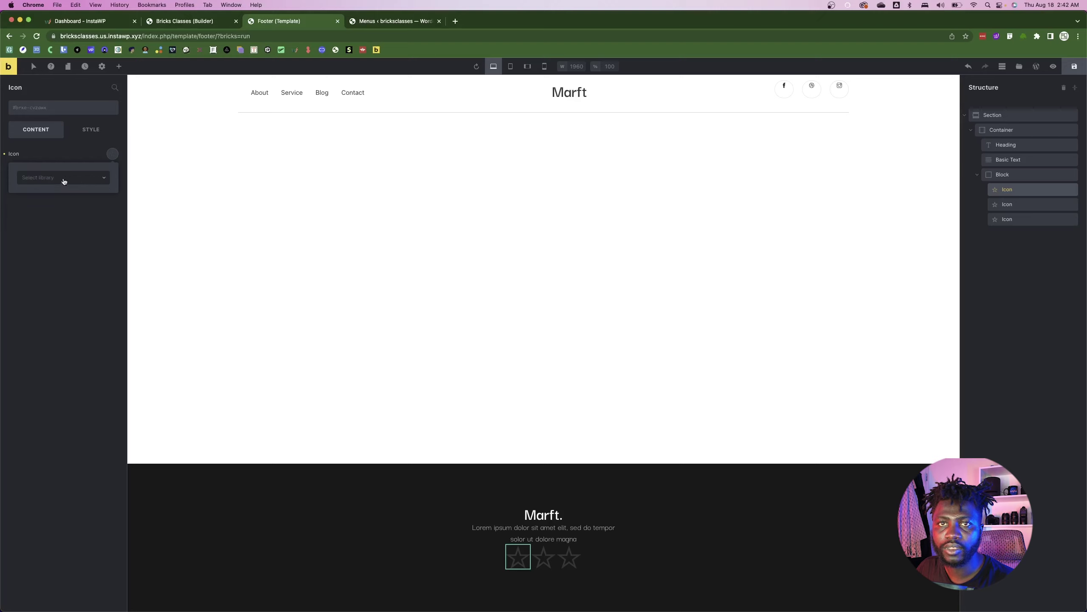
{"action": "left_click", "coordinate": [63, 179]}
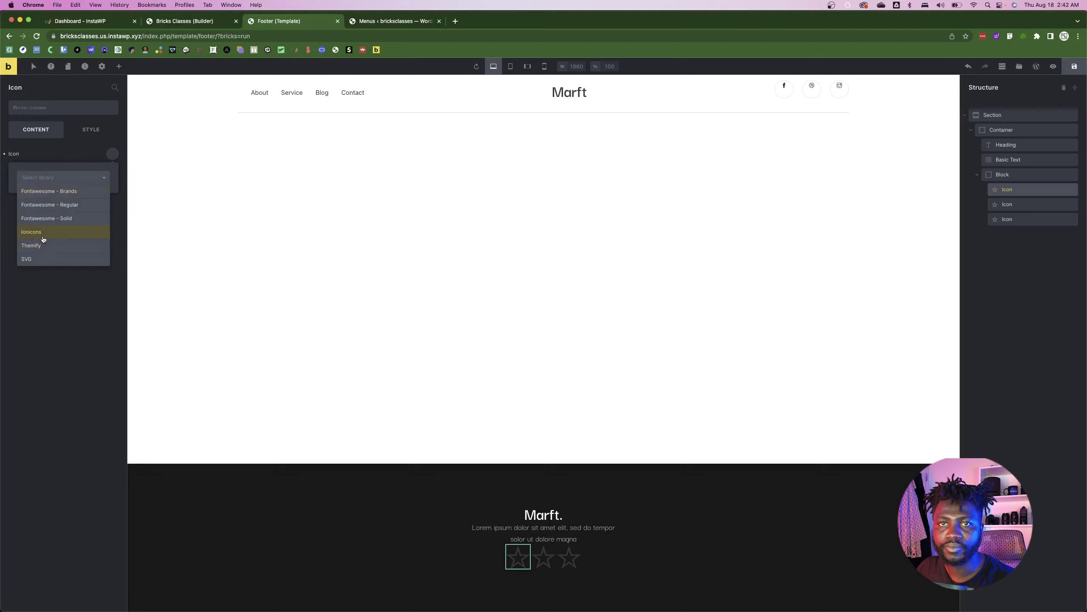
{"action": "left_click", "coordinate": [49, 177]}
{"action": "left_click", "coordinate": [49, 178]}
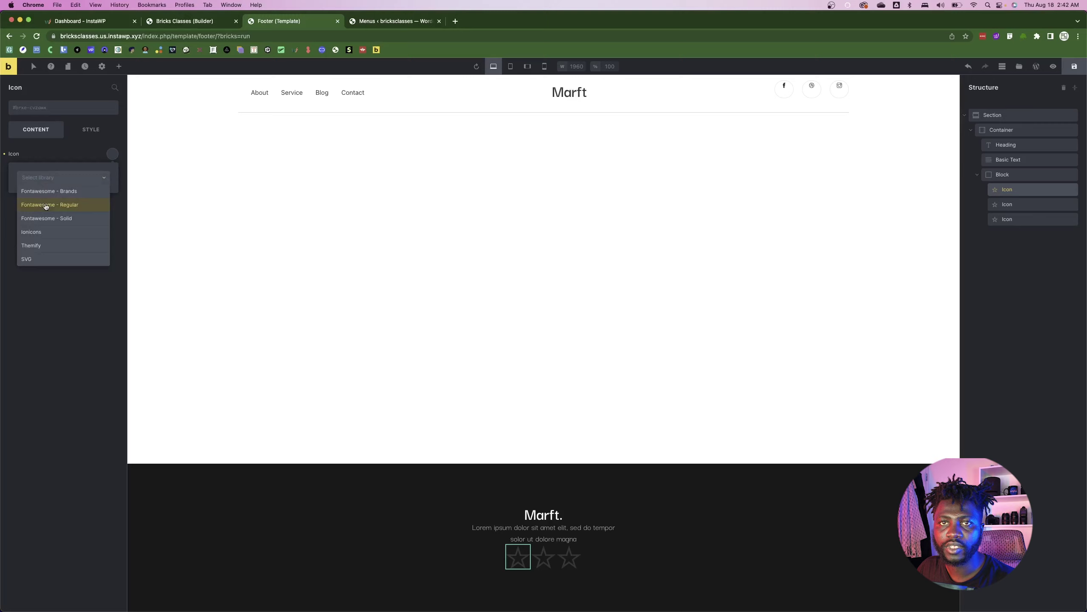
{"action": "left_click", "coordinate": [42, 233]}
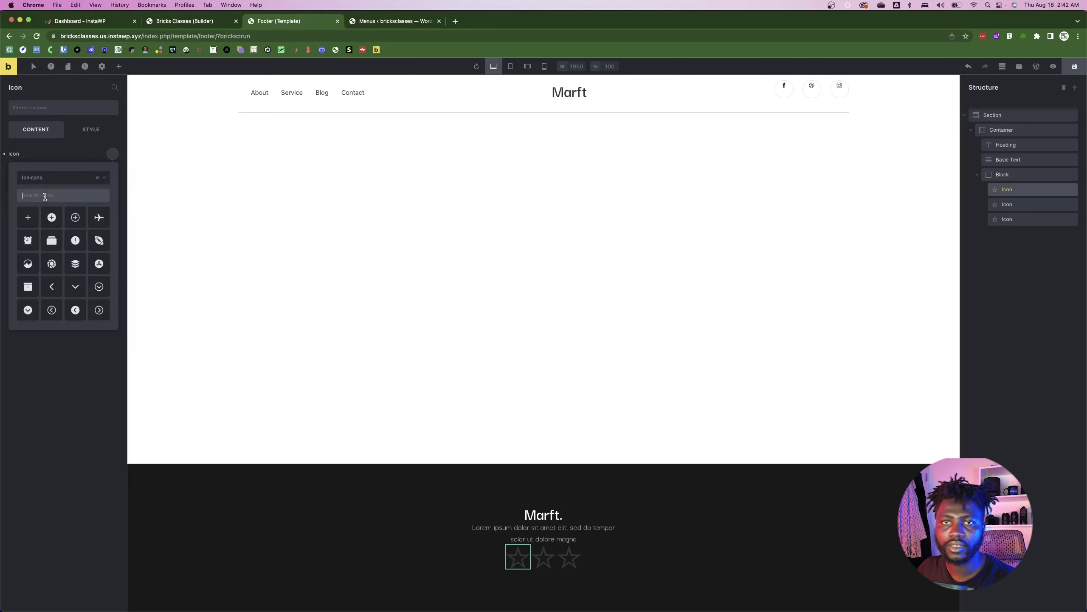
{"action": "left_click", "coordinate": [45, 195]}
{"action": "type", "text": "cir"}
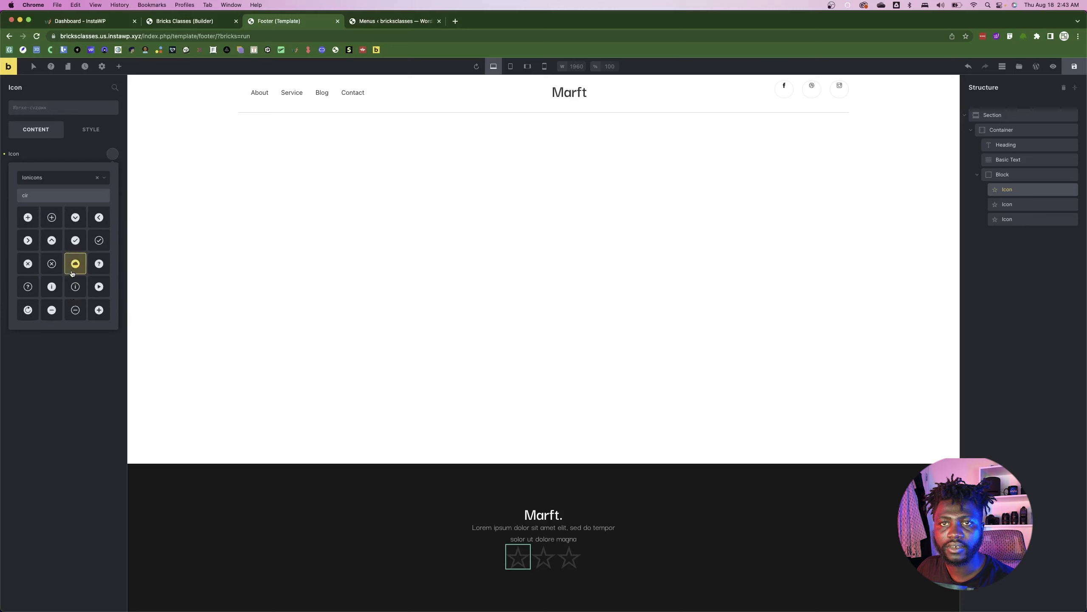
- Search the Ionicons library for "zero" and clear the search term
{"action": "double_click", "coordinate": [39, 195]}
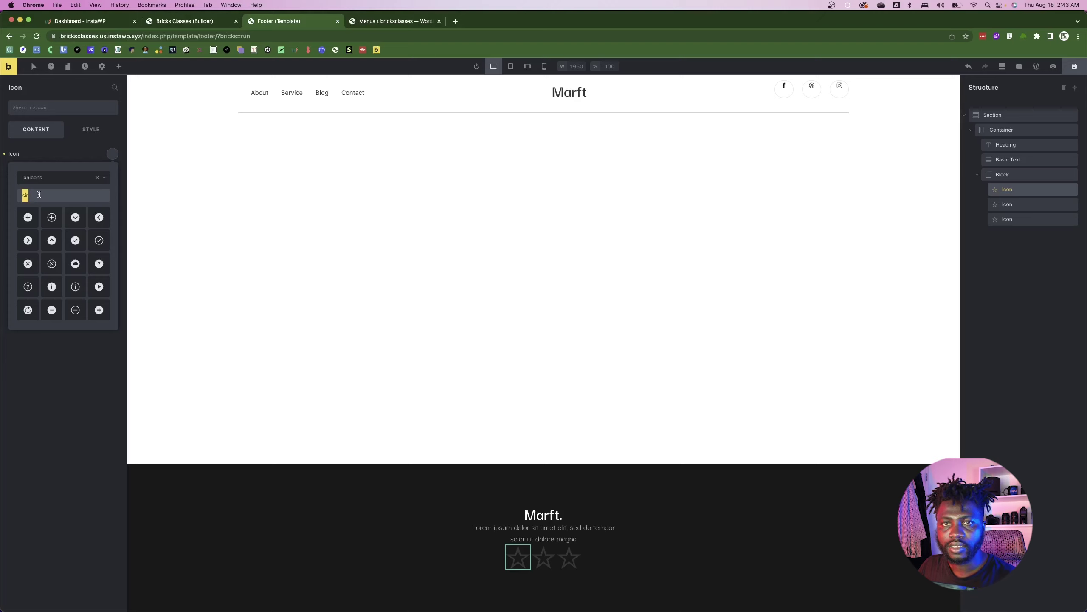
{"action": "type", "text": "zero"}
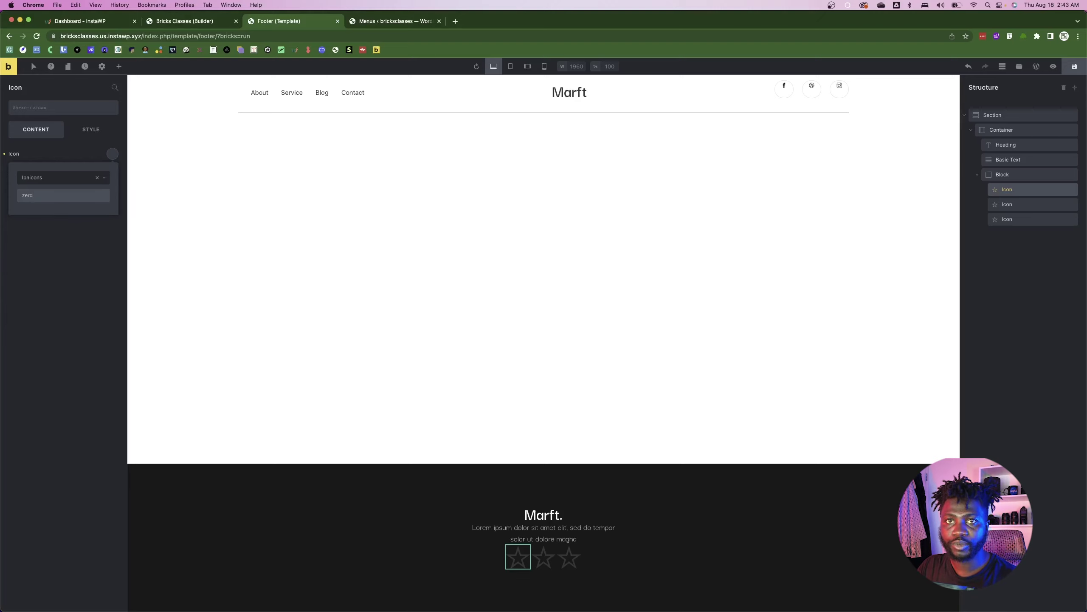
{"action": "key", "text": "BackSpace"}
{"action": "key", "text": "BackSpace"}
{"action": "key", "text": "BackSpace"}
{"action": "key", "text": "BackSpace"}
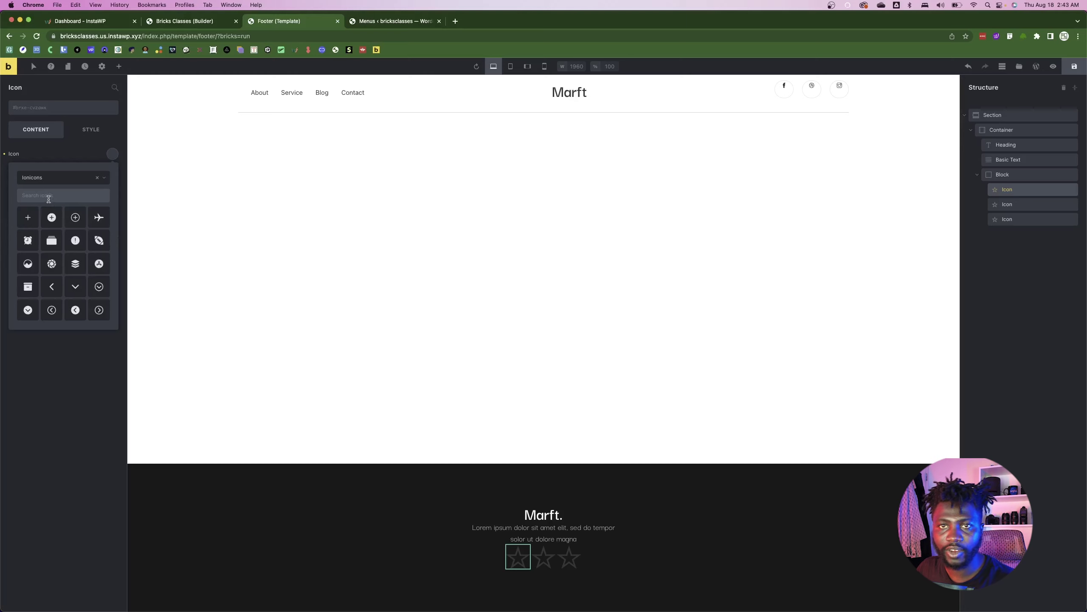
- Search the Fontawesome - Regular library for "circle"
{"action": "left_click", "coordinate": [54, 179]}
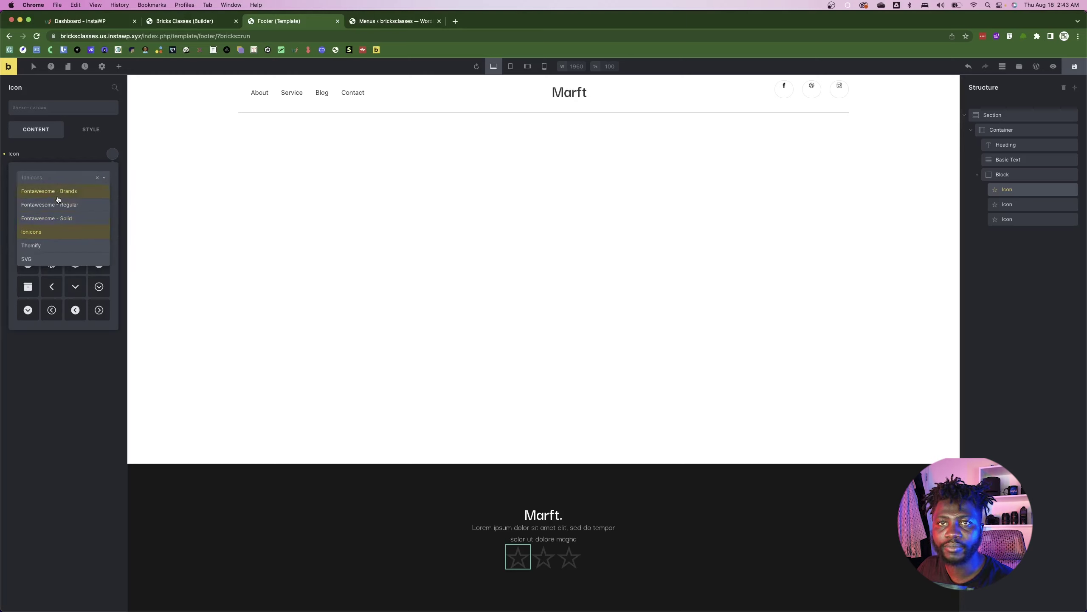
{"action": "left_click", "coordinate": [56, 206]}
{"action": "left_click", "coordinate": [52, 195]}
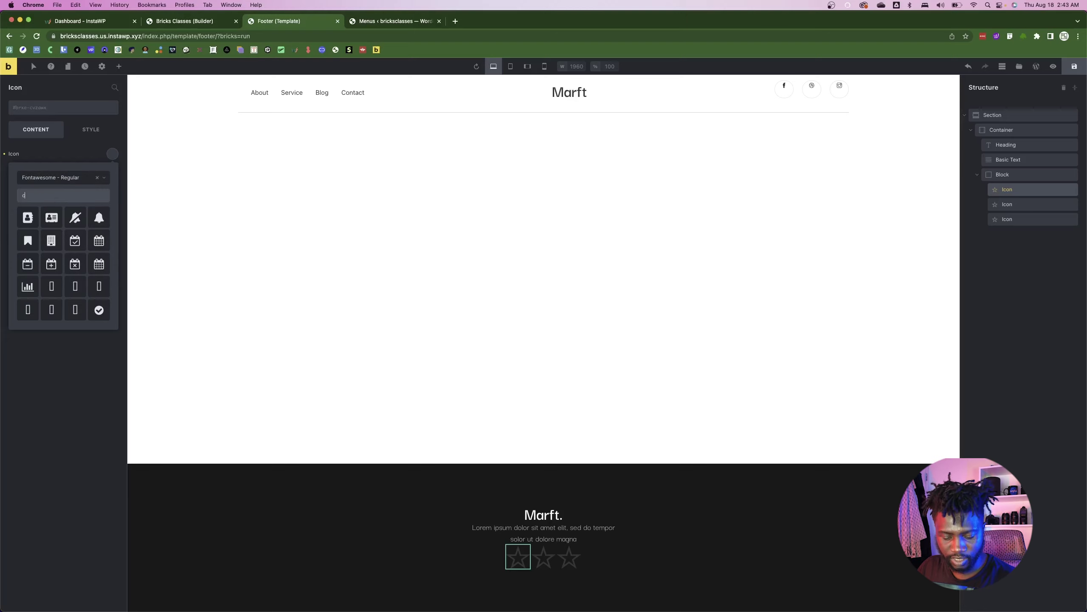
{"action": "type", "text": "circle"}
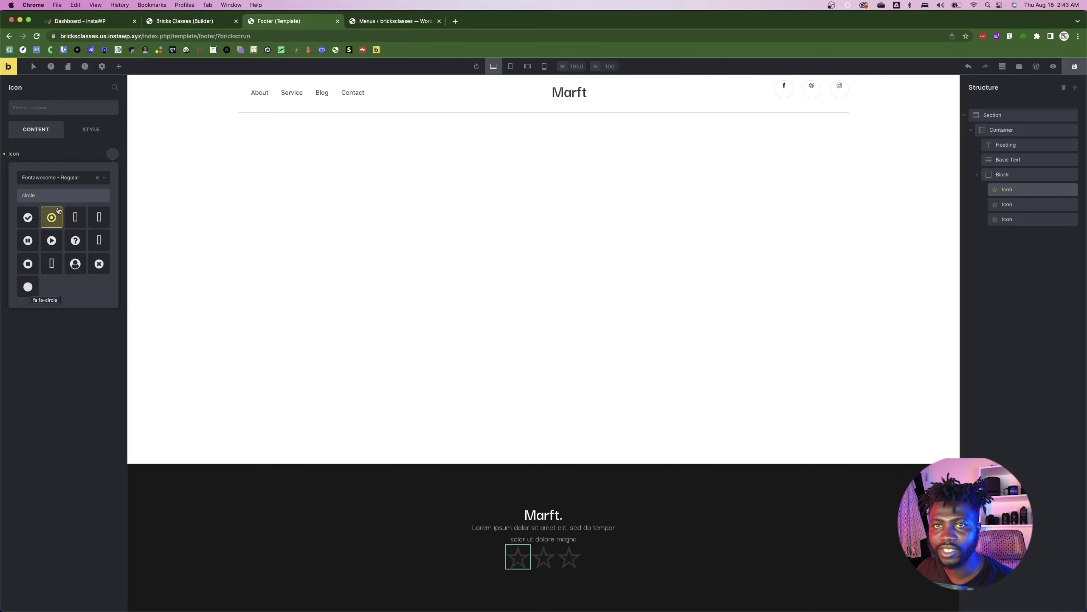
- Return to the Ionicons library with the "circle" search and choose the filled circle with an upward arrow for the first footer icon
{"action": "left_click", "coordinate": [62, 184]}
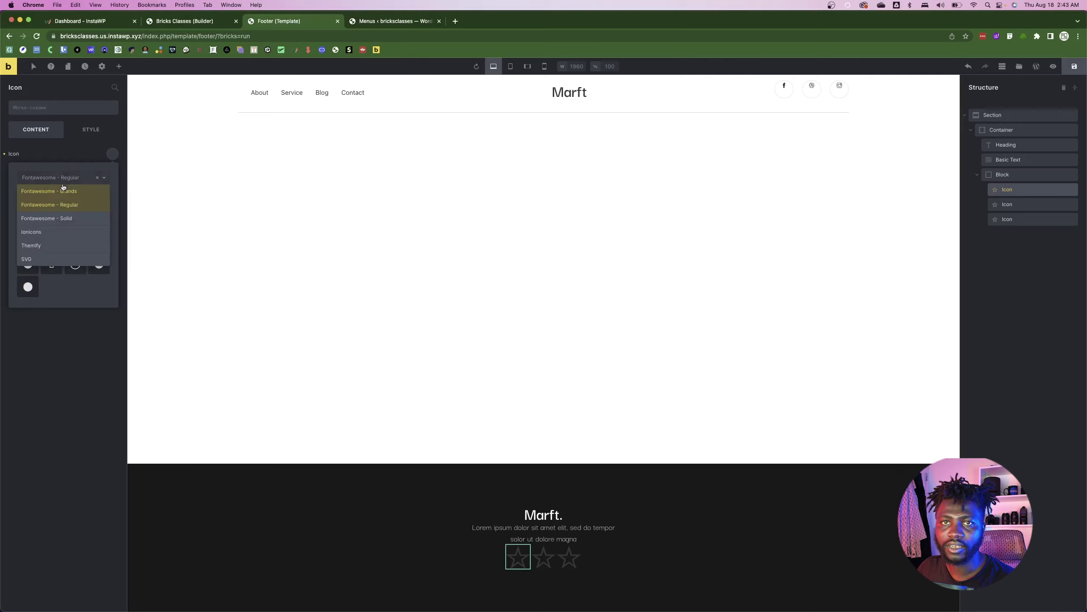
{"action": "left_click", "coordinate": [45, 233]}
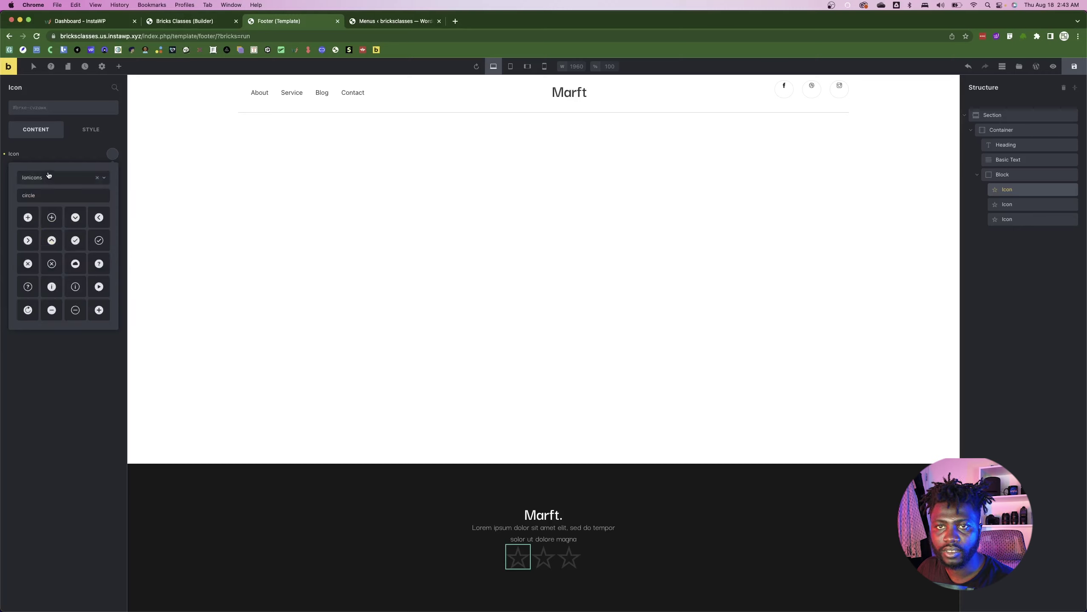
{"action": "scroll", "coordinate": [68, 299], "scroll_direction": "down", "scroll_amount": 3}
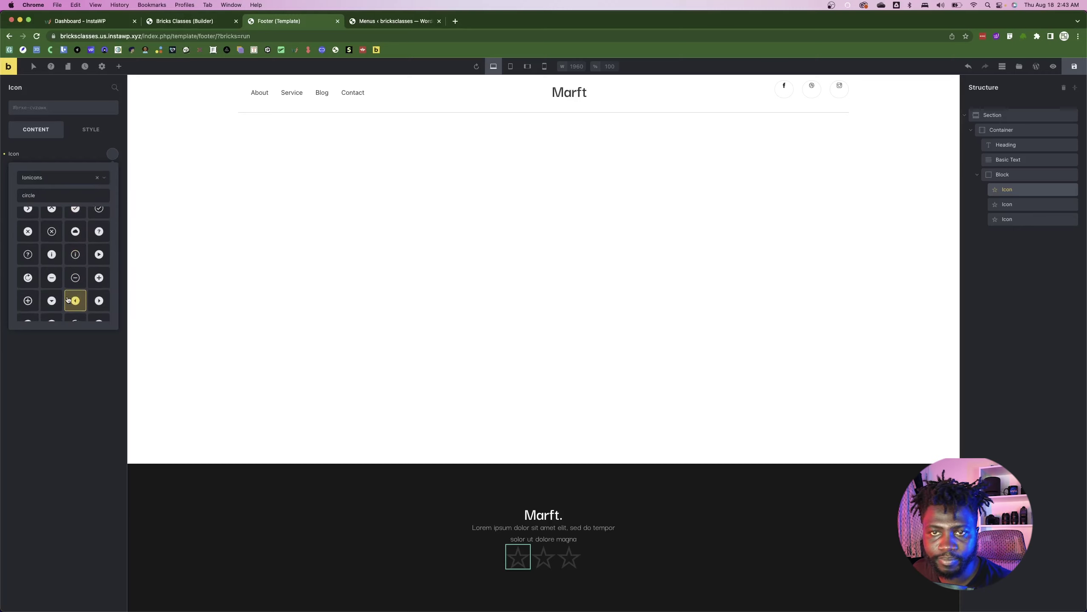
{"action": "scroll", "coordinate": [67, 299], "scroll_direction": "down", "scroll_amount": 2}
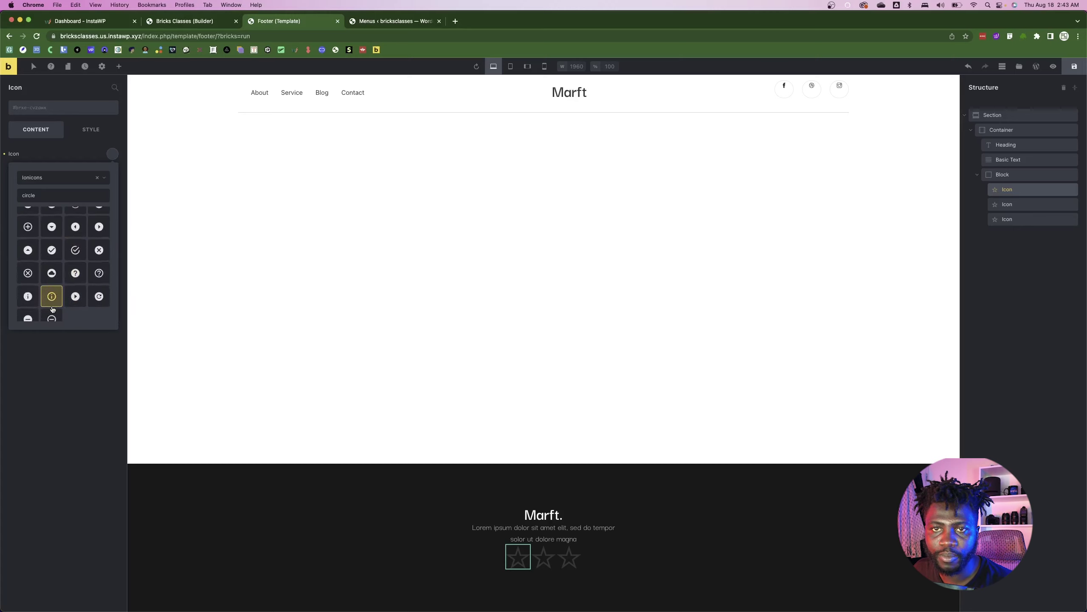
{"action": "scroll", "coordinate": [49, 300], "scroll_direction": "up", "scroll_amount": 2}
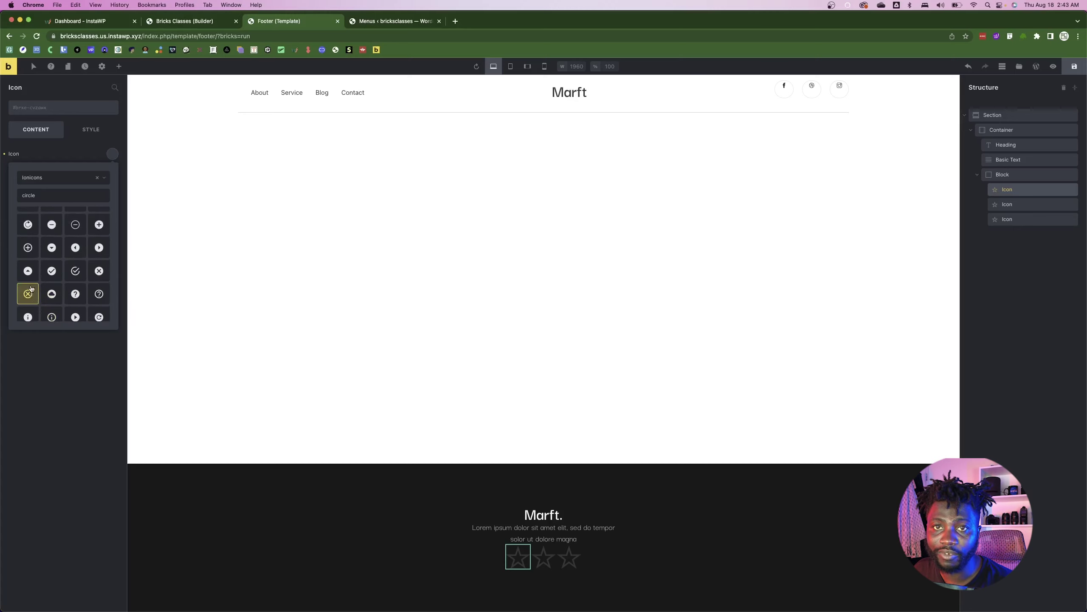
{"action": "scroll", "coordinate": [48, 278], "scroll_direction": "up", "scroll_amount": 3}
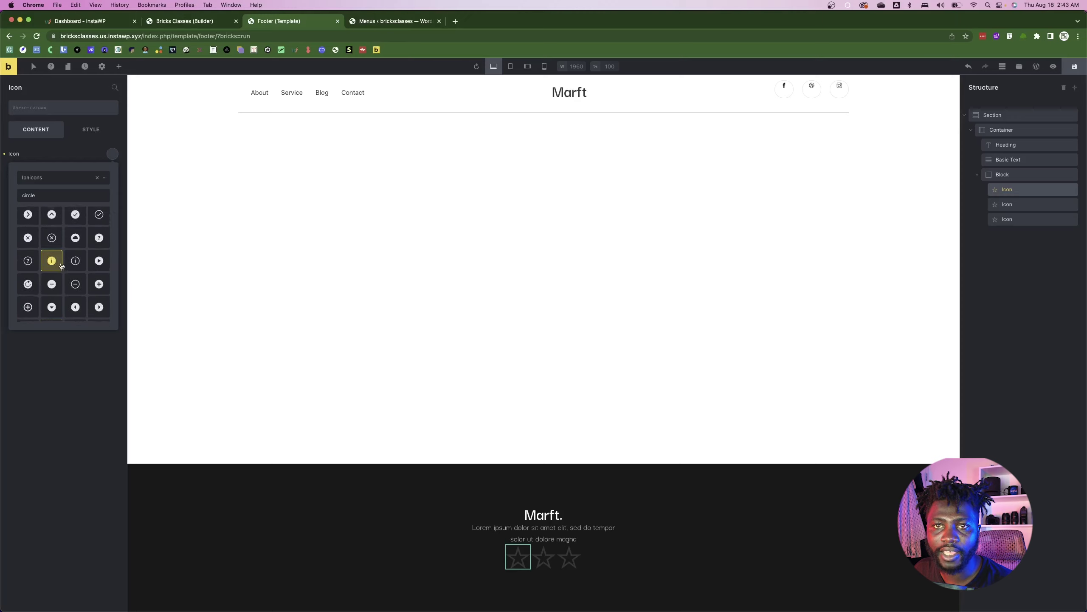
{"action": "scroll", "coordinate": [73, 249], "scroll_direction": "up", "scroll_amount": 2}
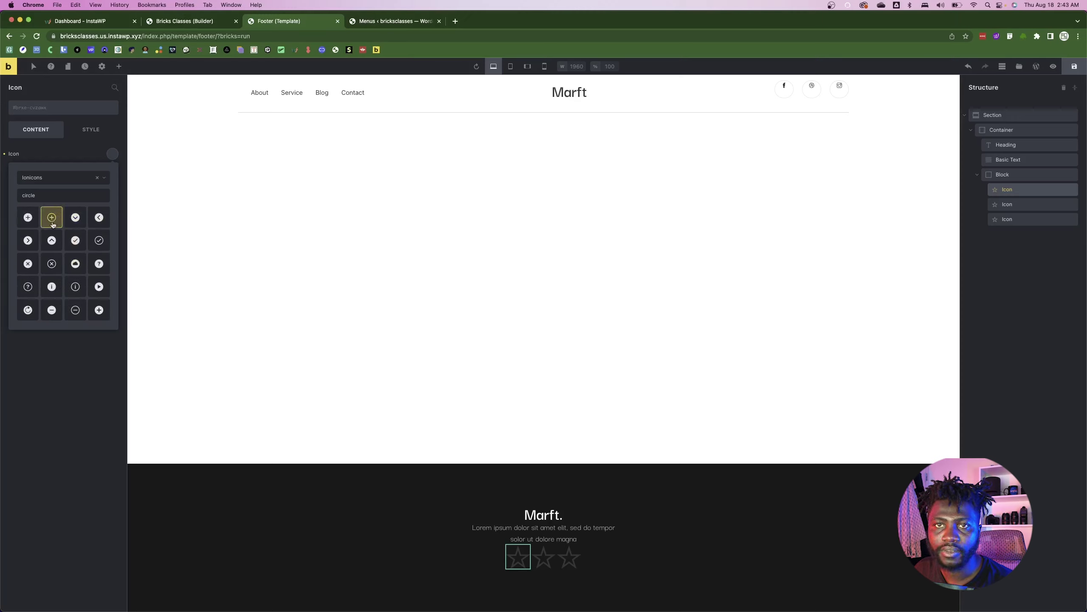
{"action": "scroll", "coordinate": [51, 238], "scroll_direction": "down", "scroll_amount": 2}
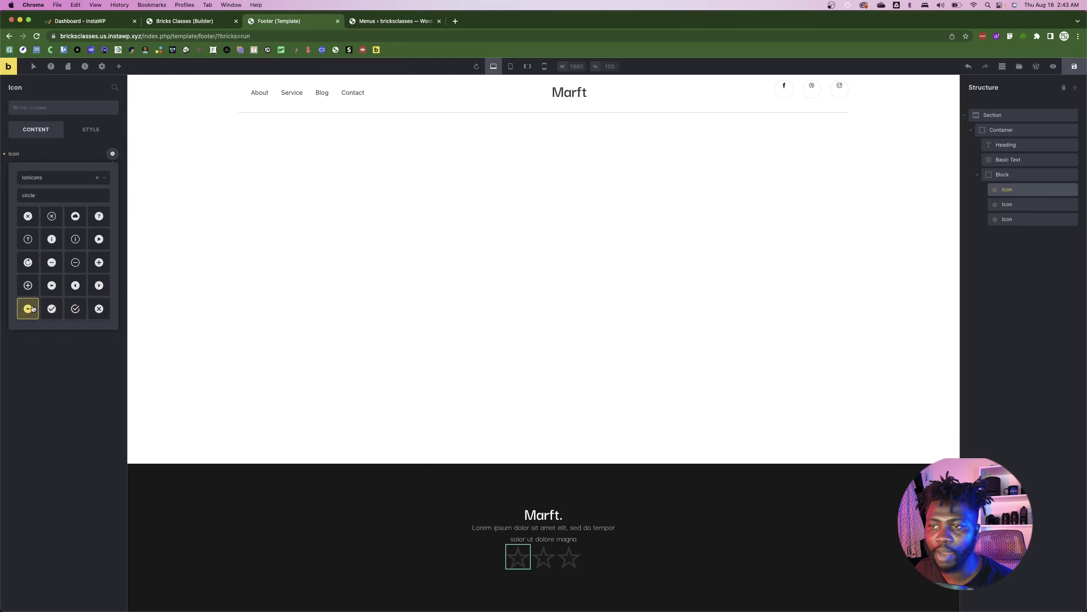
{"action": "left_click", "coordinate": [33, 308]}
- Check the footer's social icons in Figma and duplicate the circular icon twice in the Bricks footer
{"action": "key", "text": "super+Tab"}
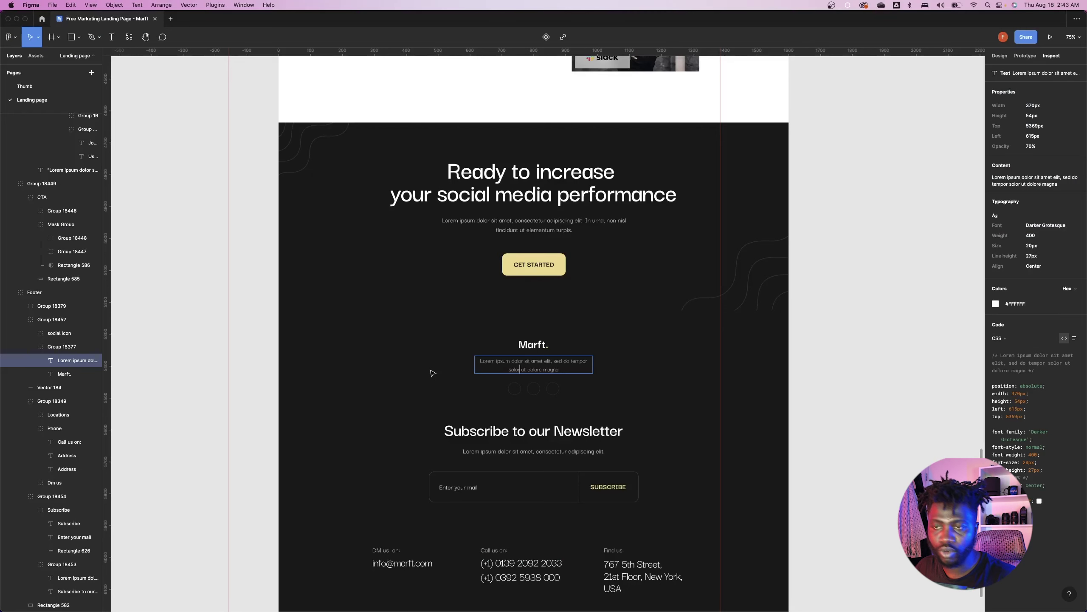
{"action": "left_click", "coordinate": [432, 396]}
{"action": "key", "text": "super+Tab"}
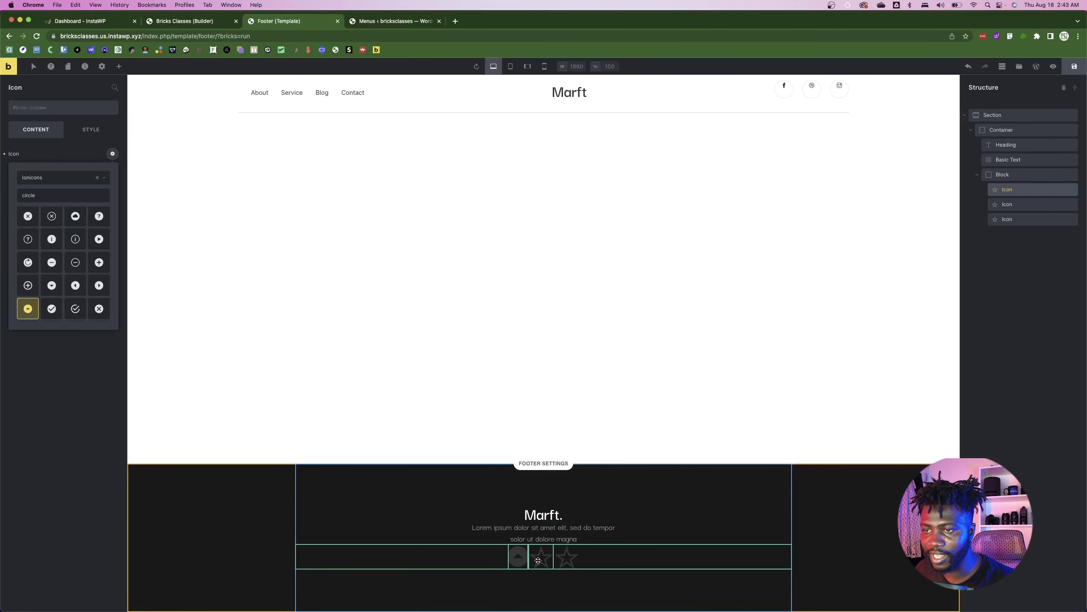
{"action": "right_click", "coordinate": [519, 558]}
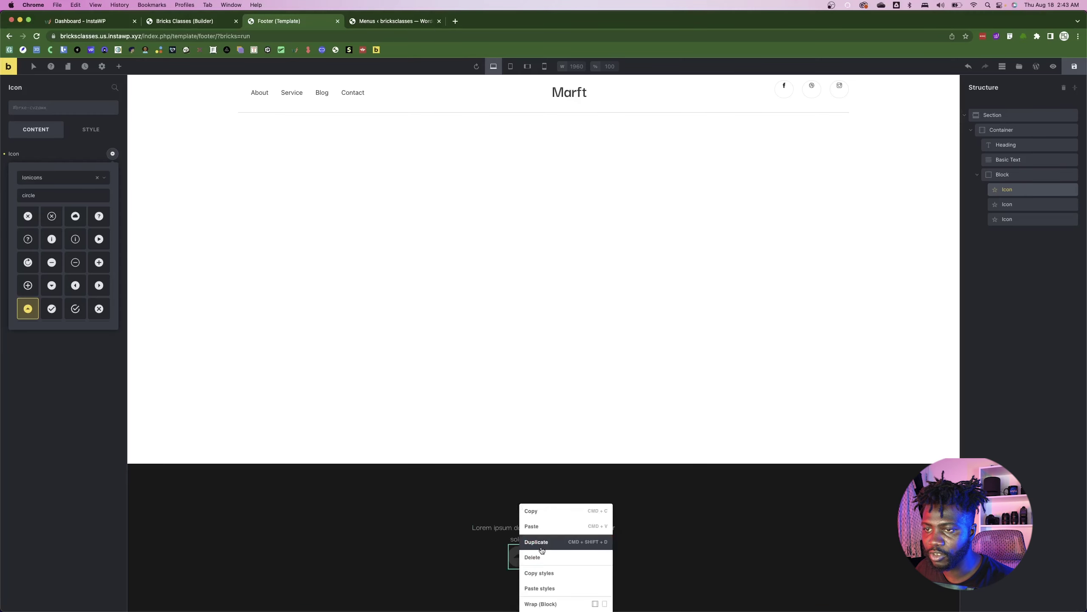
{"action": "left_click", "coordinate": [530, 540]}
{"action": "right_click", "coordinate": [507, 562]}
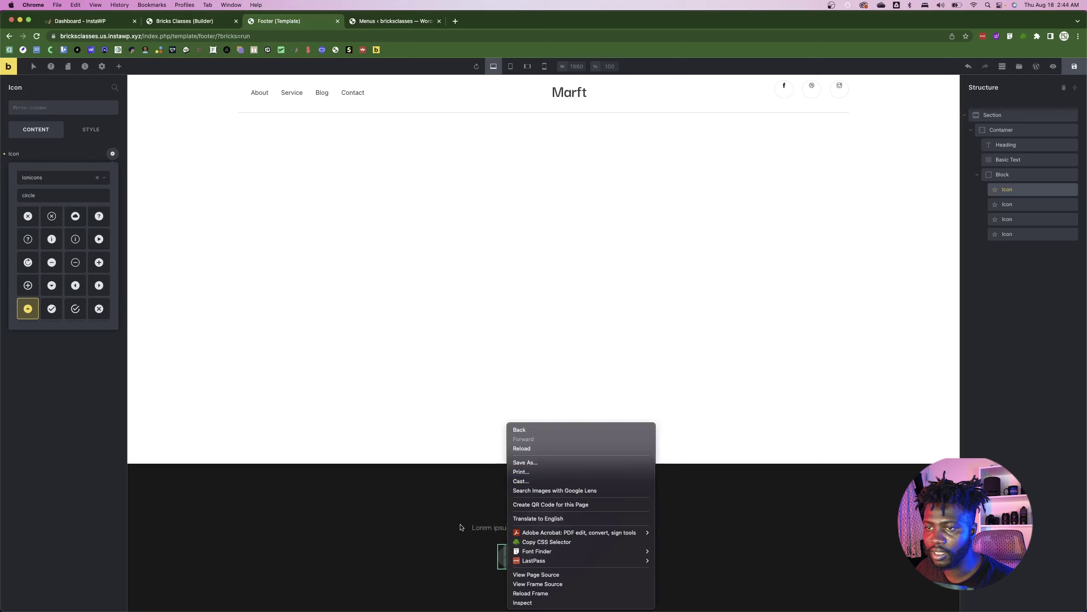
{"action": "key", "text": "Escape"}
{"action": "right_click", "coordinate": [528, 561]}
{"action": "left_click", "coordinate": [545, 526]}
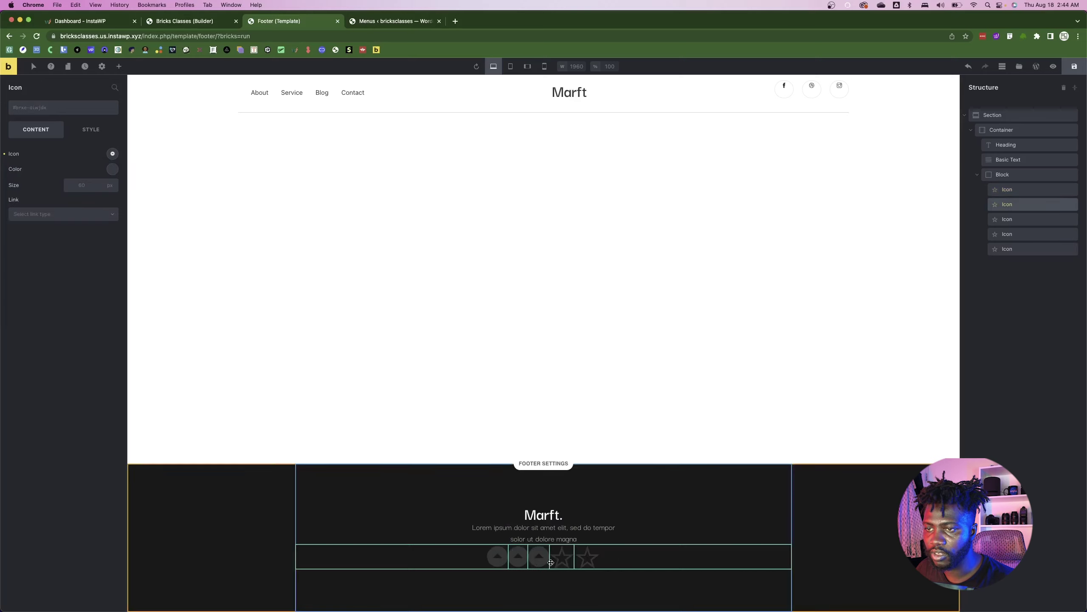
- Delete the two remaining star icons from the footer's icon block
{"action": "right_click", "coordinate": [1004, 234]}
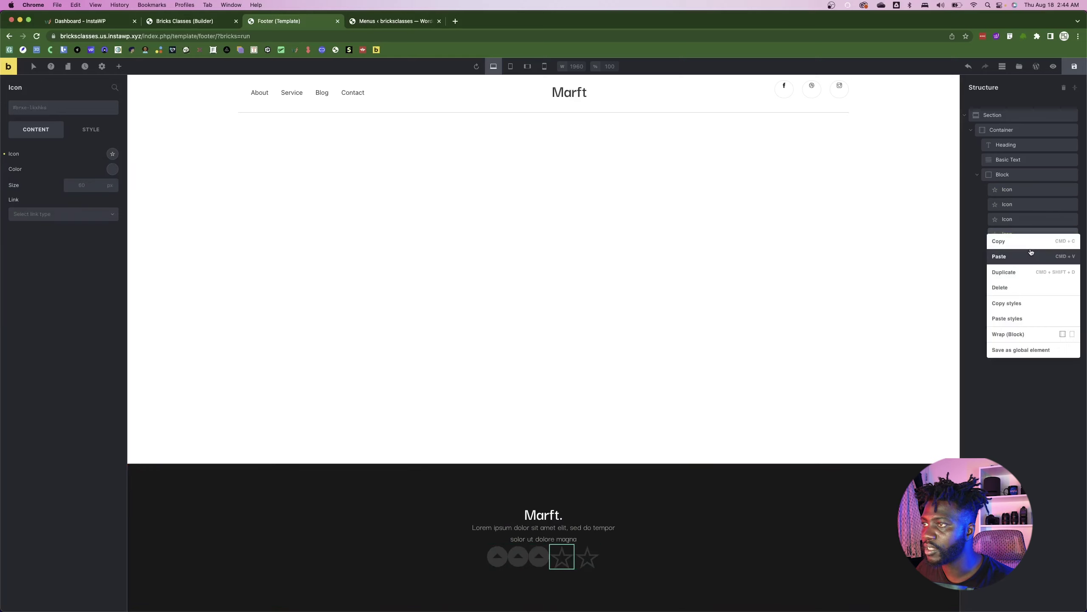
{"action": "left_click", "coordinate": [1014, 292]}
{"action": "right_click", "coordinate": [1025, 236]}
{"action": "left_click", "coordinate": [1014, 292]}
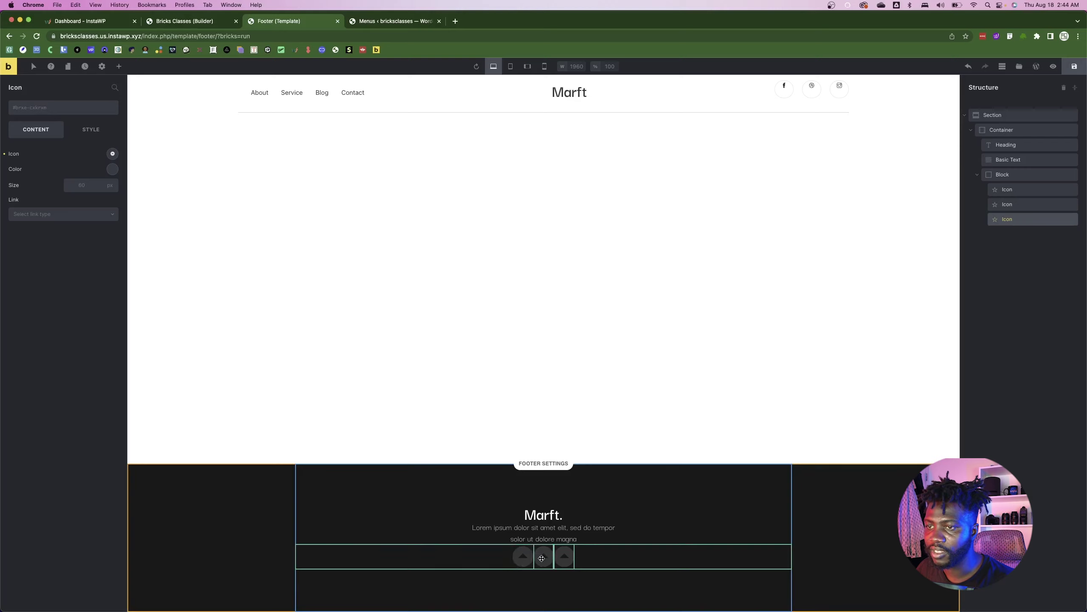
- Measure the spacing between the footer's social icons in Figma, and set the Bricks icon block's column gap to 20 px
{"action": "left_click", "coordinate": [1018, 175]}
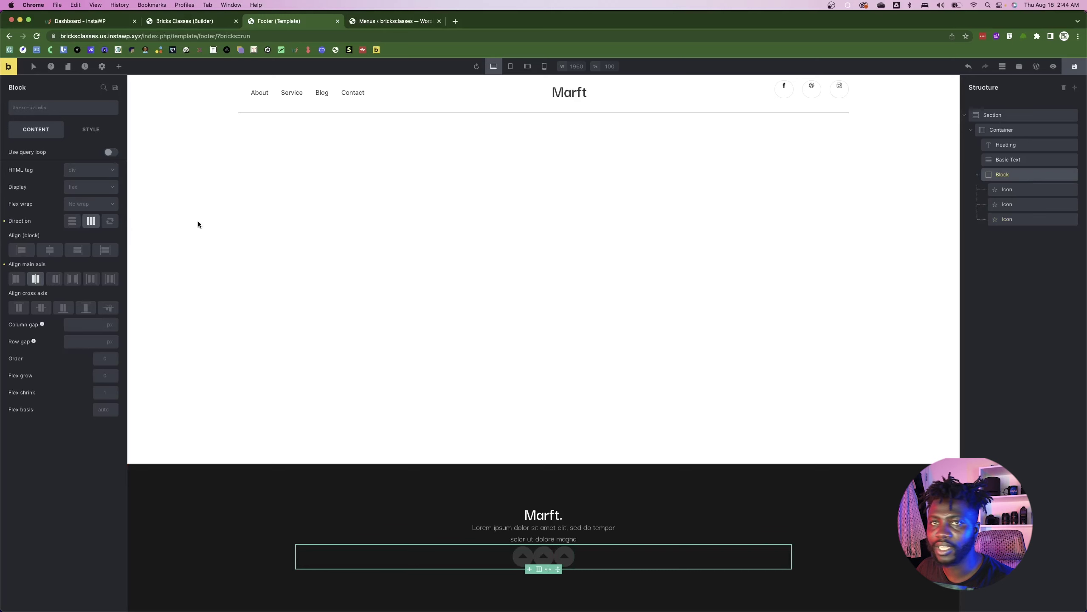
{"action": "key", "text": "super+Tab"}
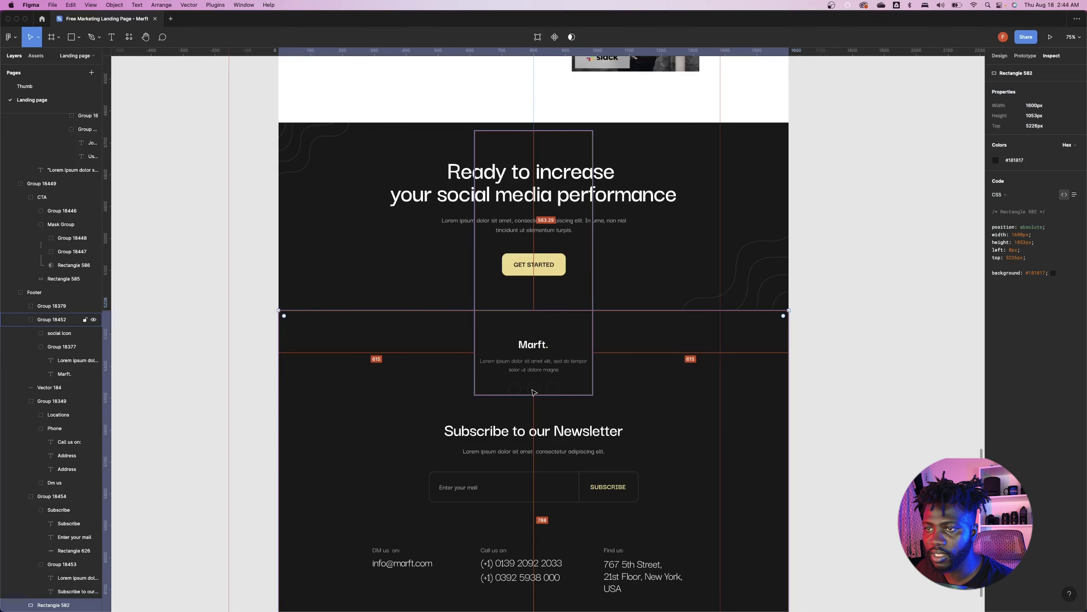
{"action": "key", "text": "Return"}
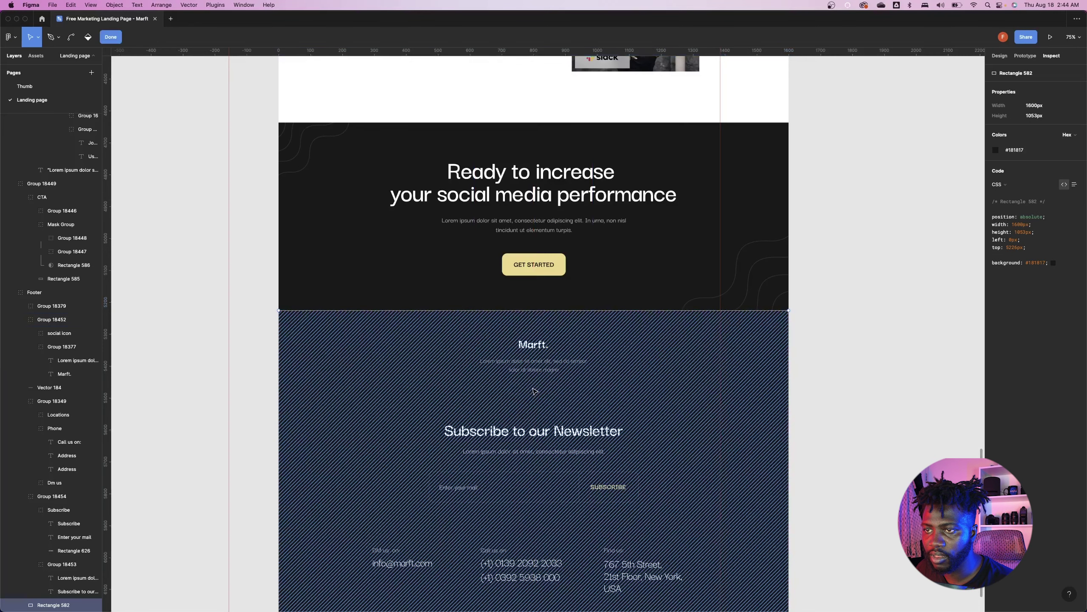
{"action": "key", "text": "Escape"}
{"action": "left_click", "coordinate": [523, 392]}
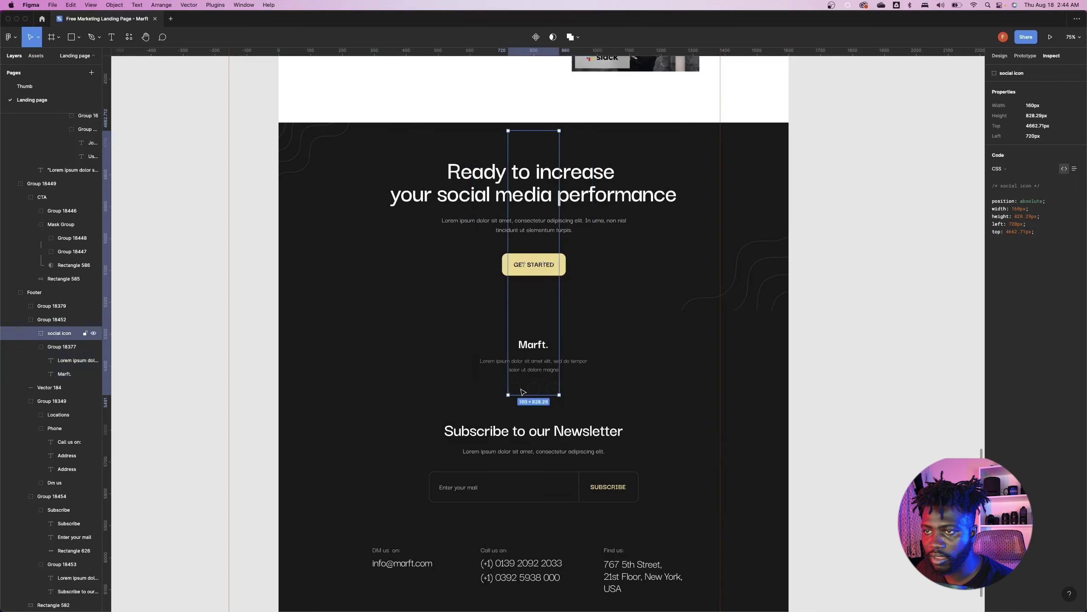
{"action": "double_click", "coordinate": [523, 391]}
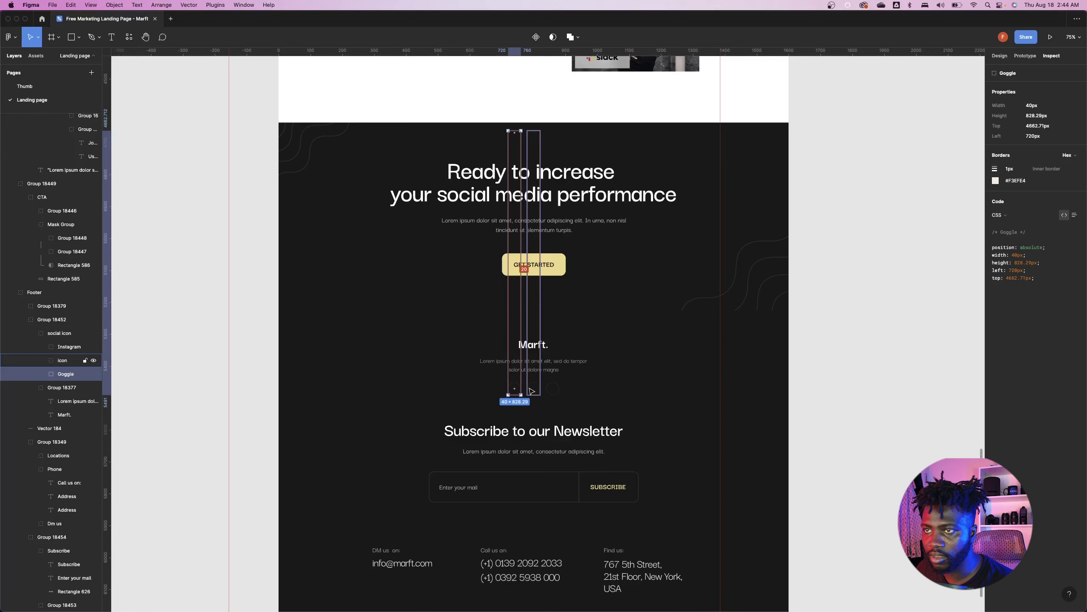
{"action": "key", "text": "super+Tab"}
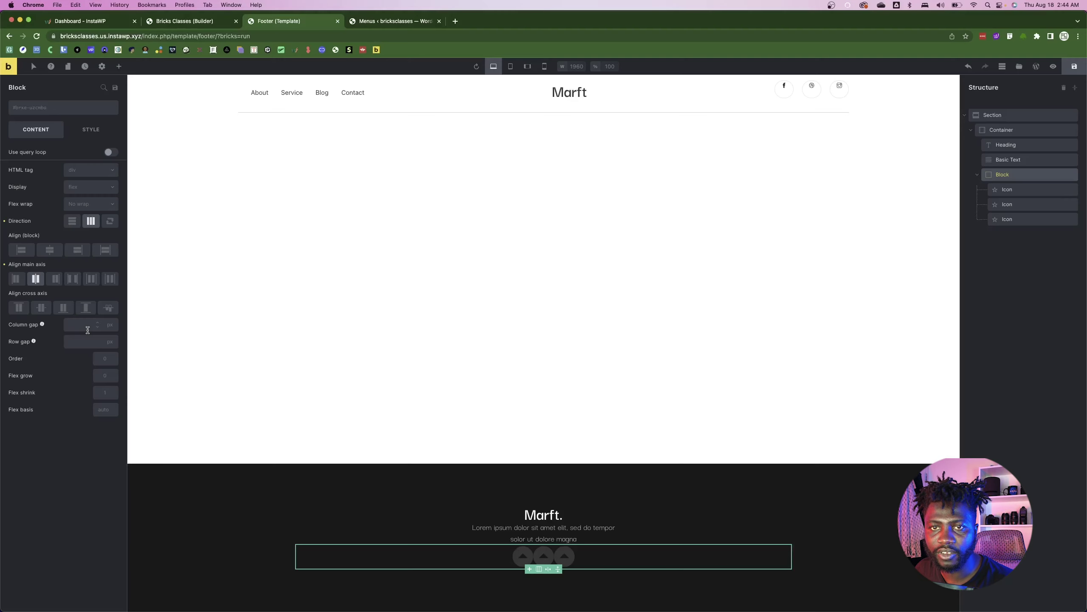
{"action": "left_click", "coordinate": [87, 322]}
{"action": "type", "text": "20"}
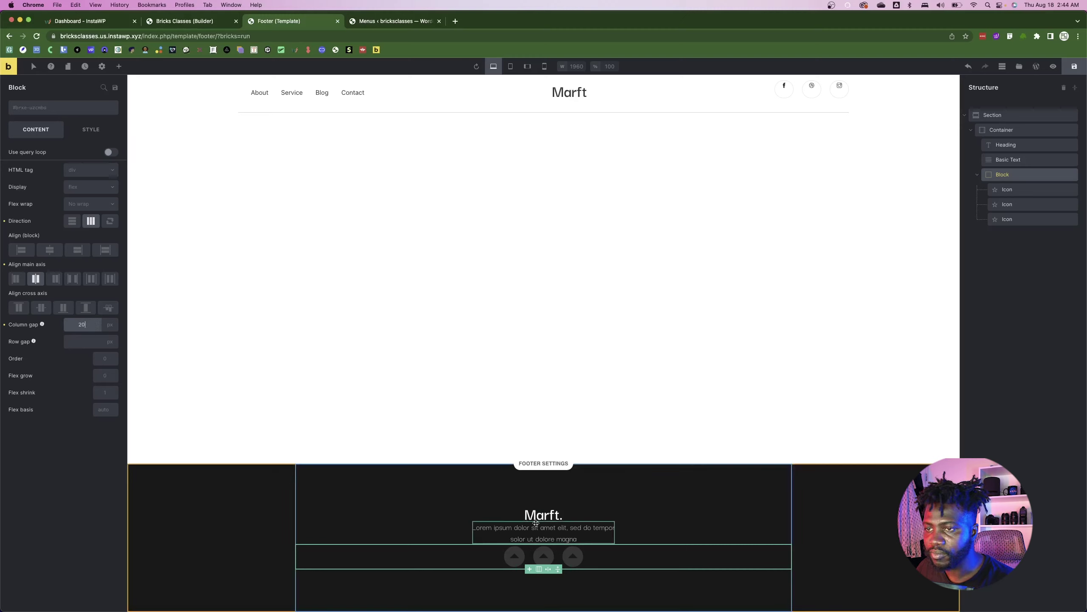
{"action": "left_click", "coordinate": [897, 238]}
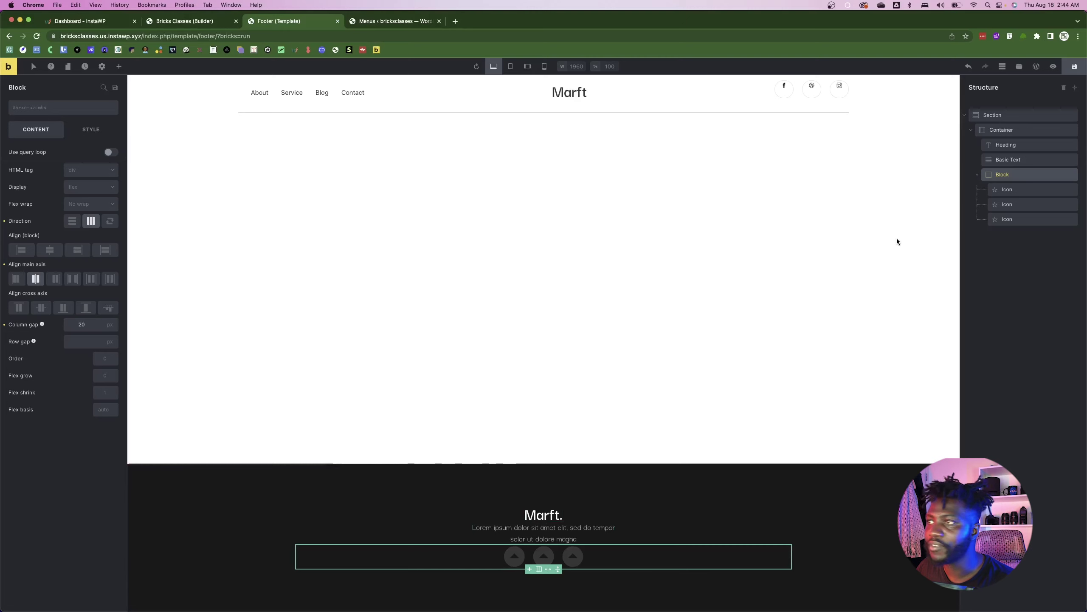
{"action": "left_click", "coordinate": [1030, 176]}
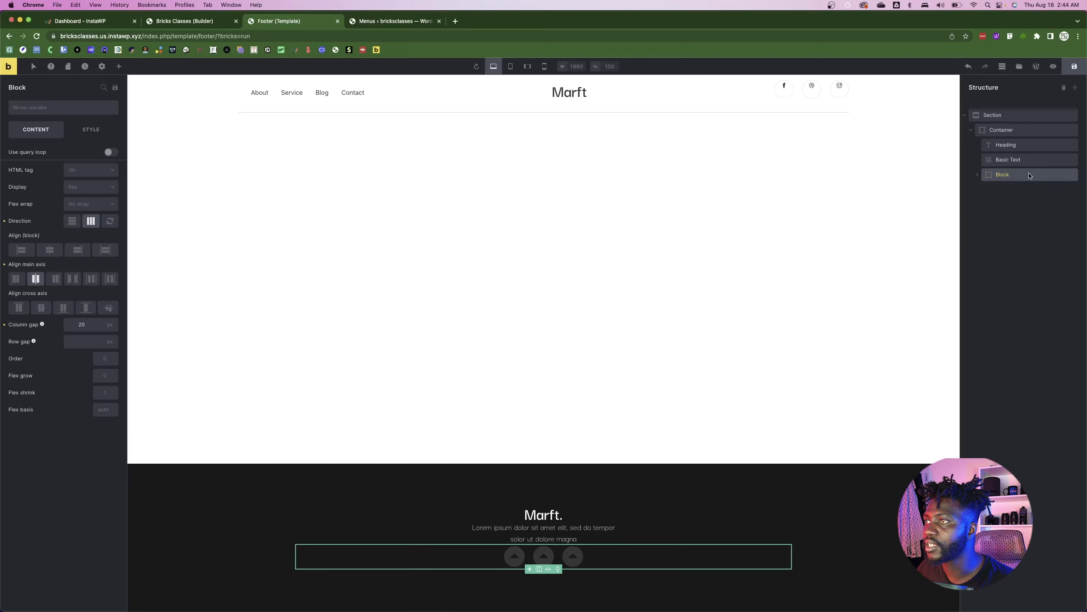
- Add a div to the footer container and move the heading, basic text and social icon block into it
{"action": "left_click", "coordinate": [1018, 134]}
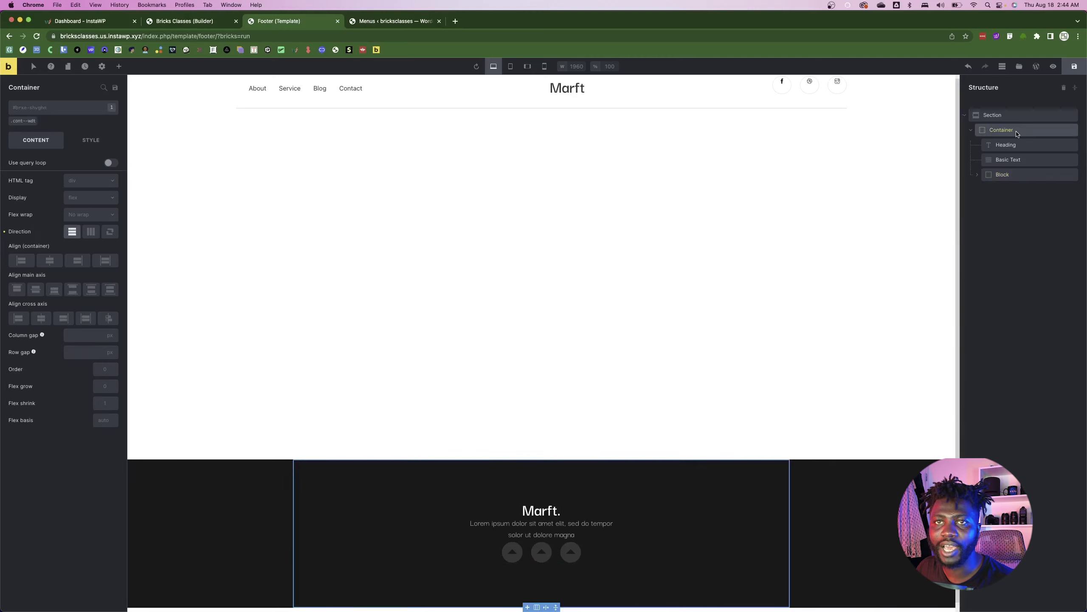
{"action": "left_click", "coordinate": [119, 66]}
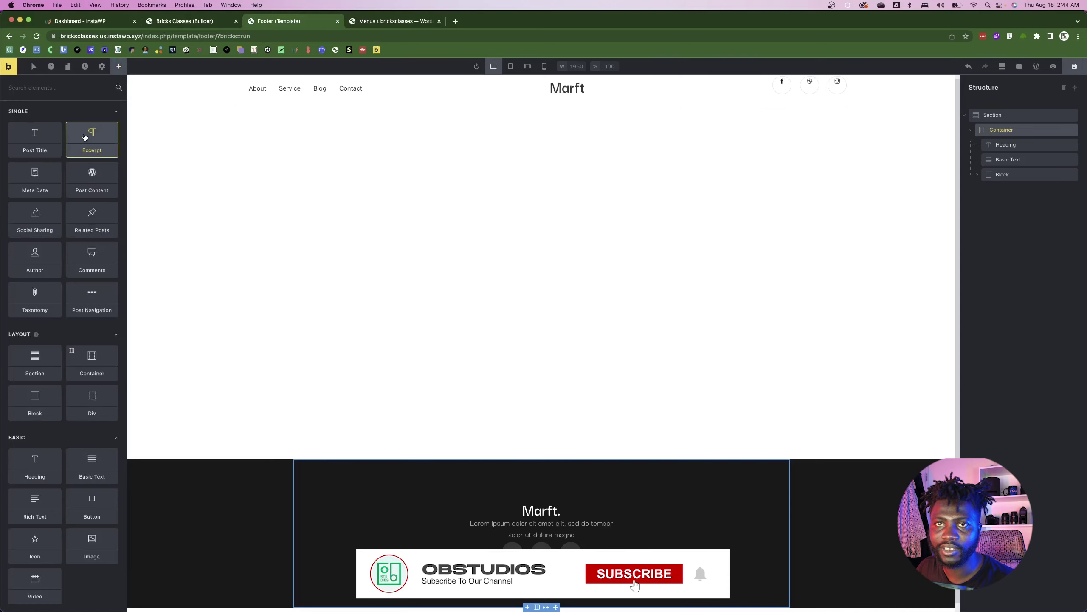
{"action": "left_click", "coordinate": [77, 111]}
{"action": "left_click", "coordinate": [106, 203]}
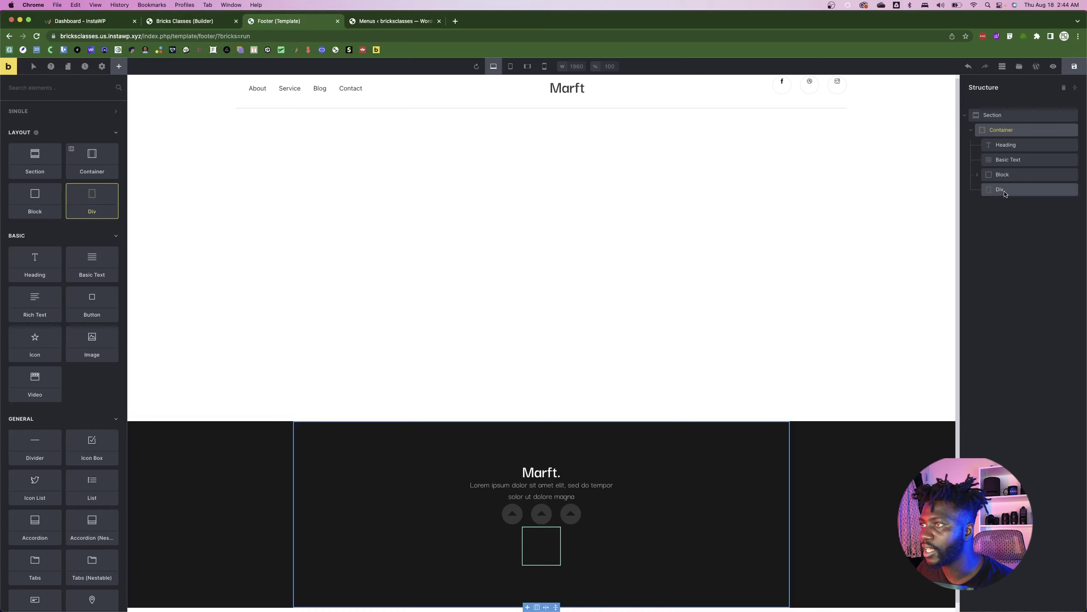
{"action": "left_click_drag", "start_coordinate": [1005, 194], "coordinate": [1022, 161]}
{"action": "left_click_drag", "start_coordinate": [1015, 175], "coordinate": [1024, 169]}
{"action": "left_click_drag", "start_coordinate": [1002, 193], "coordinate": [1000, 227]}
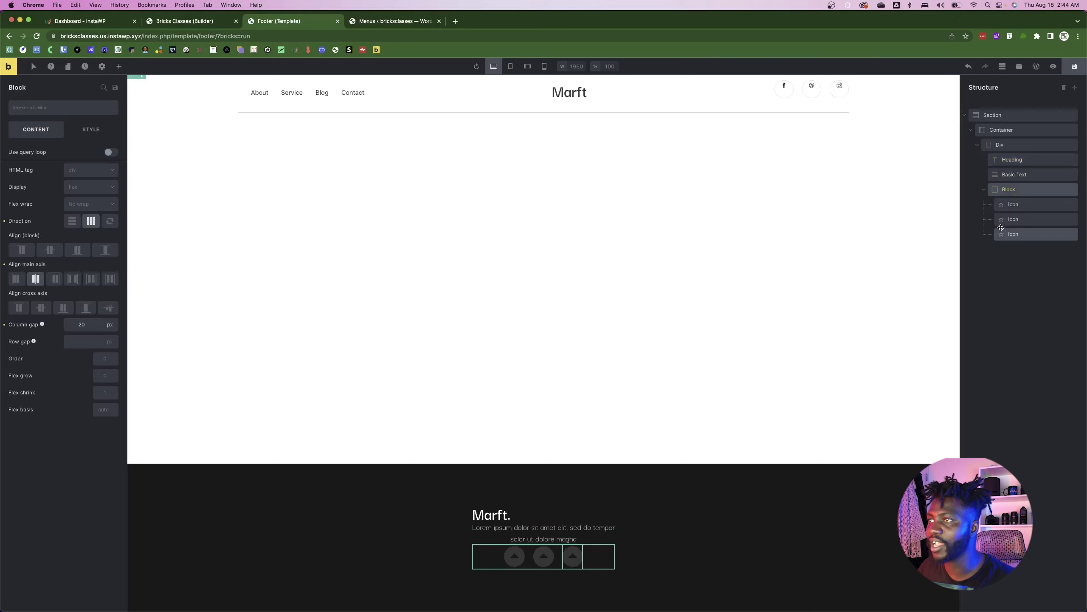
{"action": "left_click", "coordinate": [983, 190]}
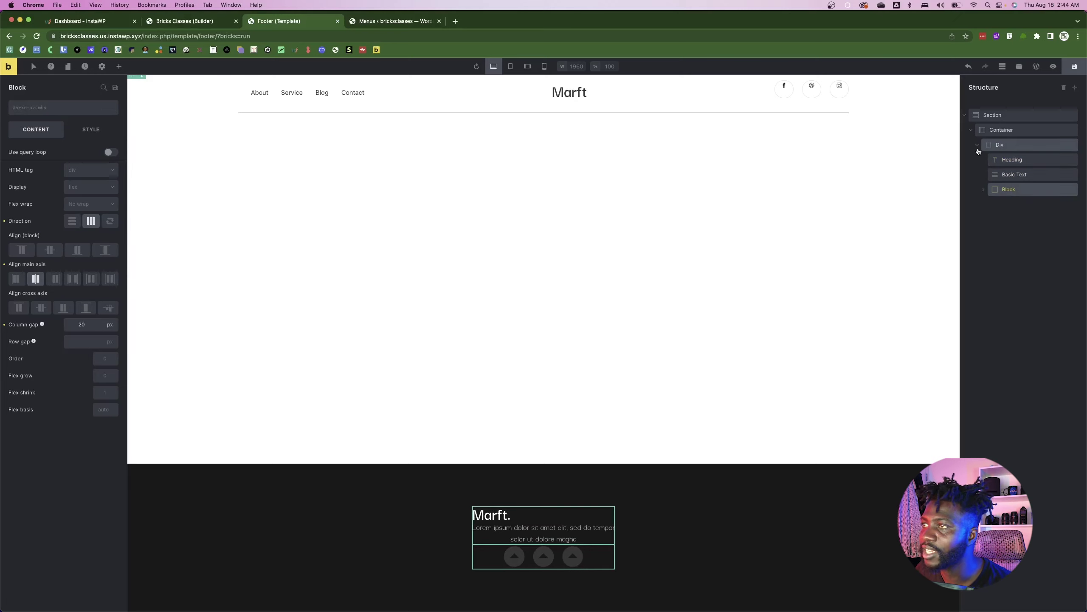
{"action": "left_click", "coordinate": [977, 146]}
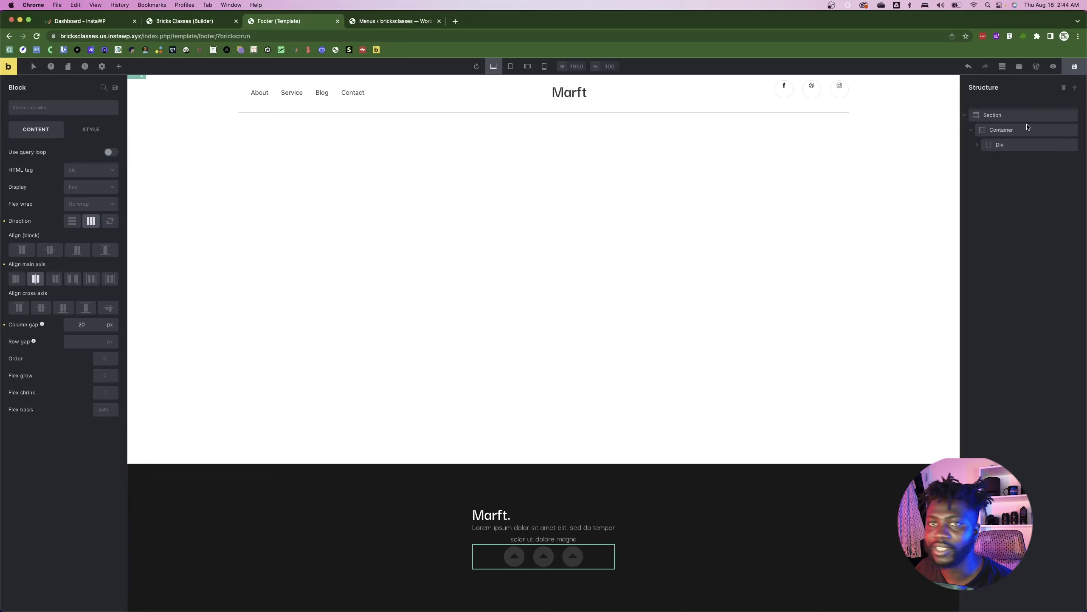
- Set the footer's logo div to a vertical flex layout, centred itself and on the cross axis, with a 20 px row gap
{"action": "left_click", "coordinate": [1010, 145]}
{"action": "left_click", "coordinate": [91, 187]}
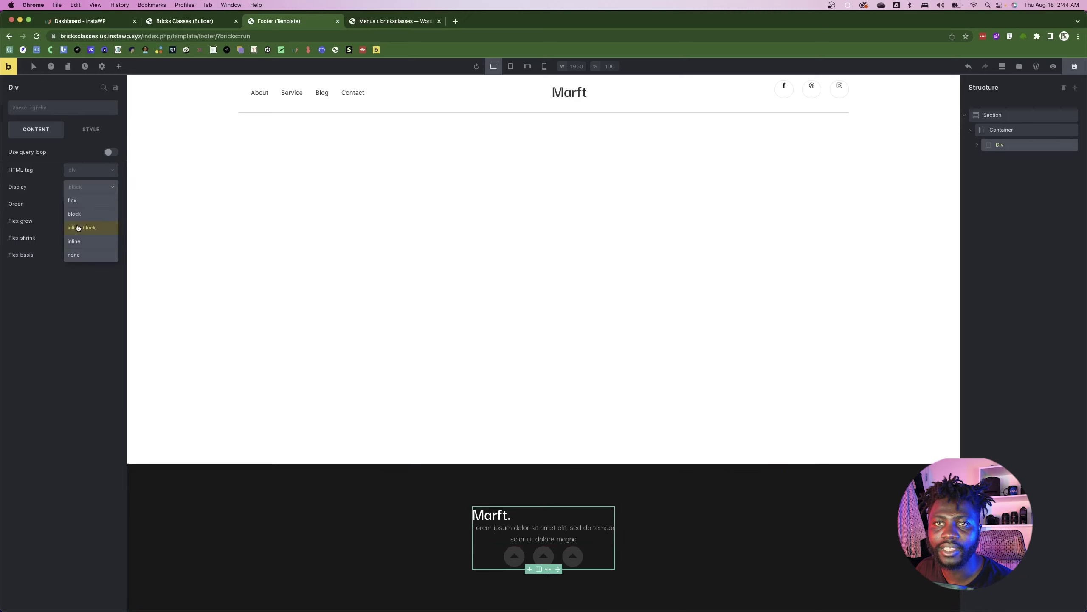
{"action": "left_click", "coordinate": [71, 201]}
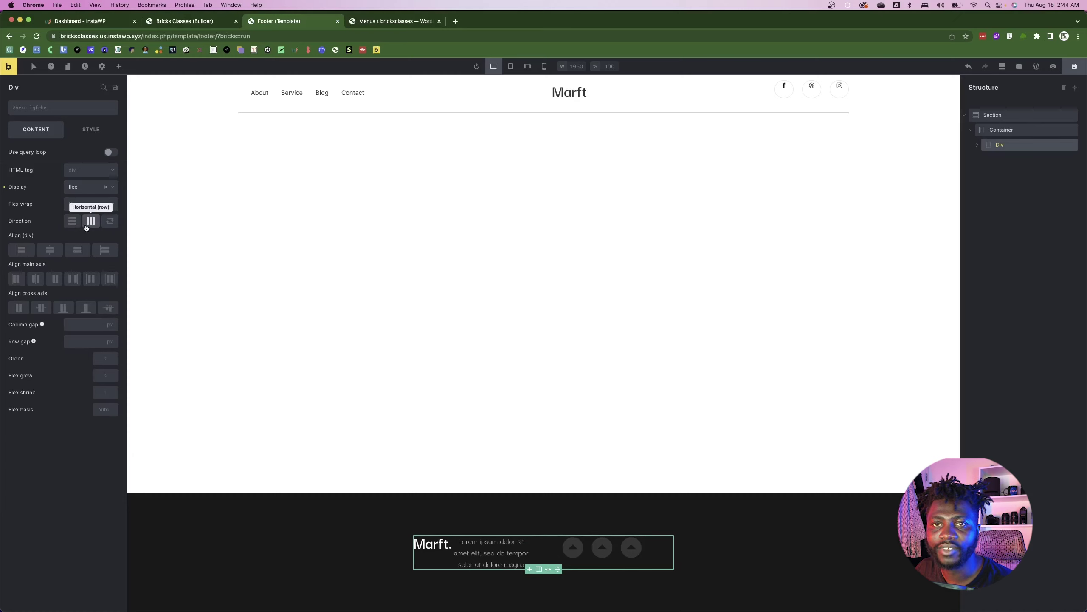
{"action": "left_click", "coordinate": [72, 220]}
{"action": "left_click", "coordinate": [49, 249]}
{"action": "left_click", "coordinate": [40, 307]}
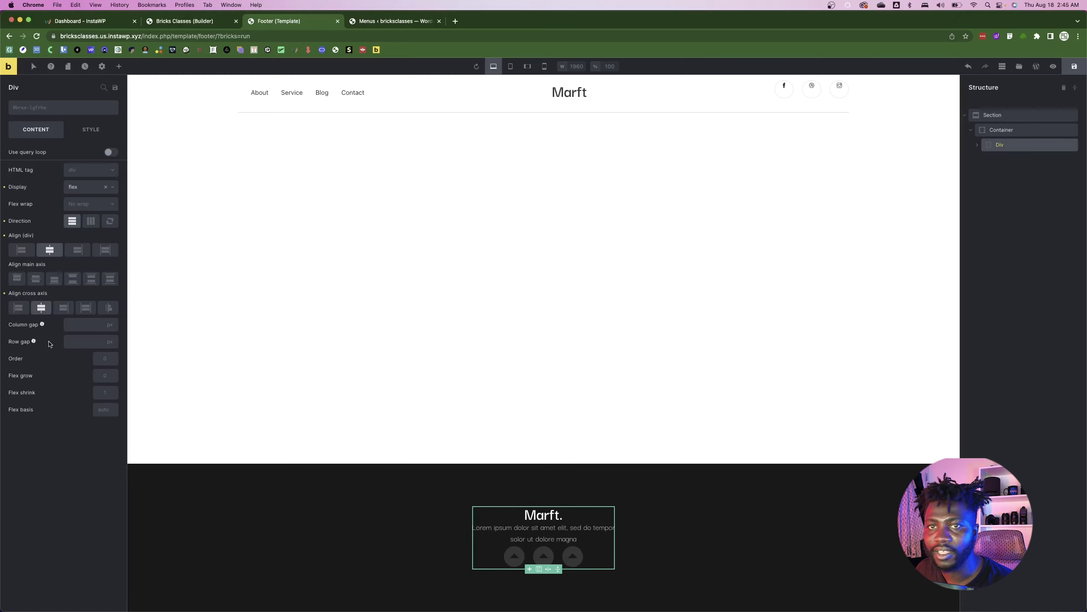
{"action": "left_click", "coordinate": [76, 341]}
{"action": "type", "text": "20"}
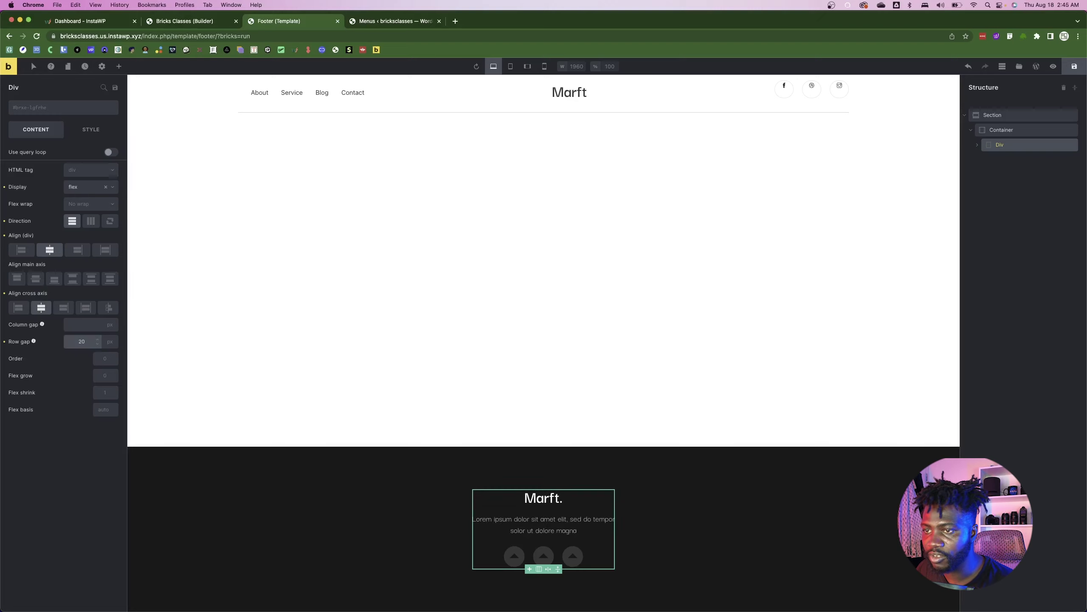
- Check the newsletter group in the Figma footer and add a second div containing a heading to the Bricks footer container
{"action": "left_click", "coordinate": [443, 546]}
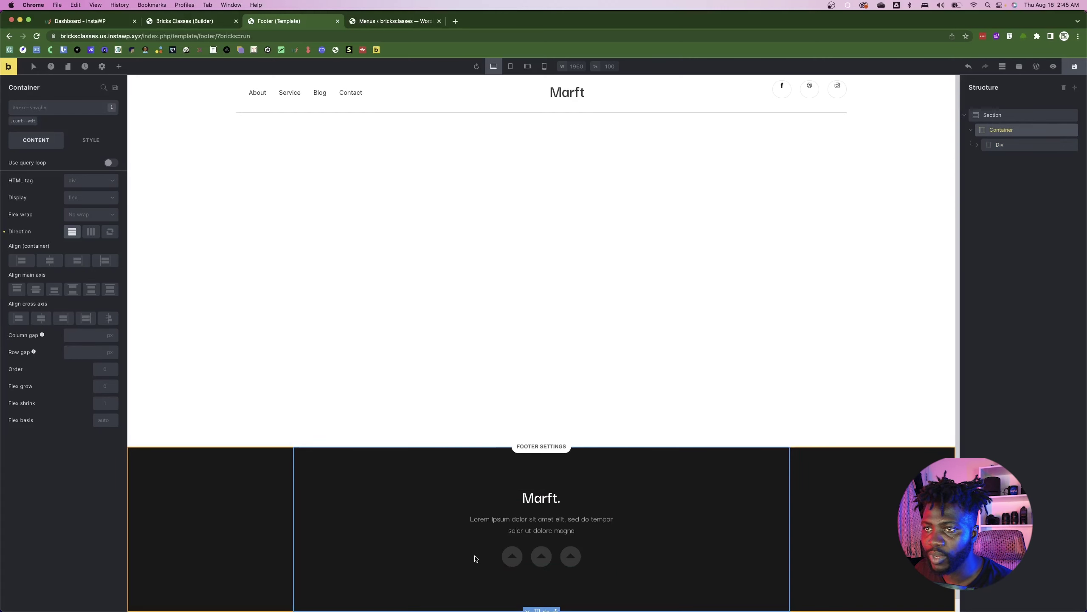
{"action": "key", "text": "super+Tab"}
{"action": "left_click", "coordinate": [553, 271]}
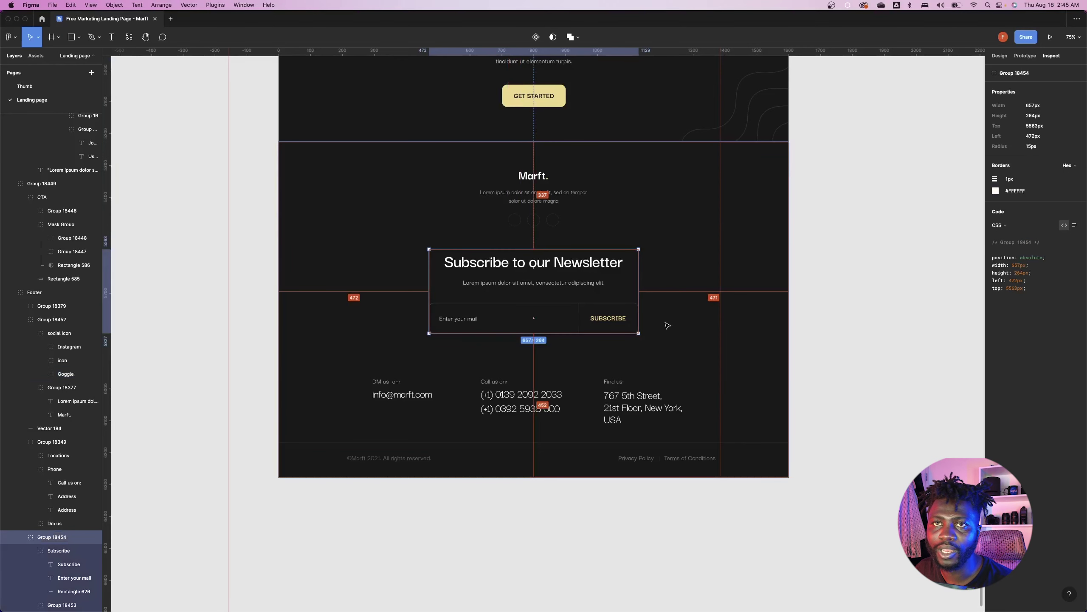
{"action": "key", "text": "super+Tab"}
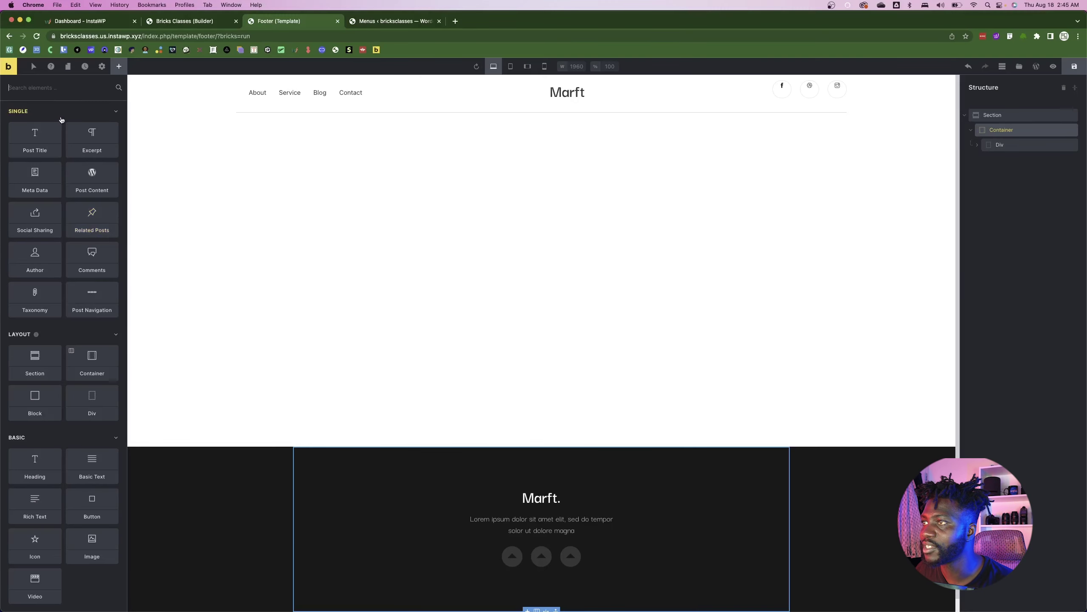
{"action": "left_click", "coordinate": [92, 403]}
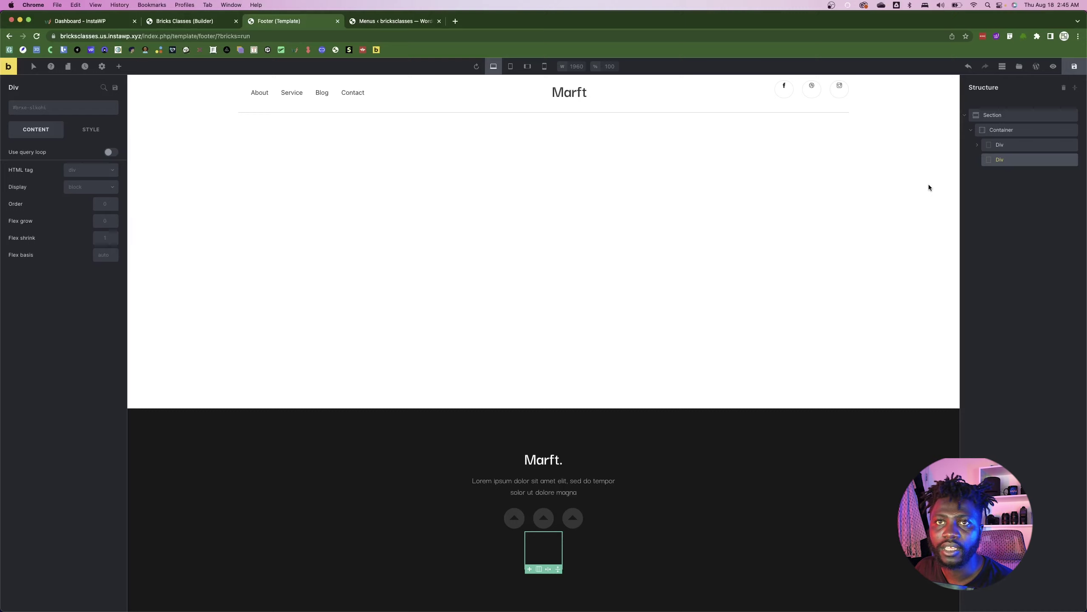
{"action": "key", "text": "super+shift+e"}
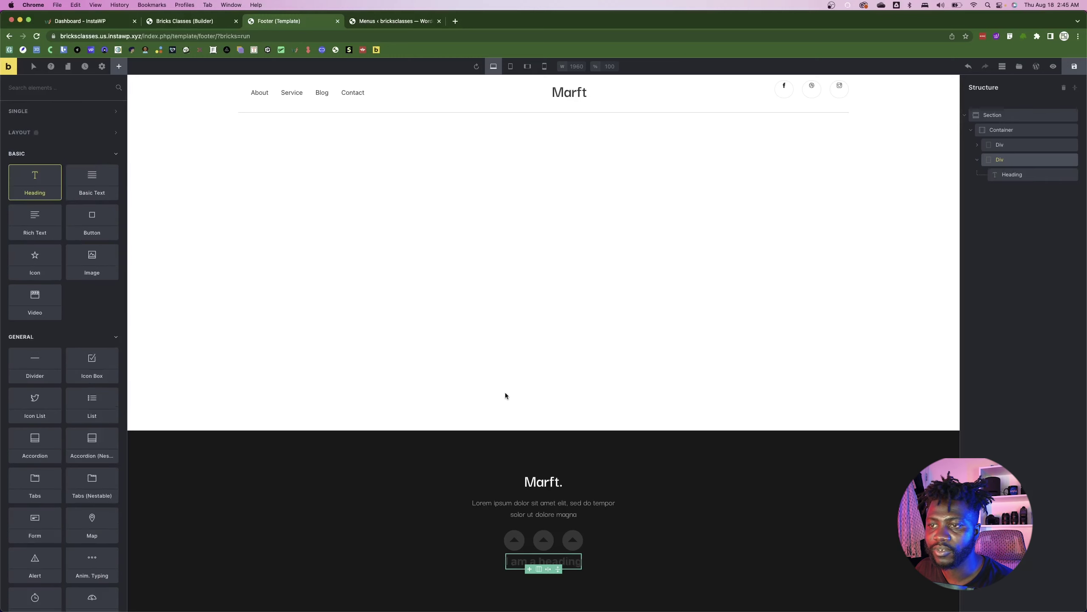
- Compare with the newsletter design in Figma and add a basic text and a form element below the second div's heading
{"action": "key", "text": "super+Tab"}
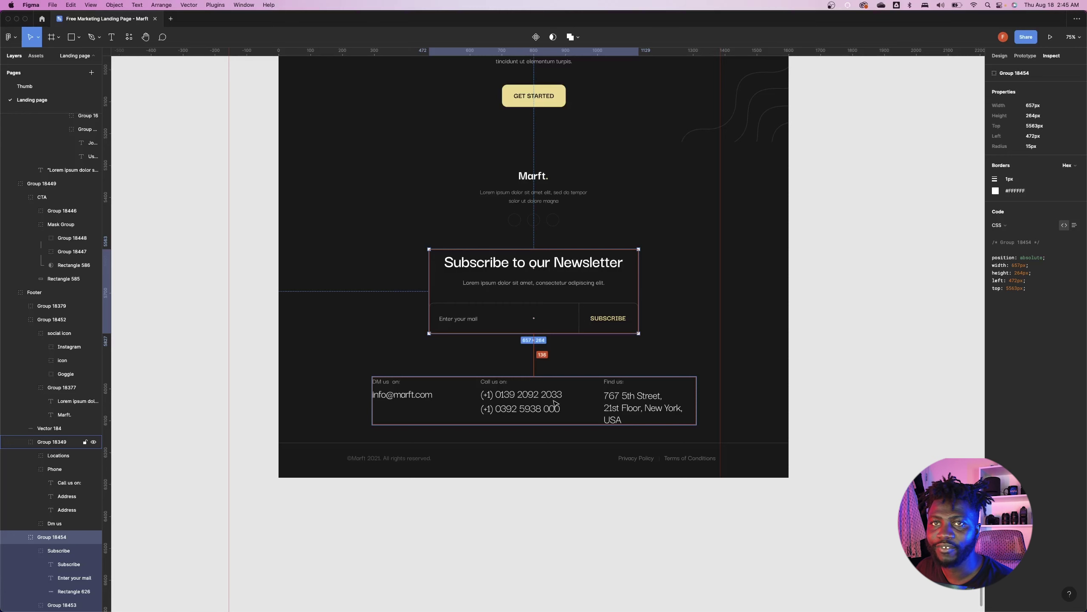
{"action": "key", "text": "super+Tab"}
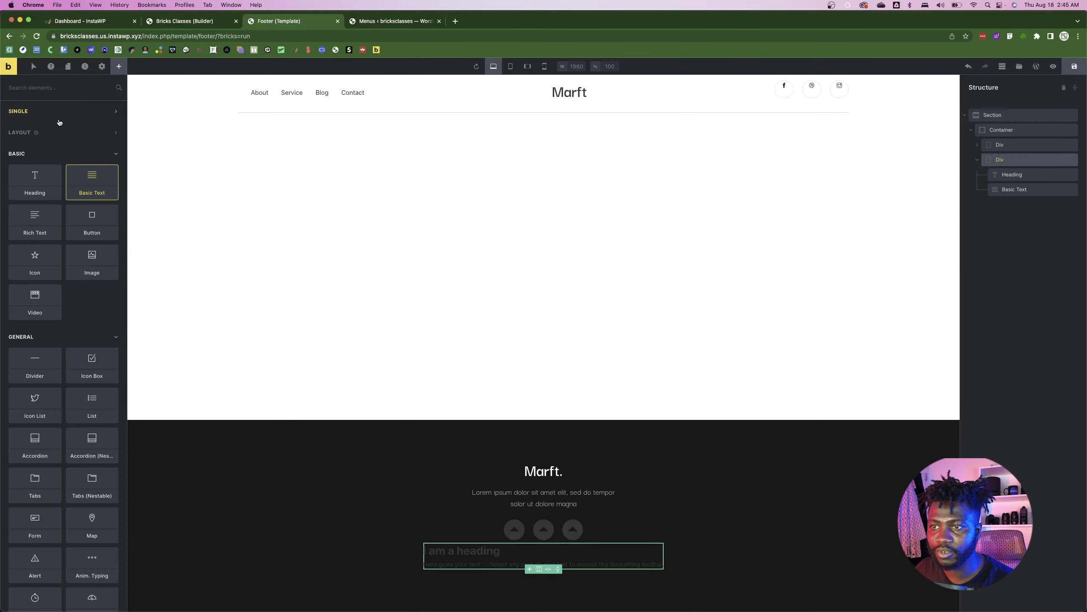
{"action": "left_click", "coordinate": [59, 87]}
{"action": "type", "text": "form"}
{"action": "left_click_drag", "start_coordinate": [35, 127], "coordinate": [533, 391]}
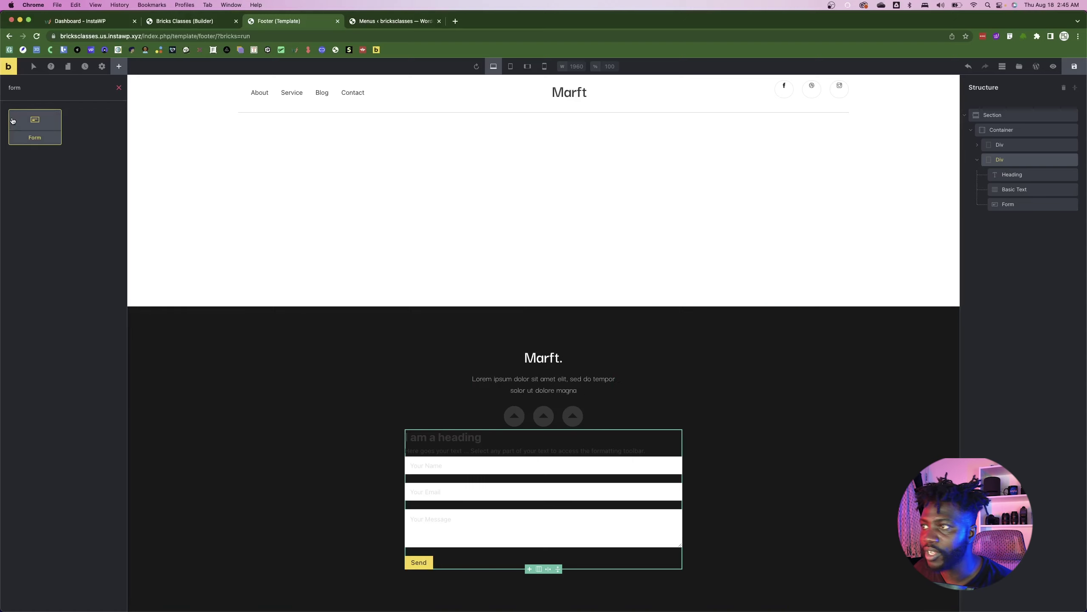
- Remove the Name and Email fields from the footer form, keeping only the Message field
{"action": "left_click", "coordinate": [12, 121]}
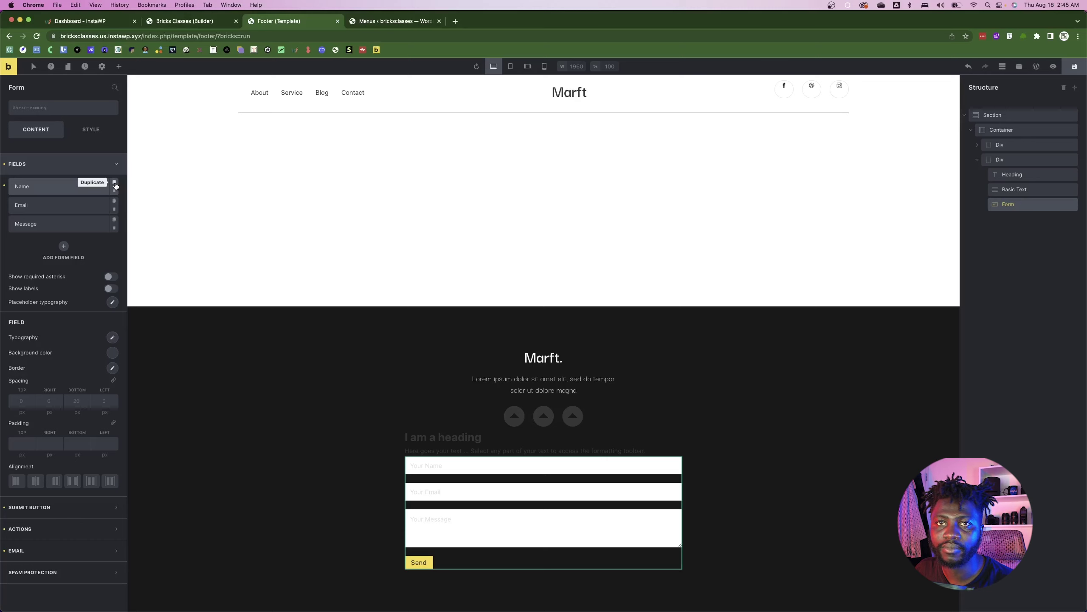
{"action": "left_click", "coordinate": [114, 191]}
{"action": "left_click", "coordinate": [114, 191]}
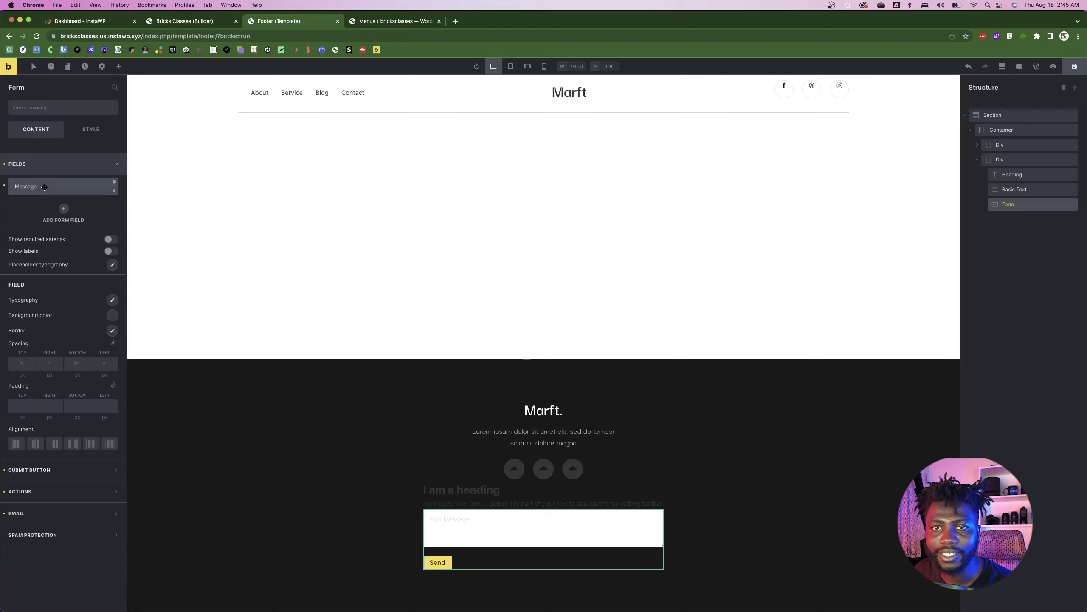
- Try applying the btt-wht class to the footer form
{"action": "left_click", "coordinate": [63, 107]}
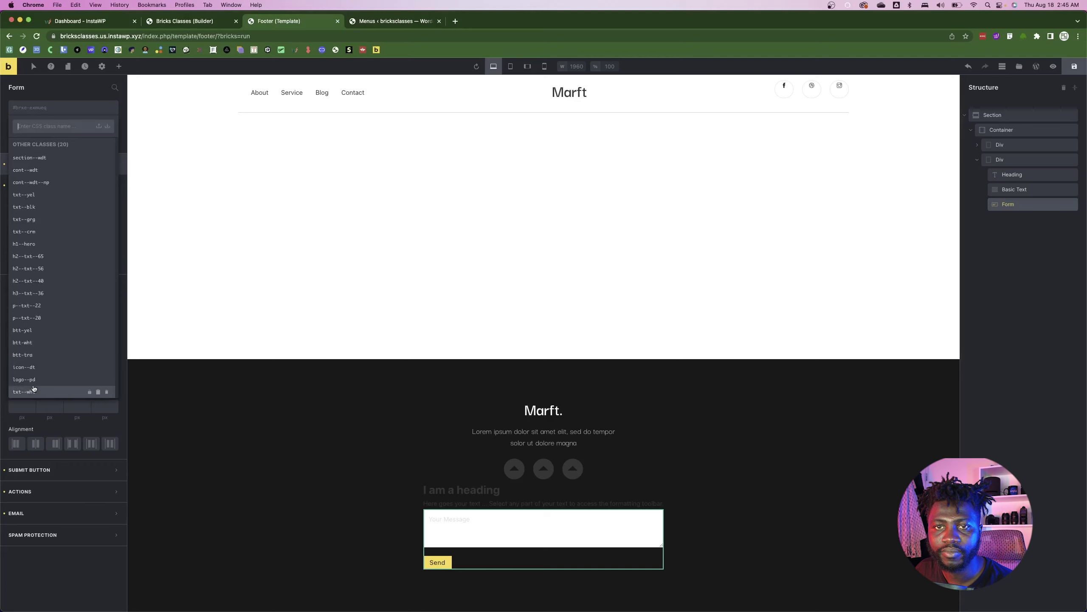
{"action": "left_click", "coordinate": [30, 343]}
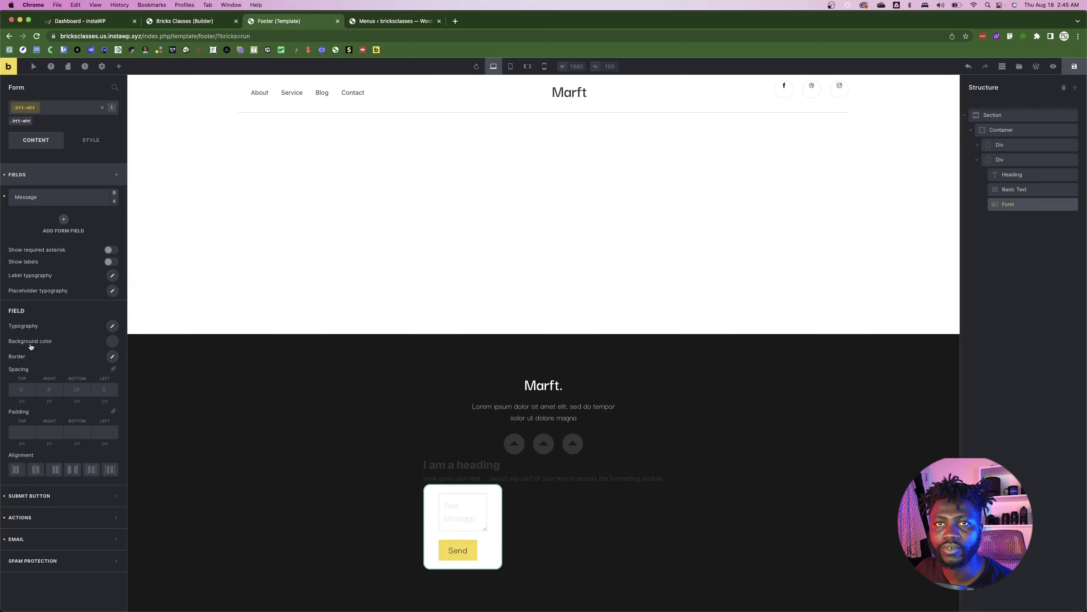
- Copy the newsletter title from Figma into the heading as "Subscribe to our Newsletter" and apply the h1--hero and txt--wht classes
{"action": "left_click", "coordinate": [578, 465]}
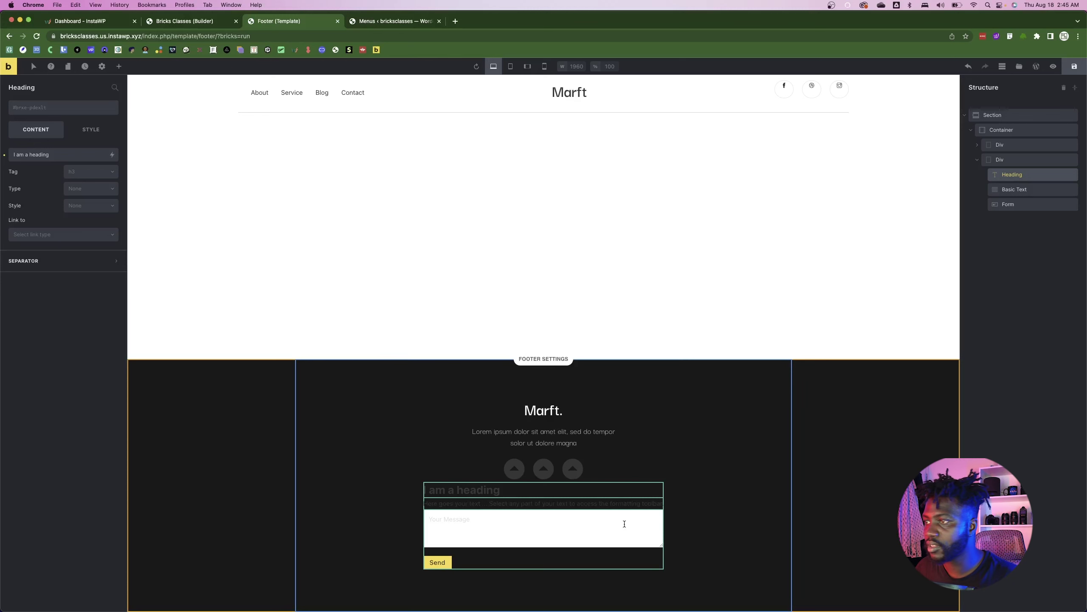
{"action": "key", "text": "super+Tab"}
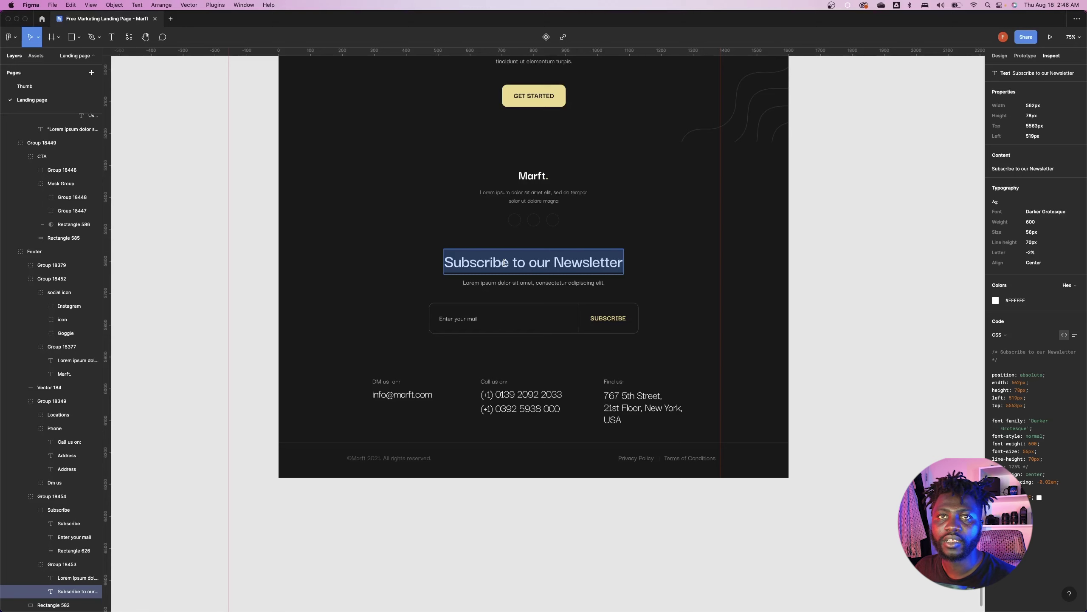
{"action": "key", "text": "super+Tab"}
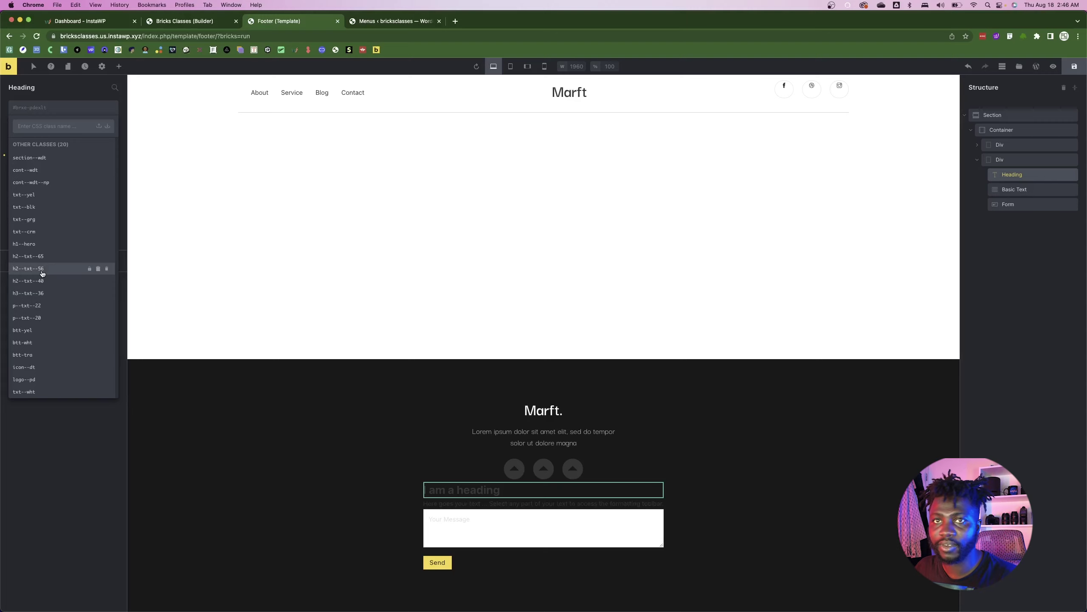
{"action": "left_click", "coordinate": [43, 244]}
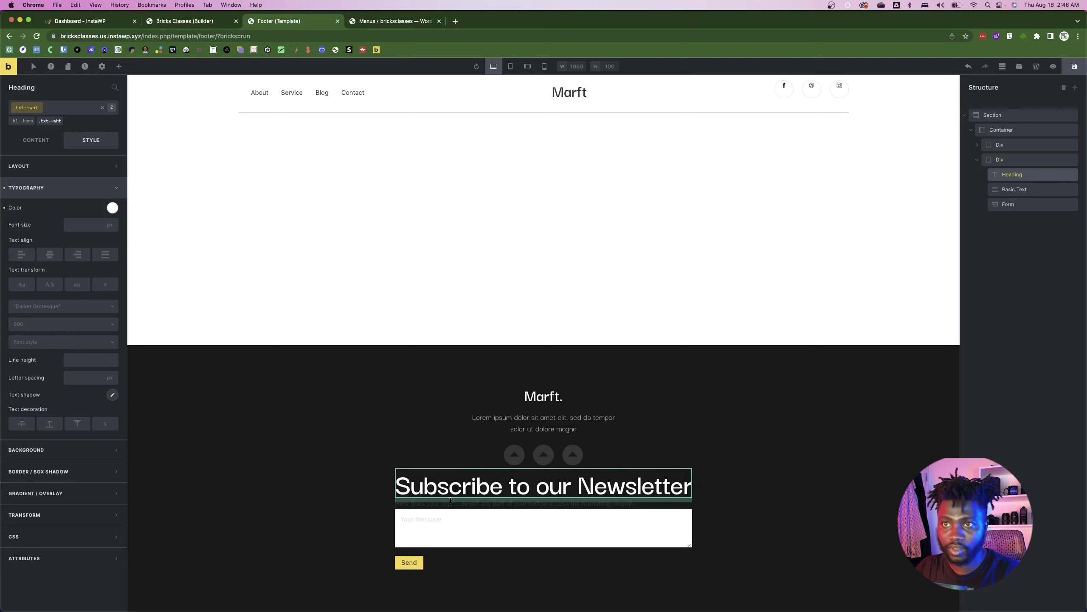
- Set the newsletter basic text to "Lorem ipsum dolor sit amet, consectetur adipiscing elit." from Figma, with the txt--wht and p--txt--22 classes
{"action": "key", "text": "super+Tab"}
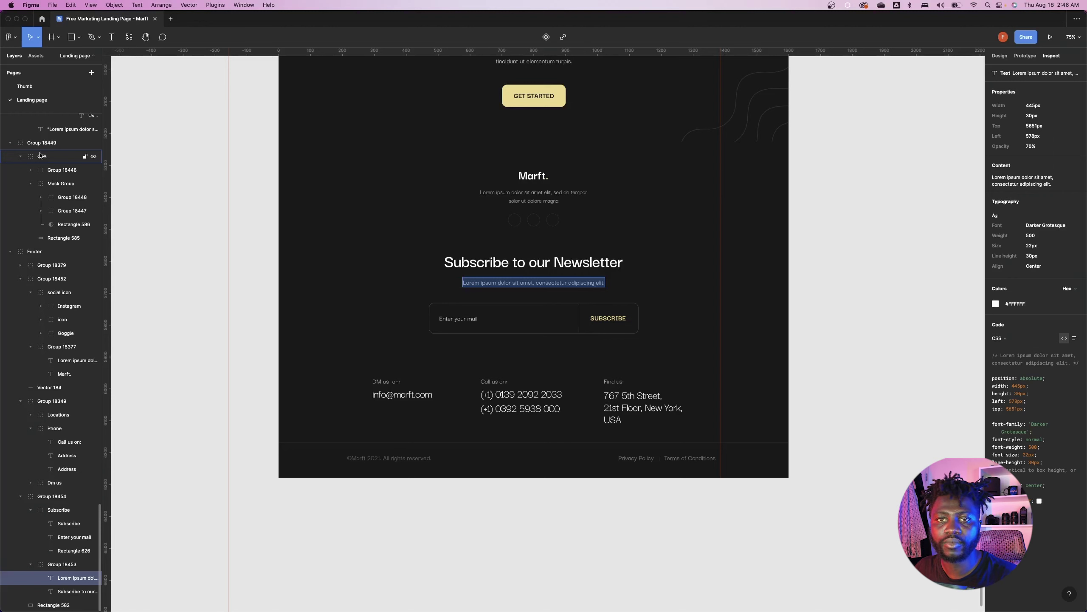
{"action": "key", "text": "super+Tab"}
{"action": "left_click", "coordinate": [40, 359]}
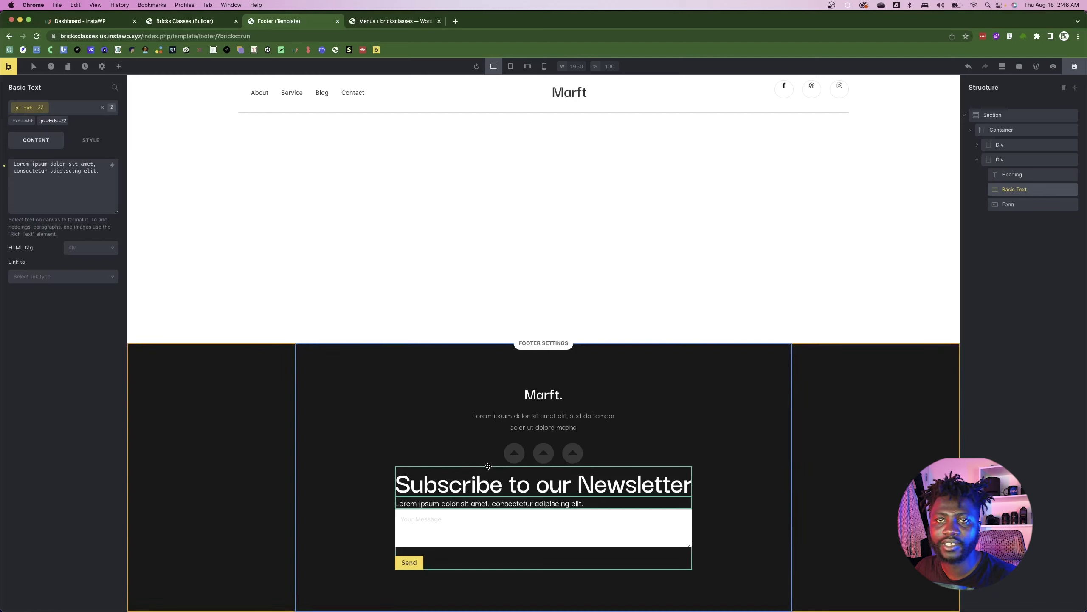
- Make the newsletter div a vertical flex layout, centred itself and with its contents centred on the cross axis
{"action": "left_click", "coordinate": [489, 466]}
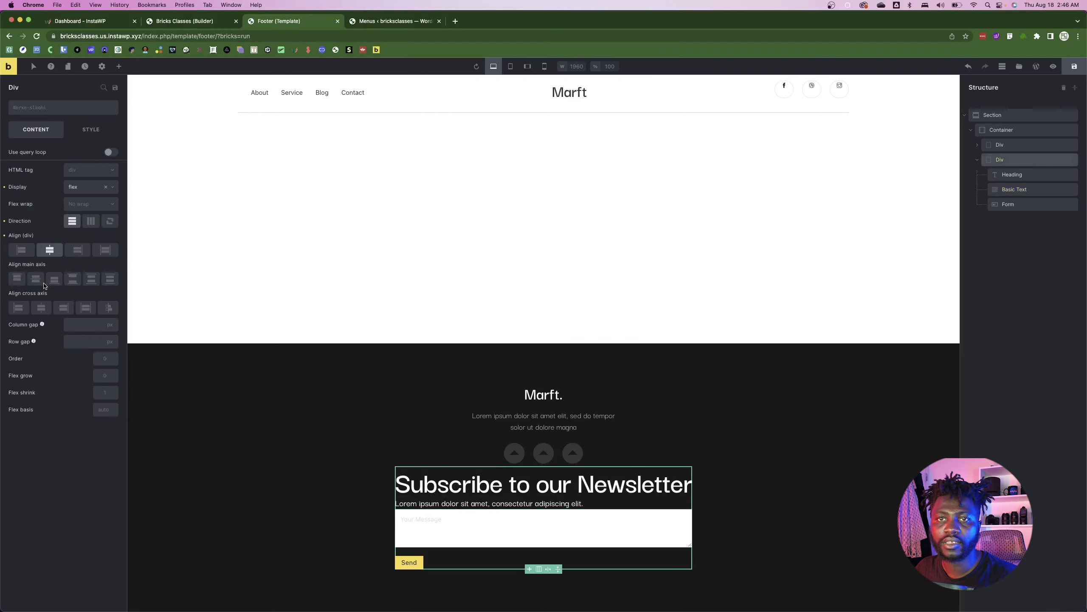
{"action": "left_click", "coordinate": [41, 308]}
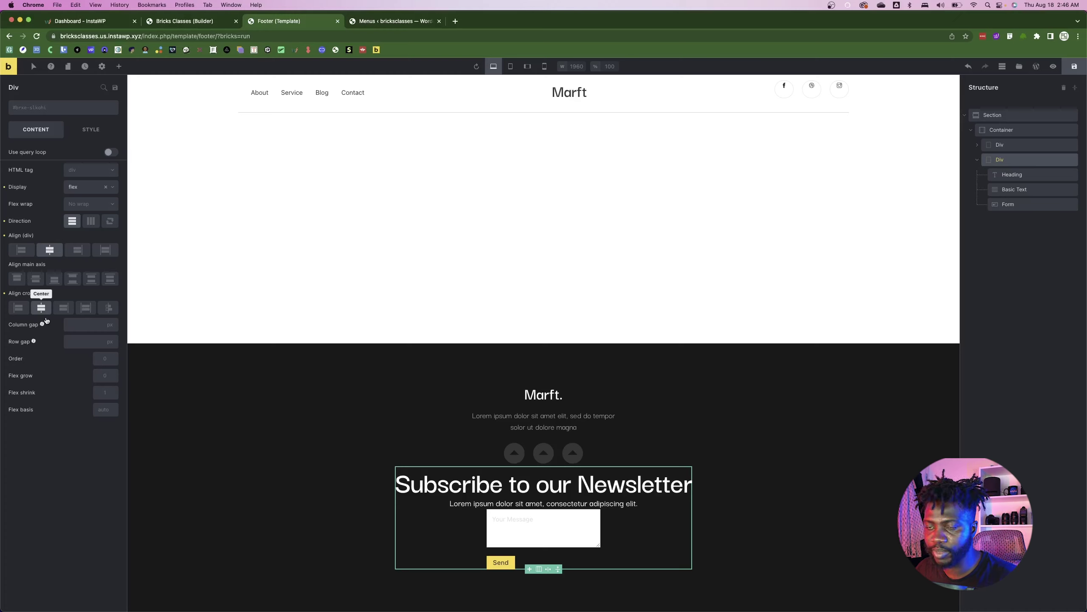
- Inspect the Subscribe field group in Figma and change the footer form's Message field type to Email
{"action": "key", "text": "super+Tab"}
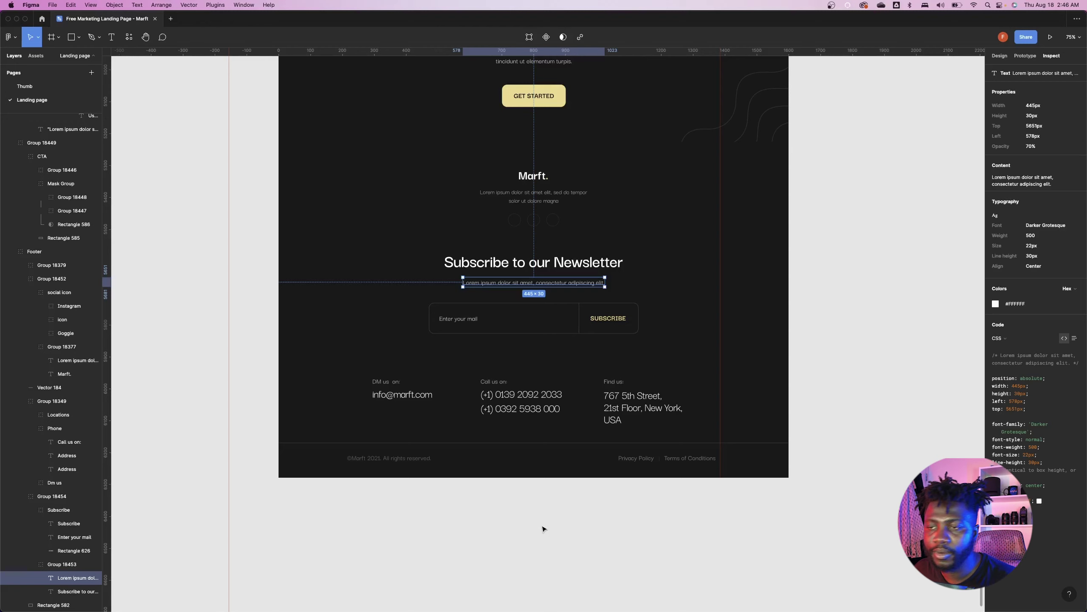
{"action": "left_click", "coordinate": [58, 510]}
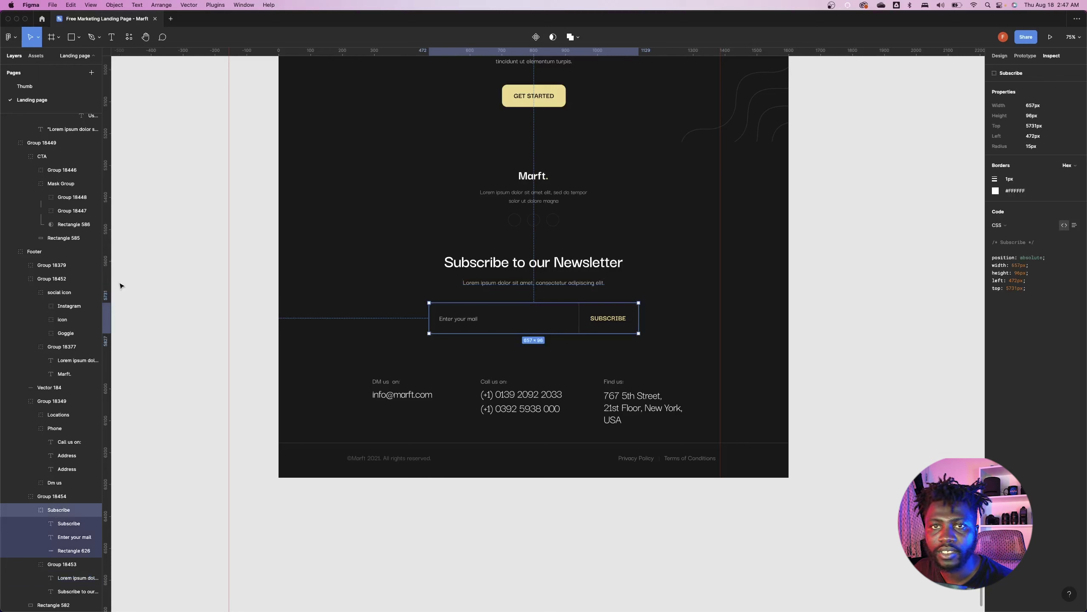
{"action": "key", "text": "super+Tab"}
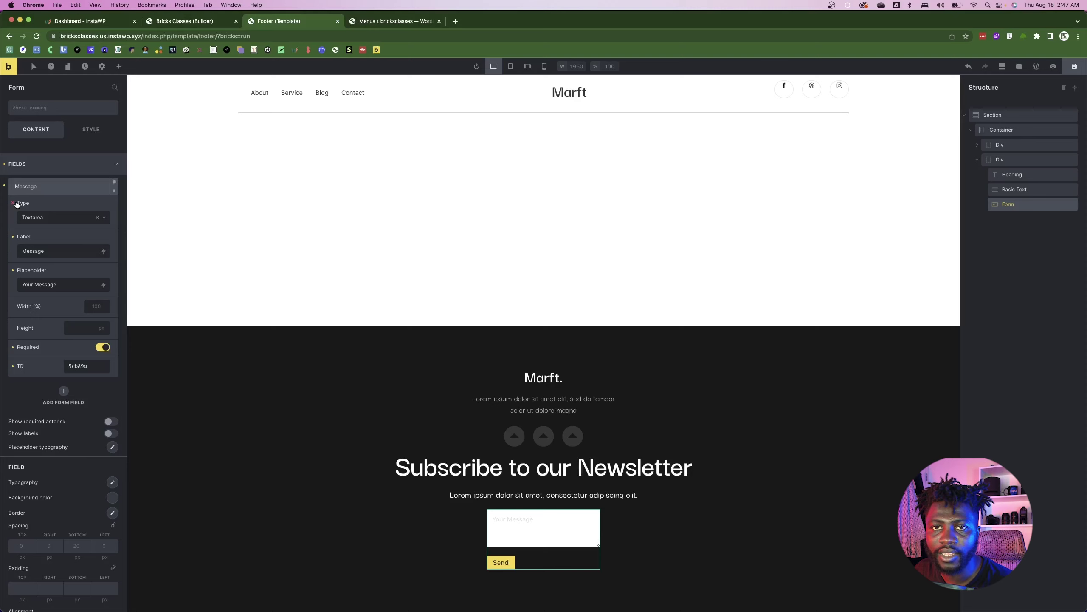
{"action": "left_click", "coordinate": [43, 237]}
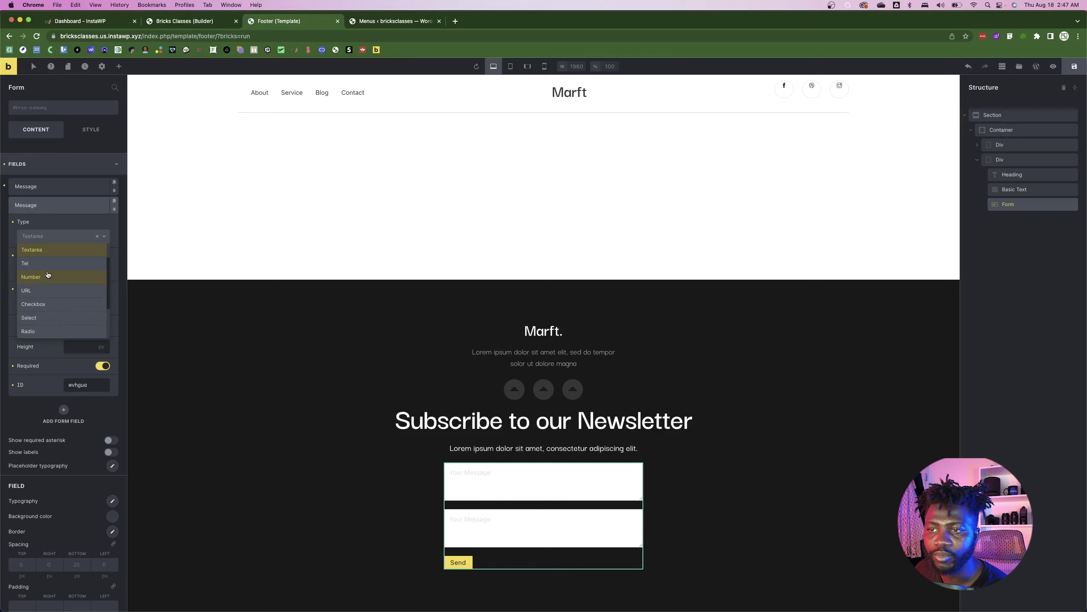
{"action": "key", "text": "super+z"}
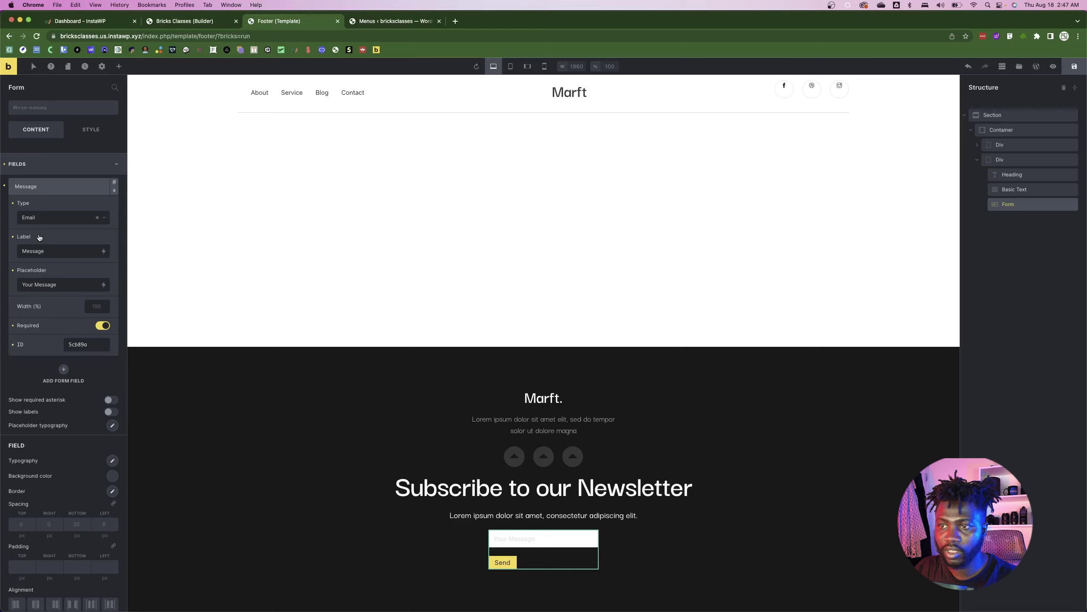
- Clear the email field's label, set its placeholder to "Enter your mail" and its width to 70%
{"action": "key", "text": "super+z"}
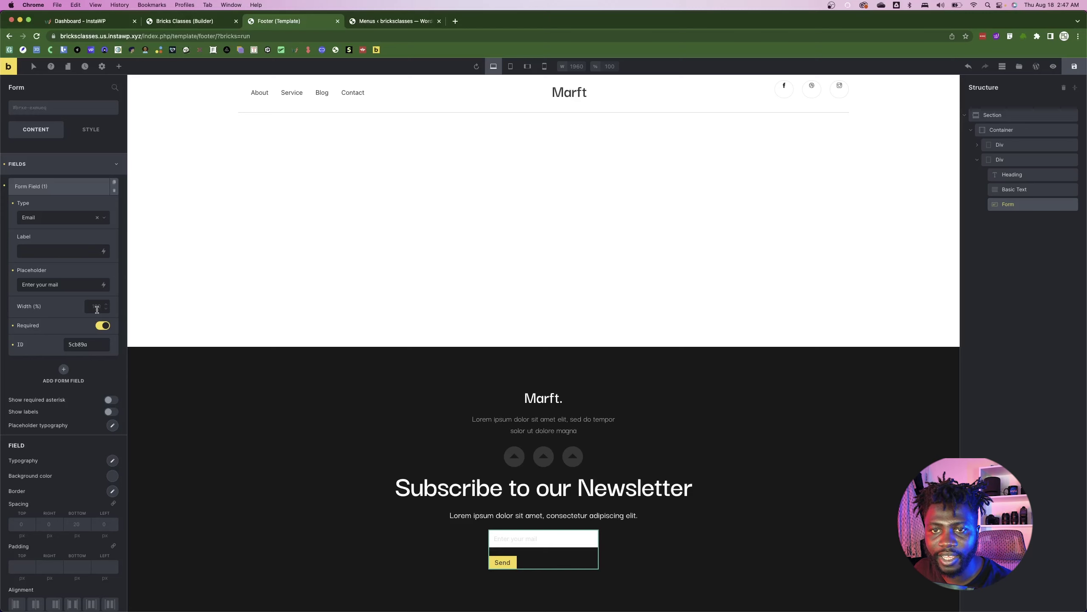
{"action": "left_click", "coordinate": [96, 307]}
{"action": "type", "text": "70"}
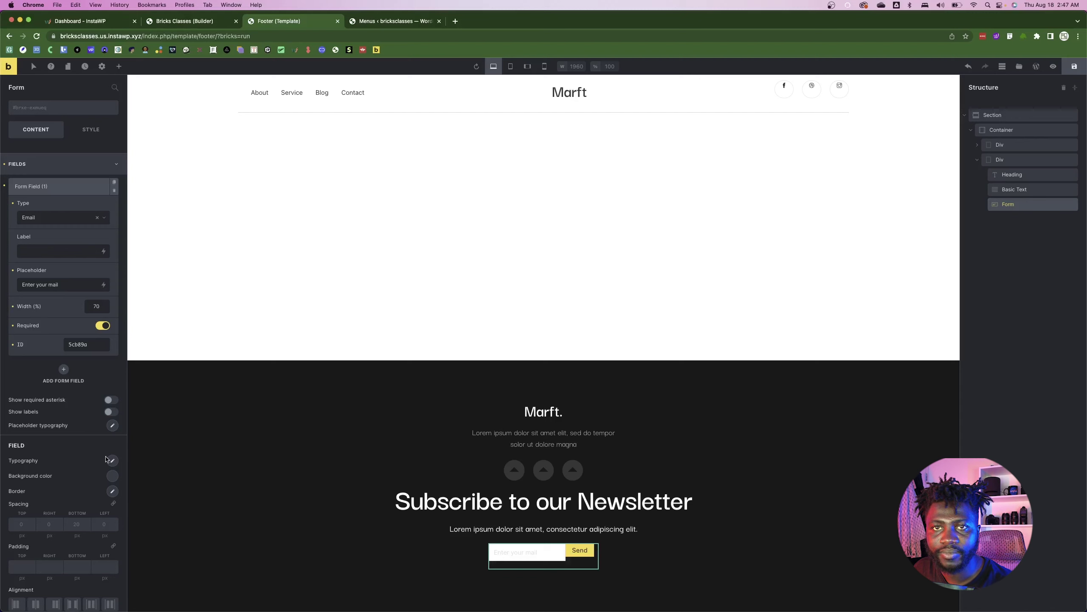
{"action": "left_click", "coordinate": [43, 186]}
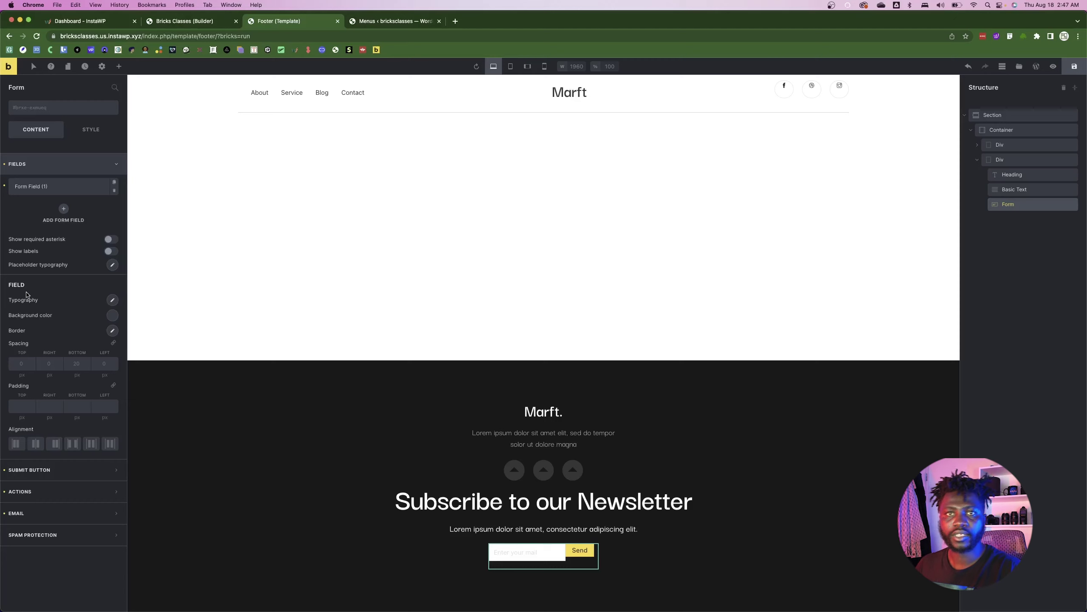
- Widen the newsletter form and give its email field a transparent background with 33 px top and bottom padding
{"action": "left_click", "coordinate": [43, 172]}
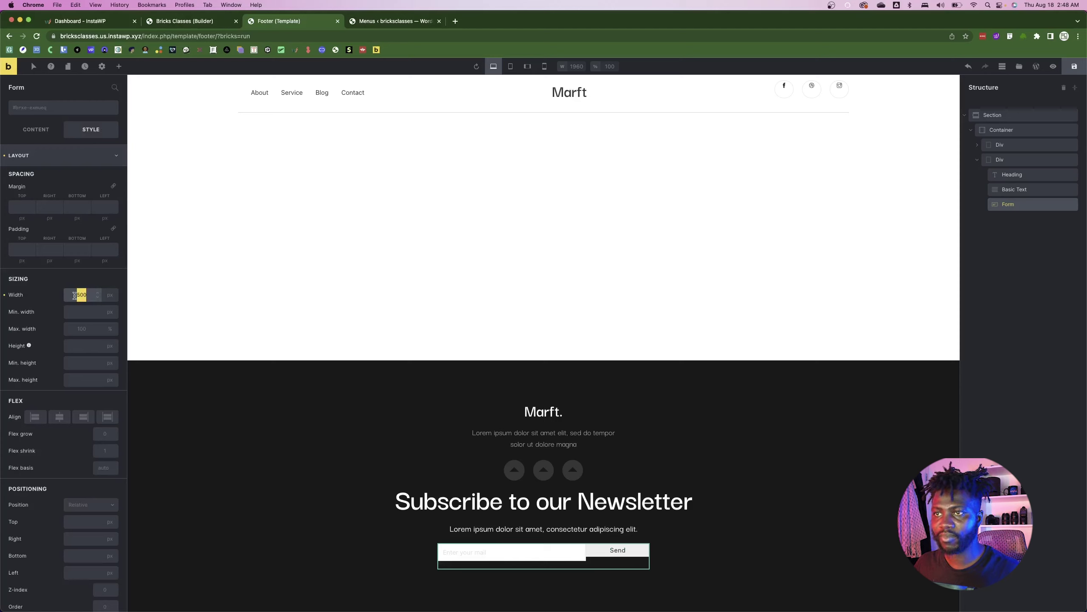
{"action": "left_click_drag", "start_coordinate": [74, 295], "coordinate": [62, 251]}
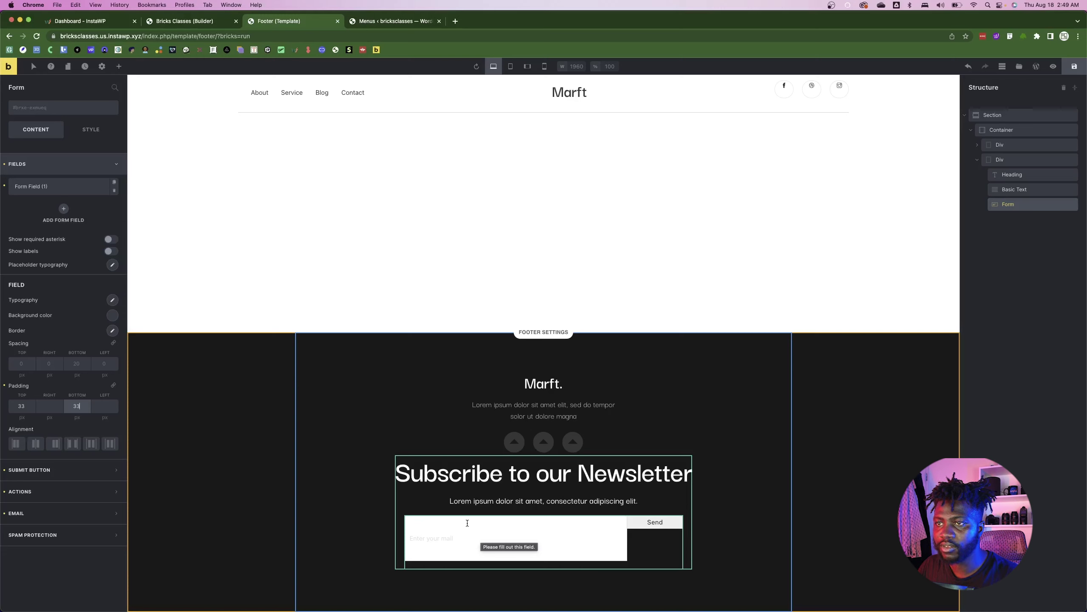
{"action": "key", "text": "super+Tab"}
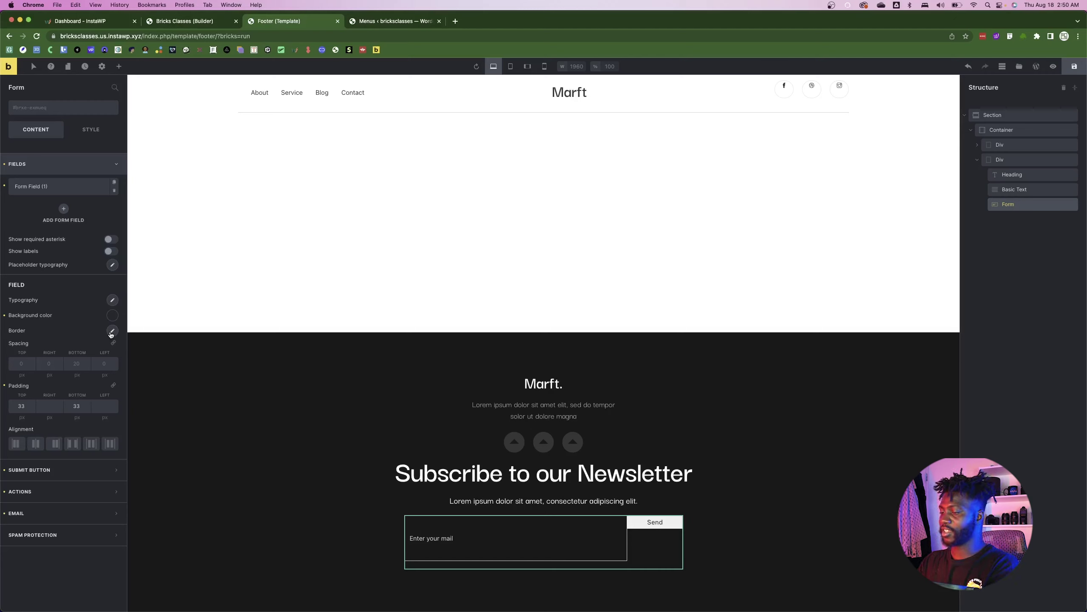
- Round the email field's border, give the submit button a 15 px radius and transparent background, and save the template
{"action": "left_click", "coordinate": [112, 331]}
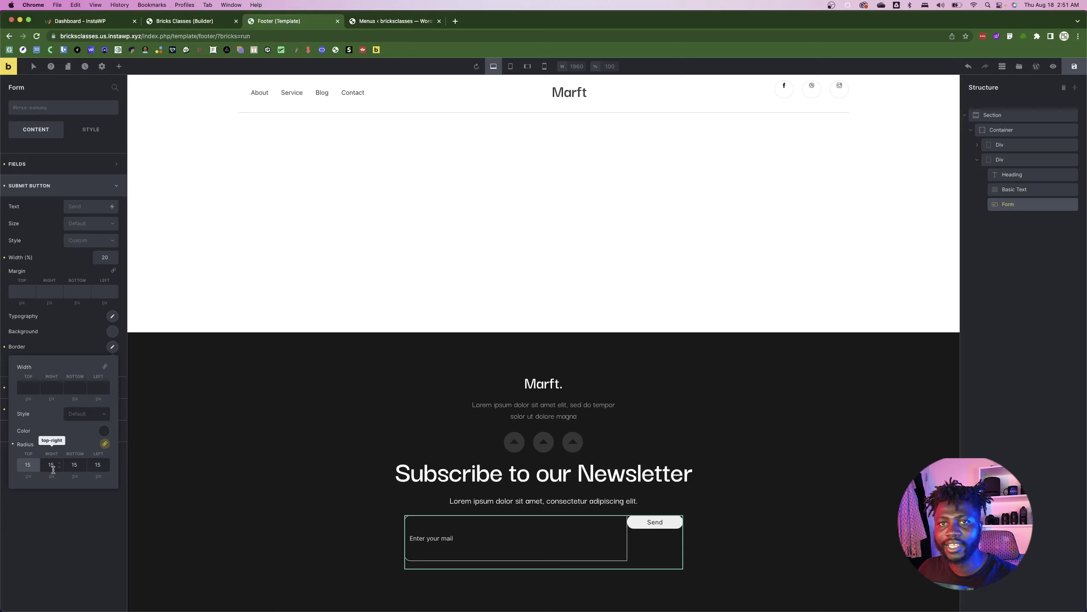
{"action": "left_click", "coordinate": [48, 324]}
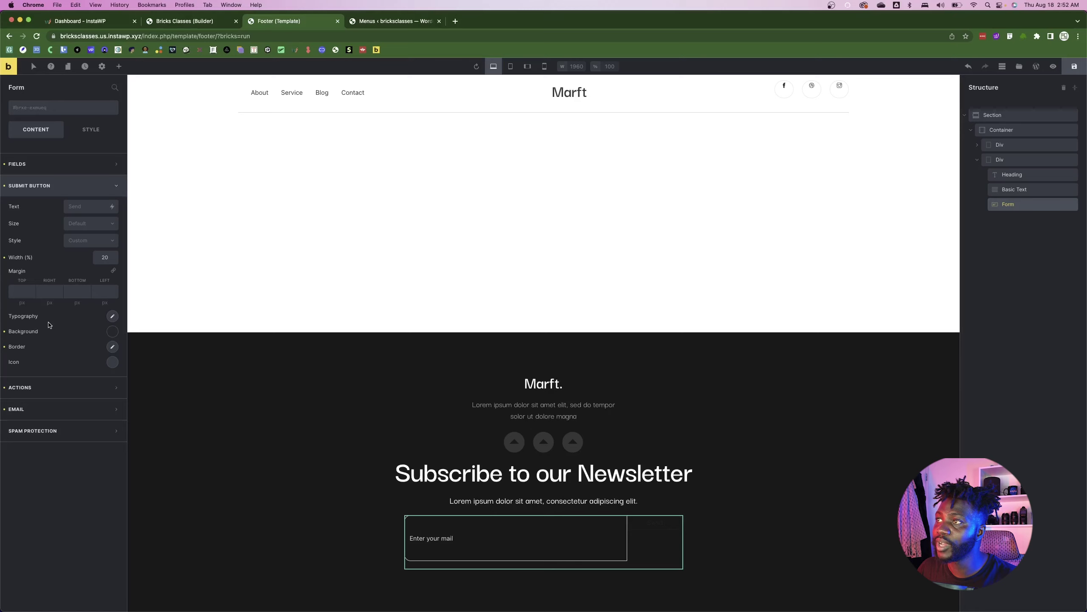
{"action": "key", "text": "super+s"}
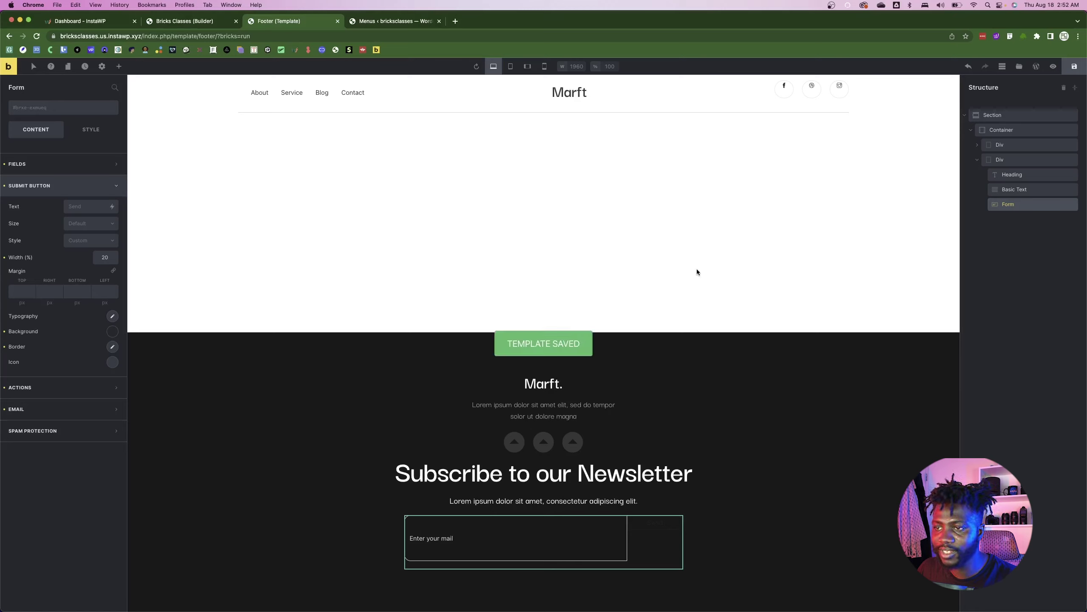
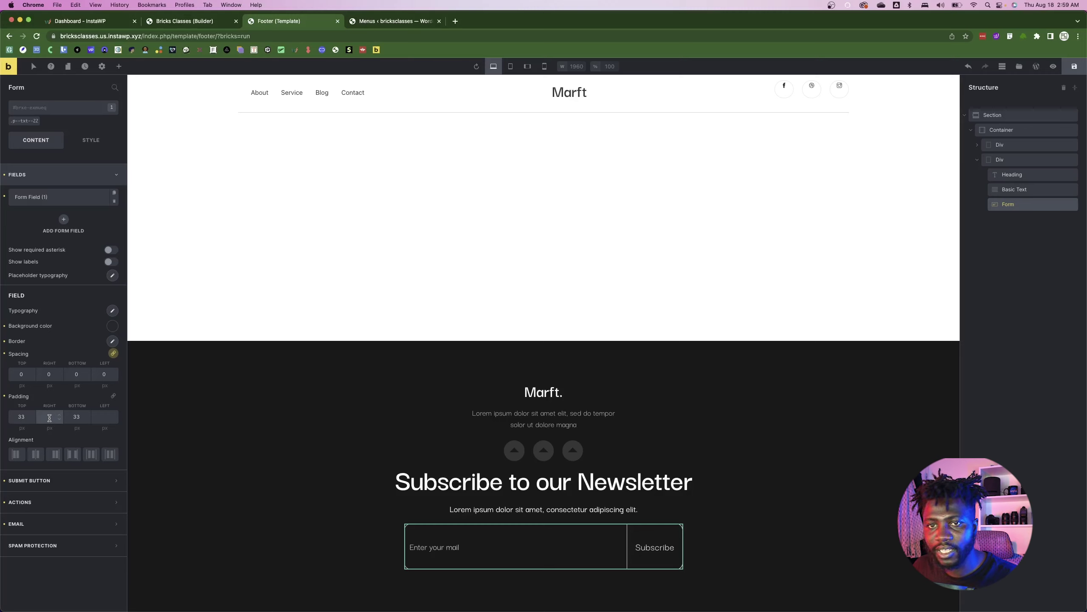
- Make the Subscribe button wider with uppercase yellow text, set the email field's width to 70%, and save the footer template
{"action": "left_click", "coordinate": [60, 480]}
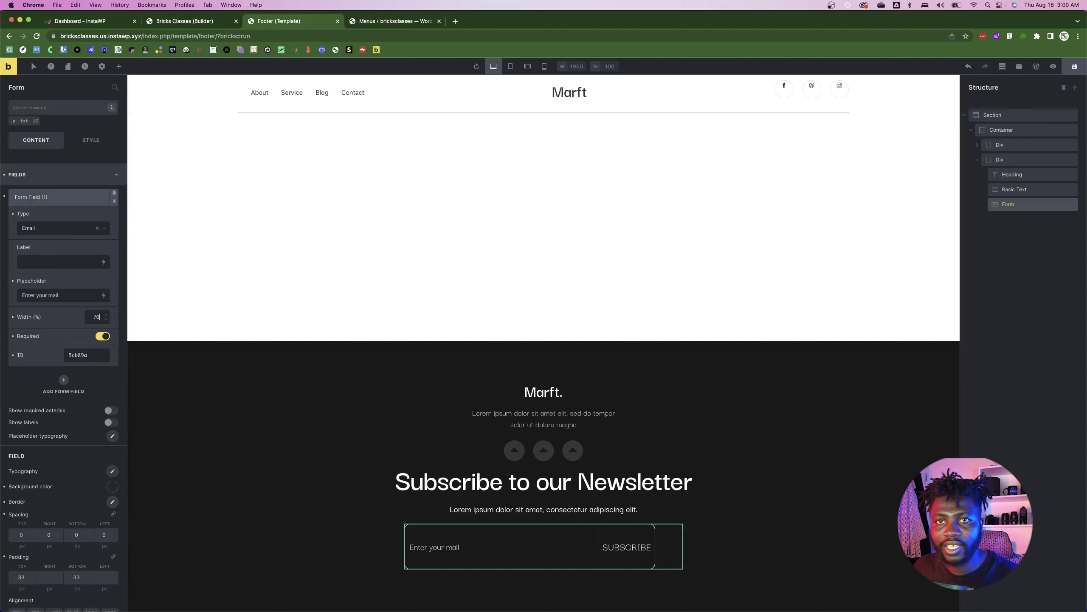
{"action": "left_click", "coordinate": [60, 196]}
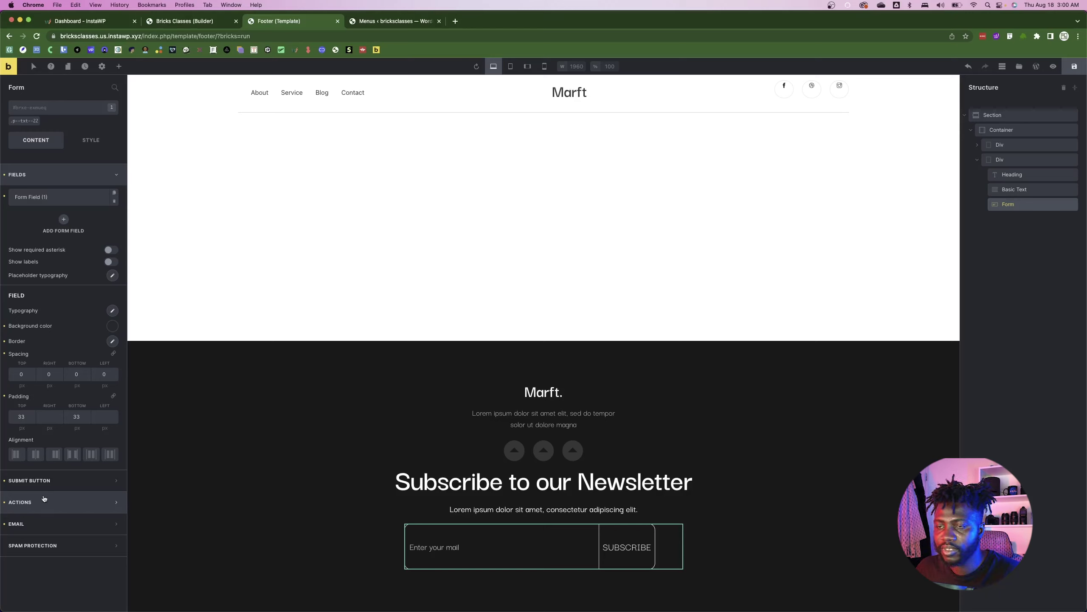
{"action": "left_click", "coordinate": [901, 174]}
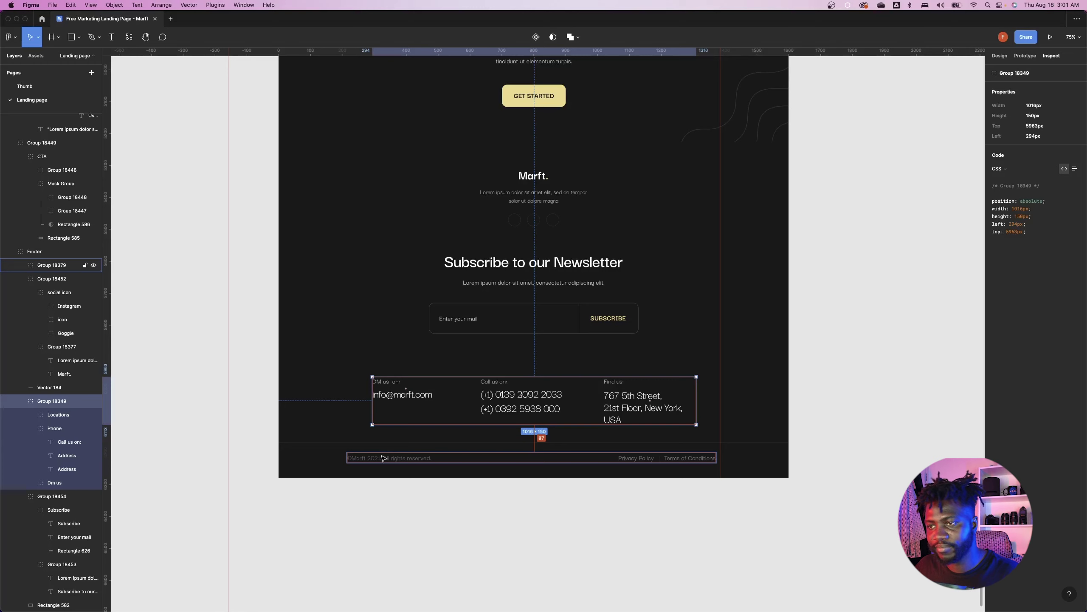
{"action": "key", "text": "super+Tab"}
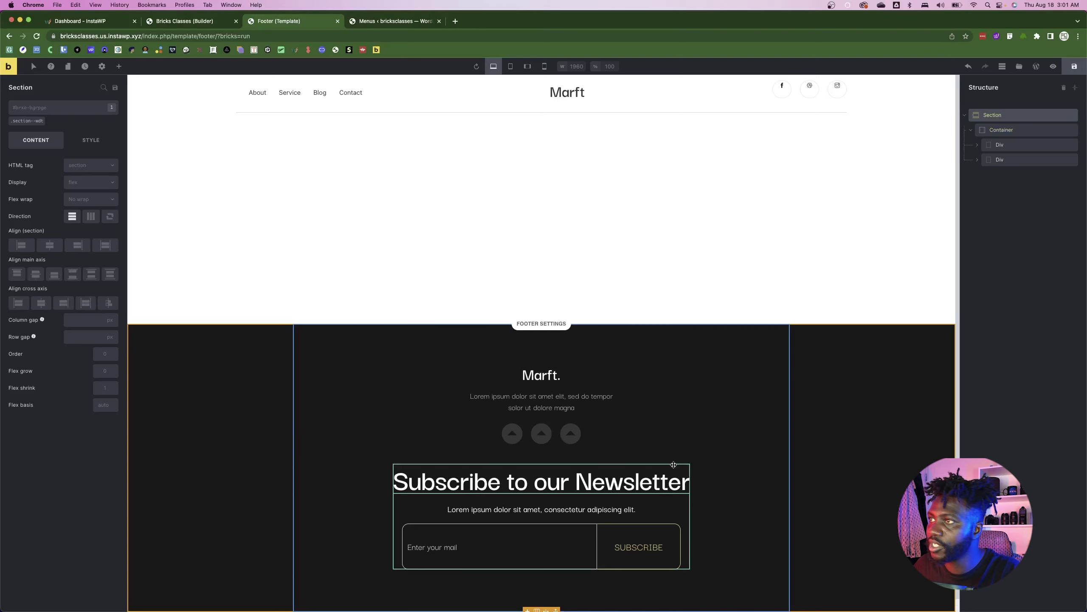
{"action": "left_click", "coordinate": [1075, 70]}
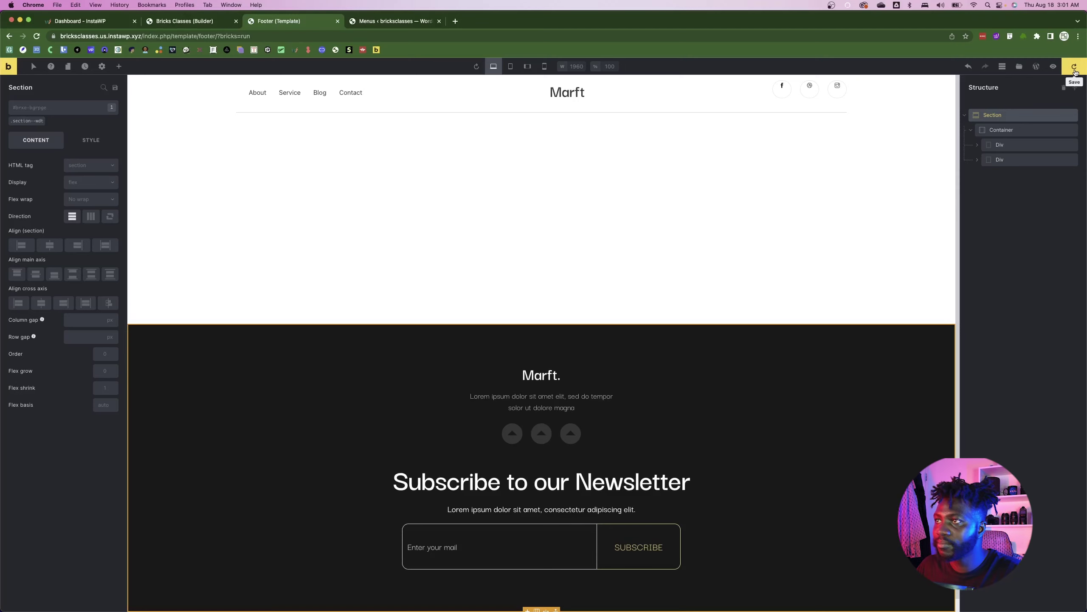
- Switch to the Bricks Classes page preview and review its sections from the services area upwards
{"action": "key", "text": "ctrl+shift+Tab"}
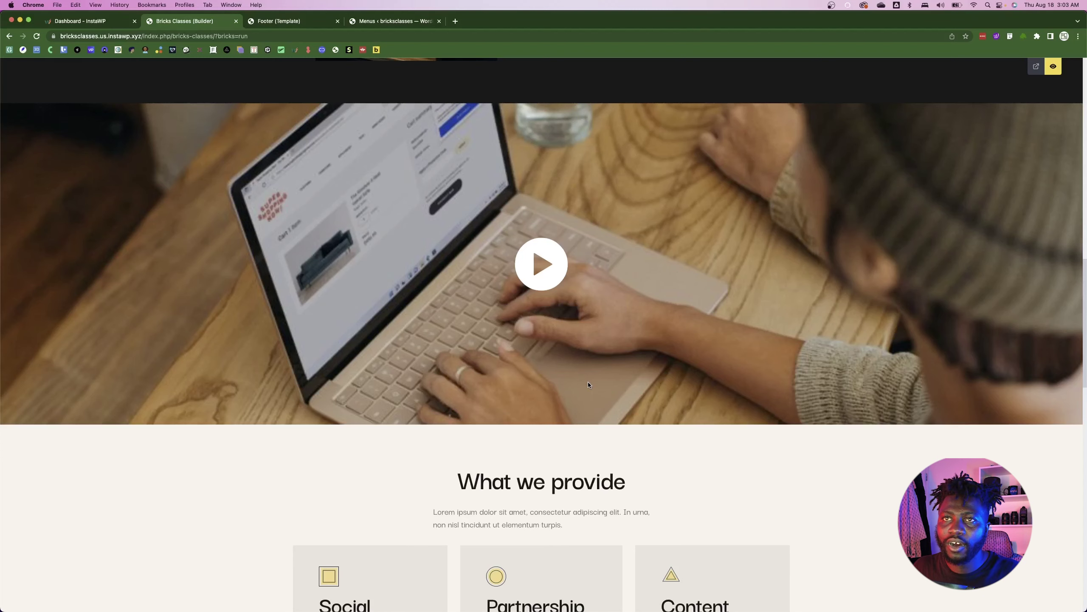
{"action": "scroll", "coordinate": [341, 368], "scroll_direction": "up", "scroll_amount": 20}
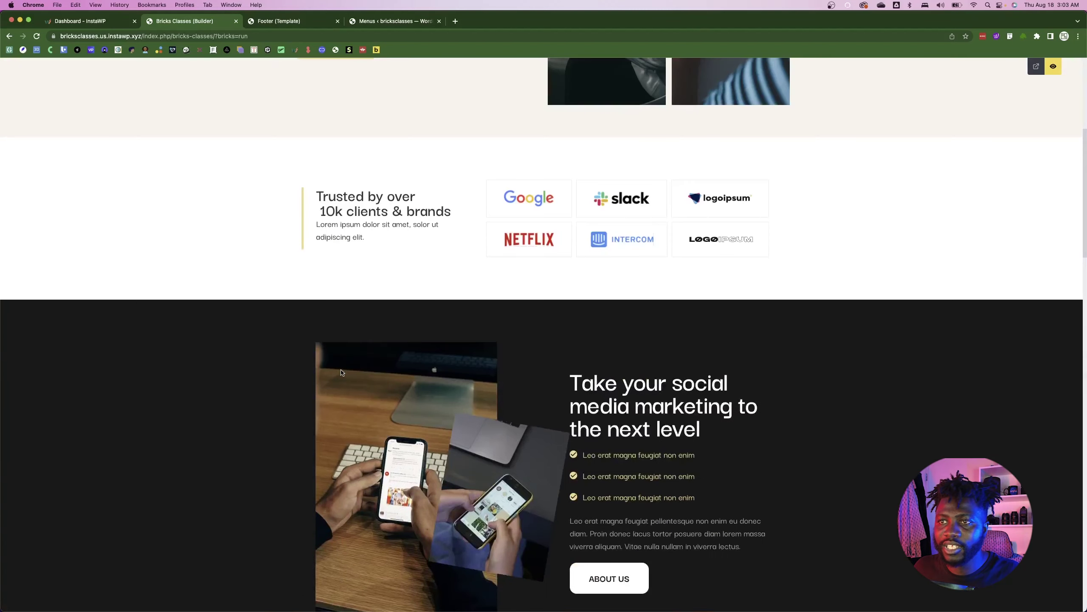